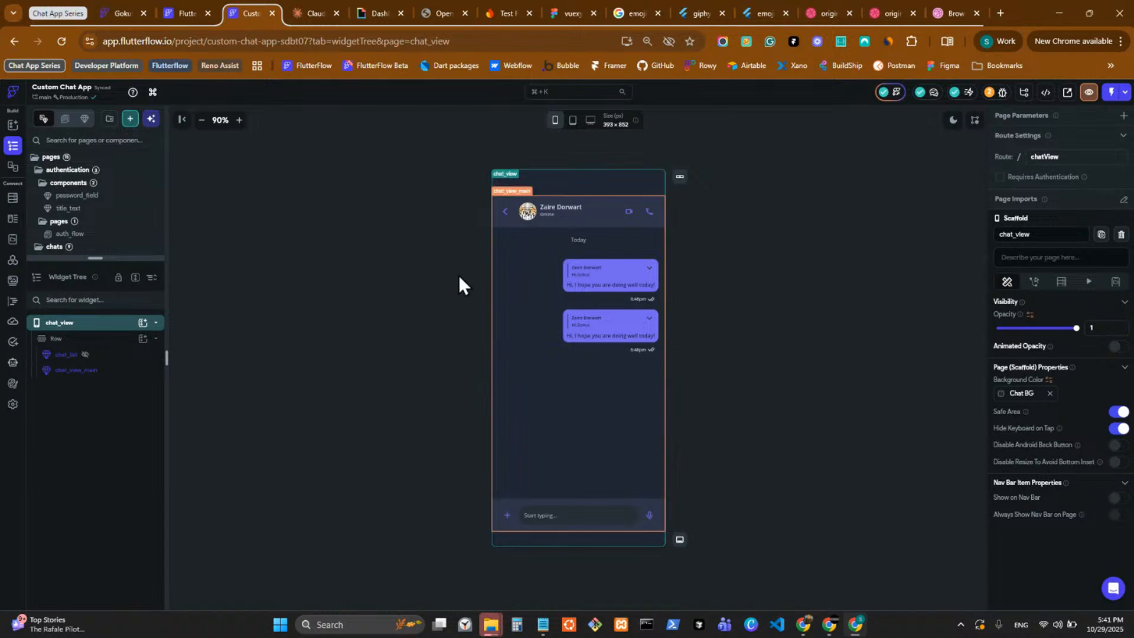
Turn off Safe Area for the chat_view page scaffold.
click(603, 388)
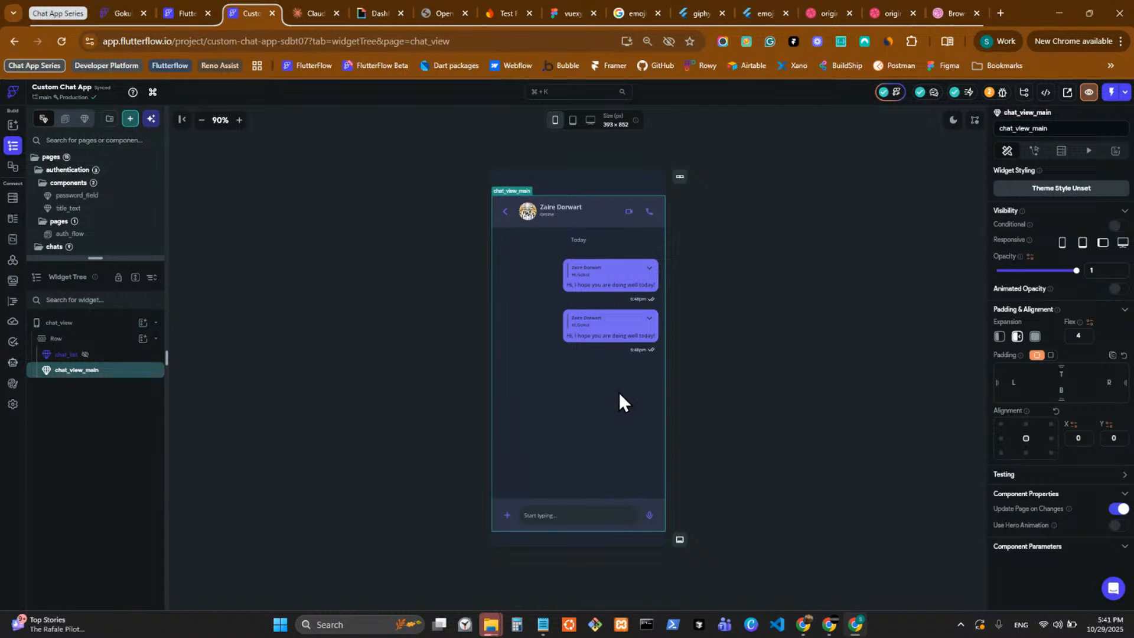
click(827, 398)
click(1115, 412)
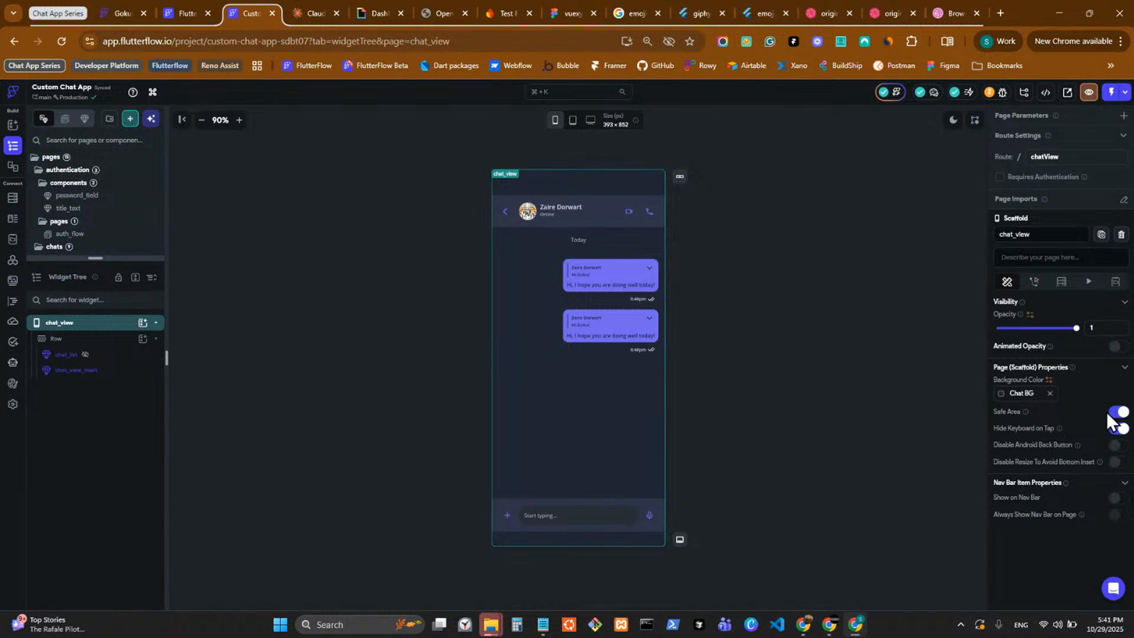
click(1117, 428)
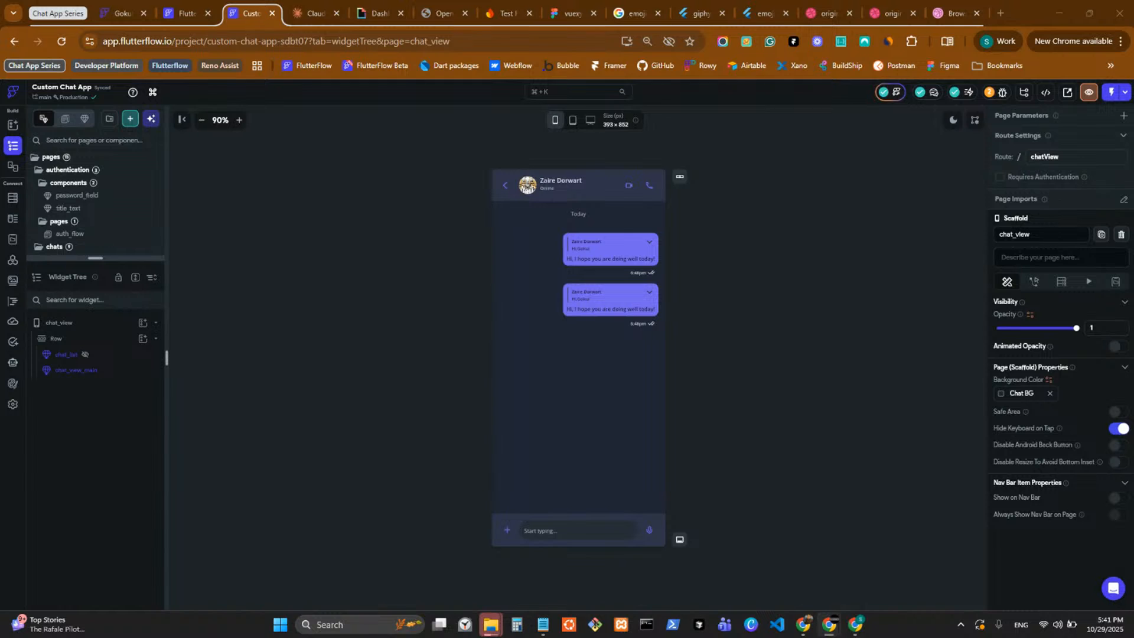
click(887, 488)
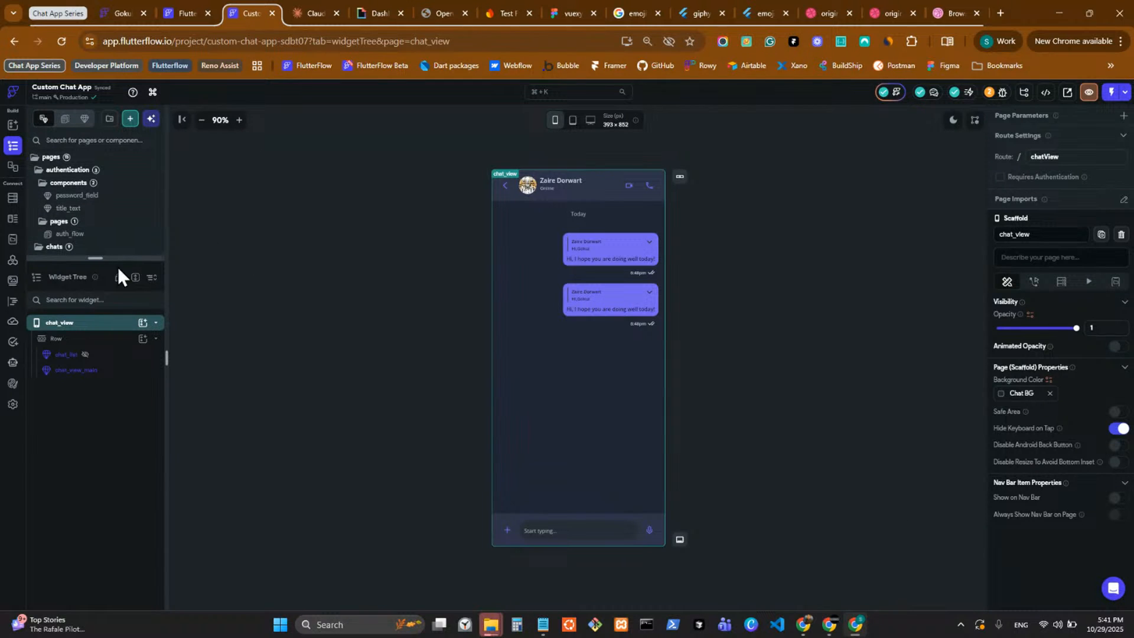
Open the chats page and check its scaffold's Safe Area setting.
drag(119, 258, 127, 353)
scroll(106, 250, down, 3)
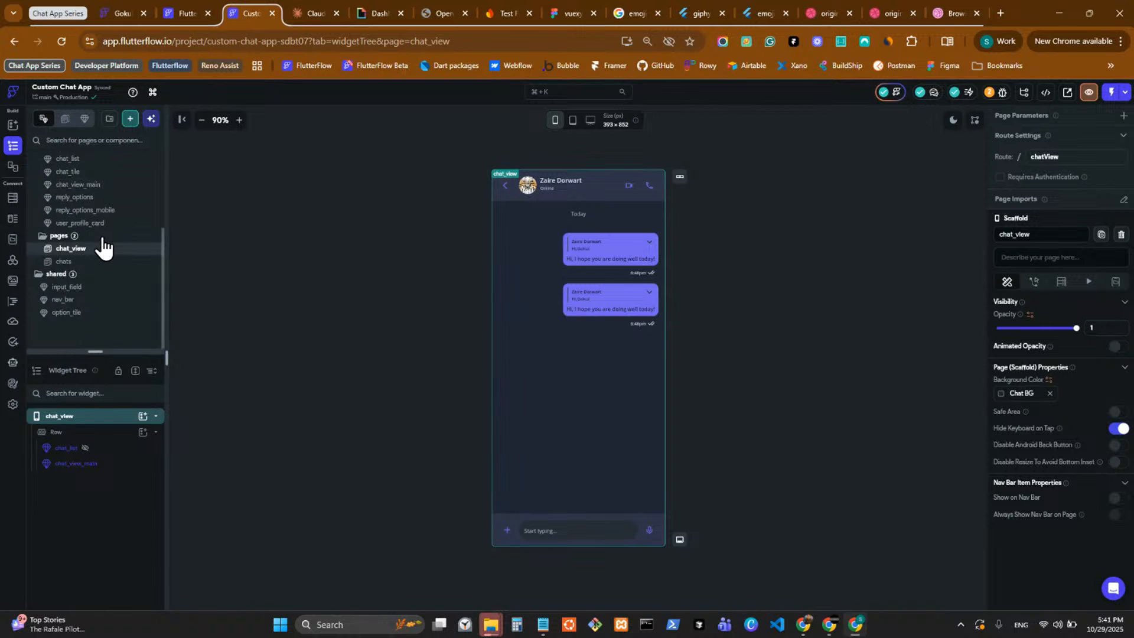
click(96, 260)
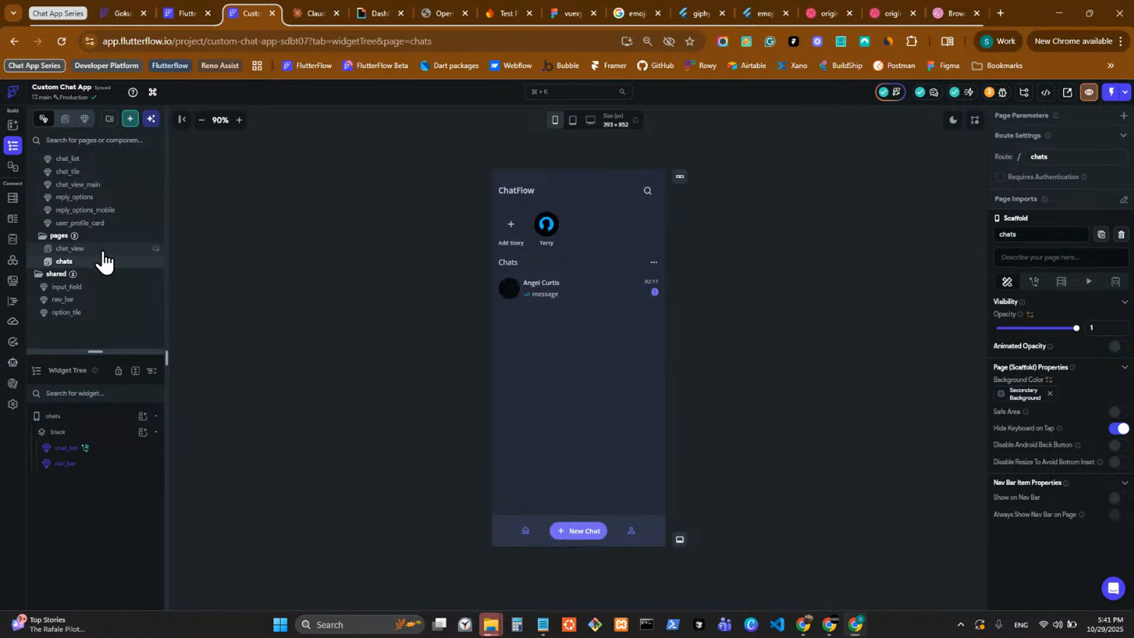
Reopen the chat_view page at desktop size and show its conditionally visible chat_list component in the builder.
click(110, 249)
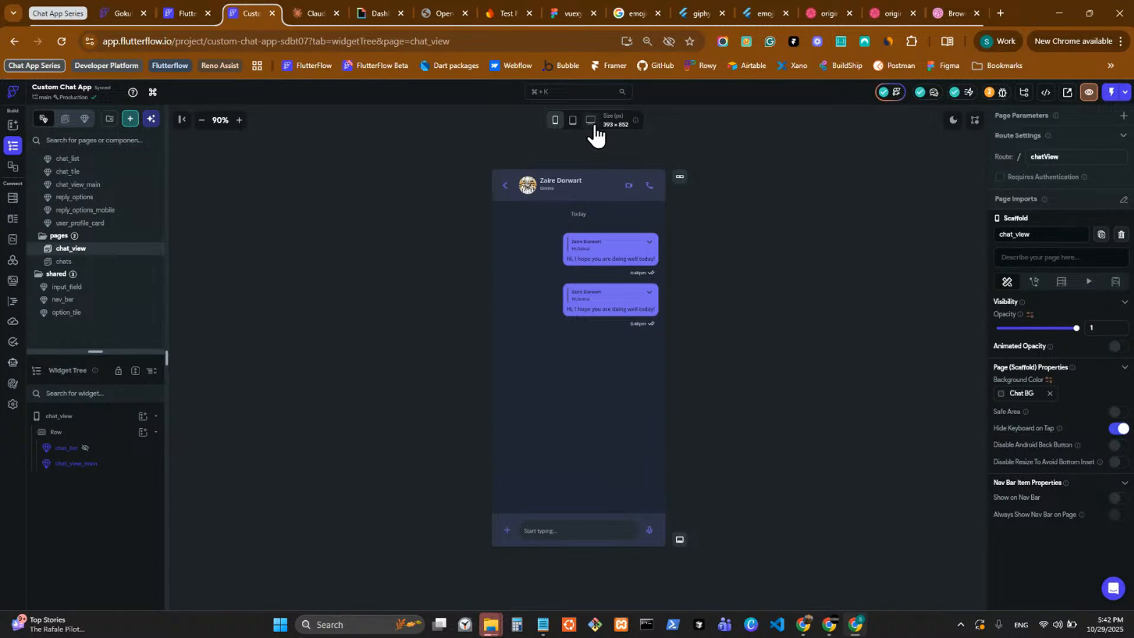
click(85, 448)
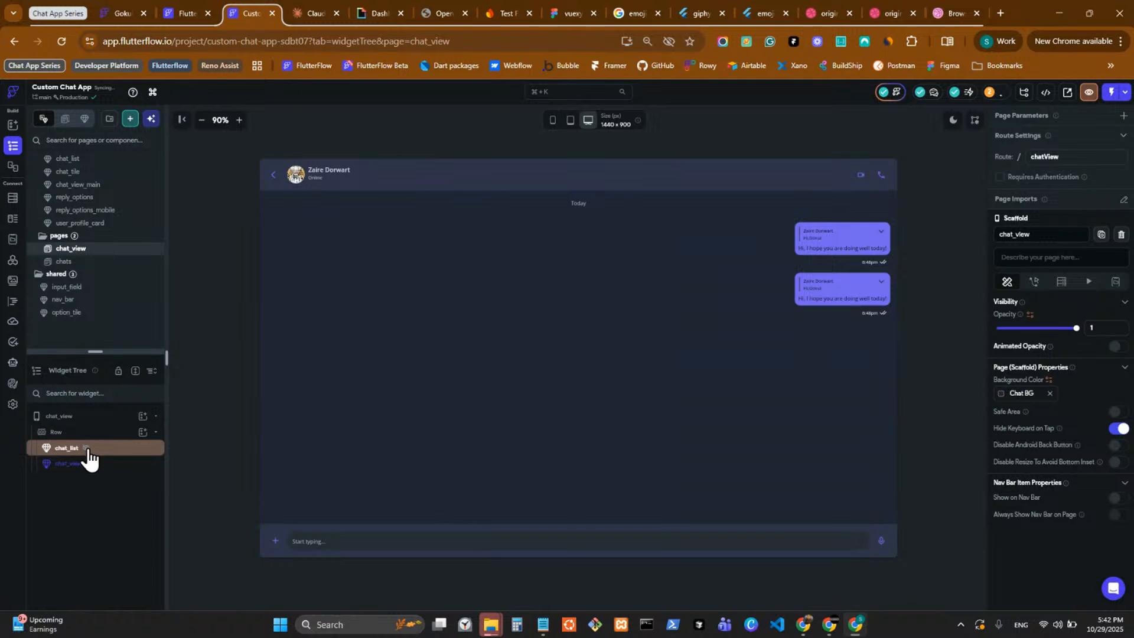
click(87, 450)
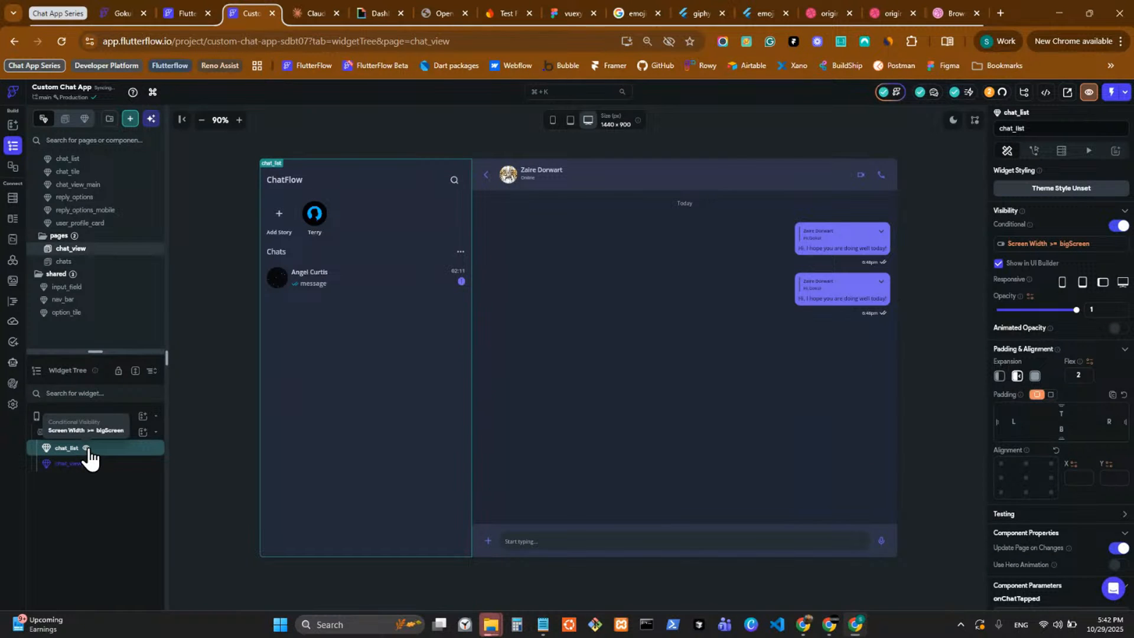
Review the project's data types and the Firestore schemas for users, chats, messages and members, and return to the chat_view page.
click(17, 227)
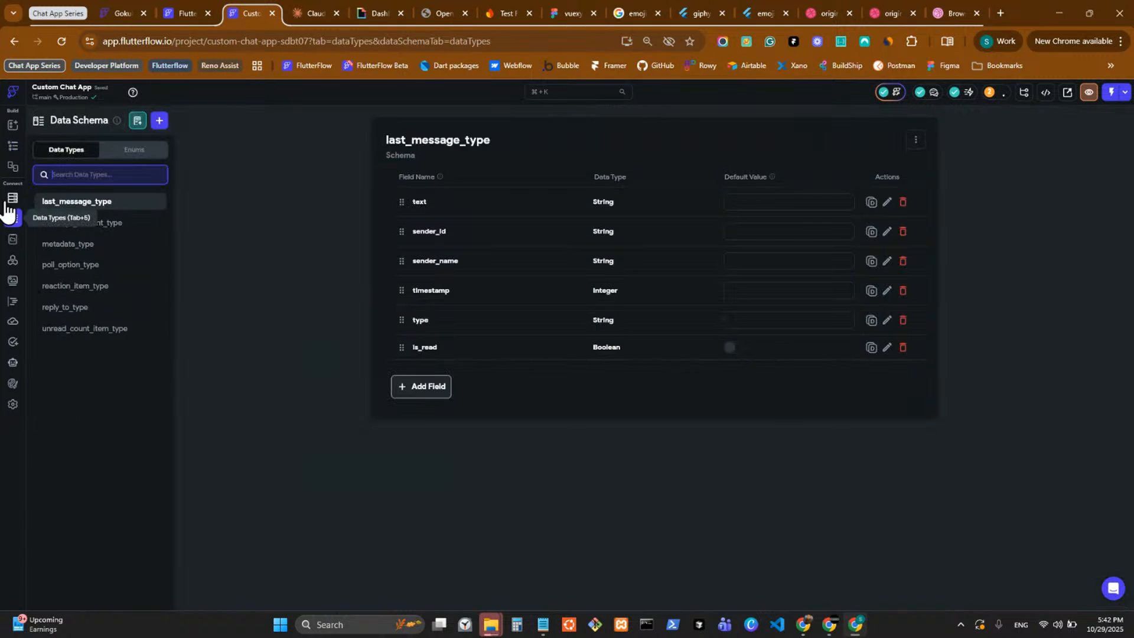
click(18, 199)
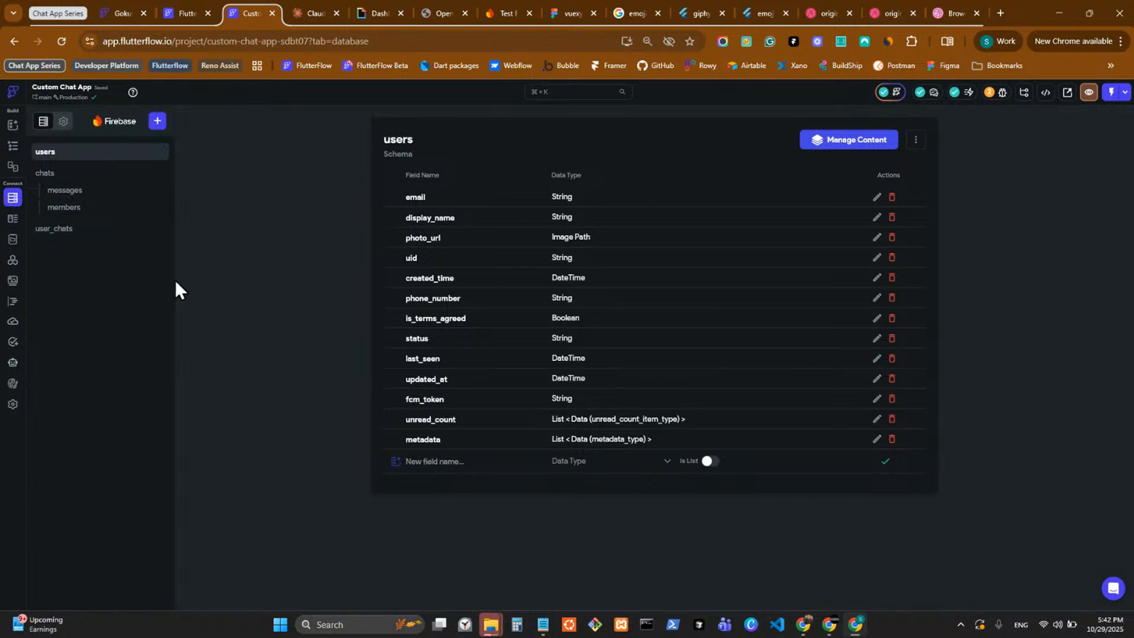
click(122, 177)
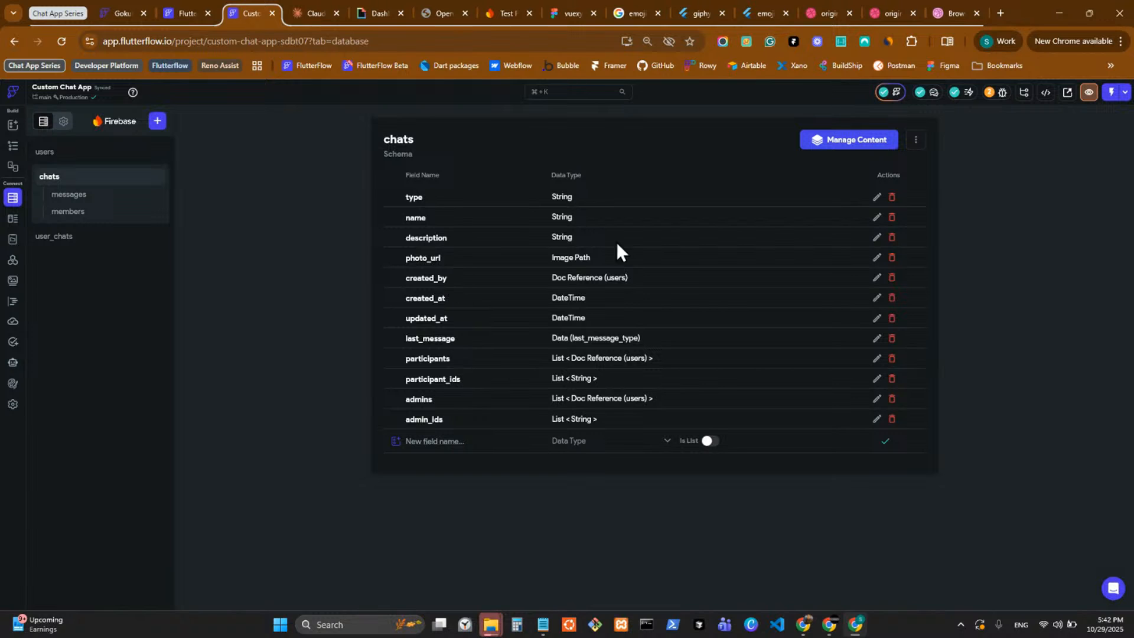
click(130, 194)
click(118, 210)
click(121, 182)
click(15, 149)
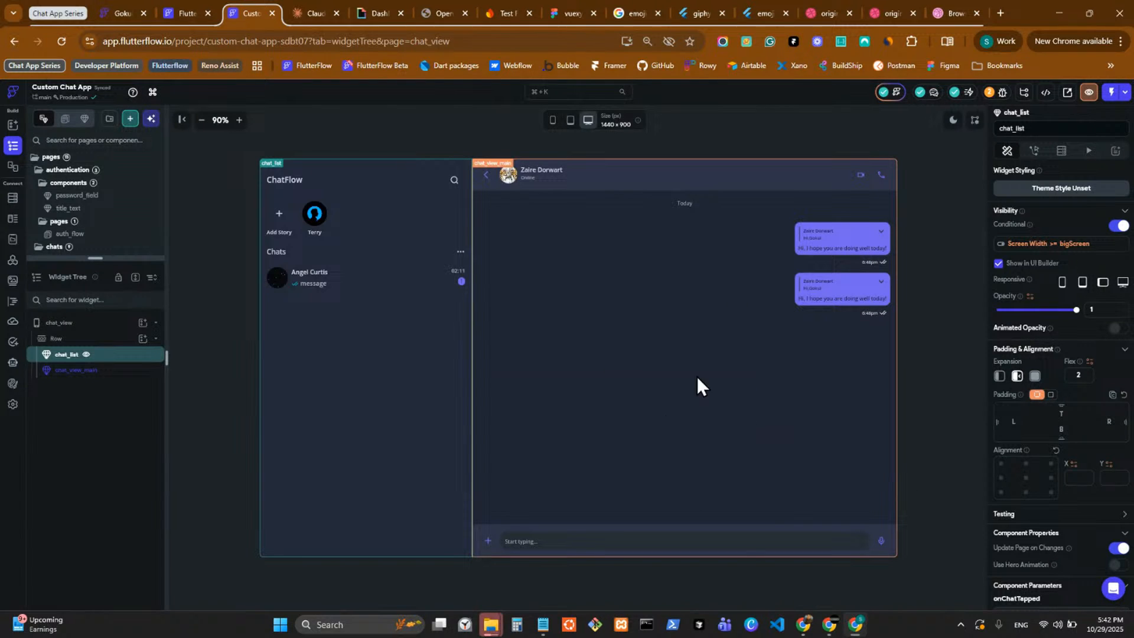
click(946, 376)
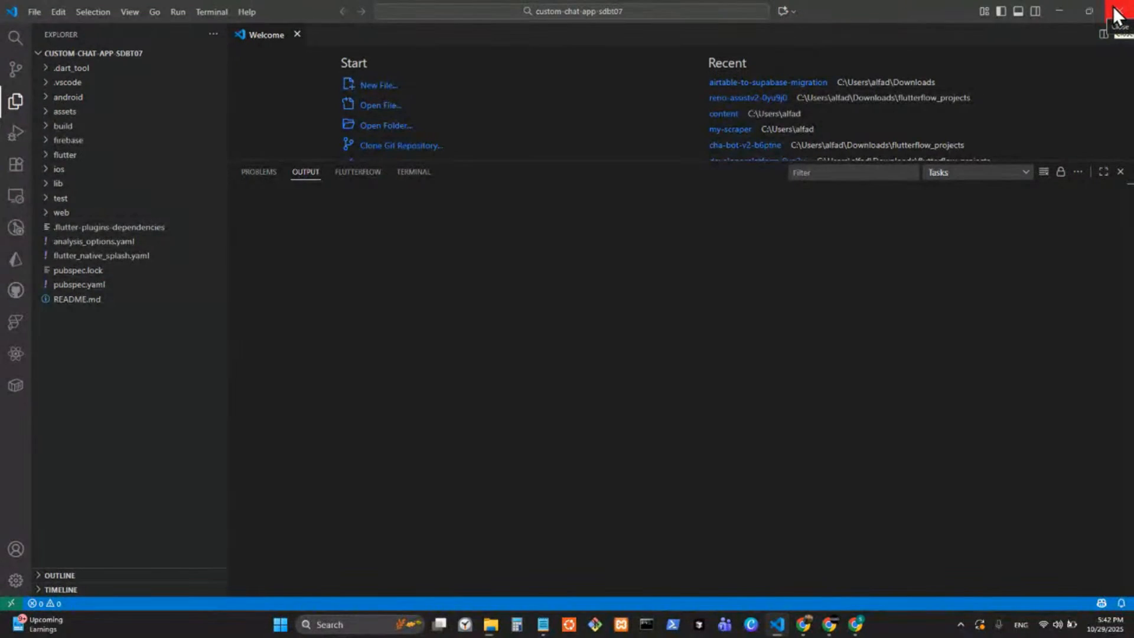
Switch to Visual Studio Code, open a terminal for the custom-chat-app-sdbt07 project, and return to FlutterFlow.
click(485, 173)
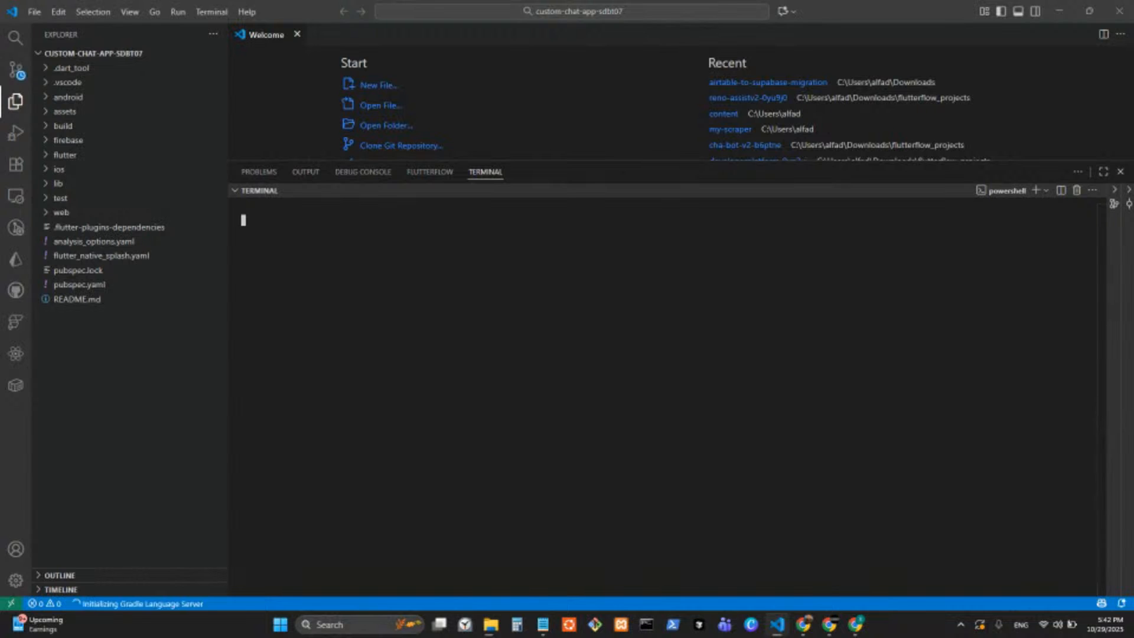
click(840, 266)
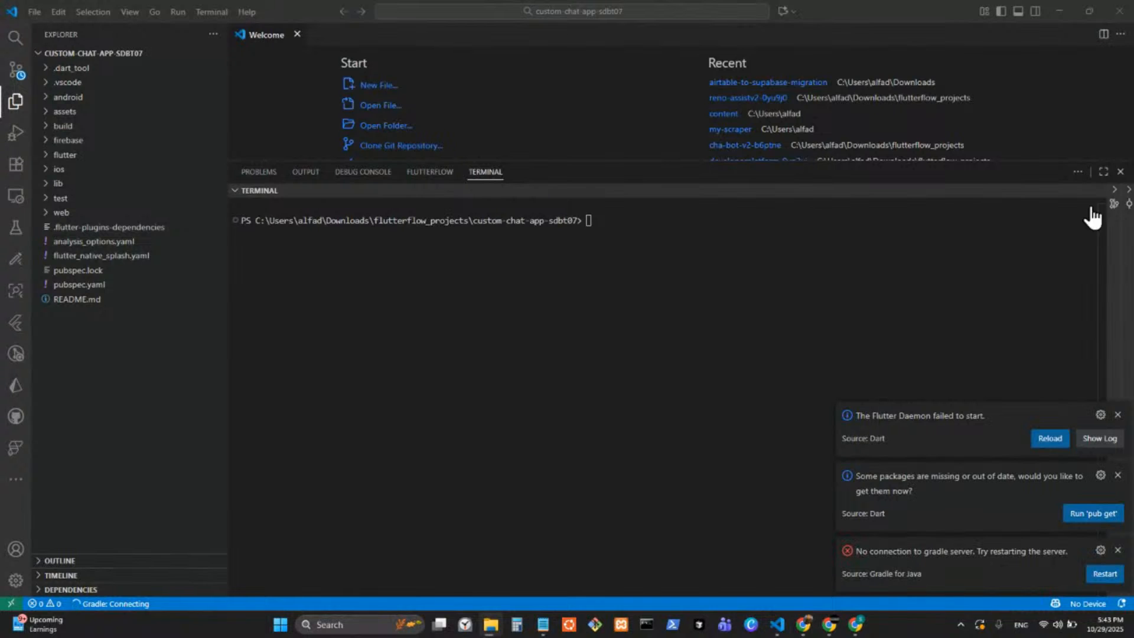
click(492, 626)
click(449, 578)
click(1118, 12)
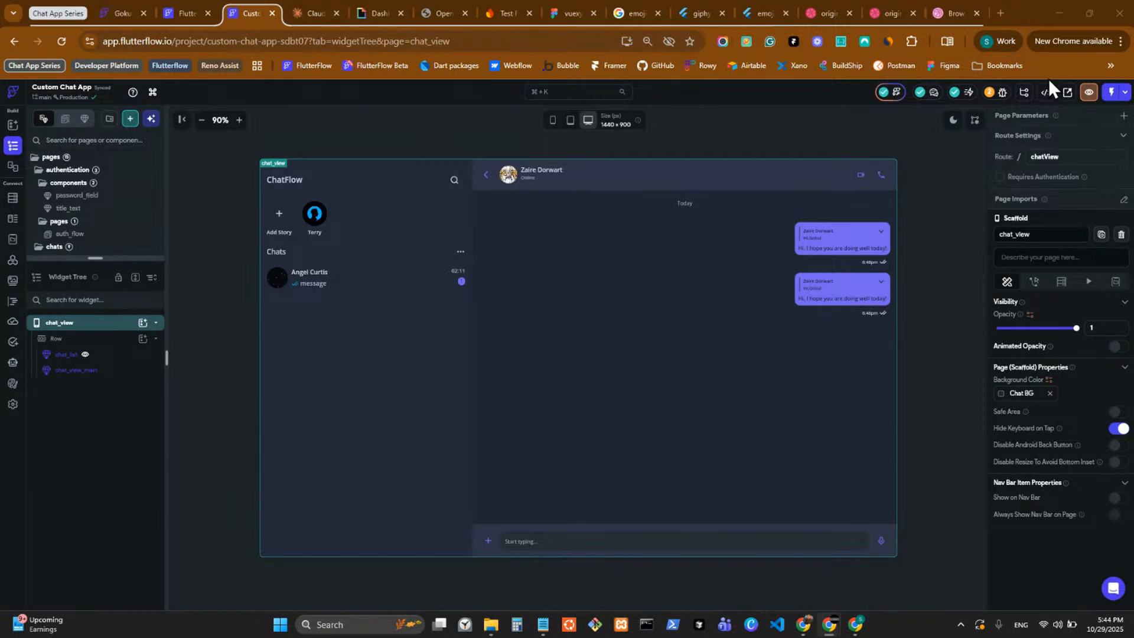
View the project's public sharing settings and close them without changing anything.
click(1067, 92)
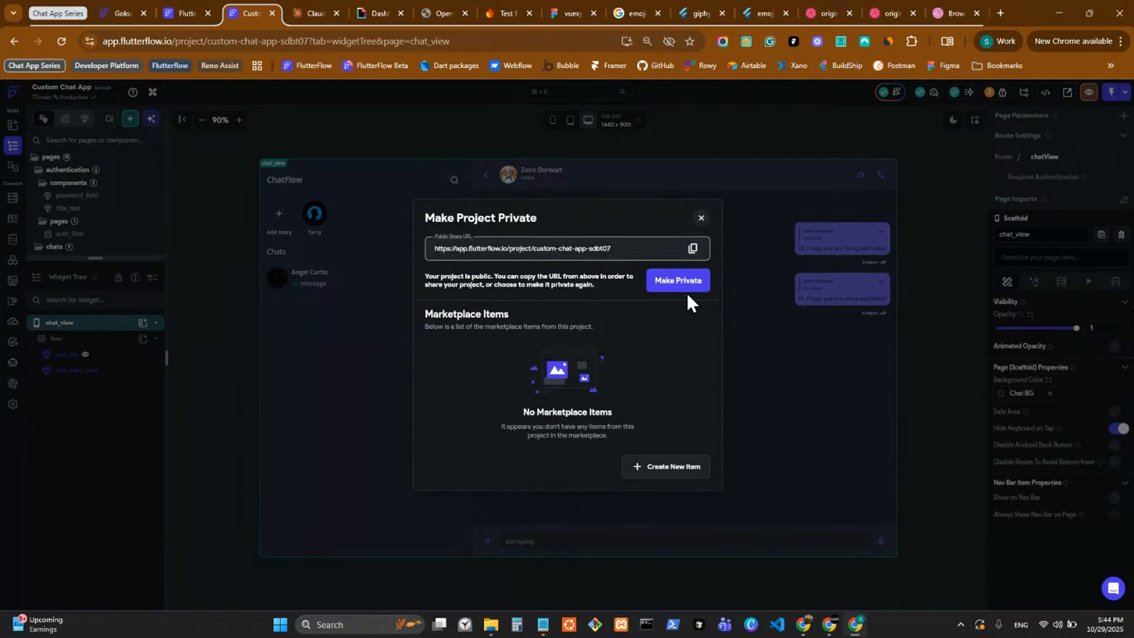
click(701, 220)
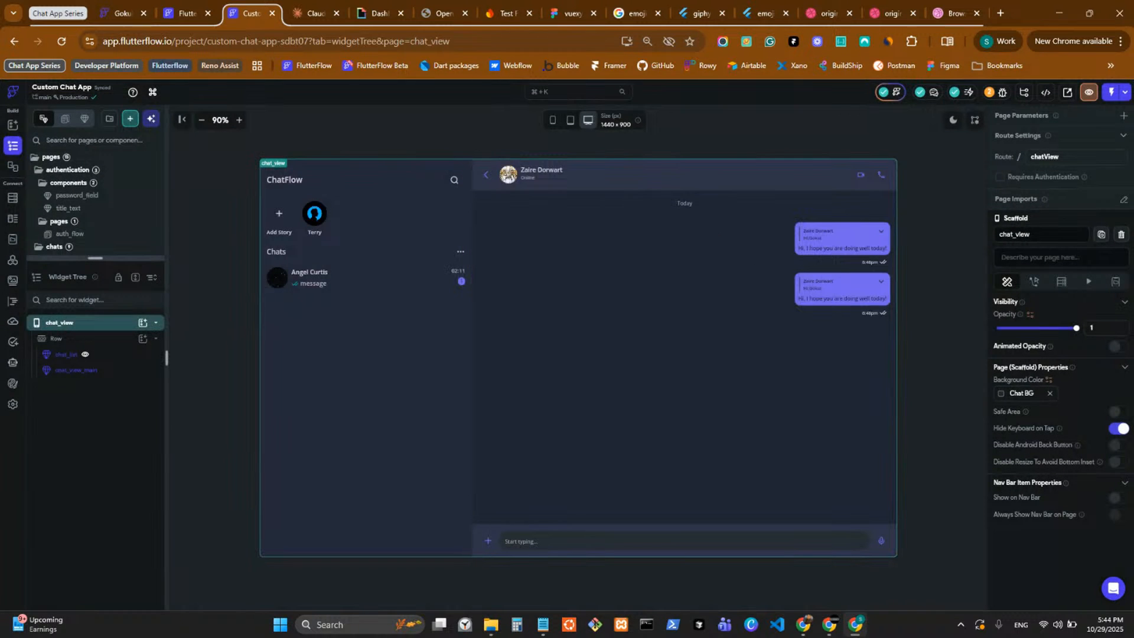
key(alt+Tab)
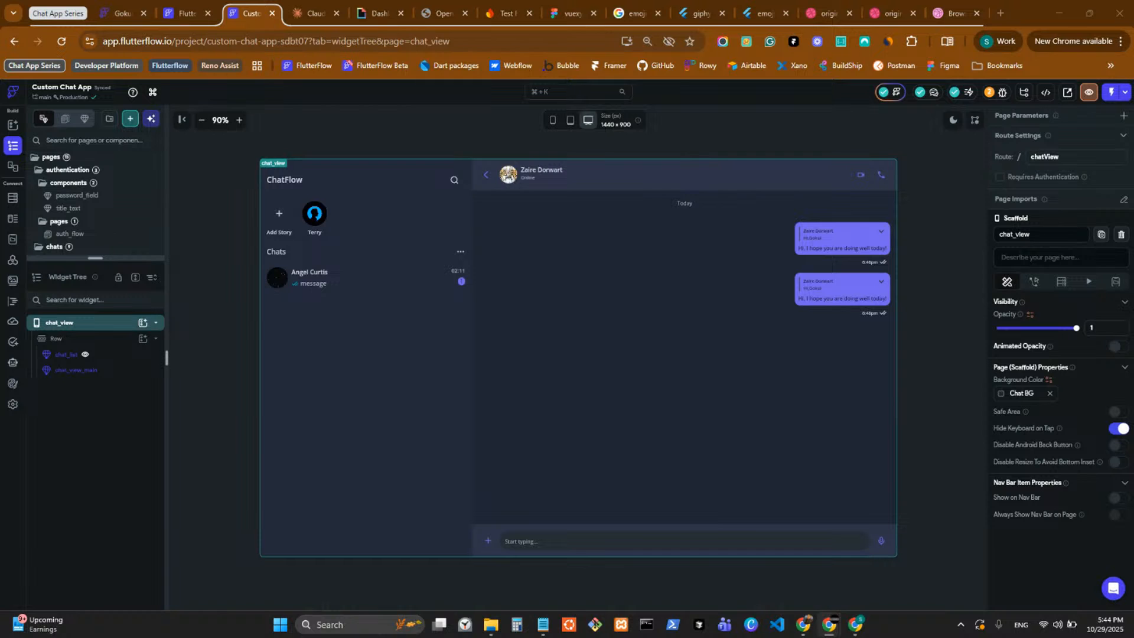
Open the Firestore database schema again and examine the fields of the chats collection.
click(11, 219)
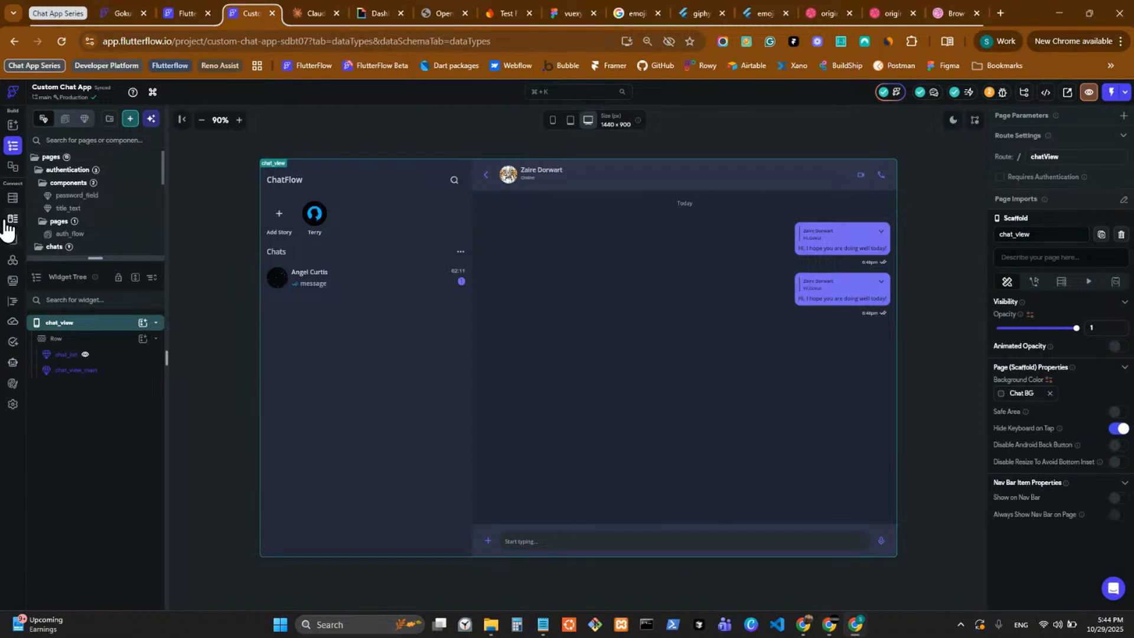
click(14, 199)
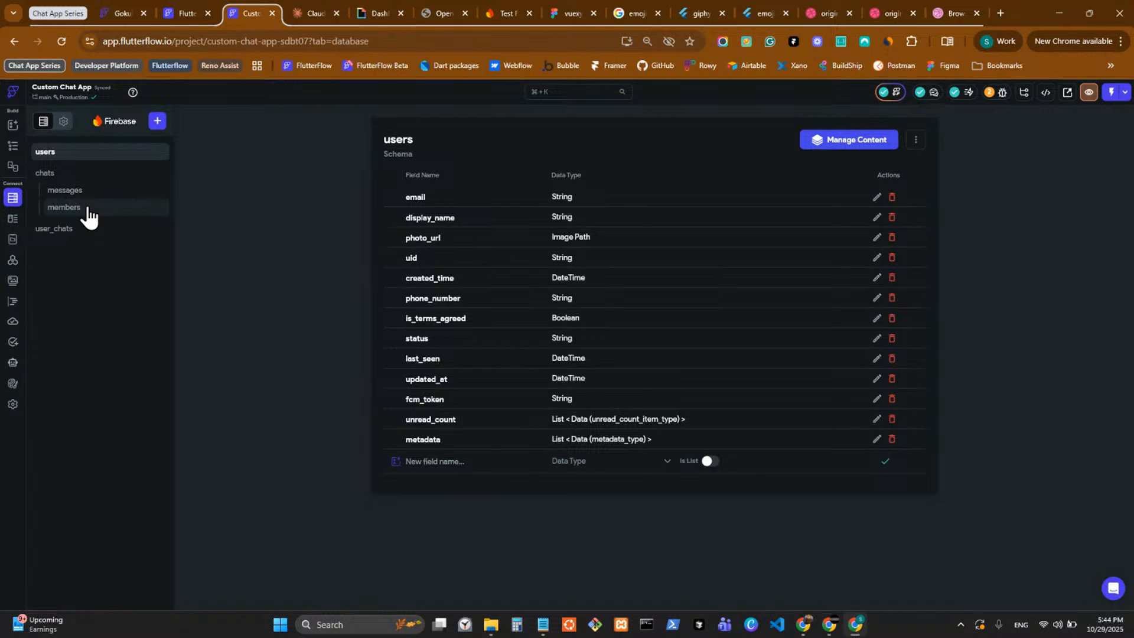
click(58, 177)
Return to the page builder and open the chats page at mobile canvas size, 393 × 852.
click(11, 146)
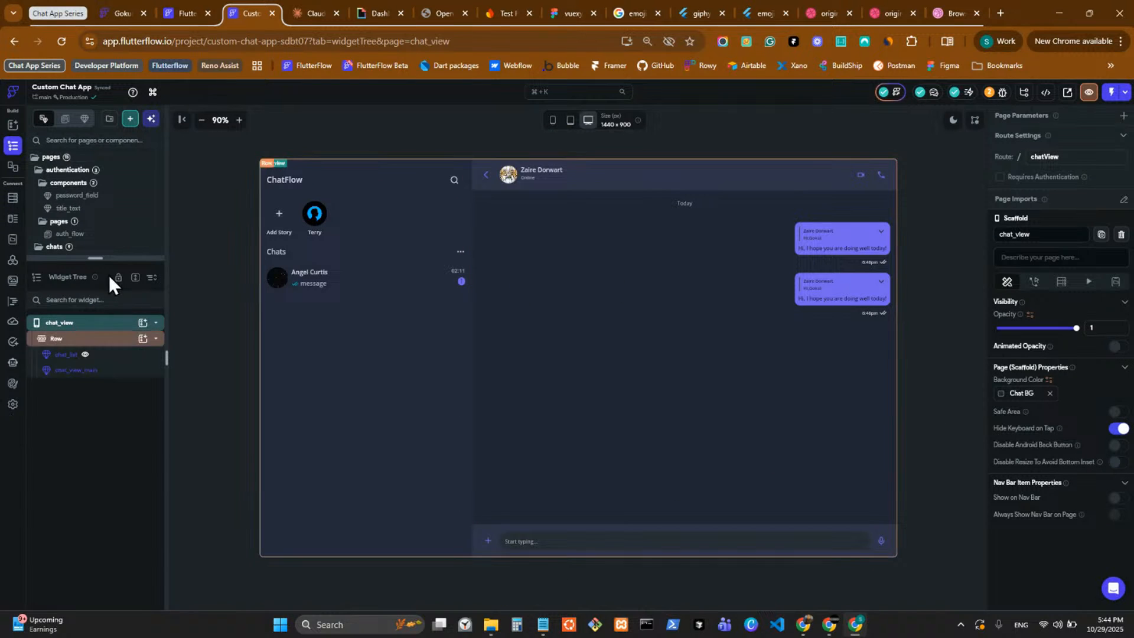
drag(111, 258, 119, 154)
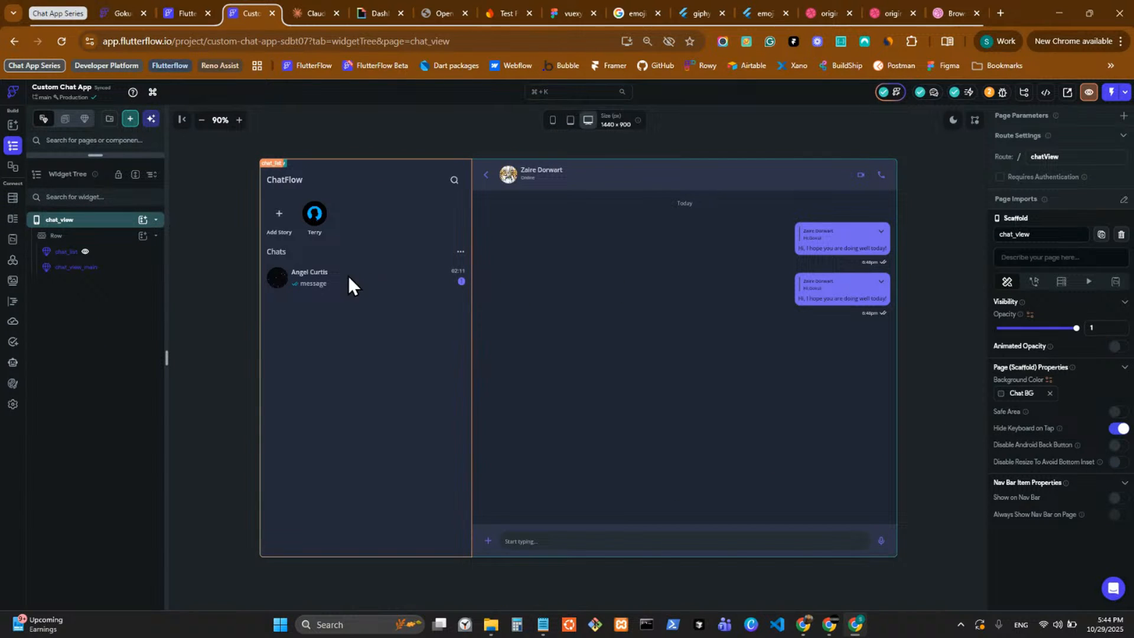
drag(112, 157, 141, 575)
click(94, 390)
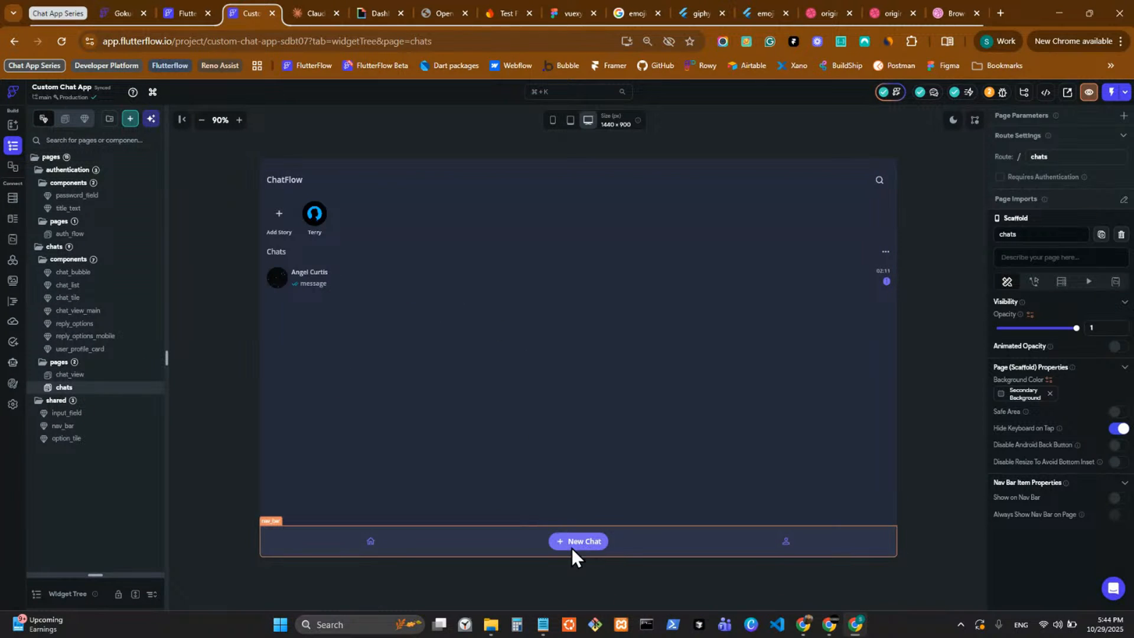
click(553, 120)
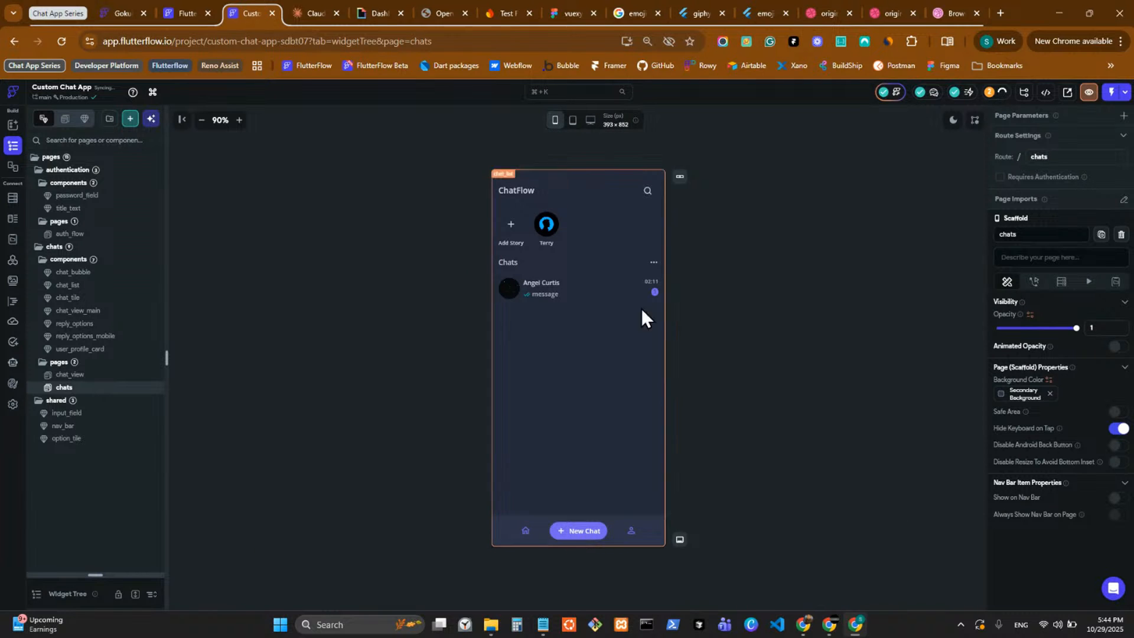
Open the chat_list component from the chats page and select the ListView that holds chat_tile.
double_click(594, 286)
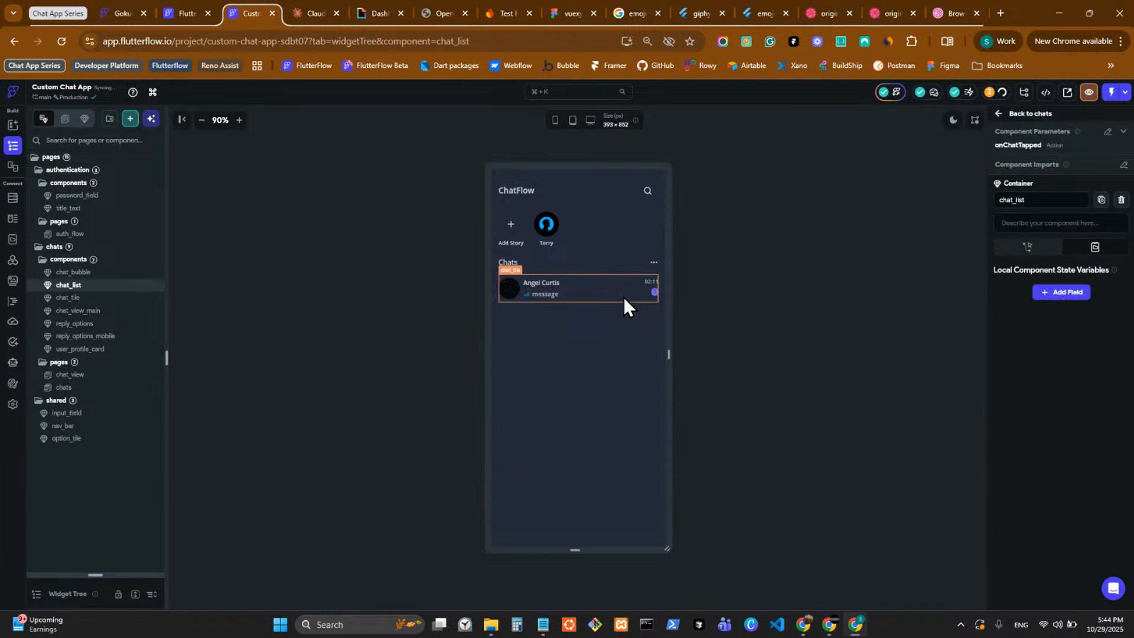
click(622, 296)
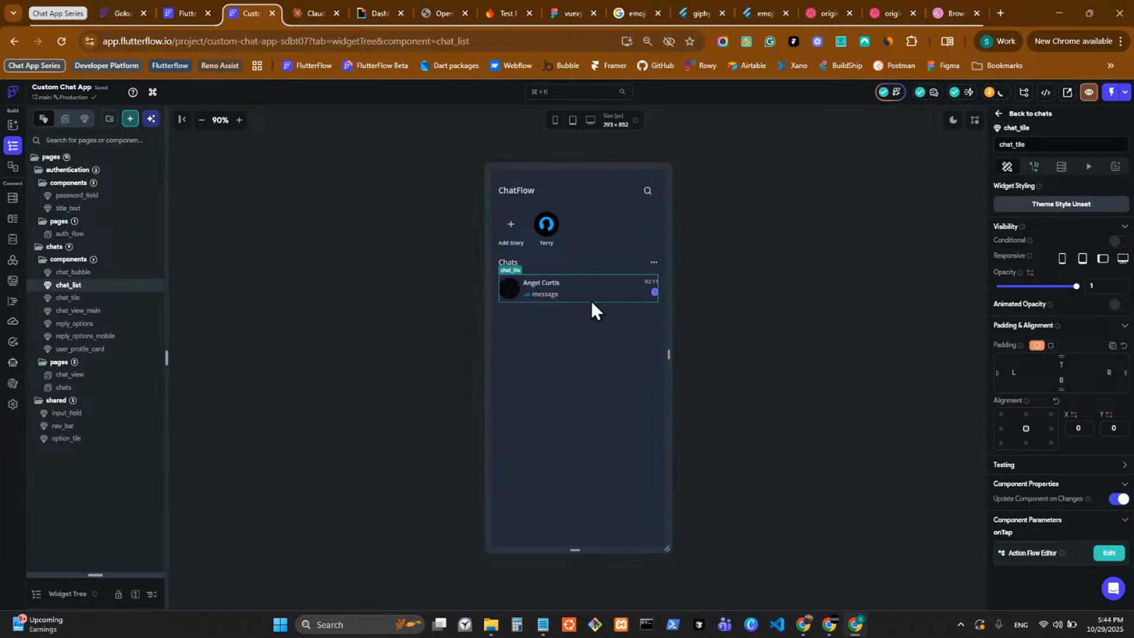
drag(98, 573, 96, 208)
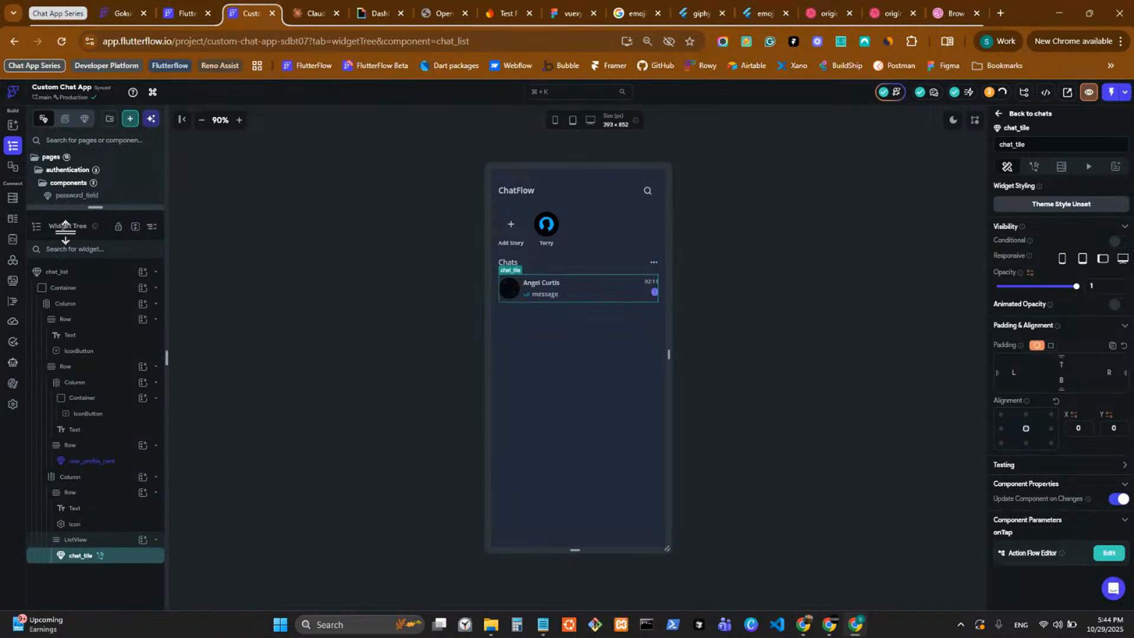
click(98, 479)
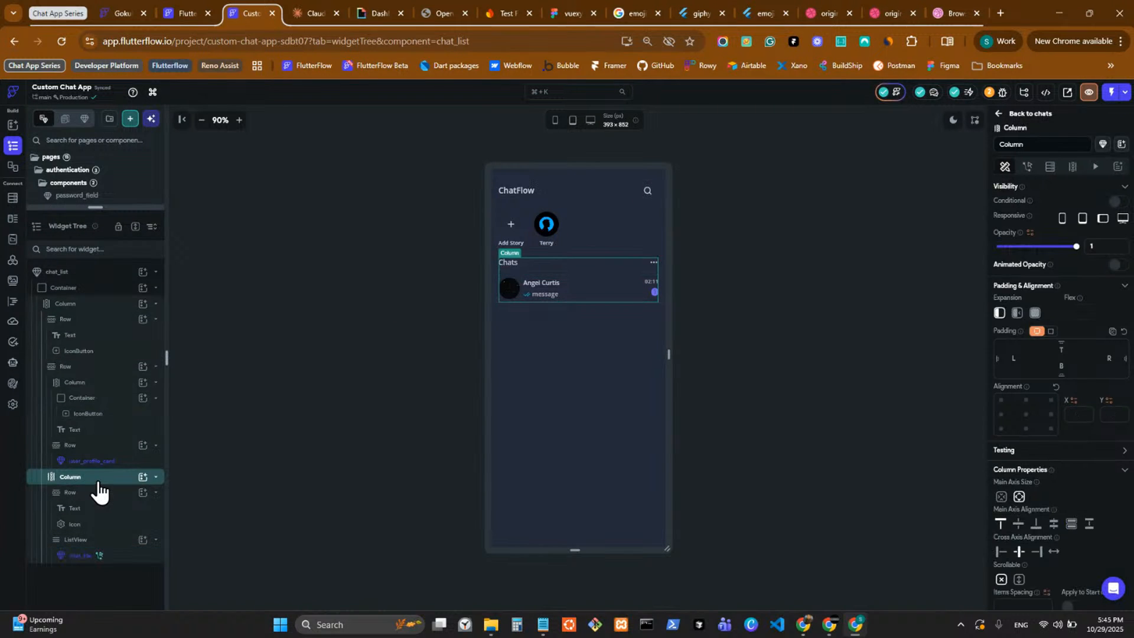
click(109, 541)
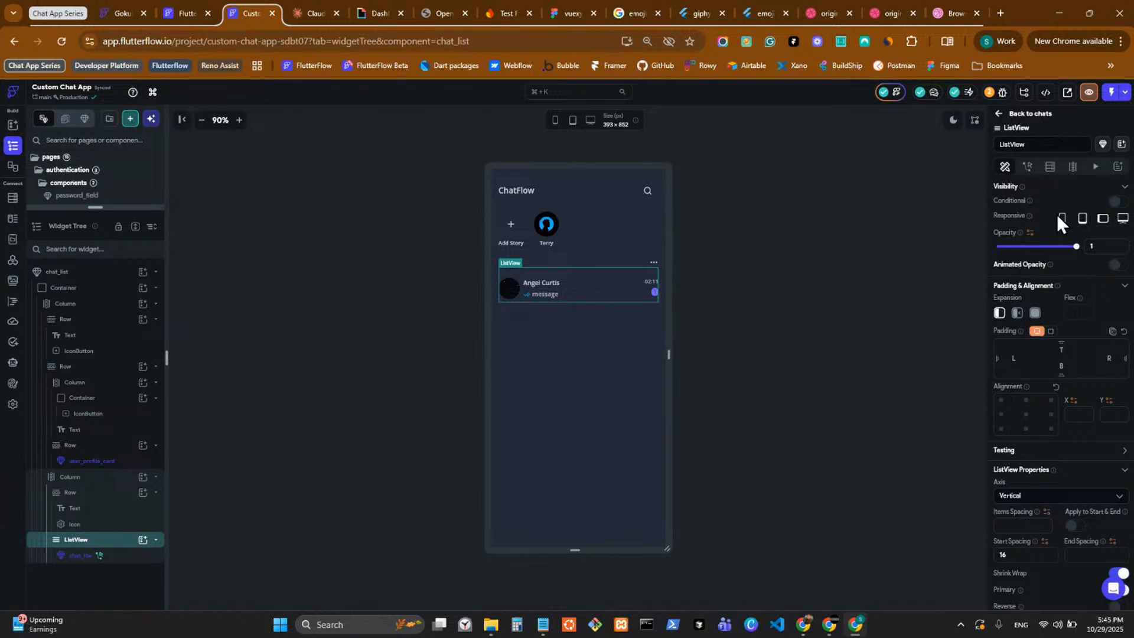
Start a Query Collection backend query on the ListView for the user_chats collection, returning a list of documents.
click(1075, 167)
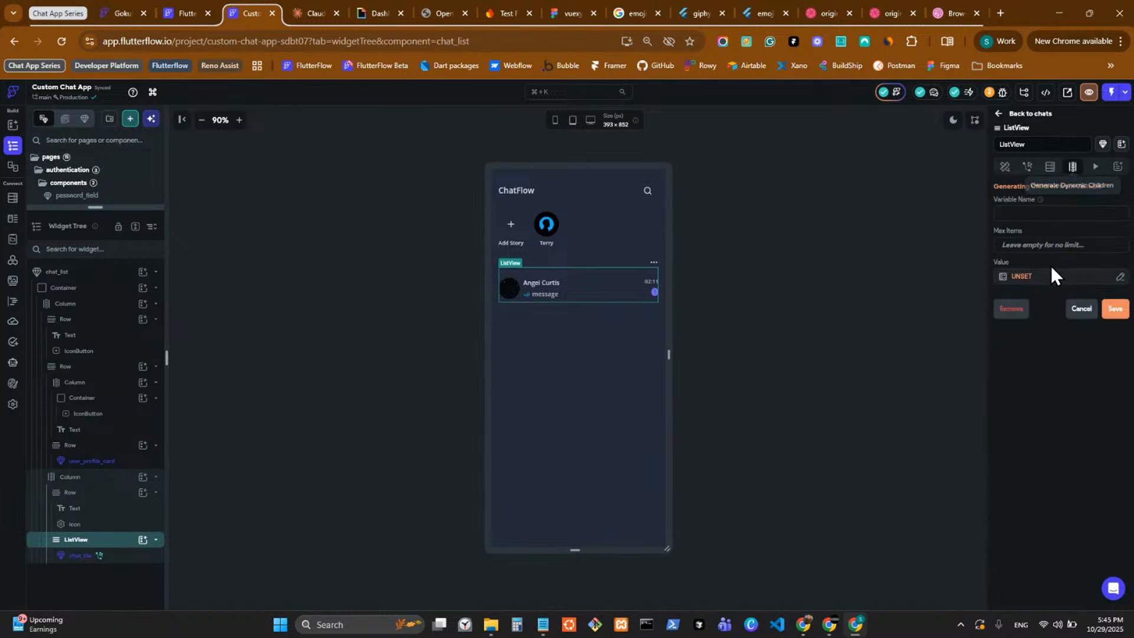
click(1048, 168)
click(1033, 195)
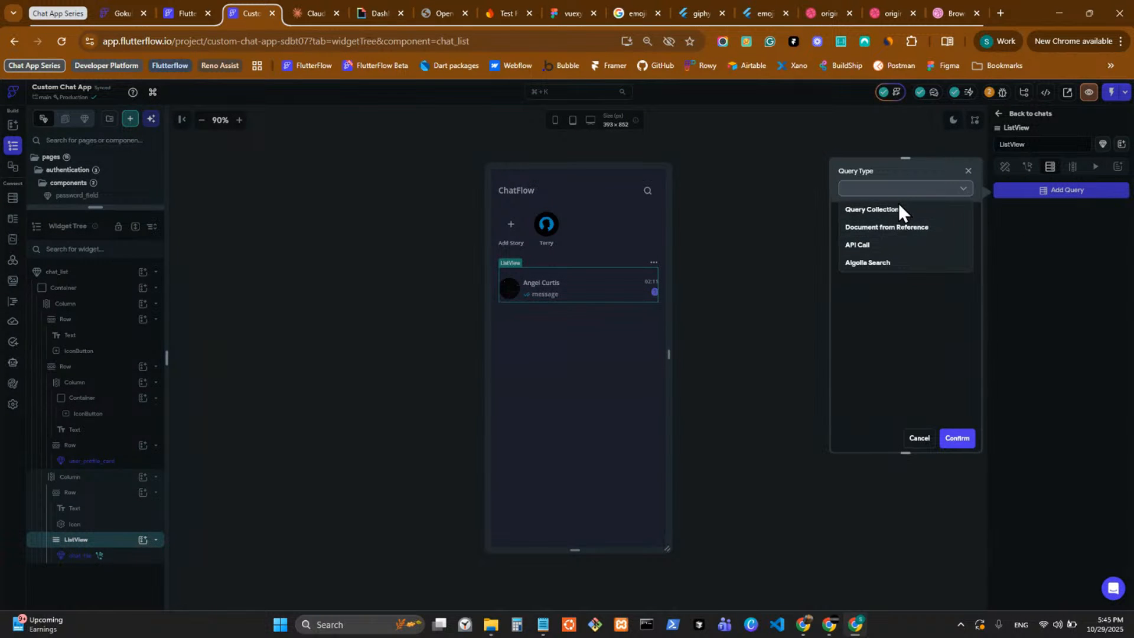
click(899, 203)
click(891, 247)
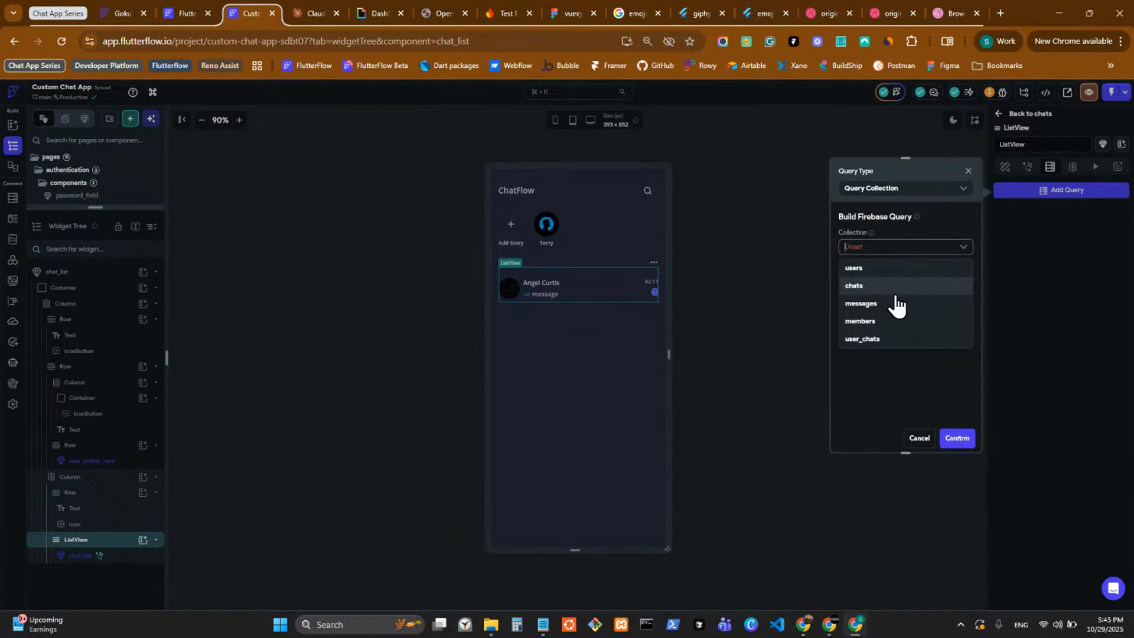
click(894, 340)
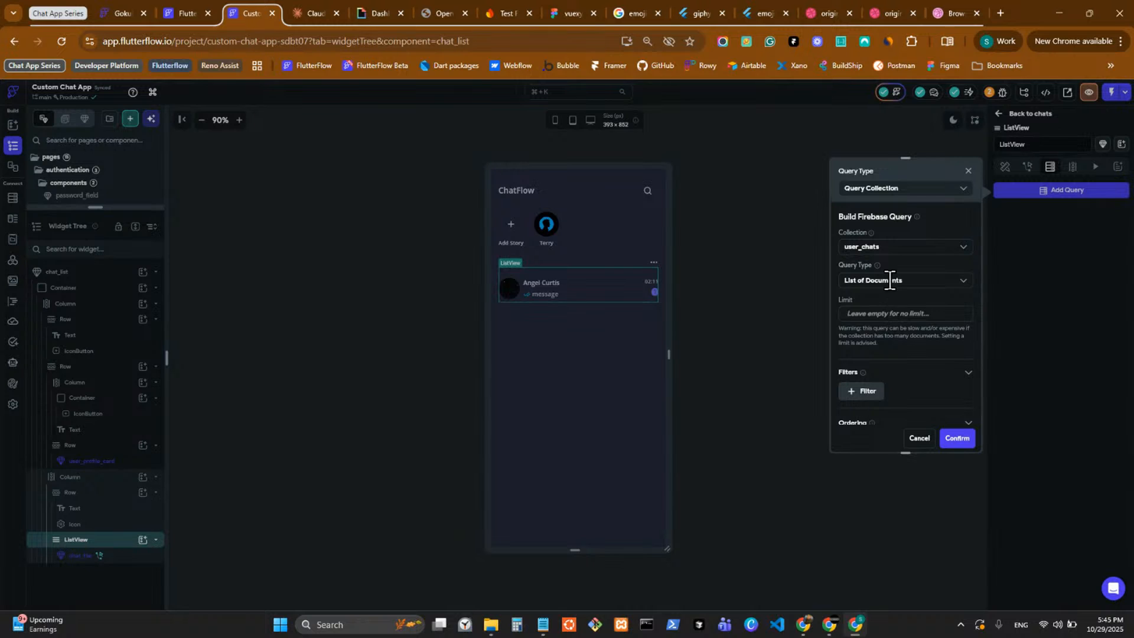
click(887, 279)
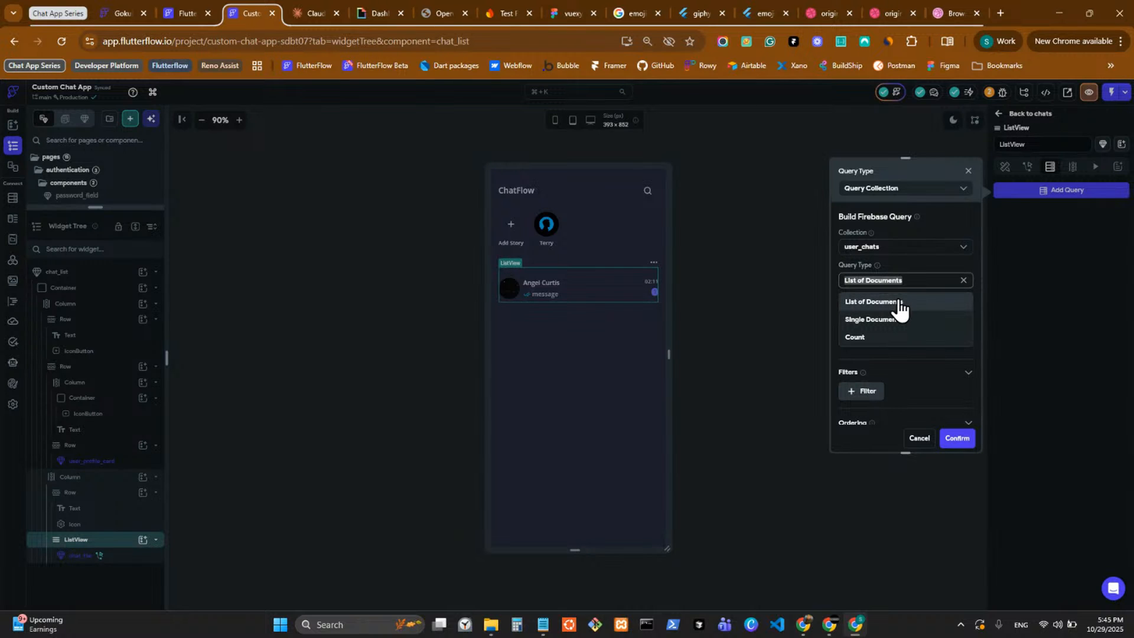
click(899, 306)
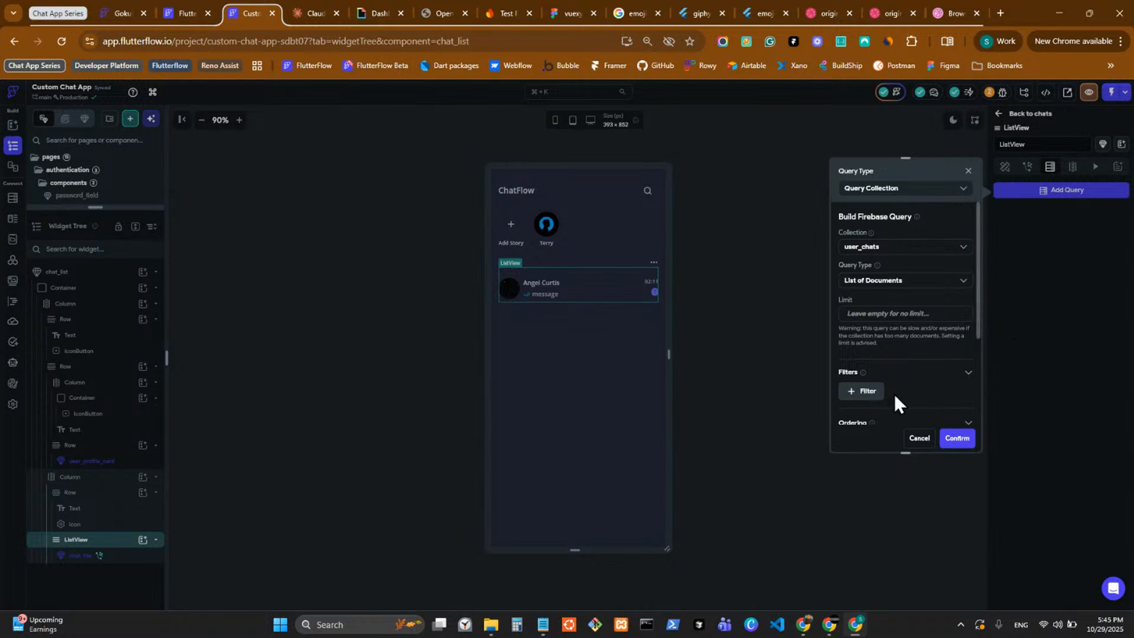
Add a filter to the user_chats query, look through the fields available for it, and cancel the query.
click(859, 392)
scroll(871, 366, down, 2)
click(878, 317)
scroll(886, 284, down, 2)
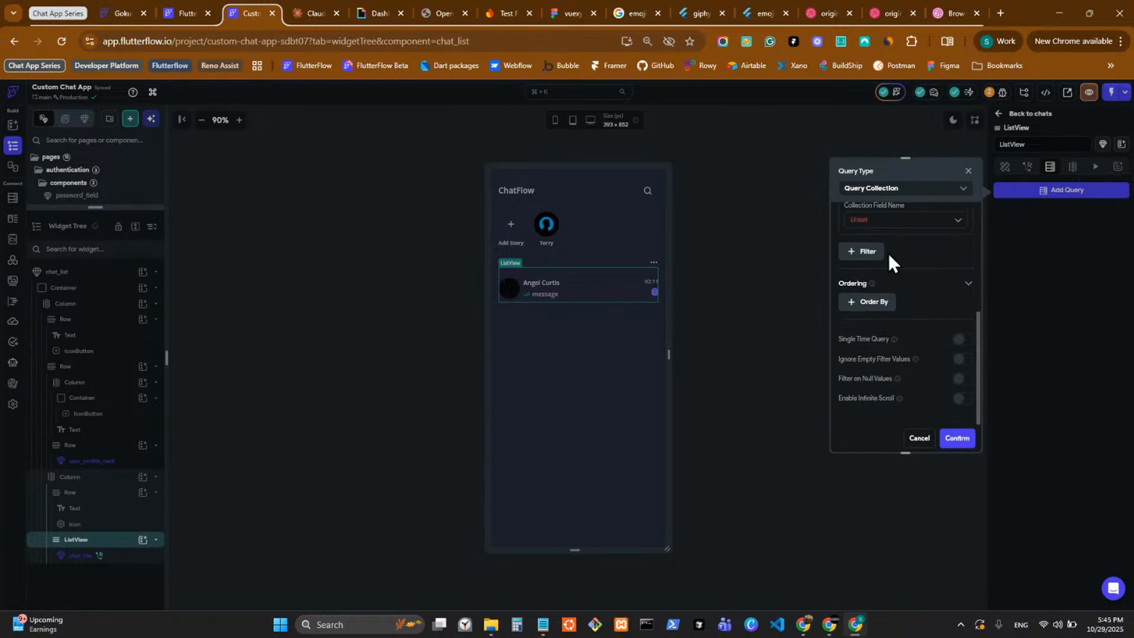
click(894, 219)
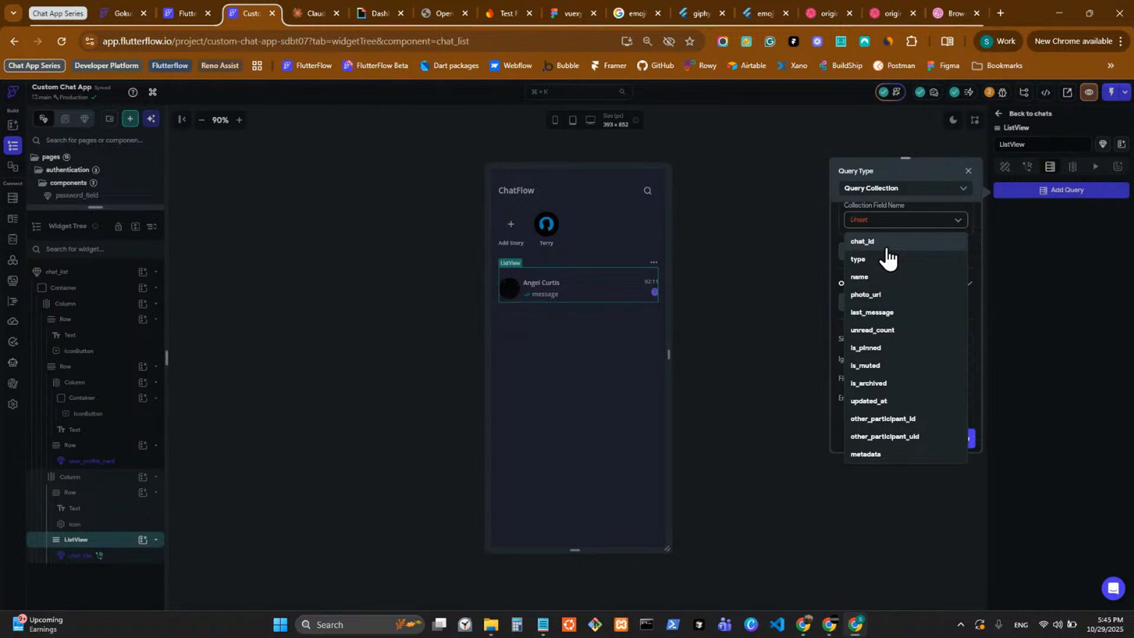
scroll(930, 215, up, 4)
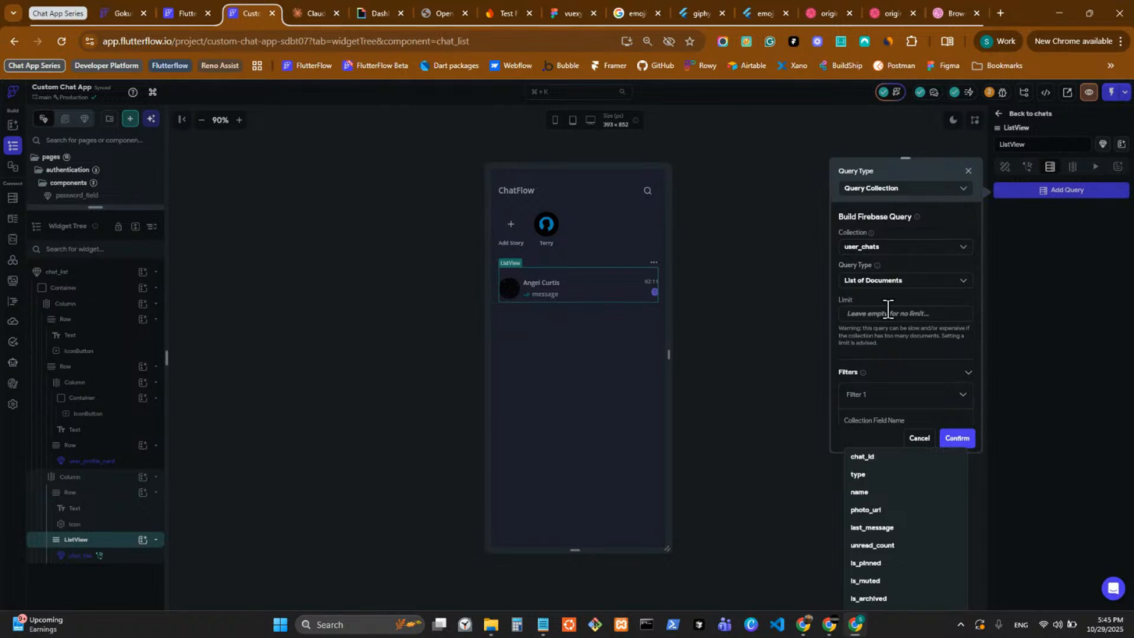
click(891, 340)
scroll(893, 343, down, 3)
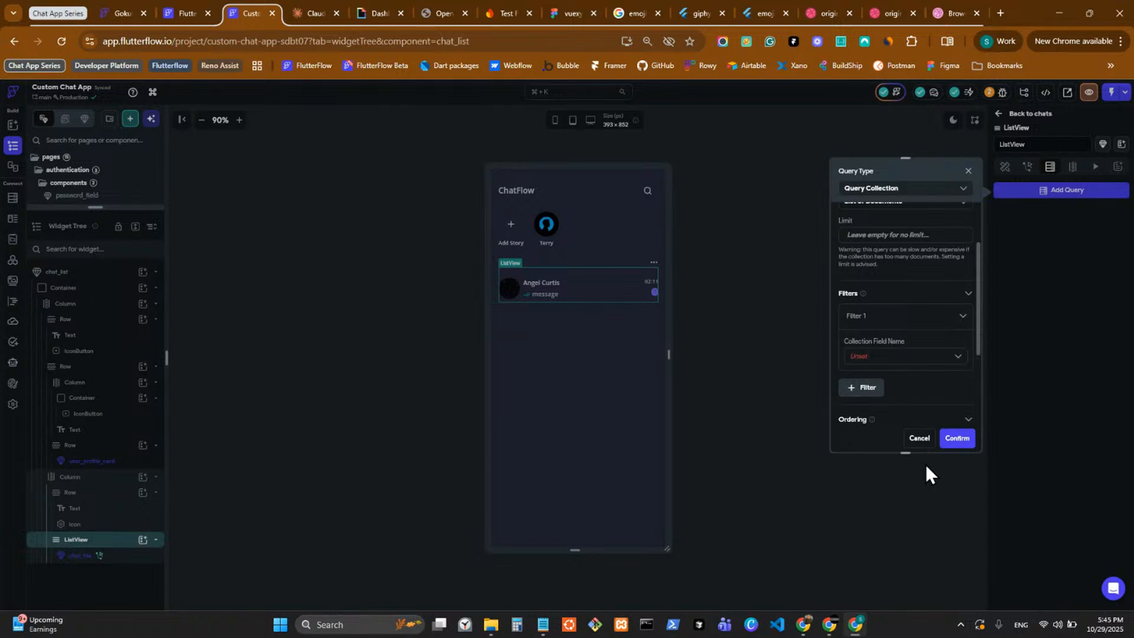
click(904, 355)
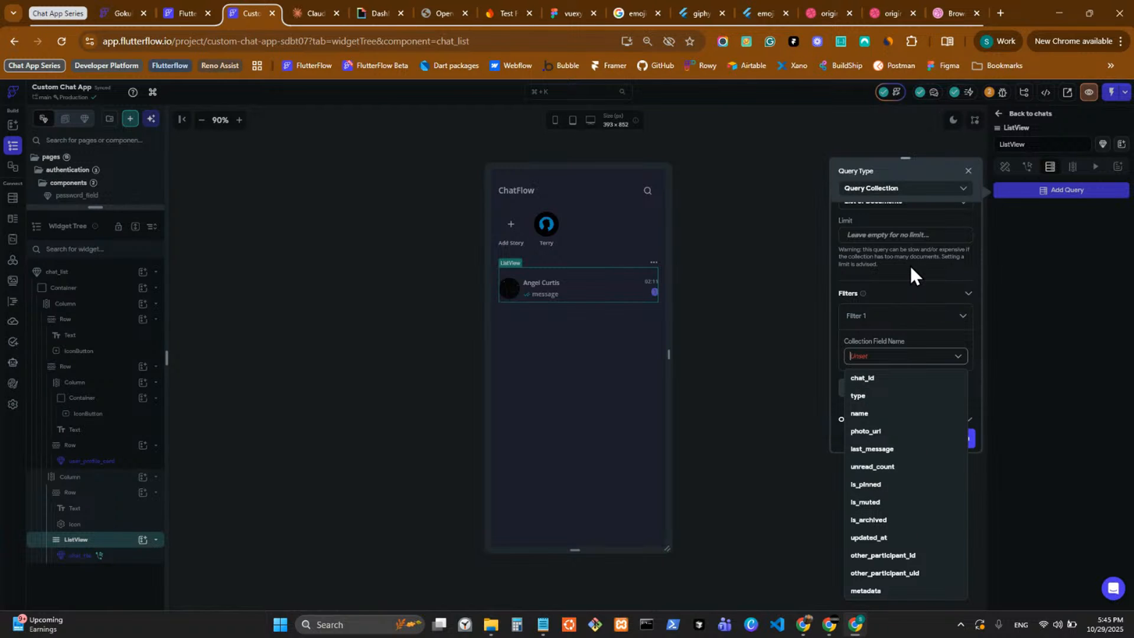
click(902, 298)
click(923, 441)
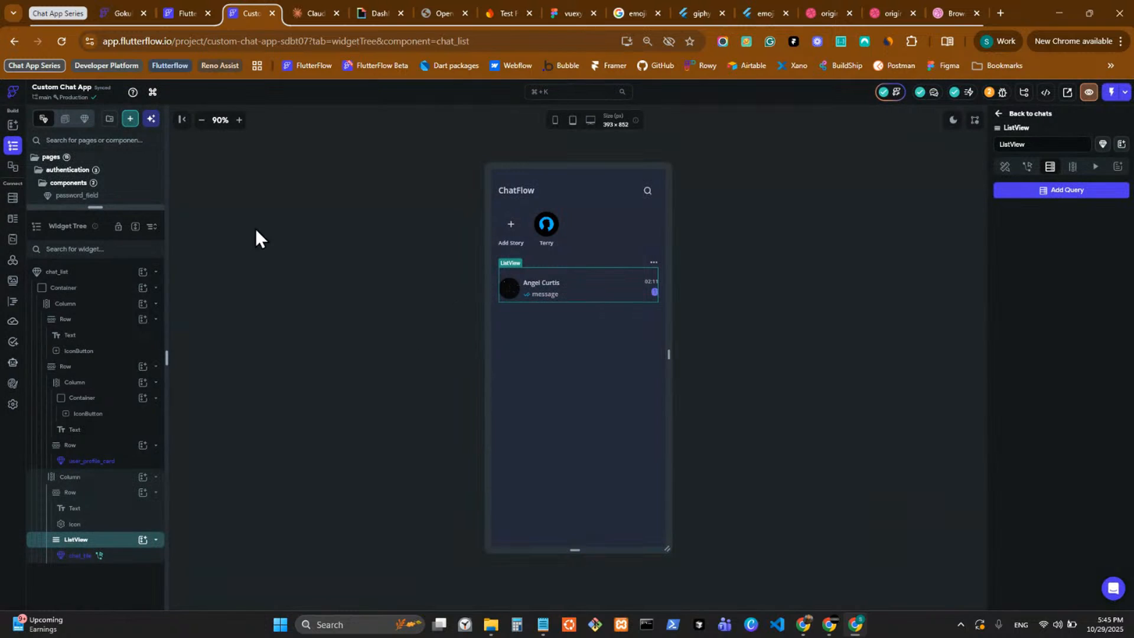
Open the Firestore database schema and examine the fields of the user_chats collection.
click(12, 198)
click(86, 230)
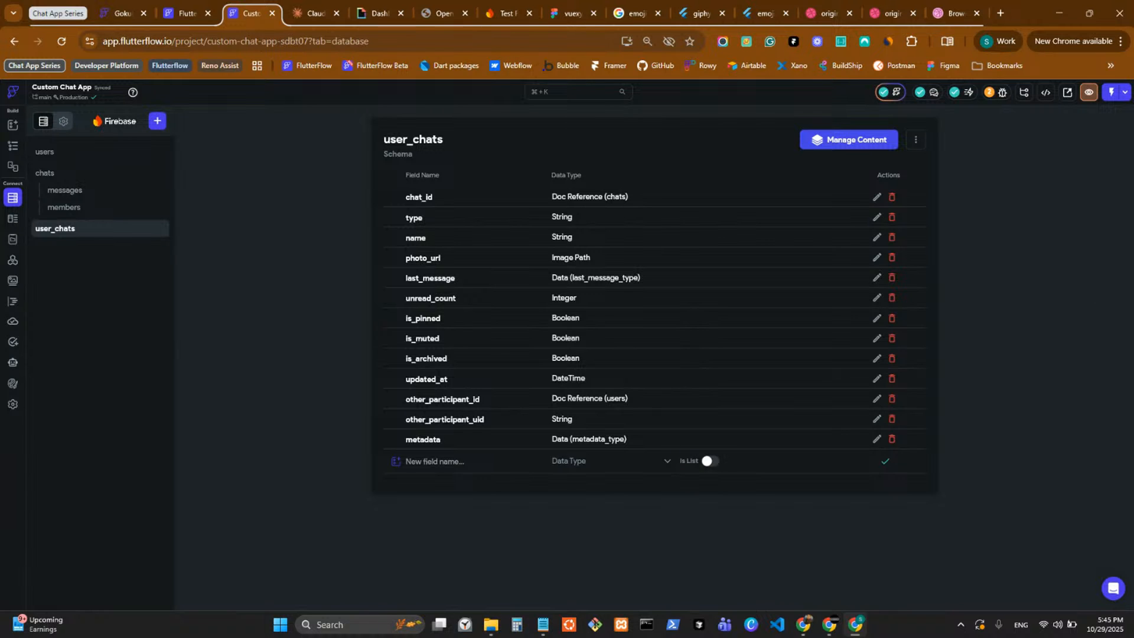
key(alt+Tab)
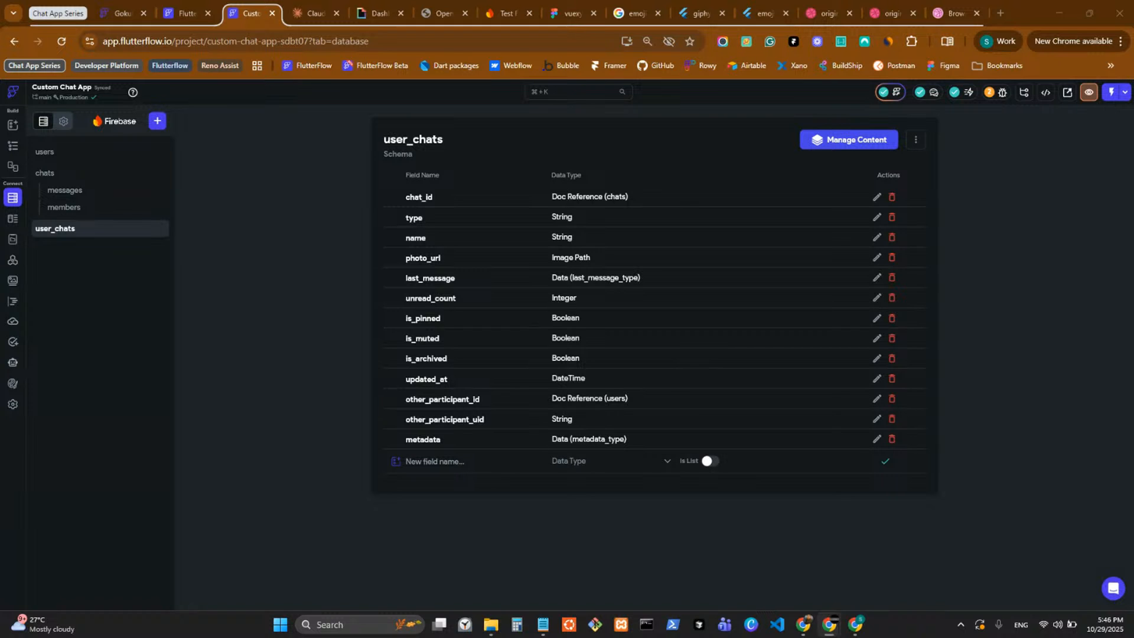
Switch to Claude, create a personal project named Custom Chat App and star it.
click(296, 3)
click(515, 267)
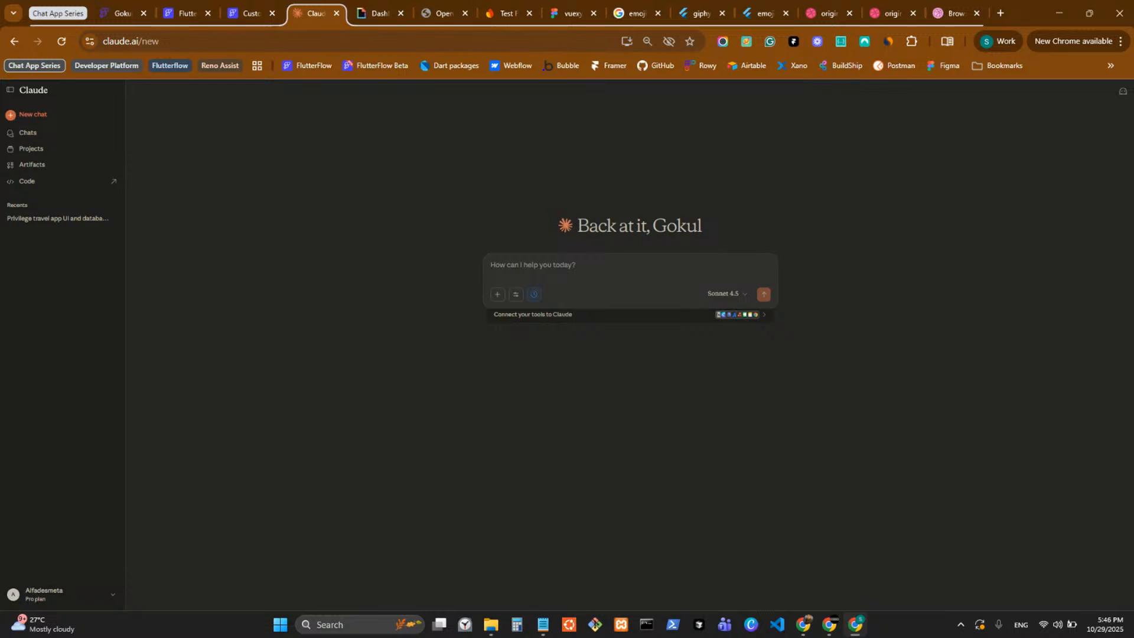
click(31, 150)
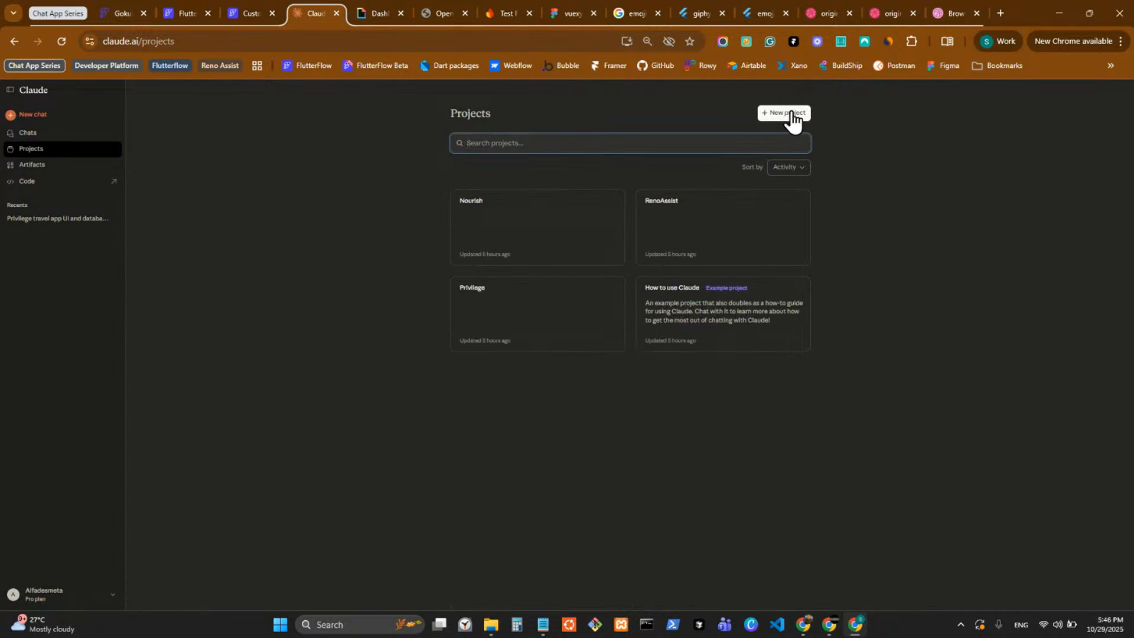
click(788, 113)
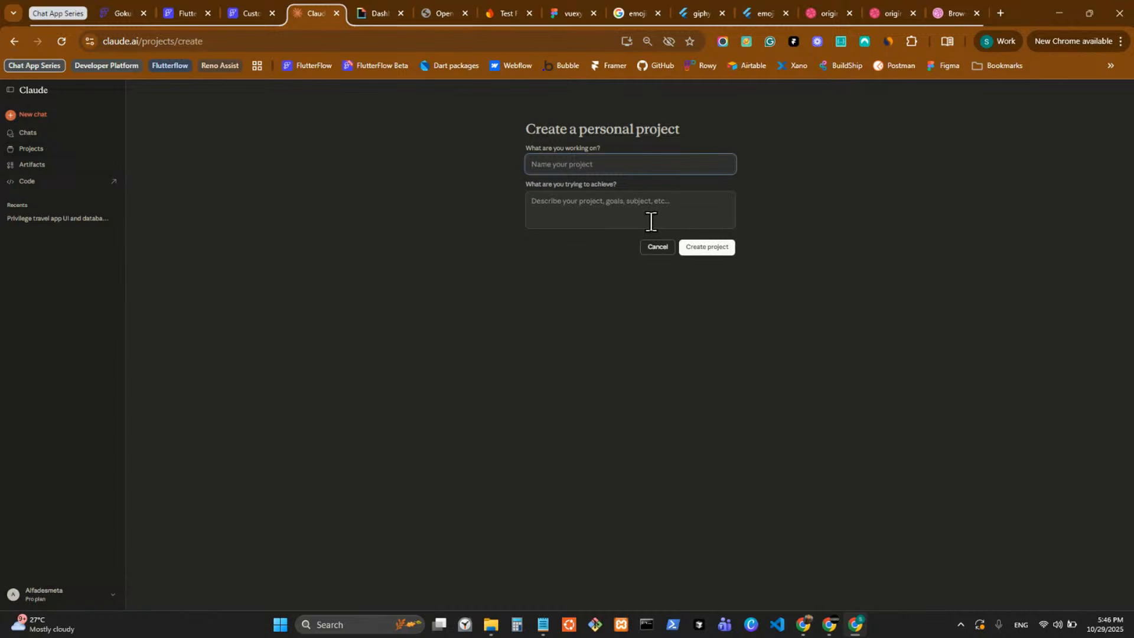
text(Custom Chat Apo)
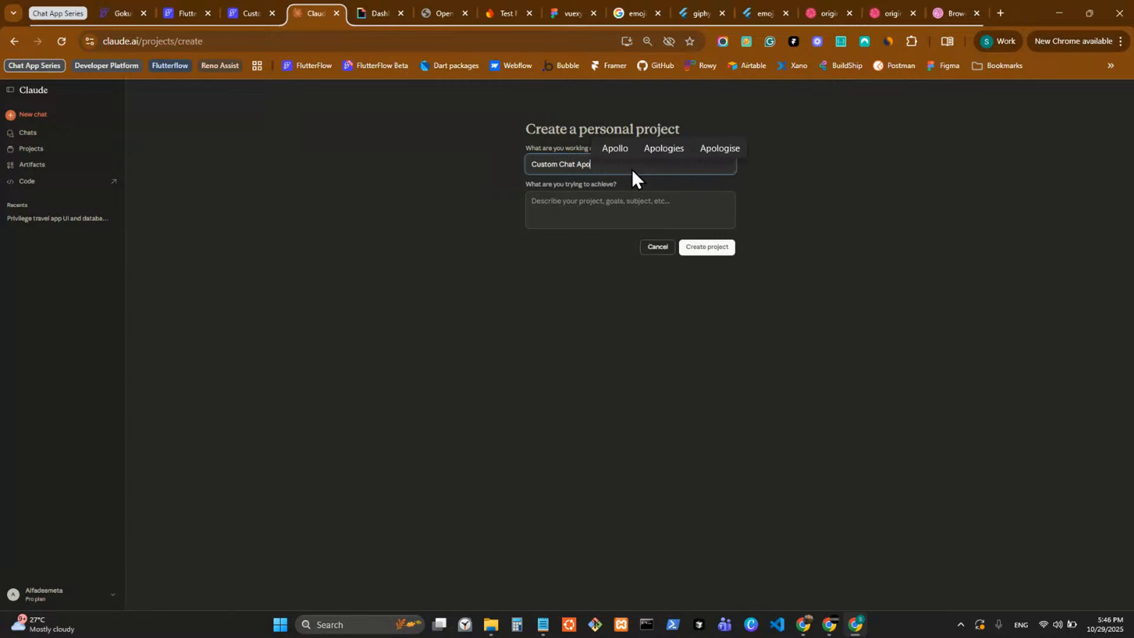
key(BackSpace)
text(p)
click(710, 248)
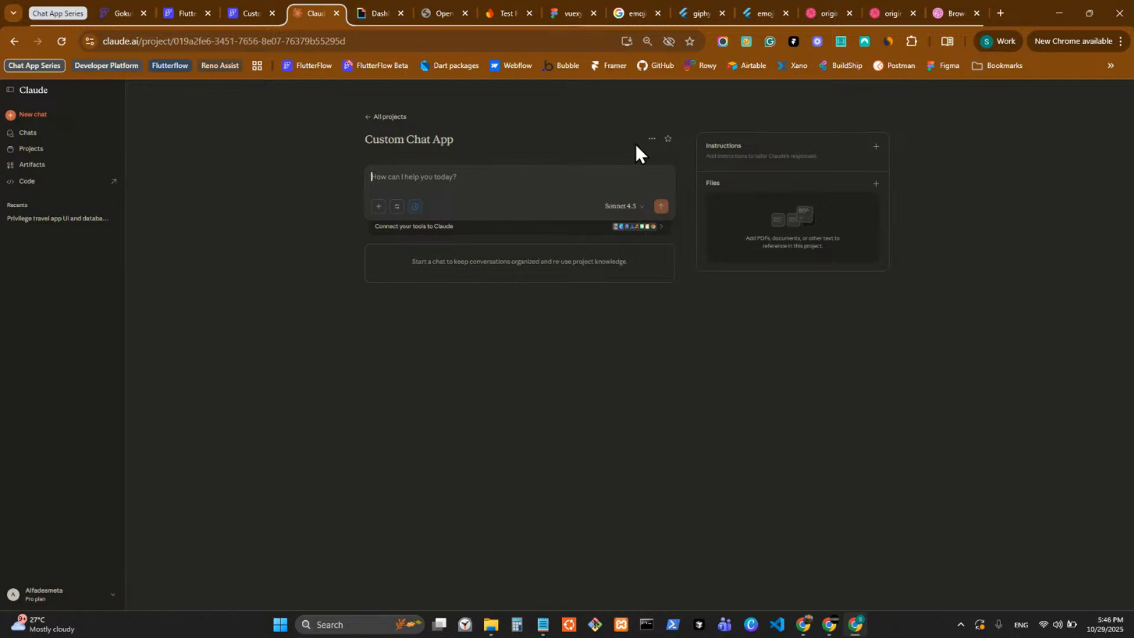
click(664, 145)
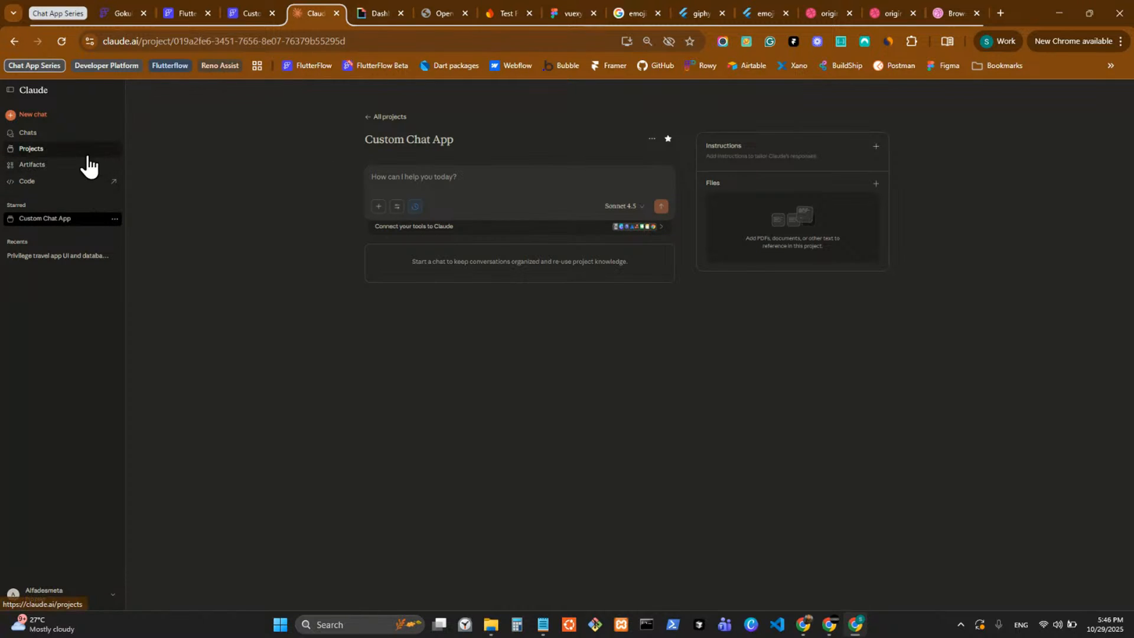
Write the project chat prompt "Here is the schema of the app we are building in FlutterFlow".
click(446, 181)
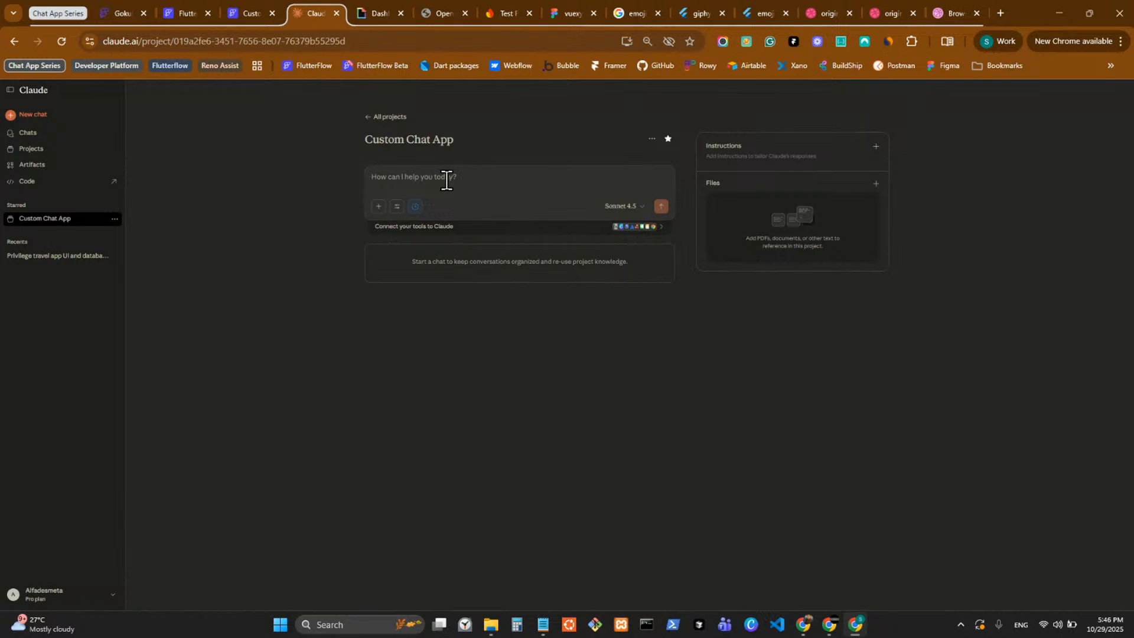
text(Here is the schema f)
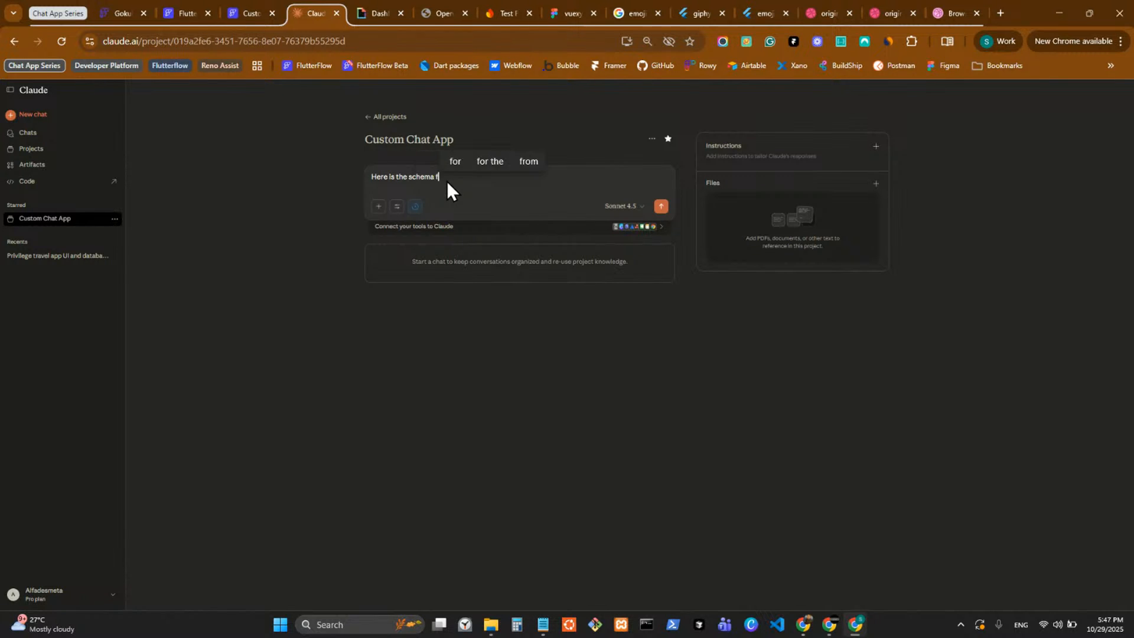
key(BackSpace)
text(of the app we are )
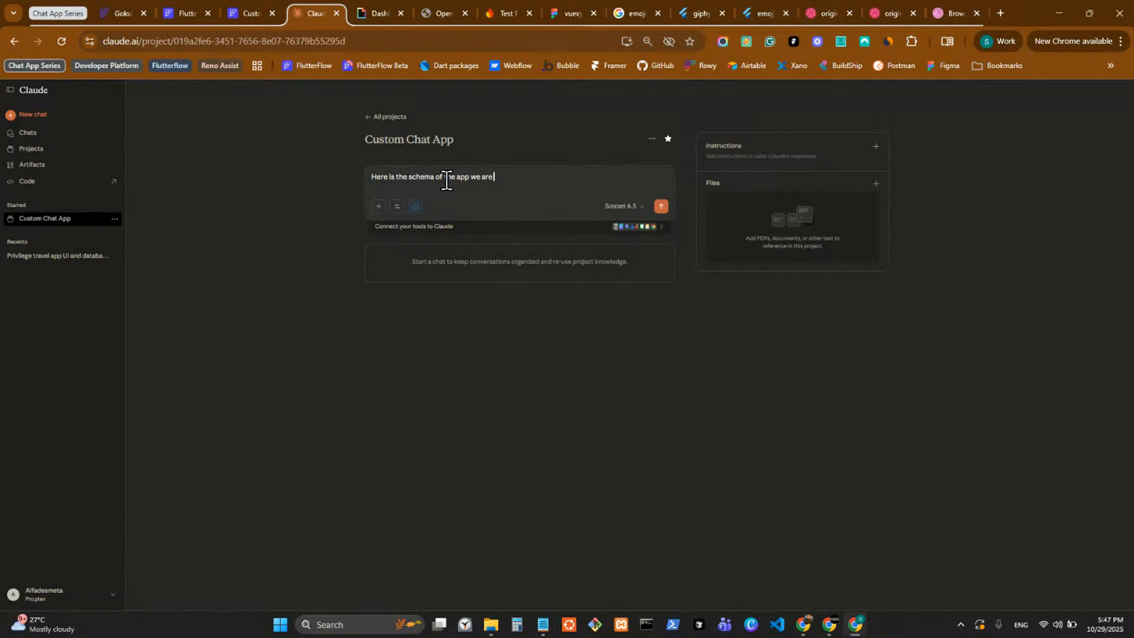
text(building (in FlutterFlo)
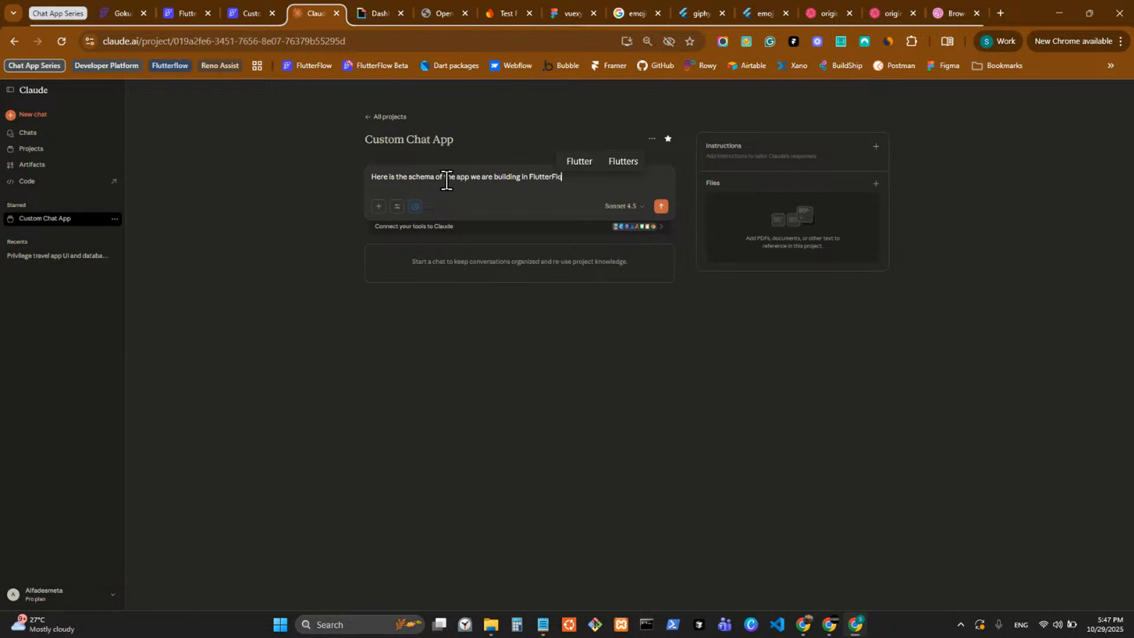
text(w)
Insert "Custom Chat" before "app" in the prompt, paste the Firestore schema as an attachment and send the message.
click(457, 177)
text(Custom )
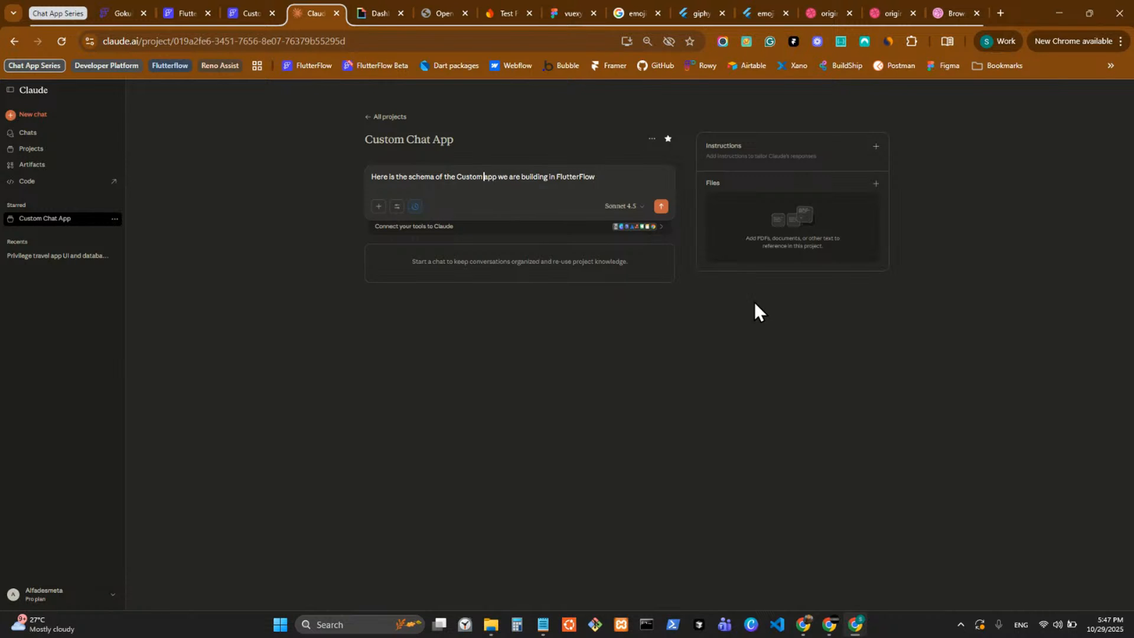
text(Chat)
key(ctrl+v)
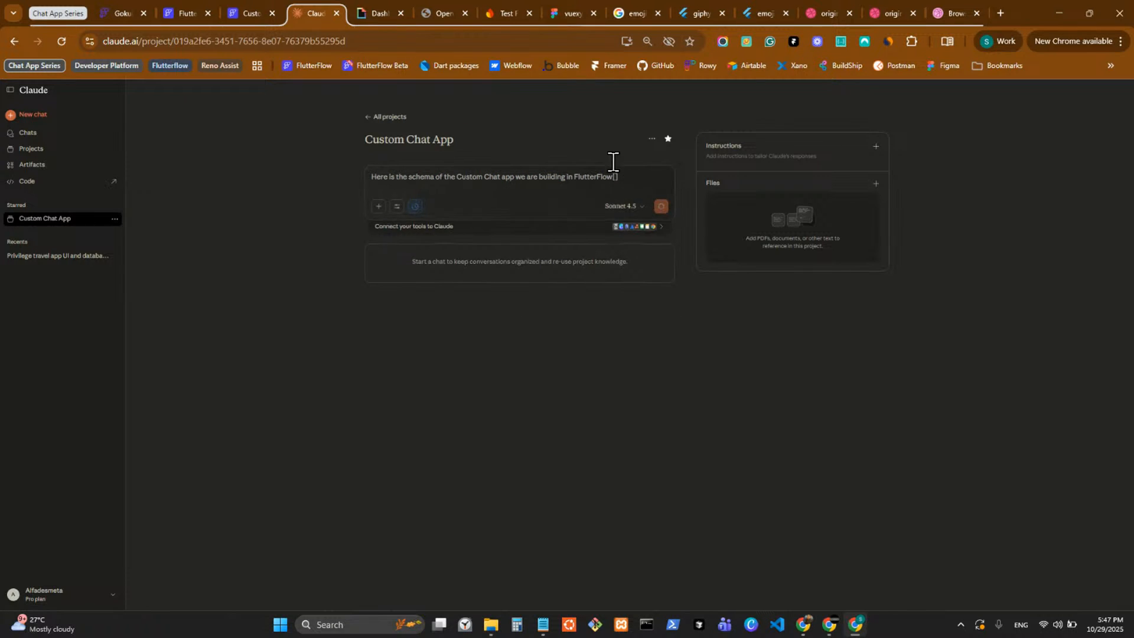
key(Return)
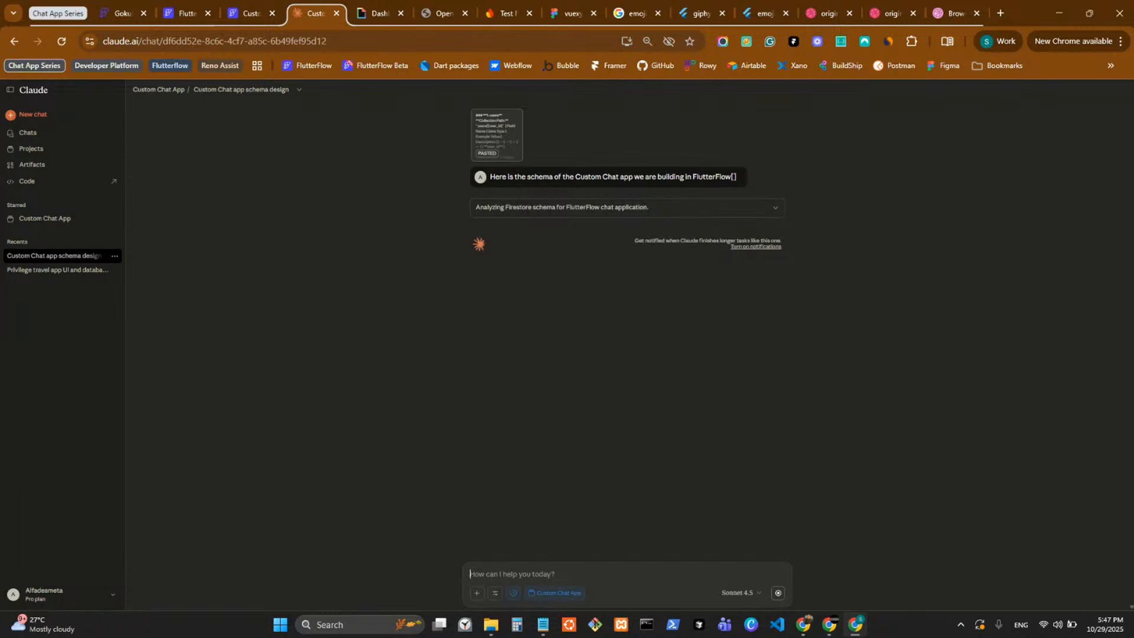
Lower the computer's sound volume.
key(alt+Tab)
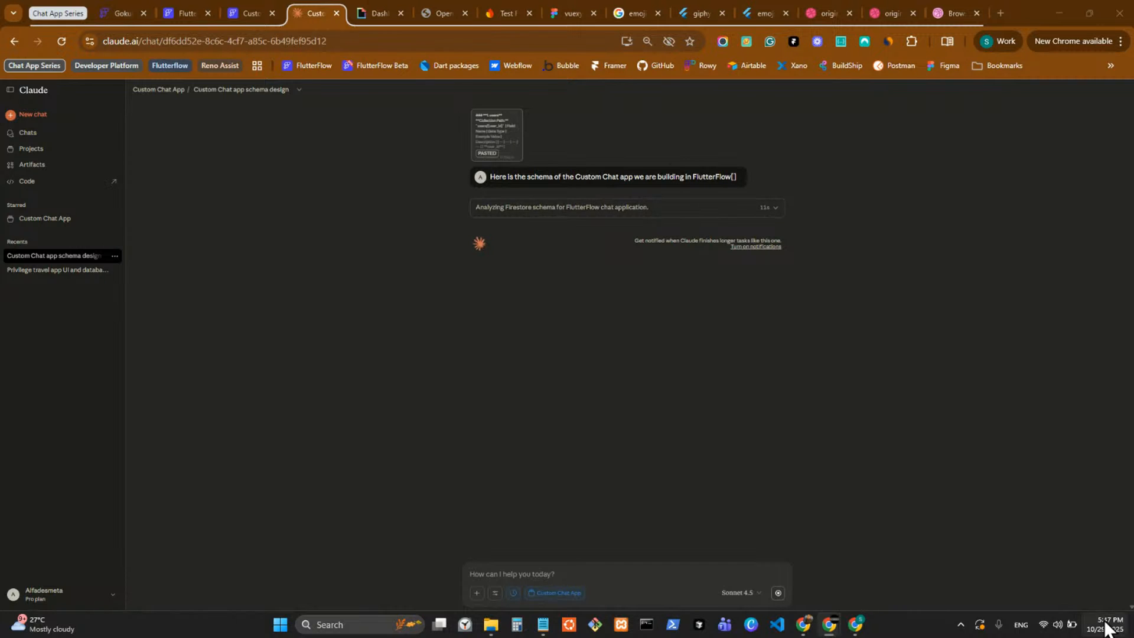
click(1058, 625)
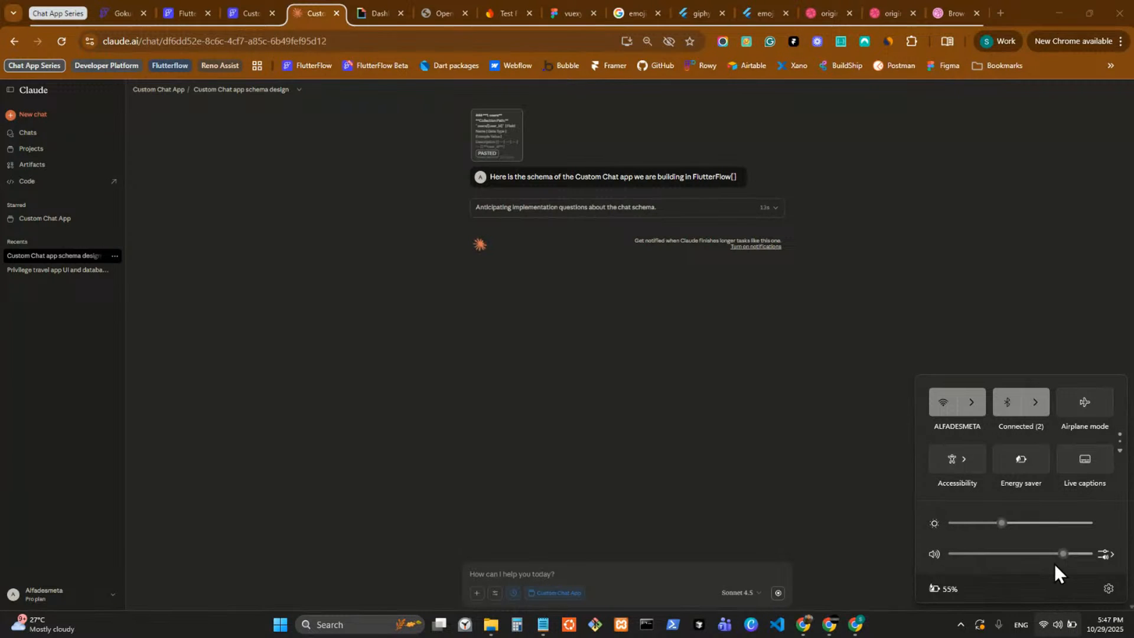
click(1024, 559)
click(1042, 271)
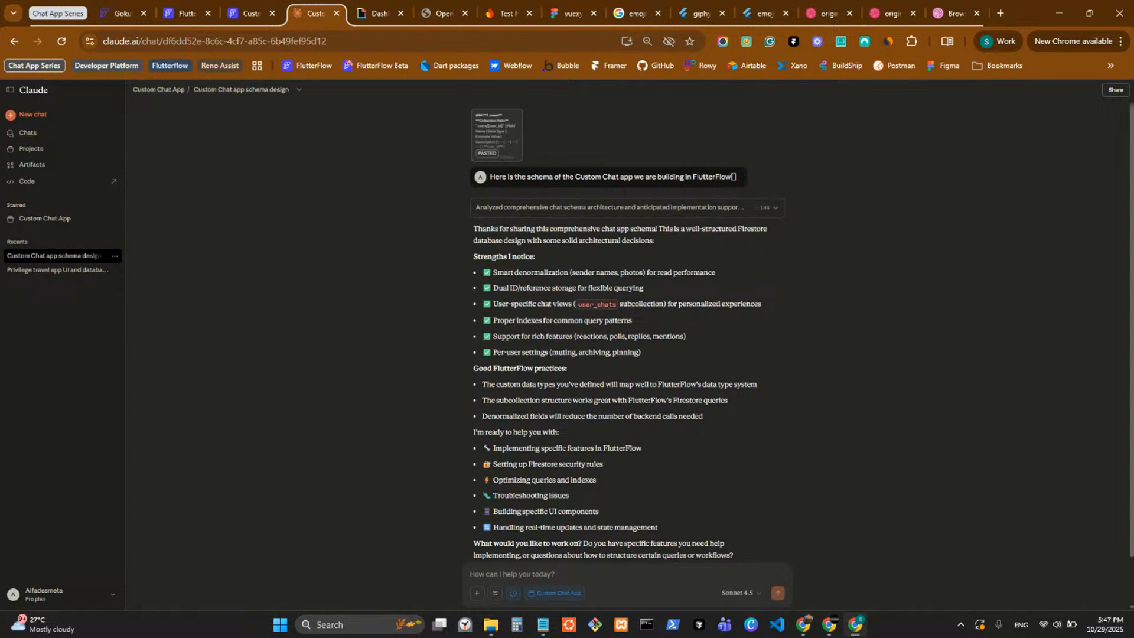
key(alt+Tab)
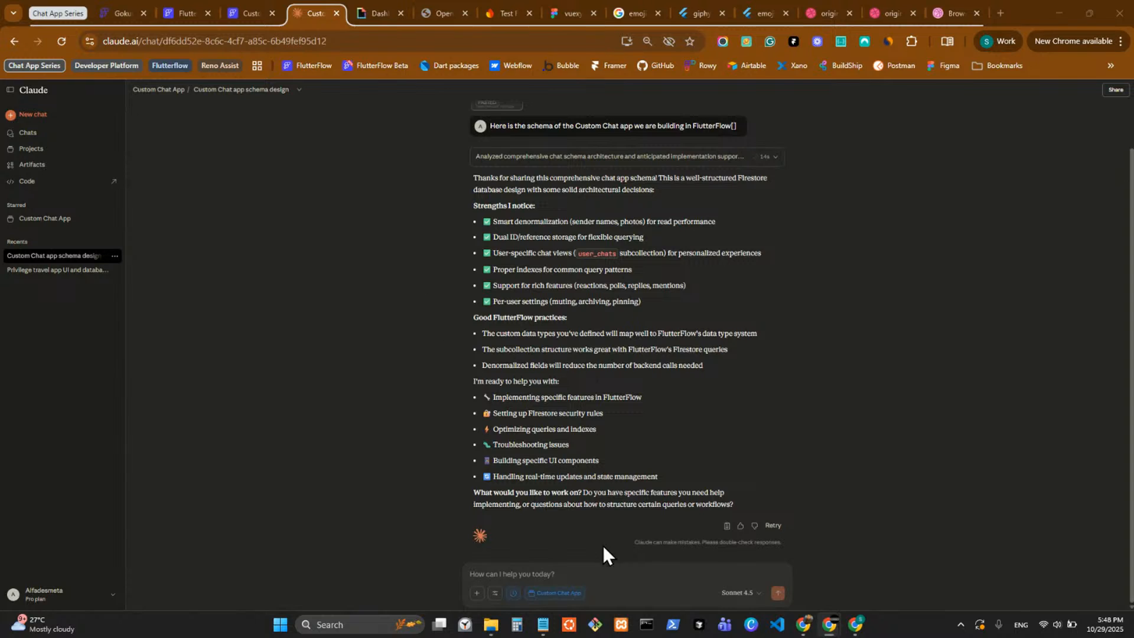
Ask Claude "can you explain the usage of the user_chats collection?" in the Custom Chat App conversation.
click(591, 576)
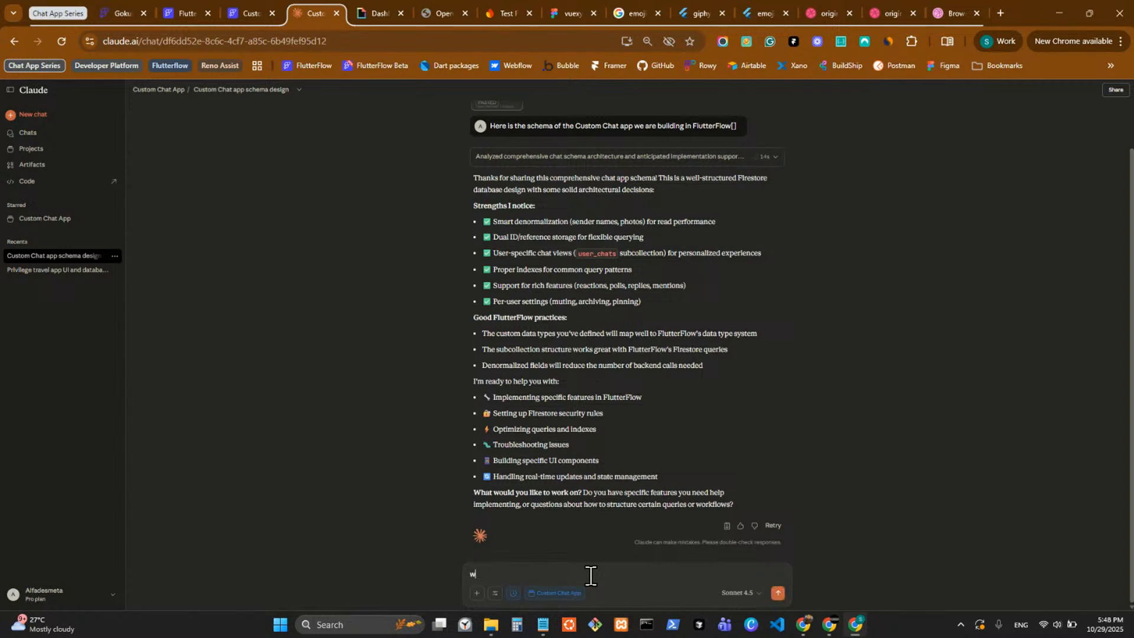
text(can you explain the uss)
key(BackSpace)
text(age of the )
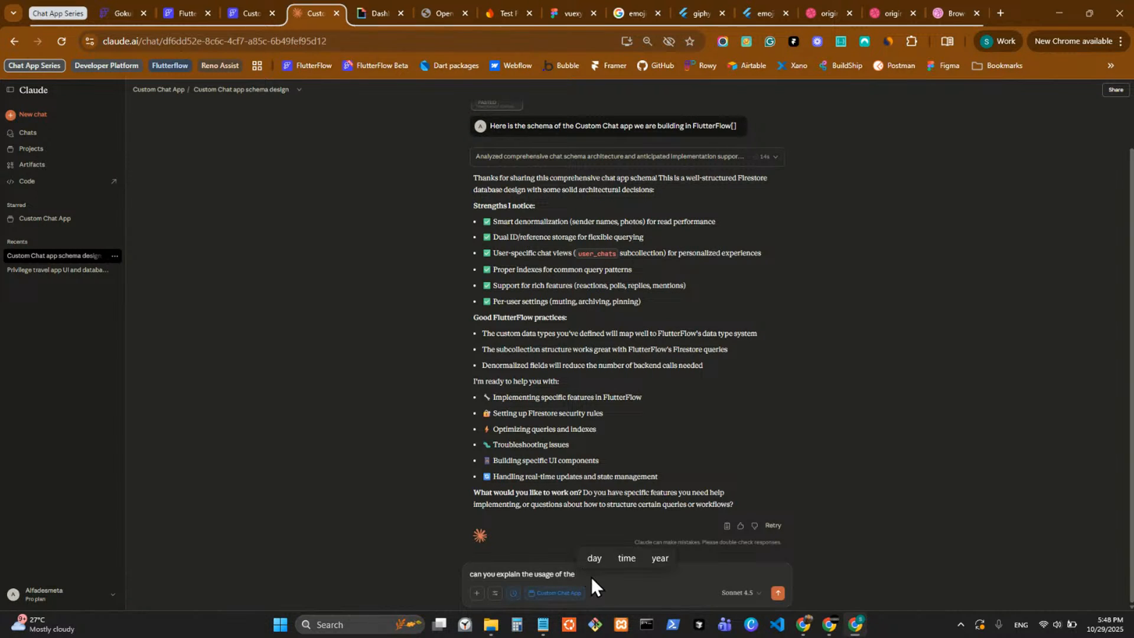
text(user_chats collection)
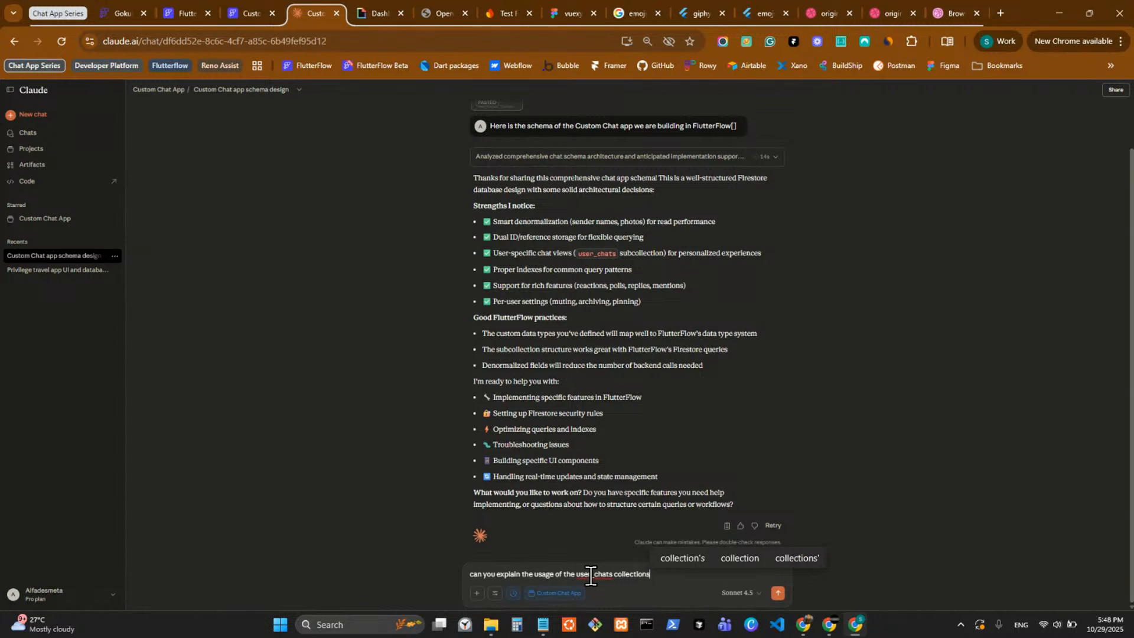
text(?)
key(Return)
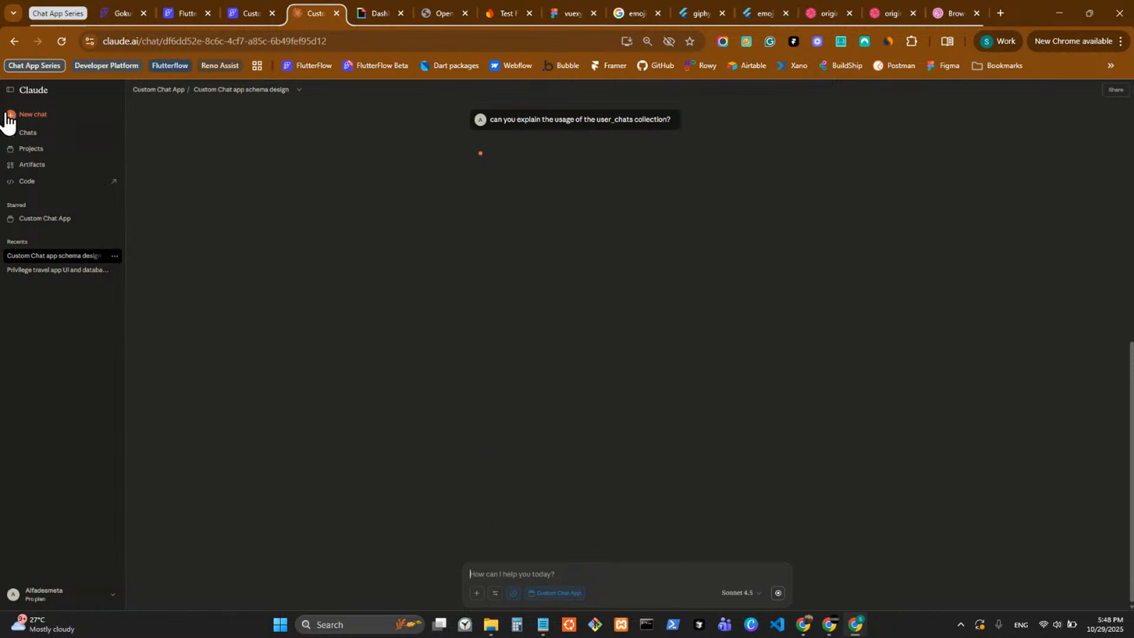
Collapse the Claude sidebar and enlarge the page zoom to 100%.
click(10, 90)
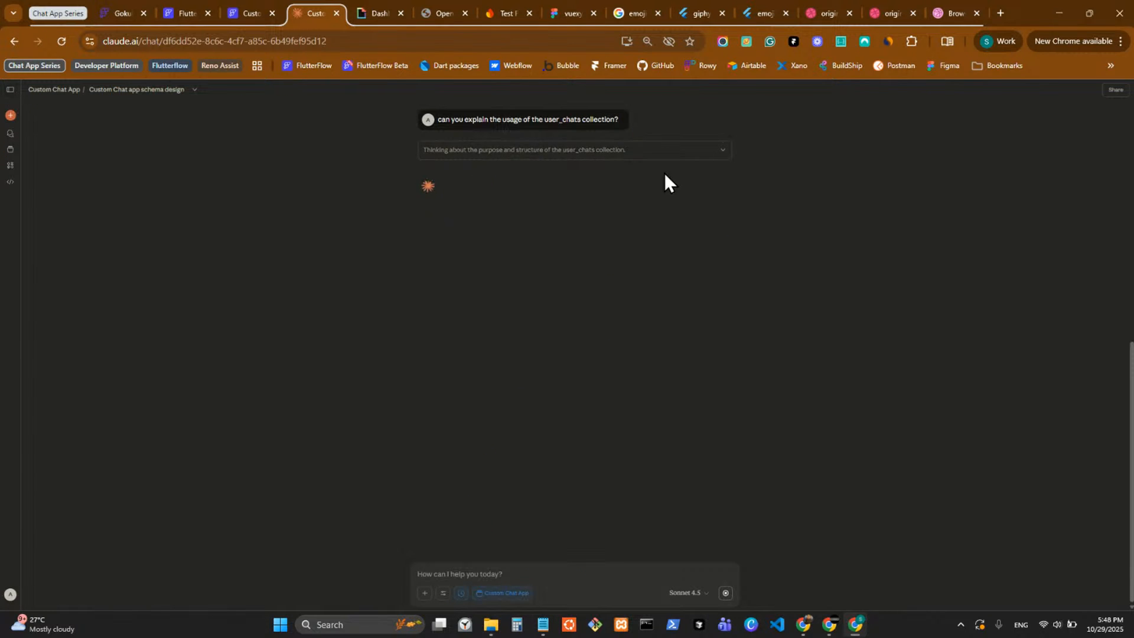
click(1121, 40)
click(1085, 336)
click(1085, 336)
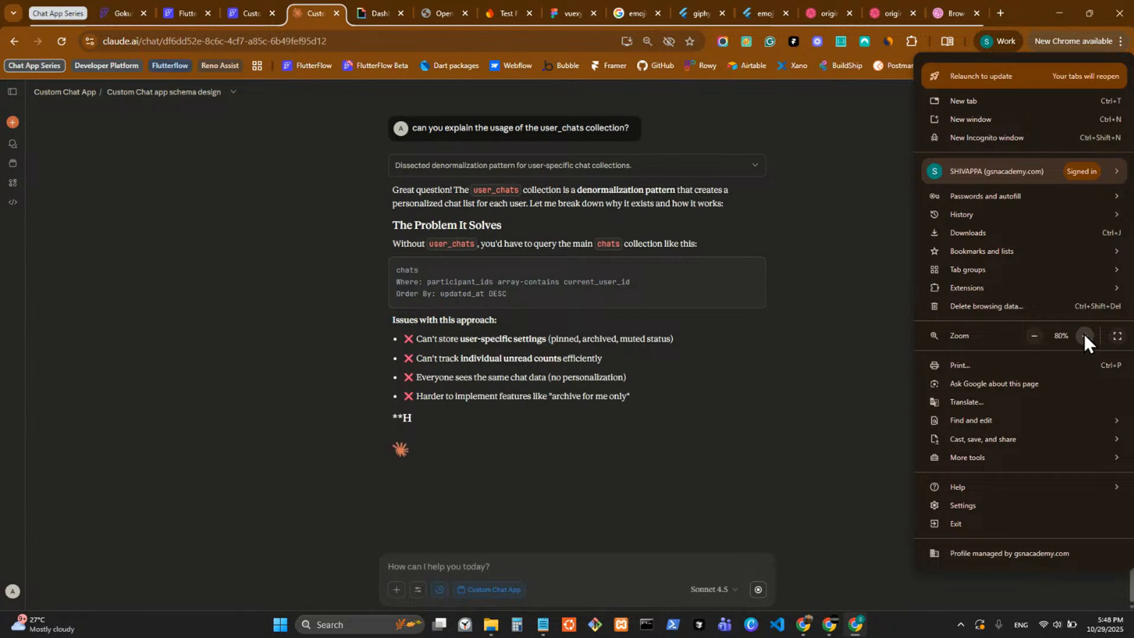
click(1084, 336)
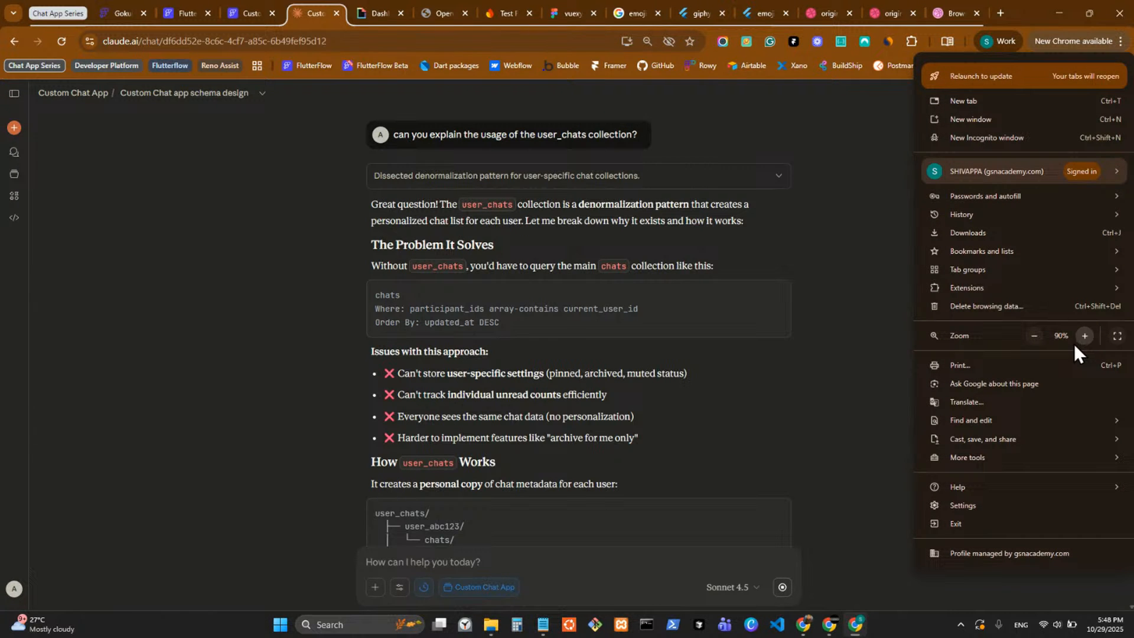
click(1085, 335)
click(795, 396)
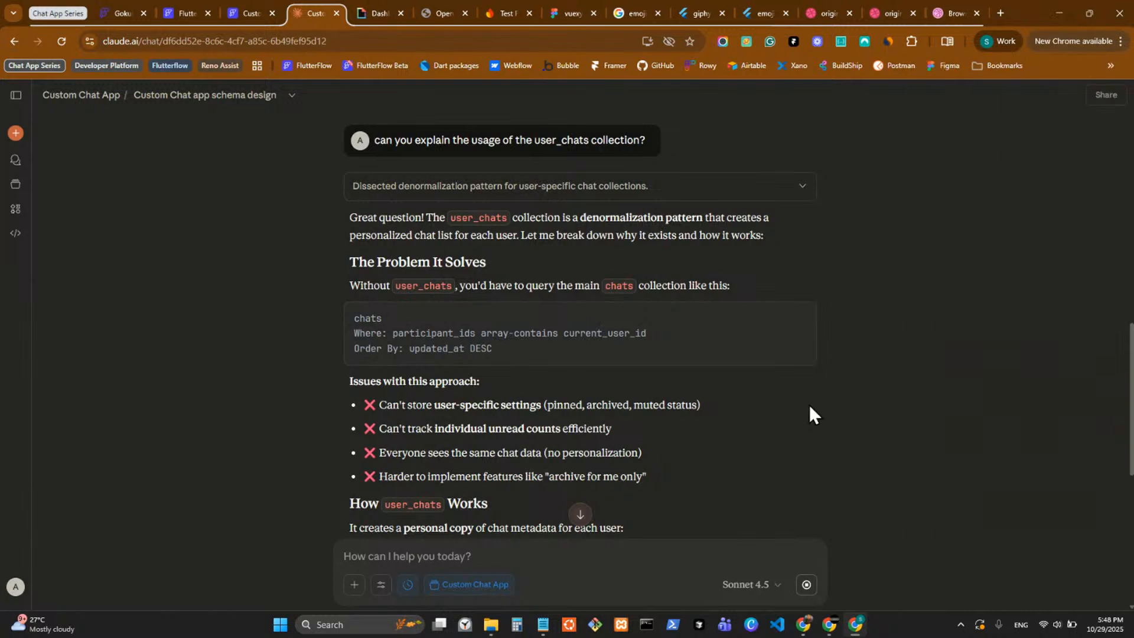
Reduce the page zoom to 80% so more of the user_chats explanation fits on screen.
scroll(810, 405, down, 3)
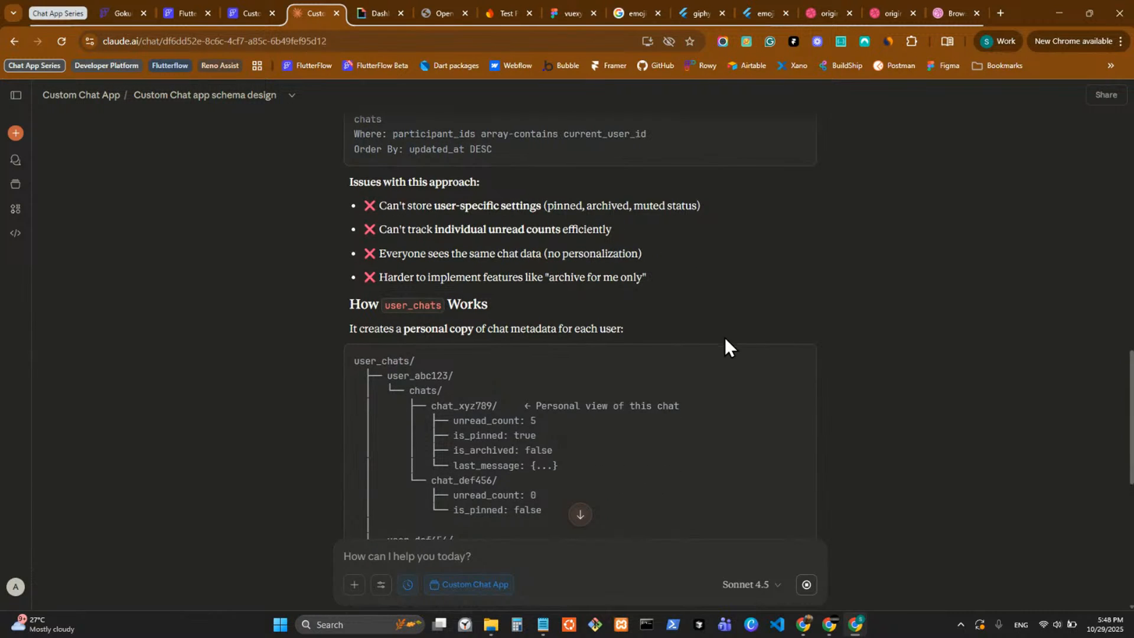
scroll(727, 346, down, 2)
click(1121, 40)
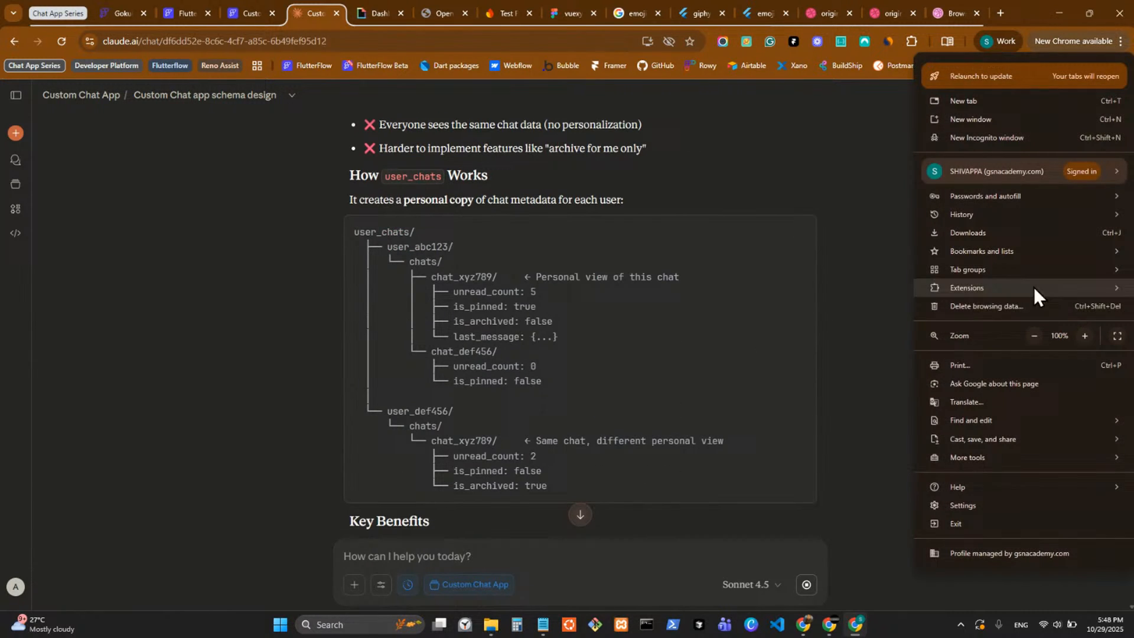
click(1028, 340)
click(1027, 340)
click(769, 406)
Read Claude's user_chats explanation from the problem it solves through the benefits, trade-offs and FlutterFlow query recommendations.
scroll(772, 405, up, 5)
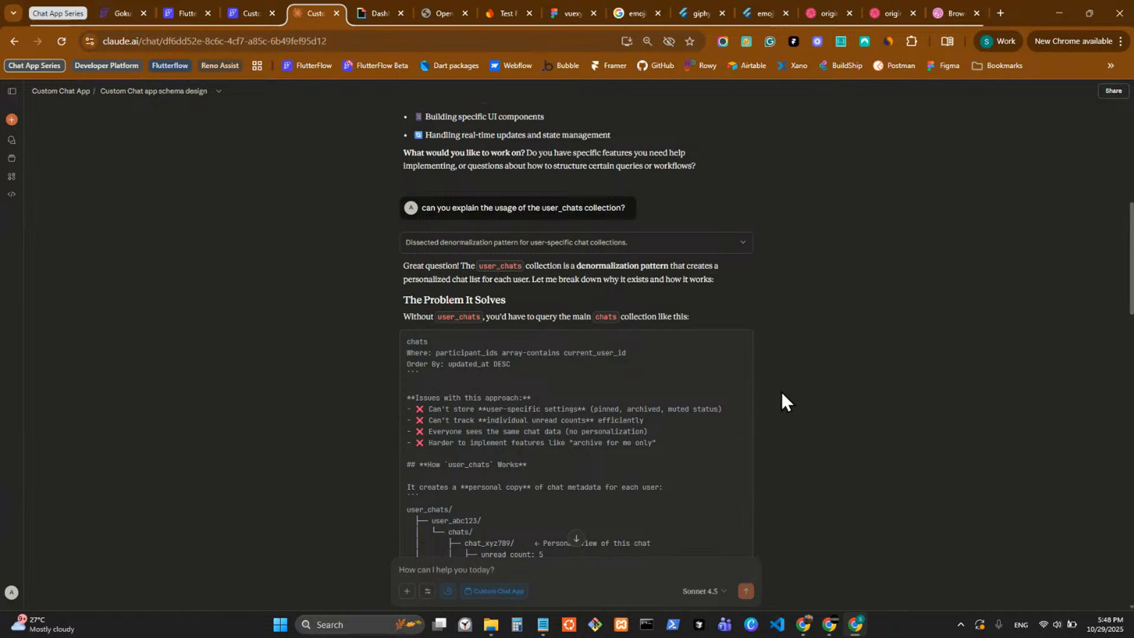
scroll(781, 392, down, 2)
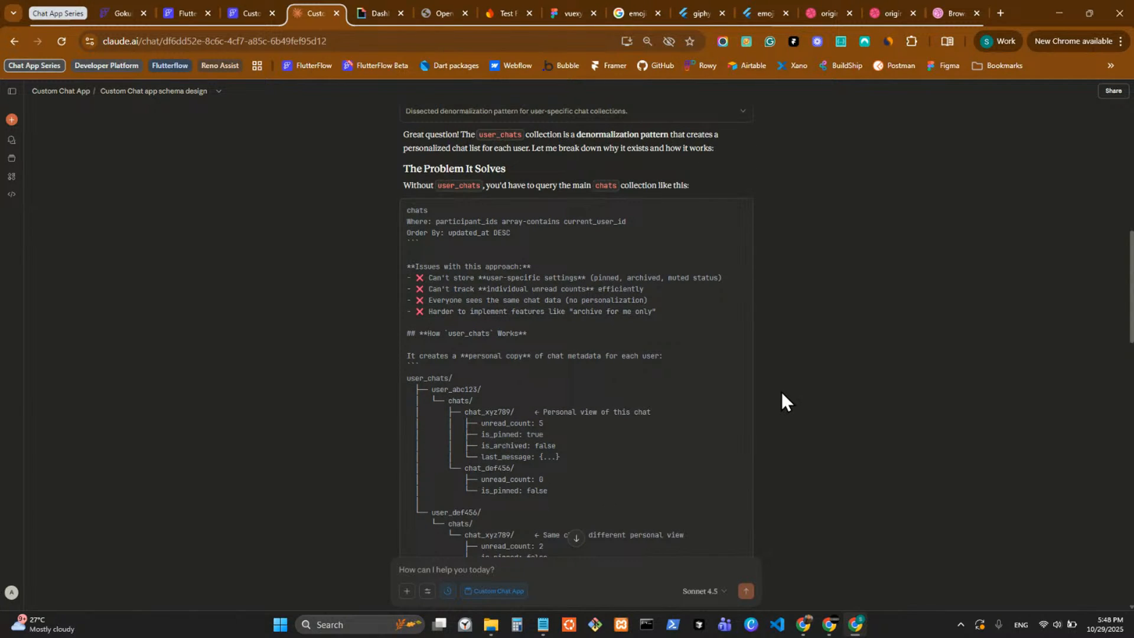
scroll(781, 391, down, 7)
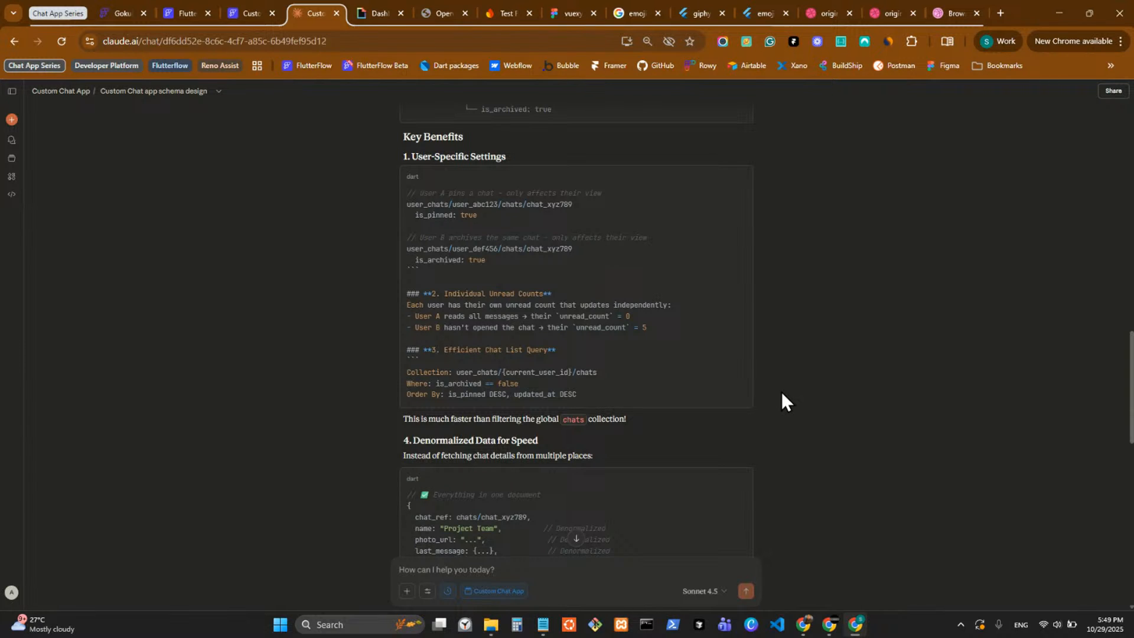
scroll(781, 392, down, 3)
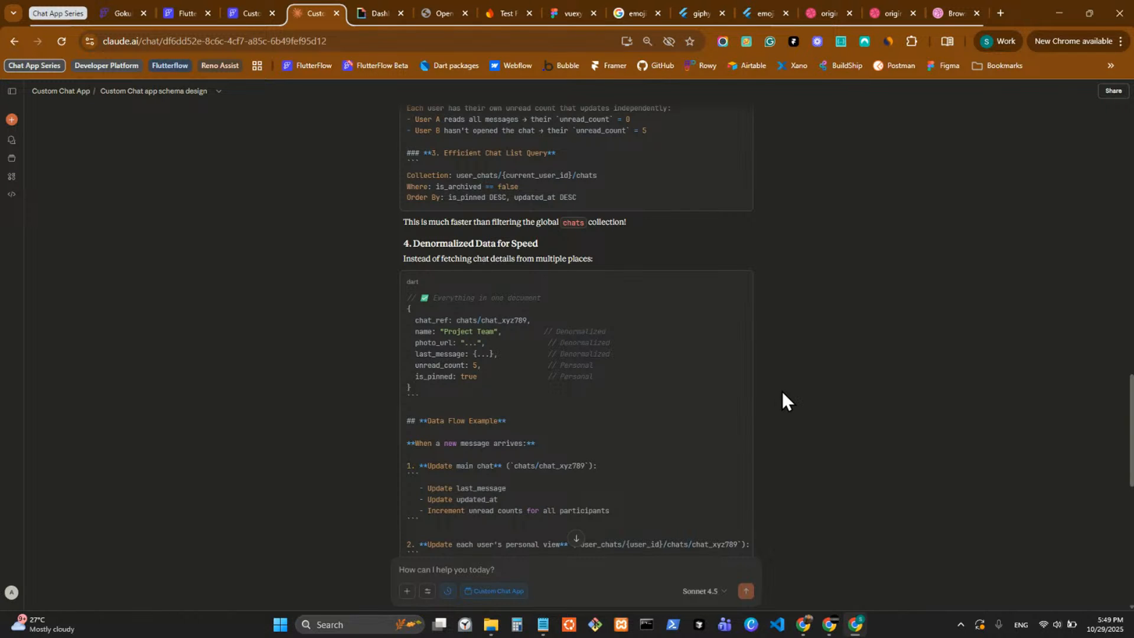
scroll(782, 391, down, 10)
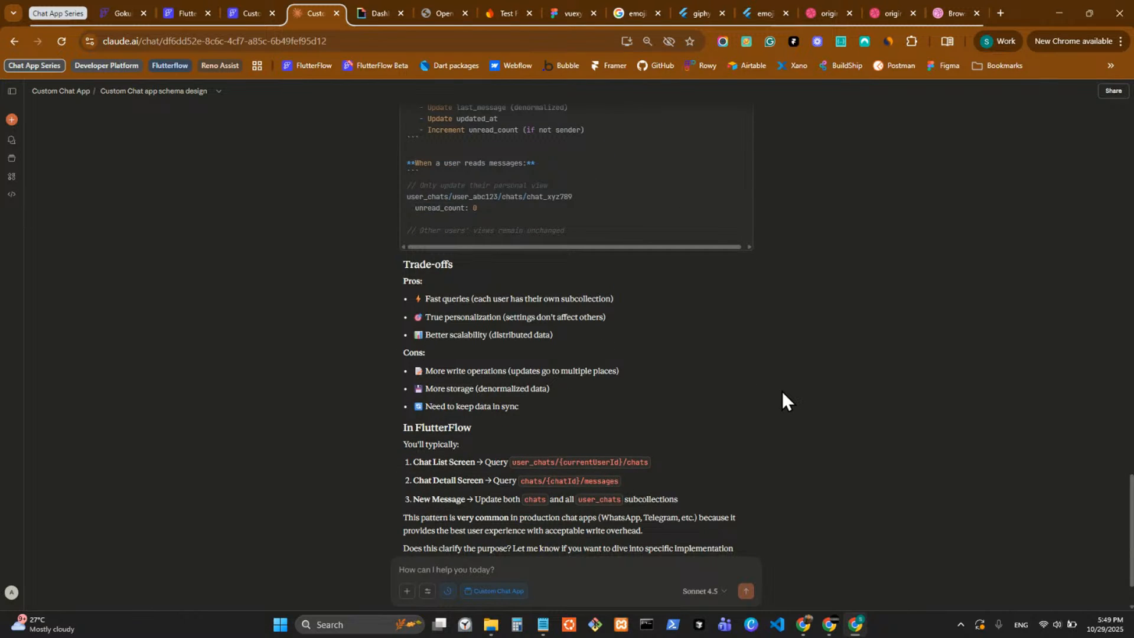
scroll(783, 391, down, 2)
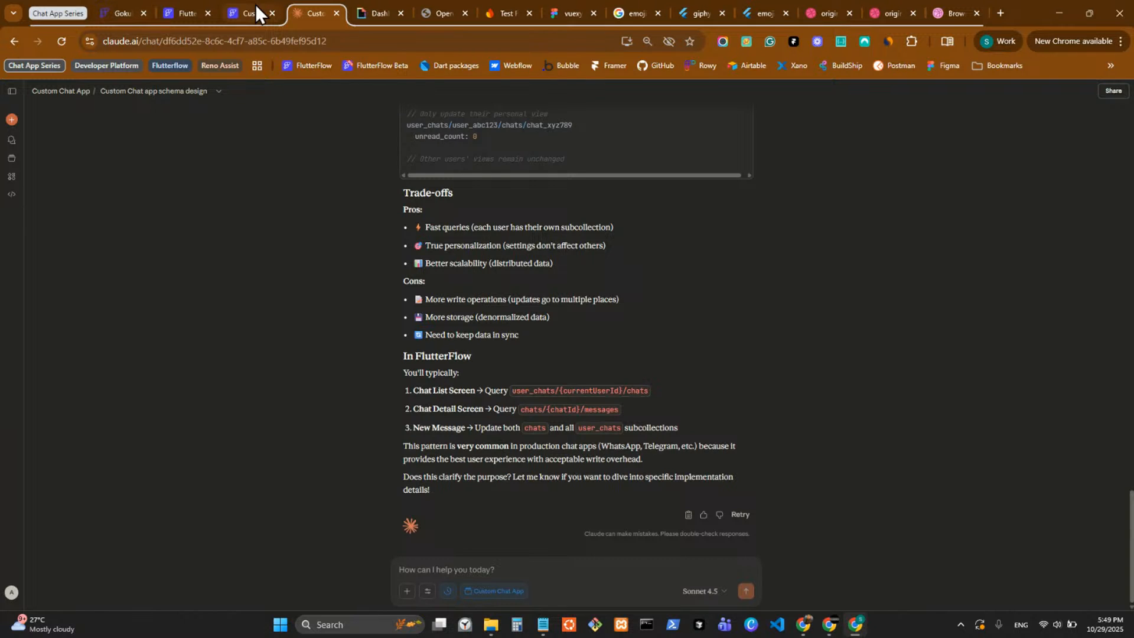
Begin a follow-up message to Claude with "if i need to show the list of chats".
click(565, 572)
text(If)
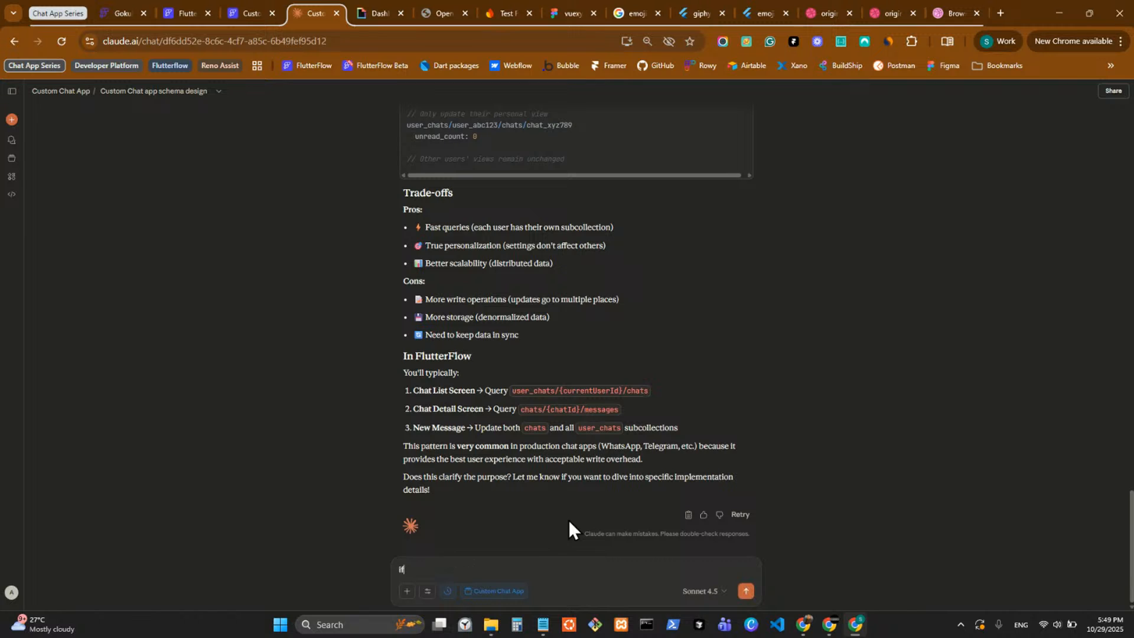
text( i need to sh)
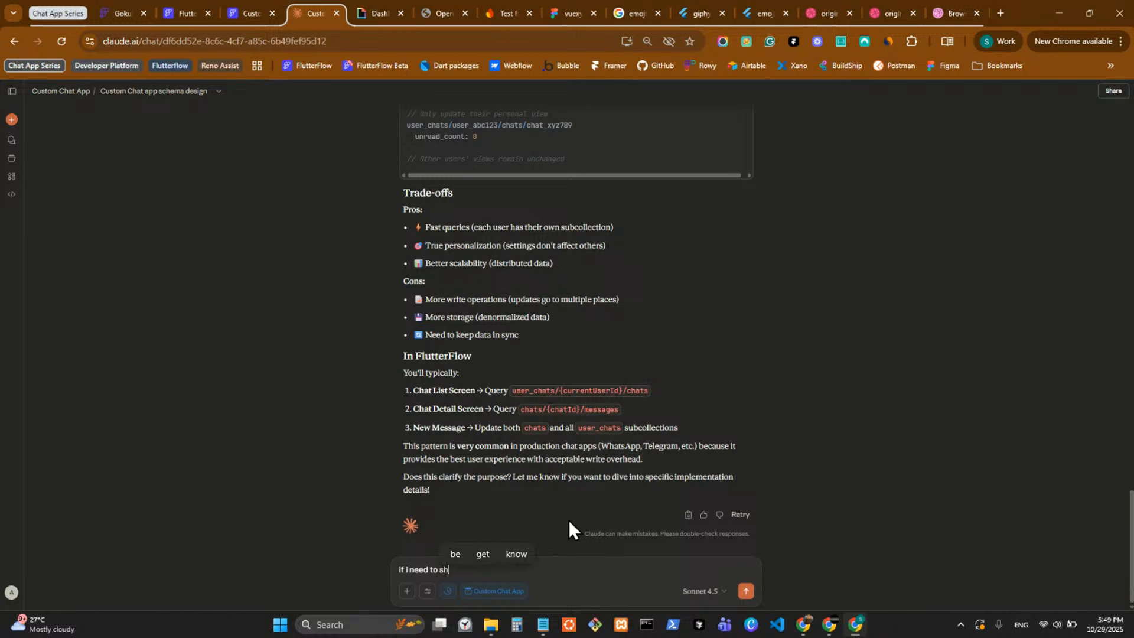
text(ow the list fo ch)
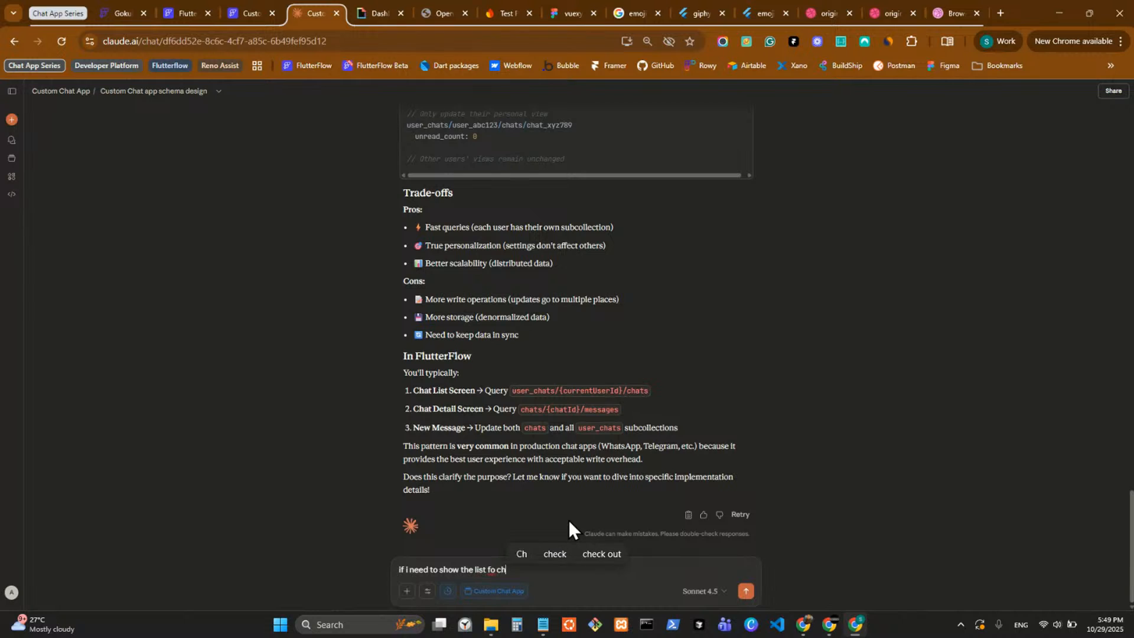
key(BackSpace)
key(BackSpace)
text(of chat)
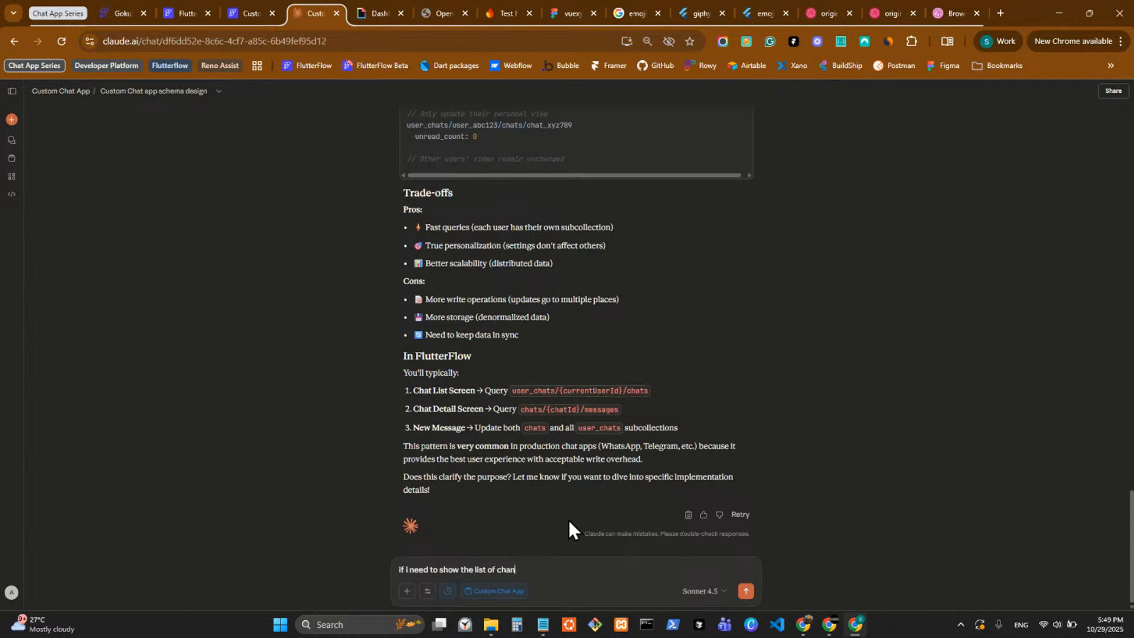
text(s ho)
key(BackSpace)
key(BackSpace)
Complete the question with "where to query them for the backend query in FlutterFlow?" and send it.
text(where to query them for the ba)
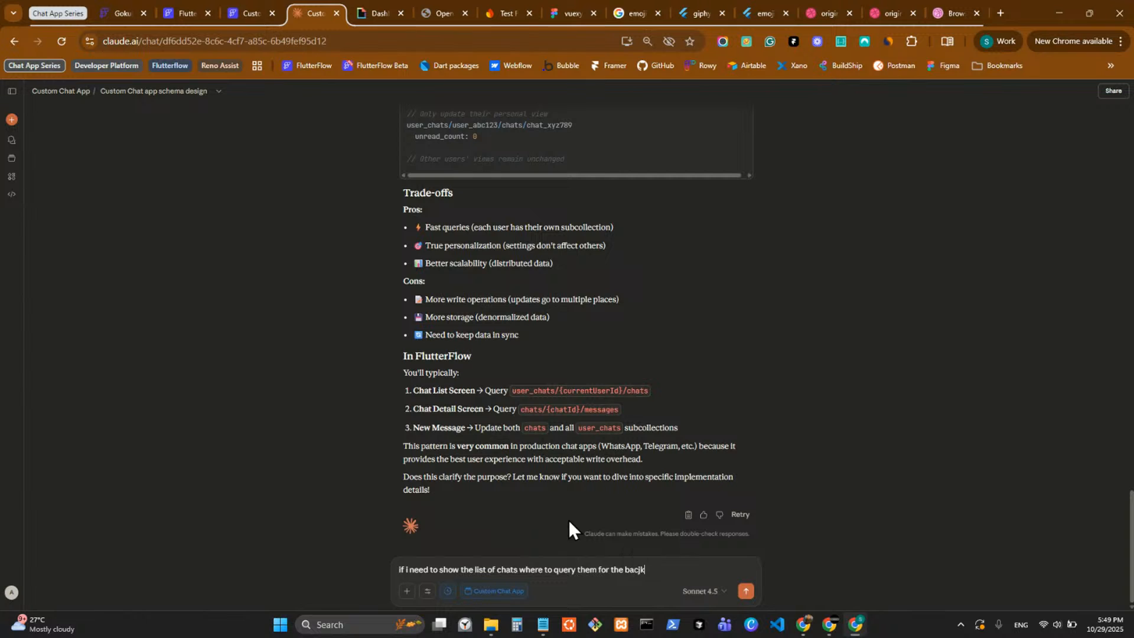
text(ckend query in FlutterFlow?)
key(Return)
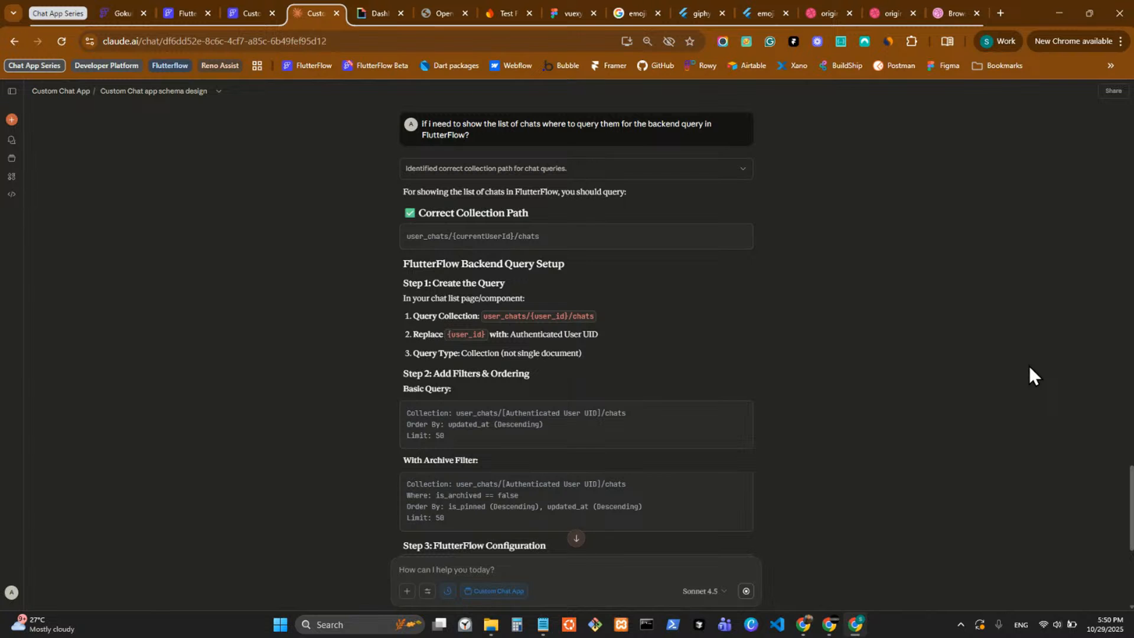
Open the previously copied Notion link to the FlutterFlow Custom Chat Schema in a new browser tab and place it beside the FlutterFlow project tab.
click(114, 14)
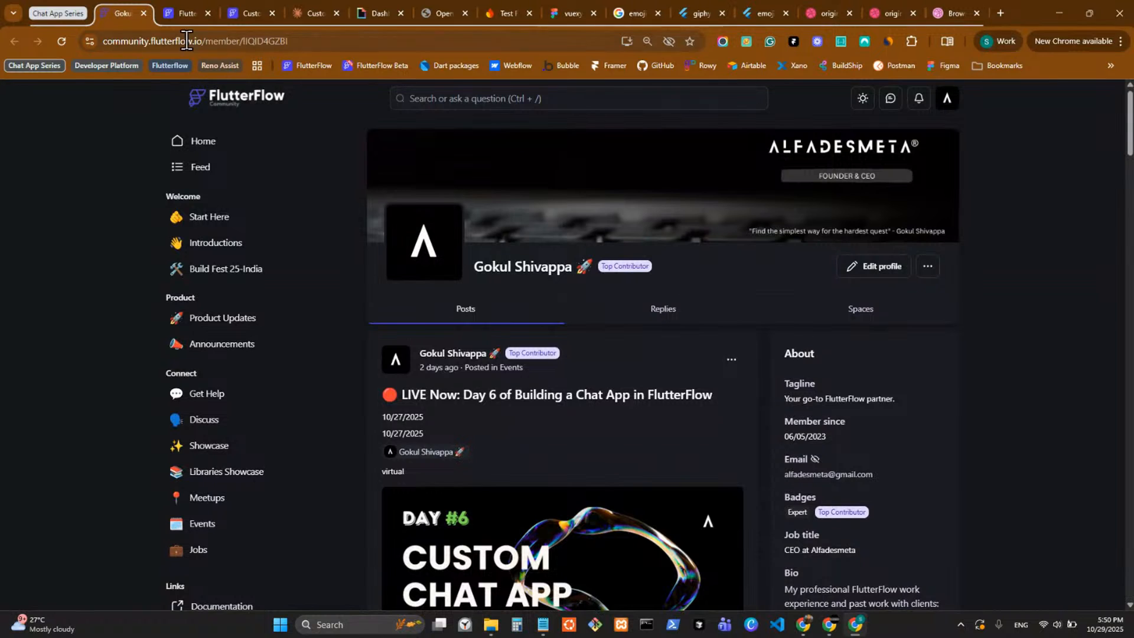
click(249, 15)
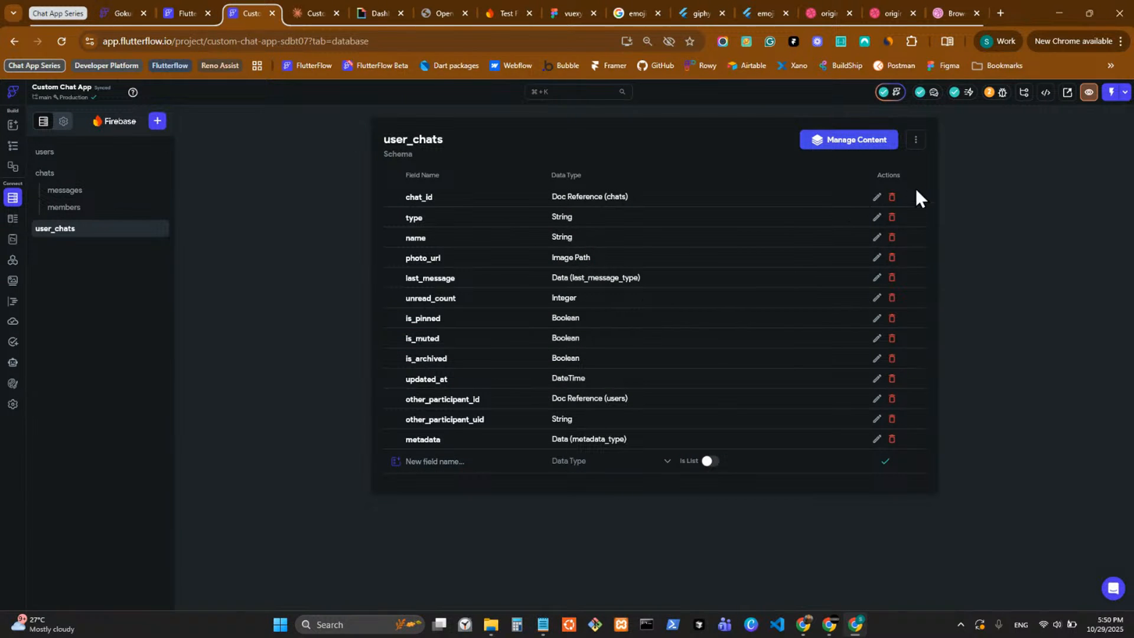
click(997, 11)
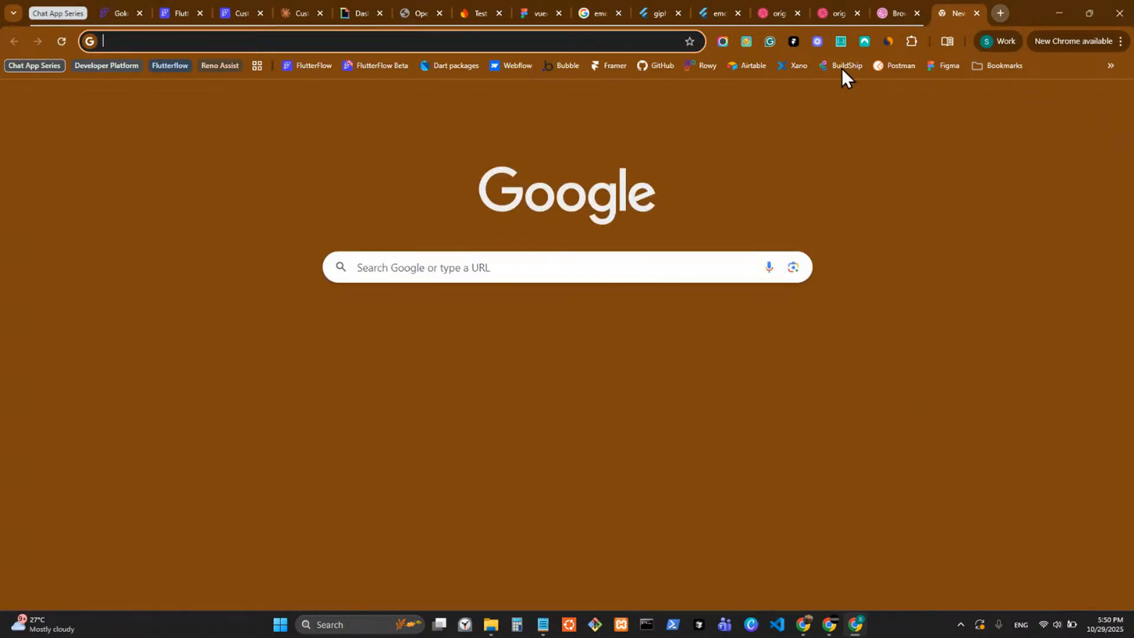
key(super+v)
scroll(201, 236, down, 2)
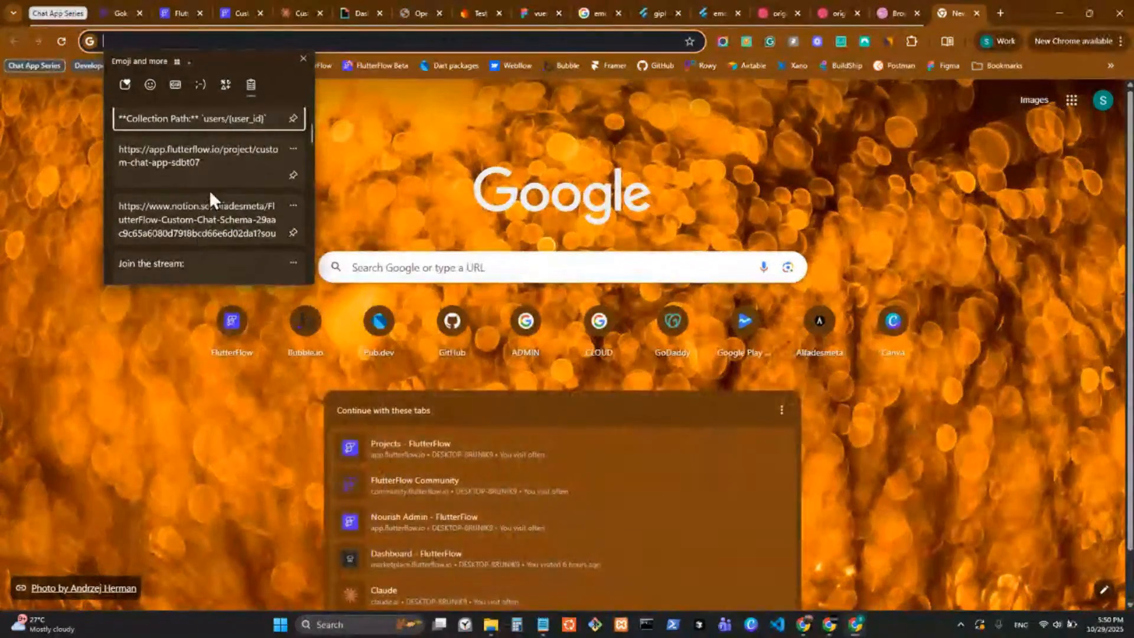
click(203, 233)
key(Return)
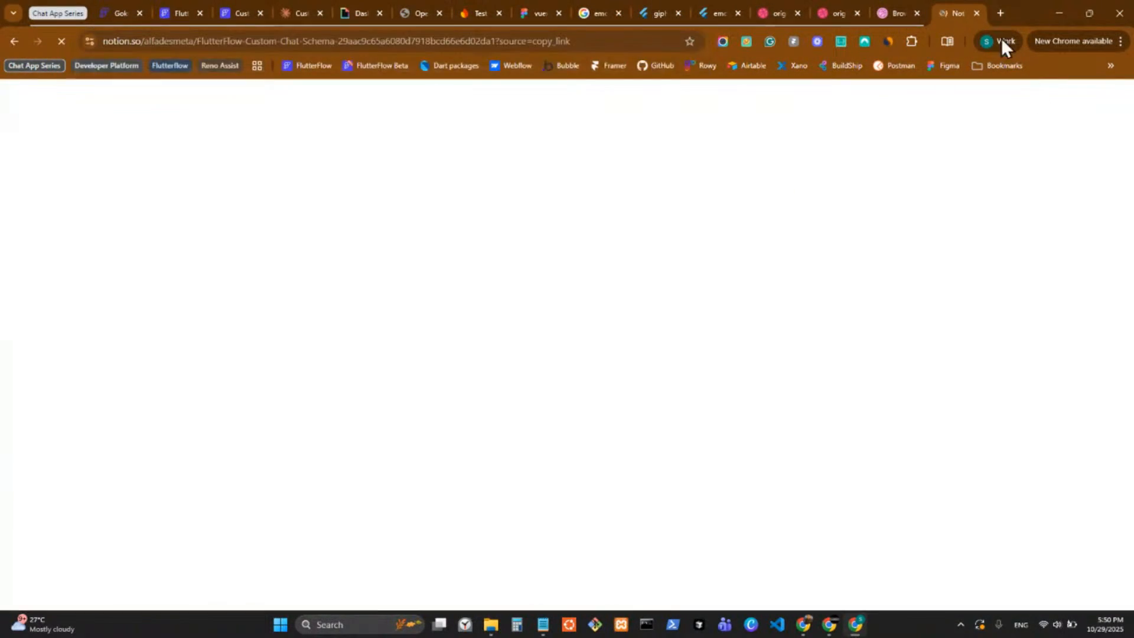
drag(954, 13, 323, 7)
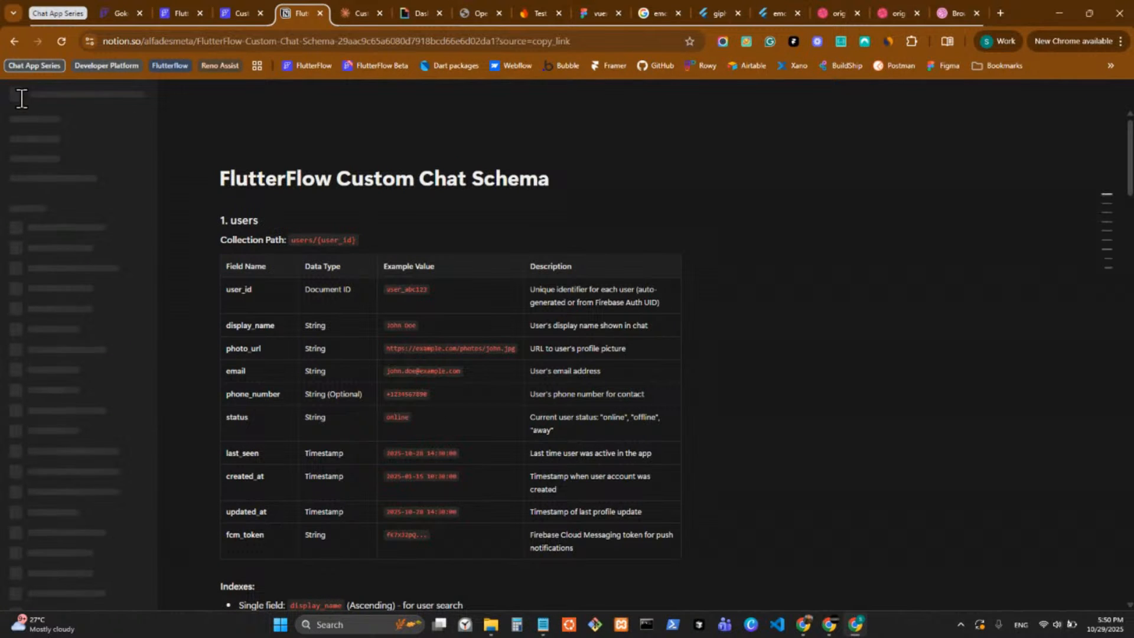
Collapse the Notion sidebar and examine the schema's Common Queries and its user_chats and user_chats/{user_id}/chats collections.
scroll(709, 430, down, 5)
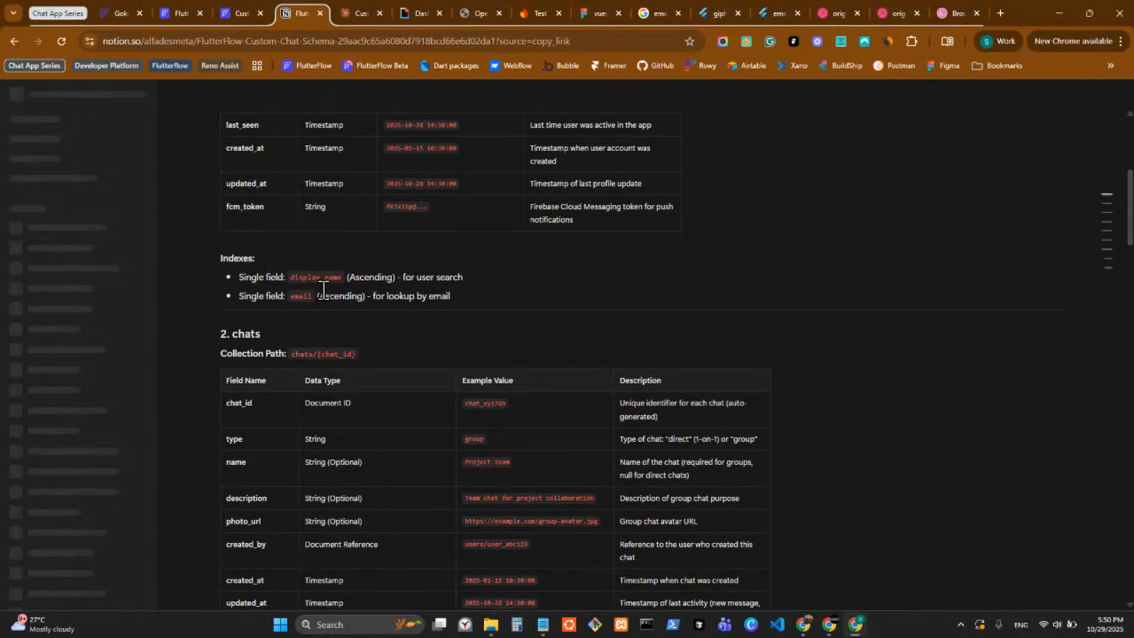
scroll(440, 304, down, 20)
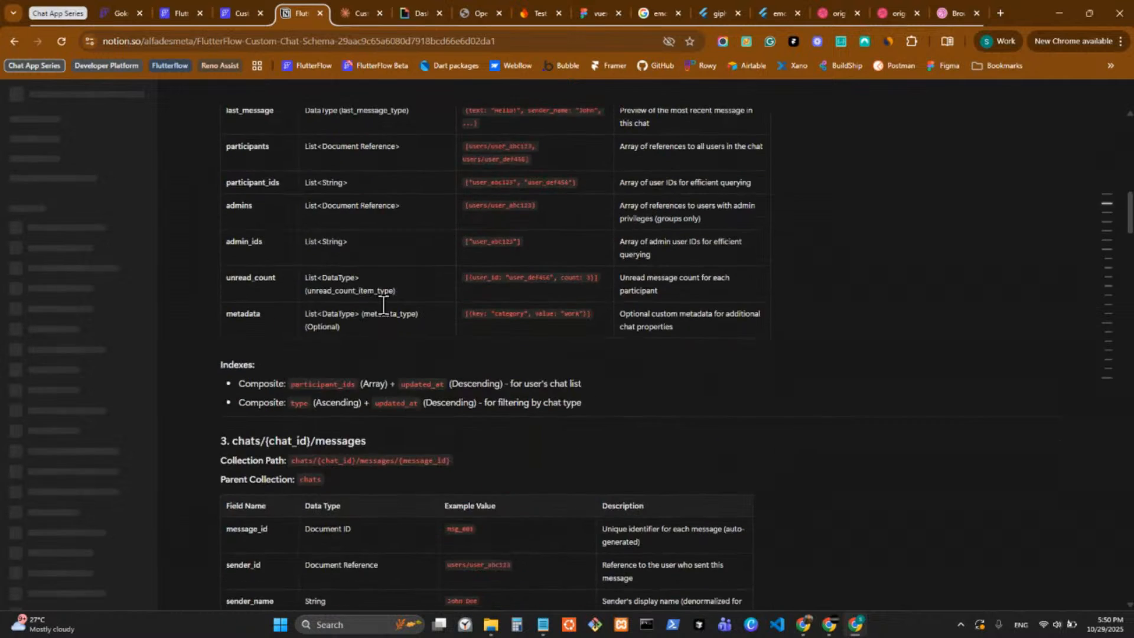
scroll(440, 305, down, 15)
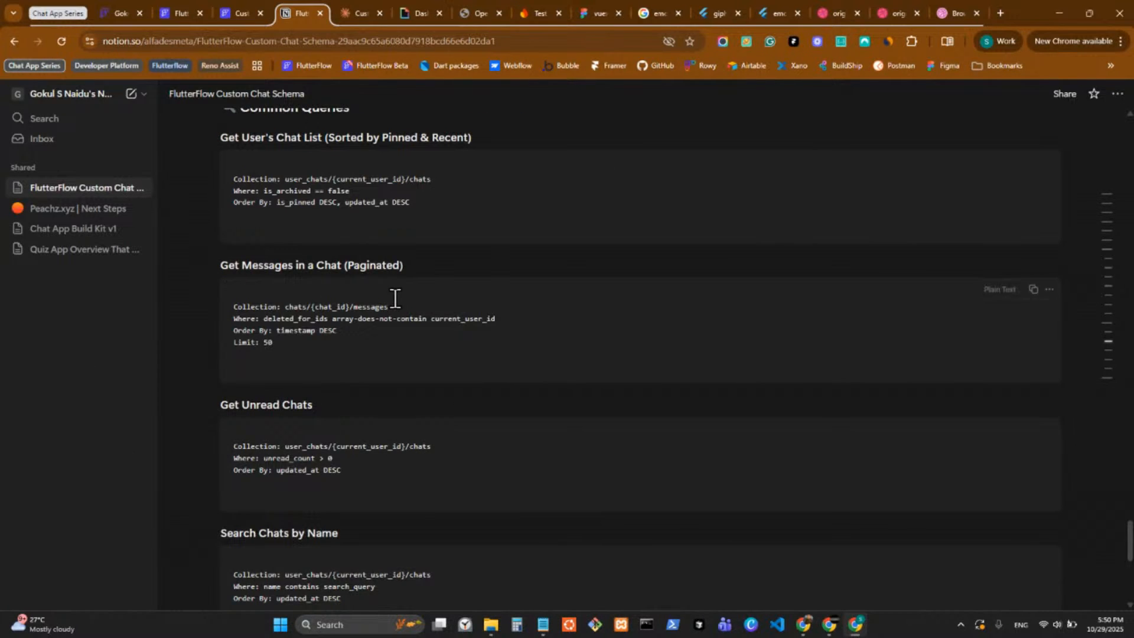
scroll(393, 298, up, 5)
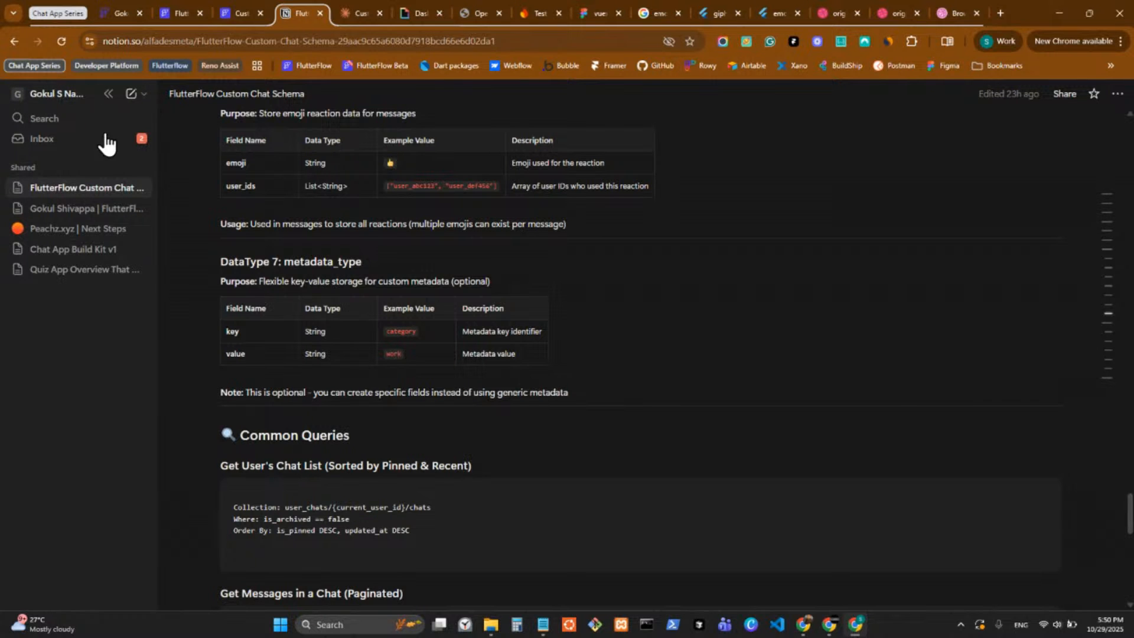
click(107, 95)
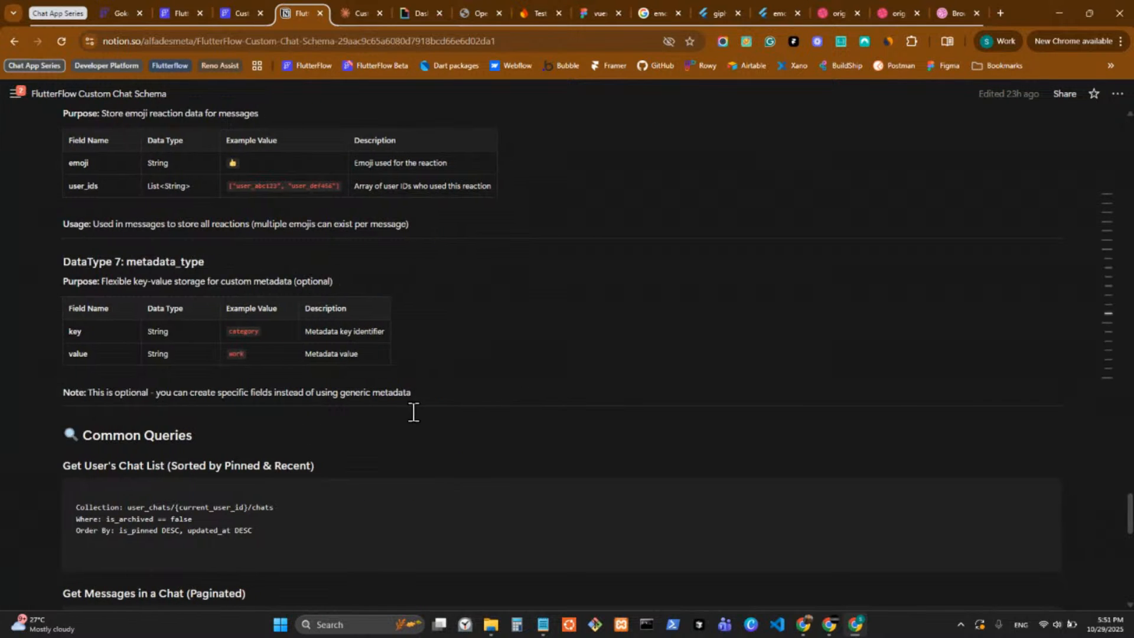
scroll(413, 412, up, 15)
scroll(414, 405, up, 12)
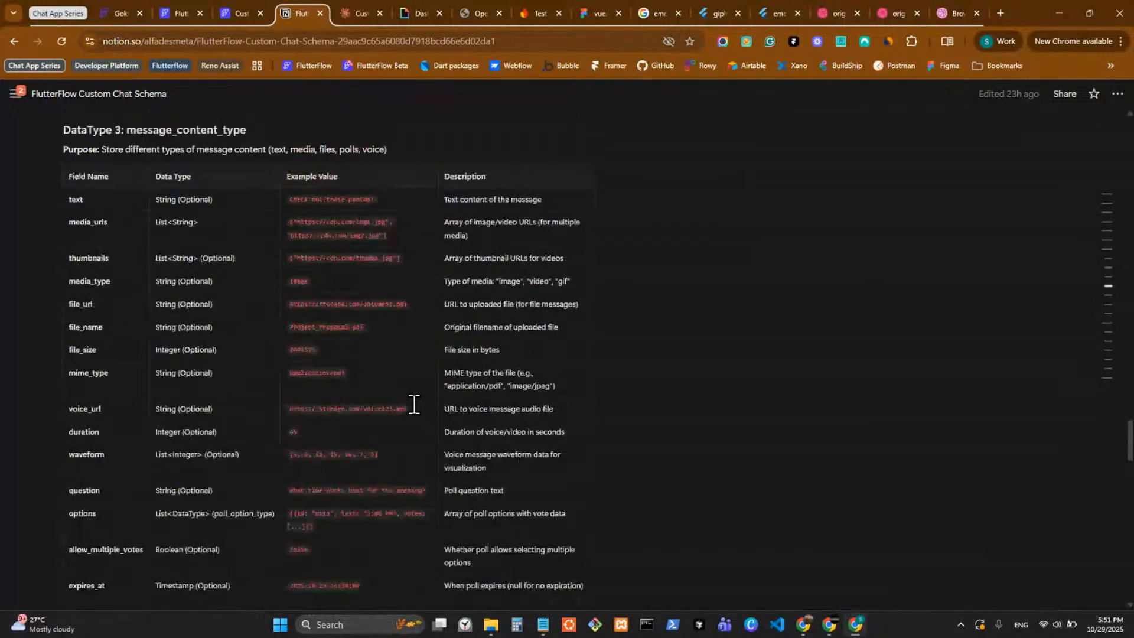
scroll(414, 404, up, 12)
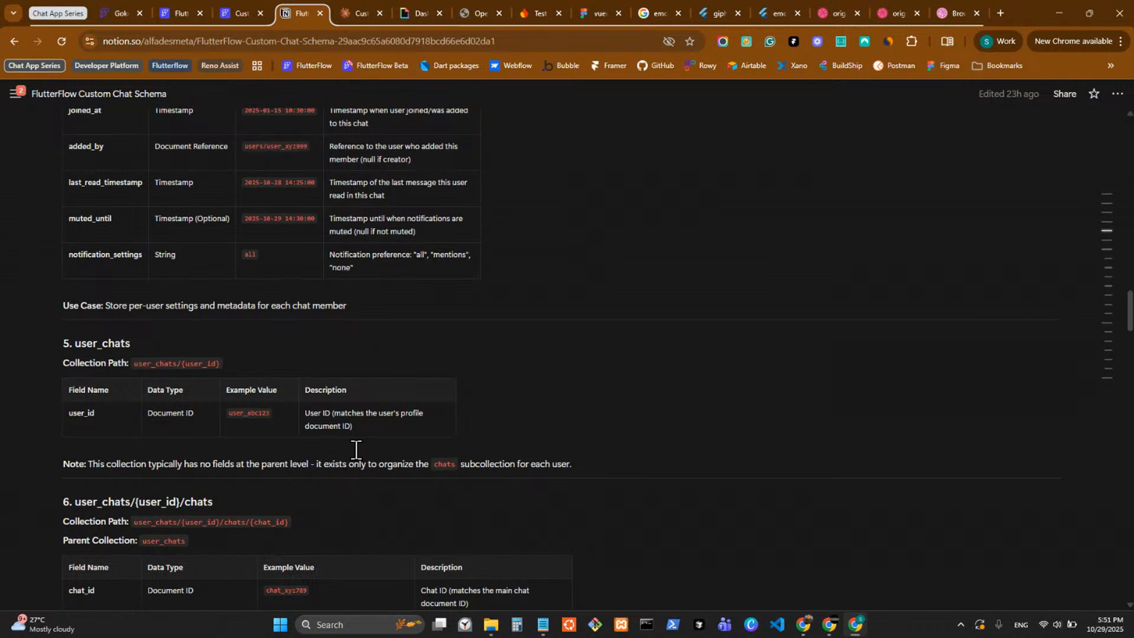
Examine the field table and indexes of the user_chats/{user_id}/chats collection in the Notion schema.
scroll(356, 450, down, 3)
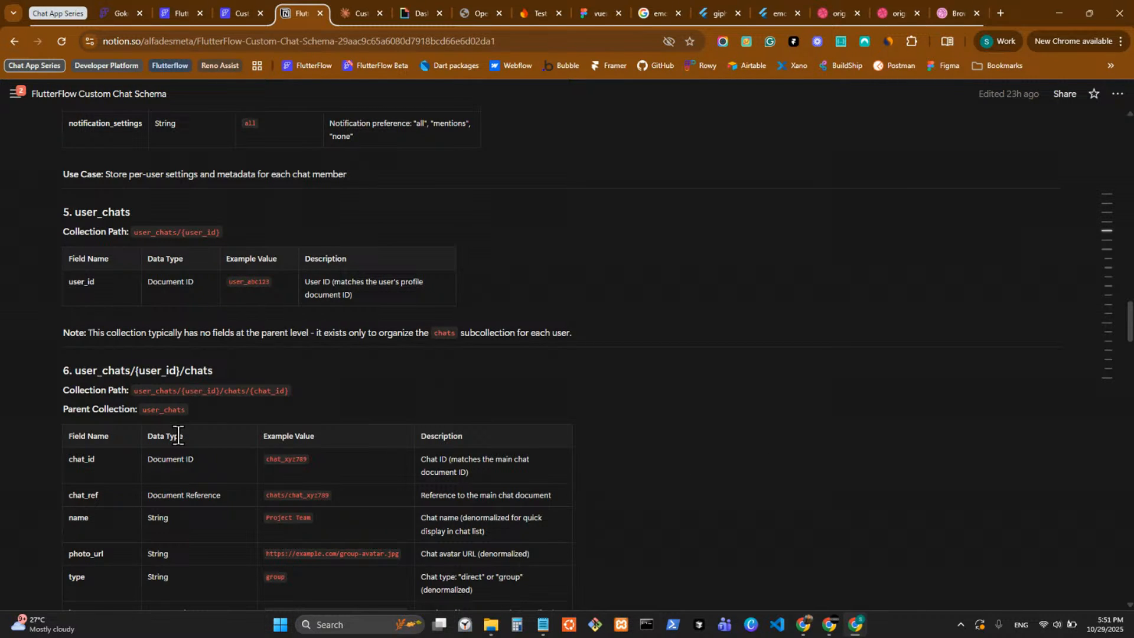
scroll(195, 435, down, 2)
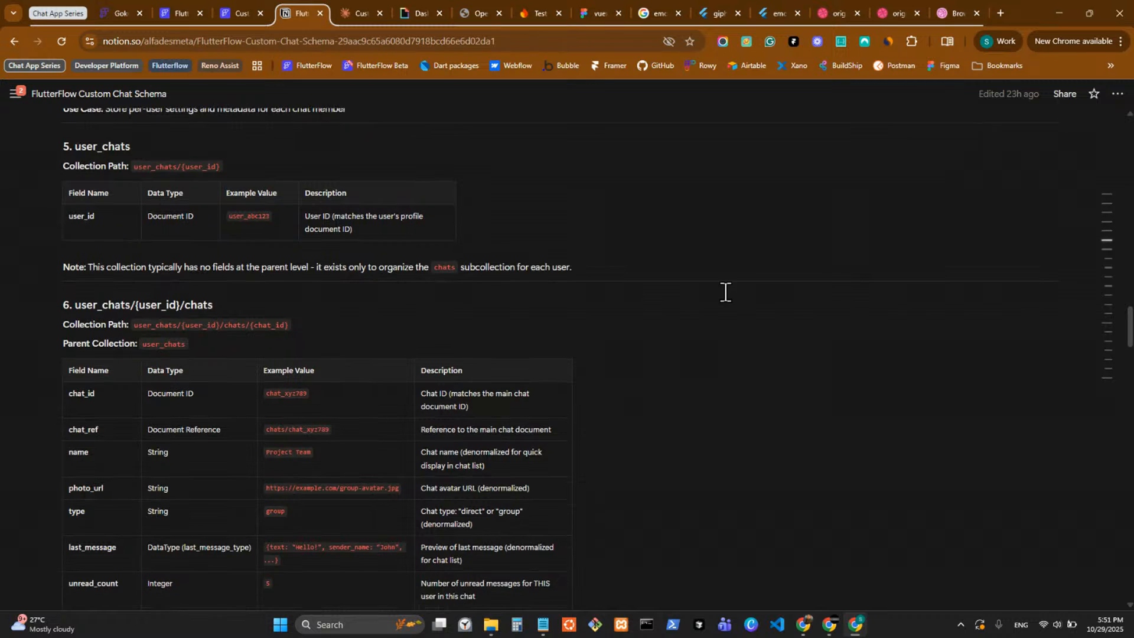
scroll(705, 305, down, 1)
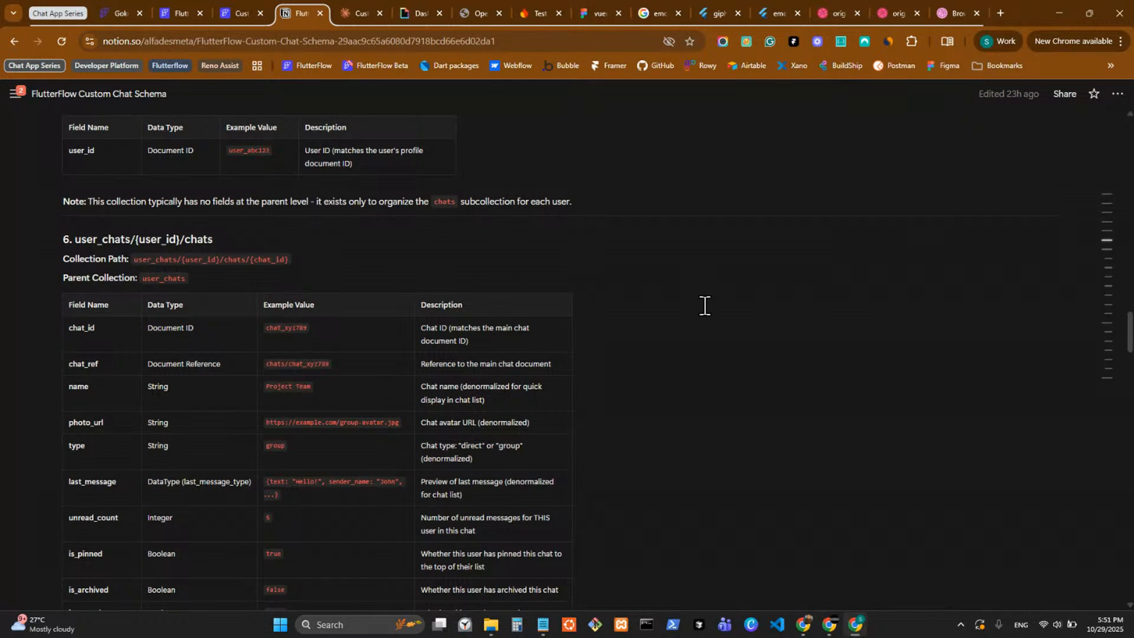
scroll(704, 305, down, 7)
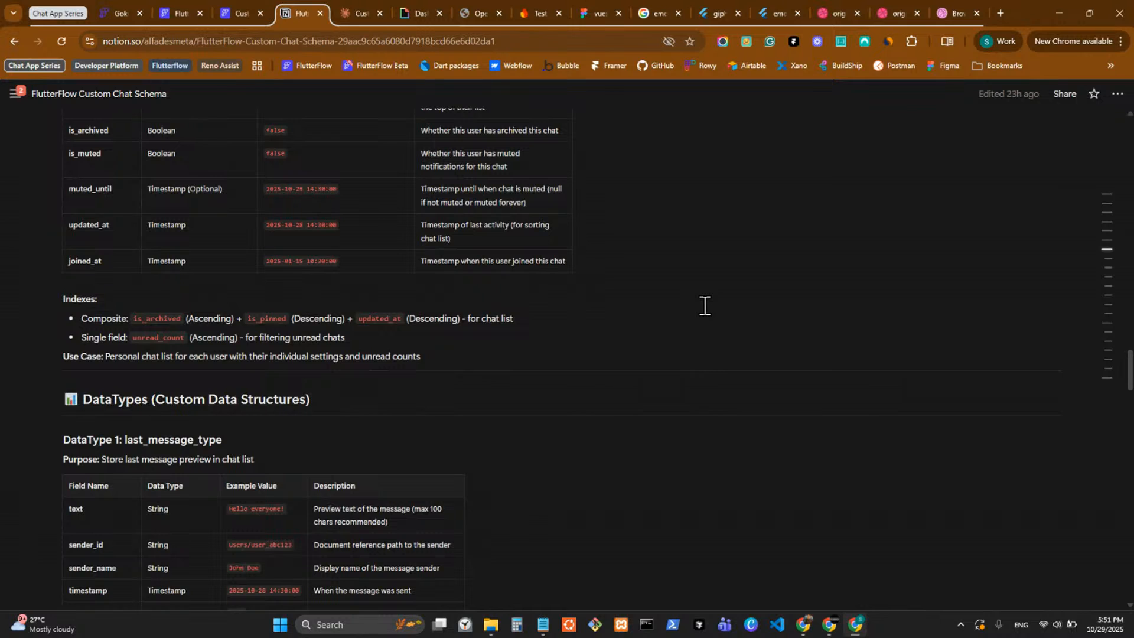
Capture a screenshot of the user_chats schema in the Custom Chat App FlutterFlow project and copy it to the clipboard.
click(356, 12)
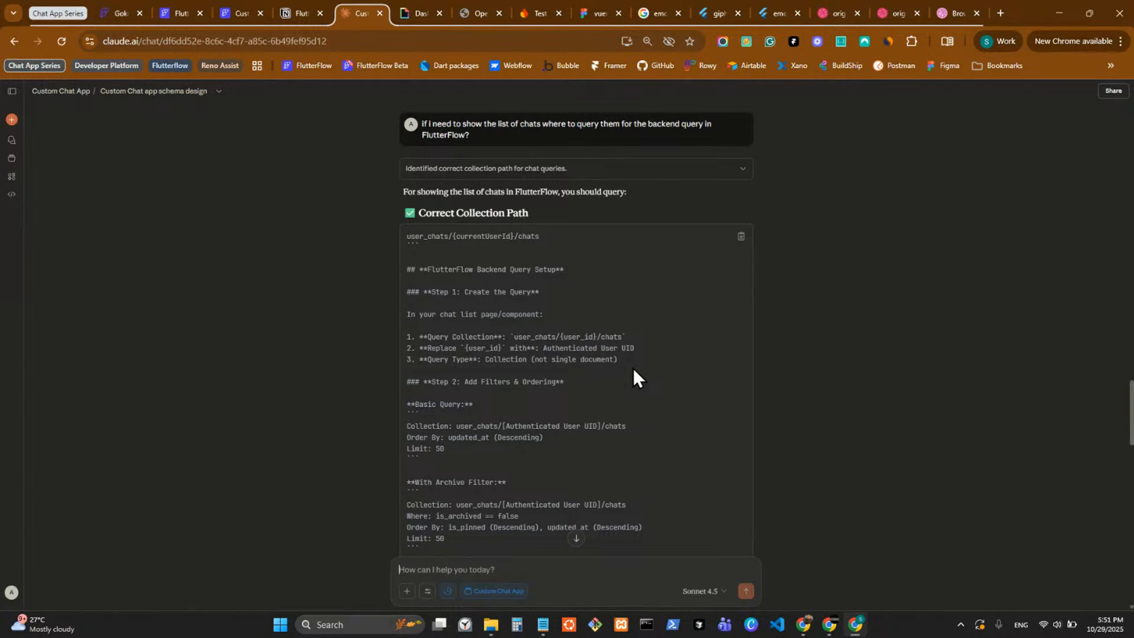
click(113, 10)
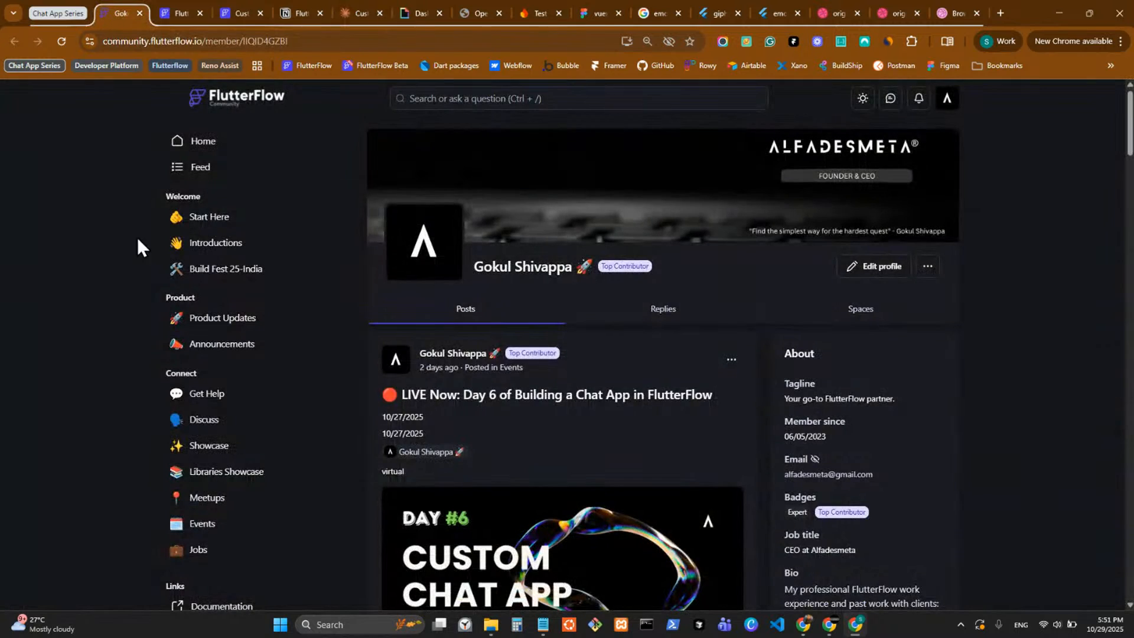
click(231, 14)
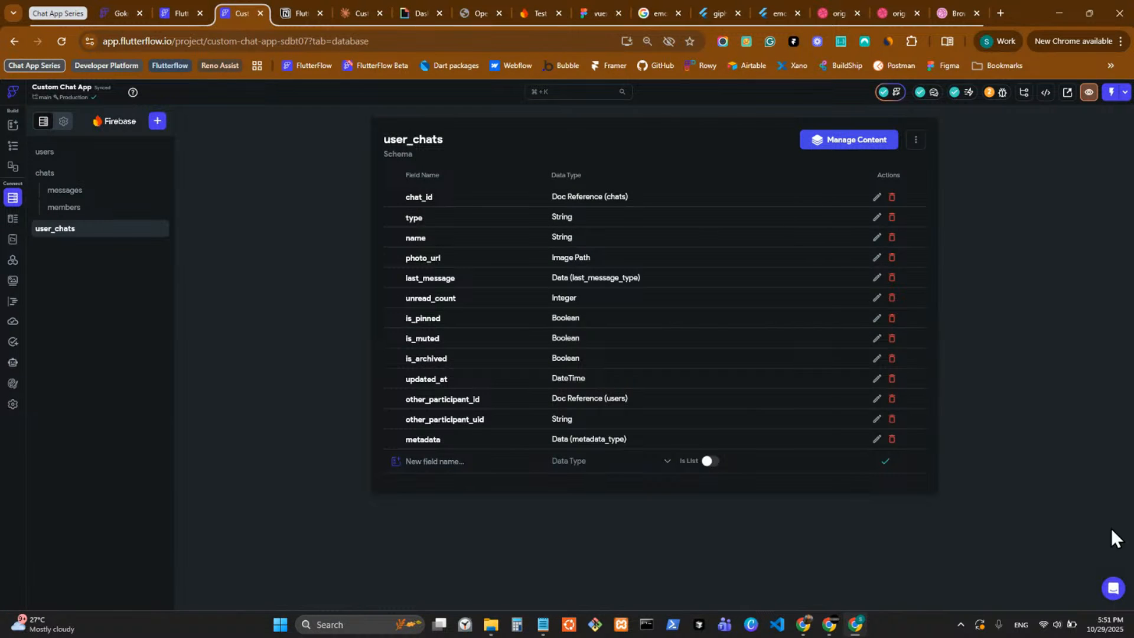
key(alt+s)
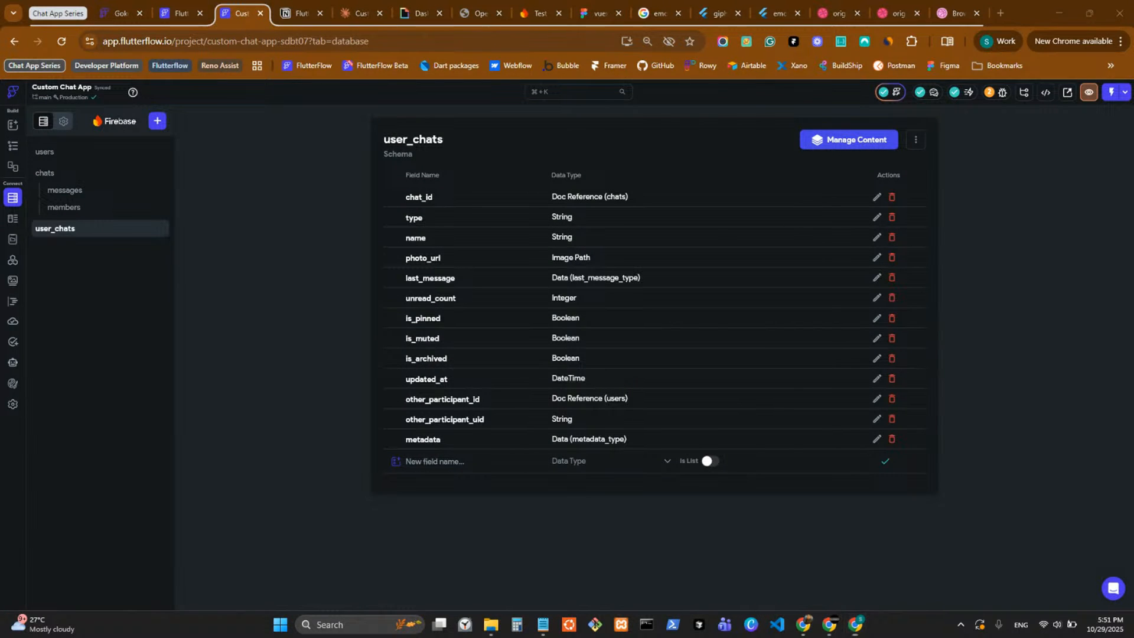
mouse_move(21, 72)
mouse_down()
mouse_move(833, 509)
mouse_move(1016, 562)
mouse_move(1008, 572)
mouse_up()
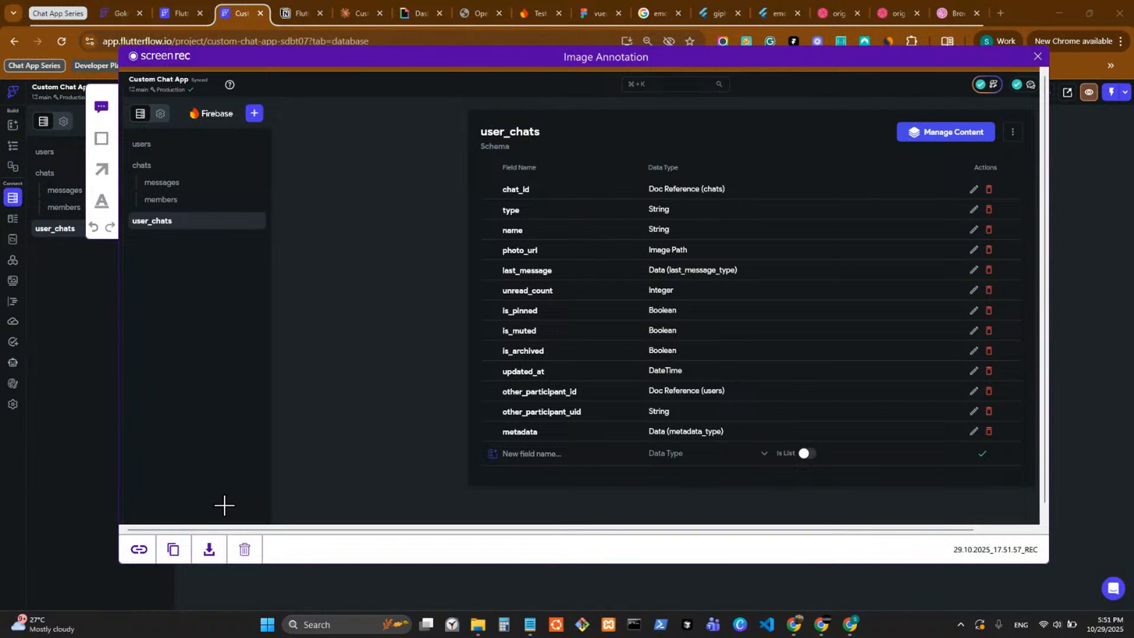
click(173, 550)
Paste the schema screenshot into the Claude chat and send it with the message "here is how i currently have in flutterFlow".
click(345, 13)
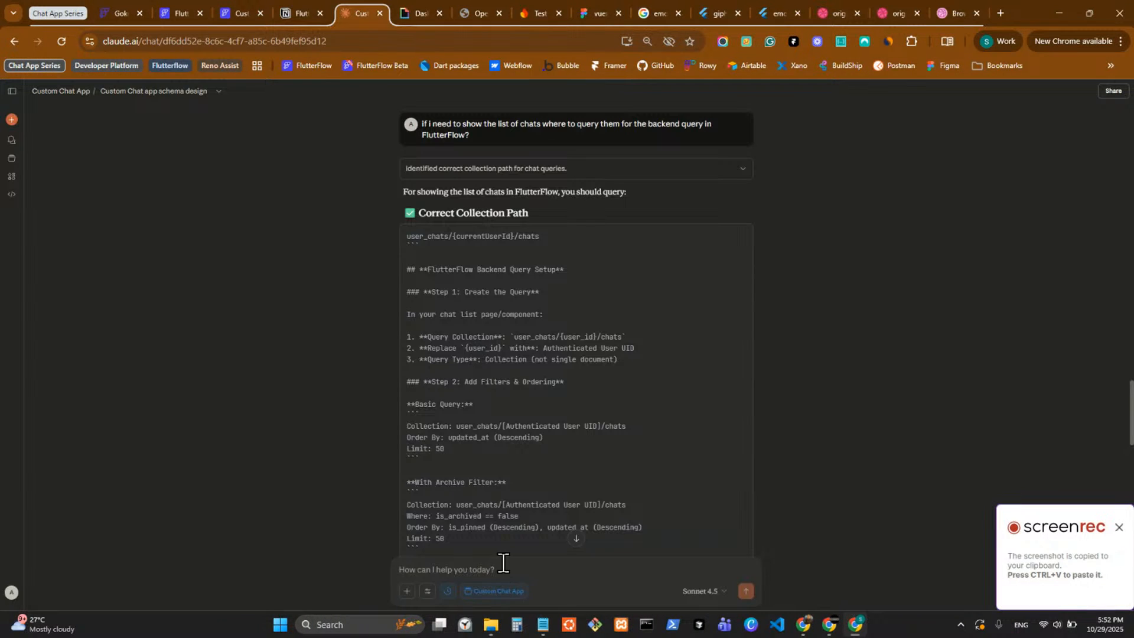
key(ctrl+v)
text(here)
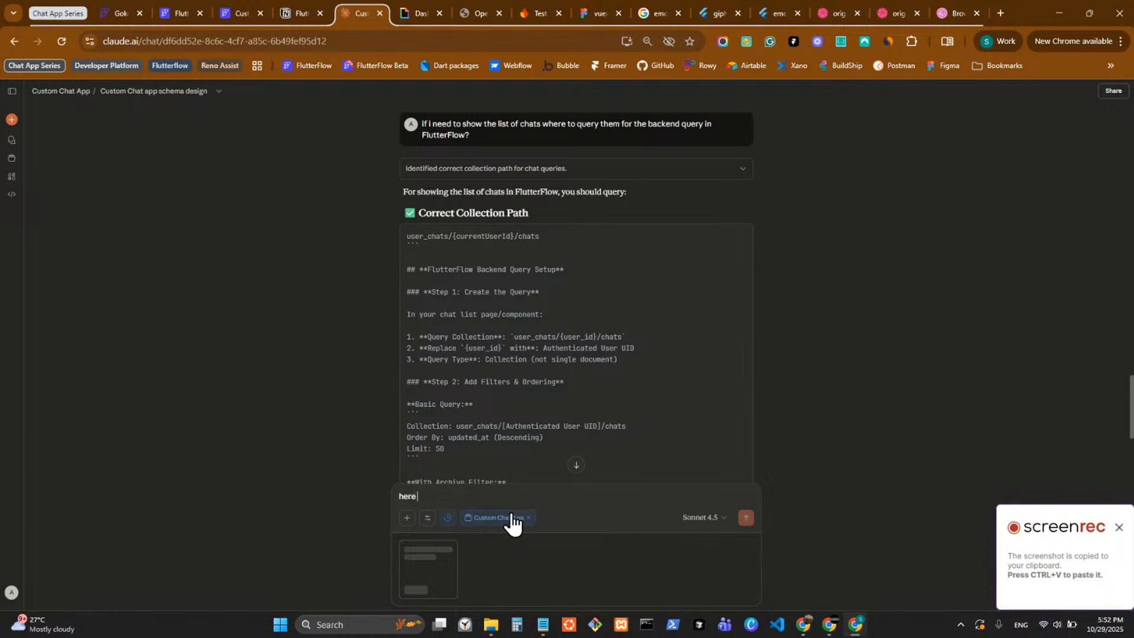
text( is how i cur)
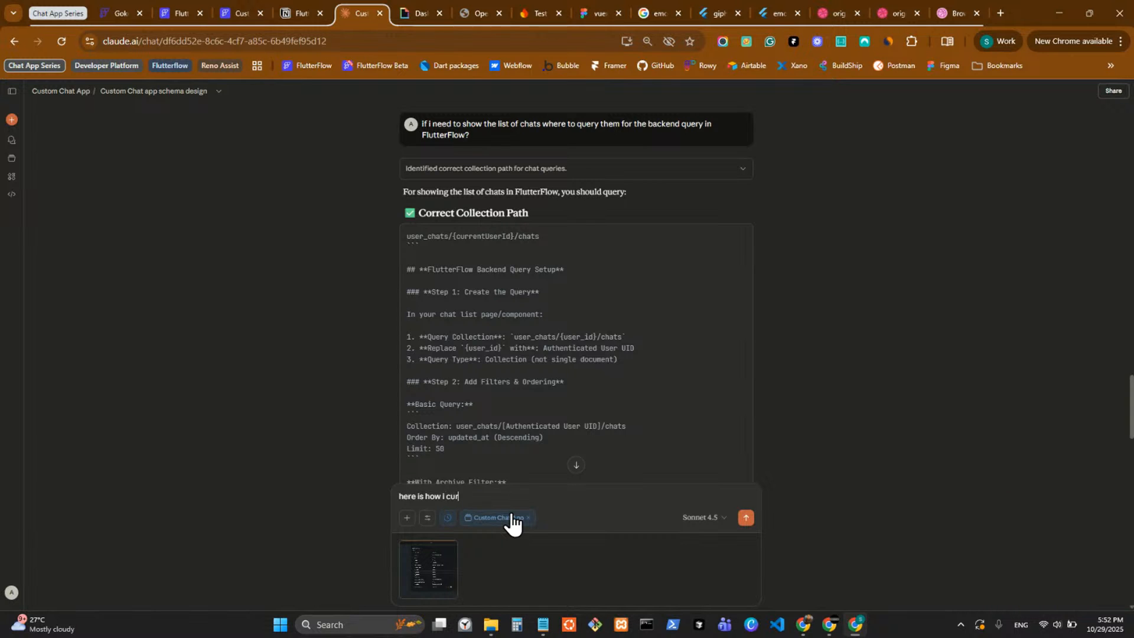
text(rently have in flutterFlow)
key(Return)
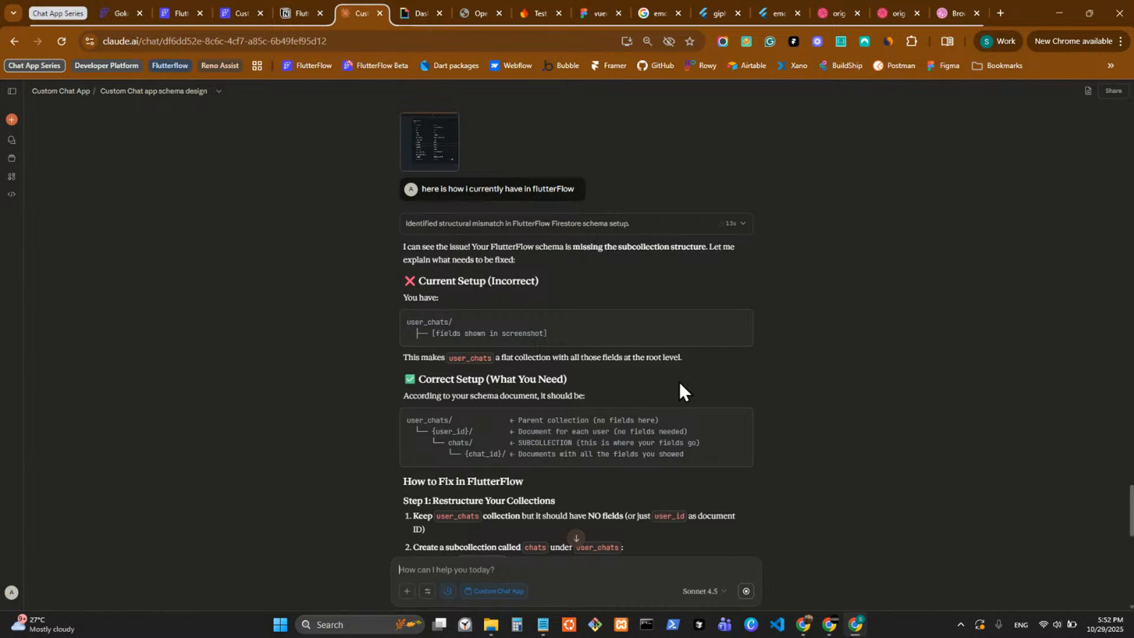
Read Claude's reply on the user_chats setup, covering the restructuring steps, collection structure, query settings and quick action items.
scroll(679, 383, down, 1)
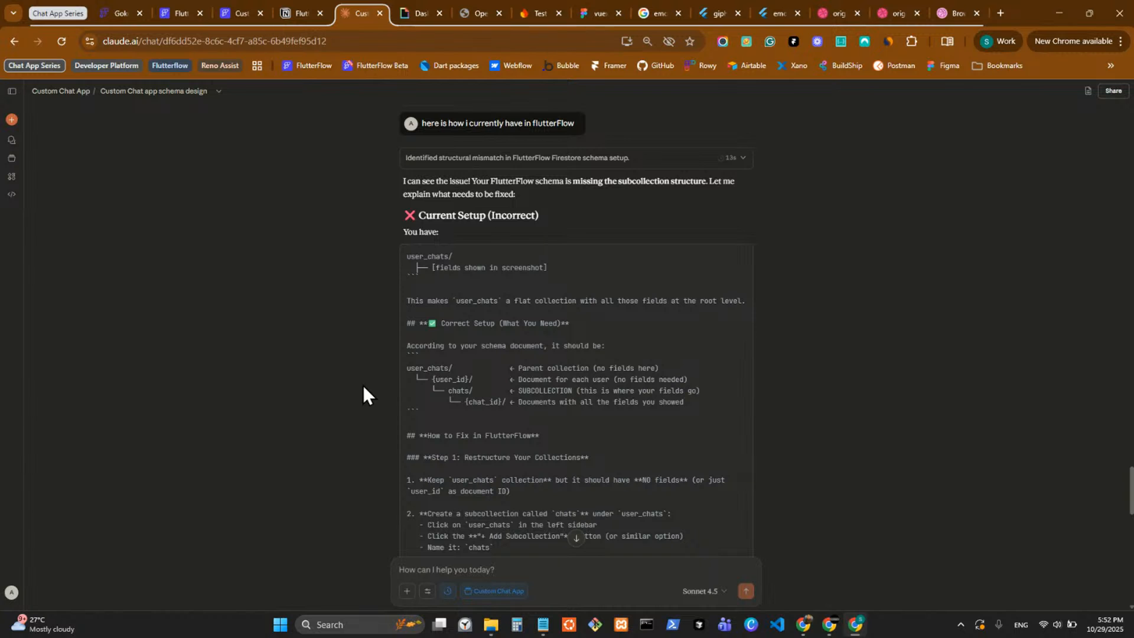
scroll(521, 433, down, 10)
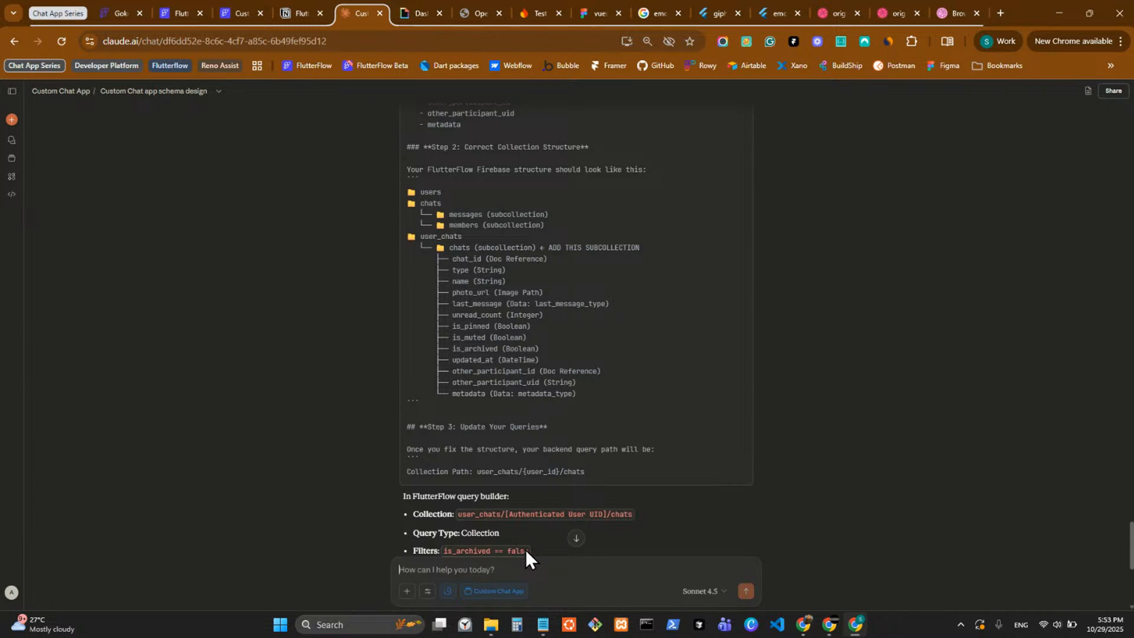
scroll(509, 524, up, 7)
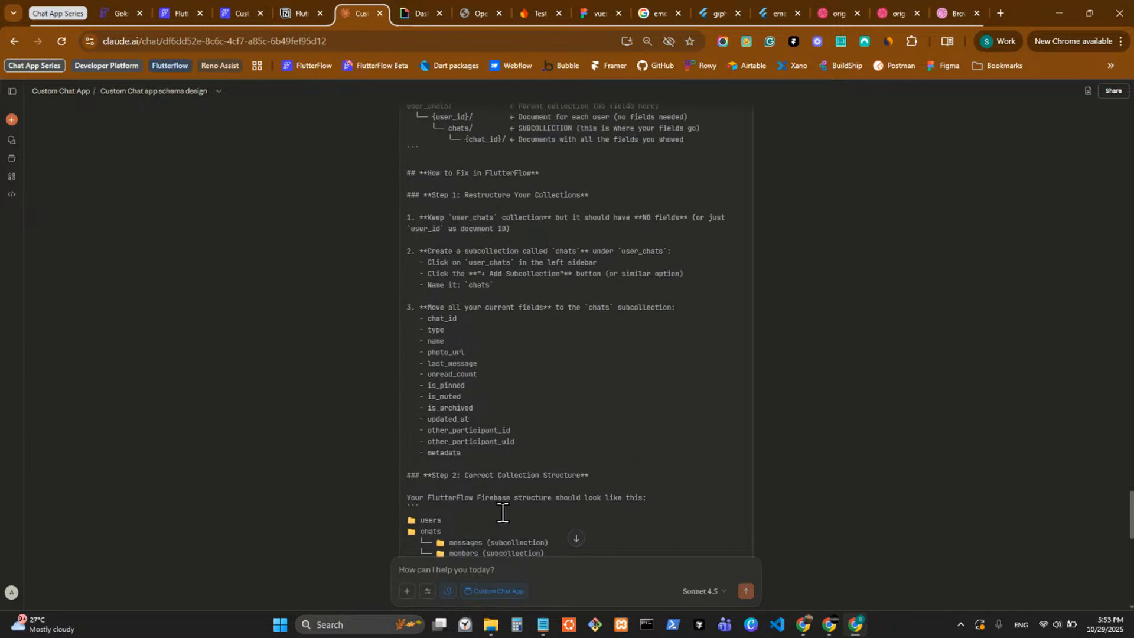
scroll(502, 523, up, 1)
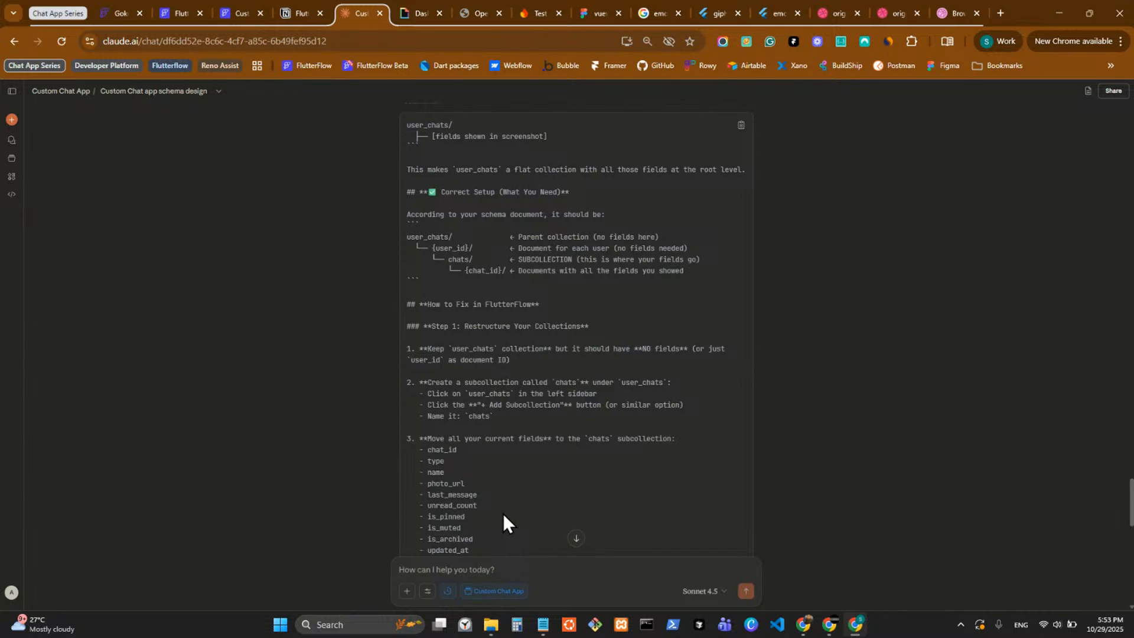
scroll(502, 513, down, 4)
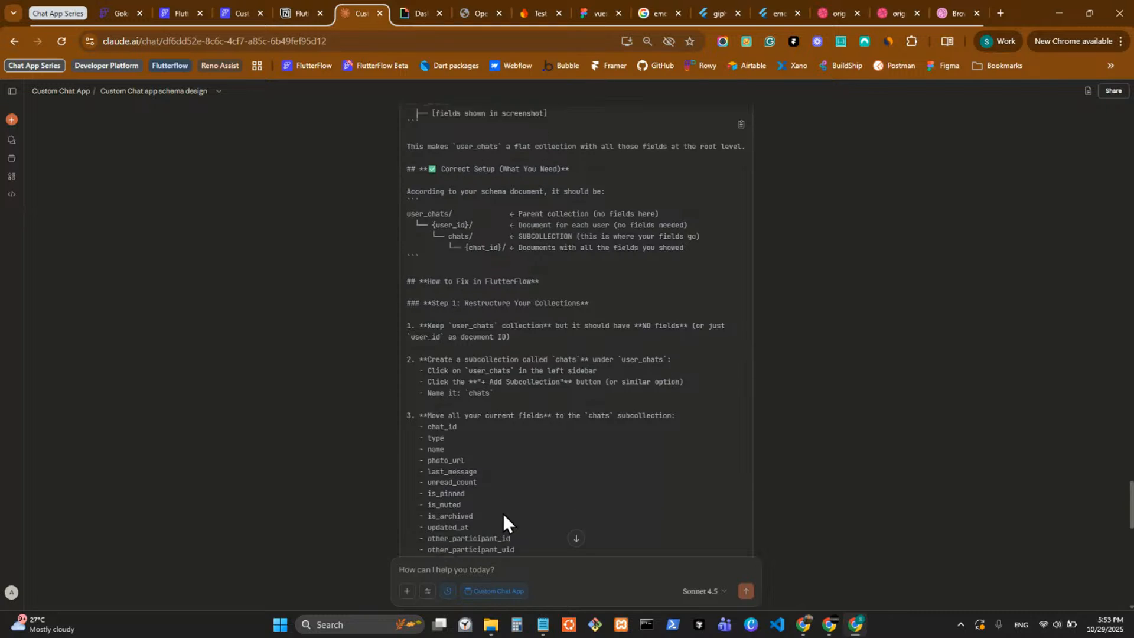
scroll(502, 513, down, 2)
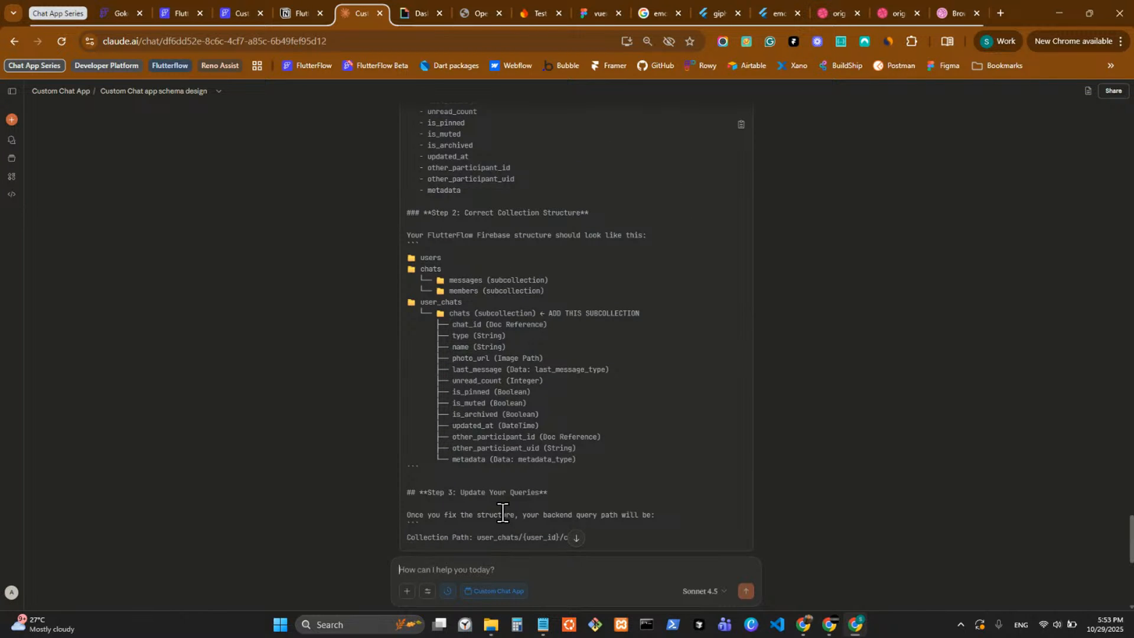
scroll(502, 513, down, 5)
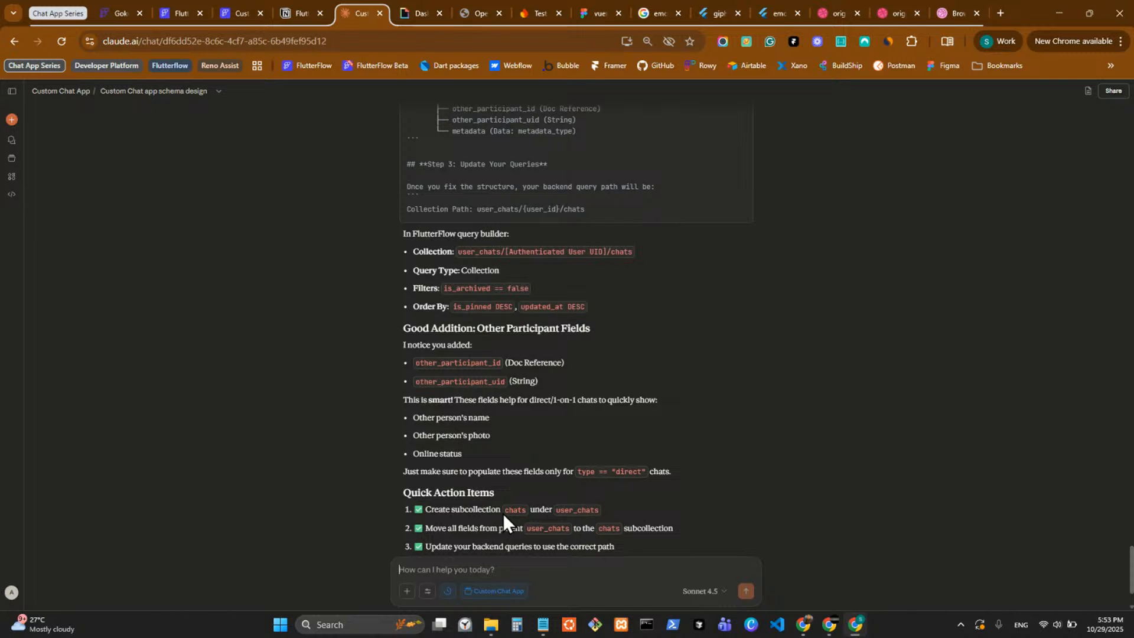
scroll(502, 513, down, 2)
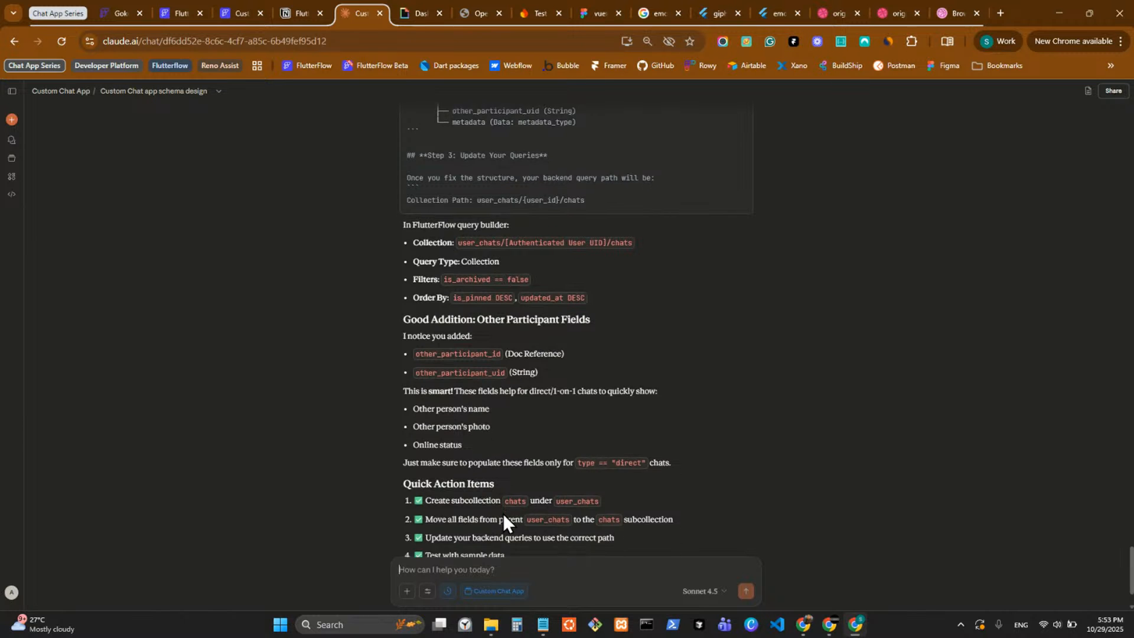
Switch to the Custom Chat App FlutterFlow project and review its messages, chats and user_chats schemas.
click(122, 6)
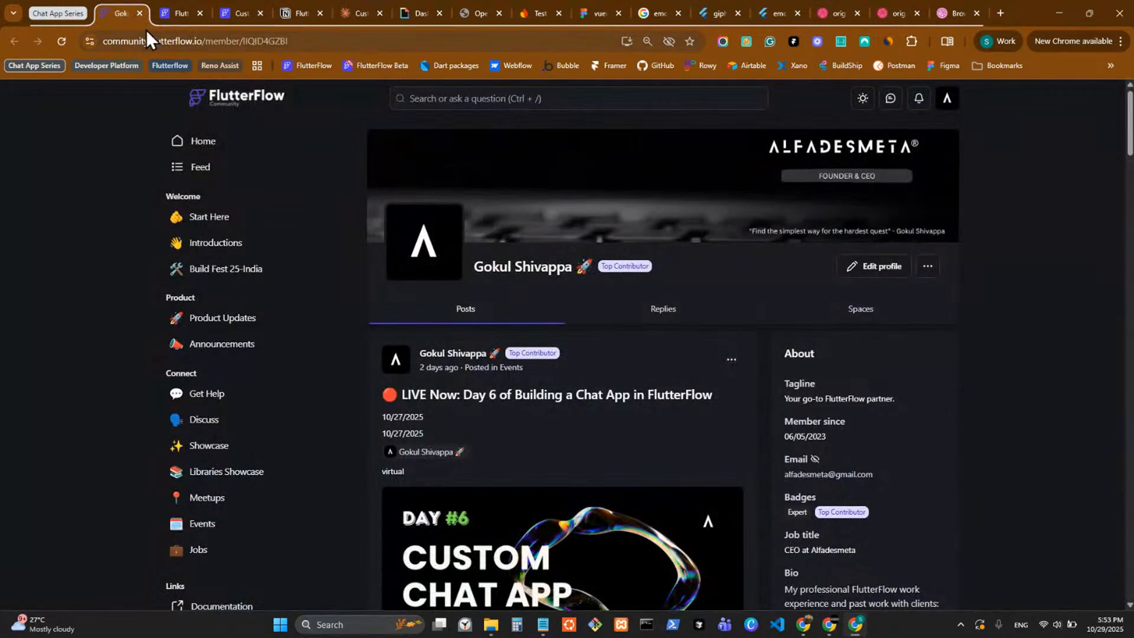
click(171, 18)
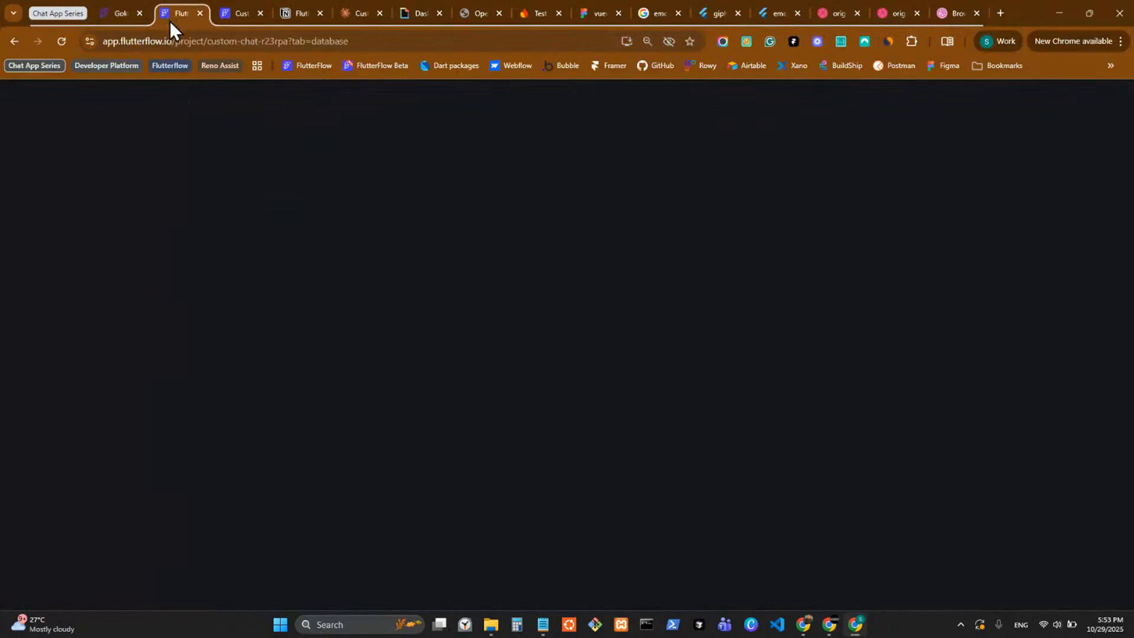
click(226, 10)
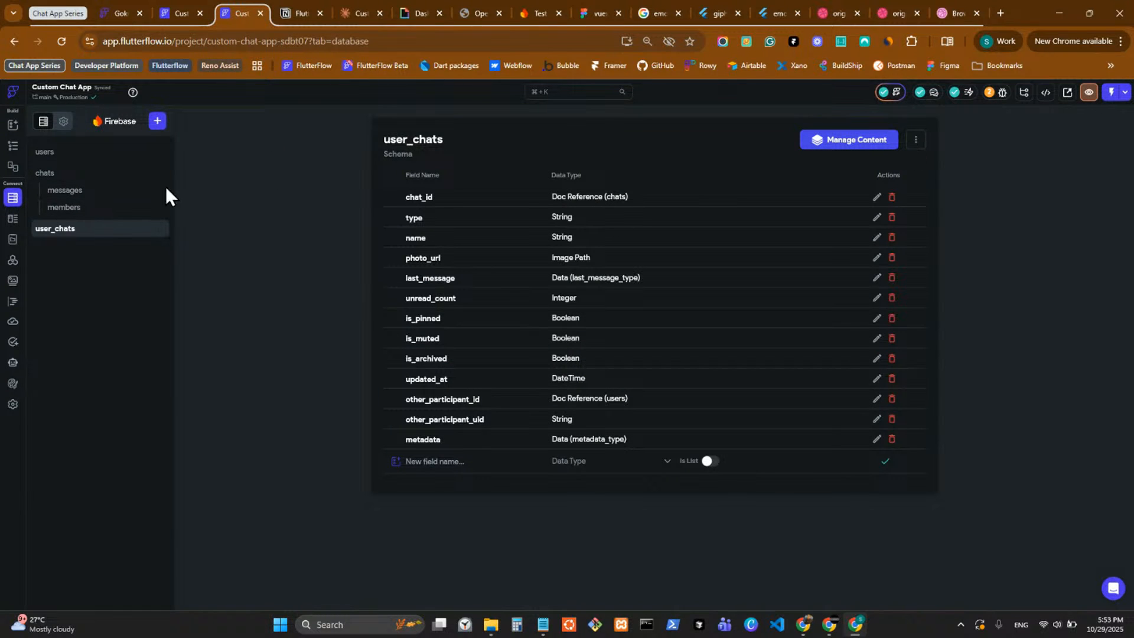
click(105, 192)
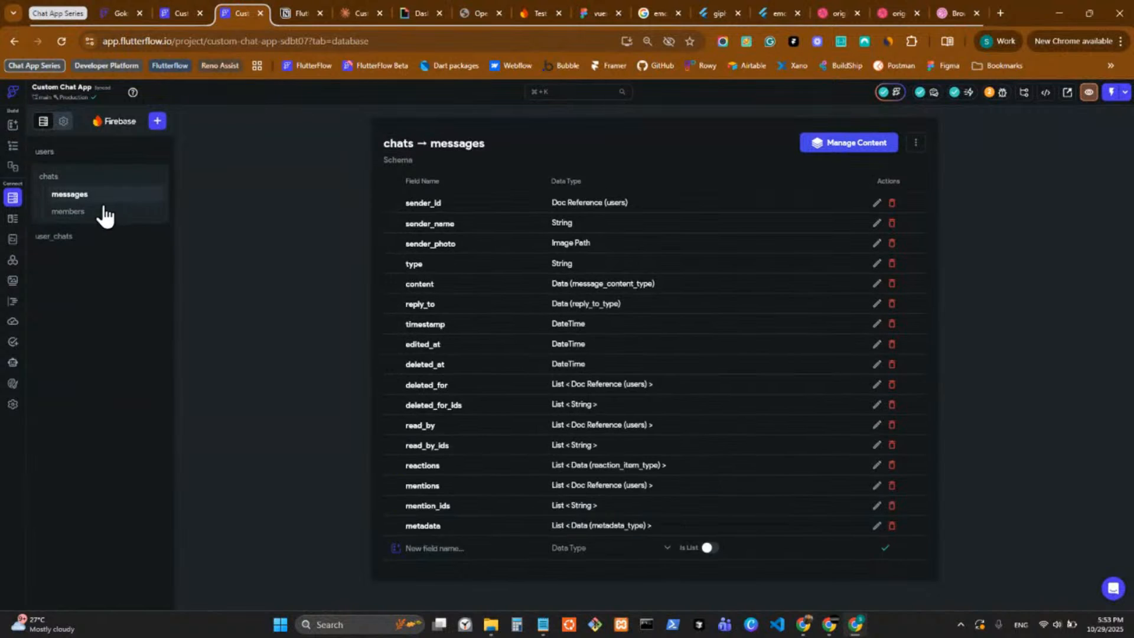
click(99, 178)
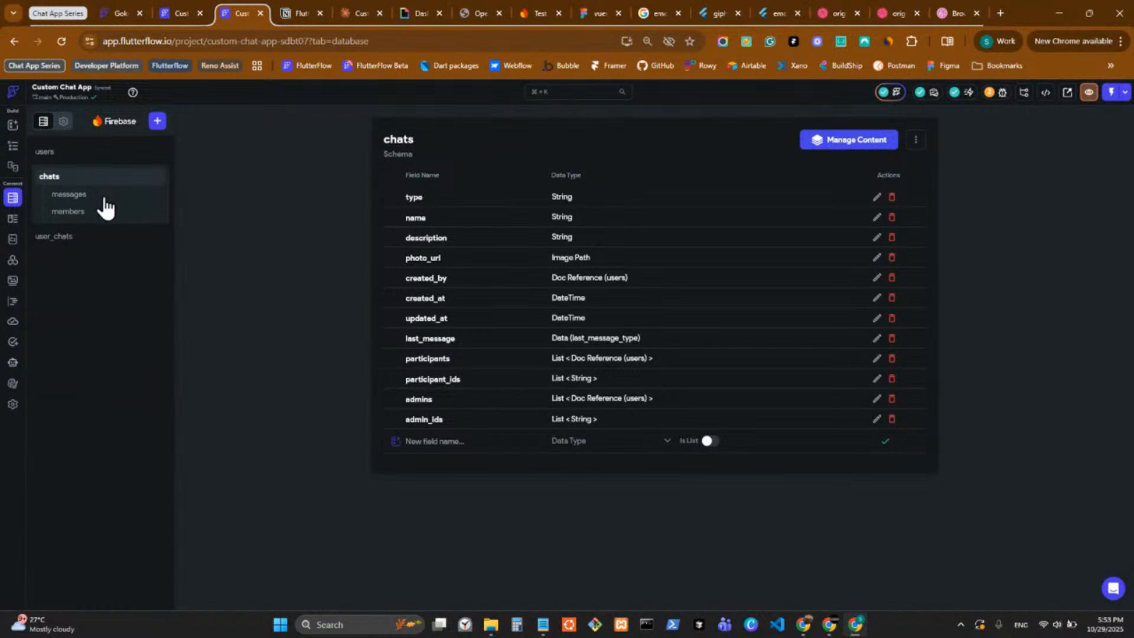
click(91, 239)
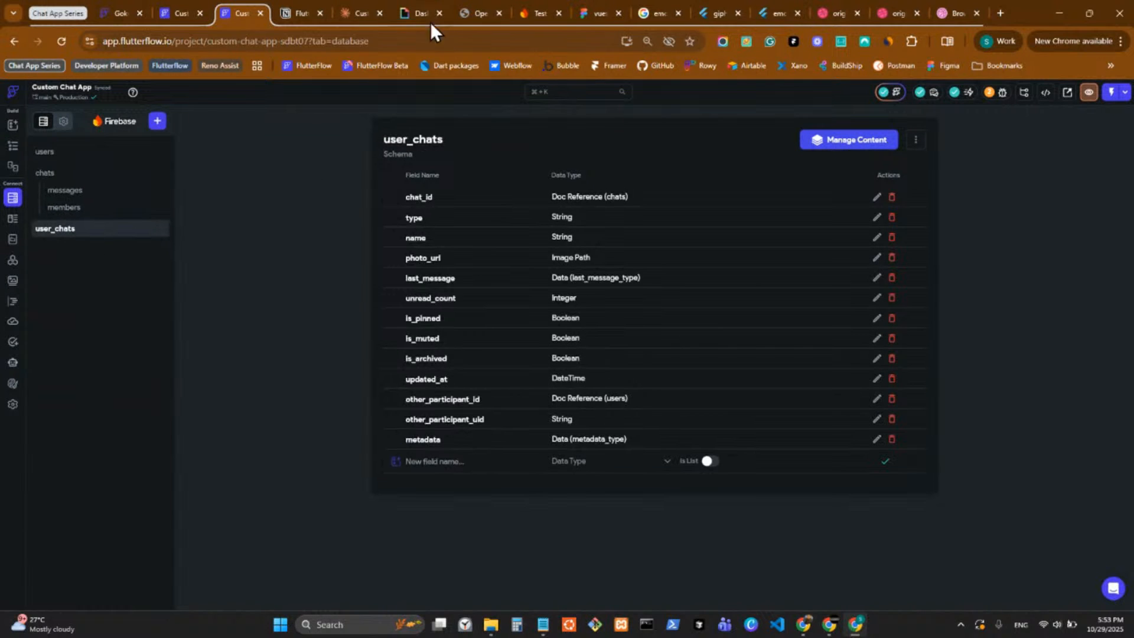
Recheck Claude's quick action items, and inspect the chats and messages_group schemas in the separate Custom Chat FlutterFlow project.
click(355, 12)
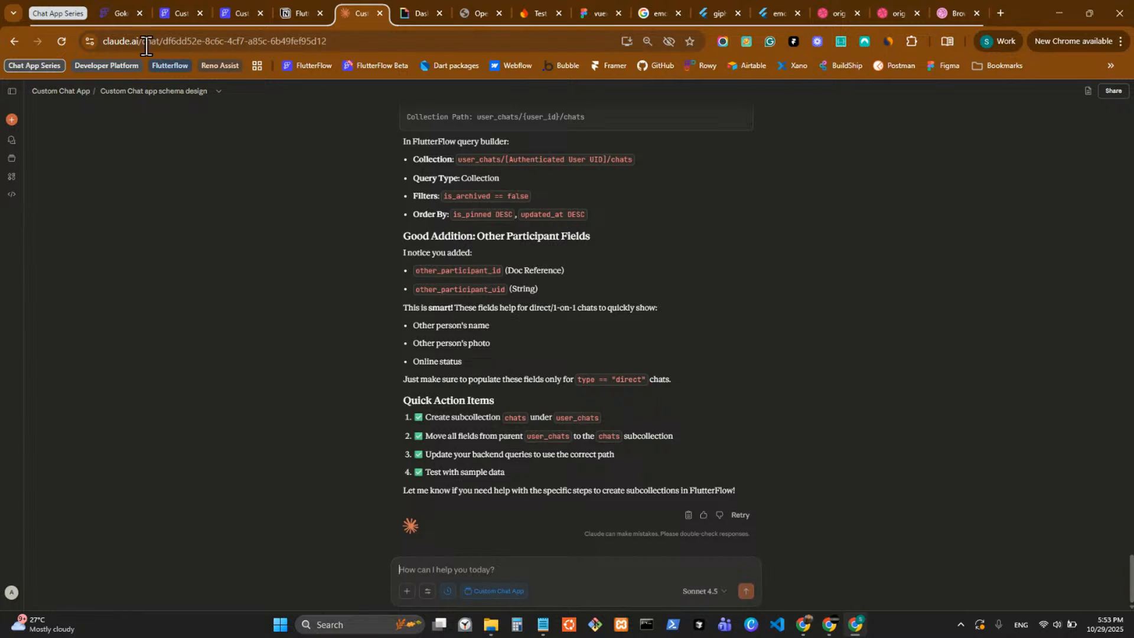
click(184, 15)
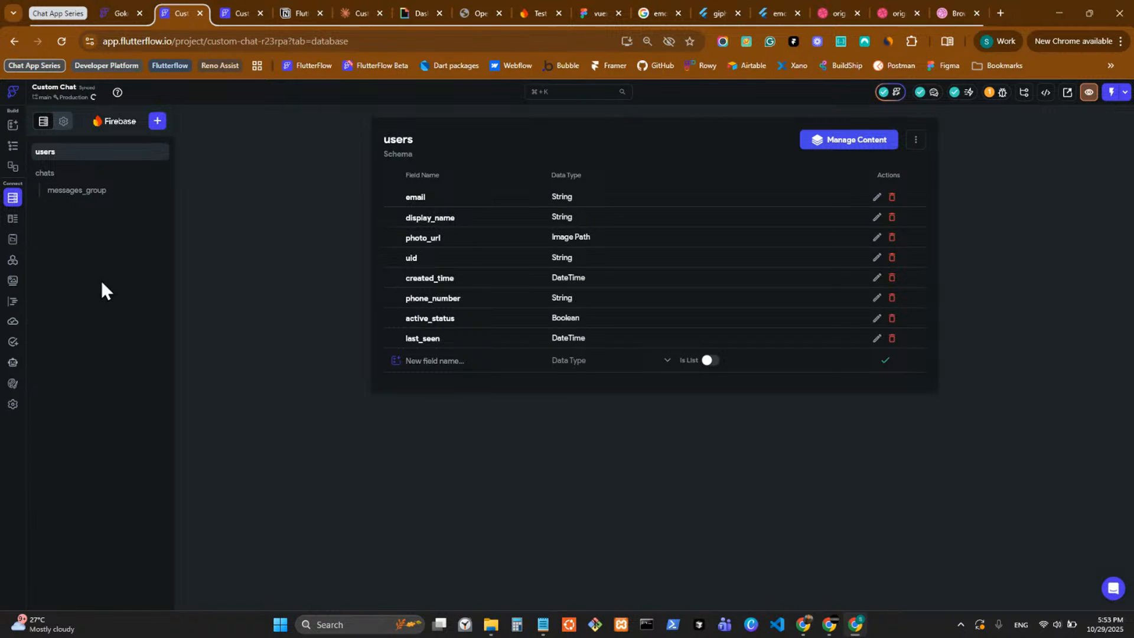
click(104, 177)
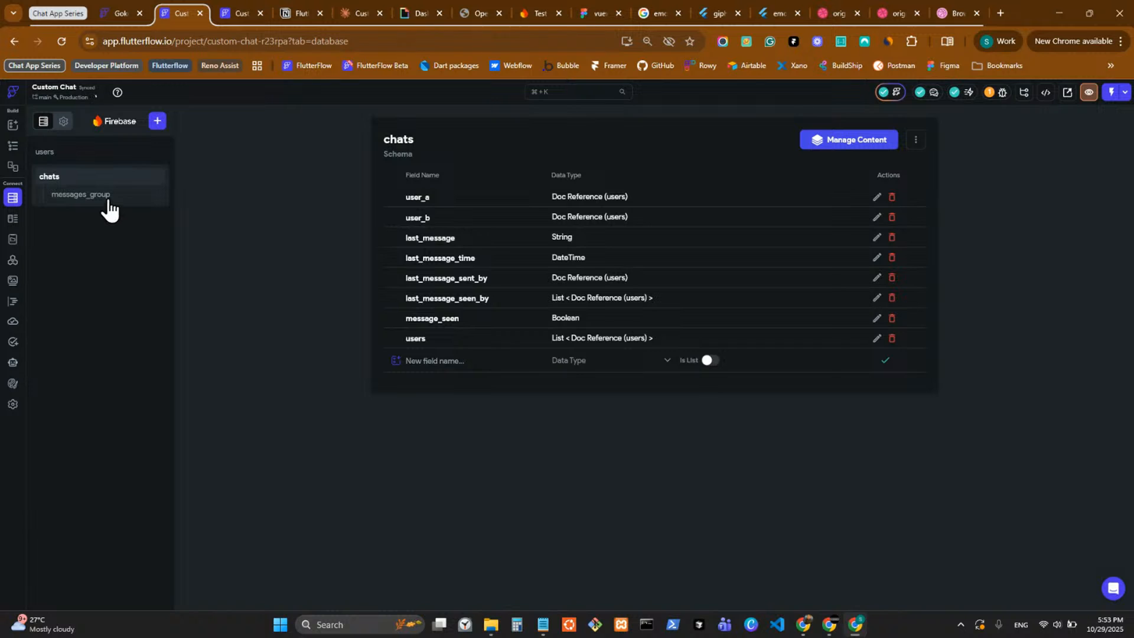
click(109, 198)
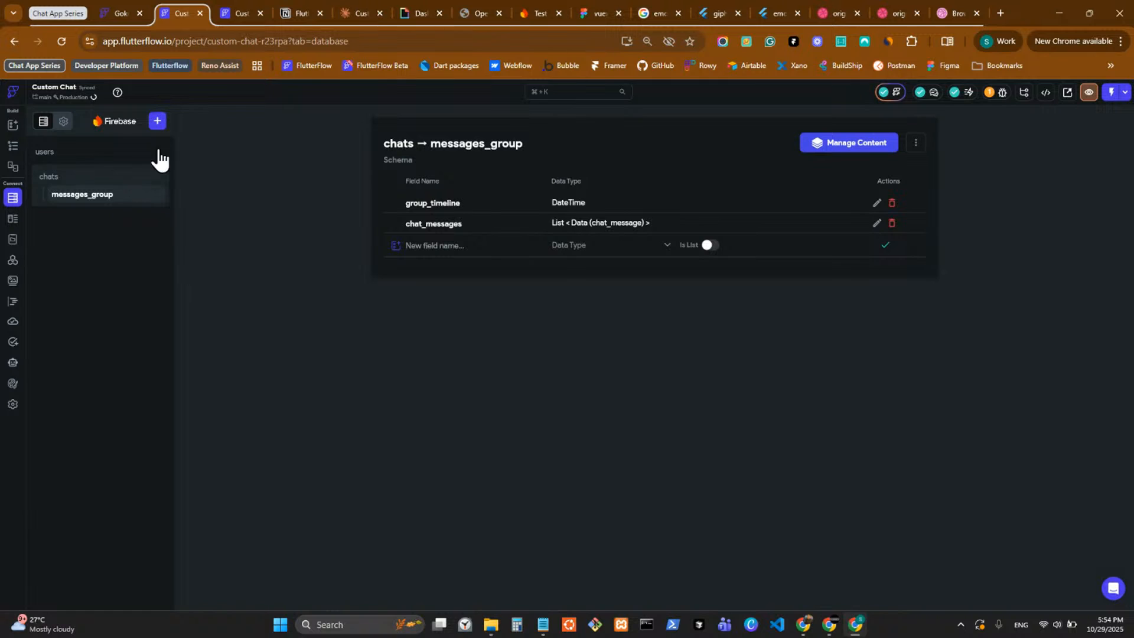
Return to the Custom Chat App project and compare its members and messages subcollections with the parent chats schema.
click(233, 12)
click(121, 209)
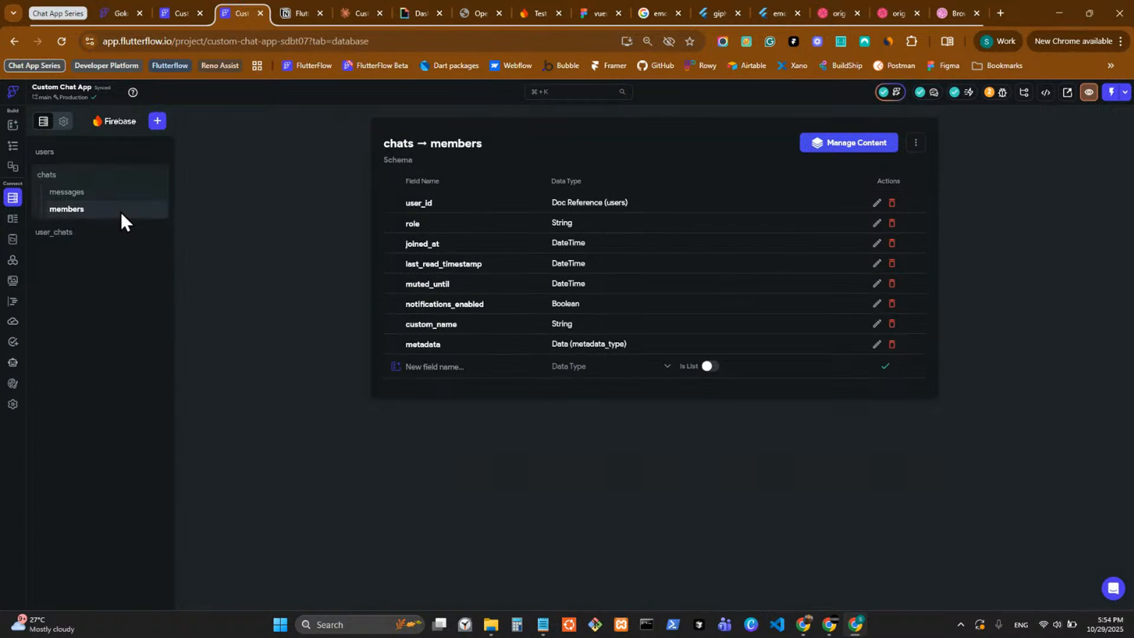
click(89, 194)
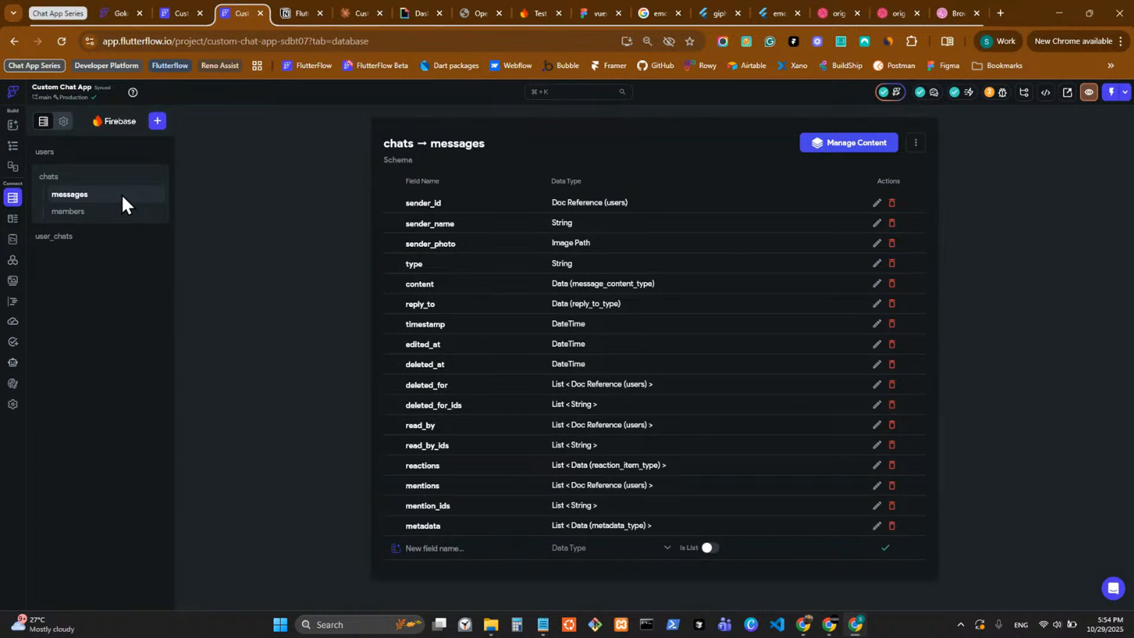
click(124, 213)
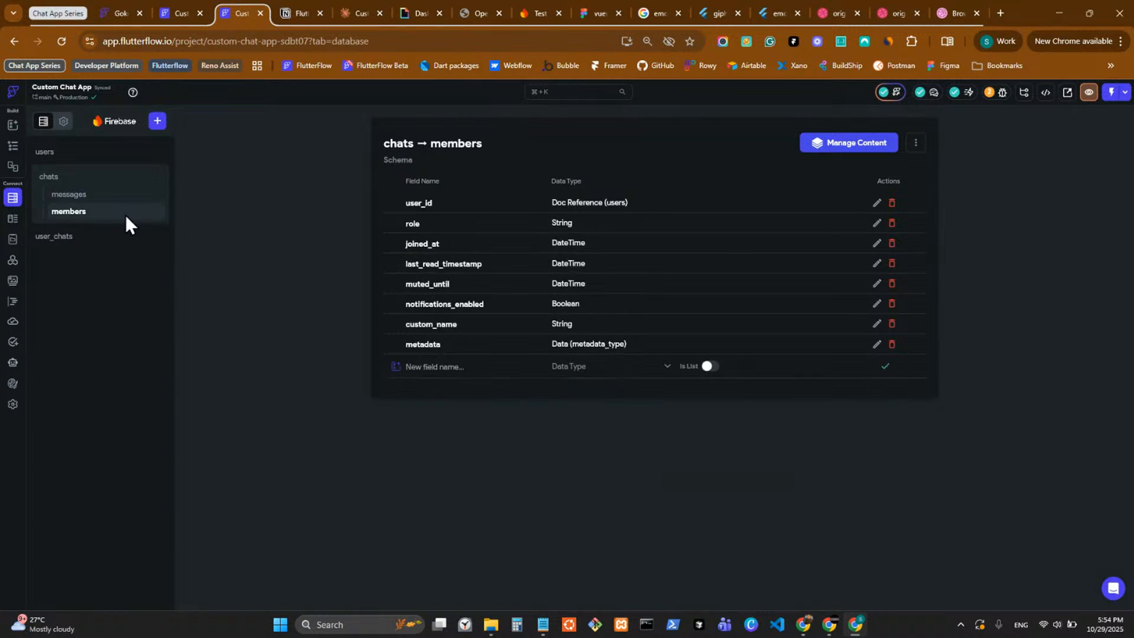
click(120, 176)
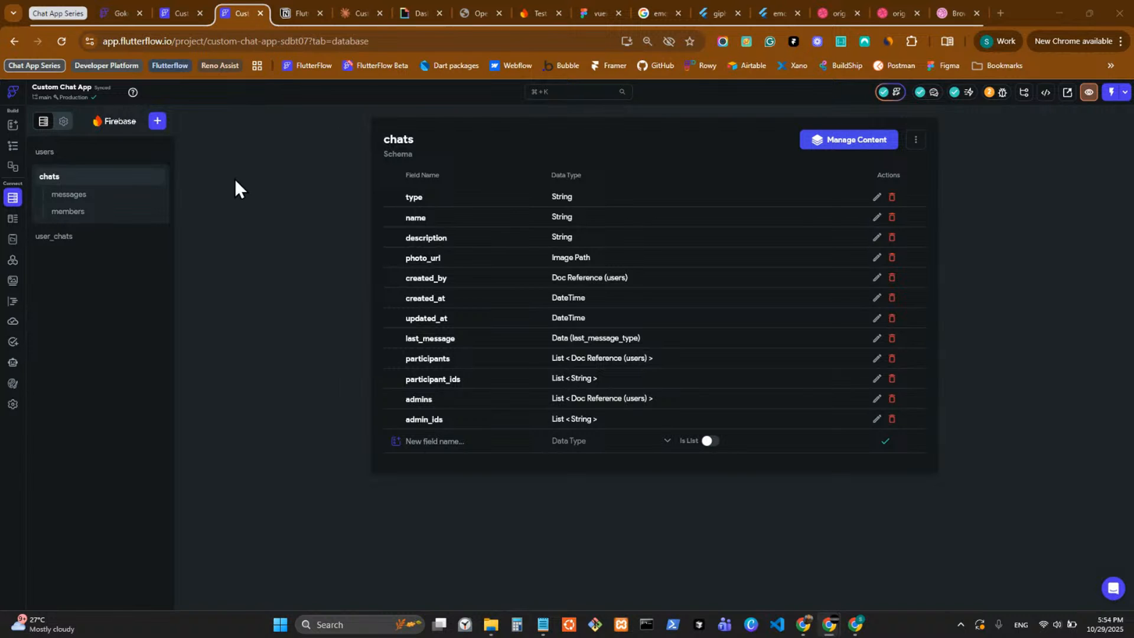
Review the messages, chats and user_chats schemas, and recheck Claude's recommended collection structure, query settings and quick action items.
click(97, 211)
click(104, 199)
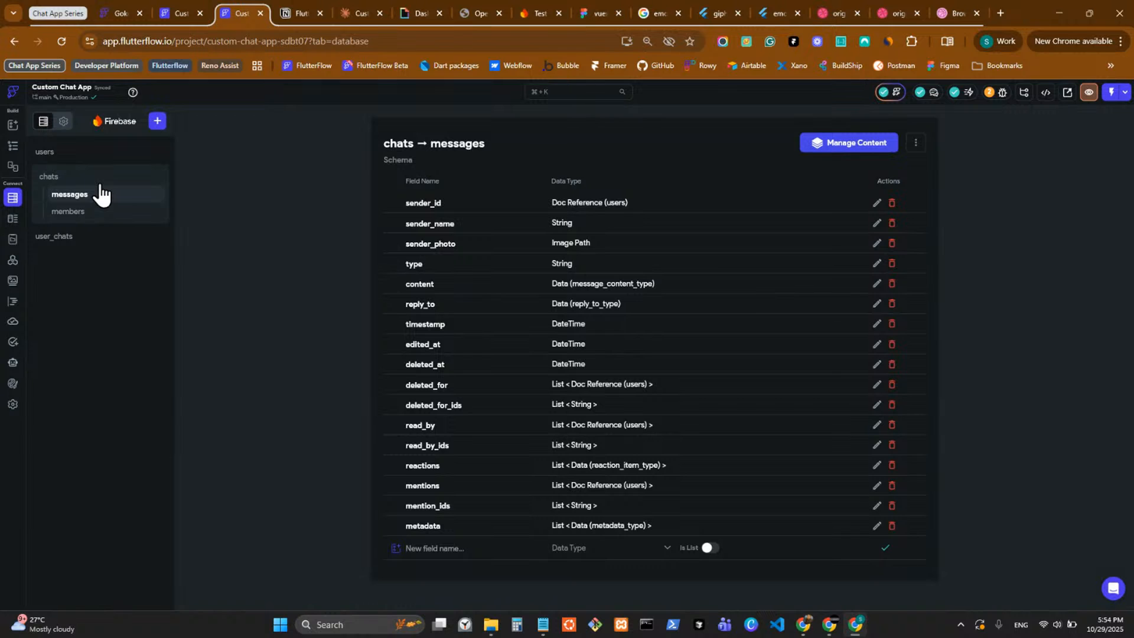
click(100, 182)
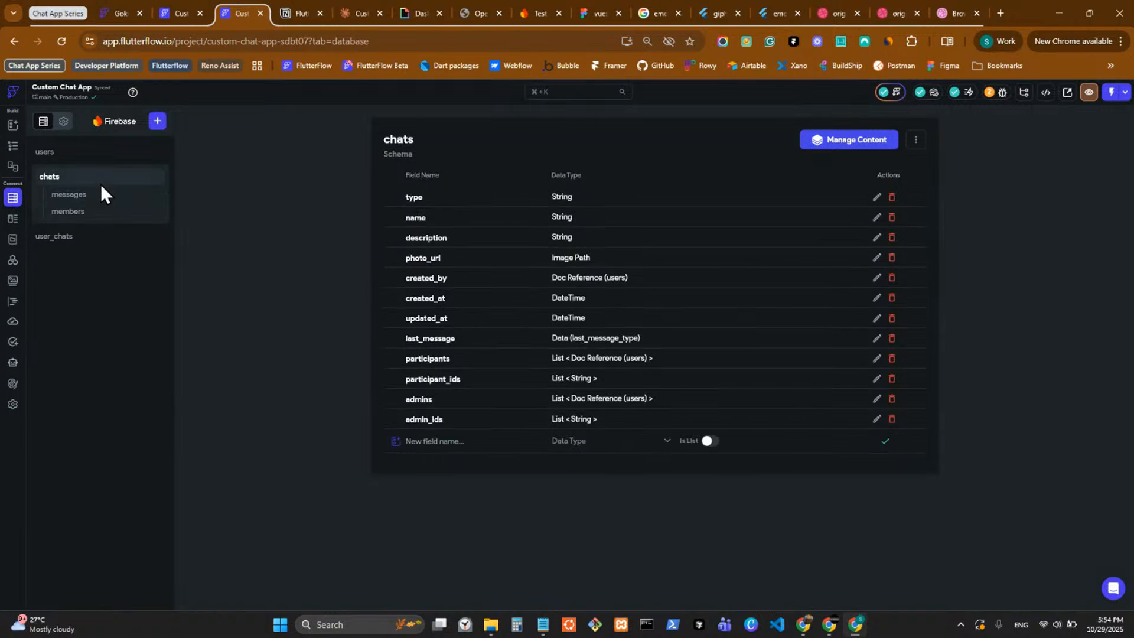
click(107, 239)
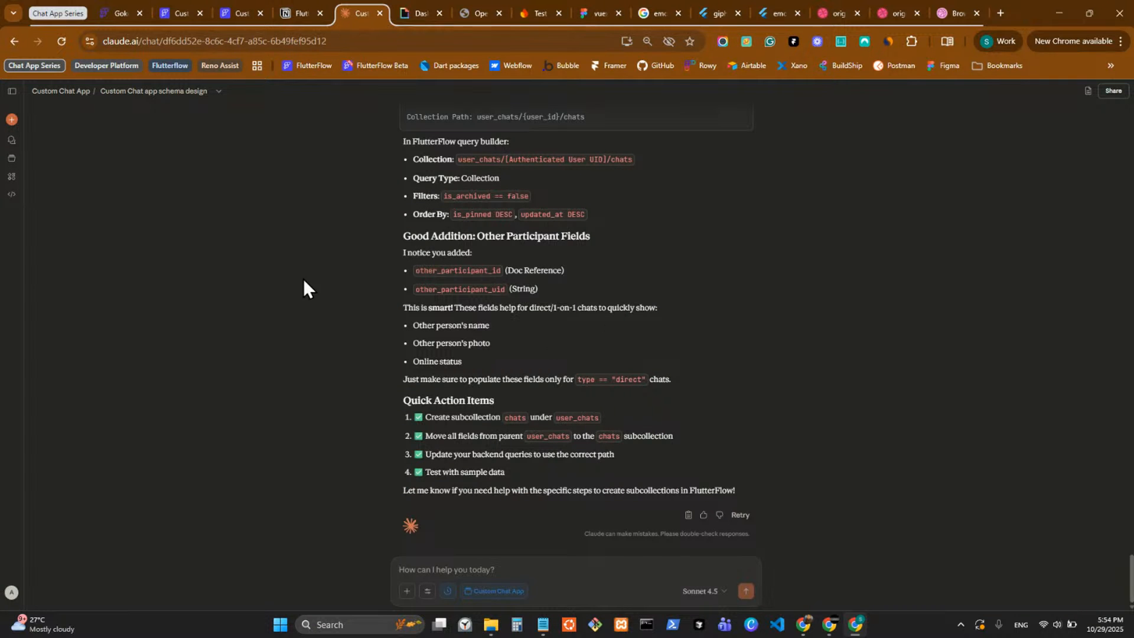
scroll(492, 317, up, 2)
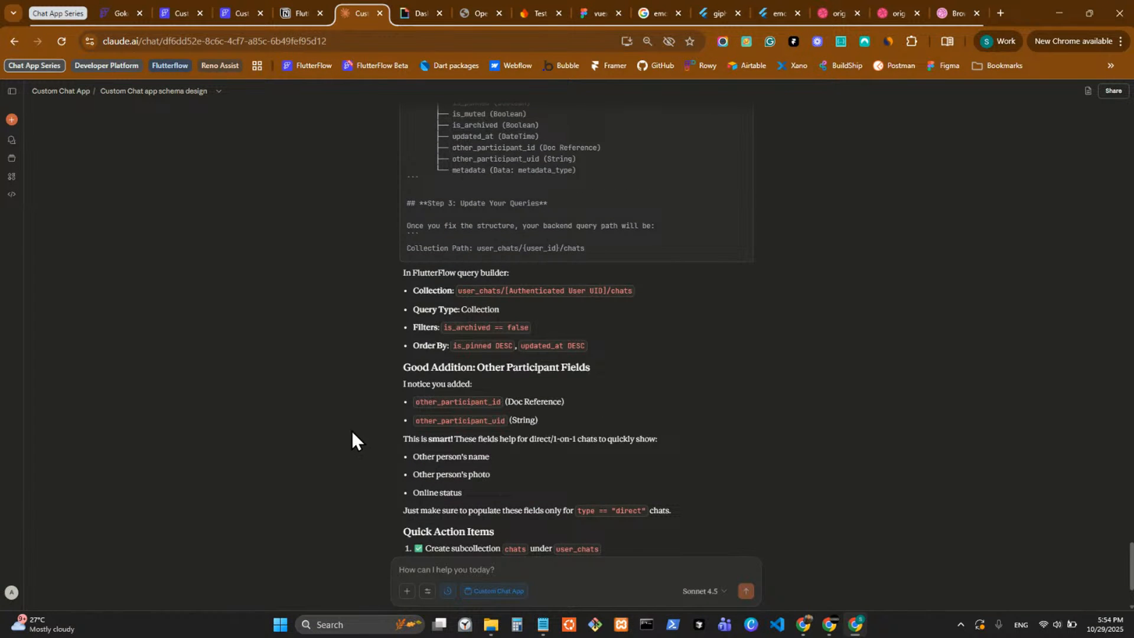
scroll(352, 431, up, 4)
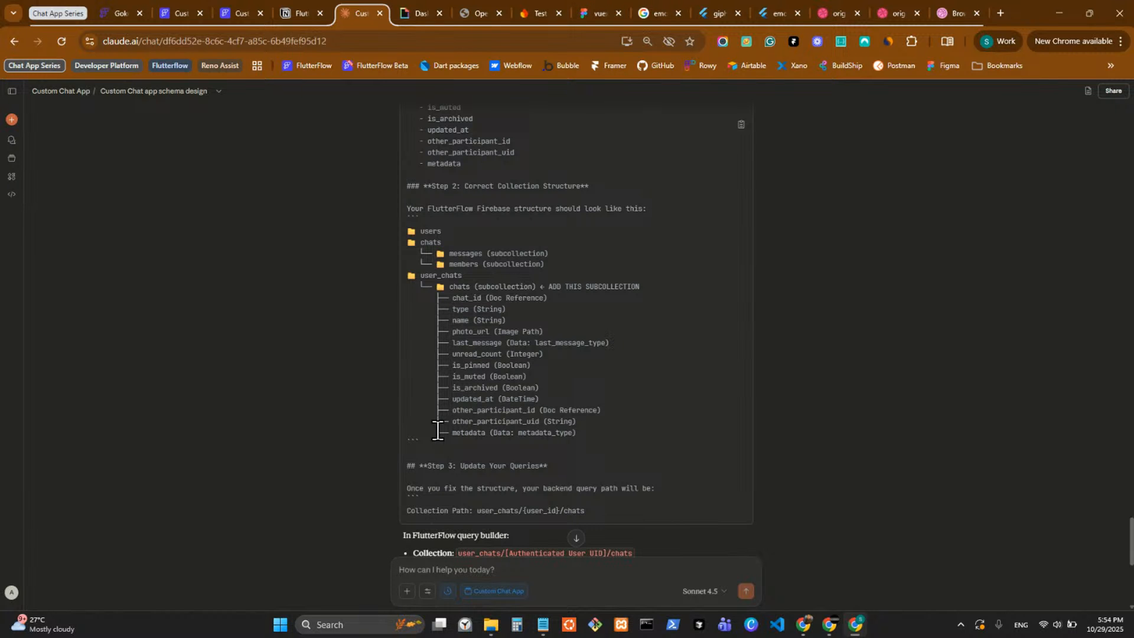
scroll(437, 430, down, 5)
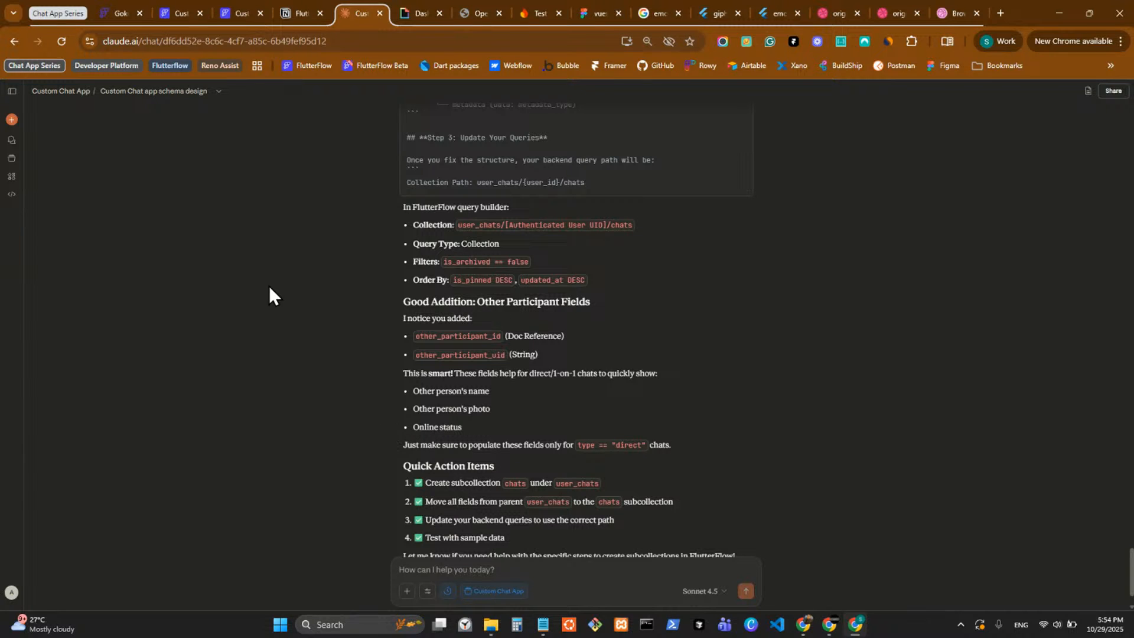
scroll(511, 355, down, 1)
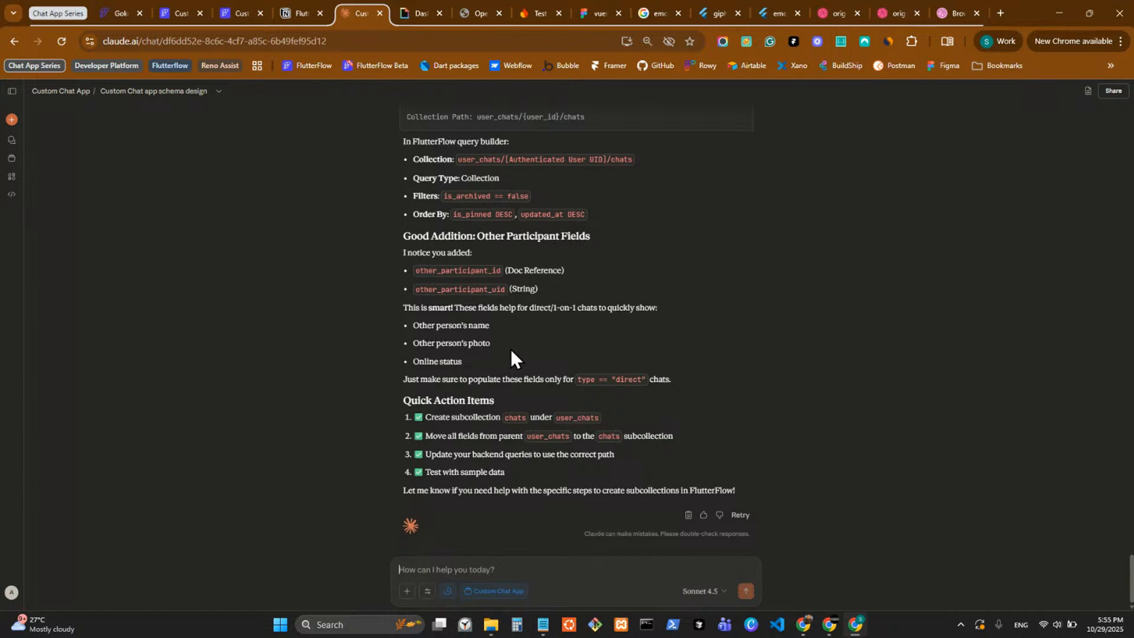
Return to the Custom Chat App project and copy the user_chats collection.
click(177, 6)
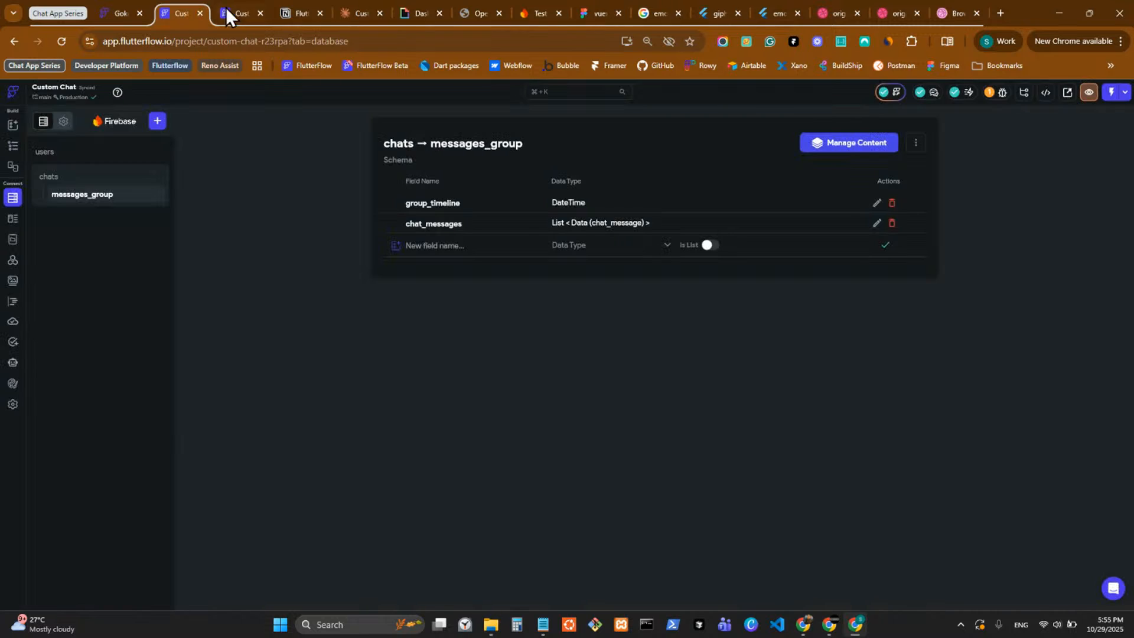
click(233, 13)
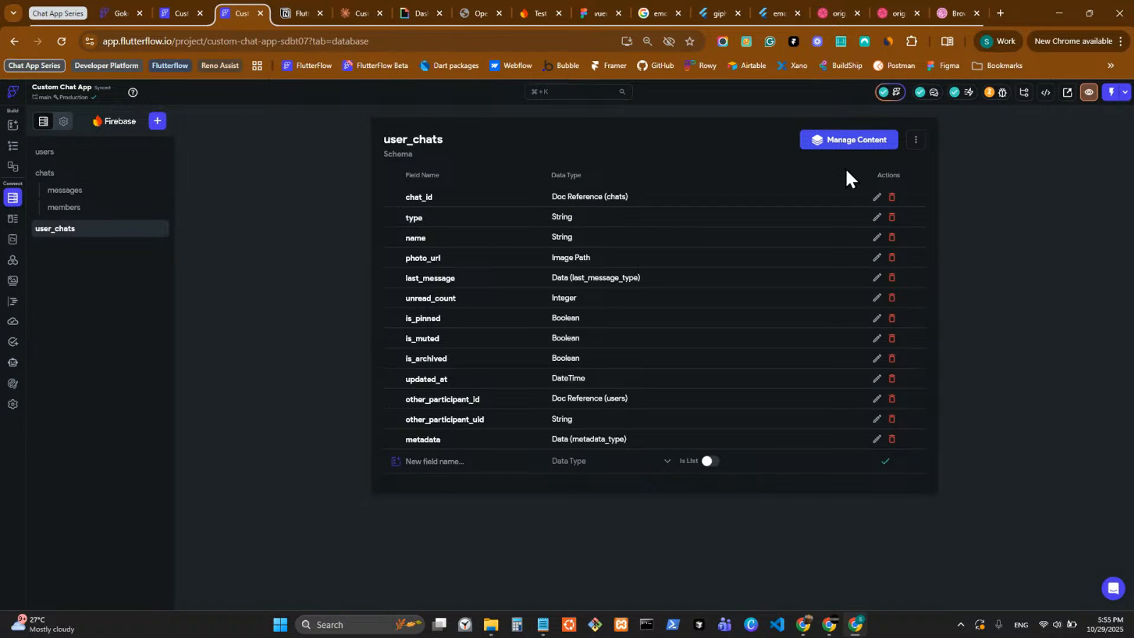
click(921, 140)
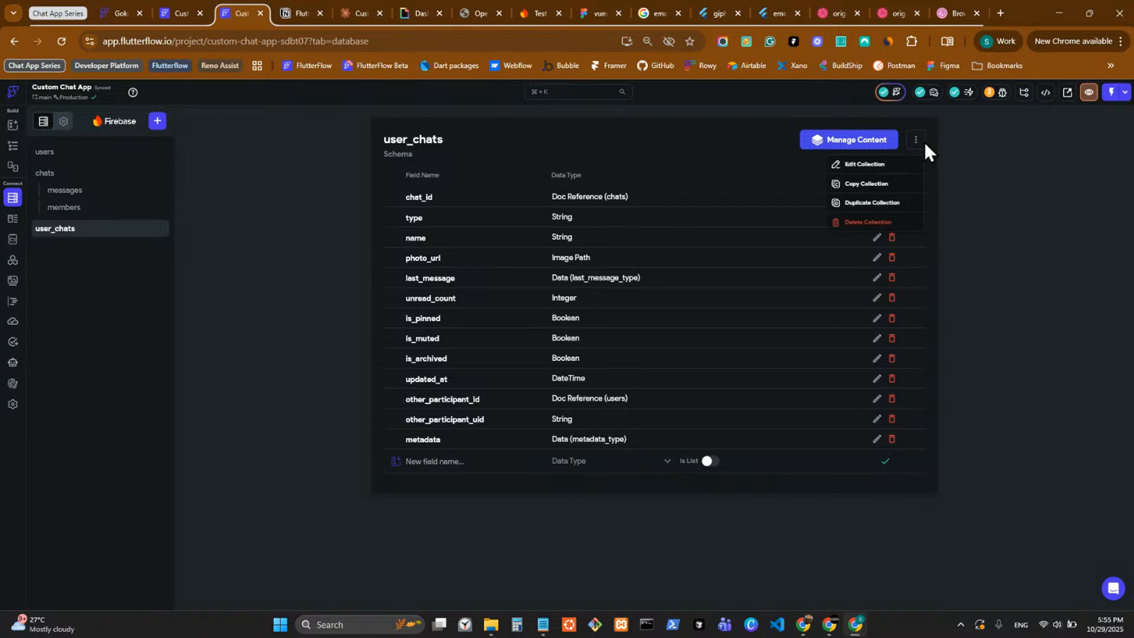
click(879, 186)
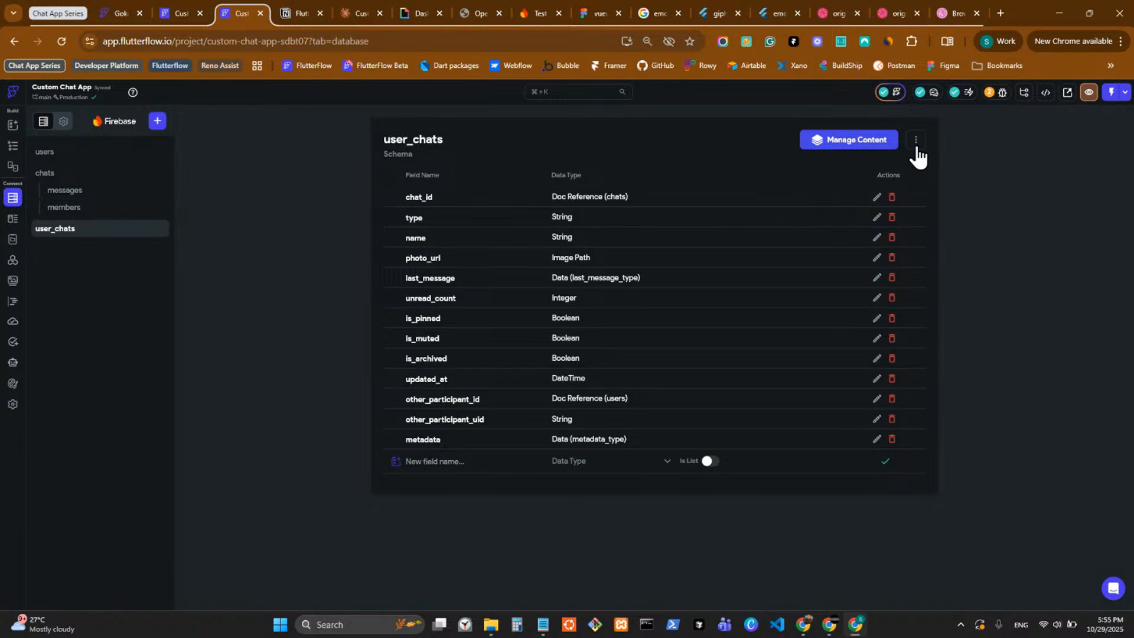
Try to create a subcollection named chats under the user_chats parent collection.
click(157, 120)
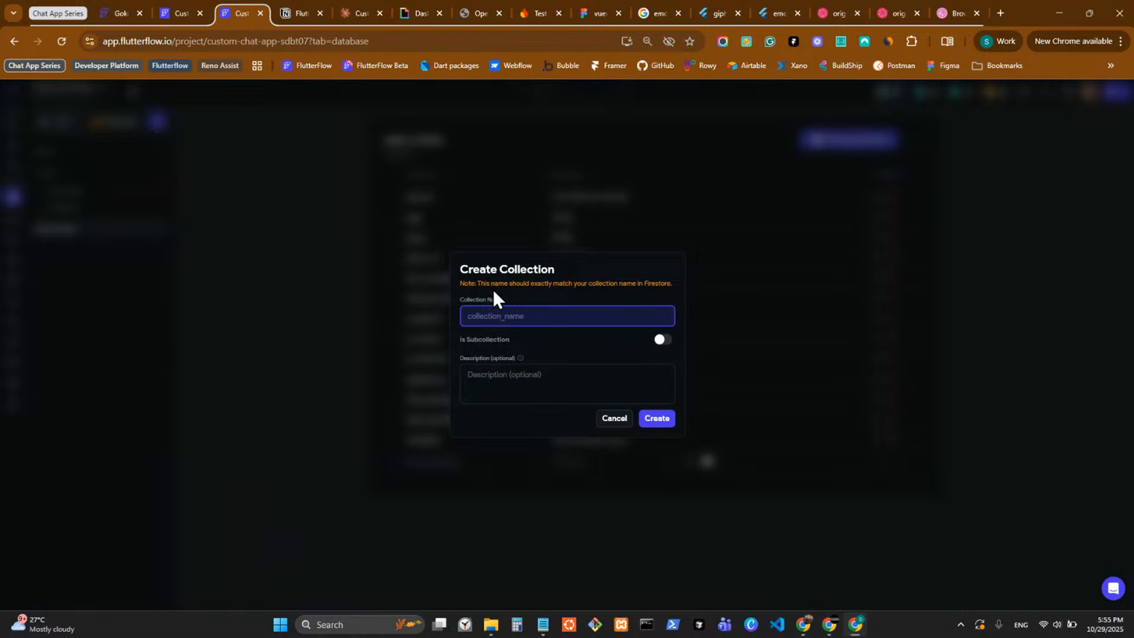
click(661, 339)
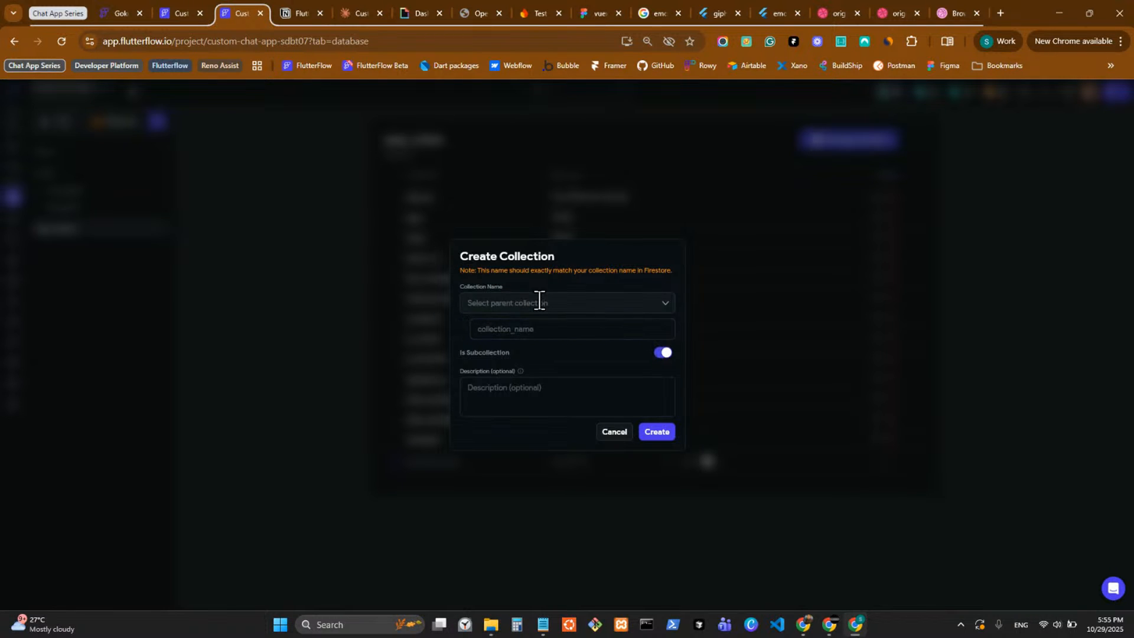
click(539, 301)
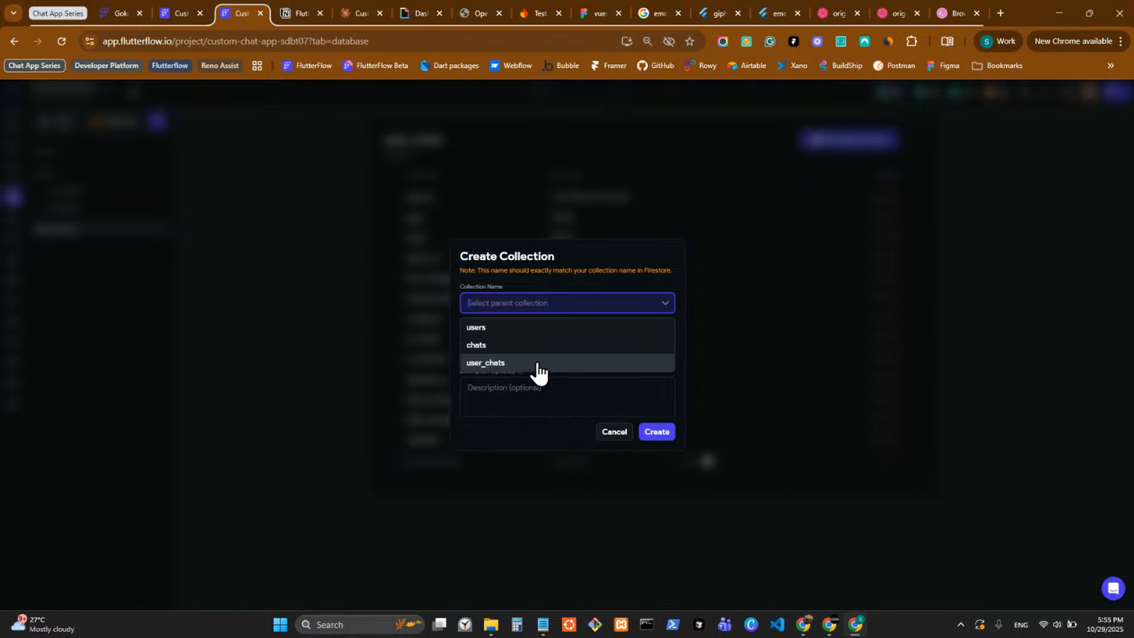
click(538, 363)
click(532, 328)
text(chata)
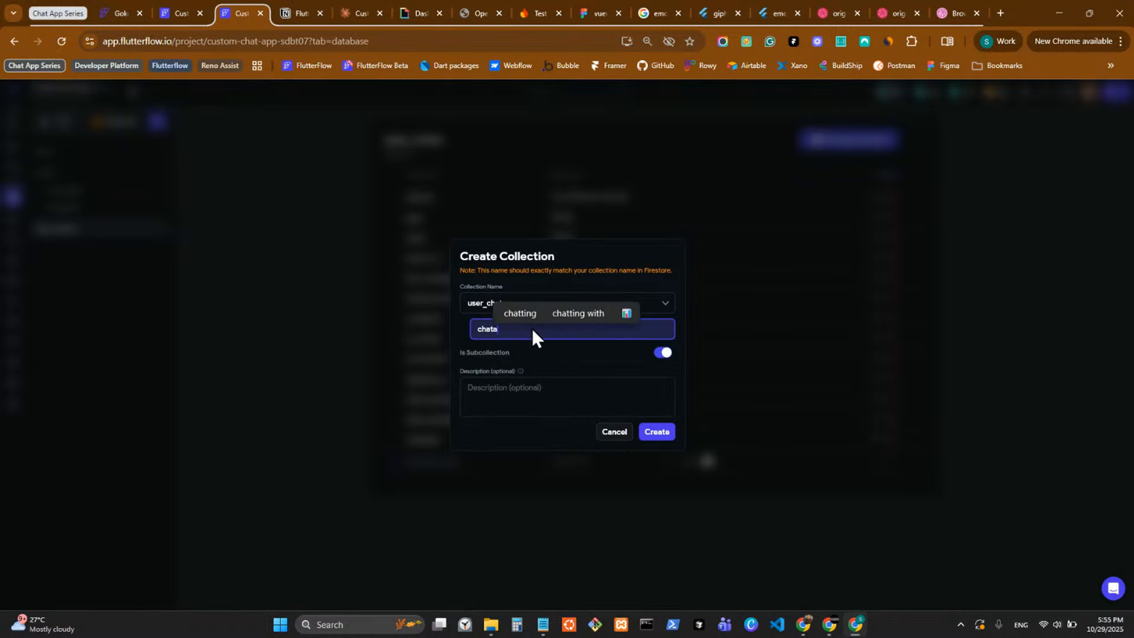
key(BackSpace)
text(s)
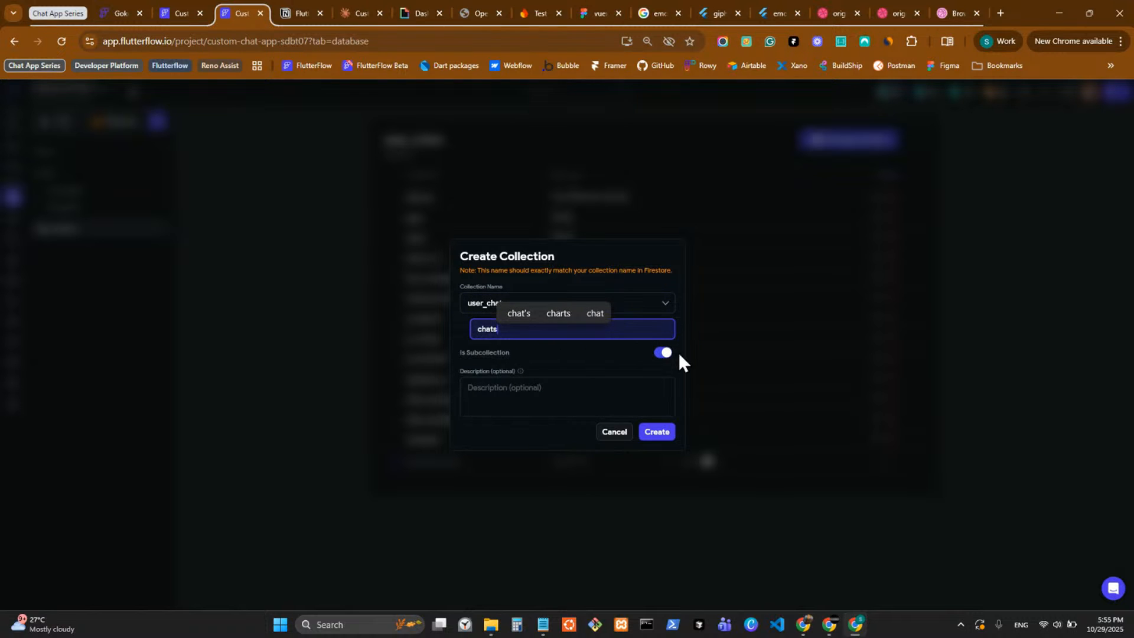
click(657, 433)
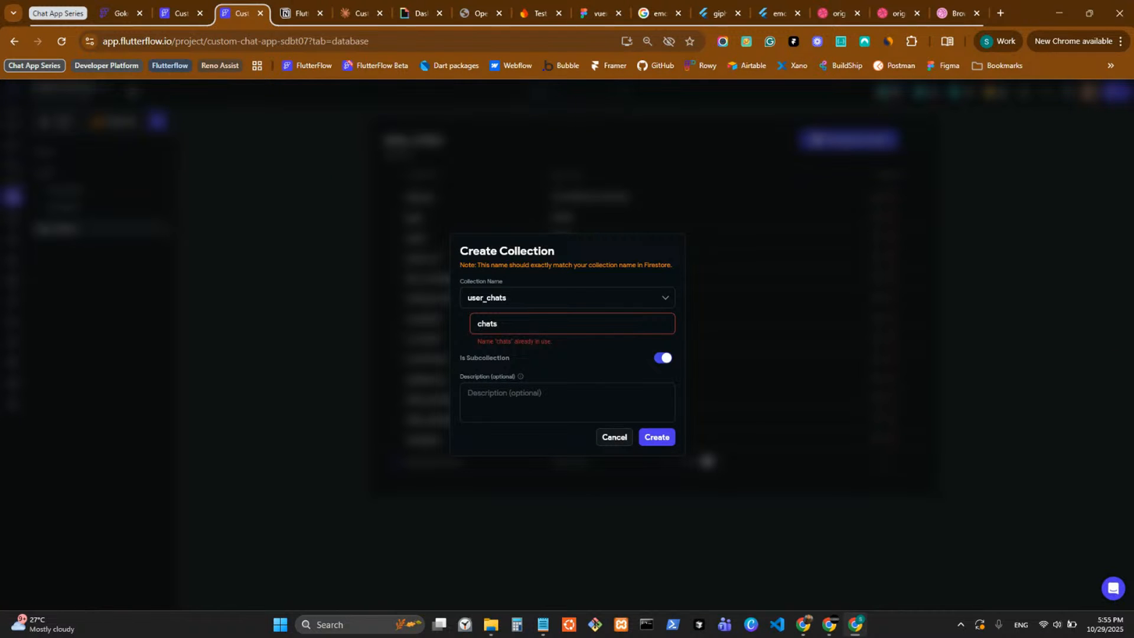
Capture a screenshot of the Create Collection dialog with its naming error and send it to Claude.
key(Print)
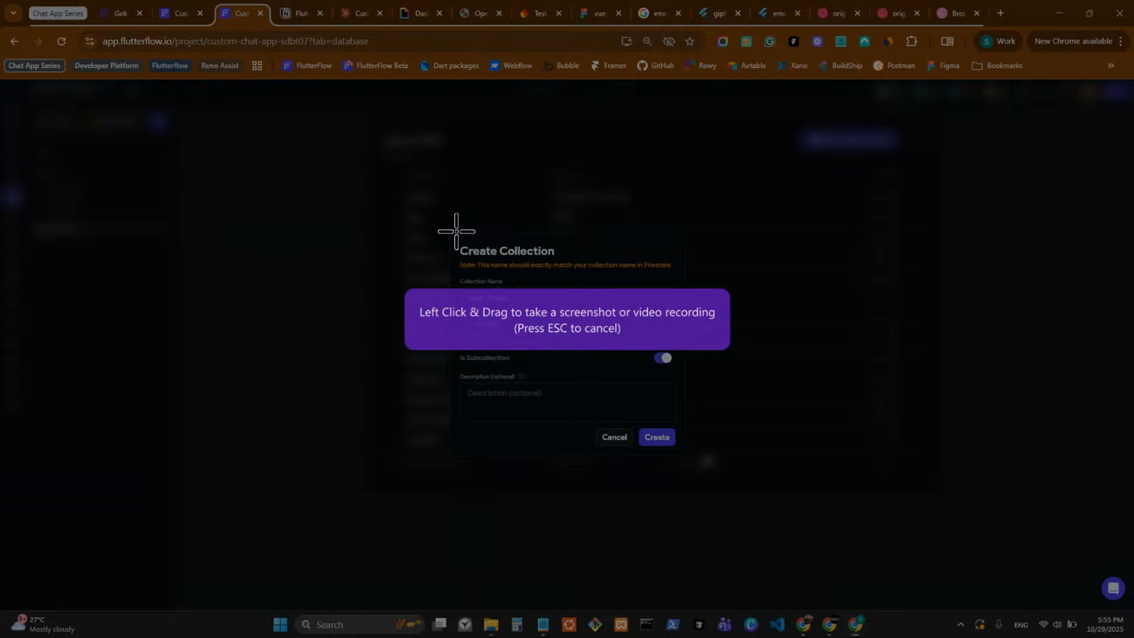
mouse_move(457, 232)
mouse_down()
mouse_move(609, 478)
mouse_move(683, 455)
mouse_up()
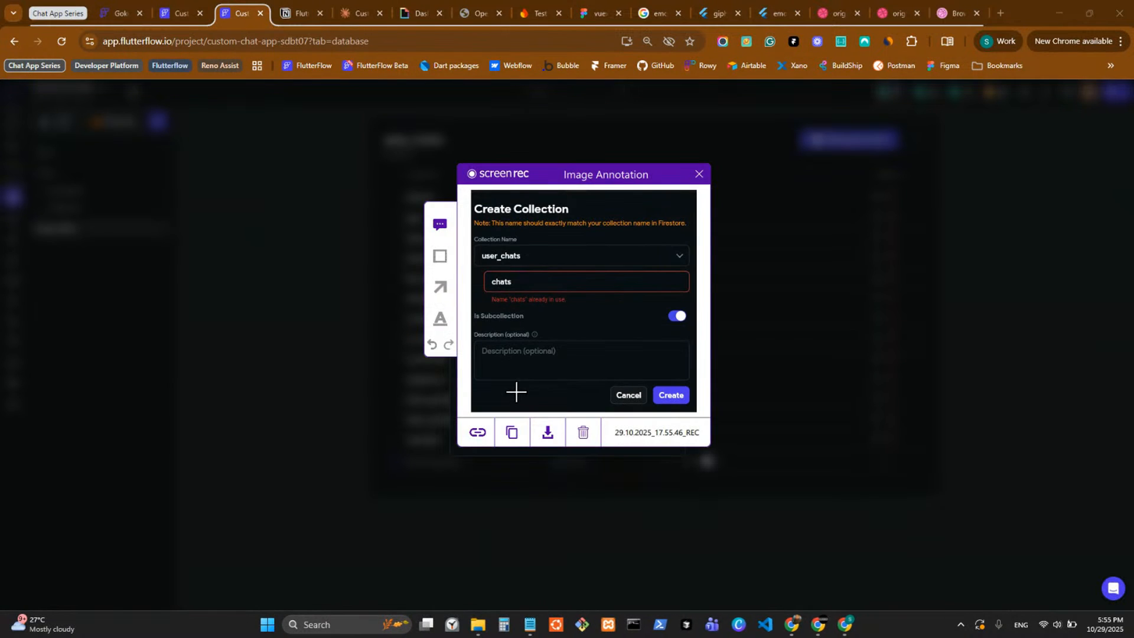
click(511, 434)
click(358, 13)
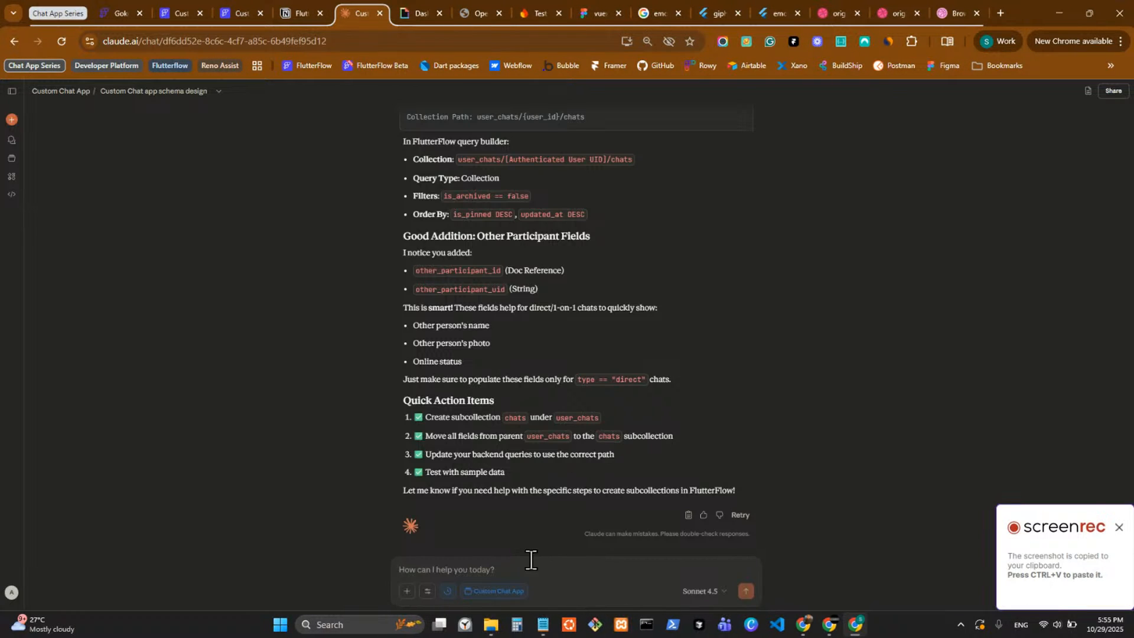
key(ctrl+v)
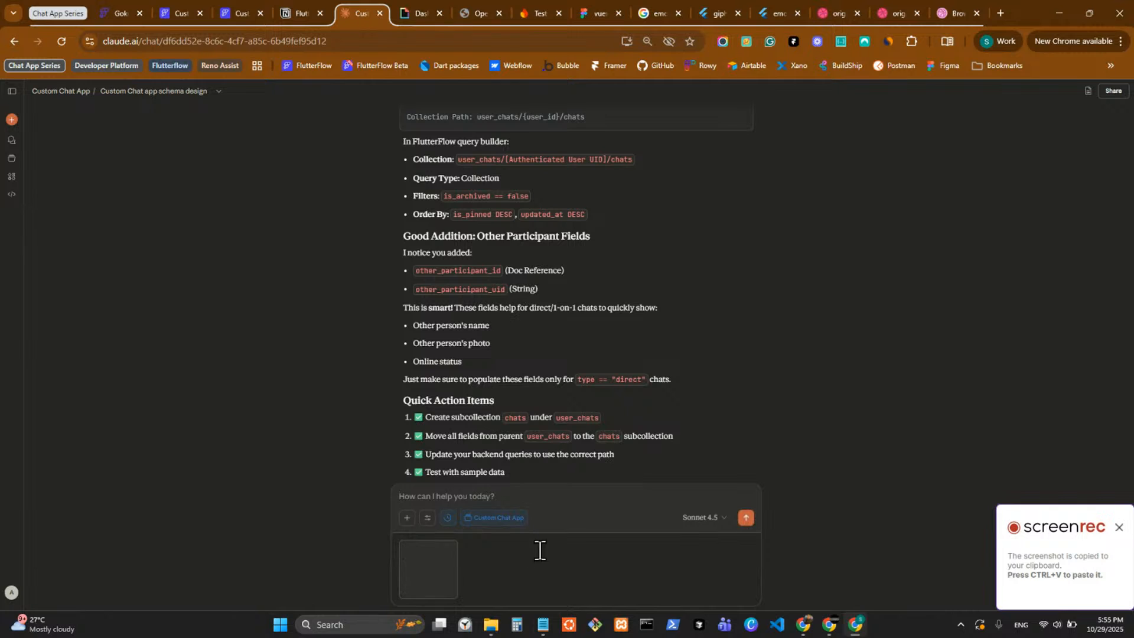
click(746, 518)
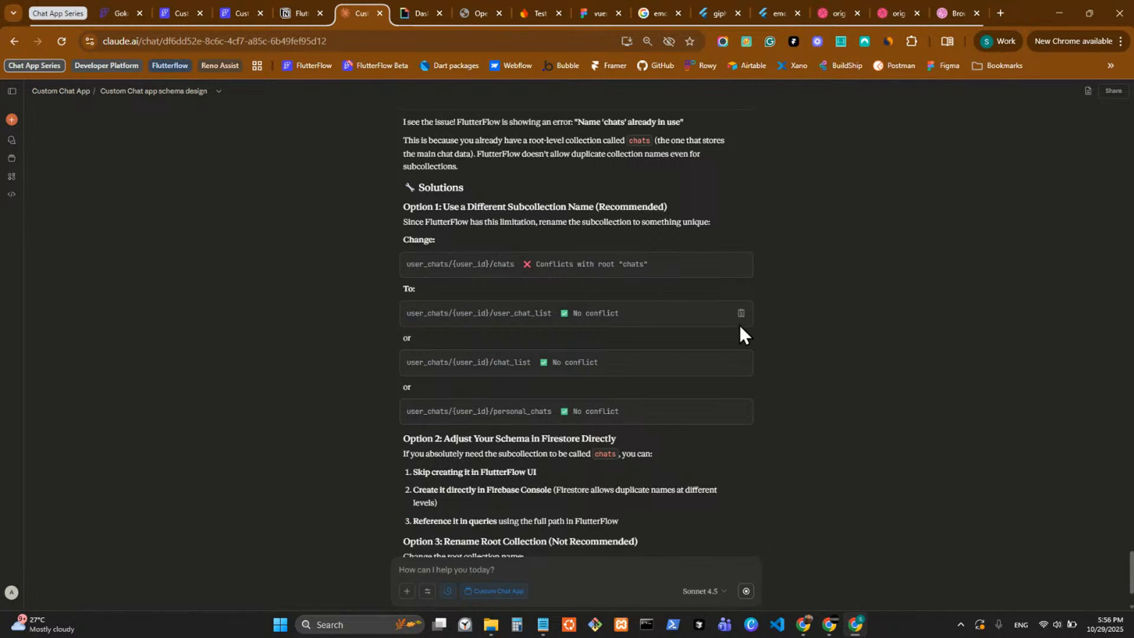
Read Claude's solutions to the subcollection name conflict, including the suggested alternative names and the final recommendation.
double_click(507, 363)
click(530, 366)
drag(530, 365, 491, 366)
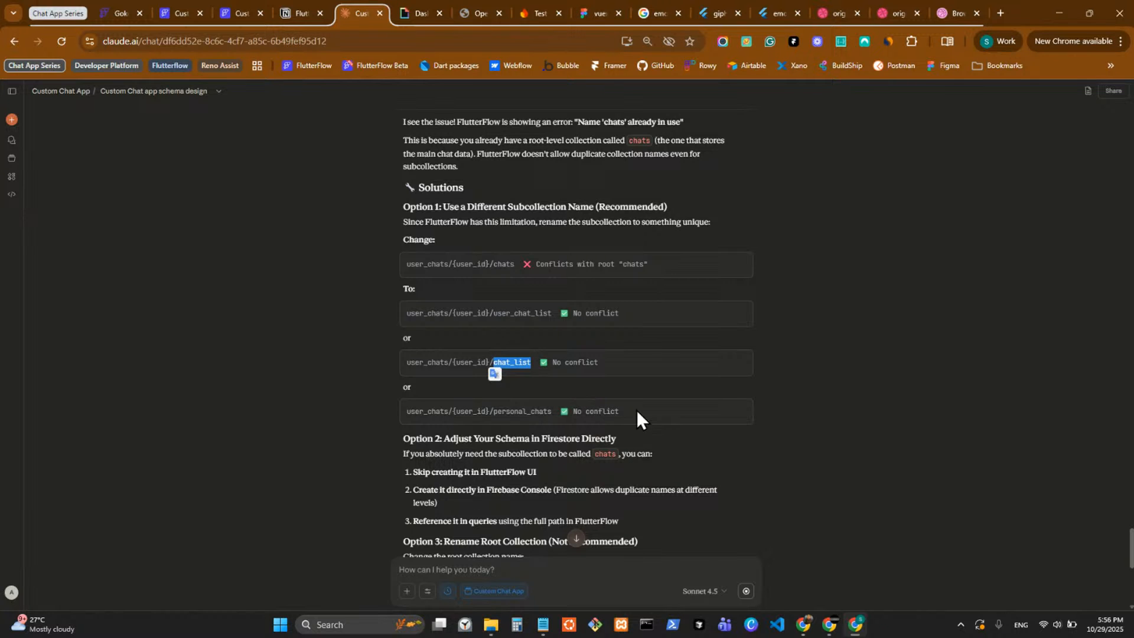
scroll(677, 437, down, 2)
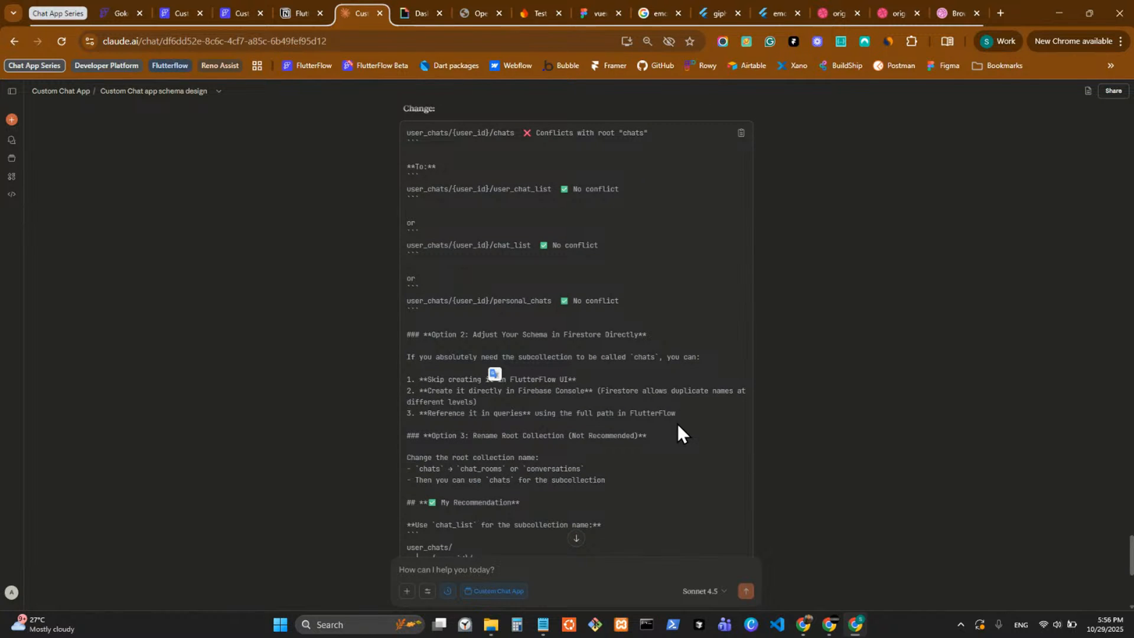
scroll(679, 420, down, 4)
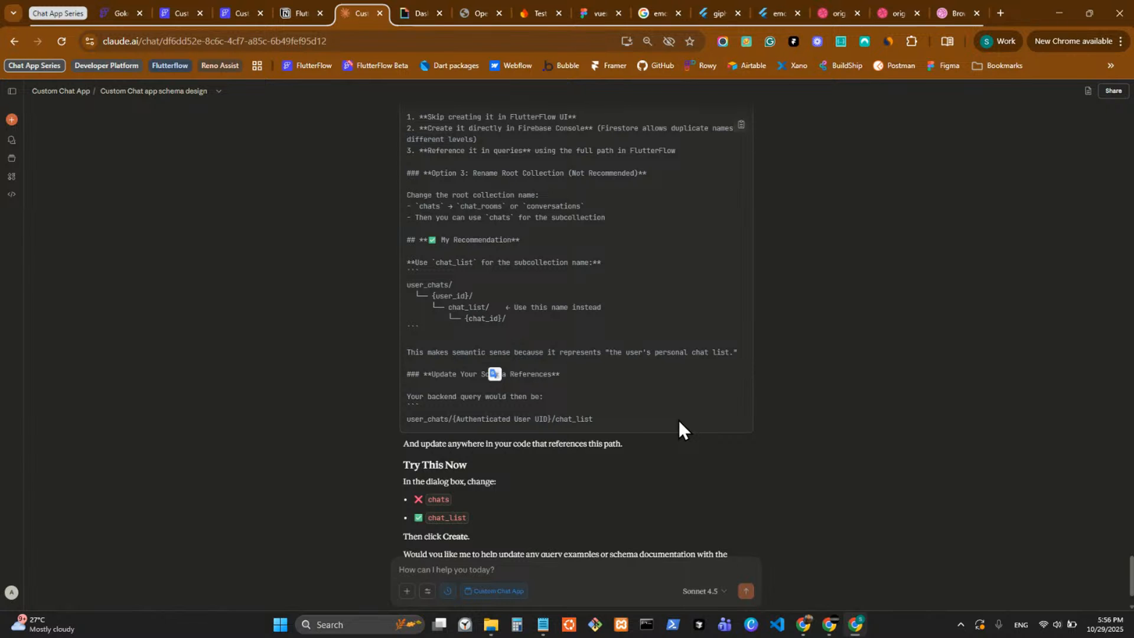
Return to the Custom Chat App project and create the subcollection under user_chats with the name chat_list.
click(236, 8)
click(467, 326)
key(ctrl+a)
text(chat_list)
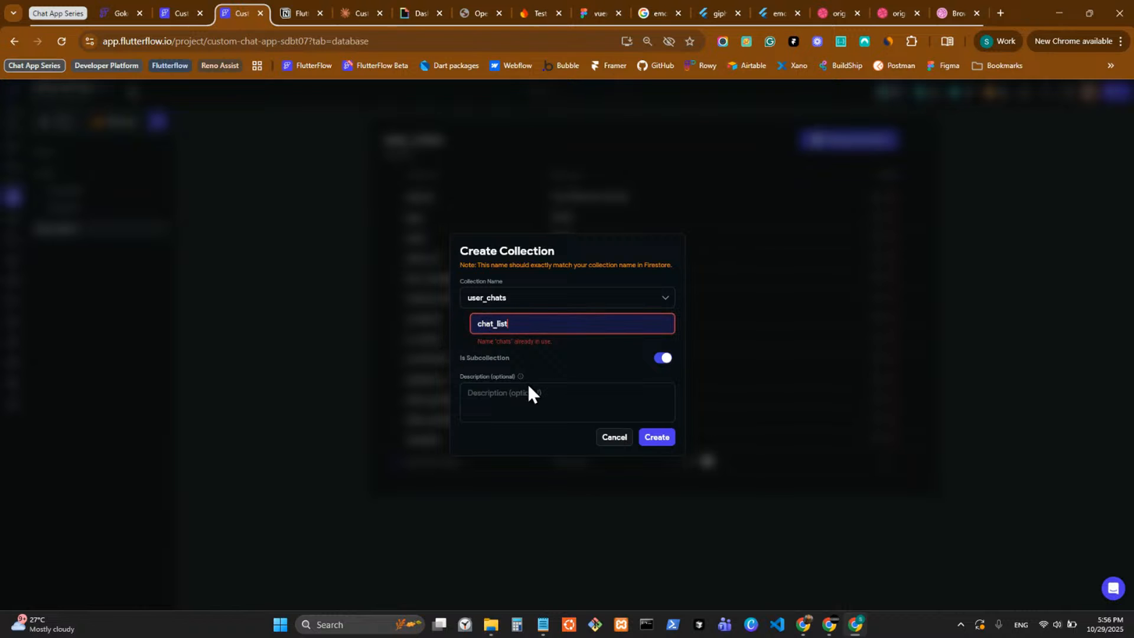
click(656, 438)
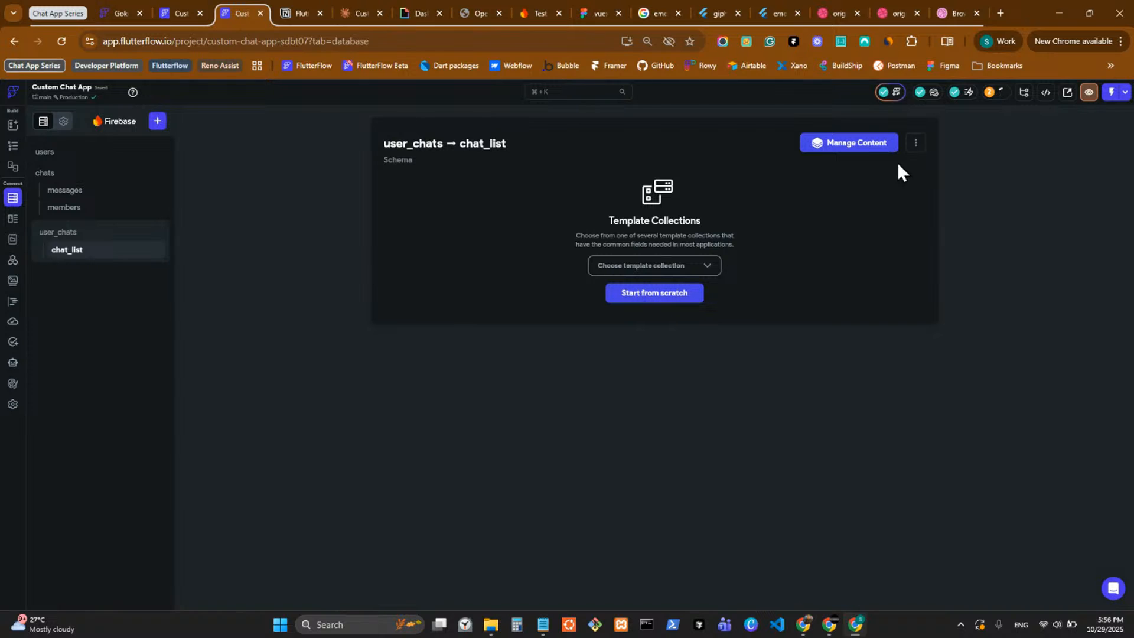
click(916, 142)
click(885, 226)
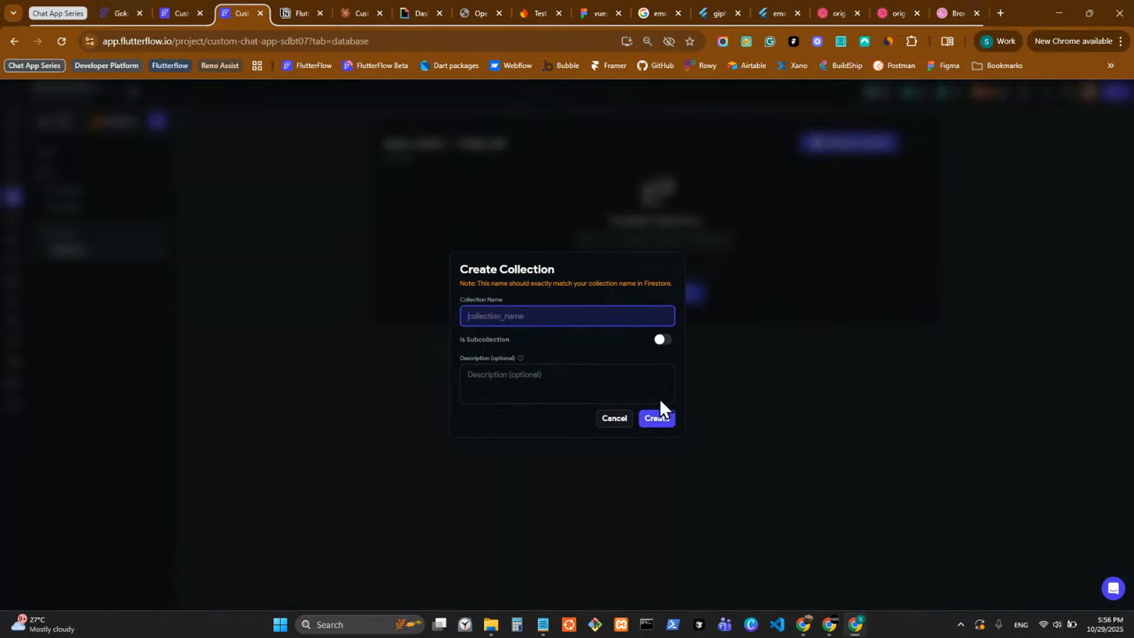
click(662, 339)
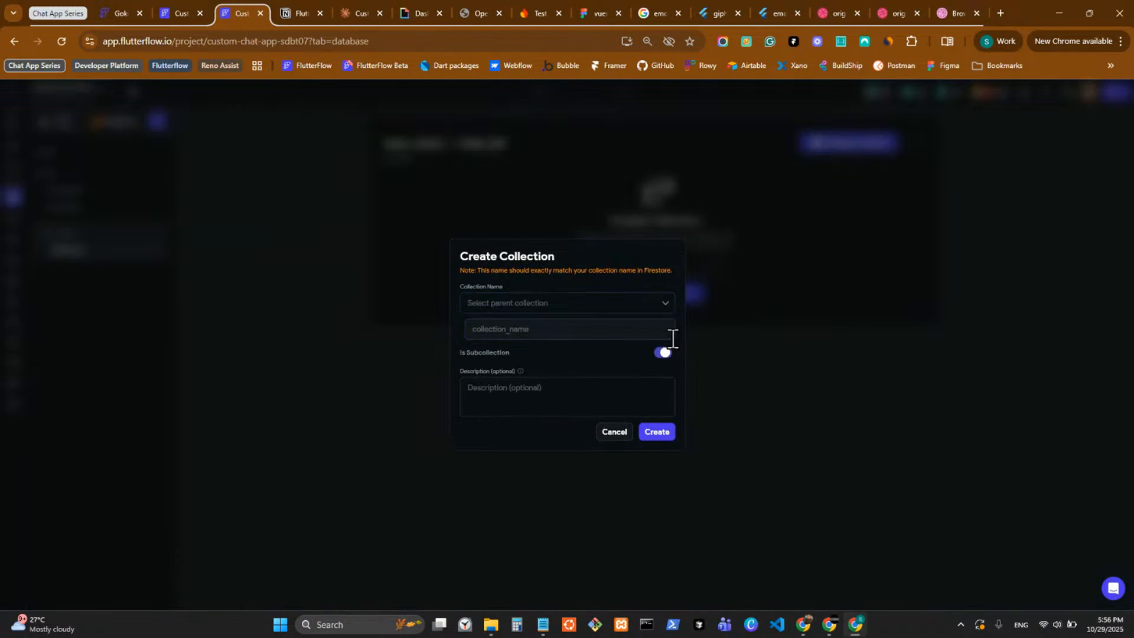
click(584, 304)
click(574, 364)
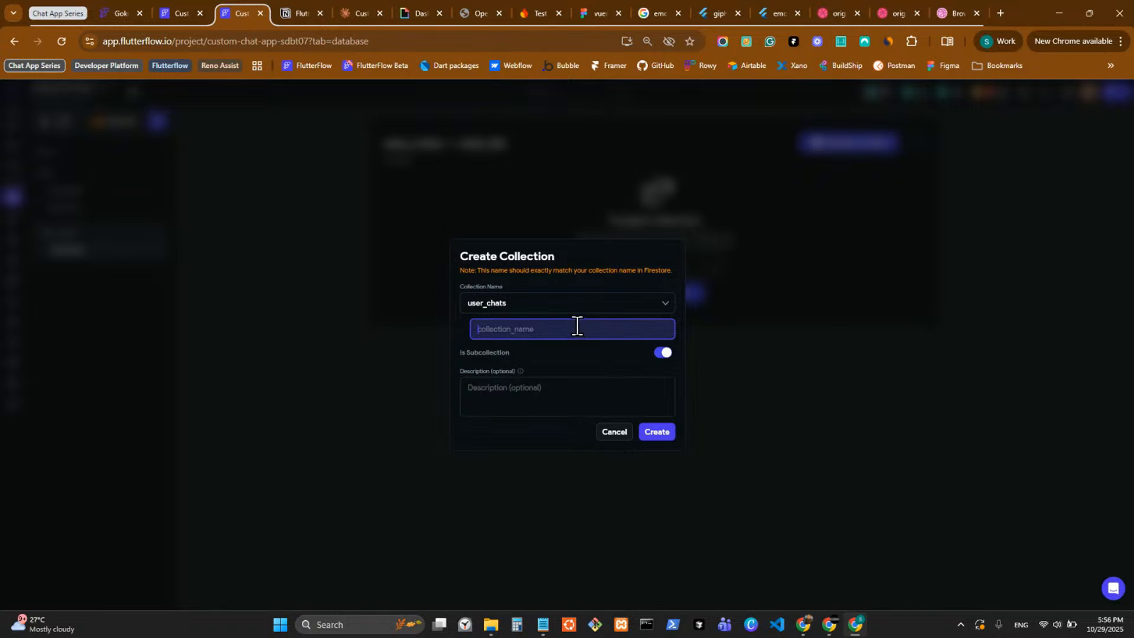
click(615, 430)
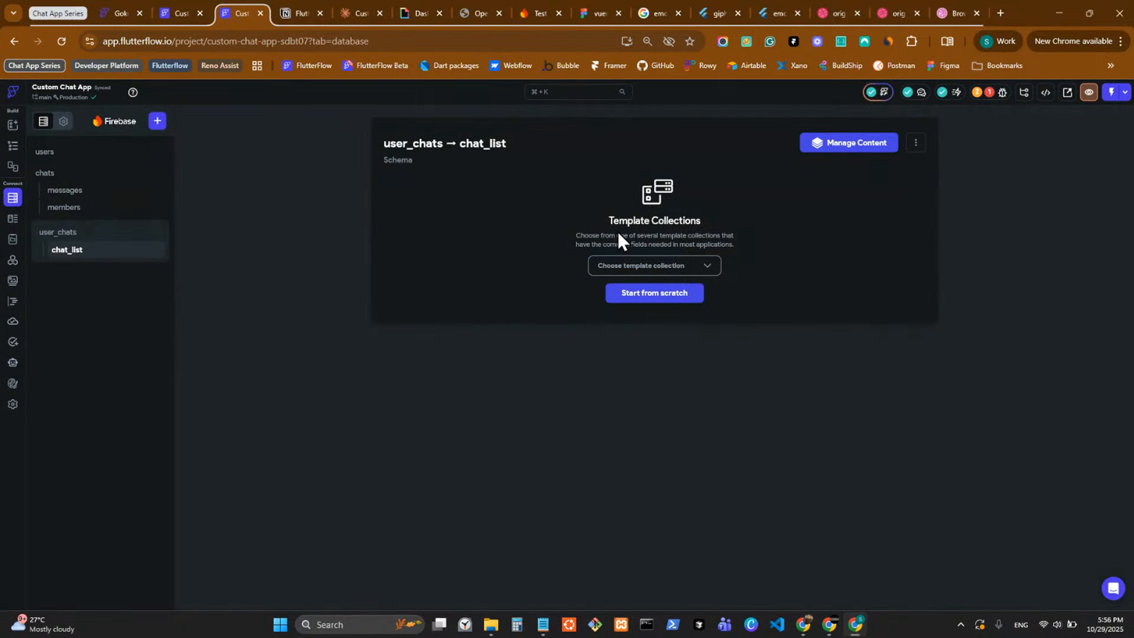
Delete the empty chat_list subcollection from user_chats.
click(916, 143)
click(854, 245)
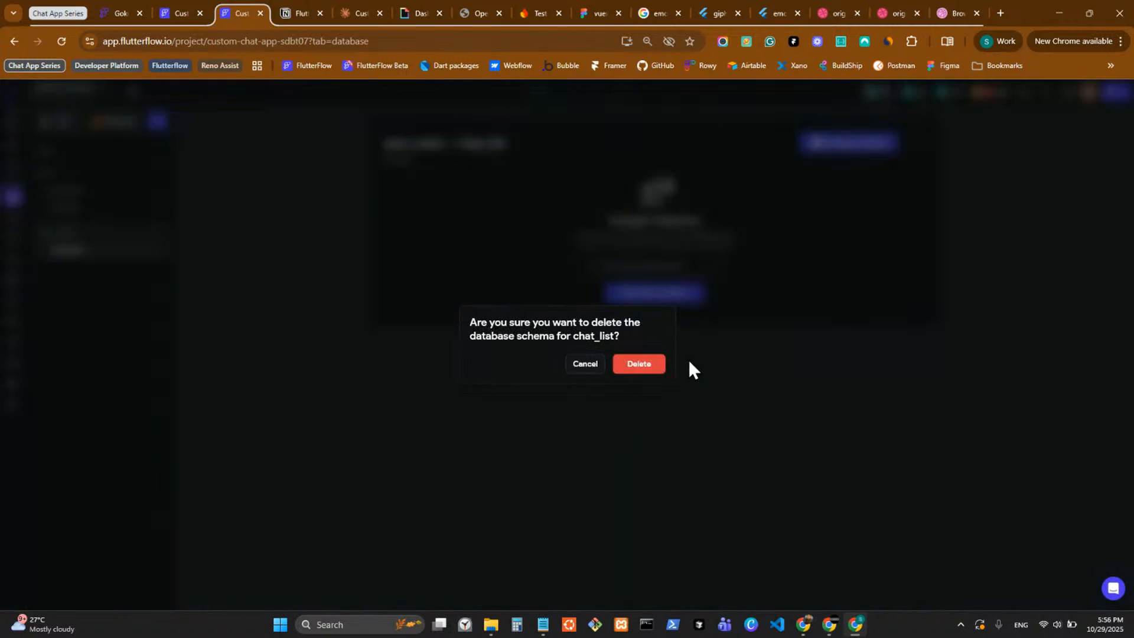
click(661, 364)
Paste the copied collection schema as a subcollection of user_chats named chat_list.
click(78, 231)
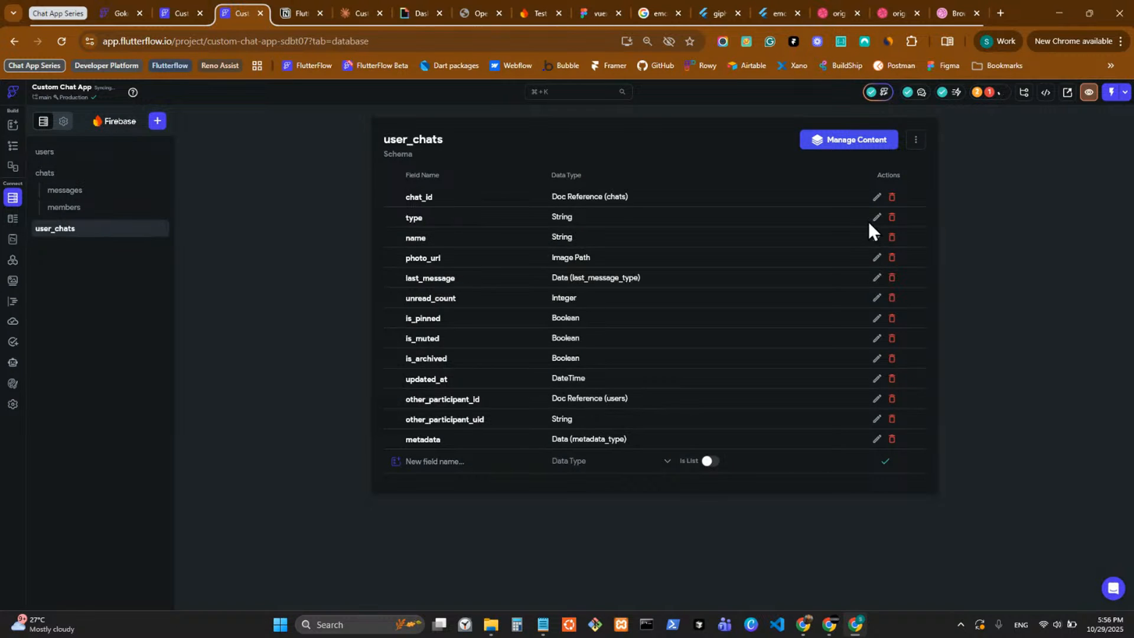
click(916, 140)
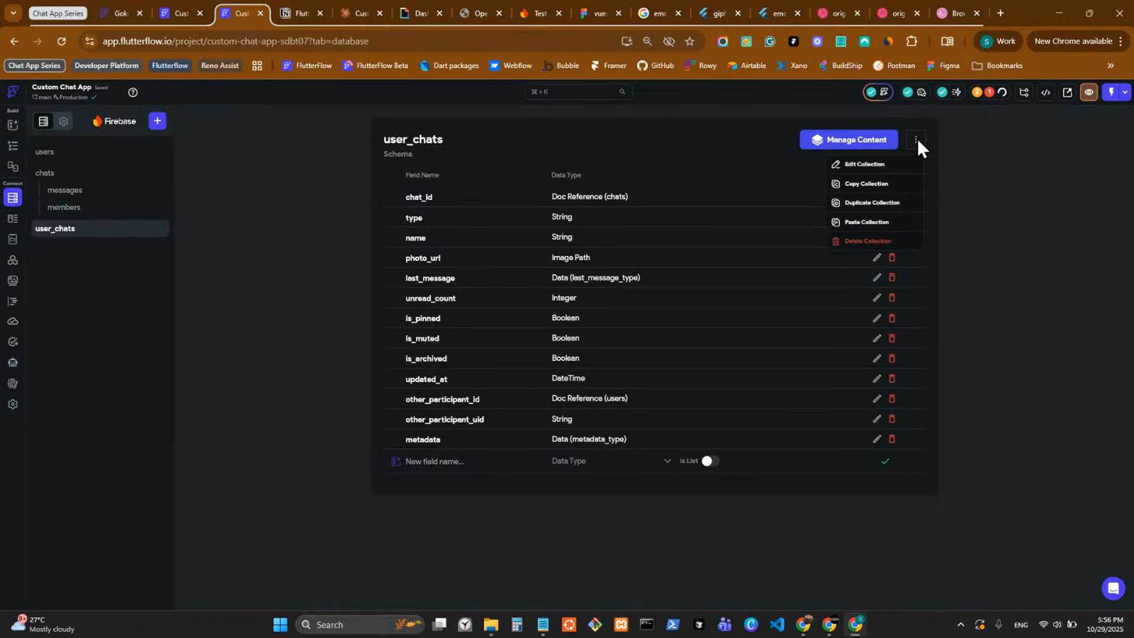
click(873, 221)
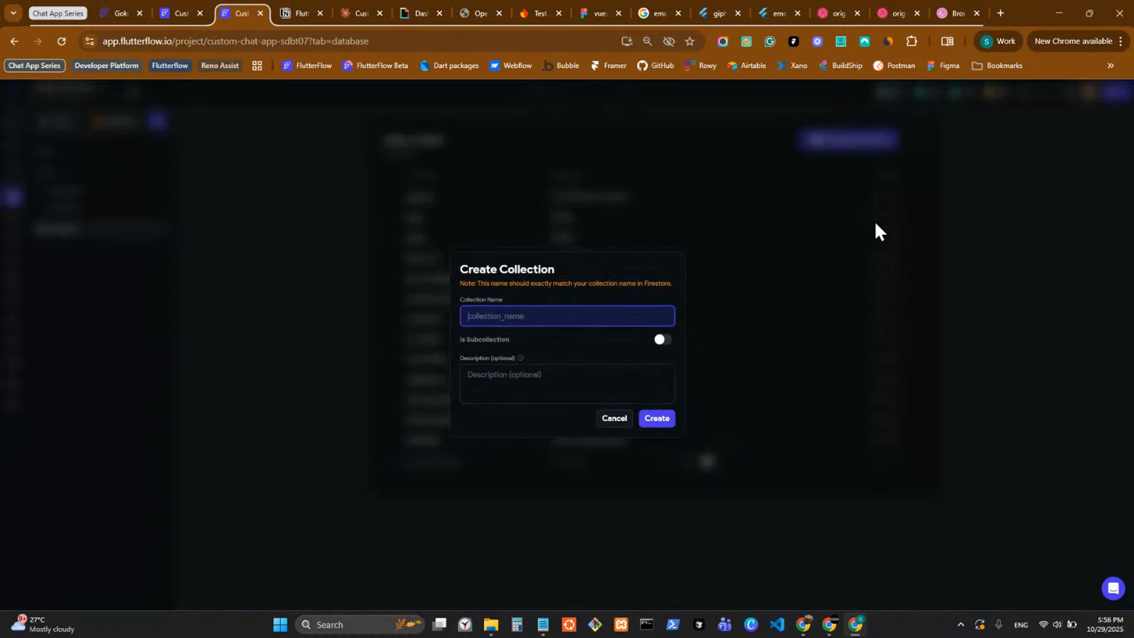
click(663, 340)
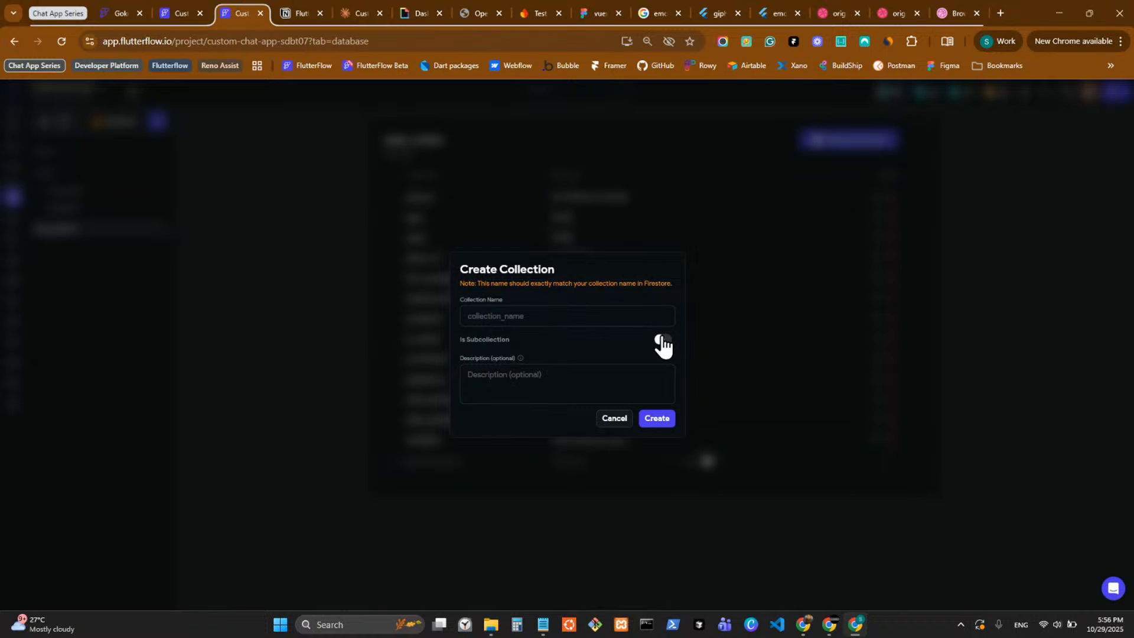
click(557, 308)
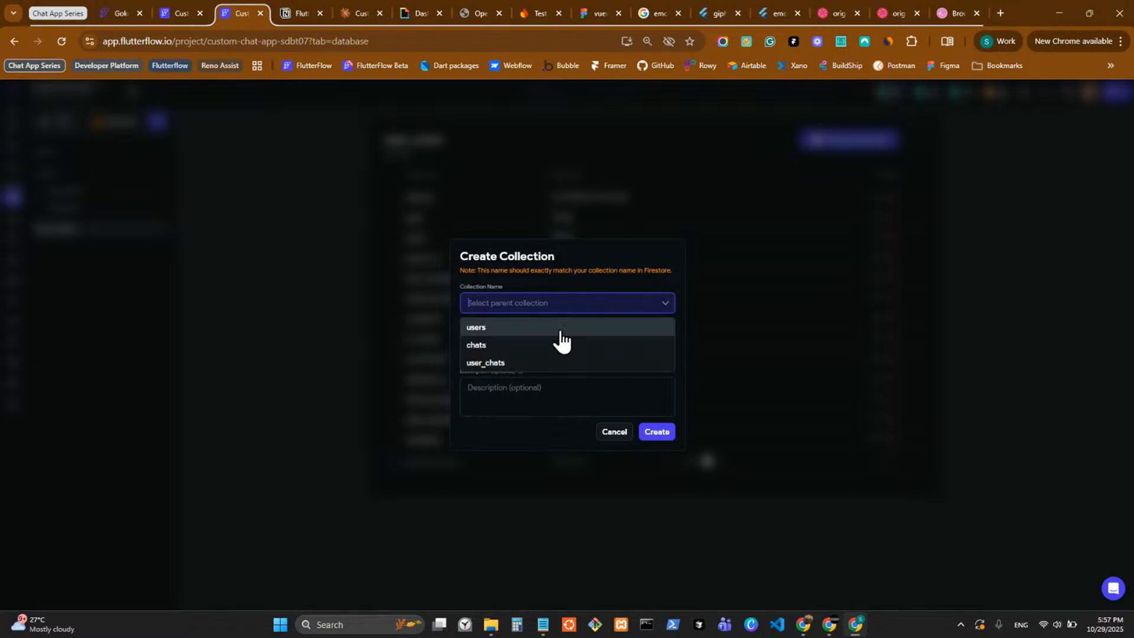
click(547, 364)
key(super+v)
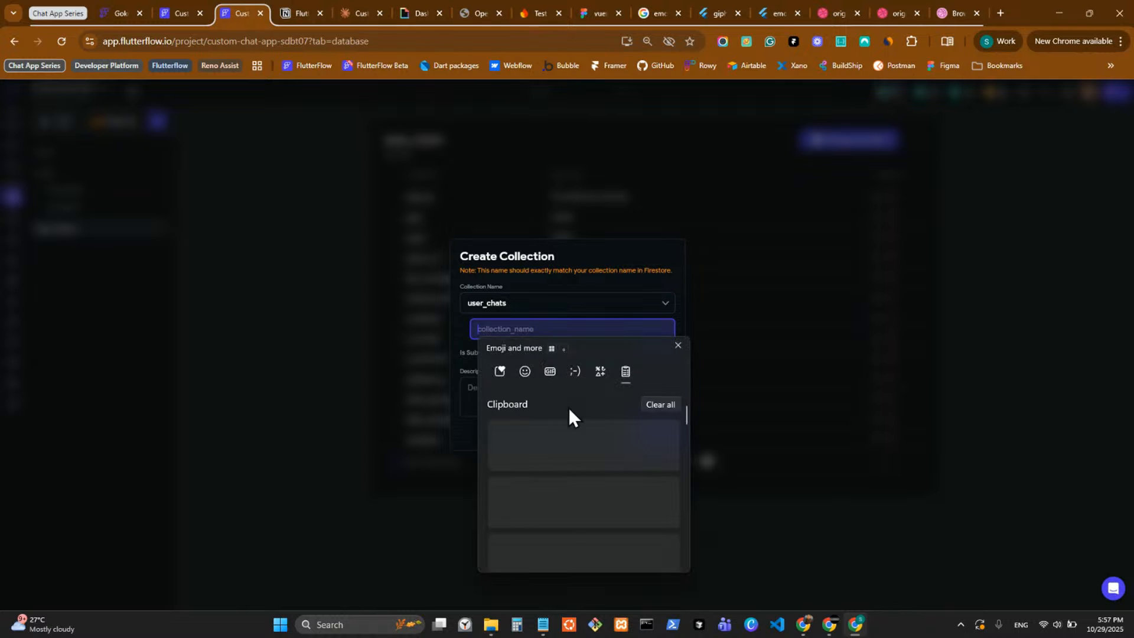
click(577, 457)
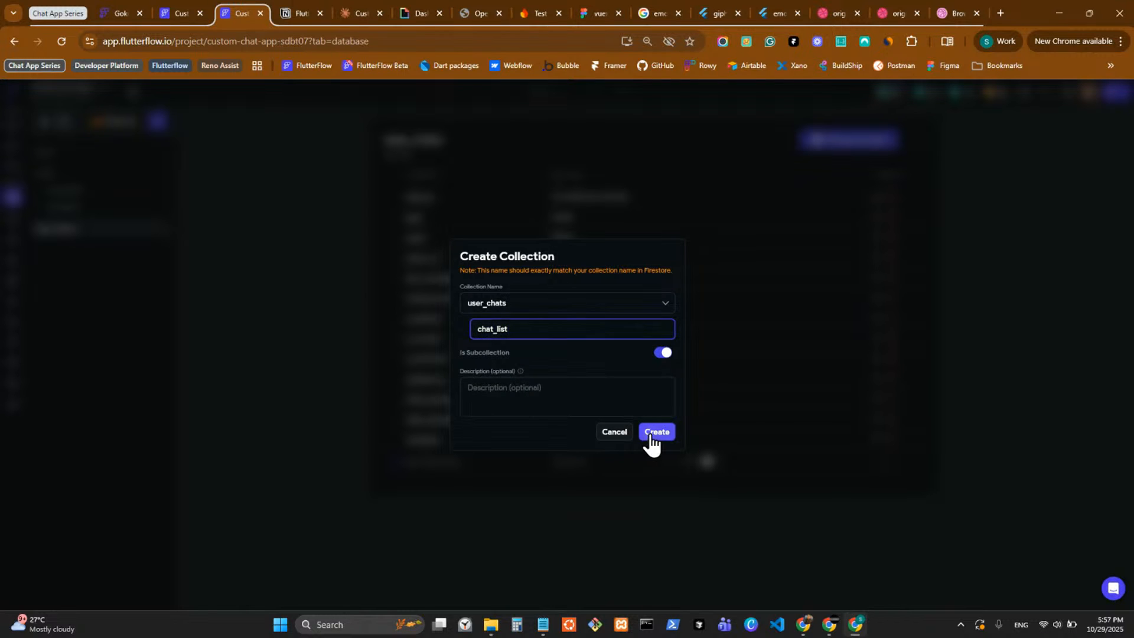
click(654, 434)
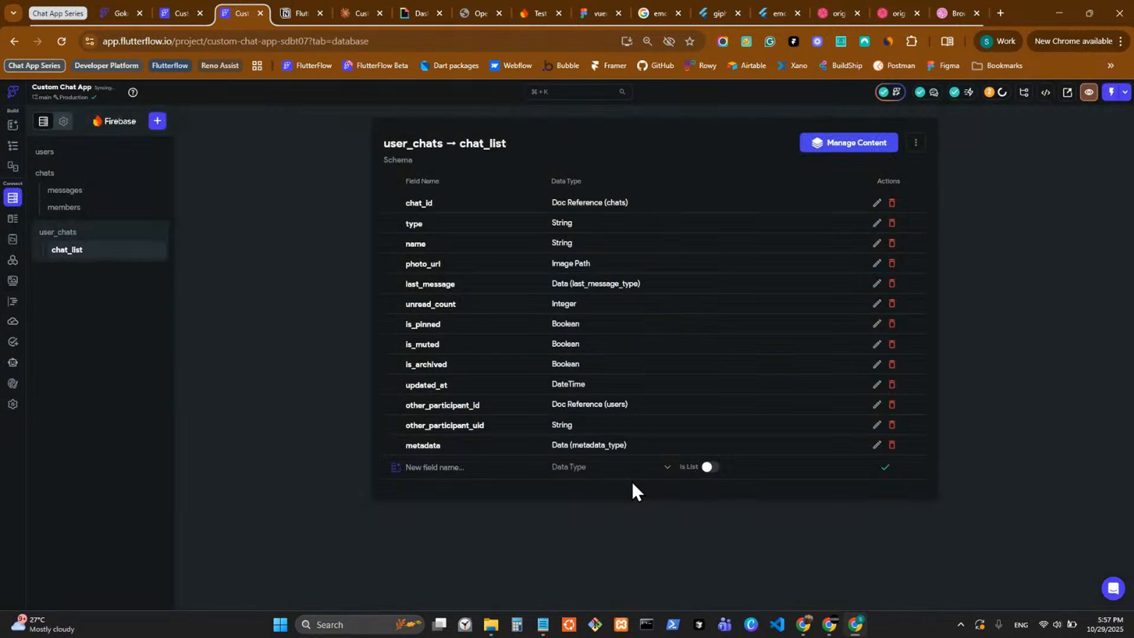
Delete the chat_id, type, name, photo_url and last_message fields from the parent user_chats collection.
click(130, 234)
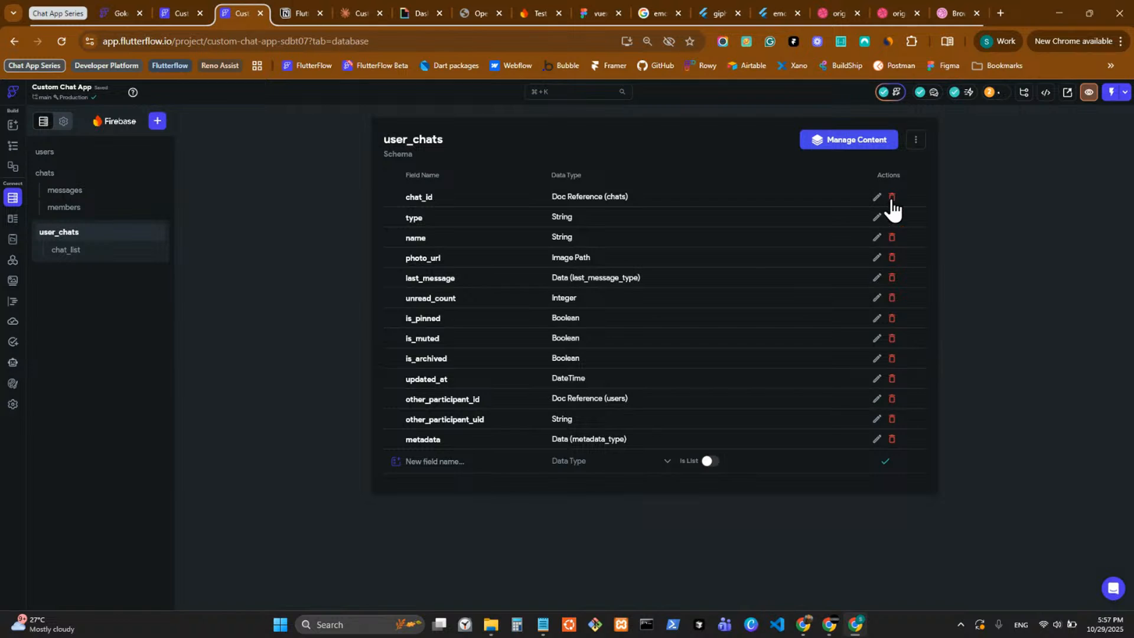
click(892, 199)
click(646, 365)
click(892, 198)
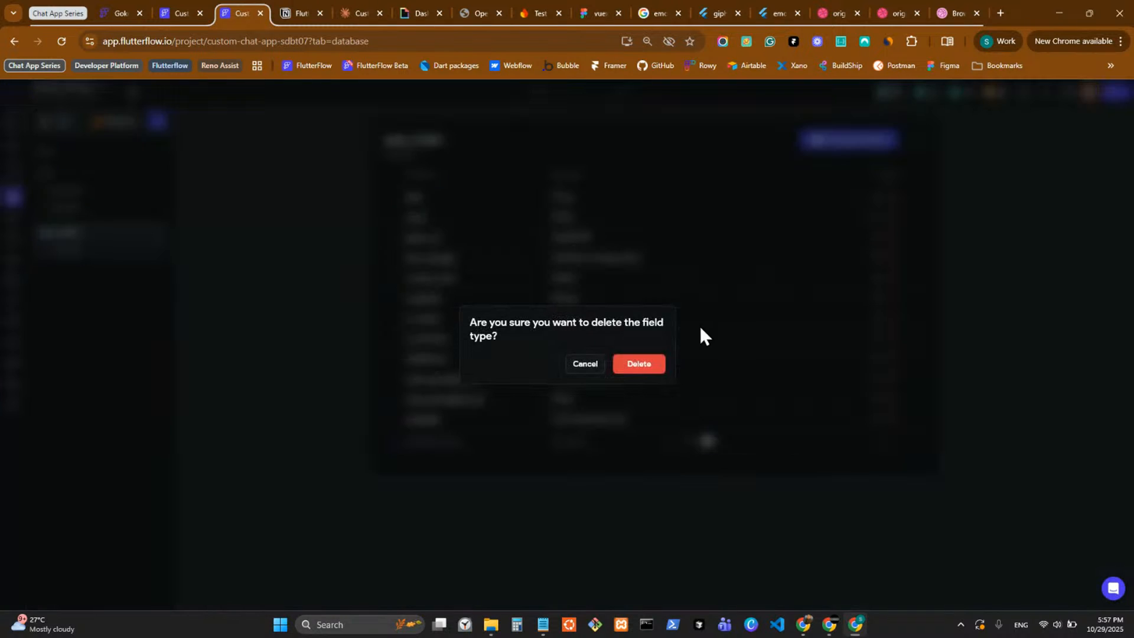
click(639, 363)
click(892, 197)
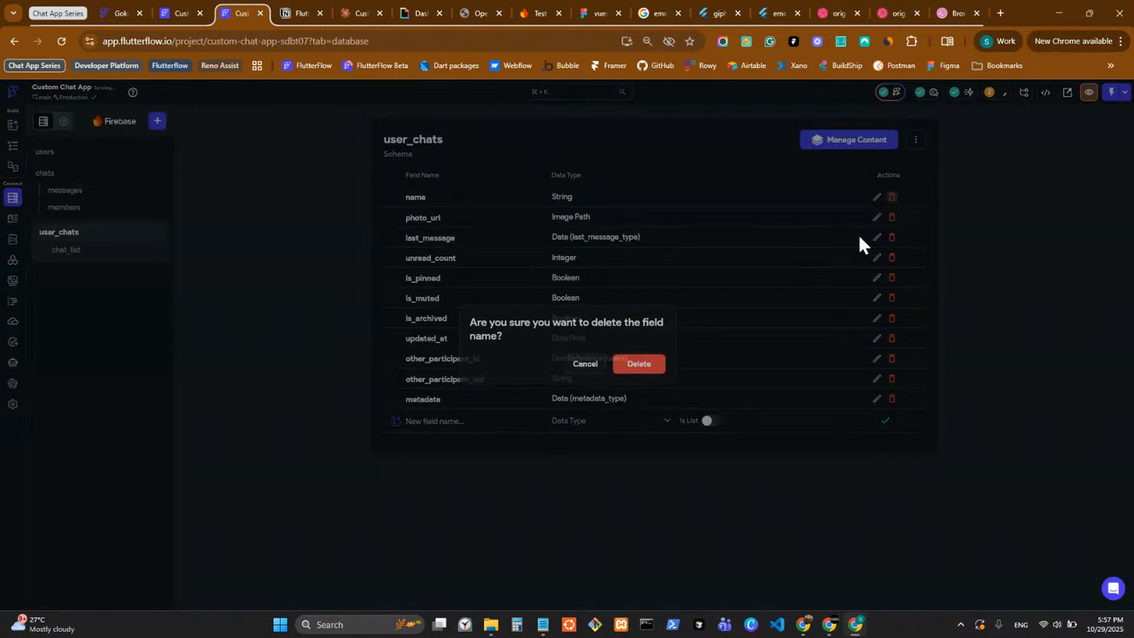
click(649, 366)
click(893, 201)
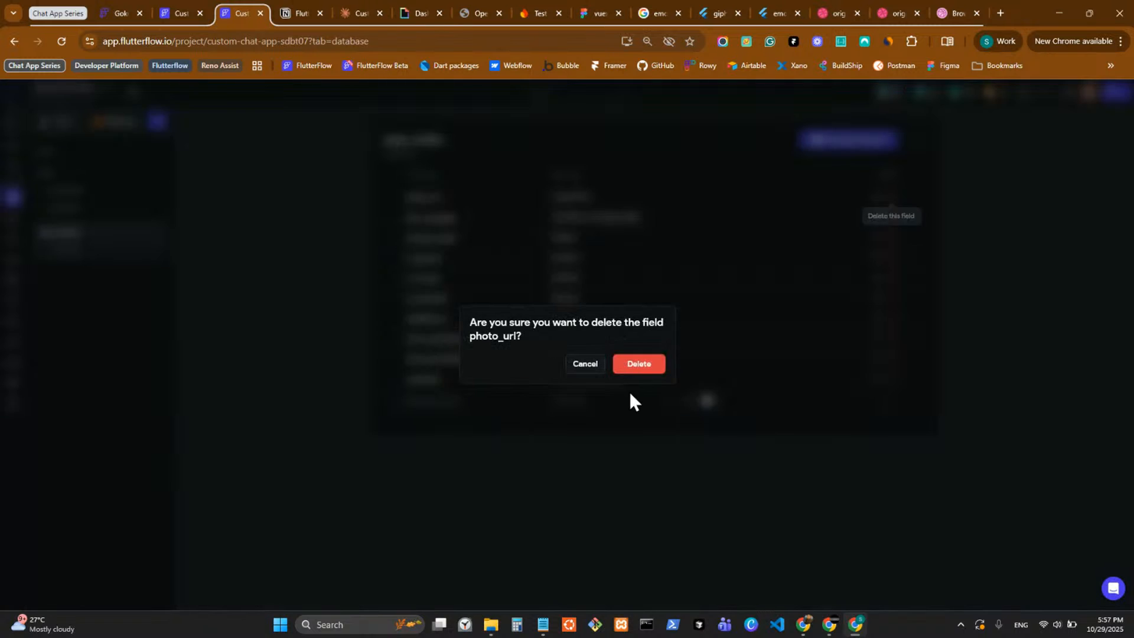
key(Return)
click(893, 201)
key(Return)
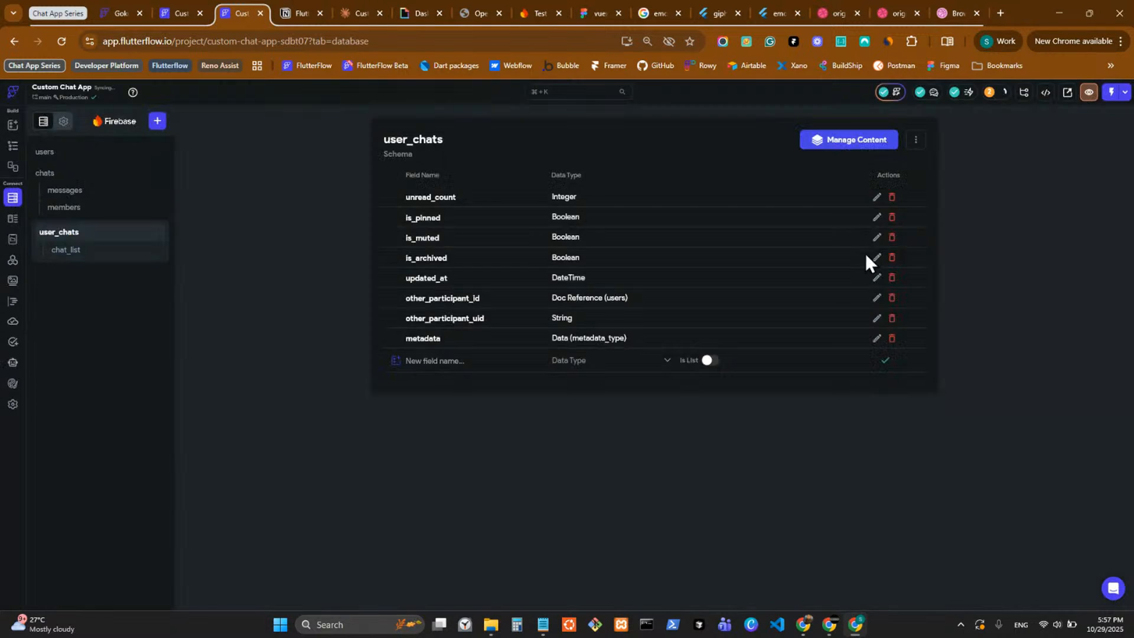
Delete the unread_count, is_pinned, is_muted and is_archived fields from user_chats.
click(889, 197)
key(Return)
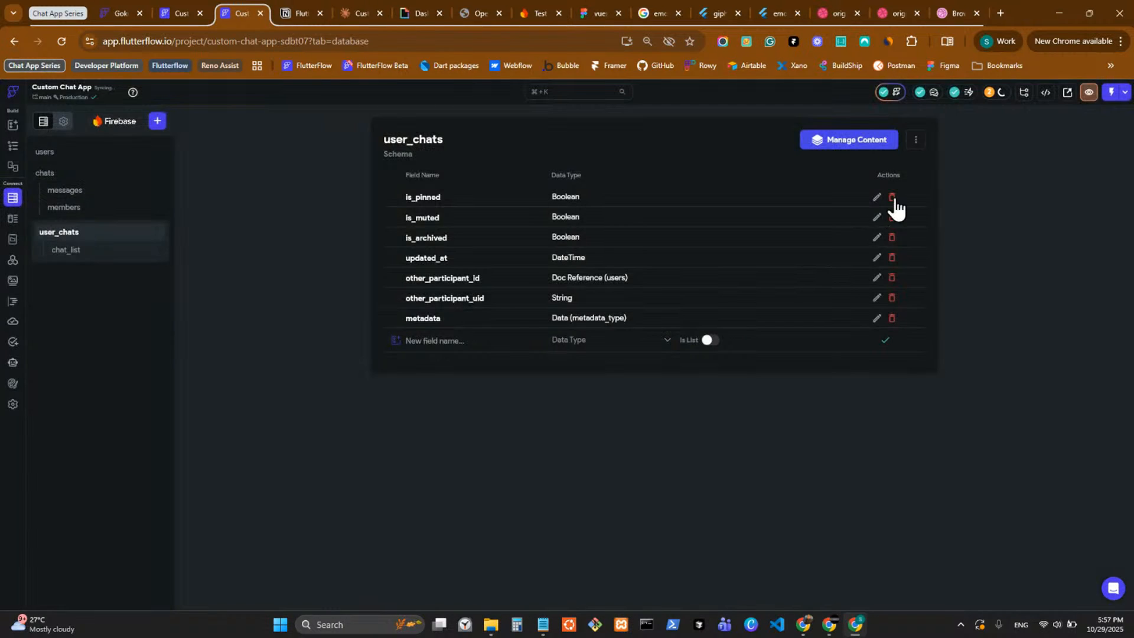
click(892, 198)
click(649, 366)
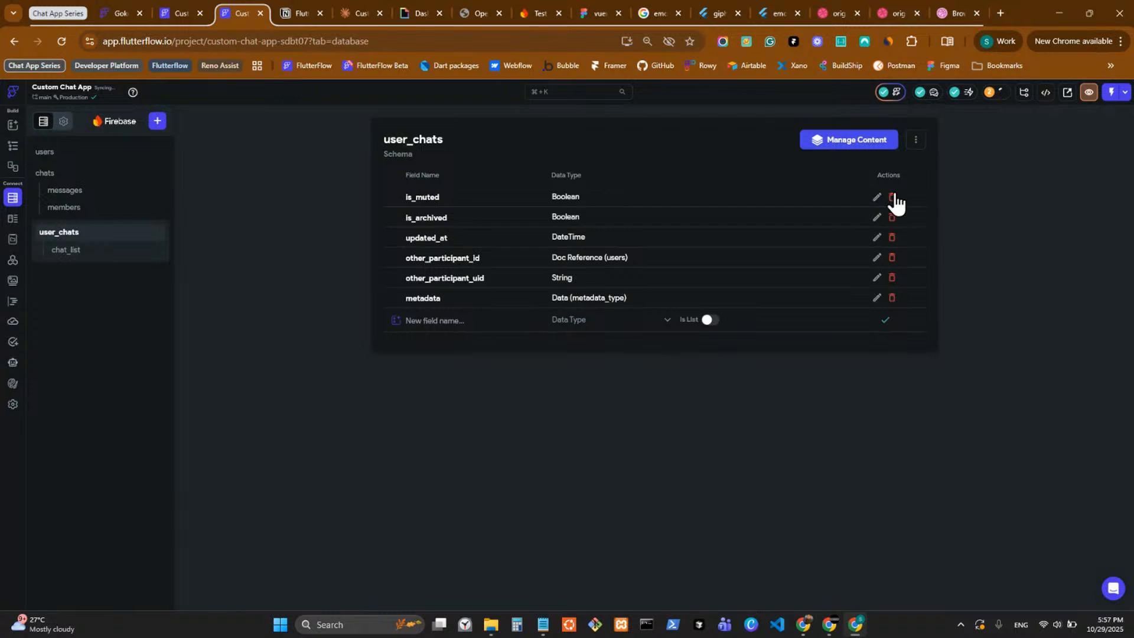
click(892, 197)
click(650, 365)
click(892, 197)
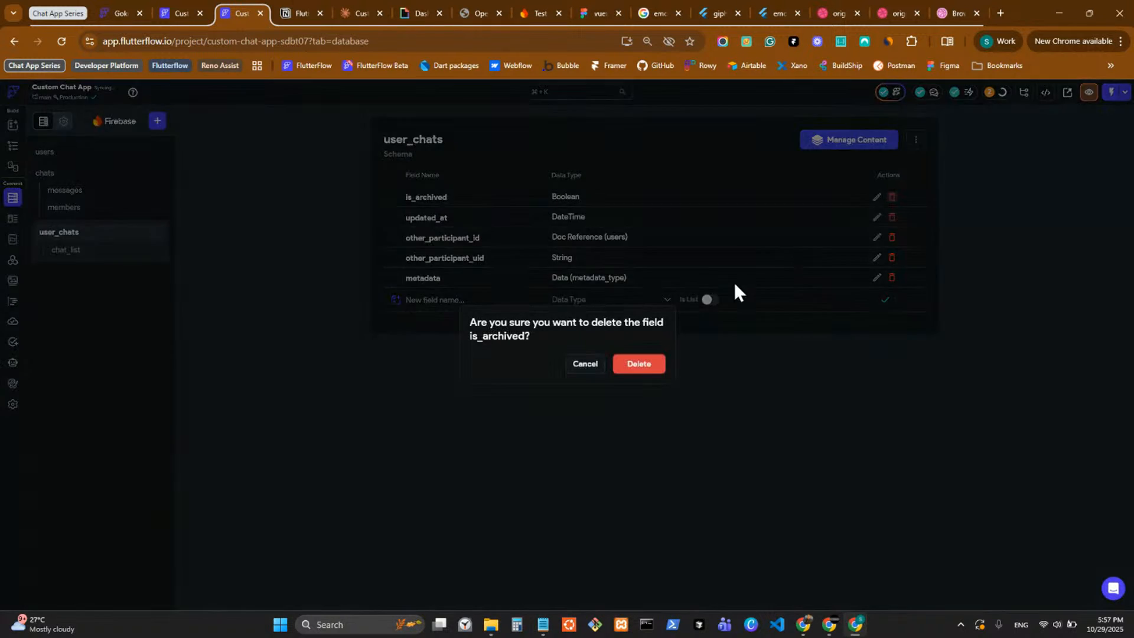
click(638, 365)
Delete the updated_at, other_participant_id, other_participant_uid and metadata fields from user_chats.
click(894, 196)
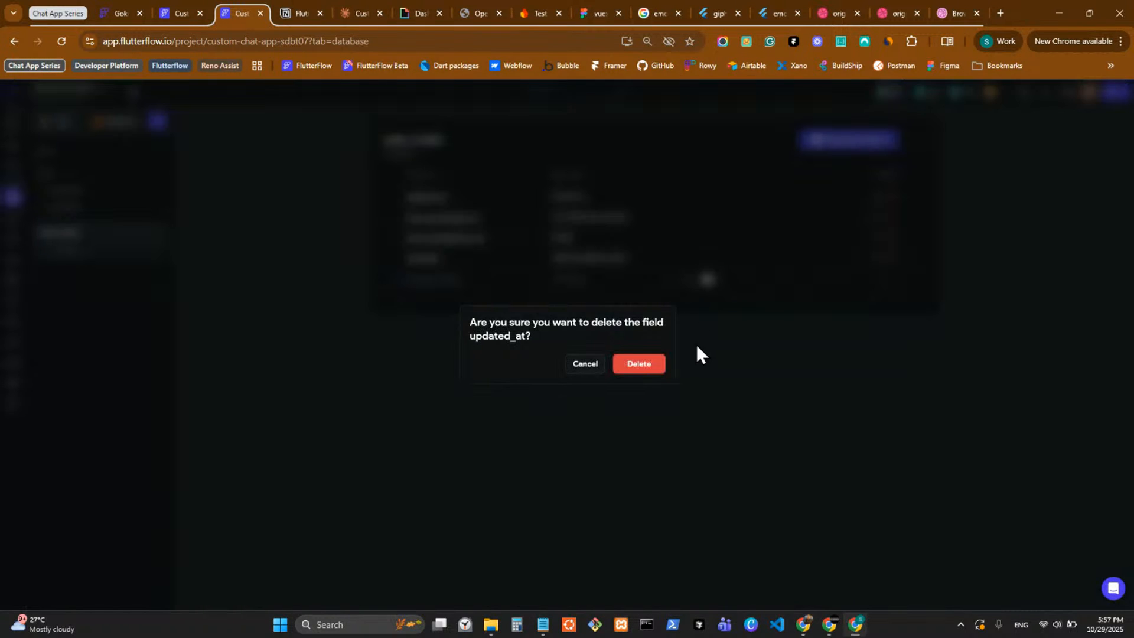
click(643, 364)
click(892, 197)
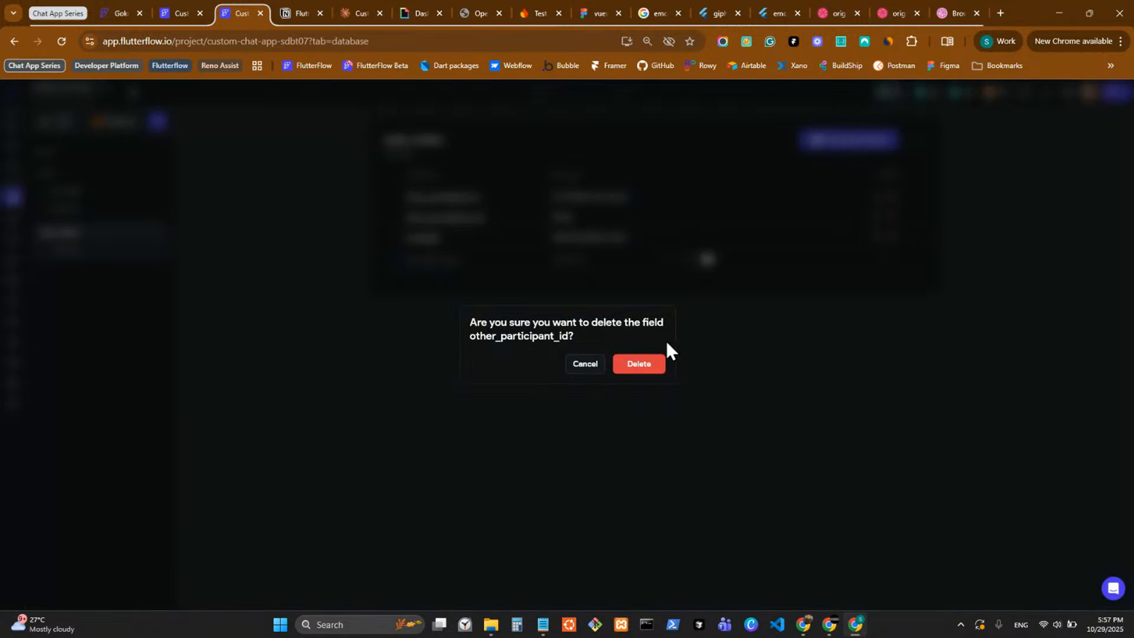
click(629, 366)
click(890, 198)
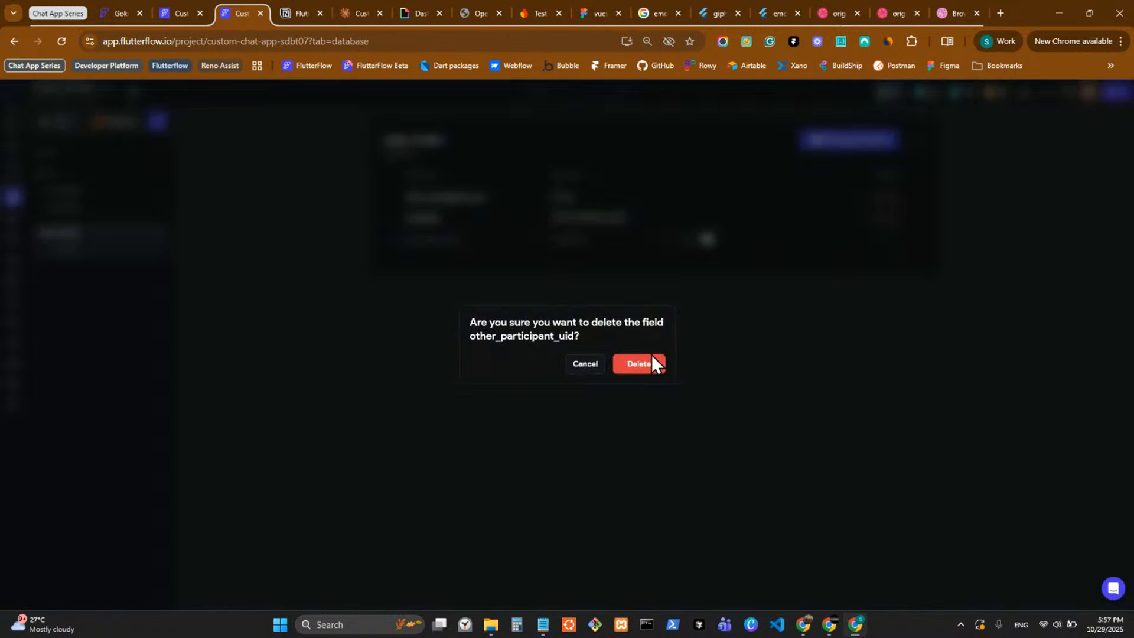
click(649, 367)
click(892, 197)
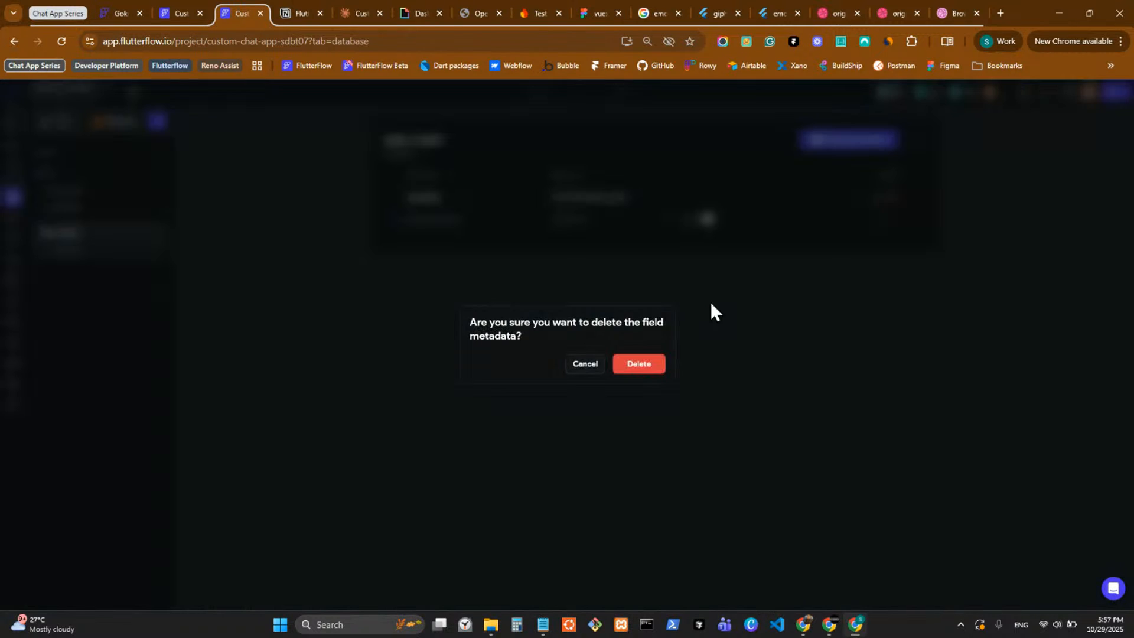
click(640, 365)
Switch to the Notion chat schema and change the subcollection name to chat_list in section 6's heading and collection path.
click(300, 13)
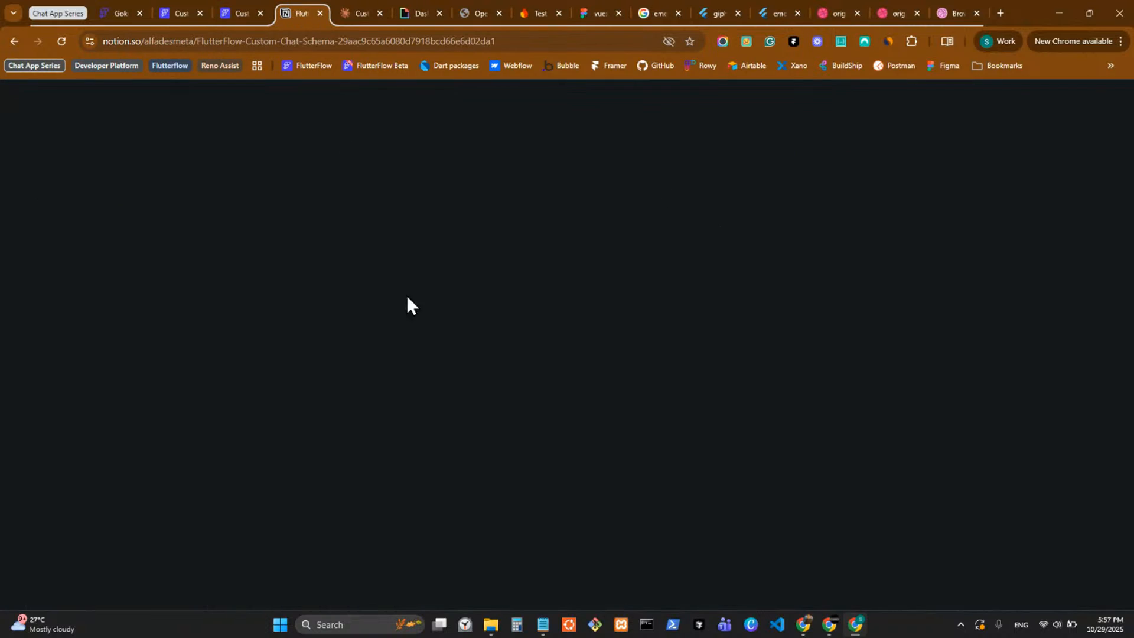
scroll(404, 374, up, 10)
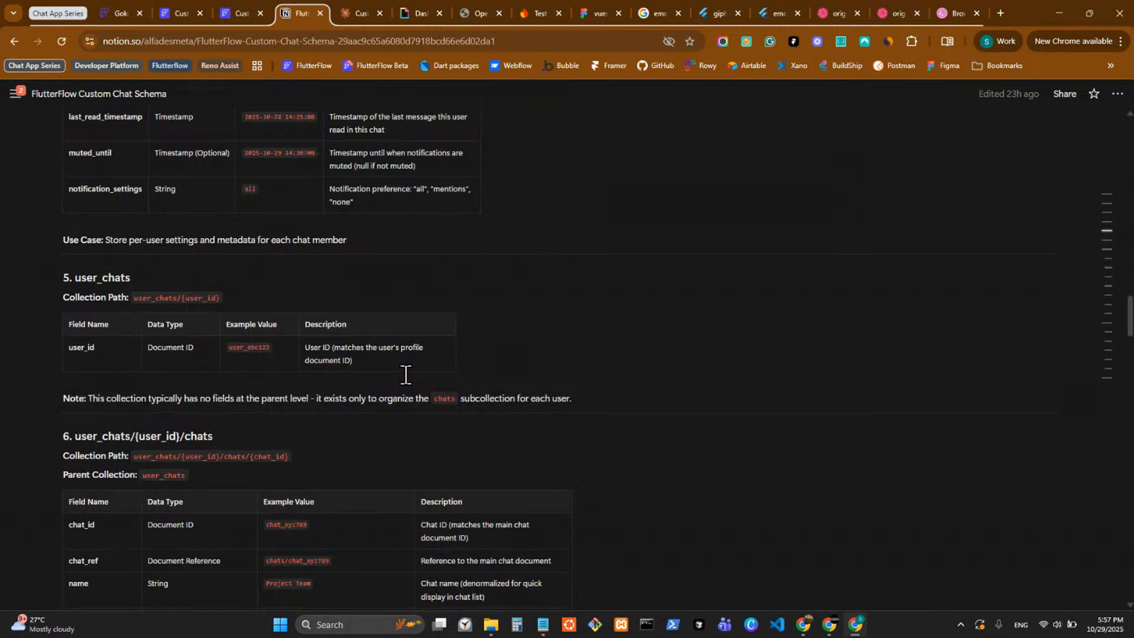
triple_click(218, 436)
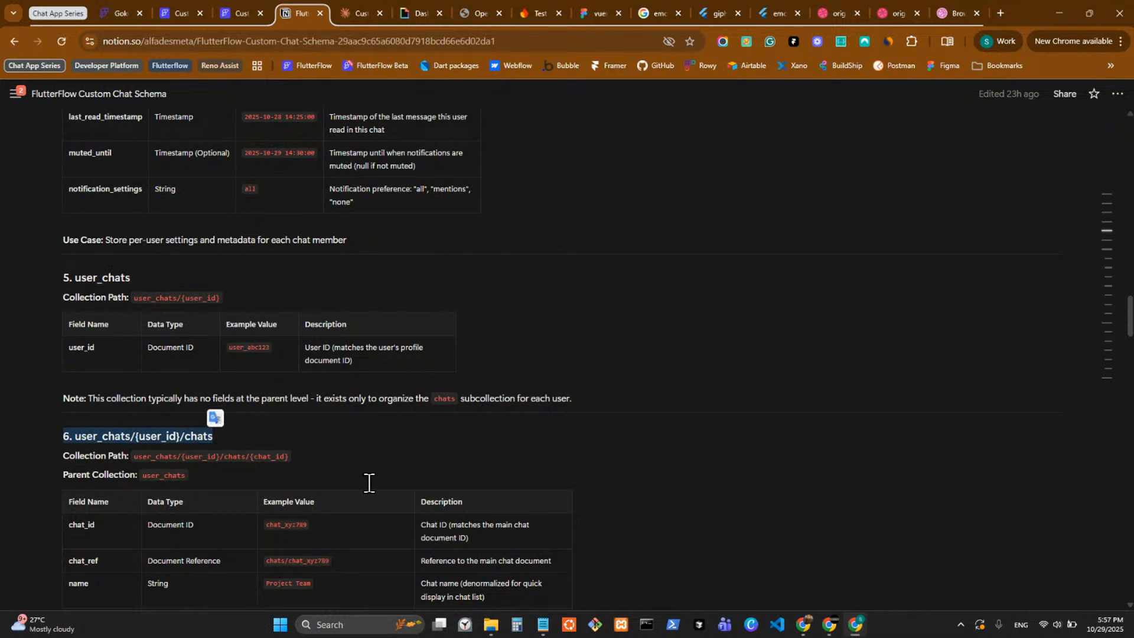
key(alt+Tab)
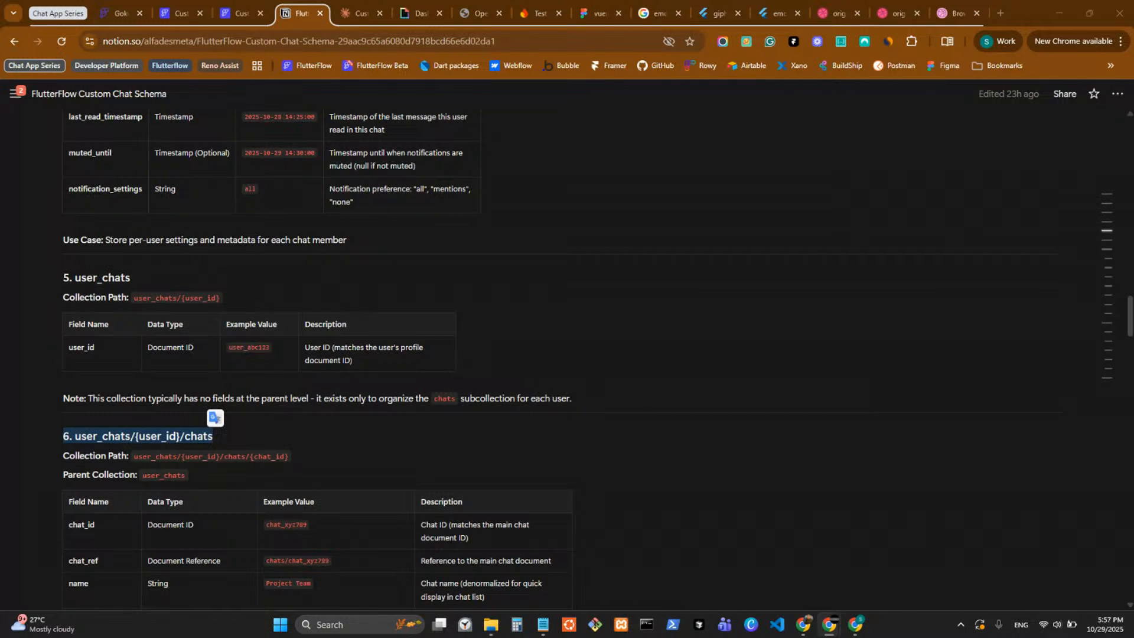
click(675, 450)
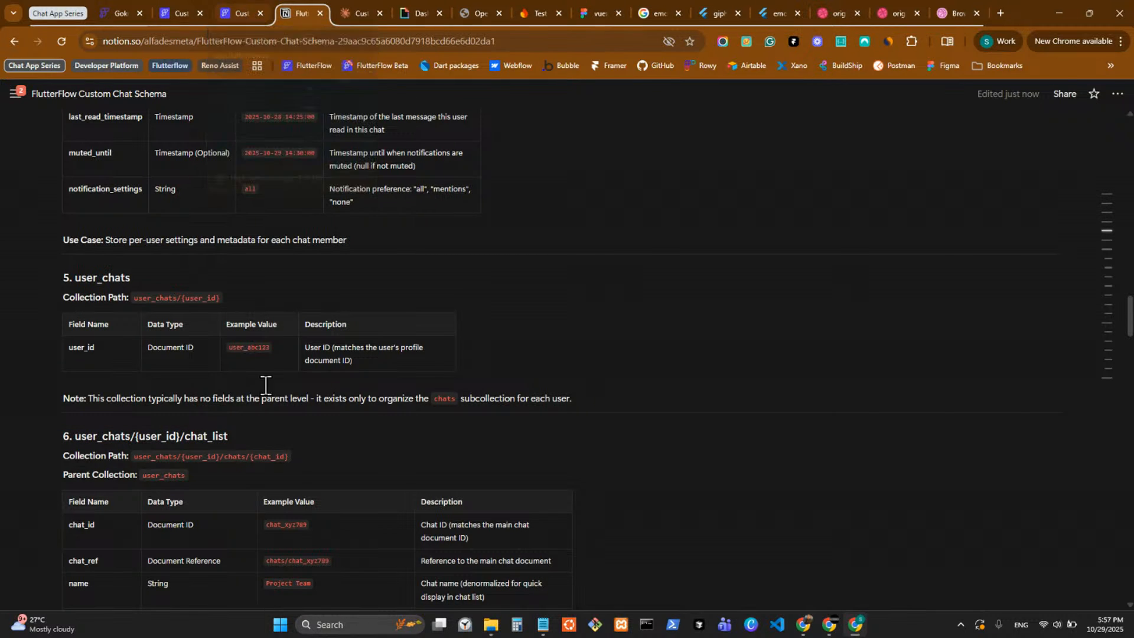
double_click(235, 456)
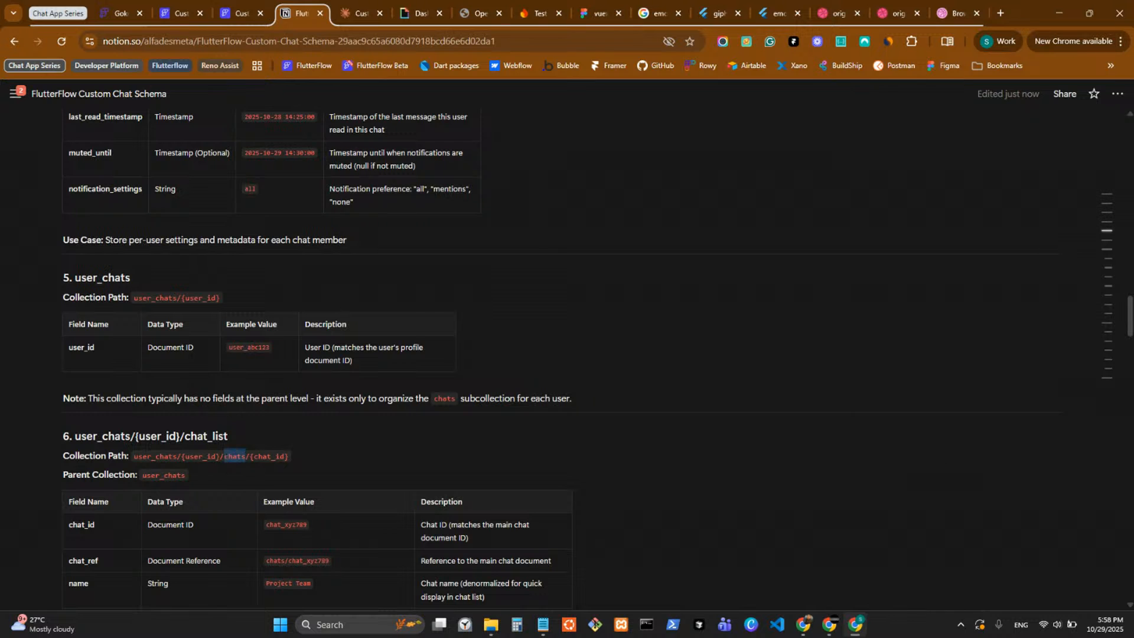
key(alt+Tab)
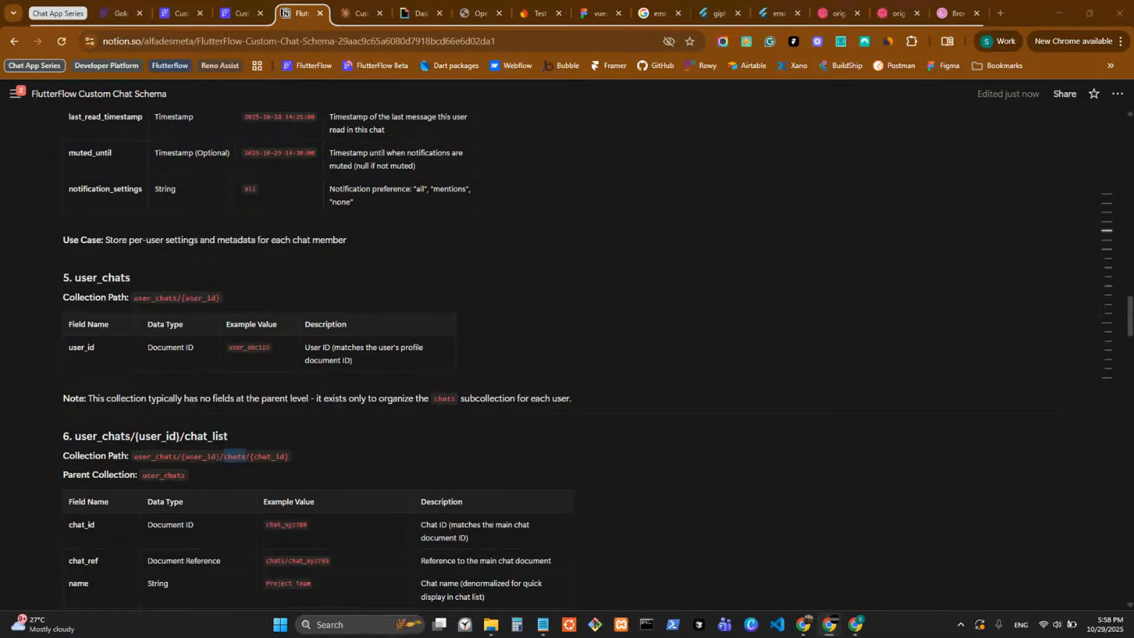
text(chat_list)
Review the chat_list fields and indexes in the Notion schema and return to the FlutterFlow database.
scroll(470, 441, down, 4)
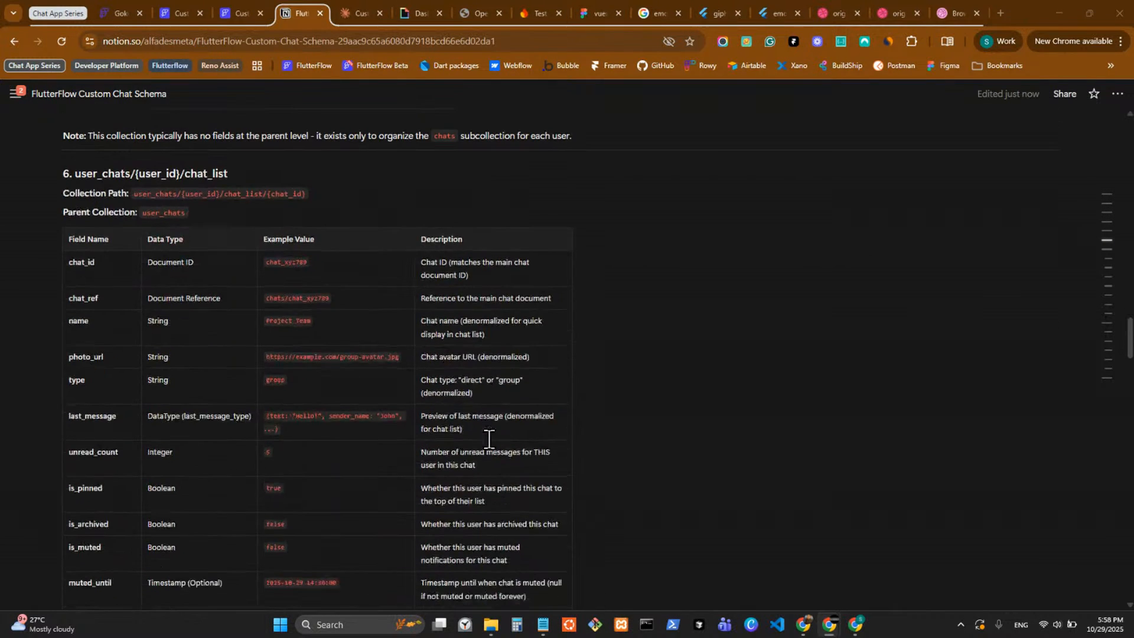
scroll(493, 434, down, 2)
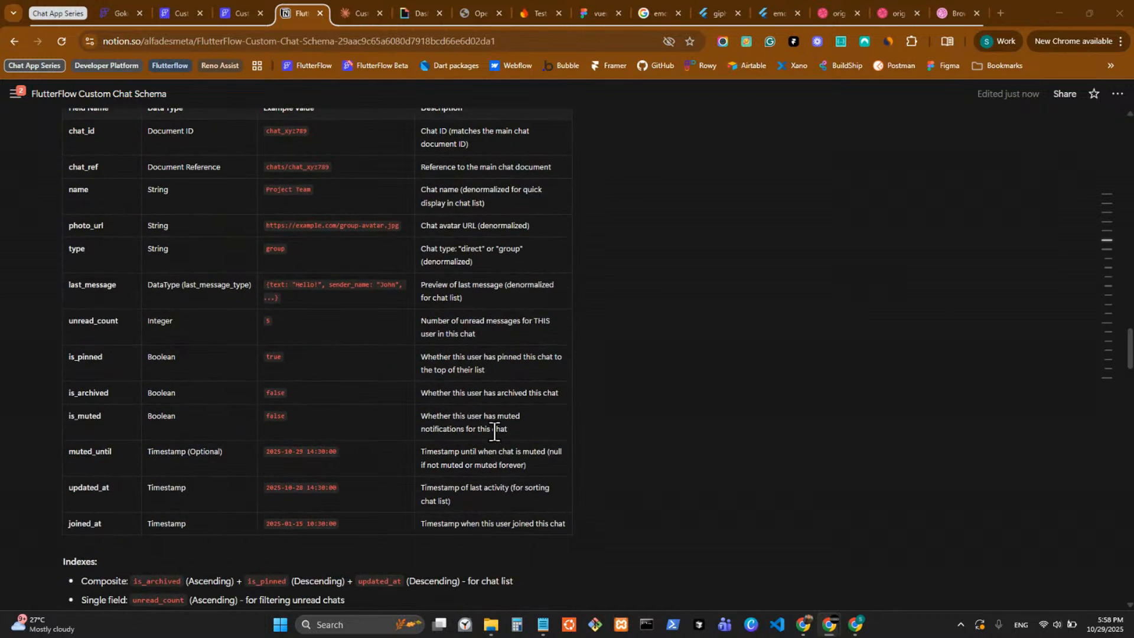
scroll(495, 431, down, 2)
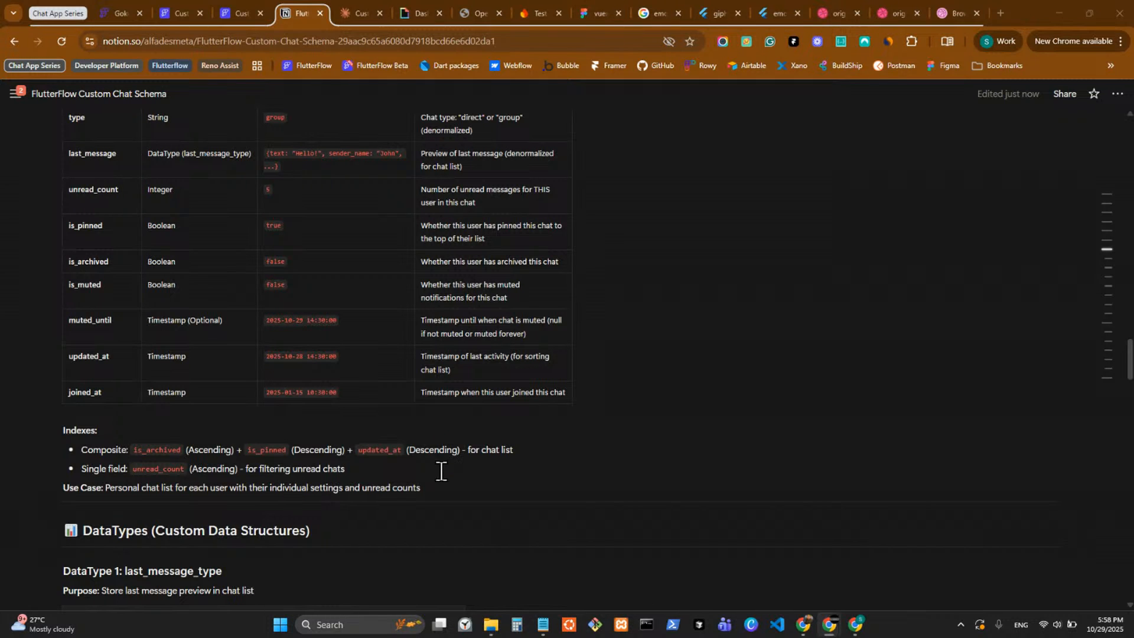
click(239, 14)
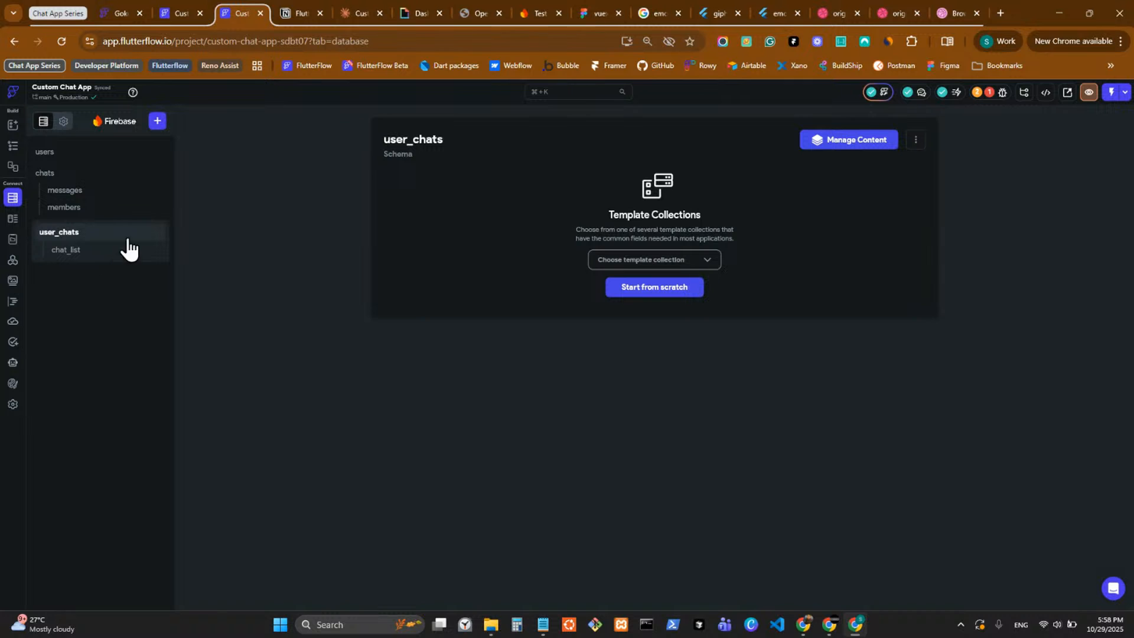
Look up the user_id field of the parent user_chats collection in the Notion schema and return to FlutterFlow.
click(293, 11)
scroll(405, 334, up, 10)
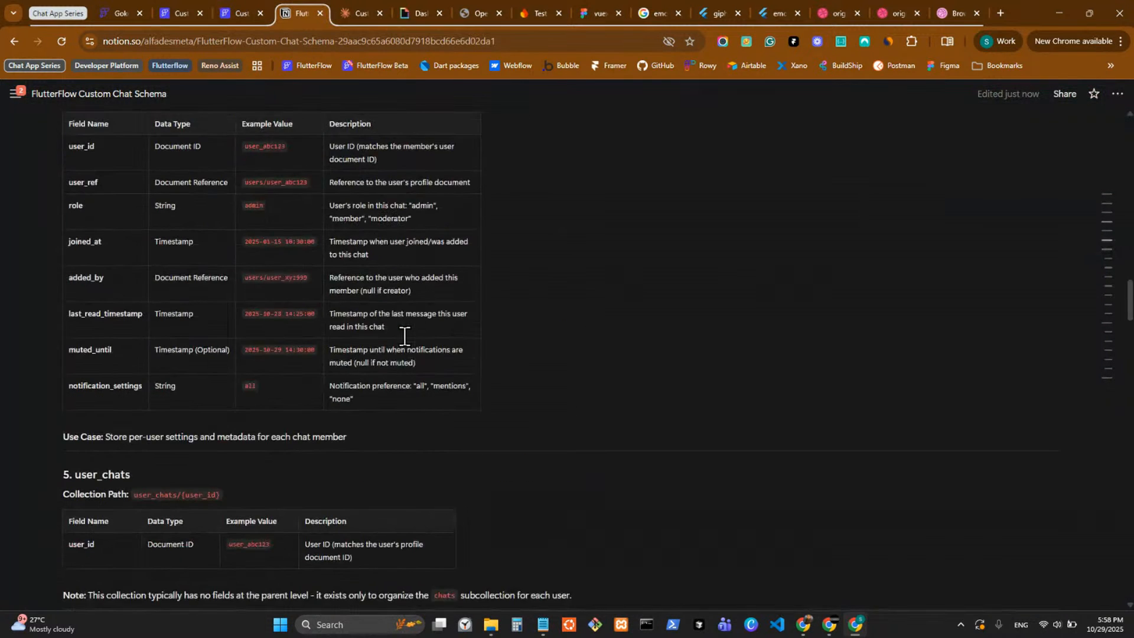
scroll(405, 337, down, 1)
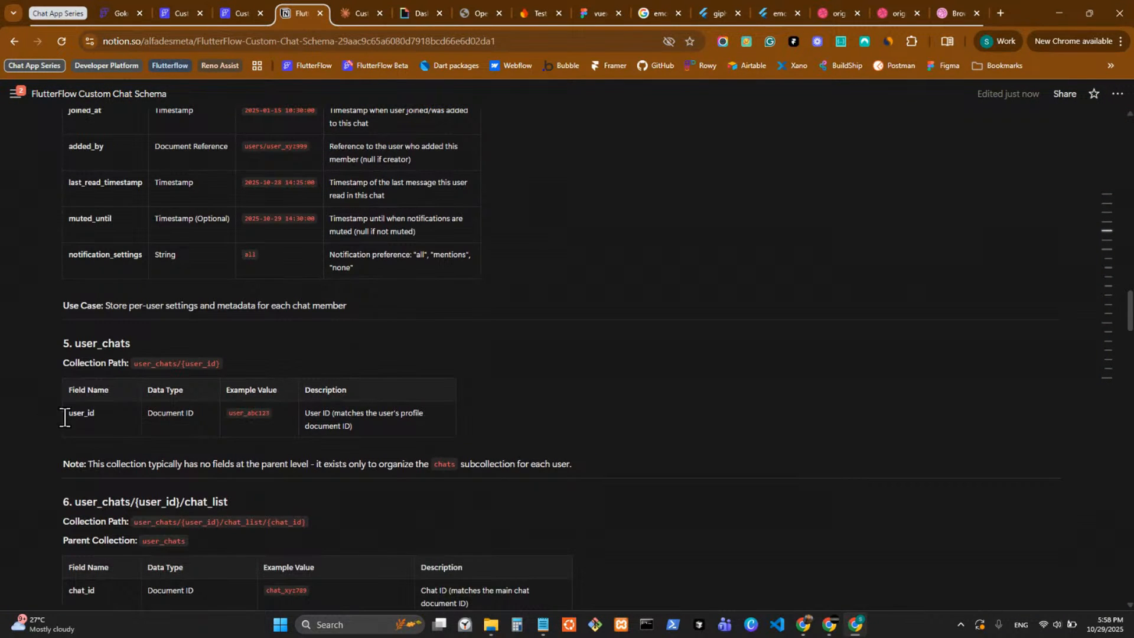
double_click(86, 413)
key(ctrl+c)
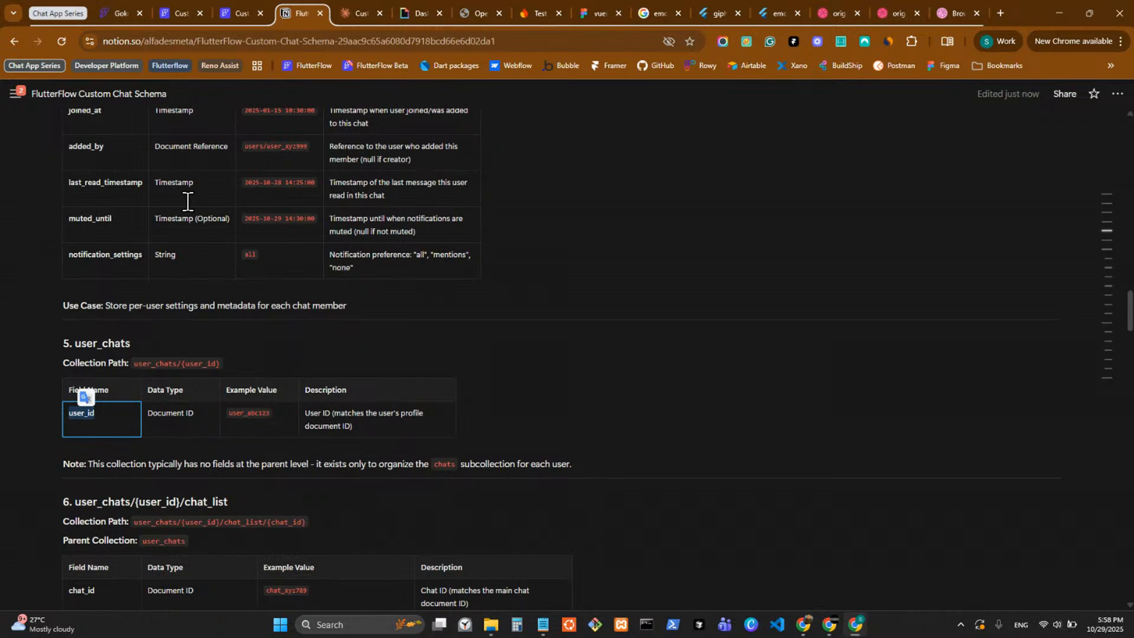
click(236, 13)
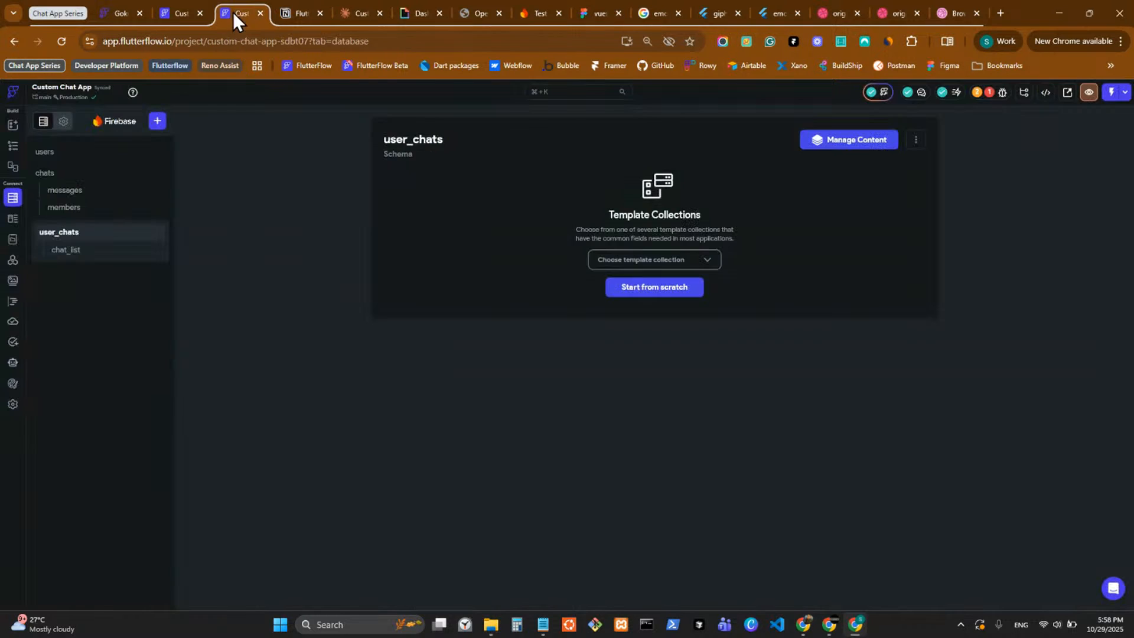
Add a user_id field to the user_chats collection as a Document Reference to Users, starting its schema from scratch.
click(660, 288)
click(448, 201)
key(ctrl+v)
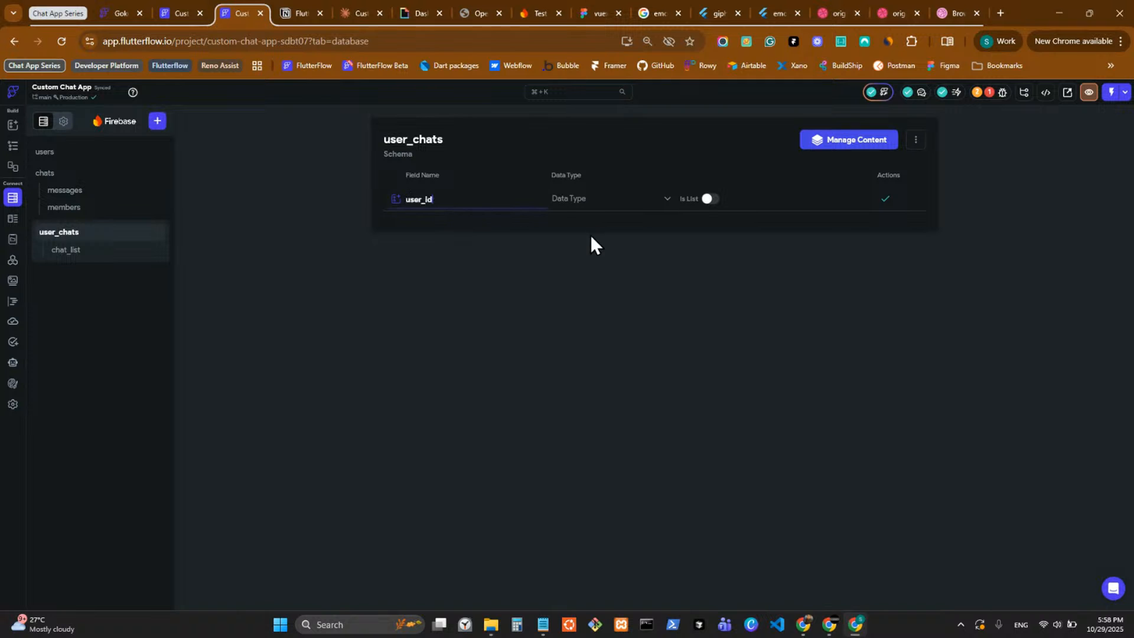
click(594, 201)
click(593, 384)
click(292, 1)
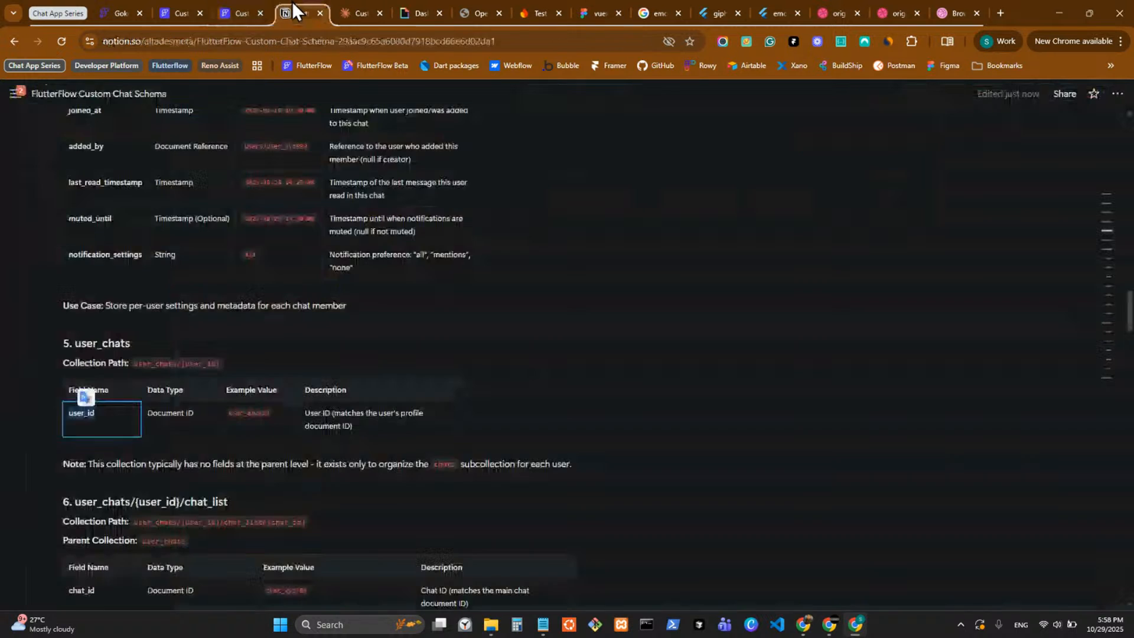
click(248, 2)
click(716, 204)
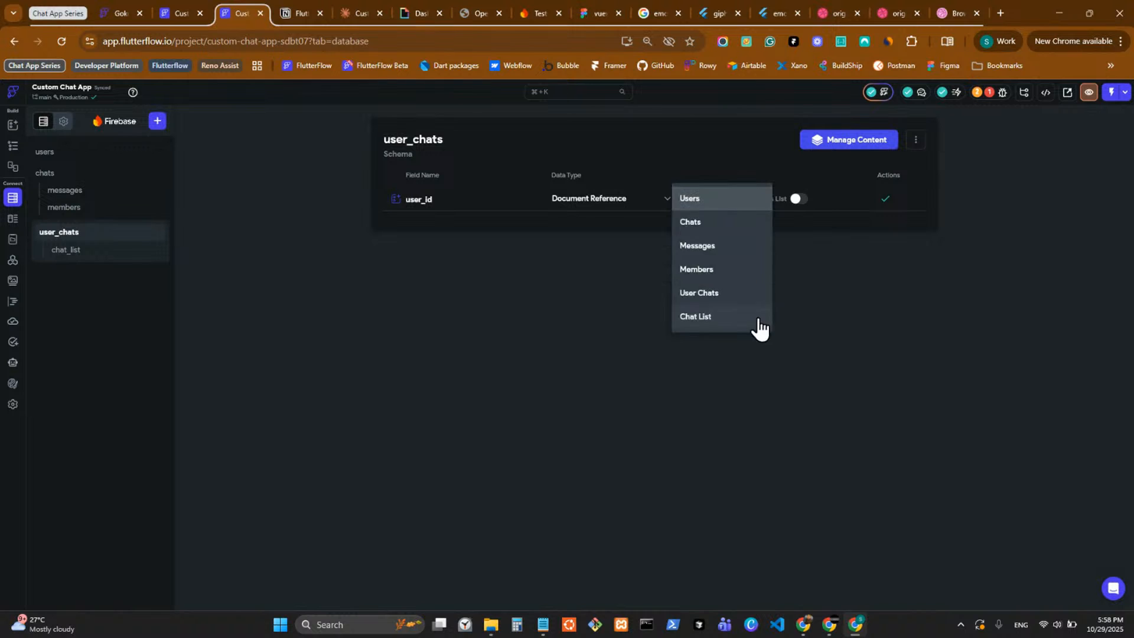
click(695, 197)
click(885, 200)
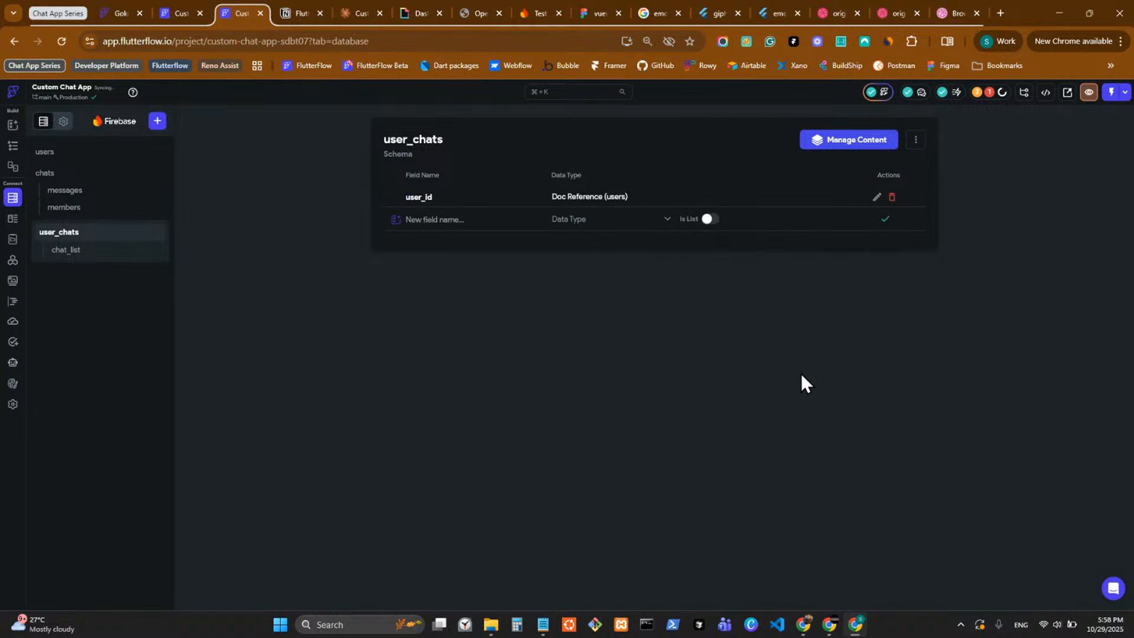
Check the chat_list subcollection's fields and switch to the Claude chat to reread its action items and subcollection naming advice.
click(74, 255)
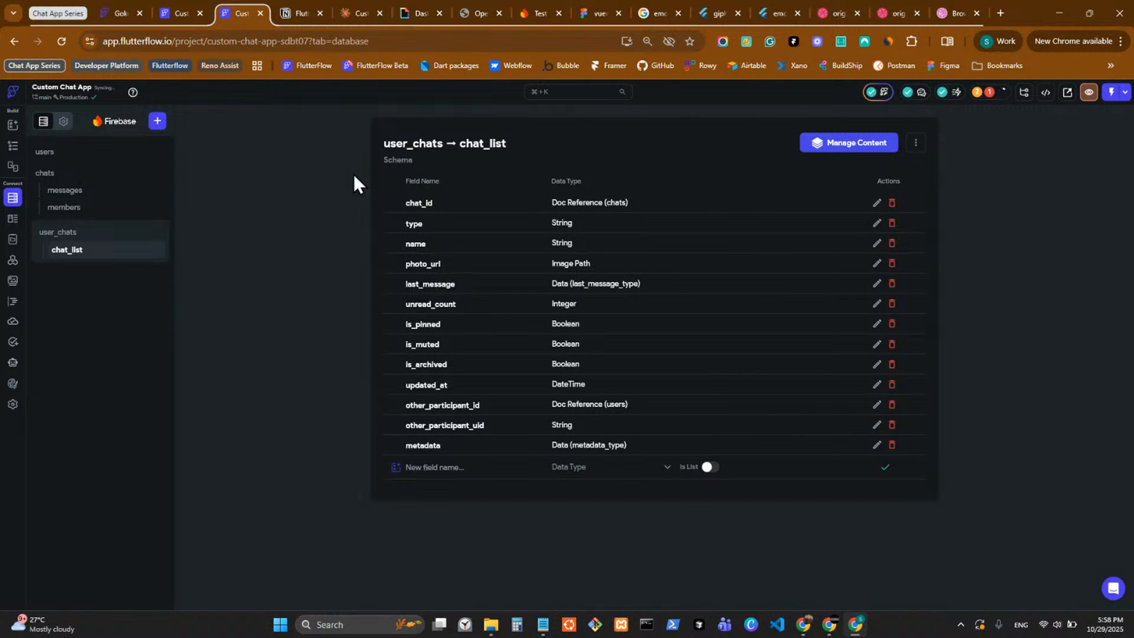
click(177, 10)
click(11, 147)
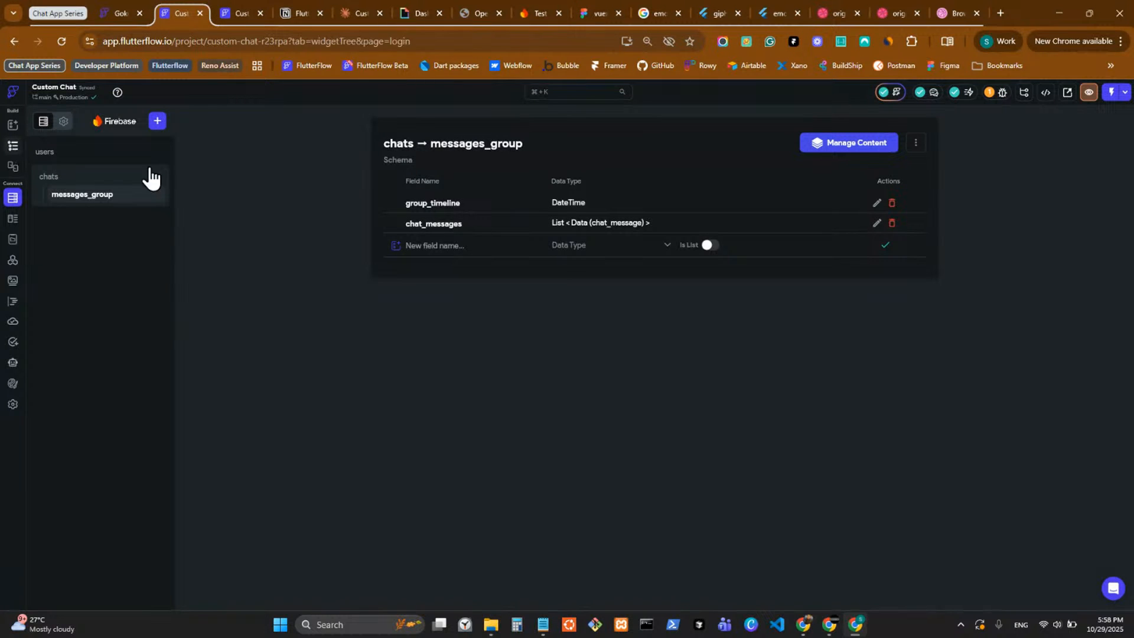
click(353, 12)
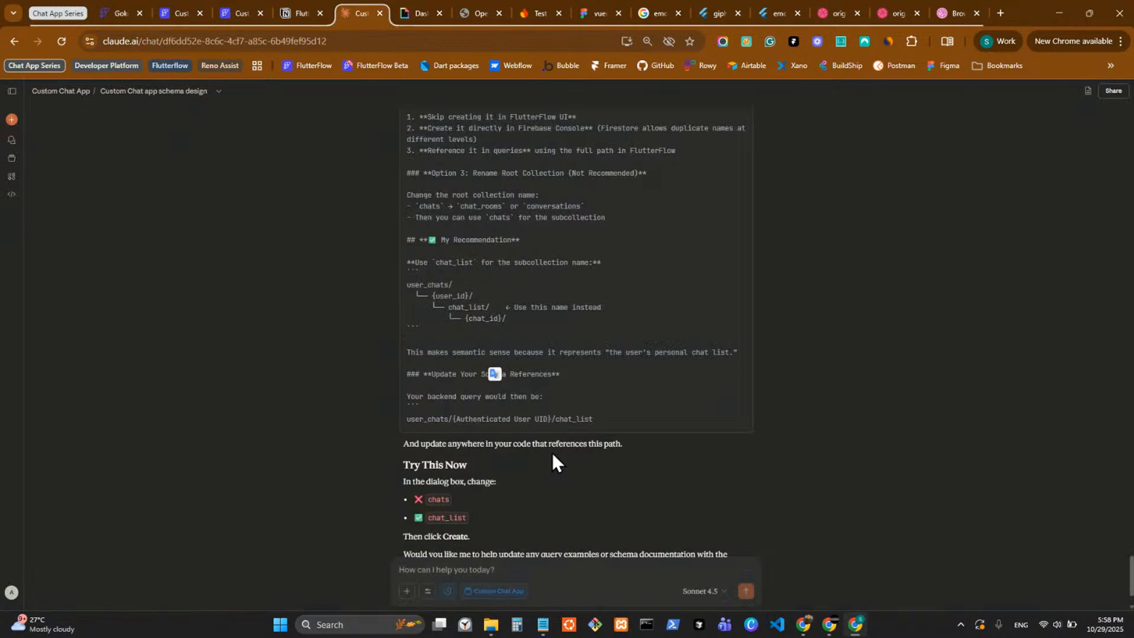
scroll(577, 440, down, 2)
scroll(578, 437, up, 12)
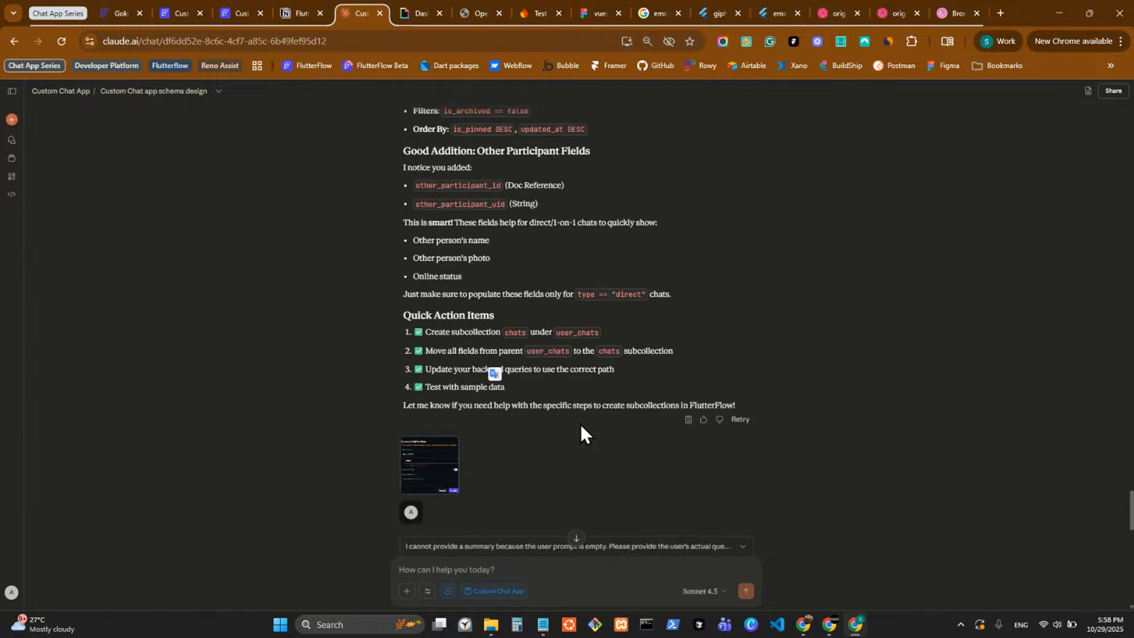
scroll(580, 424, down, 4)
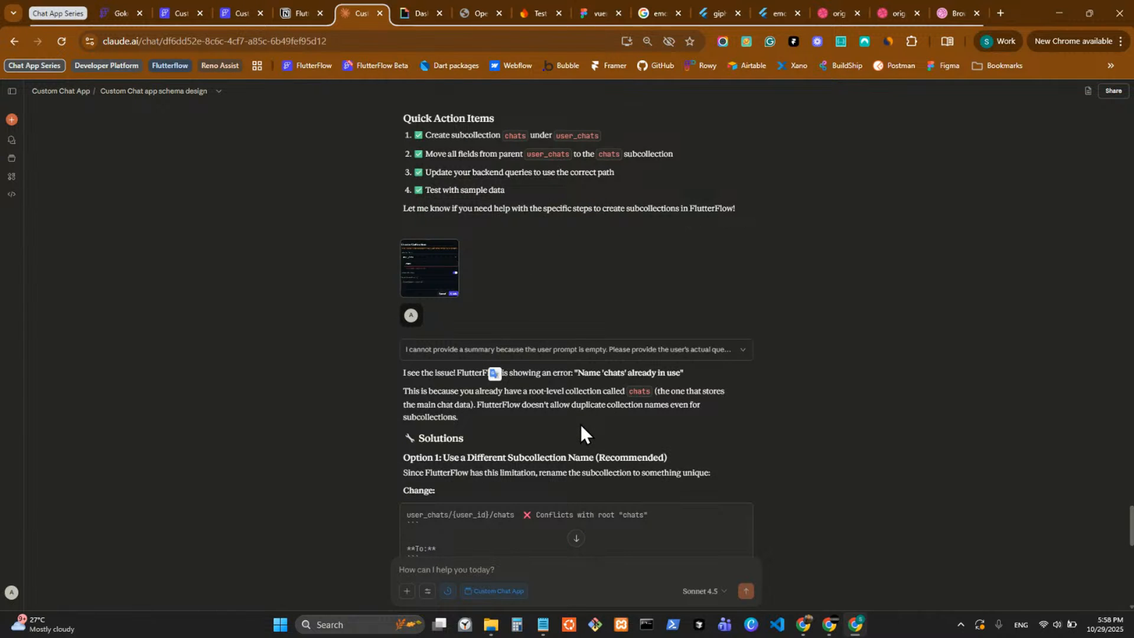
scroll(658, 466, down, 12)
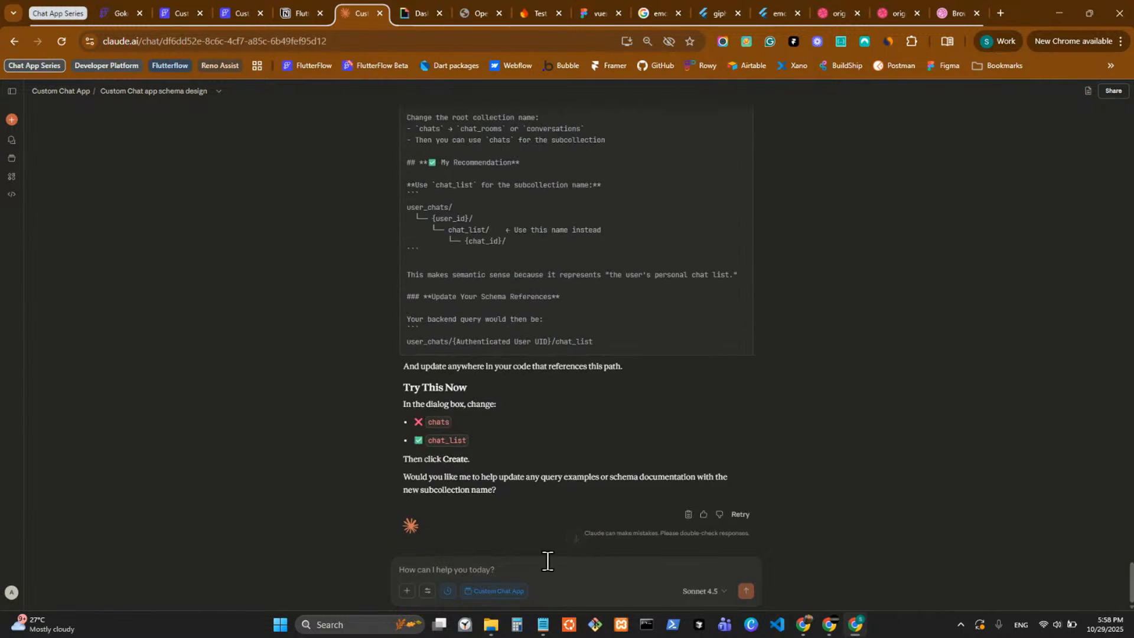
Draft the message "named it chat_list where now all the fields we have in the user_chats before now we have in chat_list".
text(named it user_id)
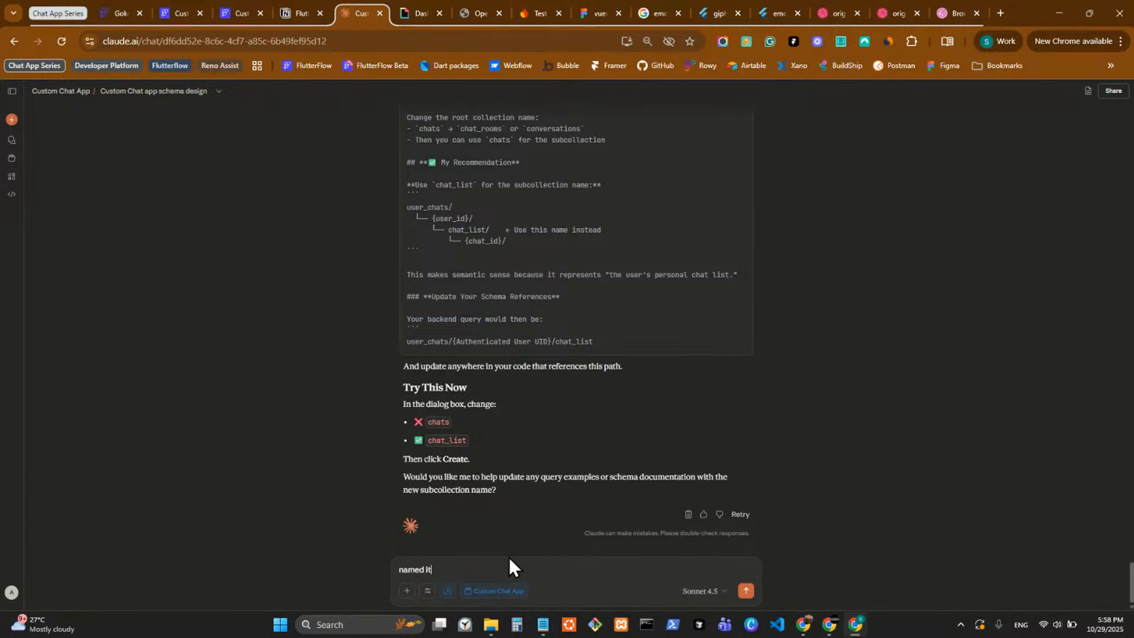
key(BackSpace)
key(BackSpace)
key(BackSpace)
key(BackSpace)
key(BackSpace)
key(BackSpace)
key(BackSpace)
key(super+v)
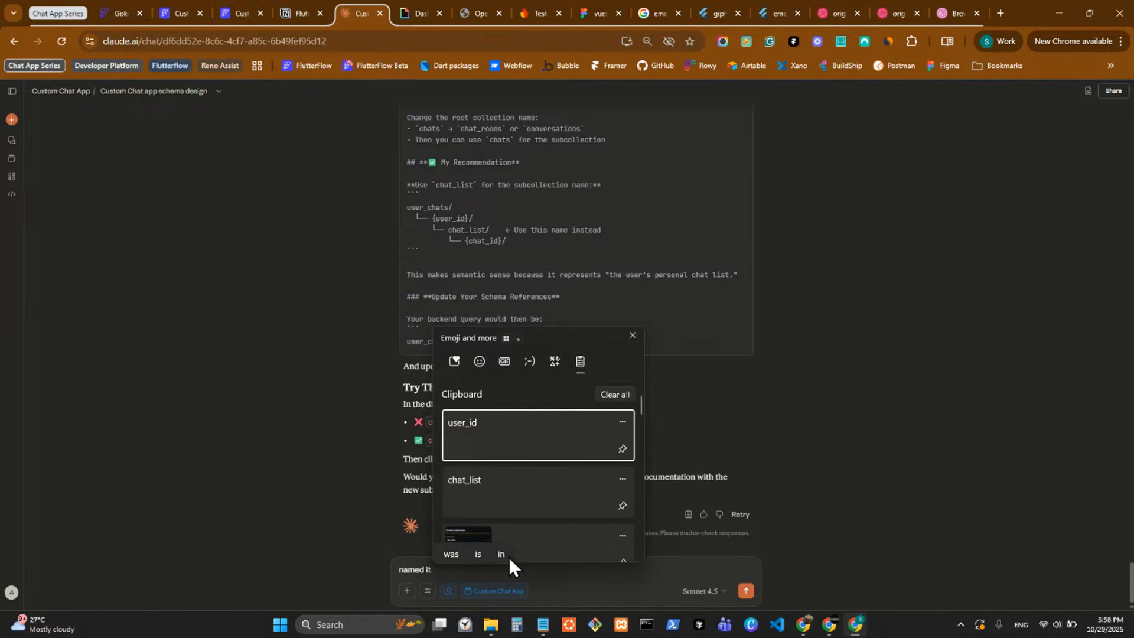
click(498, 480)
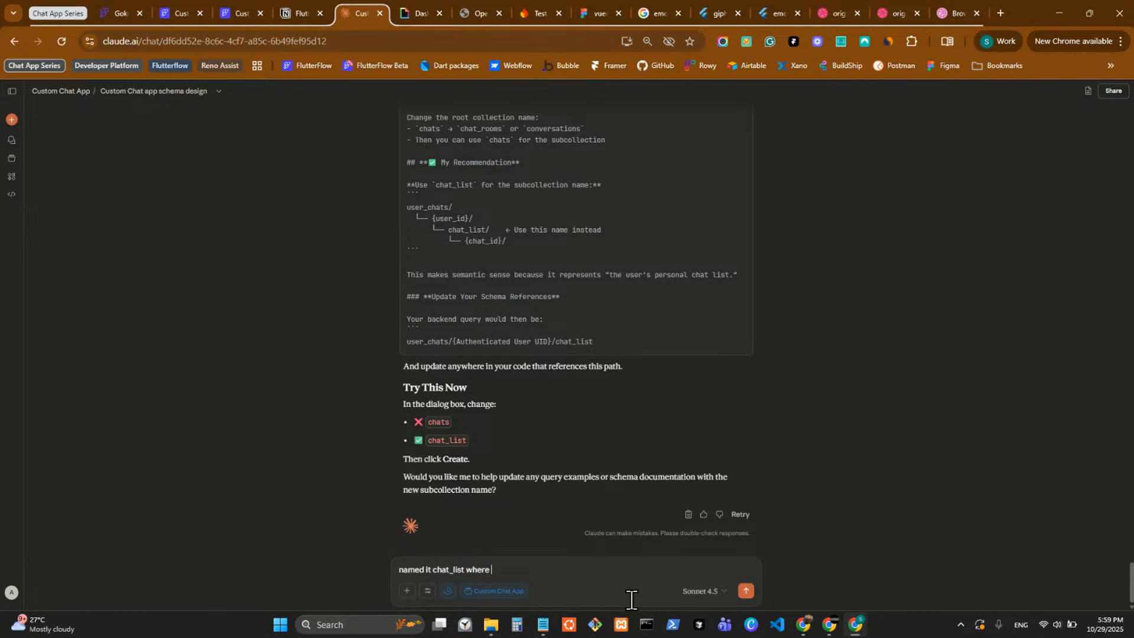
text(where now all the f)
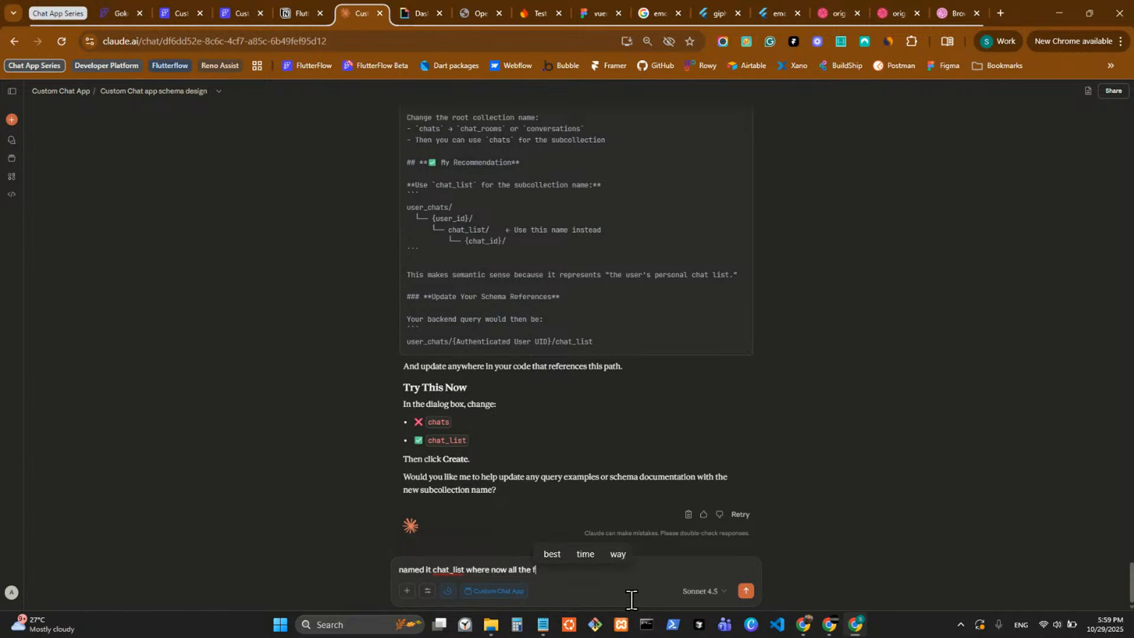
text(ields we ha)
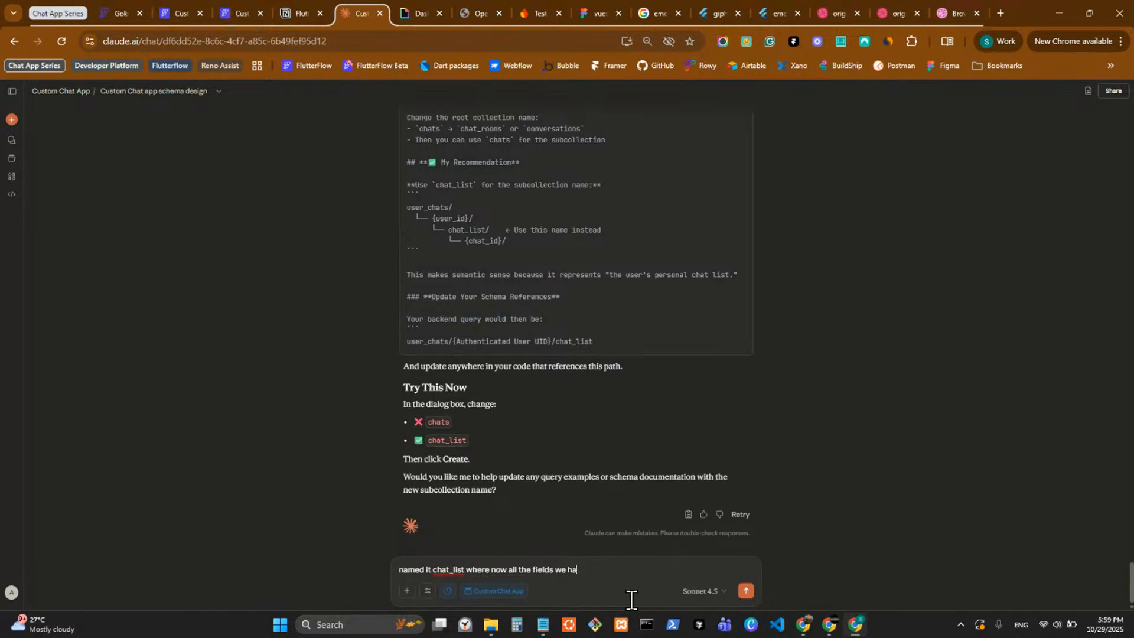
text(ve in the)
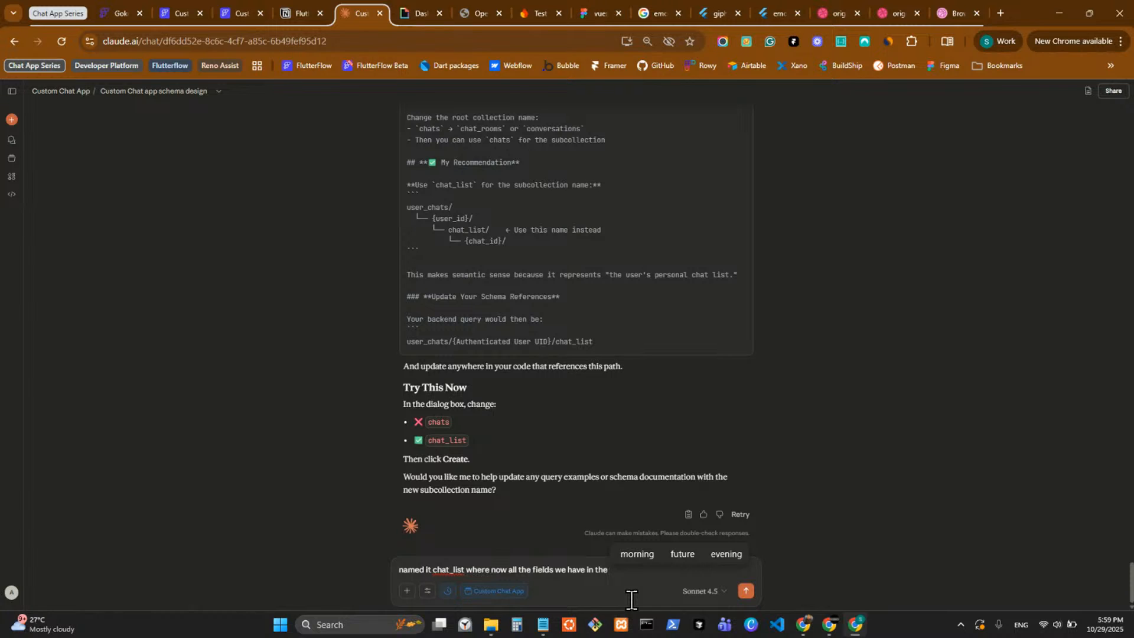
text( user)
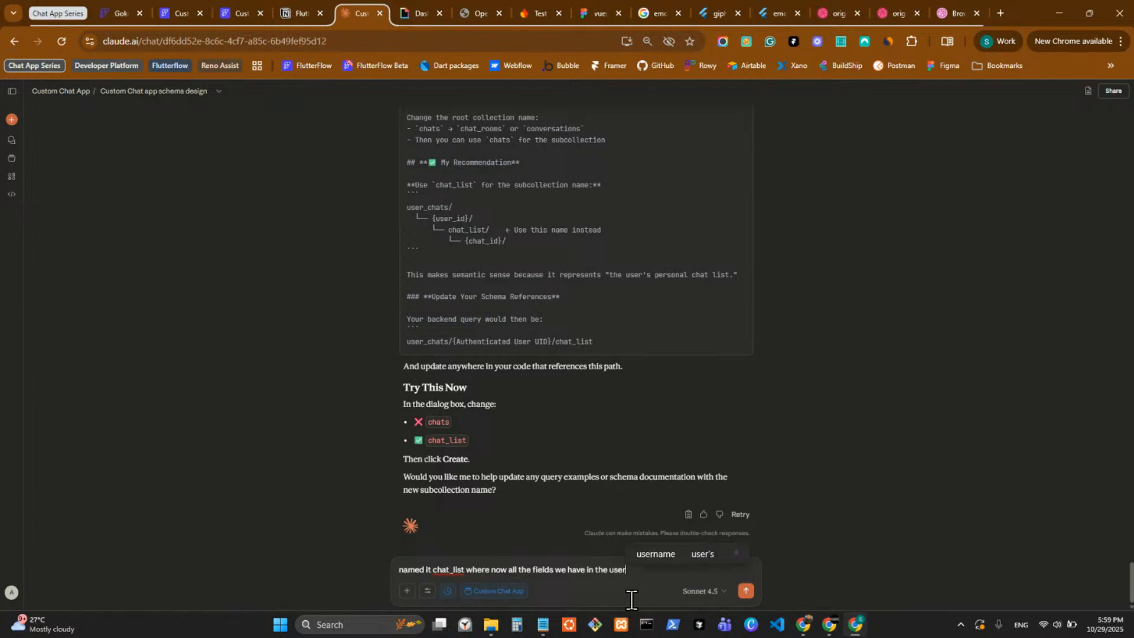
text(_chats )
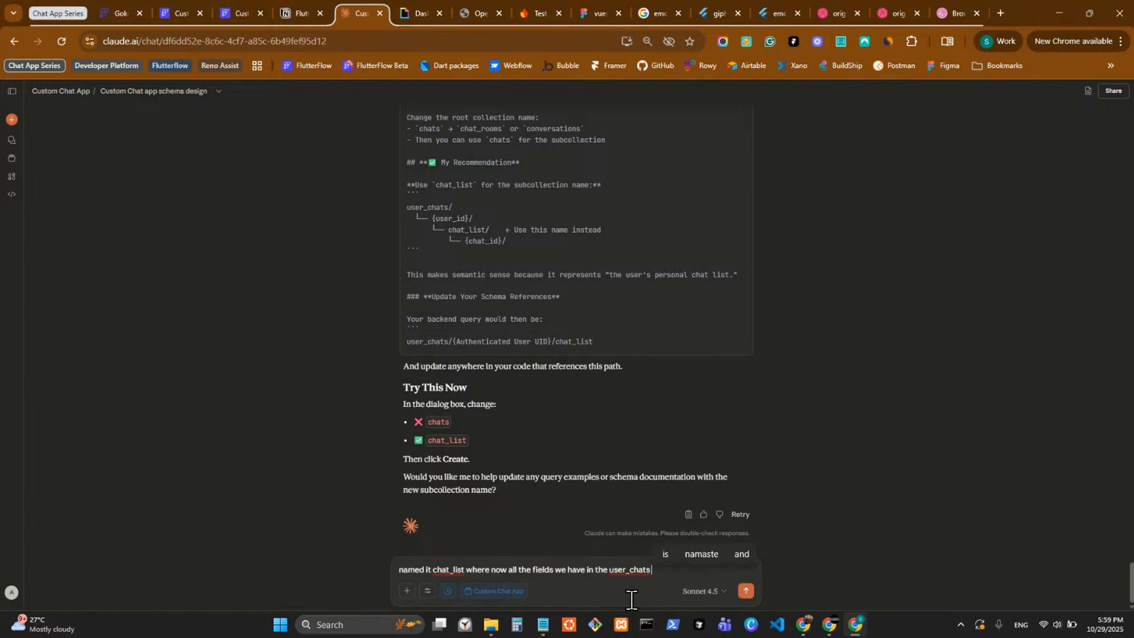
text(beflre now we ha)
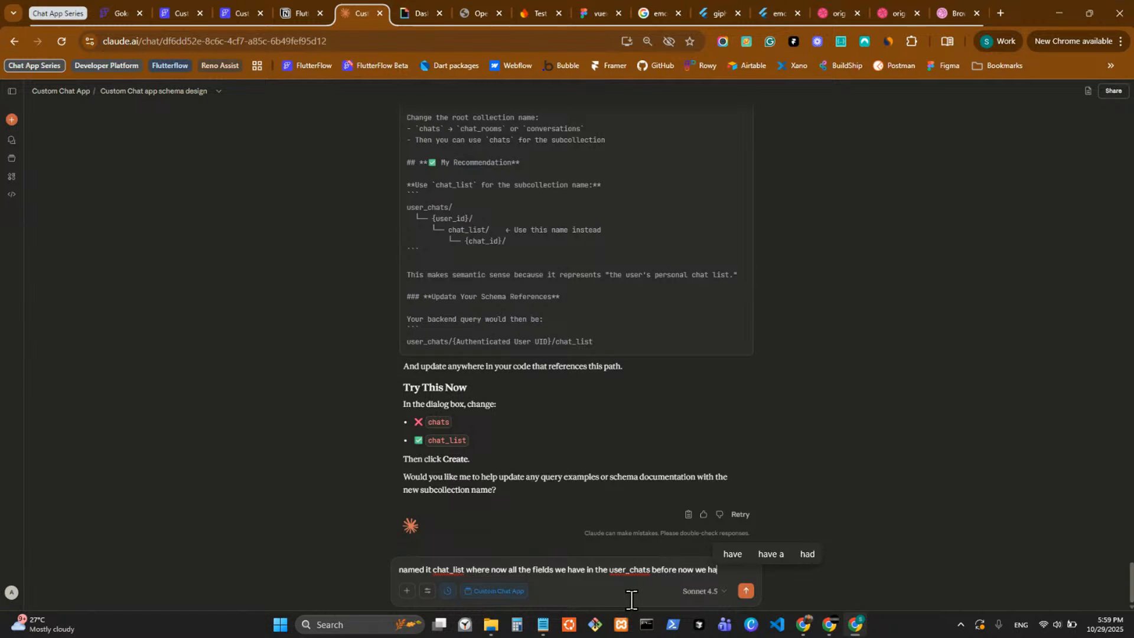
text(ve in)
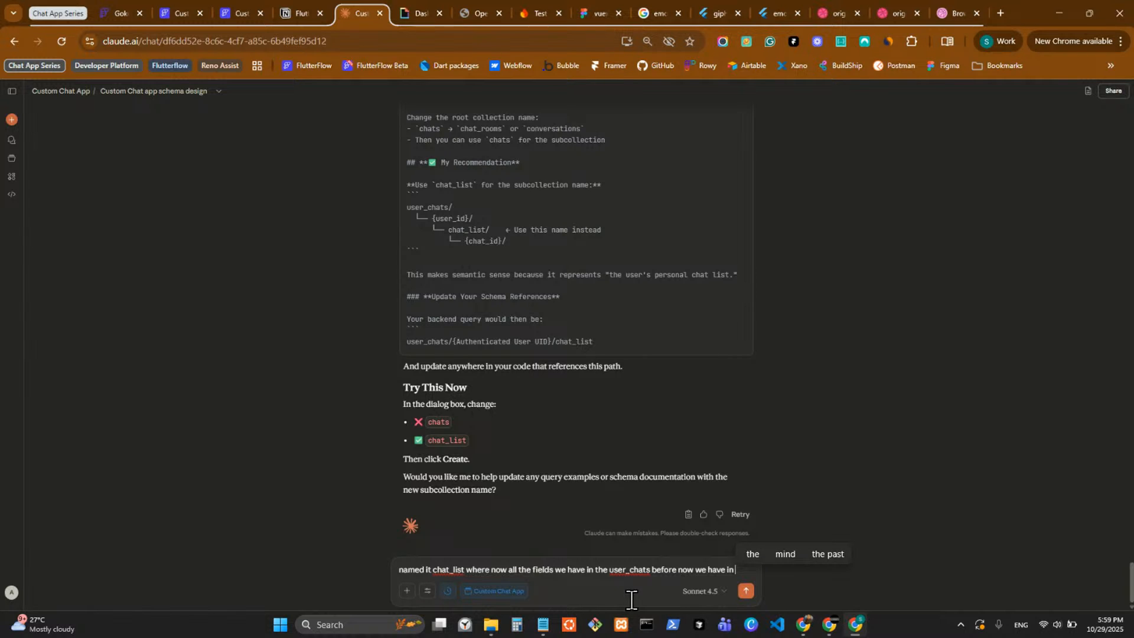
text( chat_list)
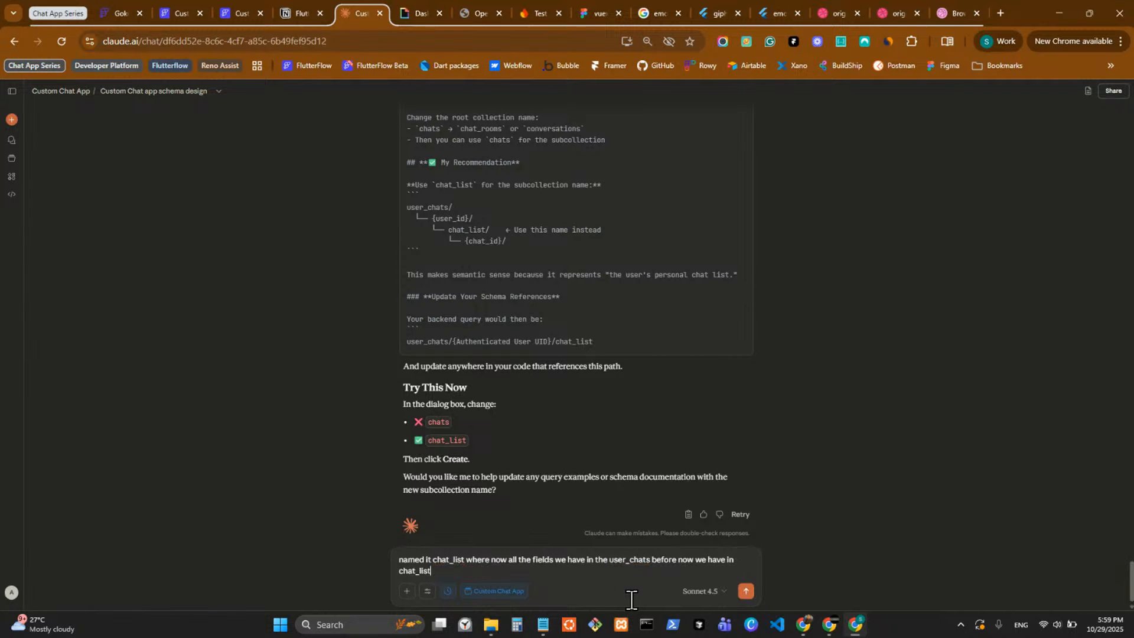
text( and in user_chat we have a field)
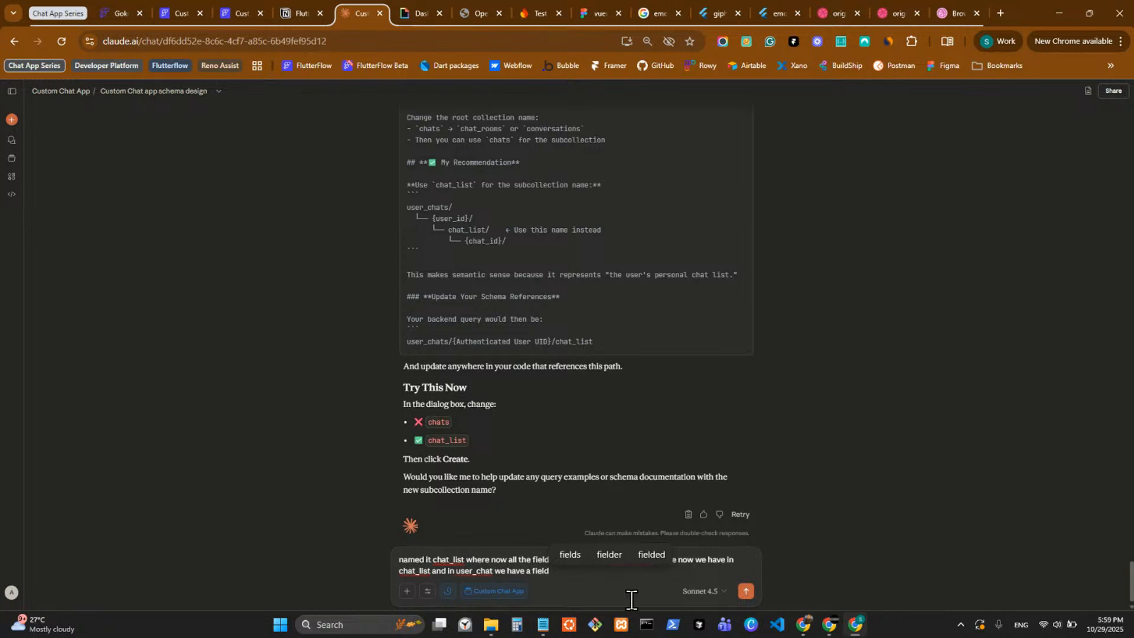
text( named)
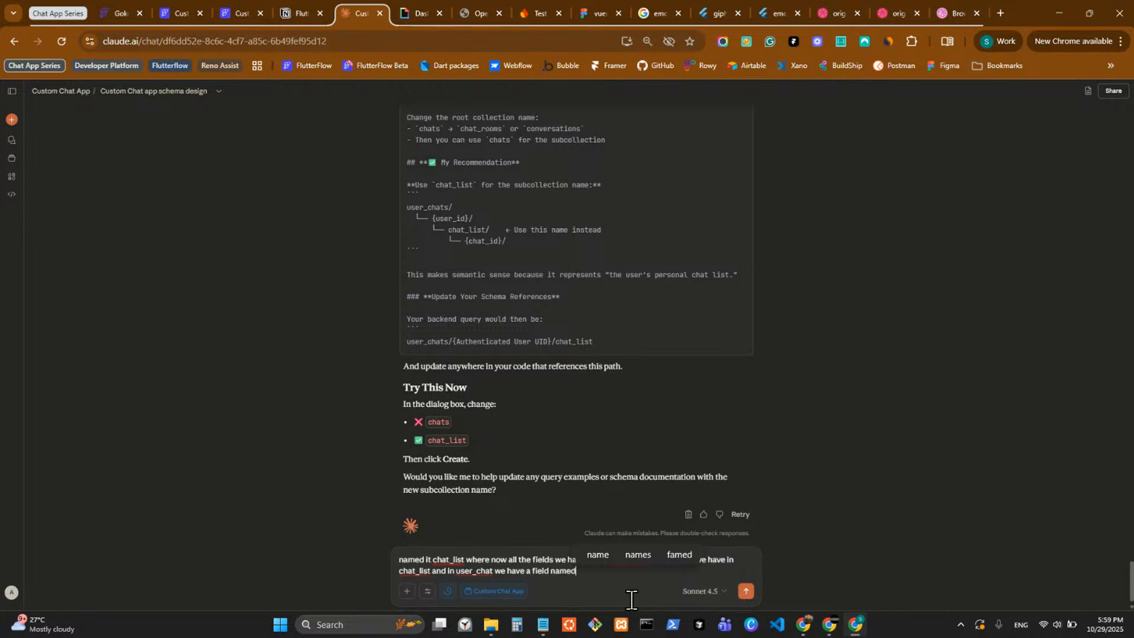
Add "and in user_chat we have a field named user_id which is document referece to users collection" and send the message.
key(super+v)
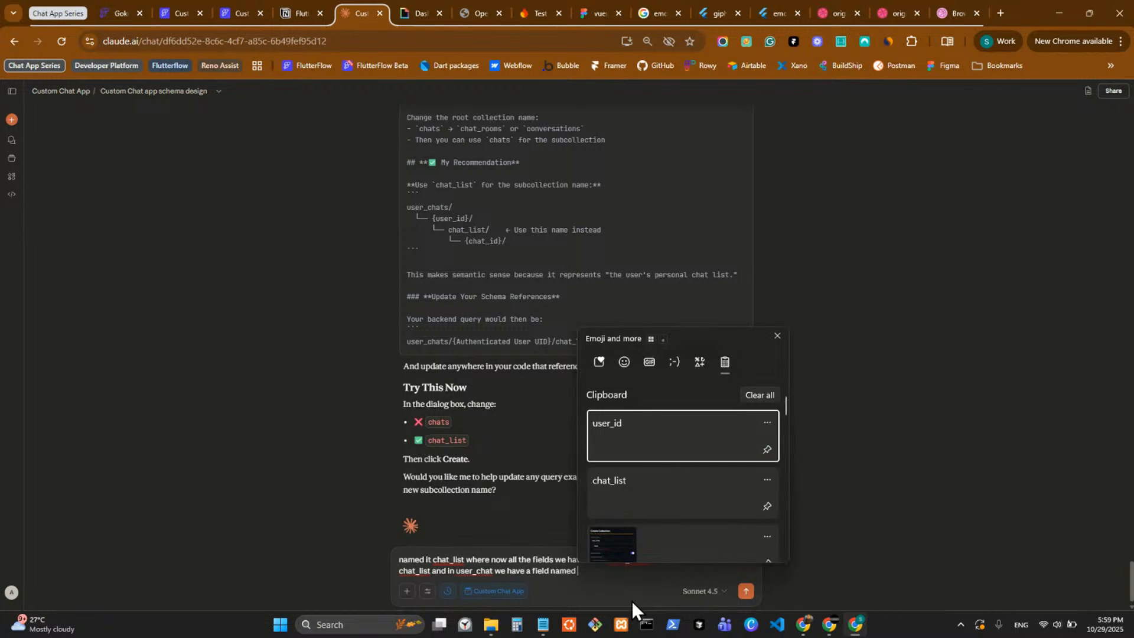
click(663, 440)
text(whi)
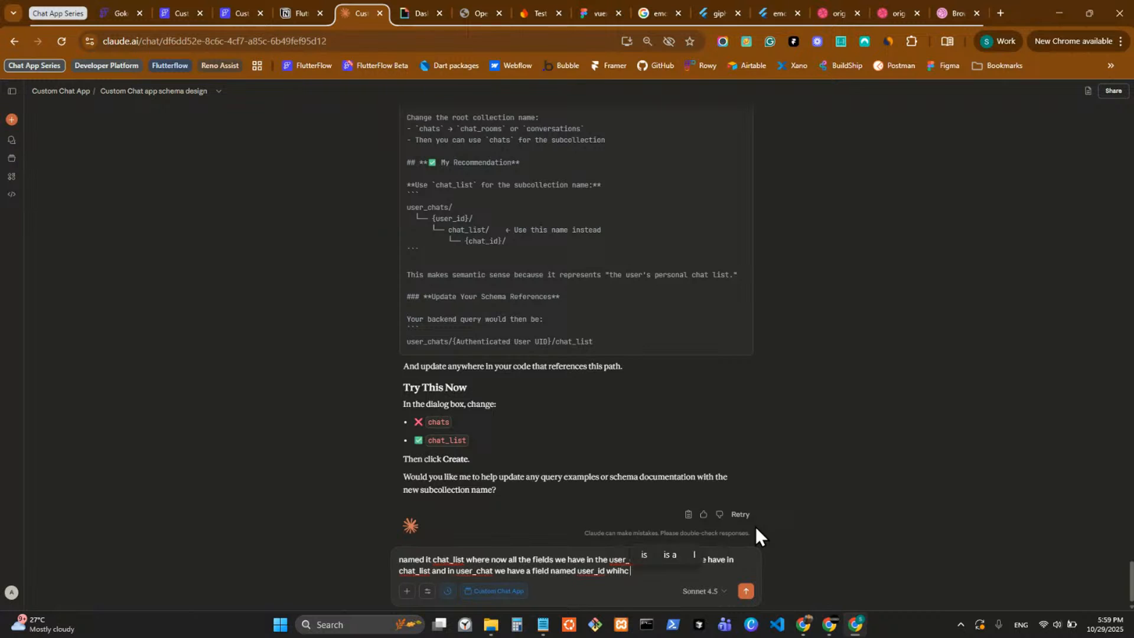
text(ch is)
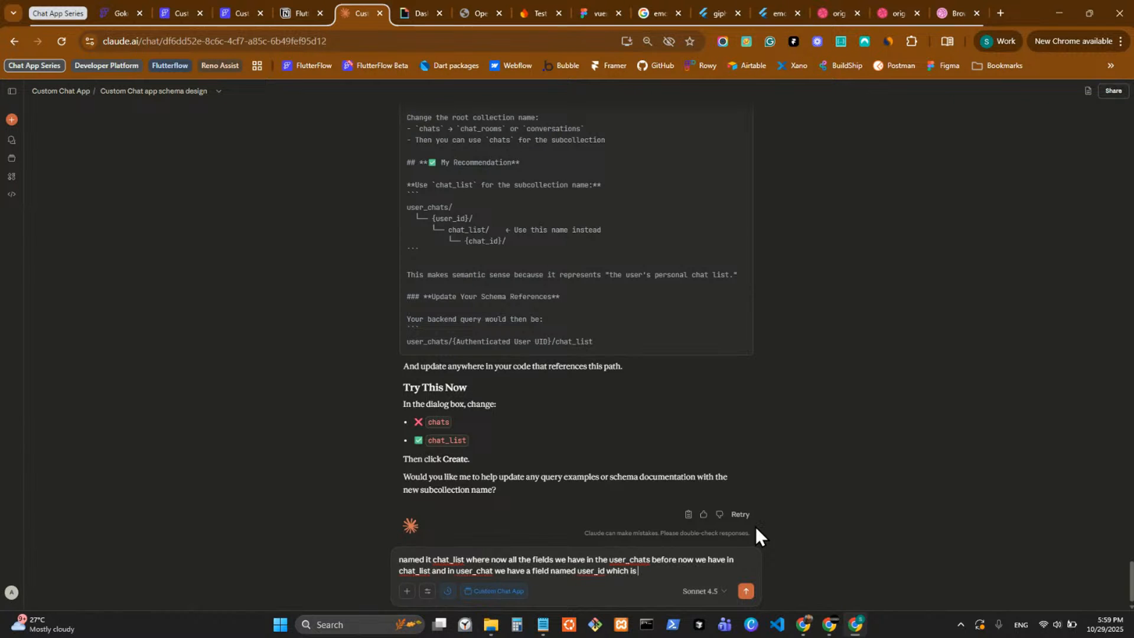
text( document refe)
text(rece)
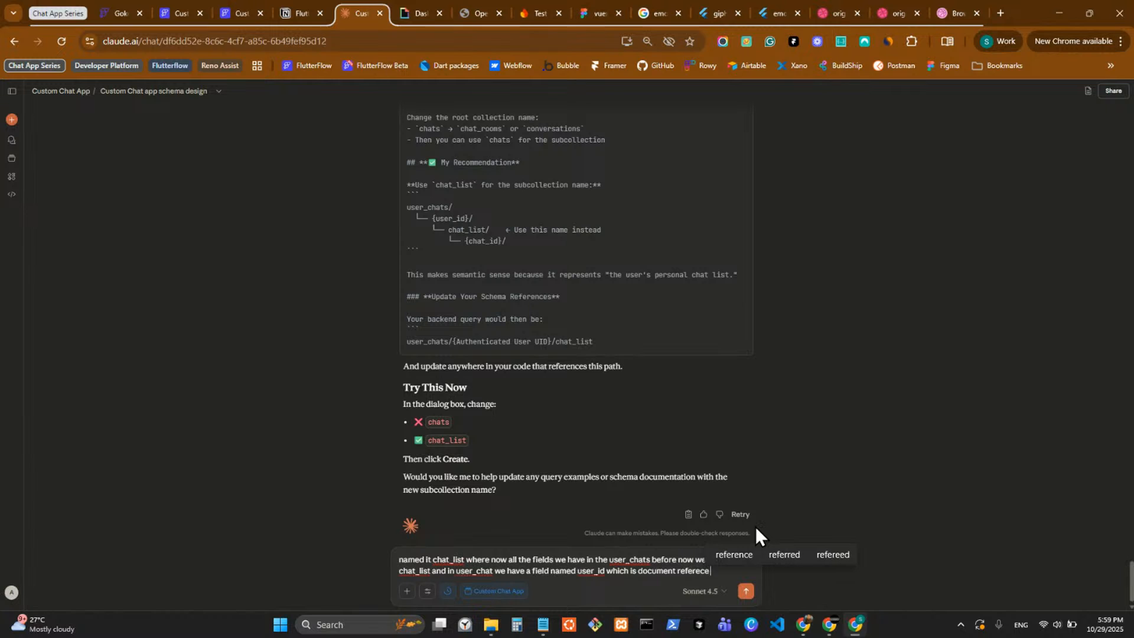
text( to user)
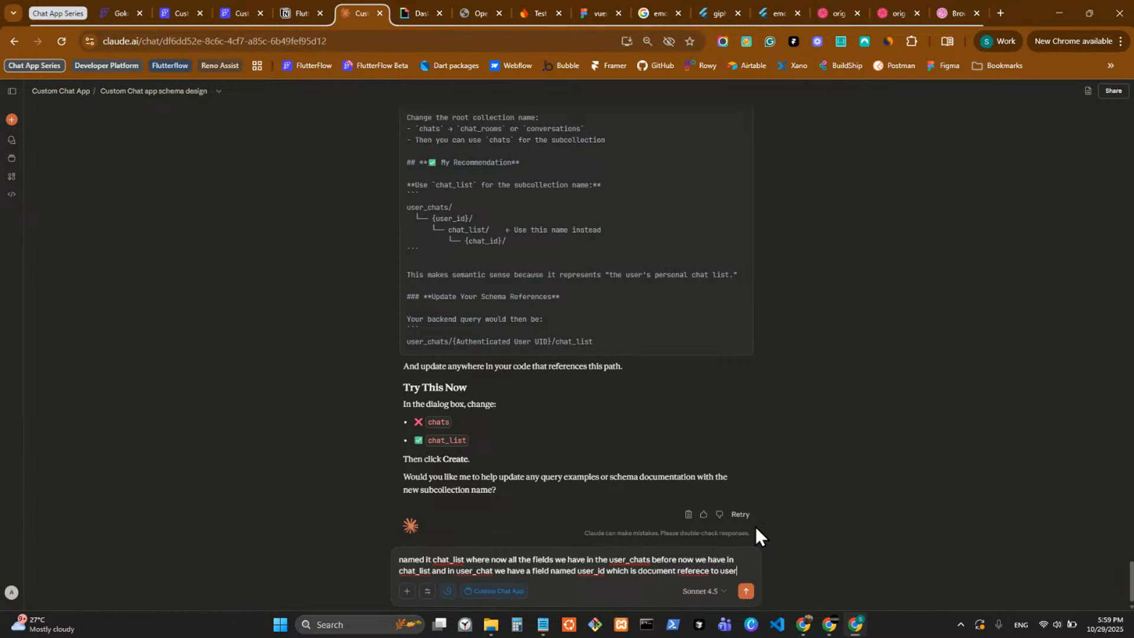
text(s collection)
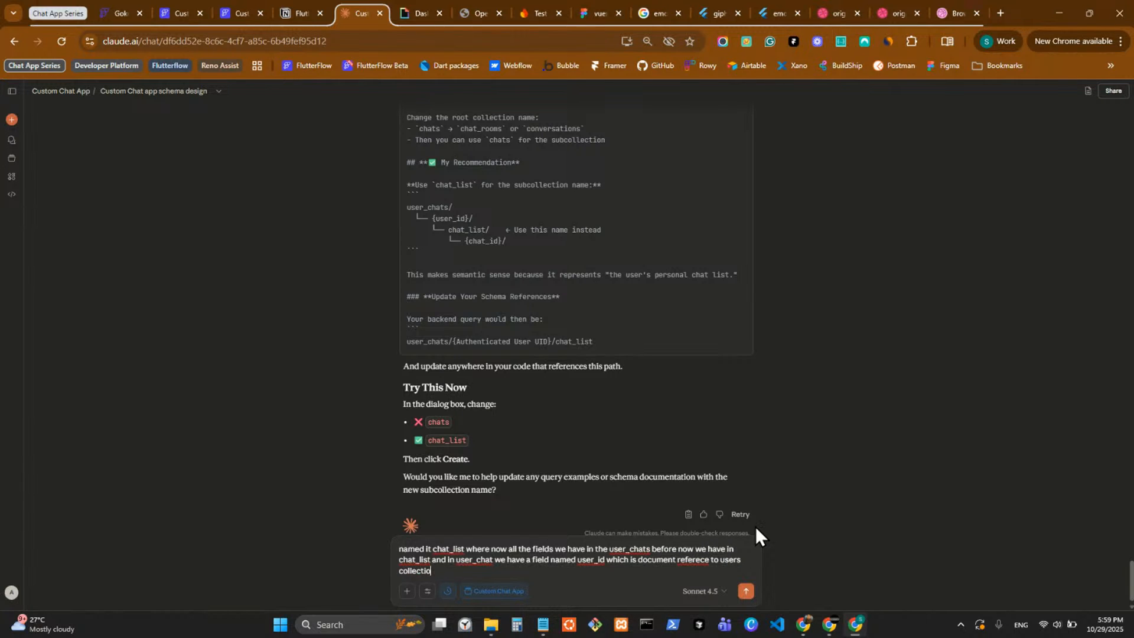
key(Return)
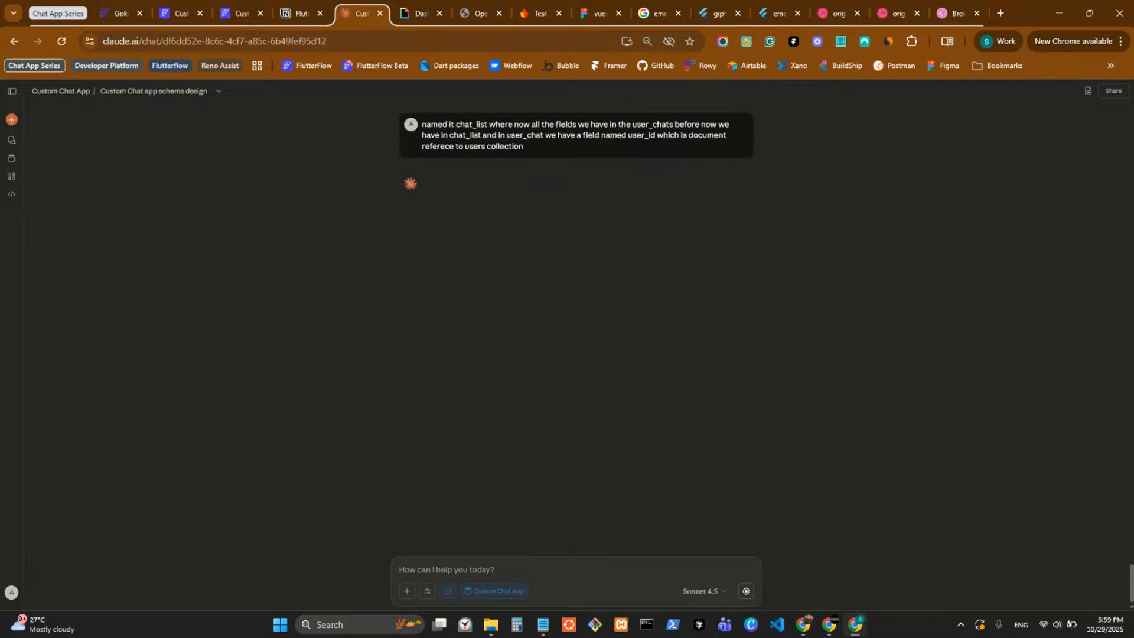
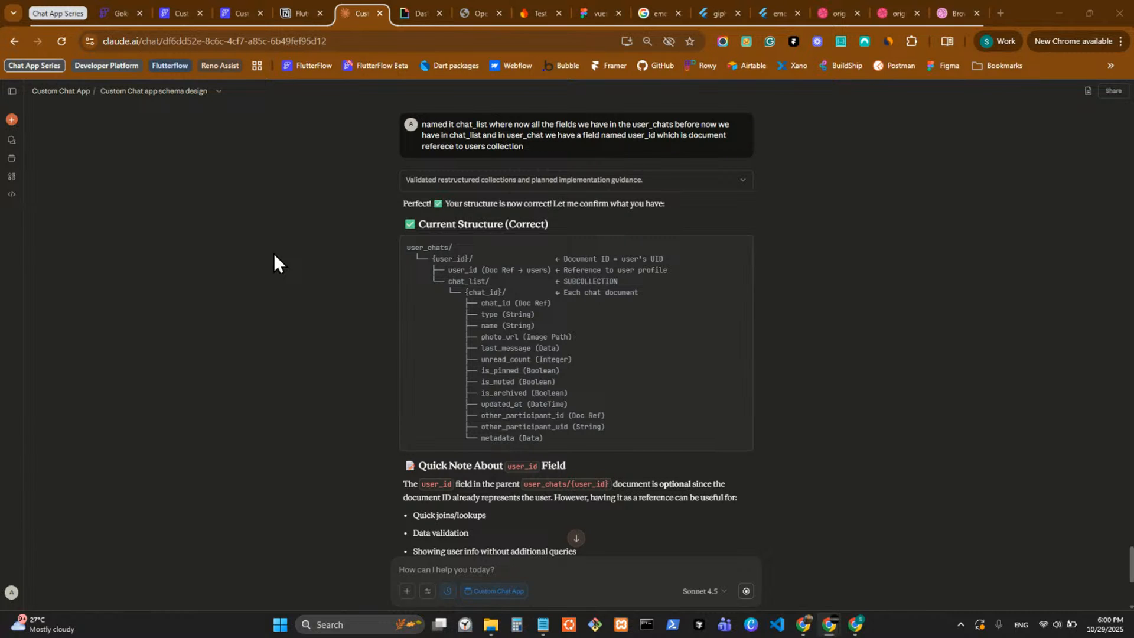
Read Claude's reply on the user_chats structure, the updated backend queries and the required Firestore index.
scroll(697, 313, down, 3)
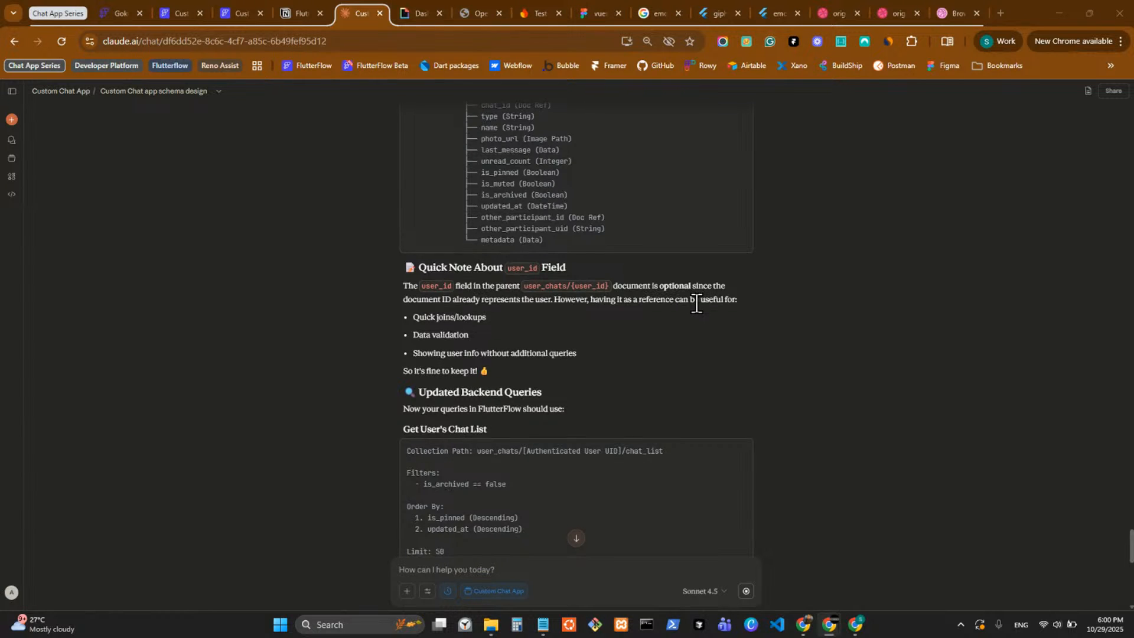
scroll(697, 304, down, 5)
scroll(697, 303, down, 7)
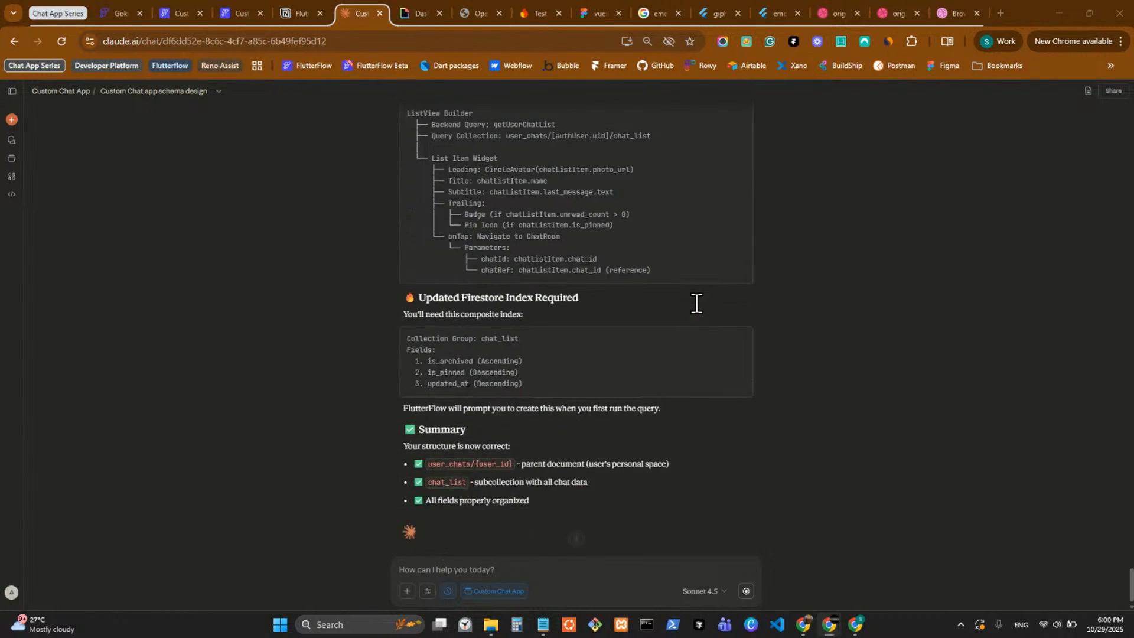
Switch to the Custom Chat App project in FlutterFlow and open the chat_list component's widget tree.
click(168, 8)
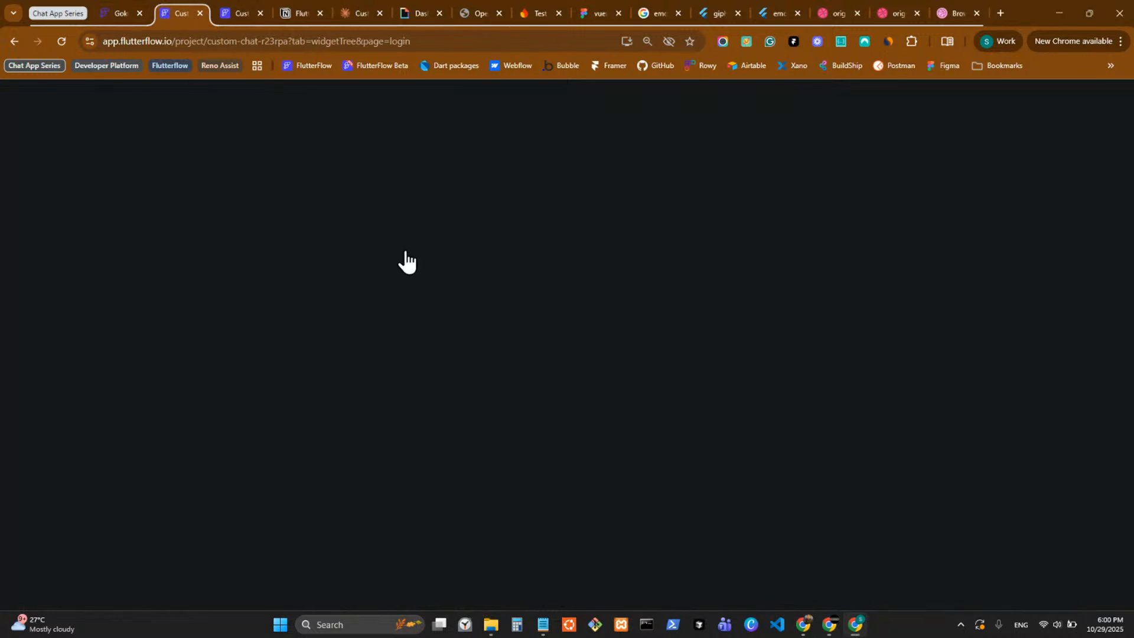
click(225, 13)
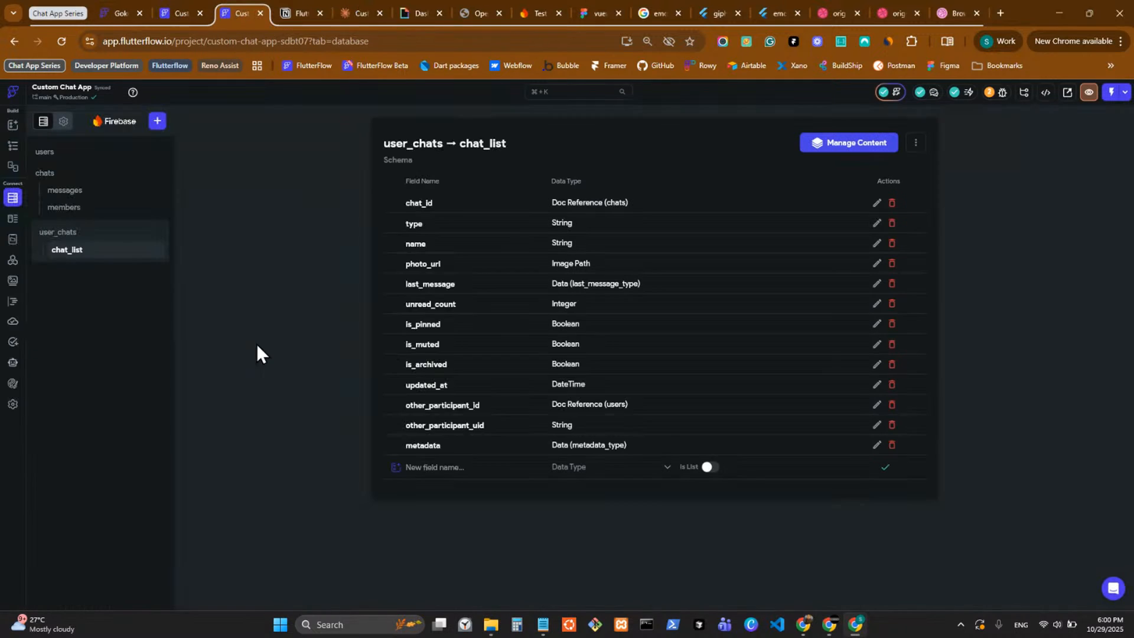
click(8, 143)
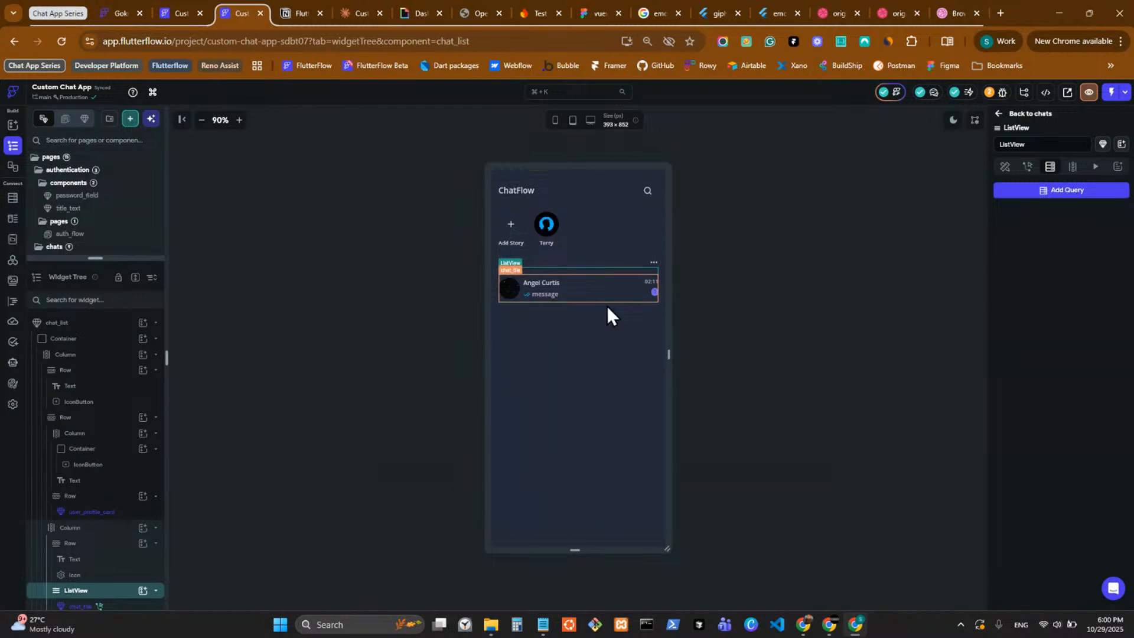
click(1040, 198)
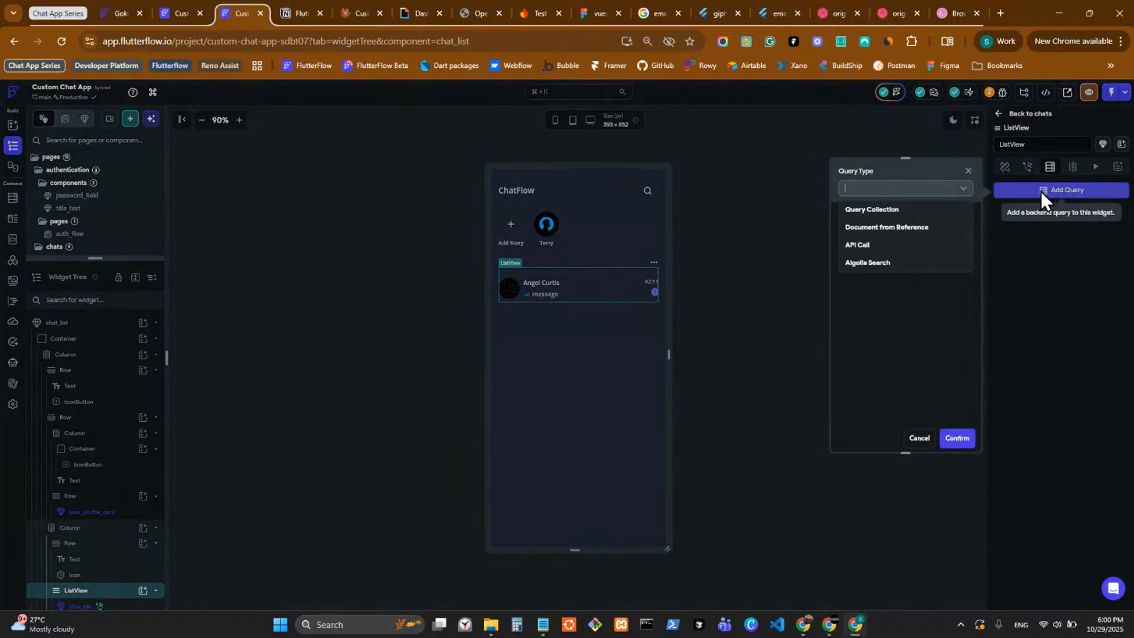
click(904, 212)
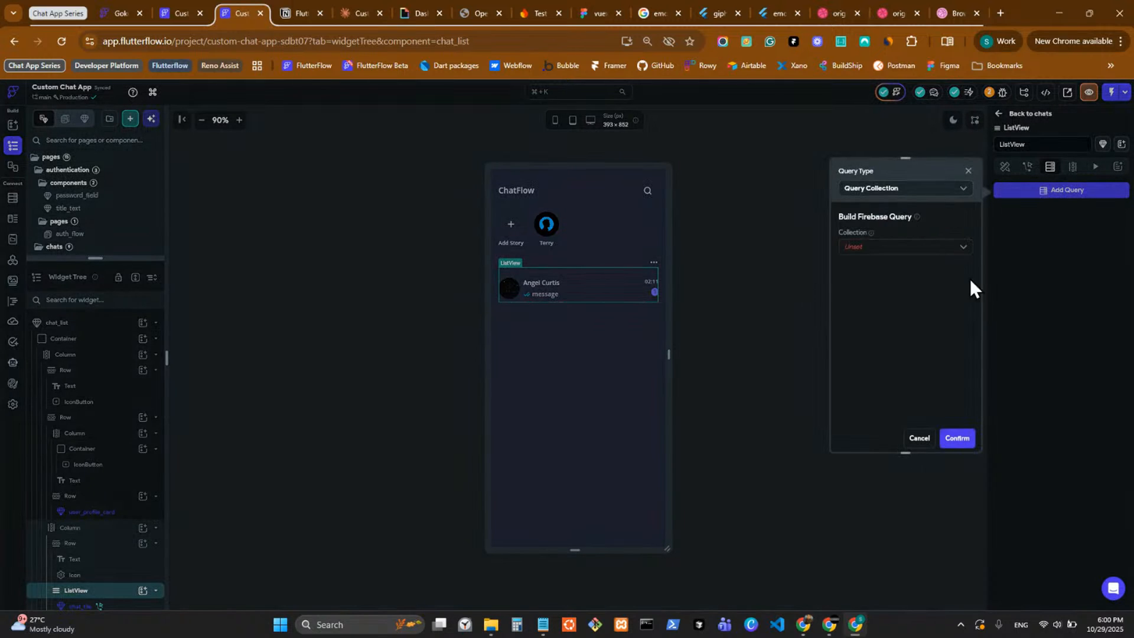
click(925, 246)
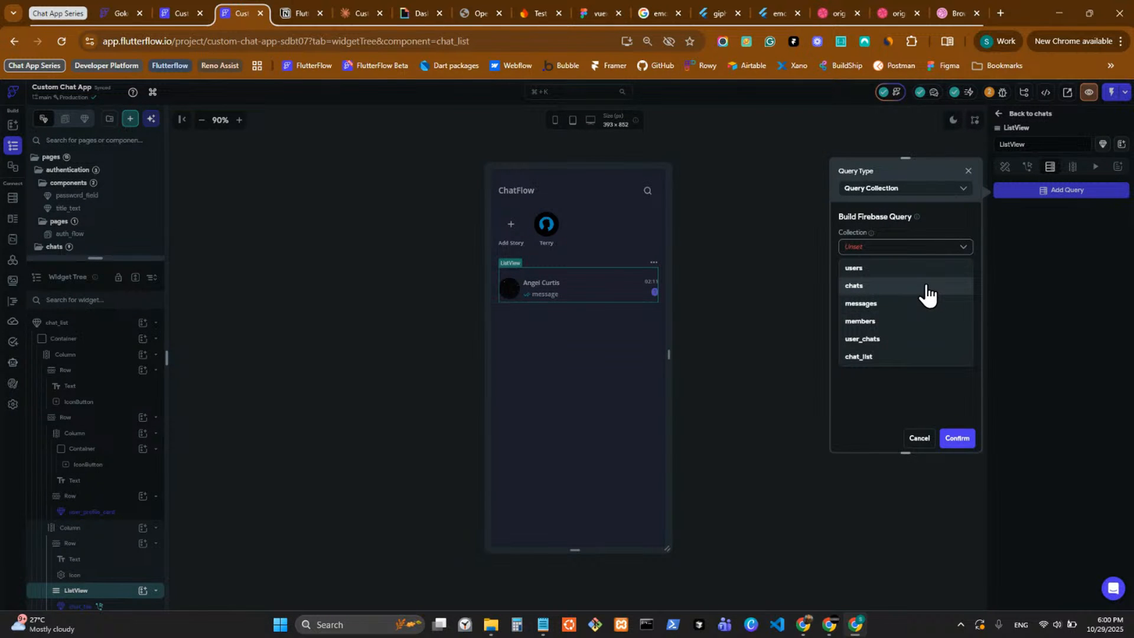
click(904, 359)
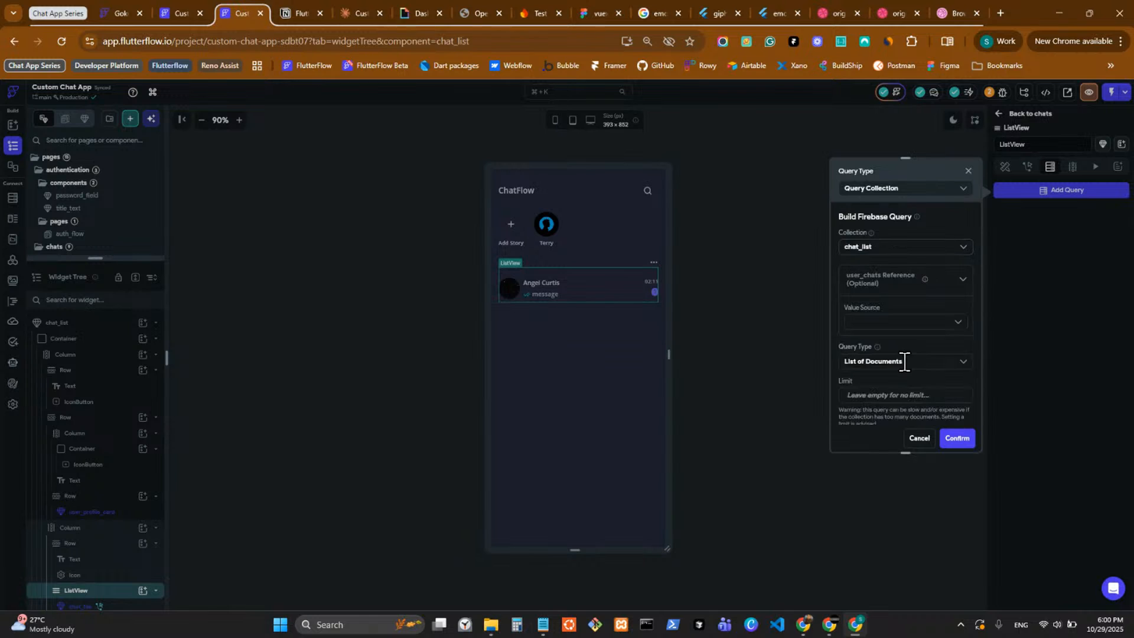
click(892, 322)
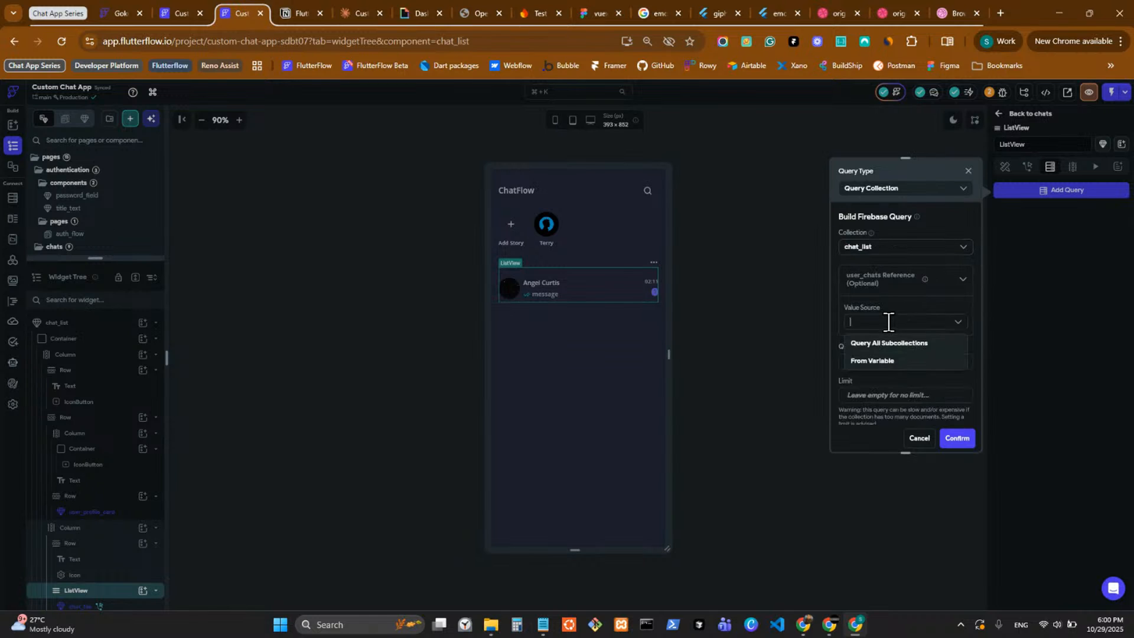
click(900, 361)
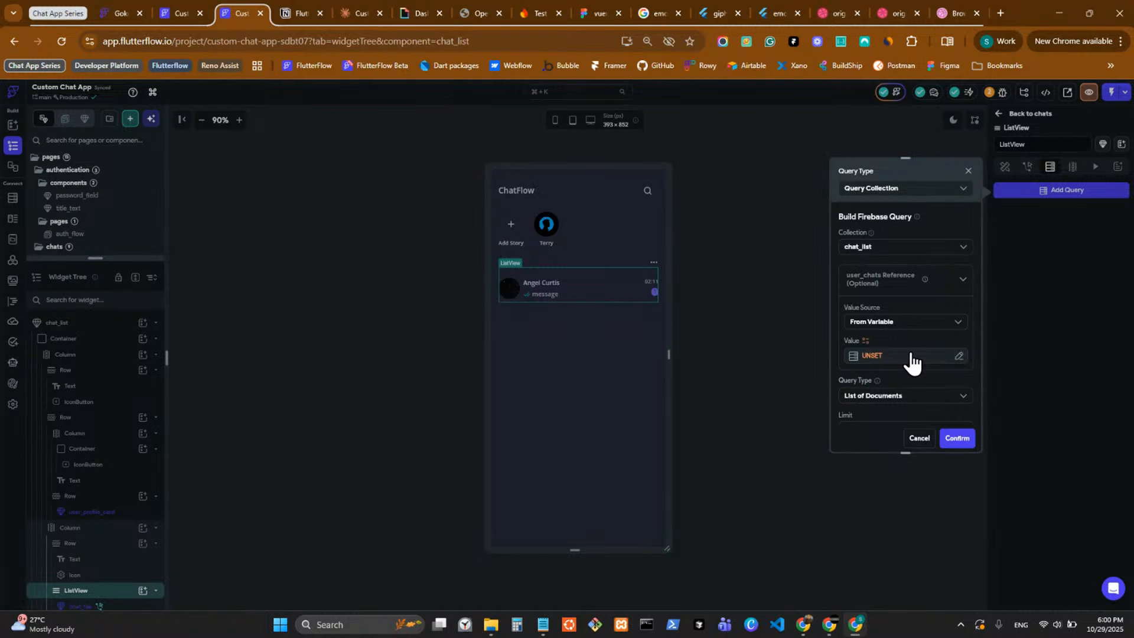
click(903, 322)
click(914, 343)
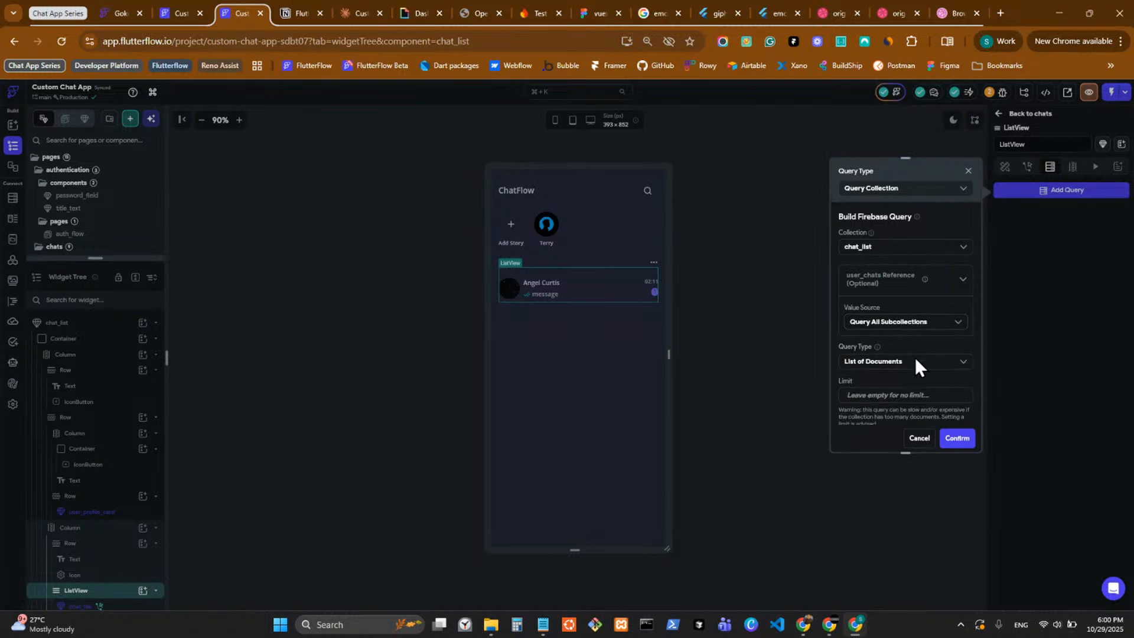
scroll(907, 378, down, 2)
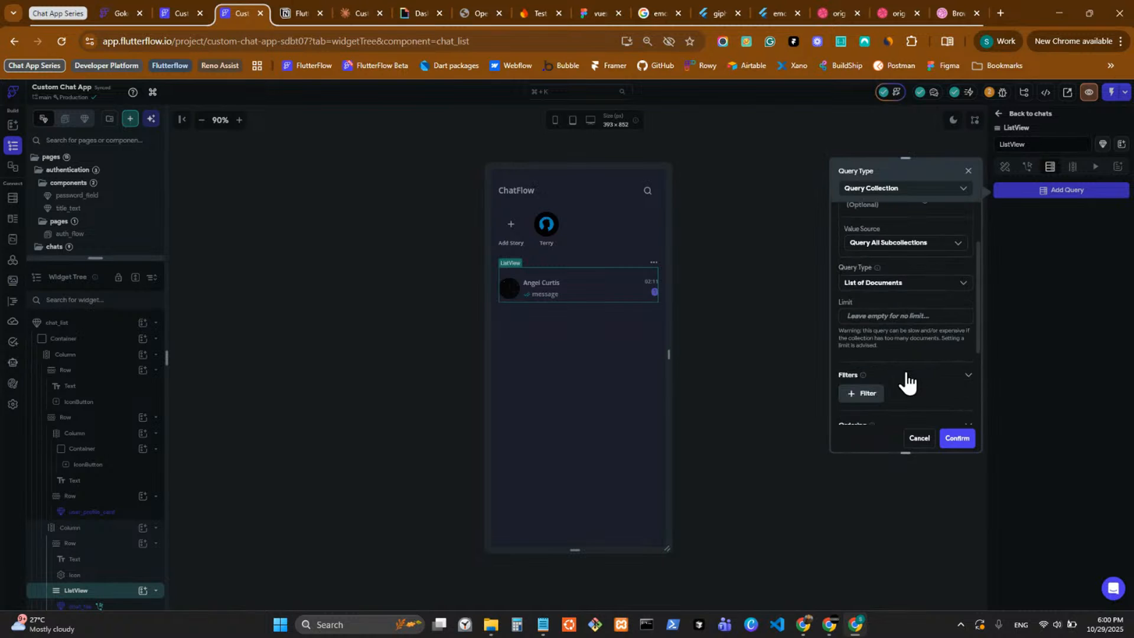
click(922, 284)
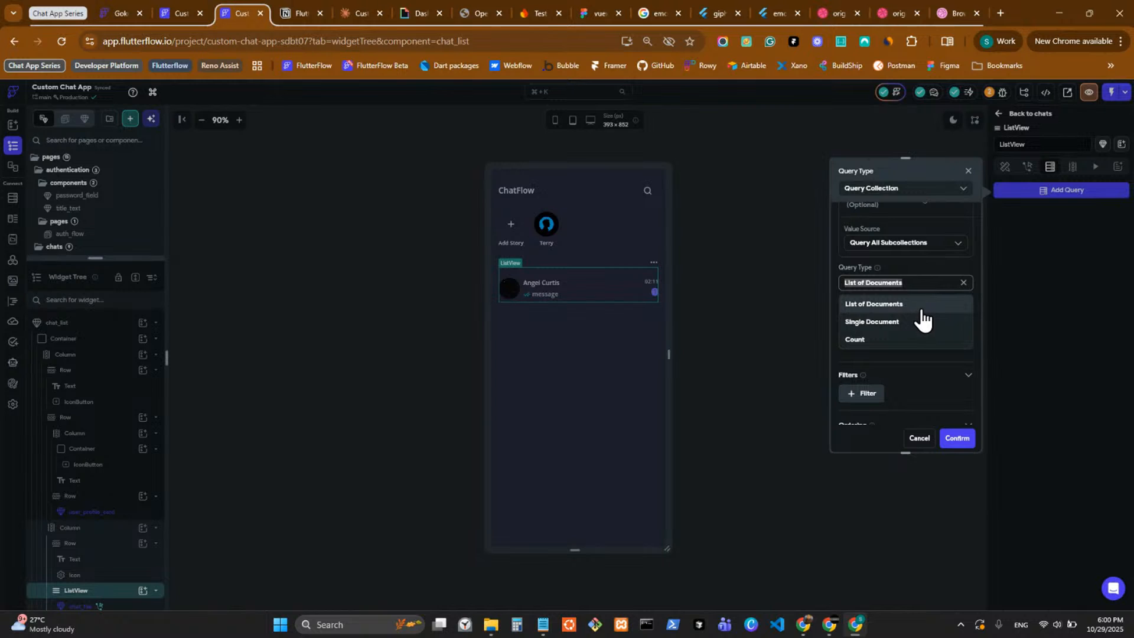
click(898, 246)
click(886, 282)
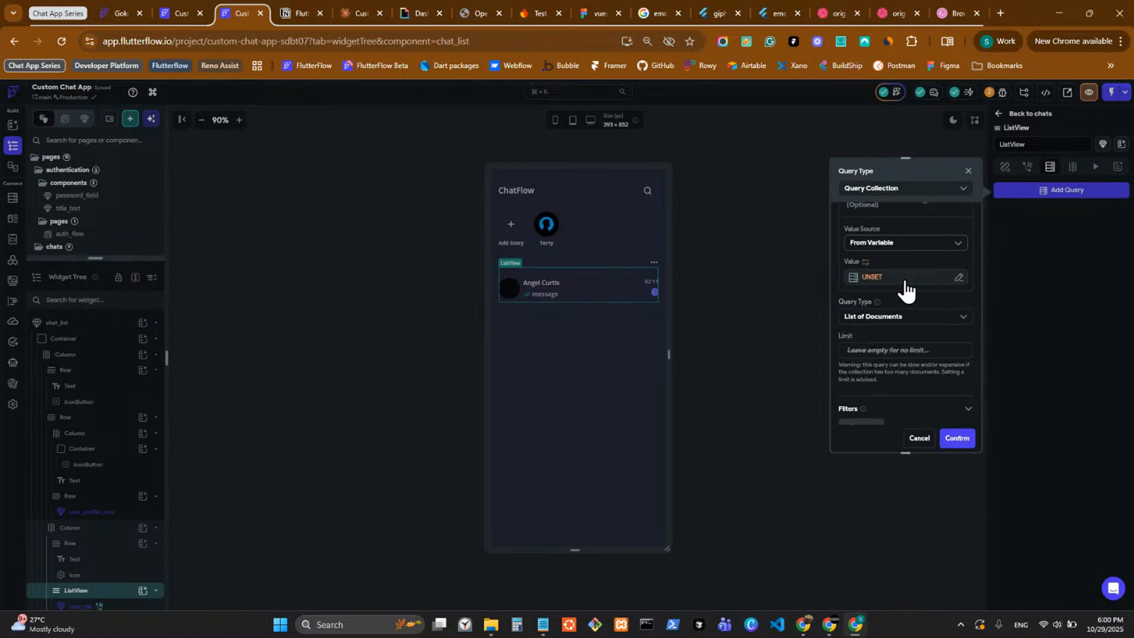
scroll(902, 293, up, 2)
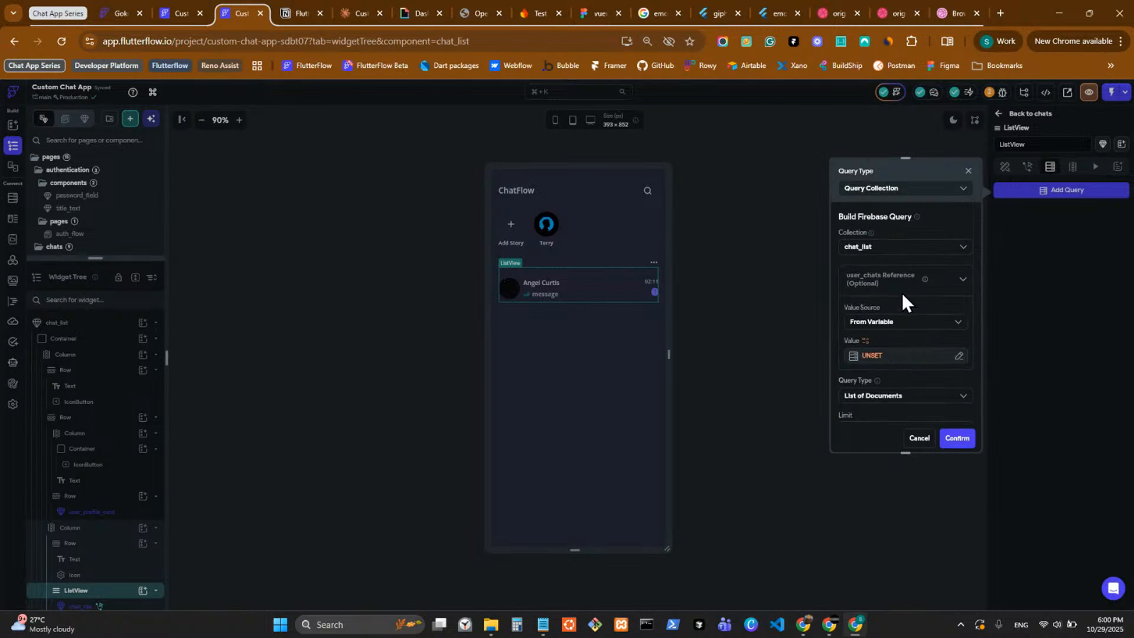
click(885, 357)
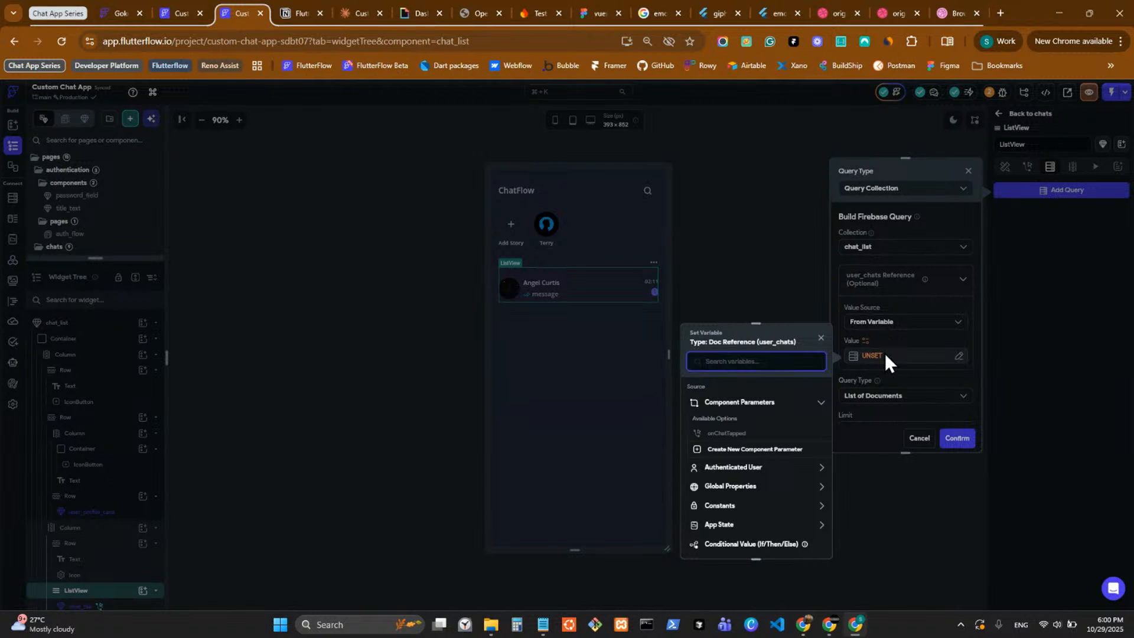
click(884, 354)
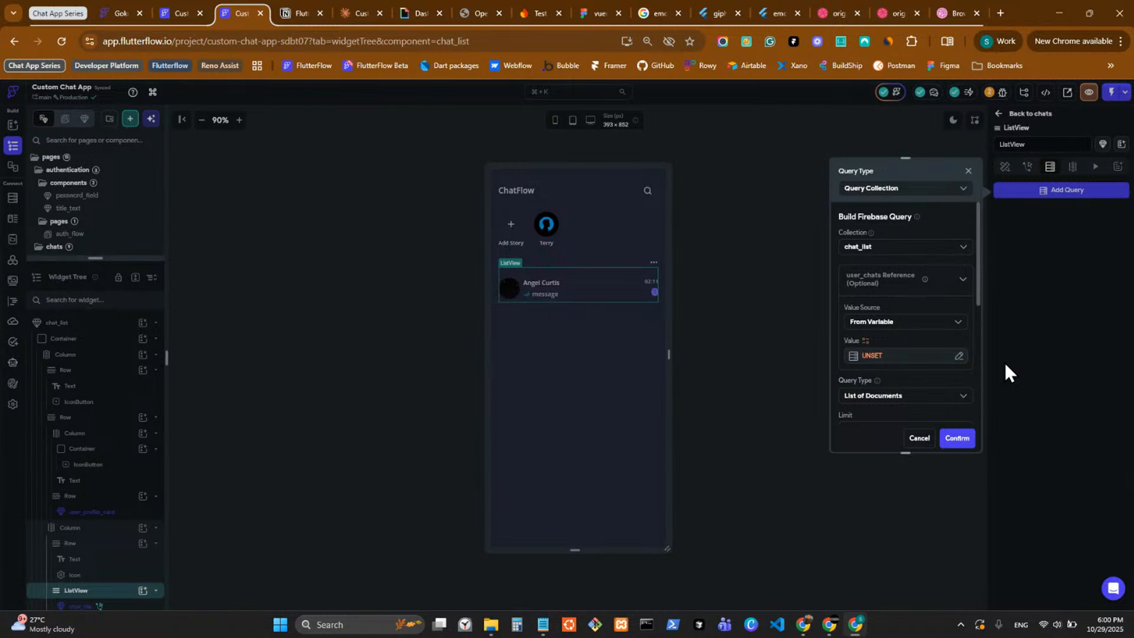
click(917, 439)
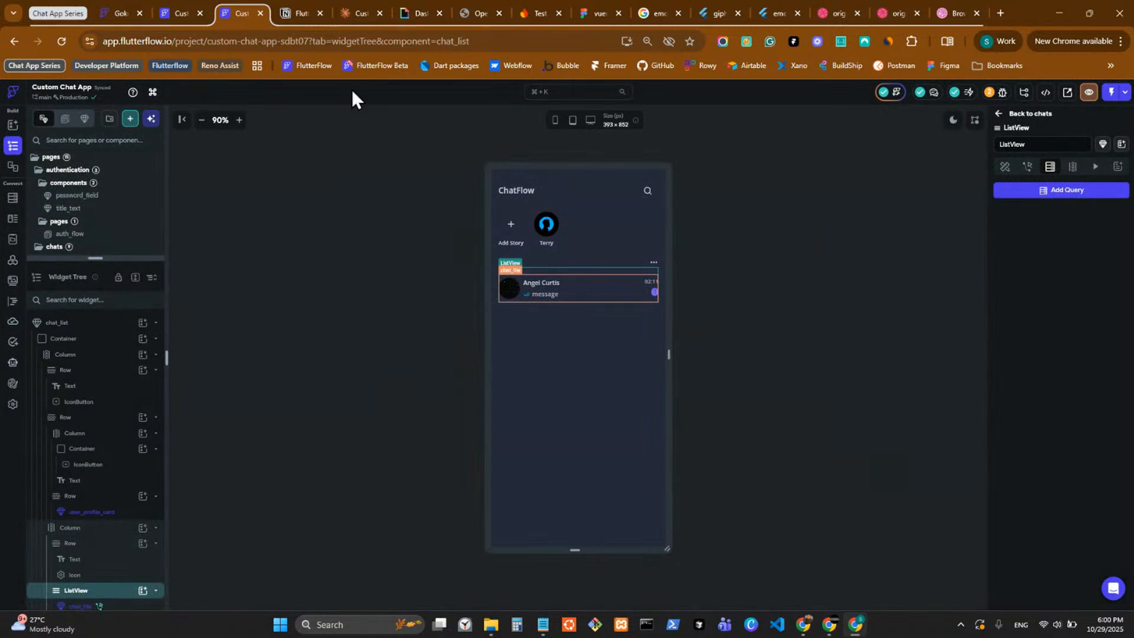
Switch to the Claude chat and review the reply's summary, next steps and confirmed collection structure.
click(357, 11)
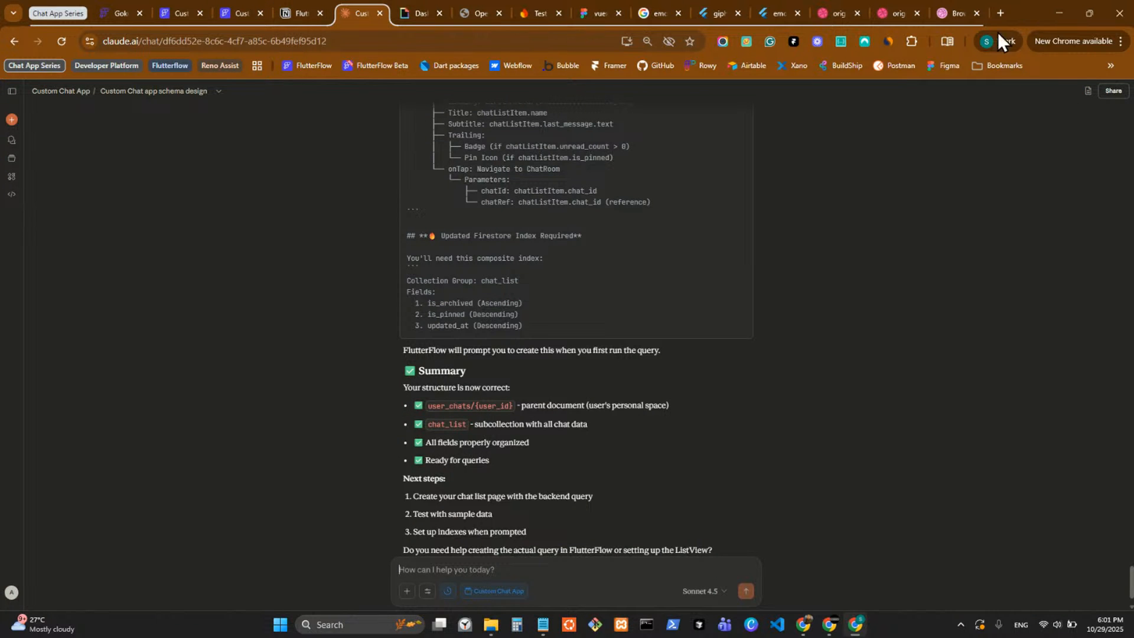
scroll(647, 250, down, 1)
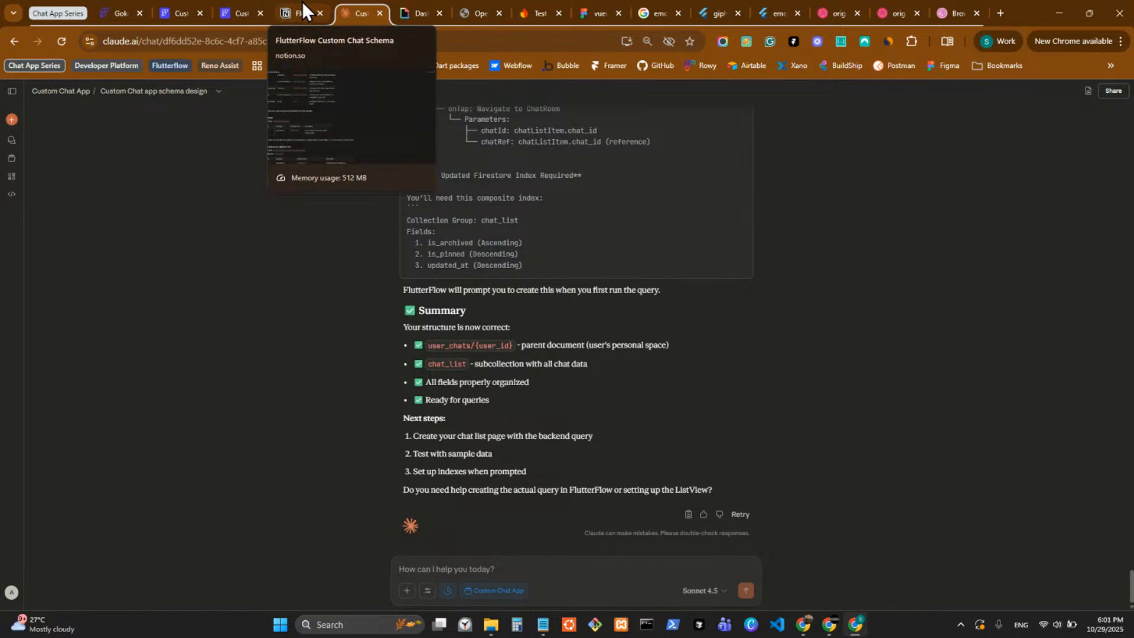
scroll(700, 306, up, 8)
scroll(701, 267, up, 6)
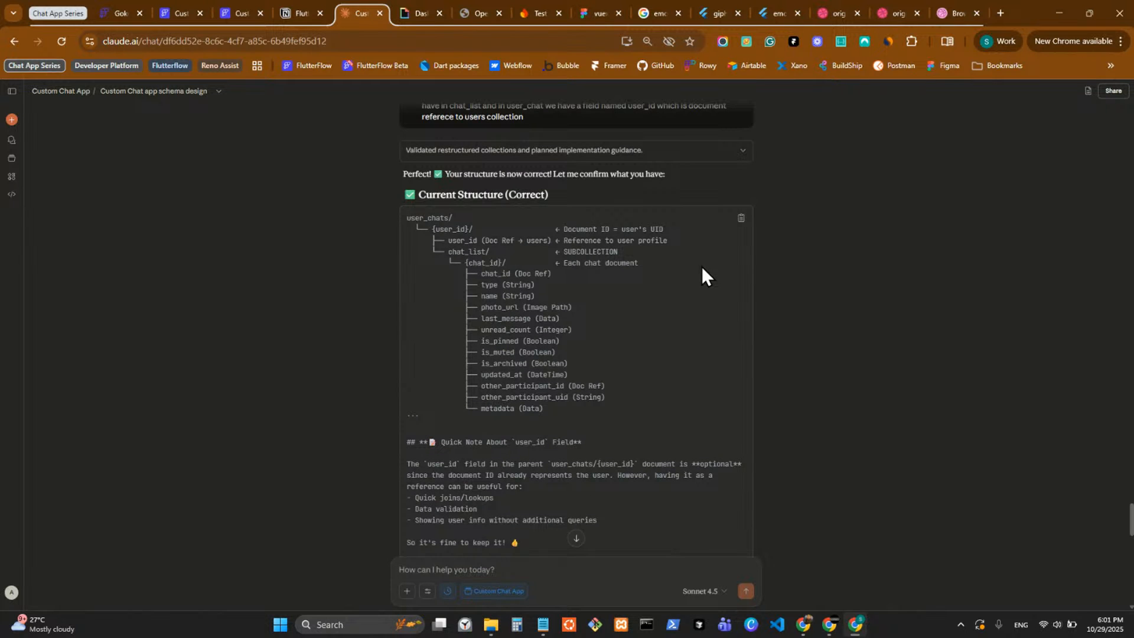
Back in FlutterFlow's Custom Chat App, start a Query Collection on chat_list for the ListView, with the user_chats reference sourced From Variable.
click(287, 7)
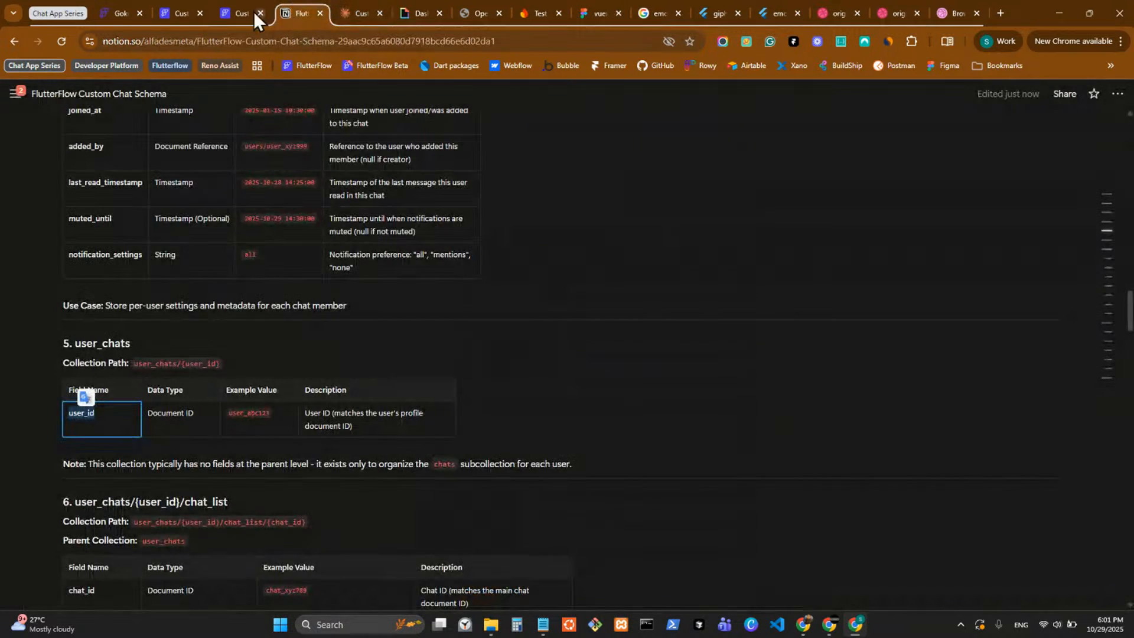
click(179, 13)
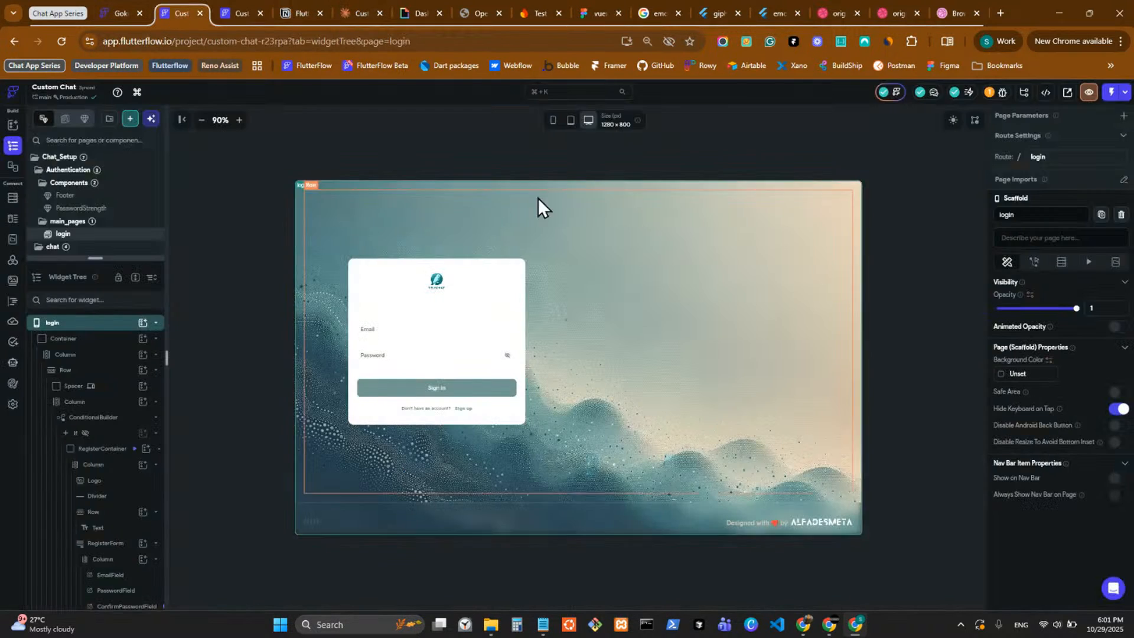
click(244, 11)
click(1057, 190)
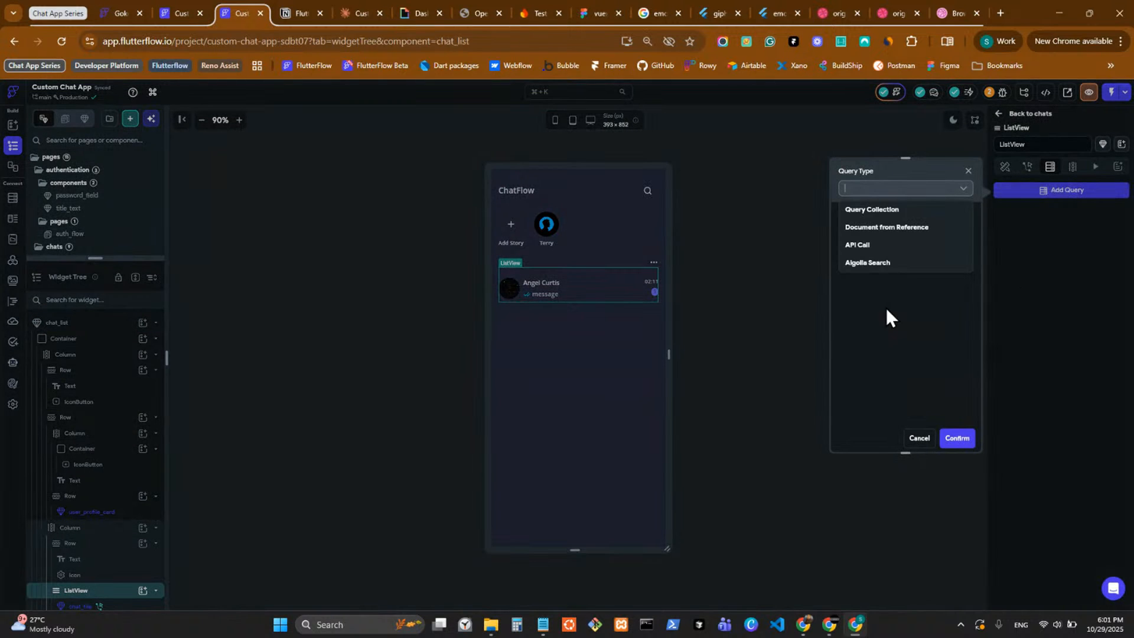
click(889, 212)
click(894, 248)
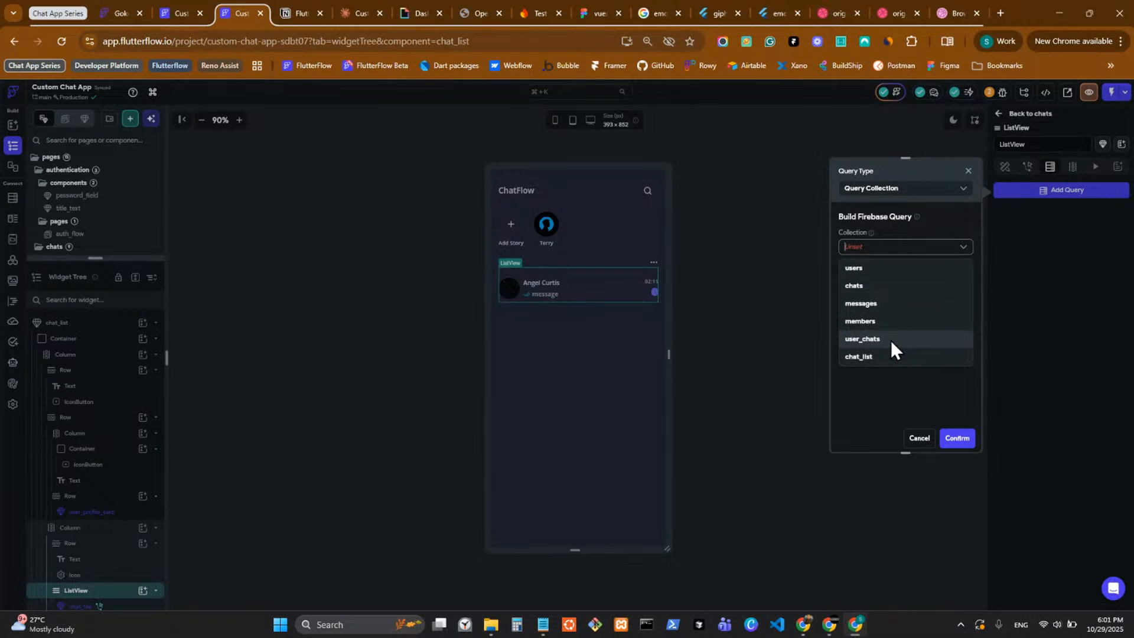
click(895, 358)
click(889, 322)
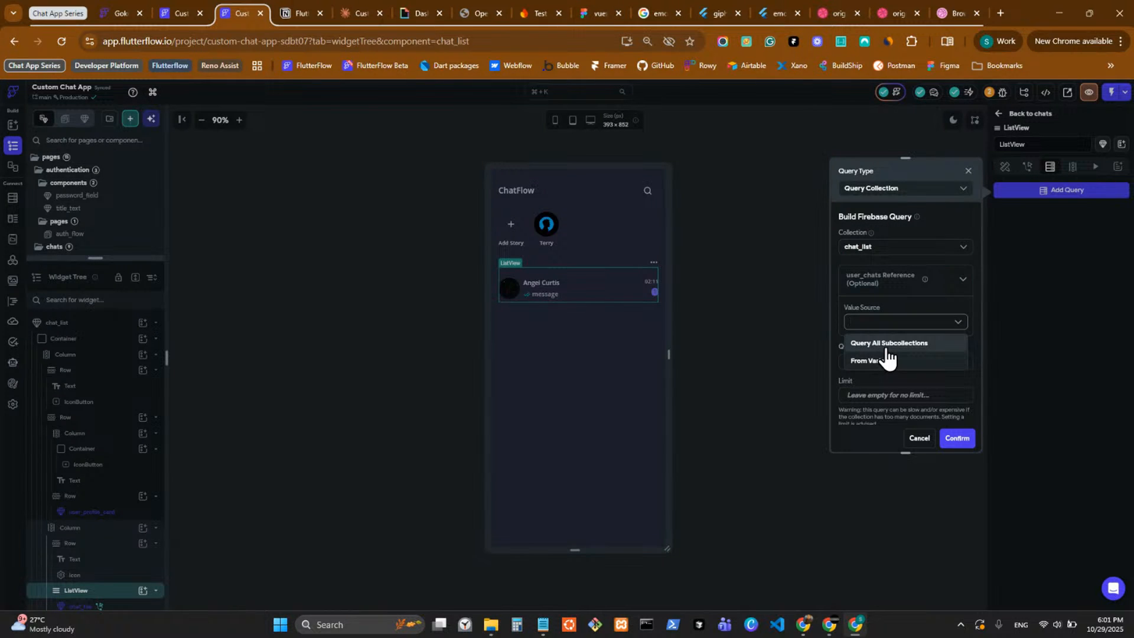
click(886, 361)
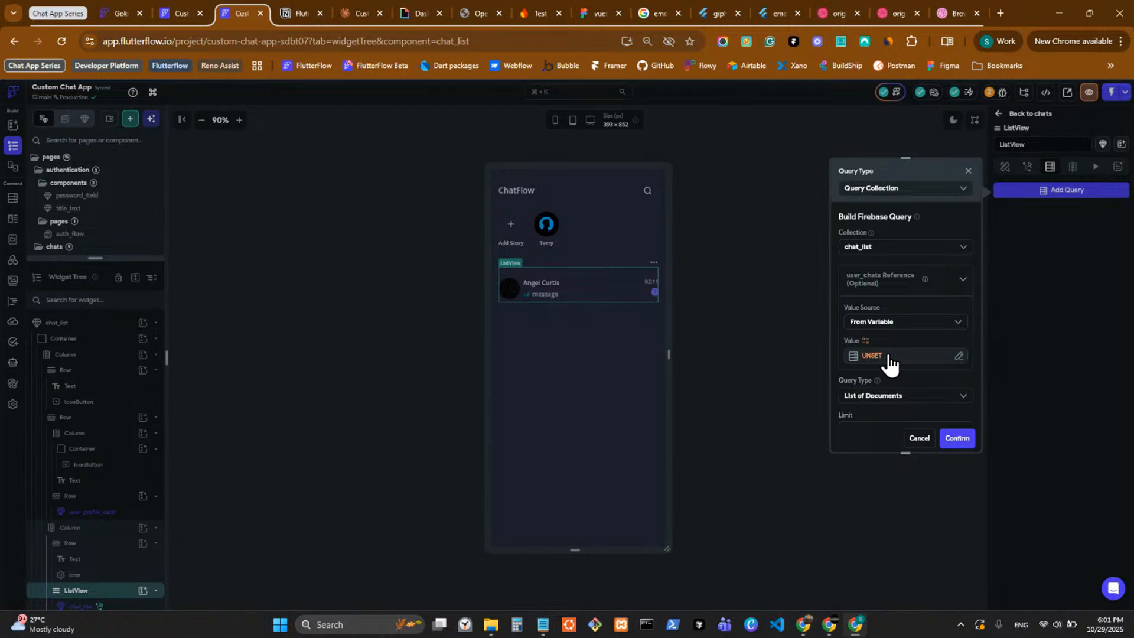
Try to set the query's user_chats reference to the Authenticated User's User Reference.
click(889, 357)
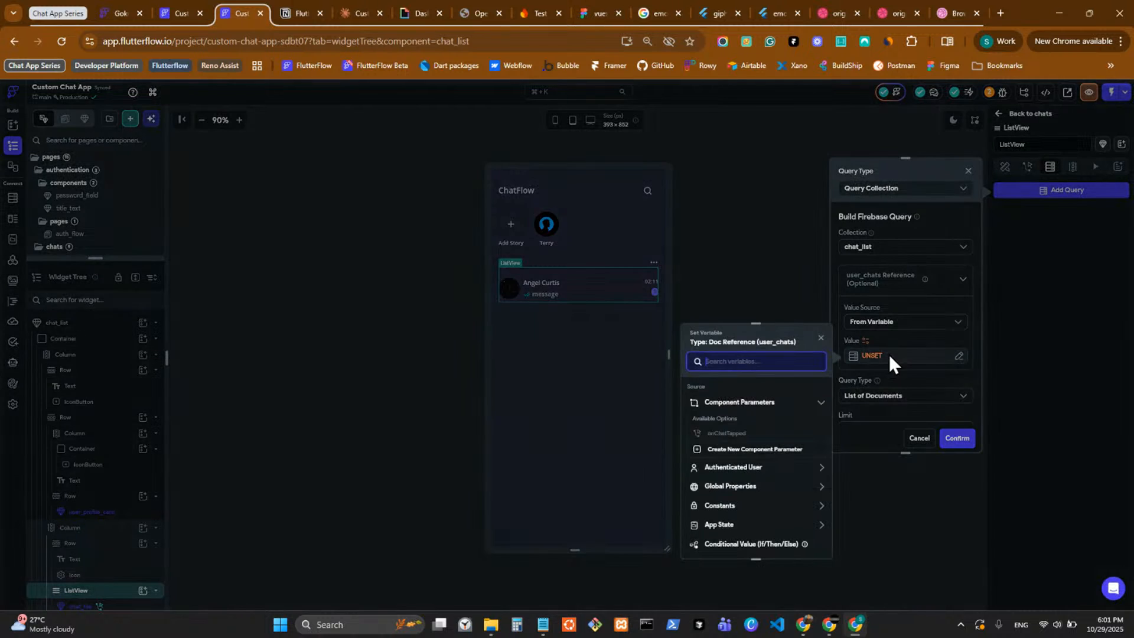
click(742, 466)
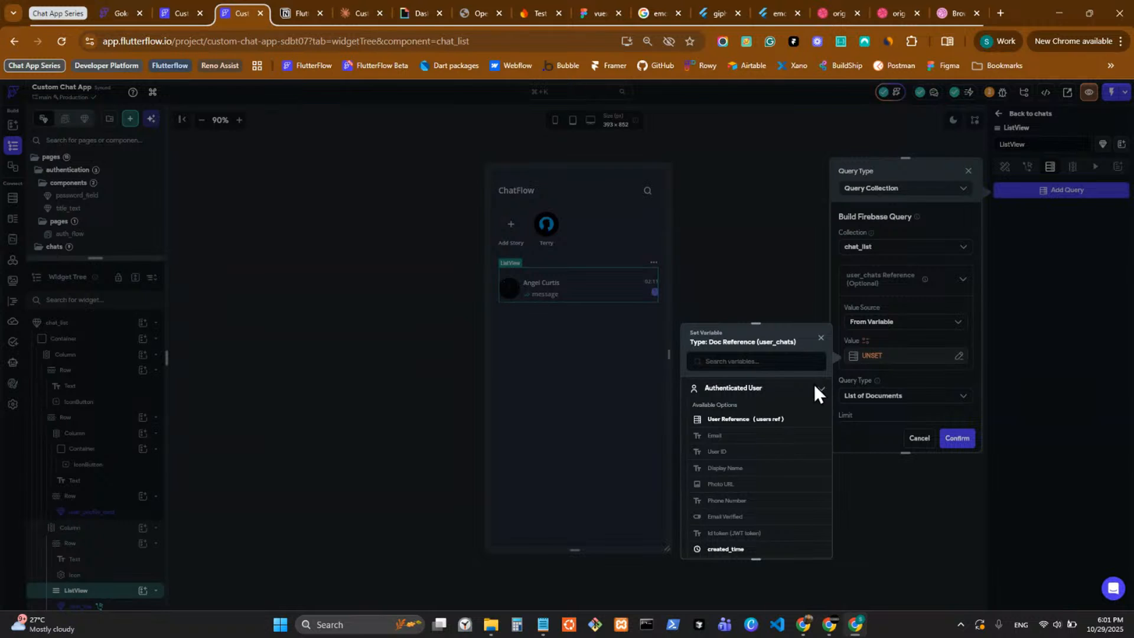
click(790, 425)
click(800, 539)
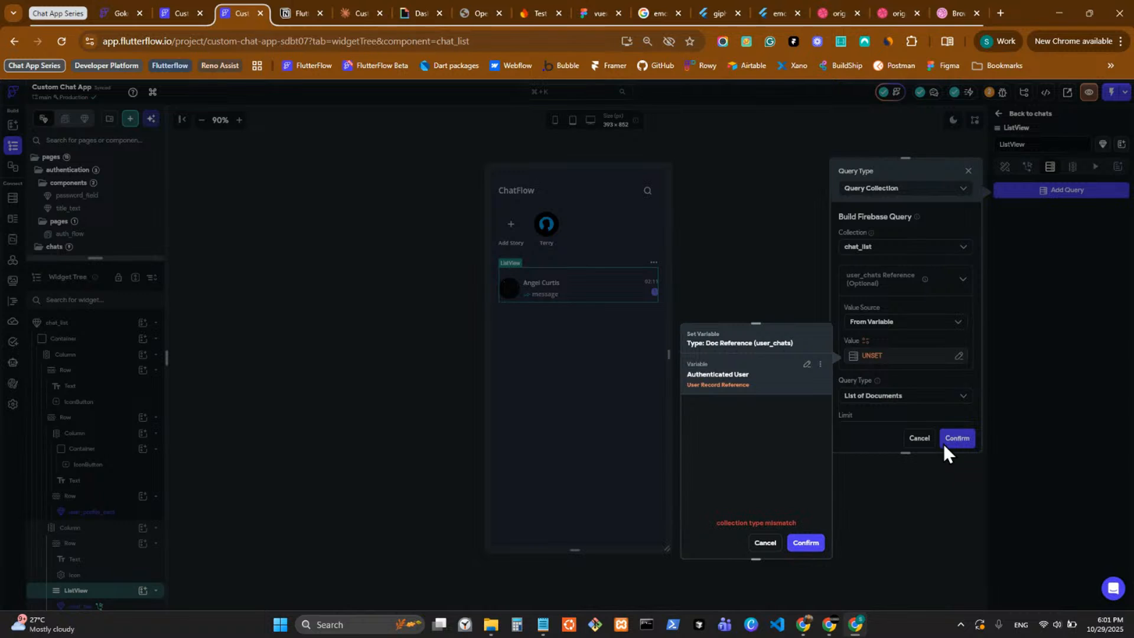
click(764, 547)
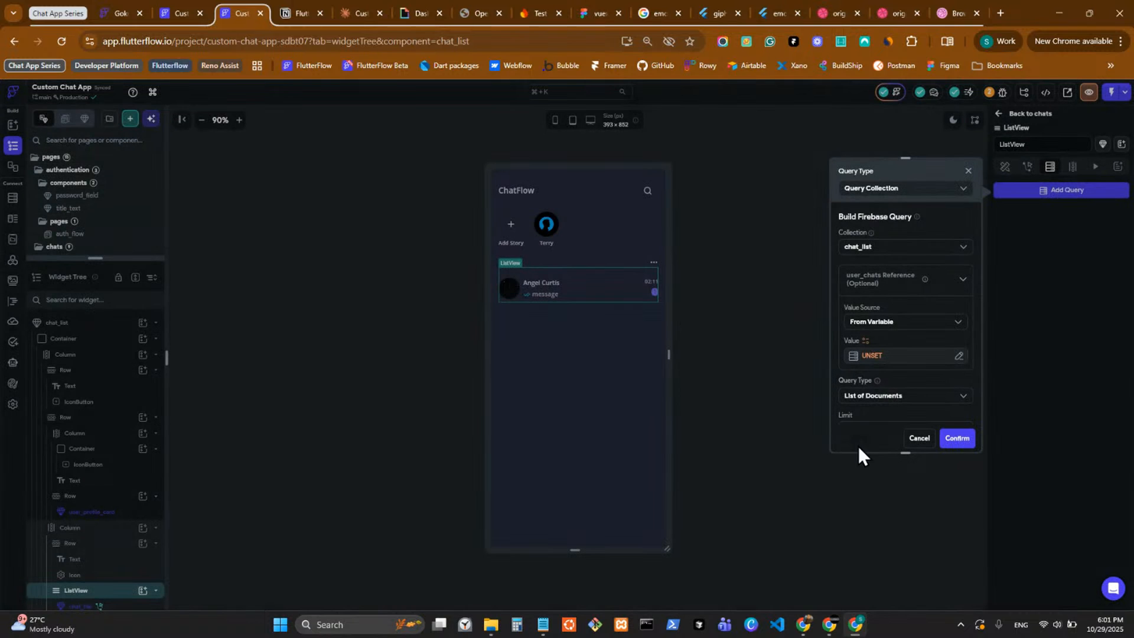
click(893, 322)
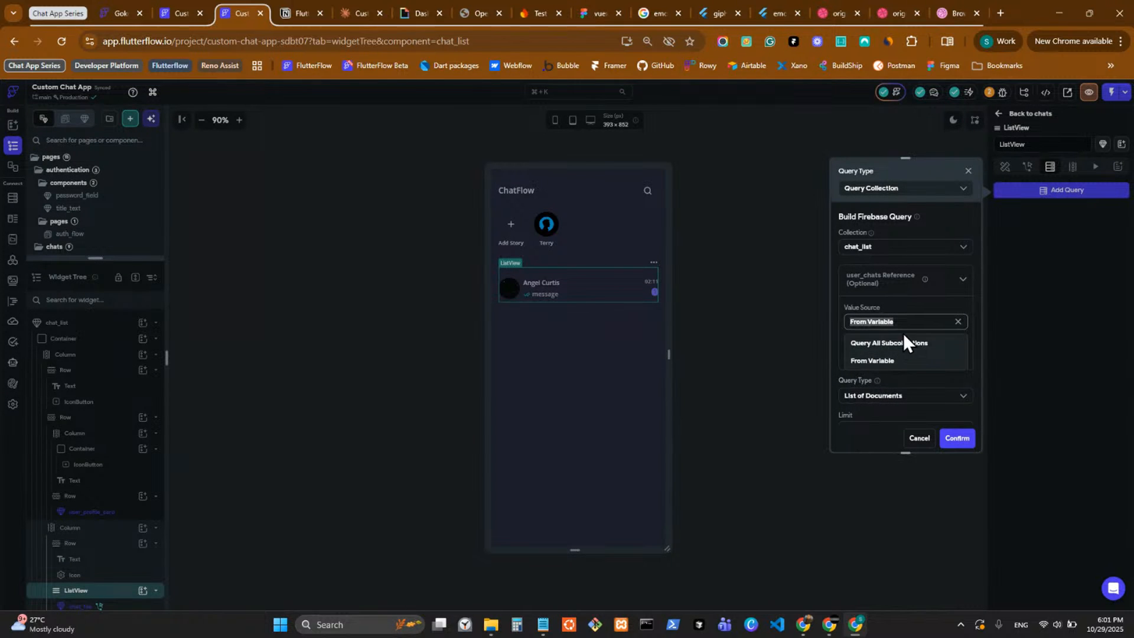
click(913, 300)
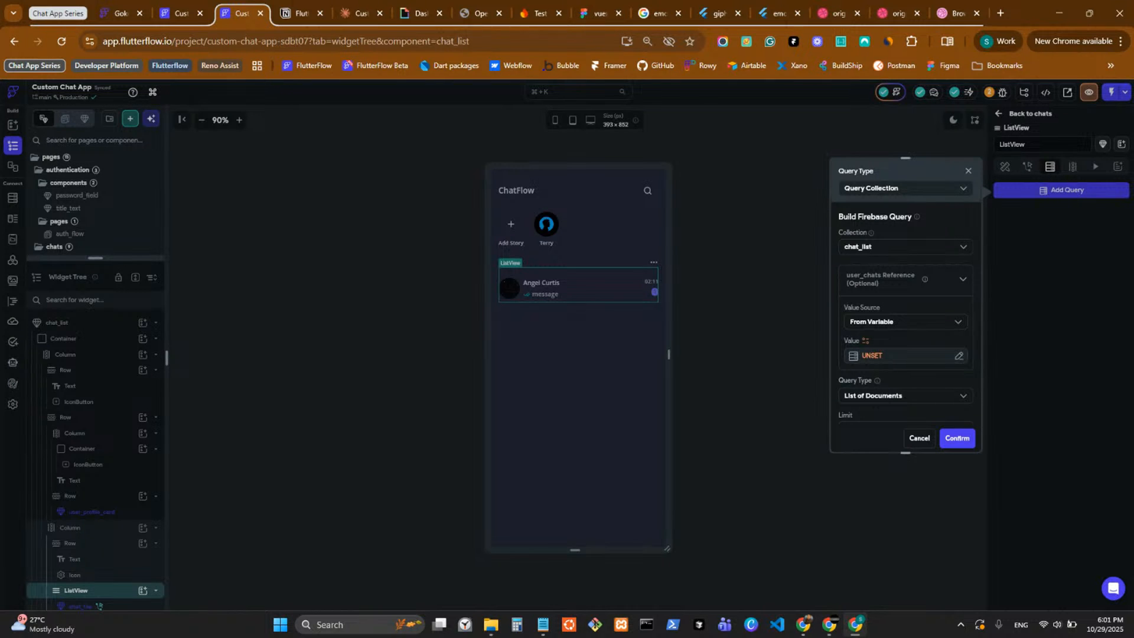
Capture a screenshot of the chat_list query settings, copy it to the clipboard, and switch to the Claude chat.
key(Print)
mouse_move(835, 157)
mouse_down()
mouse_move(927, 393)
mouse_move(980, 455)
mouse_up()
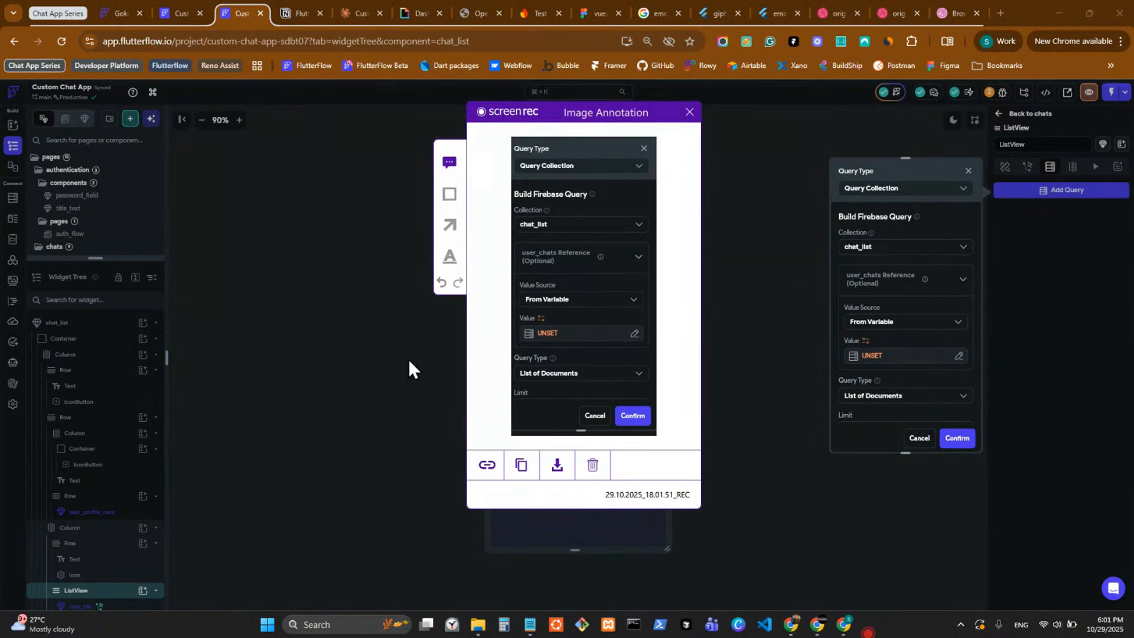
click(521, 465)
click(360, 13)
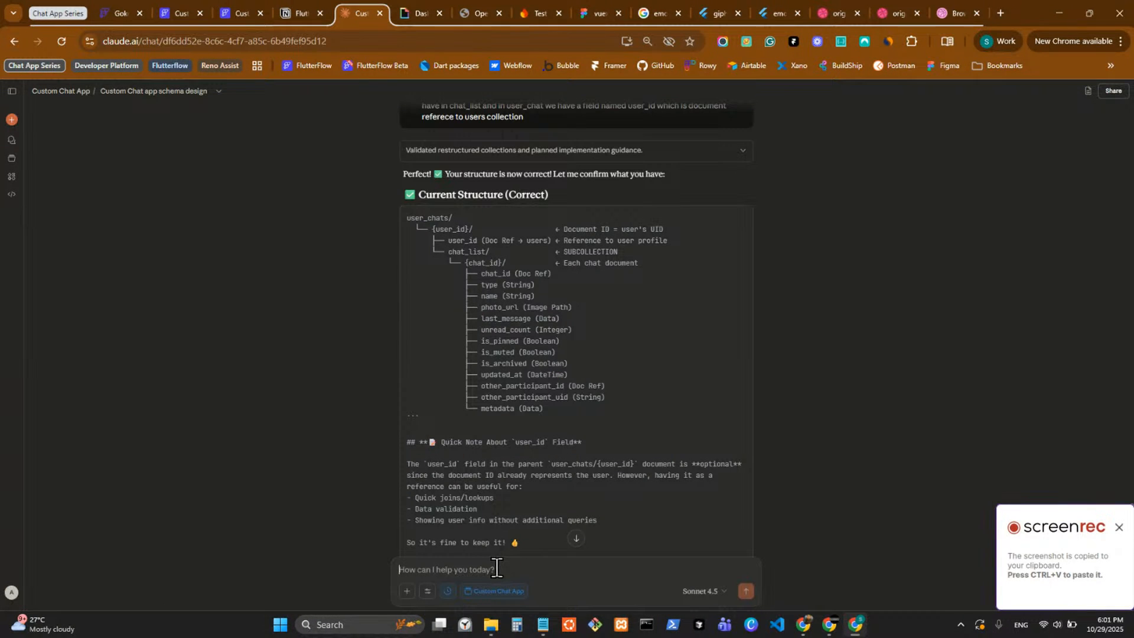
Ask Claude "now i'm querying this where to get the reference?" with the copied query screenshot attached.
text(now i'm q)
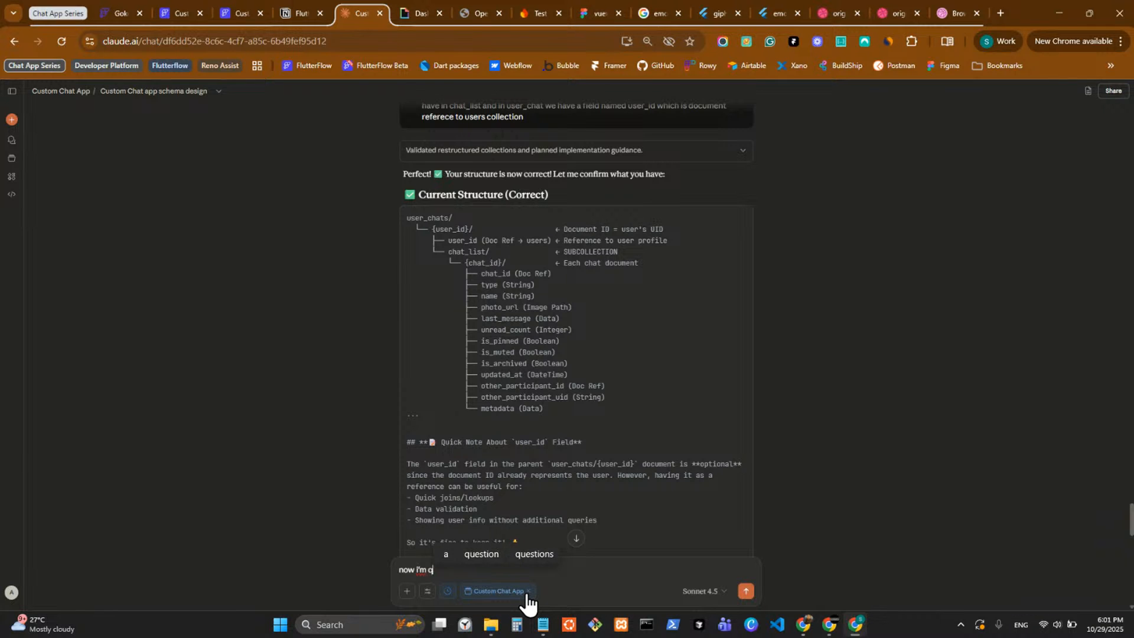
text(uer)
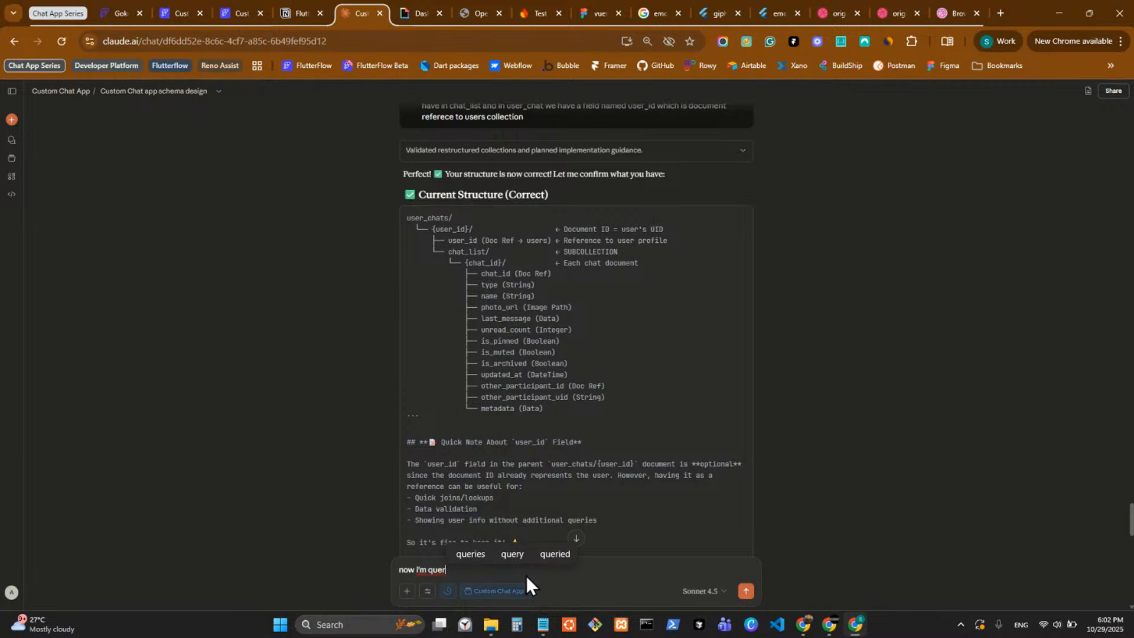
text(ing)
click(488, 545)
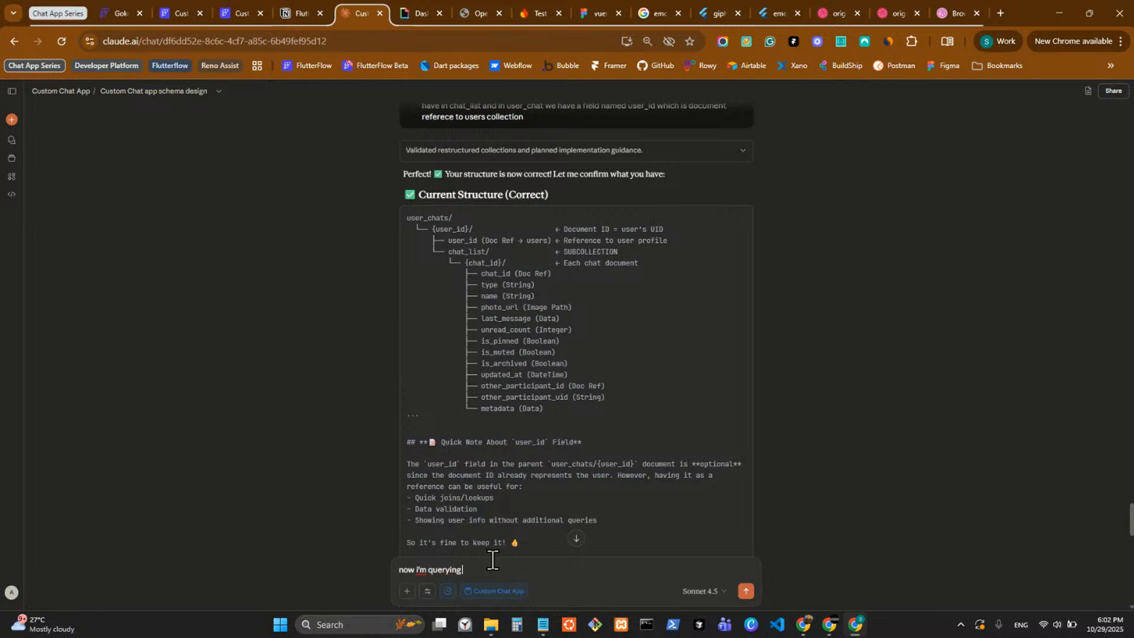
text(this)
key(ctrl+v)
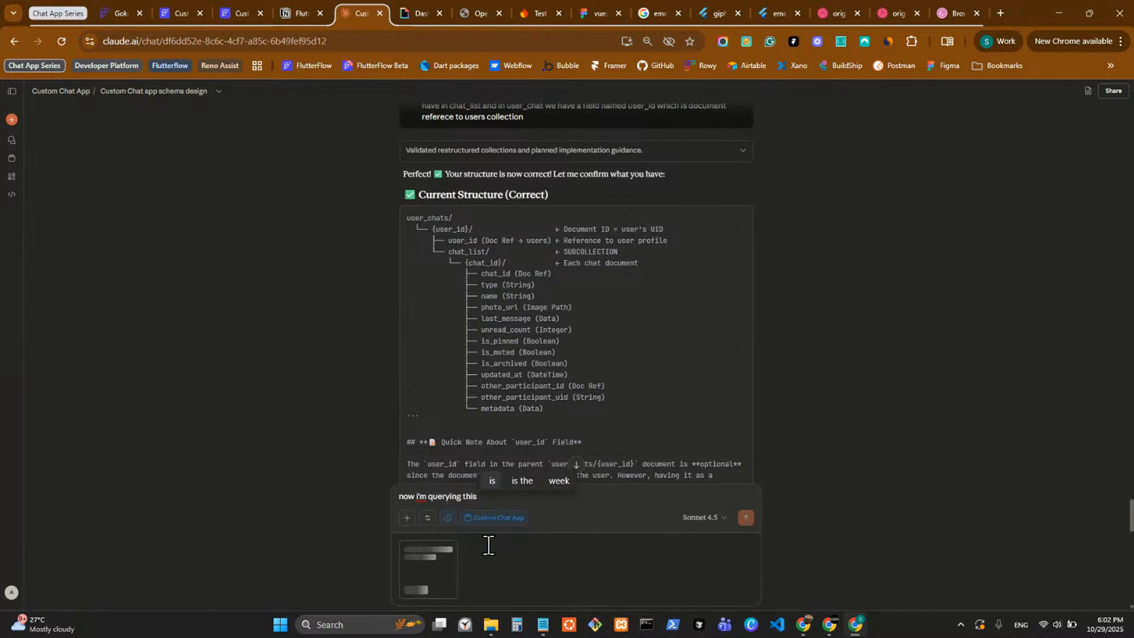
text(where t)
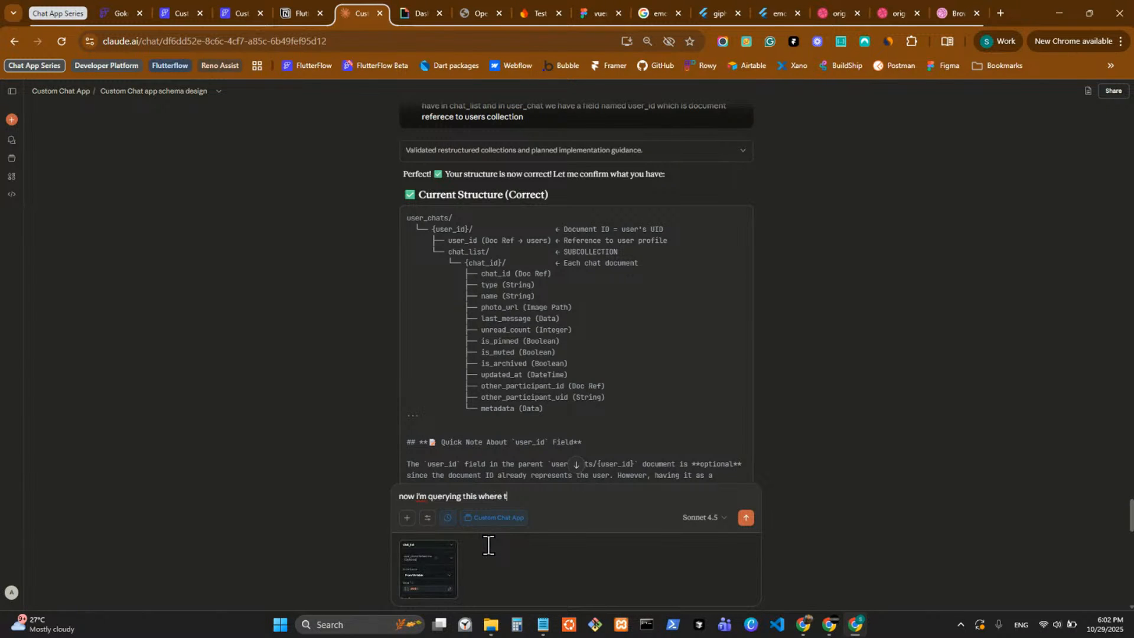
text(o get the reference?)
key(Return)
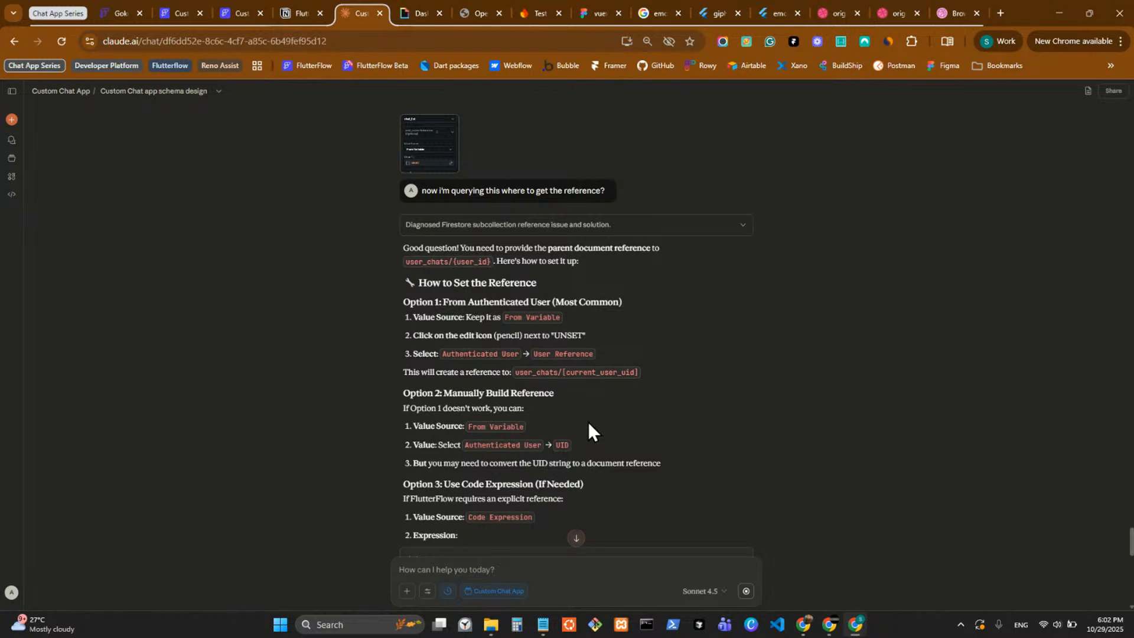
Read Claude's options for setting the user_chats reference and return to the Custom Chat App project in FlutterFlow.
scroll(588, 421, down, 2)
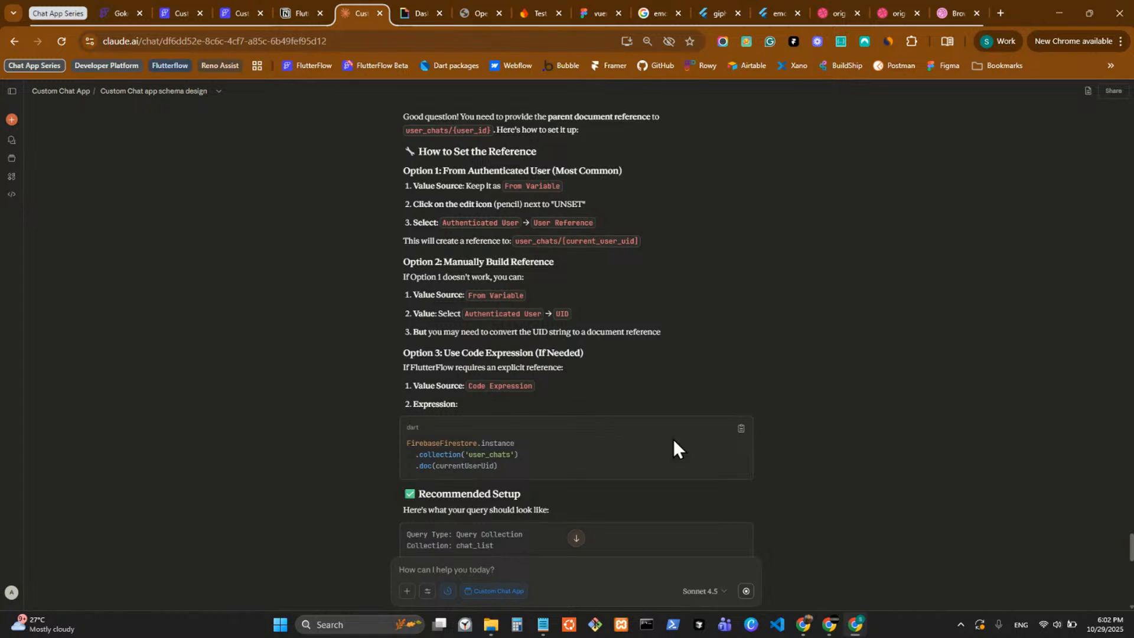
scroll(732, 396, down, 1)
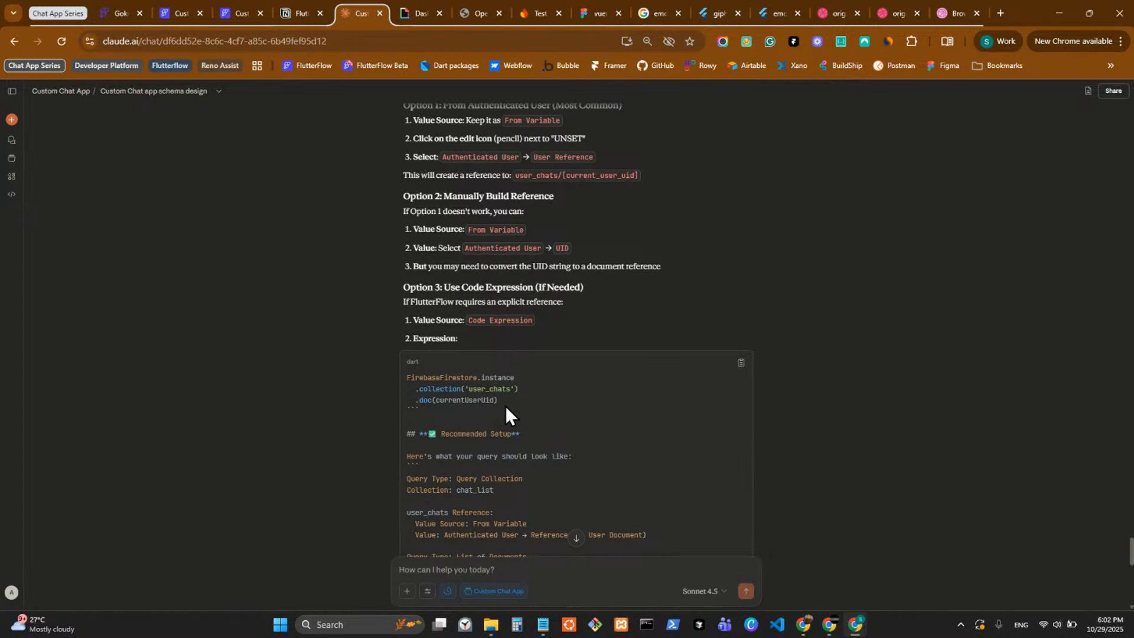
scroll(502, 402, down, 1)
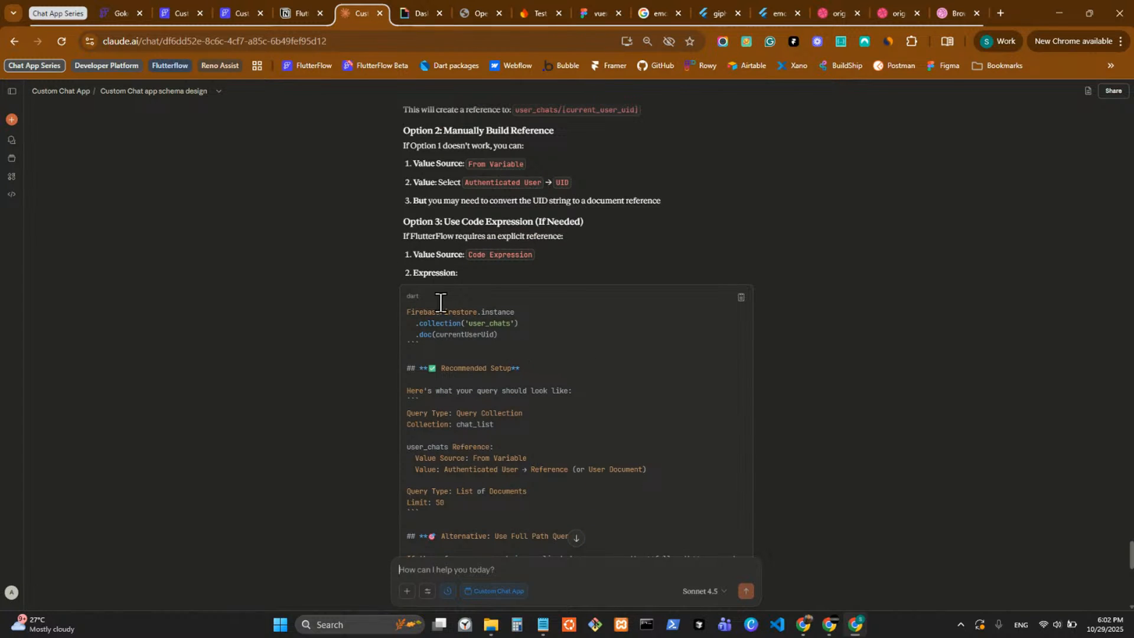
click(299, 13)
click(171, 11)
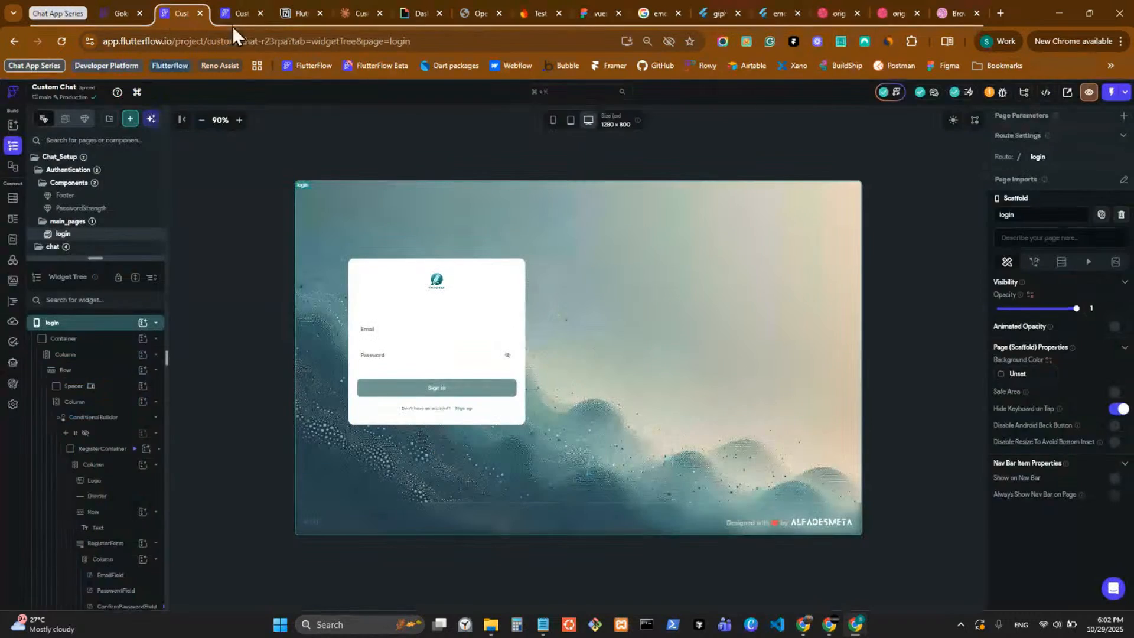
click(231, 16)
Look through the variable sources available for the query's user_chats reference, and cancel the ListView query.
click(880, 357)
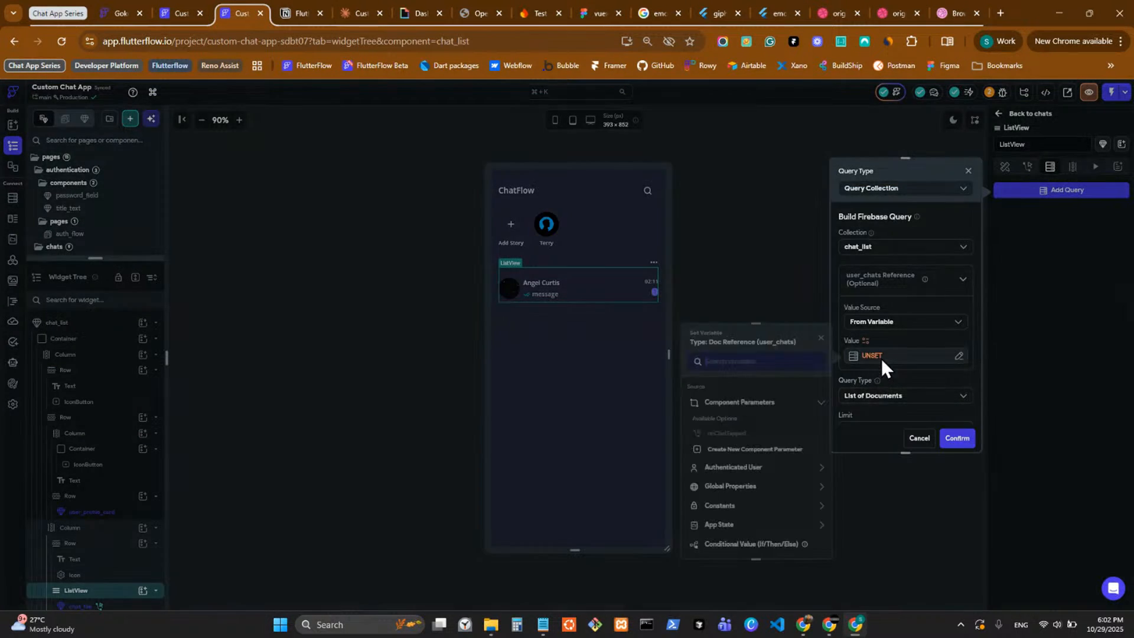
scroll(754, 499, down, 2)
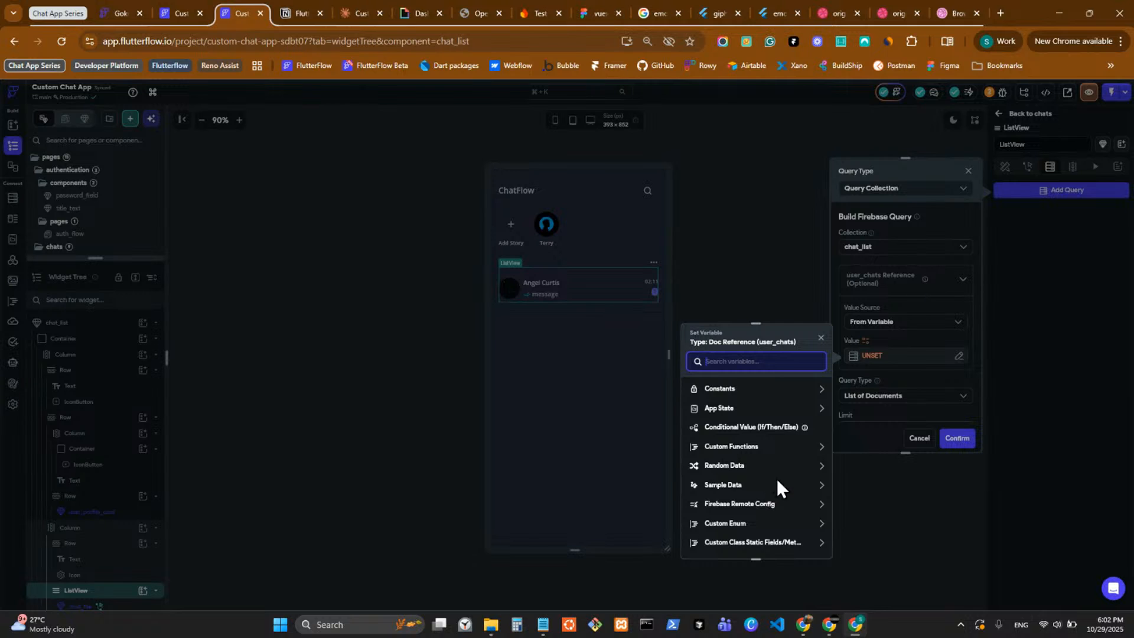
scroll(781, 485, up, 2)
scroll(774, 486, down, 2)
scroll(775, 481, up, 3)
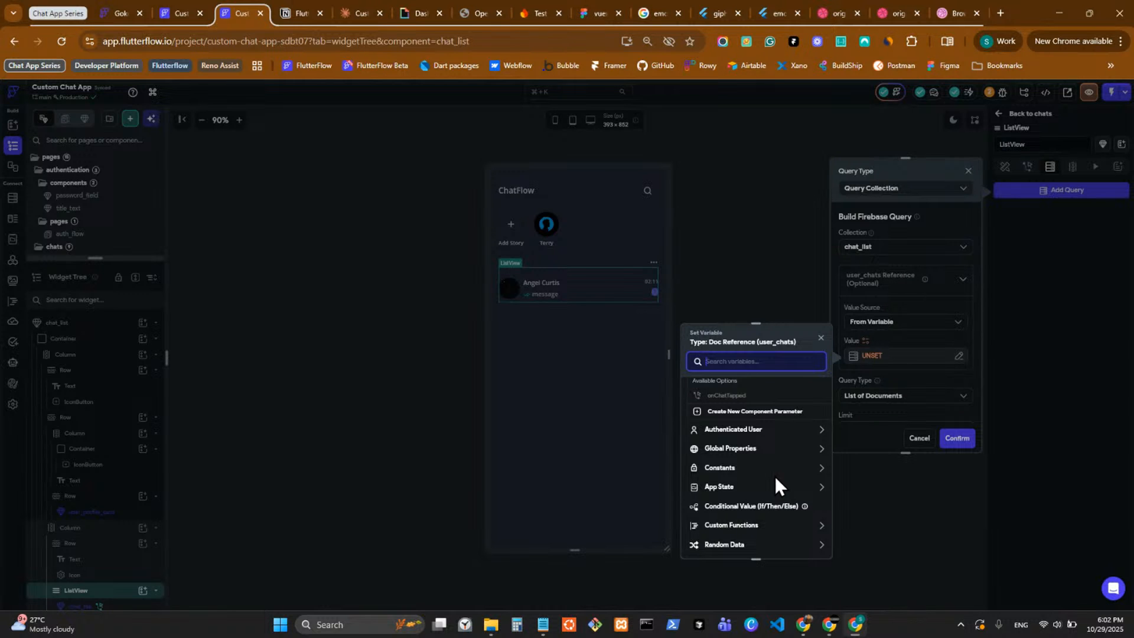
click(889, 495)
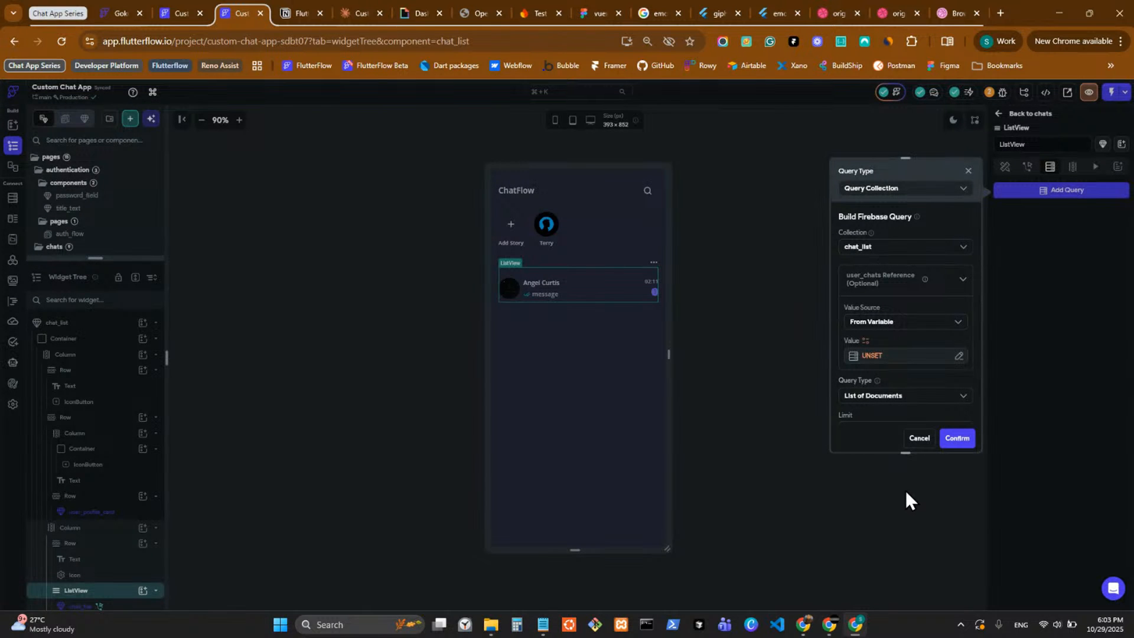
click(917, 439)
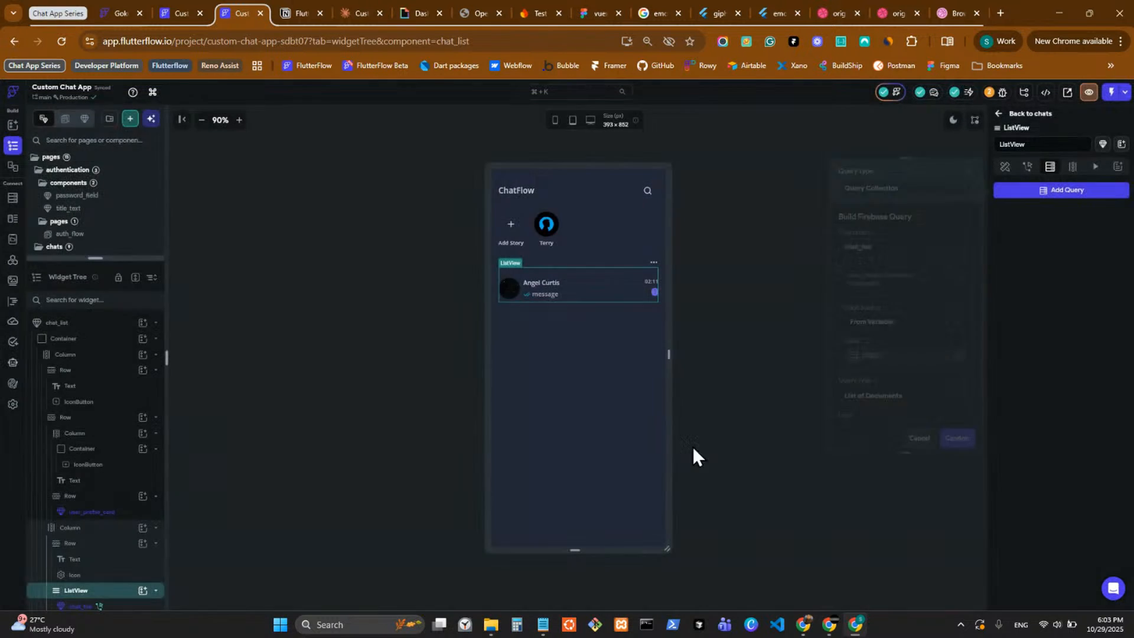
Create a new custom function in the project's custom code and name it returnUserChatRef.
click(13, 305)
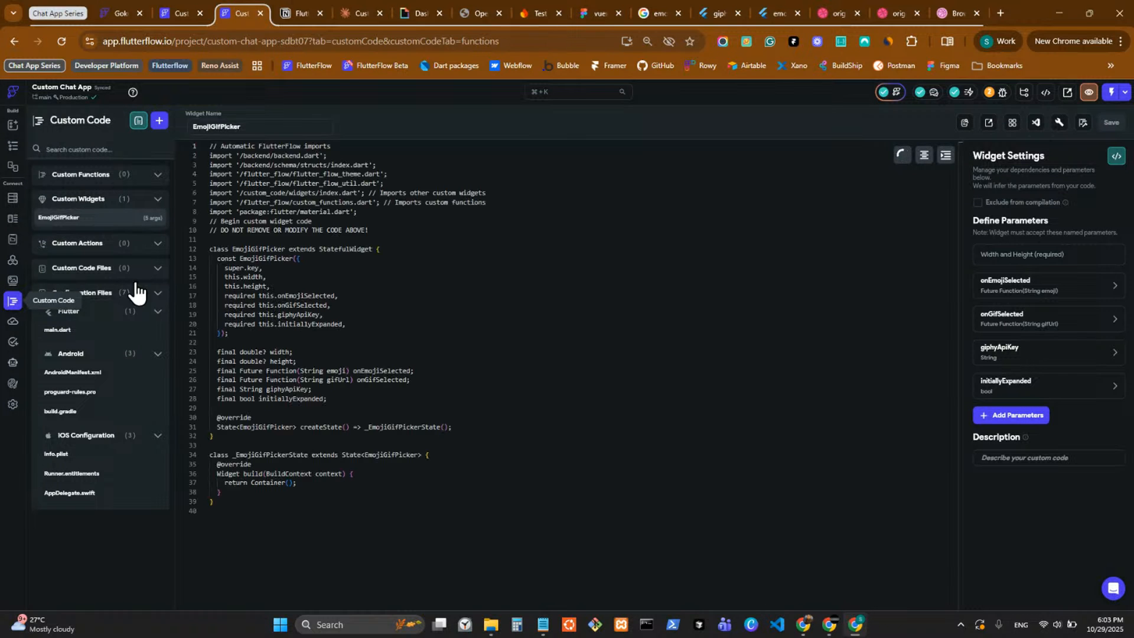
click(158, 122)
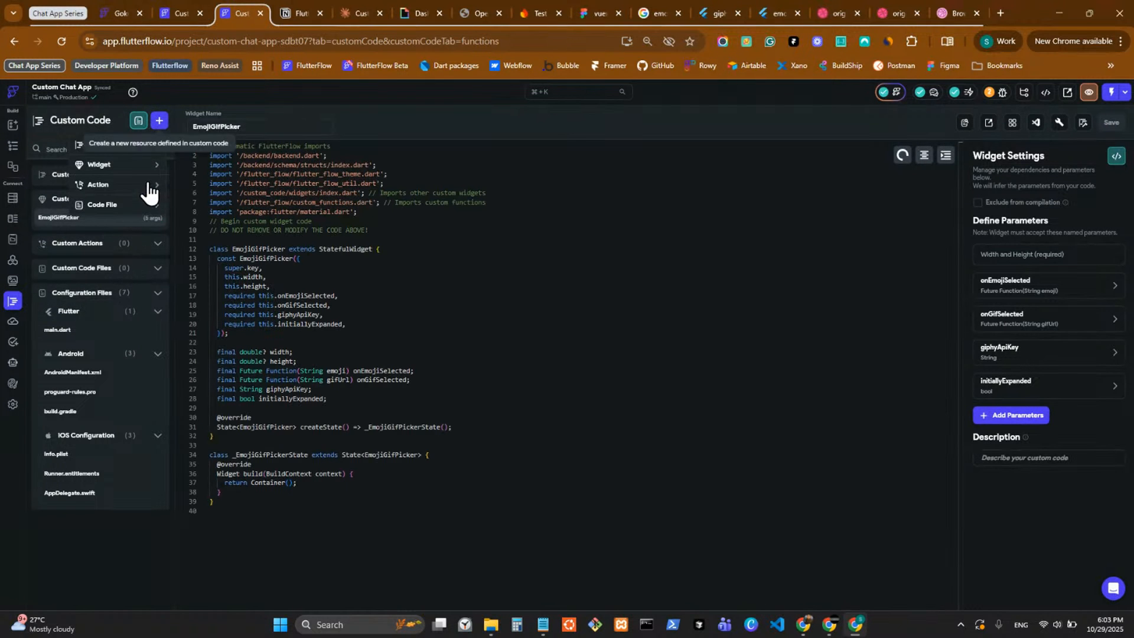
click(116, 148)
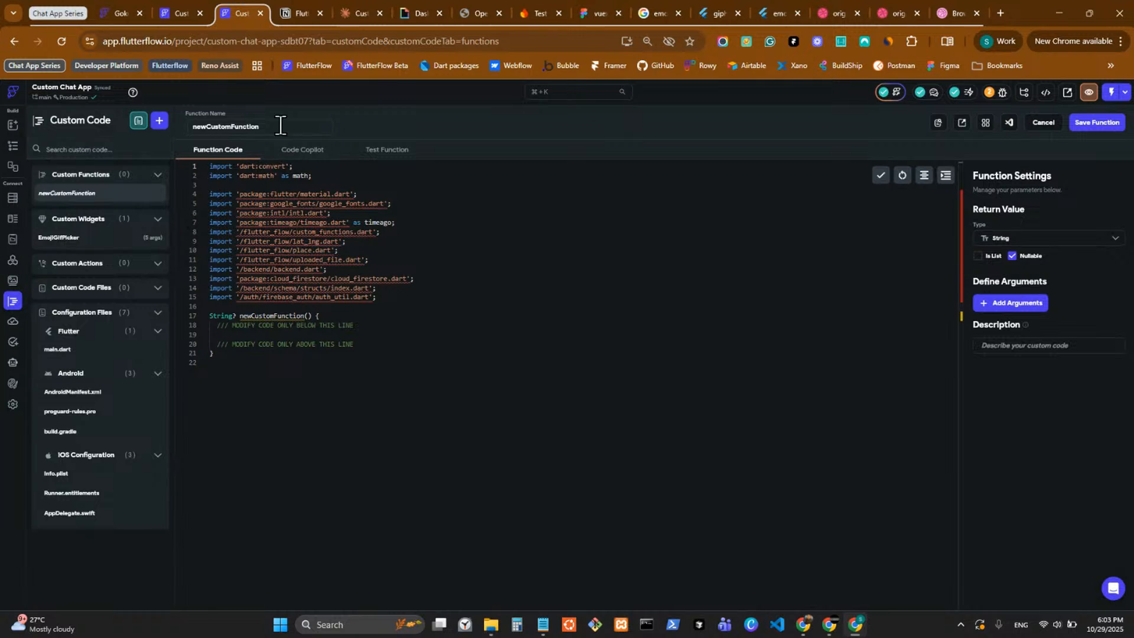
double_click(278, 125)
text(return)
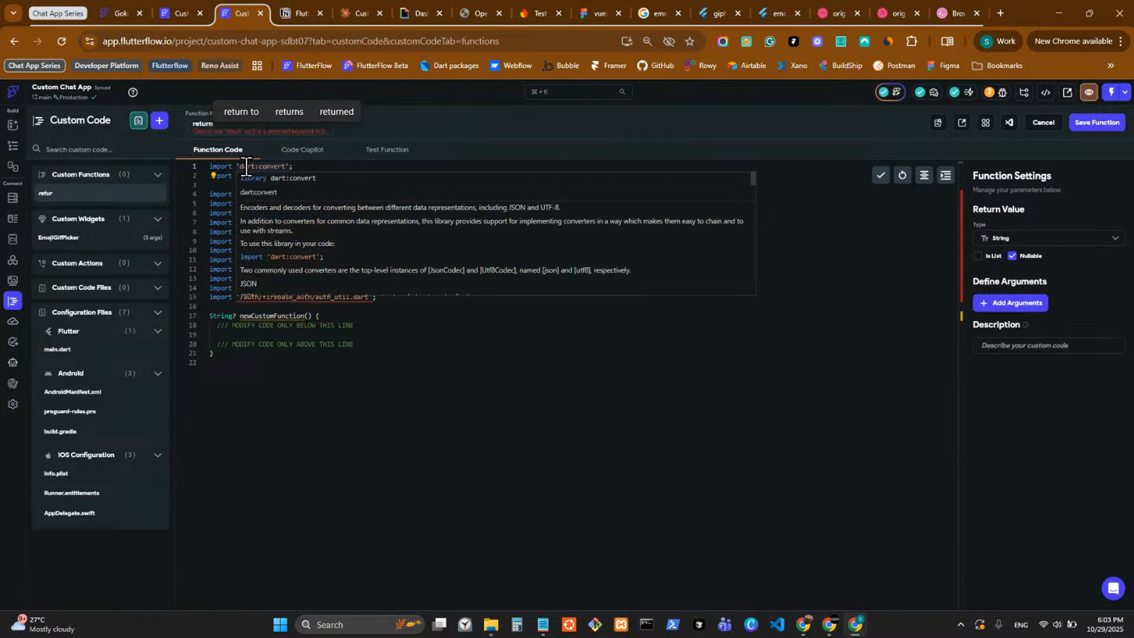
text(User)
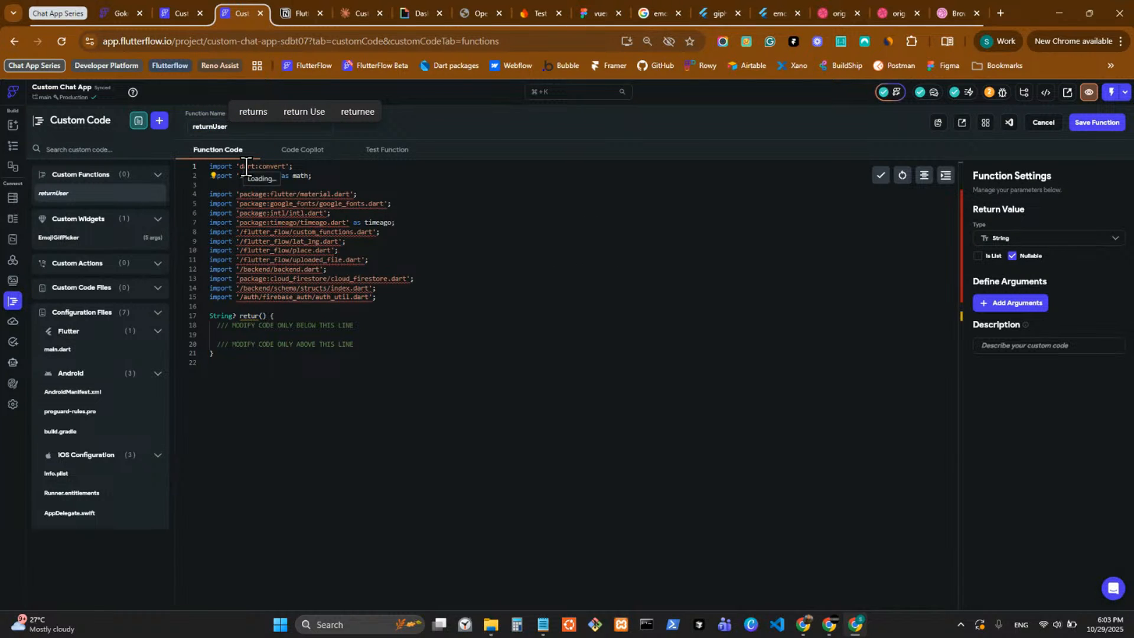
text(ChatRef)
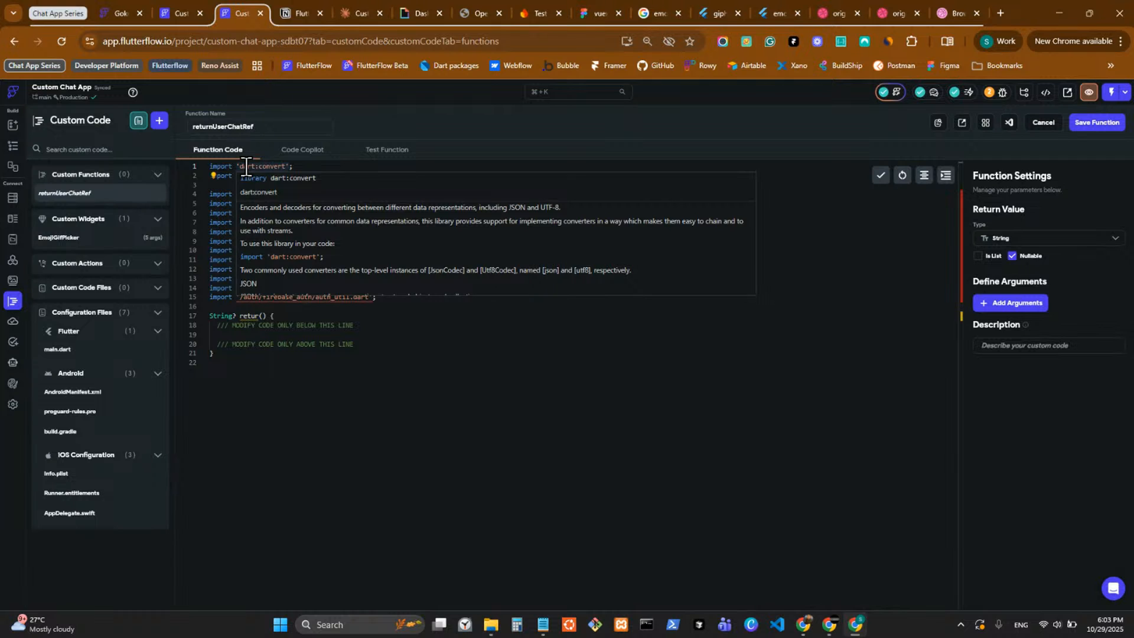
Set the function's return value to a DocumentReference of the user_chats document type.
click(1028, 238)
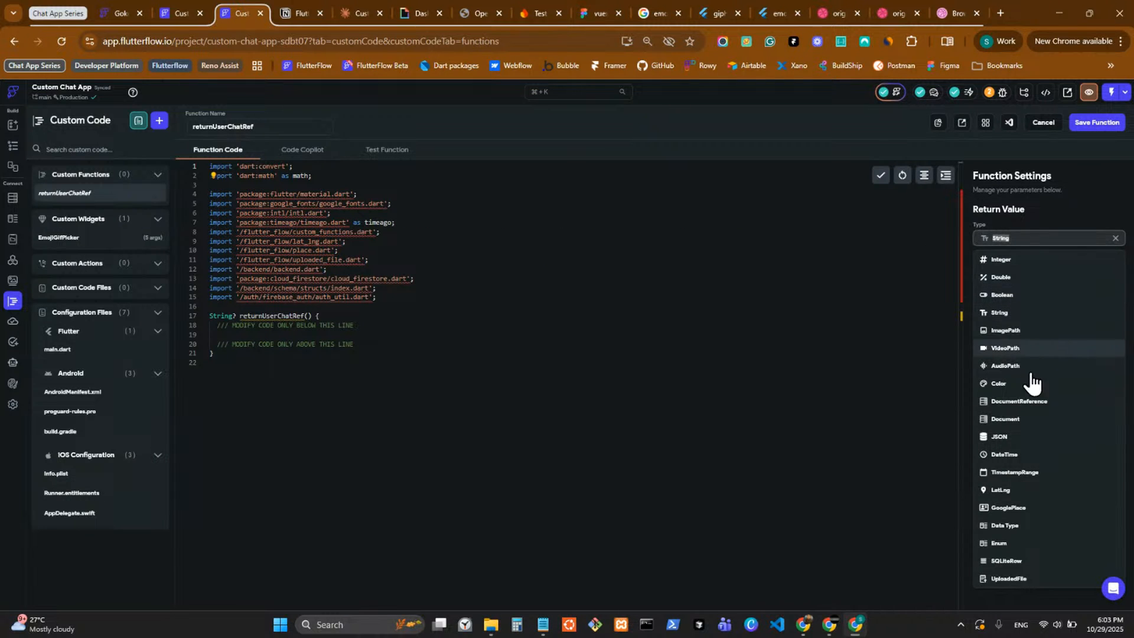
click(1019, 401)
click(1028, 285)
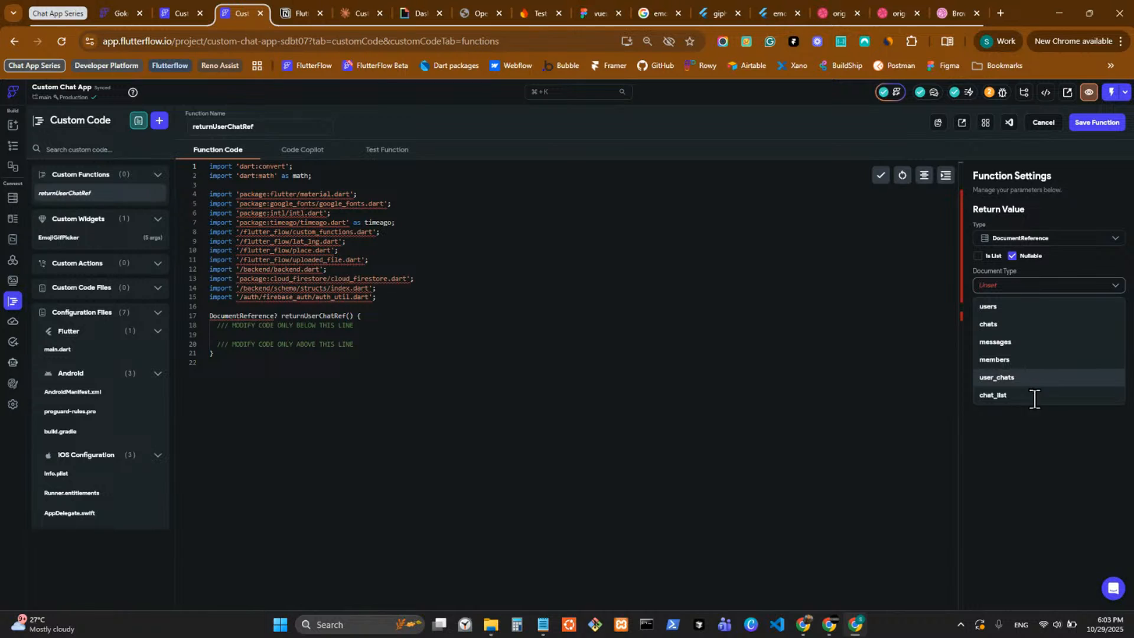
click(1028, 379)
Add a function argument named currentUser, typed as a DocumentReference of the users document type.
click(1018, 331)
click(1013, 370)
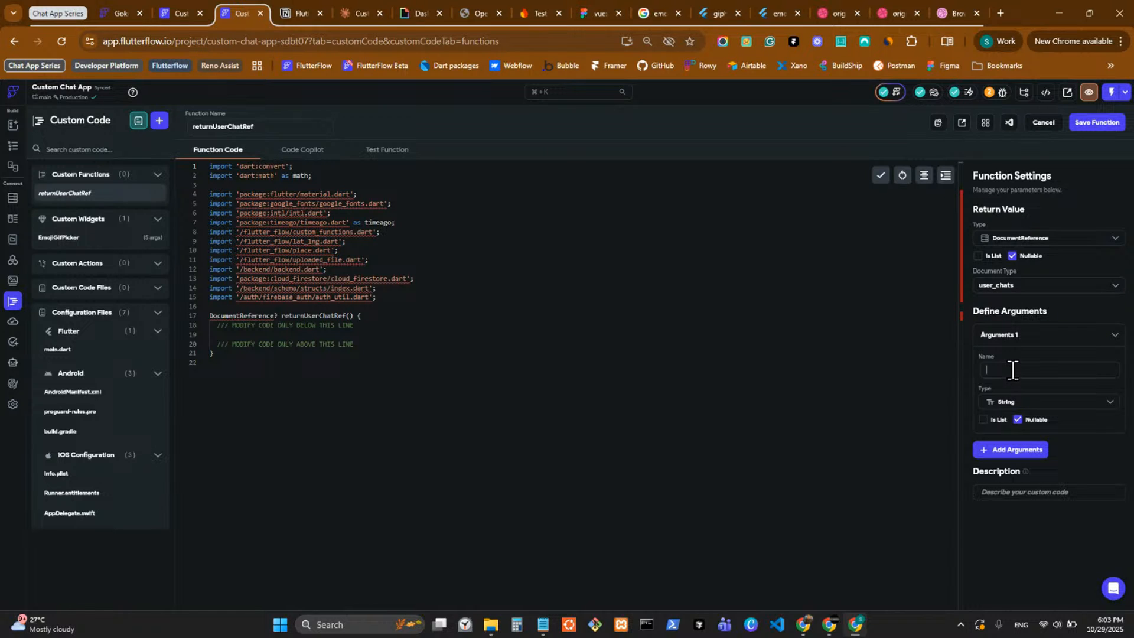
text(currentUser)
click(1039, 402)
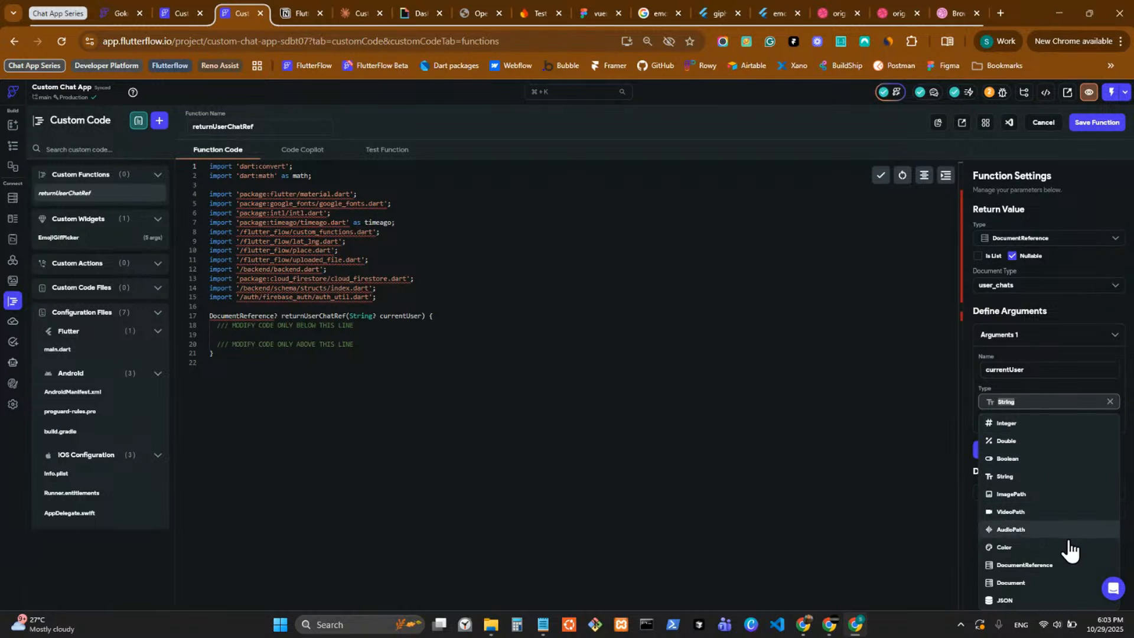
click(1048, 558)
click(1025, 449)
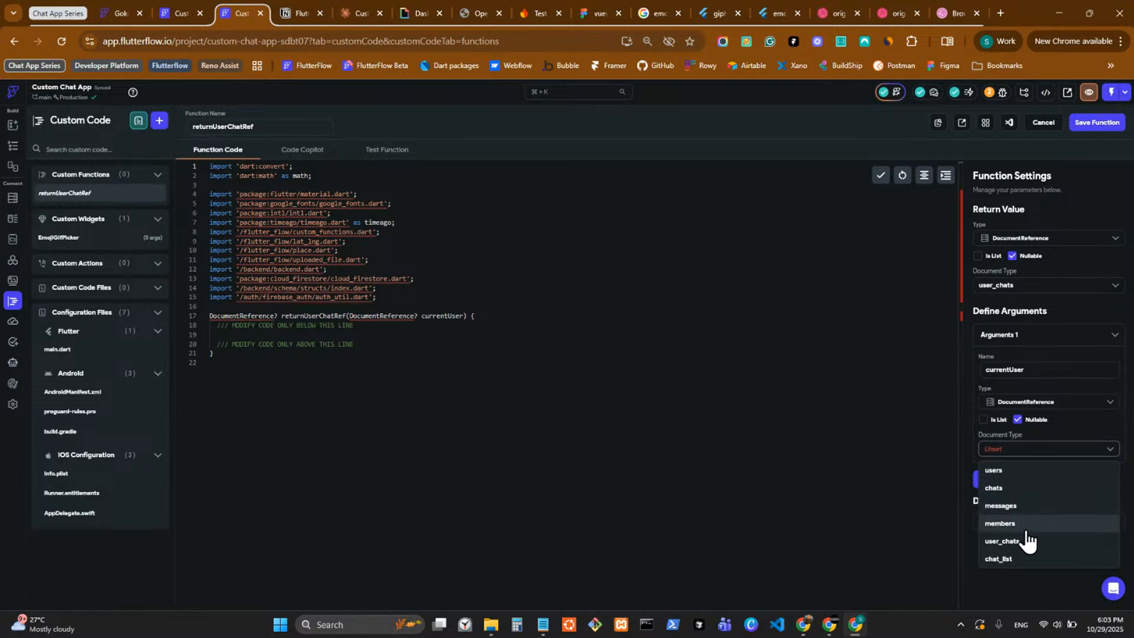
click(1030, 470)
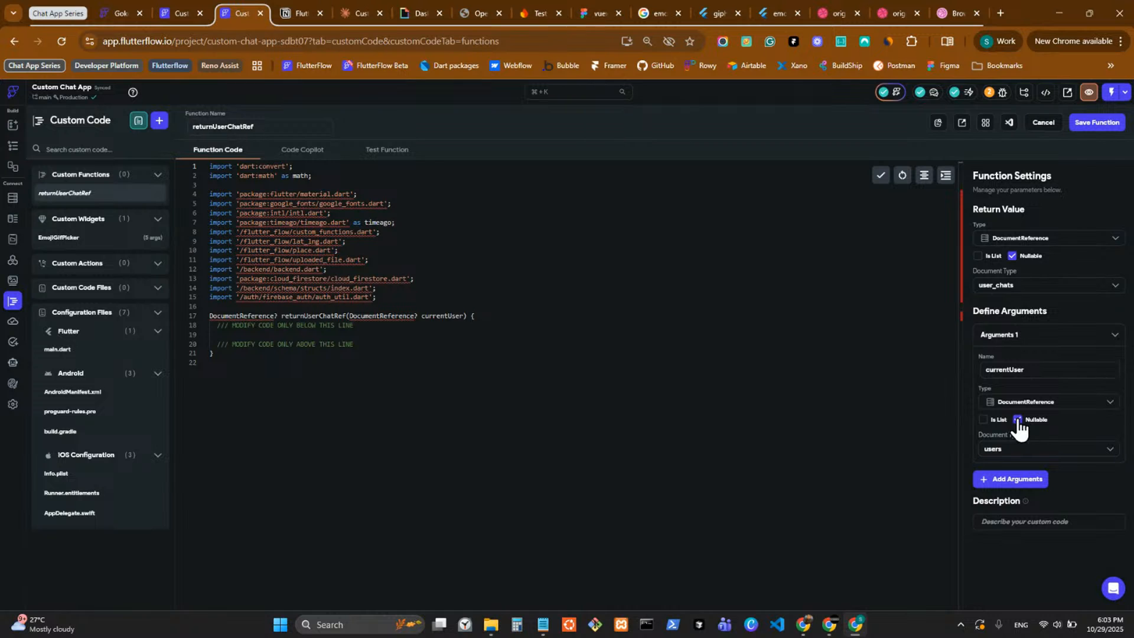
Select all of the returnUserChatRef function code and switch to the Claude chat.
click(231, 355)
key(ctrl+a)
click(340, 15)
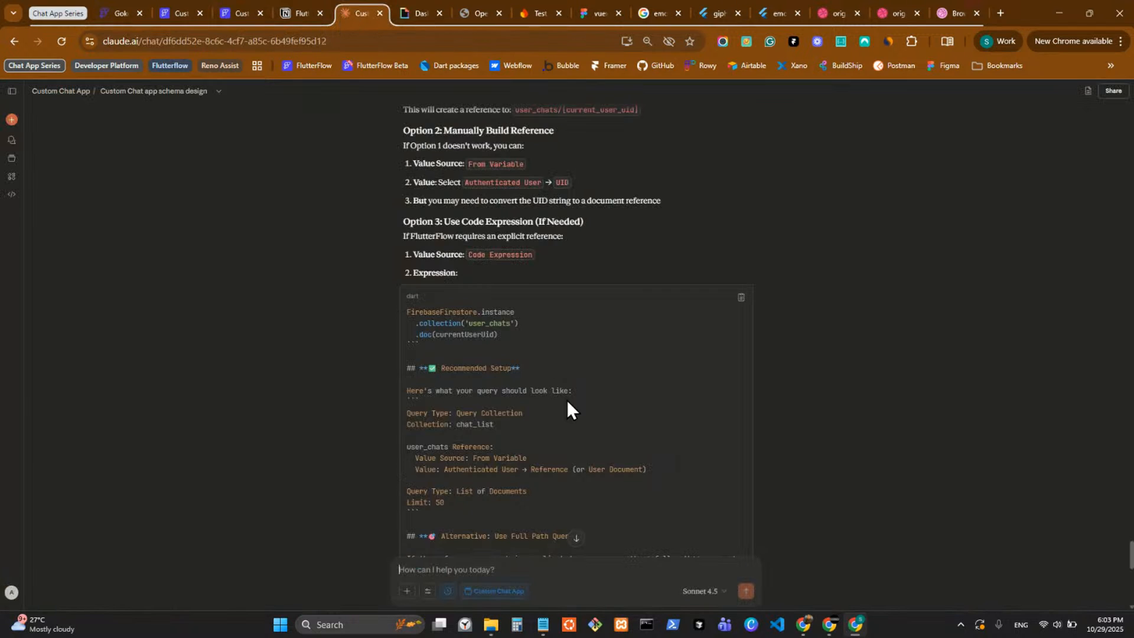
Edit the earlier query-reference message to Claude, adding a request for a custom function which returns the document reference of user chats.
scroll(567, 355, up, 5)
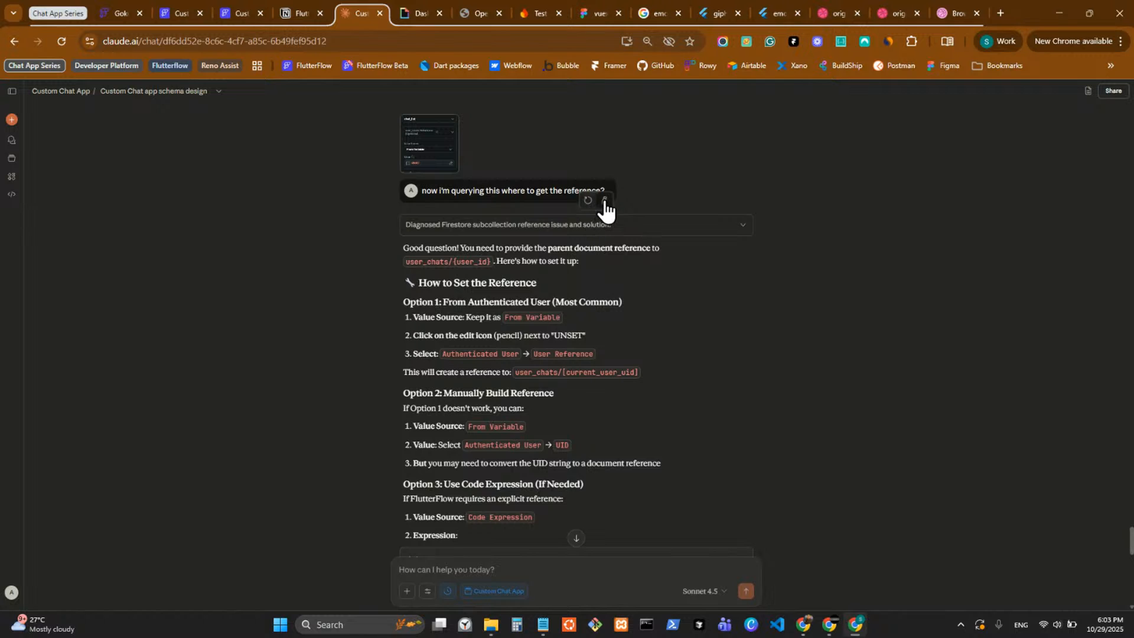
click(608, 210)
text(, gi)
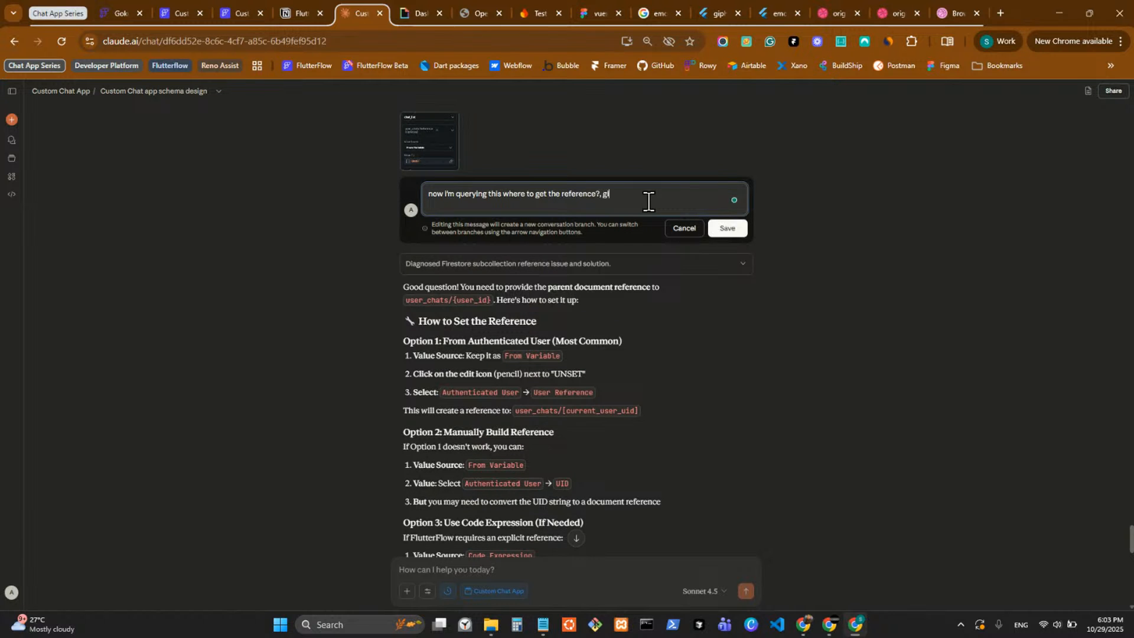
text(veme ste)
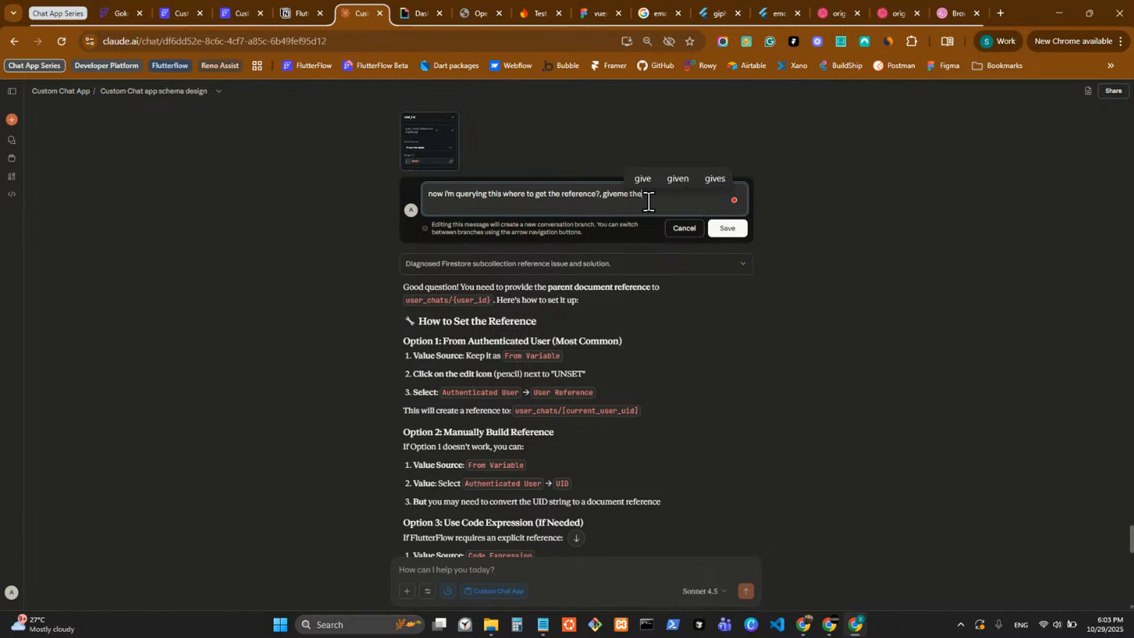
key(BackSpace)
key(BackSpace)
key(BackSpace)
key(BackSpace)
key(BackSpace)
key(BackSpace)
text(me a )
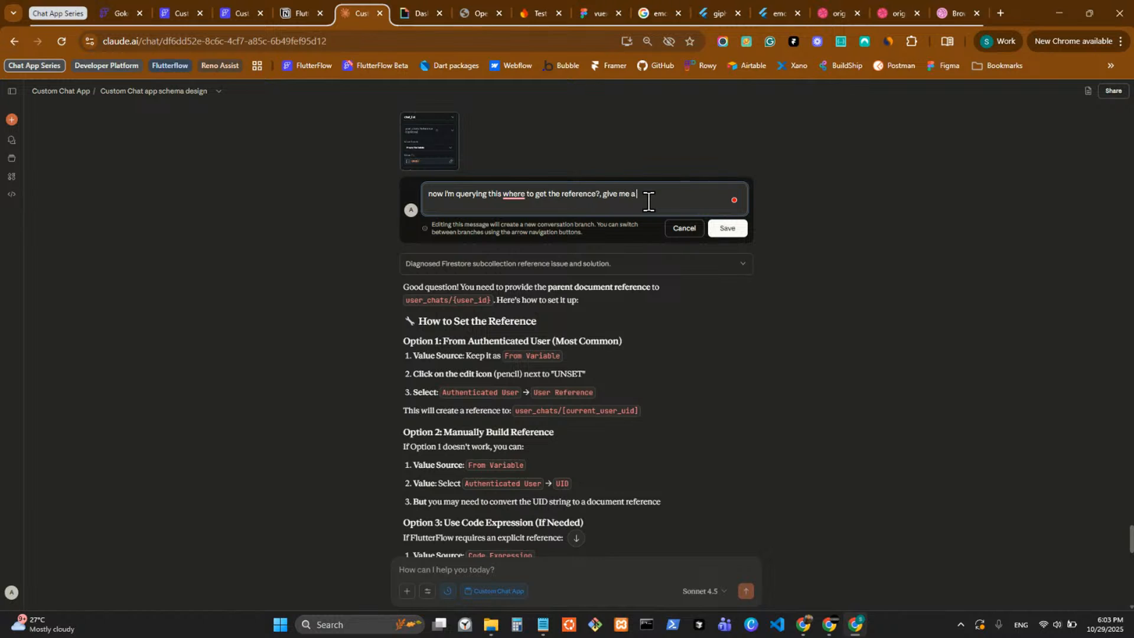
text(custom function which return)
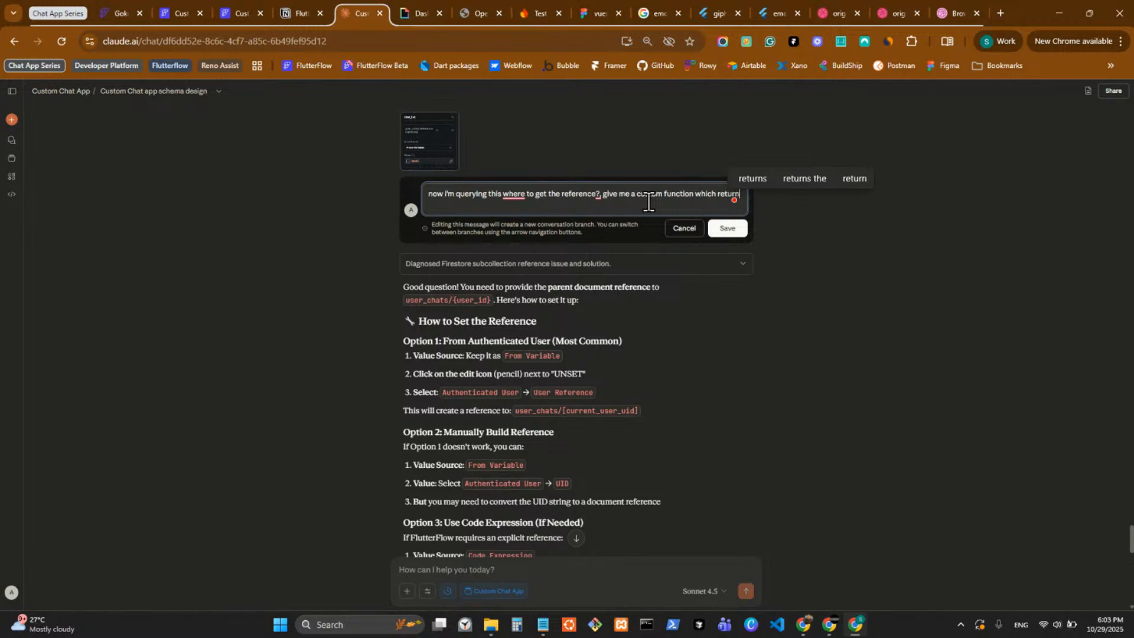
text(s )
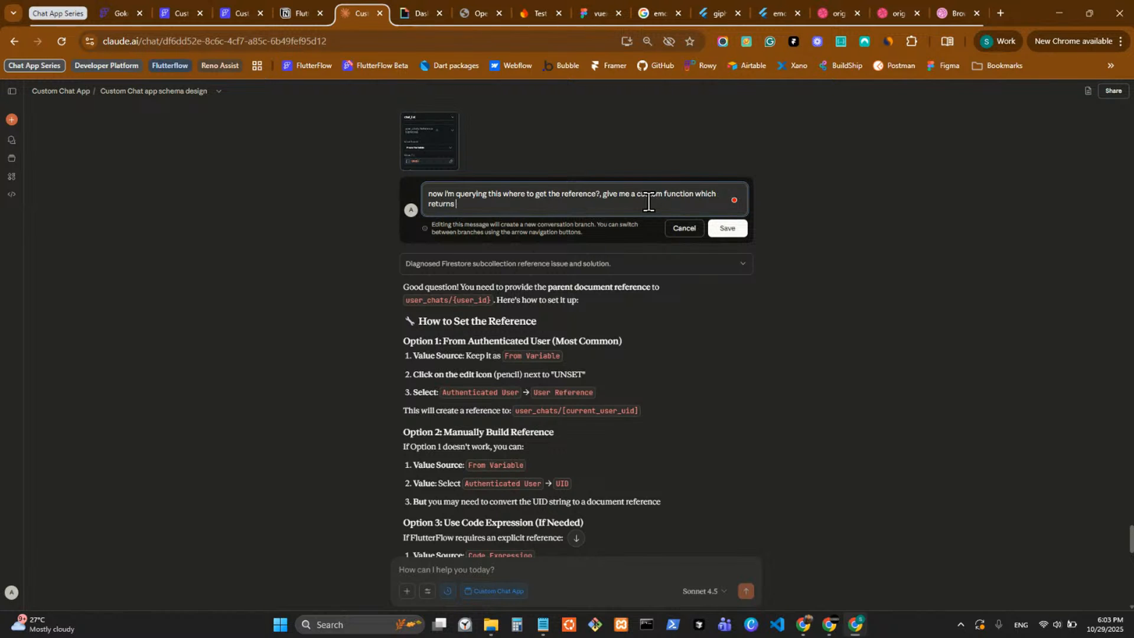
text(the doc)
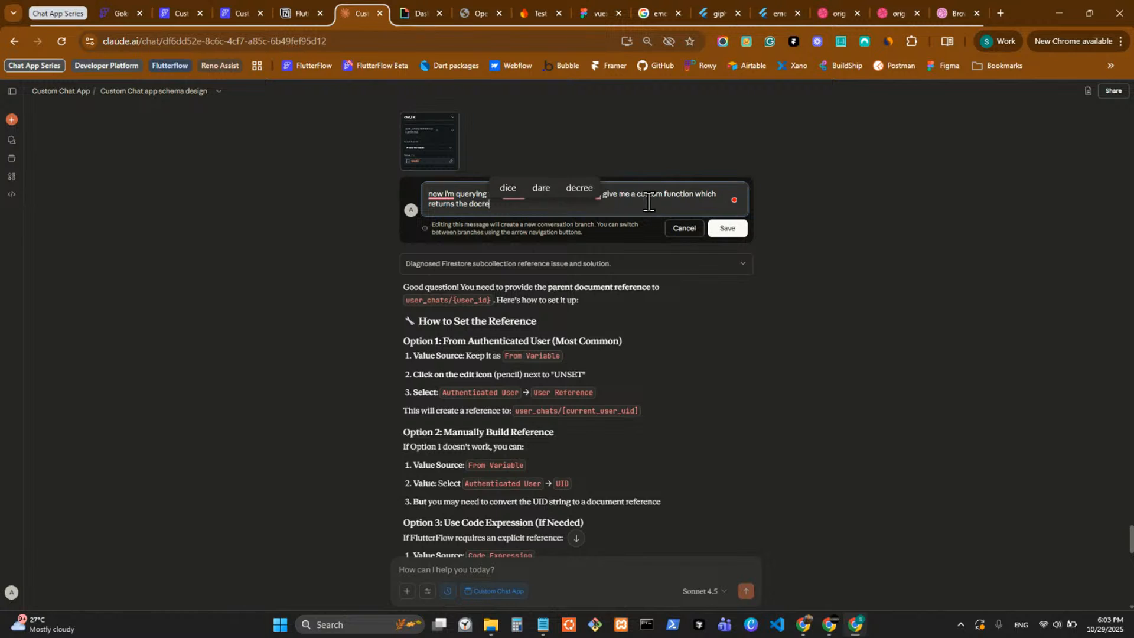
text(ument )
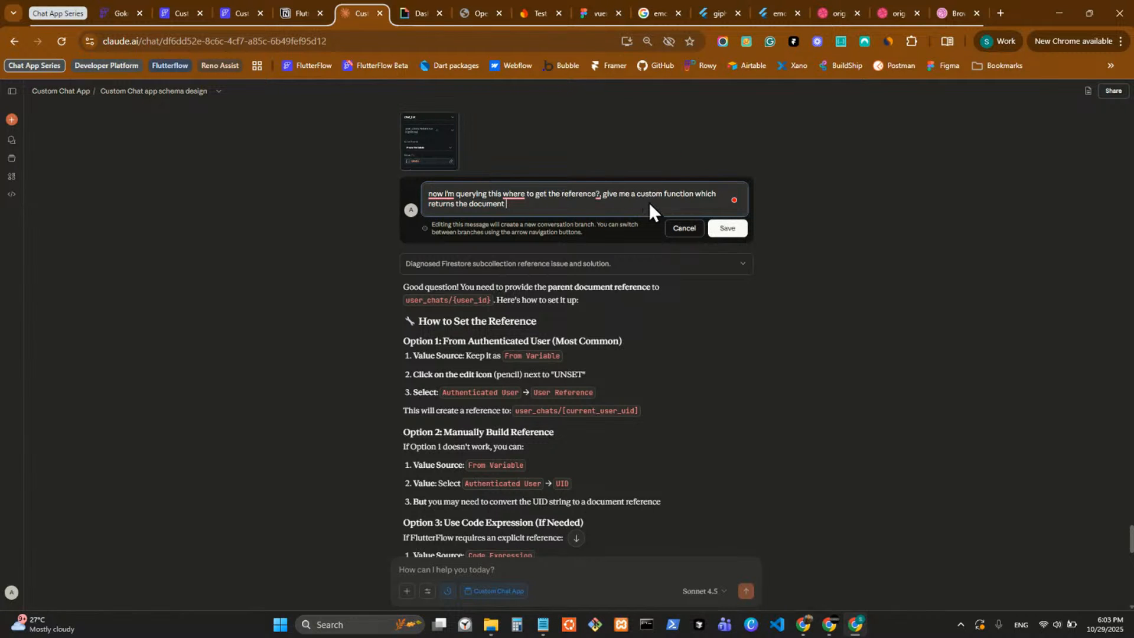
text(reference of user chats ()
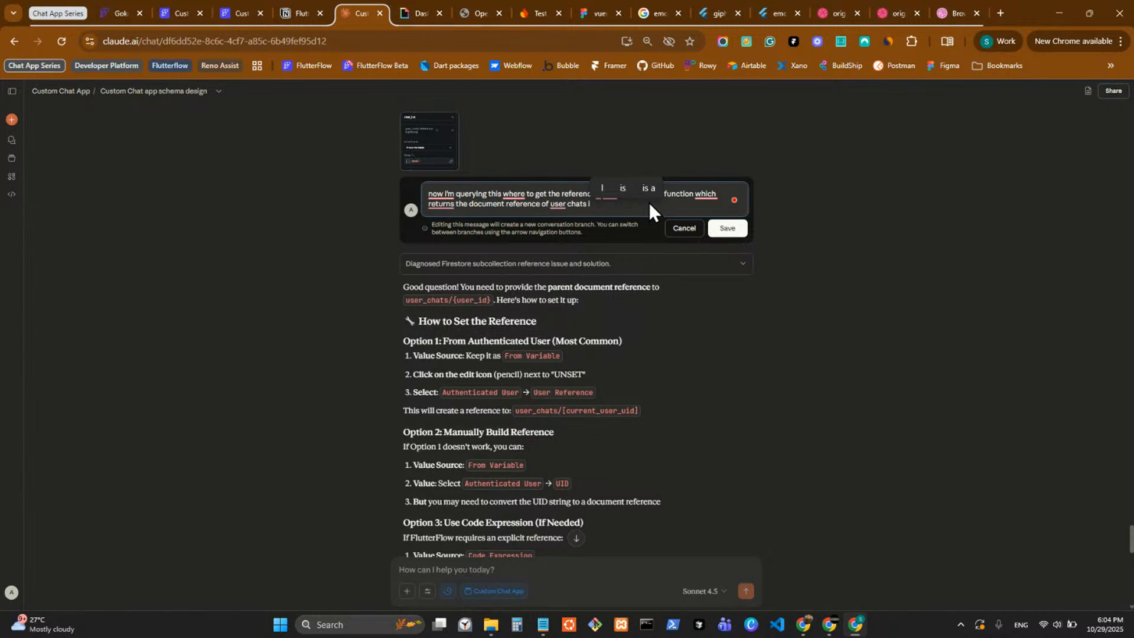
Extend the message to say that the parameters pass the document reference of the current authenticated user.
key(BackSpace)
text(b)
key(BackSpace)
text(,)
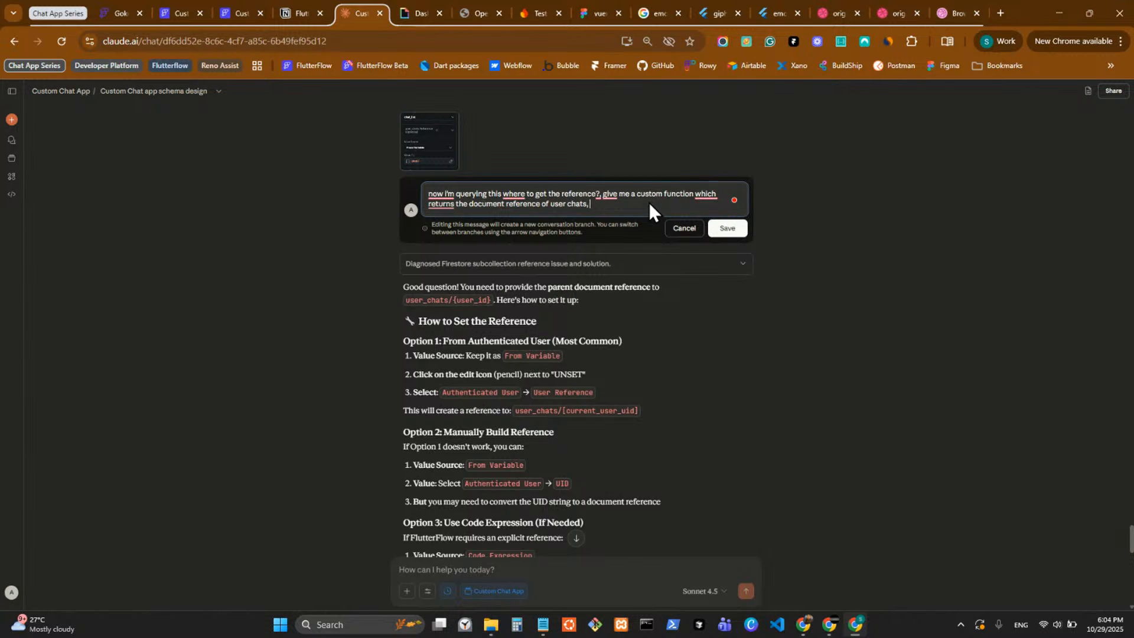
text( where in)
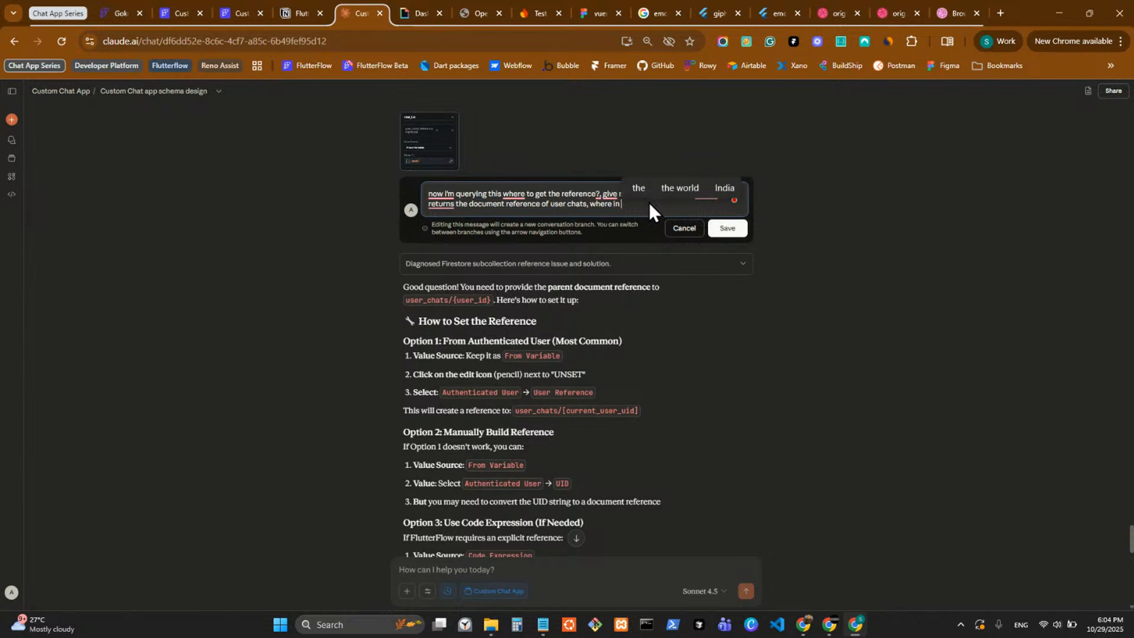
text( paramters I)
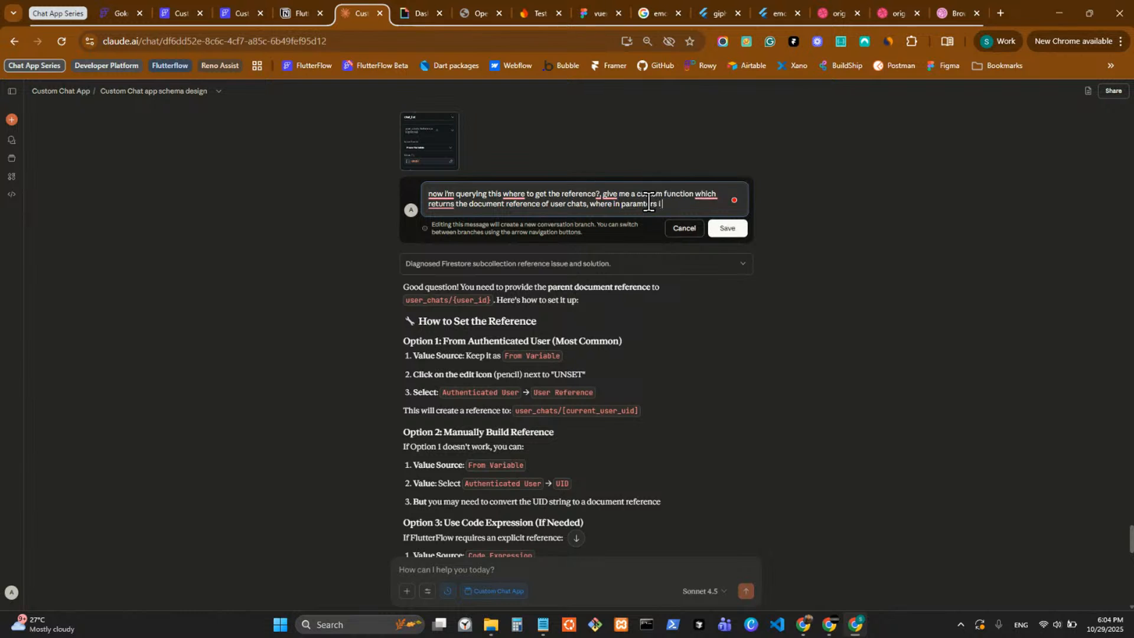
text( pass the document reference)
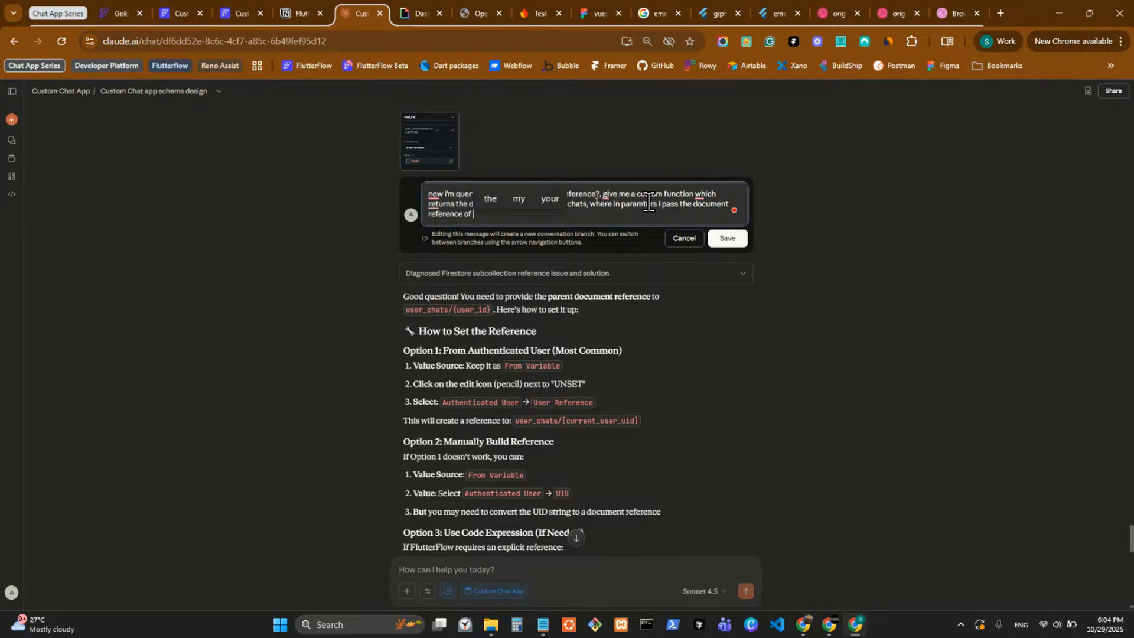
text( of current aut)
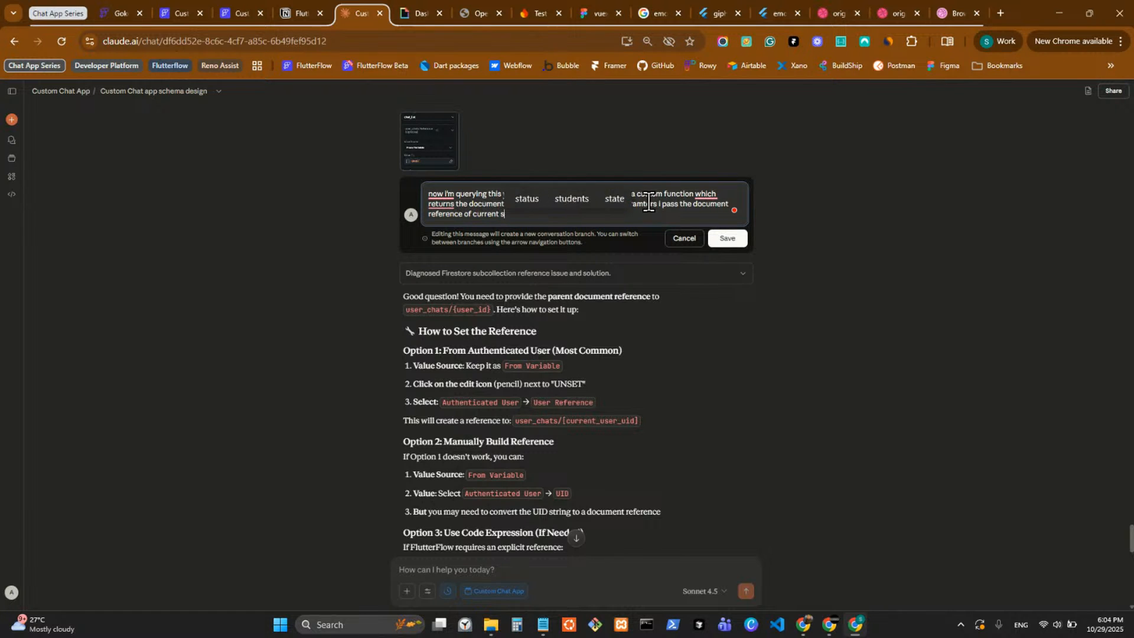
text(henticatr)
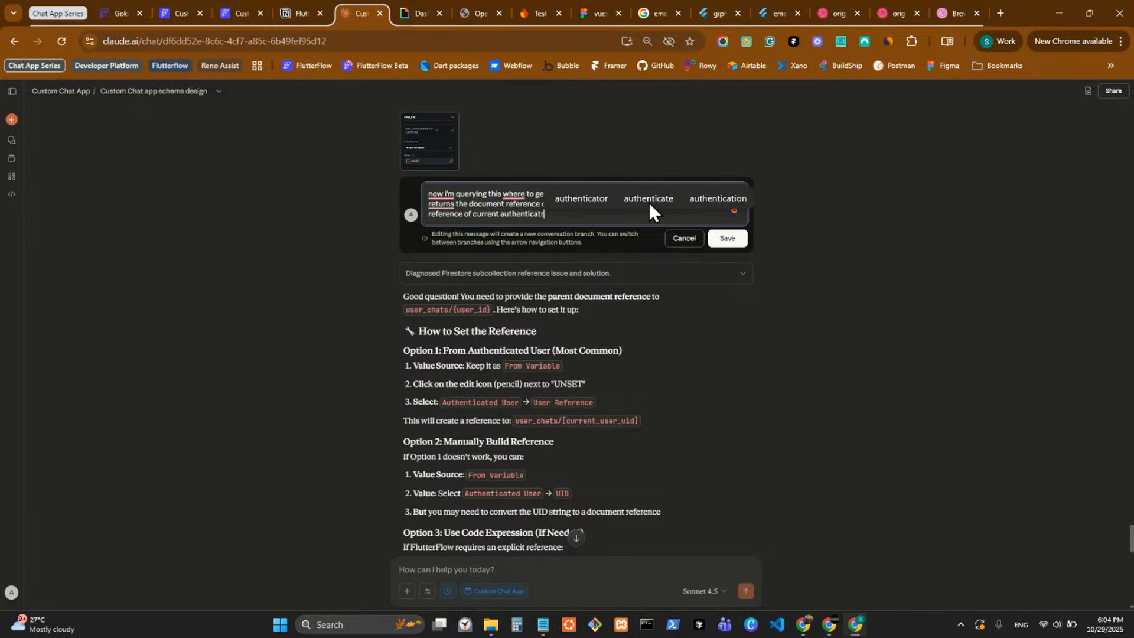
key(BackSpace)
text(ed us)
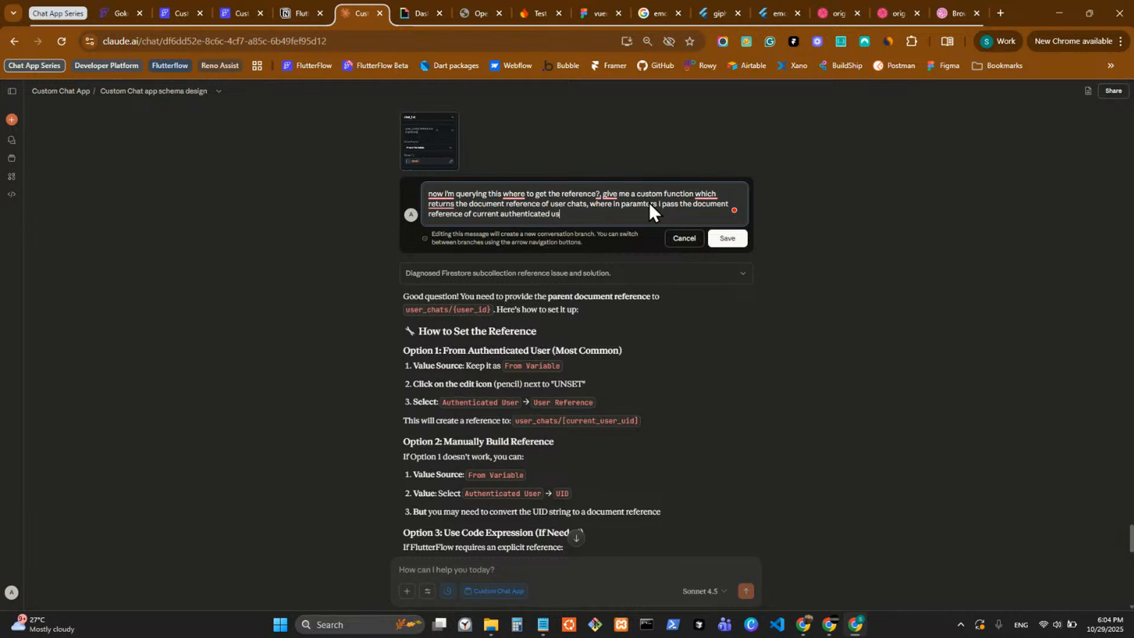
text(er:)
Append the copied returnUserChatRef boilerplate code after a colon and submit the edited message.
text(import 'dart:convert'; import 'dart:math' as math;  import 'package:flutter/material.dart'; import 'package:google_fonts/google_fonts.dart'; import 'package:intl/intl.dart'; import 'package:timeago/timeago.dart' as timeago; import '/flutter_flow/custom_functions.dart'; import '/flutter_flow/lat_lng.dart'; import '/flutter_flow/place.dart'; import '/flutter_flow/uploaded_file.dart'; import '/backend/backend.dart'; import 'package:cloud_firestore/cloud_firestore.dart'; import '/backend/schema/structs/index.dart'; import '/auth/firebase_auth/auth_util.dart';  DocumentReference? returnUserChatRef(DocumentReference? currentUser) {   /// MODIFY CODE ONLY BELOW THIS LINE    /// MODIFY CODE ONLY ABOVE THIS LINE })
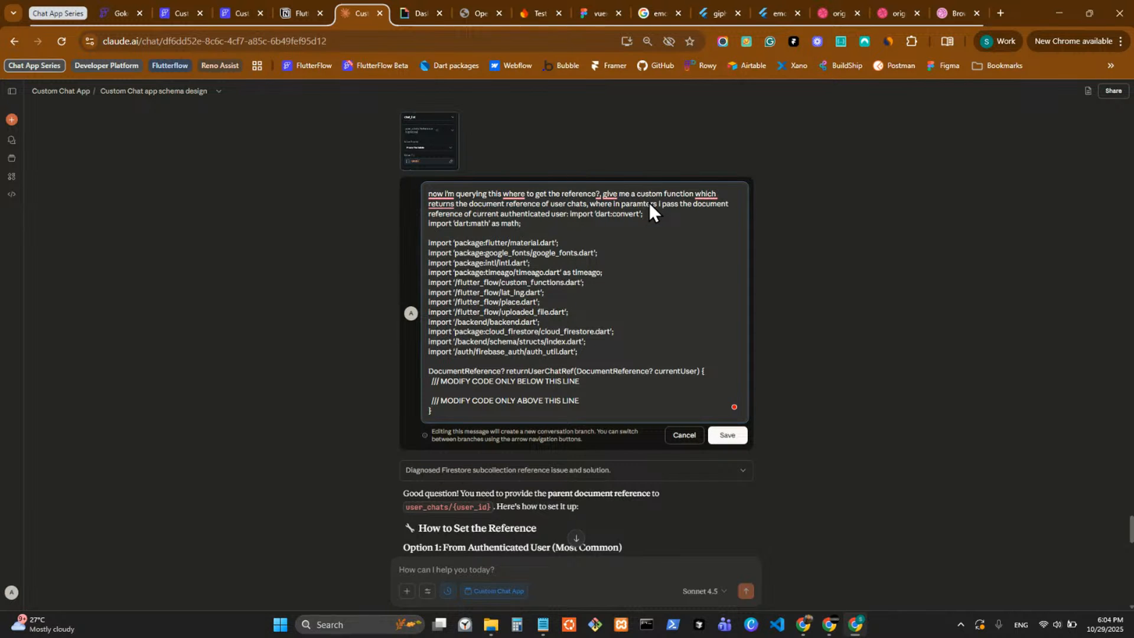
key(Return)
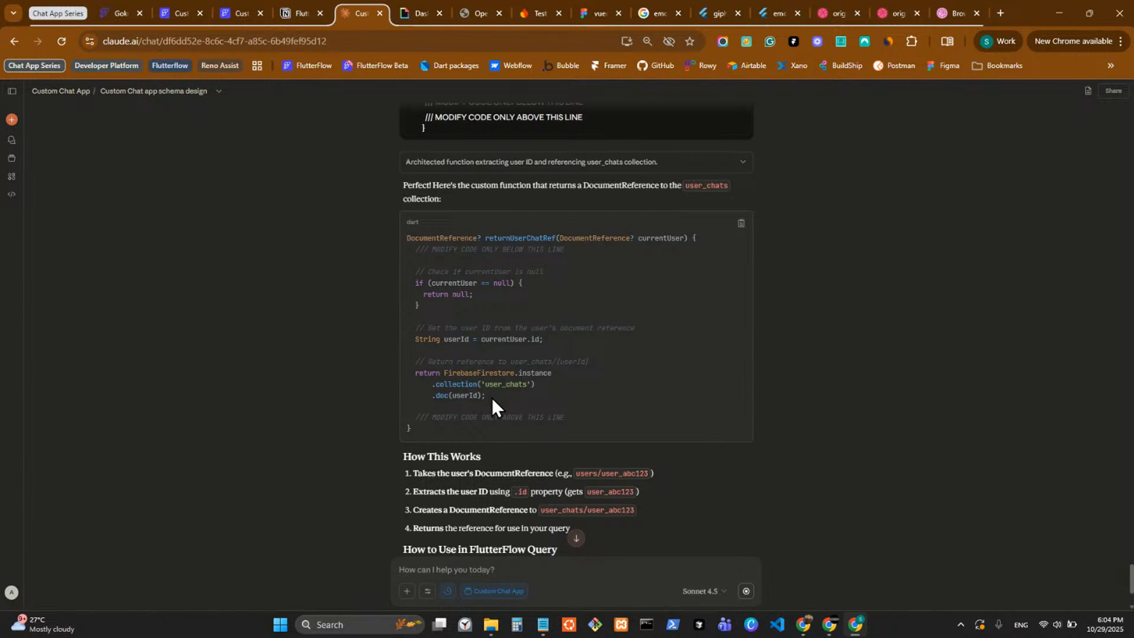
Copy the function body from Claude's answer, from the currentUser null check to .doc(userId), and switch back to FlutterFlow's returnUserChatRef code.
drag(492, 398, 370, 271)
key(ctrl+c)
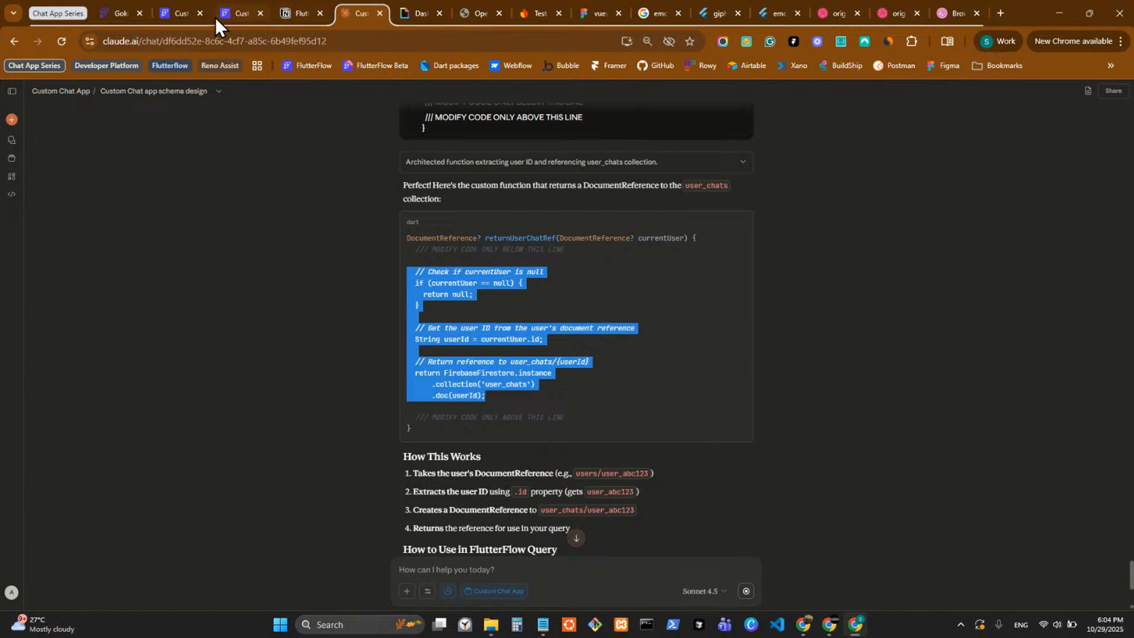
click(174, 17)
click(229, 5)
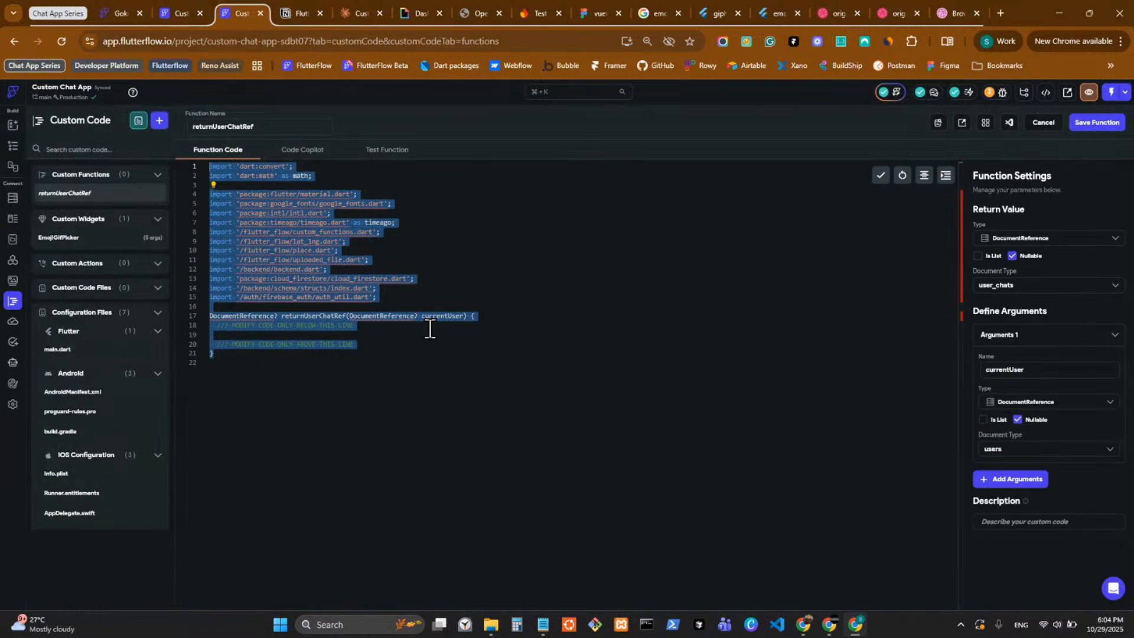
Paste the copied body between the two MODIFY CODE comment lines of returnUserChatRef and save the function.
click(388, 326)
key(Return)
text(//)
key(Return)
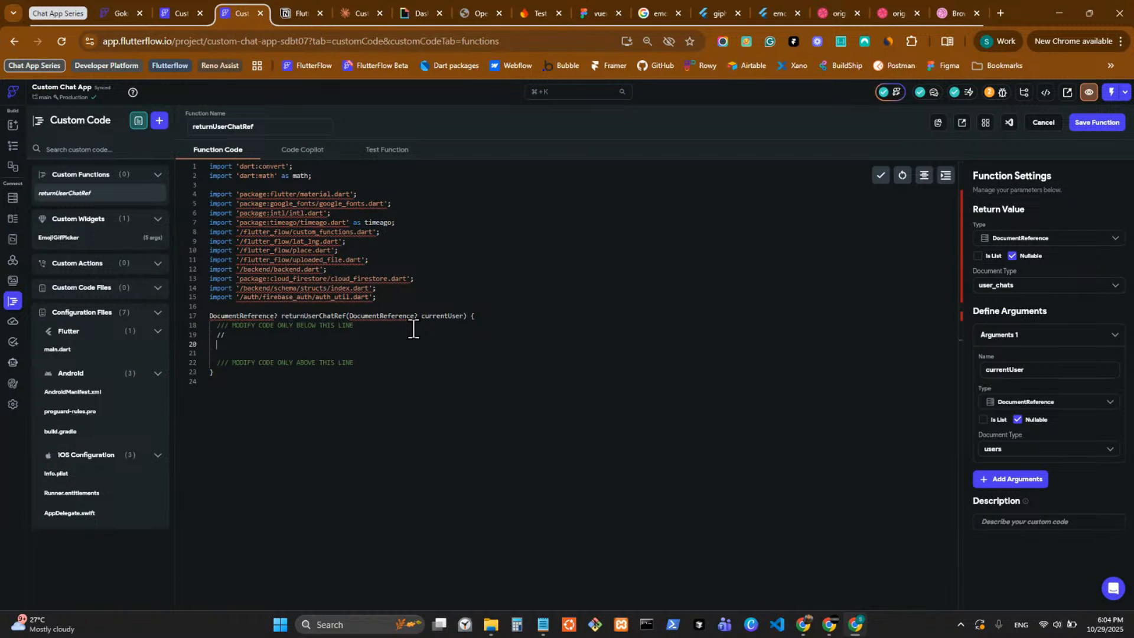
key(BackSpace)
key(BackSpace)
key(BackSpace)
key(BackSpace)
key(Return)
key(ctrl+v)
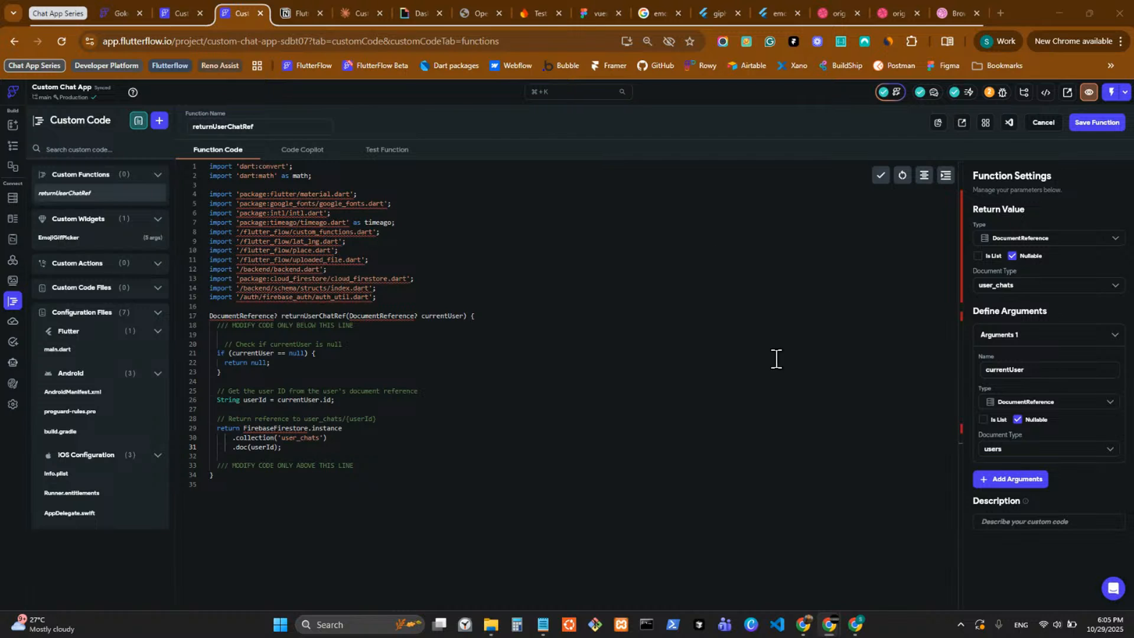
click(1102, 127)
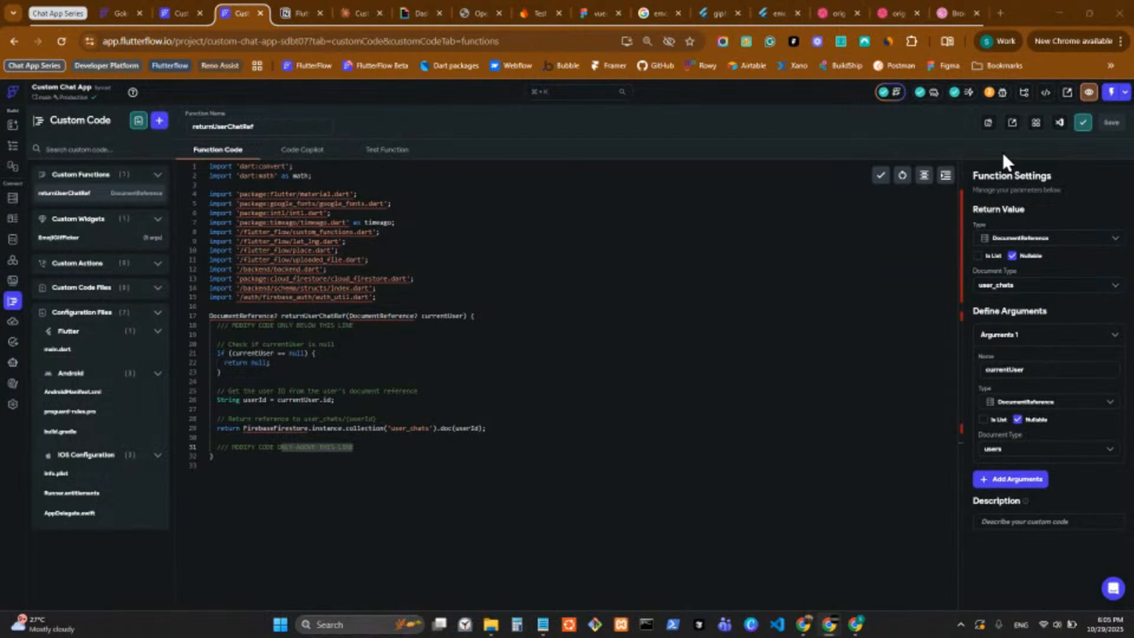
Add a Query Collection backend query on the chat_list collection to the ListView in the chat_list component.
click(13, 147)
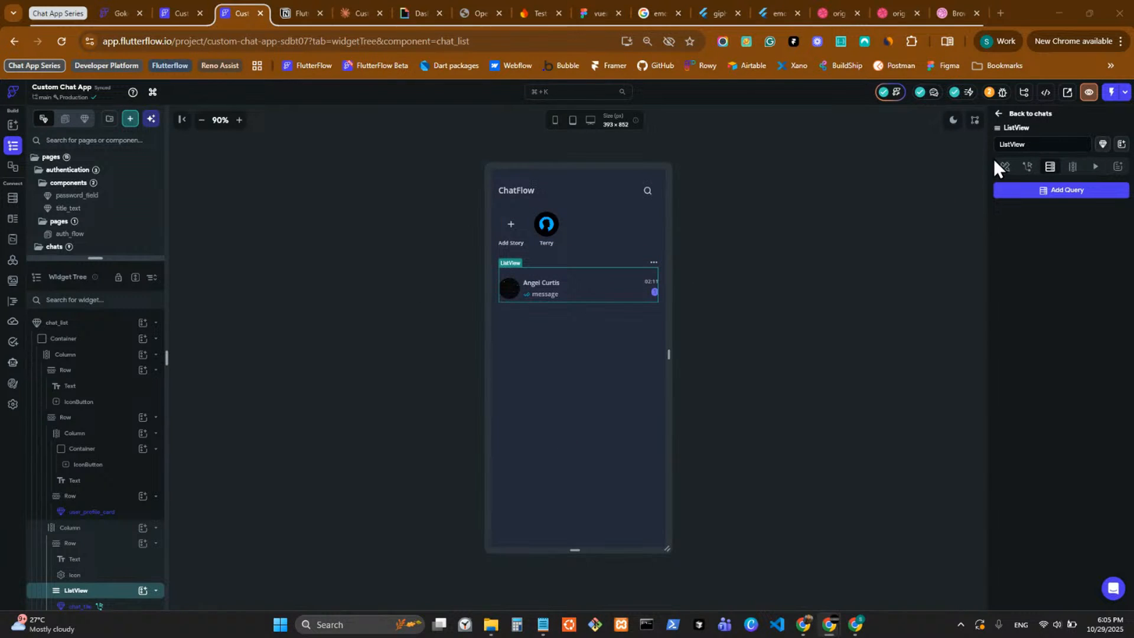
click(1070, 191)
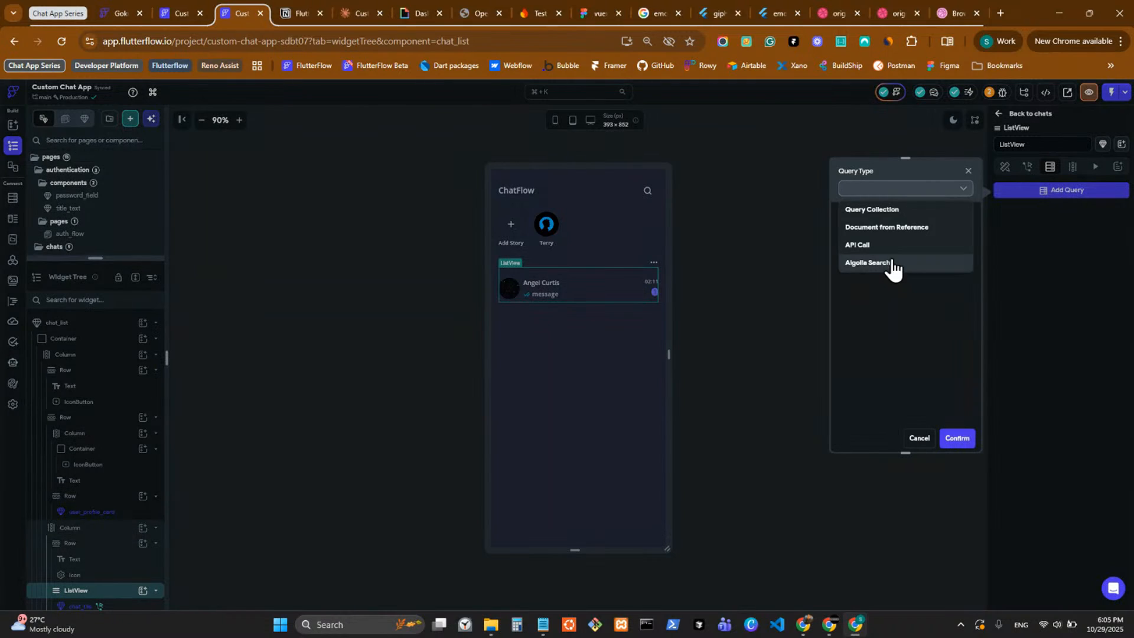
click(886, 211)
click(886, 246)
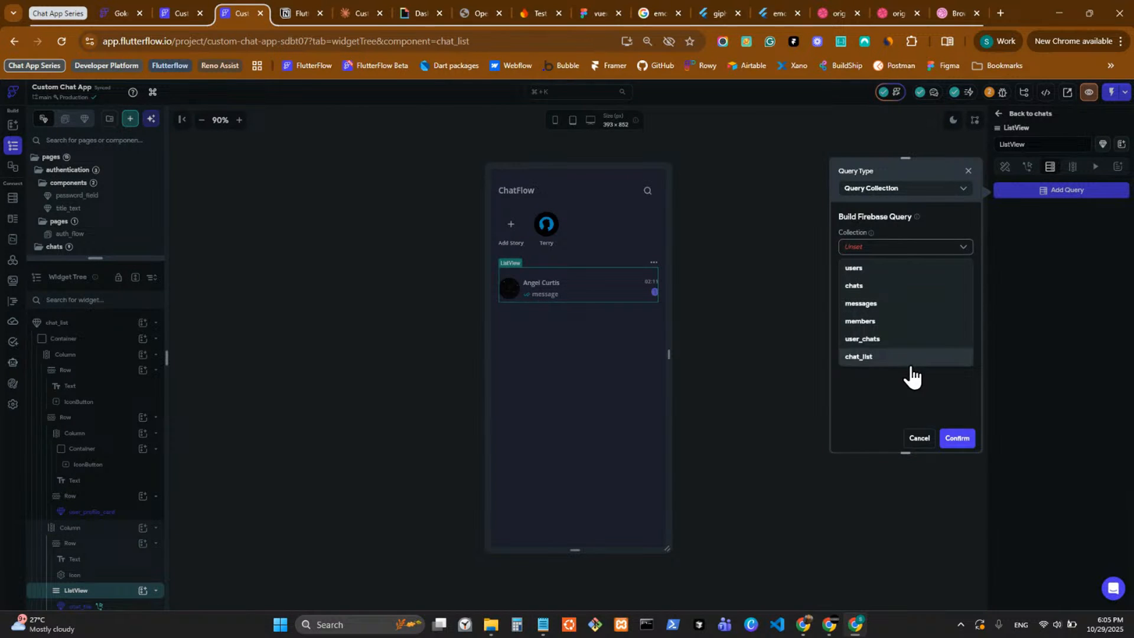
click(905, 357)
Source the query's user_chats reference from a variable, using the returnUserChatRef custom function.
click(895, 322)
click(894, 360)
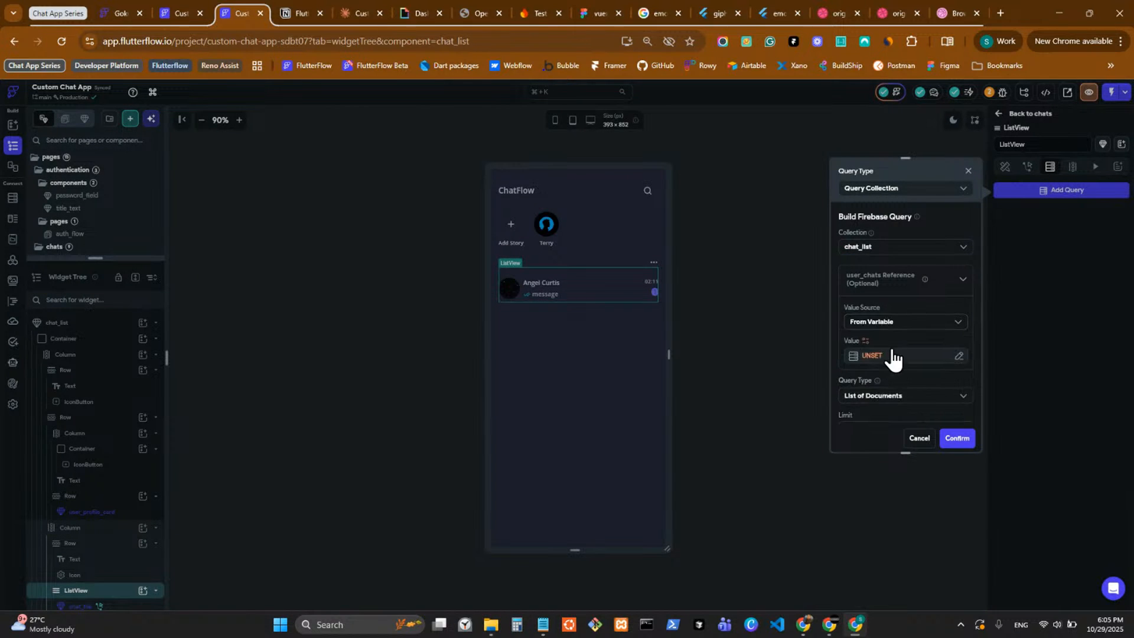
click(887, 358)
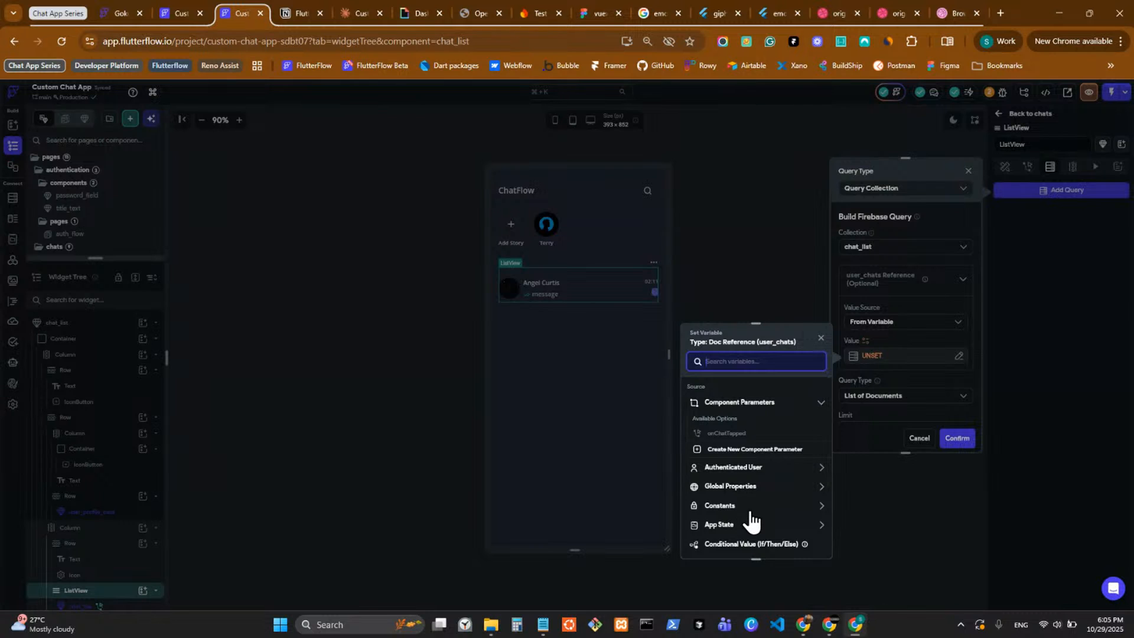
scroll(751, 490, down, 2)
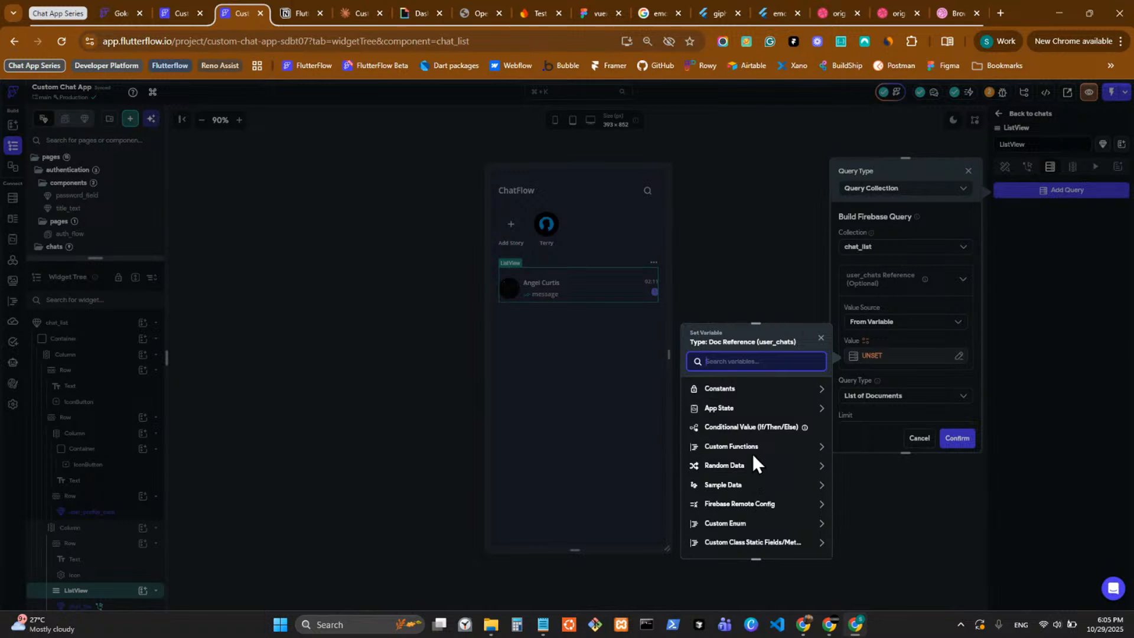
click(752, 449)
click(754, 477)
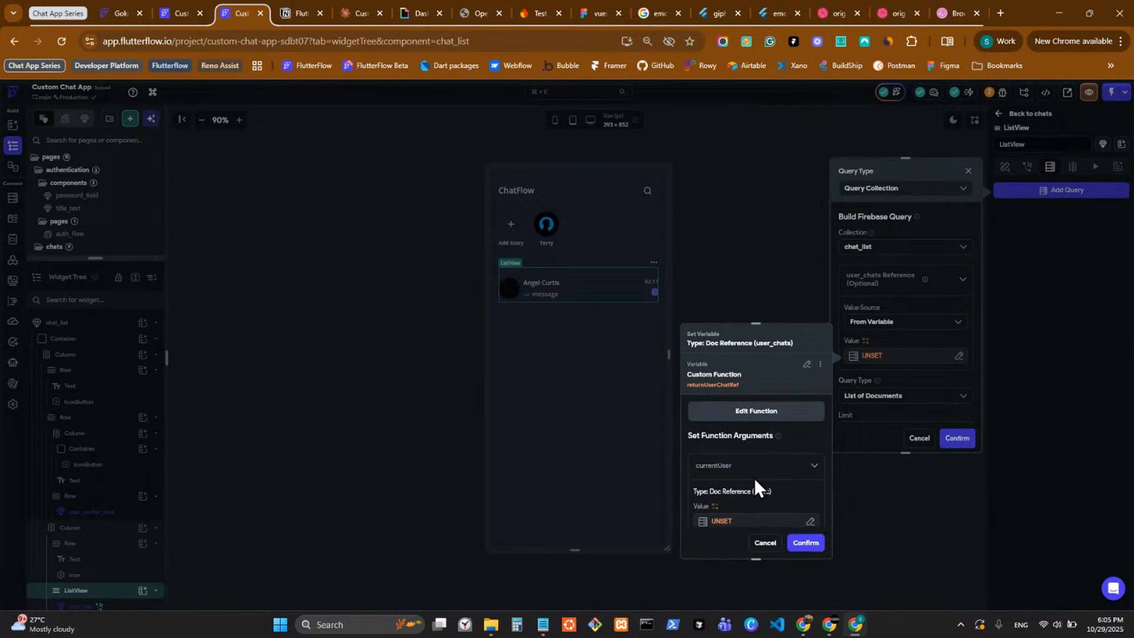
Set the function's currentUser argument to the authenticated user's User Reference and confirm the variable.
click(736, 521)
click(596, 513)
scroll(595, 522, down, 2)
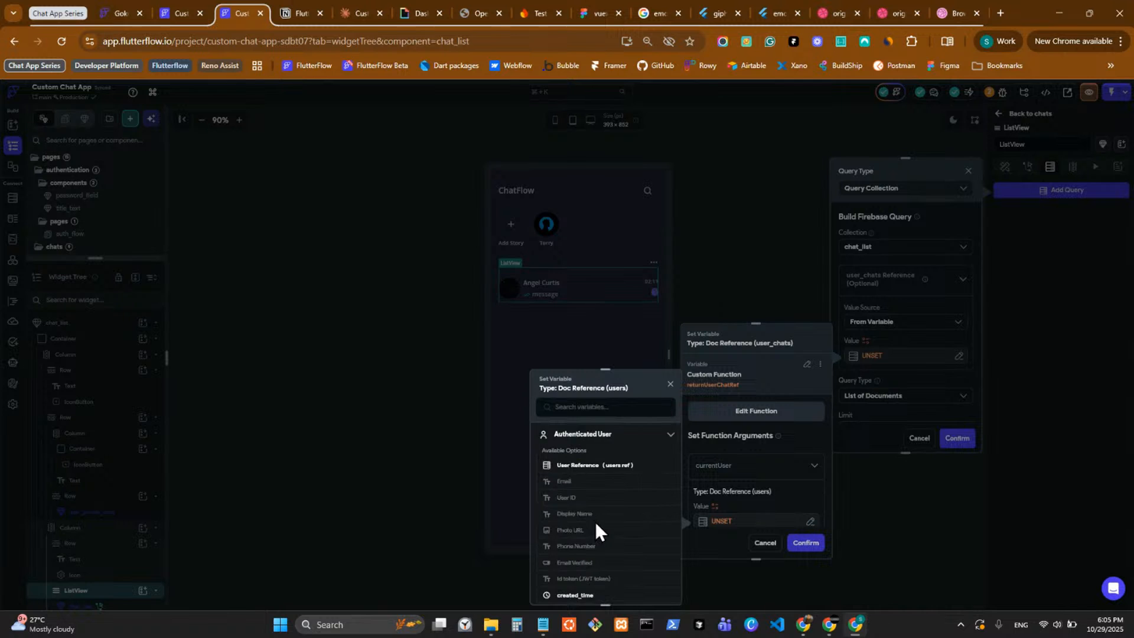
click(613, 467)
click(655, 588)
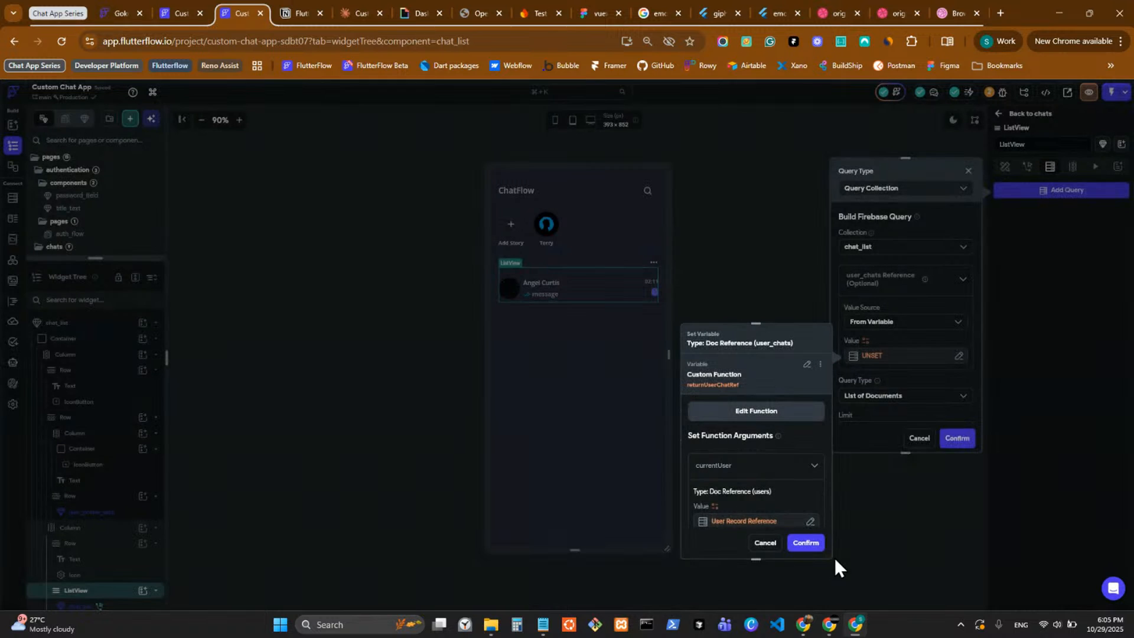
click(806, 542)
Enable infinite scroll for the chat_list query.
scroll(925, 396, down, 5)
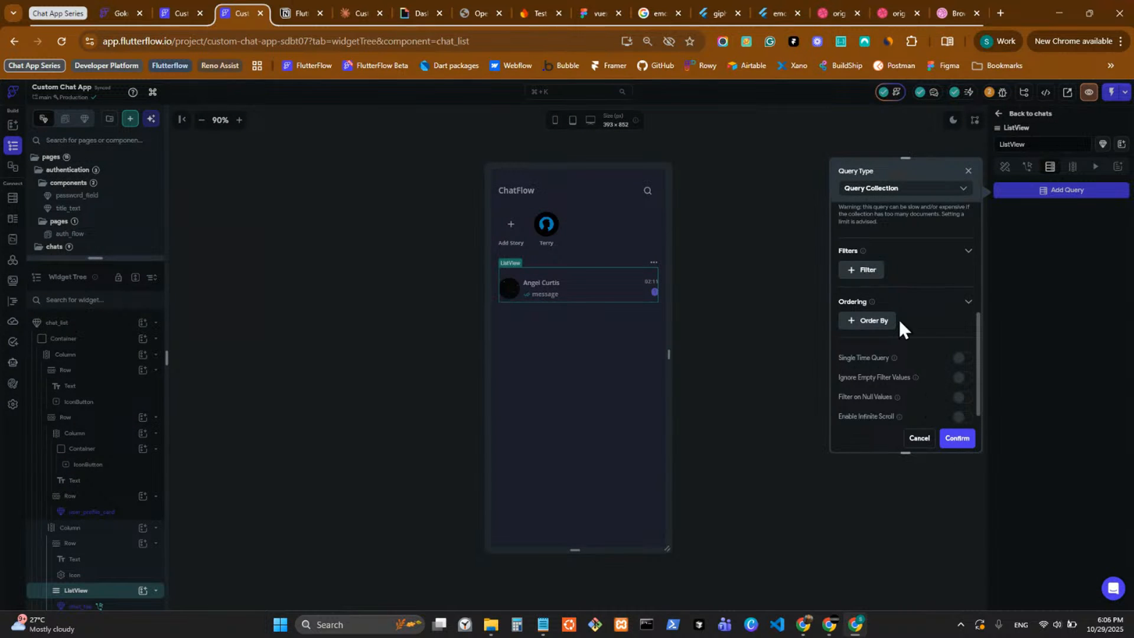
scroll(910, 328, up, 3)
scroll(925, 345, down, 4)
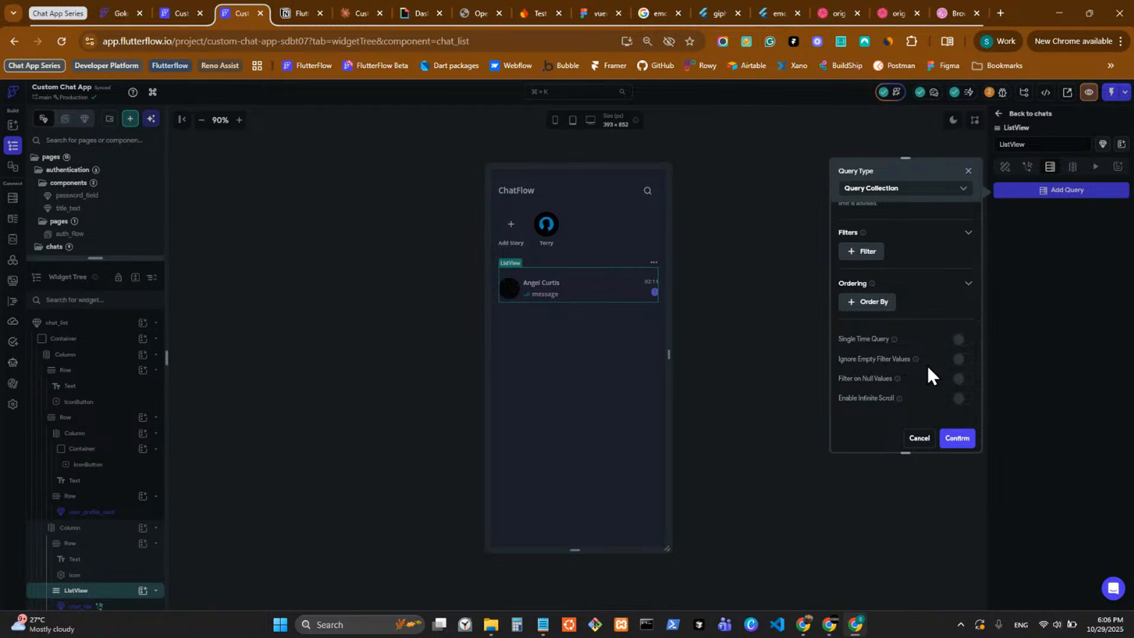
click(961, 399)
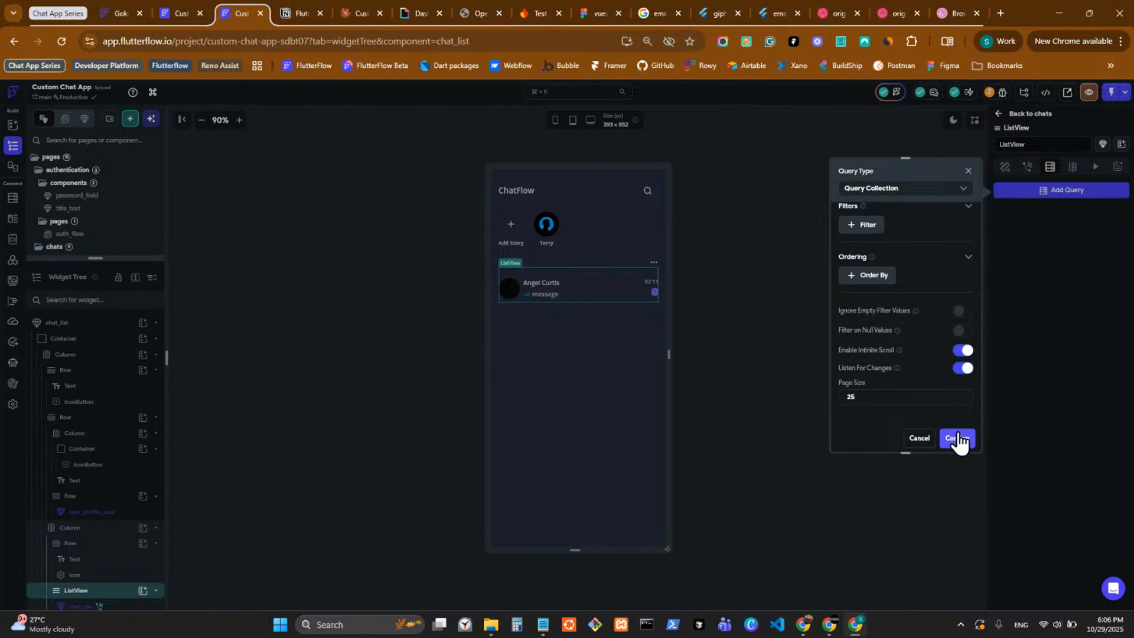
click(919, 399)
click(892, 424)
scroll(898, 356, up, 2)
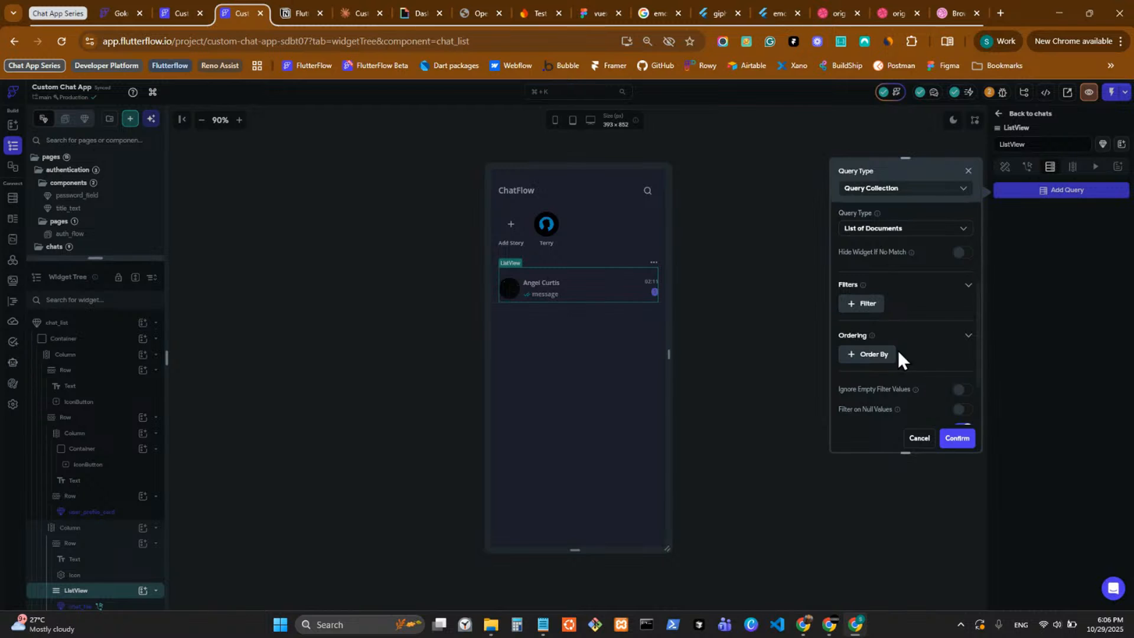
click(875, 360)
scroll(892, 354, down, 2)
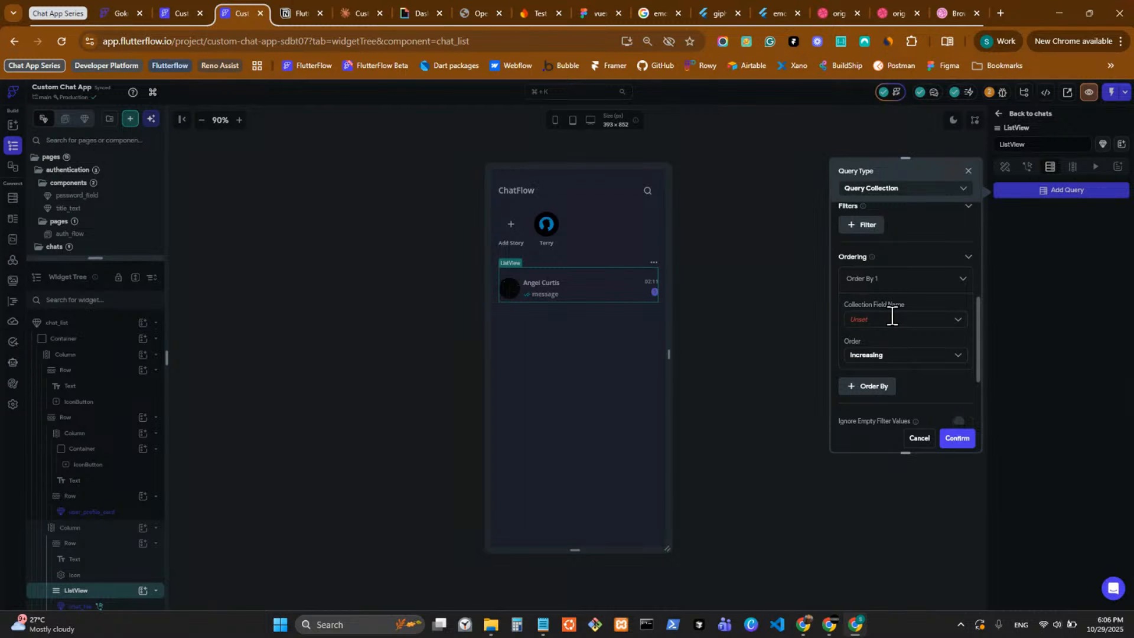
click(892, 319)
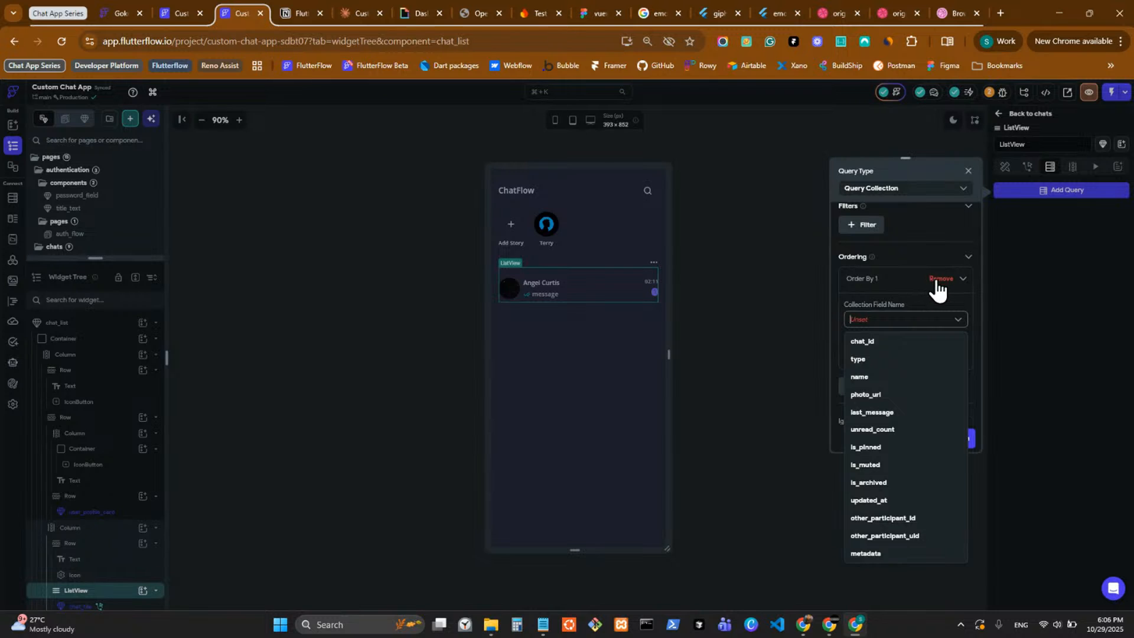
click(941, 278)
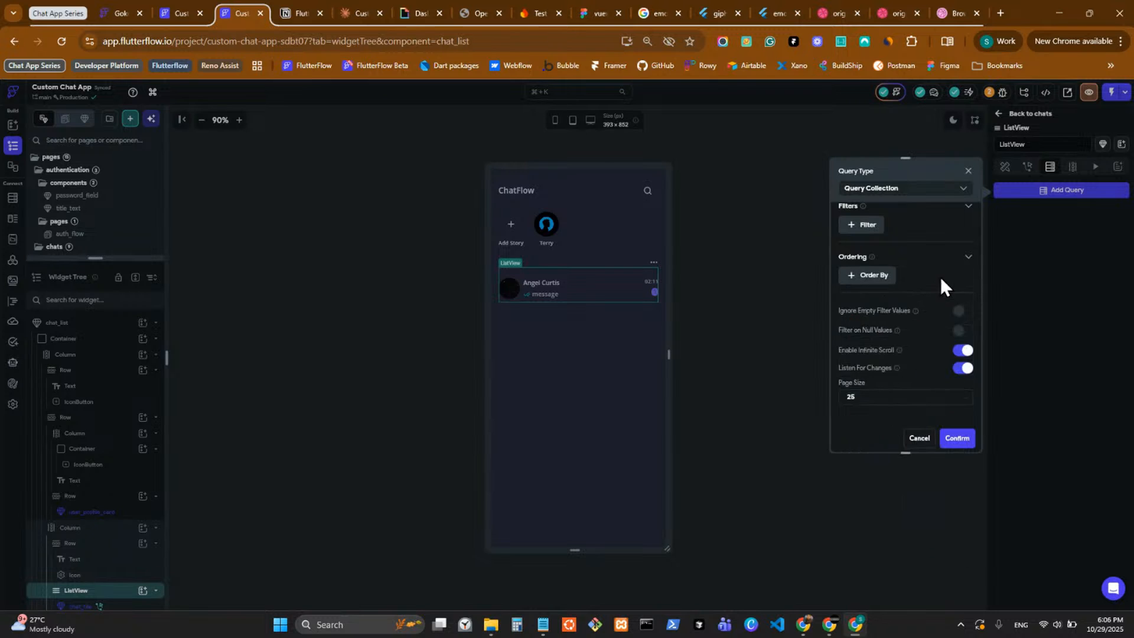
Confirm the chat_list collection query on the ListView and deselect the list.
click(959, 440)
click(657, 397)
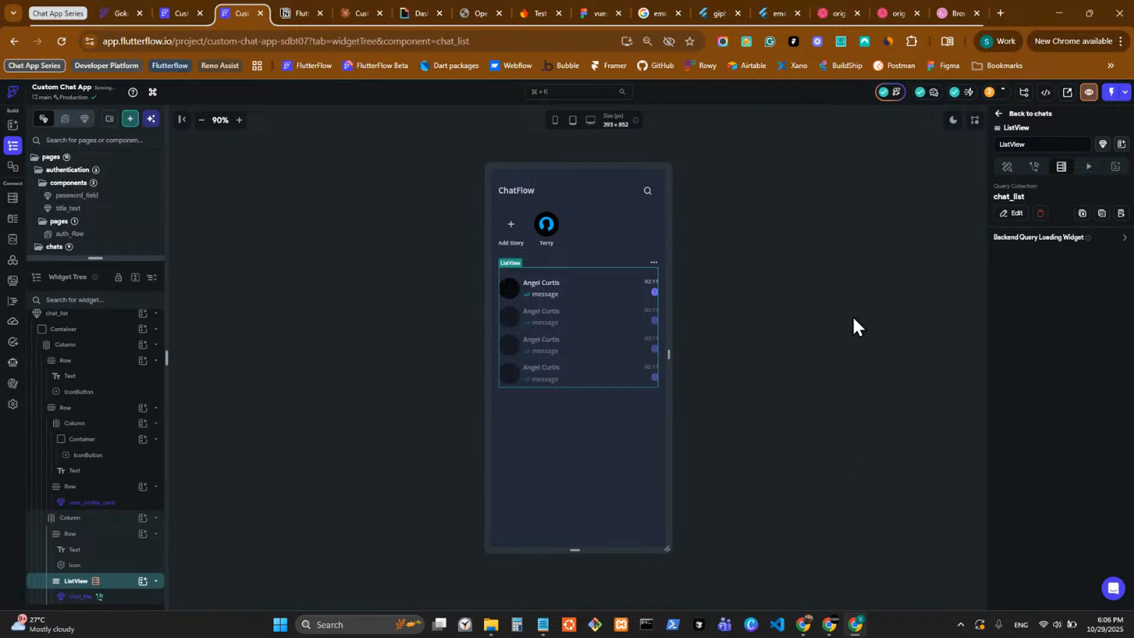
click(800, 358)
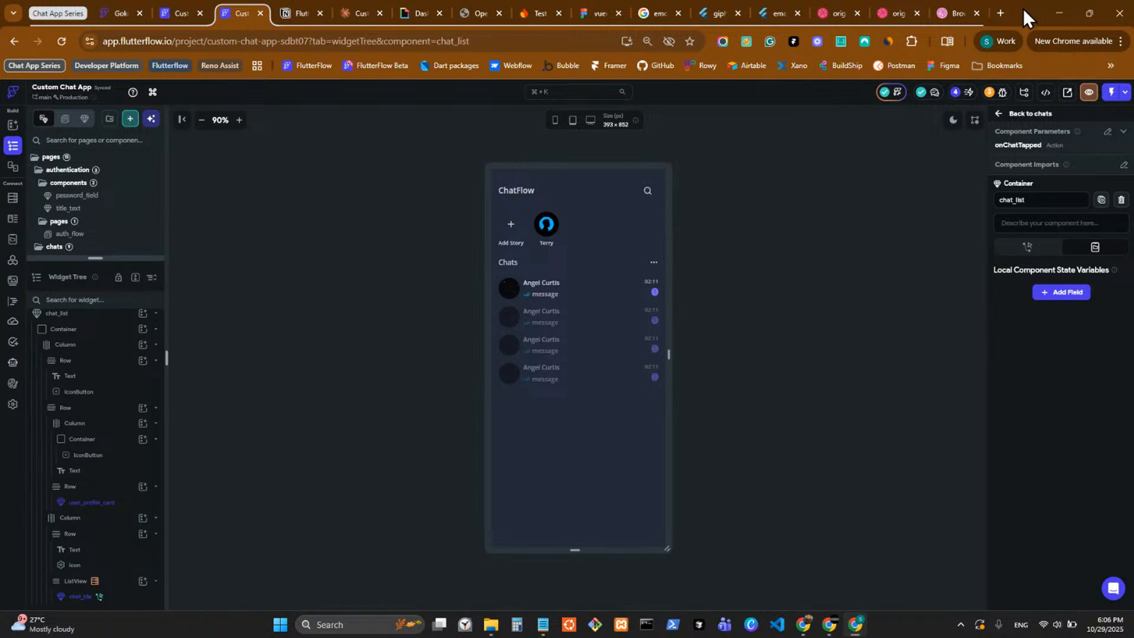
Tile the FlutterFlow window to half the screen and place the two chat design reference tabs in a separate window beside it.
drag(1023, 8, 476, 74)
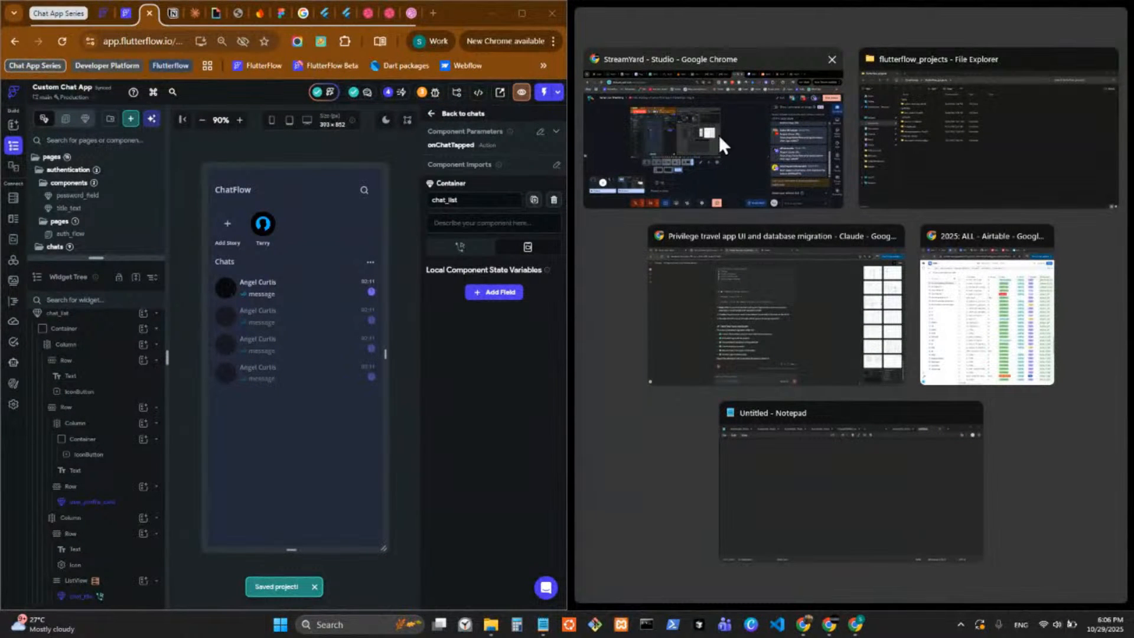
click(366, 13)
drag(499, 106, 608, 80)
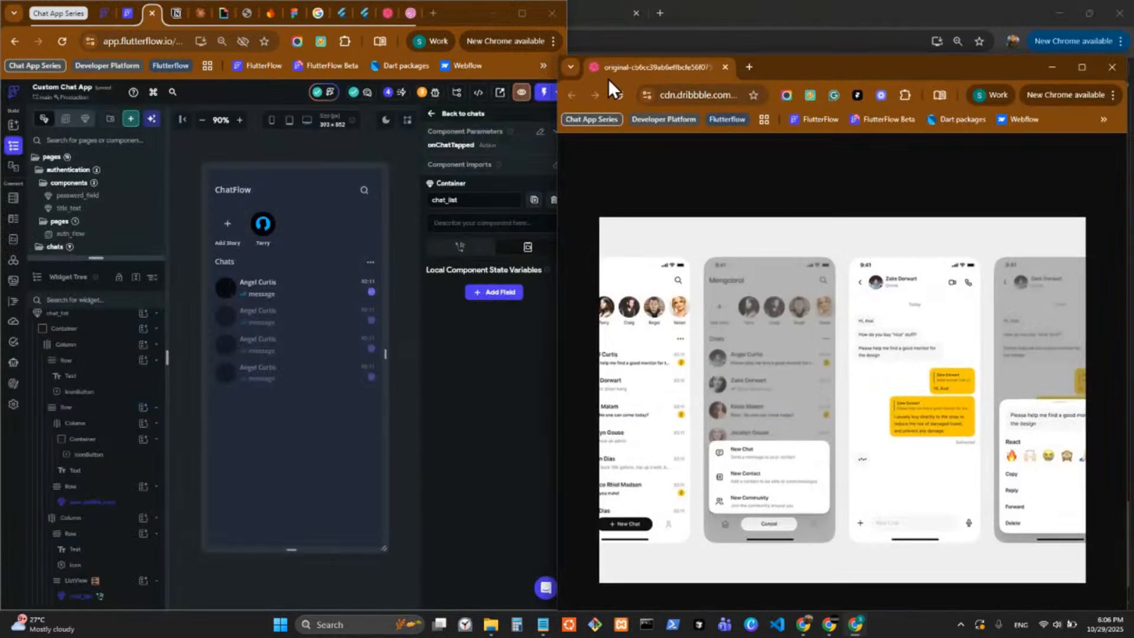
drag(732, 68, 490, 65)
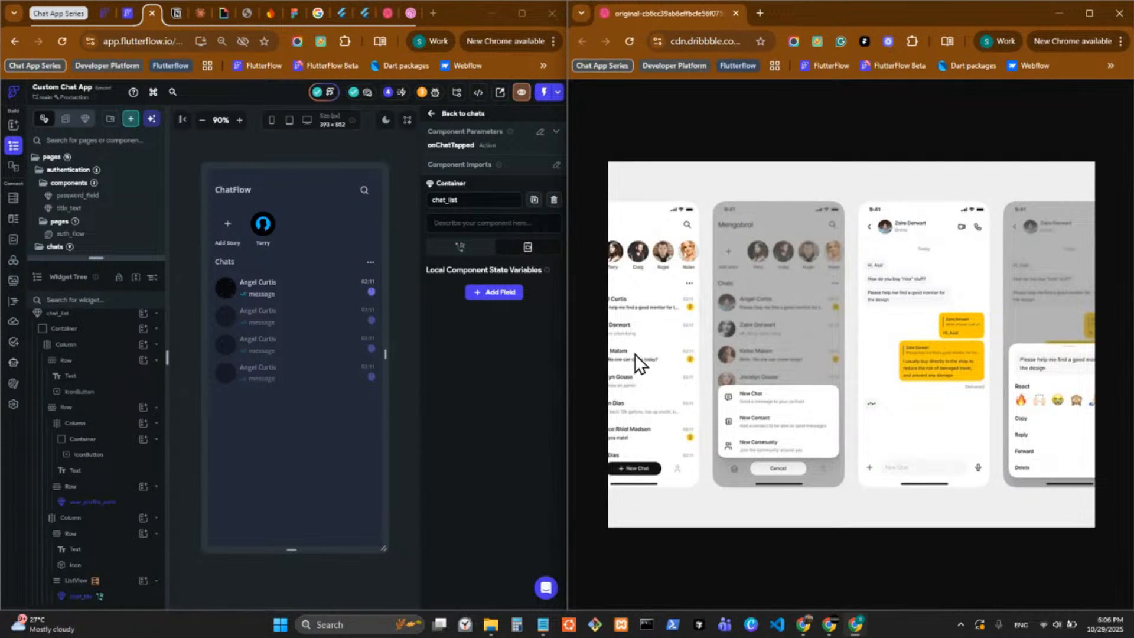
drag(384, 12, 796, 8)
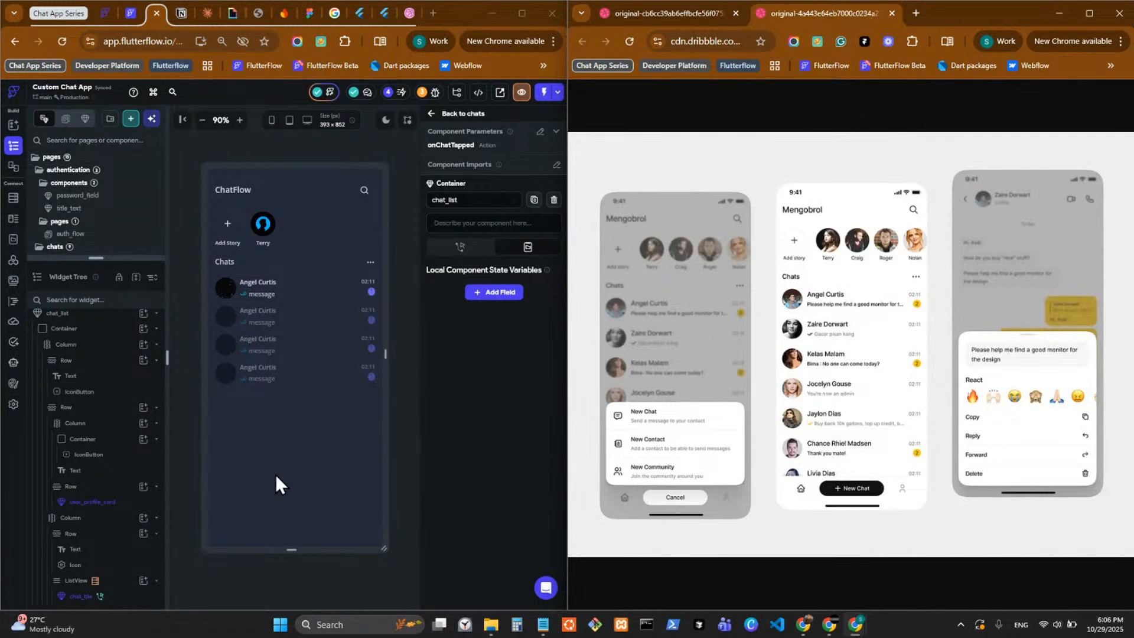
On the chat_view page, stop the chat_list component from showing in the UI builder.
drag(101, 257, 118, 563)
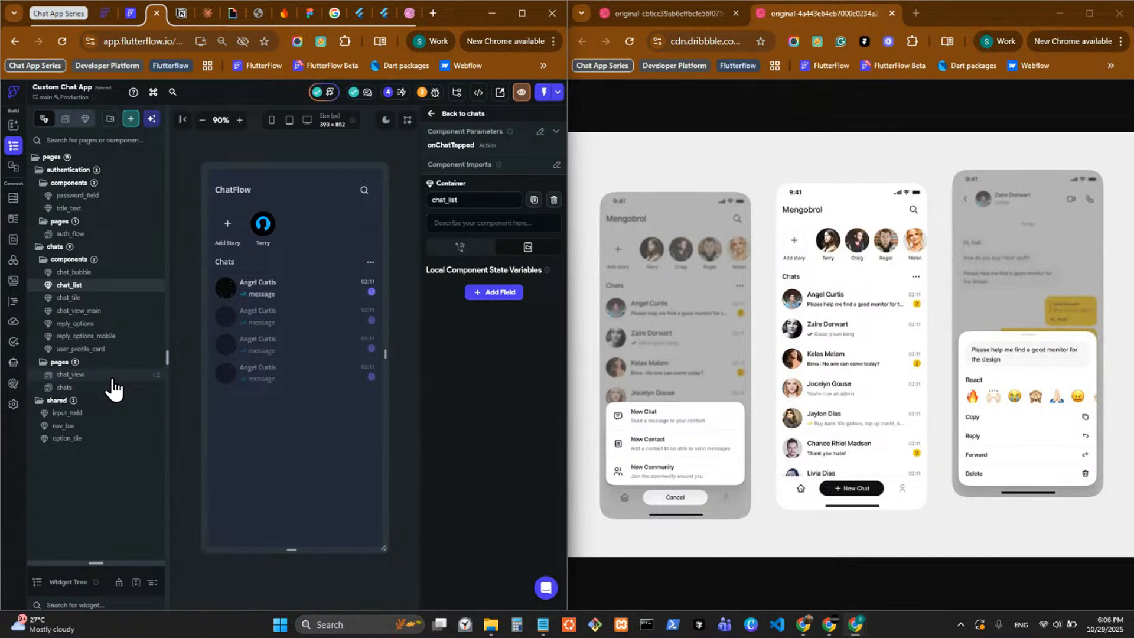
click(112, 379)
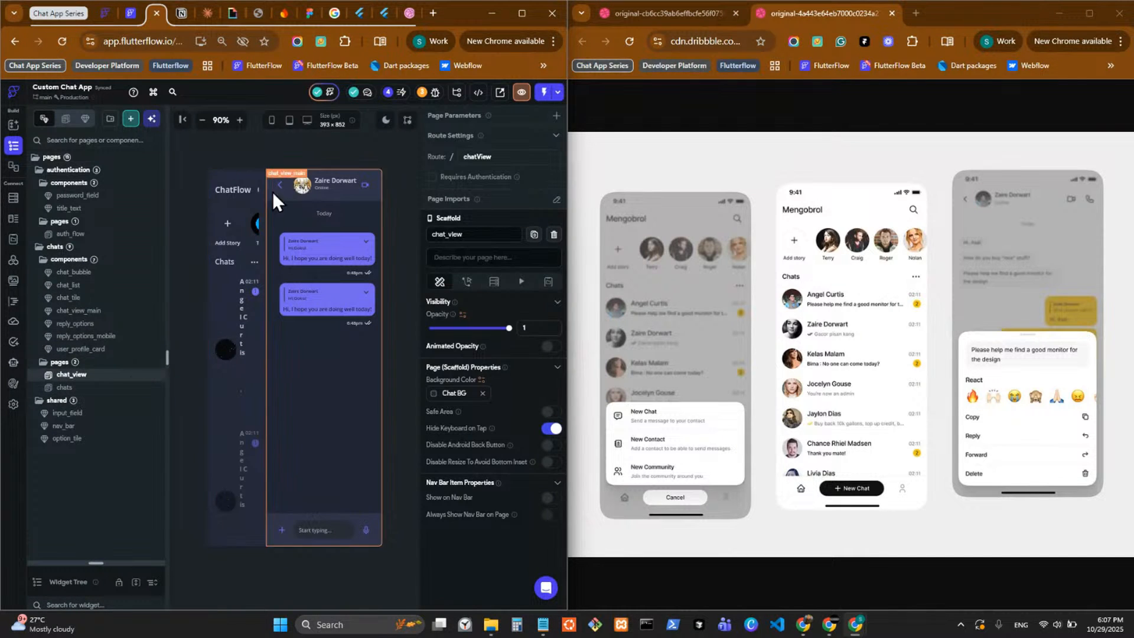
click(299, 287)
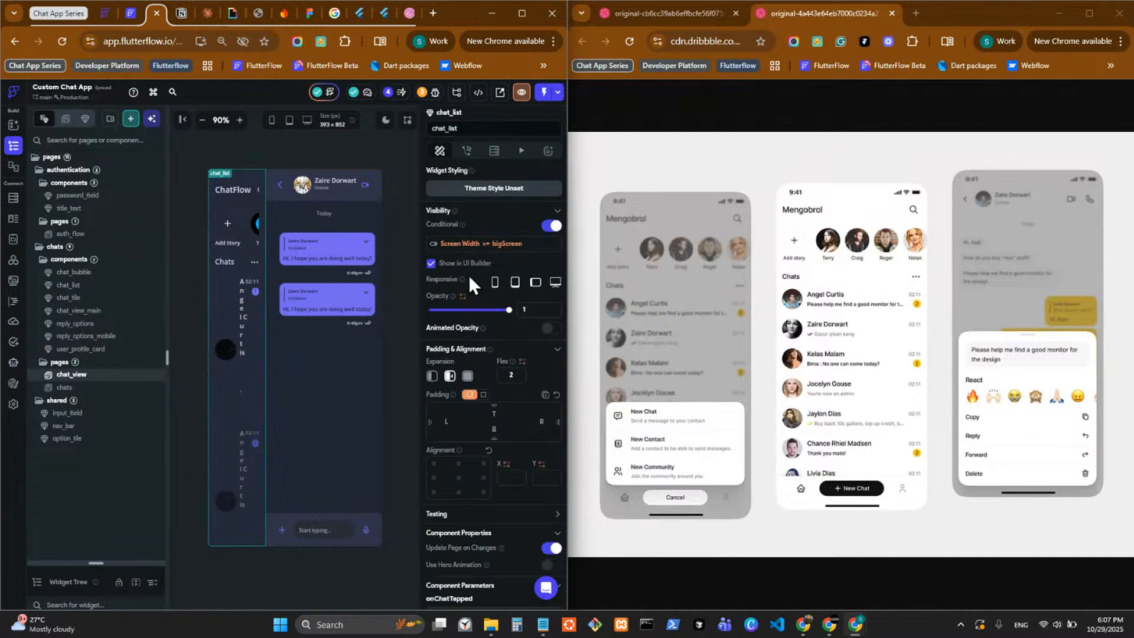
click(430, 263)
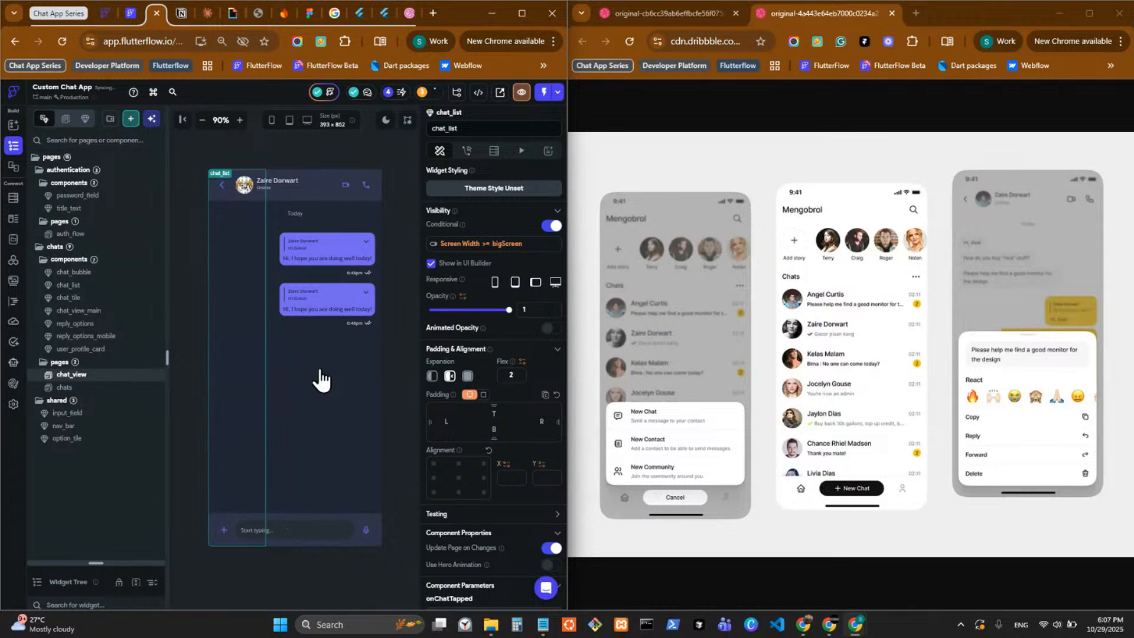
Open the chat_list component from the chats page and select the chat_tile in its ListView.
click(117, 388)
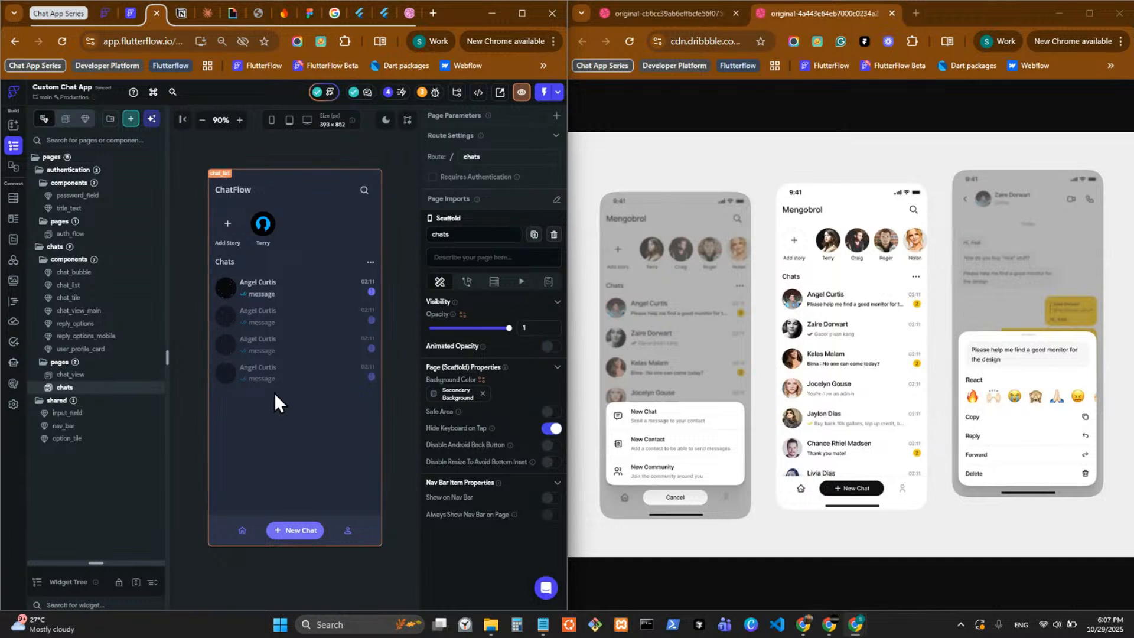
double_click(274, 281)
click(274, 282)
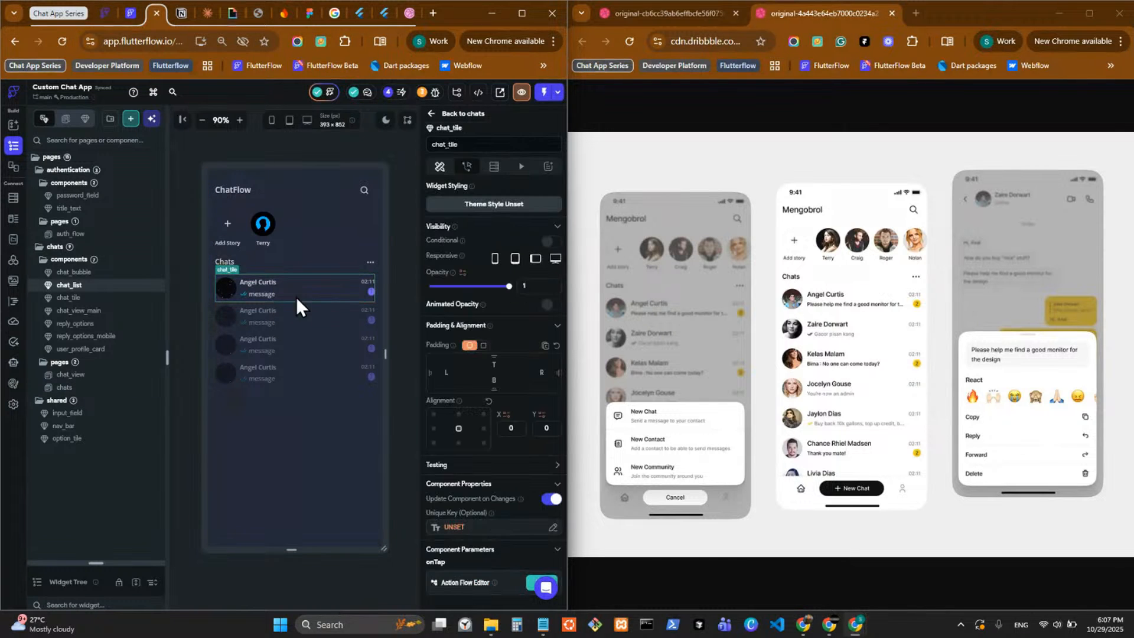
scroll(473, 319, down, 3)
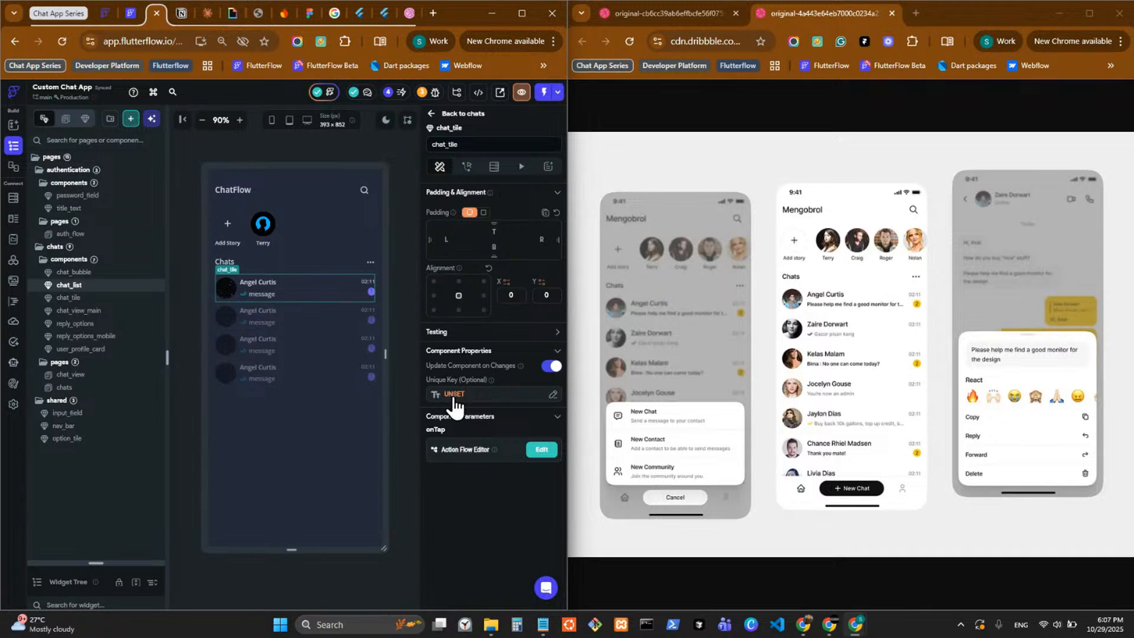
click(454, 396)
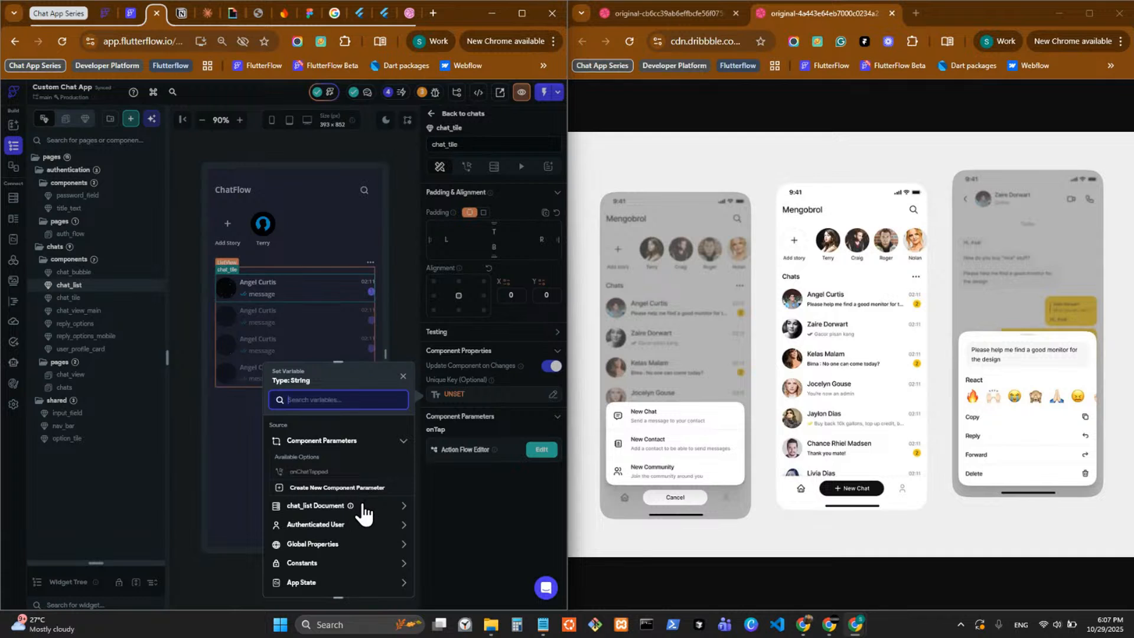
click(469, 495)
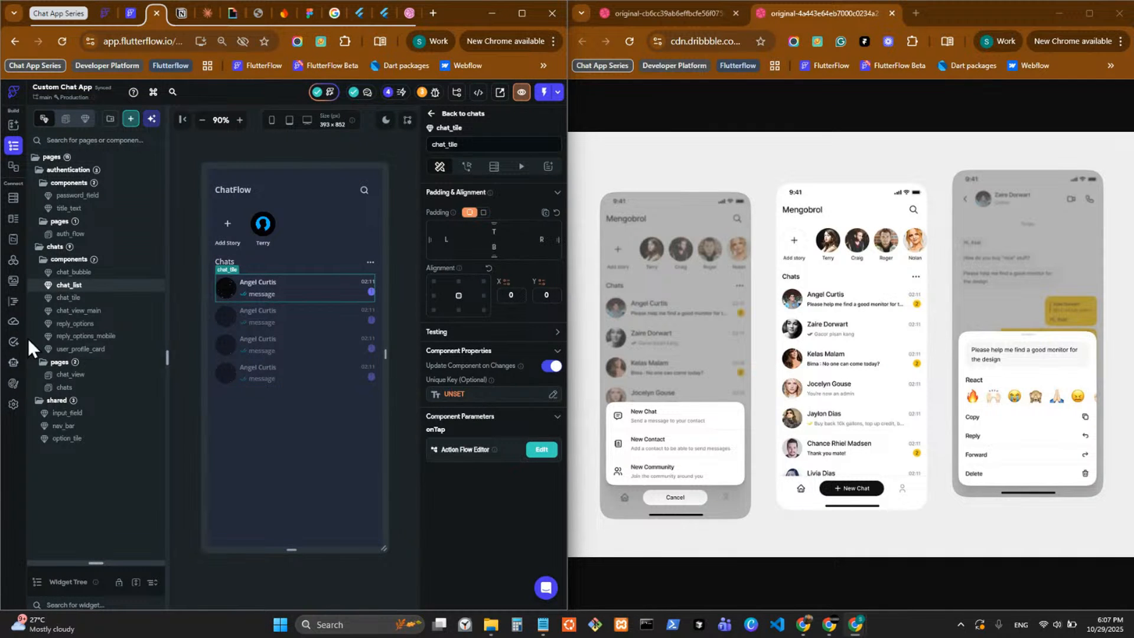
Review the field schema of the chat_list subcollection under user_chats, and return to the widget tree.
click(20, 200)
click(89, 248)
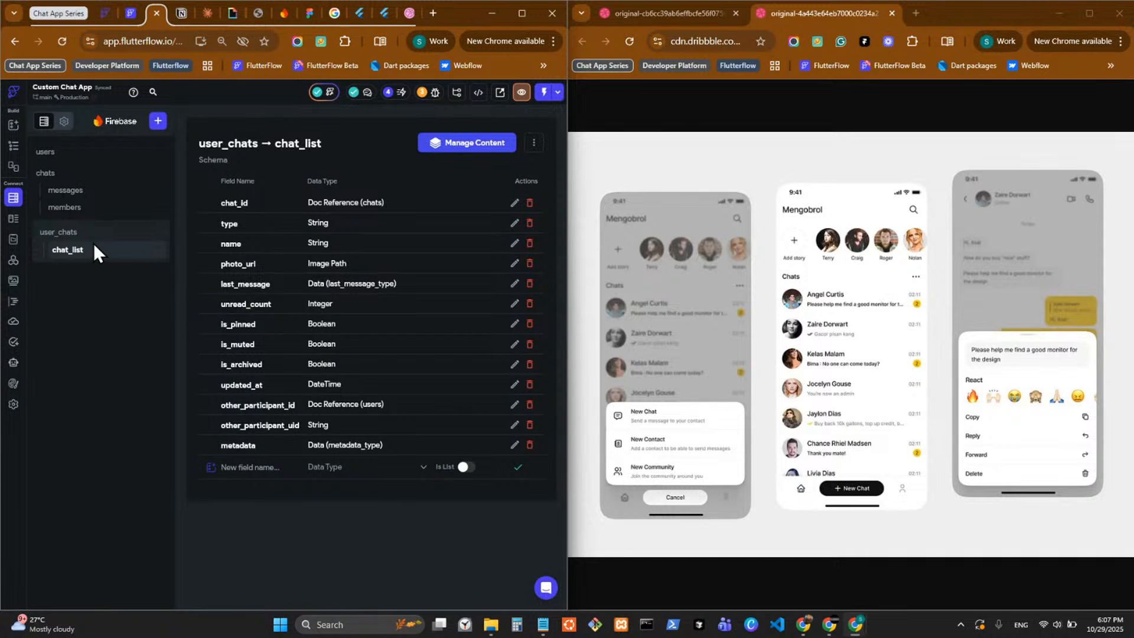
click(14, 145)
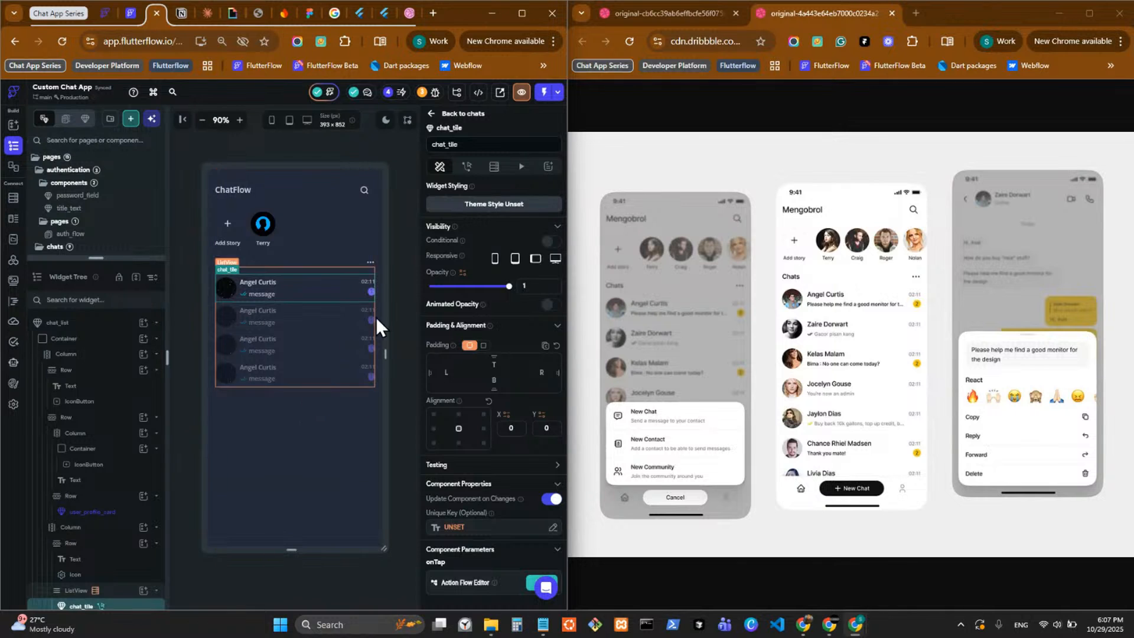
Set the chat_tile's unique key to the Document ID of the chat_list document's reference.
scroll(473, 406, down, 1)
click(462, 396)
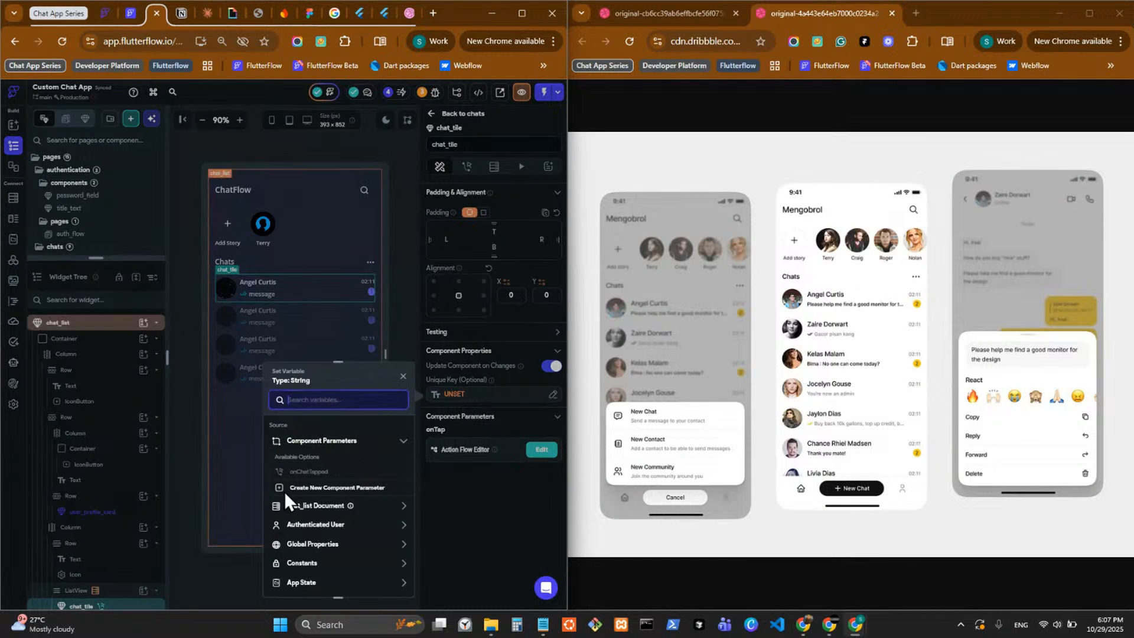
click(331, 512)
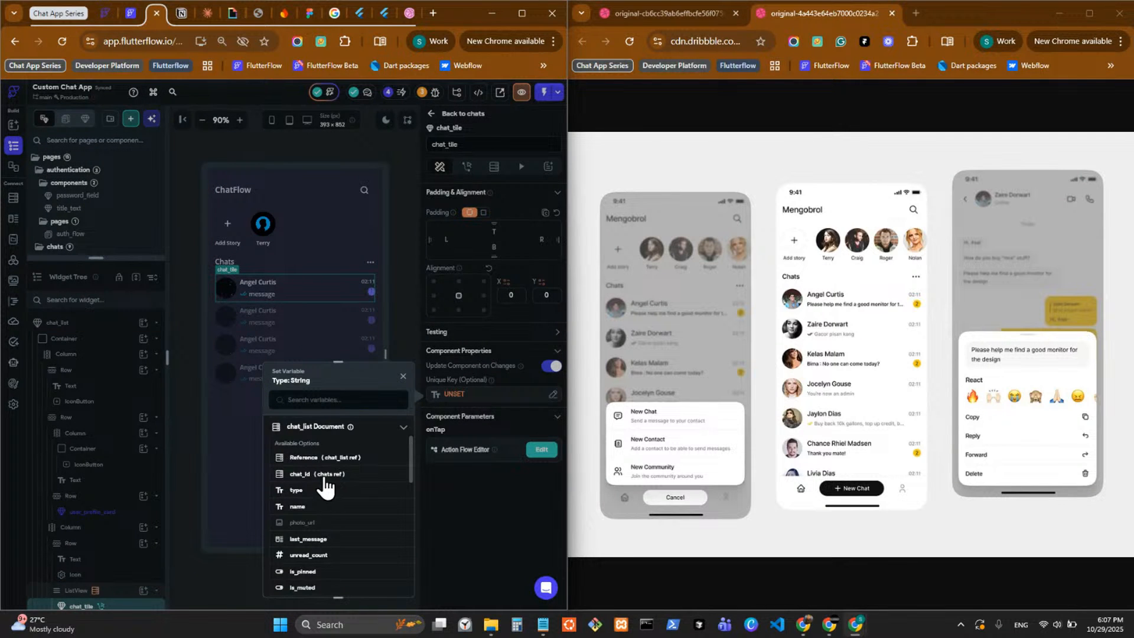
scroll(325, 485, down, 3)
scroll(326, 486, up, 3)
click(334, 457)
click(354, 524)
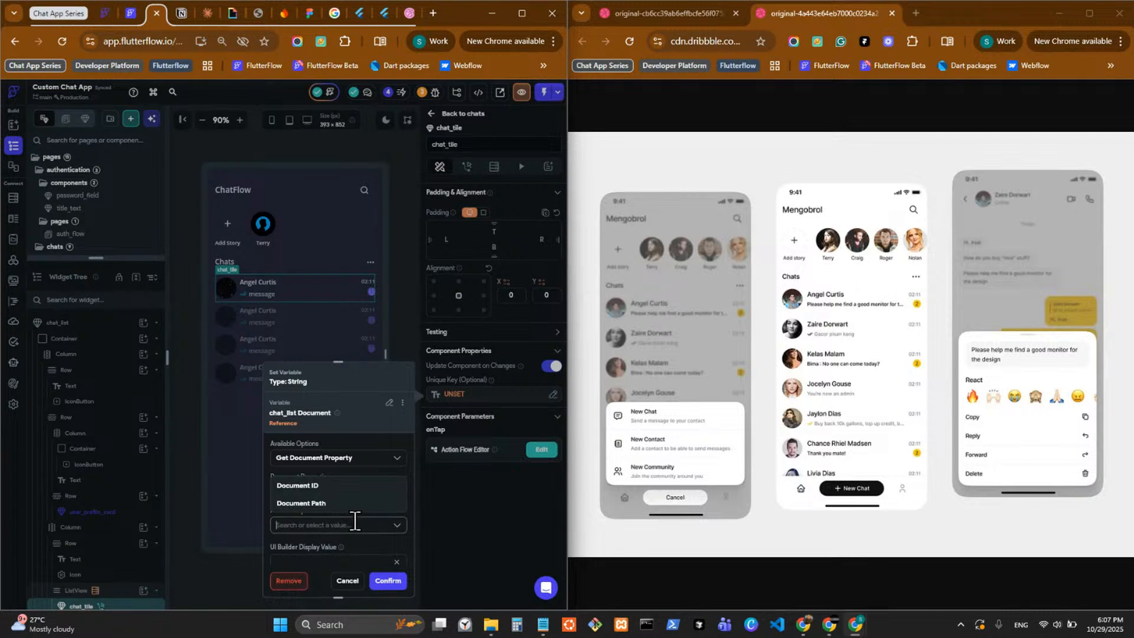
click(346, 486)
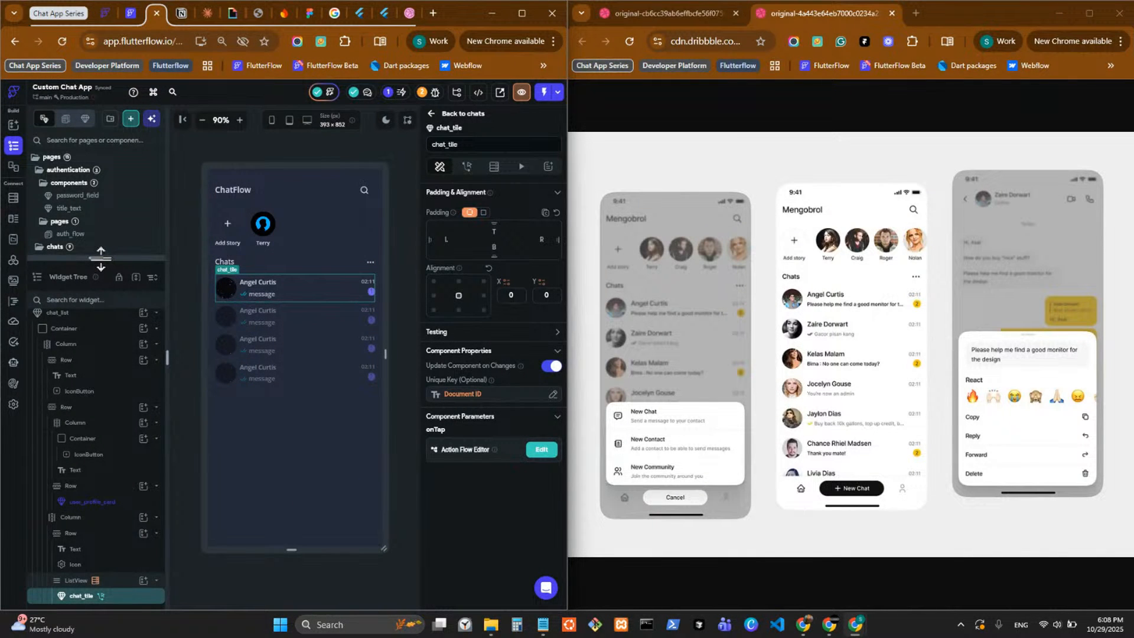
Select the nav_bar on the chats page and toggle its Update Page on Changes option.
drag(95, 258, 136, 579)
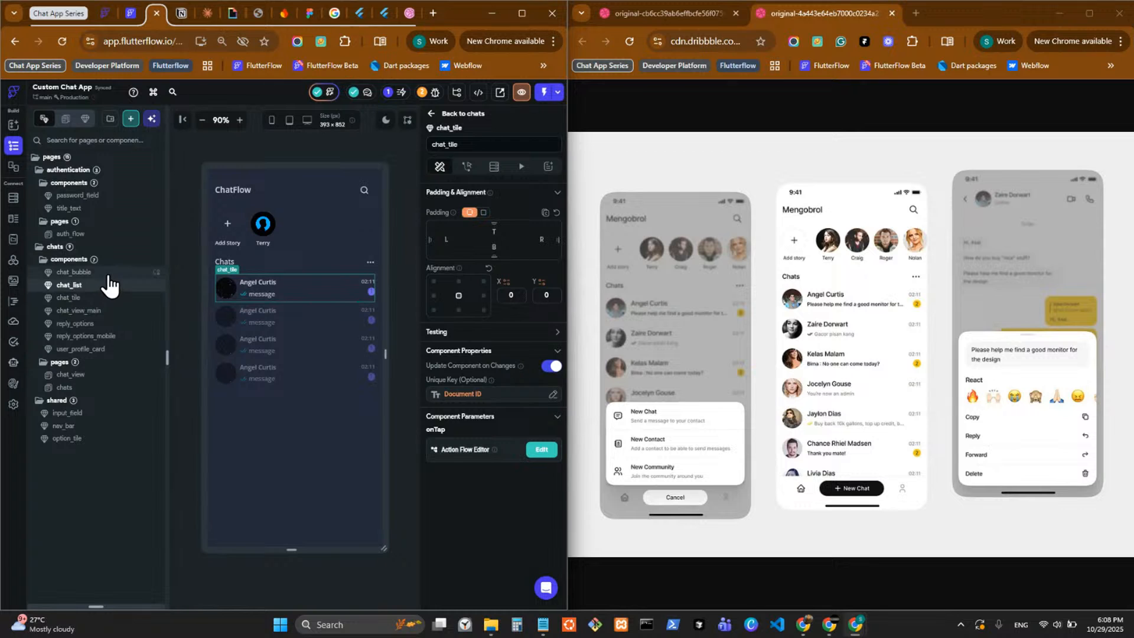
click(99, 390)
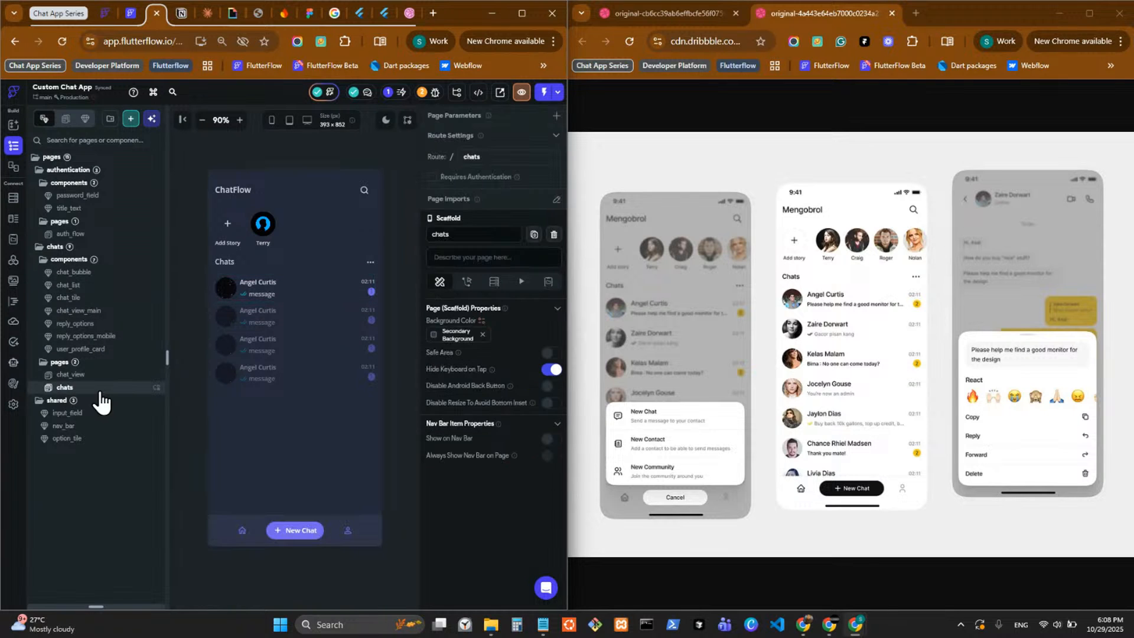
click(280, 542)
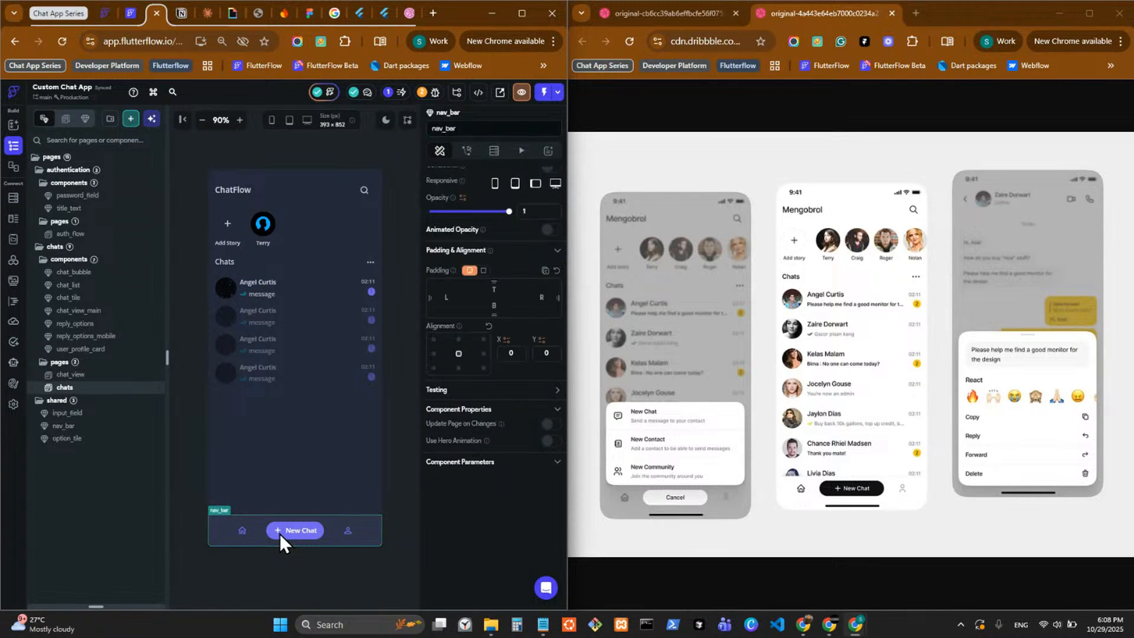
click(551, 424)
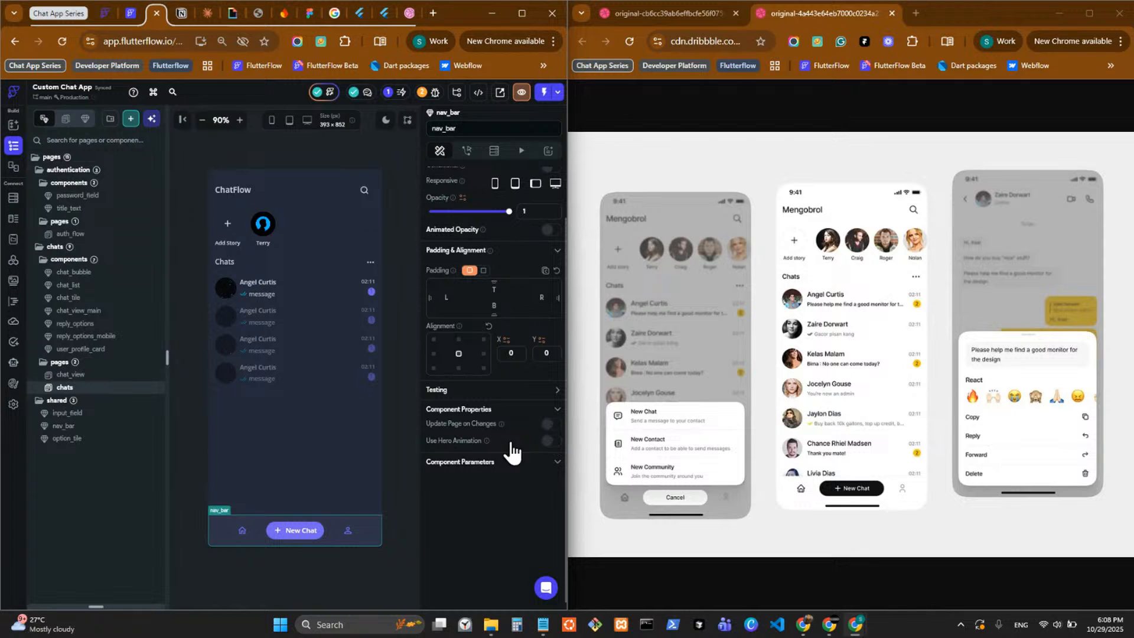
Open the nav_bar component and select the Row holding the navigation icons and New Chat button.
double_click(345, 529)
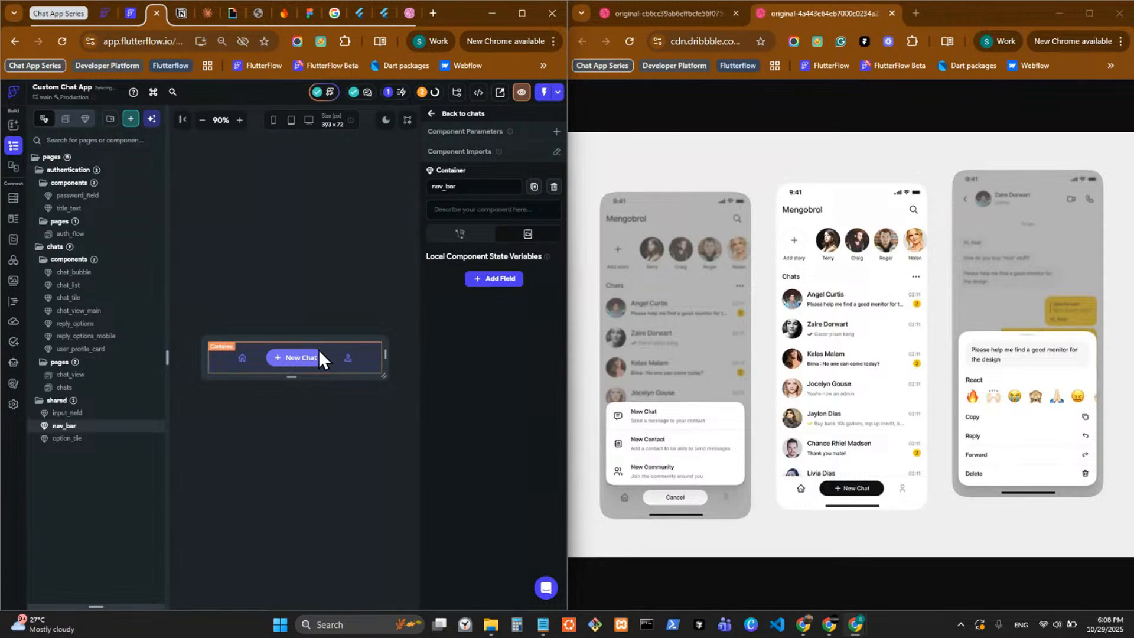
click(372, 346)
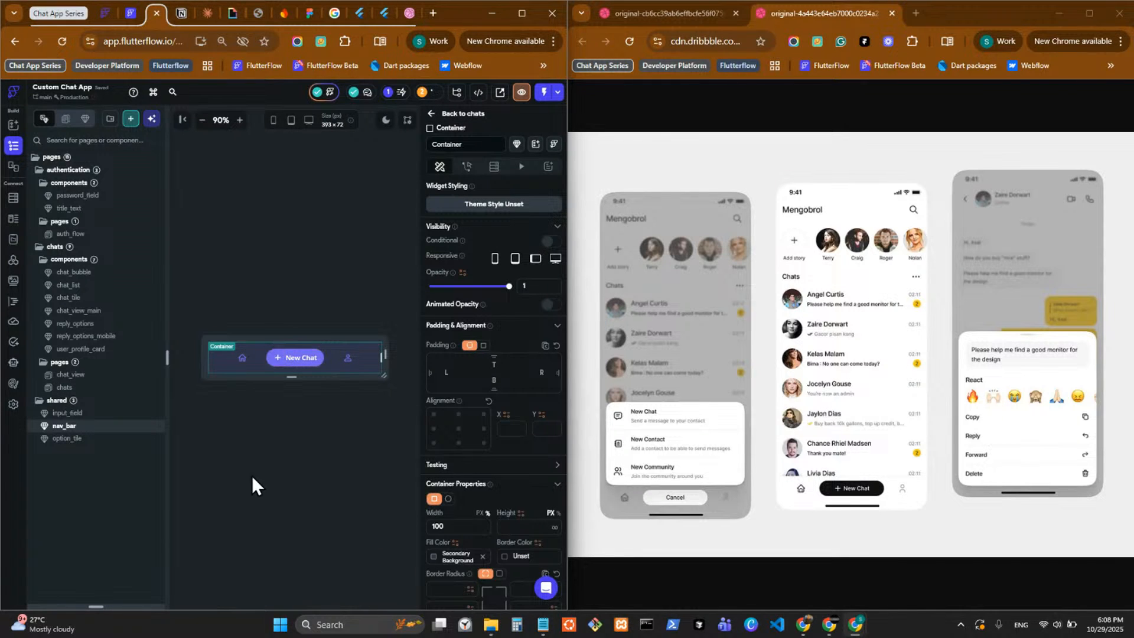
click(327, 357)
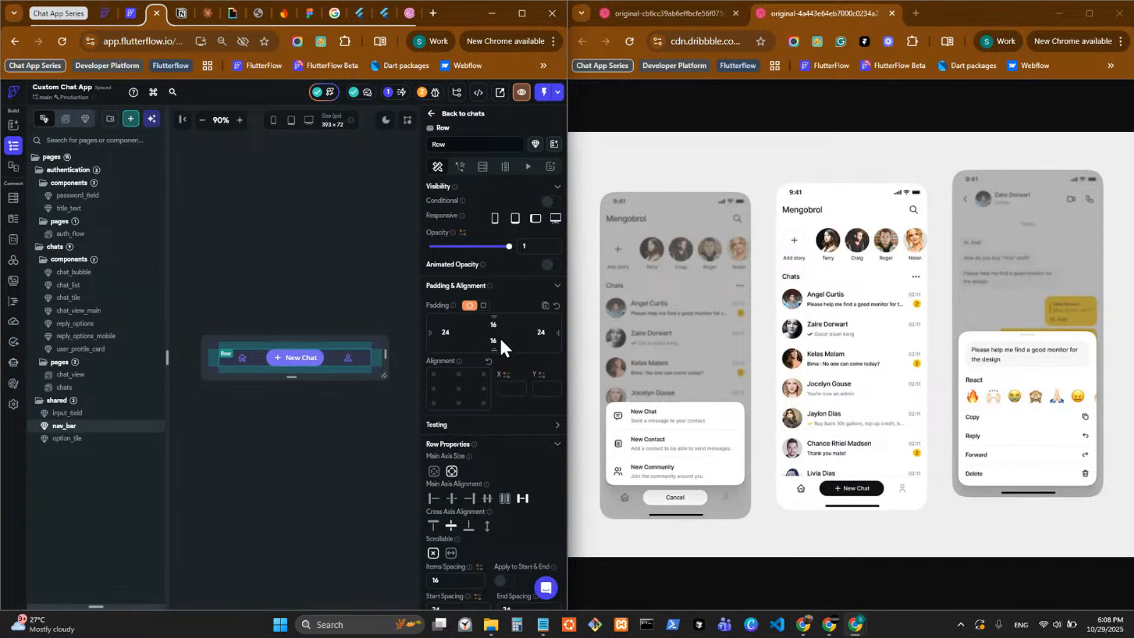
Open Calculator and dock it beside the FlutterFlow and design reference windows.
click(519, 624)
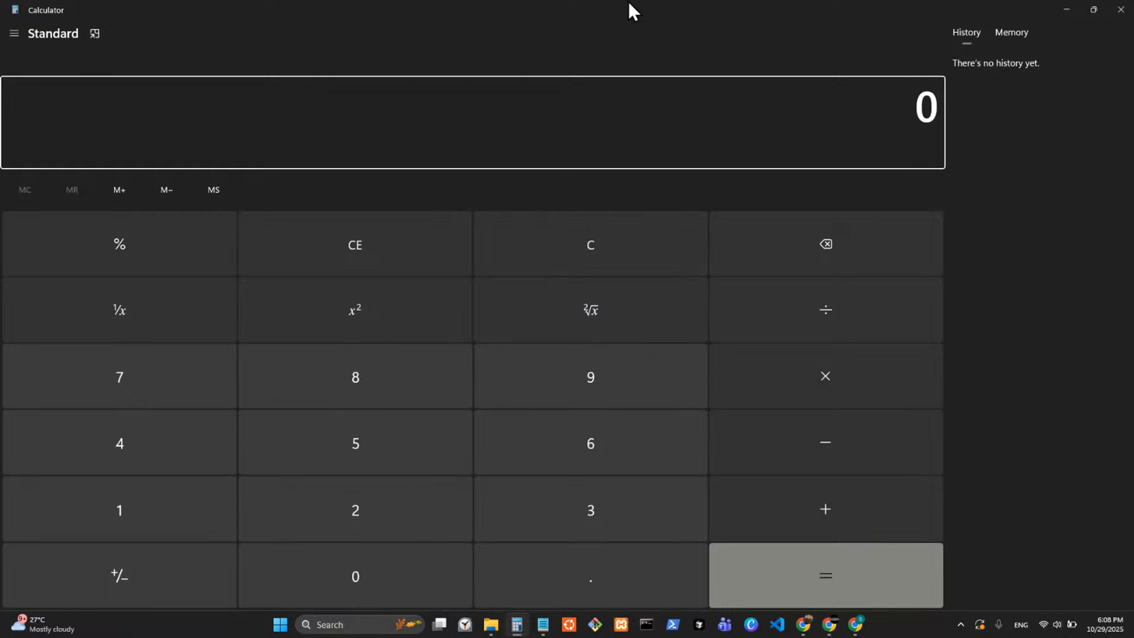
drag(629, 2, 745, 69)
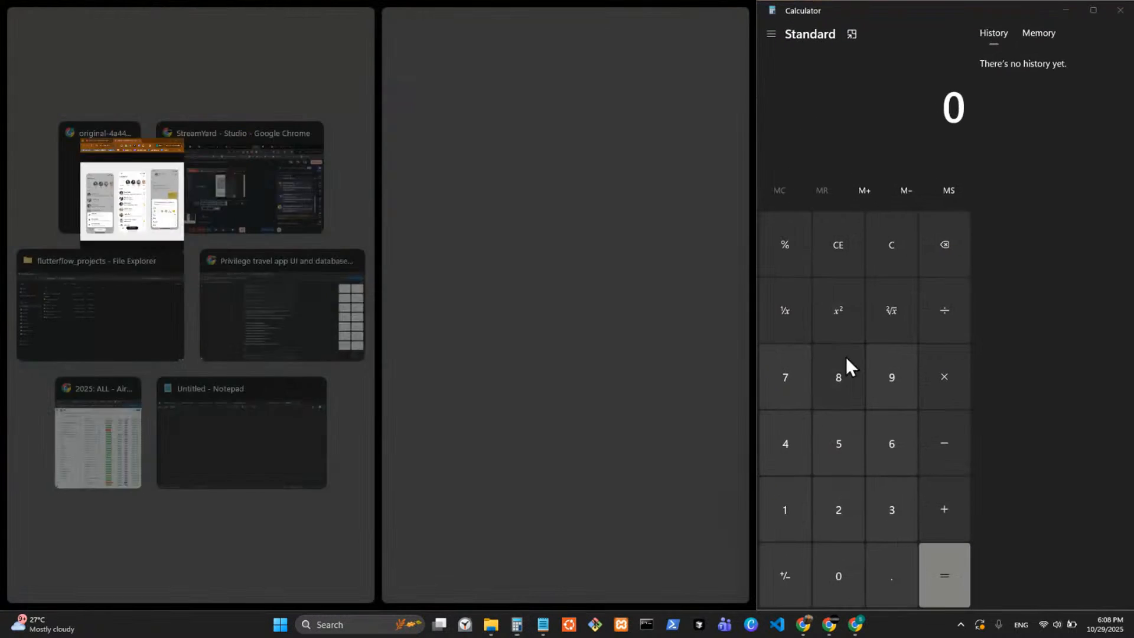
click(1033, 264)
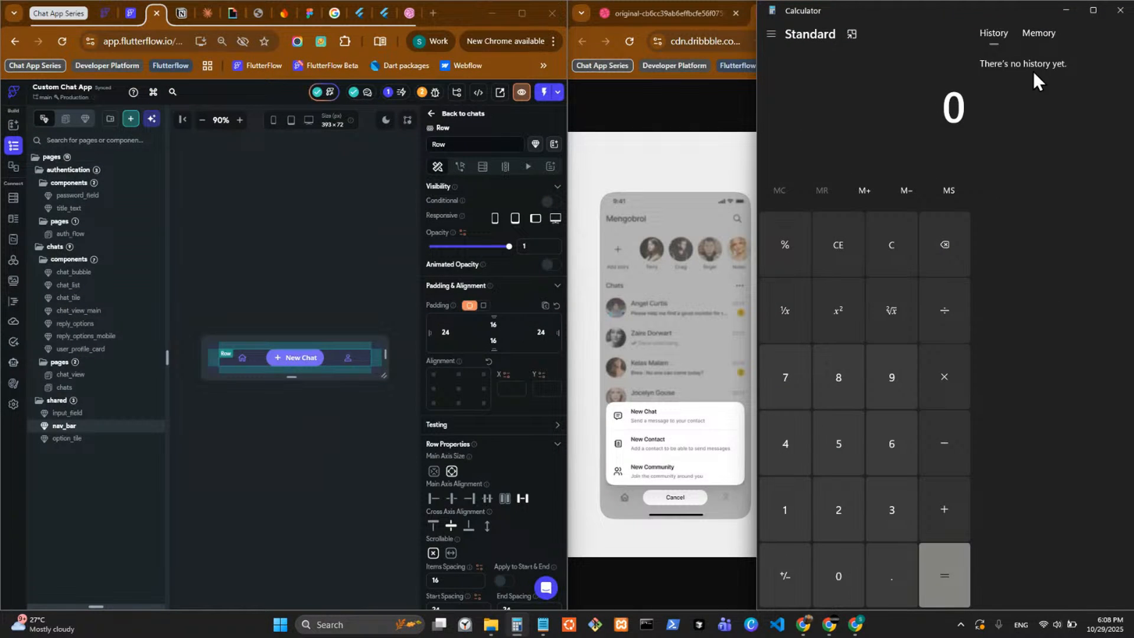
Add the nav_bar Row's top and bottom paddings in Calculator as 16 + 16.
click(788, 514)
click(886, 447)
key(plus)
click(790, 515)
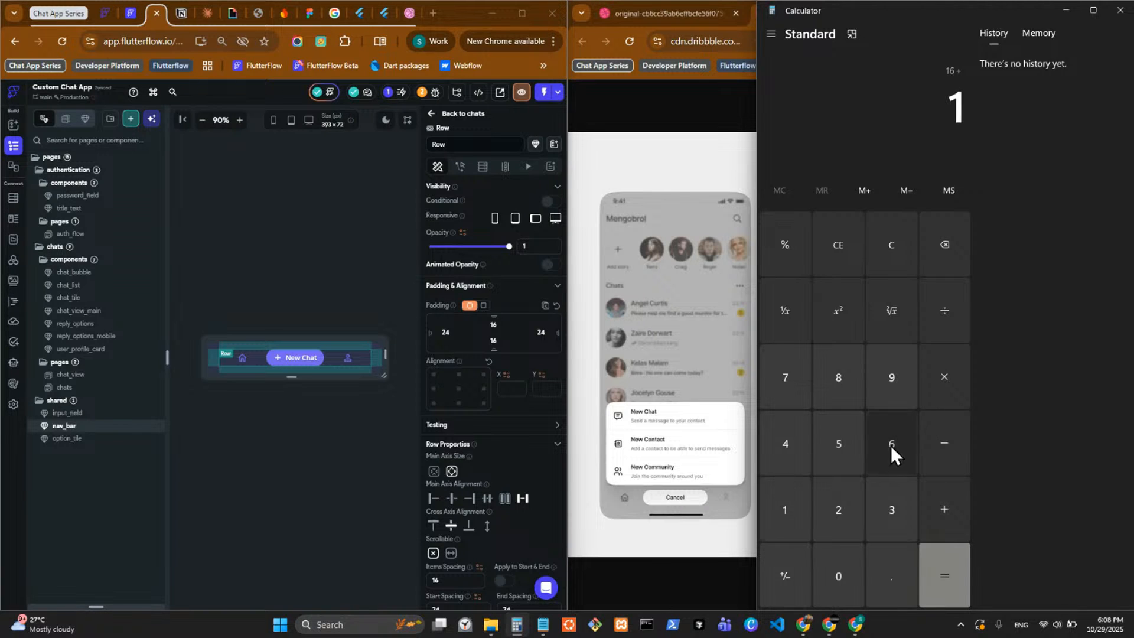
click(891, 445)
click(929, 529)
Check the New Chat button's height, add 40 to the padding sum in Calculator, and close Calculator.
click(305, 362)
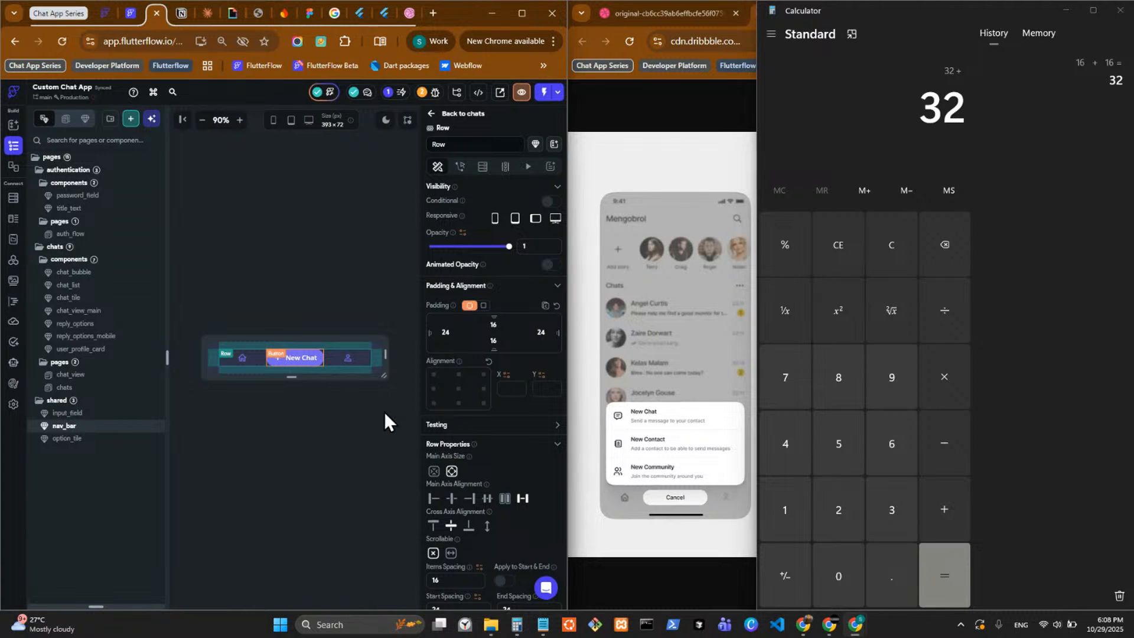
scroll(484, 449, down, 10)
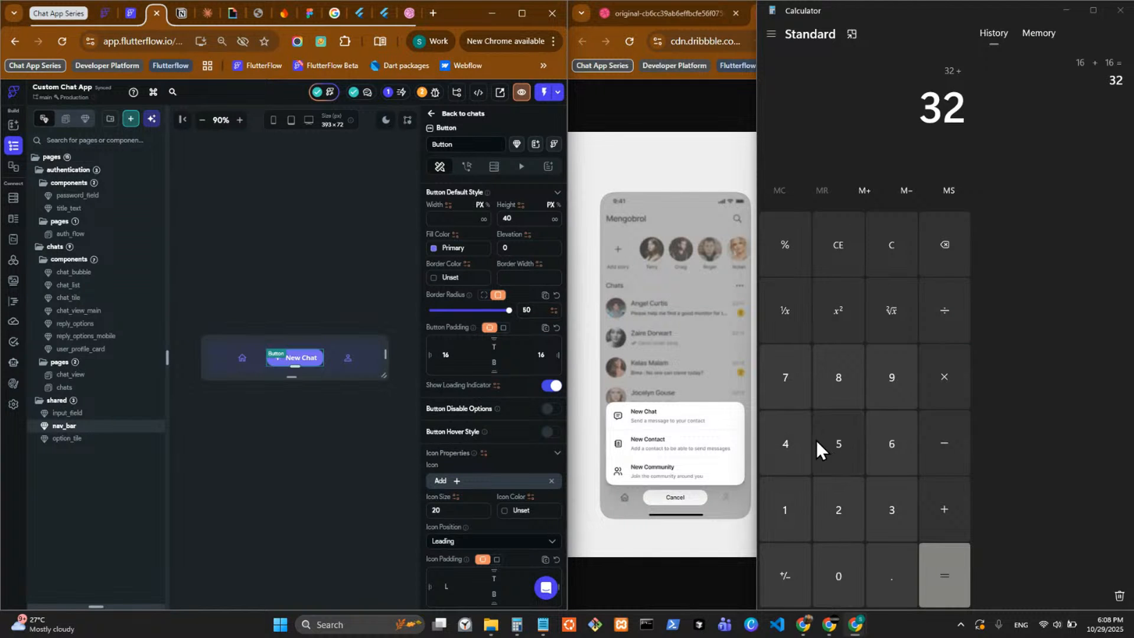
click(789, 453)
click(839, 550)
click(941, 572)
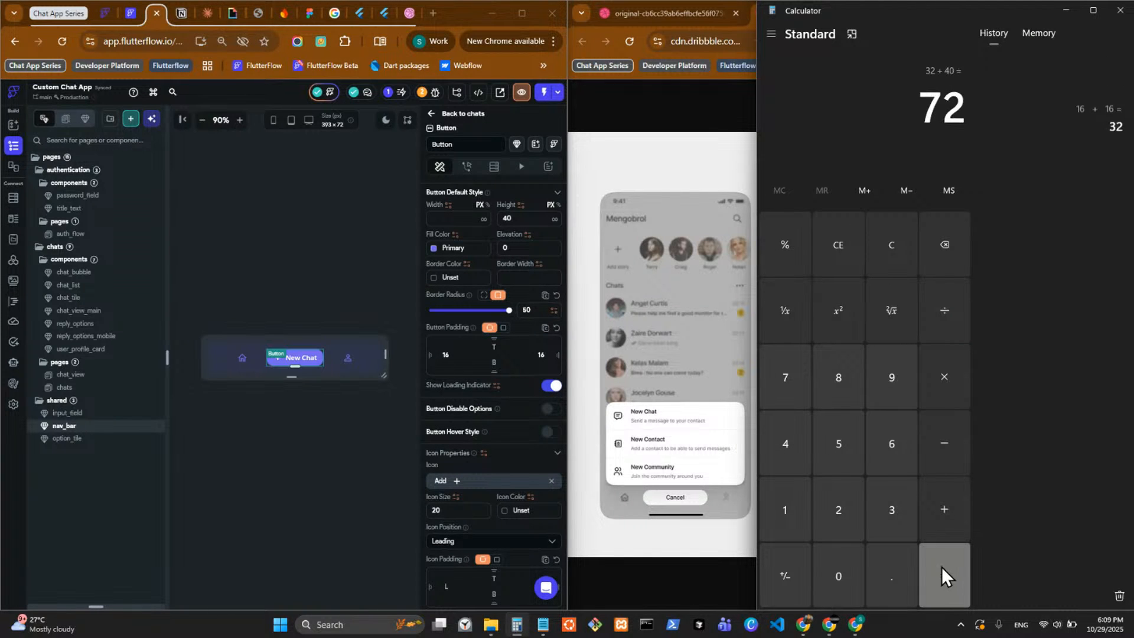
drag(961, 97, 915, 105)
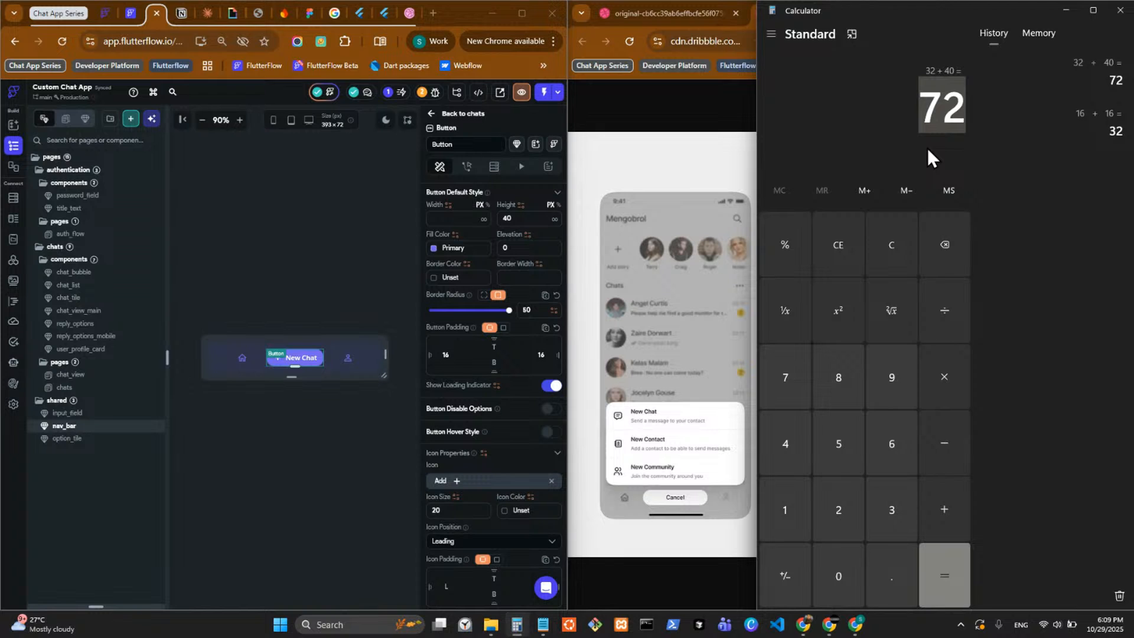
click(1112, 13)
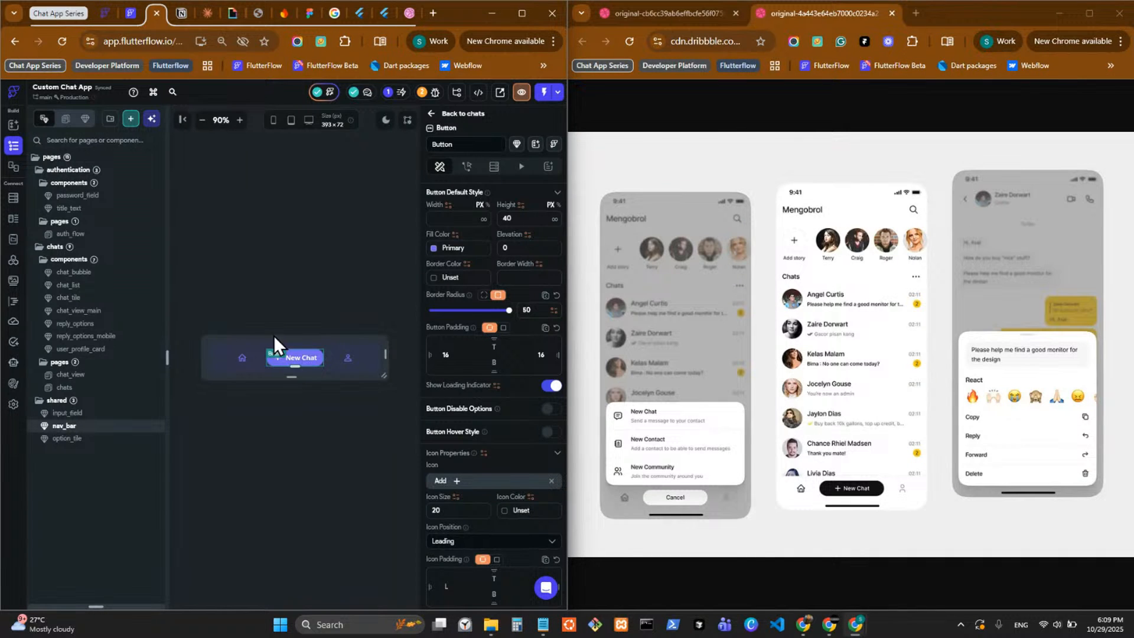
Look through the chat components and duplicate the reply_options_mobile component.
click(99, 298)
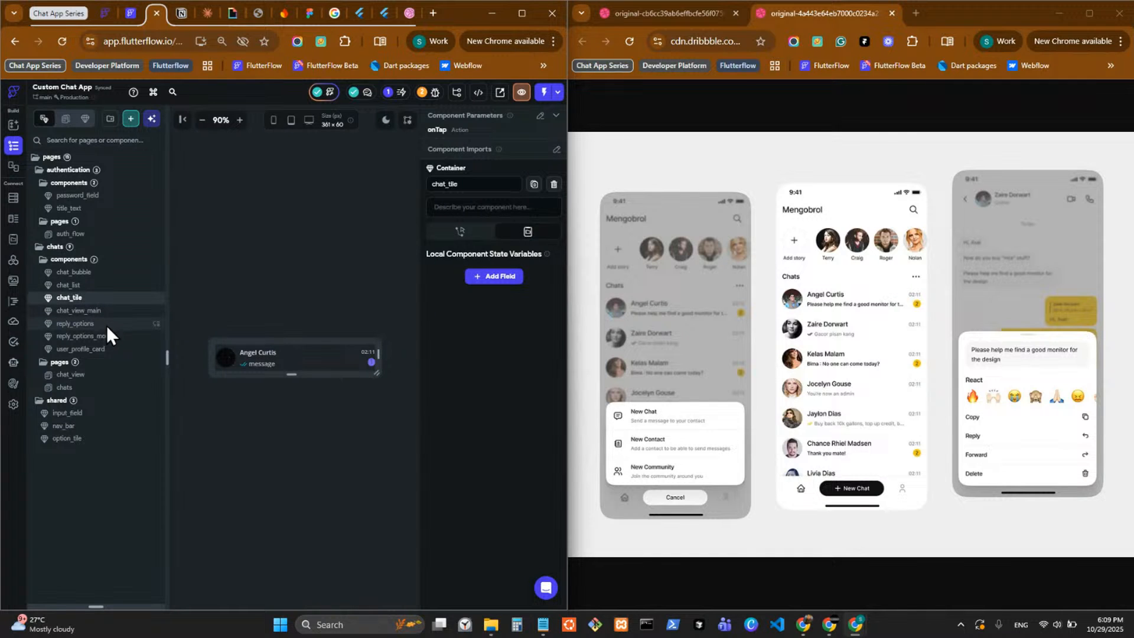
click(89, 323)
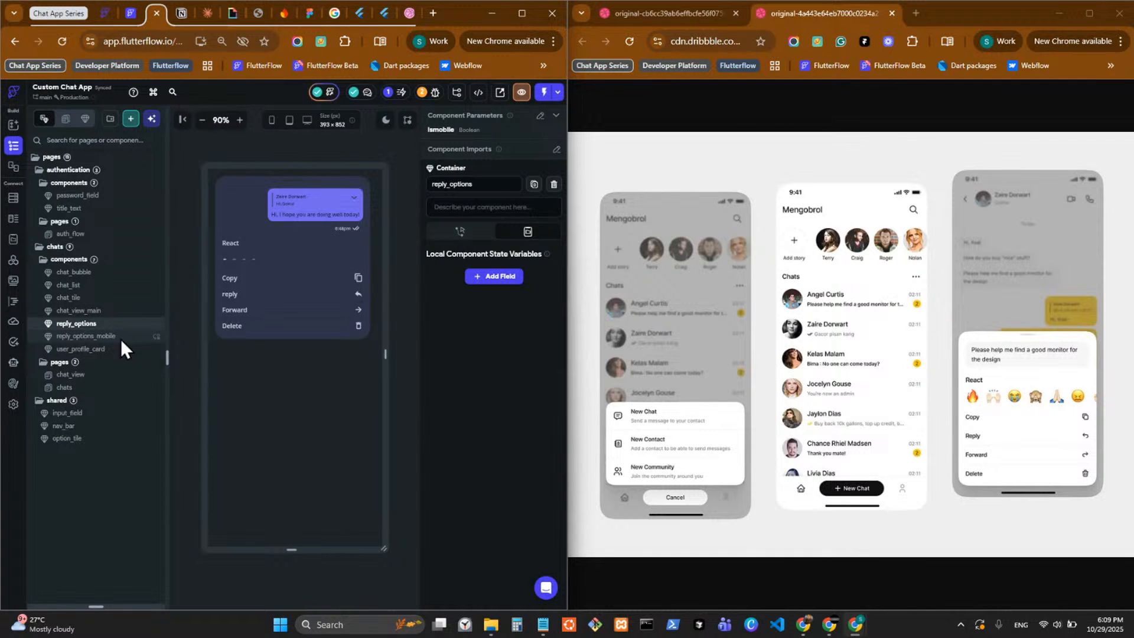
click(88, 336)
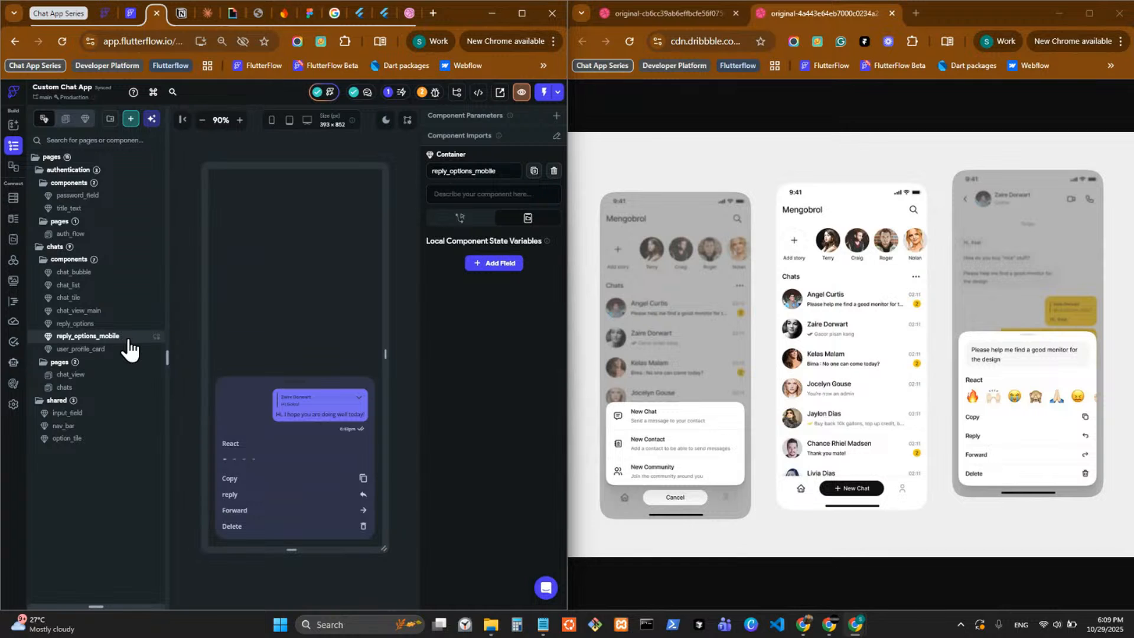
right_click(129, 342)
click(157, 385)
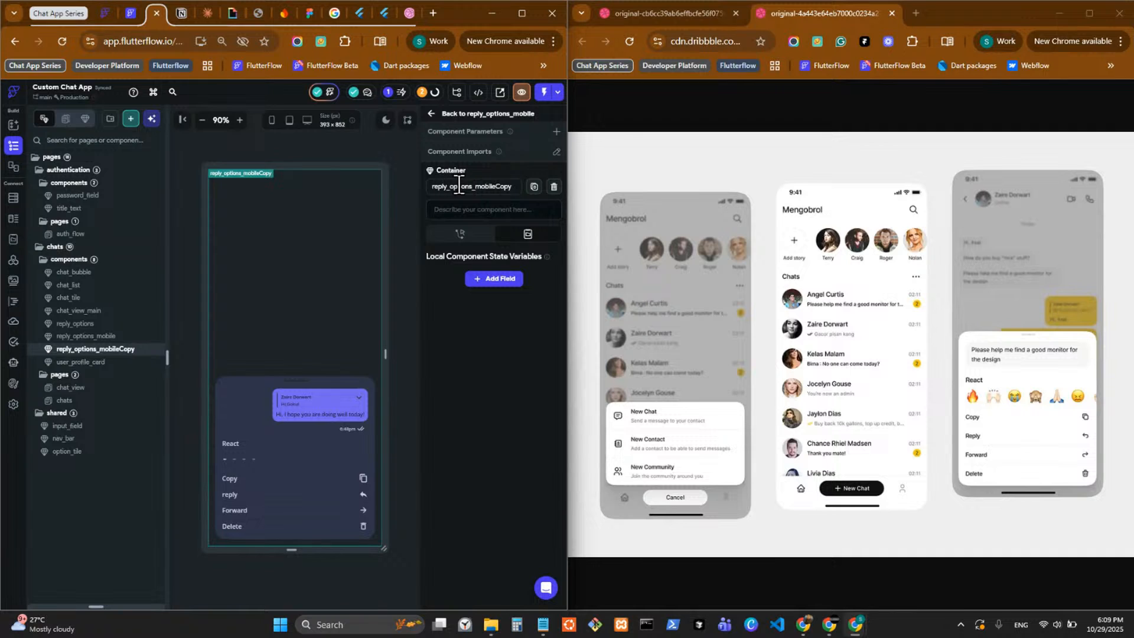
Rename the copied reply_options_mobile component as create_options_mobile.
drag(448, 186, 425, 200)
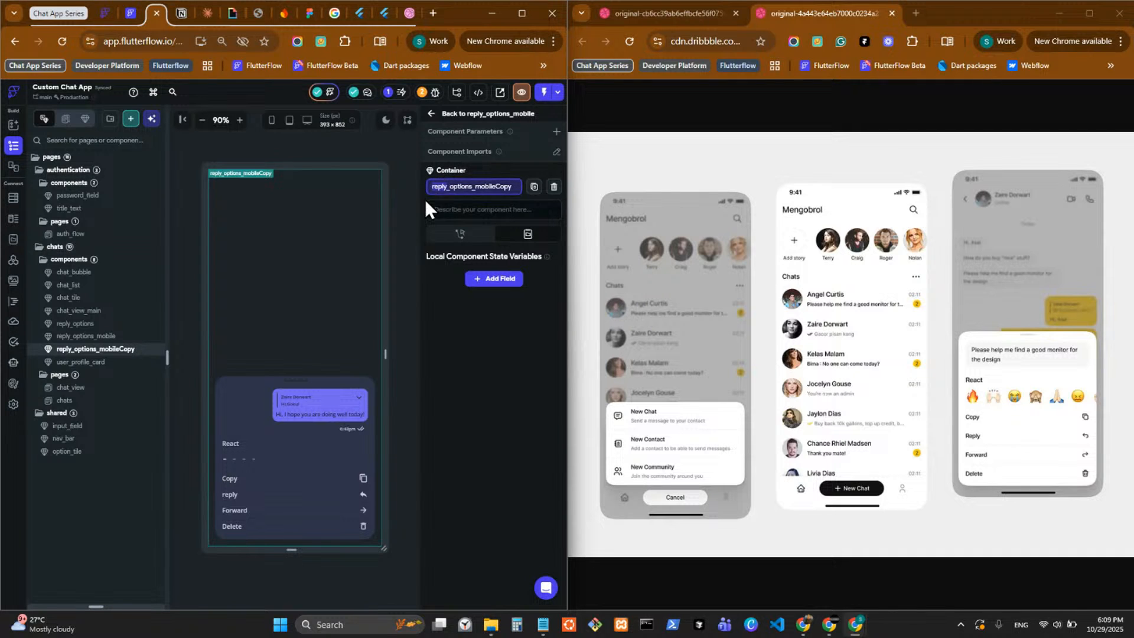
text(create)
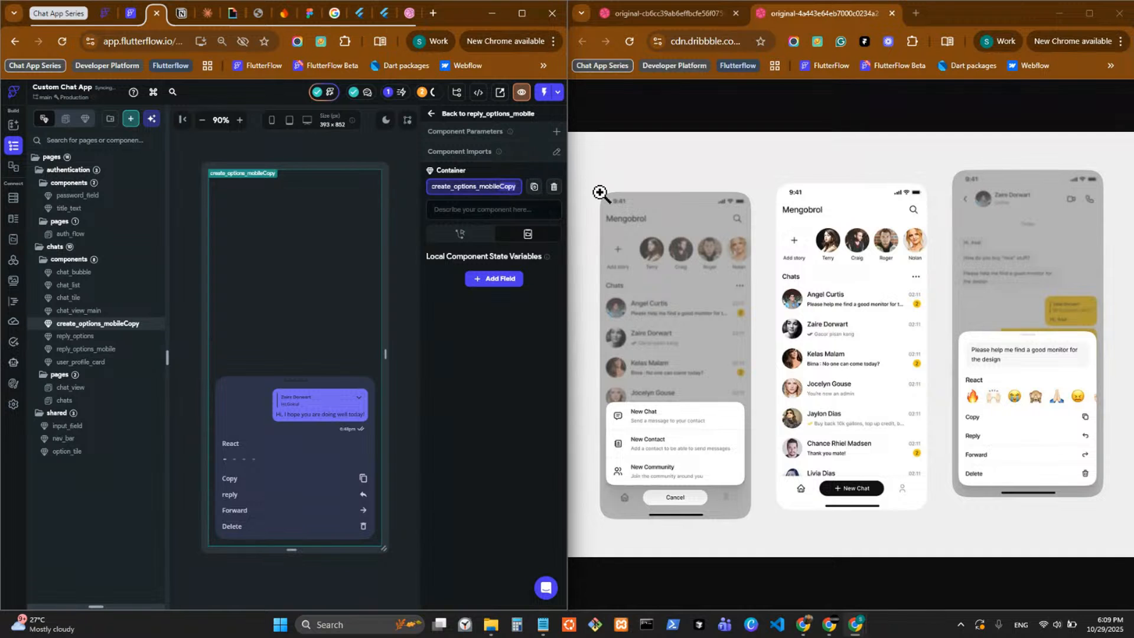
key(BackSpace)
key(BackSpace)
key(BackSpace)
key(BackSpace)
click(490, 353)
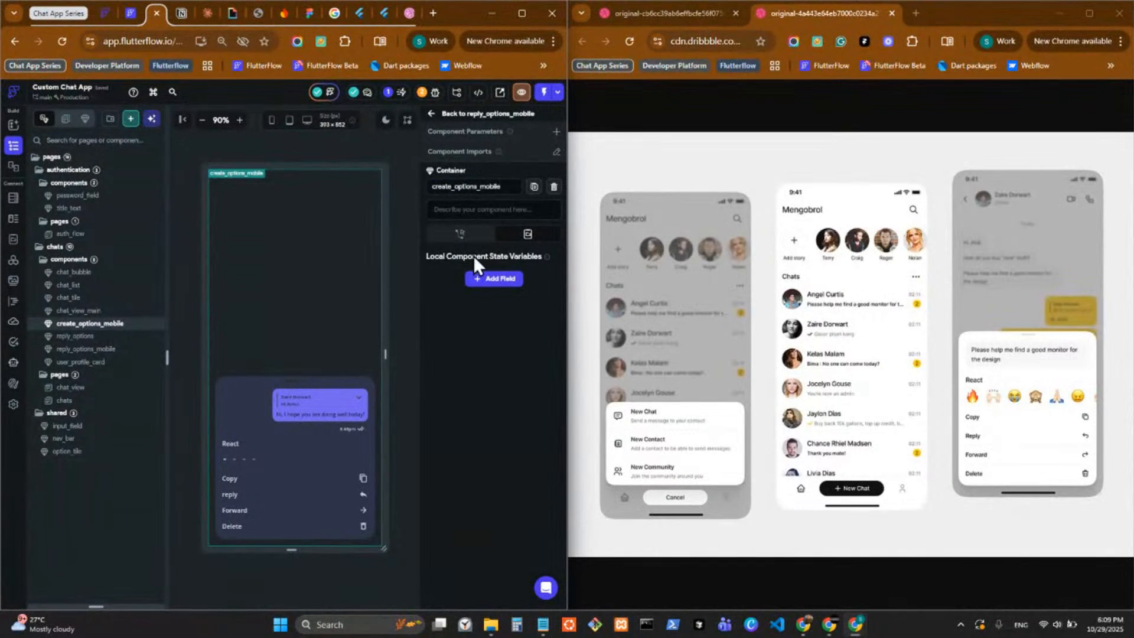
Delete the reply_options widget from the Column in create_options_mobile.
click(265, 407)
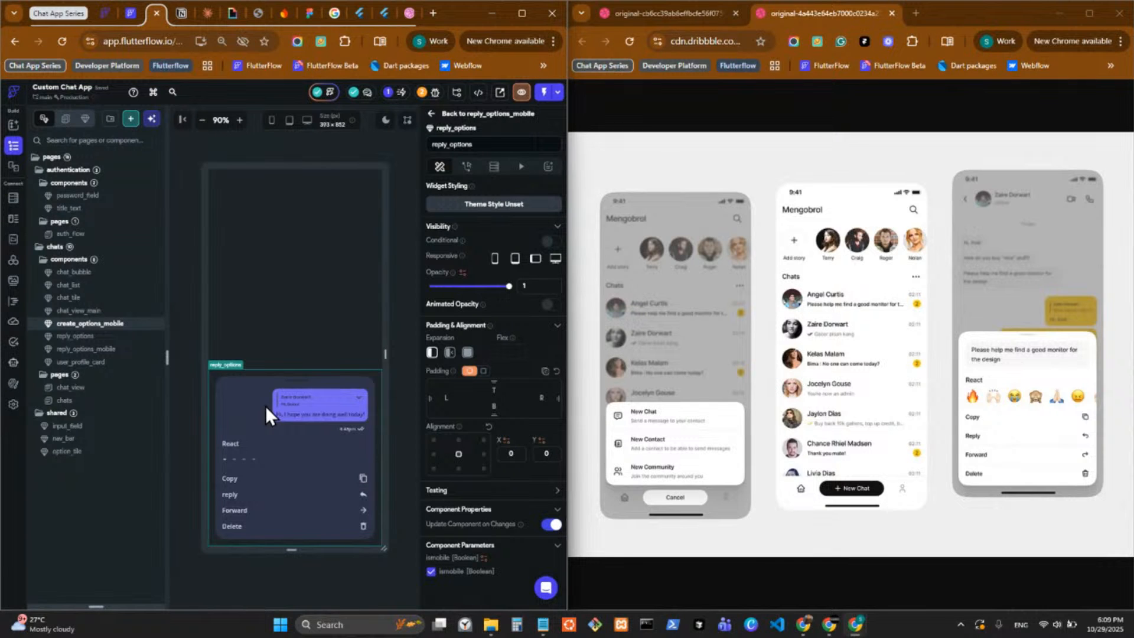
right_click(265, 406)
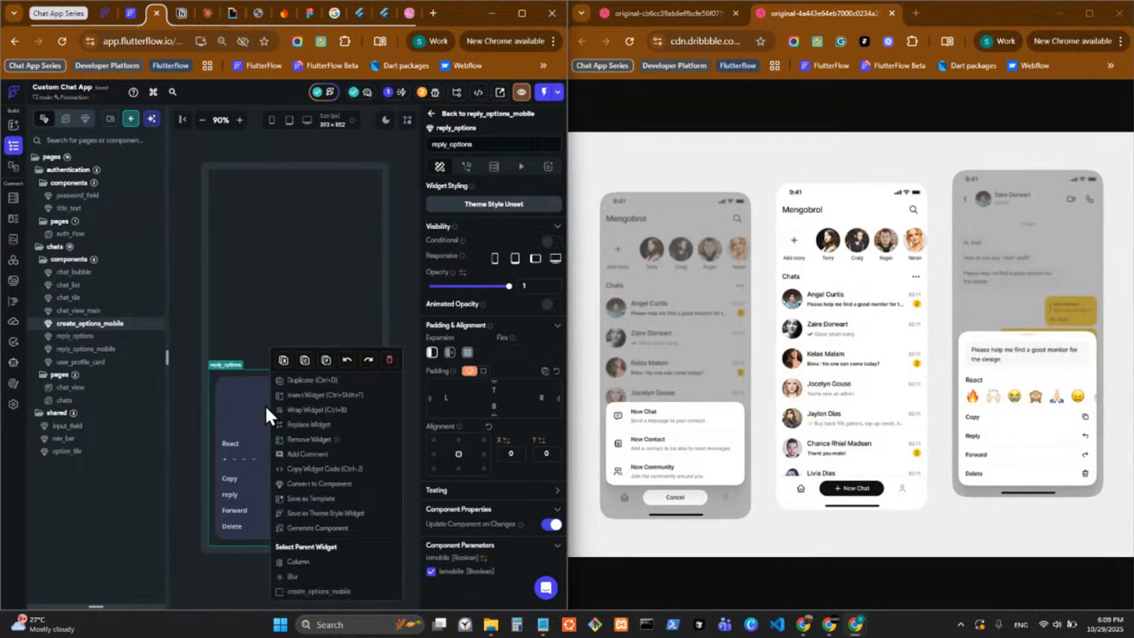
click(389, 362)
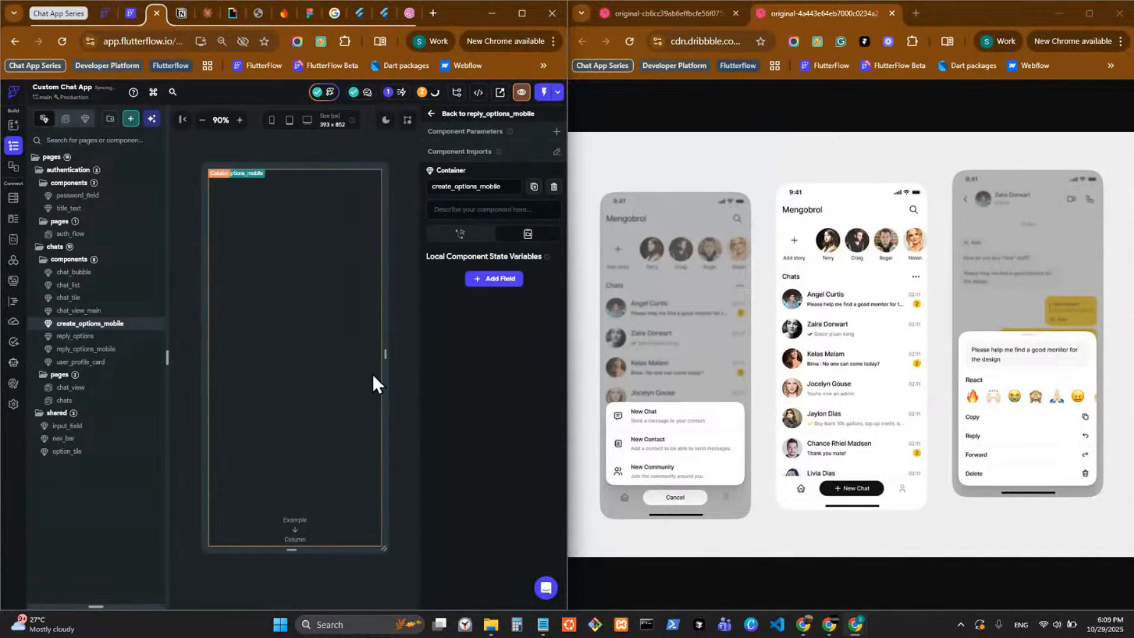
Open the reply_options component and duplicate it.
click(104, 338)
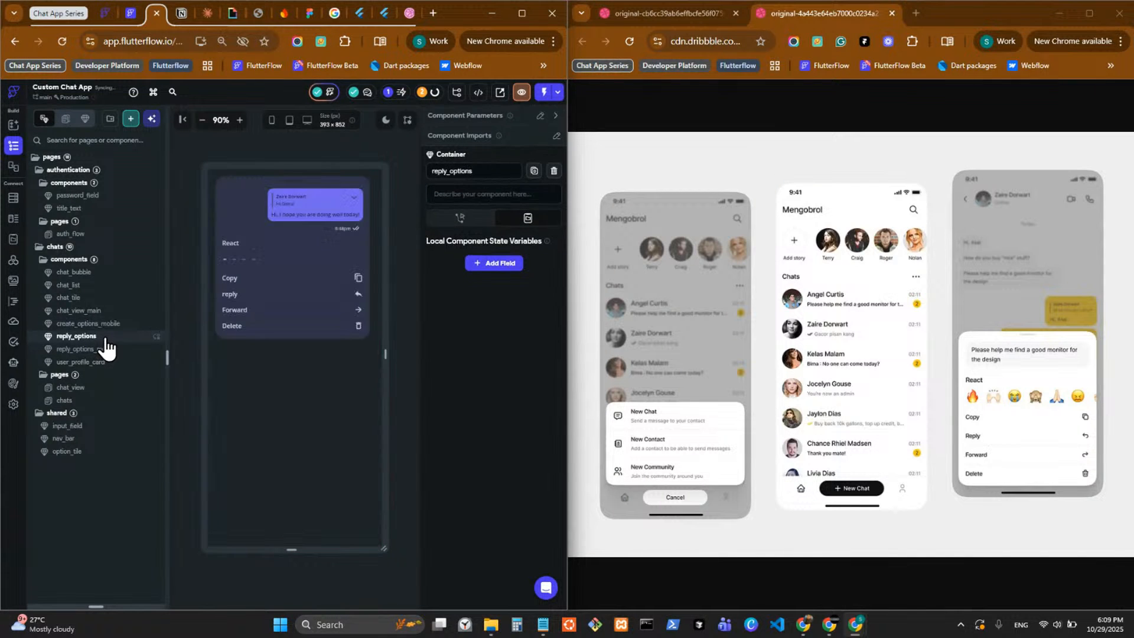
right_click(105, 339)
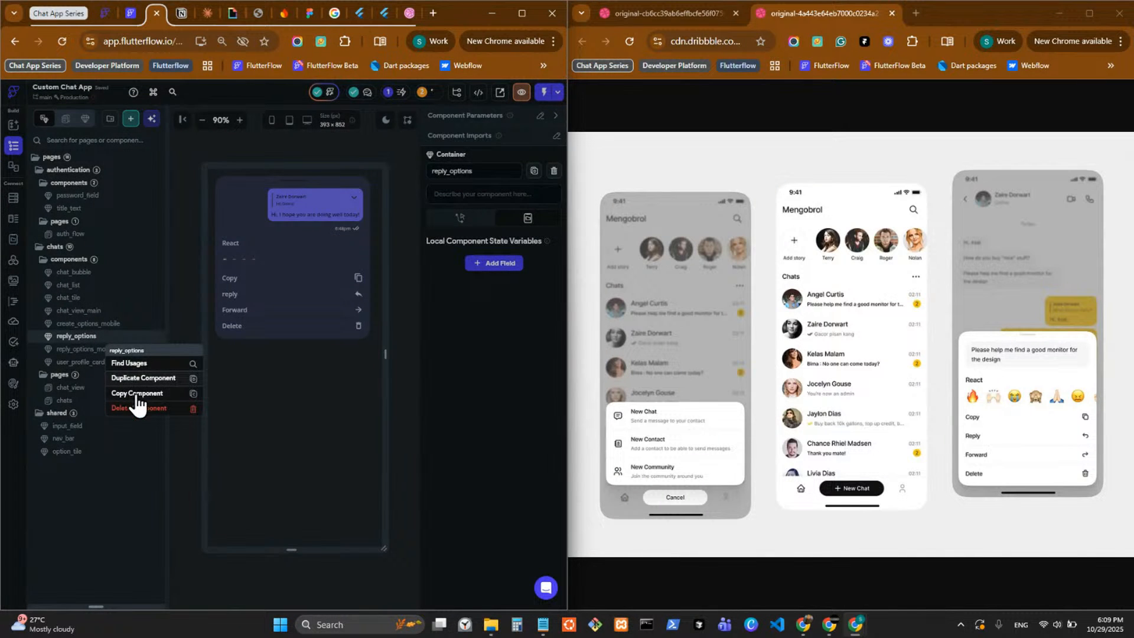
click(136, 395)
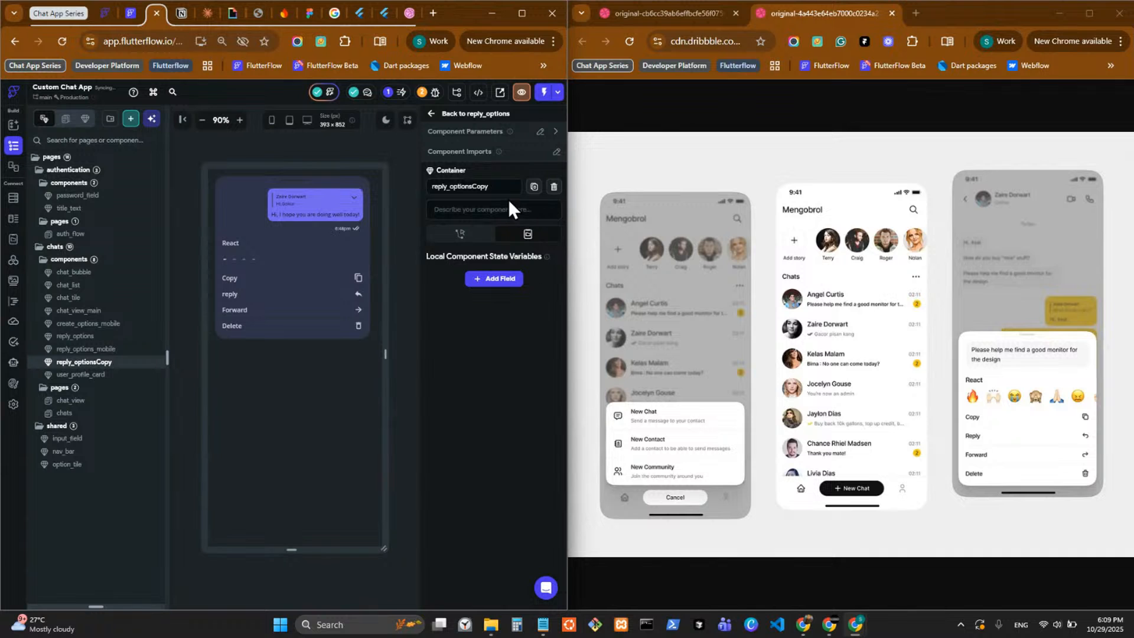
Rename the copied reply_options component as create_options.
double_click(472, 186)
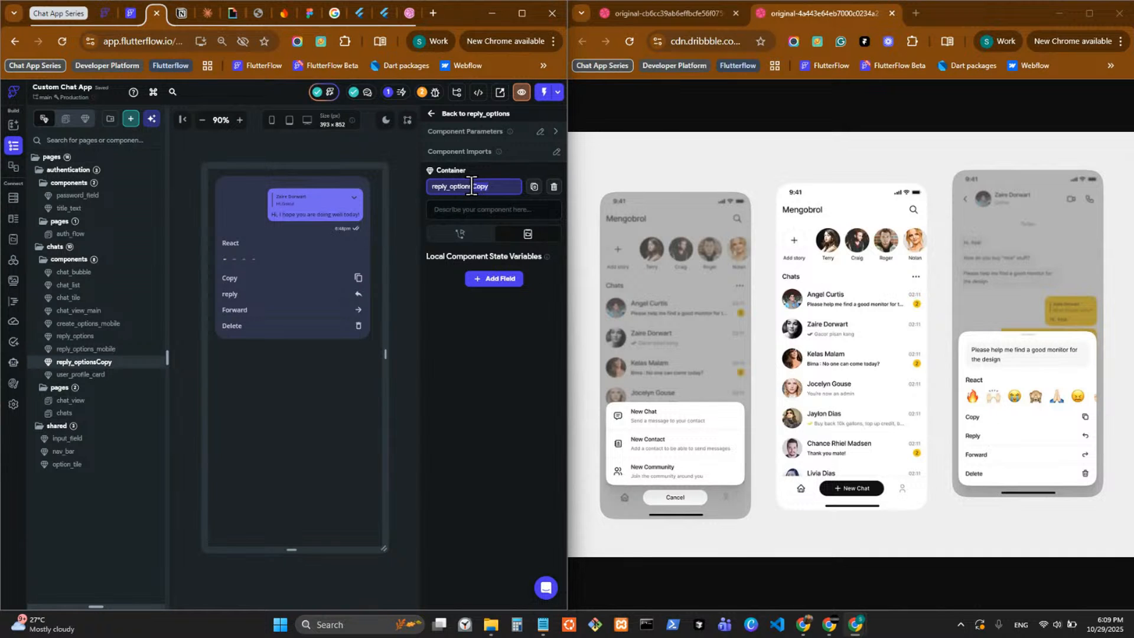
key(BackSpace)
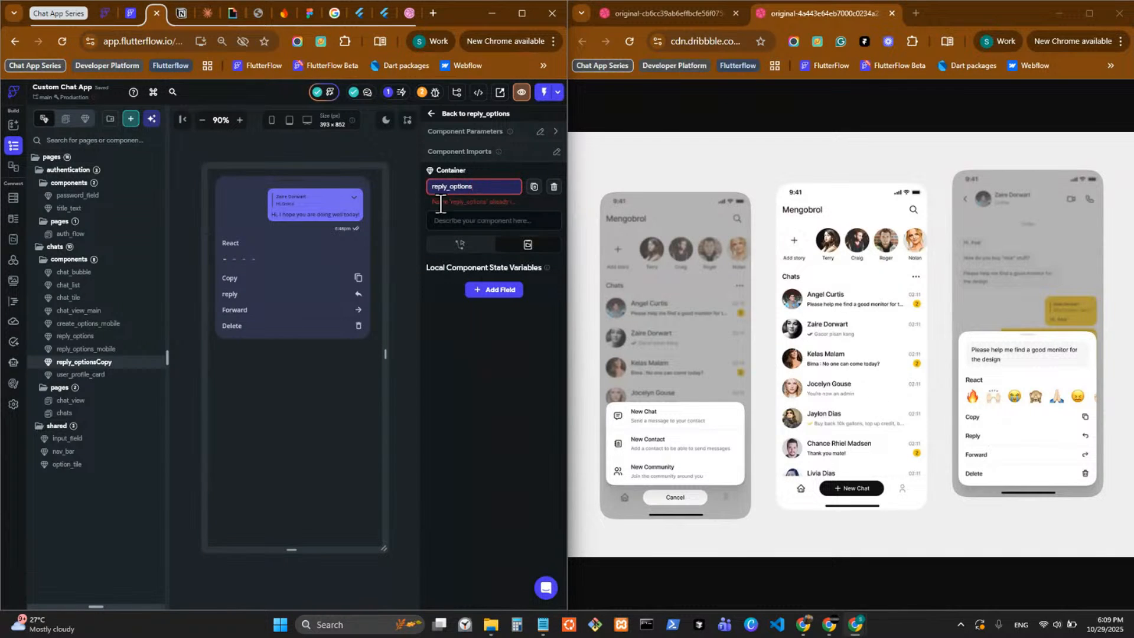
click(447, 186)
key(BackSpace)
key(BackSpace)
key(BackSpace)
key(BackSpace)
key(BackSpace)
text(create)
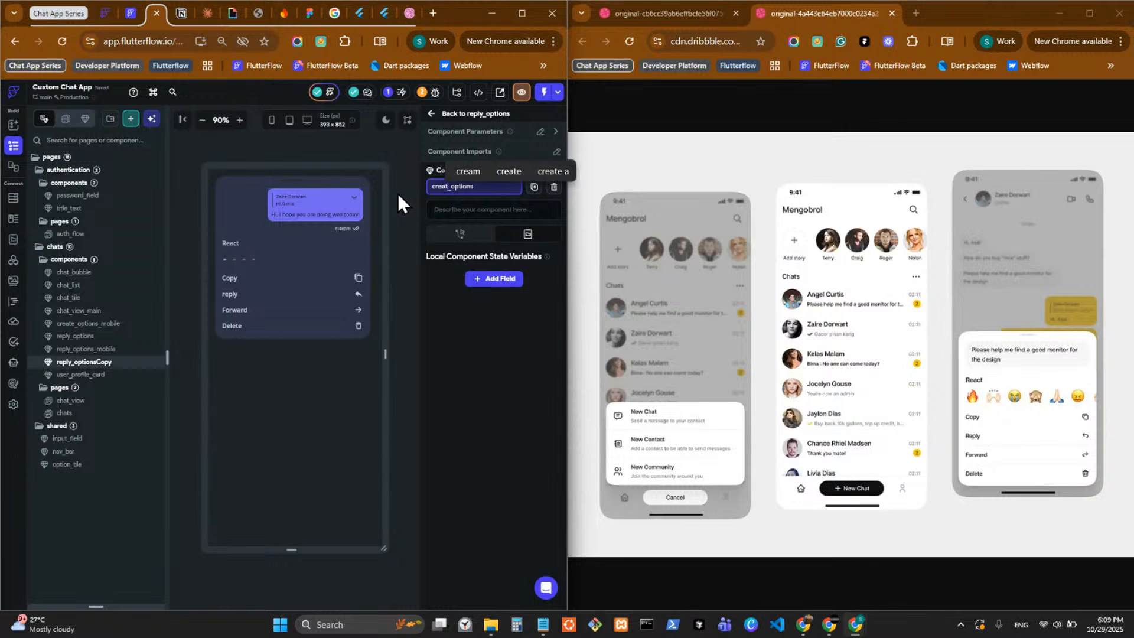
key(Return)
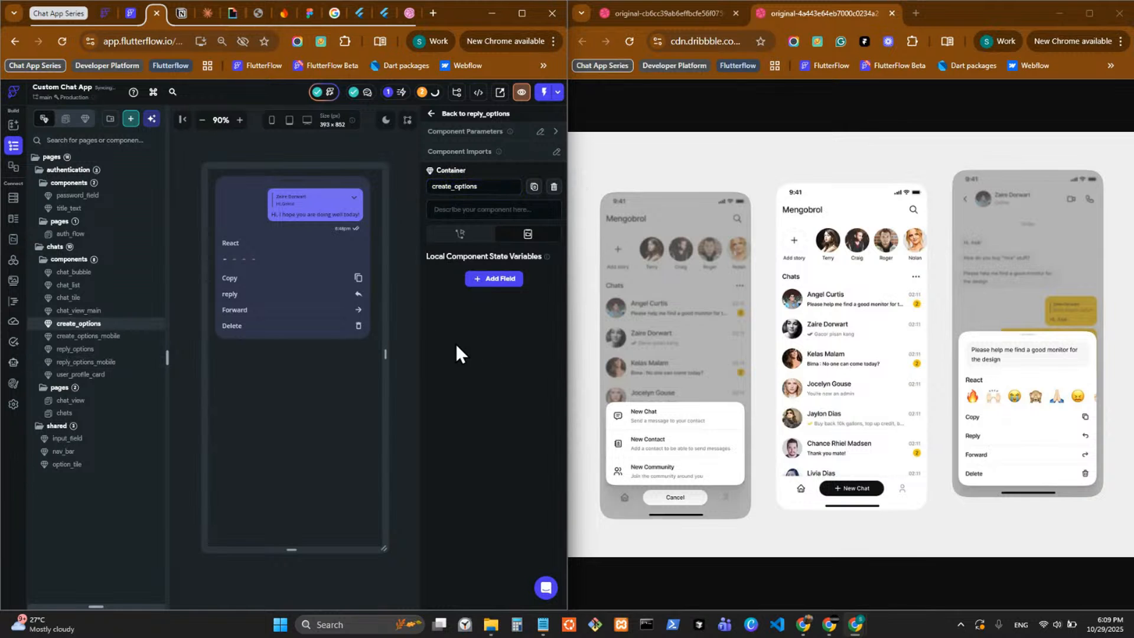
Delete the chat_bubble widget from the create_options component.
click(286, 217)
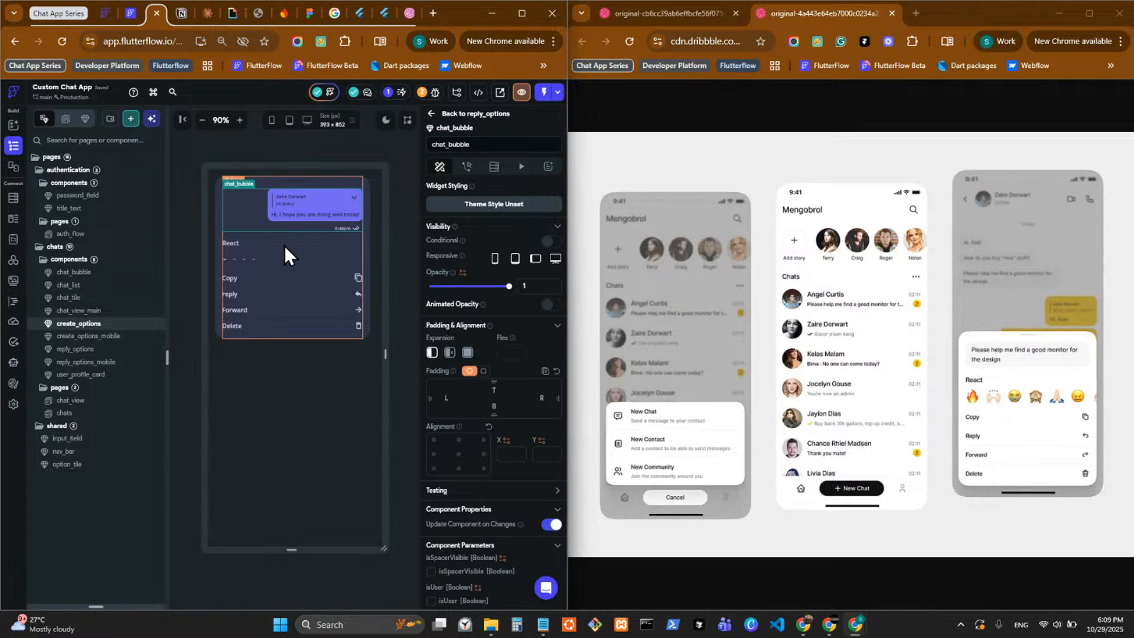
right_click(260, 211)
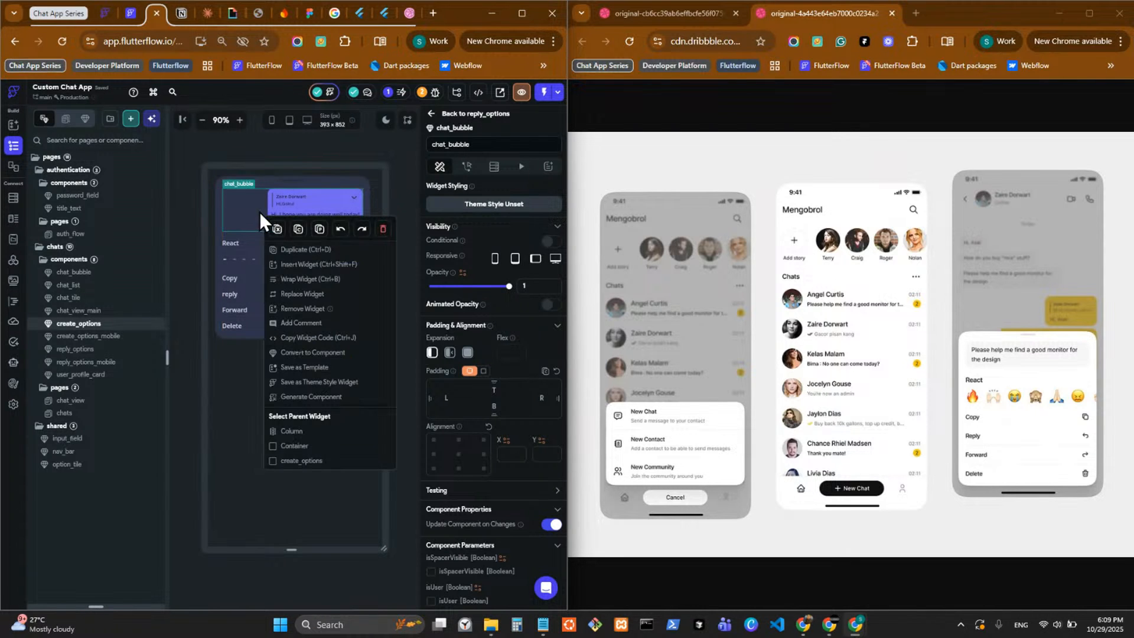
click(381, 230)
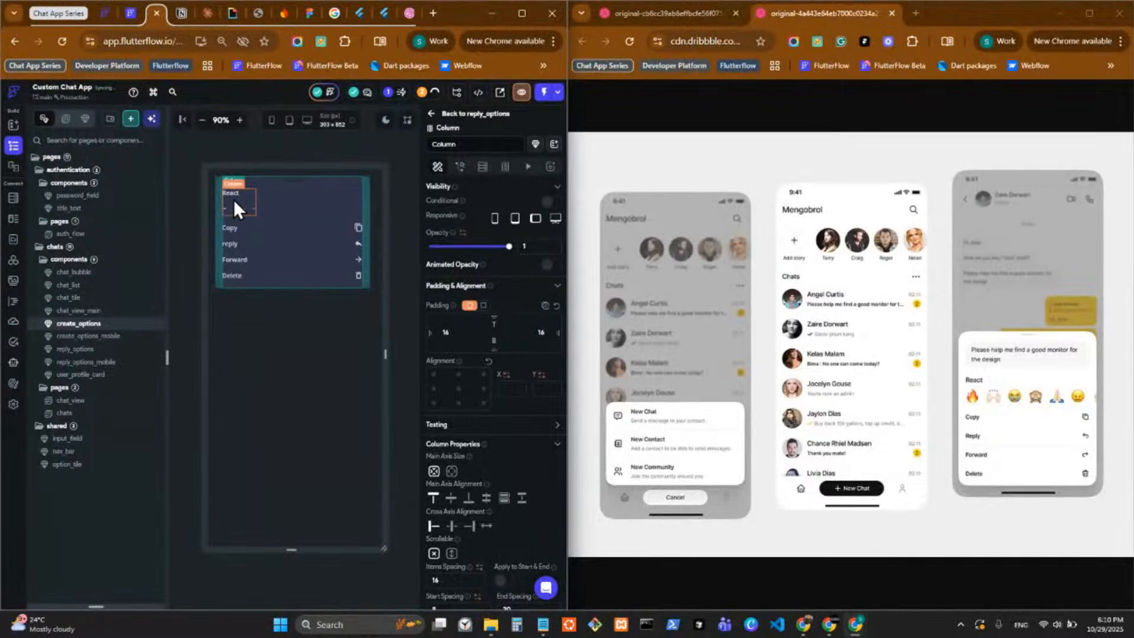
Delete the reactions Row and the Column holding the React heading from create_options.
right_click(251, 207)
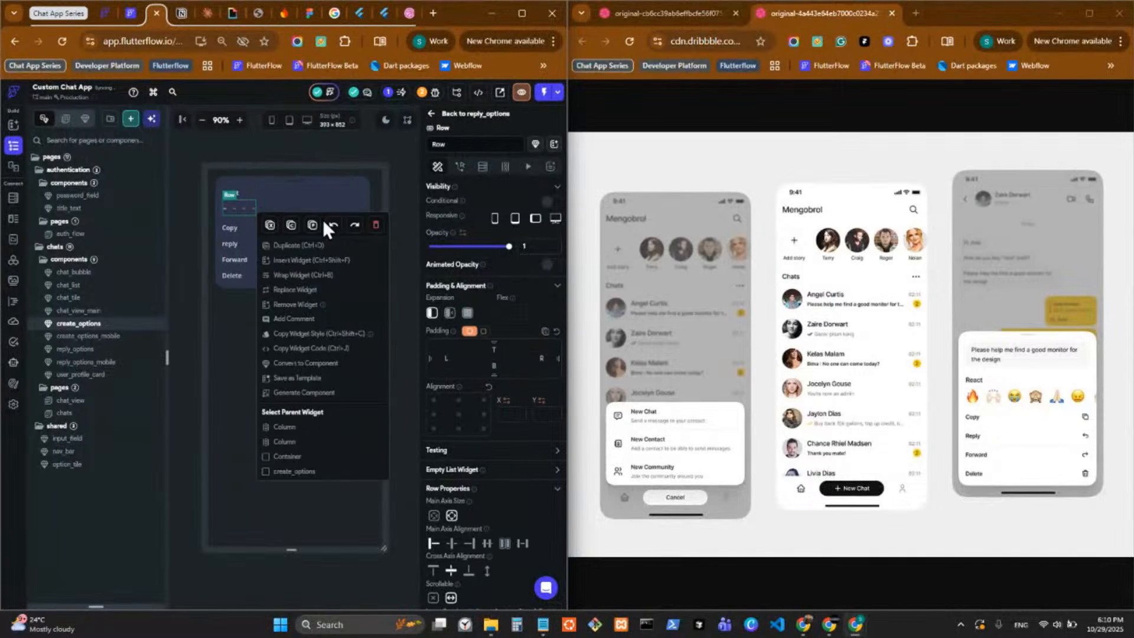
click(375, 225)
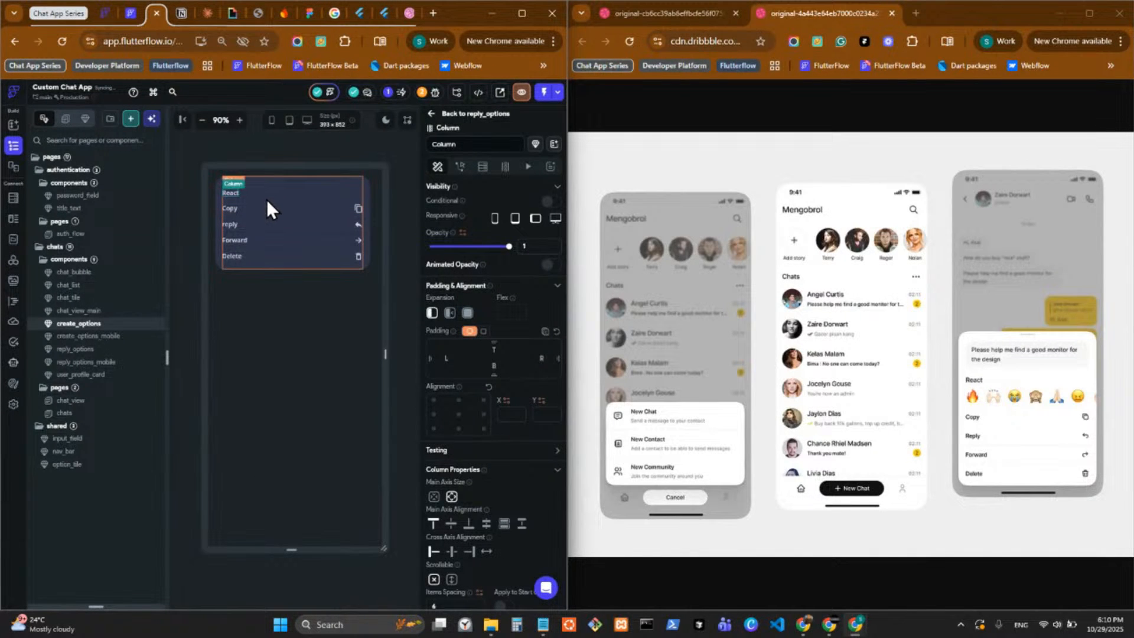
right_click(235, 190)
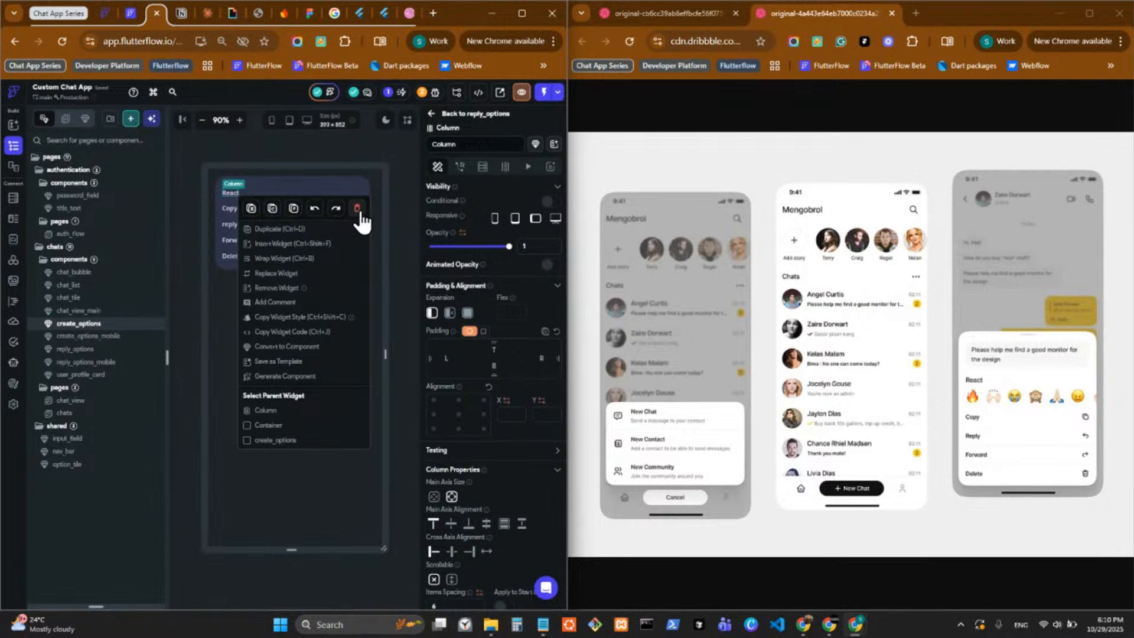
click(363, 221)
Show the widget tree, delete the Copy, reply and Forward option tiles from create_options, and select the Delete tile.
click(250, 193)
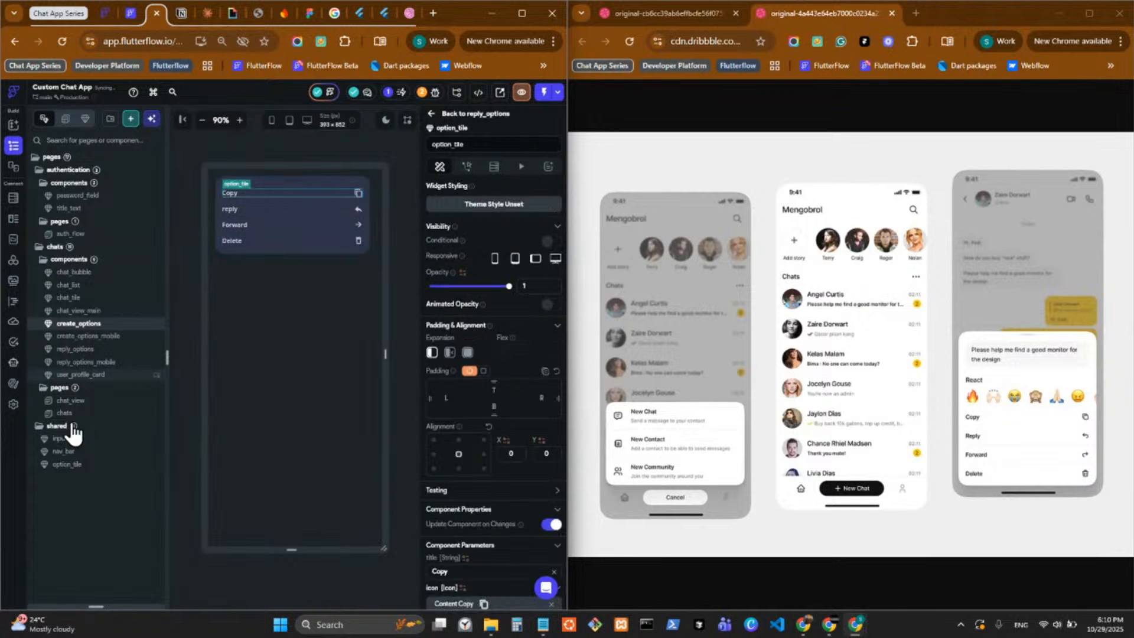
drag(100, 604, 119, 143)
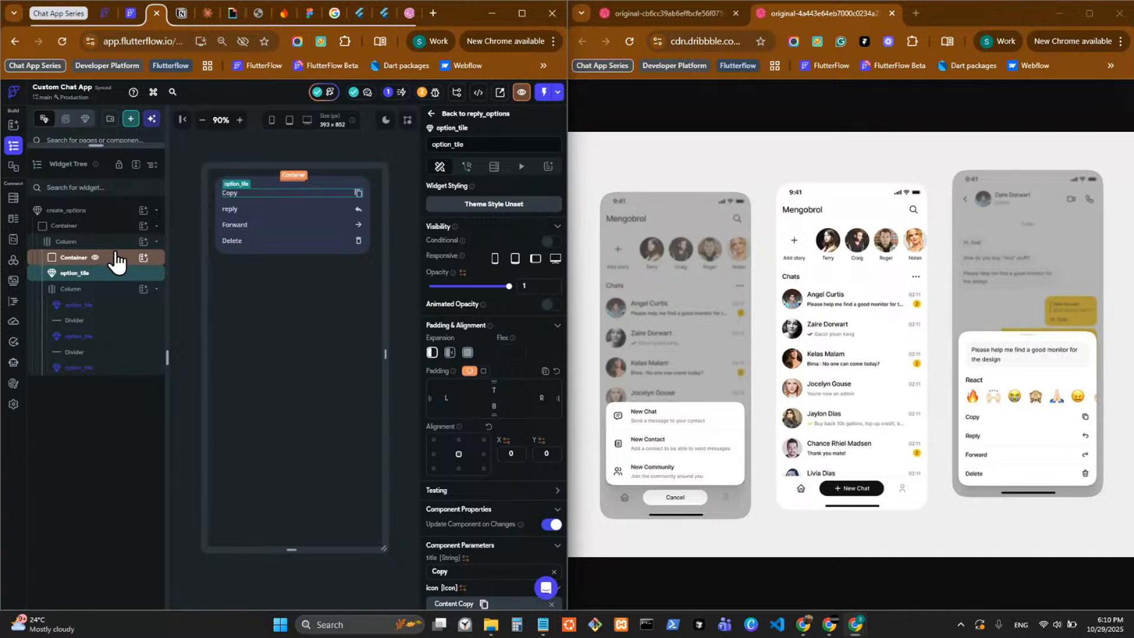
right_click(231, 194)
click(355, 212)
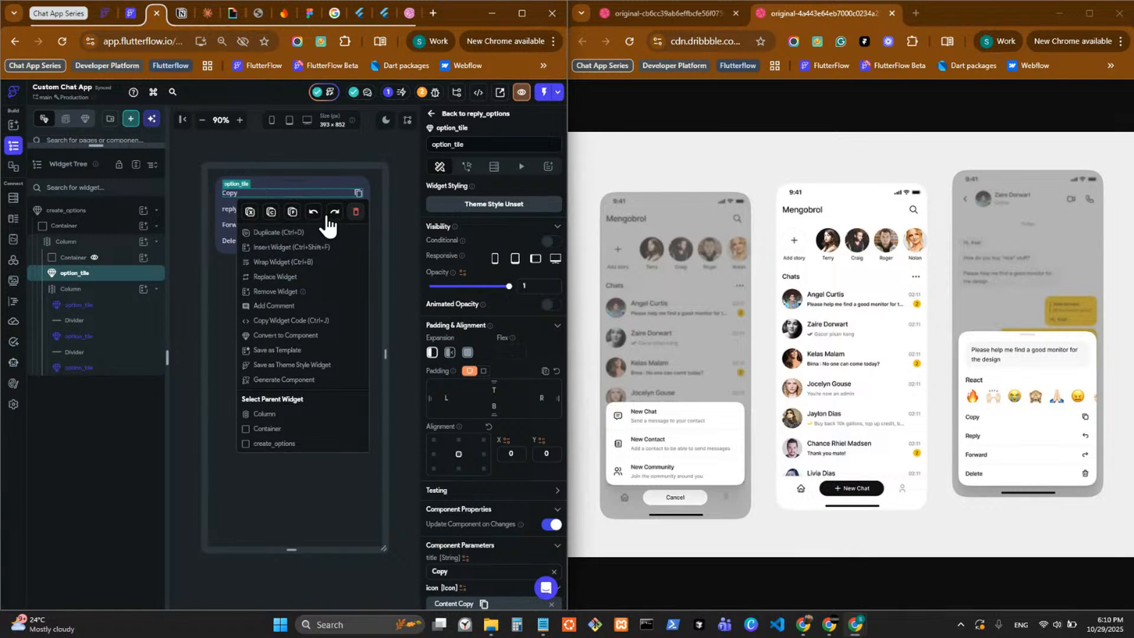
right_click(260, 194)
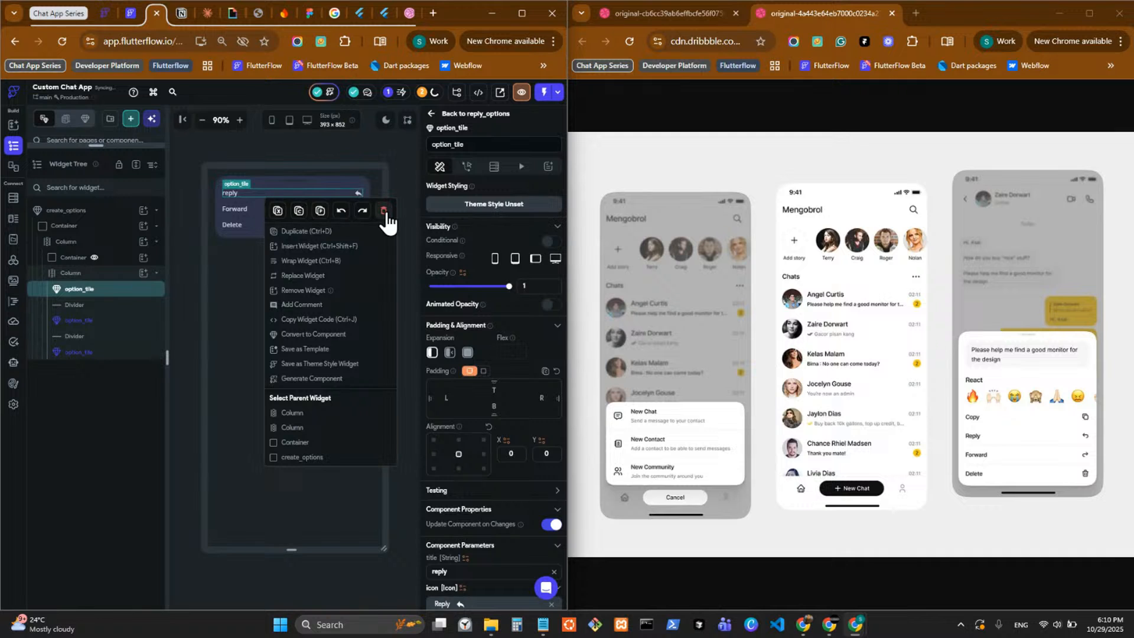
click(384, 210)
right_click(263, 198)
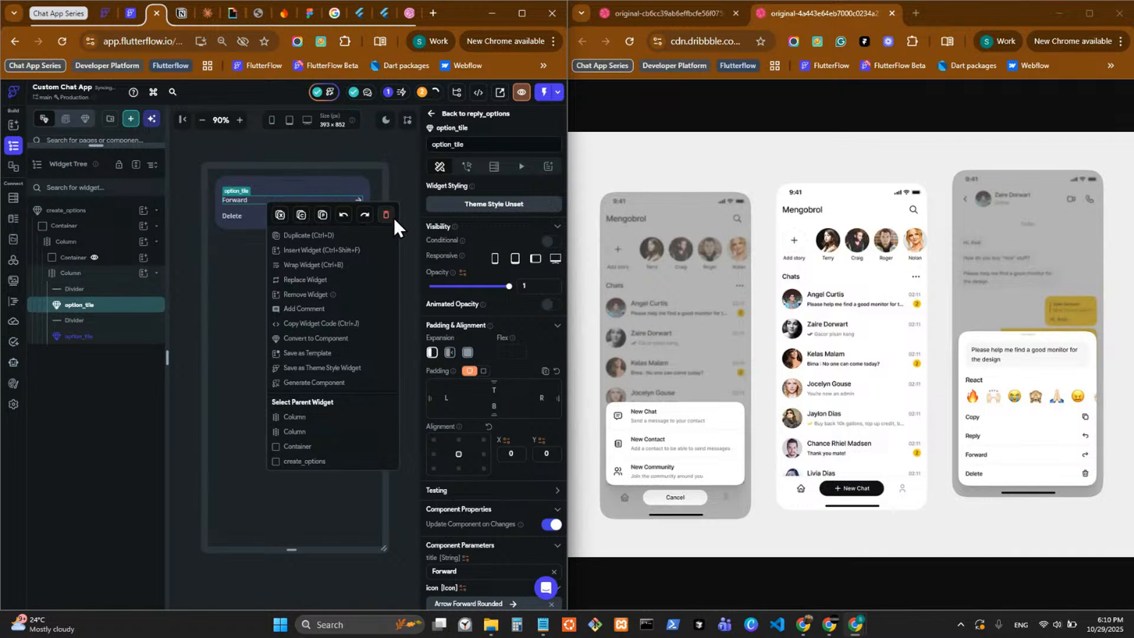
click(386, 214)
double_click(267, 208)
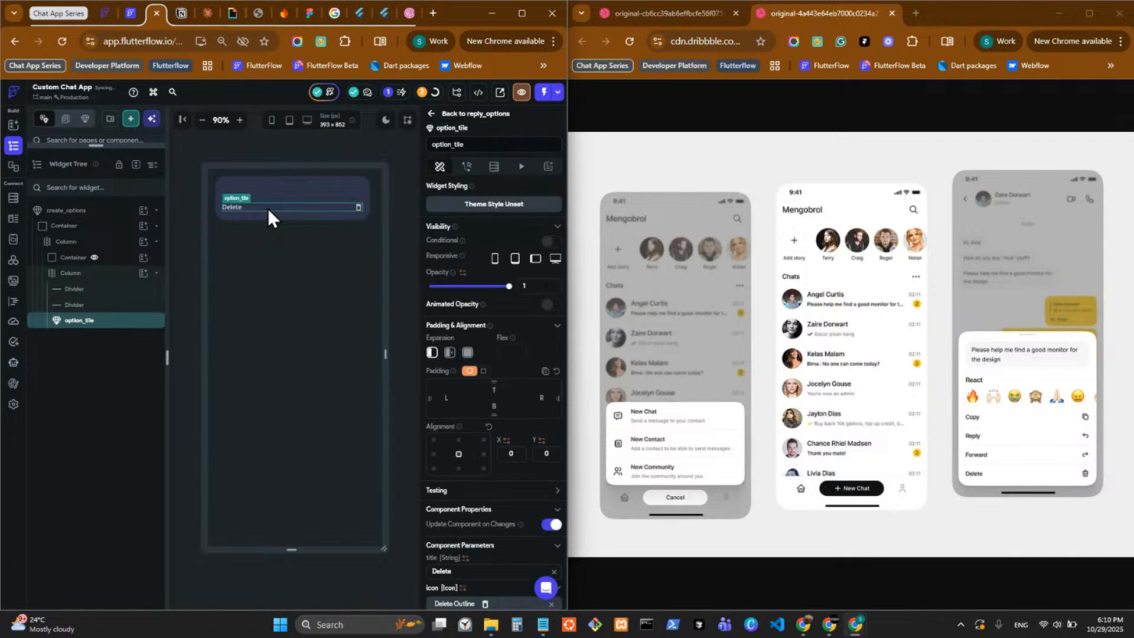
Switch the canvas to light mode and duplicate the shared option_tile component.
click(385, 121)
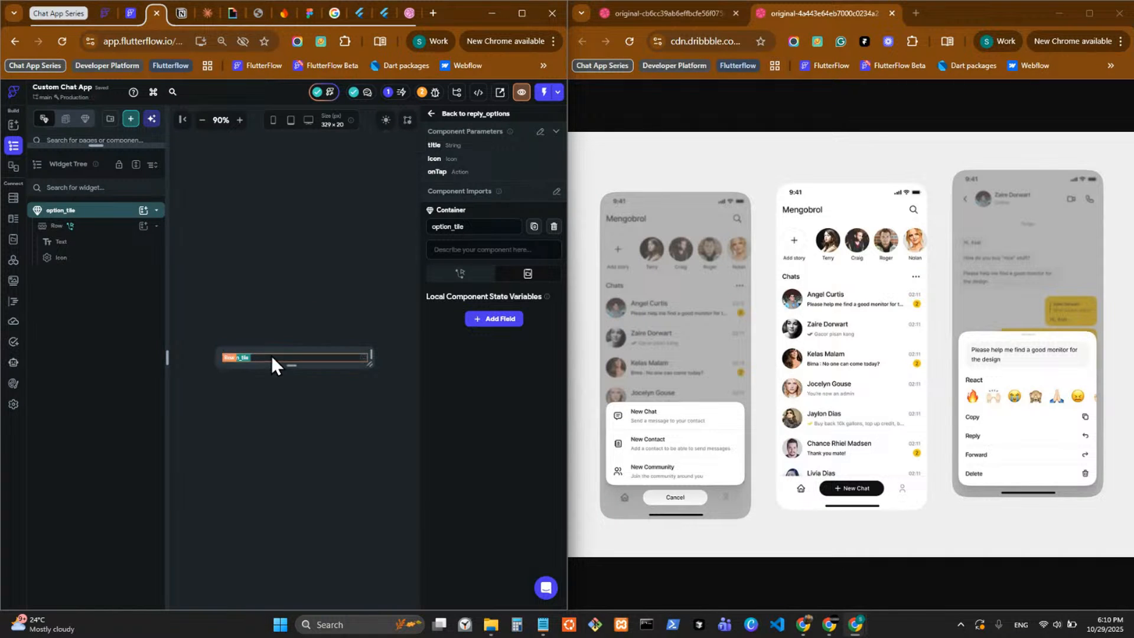
drag(95, 144, 119, 530)
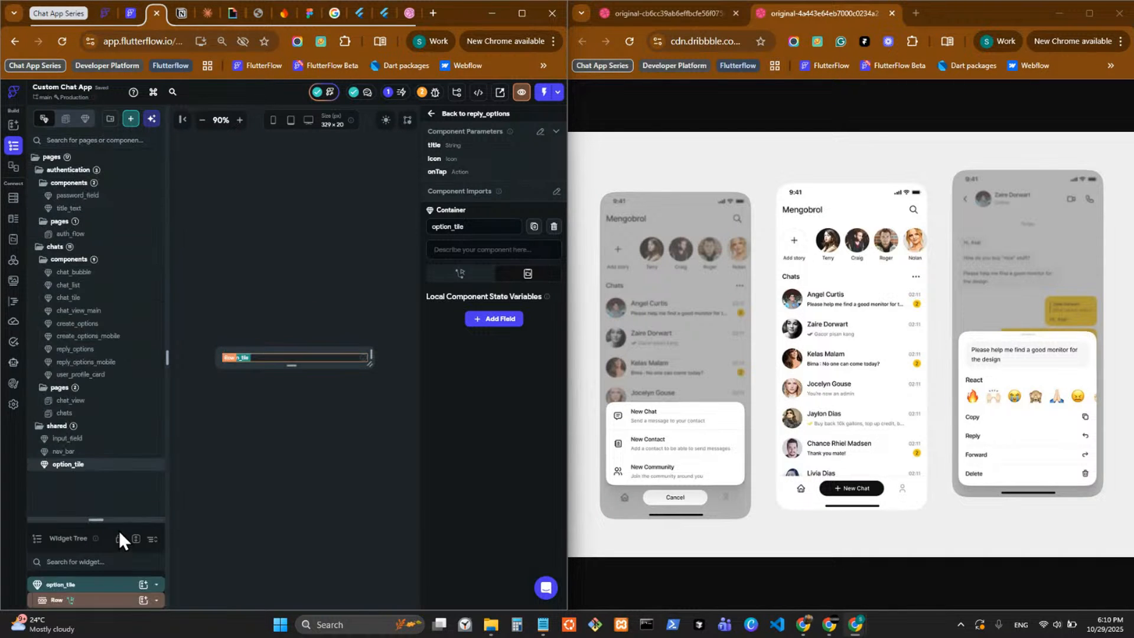
right_click(96, 475)
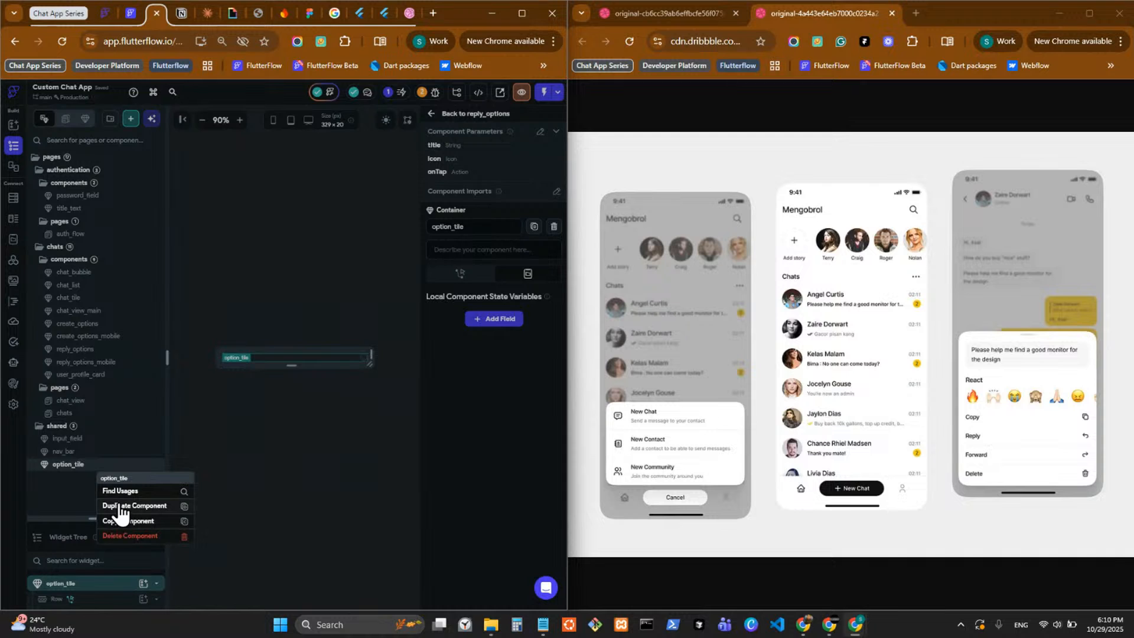
click(118, 505)
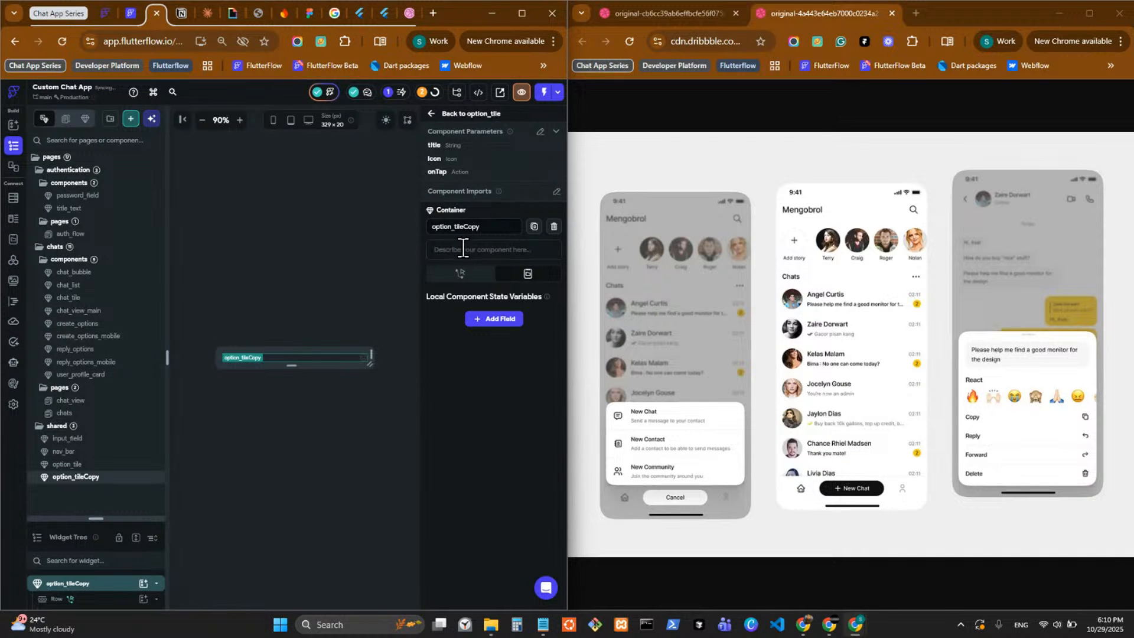
Rename the duplicated option tile component as info_tile.
drag(452, 227, 353, 238)
text(info)
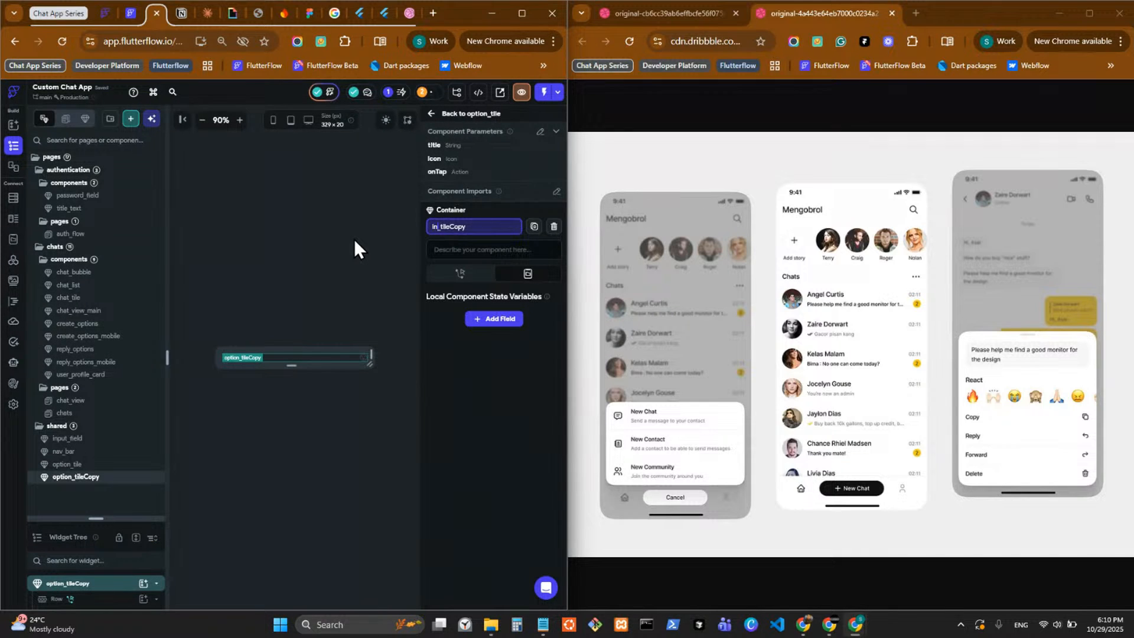
key(Return)
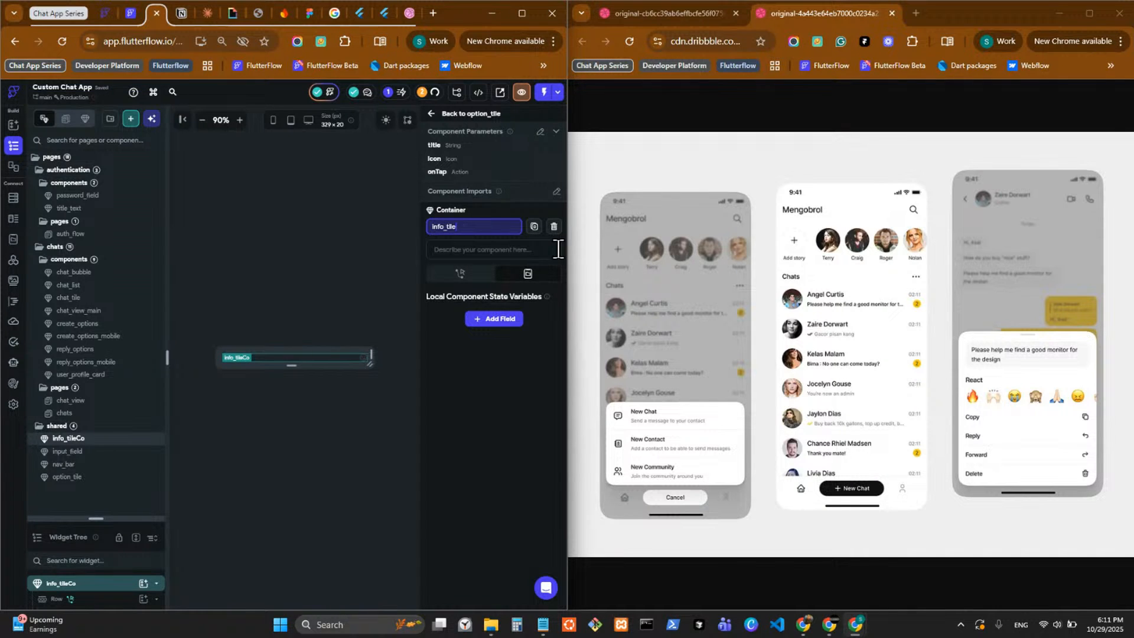
click(499, 409)
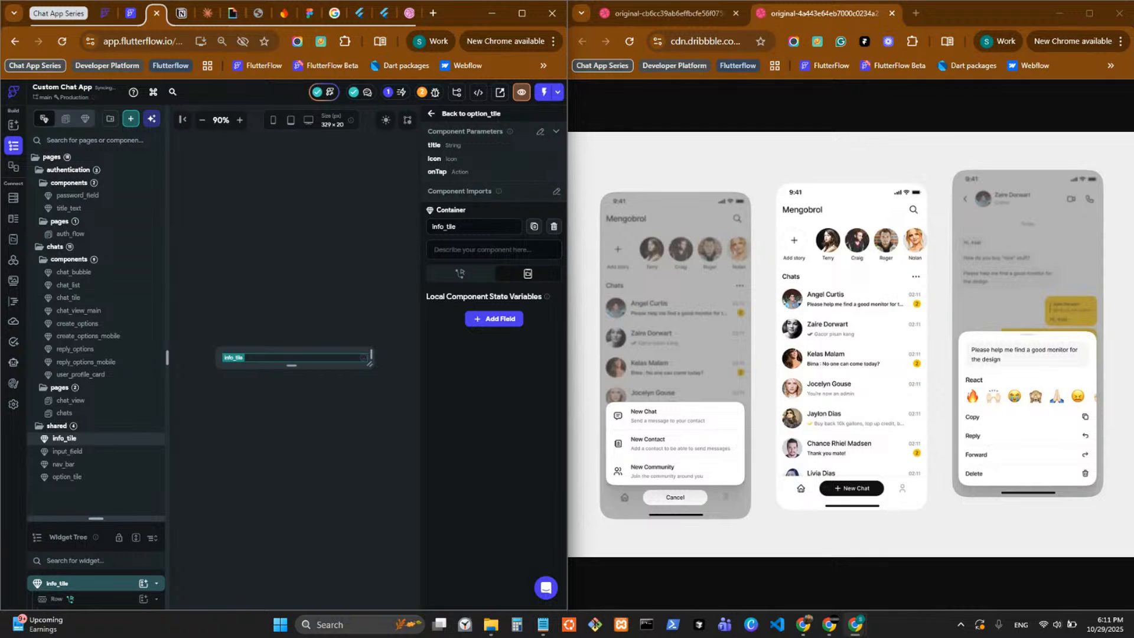
Show the widget tree of info_tile and copy the Icon widget inside its Row.
key(alt+Tab)
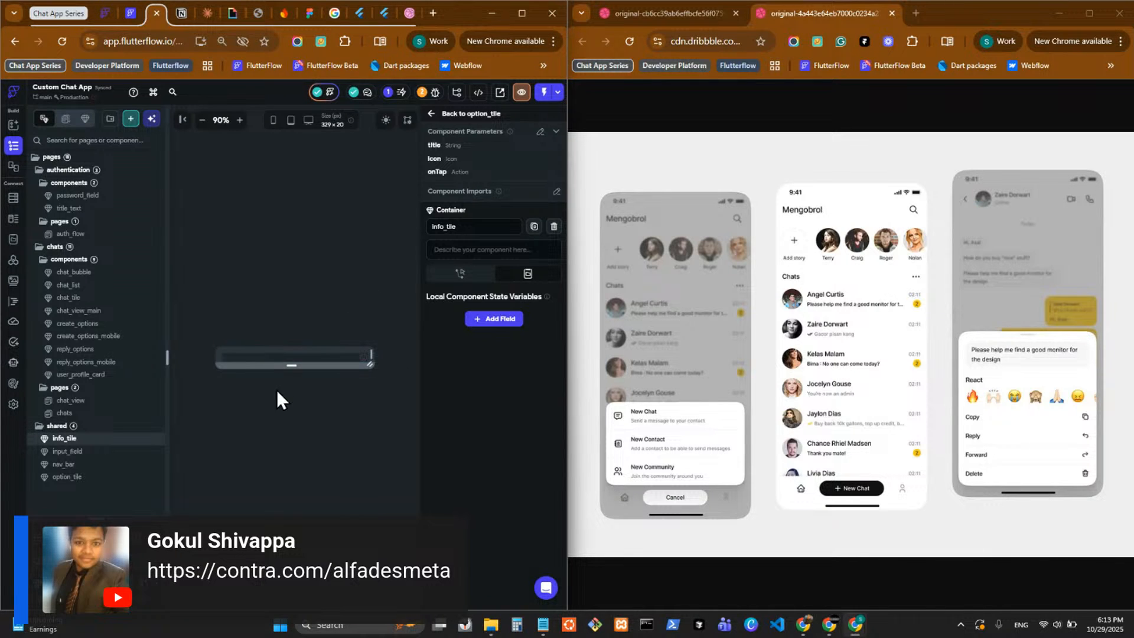
click(268, 354)
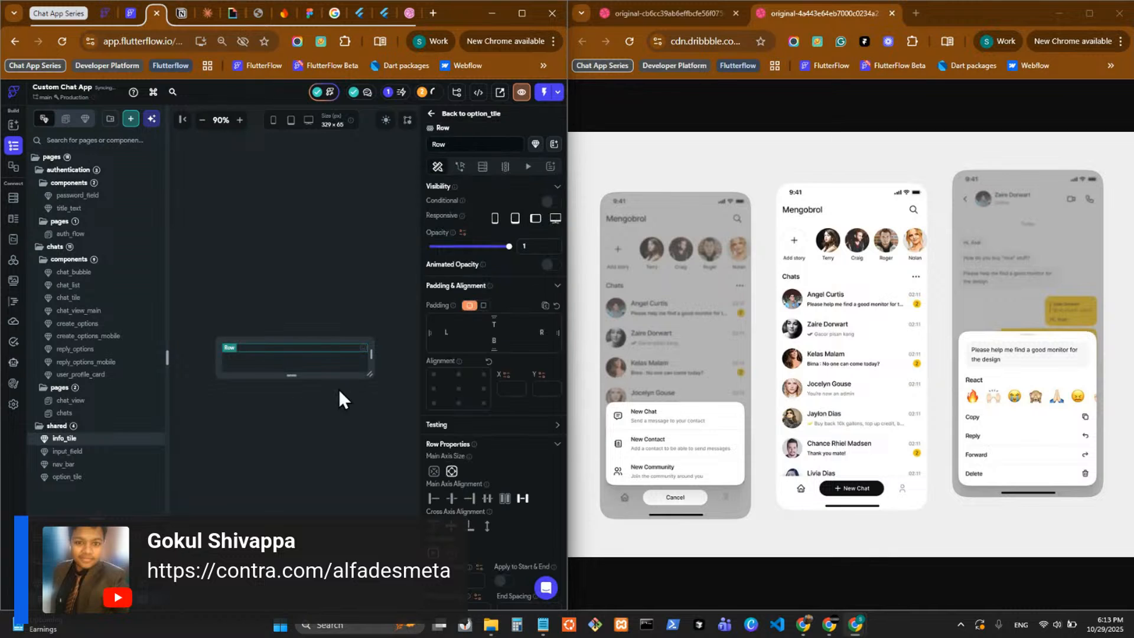
drag(107, 512, 107, 194)
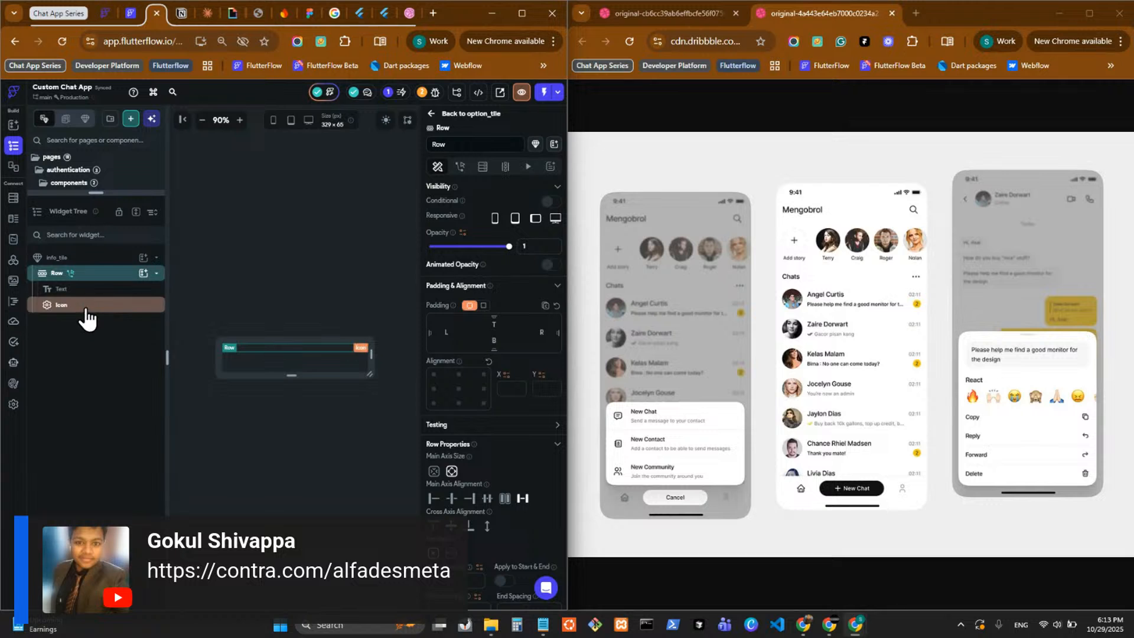
click(87, 305)
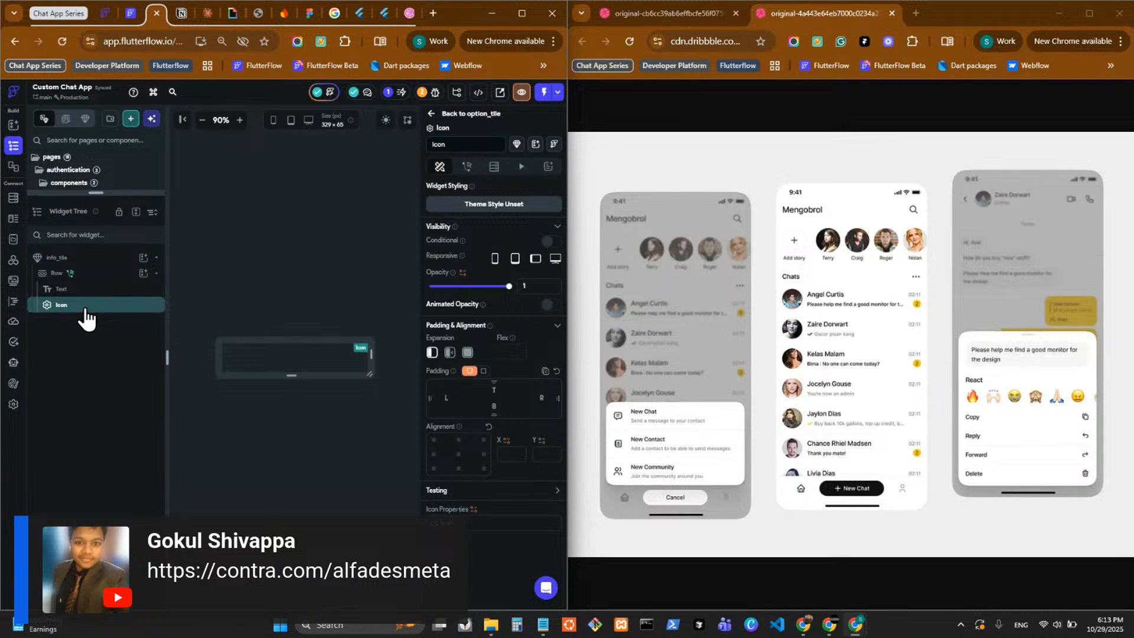
key(ctrl+c)
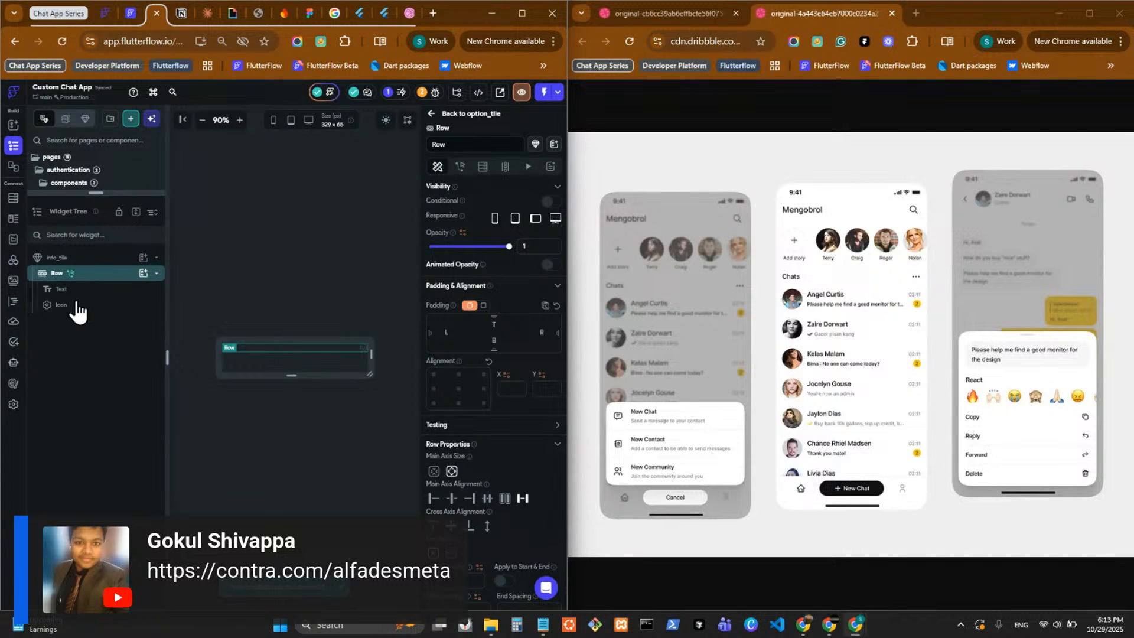
click(97, 313)
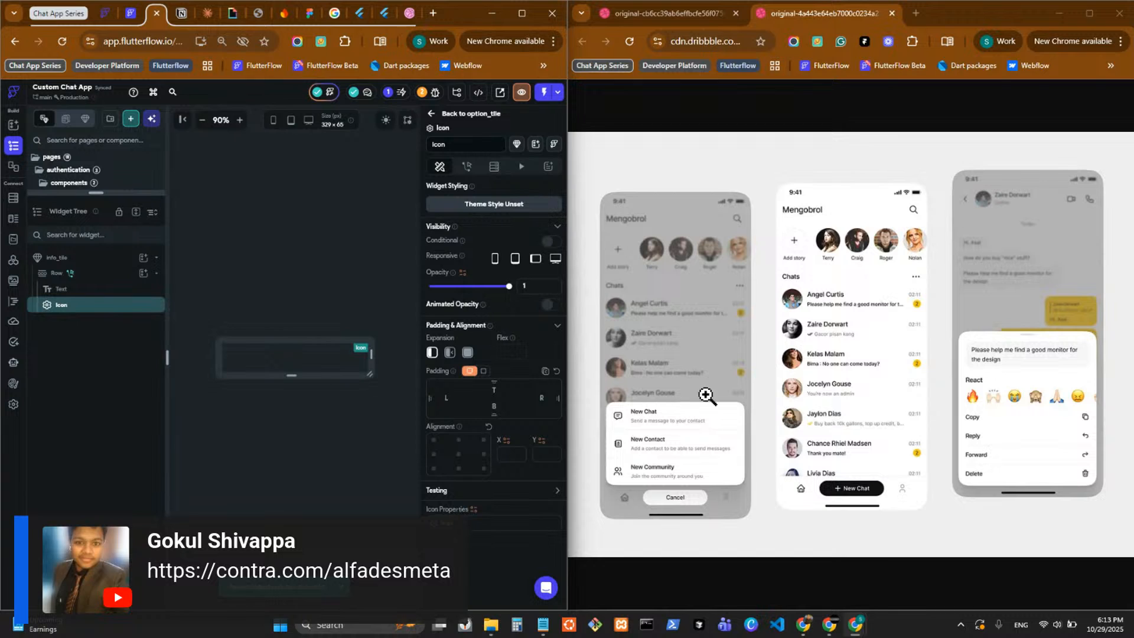
key(alt+Tab)
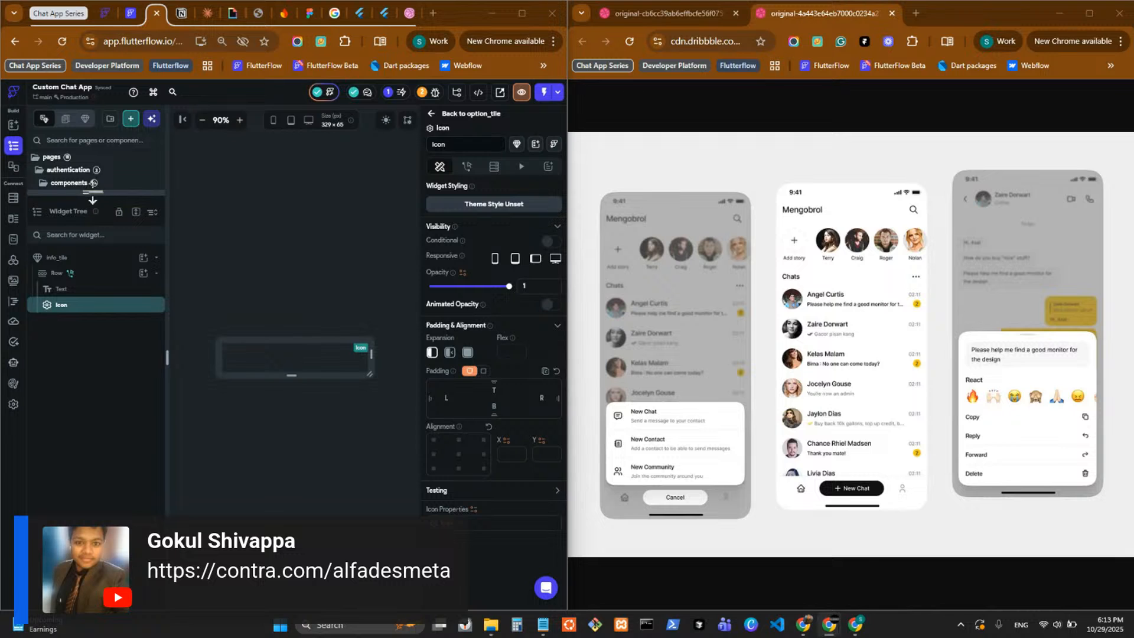
Review the auth_flow and chats pages and the chat_view page at desktop size, then open its chat_view_main component.
drag(93, 195, 92, 448)
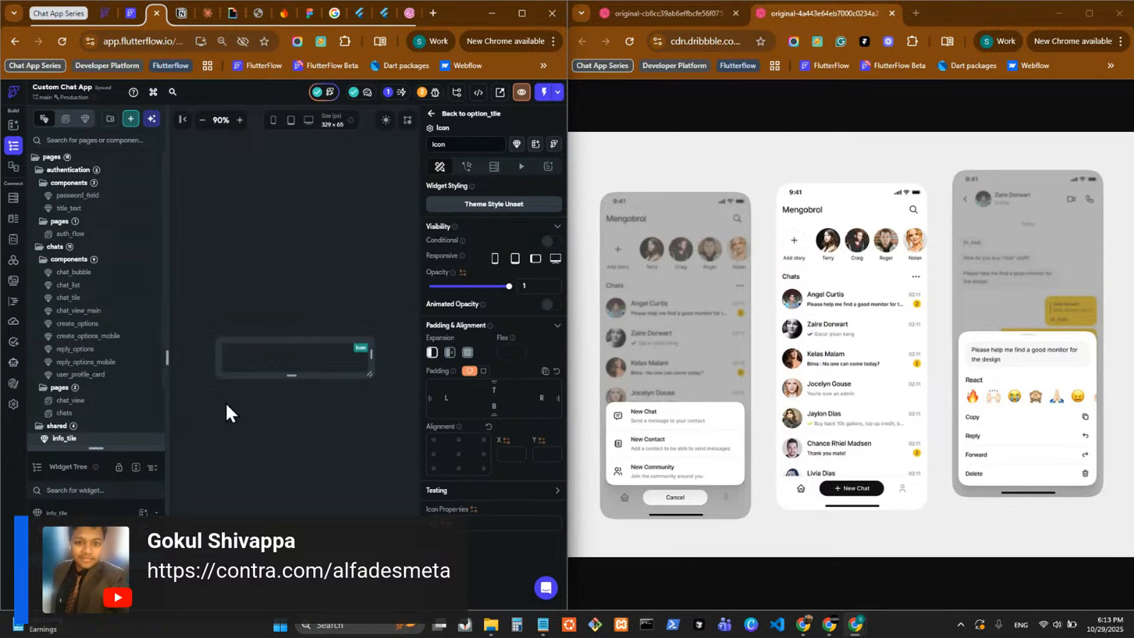
click(98, 235)
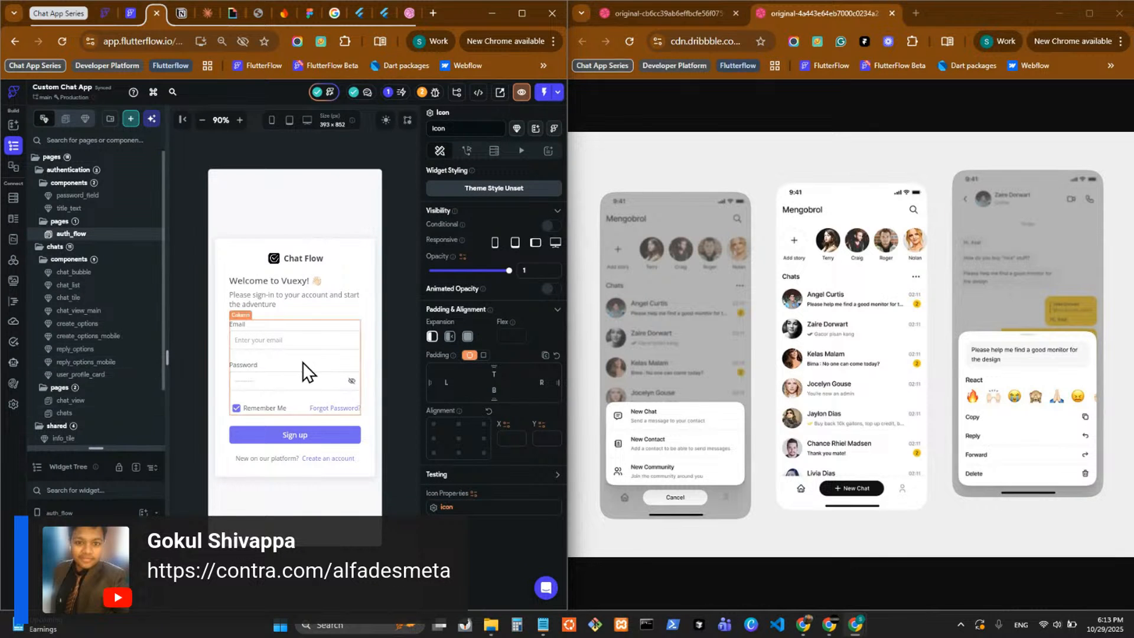
click(117, 415)
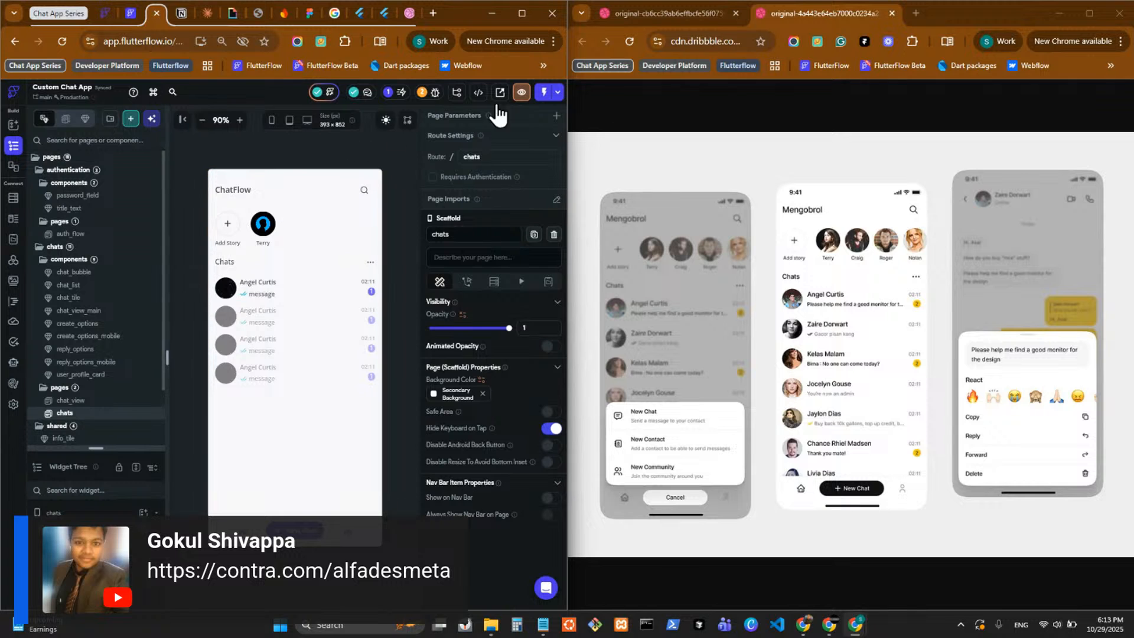
double_click(468, 20)
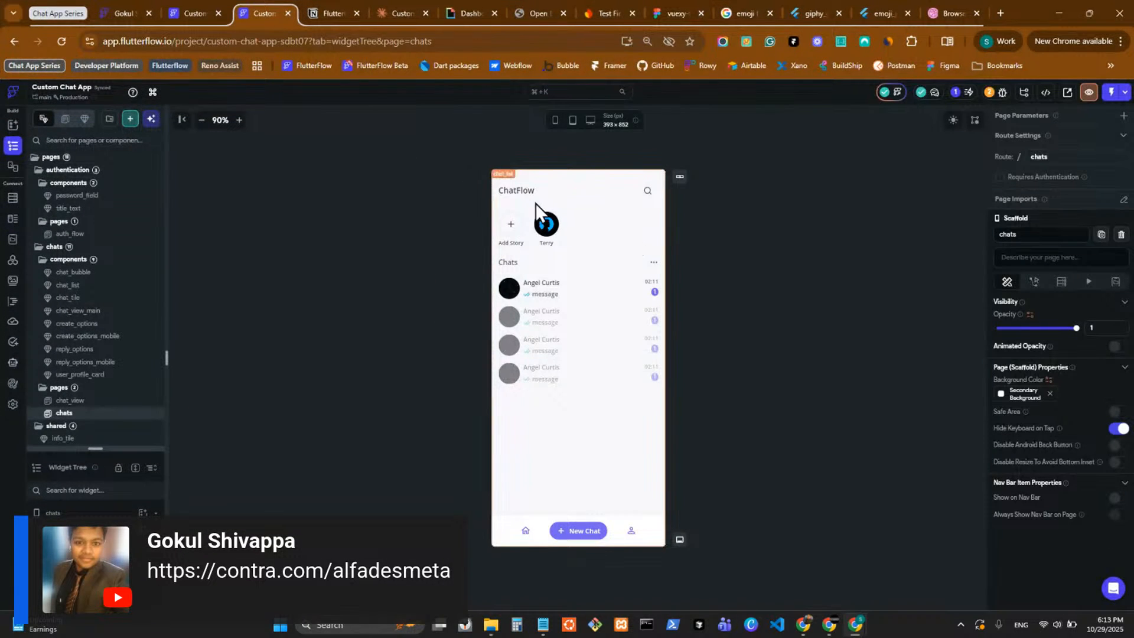
click(116, 404)
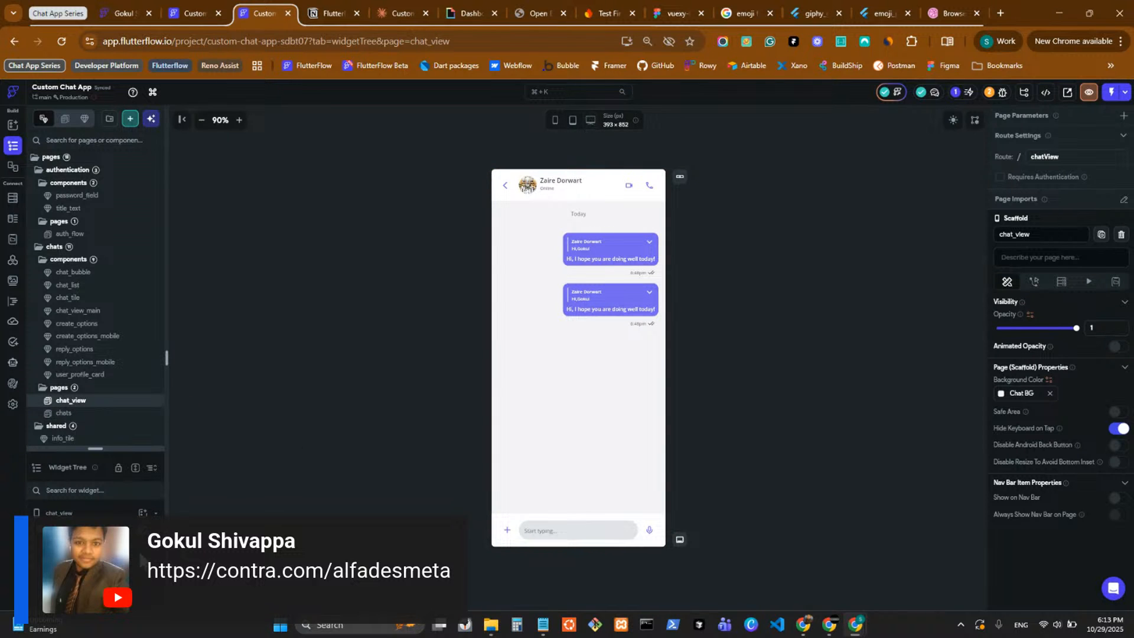
click(590, 120)
click(131, 539)
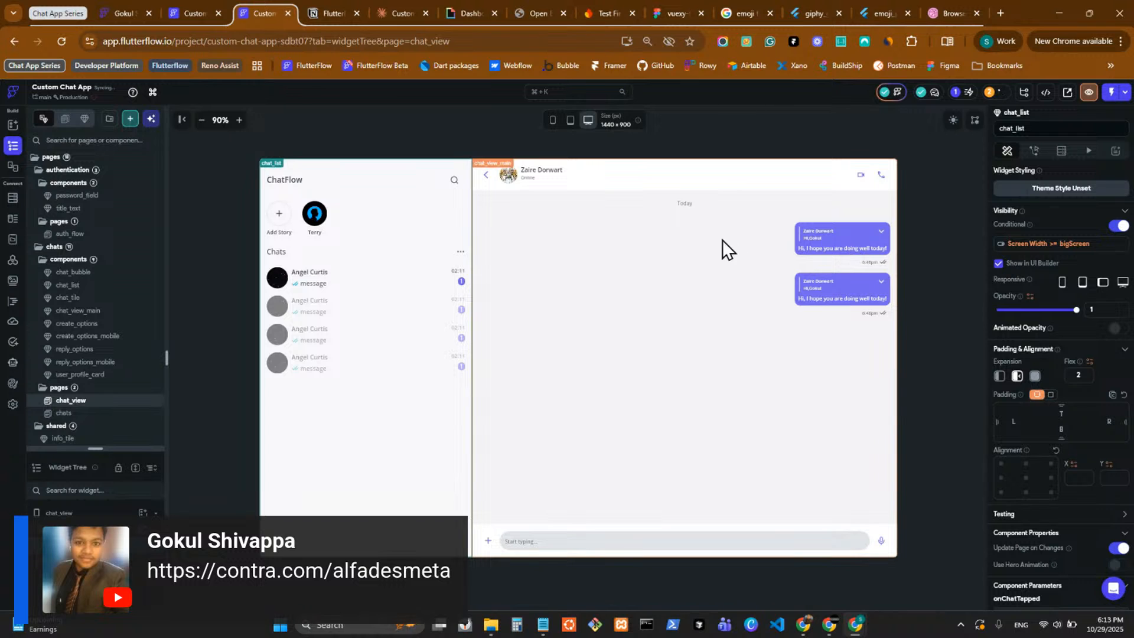
double_click(789, 249)
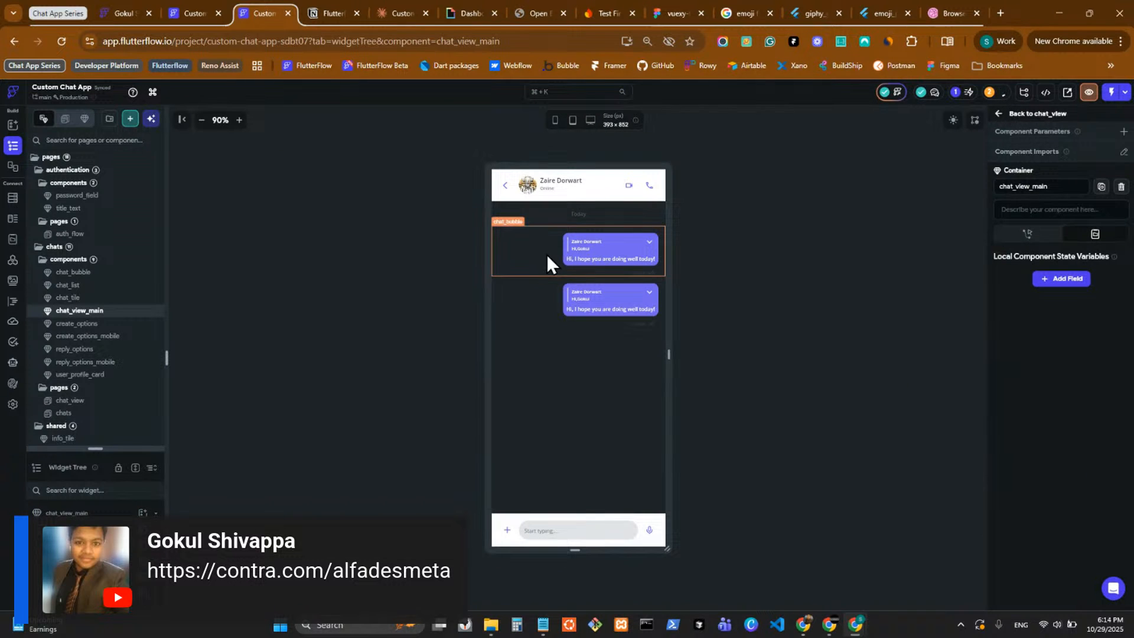
Inspect the chat_bubble instance, the Firestore collections, and the metadata_type and message_content_type data types.
click(547, 257)
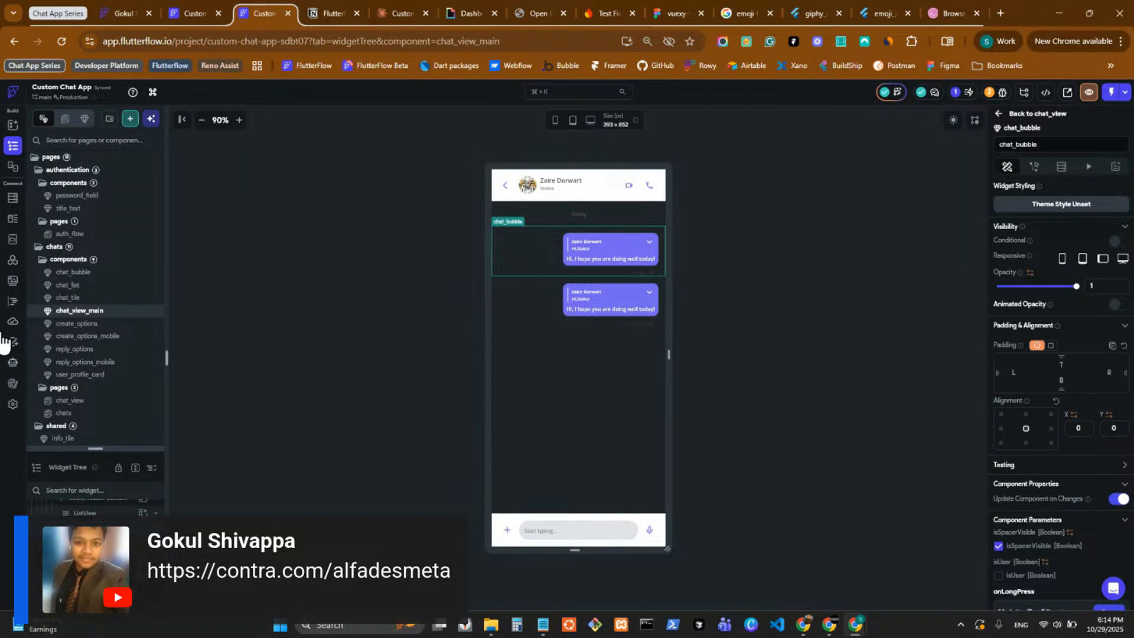
click(12, 199)
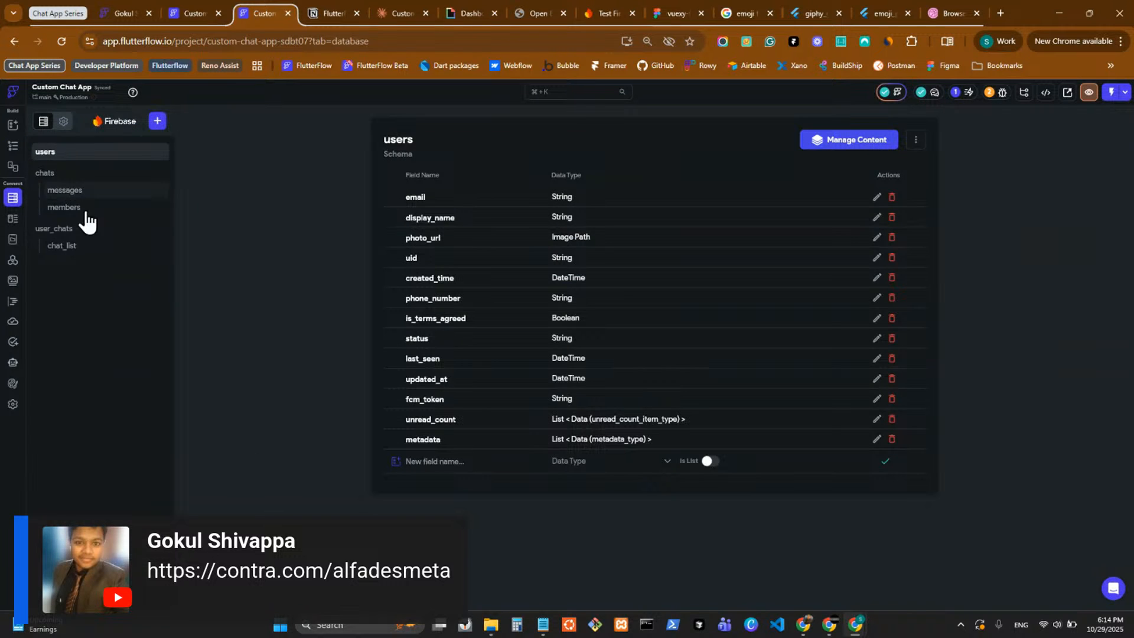
click(12, 218)
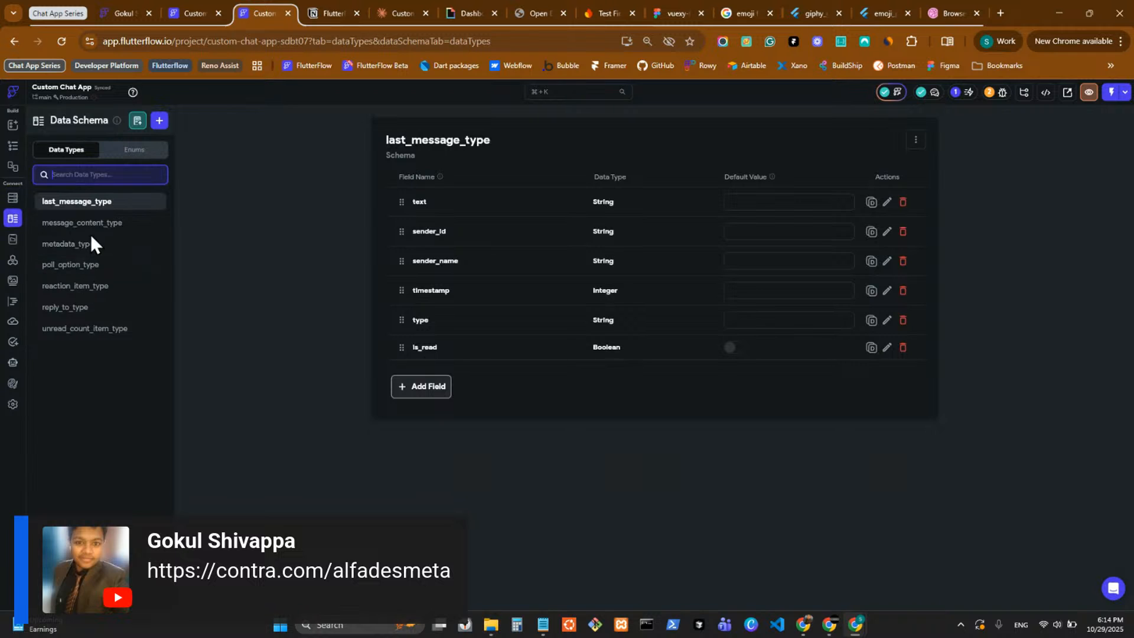
click(112, 243)
click(119, 226)
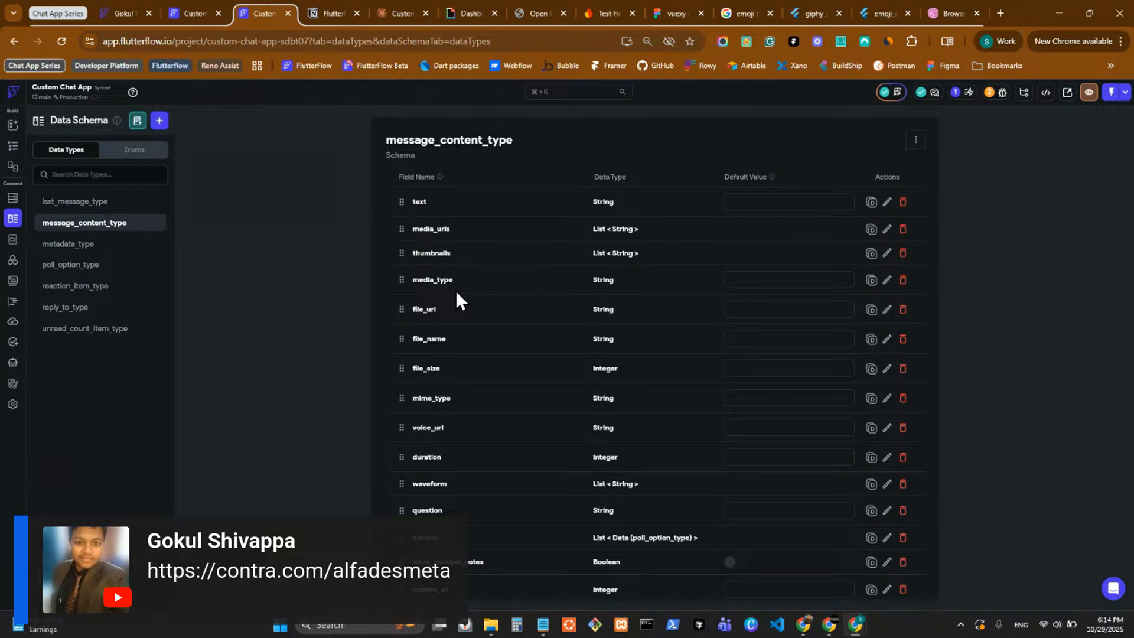
Hide the chat_list component of the chat_view page in the UI builder and preview the page at mobile size.
click(11, 149)
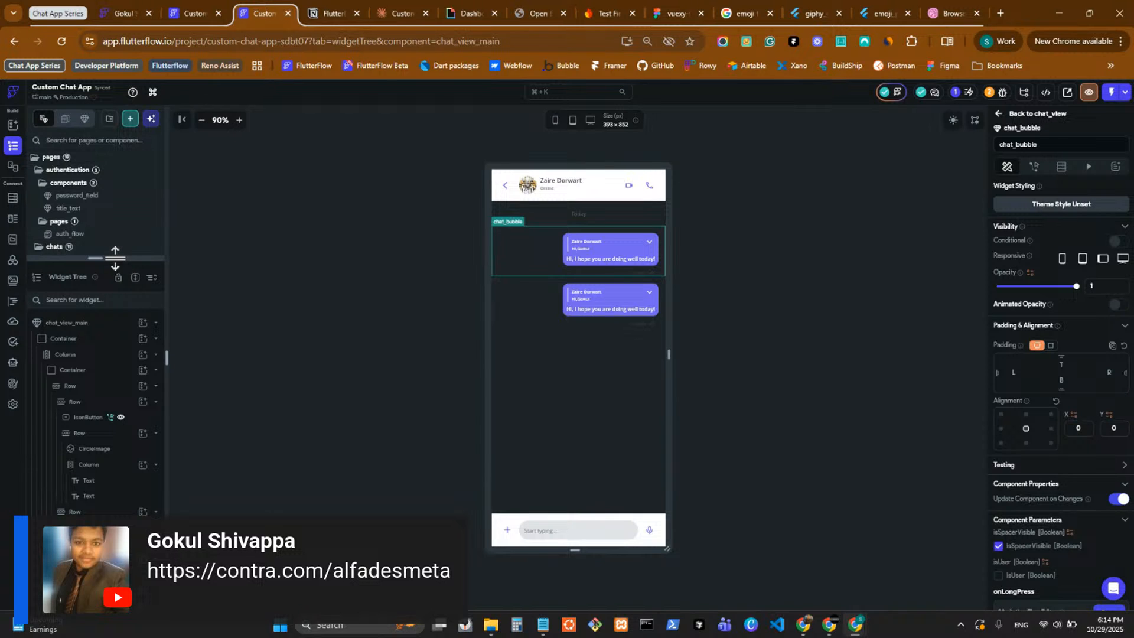
drag(126, 255, 122, 630)
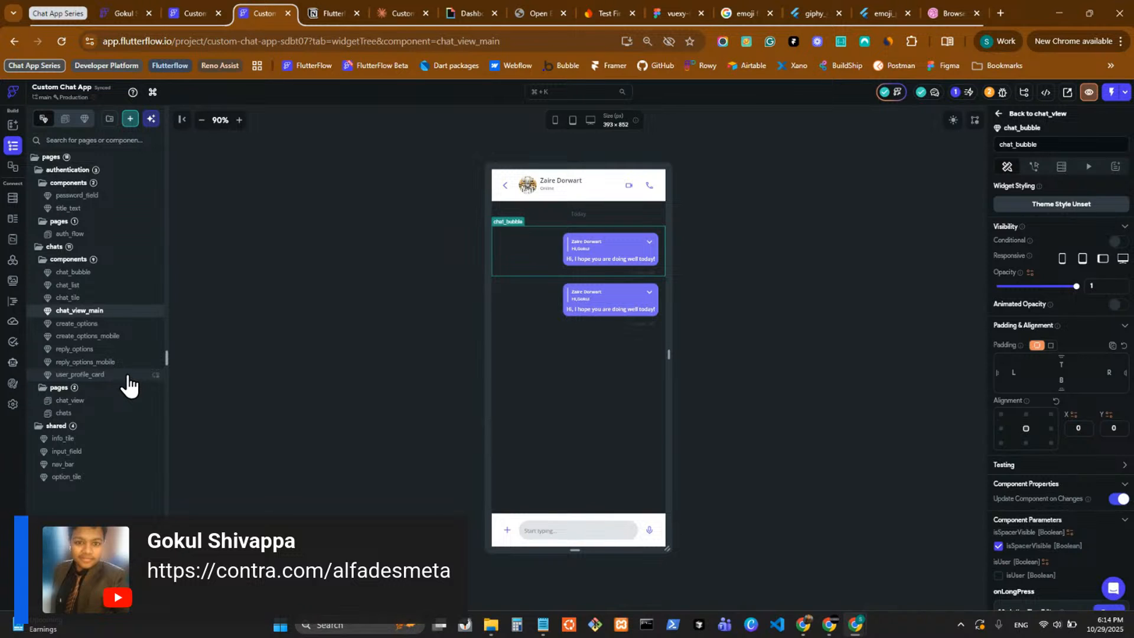
click(121, 413)
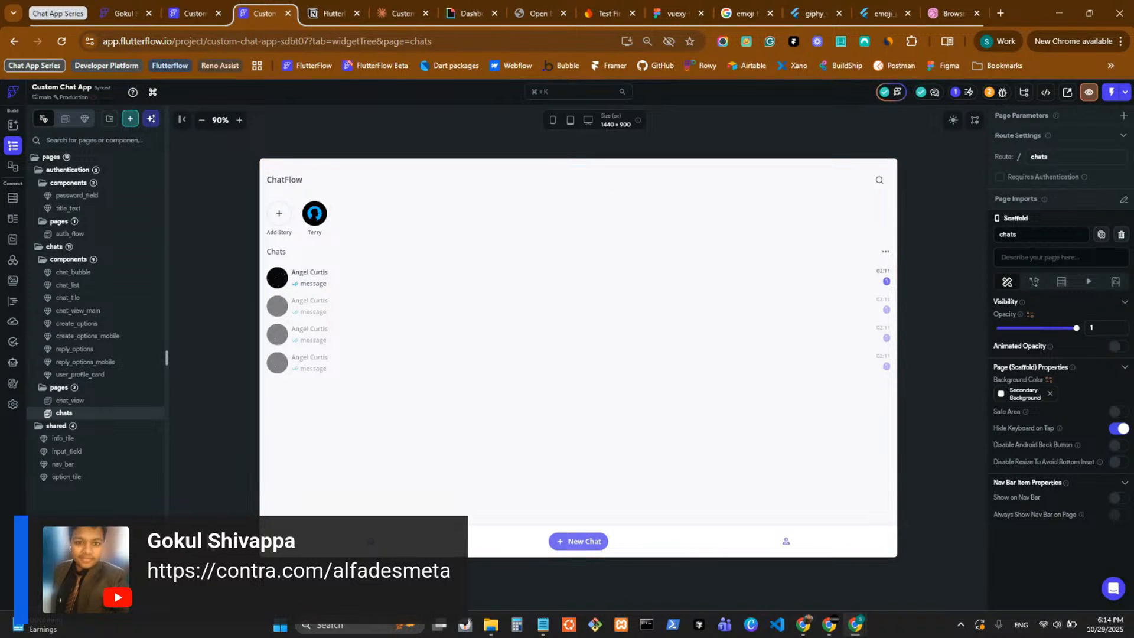
click(121, 402)
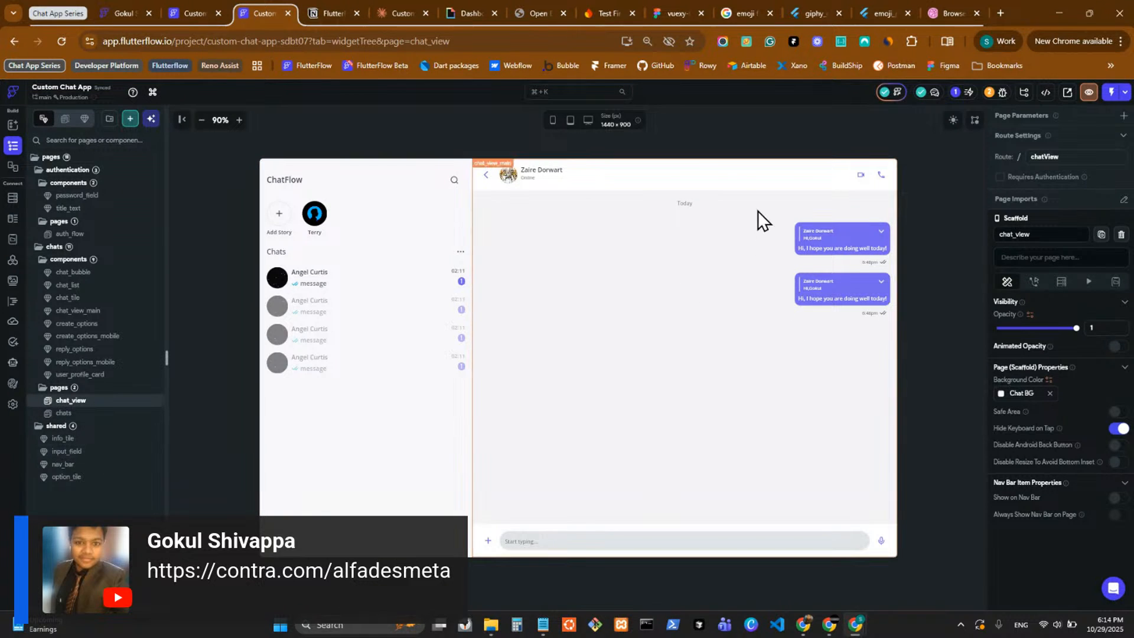
click(453, 279)
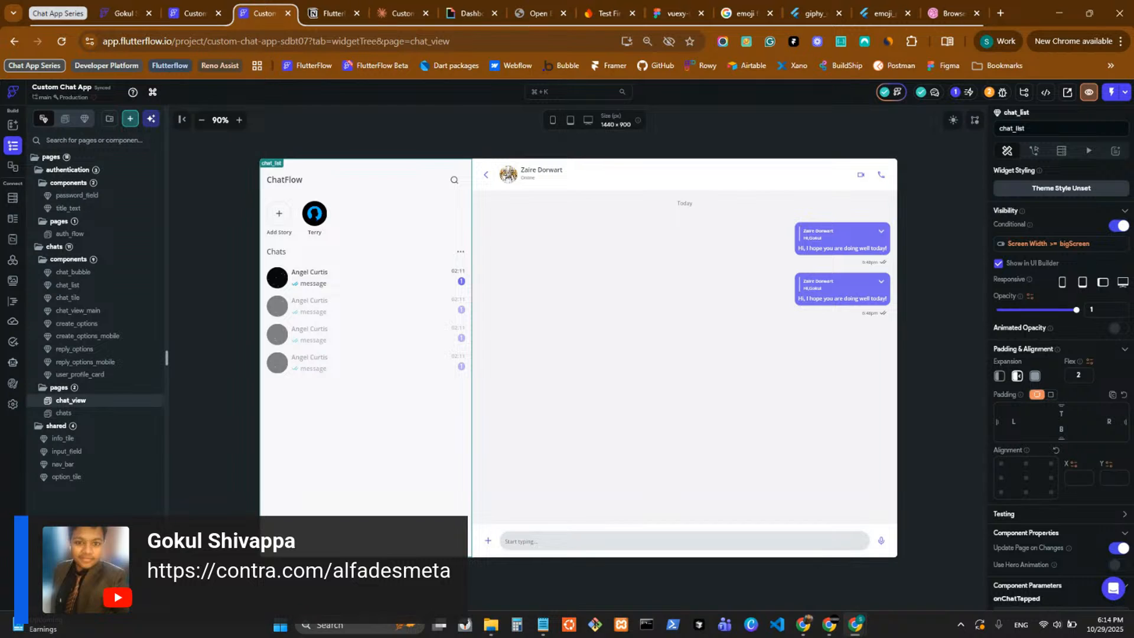
click(999, 263)
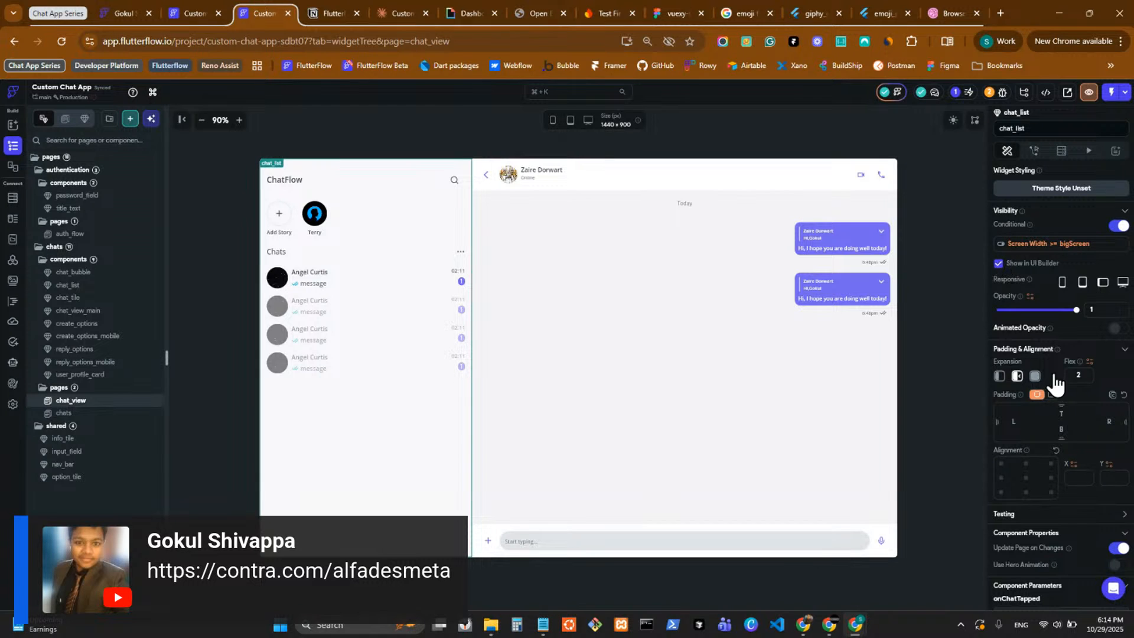
click(552, 120)
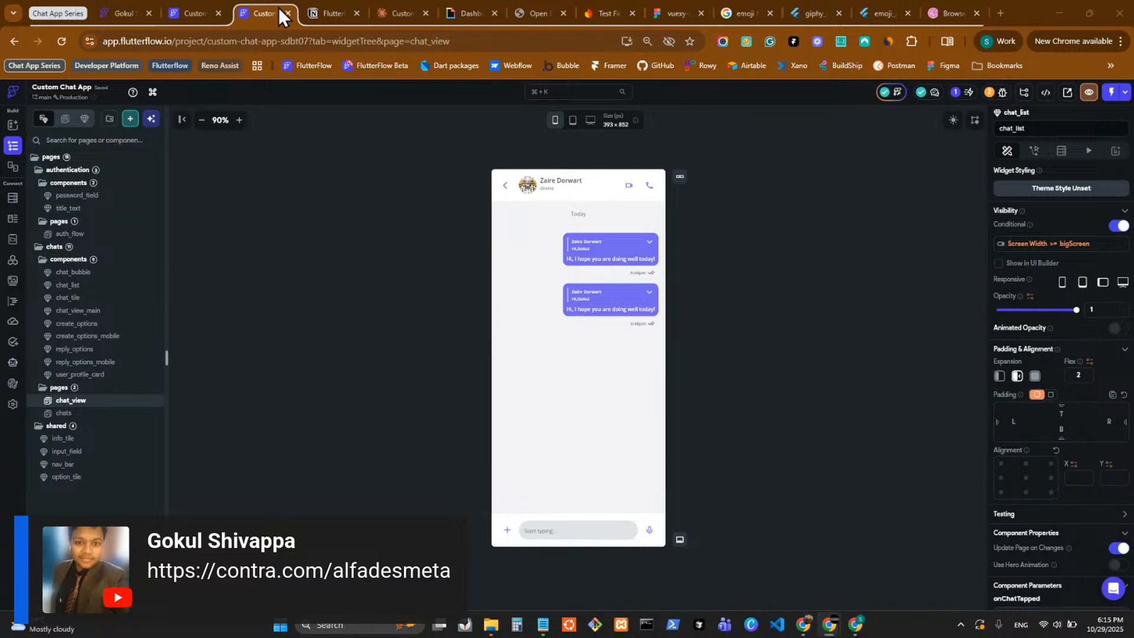
Switch to the Custom Chat project, examine its chats page, and open a new browser tab.
click(190, 11)
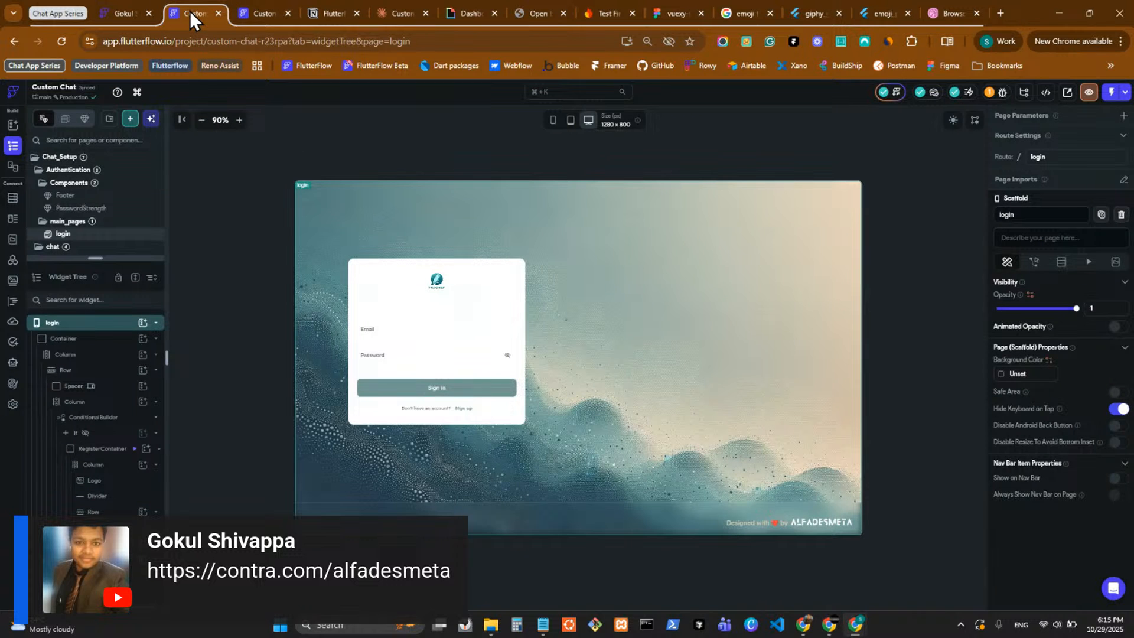
drag(95, 258, 96, 493)
click(112, 328)
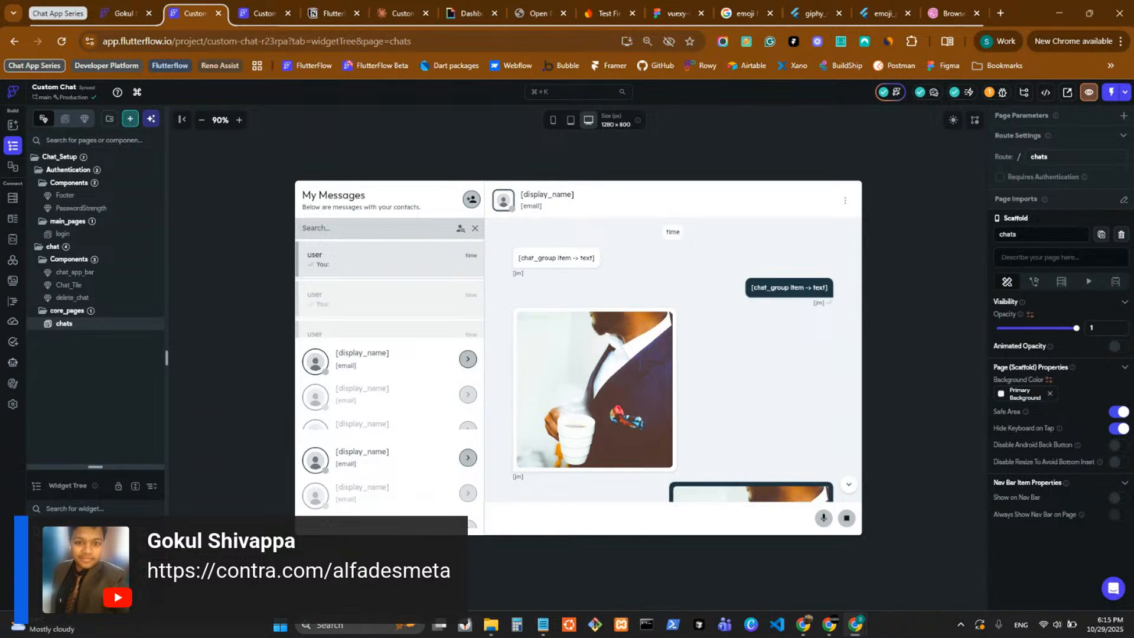
key(ctrl+t)
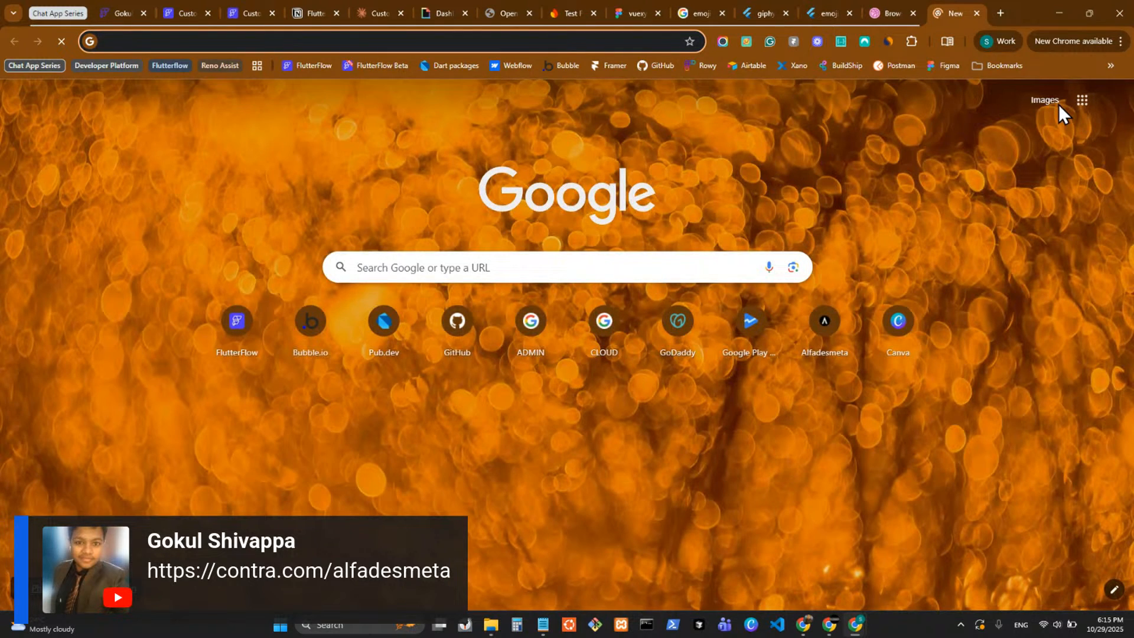
text(toogoodto)
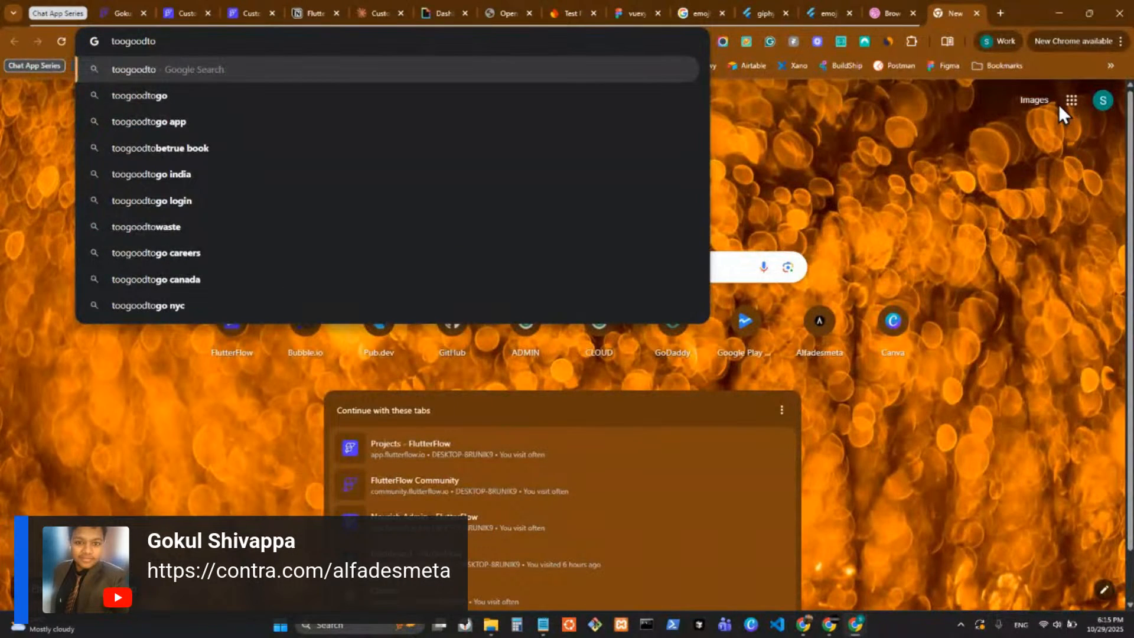
text(go.app)
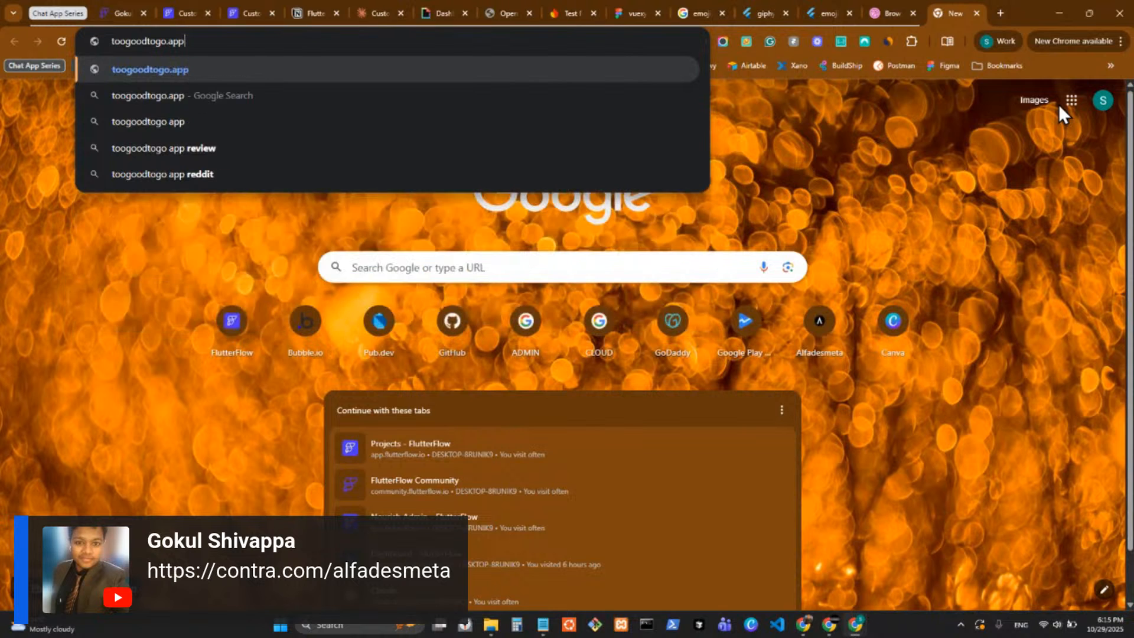
key(ctrl+a)
key(BackSpace)
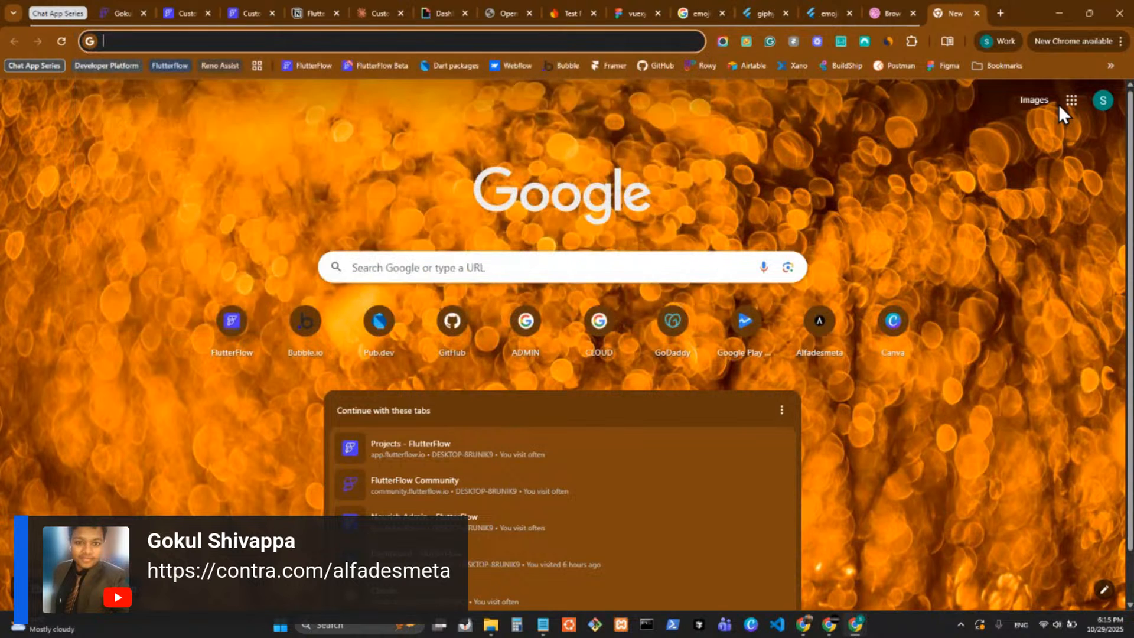
Return to the Custom Chat App project, then check the Google Play link on the Too Good To Go website in the incognito window.
click(240, 12)
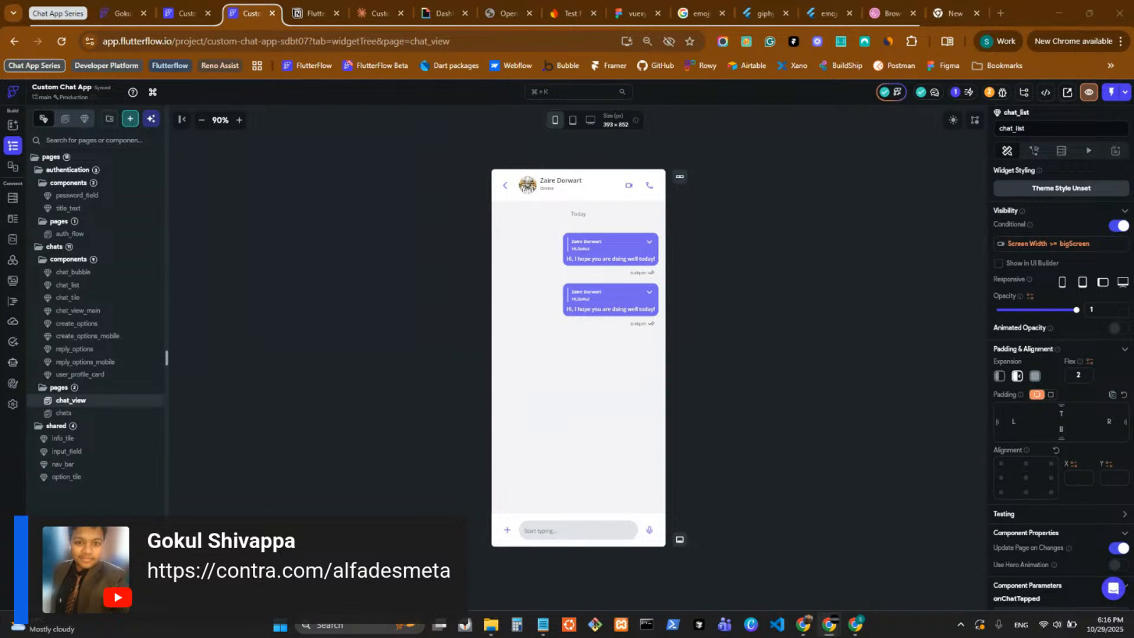
drag(1133, 379, 679, 1)
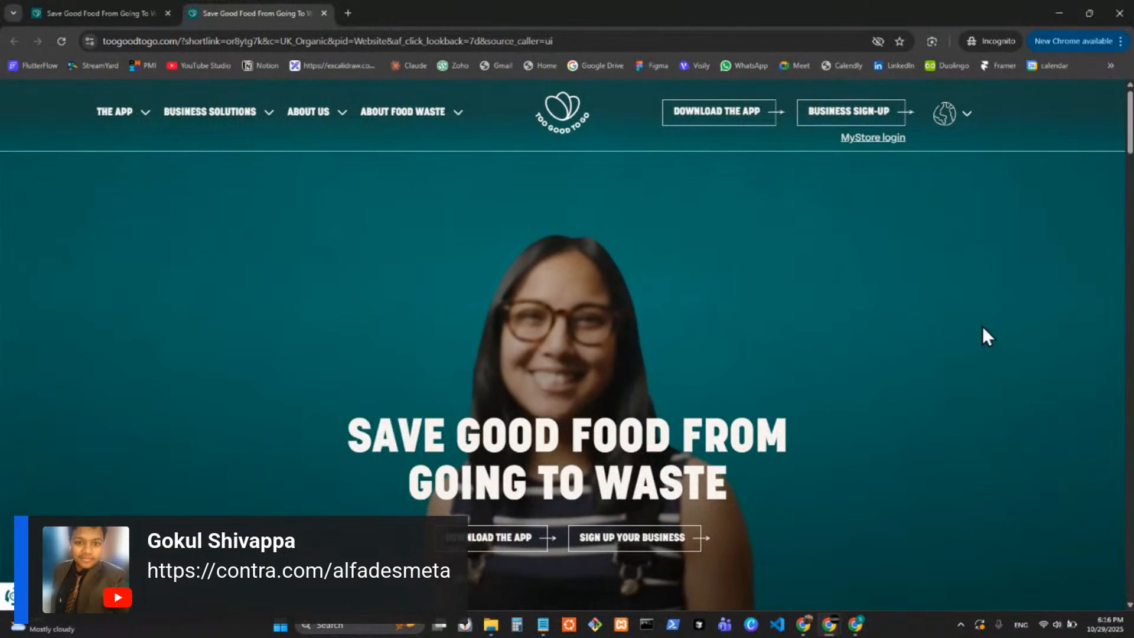
scroll(460, 313, down, 4)
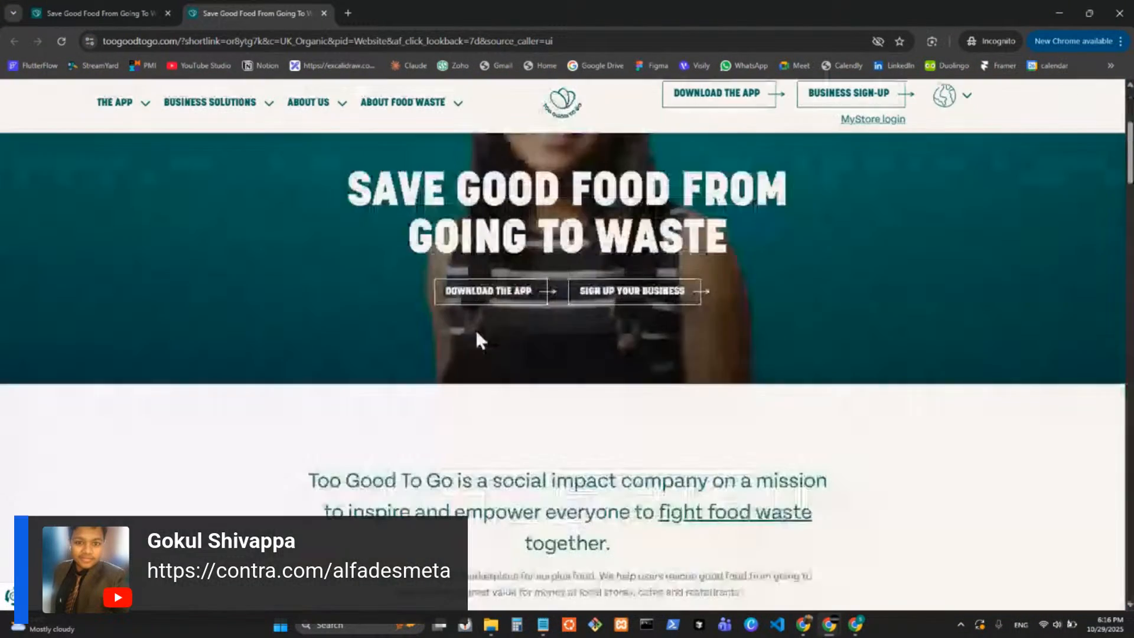
scroll(532, 331, up, 4)
click(111, 1)
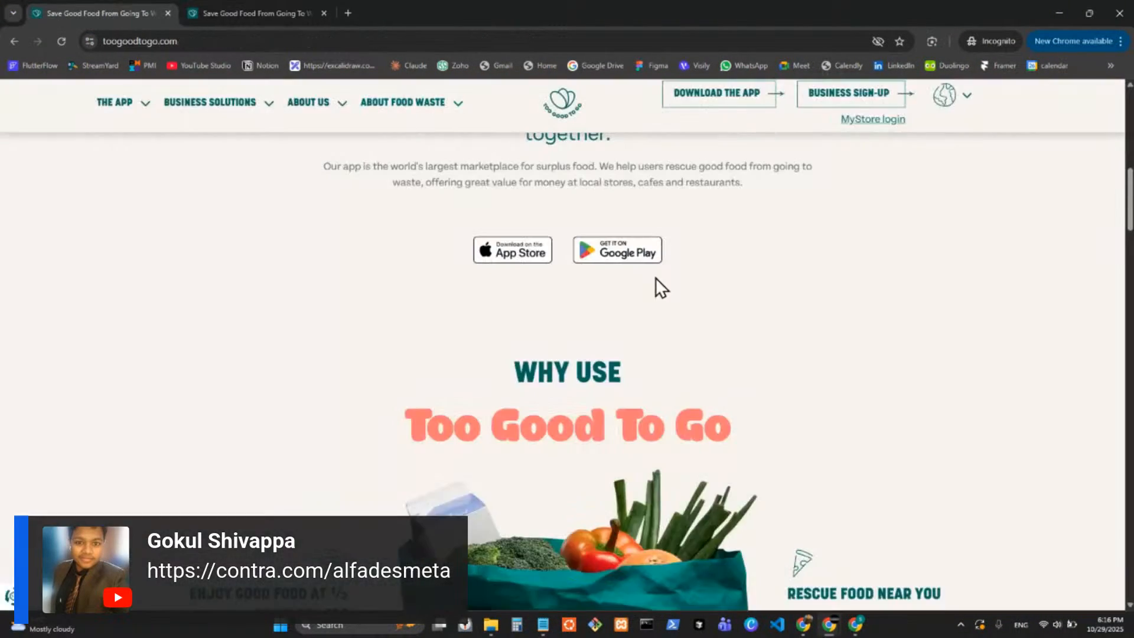
click(632, 257)
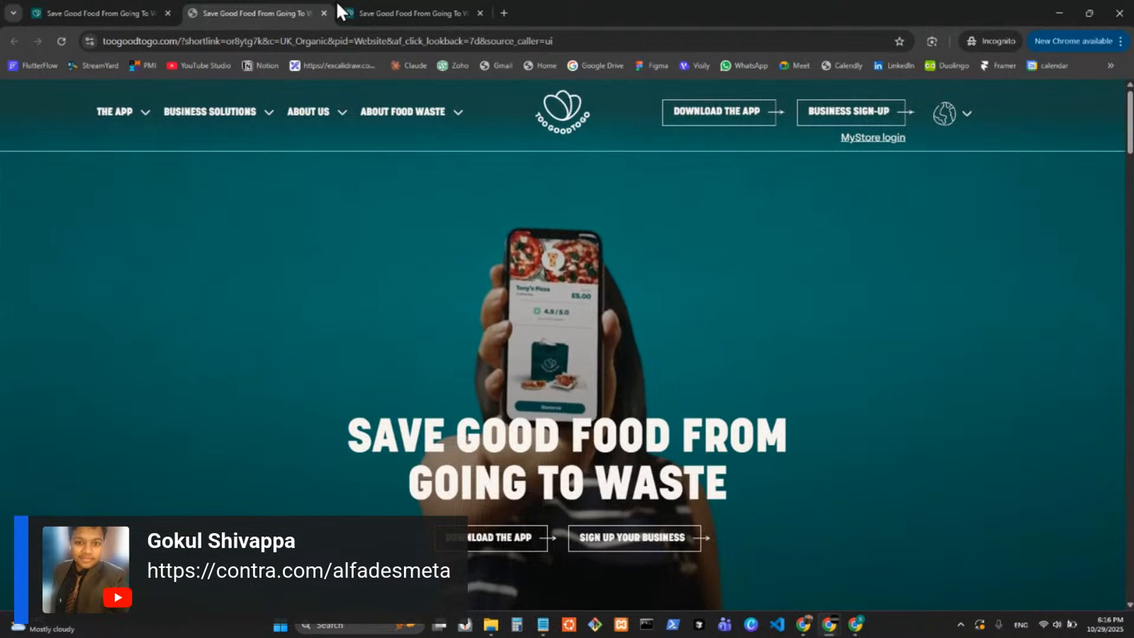
click(324, 13)
Examine the Too Good To Go homepage down to its footer and back up, then close both of the site's tabs.
scroll(434, 271, down, 10)
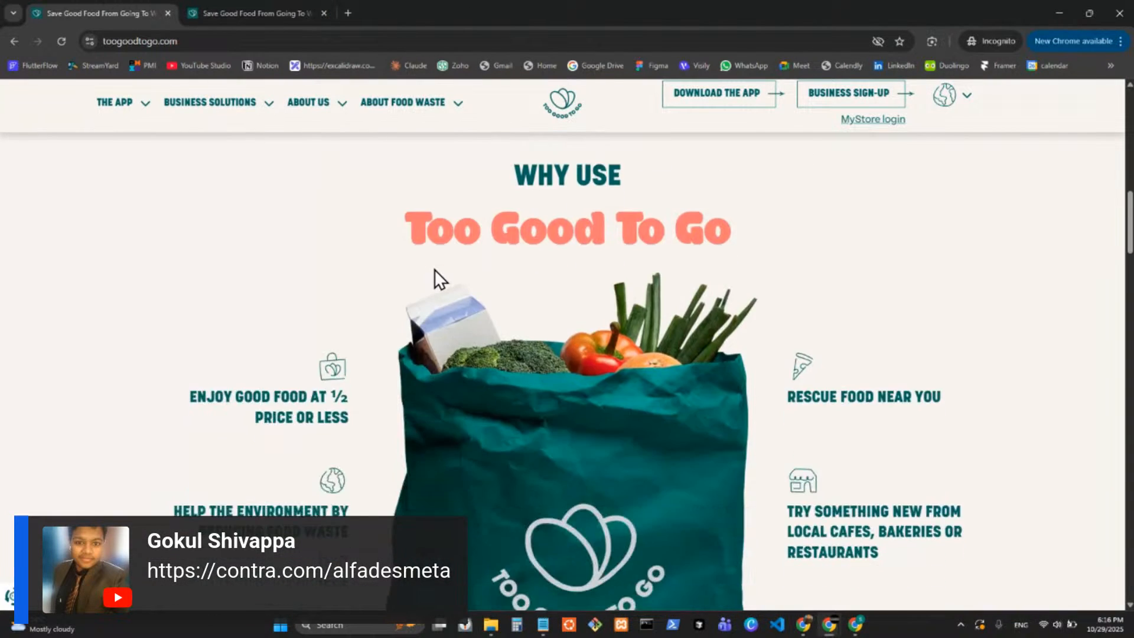
scroll(969, 265, up, 2)
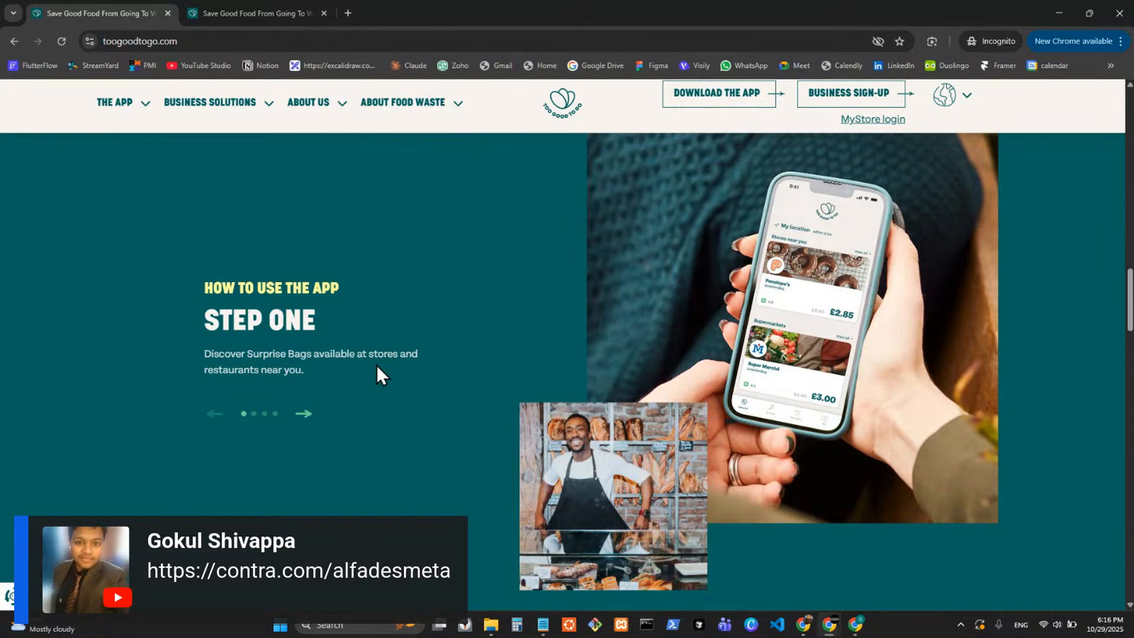
scroll(367, 371, down, 1)
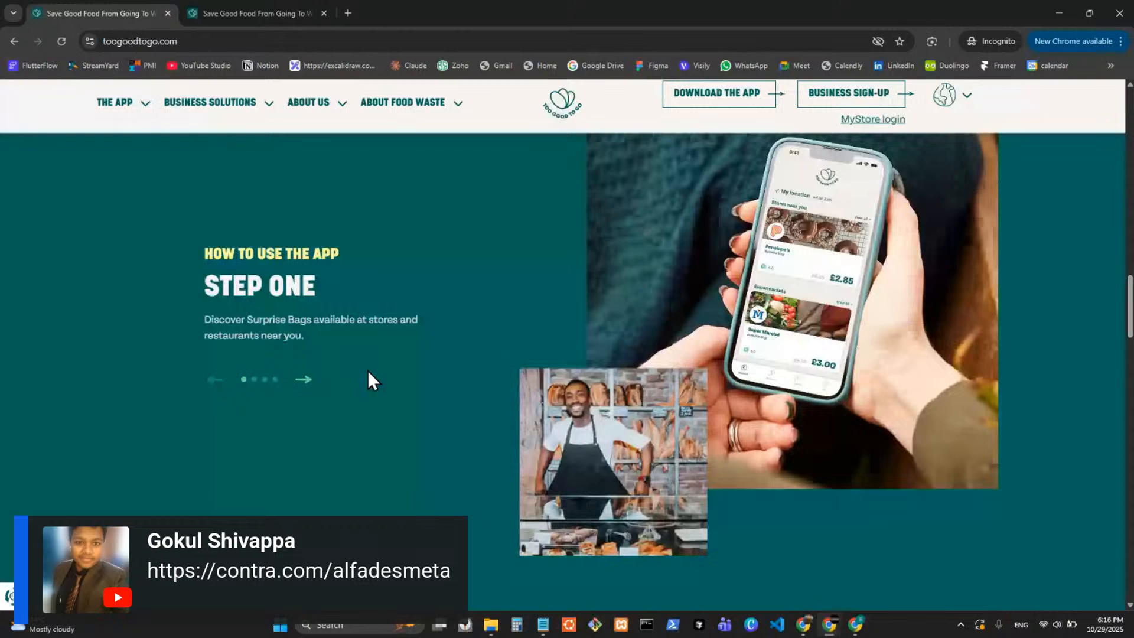
scroll(860, 334, down, 10)
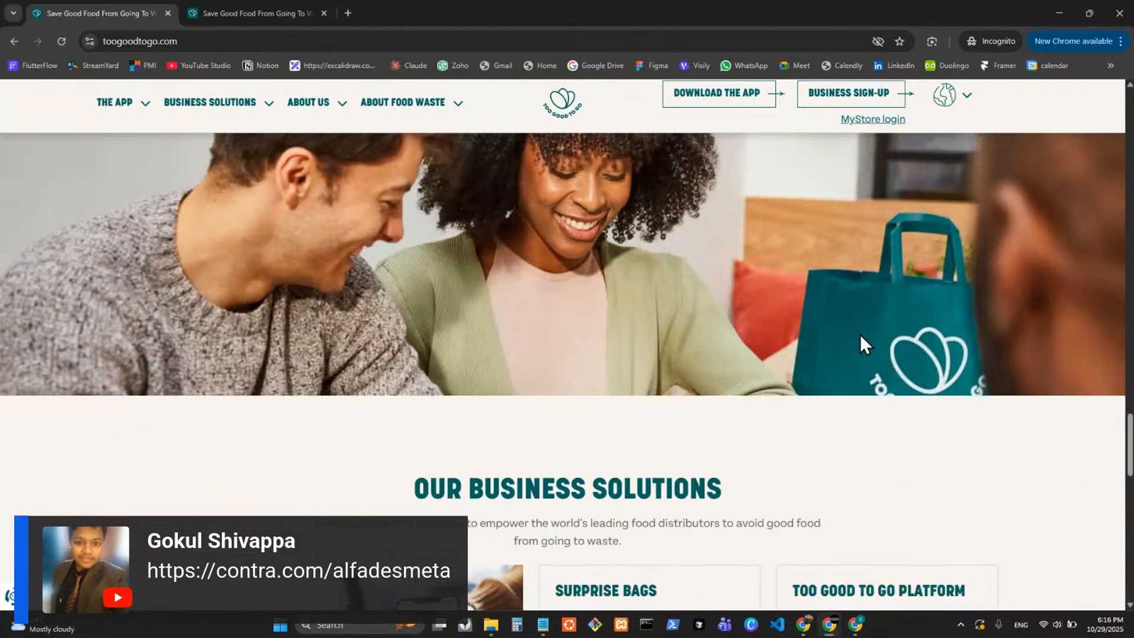
scroll(861, 334, down, 15)
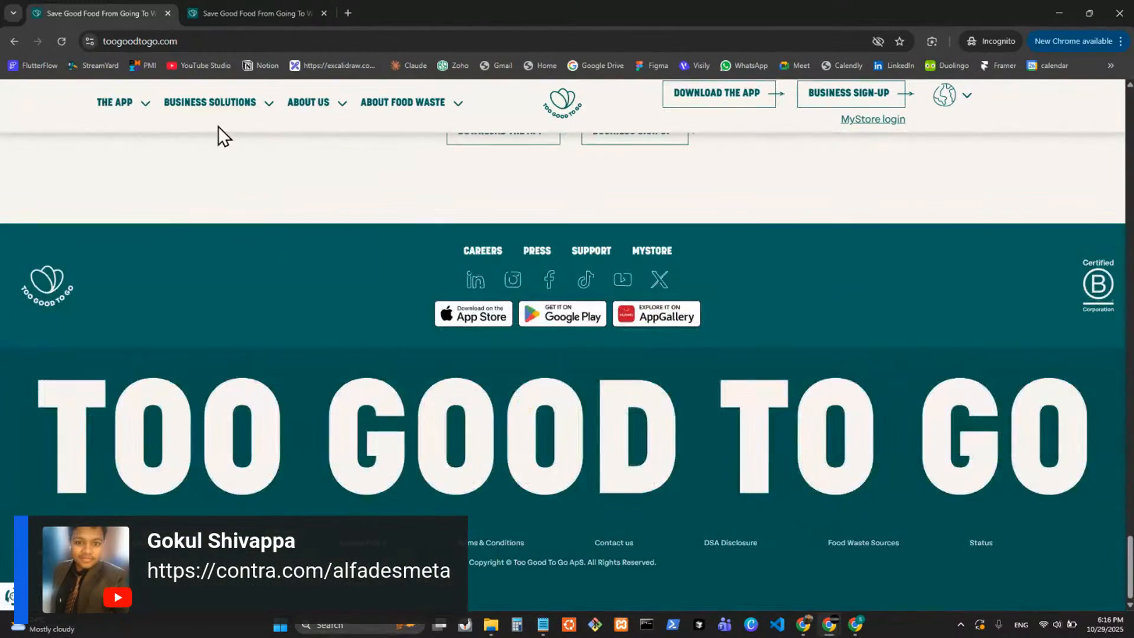
click(228, 109)
scroll(806, 284, up, 15)
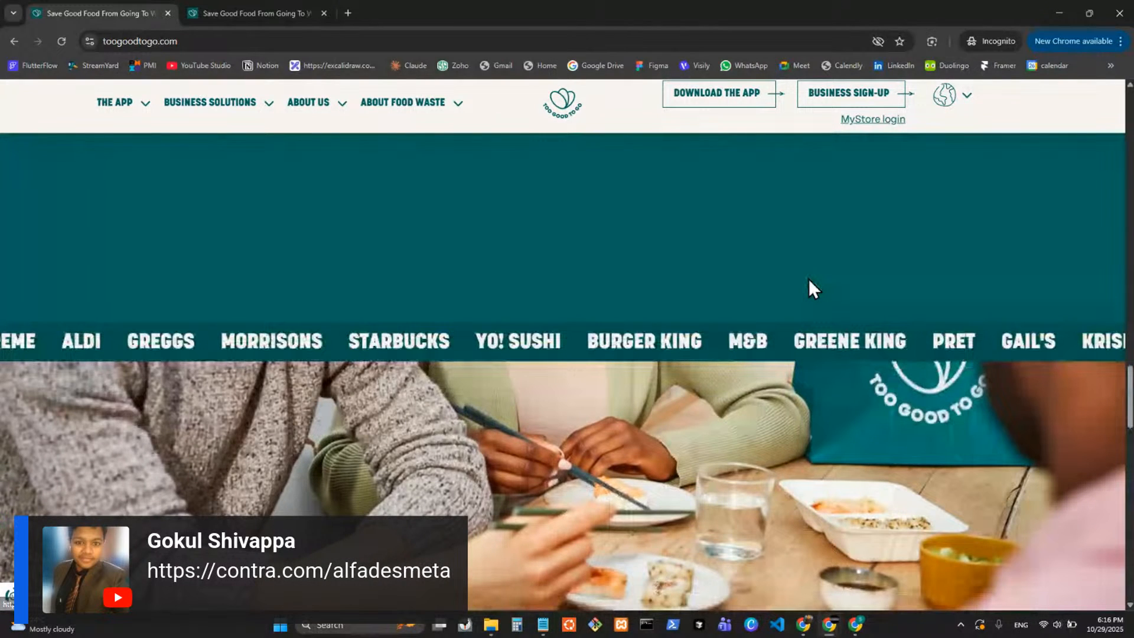
scroll(809, 279, up, 10)
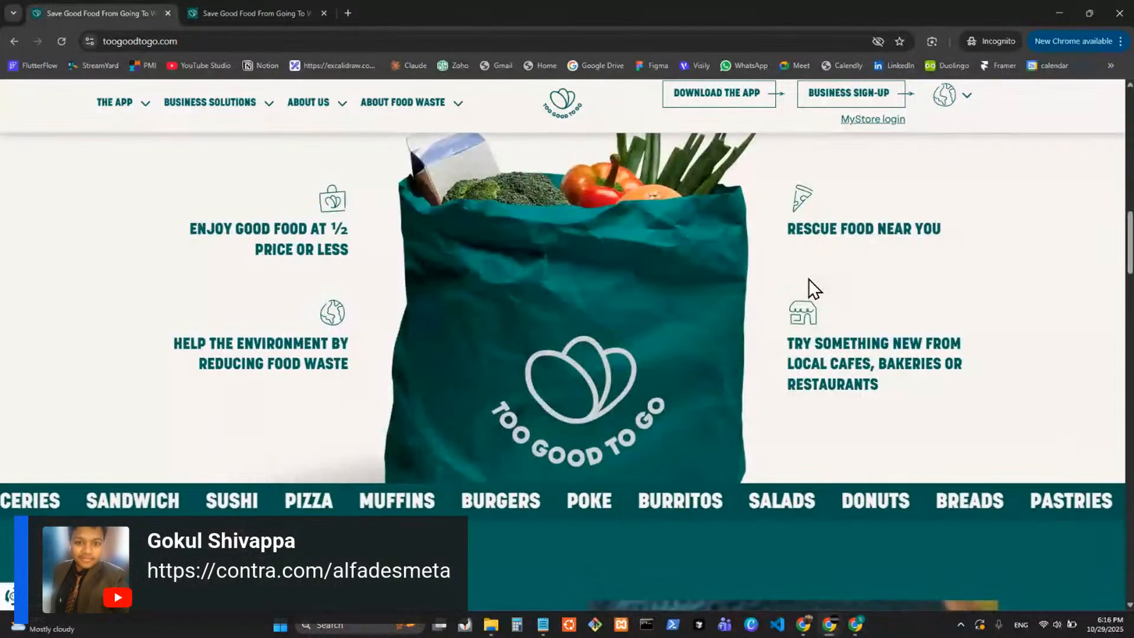
scroll(812, 278, up, 6)
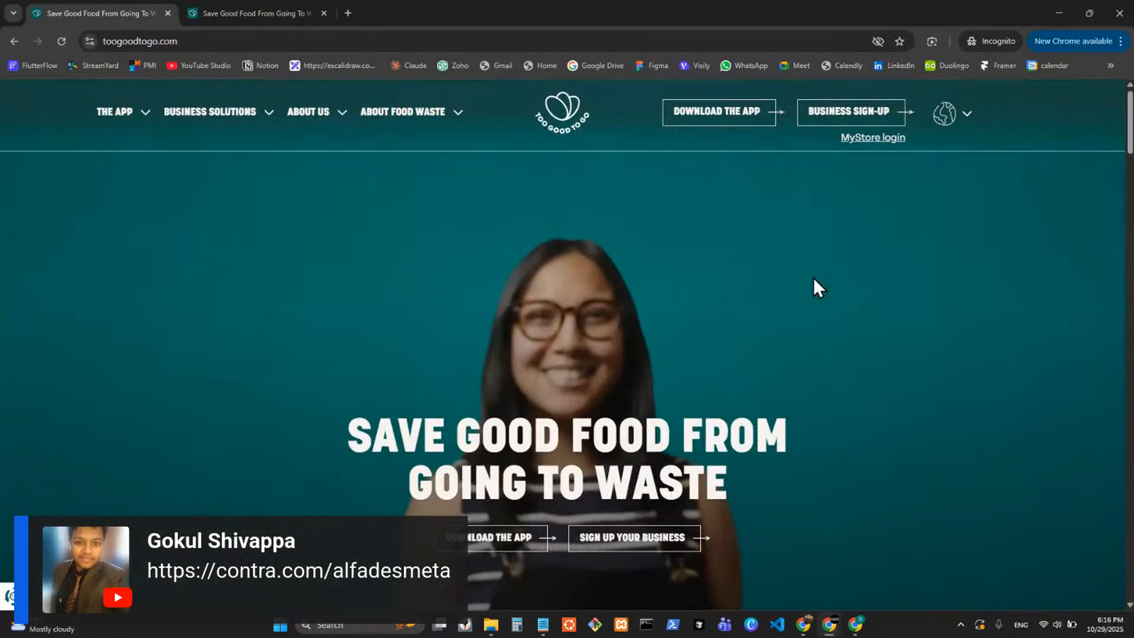
click(228, 19)
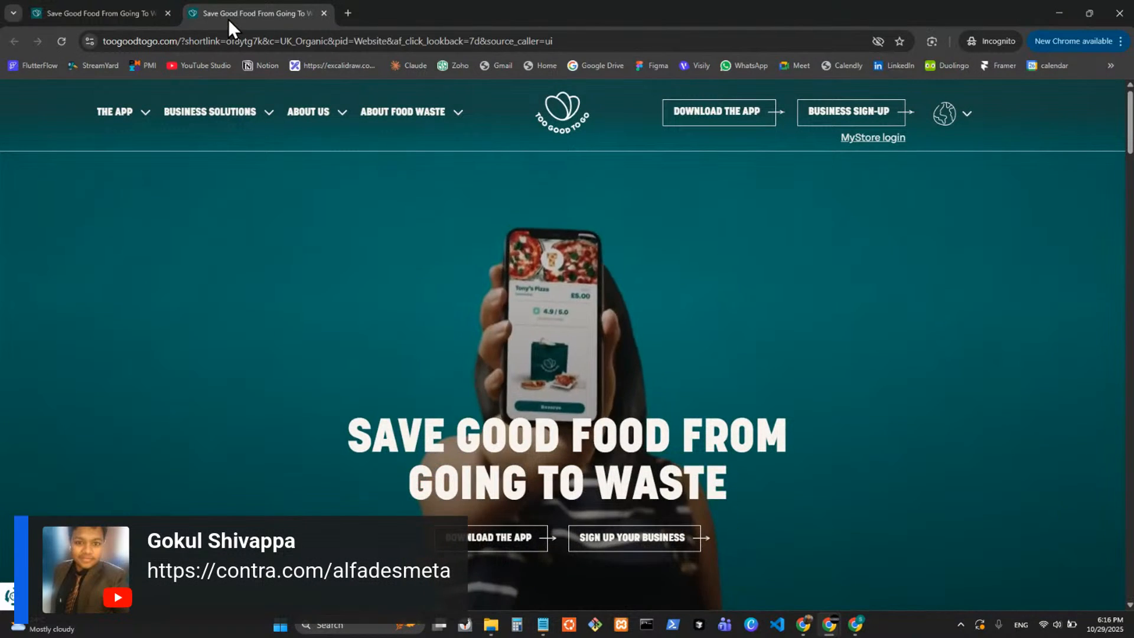
key(ctrl+w)
key(ctrl+w)
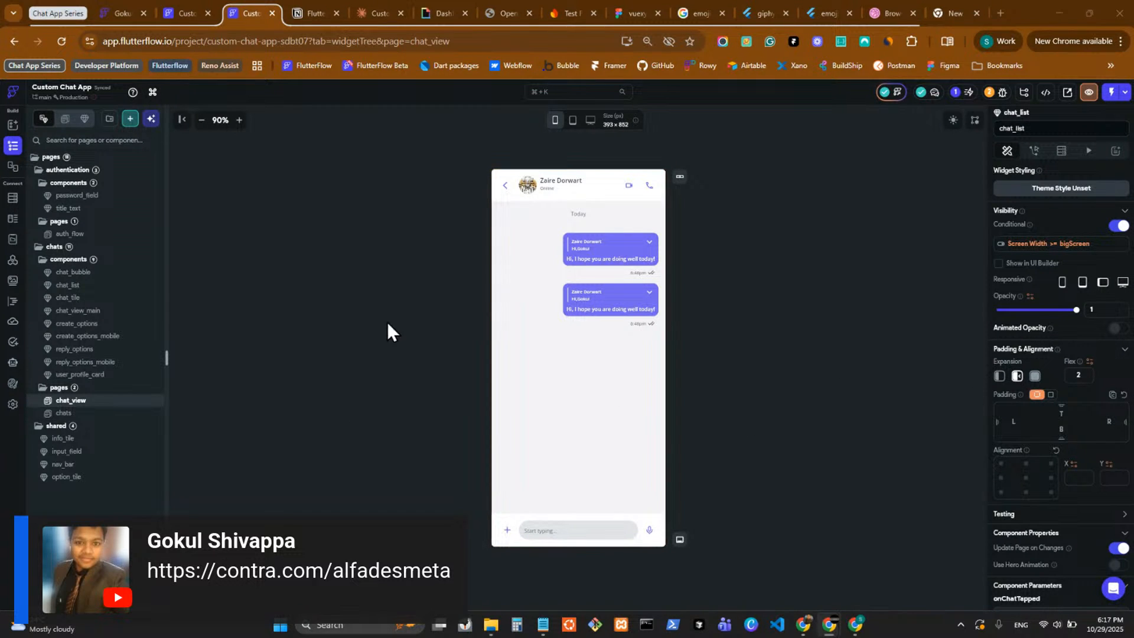
Open the shared info_tile component in the Custom Chat App project and wrap its title text in a Column.
click(99, 443)
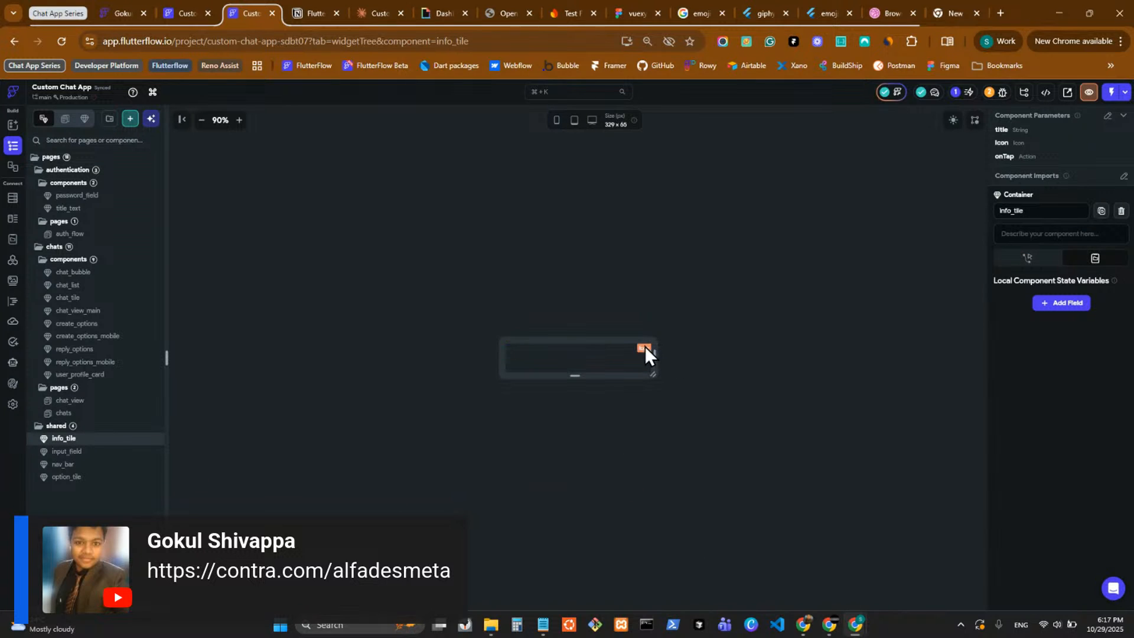
click(645, 346)
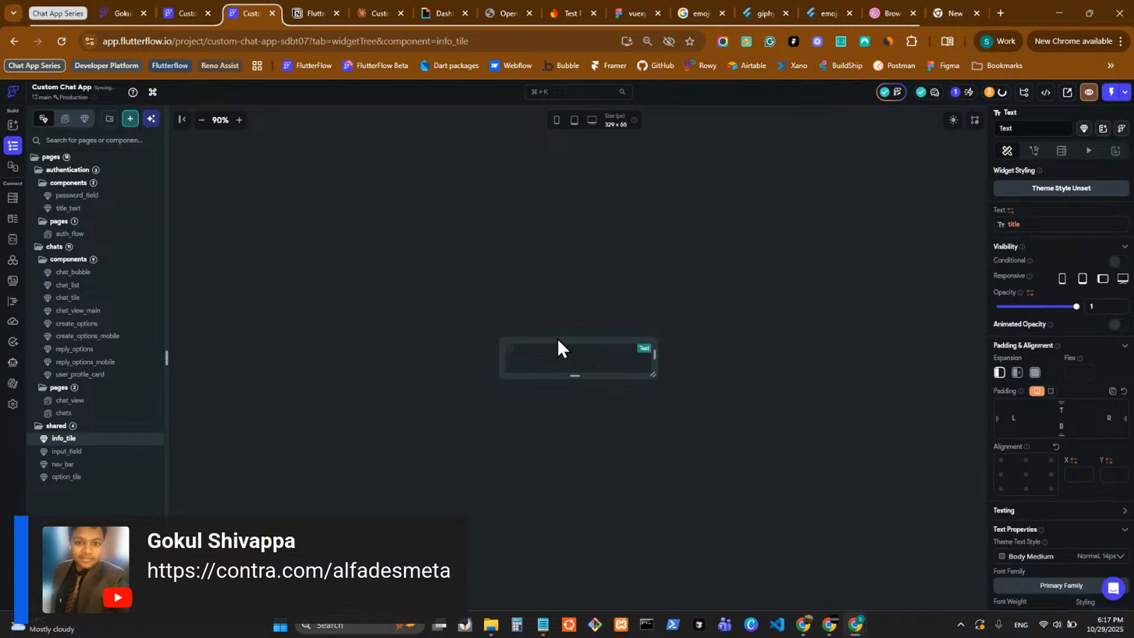
click(637, 348)
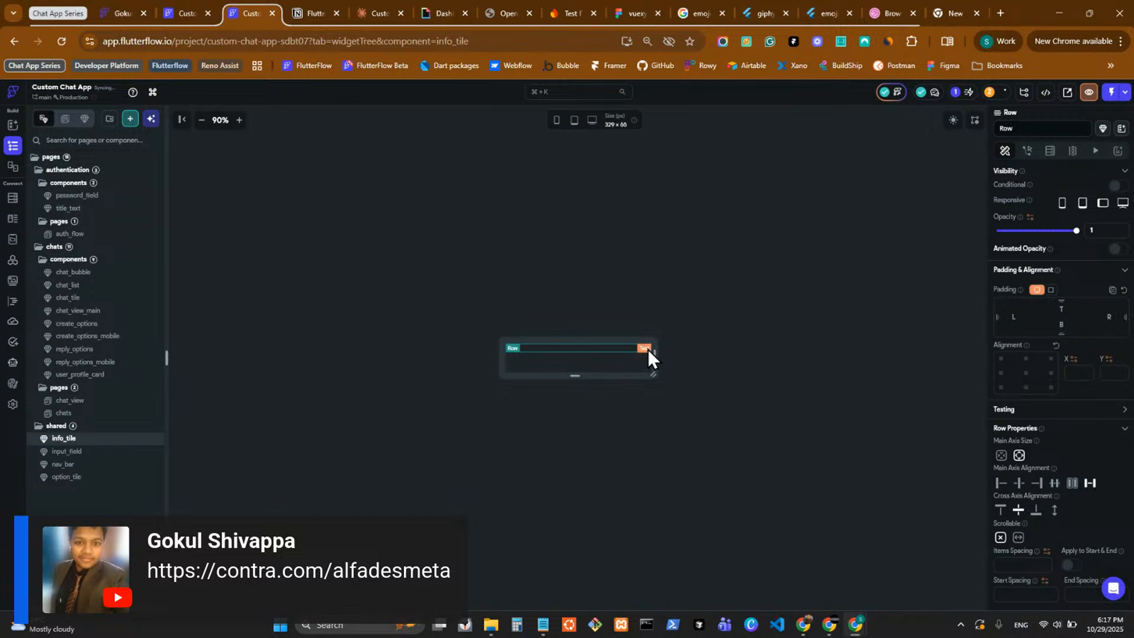
right_click(647, 349)
click(706, 426)
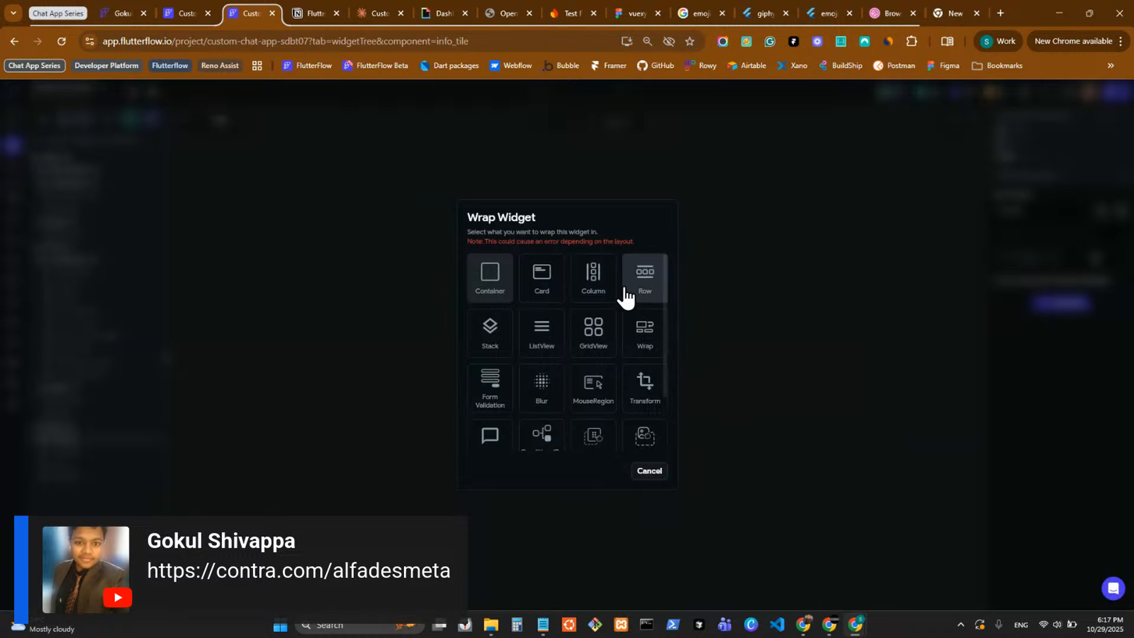
click(594, 275)
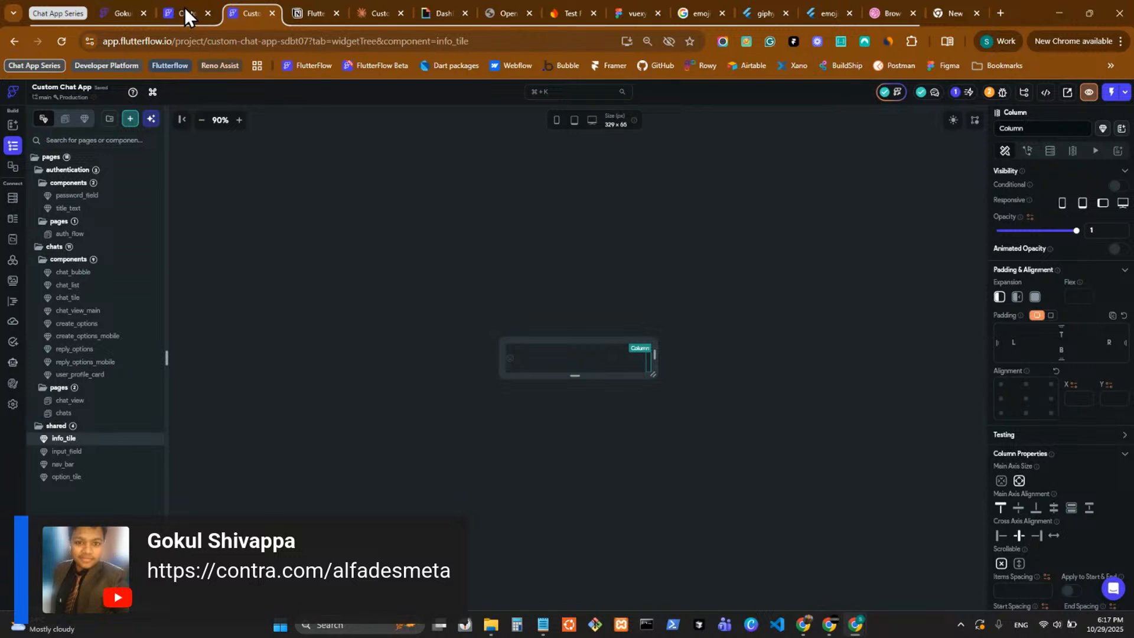
mouse_move(184, 6)
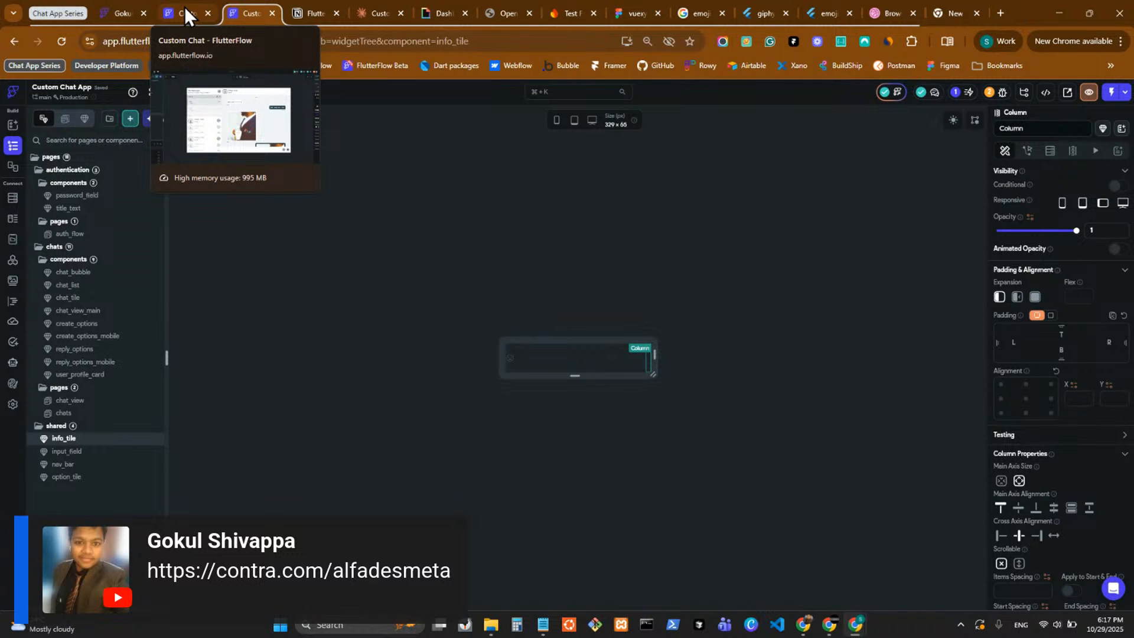
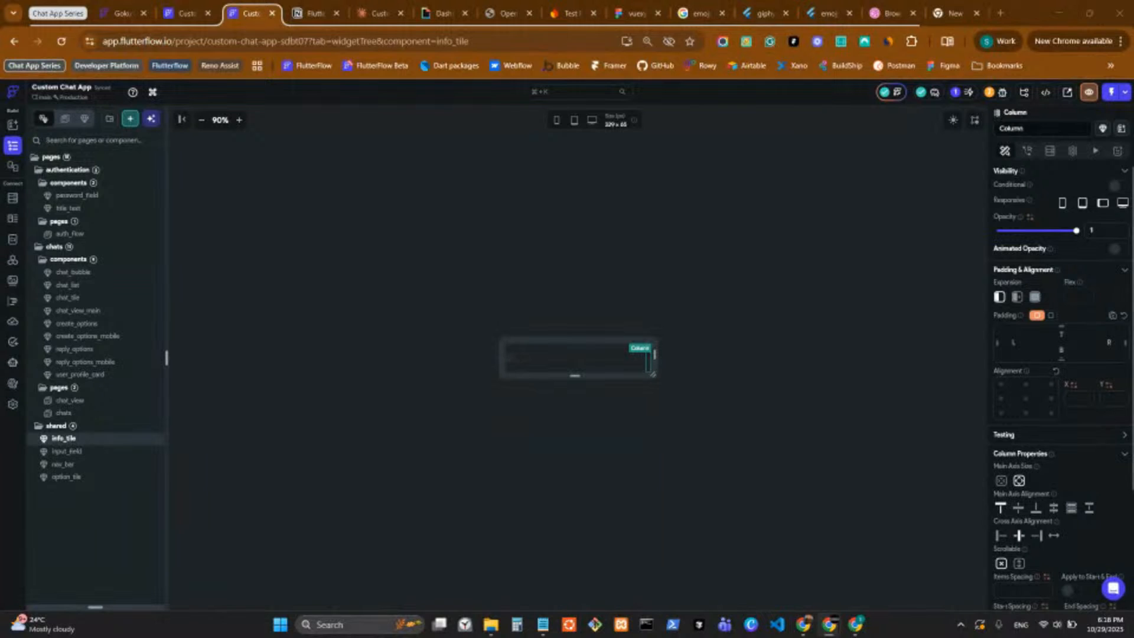
Set the Column in info_tile to expanded and align its children to the start of the cross axis.
click(179, 1)
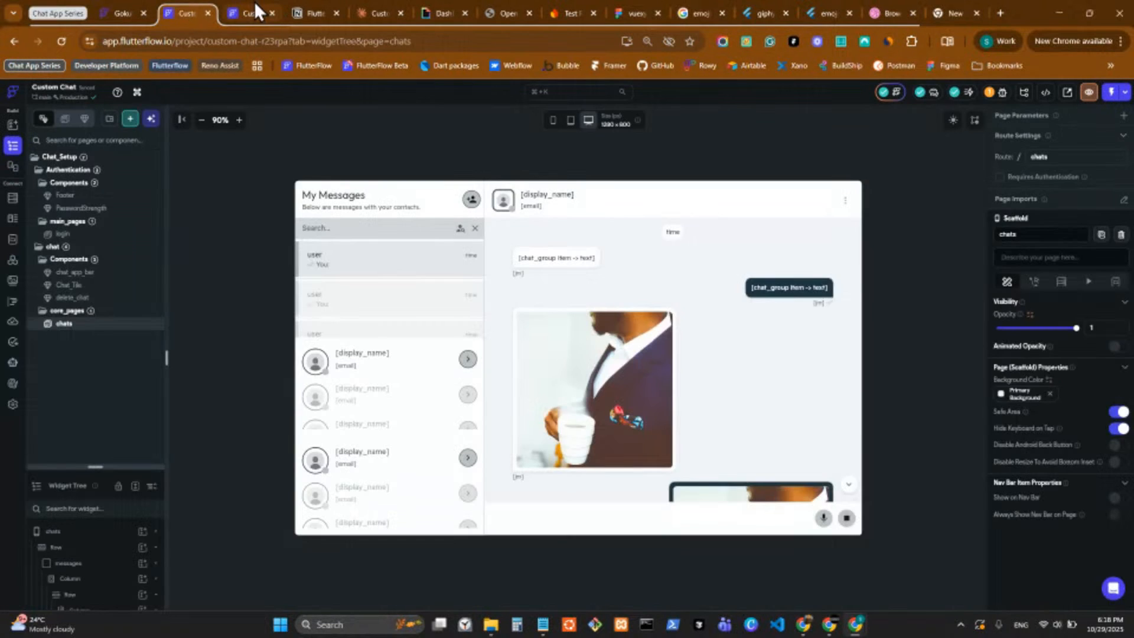
click(254, 1)
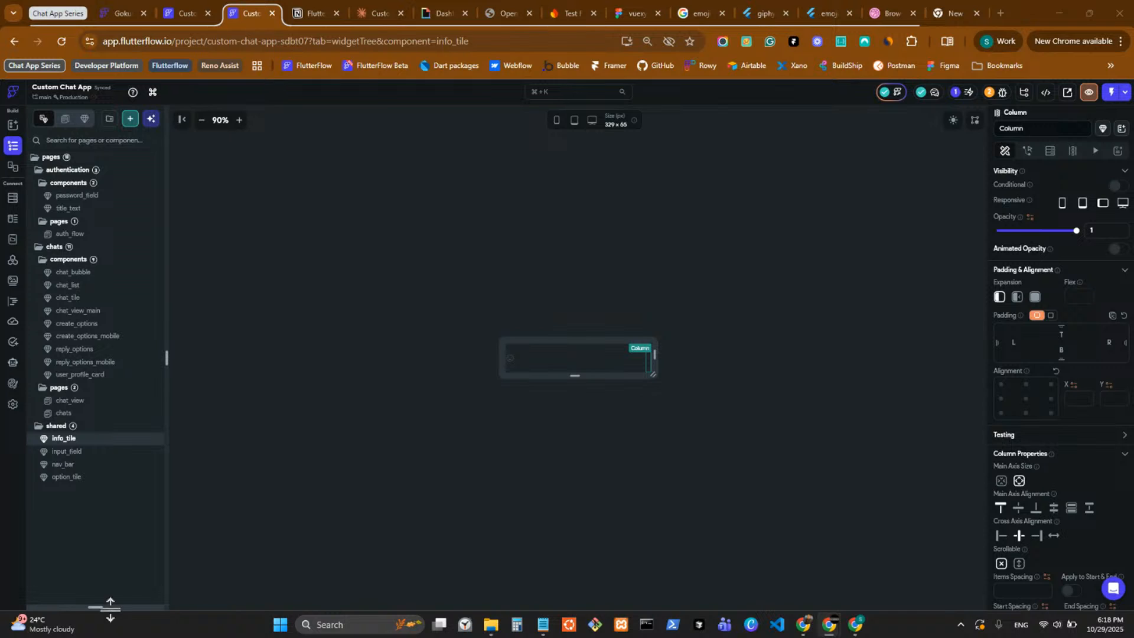
drag(116, 587, 122, 201)
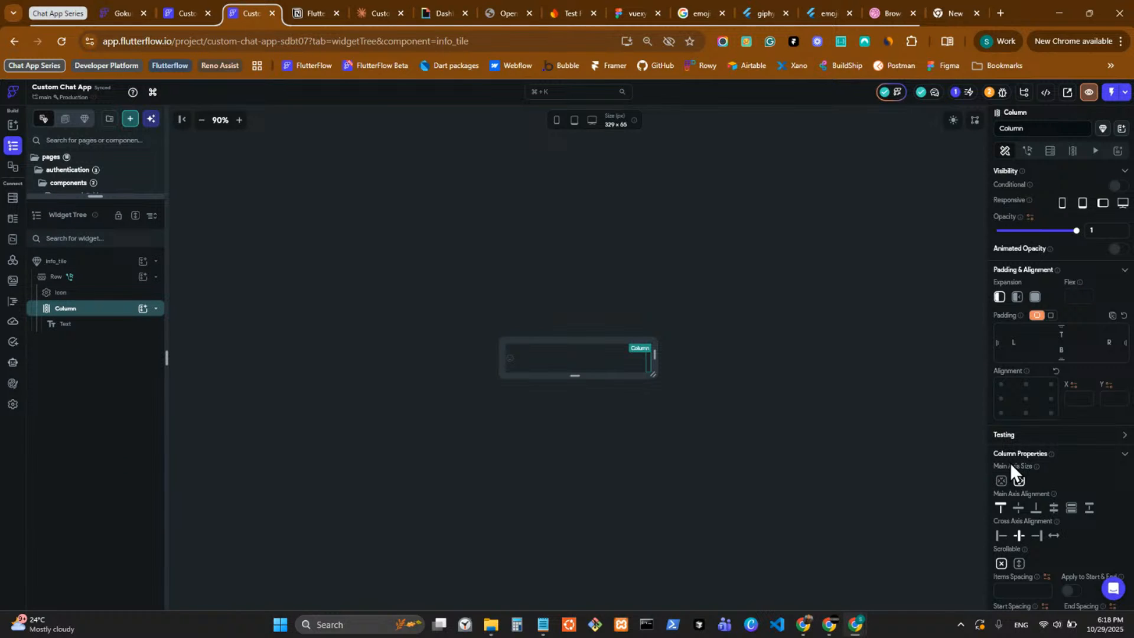
click(1035, 296)
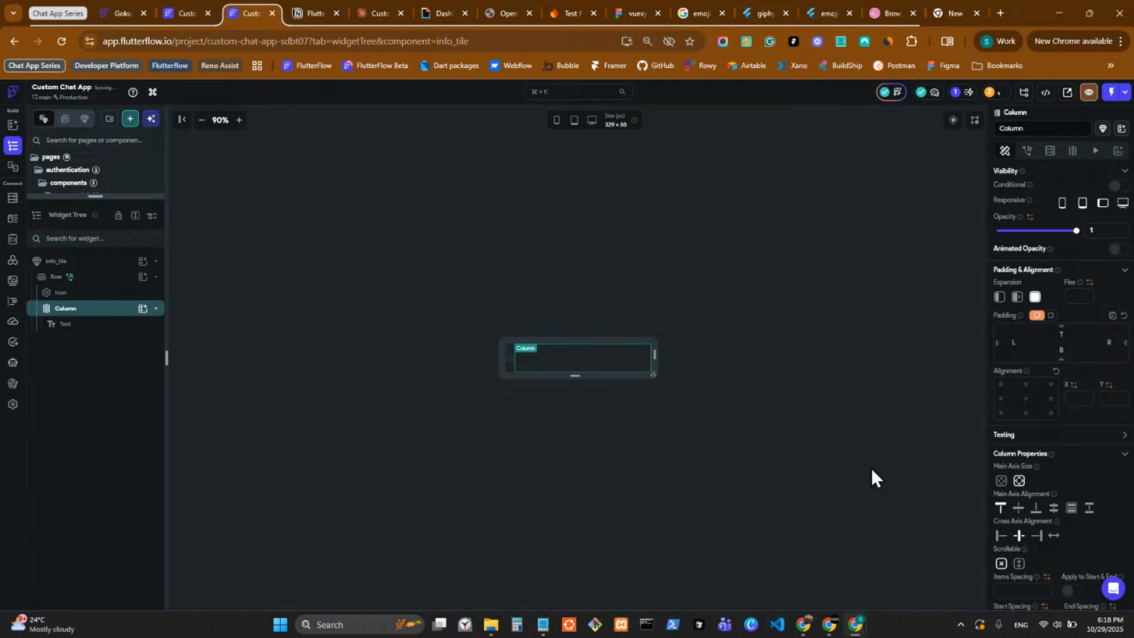
click(1001, 535)
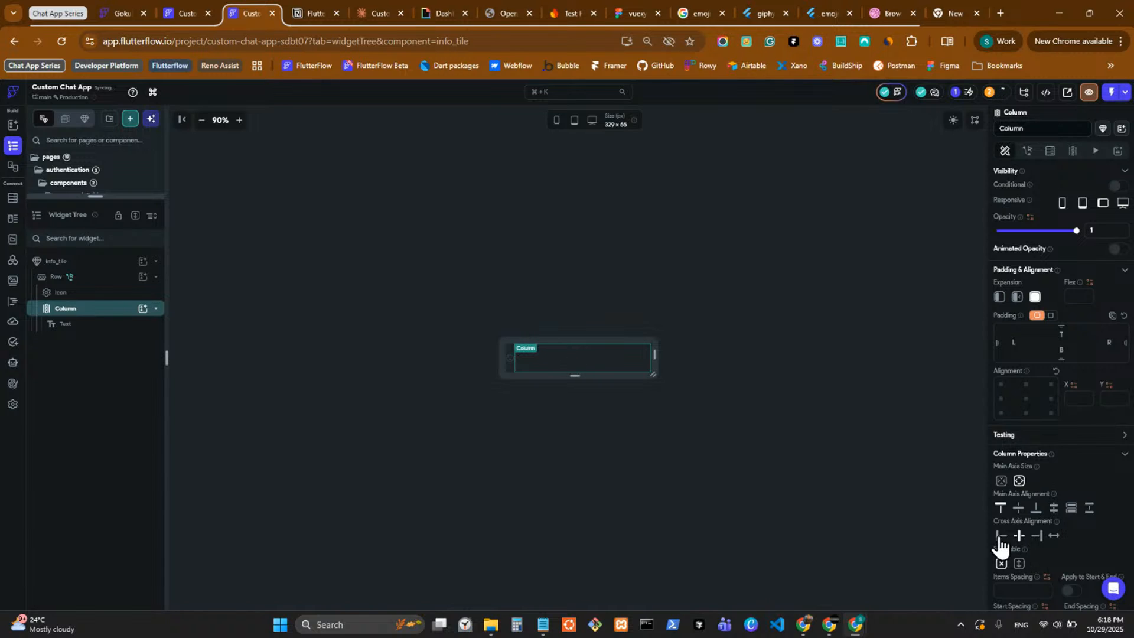
Center the info_tile Row's children on the cross axis and set its items spacing to 16.
click(508, 364)
click(1016, 510)
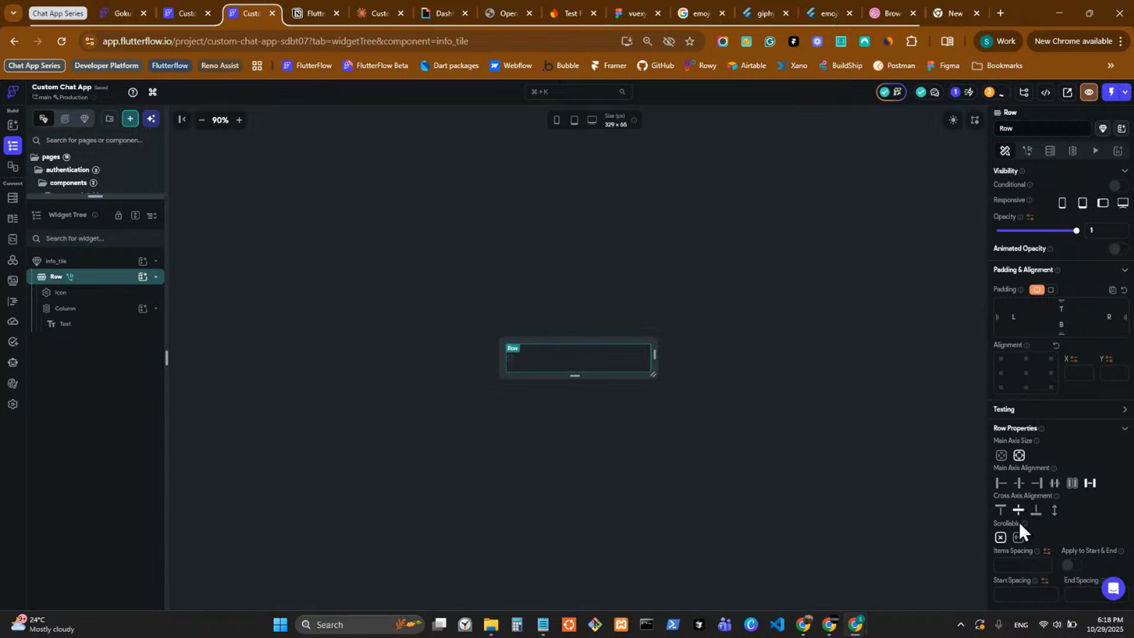
click(1023, 564)
text(16)
Place the project window side by side with the design reference and duplicate the title text inside the Column.
drag(1026, 5, 567, 18)
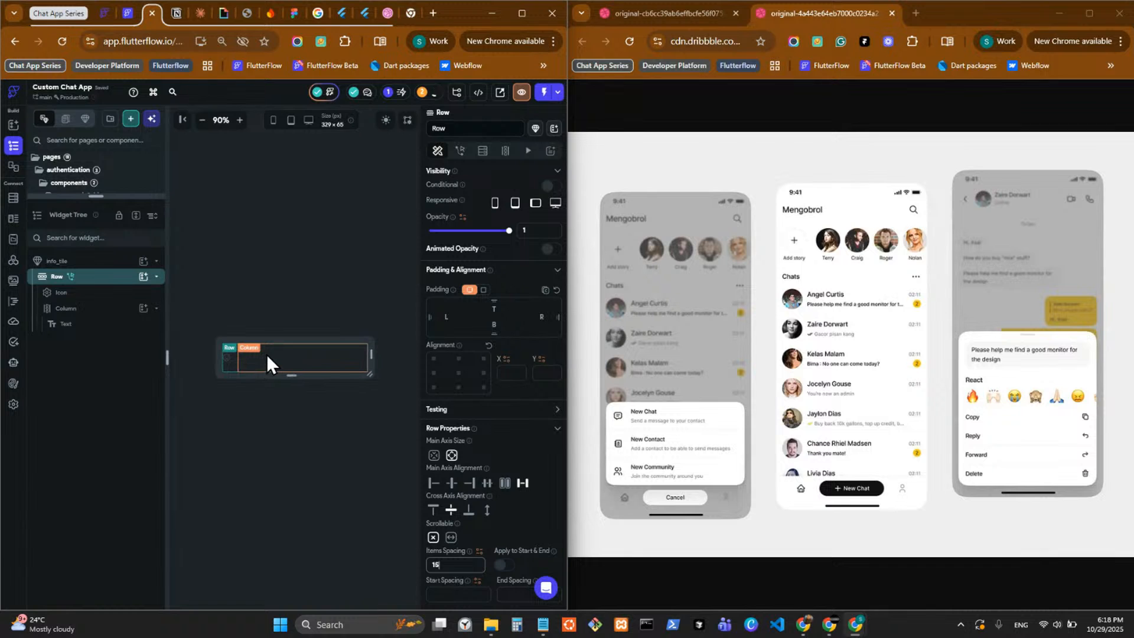
click(305, 354)
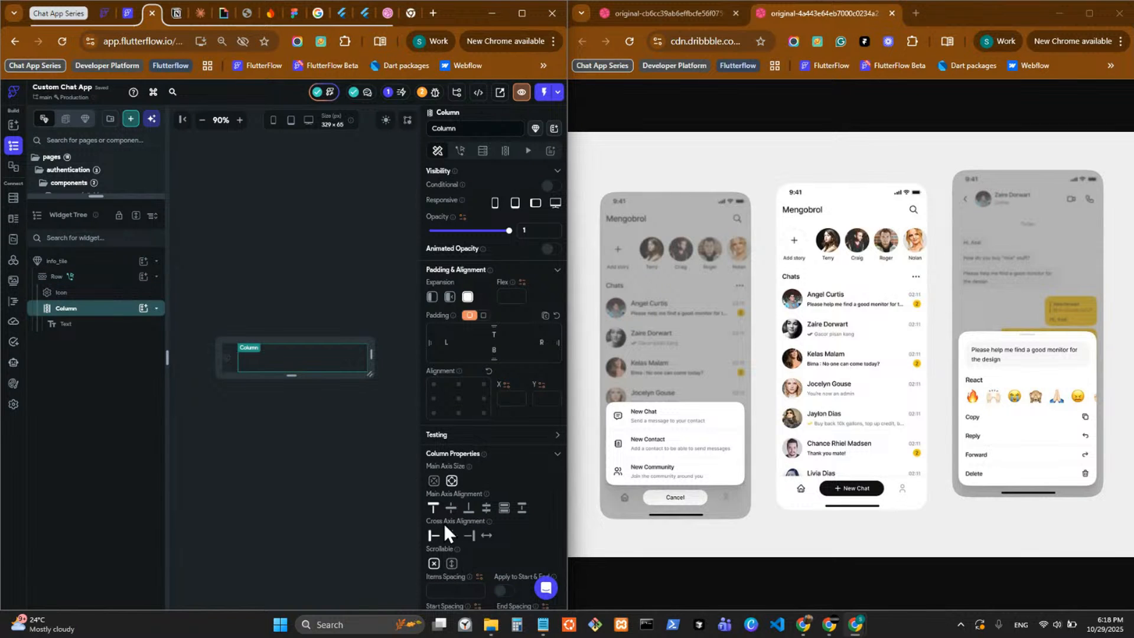
click(107, 329)
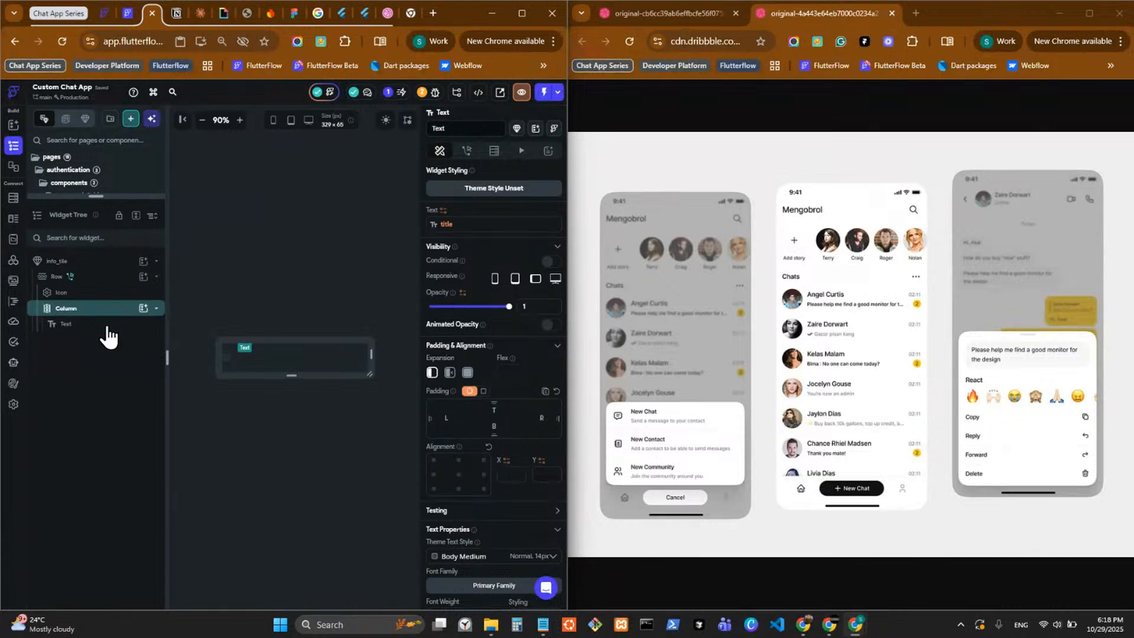
key(ctrl+d)
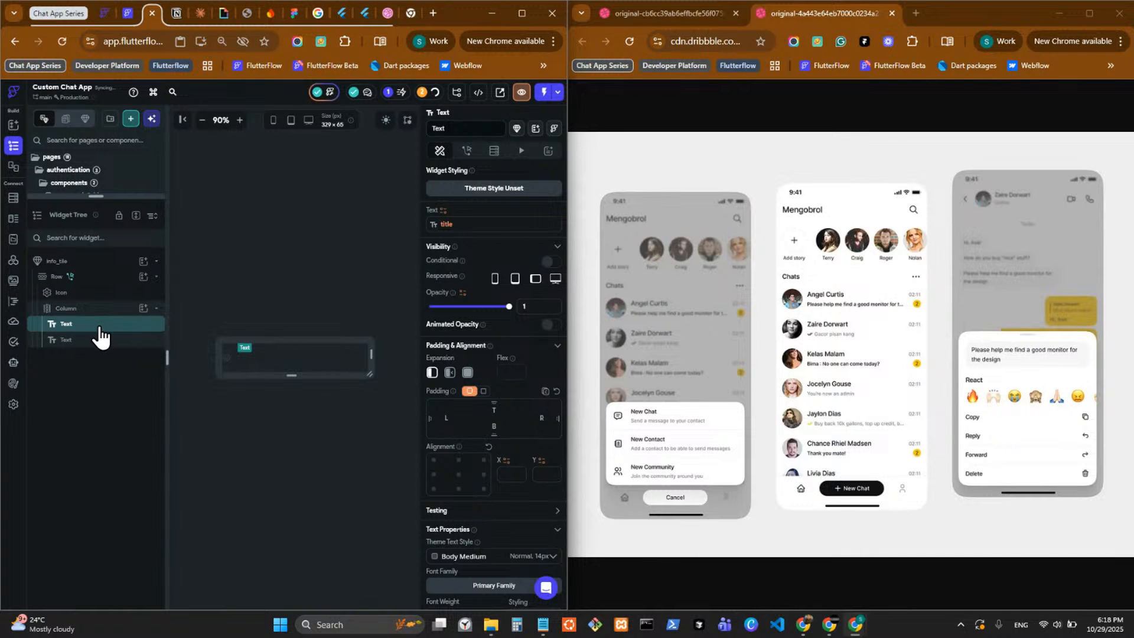
Set the line height of both texts in the Column to 1.4.
scroll(456, 443, down, 6)
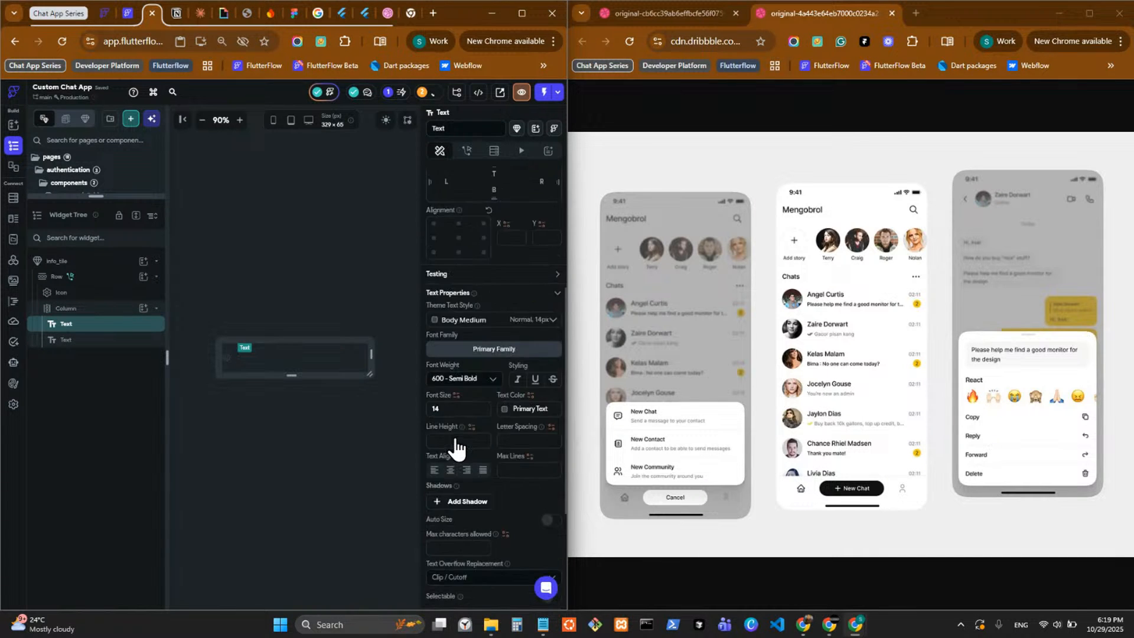
scroll(451, 466, down, 1)
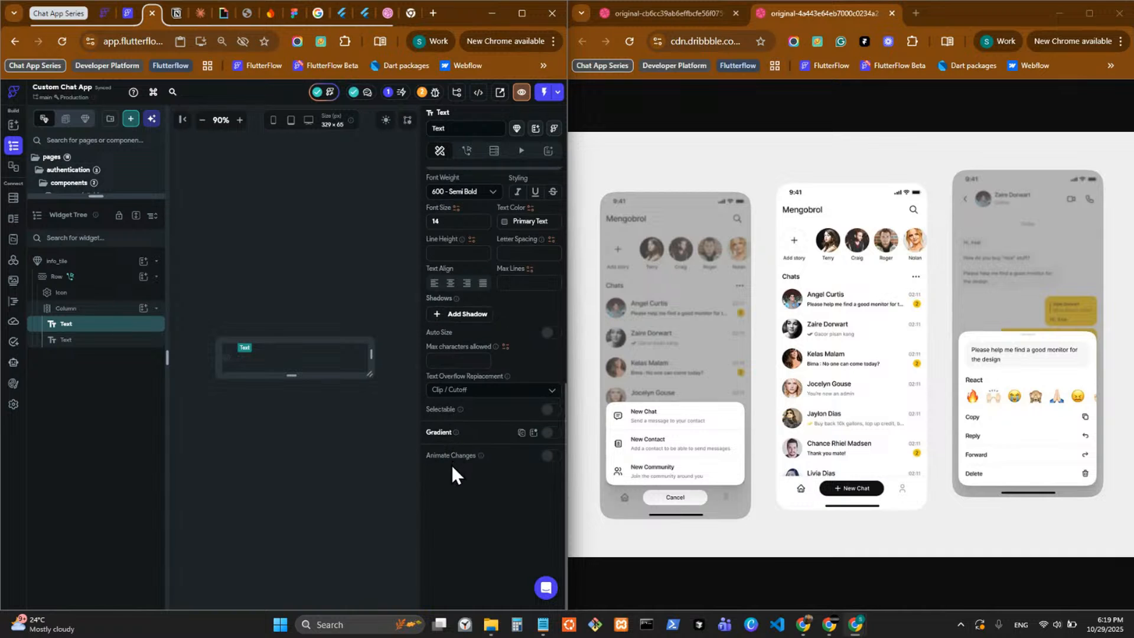
scroll(453, 378, up, 4)
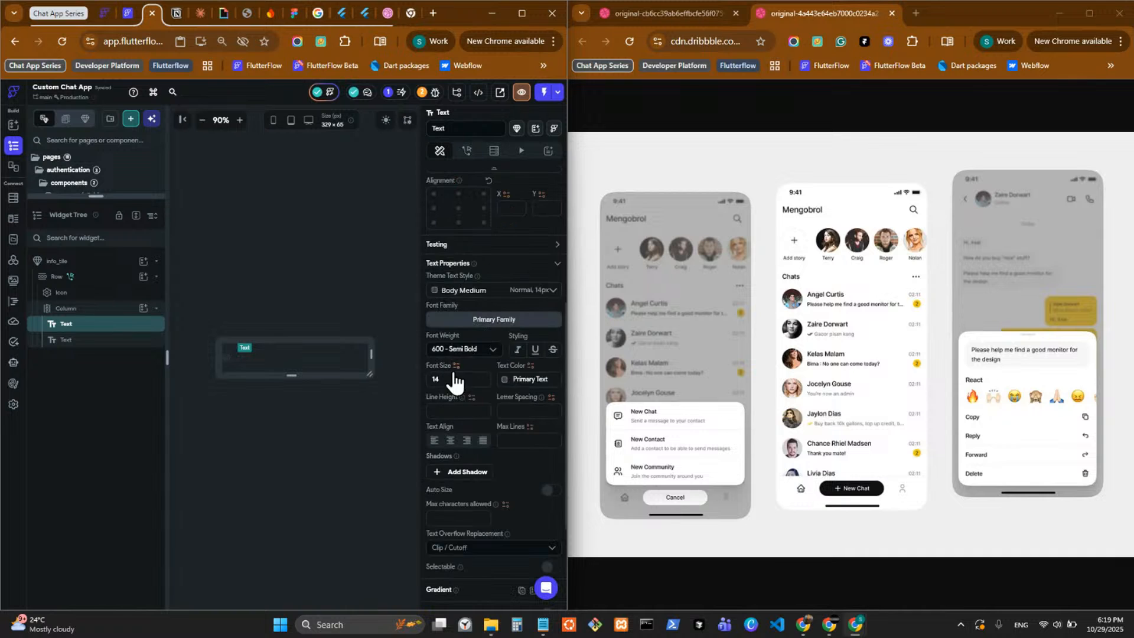
click(449, 412)
text(1.4)
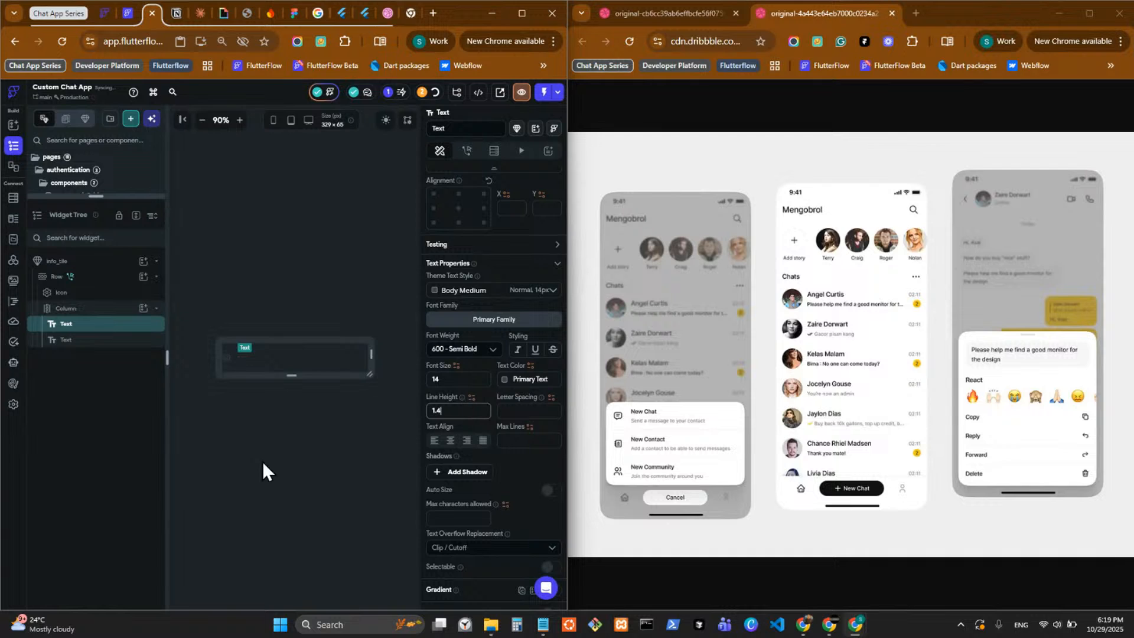
click(104, 340)
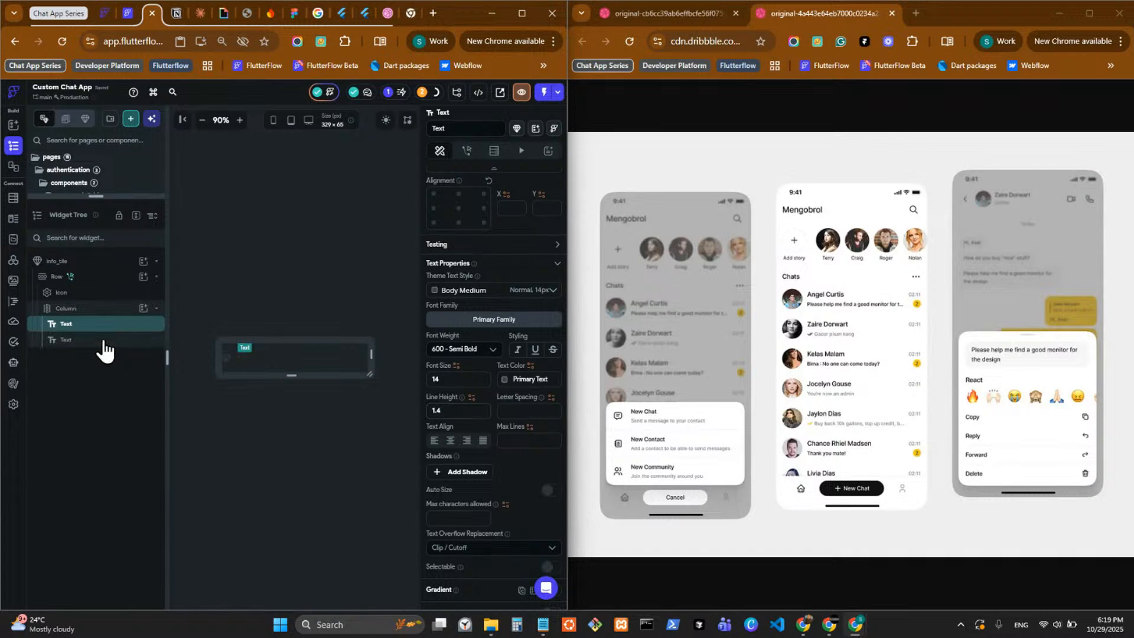
click(447, 411)
text(1.4)
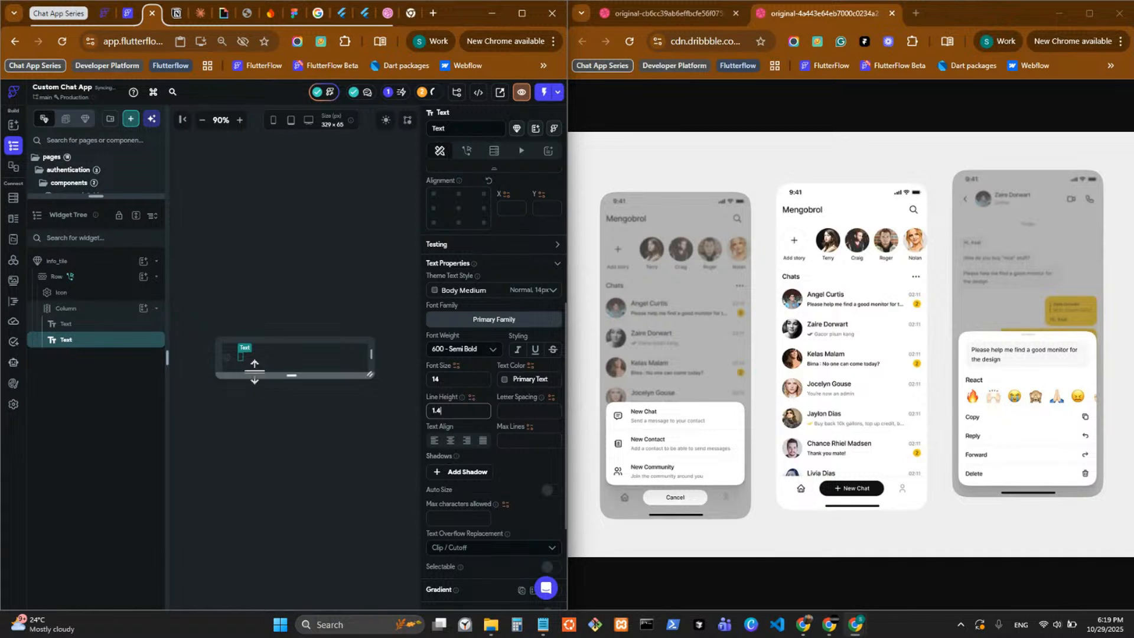
Center the Column's children along its main axis.
click(289, 438)
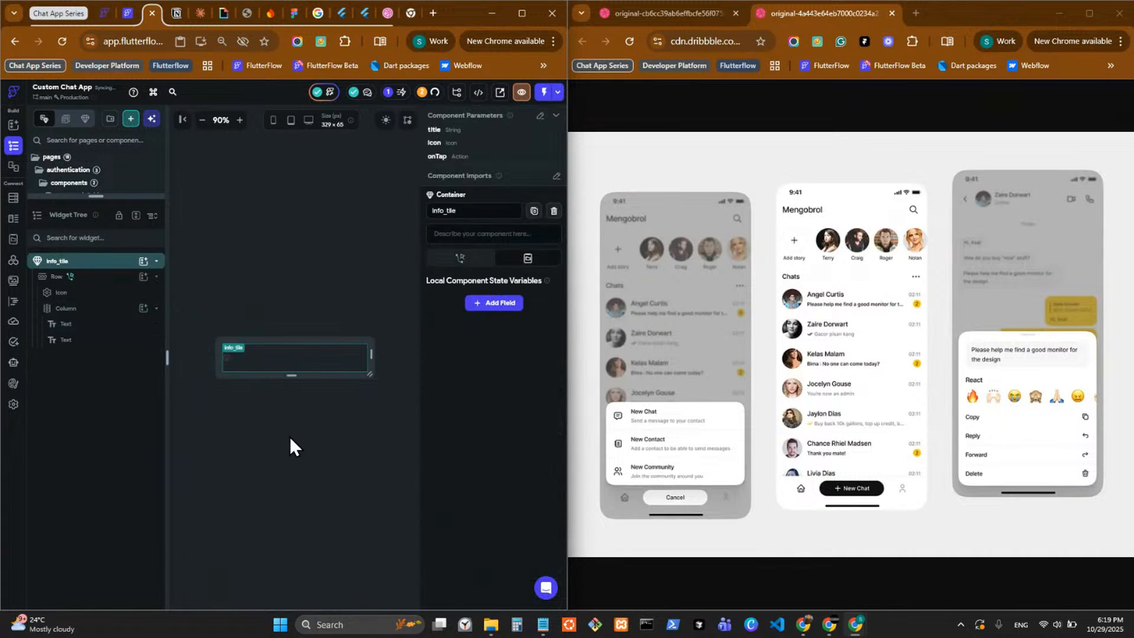
click(279, 360)
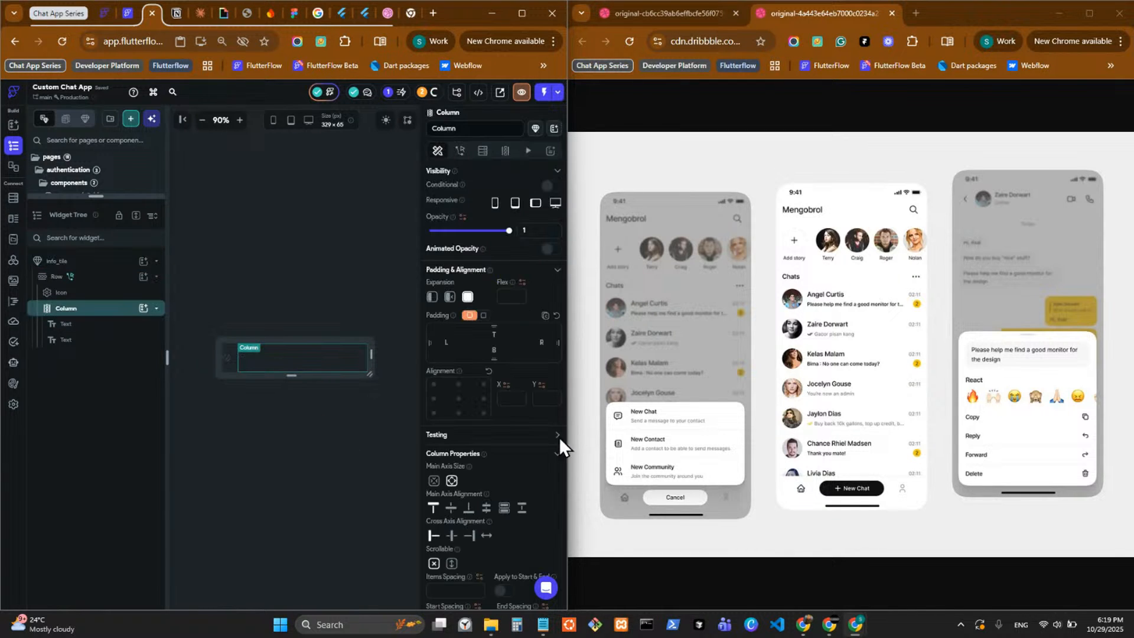
click(451, 507)
click(339, 431)
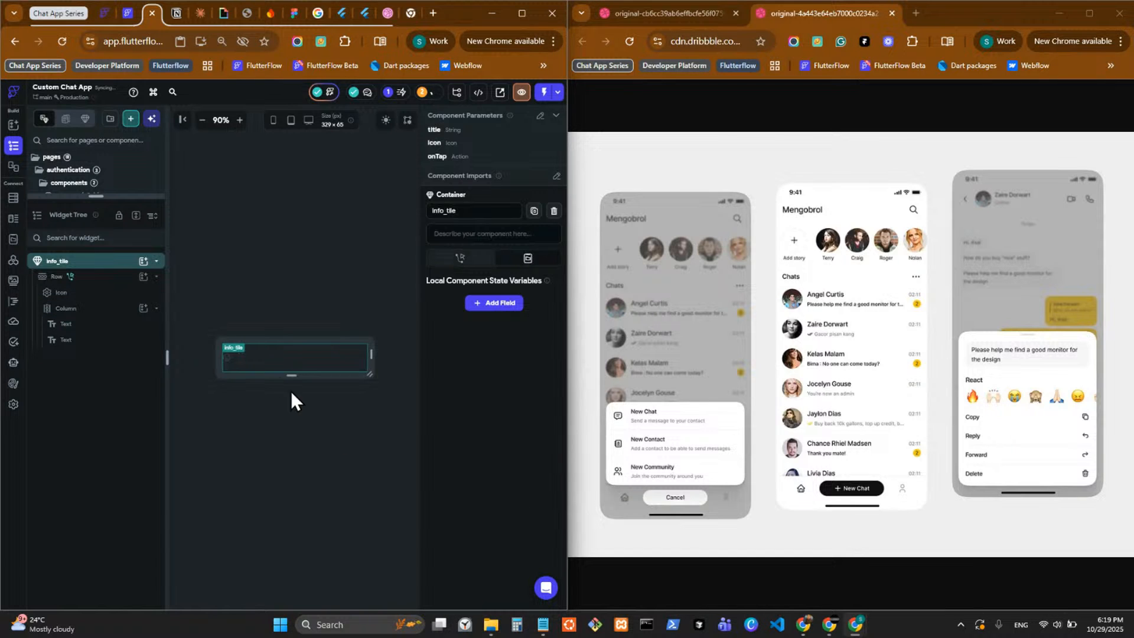
click(281, 354)
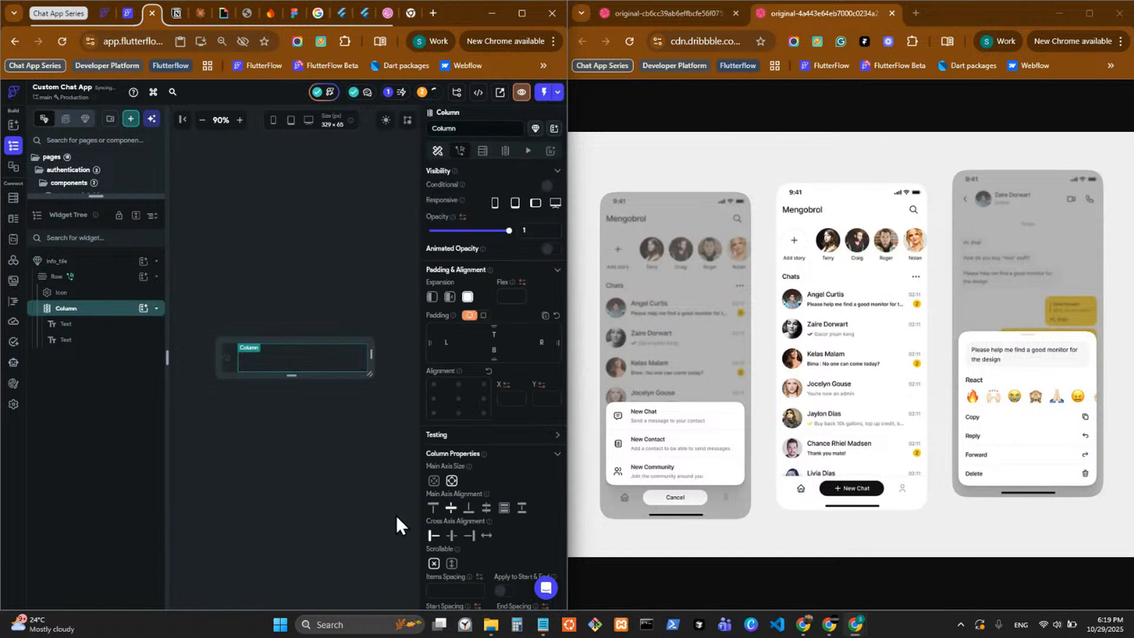
click(343, 420)
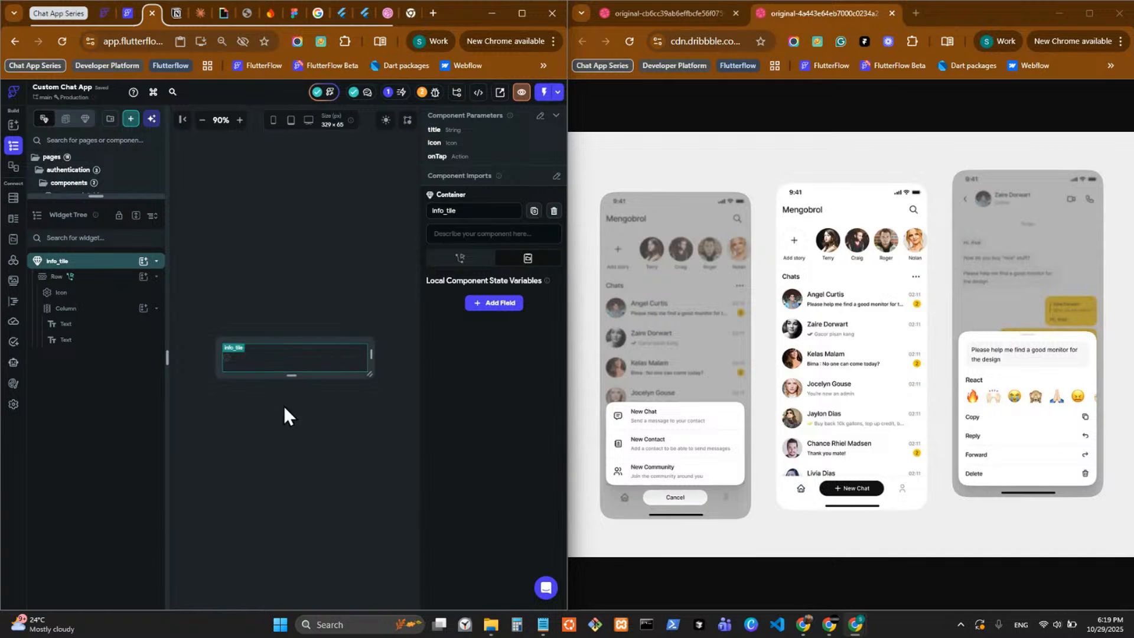
Add a non-required String parameter named description to the info_tile component.
click(297, 426)
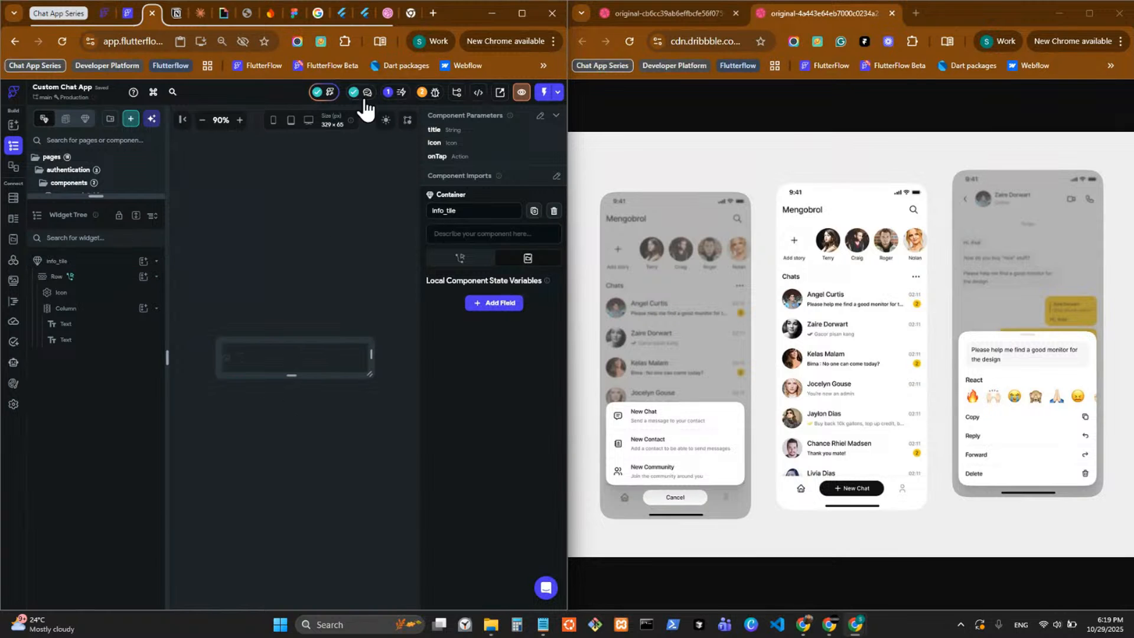
click(540, 116)
click(474, 275)
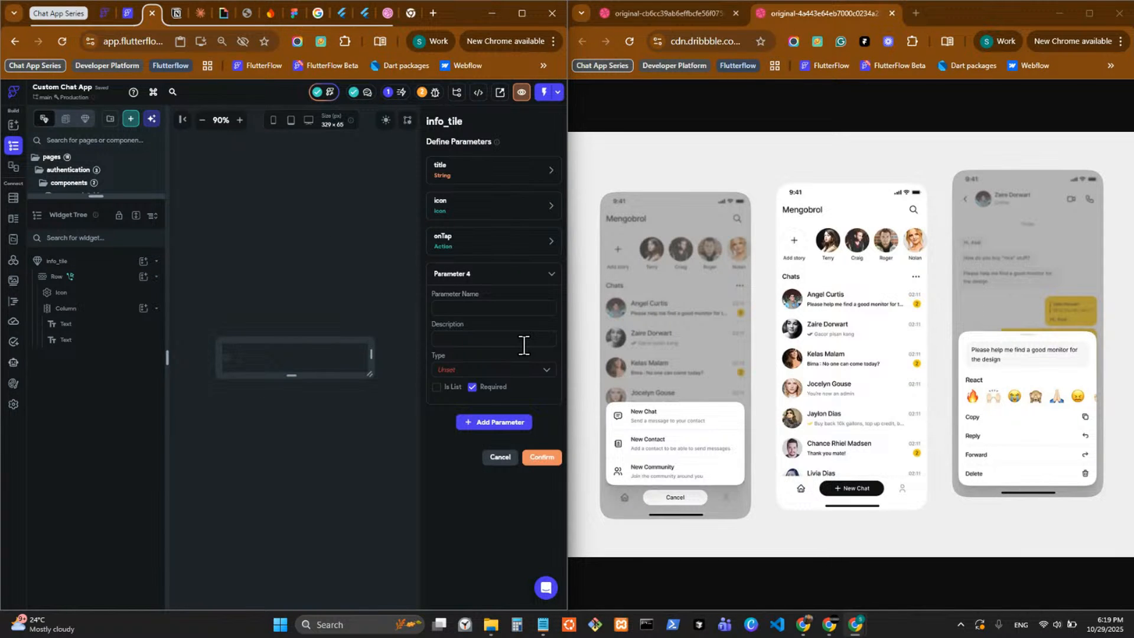
text(description)
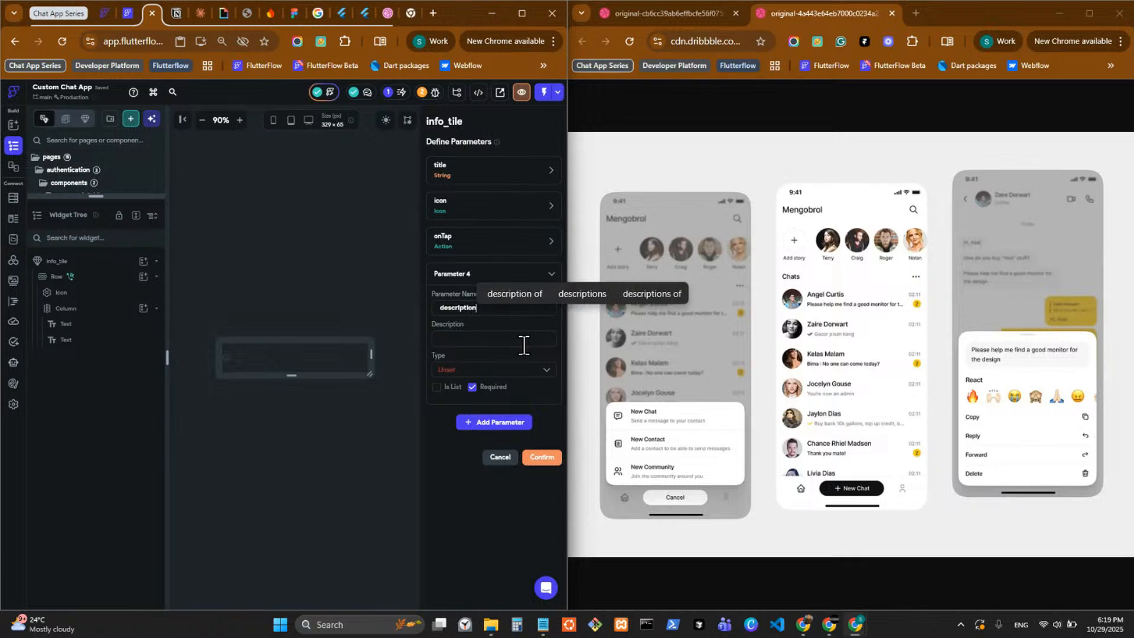
click(526, 367)
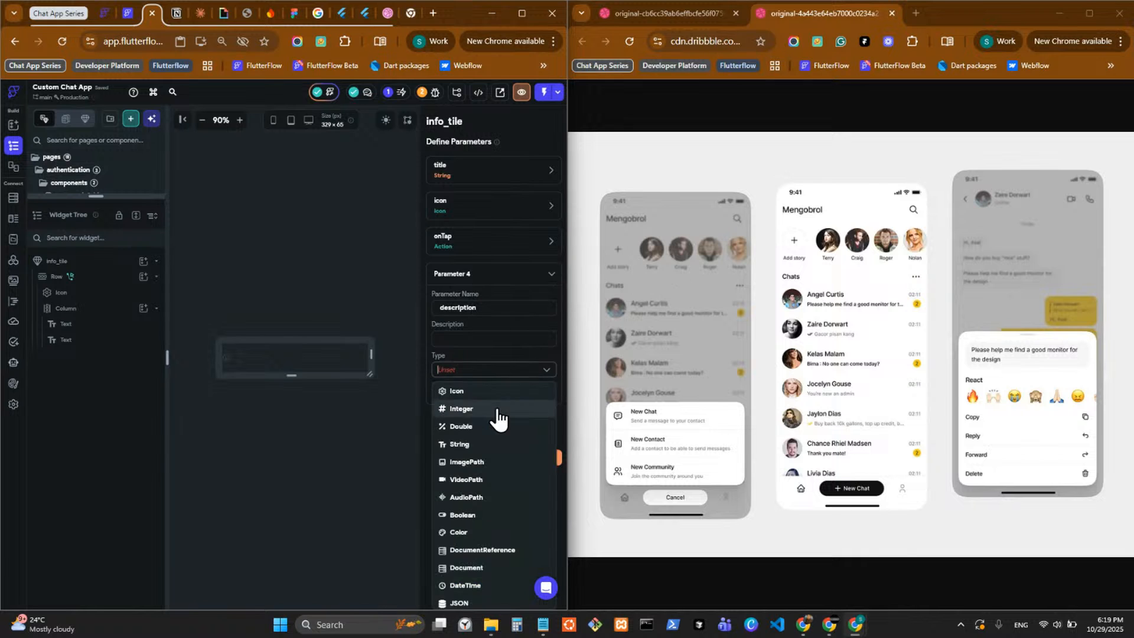
click(495, 451)
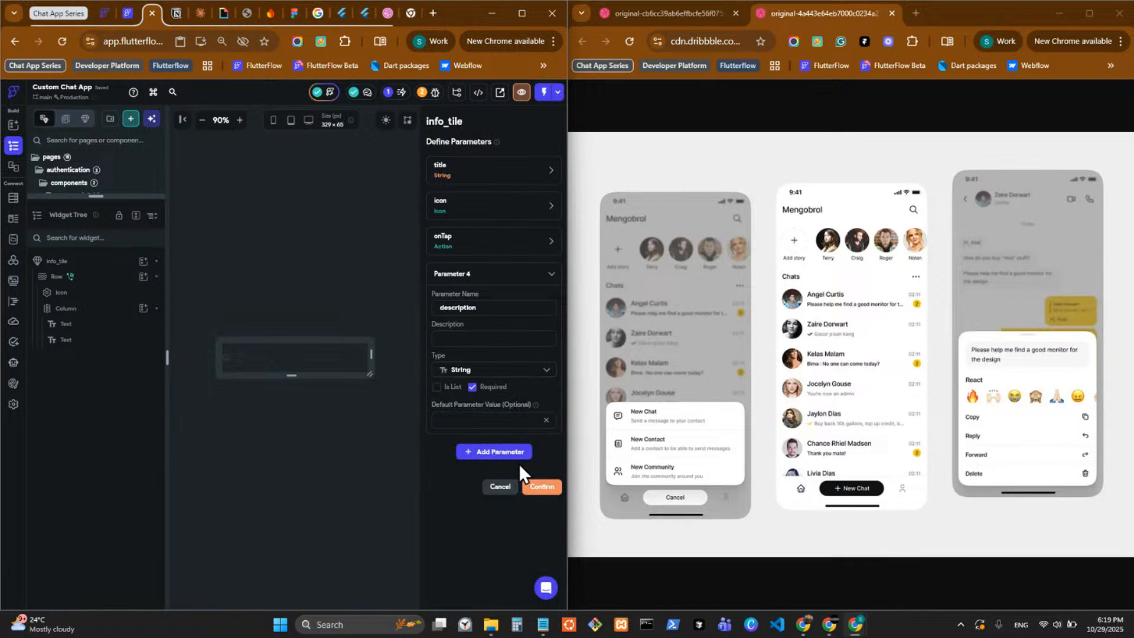
click(541, 488)
Bind the second text in the Column to the description component parameter.
click(241, 363)
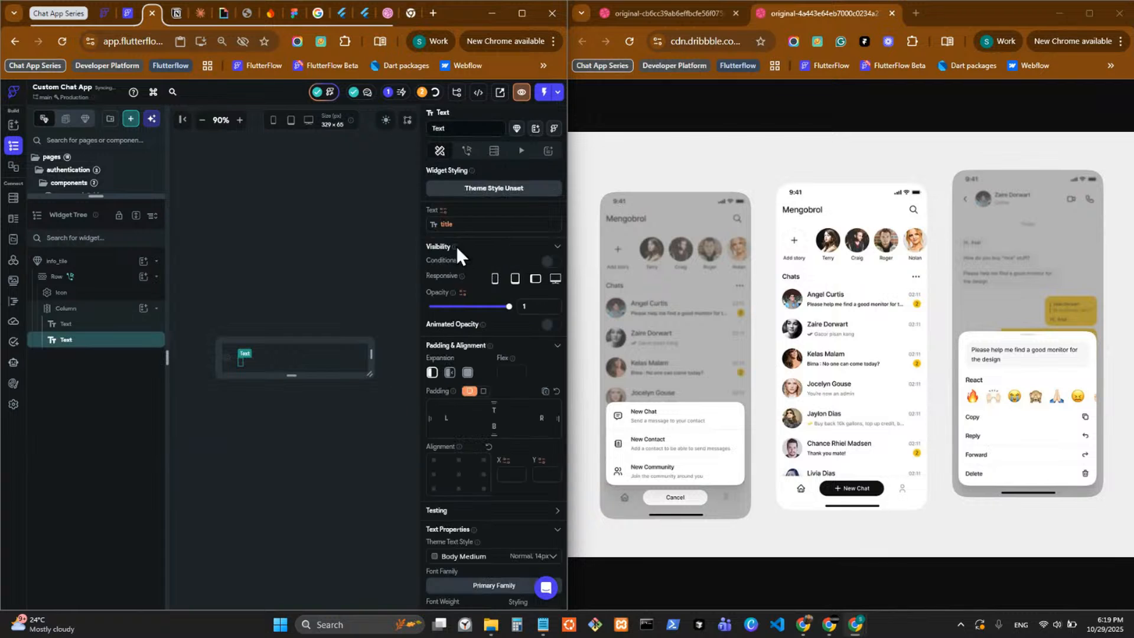
click(449, 225)
click(390, 232)
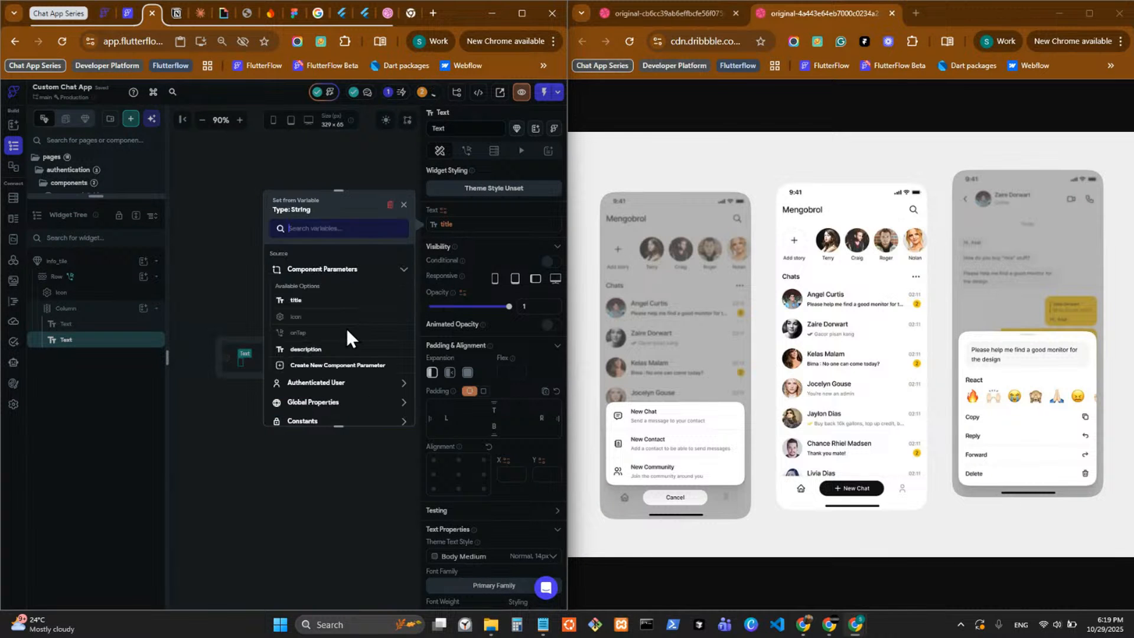
click(319, 349)
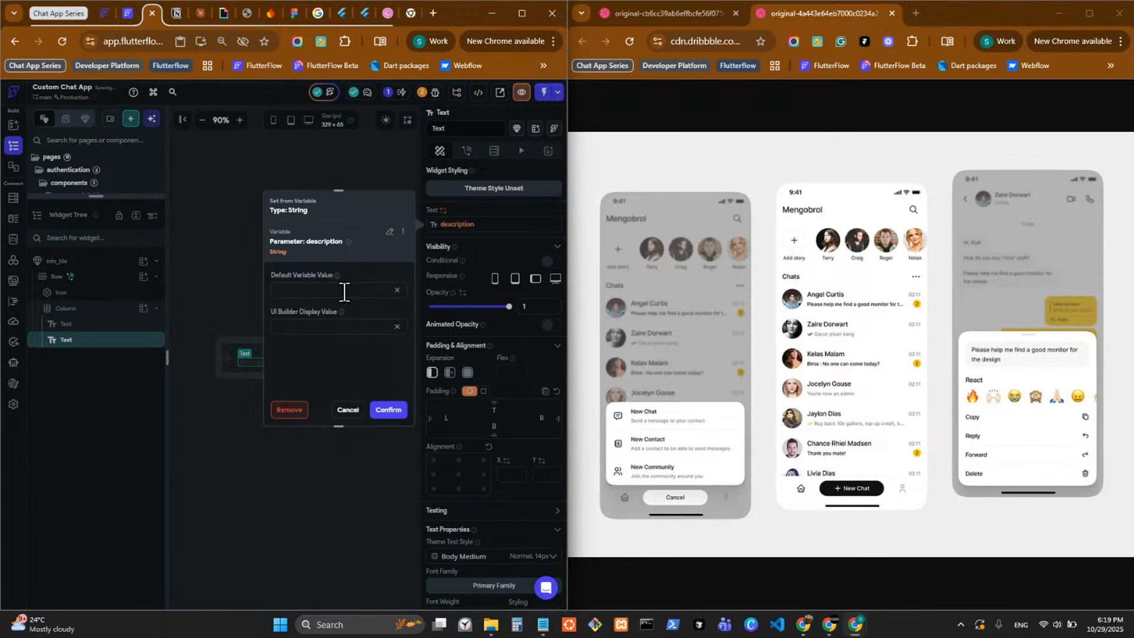
click(338, 290)
click(388, 409)
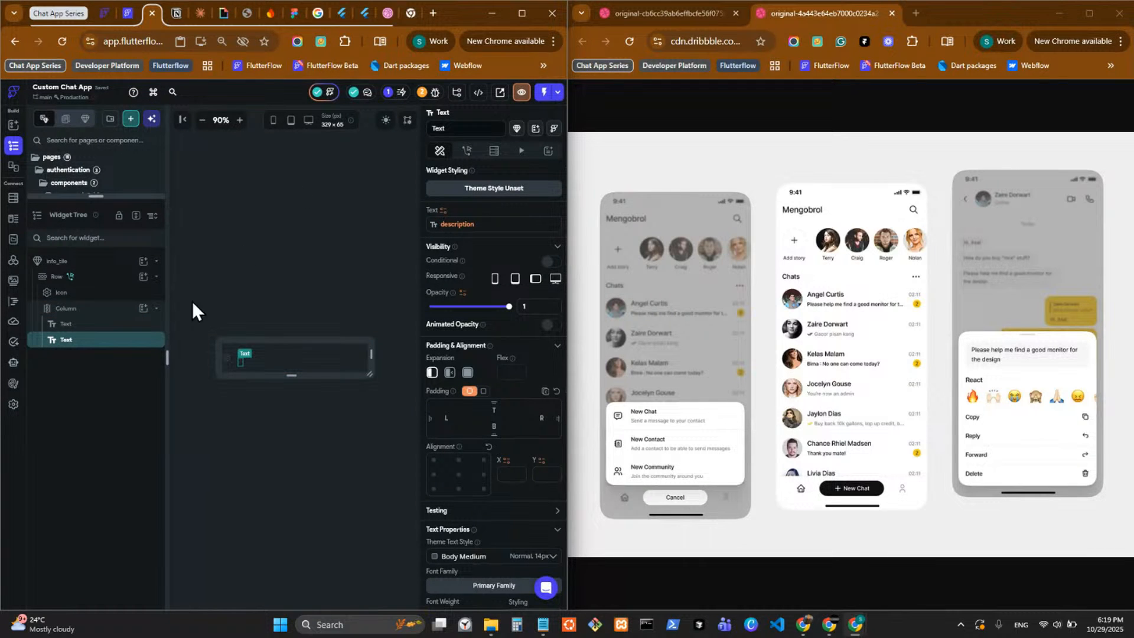
Review the chats page and the create_options_mobile, reply_options_mobile and reply_options components against the design reference.
drag(109, 197, 127, 440)
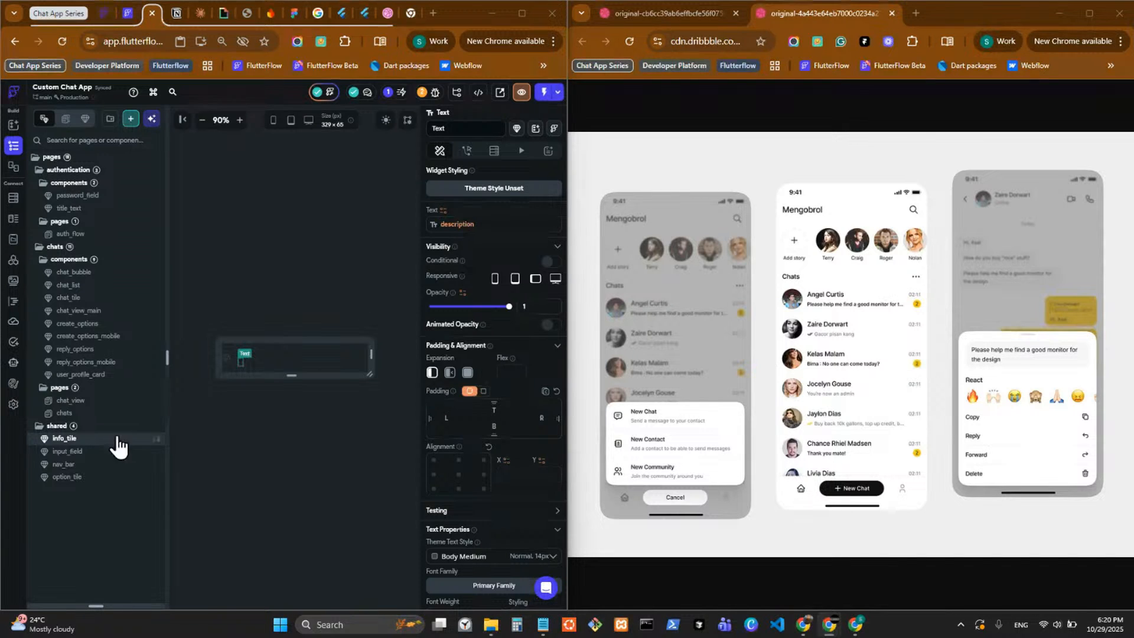
click(110, 412)
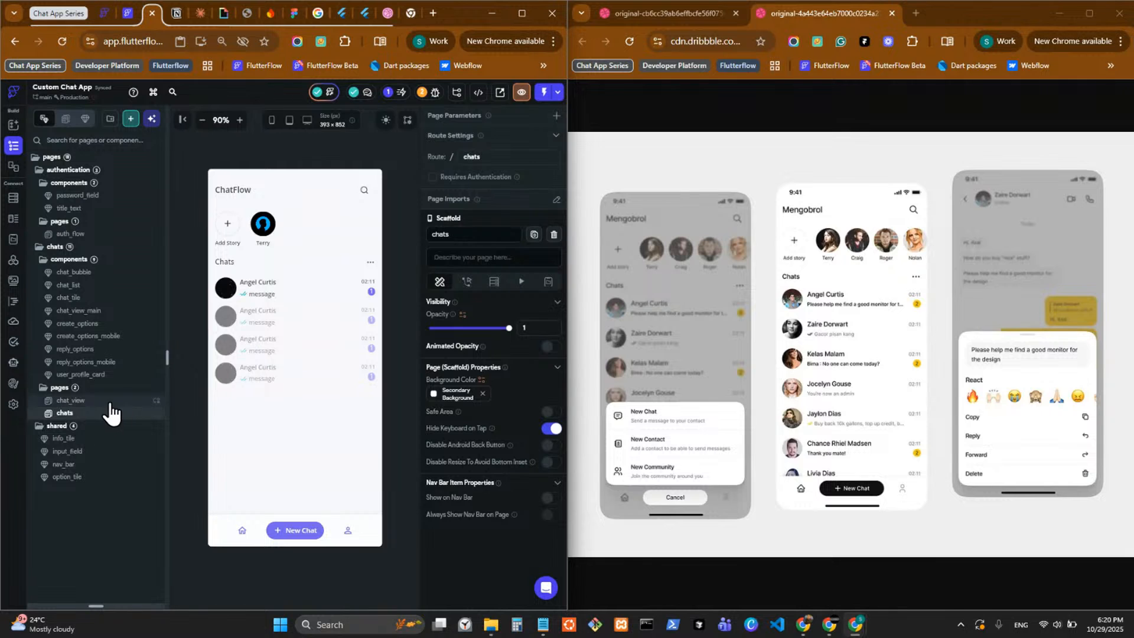
click(125, 362)
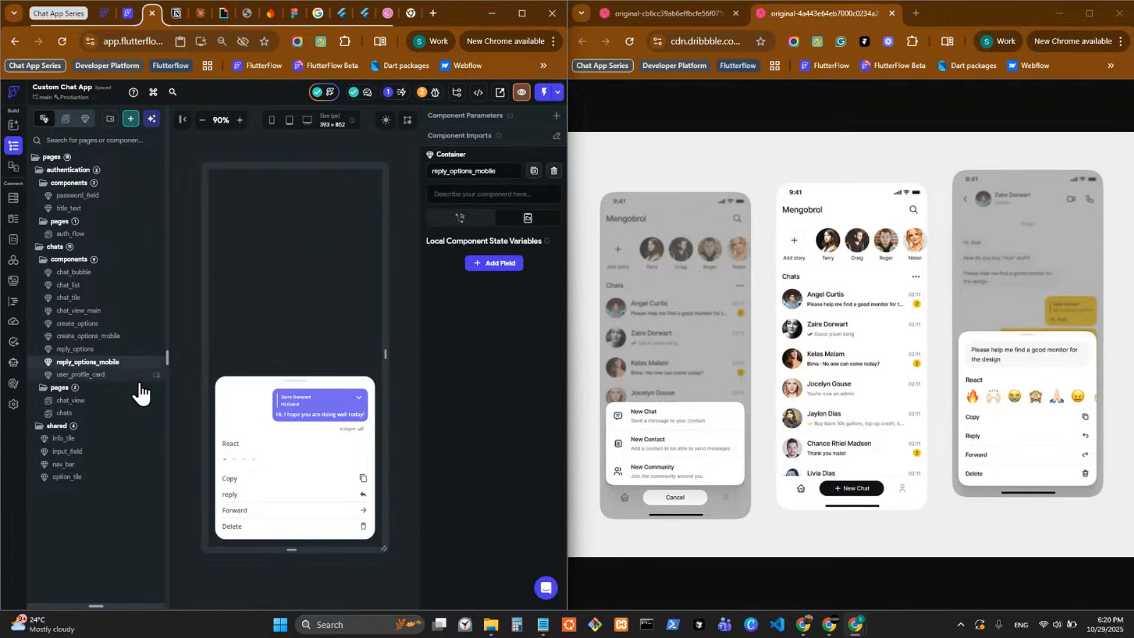
click(126, 338)
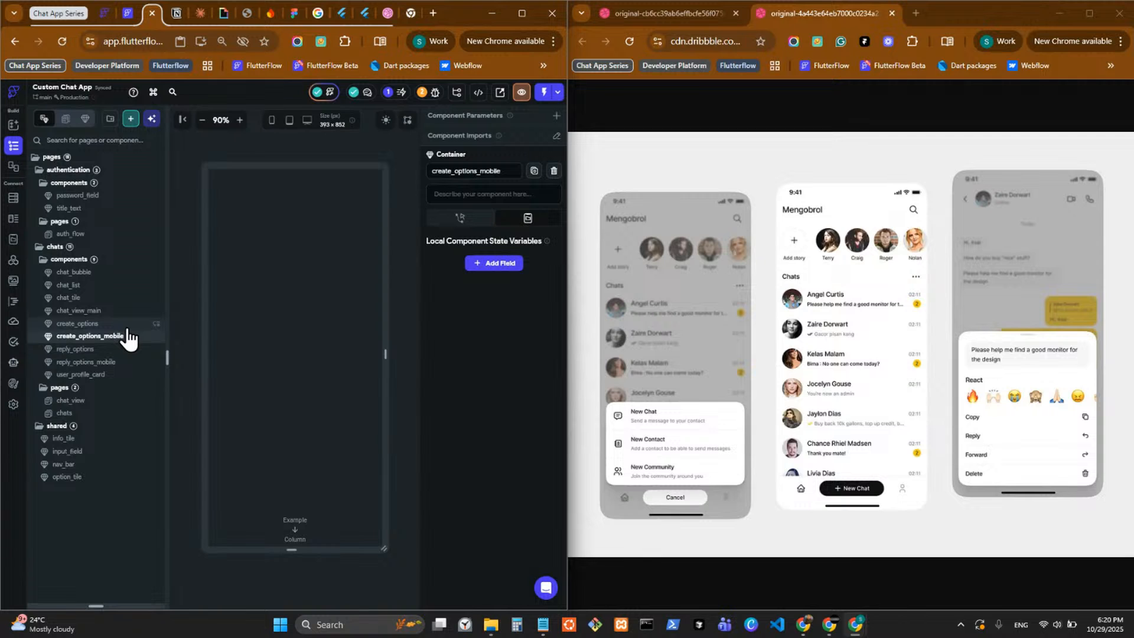
key(alt+Tab)
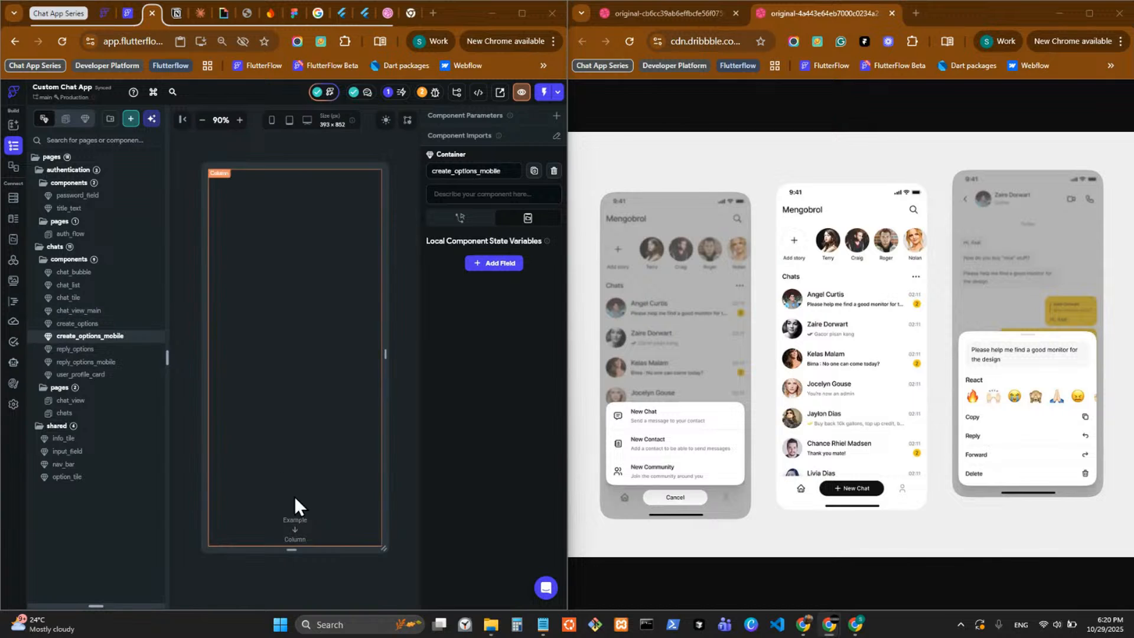
click(114, 361)
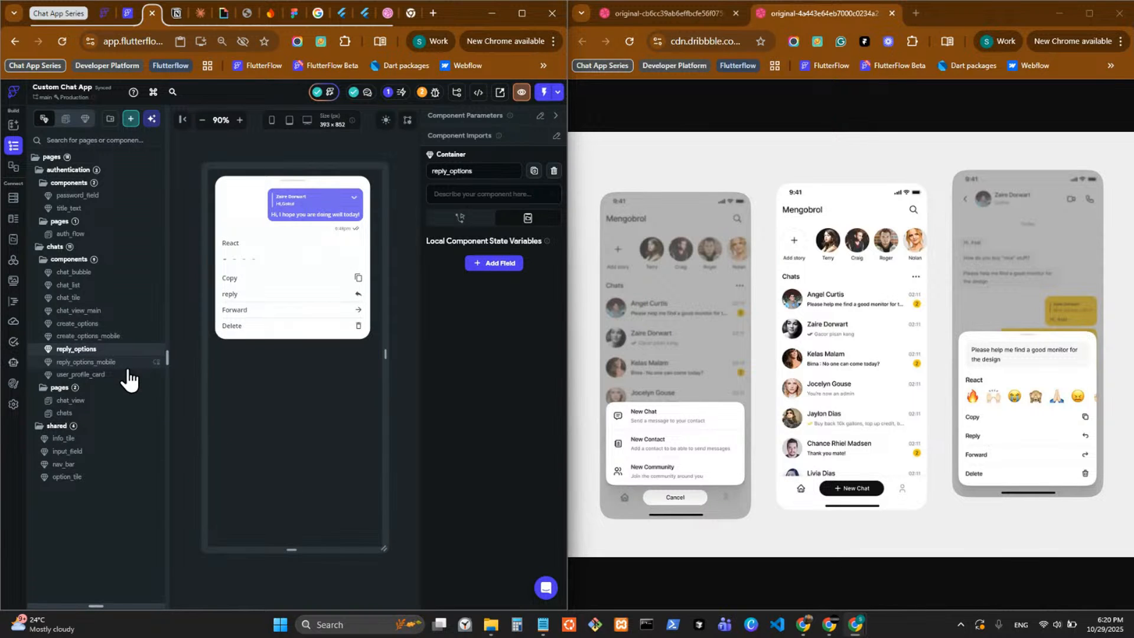
click(105, 349)
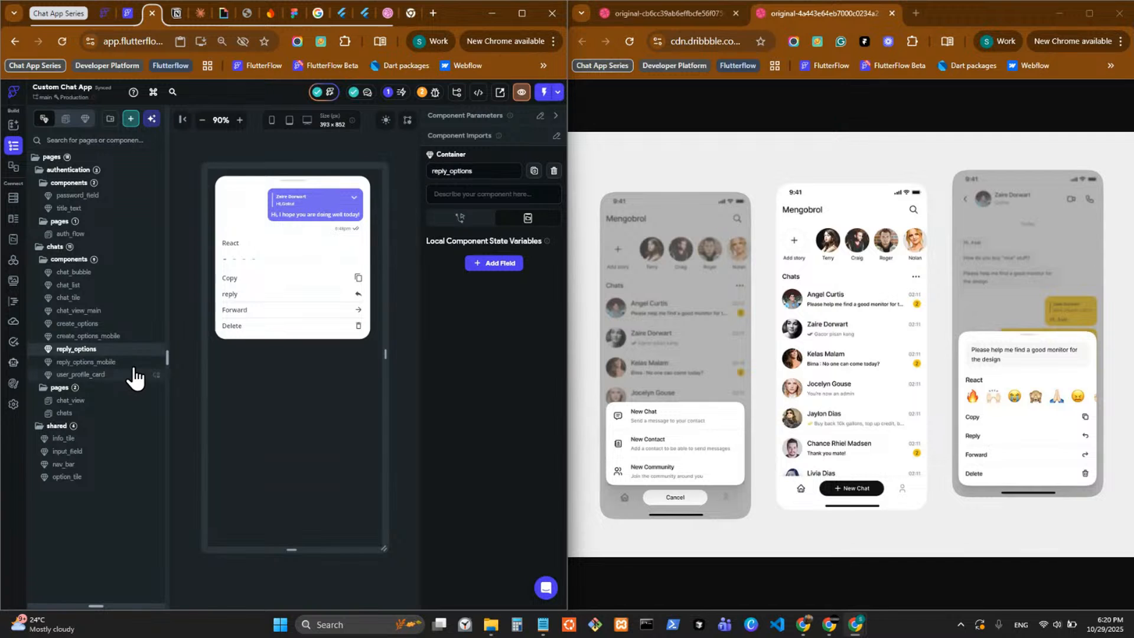
Delete the Delete option_tile from the create_options component.
click(111, 324)
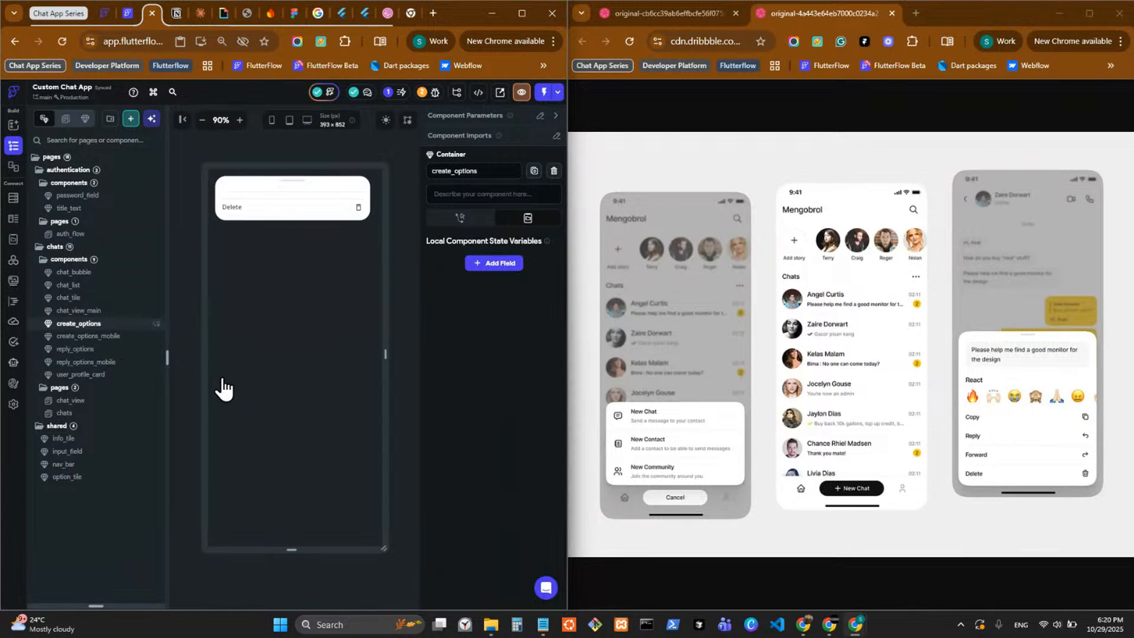
click(261, 209)
drag(106, 605, 97, 116)
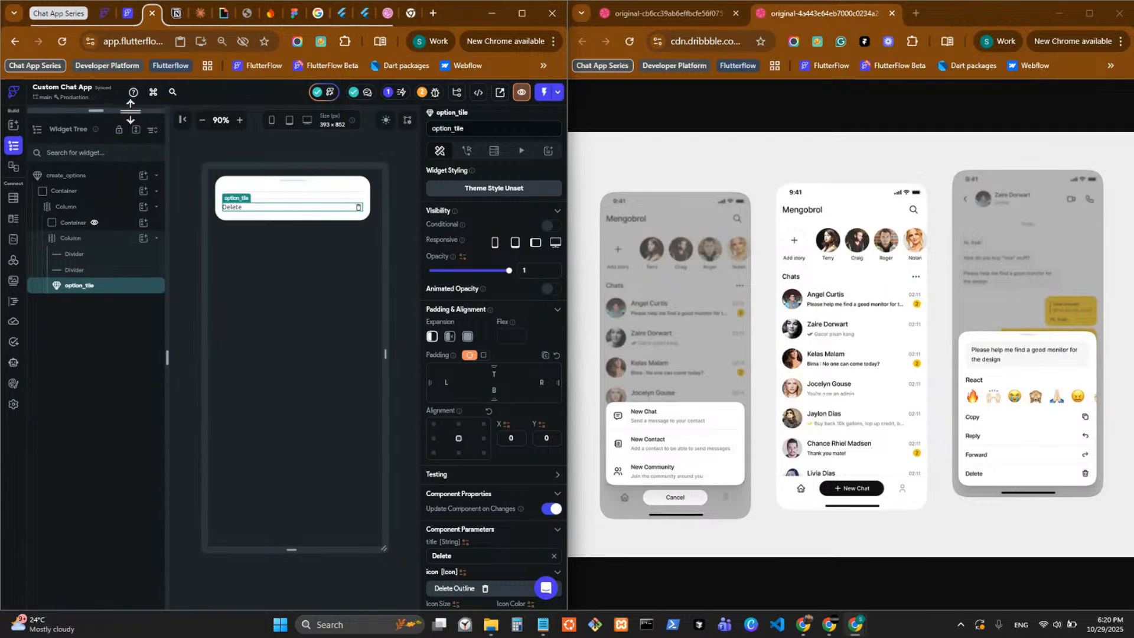
right_click(96, 295)
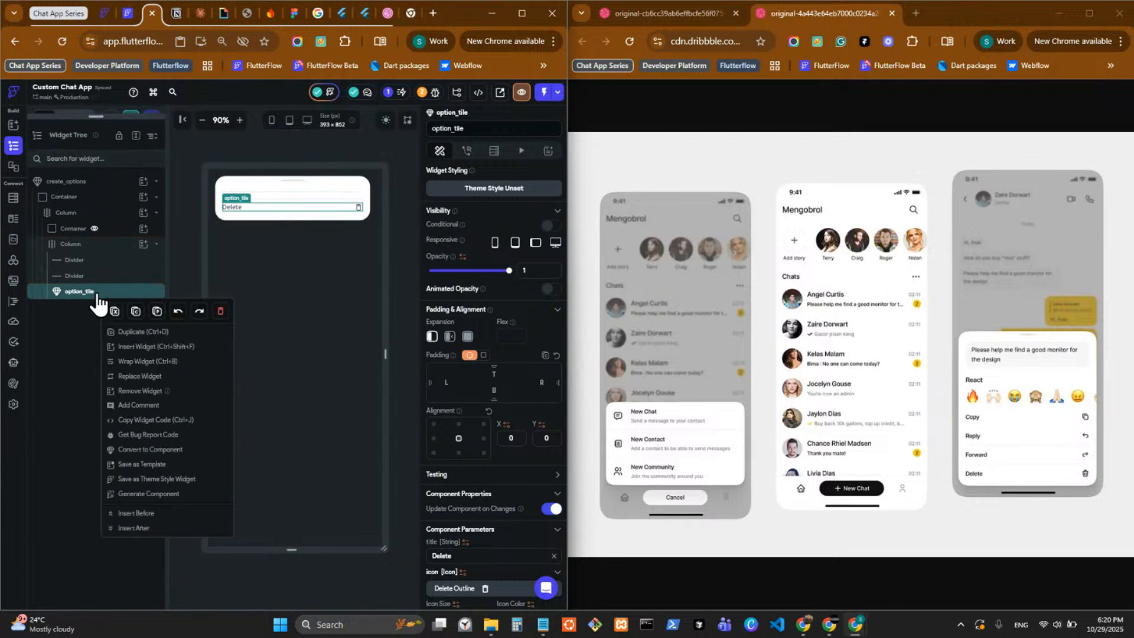
click(219, 312)
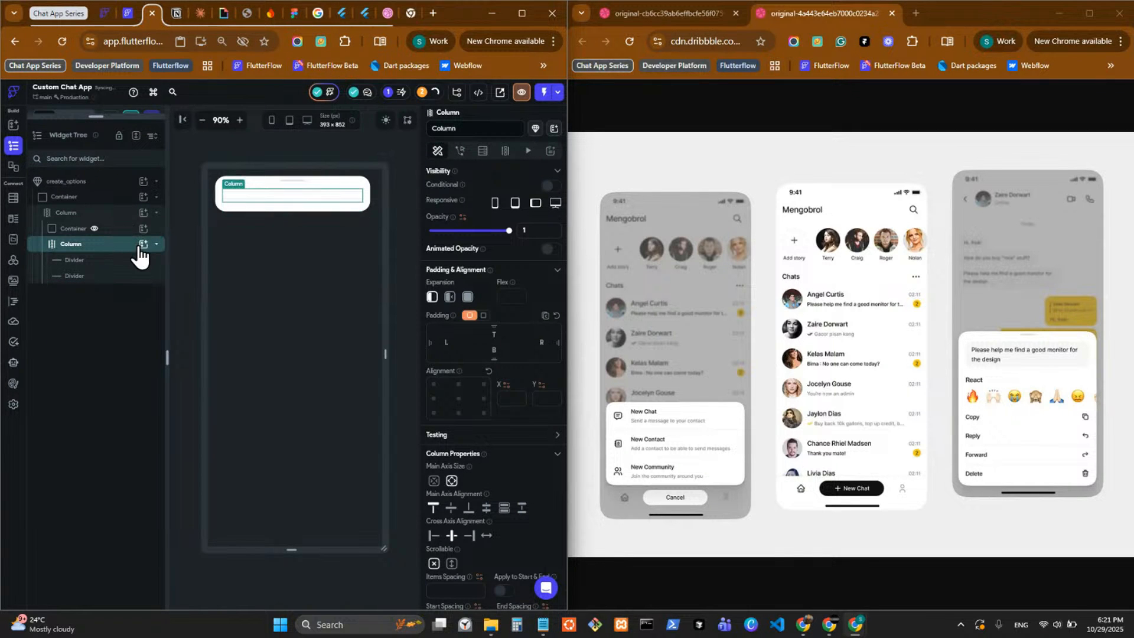
Add the info_tile project component to the inner Column that holds the dividers in create_options.
click(143, 243)
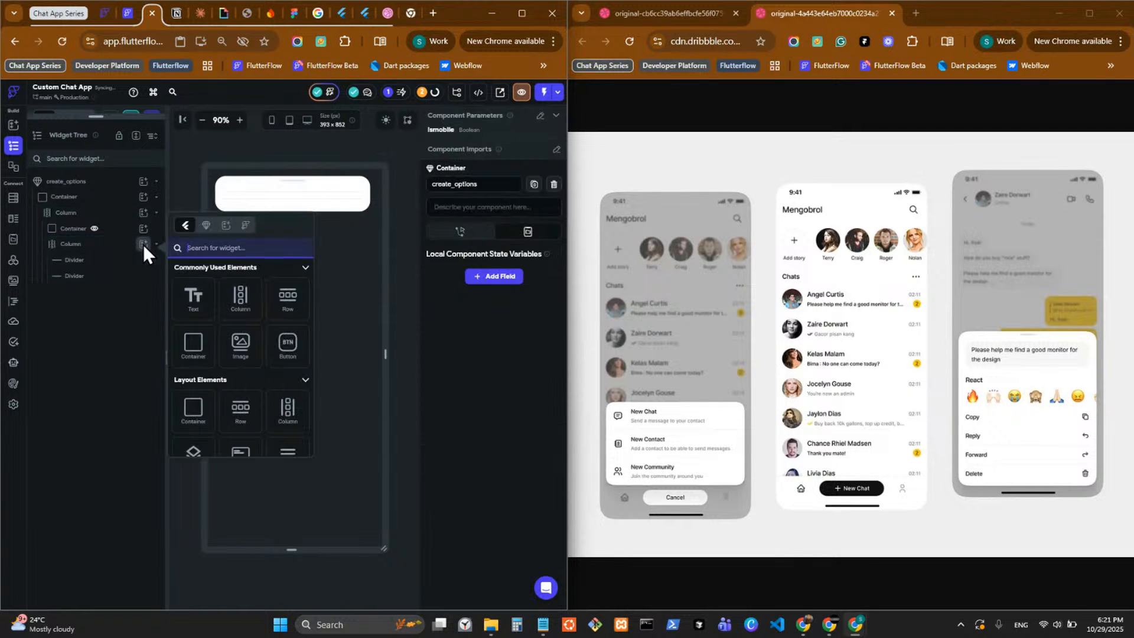
click(206, 225)
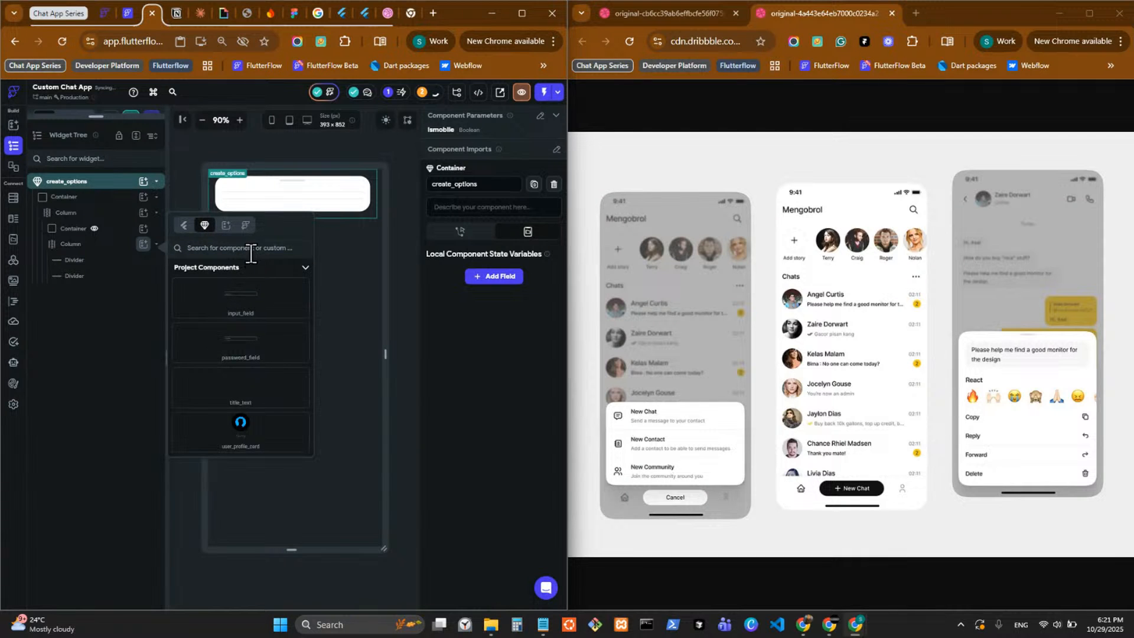
click(247, 249)
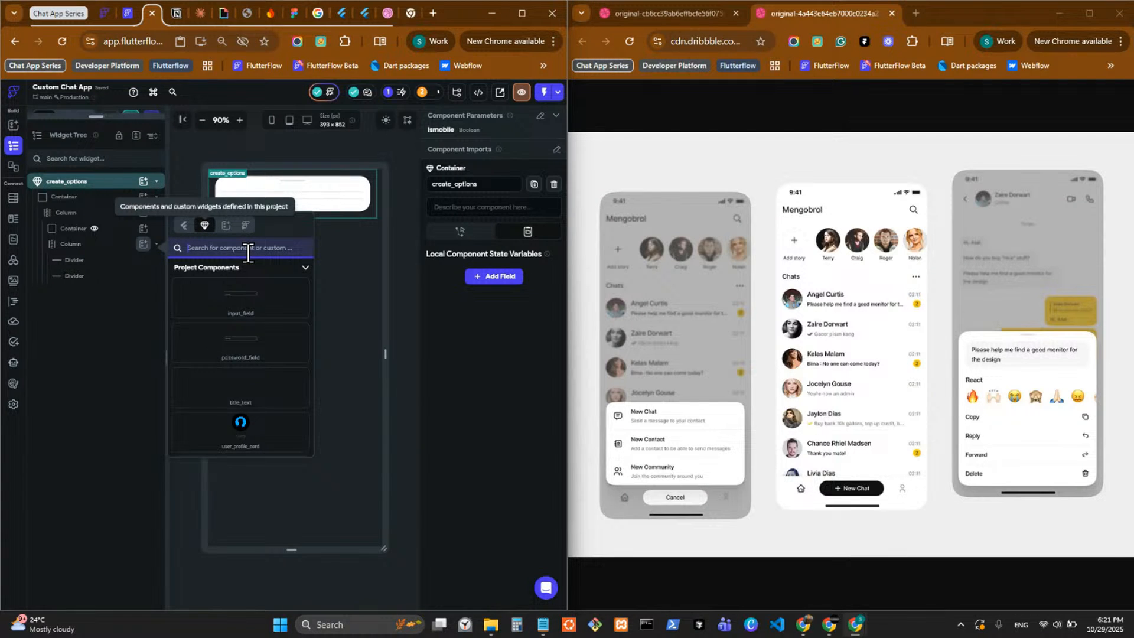
text(info)
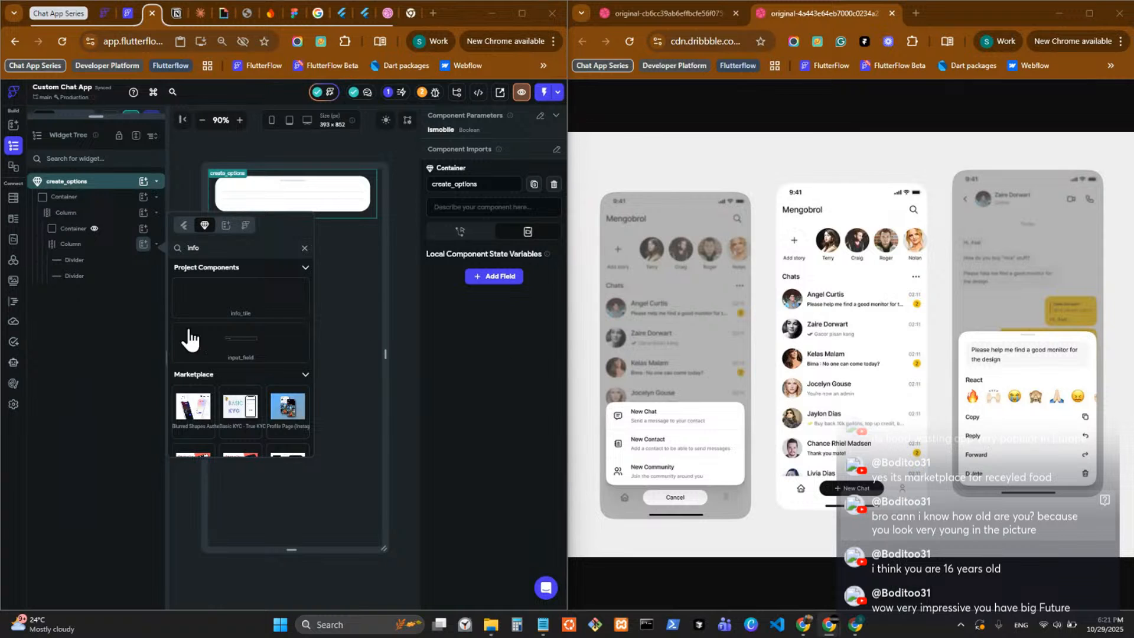
click(252, 314)
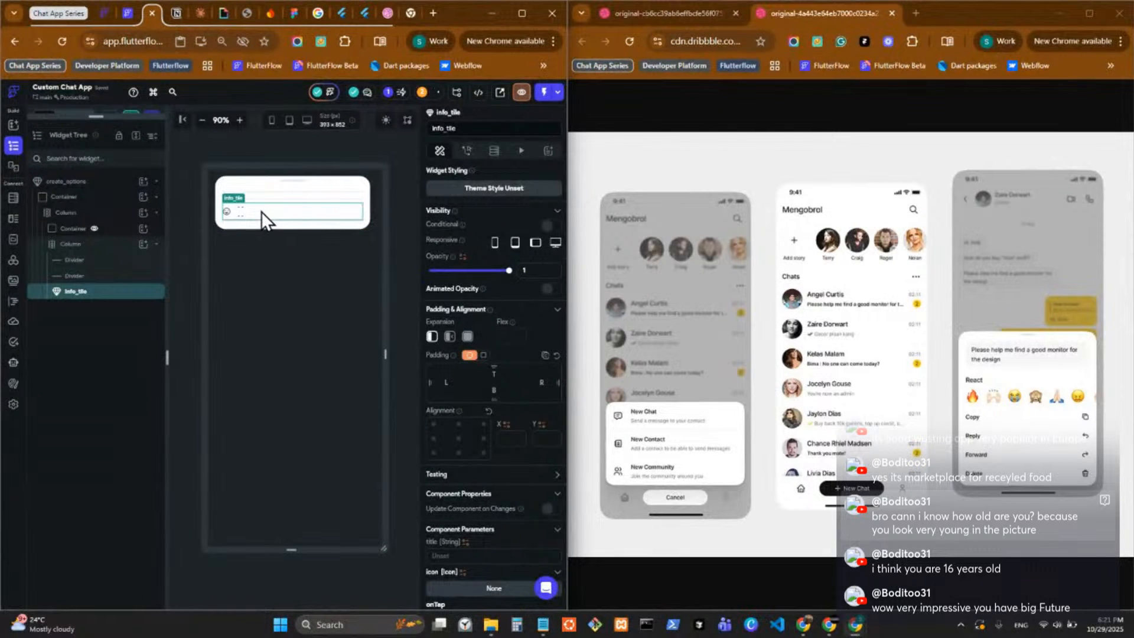
Duplicate the info_tile, check the design reference, and move the first tile up between the two dividers.
key(ctrl+d)
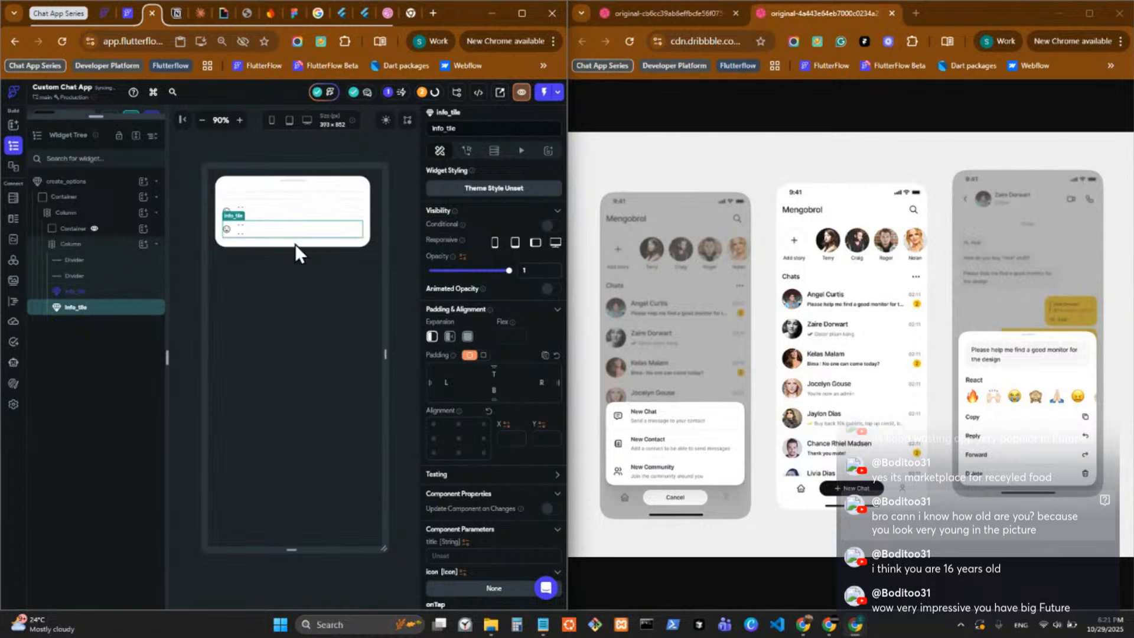
click(275, 205)
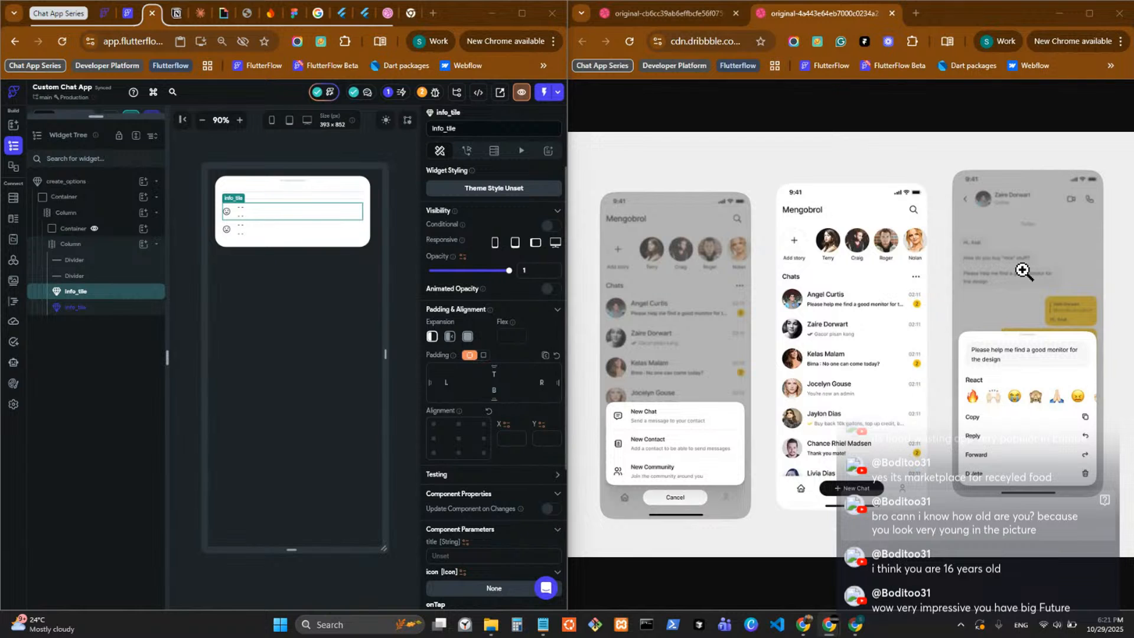
click(678, 14)
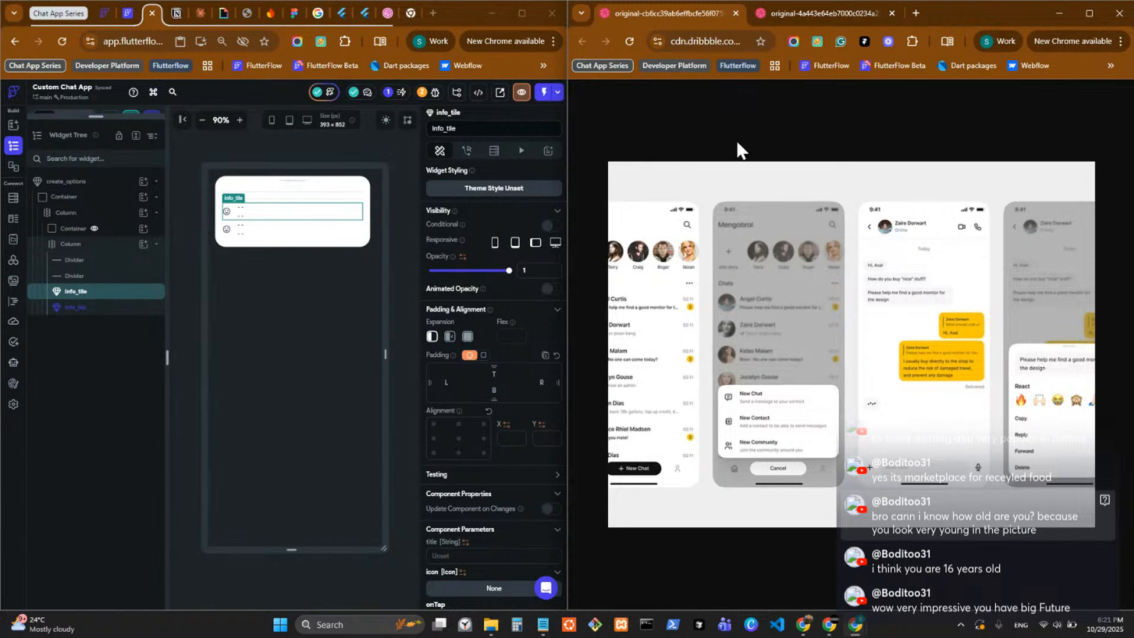
click(785, 14)
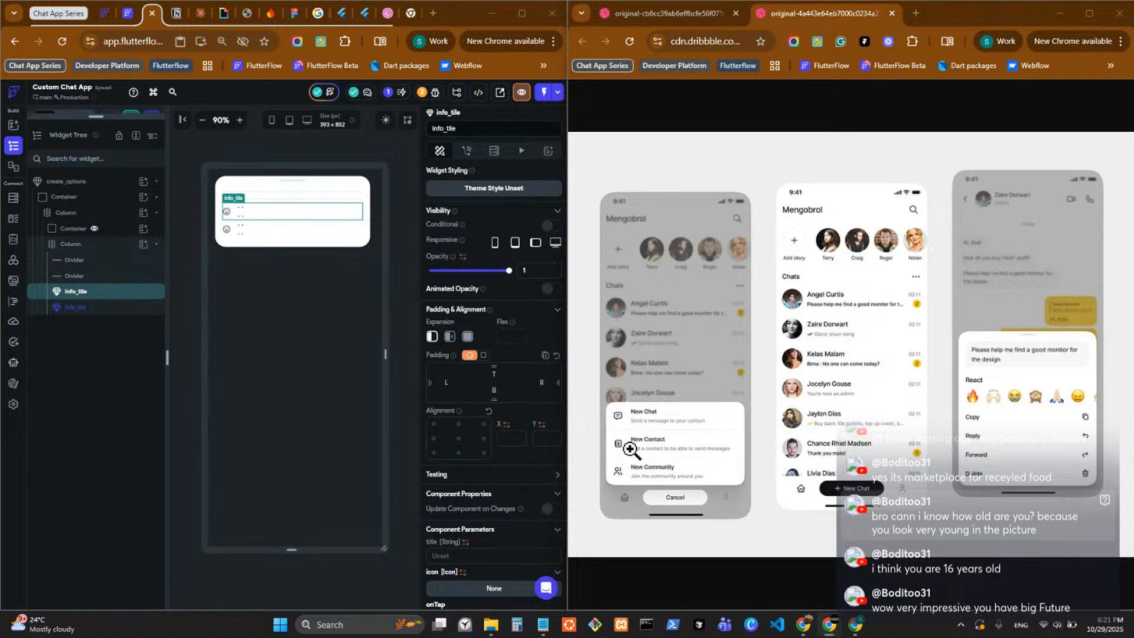
click(267, 212)
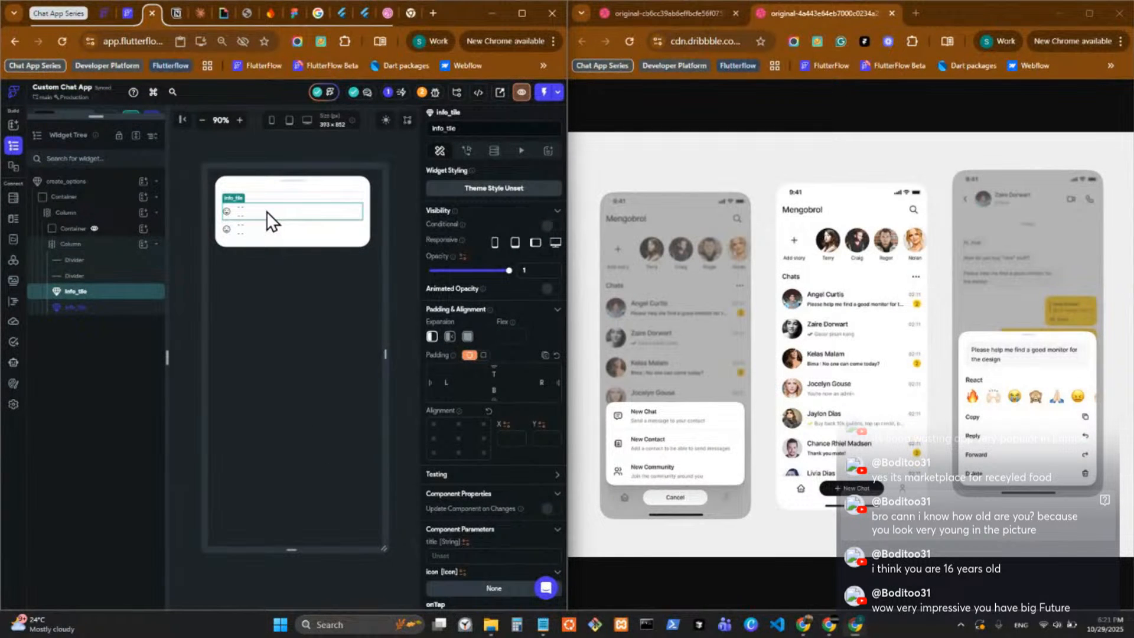
key(Up)
click(267, 211)
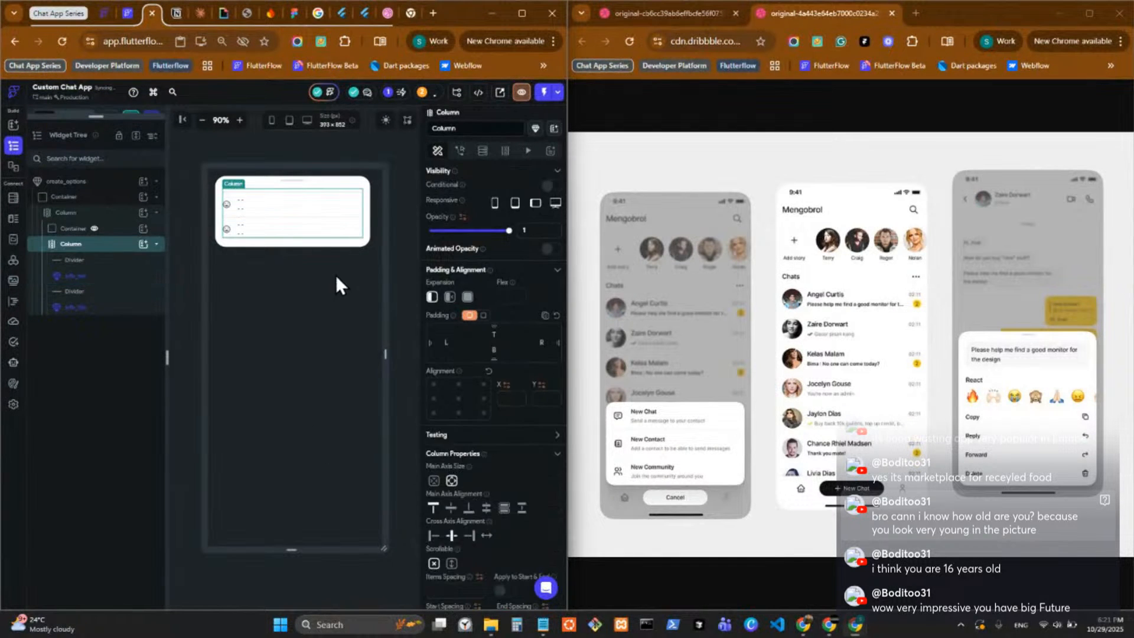
click(308, 194)
right_click(309, 193)
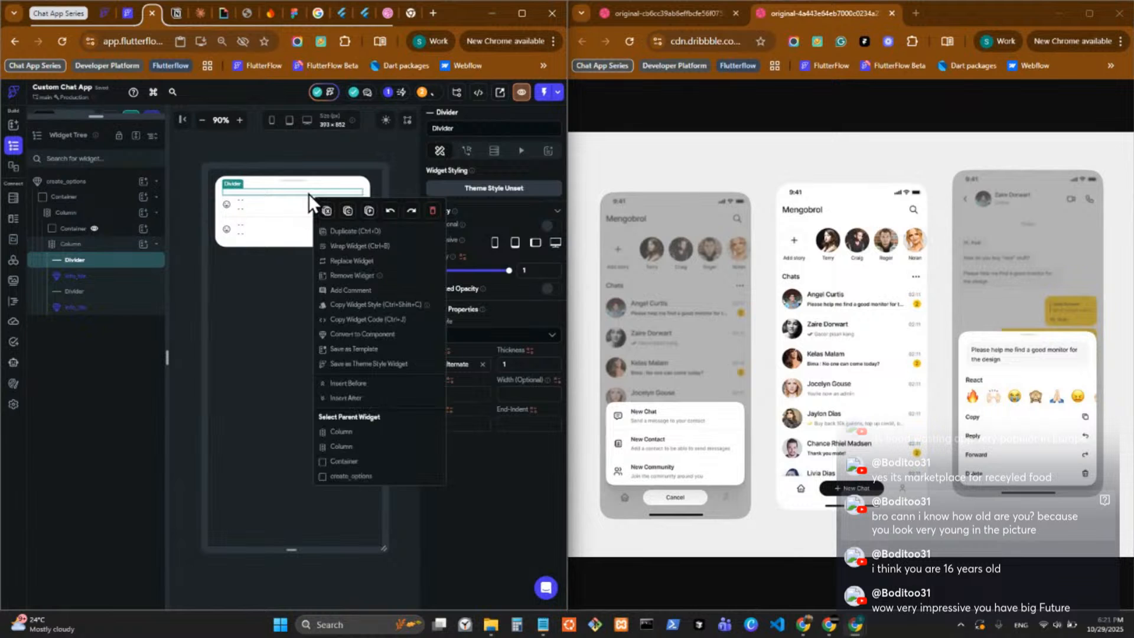
key(Down)
key(Down)
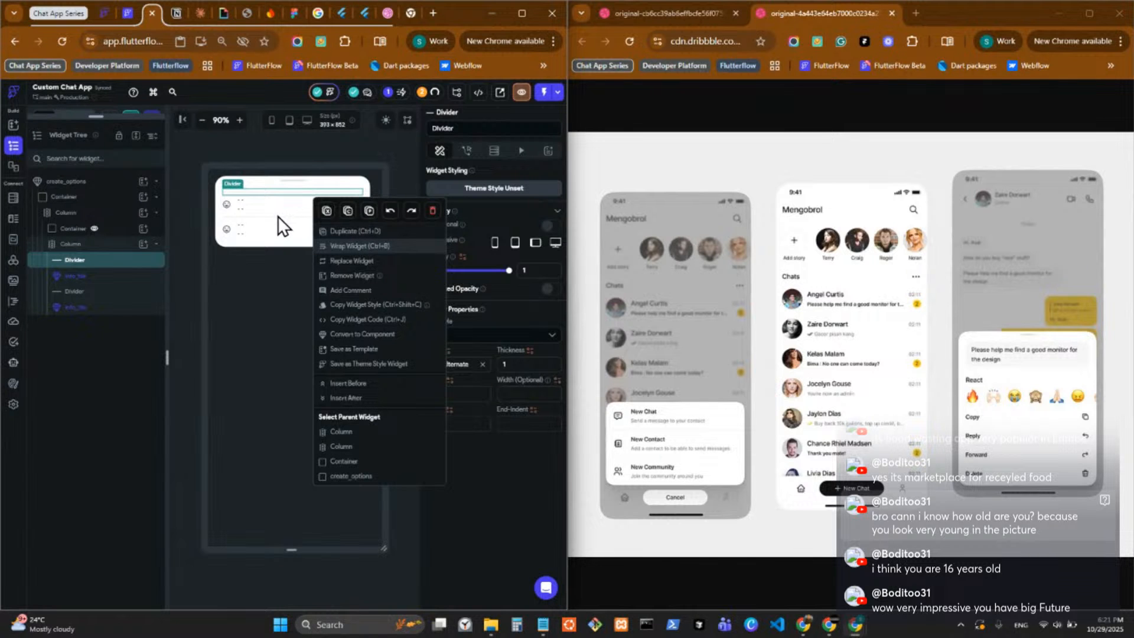
key(Escape)
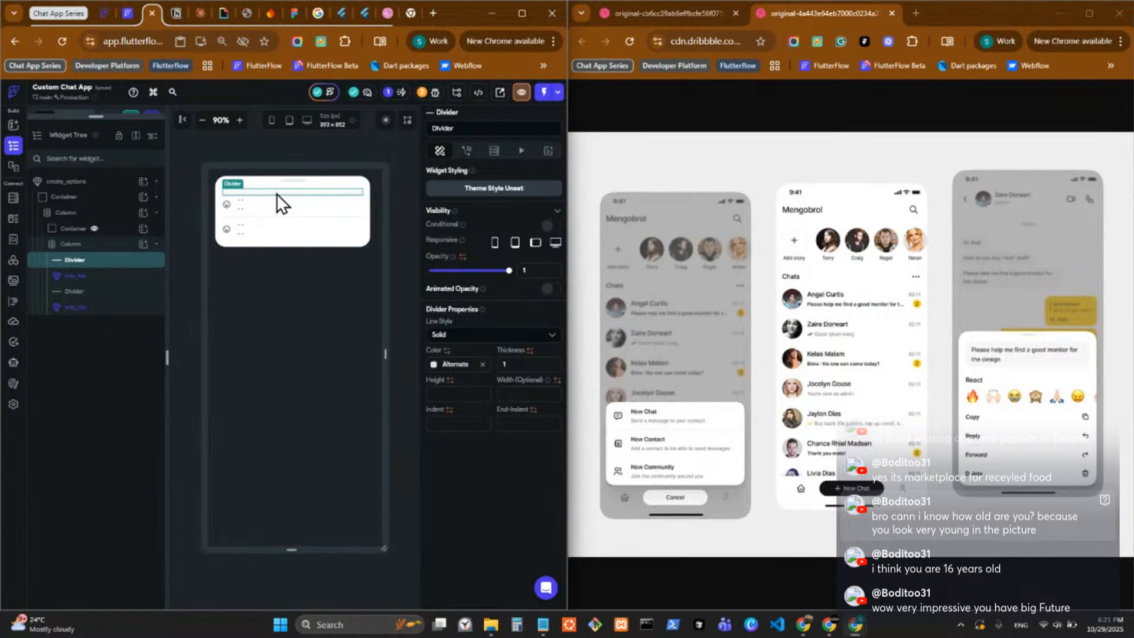
Move the first divider below the upper info_tile and place a duplicate of that tile between the two dividers.
key(Down)
click(279, 196)
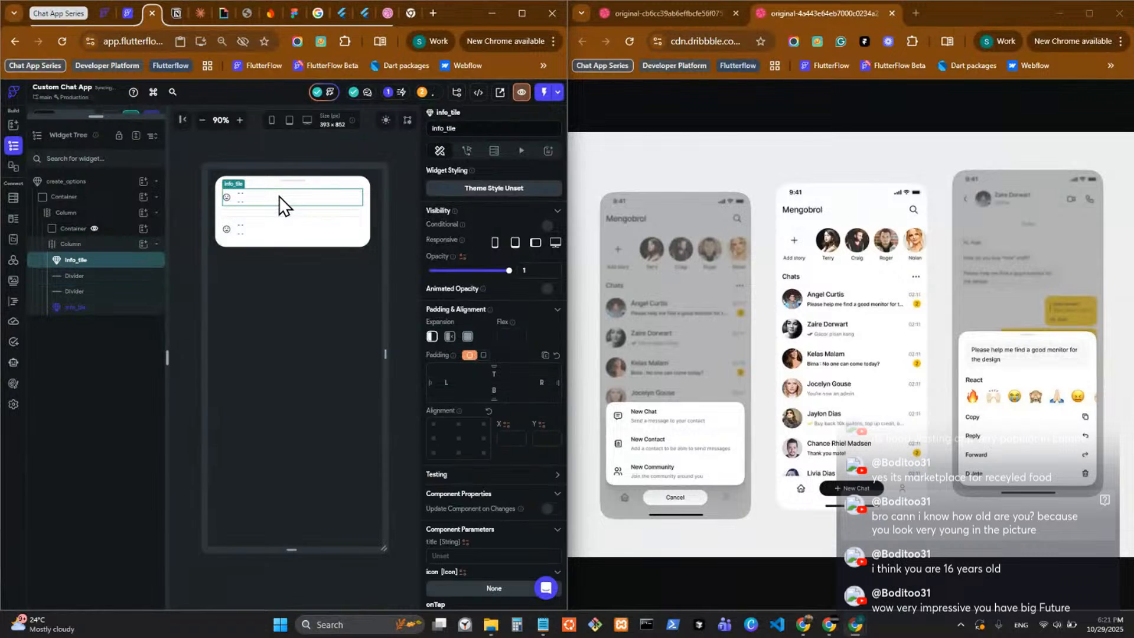
key(ctrl+d)
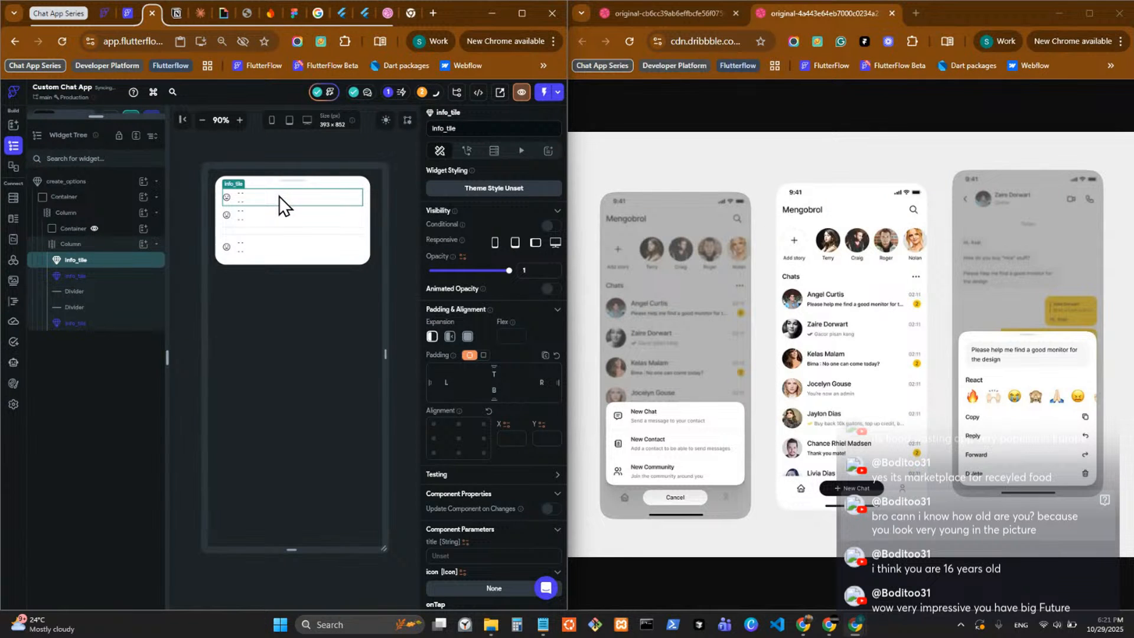
click(283, 218)
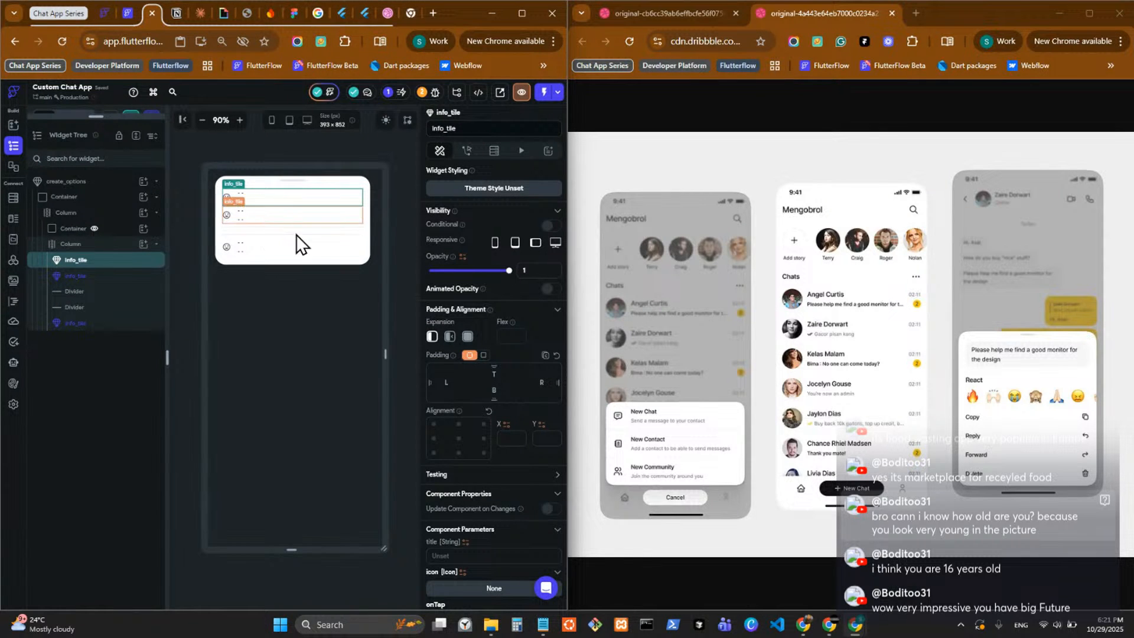
key(Down)
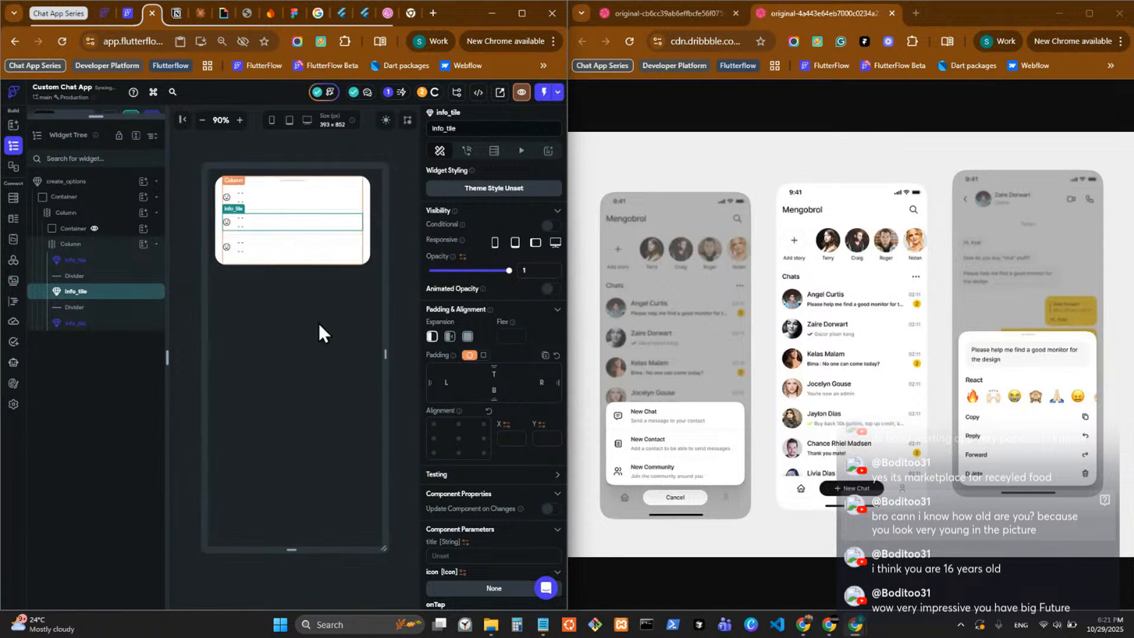
Set the first info_tile's title parameter to "New Chat".
click(403, 293)
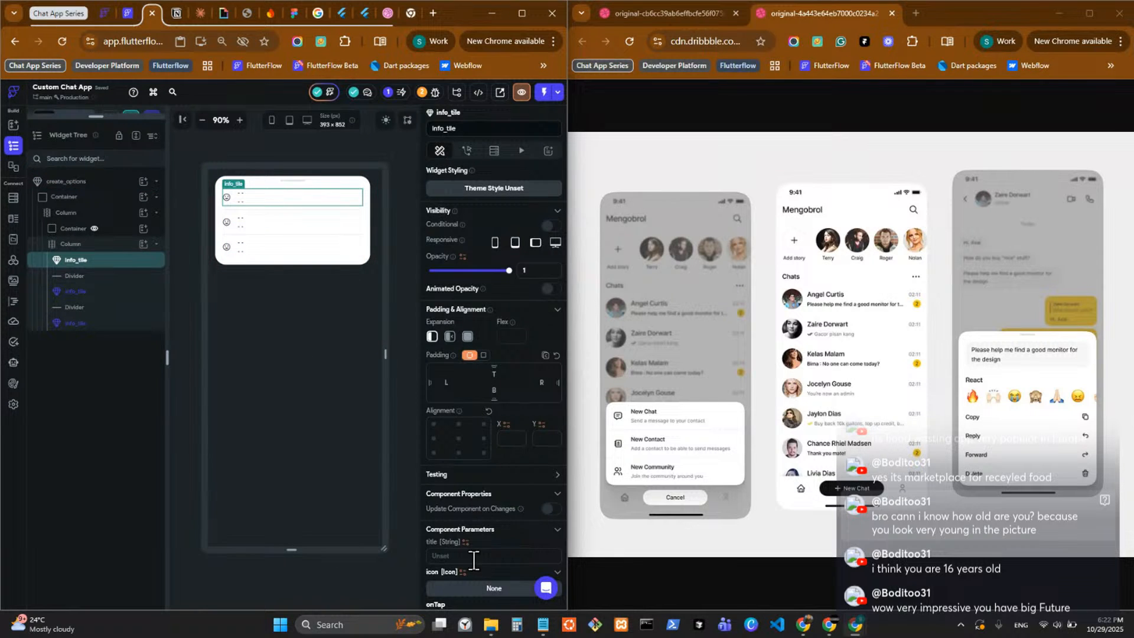
scroll(474, 560, down, 3)
click(454, 351)
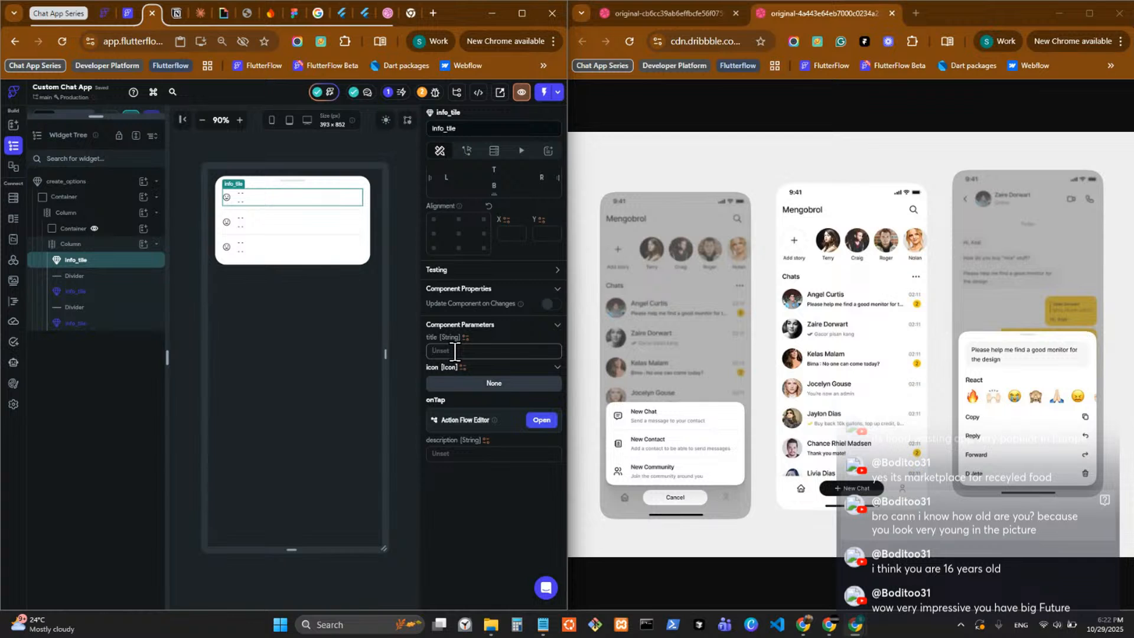
text(New Chat)
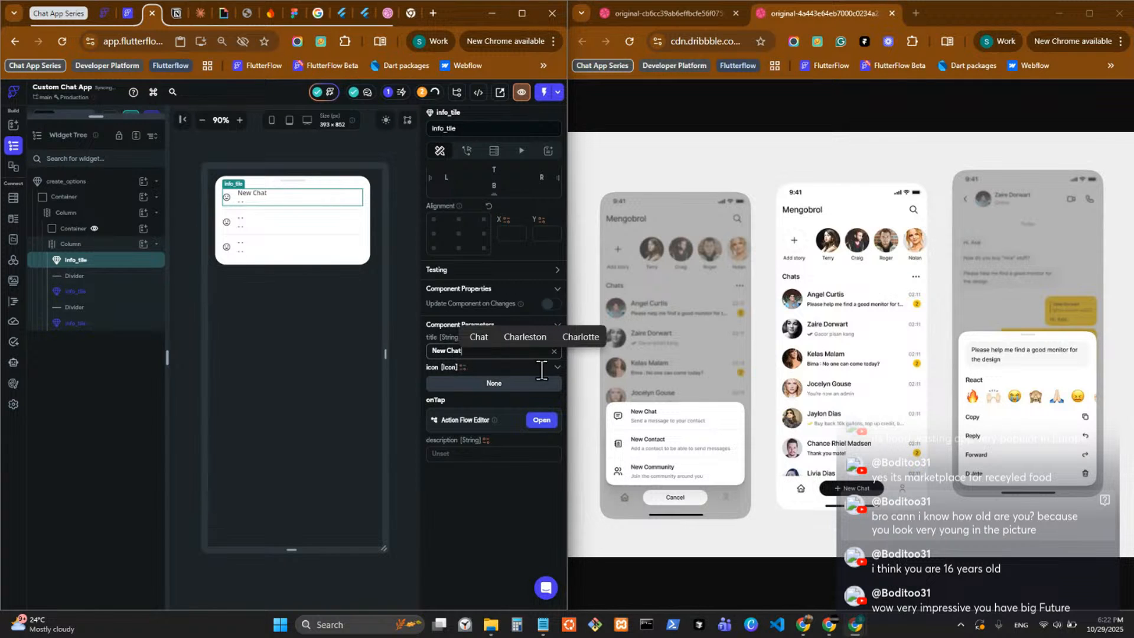
Set the New Chat tile's icon to the Material icon Chat Bubble Outline, searching the icons for "text" and "bubb".
click(512, 387)
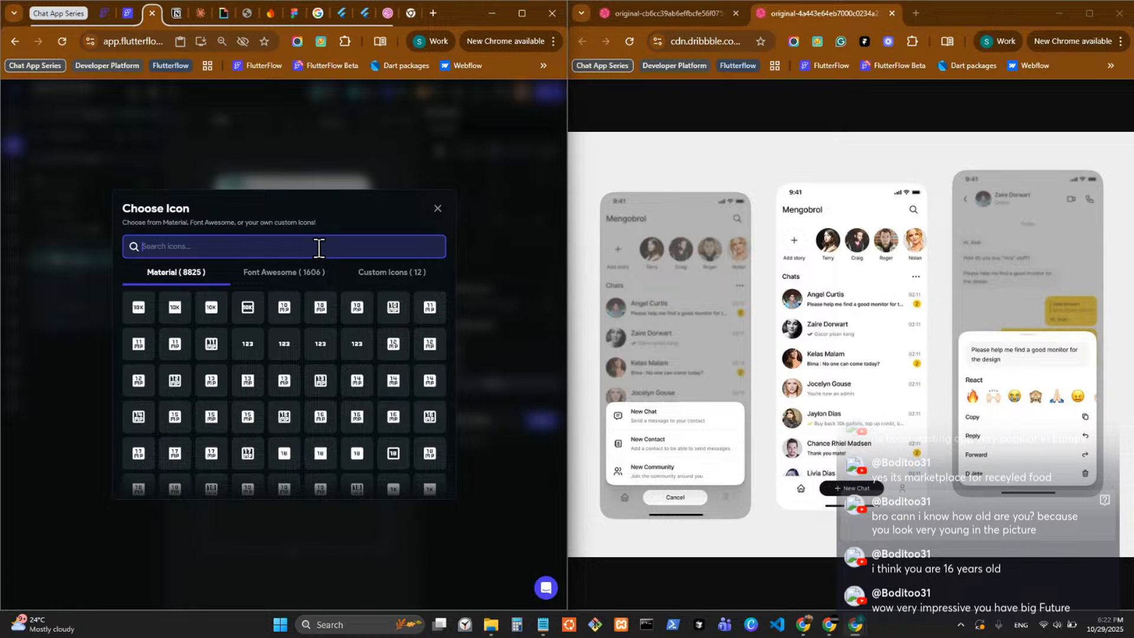
text(text)
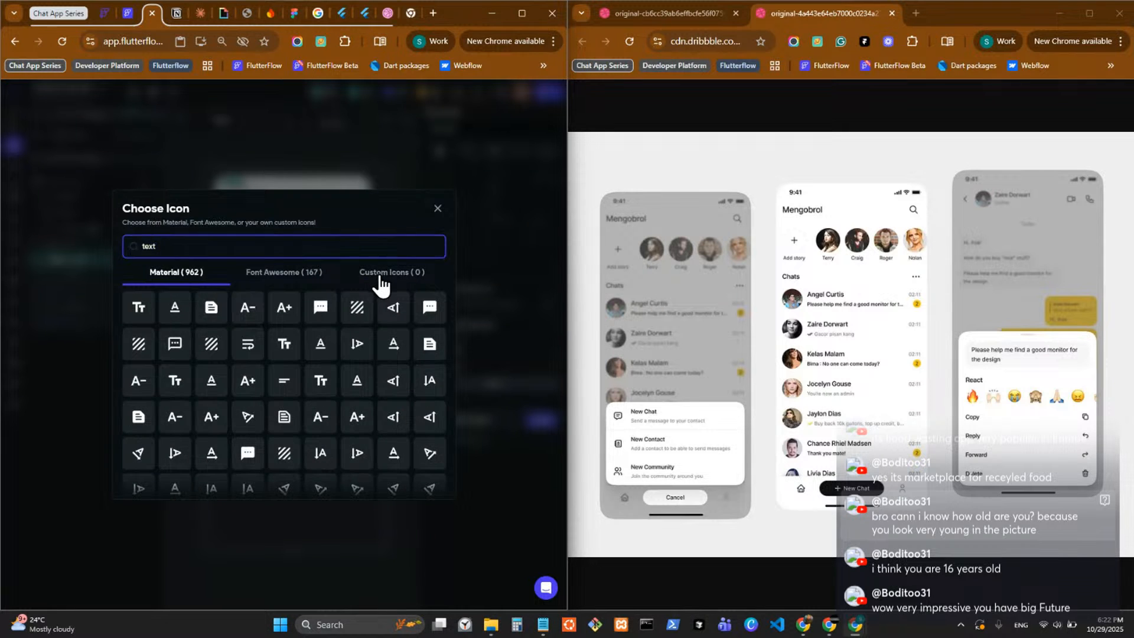
click(378, 275)
drag(186, 243, 39, 244)
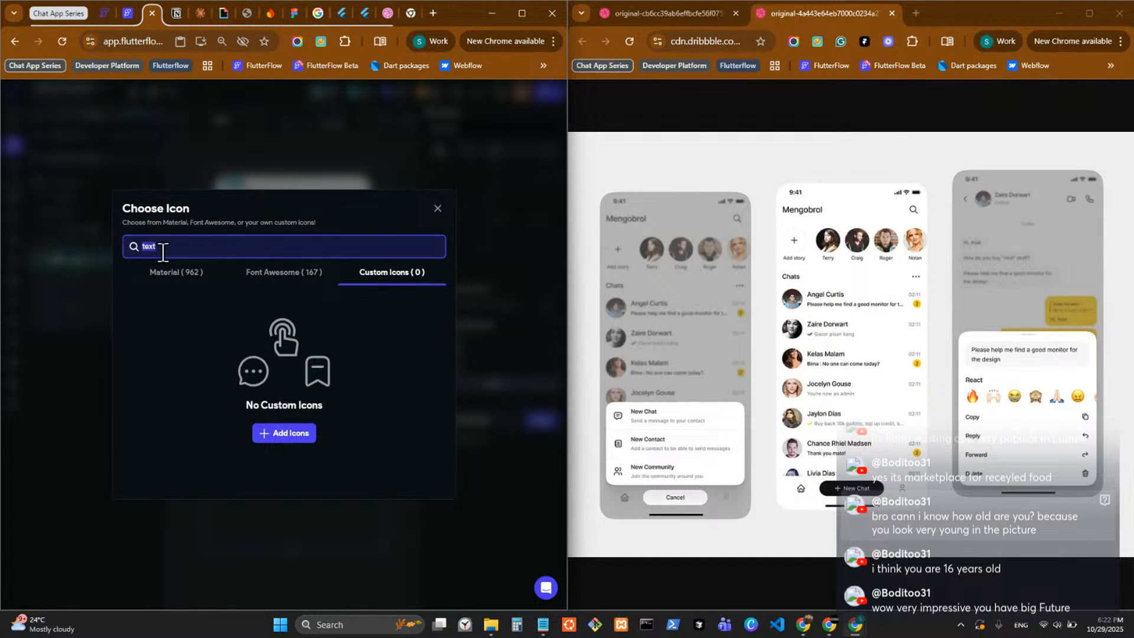
key(BackSpace)
click(174, 275)
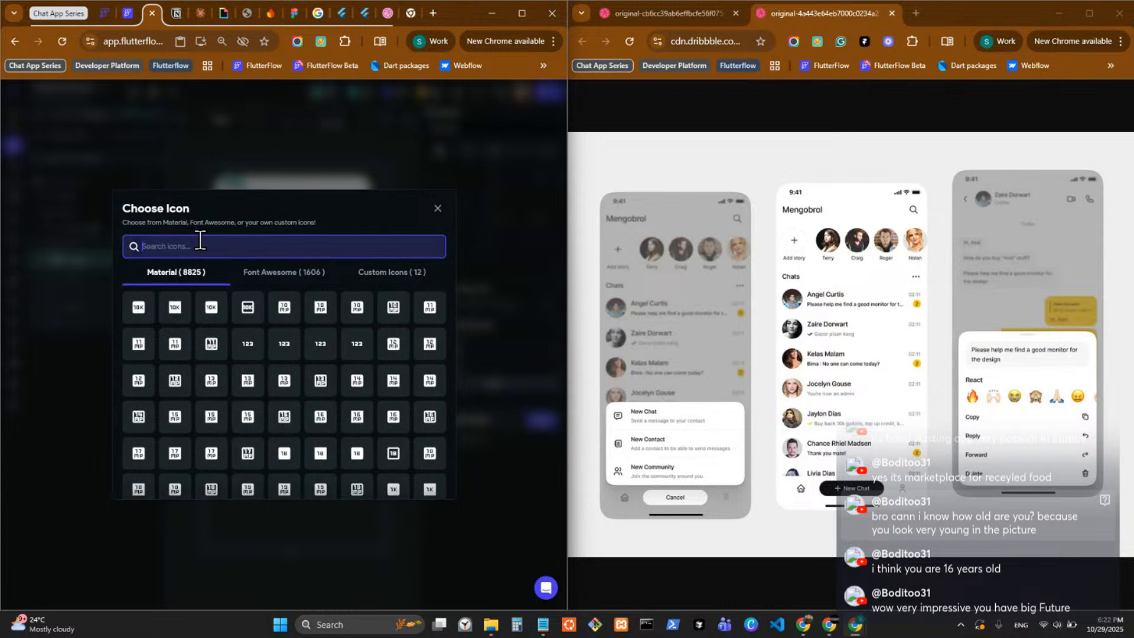
click(200, 241)
text(text)
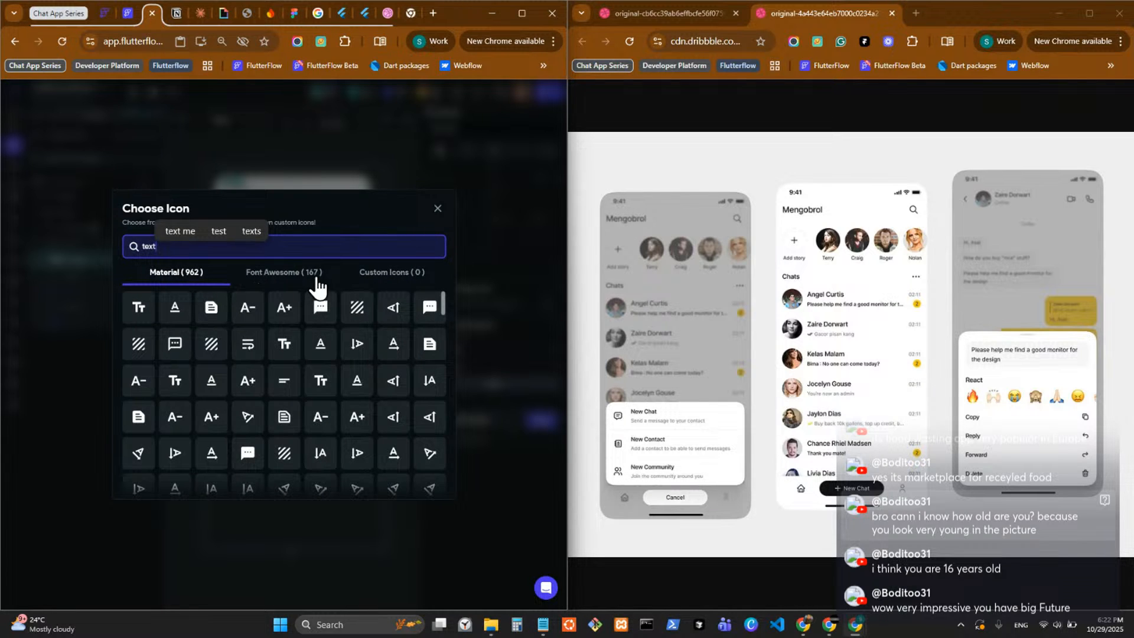
double_click(354, 244)
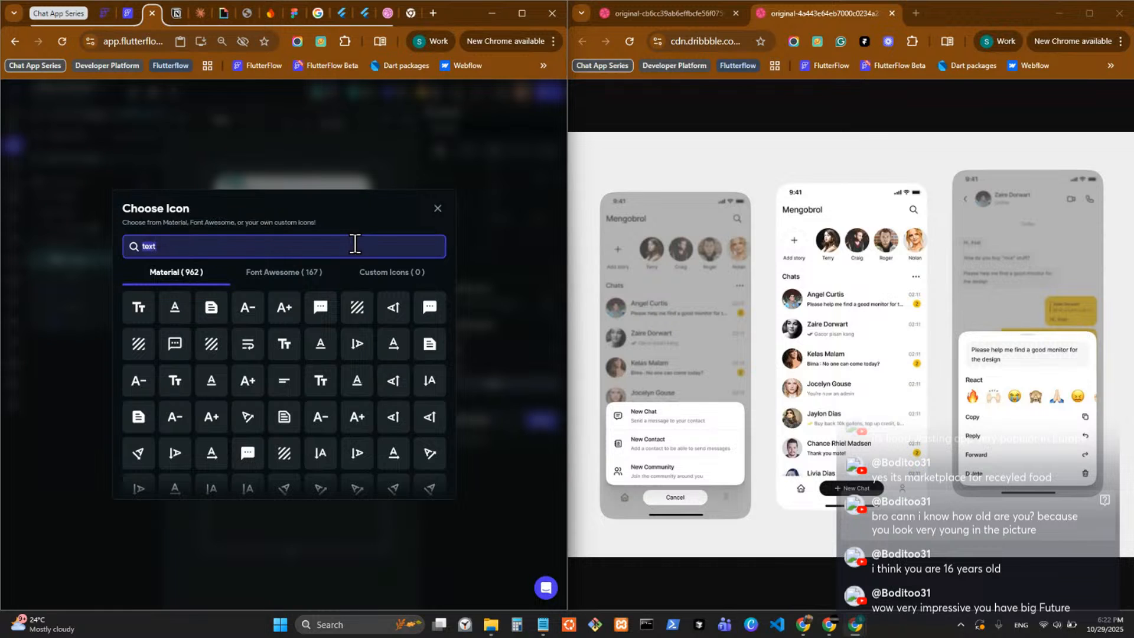
text(bubb)
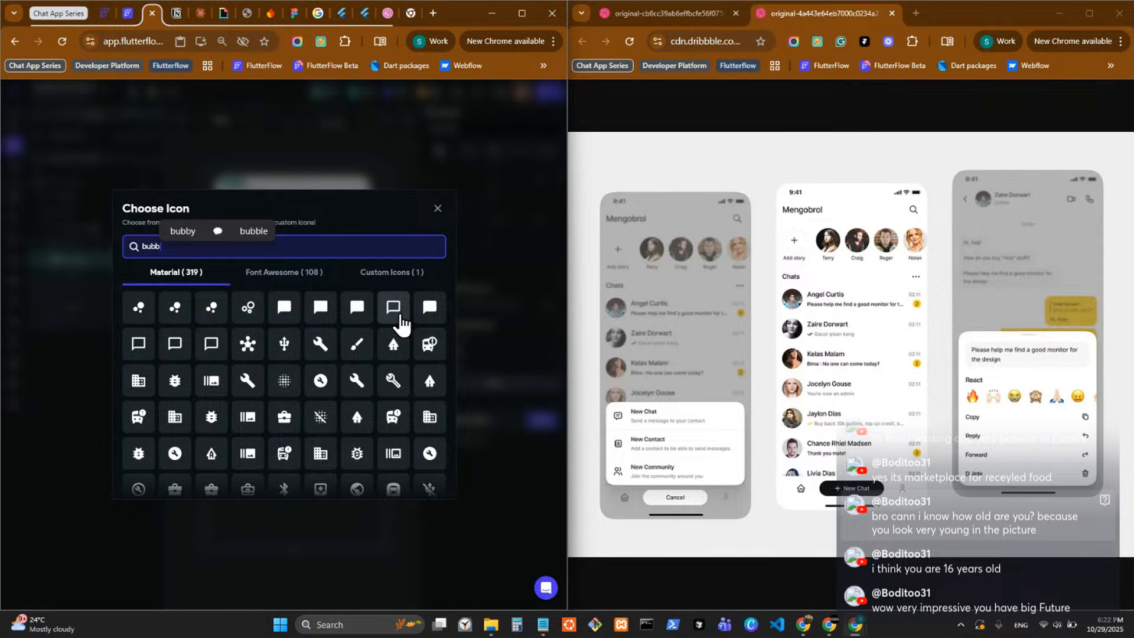
click(399, 316)
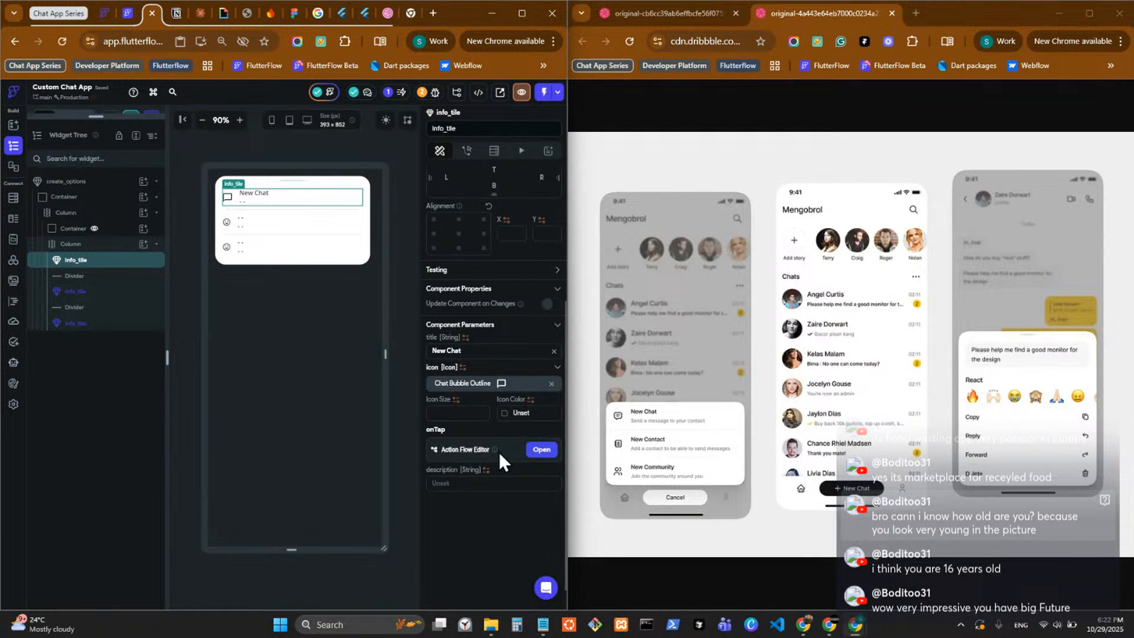
Set the New Chat tile's description parameter to "Send a message to your contact".
click(453, 483)
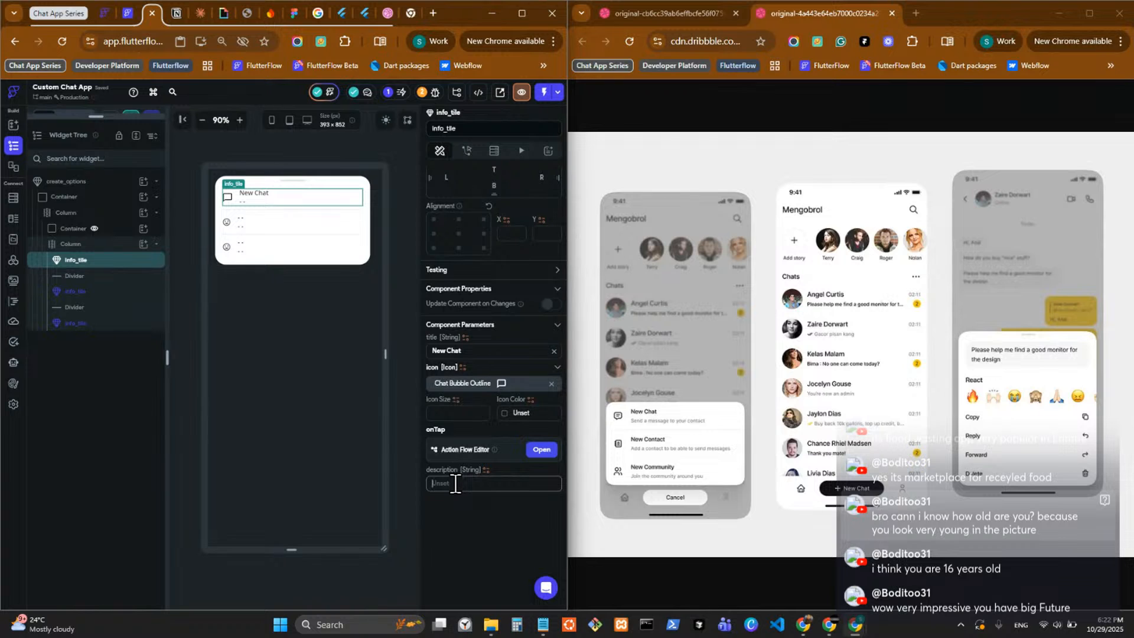
text(Send)
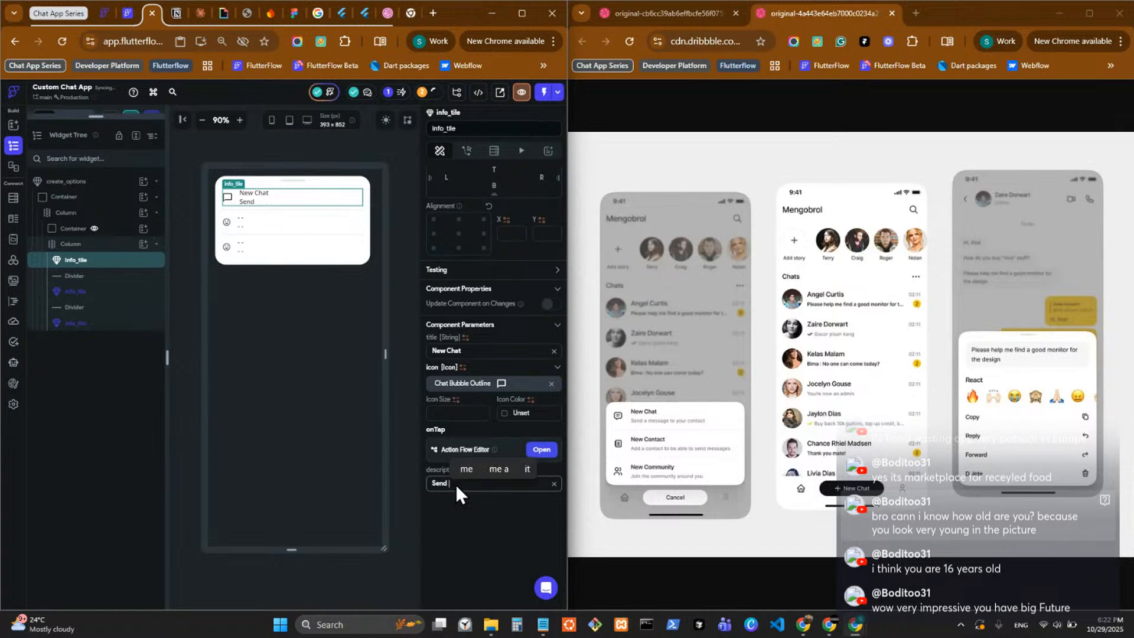
text( a messag)
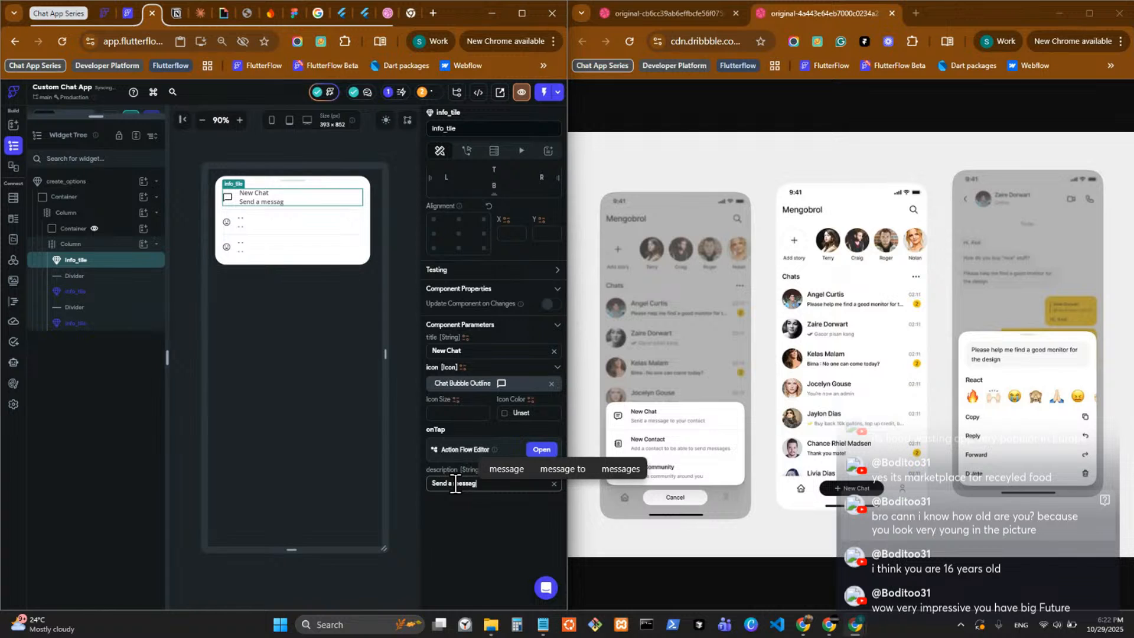
text(e to )
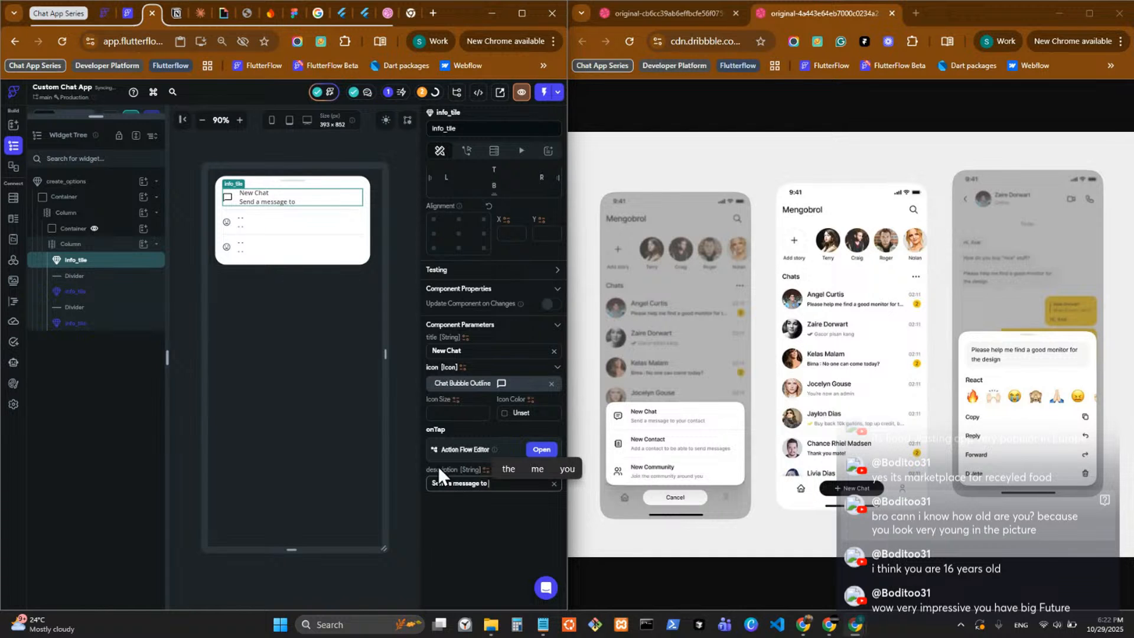
text(your contact)
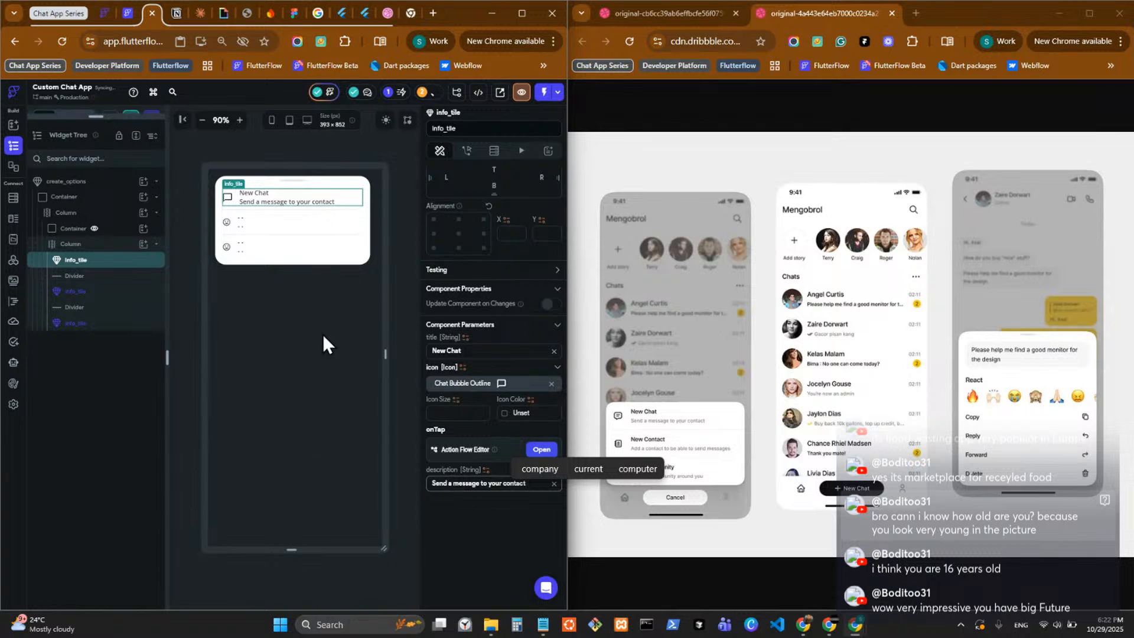
In the info_tile component, set the lower description text's color to Secondary Text and font size to 10, and return to create_options.
double_click(278, 201)
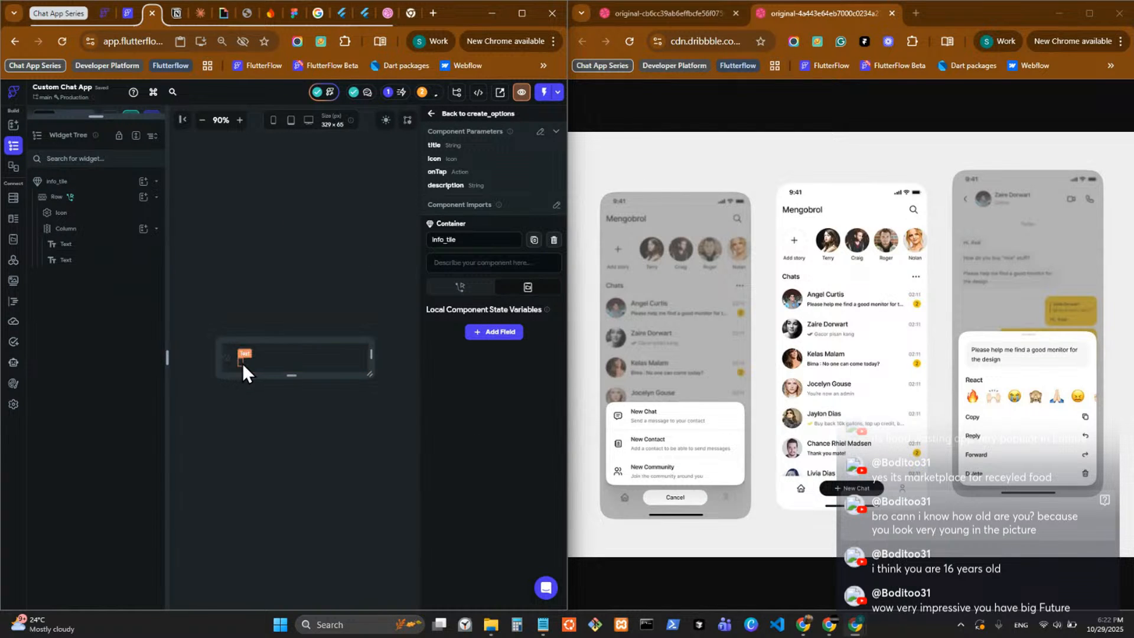
click(244, 364)
scroll(501, 510, down, 5)
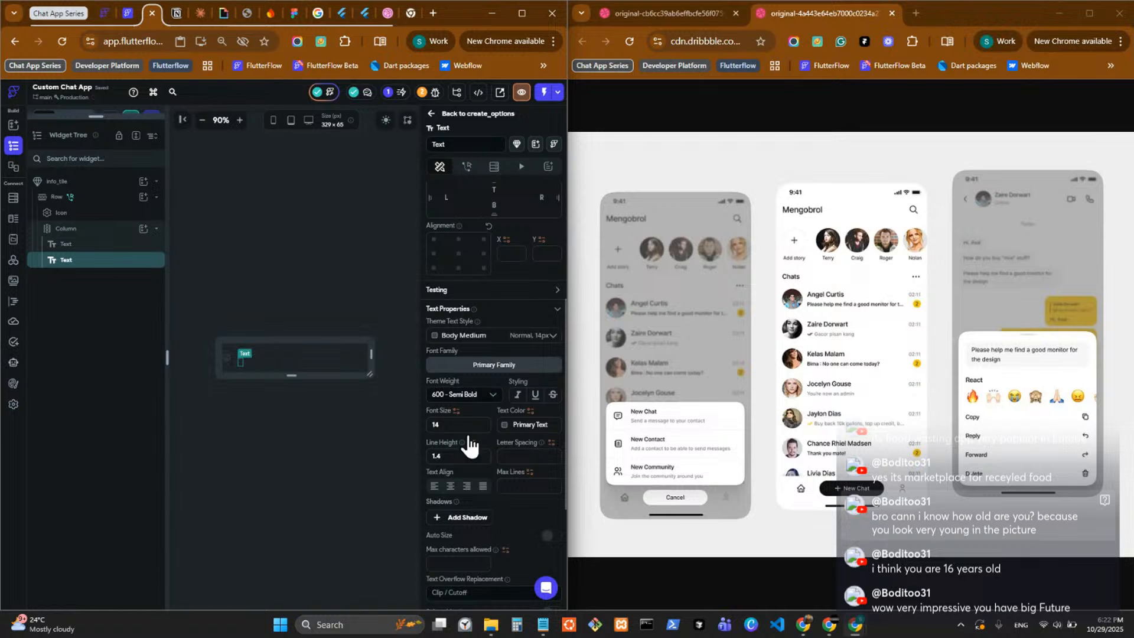
click(503, 426)
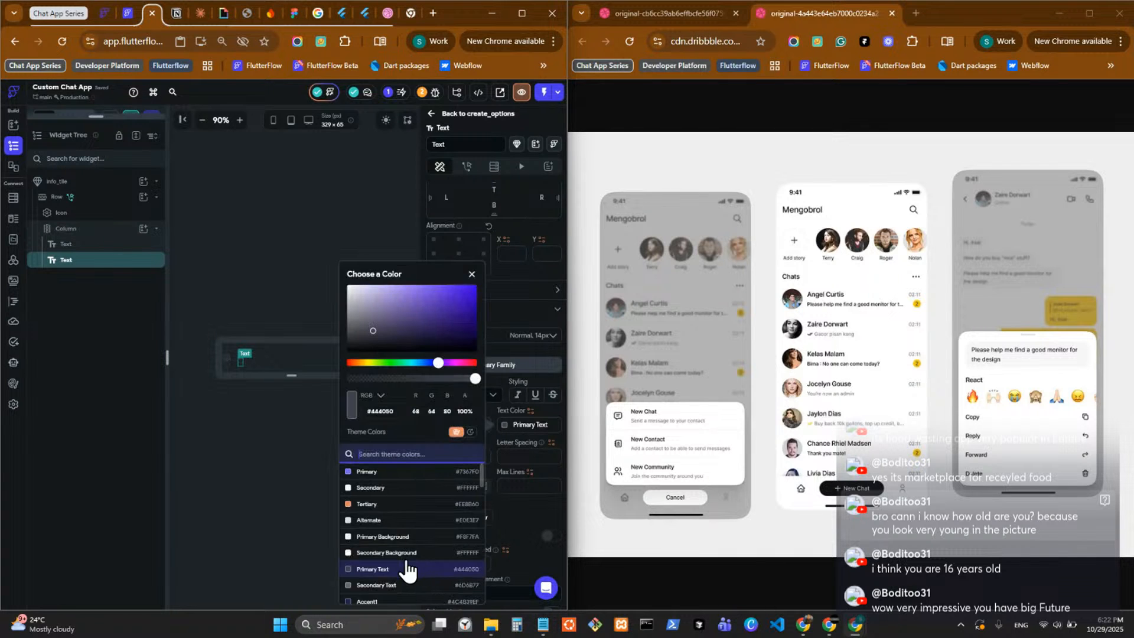
key(Down)
key(Return)
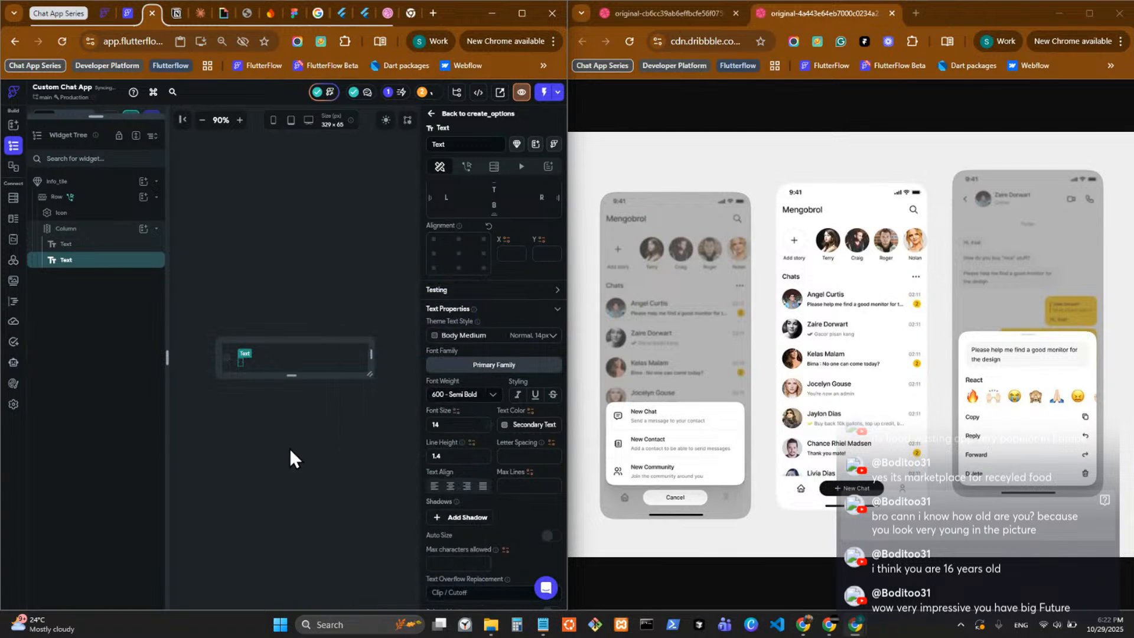
double_click(456, 424)
text(10)
click(451, 113)
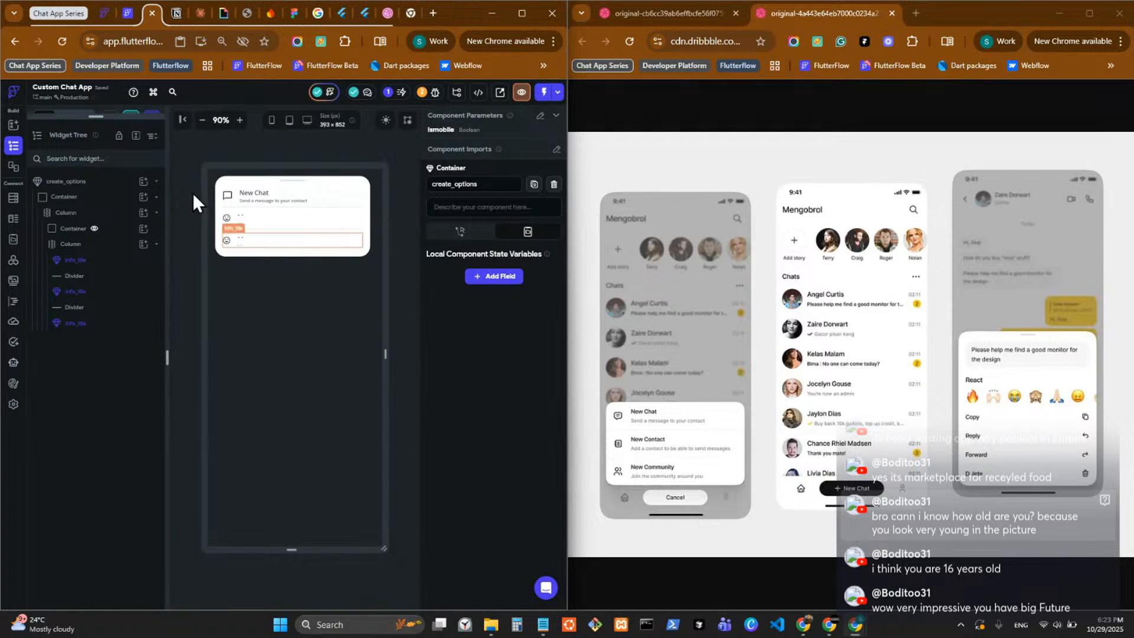
Set the font weight of the info_tile component's upper title text to 700 - Bold and return to create_options.
click(257, 194)
double_click(267, 197)
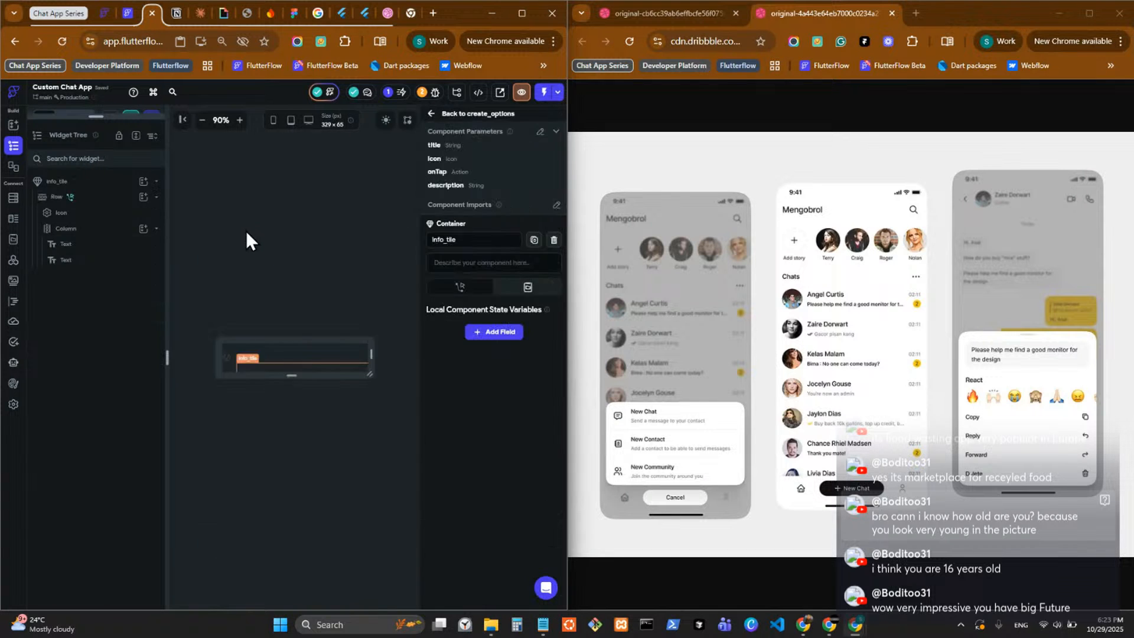
click(244, 355)
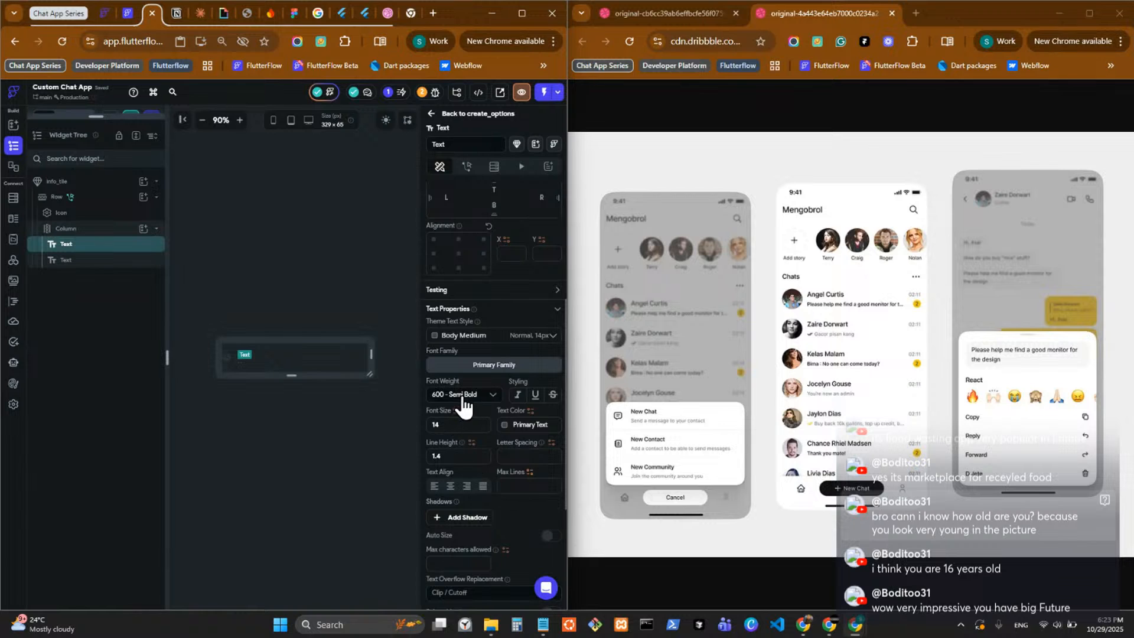
click(463, 405)
click(425, 458)
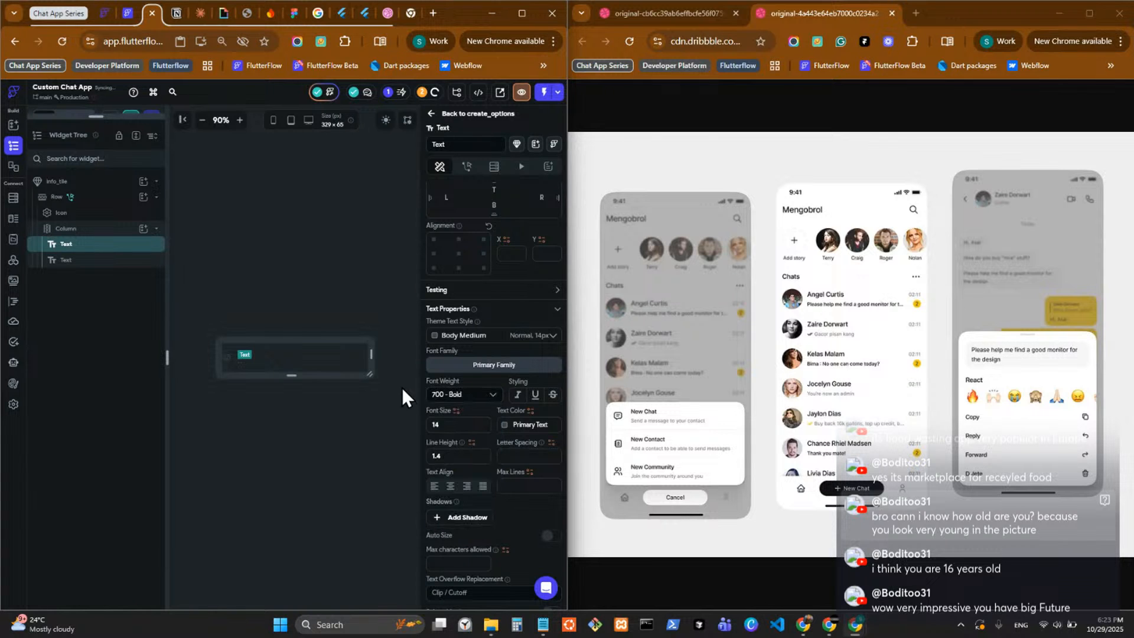
click(452, 114)
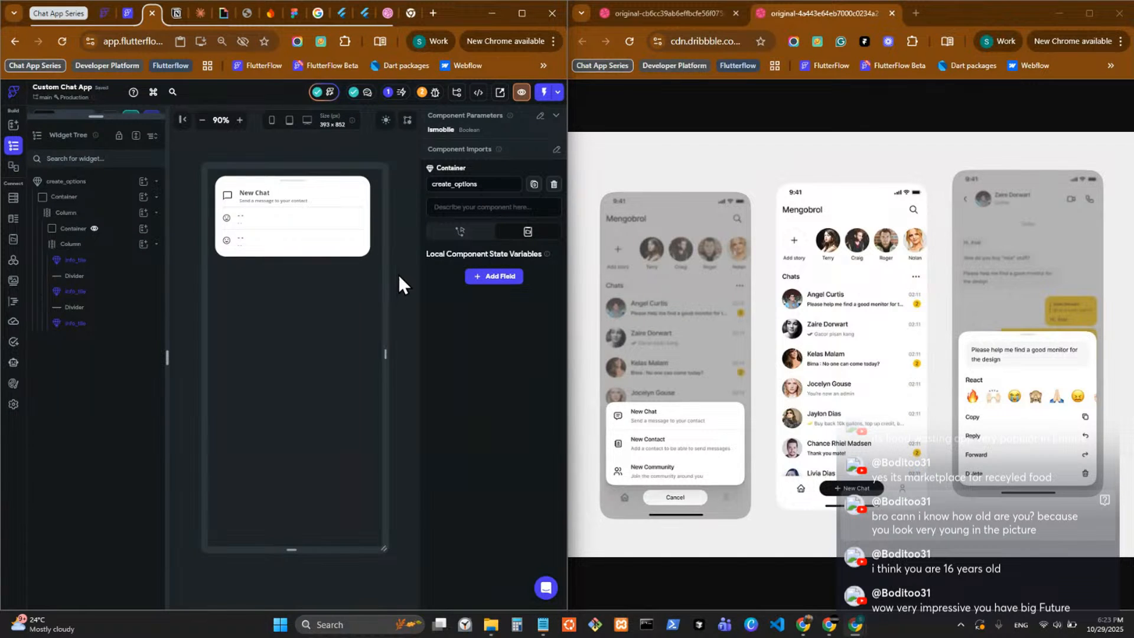
Set the font size of the info_tile component's description text to 12 and return to create_options.
double_click(257, 198)
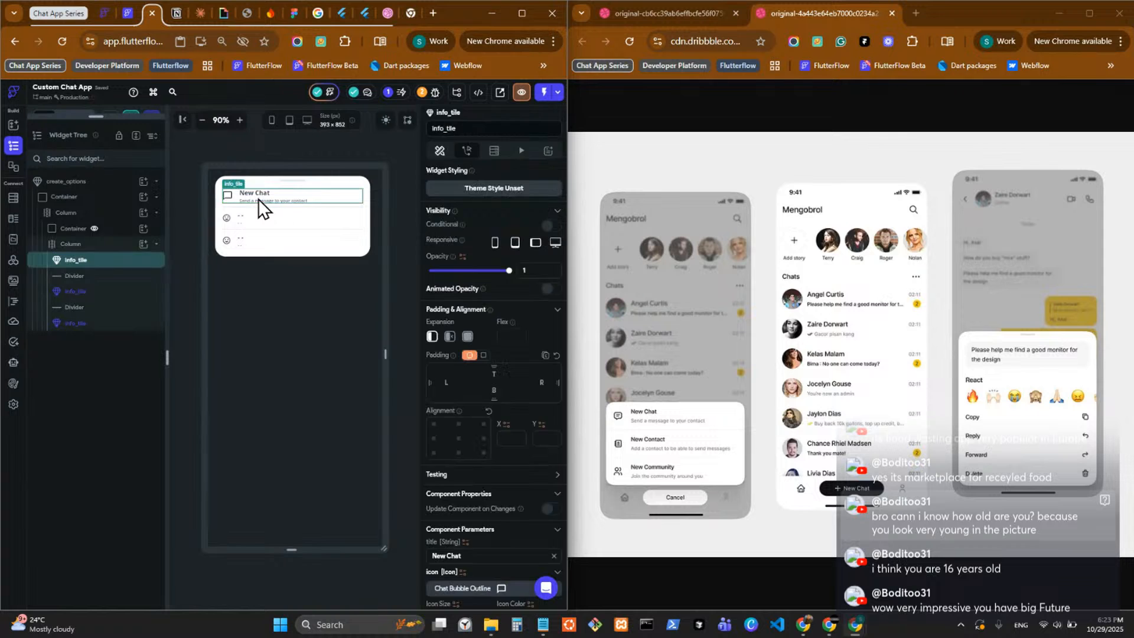
click(241, 355)
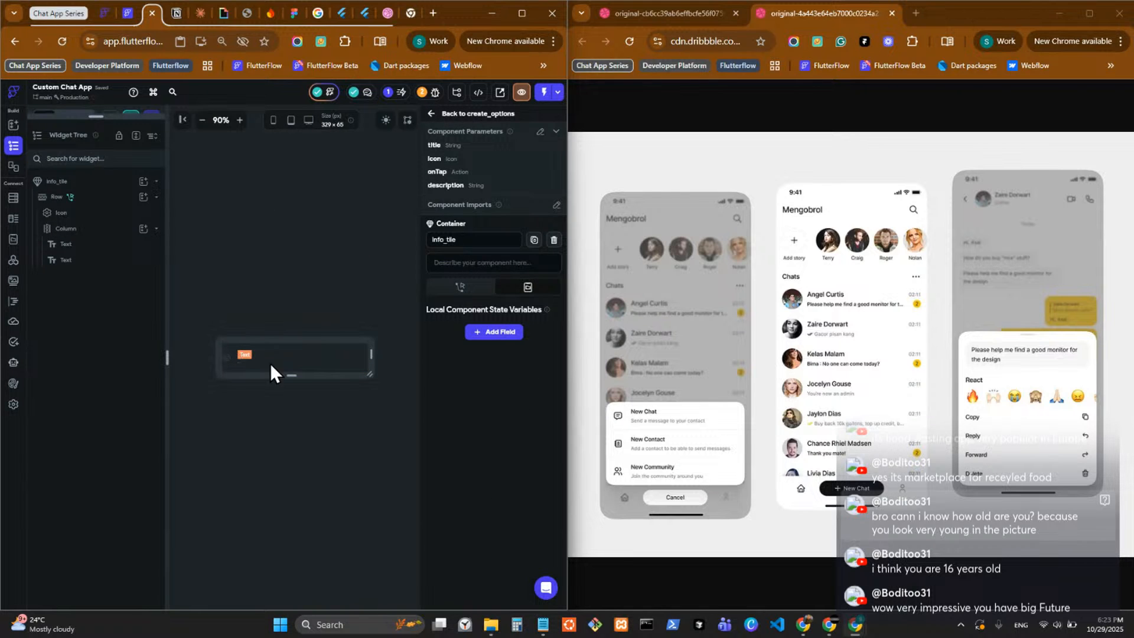
scroll(503, 495, down, 3)
double_click(421, 426)
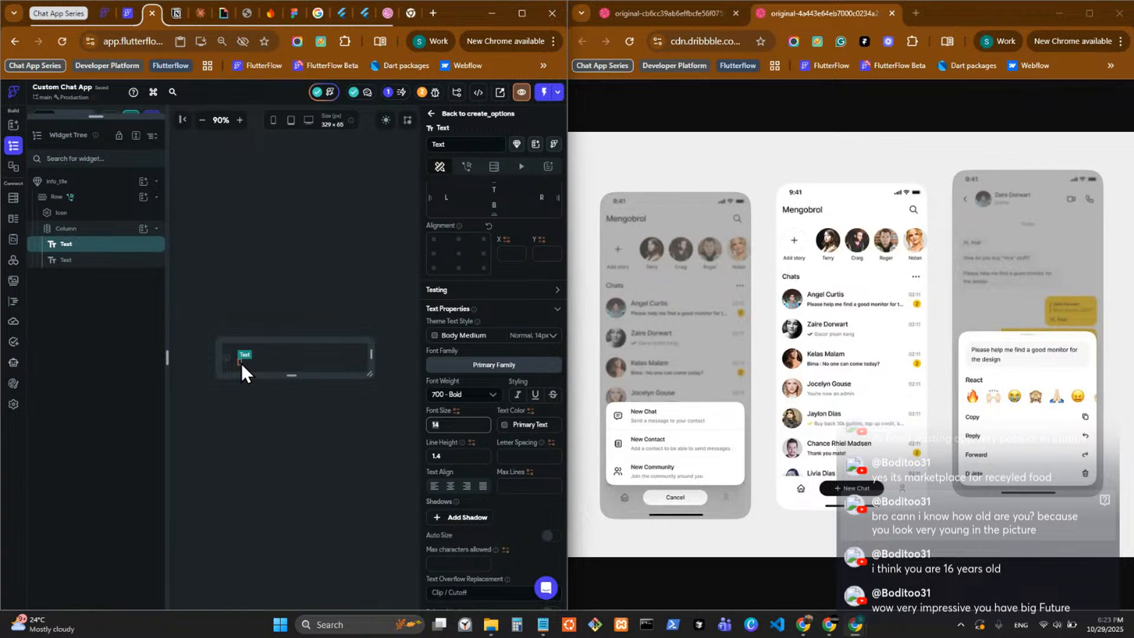
drag(440, 424, 397, 427)
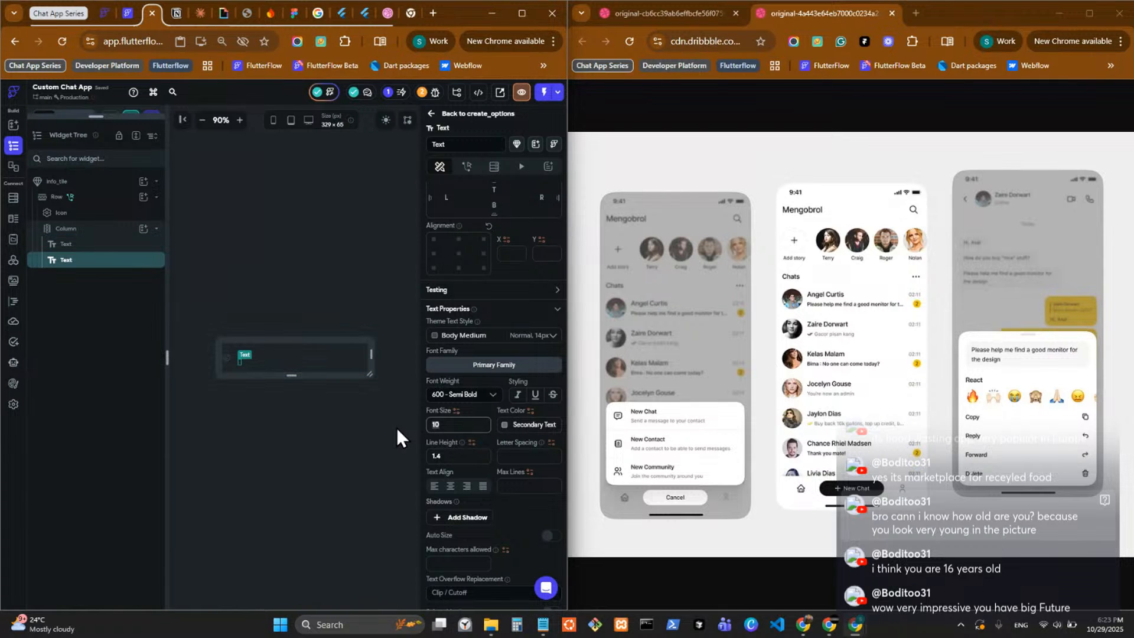
text(12)
click(449, 113)
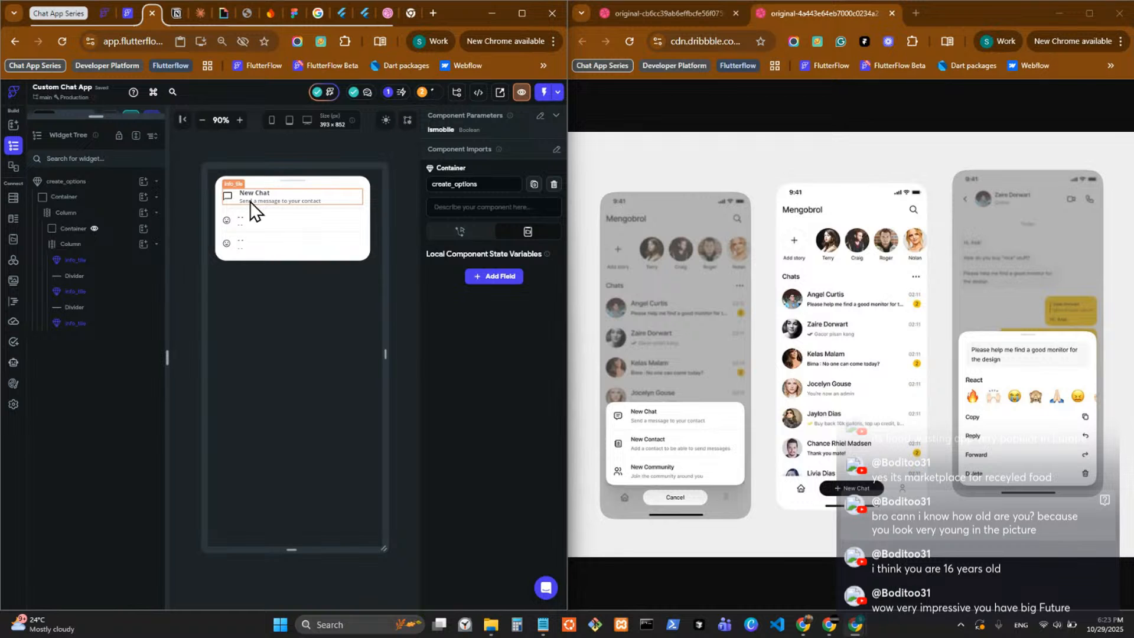
Enable Update Component on Changes for the middle info_tile.
click(260, 225)
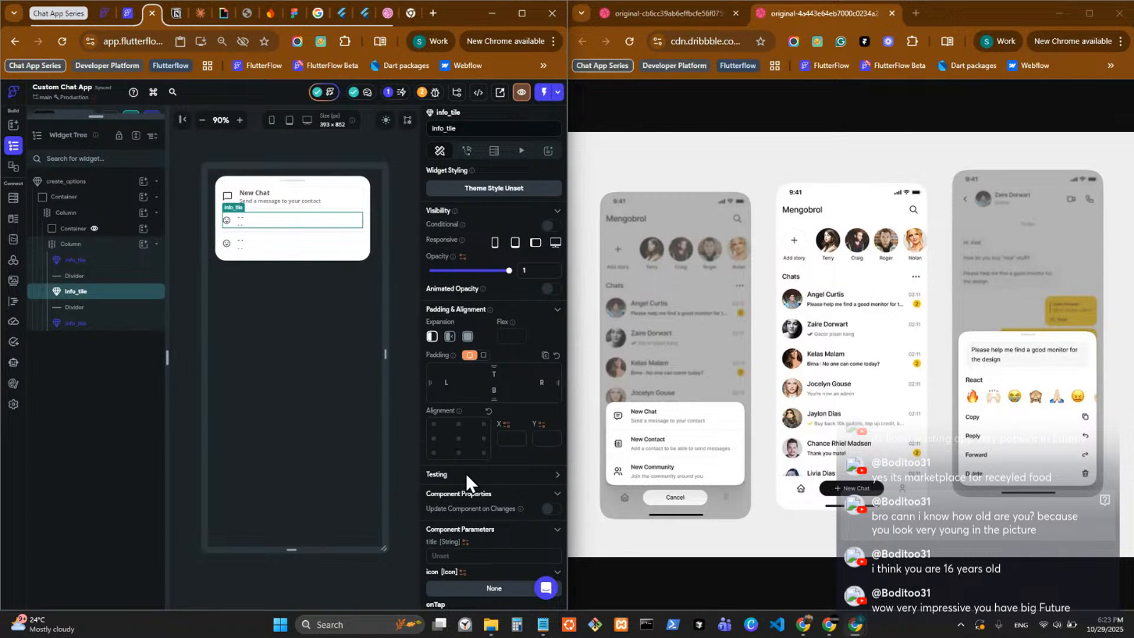
scroll(465, 473, down, 3)
click(551, 304)
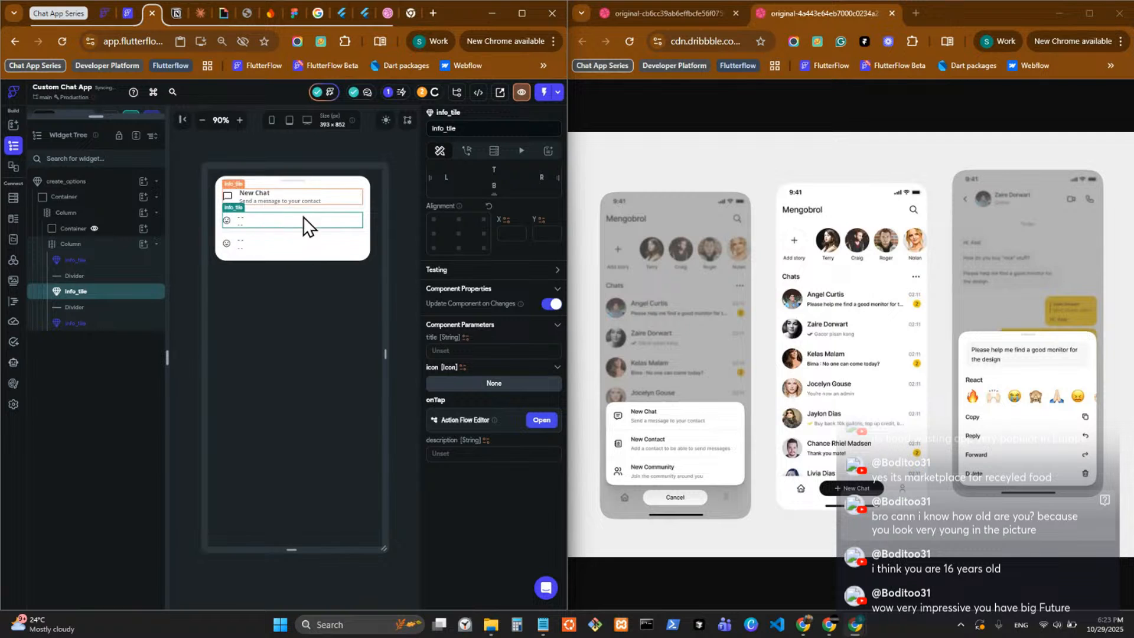
For the New Chat tile, enable Update Component on Changes and set the icon to size 20 in the Primary Text color.
click(301, 197)
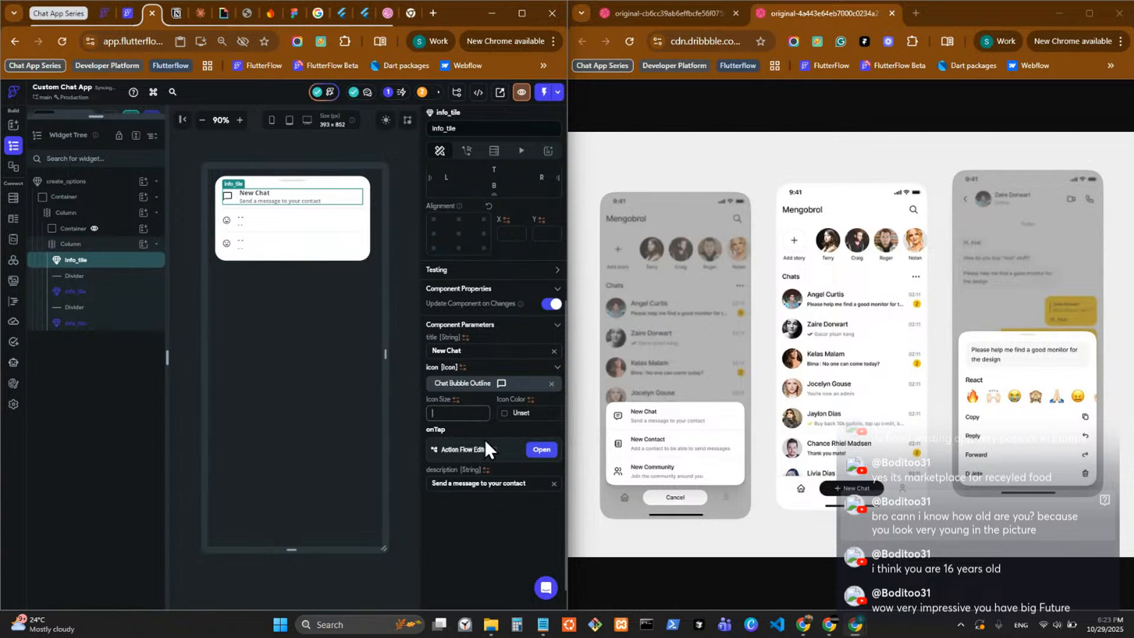
text(20)
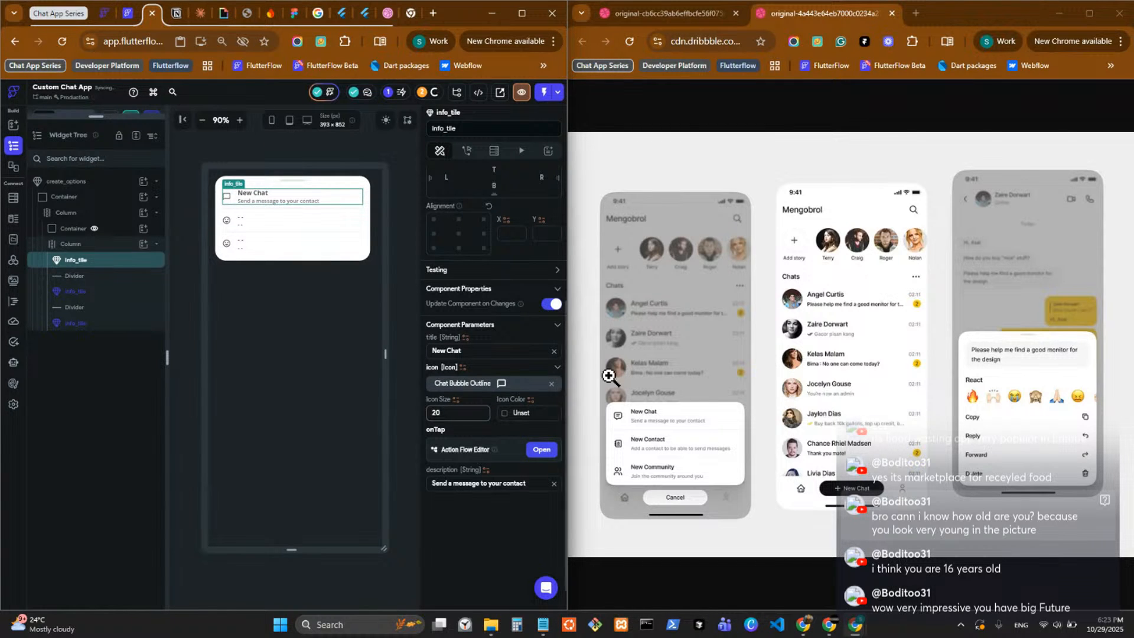
click(510, 414)
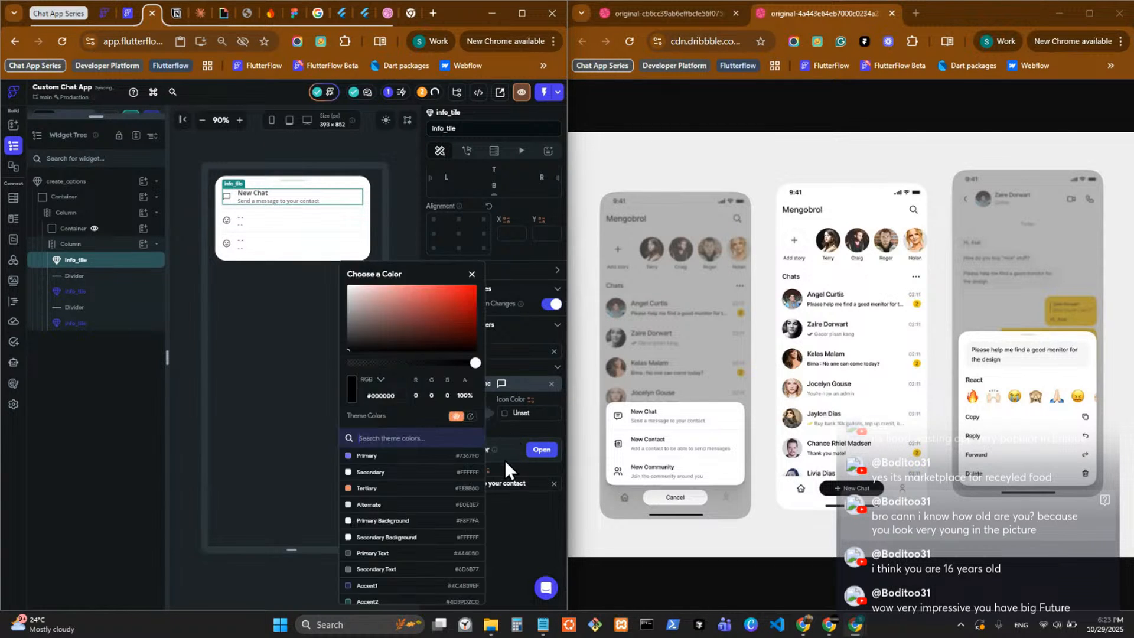
click(409, 555)
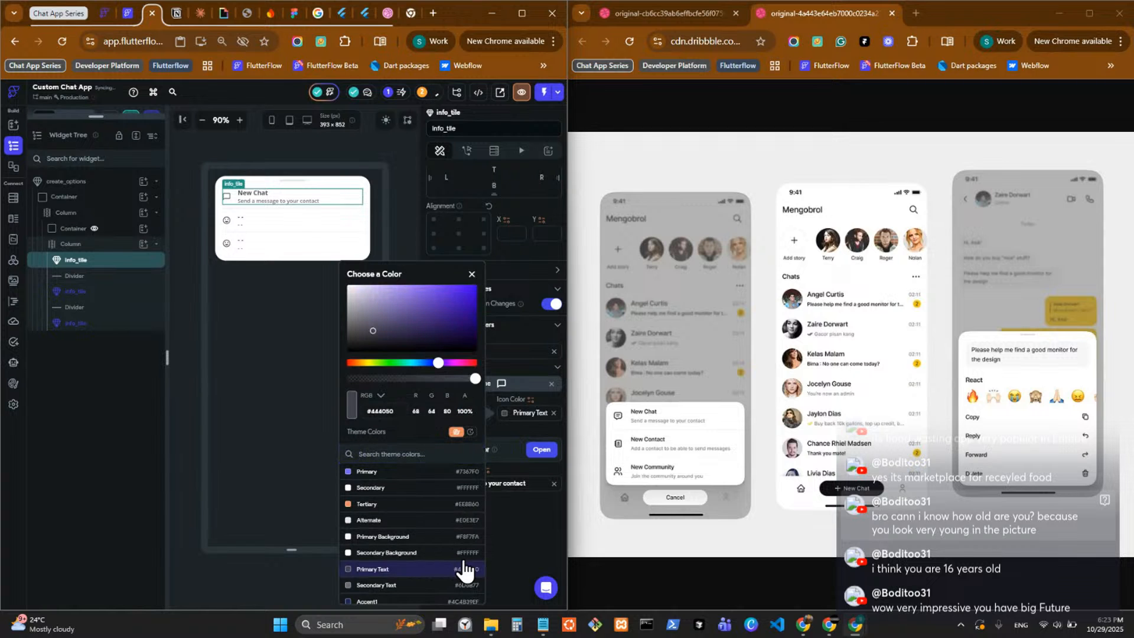
click(514, 523)
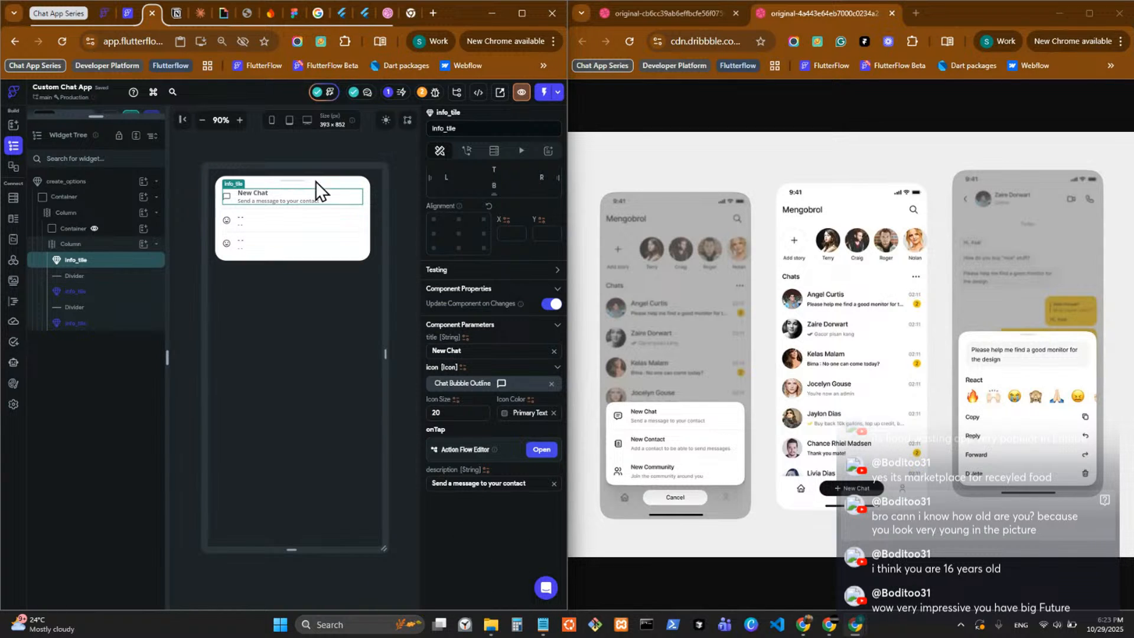
Set the middle info_tile's icon to the Material icon contact_phone_outlined, searching the icons for "contact book".
click(239, 222)
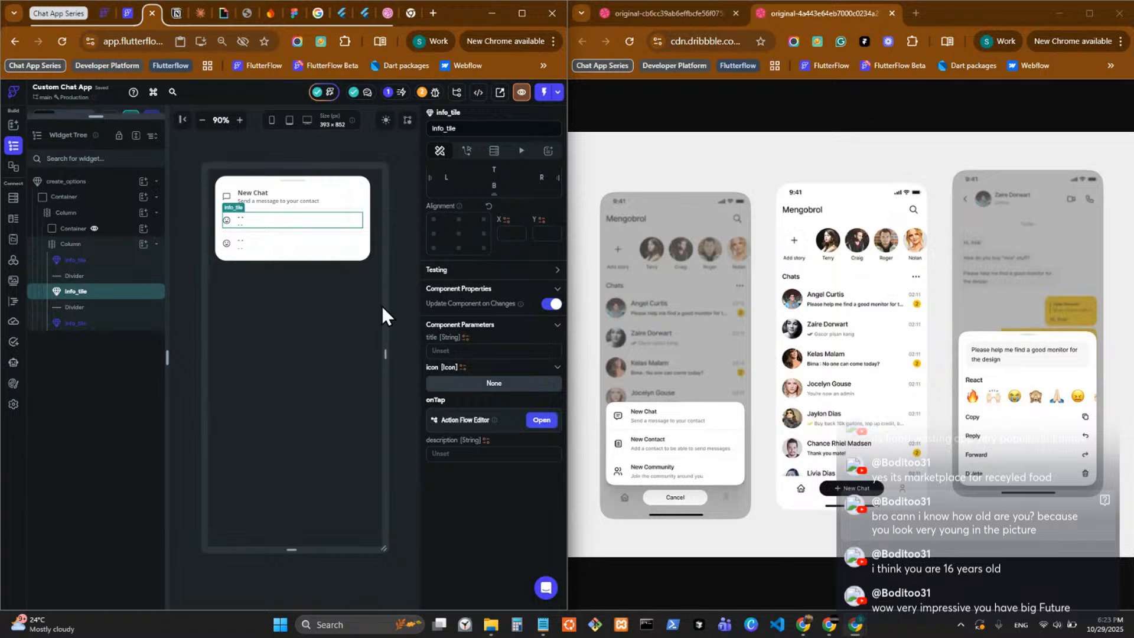
click(459, 388)
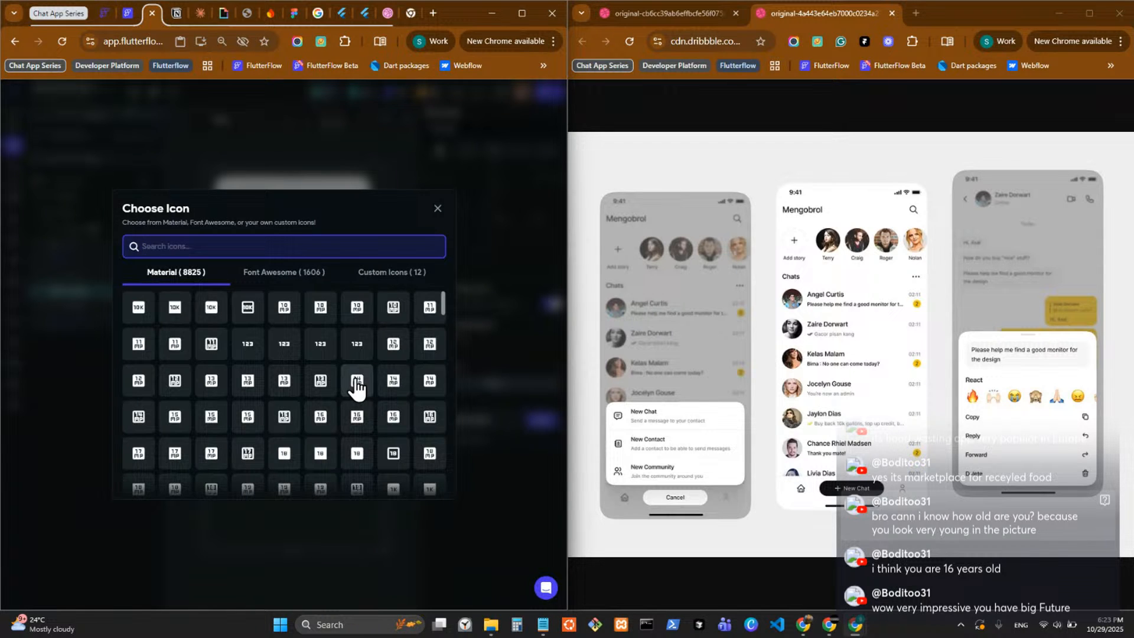
text(contact)
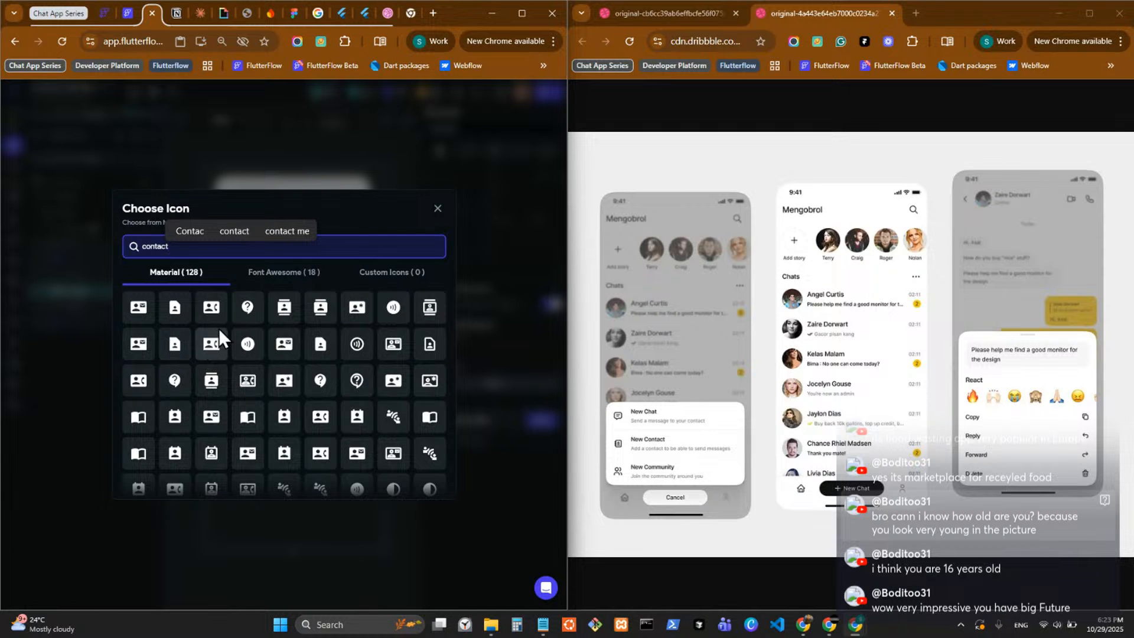
text( book)
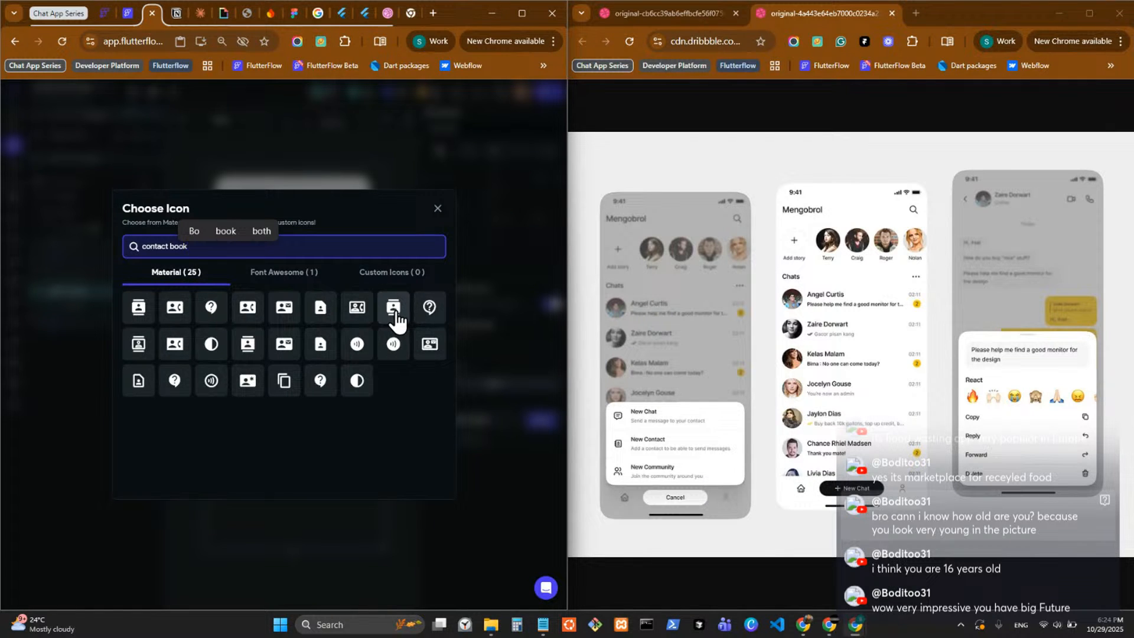
click(274, 275)
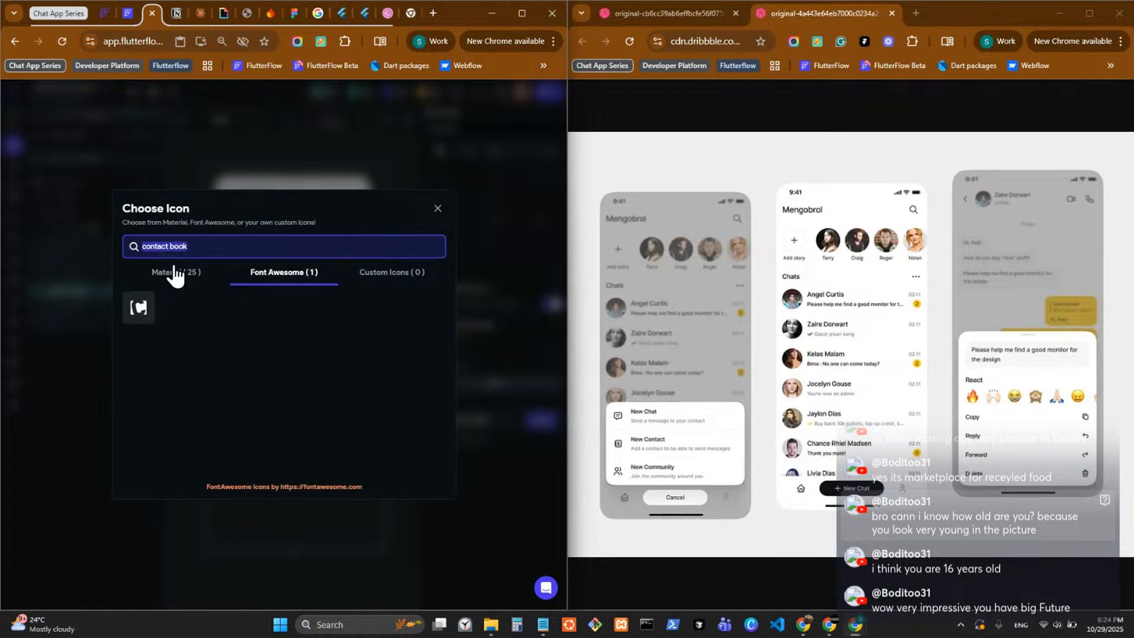
click(171, 282)
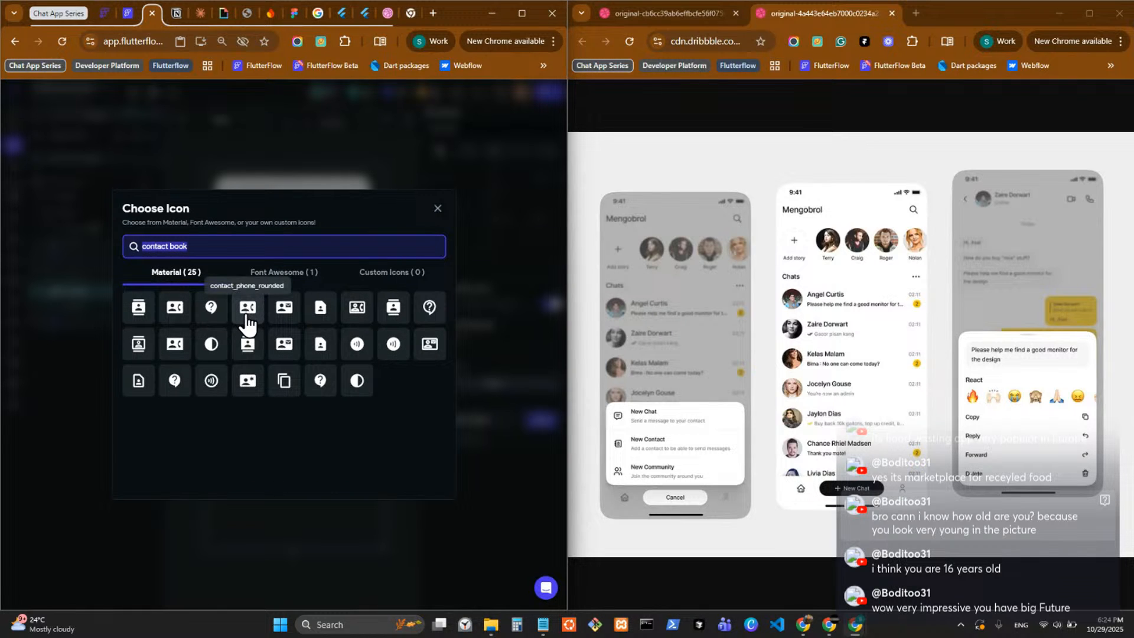
click(358, 309)
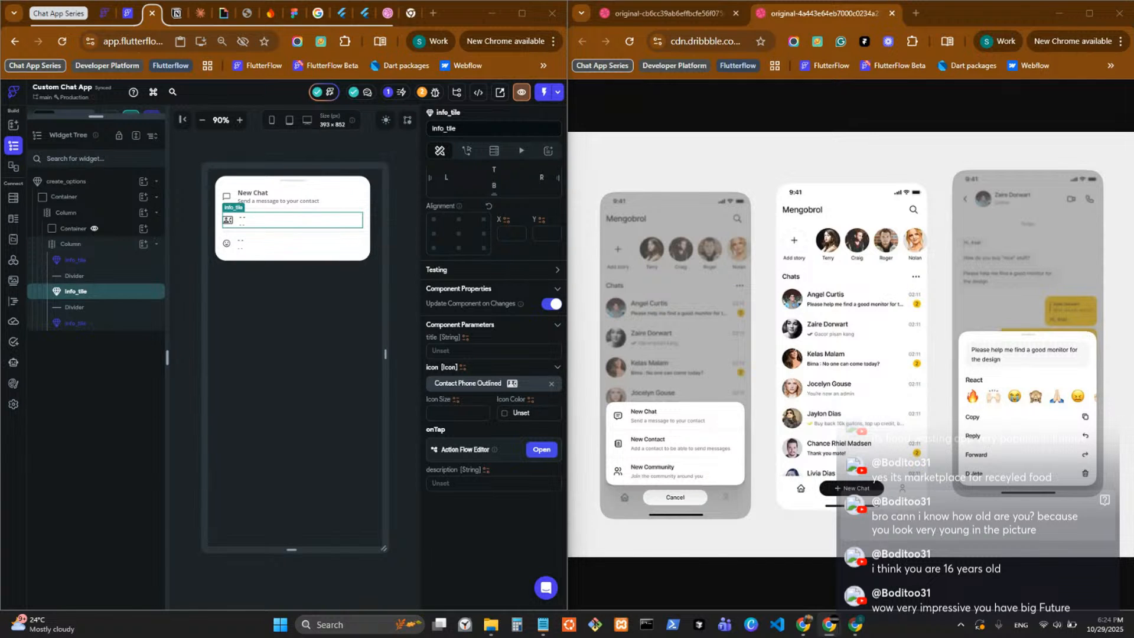
Set the middle info_tile's title parameter to "new Contact".
click(463, 353)
text(ew )
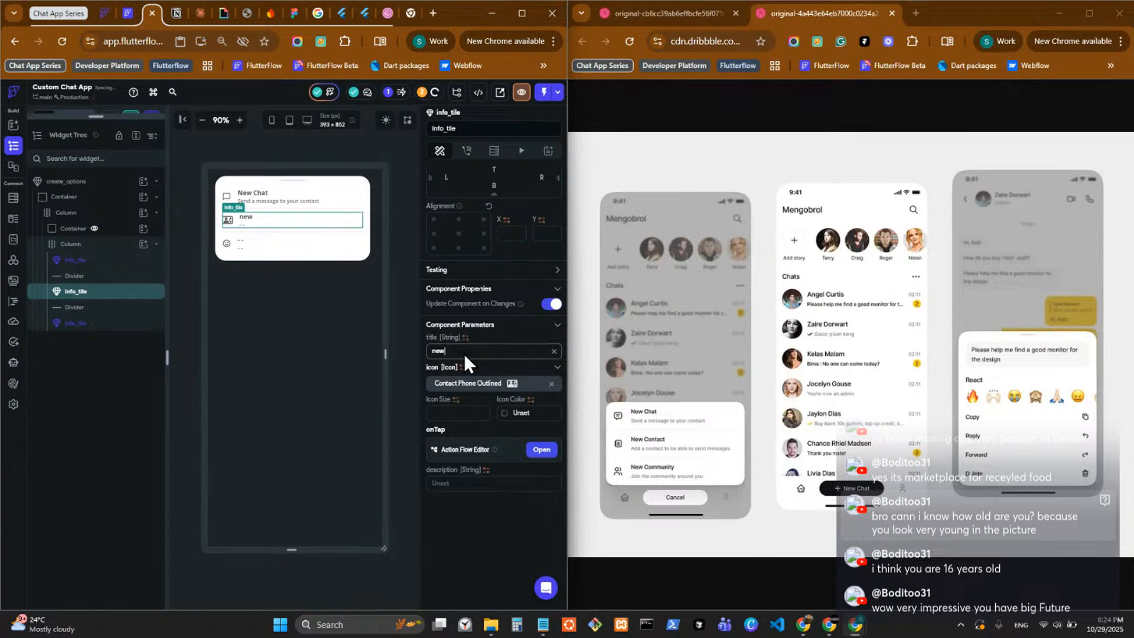
text(Contact)
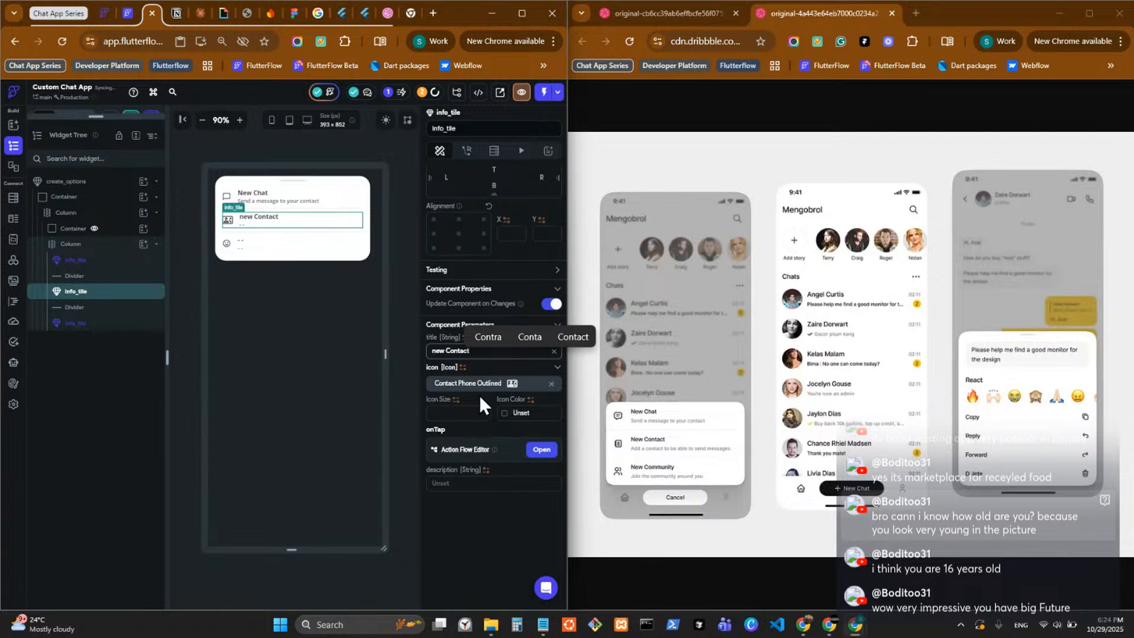
Set the items spacing of the inner Column holding the info_tiles and dividers to 8.
click(98, 244)
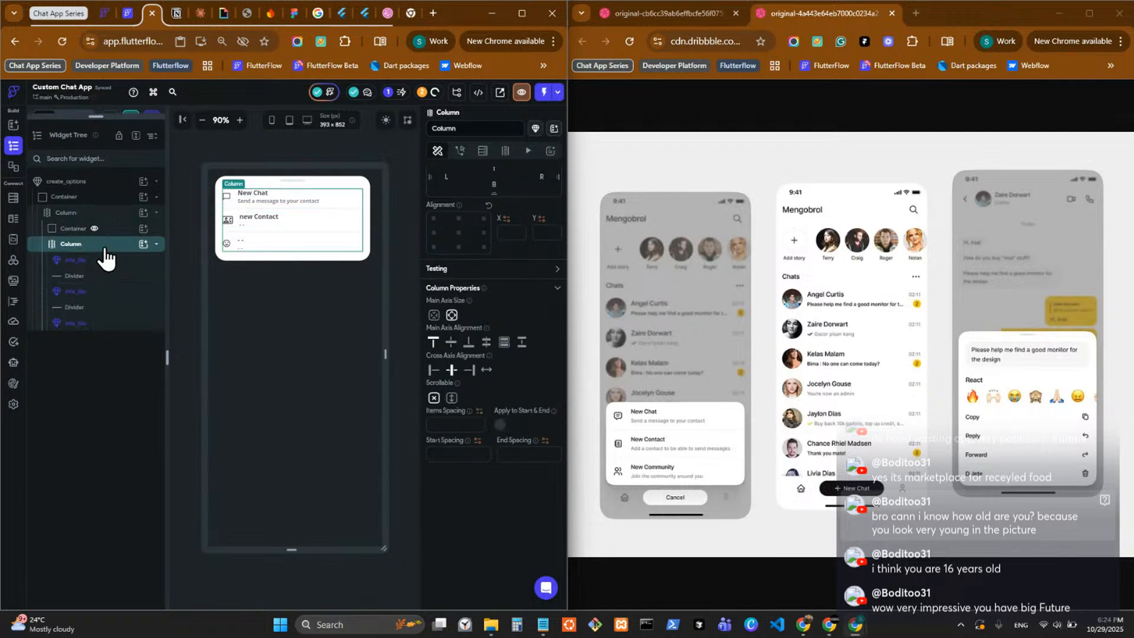
click(454, 423)
text(8)
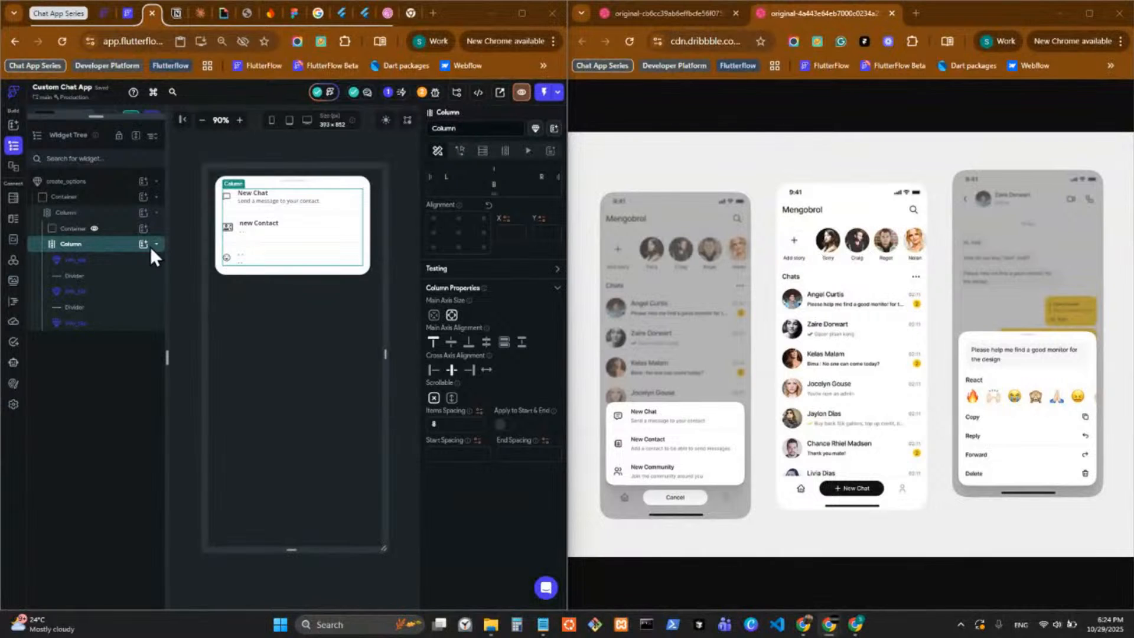
Correct the middle info_tile's title to "New Contact" with a capital N.
click(267, 225)
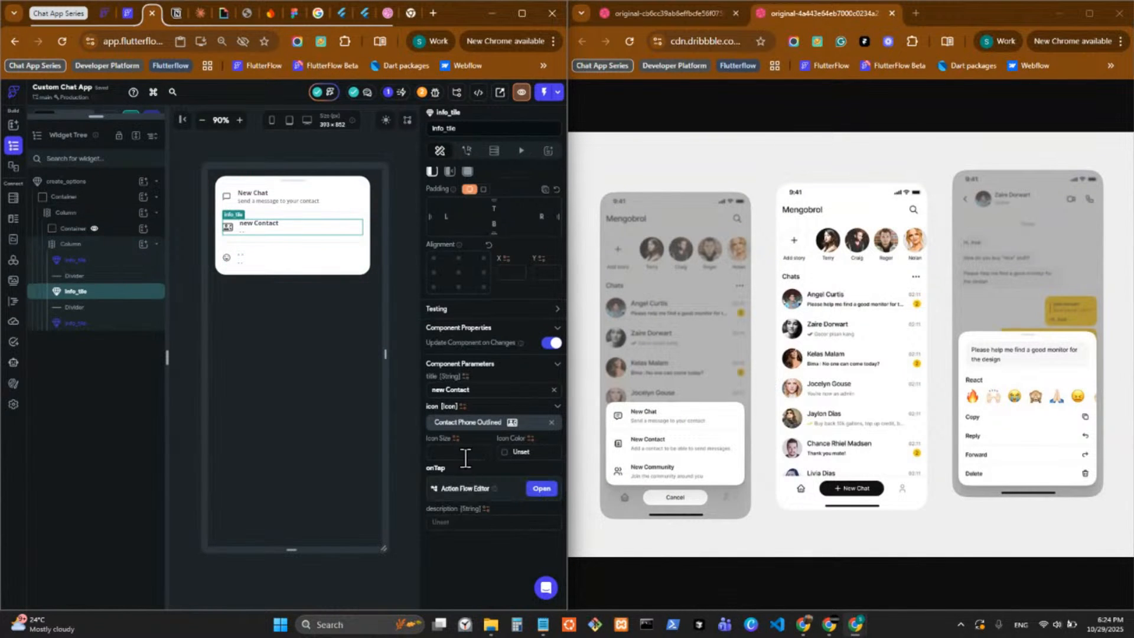
click(434, 390)
key(Delete)
text(N)
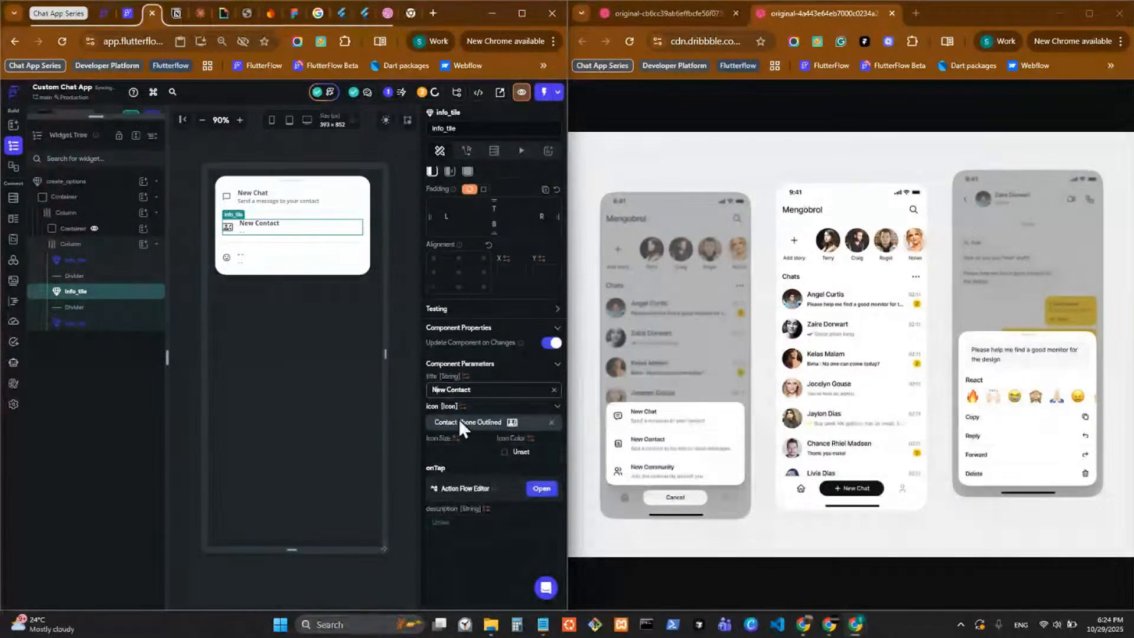
Set the New Contact tile's icon to size 20 in the Primary Text color.
click(455, 456)
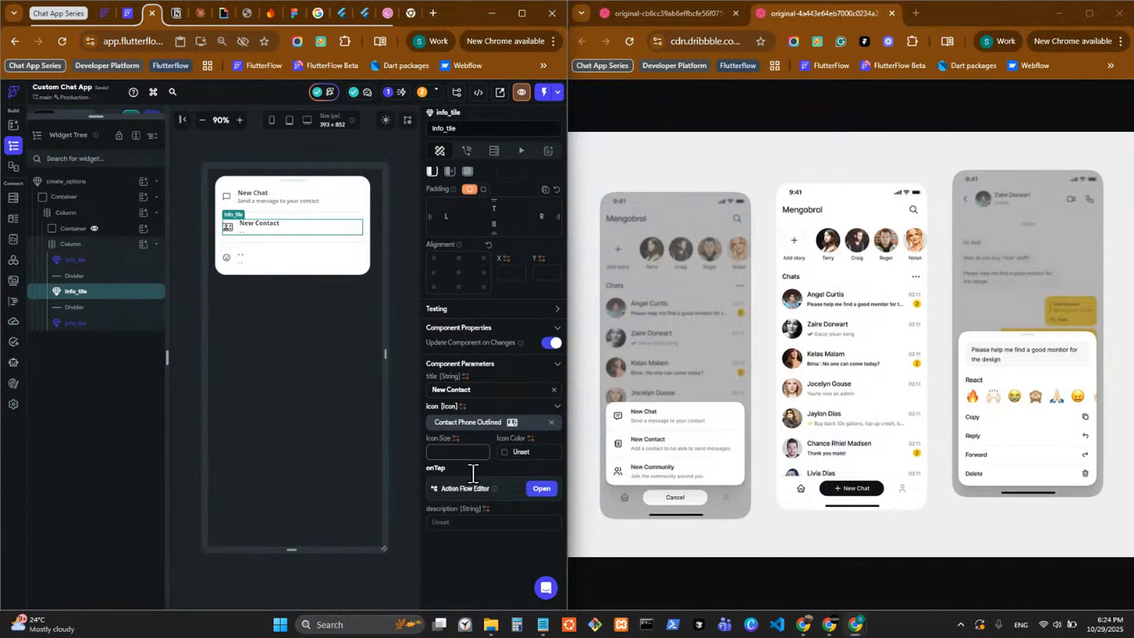
text(20)
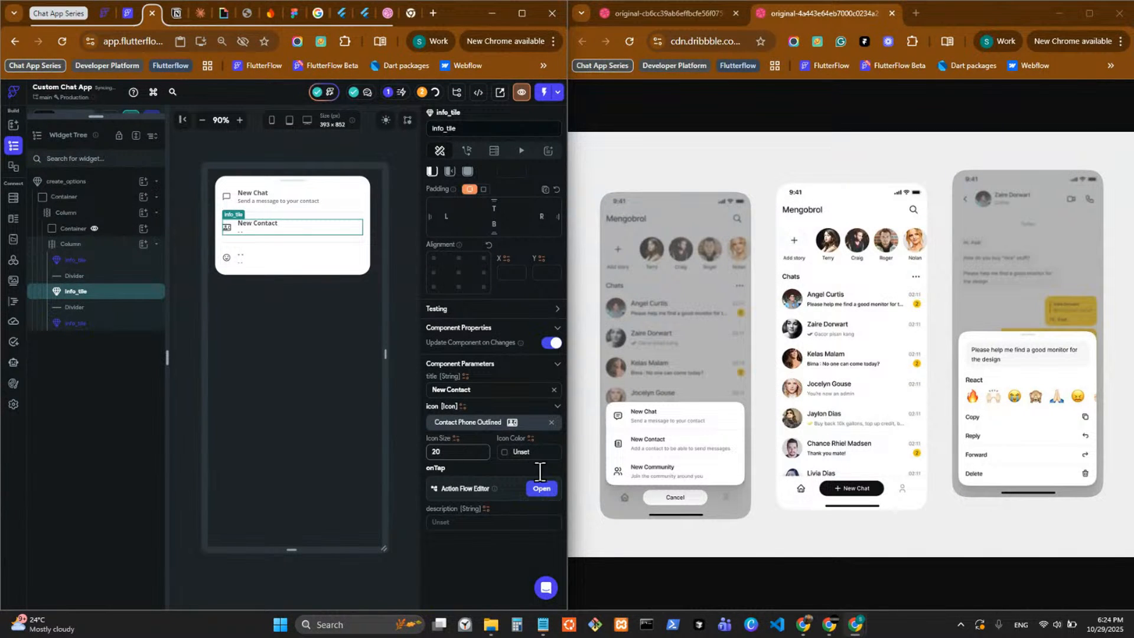
click(503, 452)
click(390, 553)
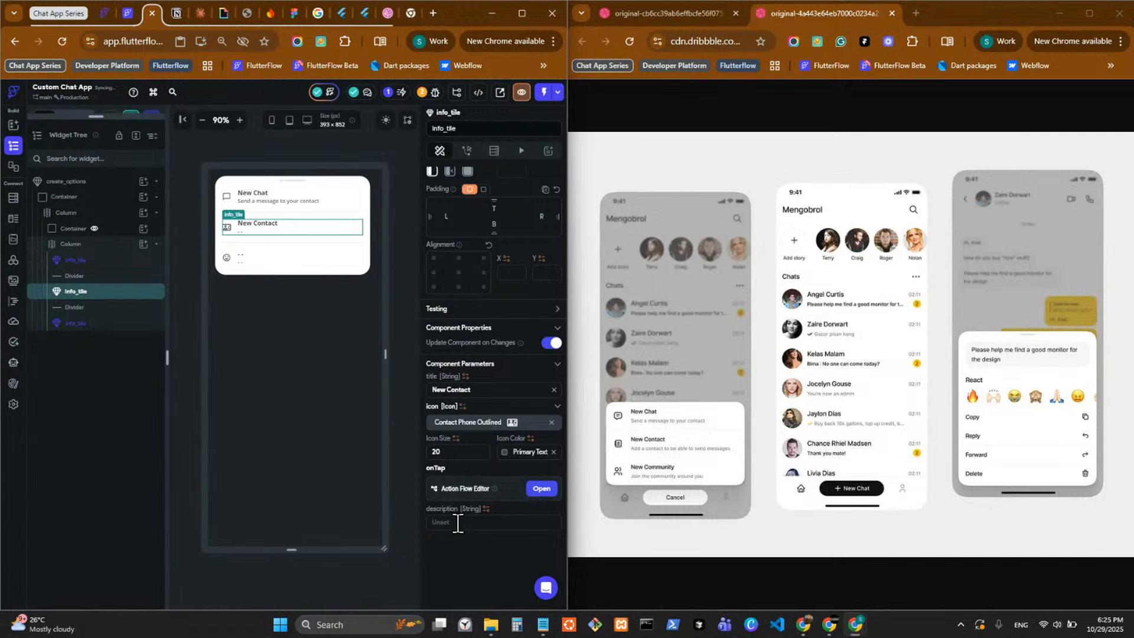
Set the New Contact tile's description parameter to "Add a contact to be able to send messages".
click(458, 523)
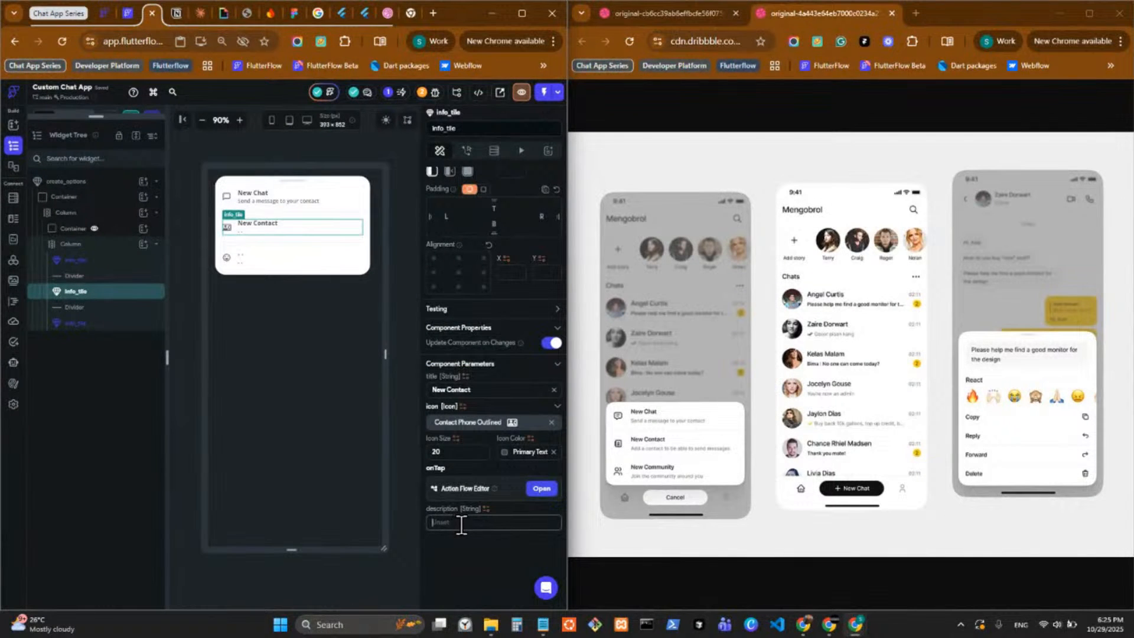
text(A)
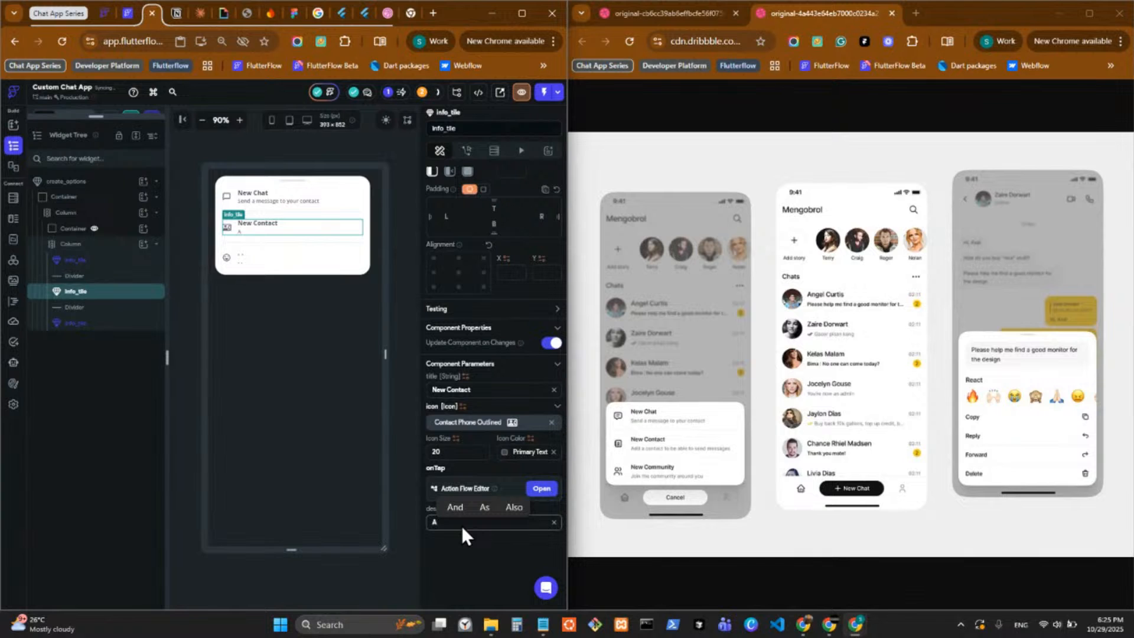
text(dd a cio)
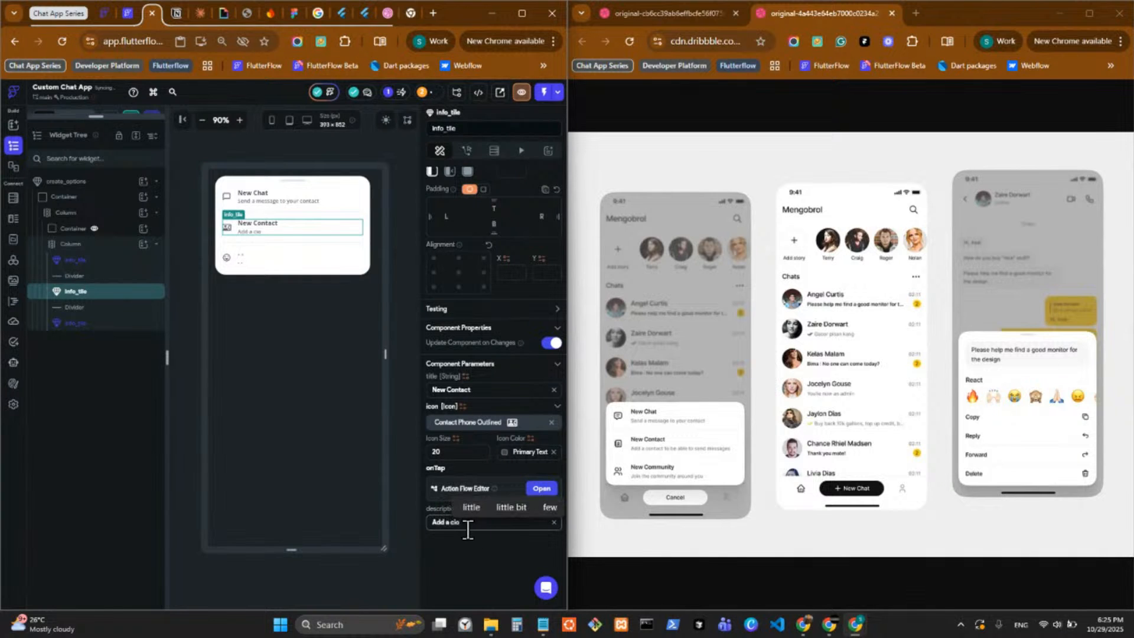
key(BackSpace)
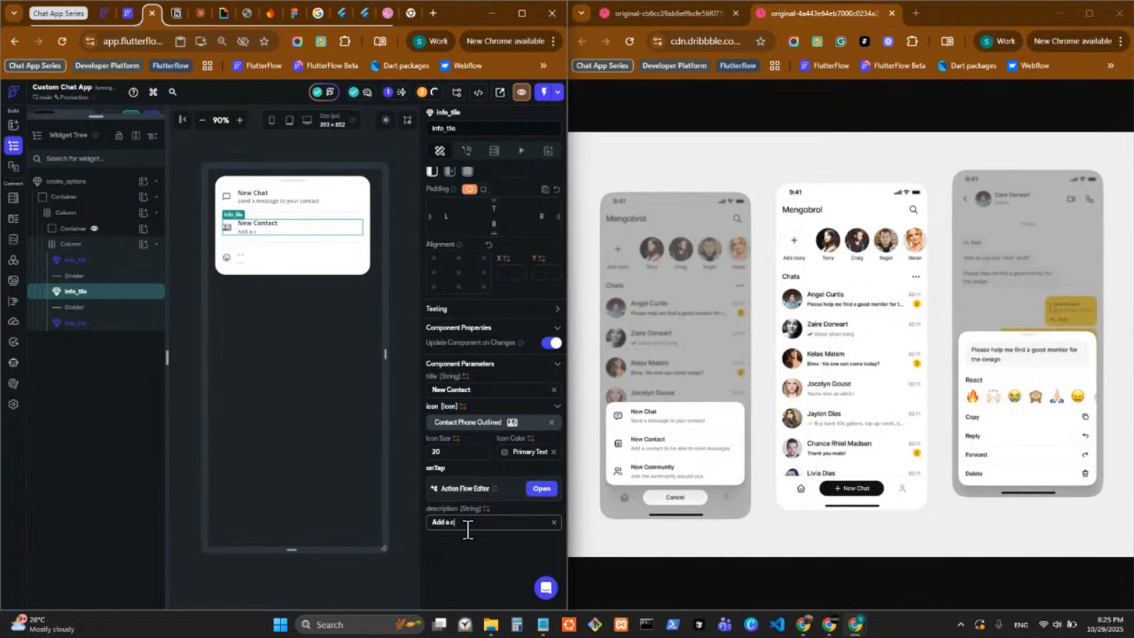
text(onta)
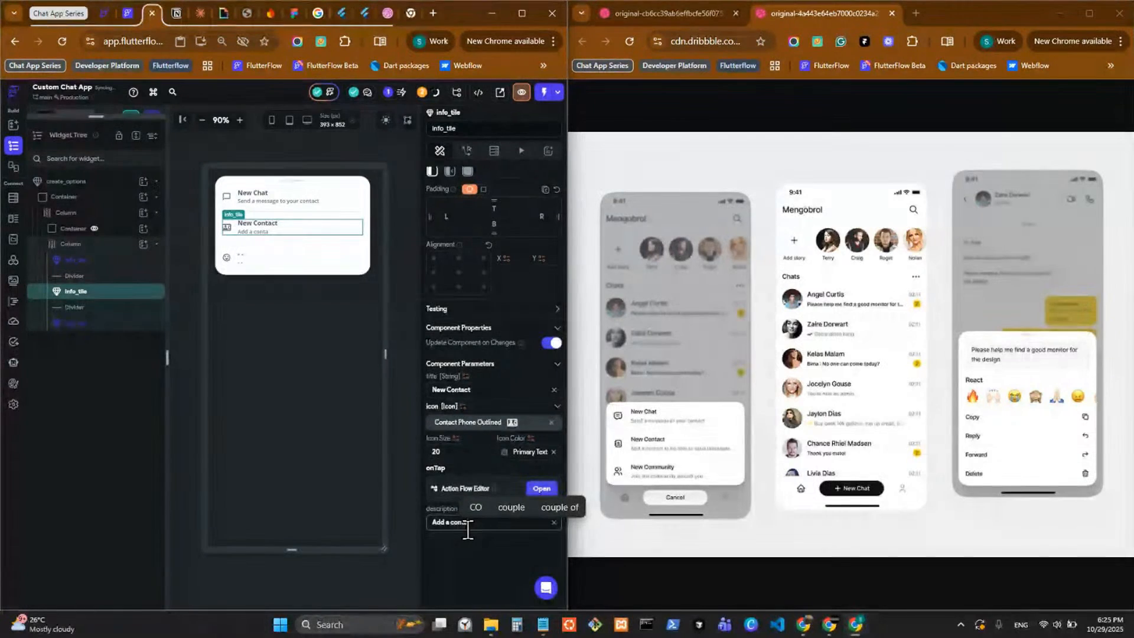
text(ct to be a)
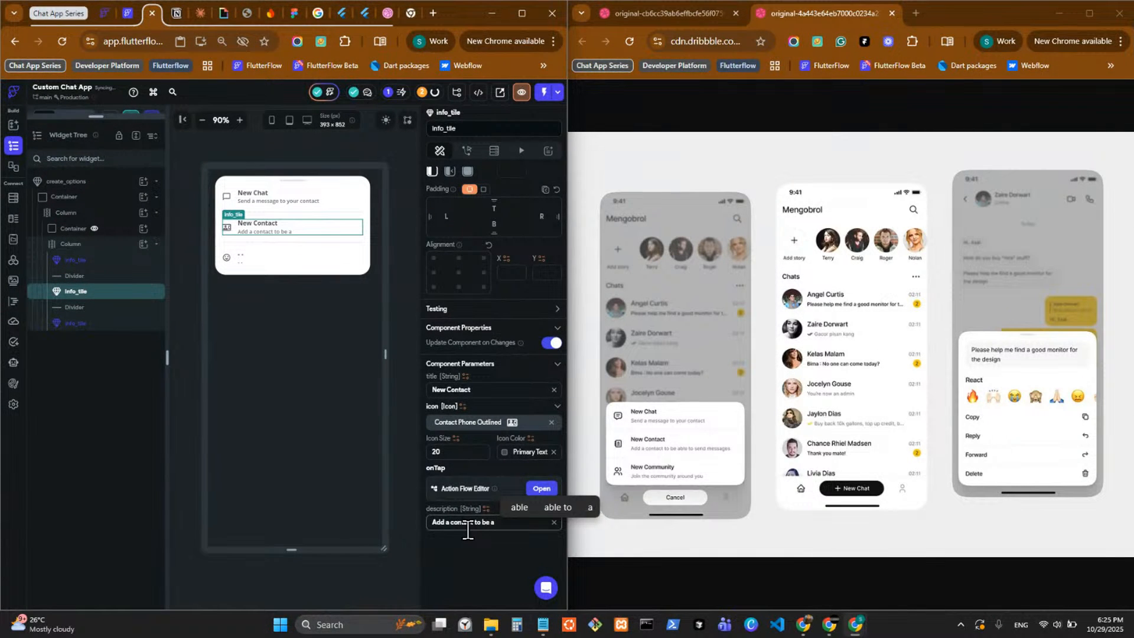
text(ble to sen)
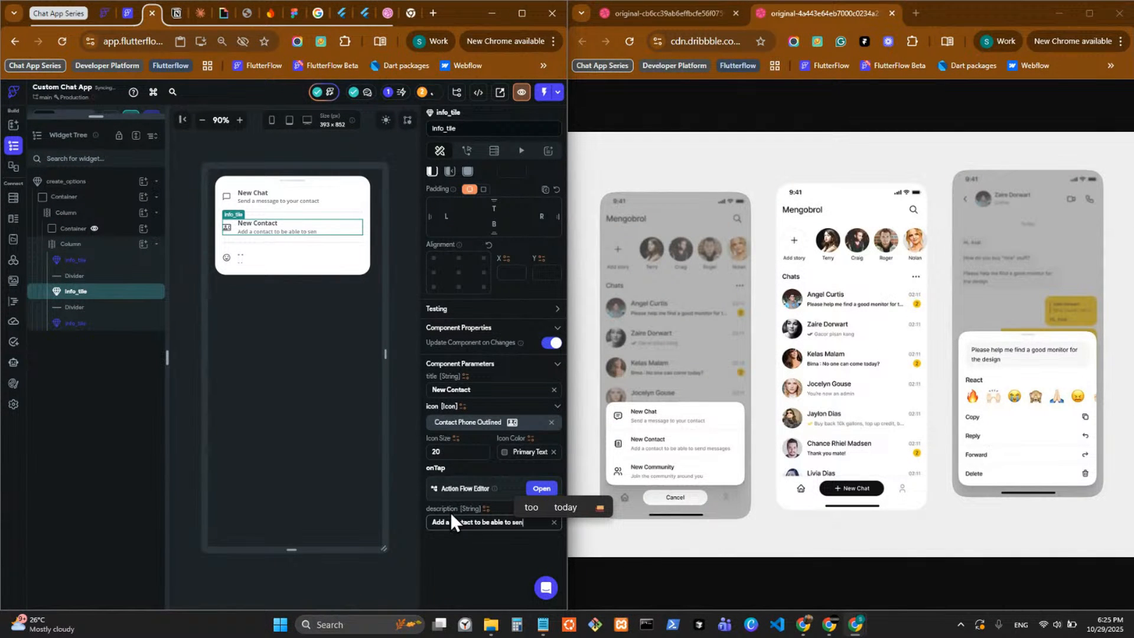
text(d mes)
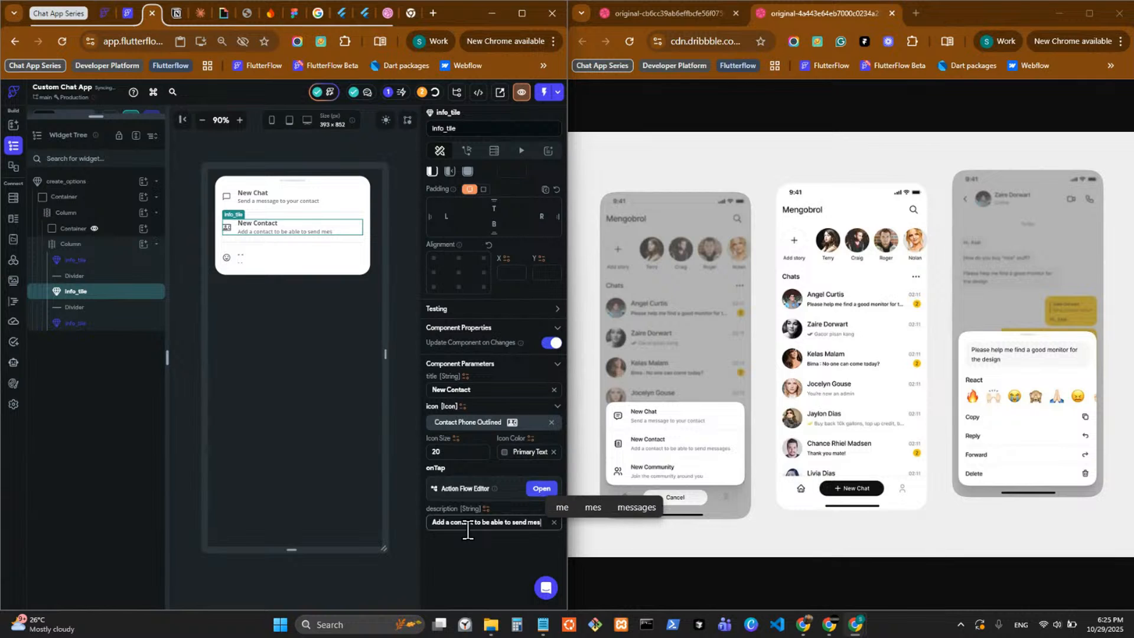
text(sages)
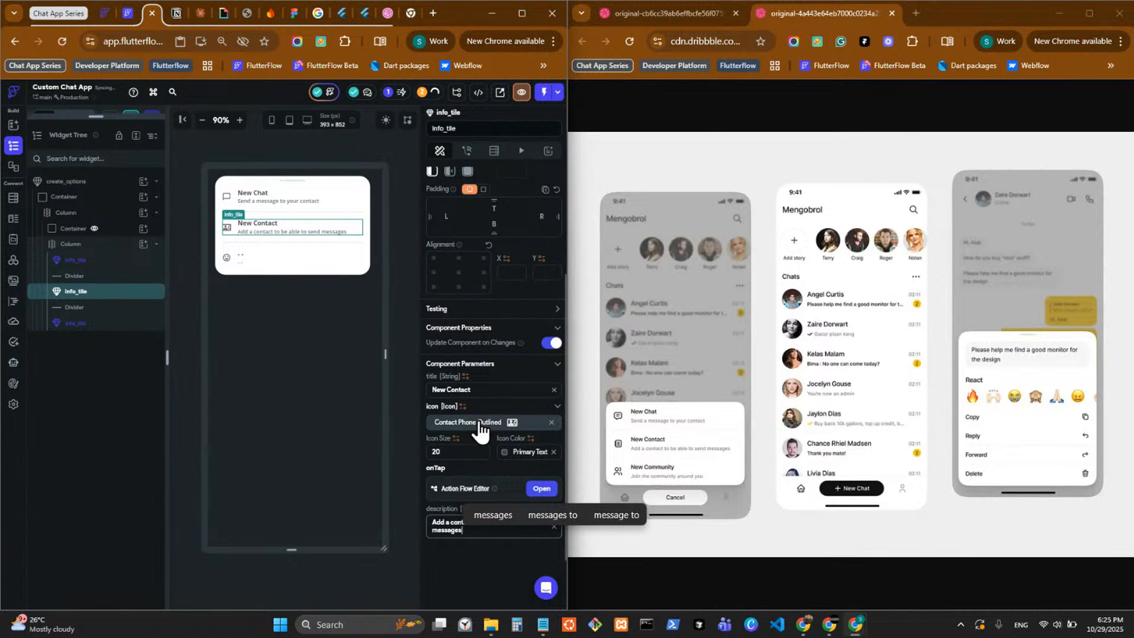
Set the last info_tile's icon to the Material icon People Alt Outlined, searching the icons for "pep".
click(296, 265)
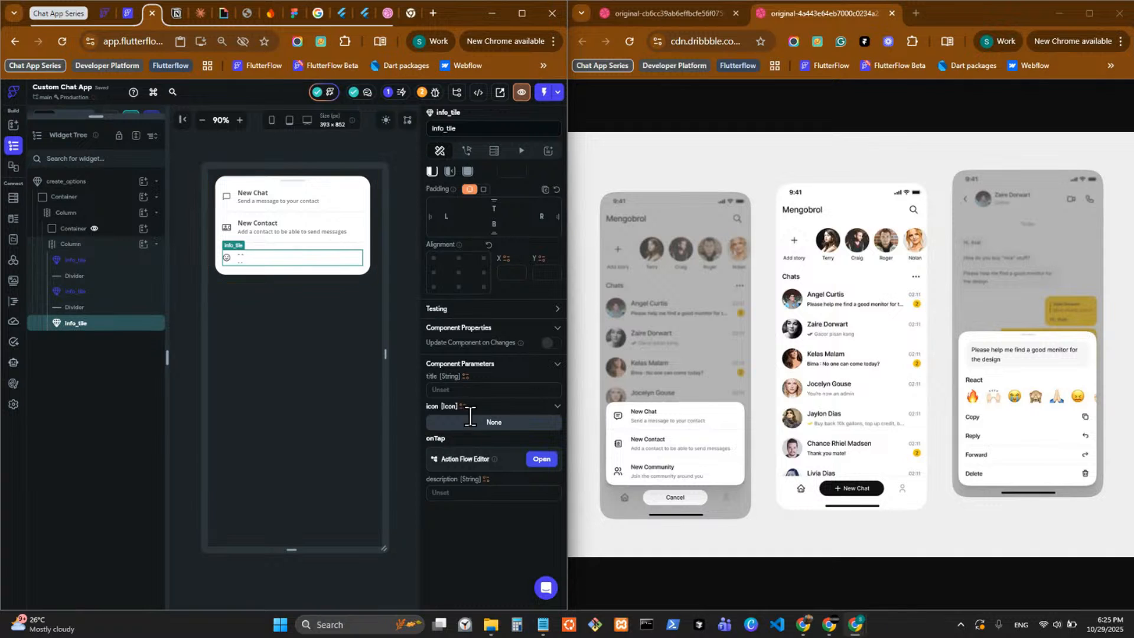
click(486, 423)
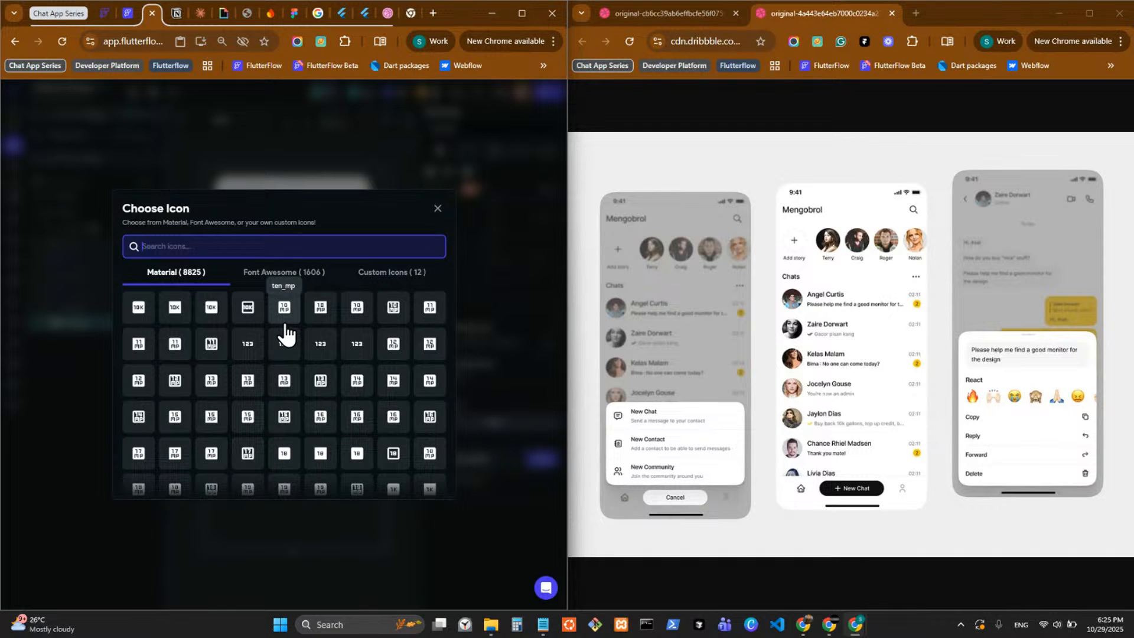
text(pep)
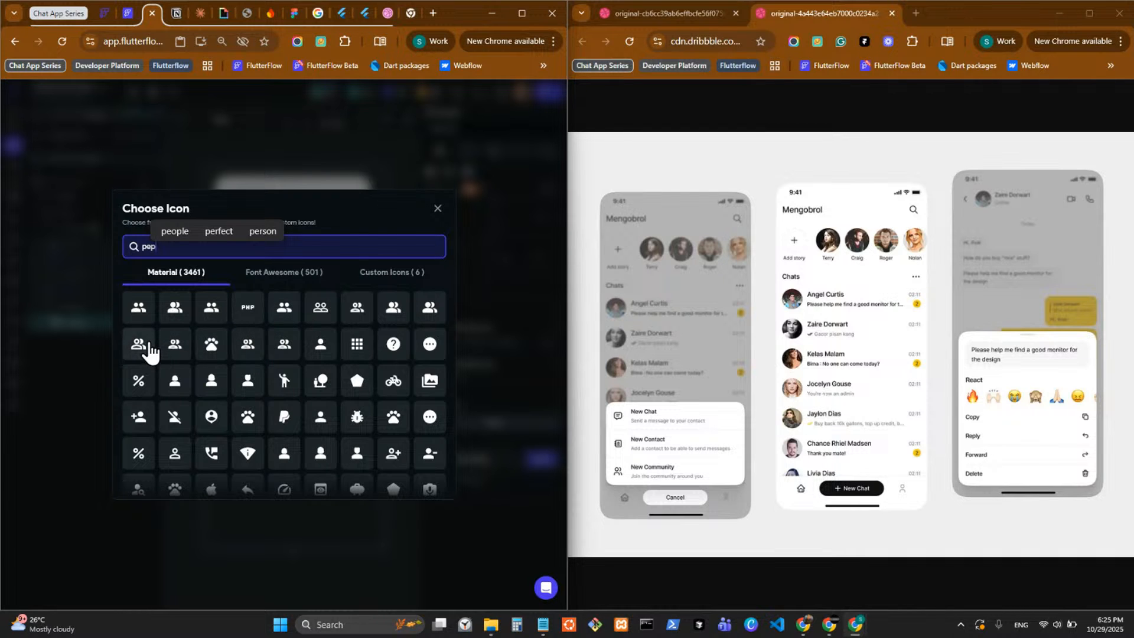
click(148, 346)
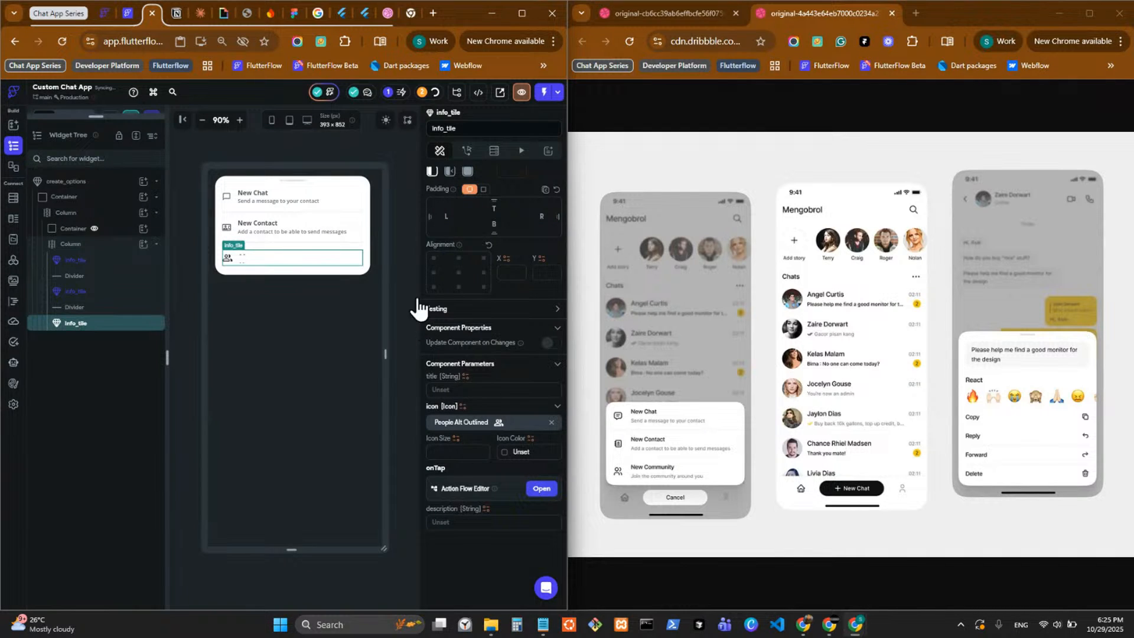
Set the last info_tile's title parameter to "New Community".
click(483, 389)
text(New)
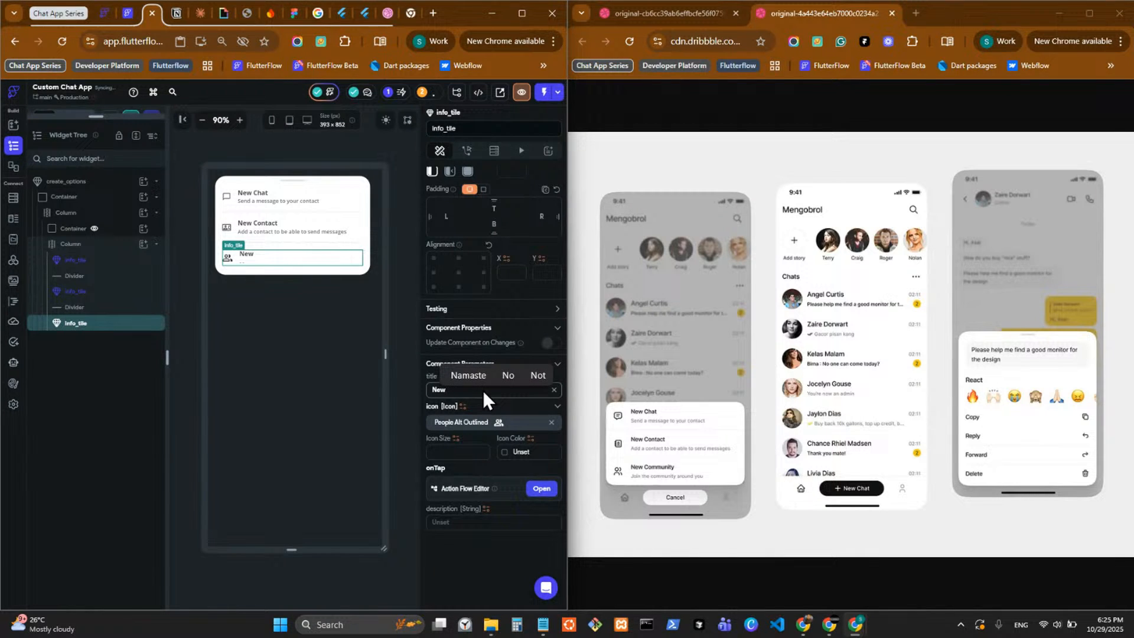
text( Co)
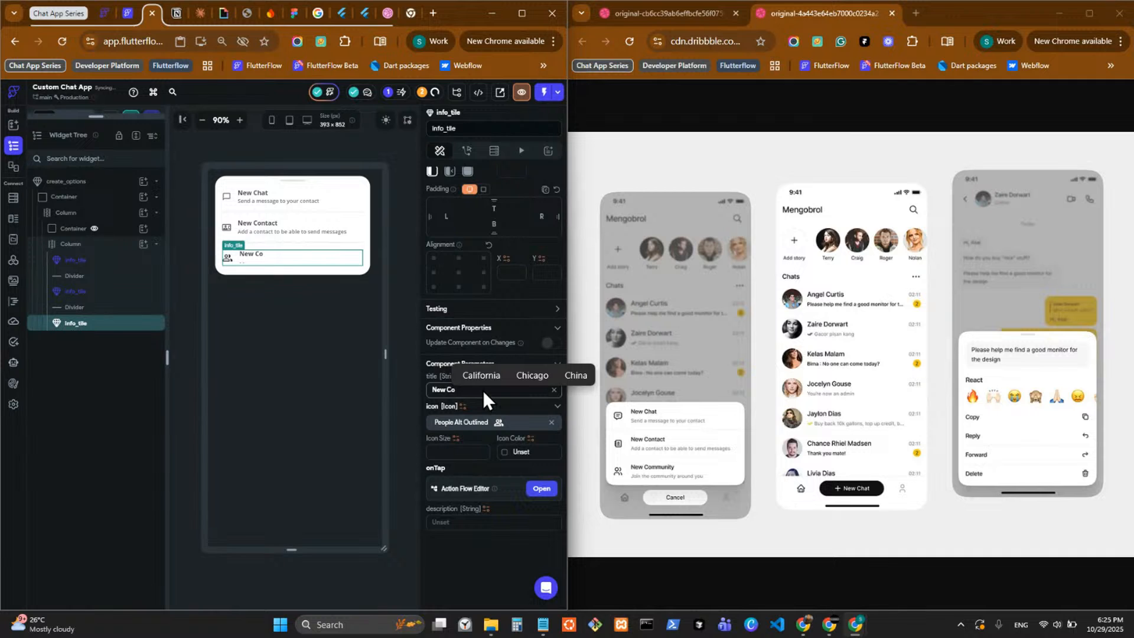
text(mmuni)
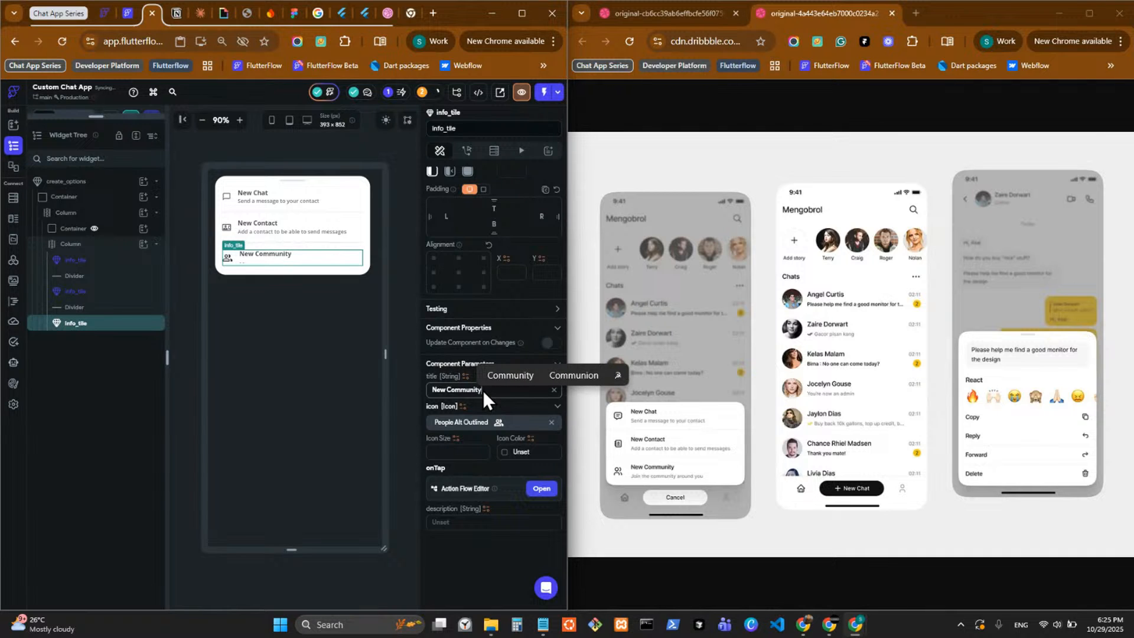
text(ty)
Set the New Community tile's icon to size 20 in the Primary Text color.
click(467, 452)
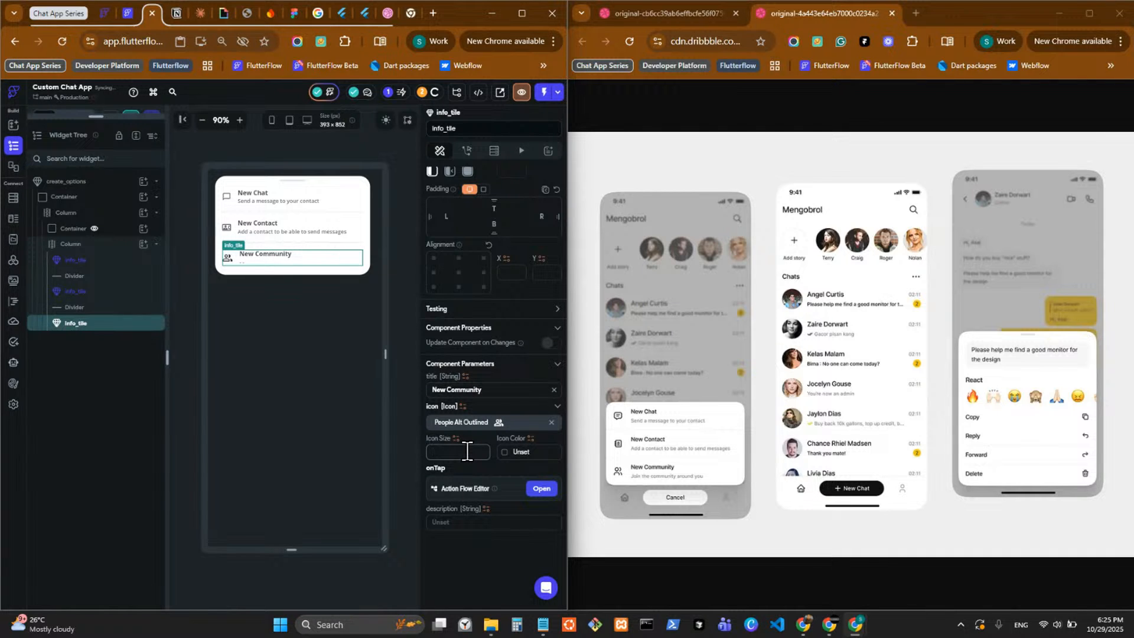
text(20)
click(504, 453)
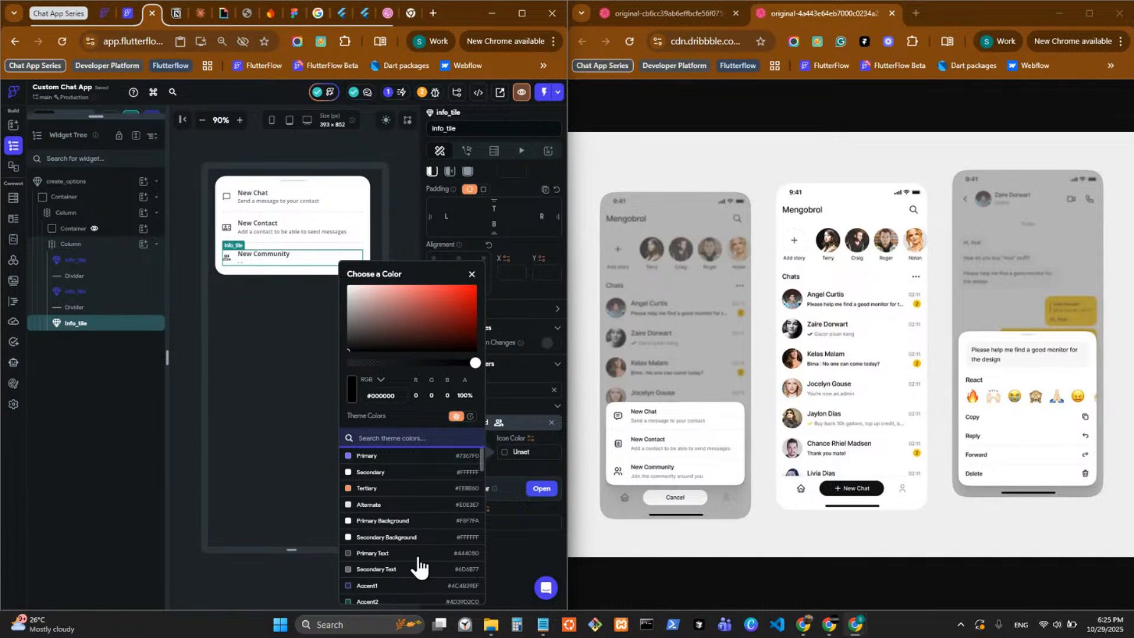
click(415, 555)
Set the New Community tile's description parameter to "Join the Community arround you".
click(519, 546)
click(513, 532)
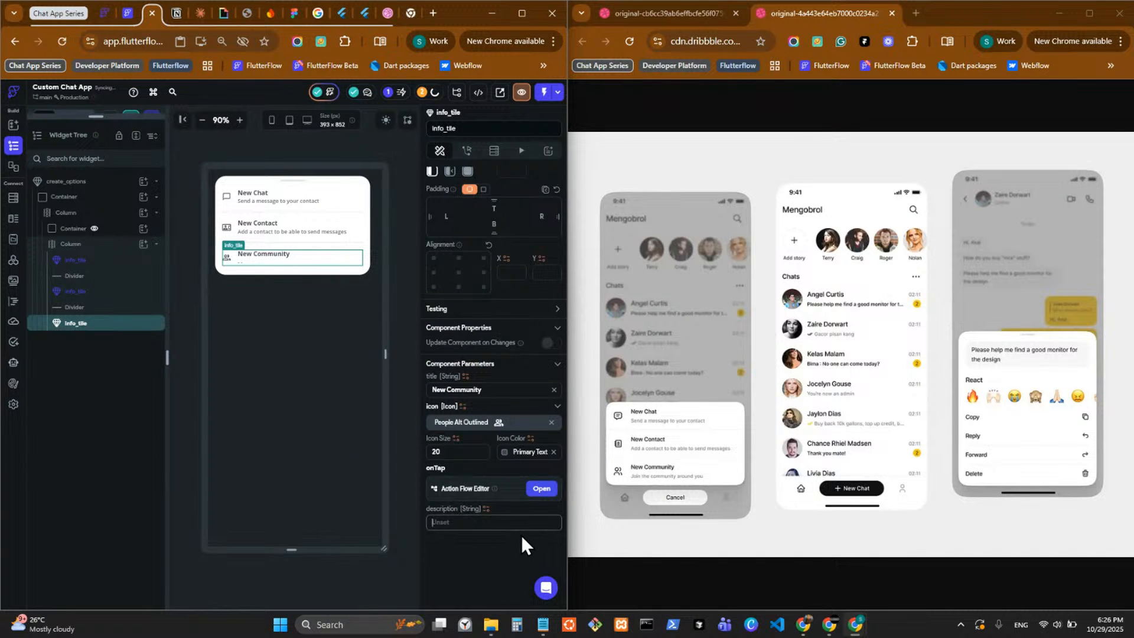
text(Join the)
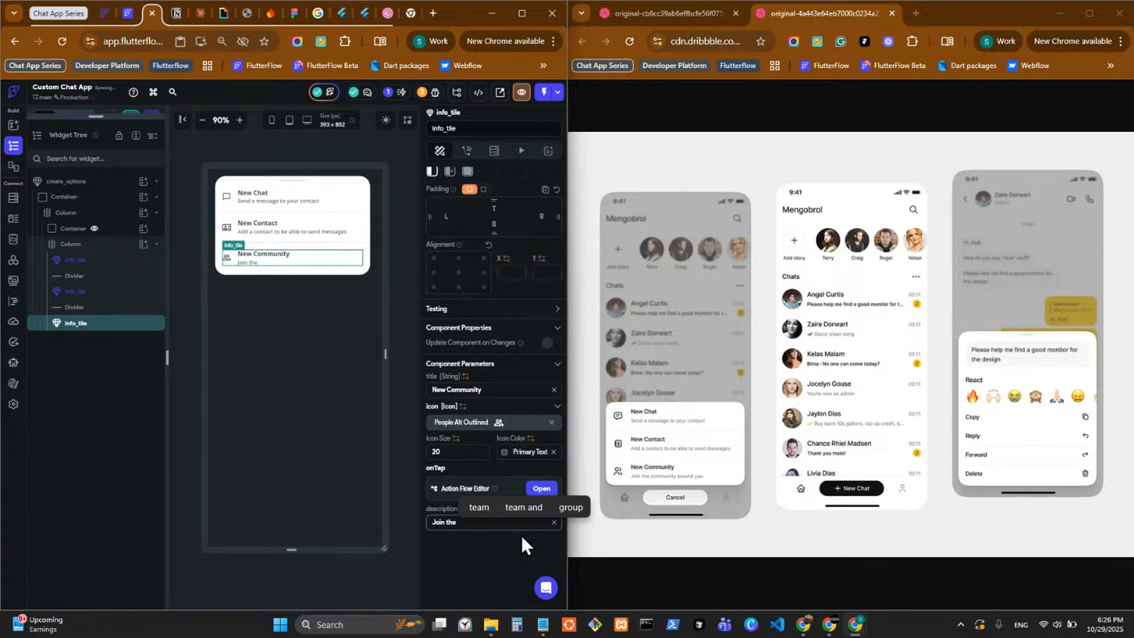
text( C)
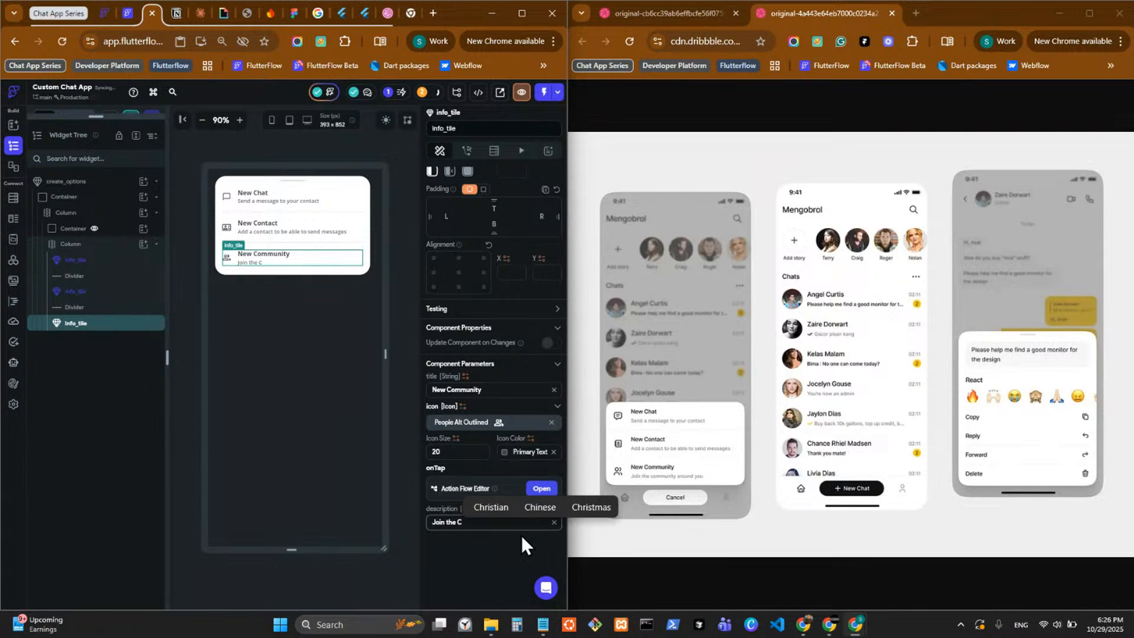
text(o)
text(m)
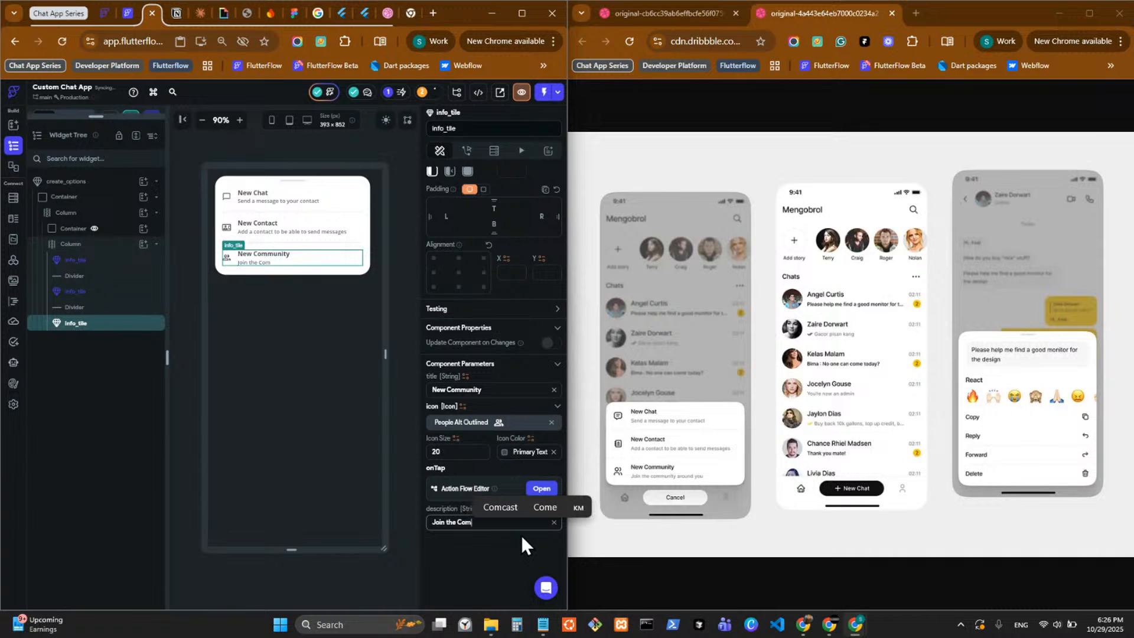
text(munity )
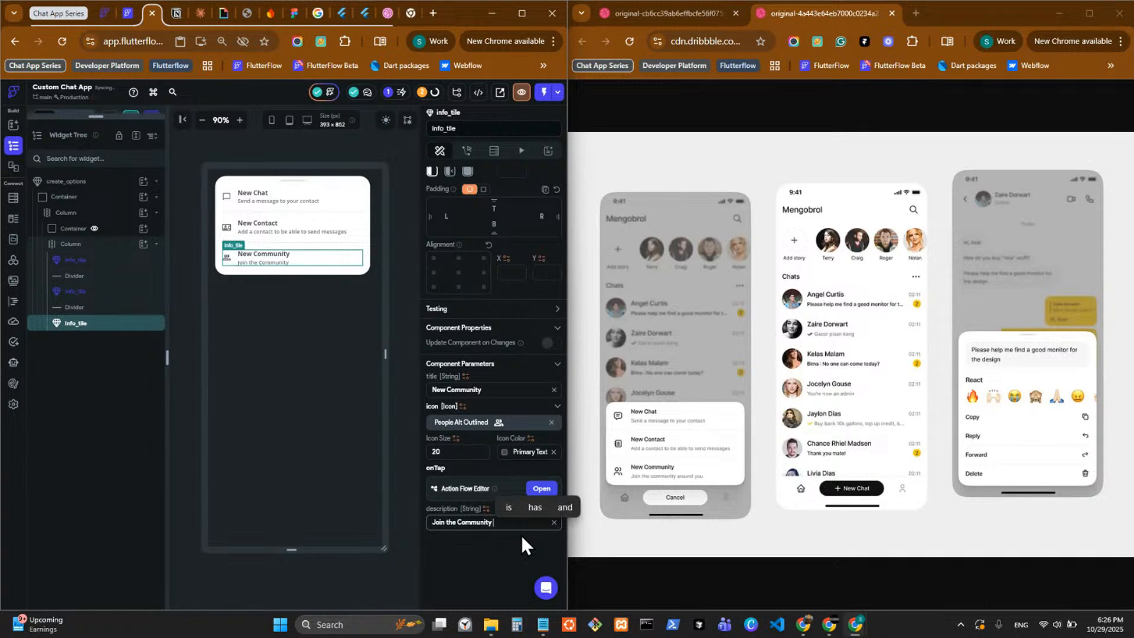
text(arround )
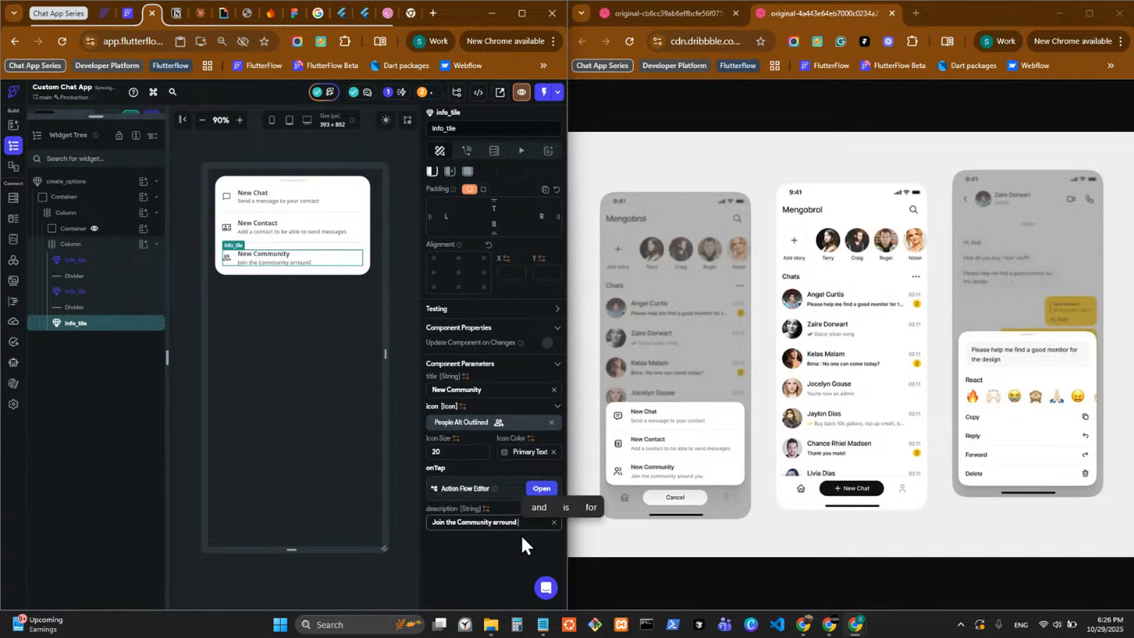
text(you)
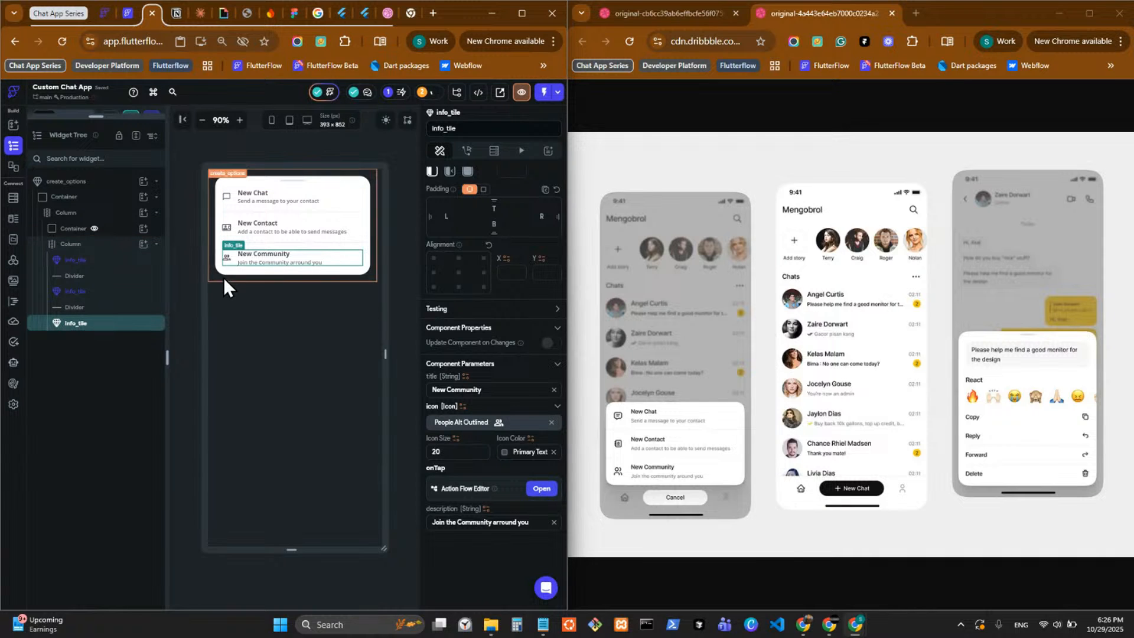
Remove the small handle Container above the tiles in the create_options card.
click(294, 182)
right_click(294, 182)
click(418, 200)
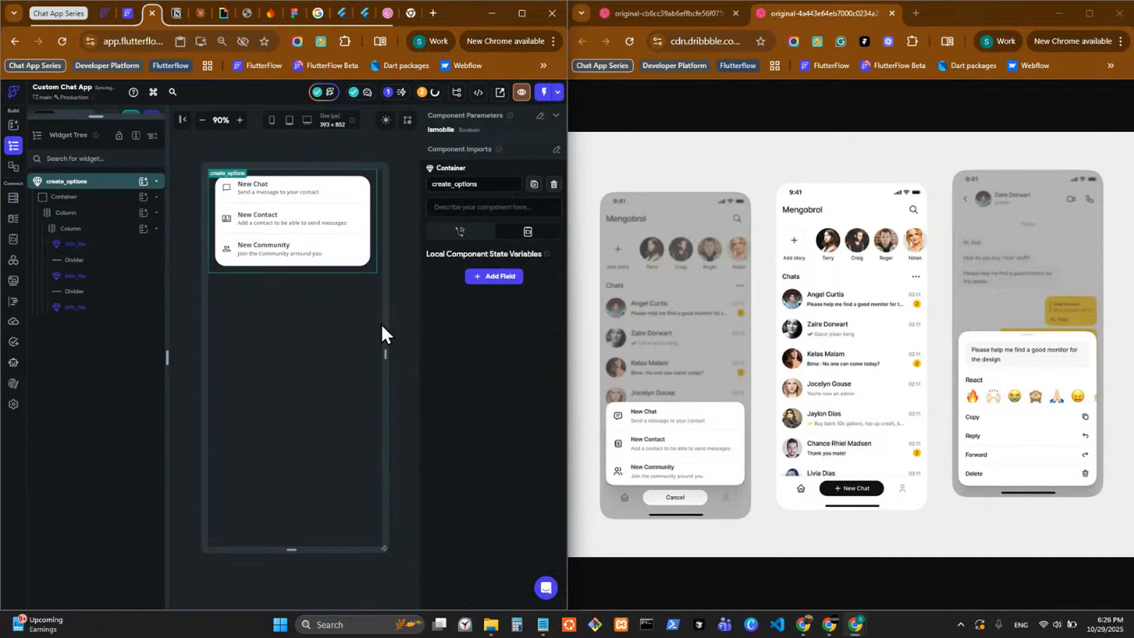
Try cutting the inner Column that holds the tiles out of the outer Column, and undo the cut.
click(108, 229)
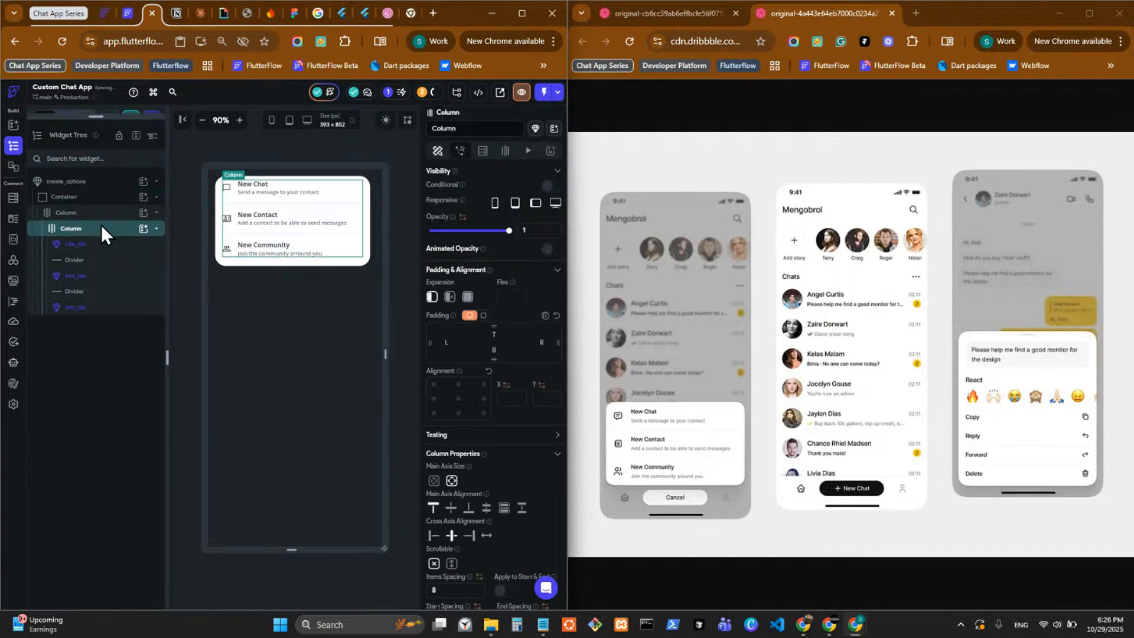
key(ctrl+x)
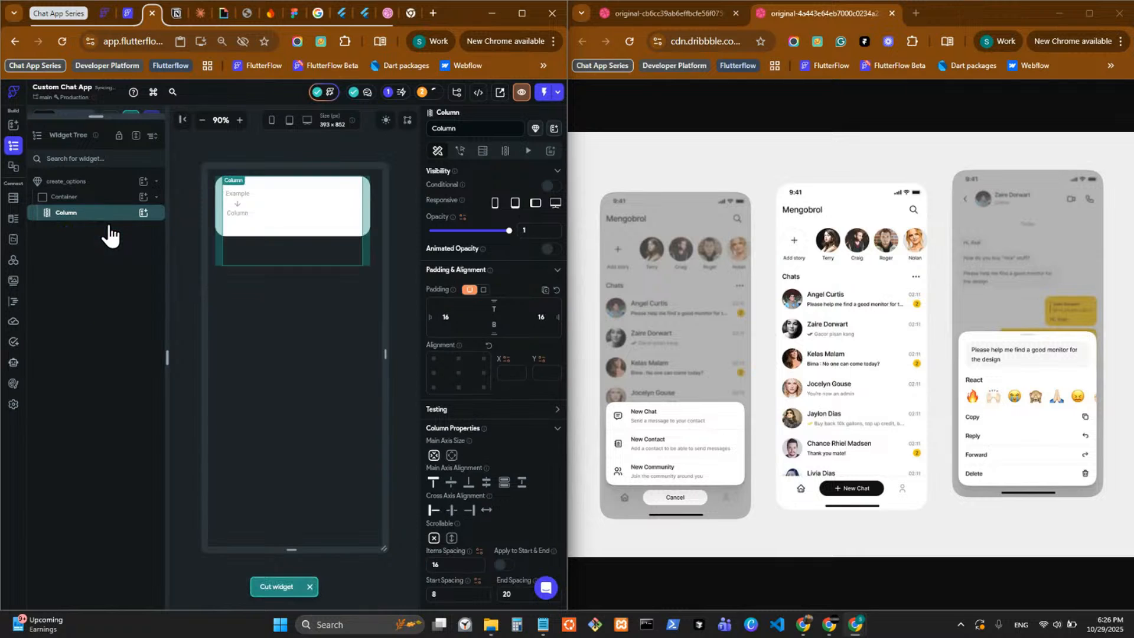
right_click(109, 227)
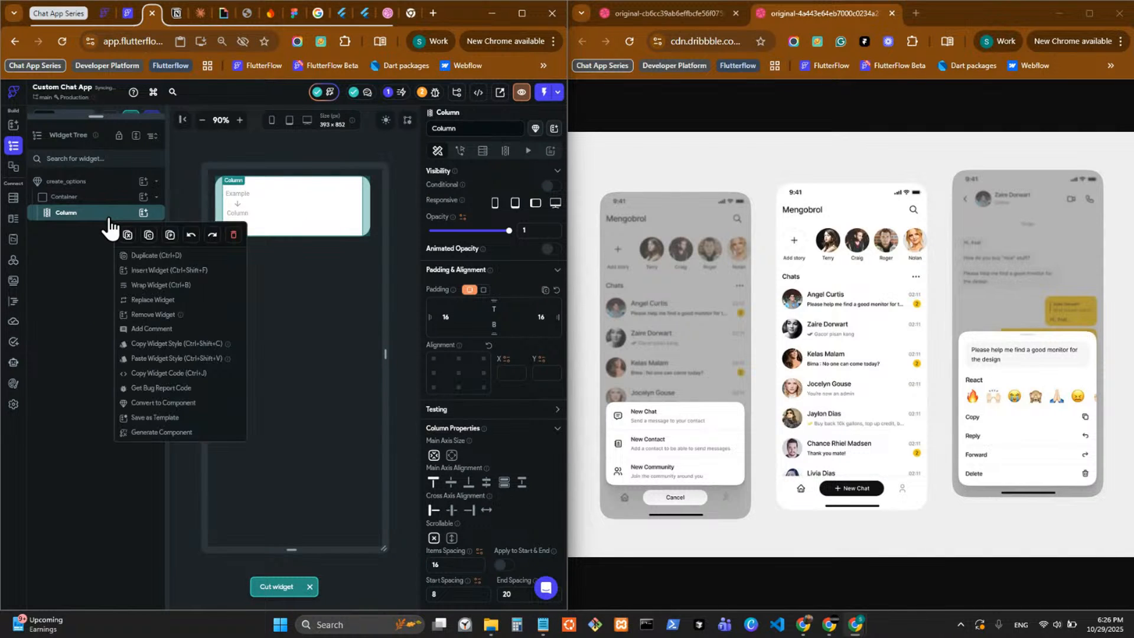
click(106, 232)
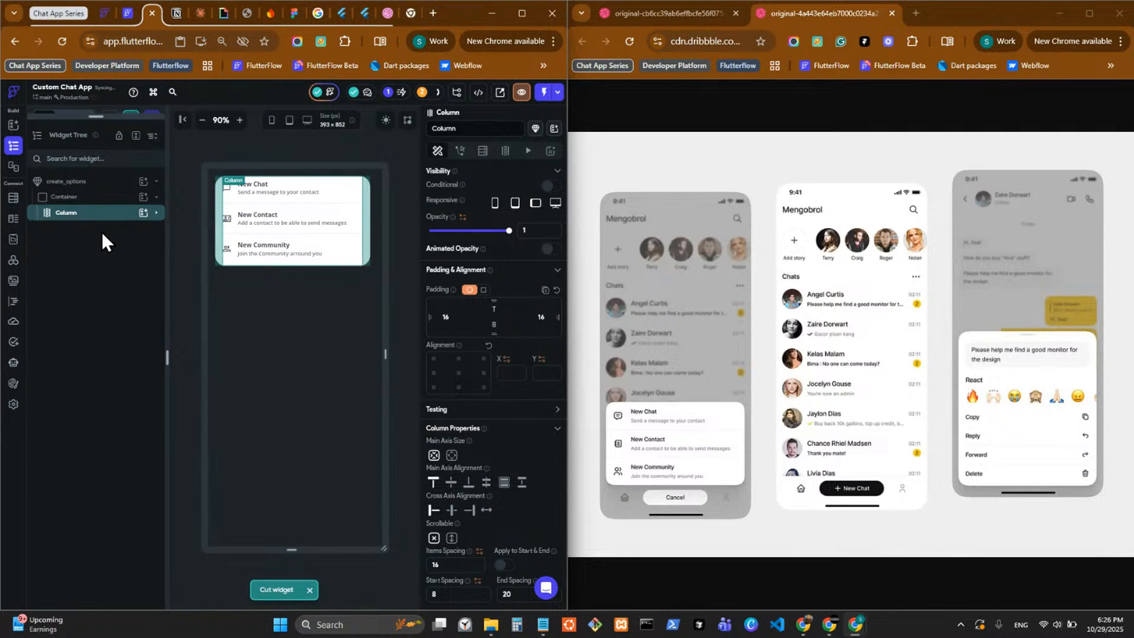
Move the info_tiles and Dividers from the inner Column into the outer Column and remove the emptied inner Column.
click(105, 219)
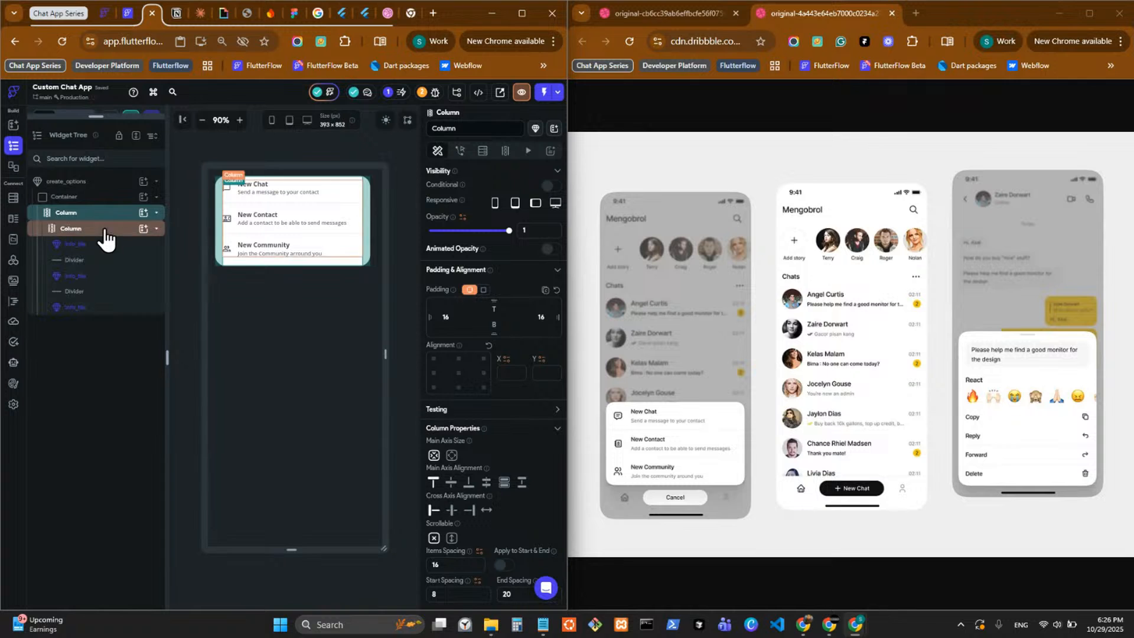
click(104, 230)
click(103, 243)
drag(104, 244, 105, 224)
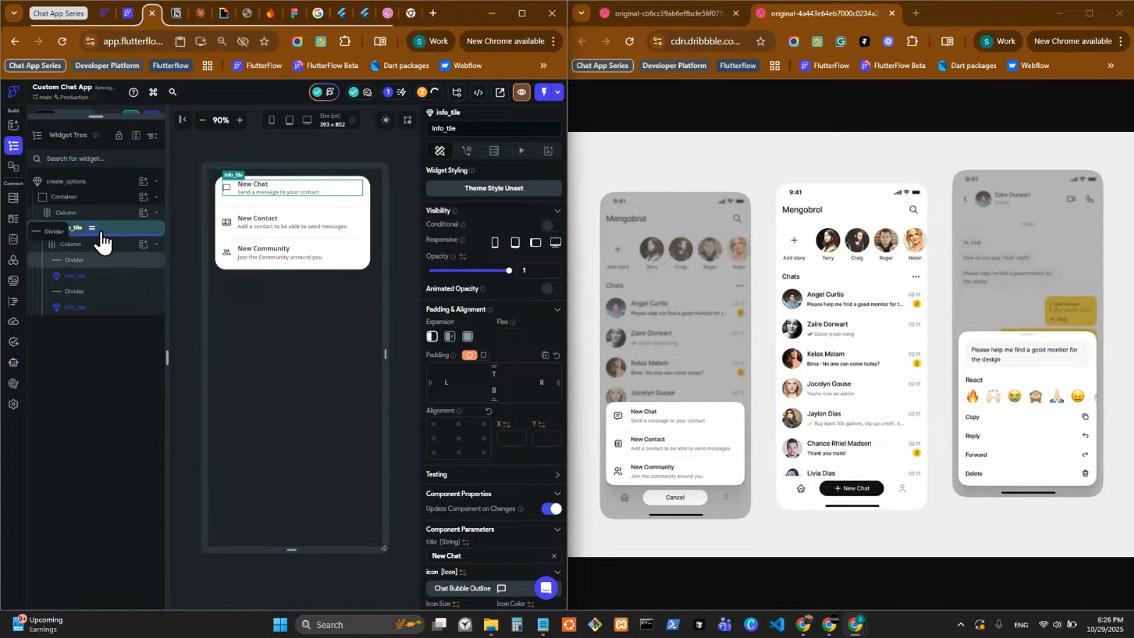
drag(97, 263, 102, 243)
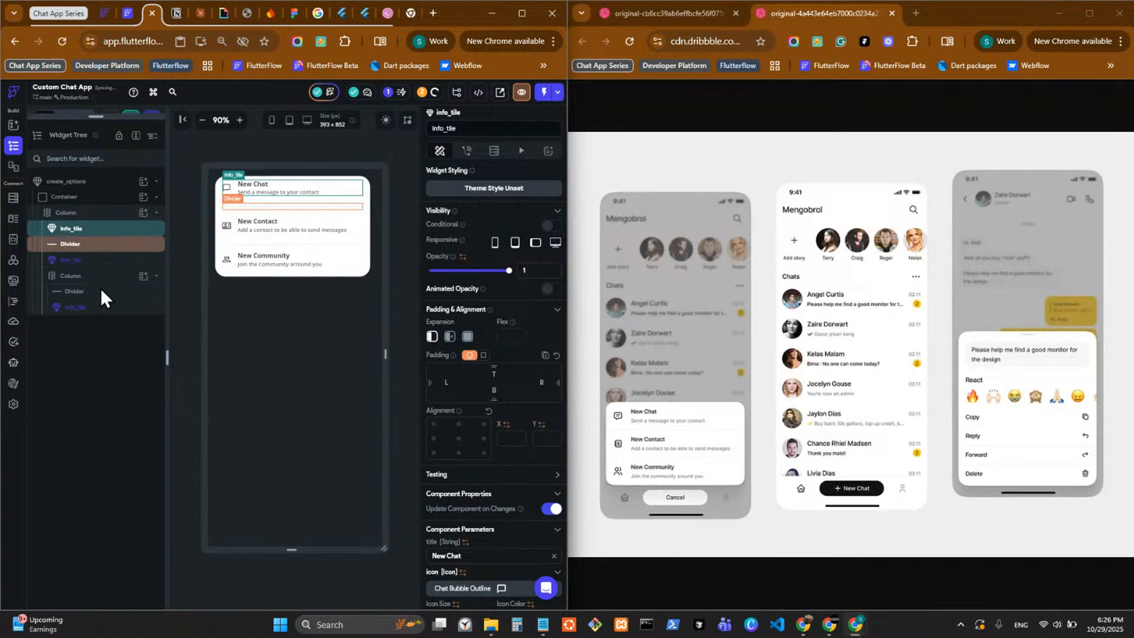
drag(98, 291, 102, 258)
mouse_move(101, 312)
mouse_down()
mouse_move(91, 286)
mouse_move(94, 309)
mouse_up()
click(96, 308)
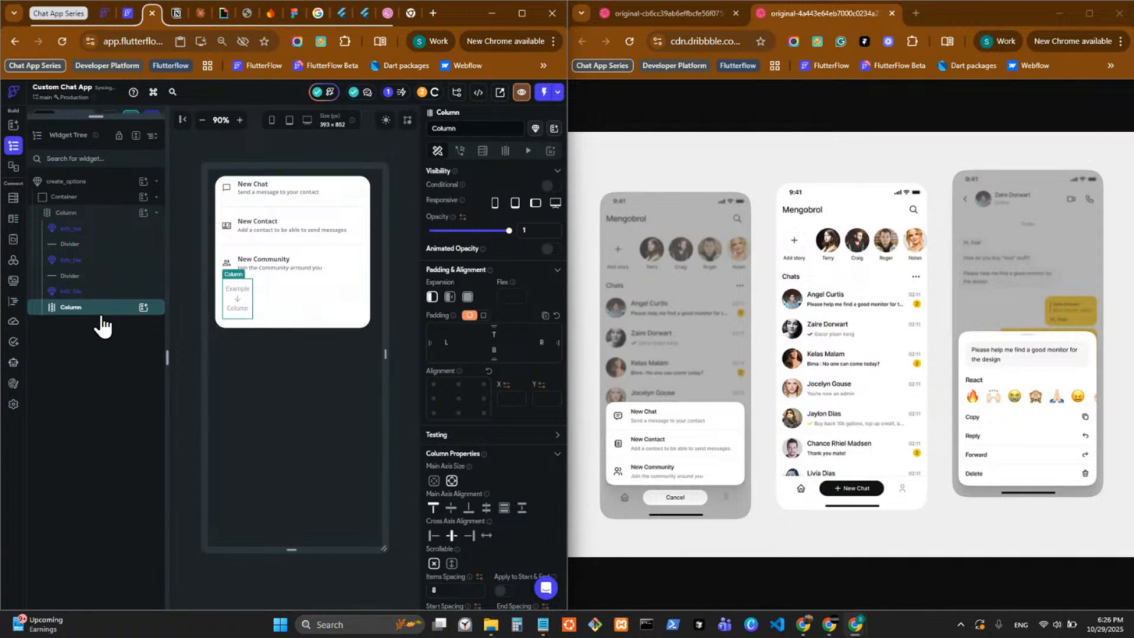
key(ctrl+x)
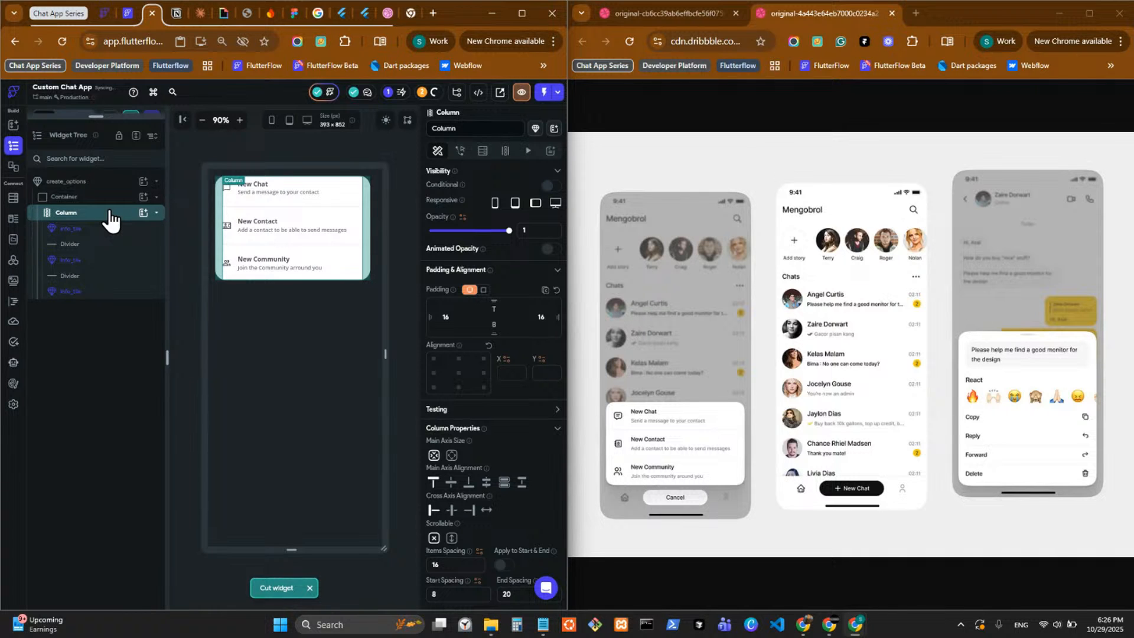
Undo back to the nested Column layout and delete the restored handle Container above the tiles.
key(ctrl+v)
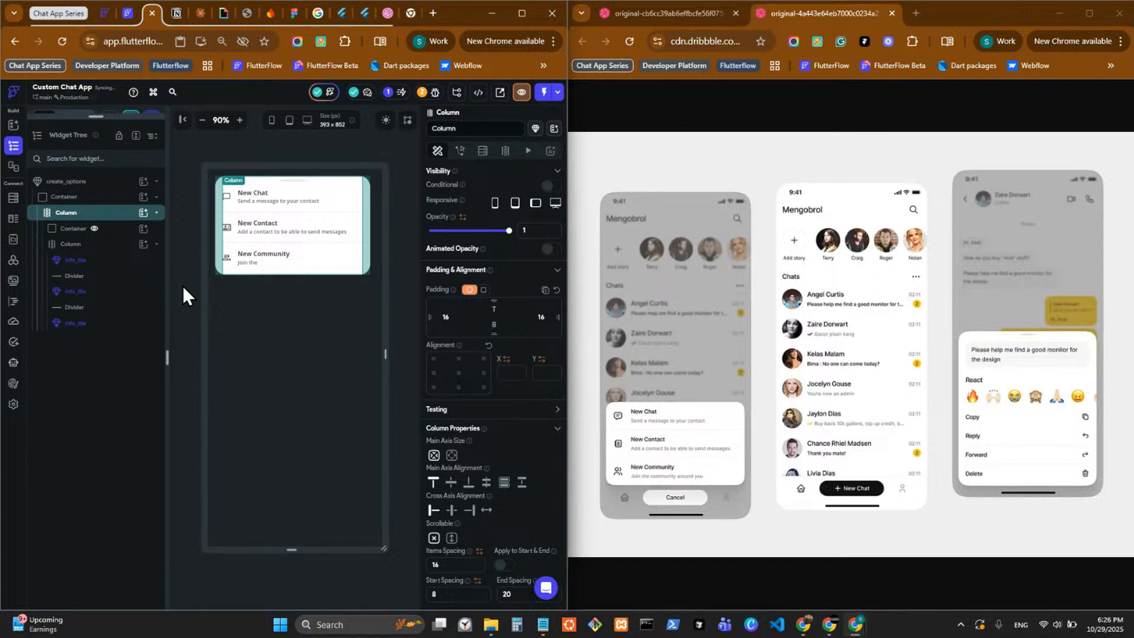
click(109, 232)
key(Delete)
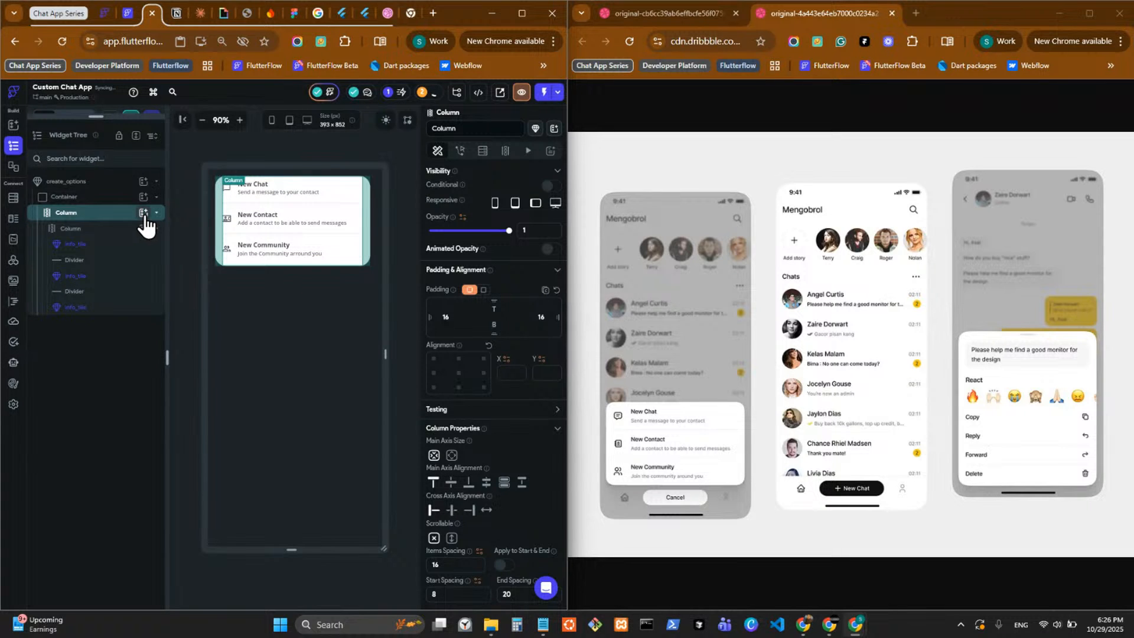
Add a Container below the tiles in the outer Column with an unset width and a height of 72.
click(144, 213)
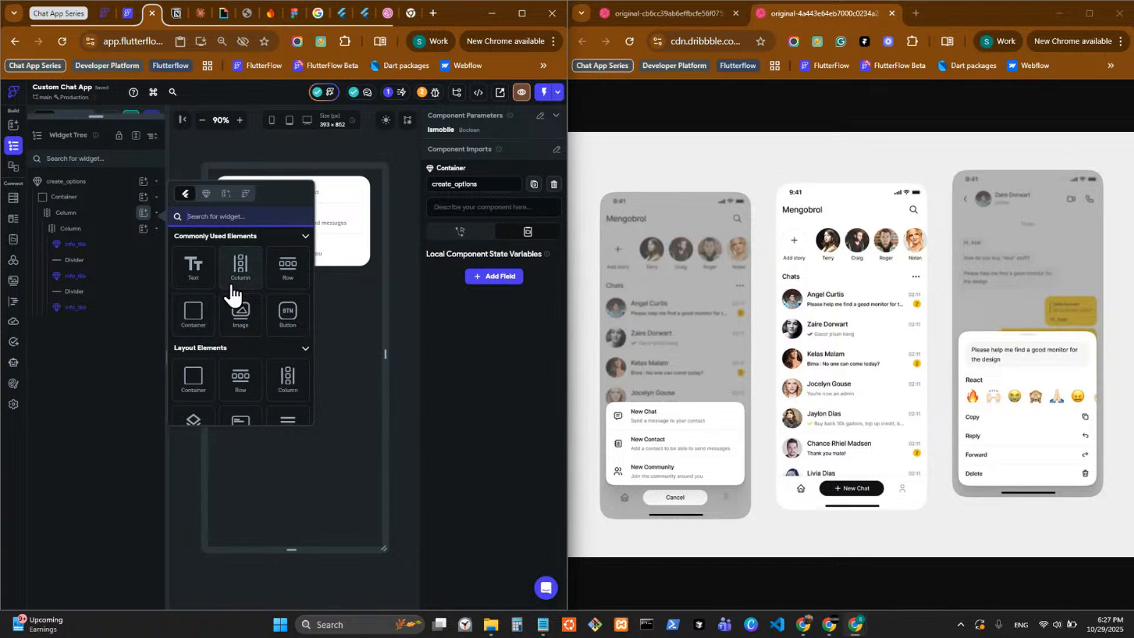
click(220, 369)
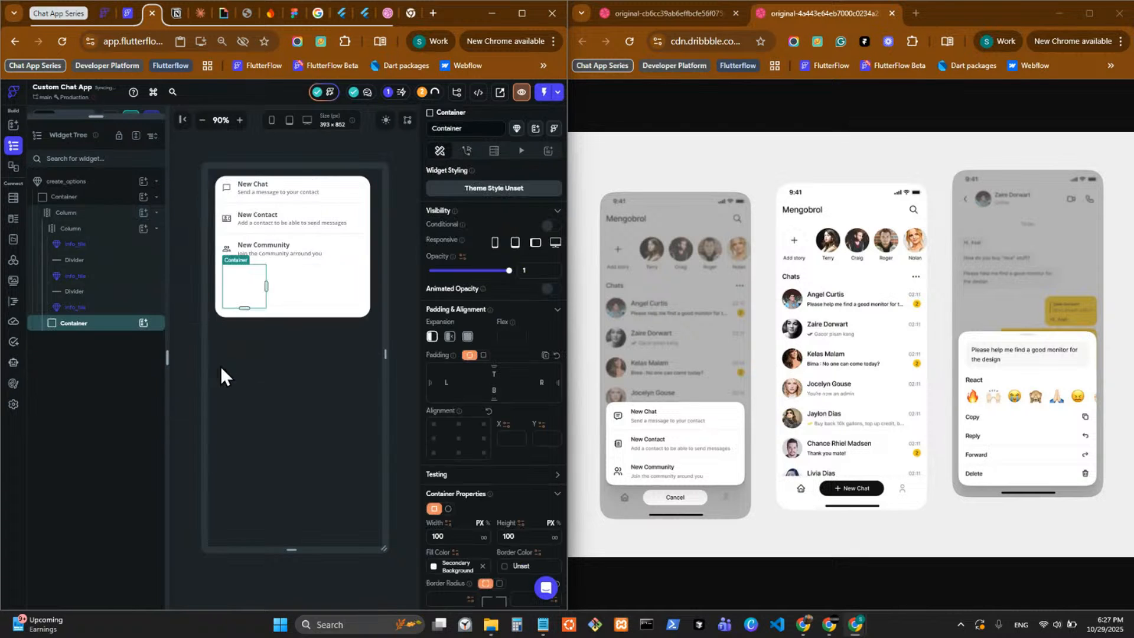
drag(458, 534, 376, 541)
key(BackSpace)
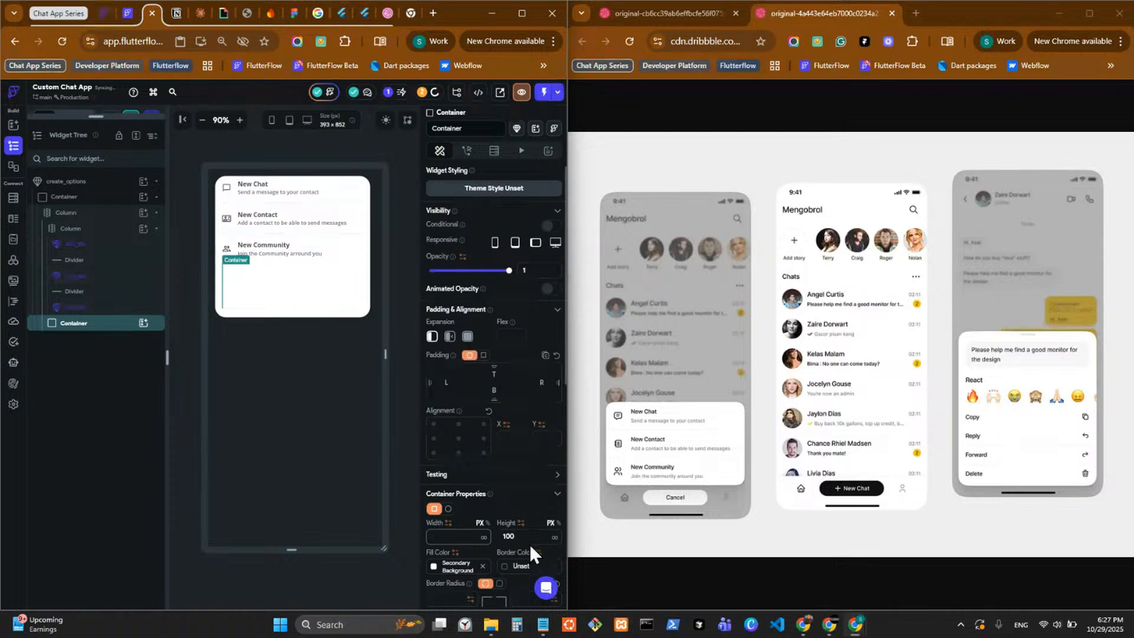
key(Tab)
text(72)
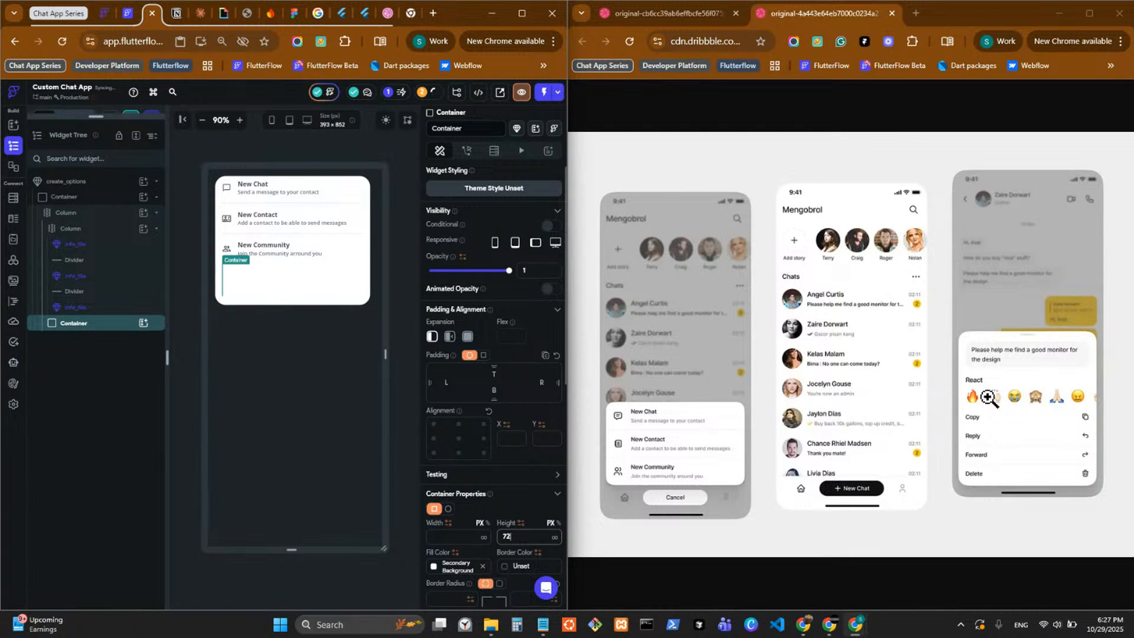
Delete the 72-high Container below the tiles.
key(alt+Tab)
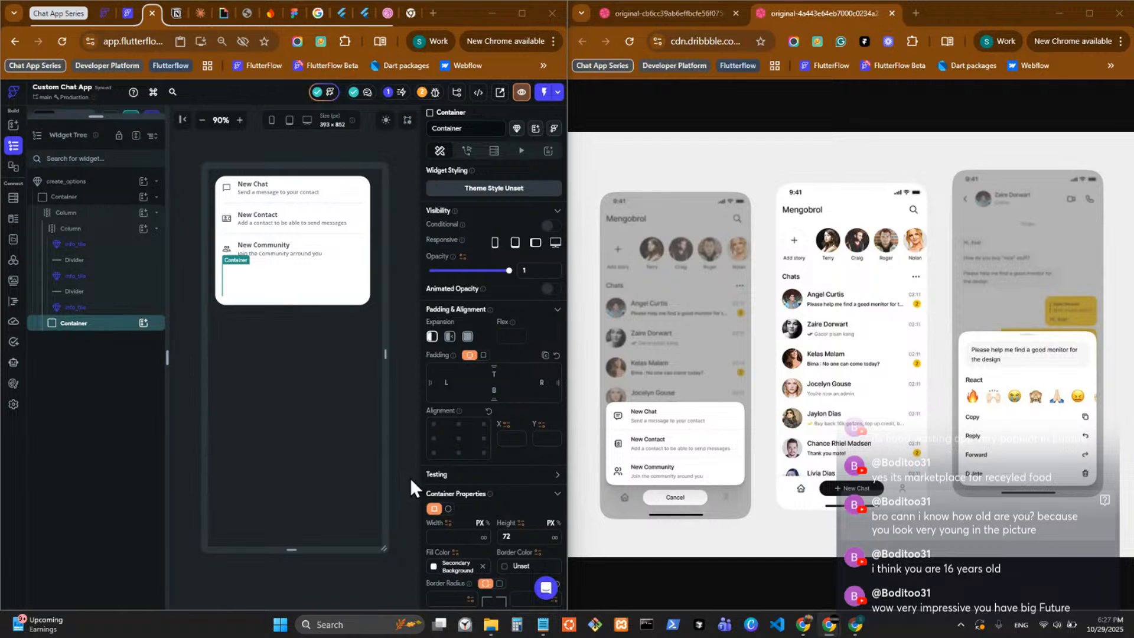
scroll(463, 471, down, 3)
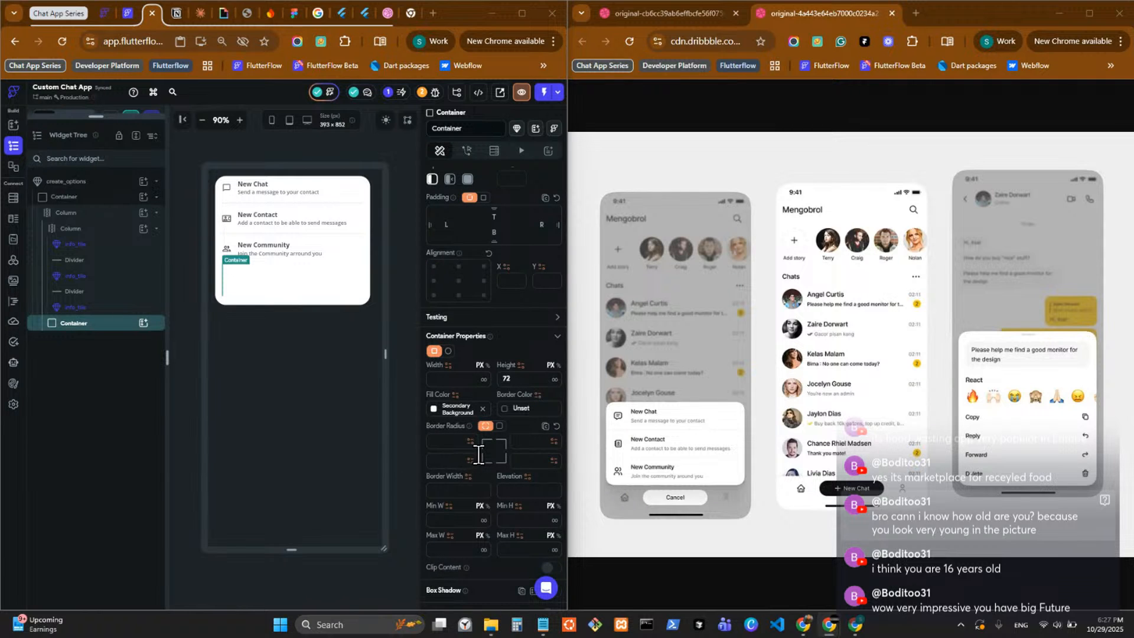
right_click(114, 328)
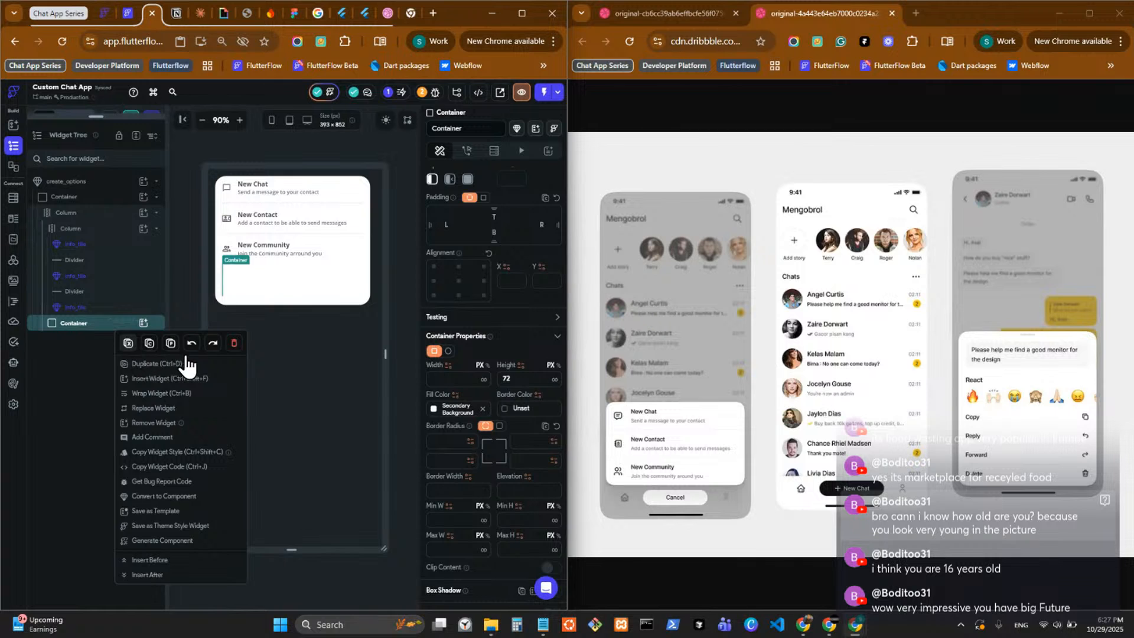
click(234, 343)
Undo the recent edits past the handle Container's removal, and redo them until that Container is gone again.
key(ctrl+z)
key(ctrl+z)
key(ctrl+z)
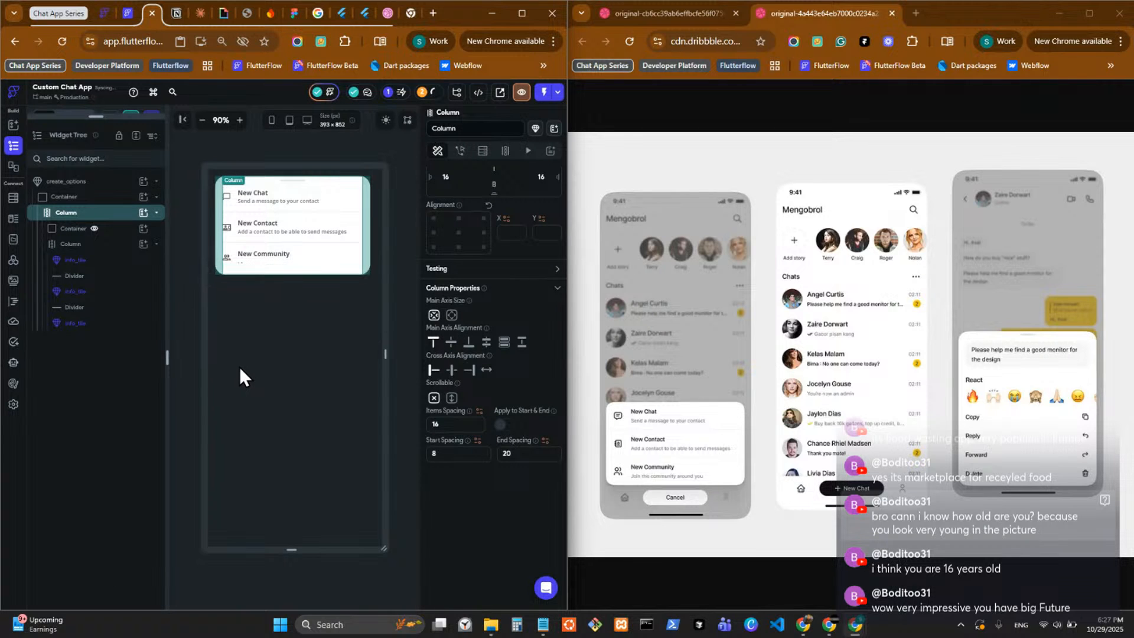
key(ctrl+z)
key(ctrl+z)
key(ctrl+z)
key(ctrl+z)
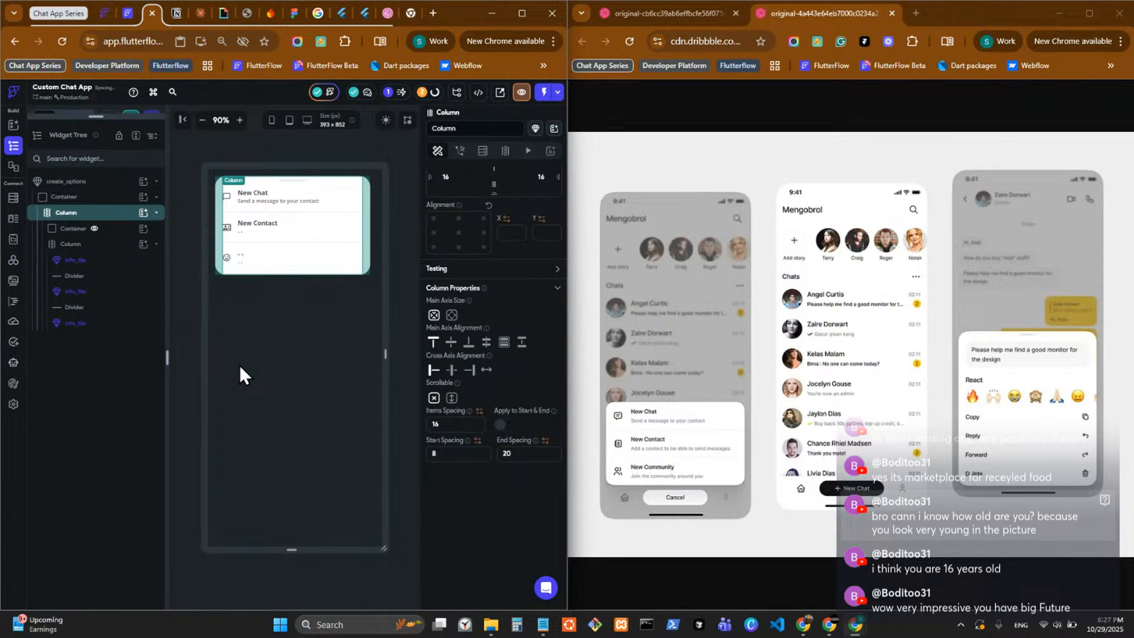
key(ctrl+shift+z)
key(ctrl+shift+z)
key(ctrl+shift+z)
key(ctrl+shift+z)
key(ctrl+shift+z)
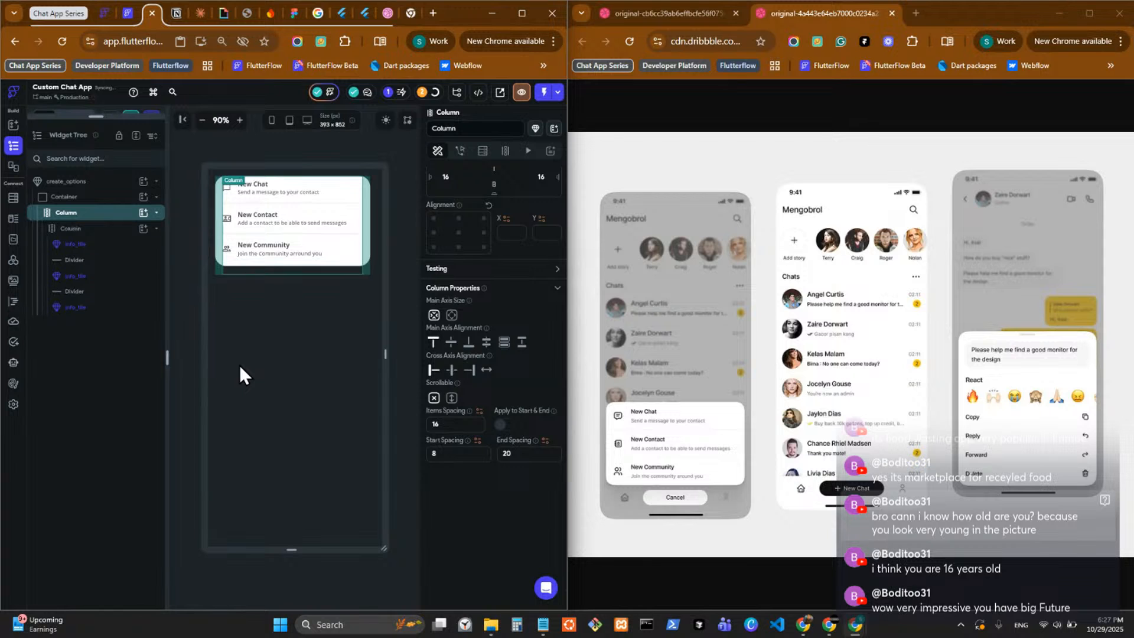
key(ctrl+shift+z)
key(ctrl+shift+z)
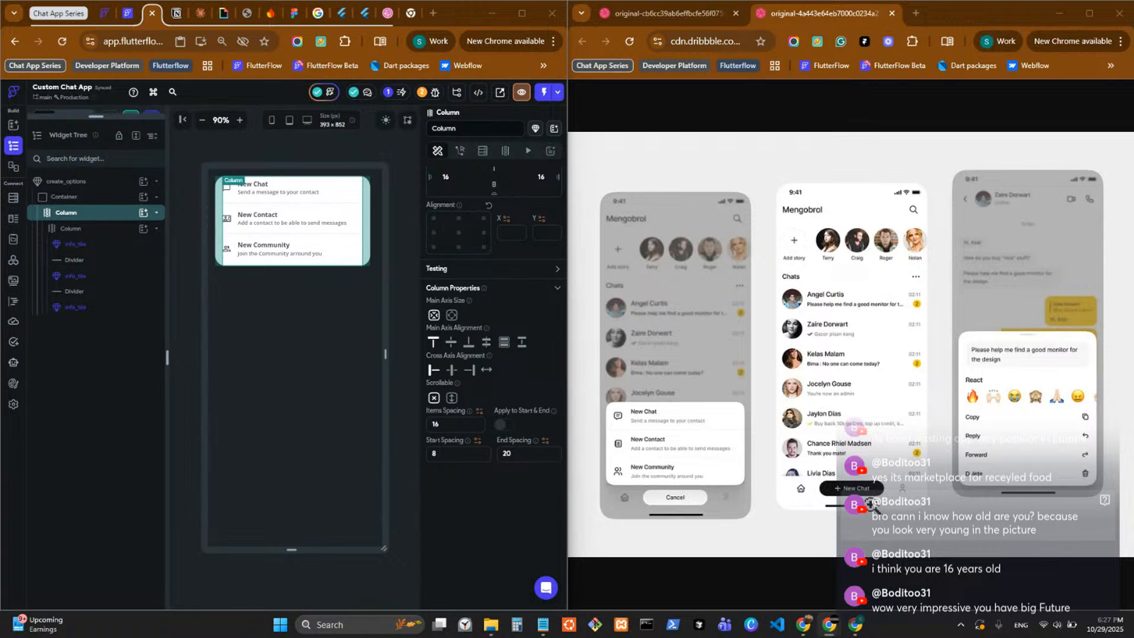
Examine the properties of the create_options component, its Container and the outer Column.
click(397, 426)
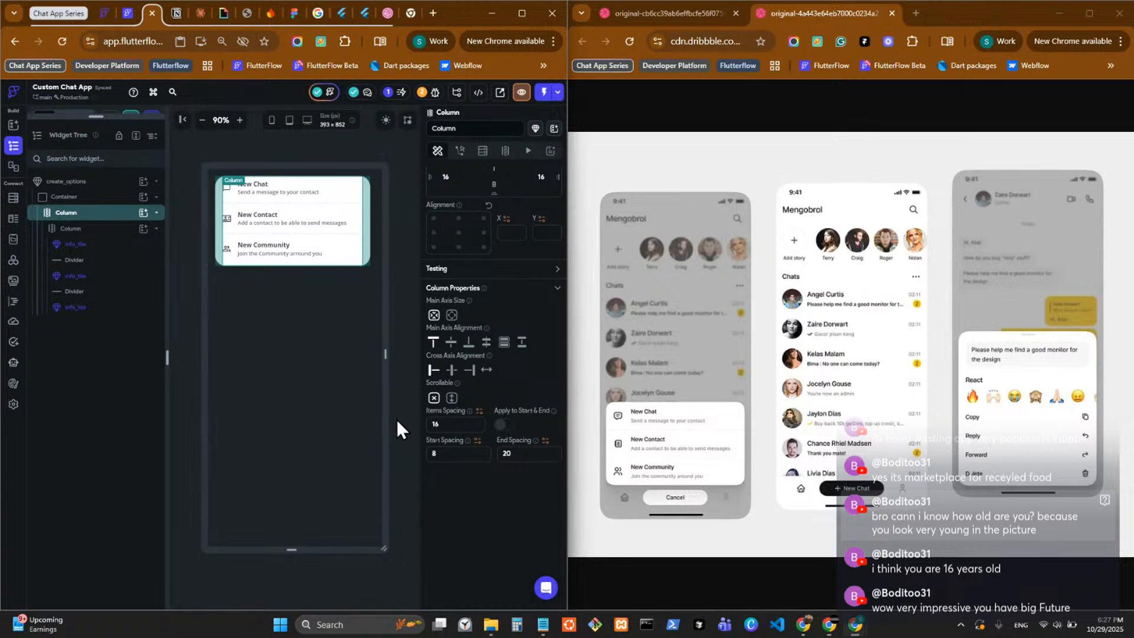
click(397, 421)
click(459, 232)
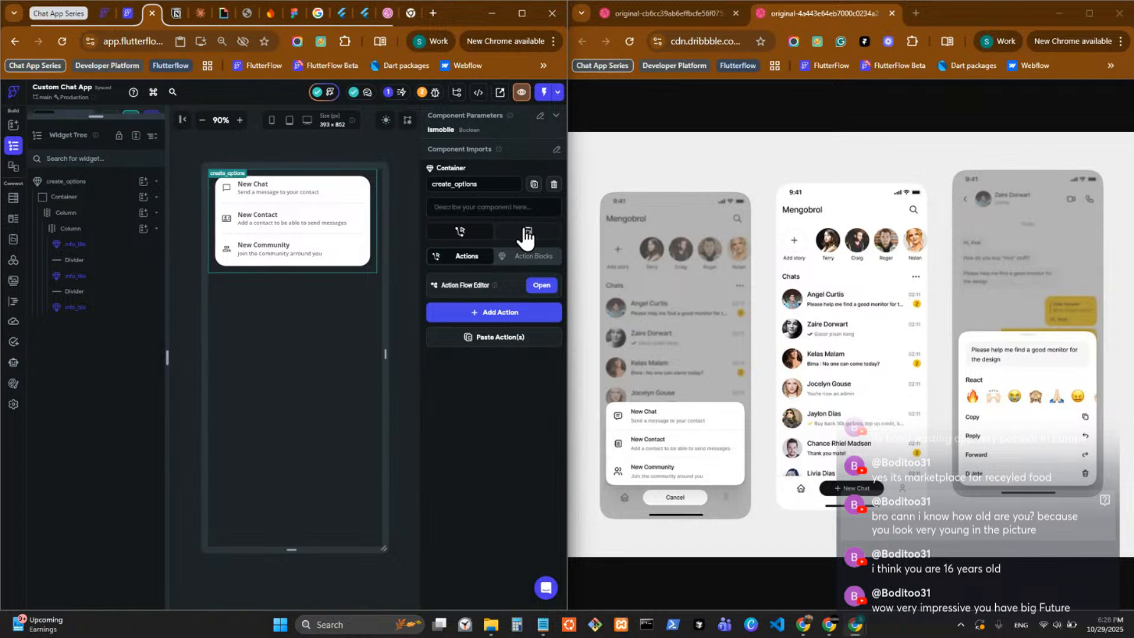
click(88, 199)
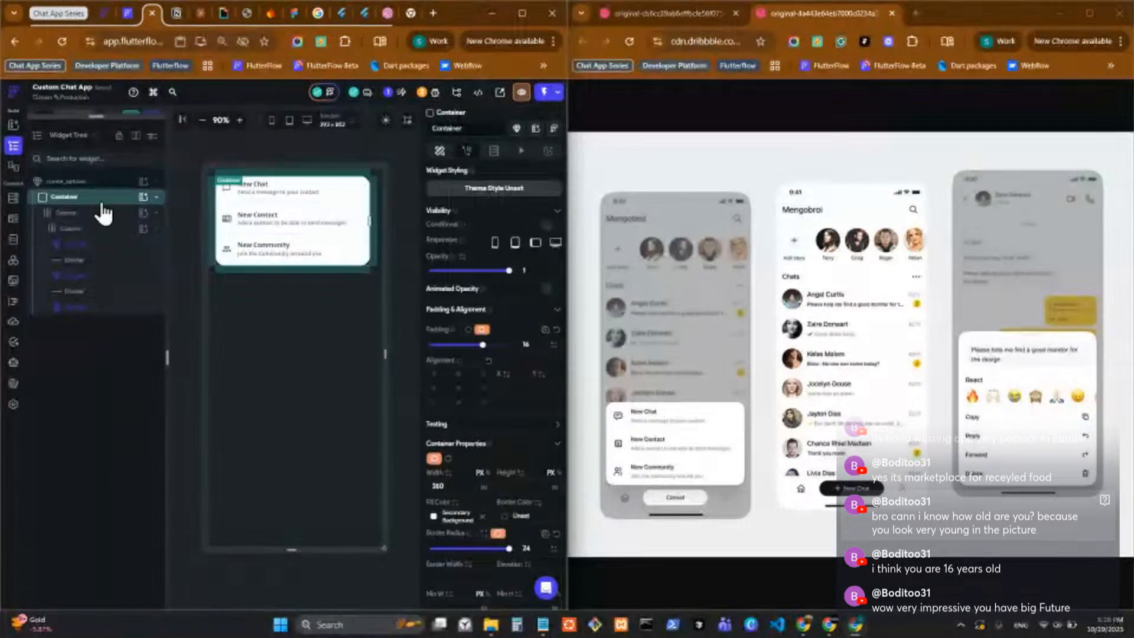
scroll(483, 473, down, 5)
scroll(485, 476, down, 3)
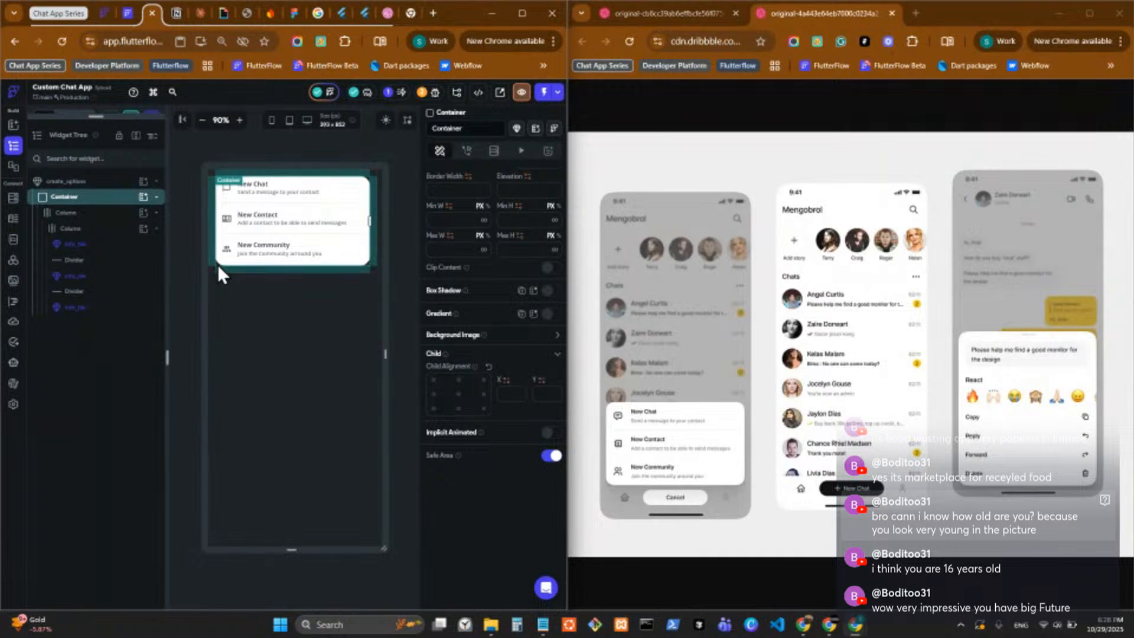
click(120, 216)
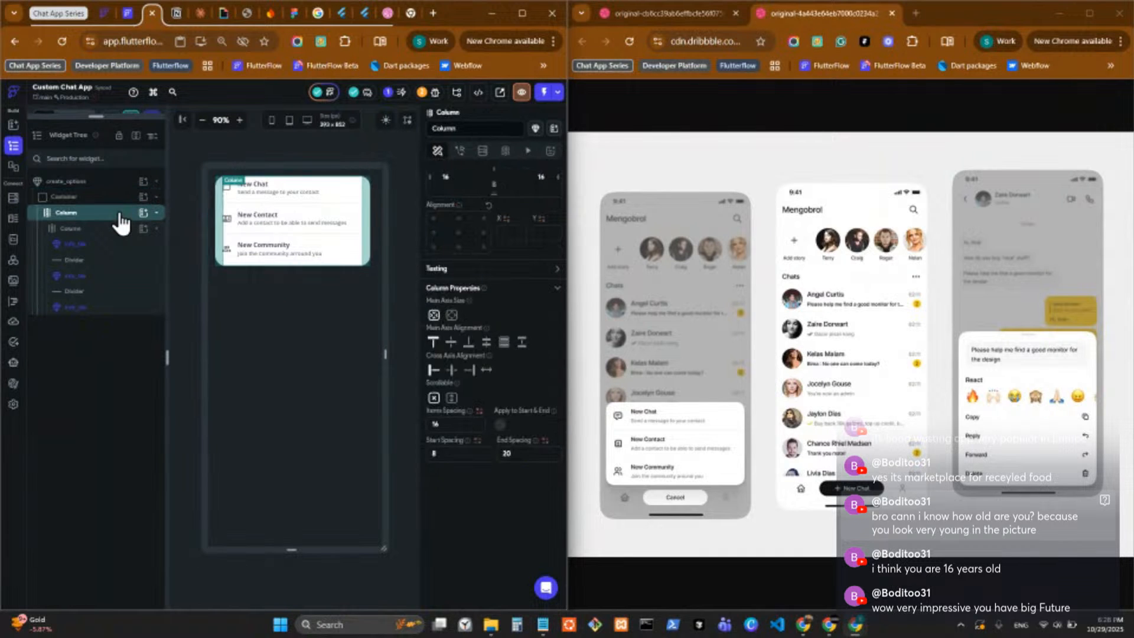
click(120, 201)
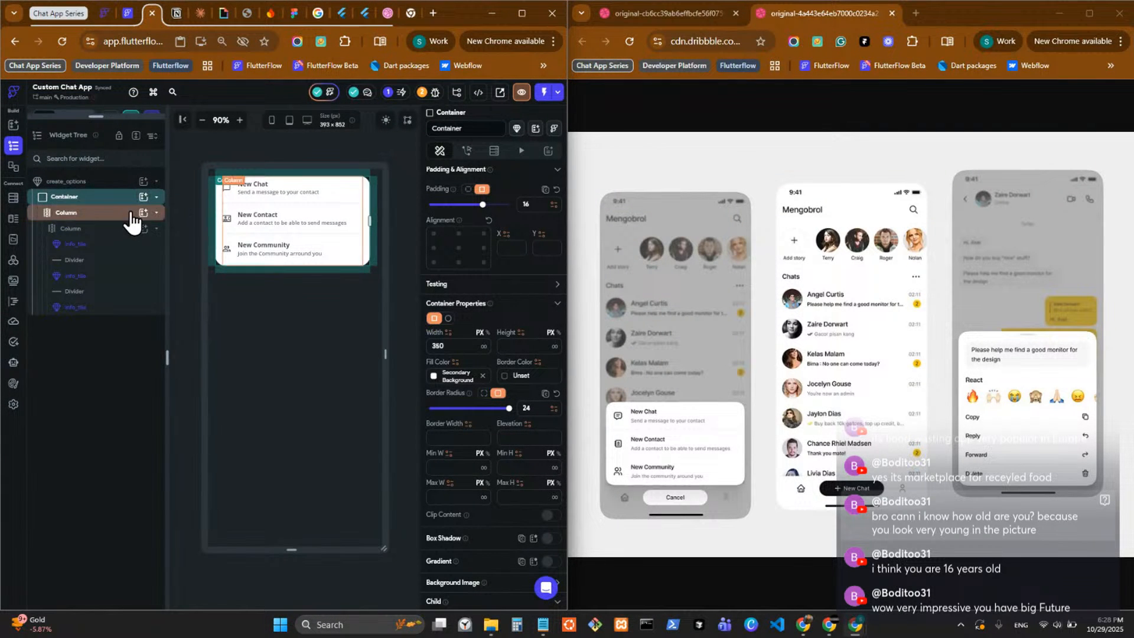
Move the three info_tiles and both Dividers out of the inner Column into the outer Column, keeping their order.
right_click(103, 229)
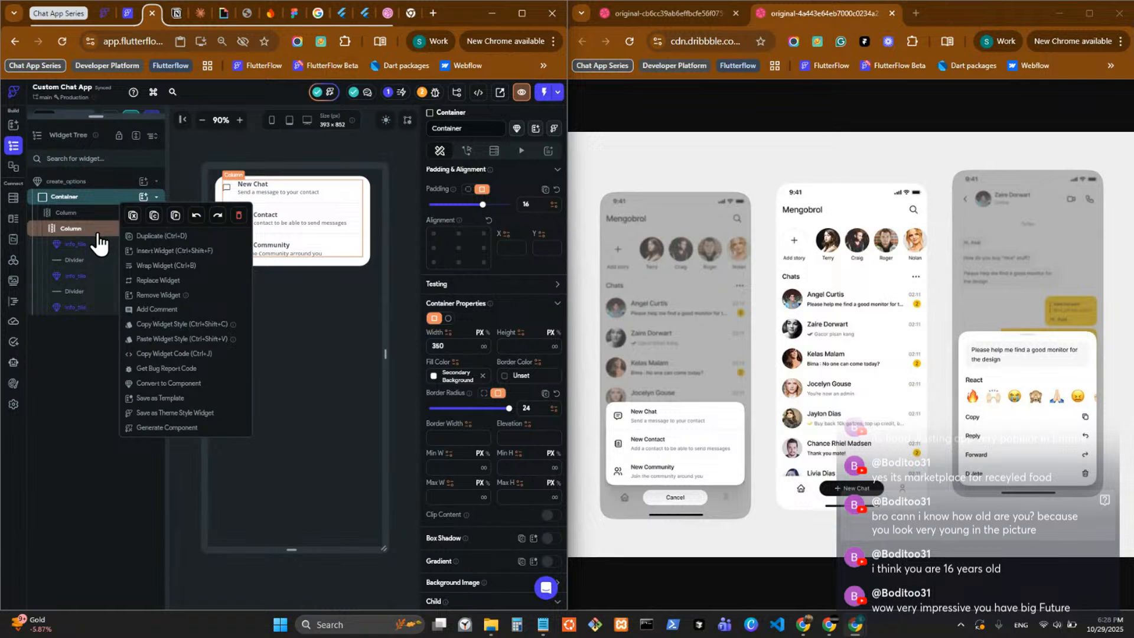
key(Escape)
click(103, 244)
drag(104, 248, 94, 215)
mouse_move(99, 264)
mouse_down()
mouse_move(99, 235)
mouse_move(101, 289)
mouse_move(99, 267)
mouse_up()
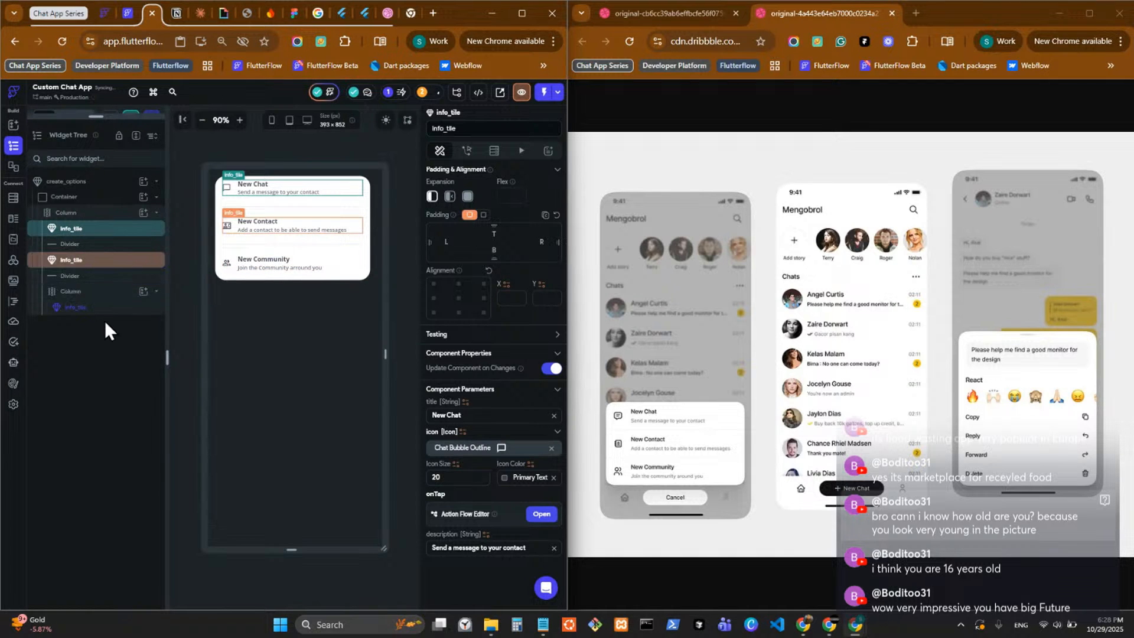
mouse_move(105, 307)
mouse_down()
mouse_move(106, 286)
mouse_move(98, 308)
mouse_up()
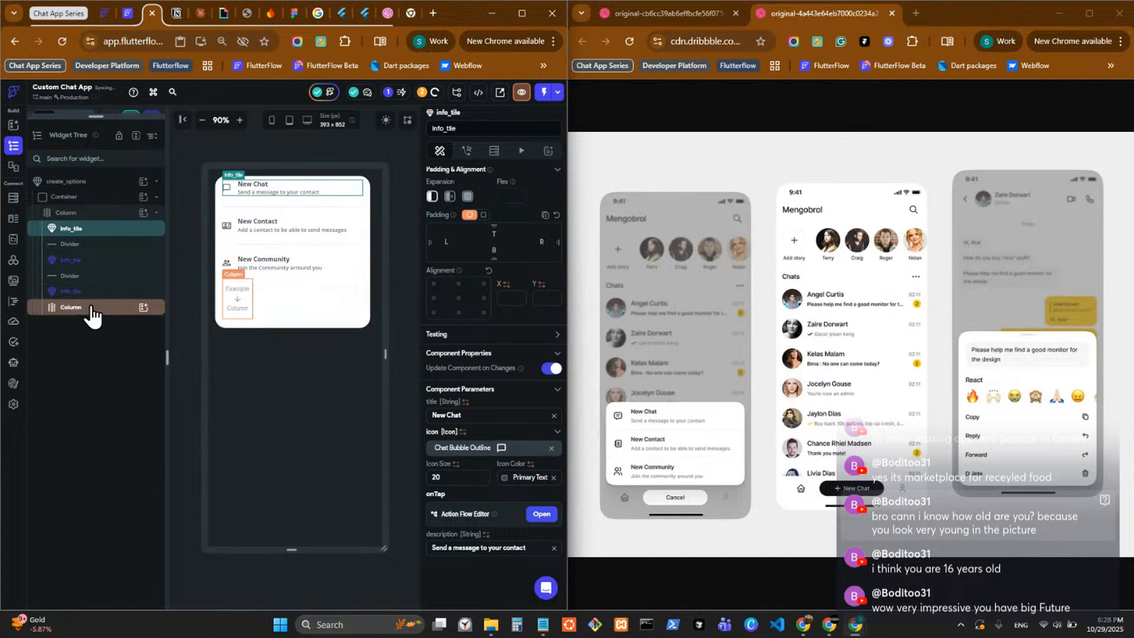
Delete the empty inner Column below the New Community tile.
click(91, 308)
right_click(94, 309)
click(225, 326)
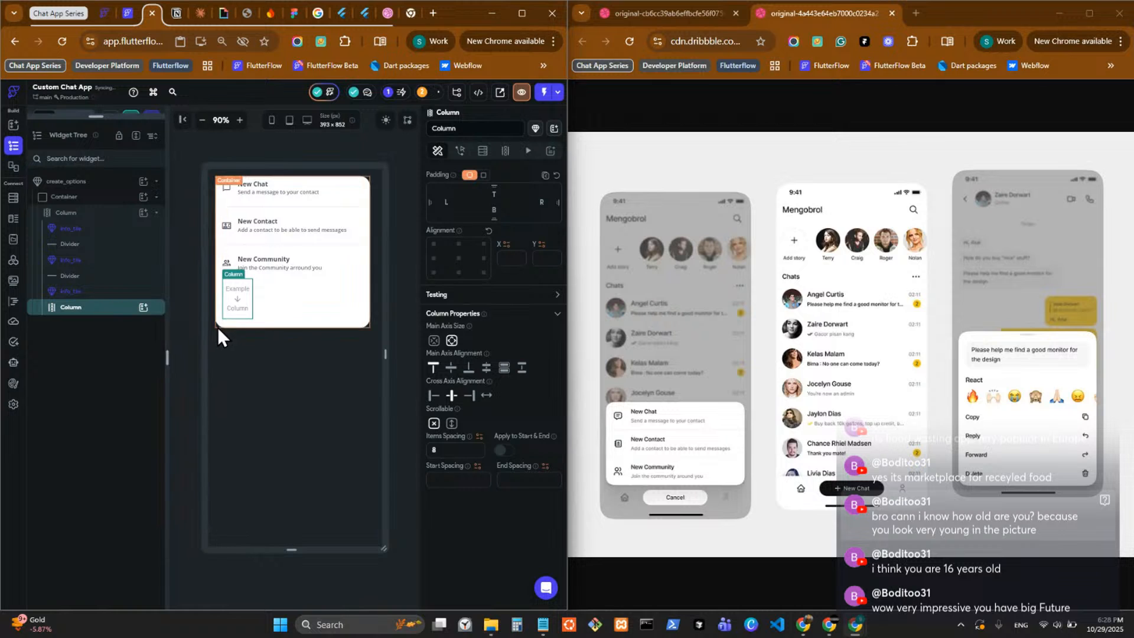
right_click(109, 313)
click(234, 329)
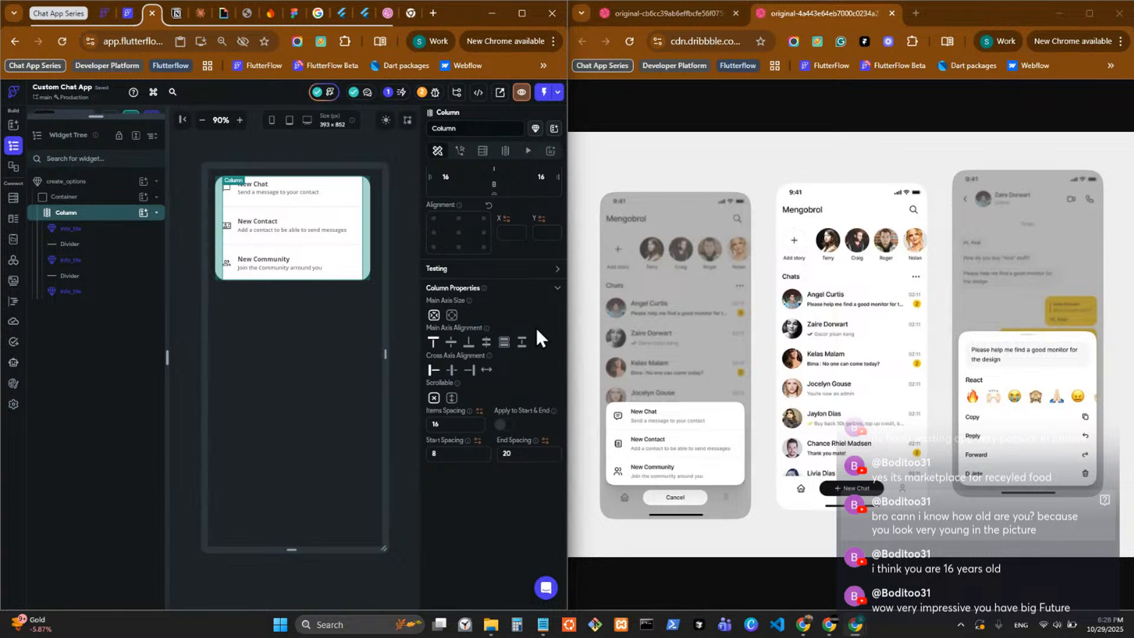
Switch the remaining Column's padding to a uniform 16 on all sides.
scroll(538, 334, up, 3)
click(483, 289)
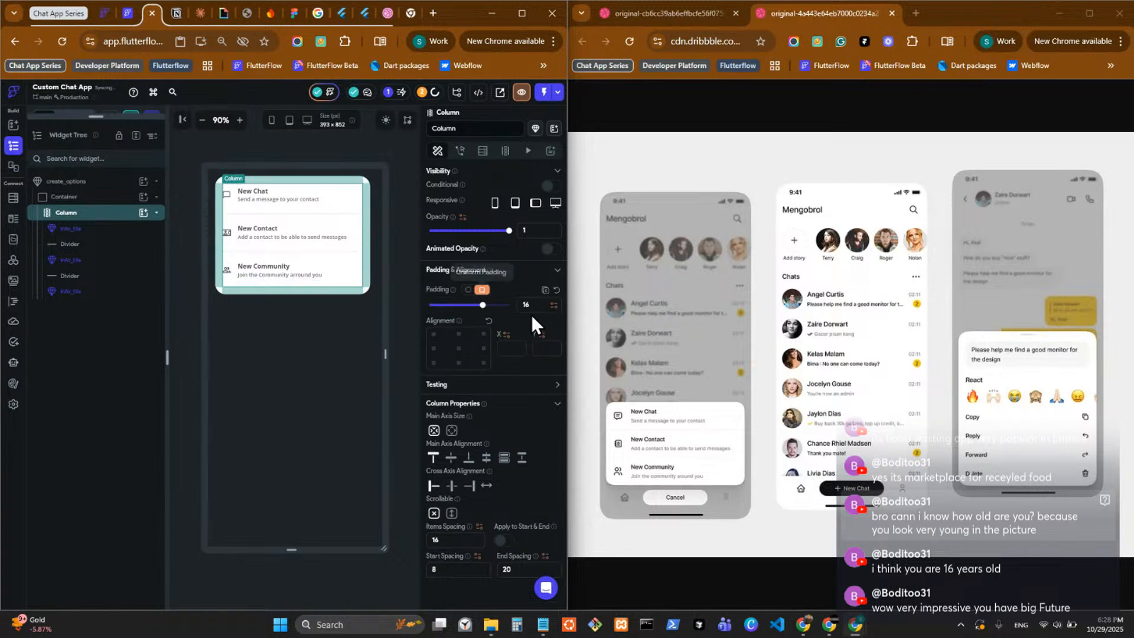
click(390, 270)
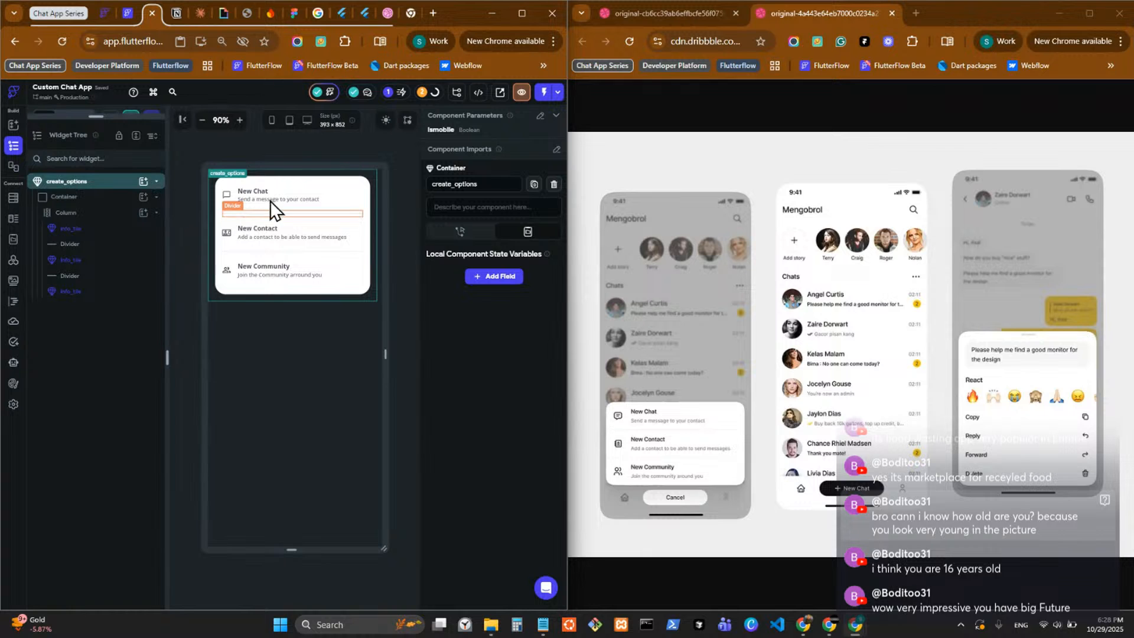
Remove the padding on all sides of the Column that holds the three info_tiles.
click(268, 220)
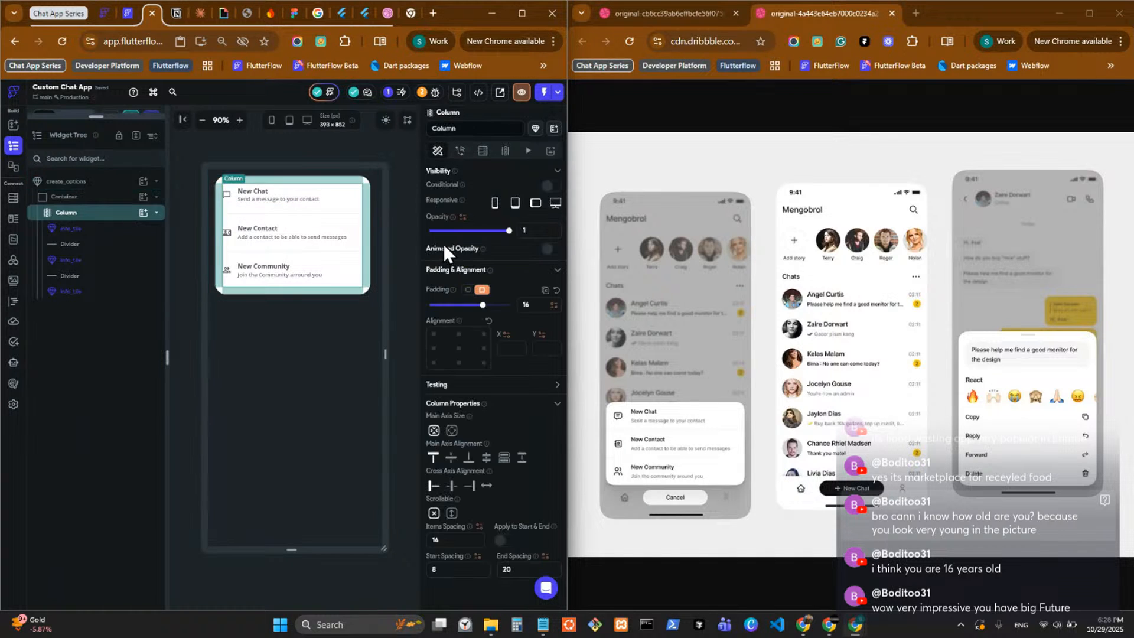
click(467, 289)
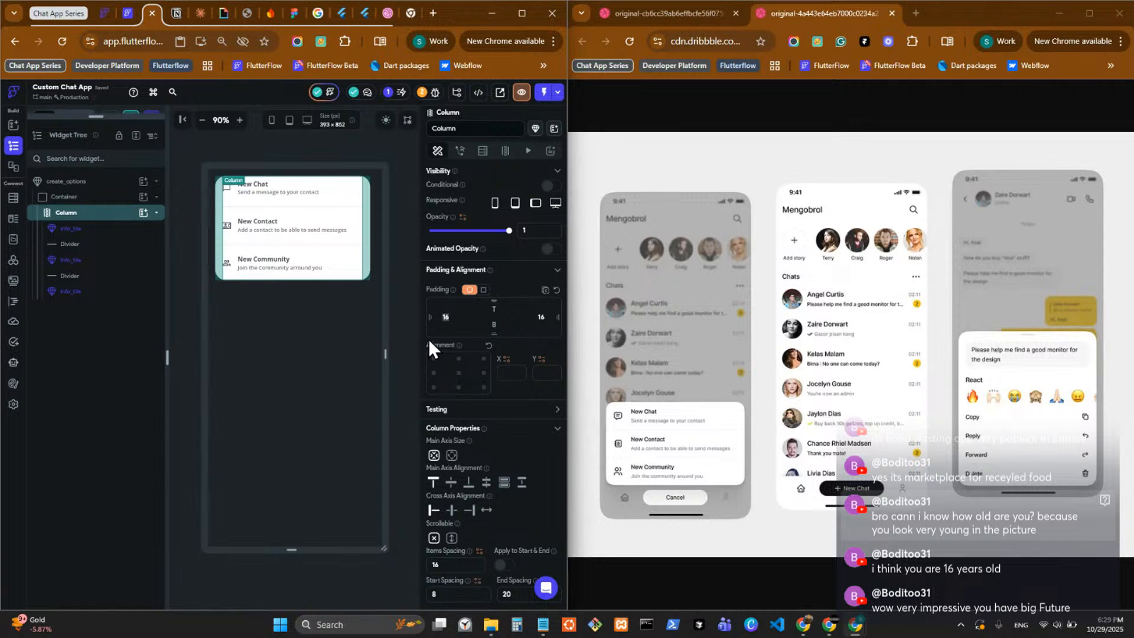
key(BackSpace)
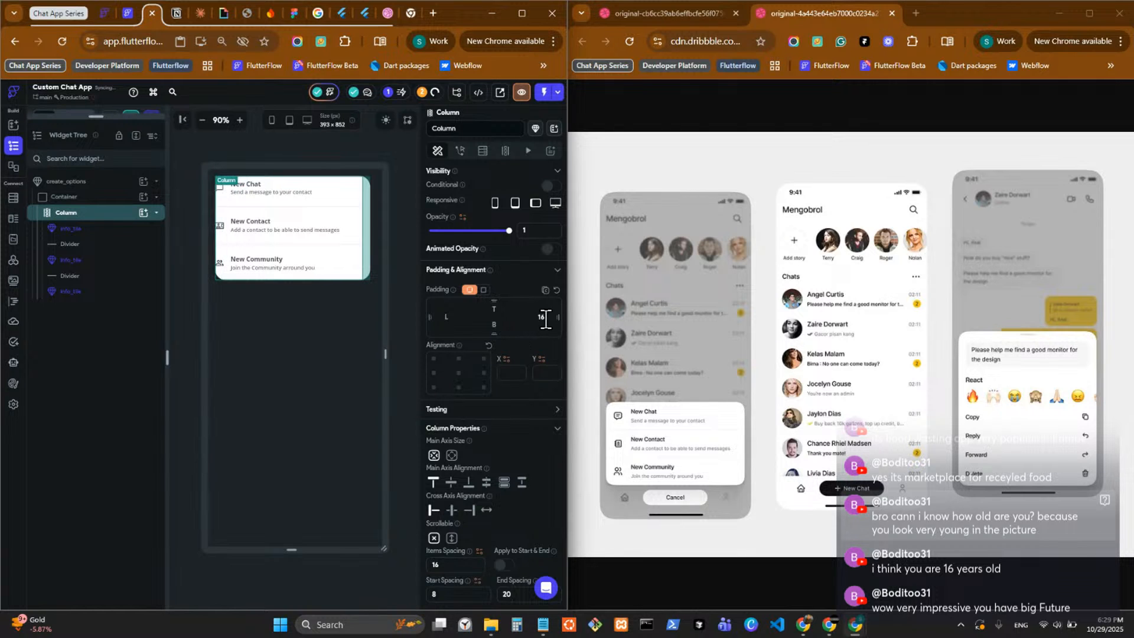
Set the left and right padding of the Row inside the info_tile component to 16 and return to create_options.
double_click(267, 191)
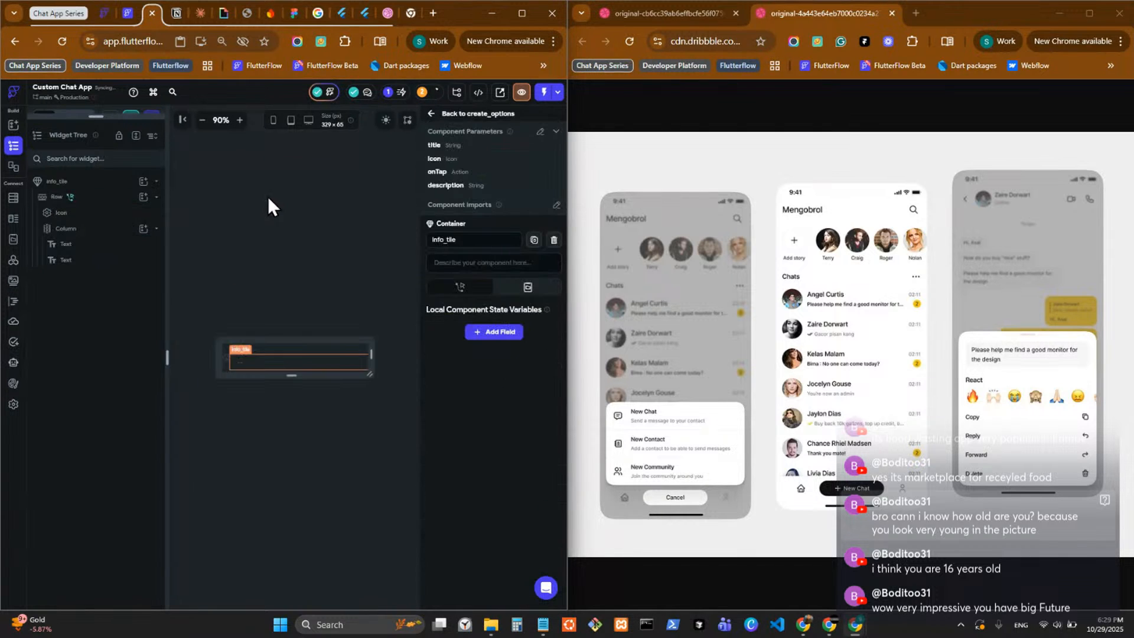
click(233, 366)
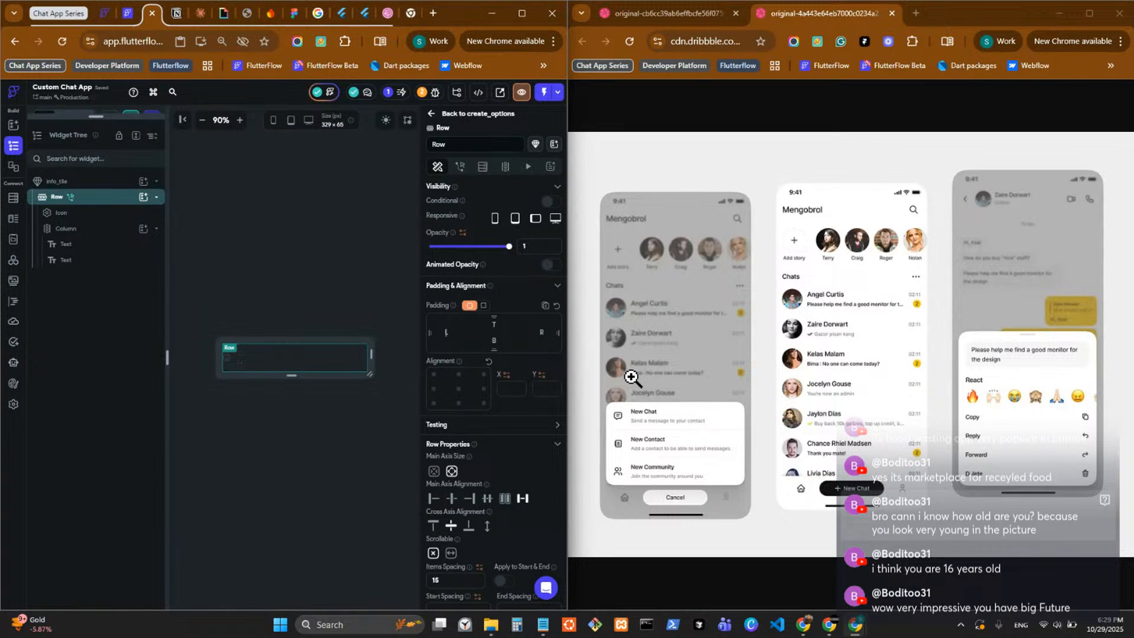
text(16)
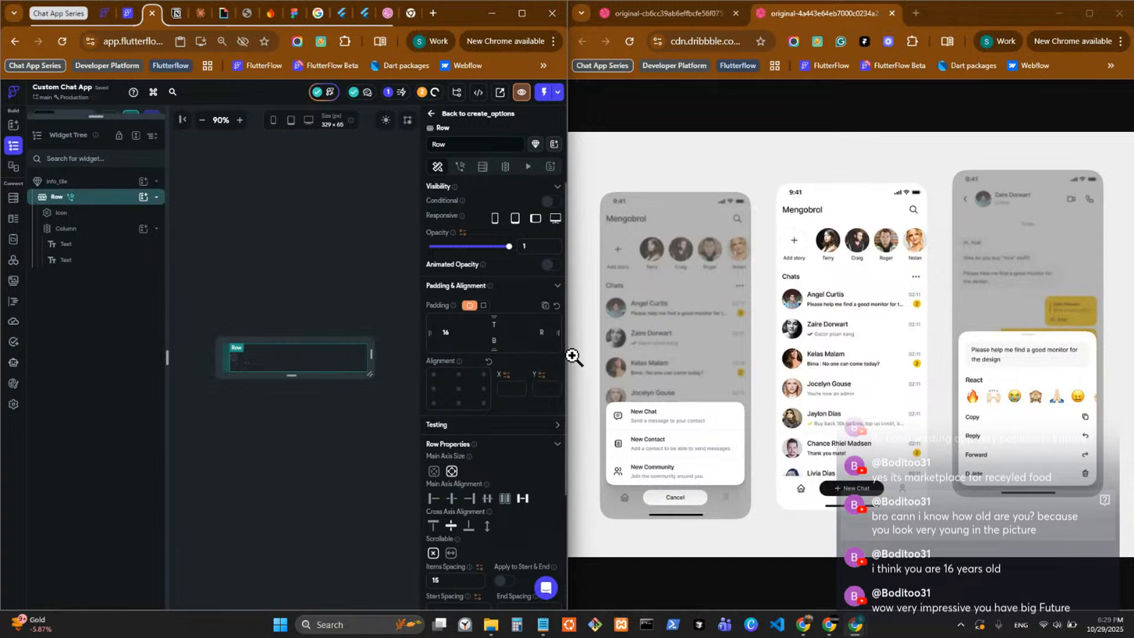
click(434, 114)
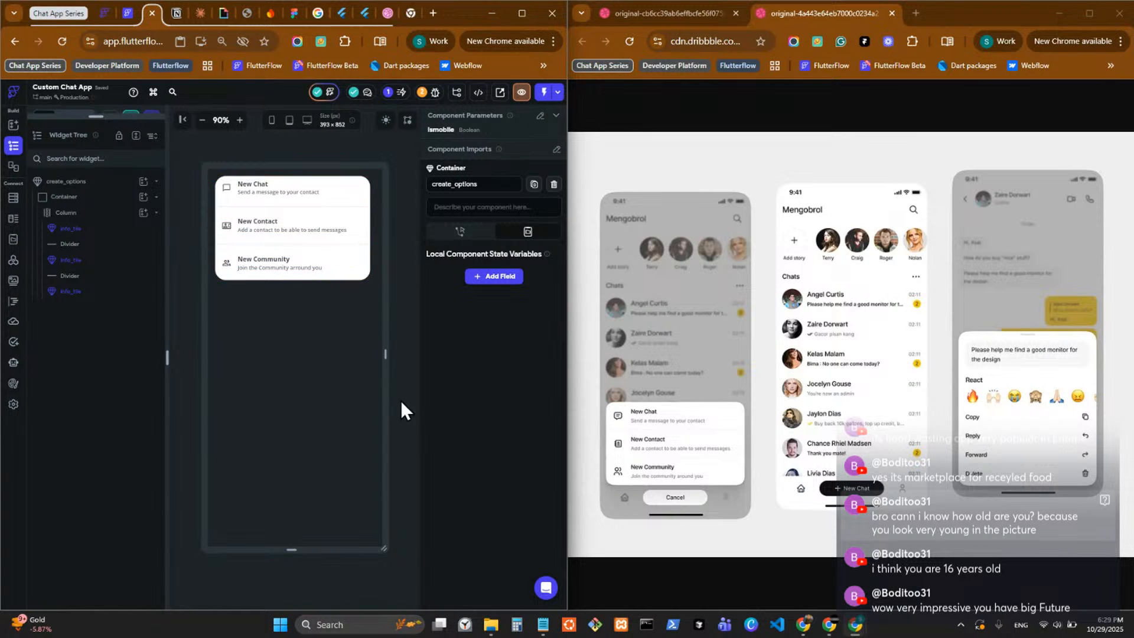
Clear the items spacing of the Column that holds the info_tiles.
click(306, 188)
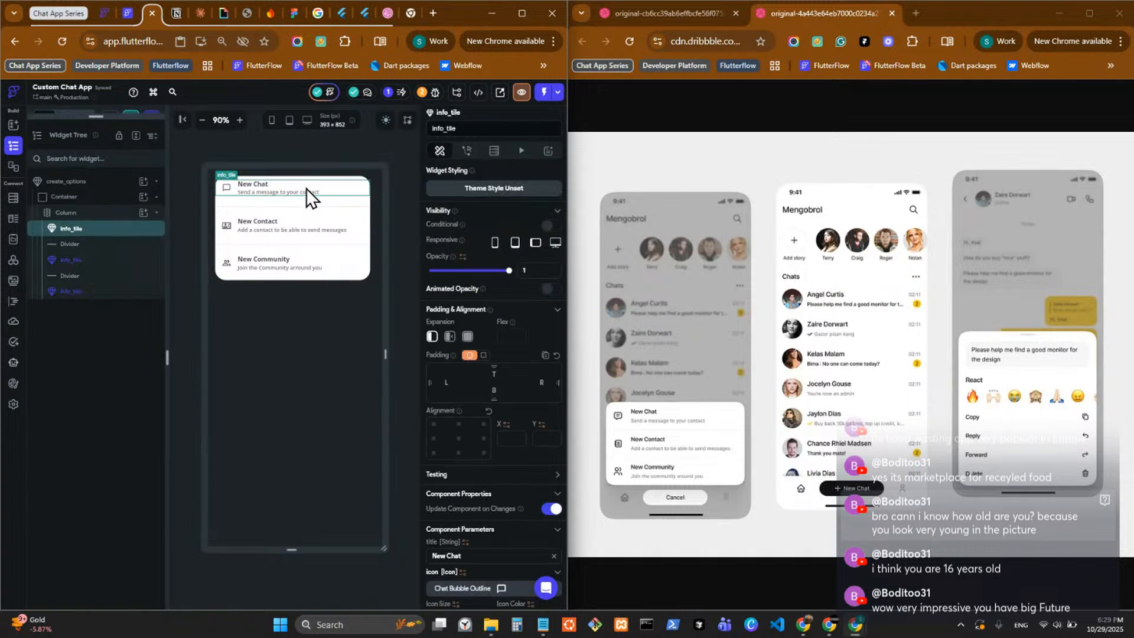
click(300, 201)
scroll(529, 405, down, 3)
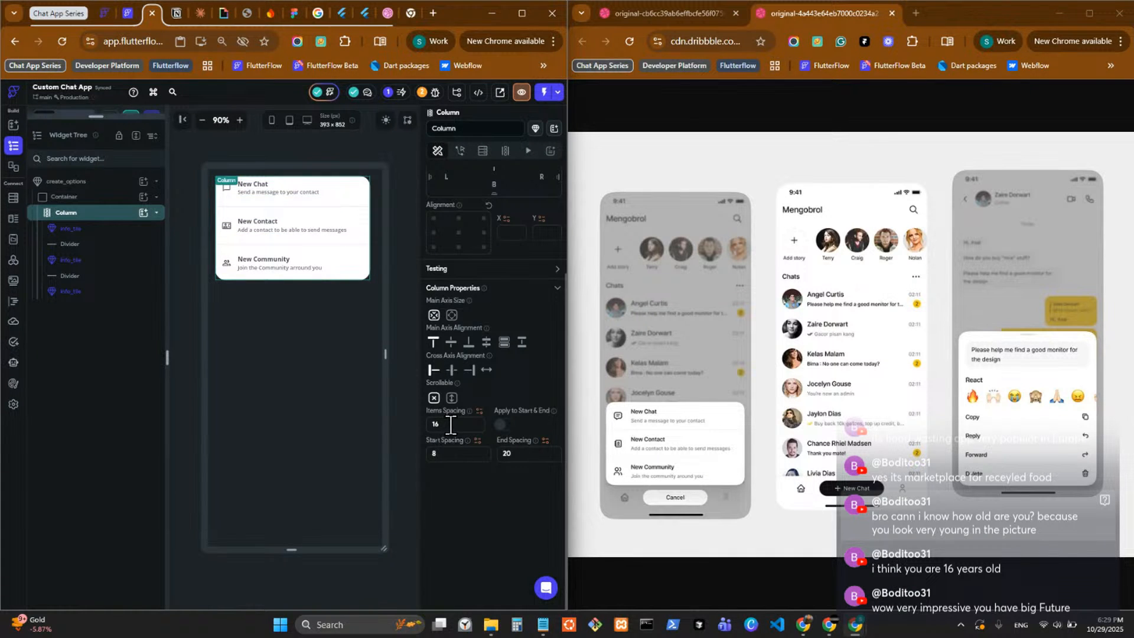
Change the info_tile component's Row padding to a uniform 16 on all sides and return to create_options.
click(274, 193)
double_click(274, 193)
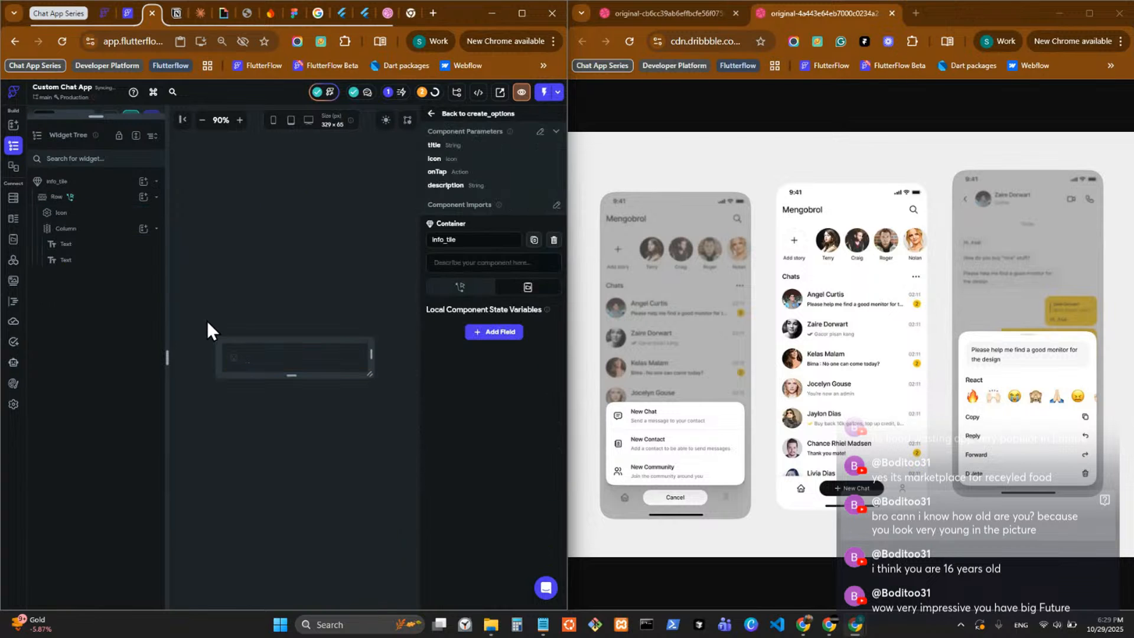
click(228, 361)
click(101, 199)
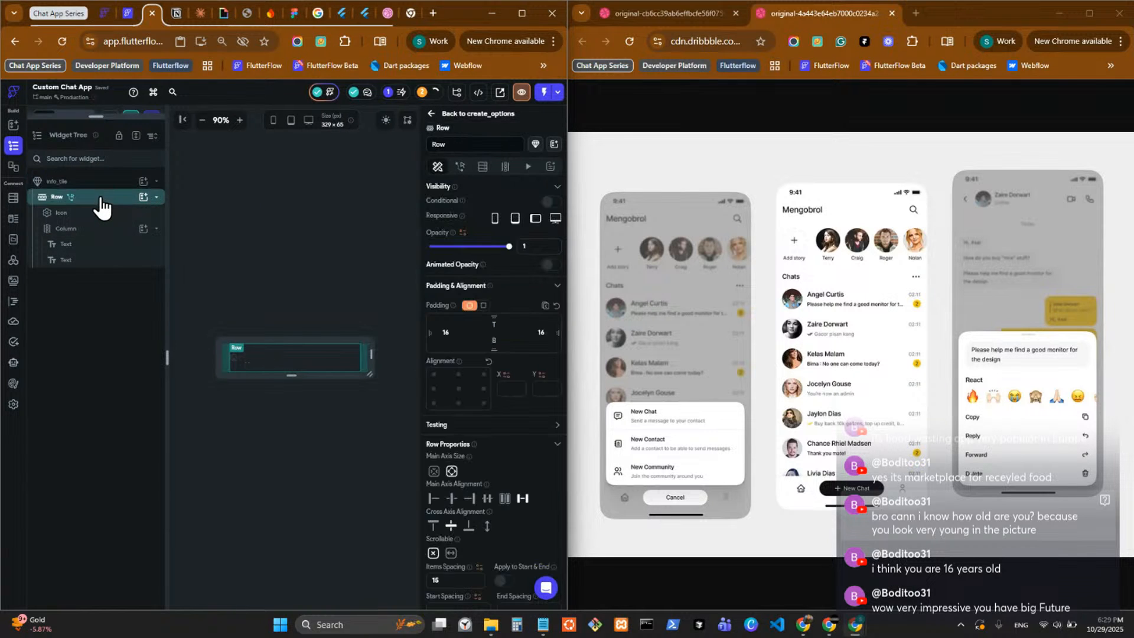
click(537, 324)
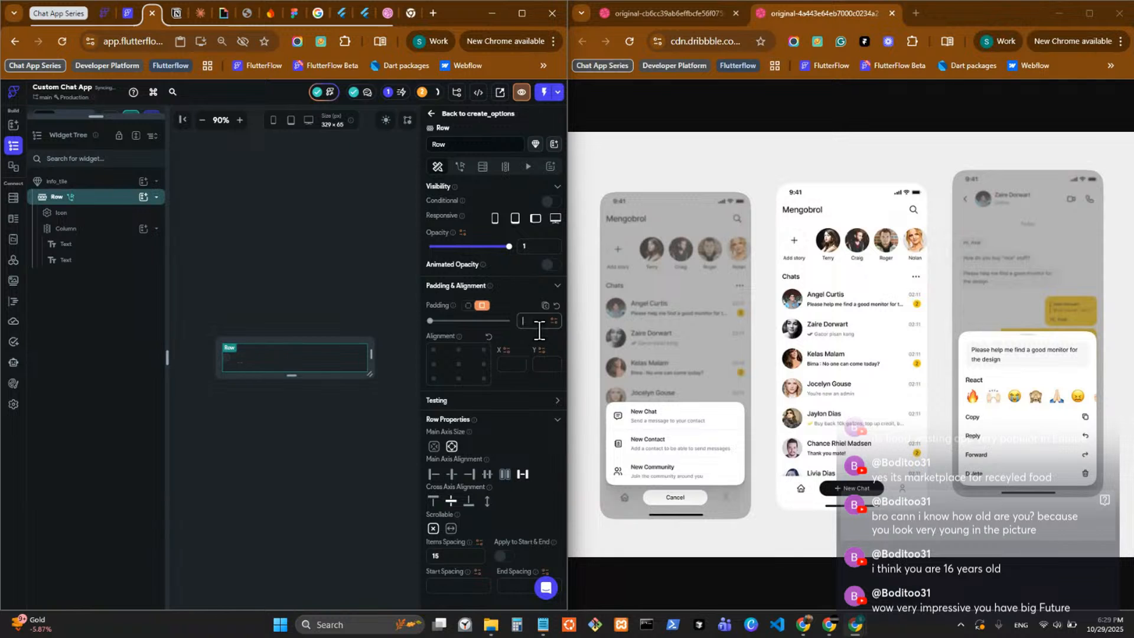
text(16)
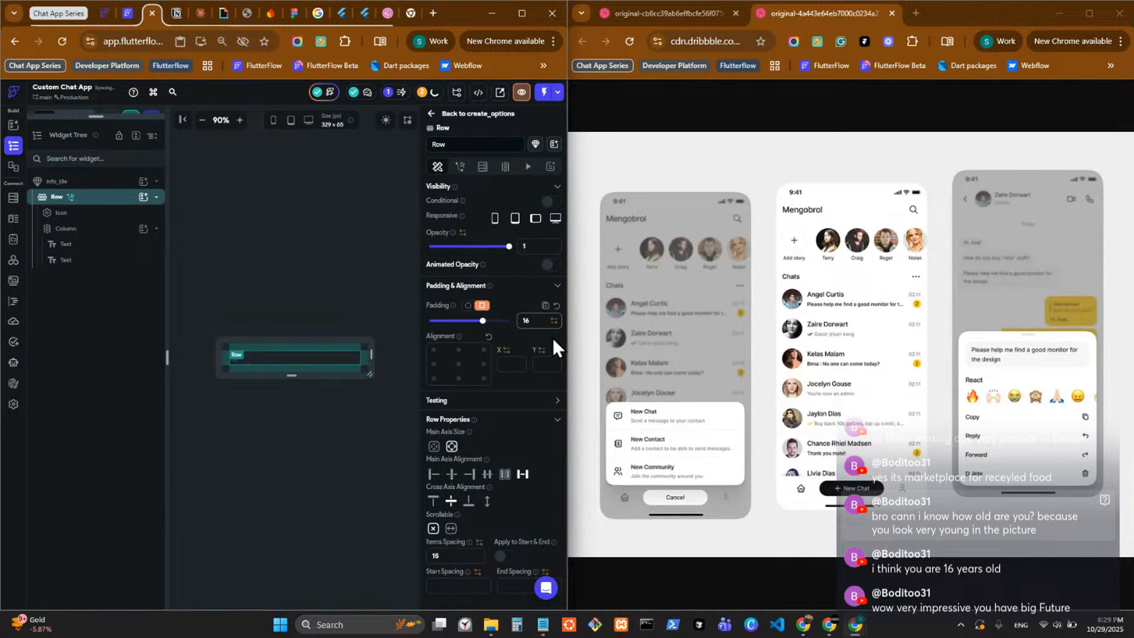
click(431, 114)
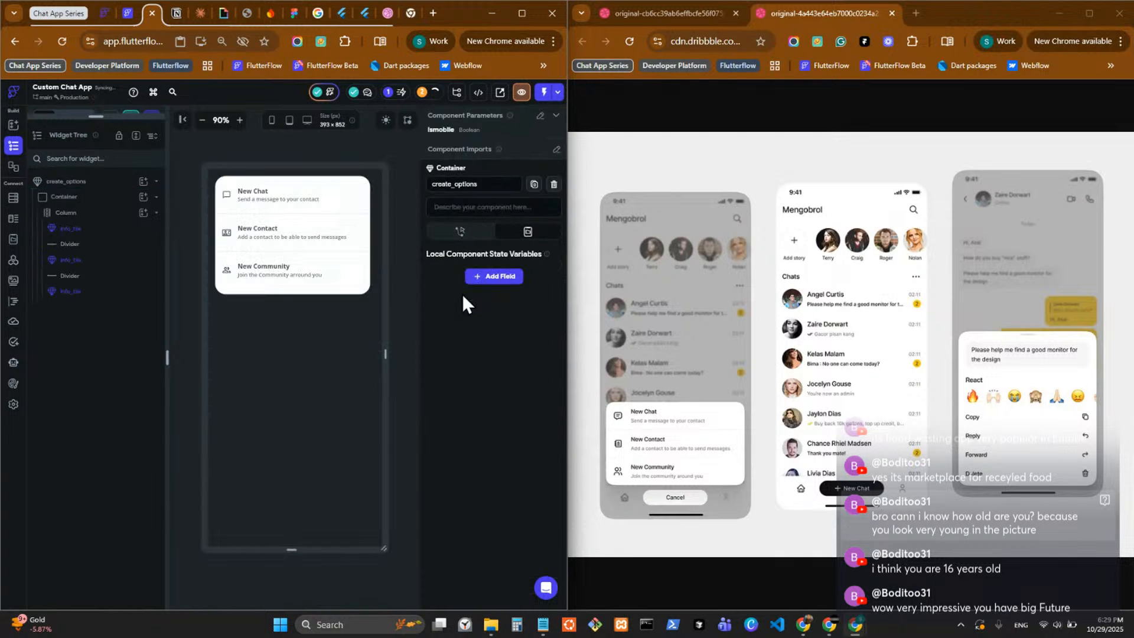
Clear the start spacing and end spacing of the Column that holds the info_tiles.
click(316, 293)
scroll(509, 441, down, 2)
click(520, 453)
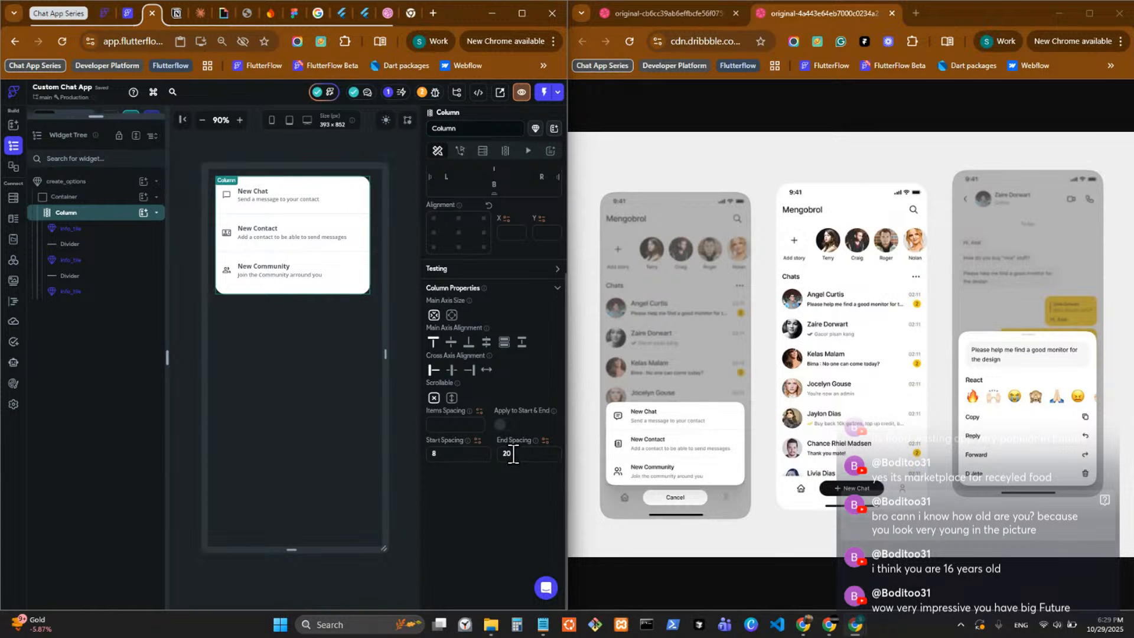
key(BackSpace)
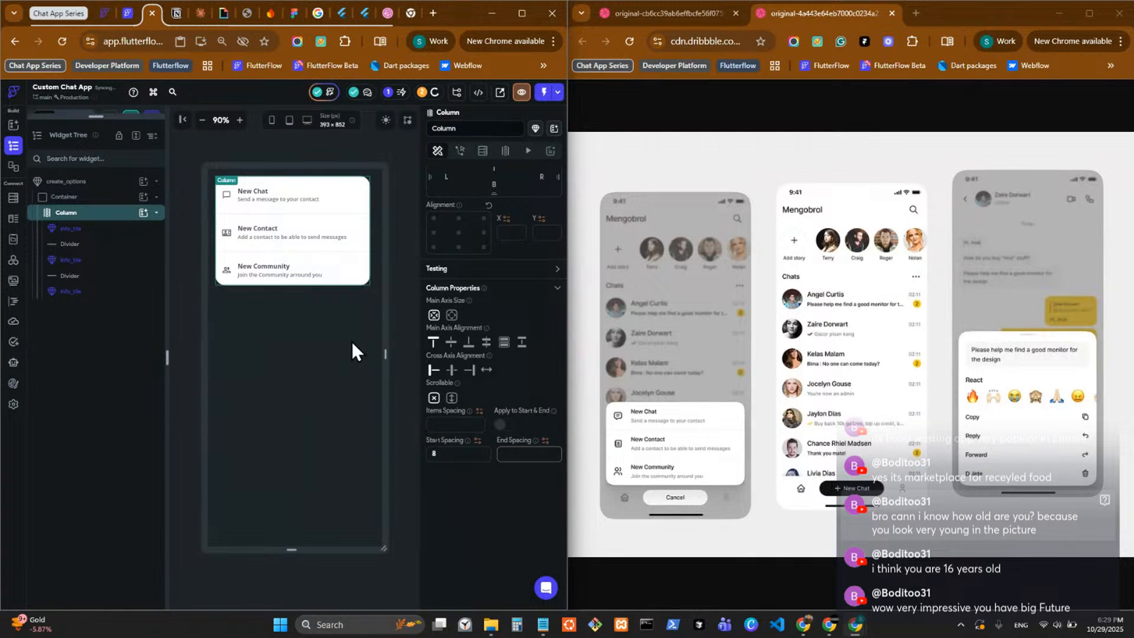
click(458, 454)
key(BackSpace)
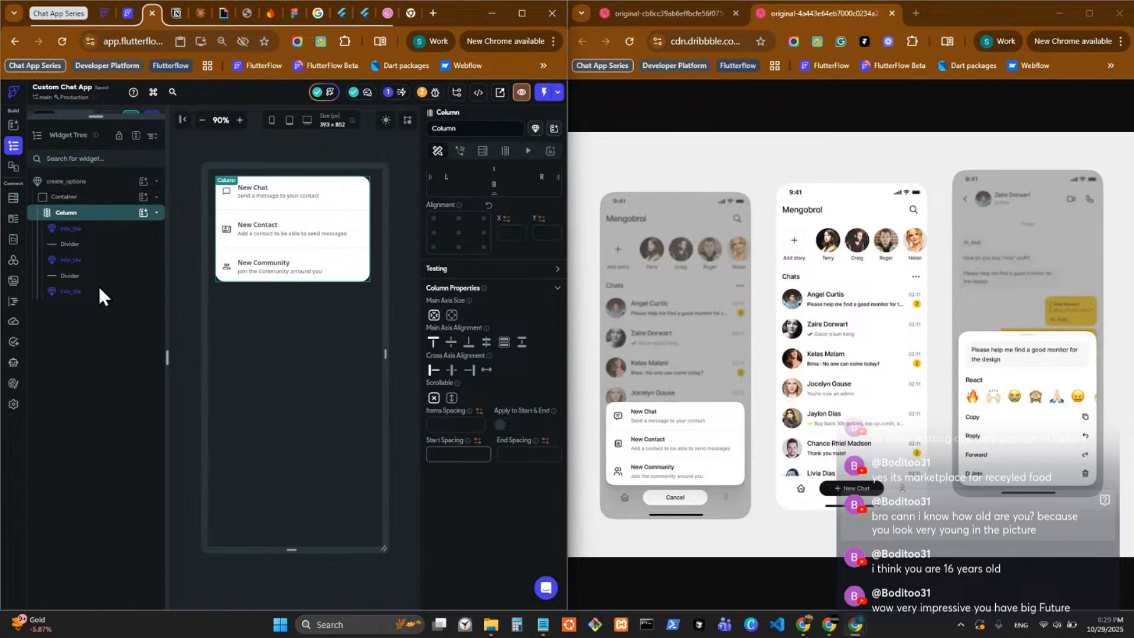
Wrap the create_options component's Container in a Column.
click(117, 200)
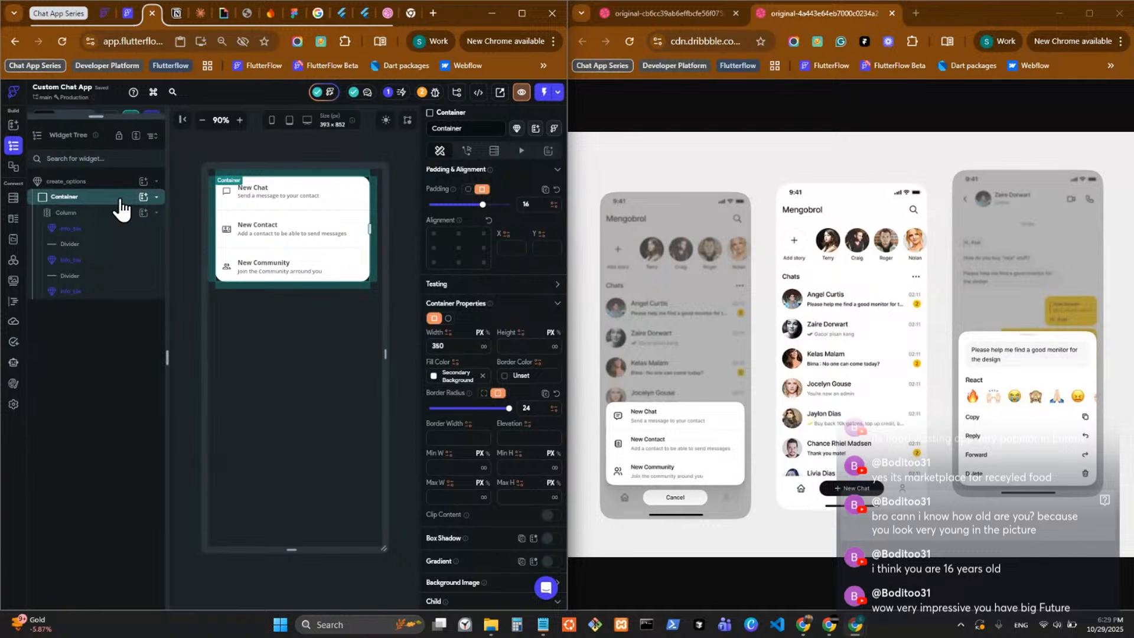
right_click(122, 207)
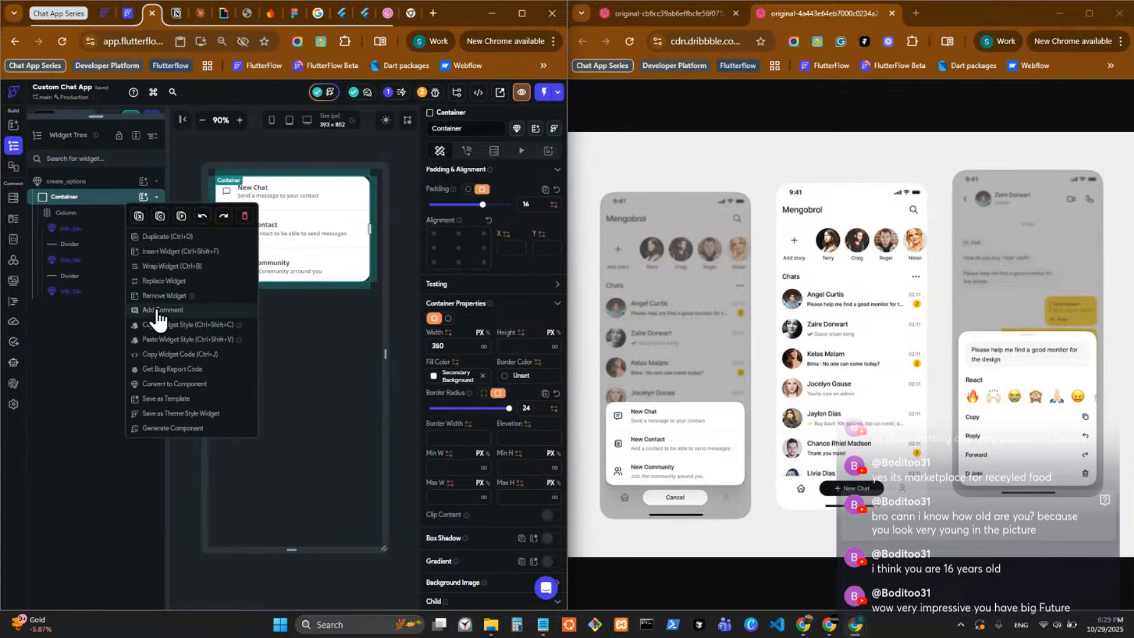
click(161, 267)
click(309, 275)
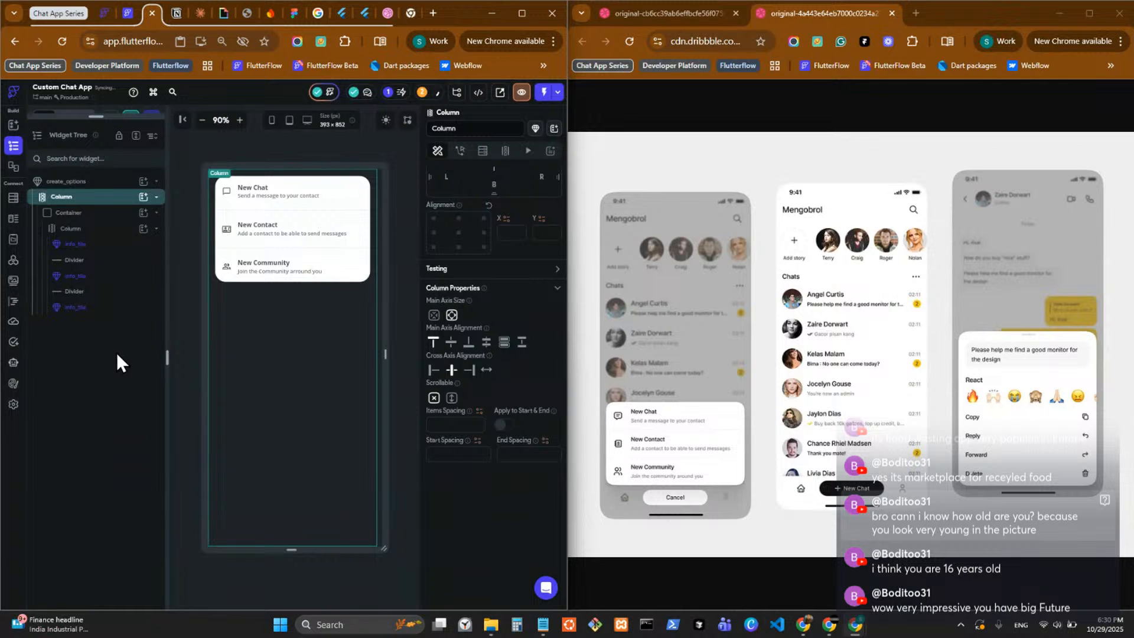
Add a Container below the options card in the new outer Column and set its height to 72.
click(144, 197)
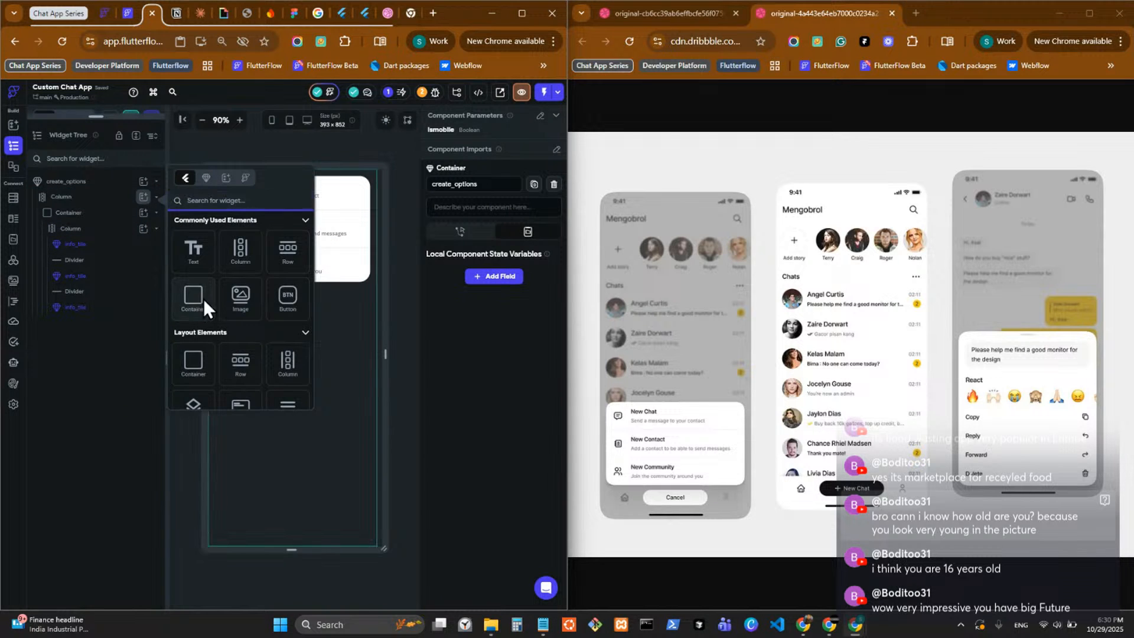
click(189, 363)
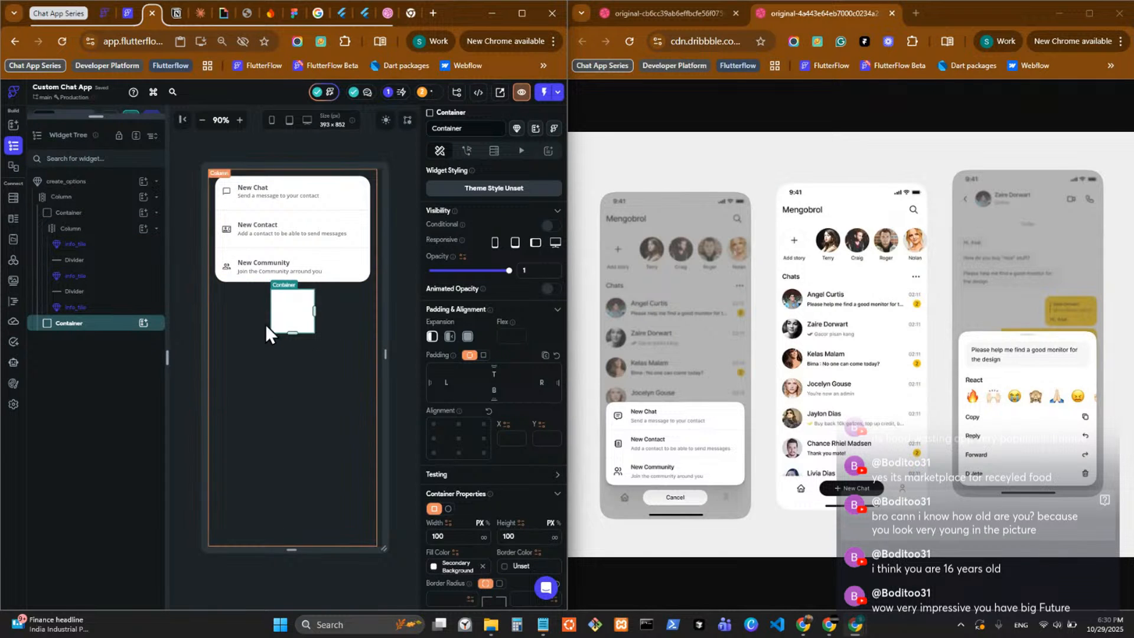
click(527, 536)
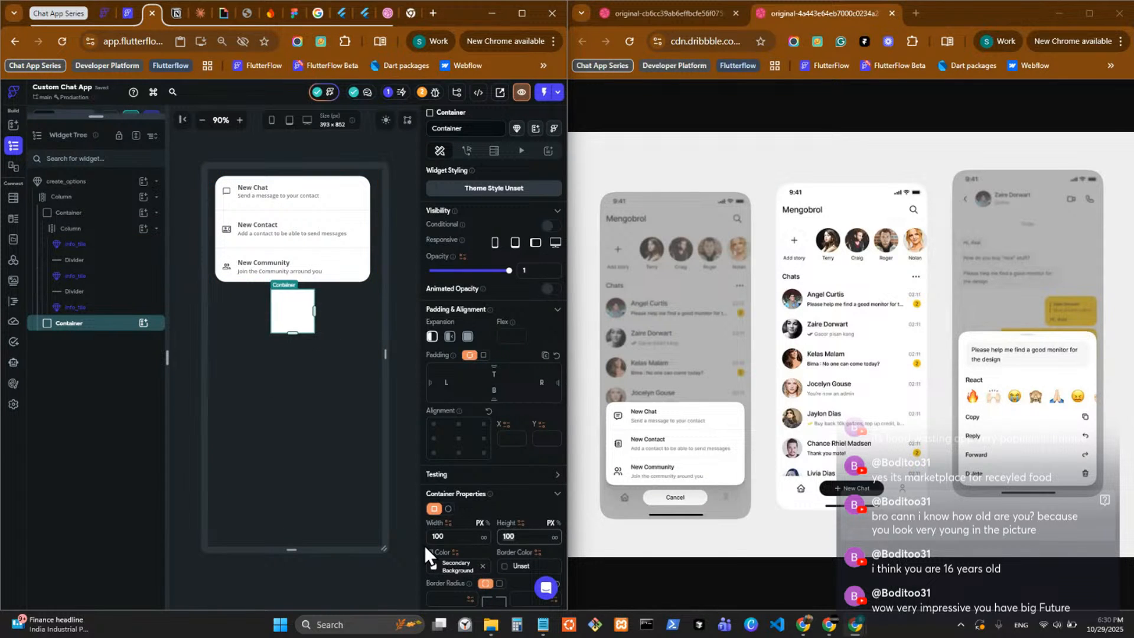
text(72)
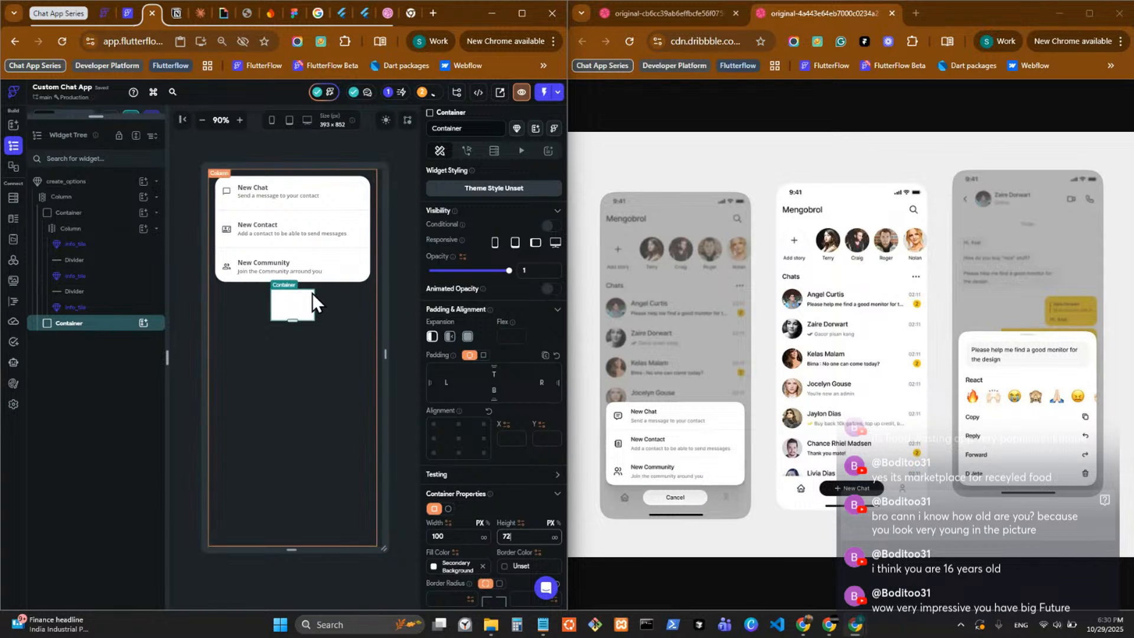
click(335, 295)
scroll(452, 522, down, 2)
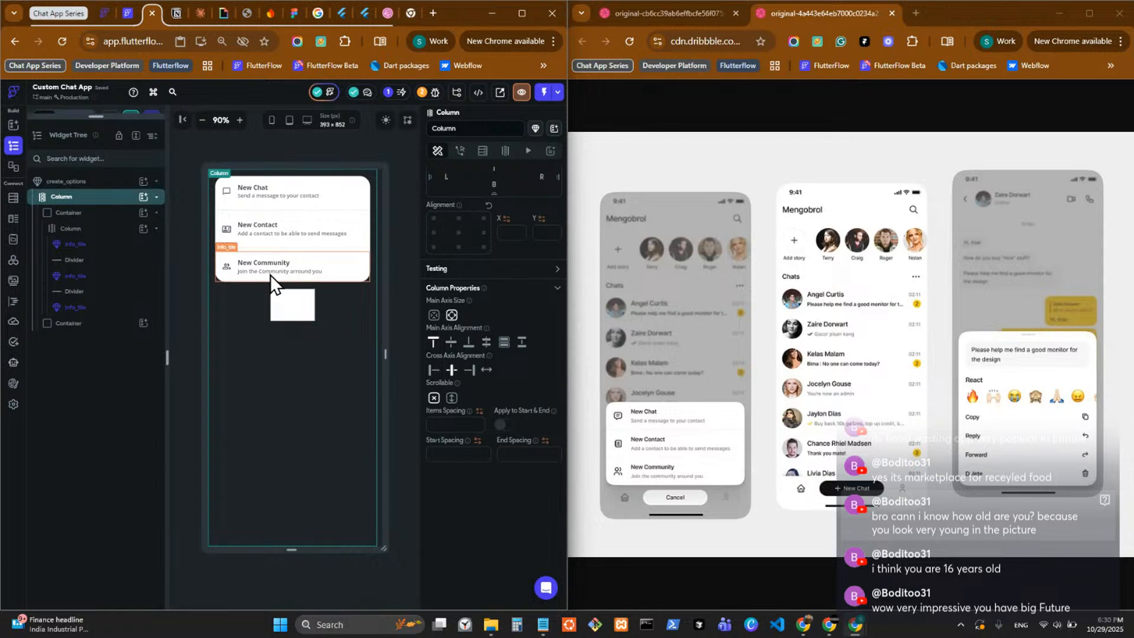
Change the options card Container's padding to 16 at left and right only, with none at top and bottom.
click(92, 215)
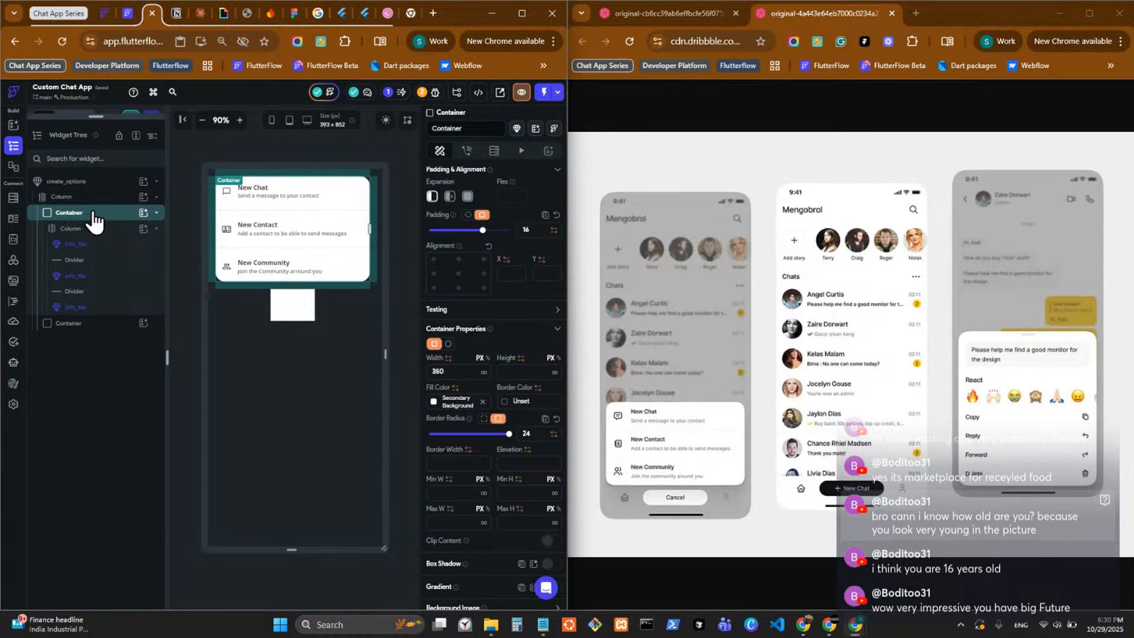
click(468, 216)
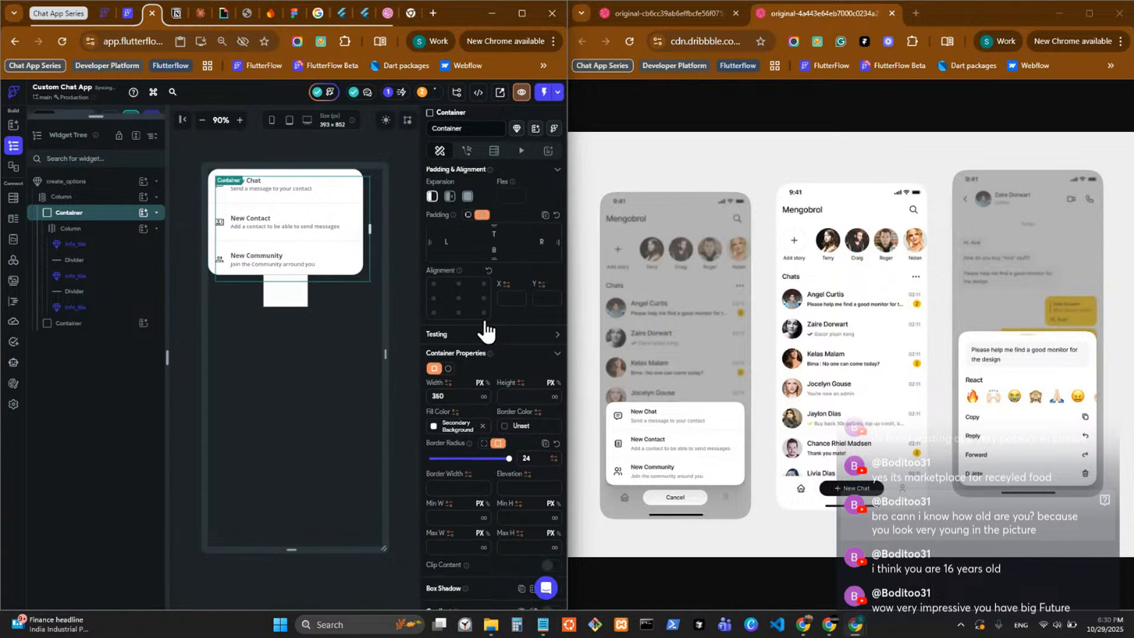
click(449, 247)
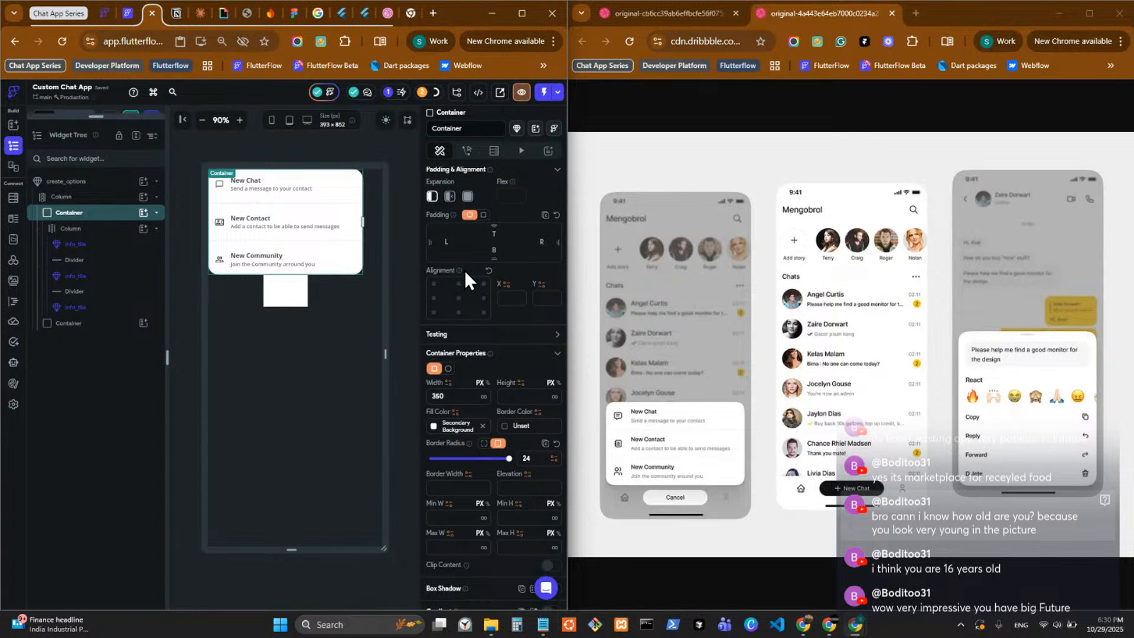
text(16)
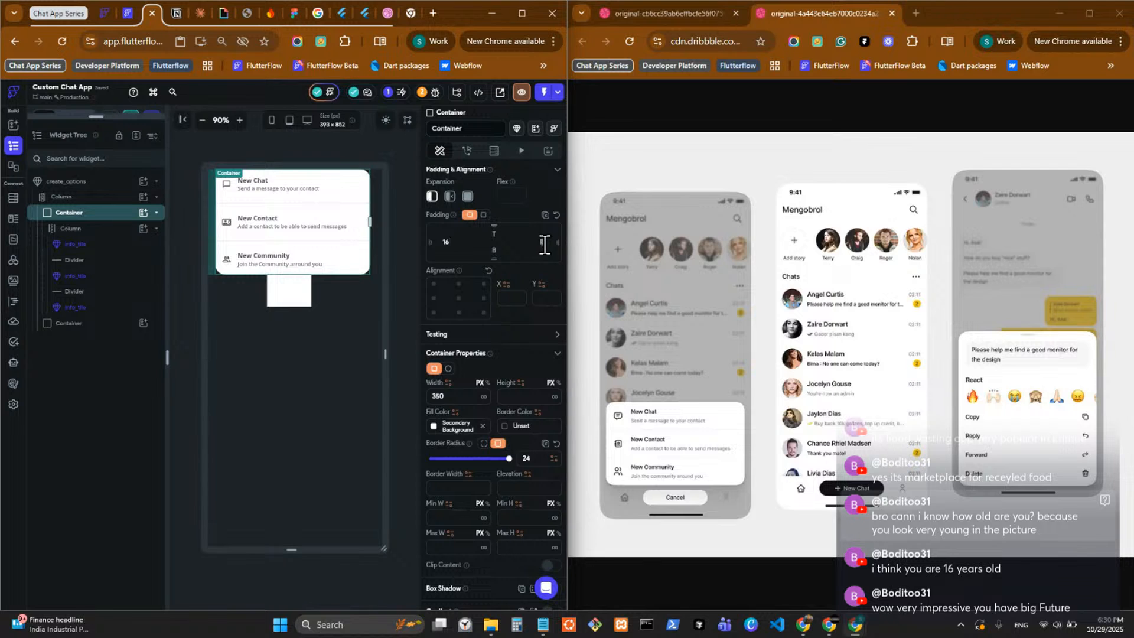
text(16)
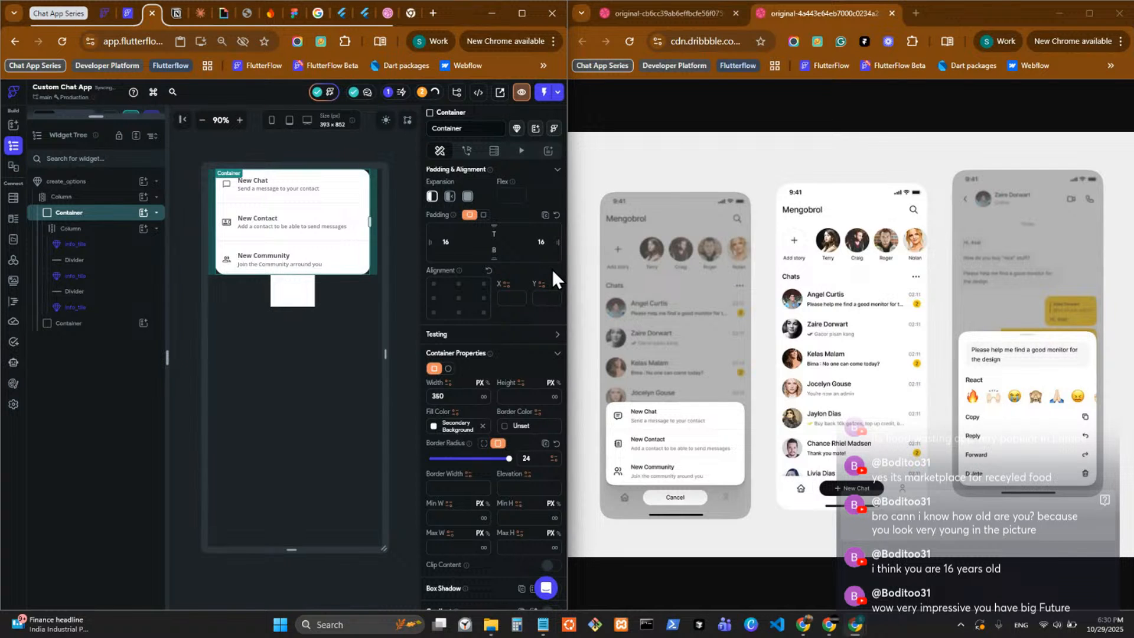
Clear the width of the 72-high Container and nest a new Container inside it.
click(293, 291)
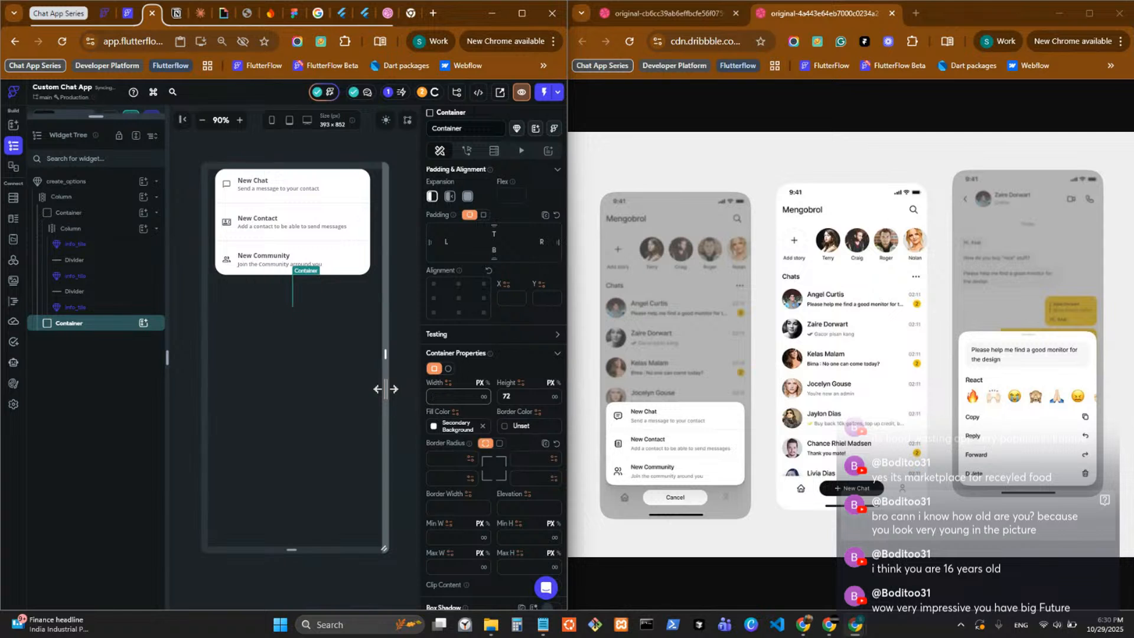
click(143, 323)
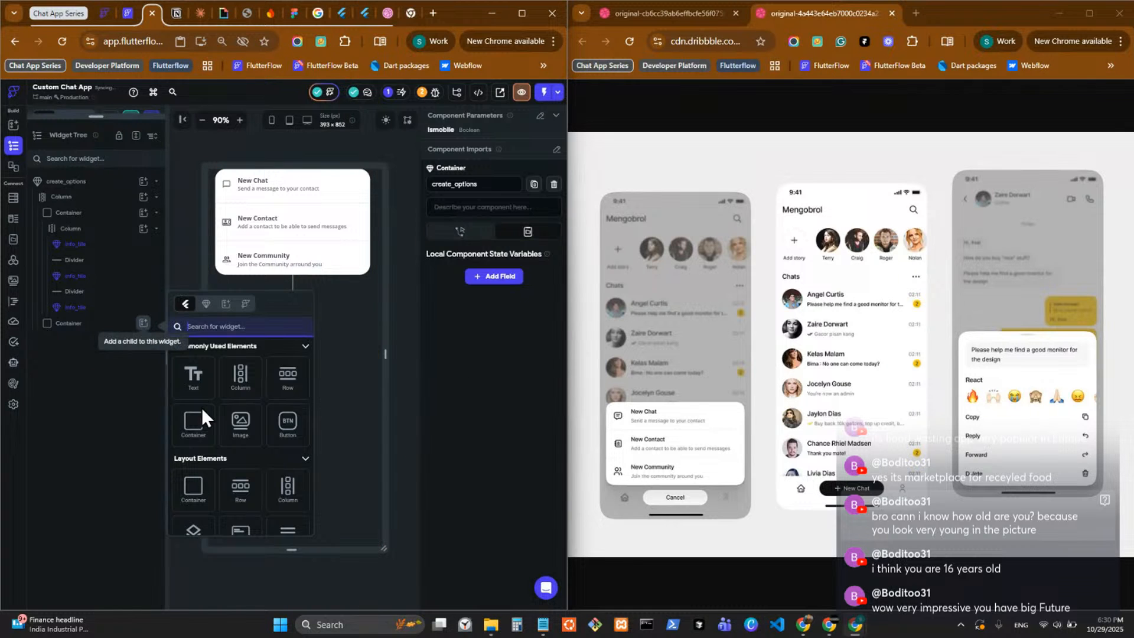
click(188, 426)
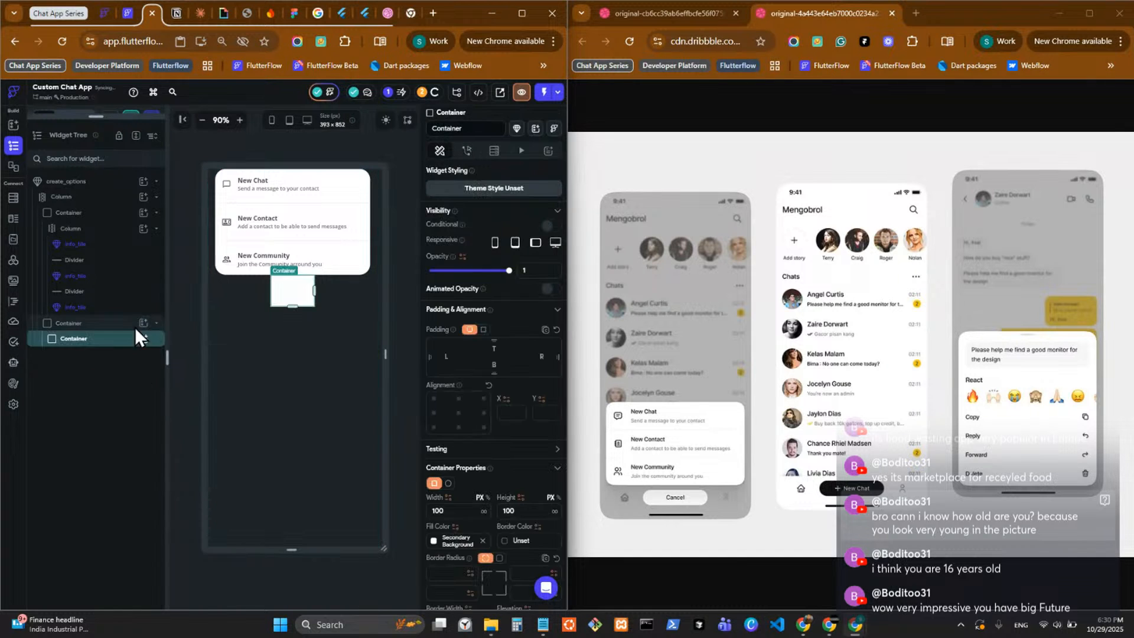
Replace the 72-high Container's fill color with black at 15% opacity (#25000000).
click(91, 324)
scroll(511, 516, down, 1)
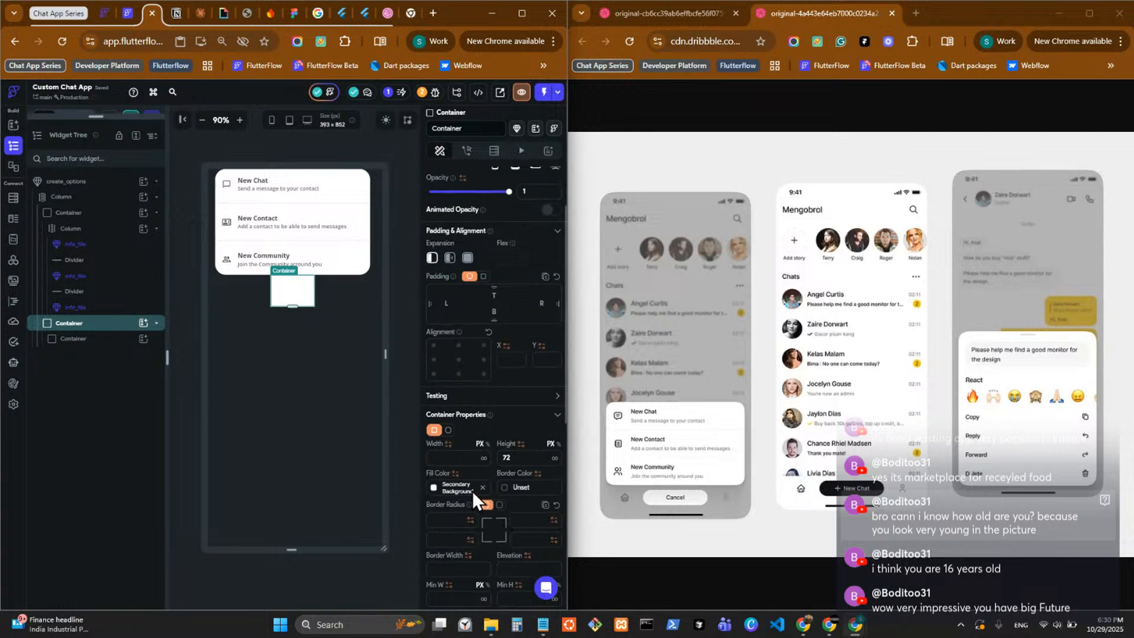
click(482, 488)
click(434, 487)
click(288, 363)
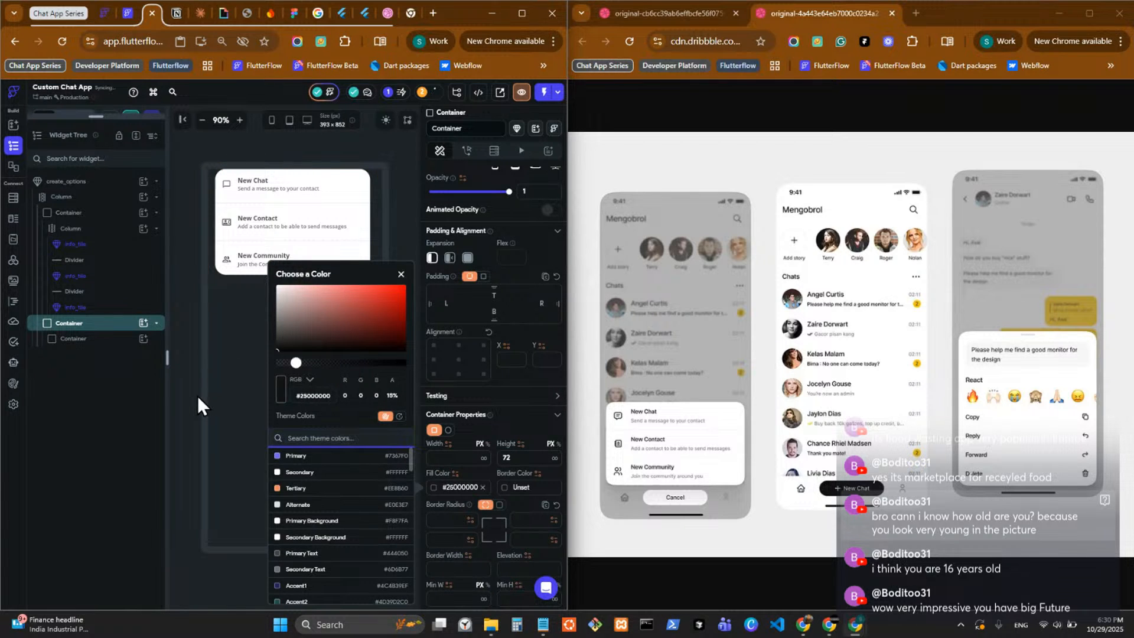
Delete the Container nested inside the 72-high Container below the options card.
click(95, 401)
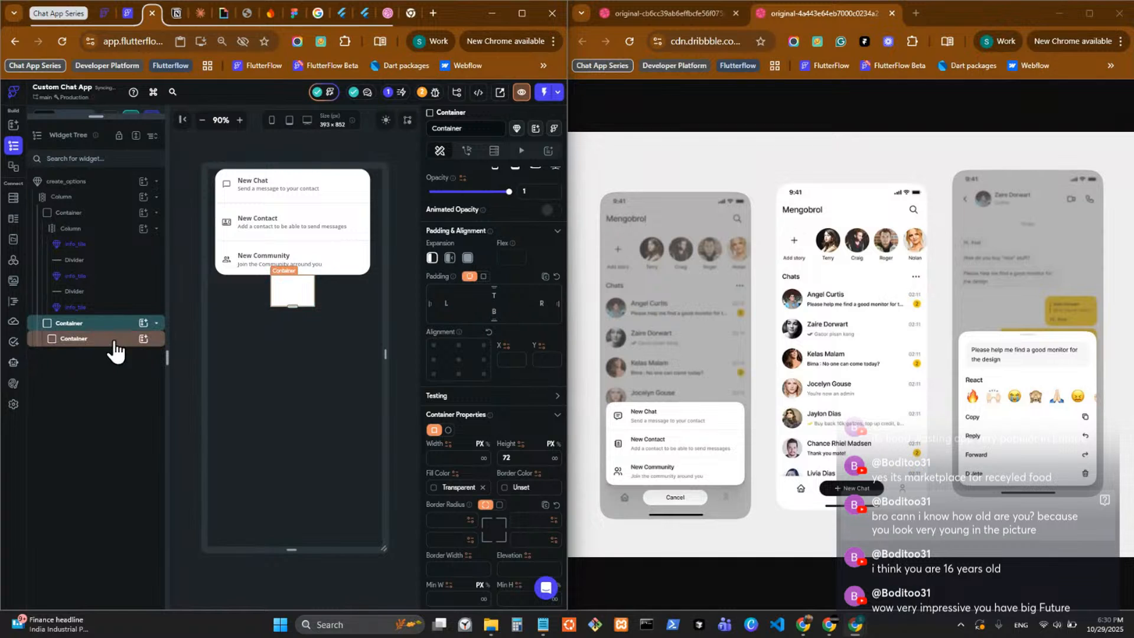
right_click(114, 344)
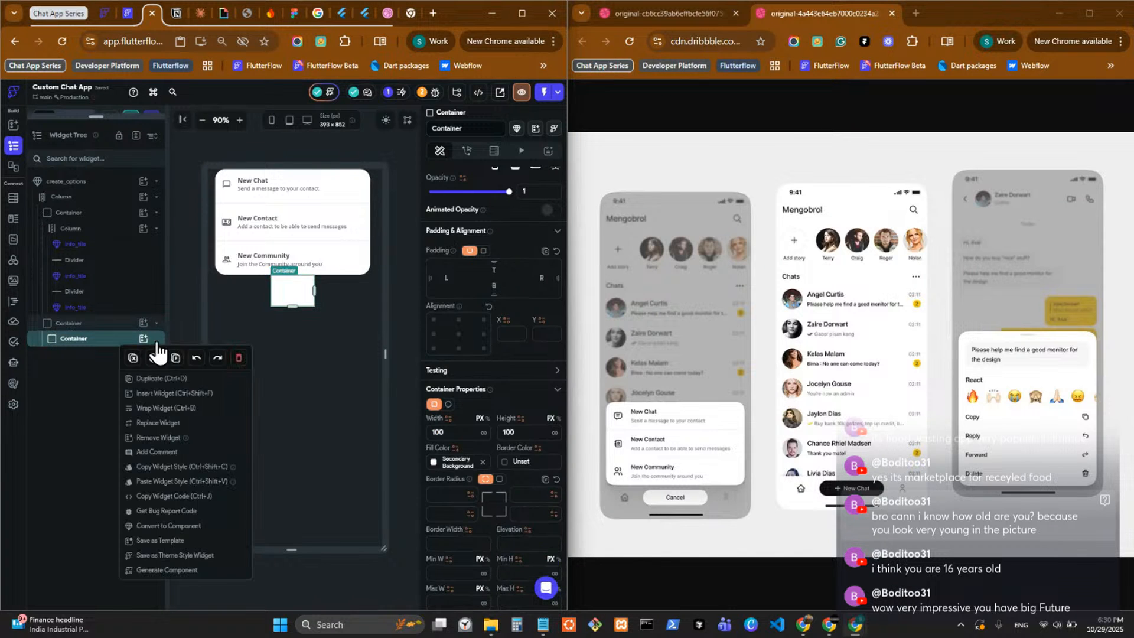
click(155, 356)
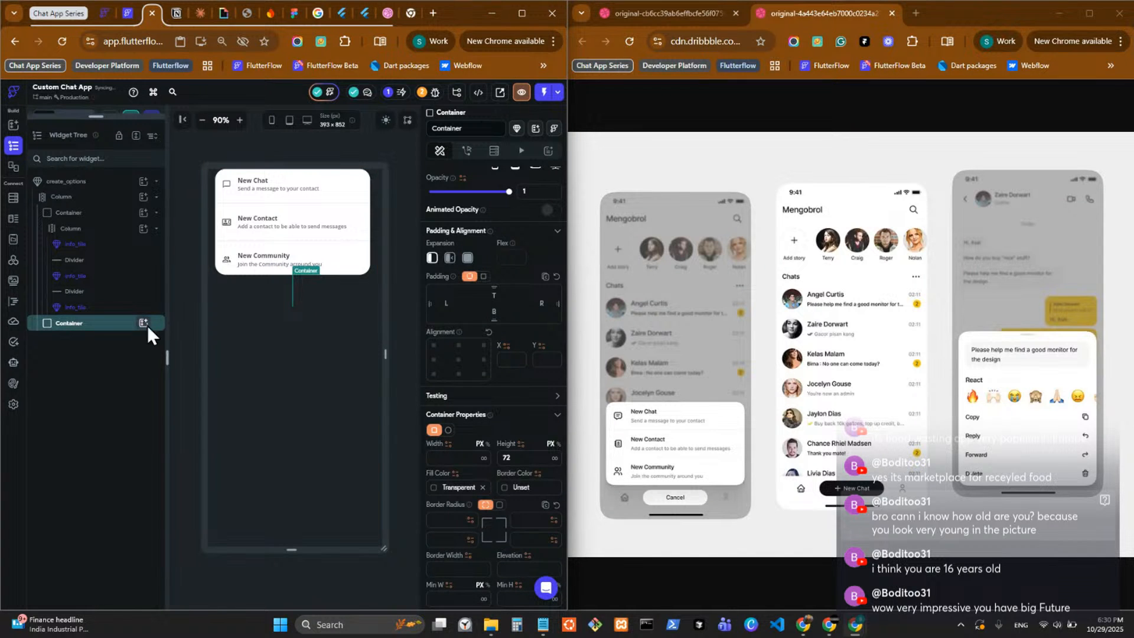
Add a Button inside the 72-high Container below the options card.
click(147, 325)
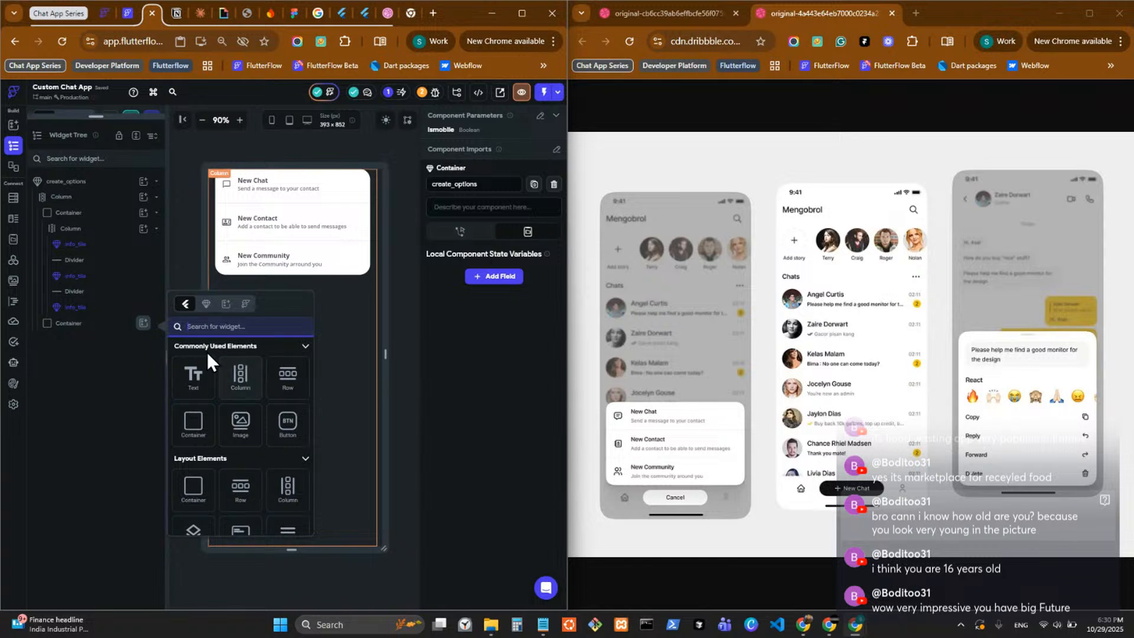
click(208, 306)
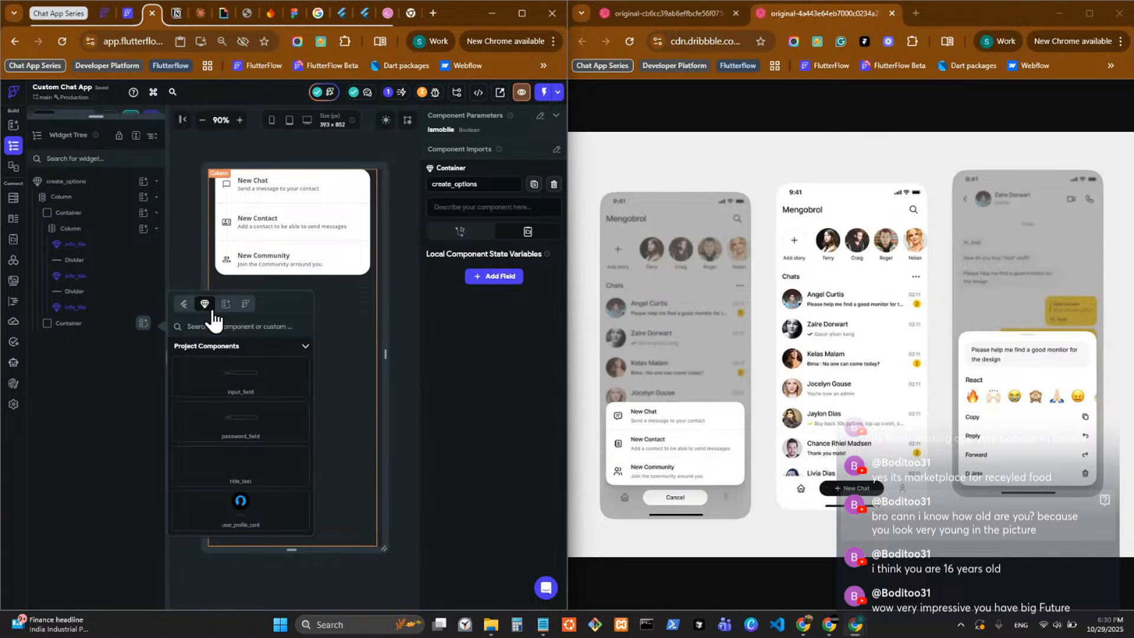
click(182, 304)
click(287, 421)
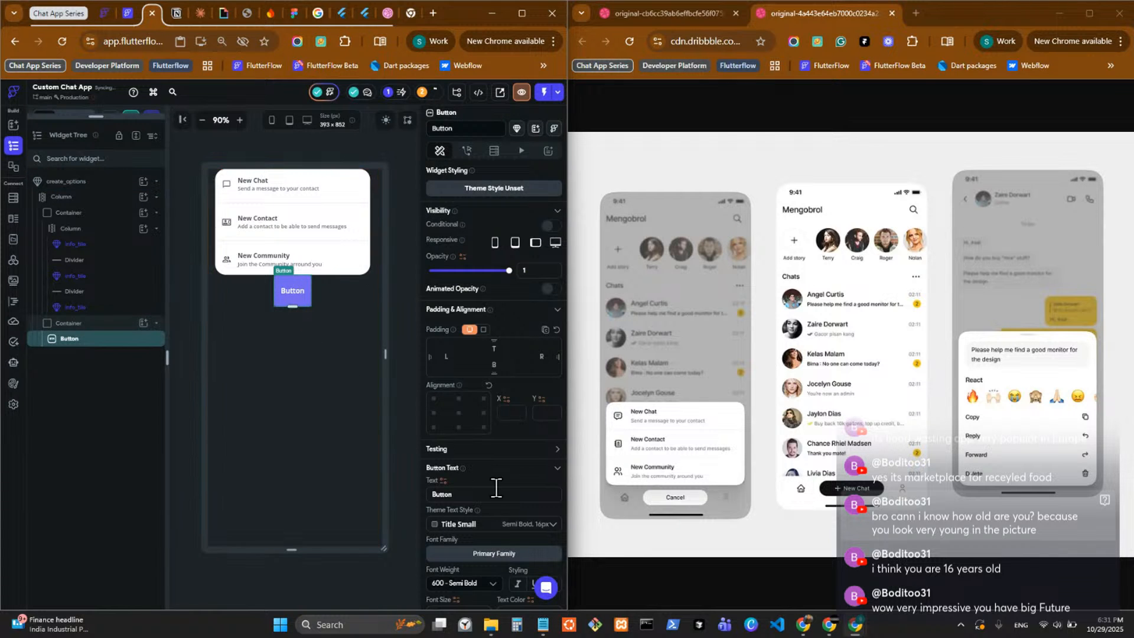
Set the new Button's padding to 16 at top and bottom.
scroll(495, 490, down, 1)
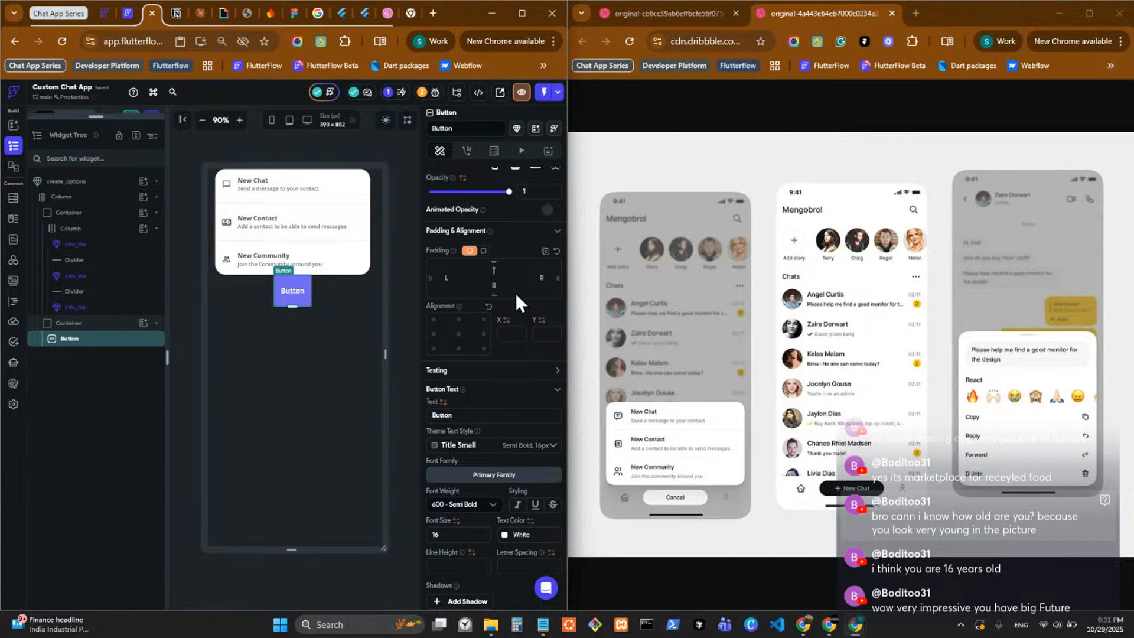
text(6)
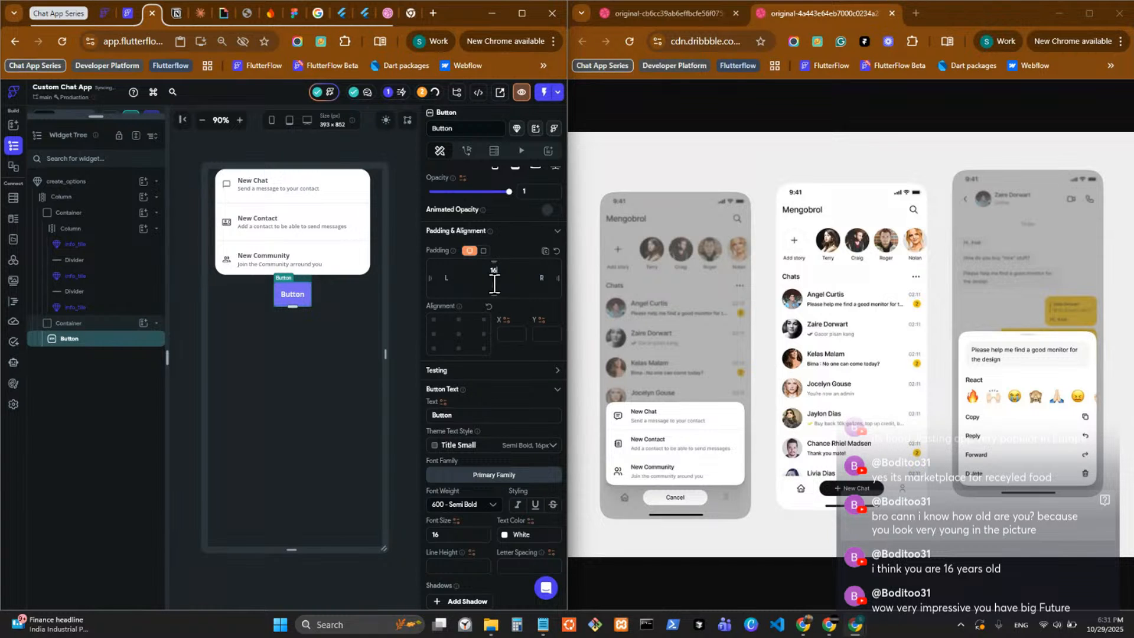
click(495, 286)
text(16)
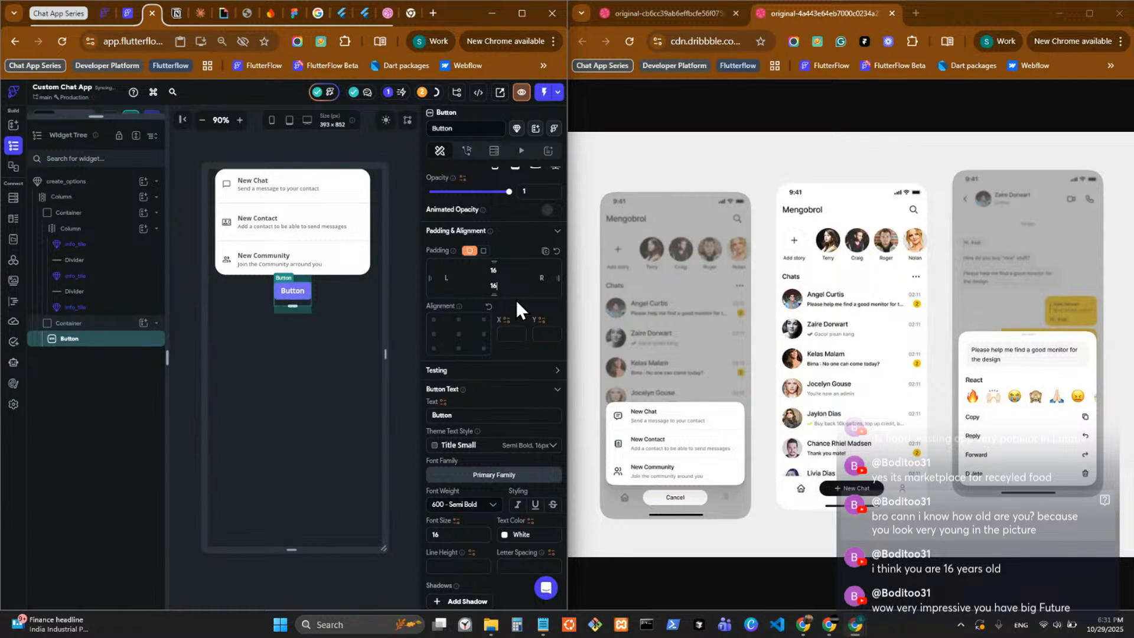
Turn on Safe Area for the Container that holds the Button.
click(297, 303)
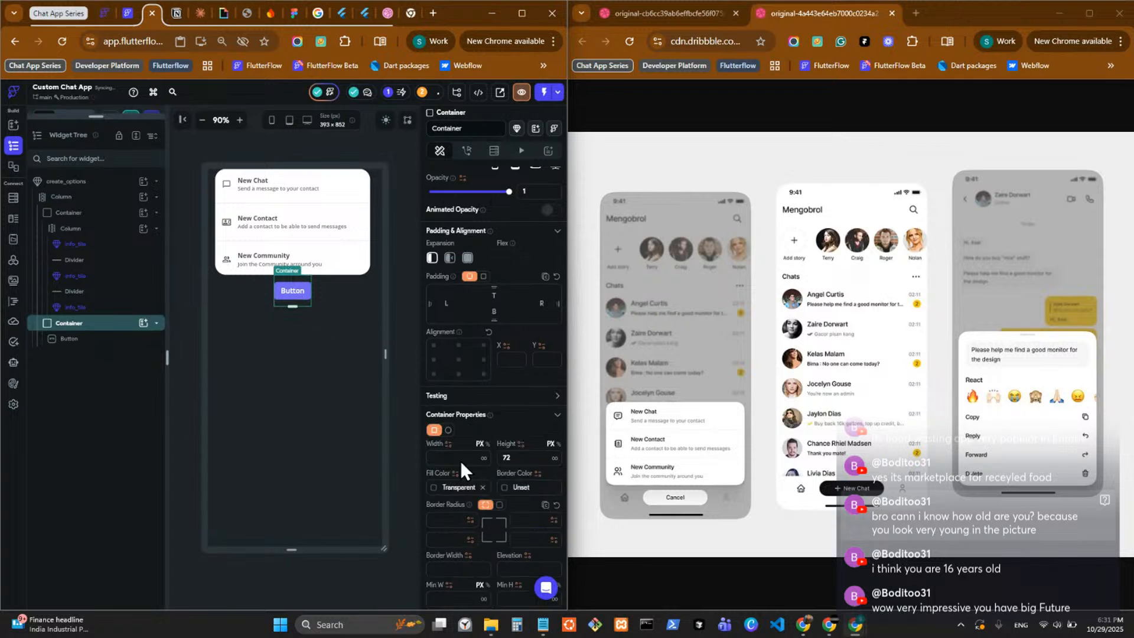
scroll(514, 496, down, 5)
click(549, 519)
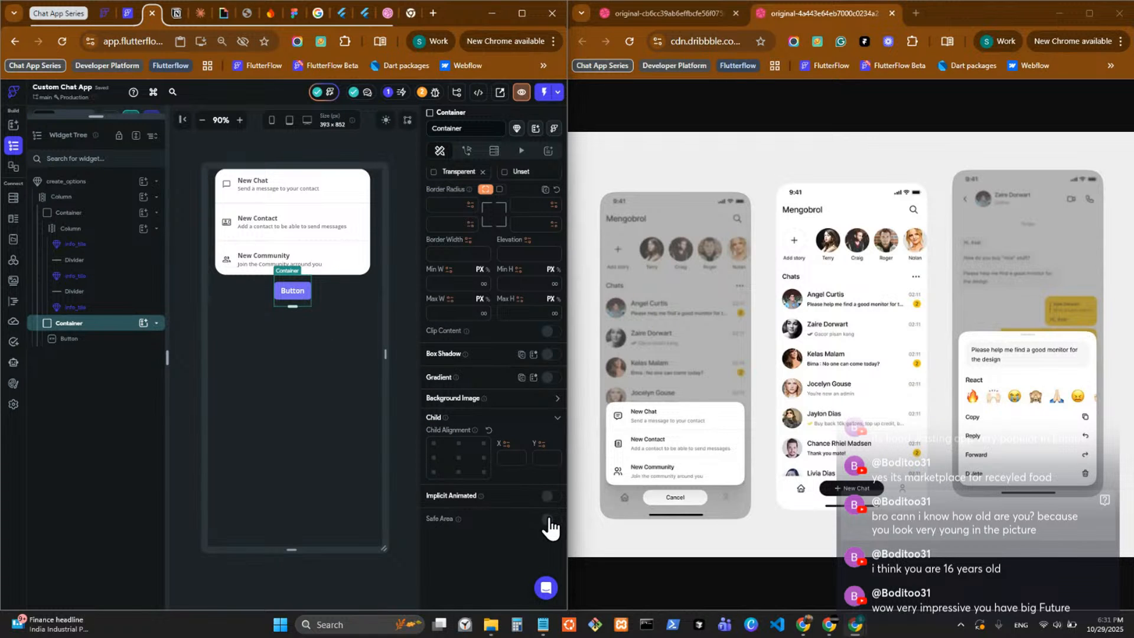
Change the Button's text to "Cancel".
click(290, 297)
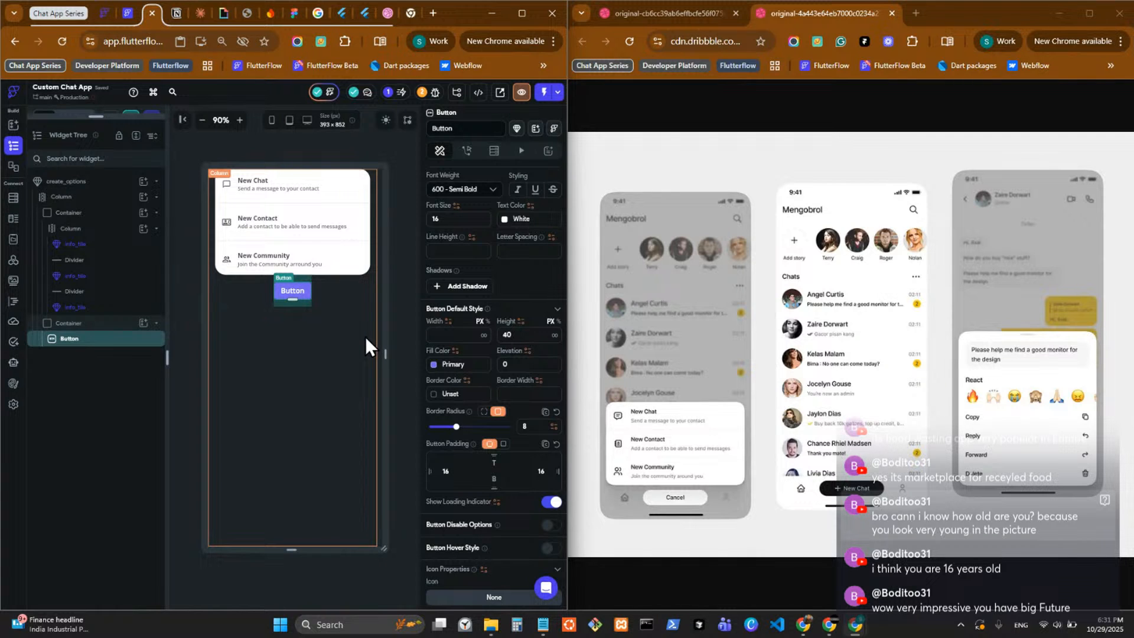
scroll(459, 407, up, 3)
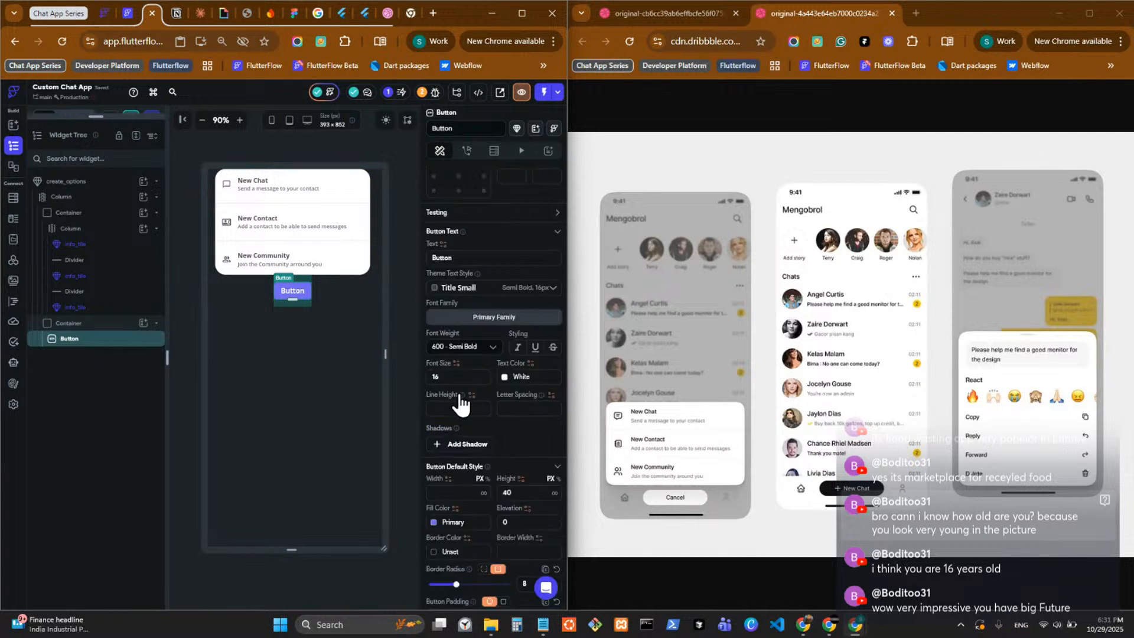
scroll(461, 406, up, 5)
scroll(463, 408, down, 5)
scroll(464, 419, up, 5)
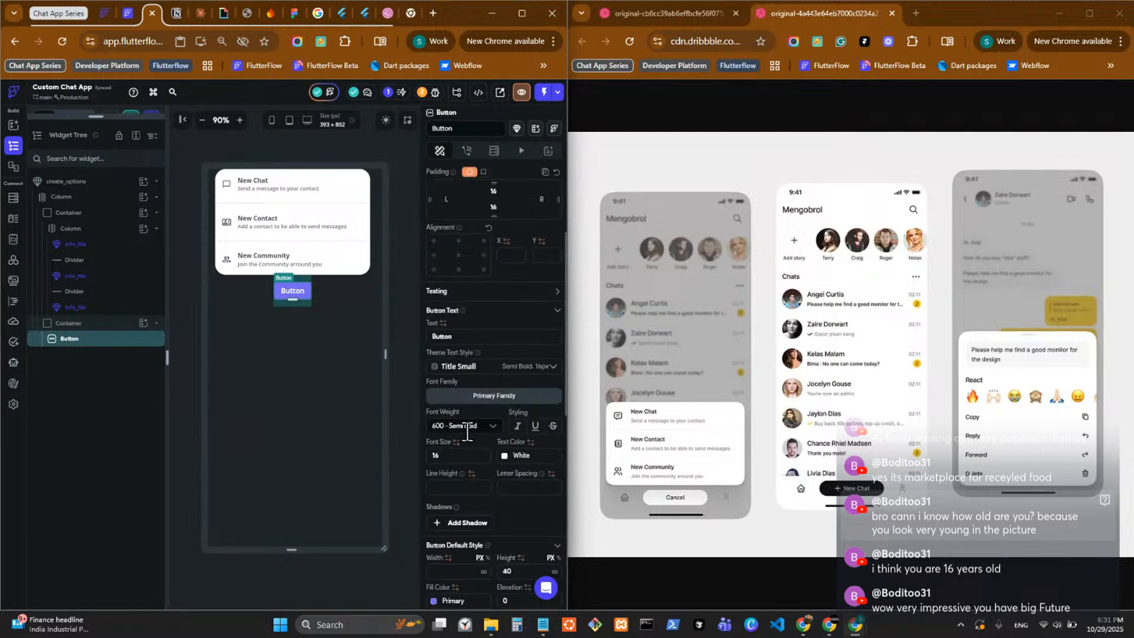
scroll(469, 428, down, 3)
double_click(458, 336)
text(Canc)
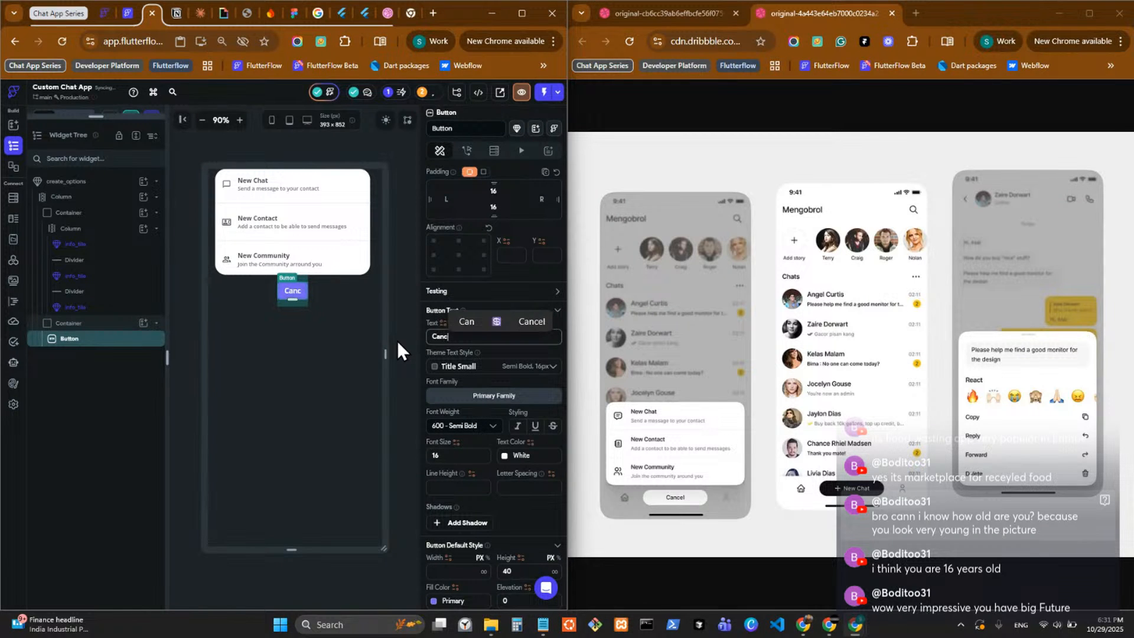
text(el)
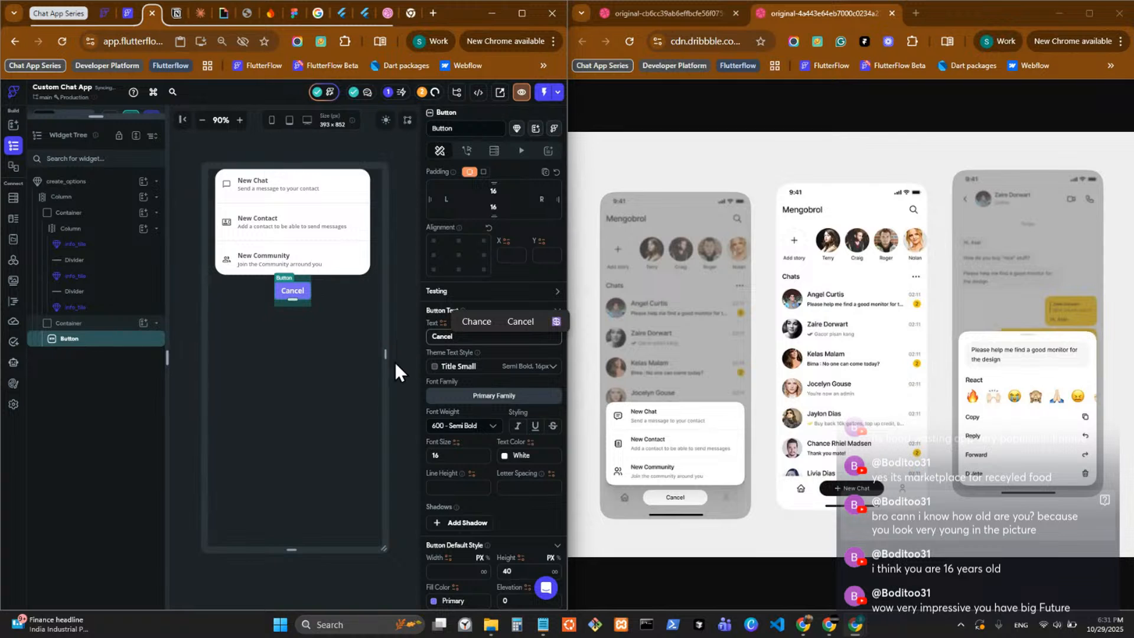
Set the Cancel button's border radius to 50.
scroll(484, 408, down, 4)
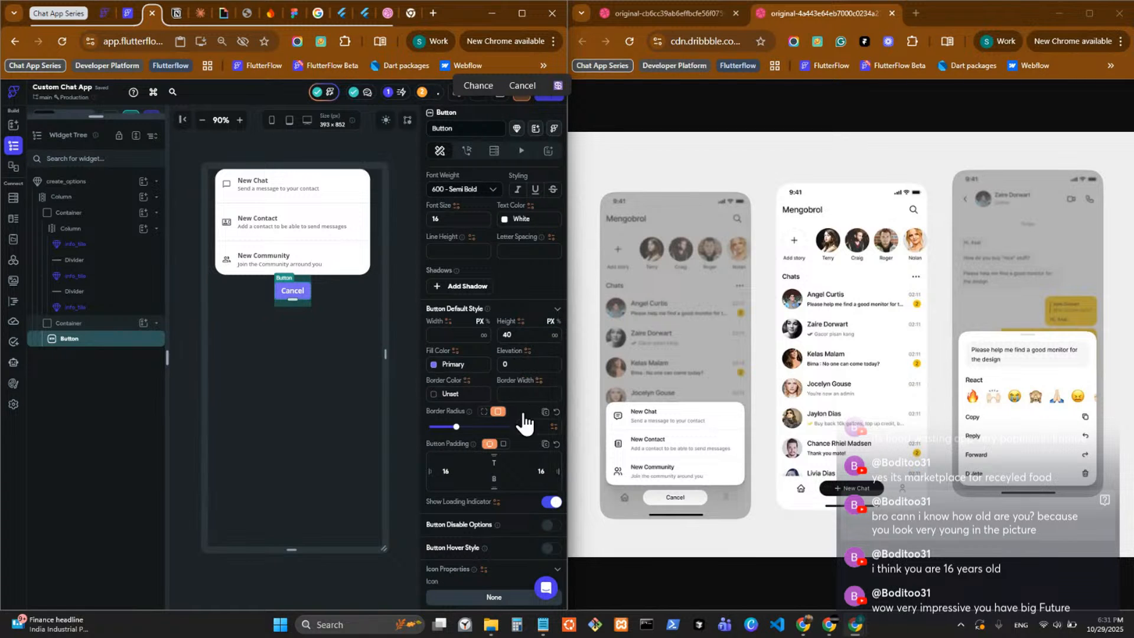
click(524, 426)
text(50)
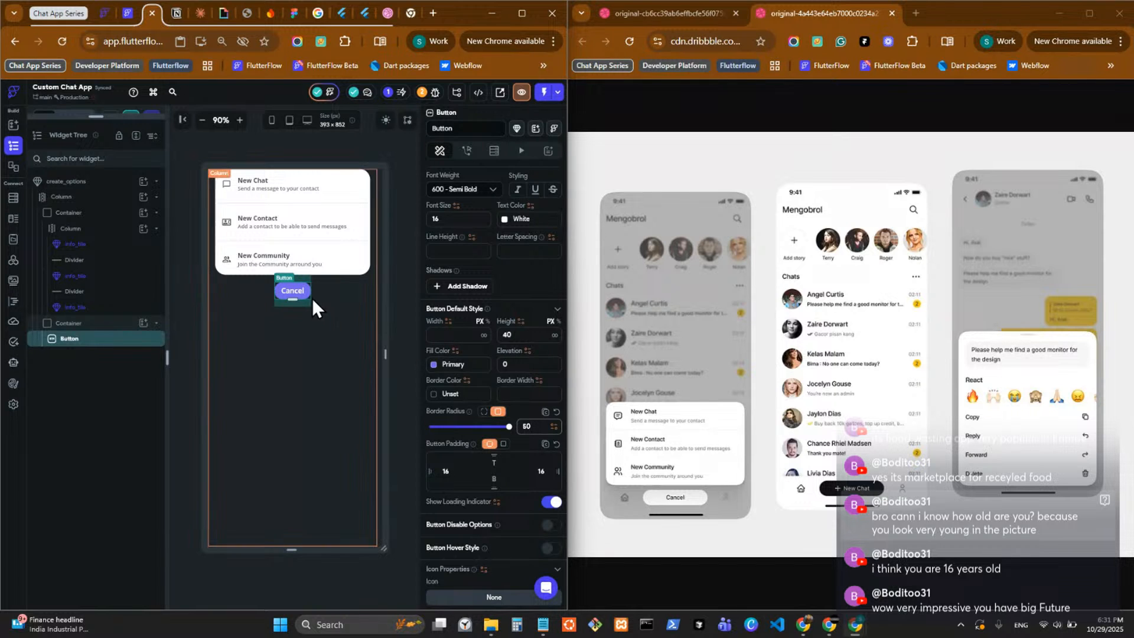
Expand the pages and components list and set the Cancel button's fill color to the theme's Secondary.
drag(137, 121, 127, 511)
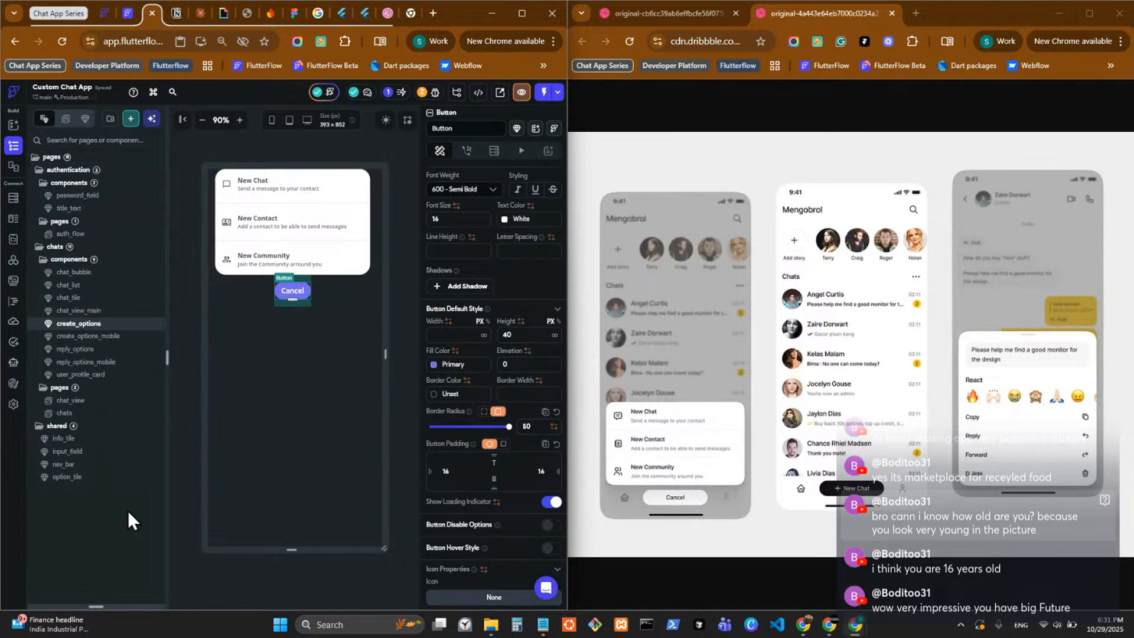
click(433, 364)
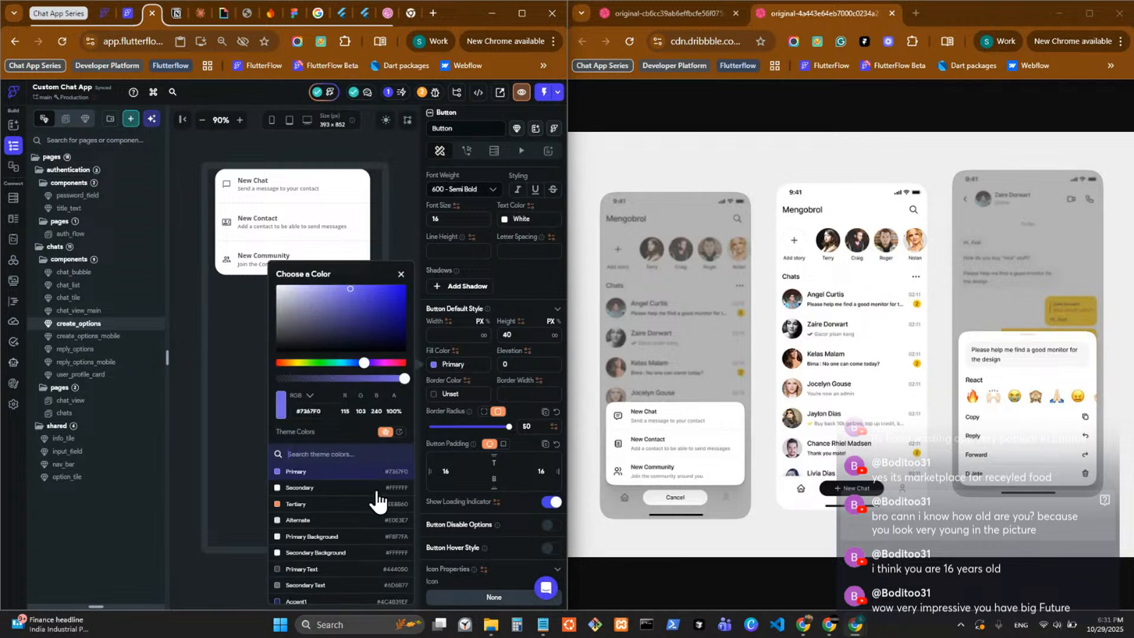
click(324, 488)
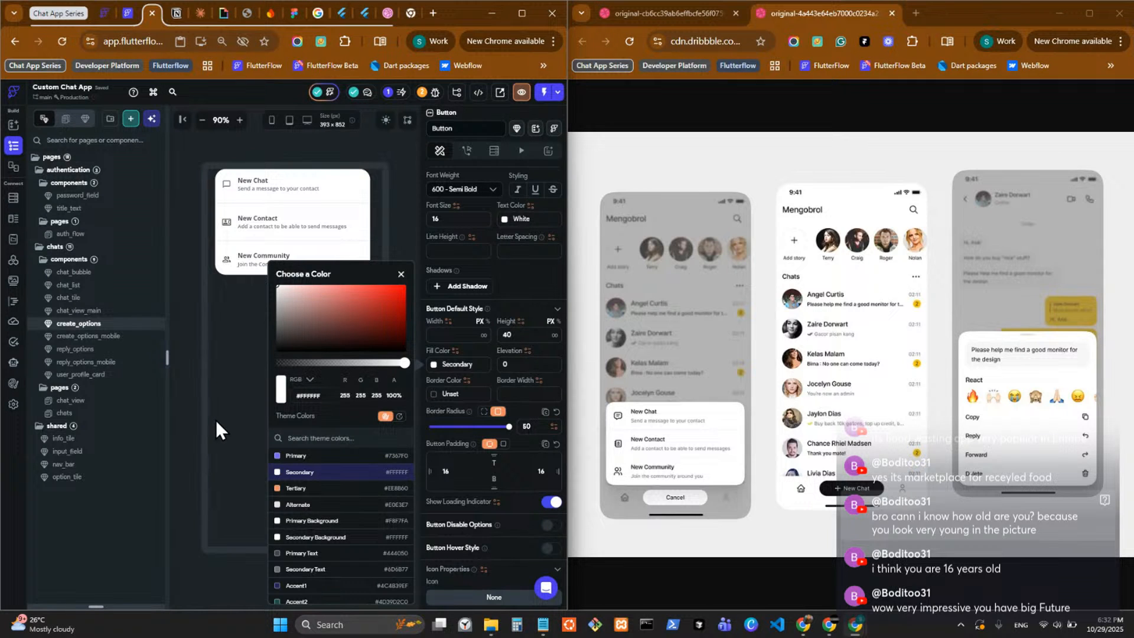
click(193, 402)
Change the Cancel button's text color to the theme's Primary Text.
scroll(508, 296, up, 2)
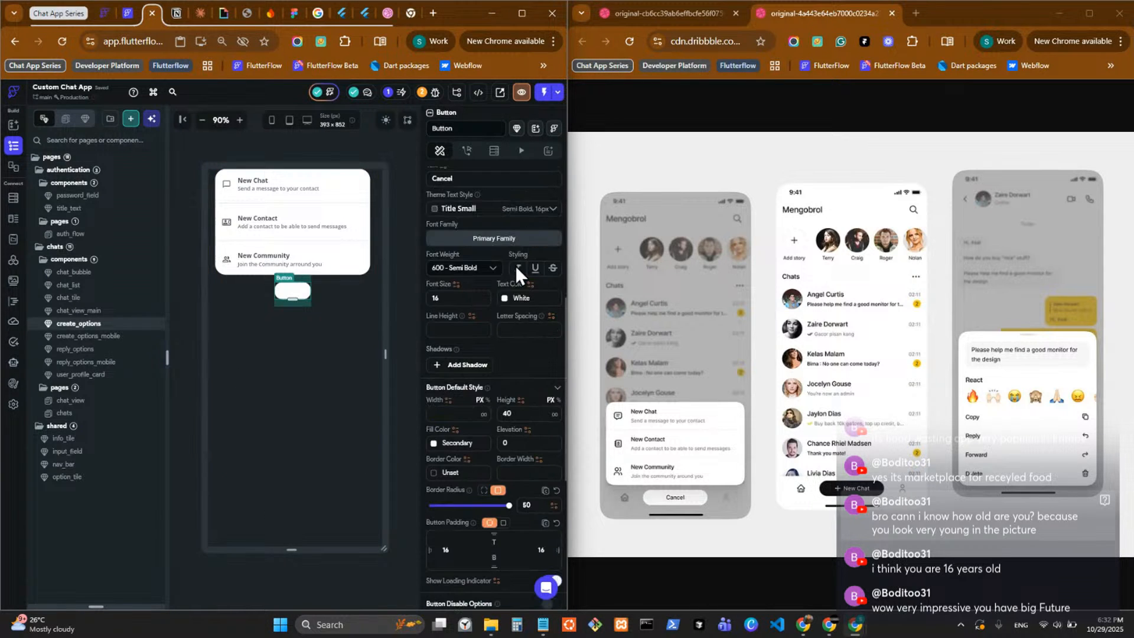
click(506, 303)
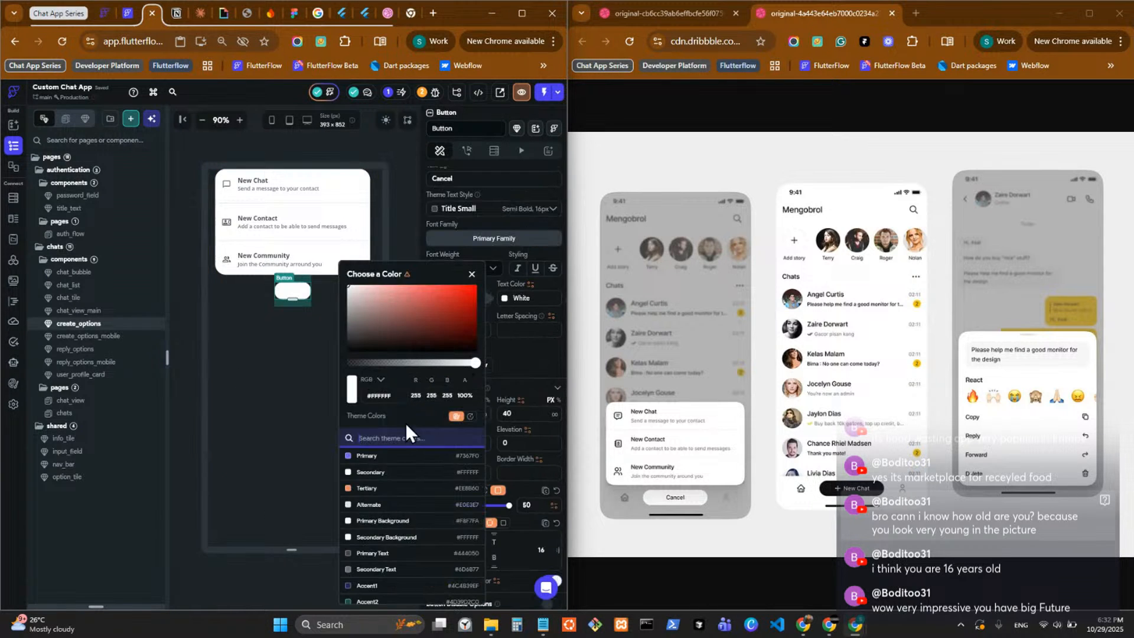
click(384, 553)
click(197, 349)
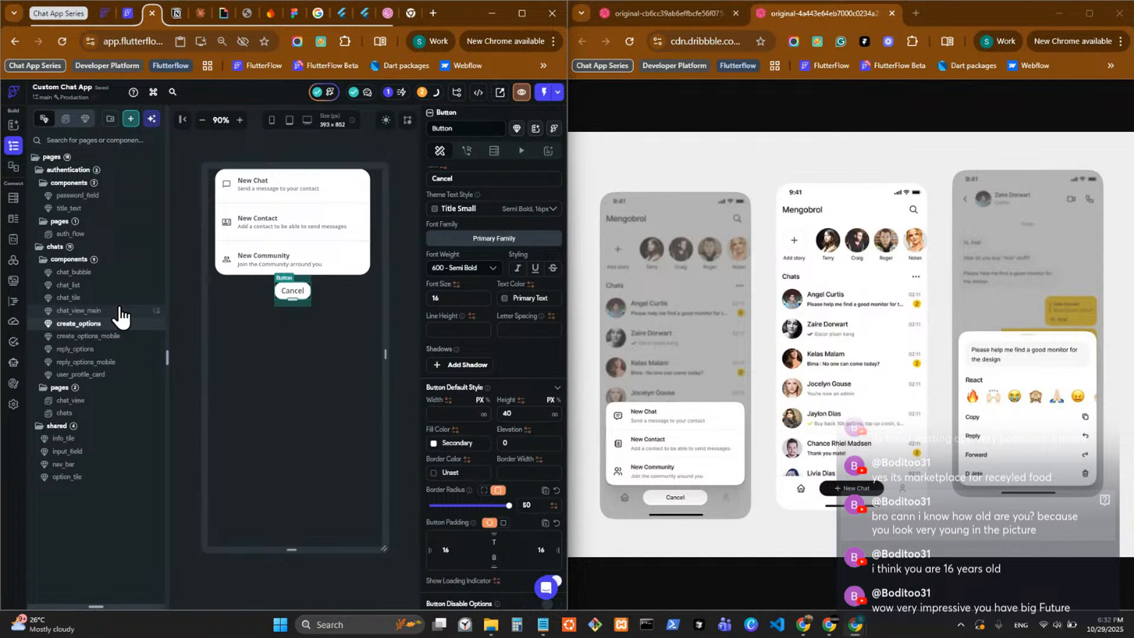
Find the New Chat button of the nav_bar via the chats page and examine its default style settings.
click(119, 310)
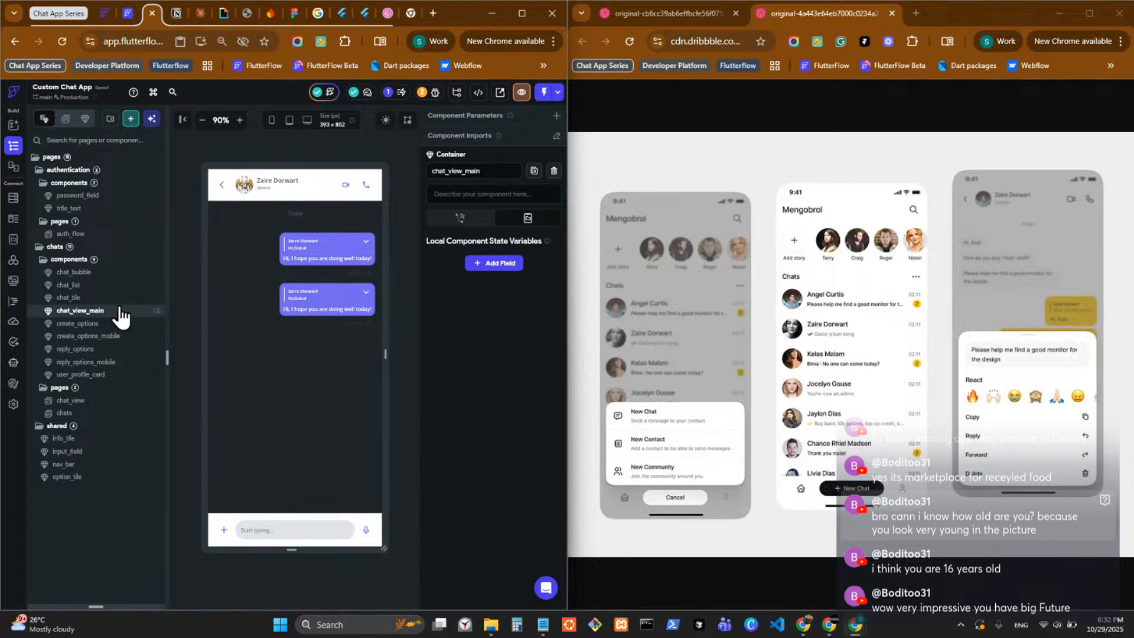
click(95, 299)
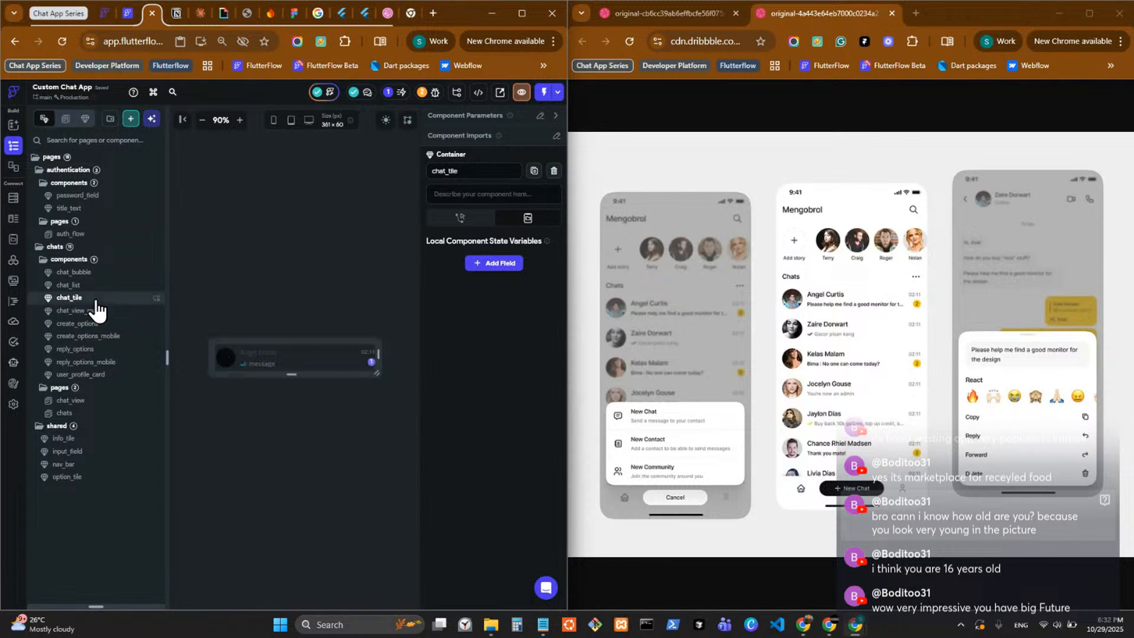
click(120, 362)
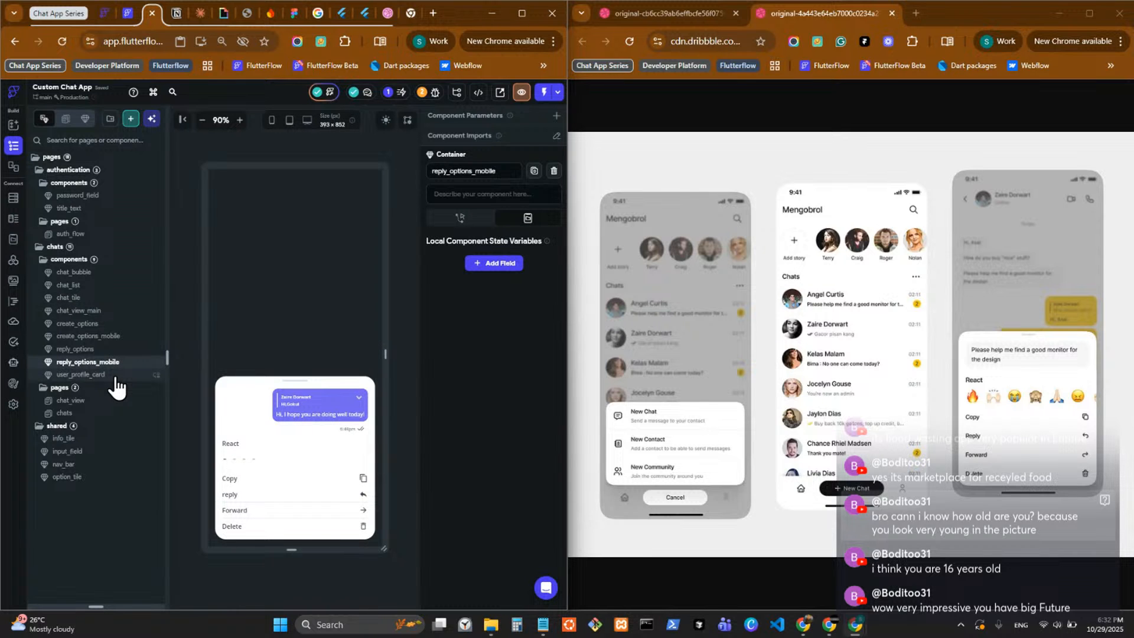
click(116, 376)
click(110, 413)
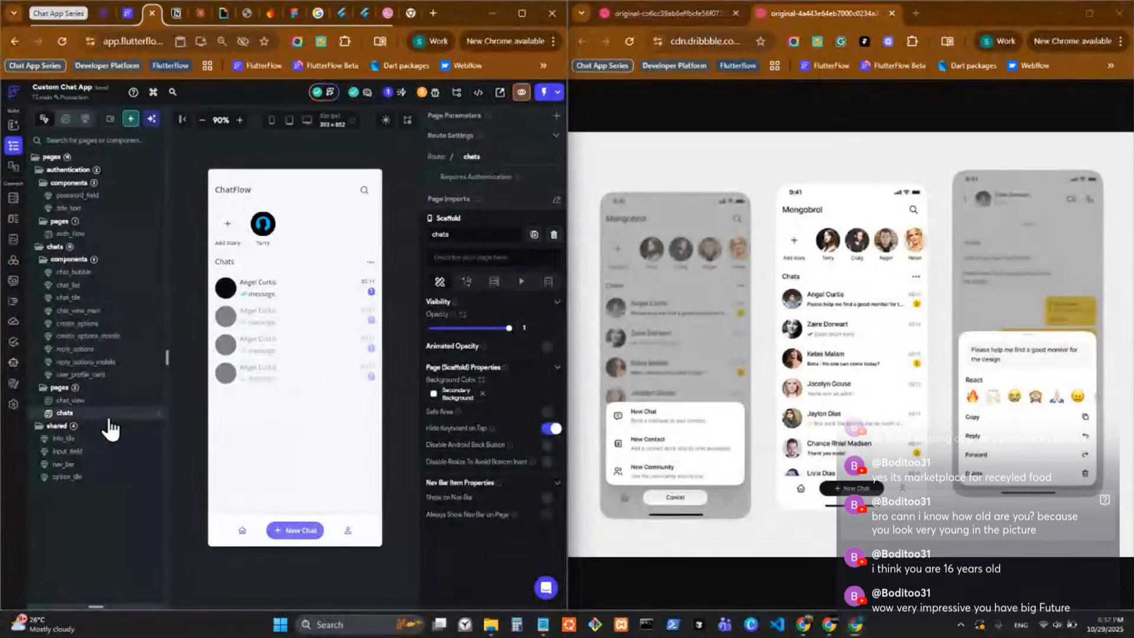
double_click(292, 533)
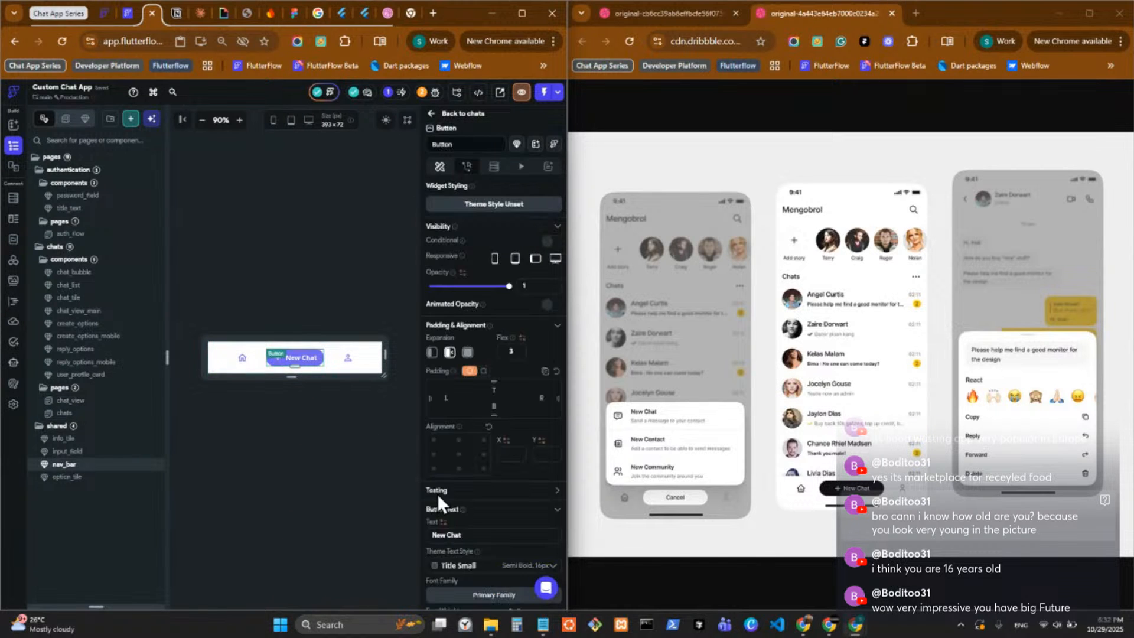
scroll(437, 493, down, 6)
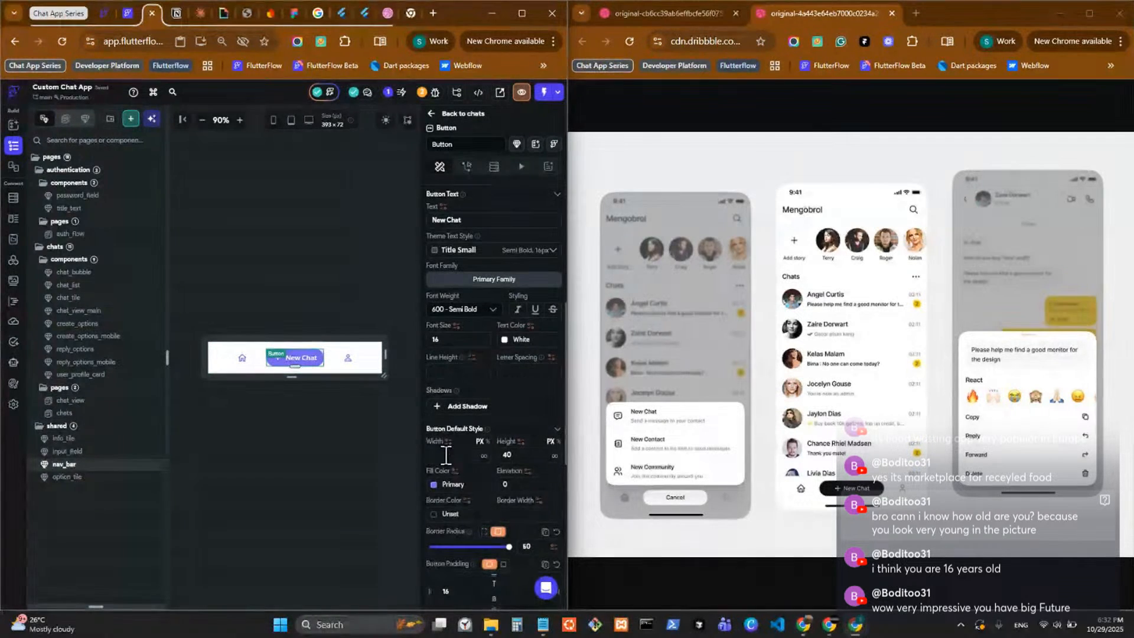
Set the width of the nav_bar's New Chat button to 180, after trying 150, and copy the button.
click(443, 455)
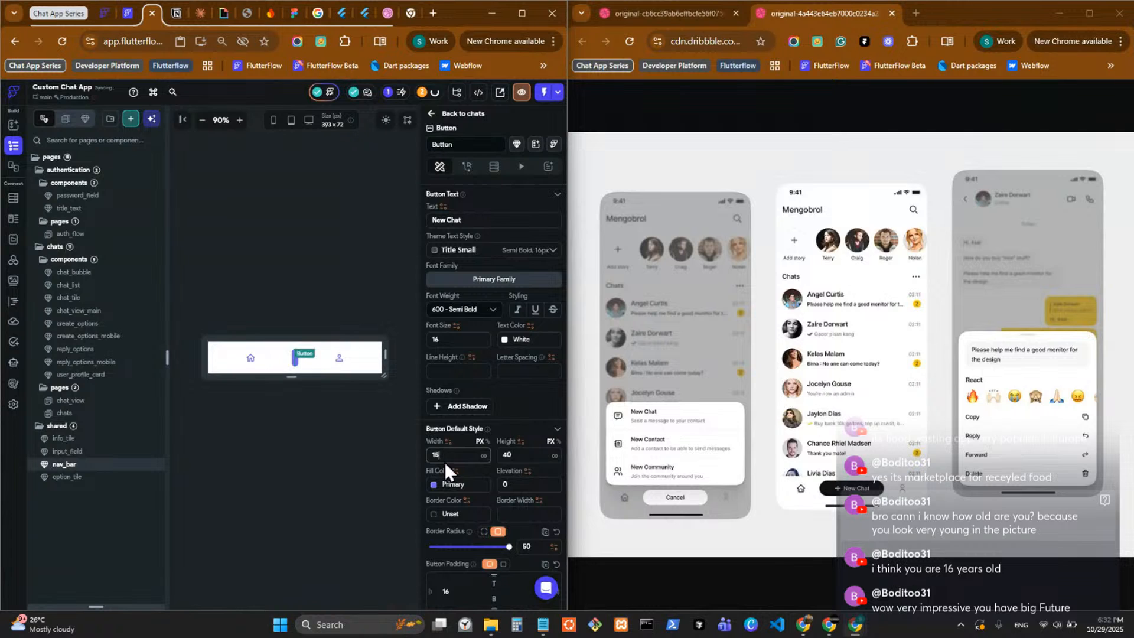
text(150)
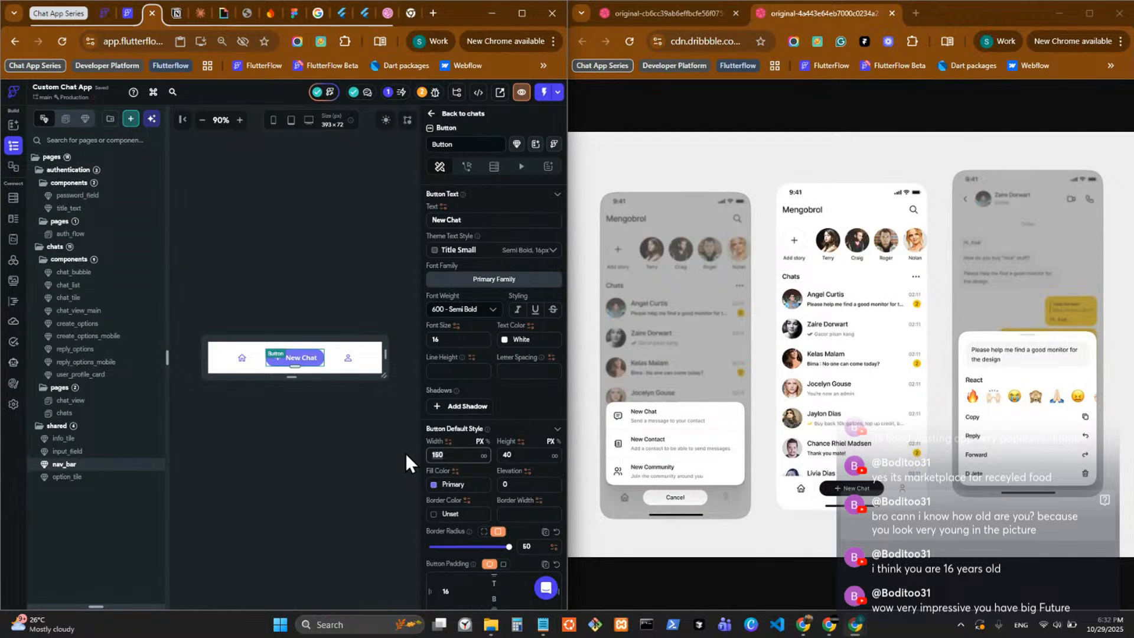
text(180)
click(313, 357)
key(ctrl+c)
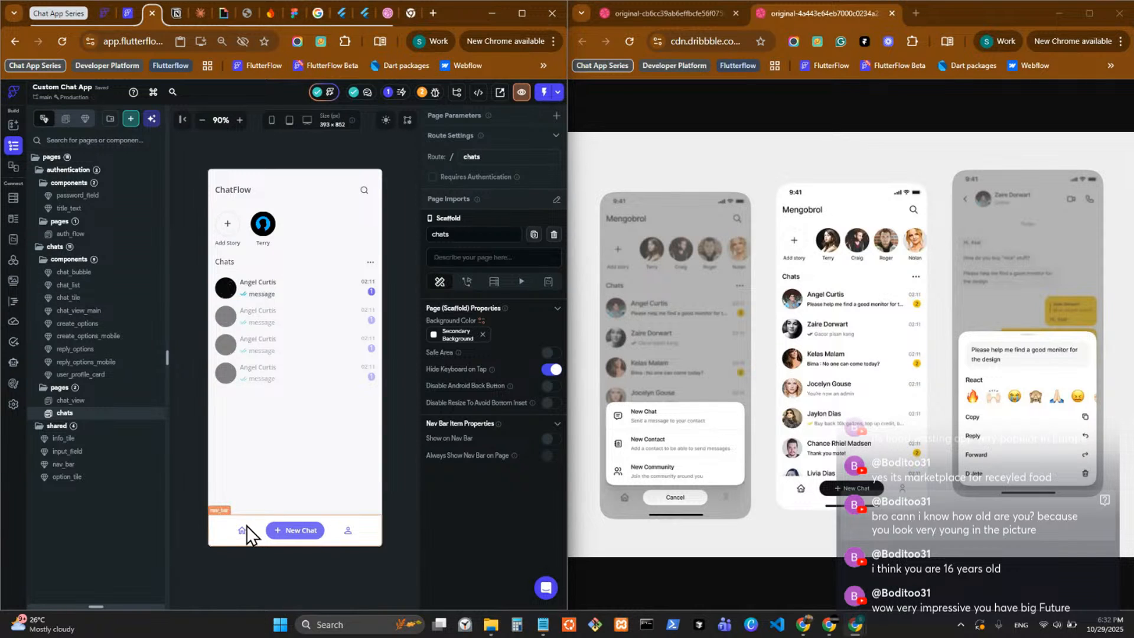
Set the width of the Cancel button in the create_options component to 180.
click(126, 324)
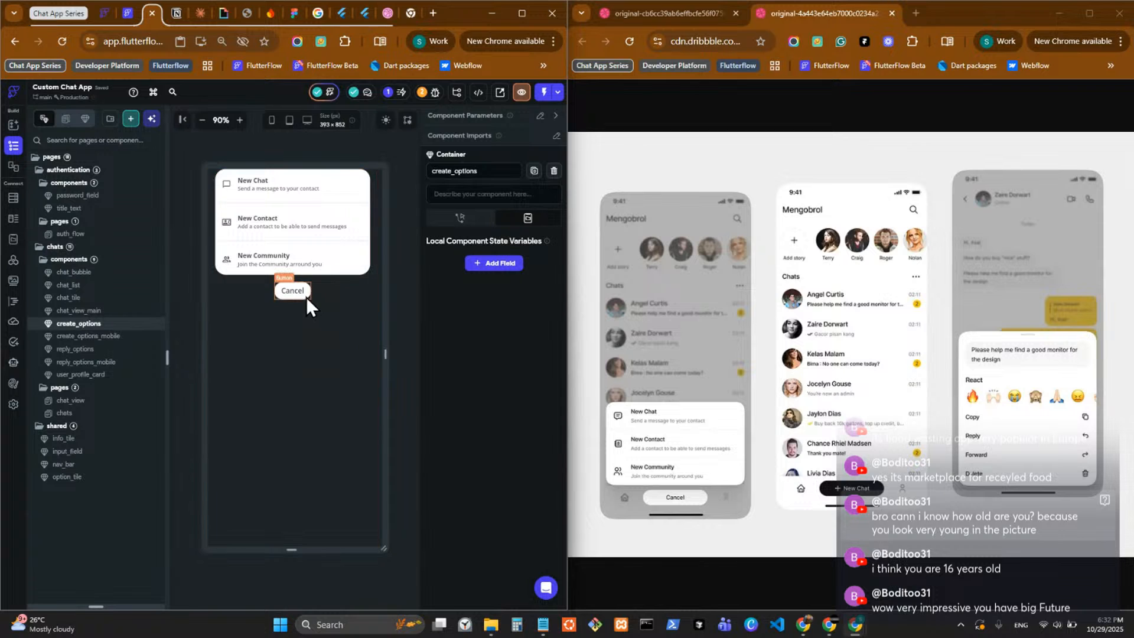
scroll(488, 420, down, 6)
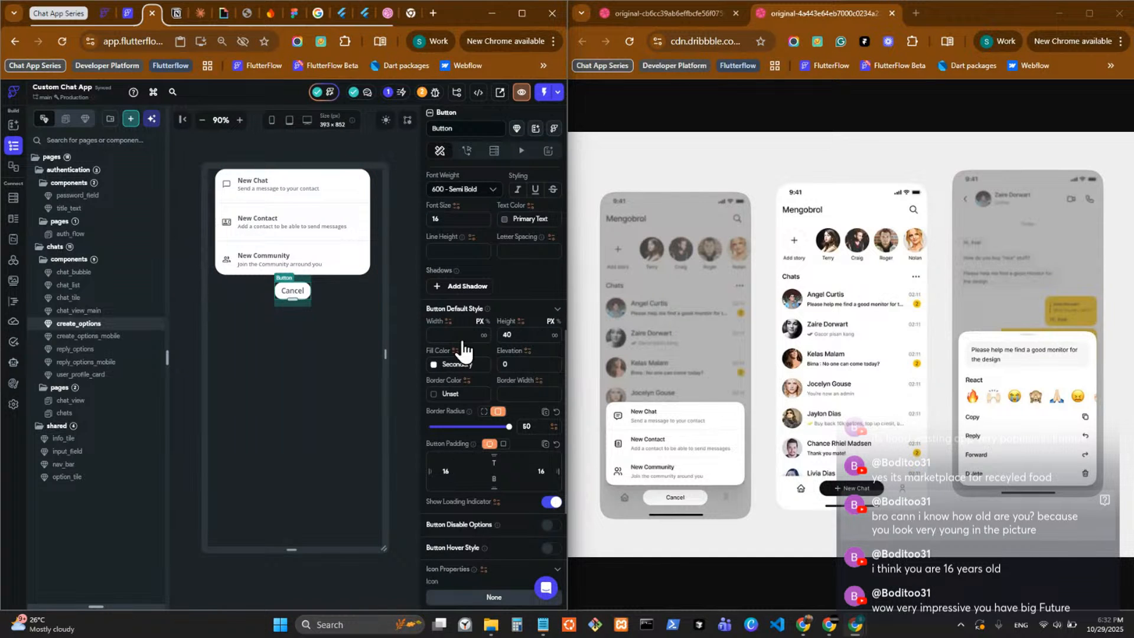
click(461, 337)
text(91230310120313)
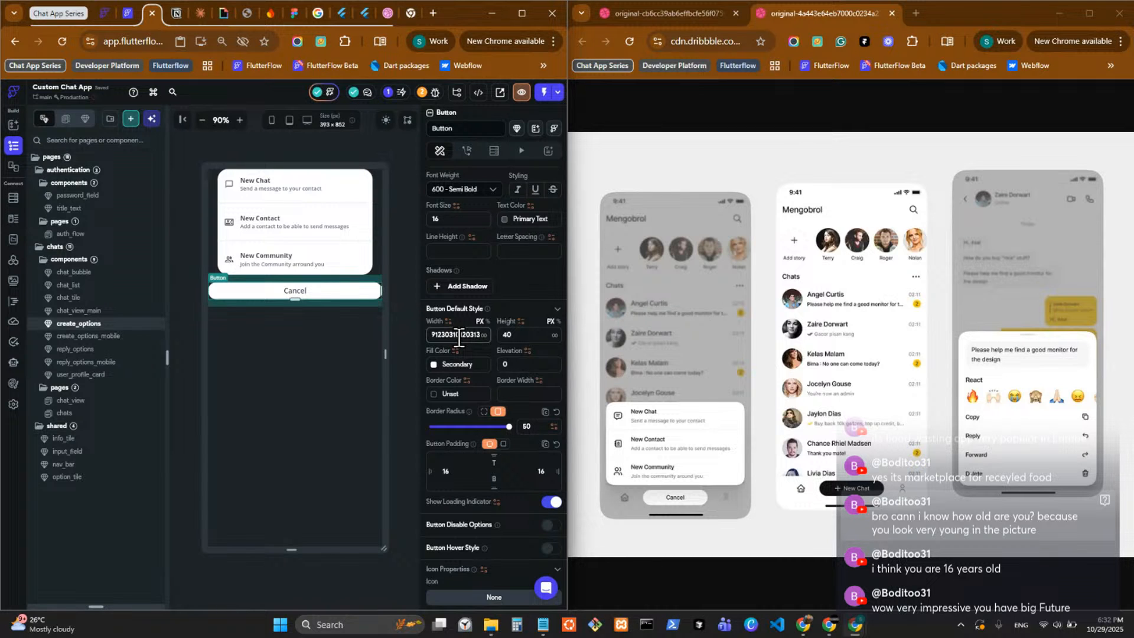
double_click(459, 336)
text(180)
key(Return)
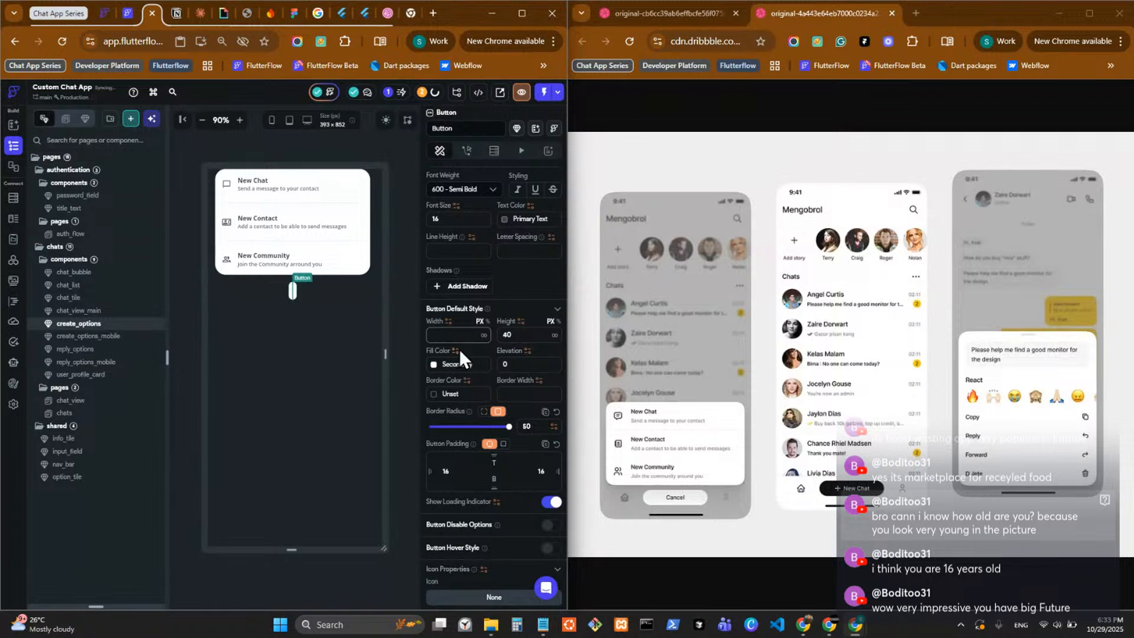
Examine the default style size of the nav_bar's New Chat button and compare it with the Cancel button in create_options.
click(124, 414)
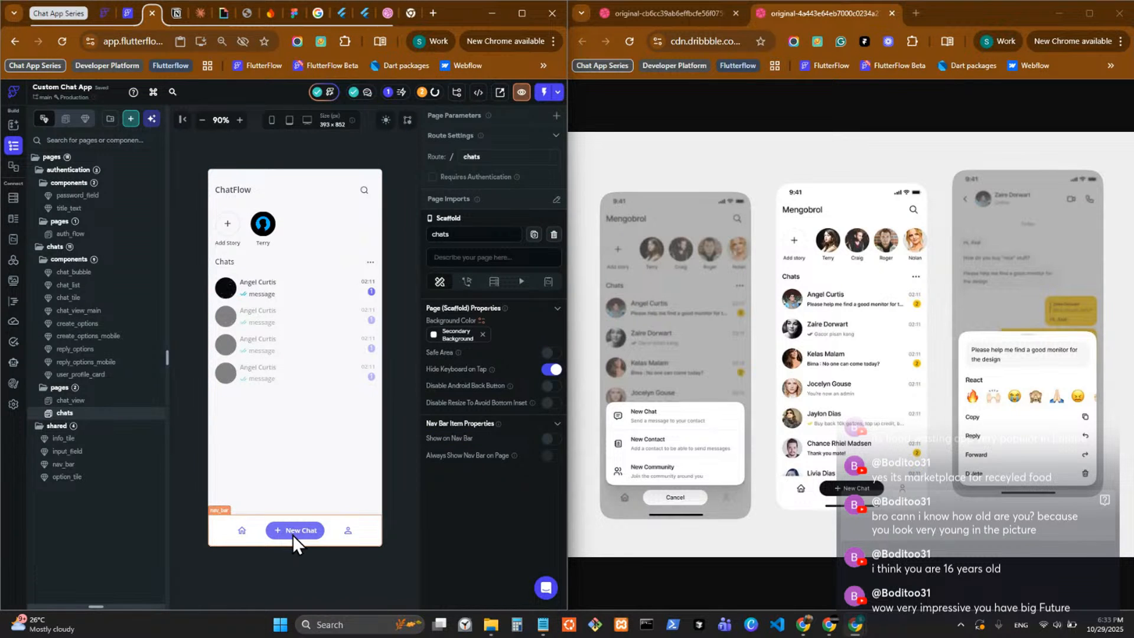
click(292, 534)
double_click(293, 534)
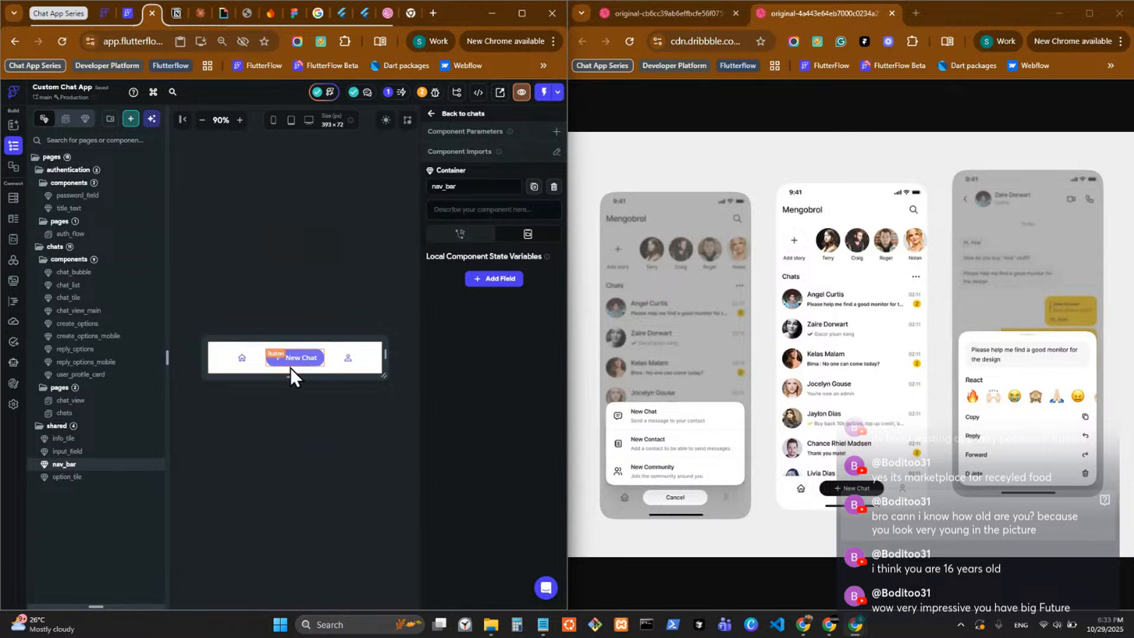
scroll(484, 470, down, 5)
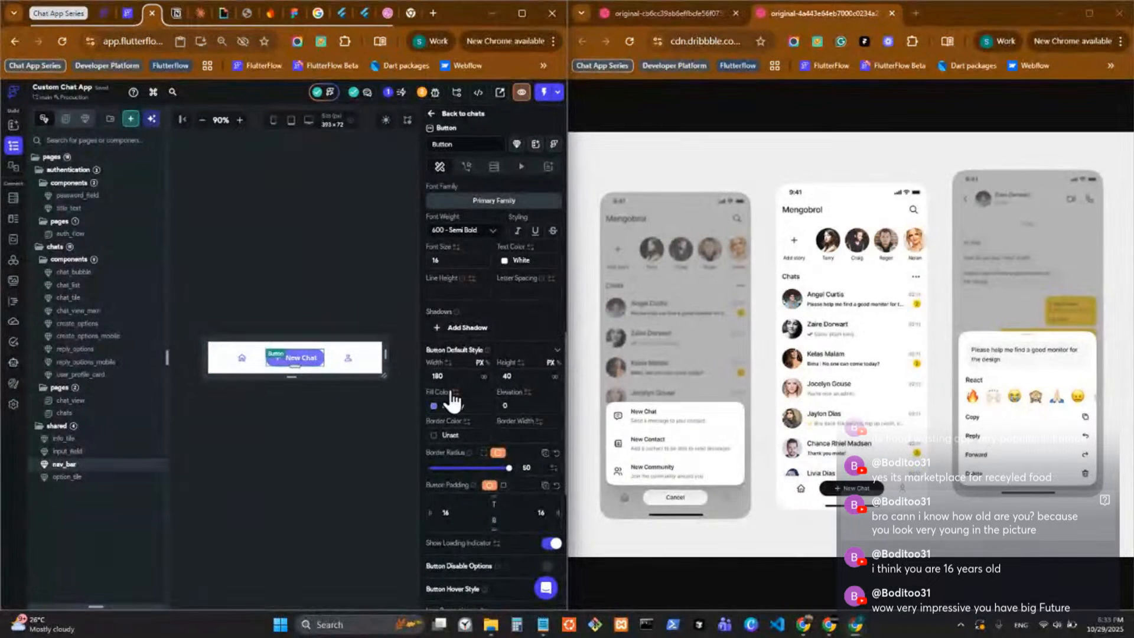
click(126, 327)
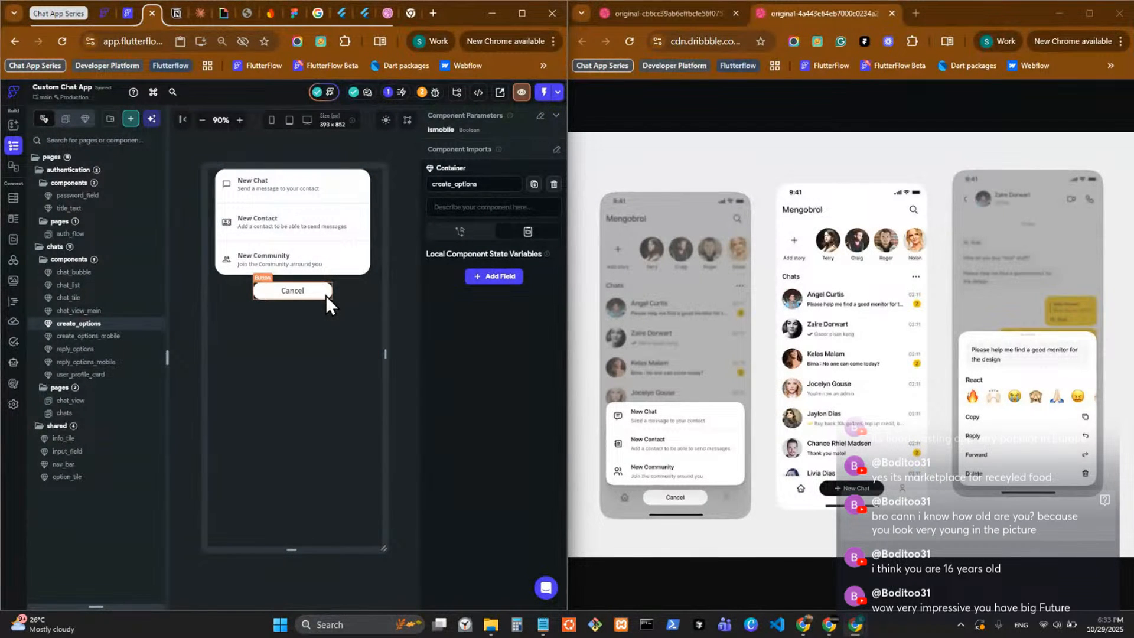
Clear the start and end spacing of the row in the nav_bar component, reached through the chats page.
click(120, 408)
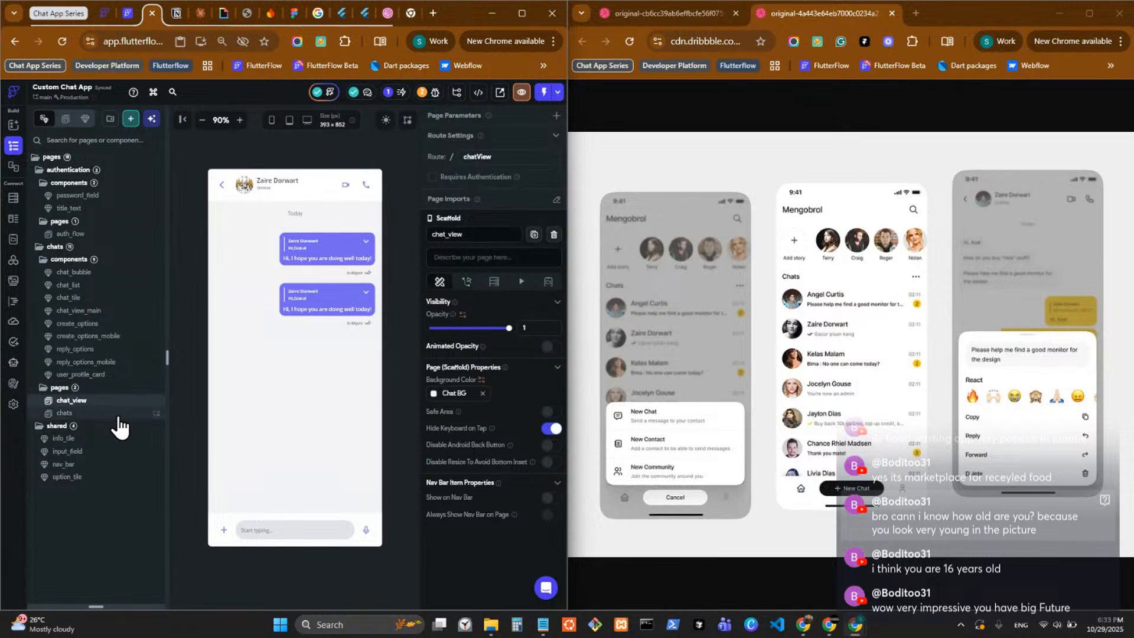
click(118, 415)
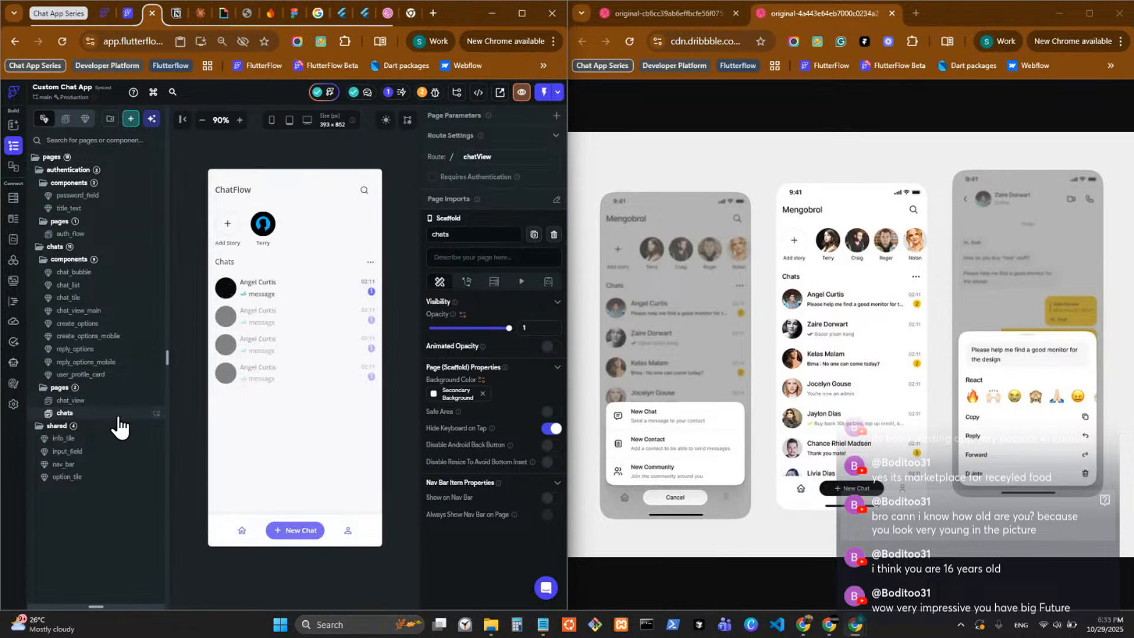
click(344, 530)
double_click(343, 529)
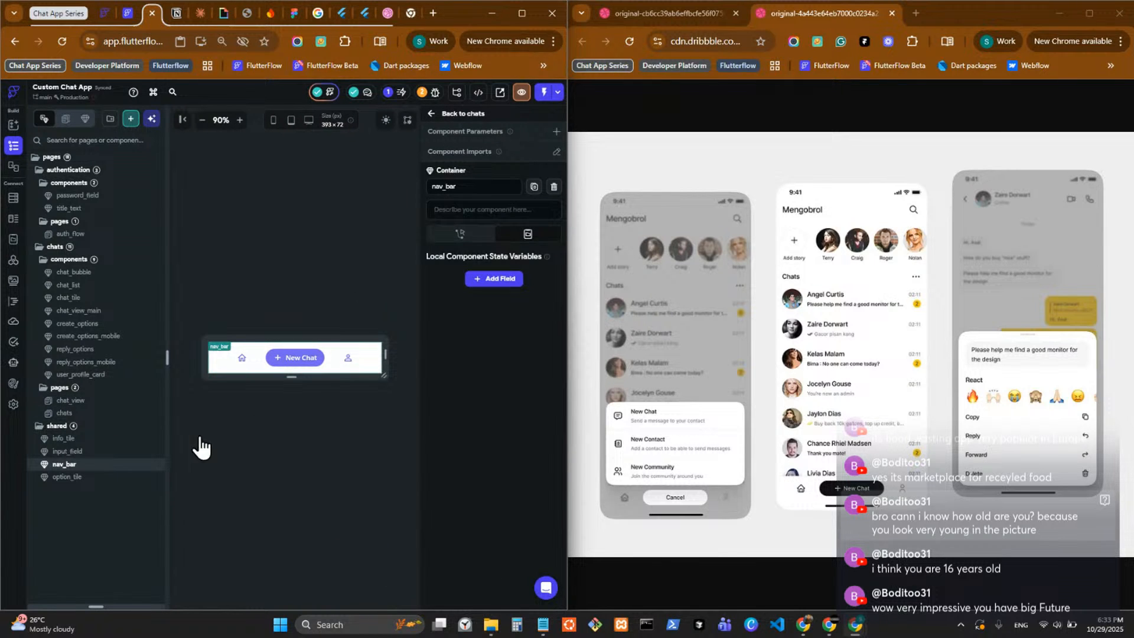
click(260, 359)
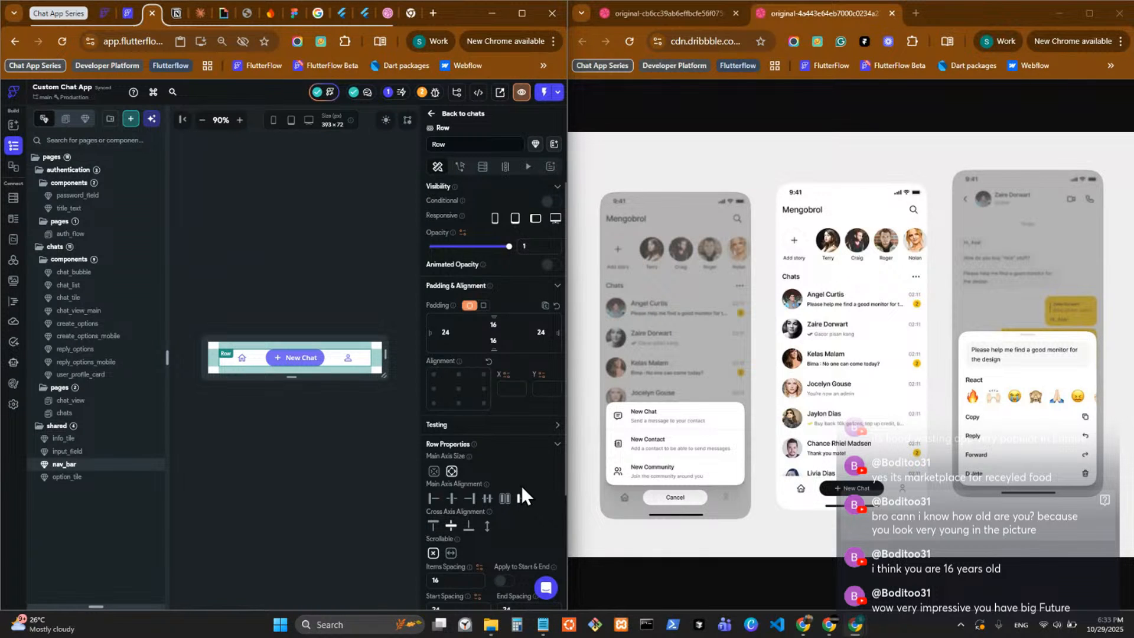
scroll(521, 485, down, 3)
drag(453, 454, 394, 455)
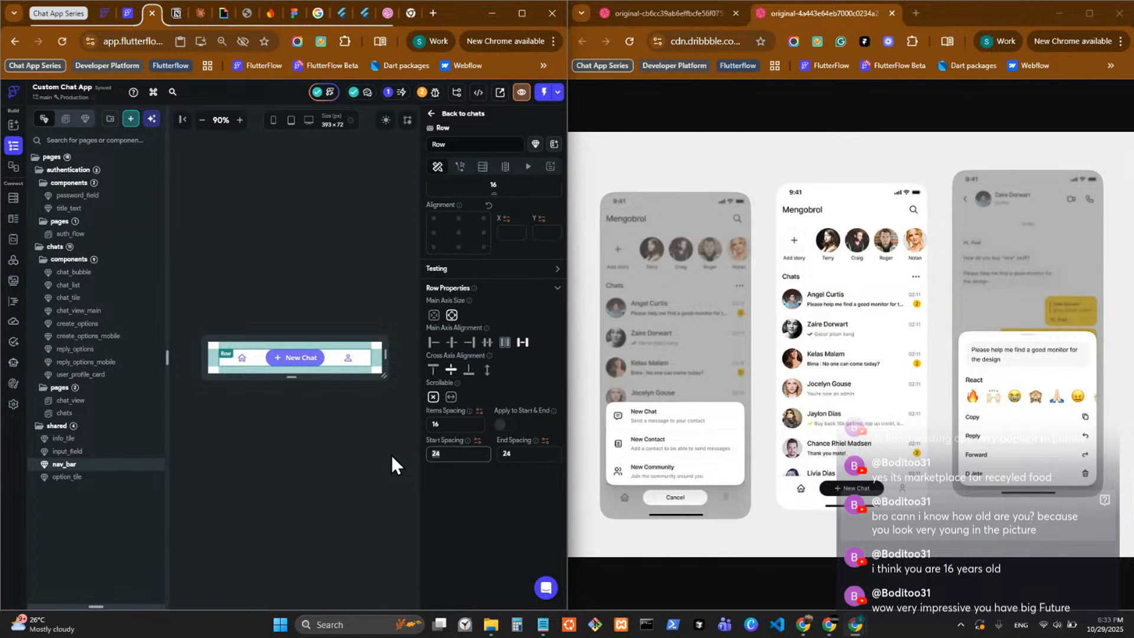
key(BackSpace)
drag(525, 454, 405, 467)
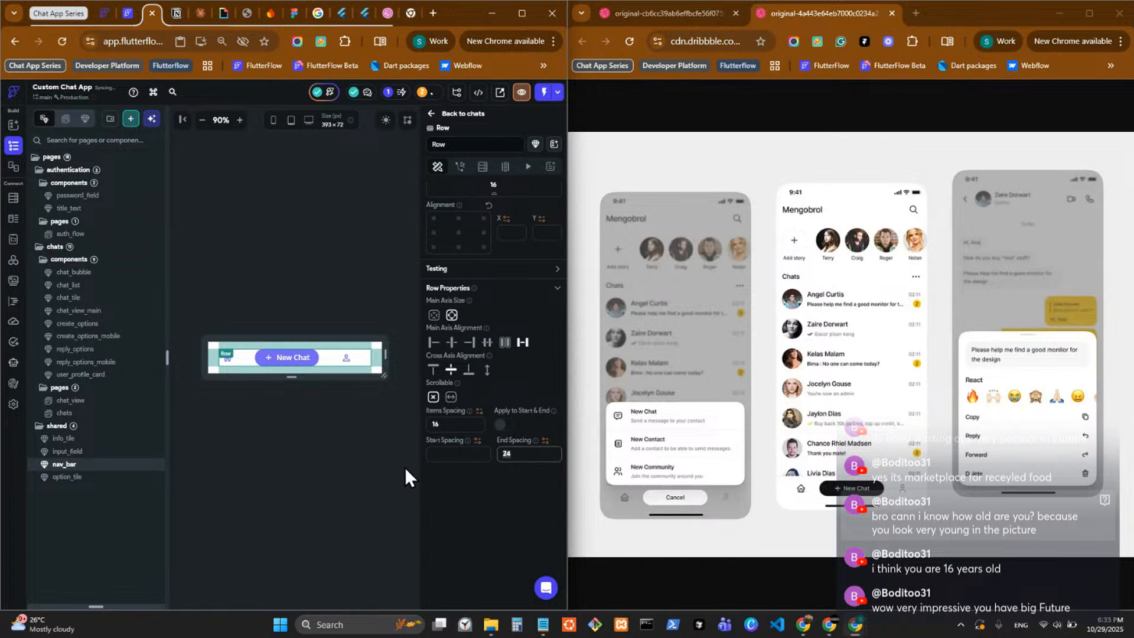
key(BackSpace)
Clear the items spacing of the nav_bar's row and return to the chats page.
drag(452, 425, 389, 431)
key(BackSpace)
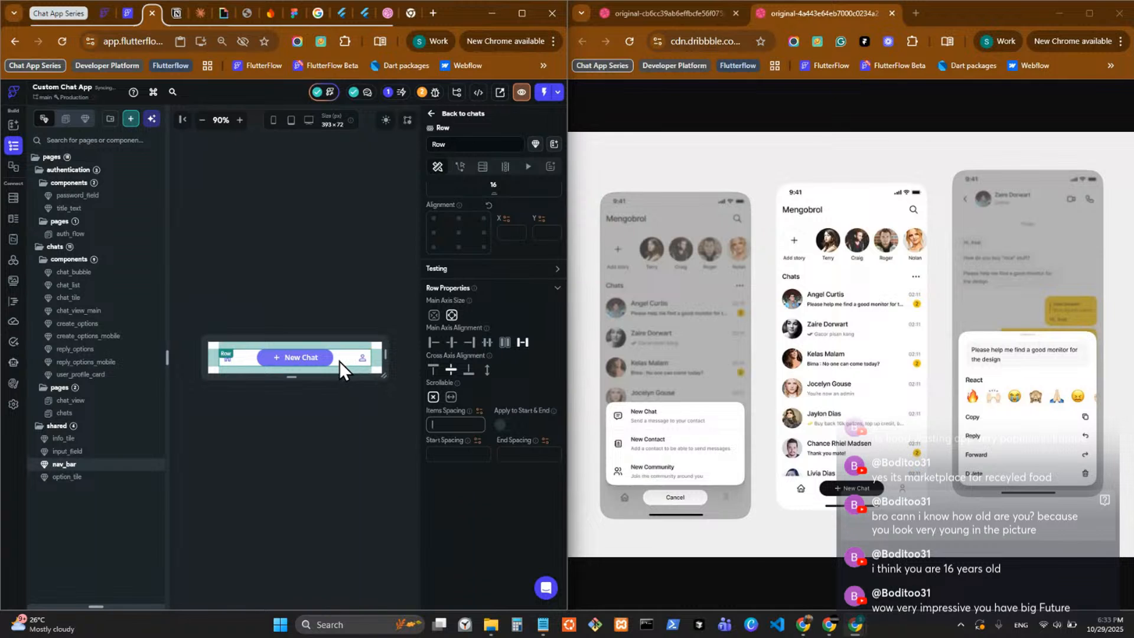
click(448, 123)
click(445, 115)
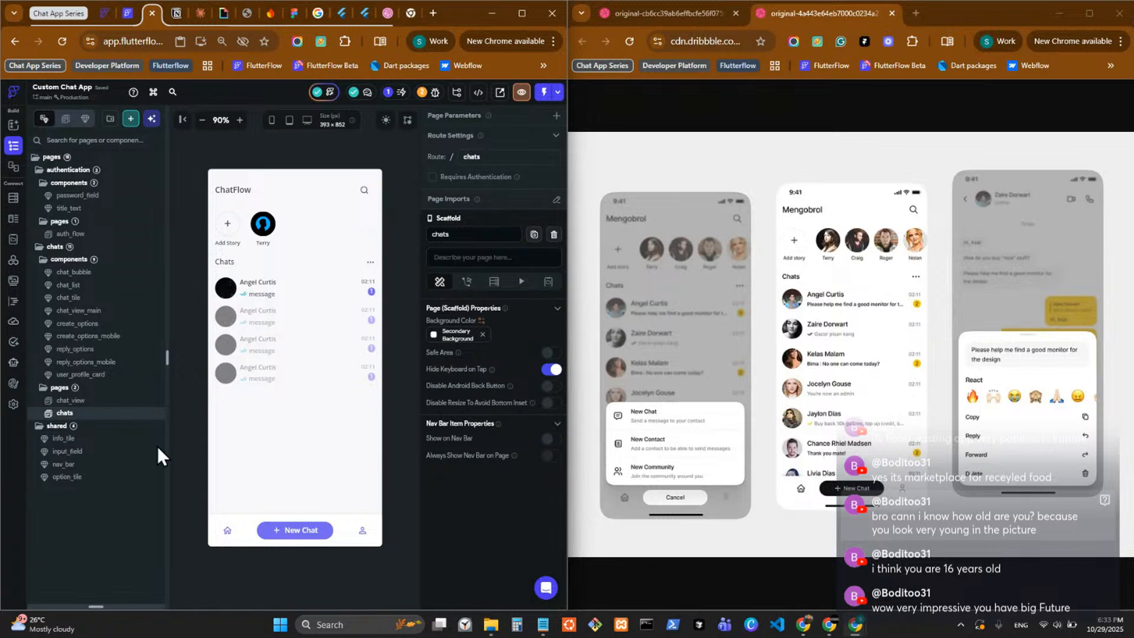
Set the height of both dividers between the create_options entries to 1.
click(110, 325)
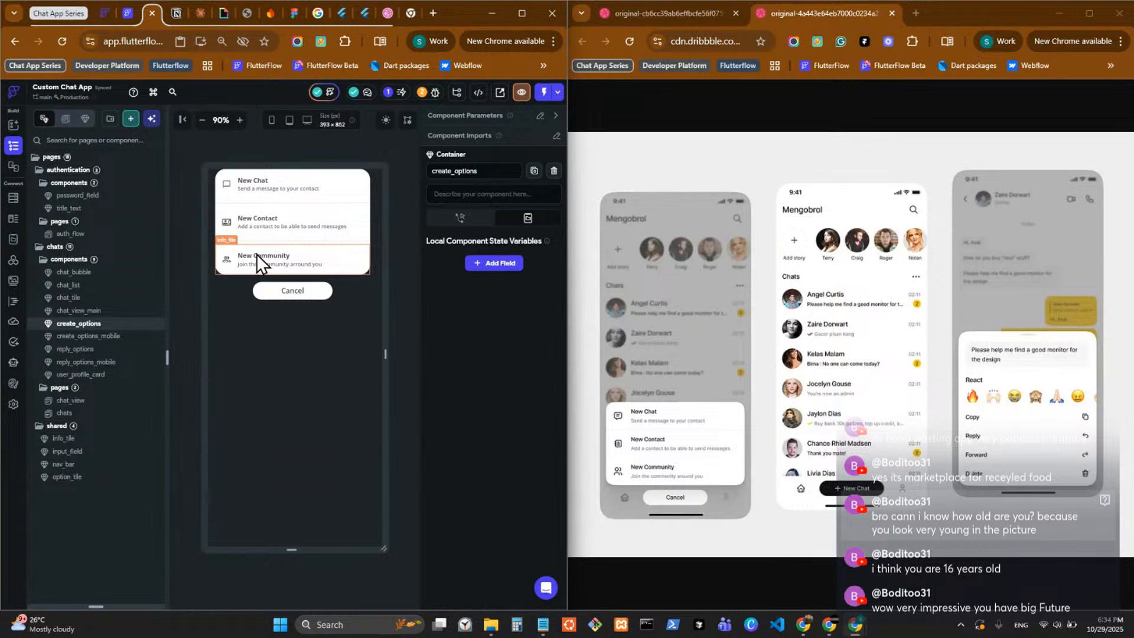
click(265, 203)
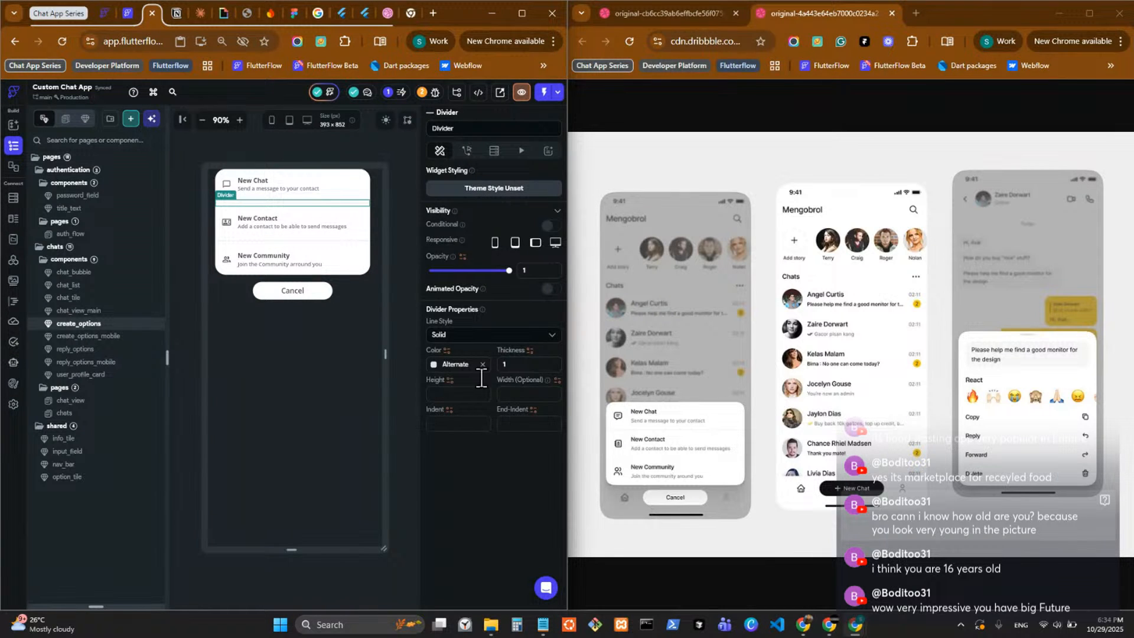
click(462, 392)
text(1)
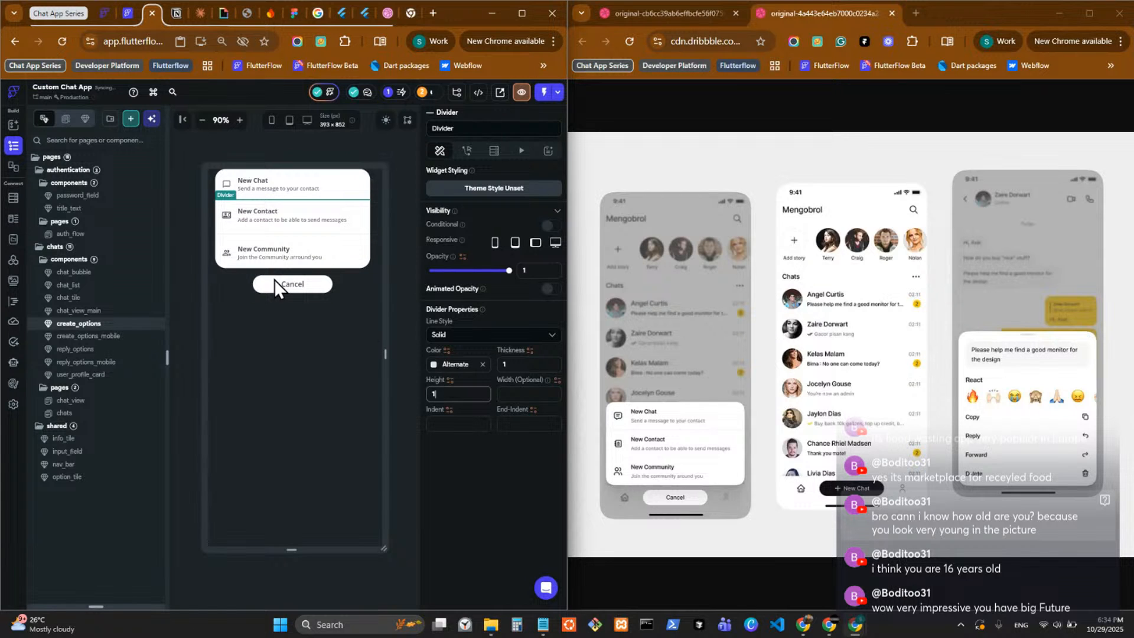
click(232, 236)
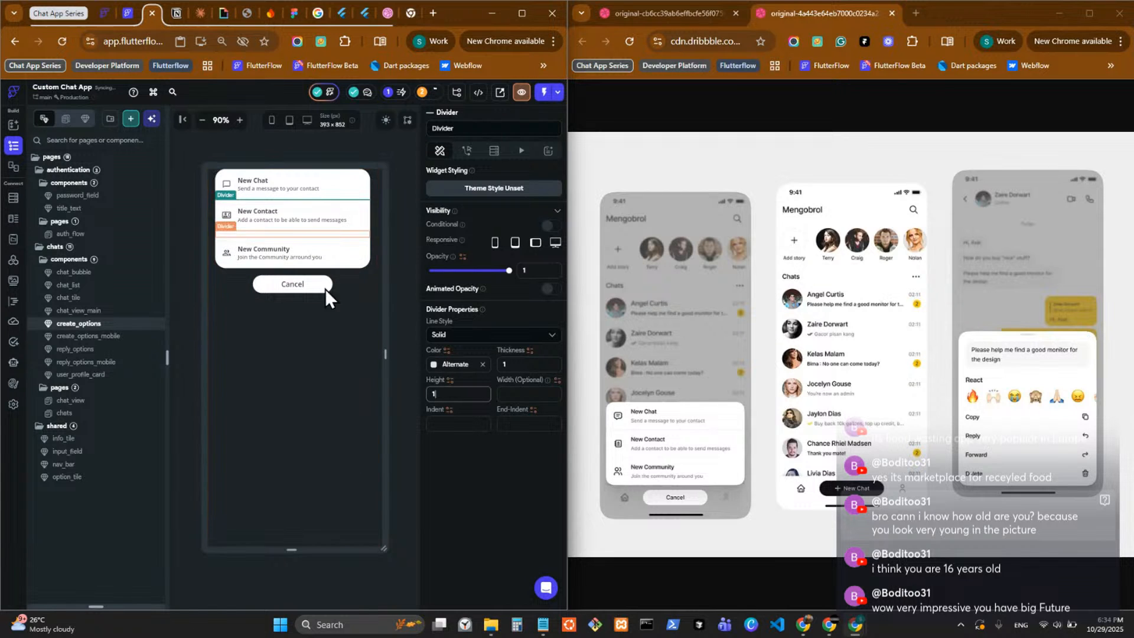
click(471, 398)
text(1)
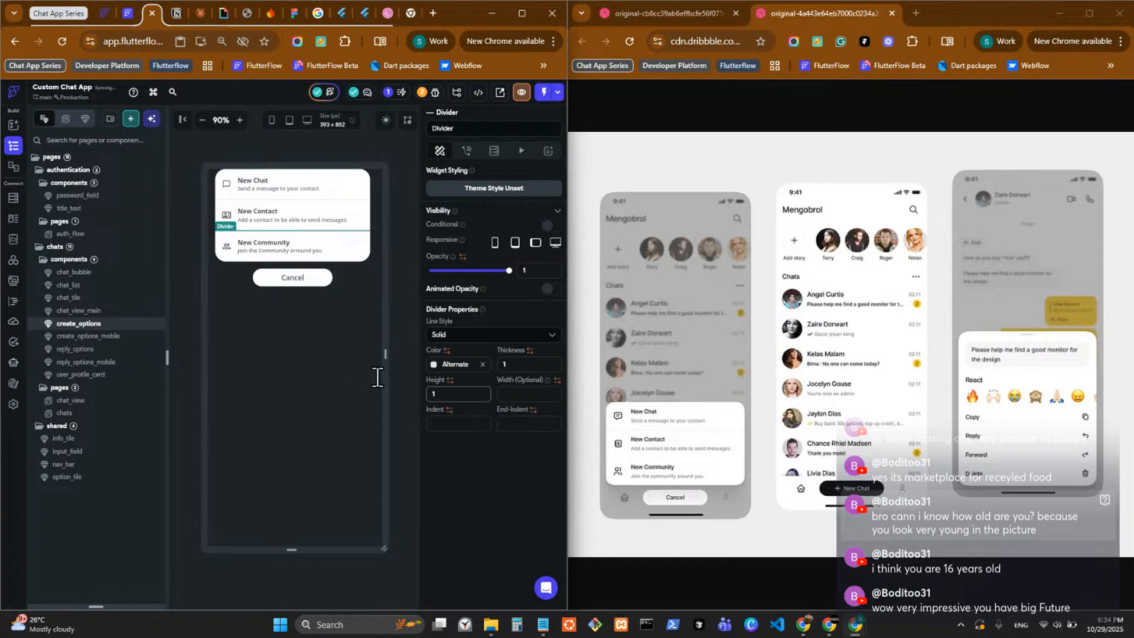
click(417, 343)
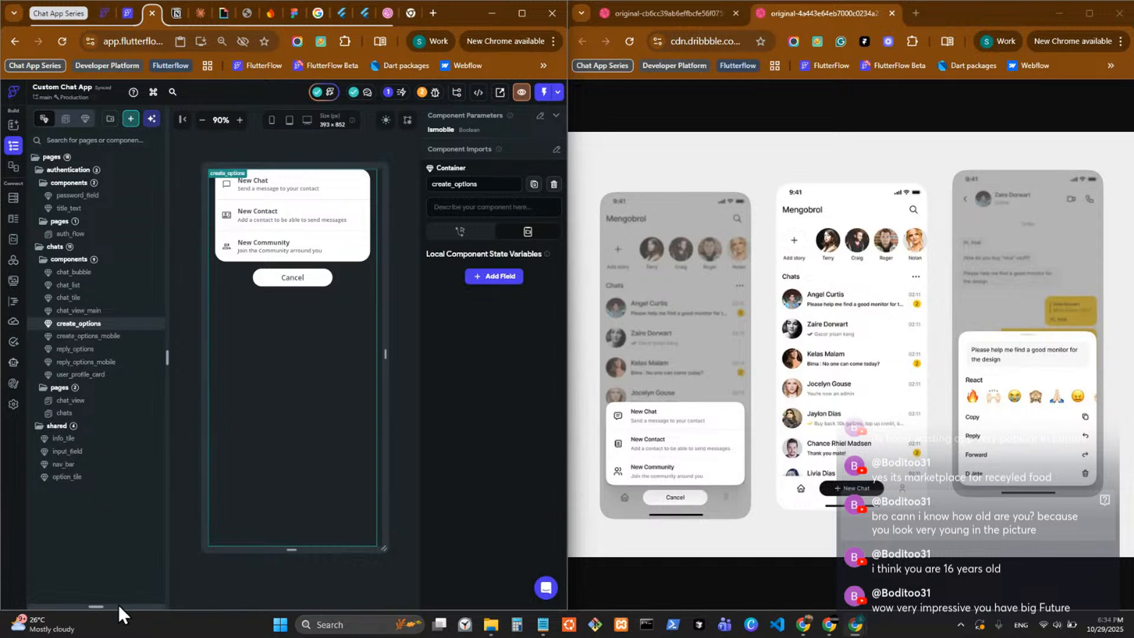
Set the main axis size of the outer column in create_options to shrink to its content.
drag(117, 608, 117, 216)
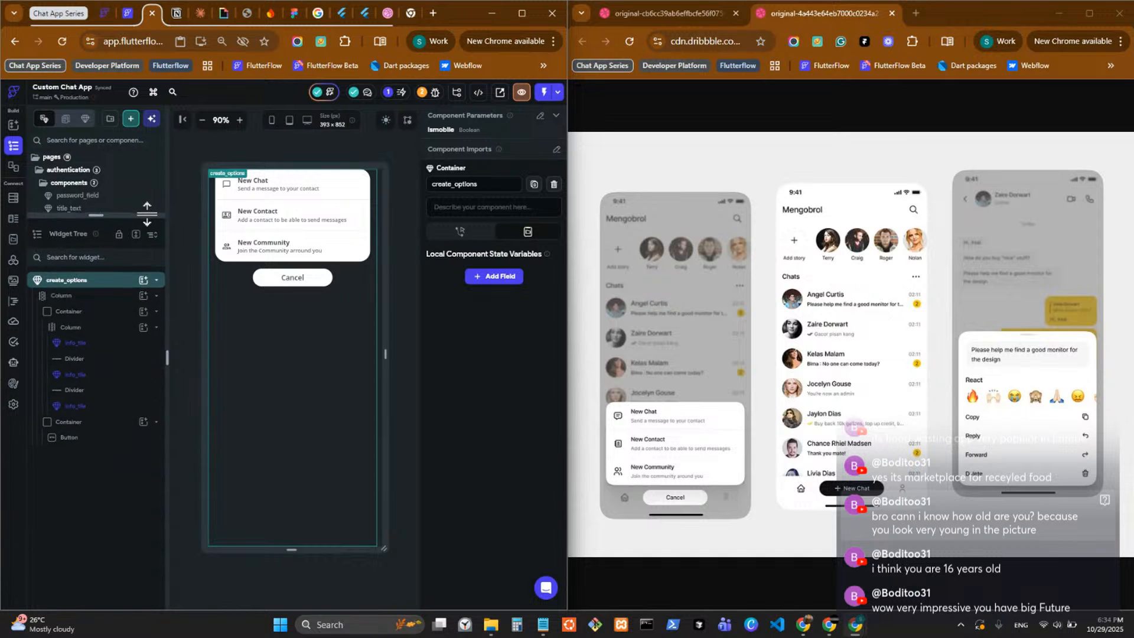
click(112, 311)
scroll(496, 434, down, 5)
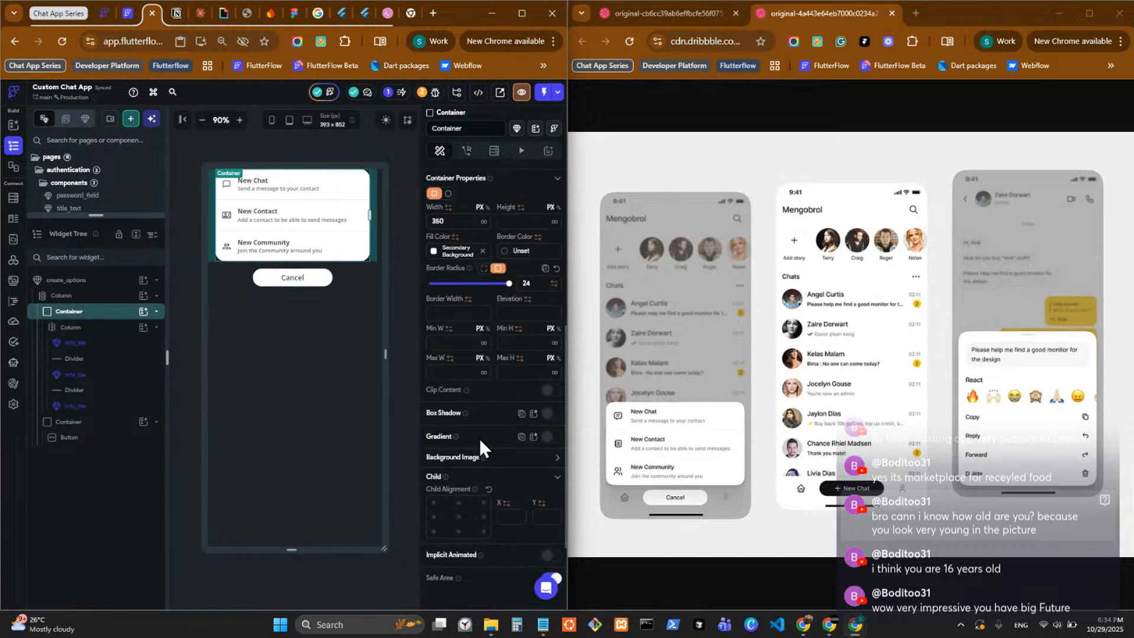
click(362, 282)
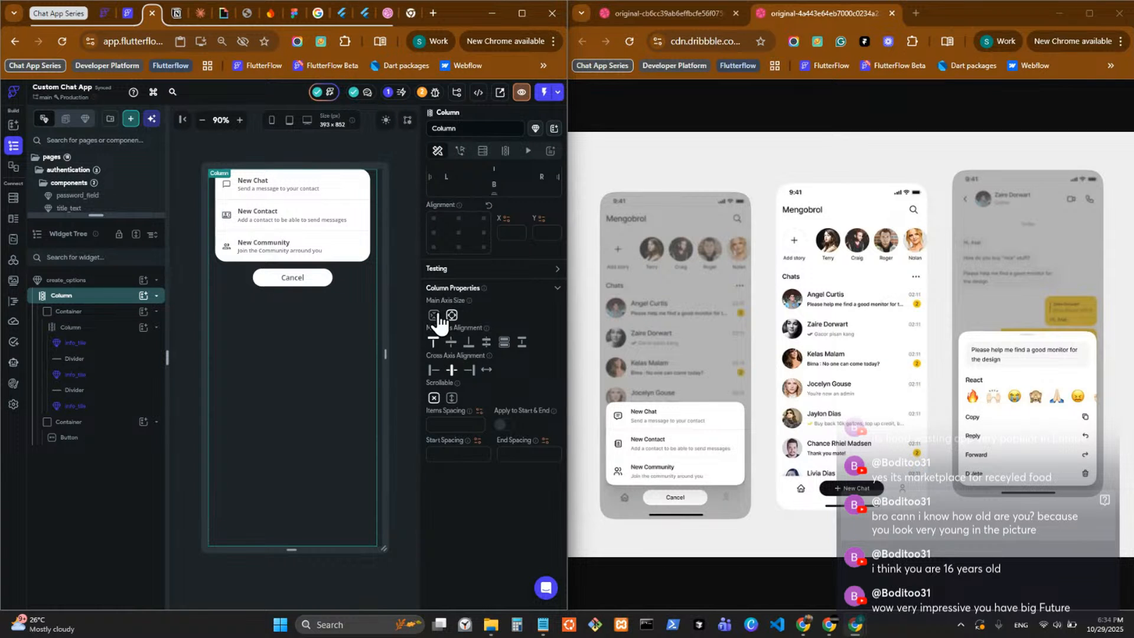
click(434, 315)
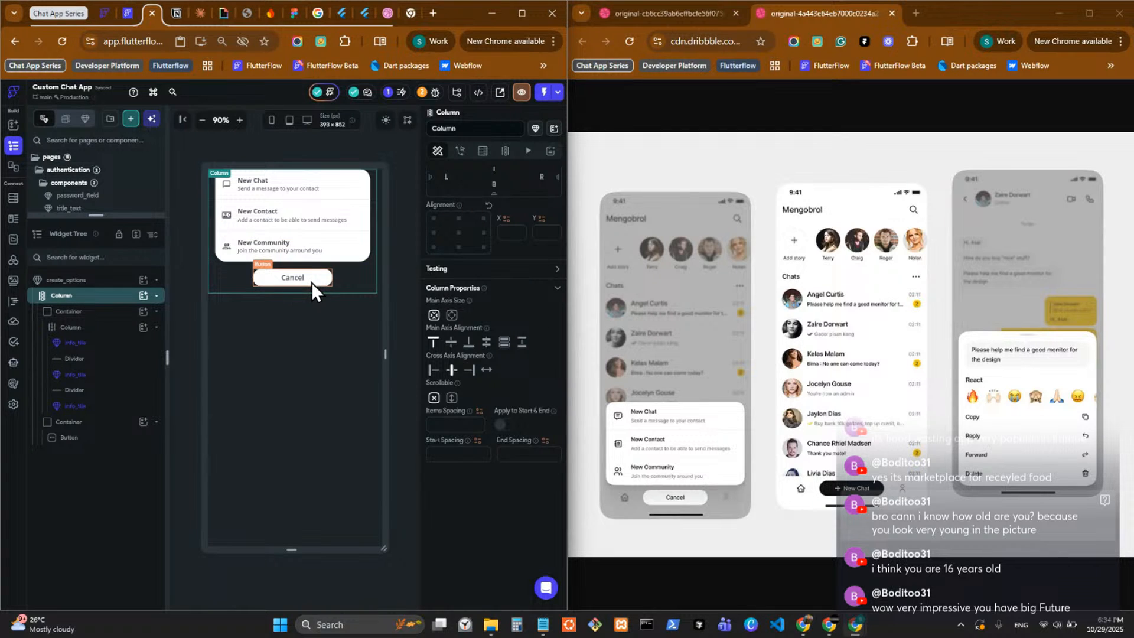
click(114, 314)
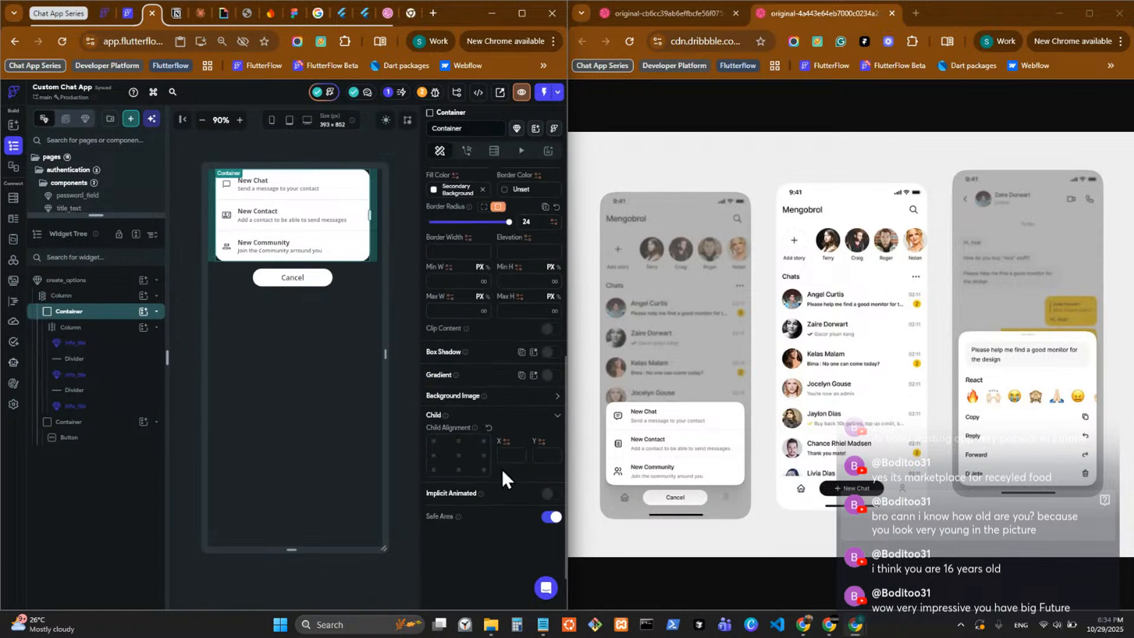
click(549, 376)
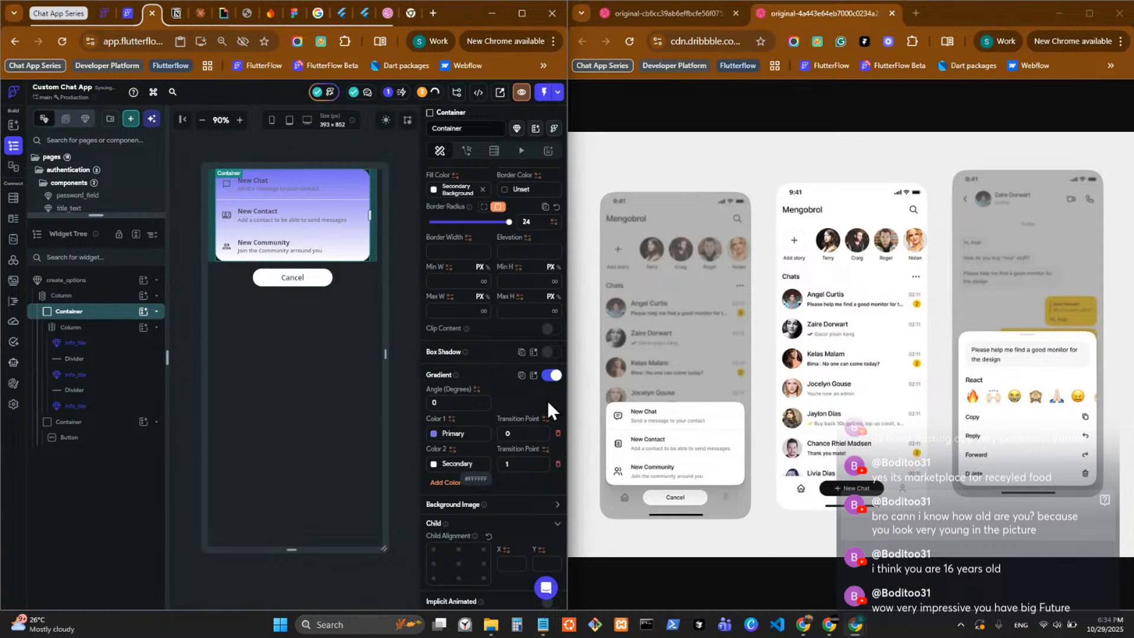
click(551, 376)
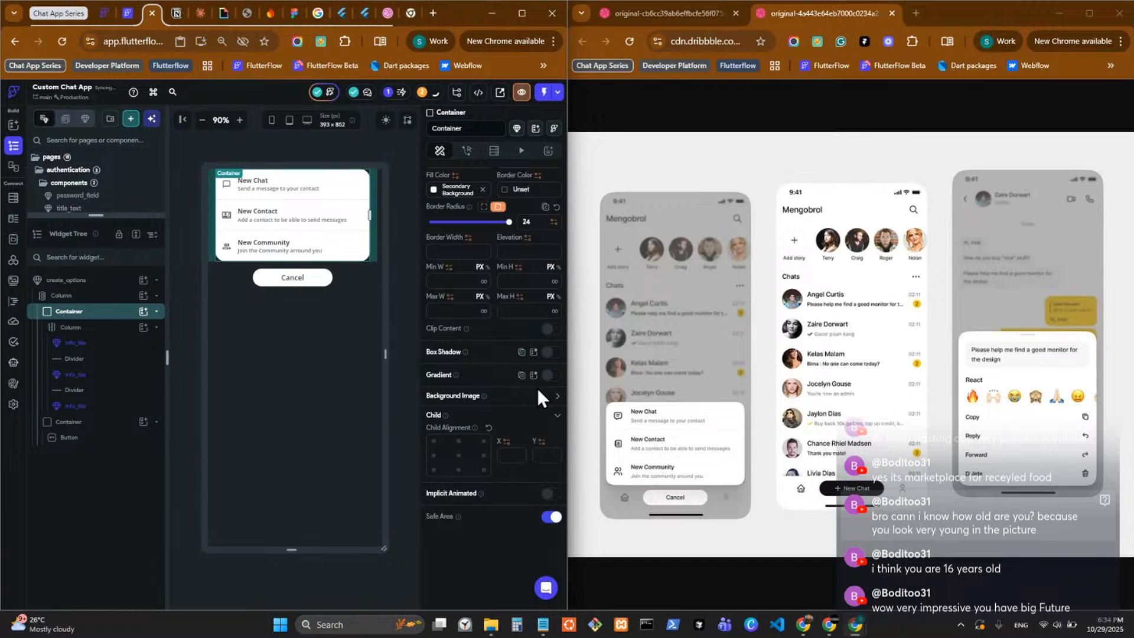
click(550, 352)
Insert the create_options component into the column of the create_options_mobile component.
drag(119, 215, 160, 557)
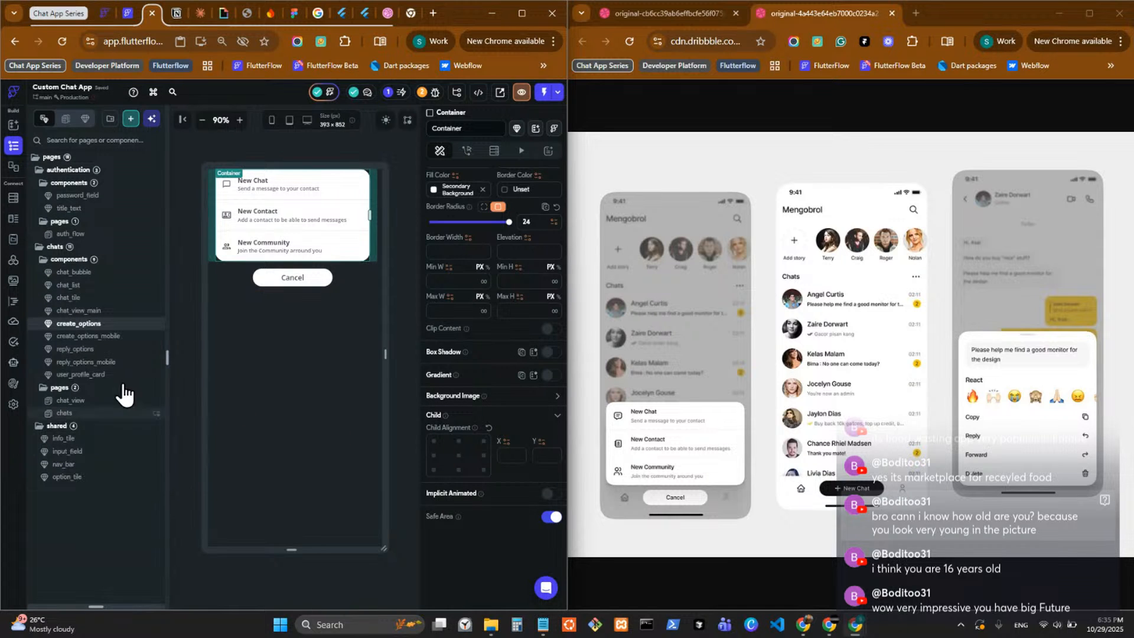
click(129, 338)
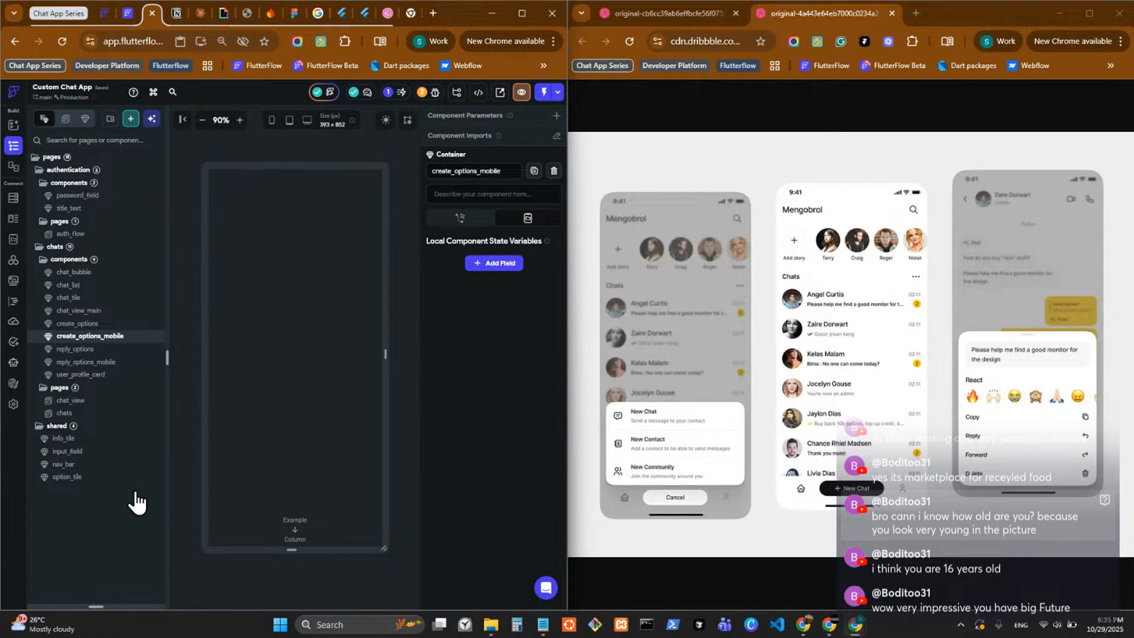
drag(108, 604, 116, 173)
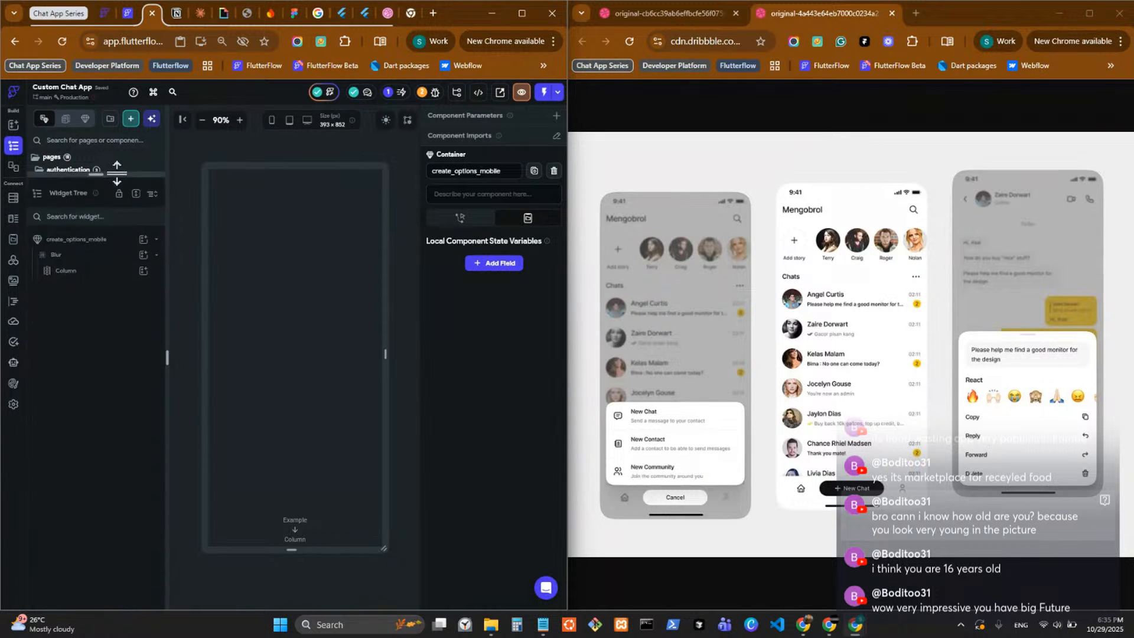
click(143, 271)
click(207, 253)
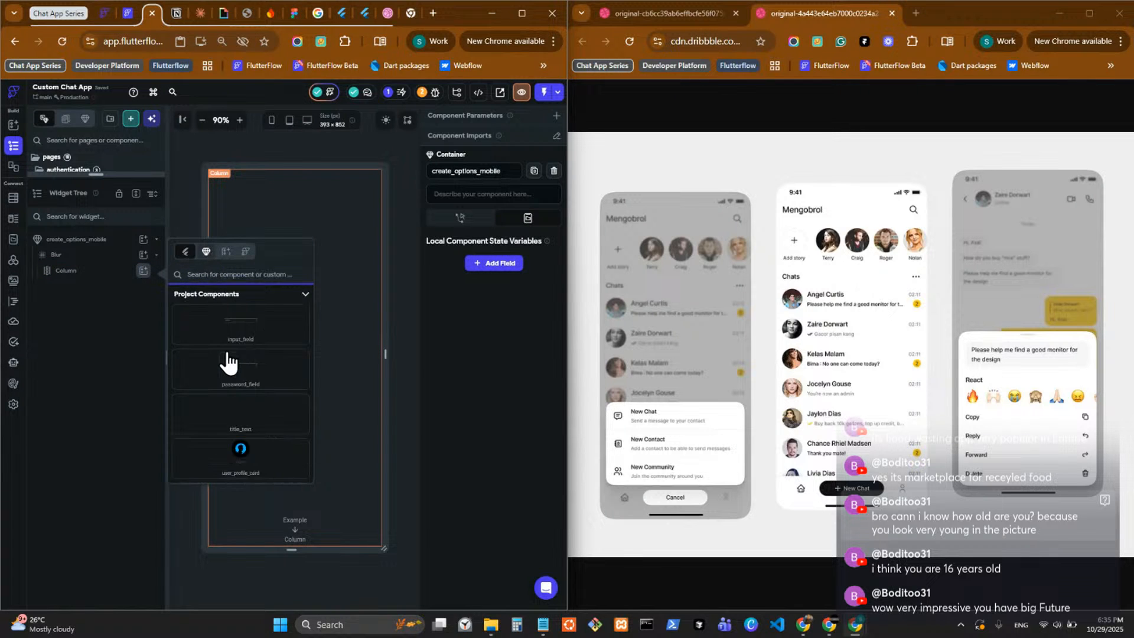
scroll(229, 366, down, 3)
scroll(231, 367, down, 5)
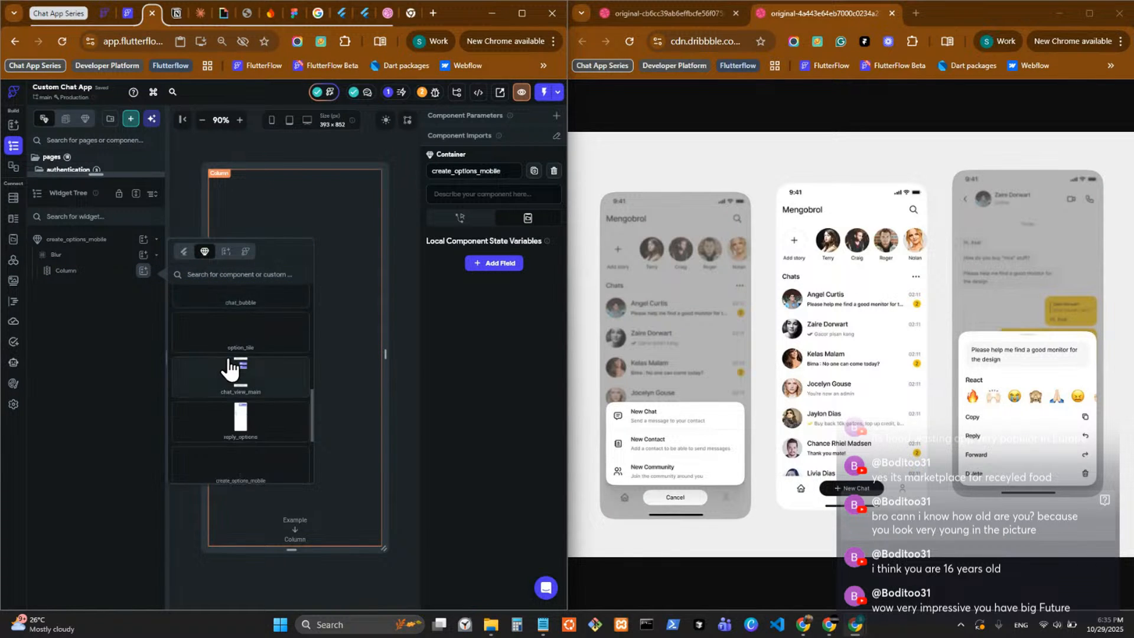
click(241, 353)
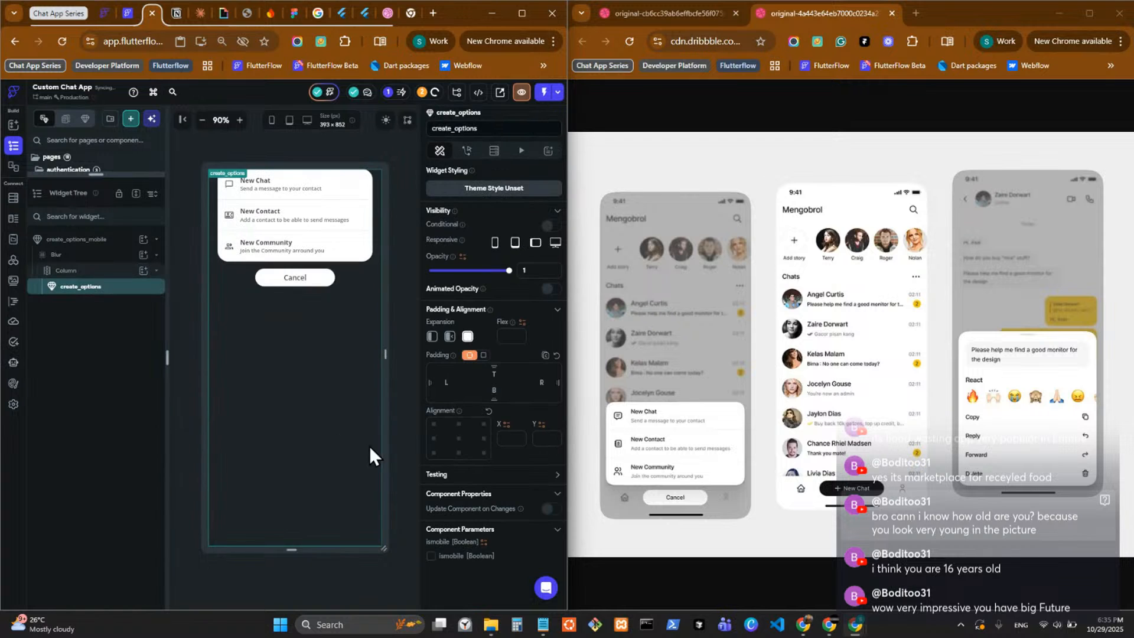
Enable Update Component on Changes for the inserted create_options, remove its expansion, and enlarge the pages and components list.
click(550, 510)
click(432, 336)
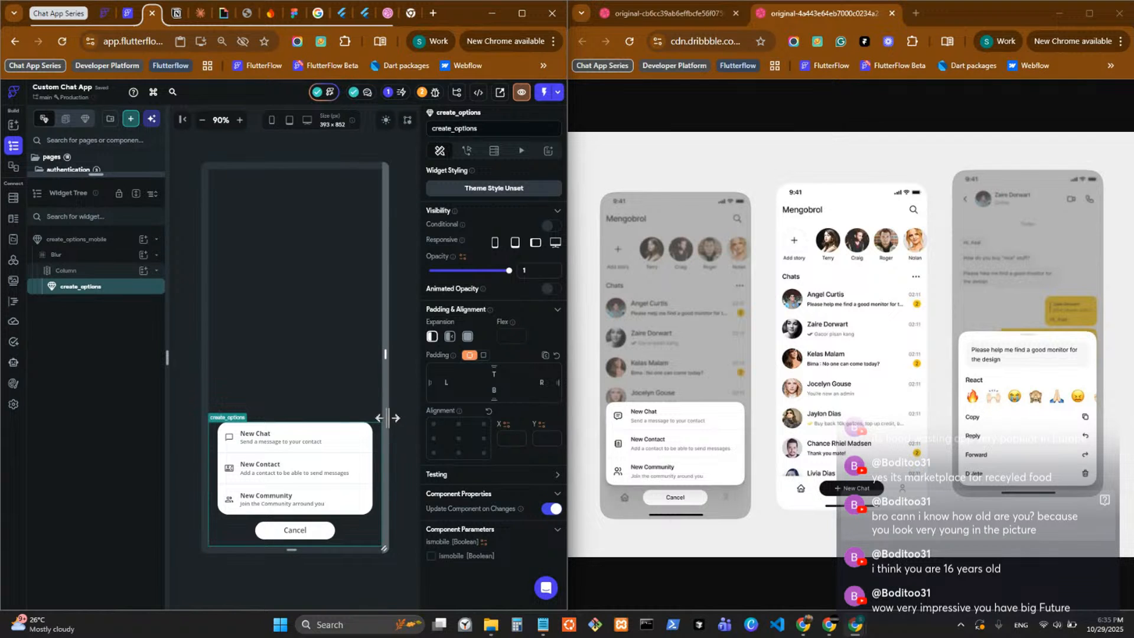
click(100, 273)
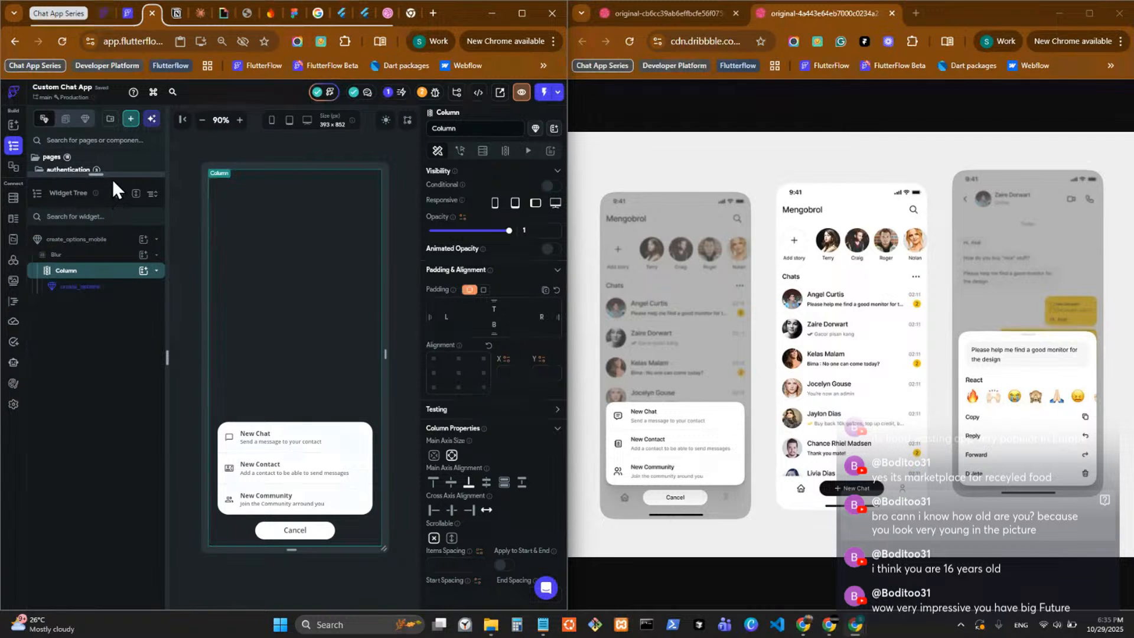
drag(112, 173, 86, 511)
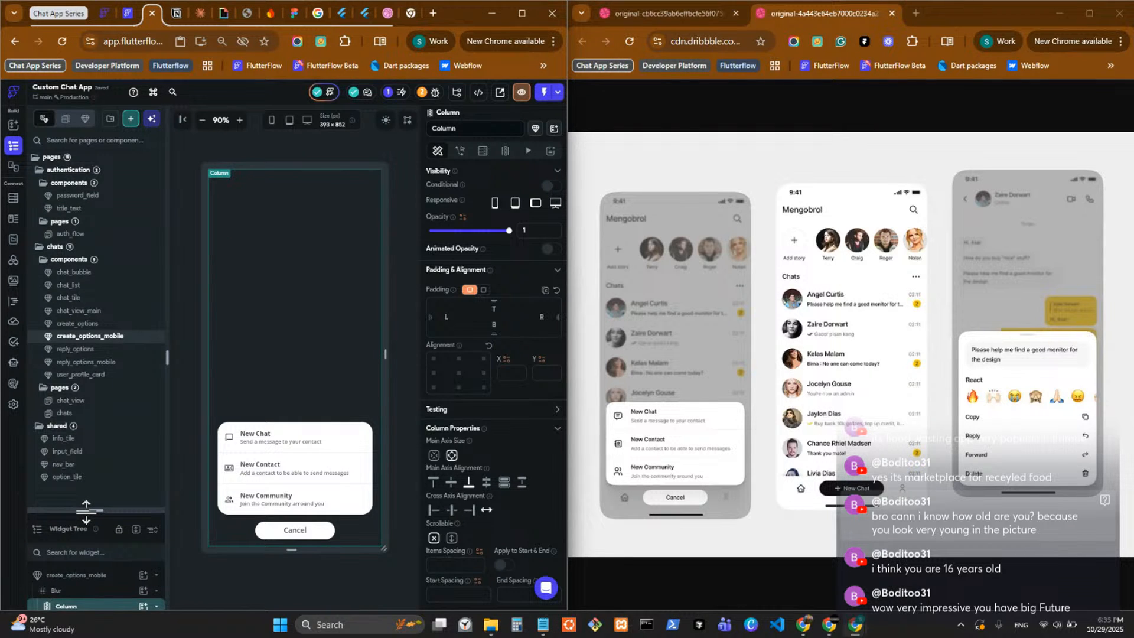
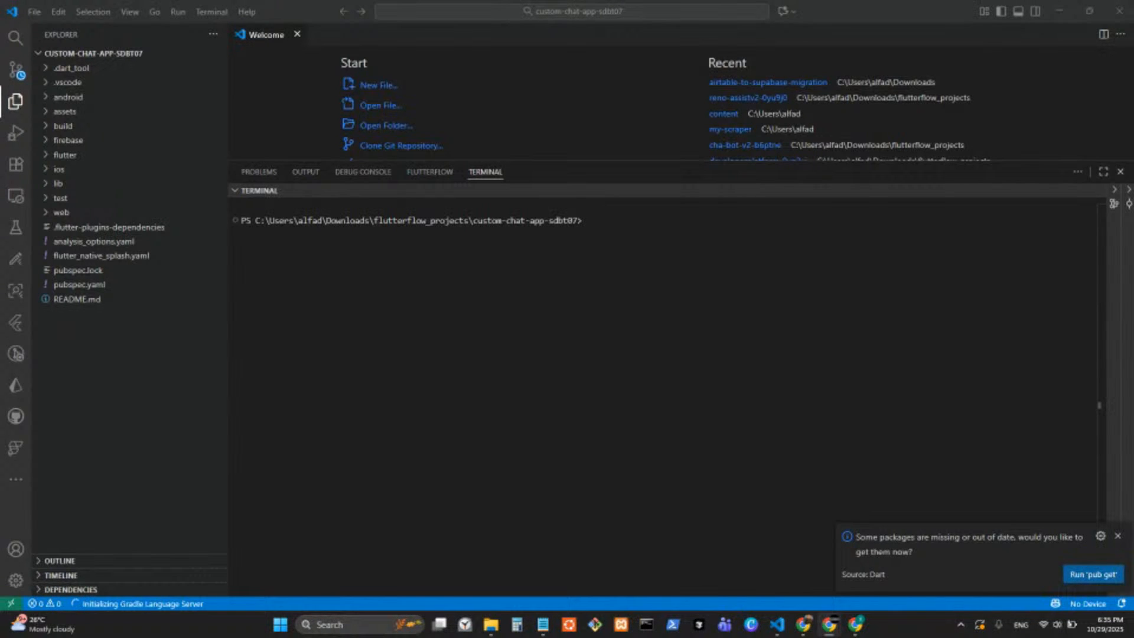
Try to run flutter clean in the custom-chat-app-sdbt07 project's terminal in VS Code, and close the VS Code window.
click(1118, 535)
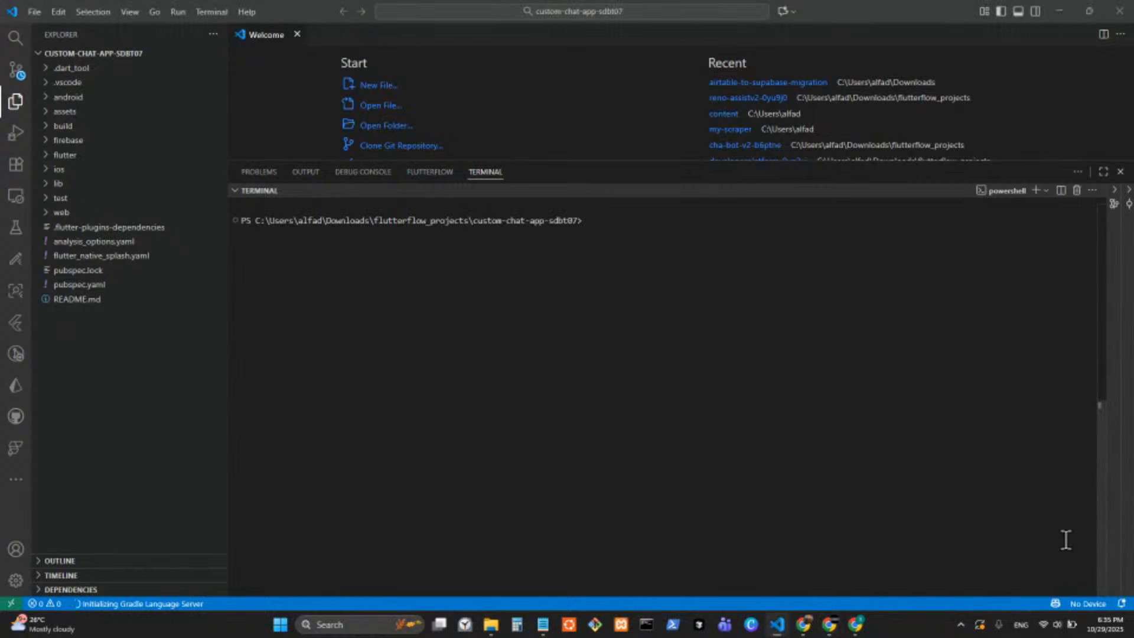
click(626, 232)
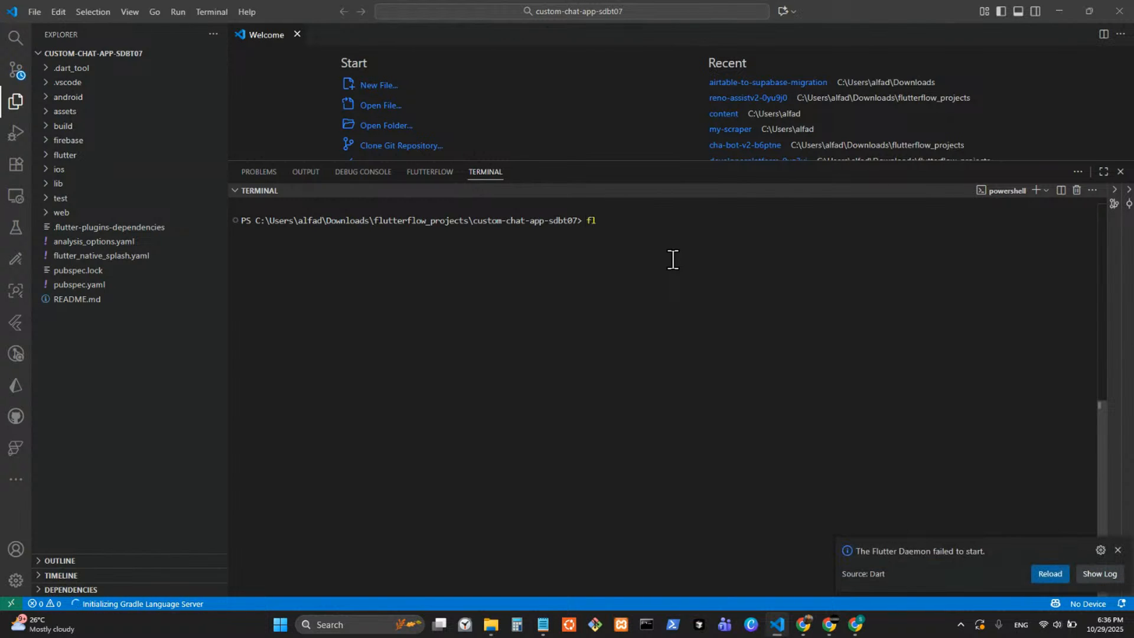
text(flutte)
text(r clean)
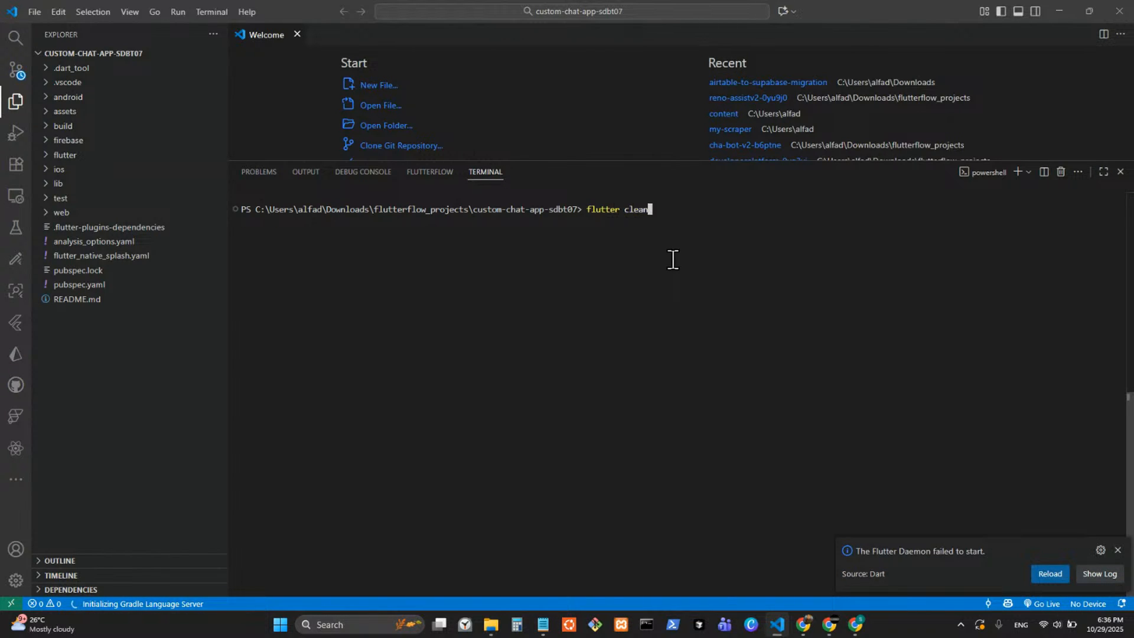
key(Return)
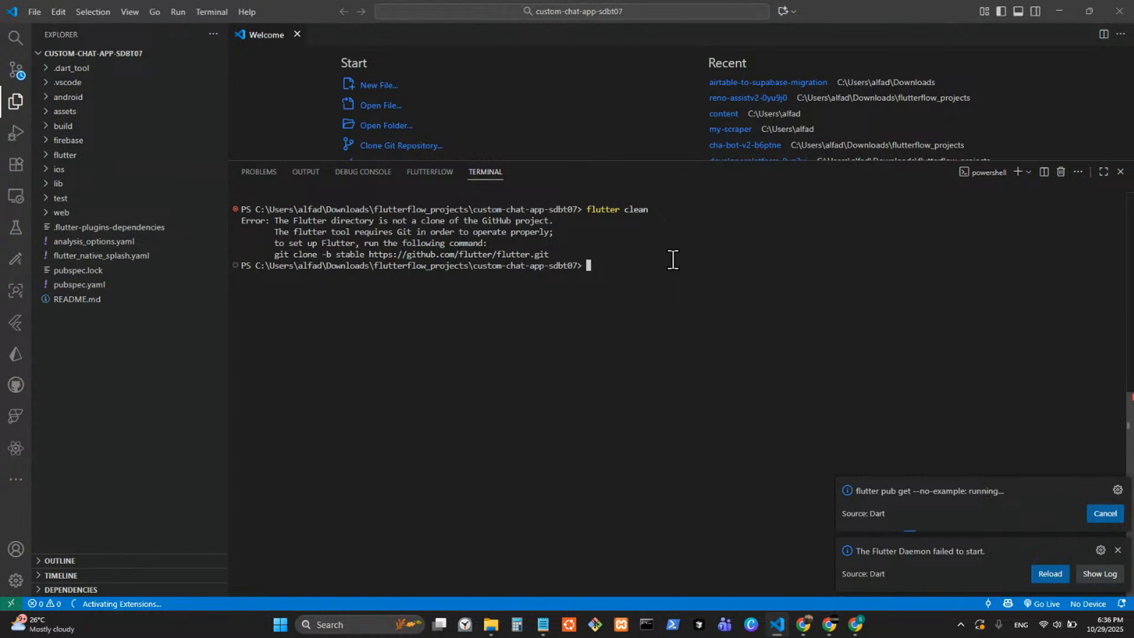
click(494, 184)
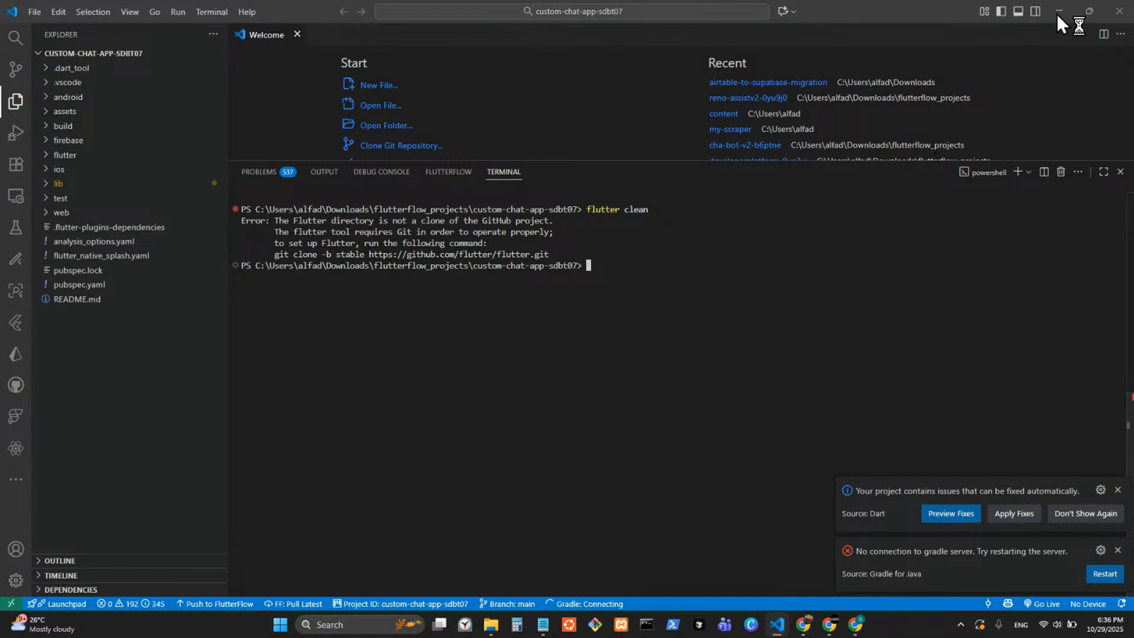
click(1122, 13)
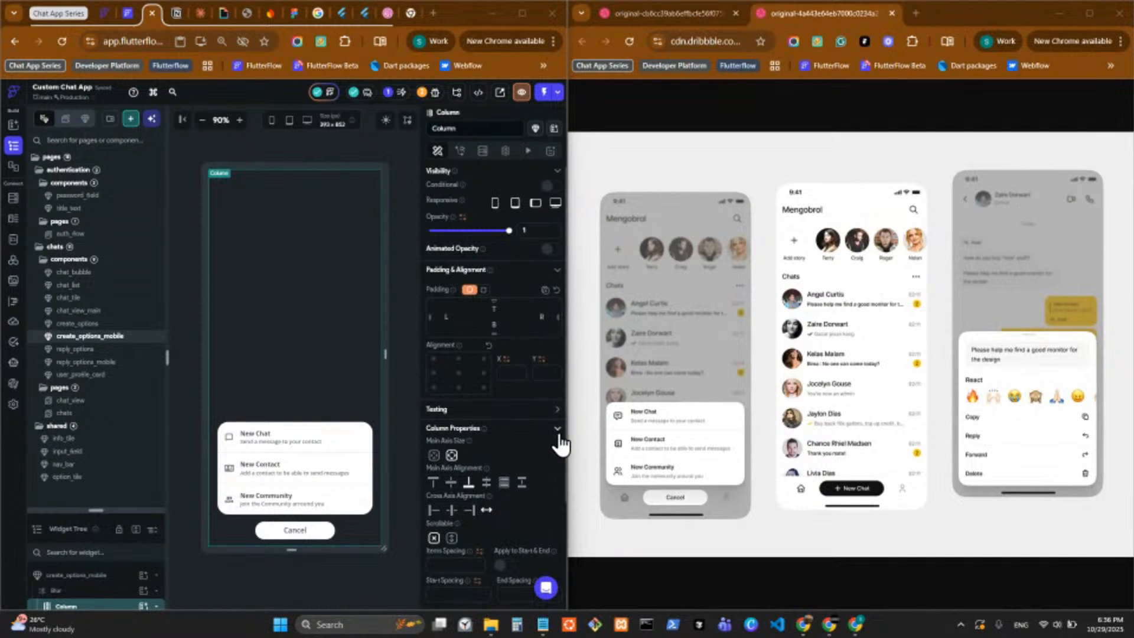
Widen the FlutterFlow browser window, switch to Cursor and run flutter clean in the project's terminal.
drag(571, 443, 668, 445)
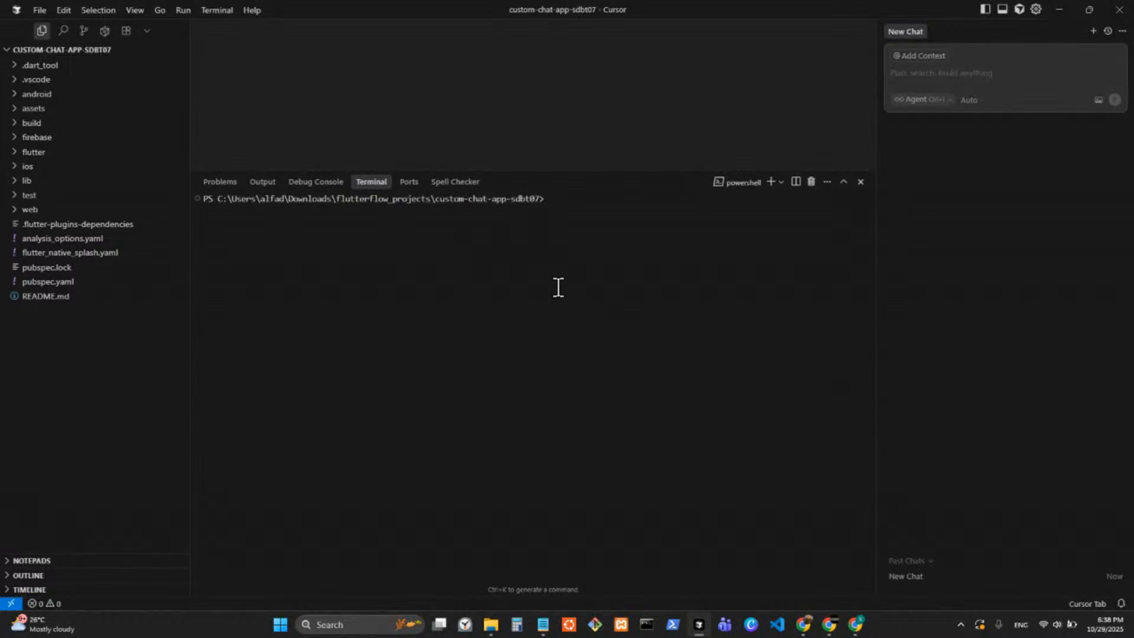
text(flutter clean)
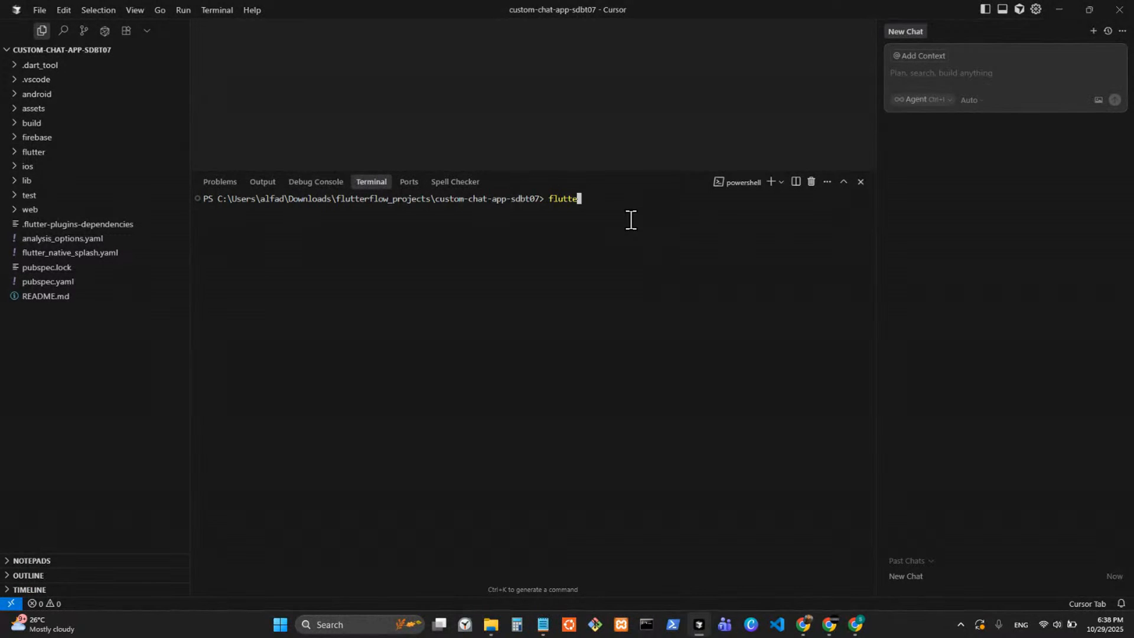
key(Return)
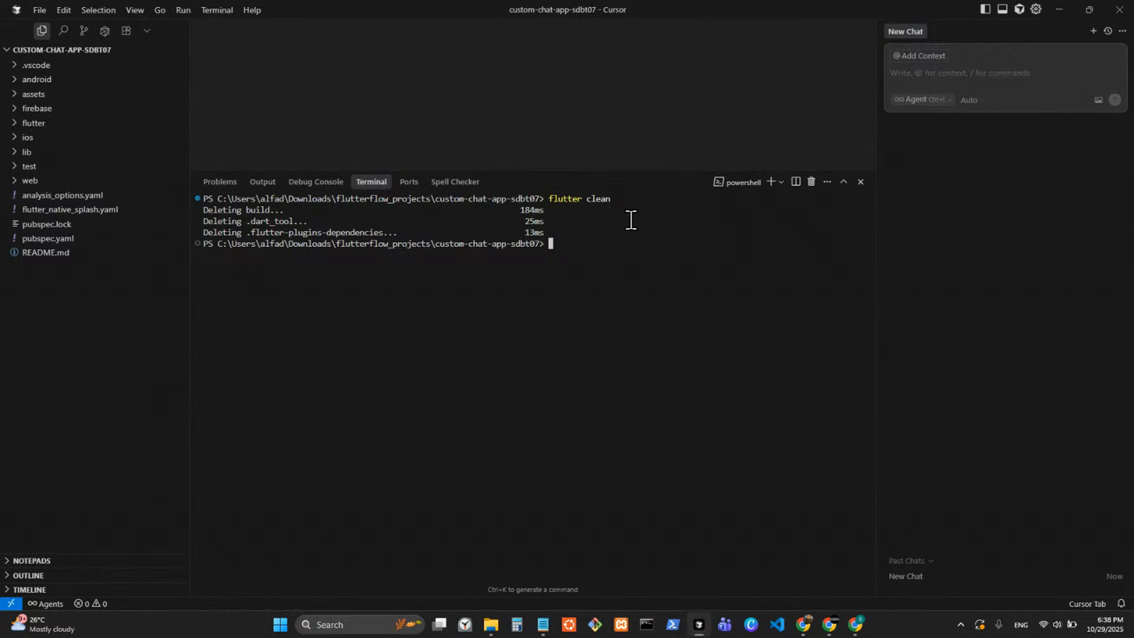
click(39, 9)
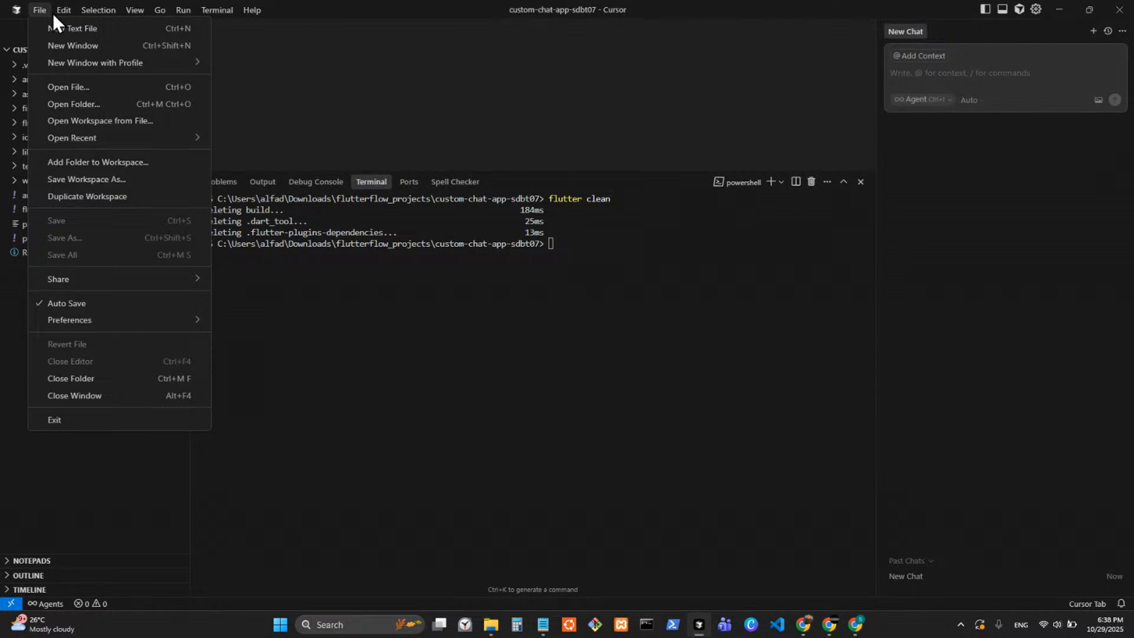
mouse_move(99, 16)
mouse_move(39, 9)
click(311, 365)
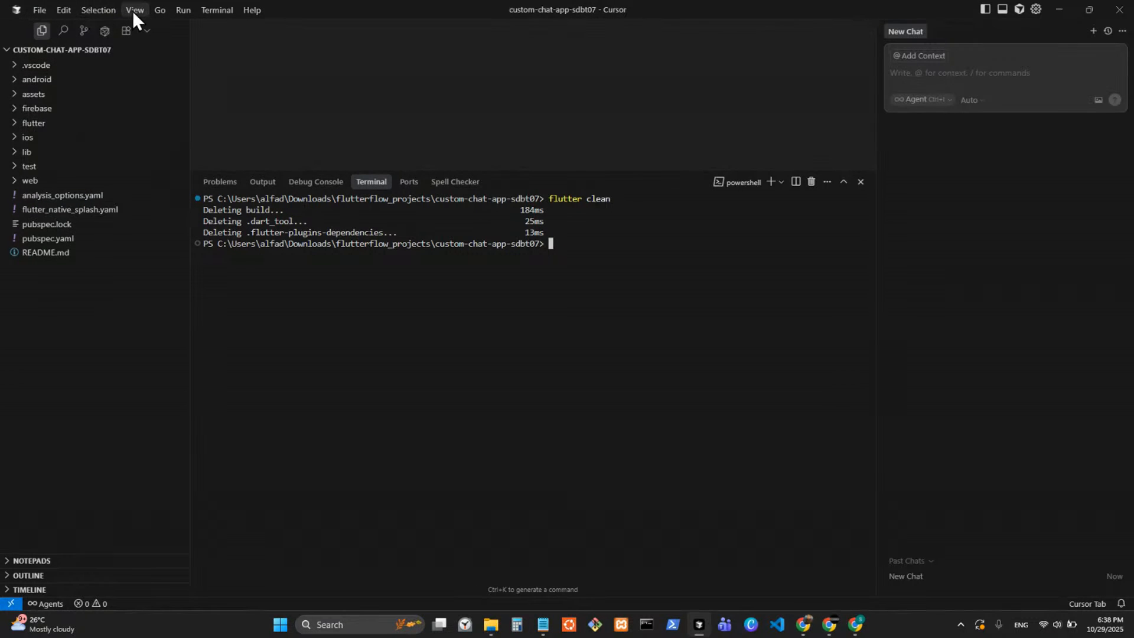
Search Cursor's extension marketplace for "flutterflow" and for "flutter".
click(126, 31)
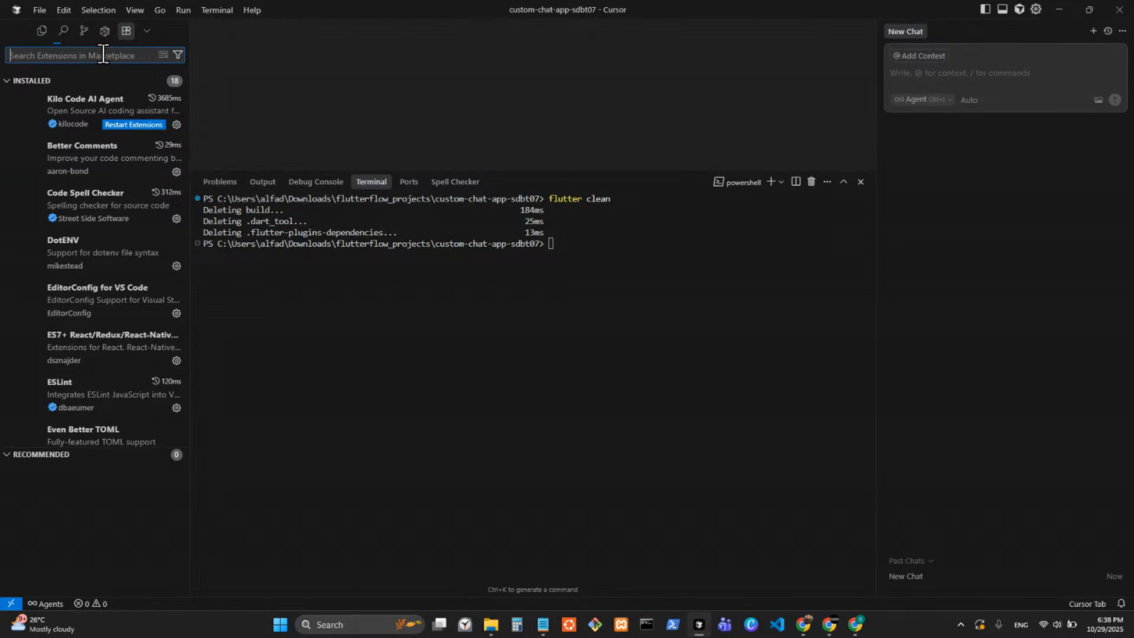
text(flutterf)
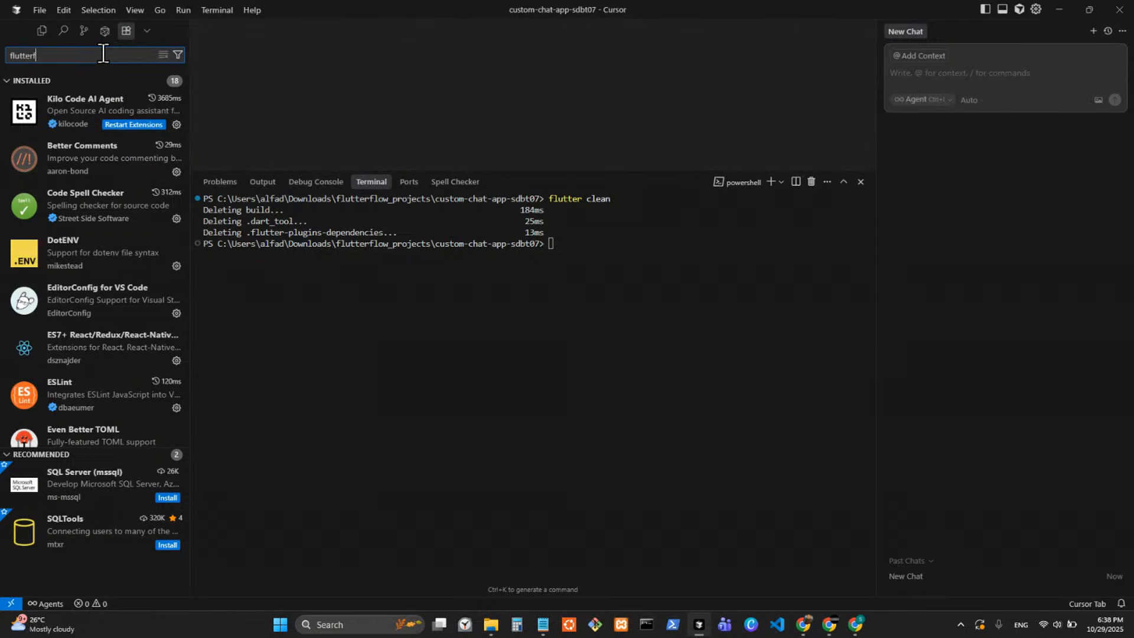
text(low)
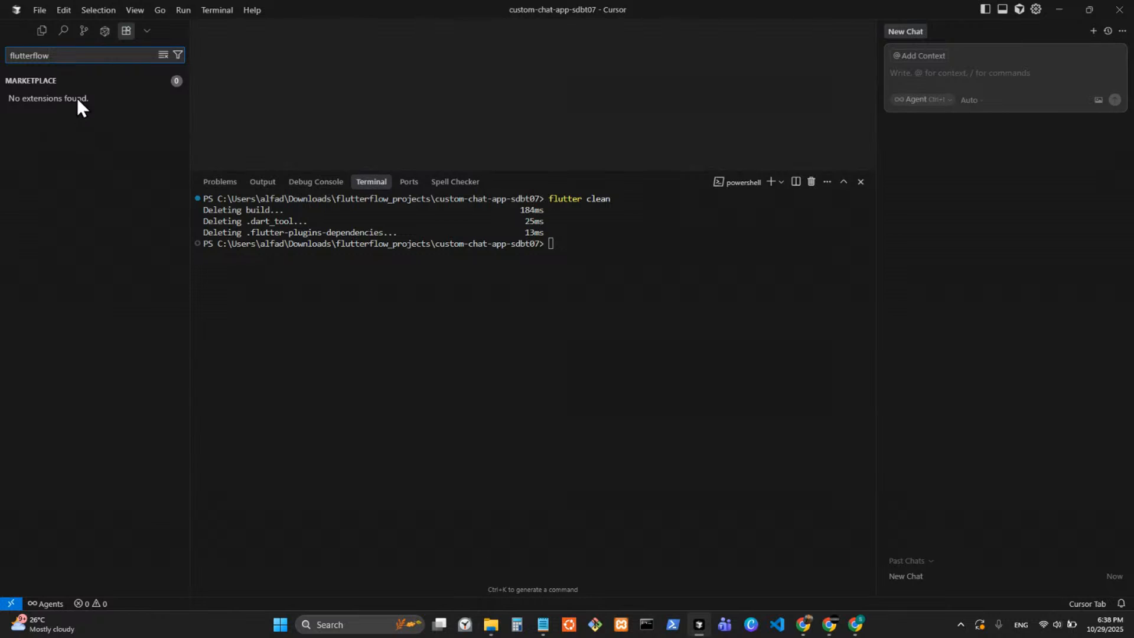
click(164, 57)
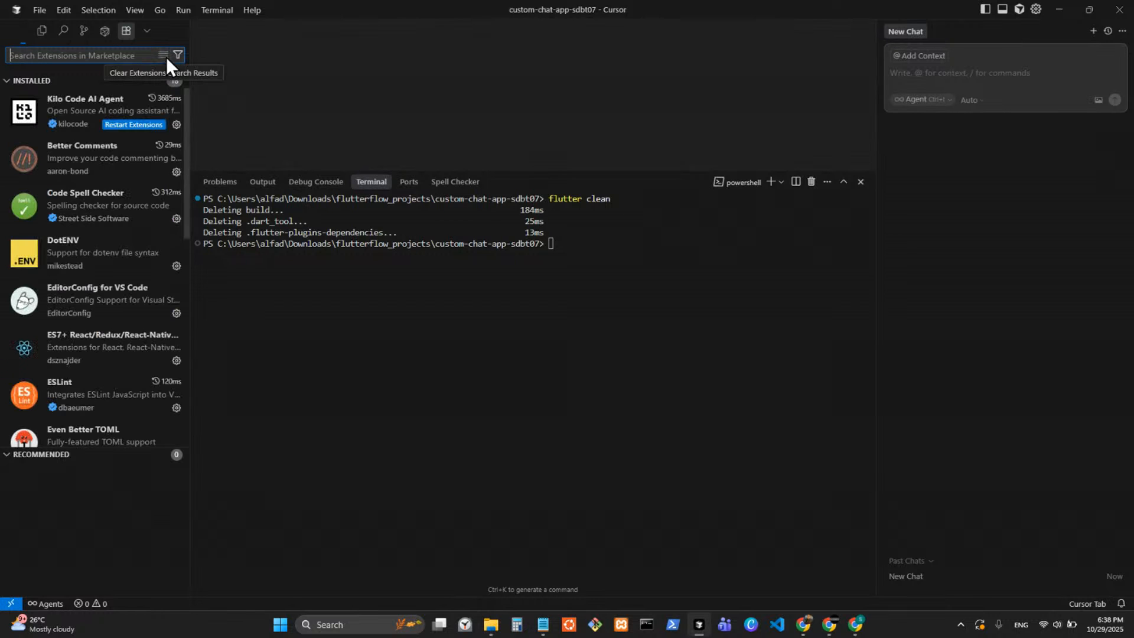
text(flutt)
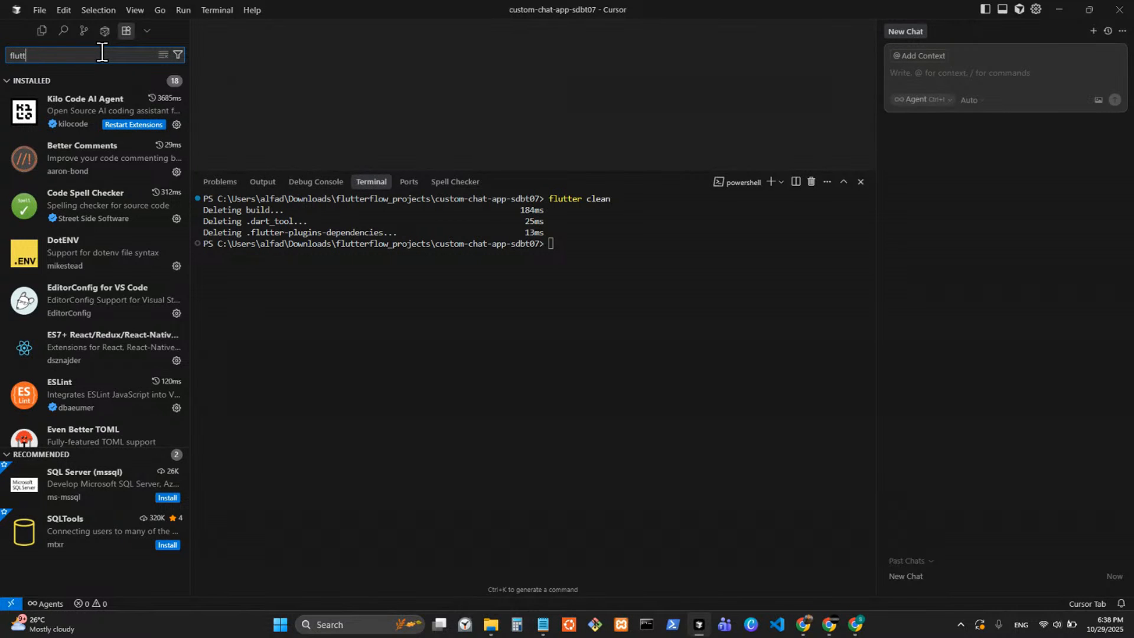
text(er)
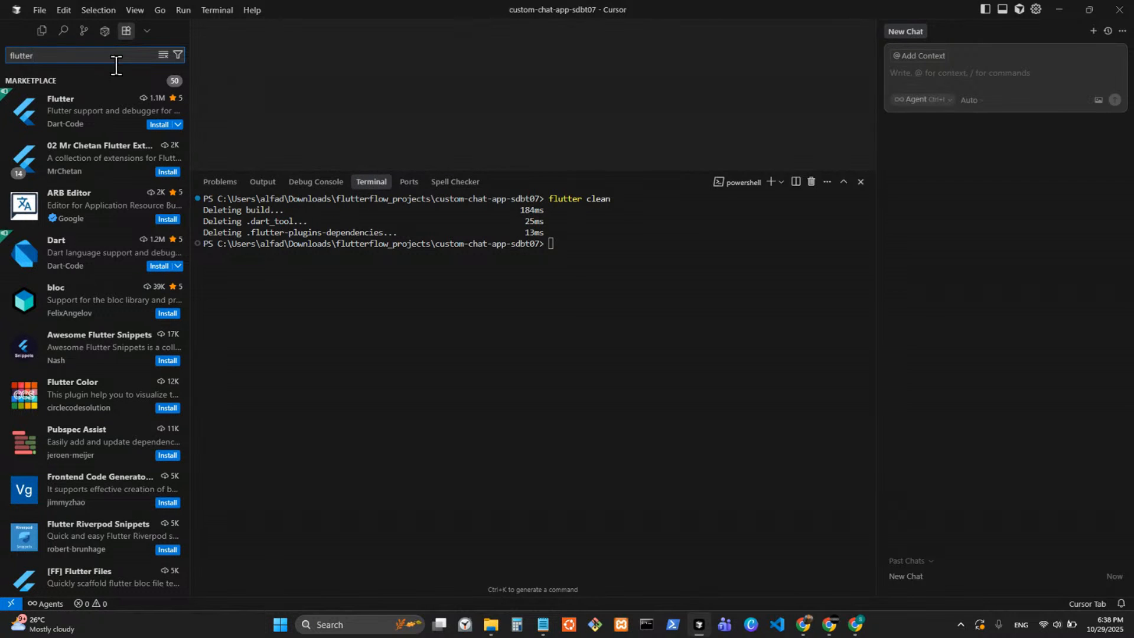
click(555, 318)
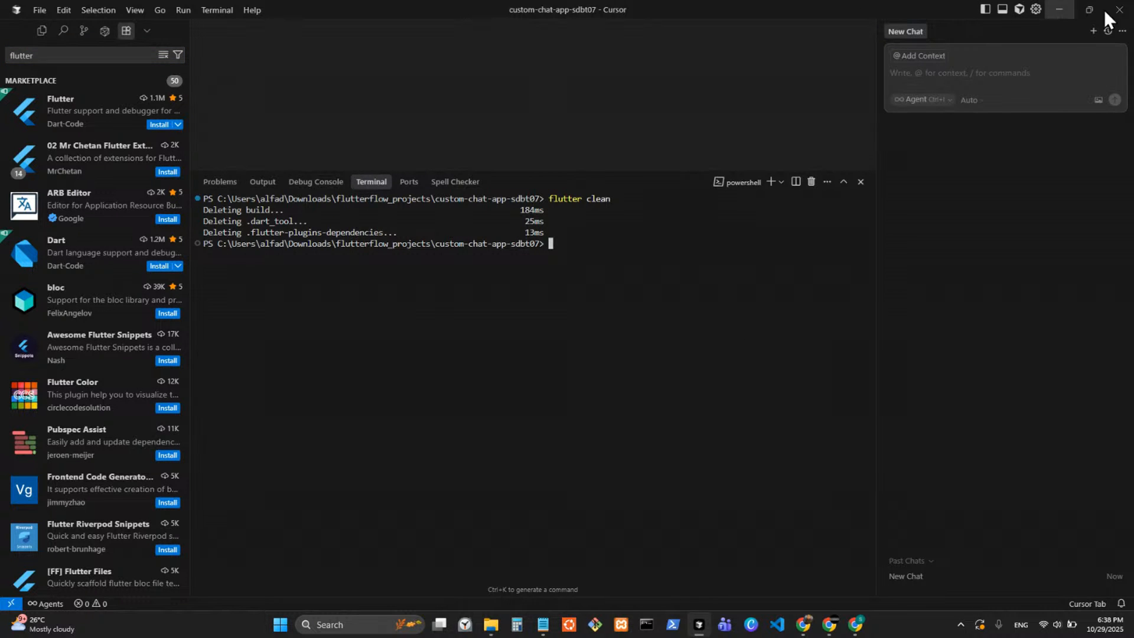
Switch to FlutterFlow, open the project in VS Code and download the main branch from FlutterFlow.
click(803, 624)
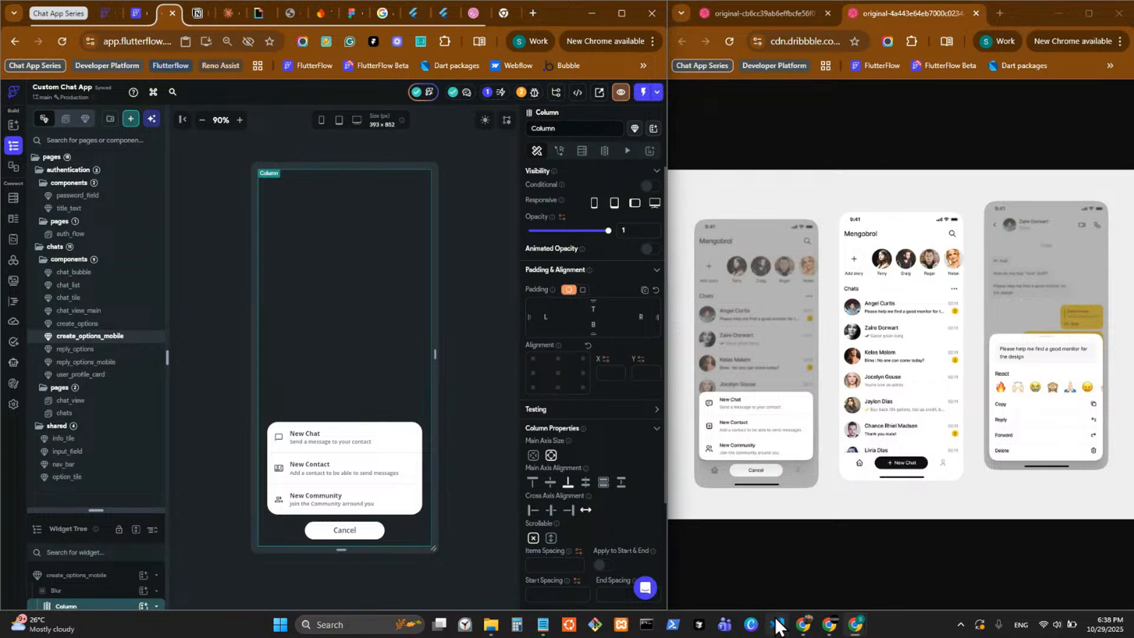
click(578, 92)
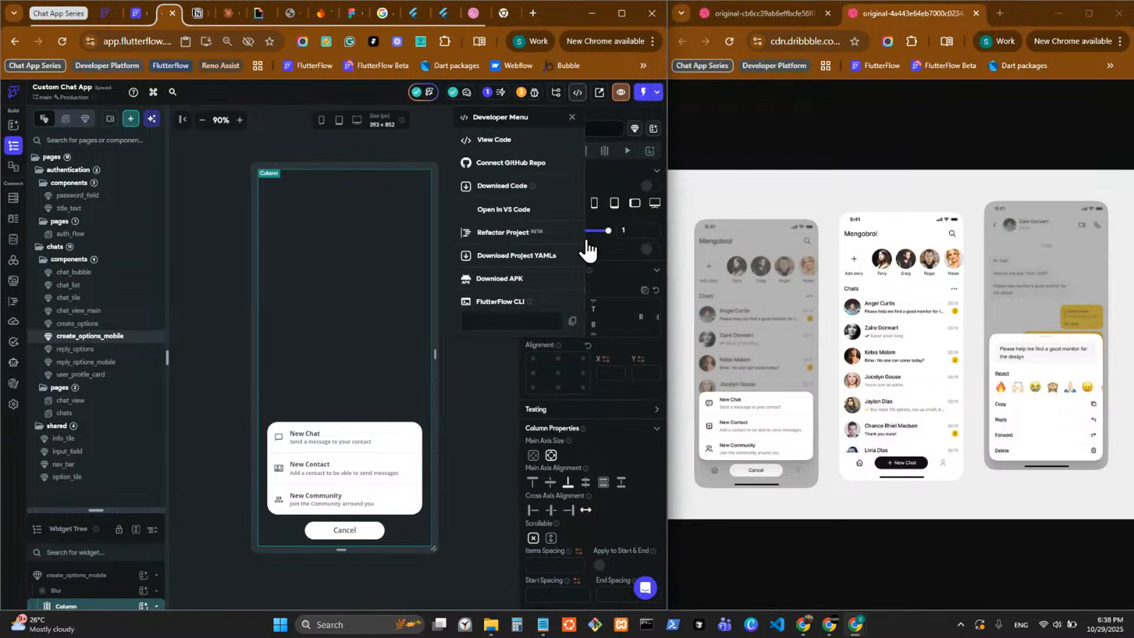
click(501, 209)
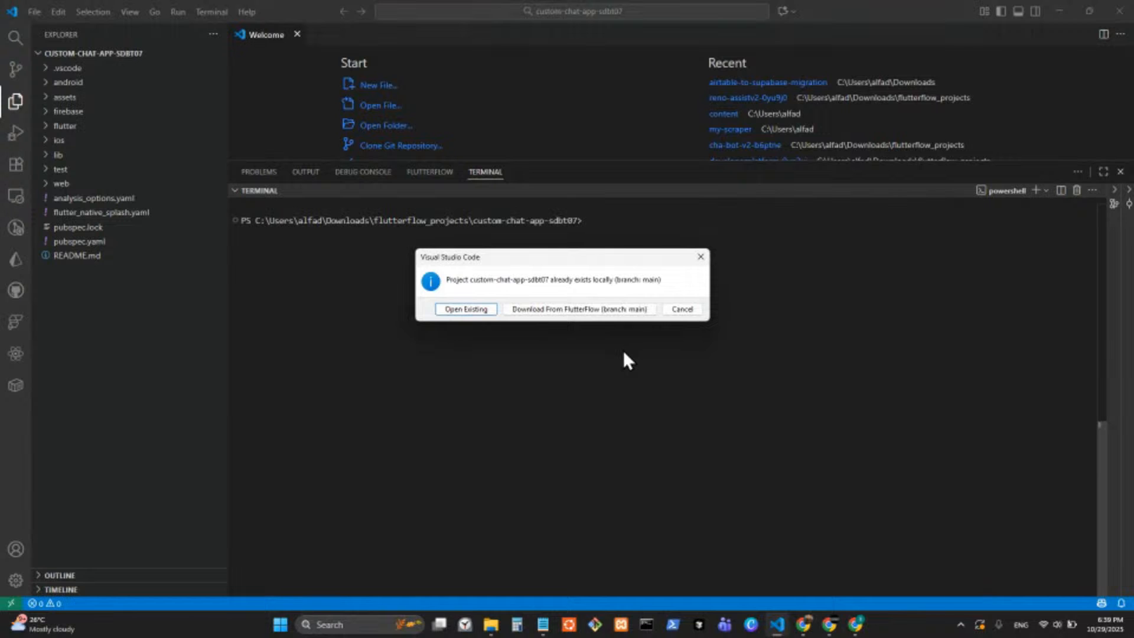
click(546, 311)
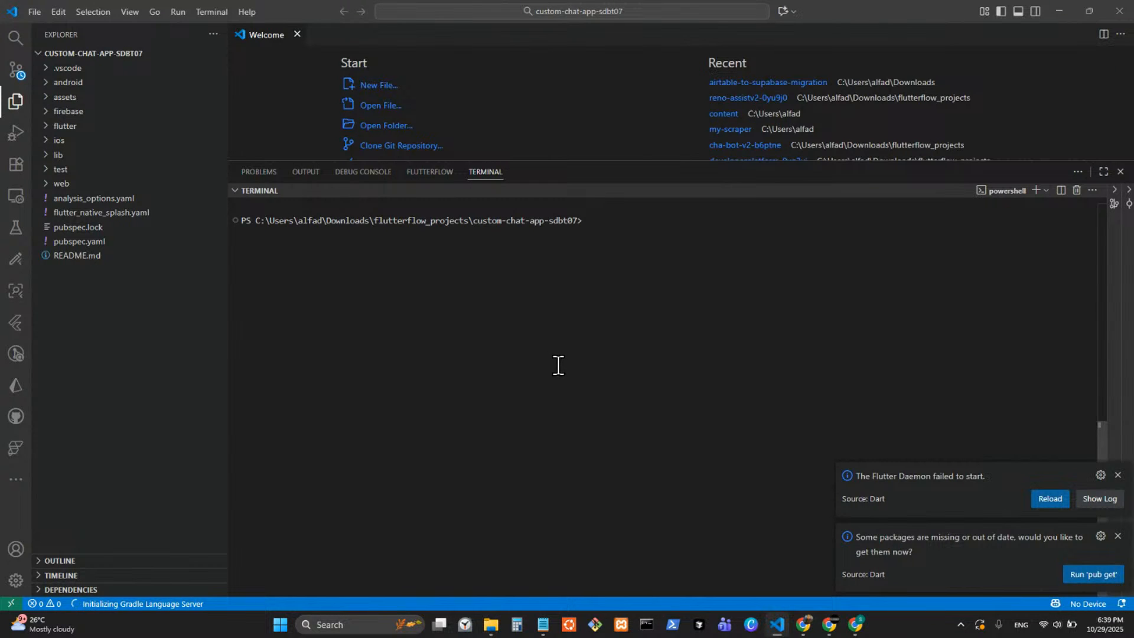
Find the first flutter pub get error in the project's output log and copy its full text.
click(672, 317)
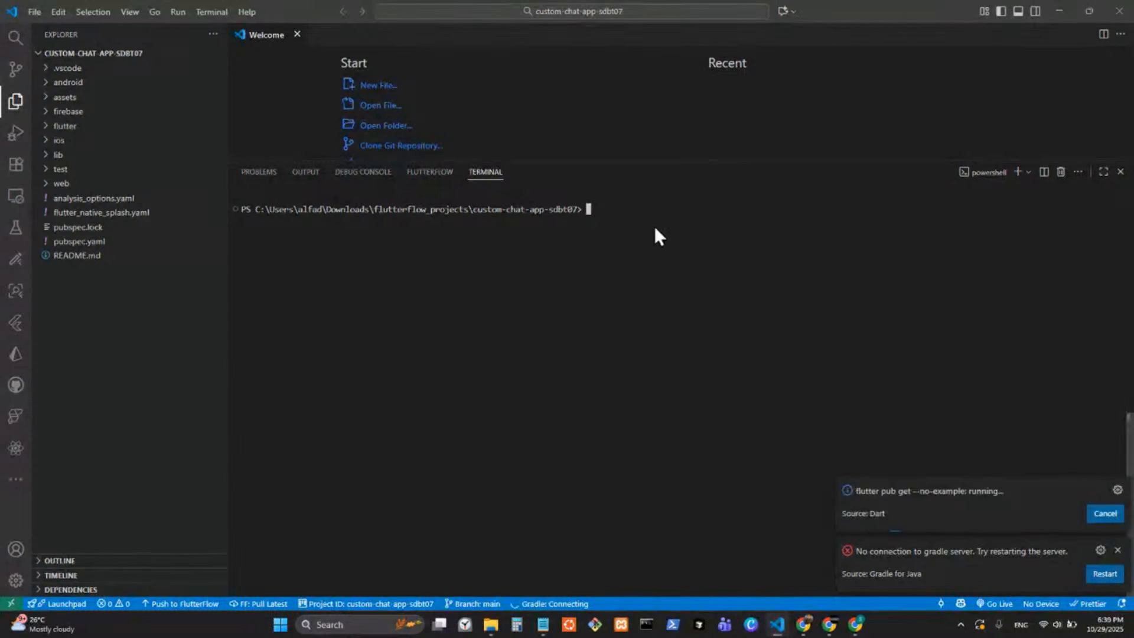
click(483, 172)
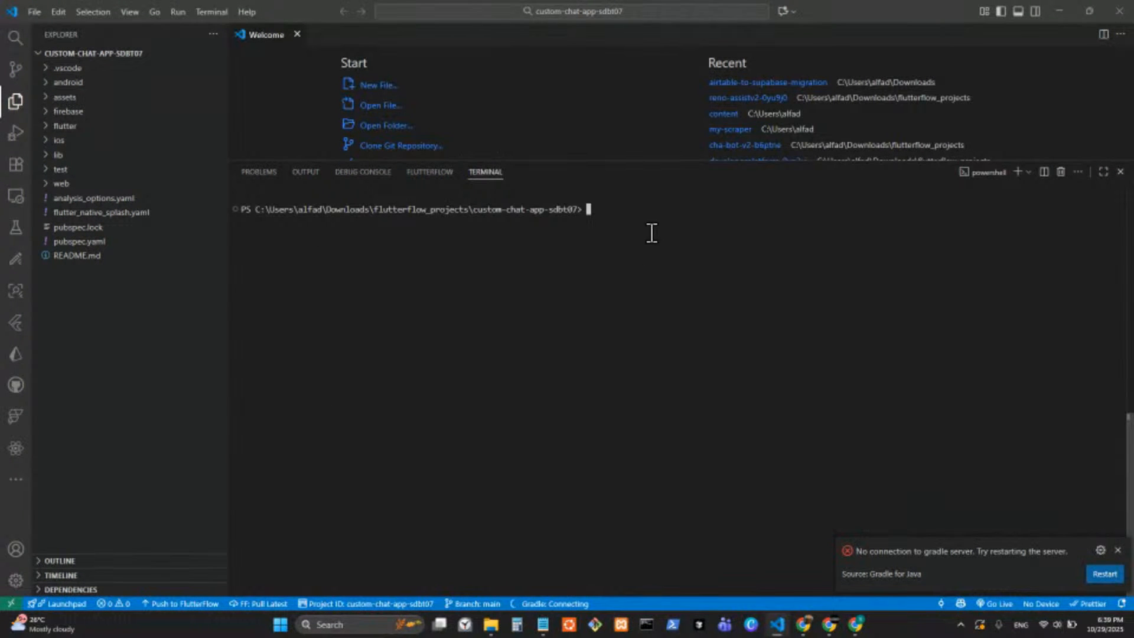
click(430, 173)
click(363, 173)
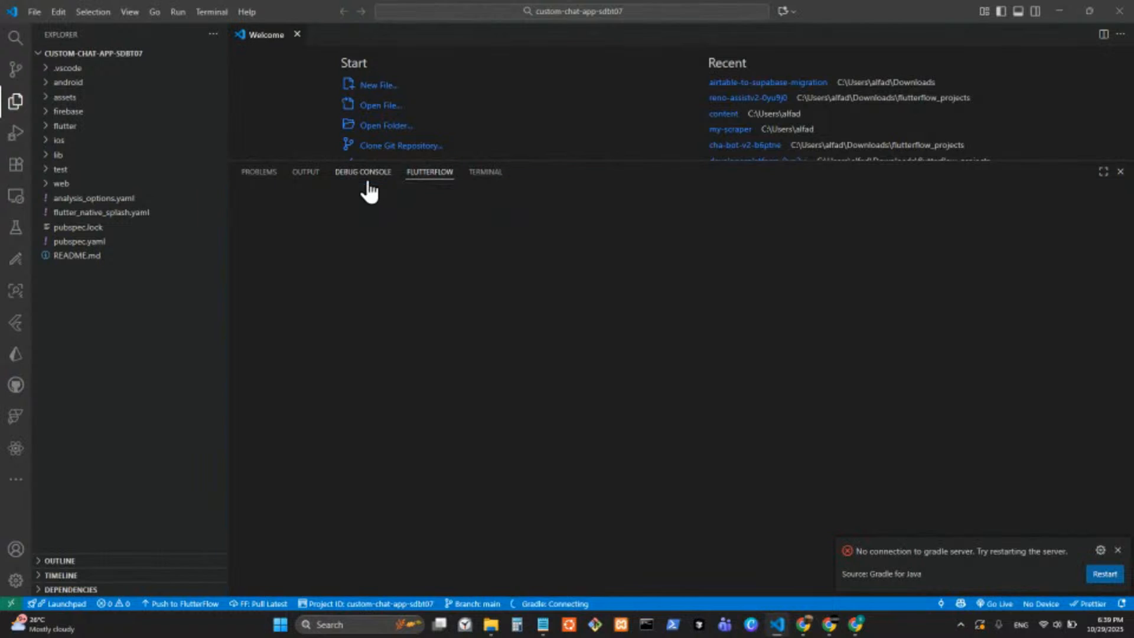
click(305, 172)
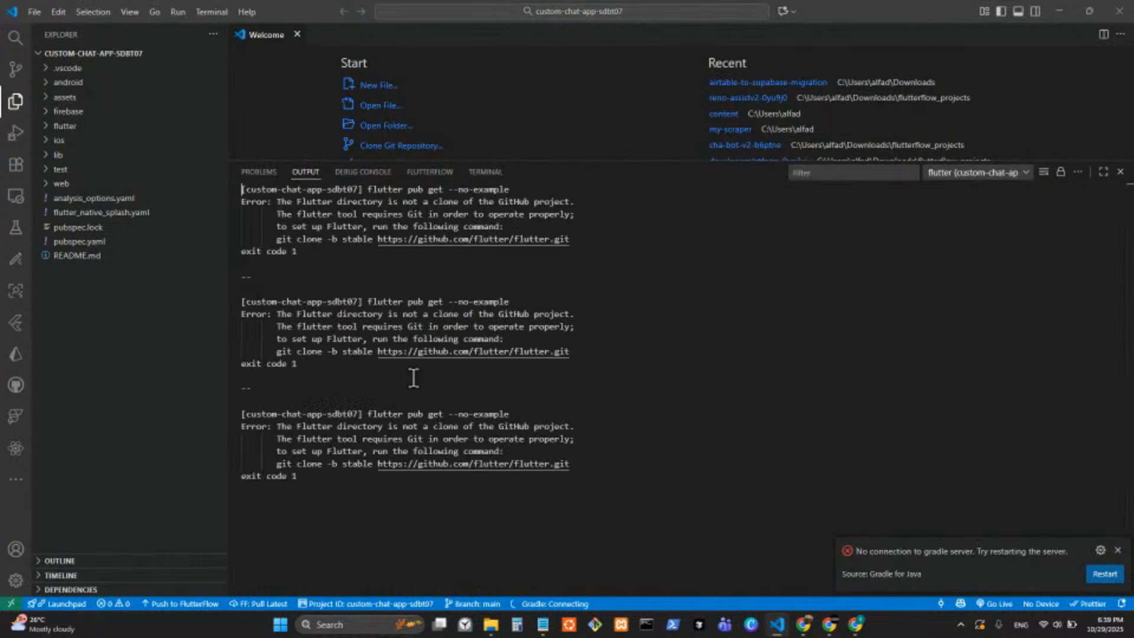
shift+click(402, 262)
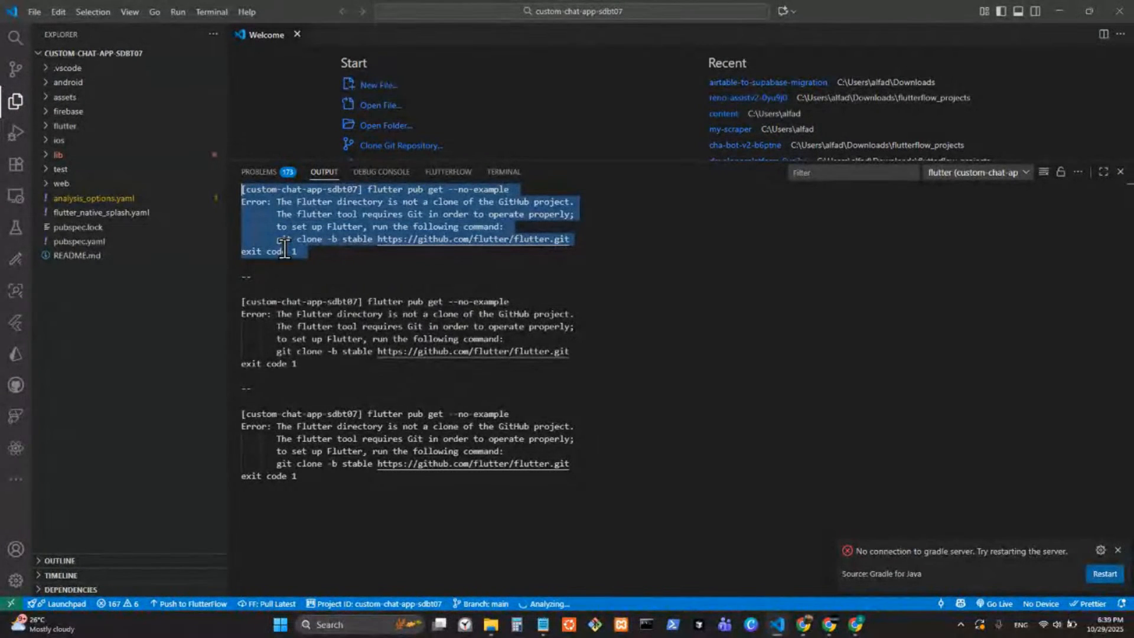
click(697, 273)
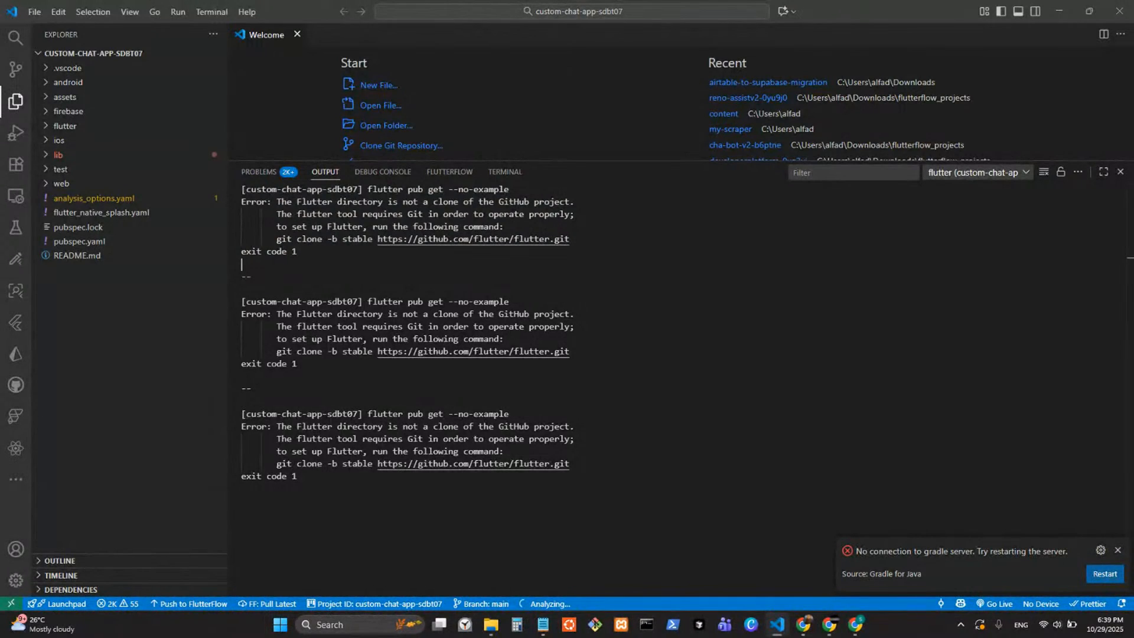
Switch to the browser, search Google for the copied flutter pub get error in a new tab, and return to VS Code.
key(alt+Tab)
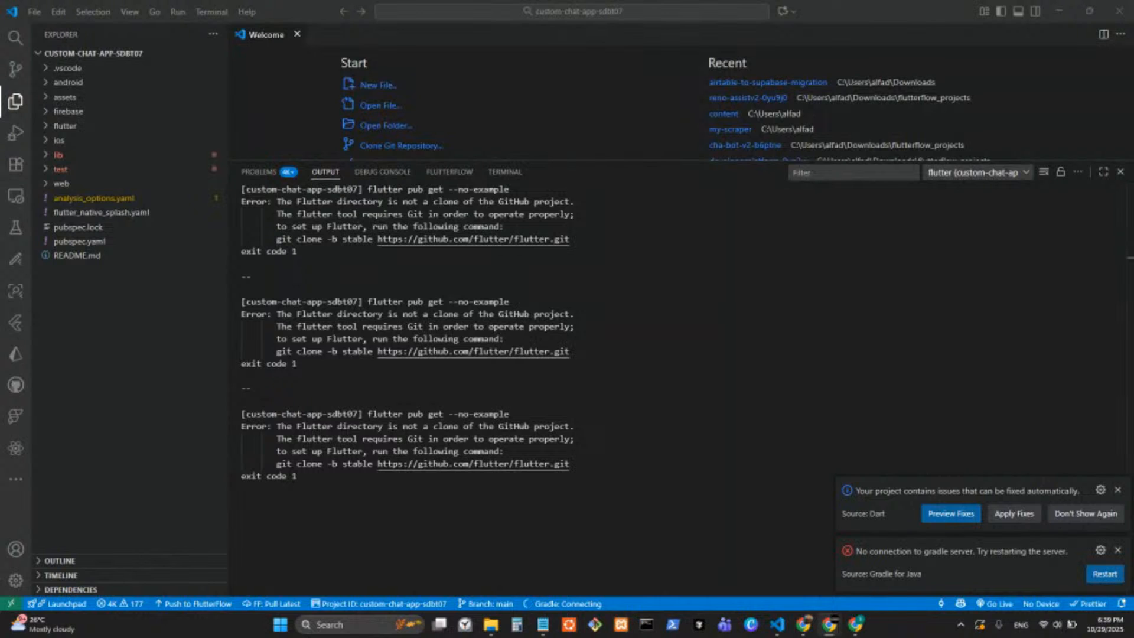
mouse_move(804, 631)
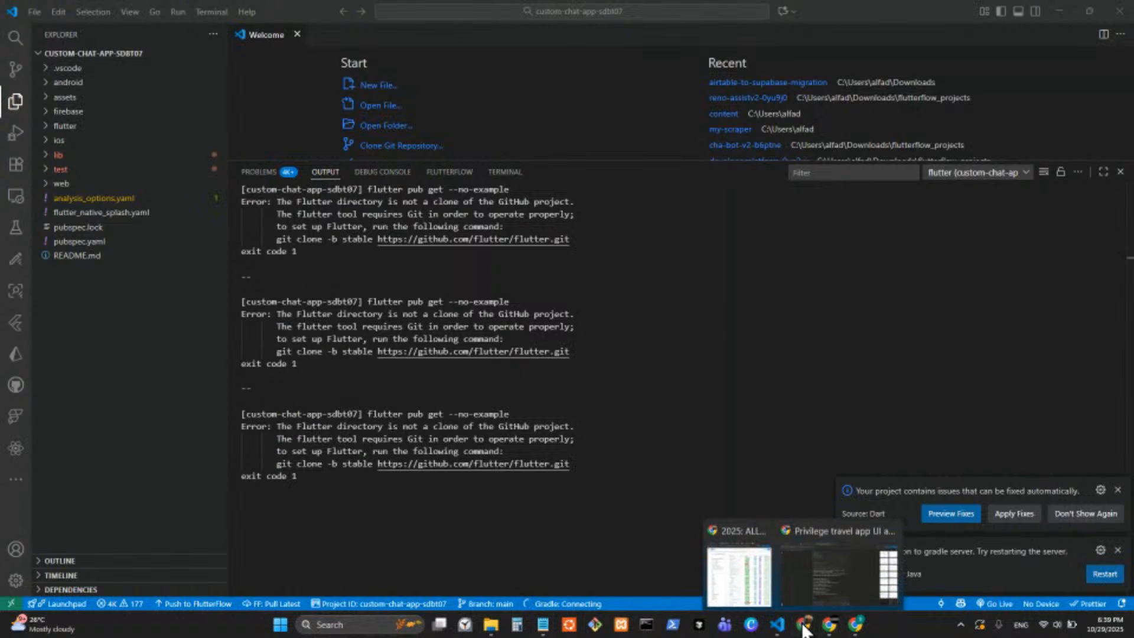
mouse_move(854, 631)
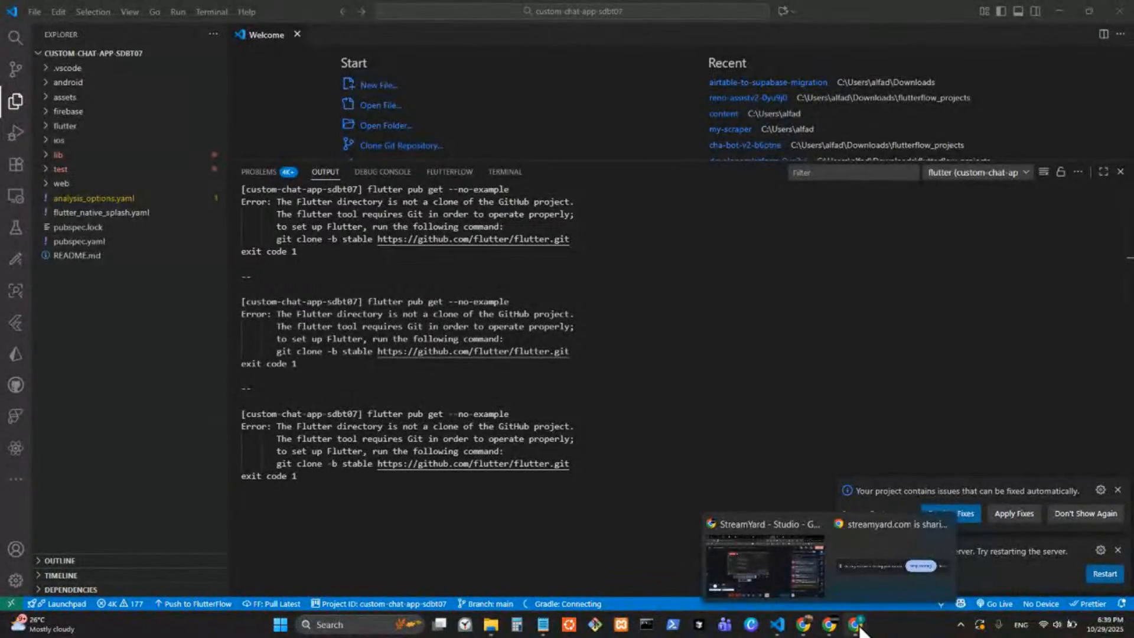
click(786, 582)
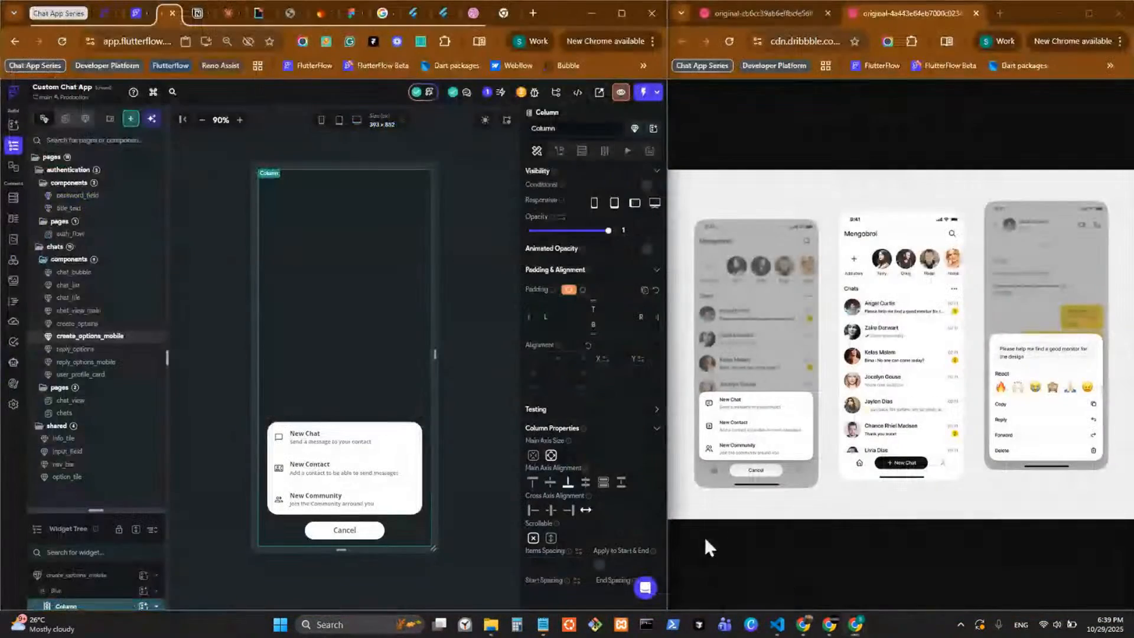
click(533, 13)
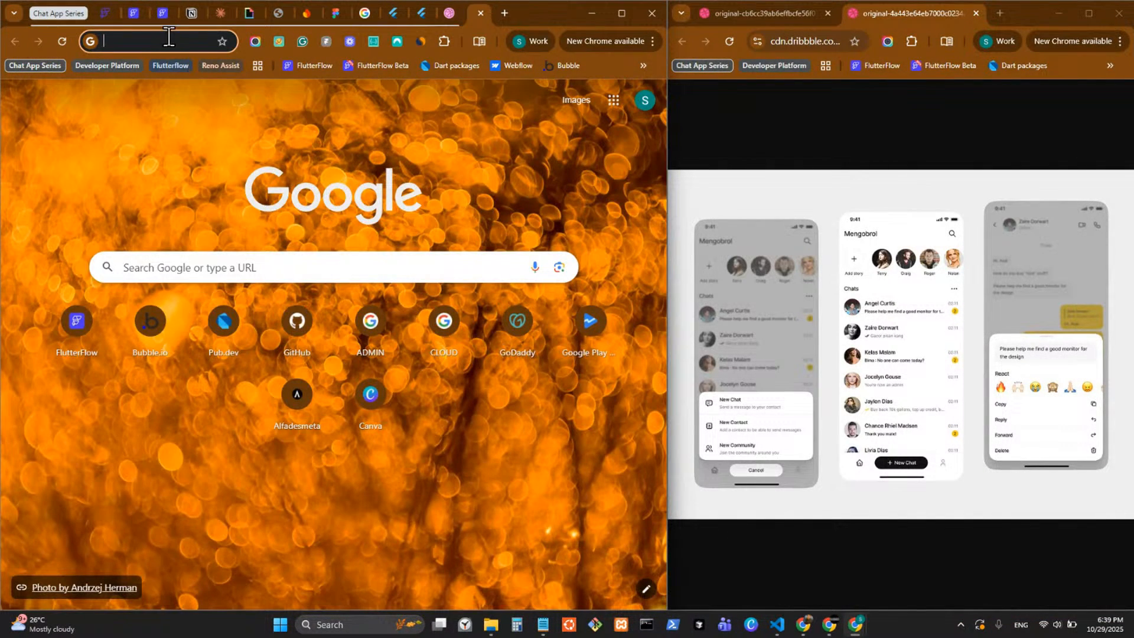
key(ctrl+v)
key(Return)
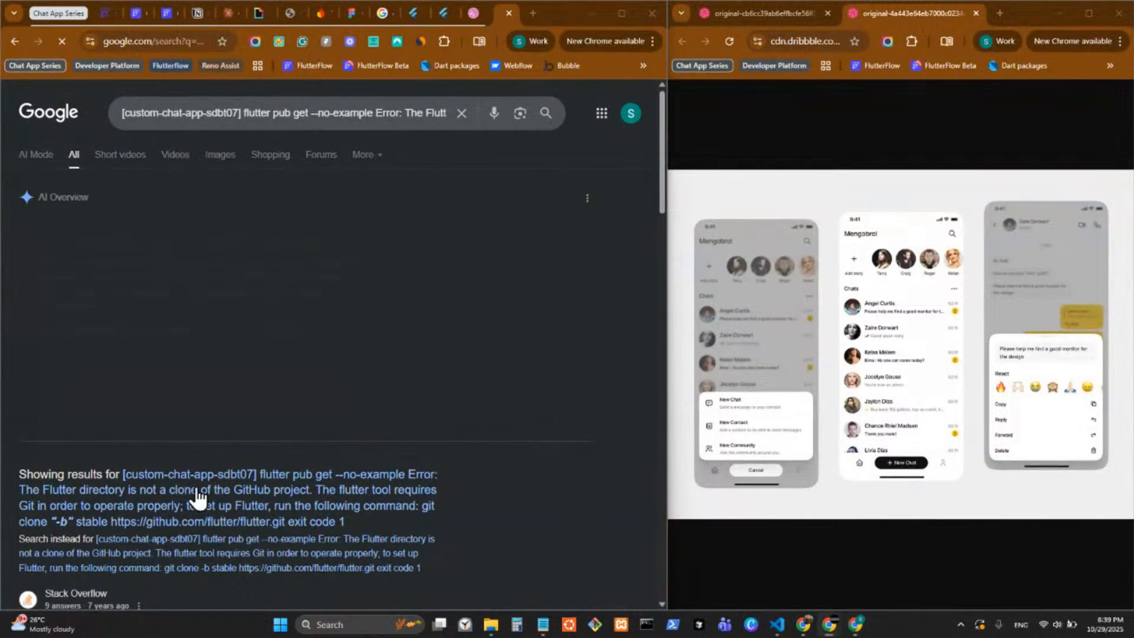
click(778, 624)
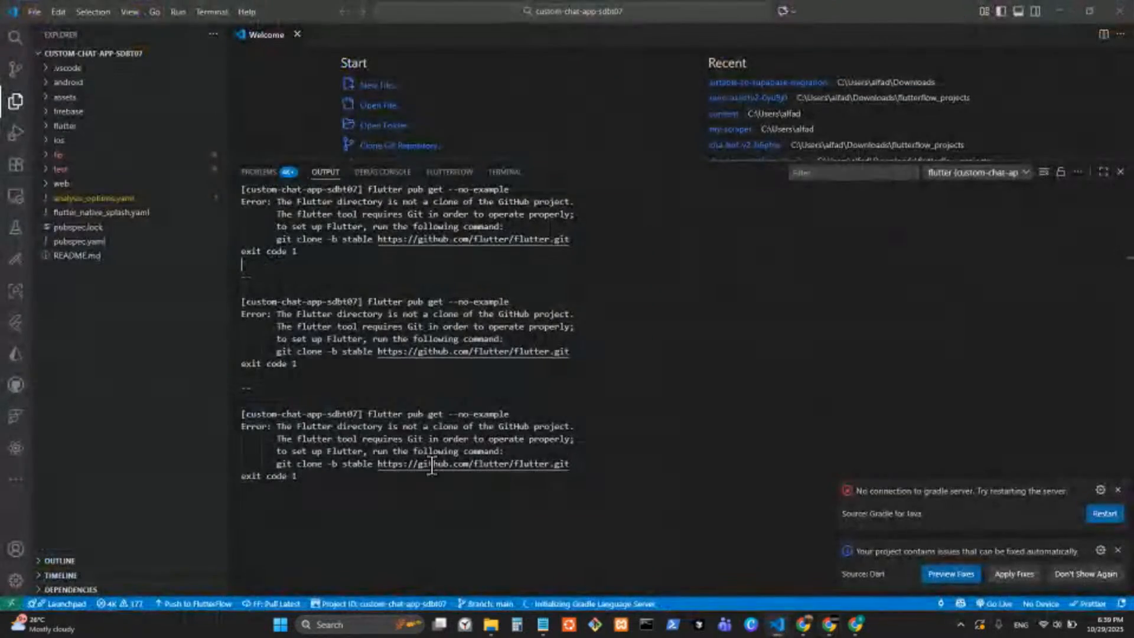
Run flutter clean in the integrated terminal for the custom-chat-app-sdbt07 project.
click(505, 172)
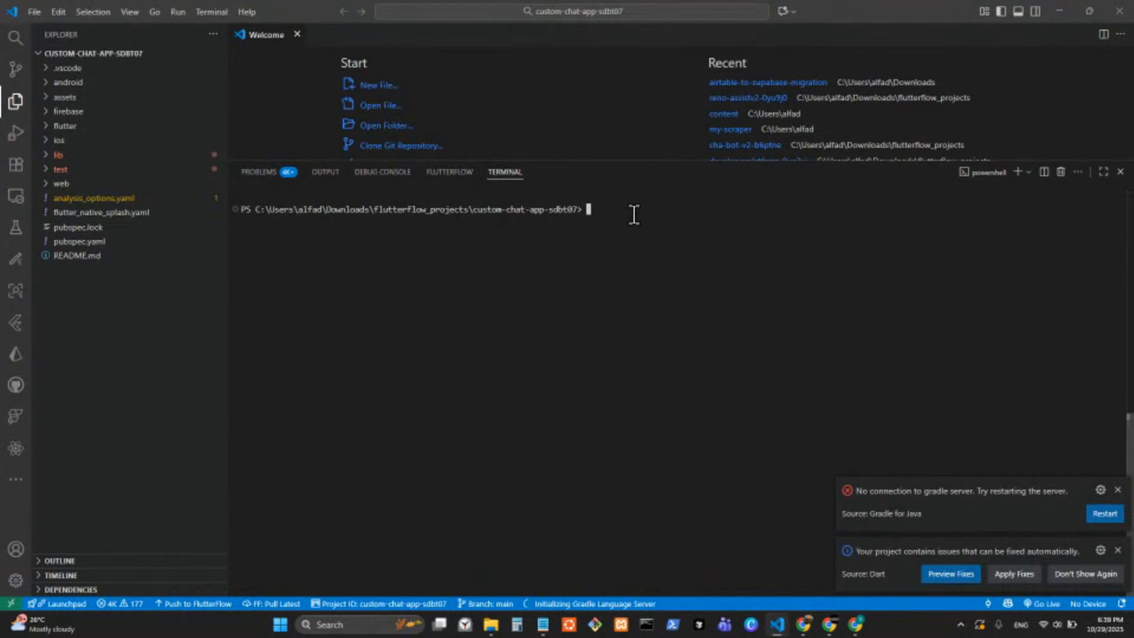
text(flutter clean)
key(Return)
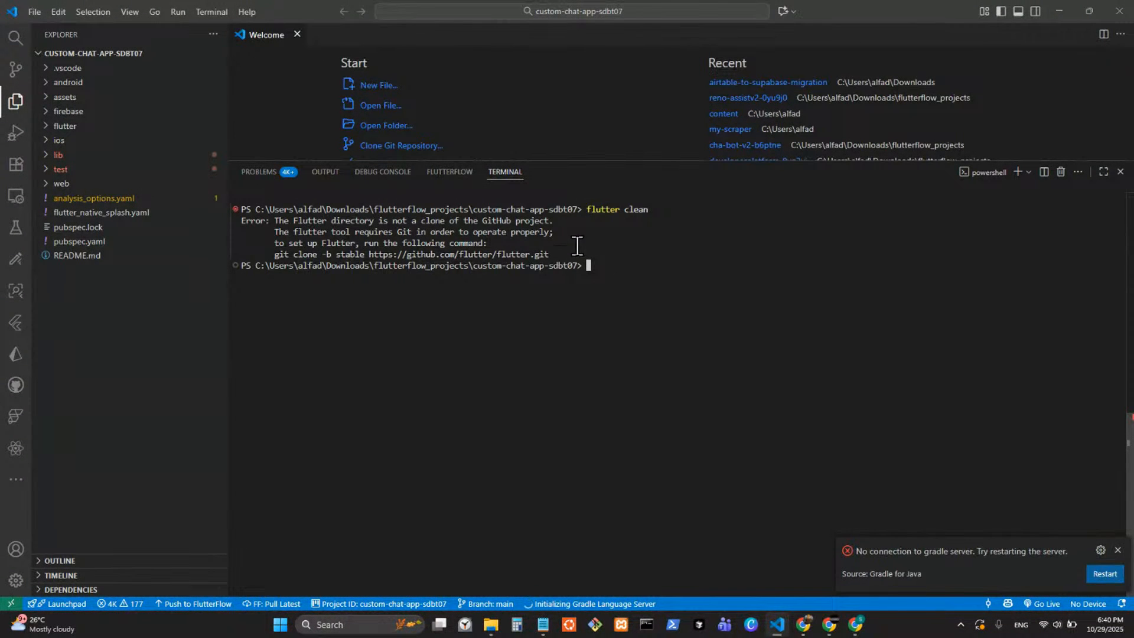
Highlight the complete message printed by flutter clean in the terminal, then clear the selection.
drag(552, 254, 274, 243)
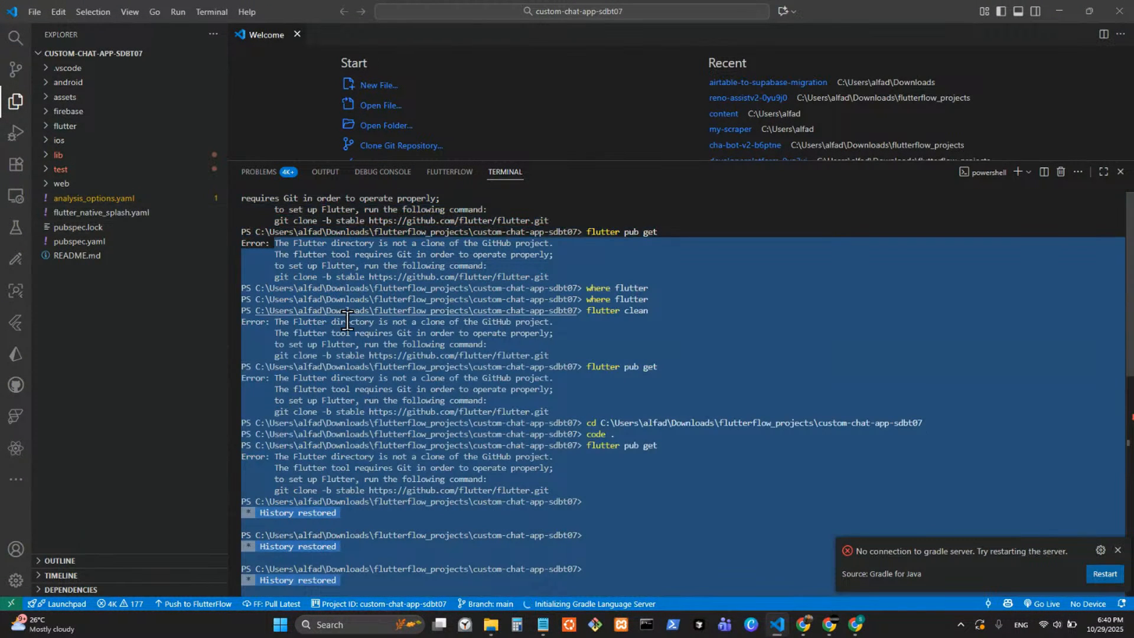
scroll(348, 320, down, 10)
click(576, 312)
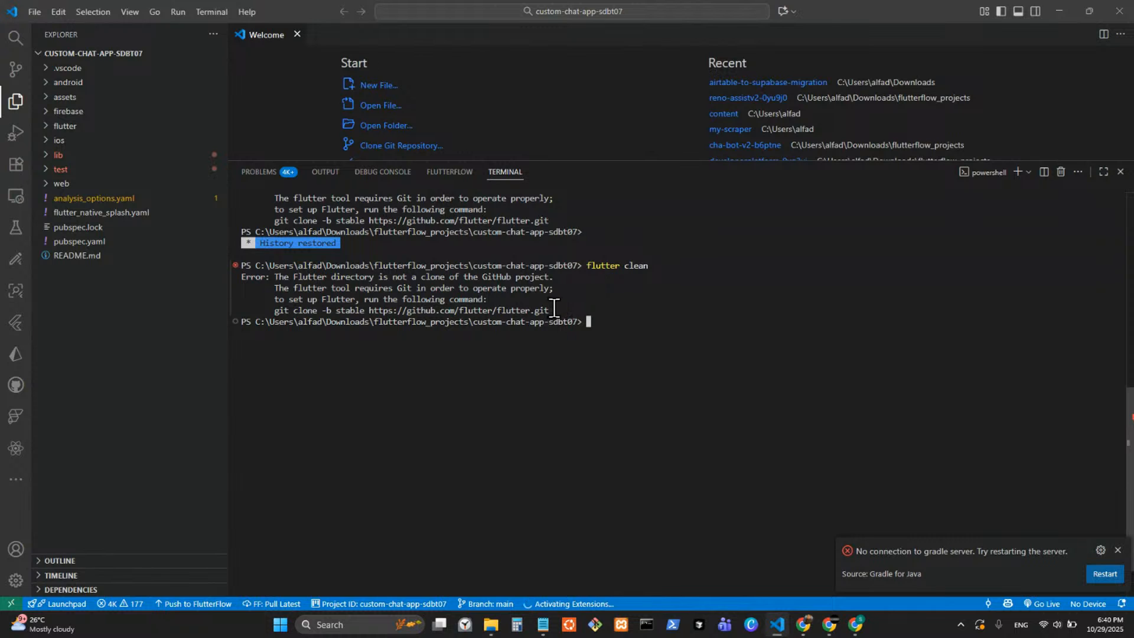
drag(554, 311, 242, 276)
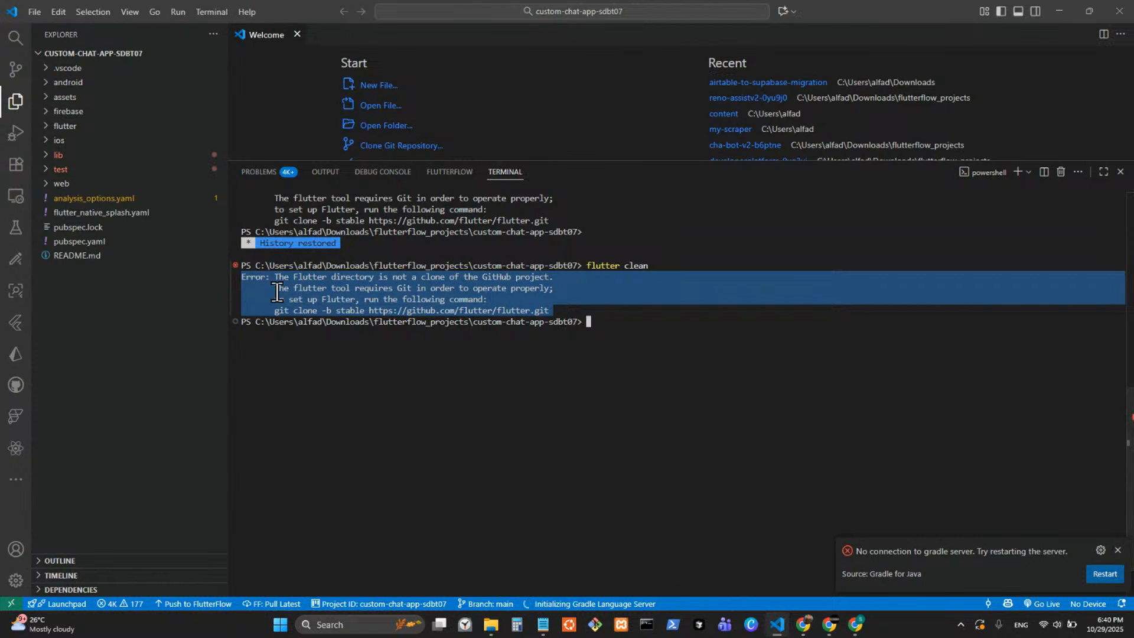
click(681, 331)
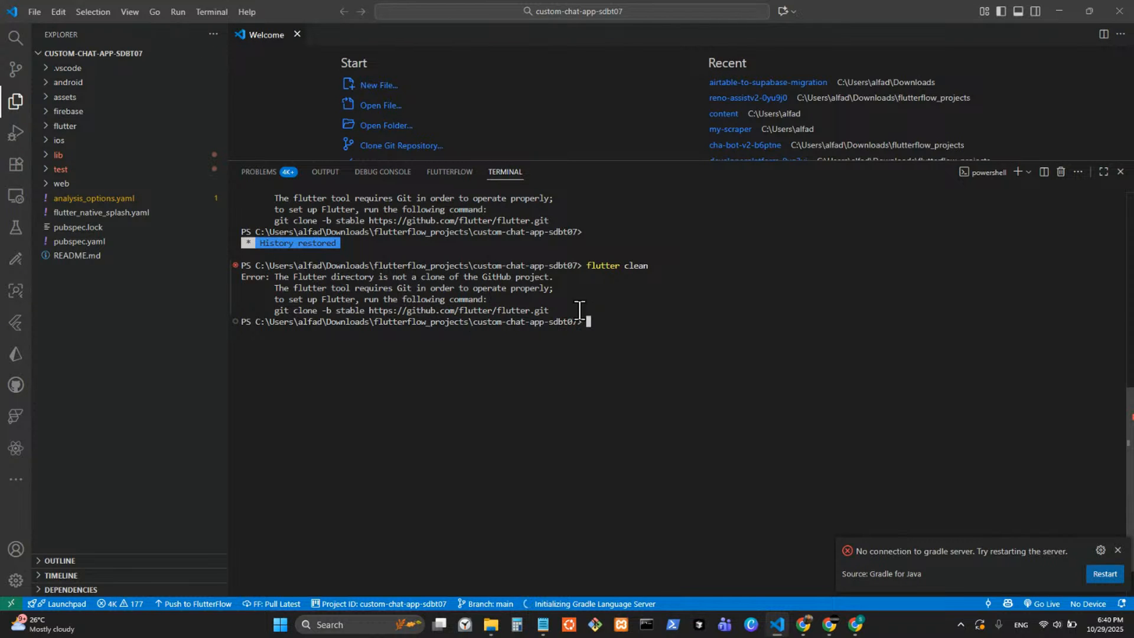
Switch to the browser, look through the Google results for the Flutter clone error, and close the results tab.
click(1062, 9)
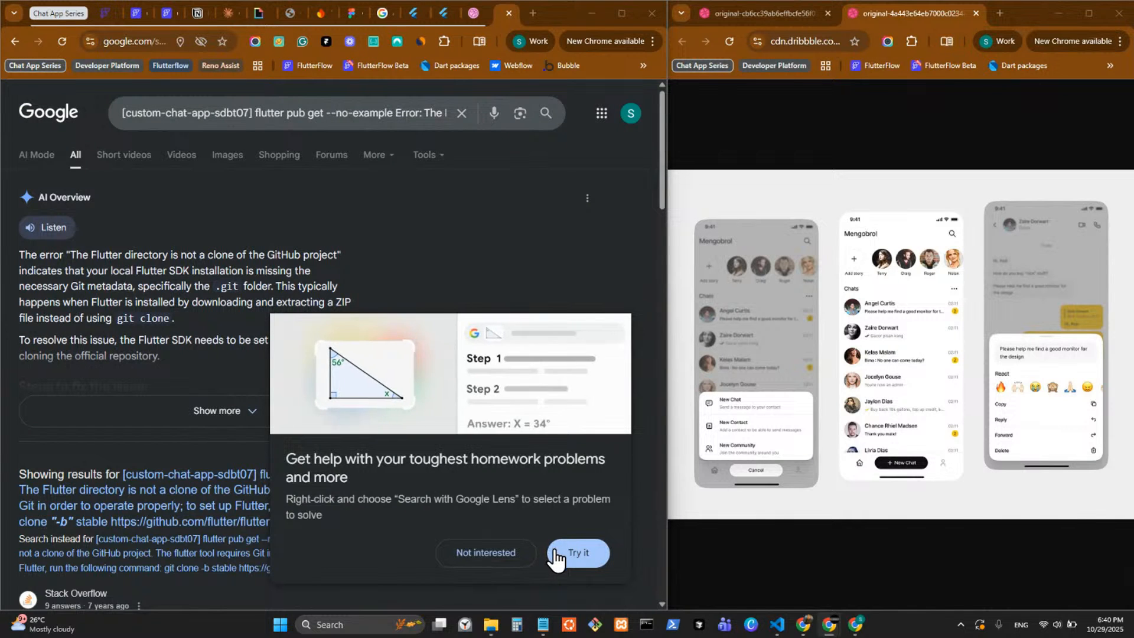
click(515, 559)
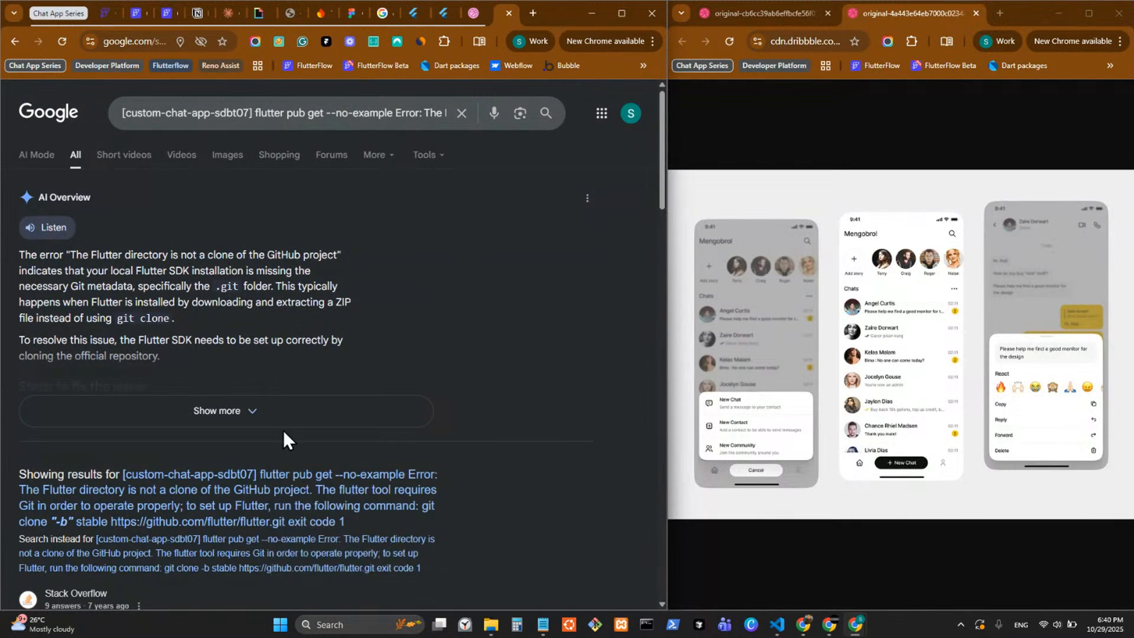
scroll(282, 430, down, 5)
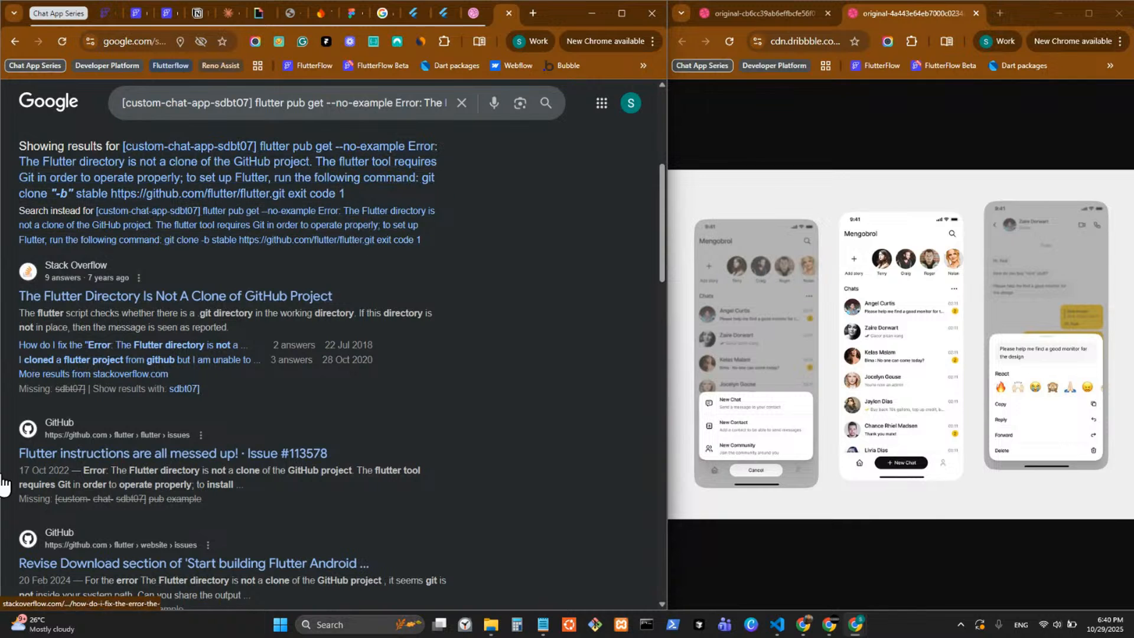
scroll(424, 339, up, 5)
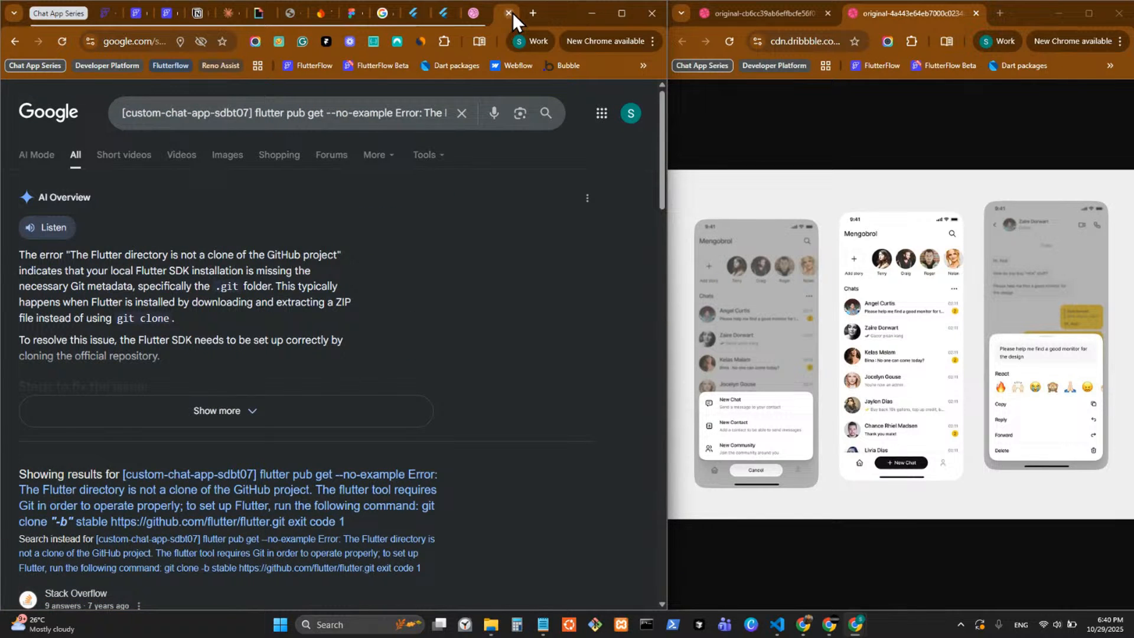
click(509, 12)
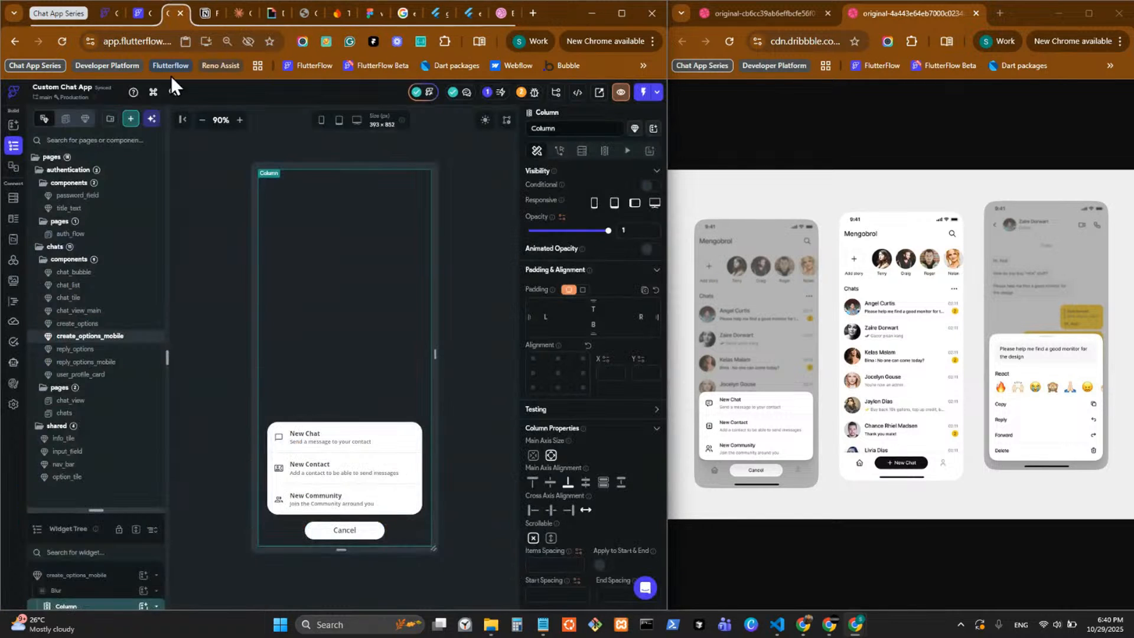
Open the GitHub integration page in the FlutterFlow project's app settings.
click(13, 404)
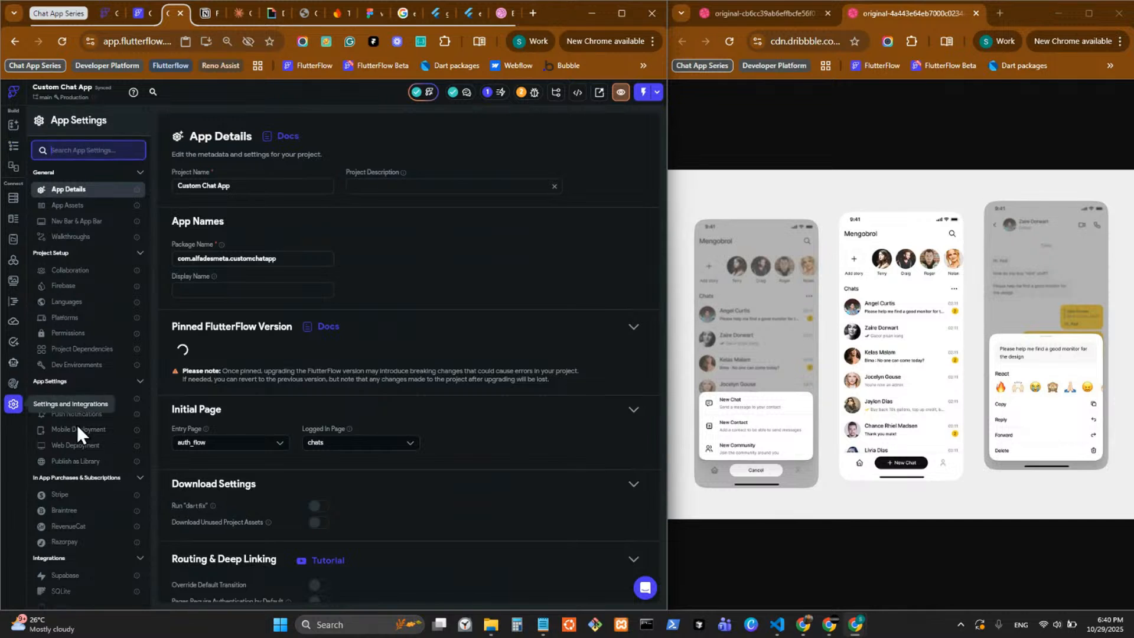
scroll(93, 498, down, 1)
click(81, 472)
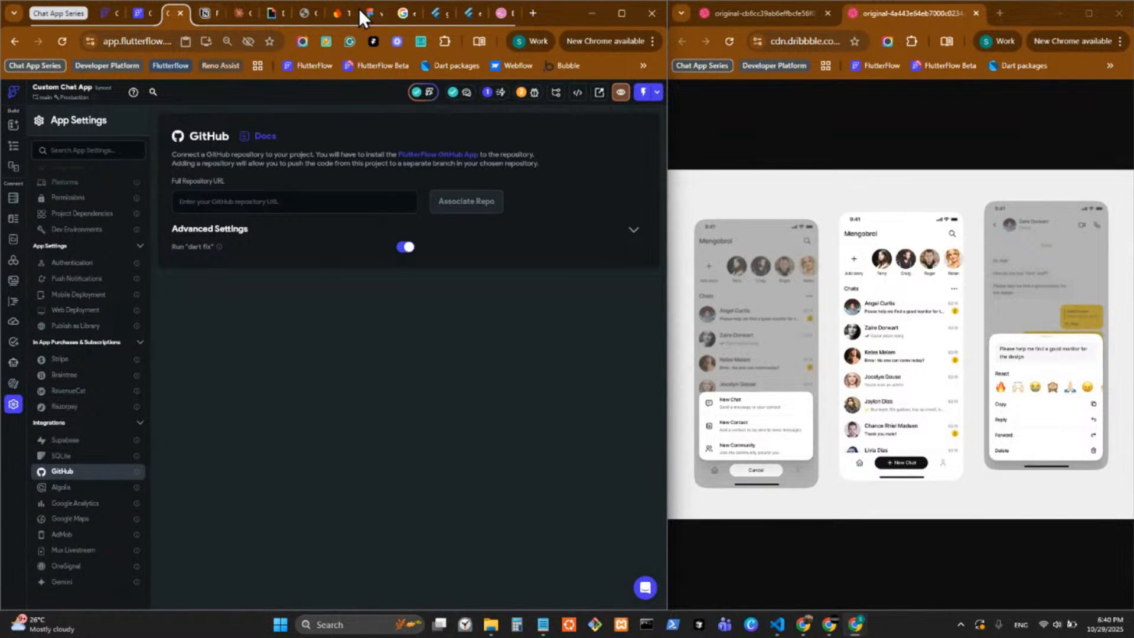
Open GitHub in a new browser tab and expand the list of top repositories.
click(533, 20)
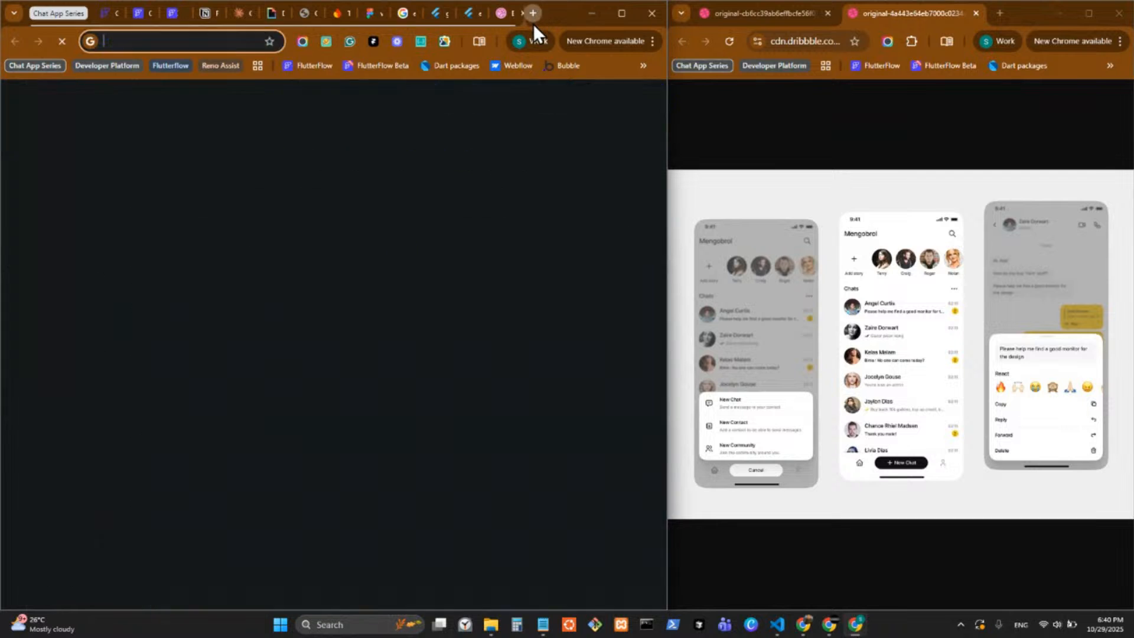
text(github.com)
key(Return)
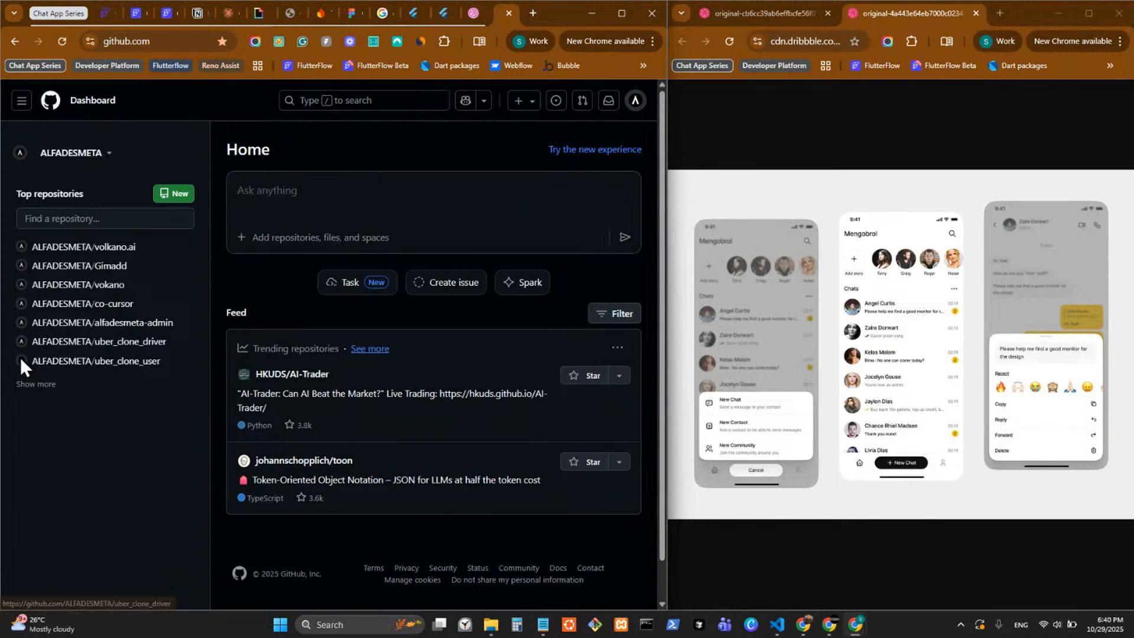
click(49, 386)
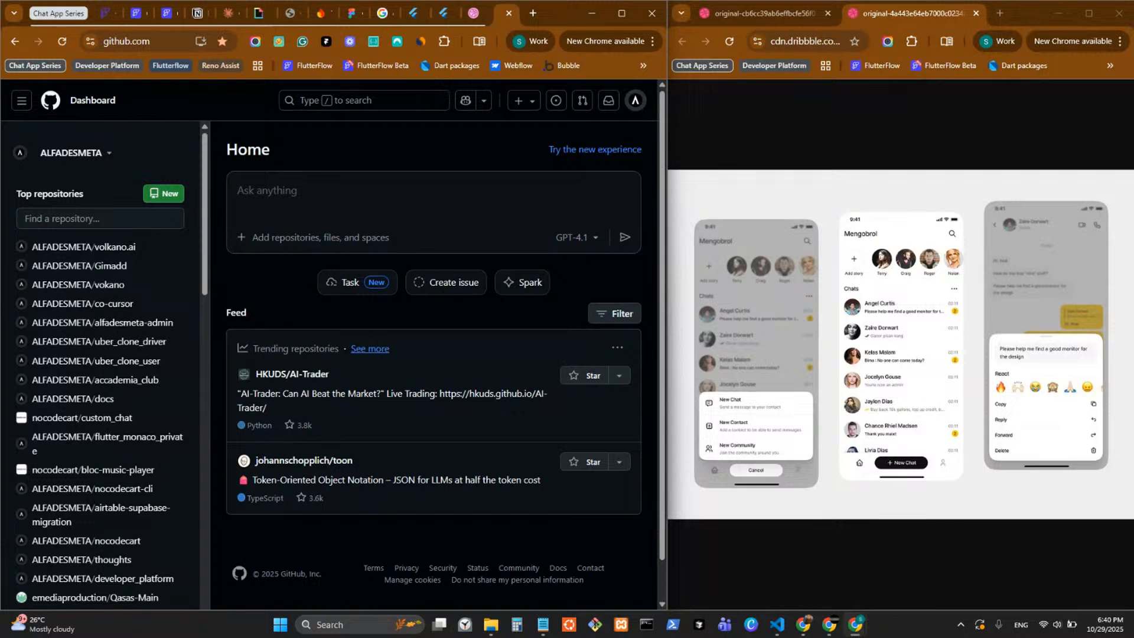
Switch to the FlutterFlow X GitHub guide in Notion and play its video on creating a manual development branch.
key(alt+Tab)
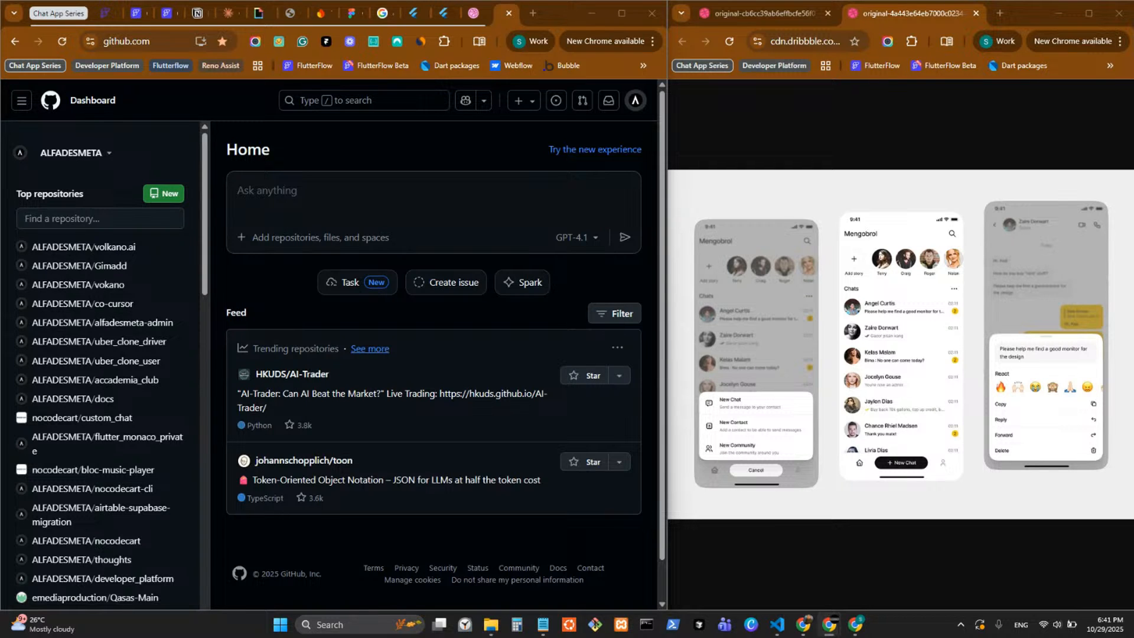
drag(1063, 238, 356, 2)
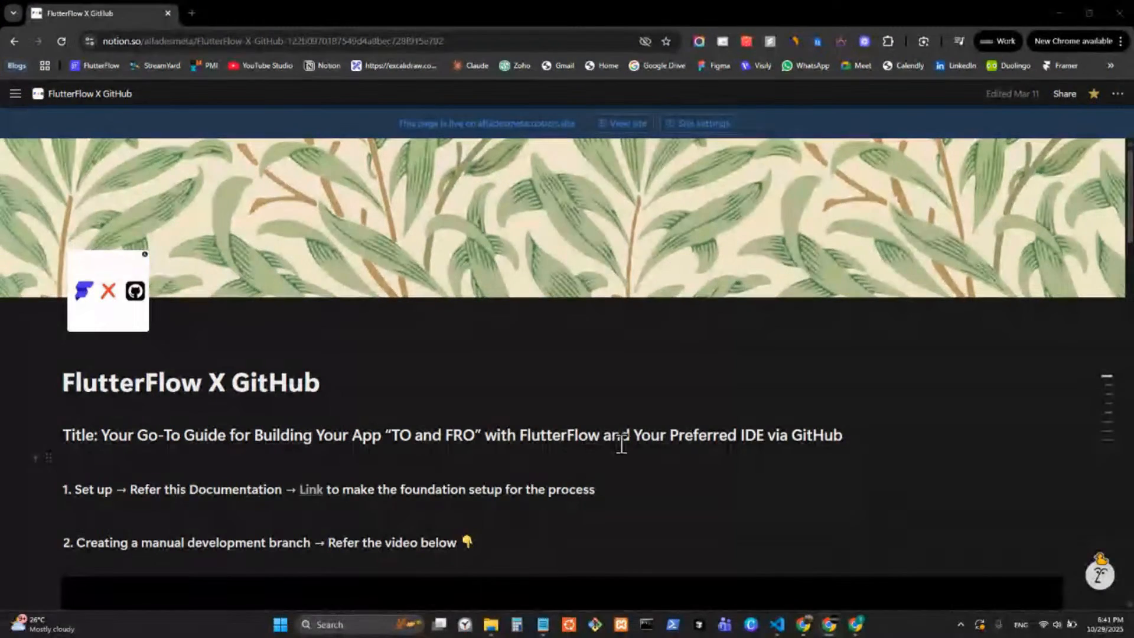
scroll(621, 444, down, 10)
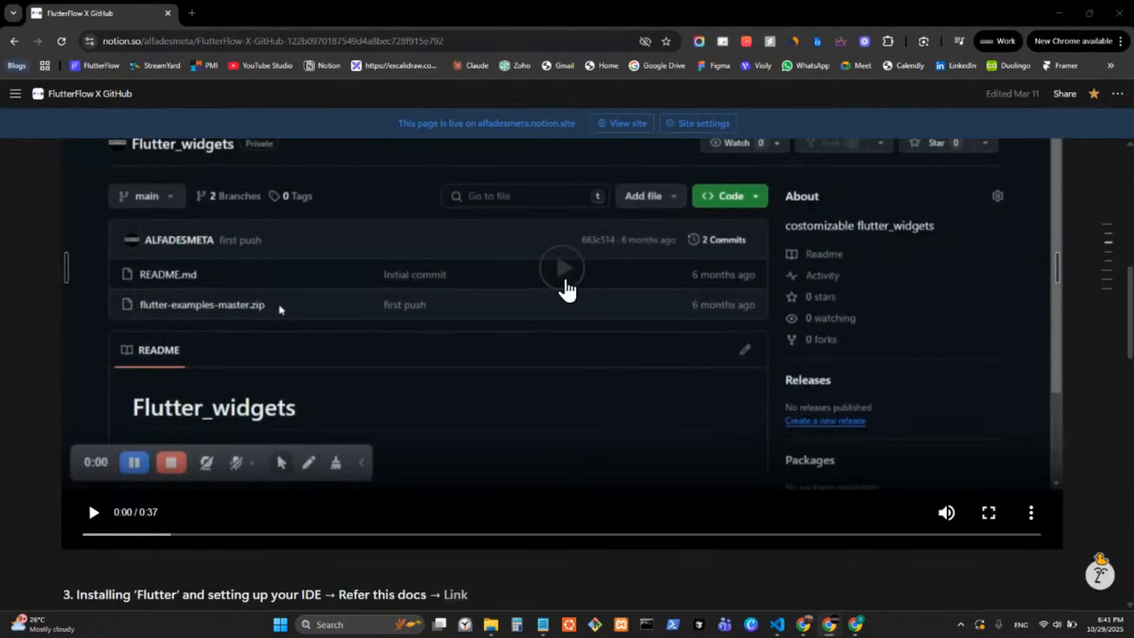
click(566, 290)
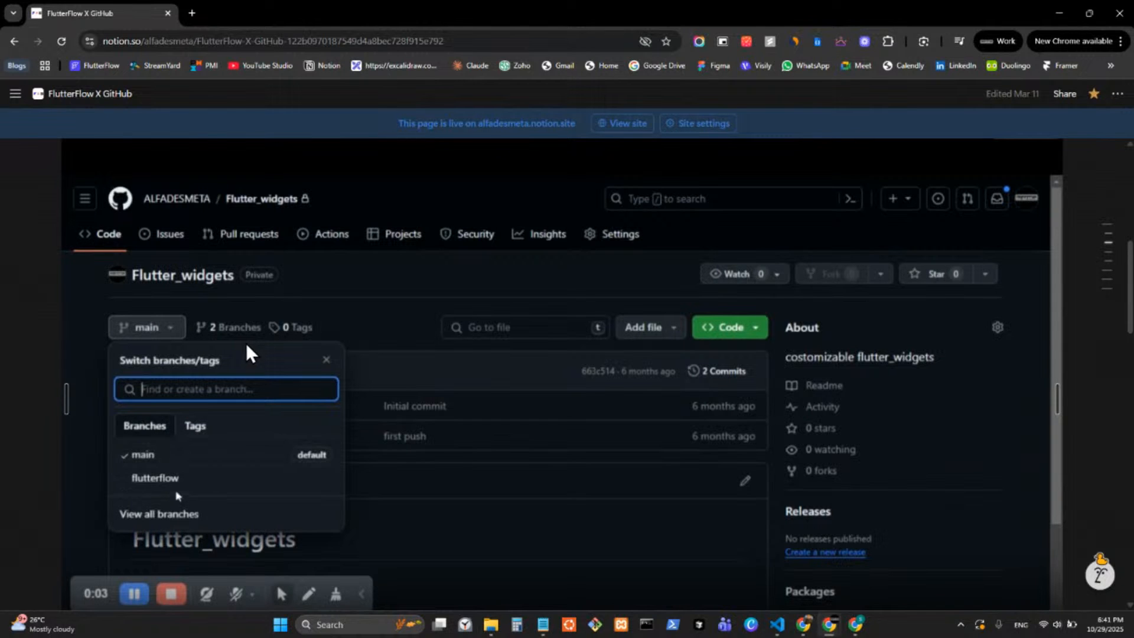
Look through the rest of the guide and highlight its list of helpful Flutter and Git commands.
scroll(274, 358, down, 6)
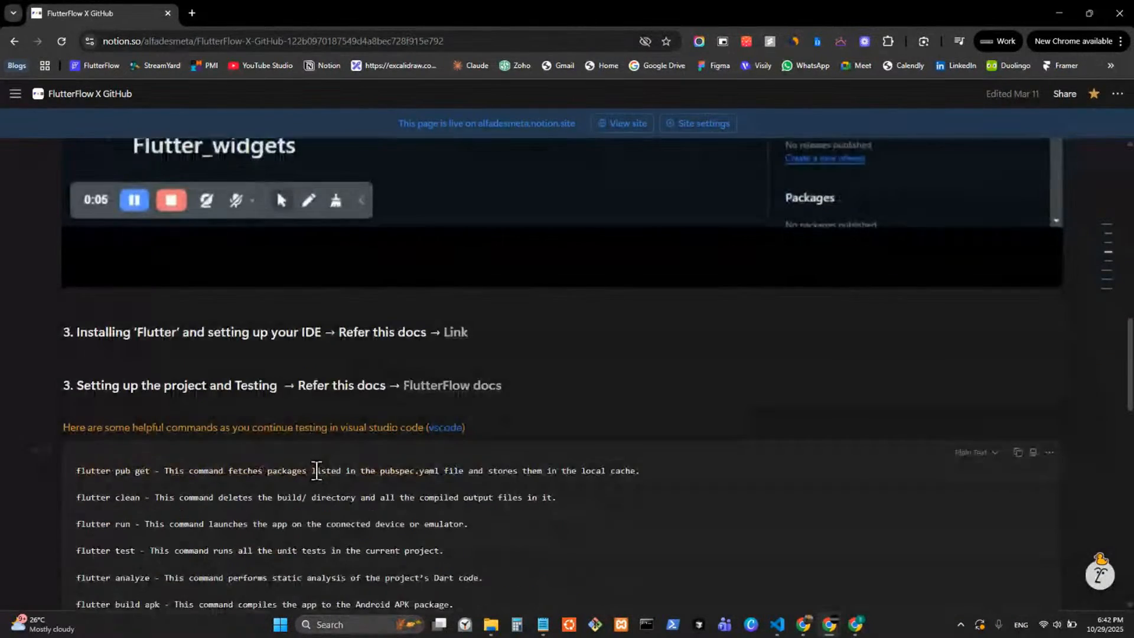
scroll(316, 471, down, 15)
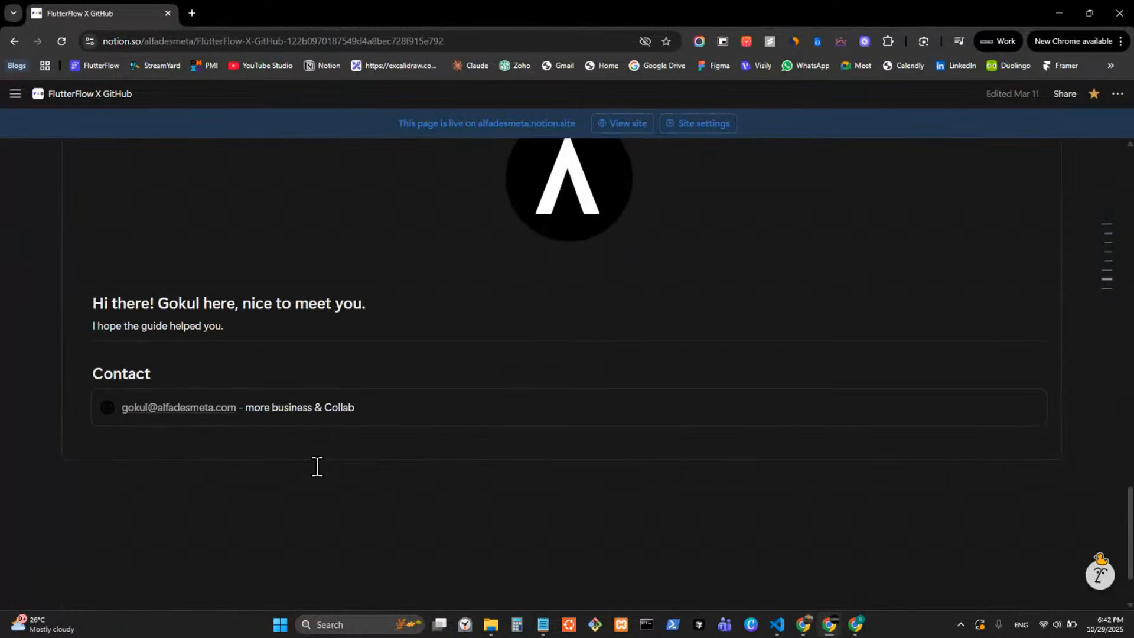
scroll(317, 466, up, 10)
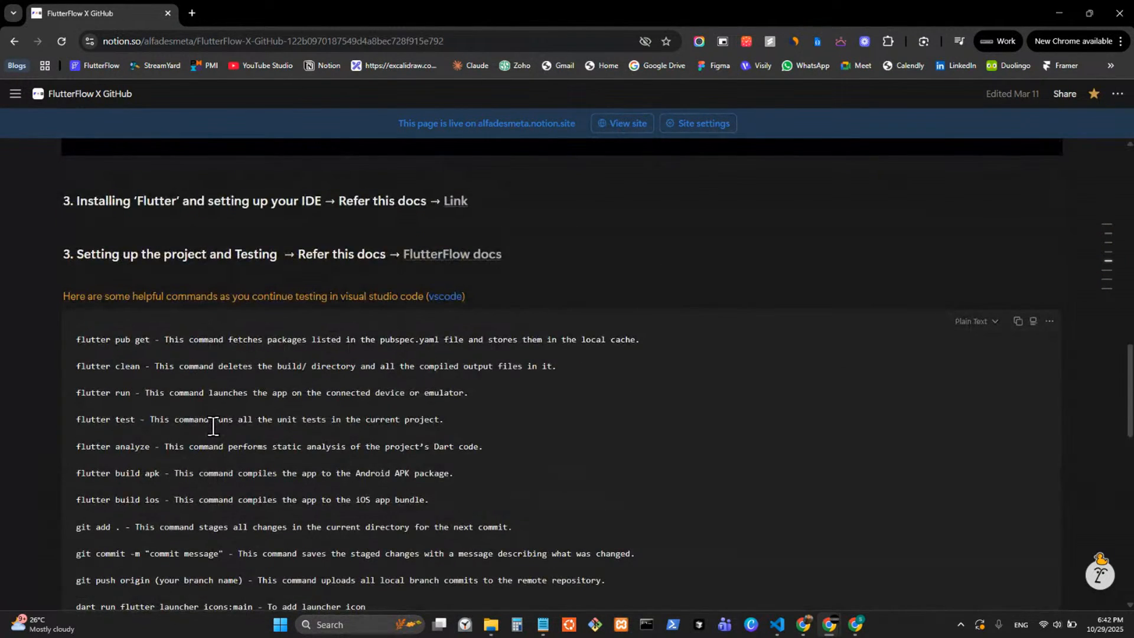
scroll(214, 426, down, 2)
drag(198, 502, 77, 207)
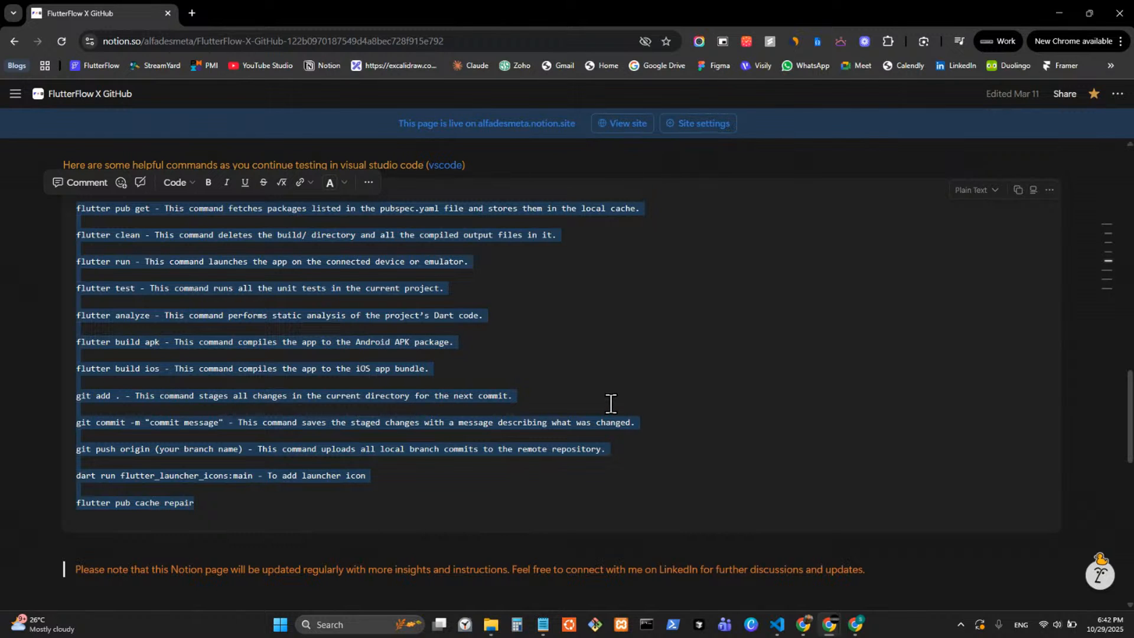
click(45, 331)
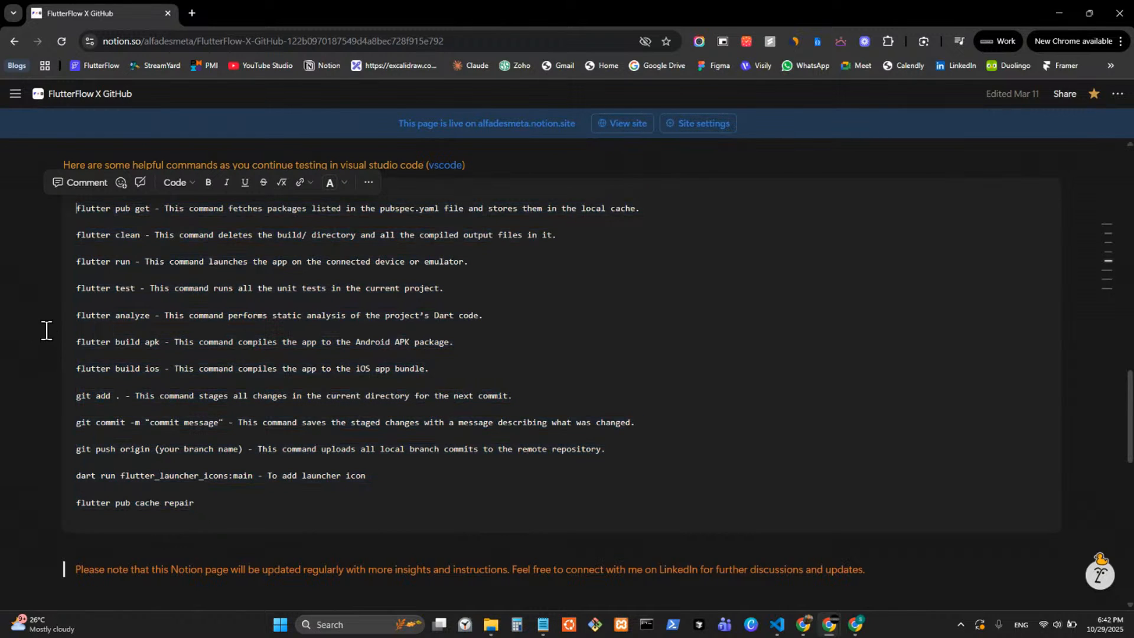
scroll(23, 223, up, 8)
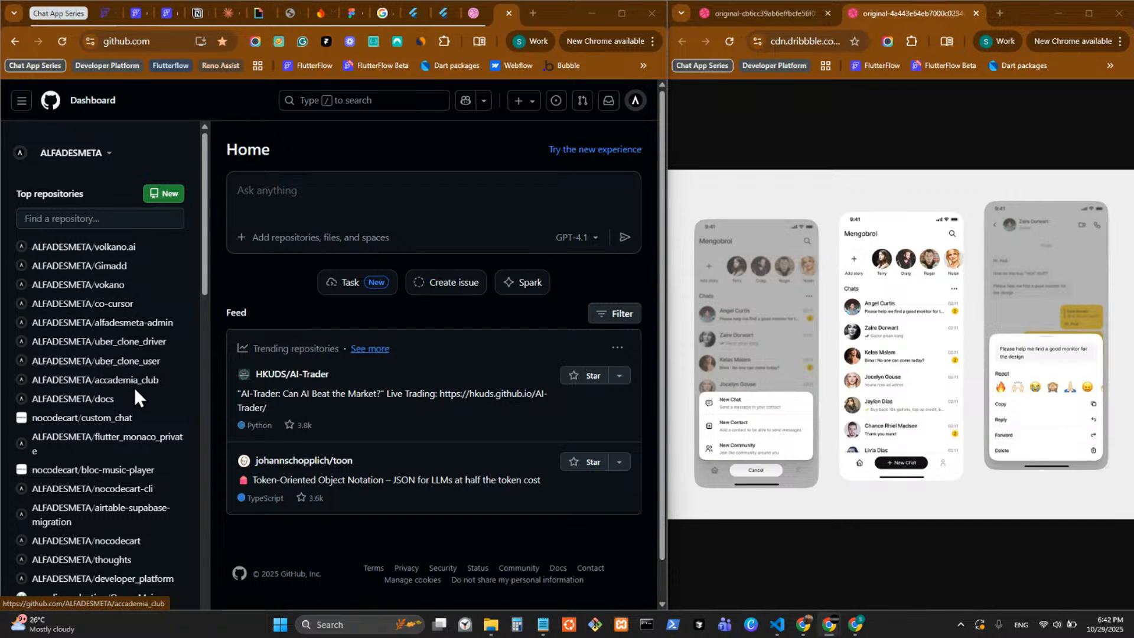
Return to the GitHub dashboard, look through the existing repositories, and start a new repository.
scroll(134, 390, down, 1)
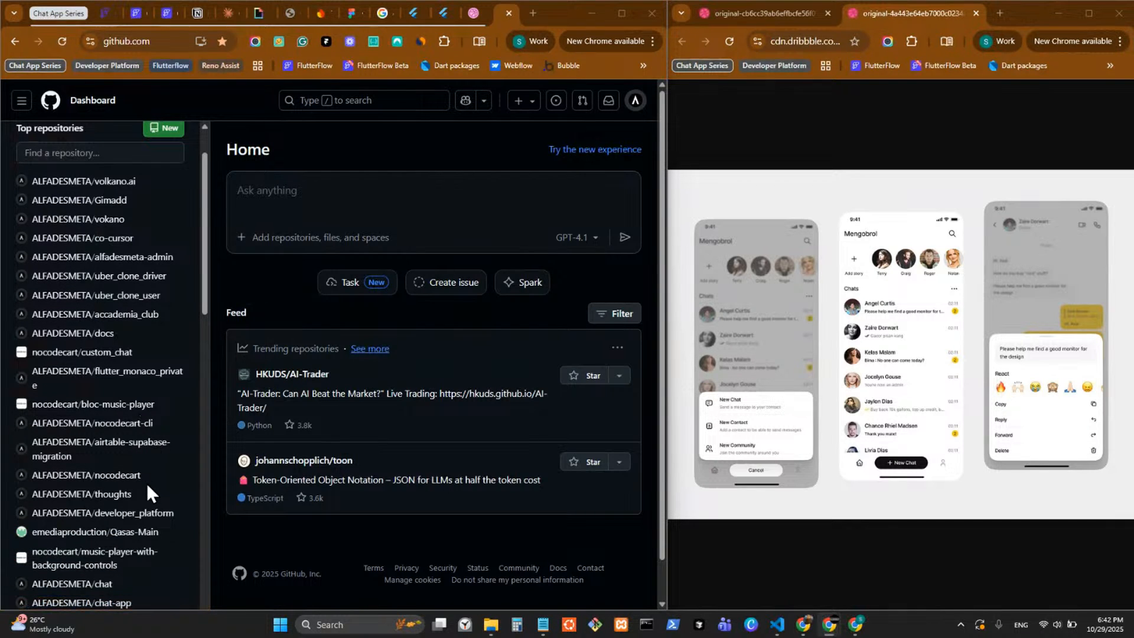
scroll(152, 445, up, 1)
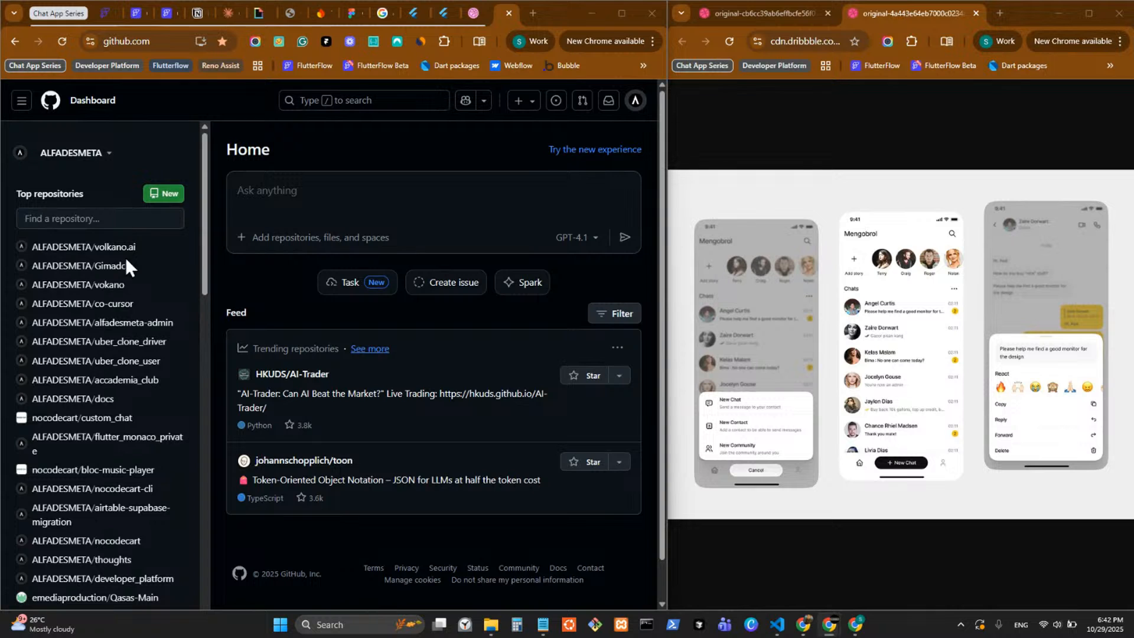
scroll(123, 391, down, 15)
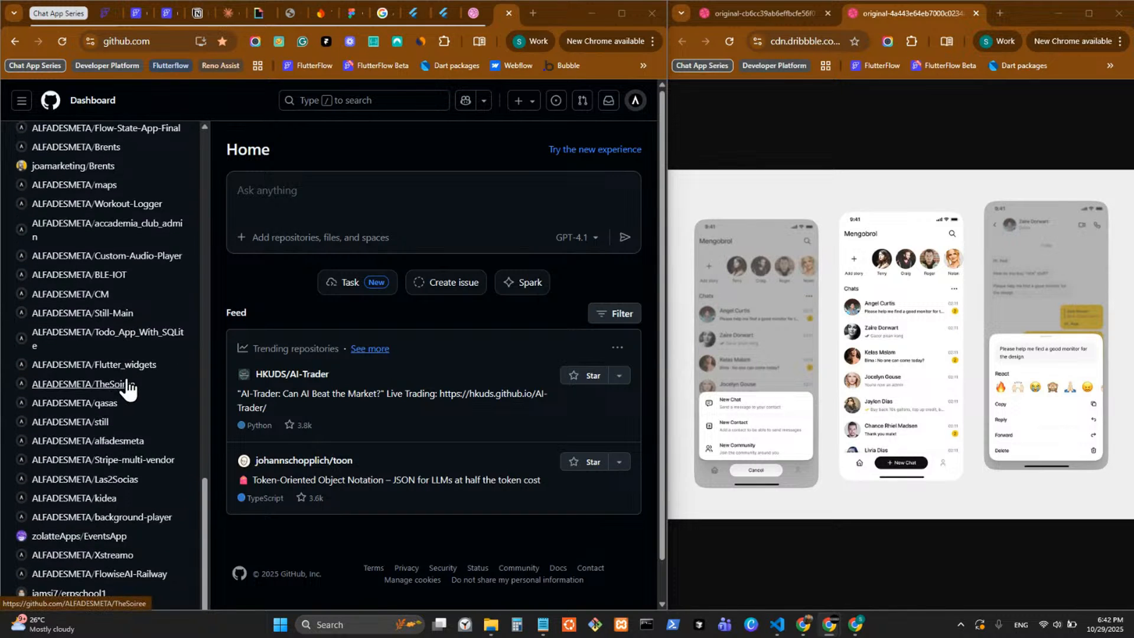
scroll(130, 375, up, 16)
click(176, 195)
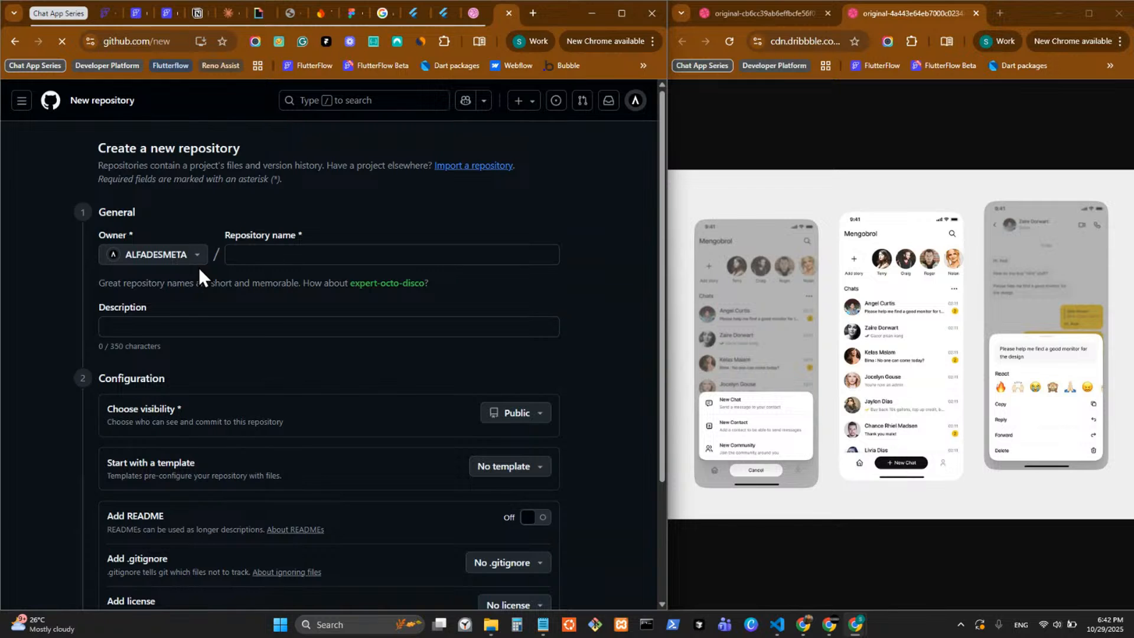
Name the new repository cutom-chat-app and open its description for editing.
click(266, 260)
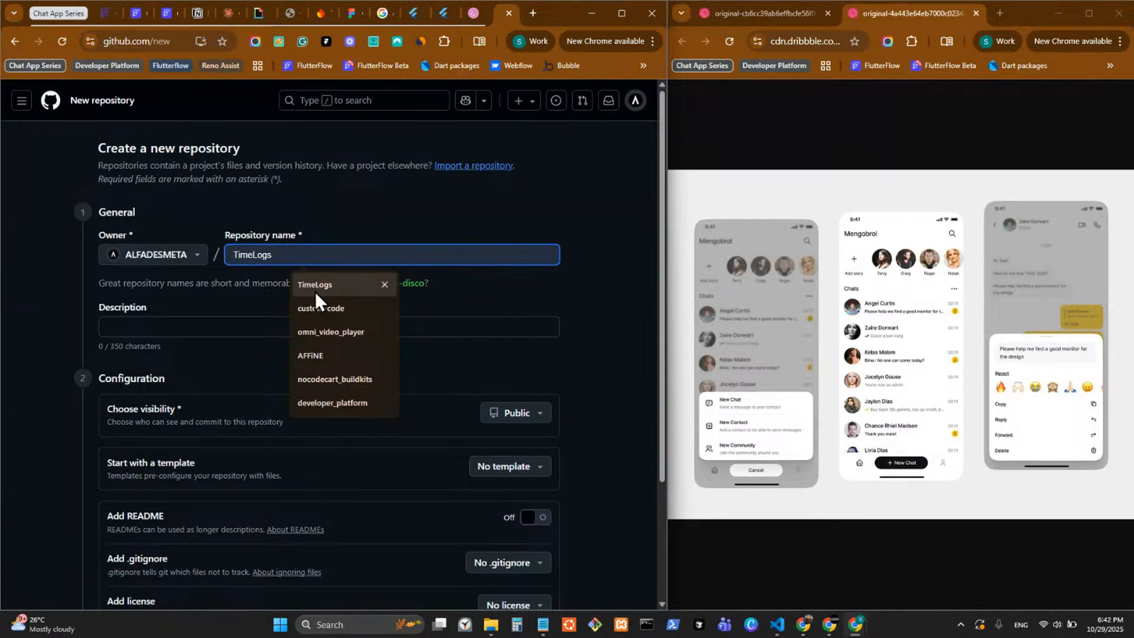
text(git)
key(BackSpace)
key(BackSpace)
key(BackSpace)
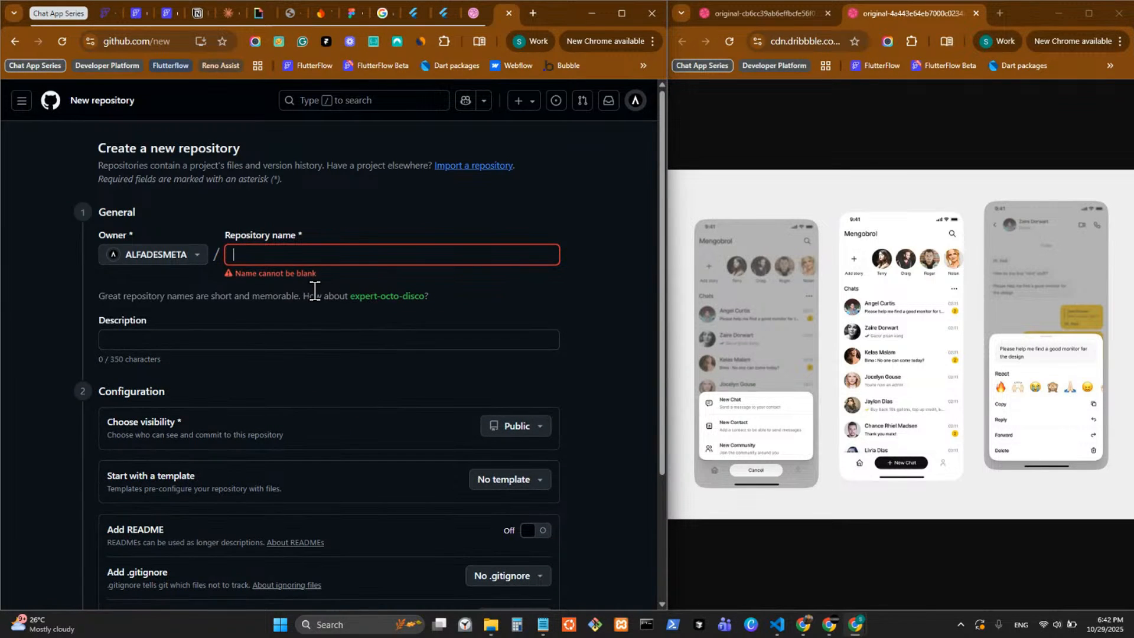
text(cutom-c)
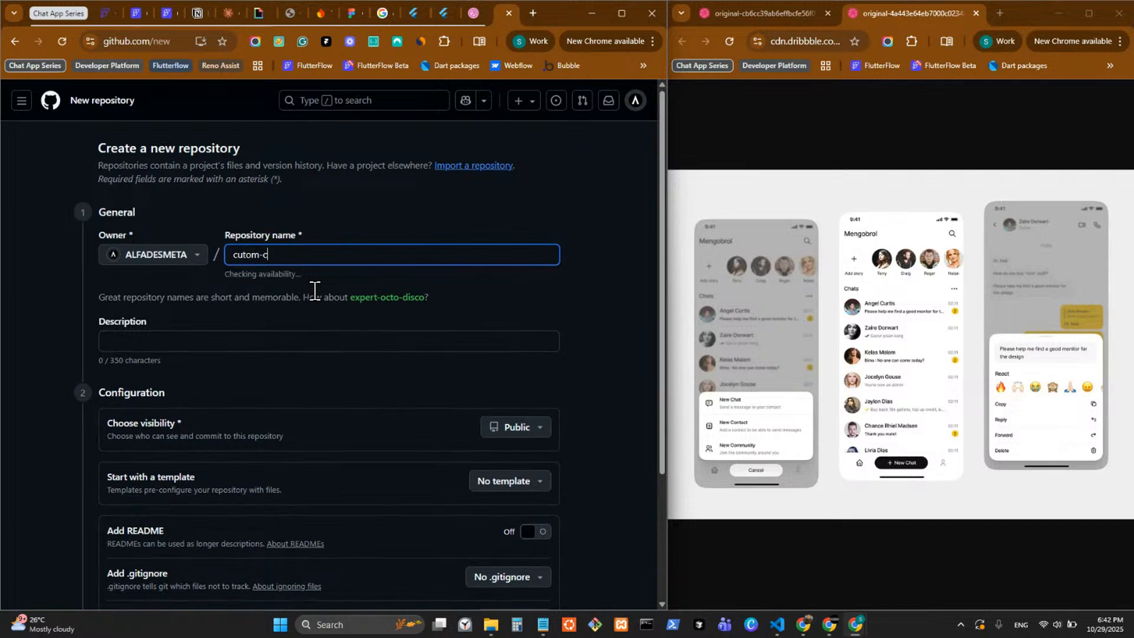
text(hat-app)
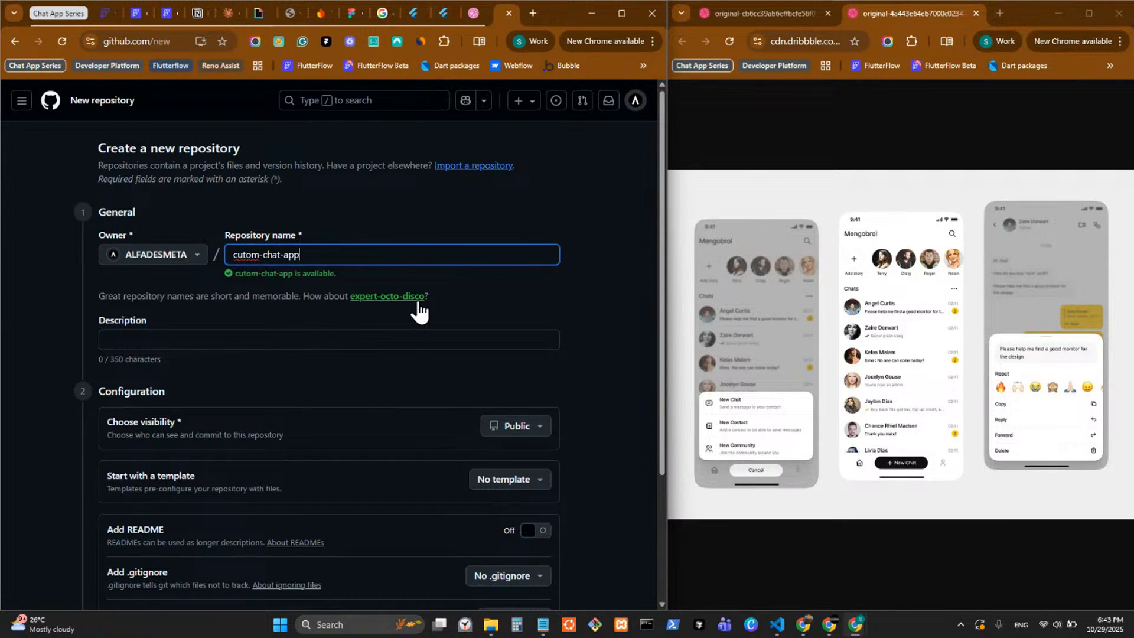
click(242, 341)
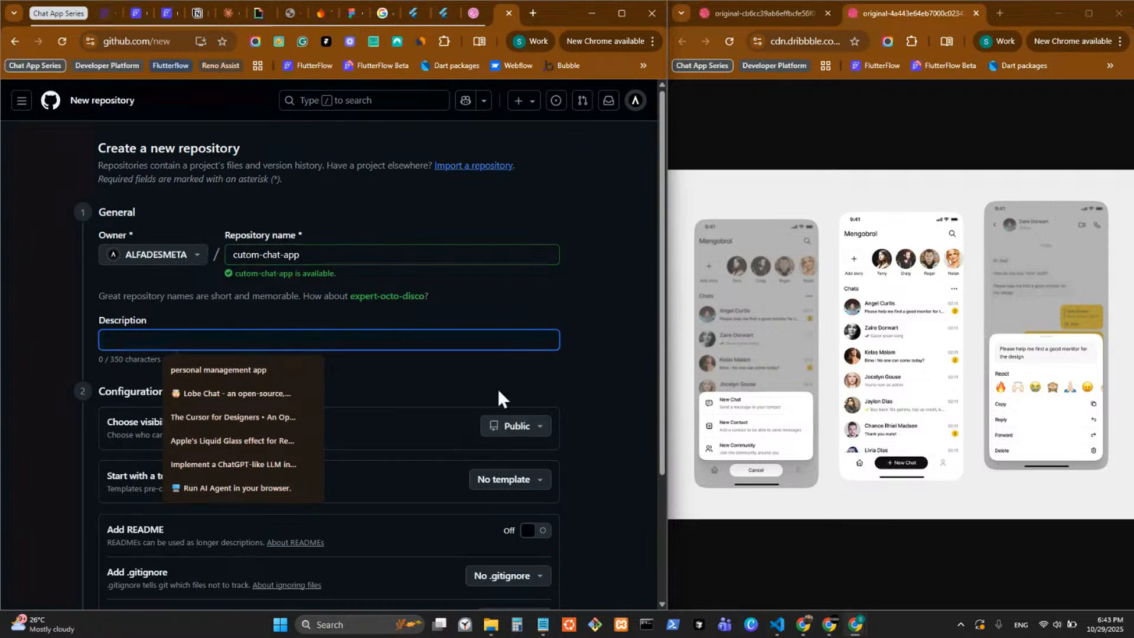
Set the new repository's visibility to Private and create it with no template, README, .gitignore or license.
click(529, 431)
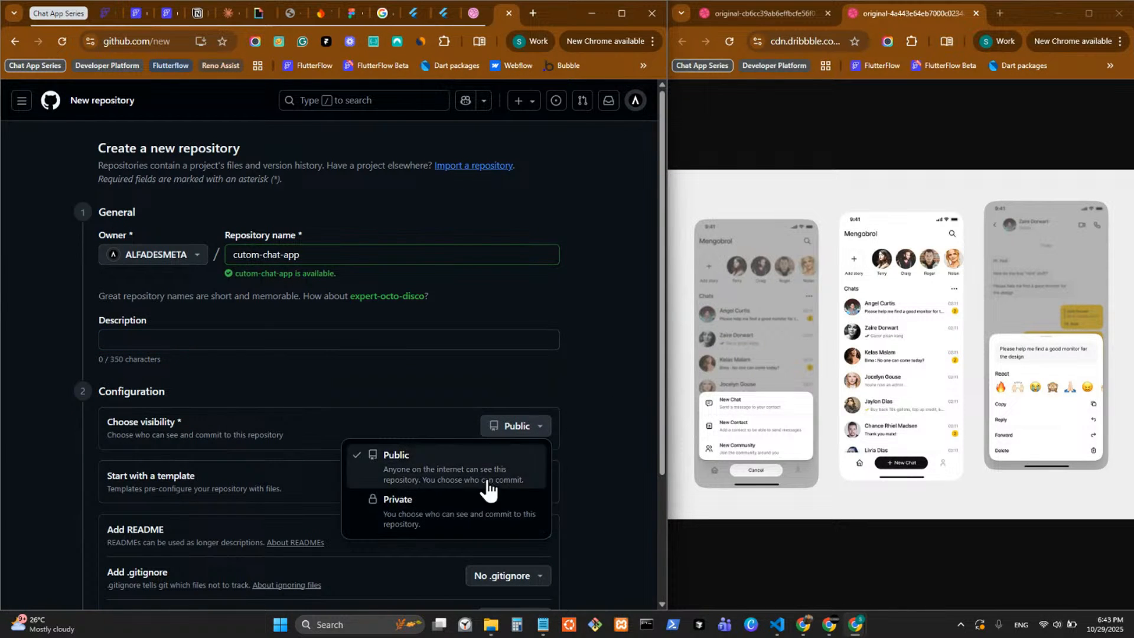
click(466, 509)
scroll(546, 461, down, 3)
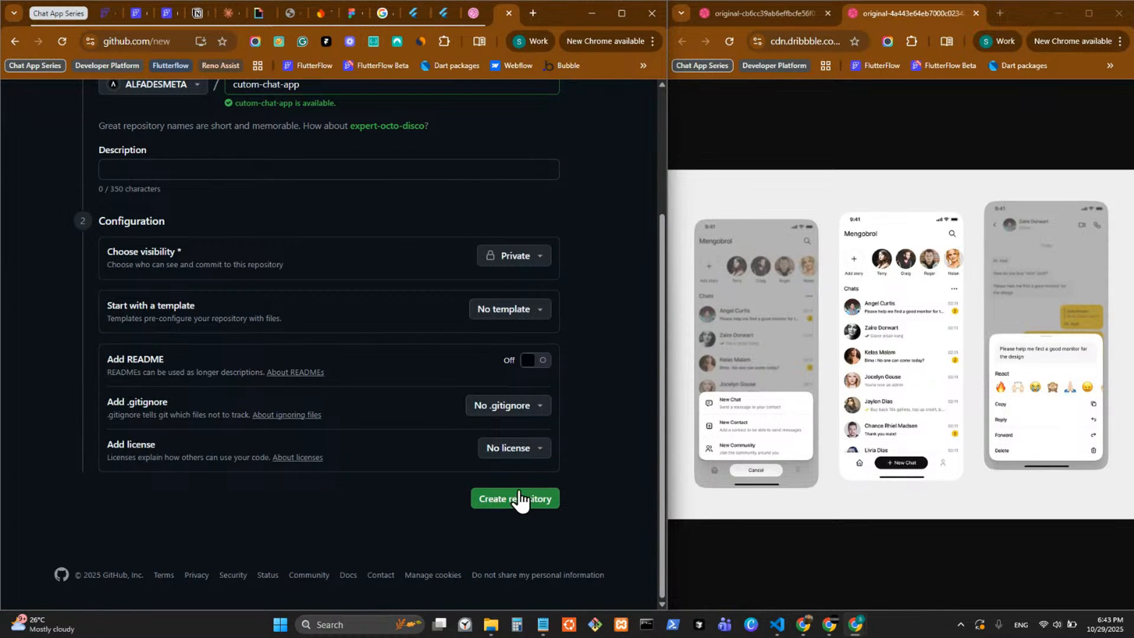
click(498, 501)
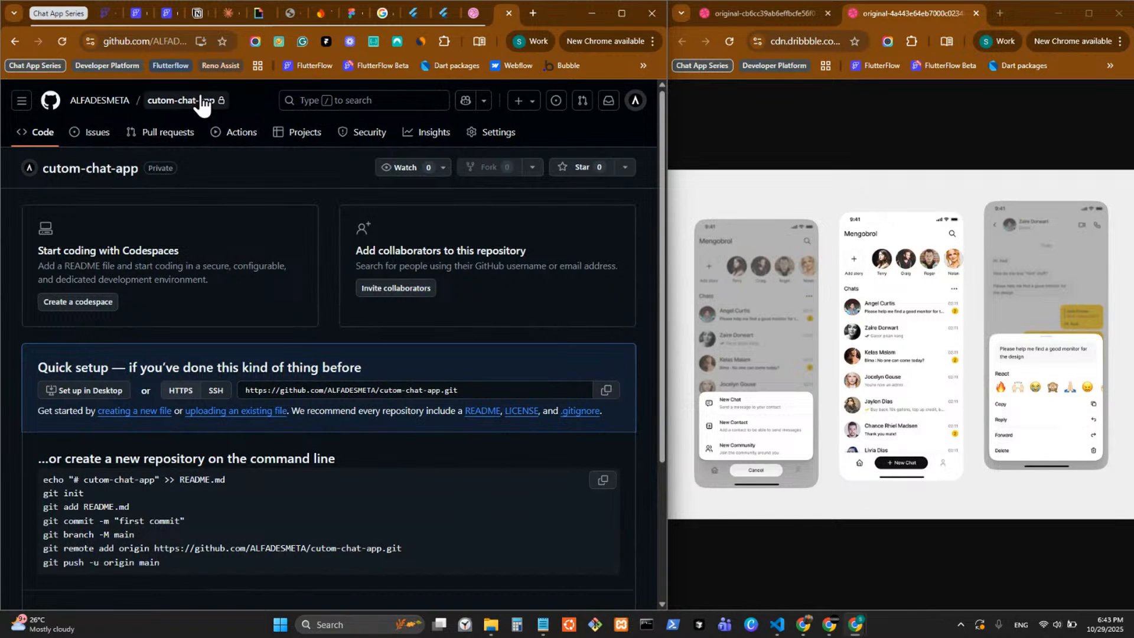
Copy the full web address of the cutom-chat-app repository.
click(164, 43)
double_click(164, 46)
click(165, 46)
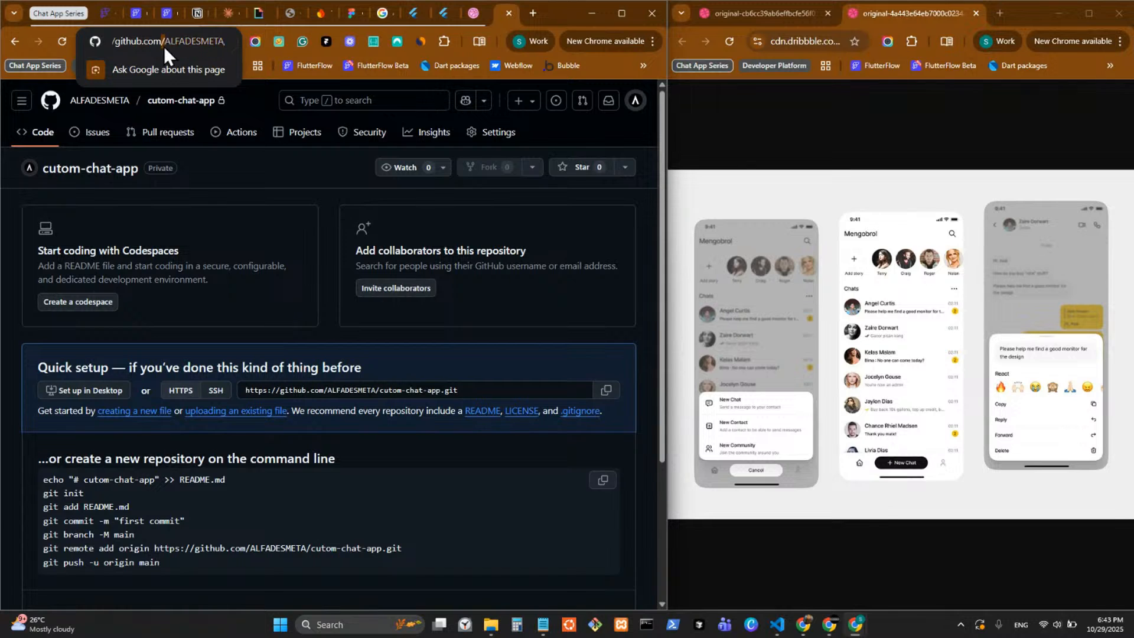
key(ctrl+a)
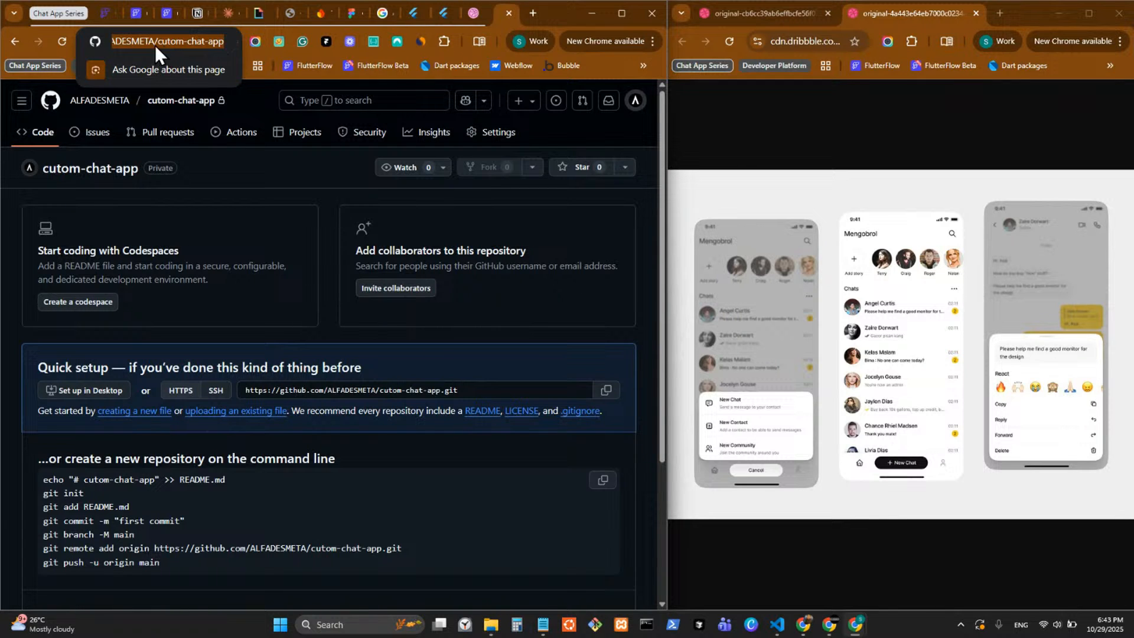
click(198, 171)
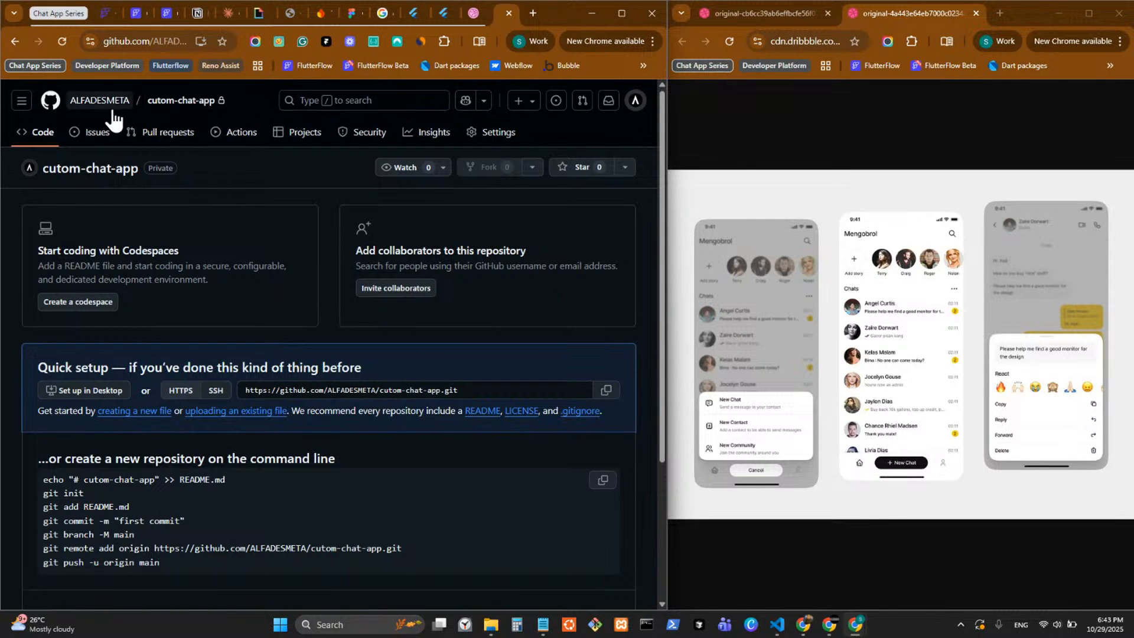
From FlutterFlow's GitHub integration settings, open the FlutterFlow GitHub App's configuration for ALFADESMETA and dismiss the NordPass window.
click(164, 13)
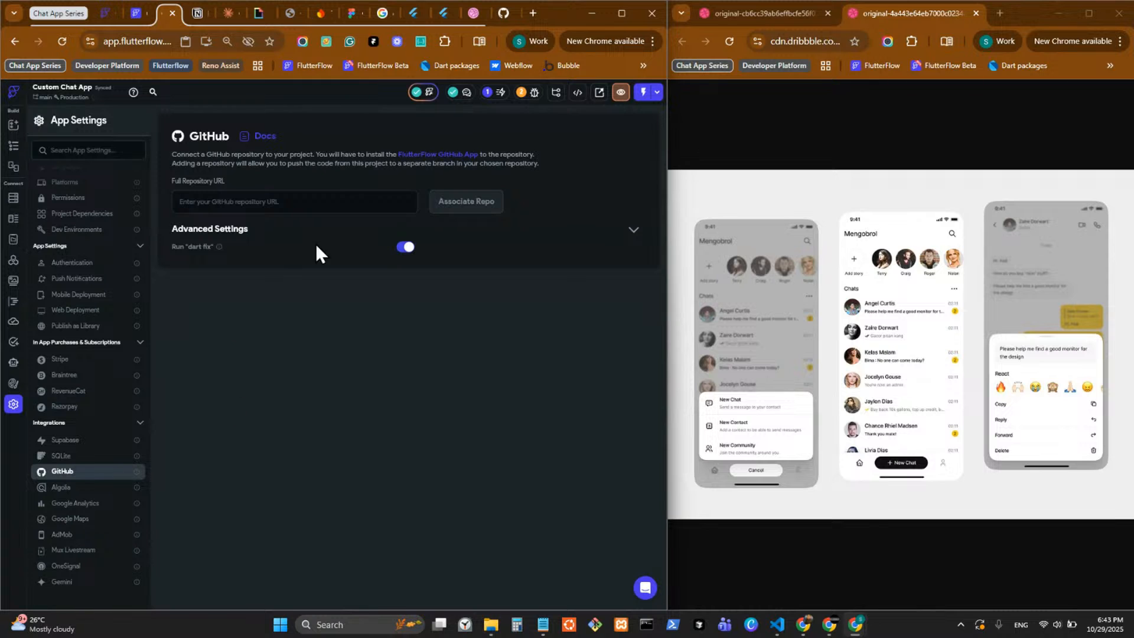
click(298, 204)
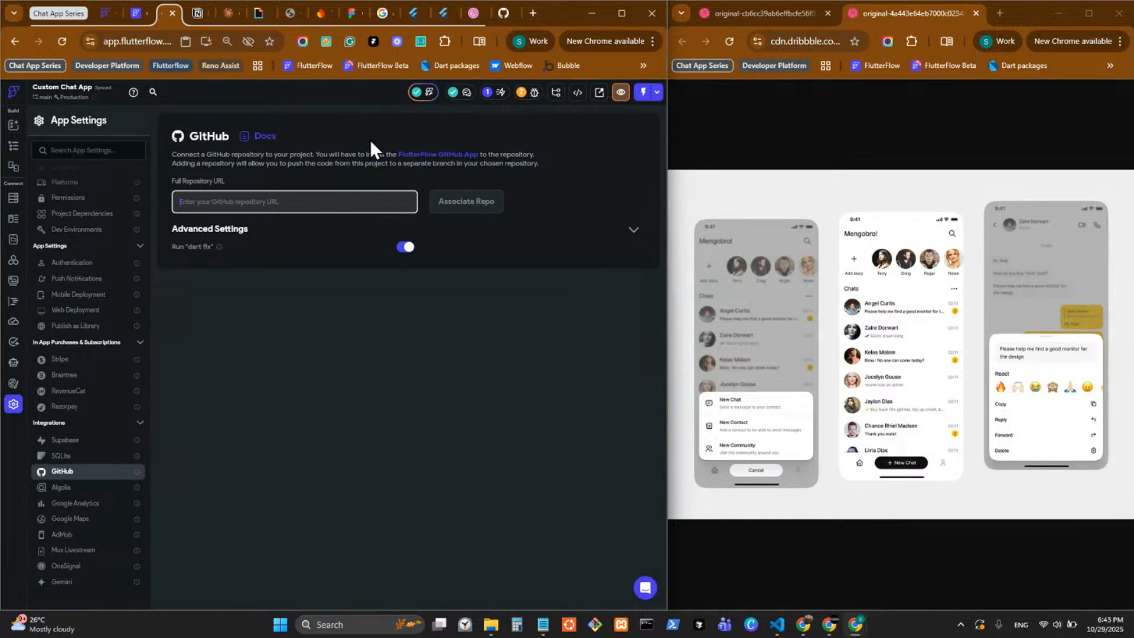
click(447, 155)
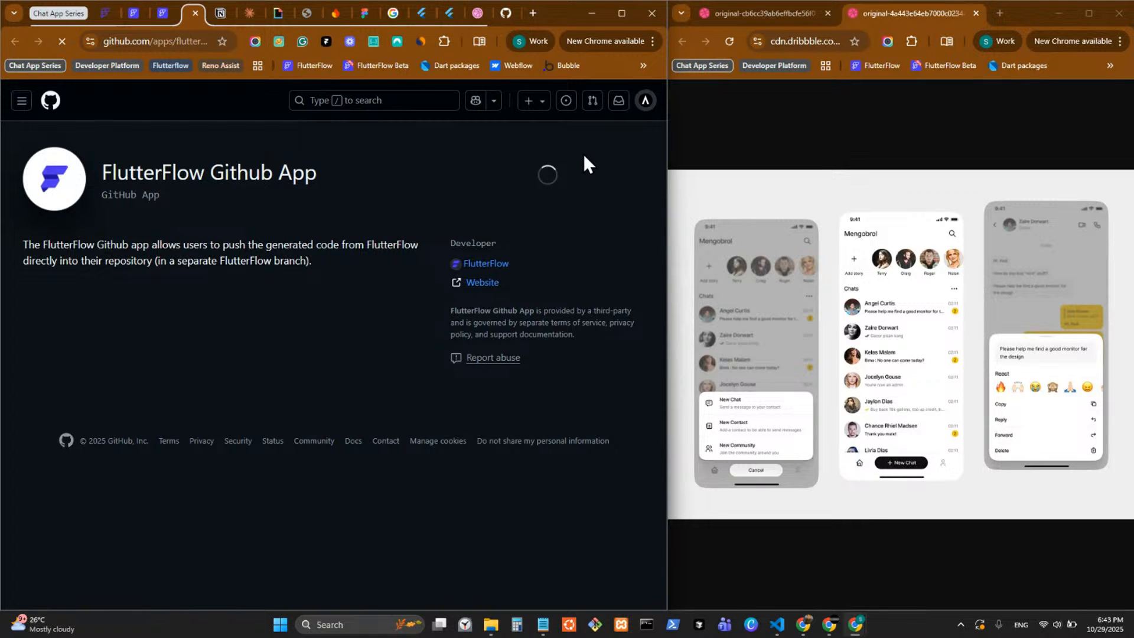
click(548, 188)
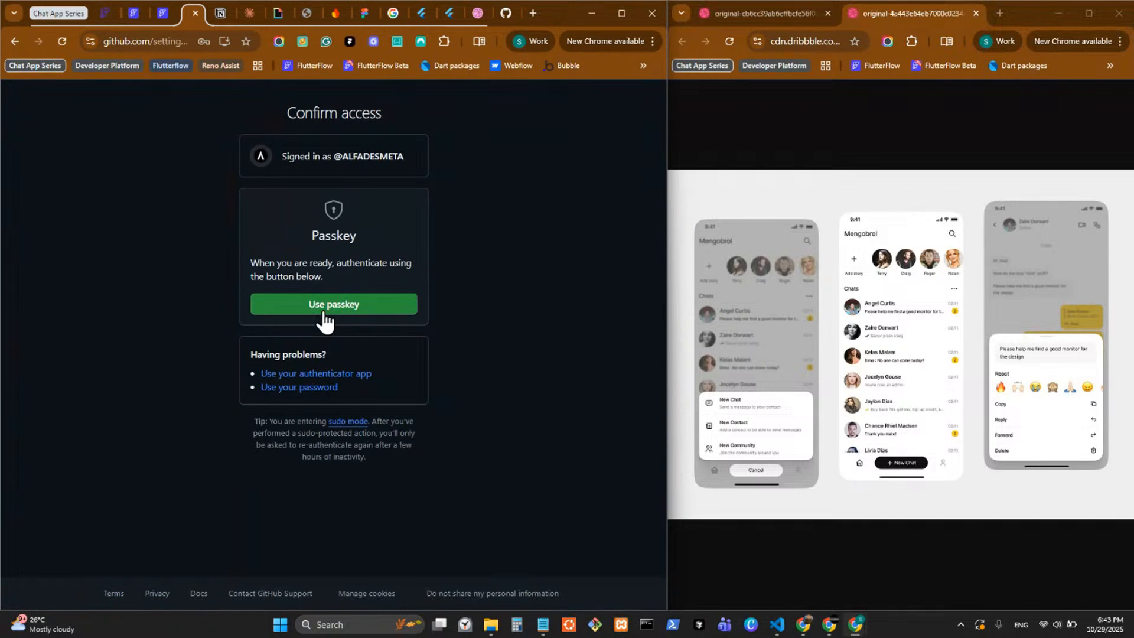
click(324, 306)
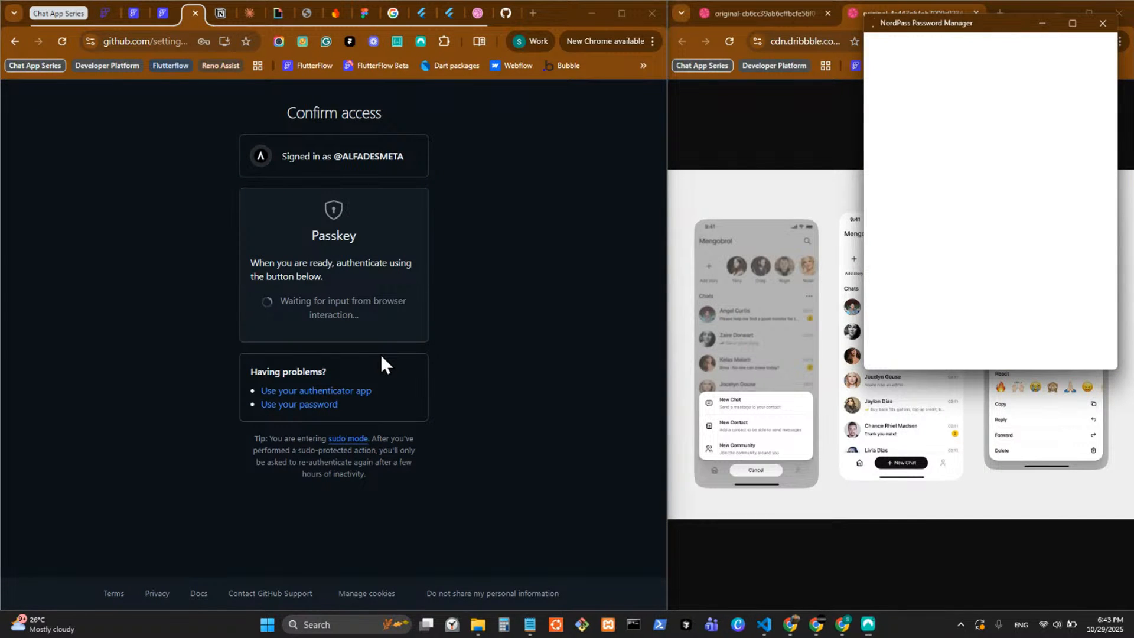
click(1118, 23)
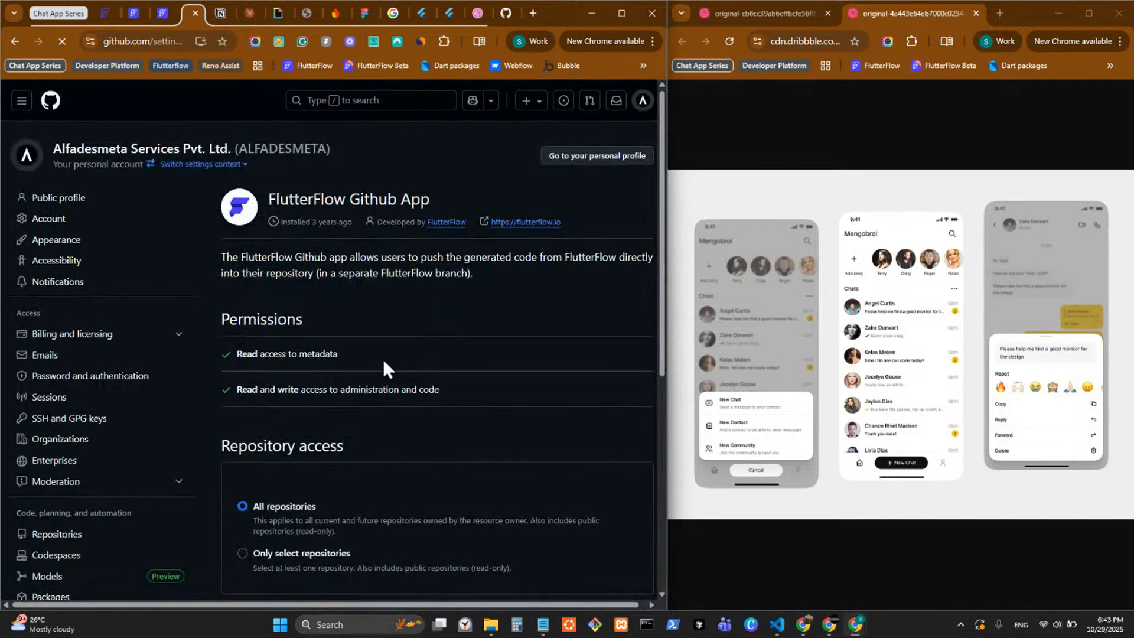
Examine the GitHub App's repository access options and the selectable repositories, leave All repositories chosen, and close the page.
scroll(354, 378, down, 2)
scroll(316, 396, down, 5)
scroll(319, 248, up, 2)
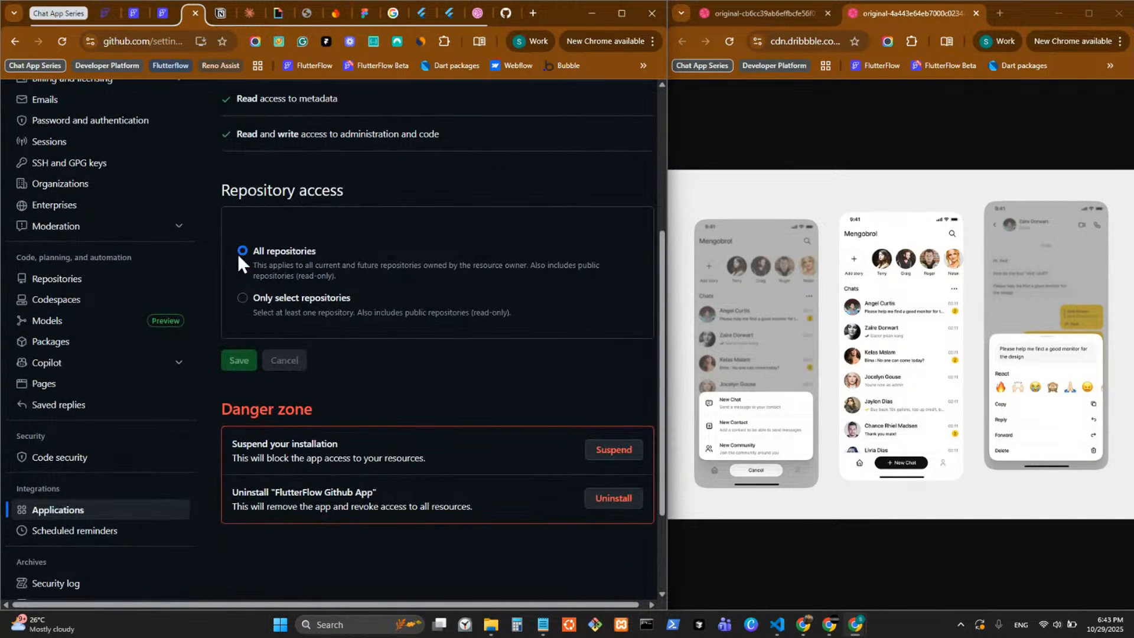
click(242, 297)
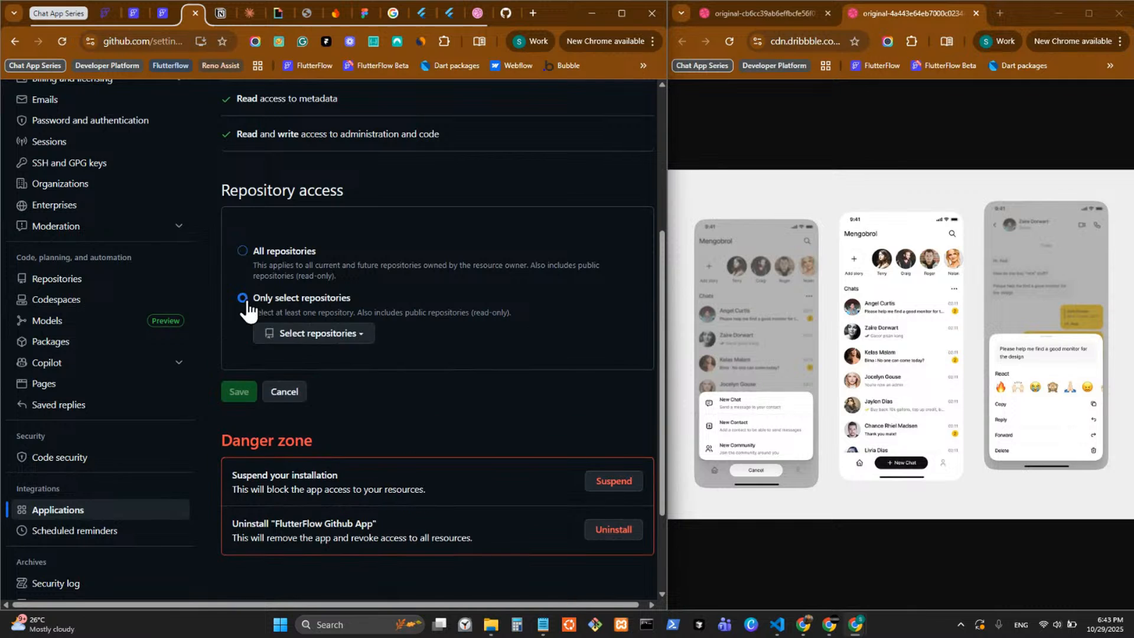
click(322, 333)
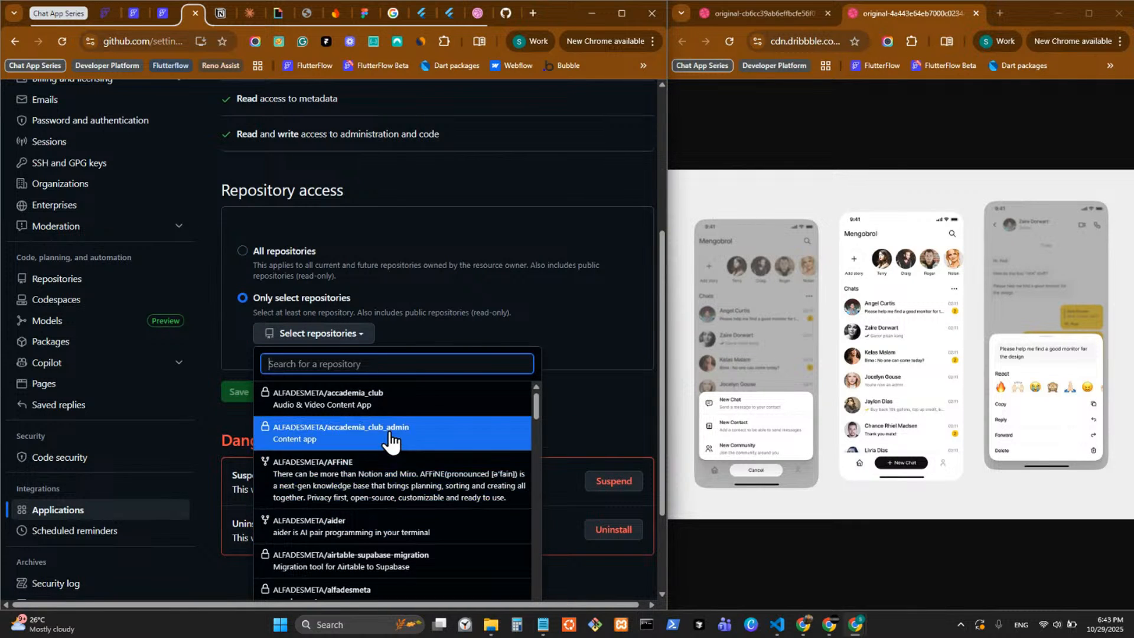
scroll(390, 473, down, 3)
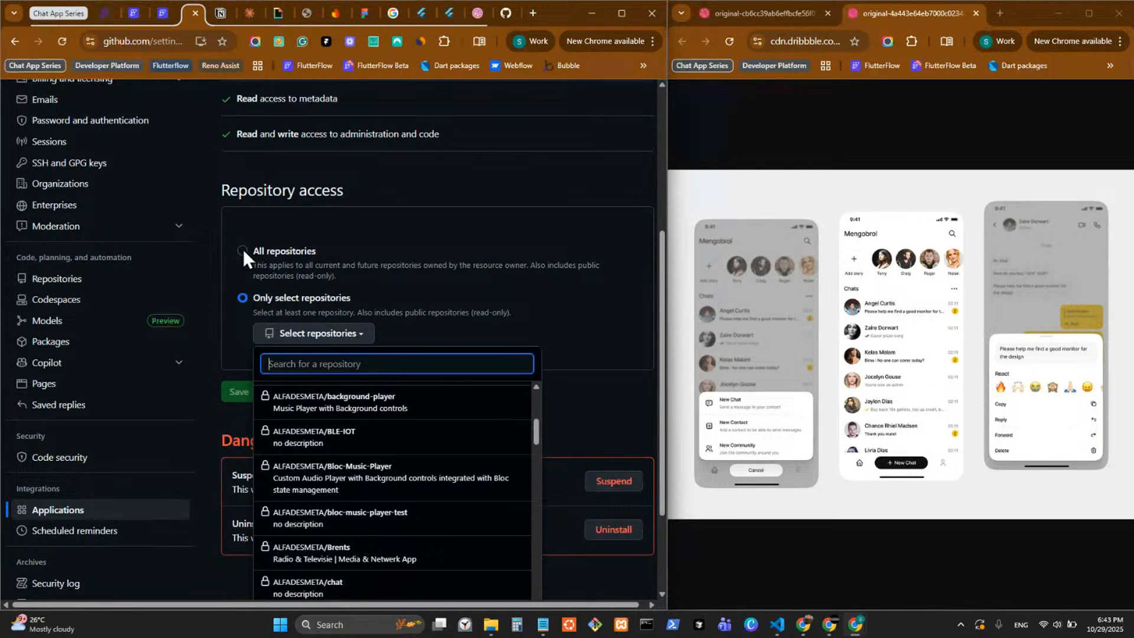
click(243, 250)
click(244, 251)
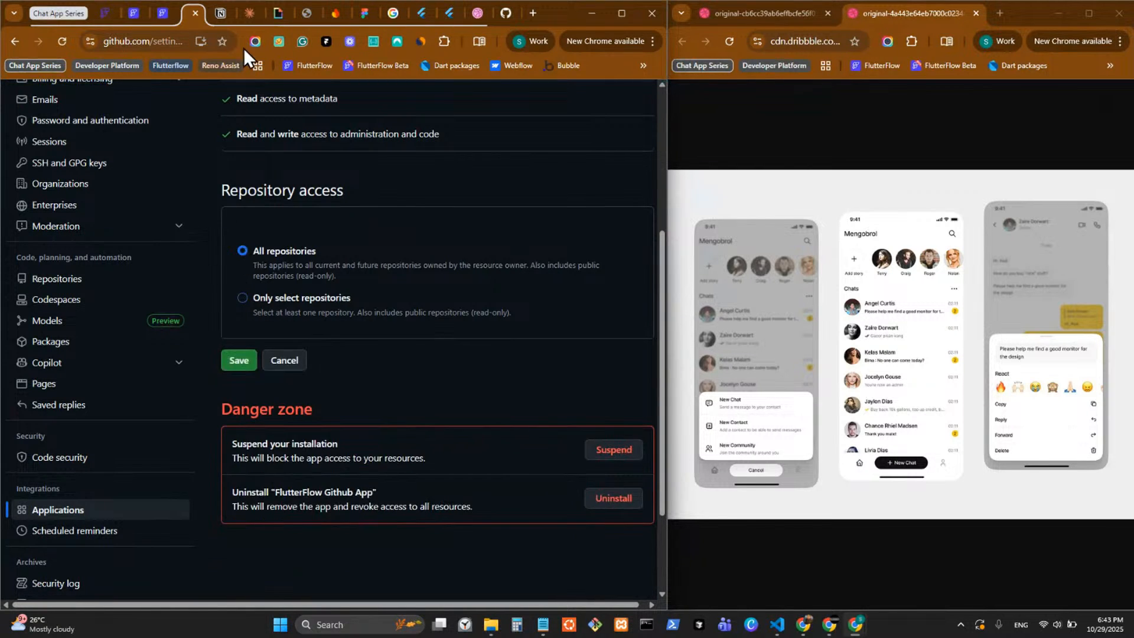
click(195, 13)
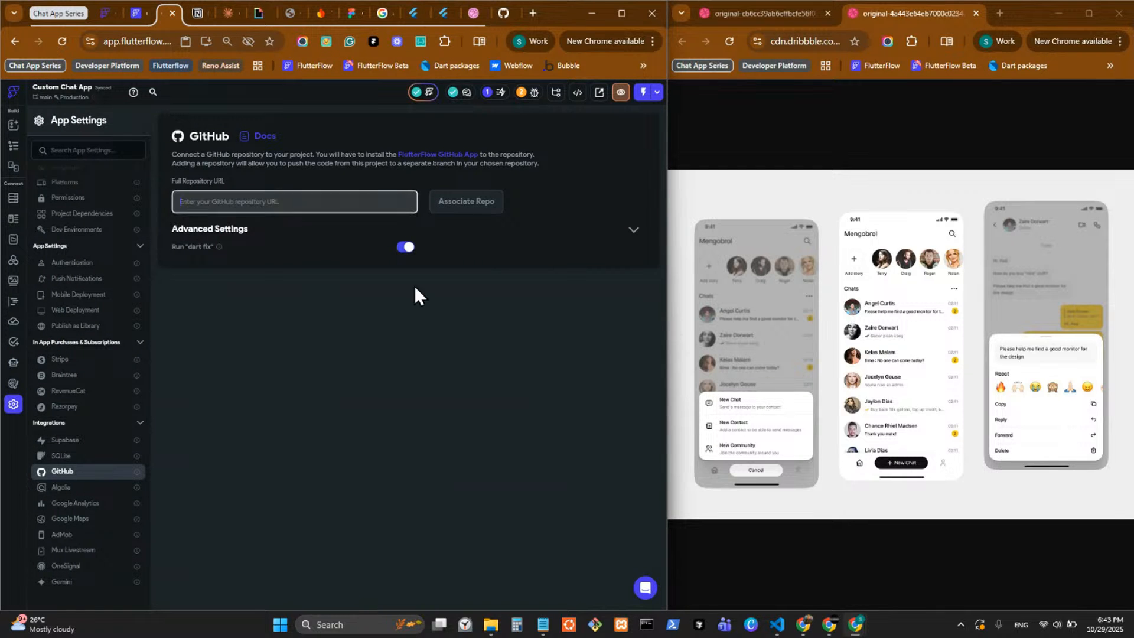
text(https://github.com/ALFADESMETA/cutom-chat-app)
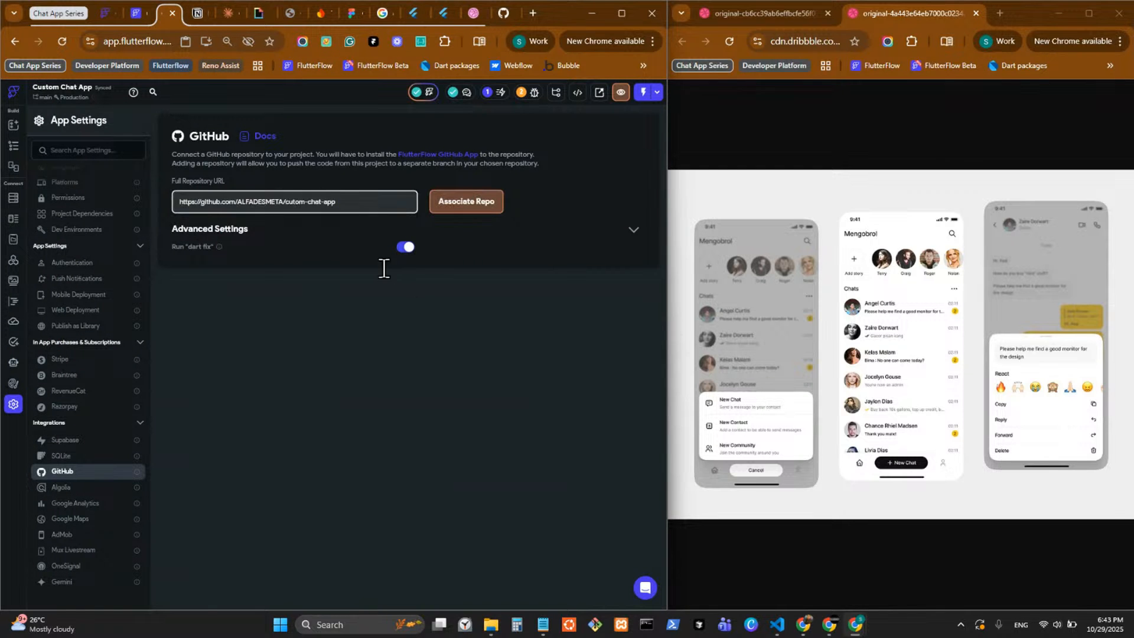
click(456, 207)
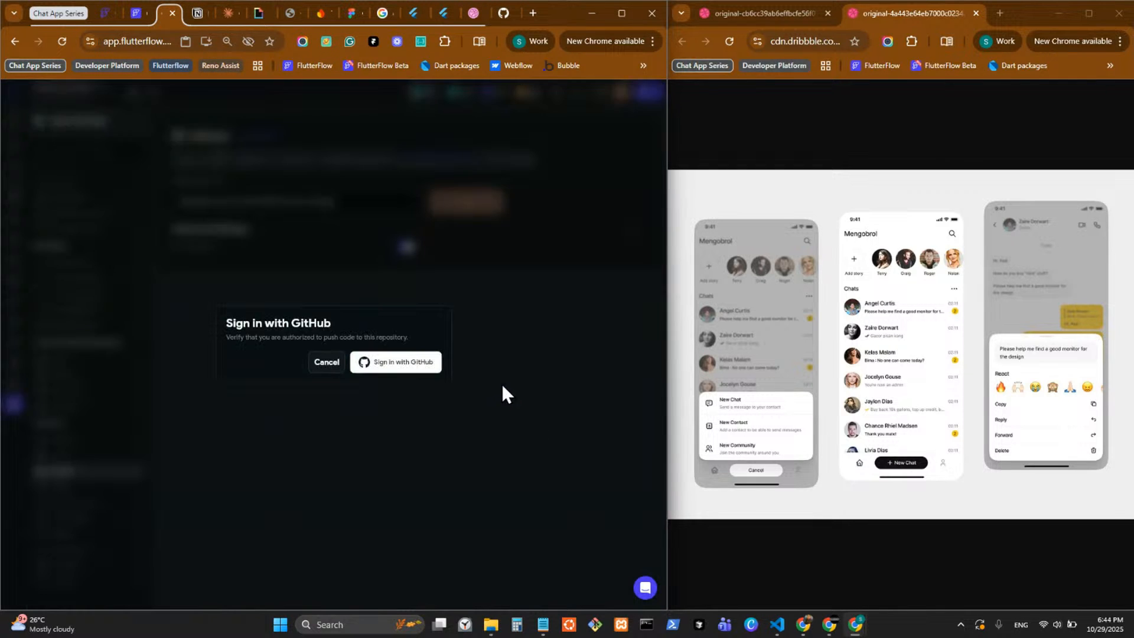
click(411, 370)
click(384, 367)
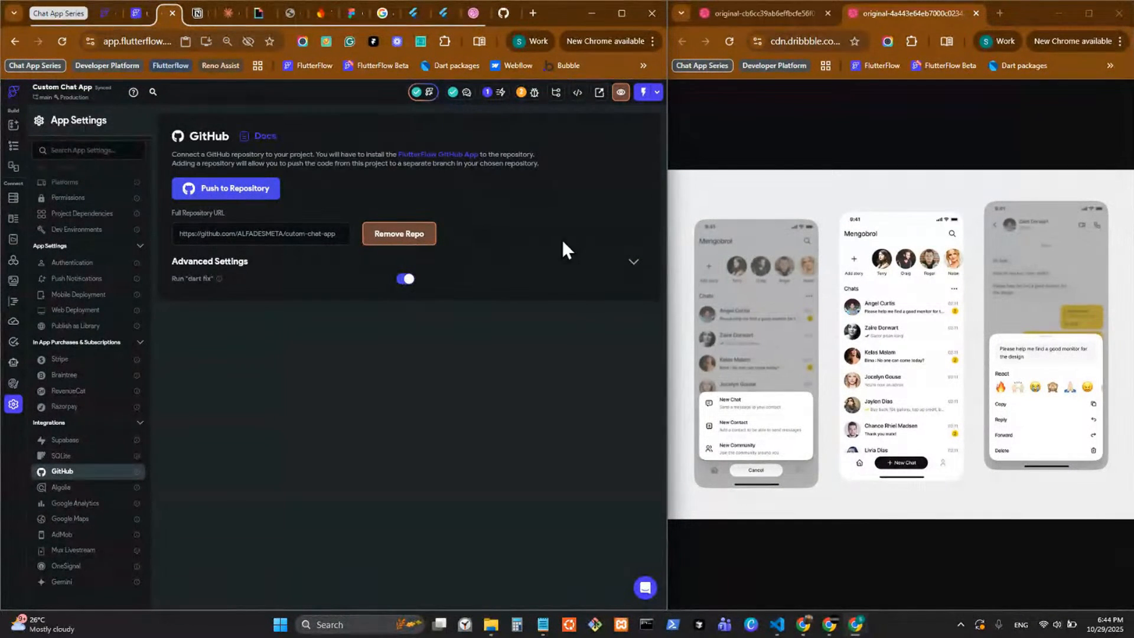
Collapse the GitHub advanced settings, check the project's warnings and errors, and return to the page editor.
click(632, 269)
click(635, 268)
click(633, 272)
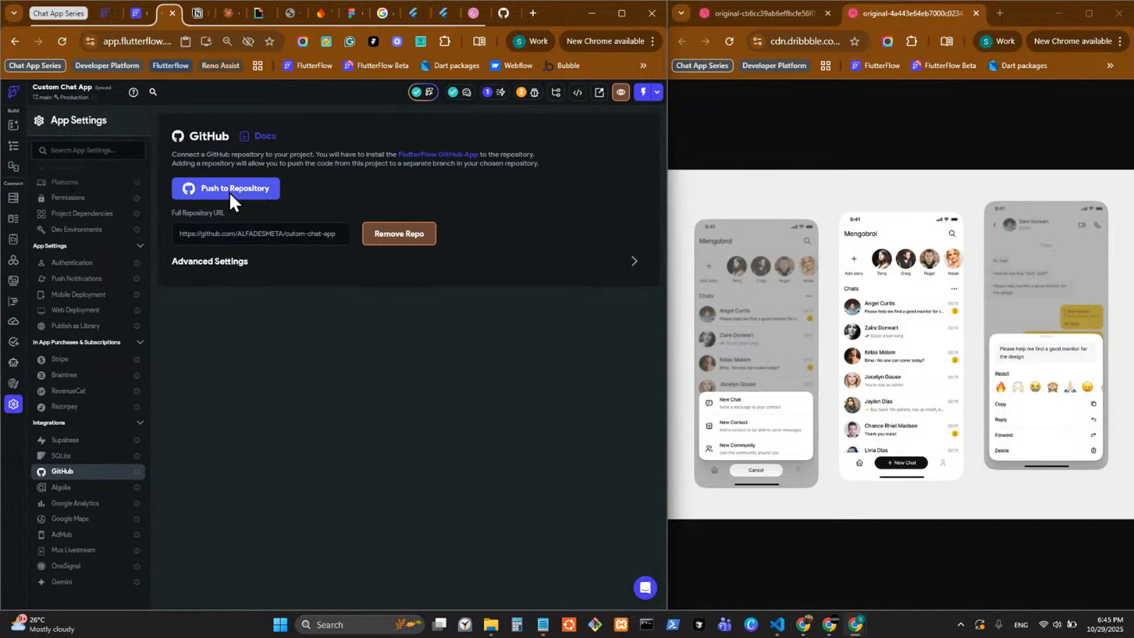
click(529, 92)
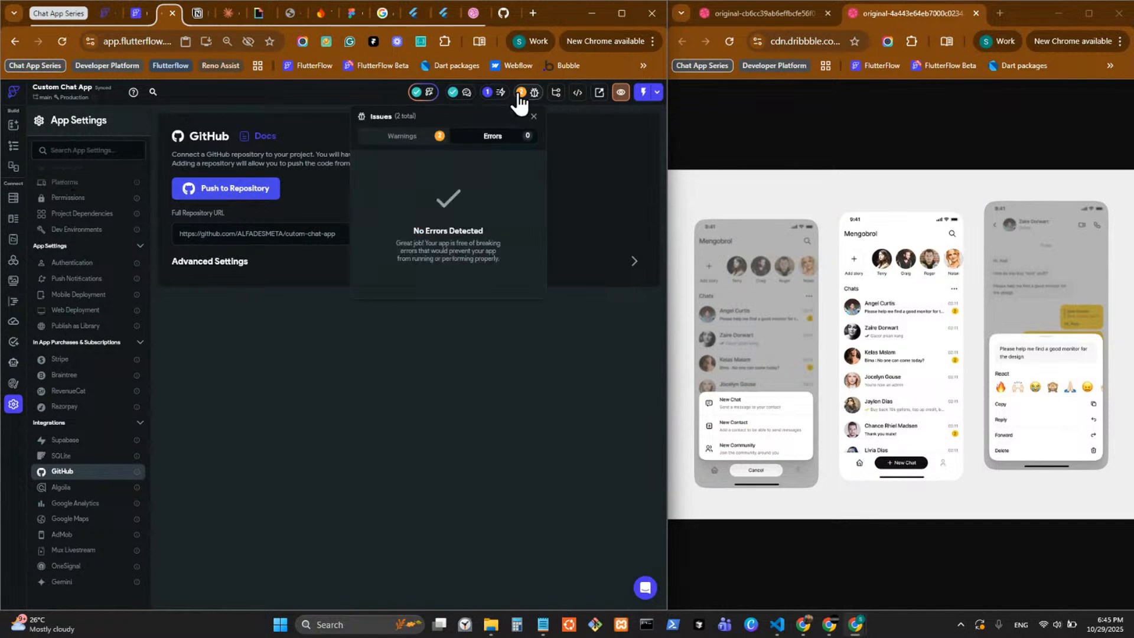
click(419, 147)
click(594, 184)
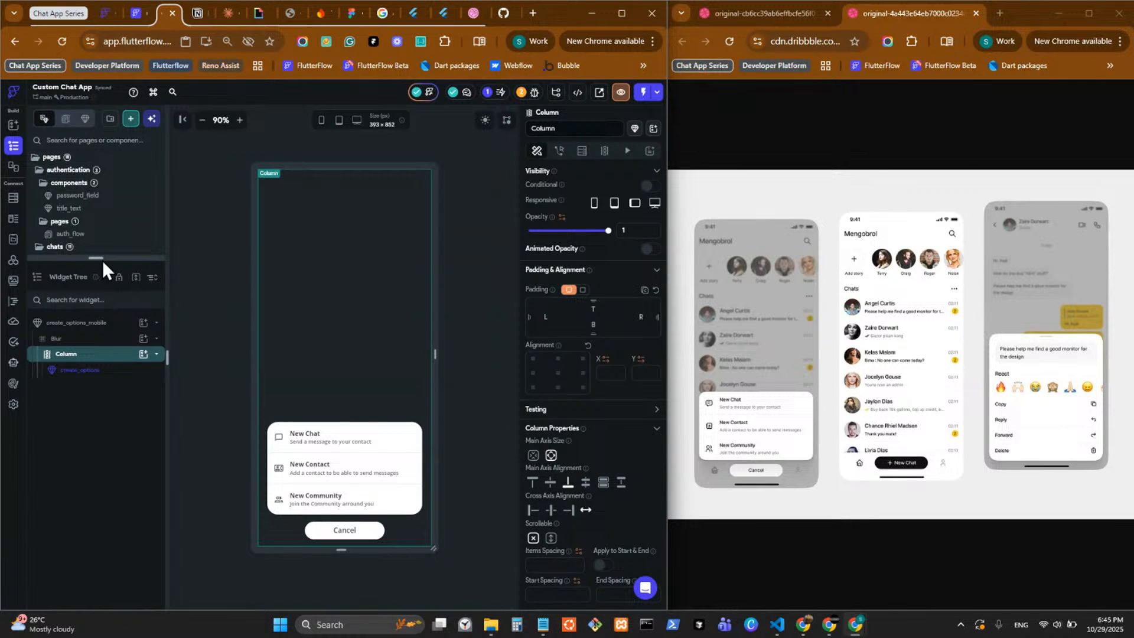
Enlarge the page list, open the chats page, and open its nav_bar component with the New Chat button selected.
drag(102, 259, 140, 467)
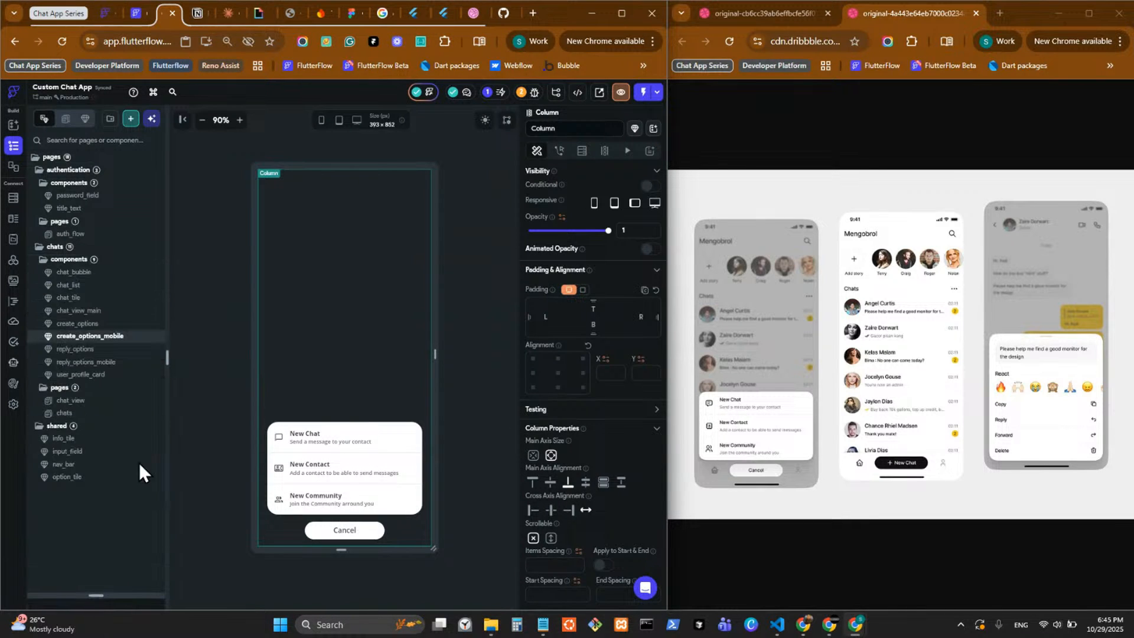
click(107, 413)
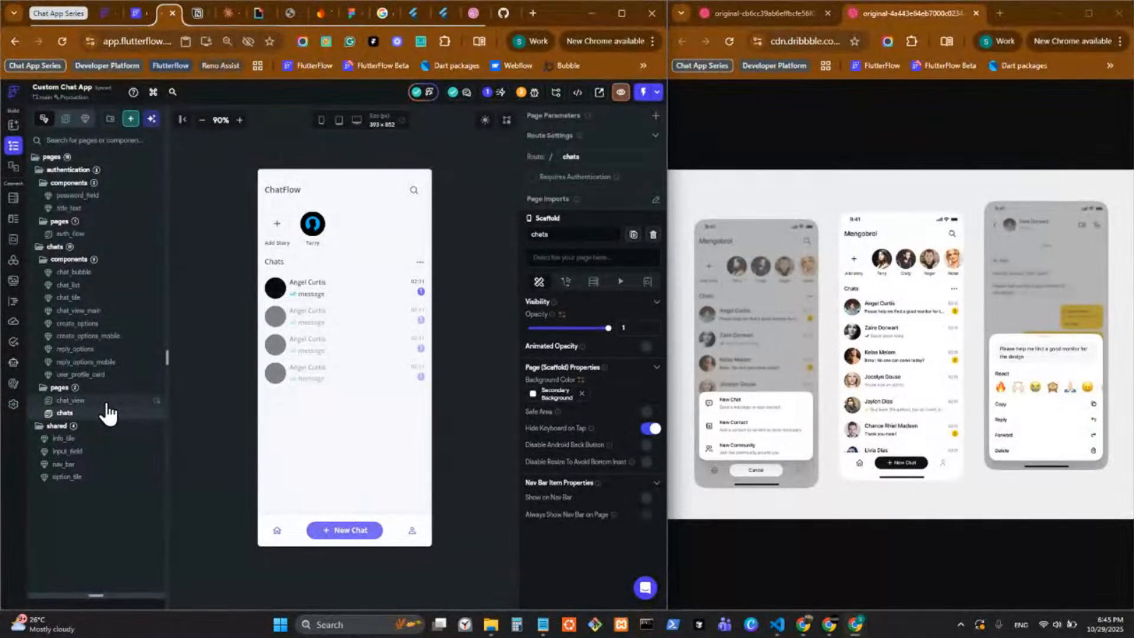
click(336, 531)
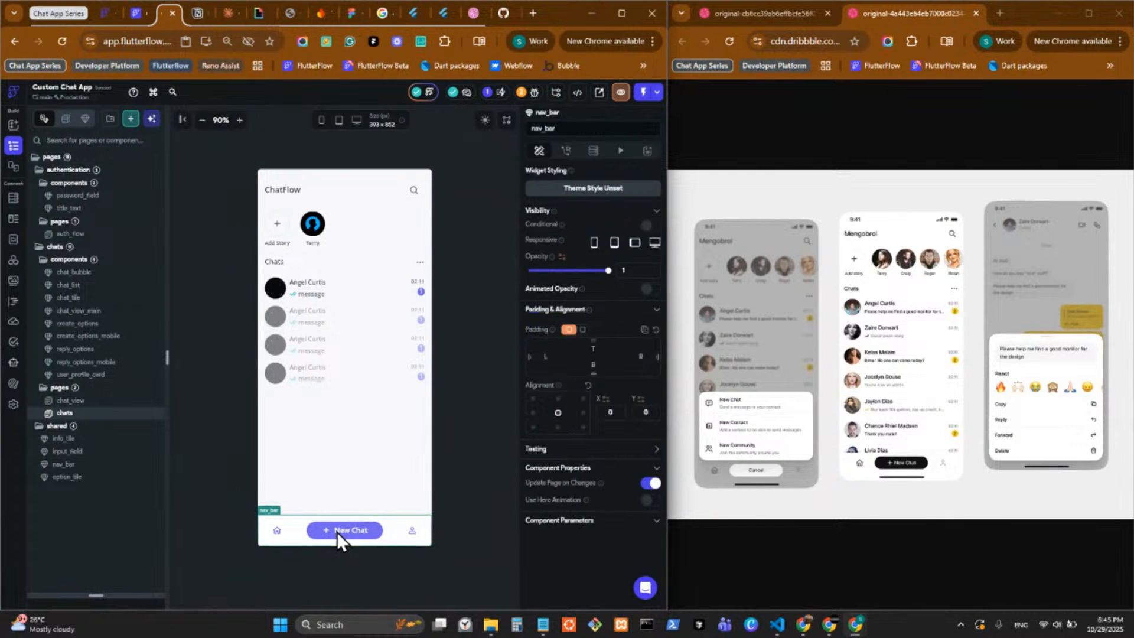
double_click(341, 529)
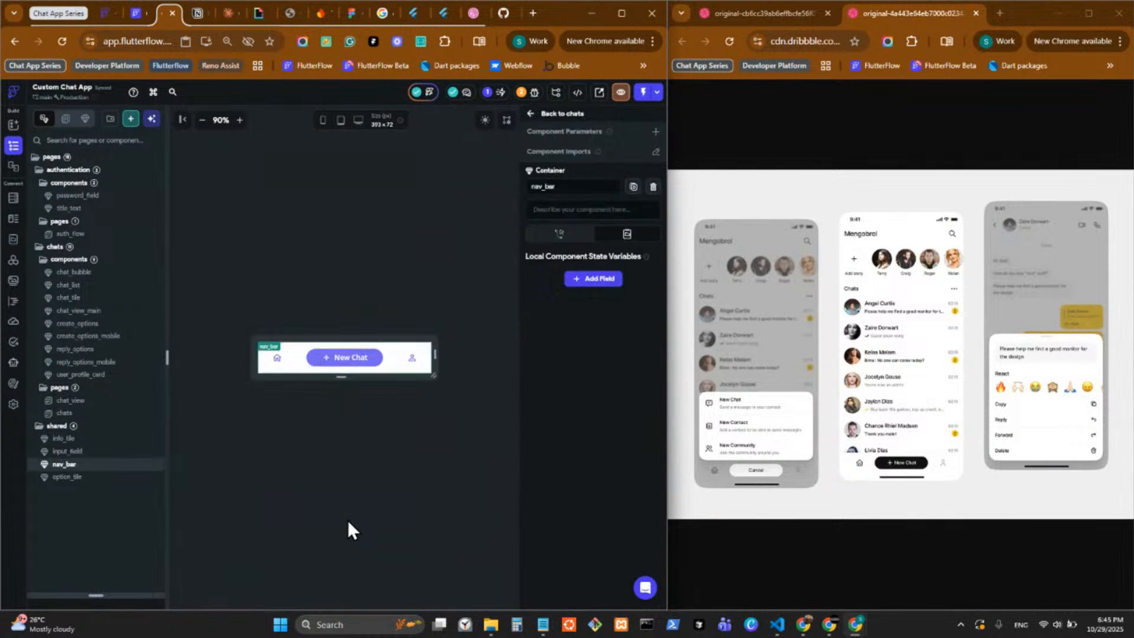
click(335, 356)
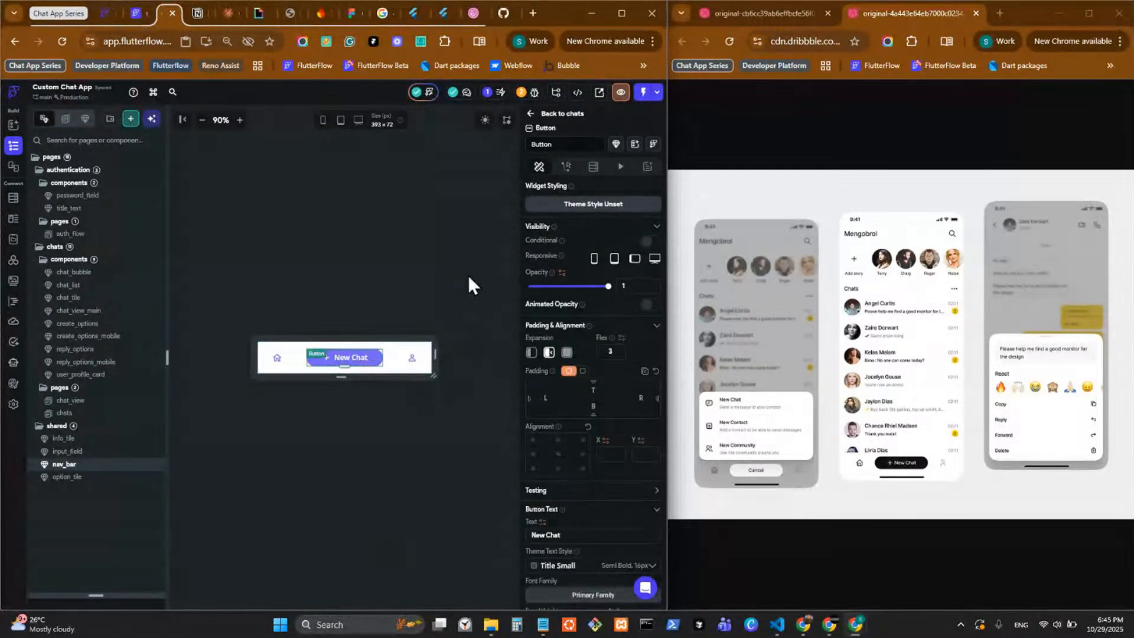
Add a component parameter named createOptionsAction to nav_bar.
click(657, 132)
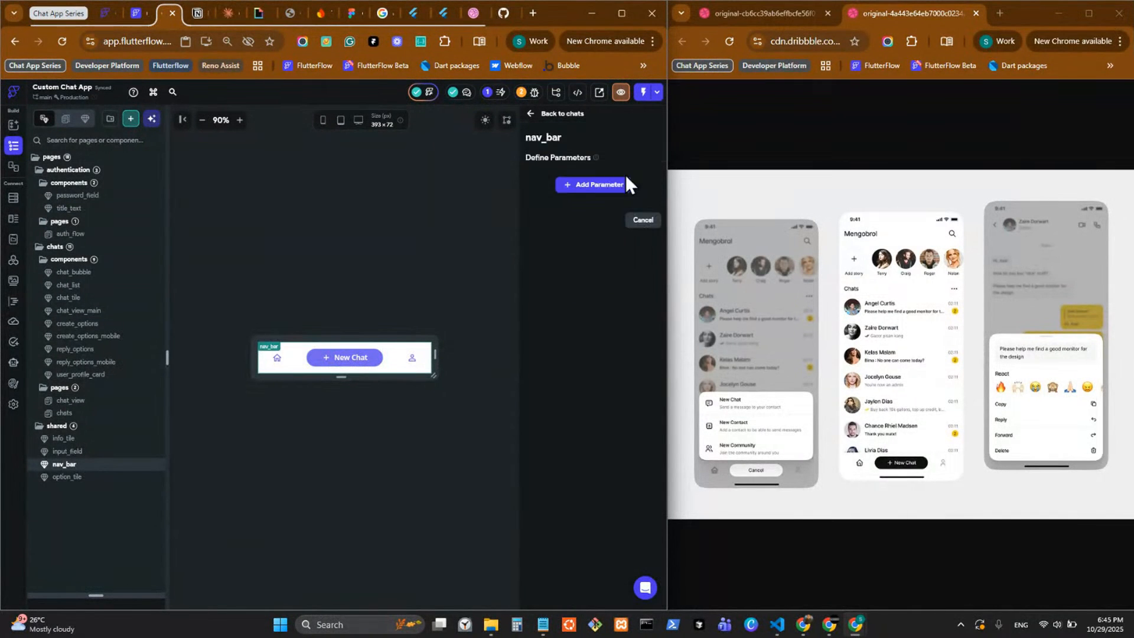
click(594, 188)
text(creation)
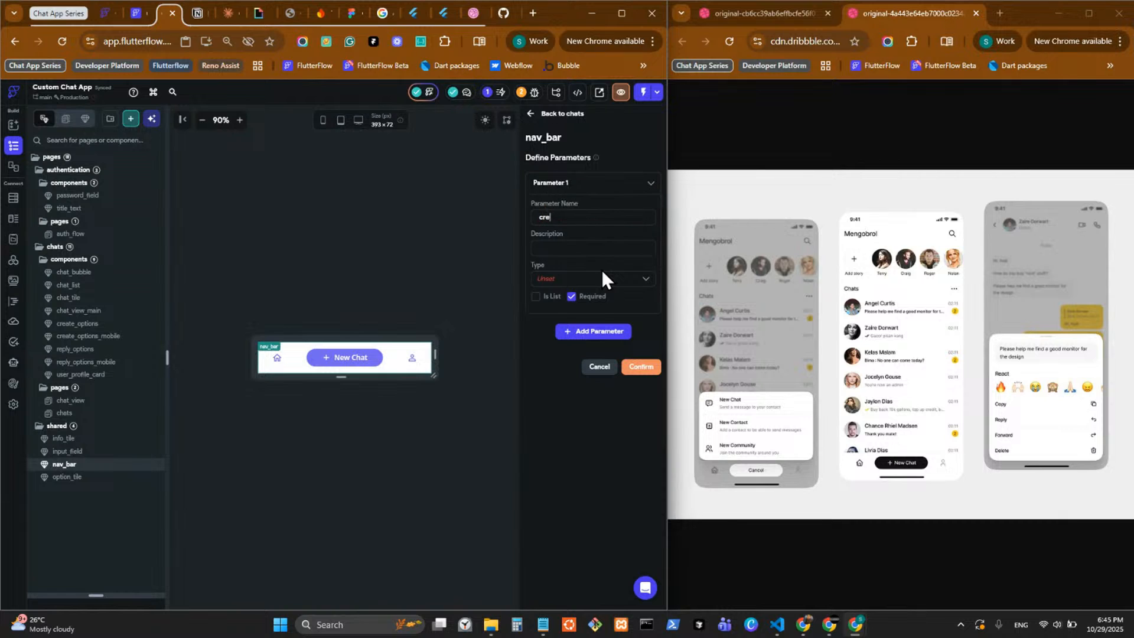
key(BackSpace)
key(BackSpace)
key(BackSpace)
text(eOptionsAction)
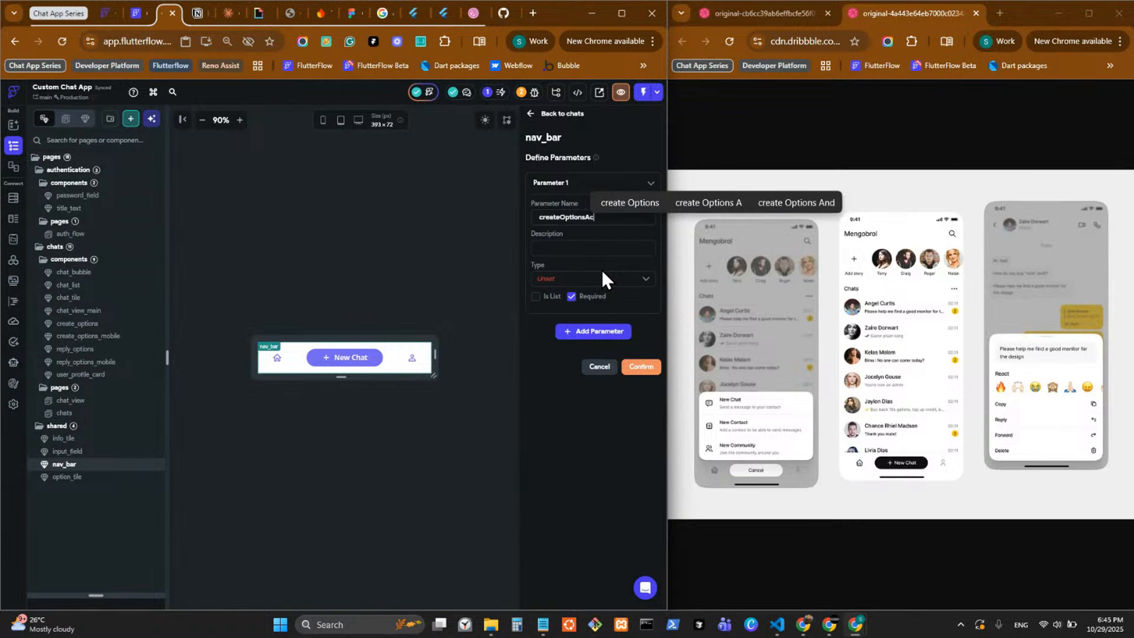
Set the createOptionsAction parameter's type to Action, keep it required, and confirm the nav_bar parameters.
click(592, 280)
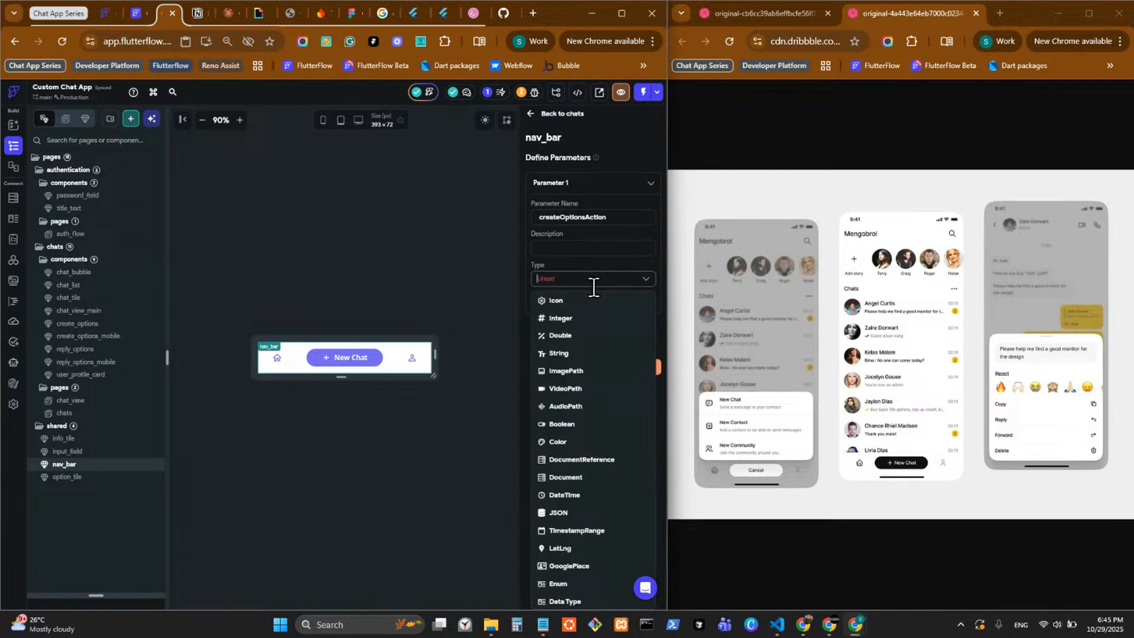
scroll(608, 460, down, 3)
click(557, 548)
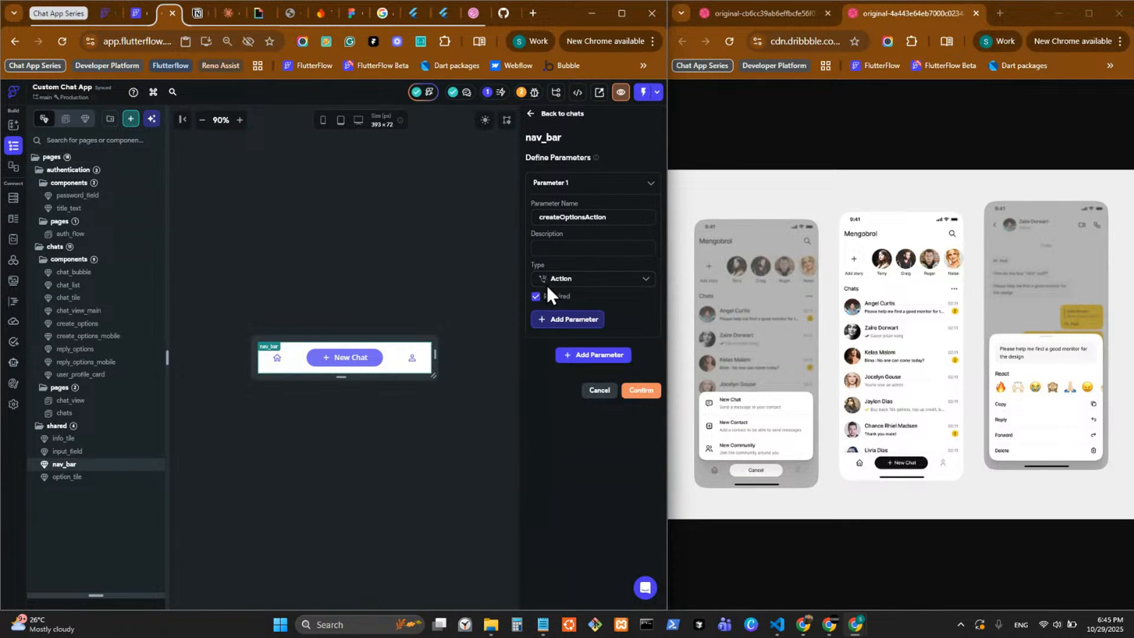
click(638, 392)
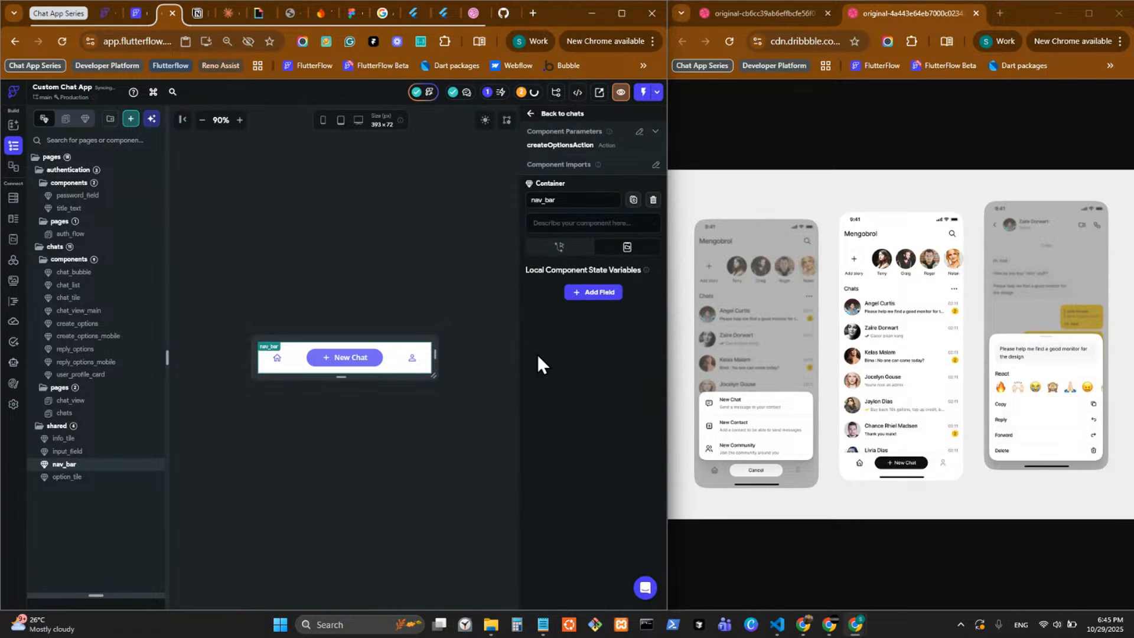
Give the New Chat button an on-tap Execute Callback action that runs createOptionsAction.
click(355, 358)
scroll(634, 435, down, 6)
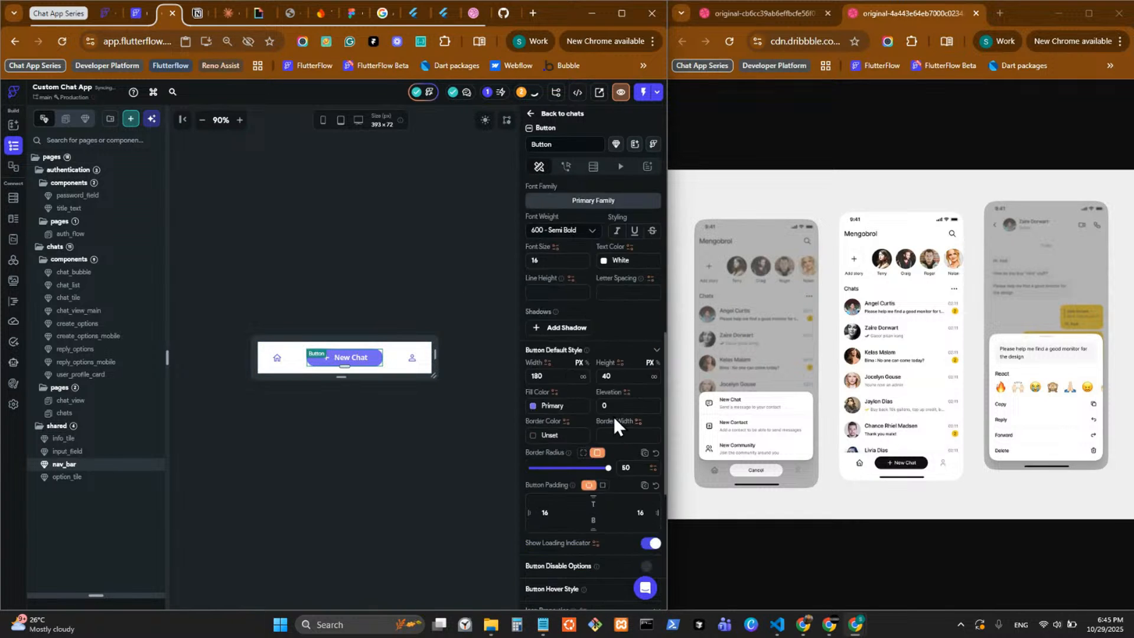
scroll(612, 408, up, 7)
click(566, 168)
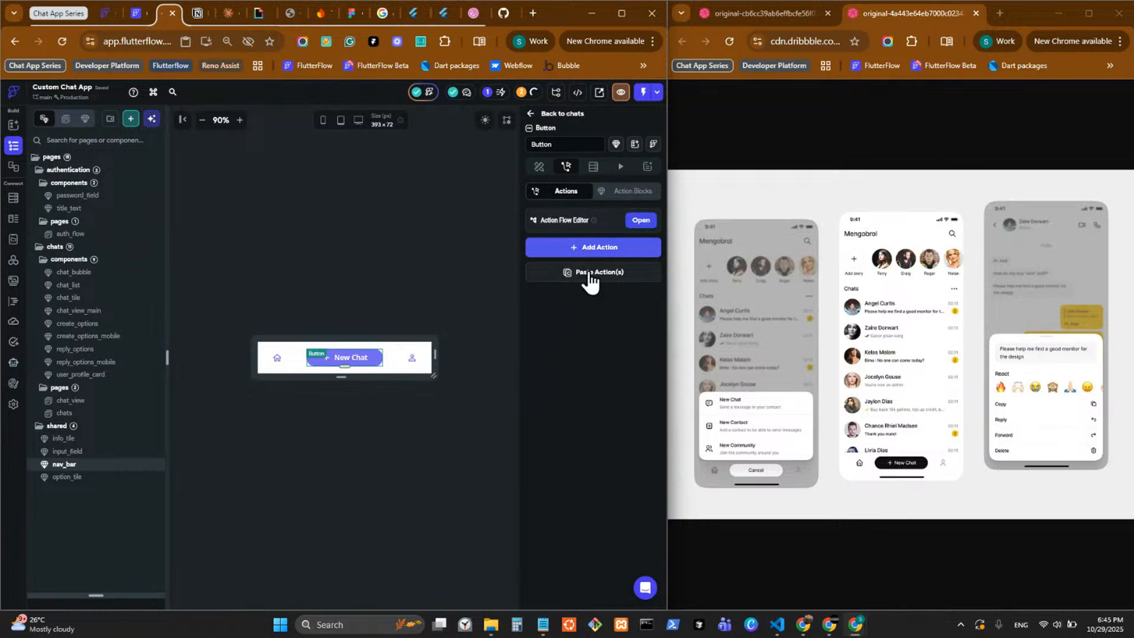
click(590, 249)
text(call)
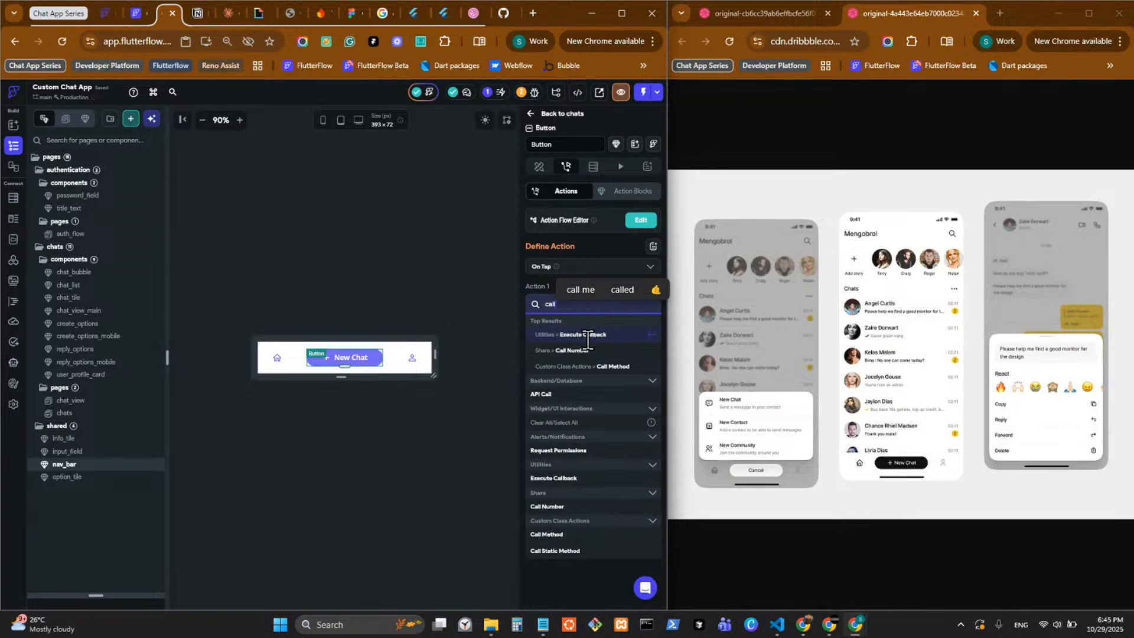
click(584, 334)
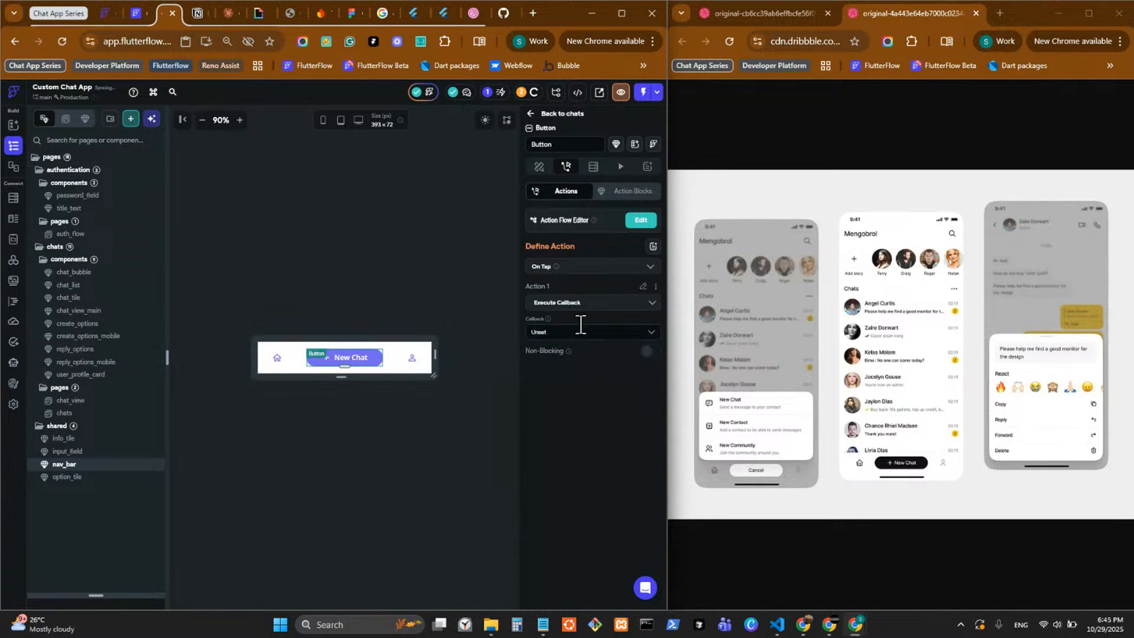
click(578, 331)
click(576, 354)
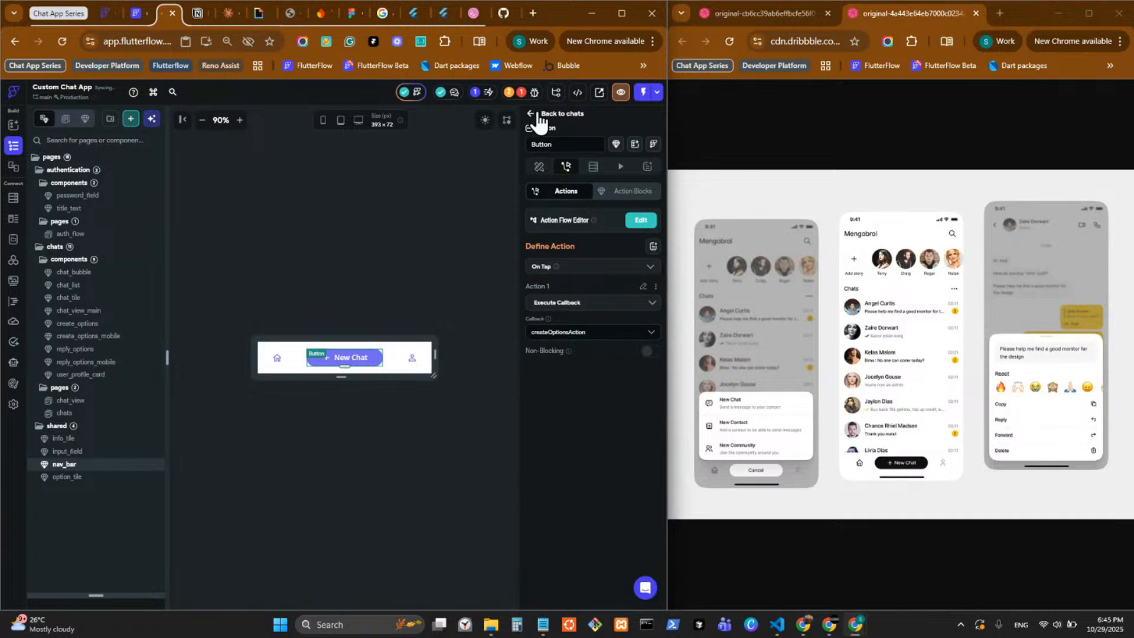
Return to the chats page and add a Custom Dialog alert action to the nav_bar's createOptionsAction callback.
click(539, 114)
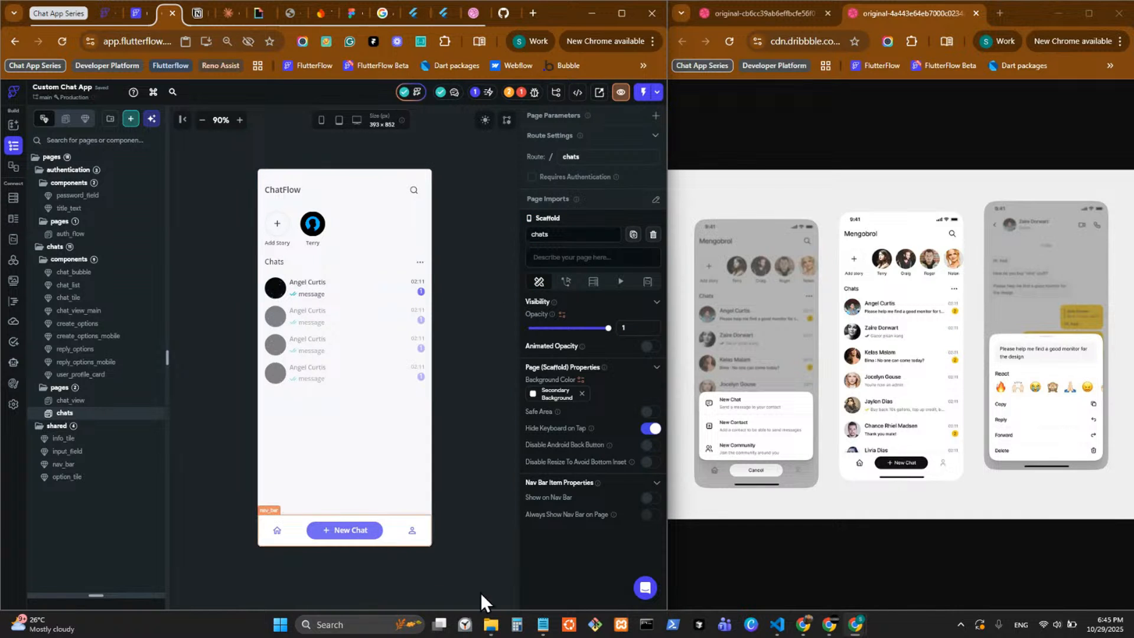
scroll(584, 516, down, 2)
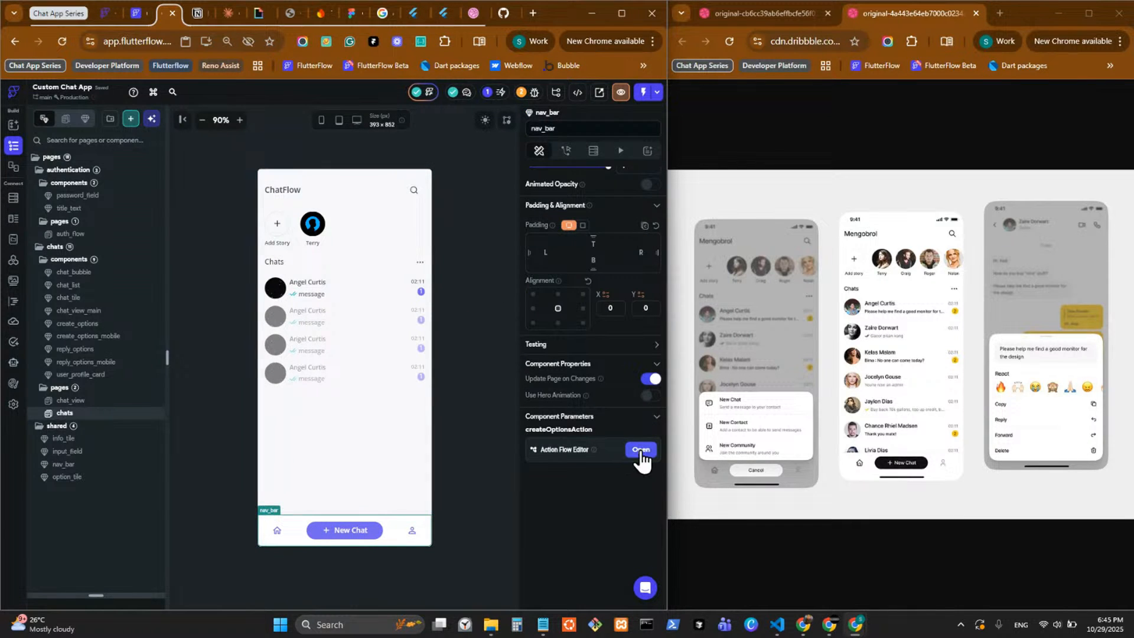
click(640, 451)
click(242, 254)
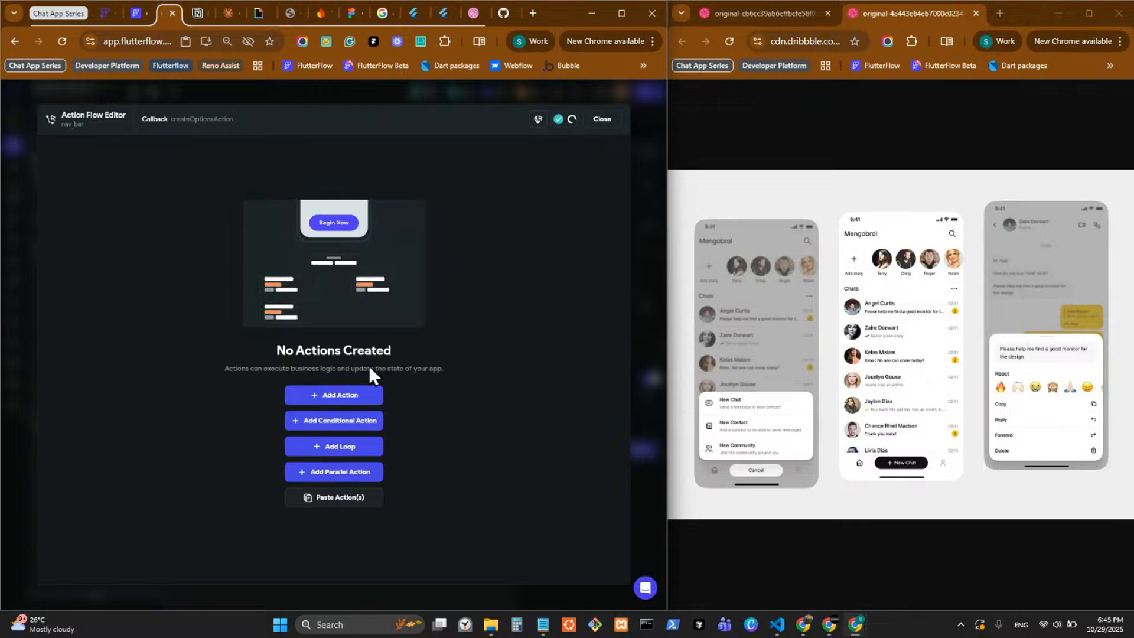
click(335, 395)
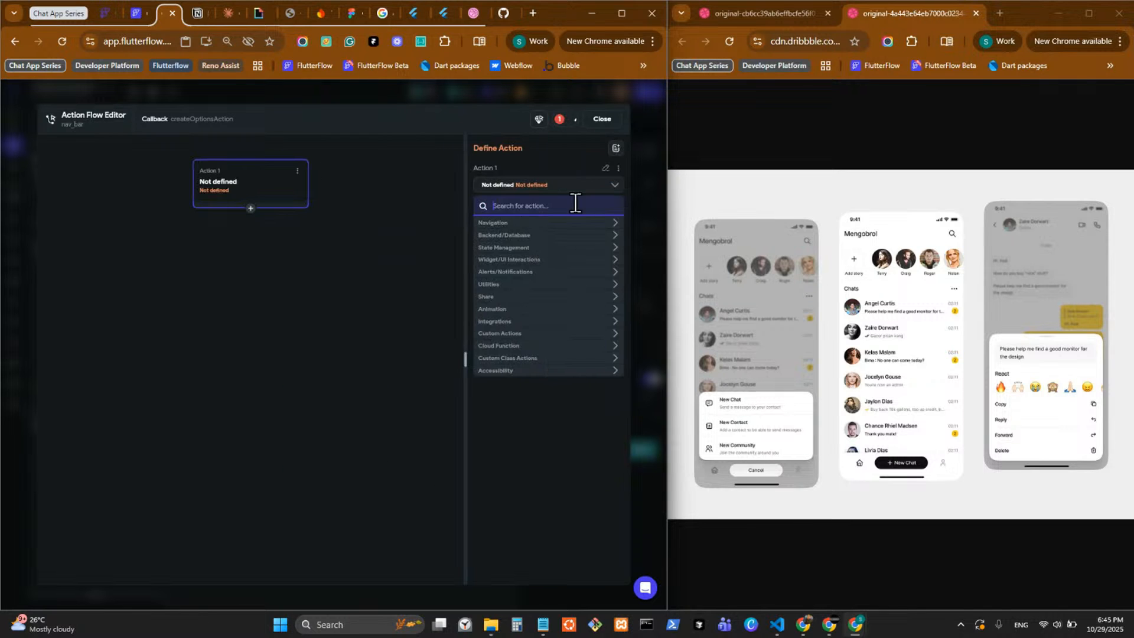
text(custom)
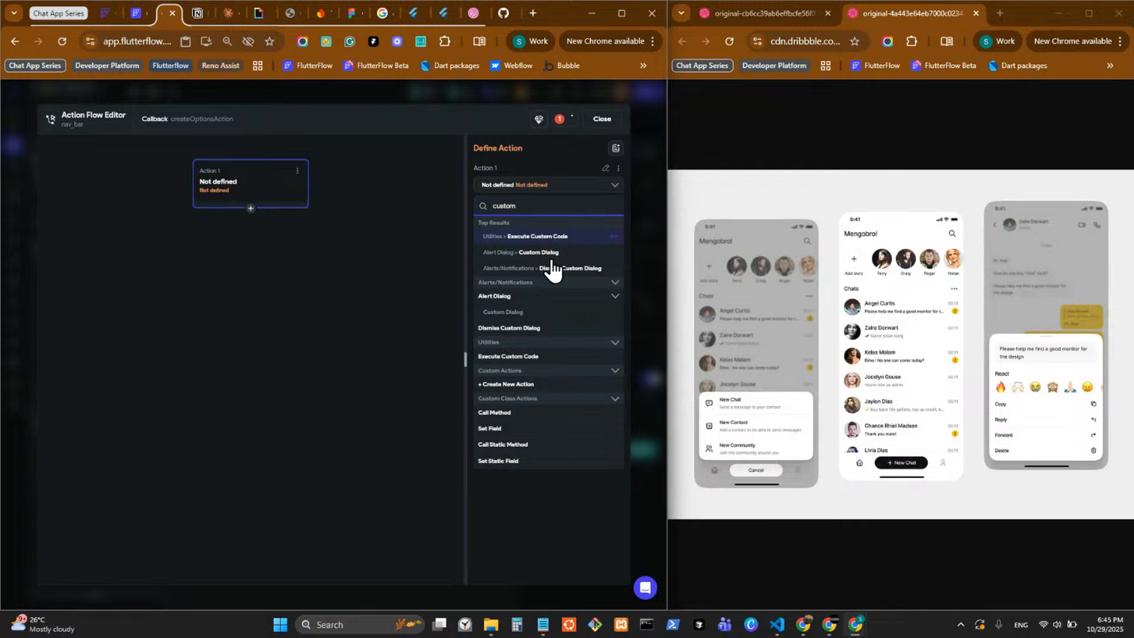
click(513, 312)
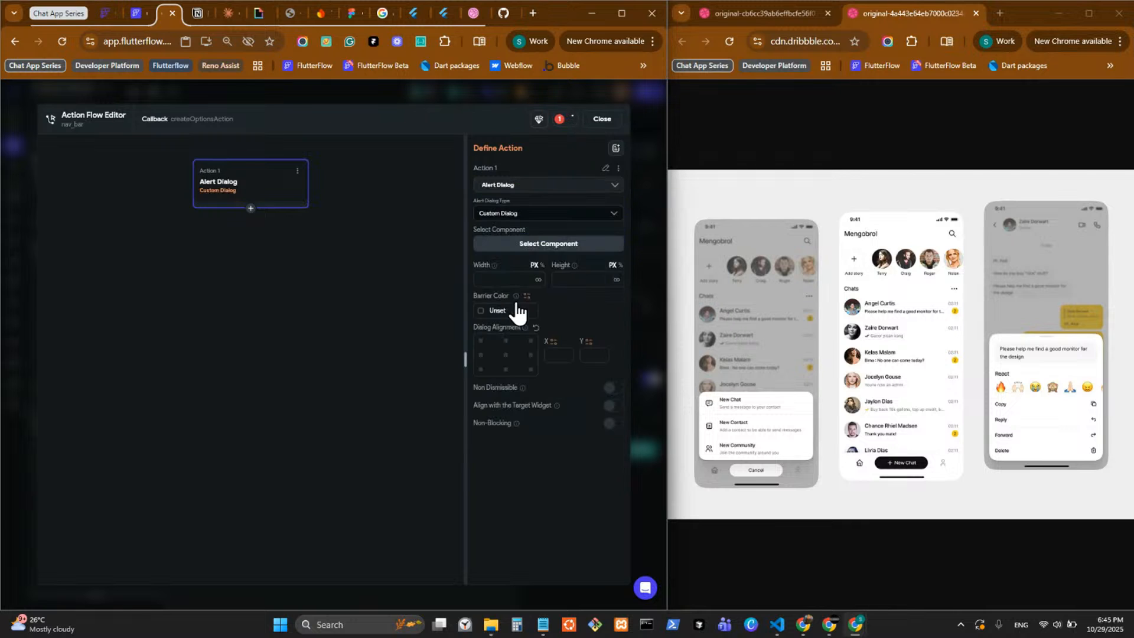
Set the custom dialog's component to create_options_mobile, make it non-dismissible, and leave the action flow editor.
click(569, 244)
scroll(555, 374, down, 2)
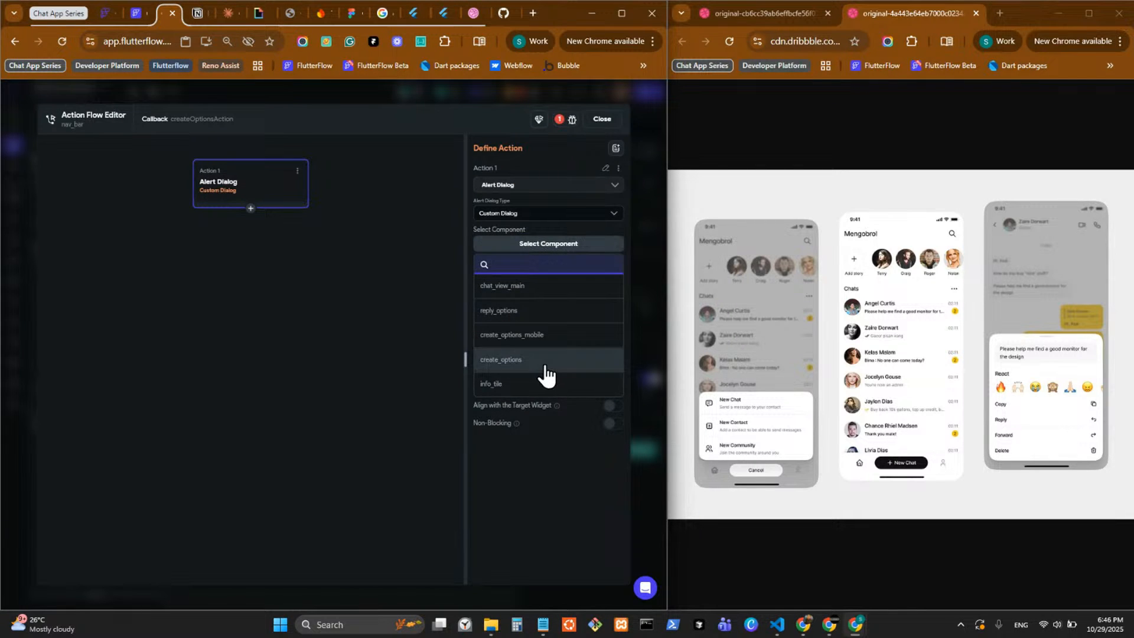
click(547, 359)
click(547, 242)
scroll(549, 384, down, 5)
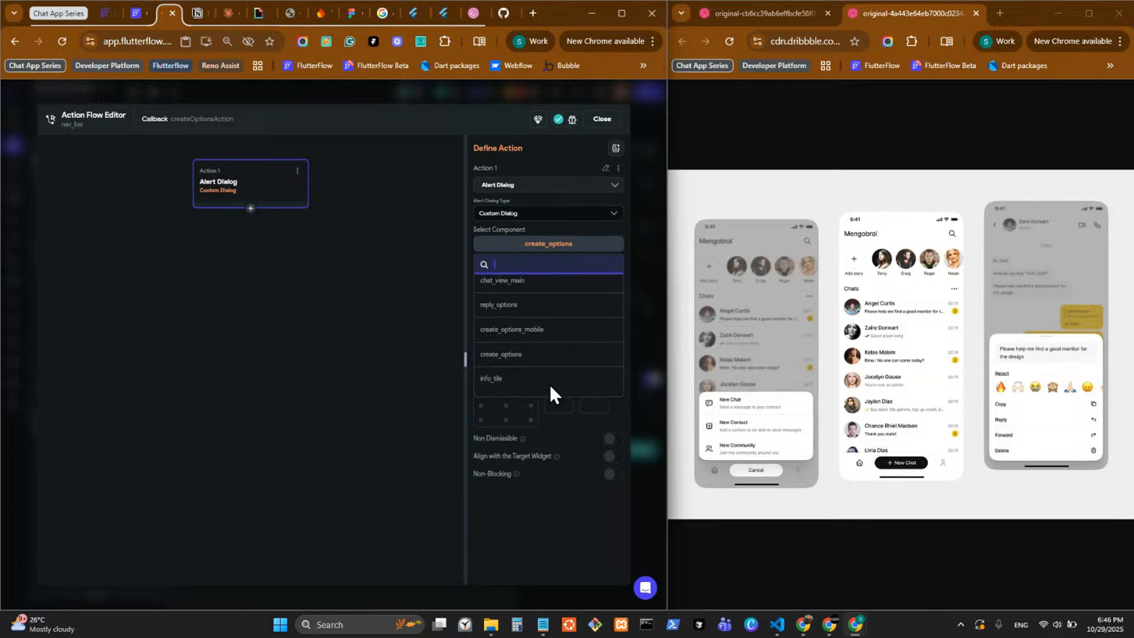
click(557, 338)
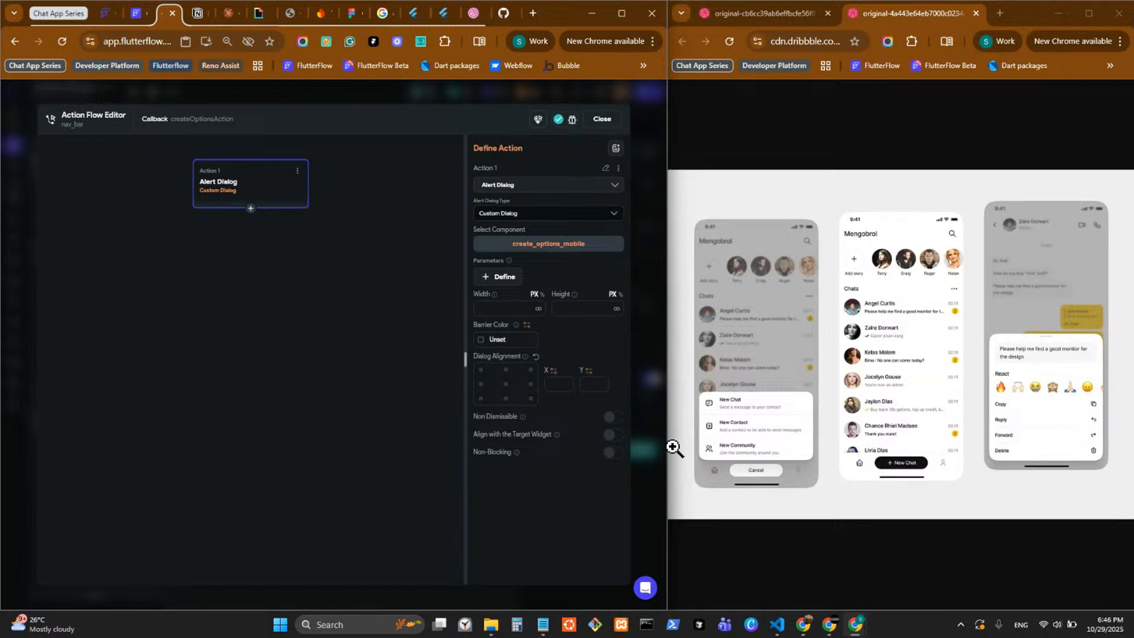
click(615, 419)
key(Escape)
Open the create_options_mobile component and enter the create_options component nested inside it.
click(125, 335)
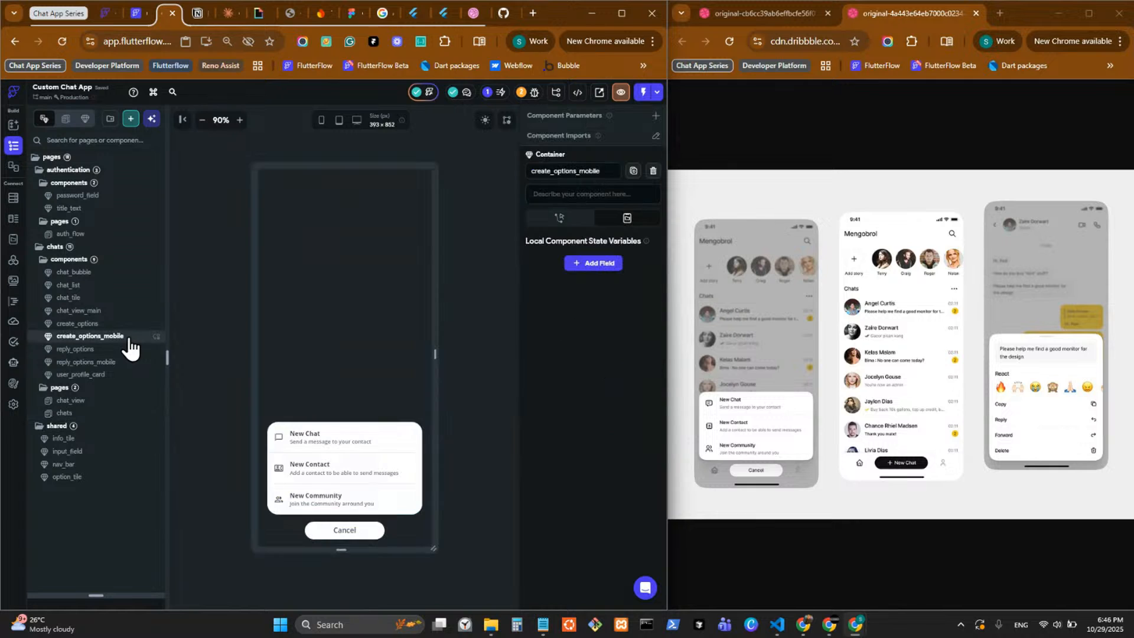
click(339, 529)
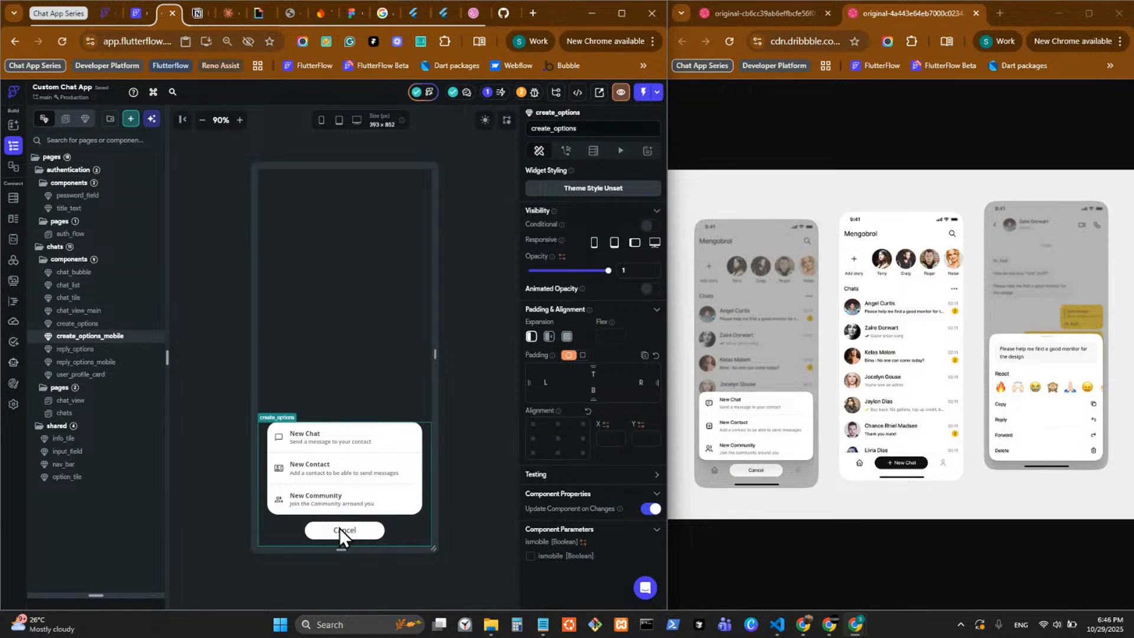
double_click(339, 527)
click(354, 282)
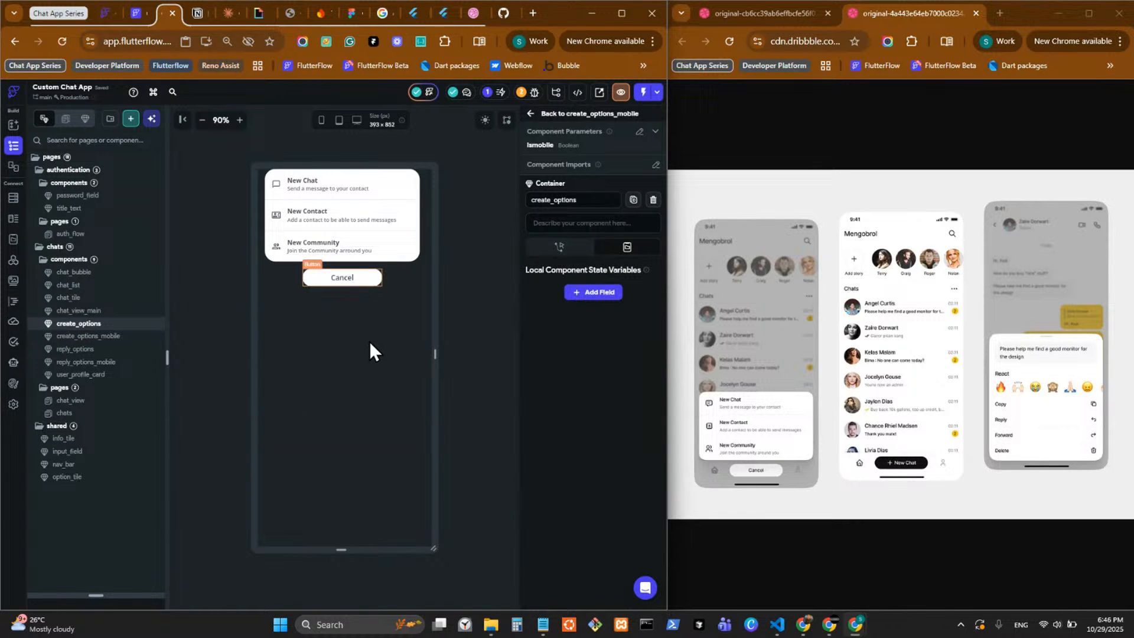
key(Escape)
Add a component parameter named onCancel to create_options.
click(628, 142)
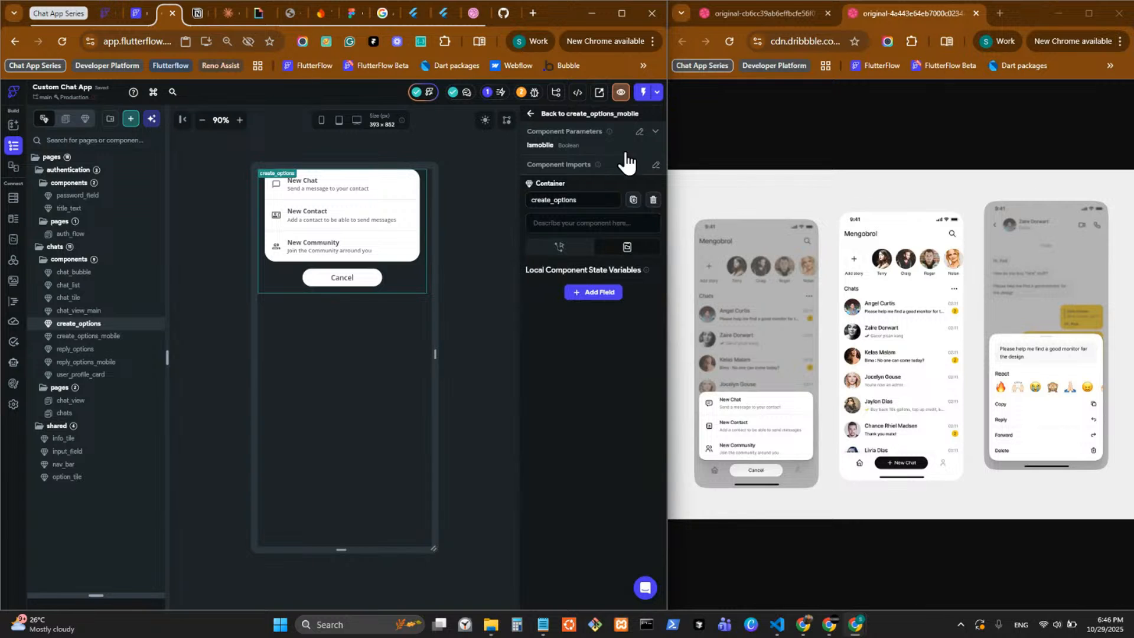
click(597, 223)
text(on Can)
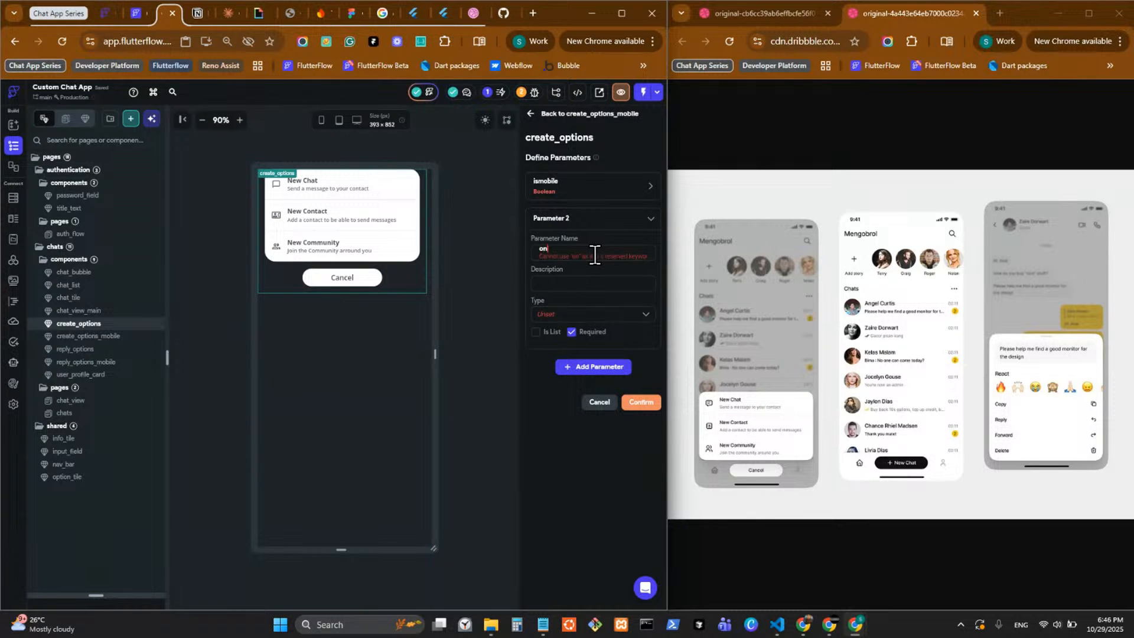
key(BackSpace)
key(BackSpace)
key(BackSpace)
key(BackSpace)
text(Canc)
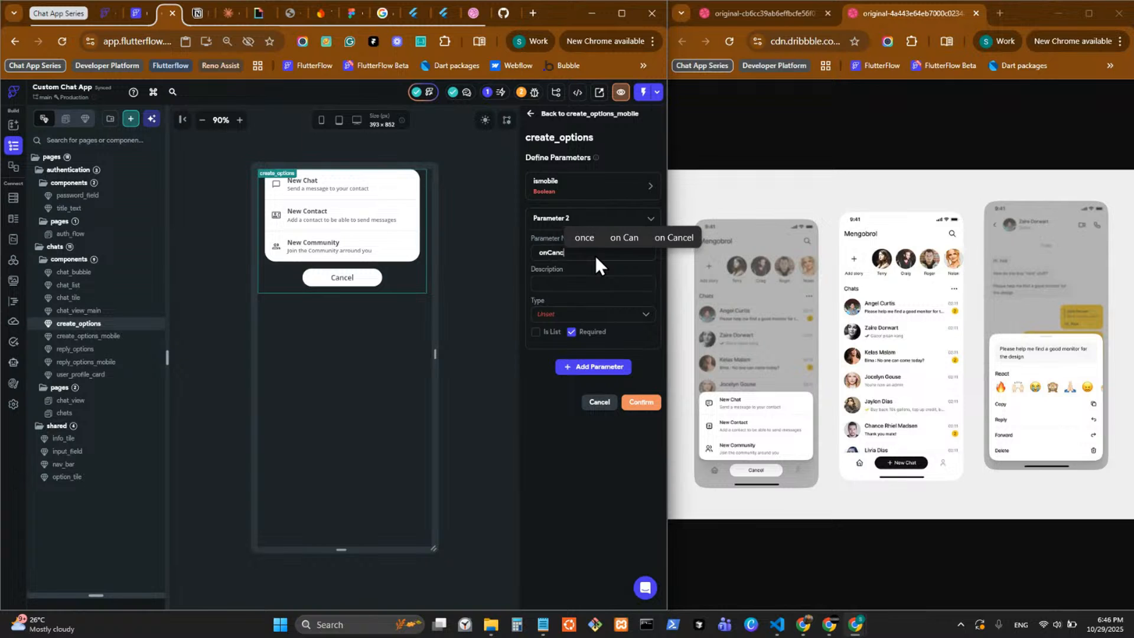
text(el)
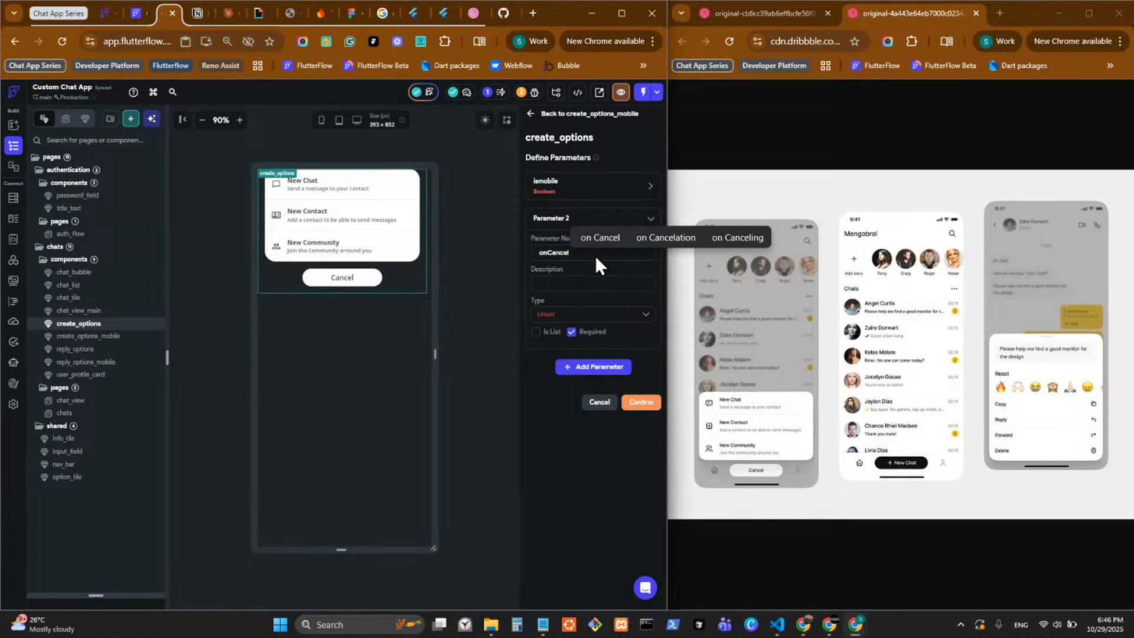
Set the onCancel parameter's type to Action, keep it required, and confirm the create_options parameters.
click(583, 313)
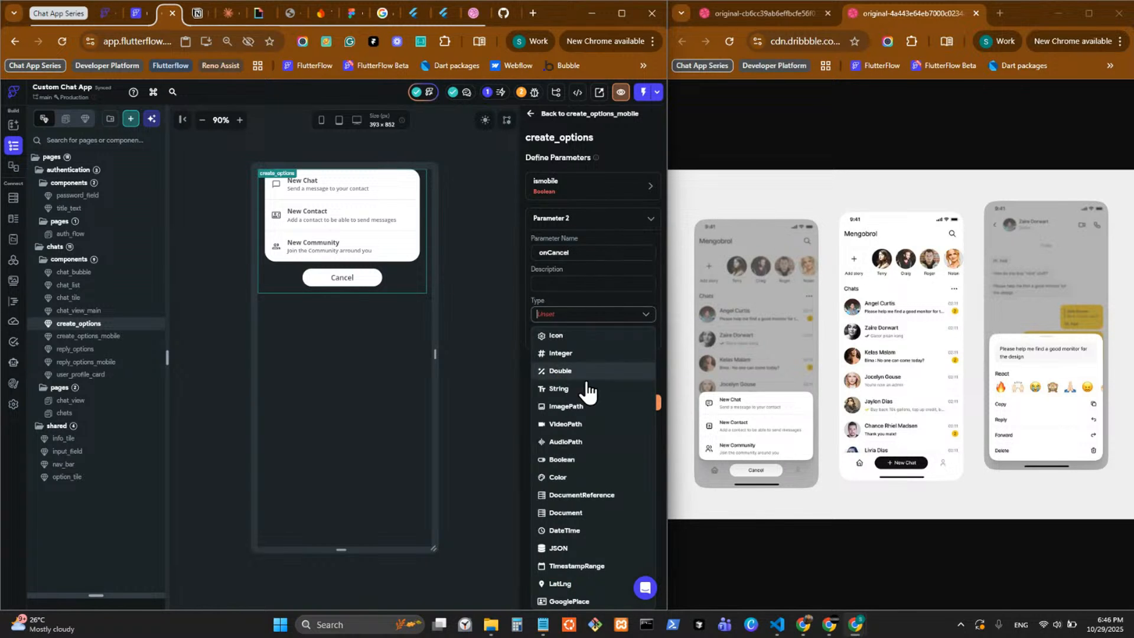
scroll(574, 575, down, 3)
click(578, 547)
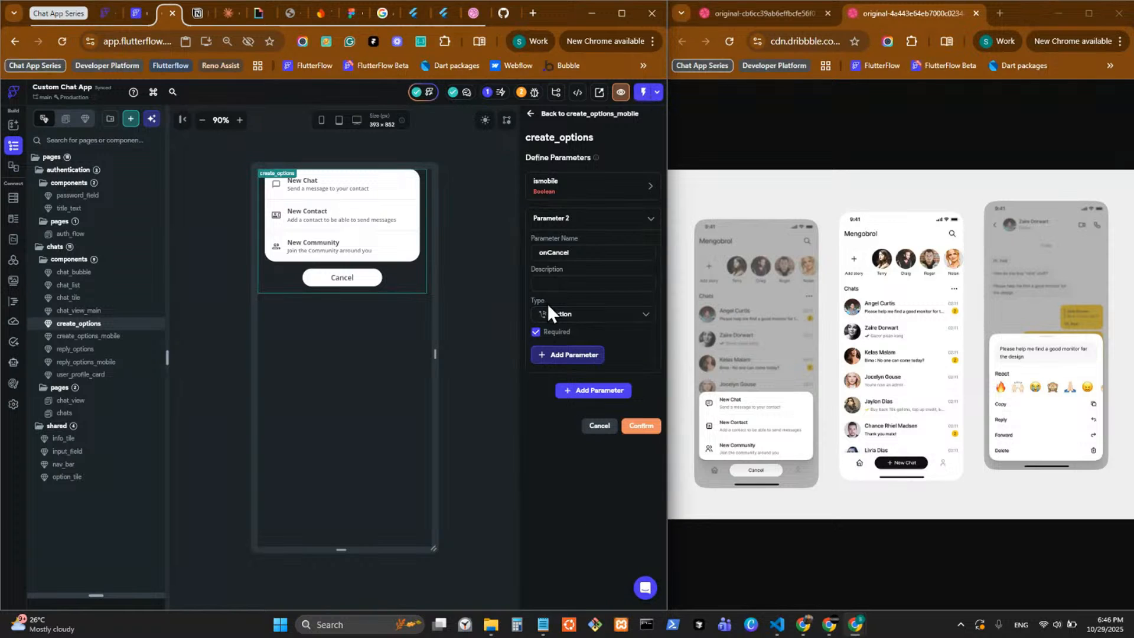
click(635, 428)
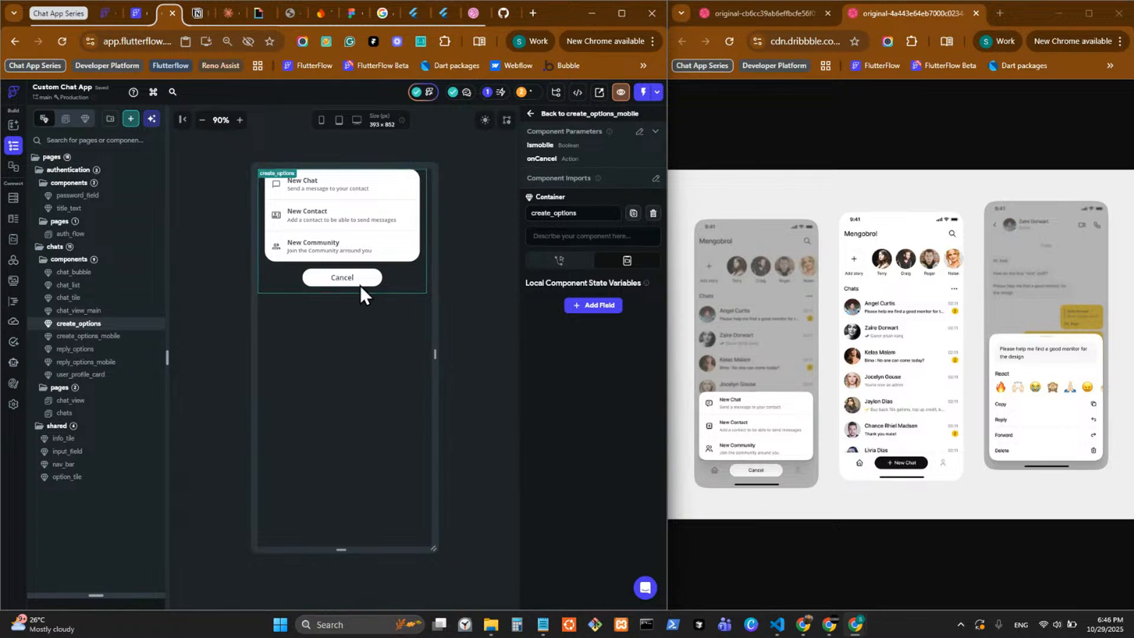
Give the Cancel button in create_options an on-tap Execute Callback action that runs onCancel.
click(342, 279)
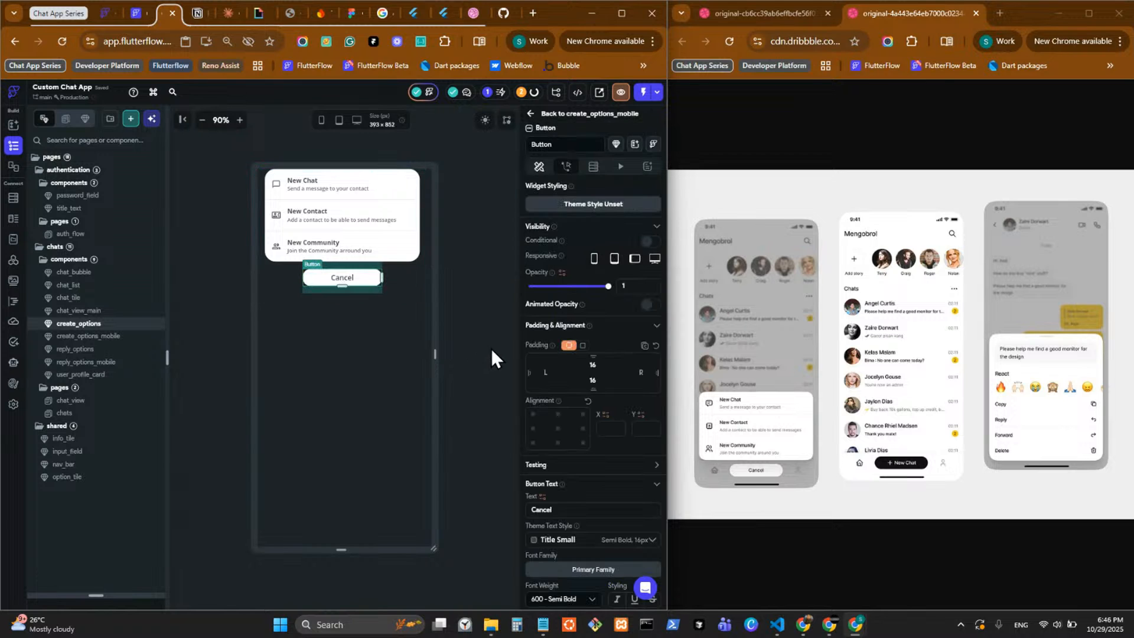
click(567, 168)
click(607, 248)
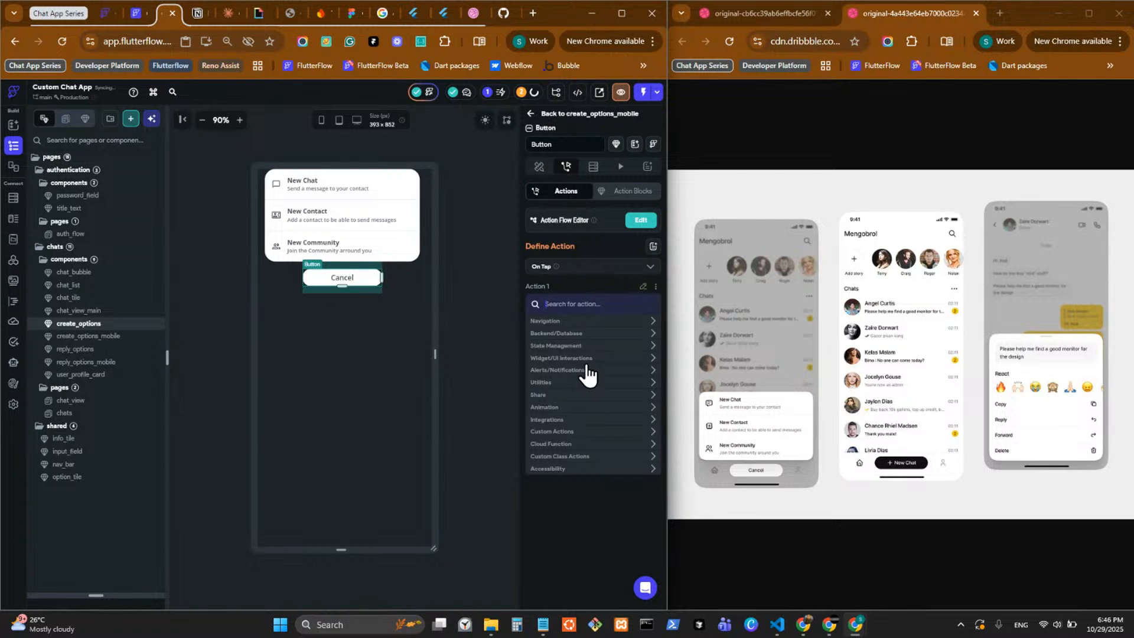
text(call)
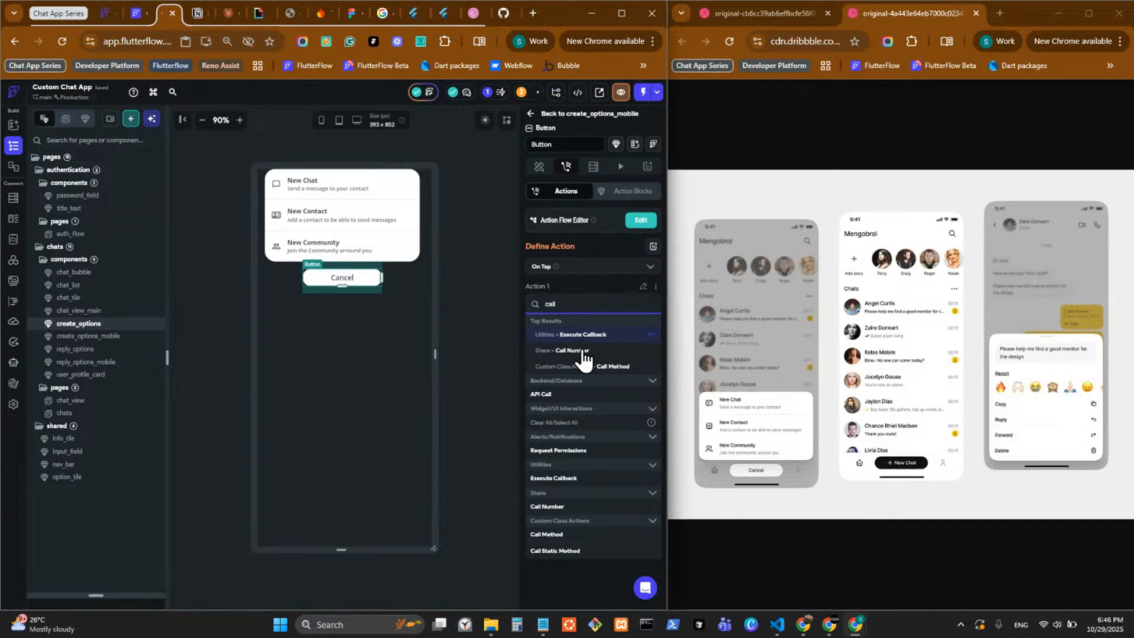
key(Return)
click(582, 332)
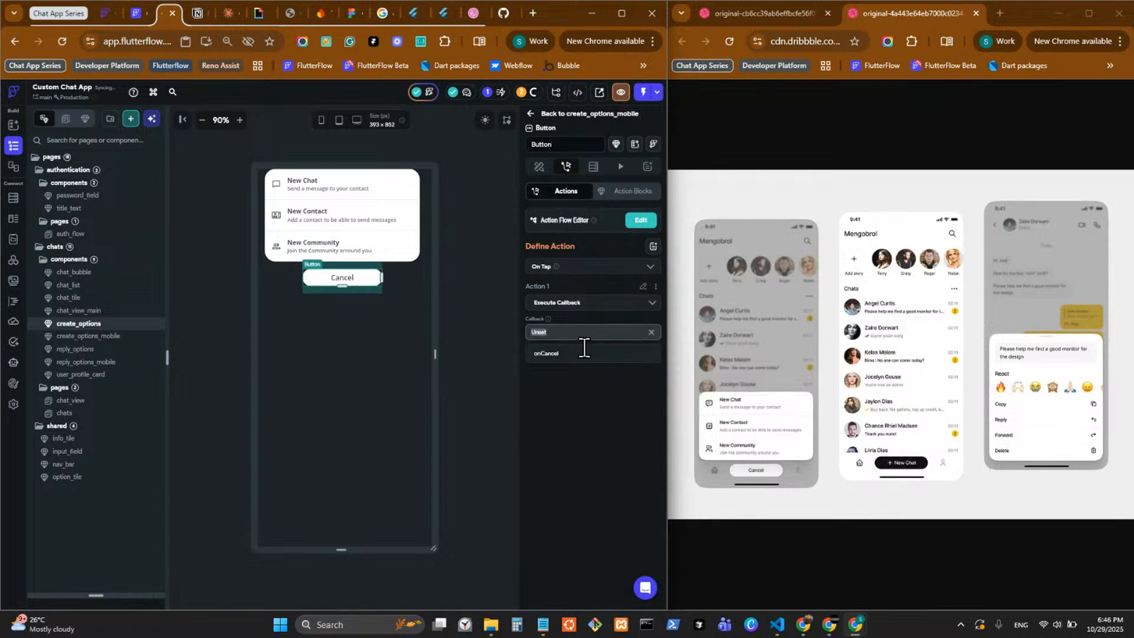
click(570, 354)
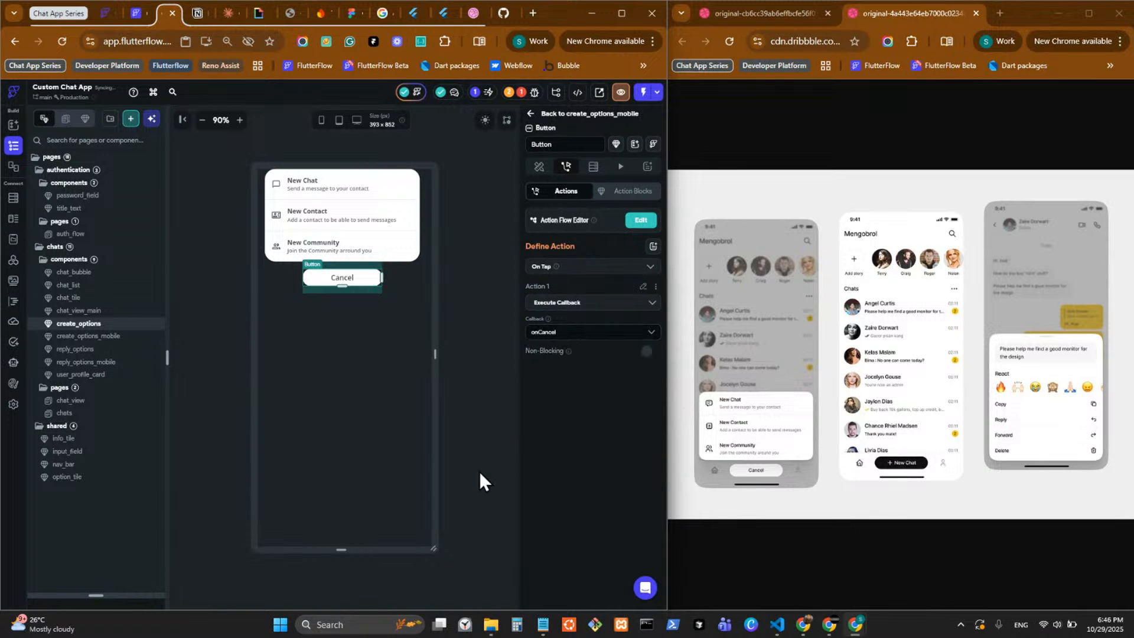
In create_options_mobile, make create_options' onCancel callback run the Close Dialog, Drawer, etc. (pop) action, and leave the action flow editor.
click(139, 337)
click(324, 540)
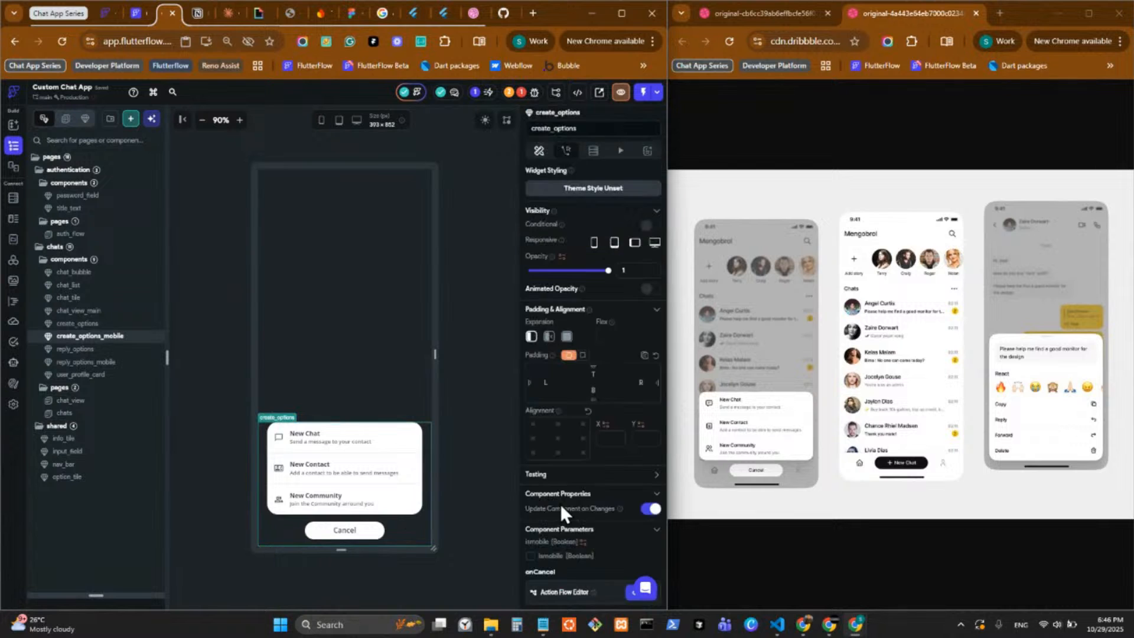
scroll(563, 502, down, 2)
click(636, 456)
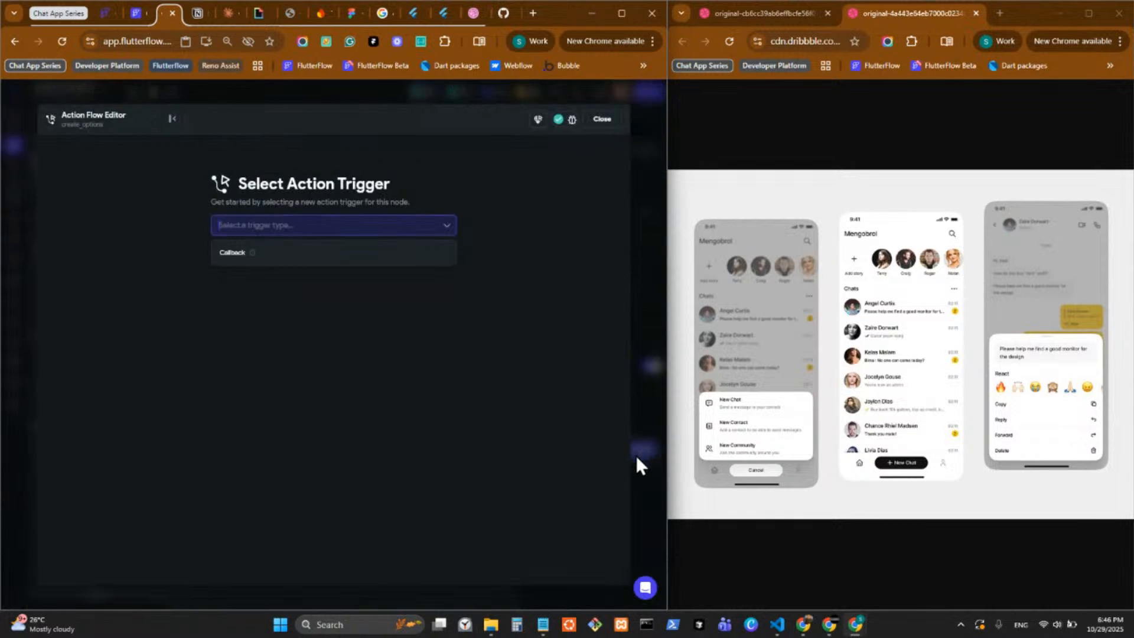
click(296, 253)
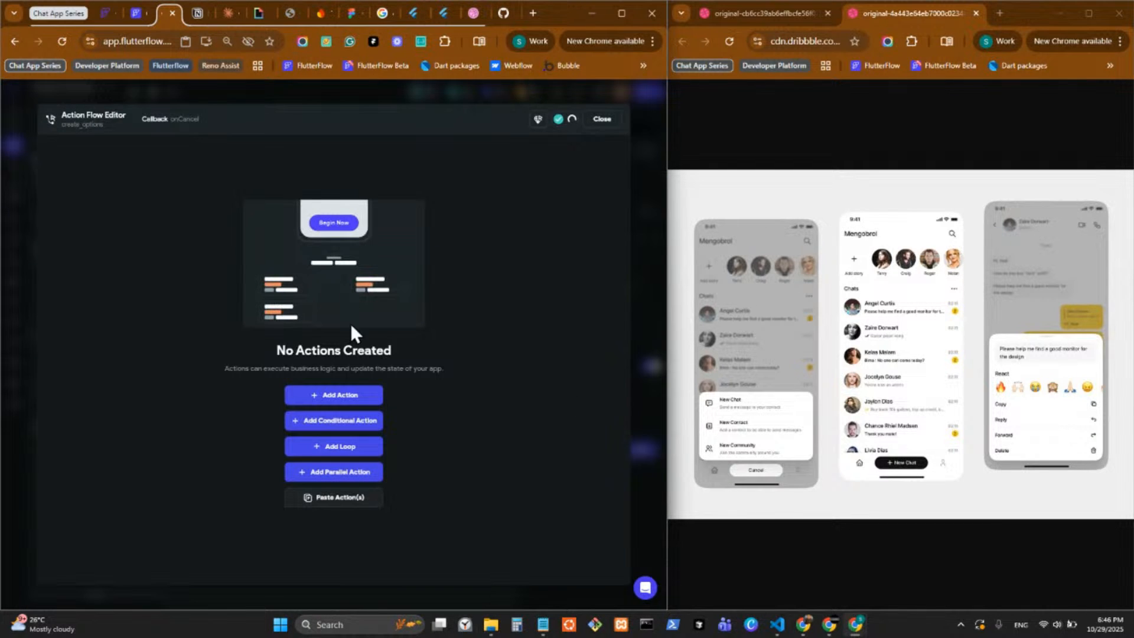
click(325, 399)
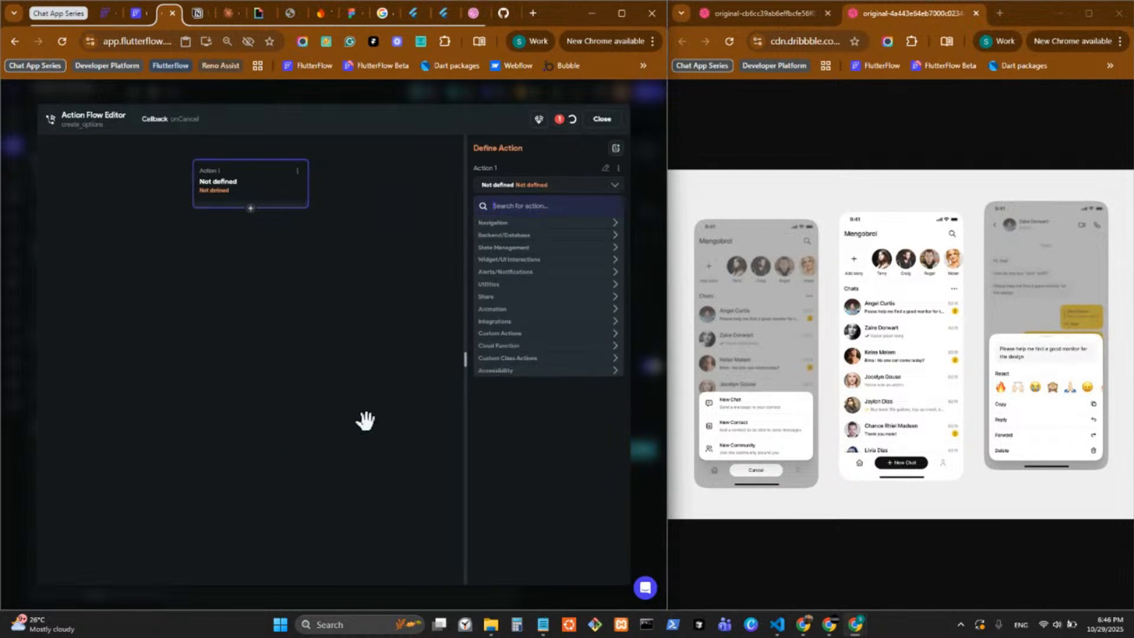
click(540, 224)
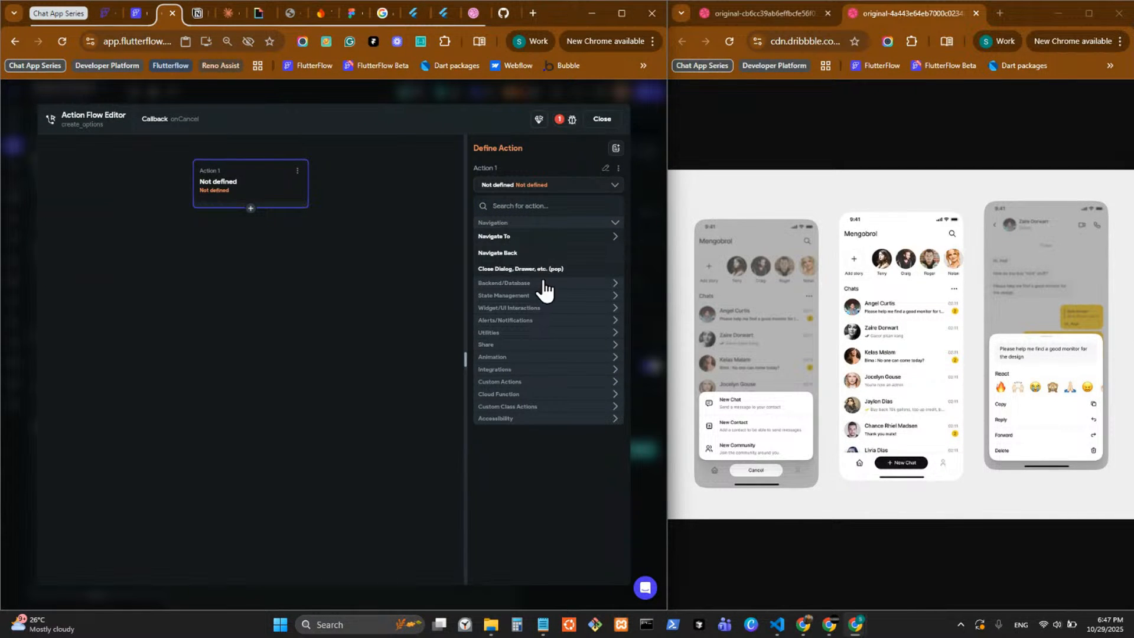
click(540, 268)
click(657, 395)
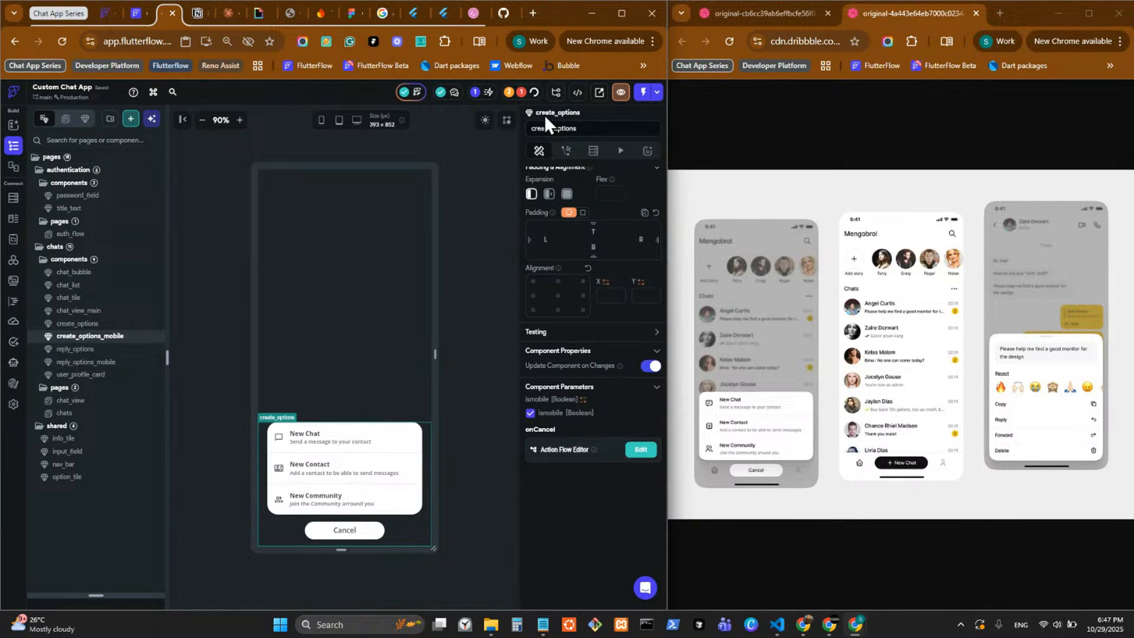
Open the chats page, follow the Custom Code warning in the project issues, and return to the page's widget tree.
click(97, 413)
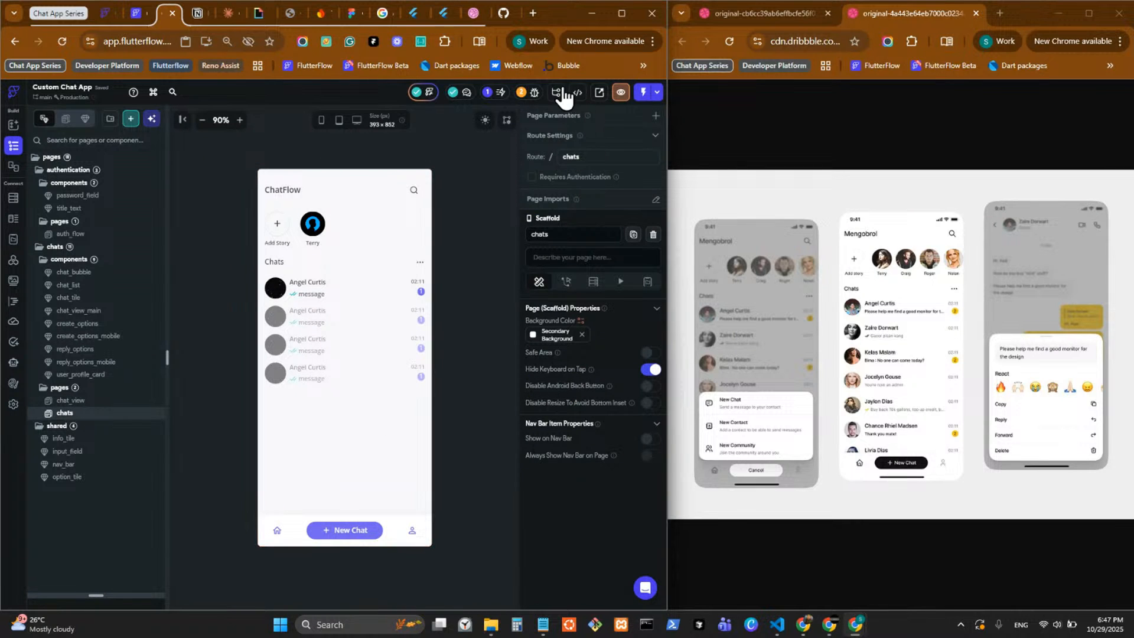
click(527, 93)
click(401, 136)
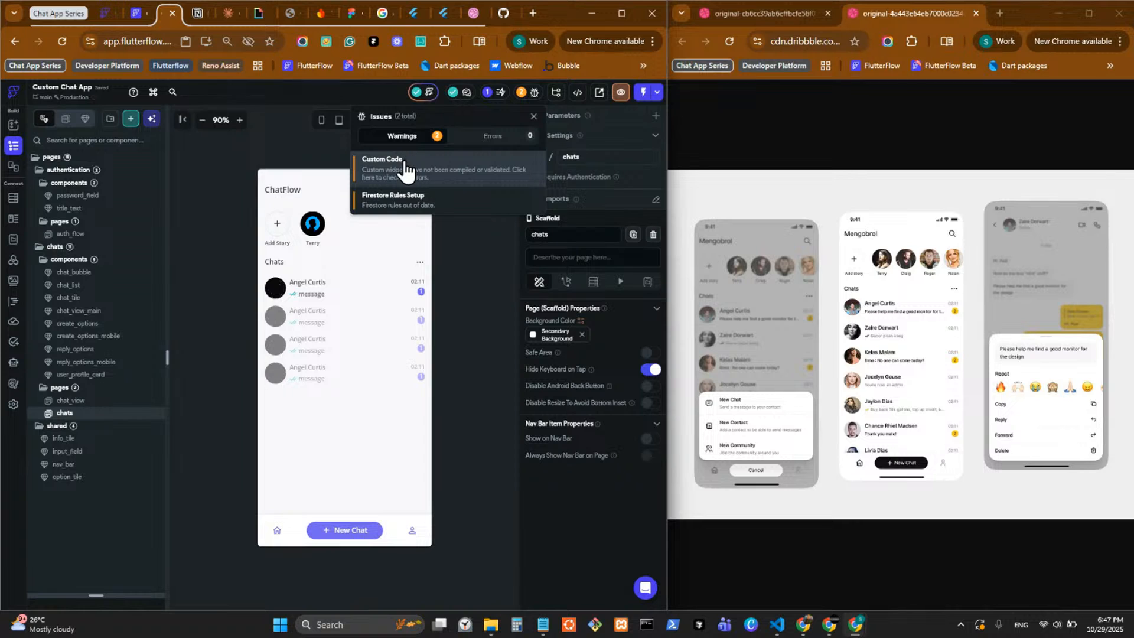
click(408, 173)
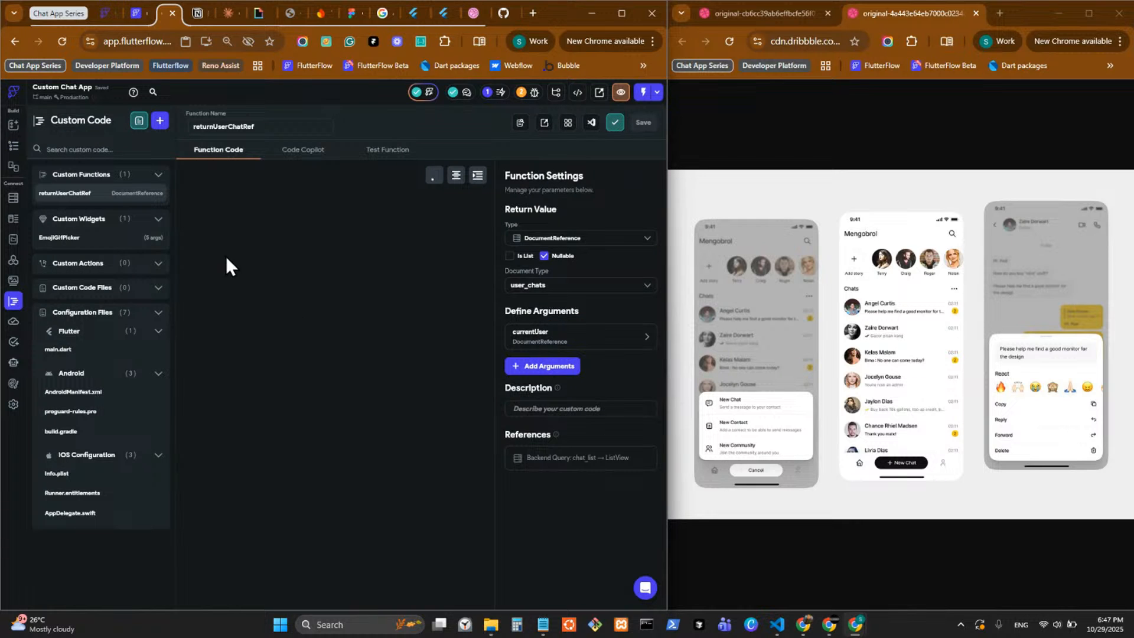
click(12, 147)
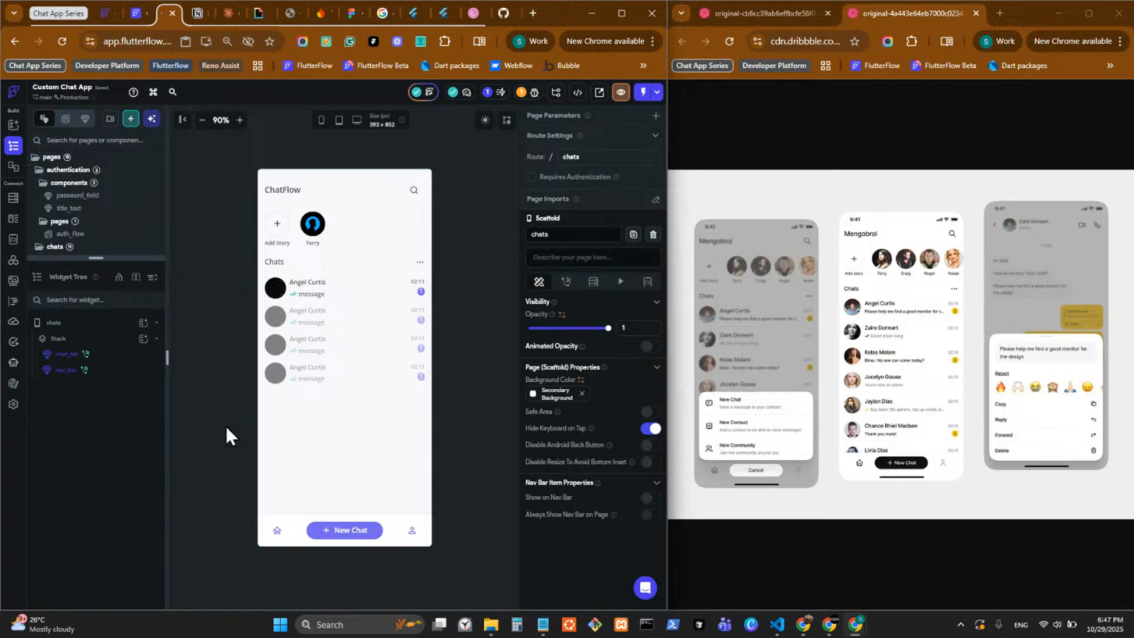
Save the project and go from the Shrink Wrapped List View optimization to the ListView in chat_list.
click(65, 369)
click(495, 93)
key(ctrl+s)
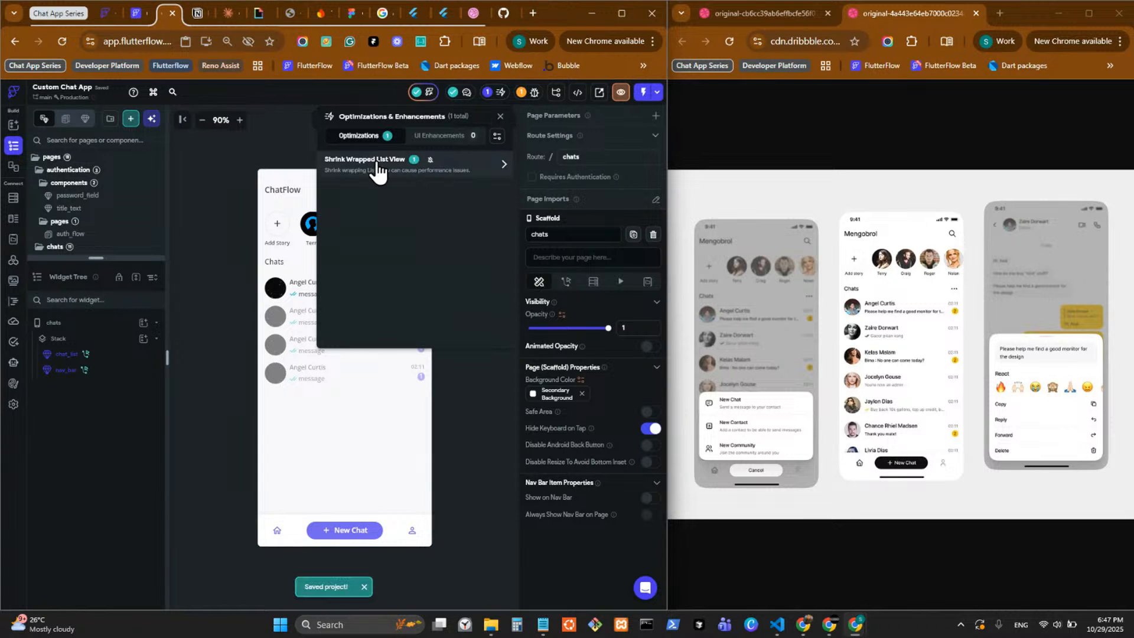
click(504, 165)
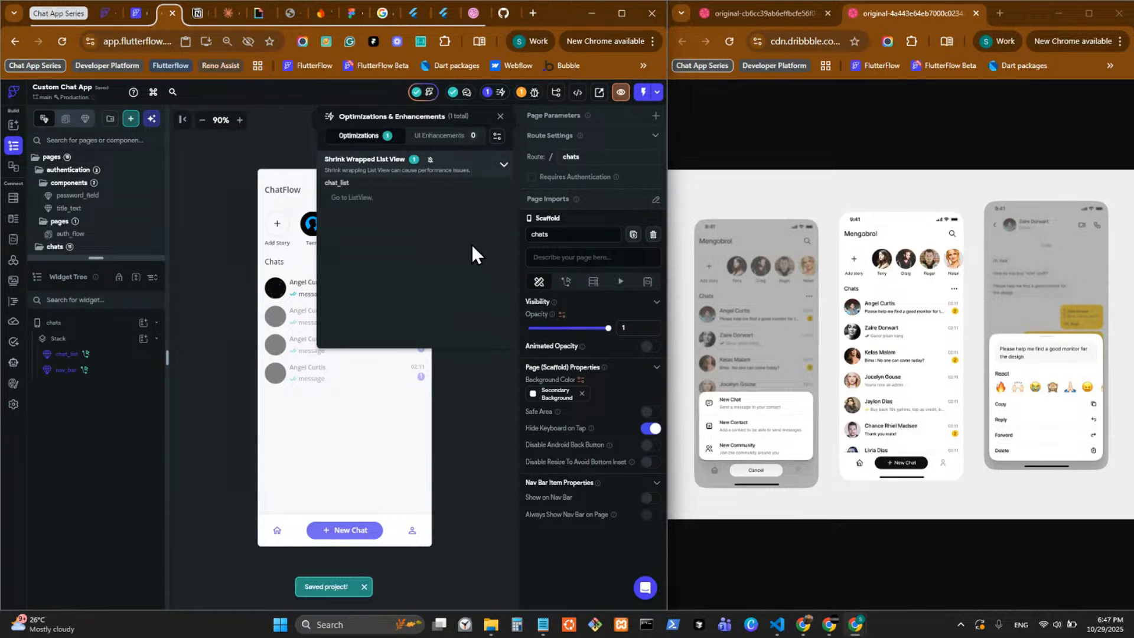
click(437, 200)
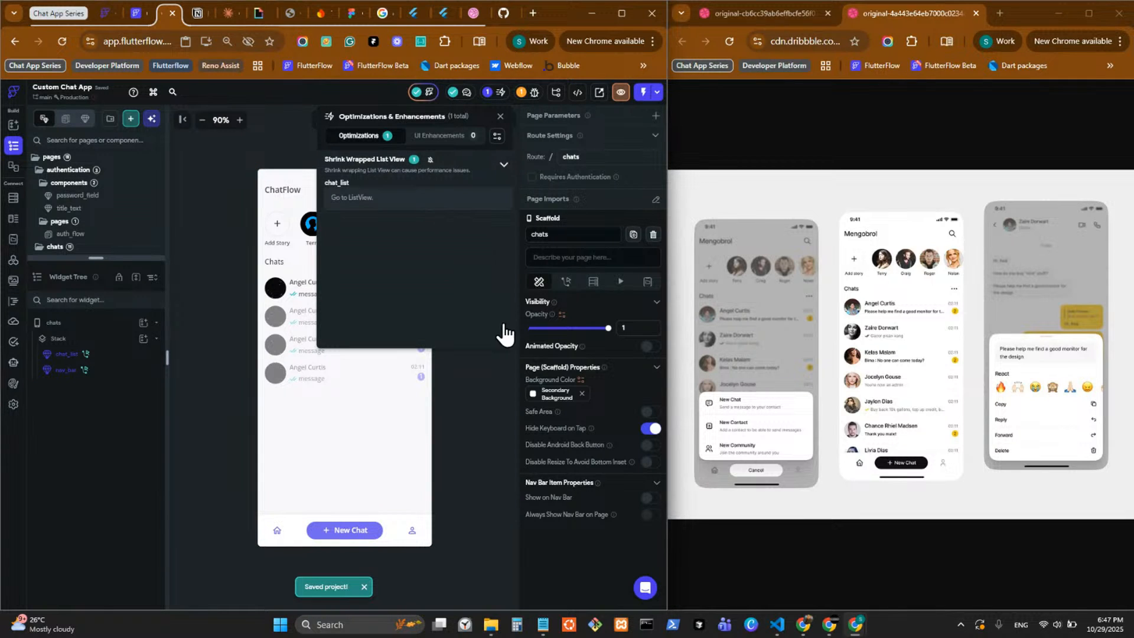
Try to turn off Shrink Wrap on the ListView in chat_list, and dismiss the notice.
click(490, 433)
scroll(586, 441, down, 2)
scroll(586, 441, down, 1)
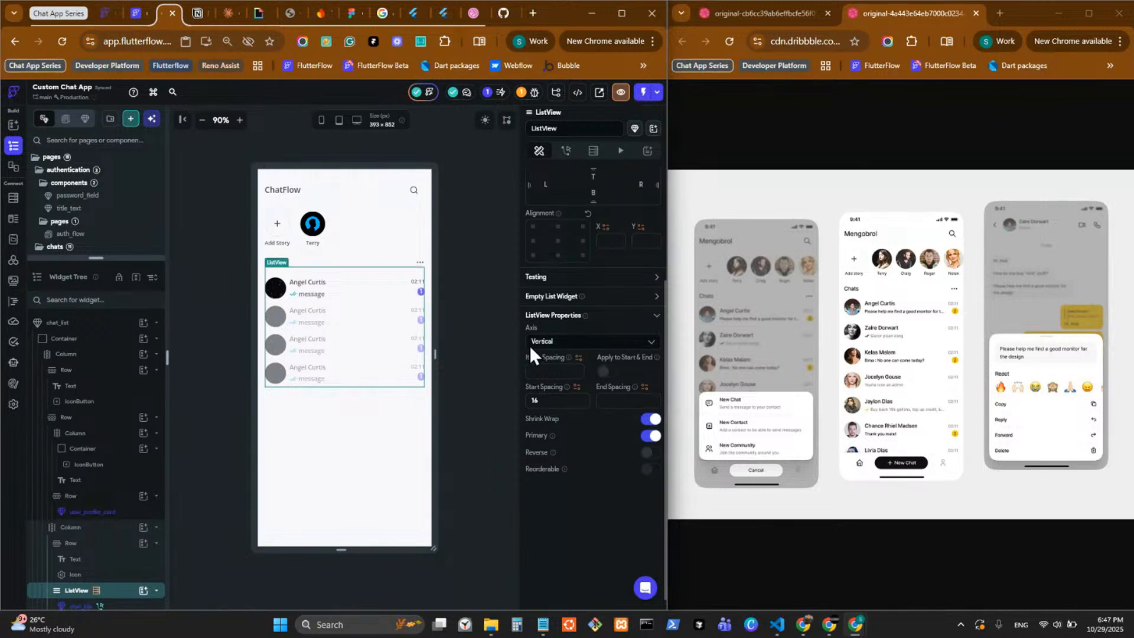
click(647, 420)
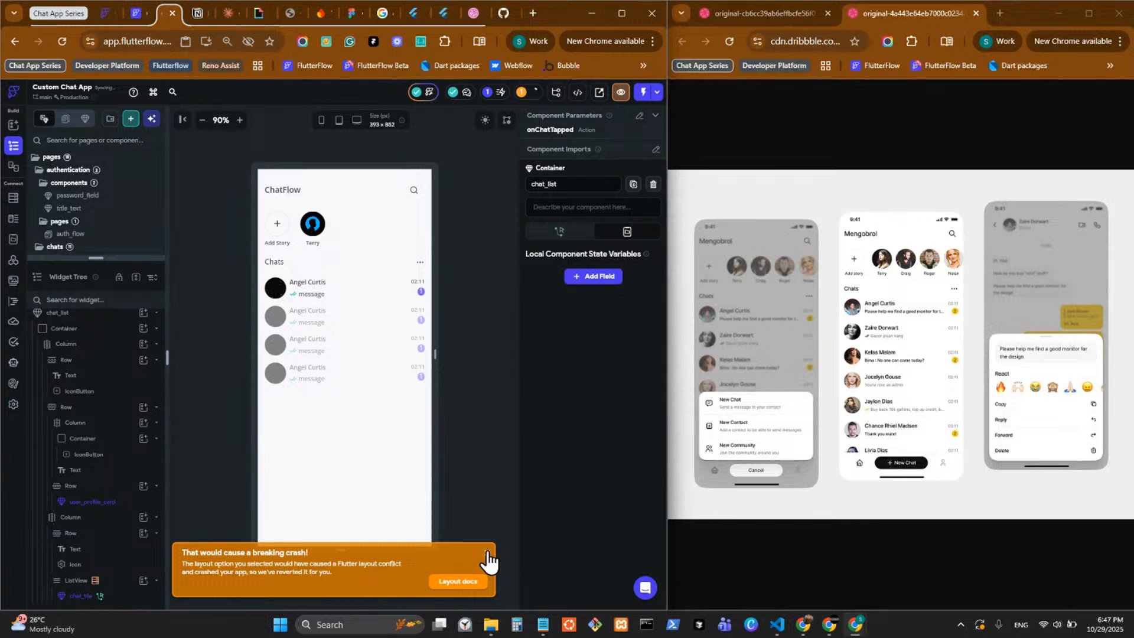
click(488, 560)
Review the project's remaining issues and its optimization suggestions, and close both lists.
click(520, 93)
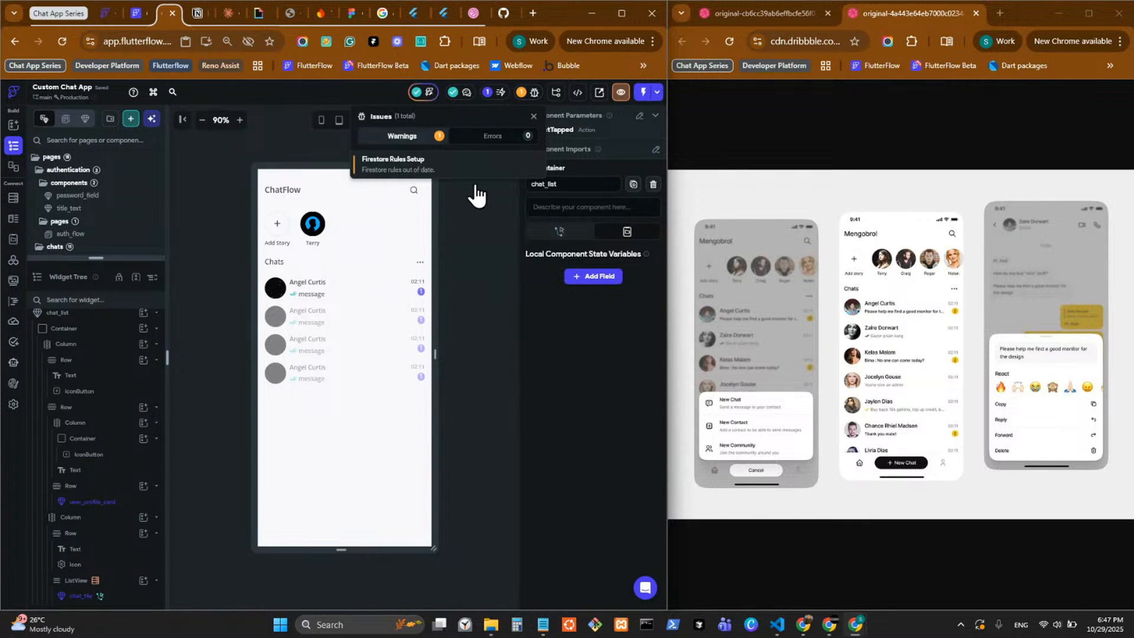
click(534, 117)
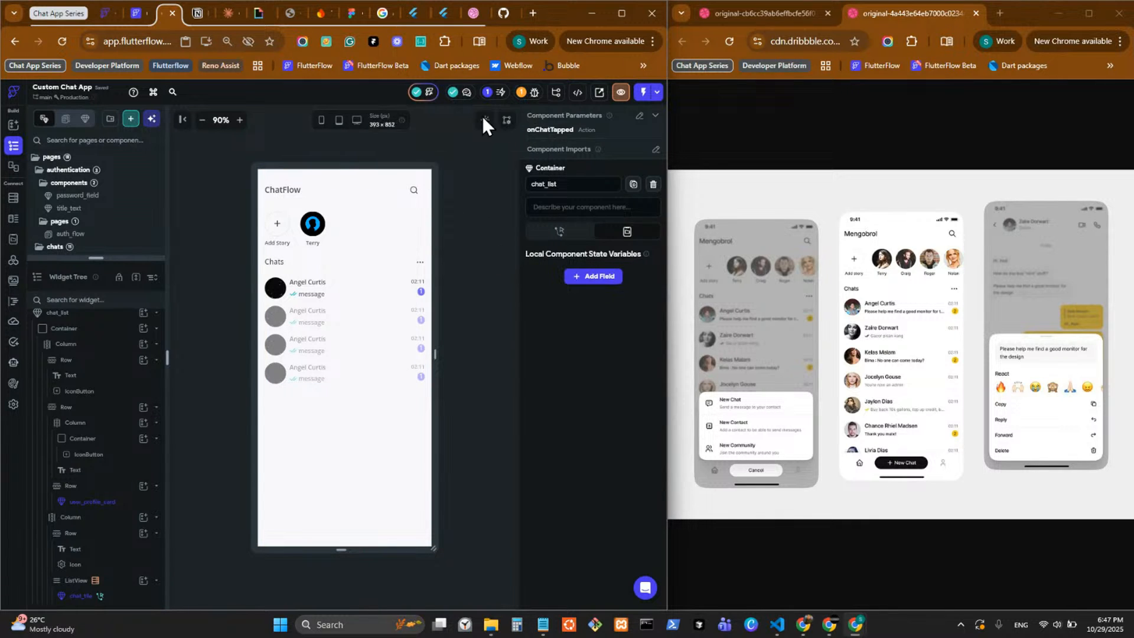
click(484, 119)
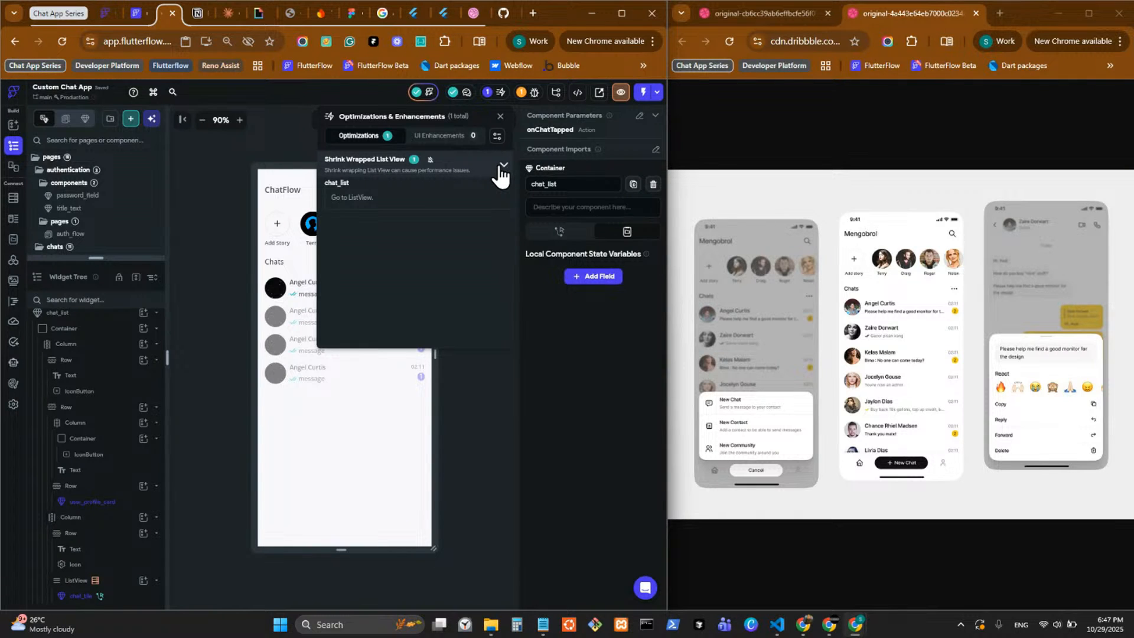
click(487, 377)
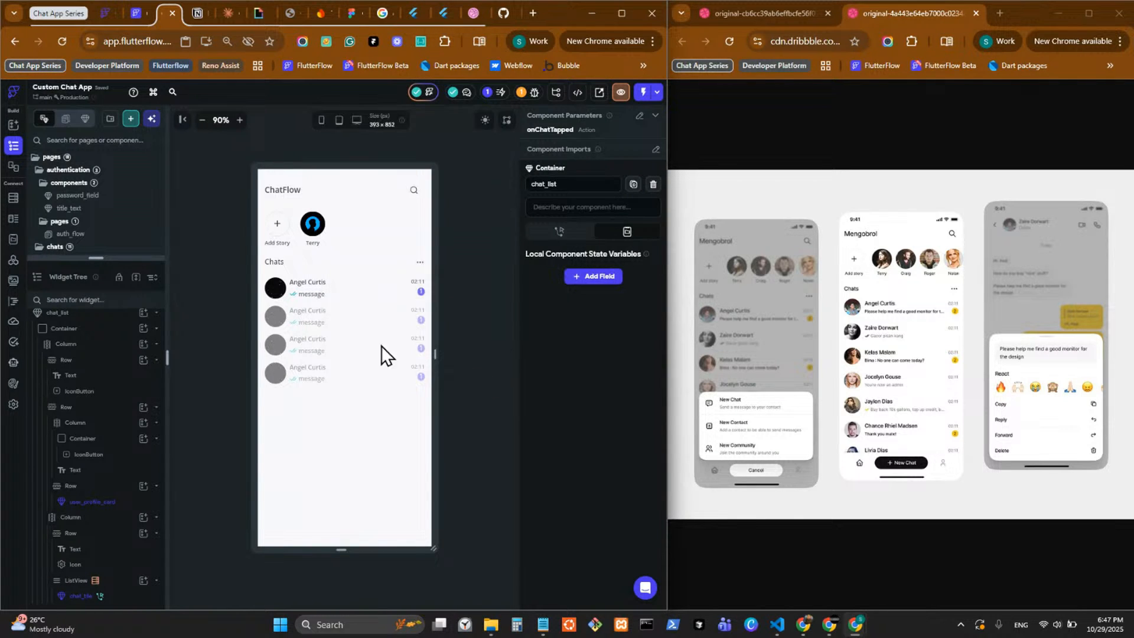
Make the outer Column of chat_list, which holds the header, stories and chats, scrollable.
click(338, 339)
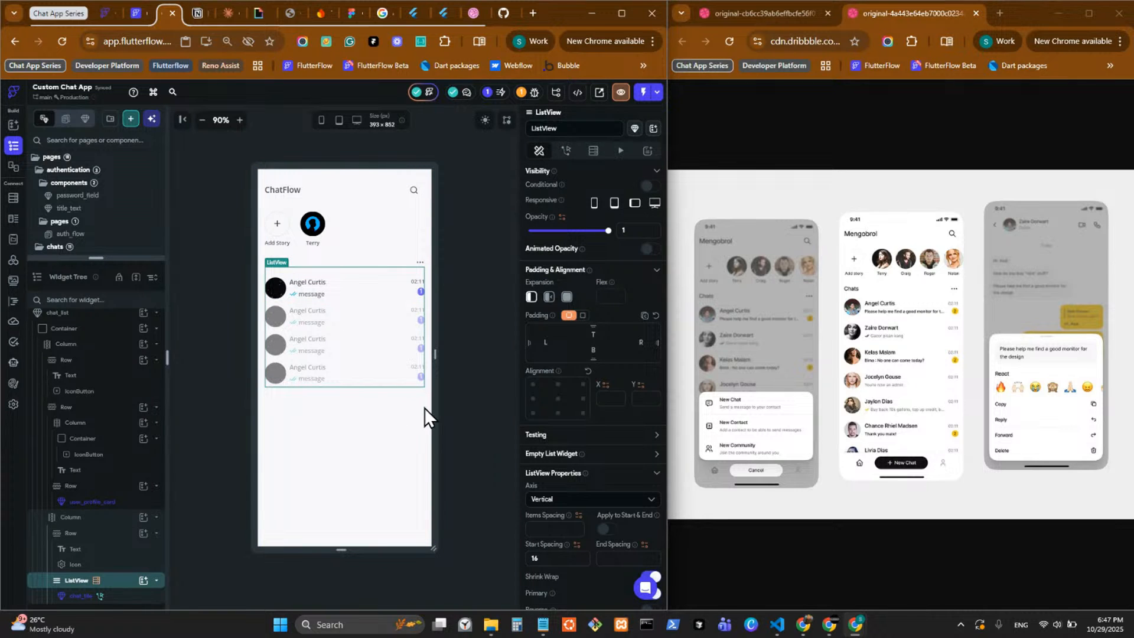
click(389, 397)
scroll(627, 481, down, 4)
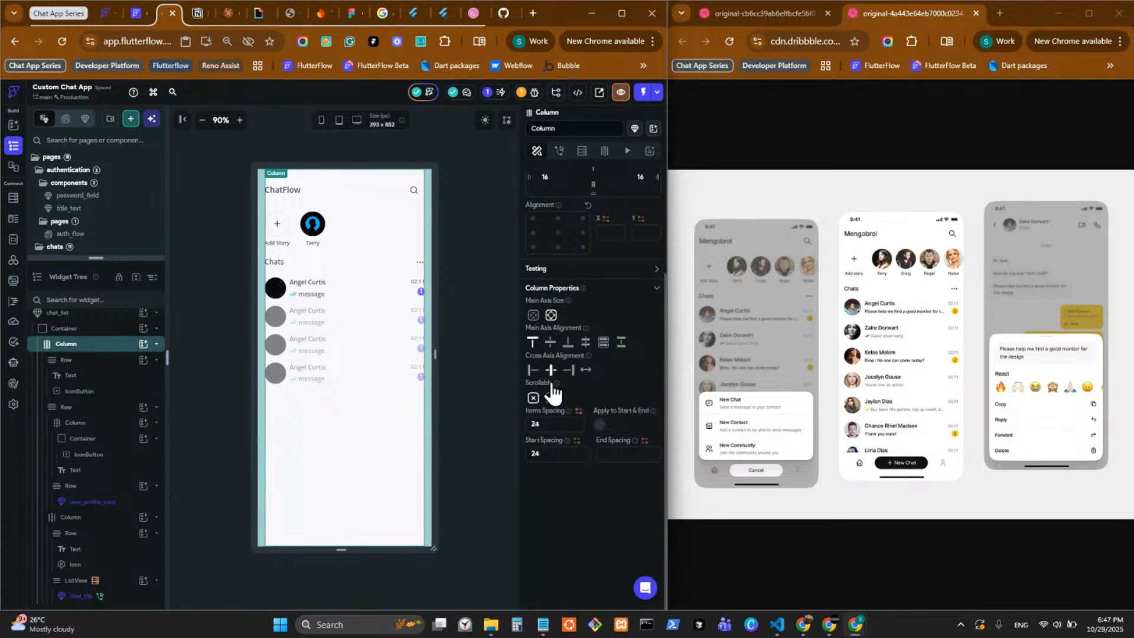
click(551, 397)
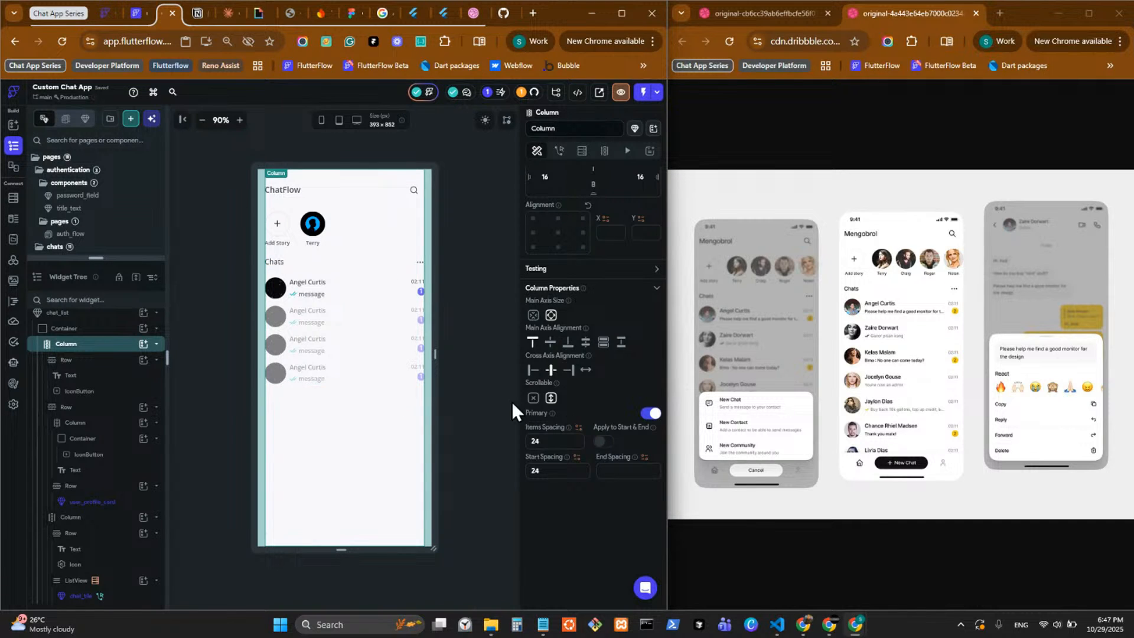
Try to turn off Shrink Wrap on the ListView inside the scrollable Column, and set the ListView's expansion to Expanded.
click(360, 336)
click(652, 437)
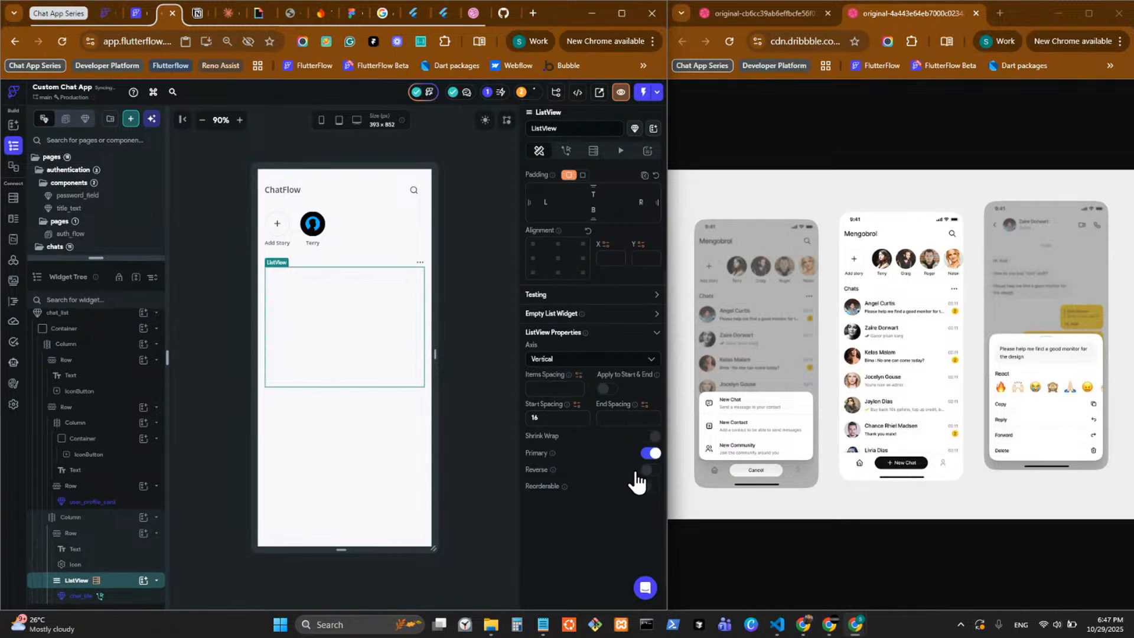
click(333, 330)
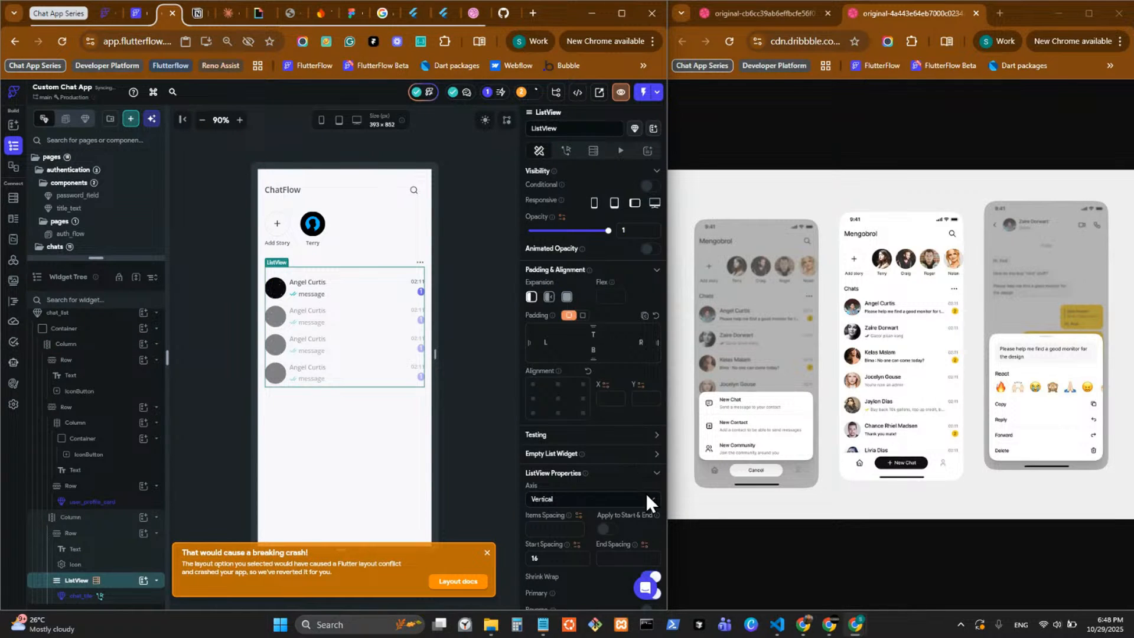
scroll(646, 494, down, 3)
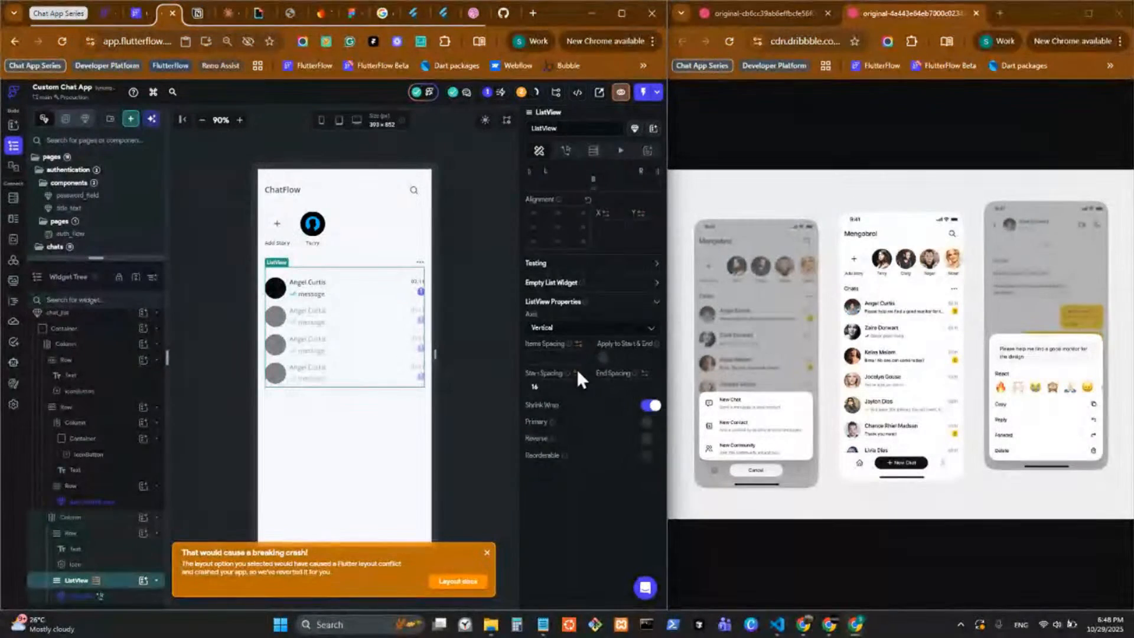
scroll(571, 340, up, 3)
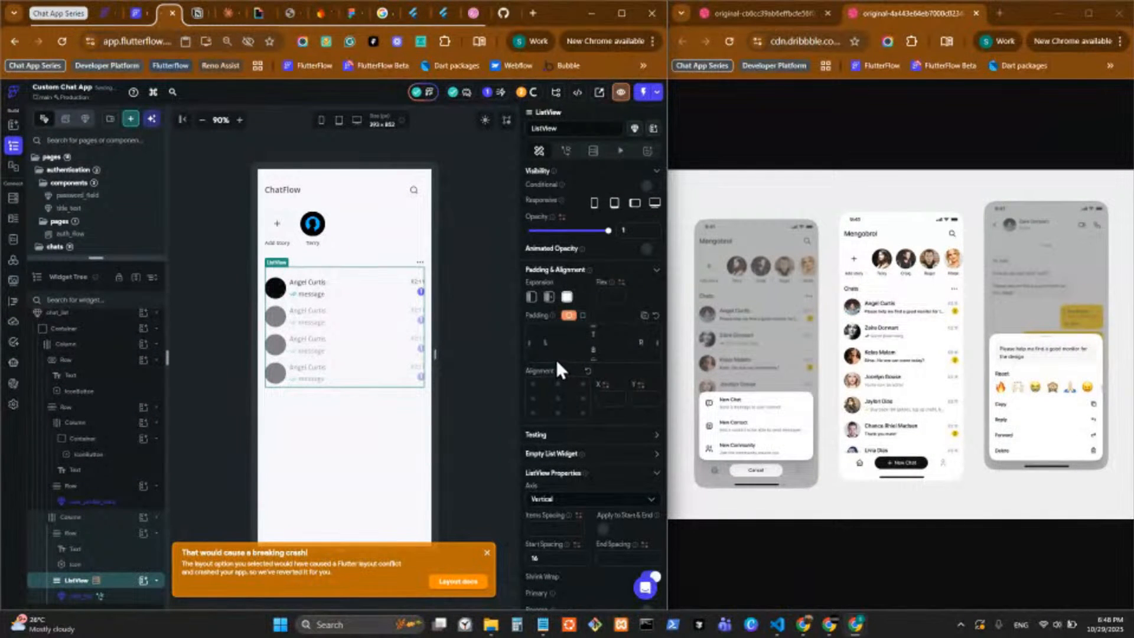
click(491, 555)
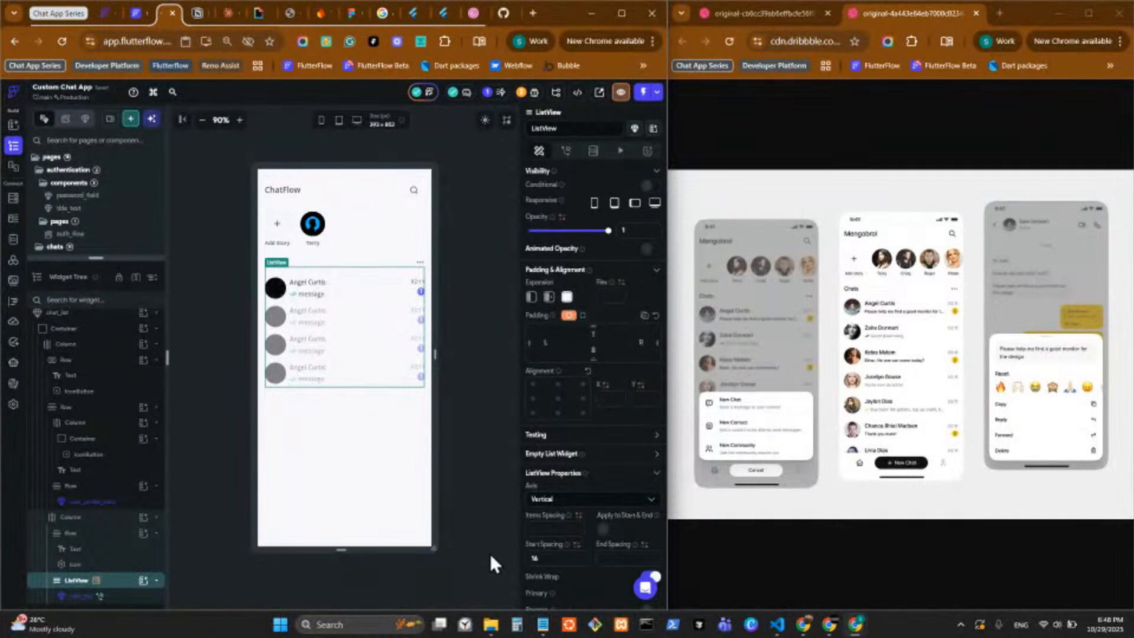
Try to turn off Shrink Wrap on the expanded ListView once more, reselect the ListView, and dismiss the notice.
click(348, 301)
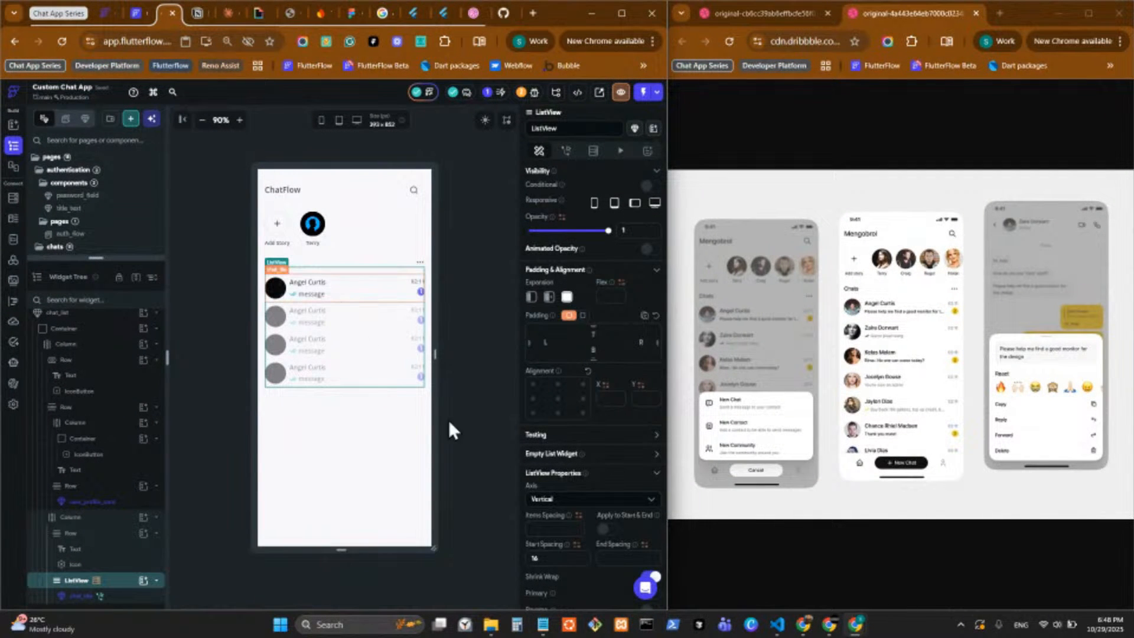
click(334, 324)
scroll(579, 367, down, 3)
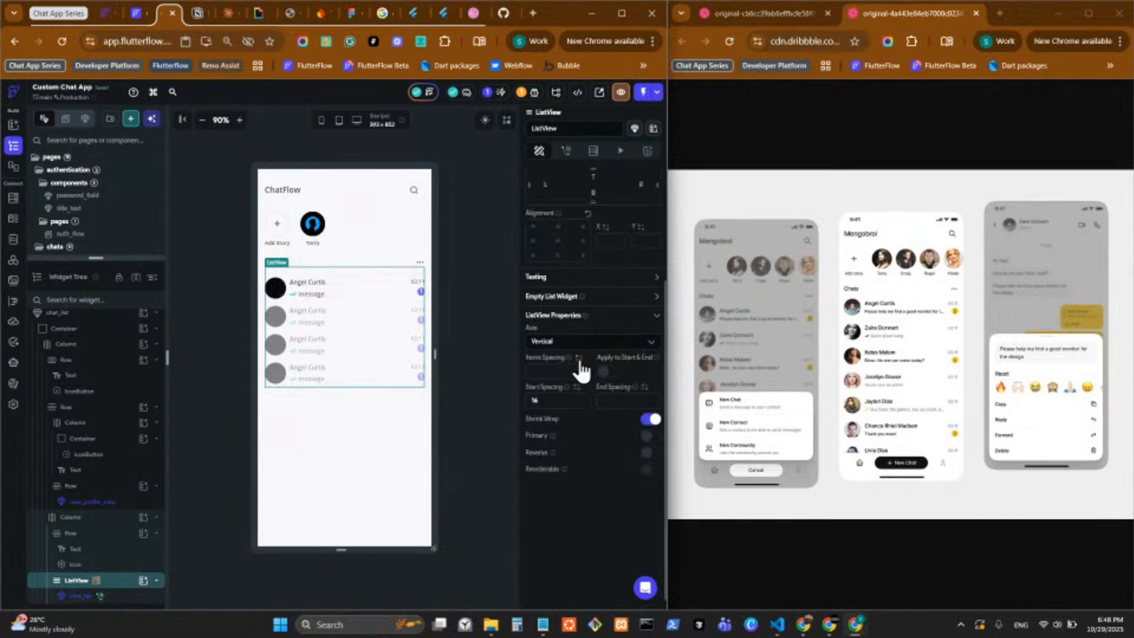
scroll(580, 359, up, 2)
scroll(616, 417, down, 2)
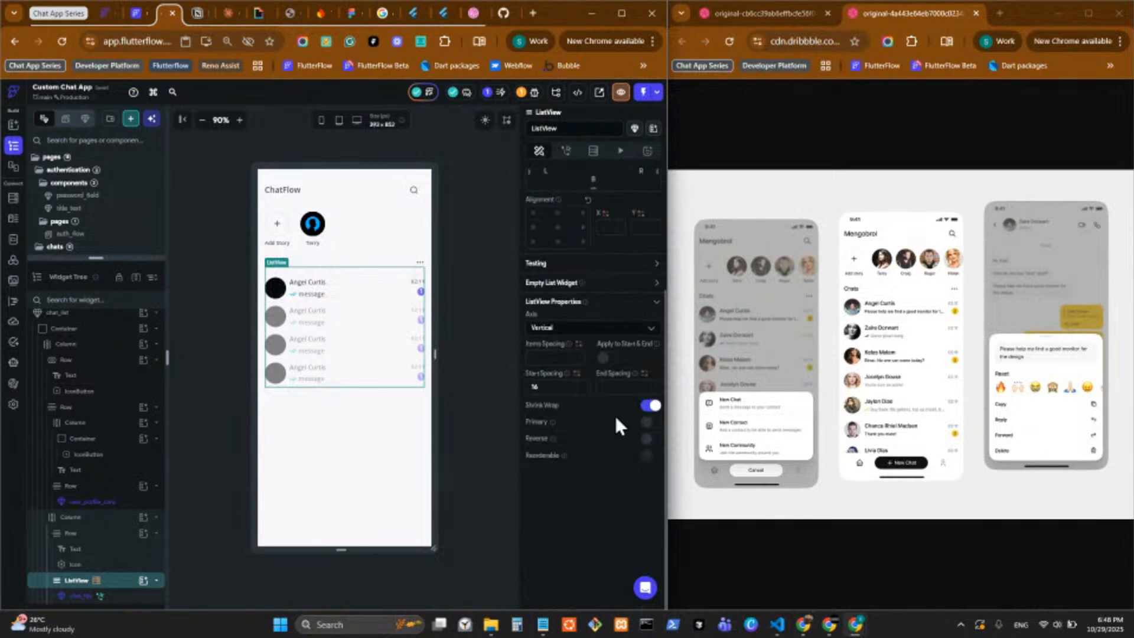
click(651, 407)
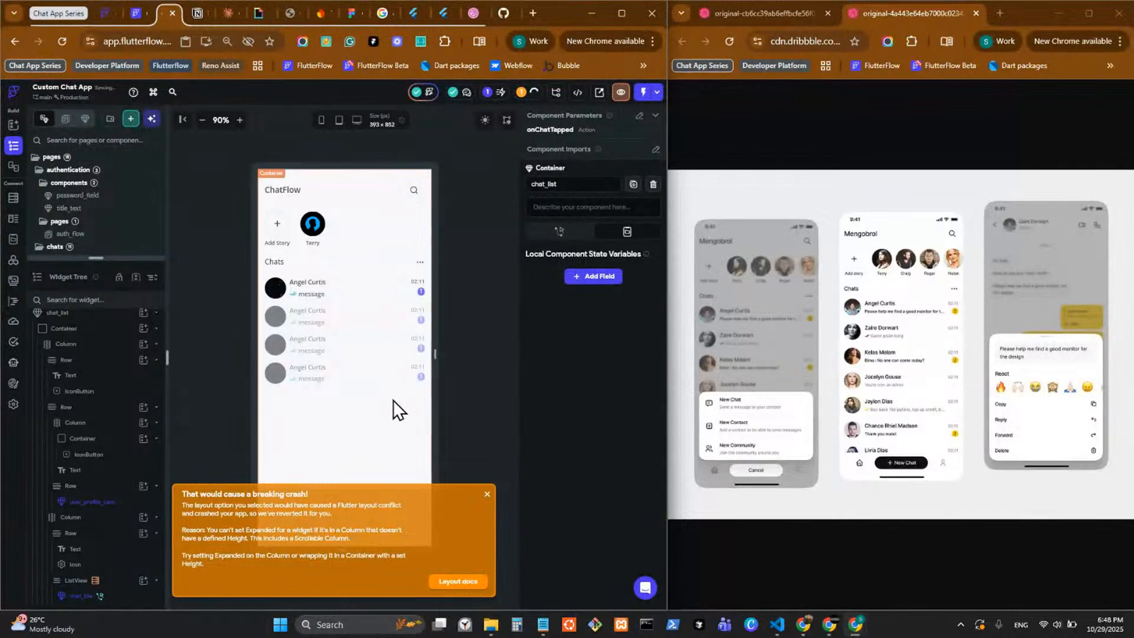
click(361, 287)
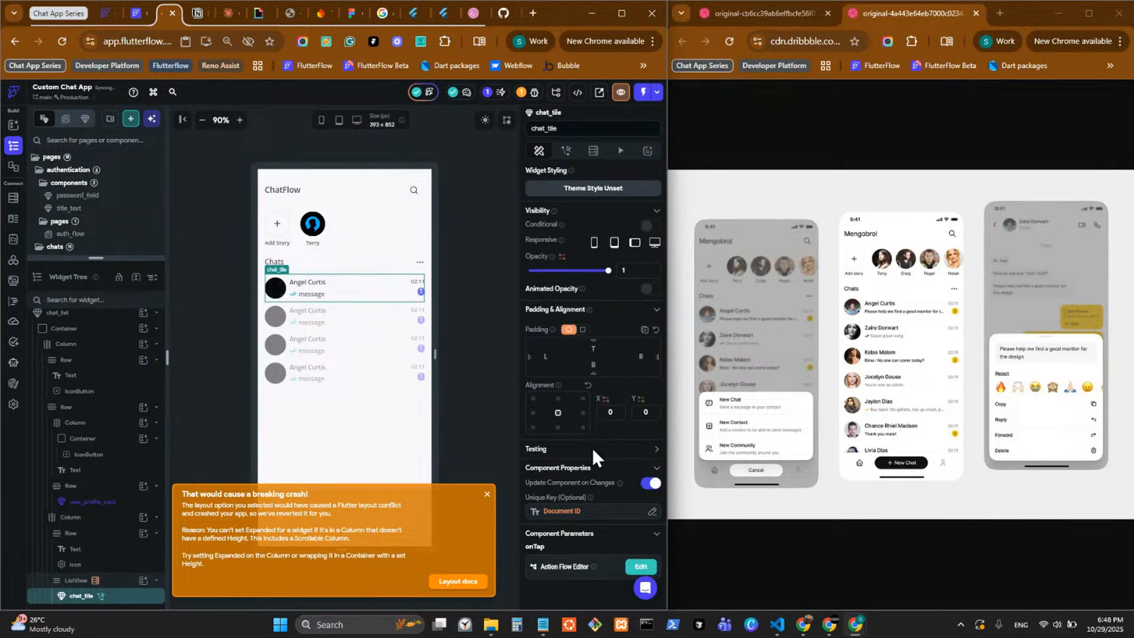
click(375, 342)
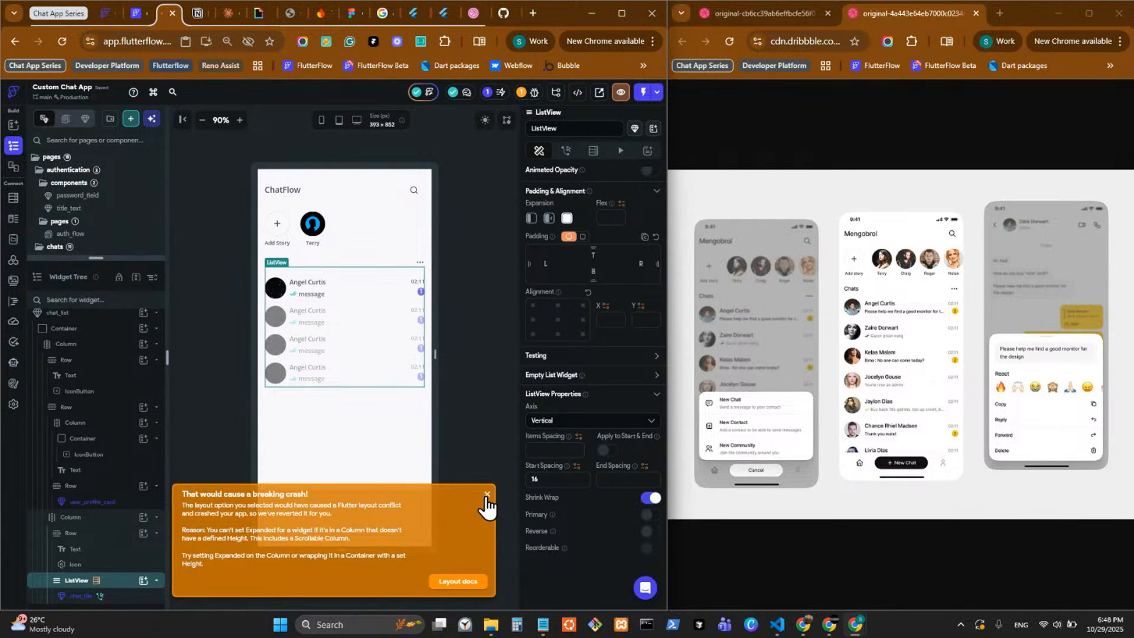
click(487, 495)
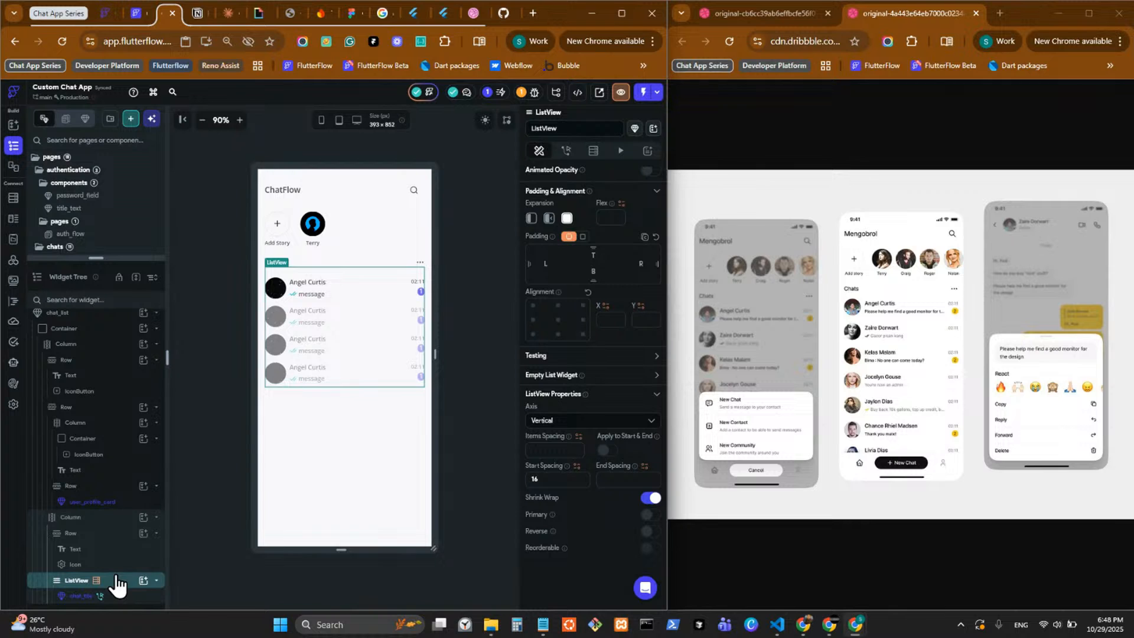
Try to replace the ListView, and cut its chat_list backend query.
right_click(116, 583)
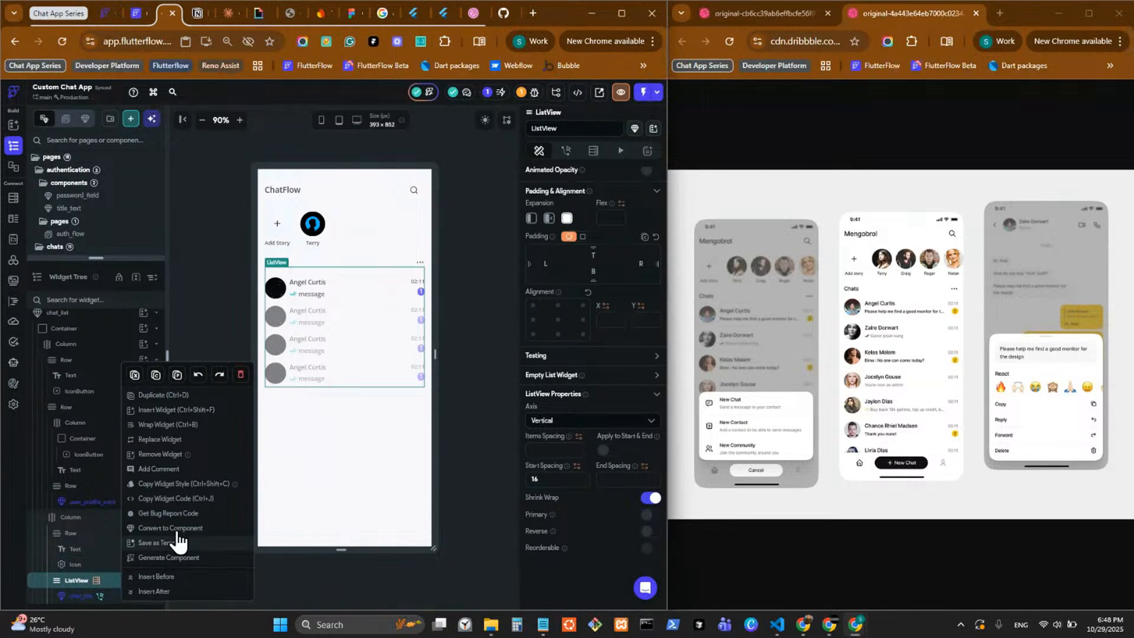
click(171, 444)
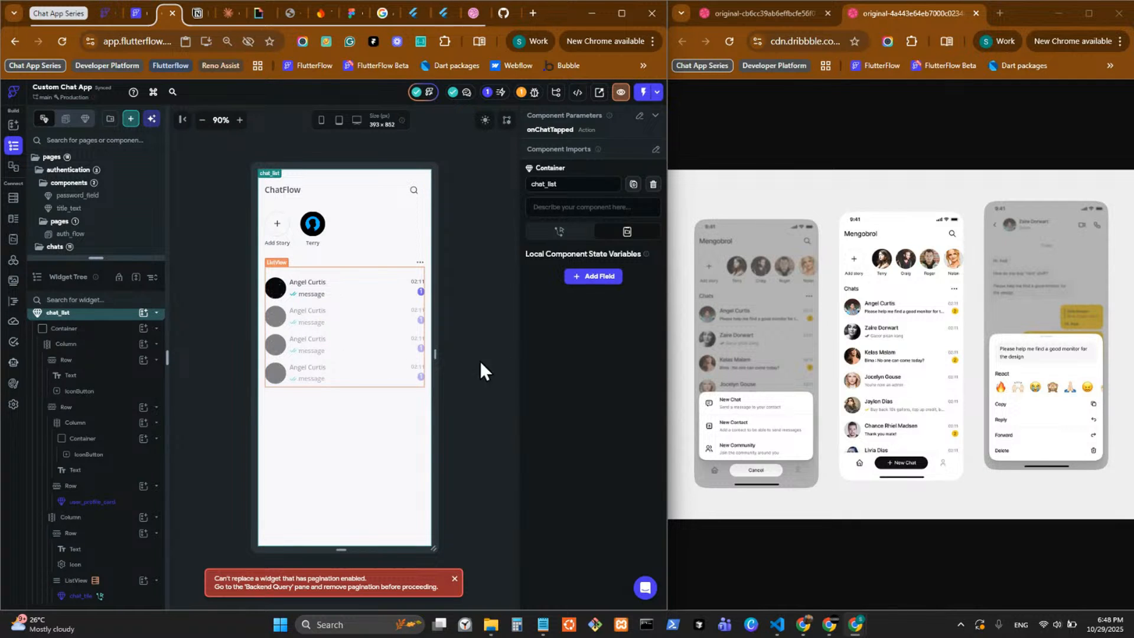
click(395, 362)
click(593, 151)
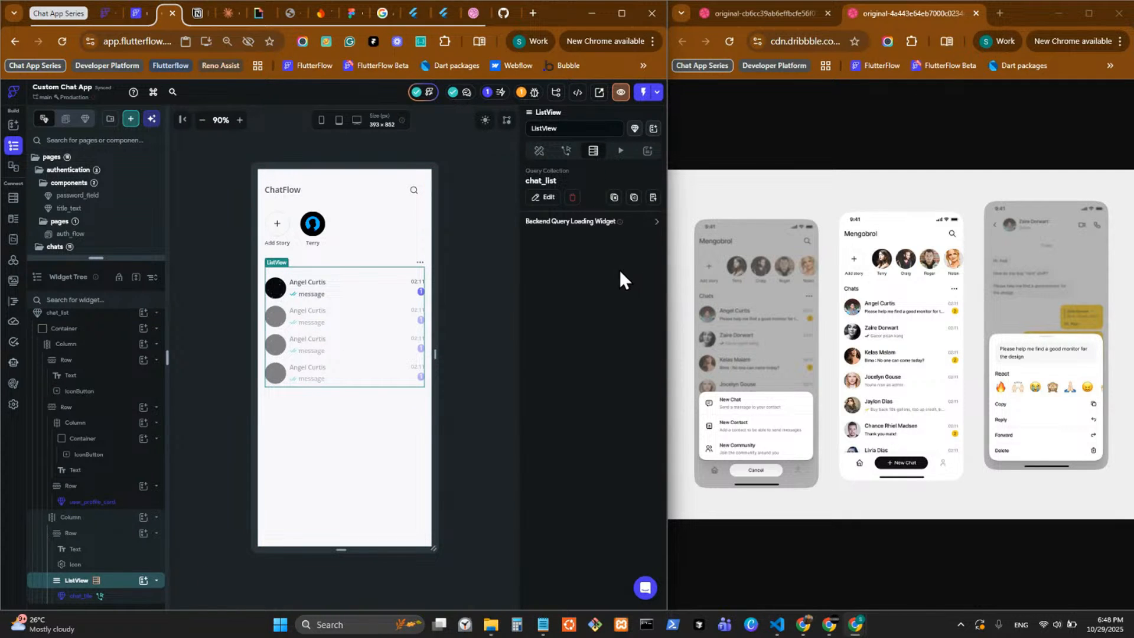
click(615, 197)
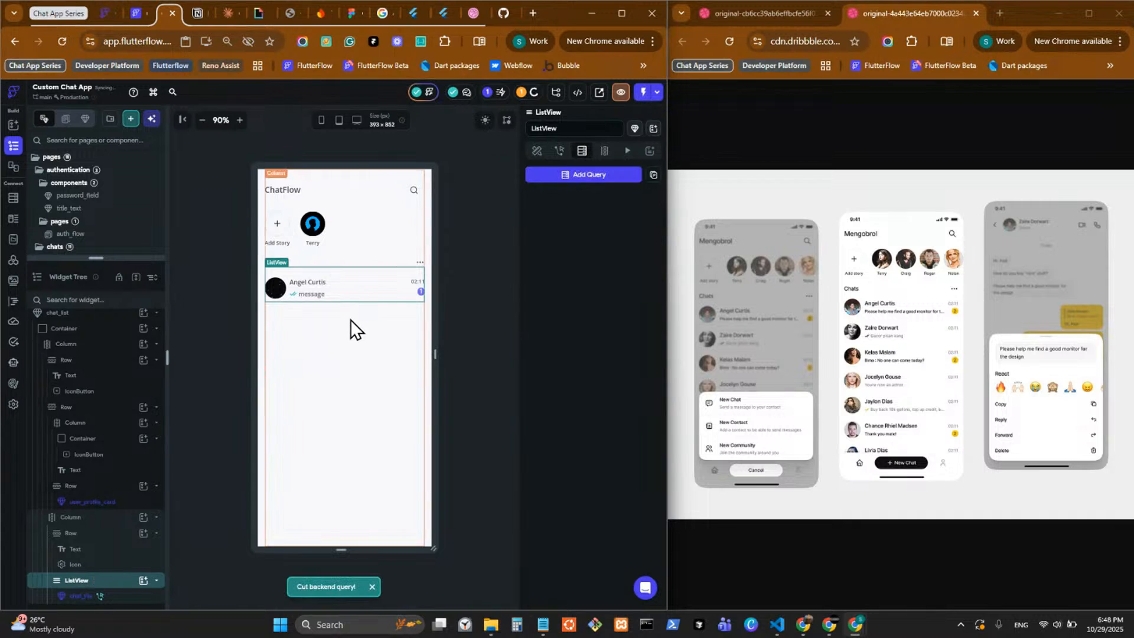
Replace the ListView that holds chat_tile with a Column.
right_click(94, 583)
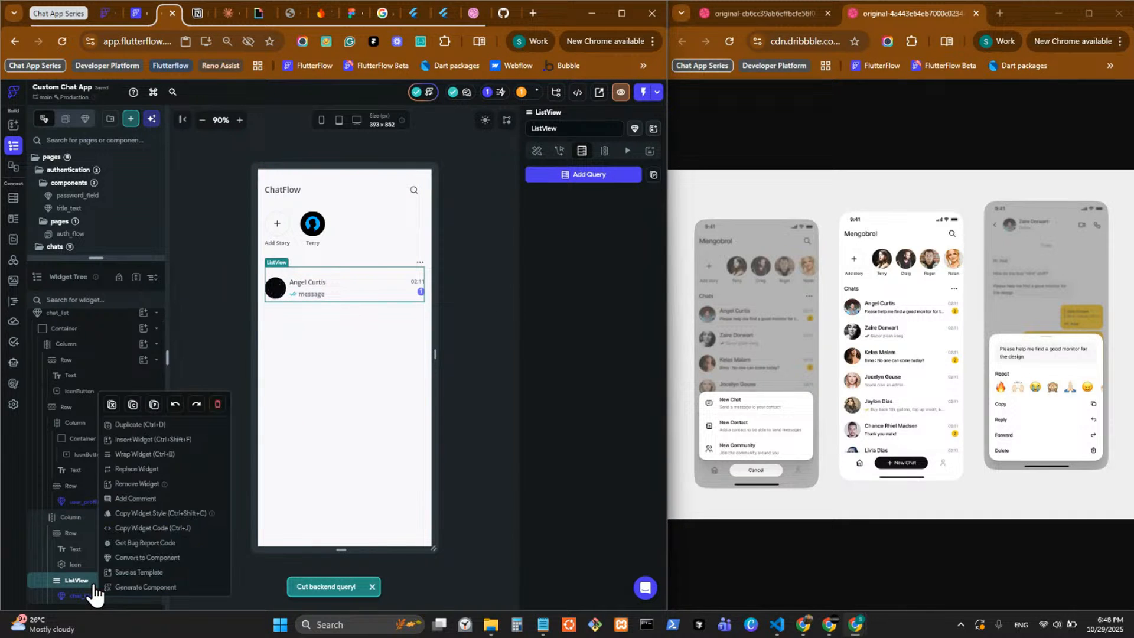
click(144, 470)
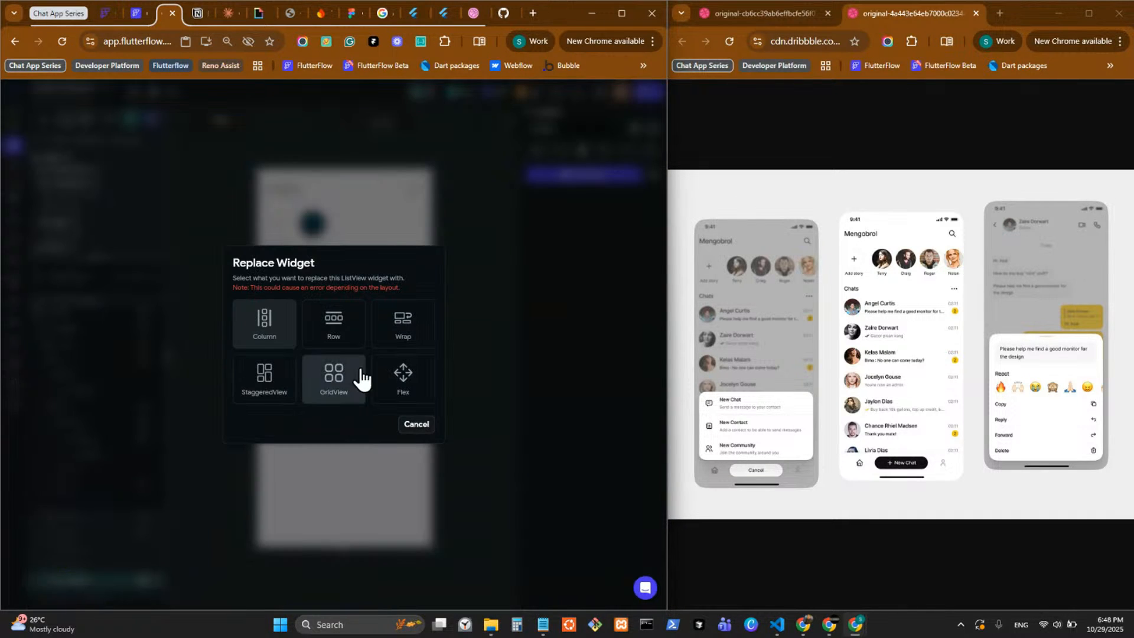
click(267, 330)
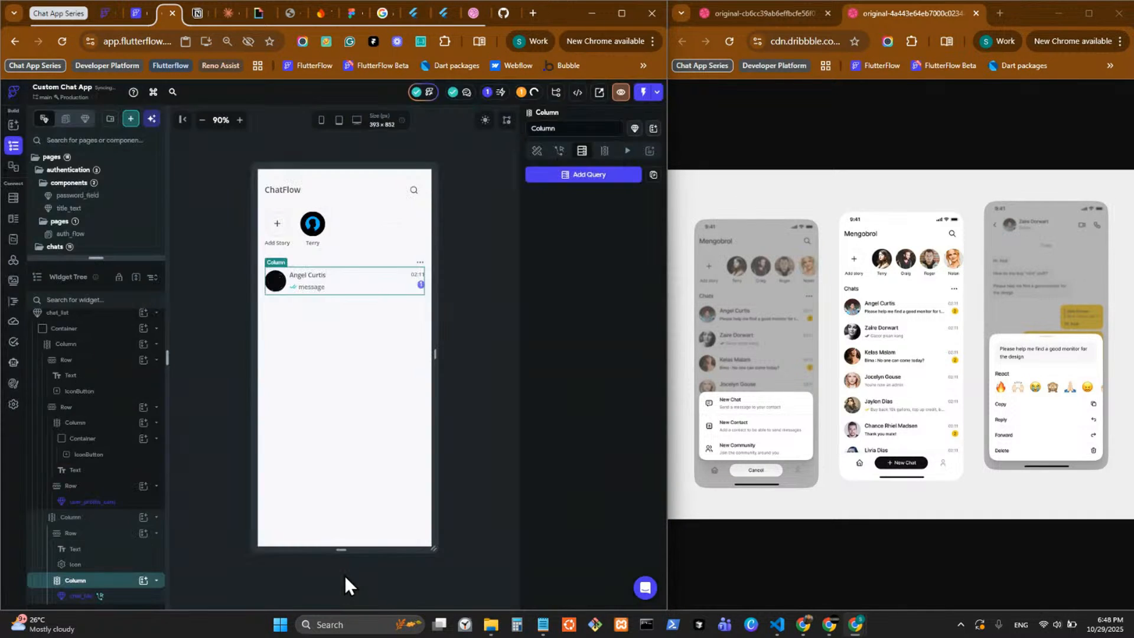
Paste the copied chat_list backend query onto the Column that holds chat_tile, confirm it, and save the project.
right_click(94, 583)
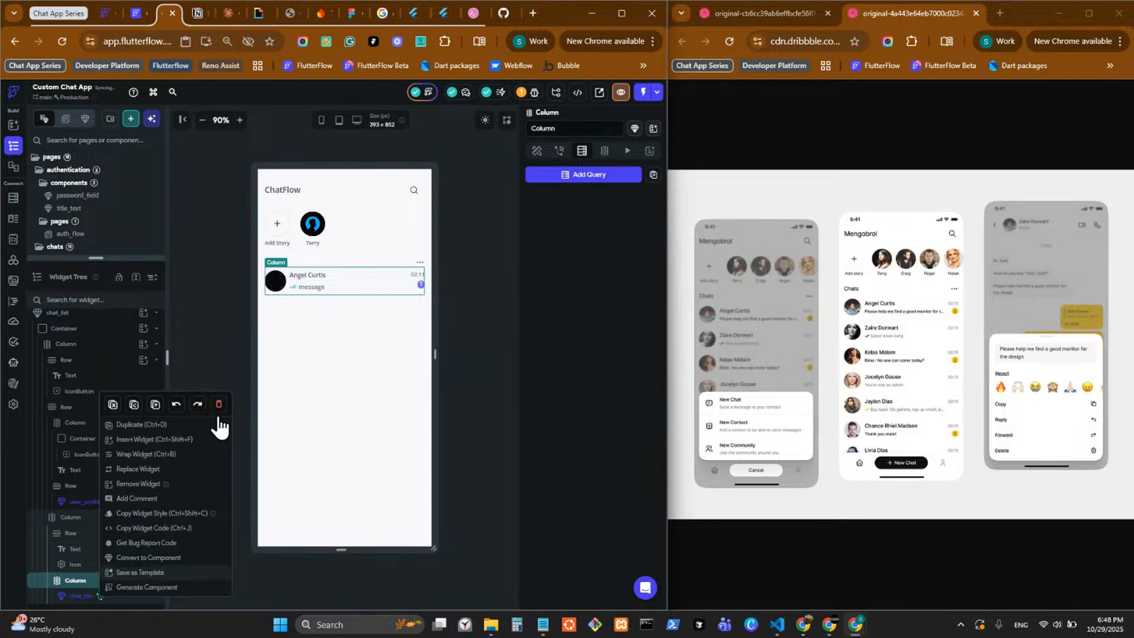
click(654, 176)
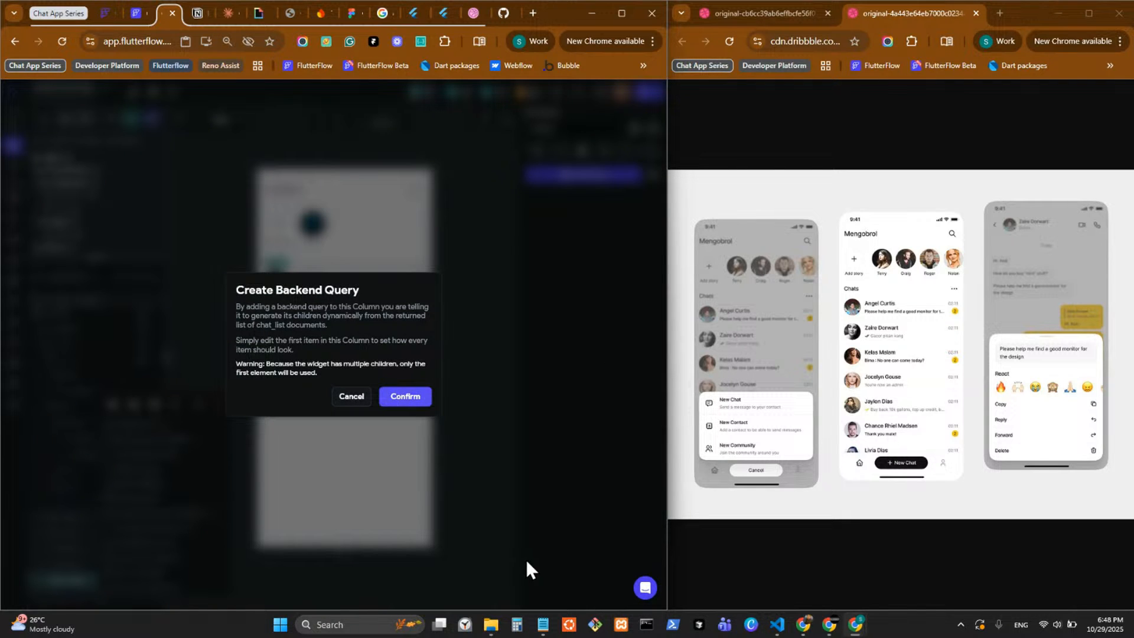
key(Return)
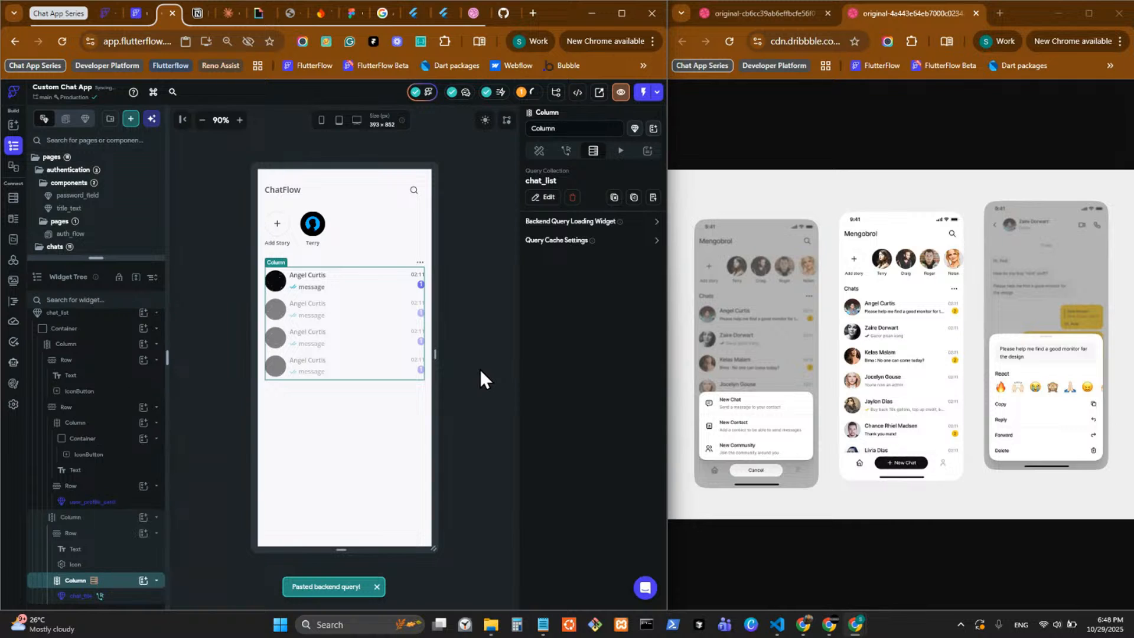
click(479, 369)
click(349, 288)
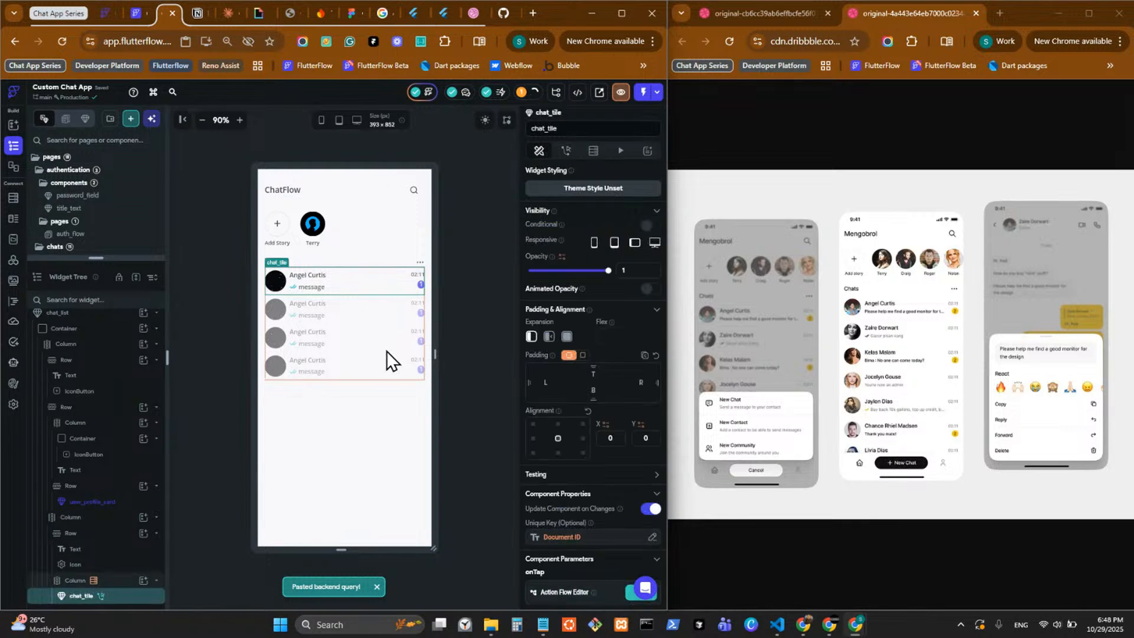
key(ctrl+s)
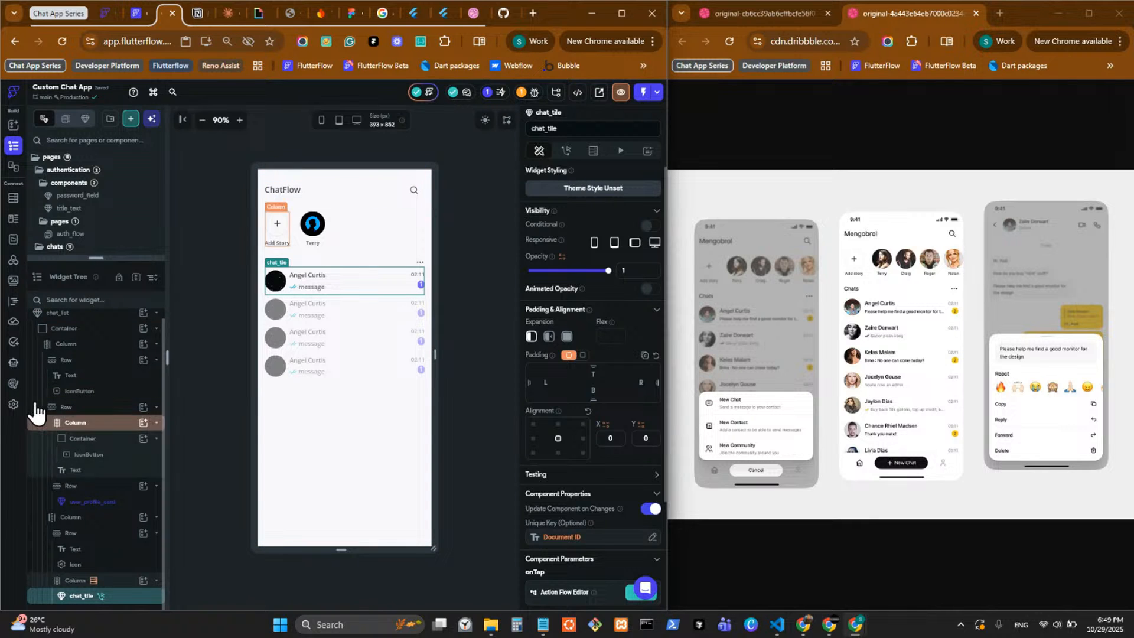
Push the project to its connected GitHub repository with the commit message "Updating to latest FlutterFlow output.".
click(14, 404)
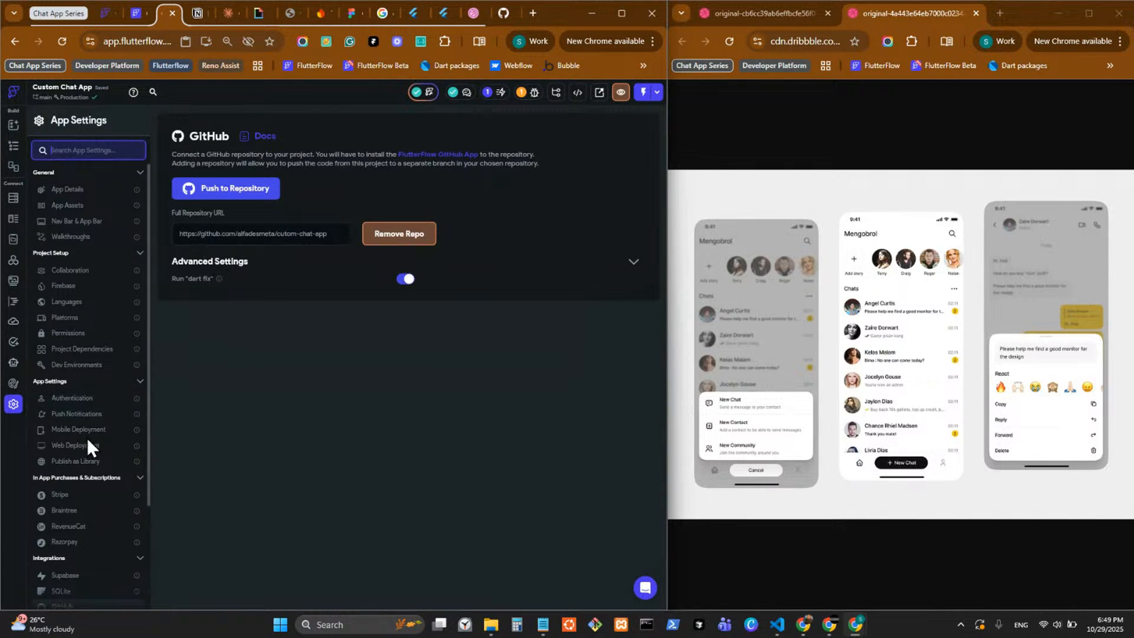
click(247, 195)
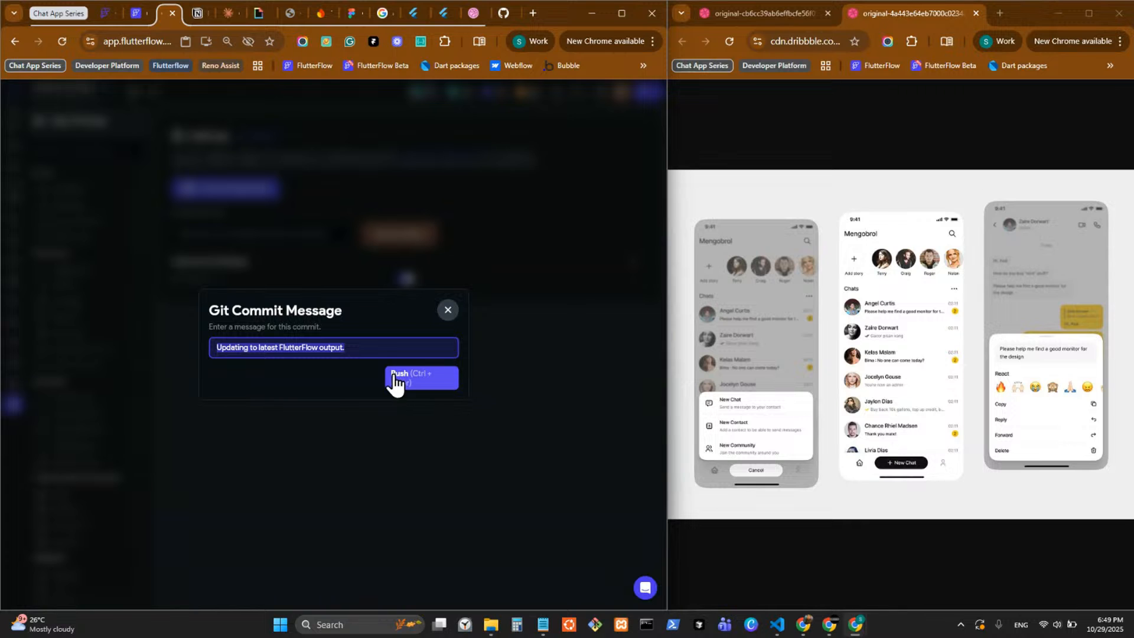
click(416, 384)
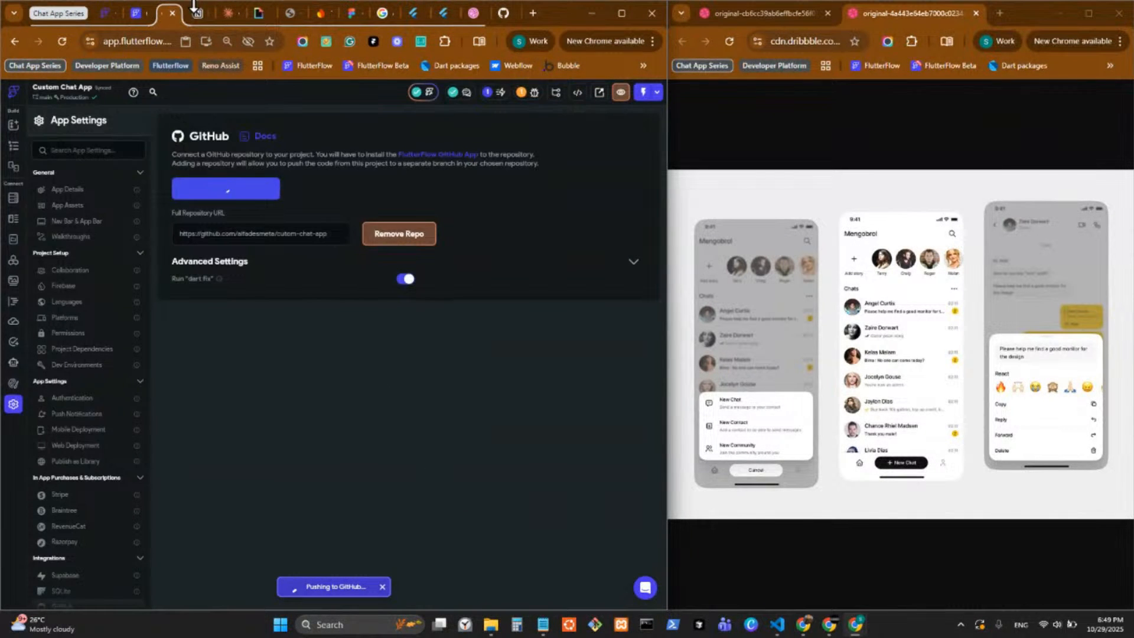
Switch to the cutom-chat-app repository page on GitHub, check the push in FlutterFlow, and reload the repository.
click(198, 12)
click(203, 11)
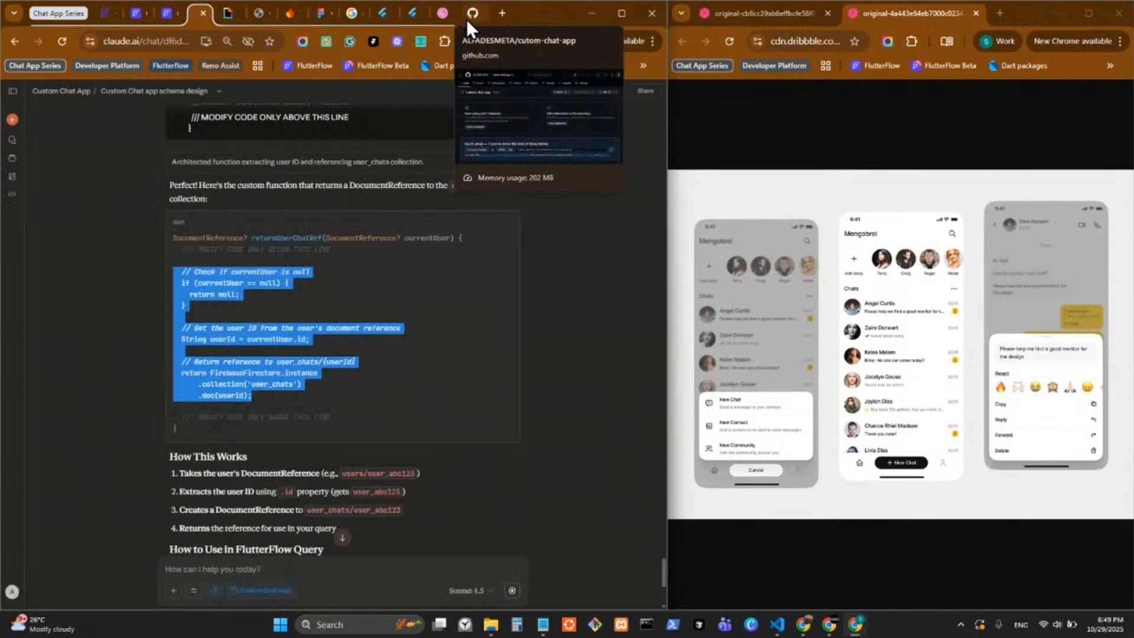
drag(466, 19, 180, 1)
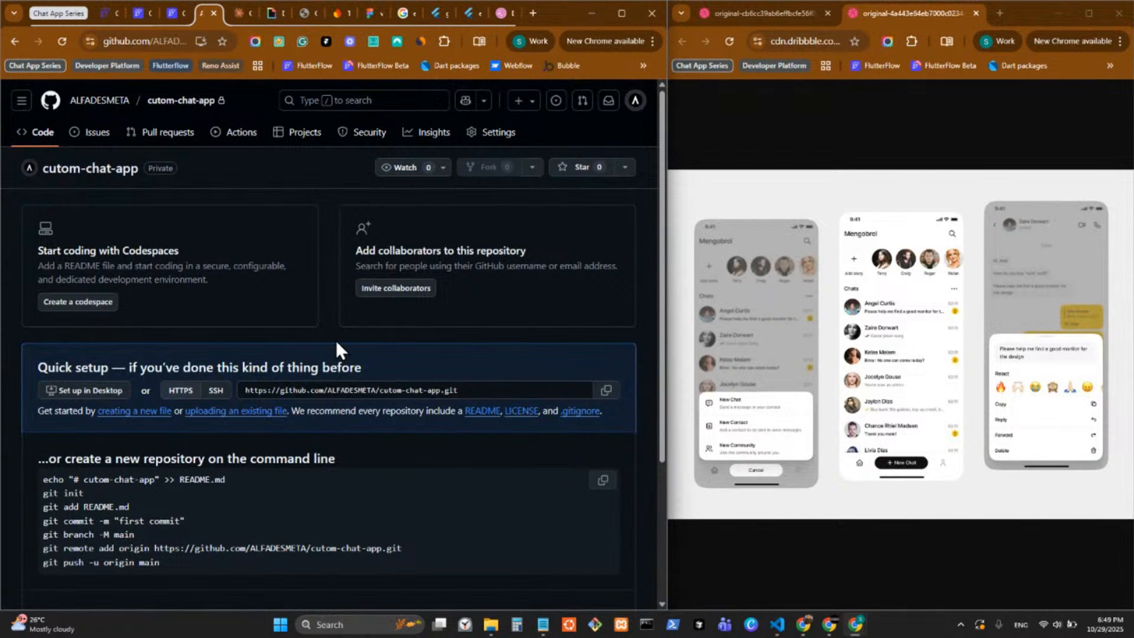
key(alt+Tab)
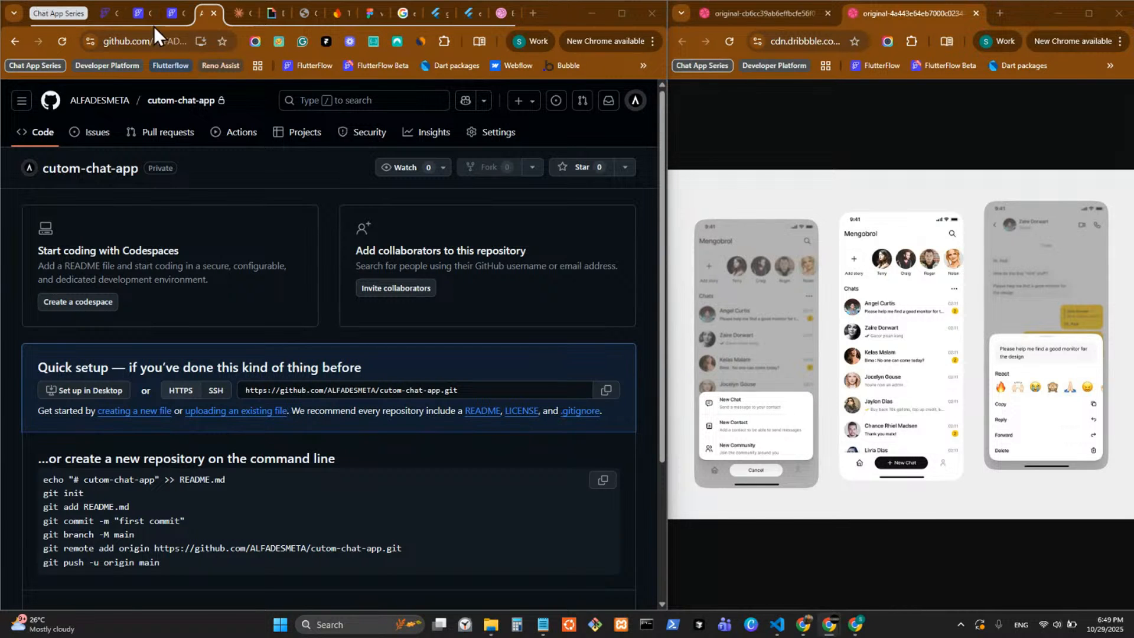
click(175, 21)
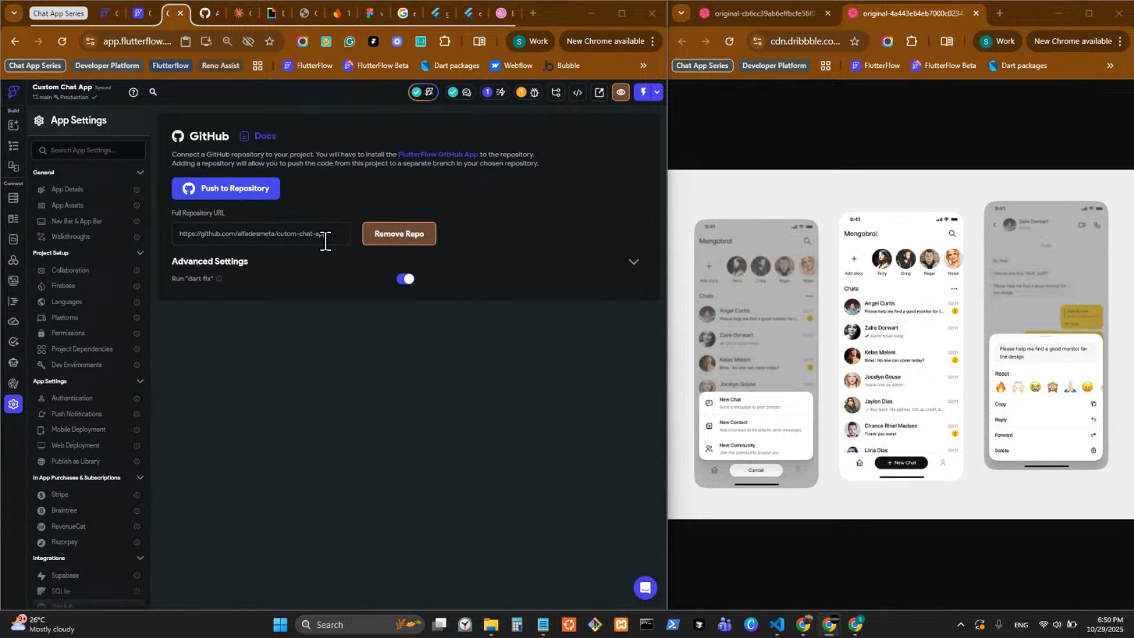
click(204, 13)
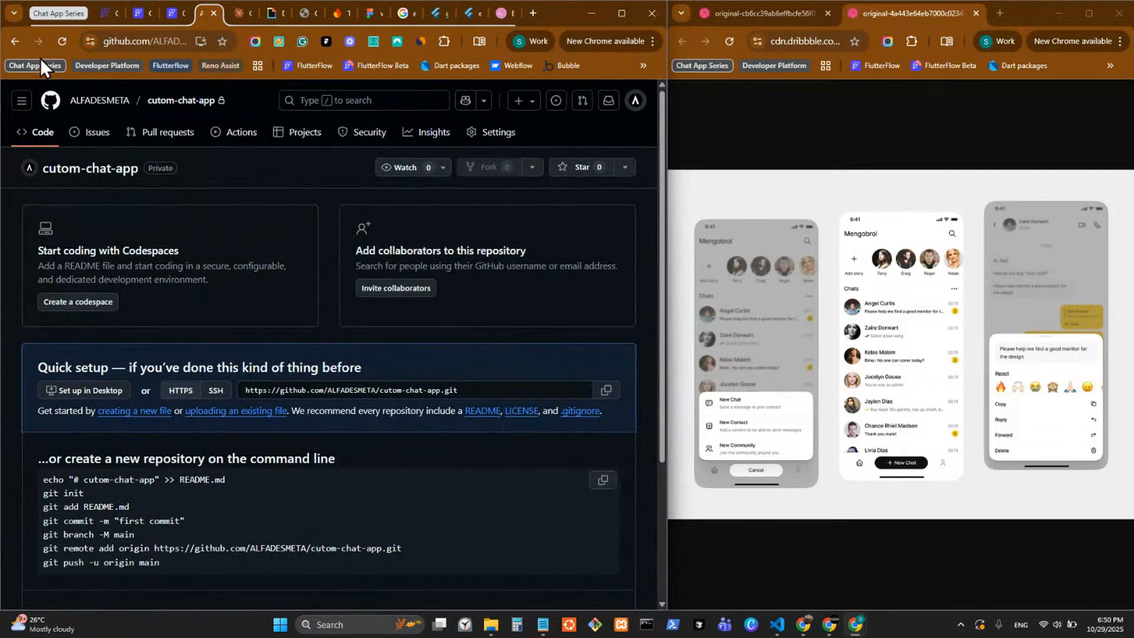
click(61, 41)
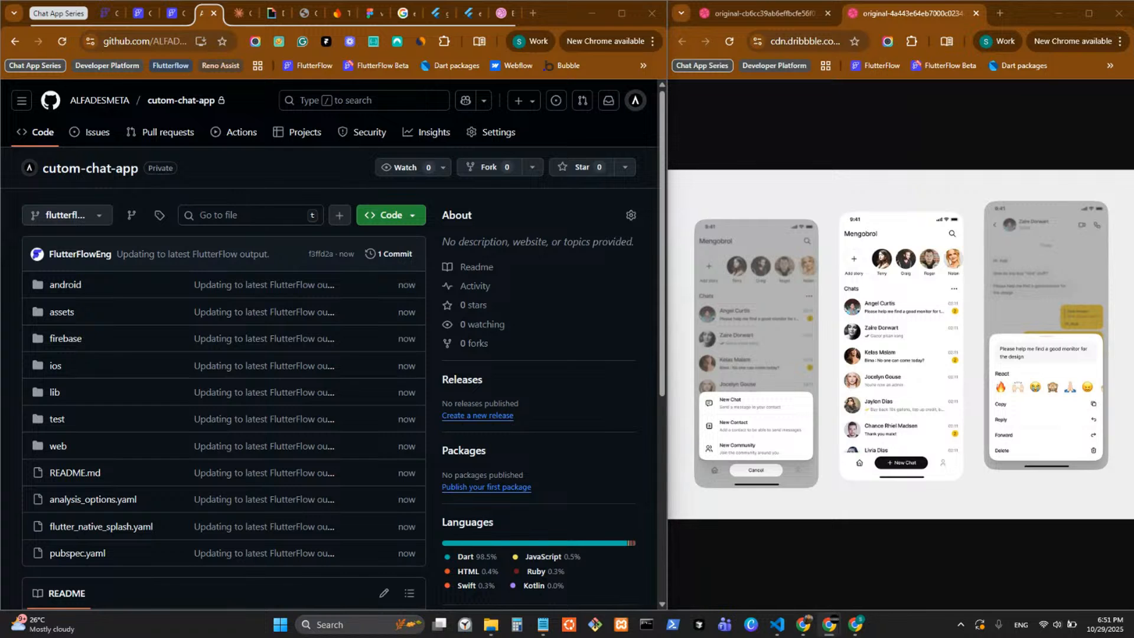
Clone the cutom-chat-app repository over its URL into the local GitHub folder using GitHub Desktop.
scroll(197, 321, down, 5)
click(411, 218)
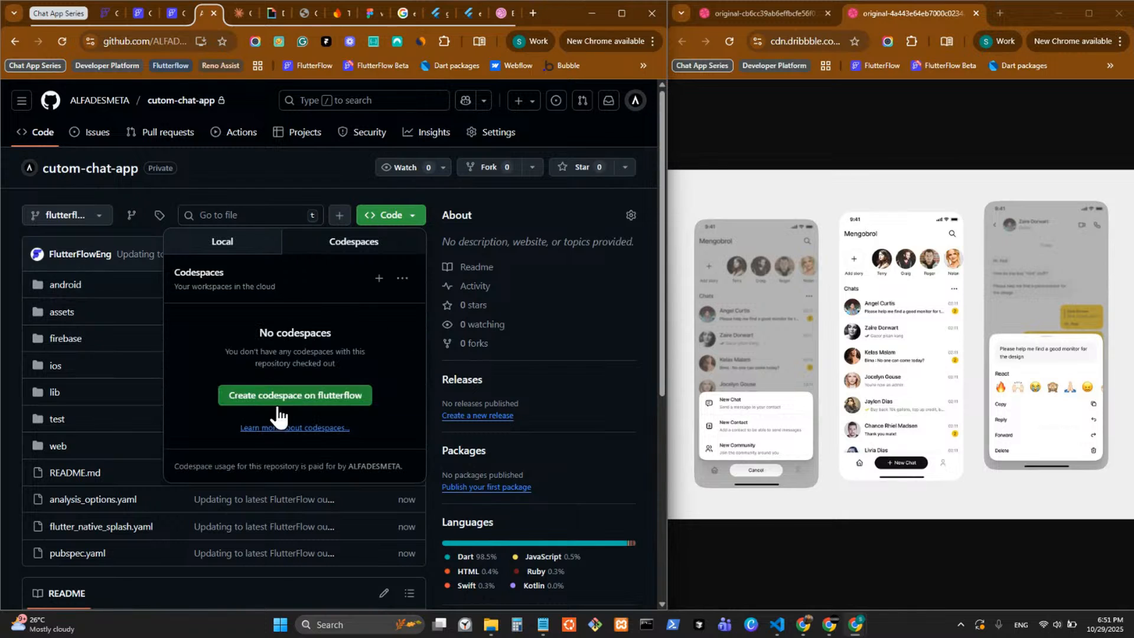
click(251, 247)
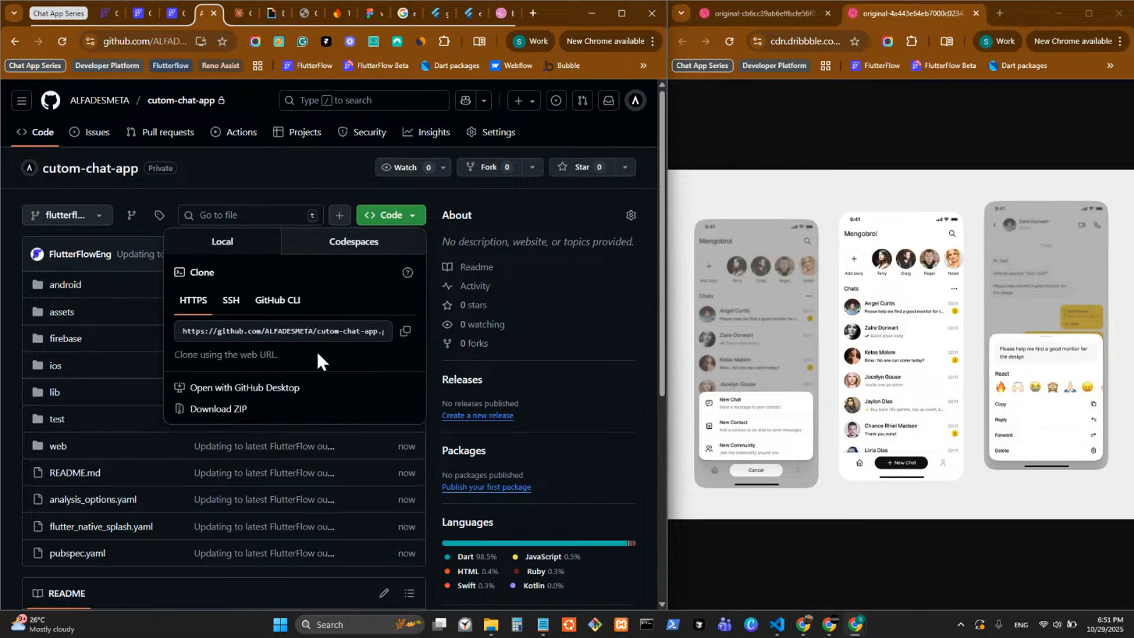
click(238, 389)
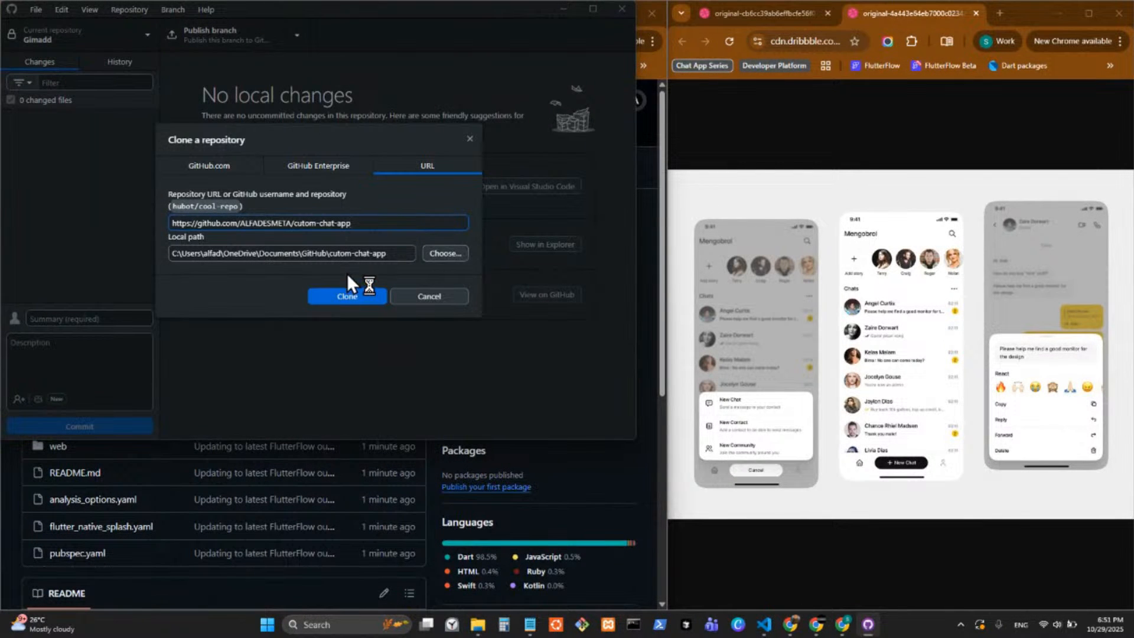
click(331, 297)
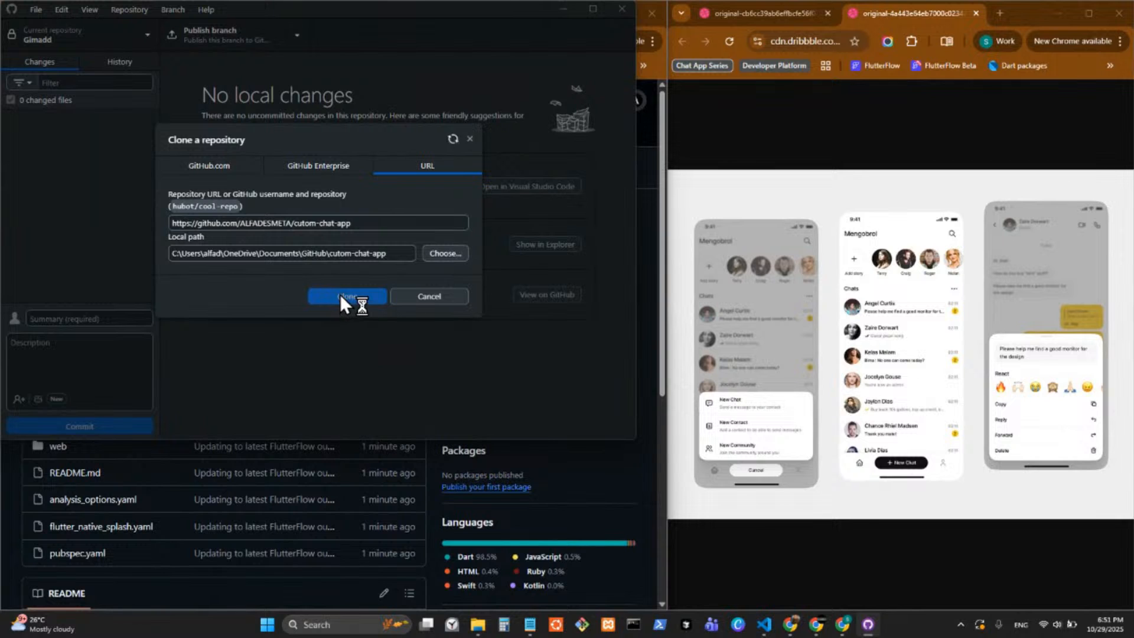
click(593, 9)
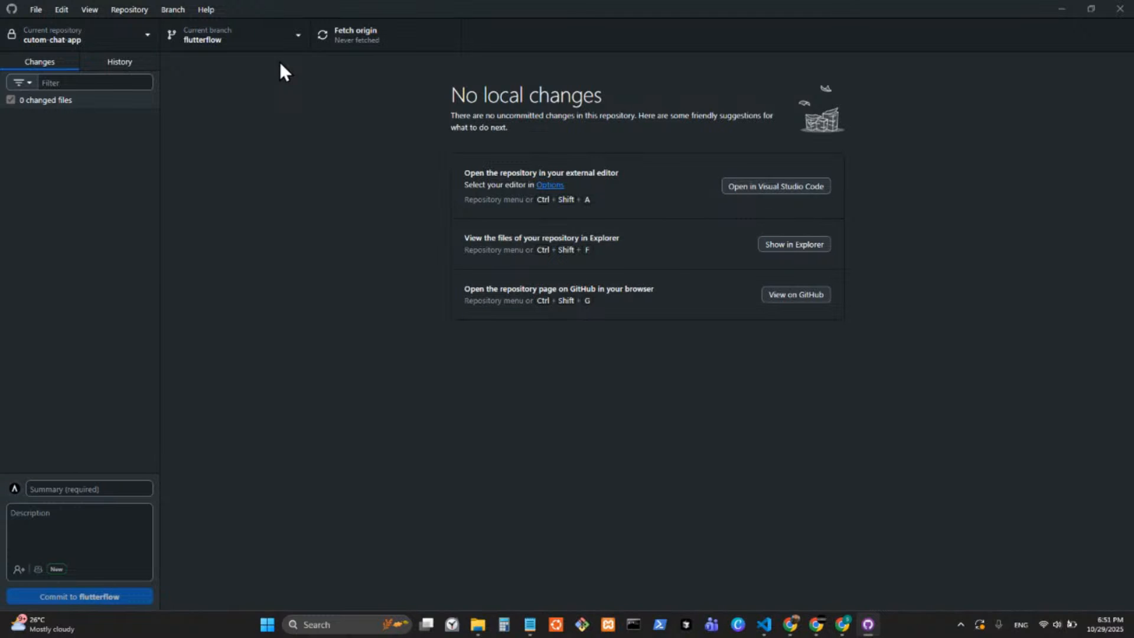
click(289, 43)
click(1062, 9)
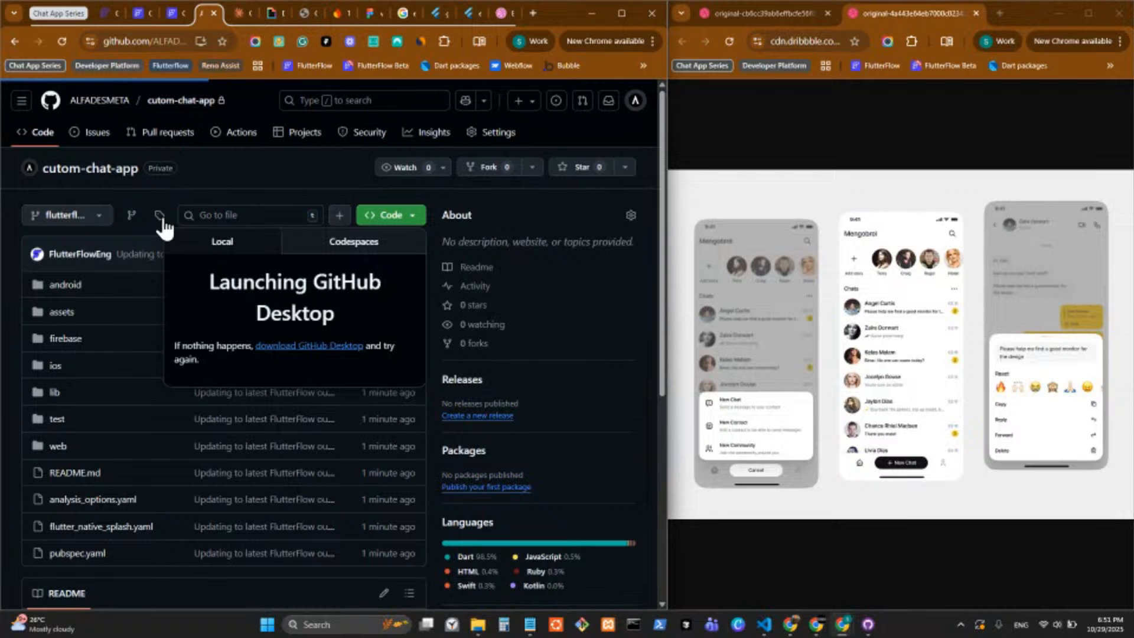
Create a new branch named vscode from the flutterflow branch in the GitHub repository.
click(248, 169)
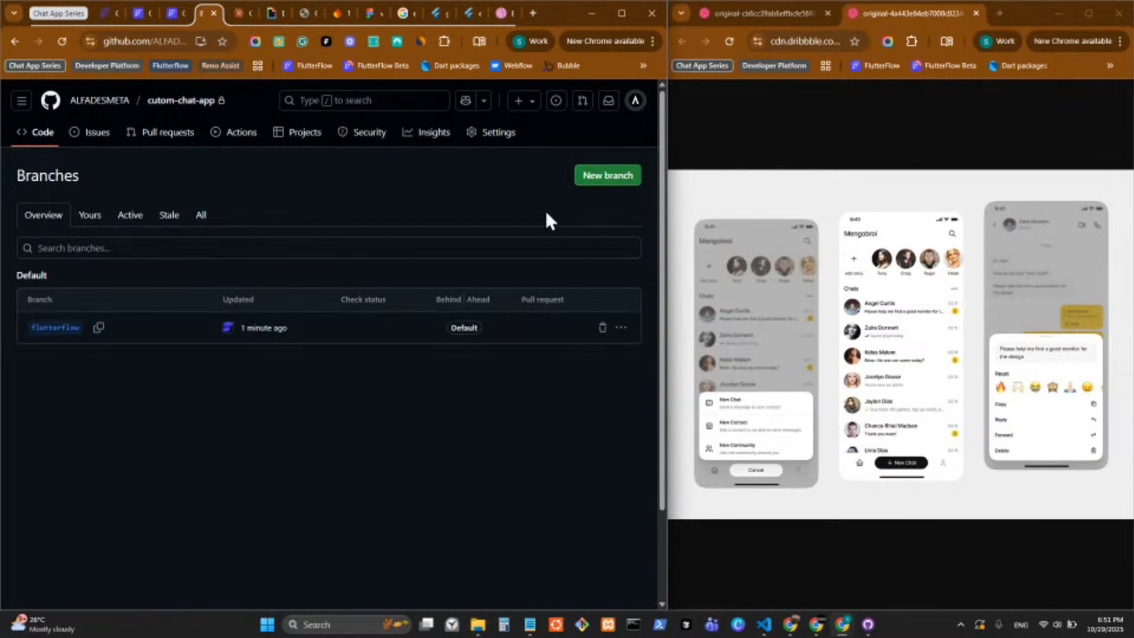
click(608, 181)
click(245, 378)
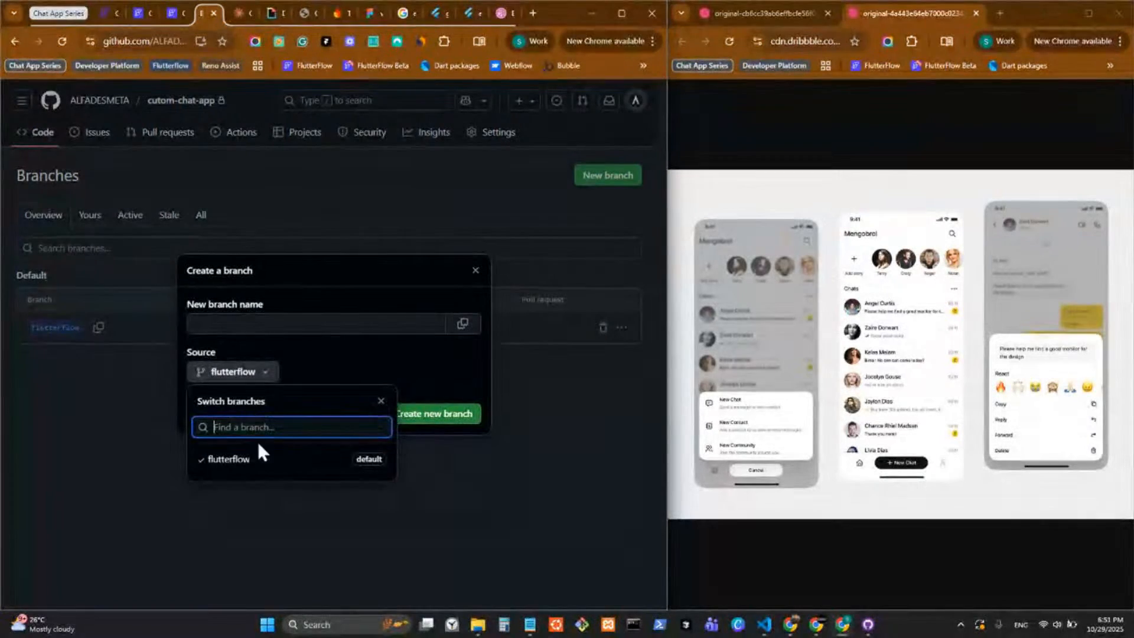
click(258, 473)
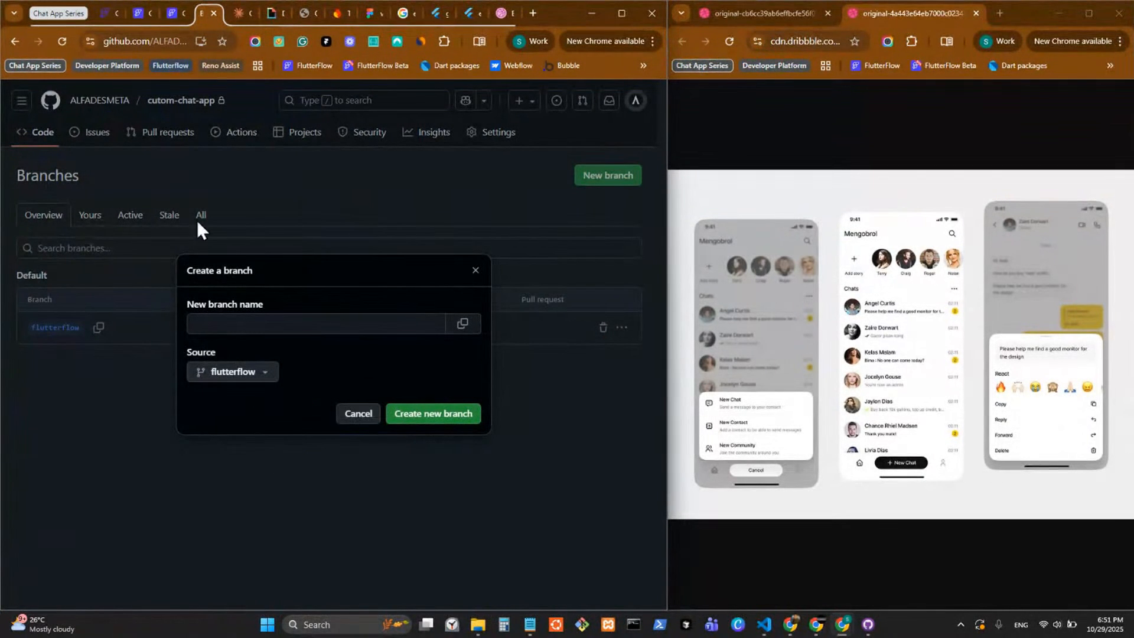
click(236, 324)
text(vs)
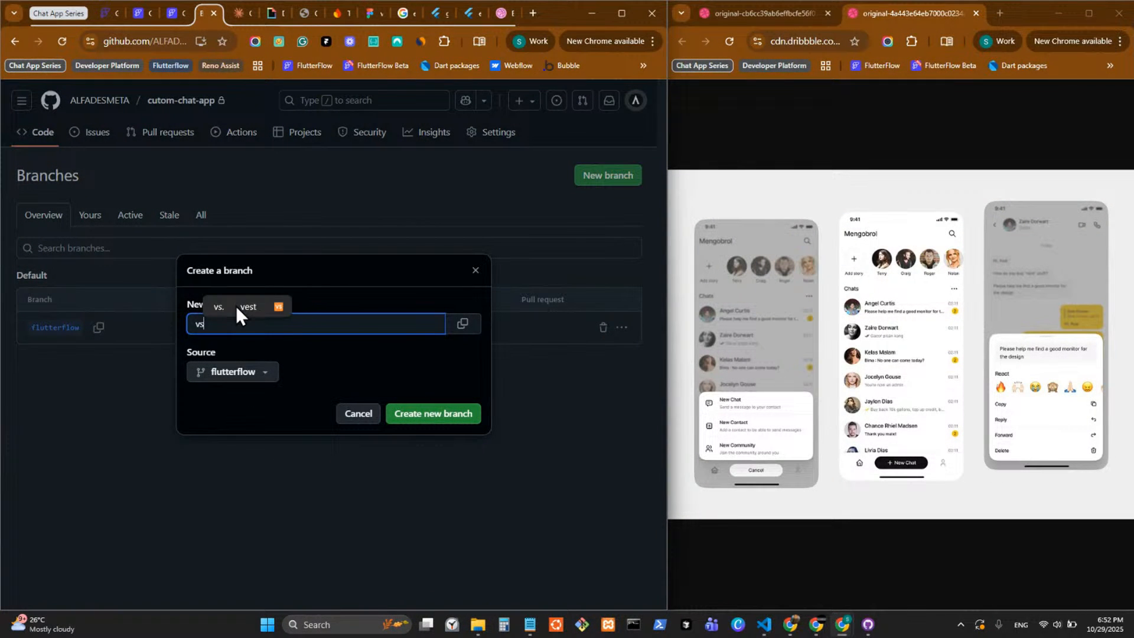
text(code)
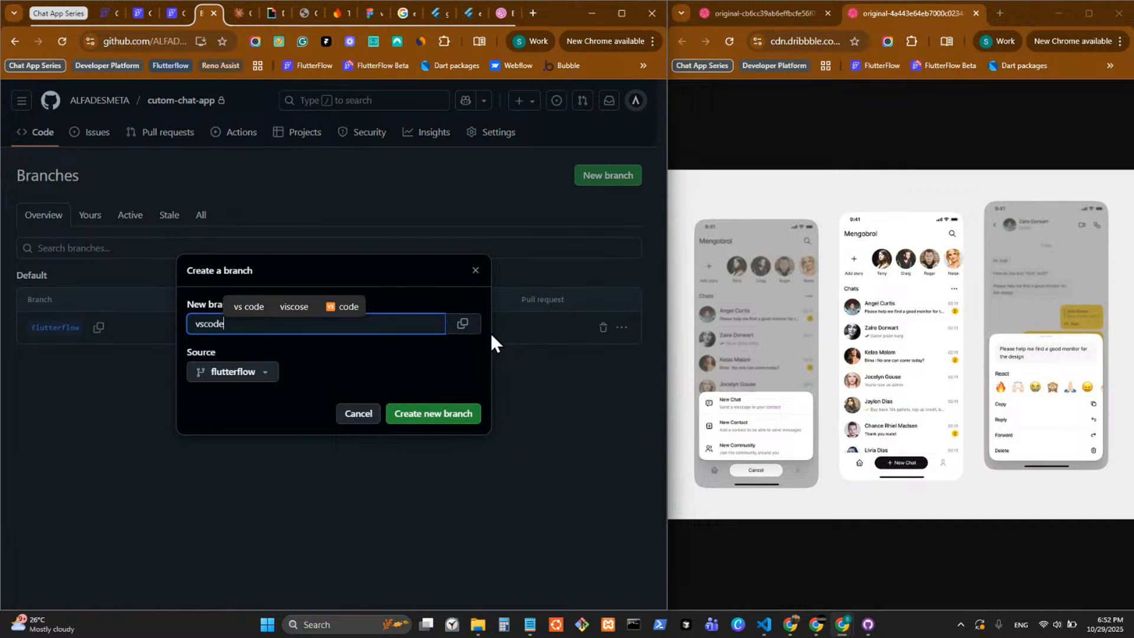
click(463, 325)
click(457, 419)
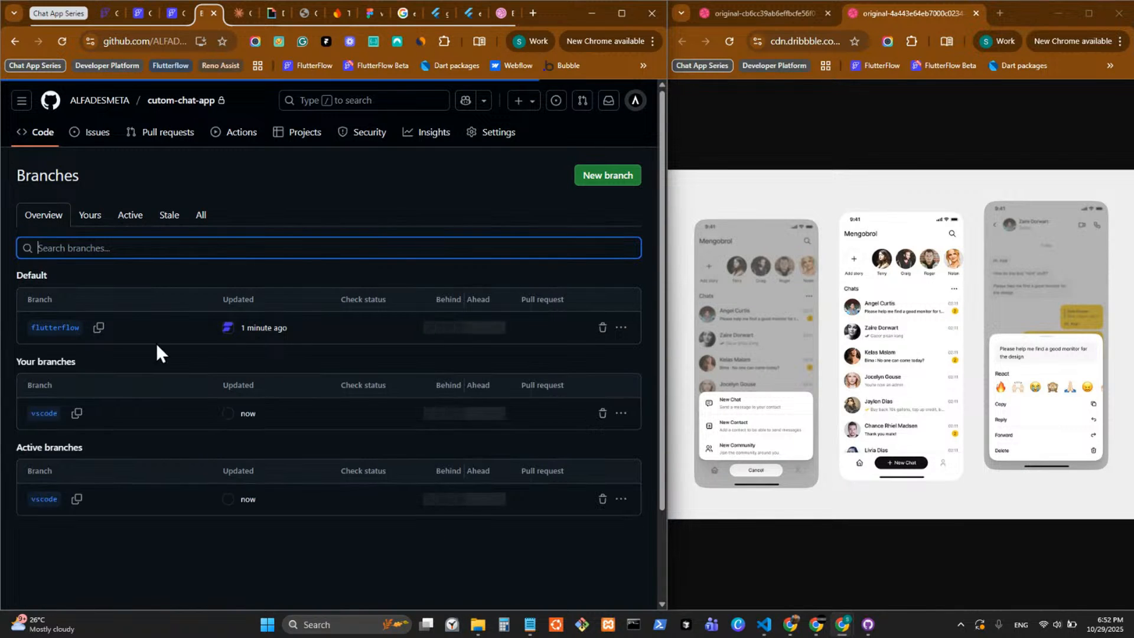
Fetch origin for cutom-chat-app in GitHub Desktop and switch the current branch to vscode.
click(40, 127)
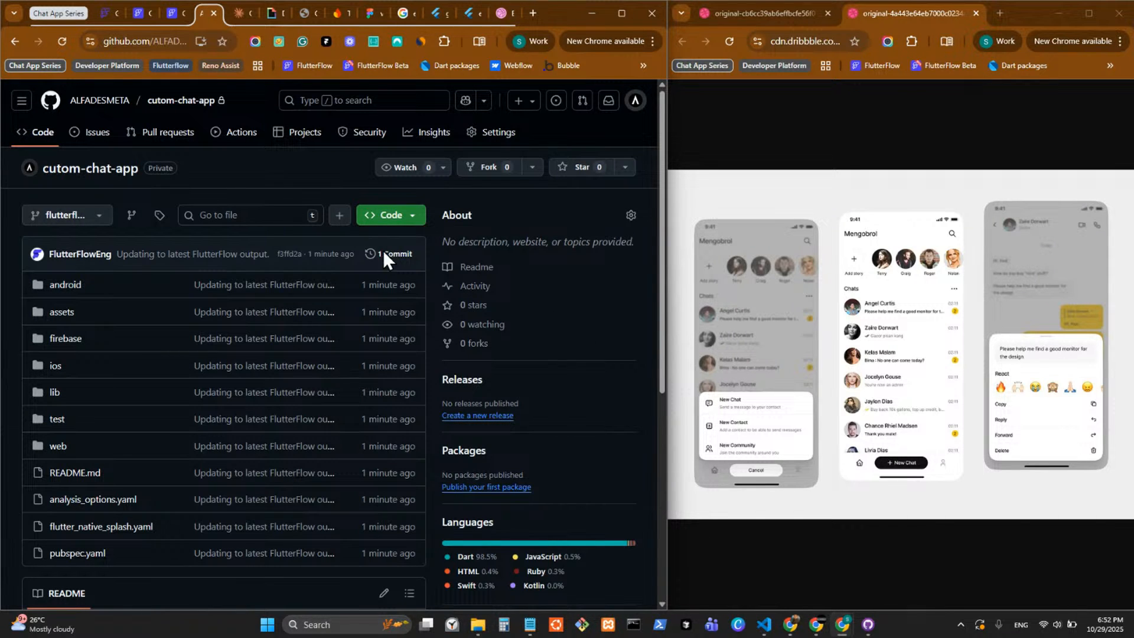
click(867, 624)
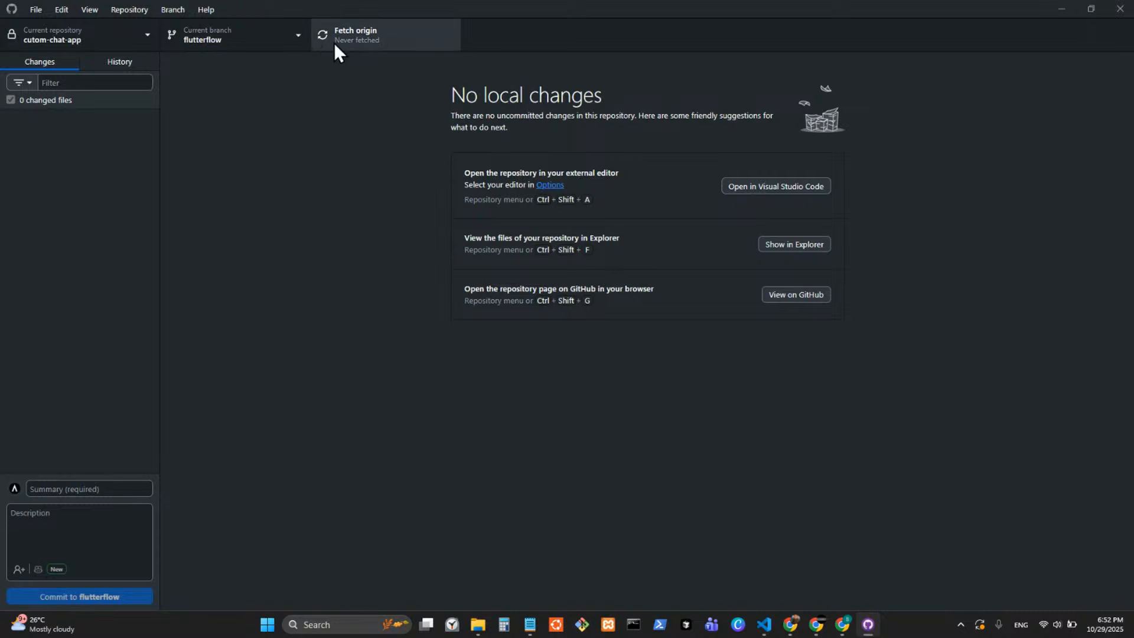
click(382, 37)
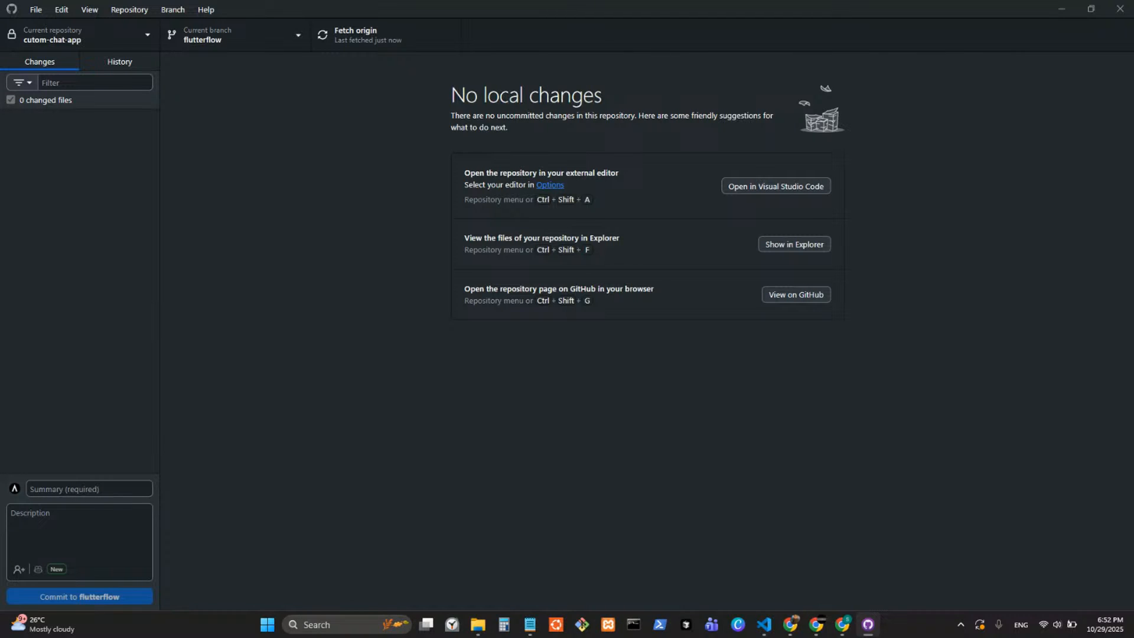
click(278, 36)
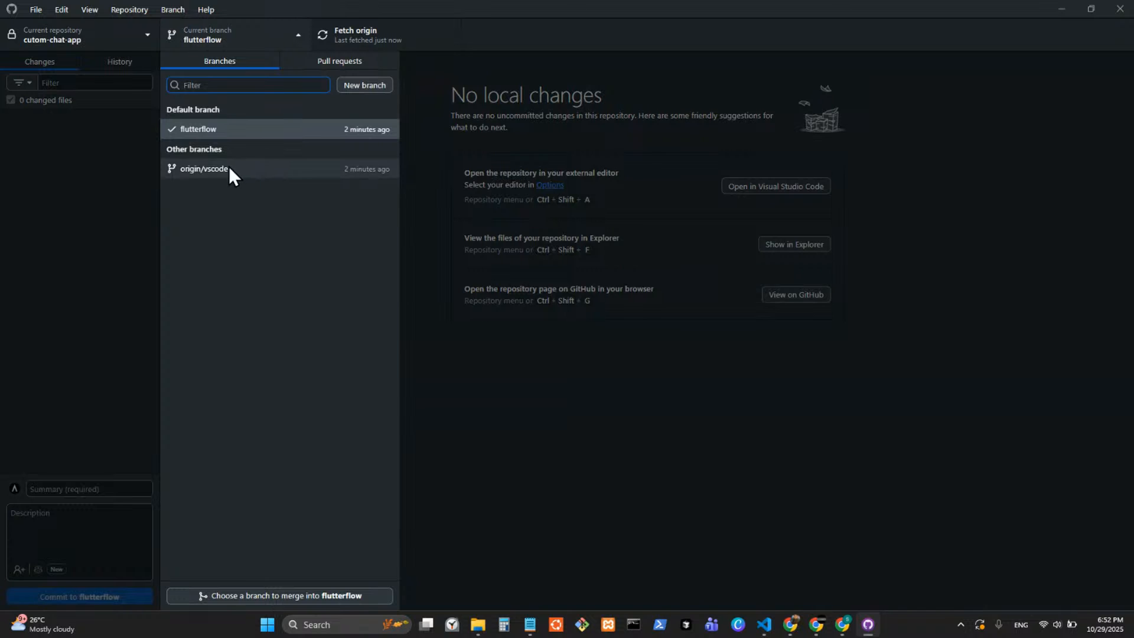
click(248, 171)
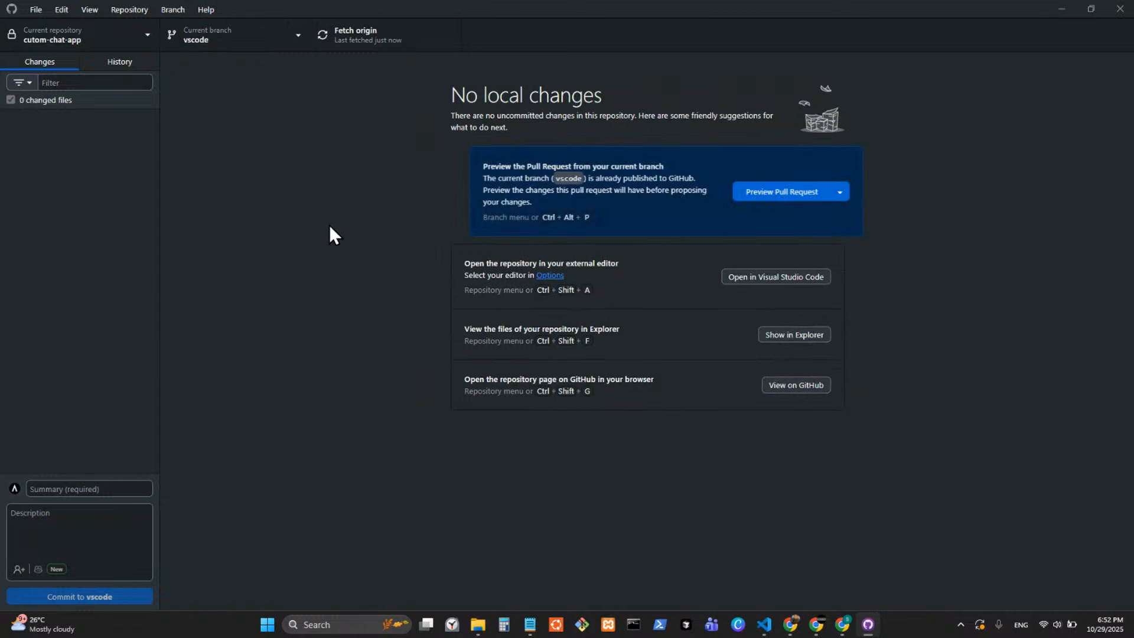
Open the repository in Visual Studio Code, maximize it, expand the lower panel area, and close the Chat pane.
click(786, 280)
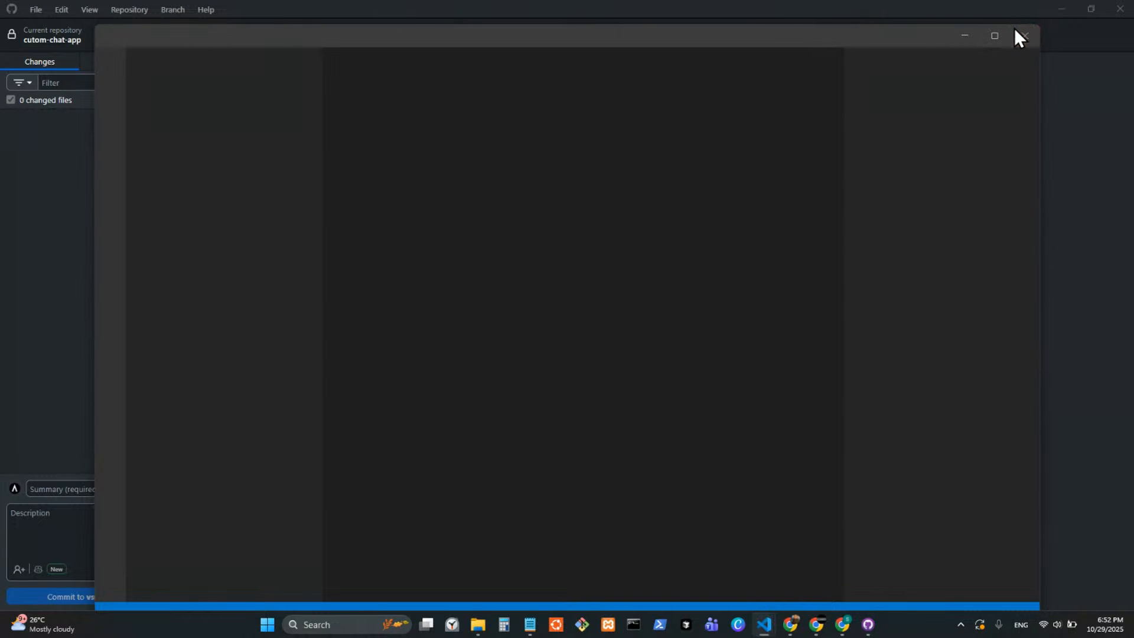
click(993, 38)
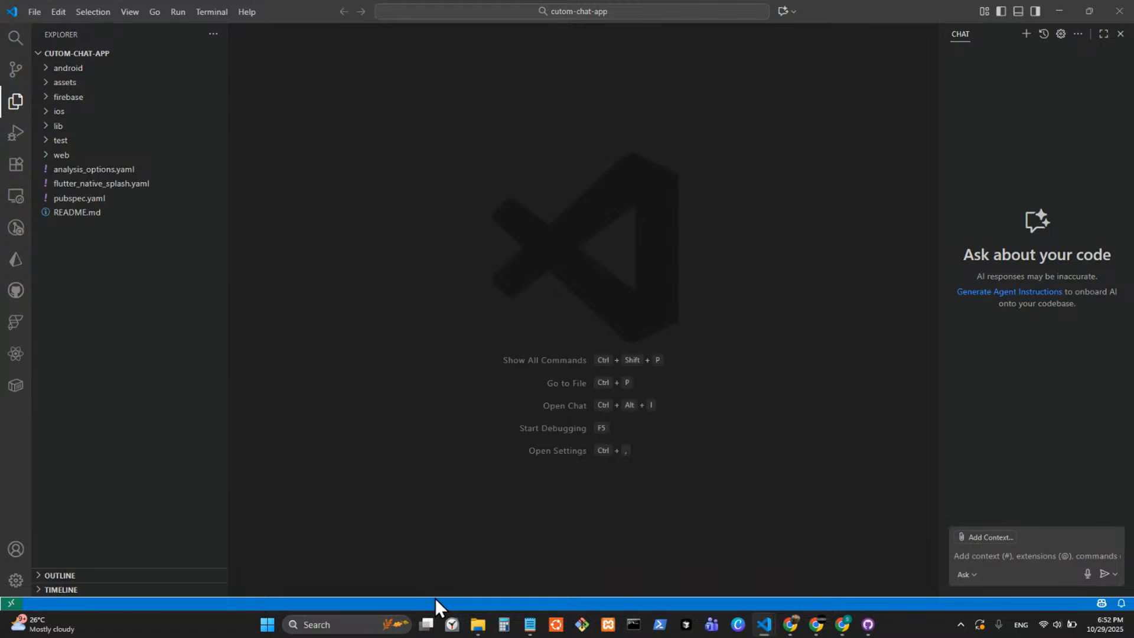
drag(435, 598, 591, 158)
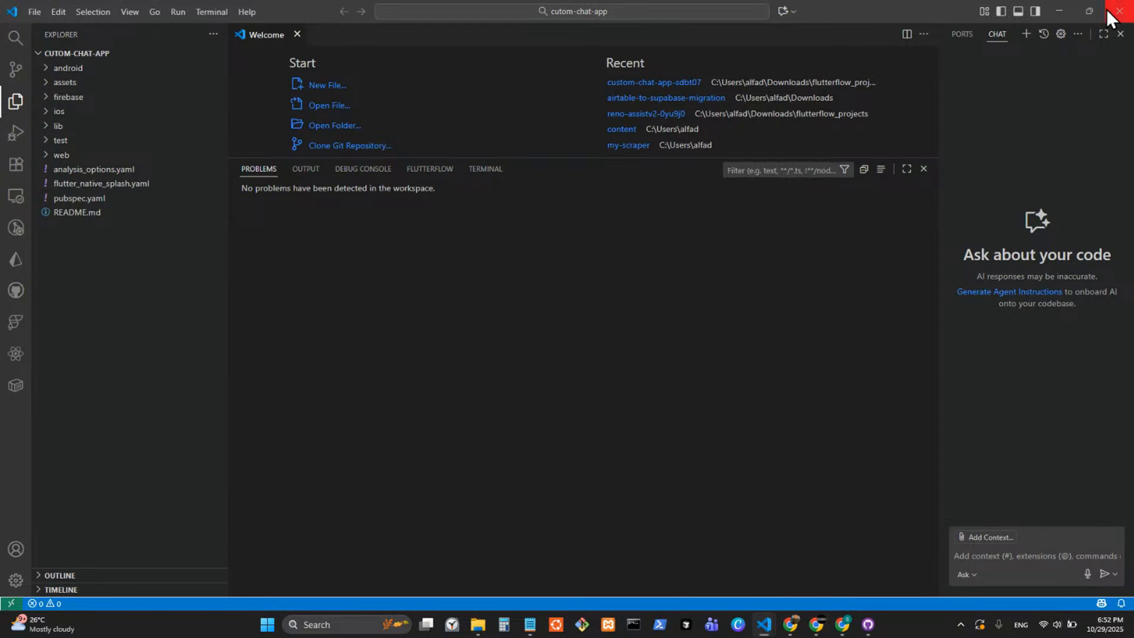
click(1120, 34)
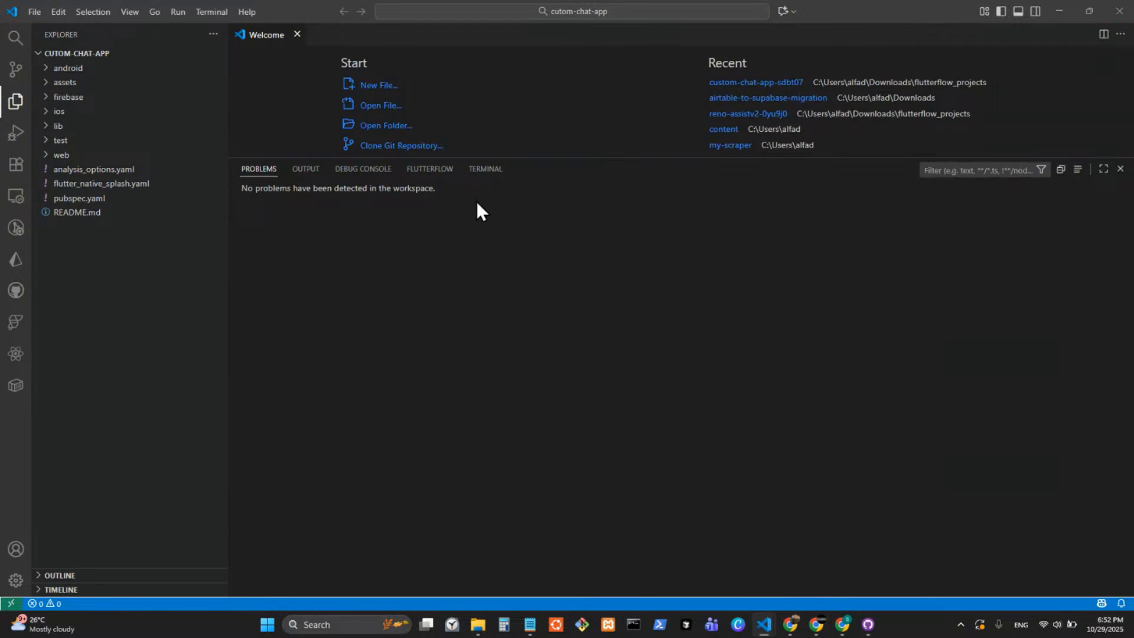
Open a terminal in the cutom-chat-app folder and fetch the project's packages with flutter pub get.
click(494, 175)
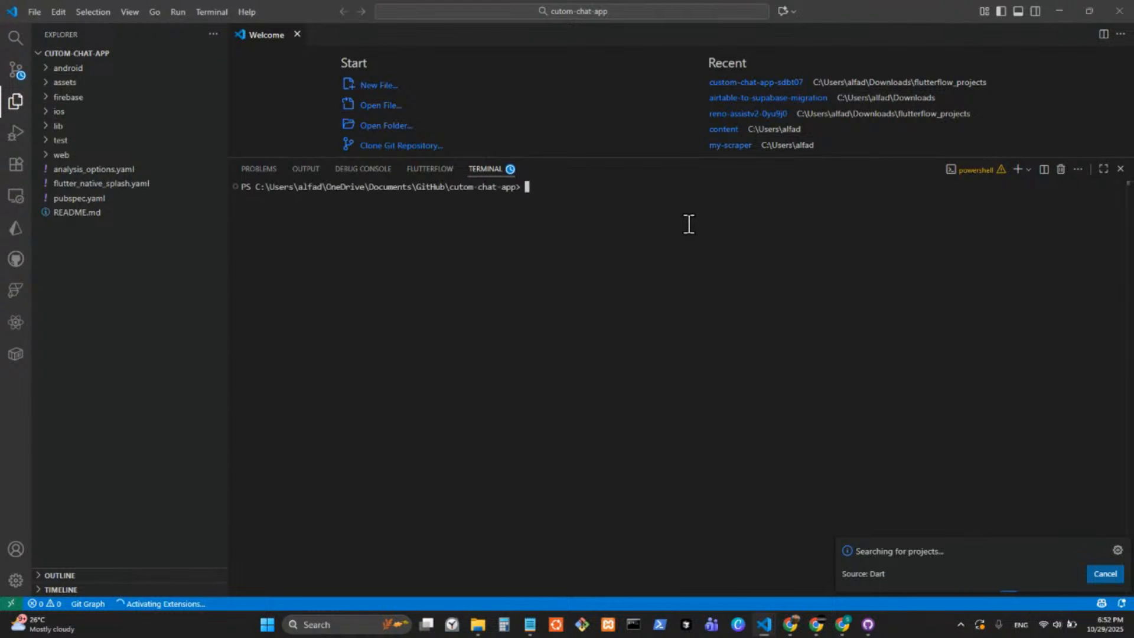
text(flutter pub get)
key(Return)
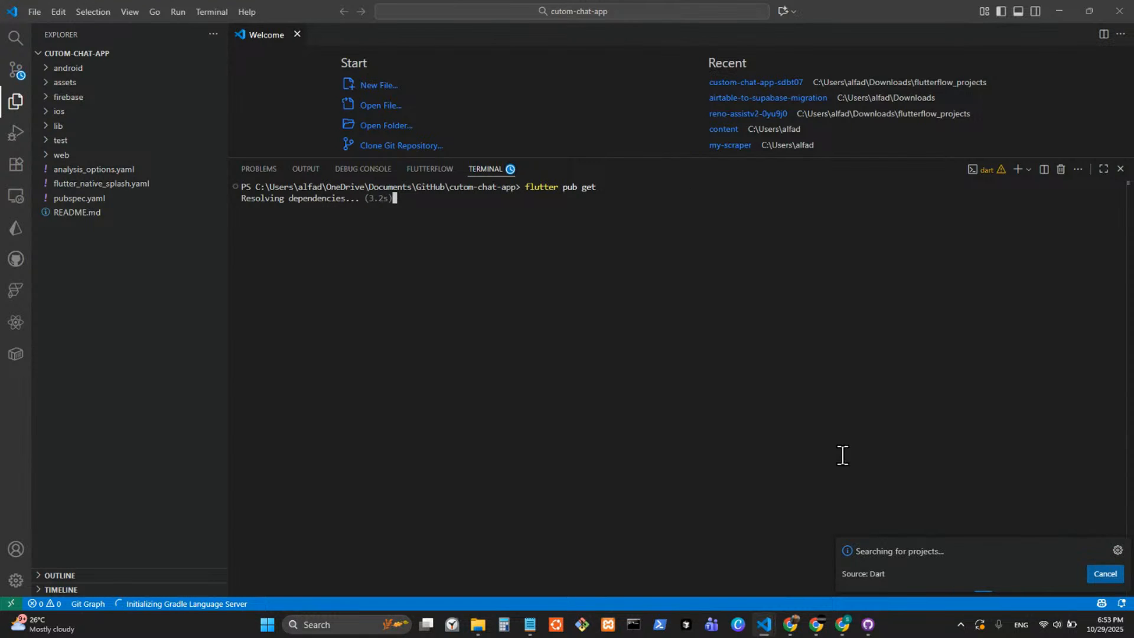
Switch to the FlutterFlow browser window and check the Custom Chat App project details for its Flutter version.
mouse_move(815, 627)
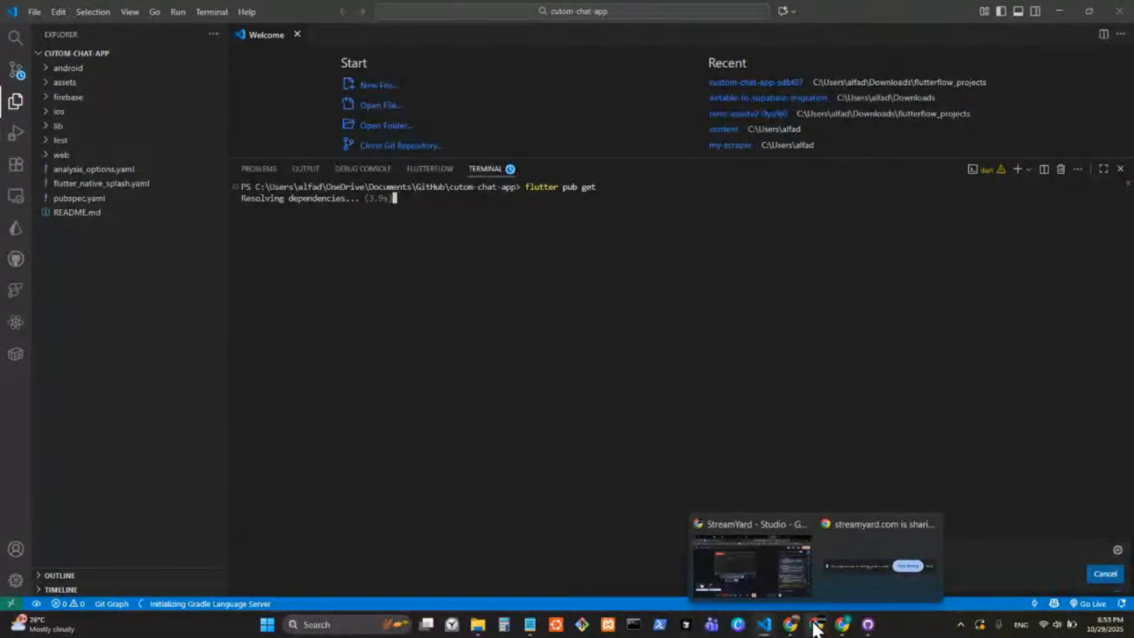
click(849, 632)
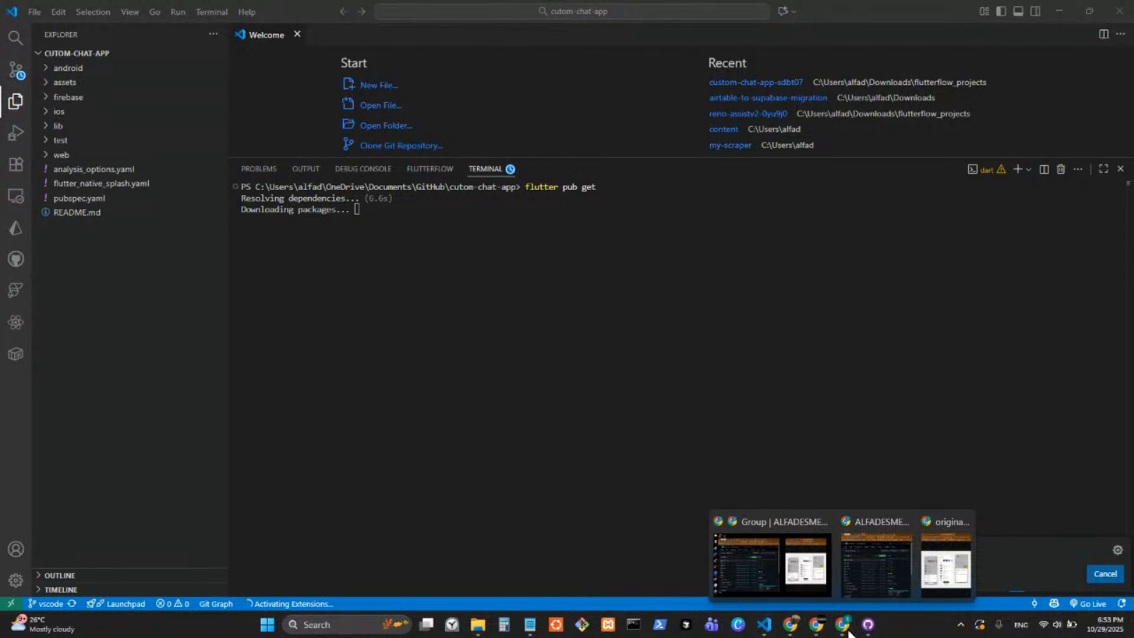
click(771, 561)
click(185, 13)
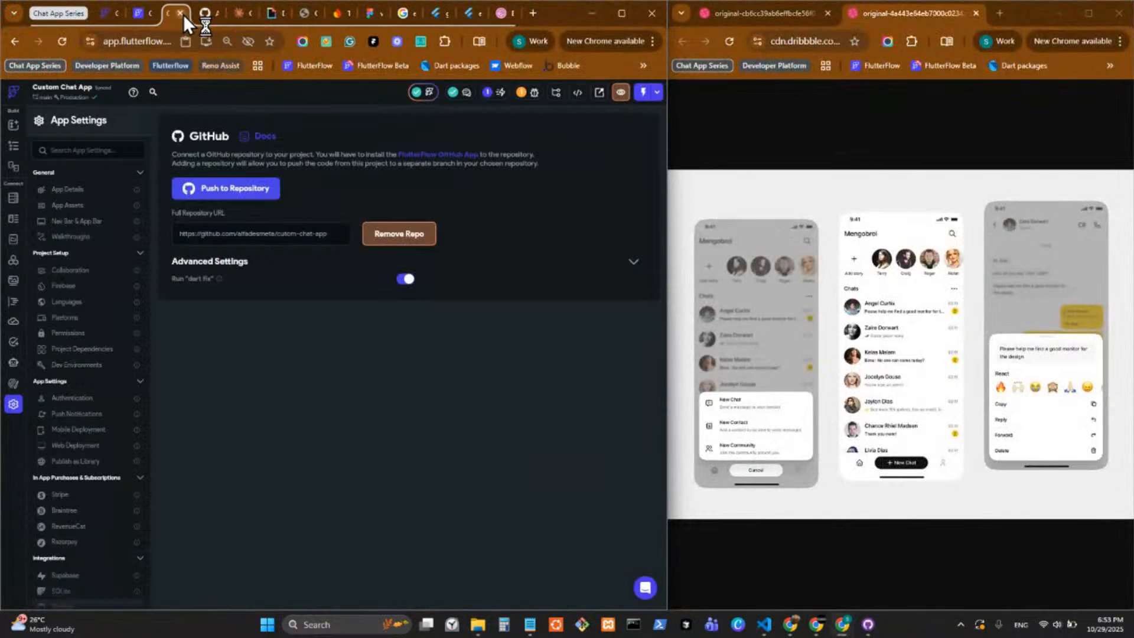
click(79, 102)
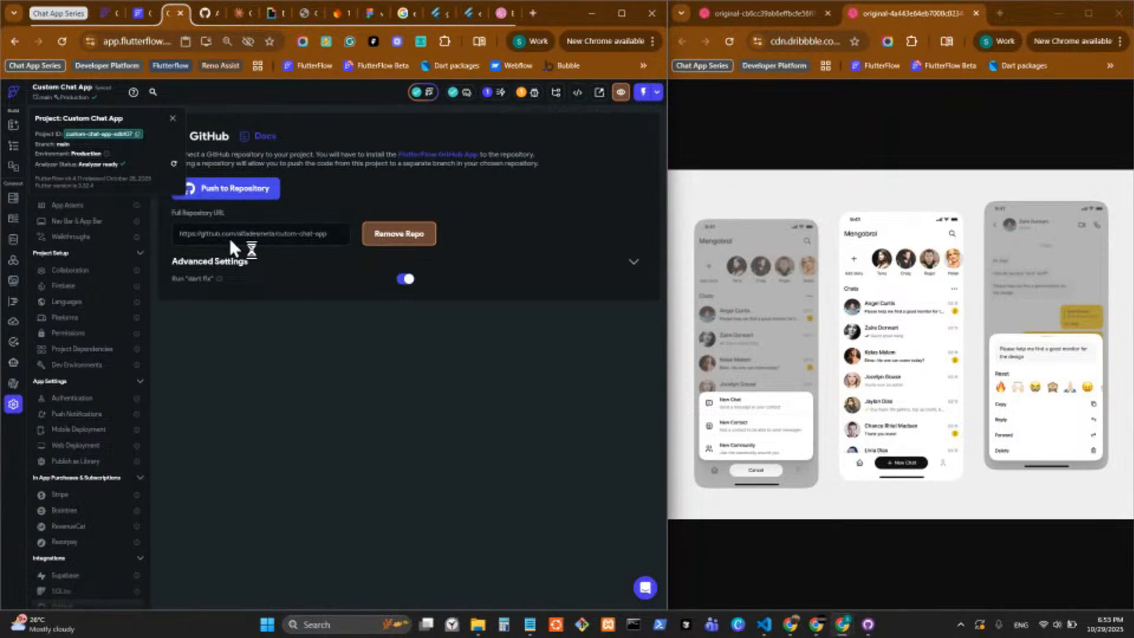
click(401, 331)
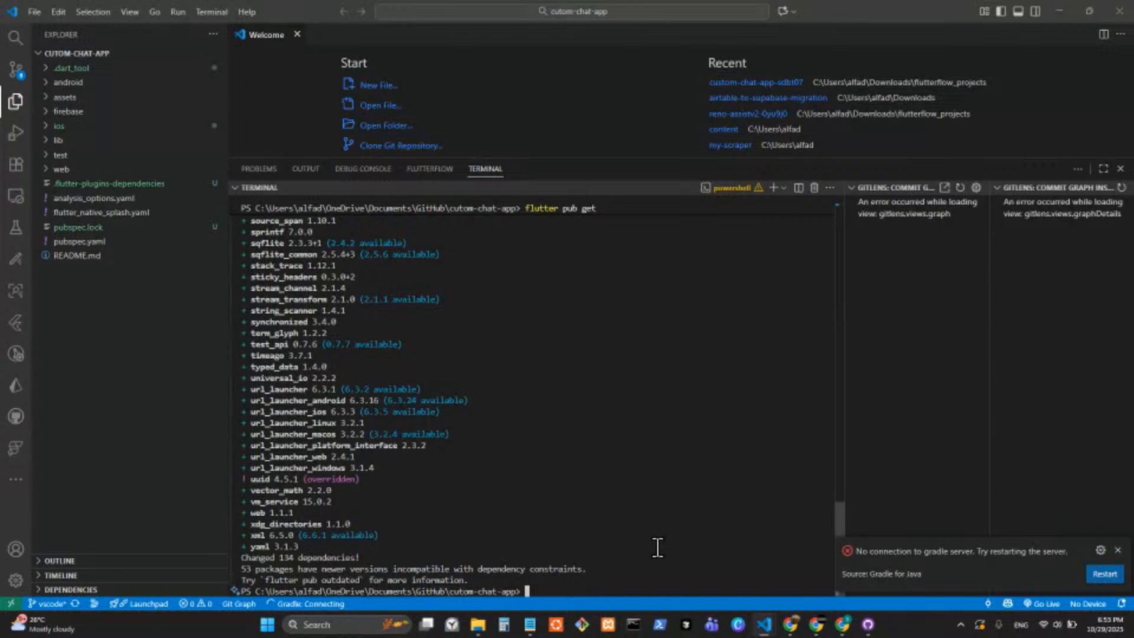
Clean the project's build files by running flutter clean in the Visual Studio Code terminal.
text(flutter clean)
key(Return)
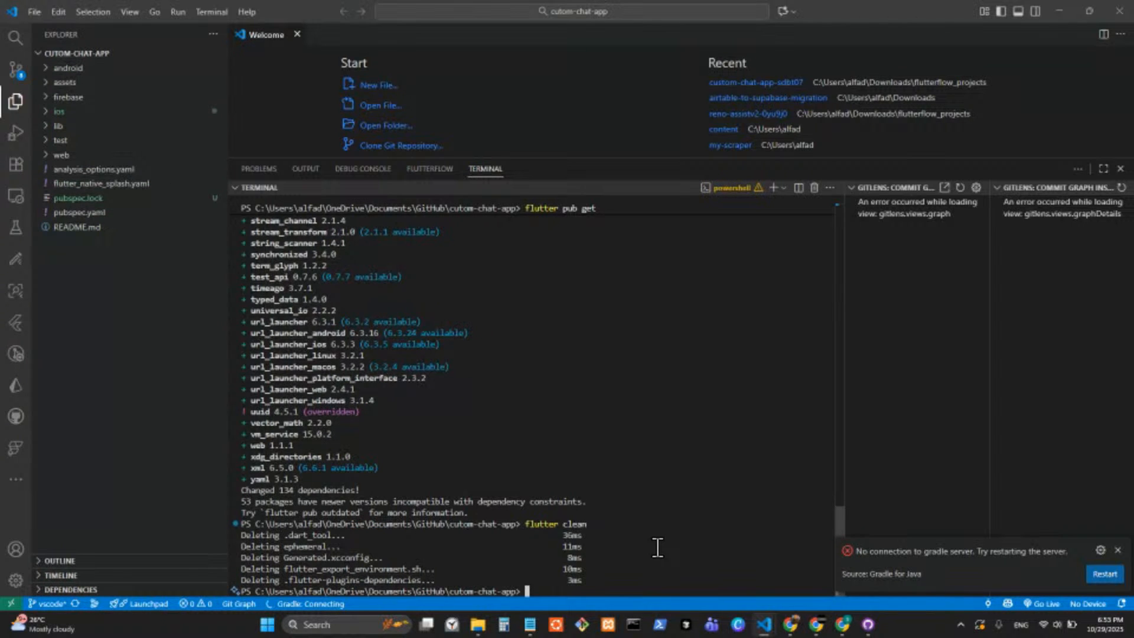
Launch the app in Chrome by running flutter run -d chrome in the terminal.
text(flutter ru)
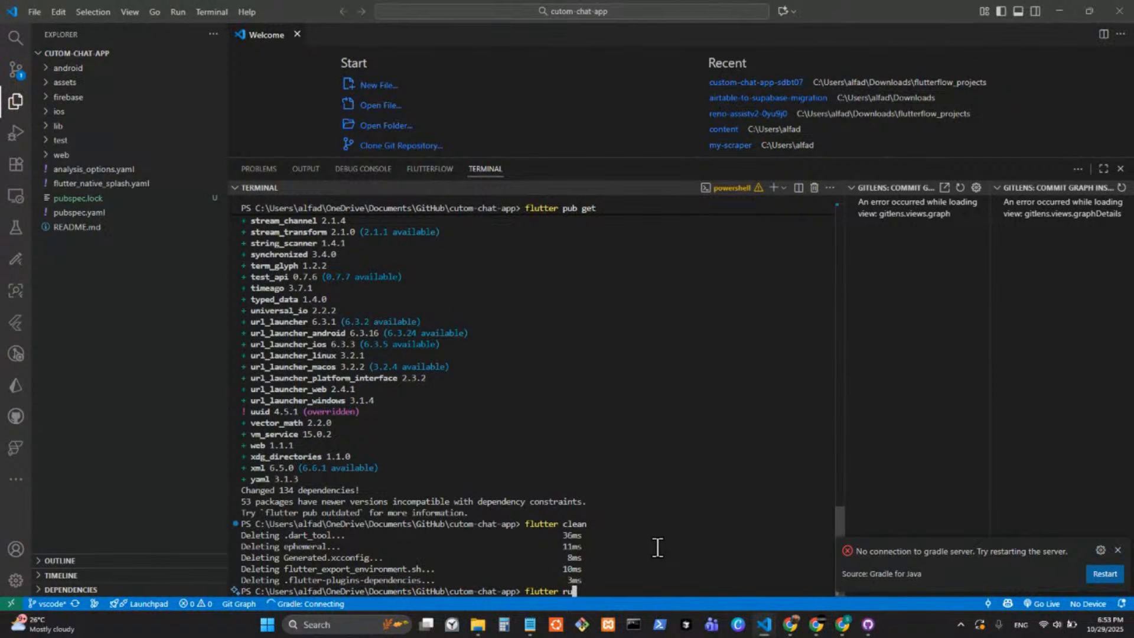
text(n -d)
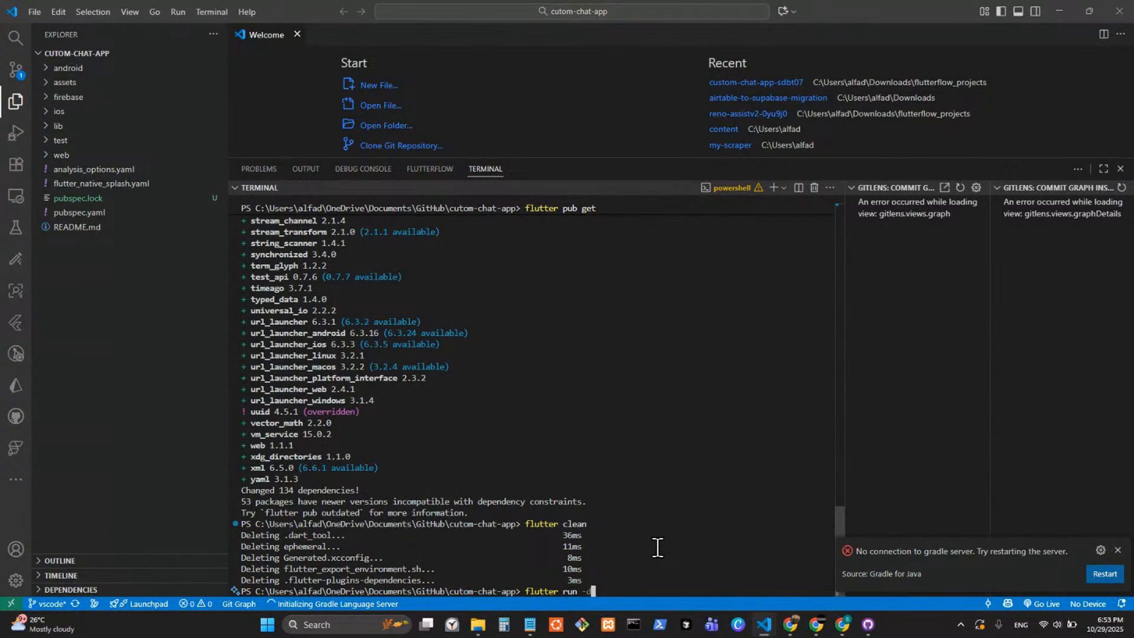
text( chrome)
key(Return)
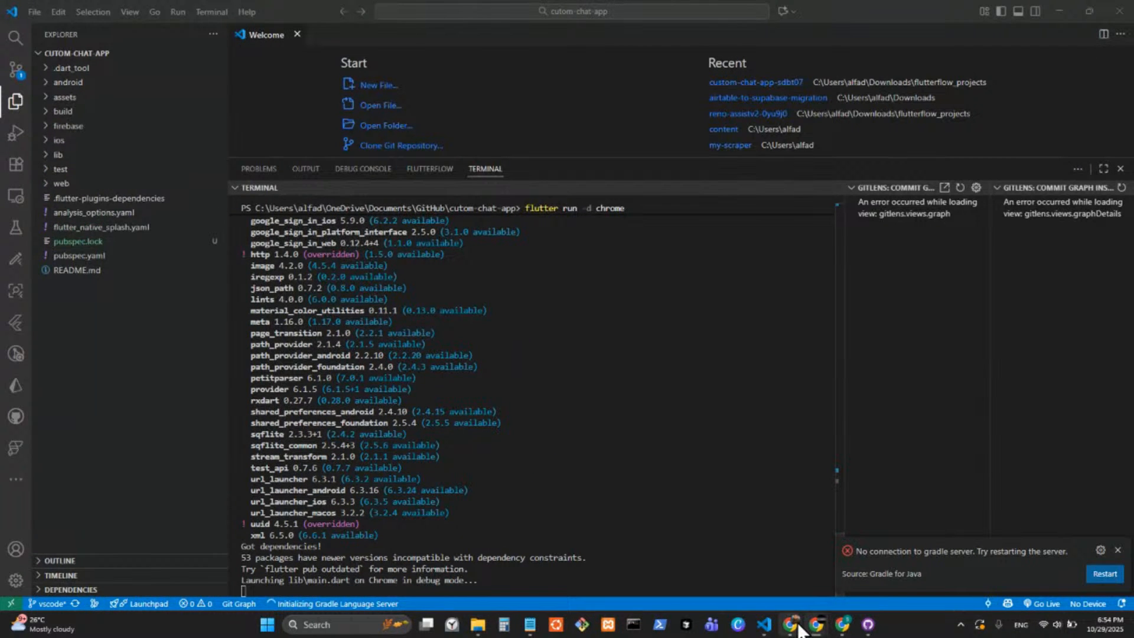
Return to FlutterFlow, open the create_options_mobile component, open its nested create_options component, and enlarge the widget tree area.
mouse_move(842, 624)
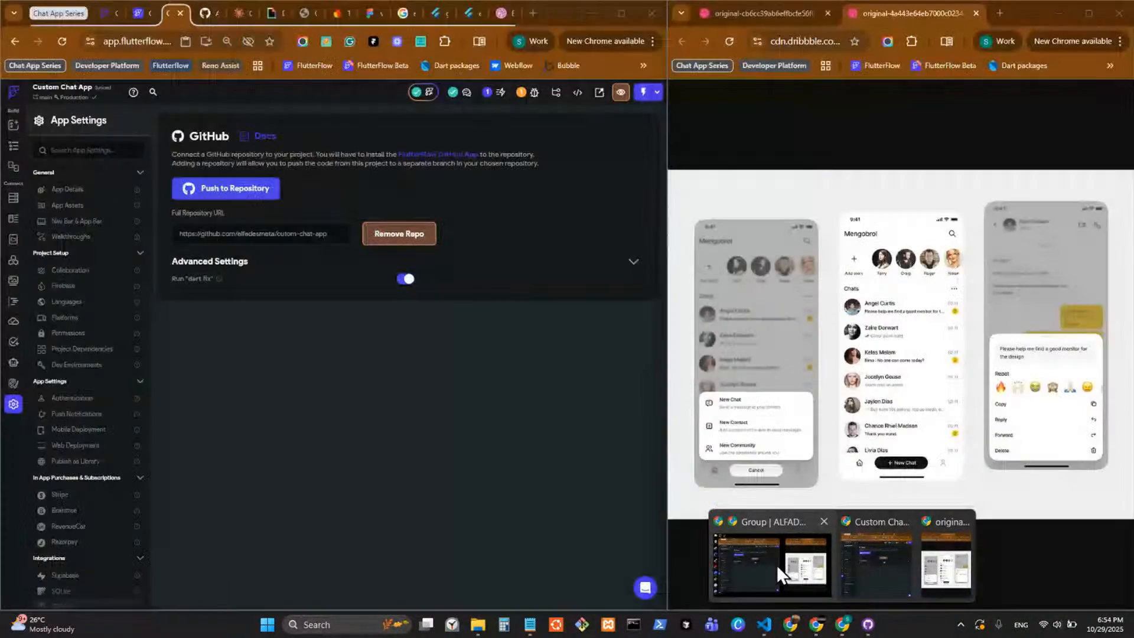
click(777, 564)
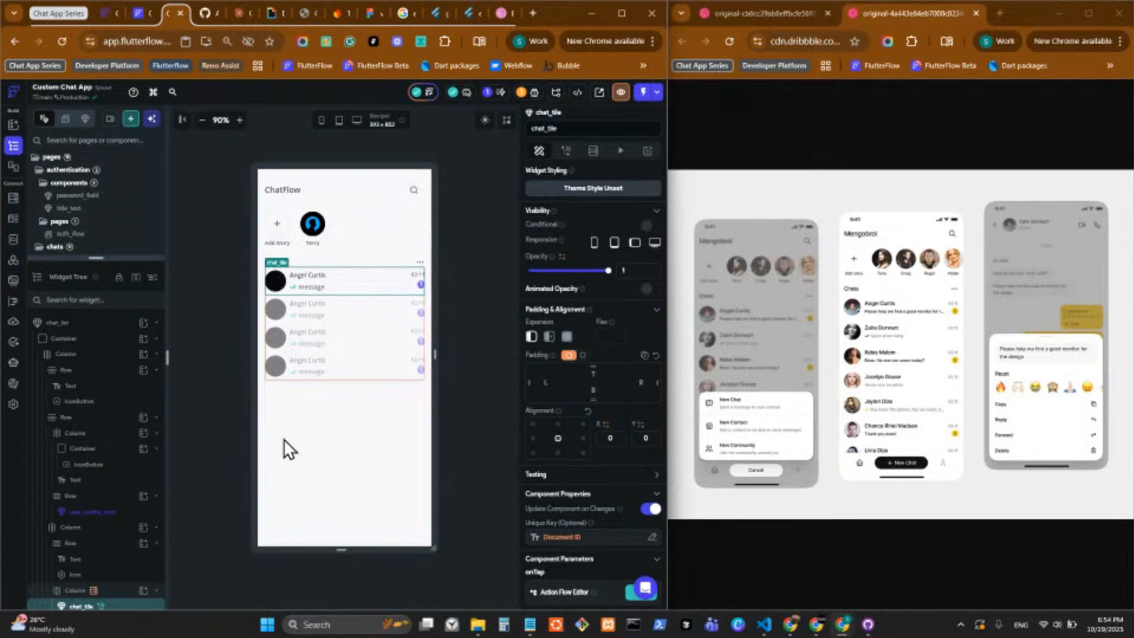
drag(120, 258, 121, 391)
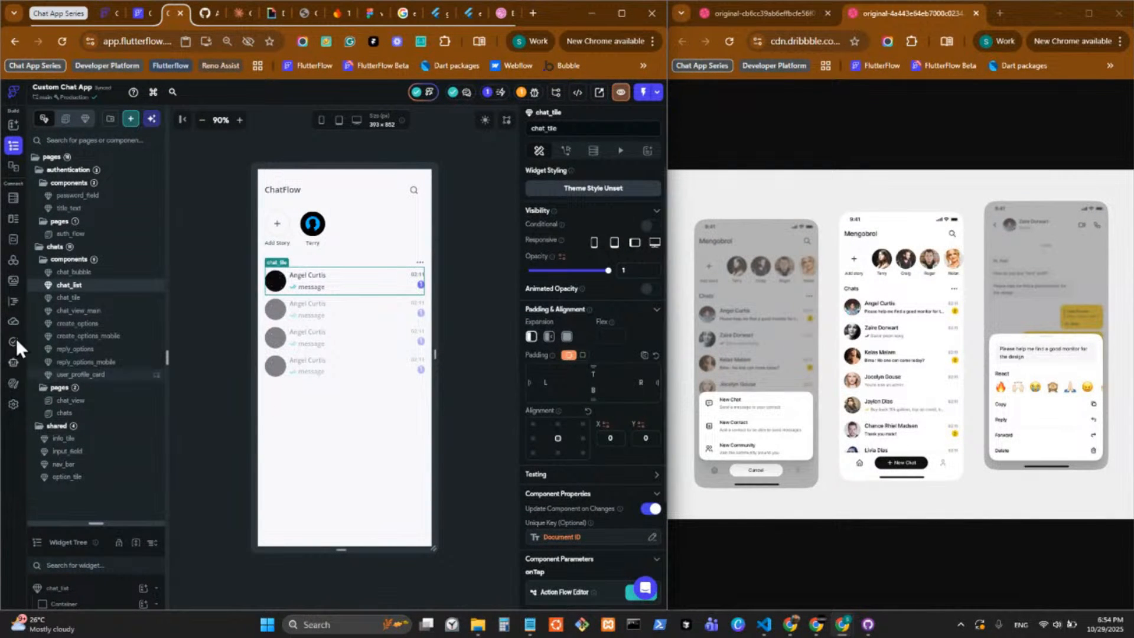
drag(139, 338, 137, 339)
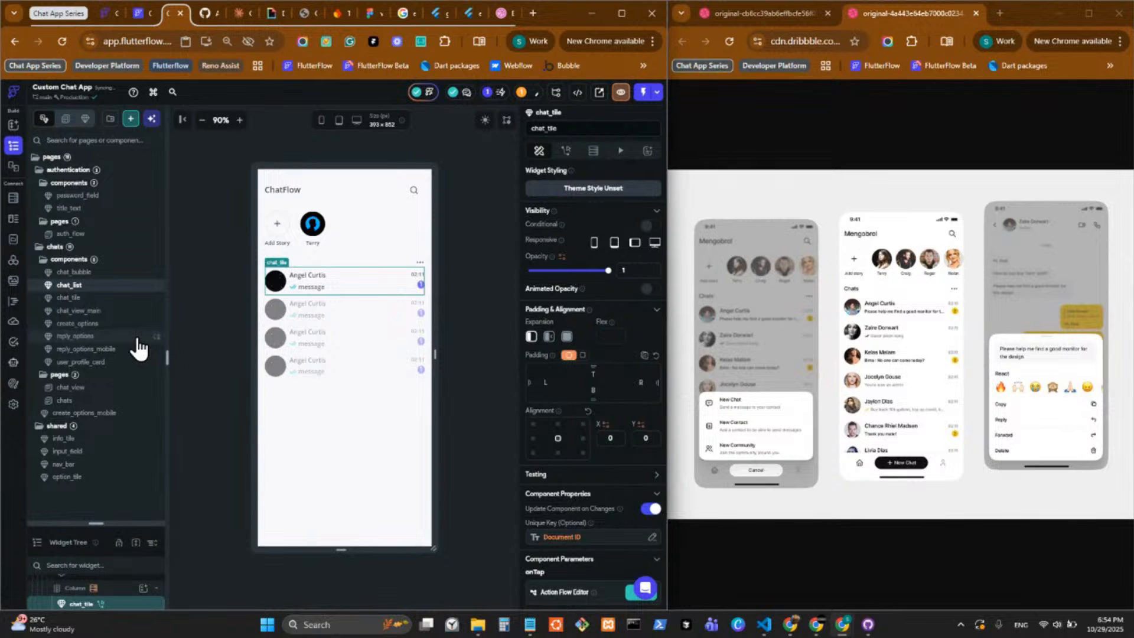
click(127, 341)
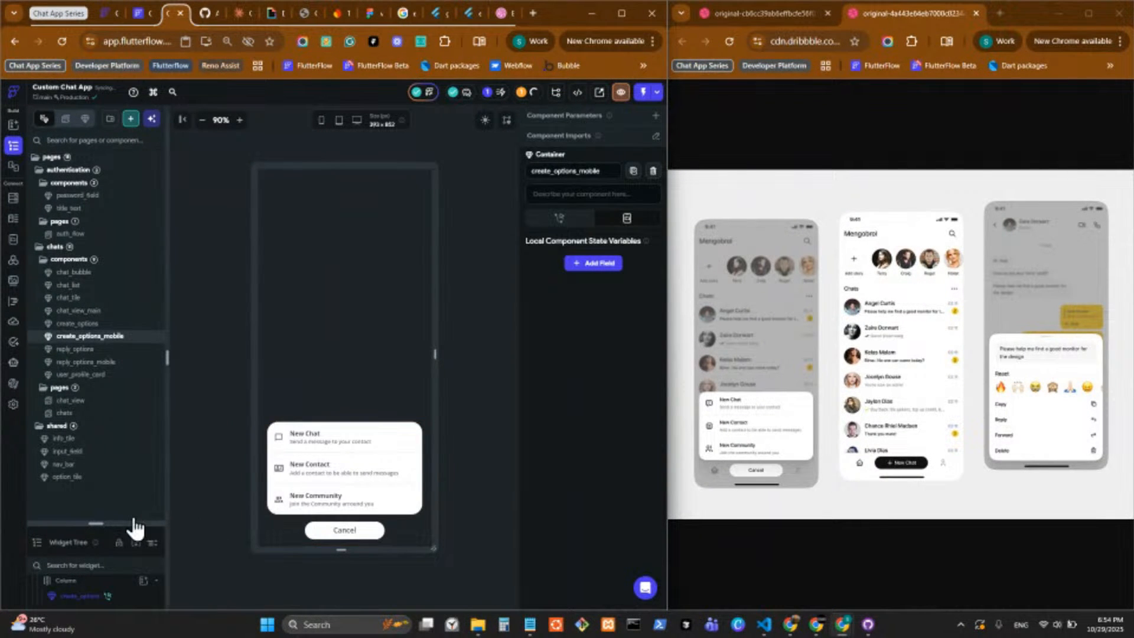
double_click(405, 485)
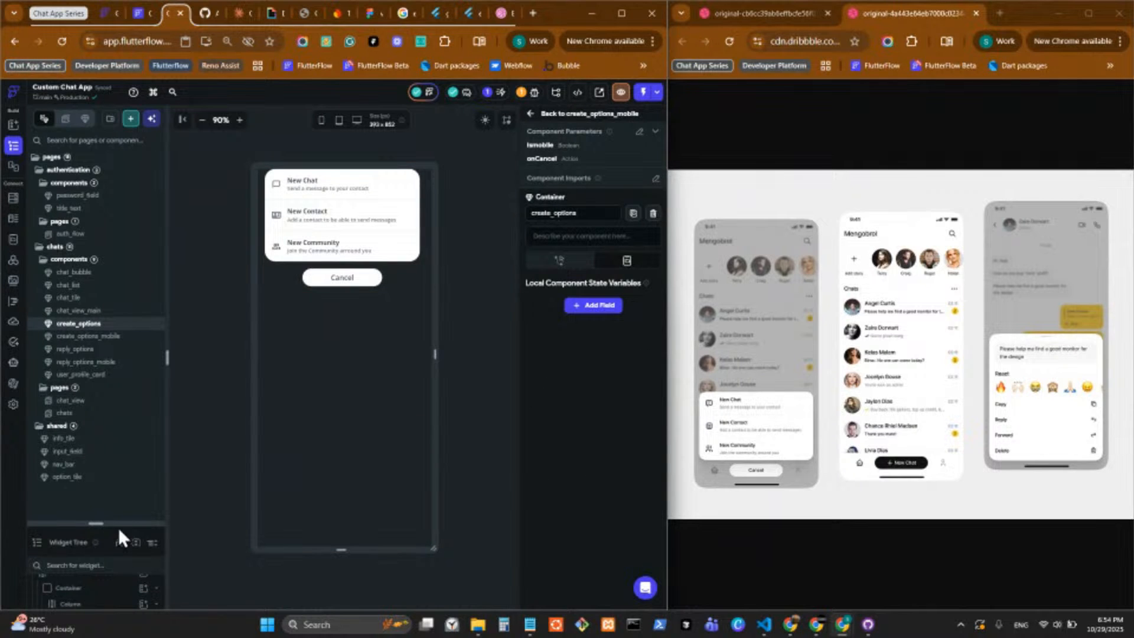
drag(118, 524, 117, 331)
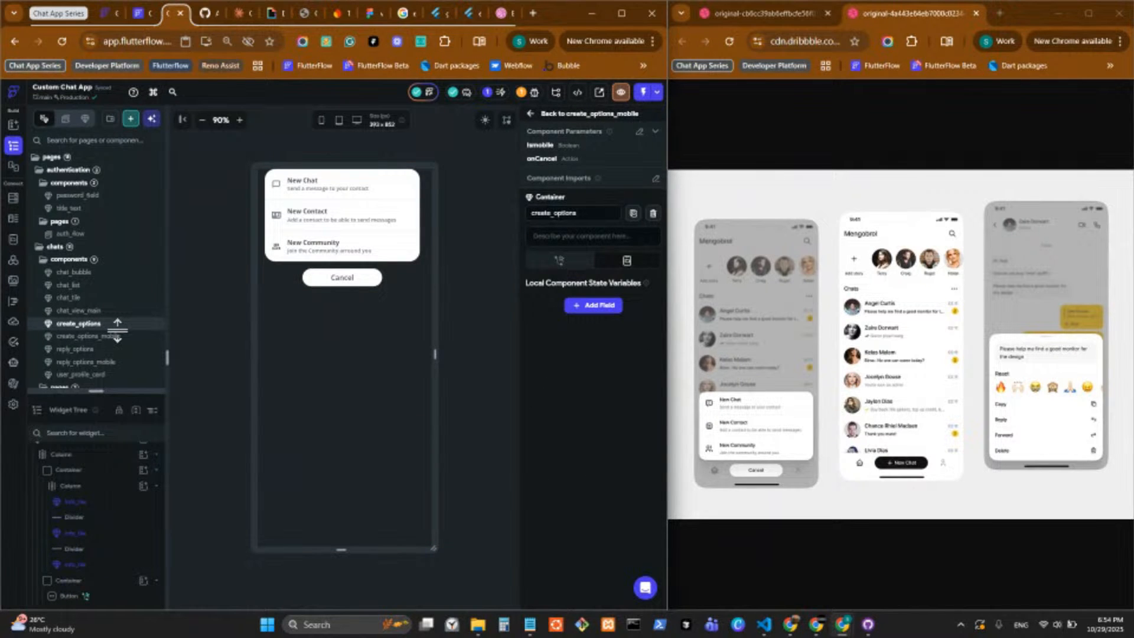
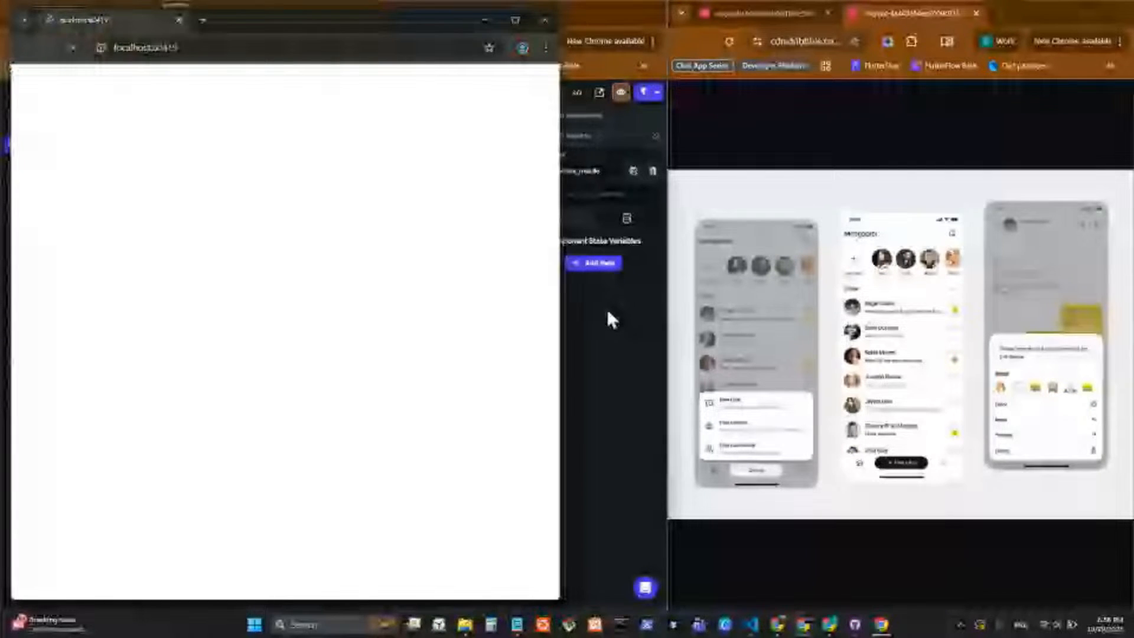
Maximize the running chat app's window and preview its sign-up and forgot-password pages, returning to the login form.
click(516, 21)
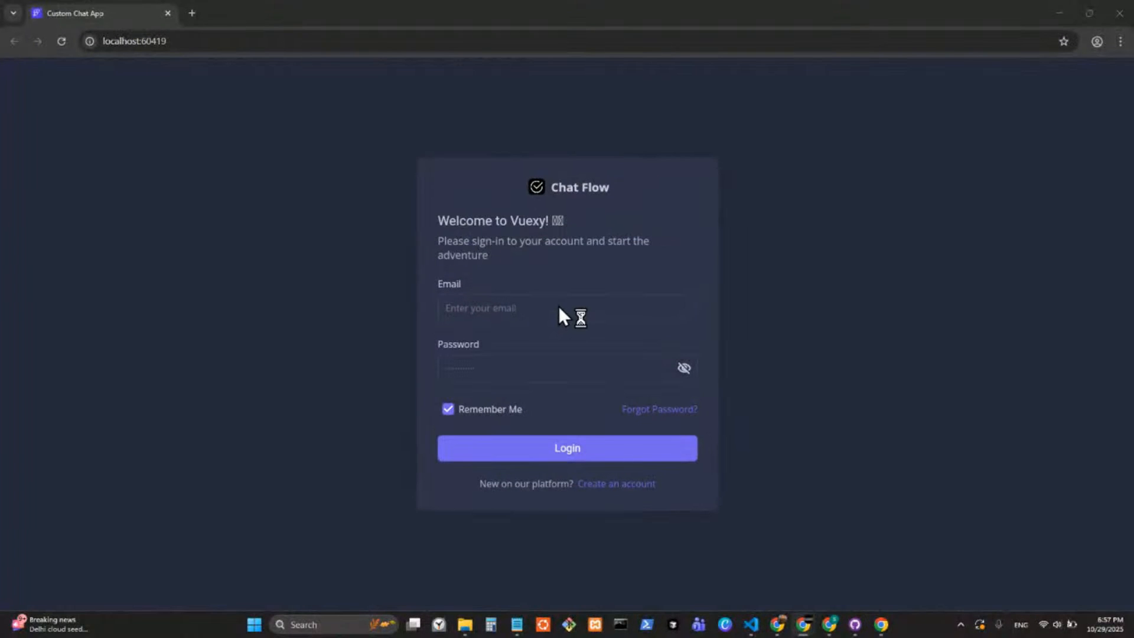
click(614, 486)
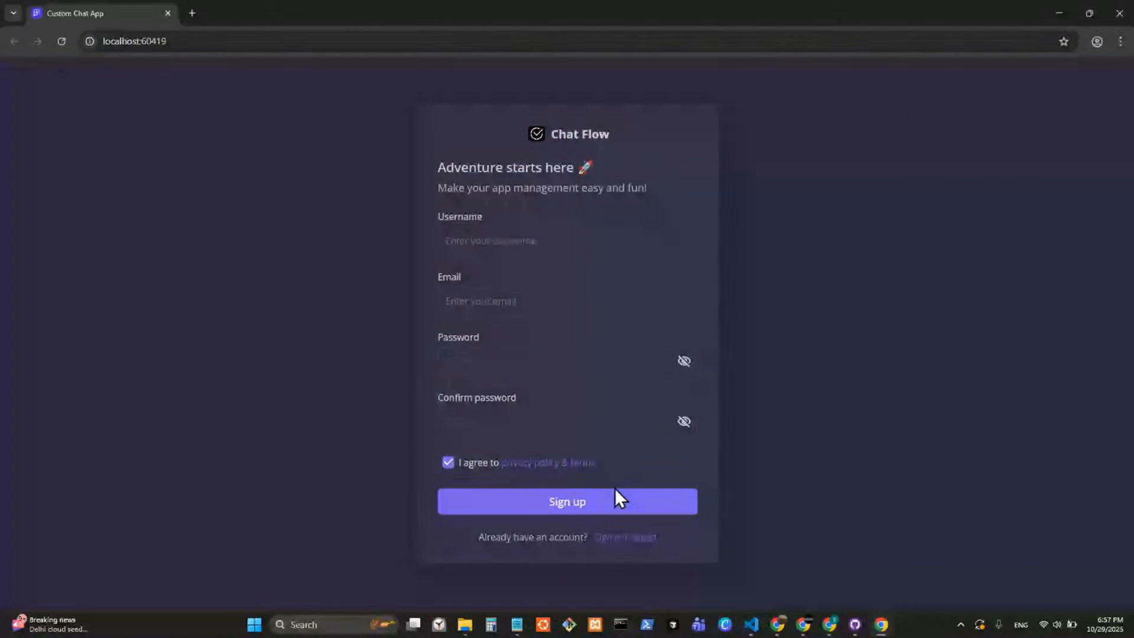
click(615, 537)
click(660, 409)
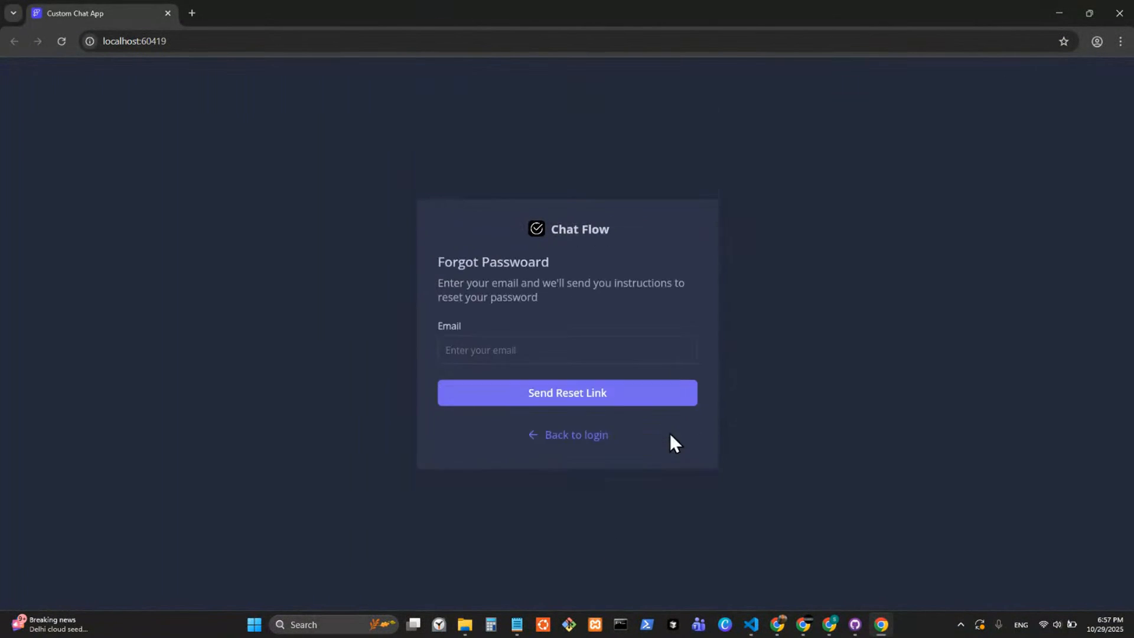
click(582, 435)
Log in to the chat app with the account email and password, declining to save the password in the browser.
click(513, 306)
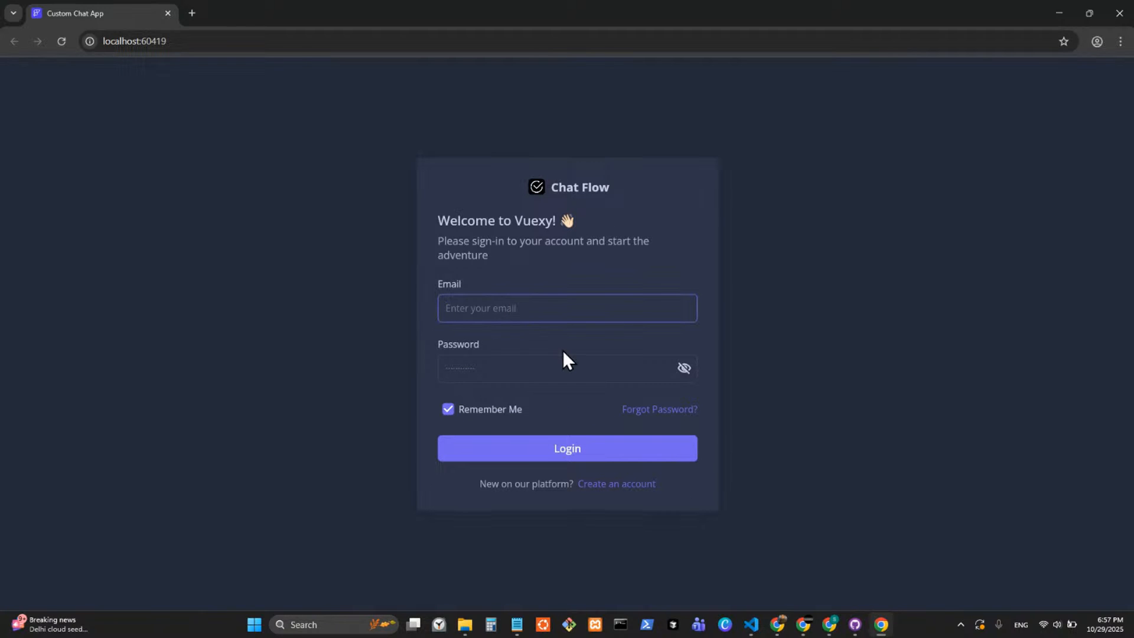
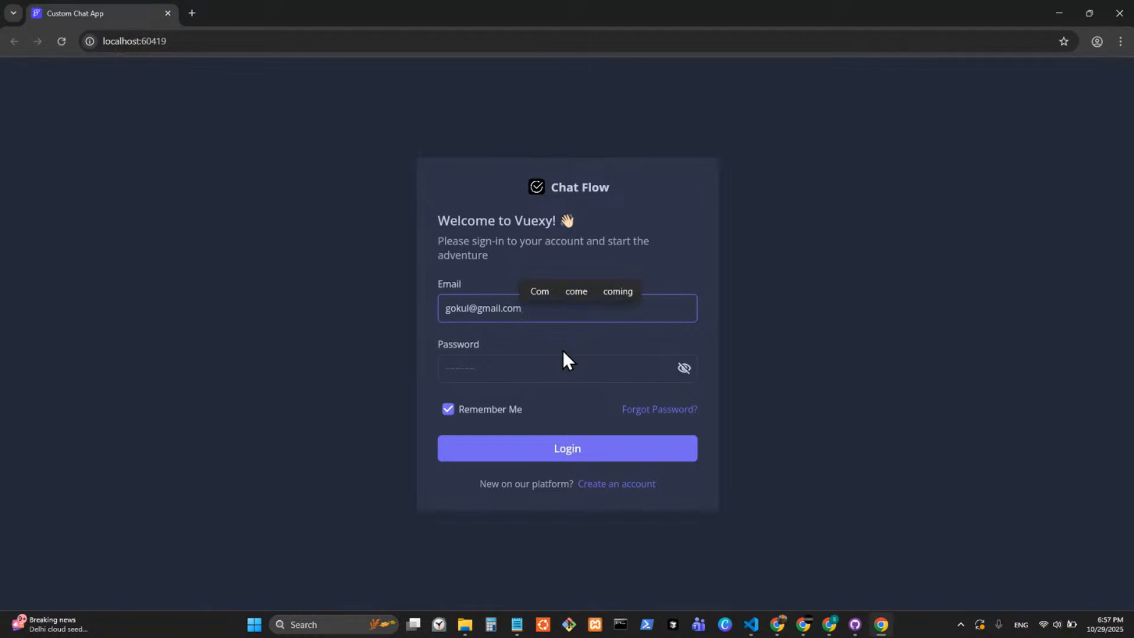
click(552, 372)
text(123456)
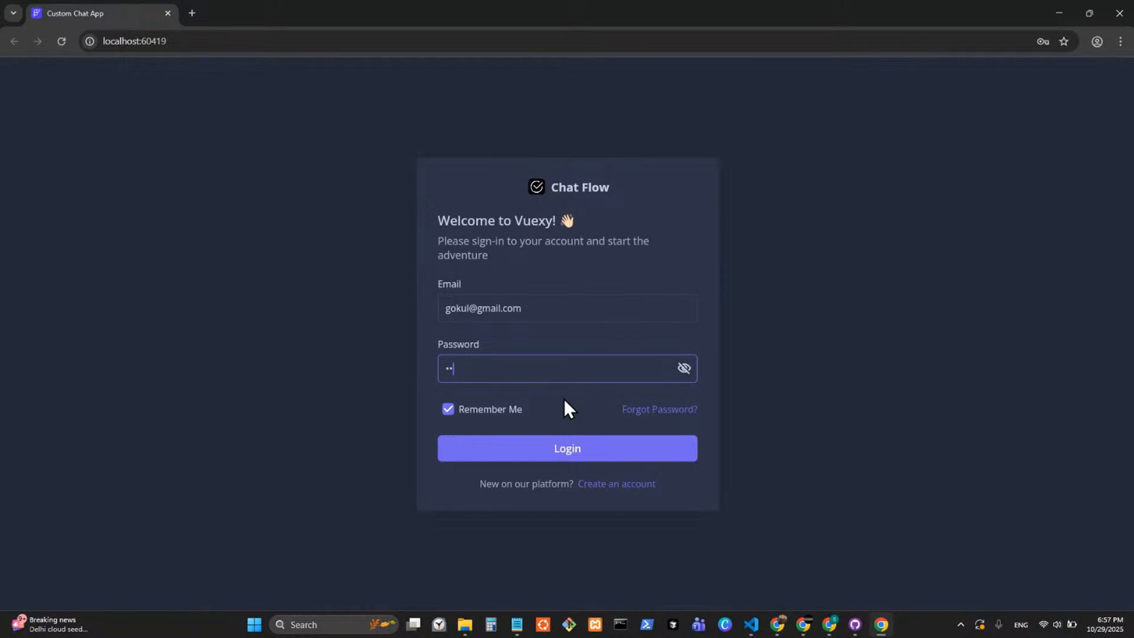
click(588, 440)
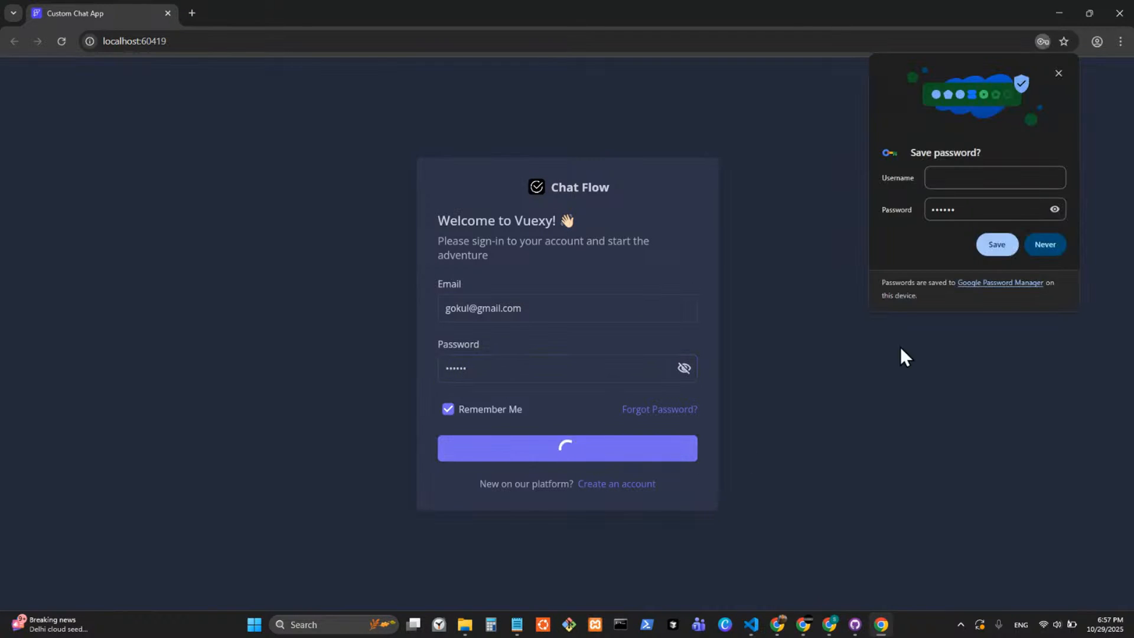
click(1045, 244)
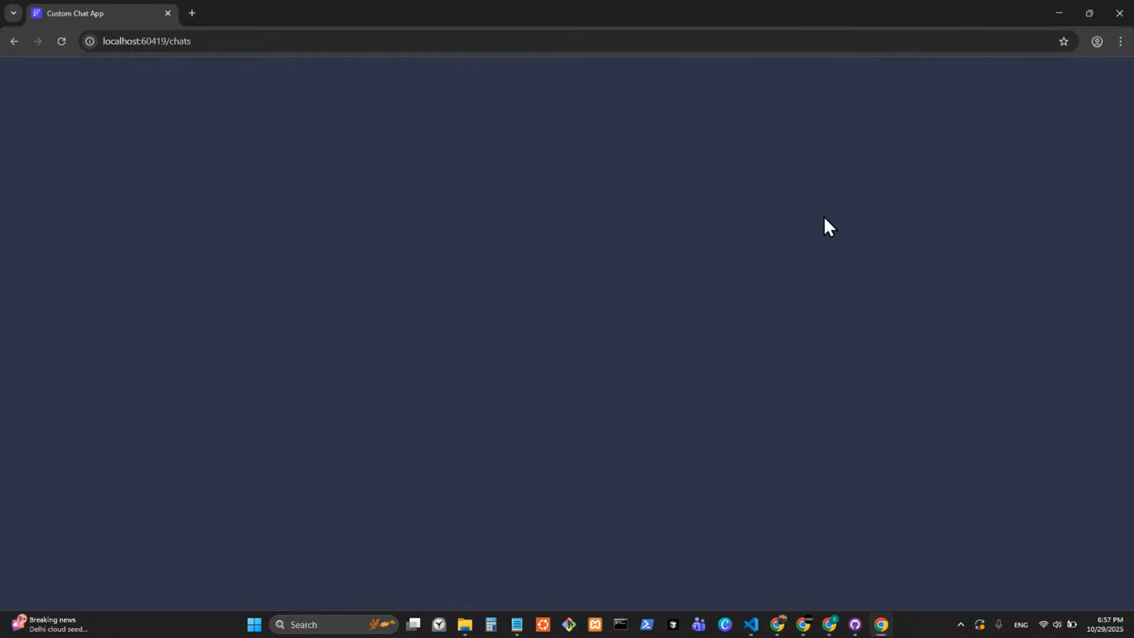
Switch to VS Code to inspect the flutter run terminal output, and minimize it and the running app to reach FlutterFlow.
key(alt+Tab)
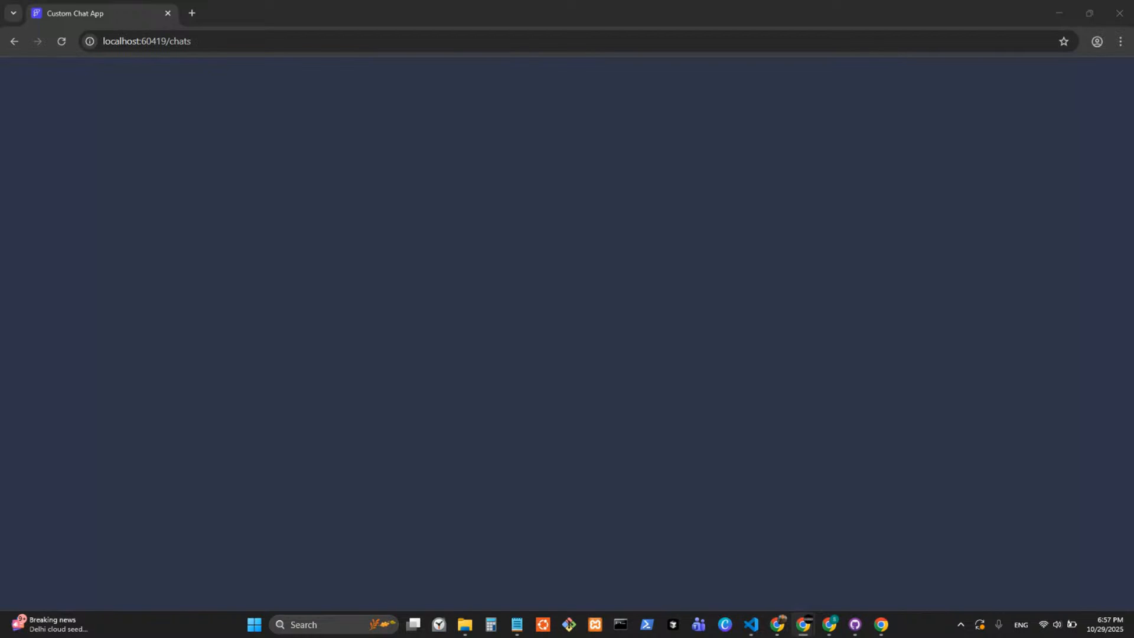
click(751, 624)
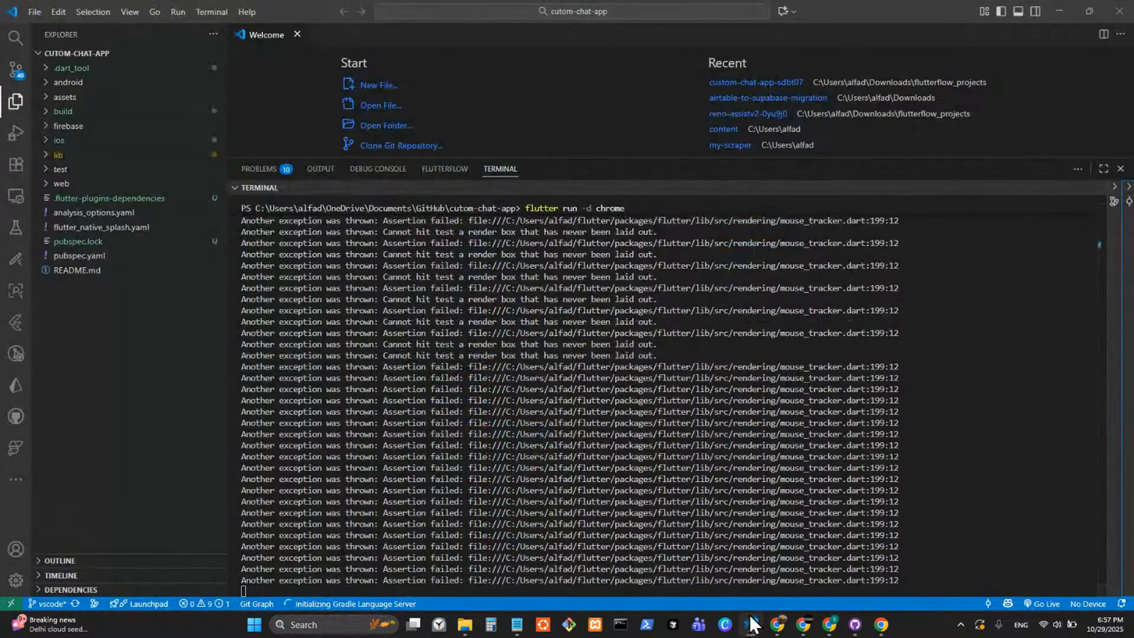
scroll(802, 355, up, 20)
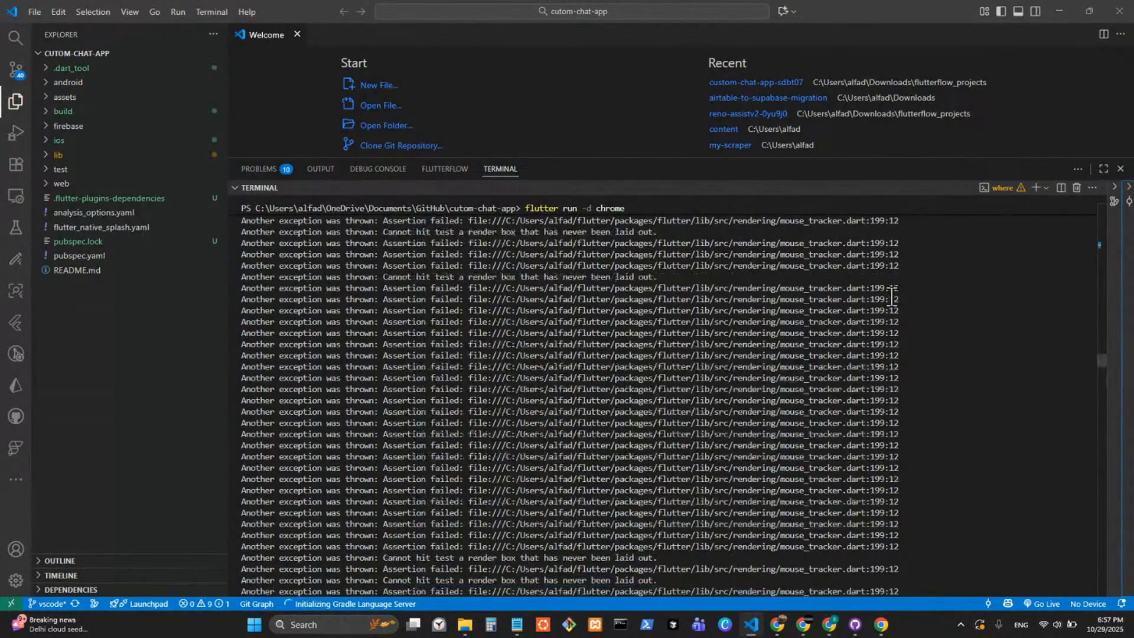
click(1059, 11)
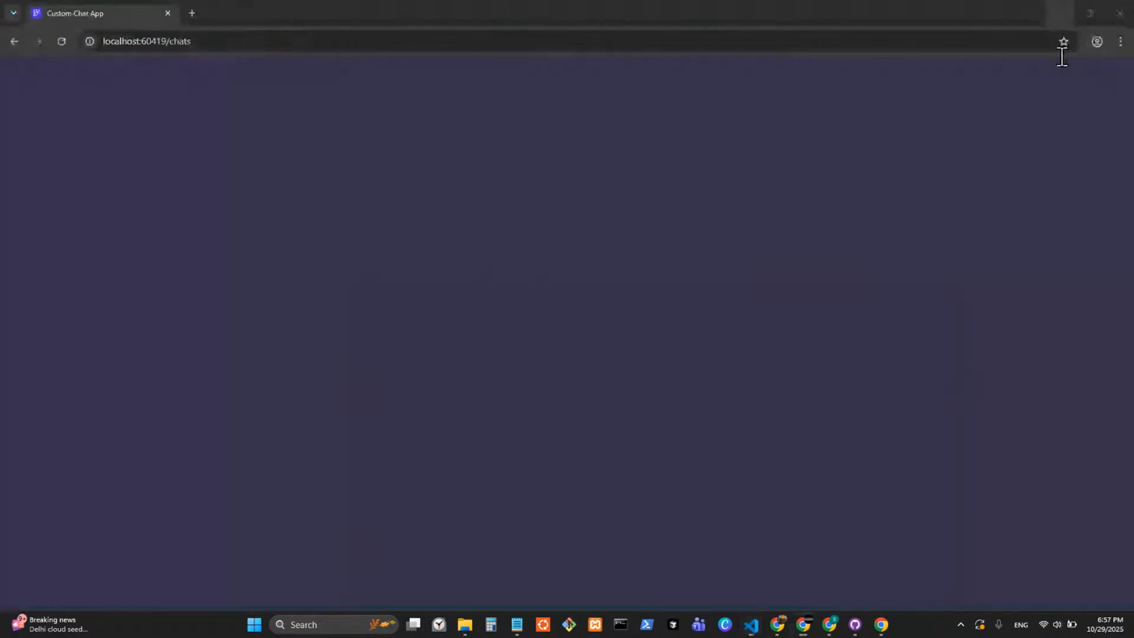
click(1058, 13)
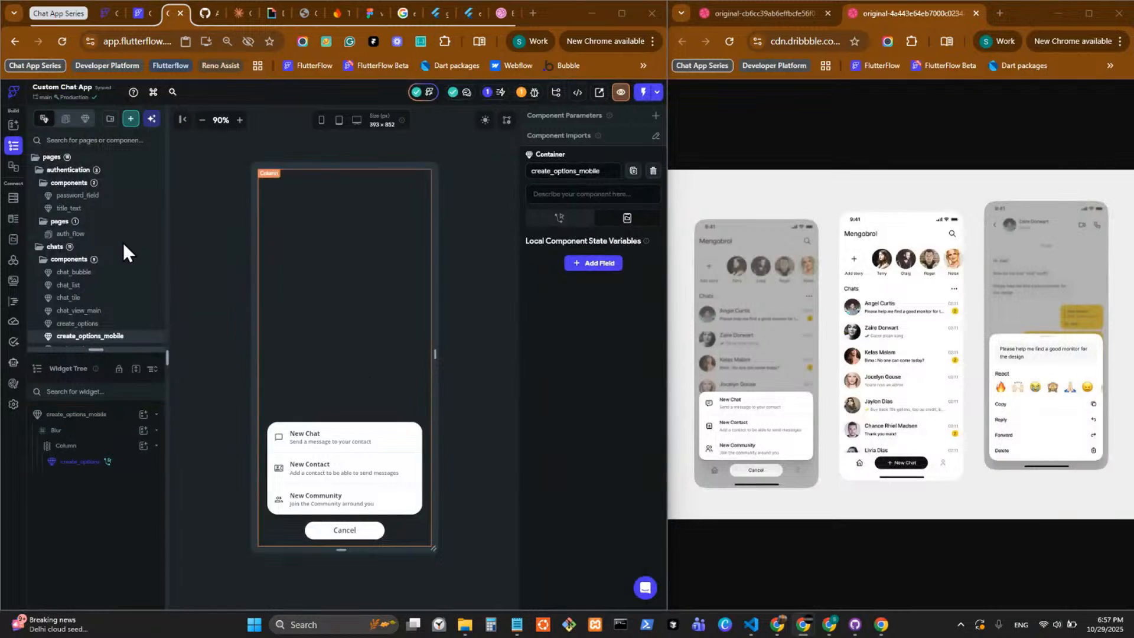
Open the chats page in FlutterFlow and compare it with the running app's chats screen.
scroll(121, 307, down, 3)
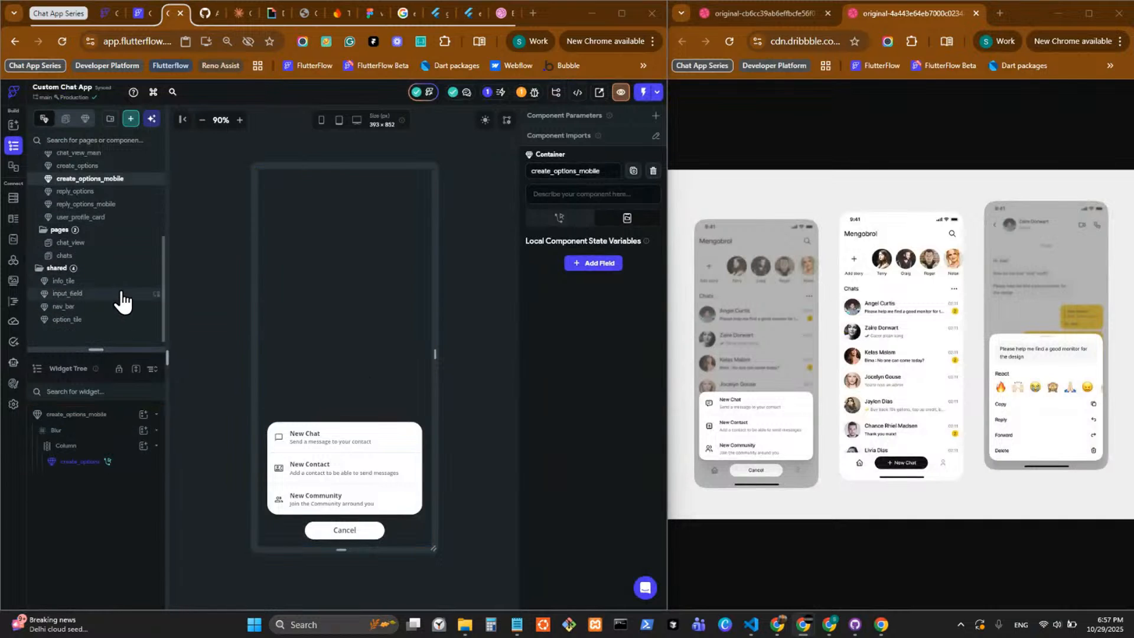
click(122, 259)
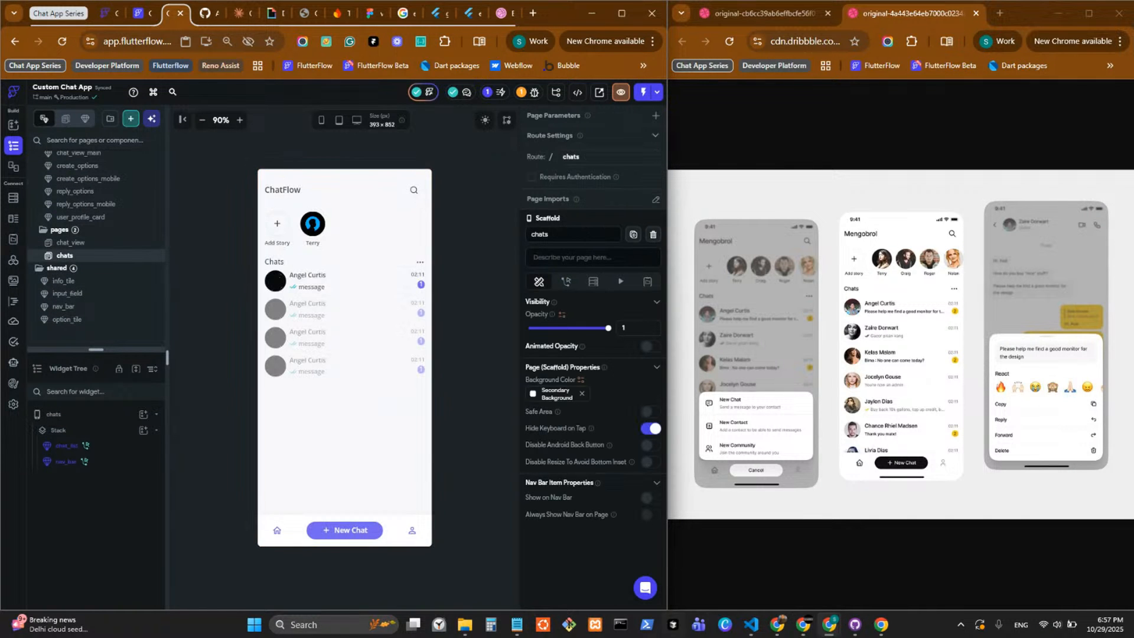
click(751, 624)
click(880, 625)
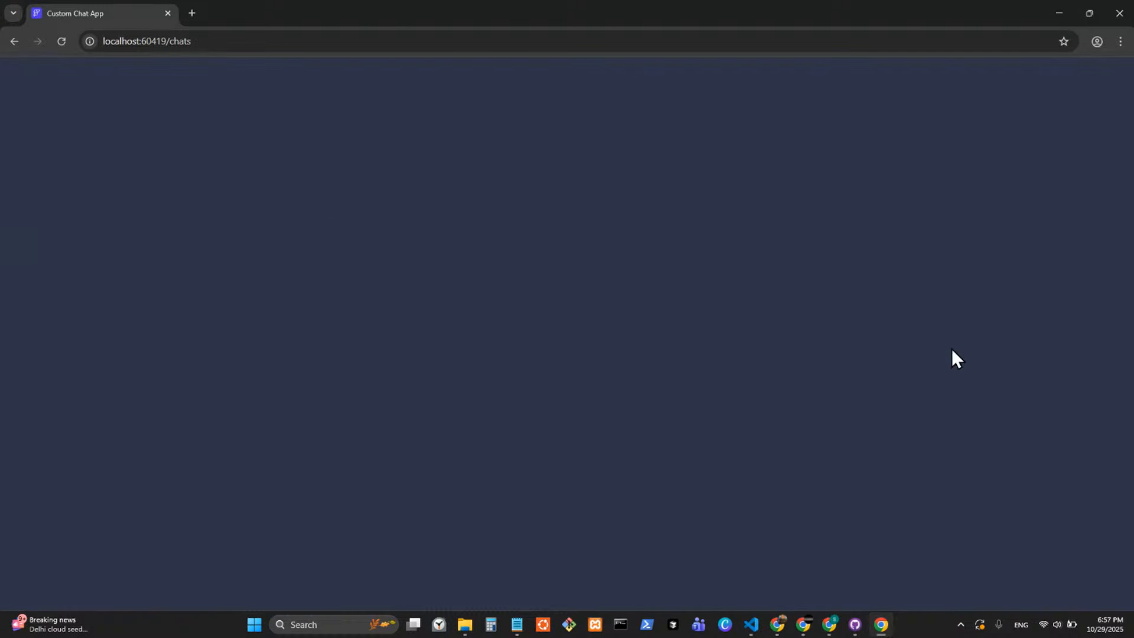
click(1063, 3)
click(1062, 6)
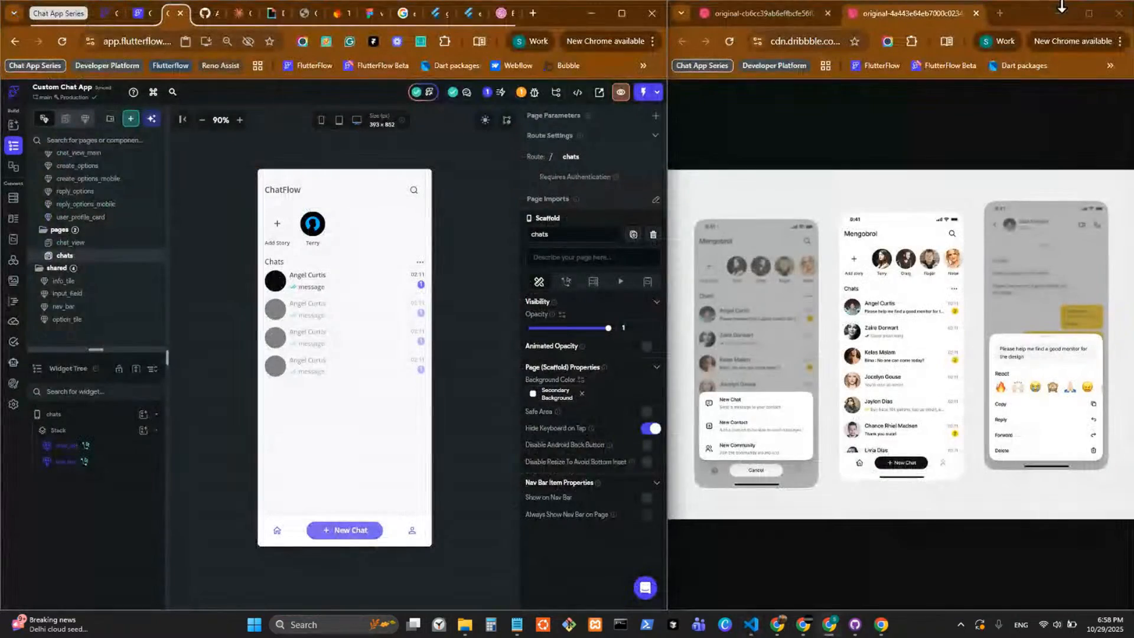
Remove the expansion from the Column holding the chat tiles in the chat_list component, and save the project.
click(340, 281)
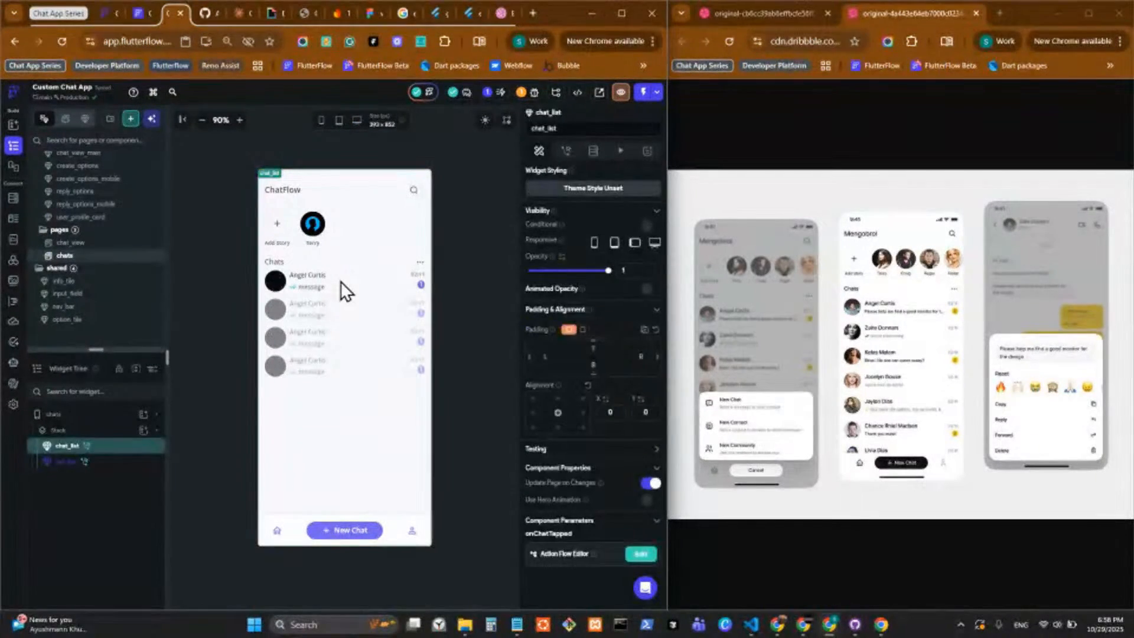
double_click(340, 281)
click(340, 281)
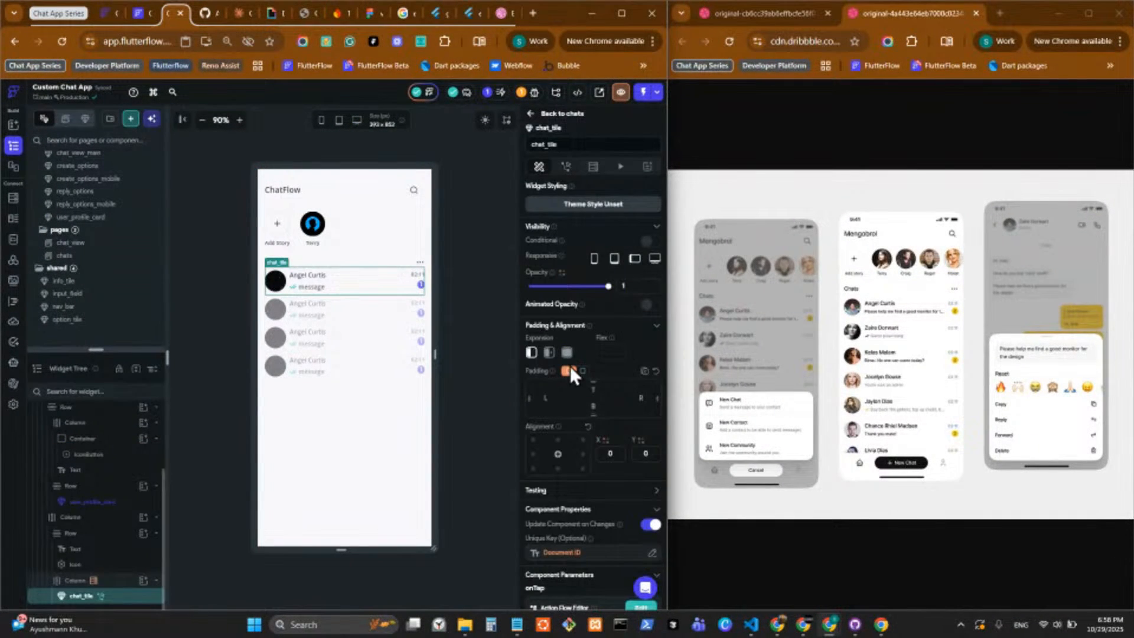
scroll(573, 420, down, 2)
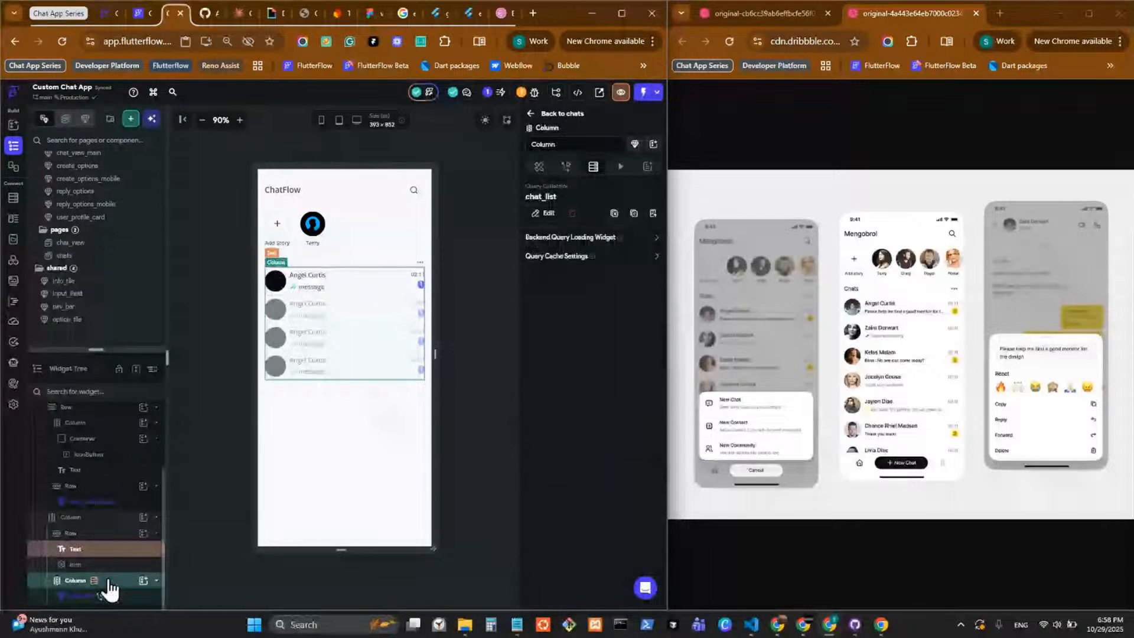
click(539, 166)
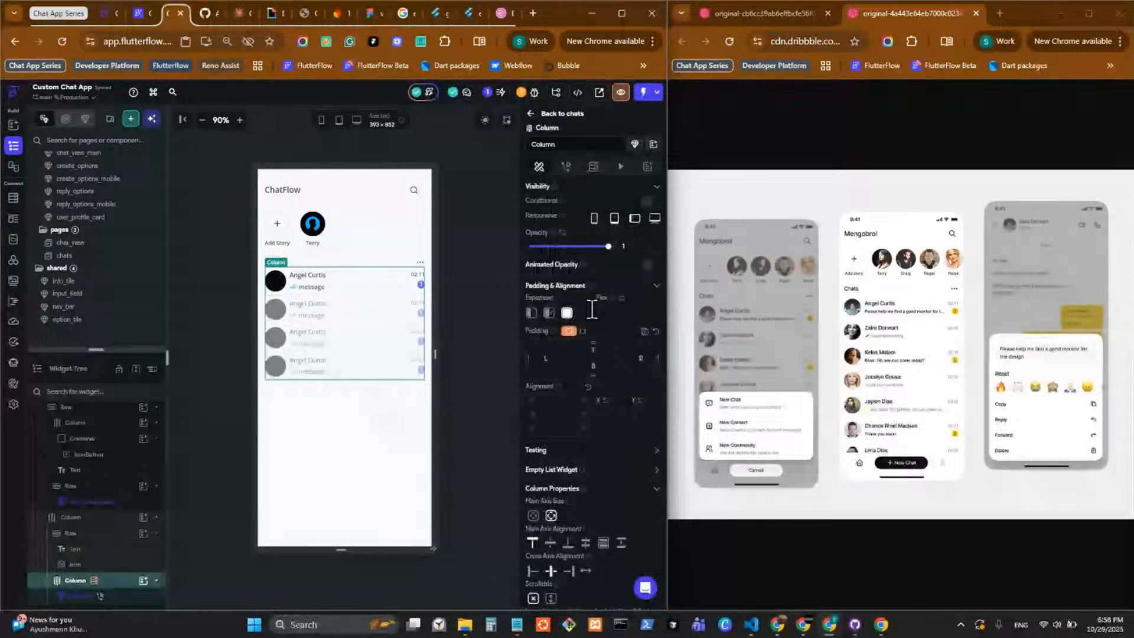
click(531, 313)
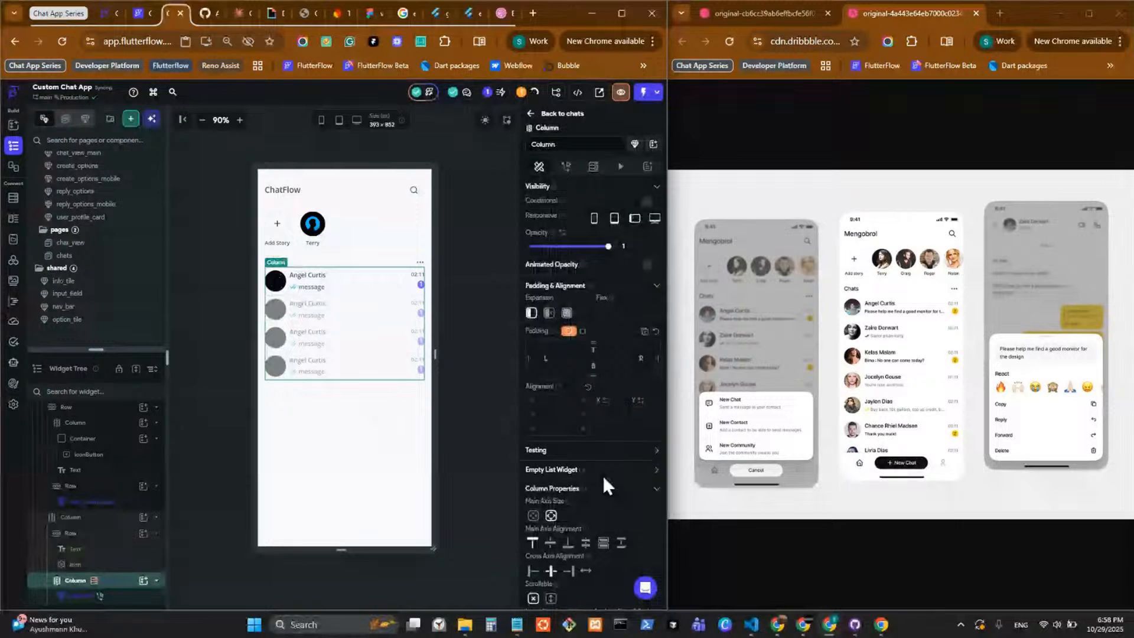
scroll(603, 476, down, 3)
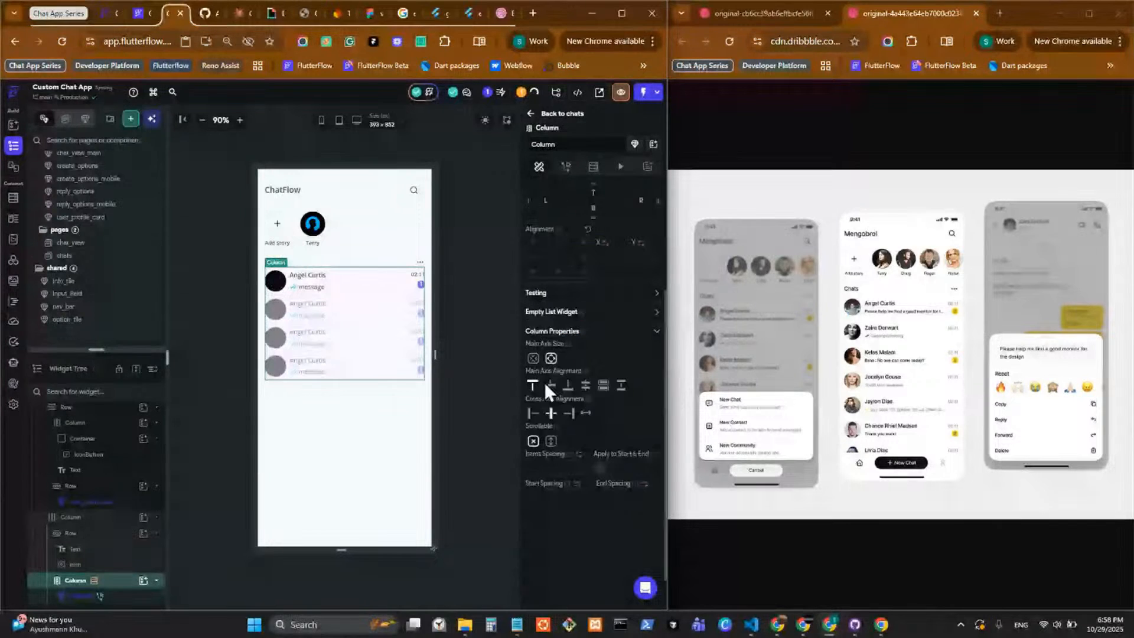
click(475, 259)
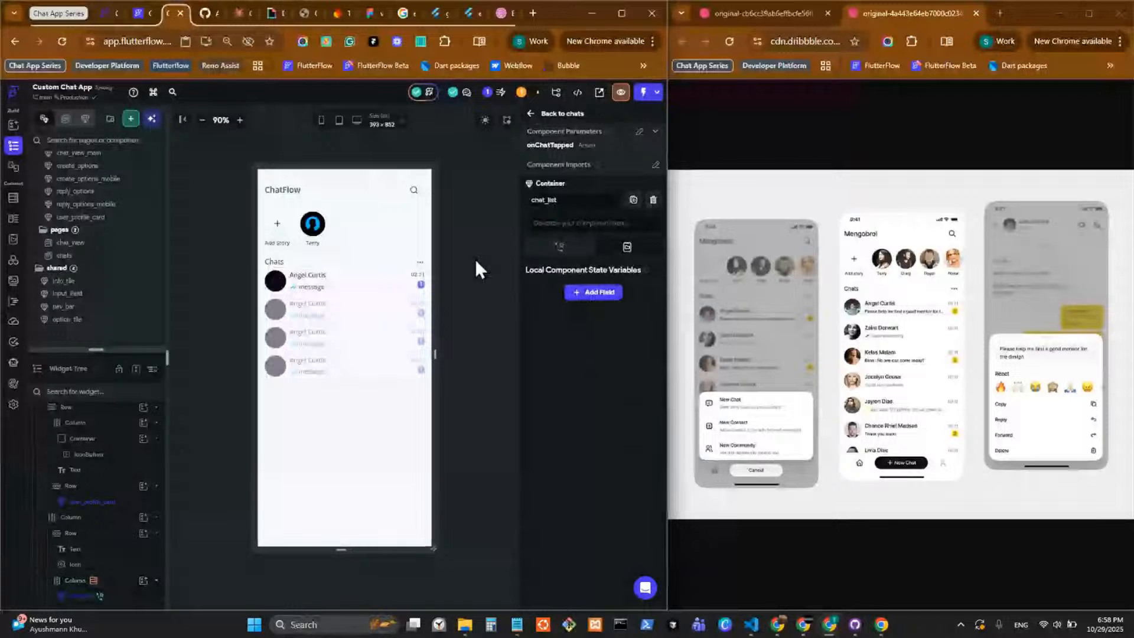
key(ctrl+s)
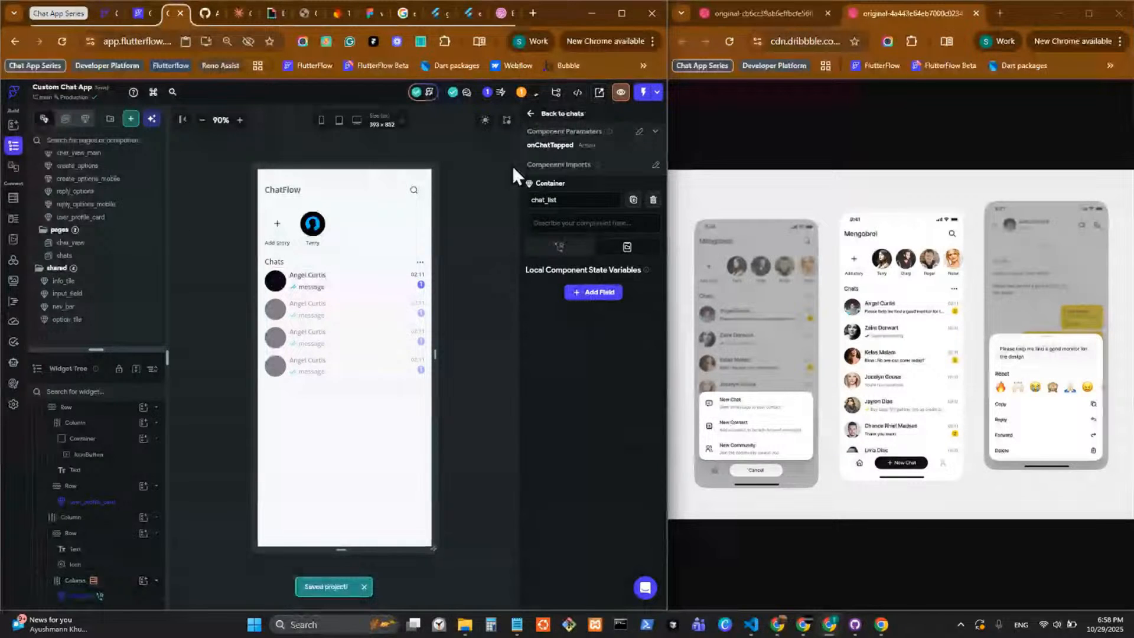
Push the project to the GitHub repository with the commit message "layout issue fix".
click(419, 288)
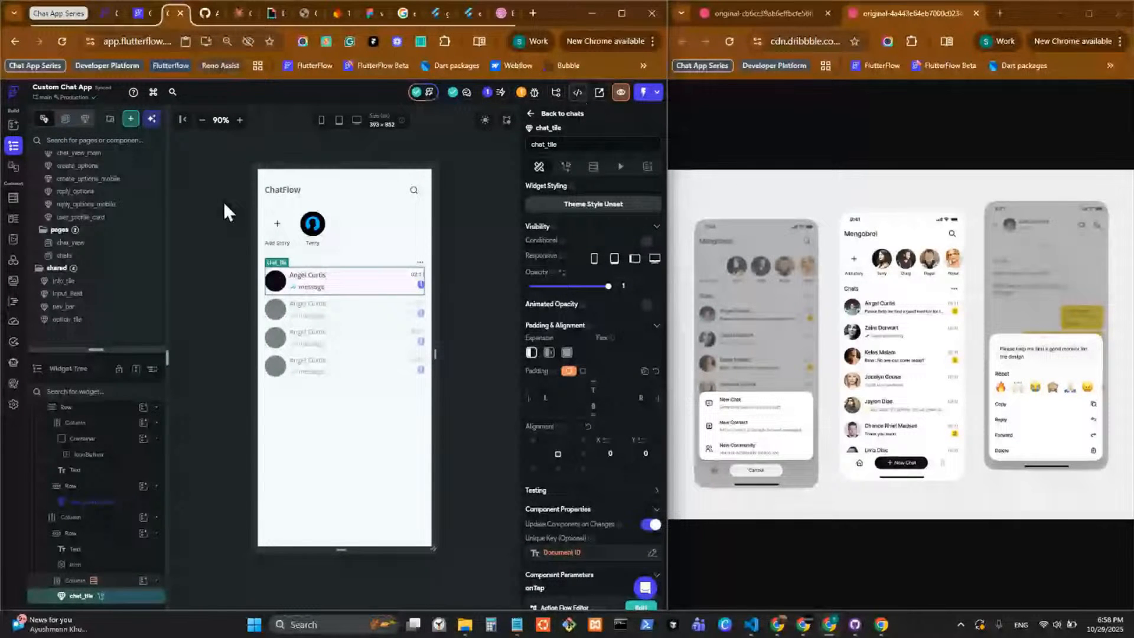
click(578, 92)
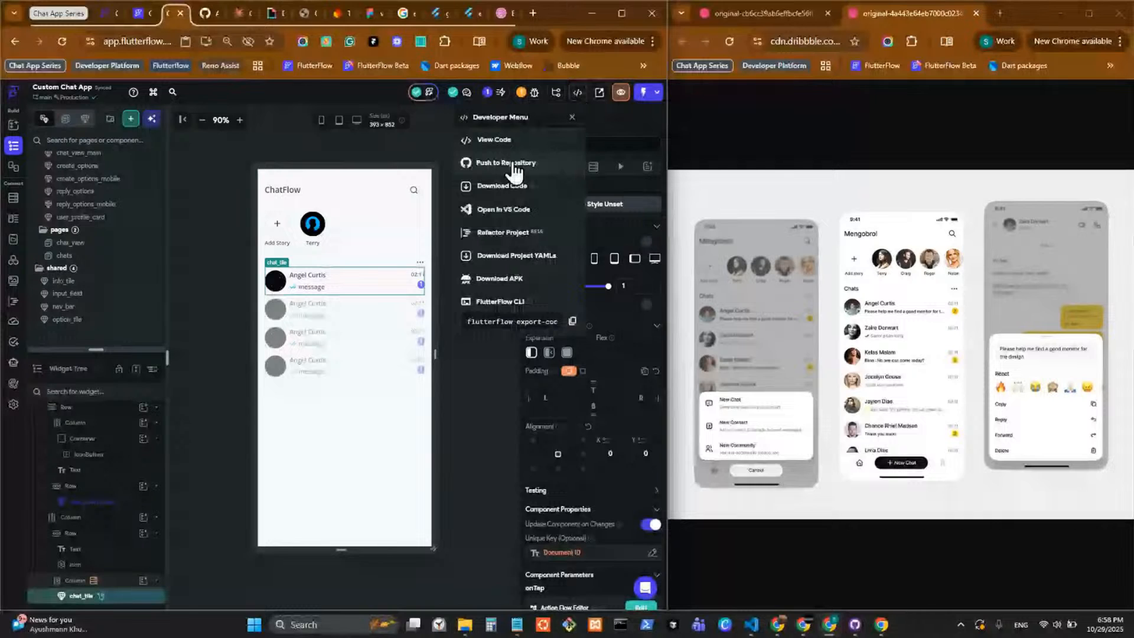
click(512, 172)
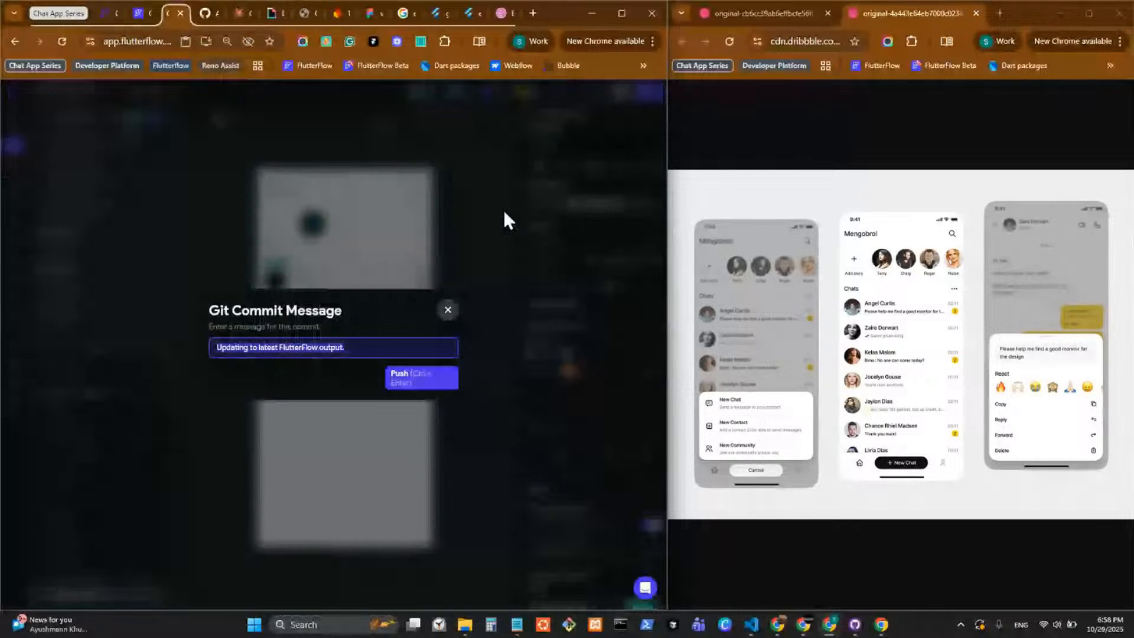
key(ctrl+a)
key(BackSpace)
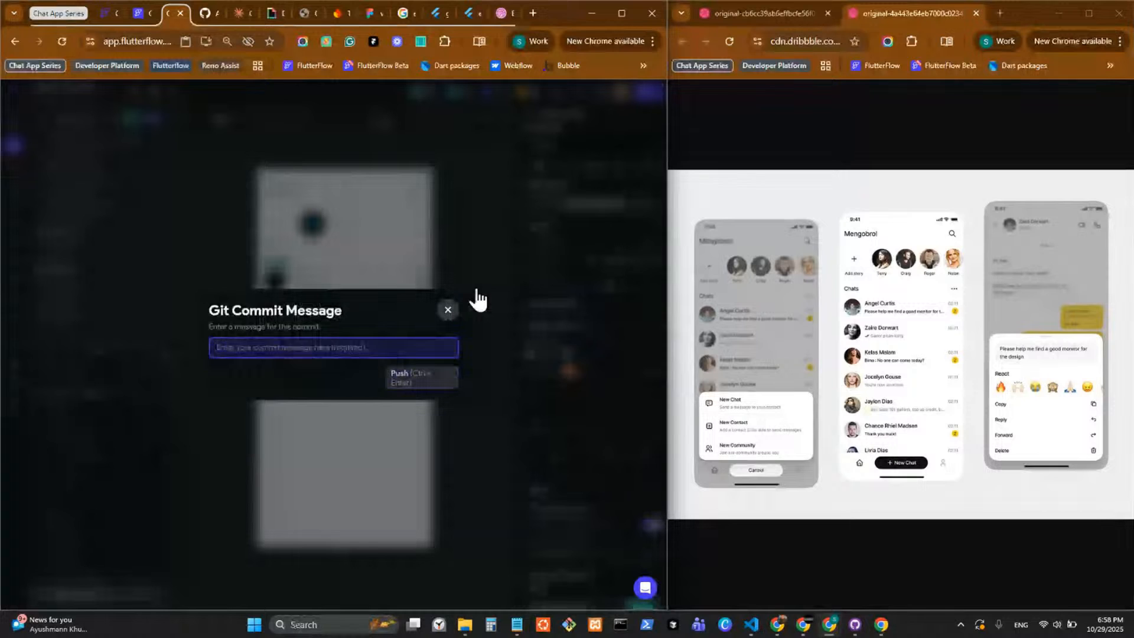
text(layout issue fix)
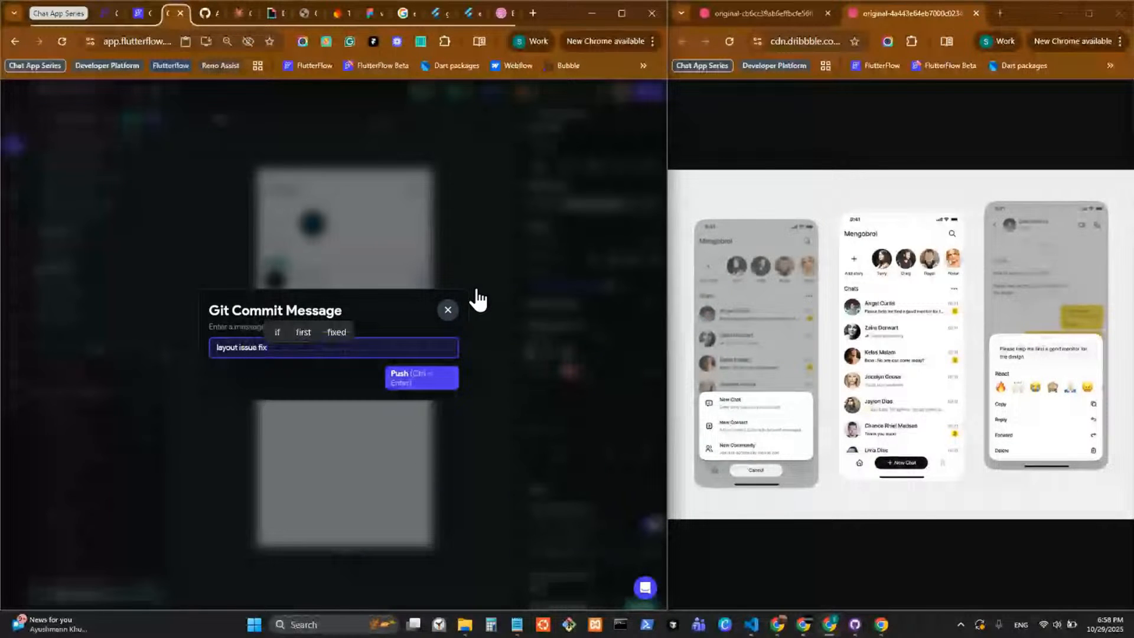
text( -1)
key(BackSpace)
key(BackSpace)
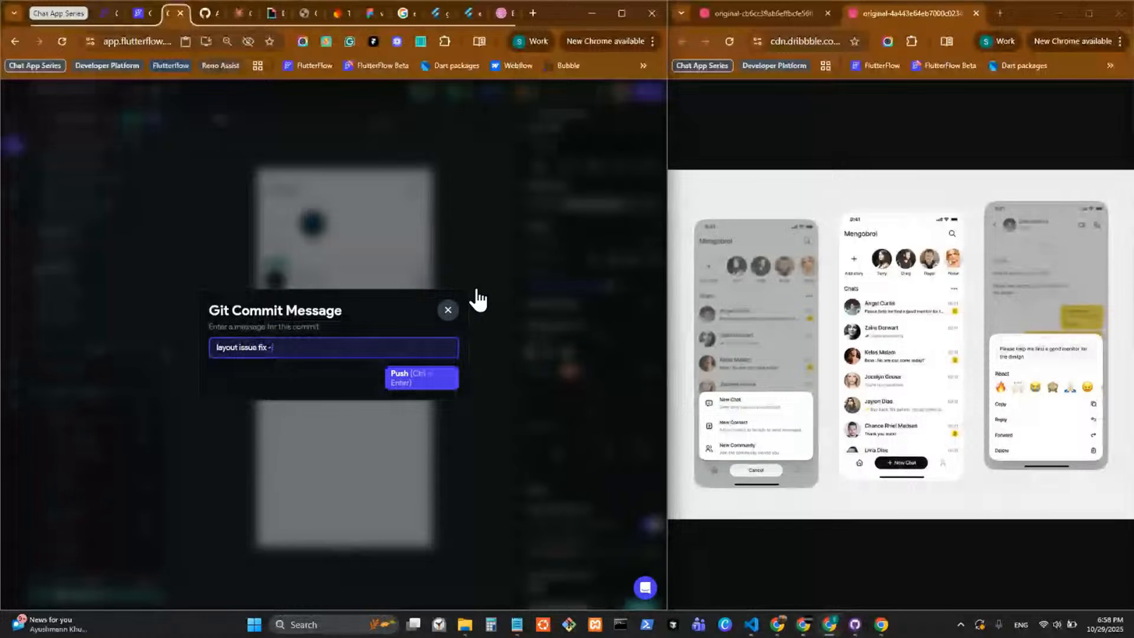
key(BackSpace)
click(420, 378)
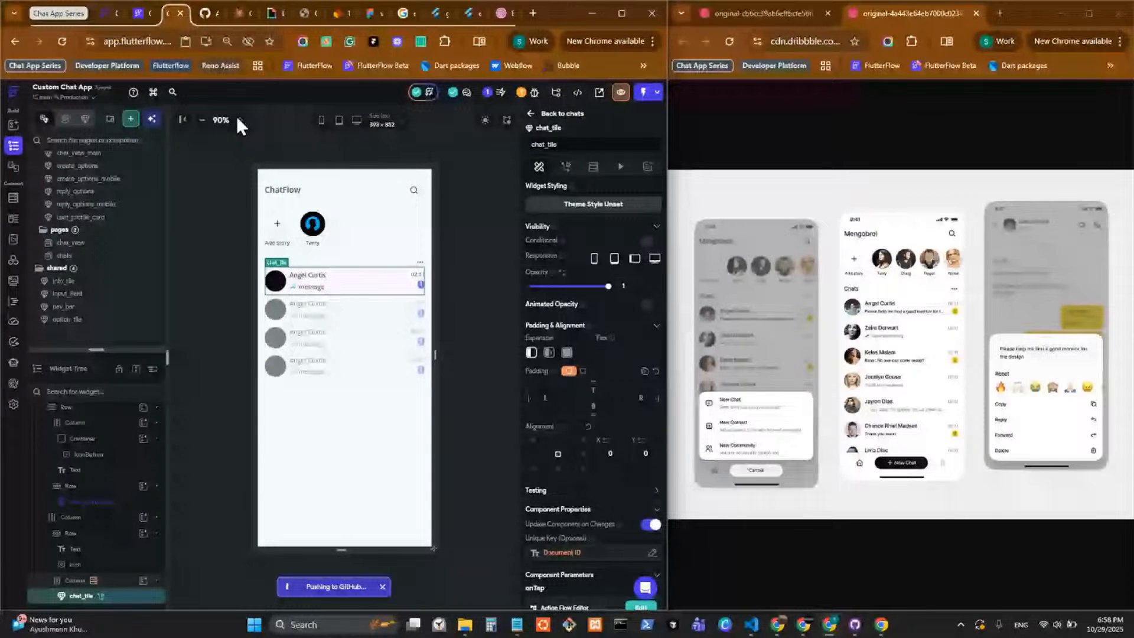
View the cutom-chat-app repository on GitHub and switch to the project's terminal in VS Code.
key(ctrl+Tab)
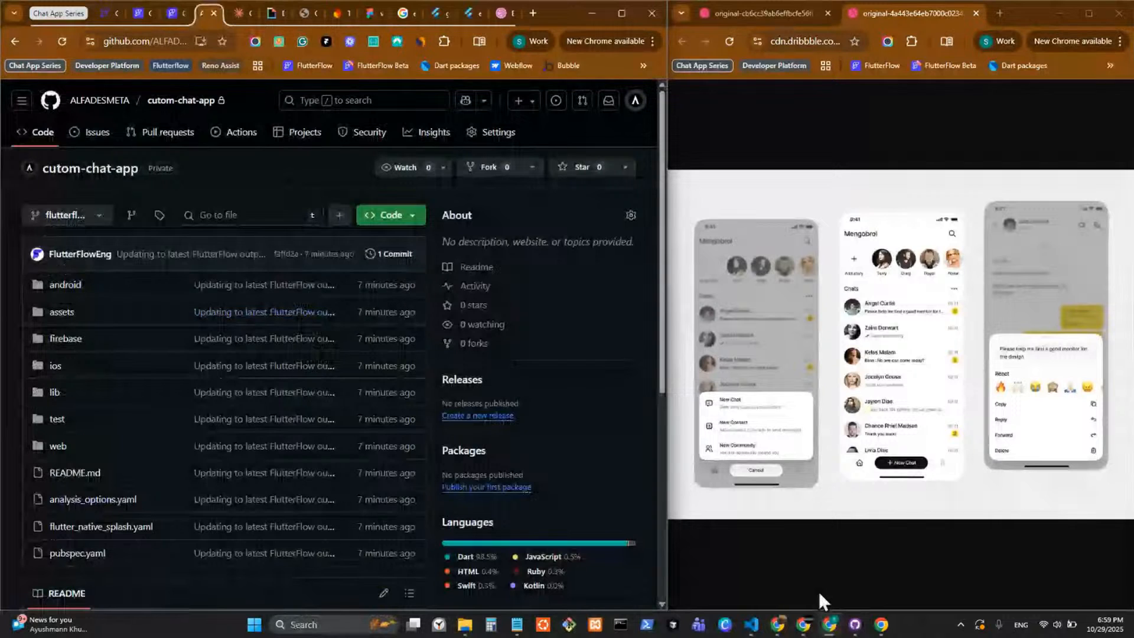
mouse_move(751, 624)
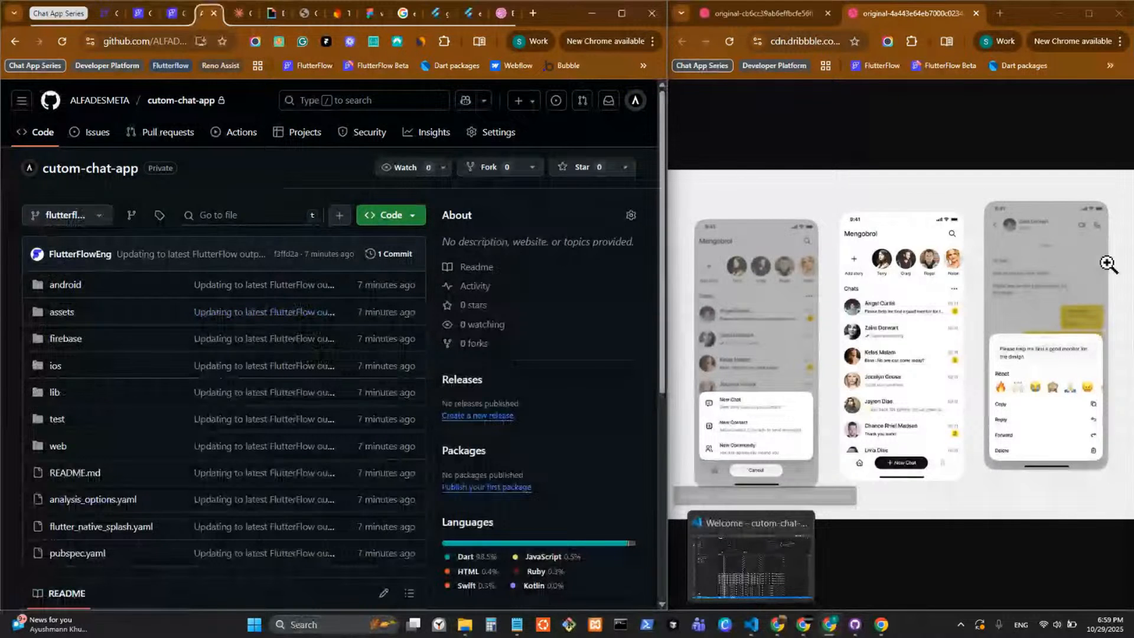
click(751, 624)
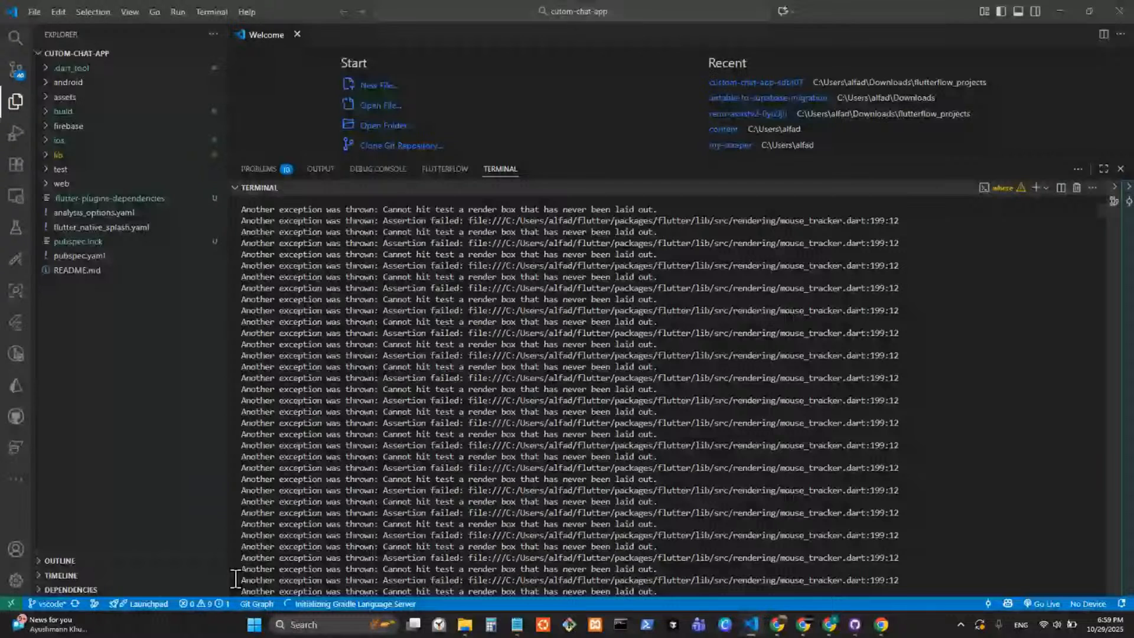
Switch to the cutom-chat-app repository on GitHub, start a pull request from flutterflow into vscode, and review the changed files.
key(alt+Tab)
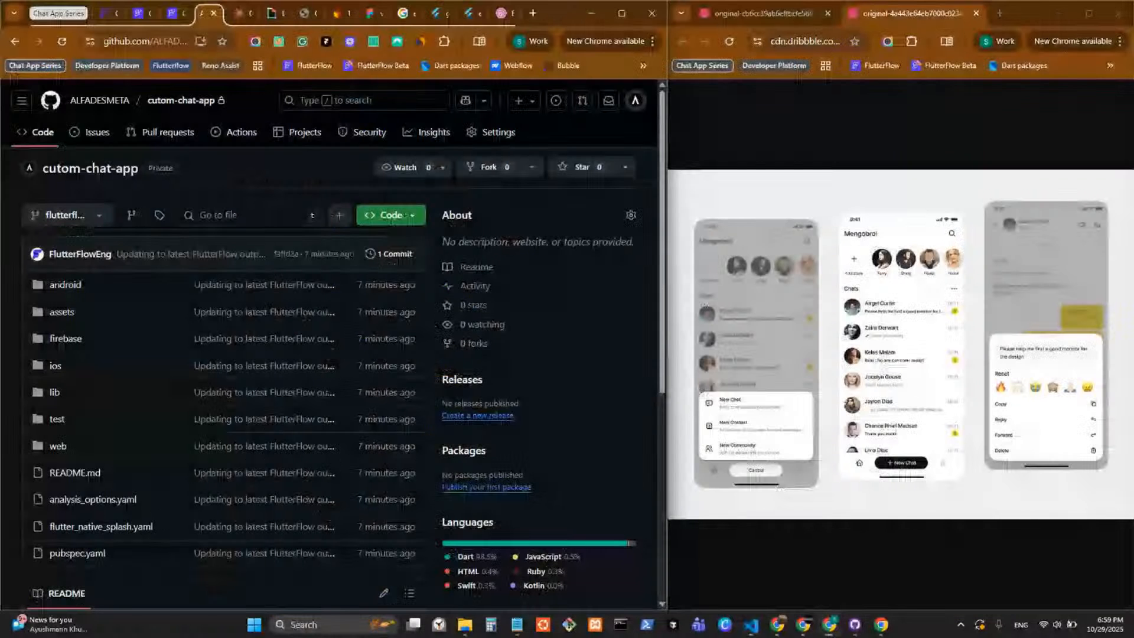
click(179, 12)
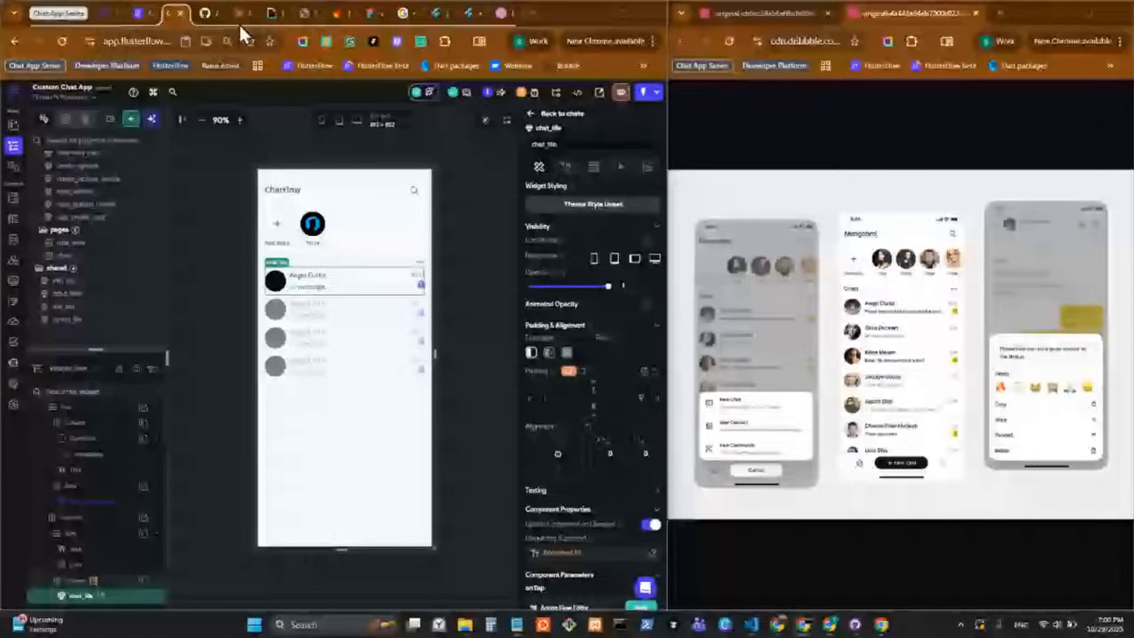
click(162, 60)
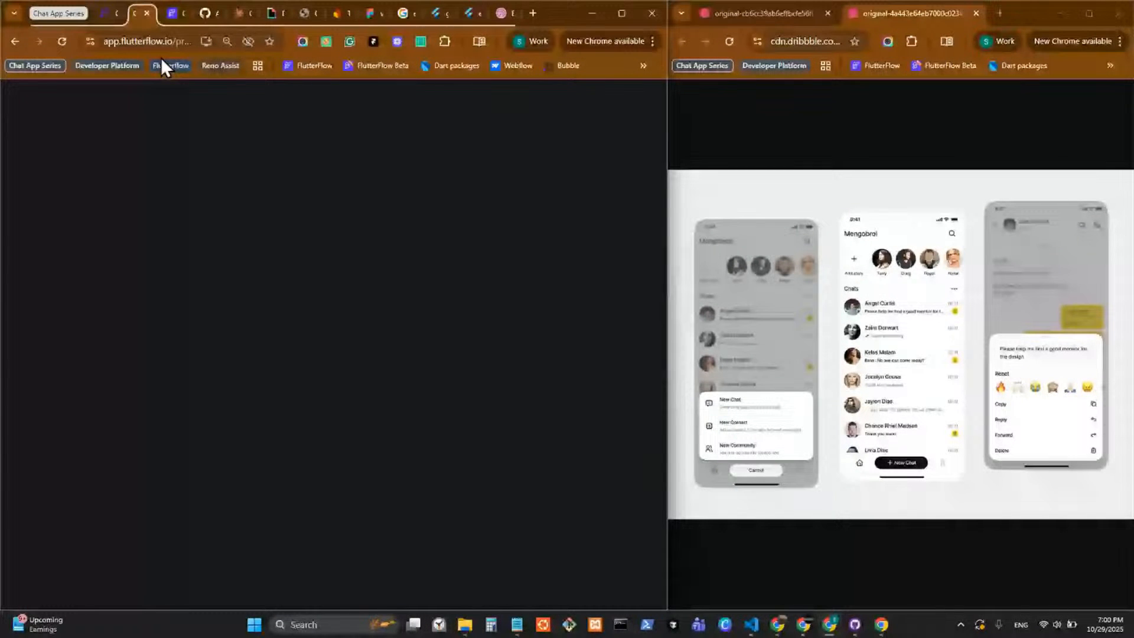
click(205, 13)
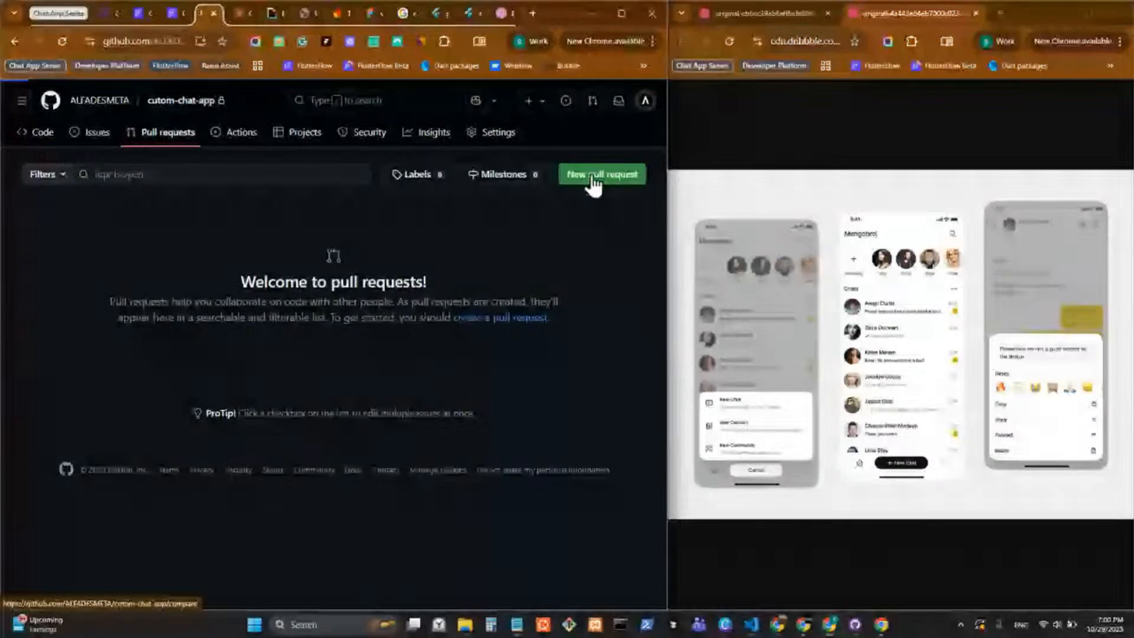
click(594, 185)
click(74, 234)
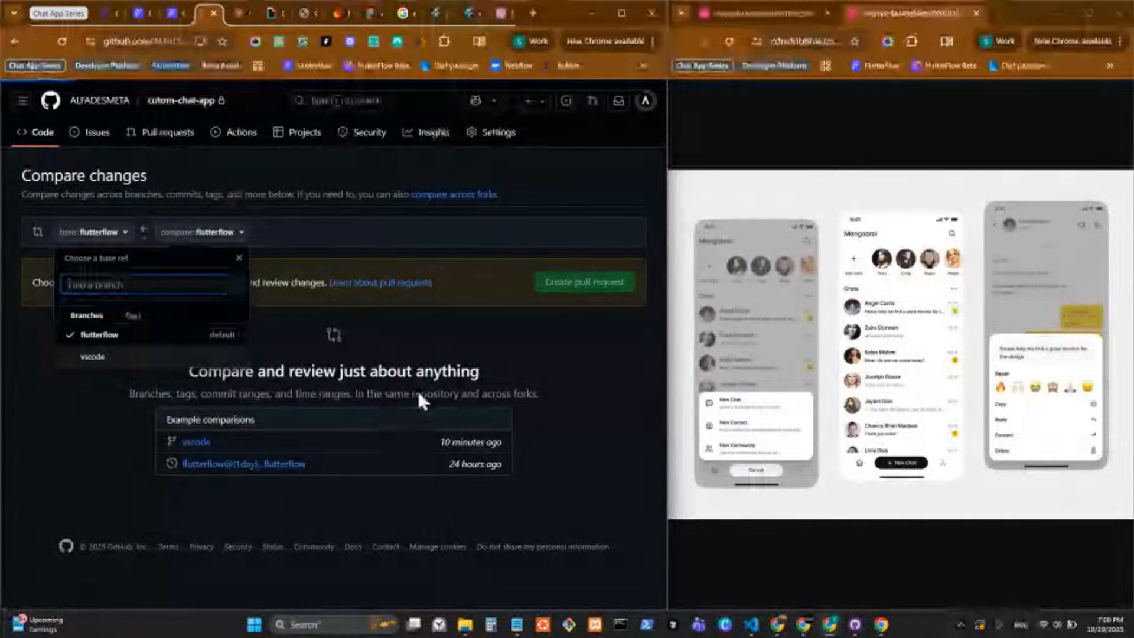
scroll(536, 360, down, 4)
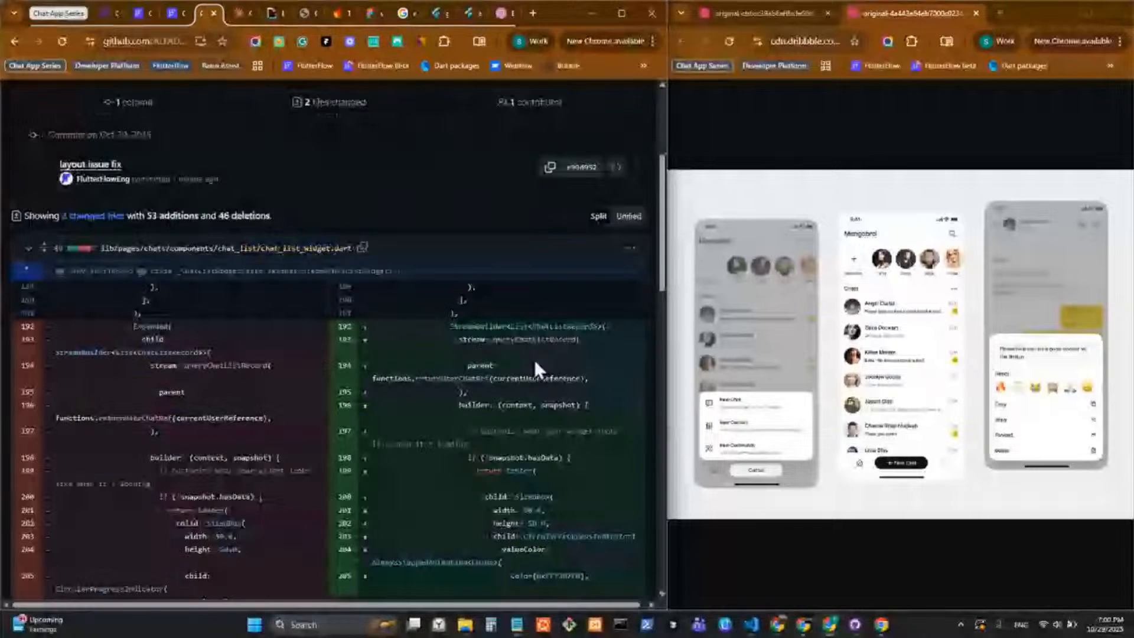
scroll(528, 369, down, 10)
scroll(540, 381, up, 15)
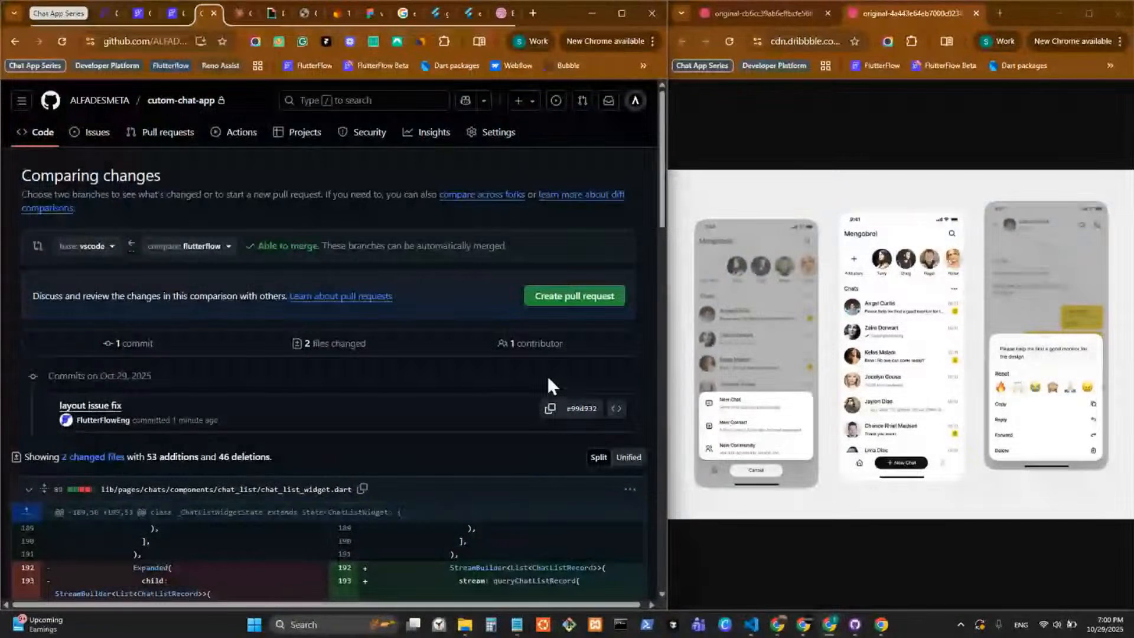
Create the pull request with the title "layout issue fix" and no description.
click(568, 296)
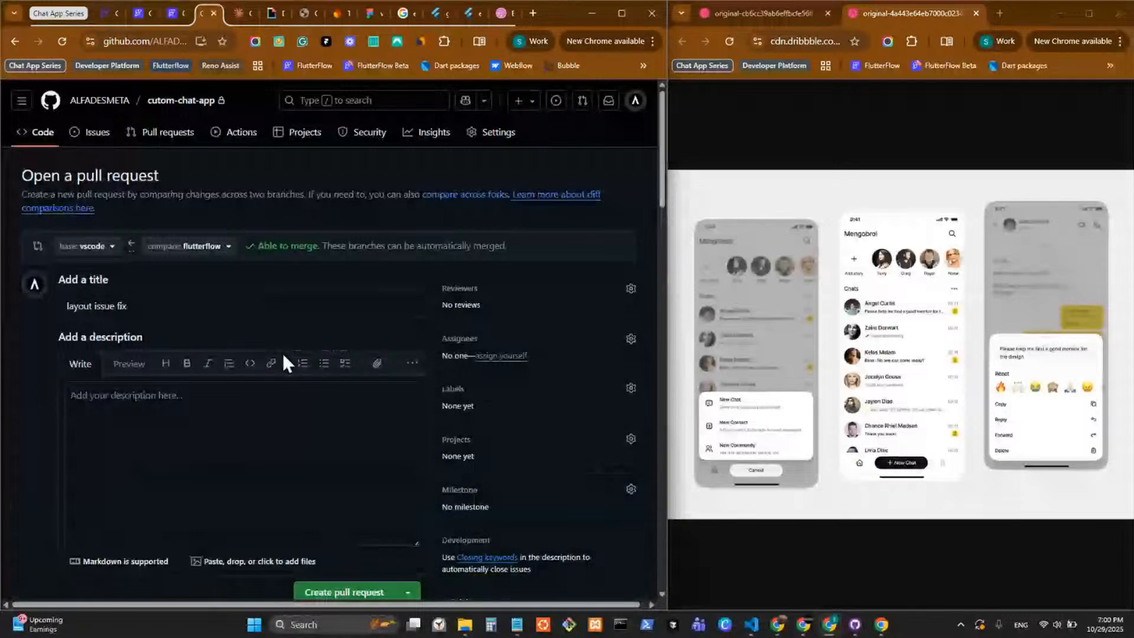
scroll(283, 352, down, 3)
click(343, 396)
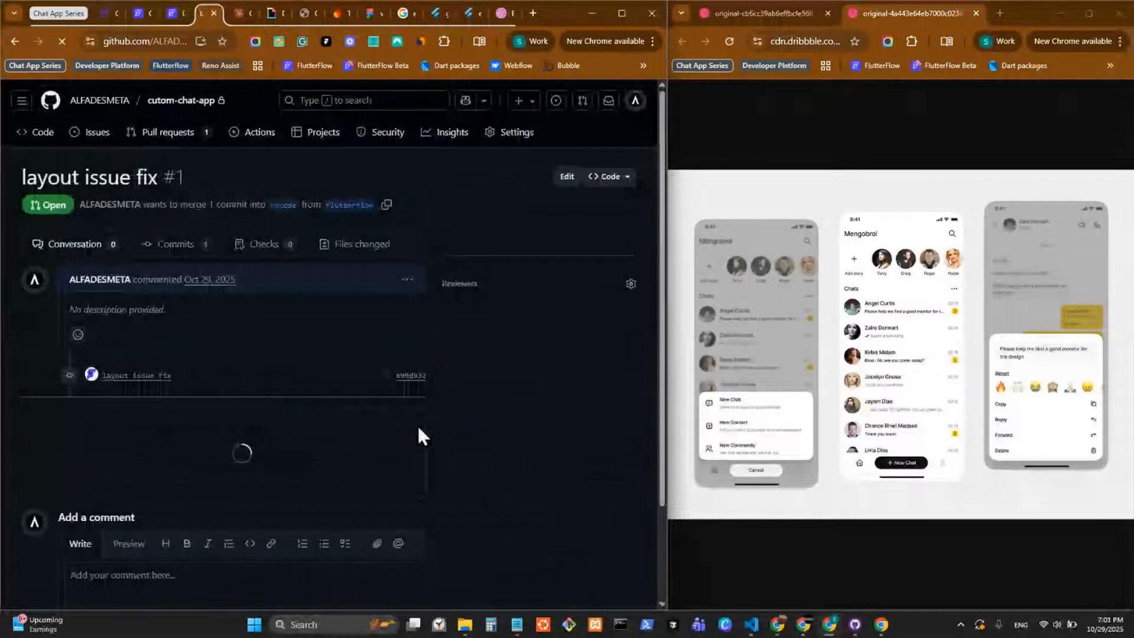
Merge the "layout issue fix" pull request into the vscode branch and review the pull request page.
scroll(367, 434, down, 1)
scroll(315, 423, down, 2)
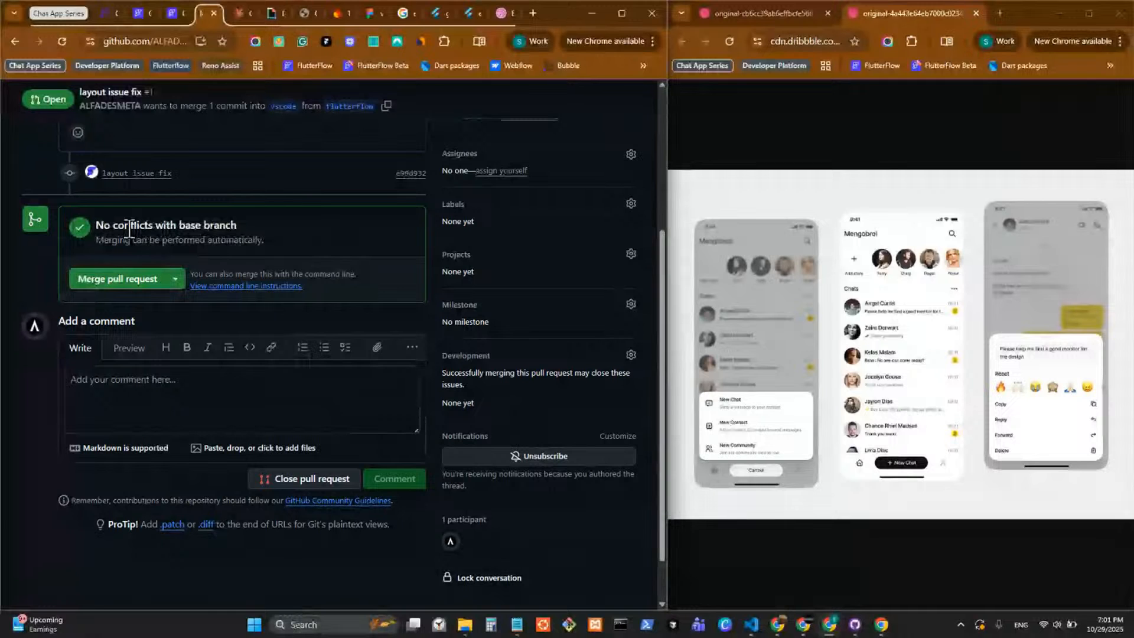
click(75, 283)
click(147, 446)
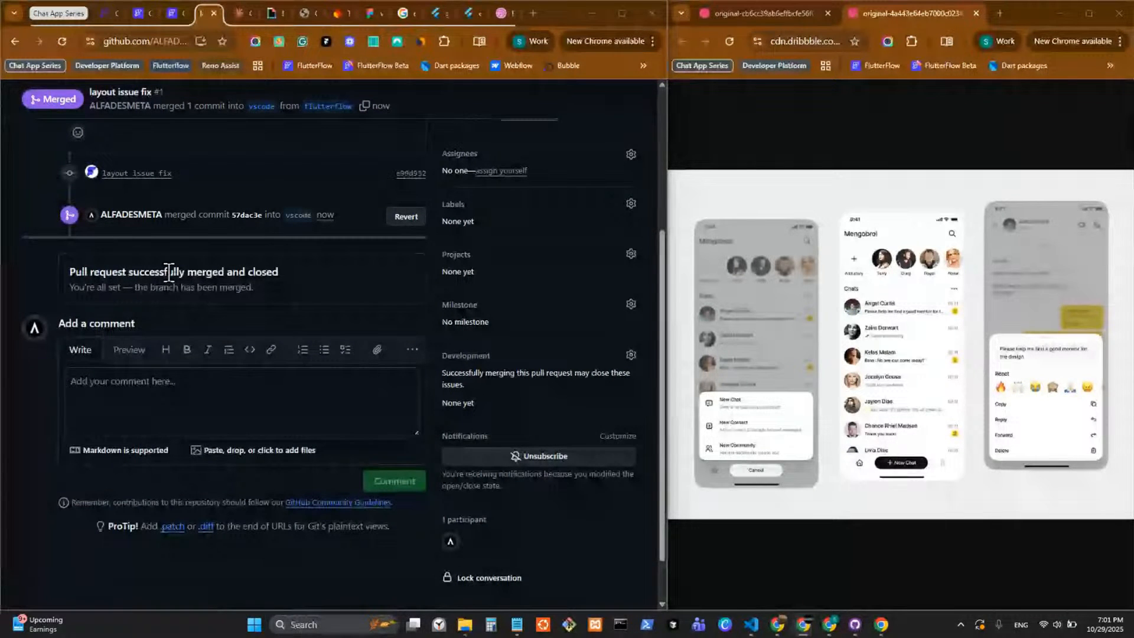
scroll(169, 273, up, 3)
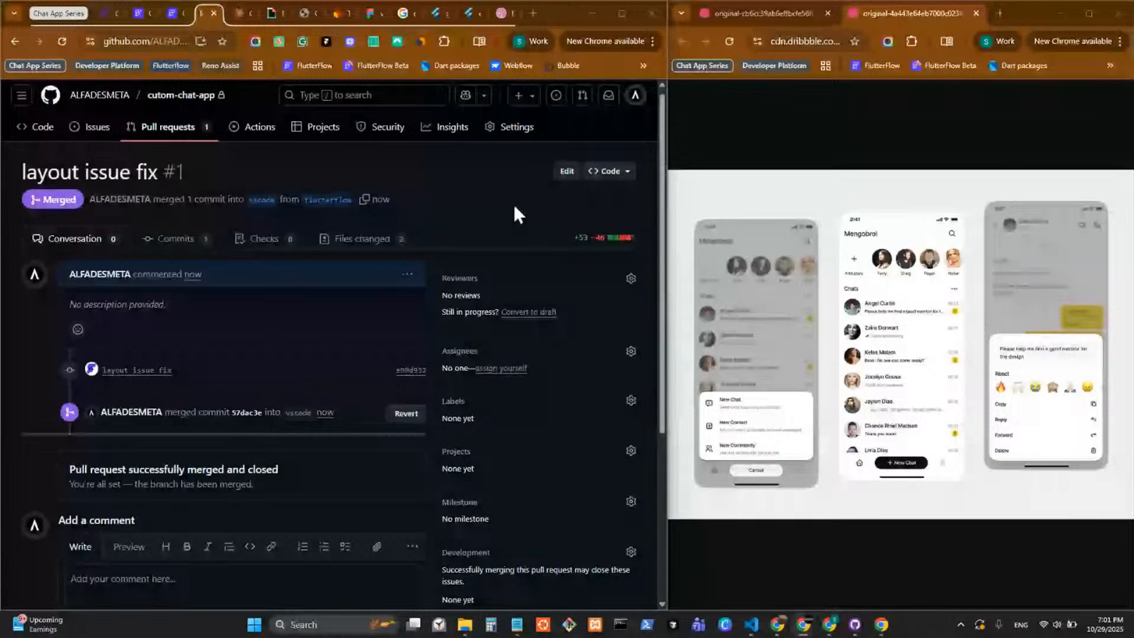
scroll(324, 269, down, 5)
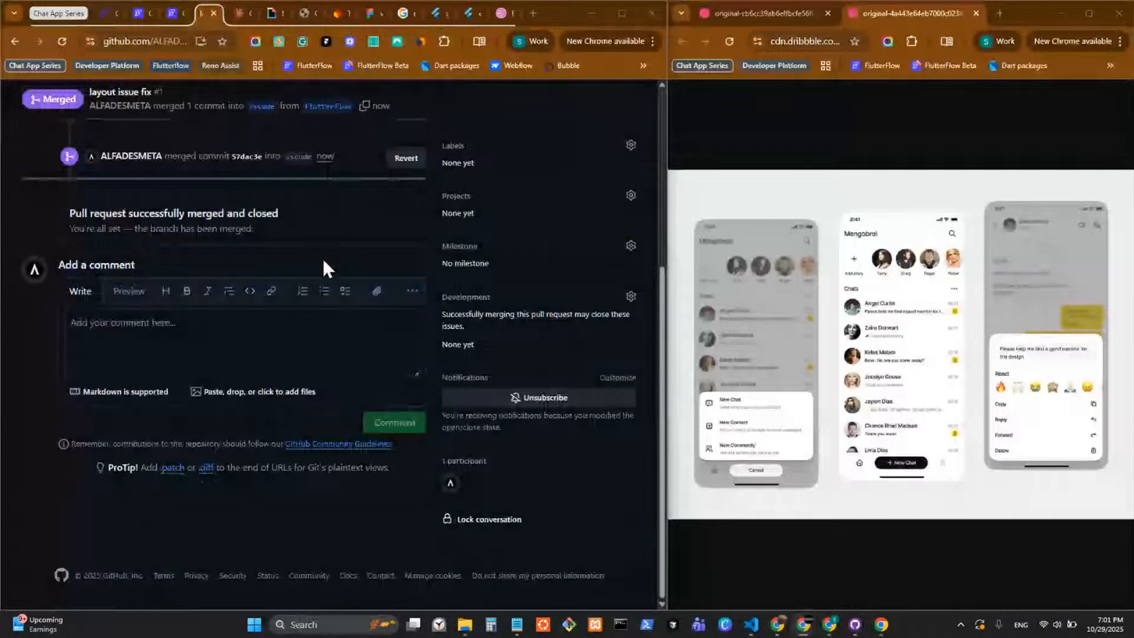
scroll(324, 268, up, 2)
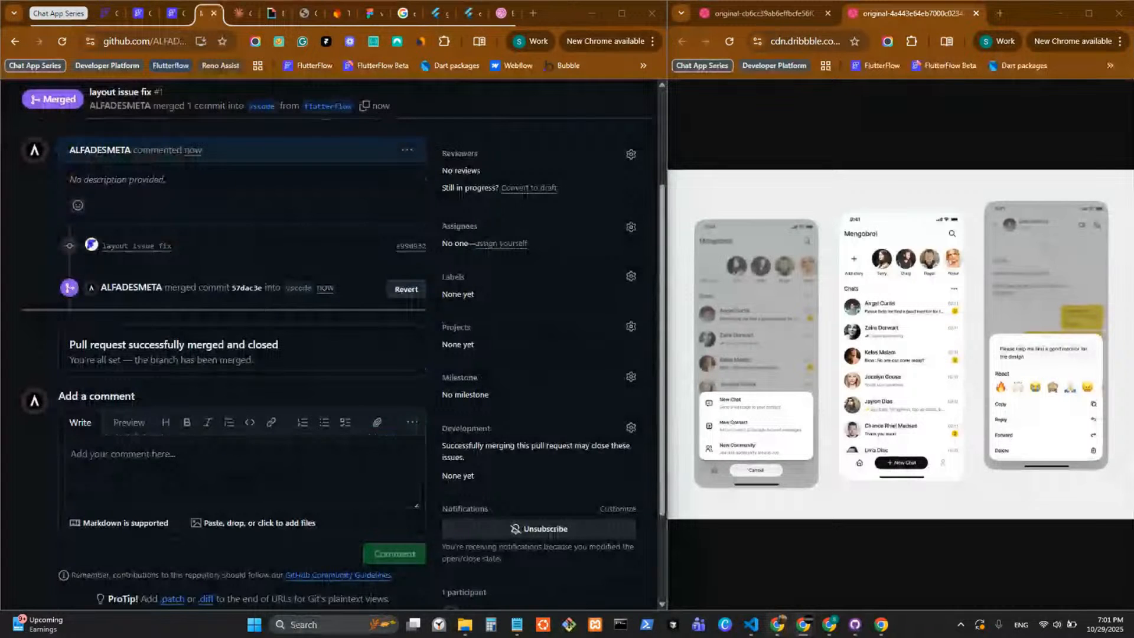
Switch to VS Code and run "git pull origin vscode" in a new terminal for the project.
key(alt+Tab)
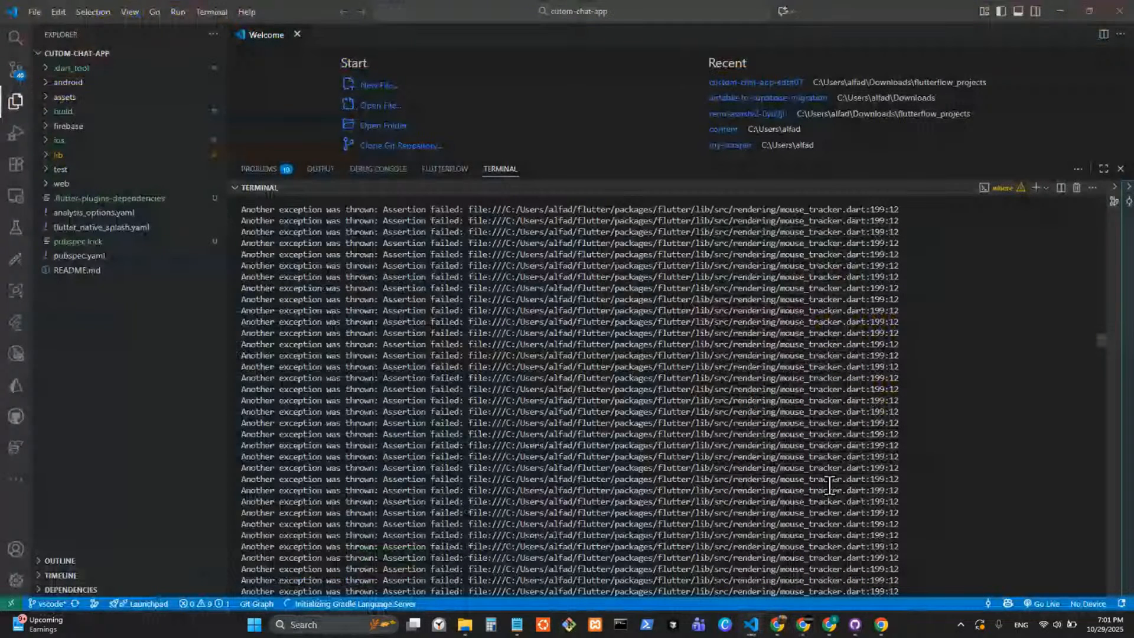
scroll(830, 485, down, 15)
click(1035, 187)
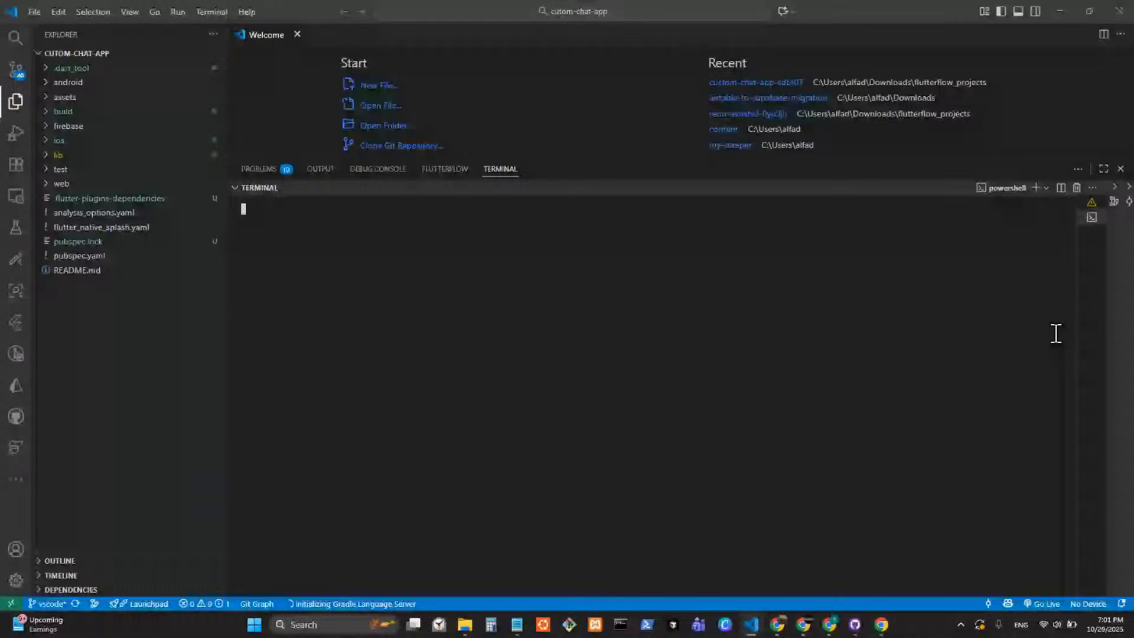
text(flu)
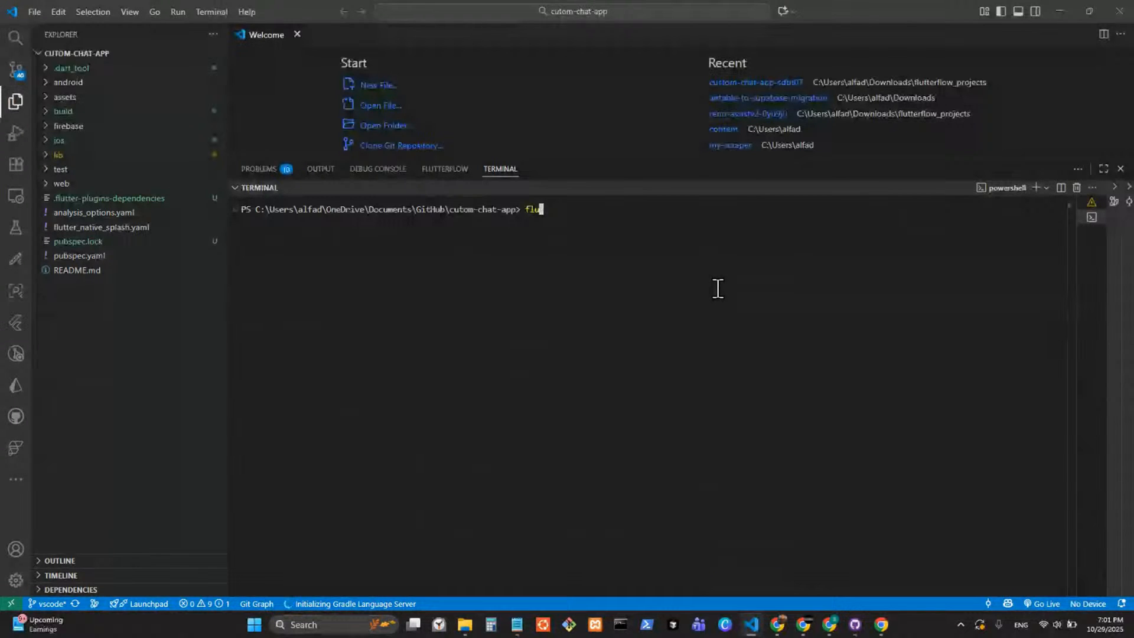
key(BackSpace)
key(BackSpace)
key(BackSpace)
text(git pull origin vscode)
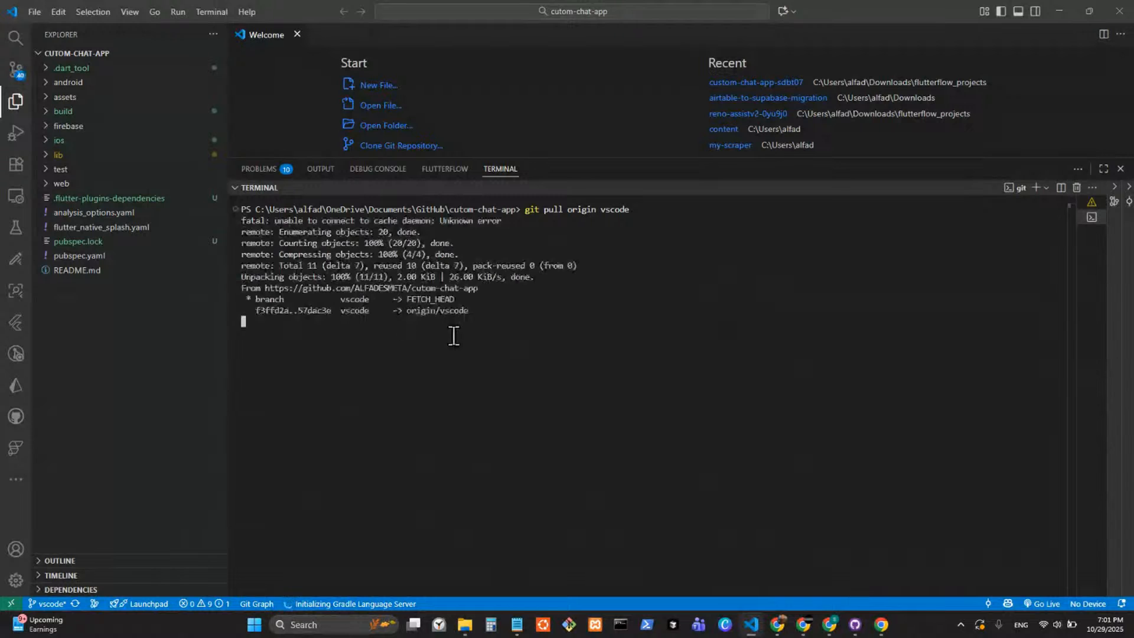
Hot restart the running Flutter app and place its chats page window beside VS Code.
click(1091, 203)
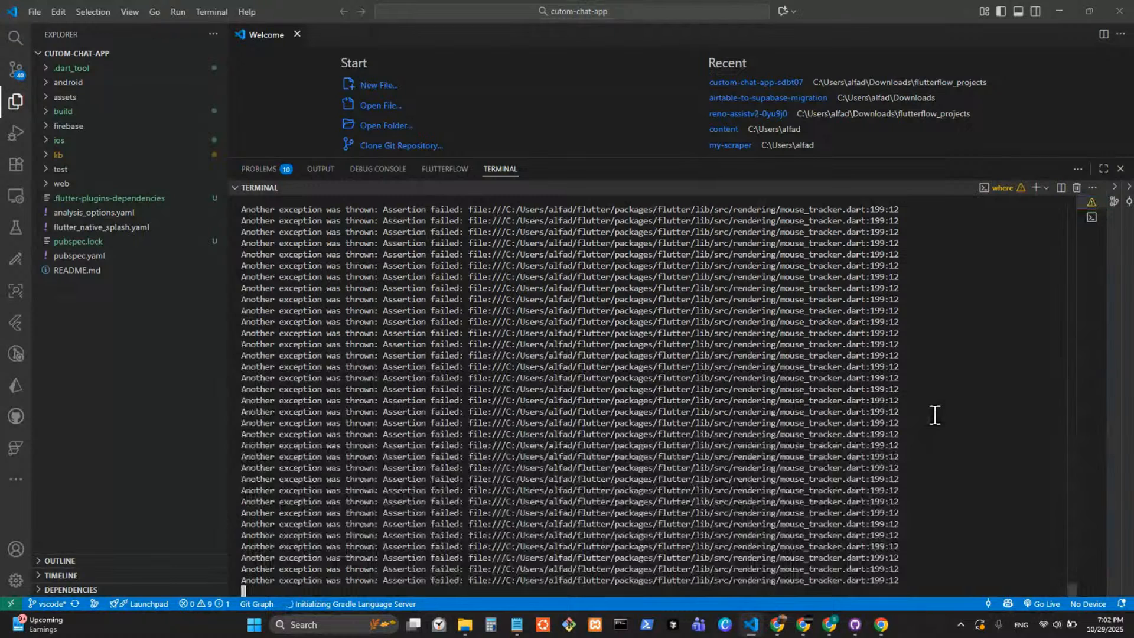
key(shift+r)
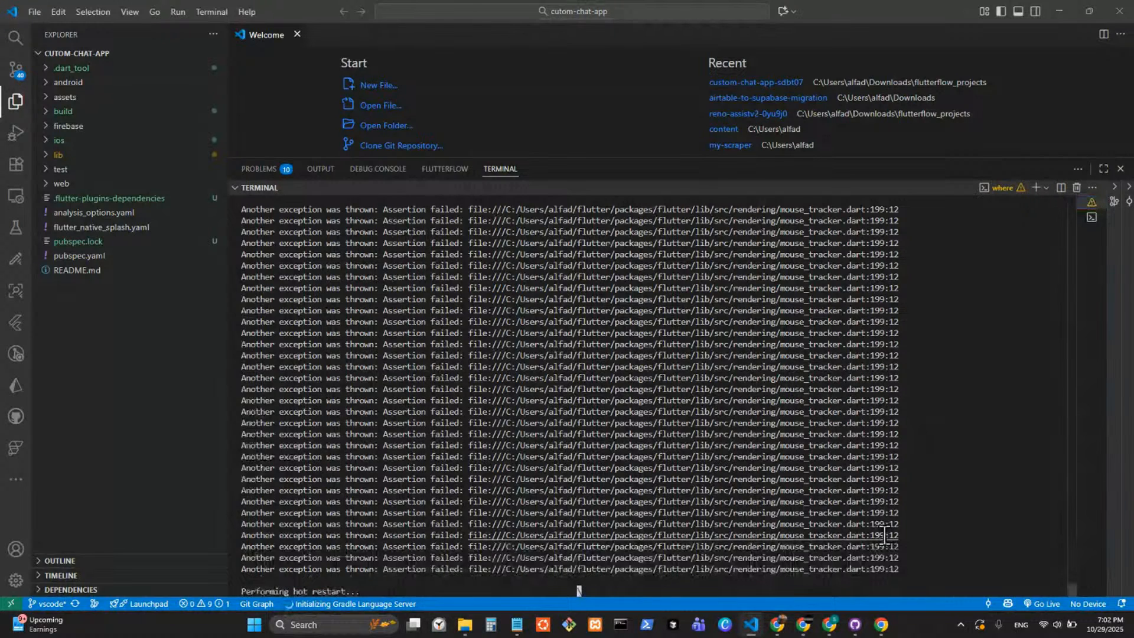
click(881, 625)
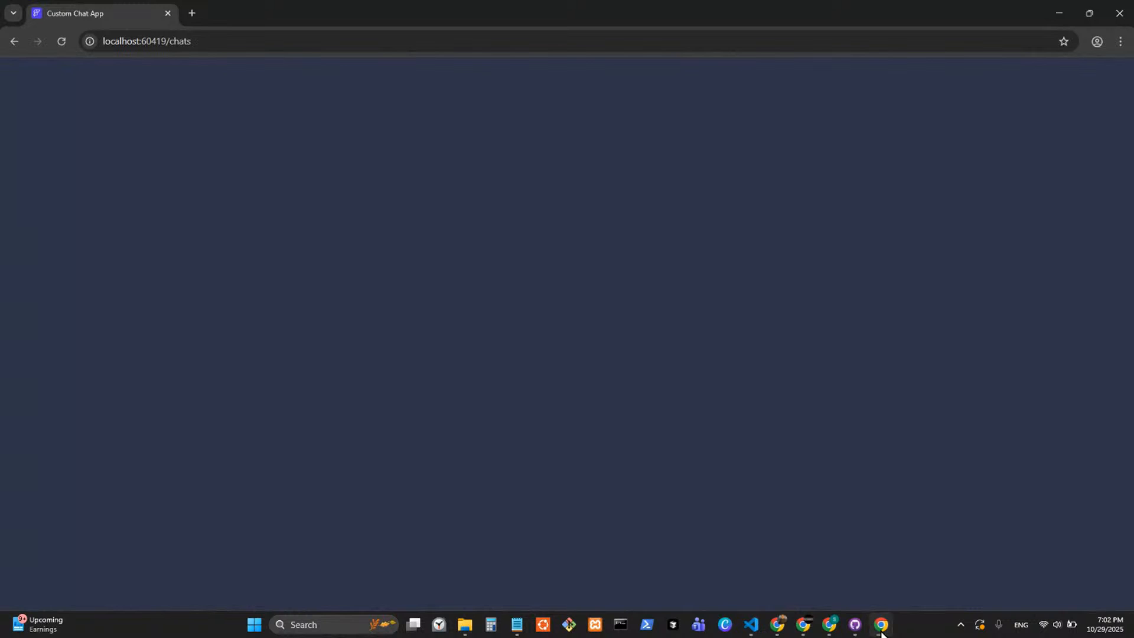
click(882, 630)
click(881, 630)
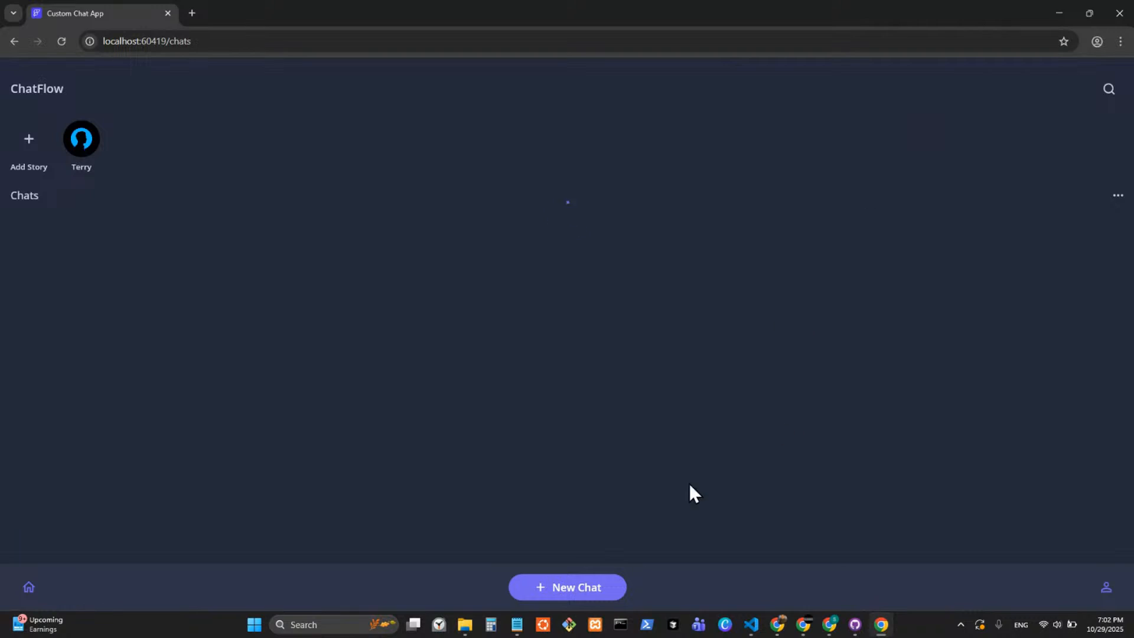
drag(633, 22, 817, 82)
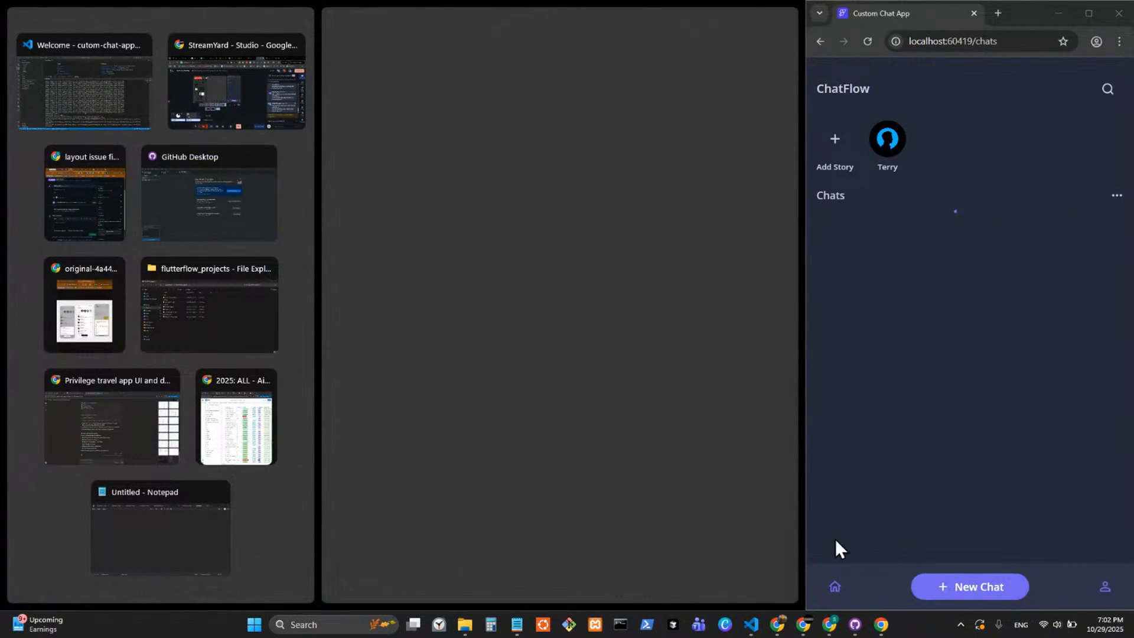
click(934, 480)
Switch to FlutterFlow, open the Firestore rules in the Firestore settings, and clear the checked options for the users collection.
mouse_move(829, 624)
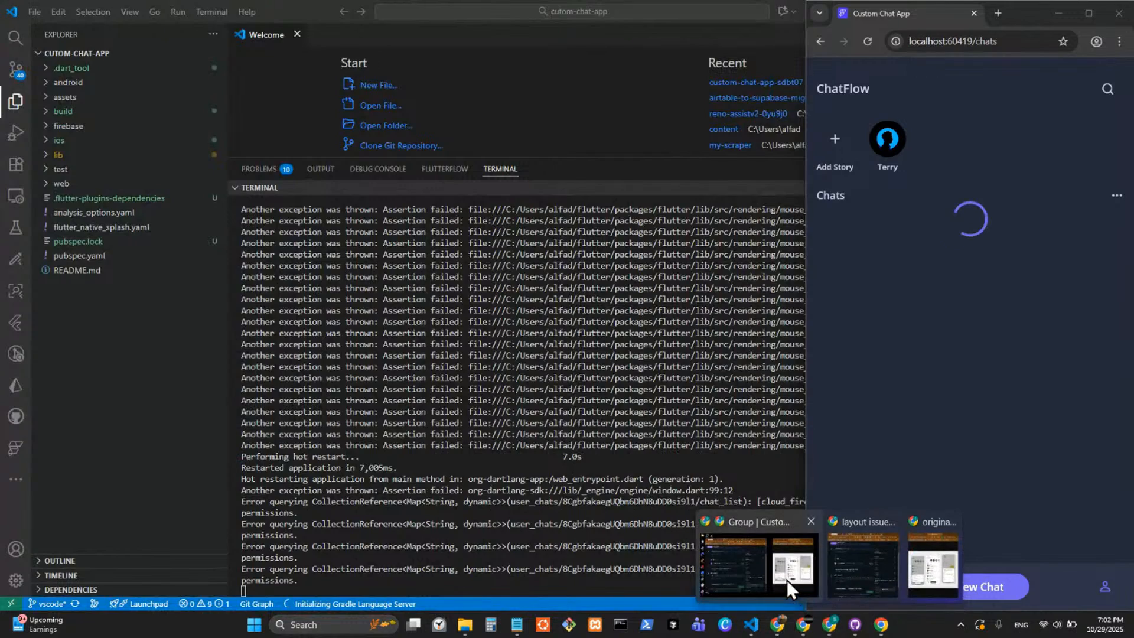
mouse_move(835, 570)
click(737, 557)
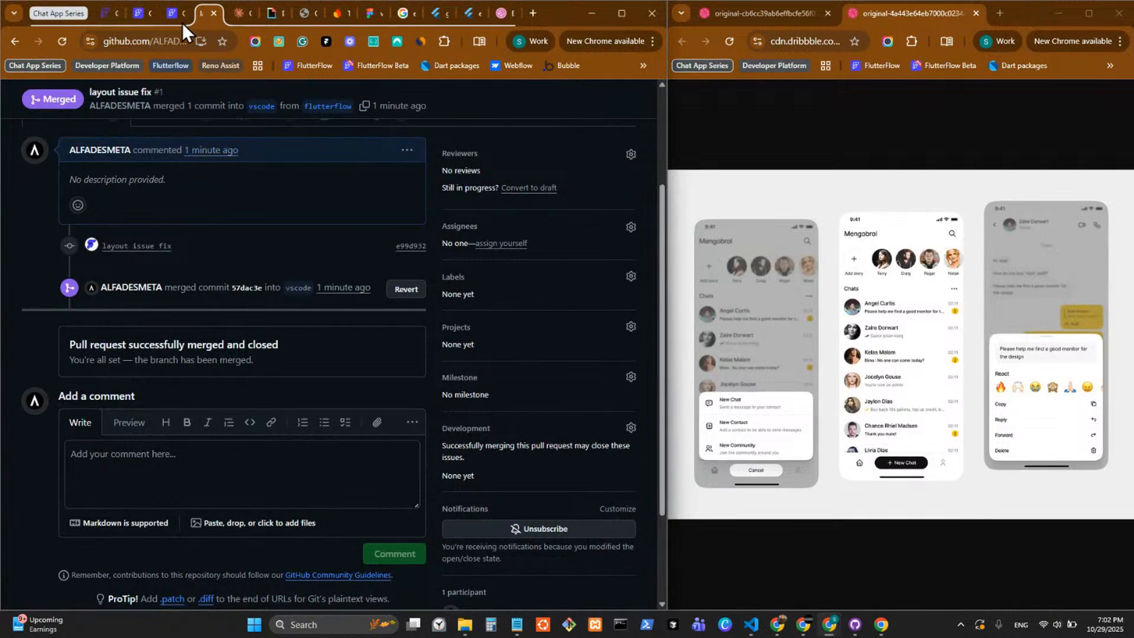
click(182, 23)
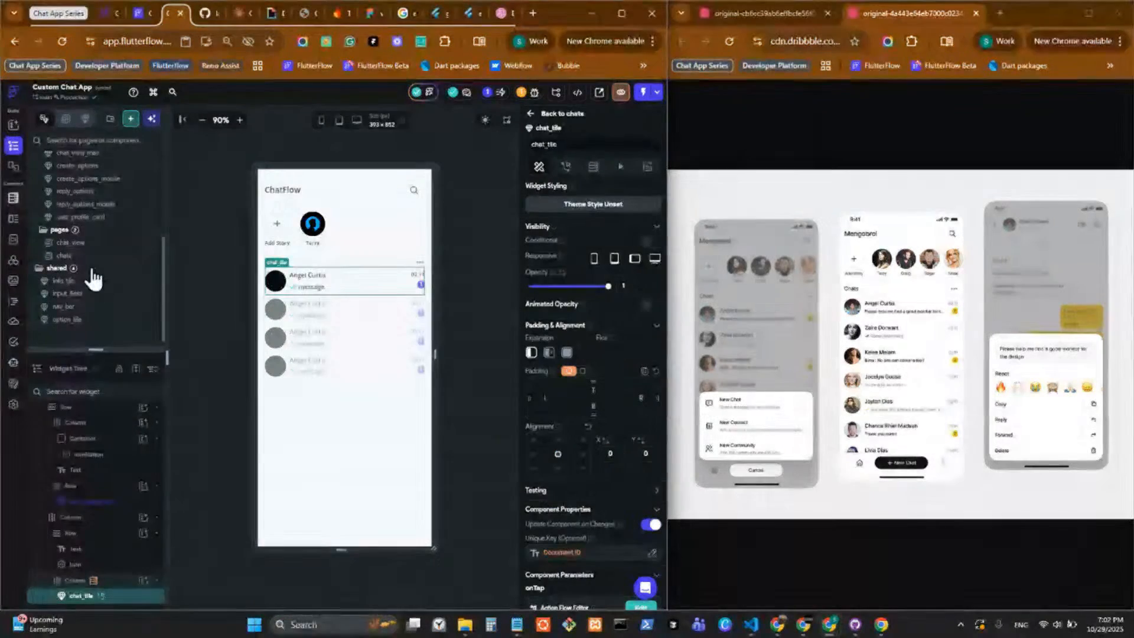
click(13, 199)
click(65, 123)
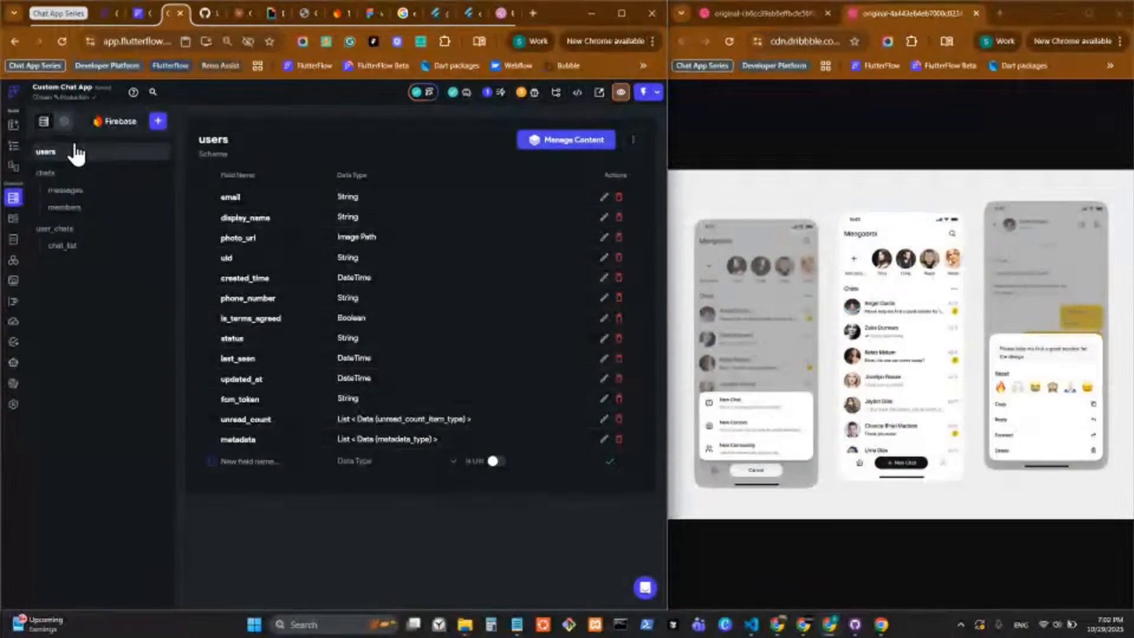
scroll(435, 380, down, 6)
scroll(406, 350, up, 4)
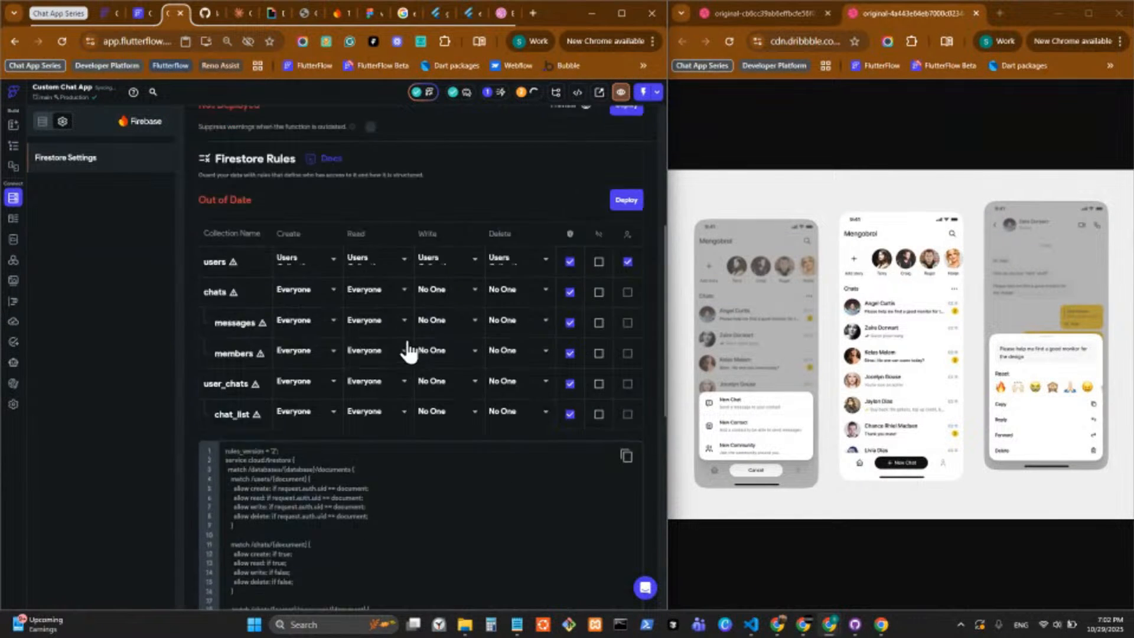
scroll(410, 431, down, 2)
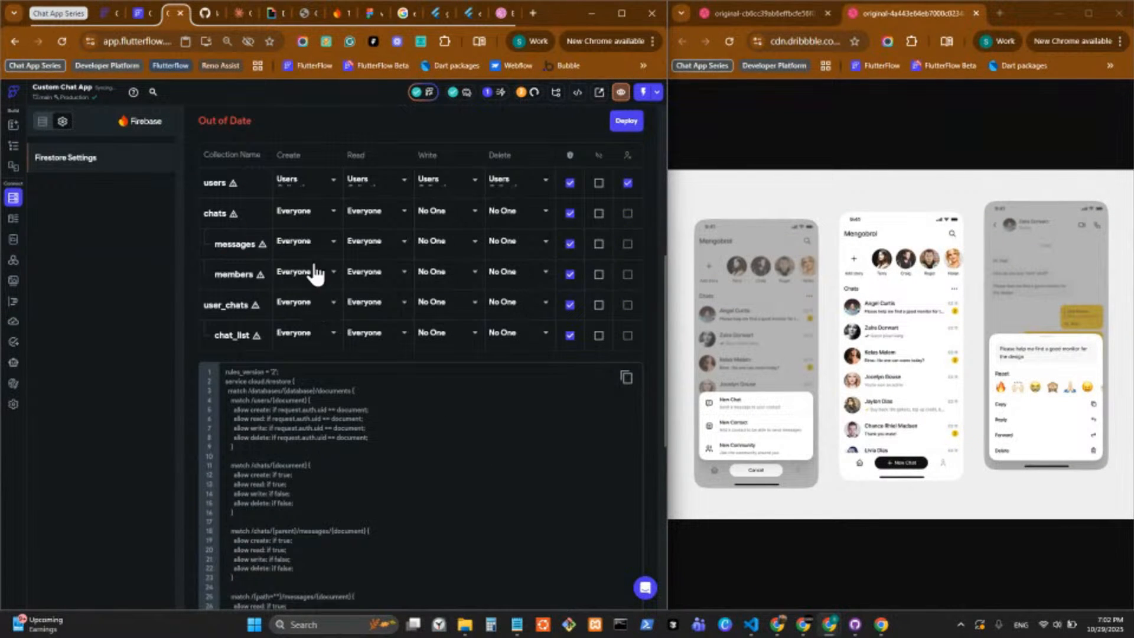
scroll(312, 284, up, 1)
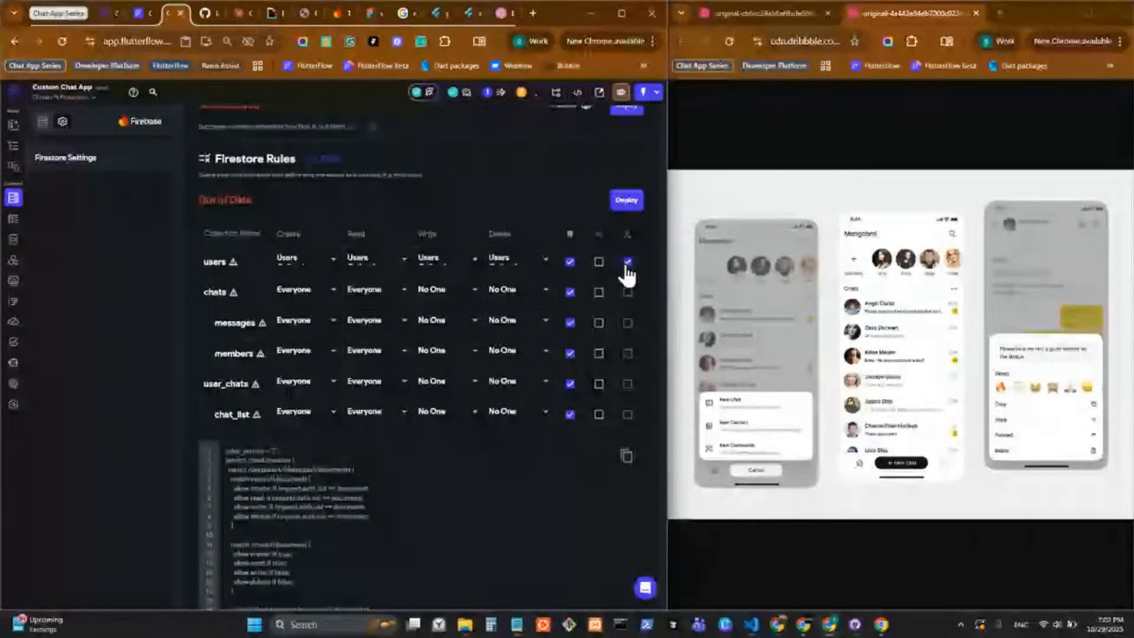
click(570, 262)
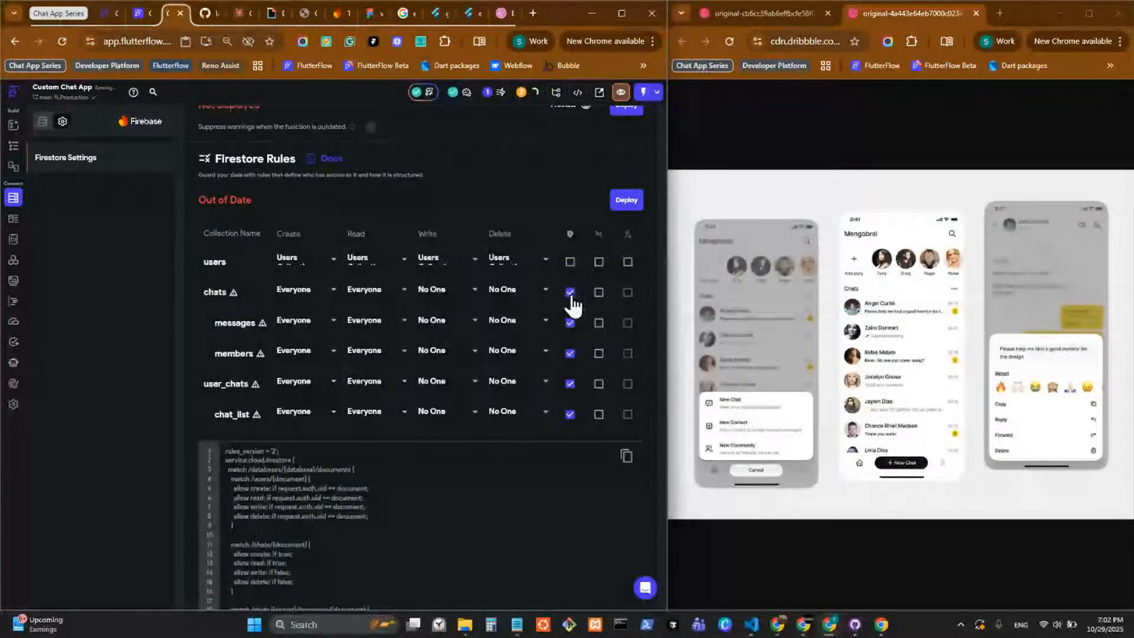
Set the create, read and write rules of the chats collection to Authenticated Users.
click(306, 292)
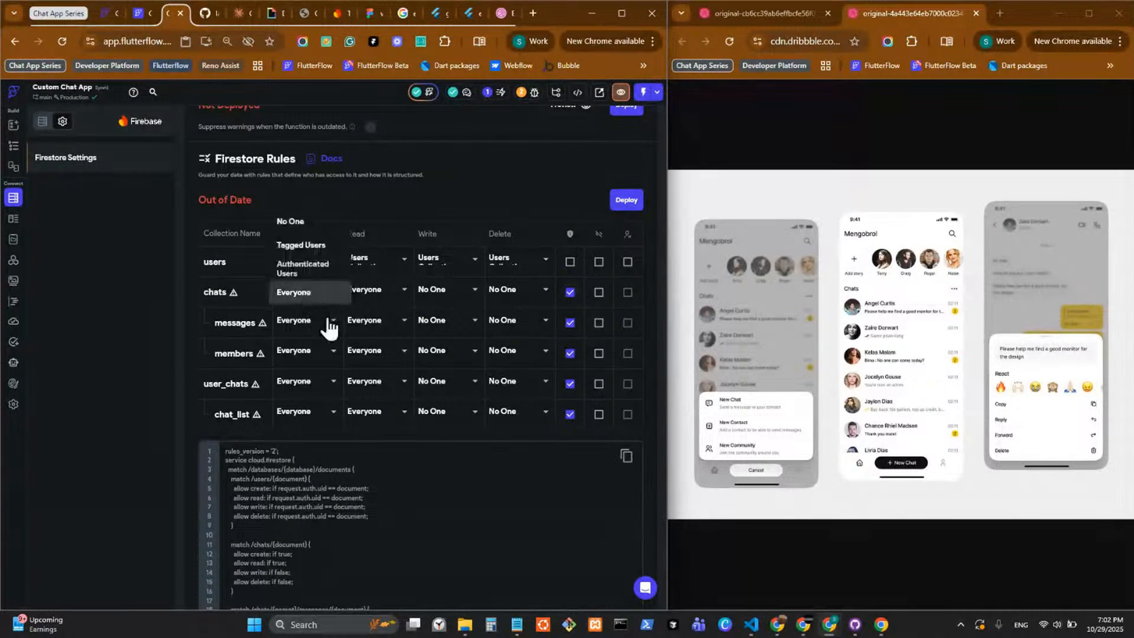
click(307, 272)
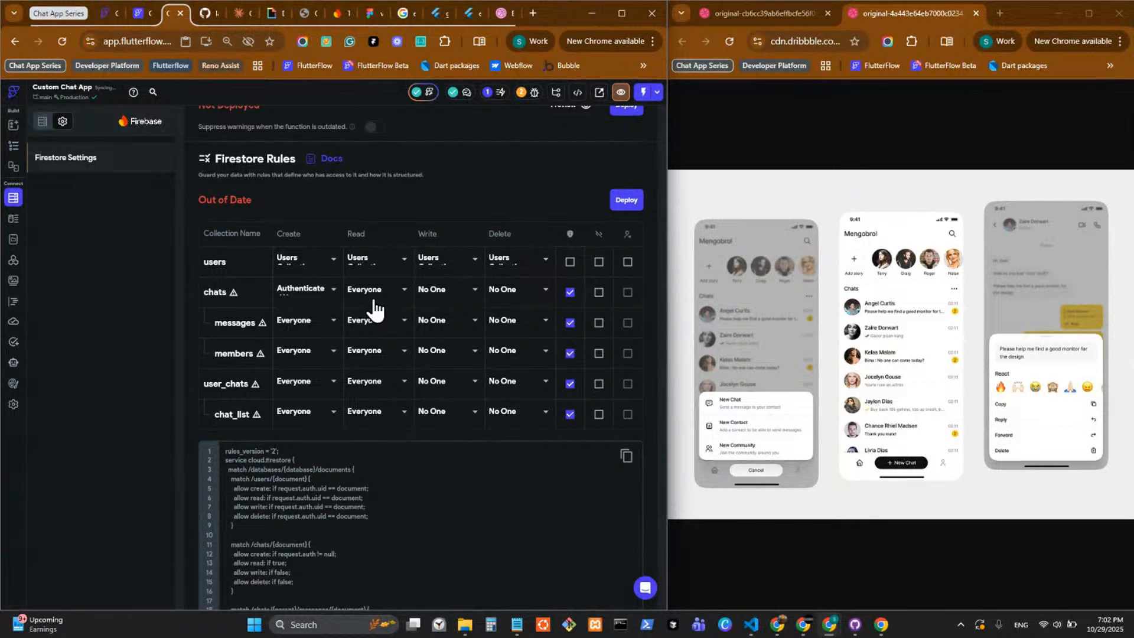
click(373, 300)
click(387, 282)
click(452, 298)
click(452, 340)
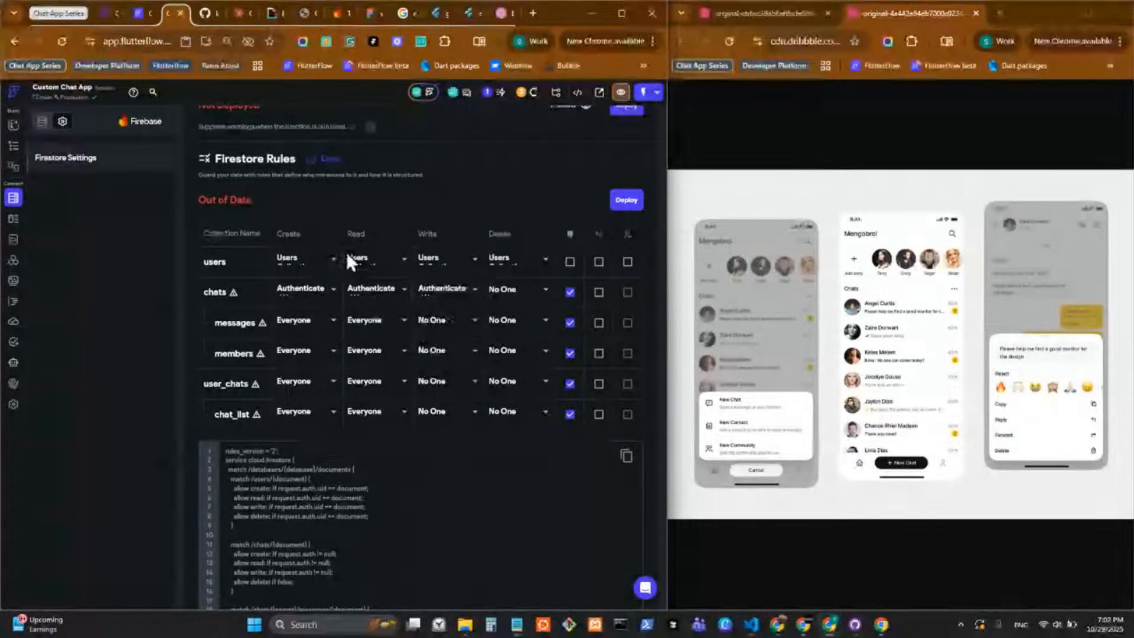
Set the users collection's read rule and the chats collection's delete rule to Authenticated Users, keeping the users write rule on Users Collection.
click(361, 261)
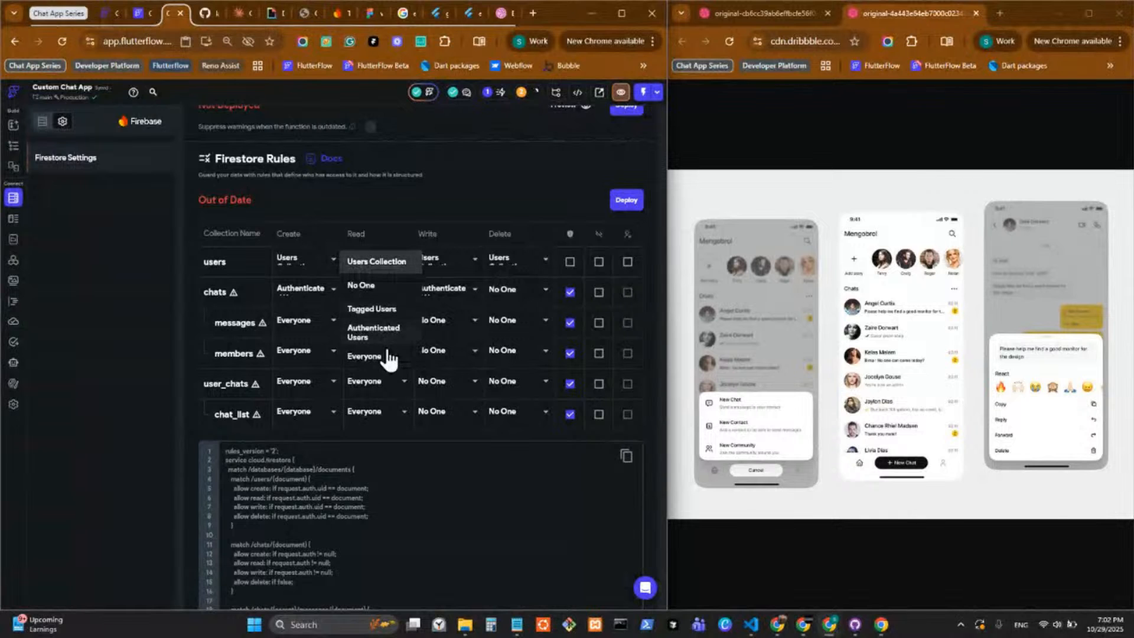
click(386, 334)
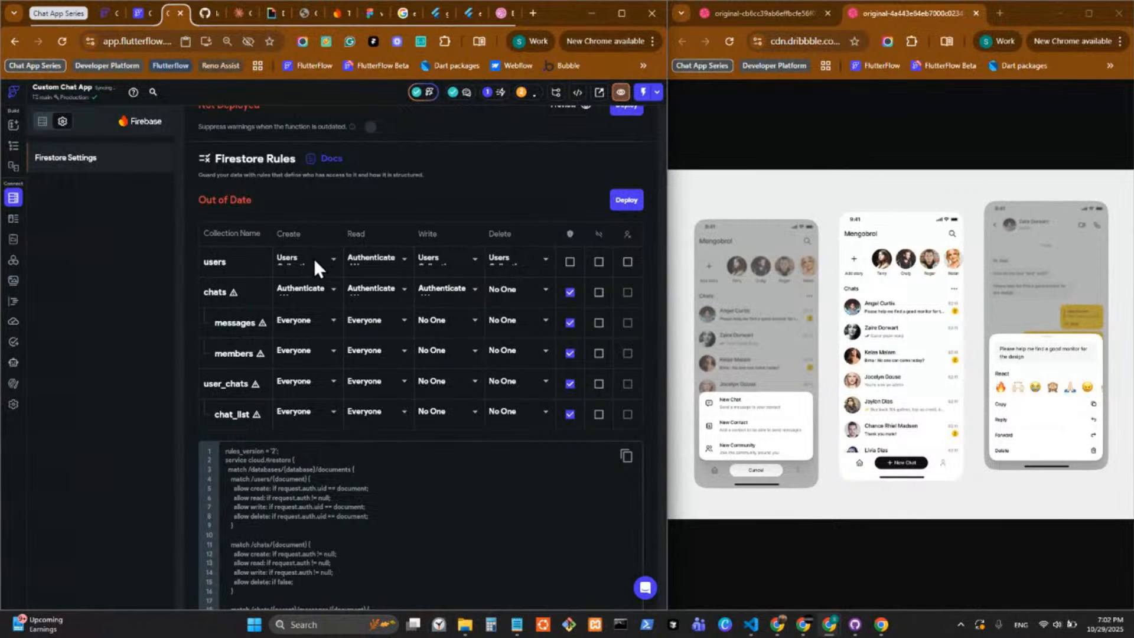
click(430, 260)
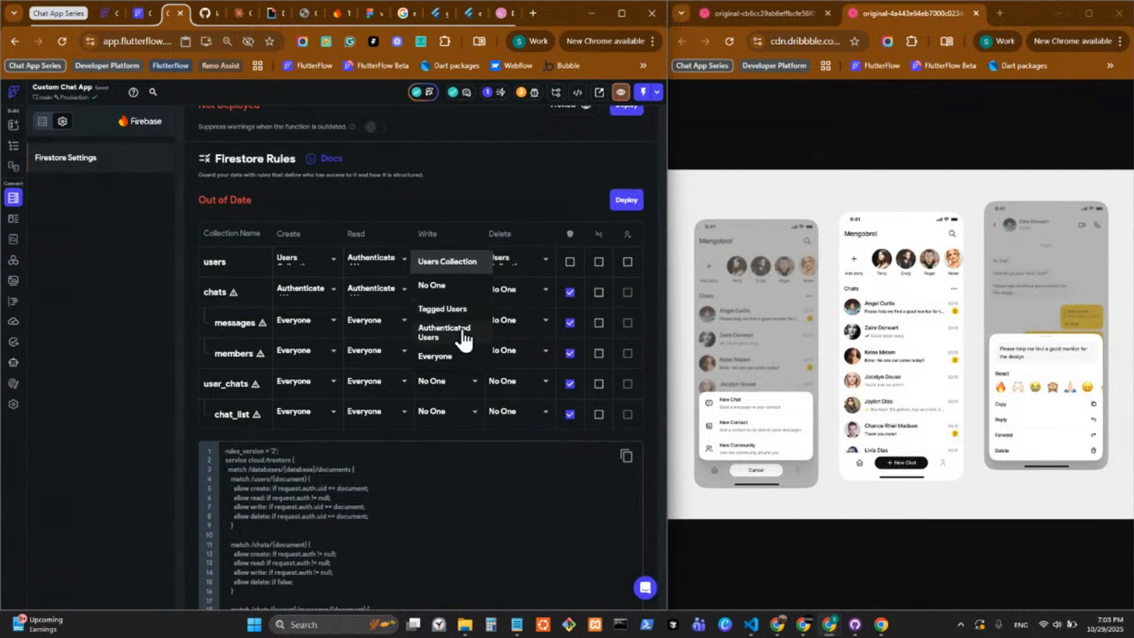
click(447, 261)
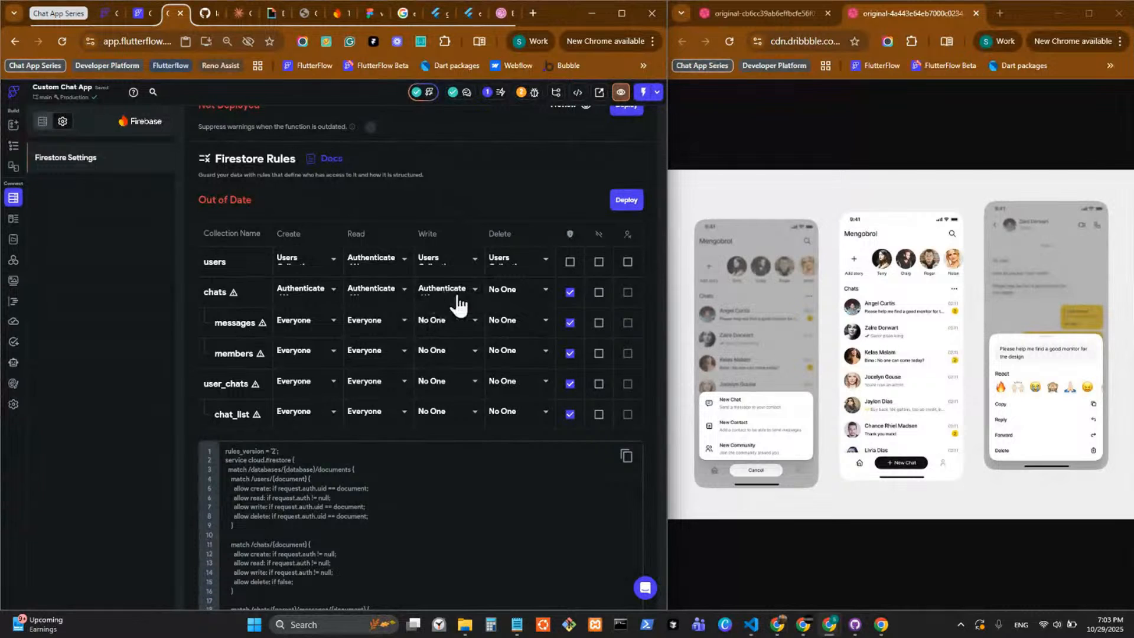
click(518, 294)
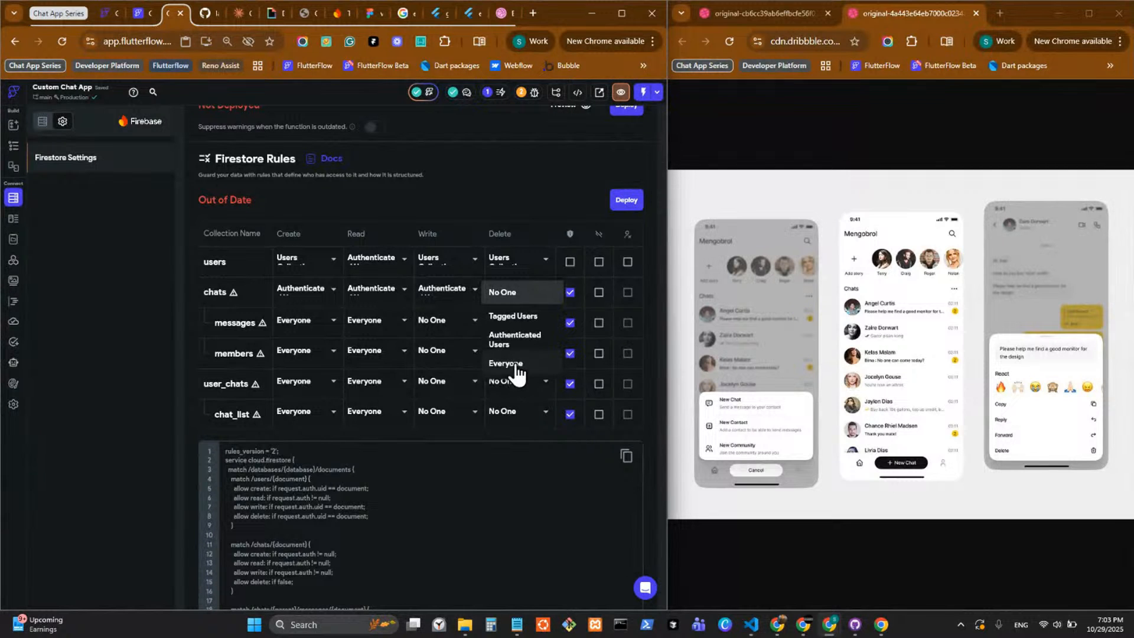
click(518, 348)
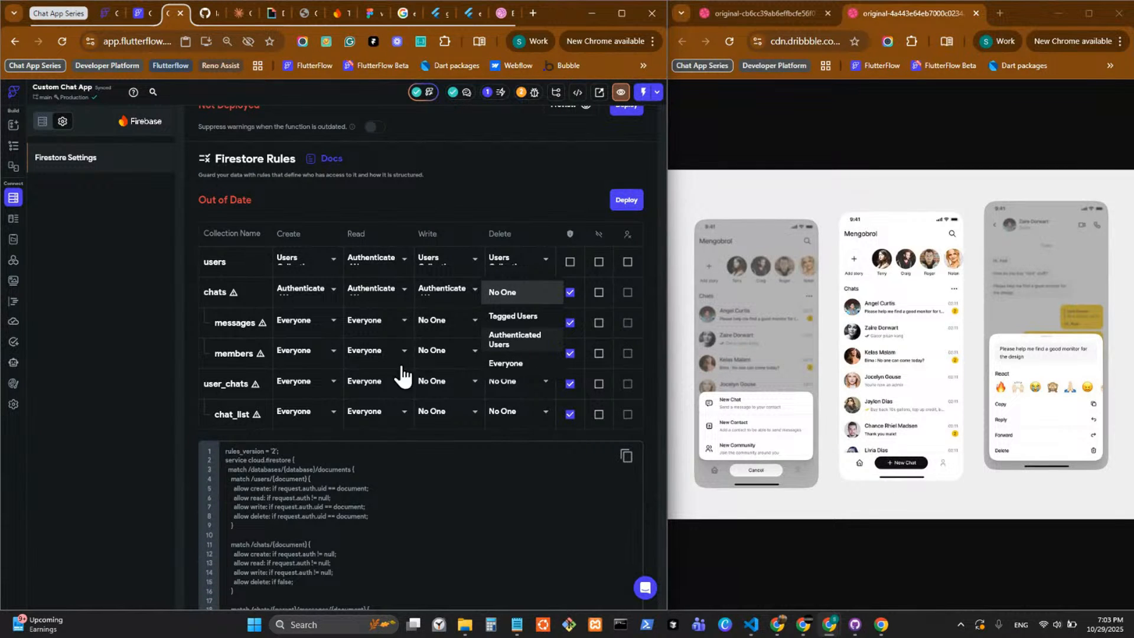
Set the create, read, write and delete rules of the messages subcollection to Authenticated Users.
click(311, 326)
click(307, 303)
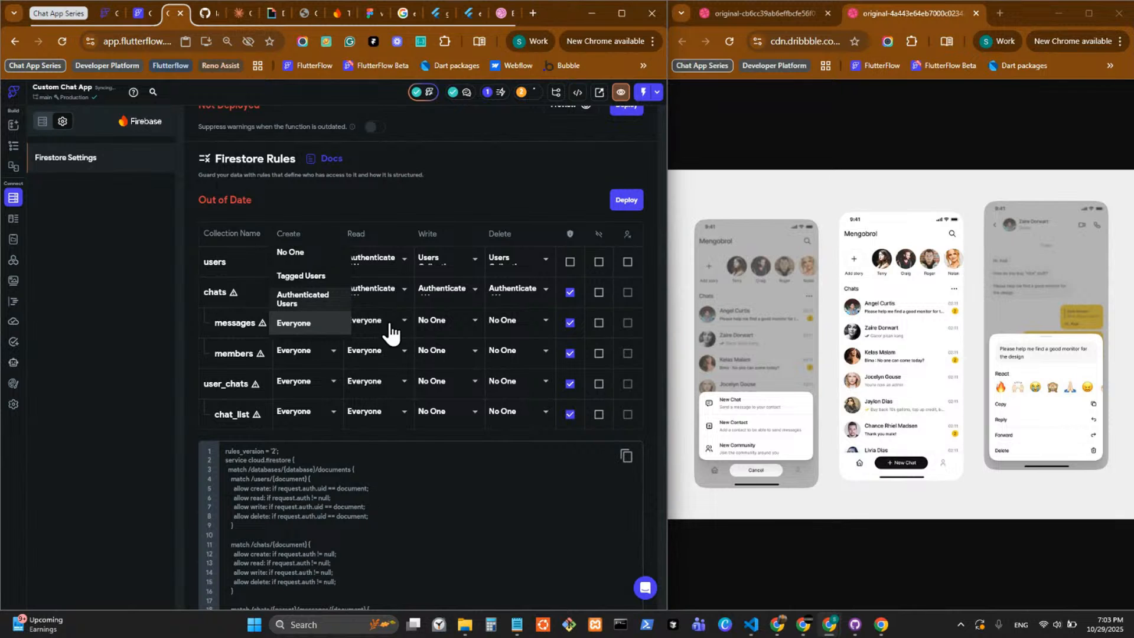
click(393, 327)
click(397, 306)
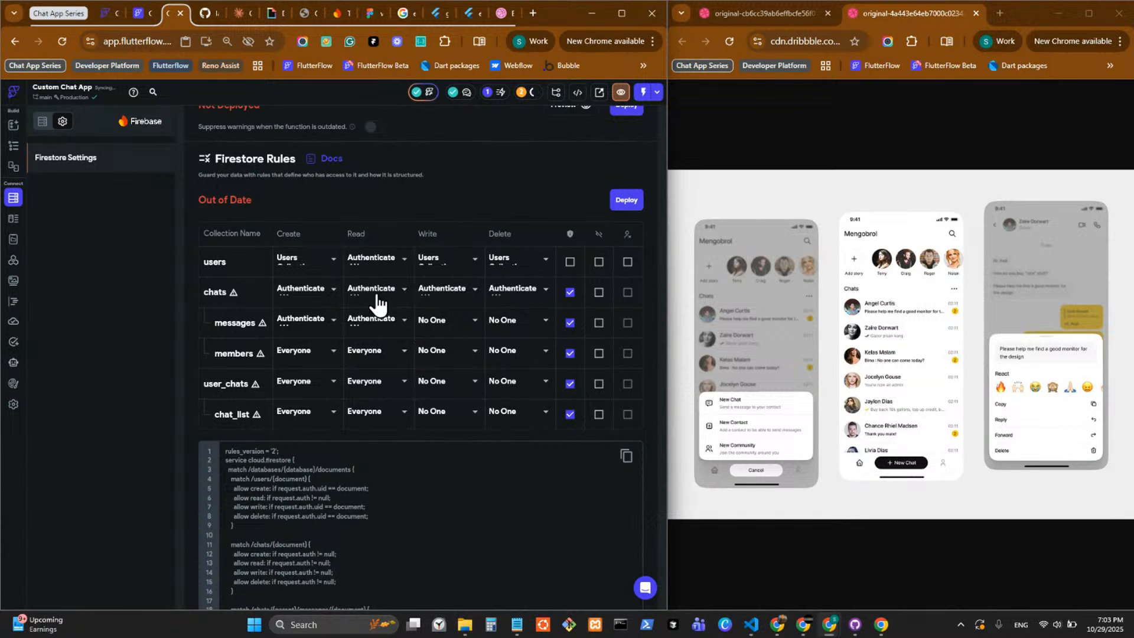
click(450, 332)
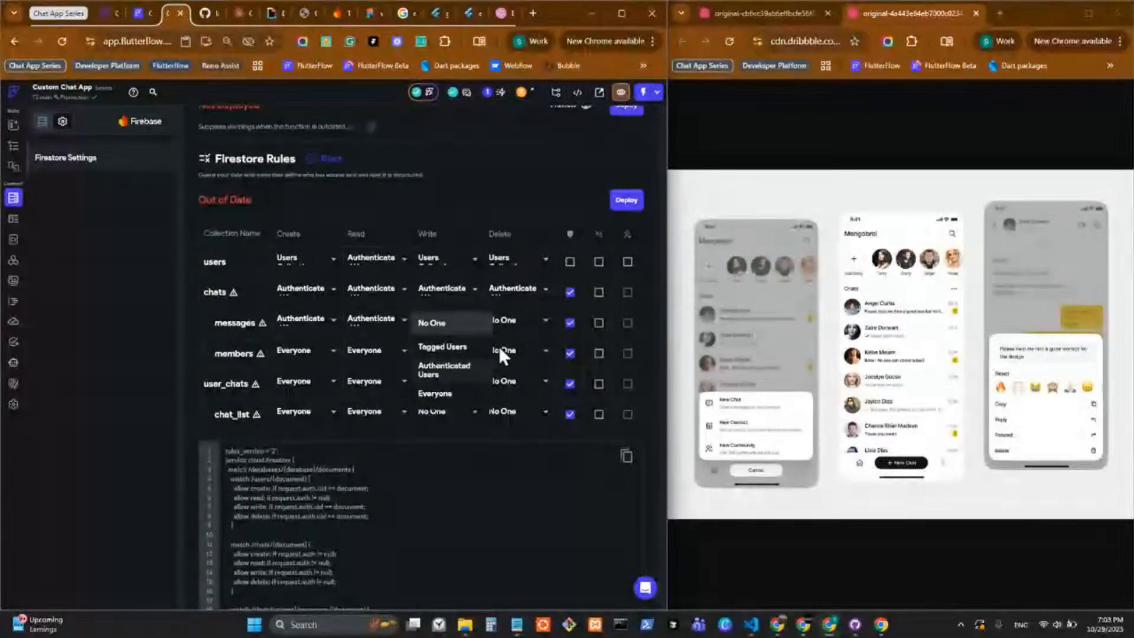
click(467, 370)
click(526, 335)
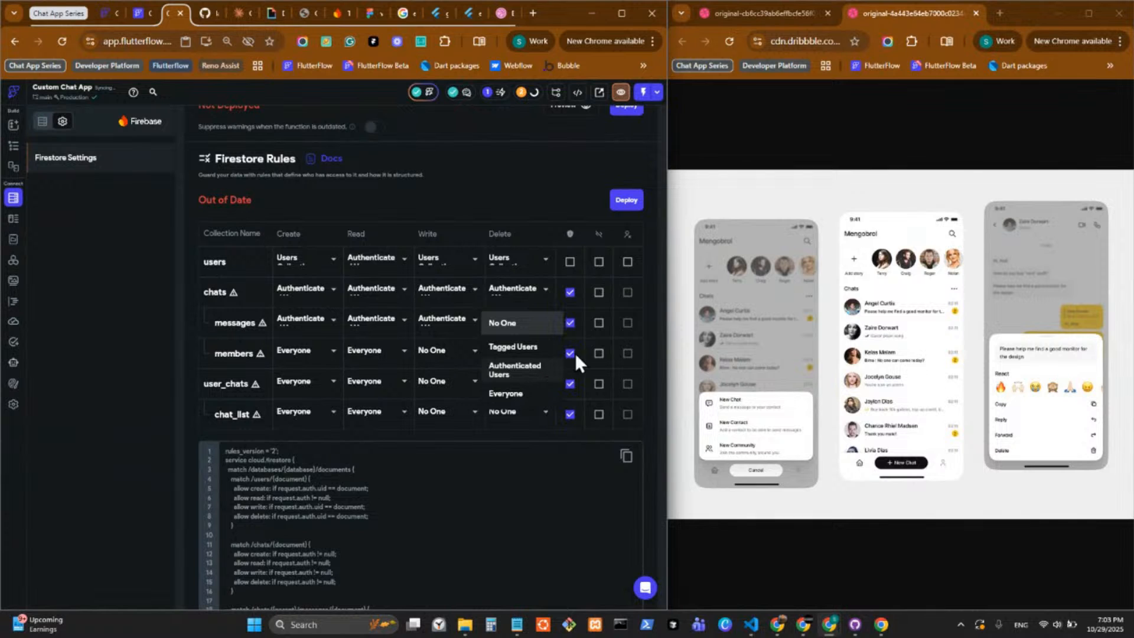
click(537, 372)
Clear the remaining checked options for chats, messages, members, user_chats and chat_list in the Firestore rules table.
click(570, 323)
click(570, 354)
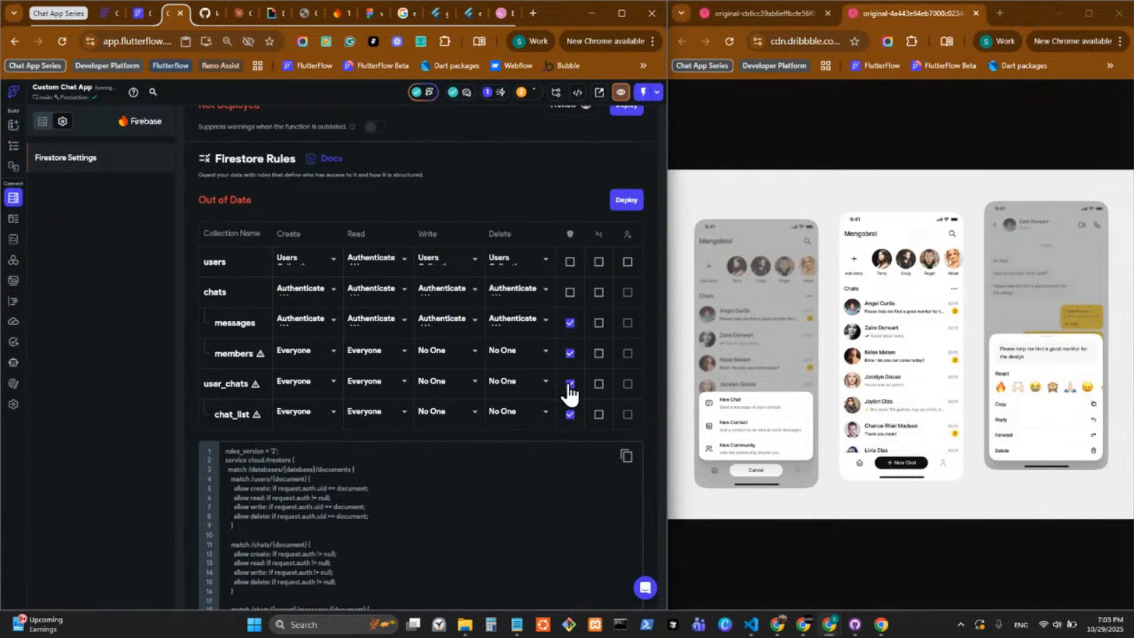
click(570, 384)
click(570, 414)
Set the create, read, write and delete rules of the members subcollection to Authenticated Users.
click(313, 381)
click(303, 329)
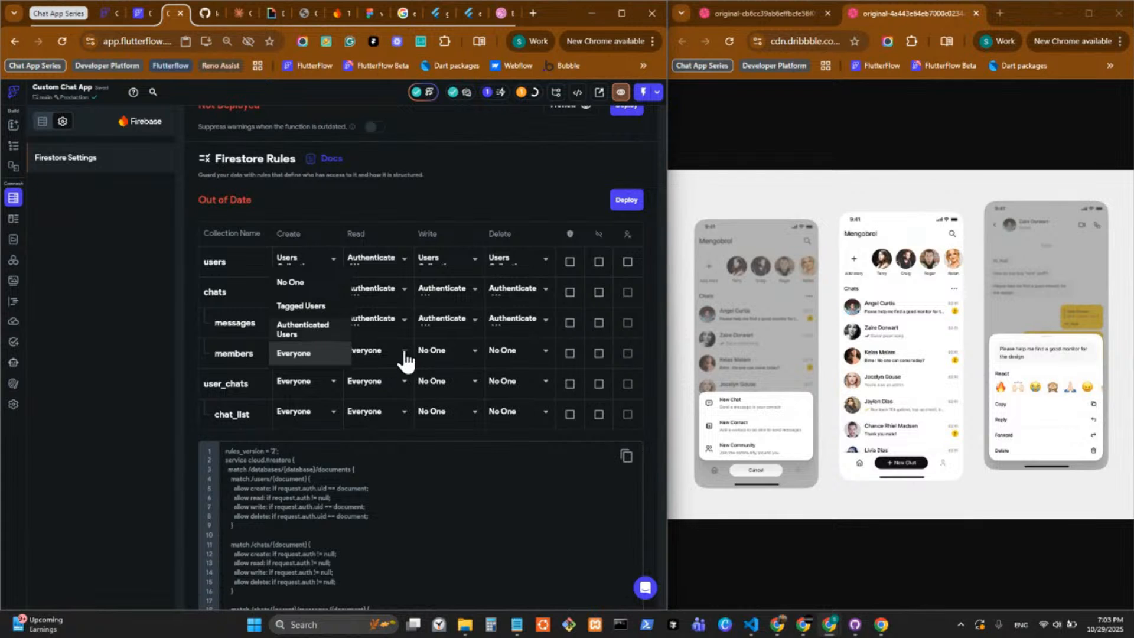
click(386, 355)
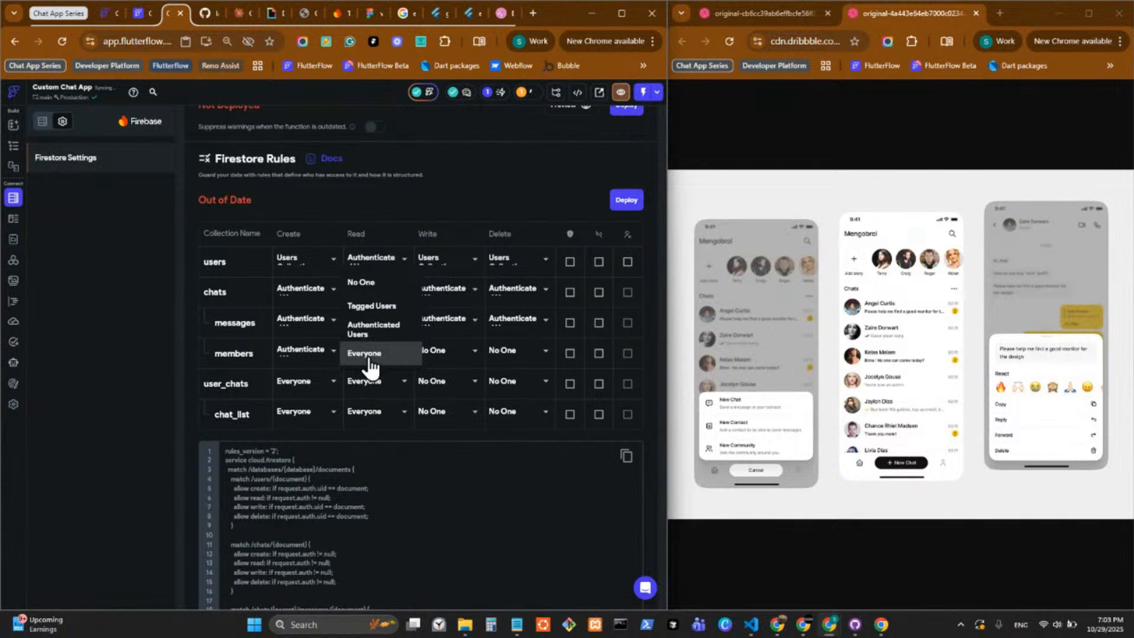
click(373, 329)
click(446, 351)
click(464, 399)
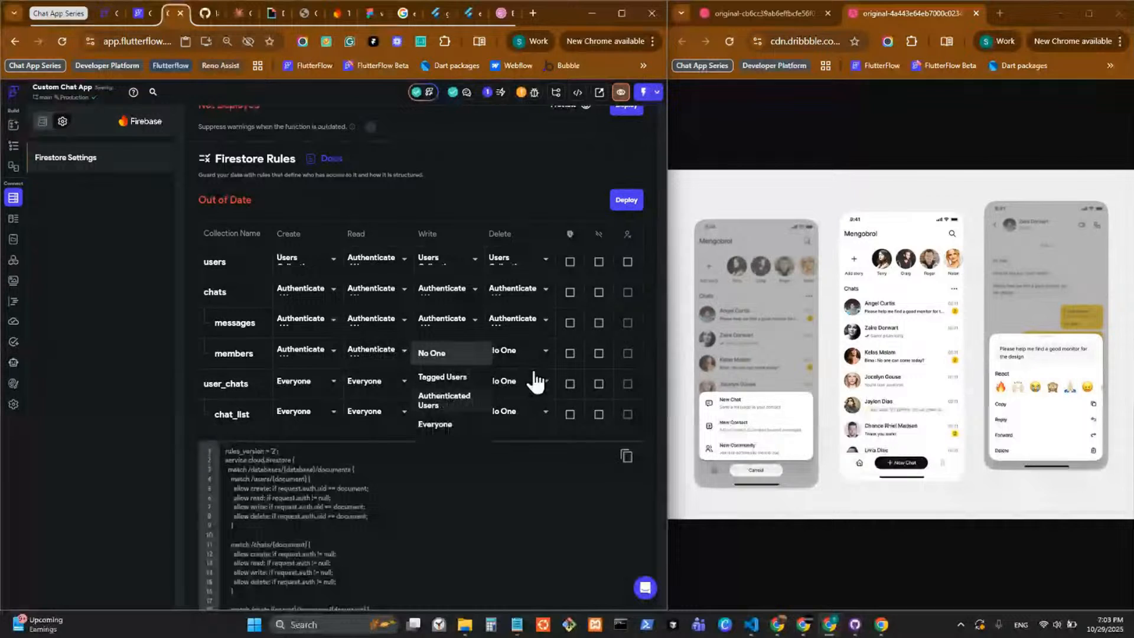
click(514, 350)
click(507, 402)
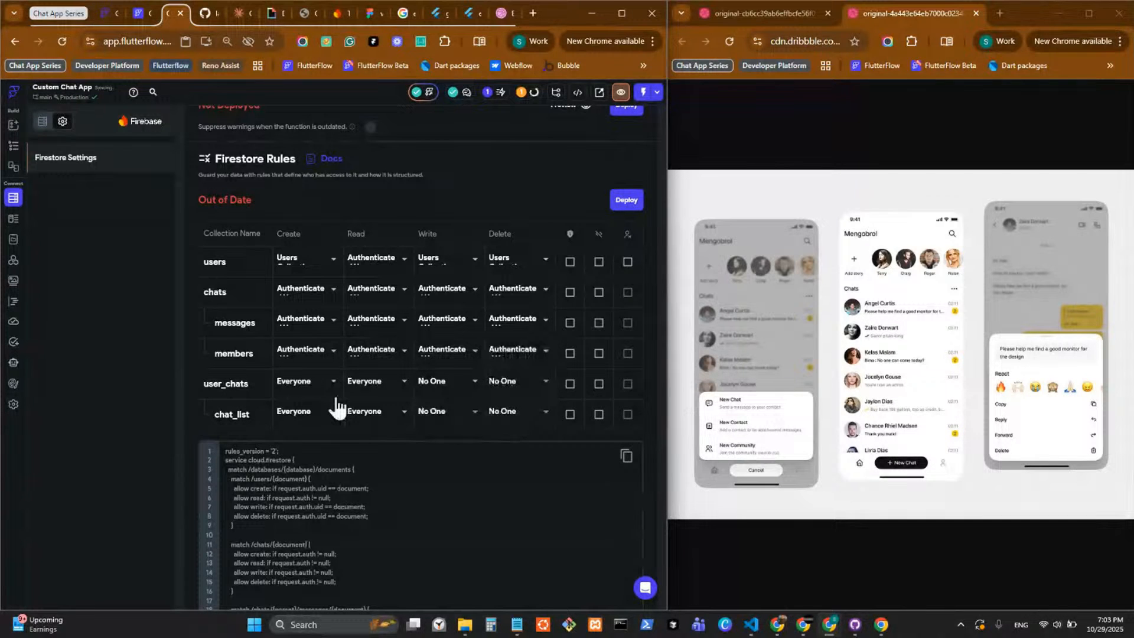
Set the create, read, write and delete rules of the user_chats collection to Authenticated Users.
click(332, 382)
click(323, 361)
click(391, 390)
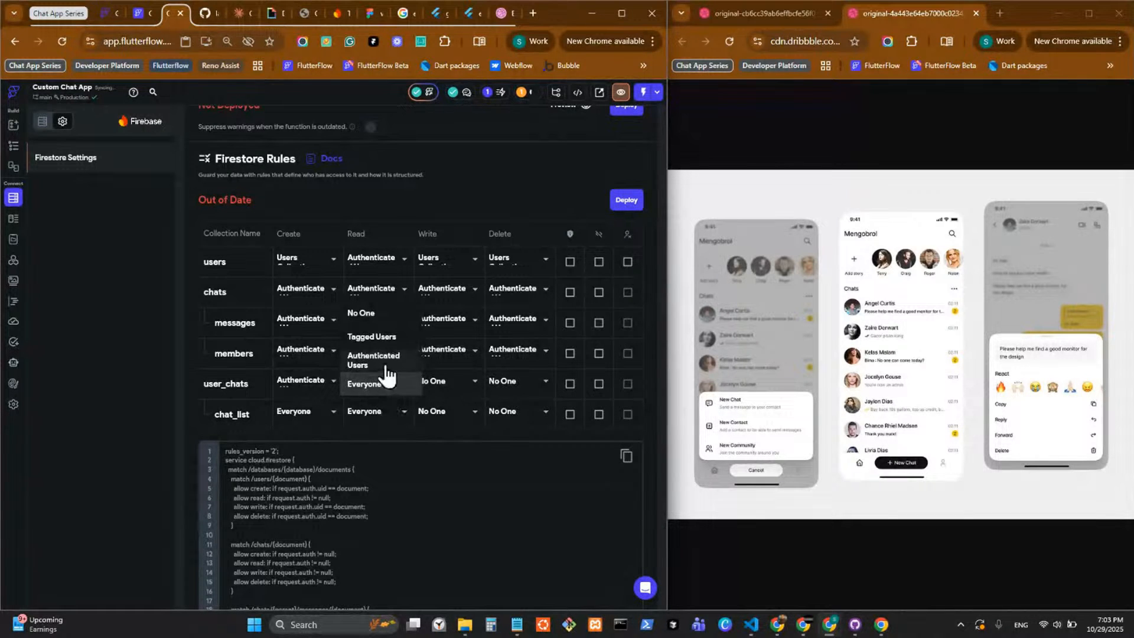
click(387, 372)
click(464, 391)
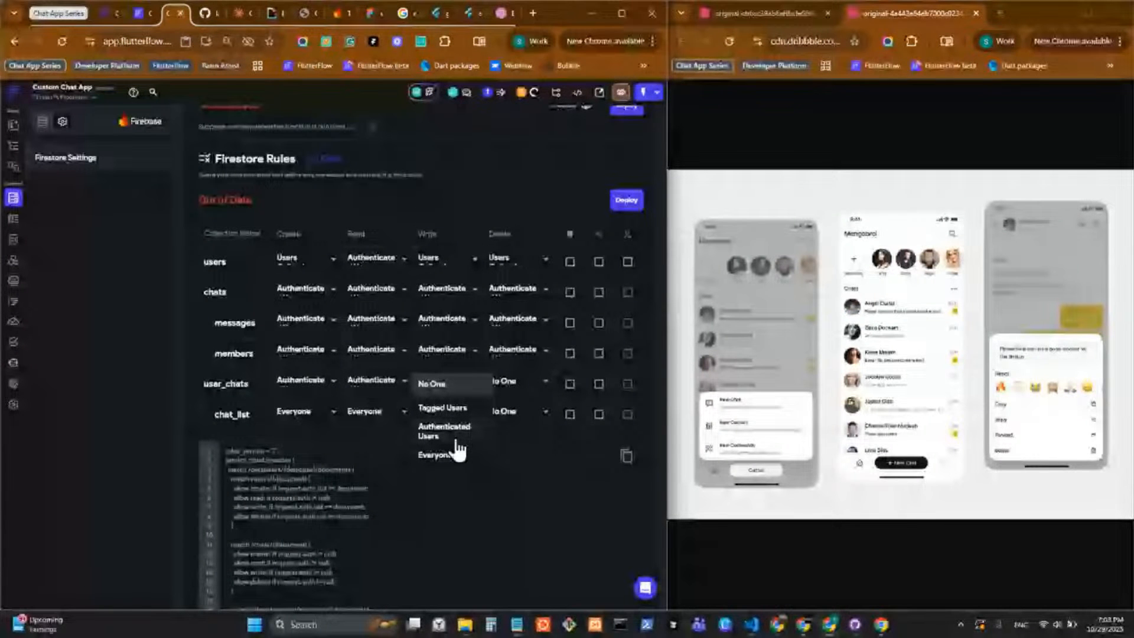
click(451, 433)
click(521, 393)
click(515, 433)
Set the create, read, write and delete rules of the chat_list subcollection to Authenticated Users and deploy the Firestore rules.
click(323, 422)
click(313, 391)
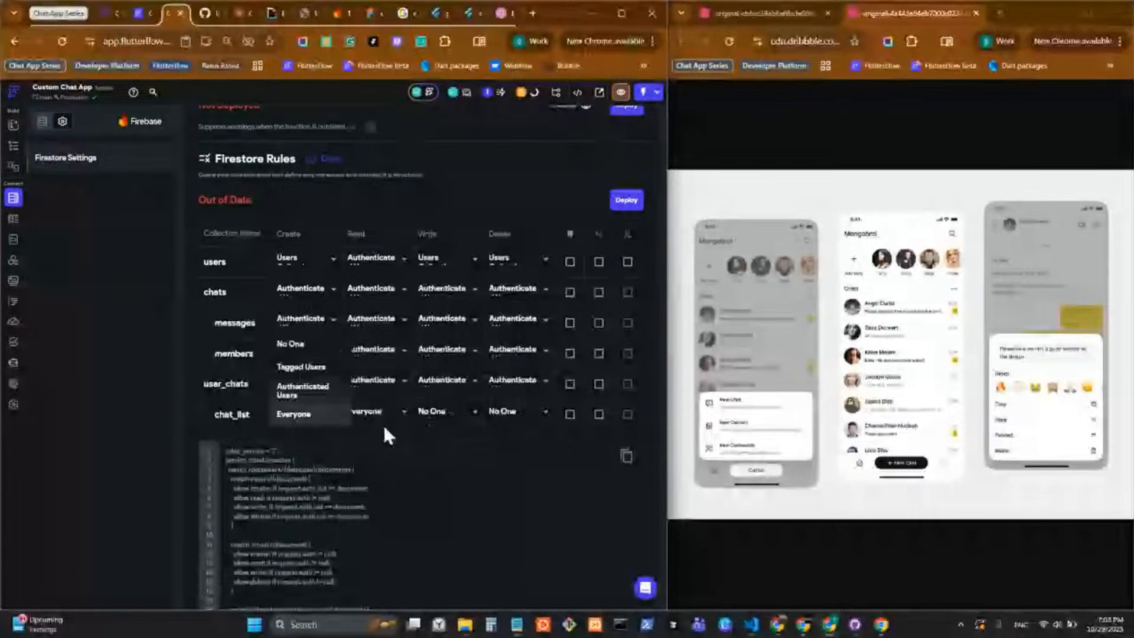
click(384, 425)
click(373, 391)
click(466, 416)
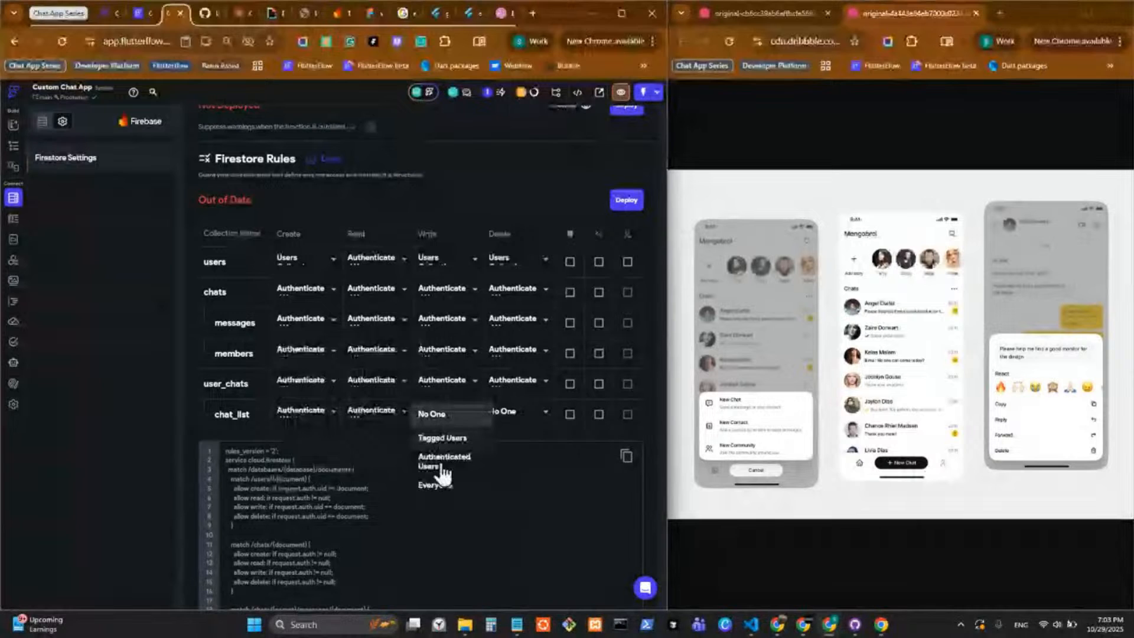
click(443, 466)
click(519, 411)
click(514, 467)
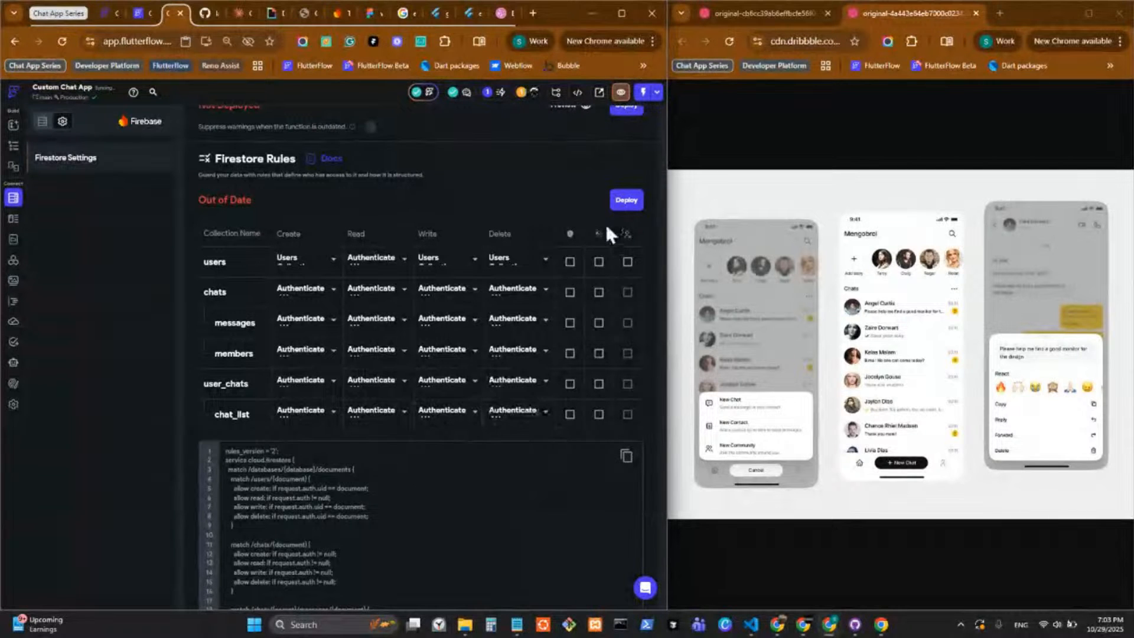
click(626, 201)
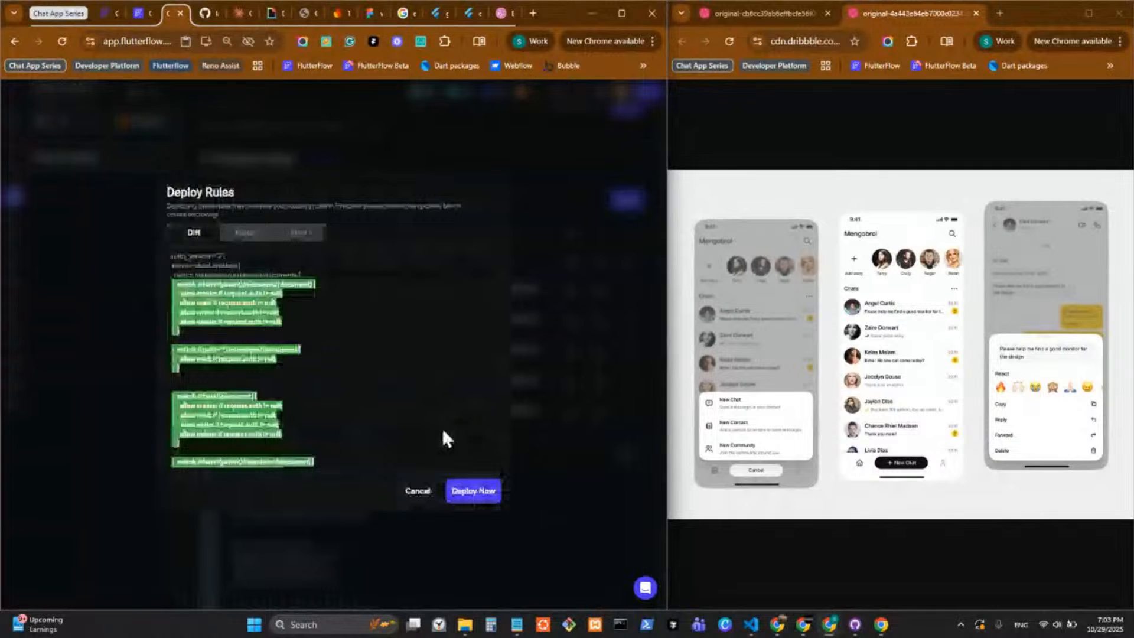
click(453, 491)
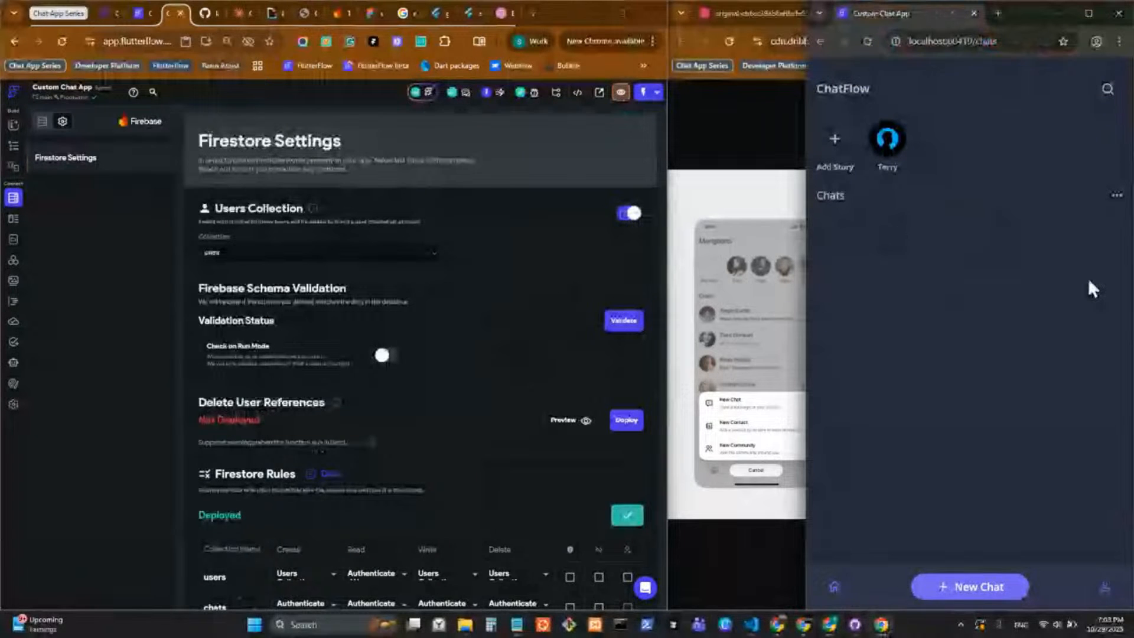
Return to the chat_list component, select the Column holding the chat tiles, and reveal the full list of pages and components.
click(15, 148)
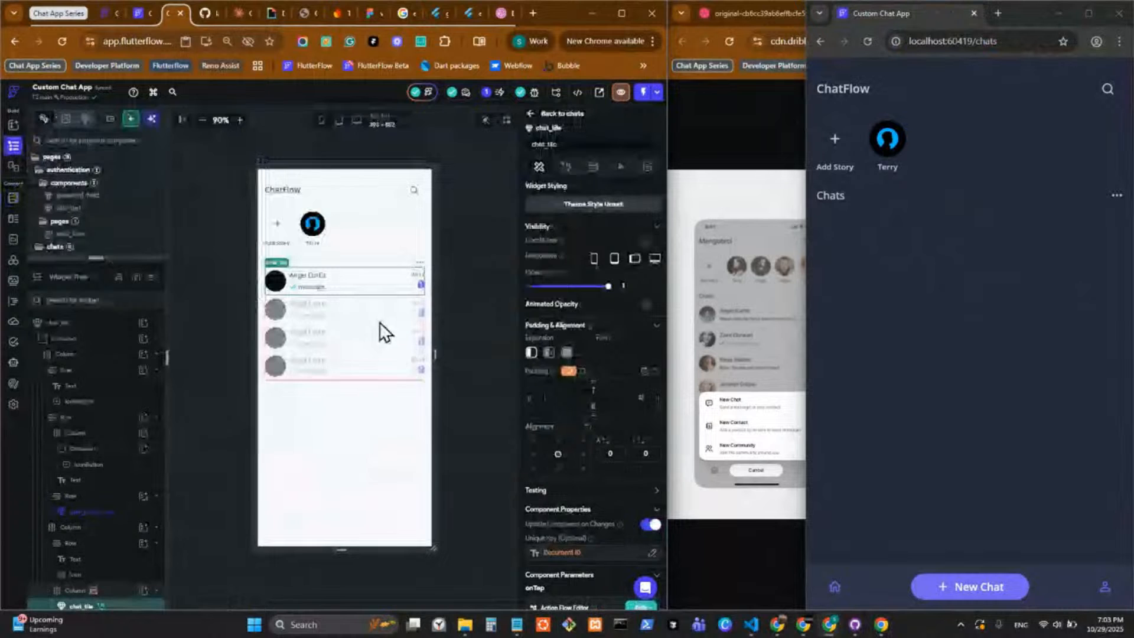
click(385, 334)
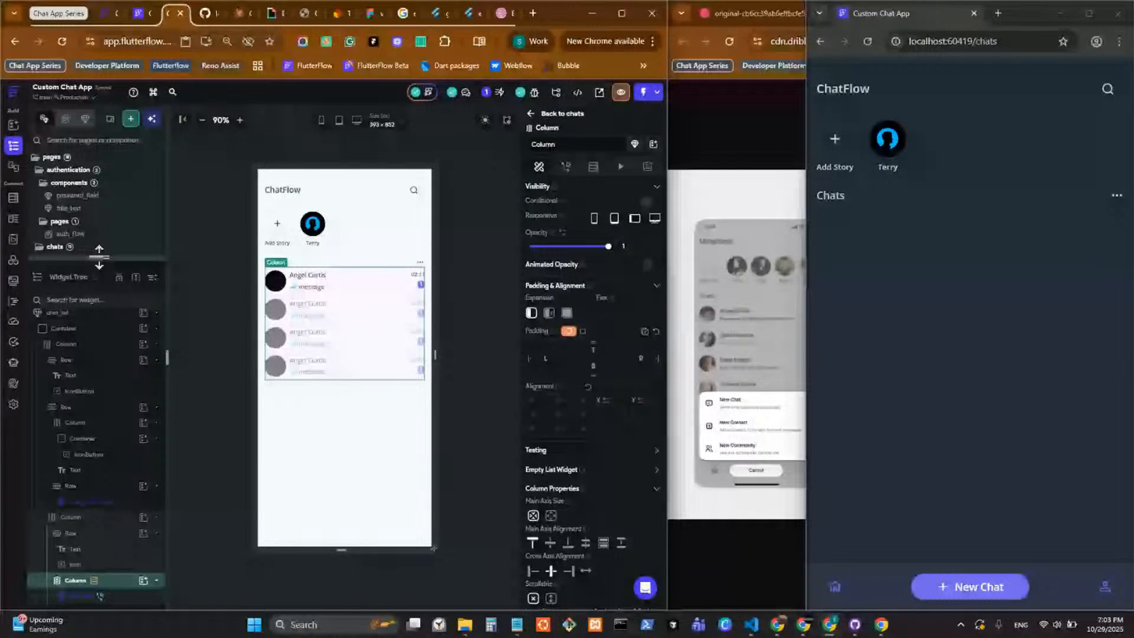
drag(99, 256, 99, 590)
click(142, 13)
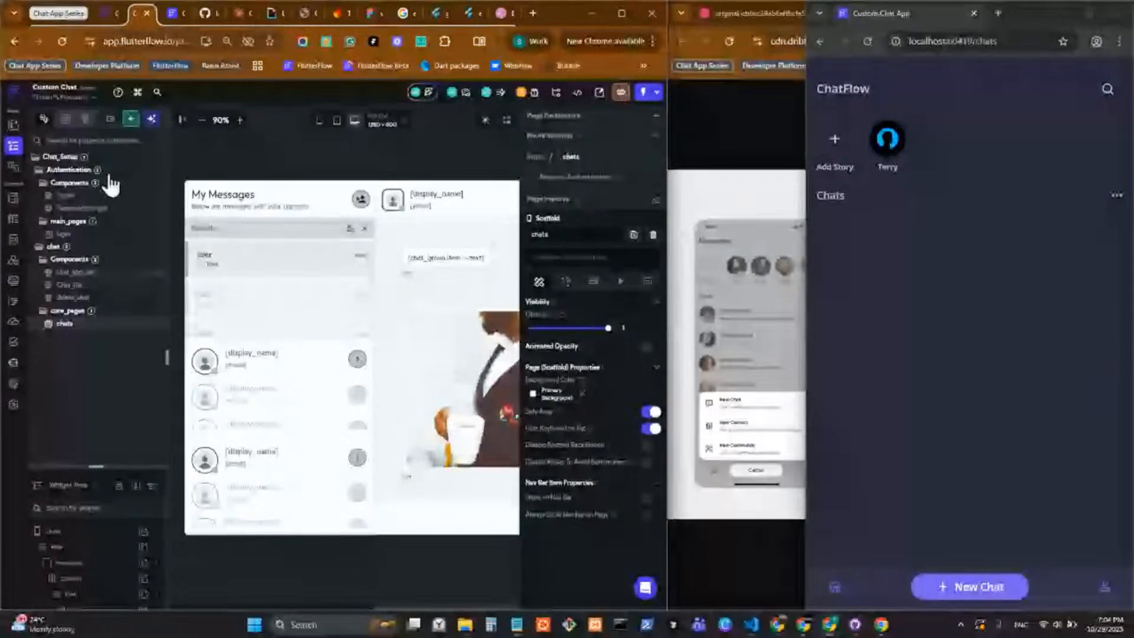
click(168, 14)
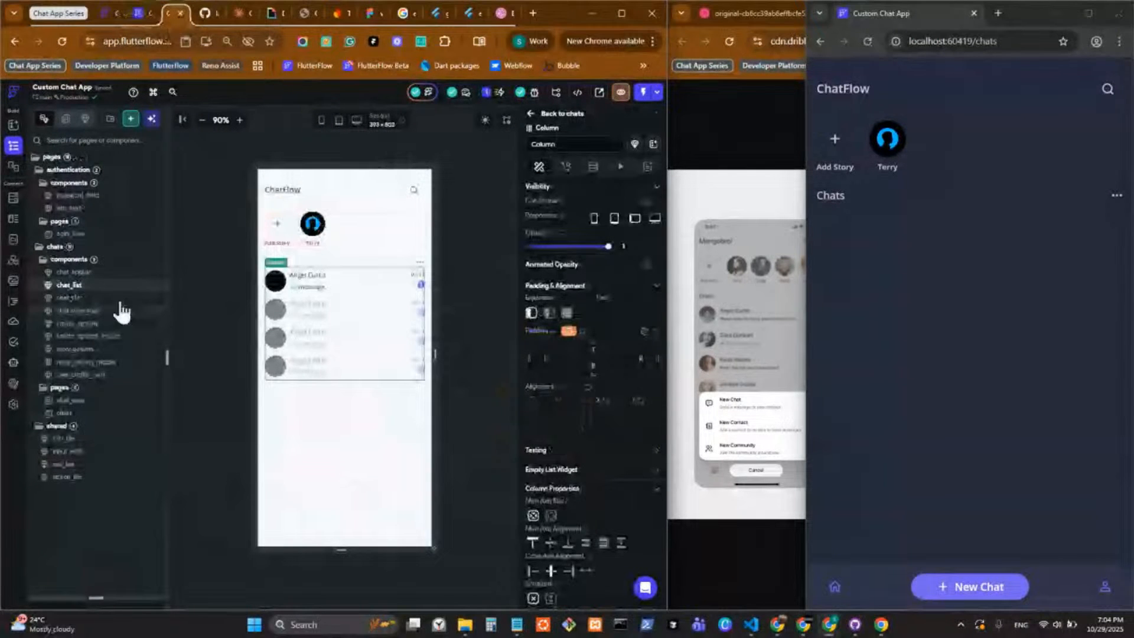
Create a new component named empty_state in the shared folder.
right_click(68, 266)
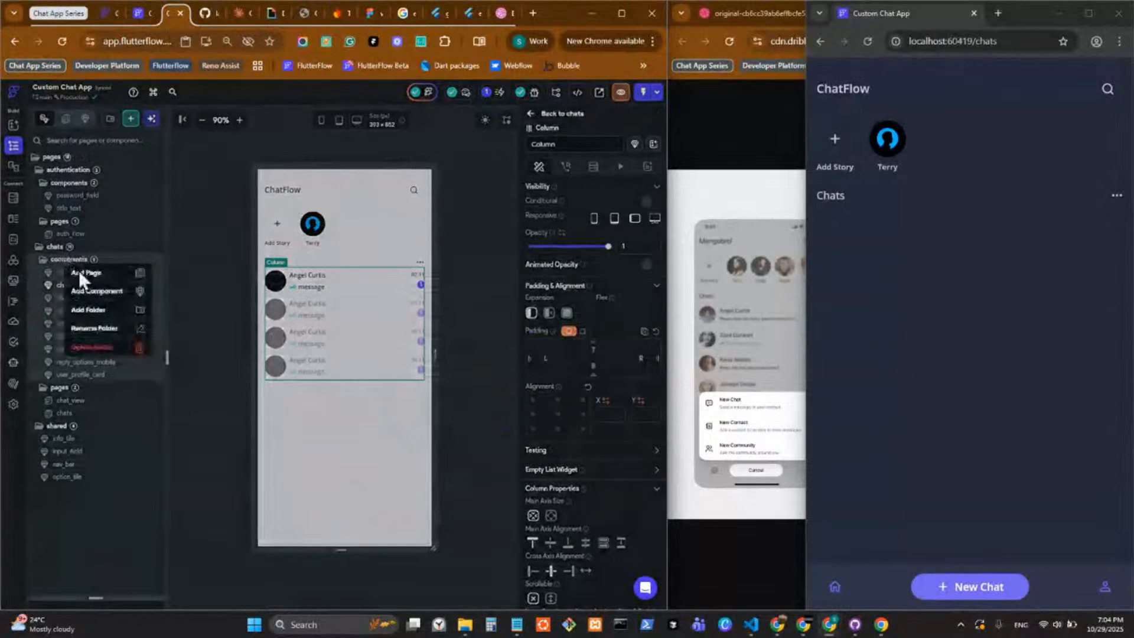
click(99, 525)
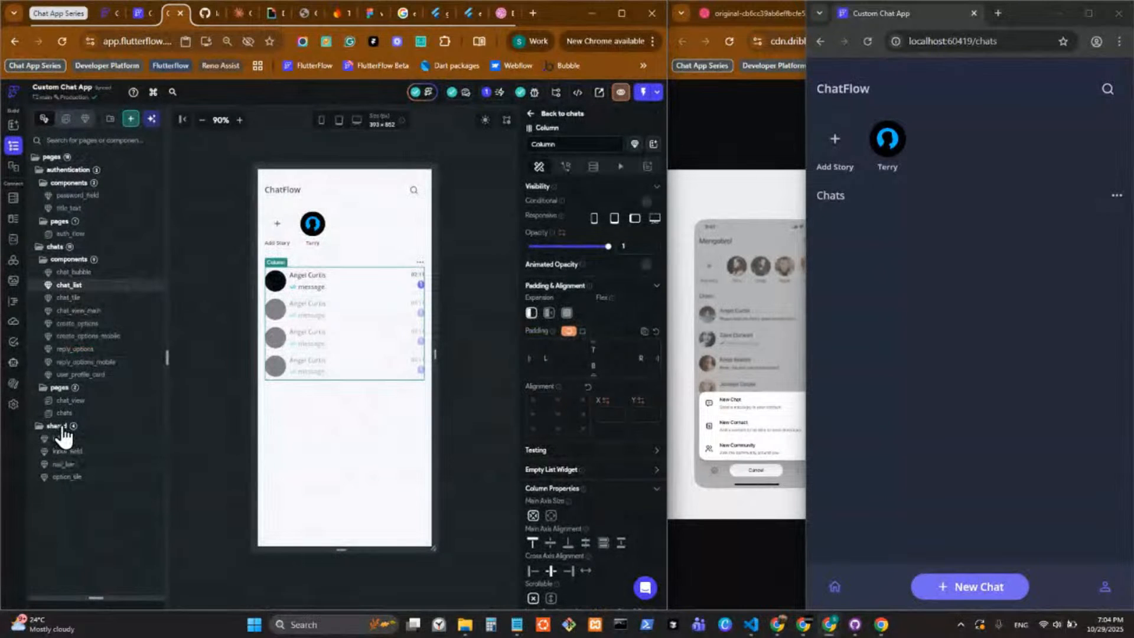
right_click(58, 427)
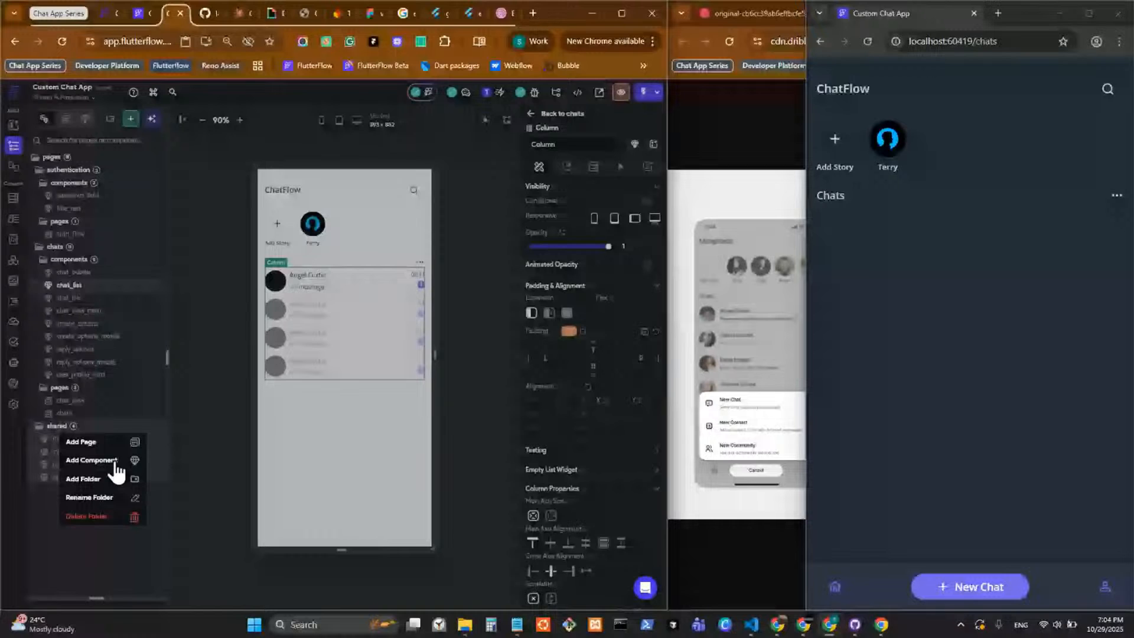
click(116, 471)
text(empt)
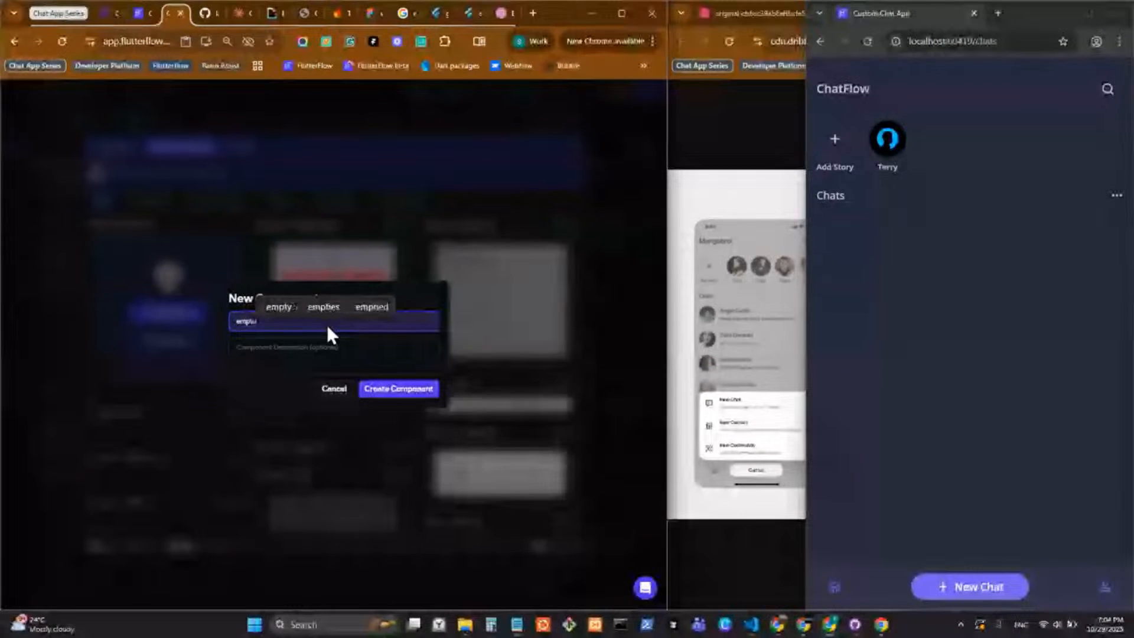
text(y_state)
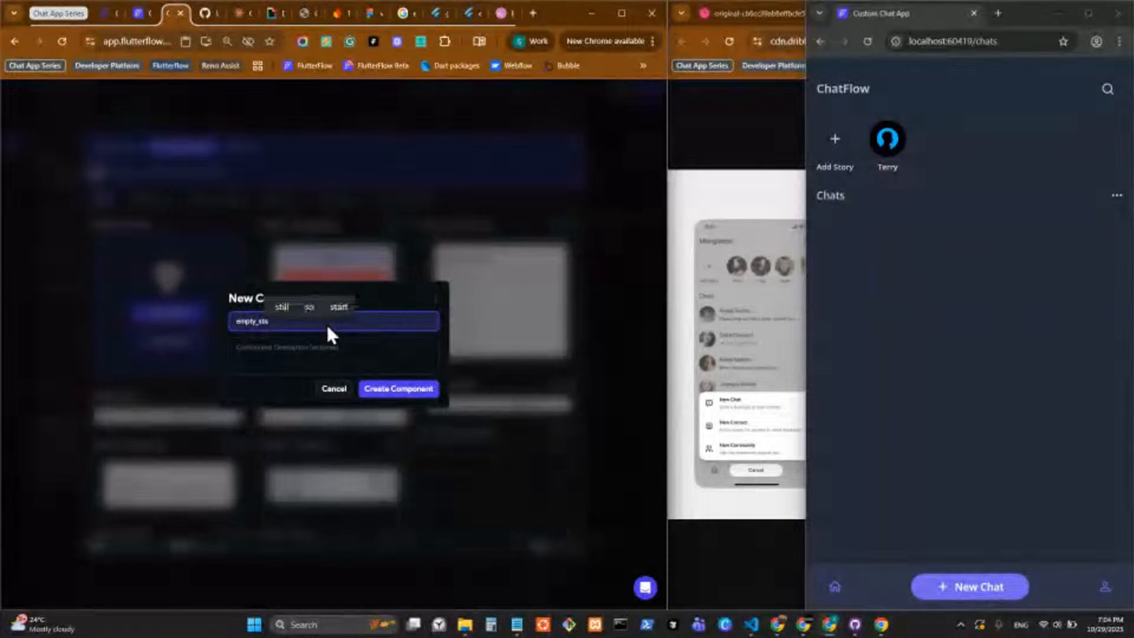
click(381, 389)
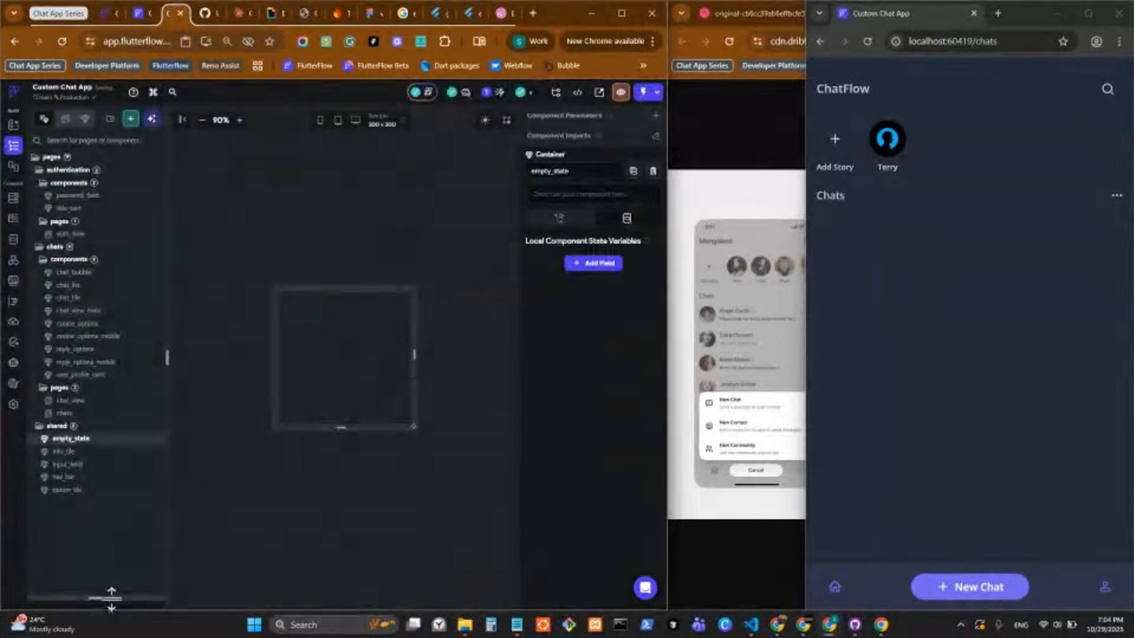
Enlarge the widget tree and add a Column to the empty_state component.
drag(111, 596, 97, 183)
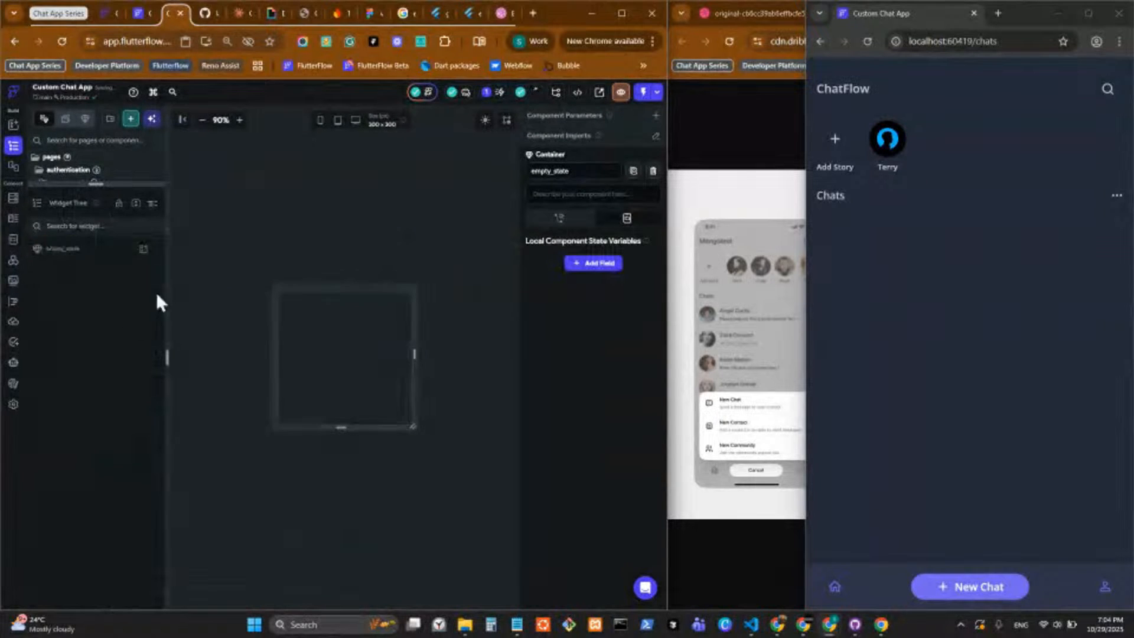
click(144, 249)
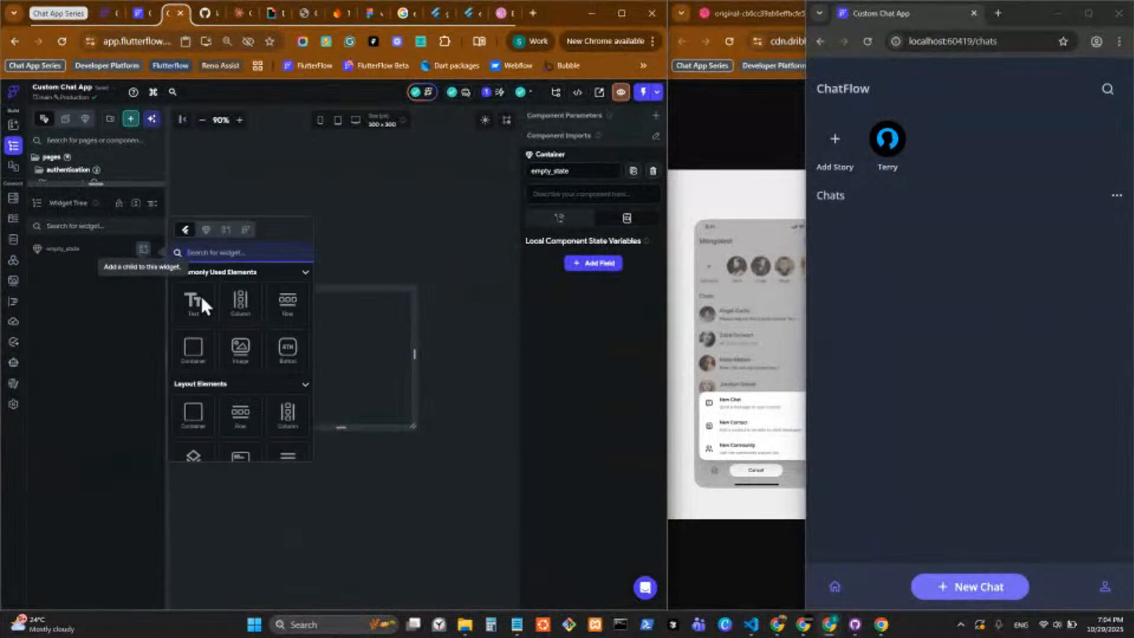
click(240, 304)
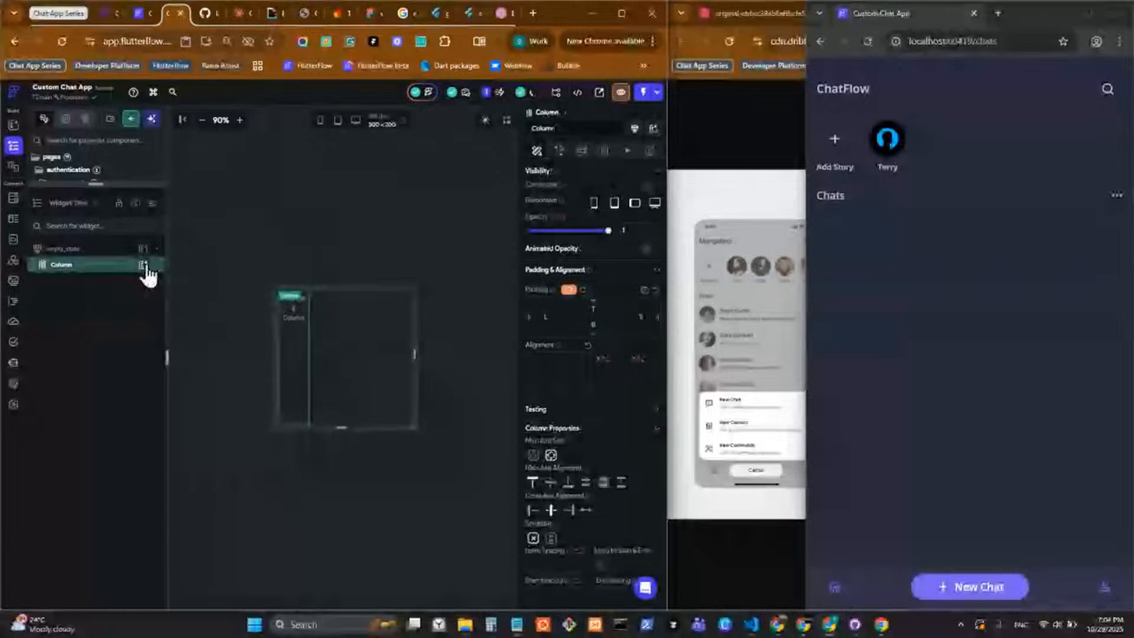
Add an Icon to the empty_state Column, and centre the Column's alignment and its main axis alignment.
click(143, 249)
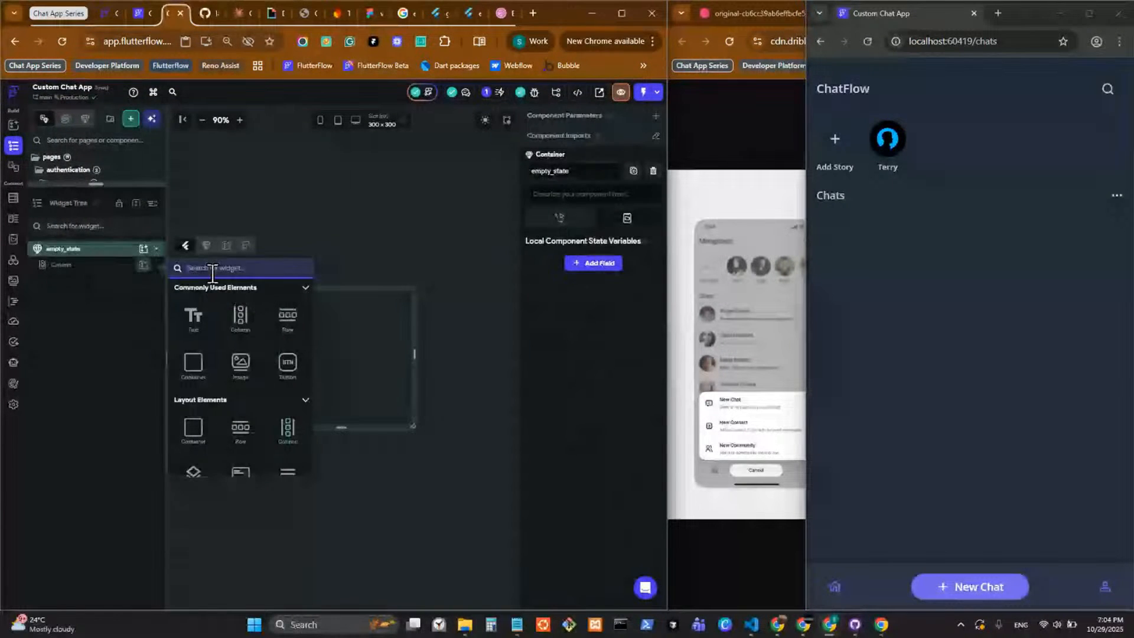
text(icon)
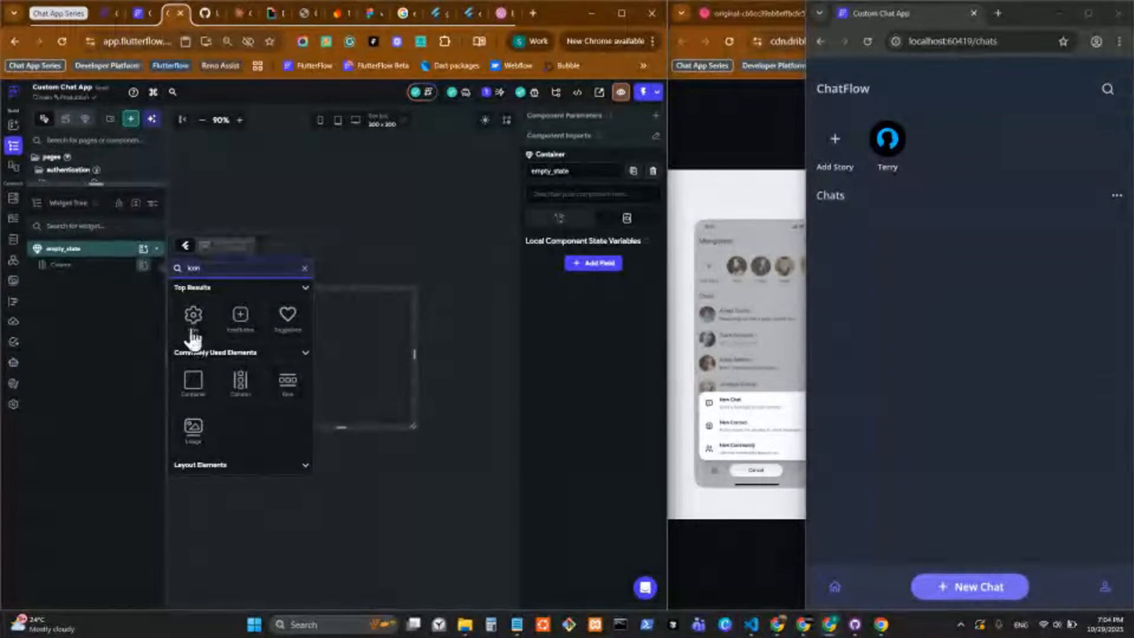
click(192, 334)
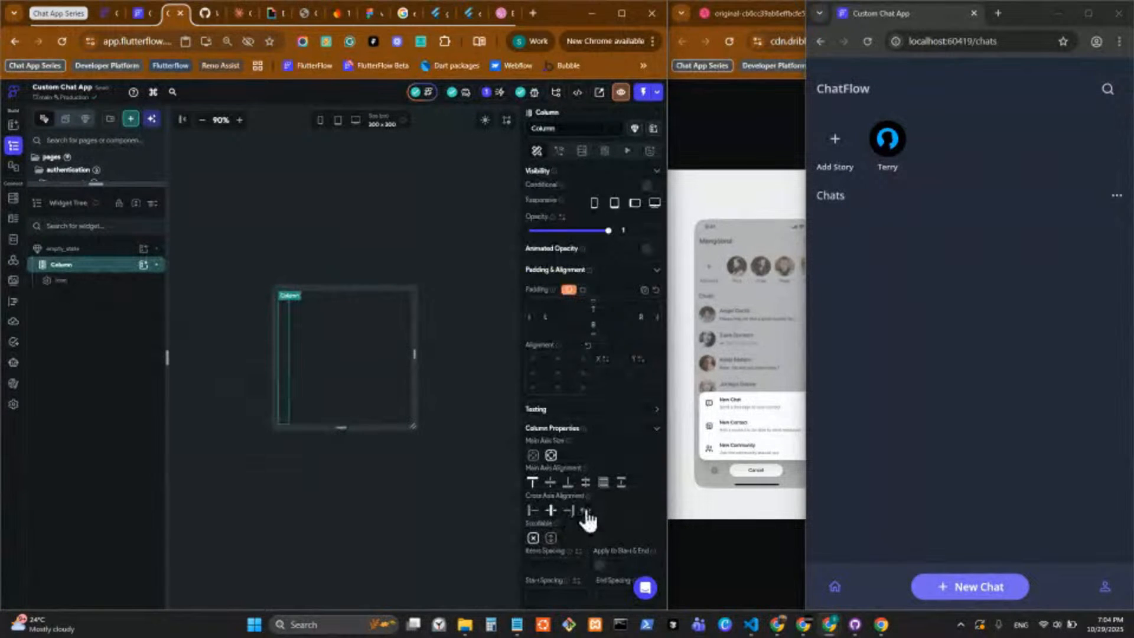
click(557, 373)
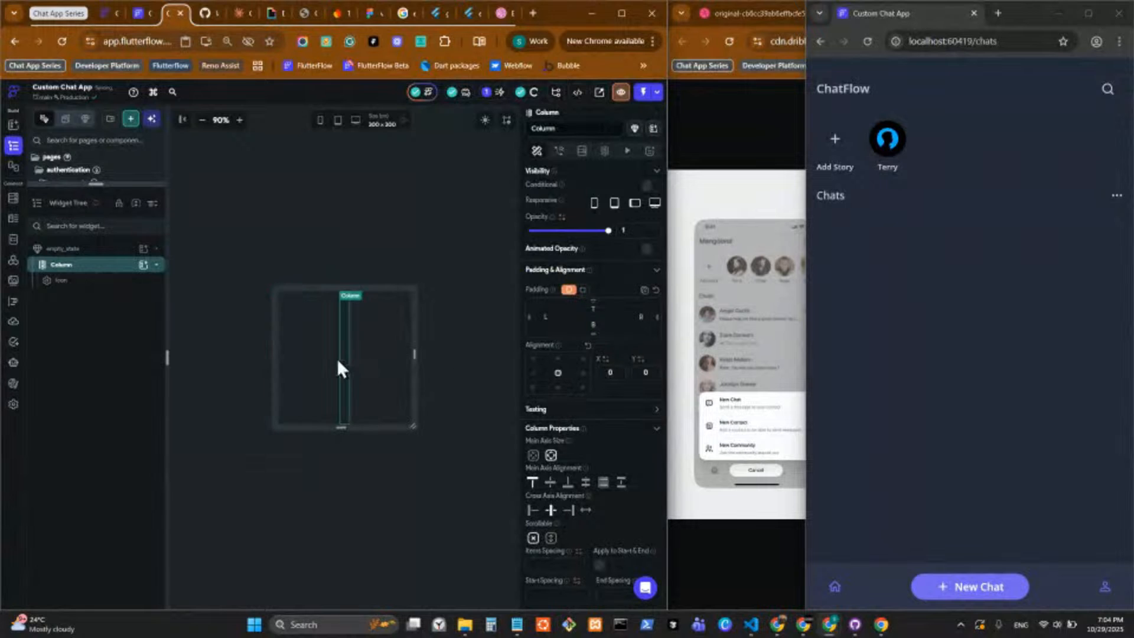
click(550, 482)
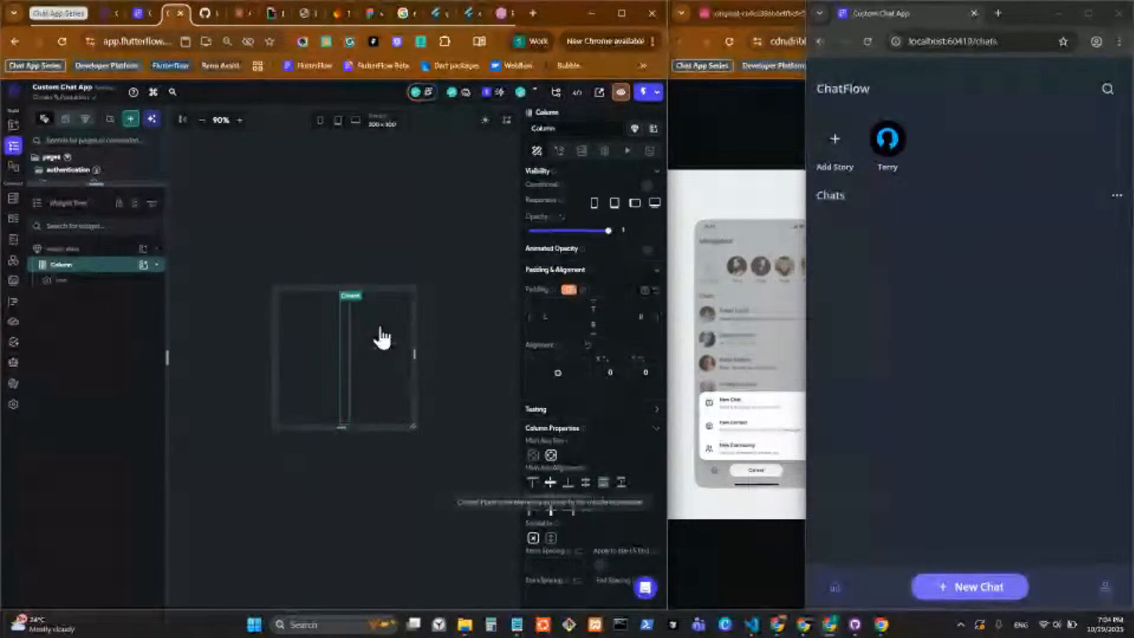
Add a Text widget below the Icon and set the Column's items spacing to 16.
click(143, 265)
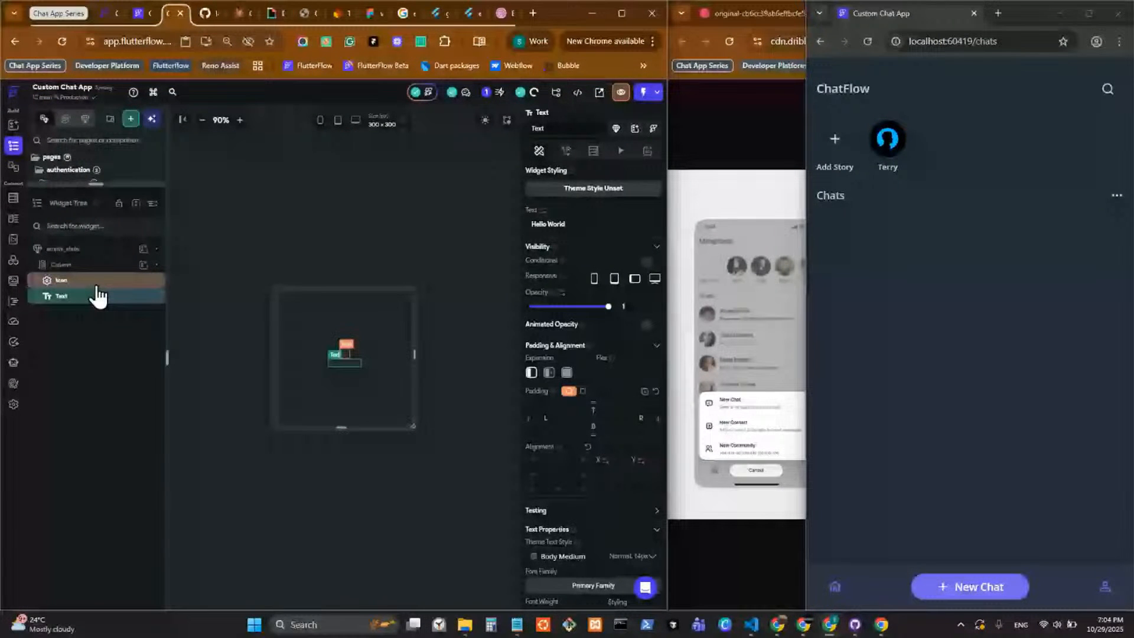
click(61, 264)
click(568, 559)
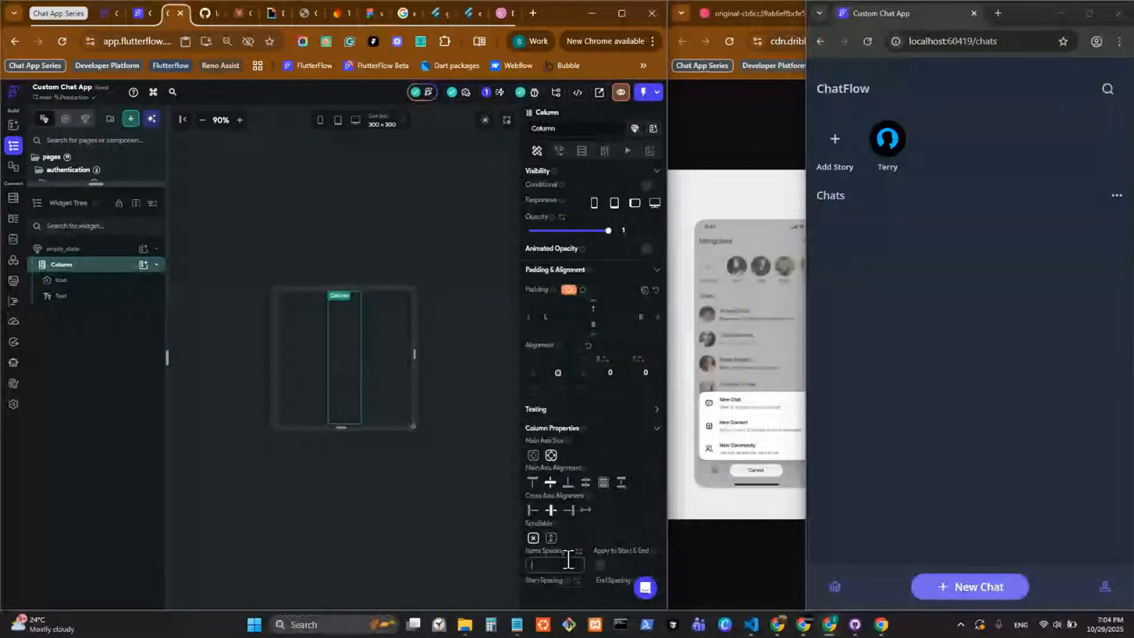
text(8)
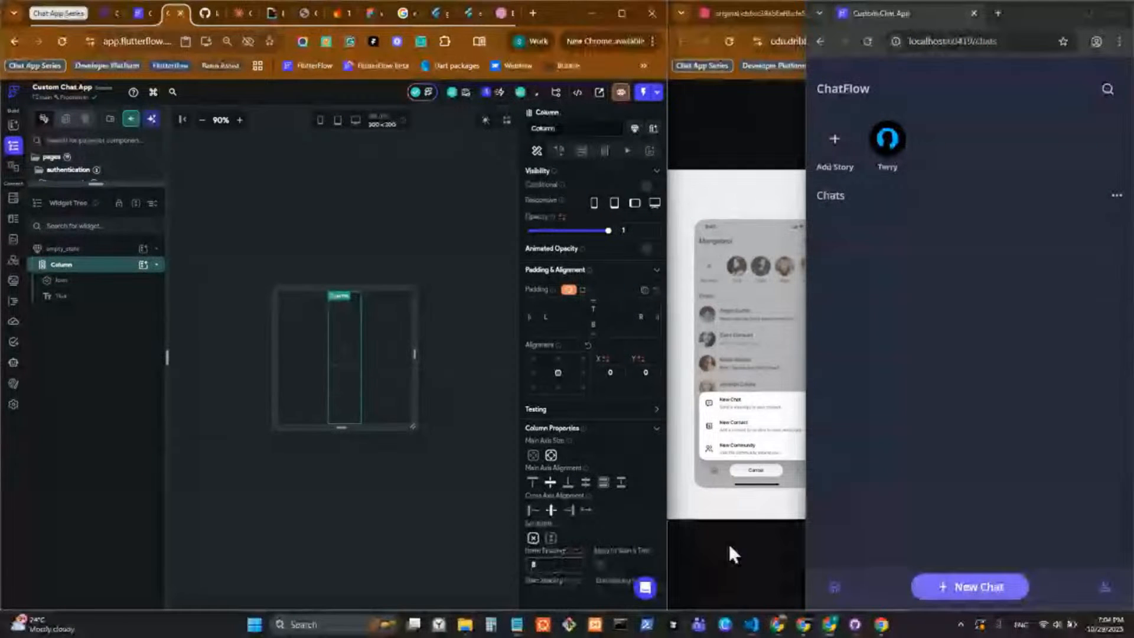
key(BackSpace)
text(16)
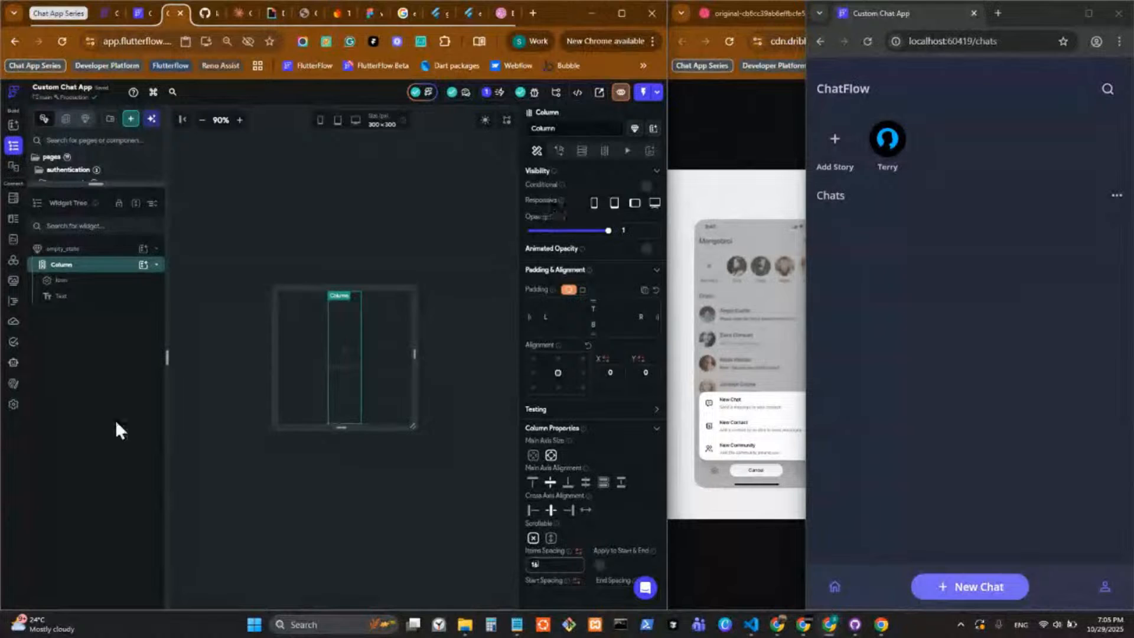
Replace the Text widget's content with "Empty List".
click(348, 366)
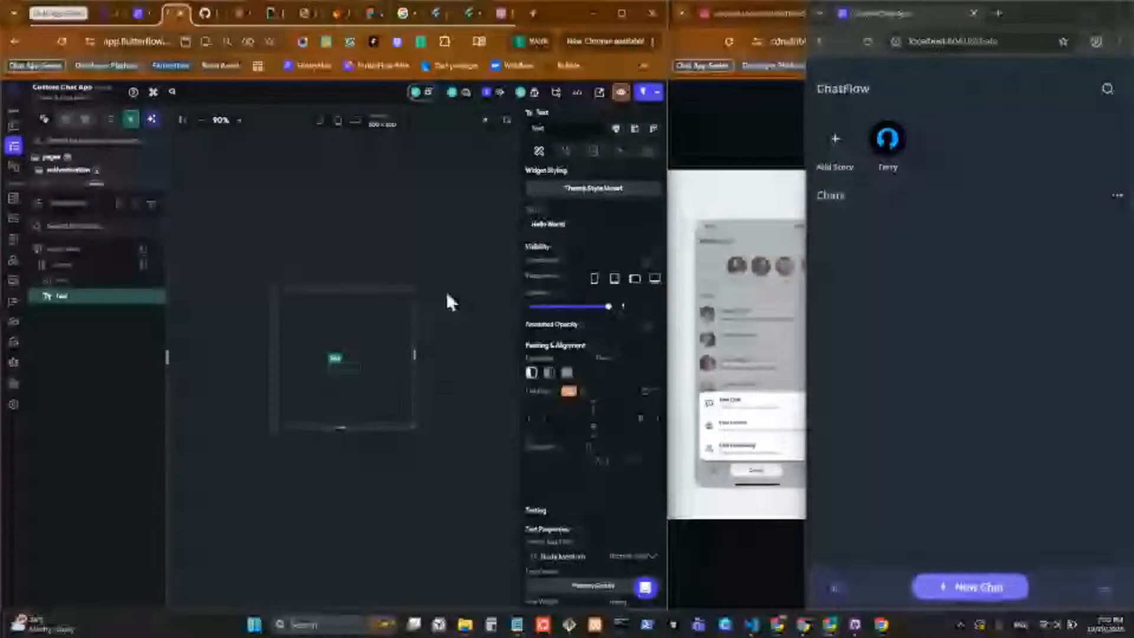
click(596, 221)
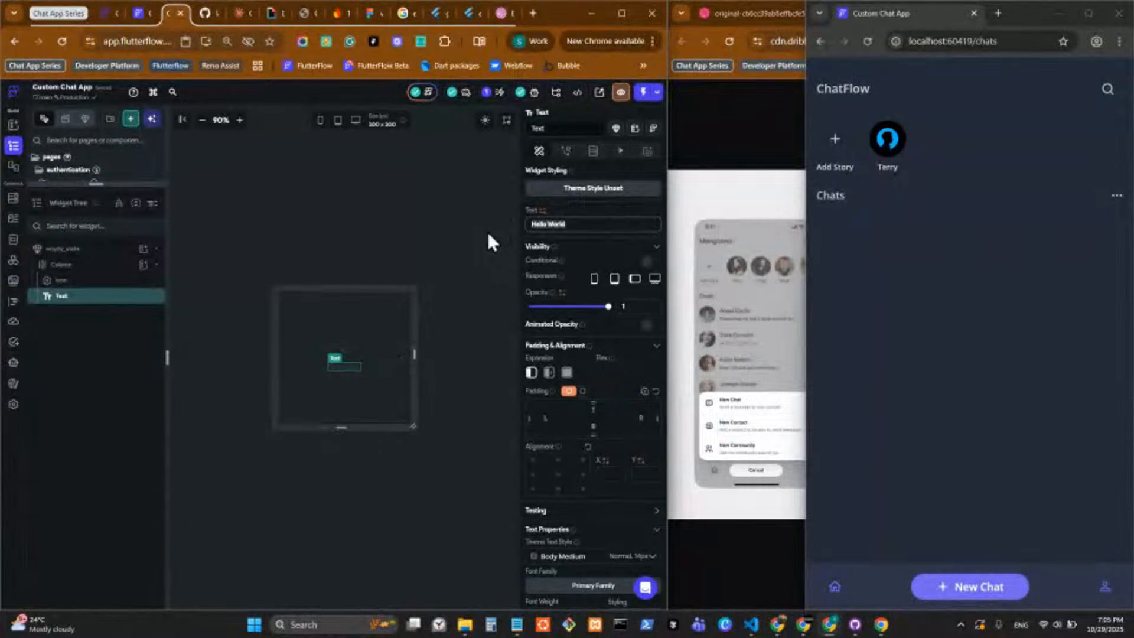
text(Ex)
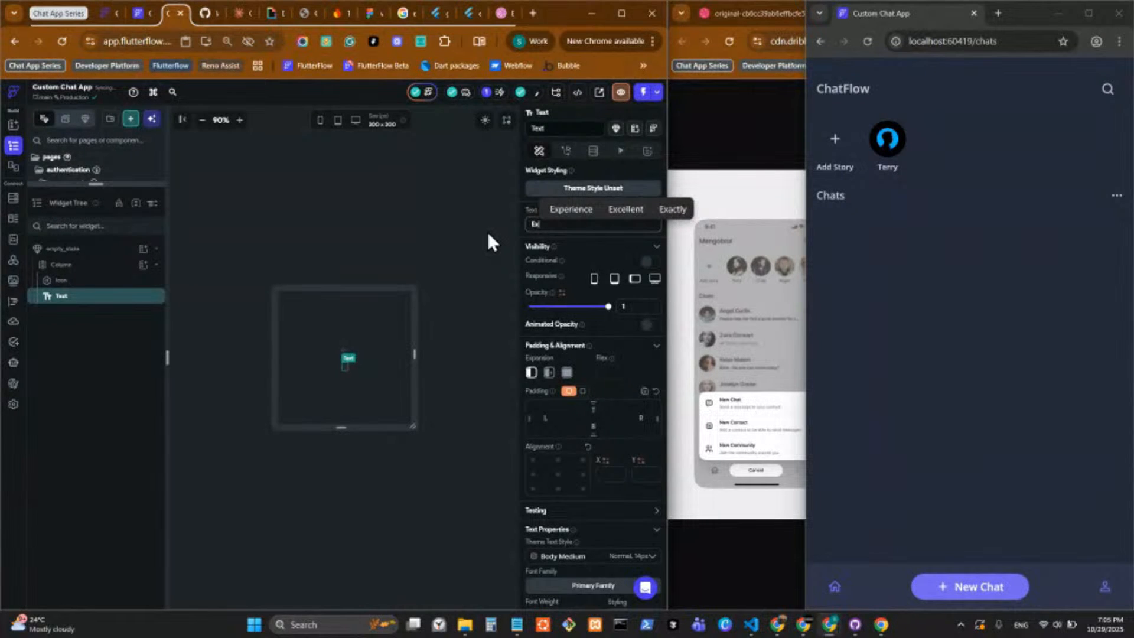
key(BackSpace)
text(p)
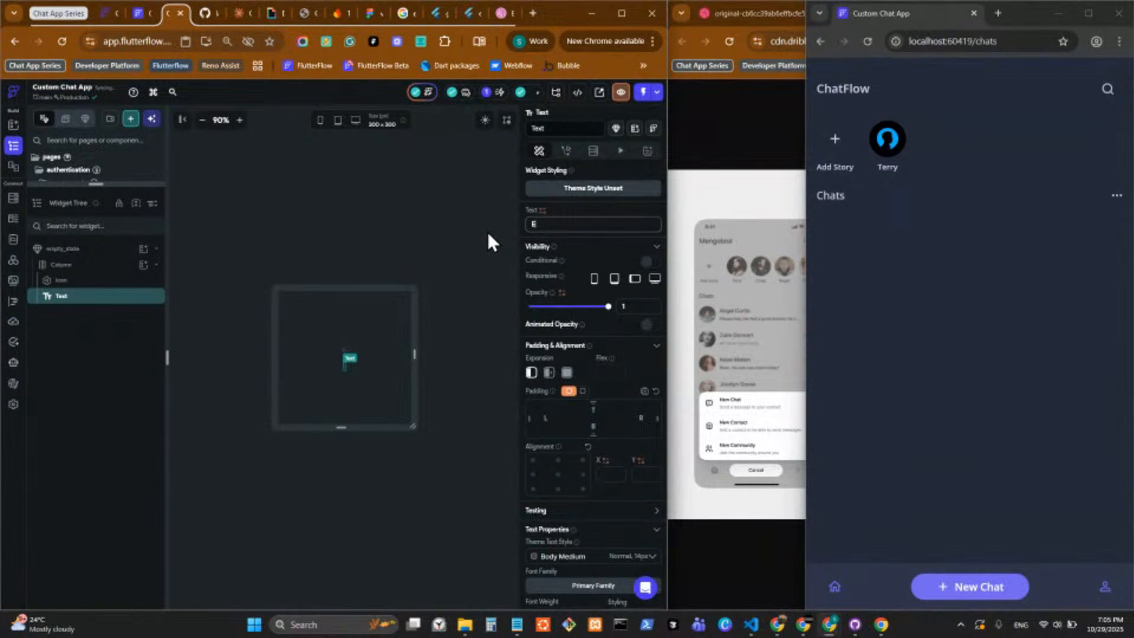
key(BackSpace)
text(mpty List)
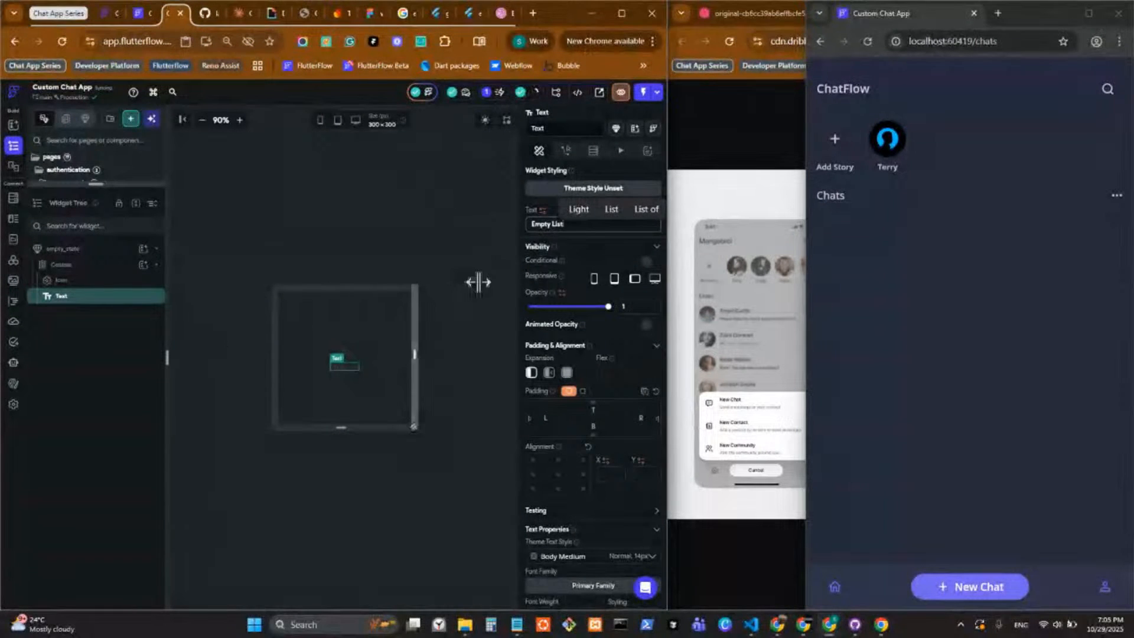
Search the Material icons for "empty" and "list", and set the Icon widget to Playlist Remove Rounded.
click(347, 348)
scroll(561, 466, down, 4)
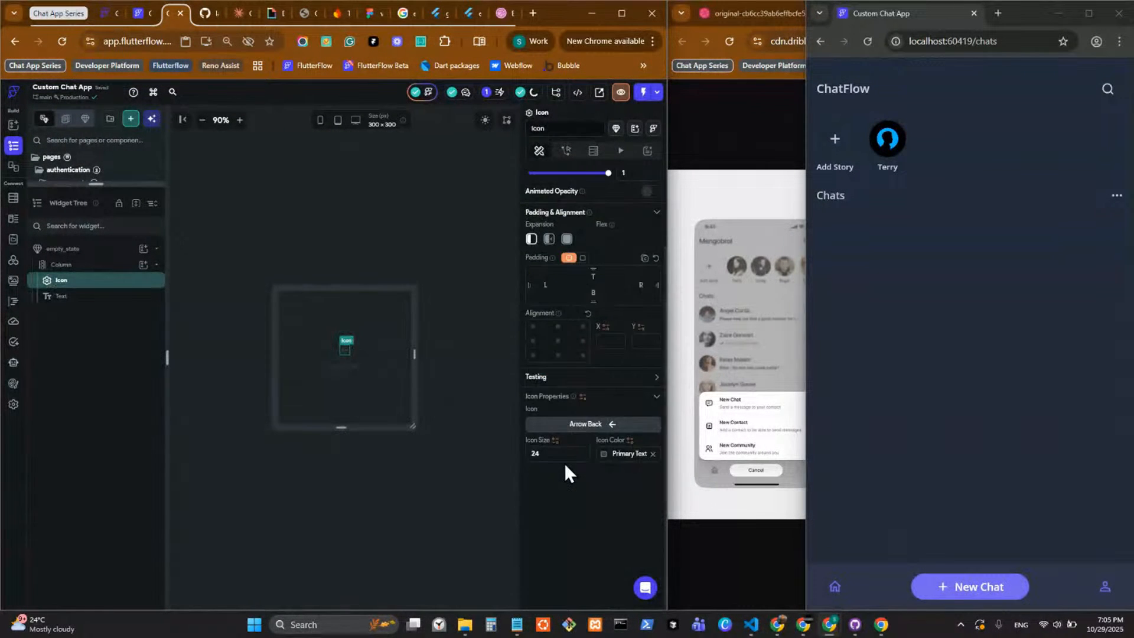
click(585, 423)
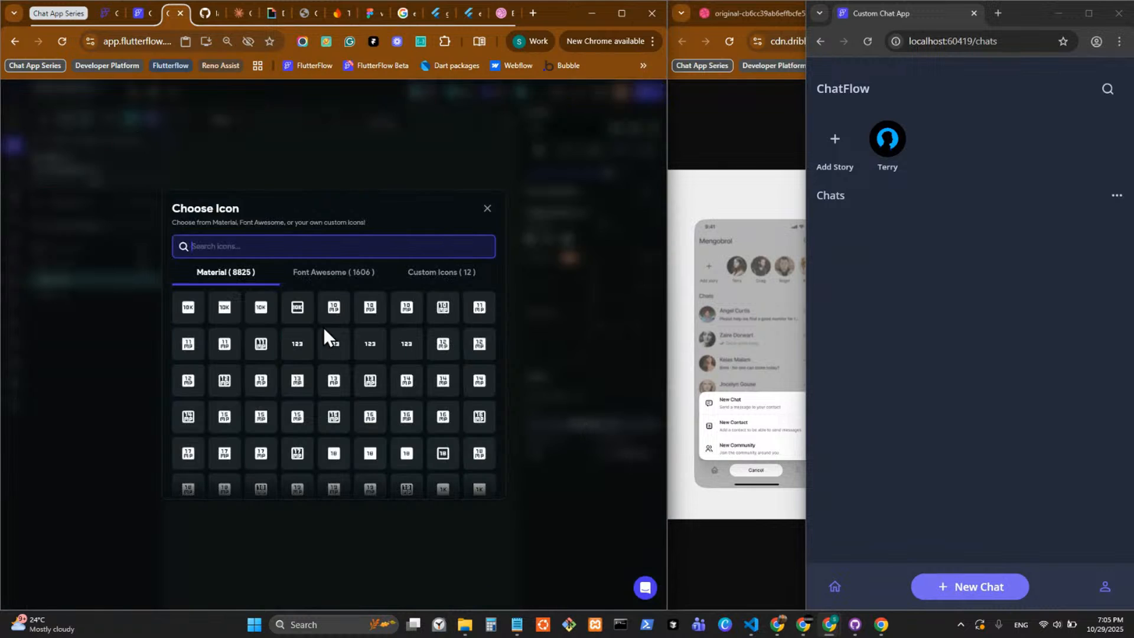
text(empty)
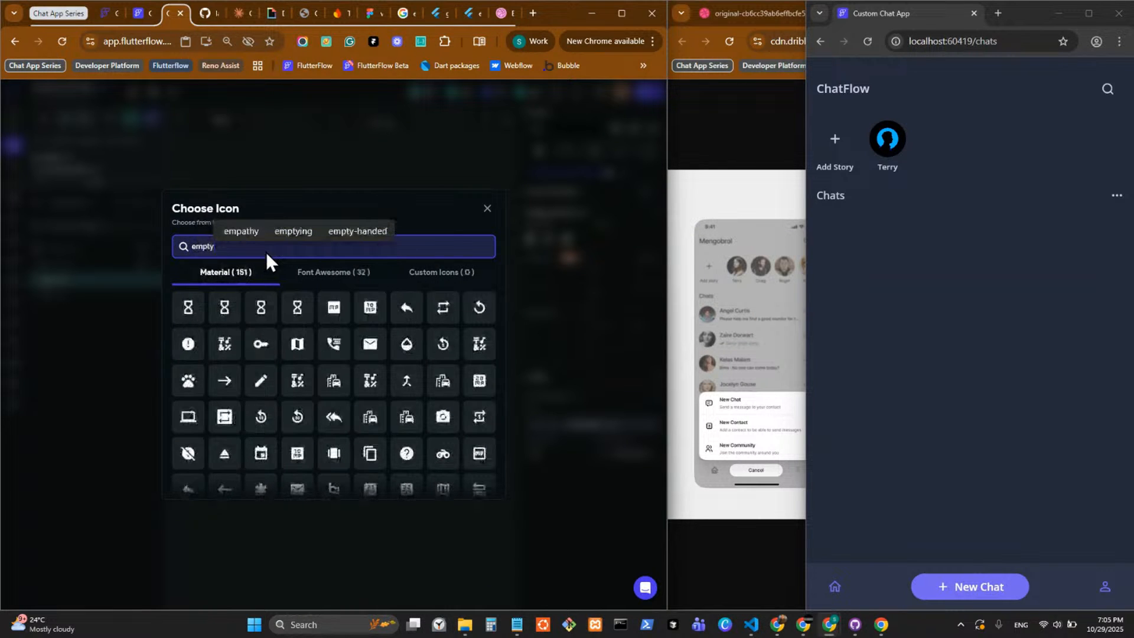
text( ls)
key(BackSpace)
key(BackSpace)
key(BackSpace)
key(BackSpace)
key(BackSpace)
key(BackSpace)
key(BackSpace)
key(BackSpace)
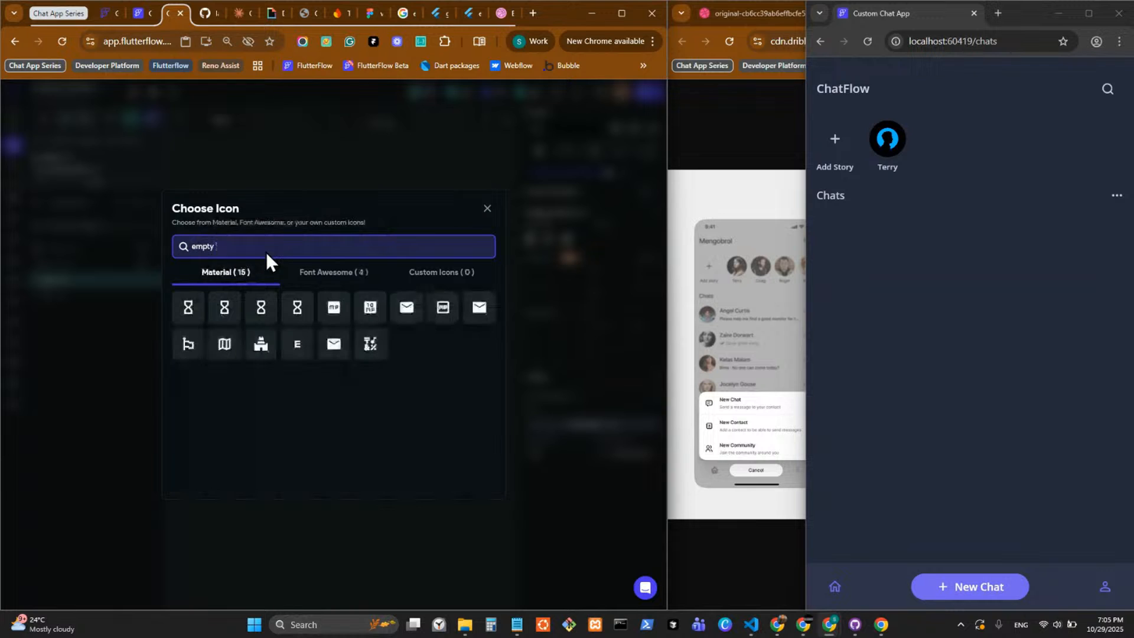
text(lis)
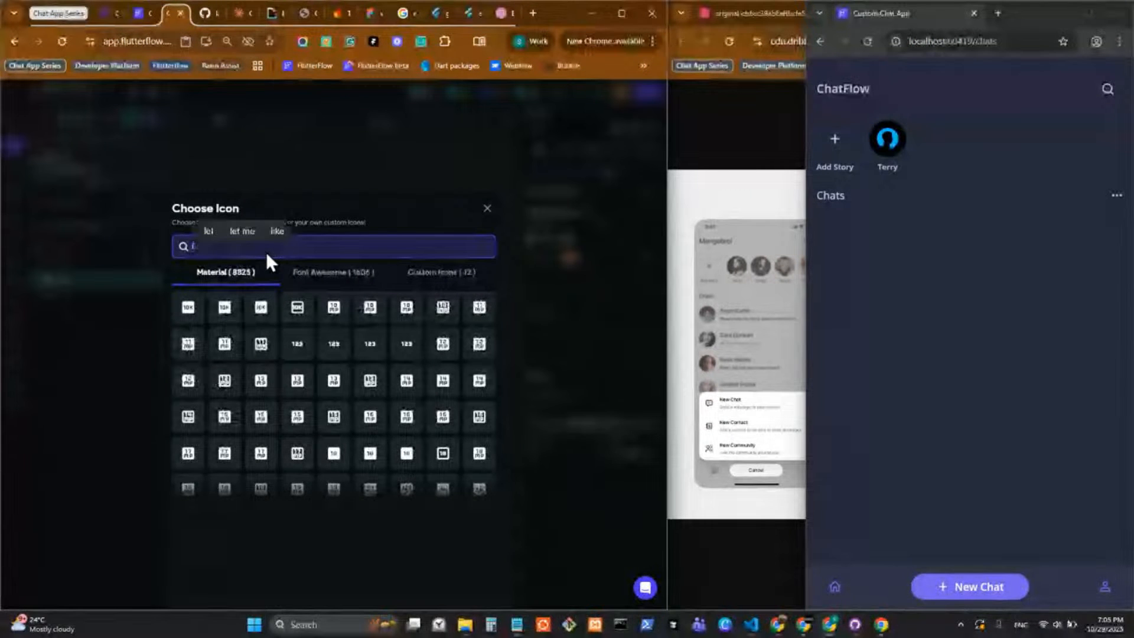
key(BackSpace)
key(BackSpace)
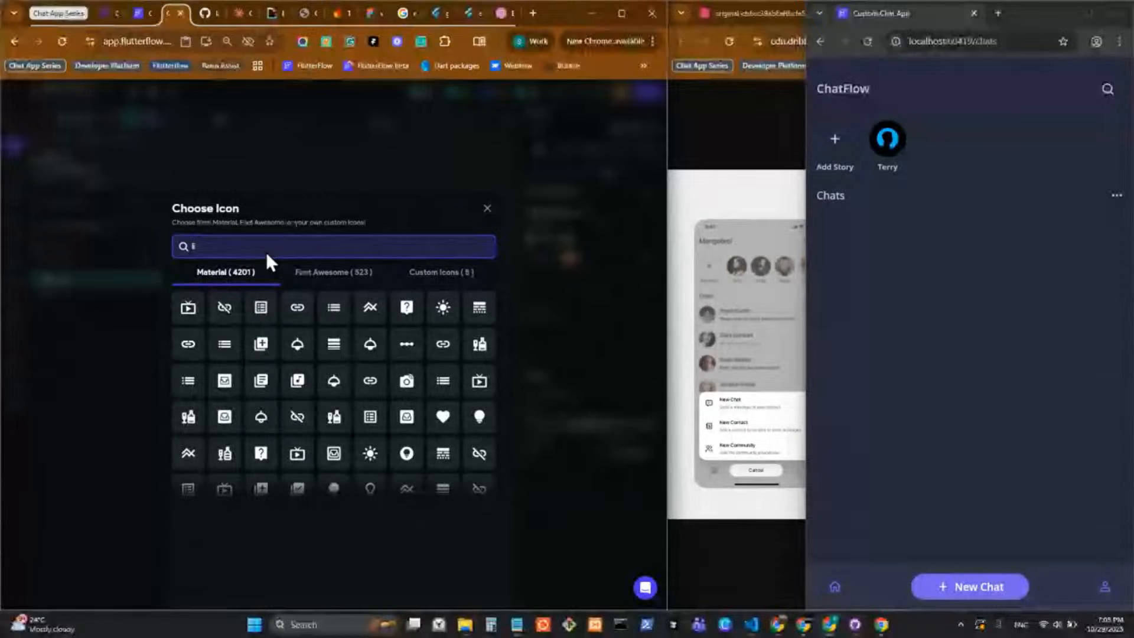
text(ist)
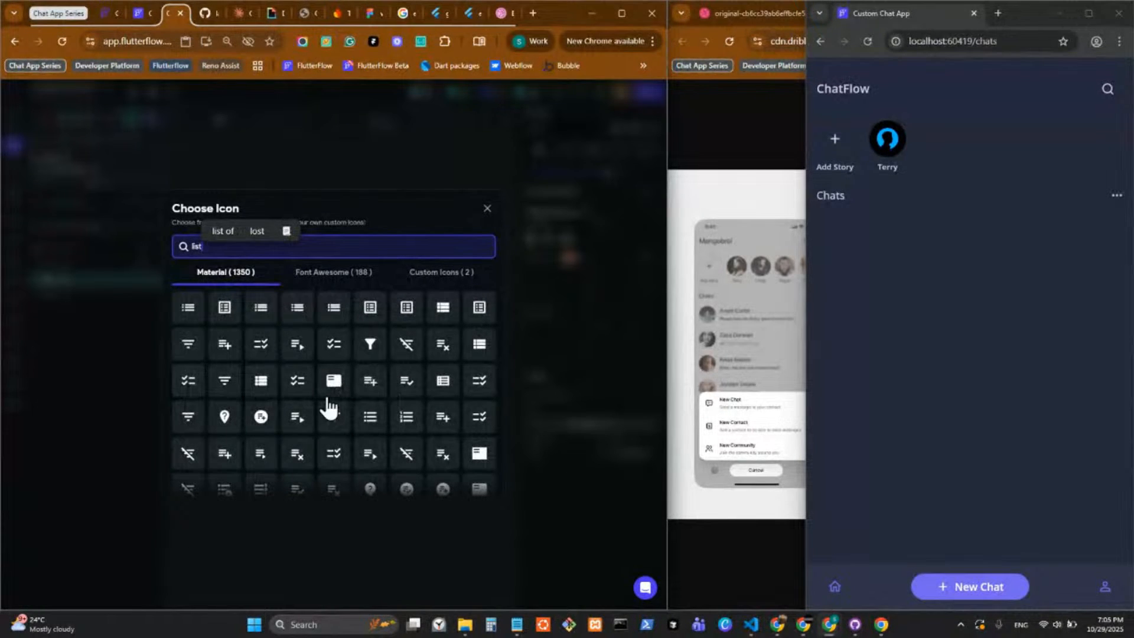
scroll(367, 431, down, 2)
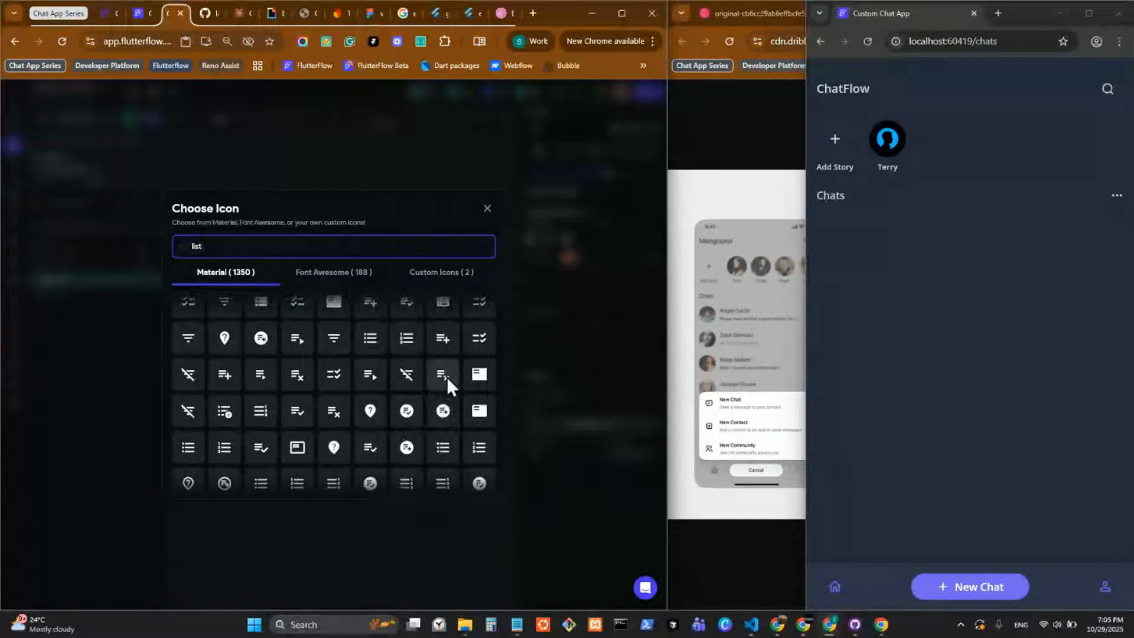
click(446, 376)
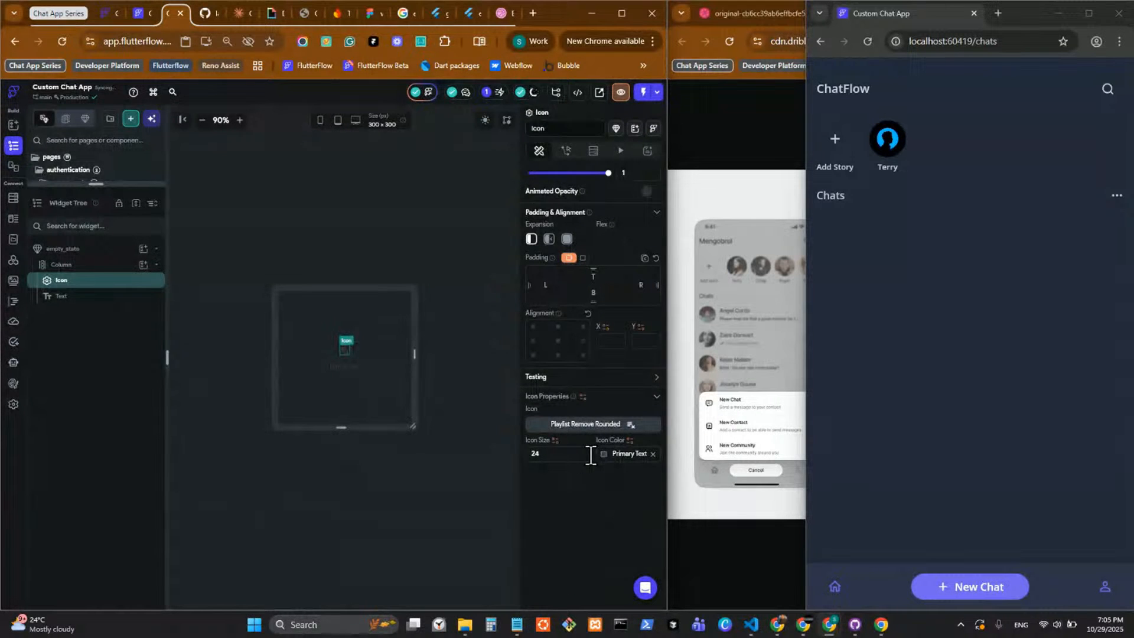
Set the Icon widget's size to 48.
click(552, 467)
text(32)
key(BackSpace)
key(BackSpace)
text(48)
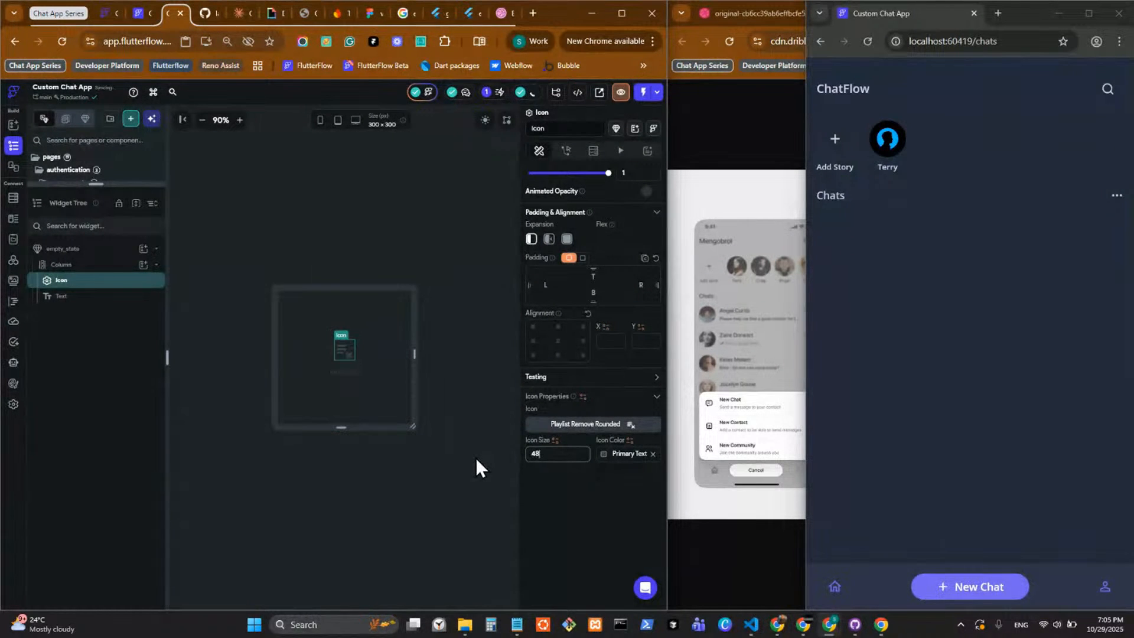
Set the Empty List text to font size 24 and font weight 800 - Extra Bold.
click(345, 372)
scroll(592, 496, down, 3)
drag(553, 394, 454, 392)
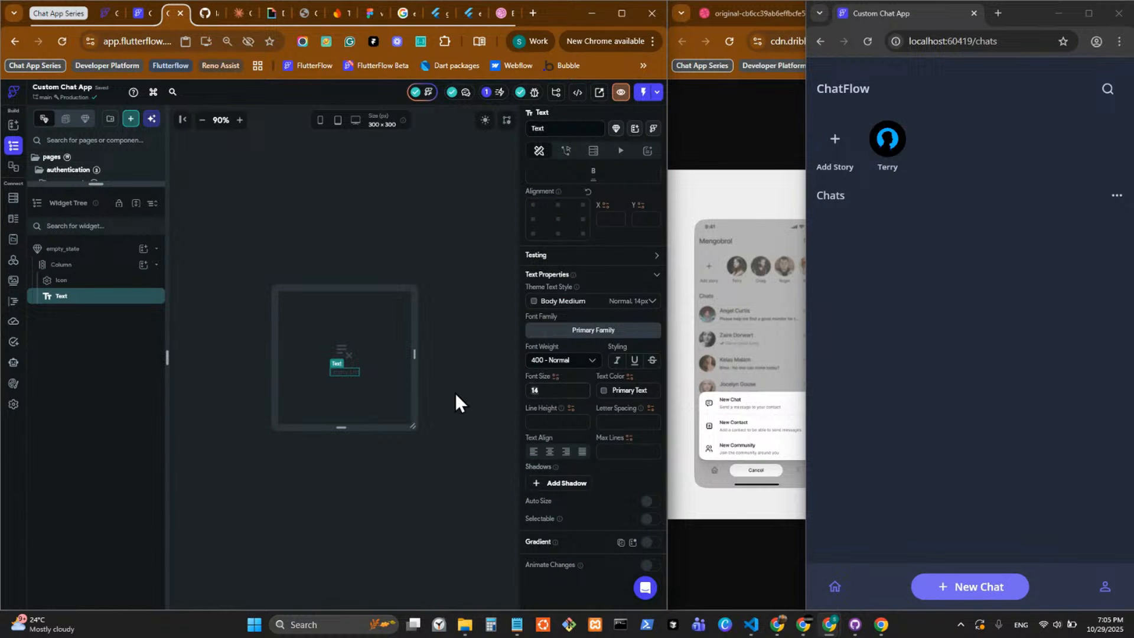
text(24)
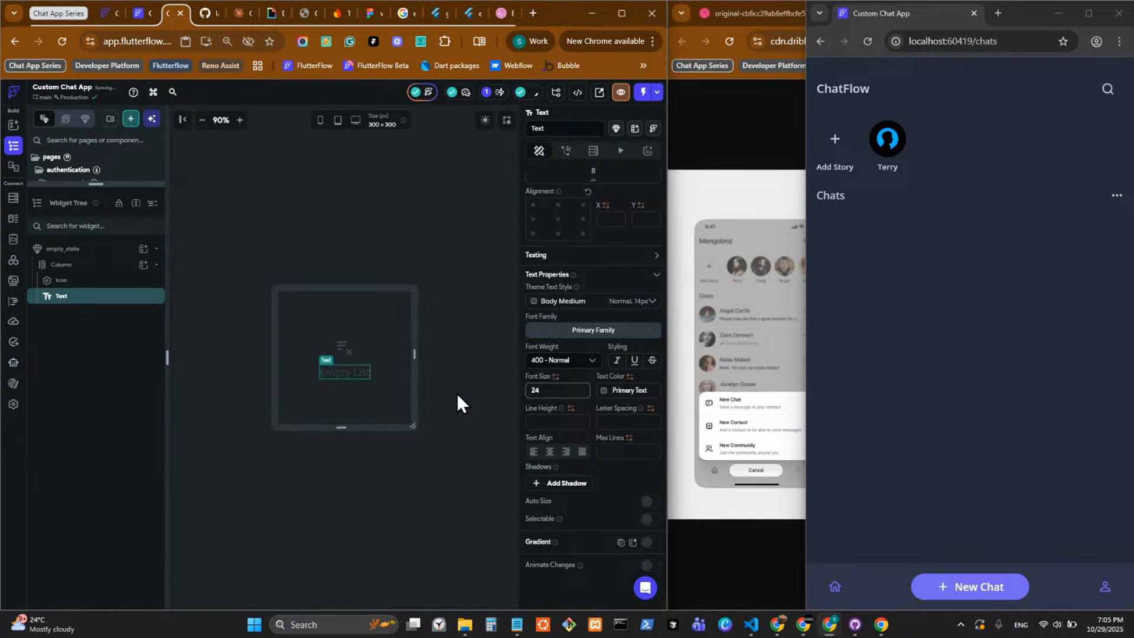
click(552, 360)
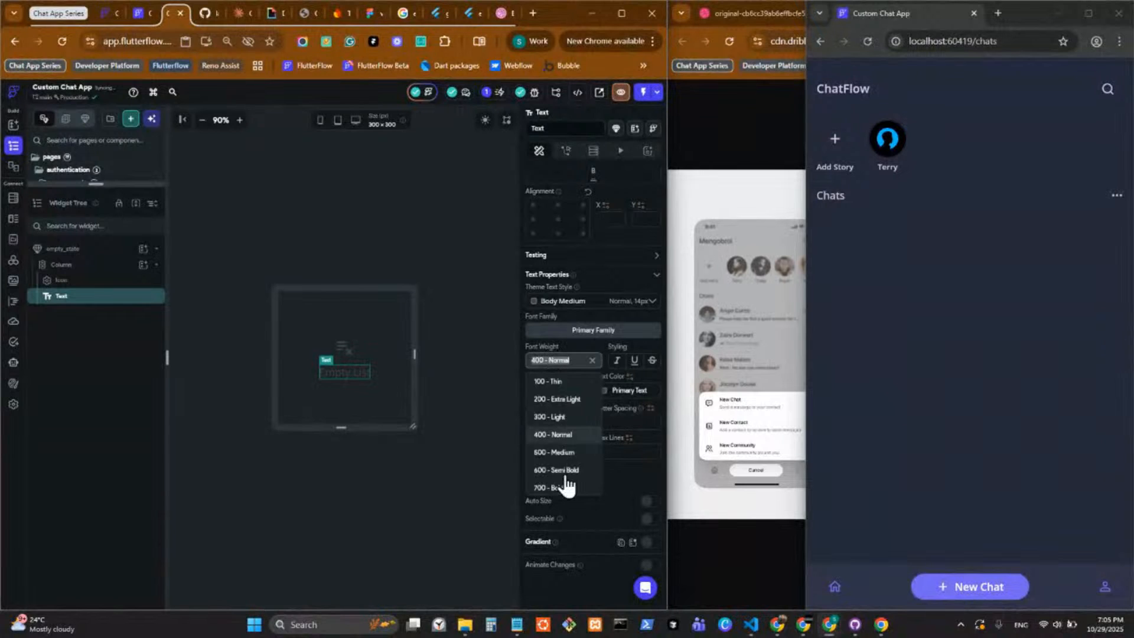
click(565, 474)
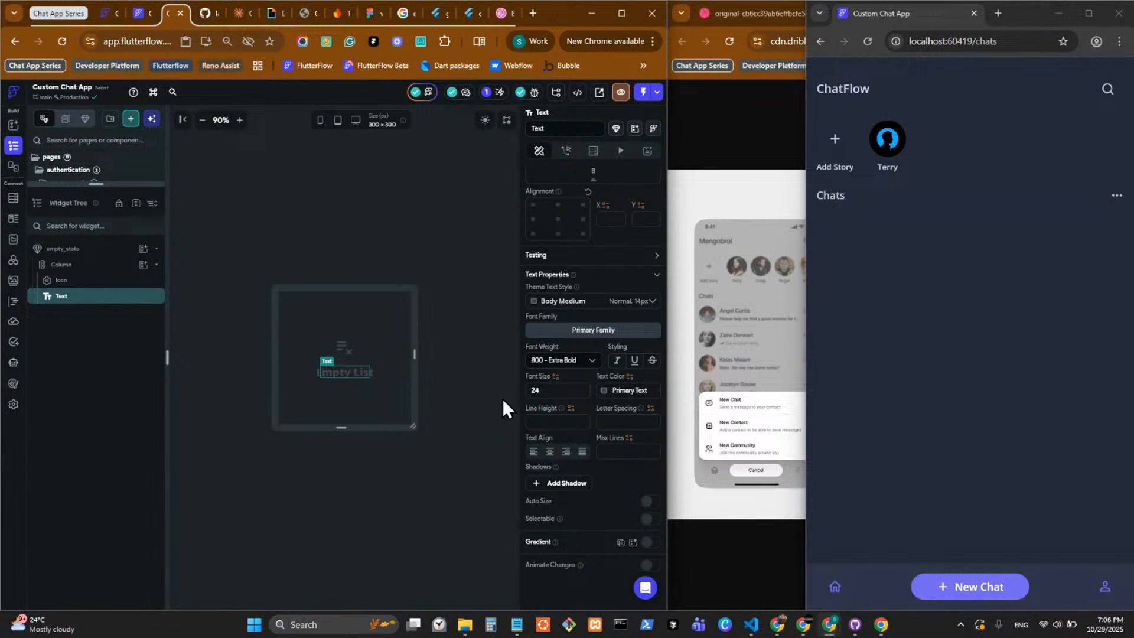
Search the theme colors for "muted" and set the Empty List text color to Text Disabled.
click(601, 391)
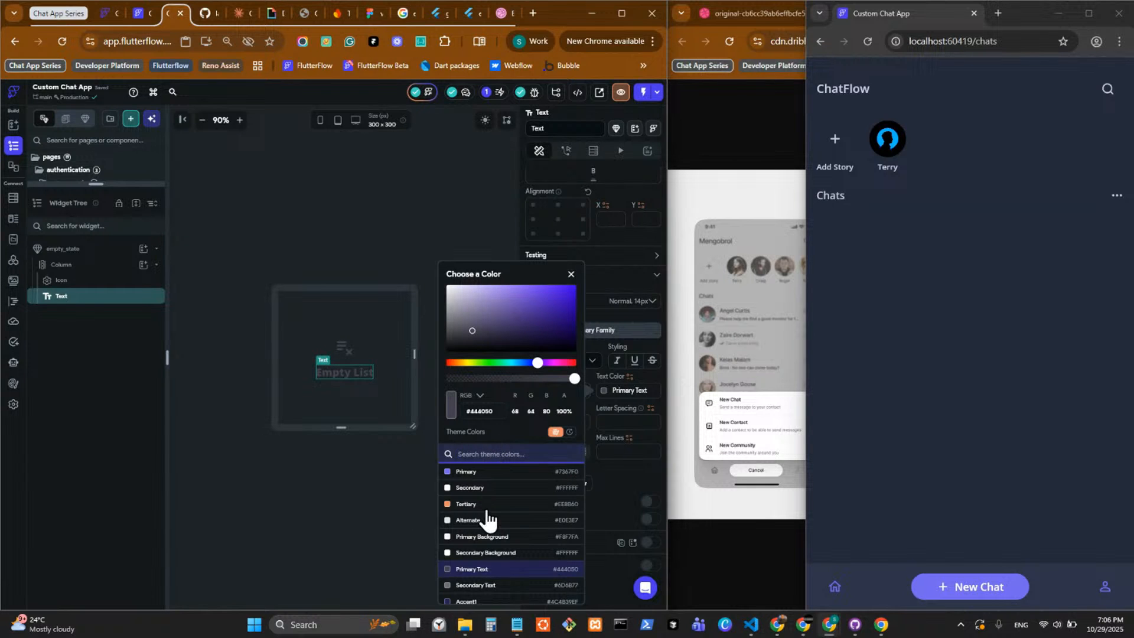
scroll(499, 529, down, 10)
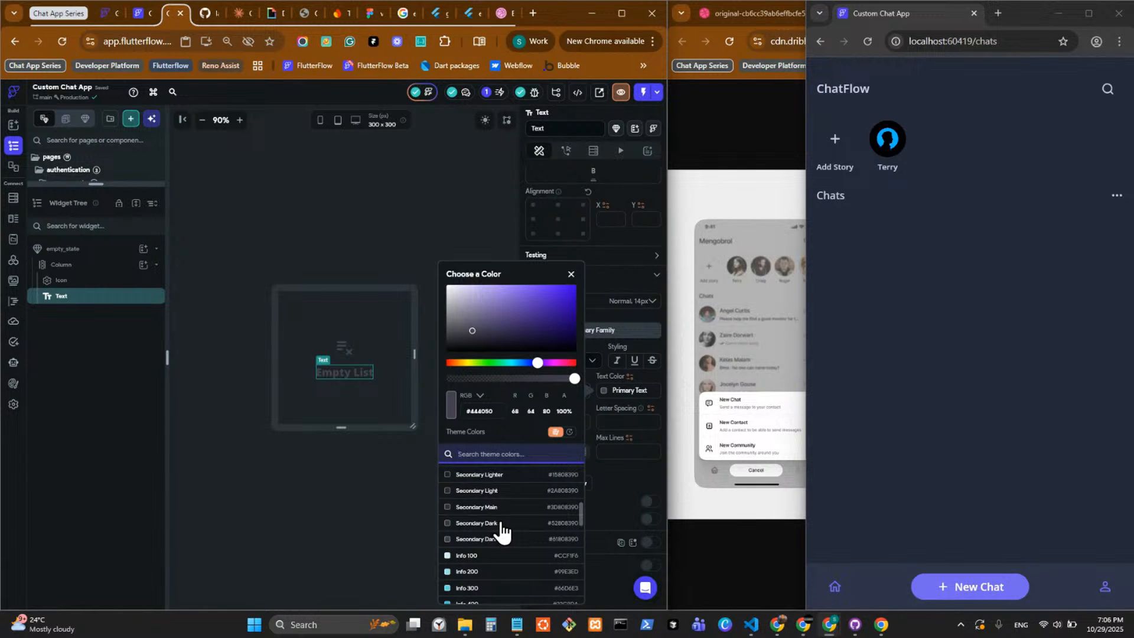
text(mu)
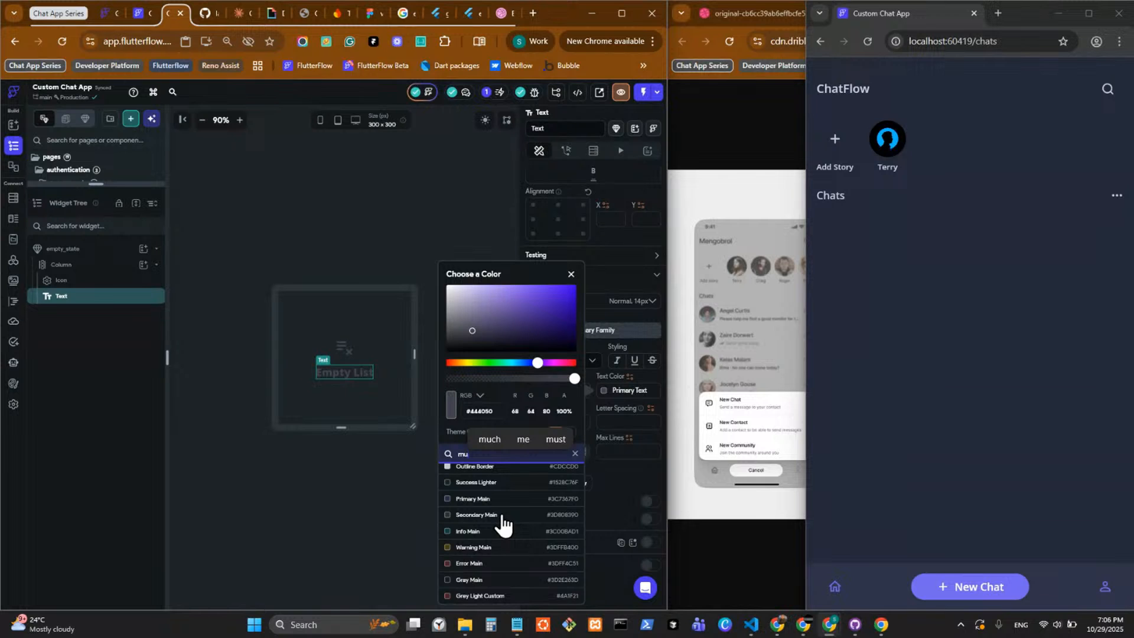
text(te)
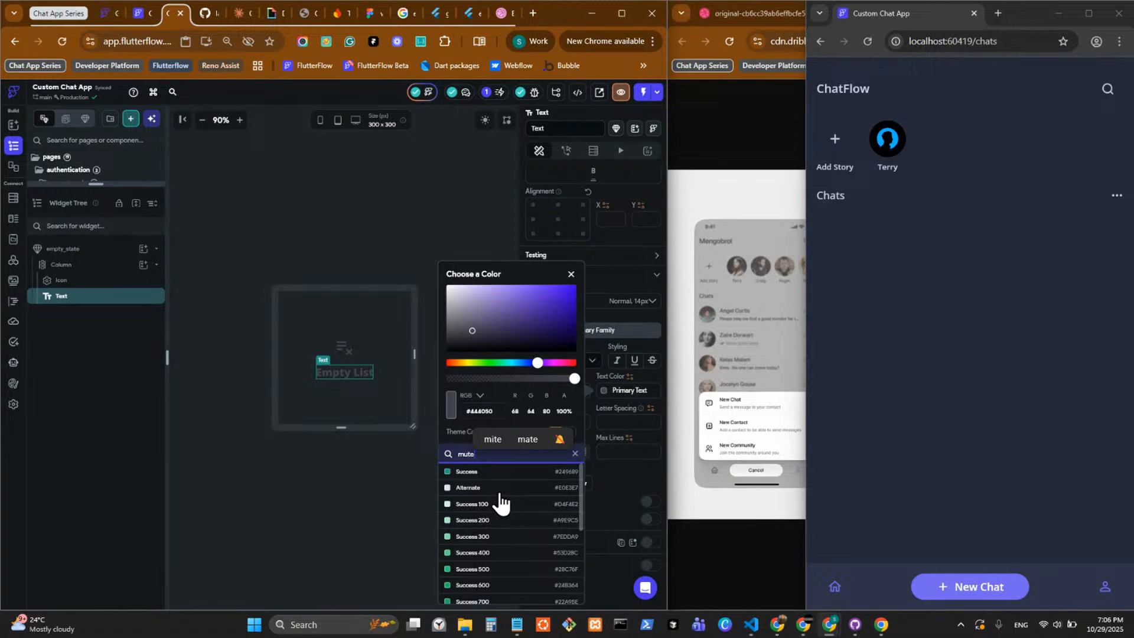
text(d)
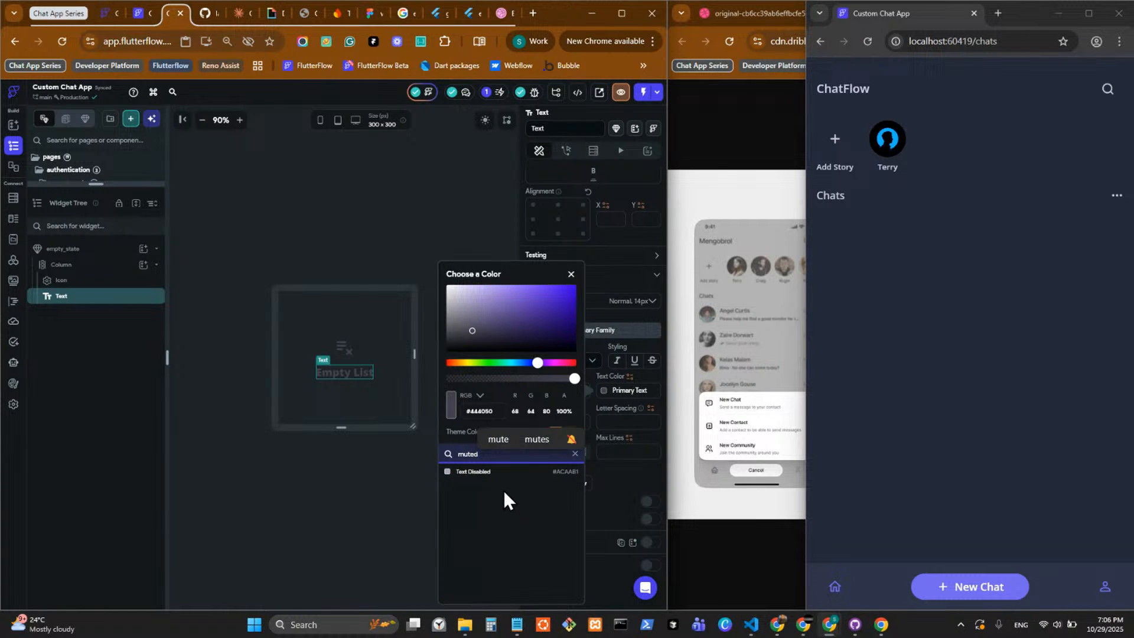
key(Return)
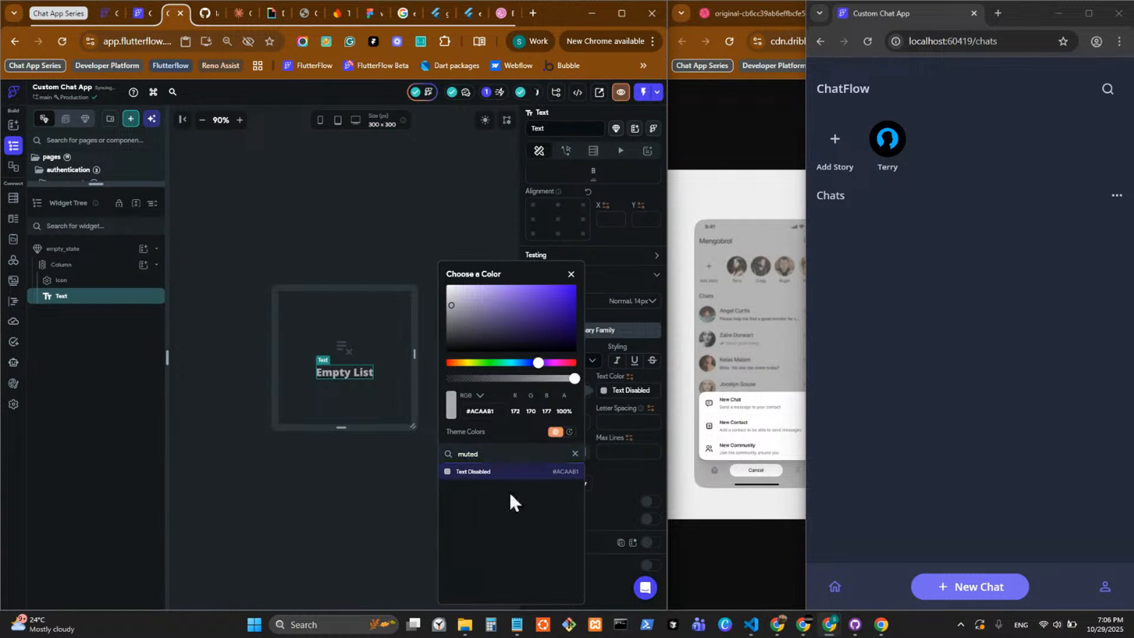
click(618, 502)
Search the theme colors for "dis" and set the Icon widget's color to Text Disabled.
click(342, 341)
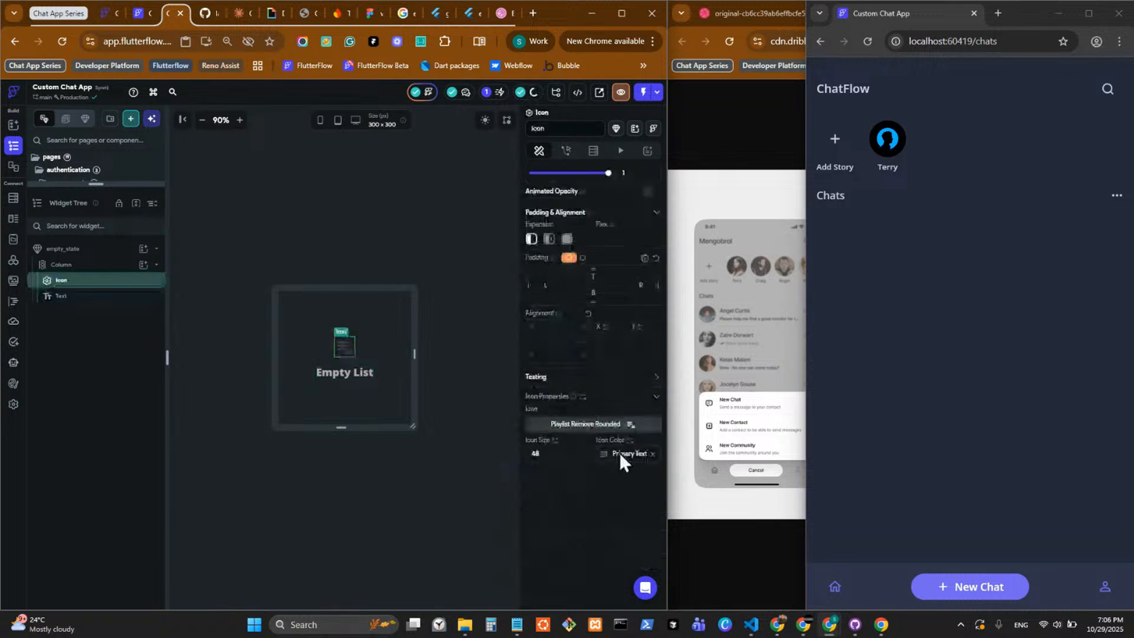
click(603, 455)
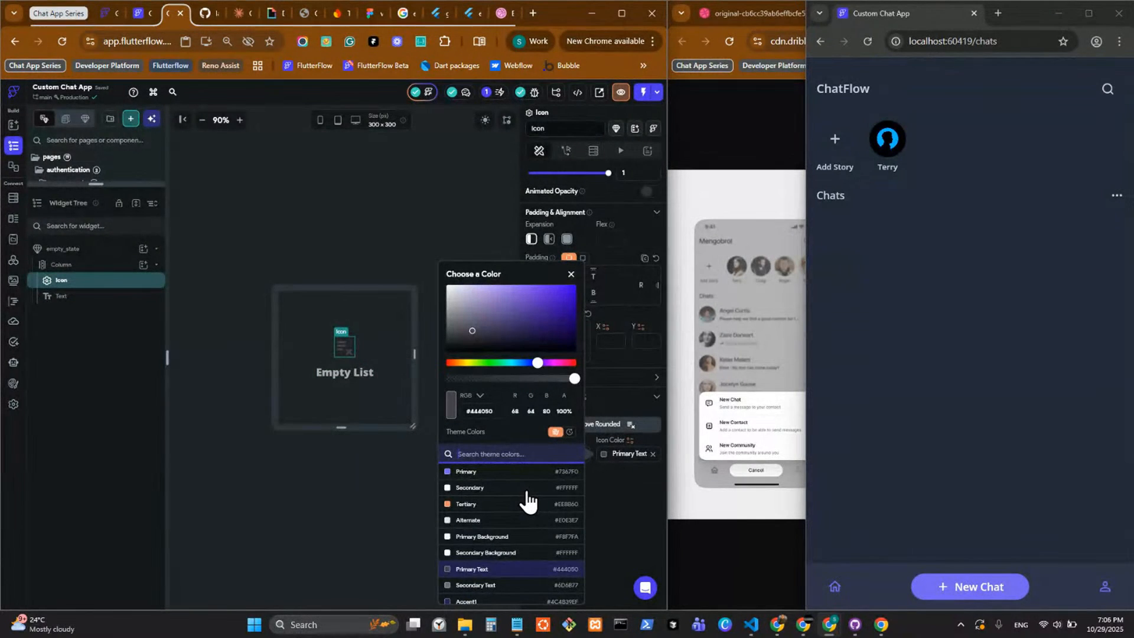
text(dis)
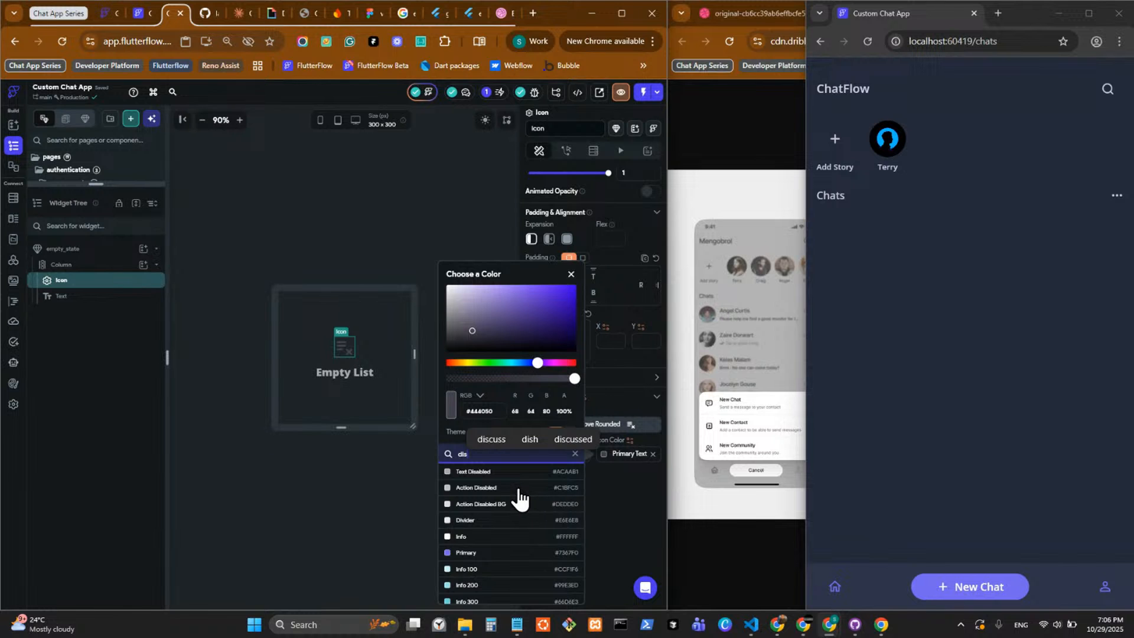
click(504, 472)
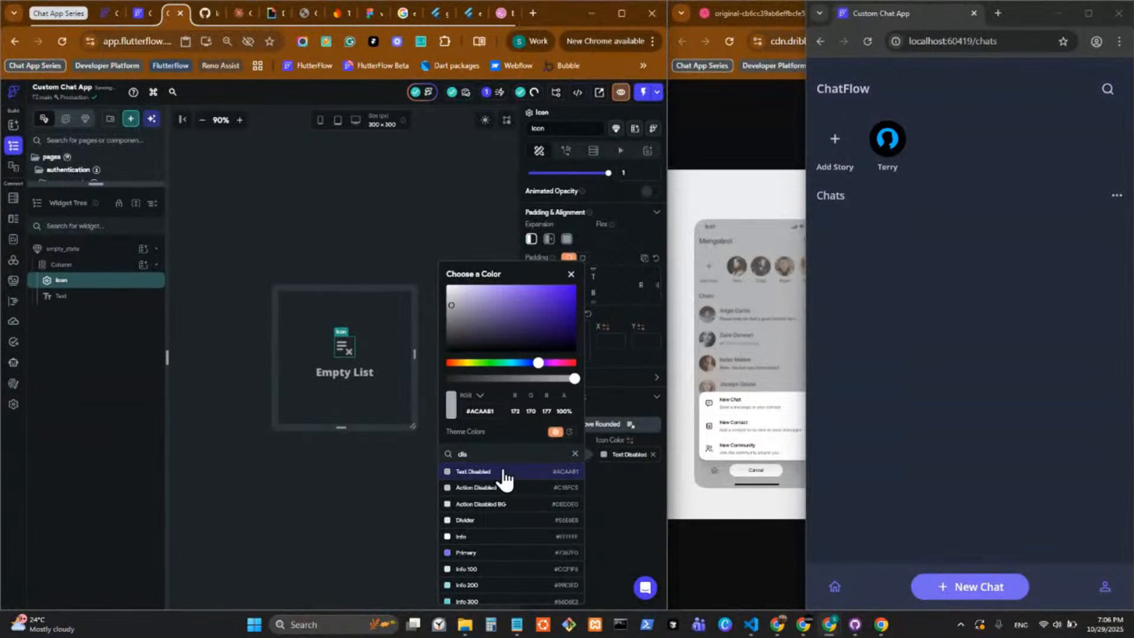
click(437, 200)
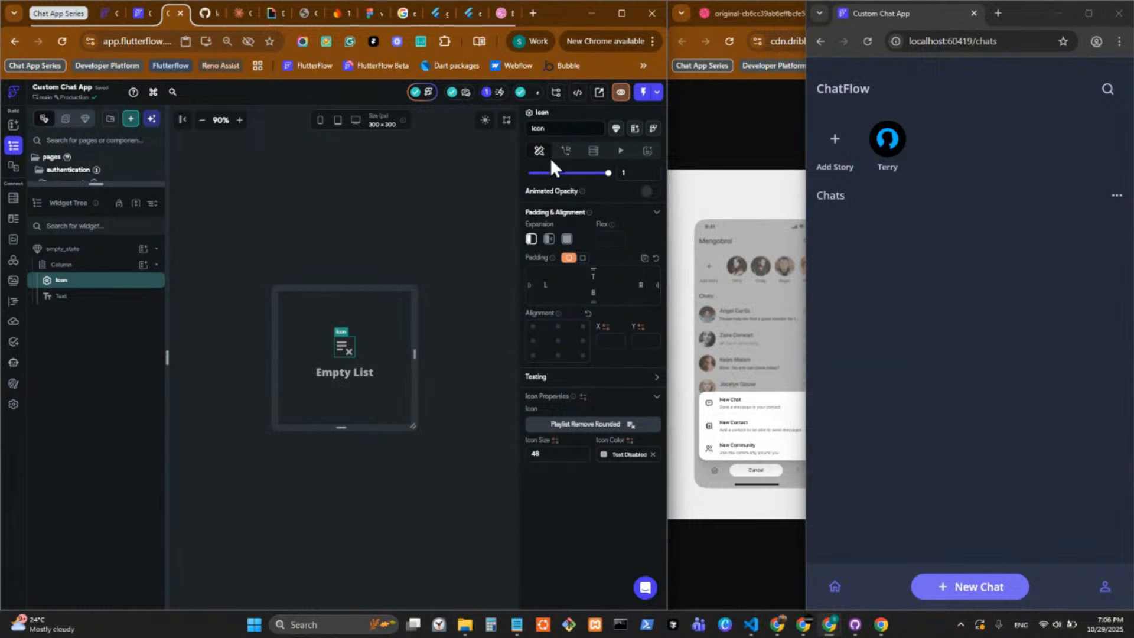
Add an optional String parameter named emptyText to the empty_state component.
click(476, 312)
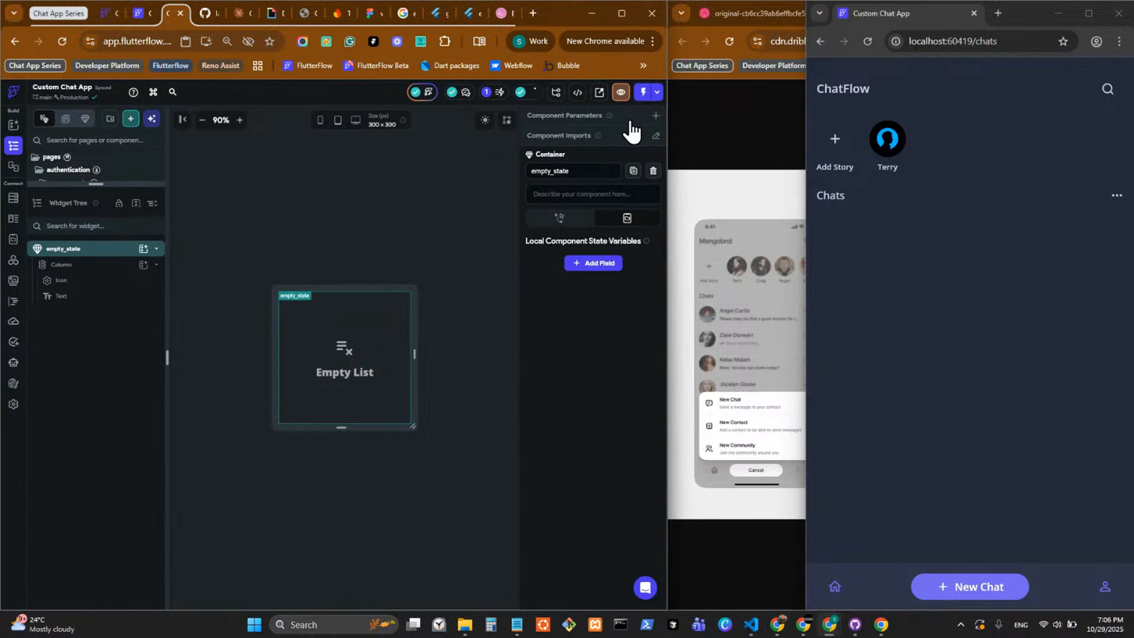
click(655, 117)
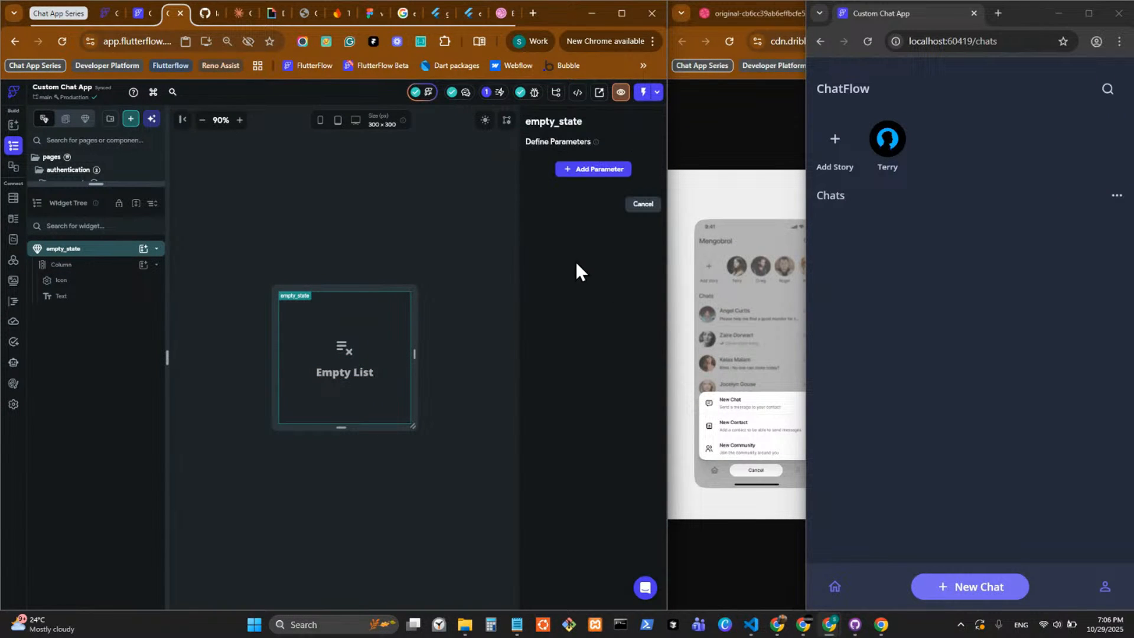
click(566, 169)
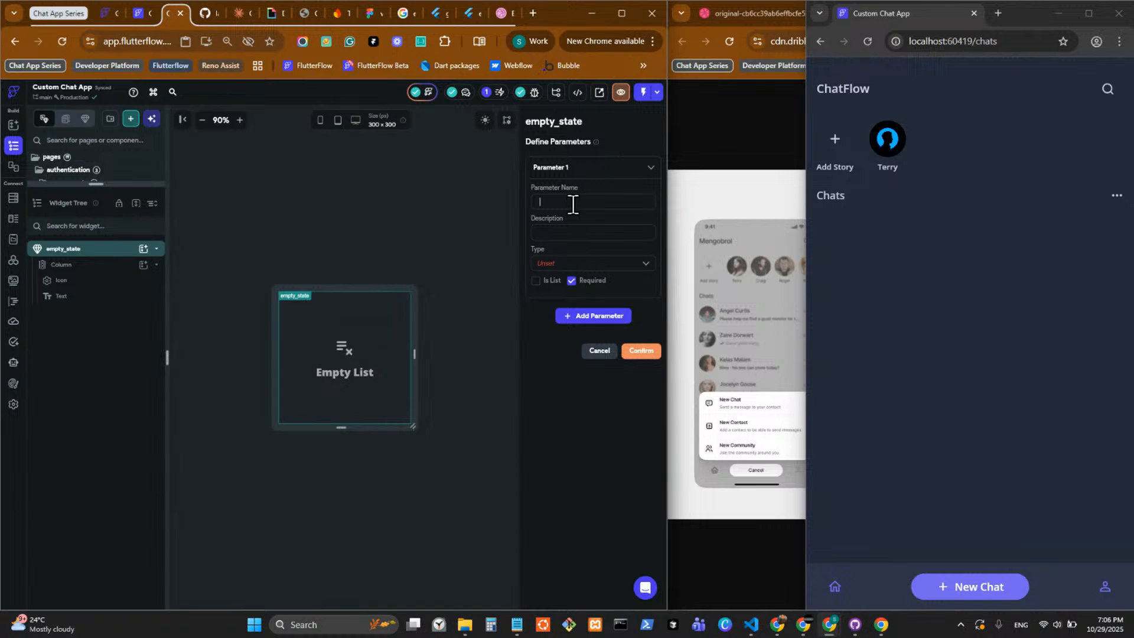
text(emptyText)
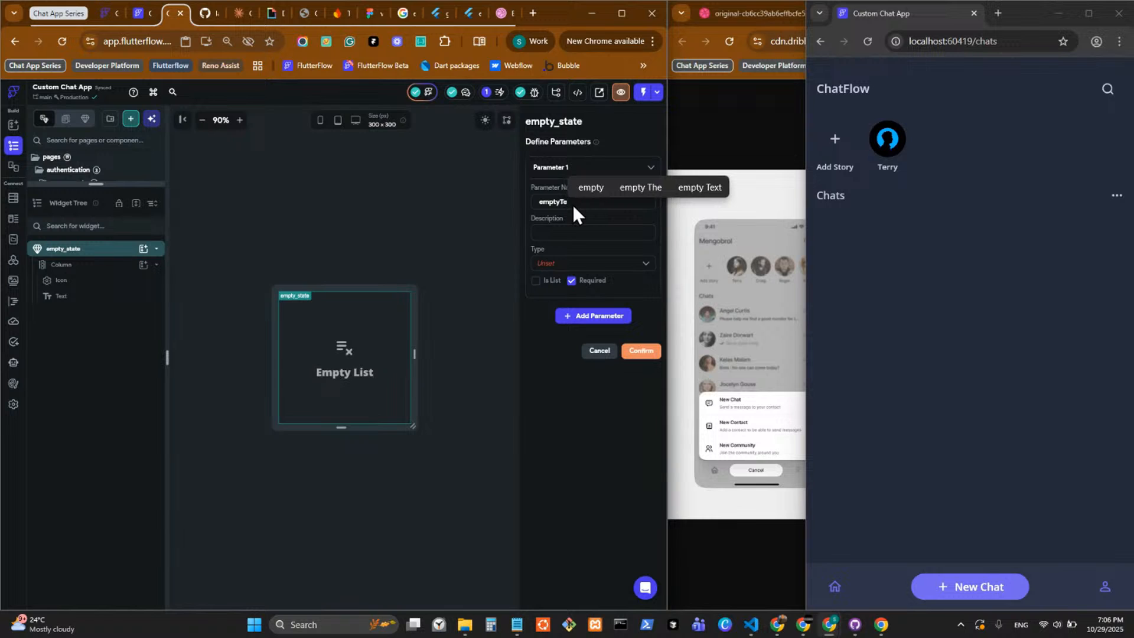
click(573, 267)
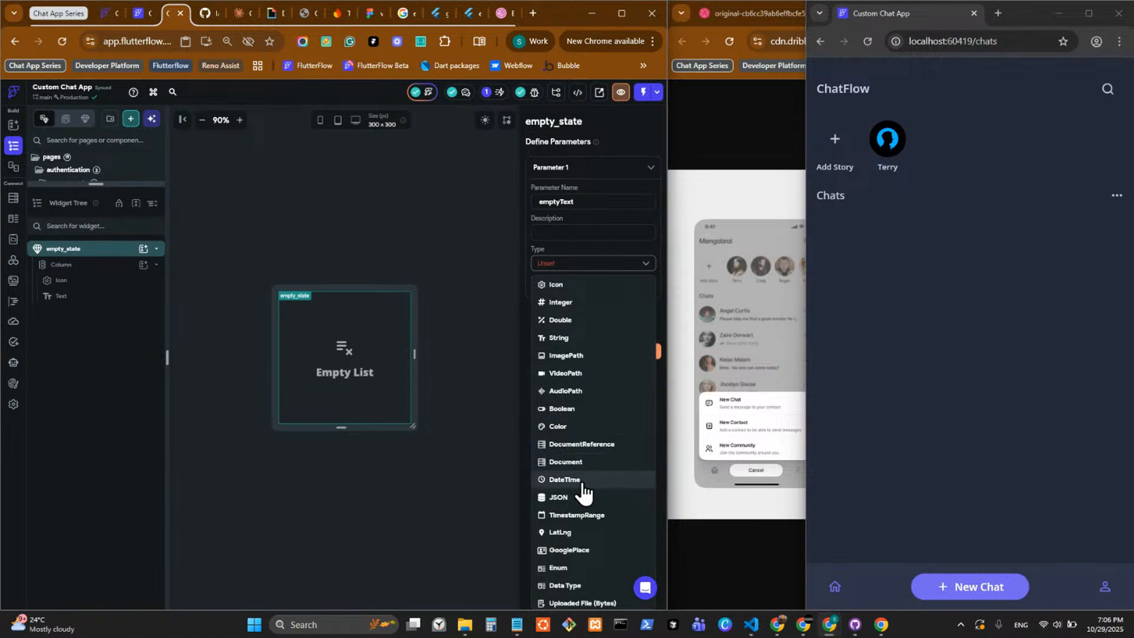
click(583, 340)
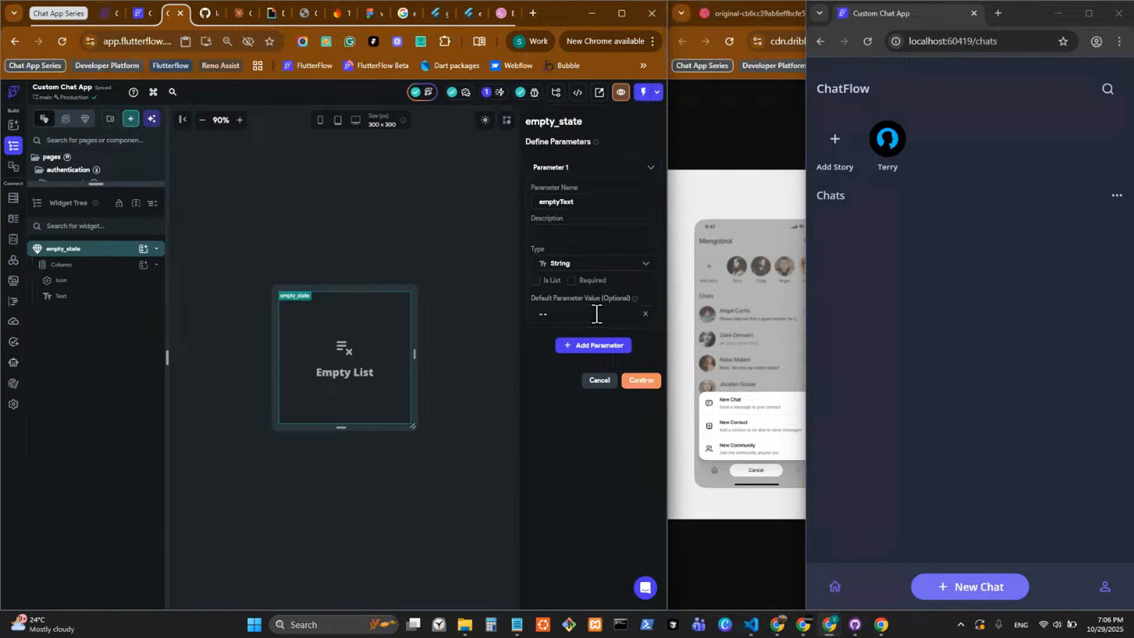
click(640, 381)
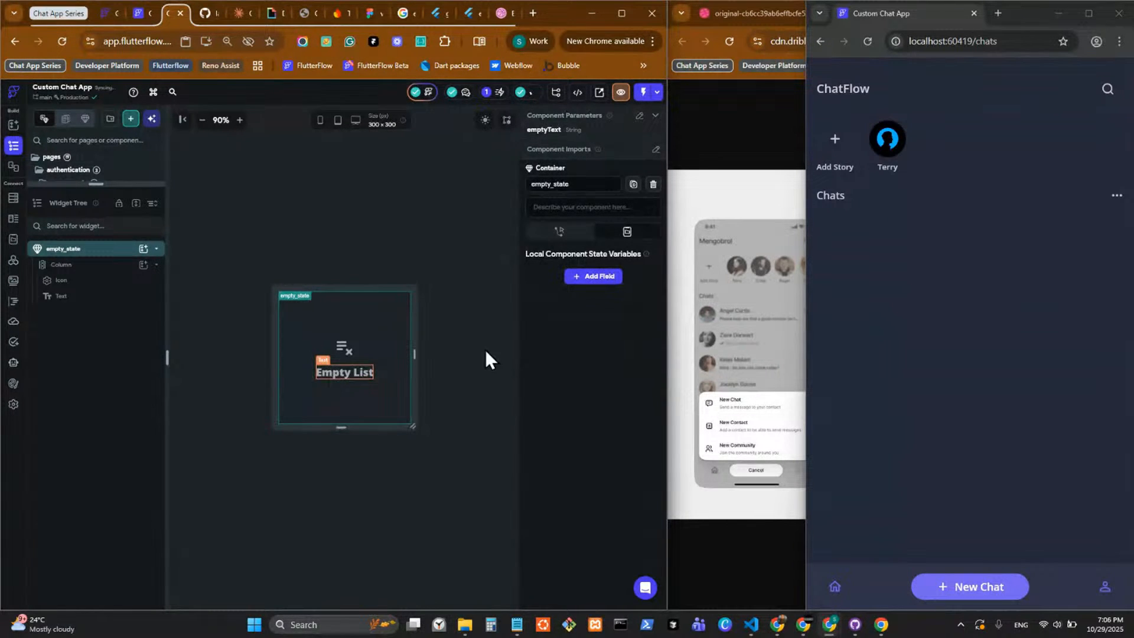
Bind the Empty List text to the emptyText component parameter, with Empty List as its default variable value.
drag(580, 227, 430, 222)
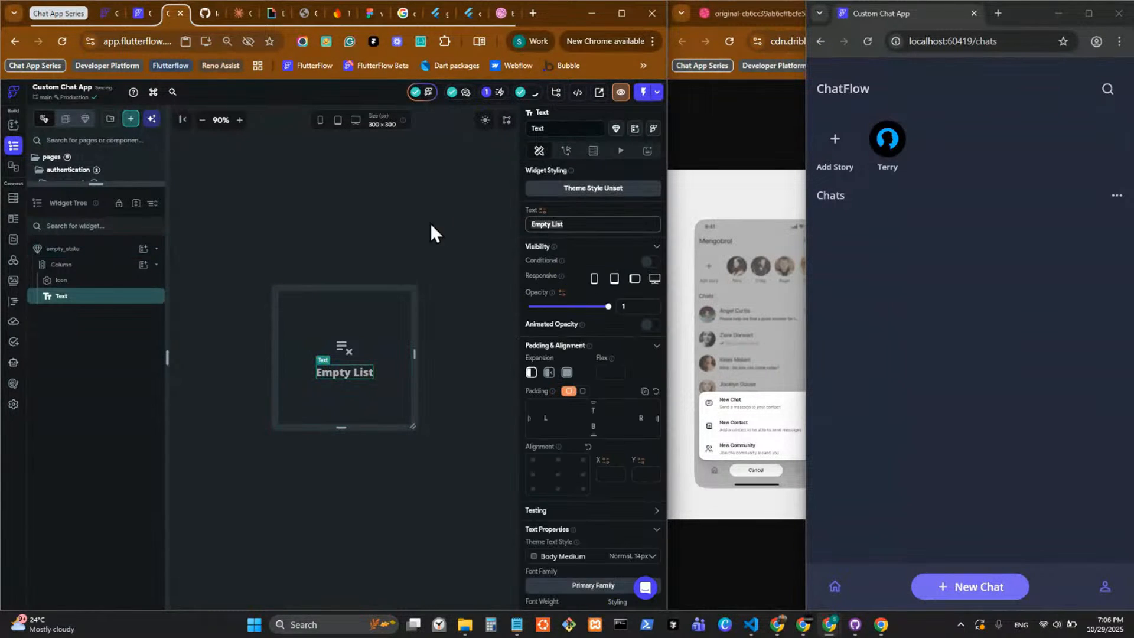
click(542, 211)
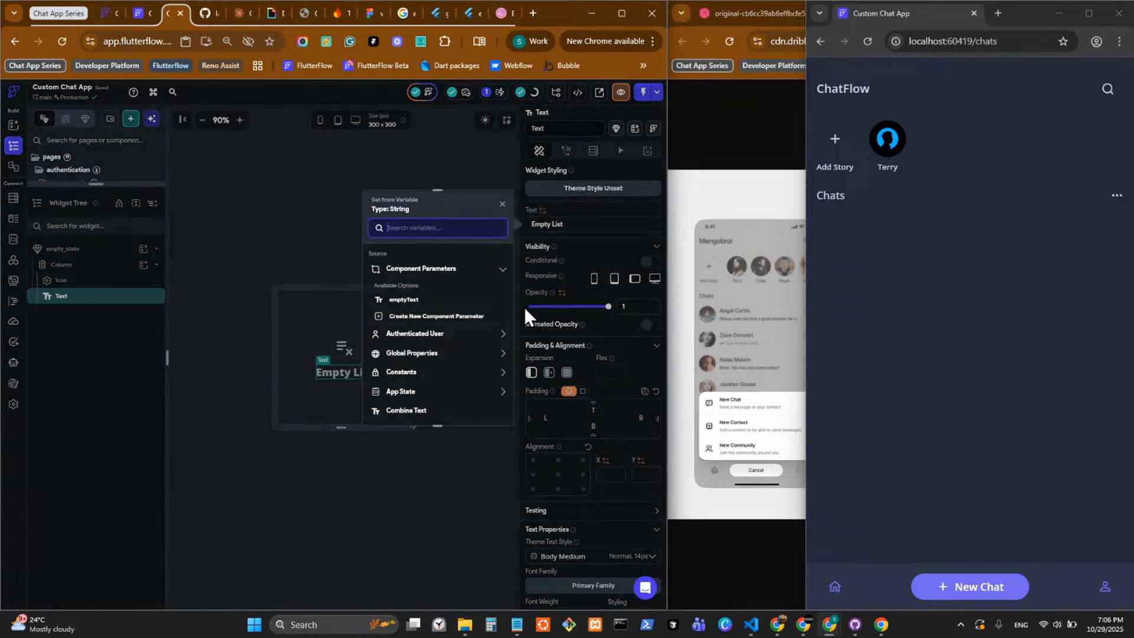
click(402, 300)
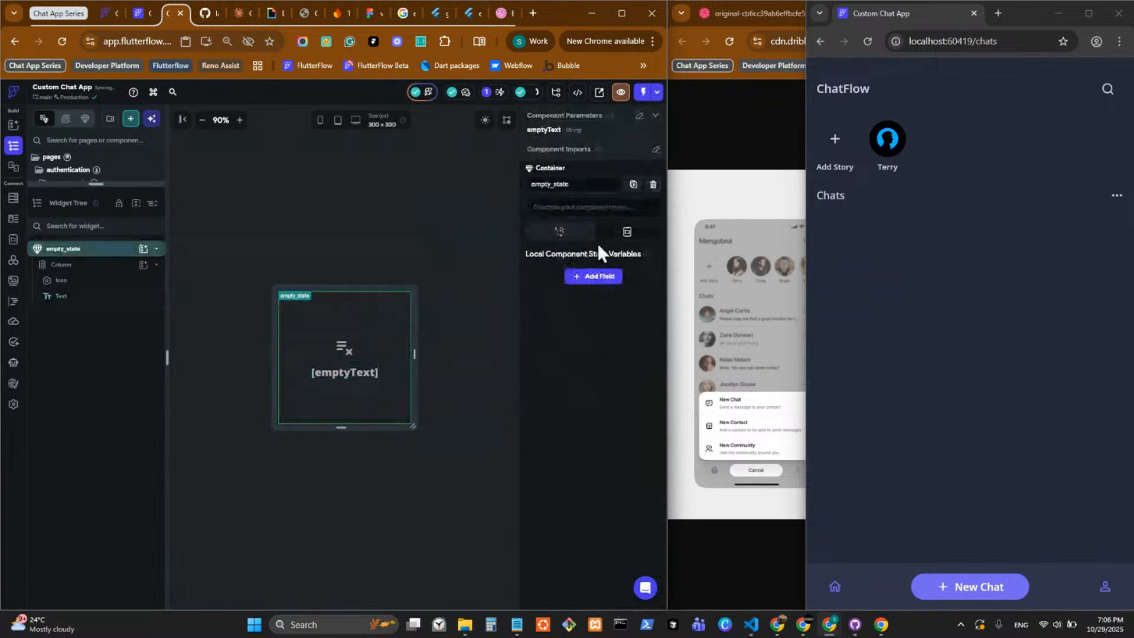
click(352, 372)
click(560, 226)
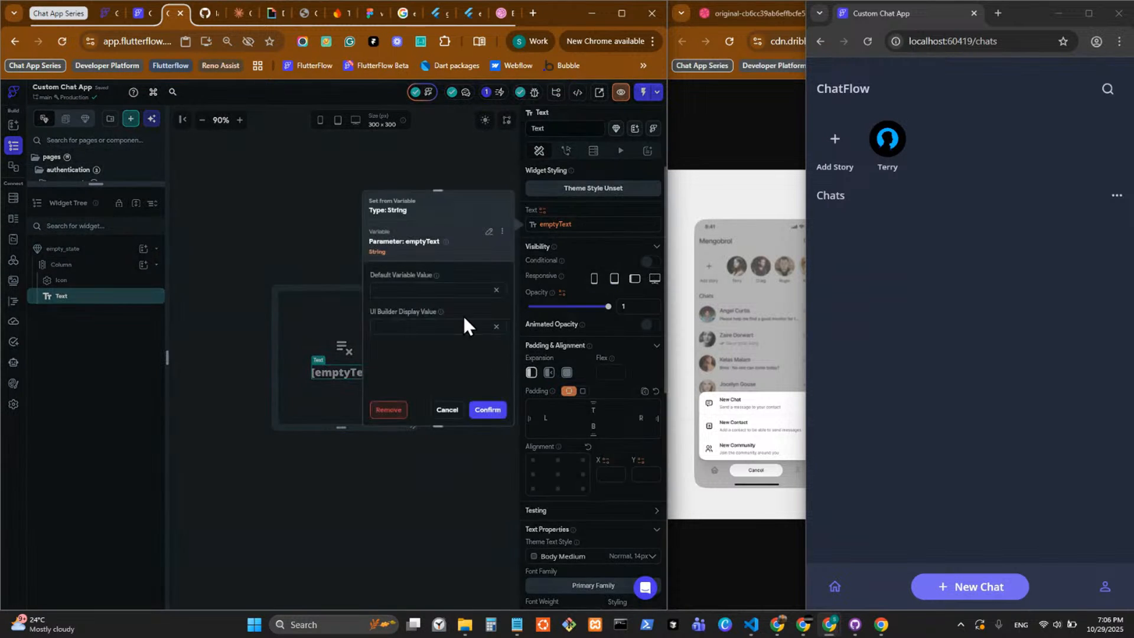
click(440, 290)
text(Empty List)
click(488, 410)
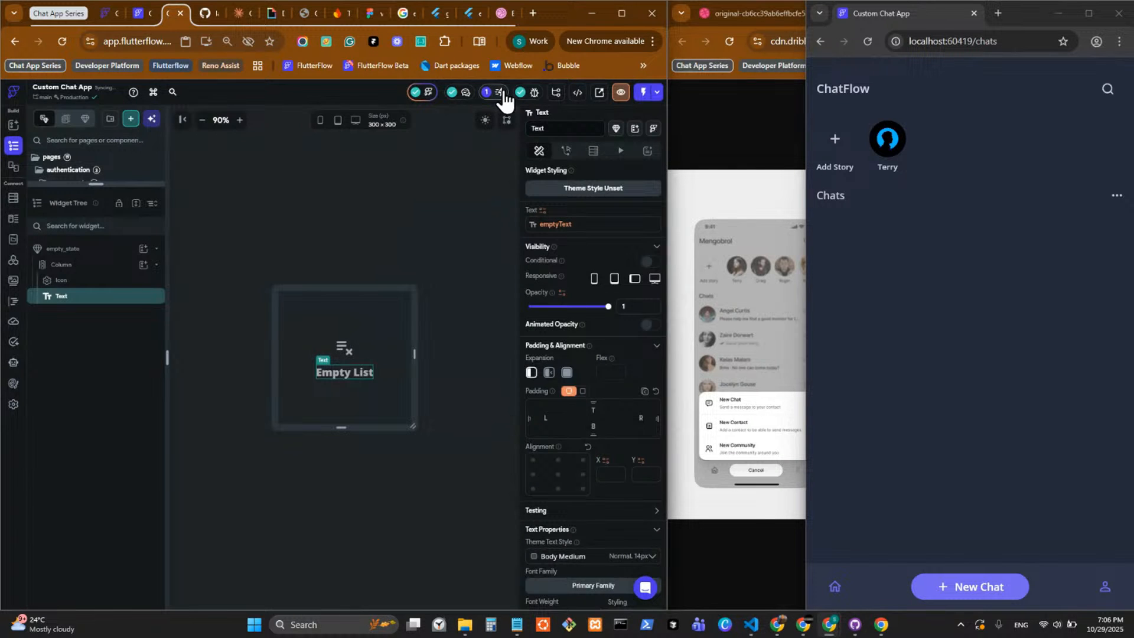
Review the pages and shared components in the project tree above the widget tree.
drag(93, 185, 118, 607)
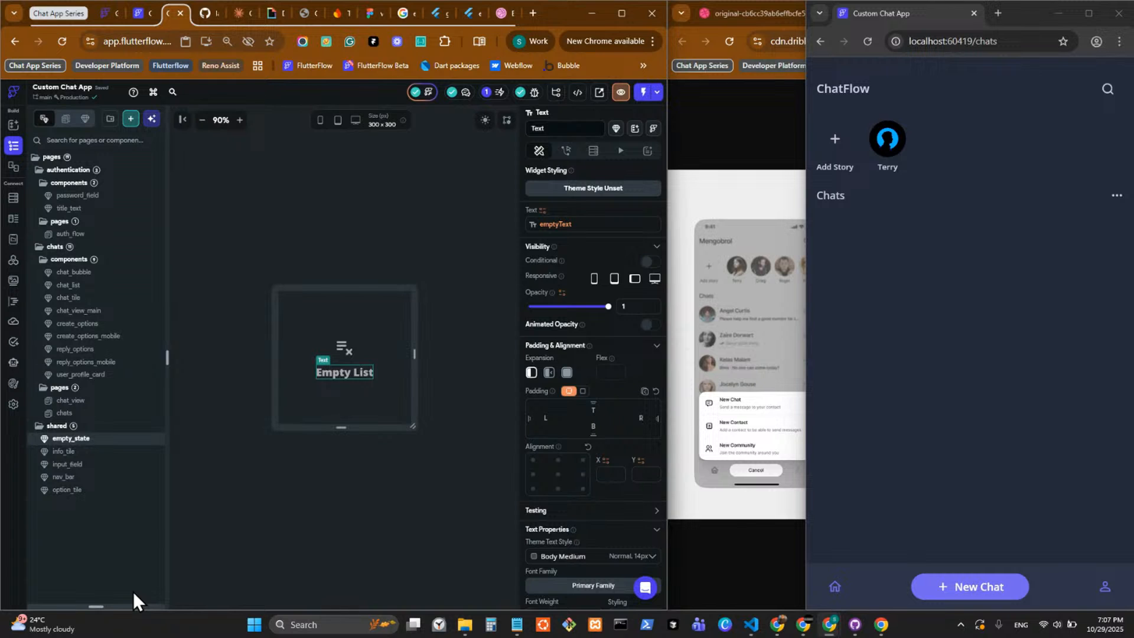
drag(125, 608, 125, 319)
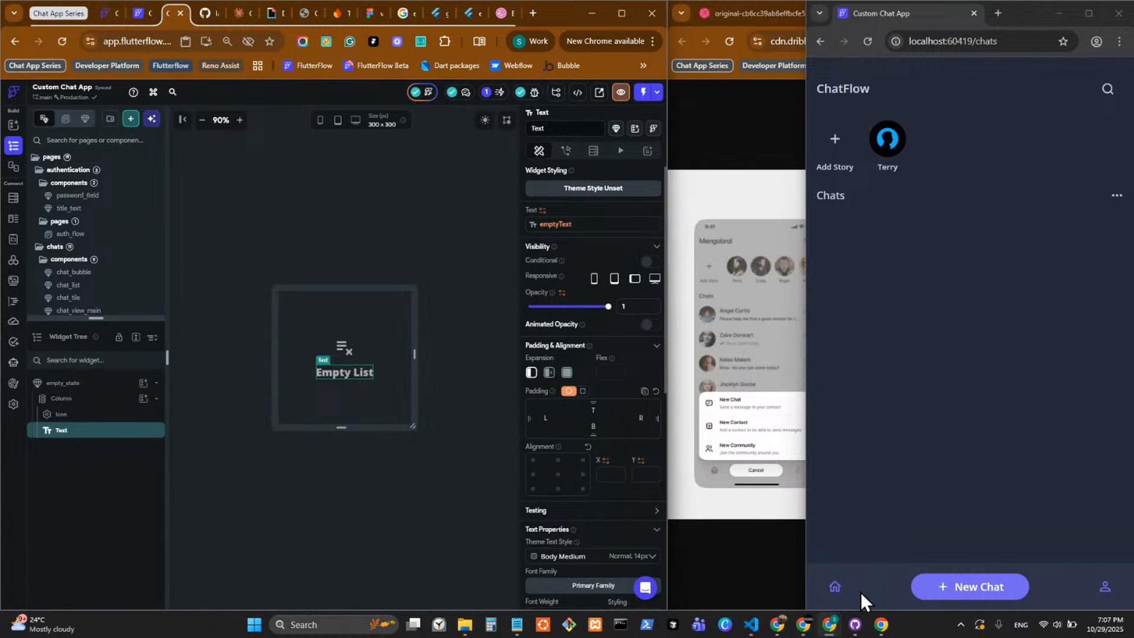
Switch to the Supabase project and open the saved Row-Level Security Setup query in the SQL Editor.
mouse_move(833, 629)
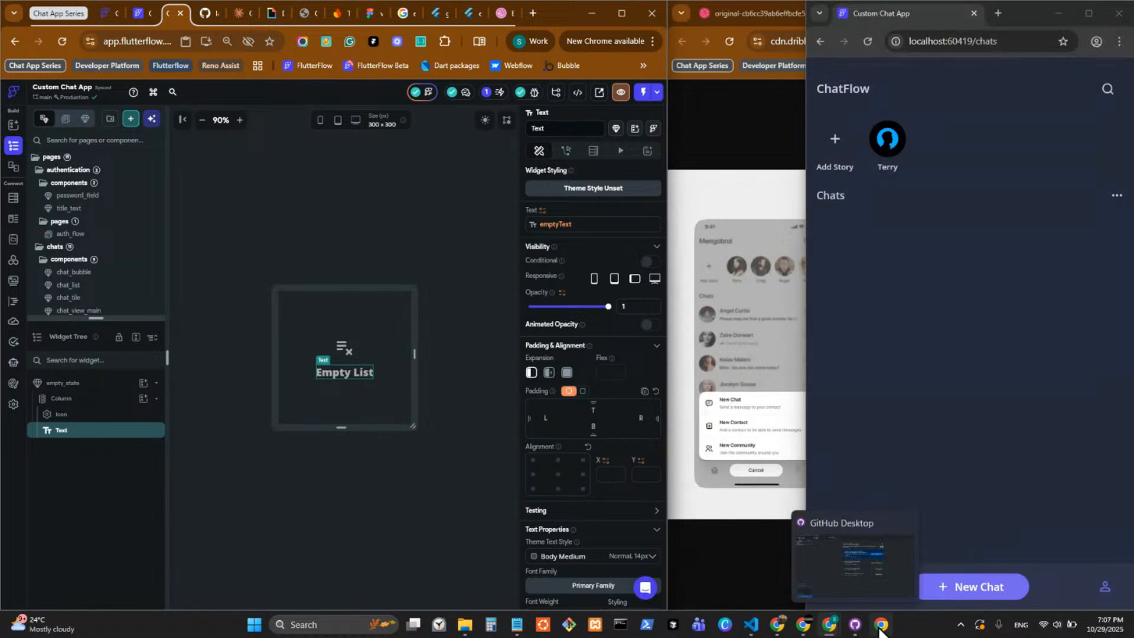
mouse_move(878, 632)
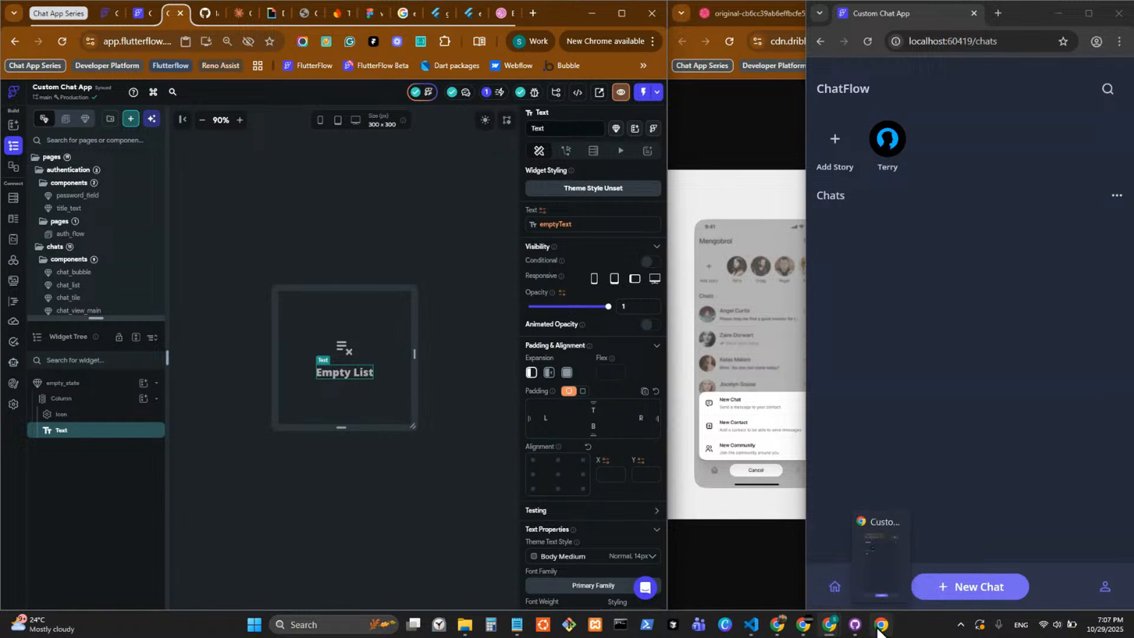
mouse_move(793, 628)
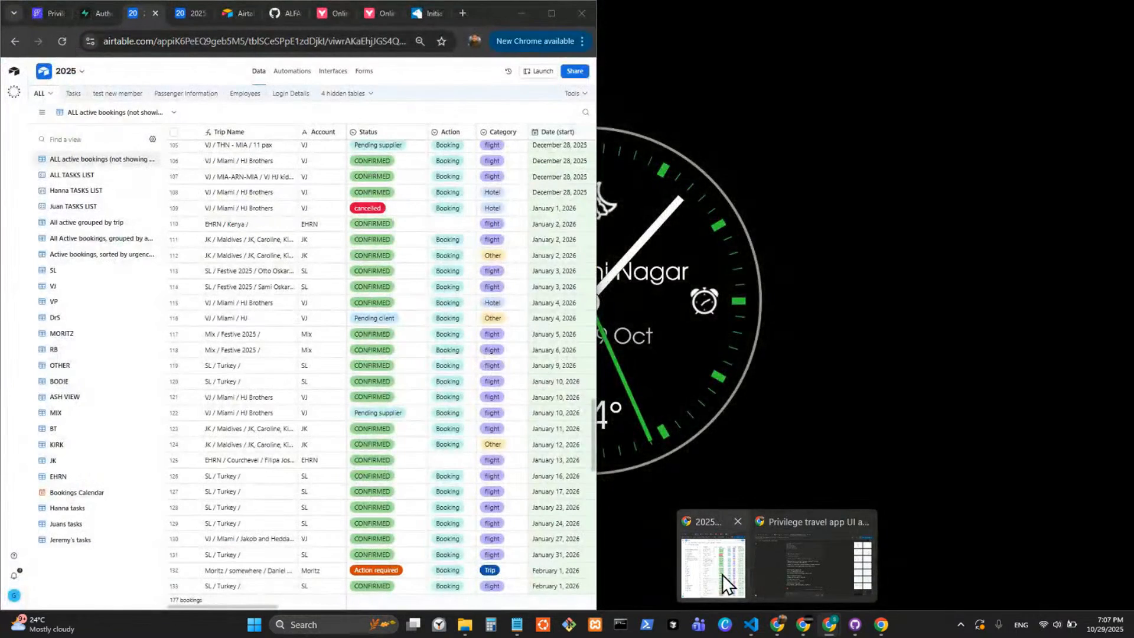
click(721, 575)
click(89, 12)
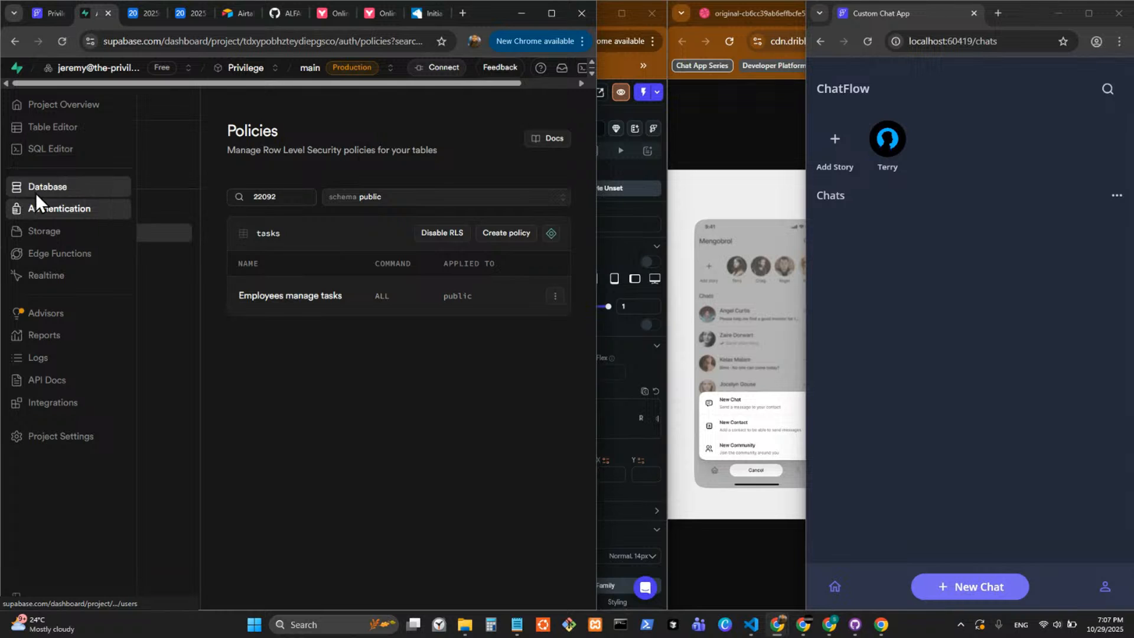
click(36, 189)
click(76, 127)
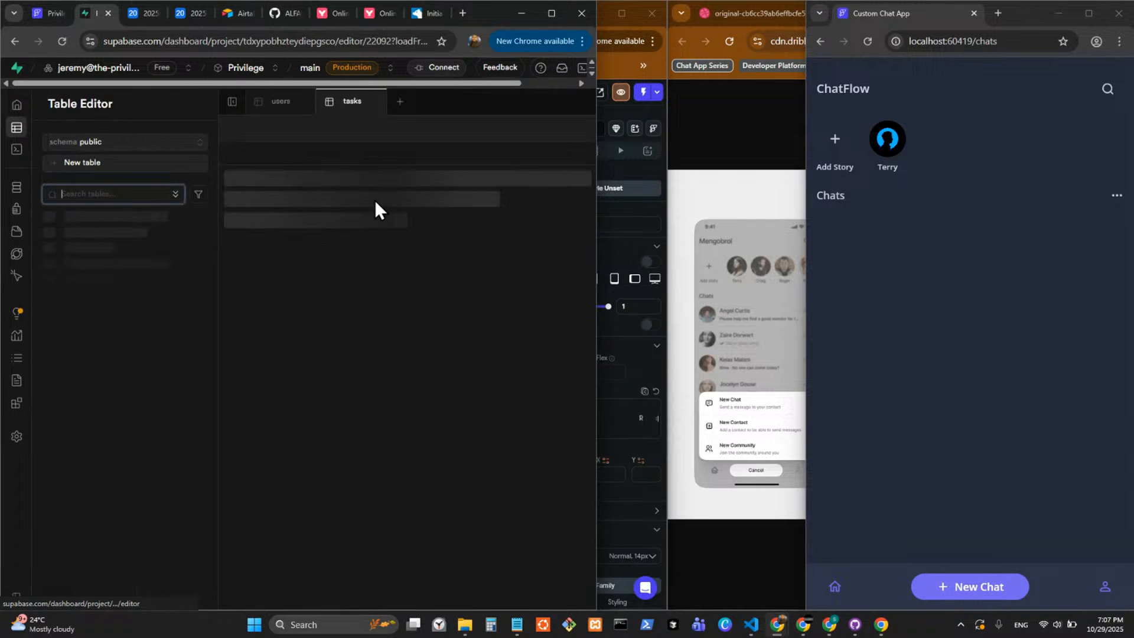
click(35, 151)
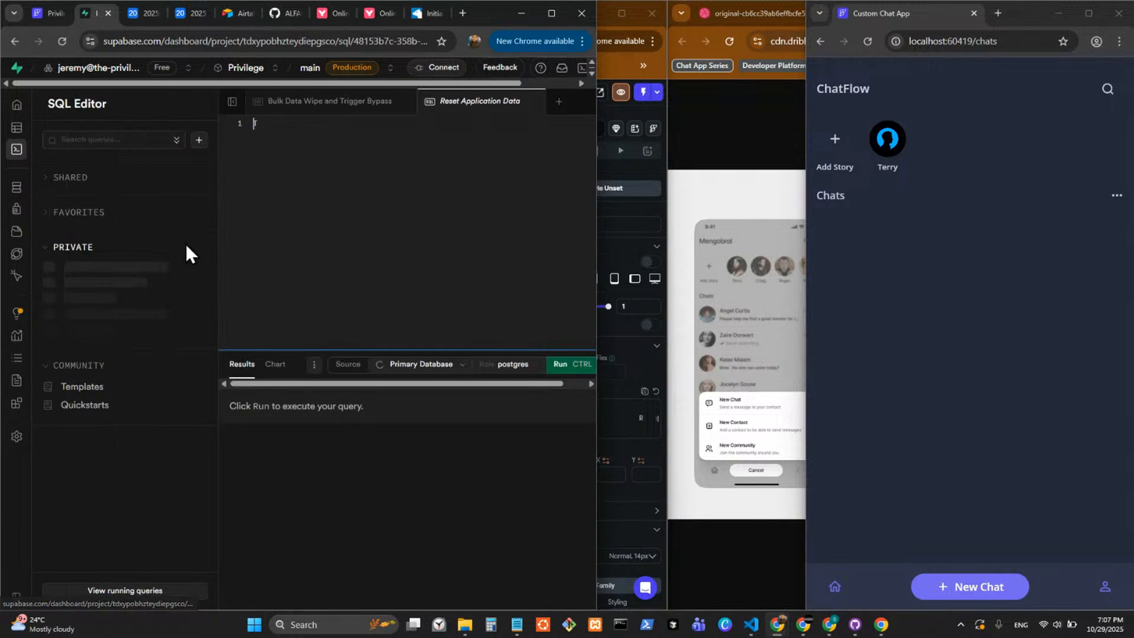
click(132, 378)
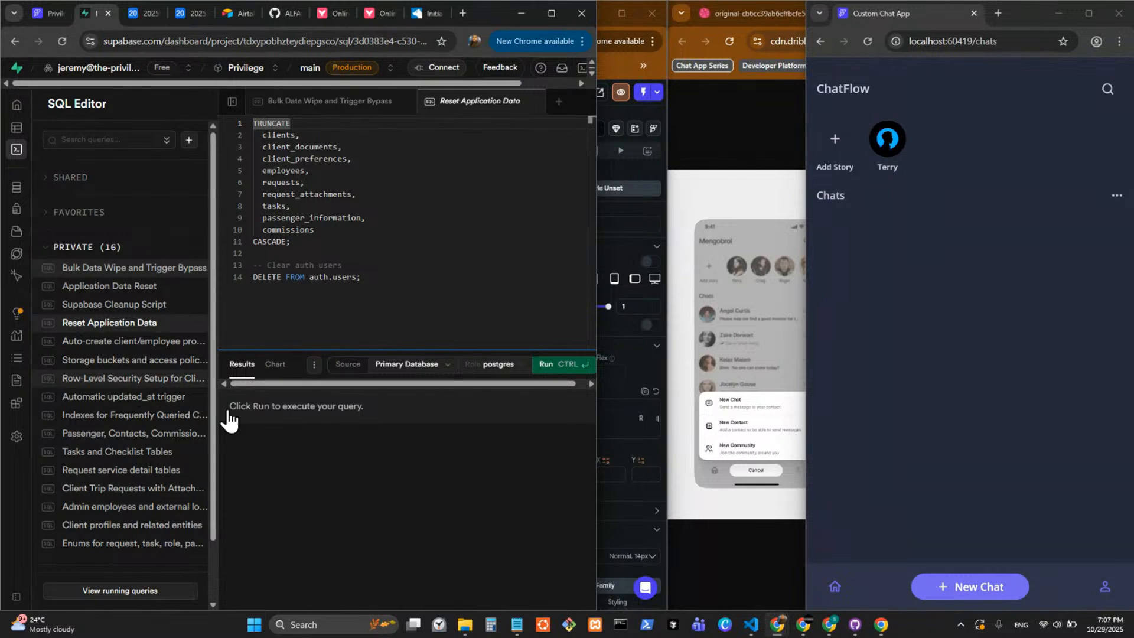
Examine the row-level security statements, highlighting the "Employees manage documents" policy on client_documents.
drag(350, 351, 350, 523)
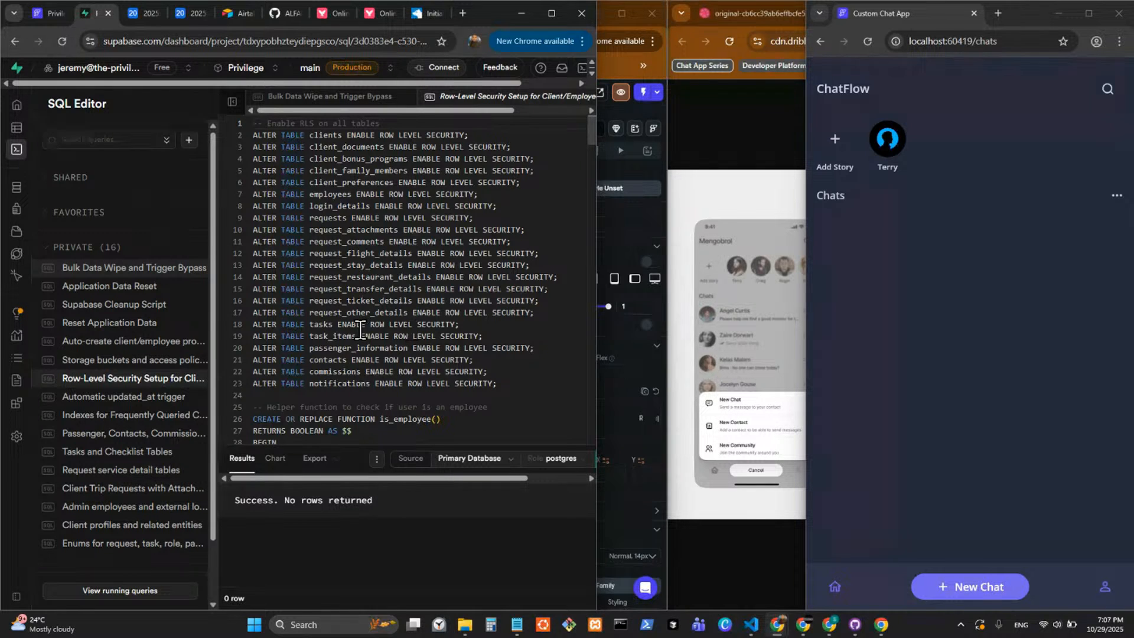
scroll(369, 326, down, 3)
scroll(372, 322, up, 1)
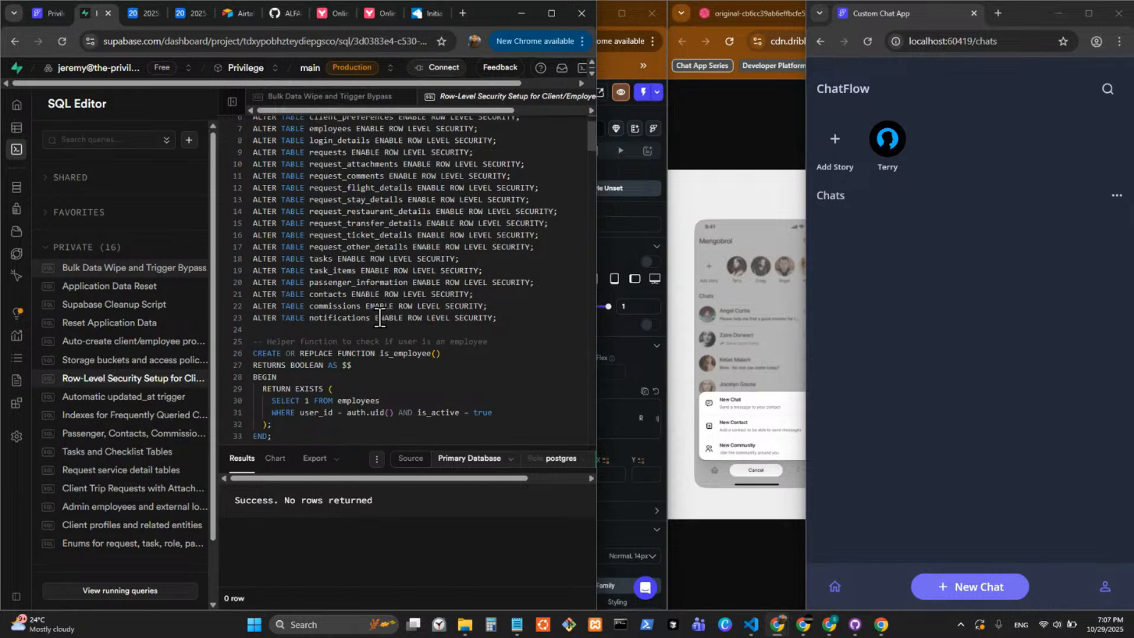
scroll(380, 319, down, 10)
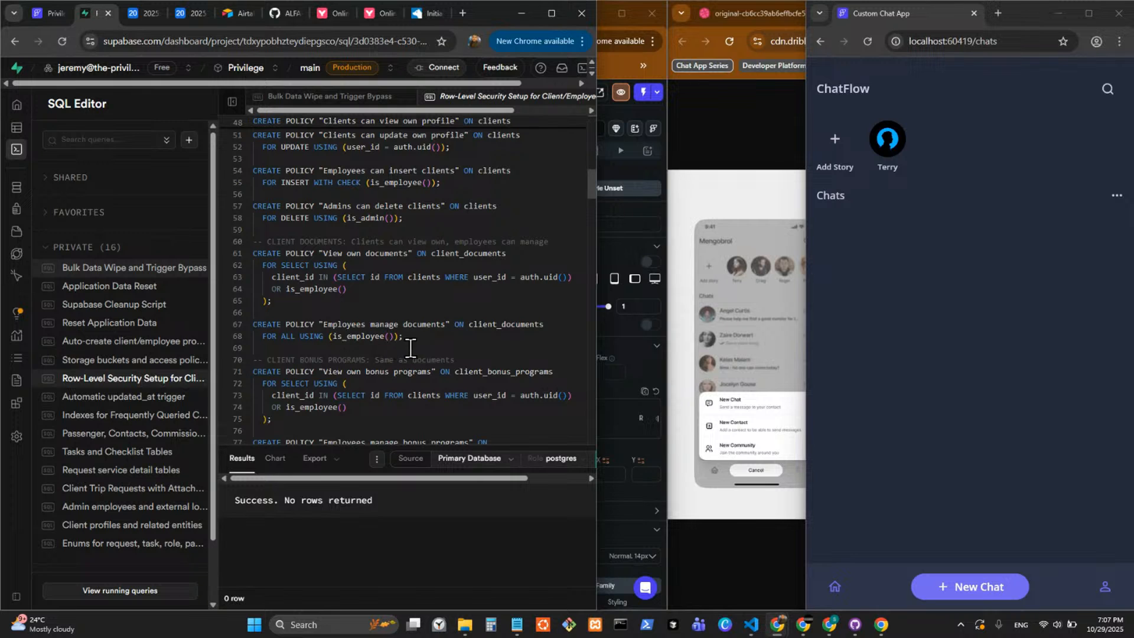
drag(412, 338, 245, 324)
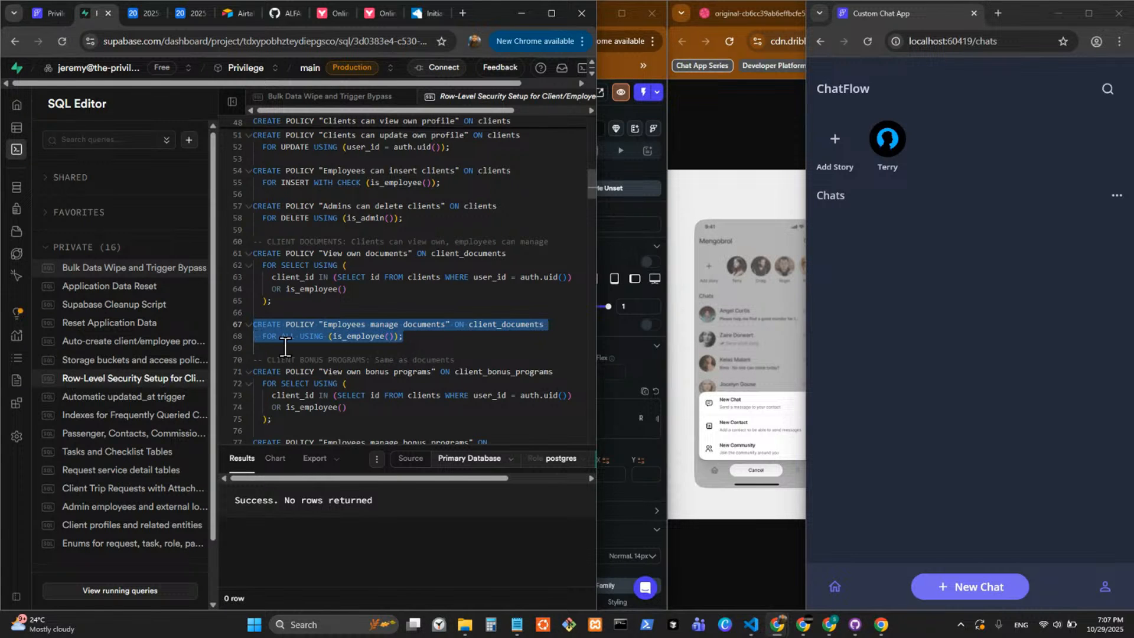
click(403, 343)
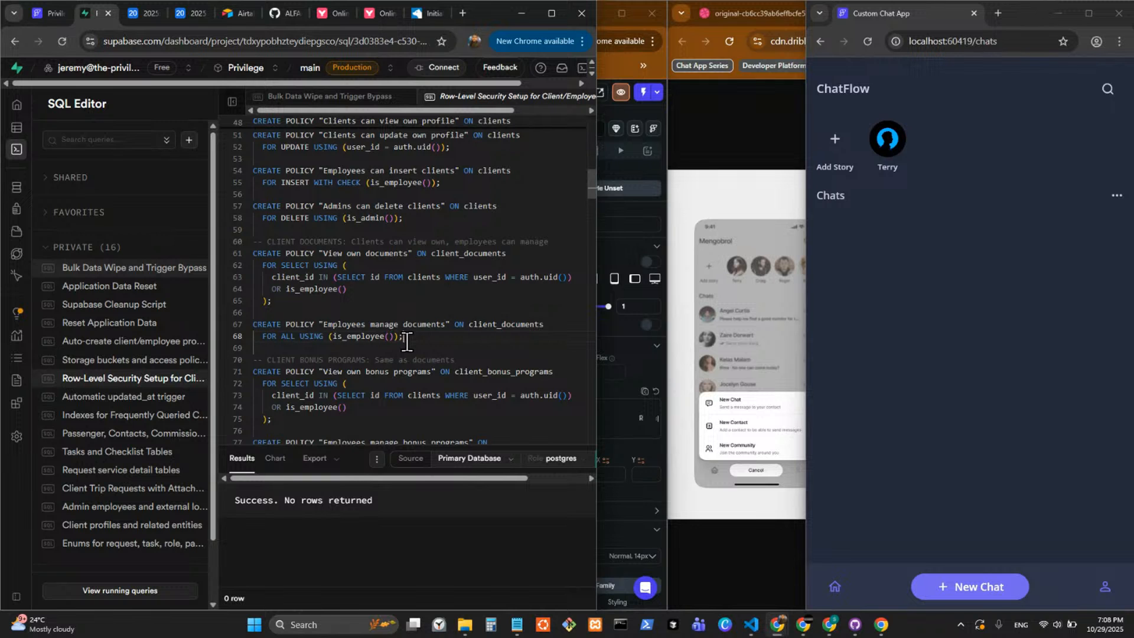
drag(412, 342, 248, 324)
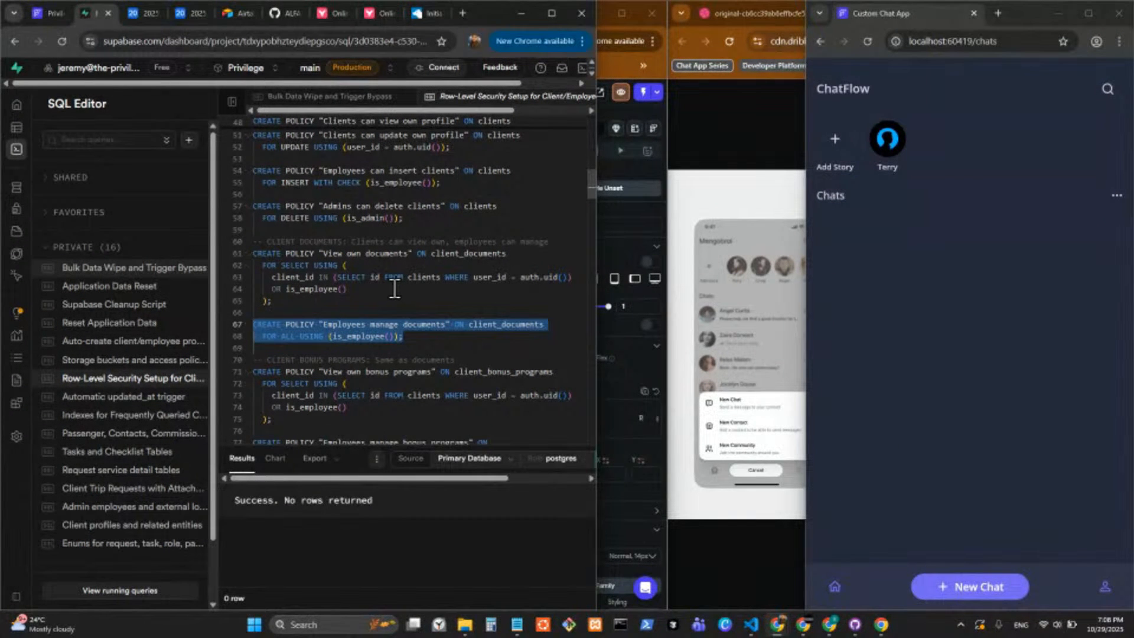
scroll(391, 289, up, 1)
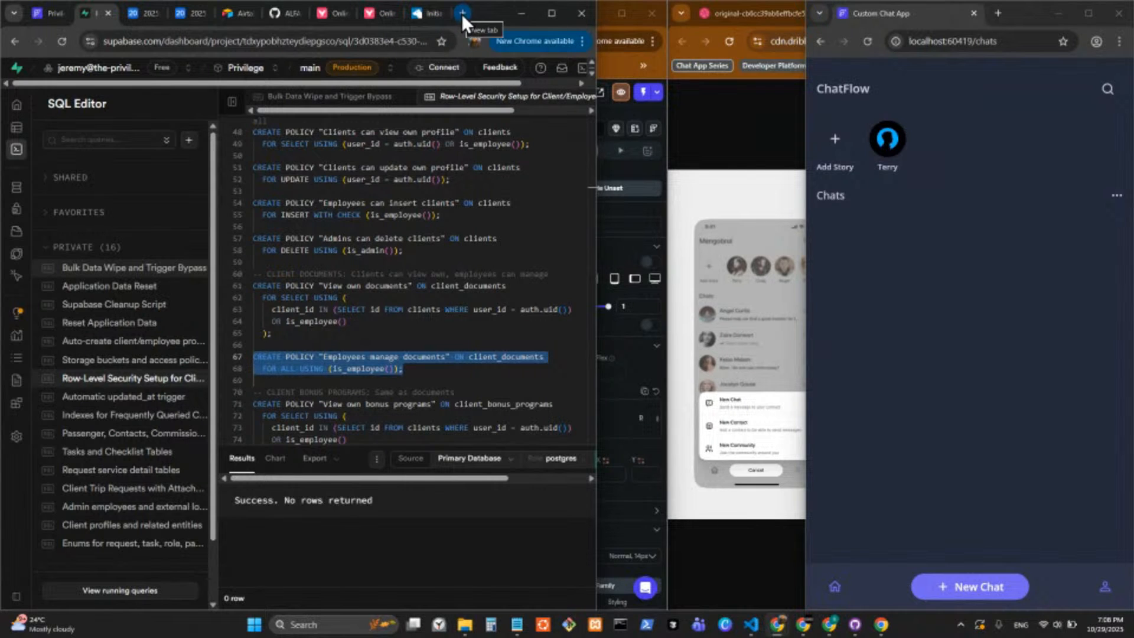
click(416, 374)
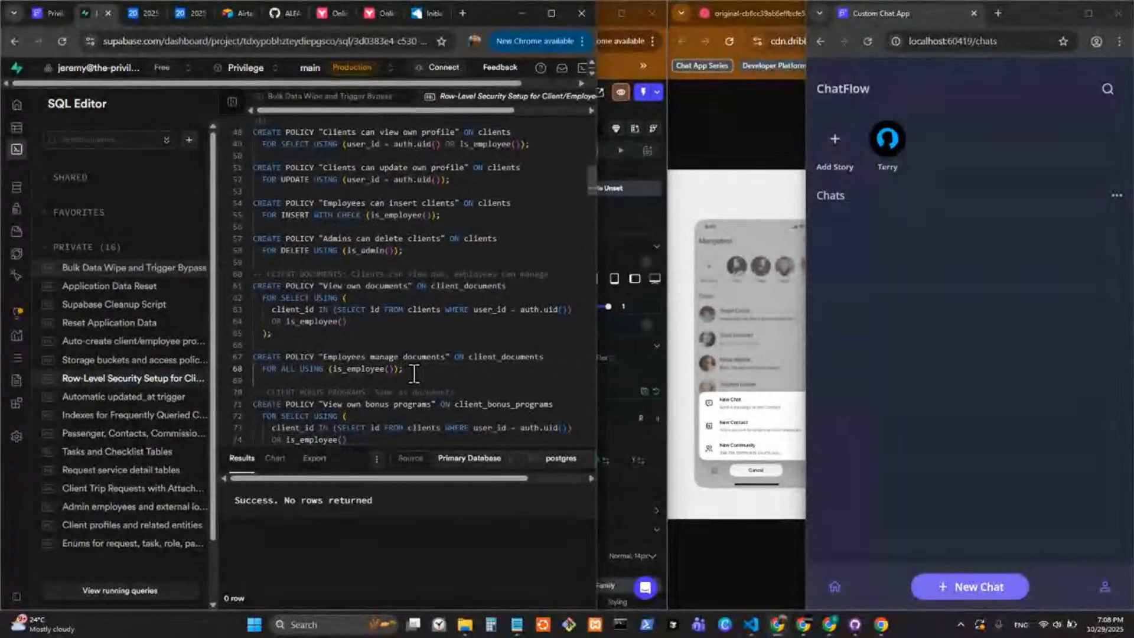
drag(404, 369, 260, 359)
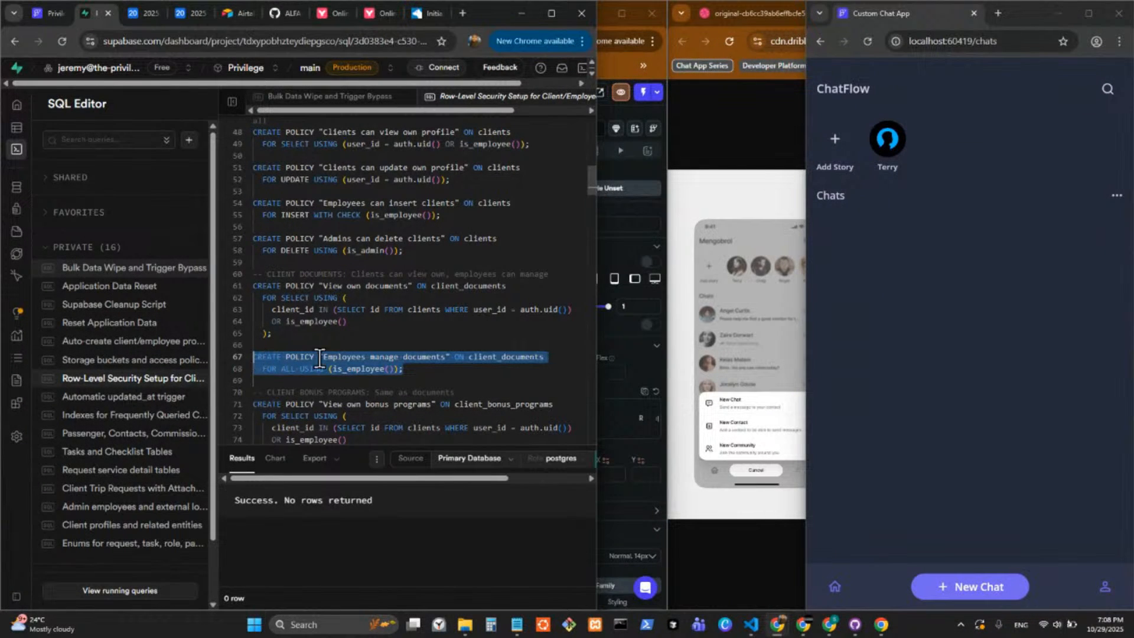
Open the row-level security policies of the public.tasks table from its table view.
mouse_move(15, 164)
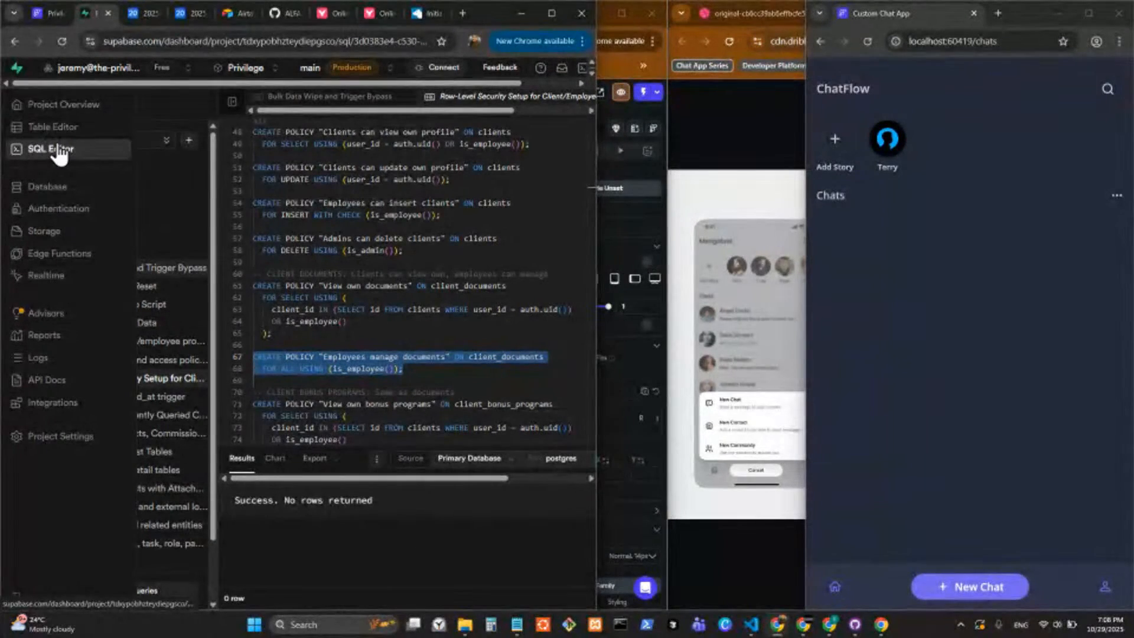
scroll(538, 101, down, 2)
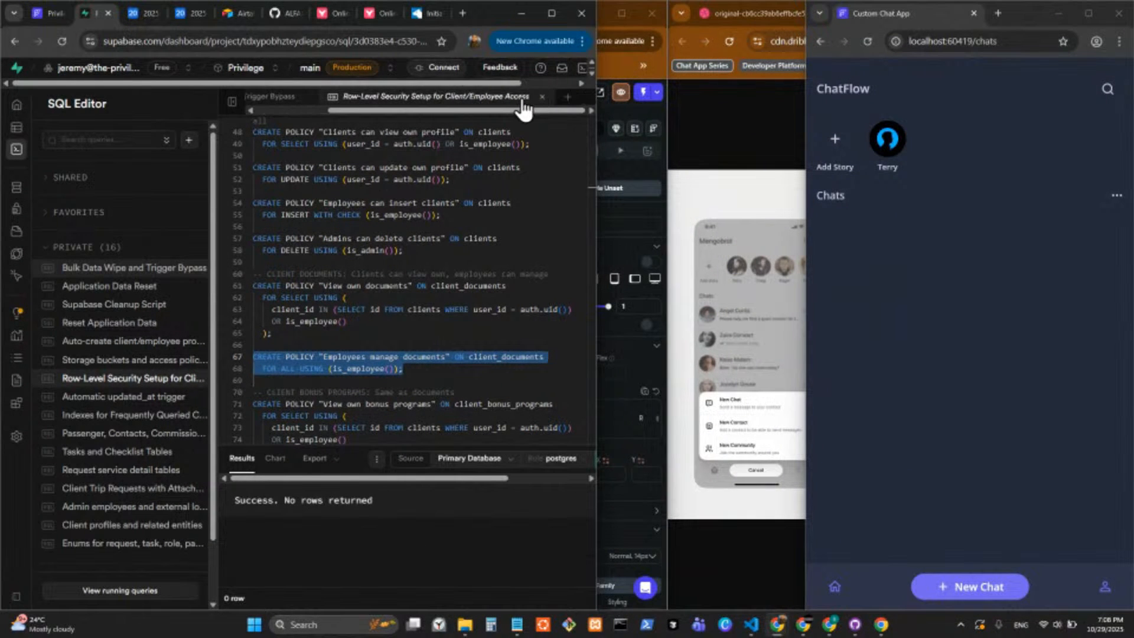
click(570, 96)
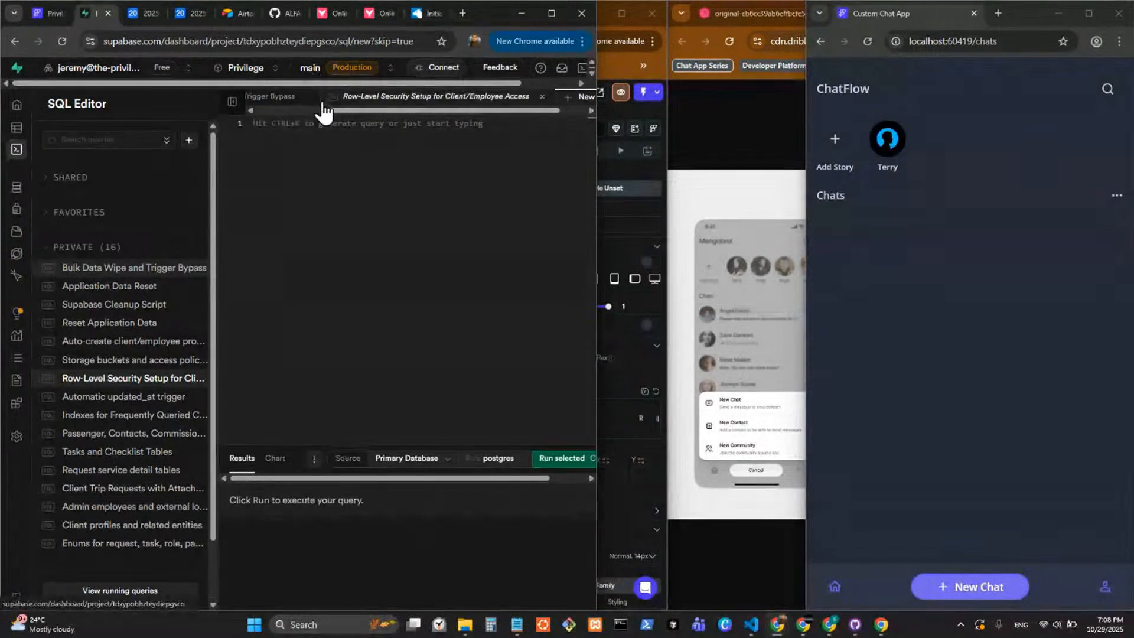
click(51, 127)
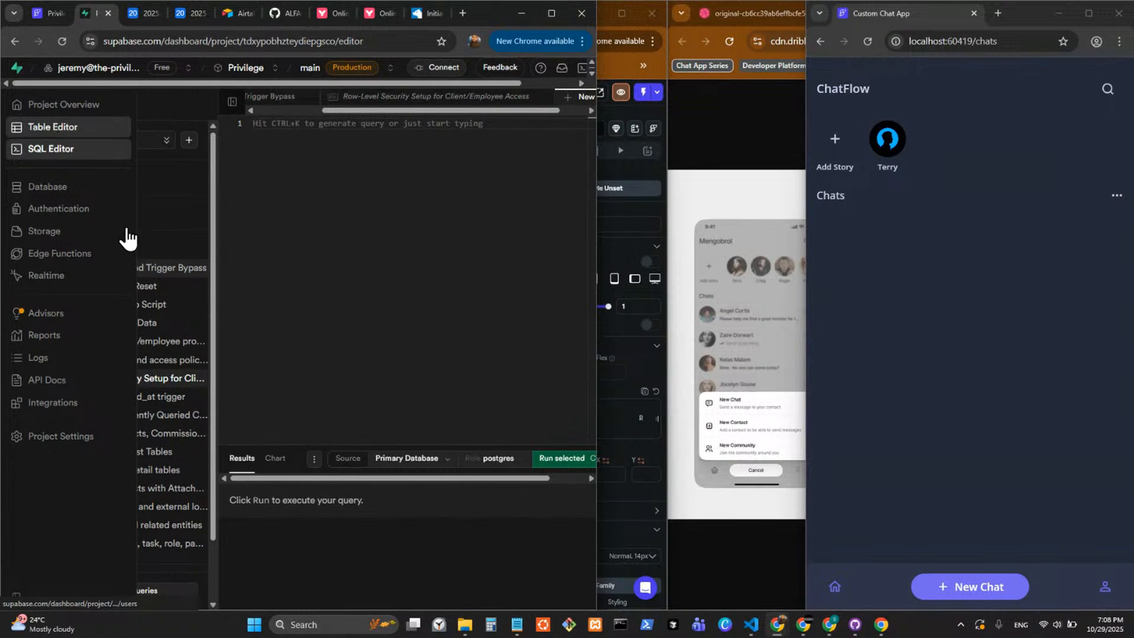
scroll(141, 496, down, 2)
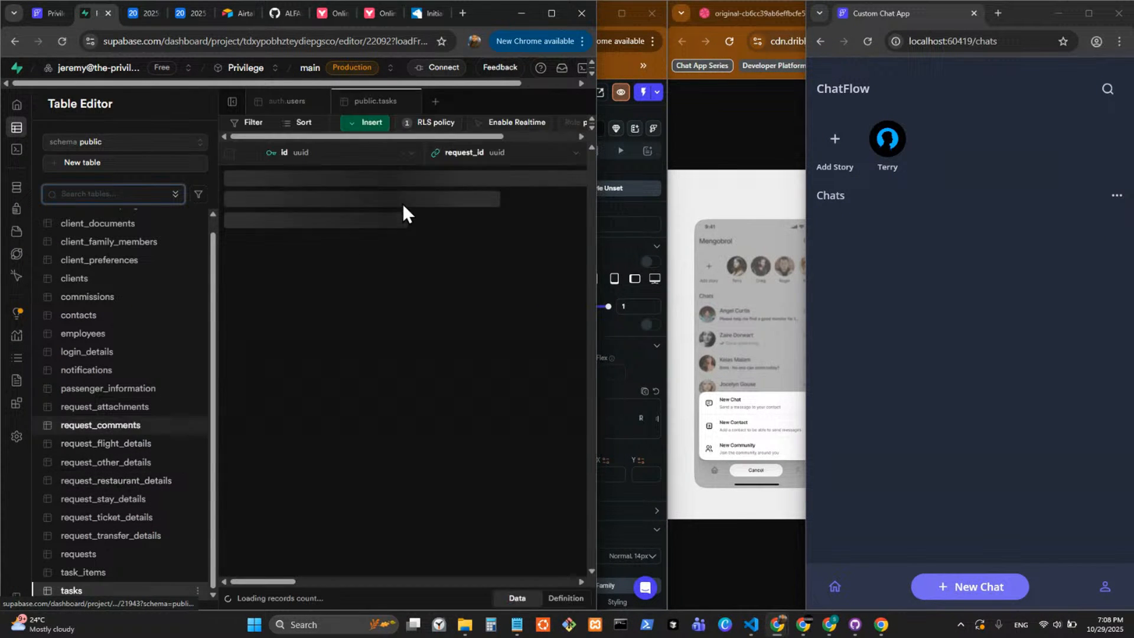
click(420, 123)
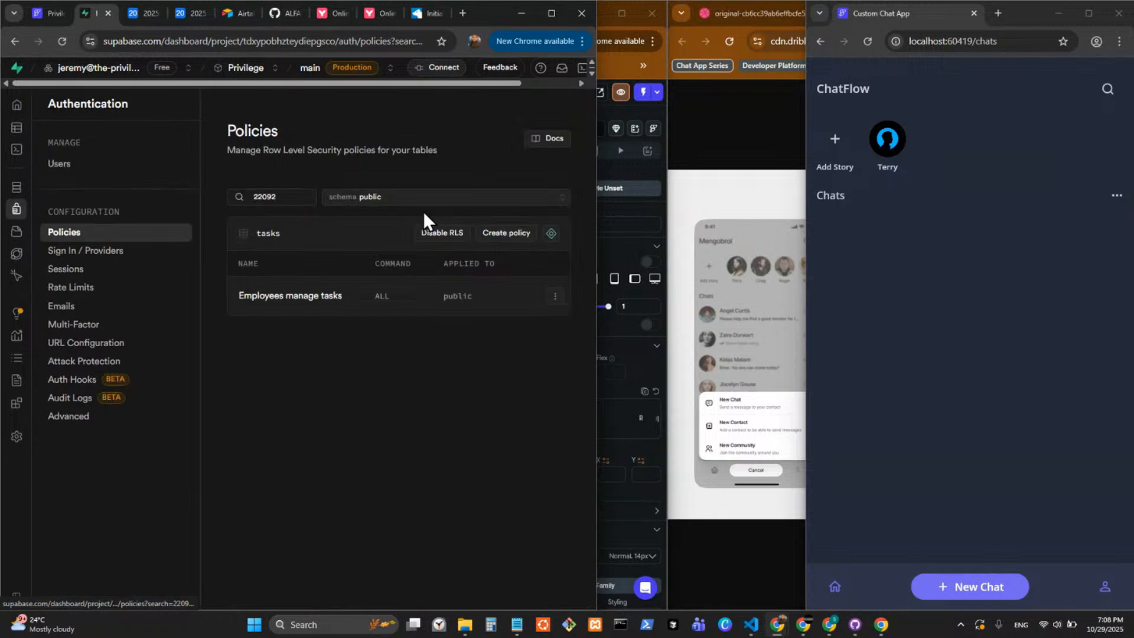
Inspect the using expression of the "Employees manage tasks" policy, and close the policy editor without saving.
click(555, 297)
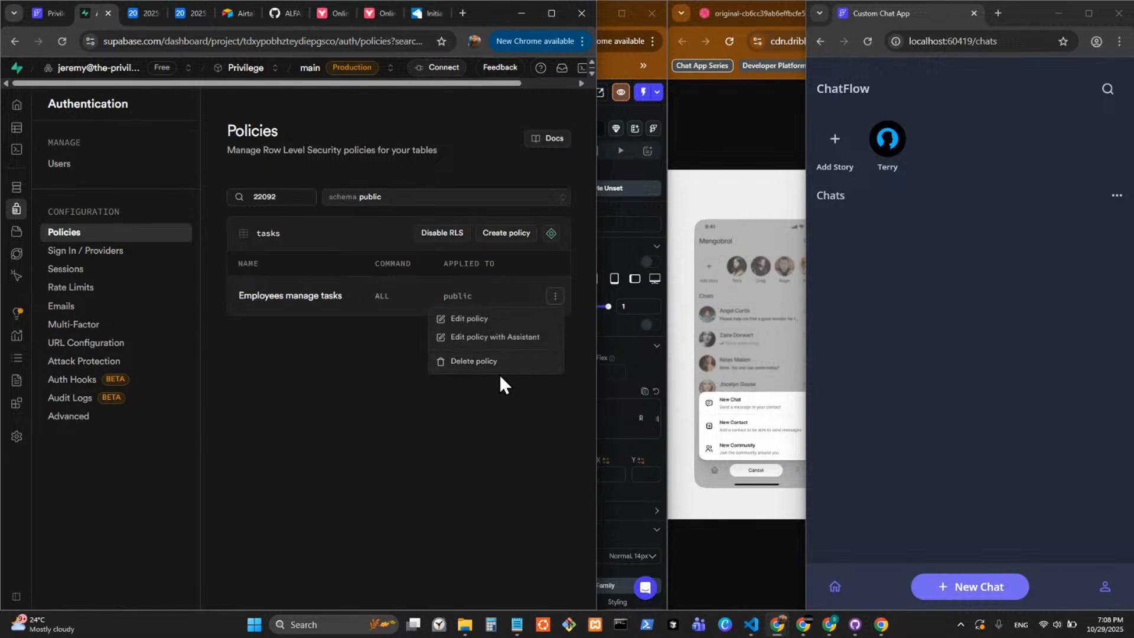
click(495, 322)
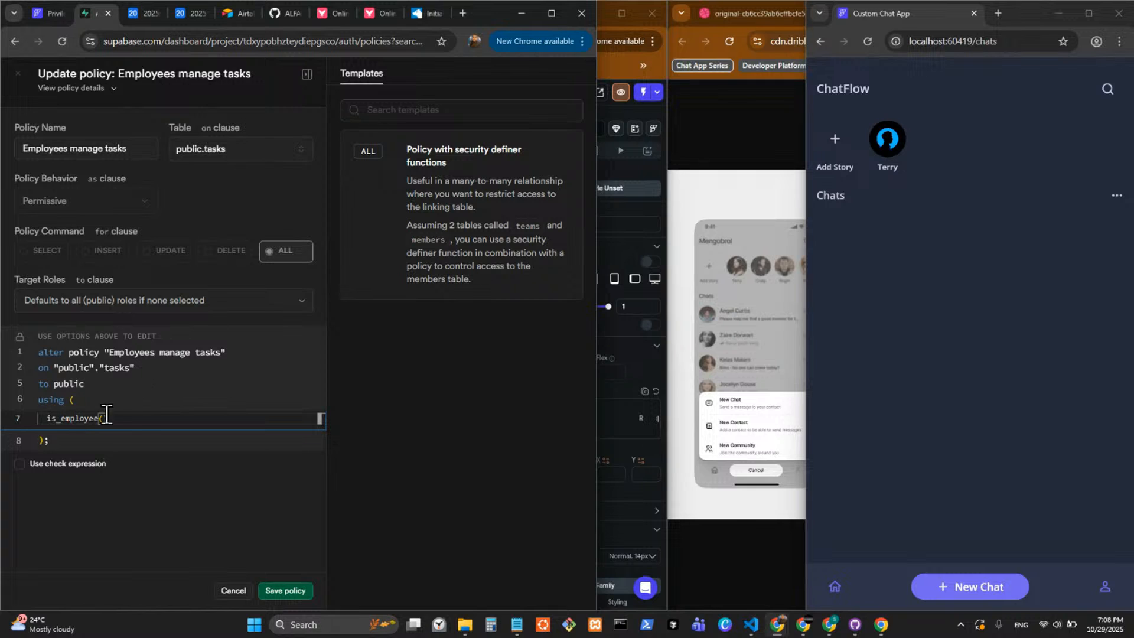
double_click(65, 418)
click(17, 74)
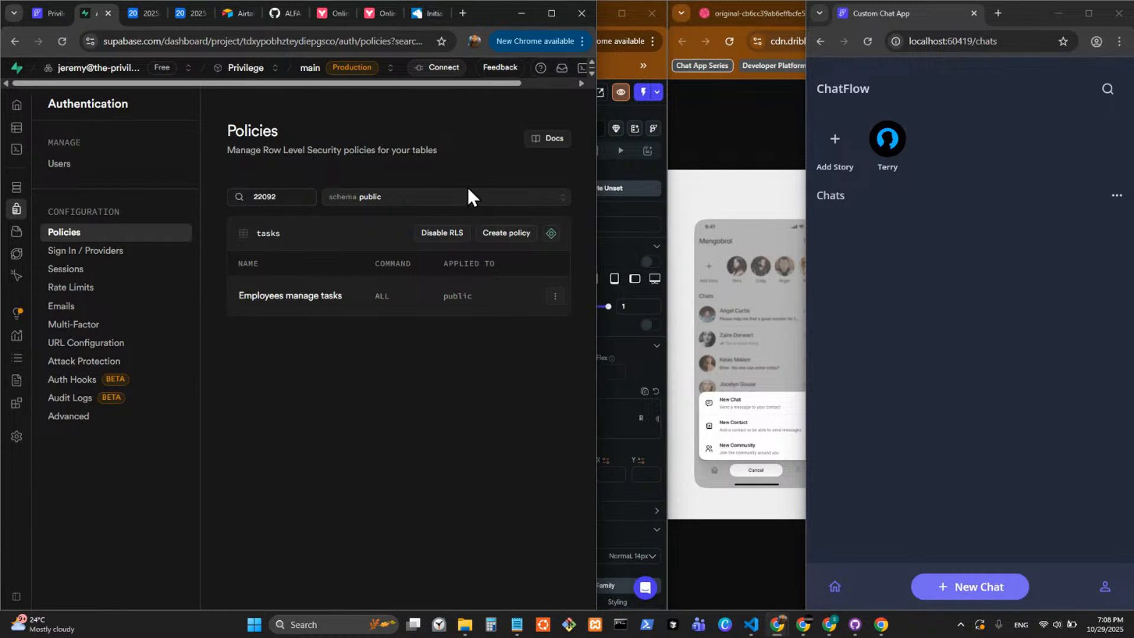
Switch to the FlutterFlow project, enlarge the project tree, and open the chat_list component from the chats page.
click(617, 62)
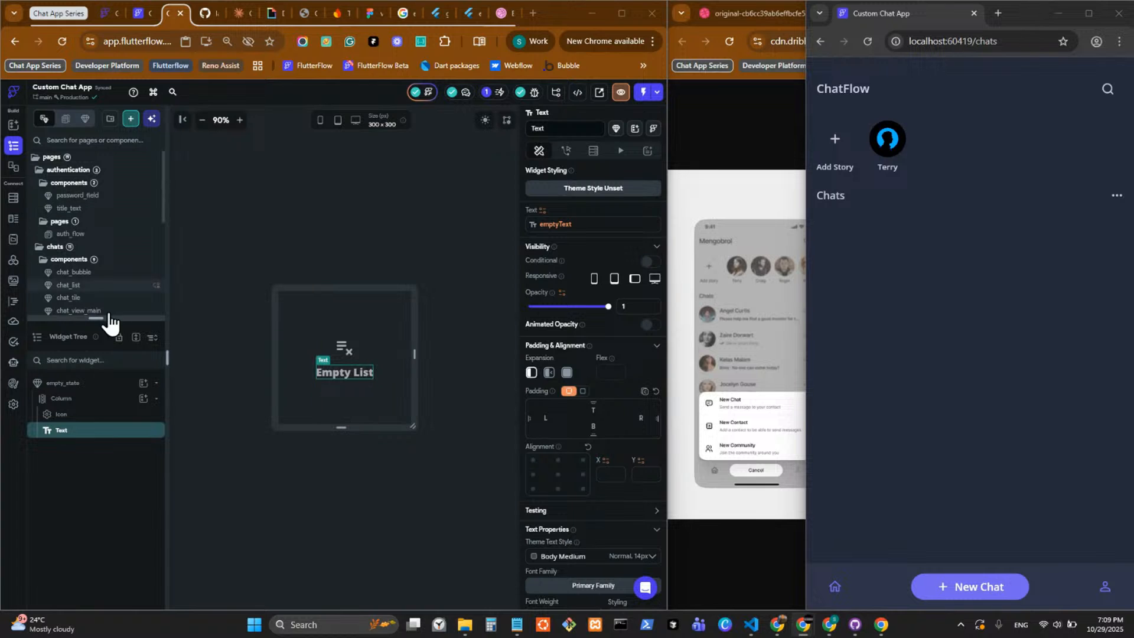
drag(109, 319, 112, 559)
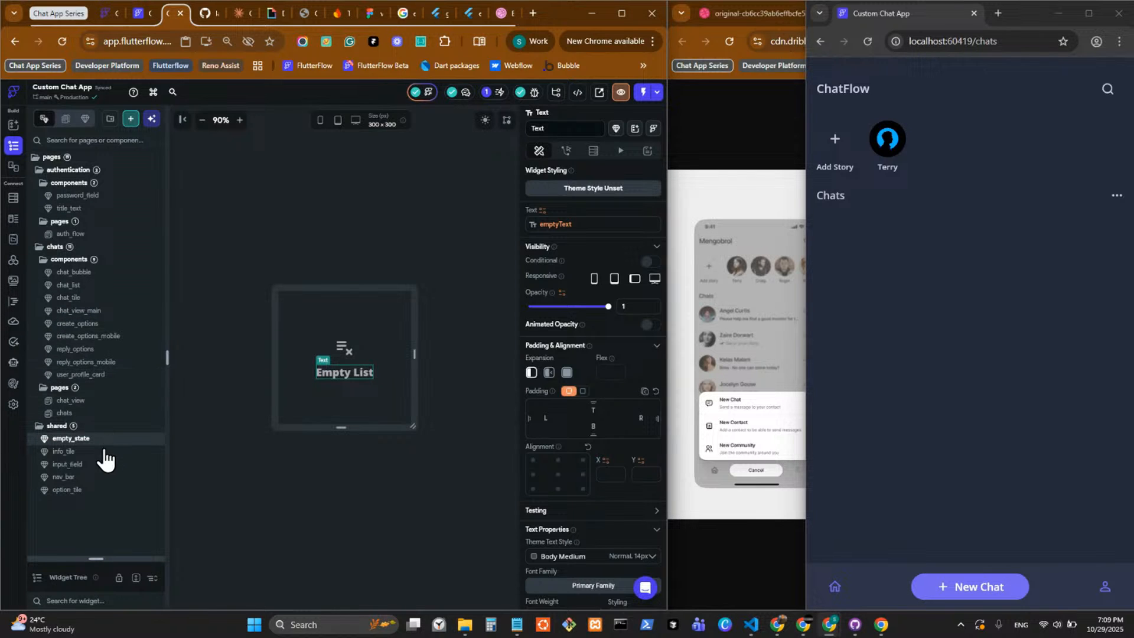
click(104, 413)
click(299, 310)
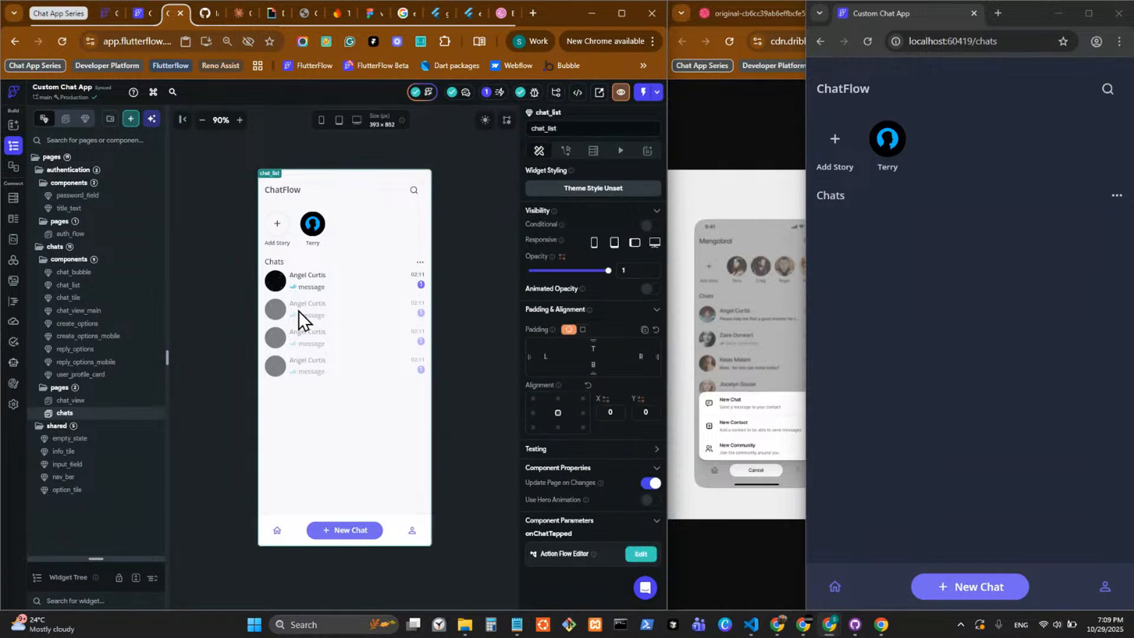
double_click(310, 309)
Enable the empty list widget on the chat Column, using the empty_state component as its widget.
click(309, 309)
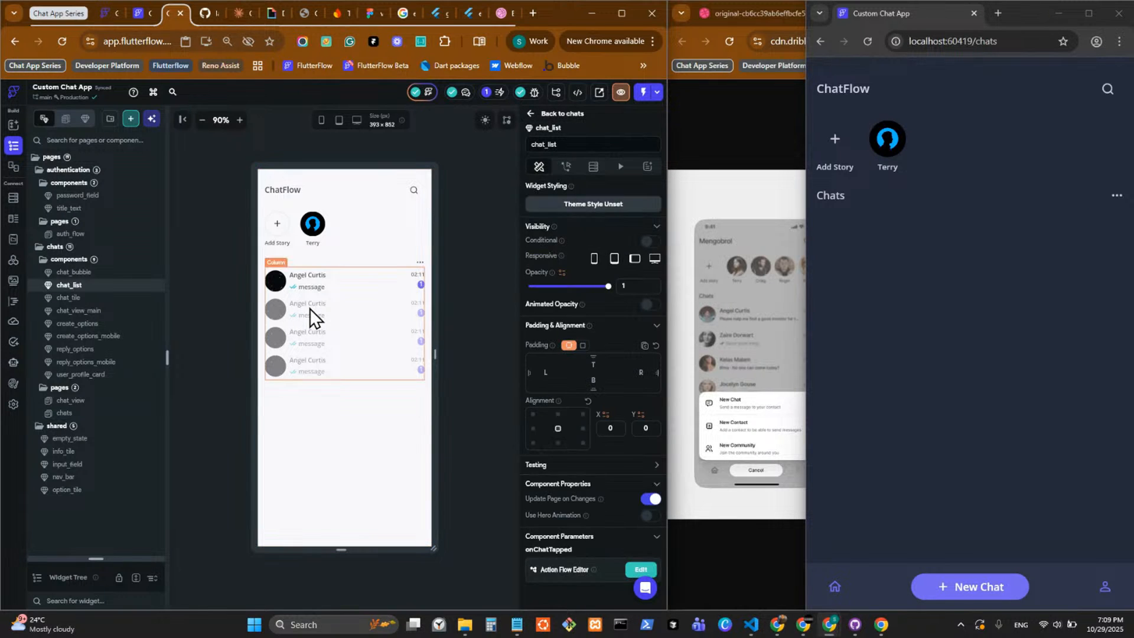
scroll(609, 431, down, 4)
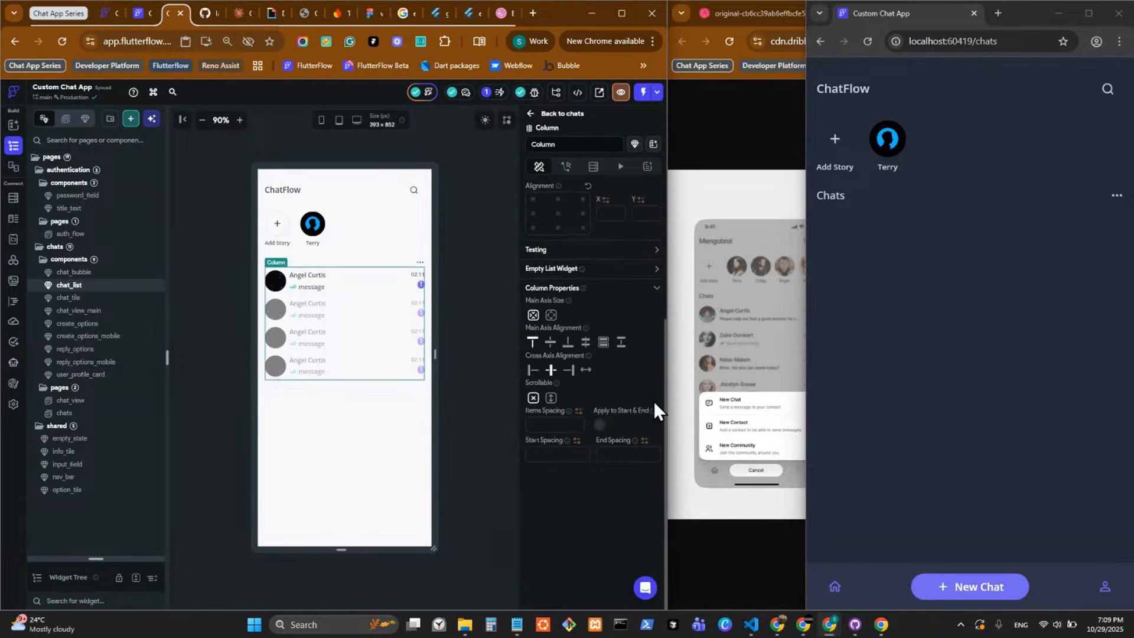
click(656, 270)
click(649, 285)
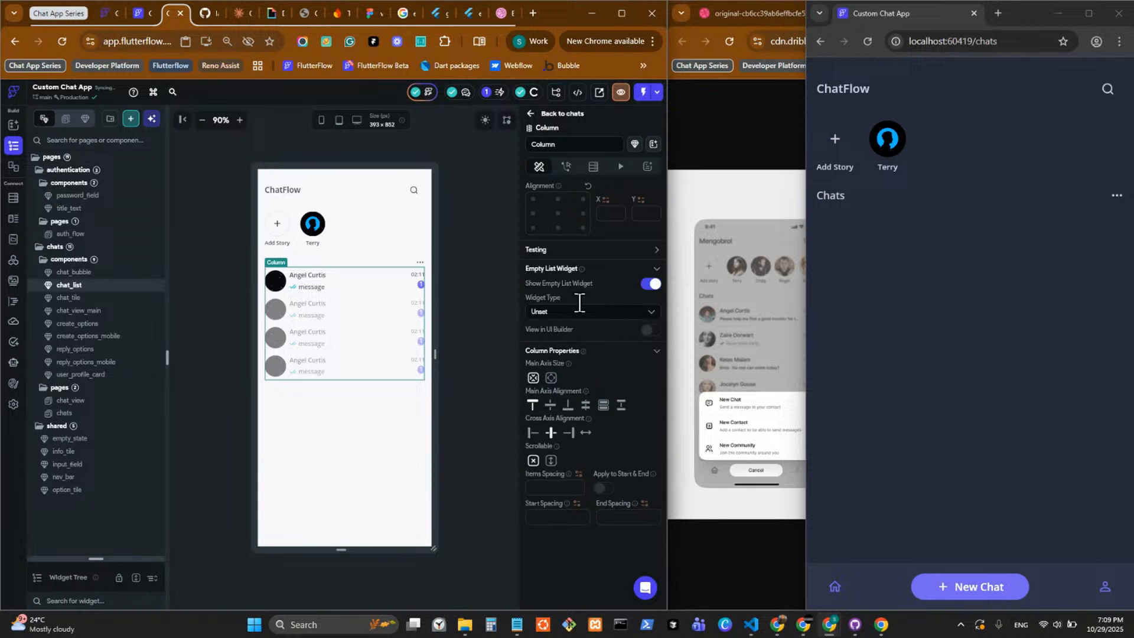
click(568, 316)
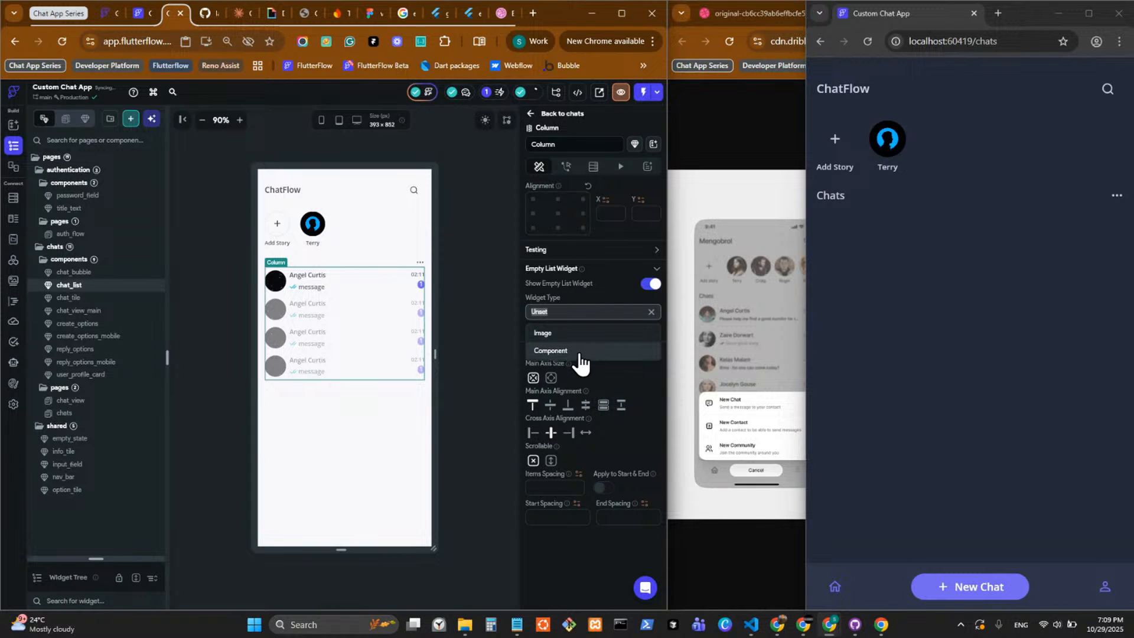
click(580, 358)
click(577, 358)
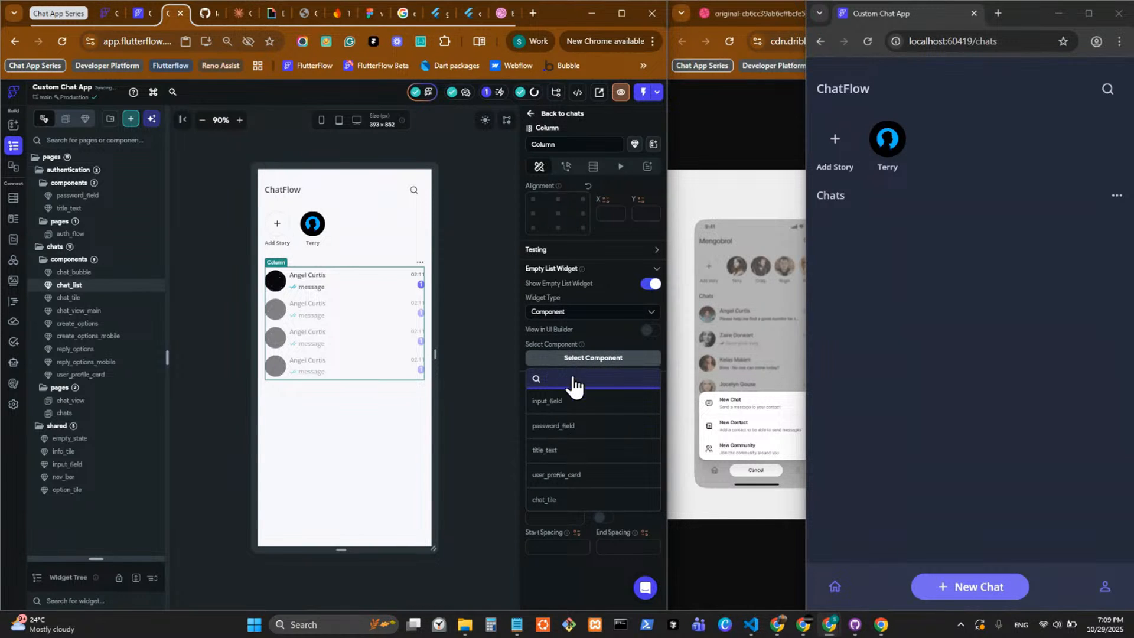
scroll(579, 448, down, 5)
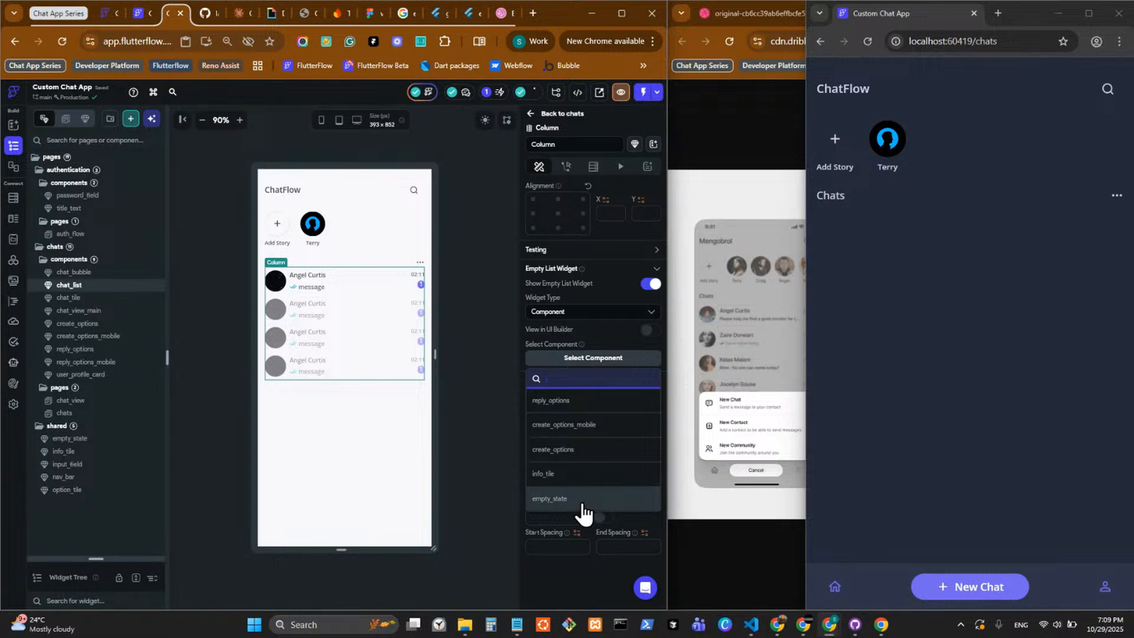
click(603, 499)
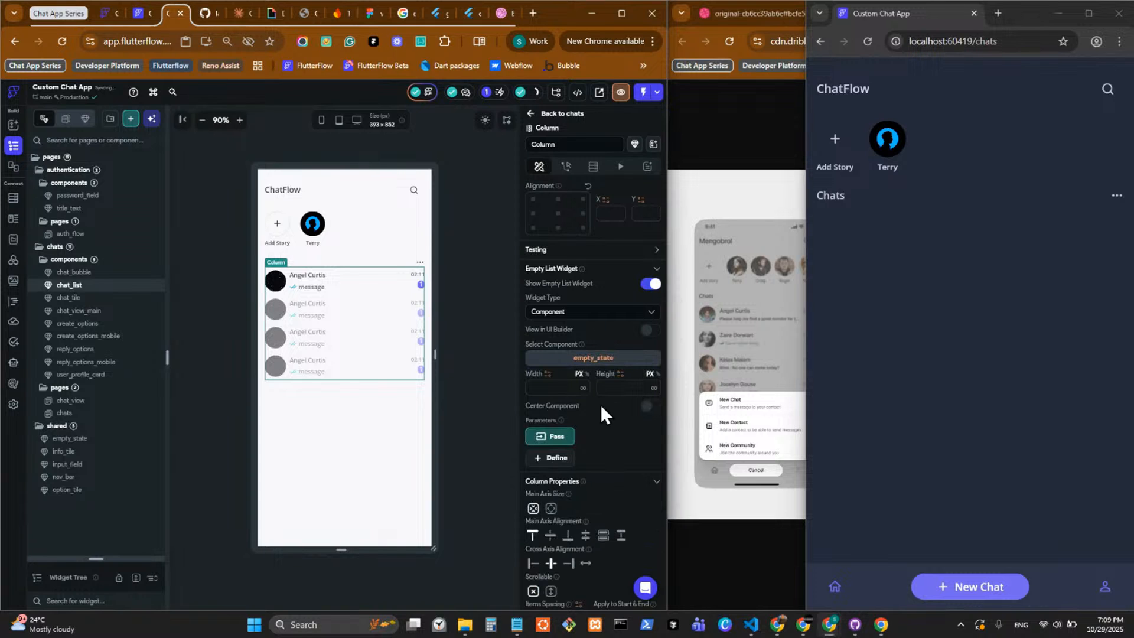
Pass the emptyText parameter to empty_state and show the empty list widget in the UI builder.
click(566, 438)
click(652, 411)
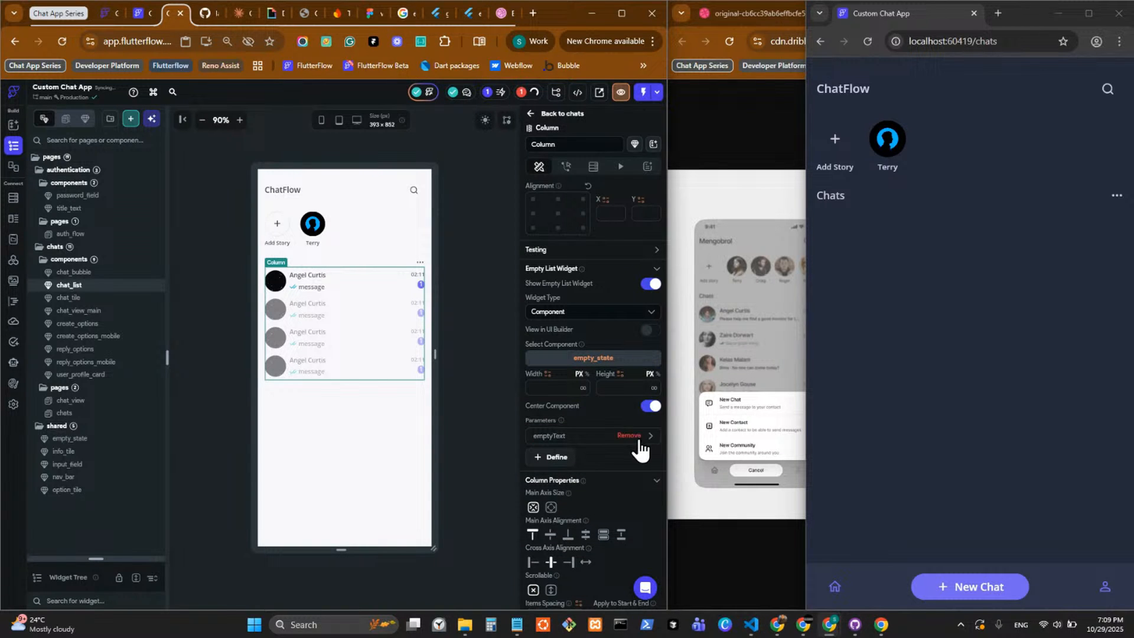
click(650, 409)
click(650, 331)
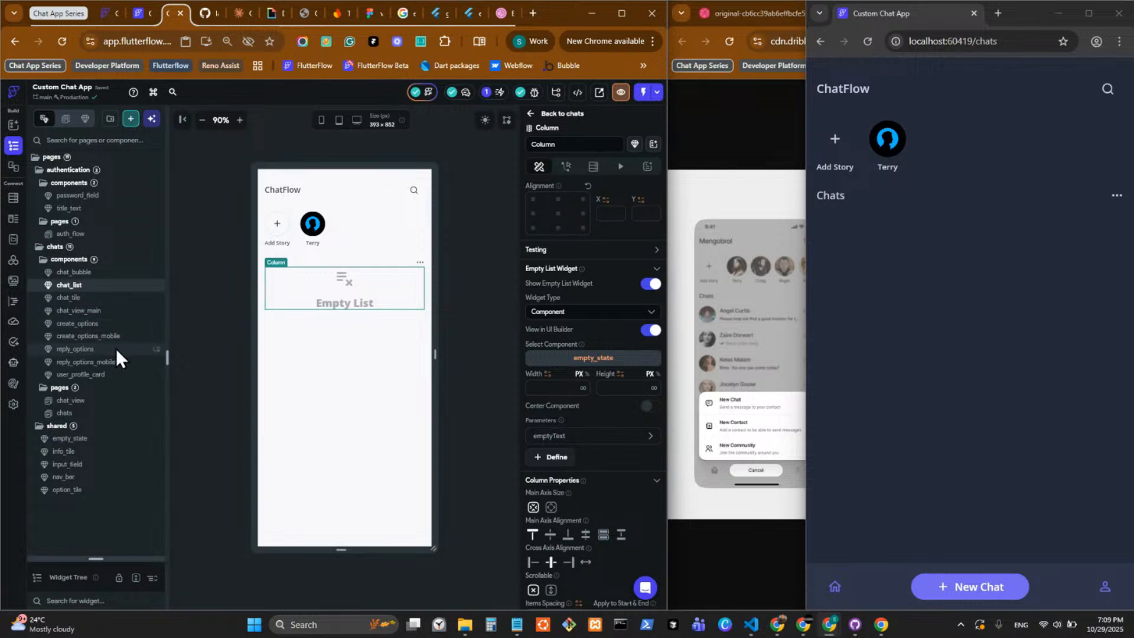
Set the font size of the Empty List text in the empty_state component to 20.
click(118, 439)
scroll(605, 473, down, 5)
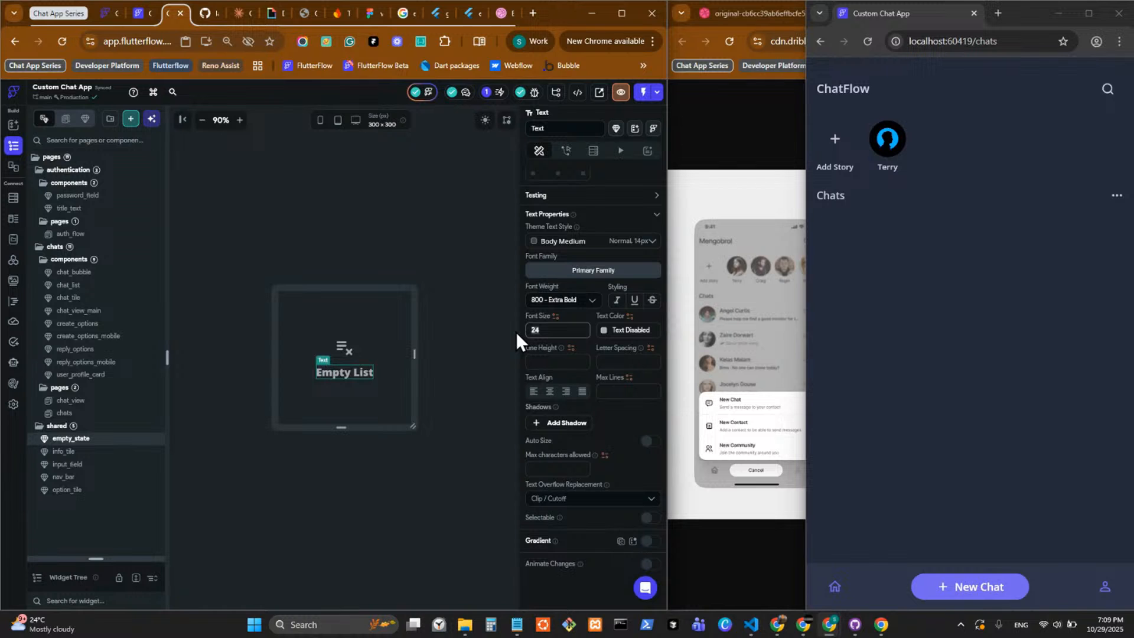
key(BackSpace)
text(0)
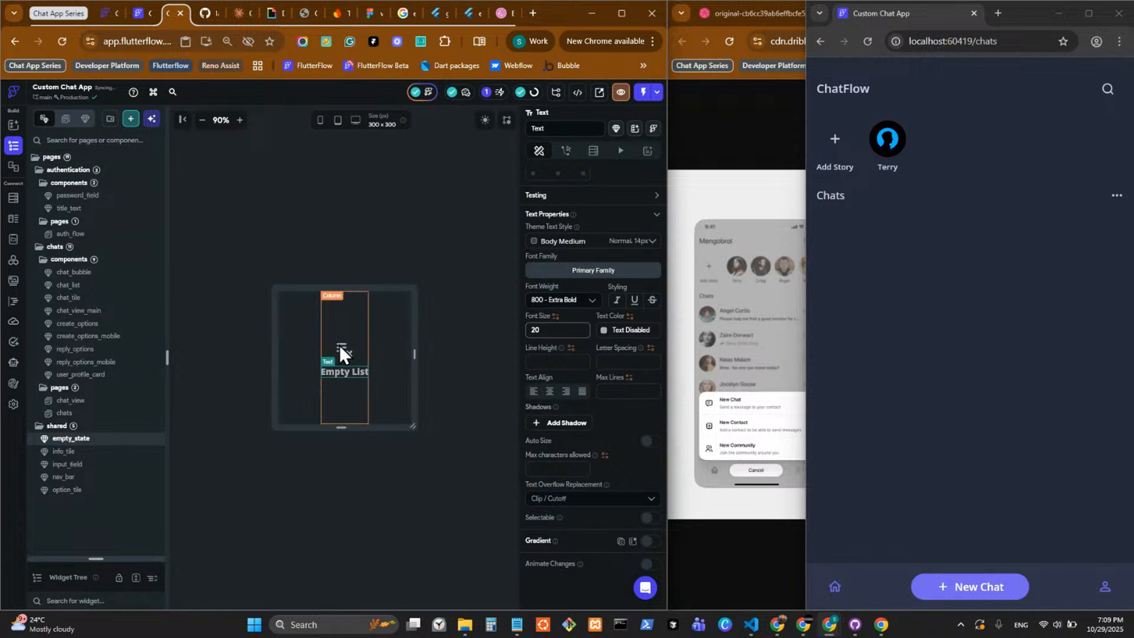
Center the empty_state component in the empty list widget of the chat_list Column.
click(97, 288)
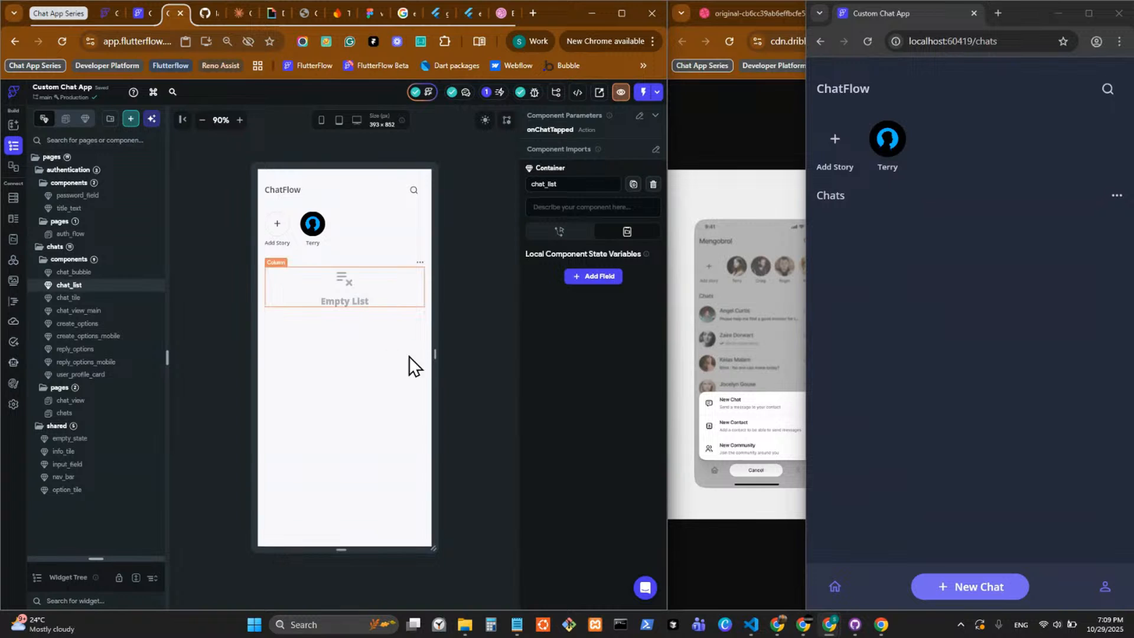
click(338, 345)
scroll(597, 469, down, 3)
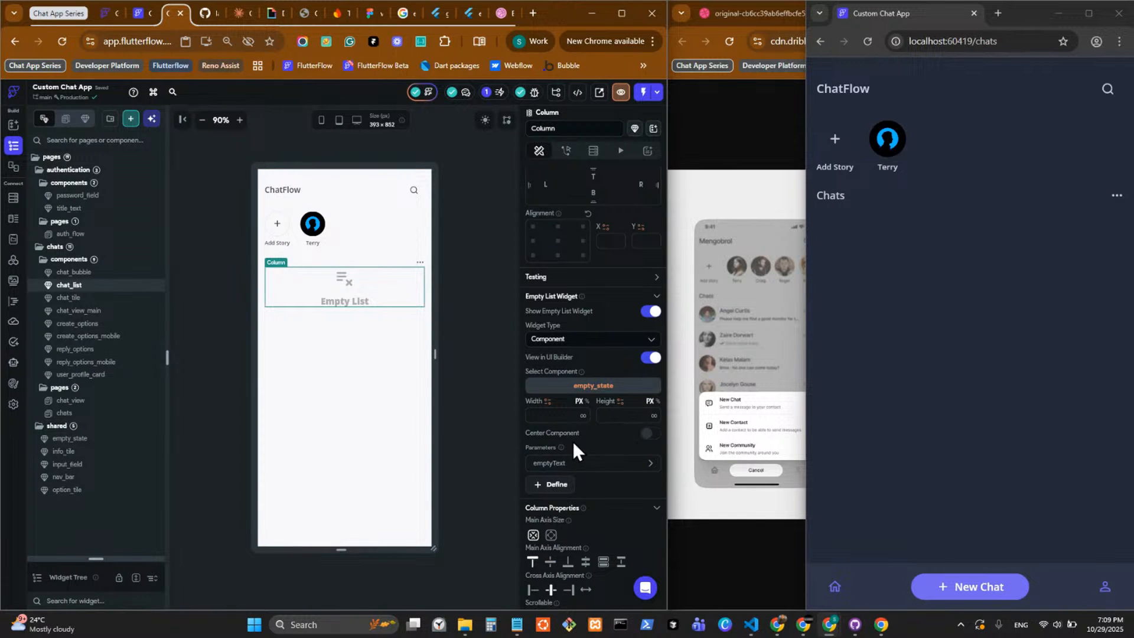
click(648, 438)
Set the emptyText parameter value to Empty List and save the project.
click(582, 466)
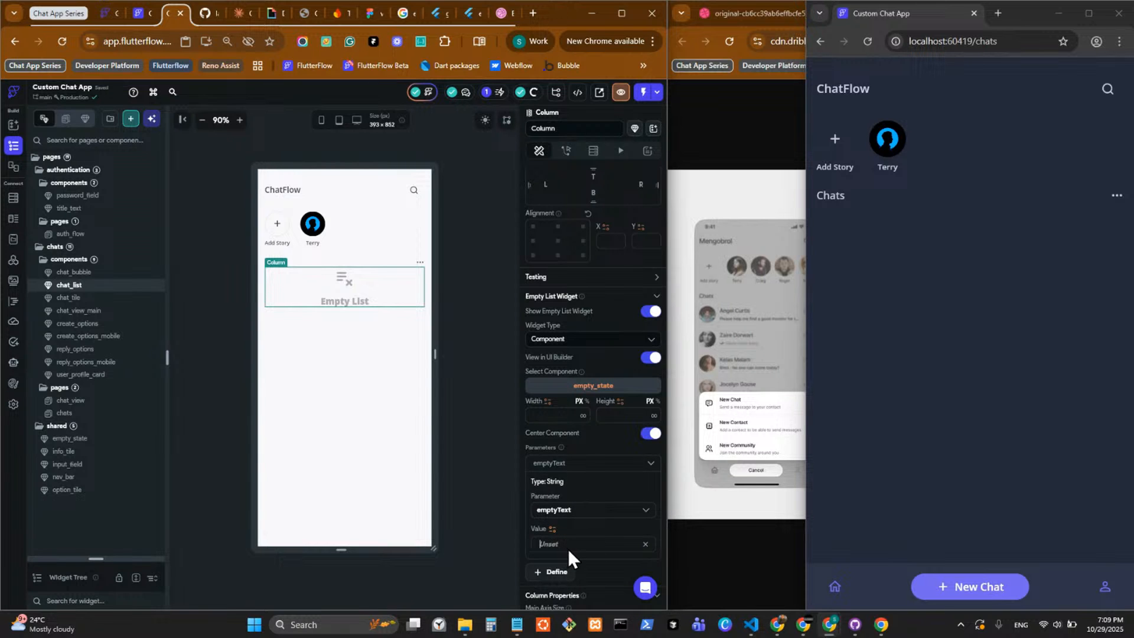
key(super+v)
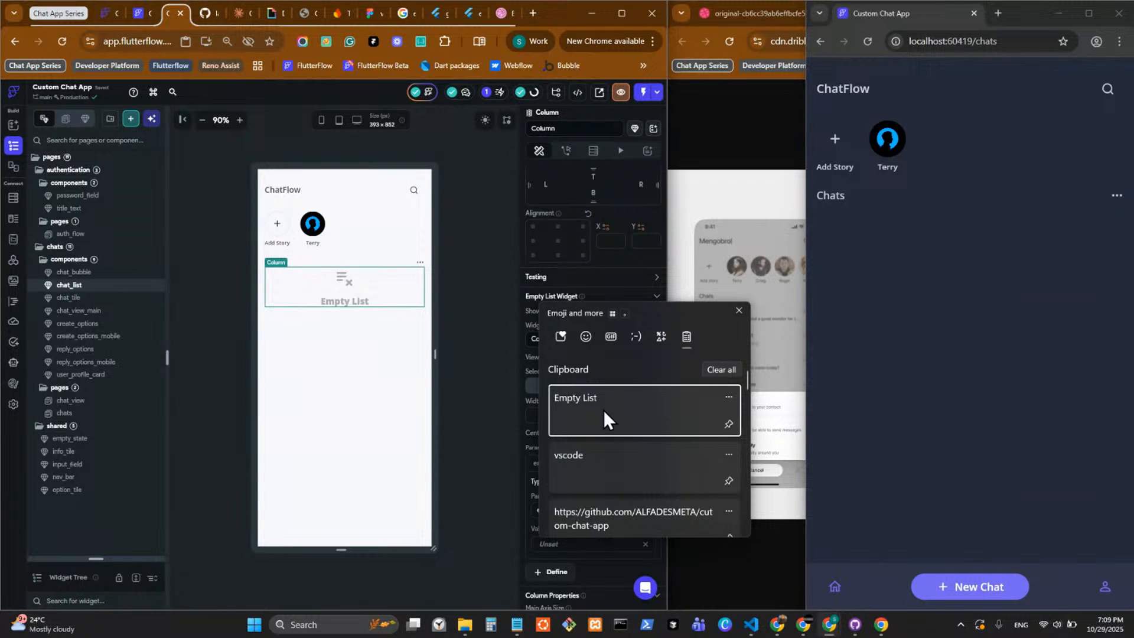
click(603, 410)
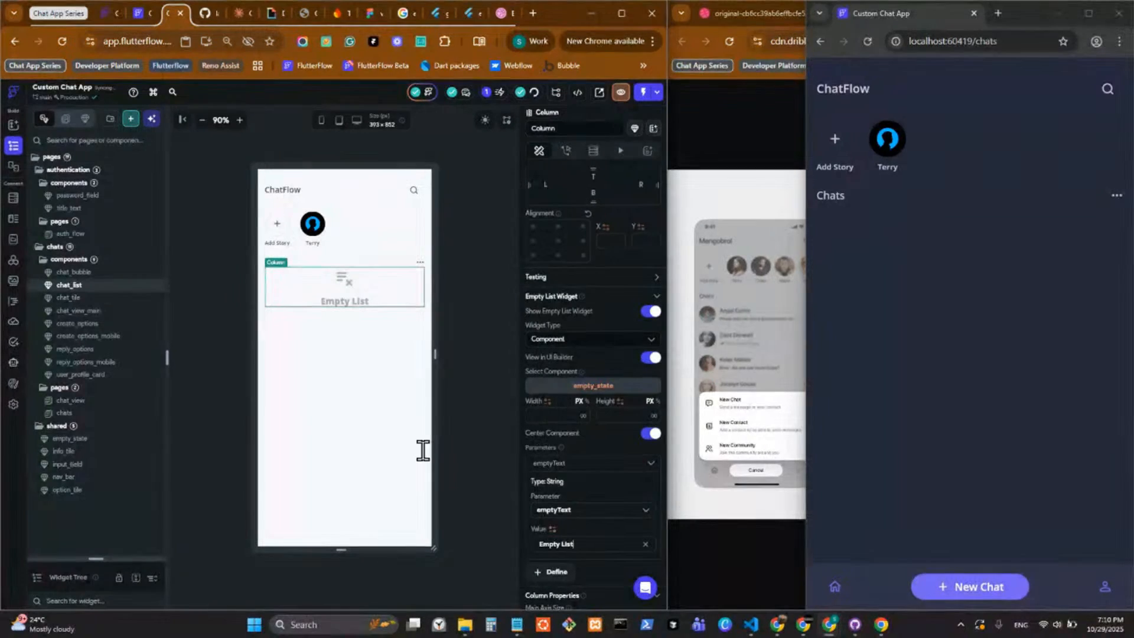
click(470, 376)
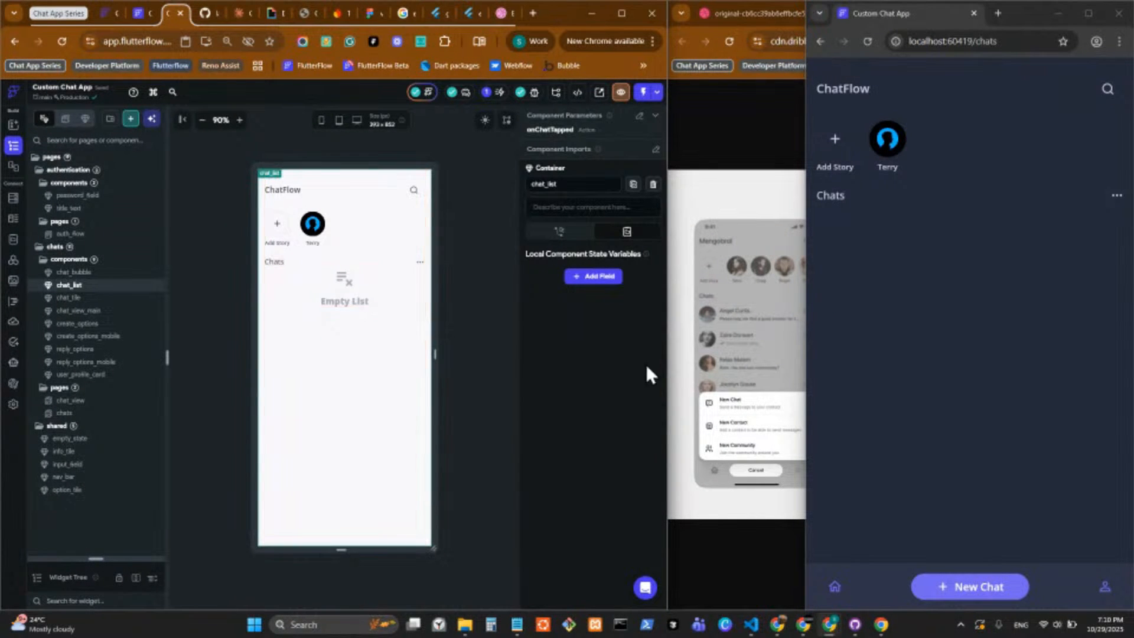
key(ctrl+s)
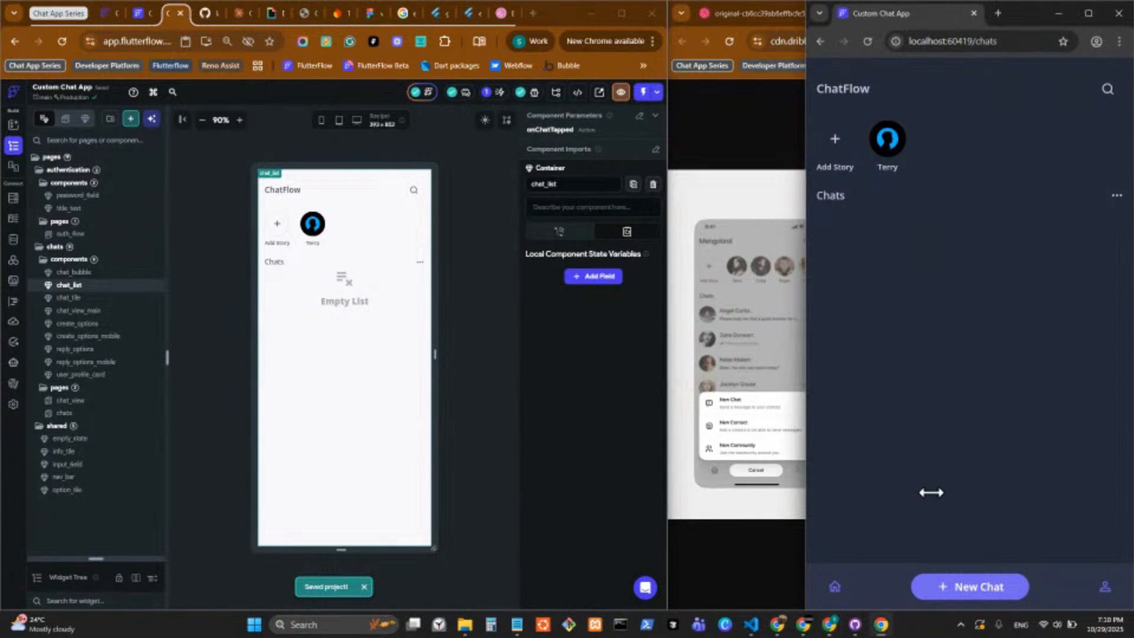
Examine the New Chat options sheet in the running app by opening and cancelling it repeatedly.
click(967, 589)
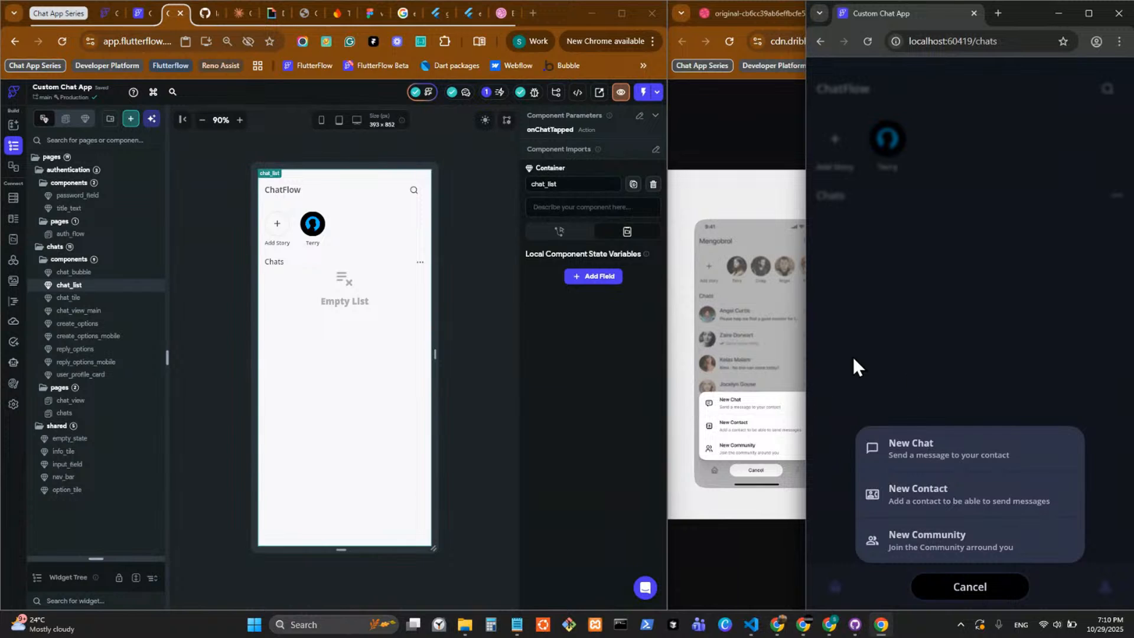
click(990, 598)
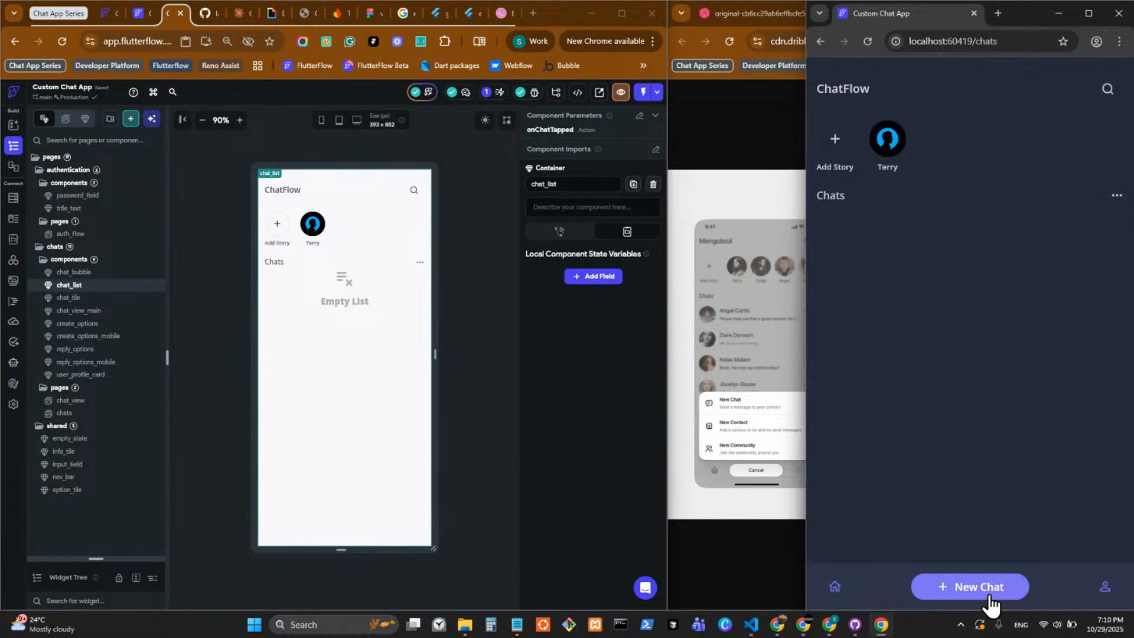
click(985, 598)
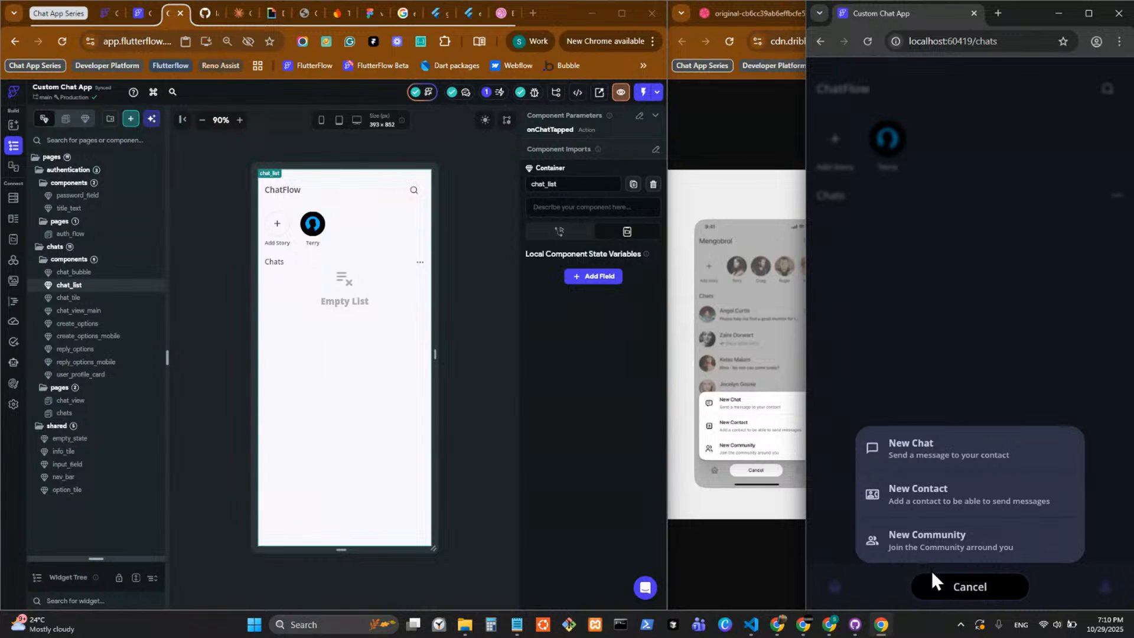
click(979, 589)
click(979, 589)
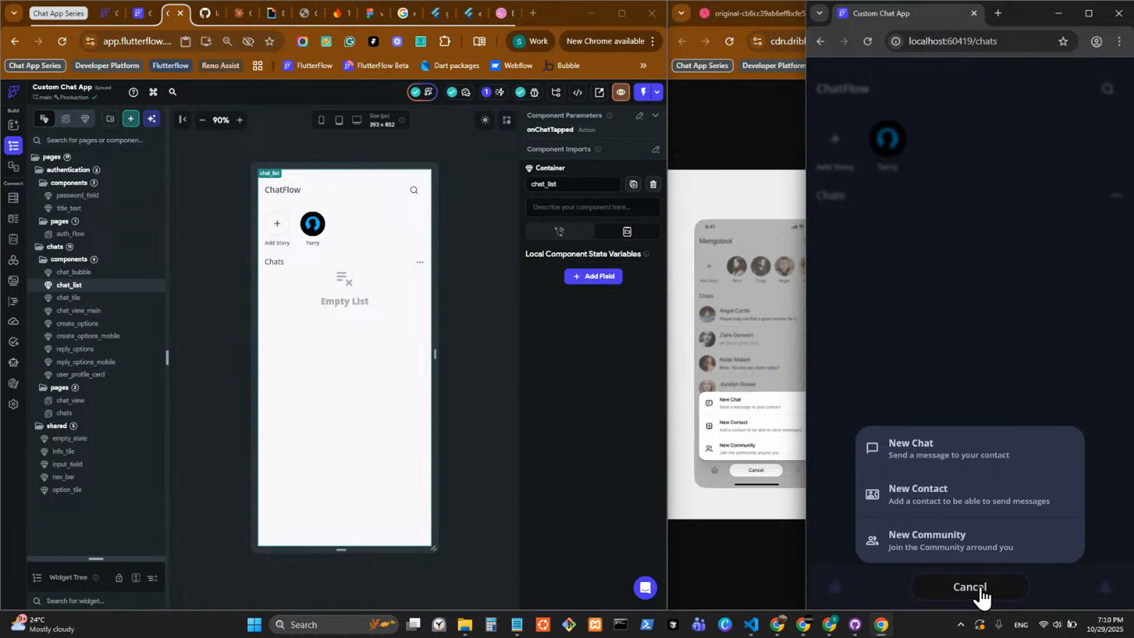
click(979, 589)
click(944, 590)
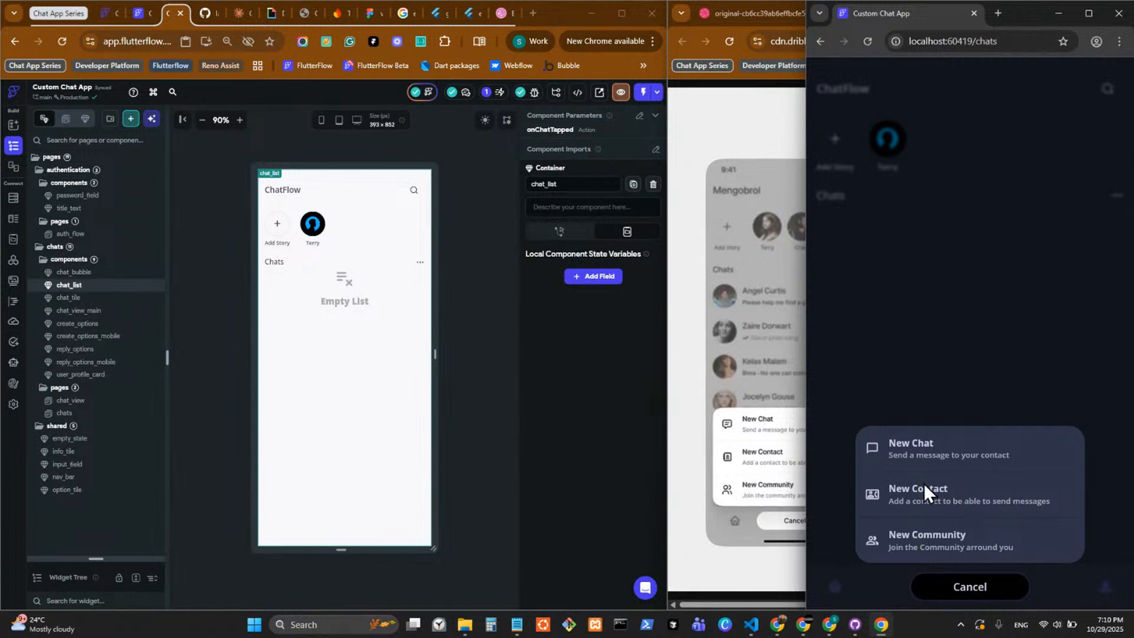
Set the cross axis alignment of the outermost Column in the create_options component to Stretch.
click(702, 512)
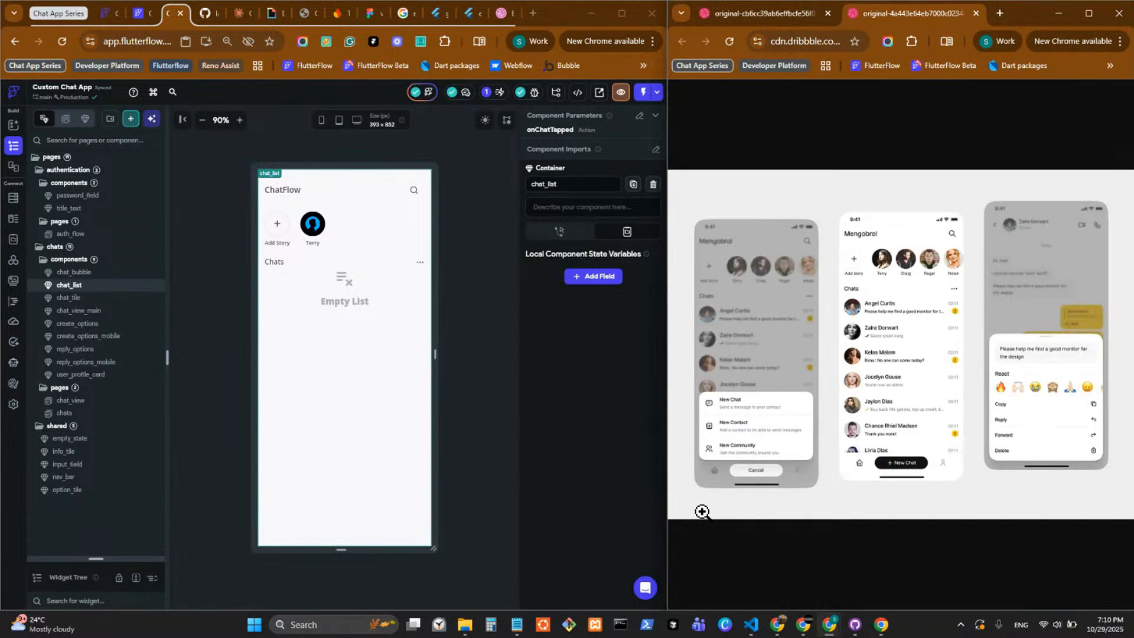
click(137, 328)
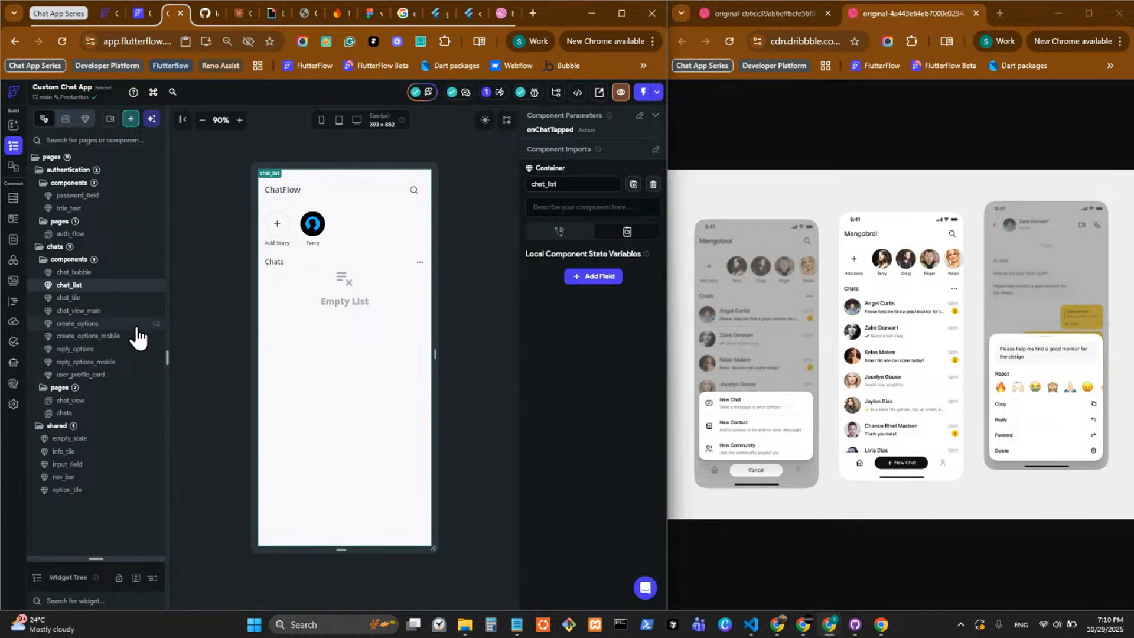
click(137, 328)
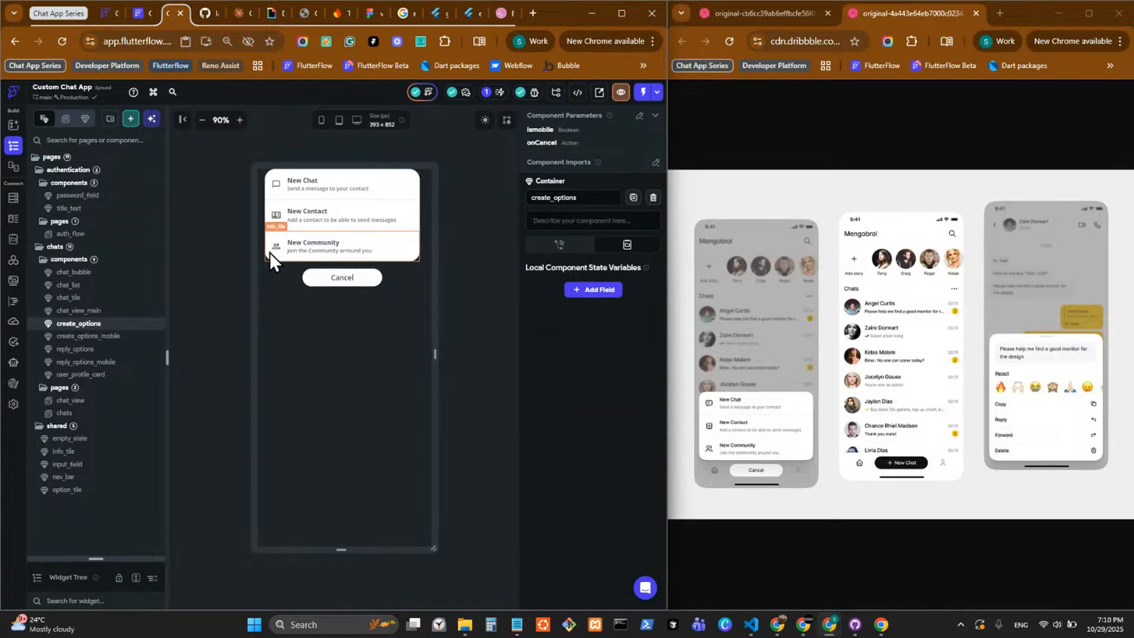
drag(95, 558, 95, 203)
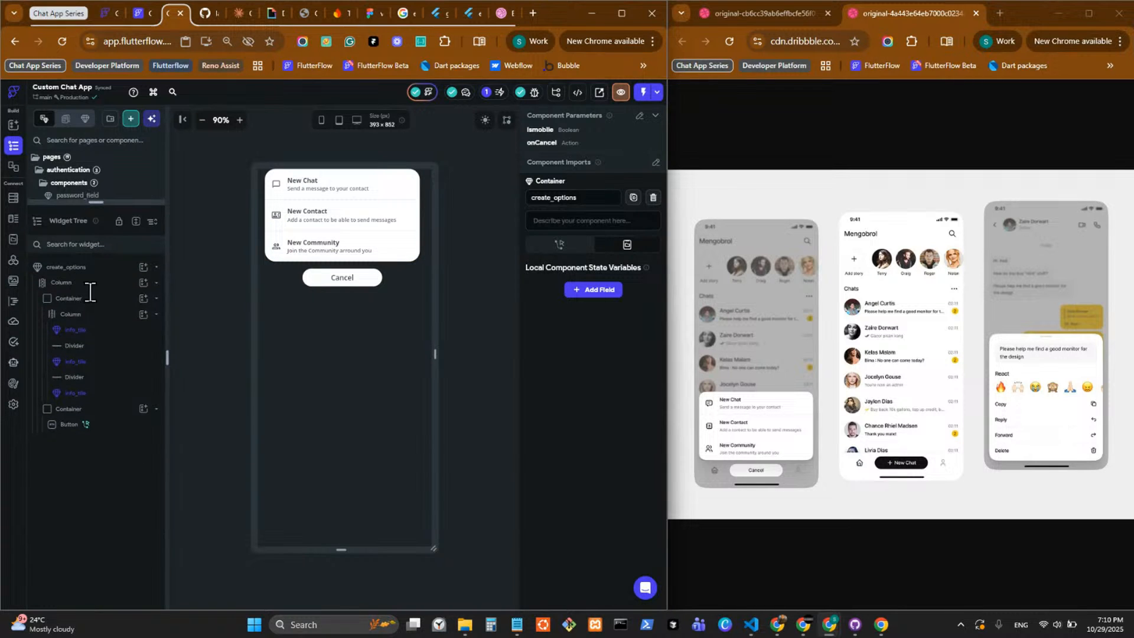
click(101, 300)
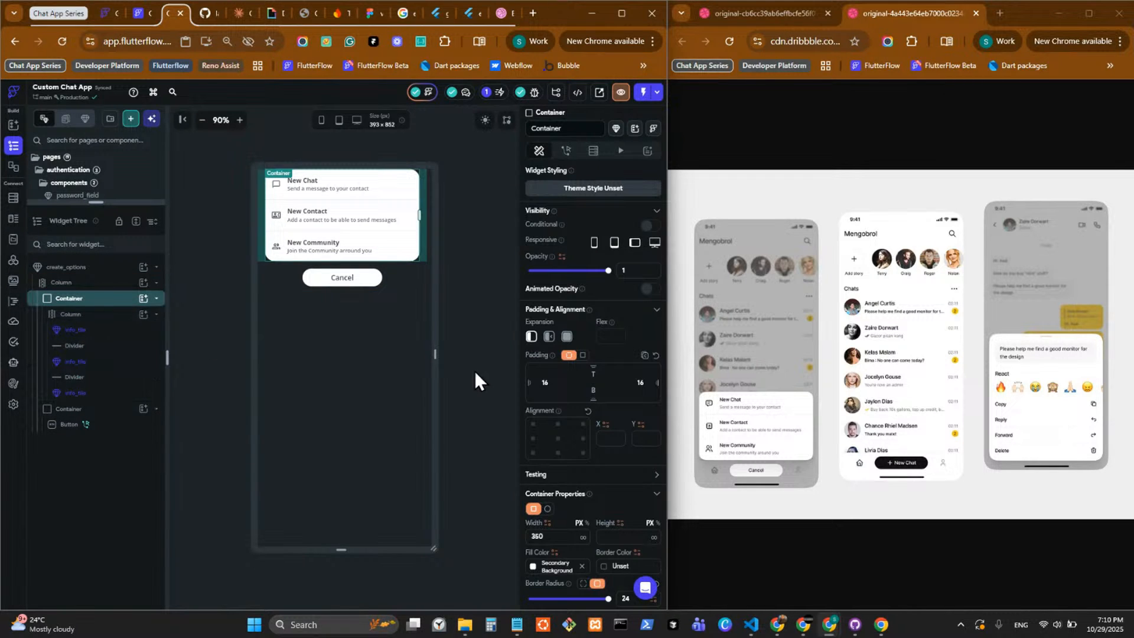
click(406, 277)
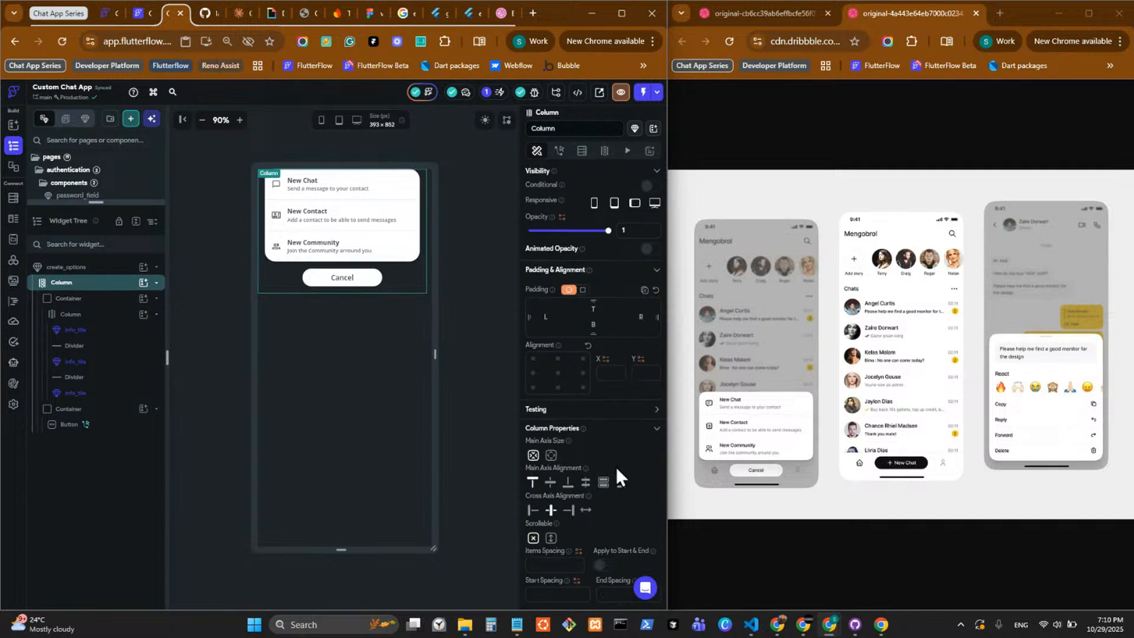
click(587, 512)
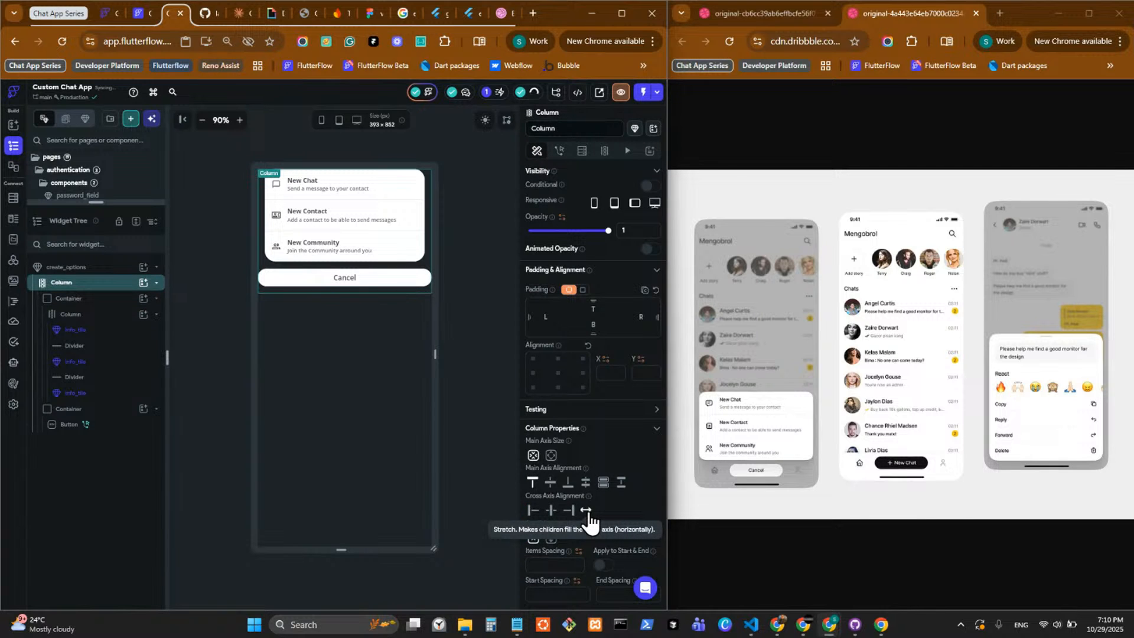
Center the Cancel button within its container in the create_options component.
click(353, 275)
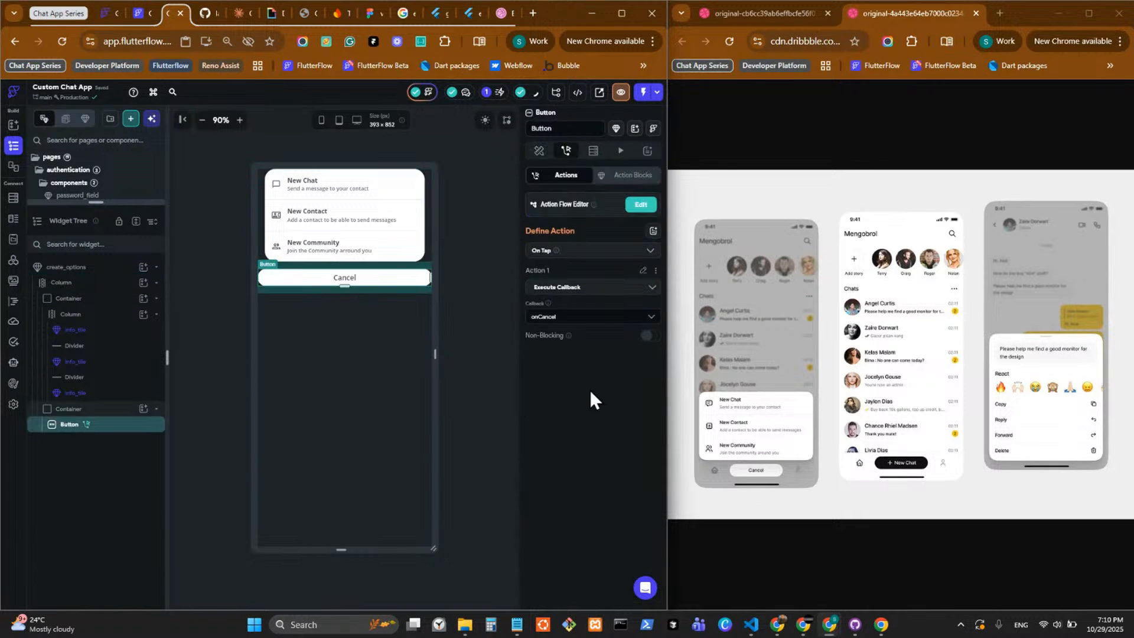
click(538, 152)
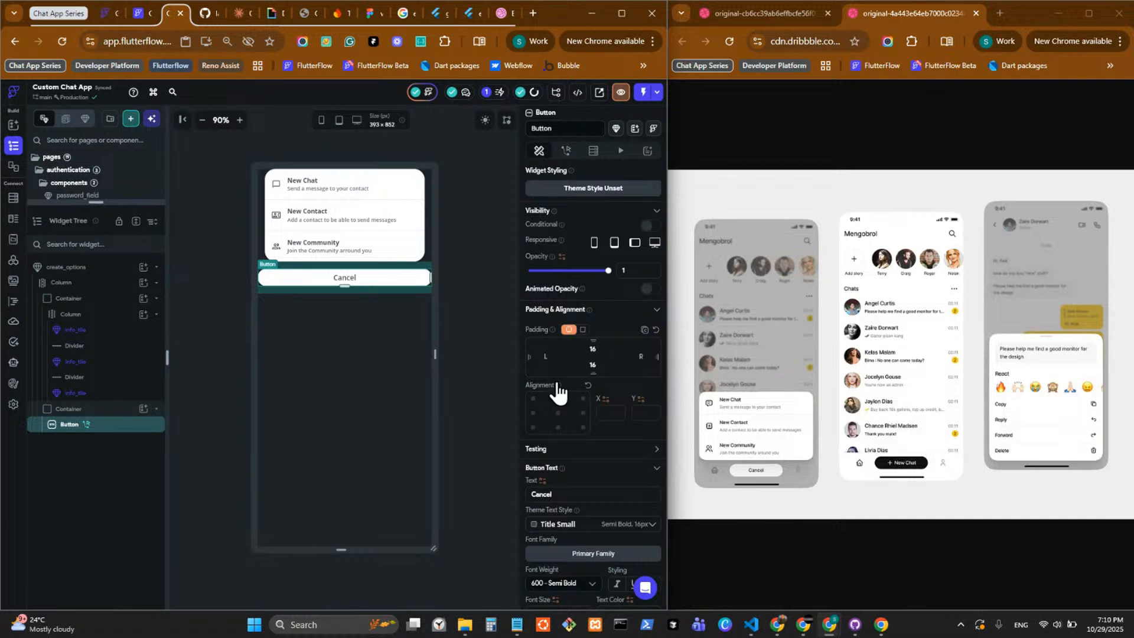
click(558, 413)
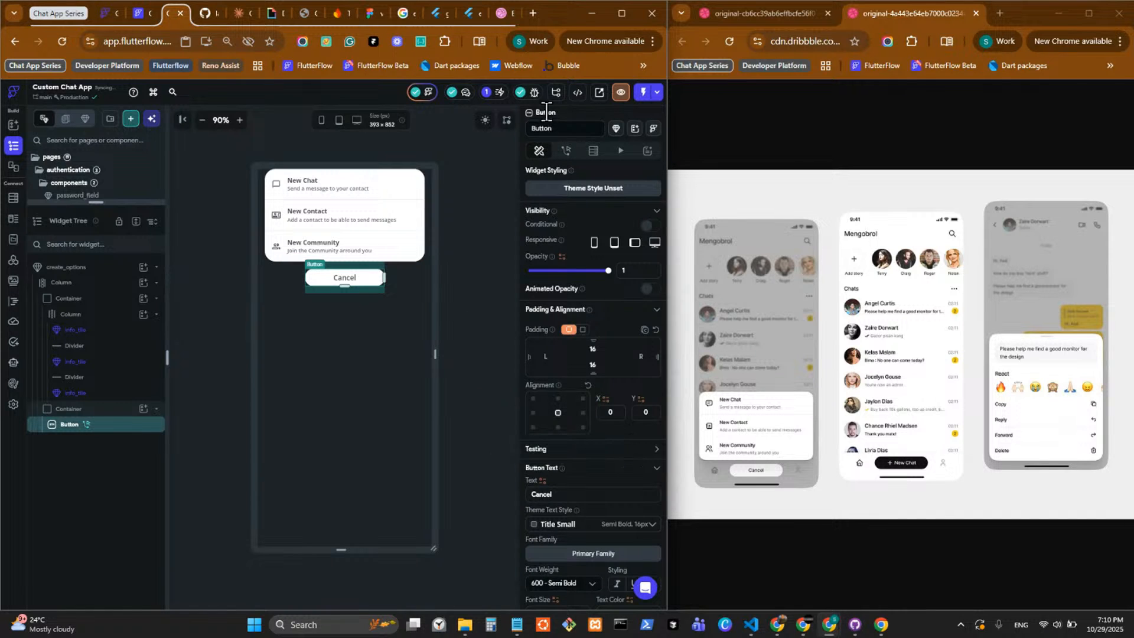
Check the layout of the create_options_mobile component with a slightly wider preview canvas.
drag(150, 204, 122, 576)
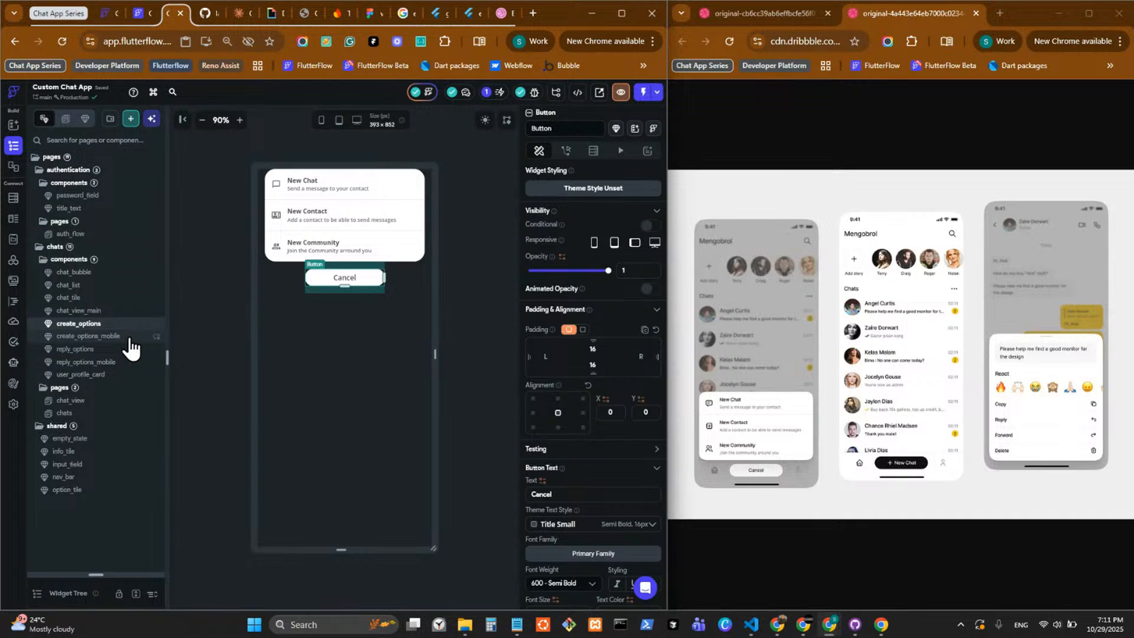
click(129, 338)
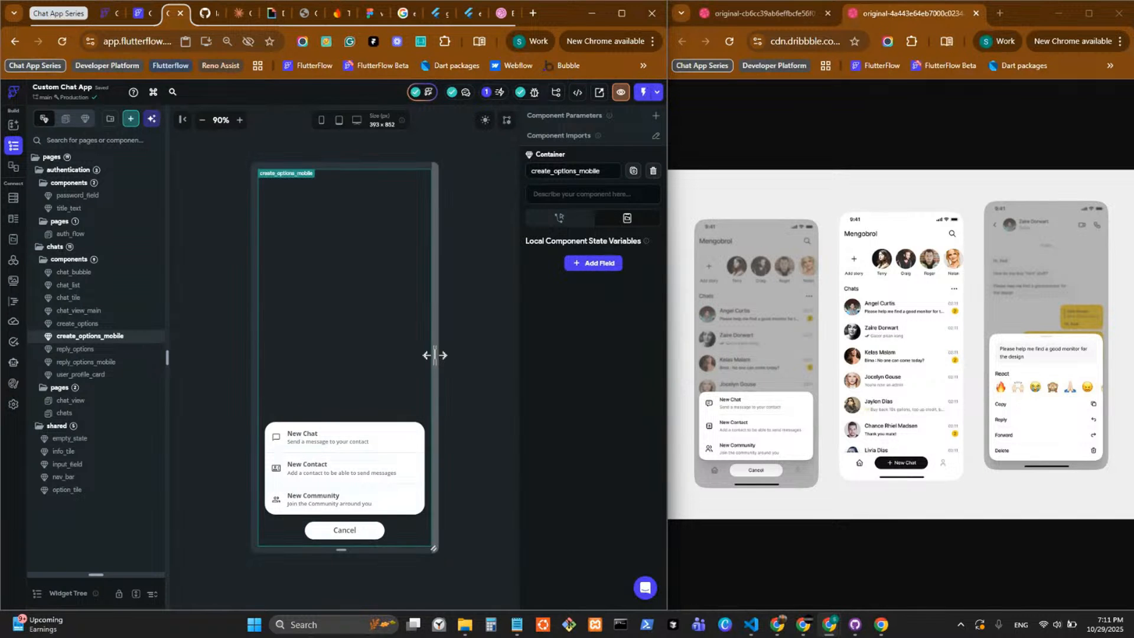
mouse_move(435, 356)
mouse_down()
mouse_move(467, 356)
mouse_move(439, 358)
mouse_up()
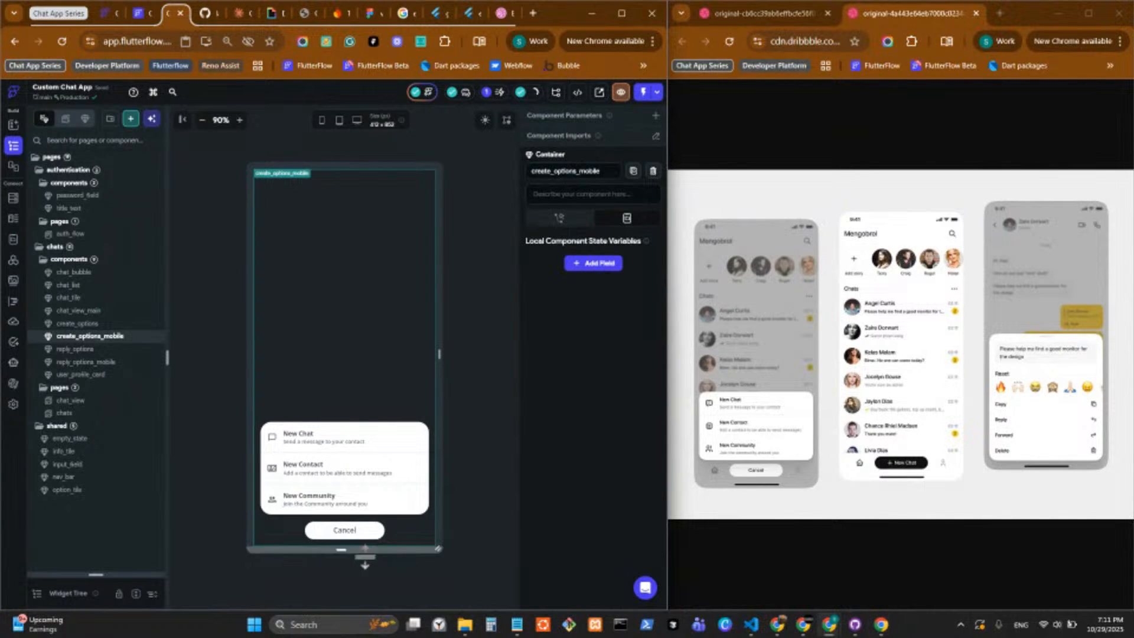
Give the Cancel button in create_options a border of width 1 in the Secondary theme color.
double_click(332, 526)
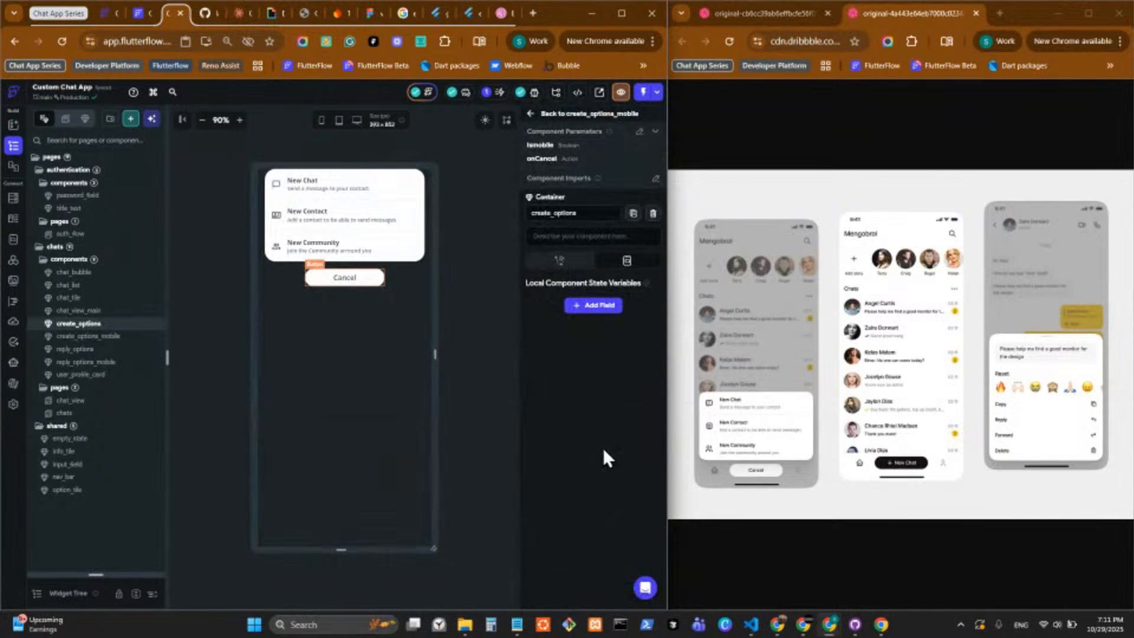
scroll(605, 455, down, 6)
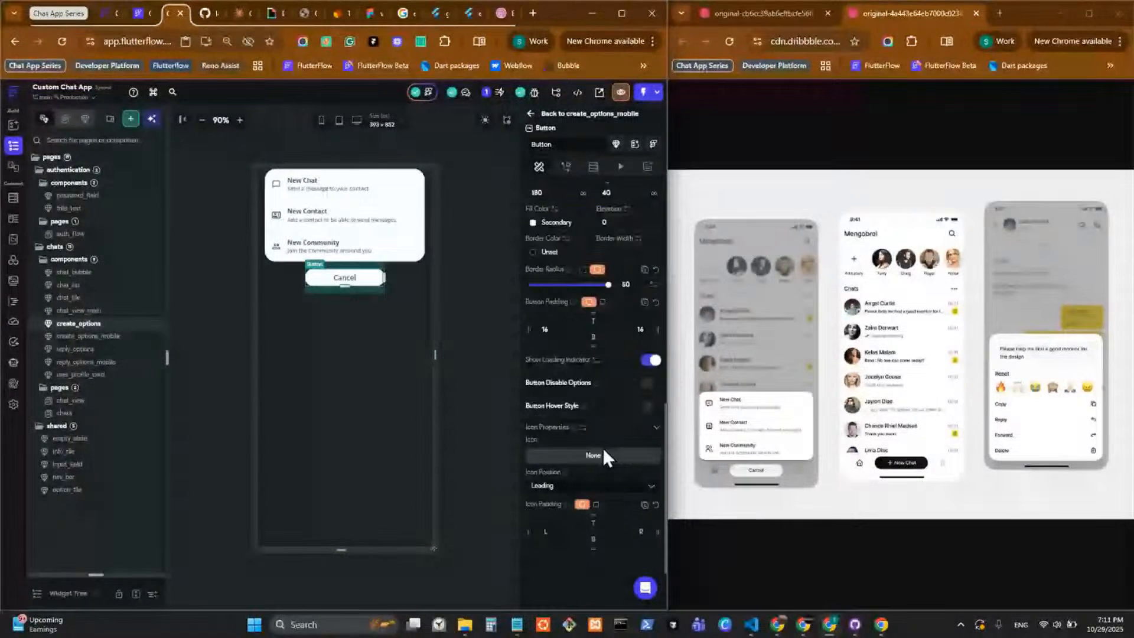
scroll(606, 457, up, 1)
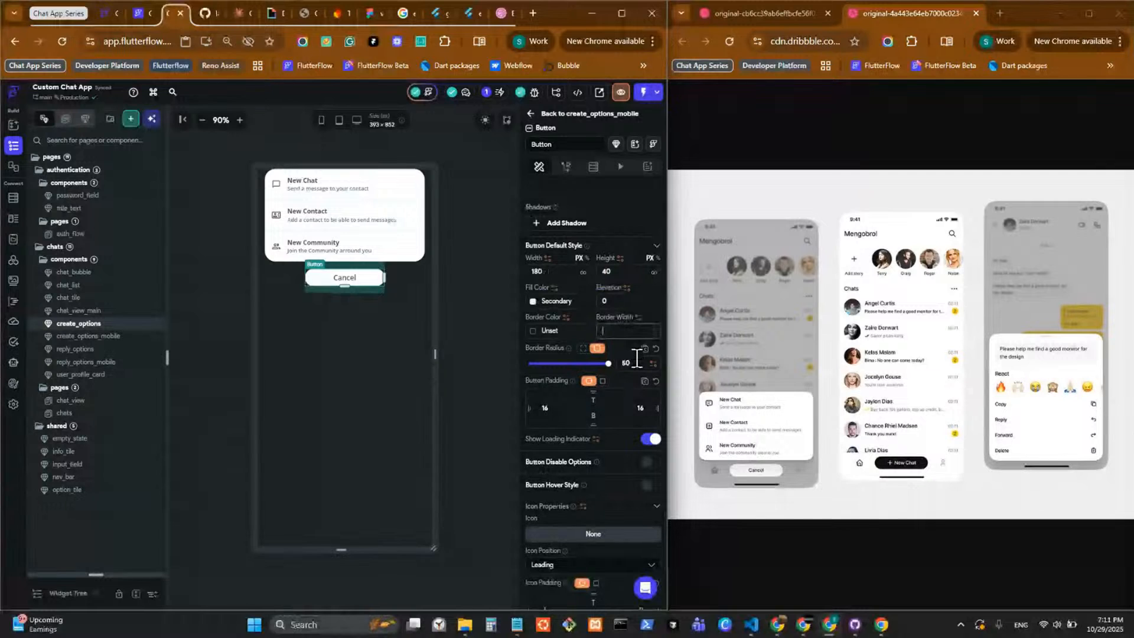
drag(637, 359, 512, 332)
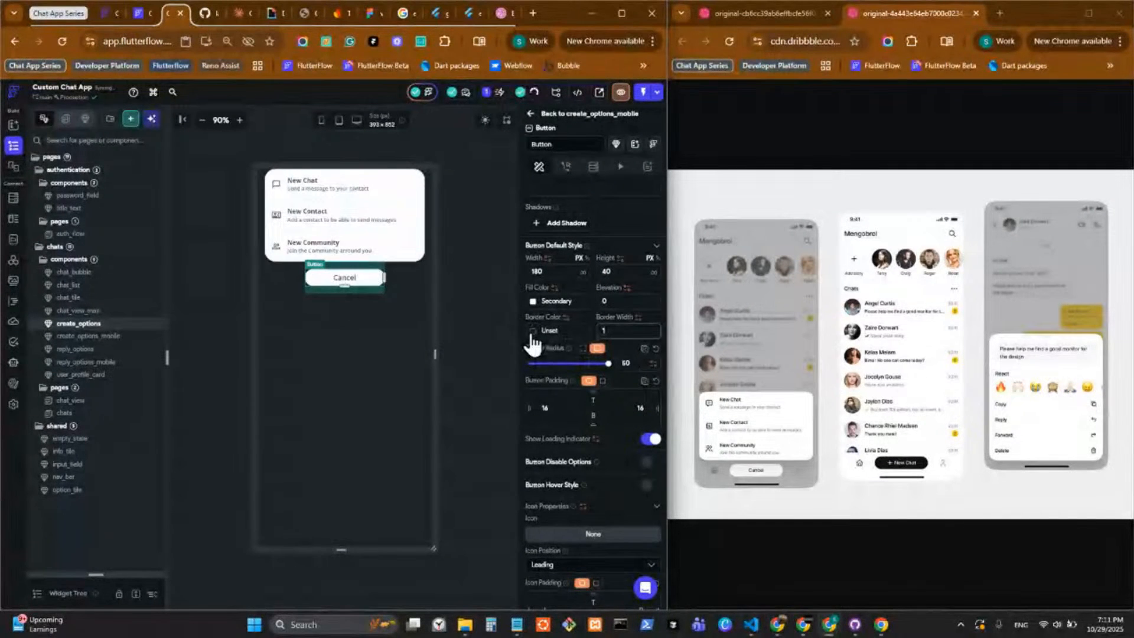
click(533, 331)
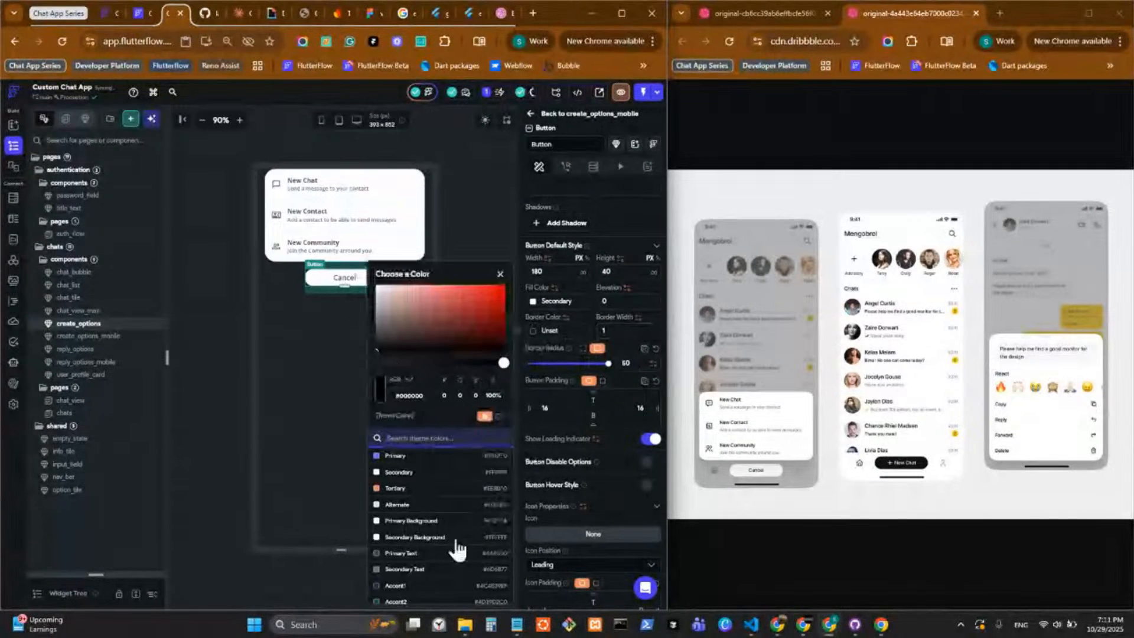
click(414, 538)
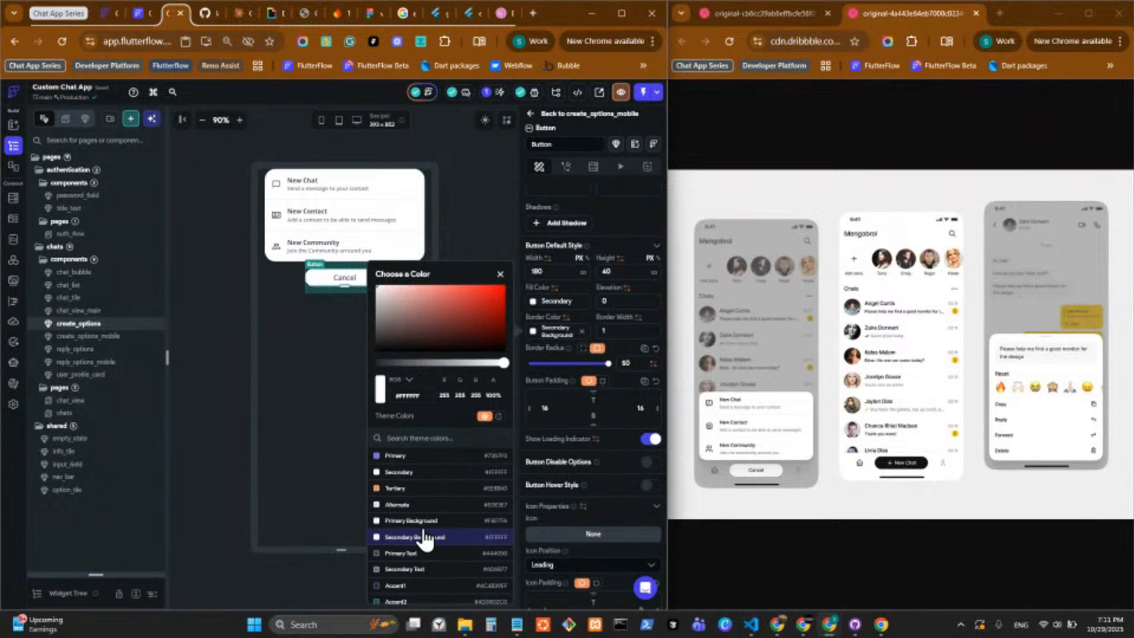
click(413, 473)
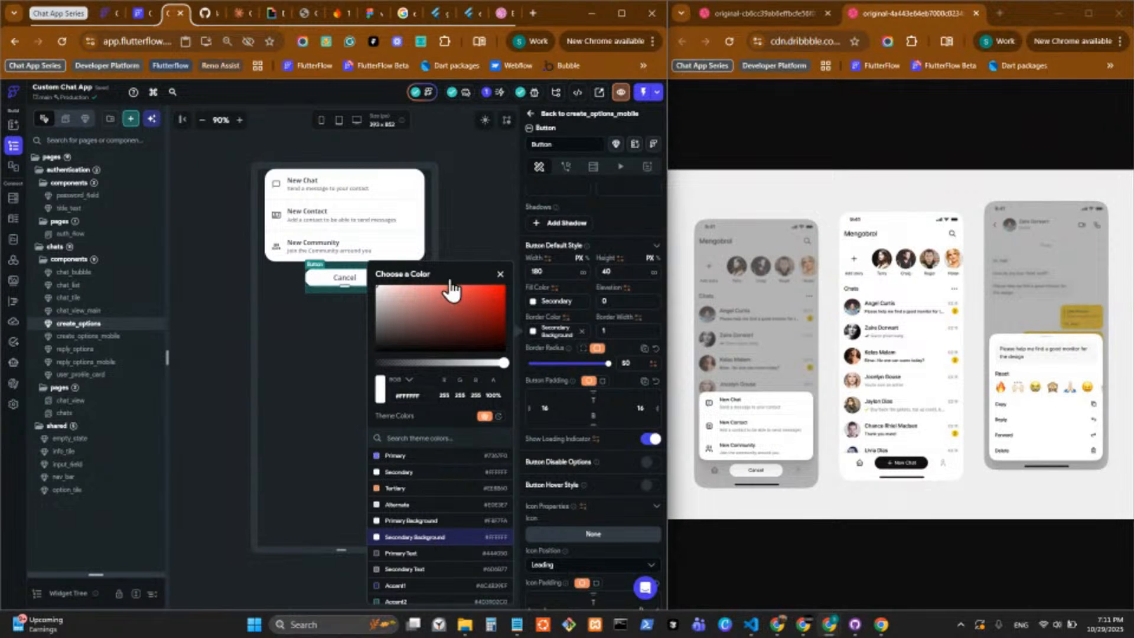
click(469, 216)
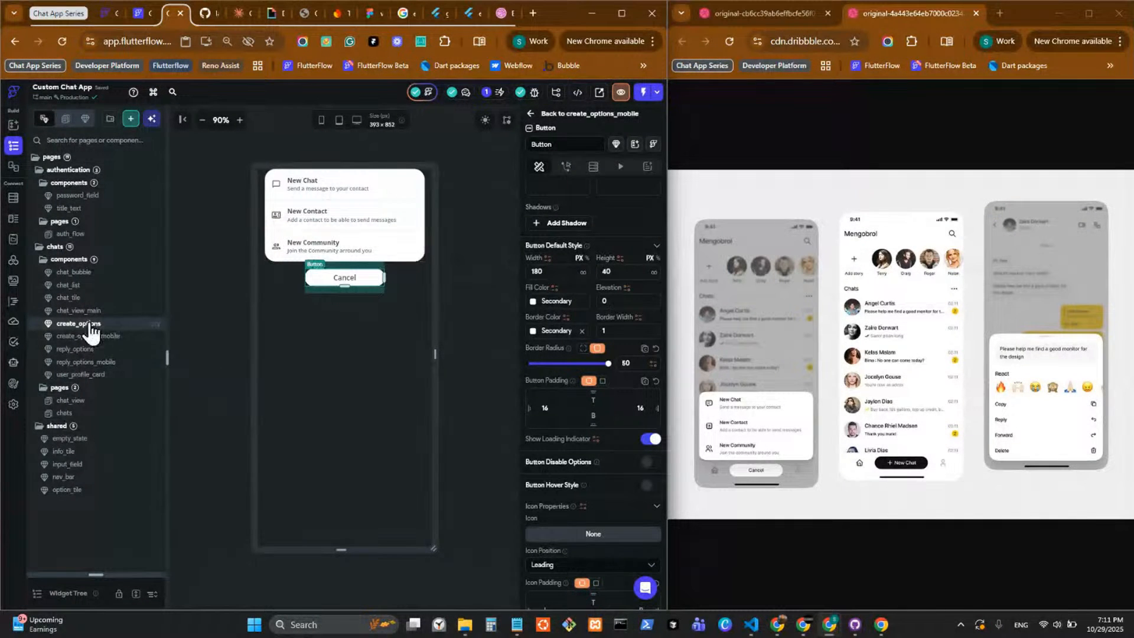
Compare the Cancel button with the New Chat button in the running app by closing and reopening the options sheet.
click(879, 623)
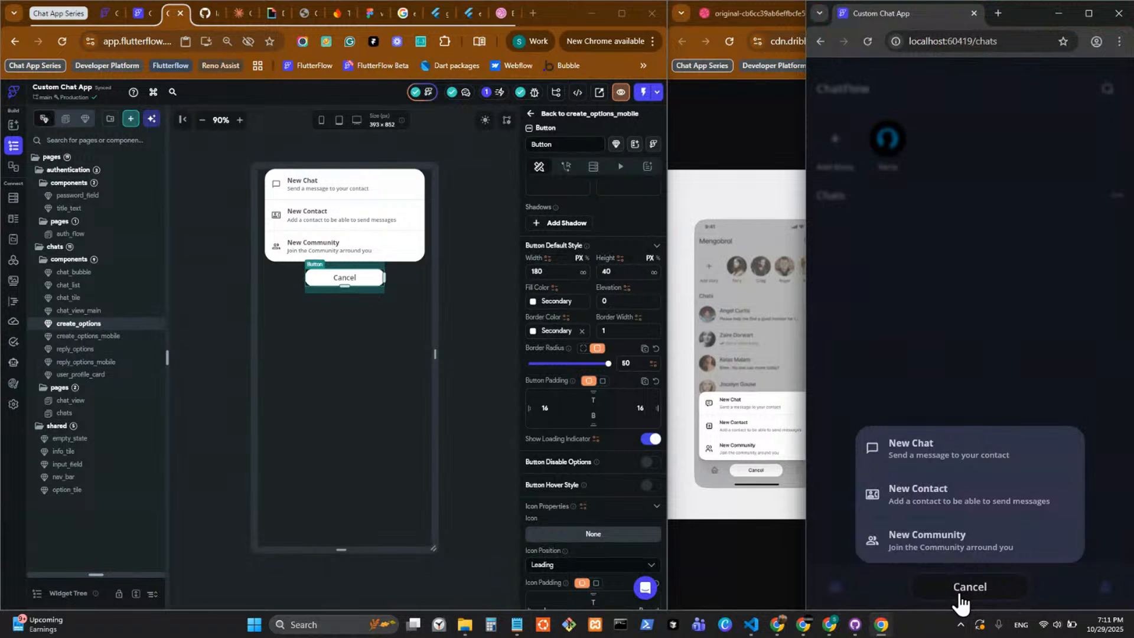
click(959, 600)
click(962, 598)
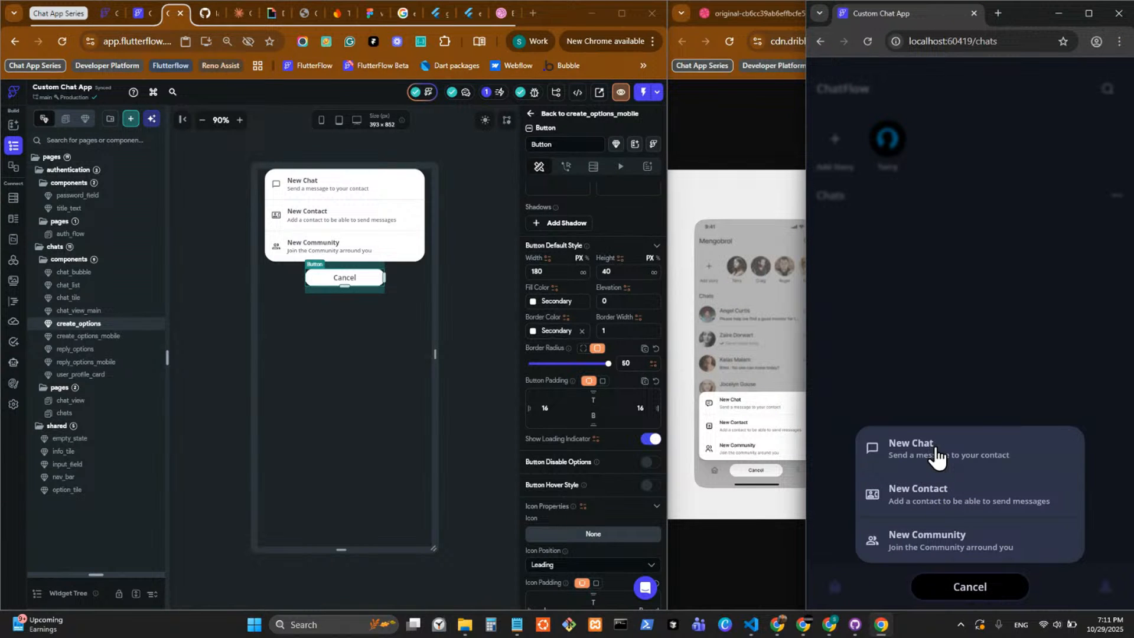
click(959, 602)
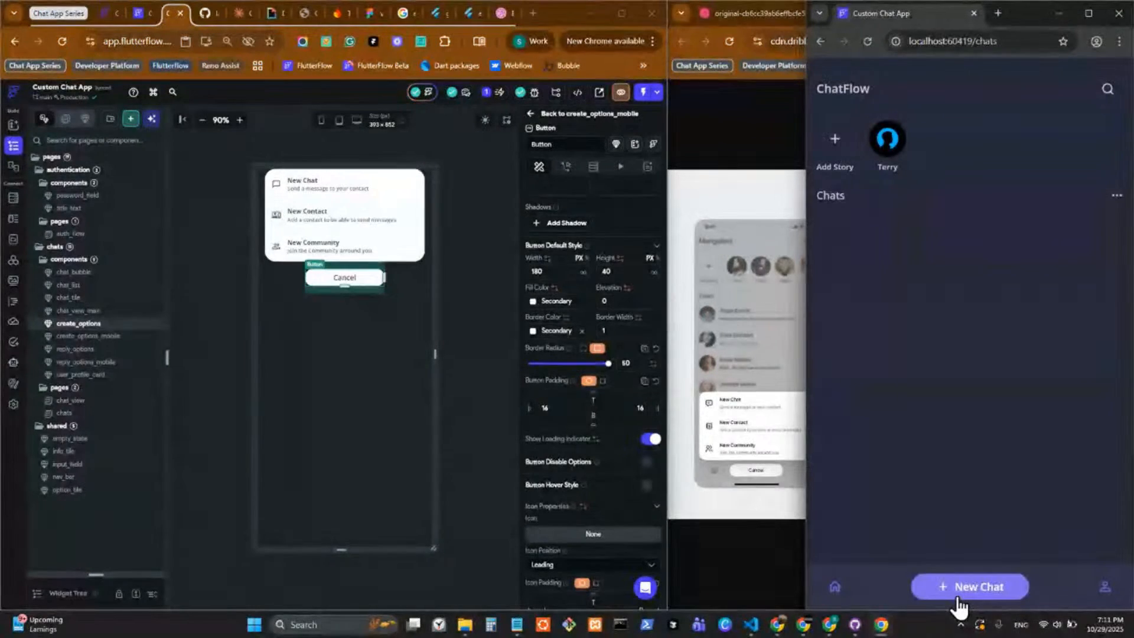
click(962, 599)
click(964, 599)
click(964, 597)
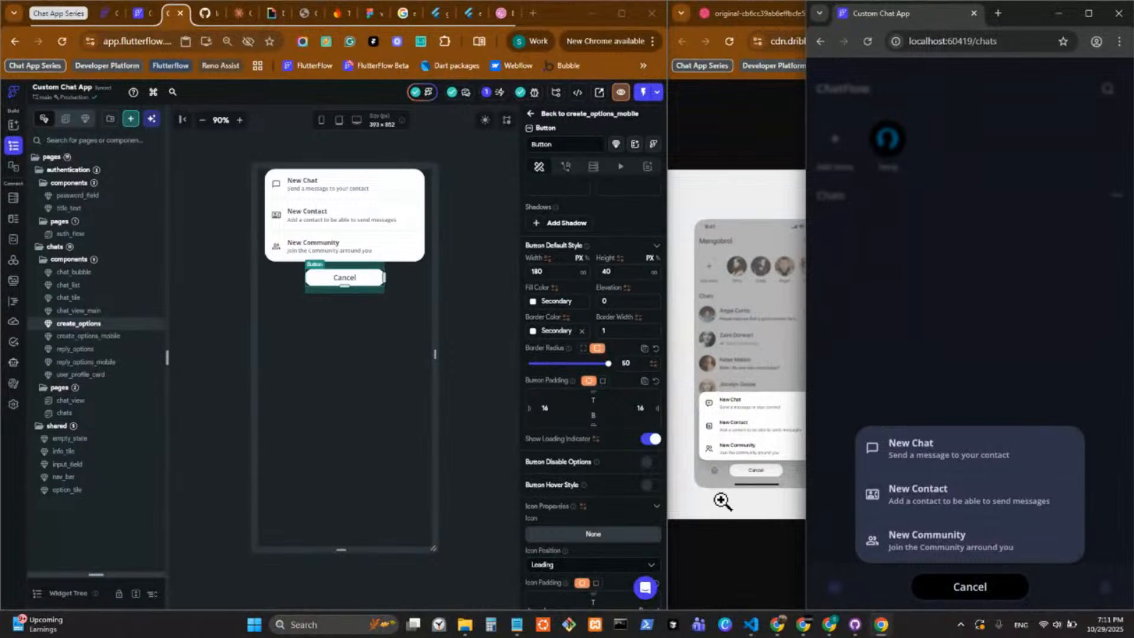
click(746, 529)
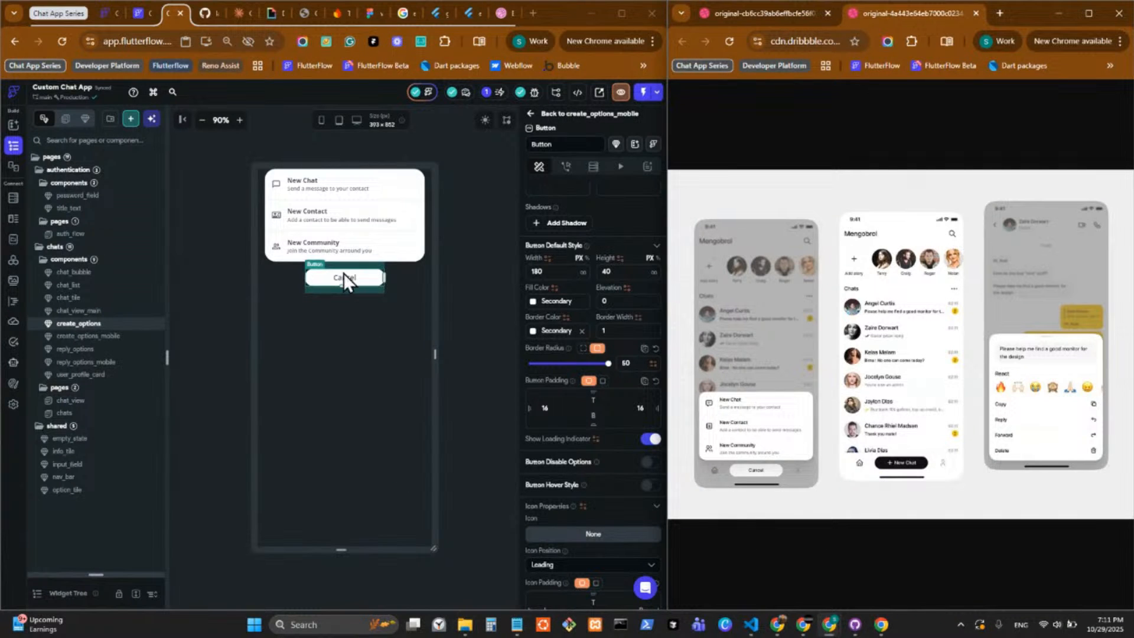
click(116, 312)
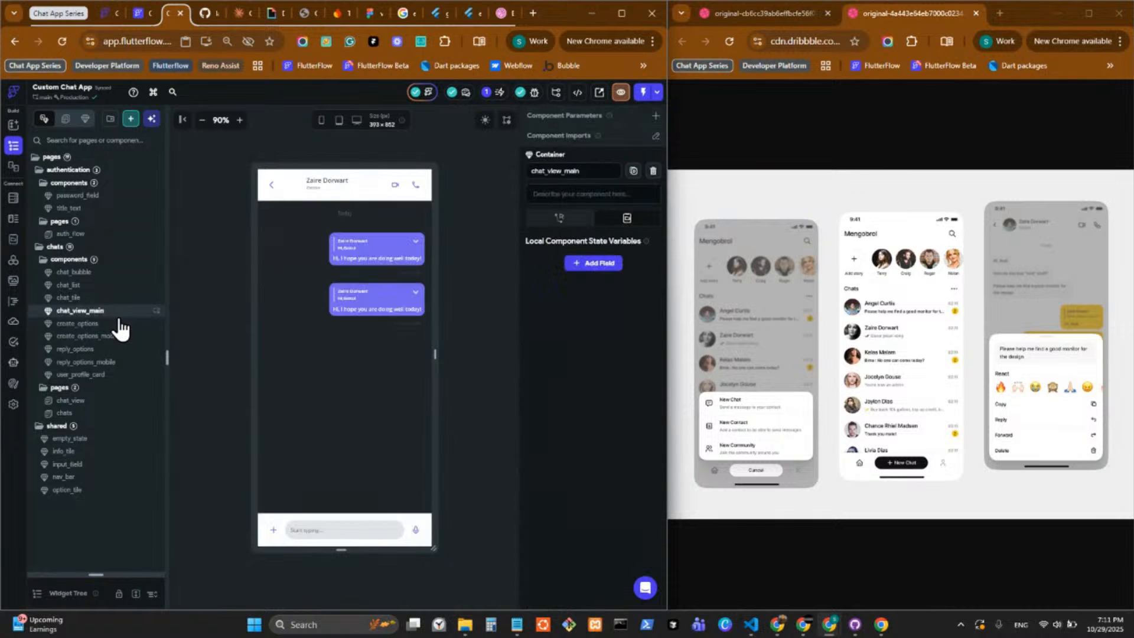
click(118, 325)
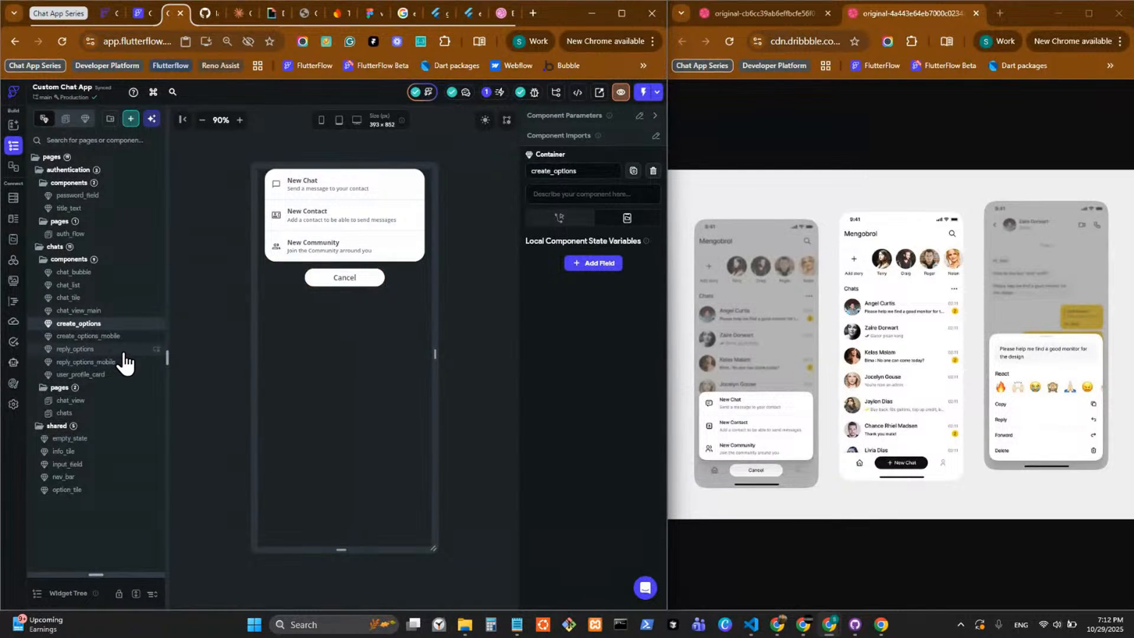
click(121, 349)
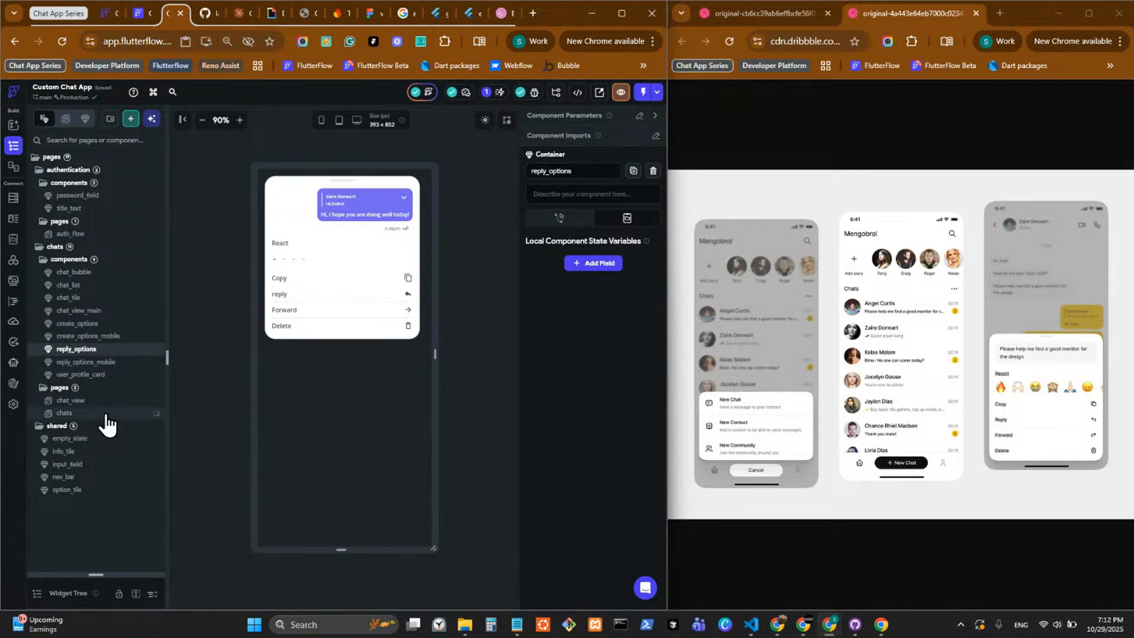
Inspect the size and style properties of the New Chat button in the nav_bar component used on the chats page.
click(106, 414)
double_click(388, 534)
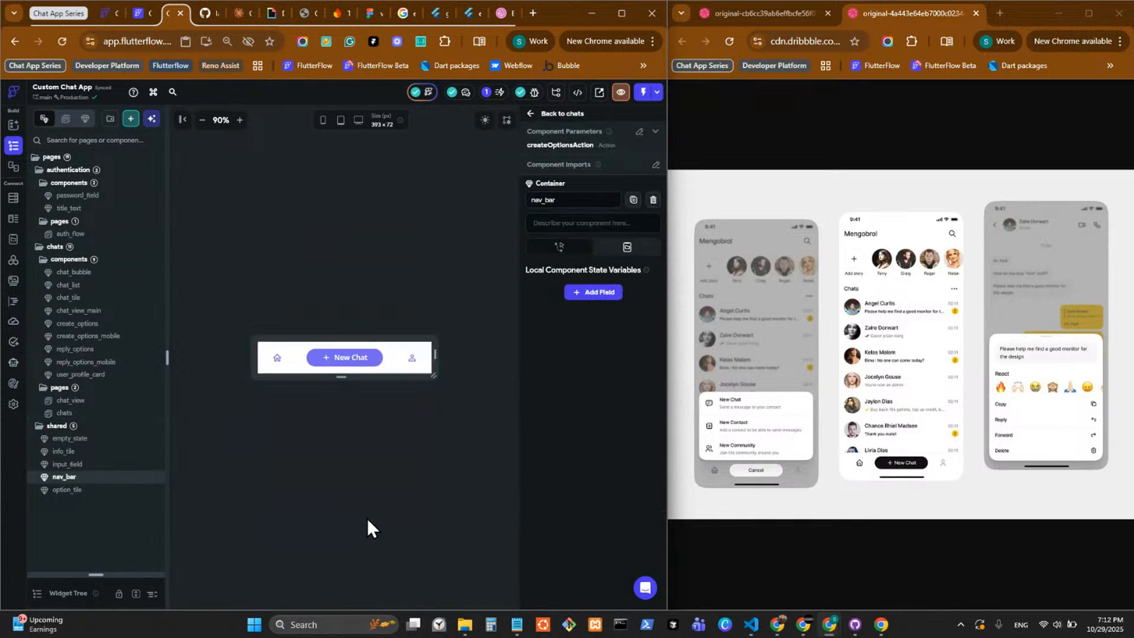
click(355, 354)
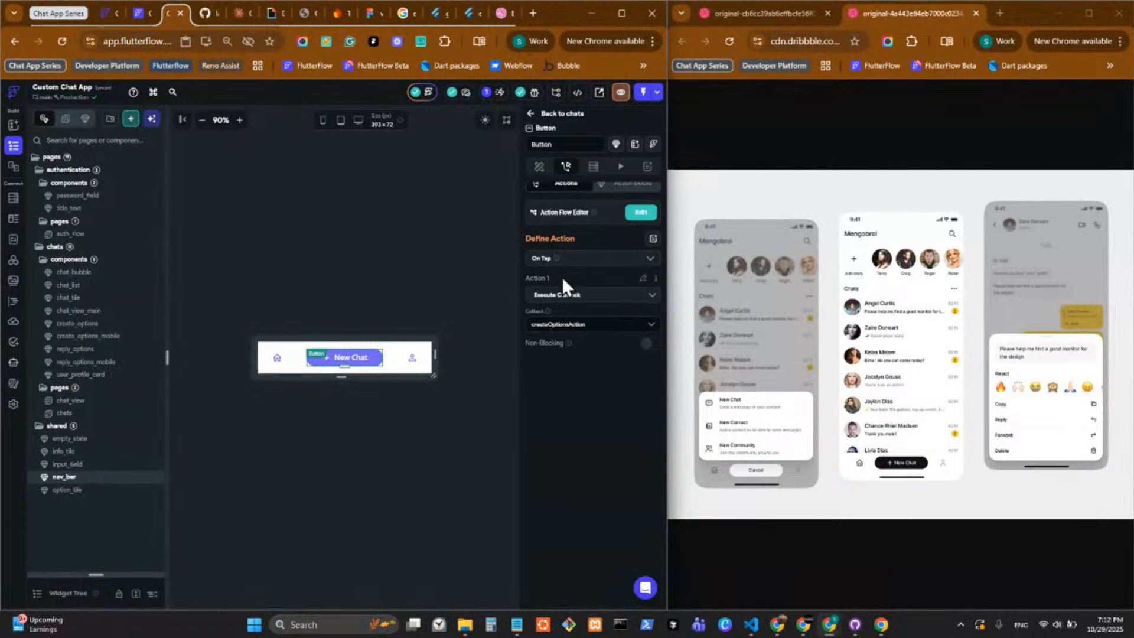
click(538, 167)
scroll(582, 408, down, 5)
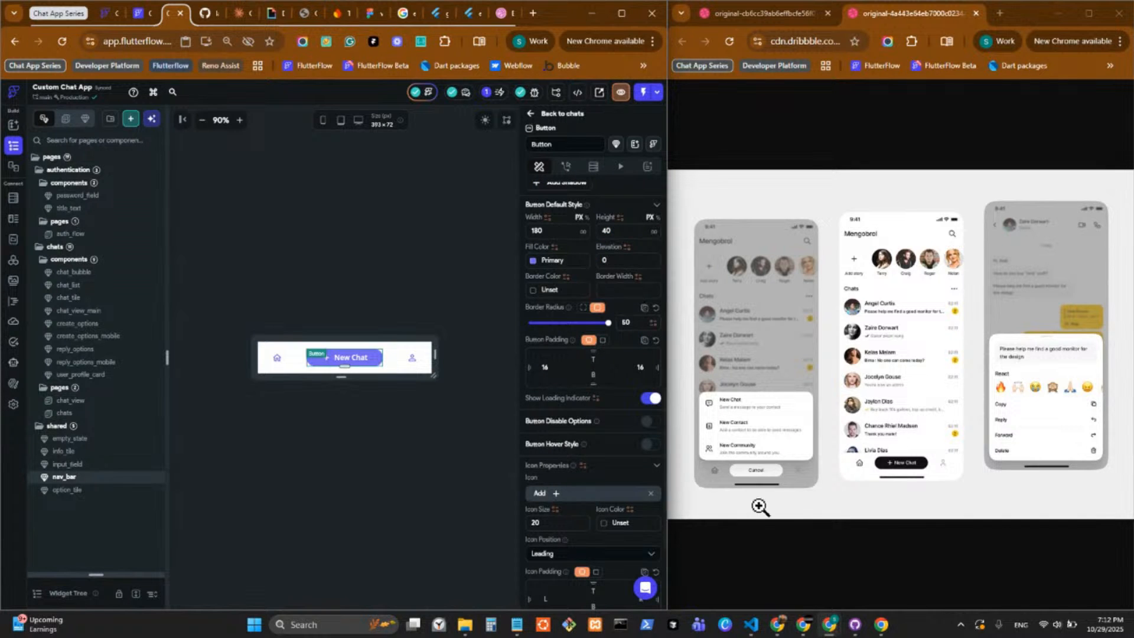
With the running app alongside, set the height of the Cancel button in create_options to 41 px.
click(883, 625)
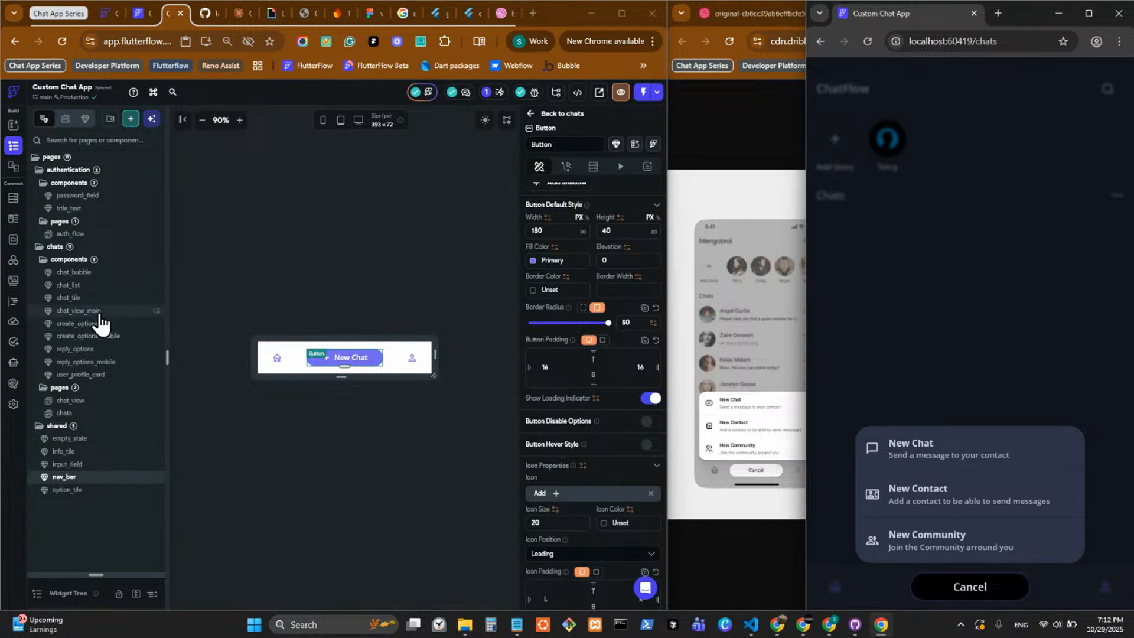
click(125, 324)
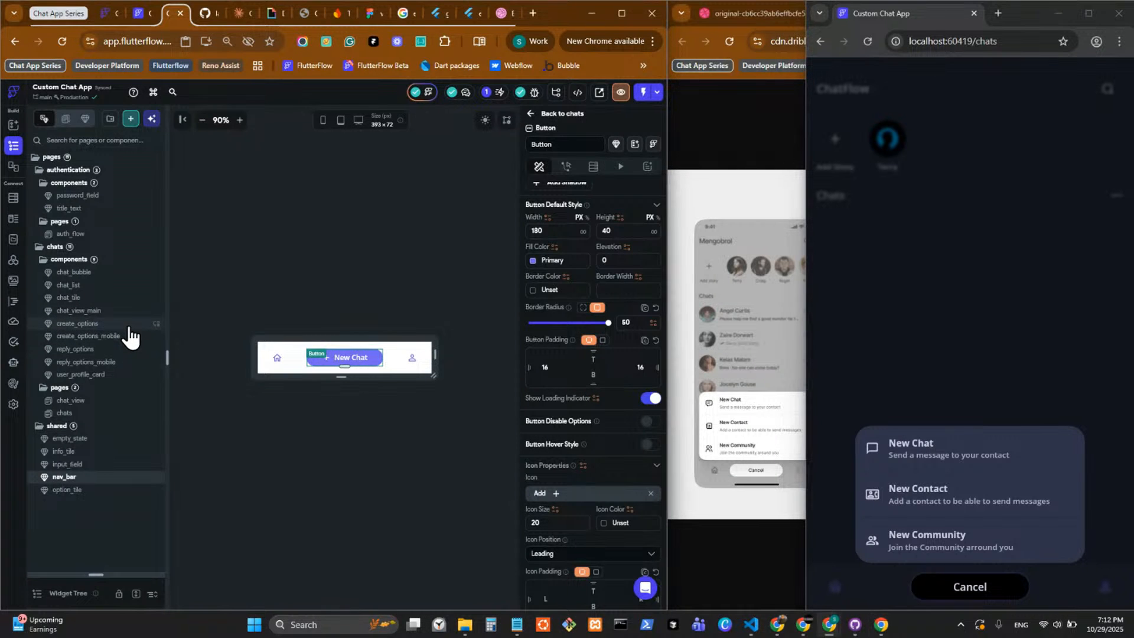
click(331, 280)
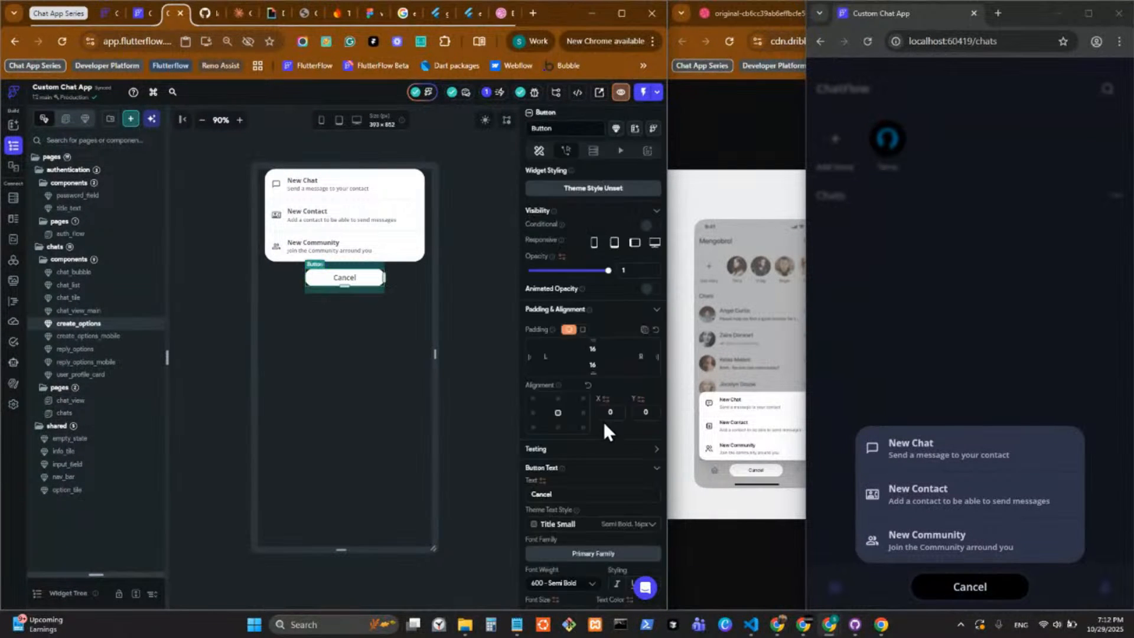
scroll(603, 421, down, 5)
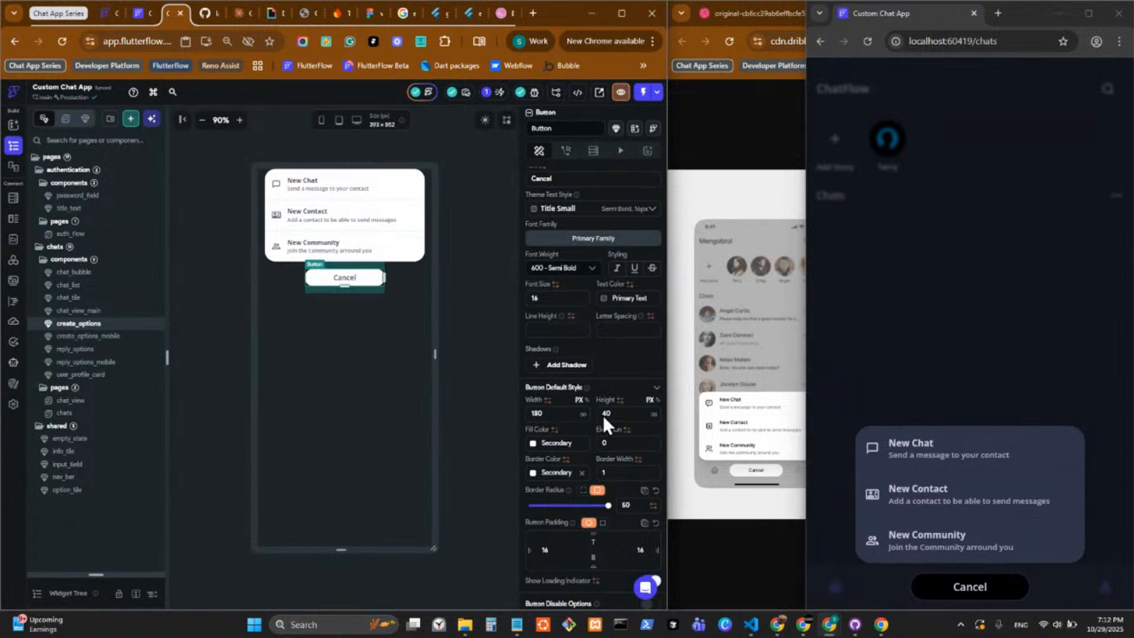
double_click(548, 413)
key(Tab)
text(41)
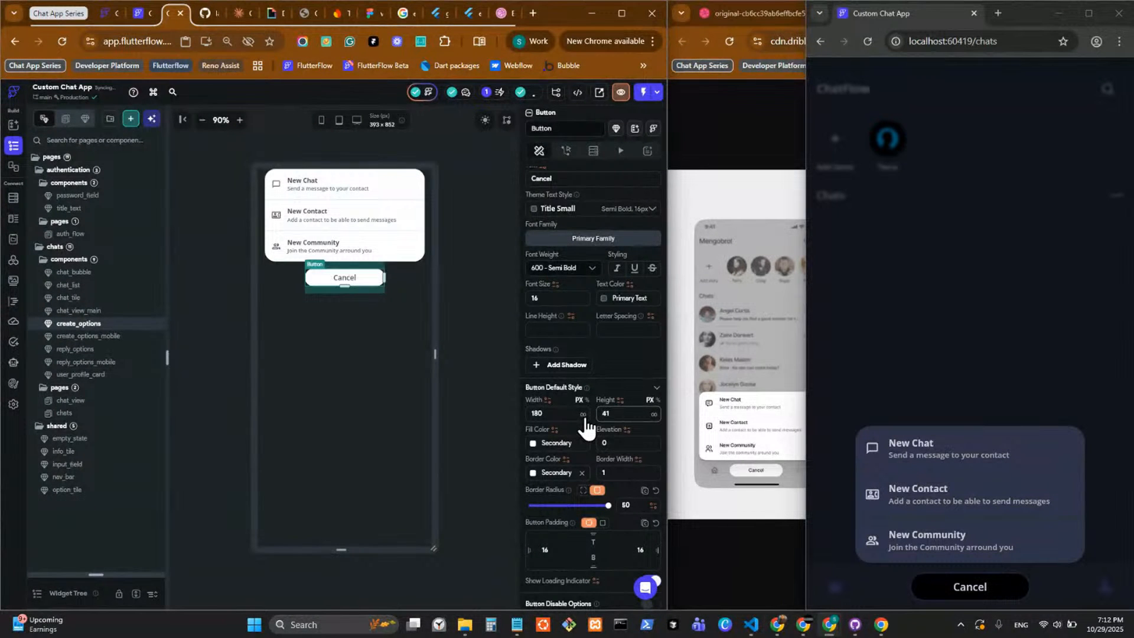
click(479, 295)
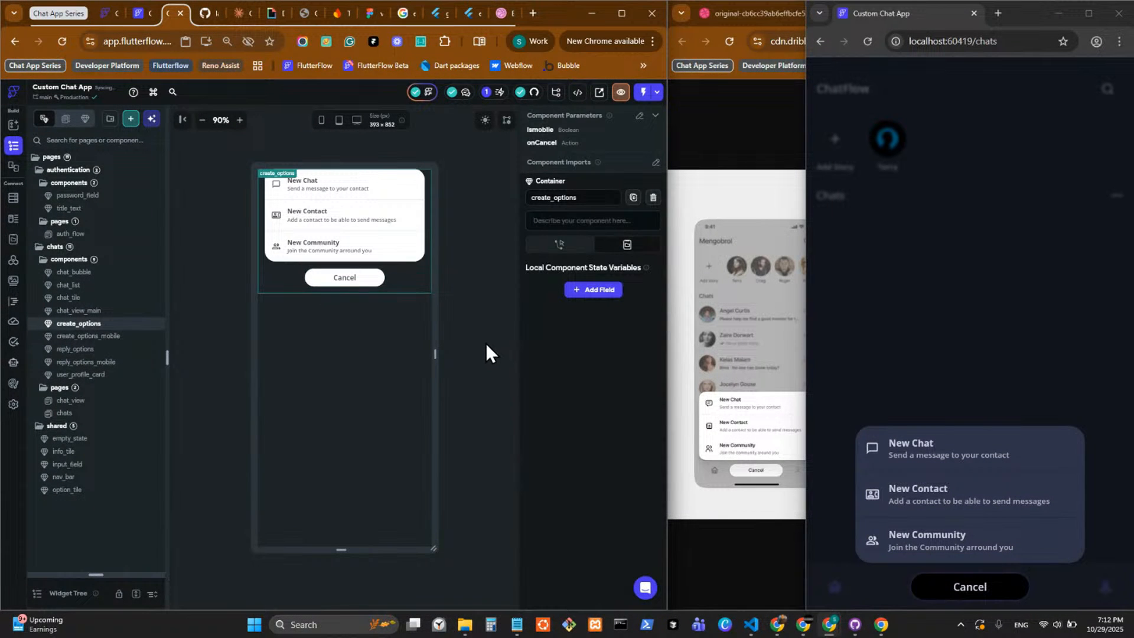
Set the Cancel button's height in create_options back to 40 px.
click(366, 279)
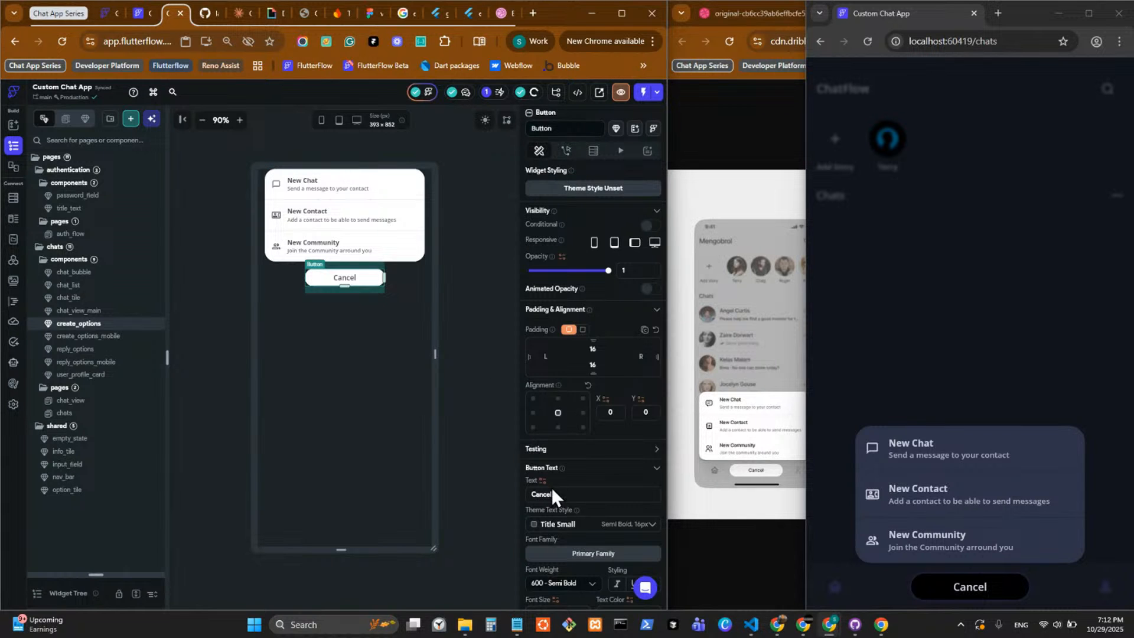
scroll(551, 487, down, 5)
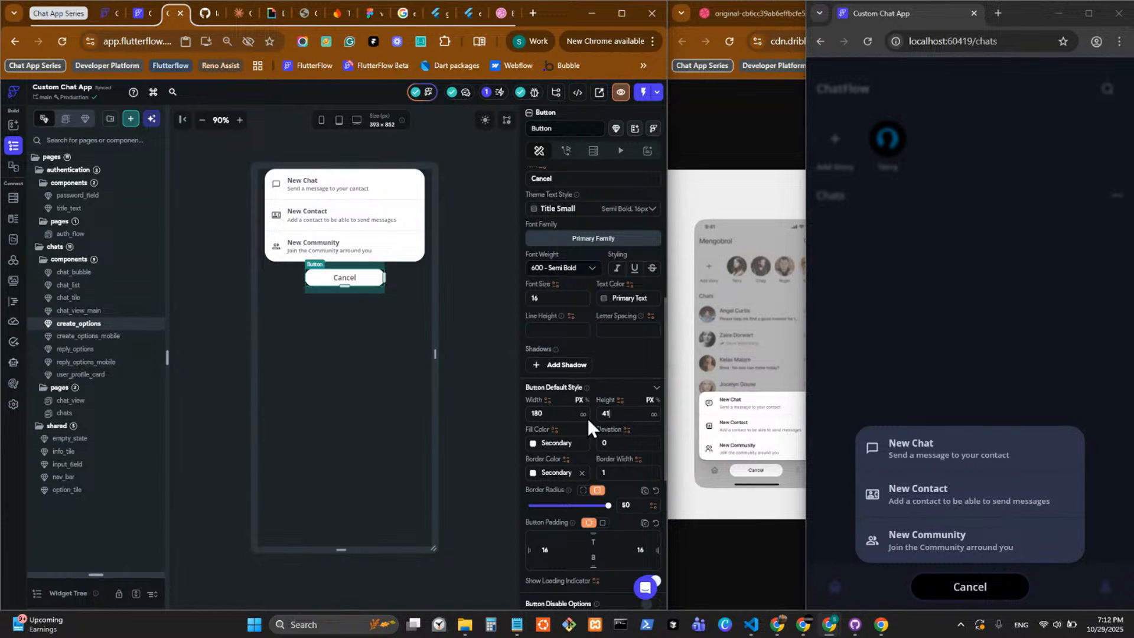
drag(589, 419, 586, 420)
key(BackSpace)
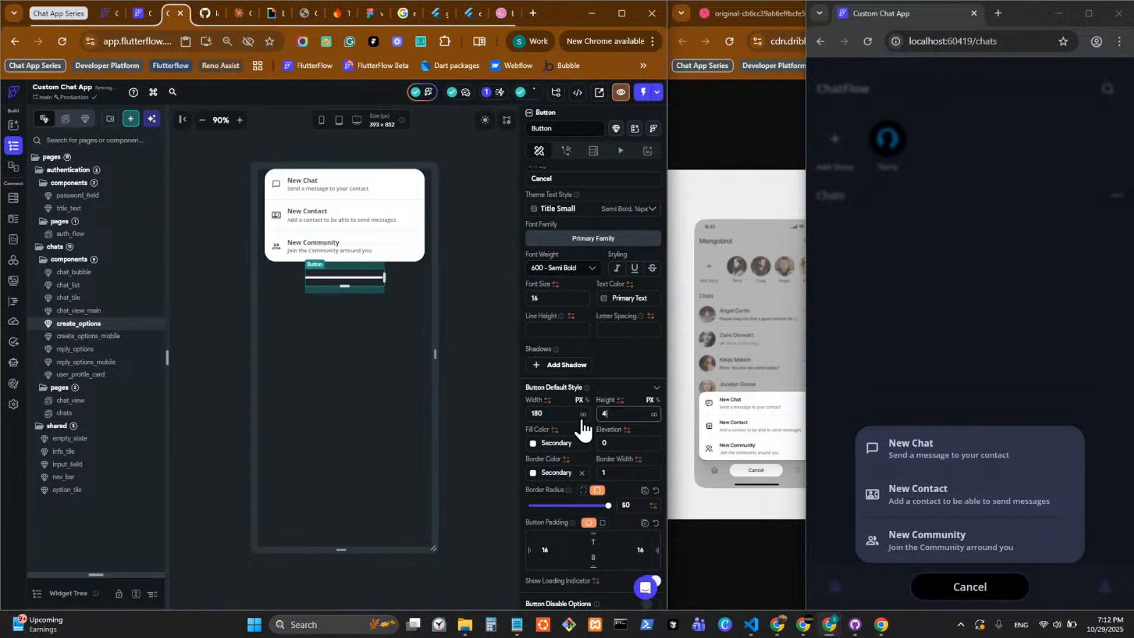
text(0)
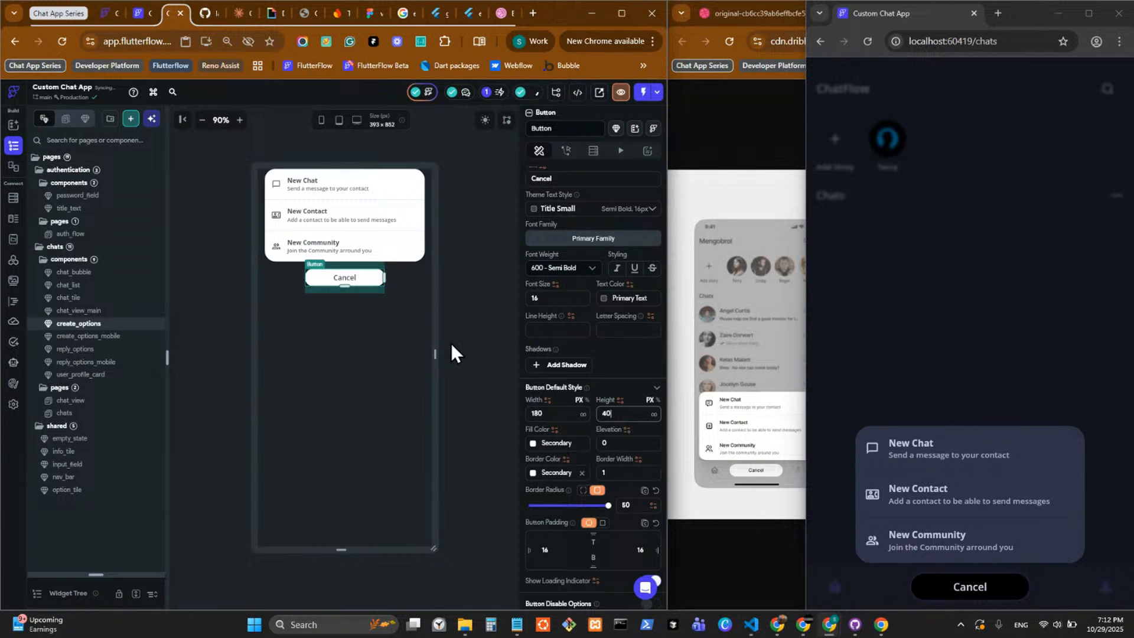
click(474, 322)
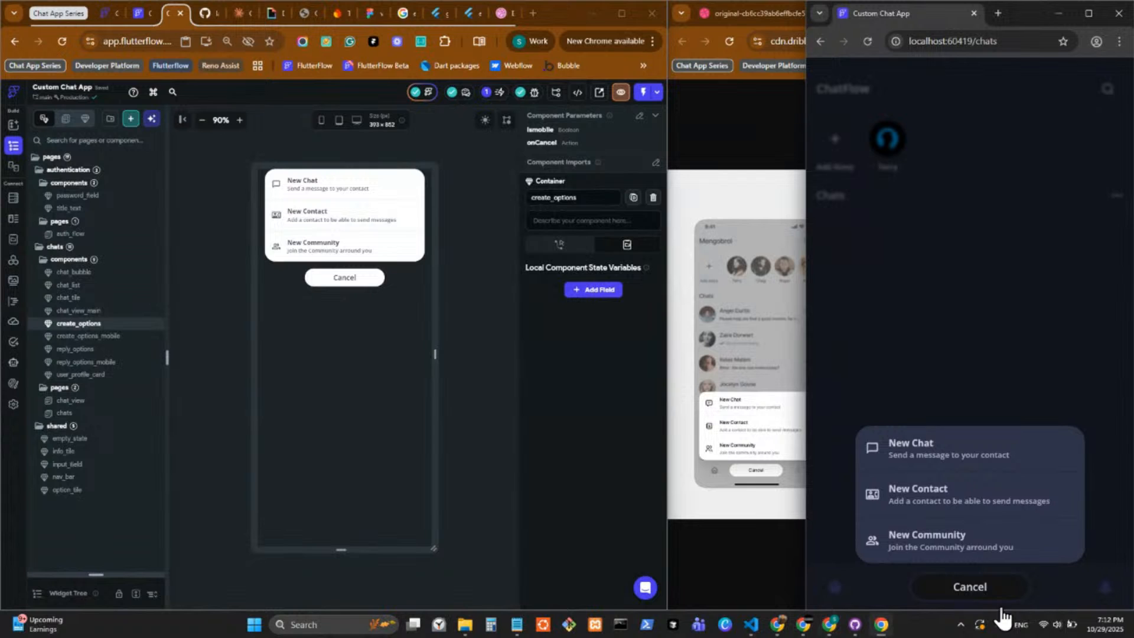
Check how the Cancel button lines up with the New Chat button by toggling the options sheet in the running app.
click(976, 597)
click(976, 598)
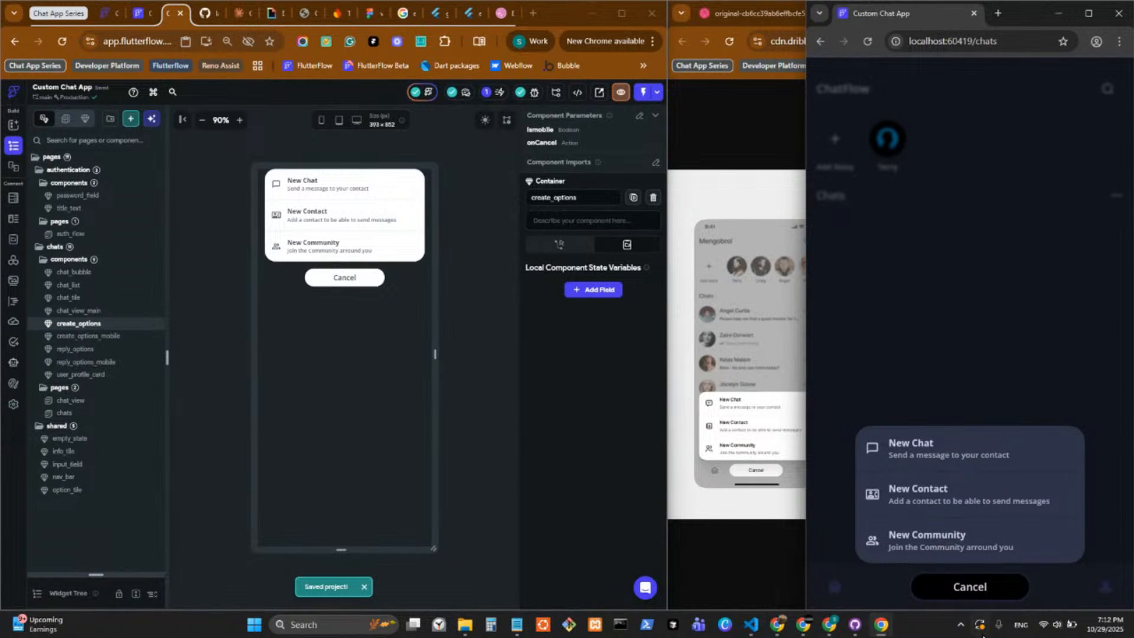
click(973, 588)
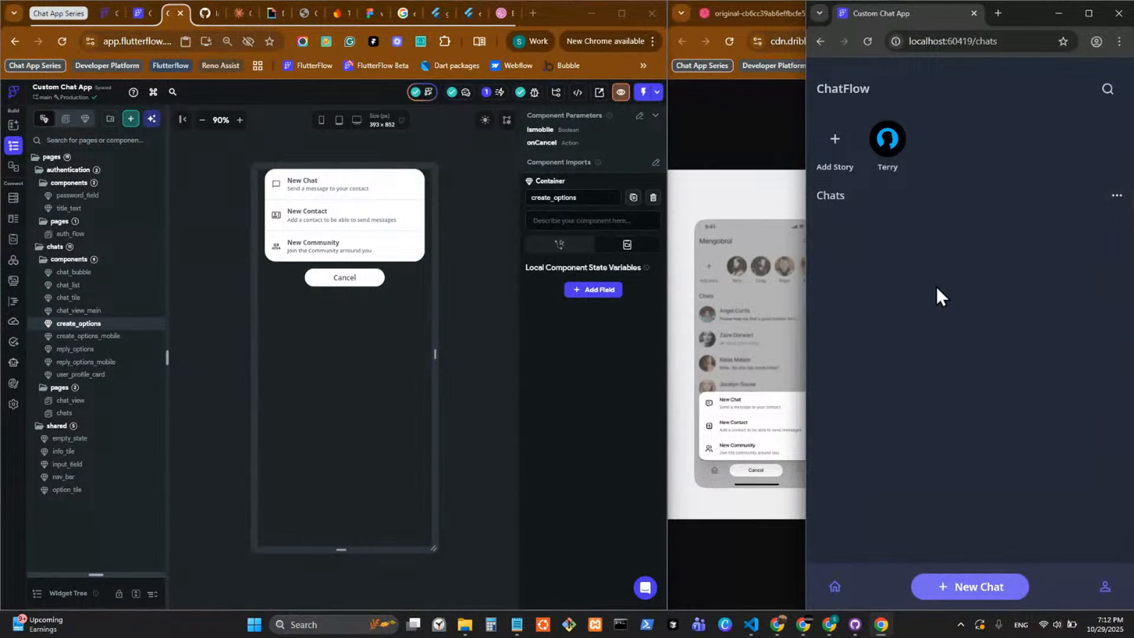
click(994, 595)
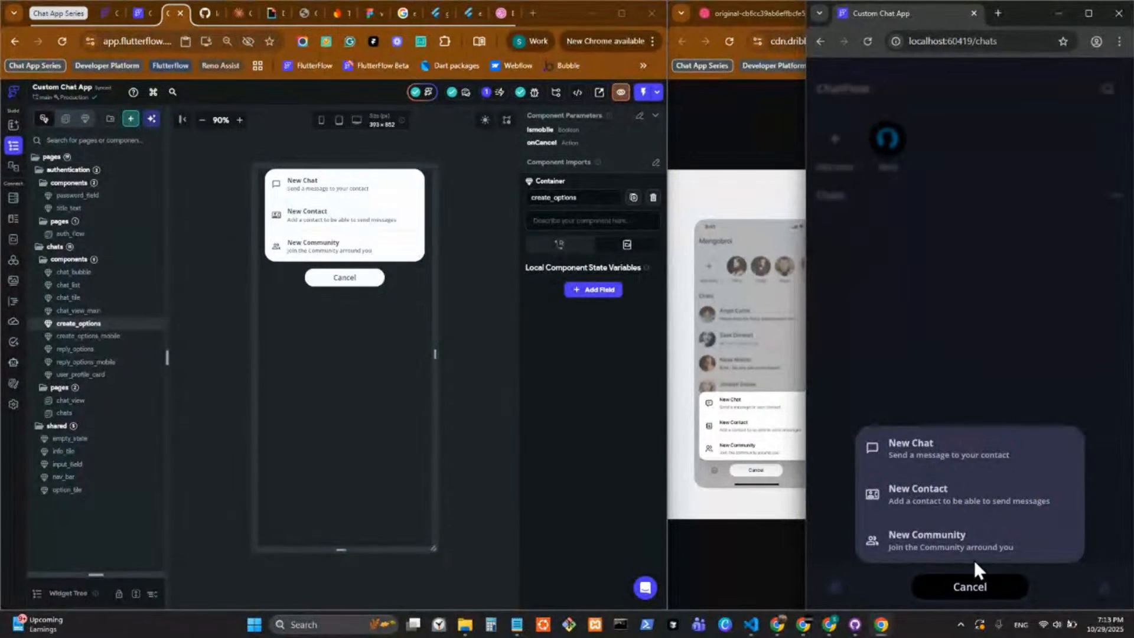
click(968, 594)
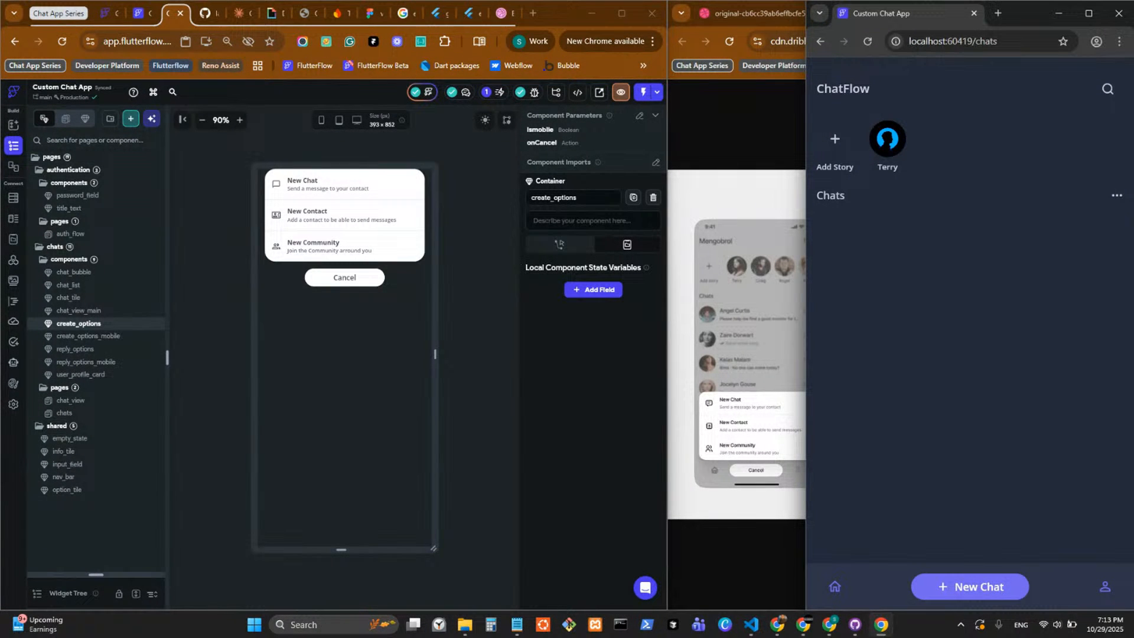
click(803, 624)
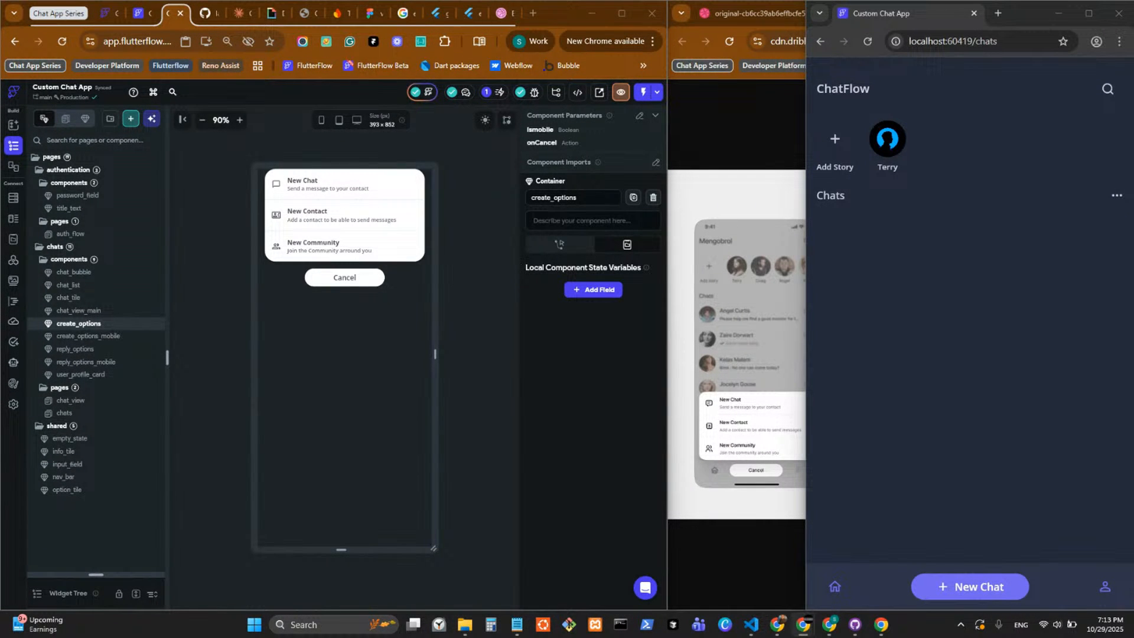
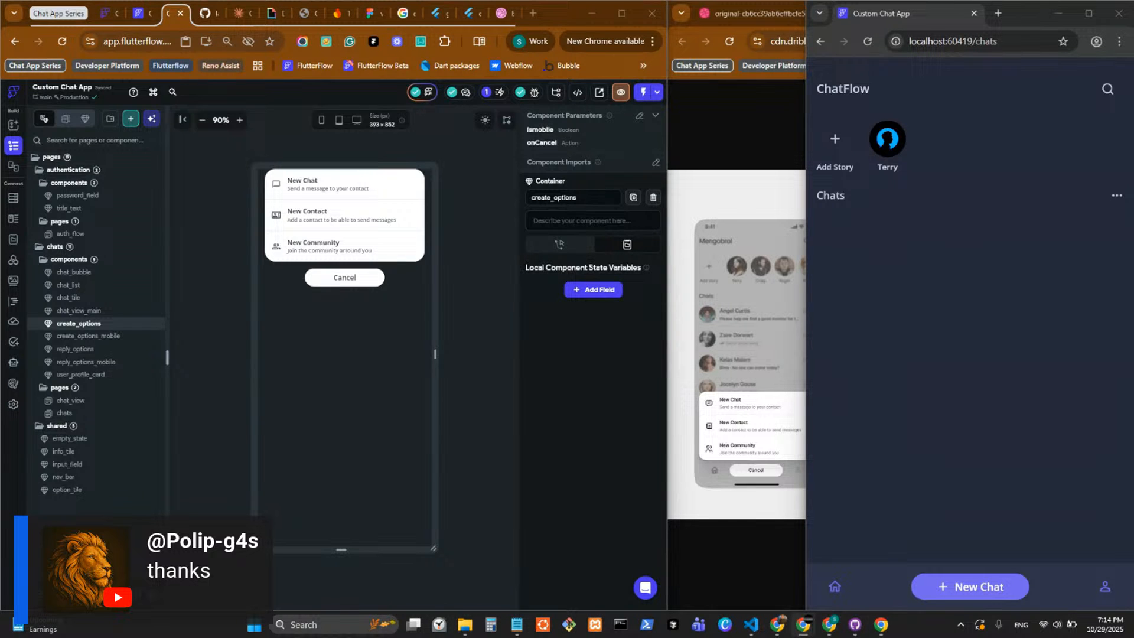
Switch to Dribbble and look through the Mengobrol - Chat App shot for screens that follow the New Chat options, then close it.
click(502, 18)
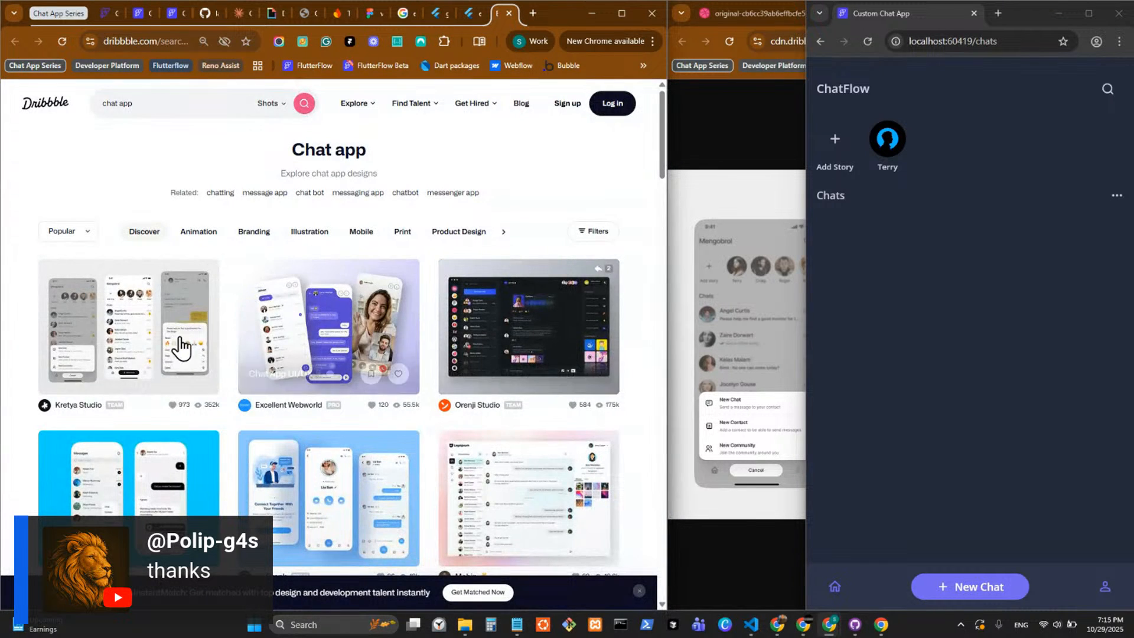
click(181, 348)
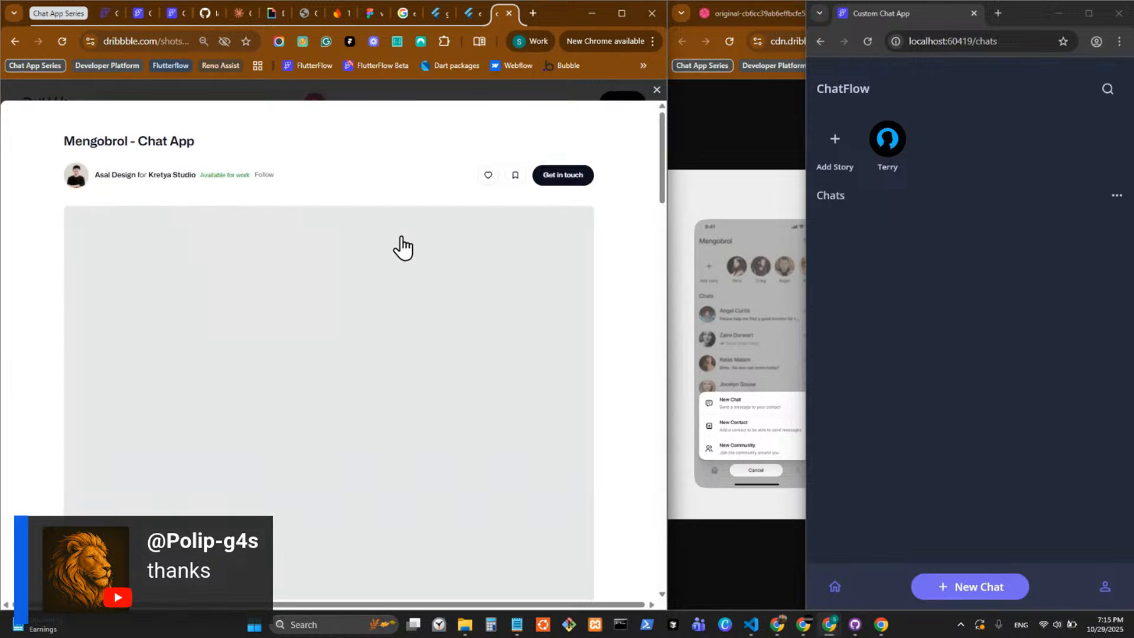
scroll(406, 261, down, 6)
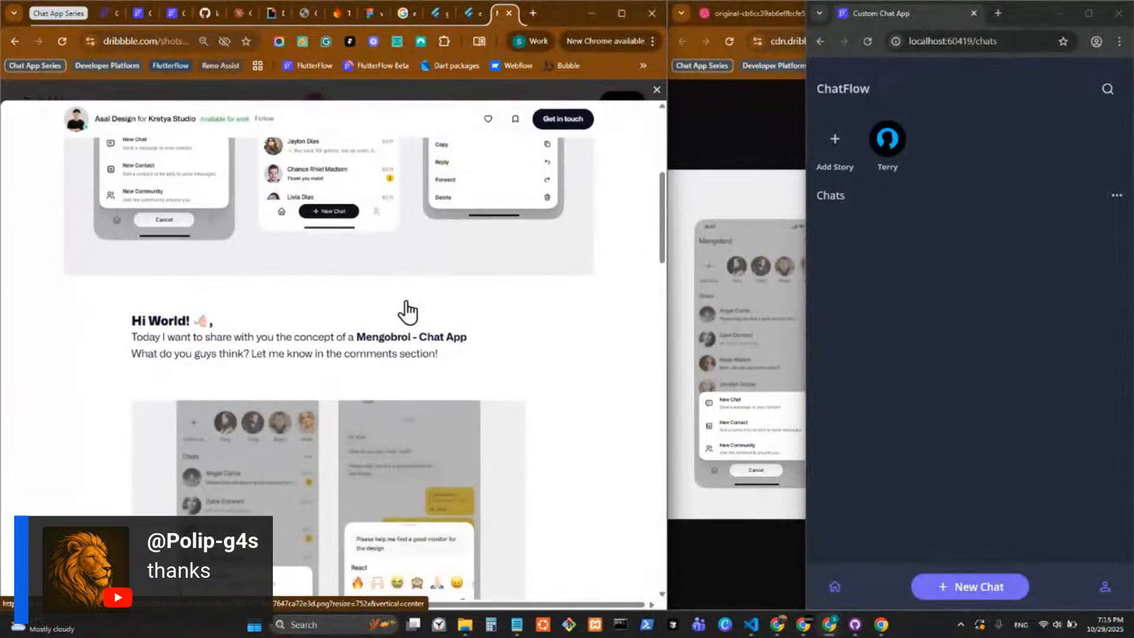
scroll(407, 312, down, 10)
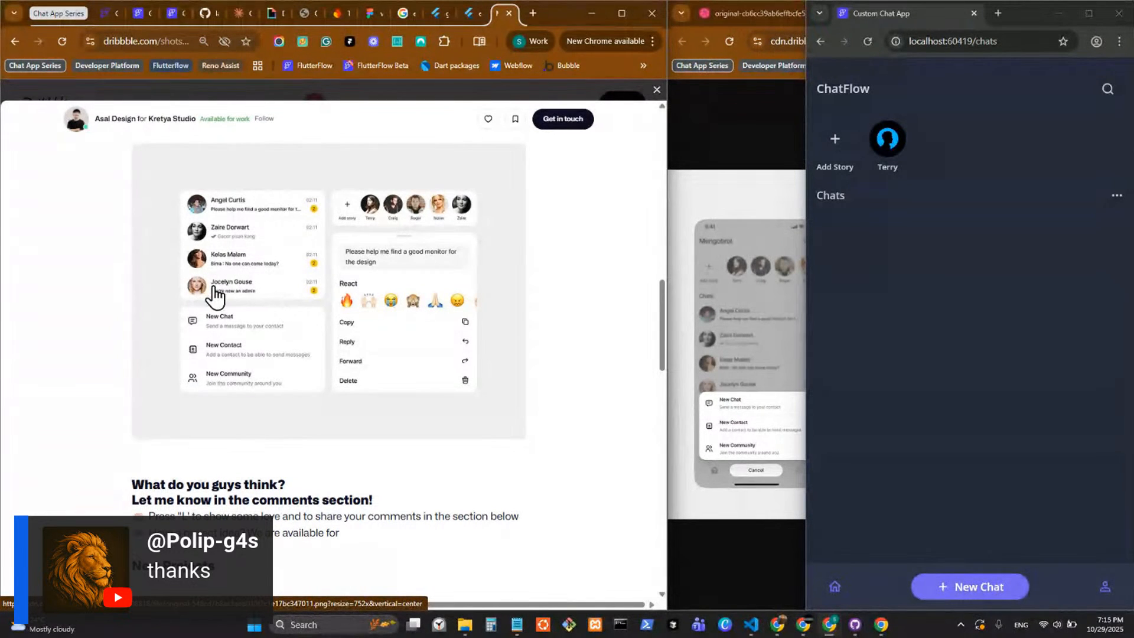
scroll(228, 281, down, 6)
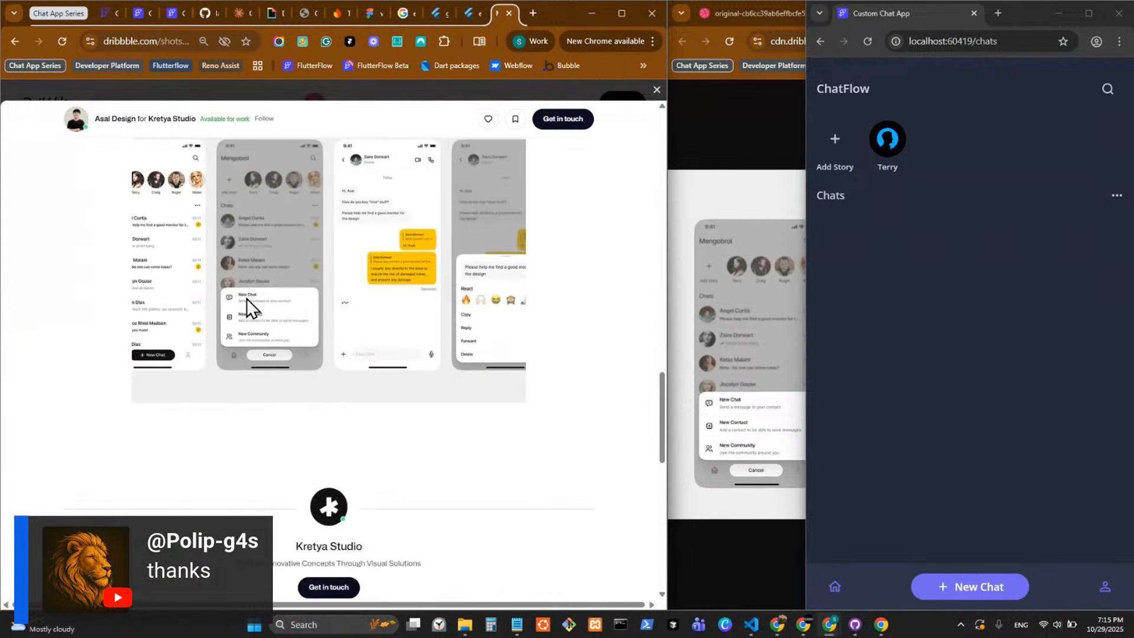
scroll(362, 314, down, 5)
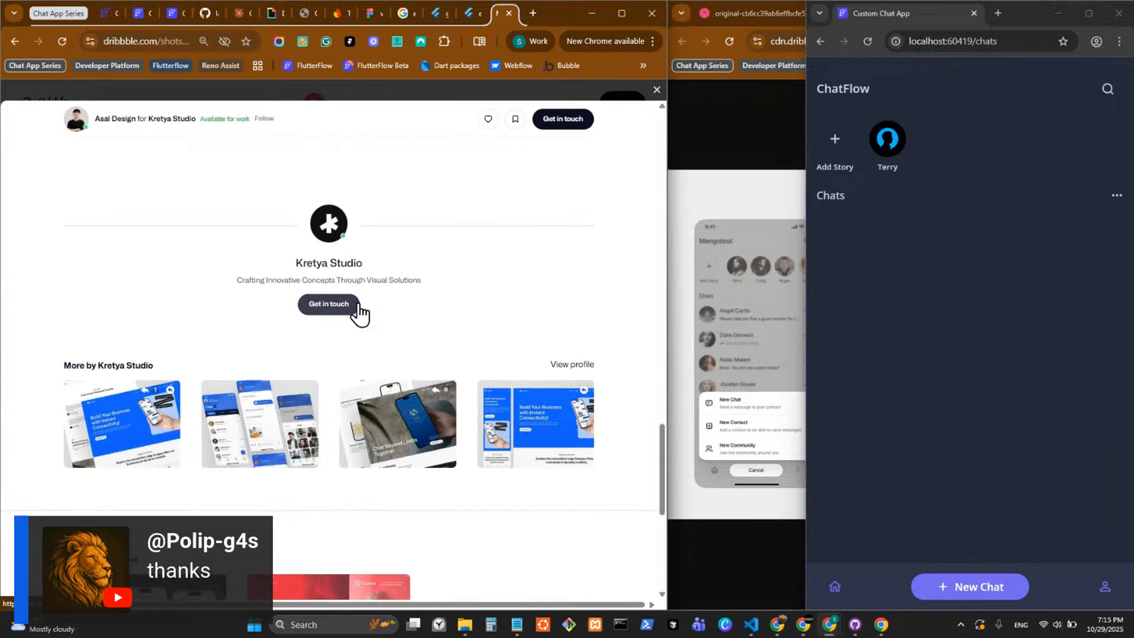
scroll(359, 312, down, 6)
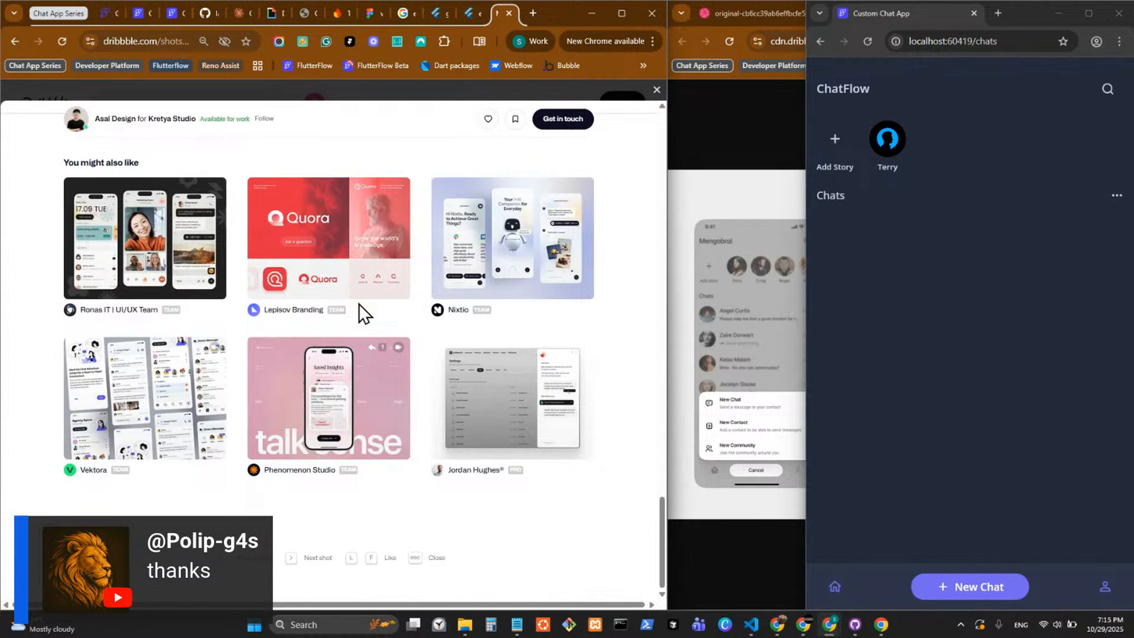
scroll(361, 302, up, 15)
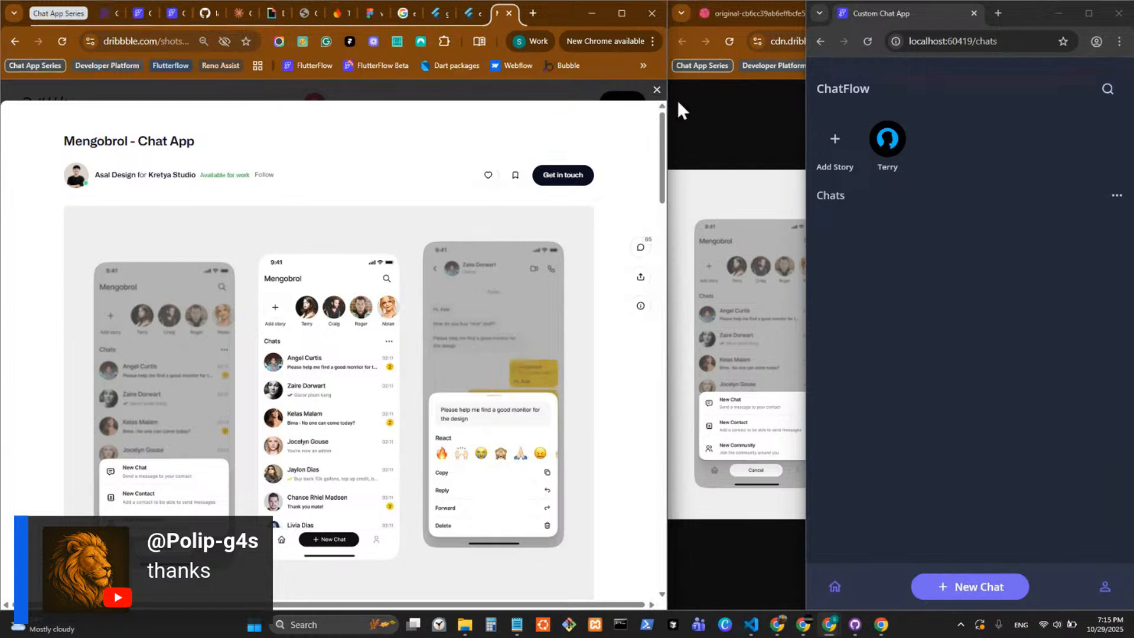
click(644, 103)
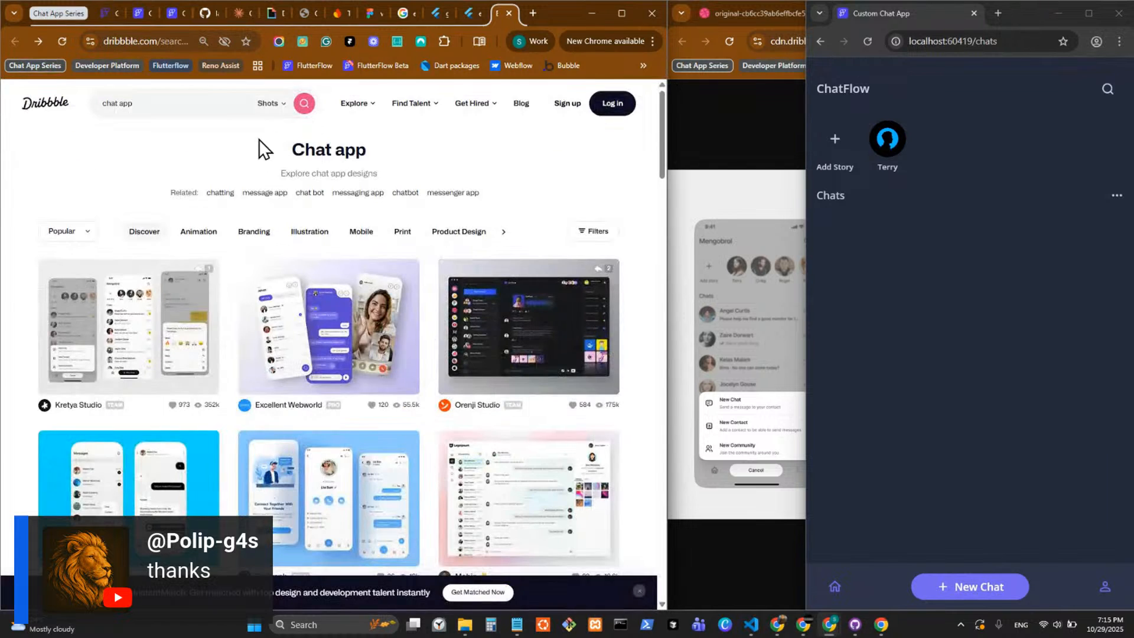
Search Dribbble shots for "create new chat".
click(226, 111)
text(create)
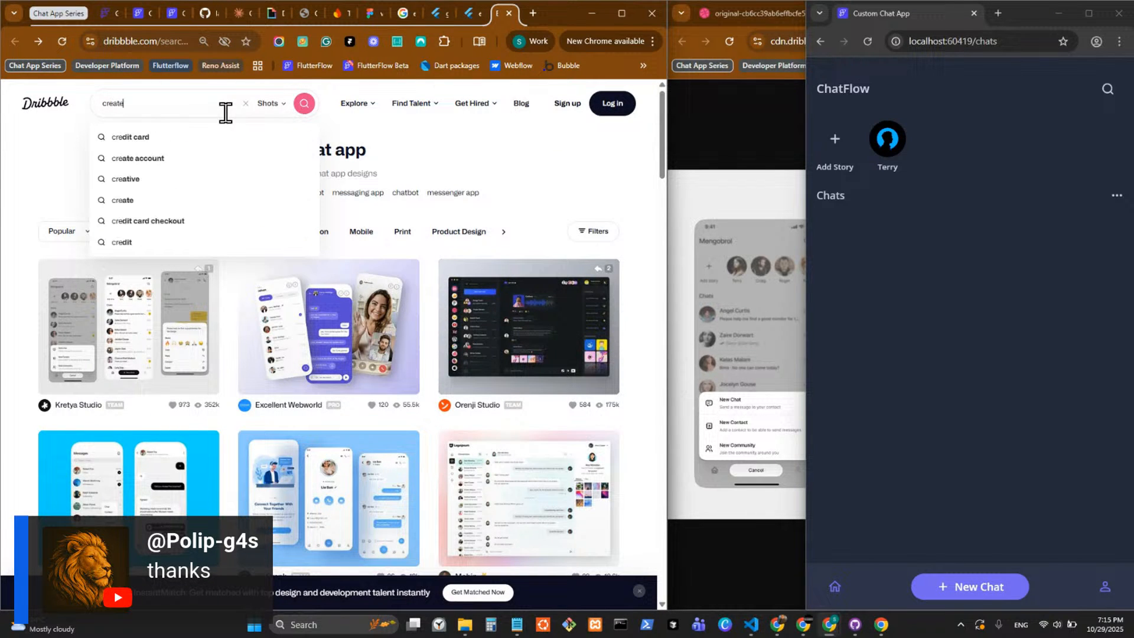
text( new c)
key(BackSpace)
text(new chat)
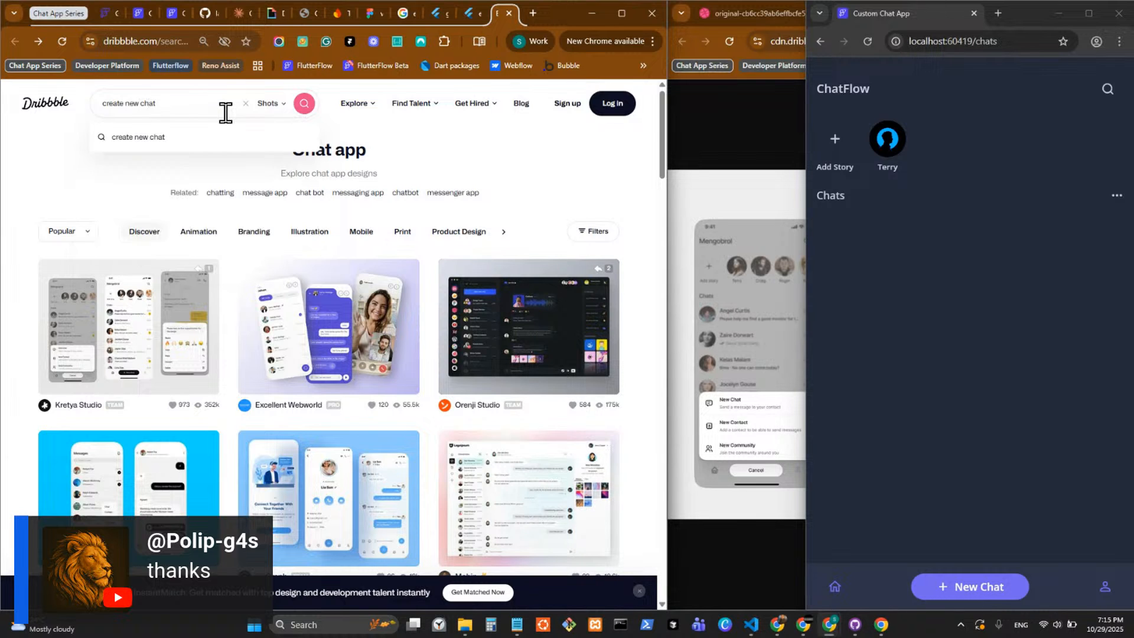
key(Return)
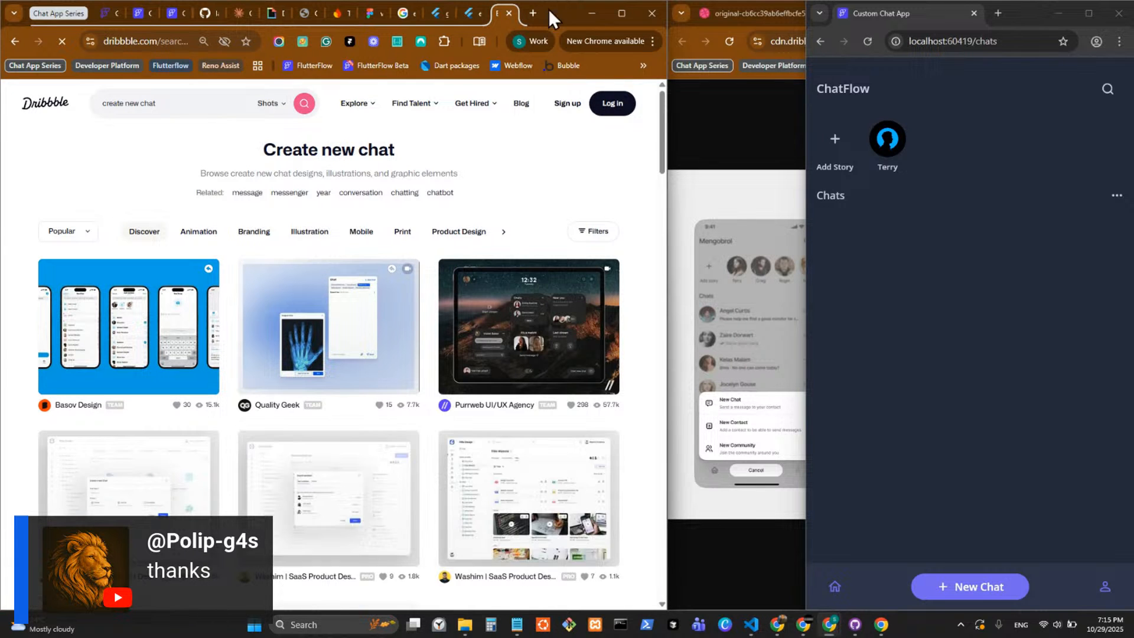
Open Mobbin in a new browser tab and find the WhatsApp iOS app page.
click(532, 13)
text(mobbin)
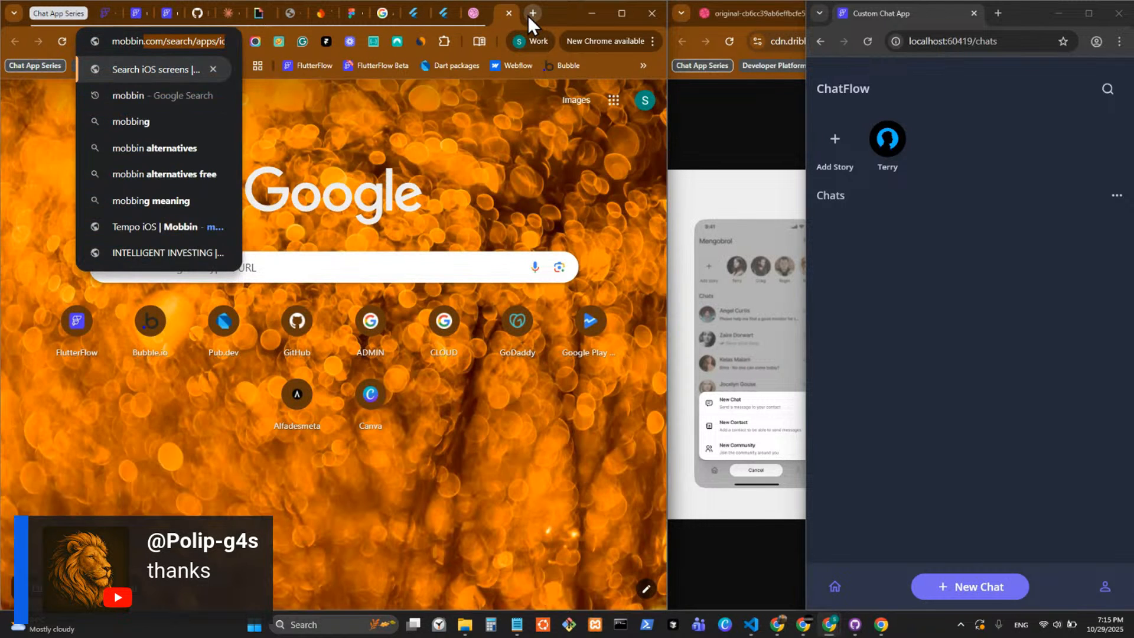
key(Return)
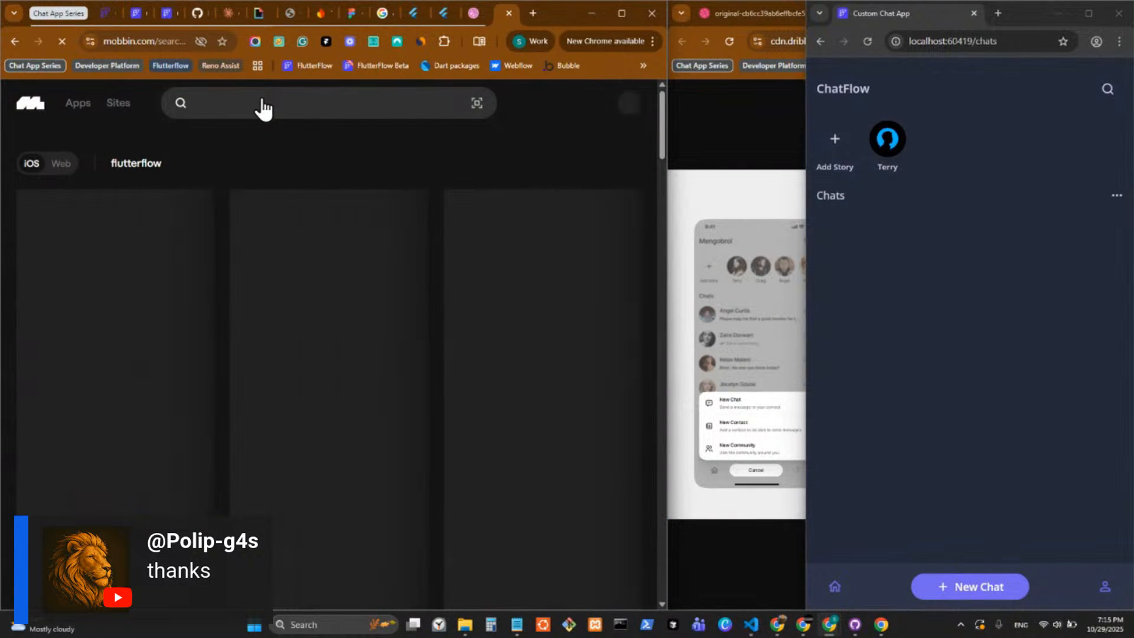
click(263, 104)
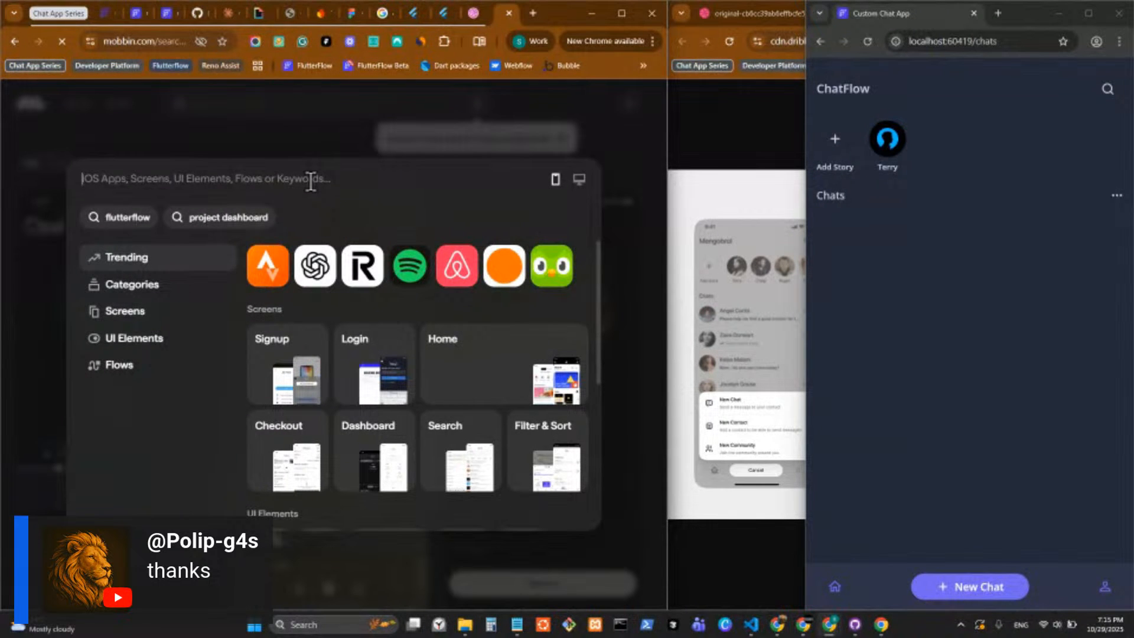
text(whats)
click(308, 266)
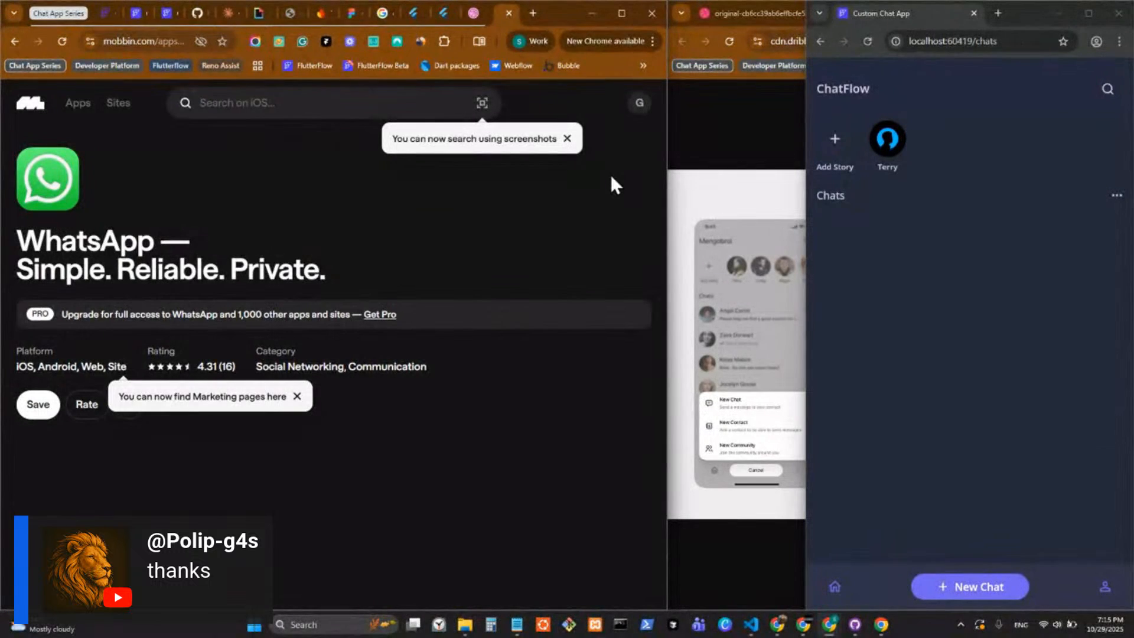
Look over the highlighted WhatsApp screens on Mobbin for chat design references.
mouse_move(373, 375)
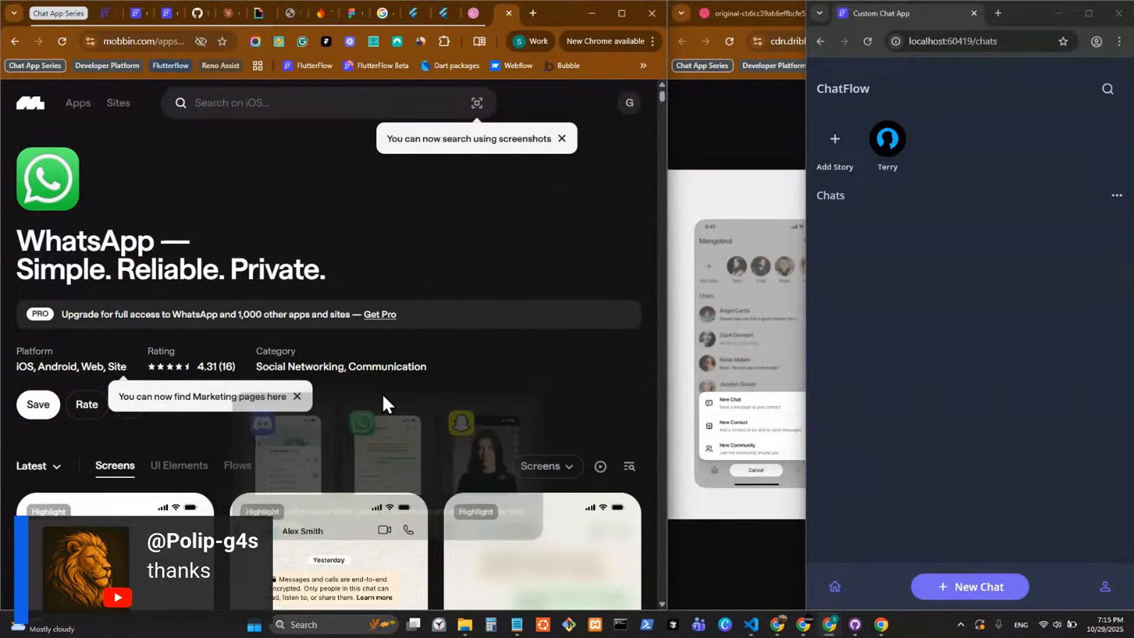
scroll(301, 399, down, 3)
scroll(309, 389, down, 2)
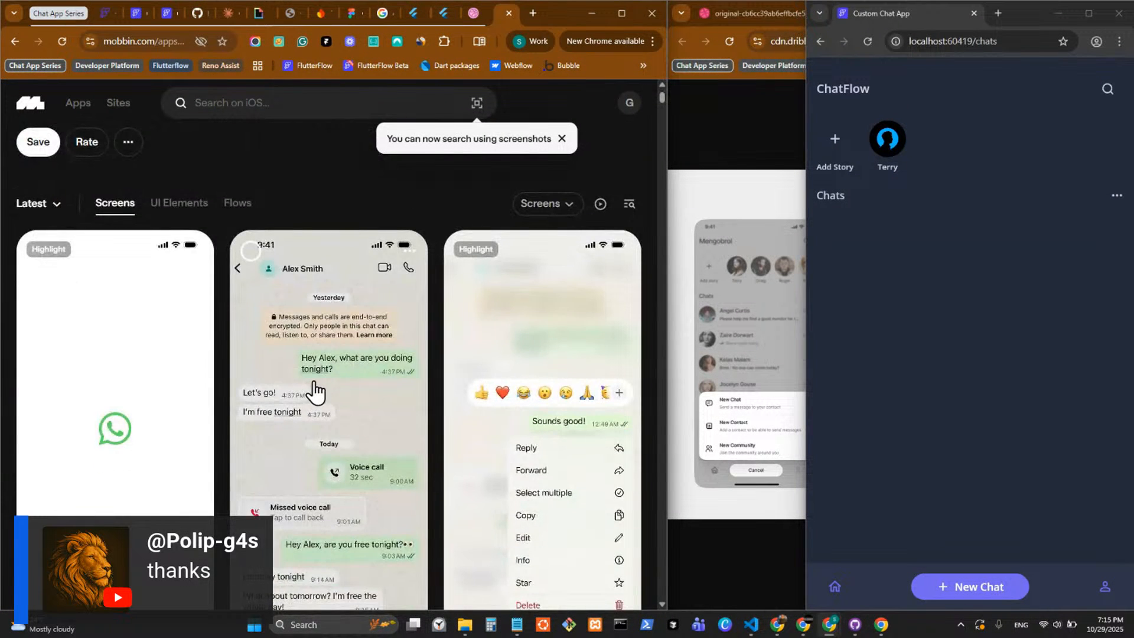
scroll(212, 236, down, 2)
scroll(399, 400, down, 1)
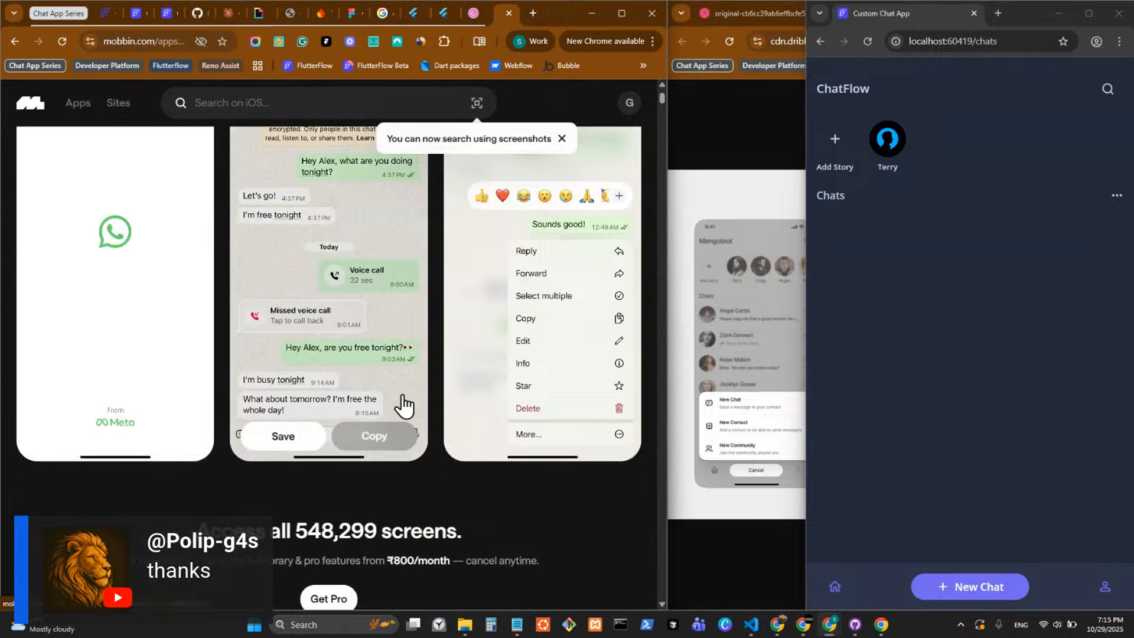
scroll(355, 397, up, 5)
mouse_move(322, 391)
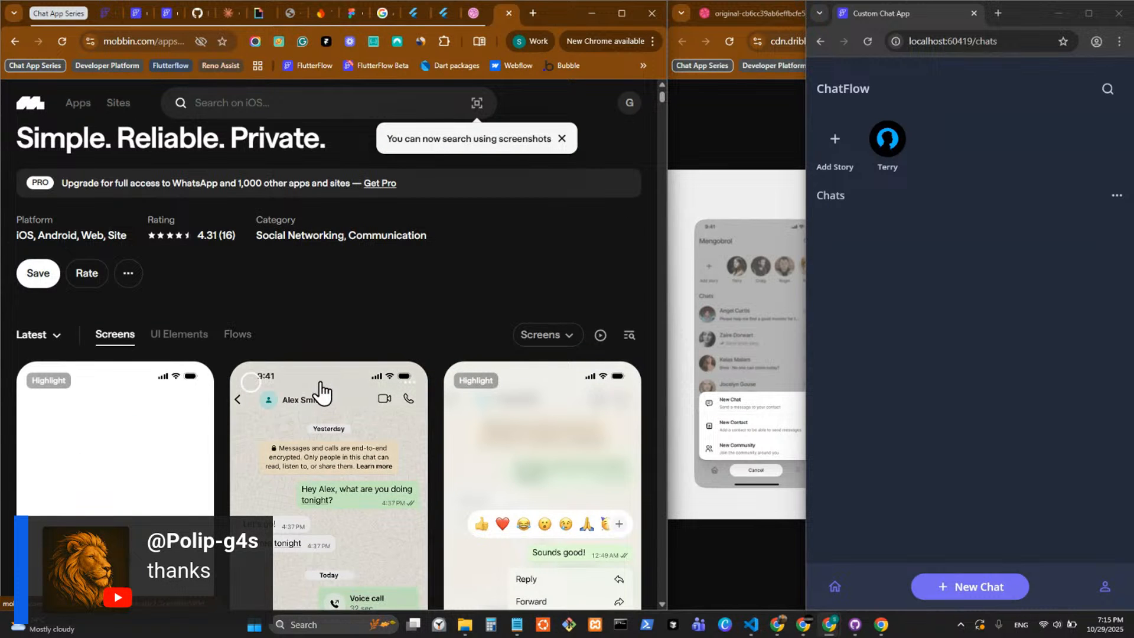
Examine WhatsApp's flow list on Mobbin for flows on starting chats, adding contacts and creating groups, then close Mobbin.
click(231, 332)
scroll(307, 374, down, 5)
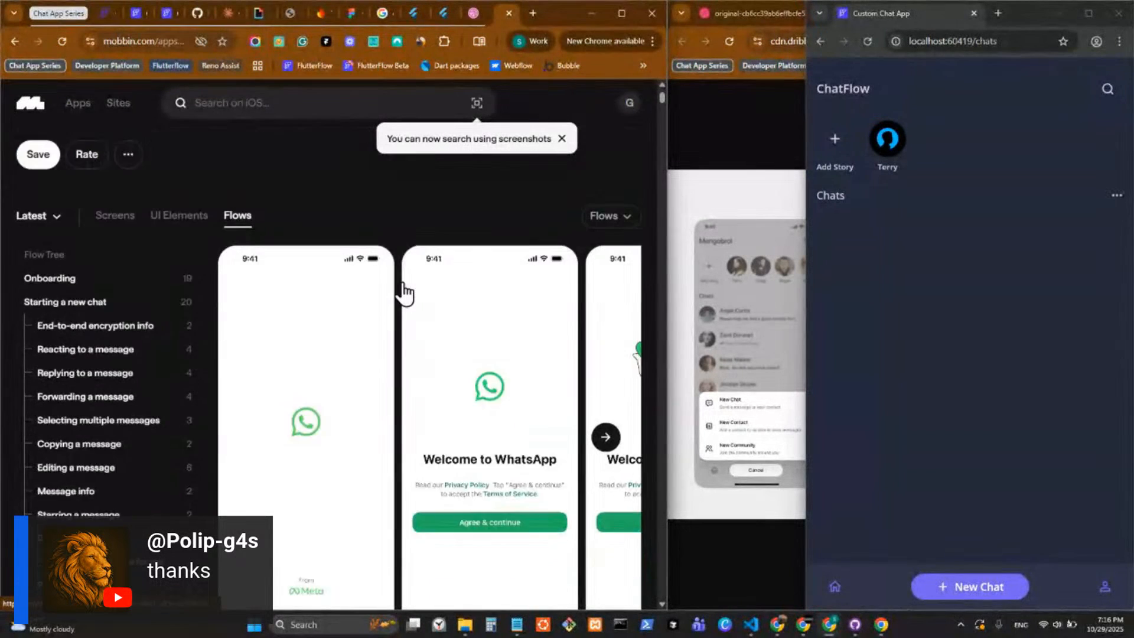
scroll(72, 299, down, 4)
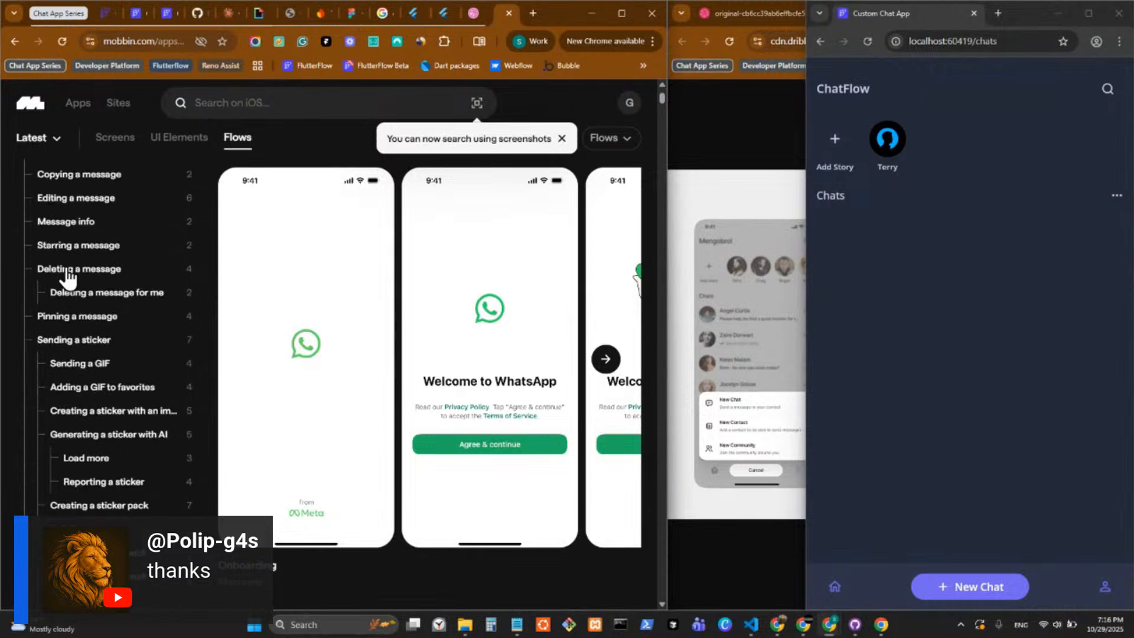
scroll(169, 366, down, 3)
scroll(168, 366, down, 8)
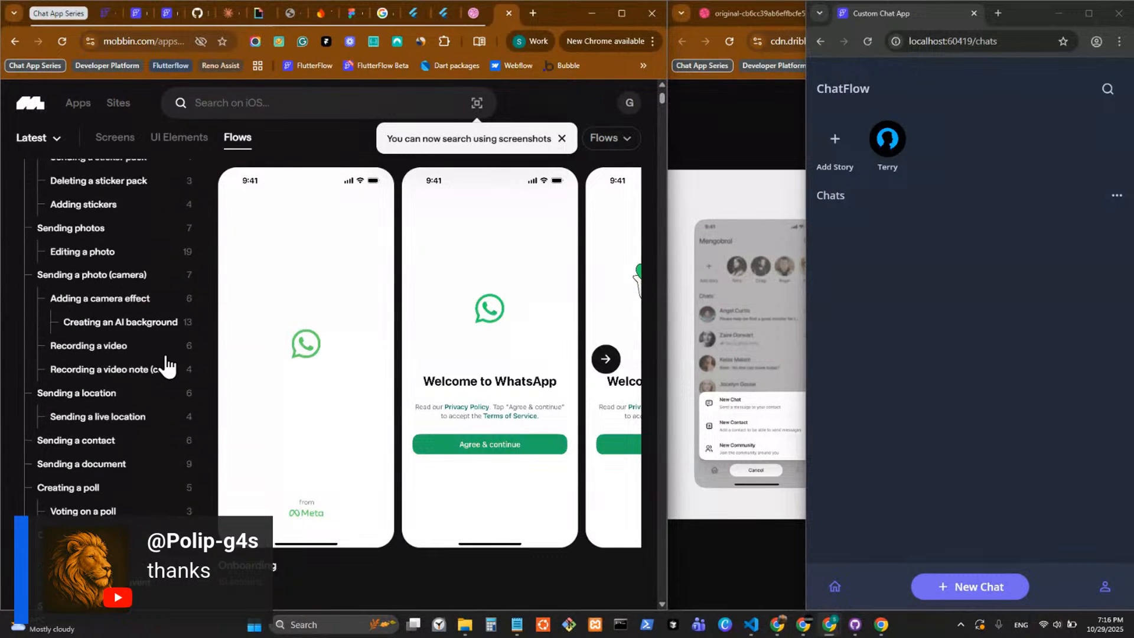
scroll(169, 360, up, 15)
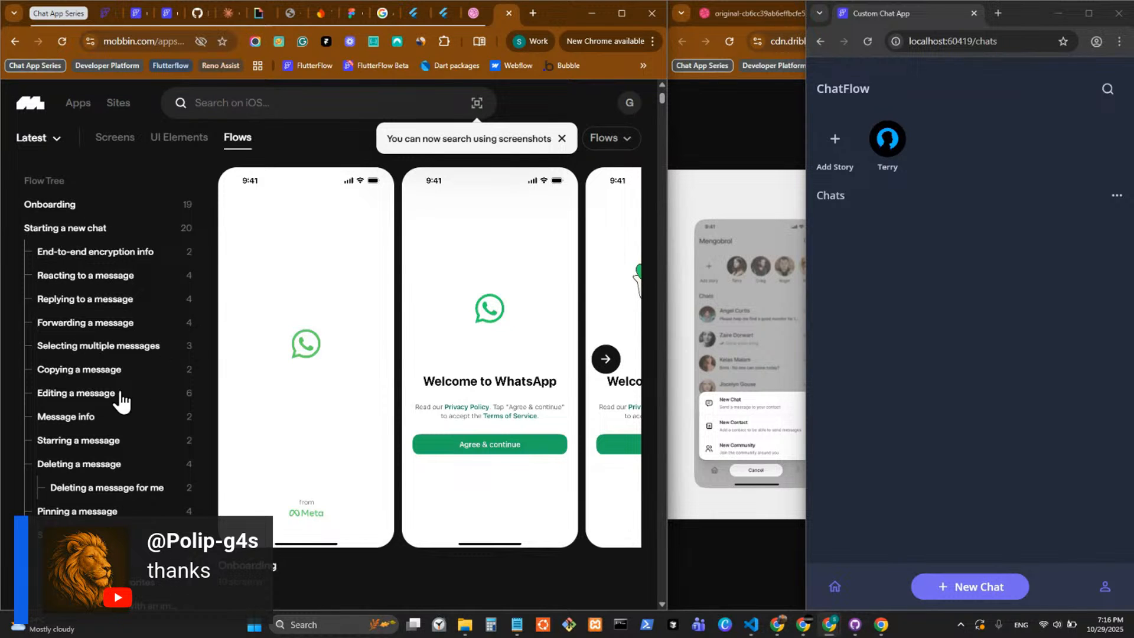
scroll(121, 401, down, 4)
scroll(135, 397, down, 10)
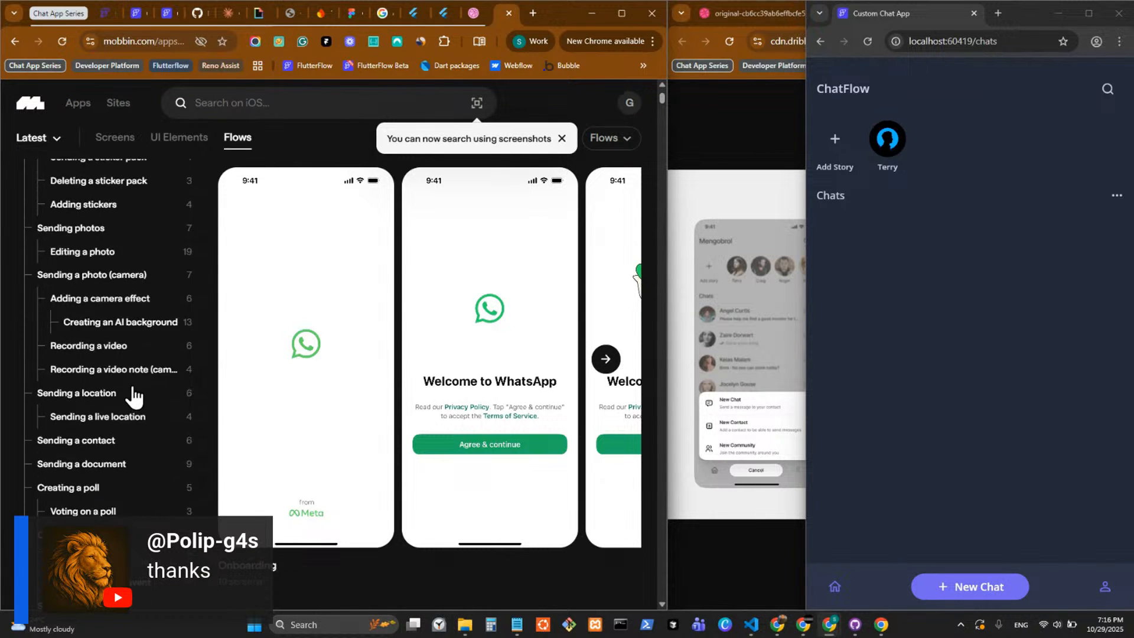
scroll(138, 408, down, 2)
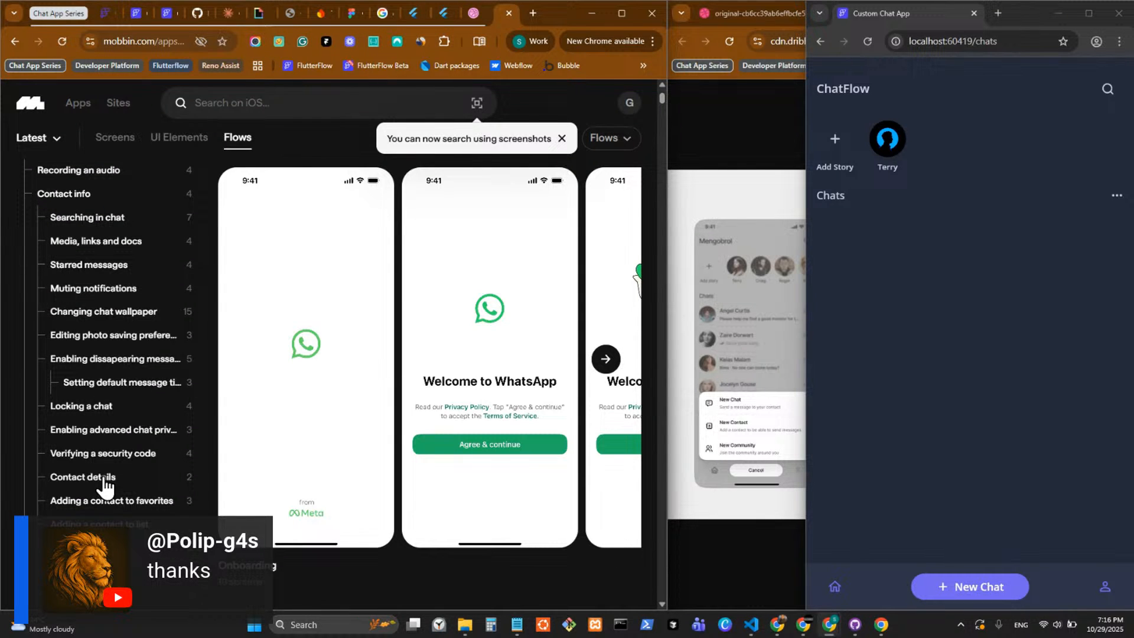
scroll(105, 485, down, 10)
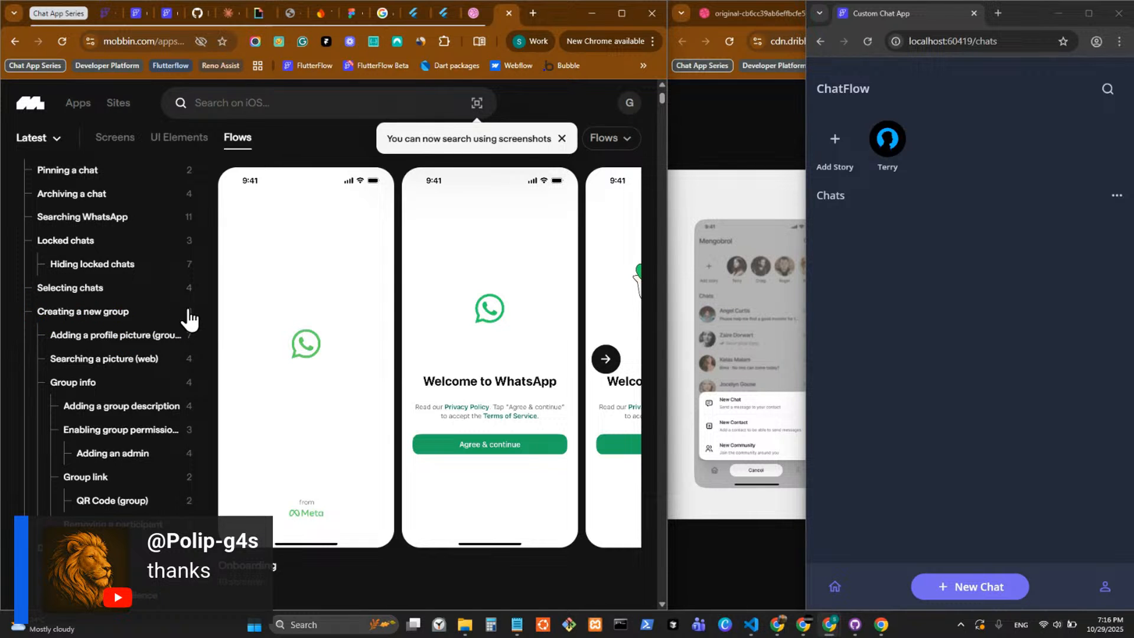
scroll(171, 349, down, 2)
scroll(371, 401, down, 3)
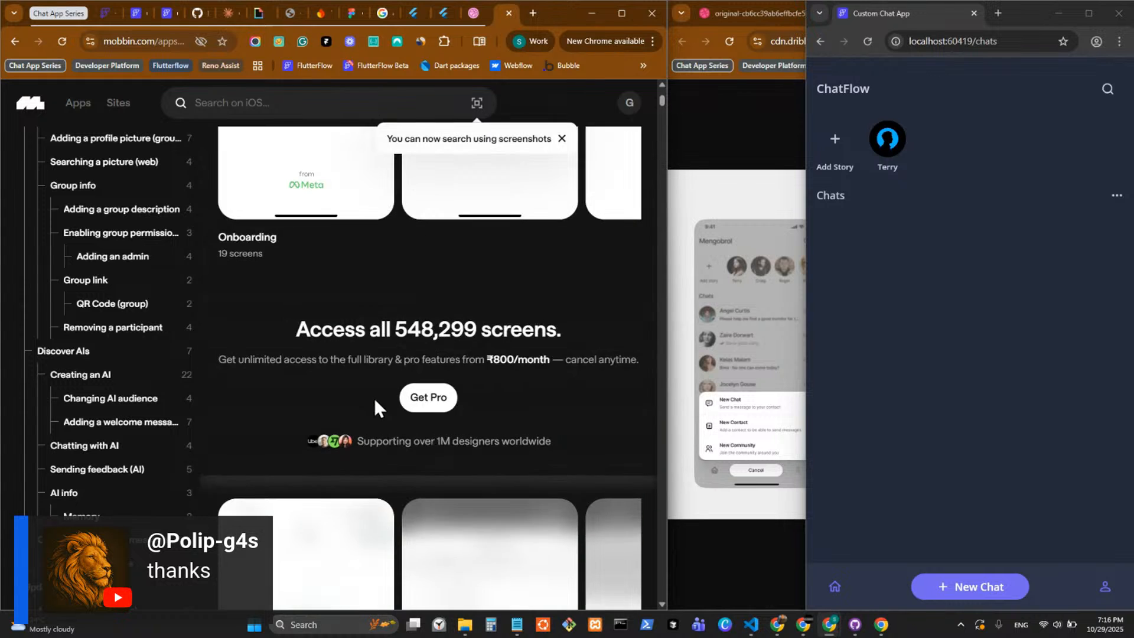
scroll(374, 399, down, 3)
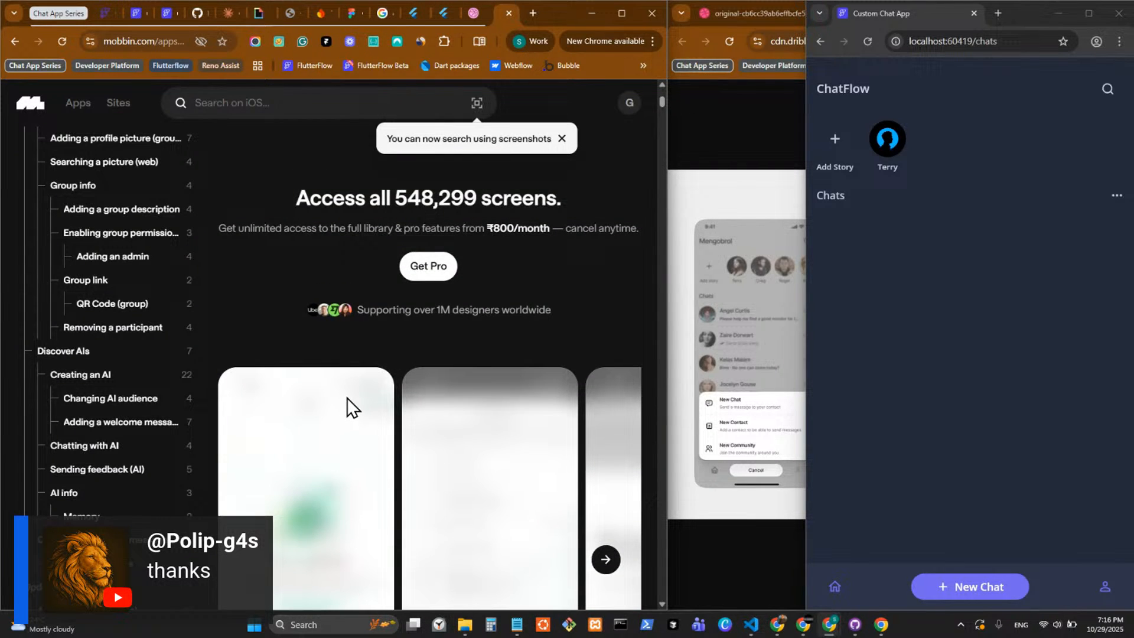
scroll(190, 309, down, 5)
click(509, 13)
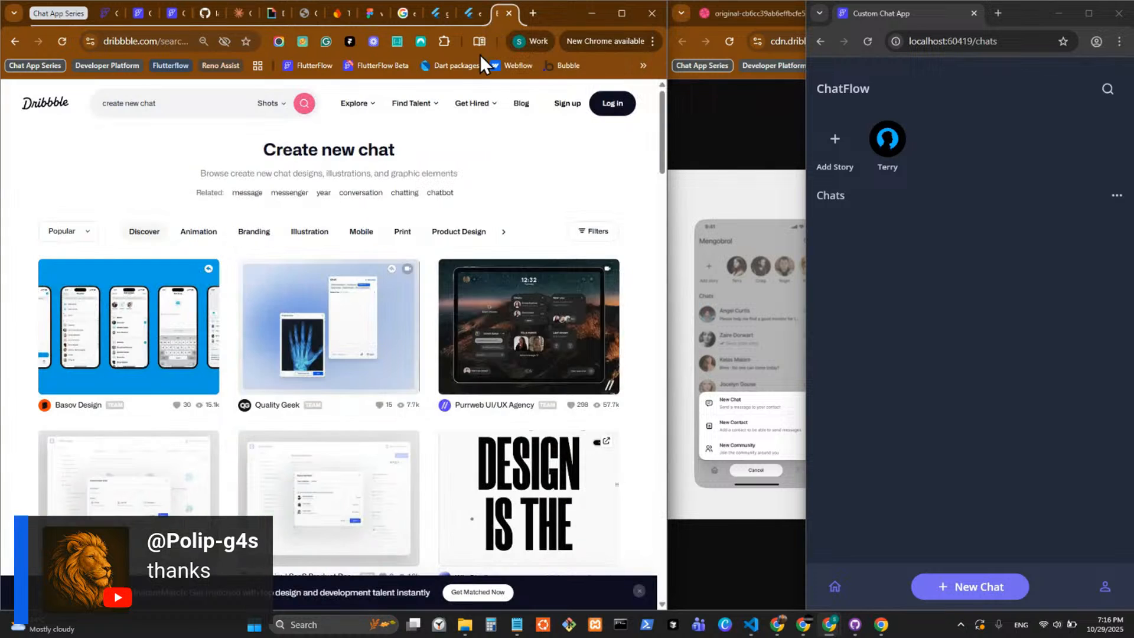
Examine the New Chat, Add members and New Group screens in the "Create new chat TypeLess AI Messenger app" shot, then close it.
click(124, 324)
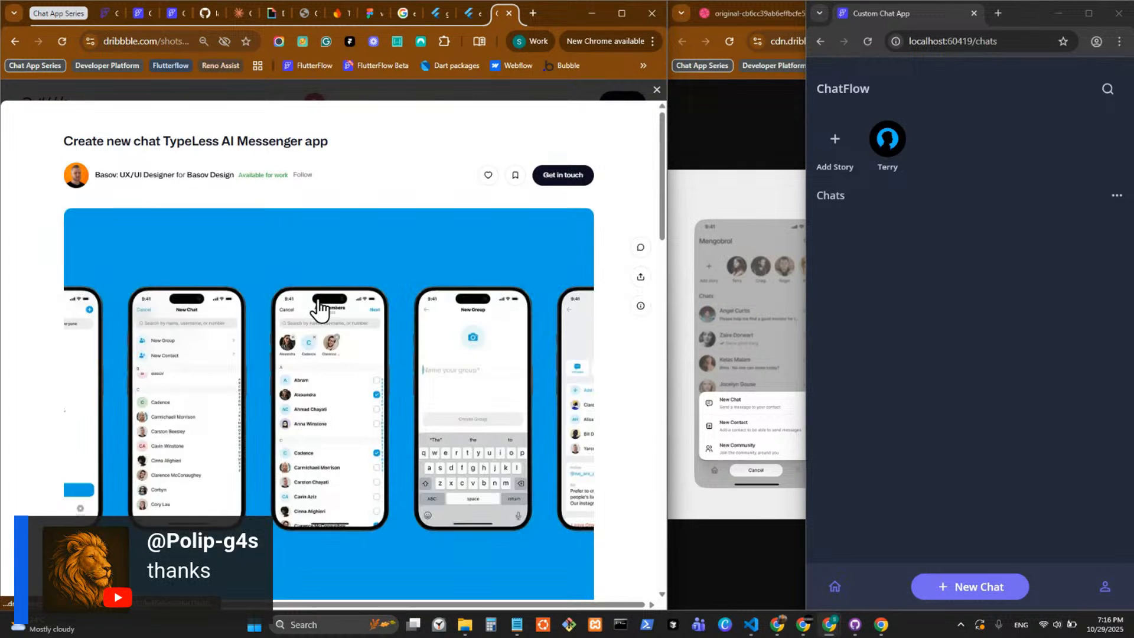
scroll(317, 418, down, 1)
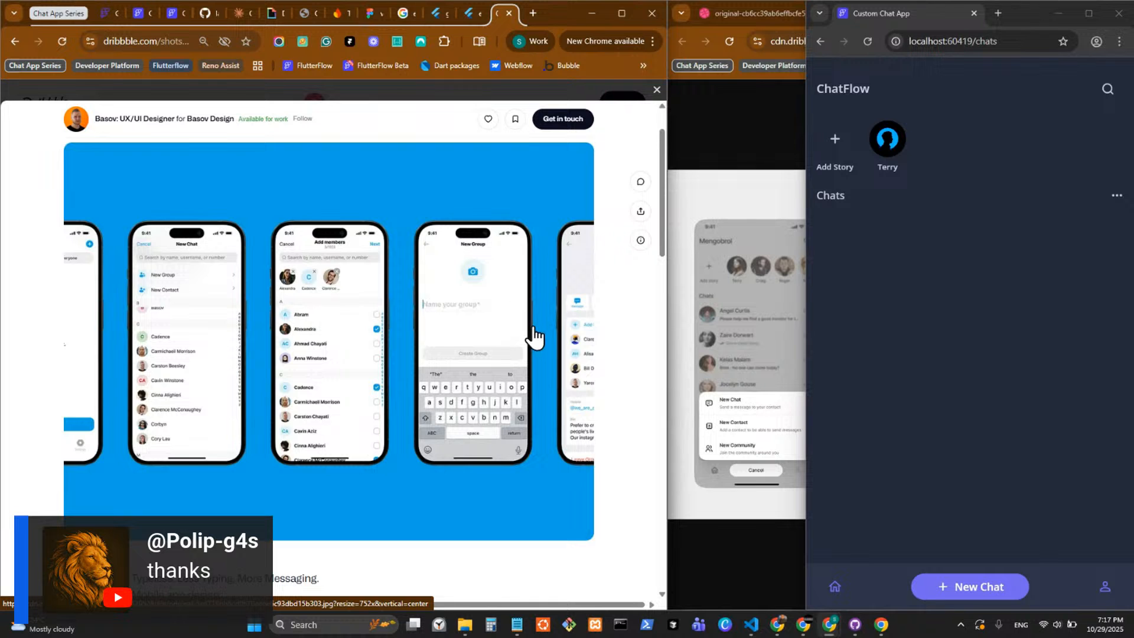
scroll(525, 353, down, 1)
scroll(524, 352, down, 10)
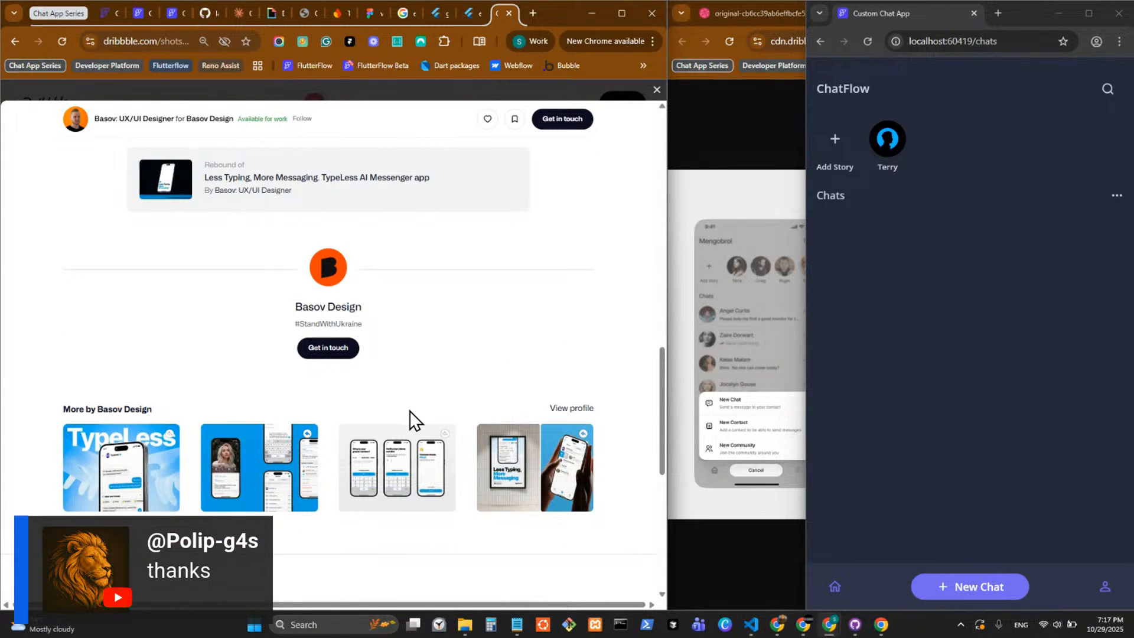
scroll(545, 277, up, 8)
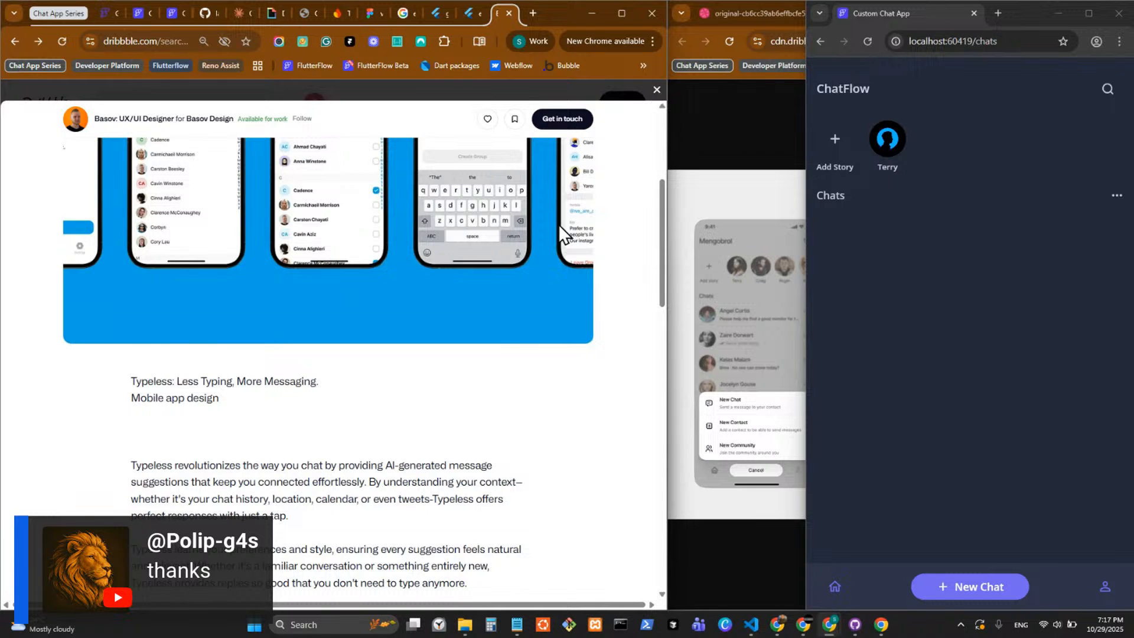
key(Escape)
Look through the rest of the "create new chat" results on Dribbble for chat screen references.
scroll(452, 390, down, 3)
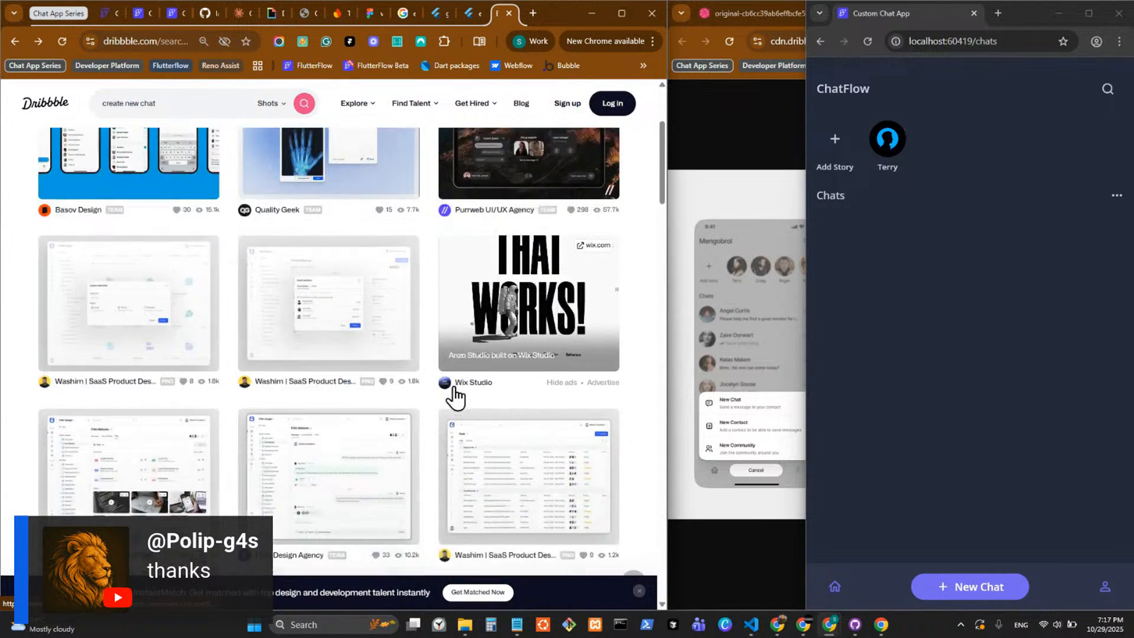
scroll(455, 396, down, 11)
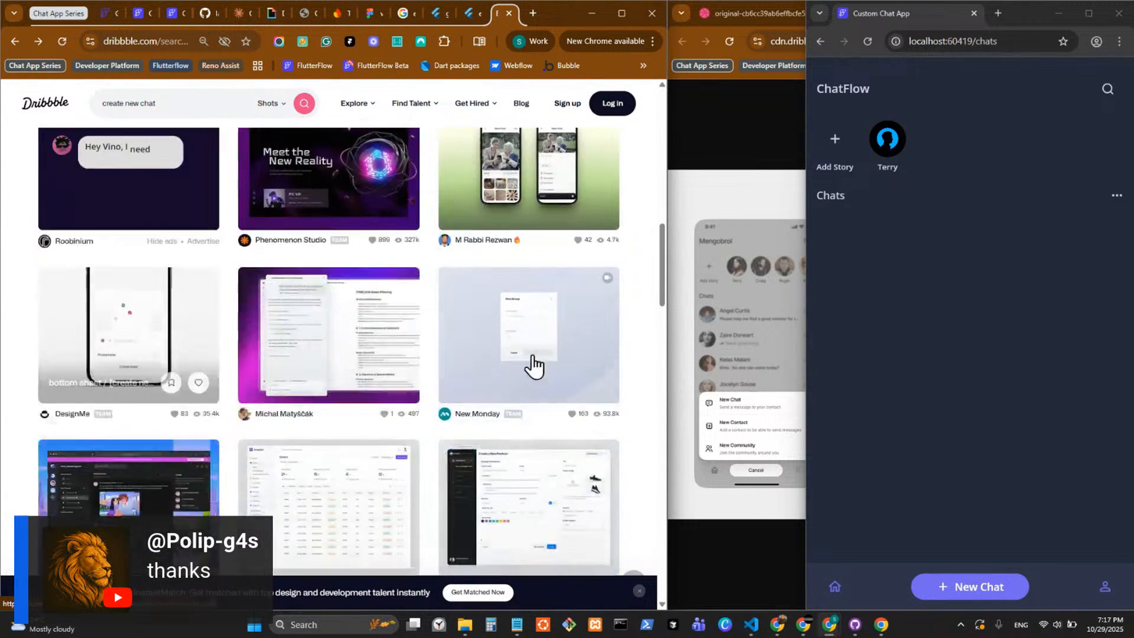
scroll(535, 366, down, 8)
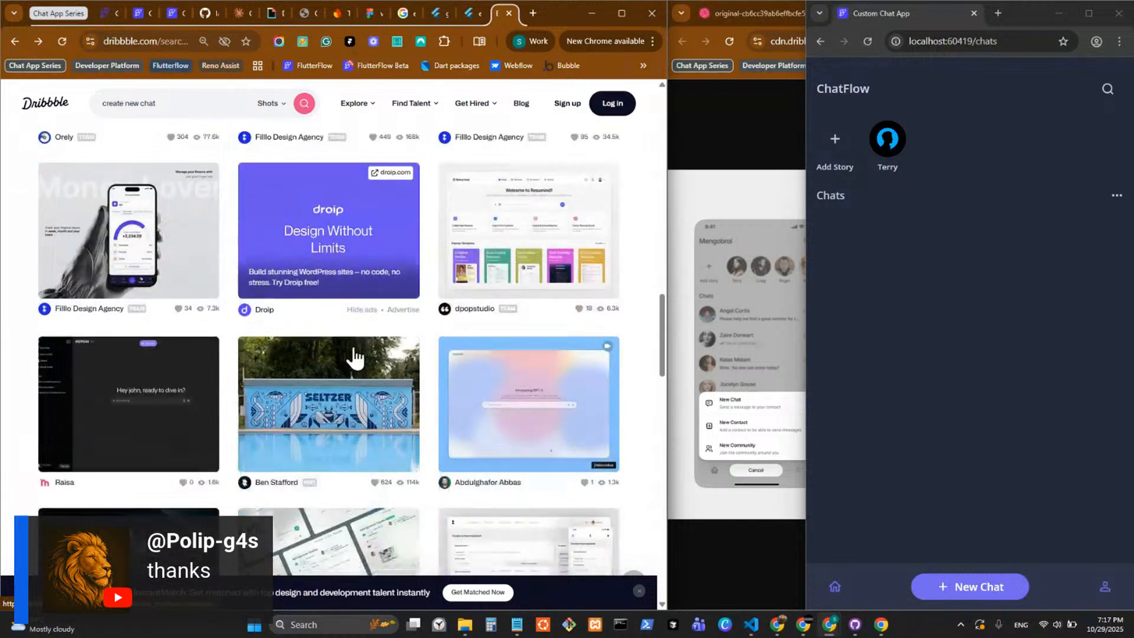
scroll(355, 358, down, 12)
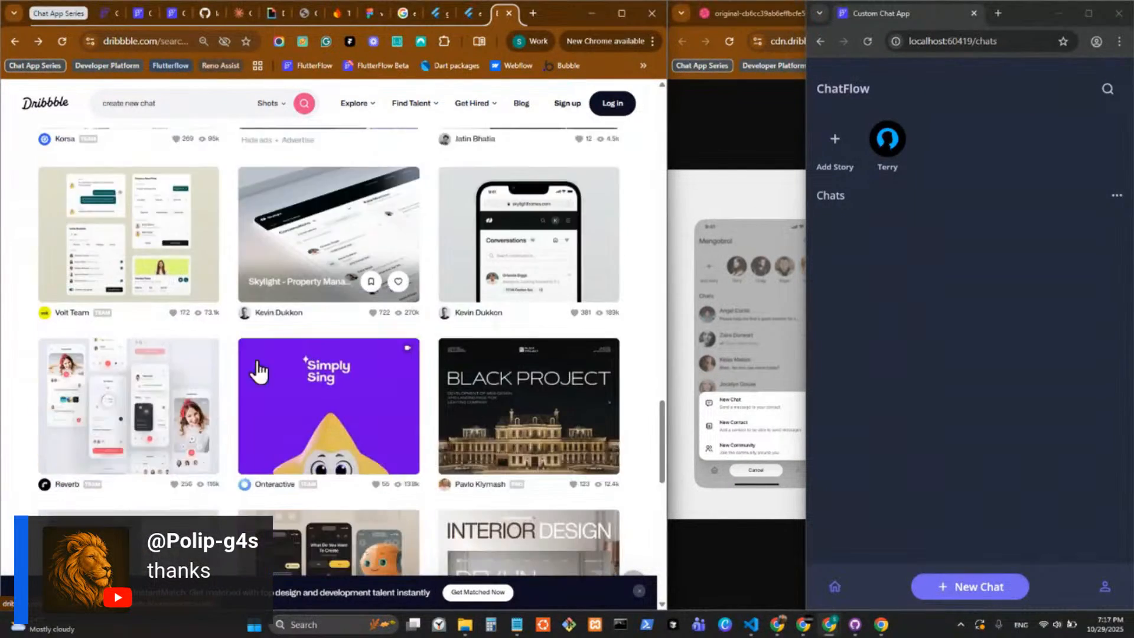
scroll(258, 371, down, 2)
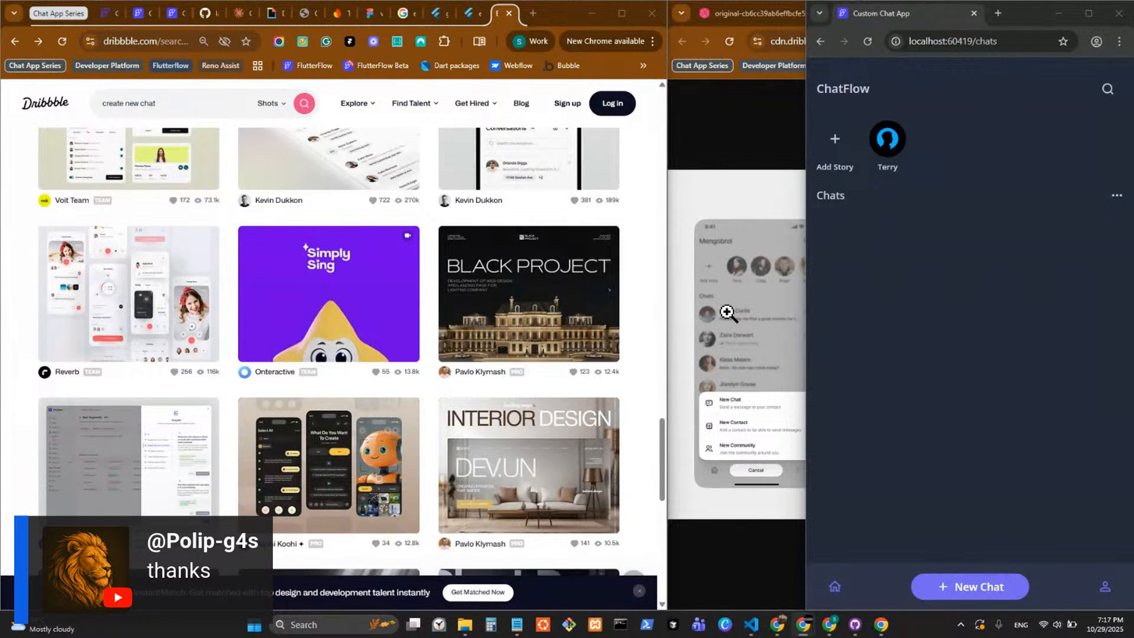
scroll(349, 359, down, 3)
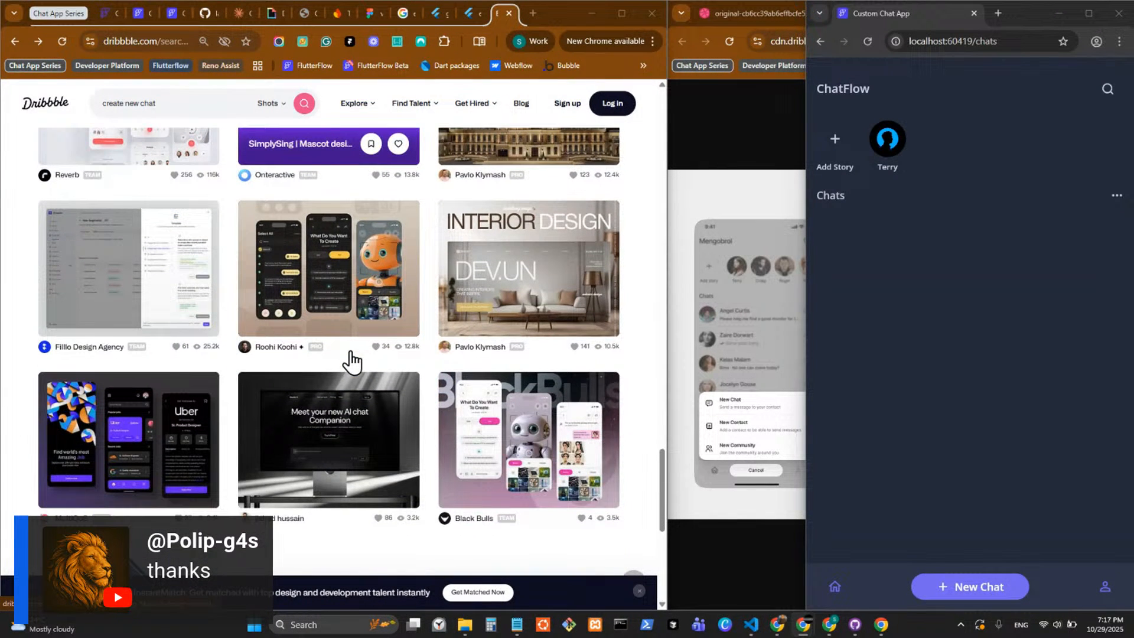
scroll(345, 350, down, 4)
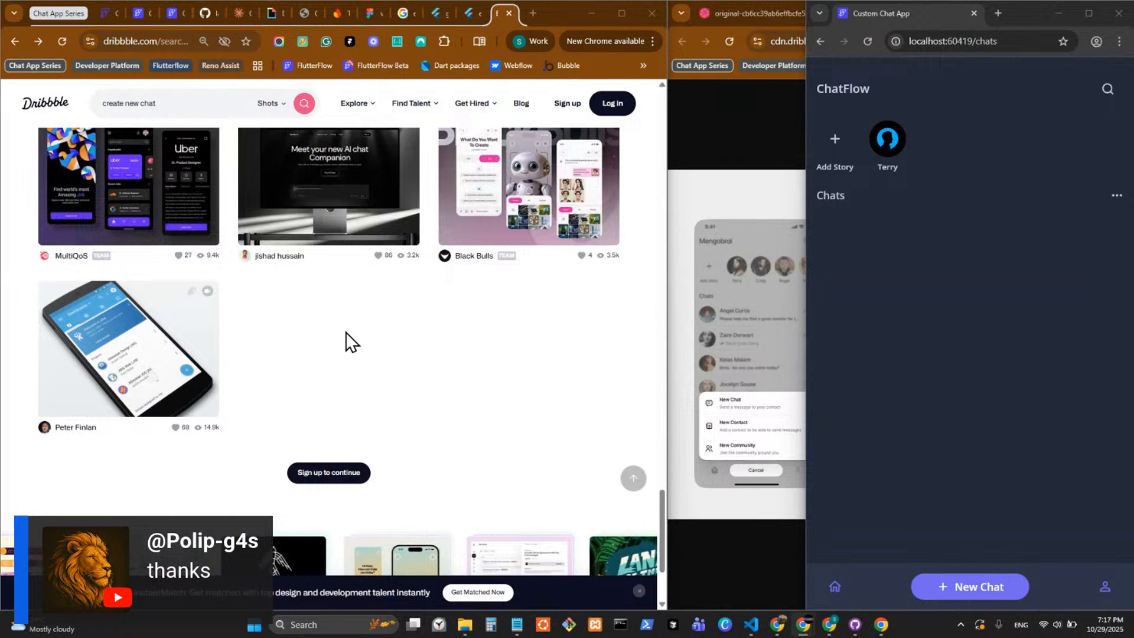
scroll(347, 332, up, 10)
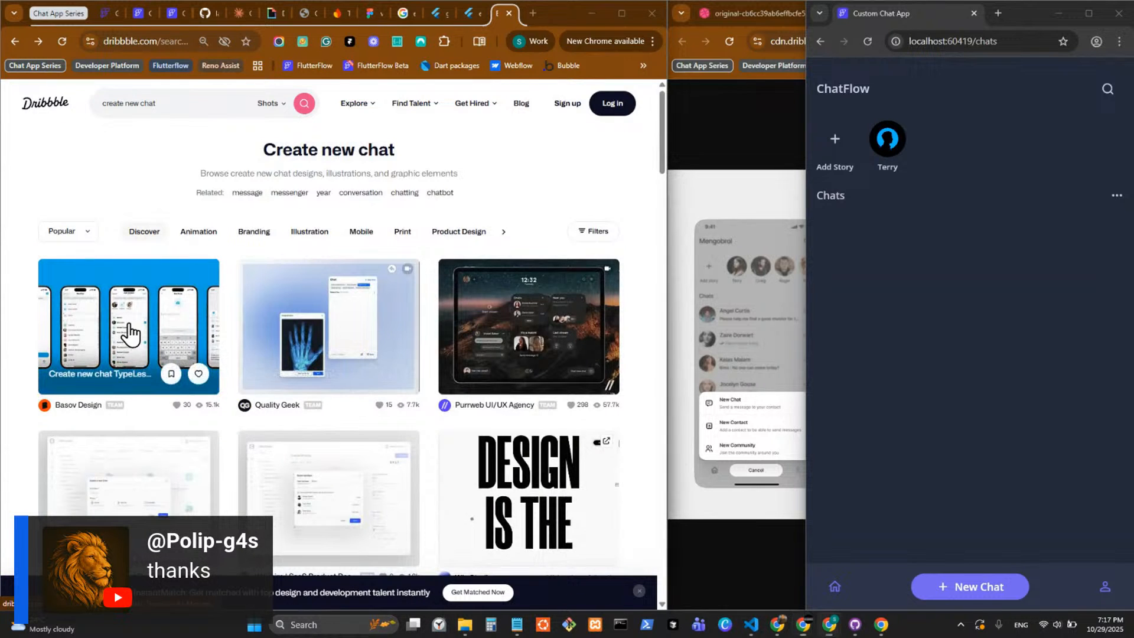
Reopen the TypeLess create new chat shot and look over the related shots listed beneath it.
click(130, 332)
scroll(208, 328, down, 10)
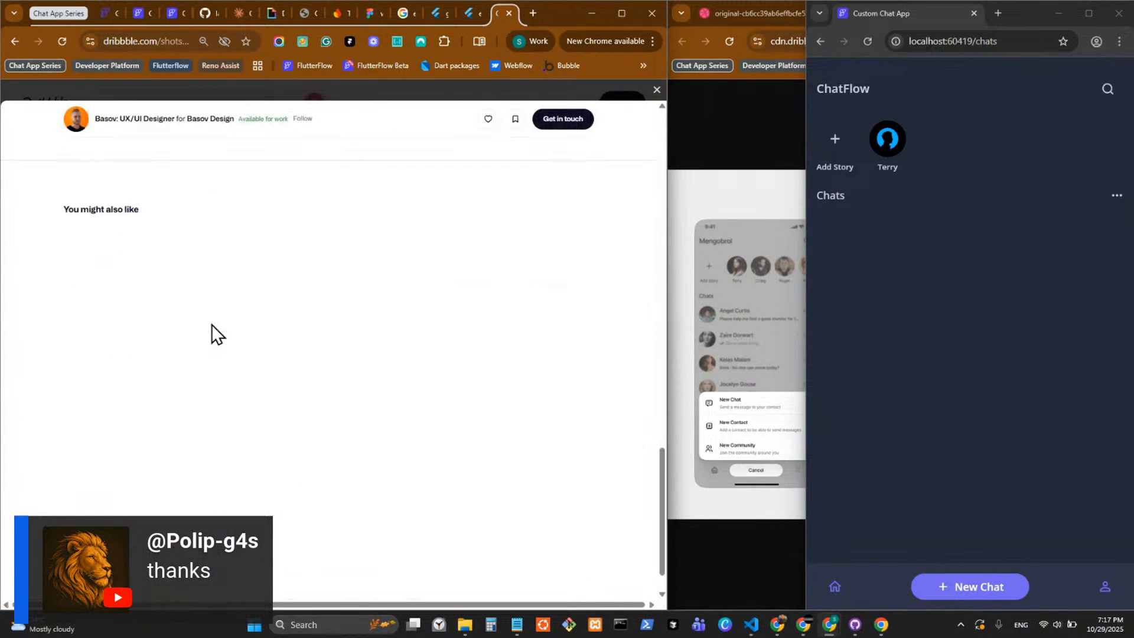
scroll(211, 324, down, 5)
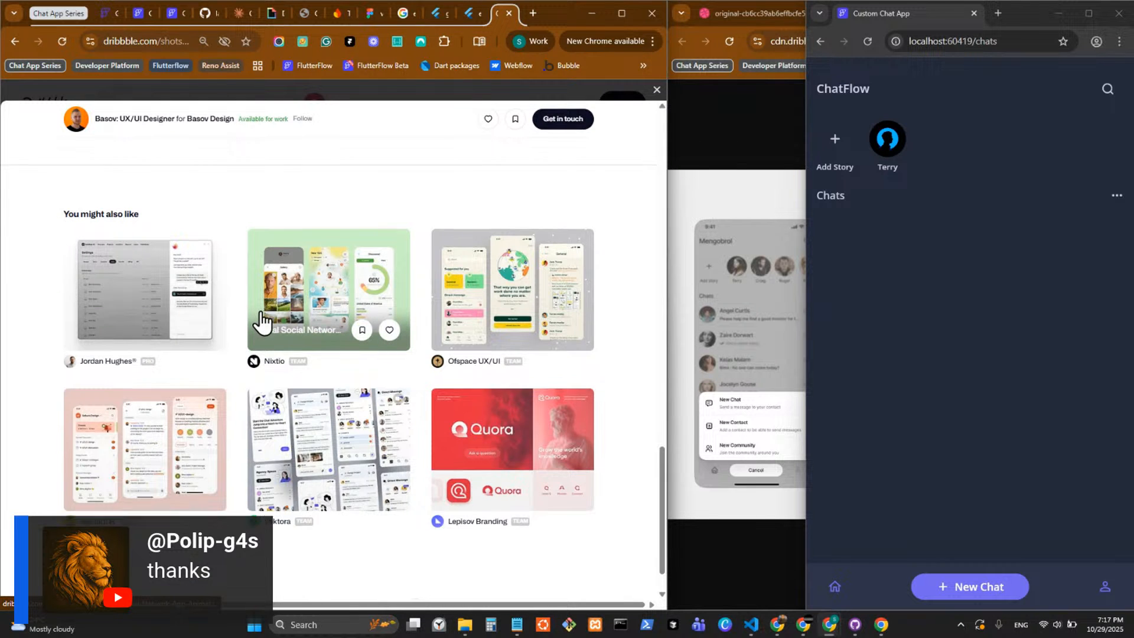
scroll(262, 322, up, 5)
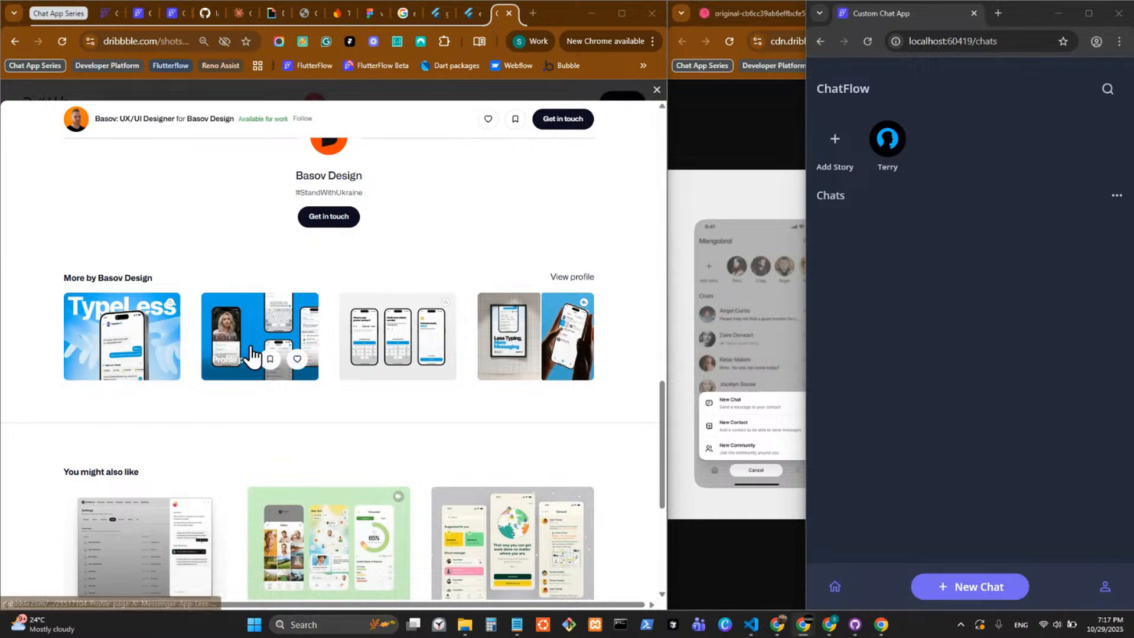
Examine the profile and contact directory screens in the "Profile page. AI Messenger App" shot, then return to the create new chat shot.
click(223, 326)
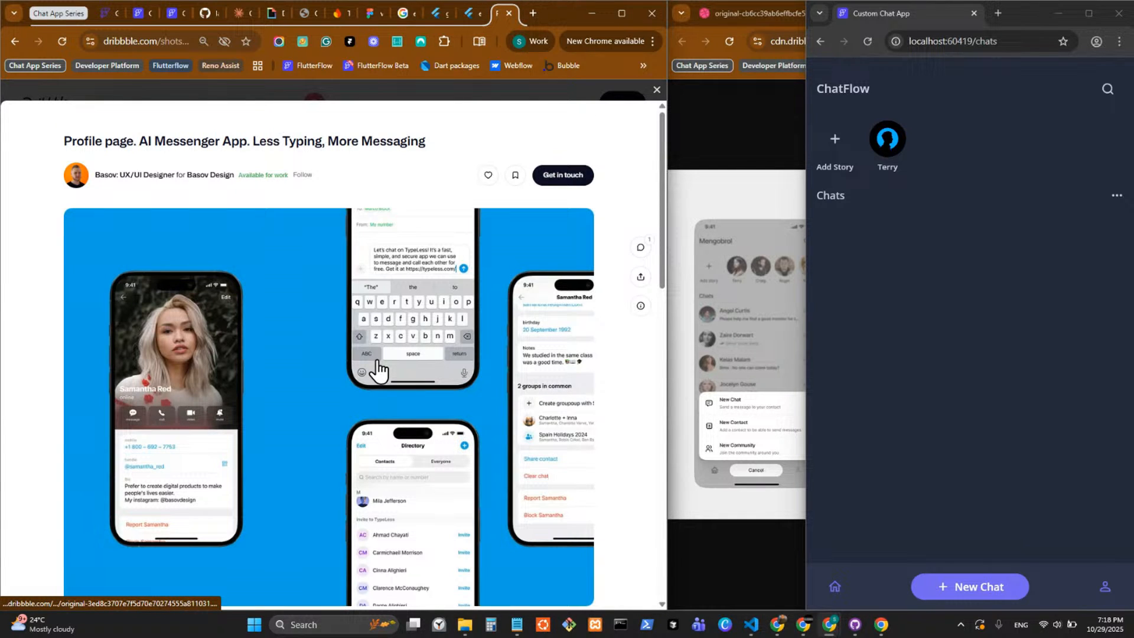
scroll(378, 366, down, 3)
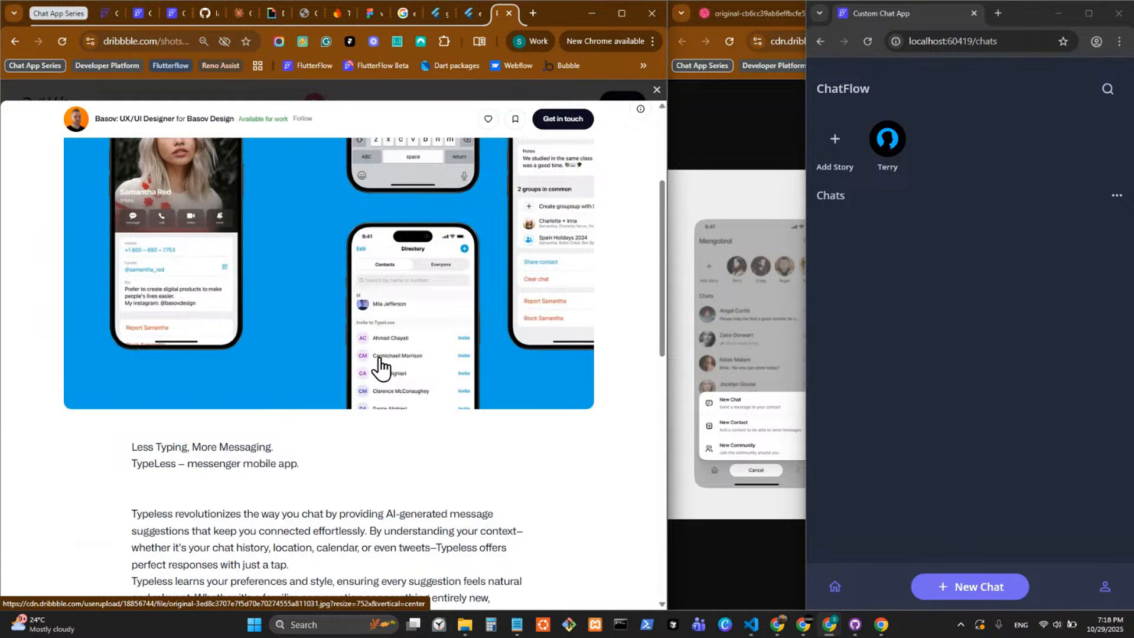
scroll(380, 366, up, 3)
scroll(380, 366, down, 4)
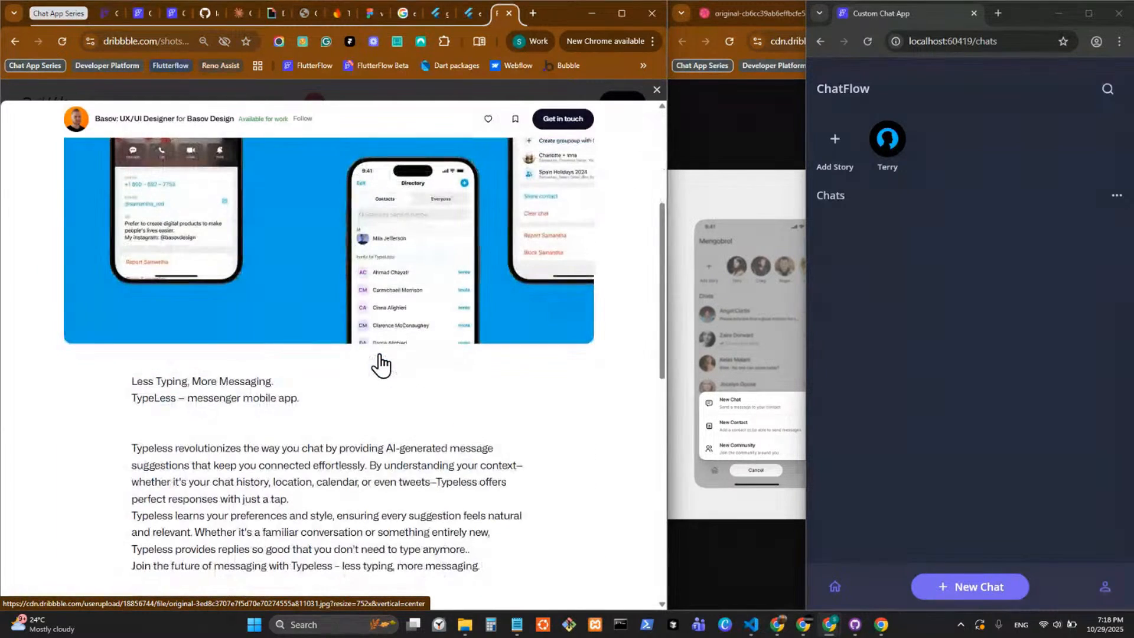
scroll(380, 356, down, 10)
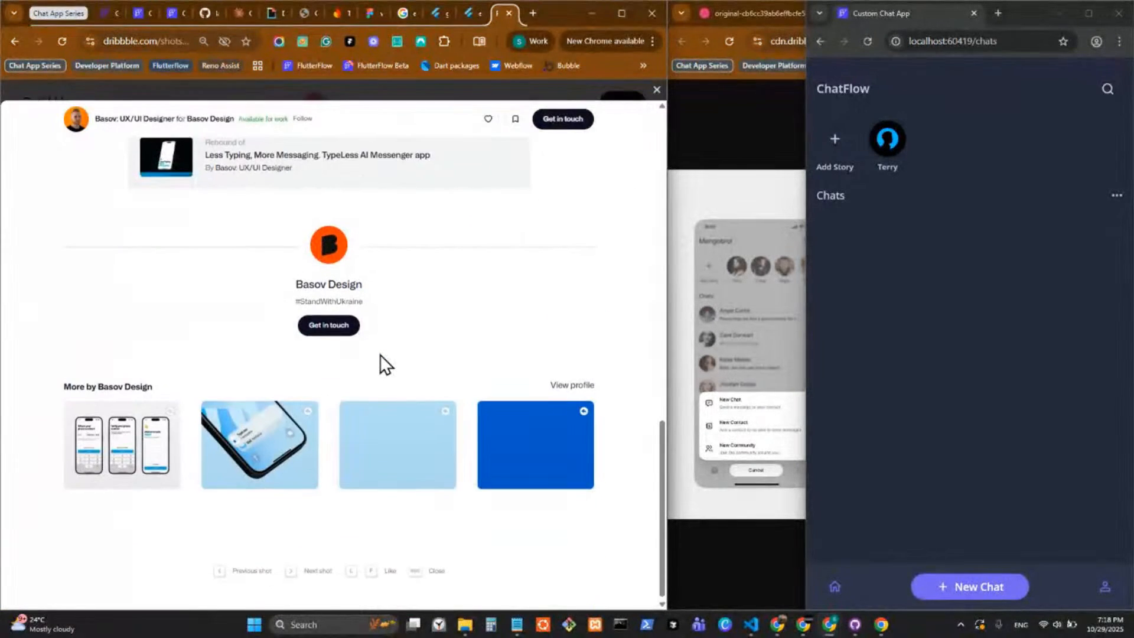
key(alt+Left)
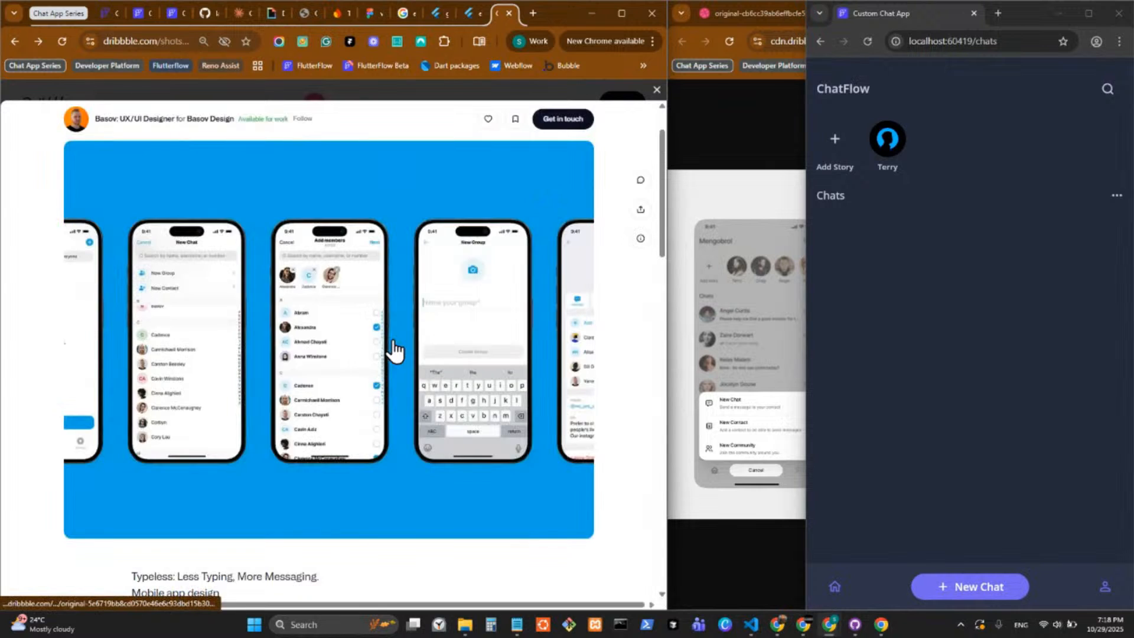
Switch back to the Custom Chat App project in FlutterFlow and open the FlutterFlow projects dashboard in a new tab.
click(463, 13)
click(428, 17)
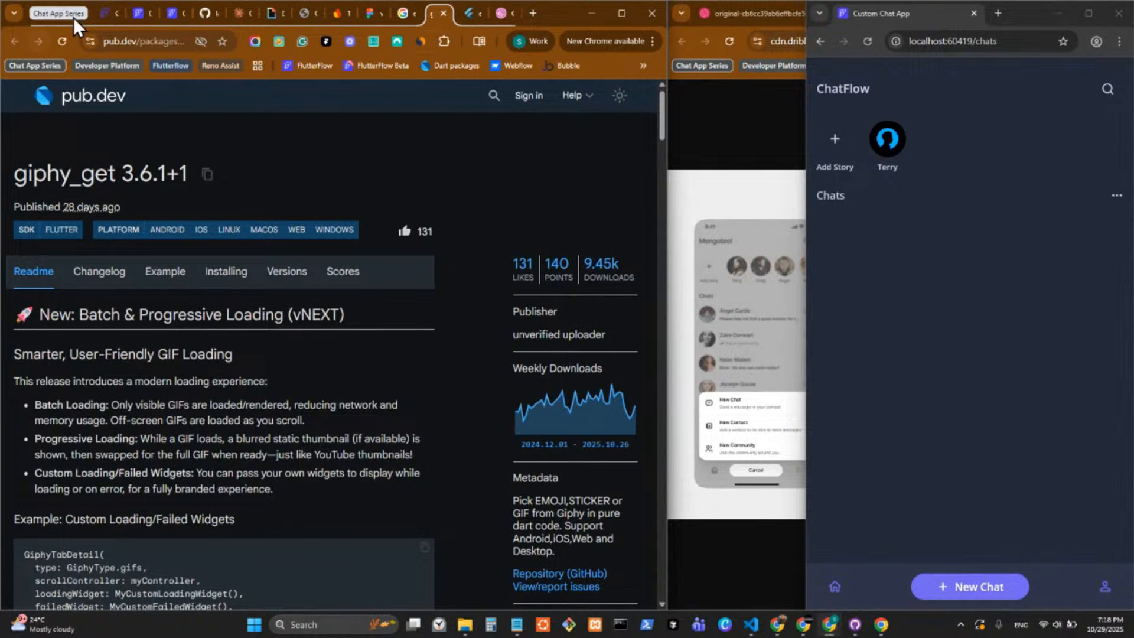
click(169, 17)
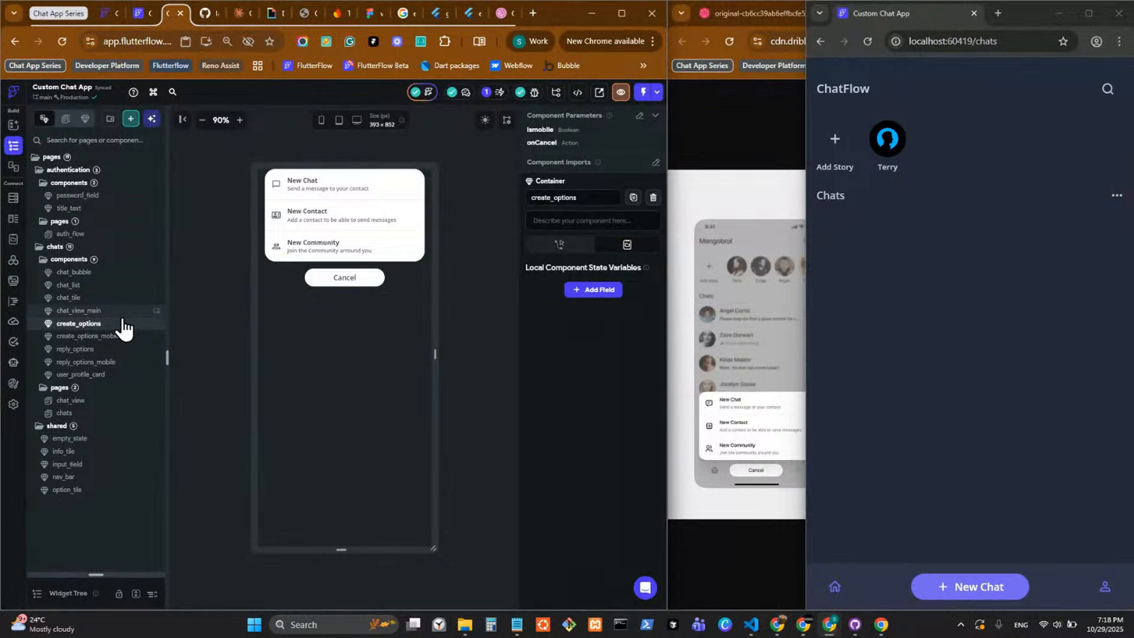
middle_click(309, 67)
click(506, 12)
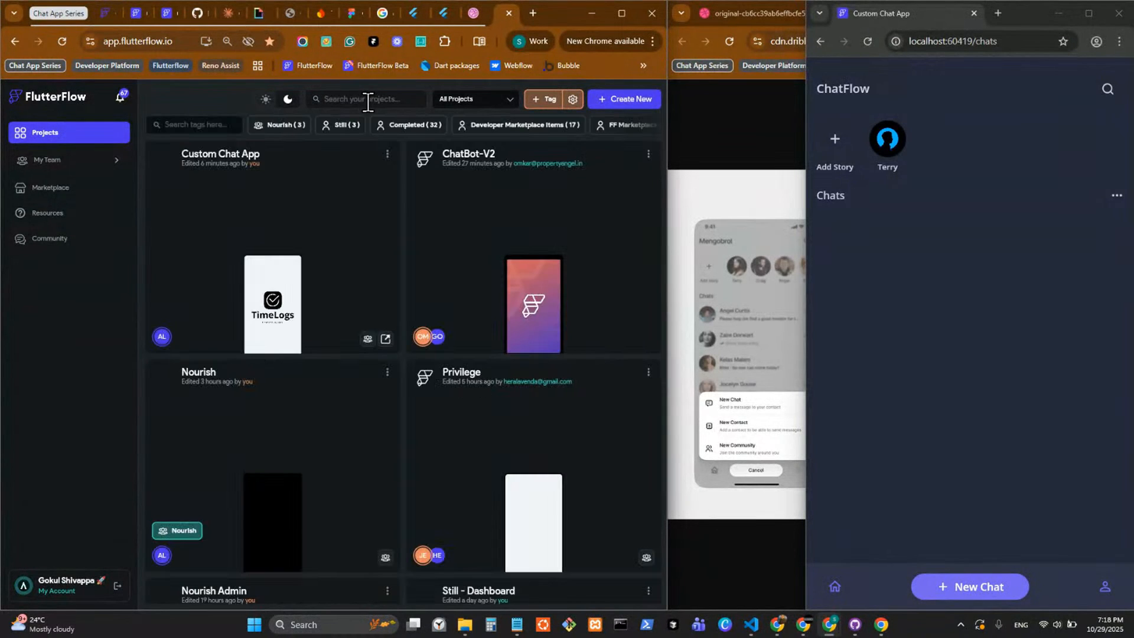
click(368, 103)
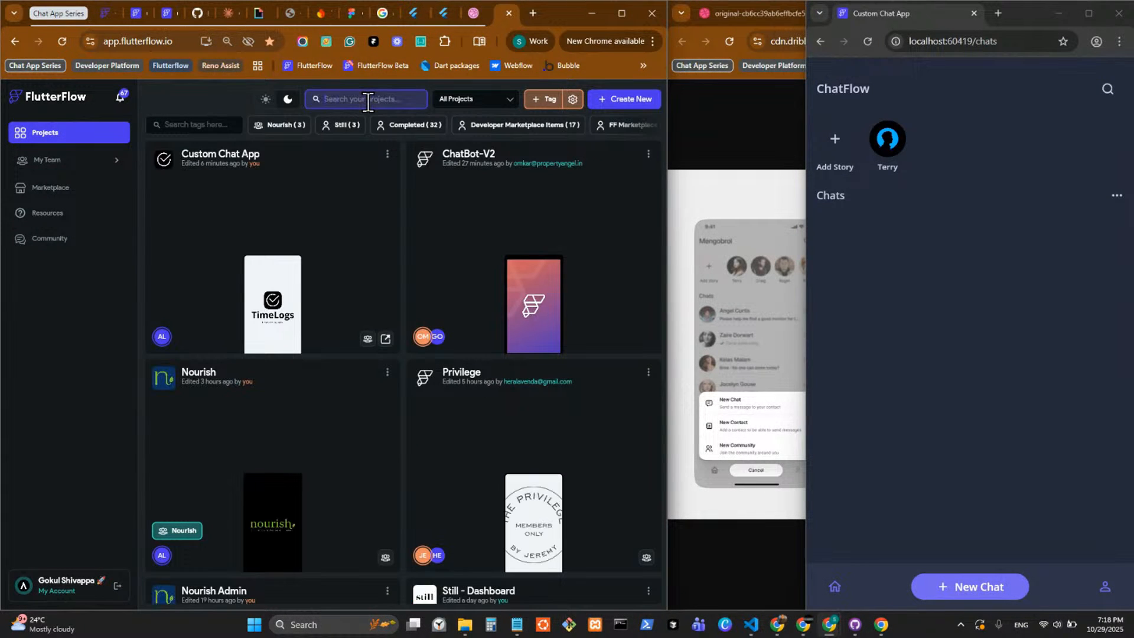
text(Irem)
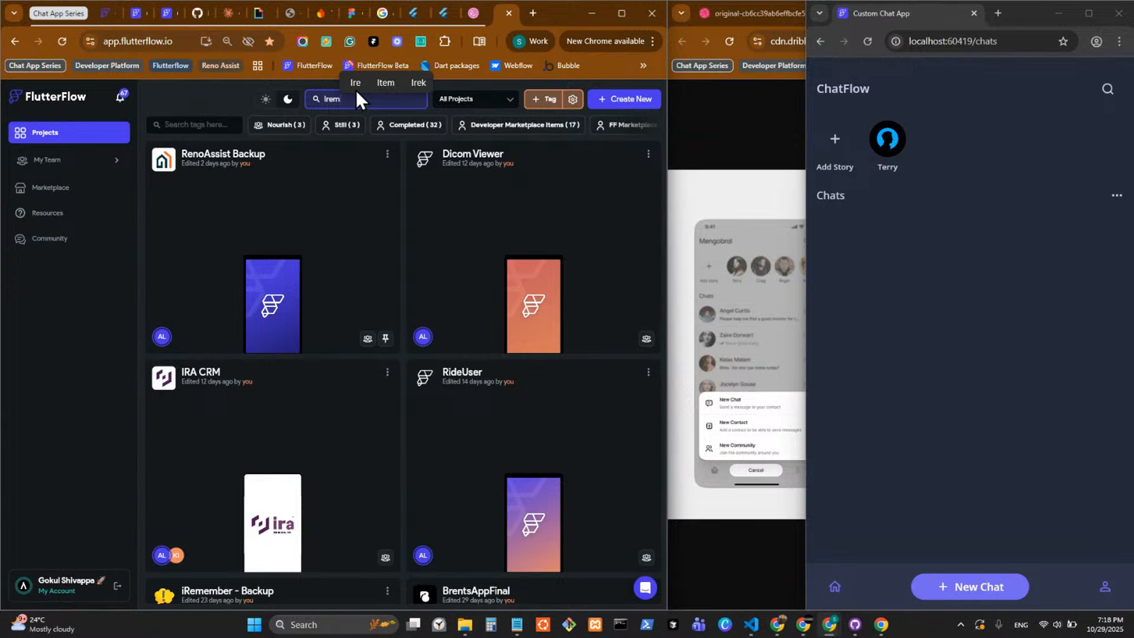
key(BackSpace)
key(BackSpace)
key(BackSpace)
key(BackSpace)
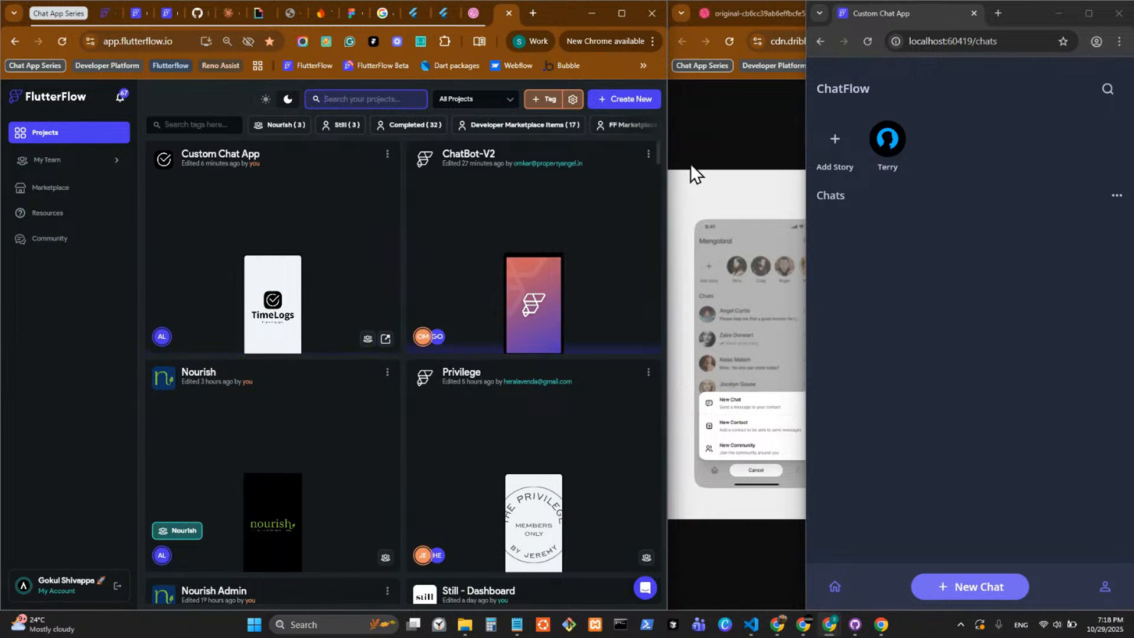
Maximize the browser window, find the iRemember - Backup project in the project list and open it.
mouse_move(623, 20)
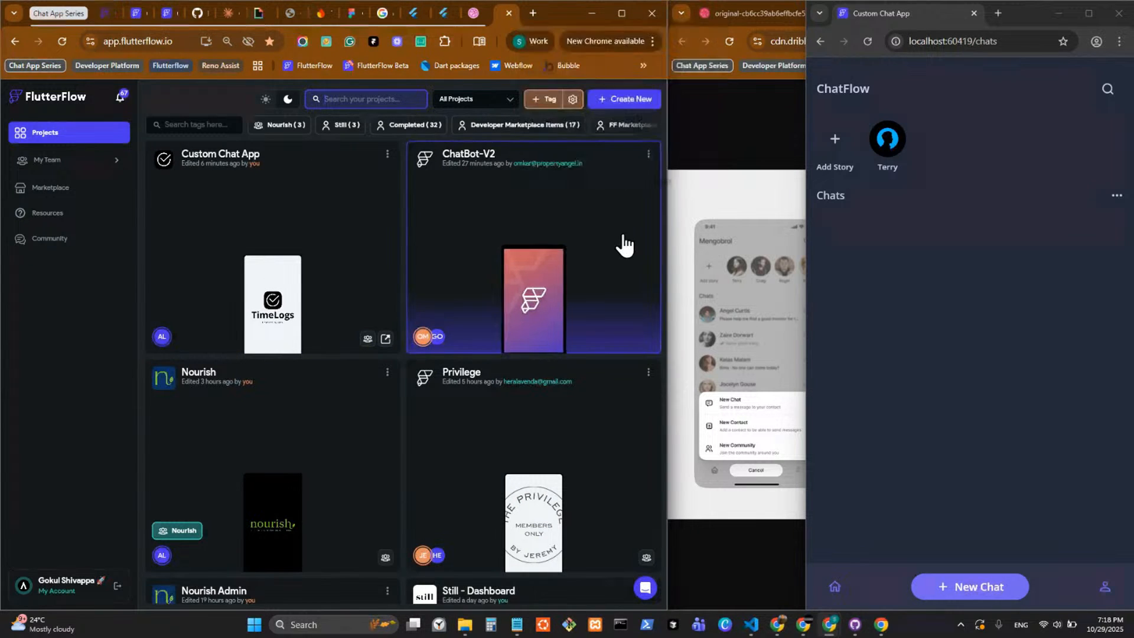
click(623, 15)
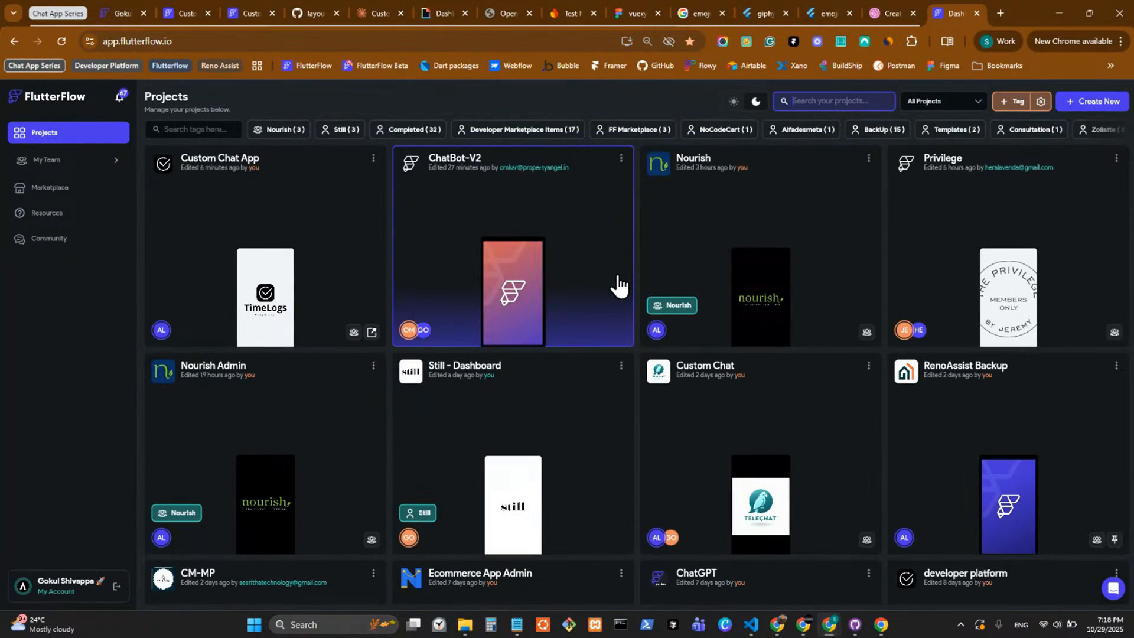
scroll(615, 286, down, 8)
scroll(617, 286, down, 8)
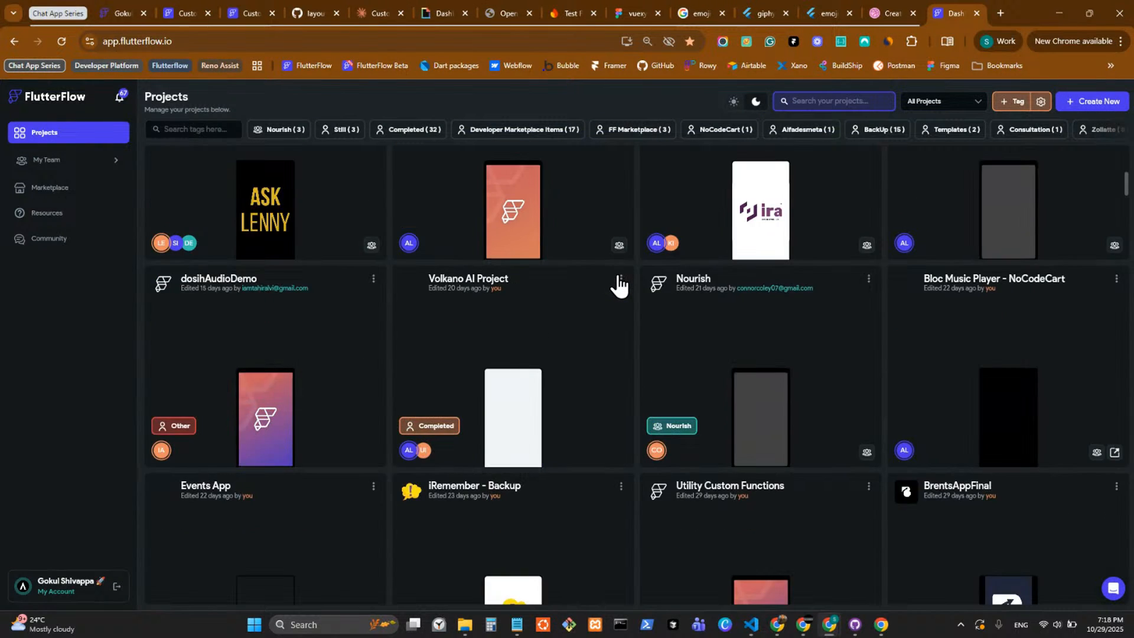
scroll(528, 331, down, 5)
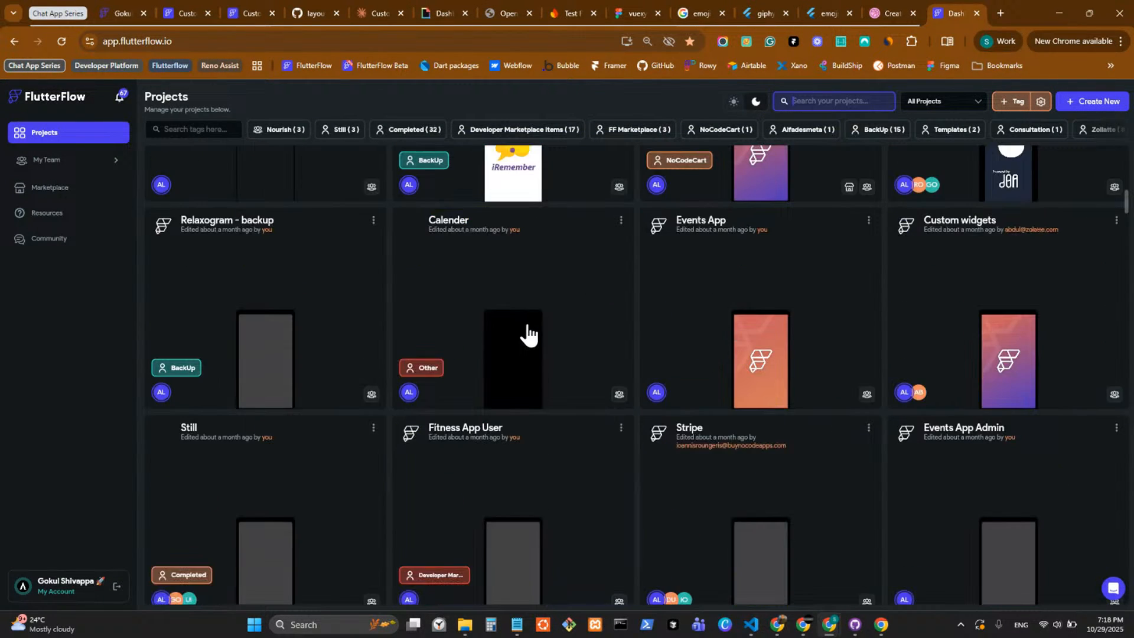
scroll(527, 328, up, 6)
scroll(528, 327, up, 2)
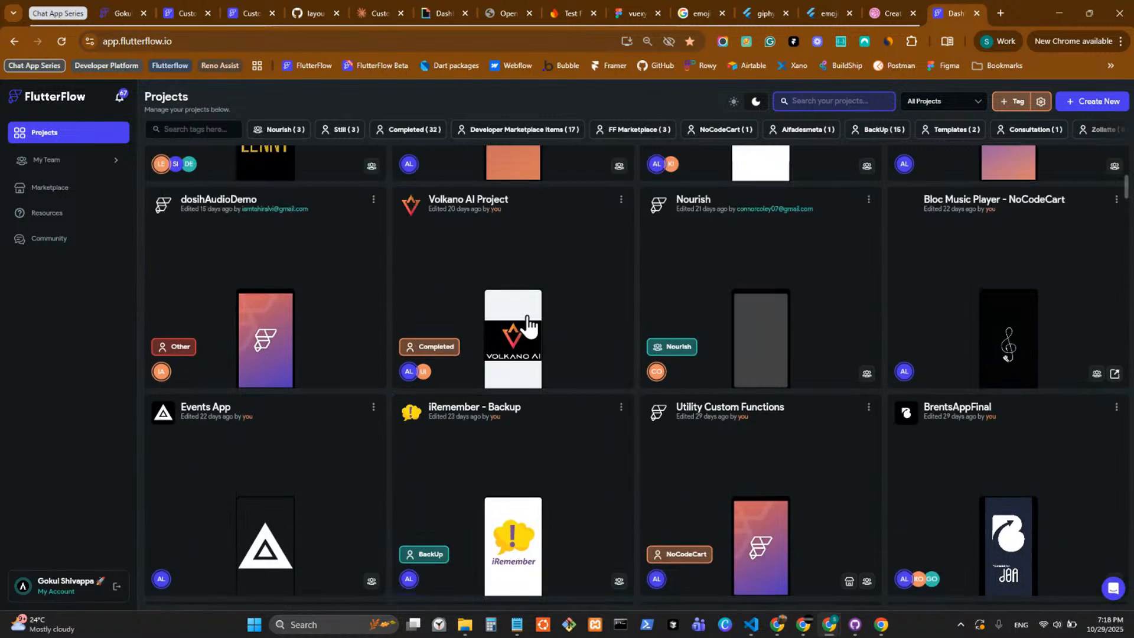
scroll(527, 324, down, 2)
click(546, 411)
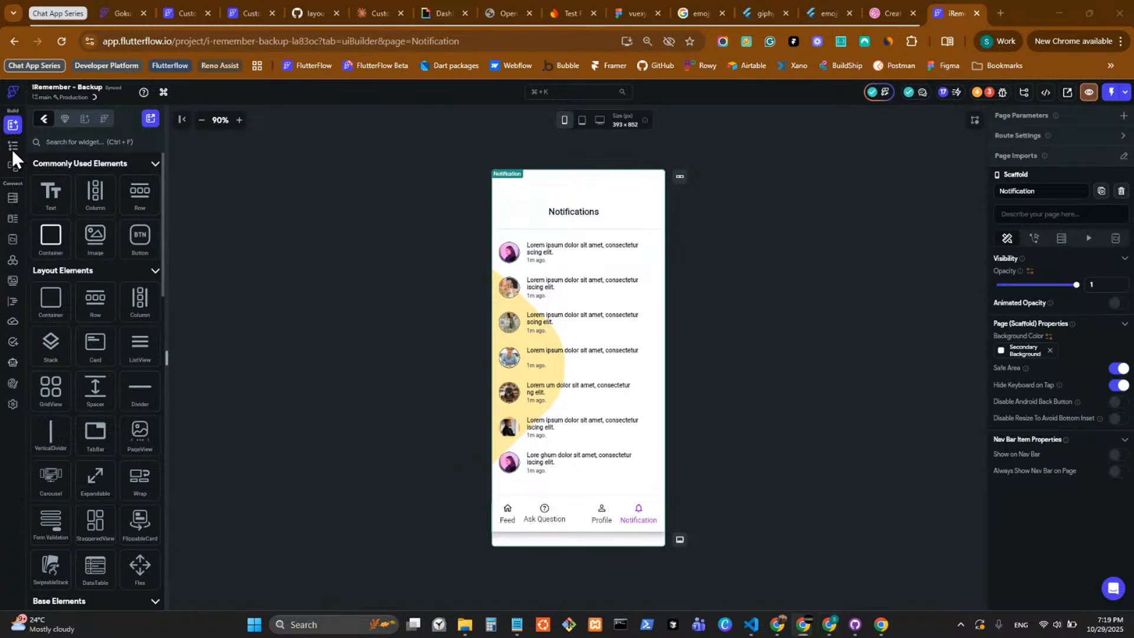
Show the iRemember - Backup project's page list at a larger height and open the CreateGroup page.
click(12, 150)
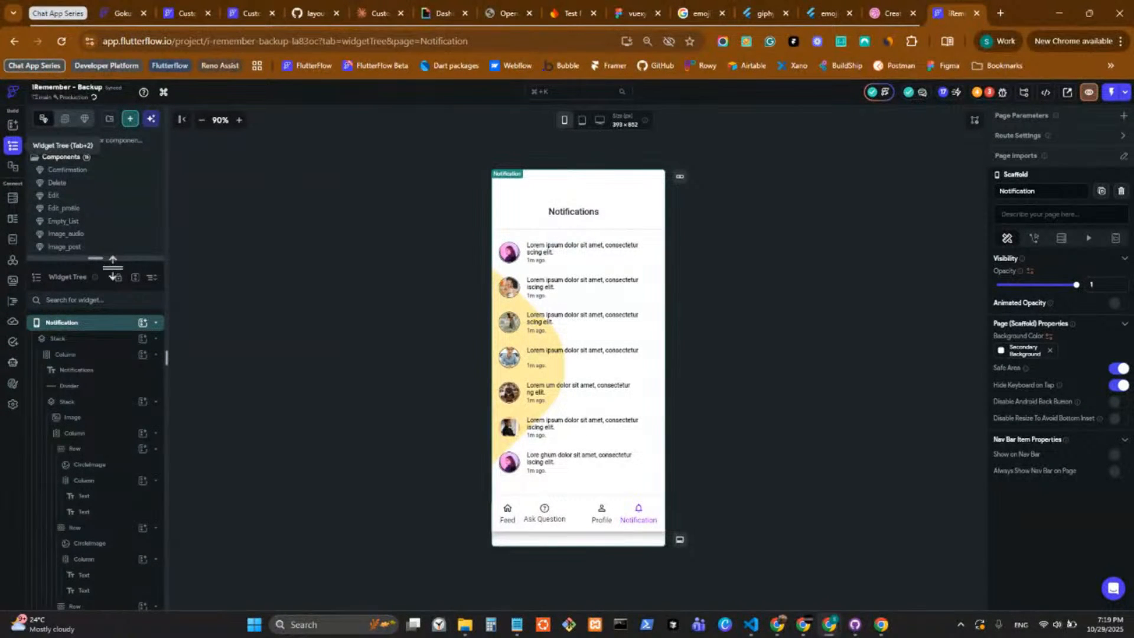
drag(112, 267, 112, 271)
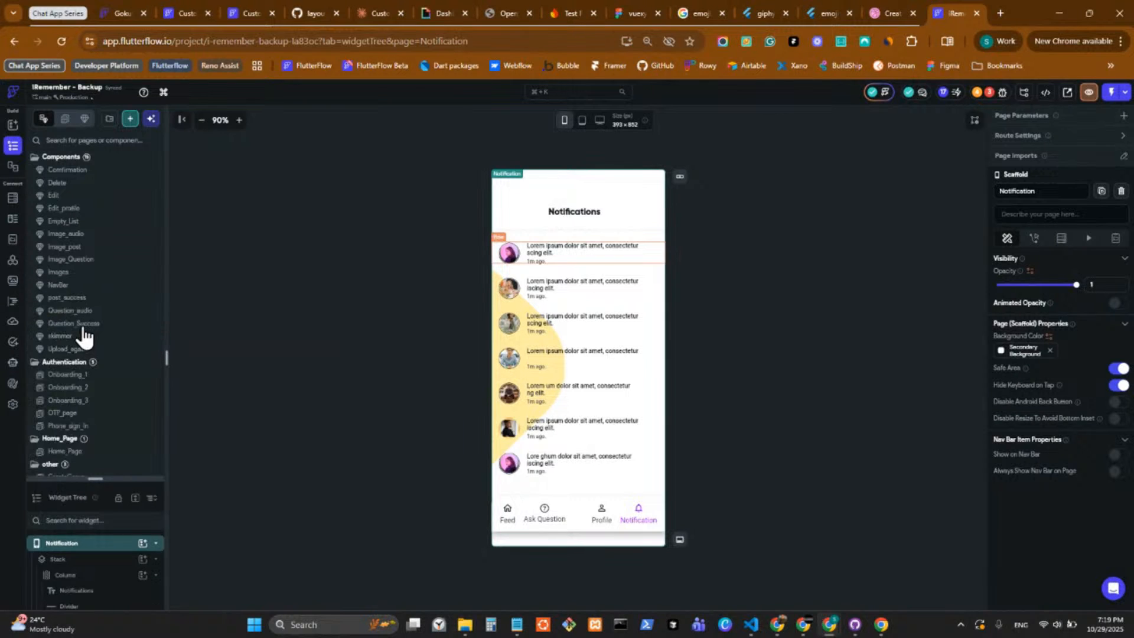
scroll(111, 307, down, 3)
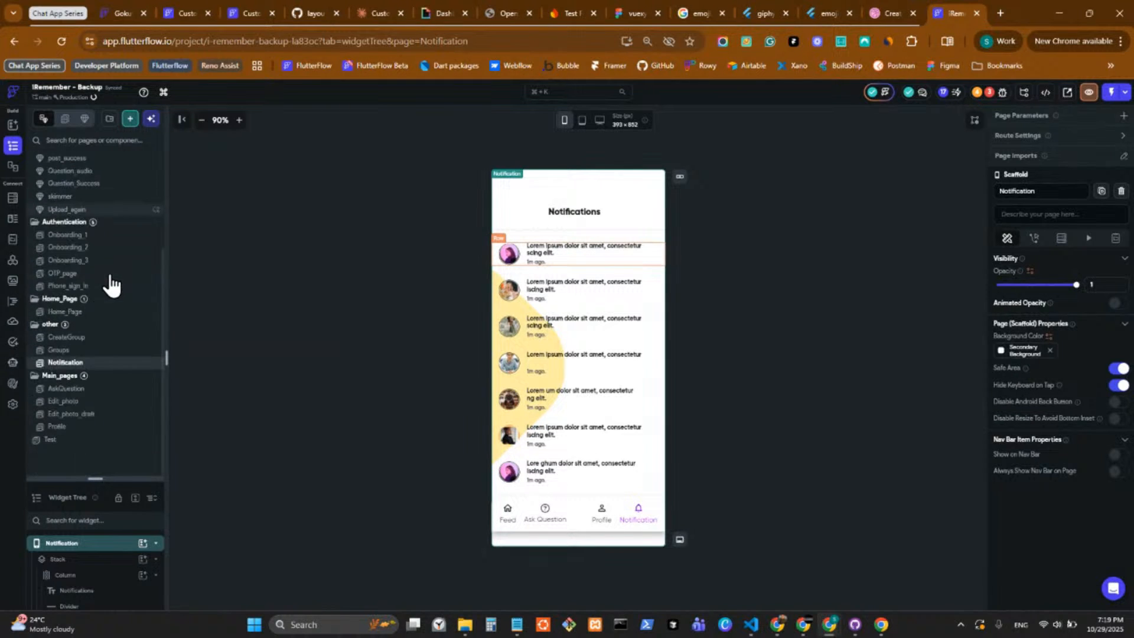
click(101, 351)
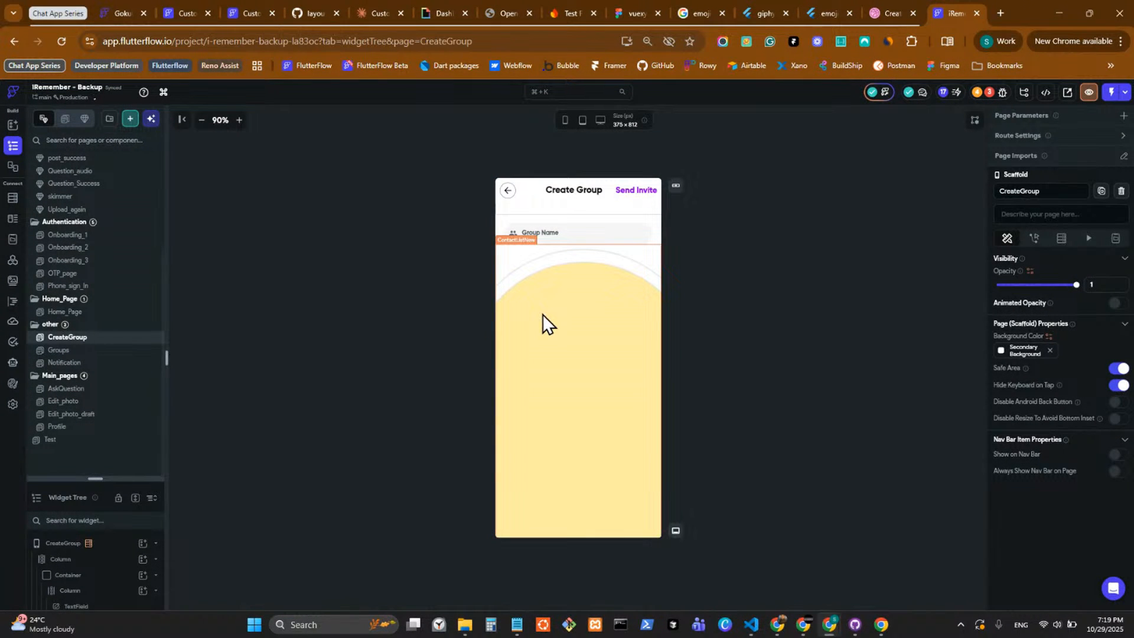
Identify the contact list widget on the CreateGroup page and open the ContactListNew custom widget code.
click(542, 314)
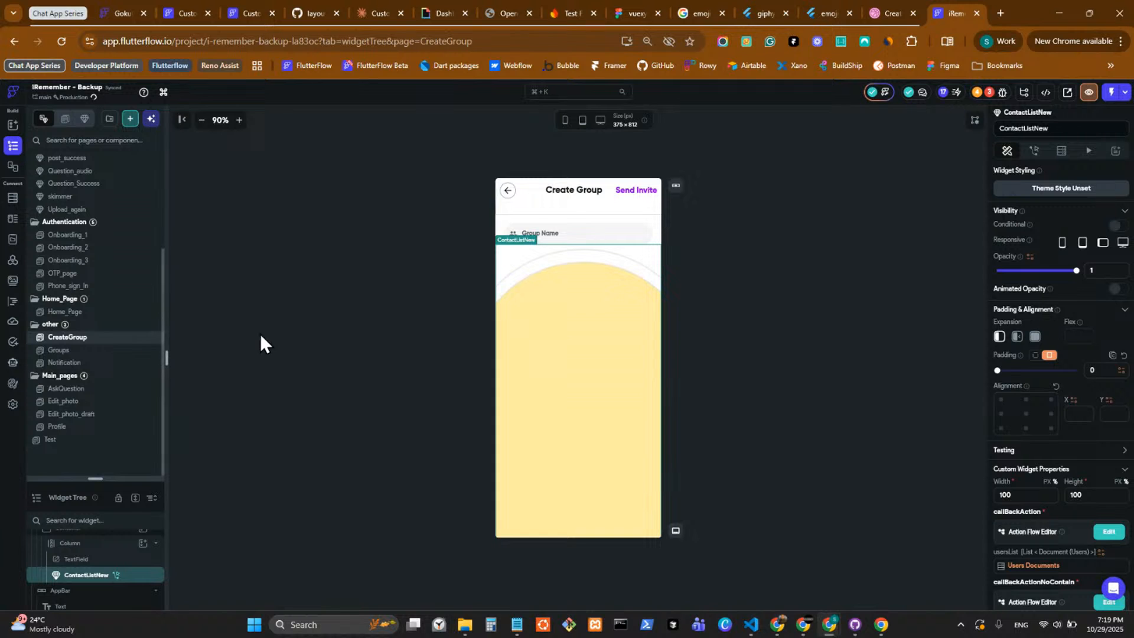
click(13, 302)
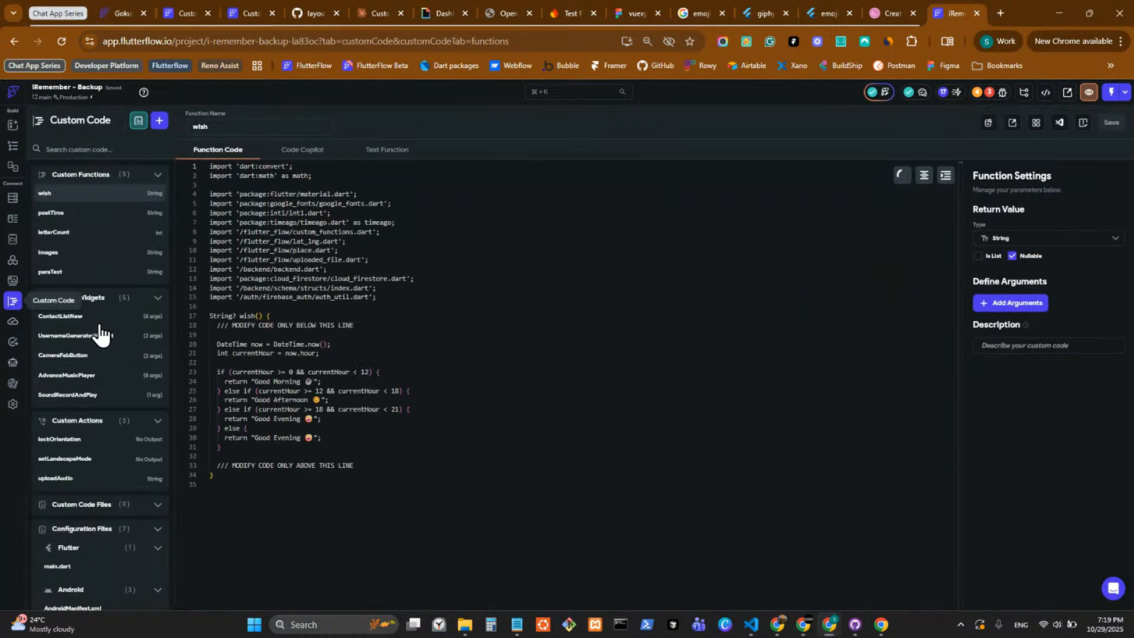
click(96, 317)
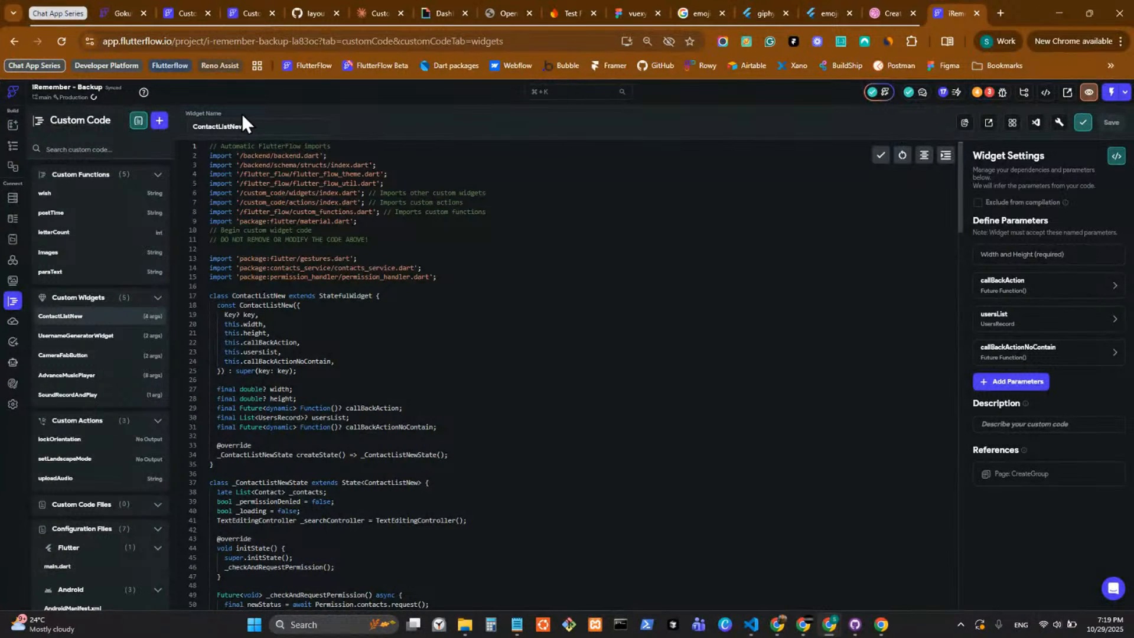
Copy the widget name ContactListNew and create a new custom widget with that name in the Custom Chat App project.
click(284, 130)
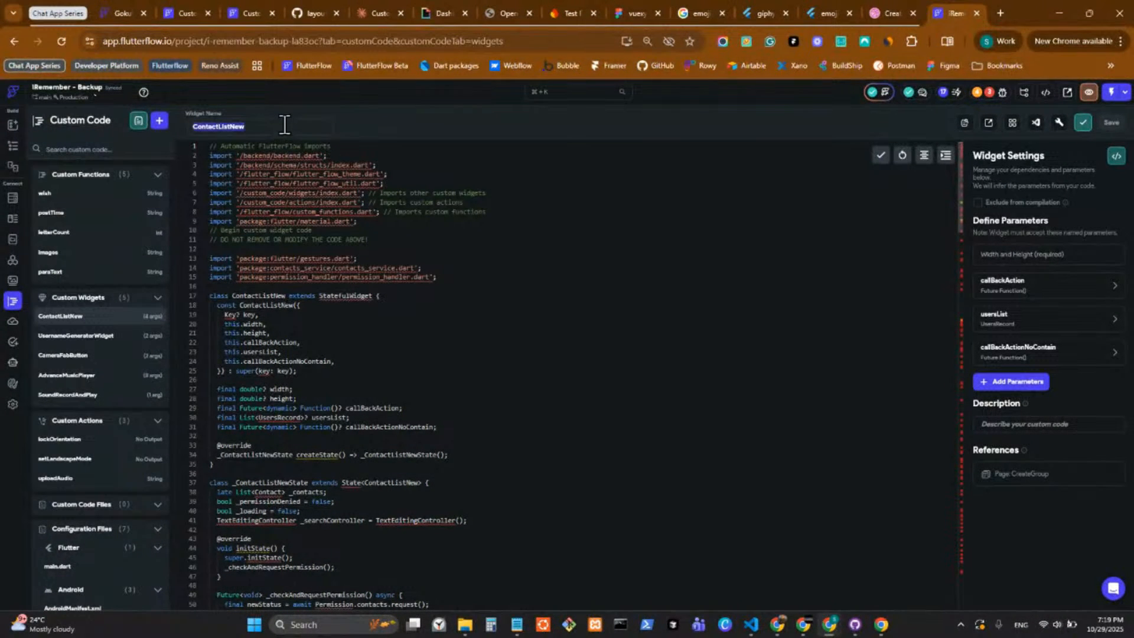
click(249, 9)
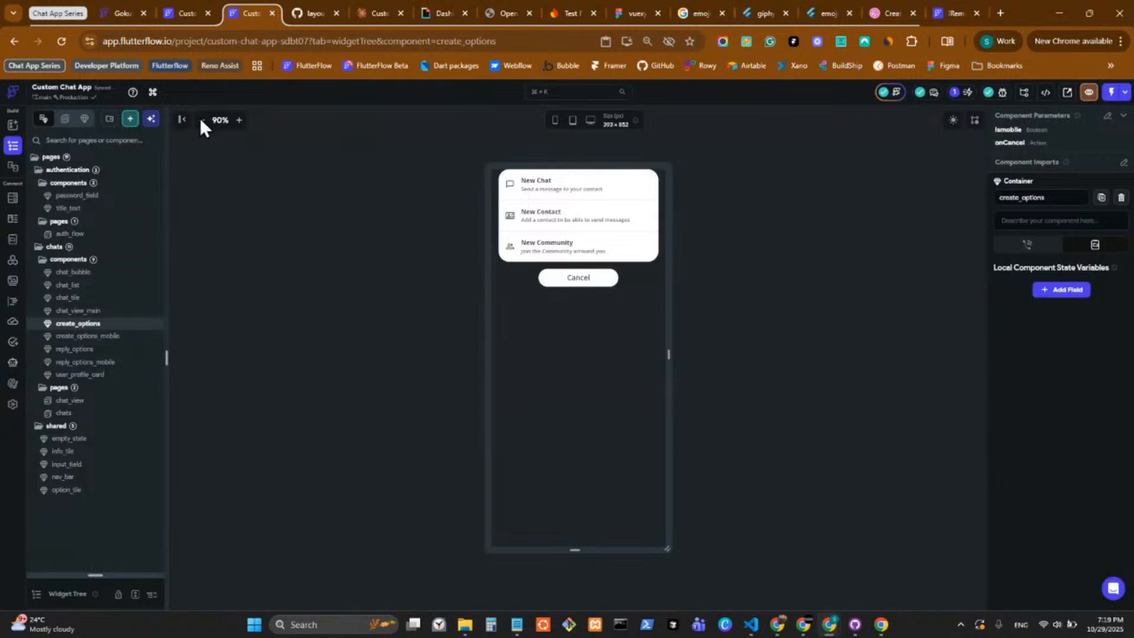
click(13, 320)
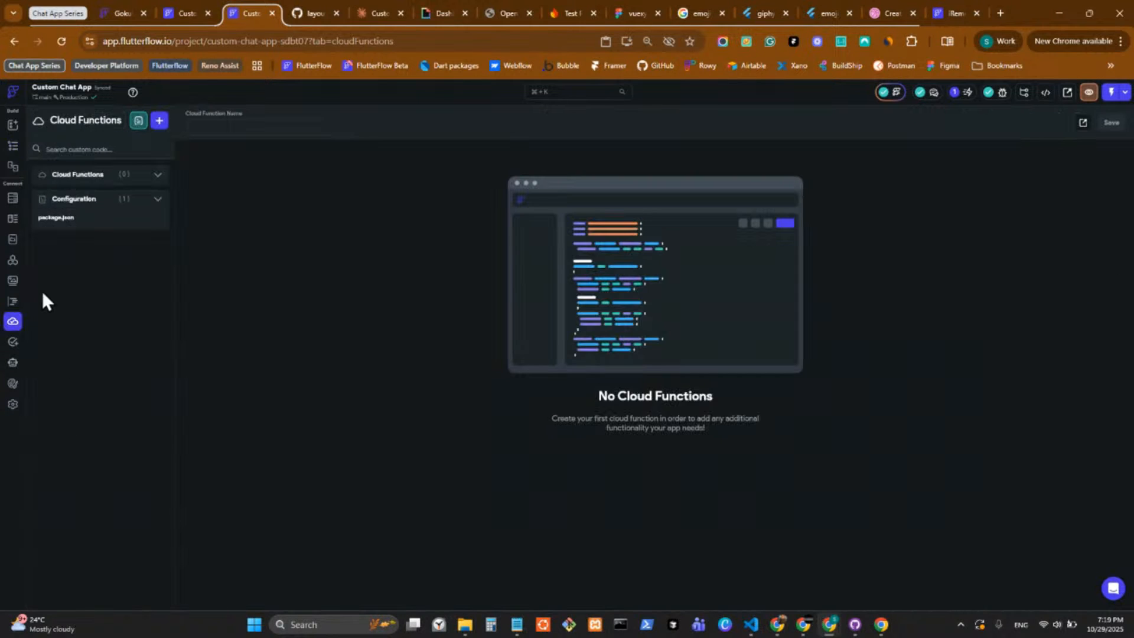
click(15, 302)
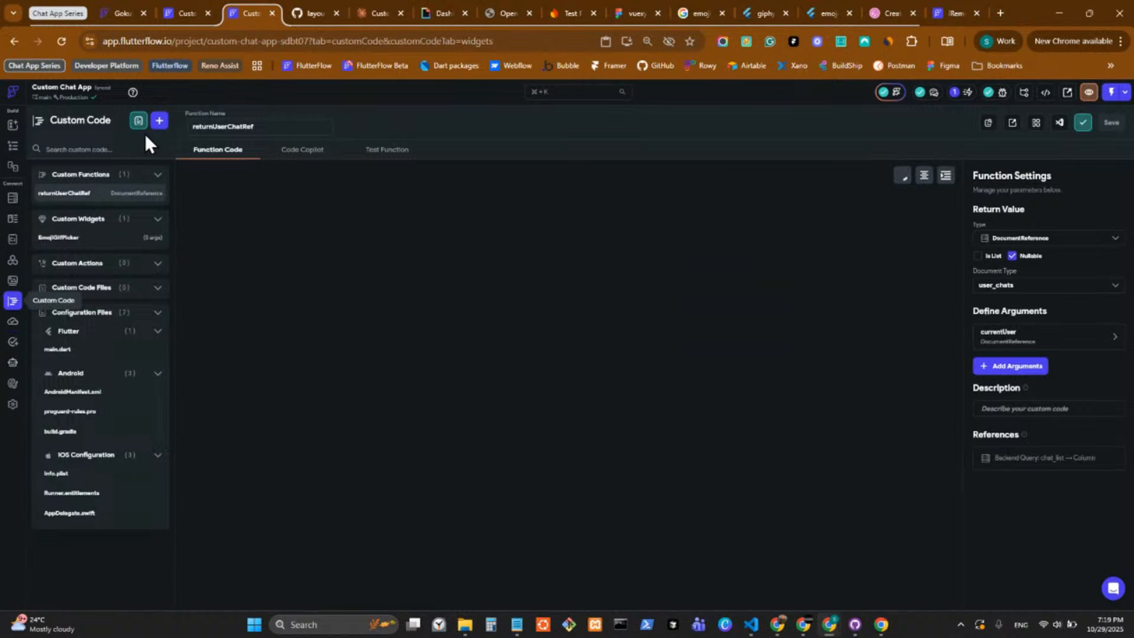
click(156, 120)
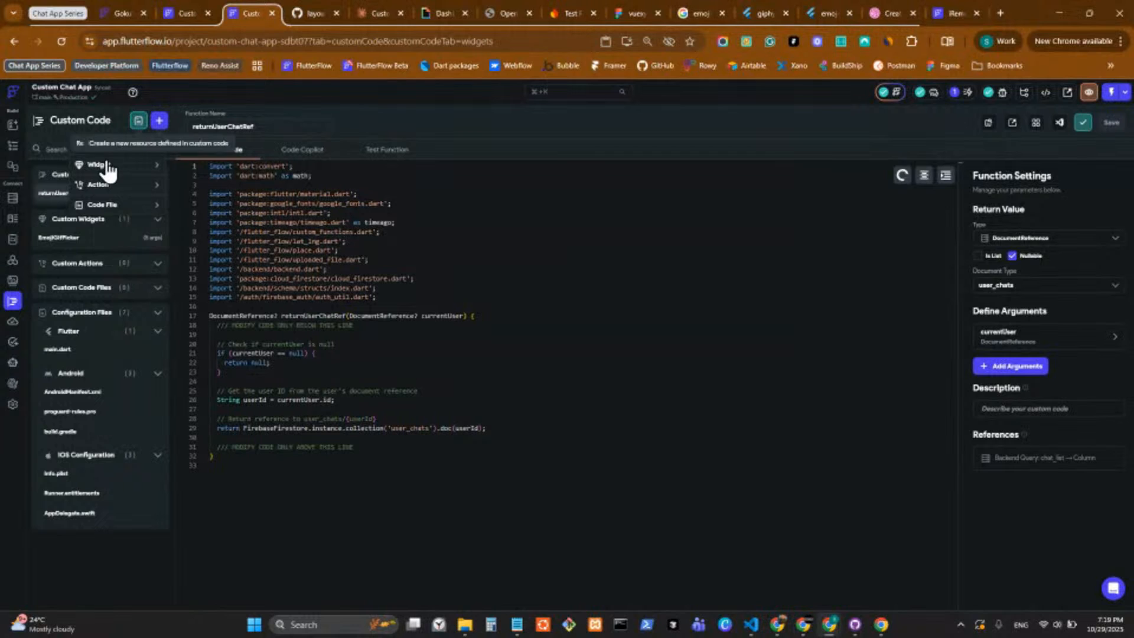
click(99, 165)
drag(260, 121, 142, 121)
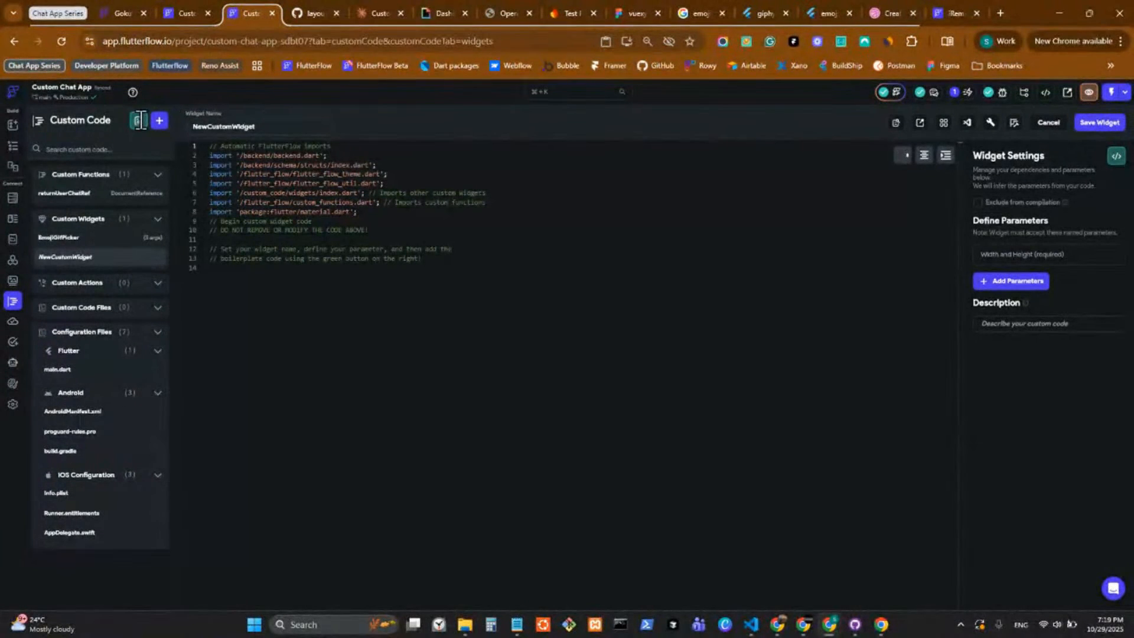
text(ContactListNew)
key(alt+Tab)
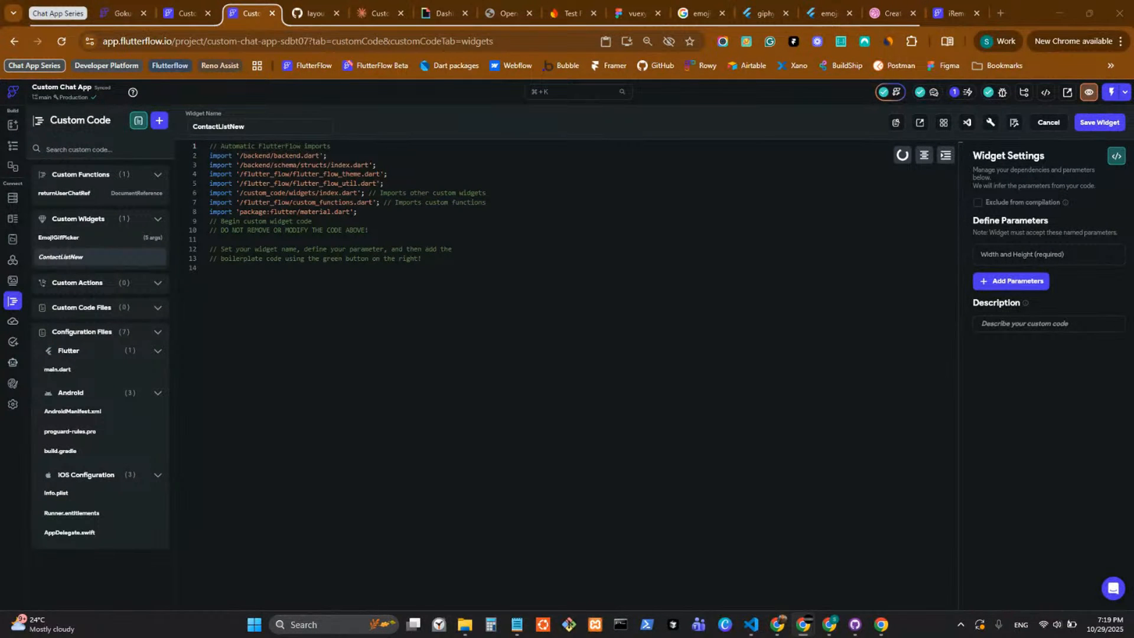
Copy the full ContactListNew widget code from the iRemember - Backup project.
click(957, 8)
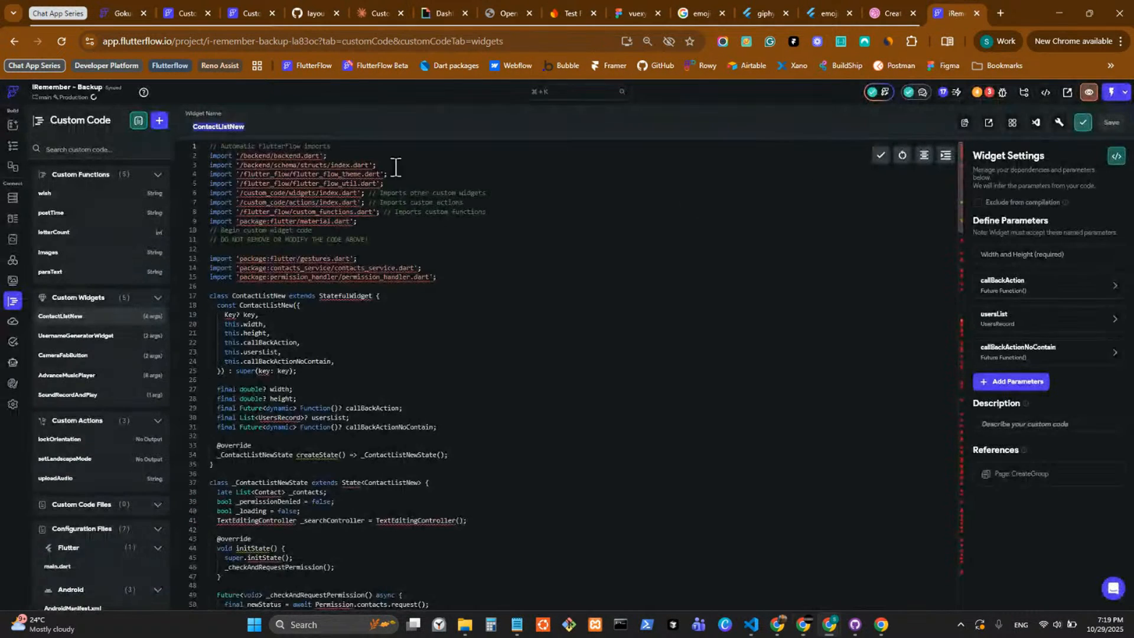
key(ctrl+a)
click(514, 283)
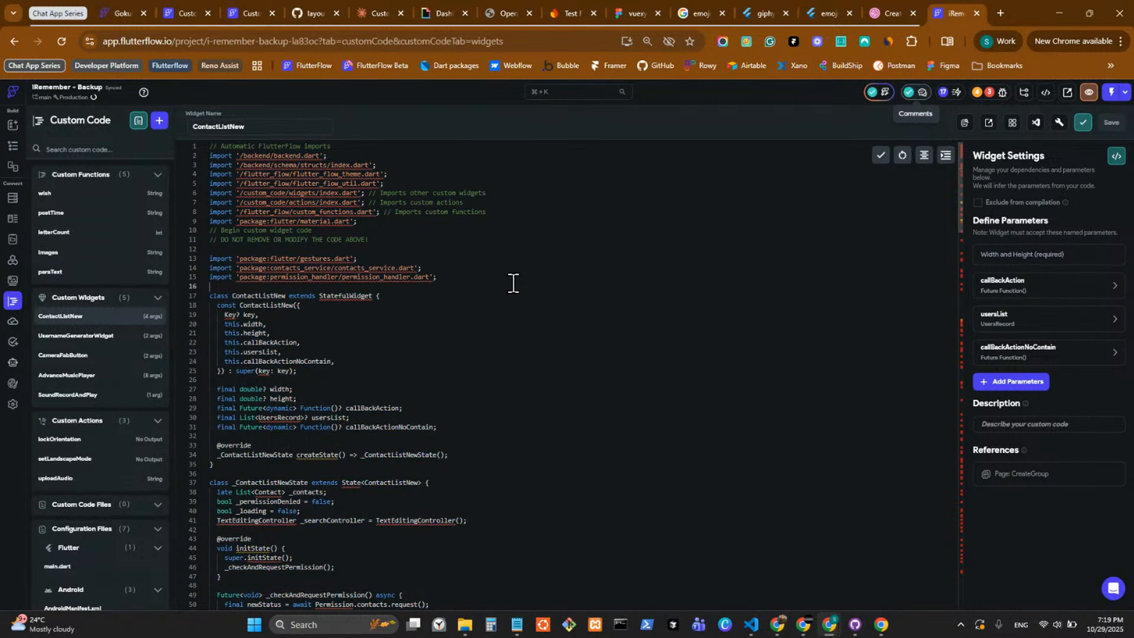
scroll(510, 310, down, 20)
scroll(519, 309, up, 20)
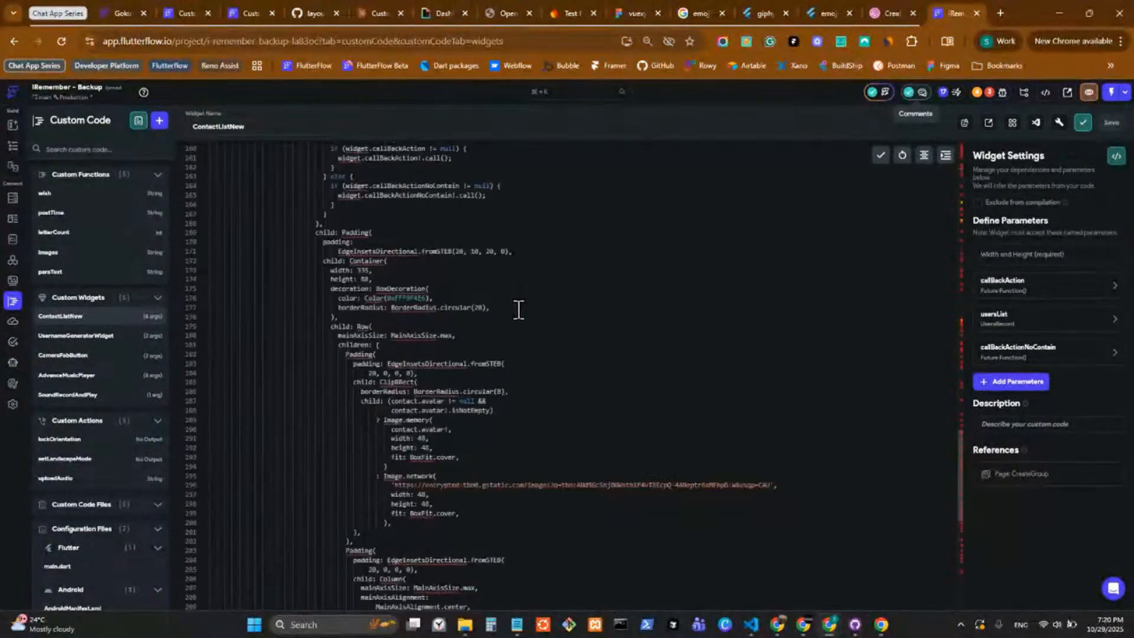
Replace the boilerplate of Custom Chat App's ContactListNew widget with the copied code and save it, taking the parameters from the code.
click(177, 12)
click(245, 4)
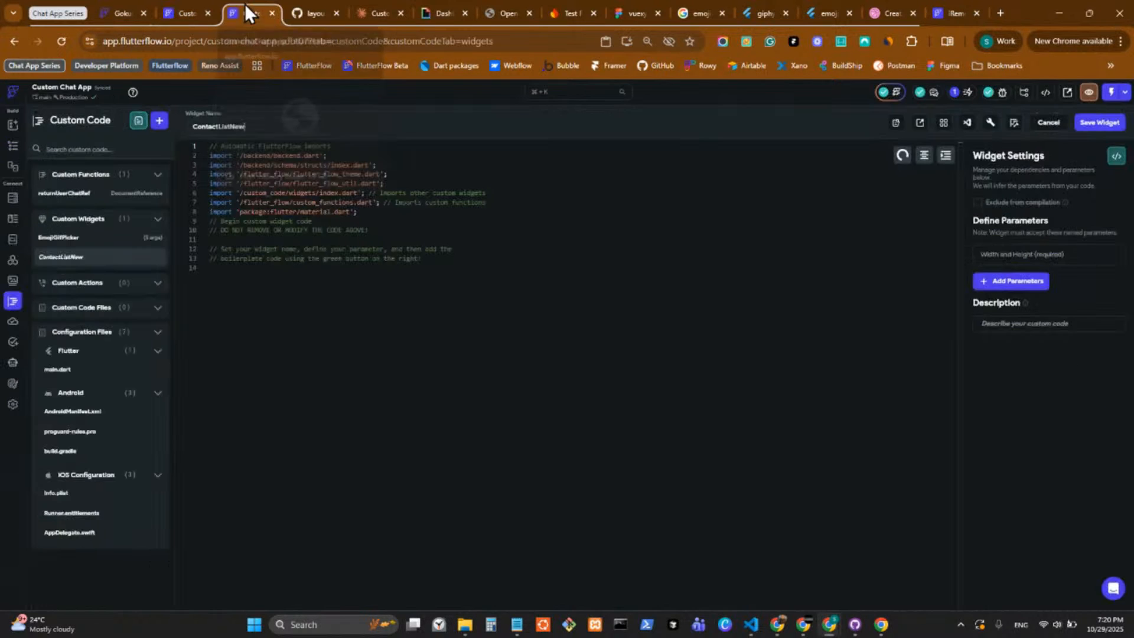
key(ctrl+a)
key(ctrl+v)
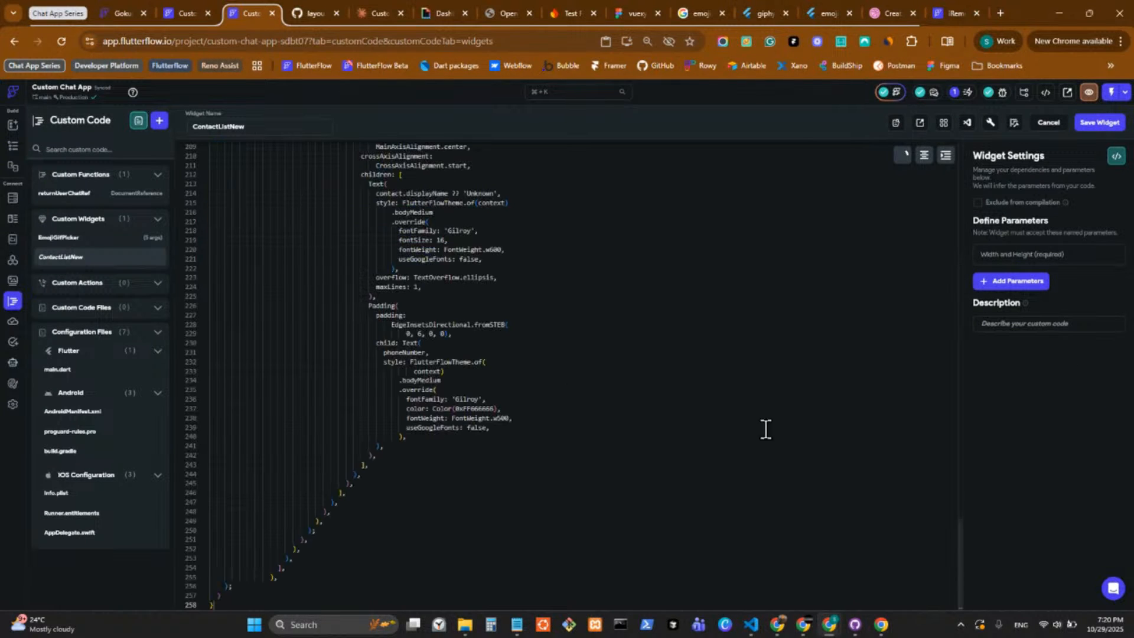
scroll(604, 321, up, 20)
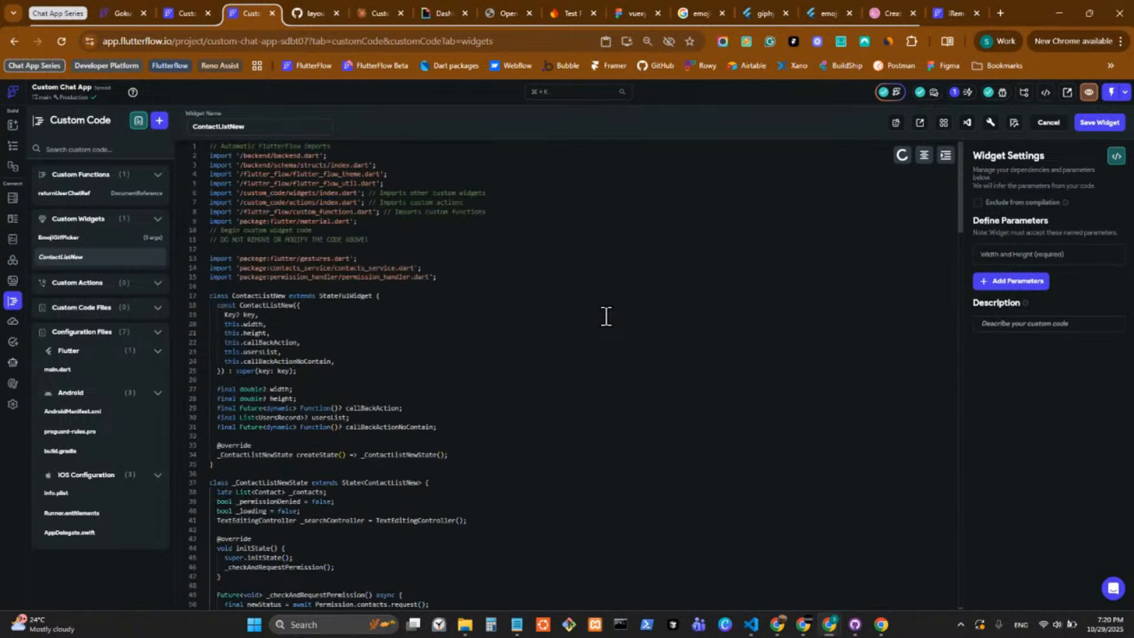
click(1102, 122)
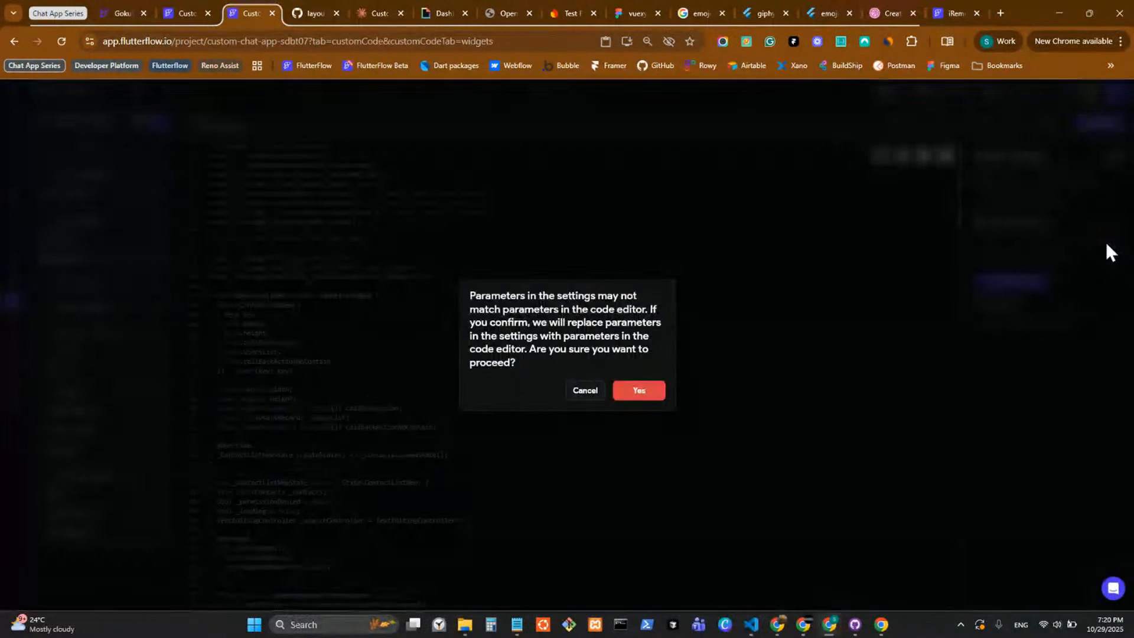
click(647, 401)
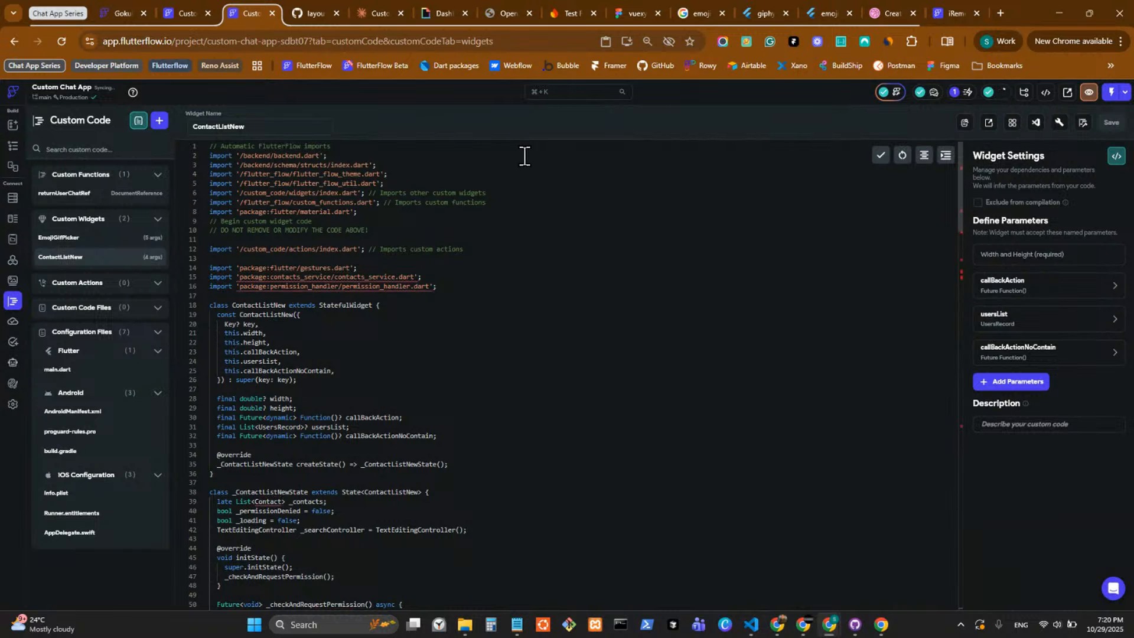
Place the iRemember - Backup browser tab beside the Custom Chat App one and open iRemember - Backup's custom pub dependencies.
click(318, 13)
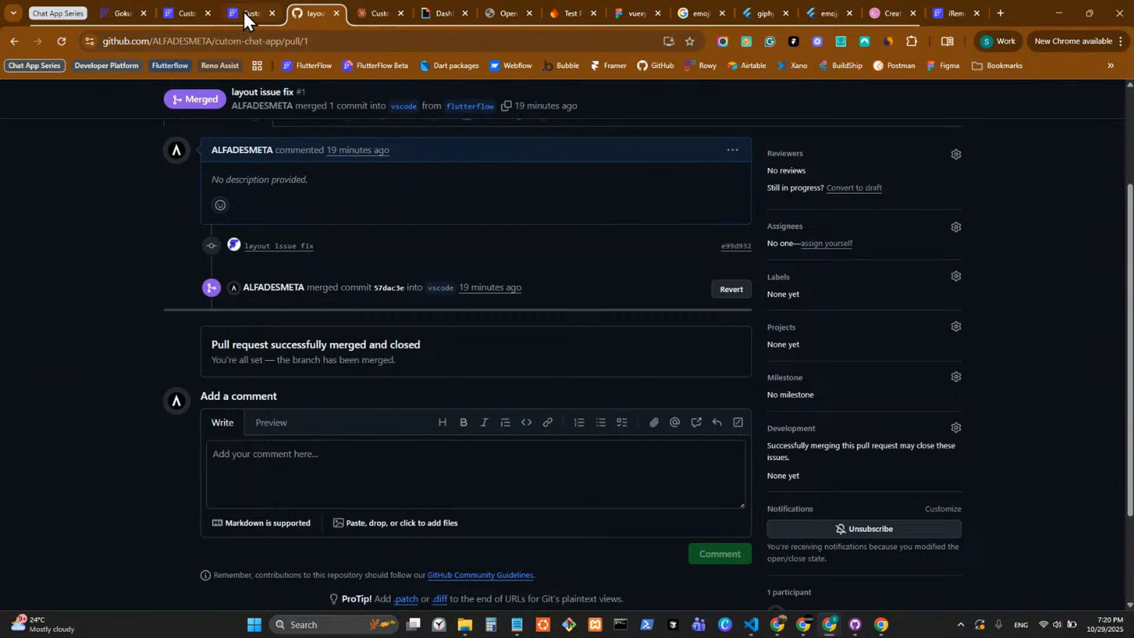
click(243, 12)
click(944, 9)
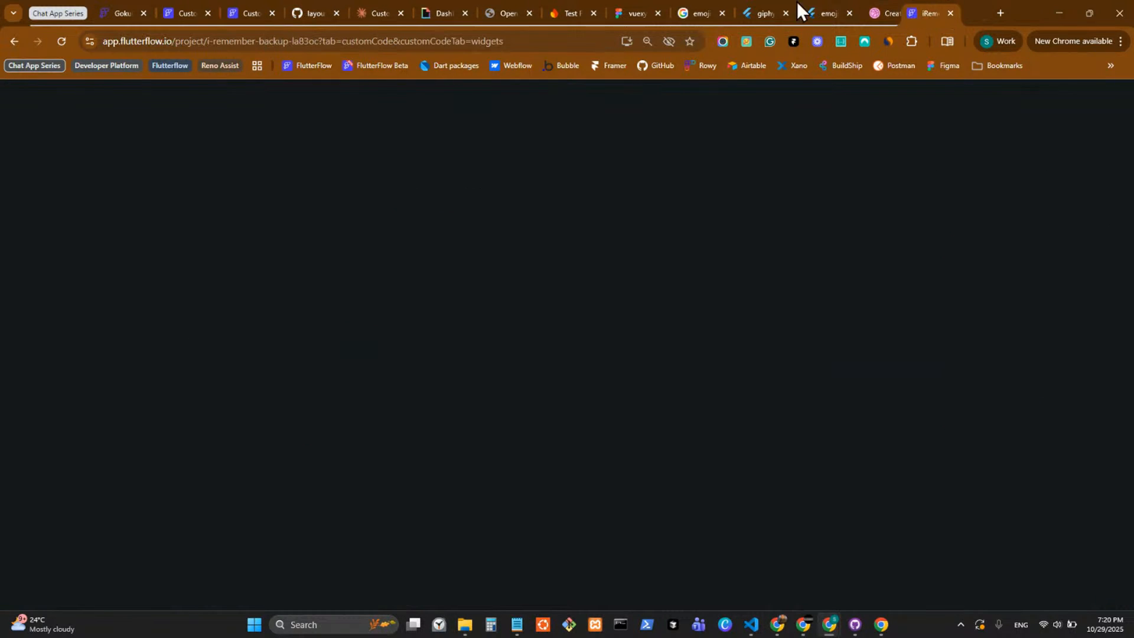
drag(796, 1, 307, 5)
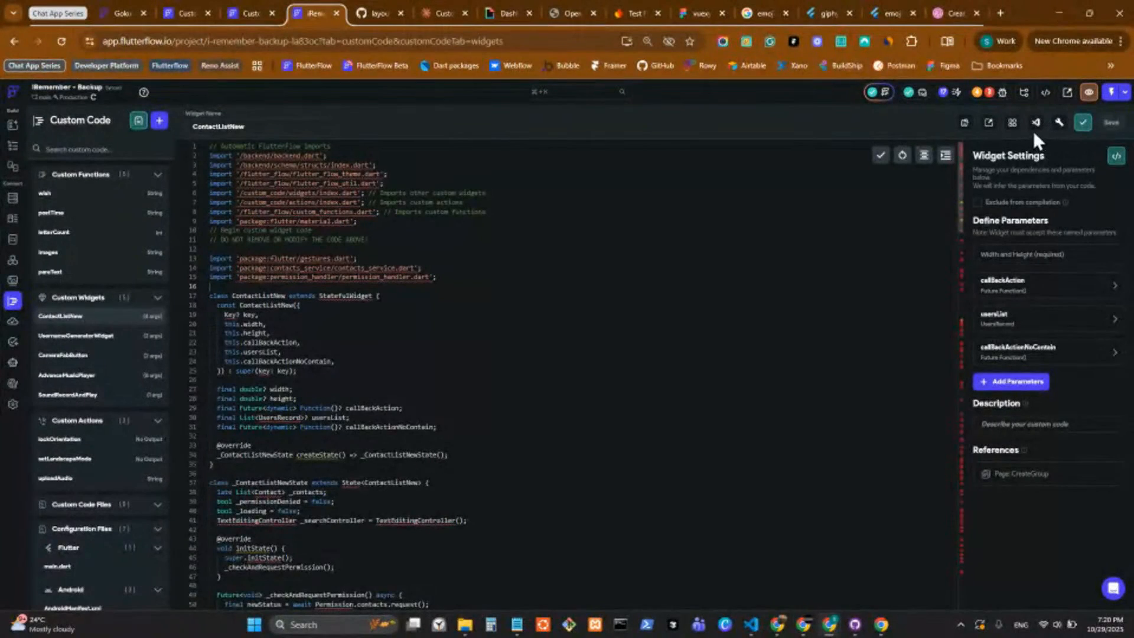
click(1010, 125)
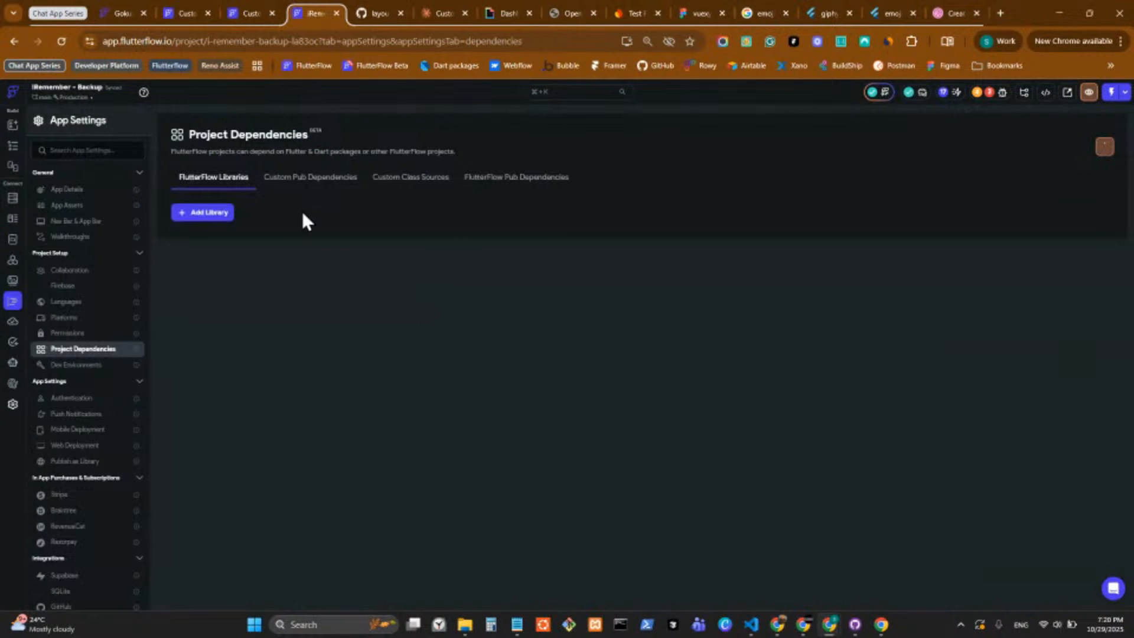
click(327, 176)
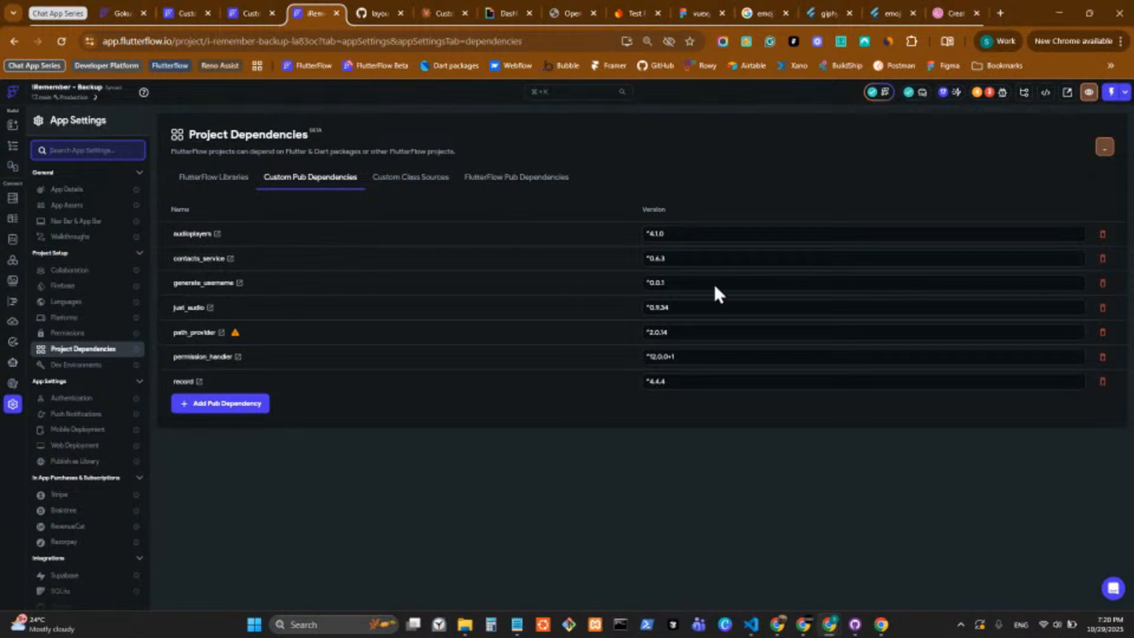
Open the contacts_service package page on pub.dev and examine its permission requirements, contact fields and example screenshots.
click(230, 260)
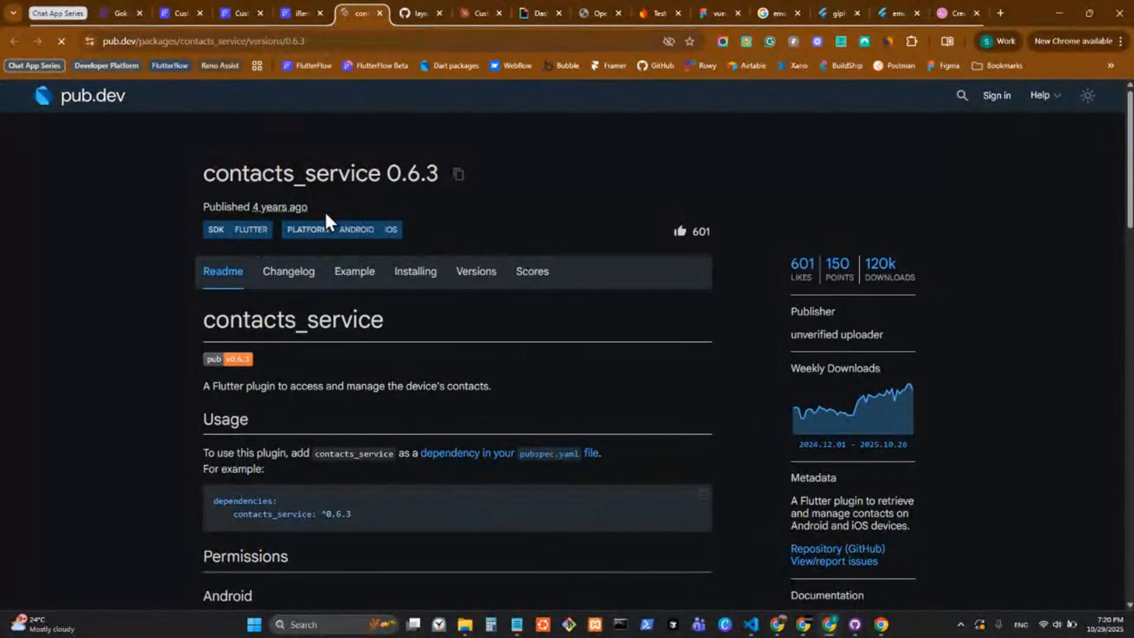
scroll(481, 275, down, 12)
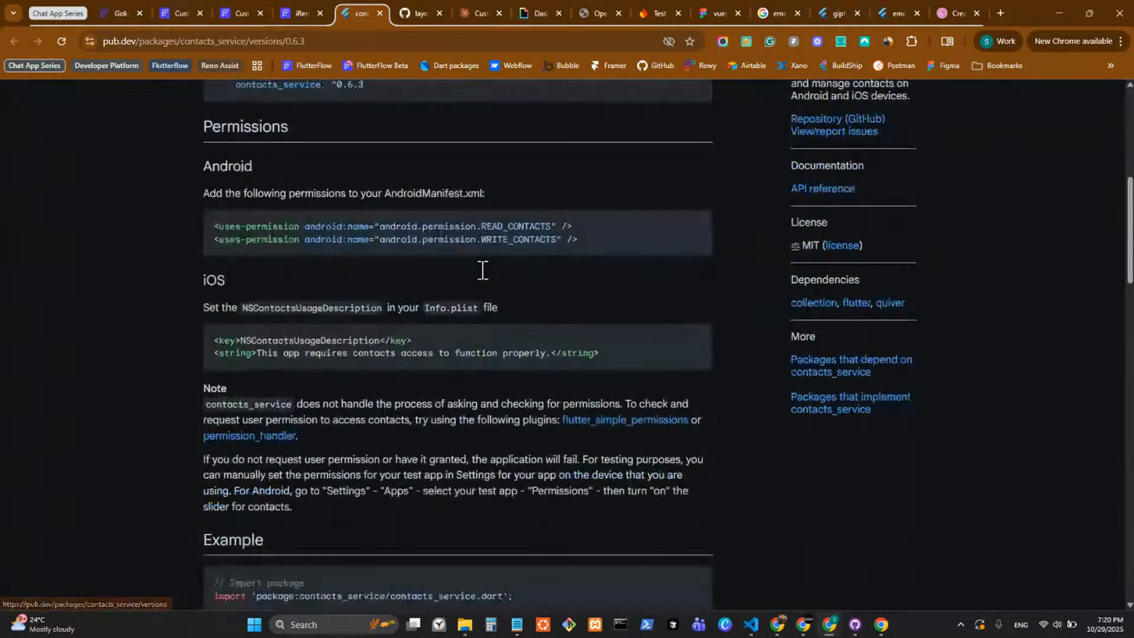
scroll(482, 270, down, 15)
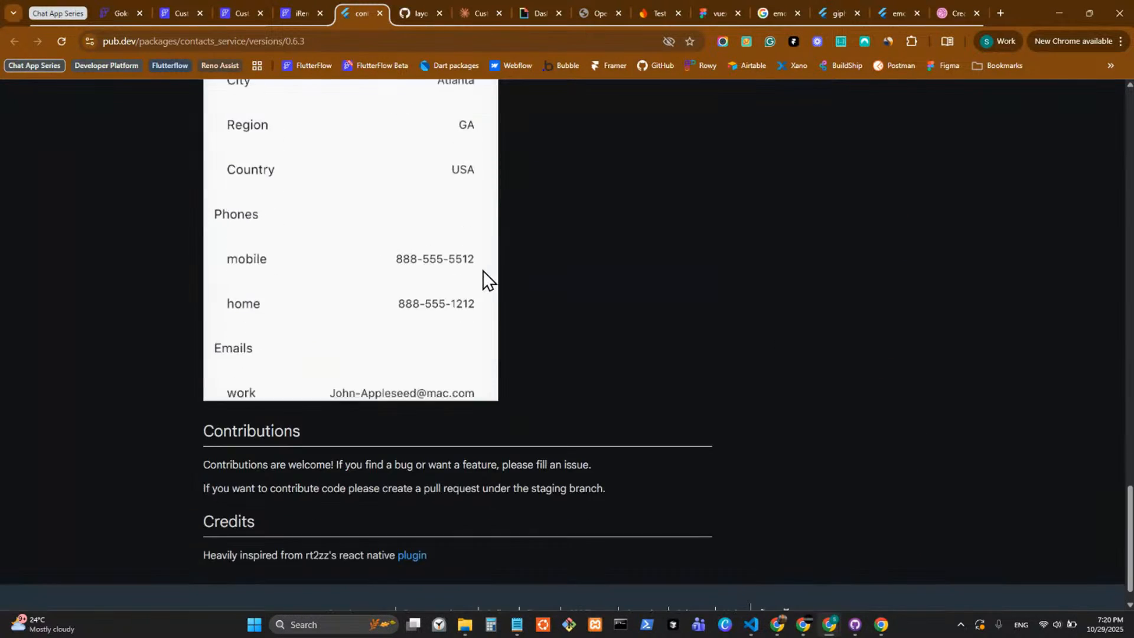
scroll(483, 271, down, 1)
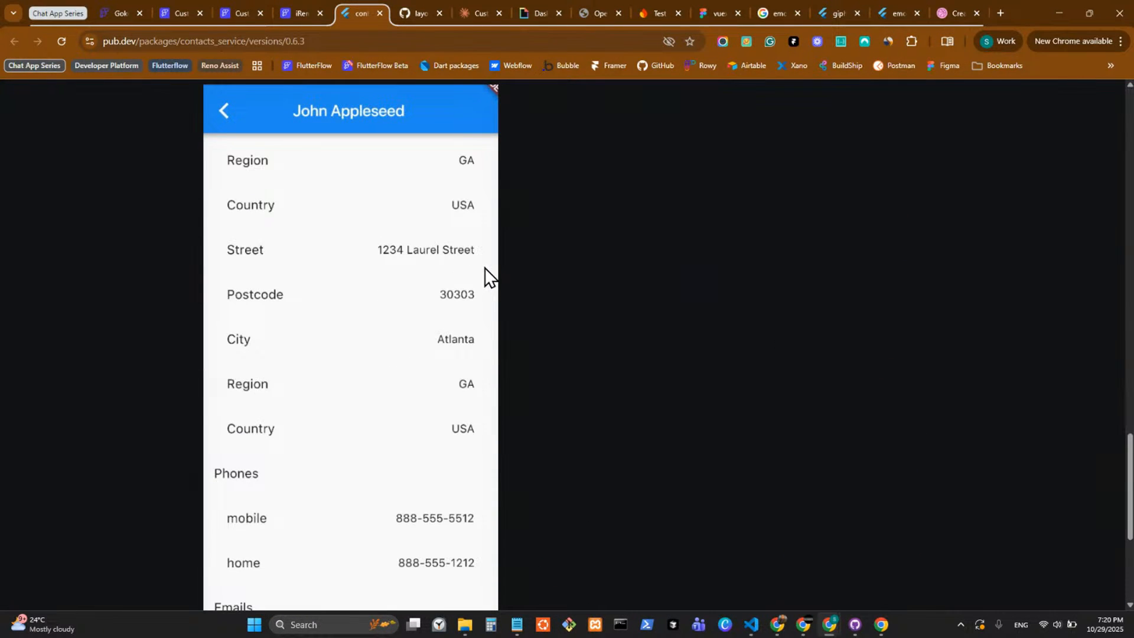
scroll(484, 267, down, 2)
scroll(486, 269, up, 3)
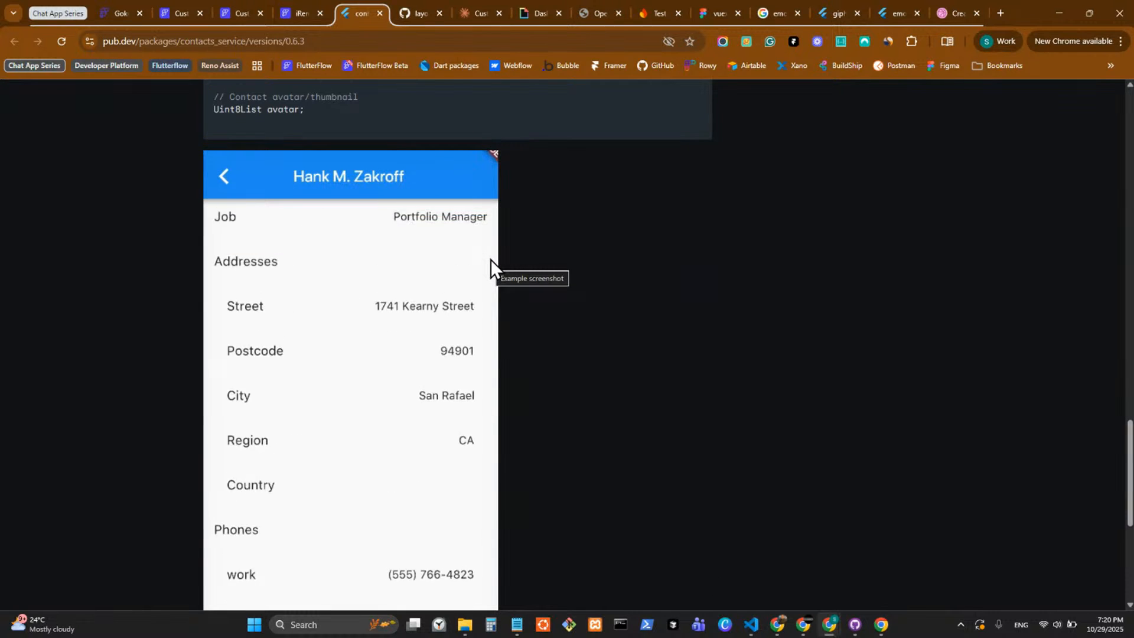
scroll(490, 260, down, 1)
scroll(490, 259, down, 2)
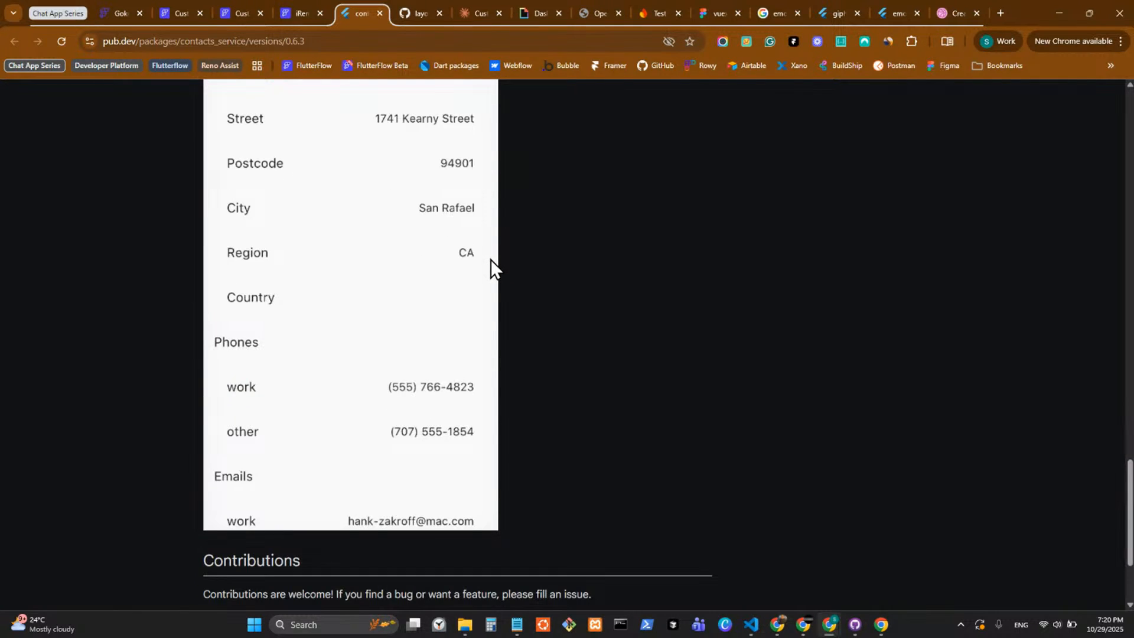
scroll(490, 259, up, 1)
scroll(491, 259, up, 3)
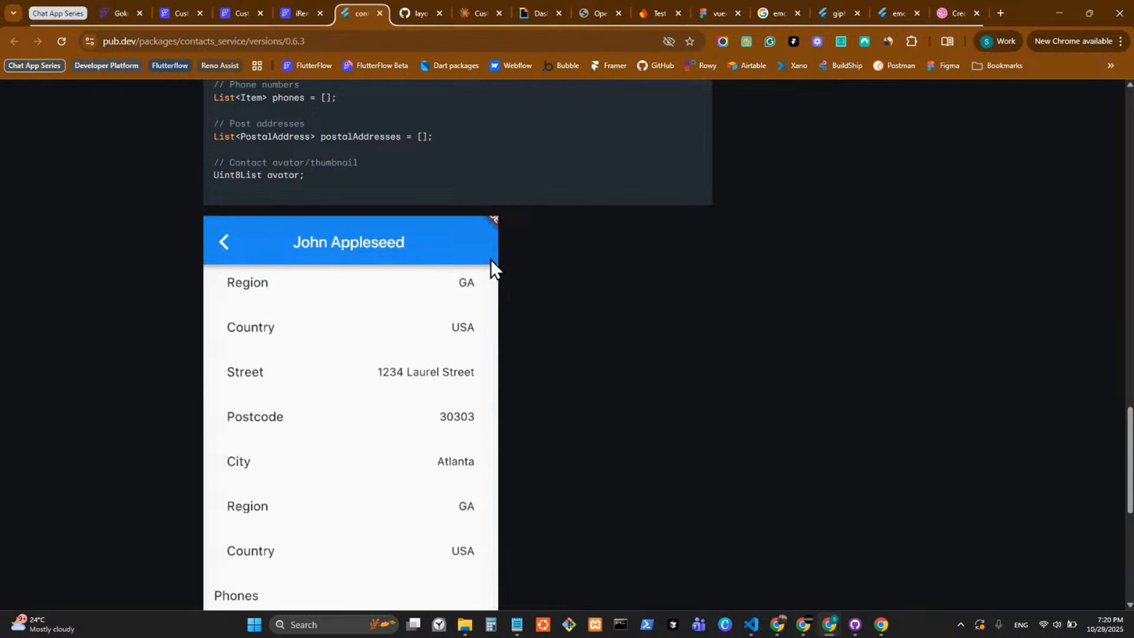
scroll(494, 249, up, 9)
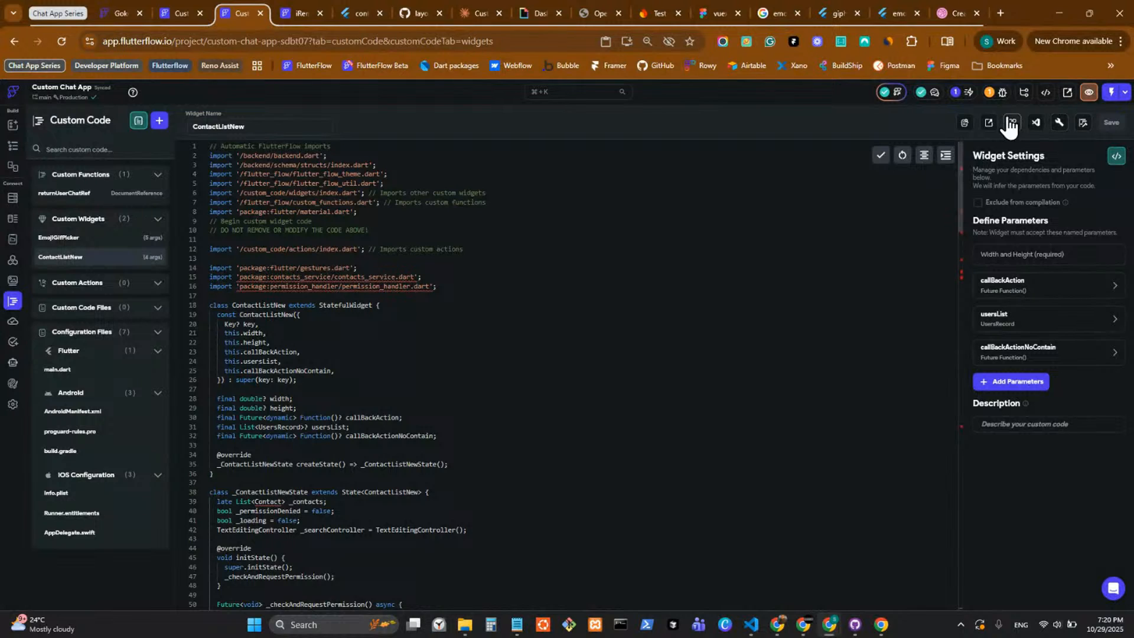
Add contacts_service ^0.6.3 as a custom pub dependency in the Custom Chat App project.
click(1011, 124)
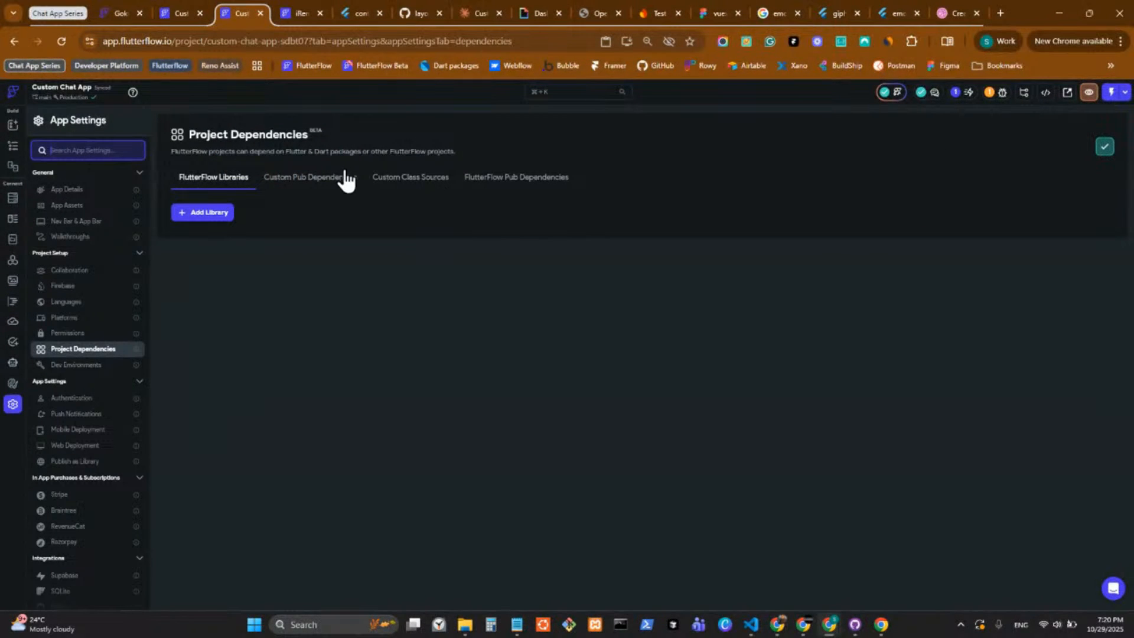
click(347, 180)
click(212, 283)
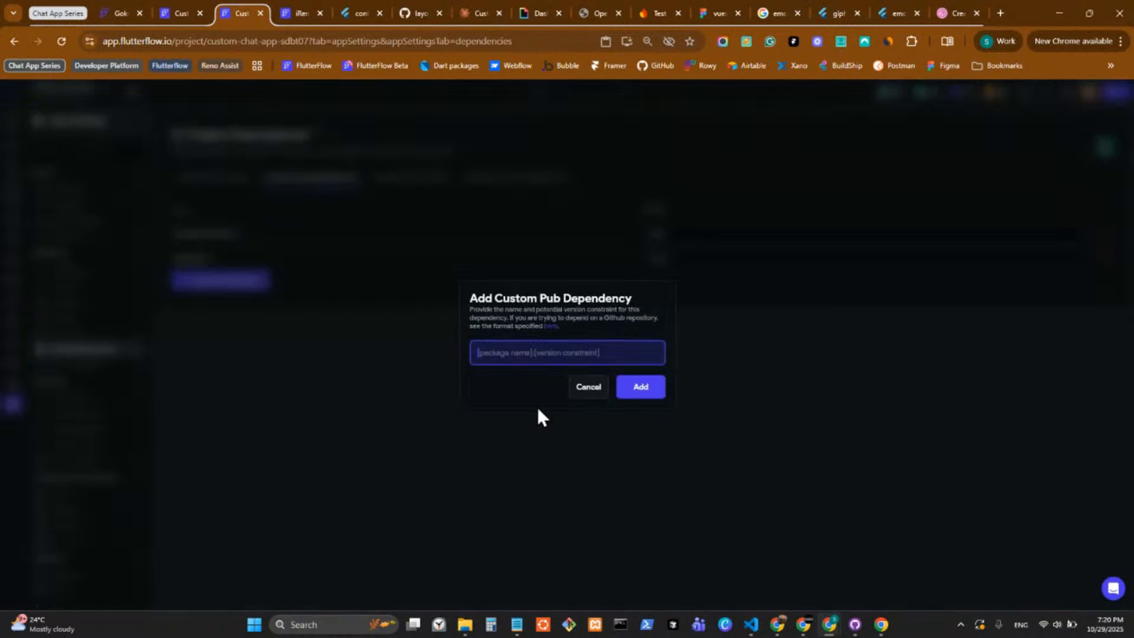
text(contacts_service: ^0.6.3)
click(642, 393)
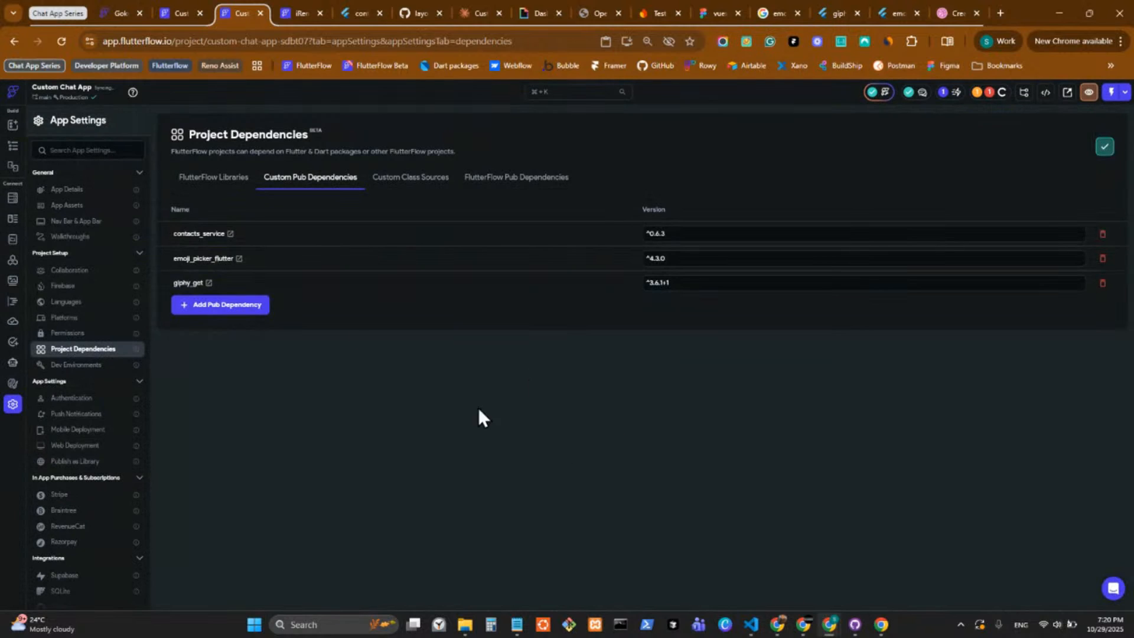
Open the permission_handler package page from iRemember - Backup's custom pub dependencies and copy its latest version, 12.0.1.
click(292, 9)
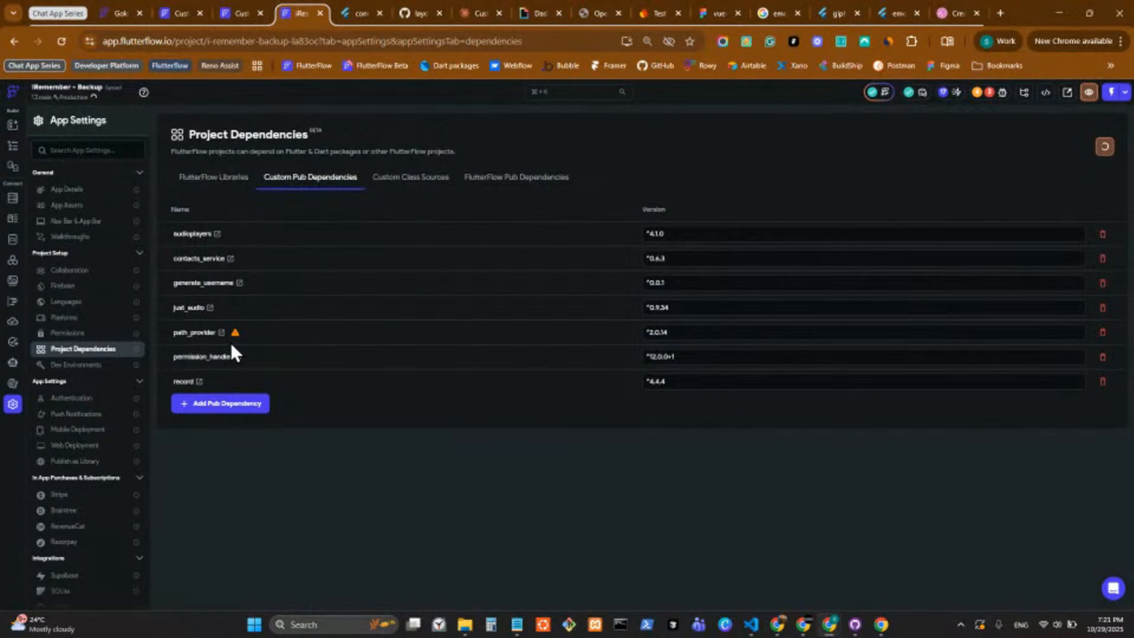
click(239, 358)
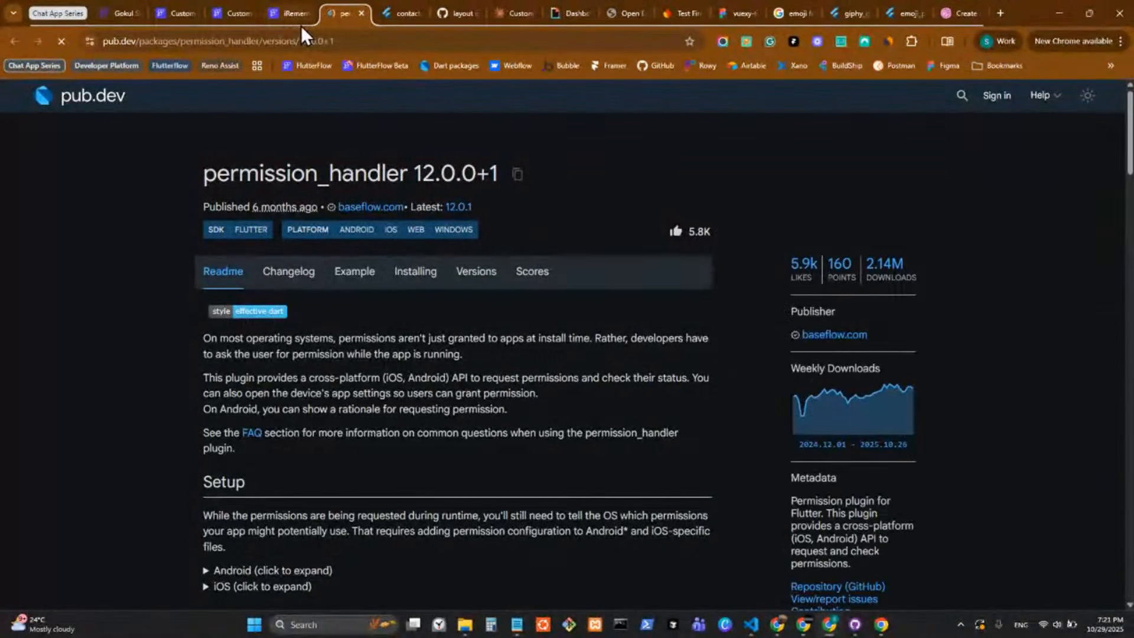
click(518, 173)
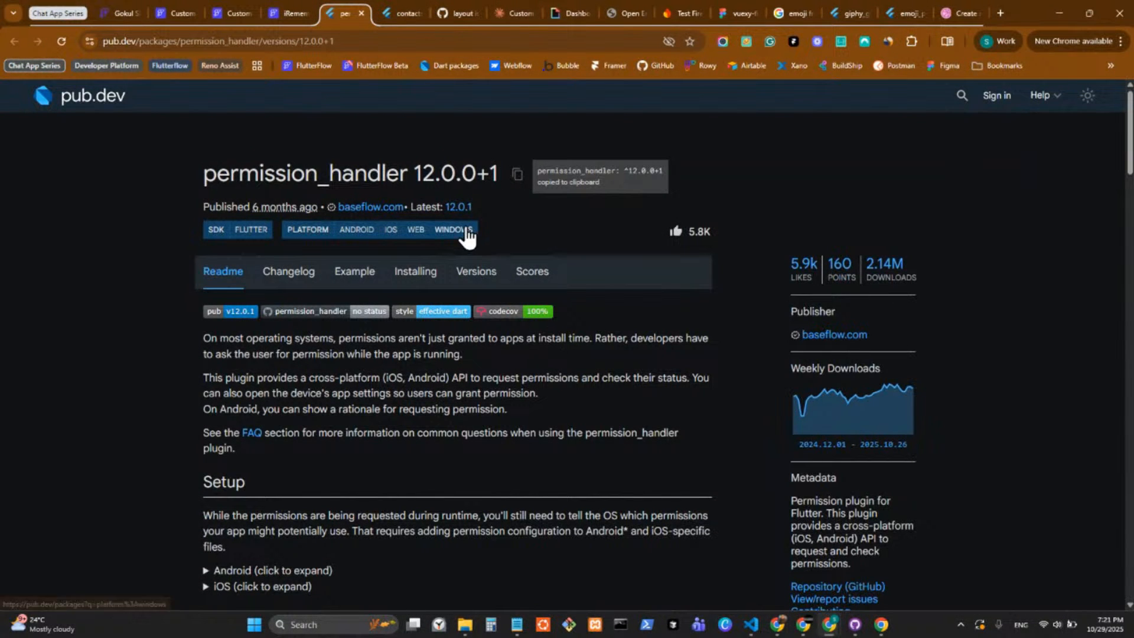
click(457, 208)
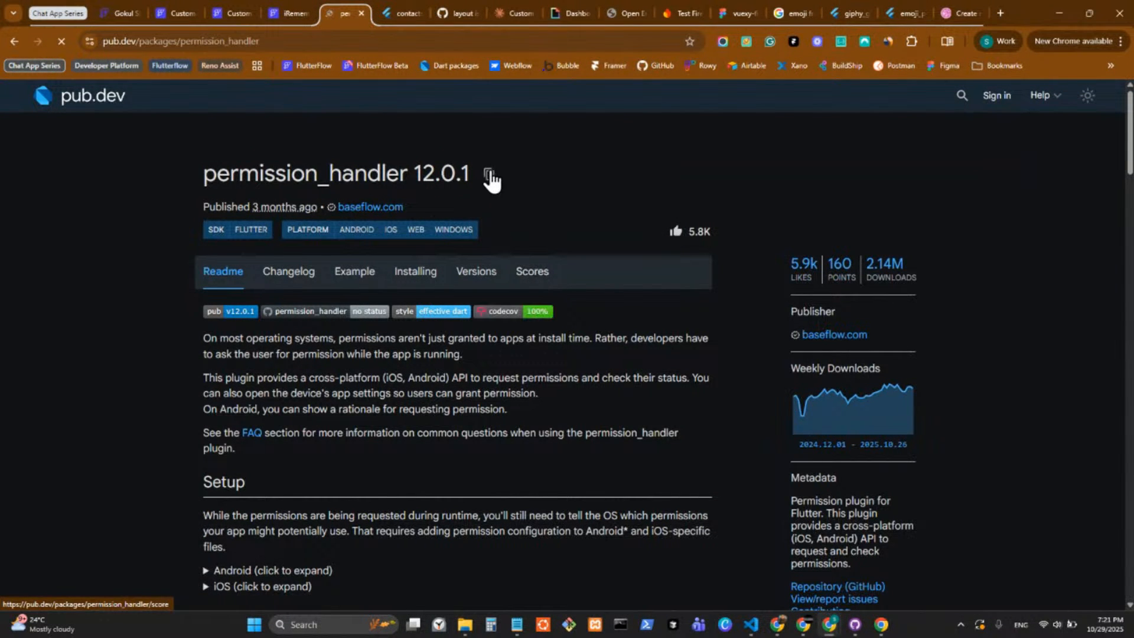
click(488, 174)
scroll(510, 319, down, 20)
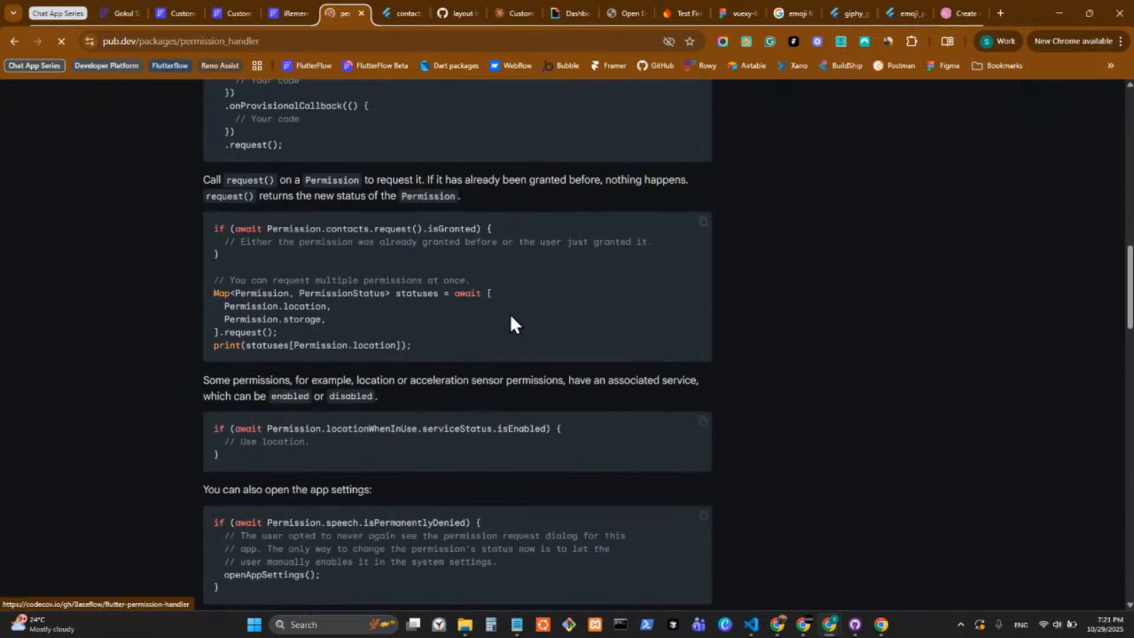
scroll(510, 314, up, 20)
right_click(522, 300)
click(205, 131)
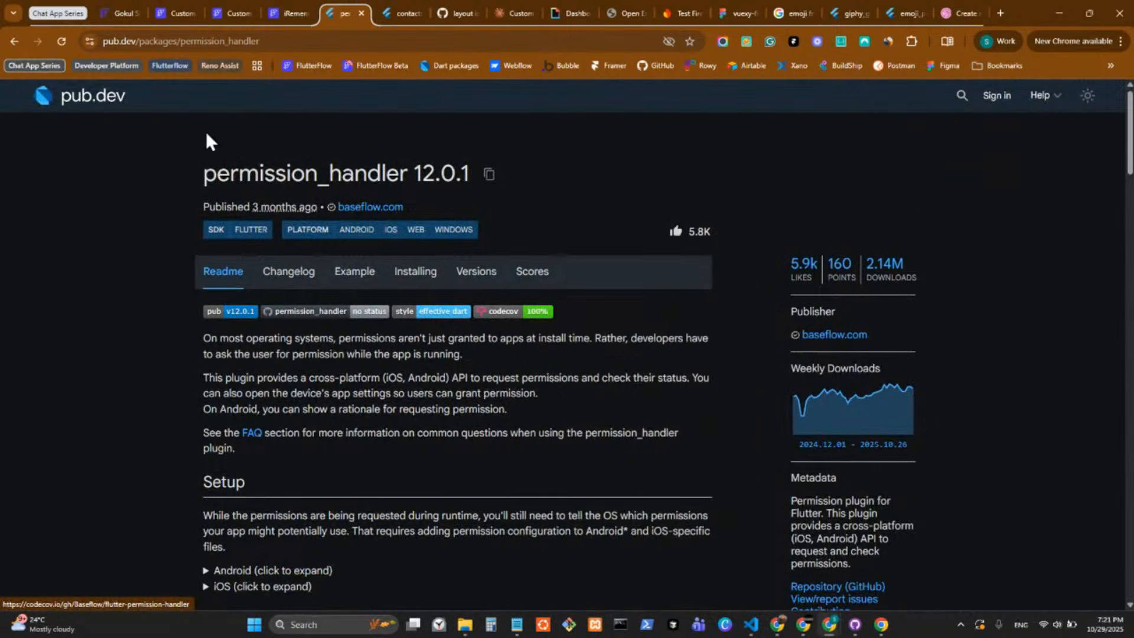
Add permission_handler ^12.0.1 as a custom pub dependency in the Custom Chat App project.
click(290, 12)
click(233, 18)
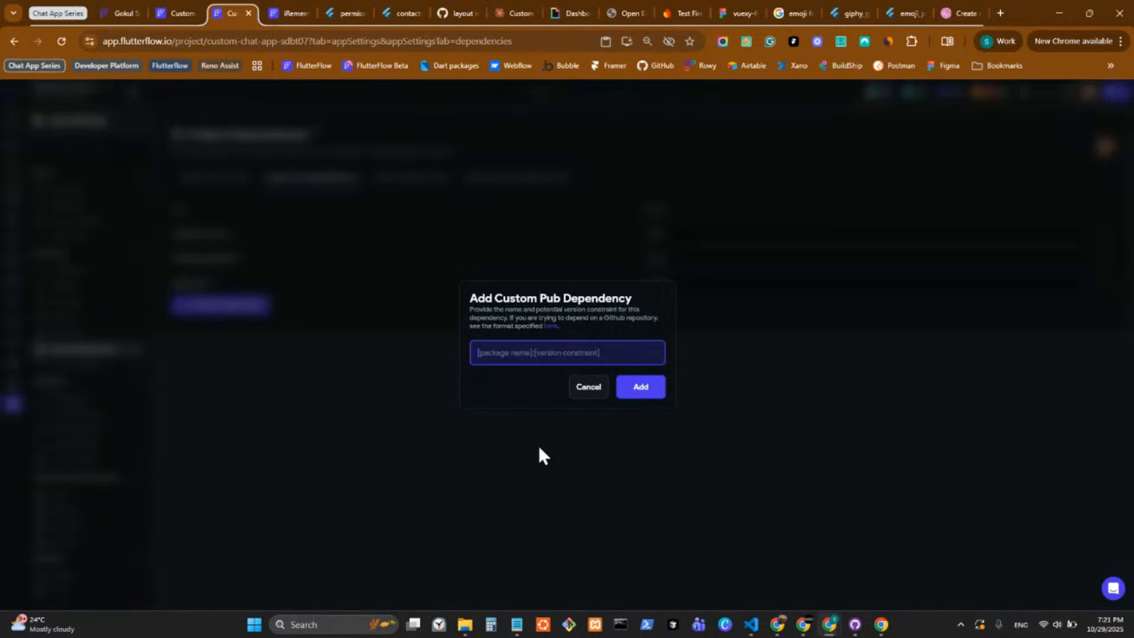
key(ctrl+v)
click(640, 390)
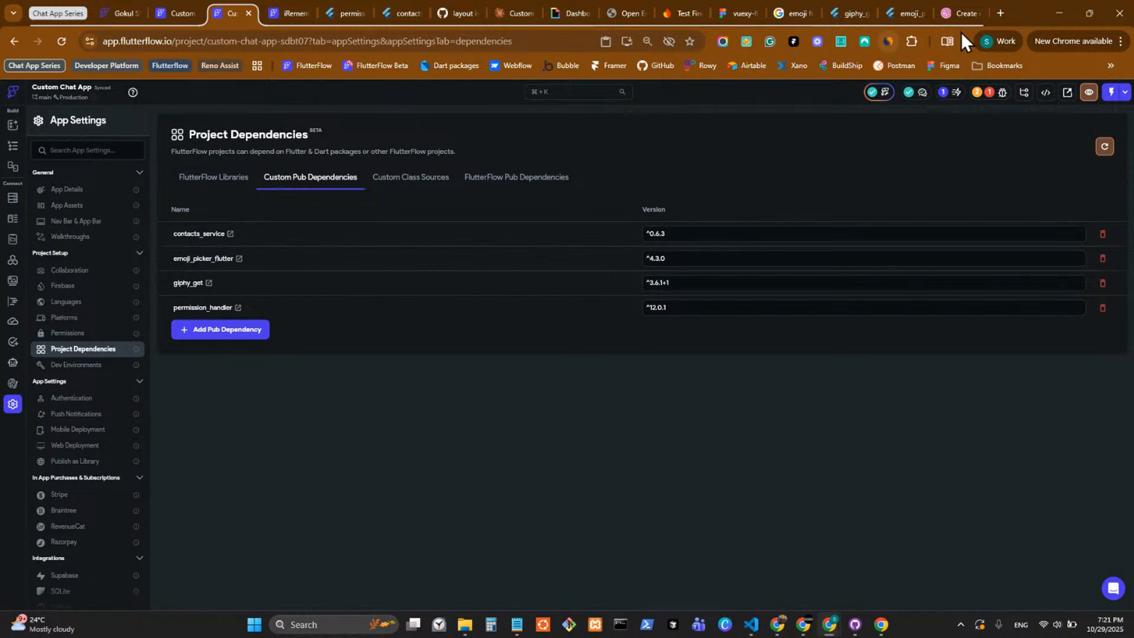
Set the browser page zoom to 90%.
click(1121, 41)
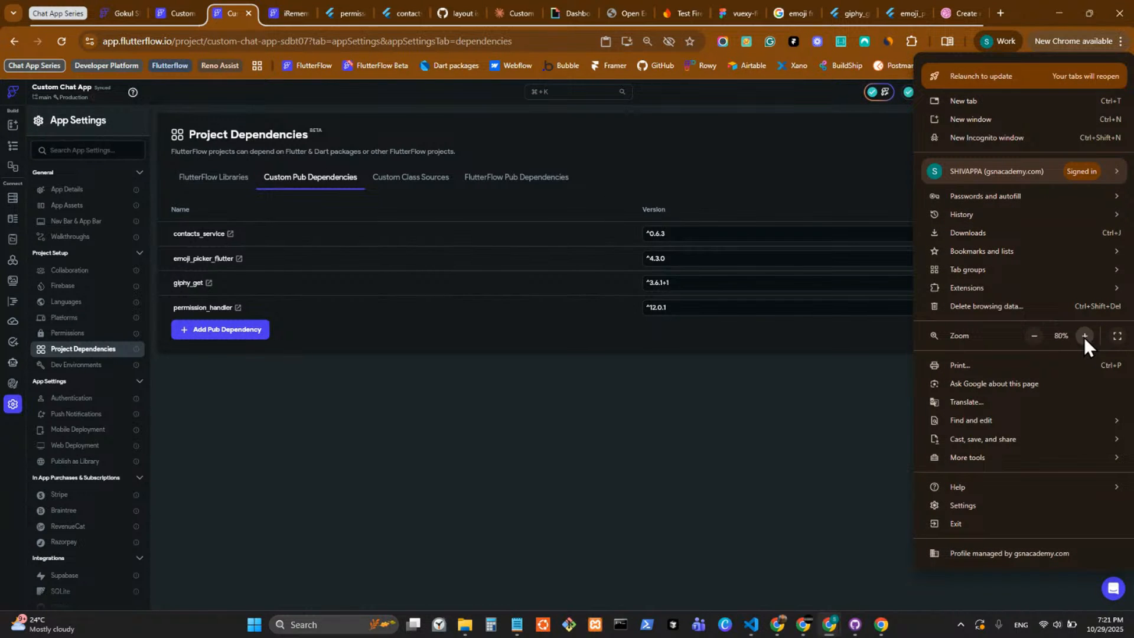
click(1084, 337)
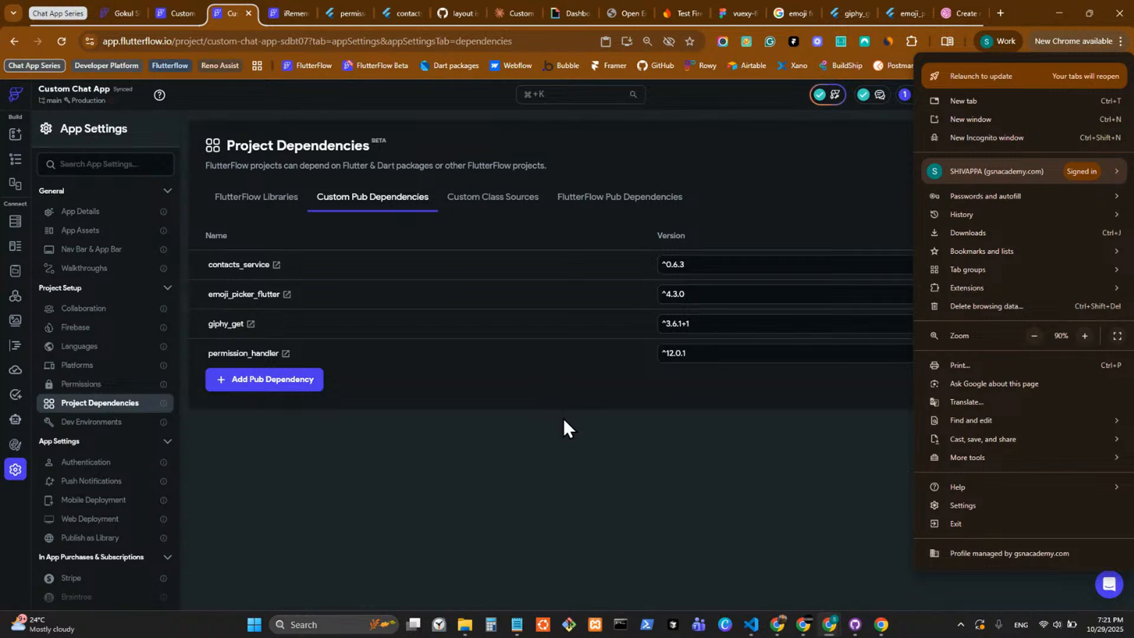
click(553, 426)
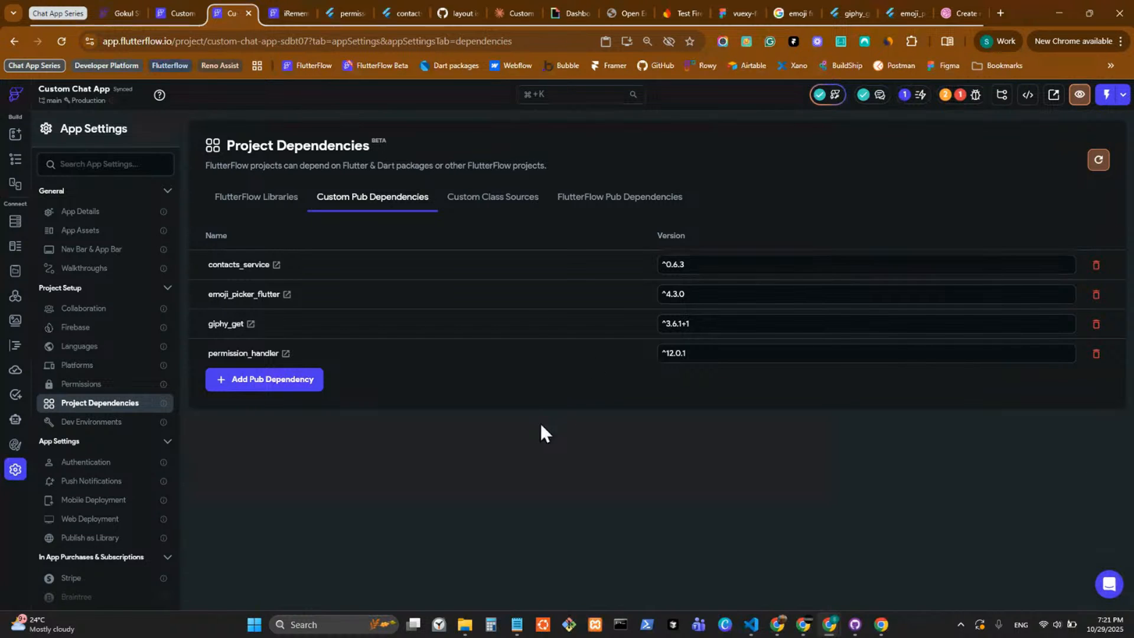
Remove the custom actions import line and its extra blank line from the ContactListNew widget code and save the widget.
click(17, 348)
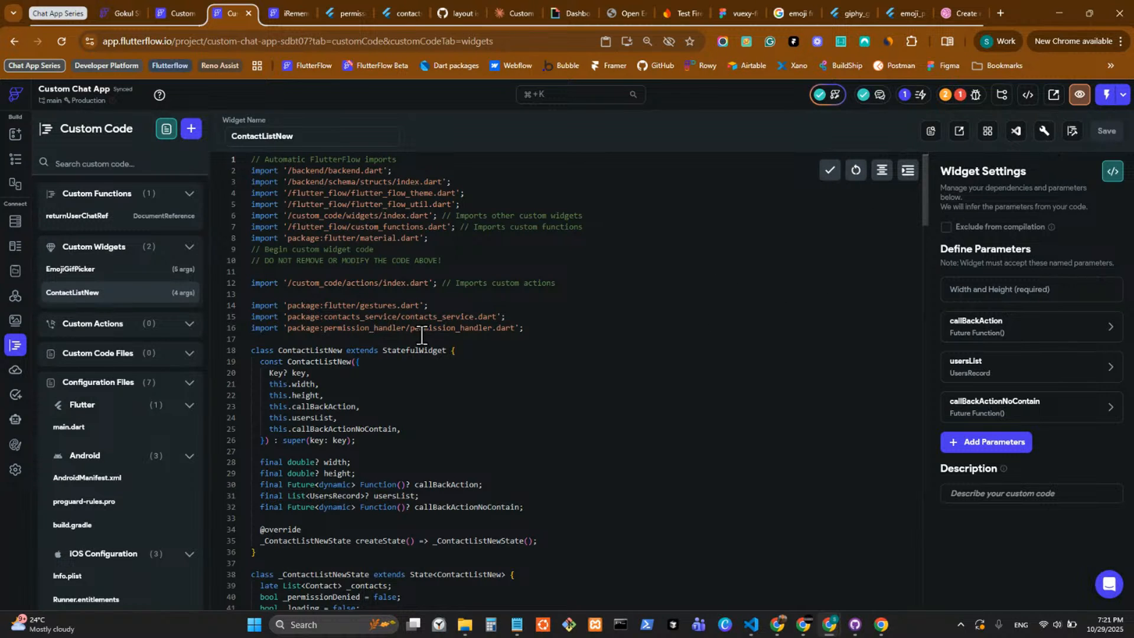
drag(564, 283, 239, 283)
key(BackSpace)
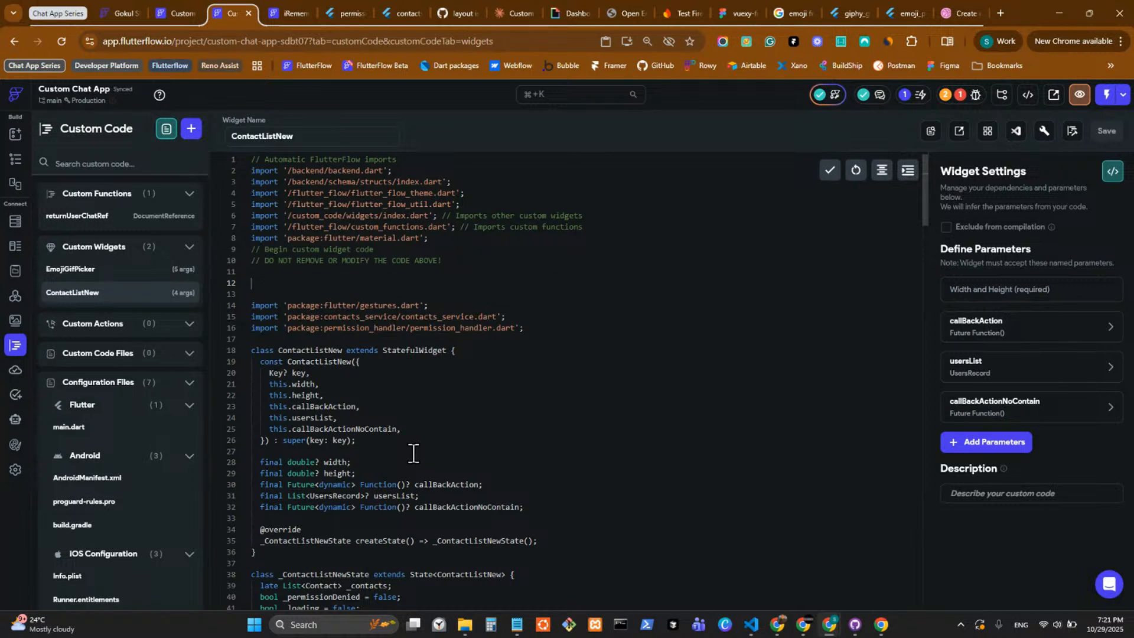
key(BackSpace)
key(BackSpace)
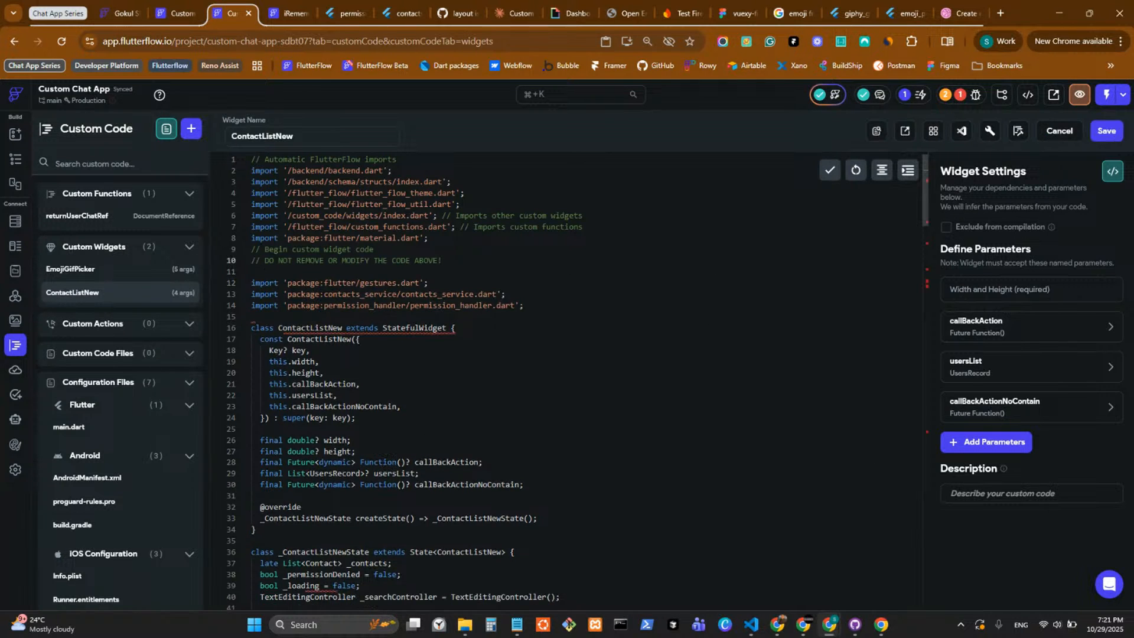
click(1107, 131)
click(515, 330)
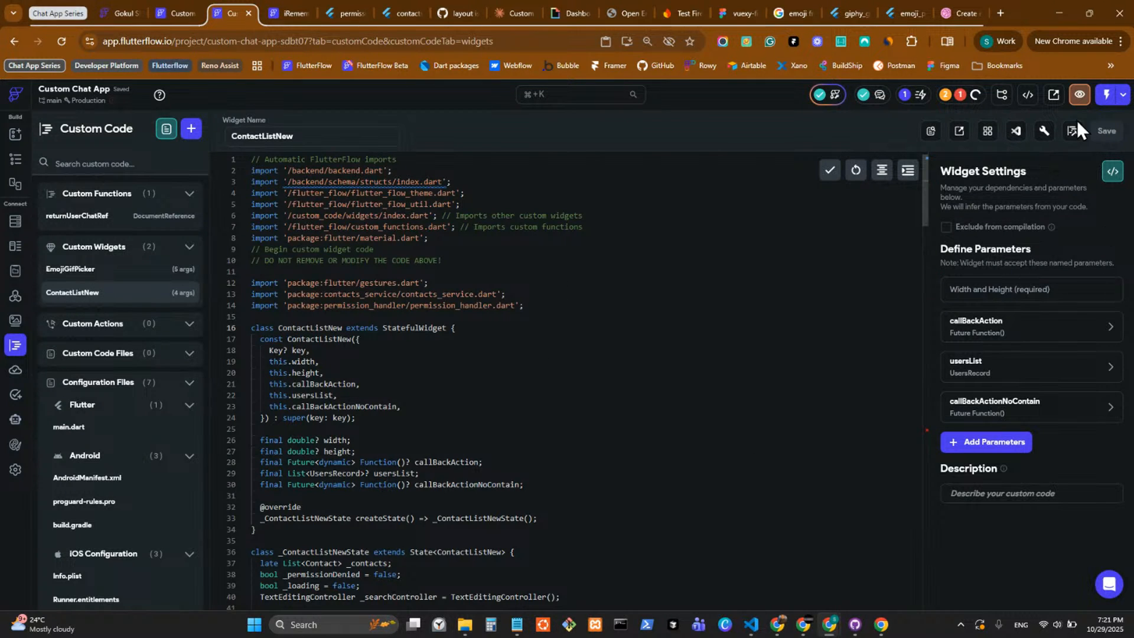
Copy the undefined PhoneNumber name from the ContactListNew code and create a non-persisted String app state variable with that name.
mouse_move(1086, 339)
scroll(655, 371, down, 15)
scroll(656, 369, down, 5)
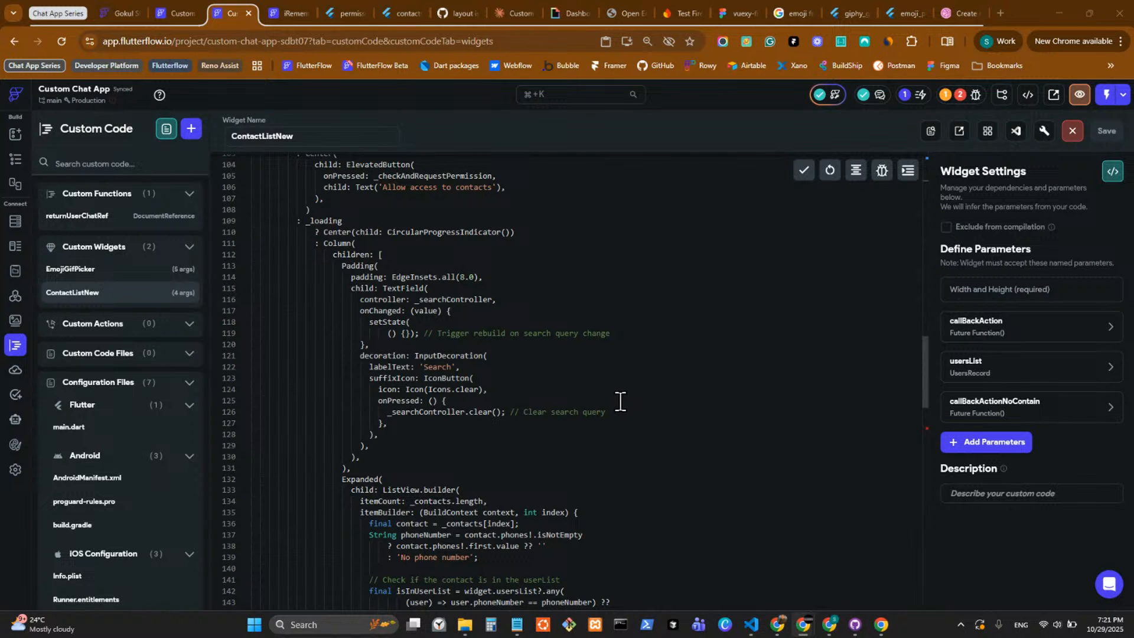
scroll(620, 402, down, 8)
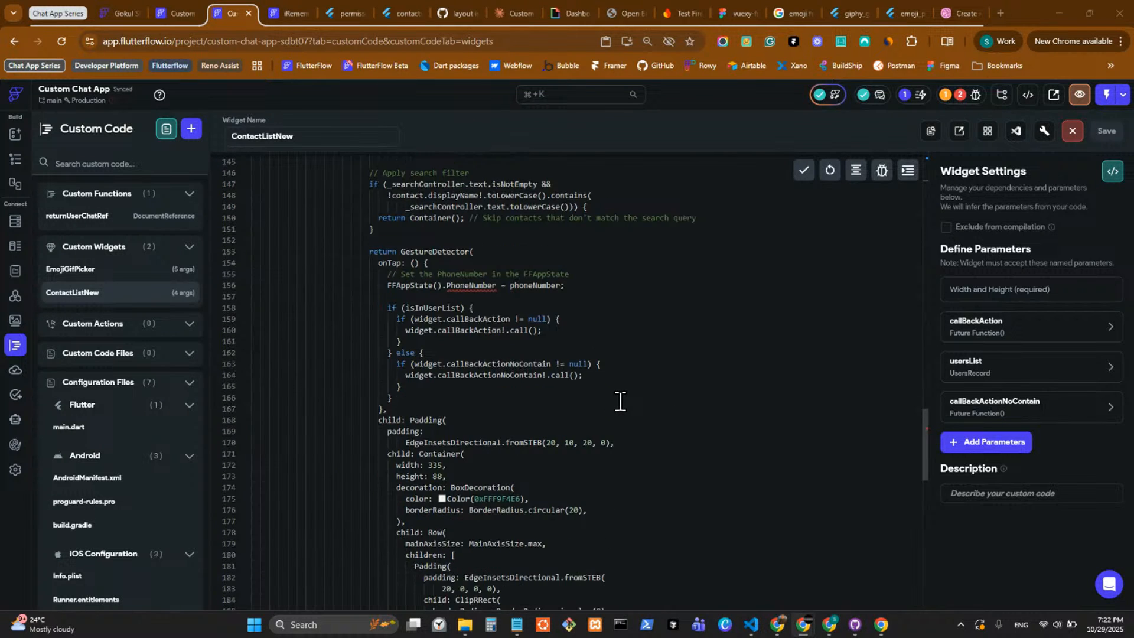
double_click(472, 285)
key(ctrl+c)
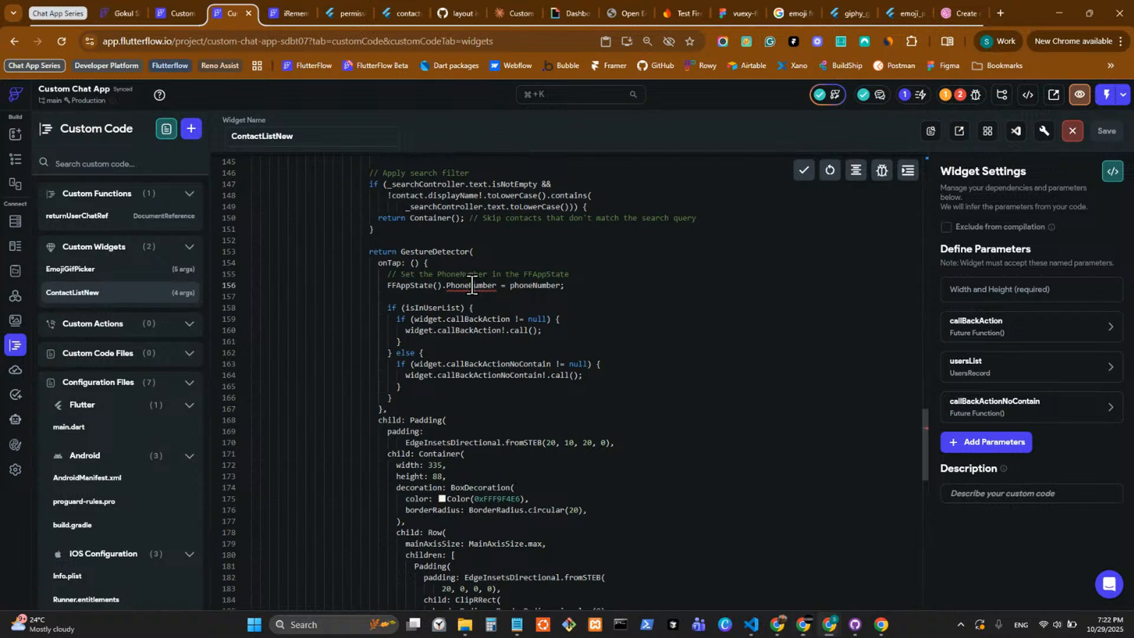
click(13, 271)
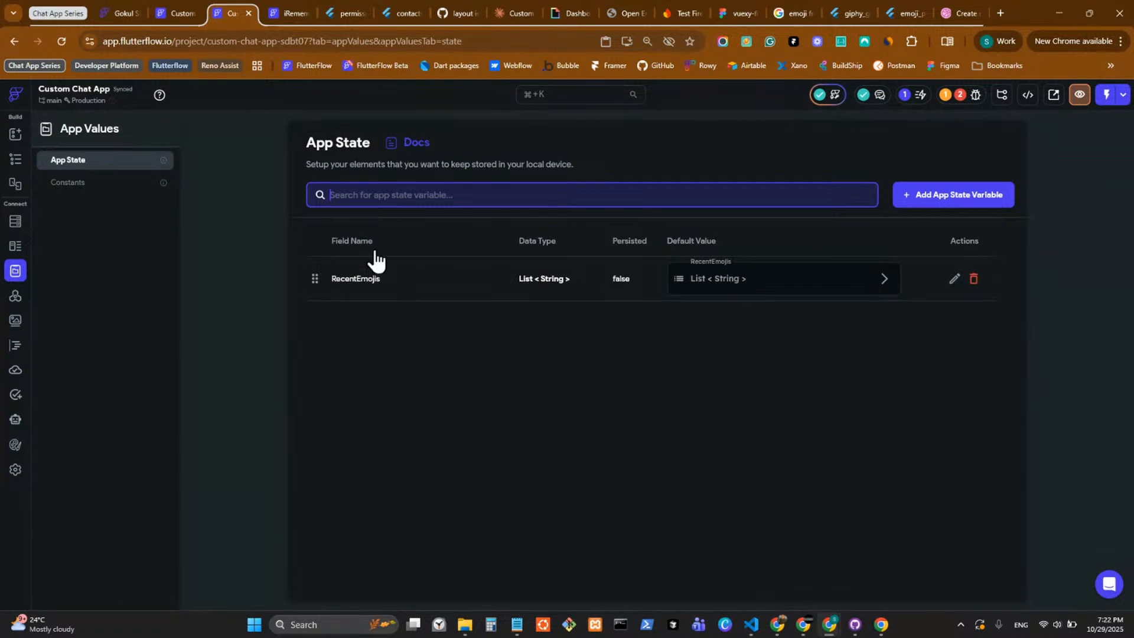
click(953, 198)
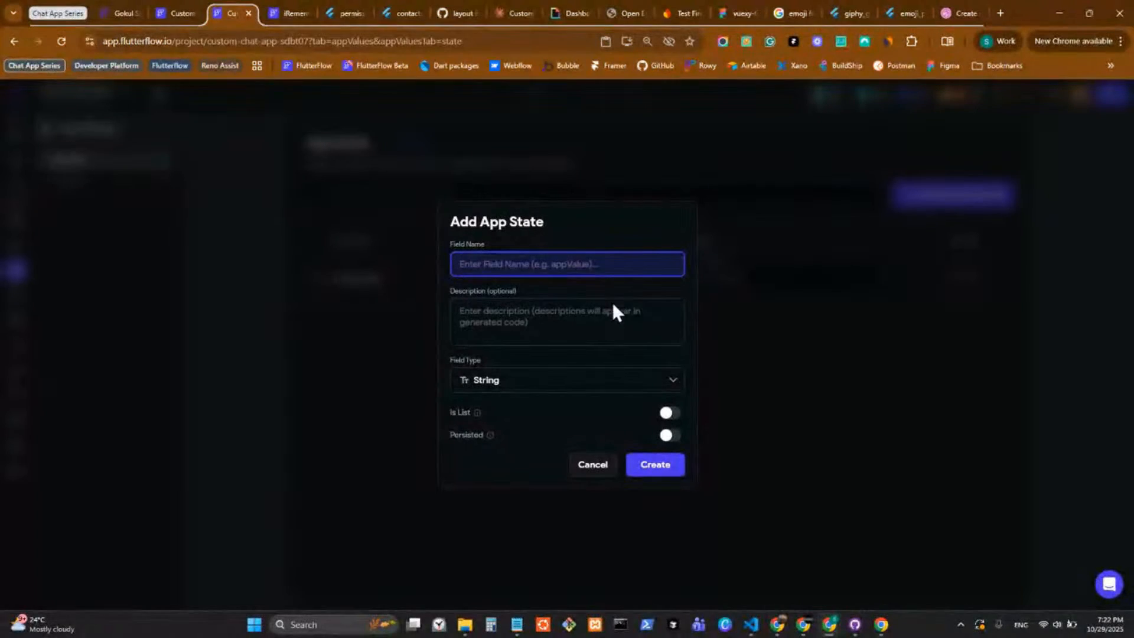
key(ctrl+v)
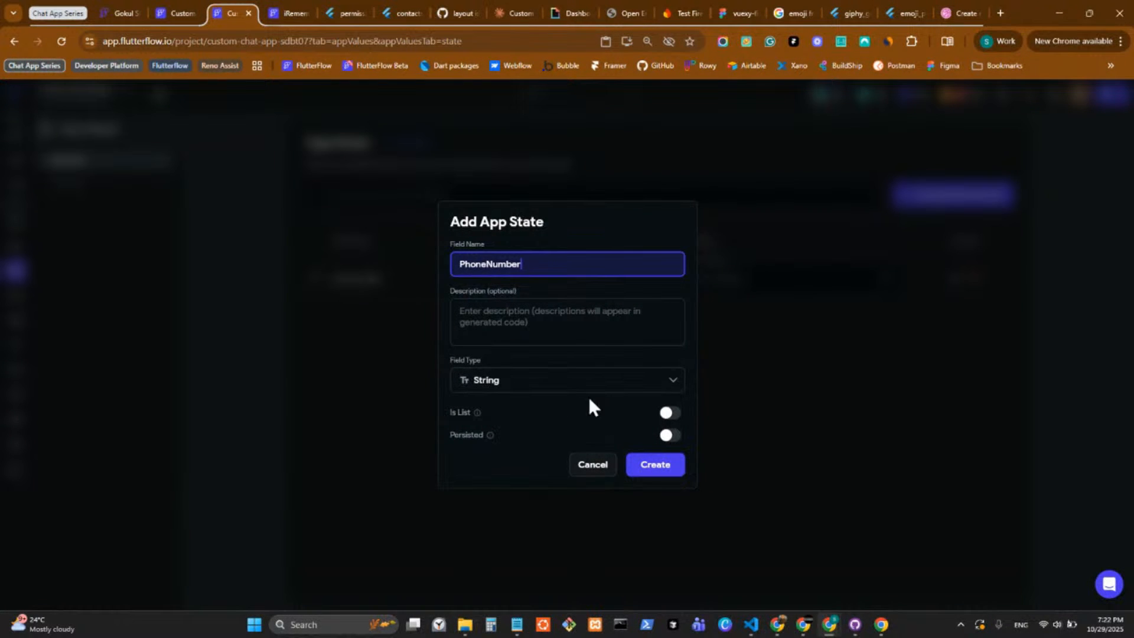
click(656, 466)
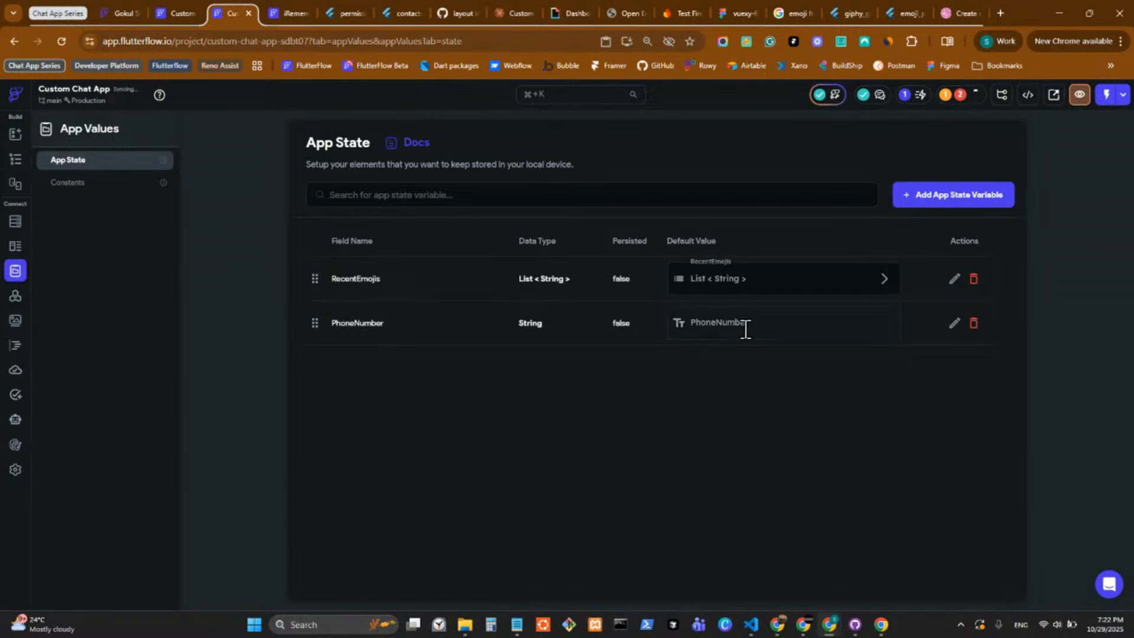
Check how PhoneNumber is defined among iRemember - Backup's app state variables and return to Custom Chat App.
click(282, 14)
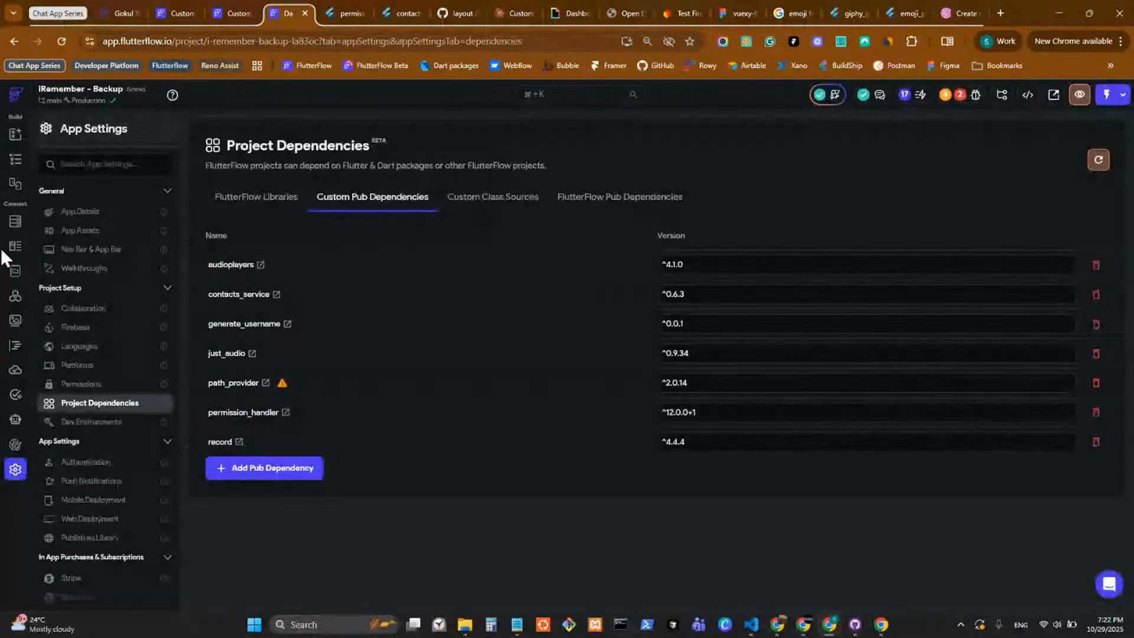
click(16, 271)
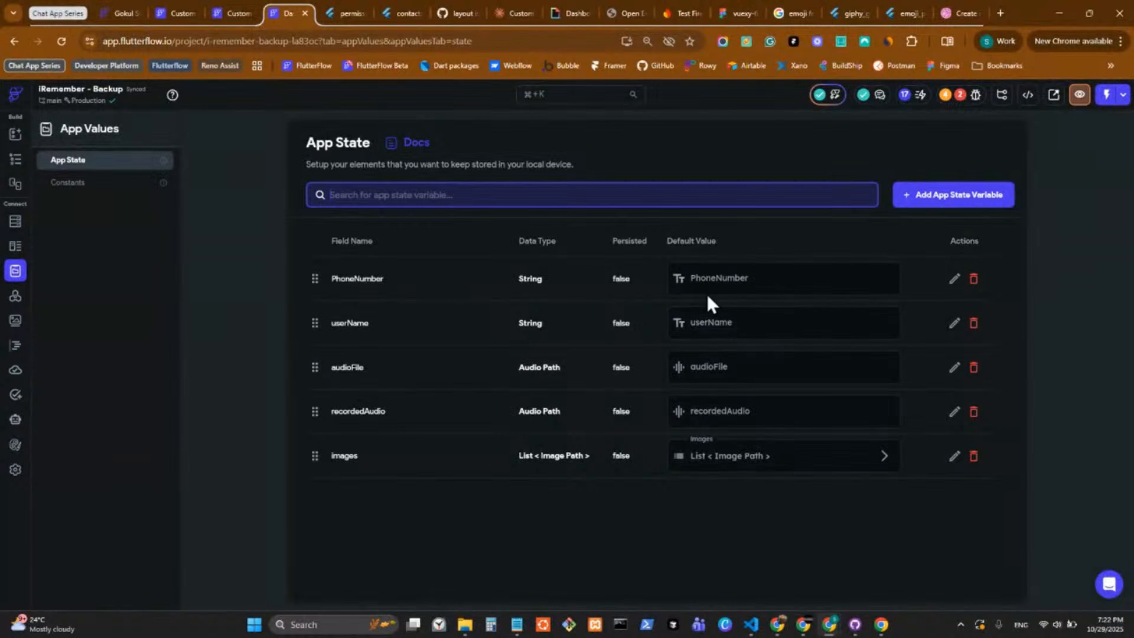
click(234, 15)
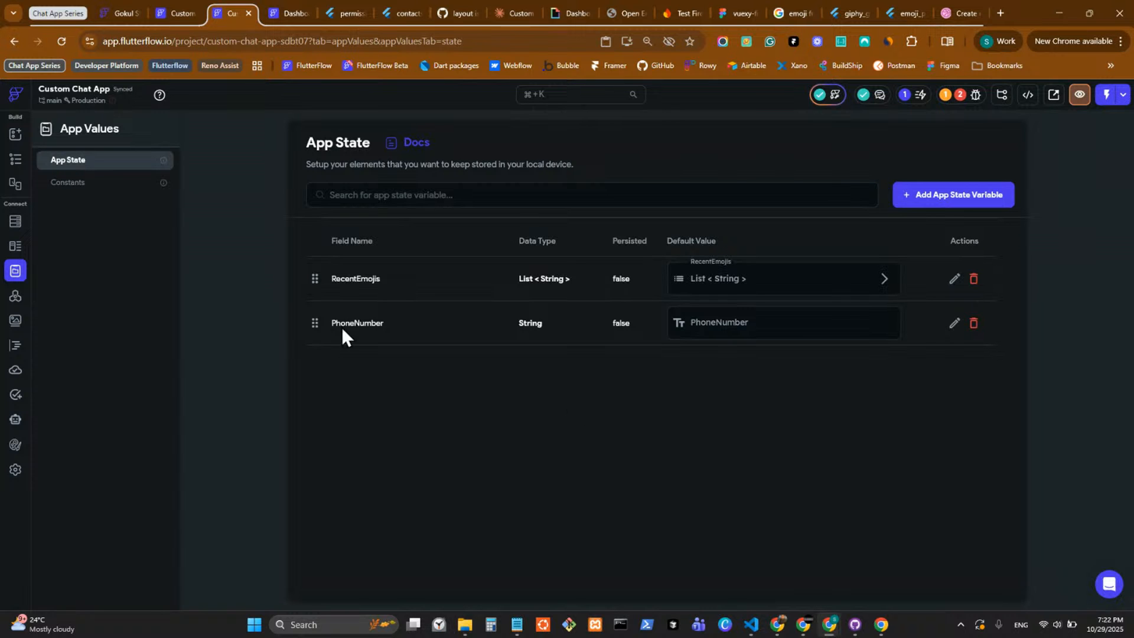
Review the custom code errors listed for the ContactListNew widget and close the list without recompiling.
click(15, 346)
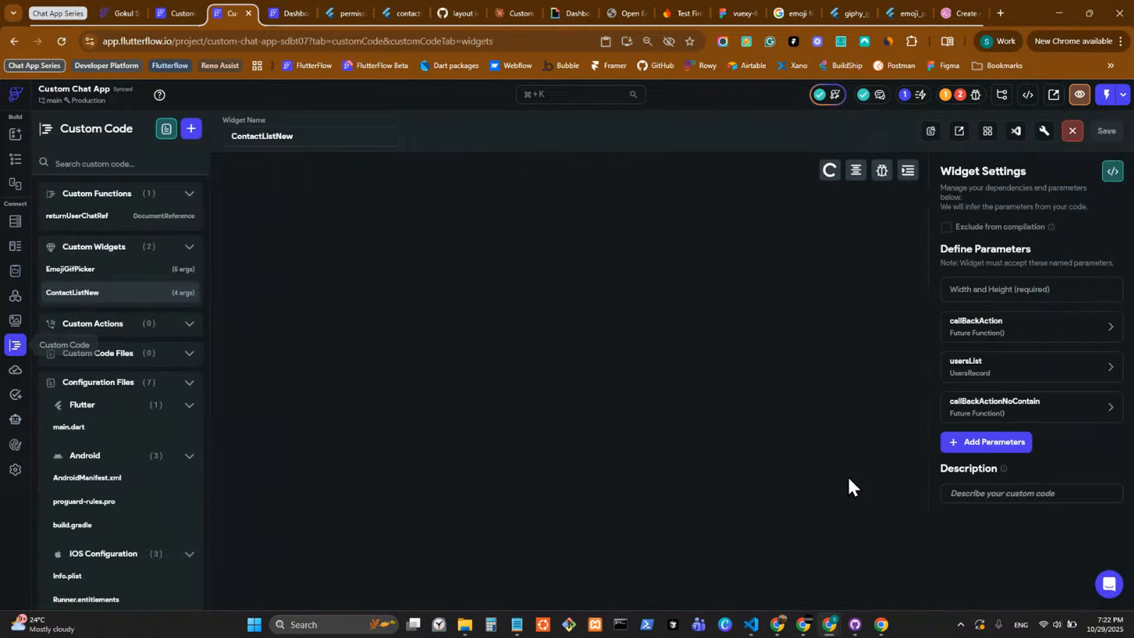
click(1073, 130)
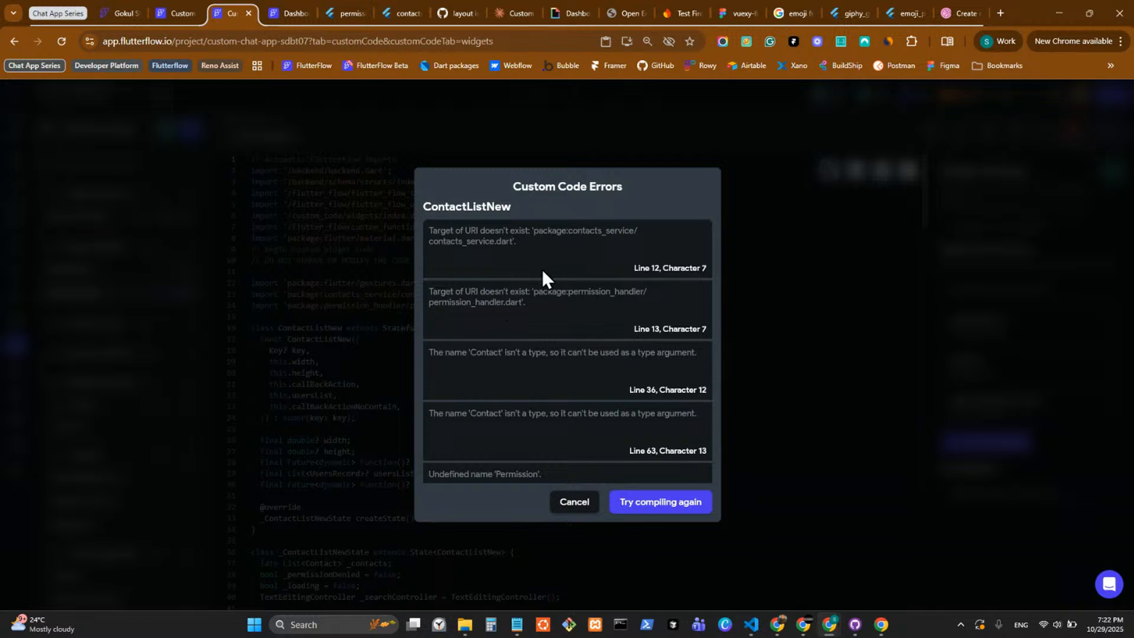
scroll(466, 331, down, 1)
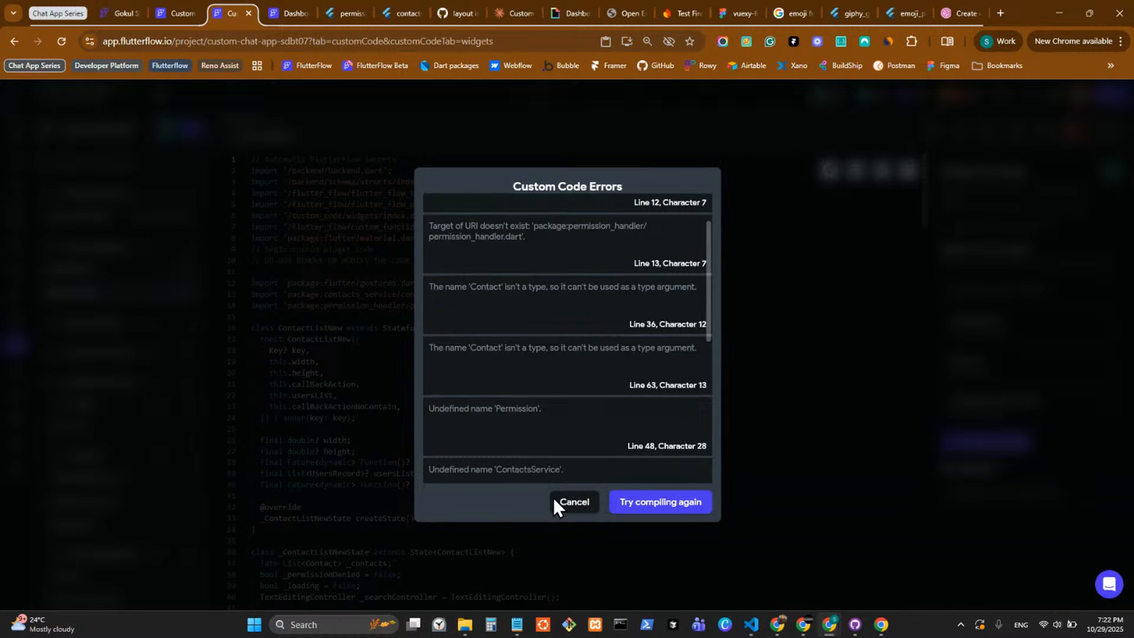
scroll(576, 460, down, 5)
click(569, 504)
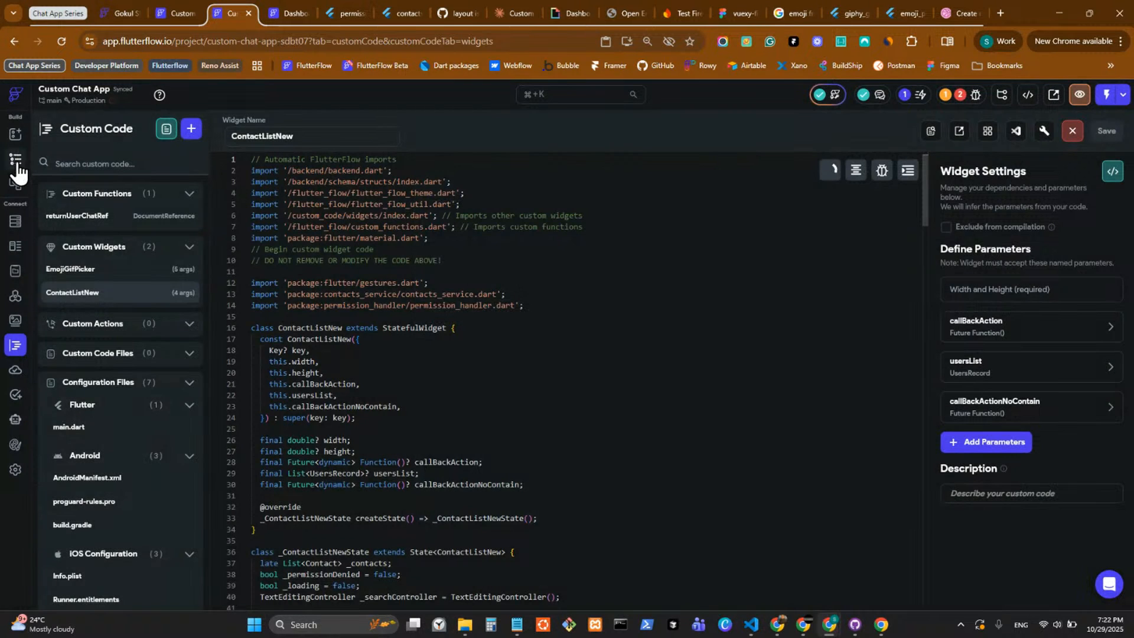
Open the Custom Chat App project information from the widget tree view and refresh the outdated dependencies in the analyzer.
click(16, 166)
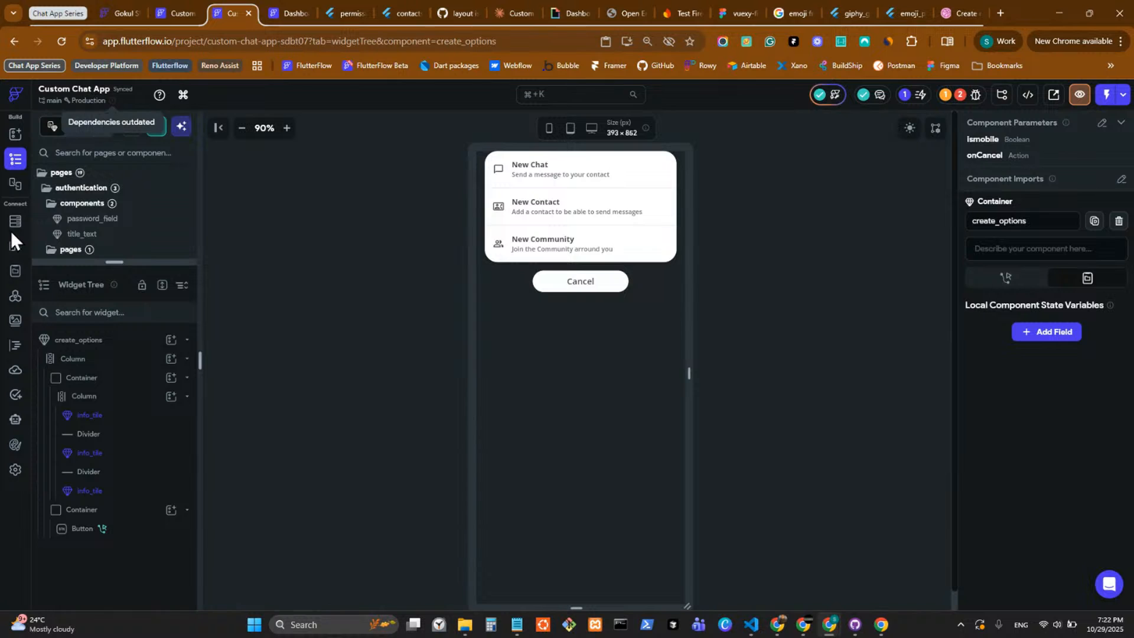
click(112, 99)
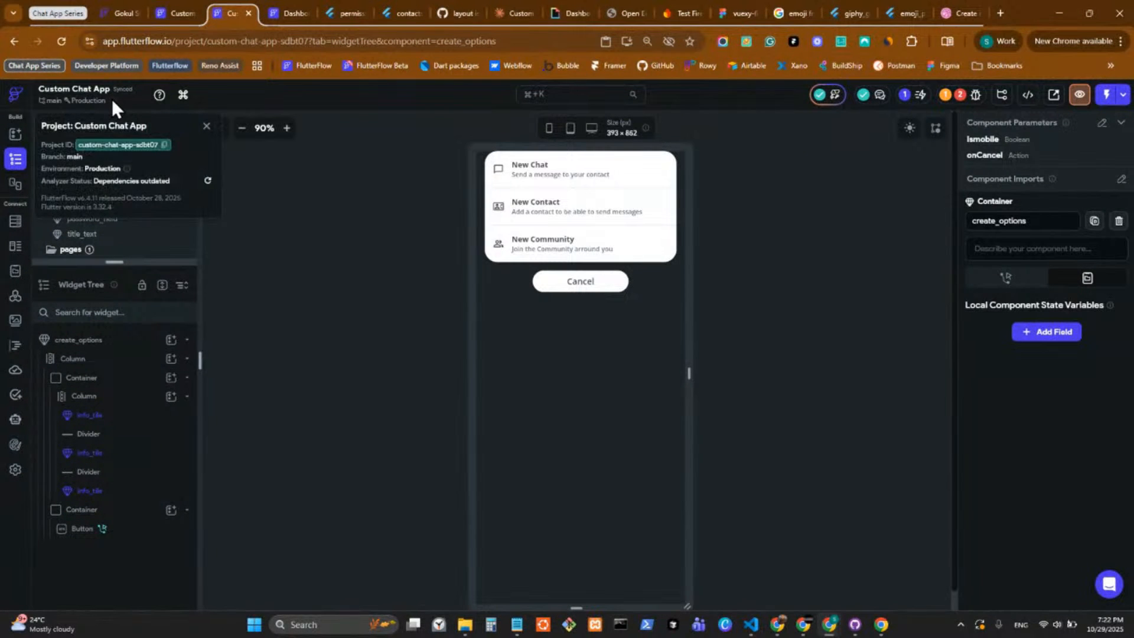
click(208, 181)
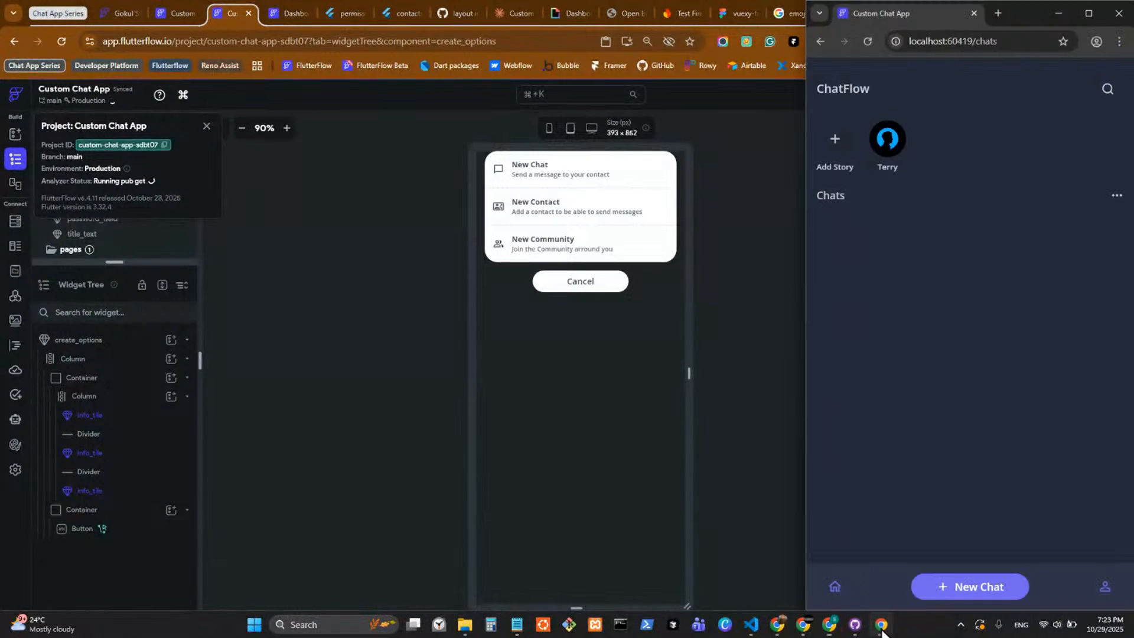
Check the New Chat options in the running app preview and select the New Chat info_tile in the create_options component.
click(952, 588)
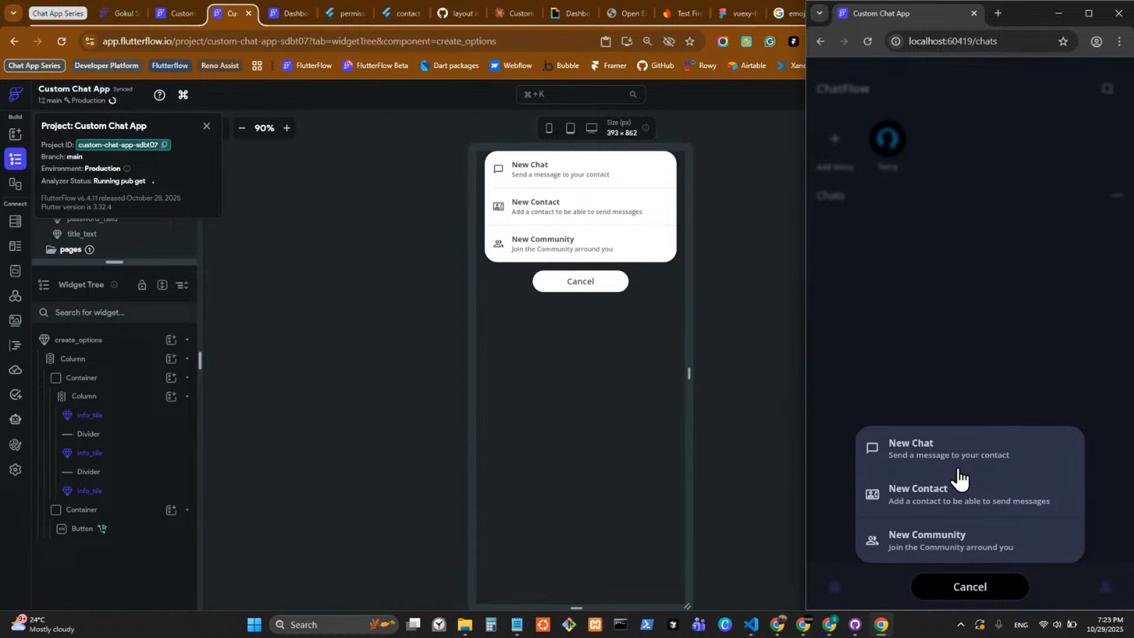
click(966, 587)
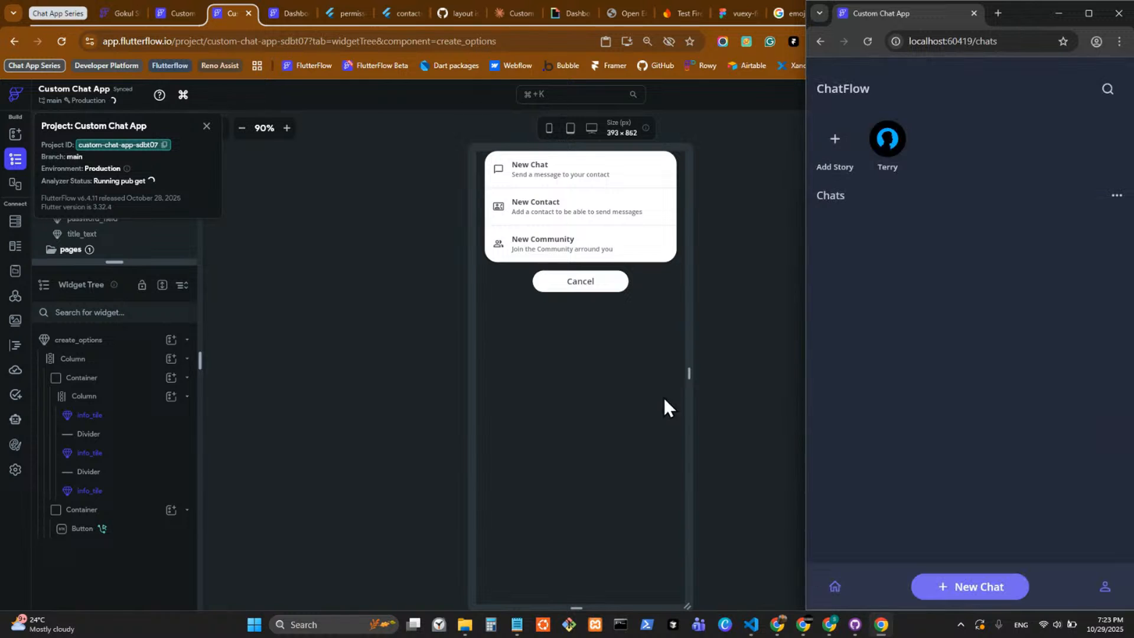
click(664, 398)
click(582, 171)
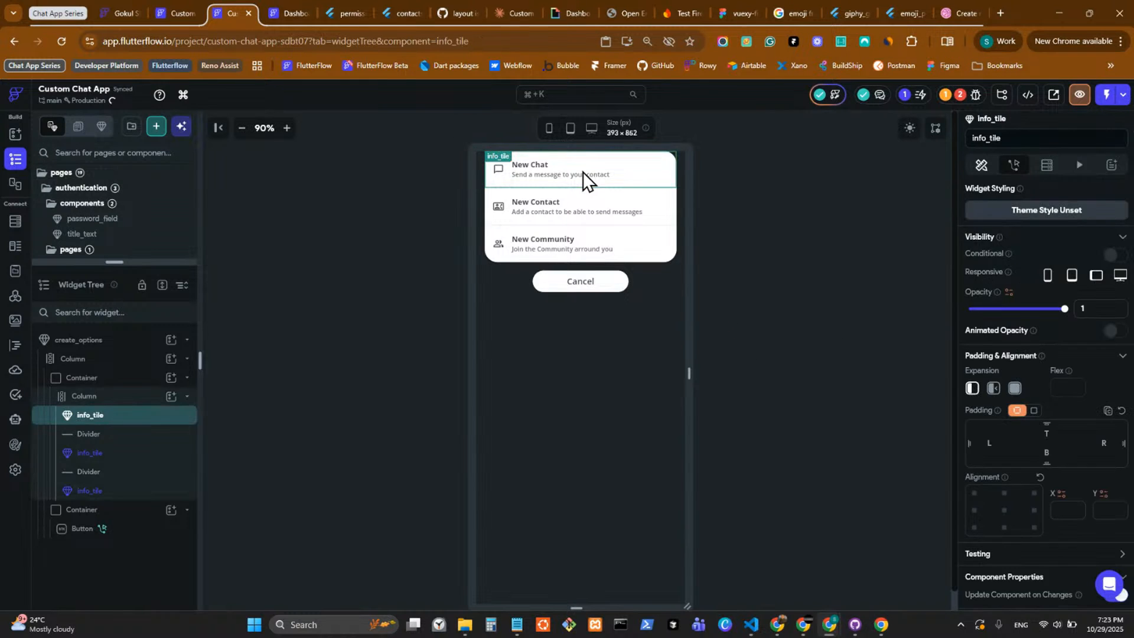
Look inside the New Chat info_tile component, return to create_options and expand the project's page and component list.
double_click(583, 172)
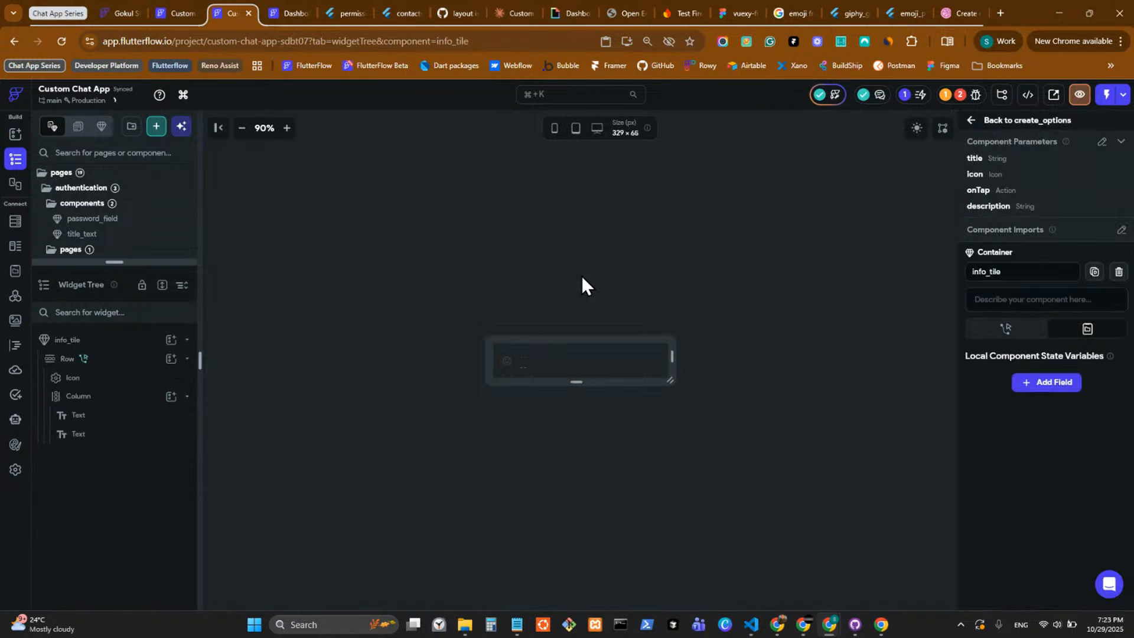
click(514, 374)
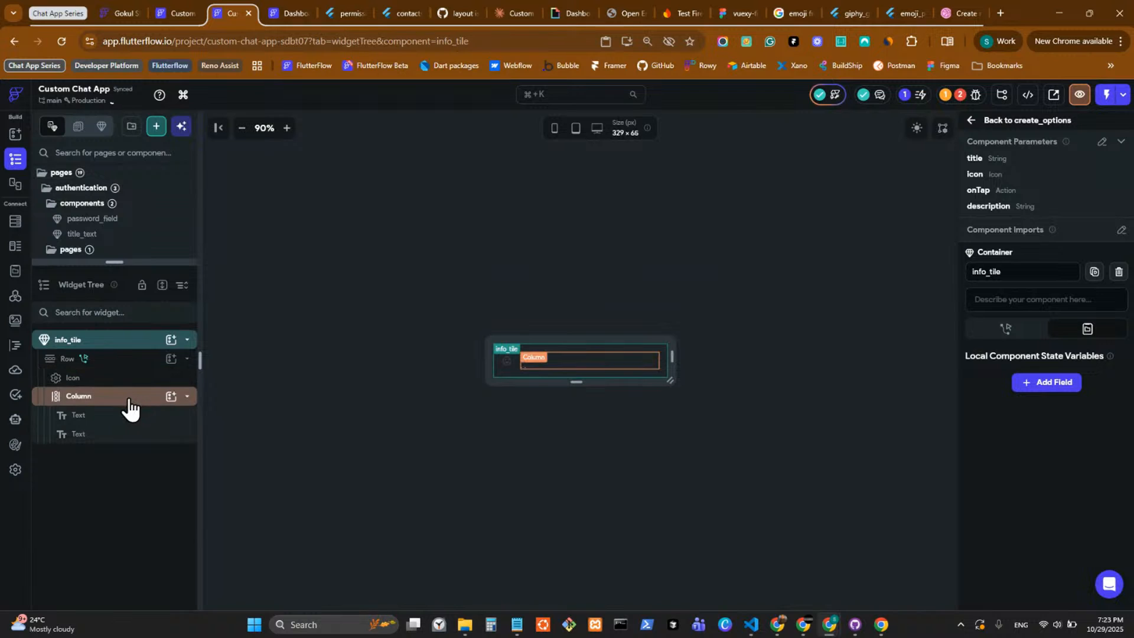
click(982, 123)
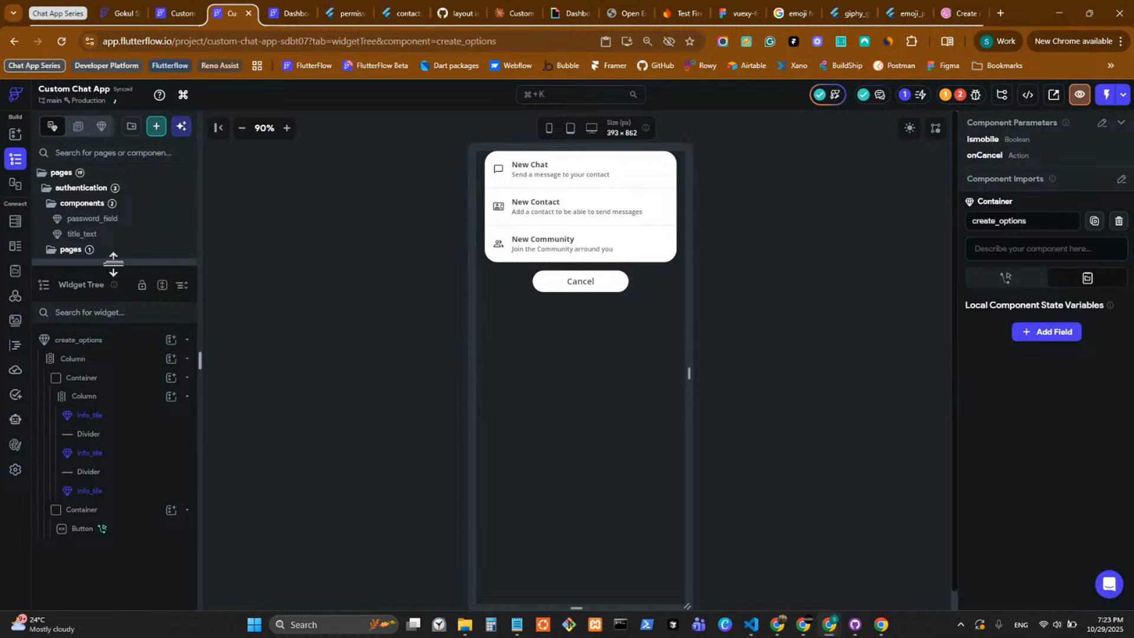
drag(113, 262, 113, 477)
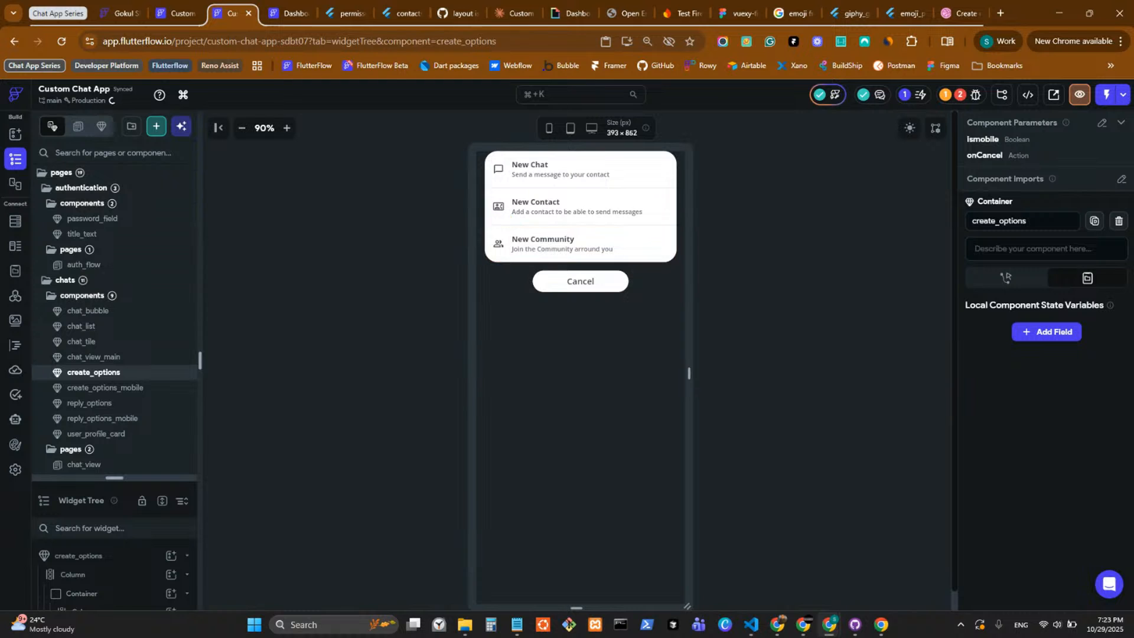
Switch to the running app preview, cancel the New Chat options and bring them up again.
click(881, 624)
click(964, 584)
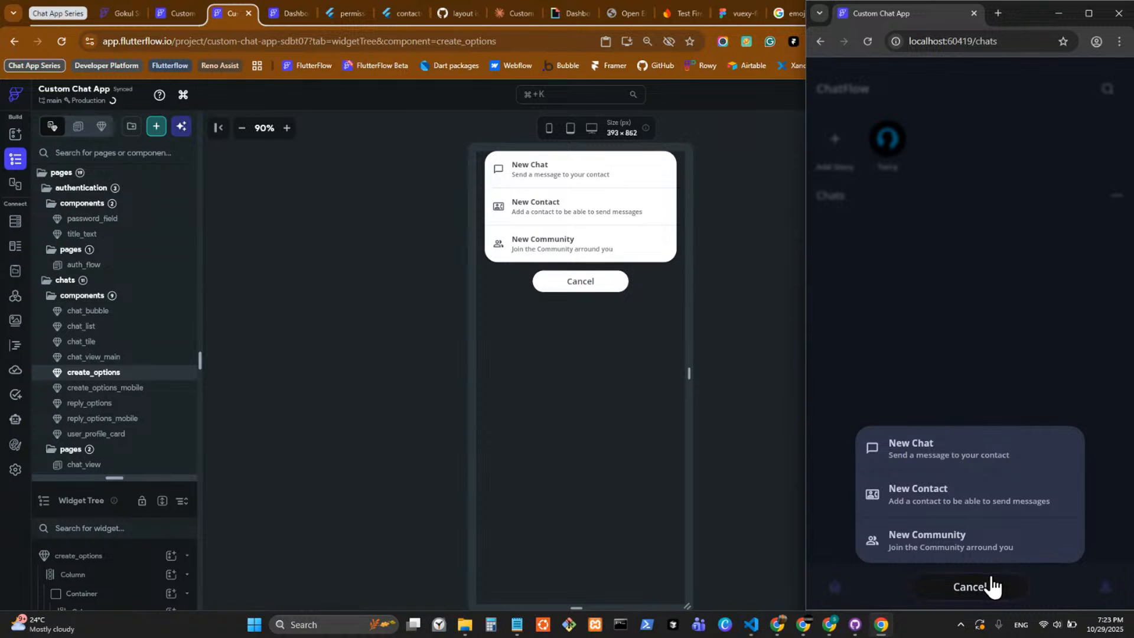
click(974, 593)
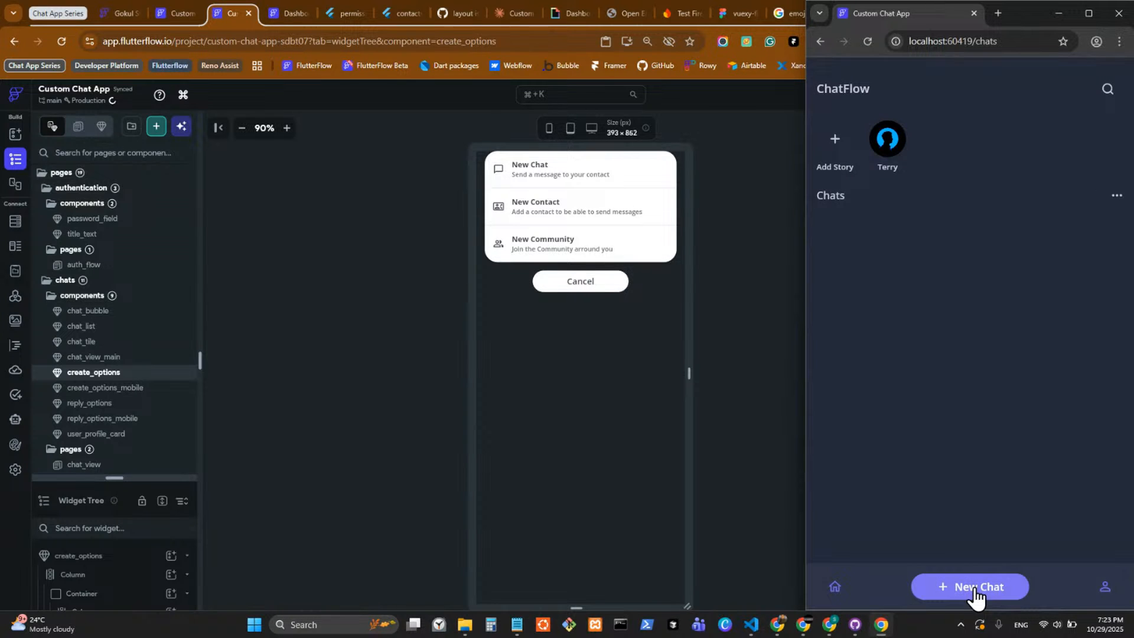
click(974, 590)
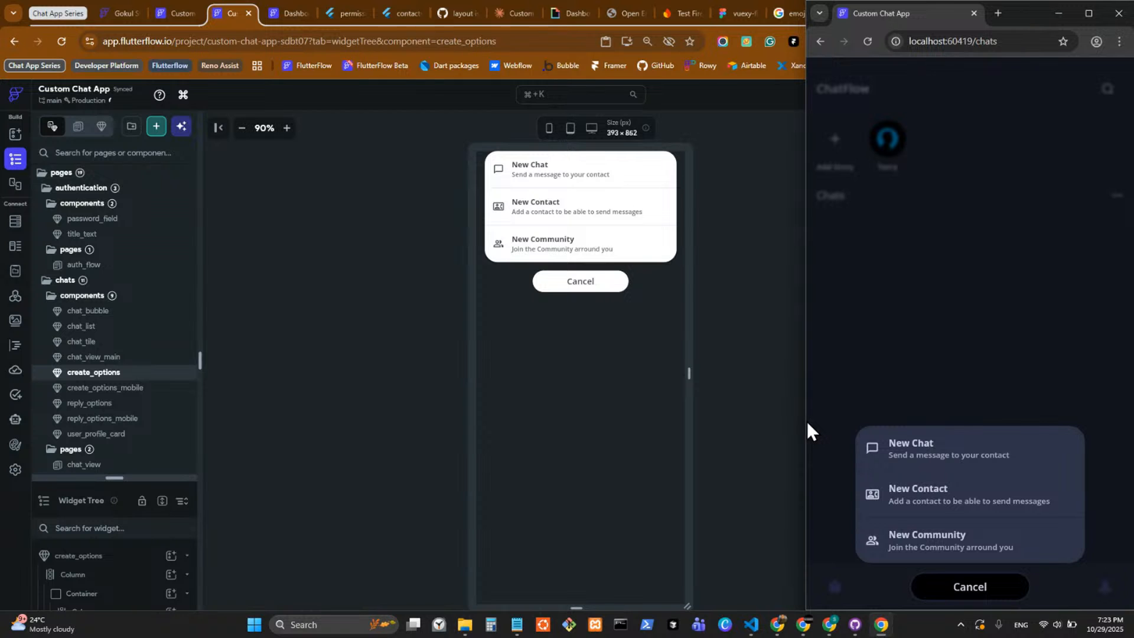
Resize the running preview window, dock it beside the editor and return to the create_options component in FlutterFlow.
drag(807, 420, 705, 425)
drag(944, 26, 751, 38)
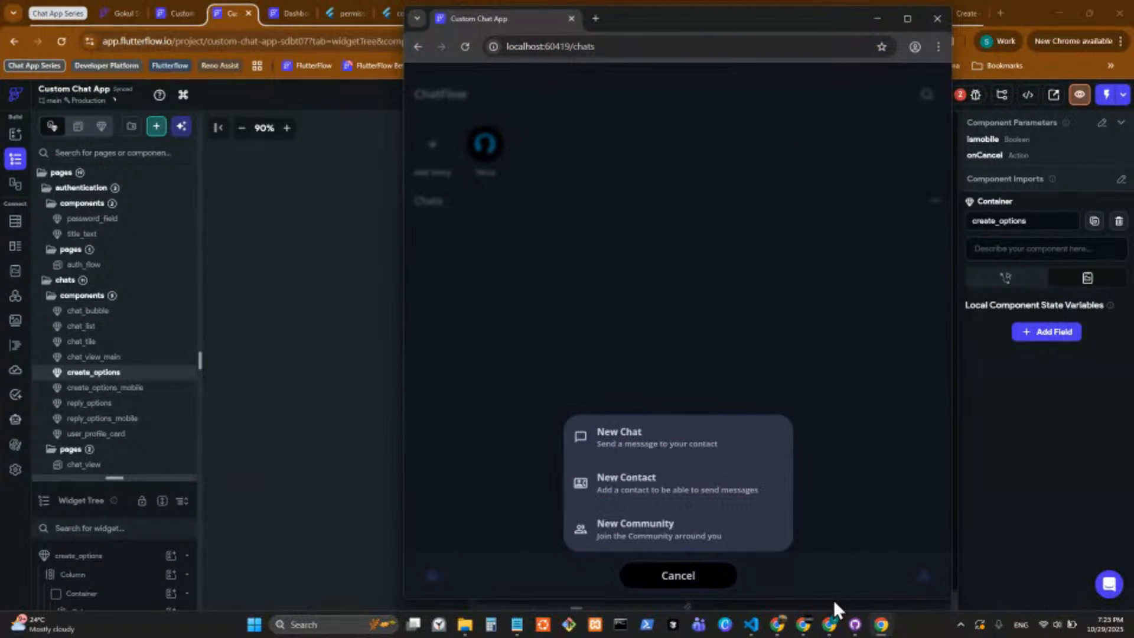
drag(828, 601, 812, 540)
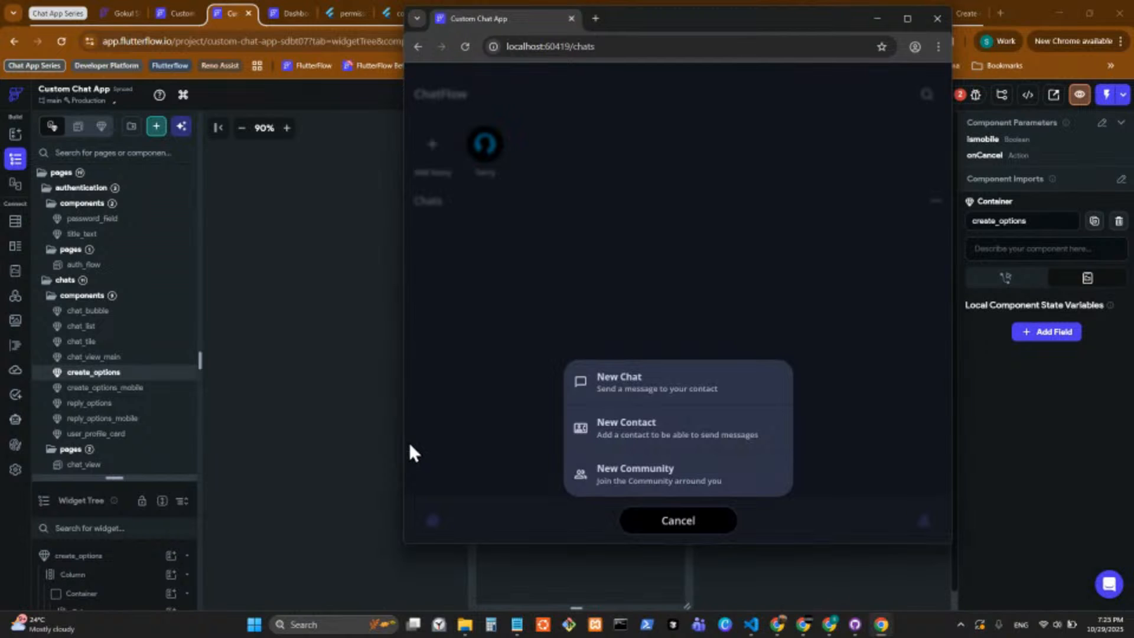
drag(402, 442, 625, 443)
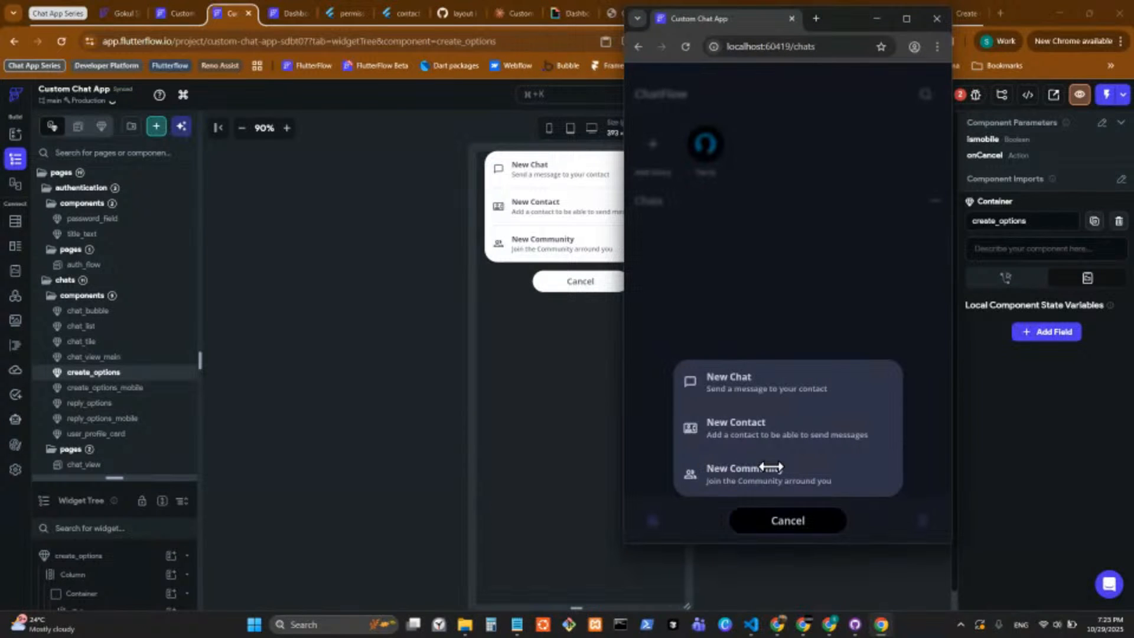
drag(854, 19, 757, 63)
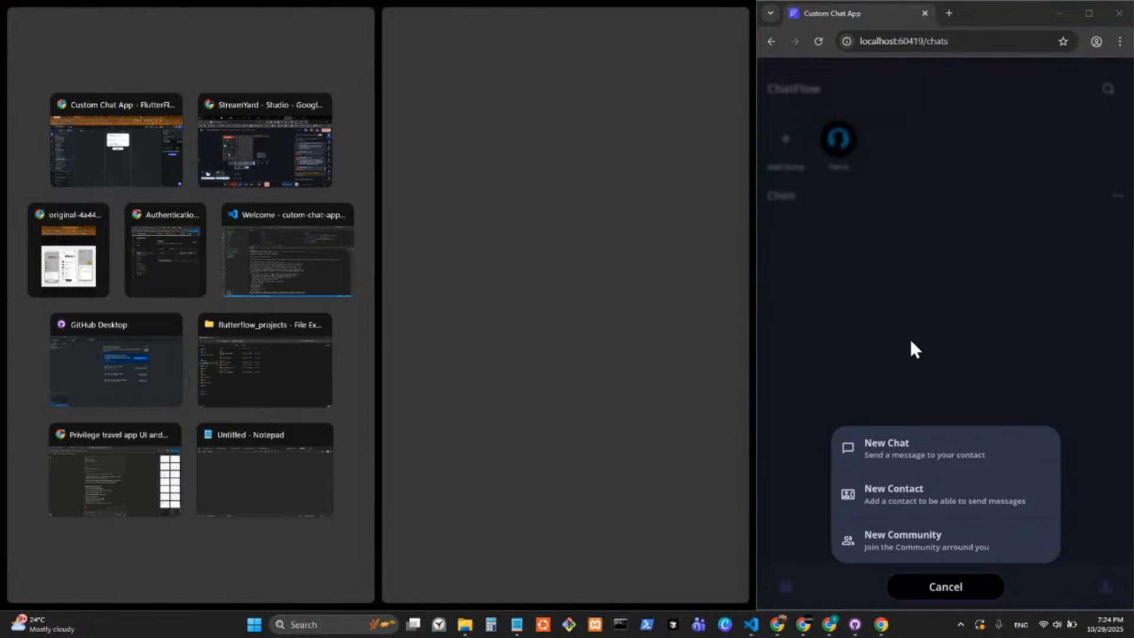
click(915, 314)
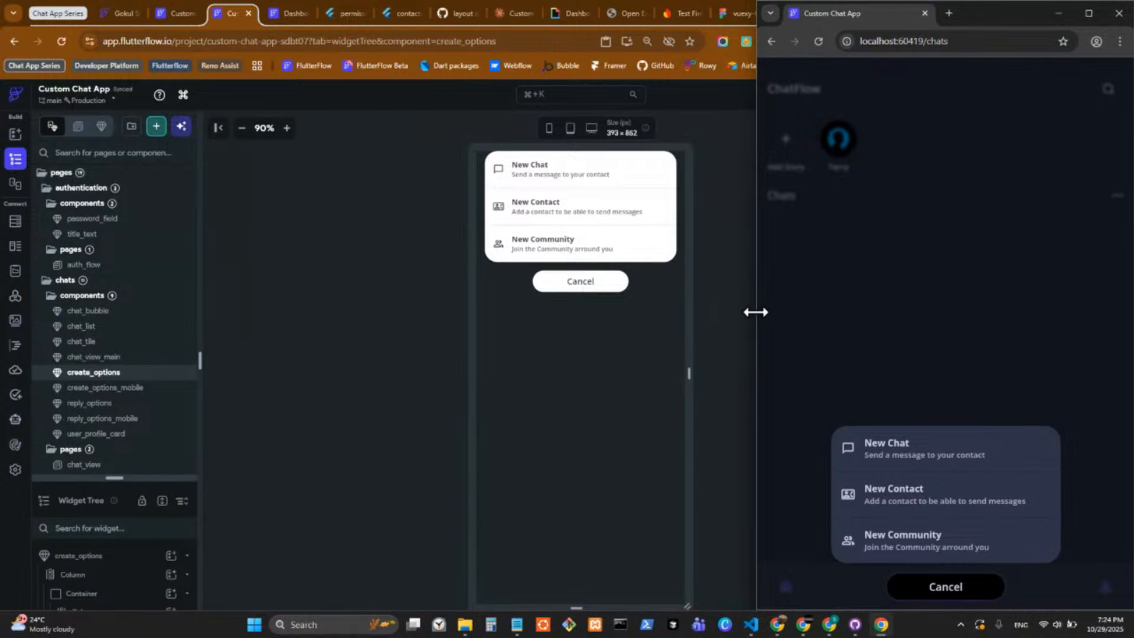
click(716, 349)
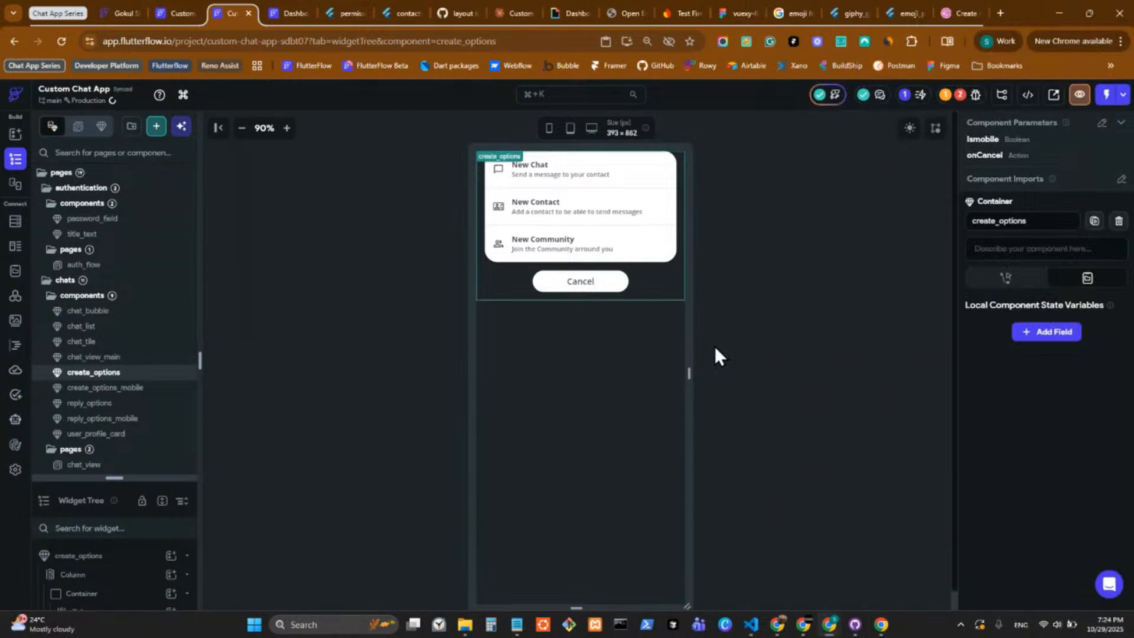
Look over the ContactListNew custom widget code and its parameters, and return to the widget tree.
click(15, 348)
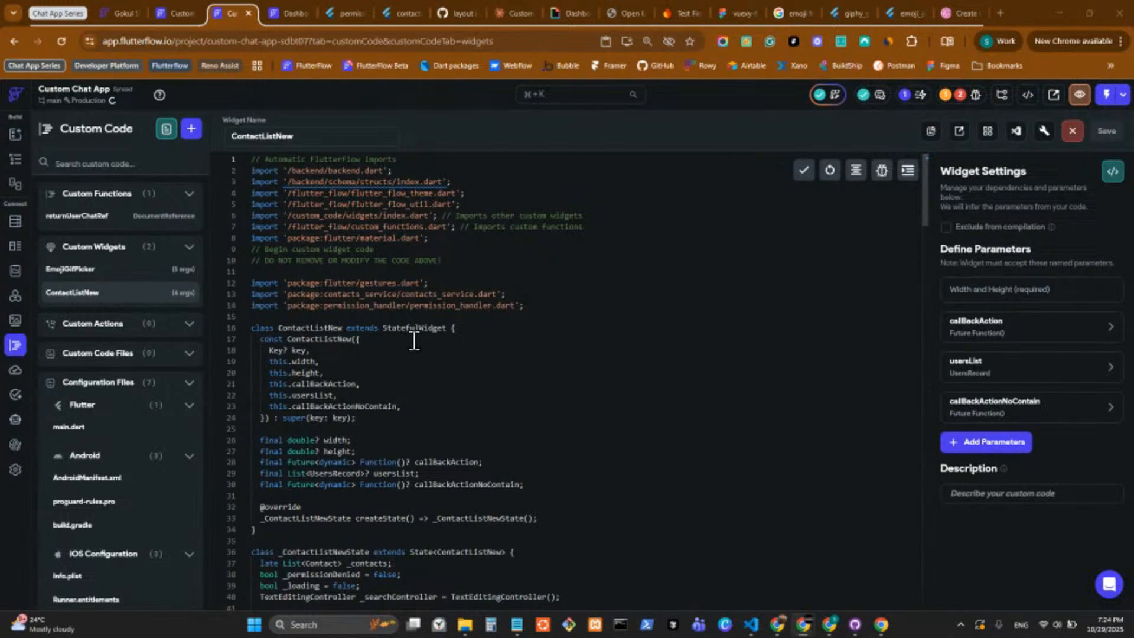
mouse_move(431, 329)
click(16, 159)
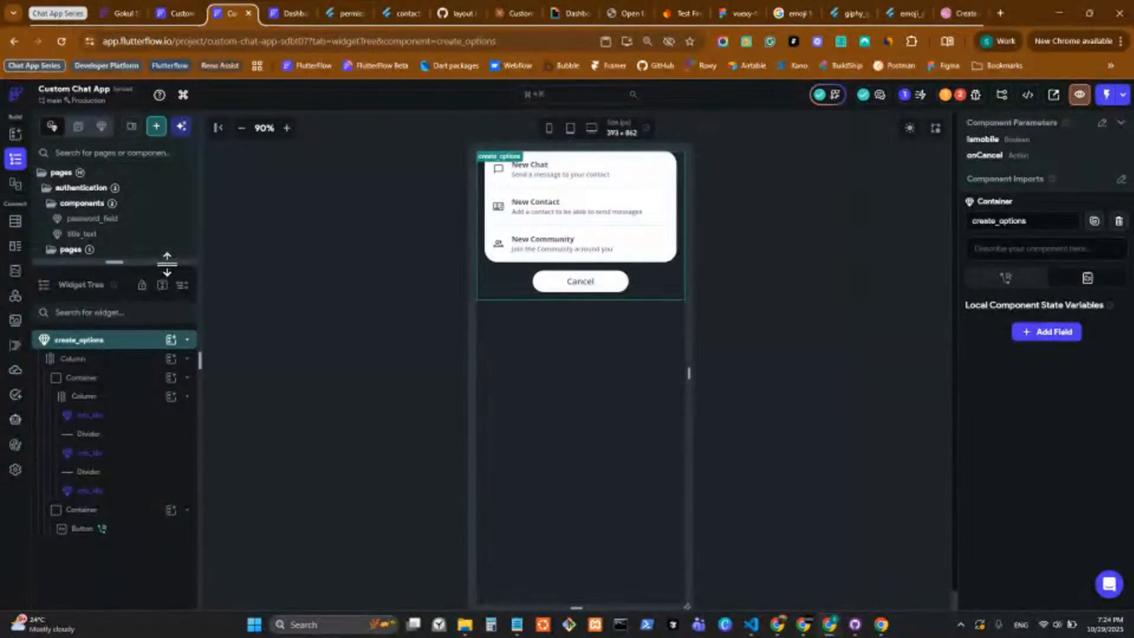
Expand the project's page list and open the chats page from the chats folder.
drag(167, 262, 154, 502)
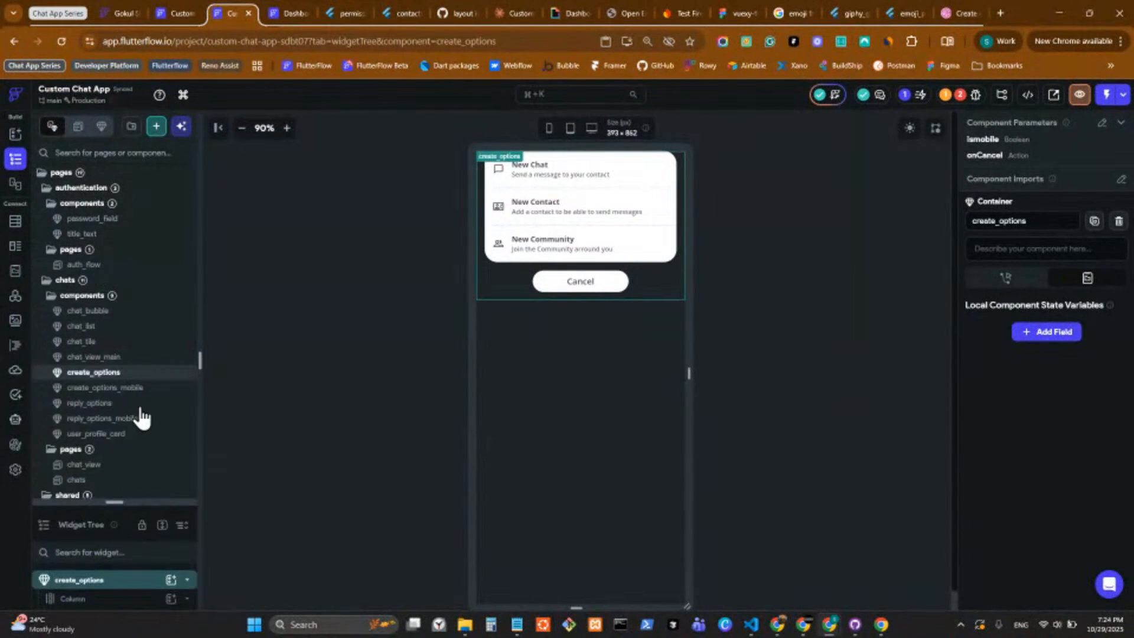
click(142, 343)
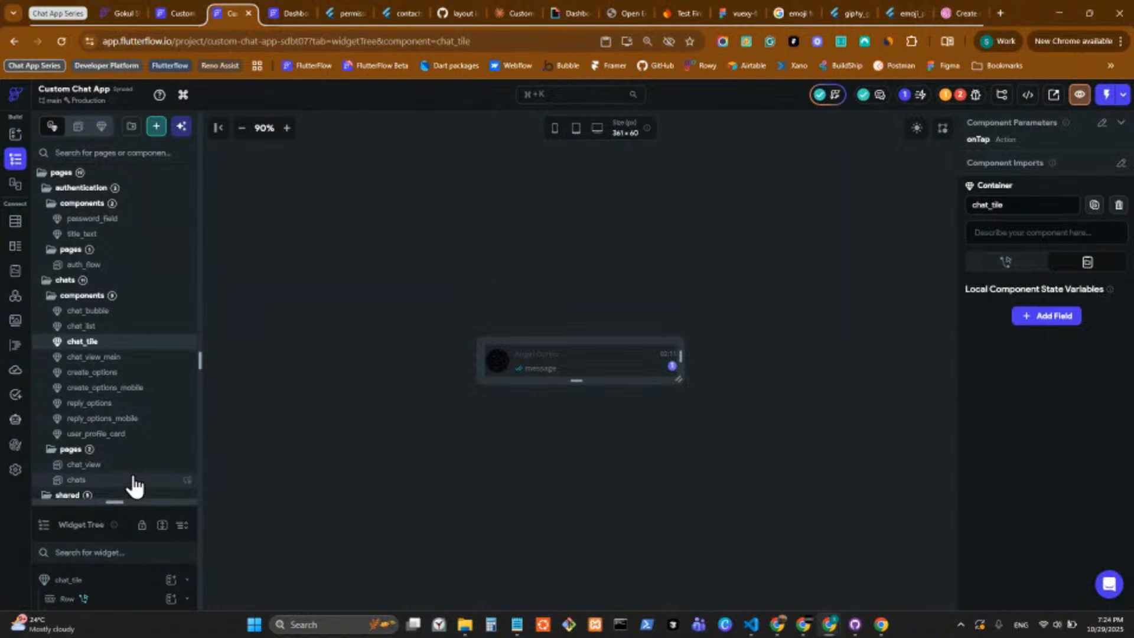
click(135, 479)
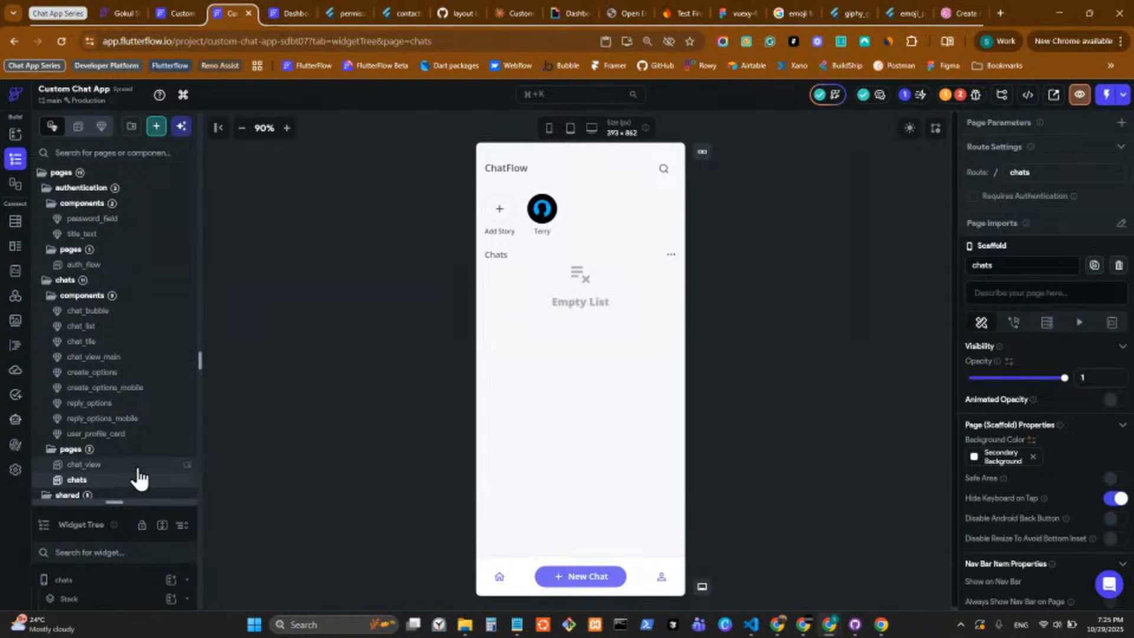
click(138, 470)
click(147, 481)
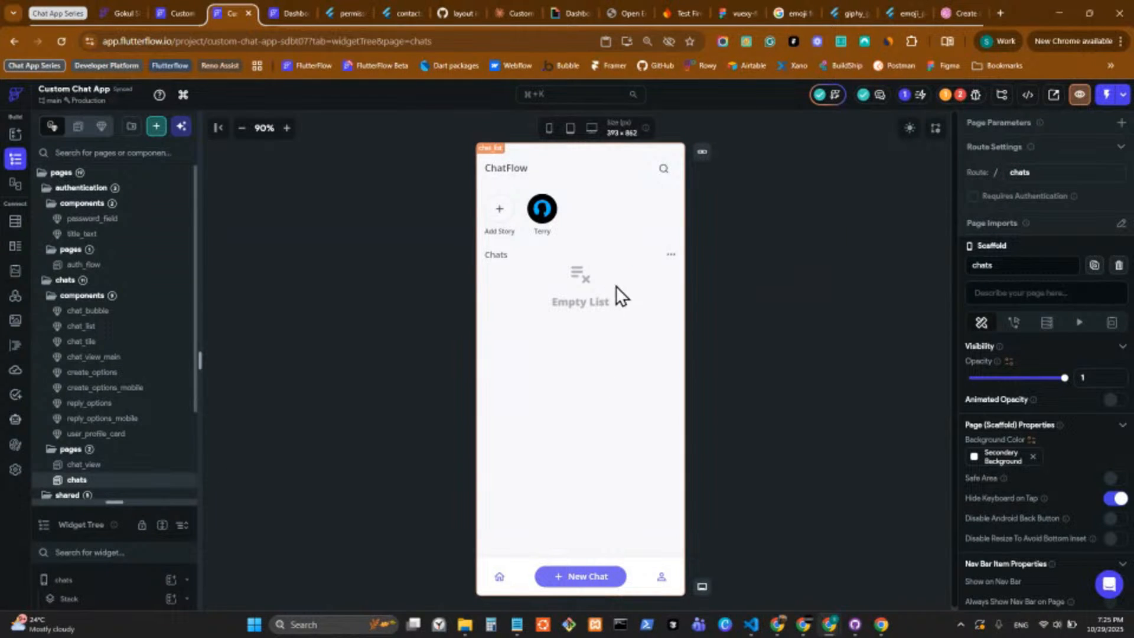
Turn off the UI builder view of the chat_list column's empty list widget and return to the chats page.
click(605, 297)
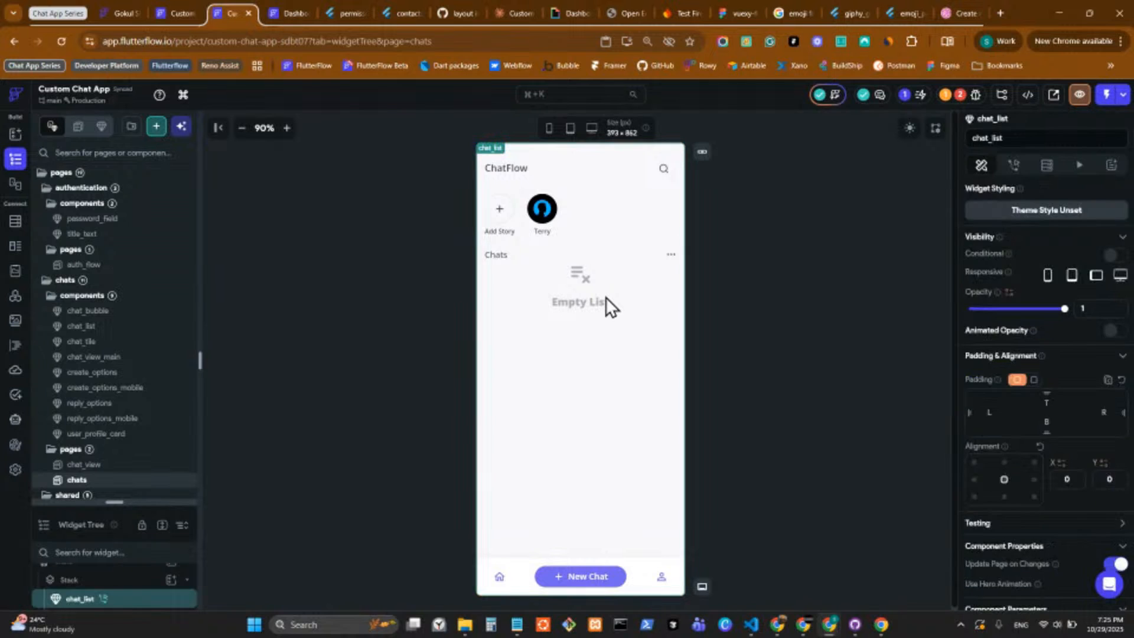
double_click(535, 296)
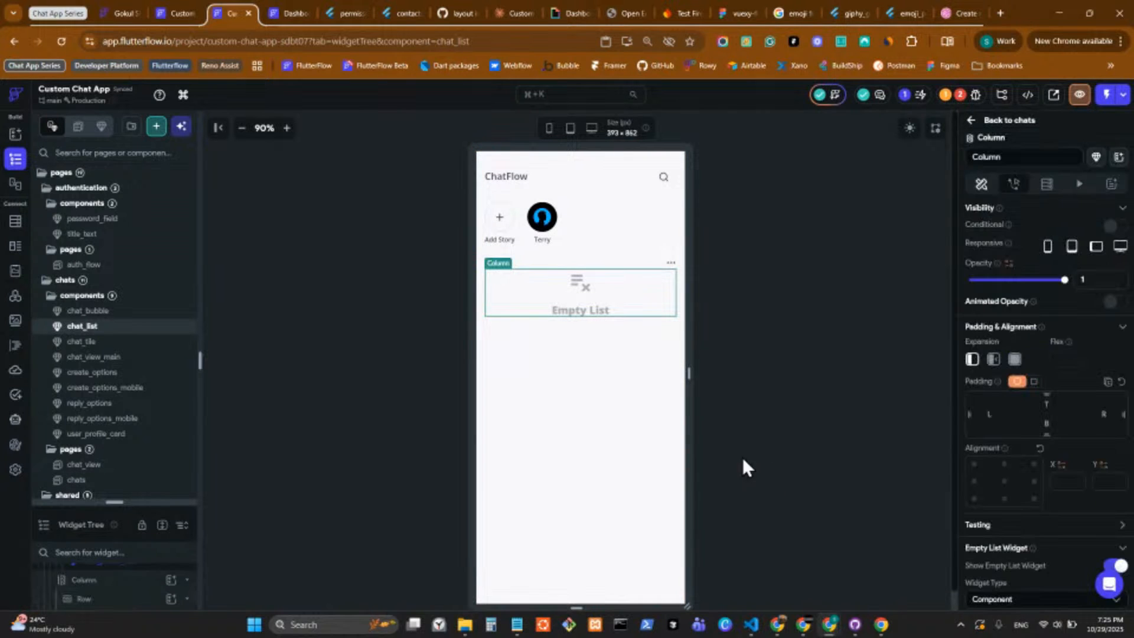
scroll(1025, 519, down, 10)
scroll(1105, 246, up, 4)
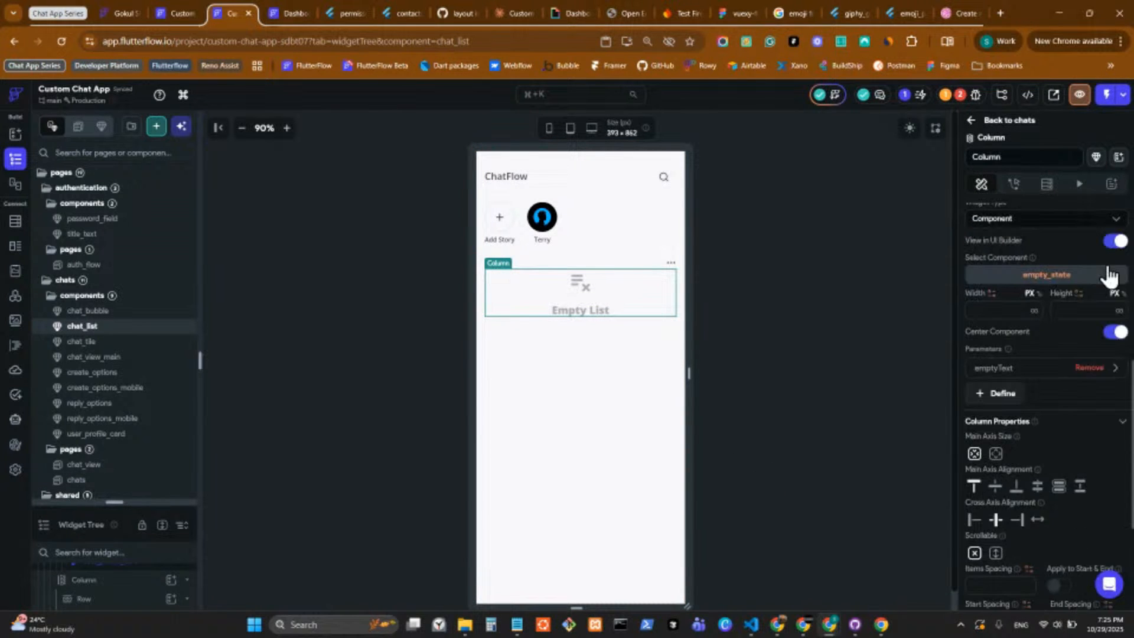
scroll(1115, 322, up, 3)
click(1119, 441)
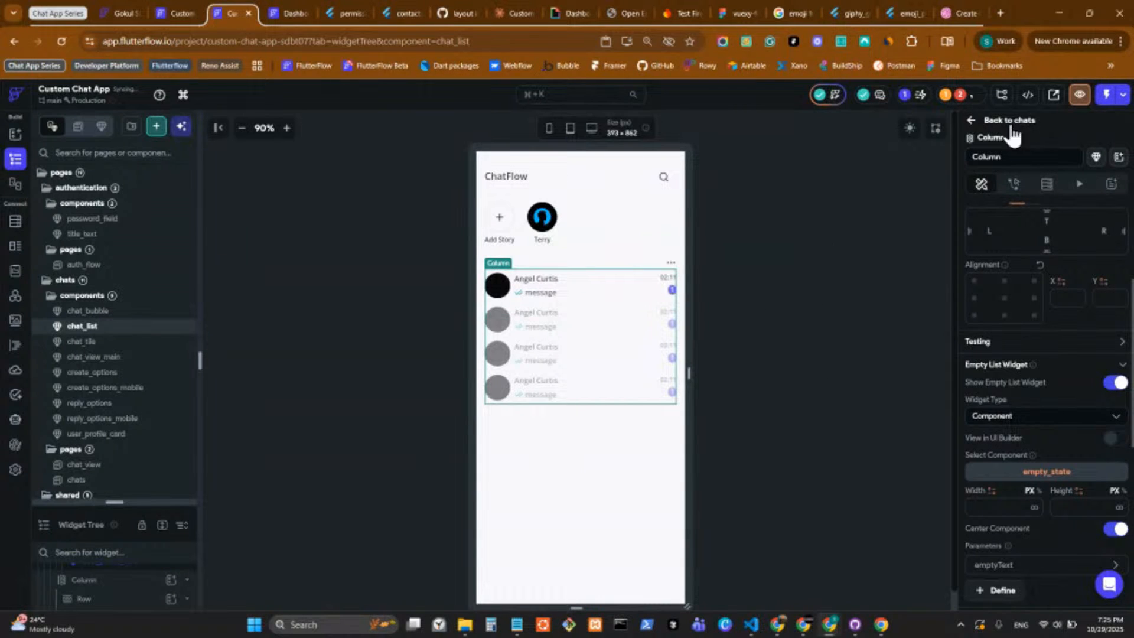
click(996, 305)
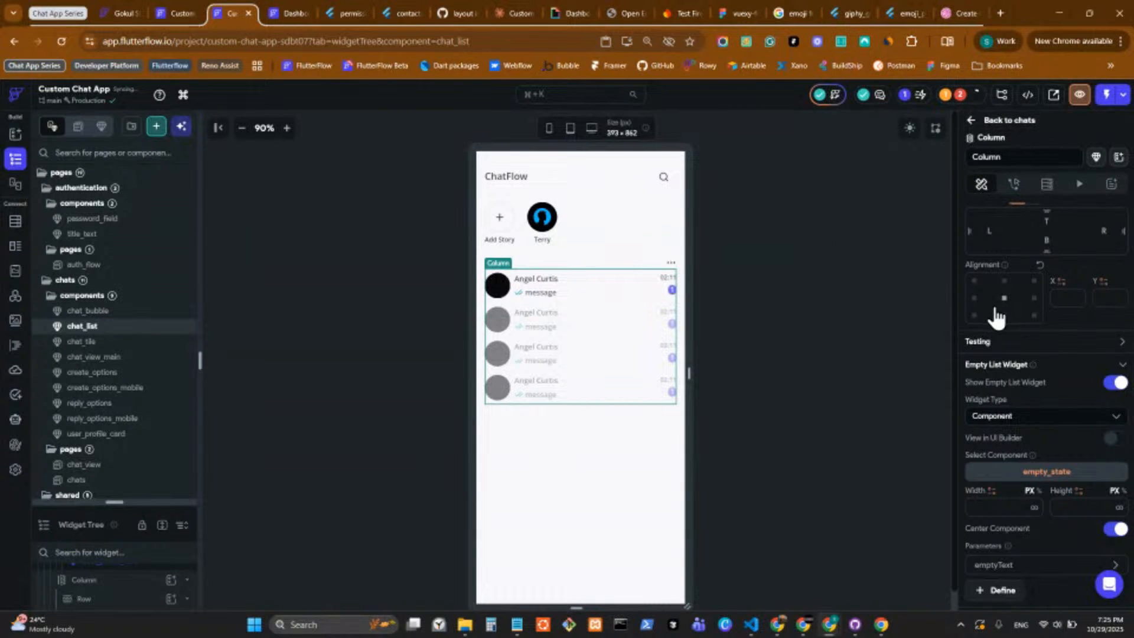
click(981, 126)
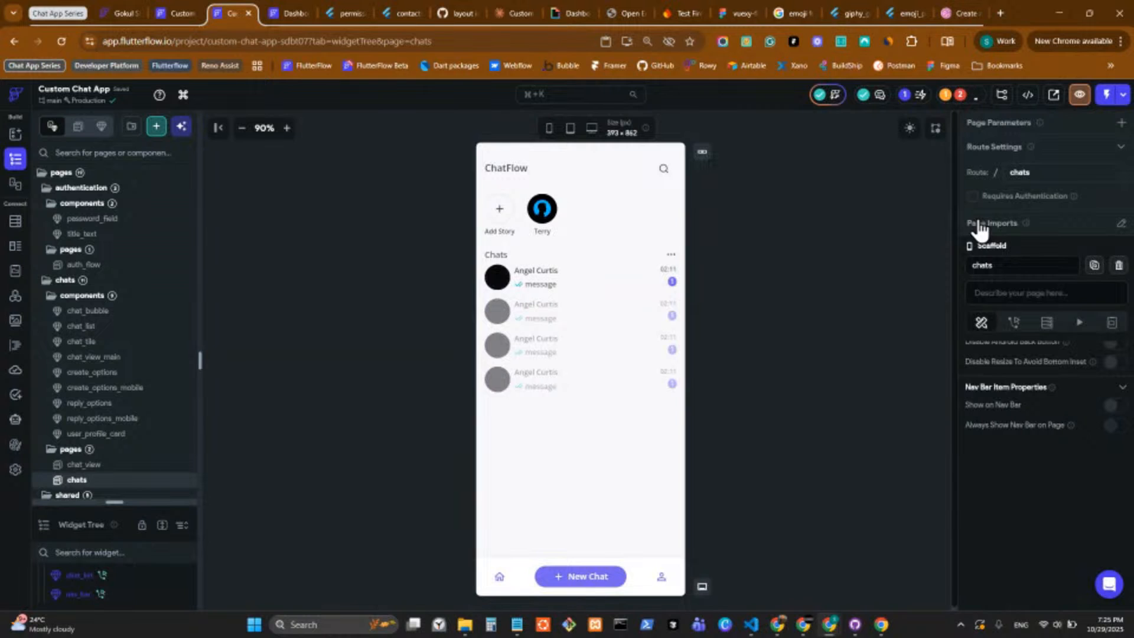
Open the ContactListNew widget from the project's error list, recompile its custom code and read through the widget code.
click(960, 94)
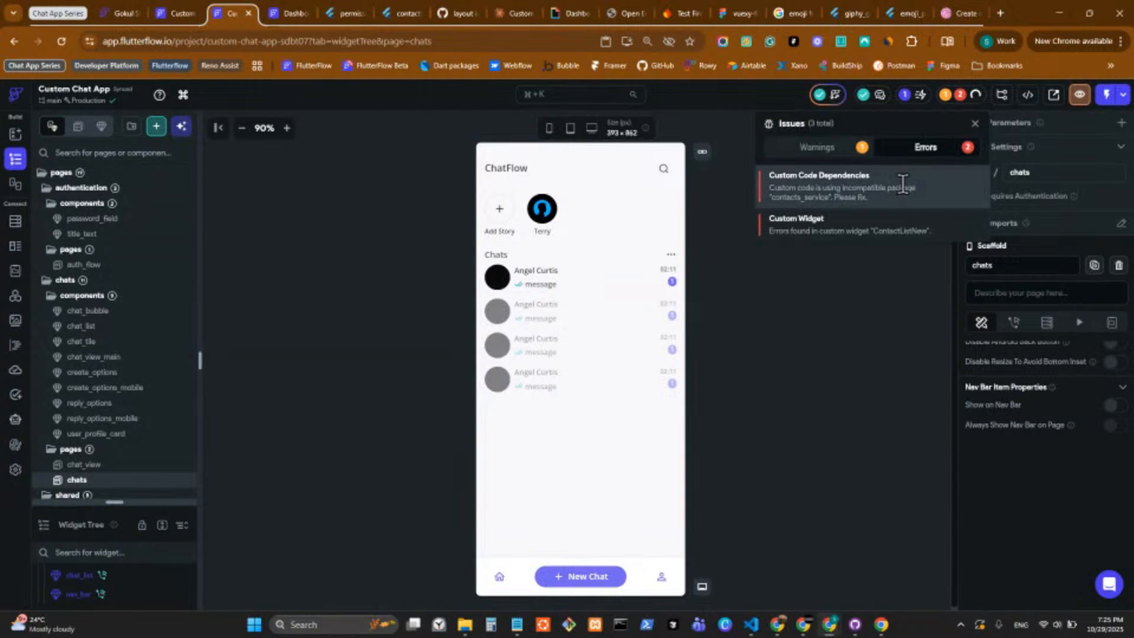
click(945, 227)
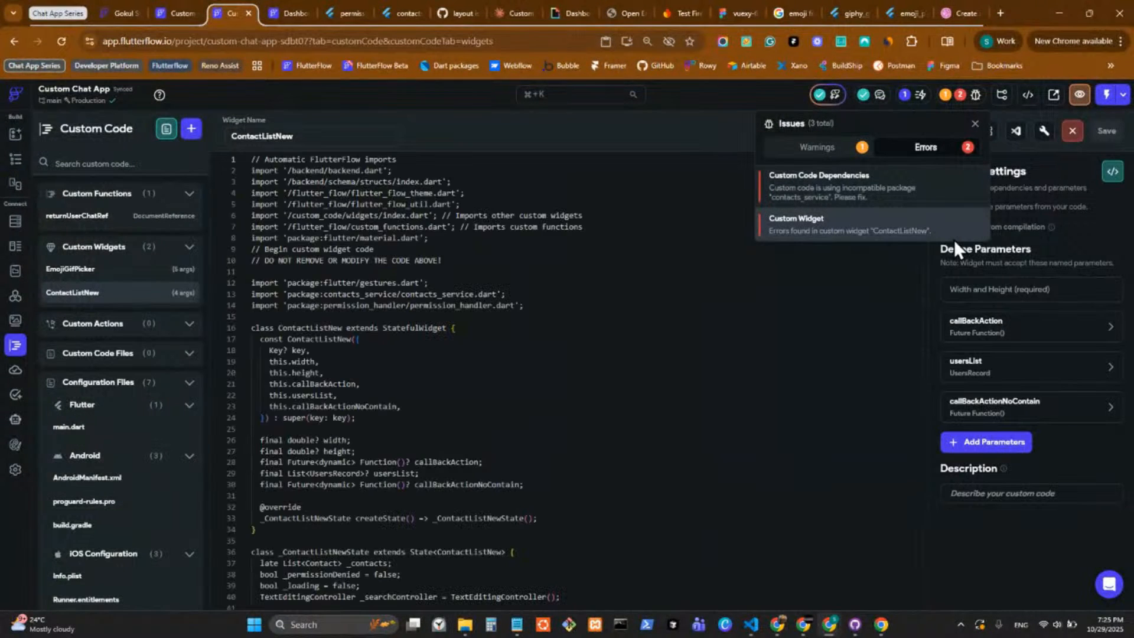
click(656, 131)
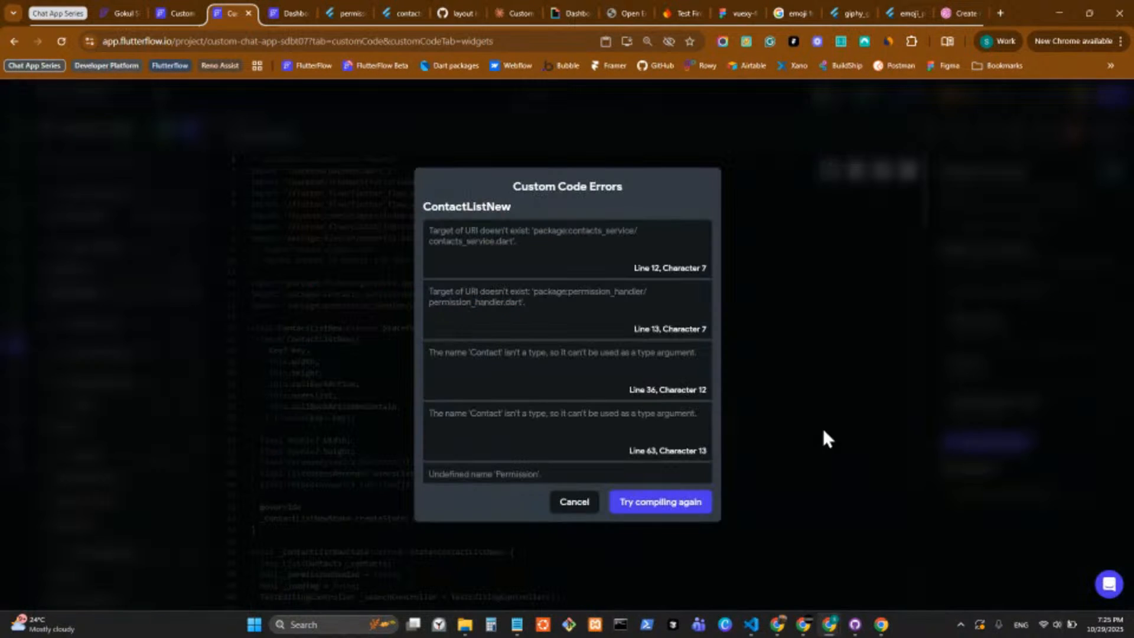
click(662, 499)
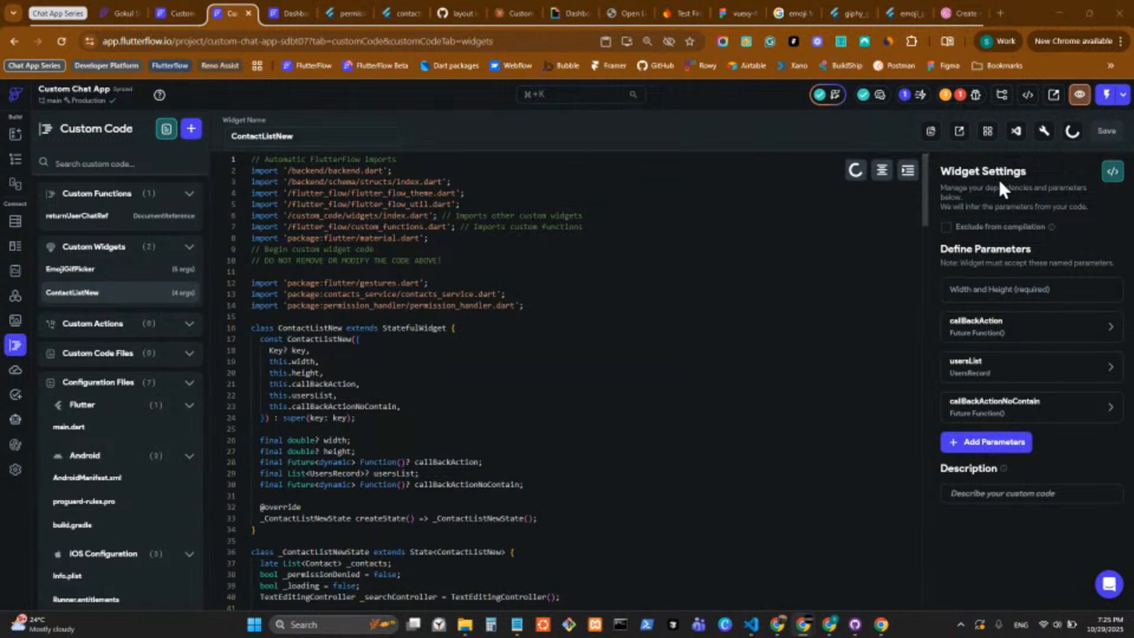
scroll(748, 345, down, 3)
scroll(749, 345, down, 7)
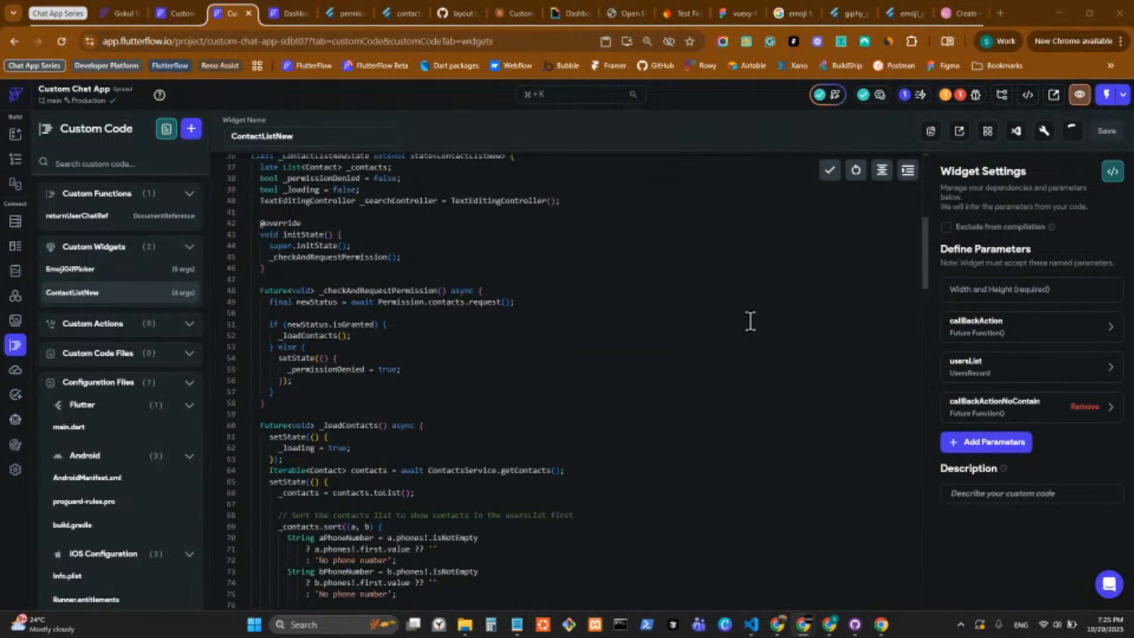
scroll(749, 321, down, 9)
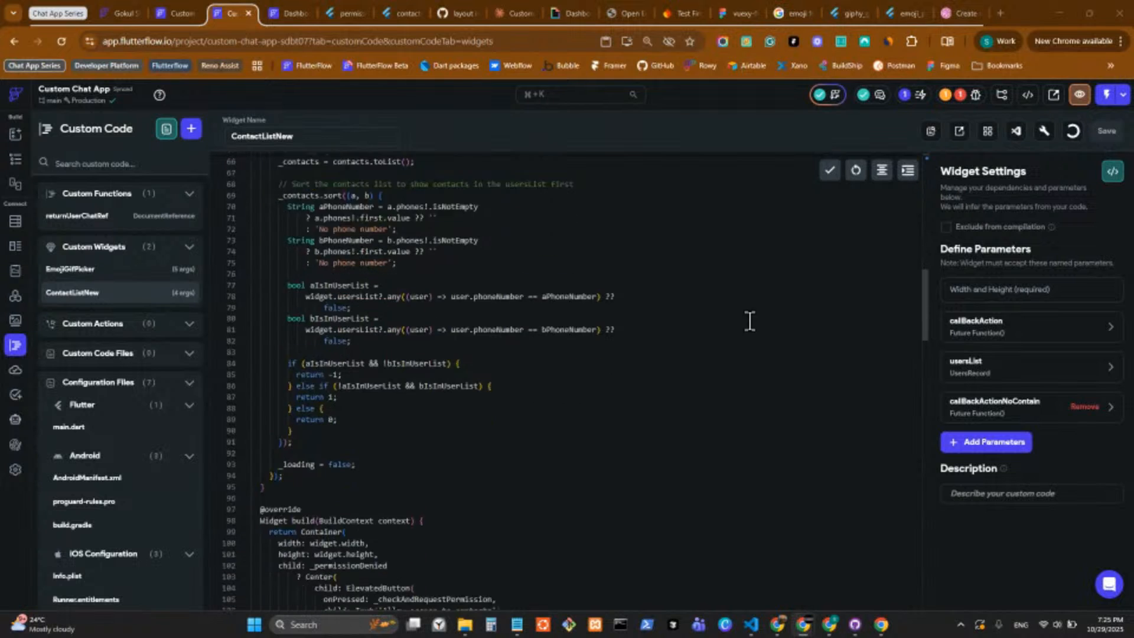
scroll(747, 324, down, 8)
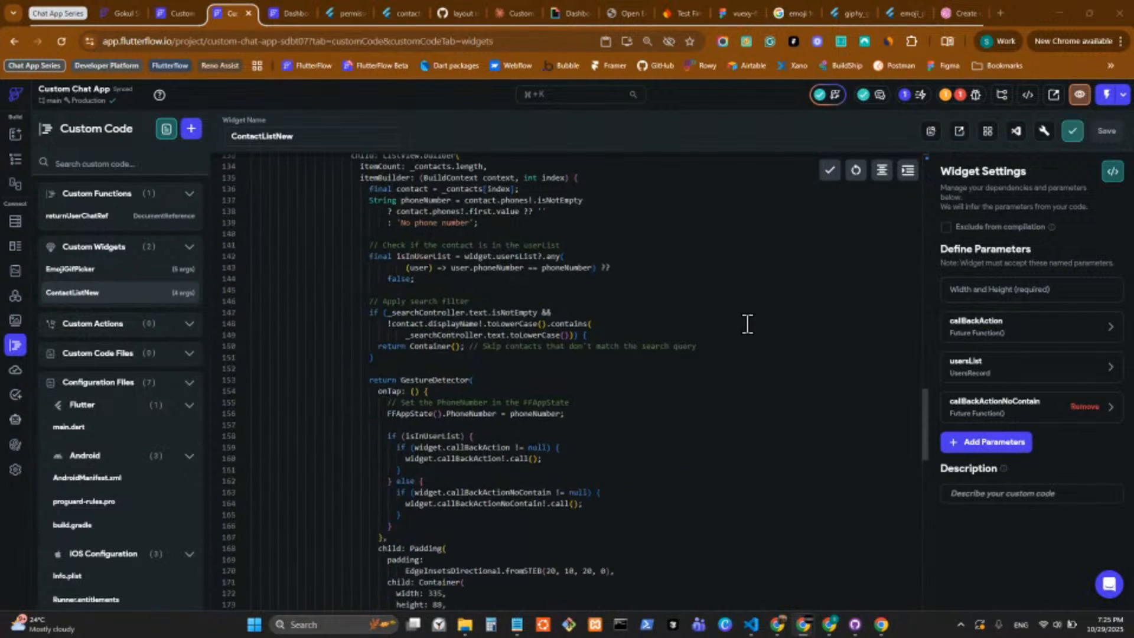
scroll(747, 323, down, 7)
scroll(755, 303, up, 20)
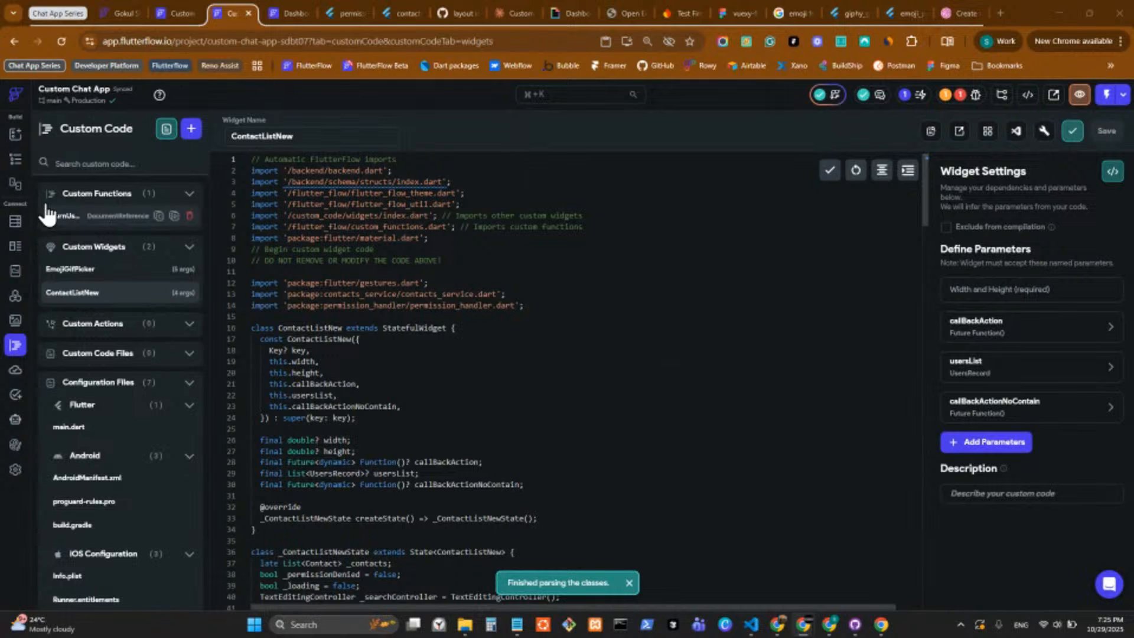
Create a blank page named create_chat inside the pages folder of the chats folder.
click(17, 159)
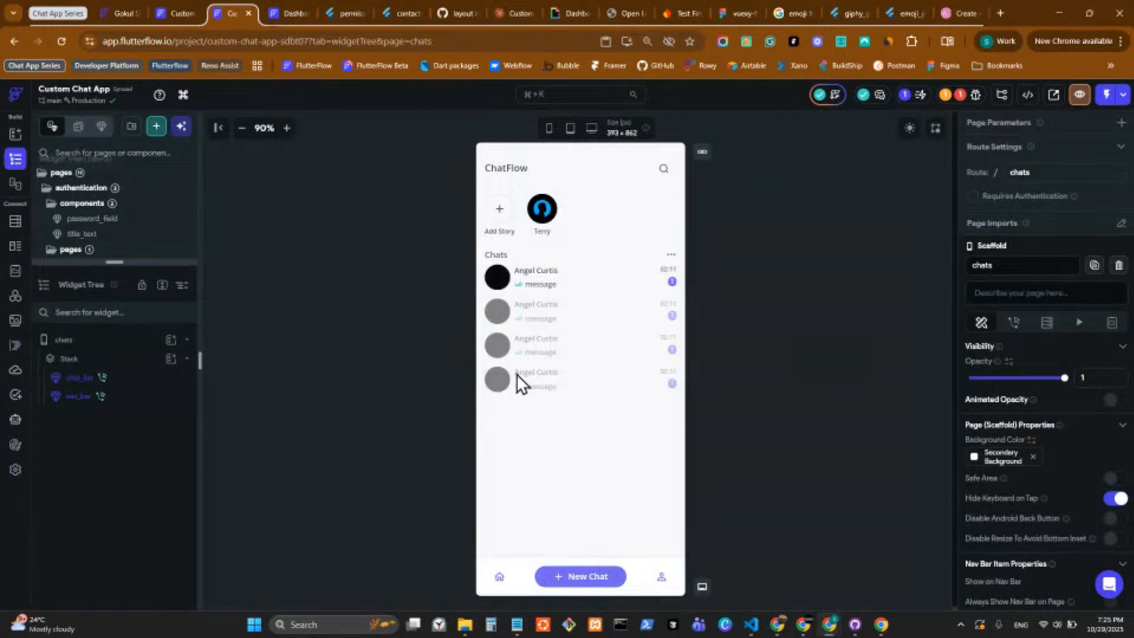
drag(108, 260, 100, 549)
right_click(89, 455)
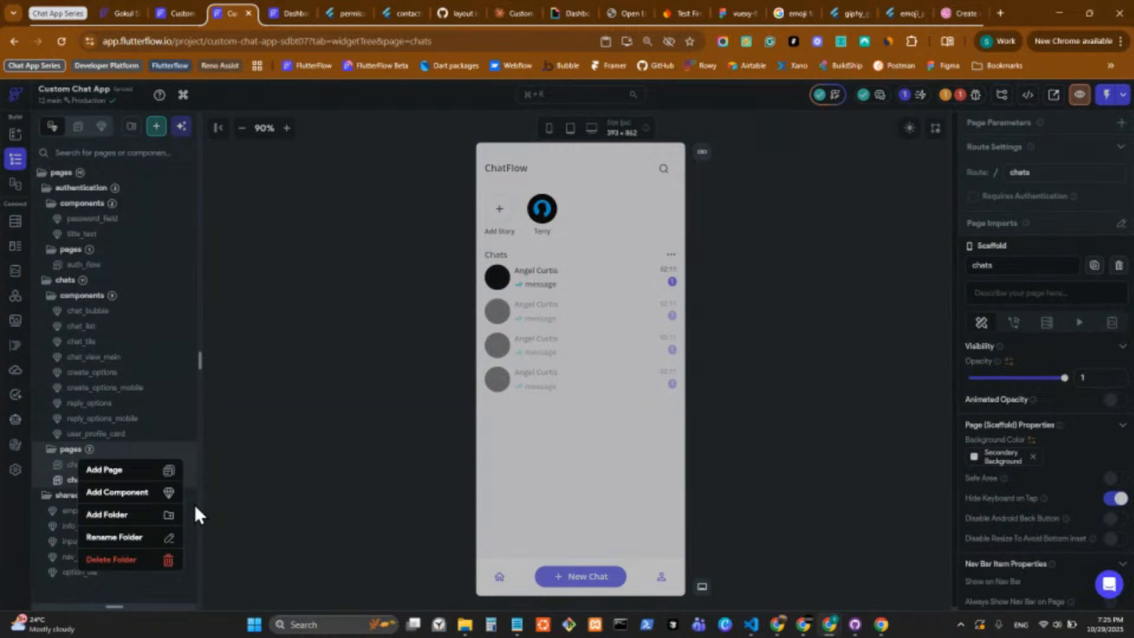
click(132, 472)
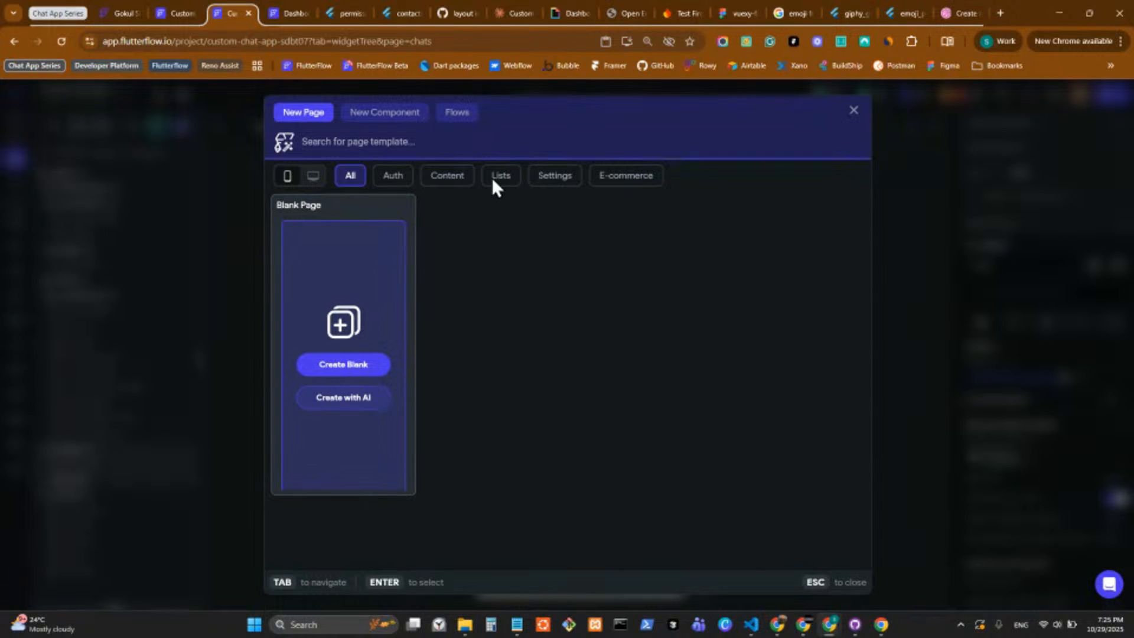
click(357, 367)
text(cr)
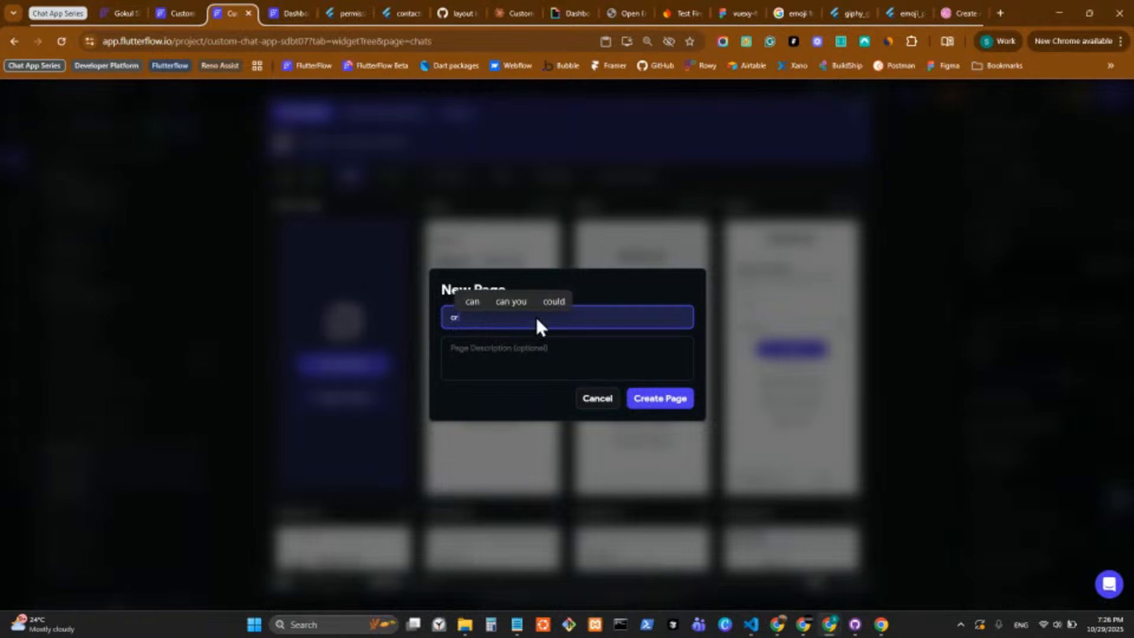
text(eate)
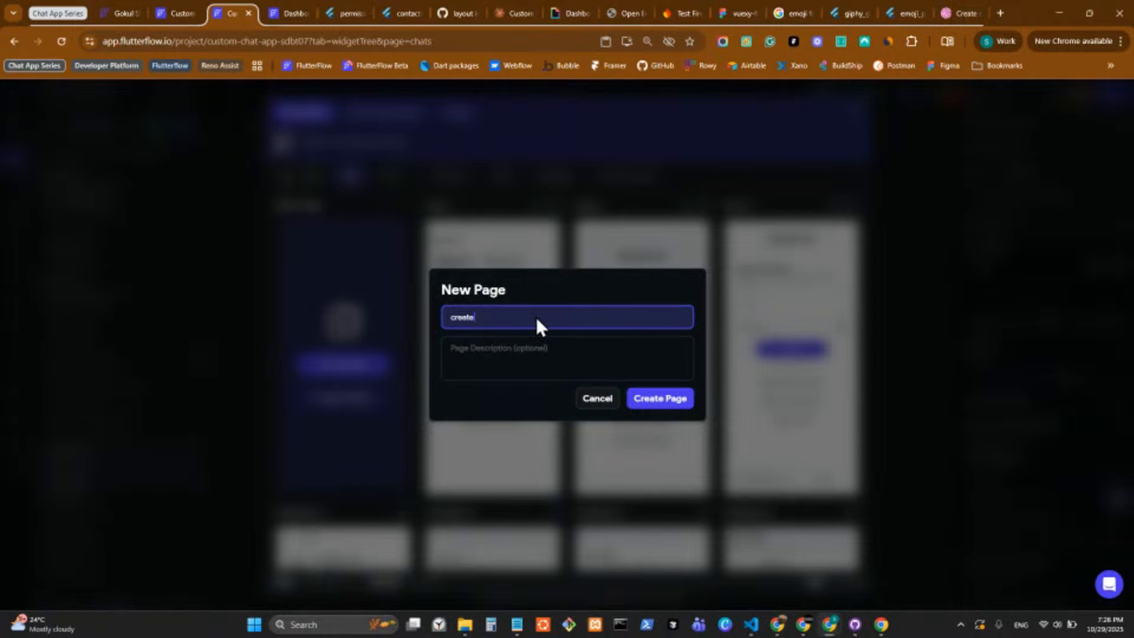
text(cha)
key(BackSpace)
key(BackSpace)
key(BackSpace)
text(_chat)
key(Return)
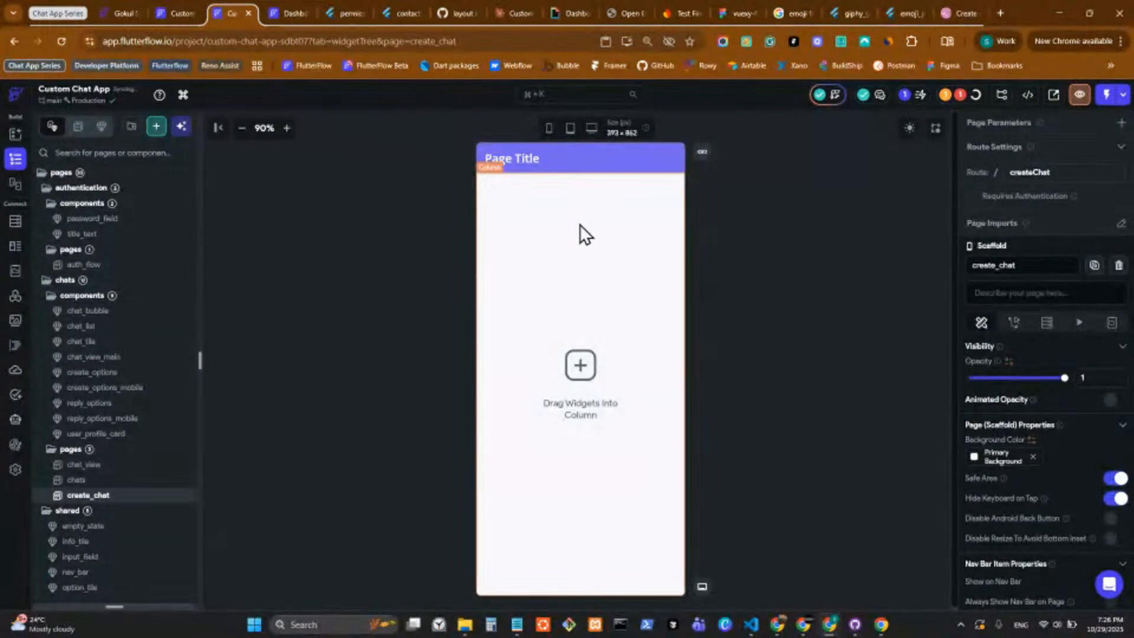
Delete the default column and app bar from the create_chat page.
click(593, 227)
right_click(590, 232)
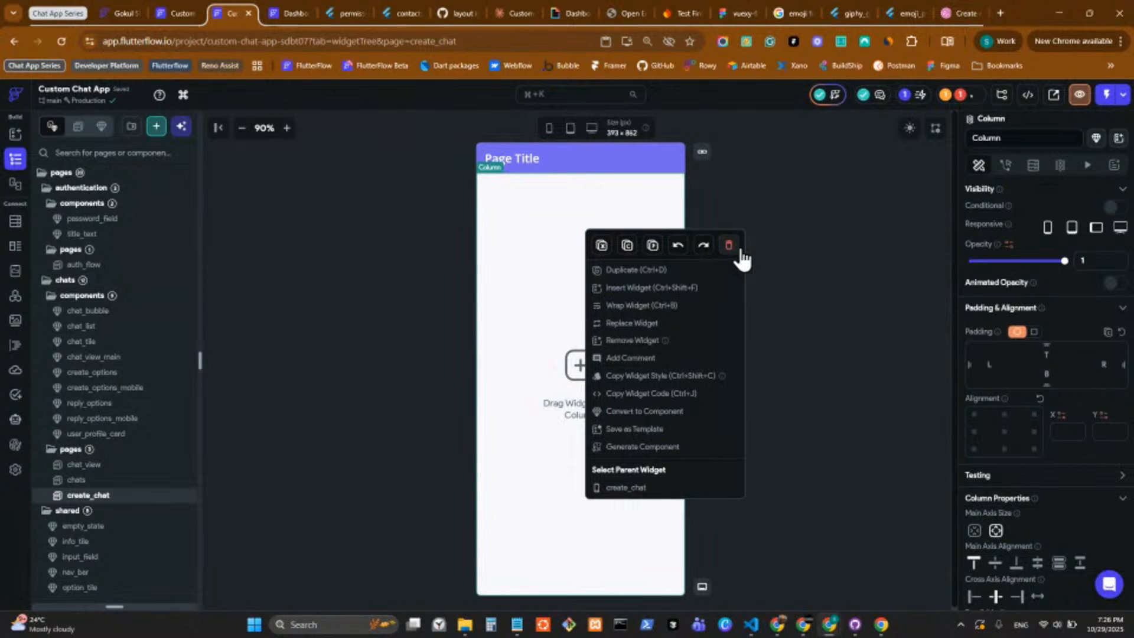
click(728, 245)
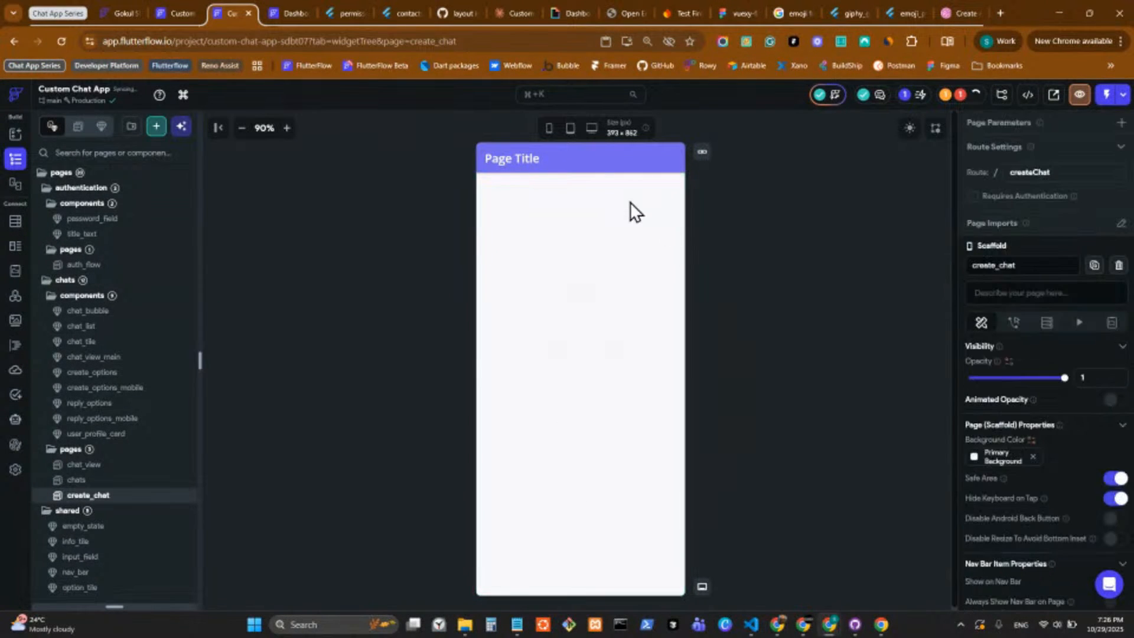
right_click(598, 171)
key(Delete)
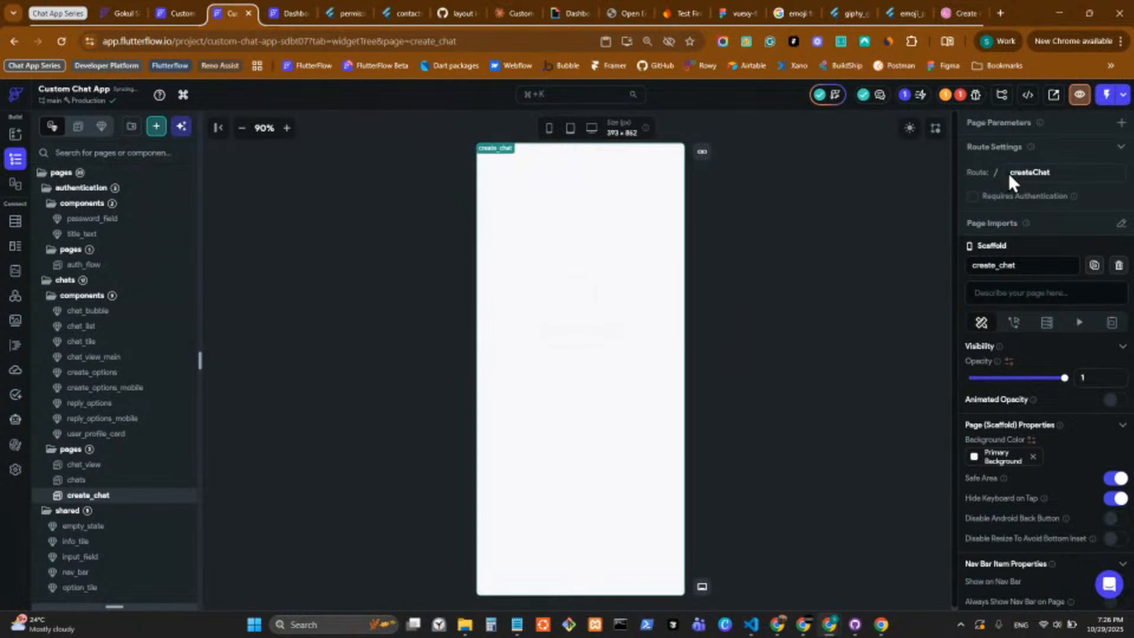
Start an AI page generation prompt and open the Dribbble New Chat design image in its own browser tab.
click(833, 96)
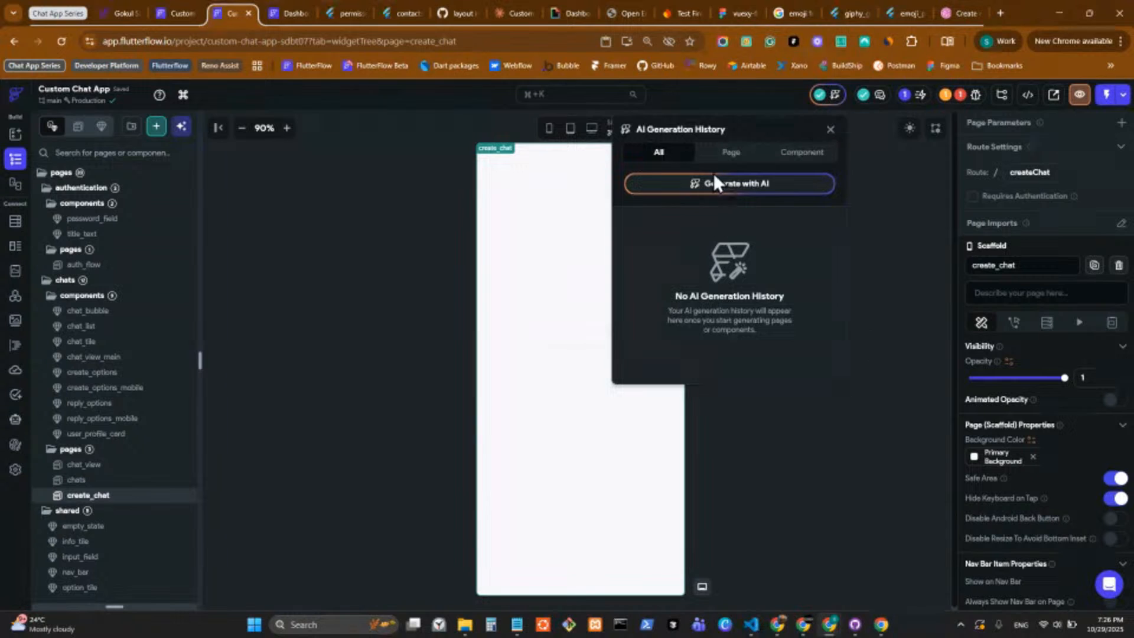
click(740, 186)
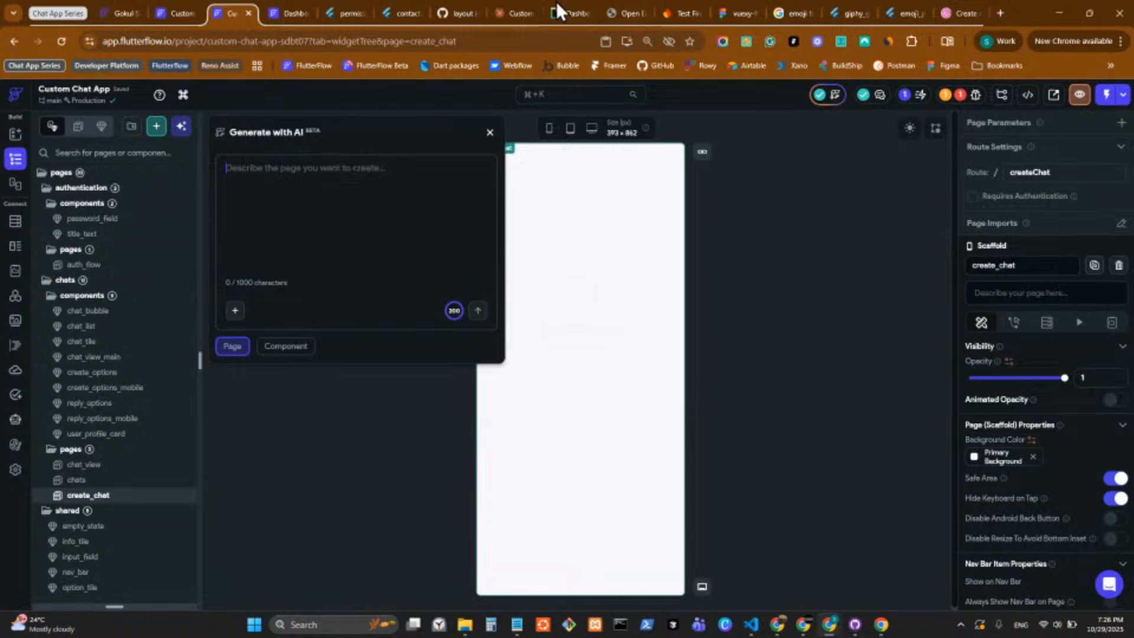
click(950, 15)
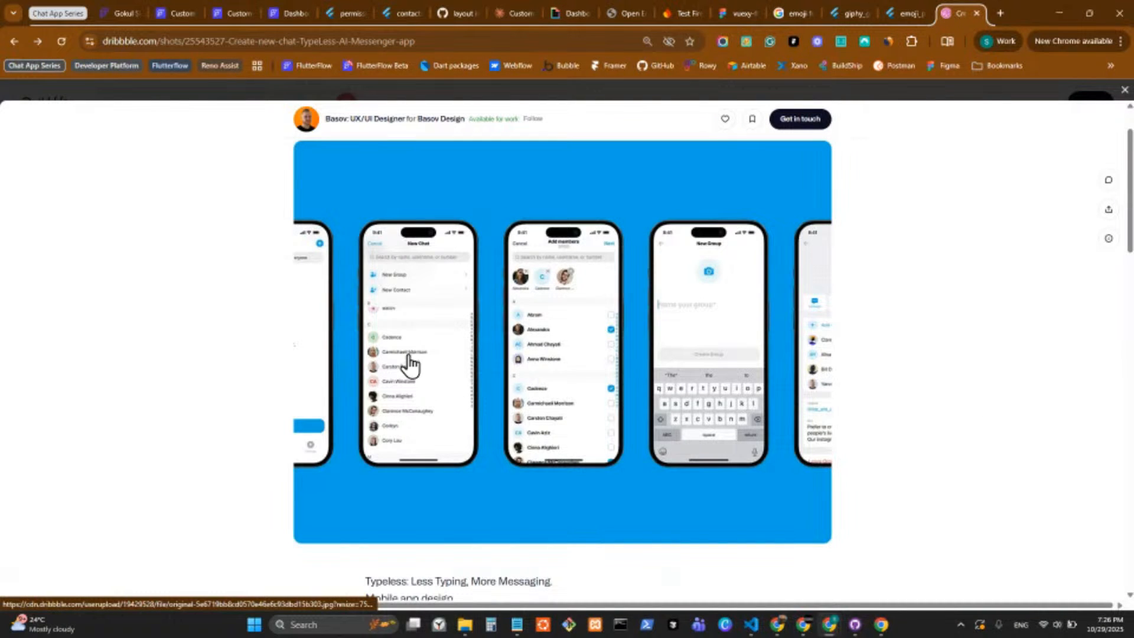
right_click(469, 225)
click(540, 404)
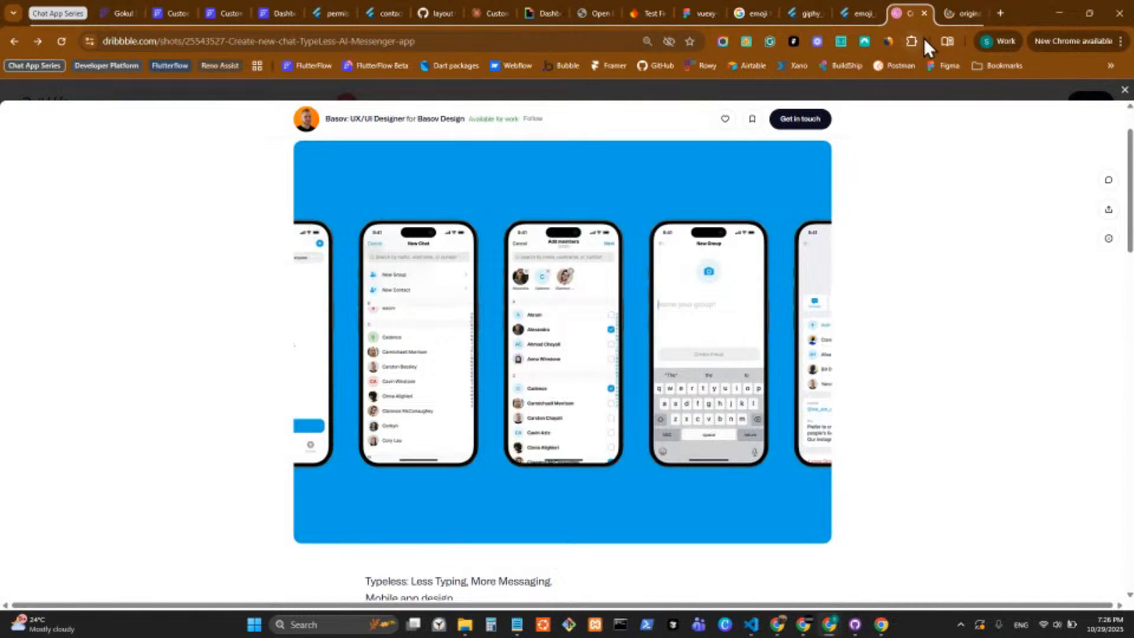
click(960, 13)
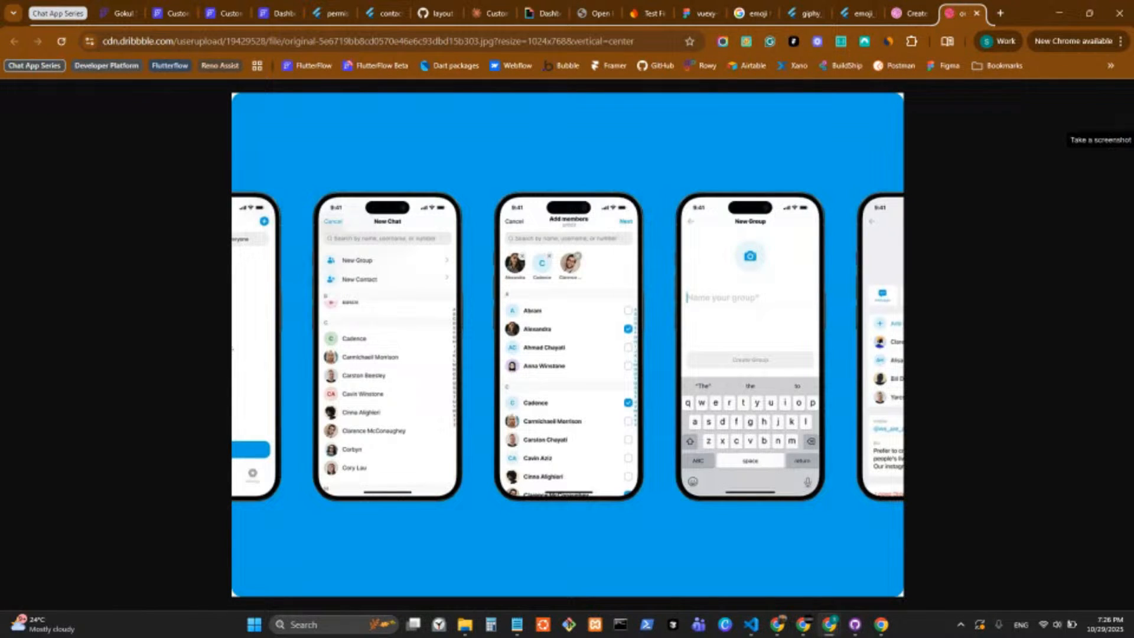
Capture a screenshot of the upper part of the New Chat phone screen and close the image annotation window.
click(1120, 125)
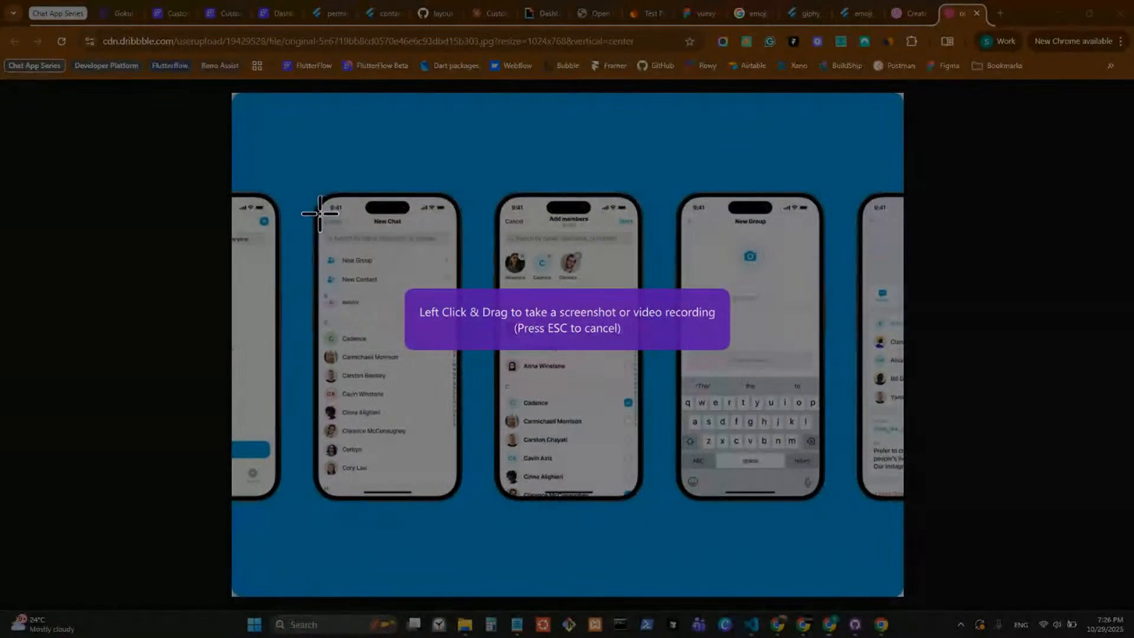
drag(319, 218, 458, 404)
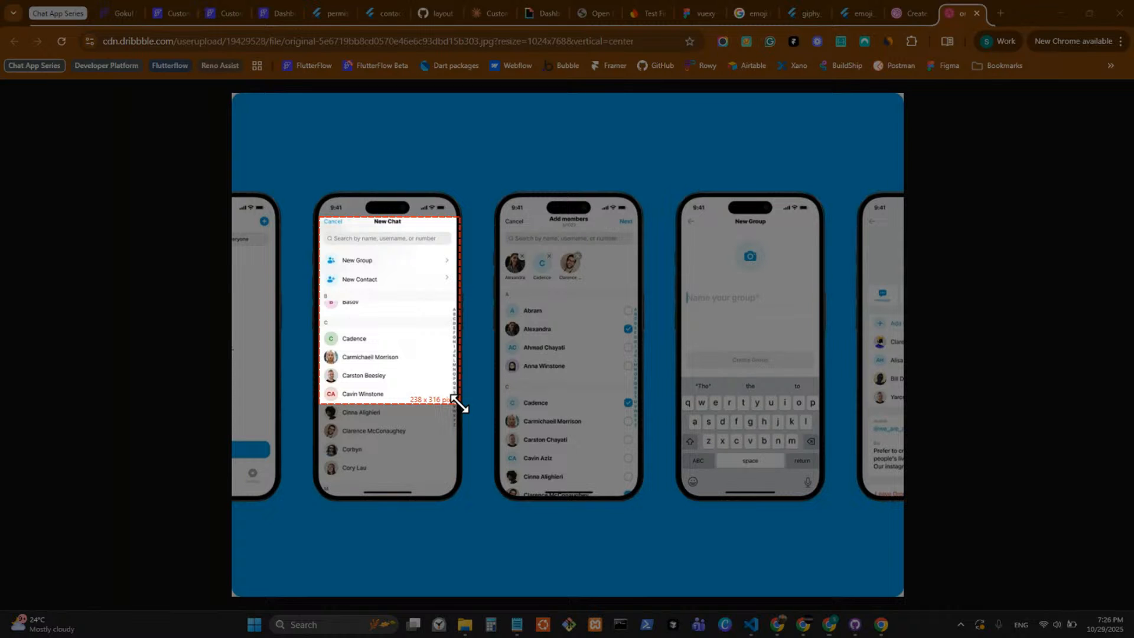
drag(459, 405, 460, 406)
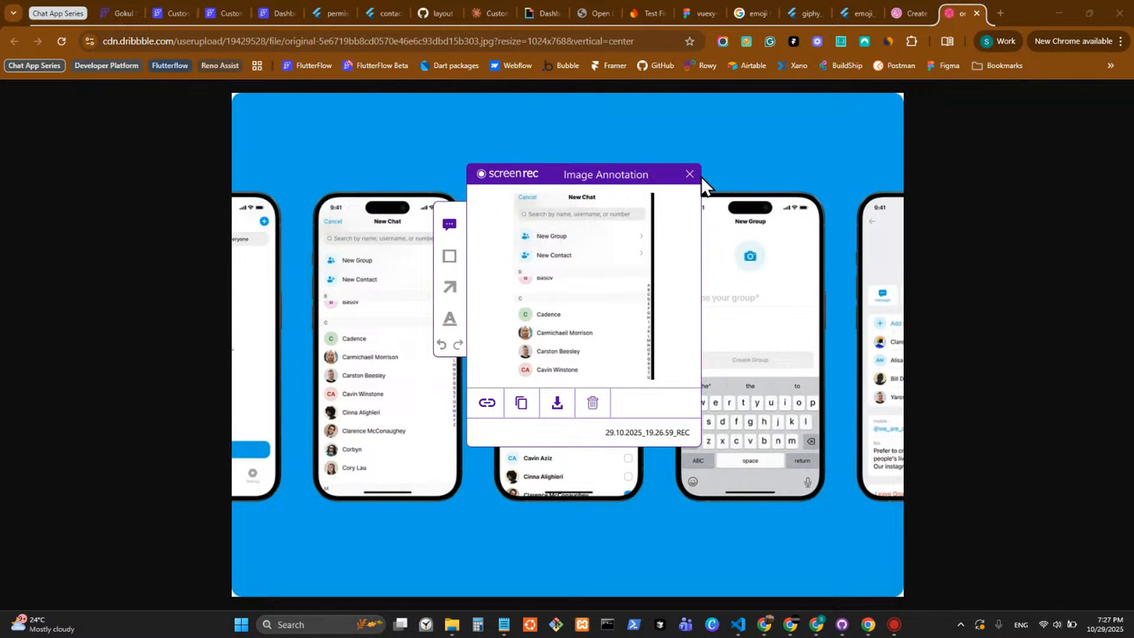
click(688, 174)
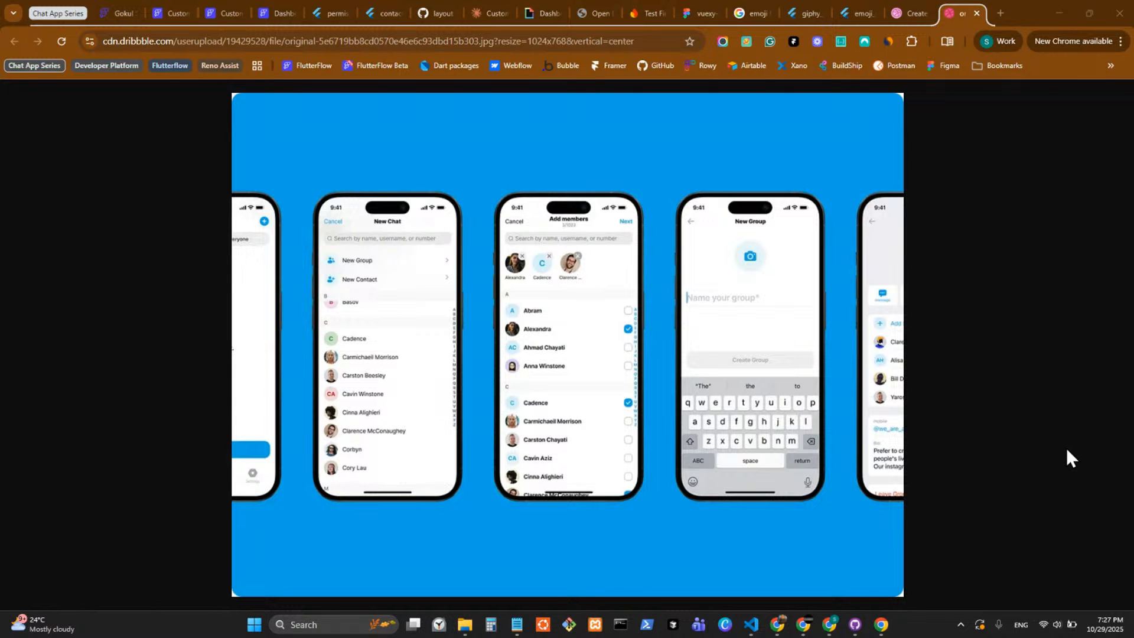
Close the design image tab, keep the Dribbble shot page open, and switch back to Custom Chat App in FlutterFlow.
middle_click(959, 12)
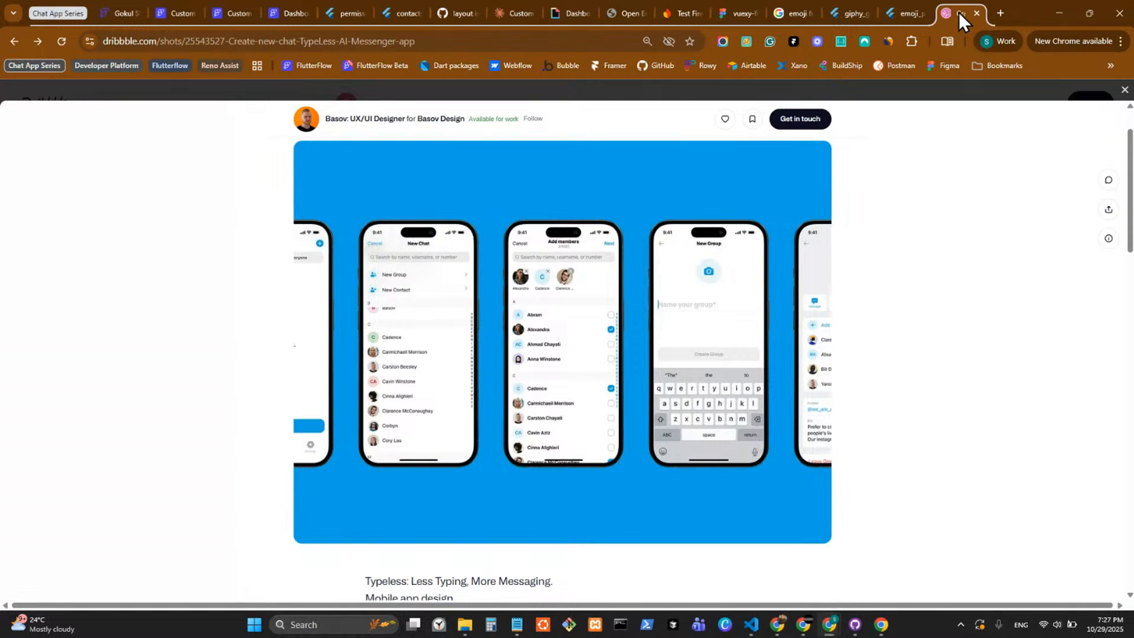
middle_click(958, 12)
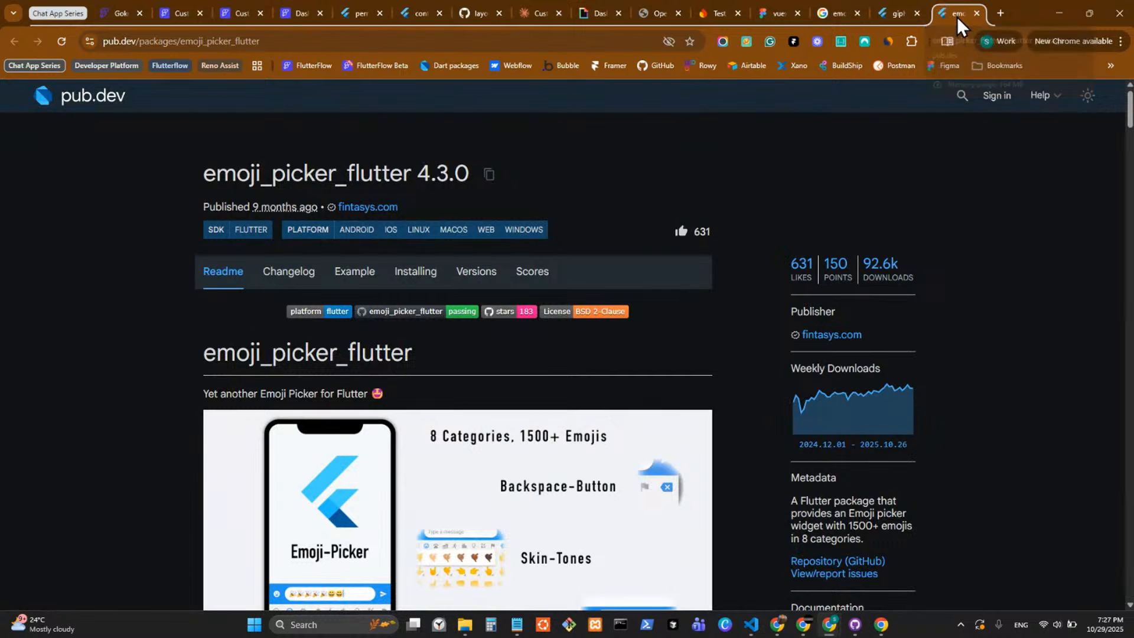
key(ctrl+shift+t)
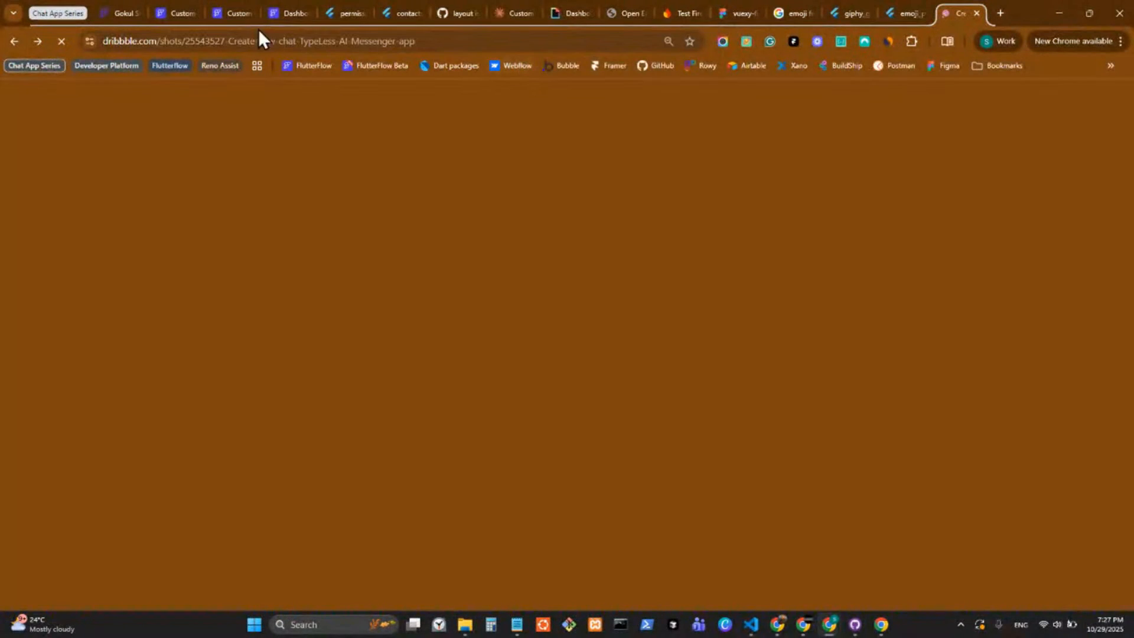
click(235, 14)
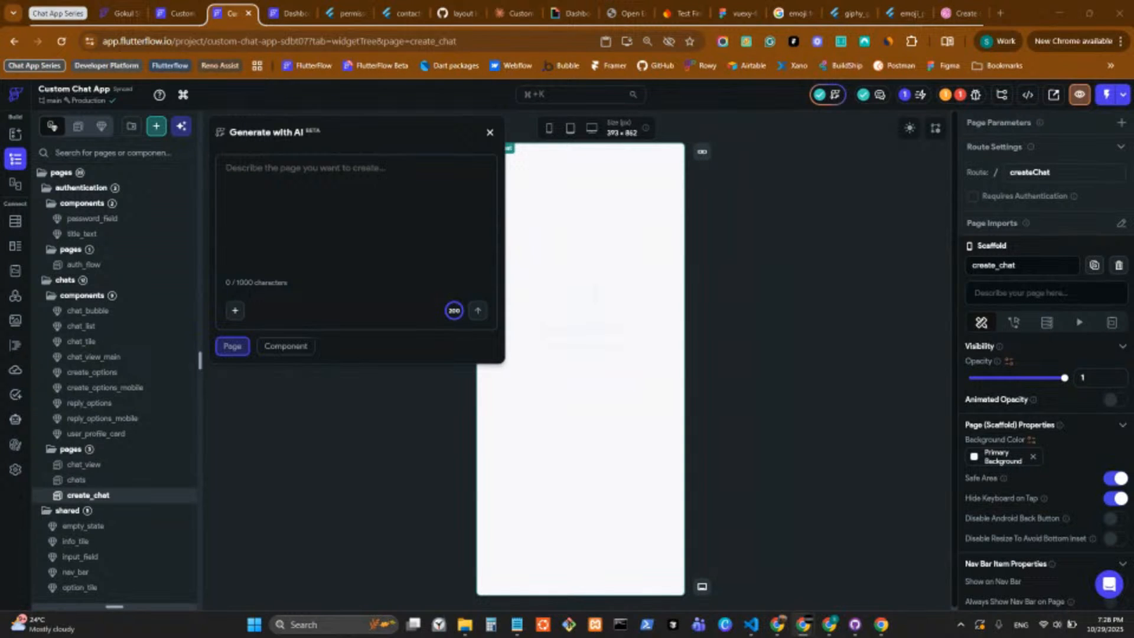
Try to drop the WhatsApp contact list image into the AI page prompt, and close the tab showing the image.
drag(408, 354, 258, 308)
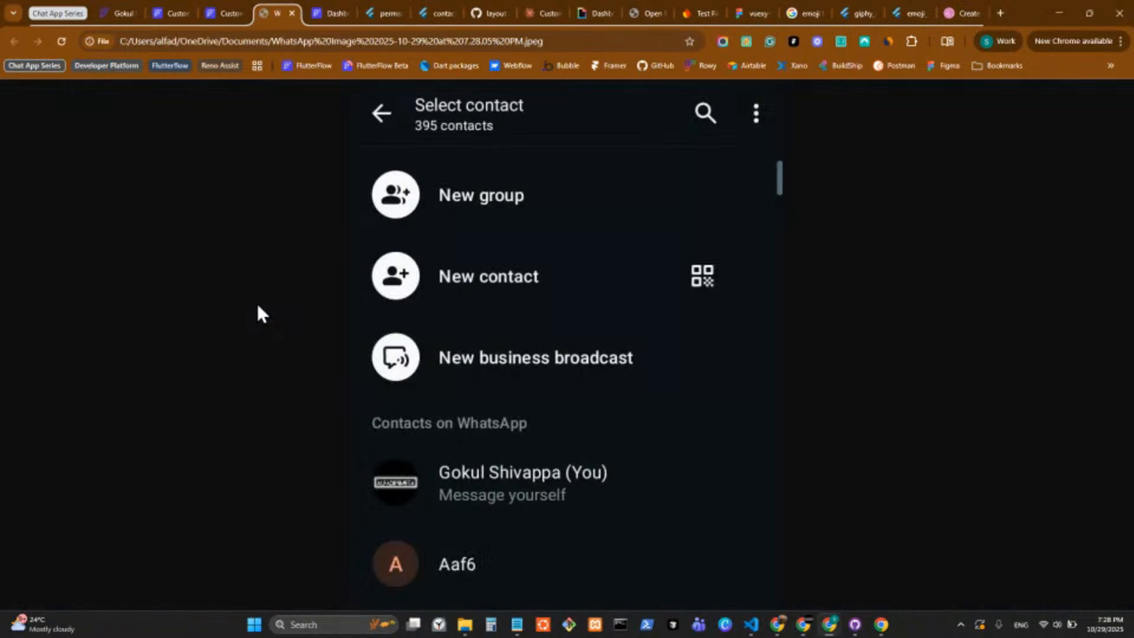
middle_click(278, 17)
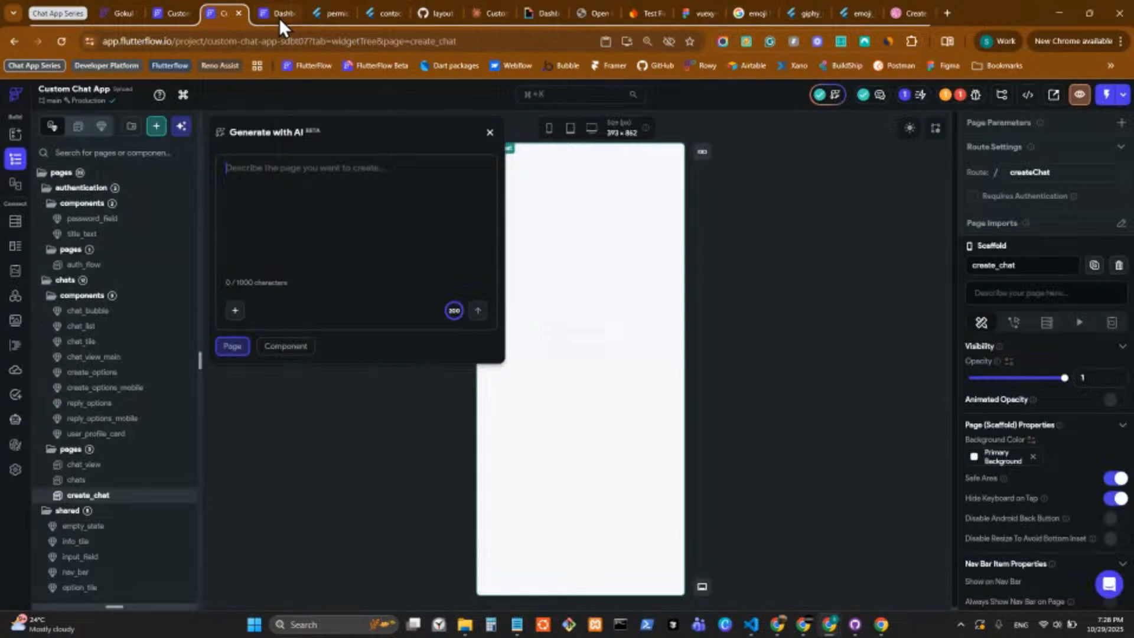
click(234, 310)
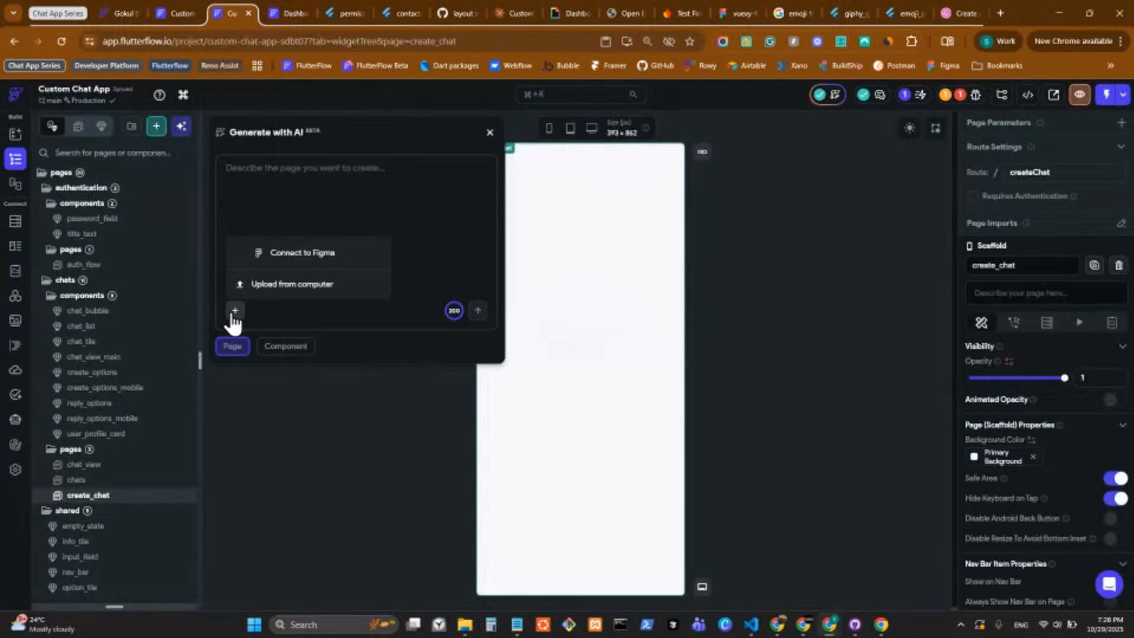
click(259, 285)
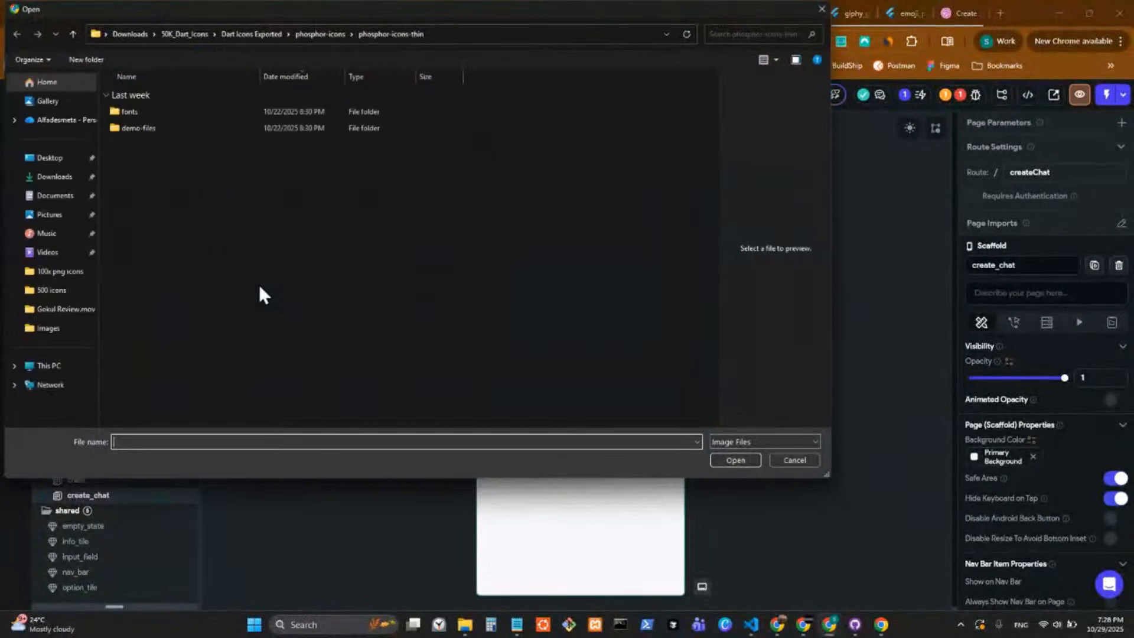
click(59, 86)
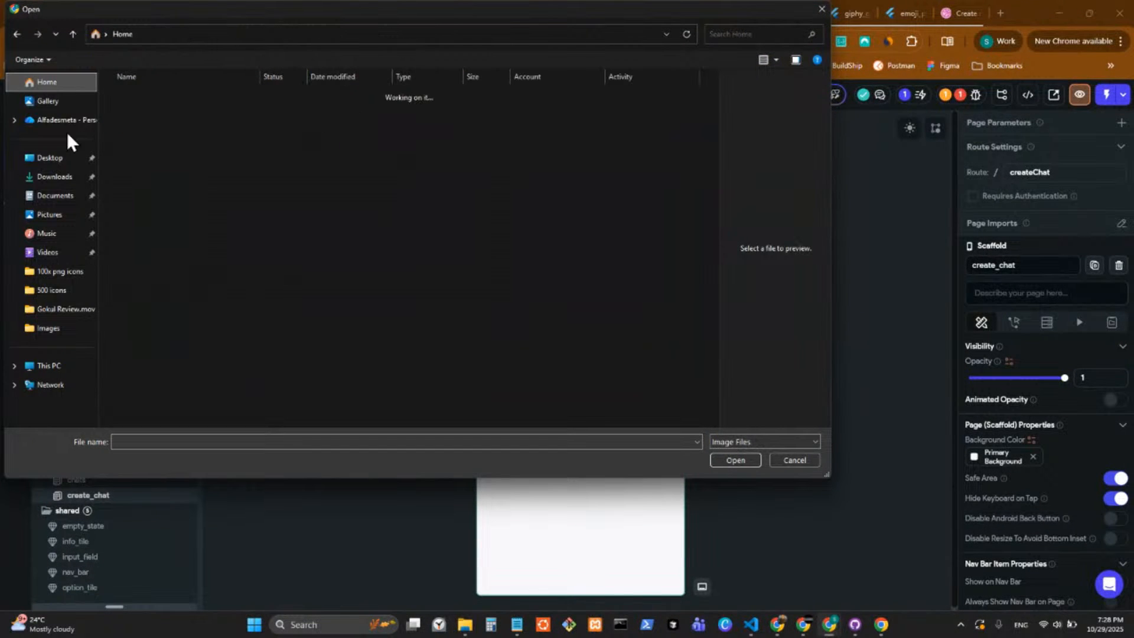
click(65, 181)
click(59, 87)
click(59, 177)
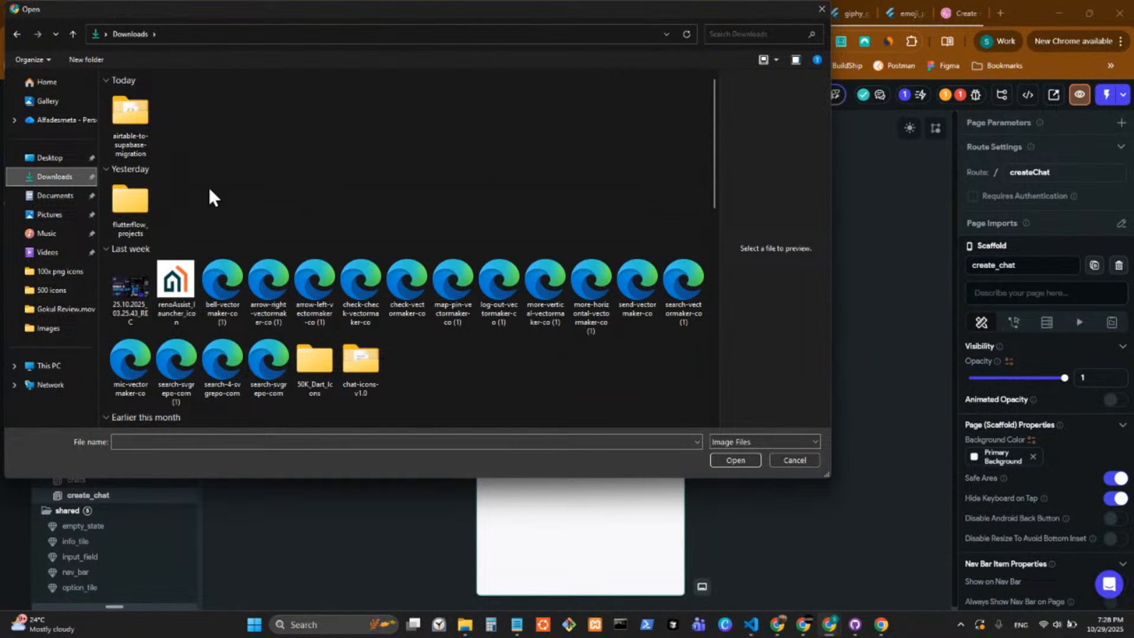
click(74, 197)
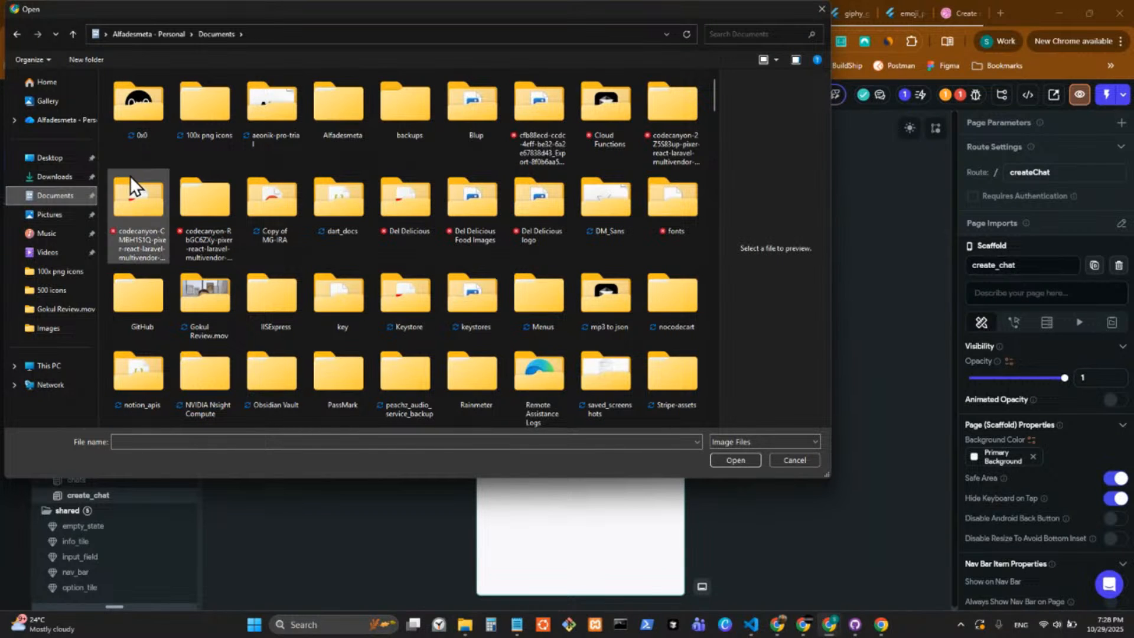
click(83, 177)
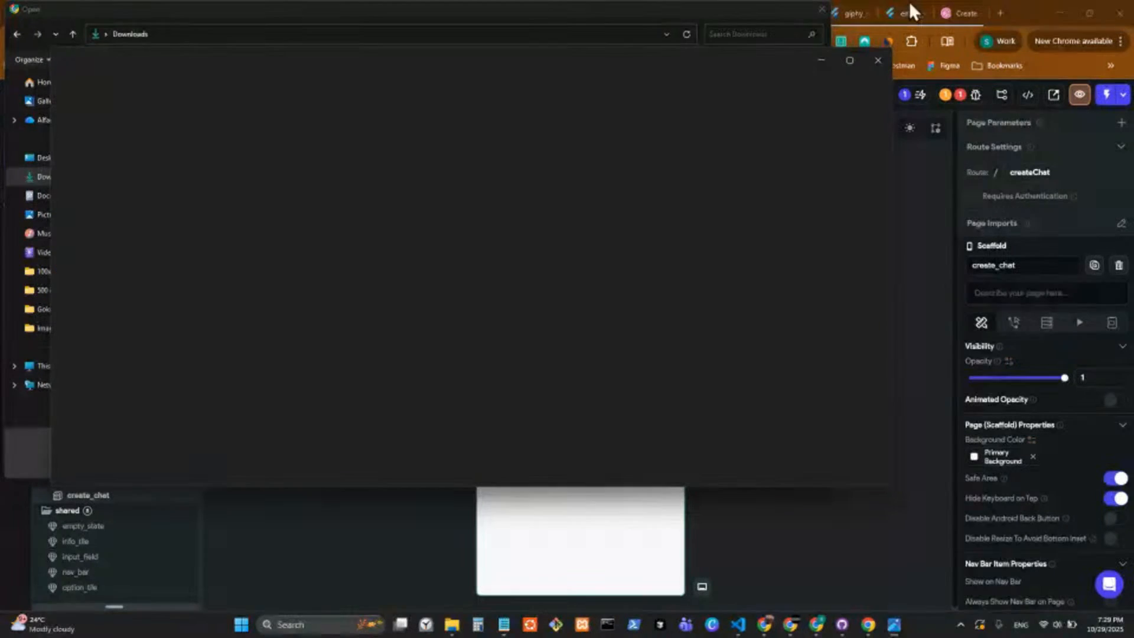
click(878, 61)
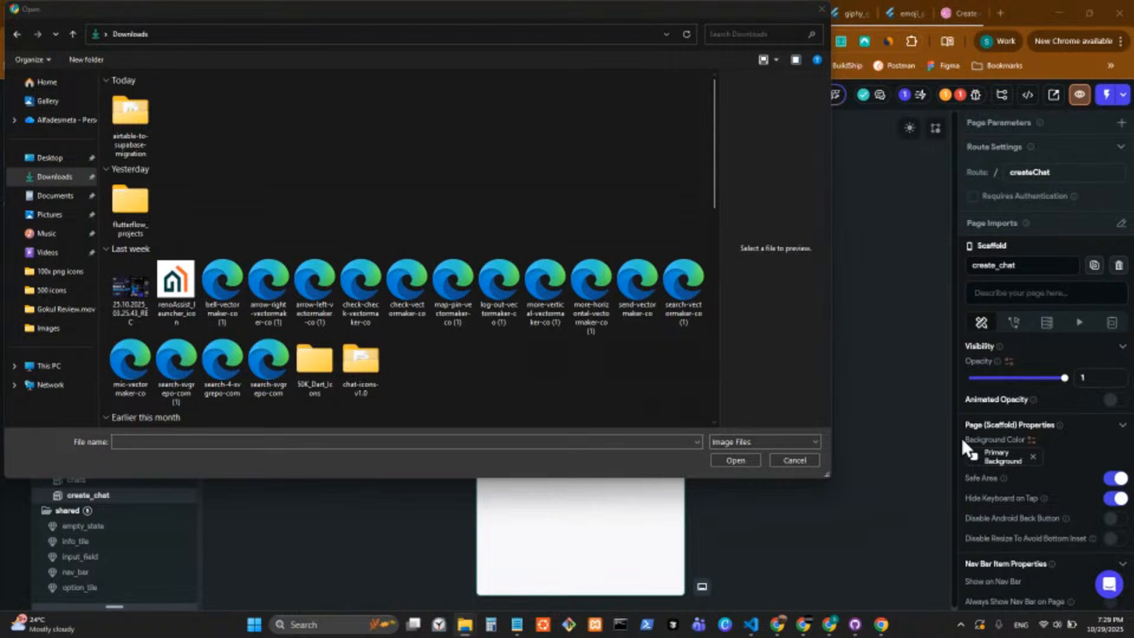
click(49, 366)
drag(336, 13, 1133, 259)
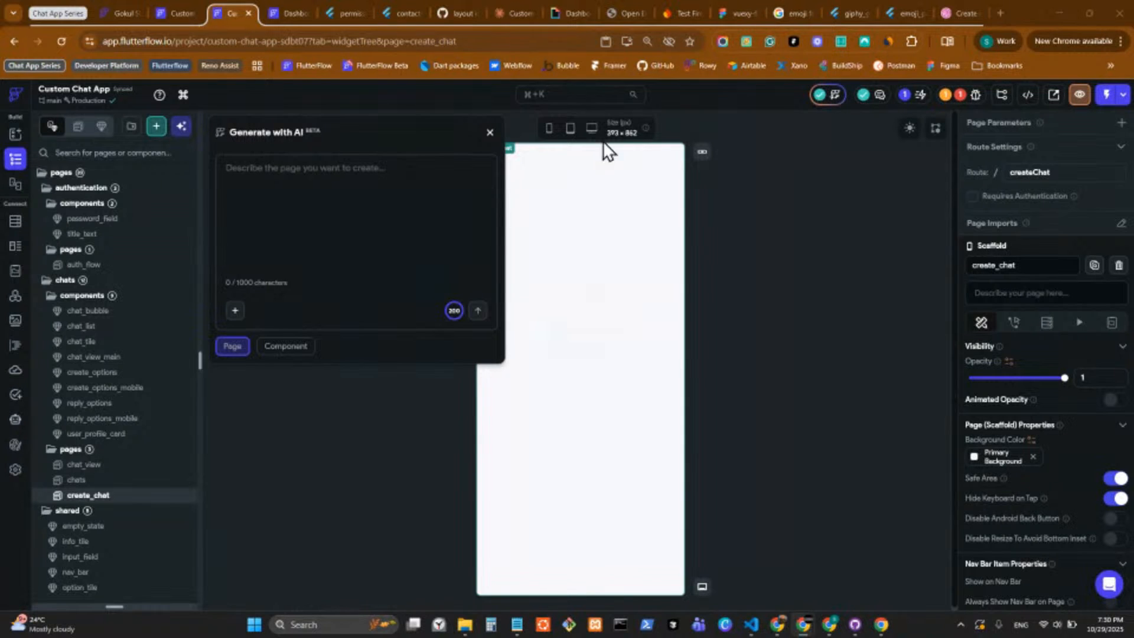
Attach the WhatsApp contact list image from the Downloads folder as a reference for the AI generation.
click(234, 311)
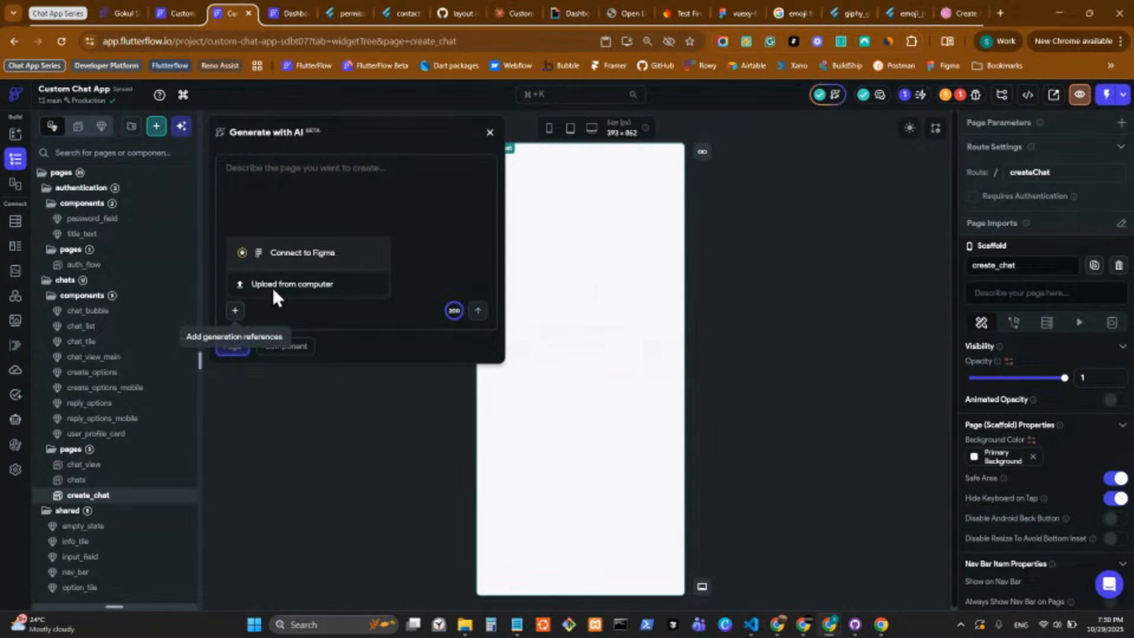
click(272, 287)
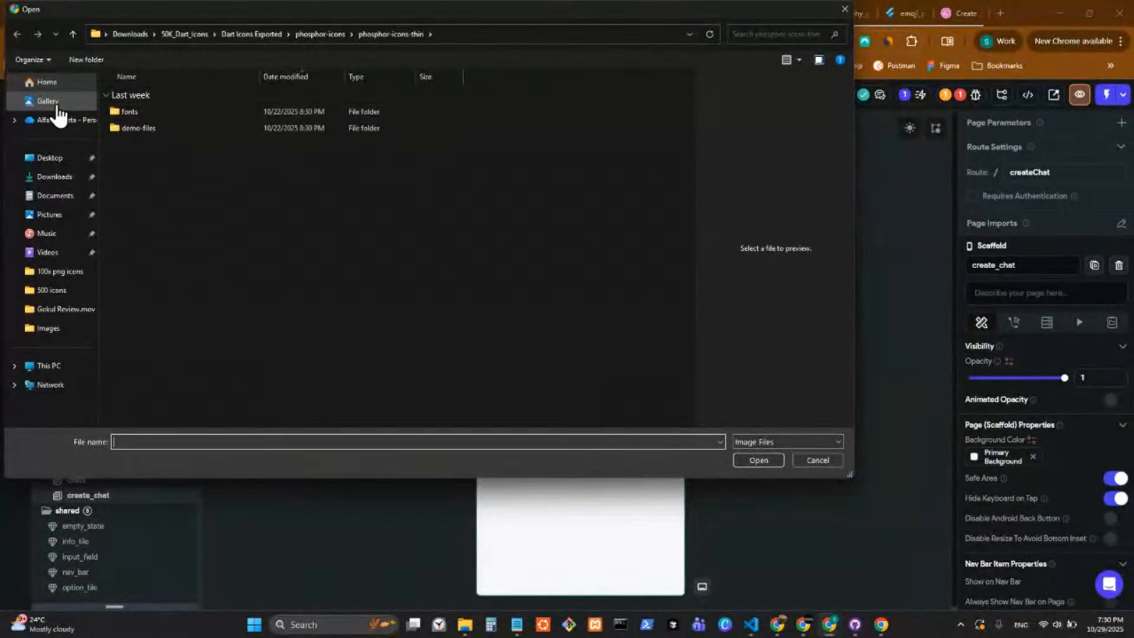
click(69, 183)
click(134, 140)
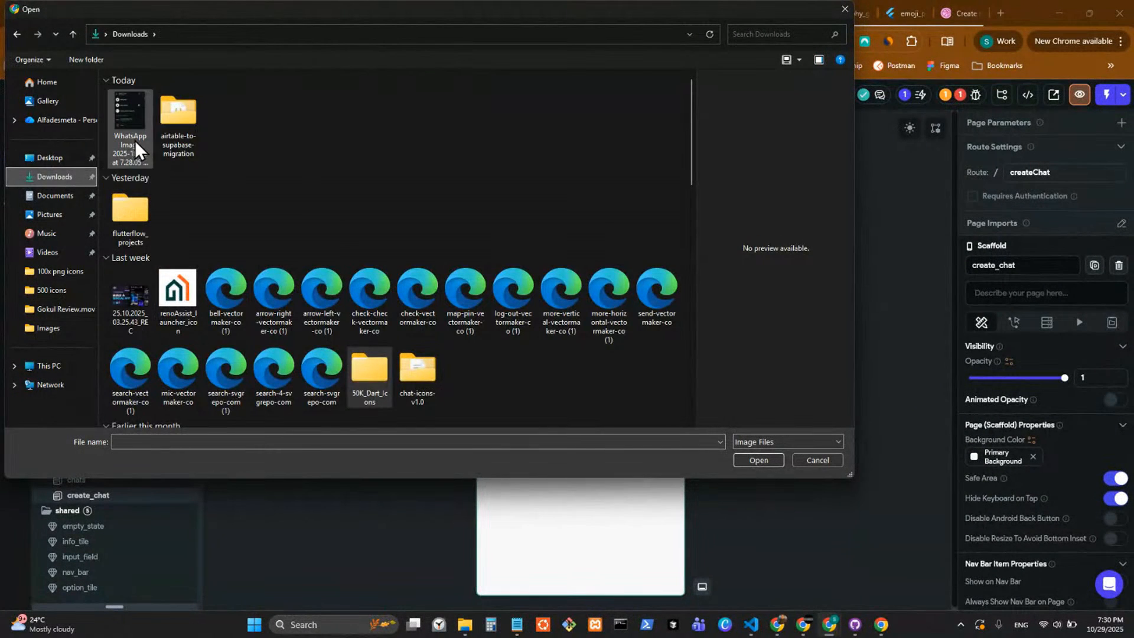
click(759, 460)
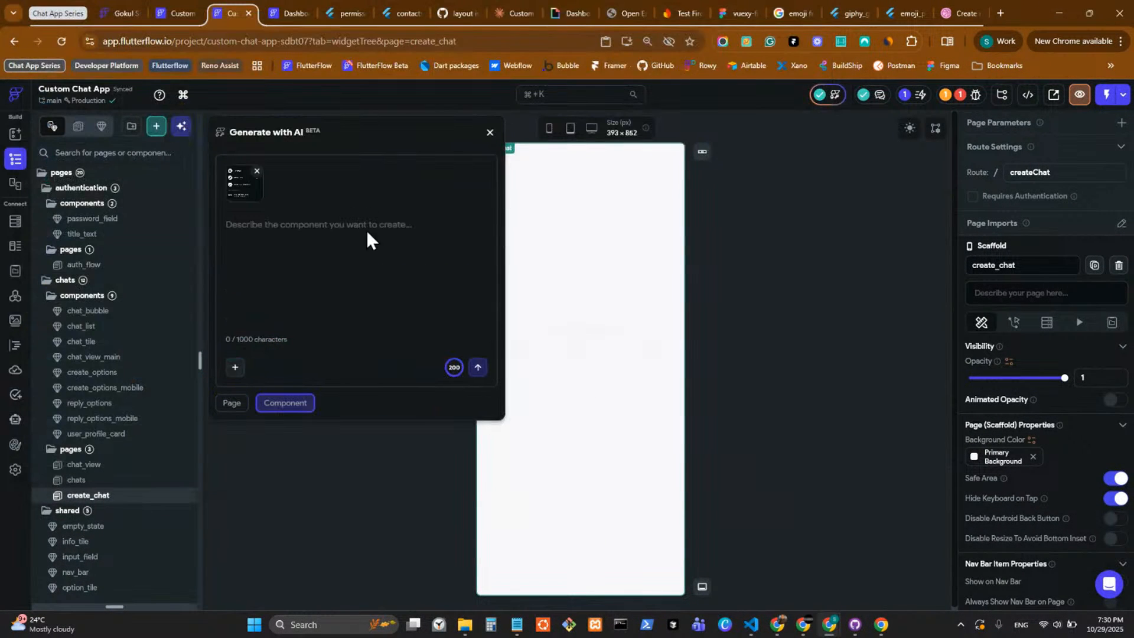
Enter the prompt "Create me the UI I shared in the image" and start the component generation.
click(333, 234)
text(Cre)
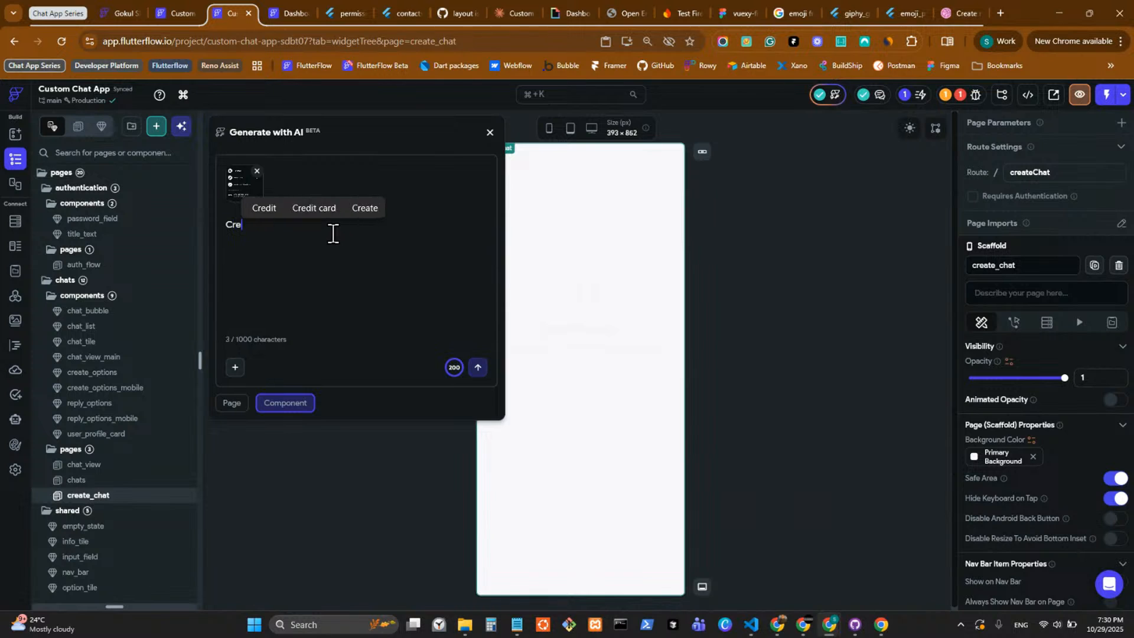
text(ate me the UI )
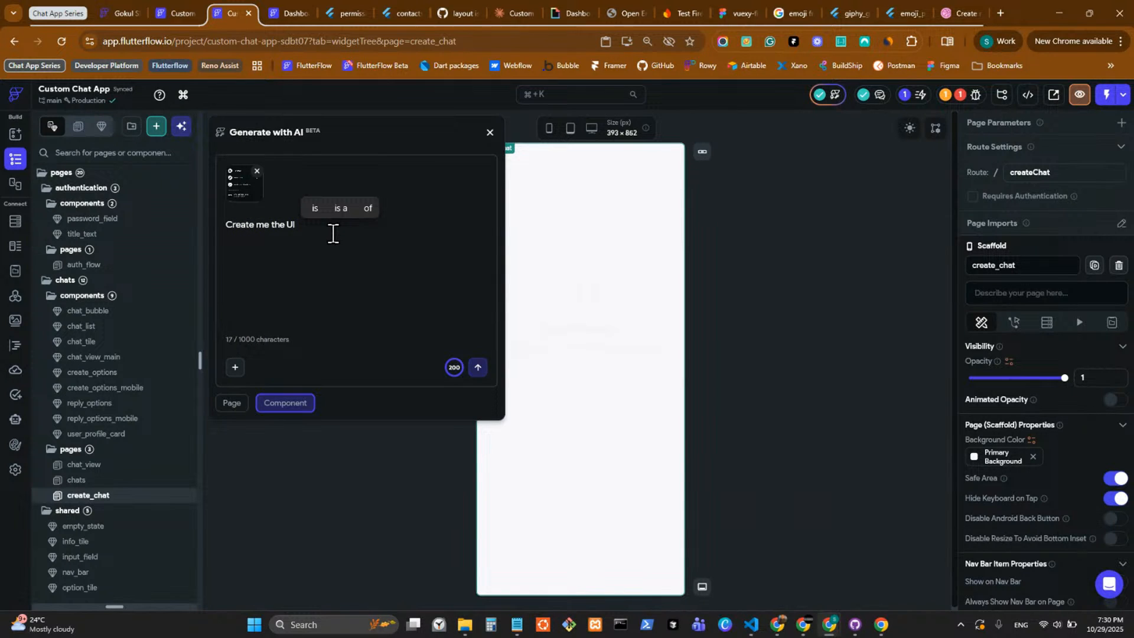
text(I shar)
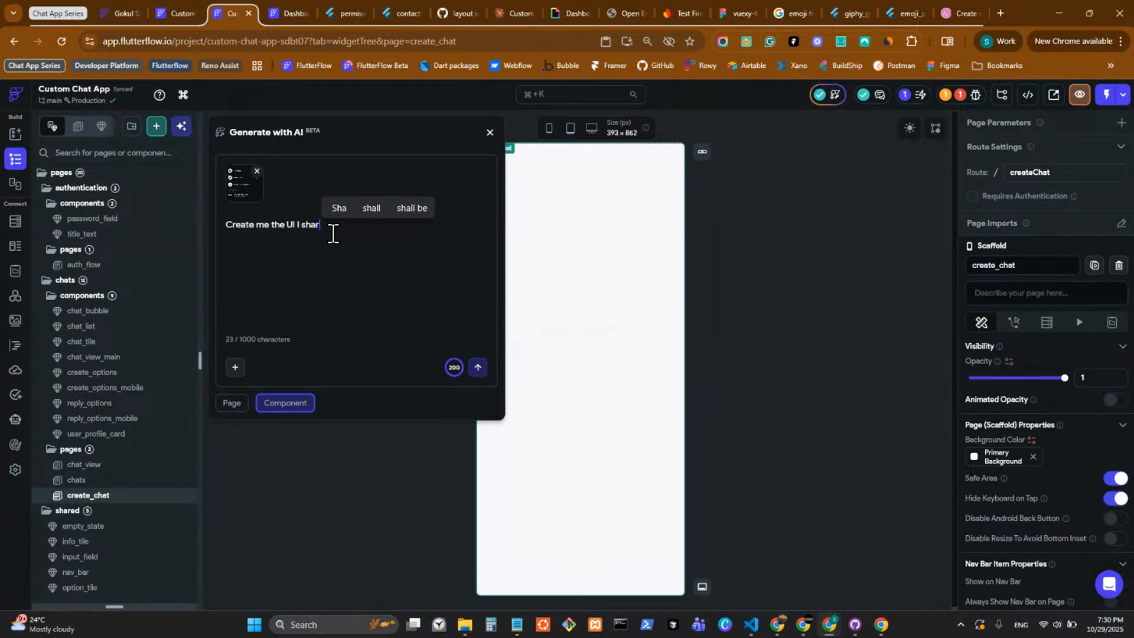
text(ed in the ima)
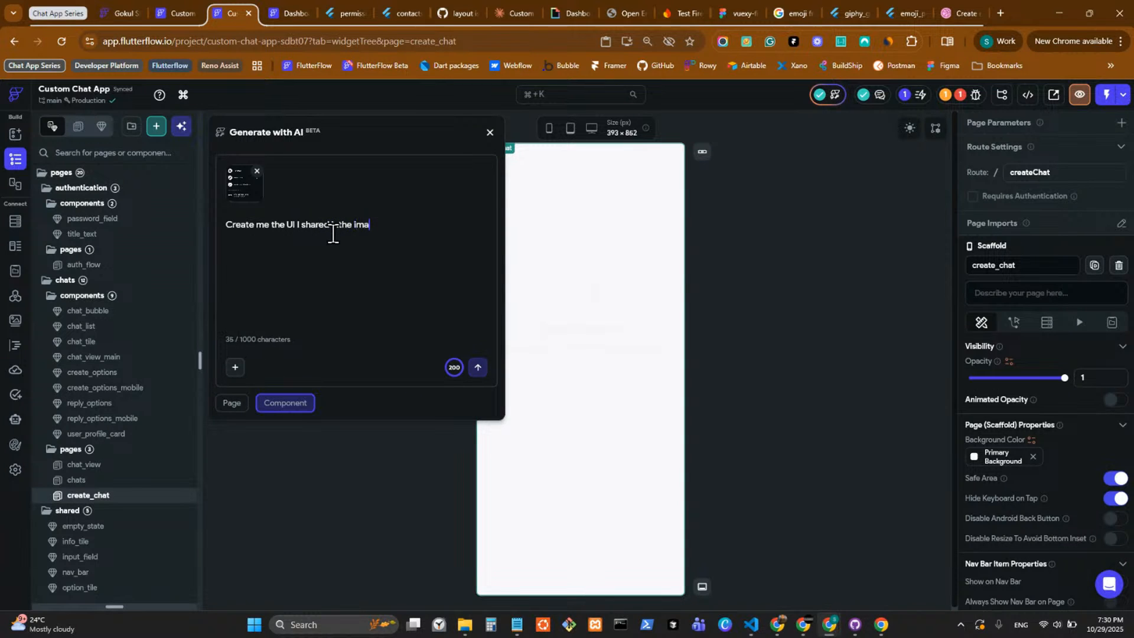
text(ge)
key(Return)
click(478, 367)
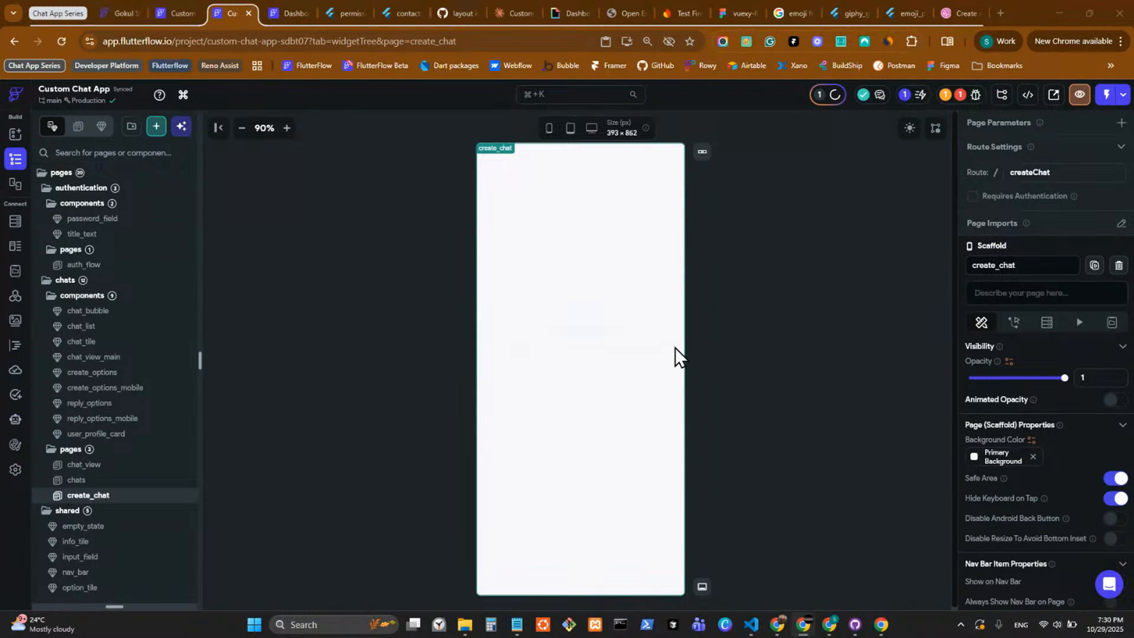
Examine the generated contact selection component in the Component Generator and close it without inserting it.
click(833, 95)
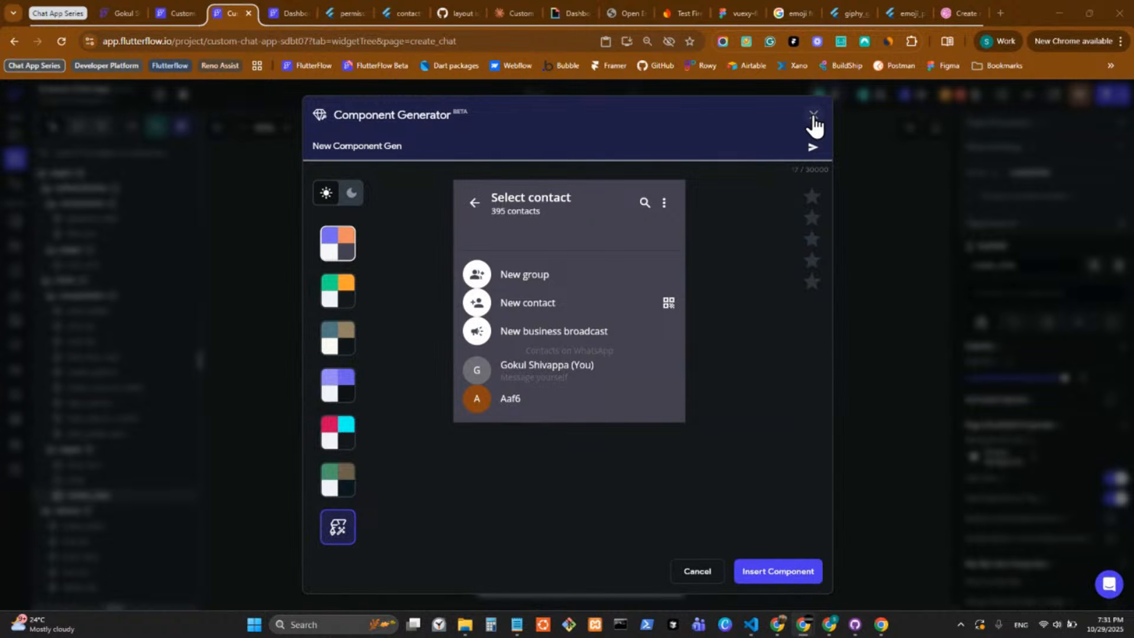
click(417, 143)
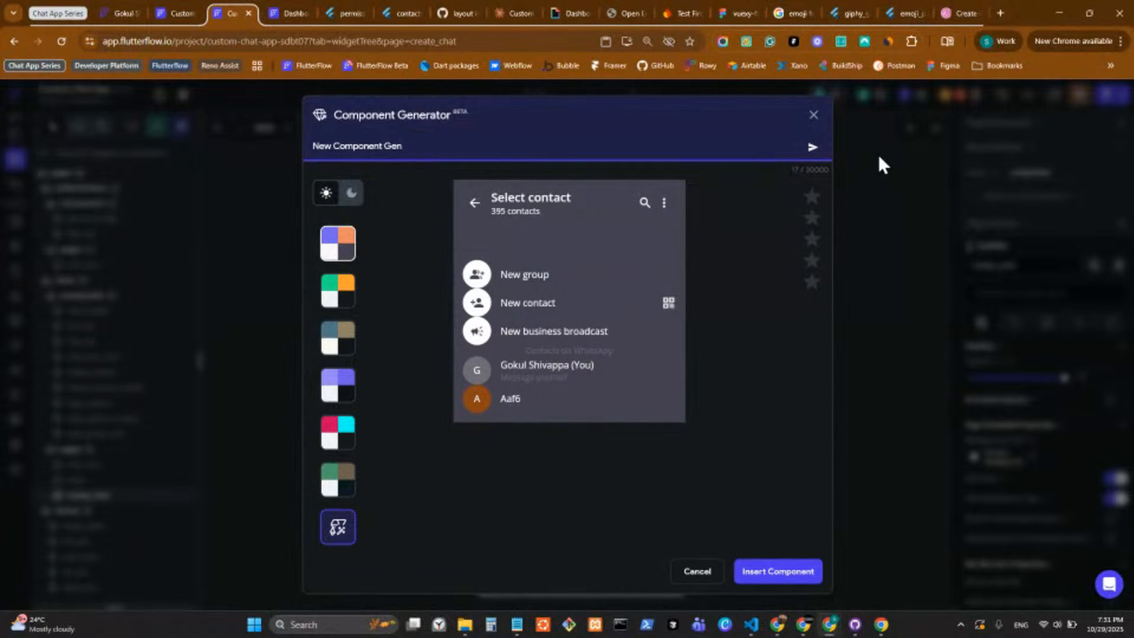
click(815, 115)
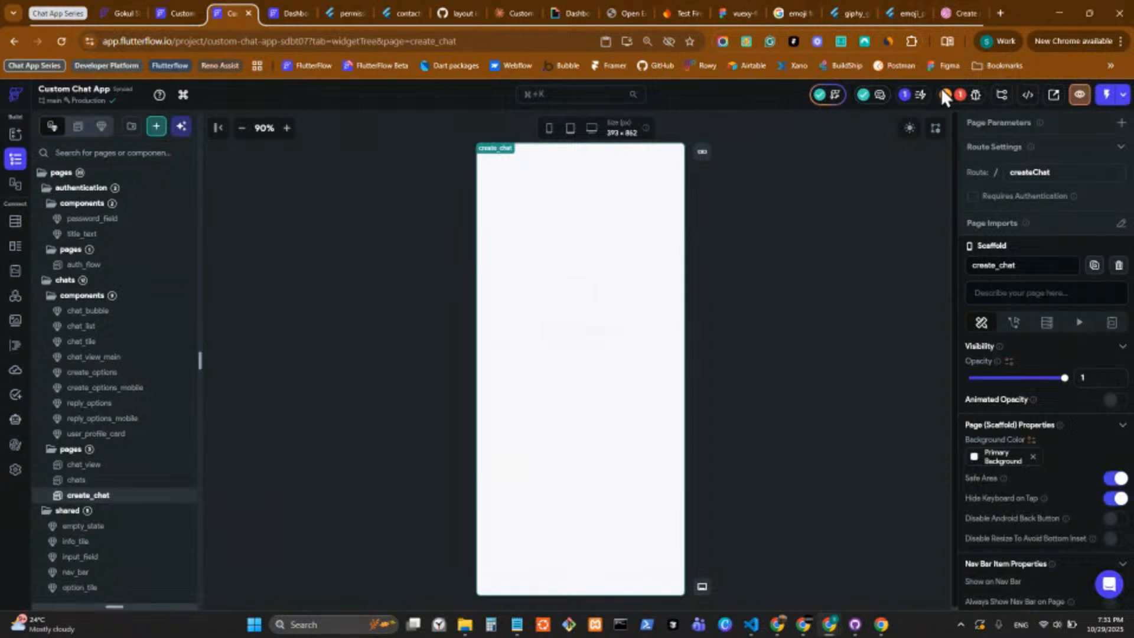
Start another AI page generation with the prompt "Create a page" and attach the WhatsApp contact list image from Downloads.
click(827, 95)
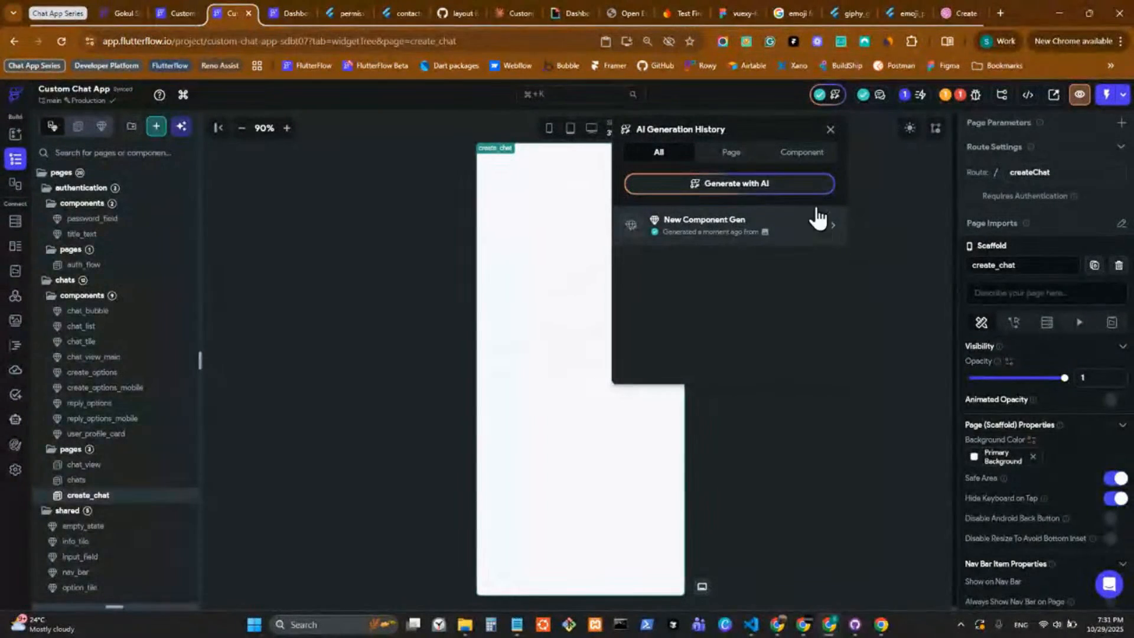
click(731, 157)
click(735, 180)
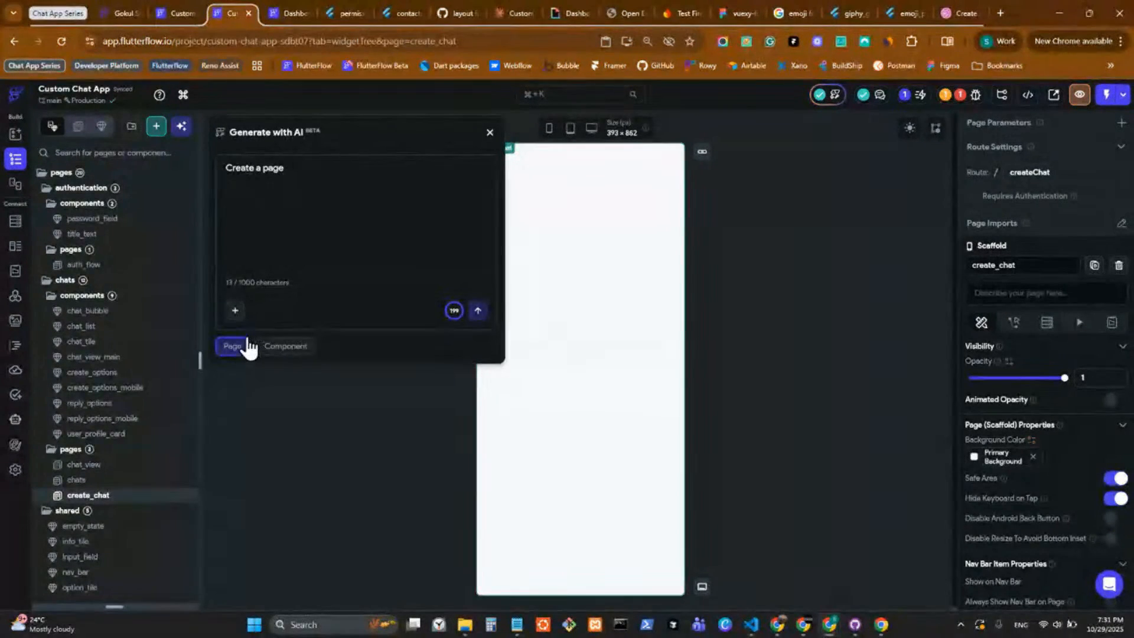
click(237, 312)
click(278, 290)
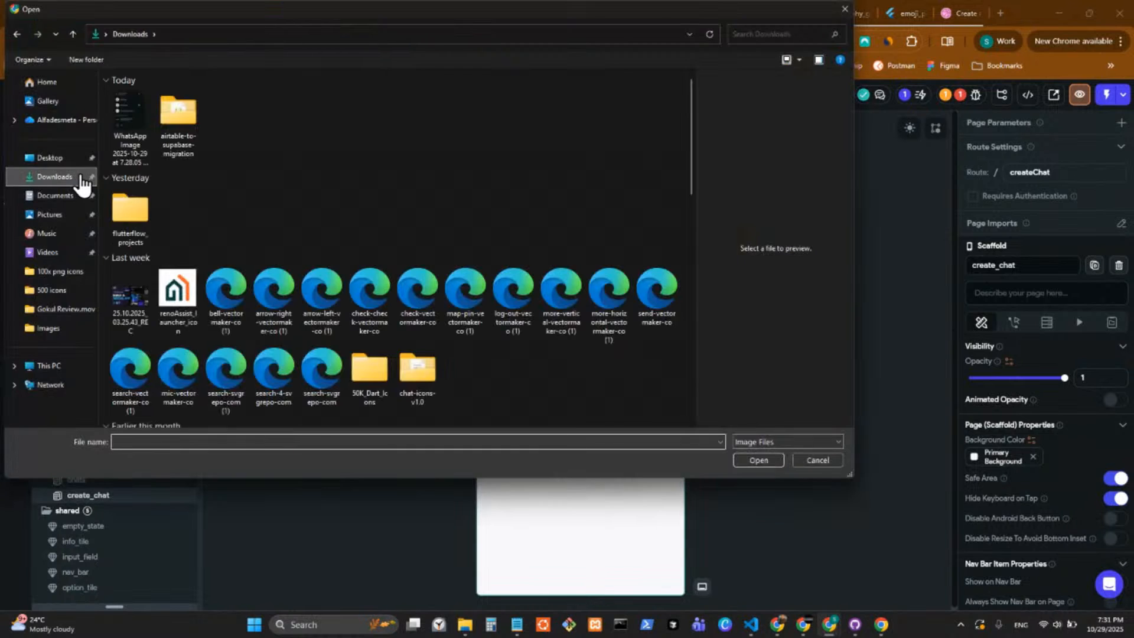
click(131, 134)
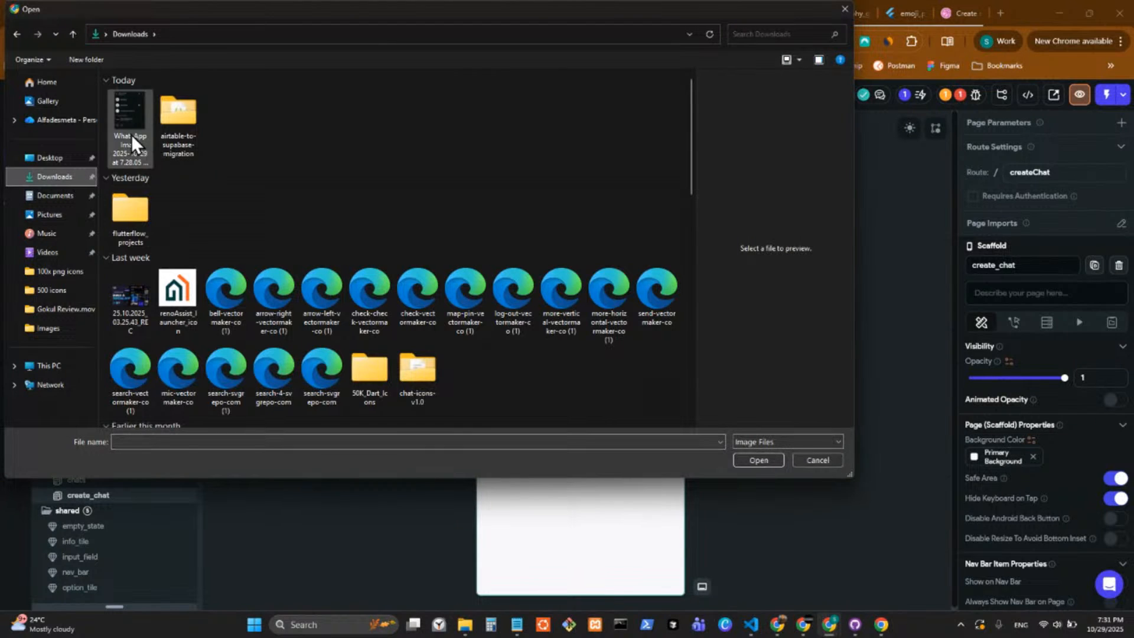
click(759, 460)
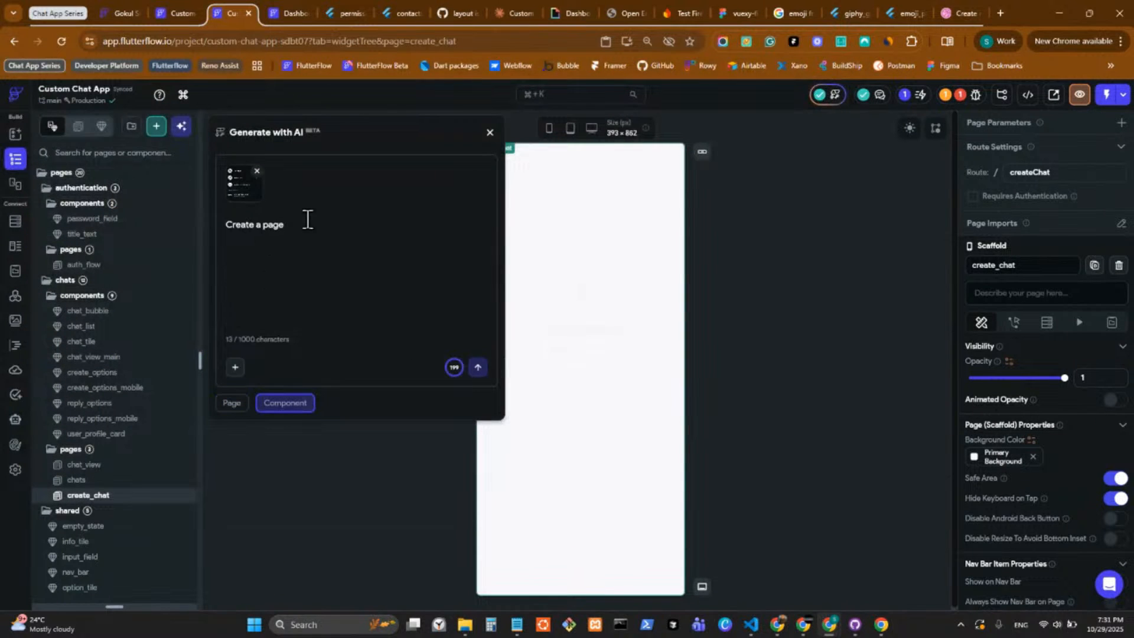
Replace the prompt with "Create the UI shared in the image with exact padding and properties".
key(ctrl+a)
text(Create the Ui I)
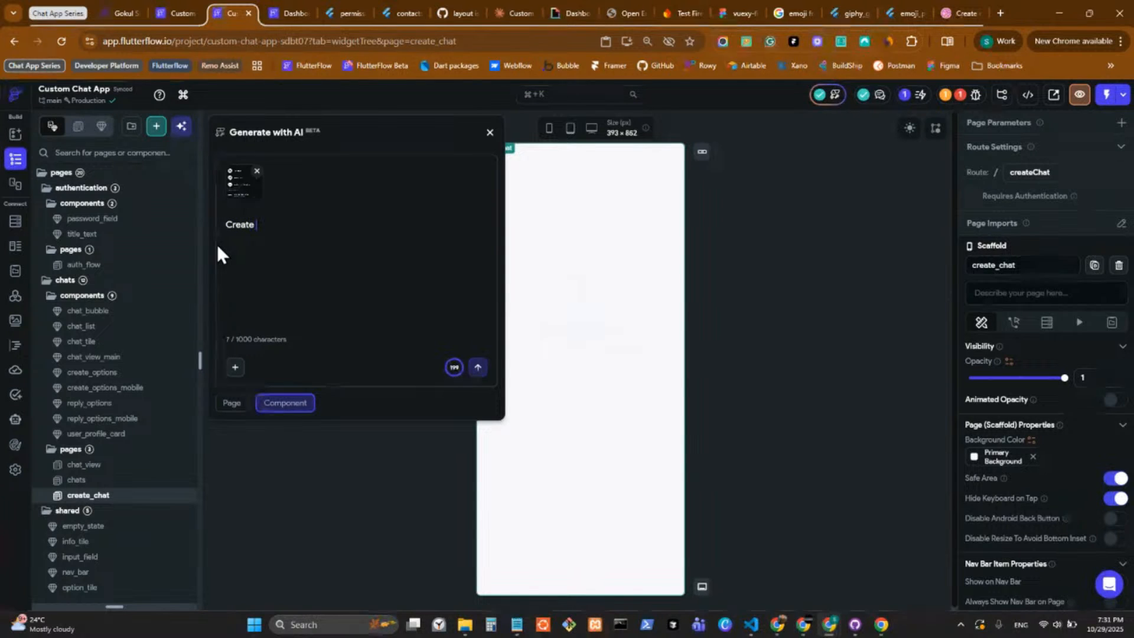
key(BackSpace)
key(BackSpace)
key(BackSpace)
key(BackSpace)
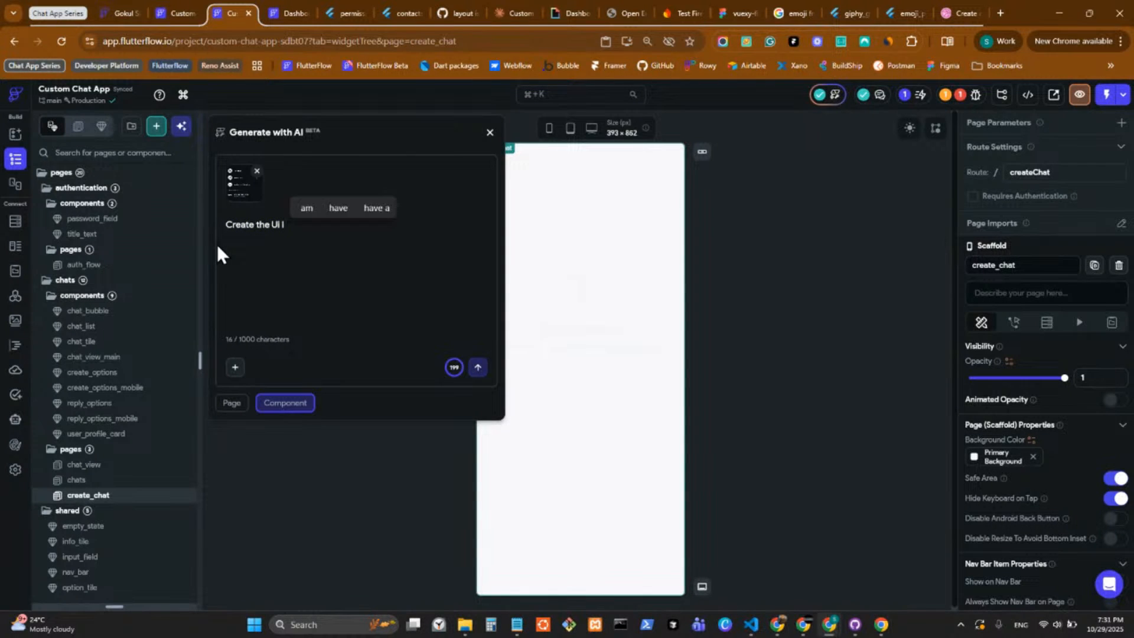
text(I s)
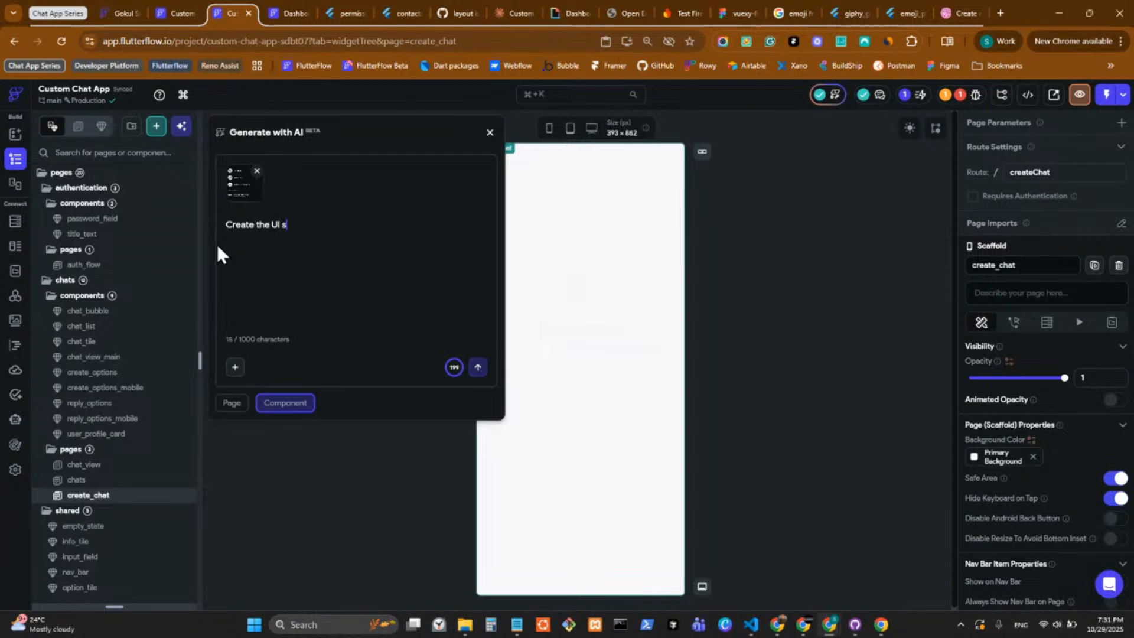
text(hared)
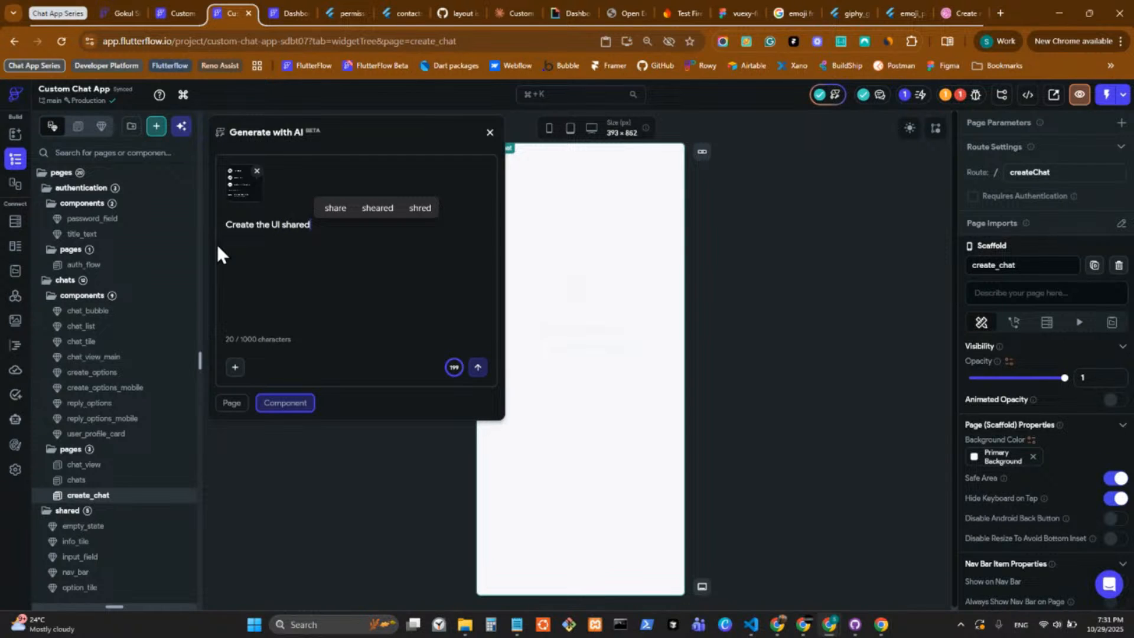
text( in the ima)
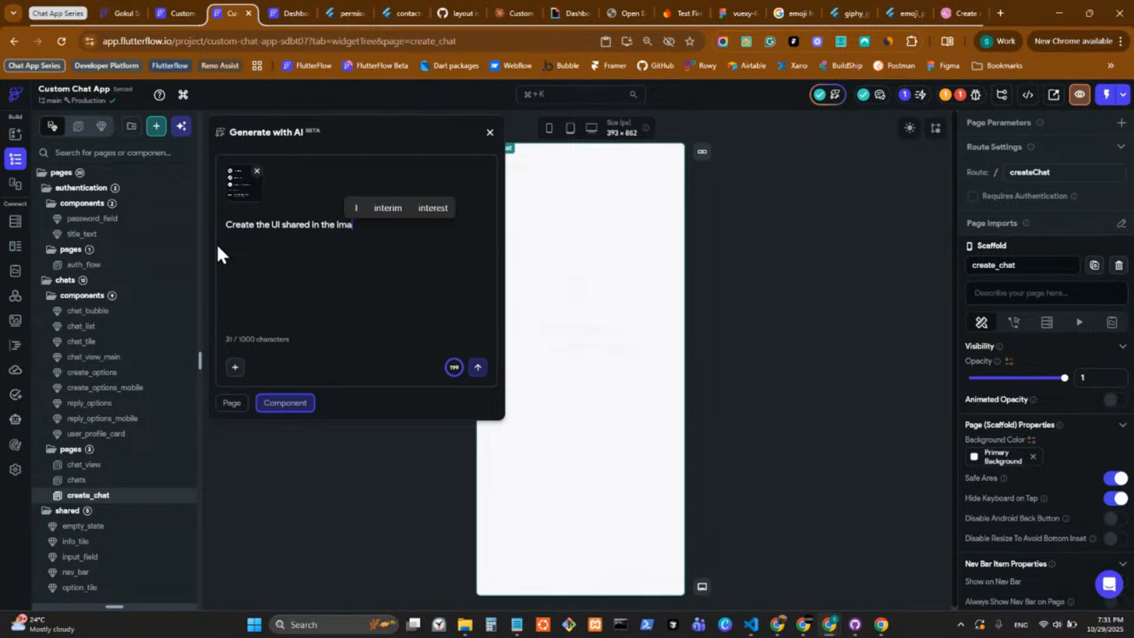
text(ge with e)
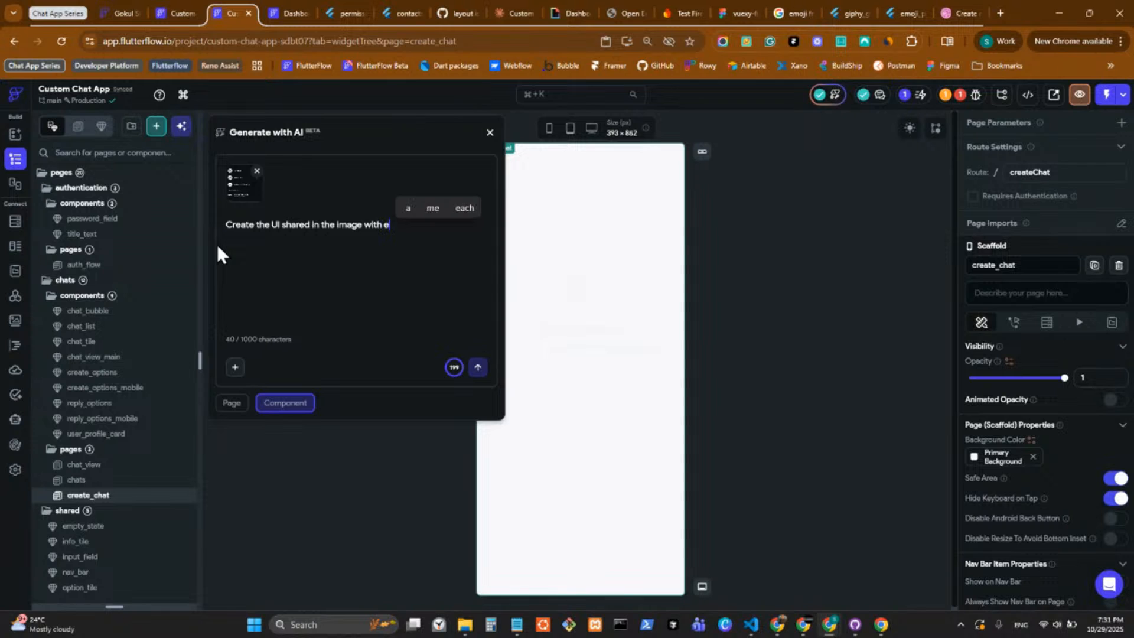
text(xact padding and)
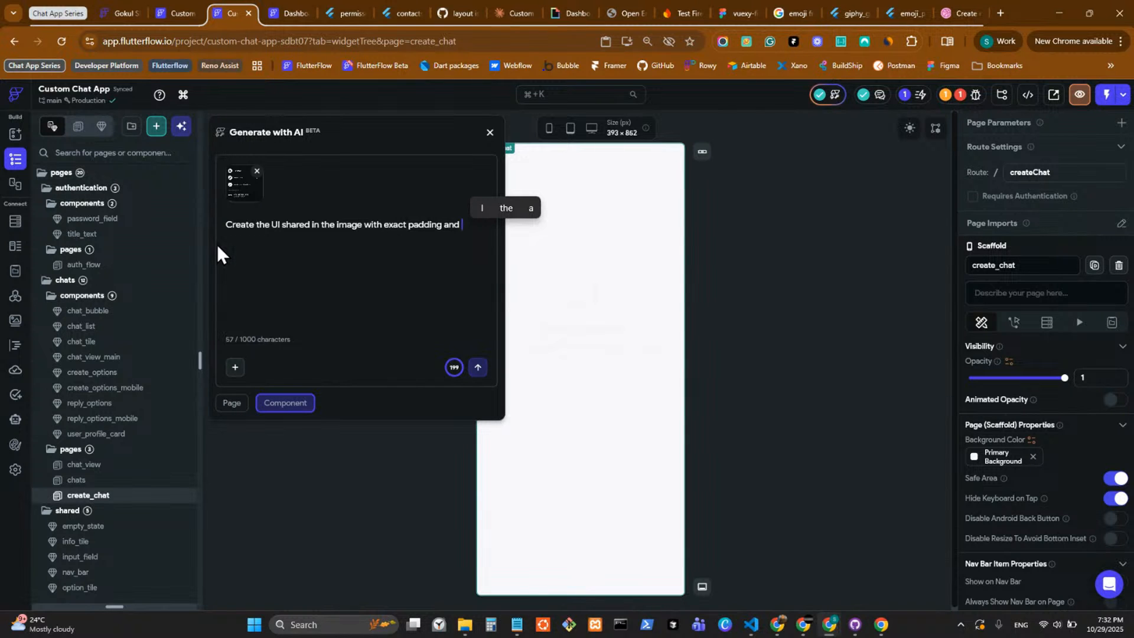
text(properties)
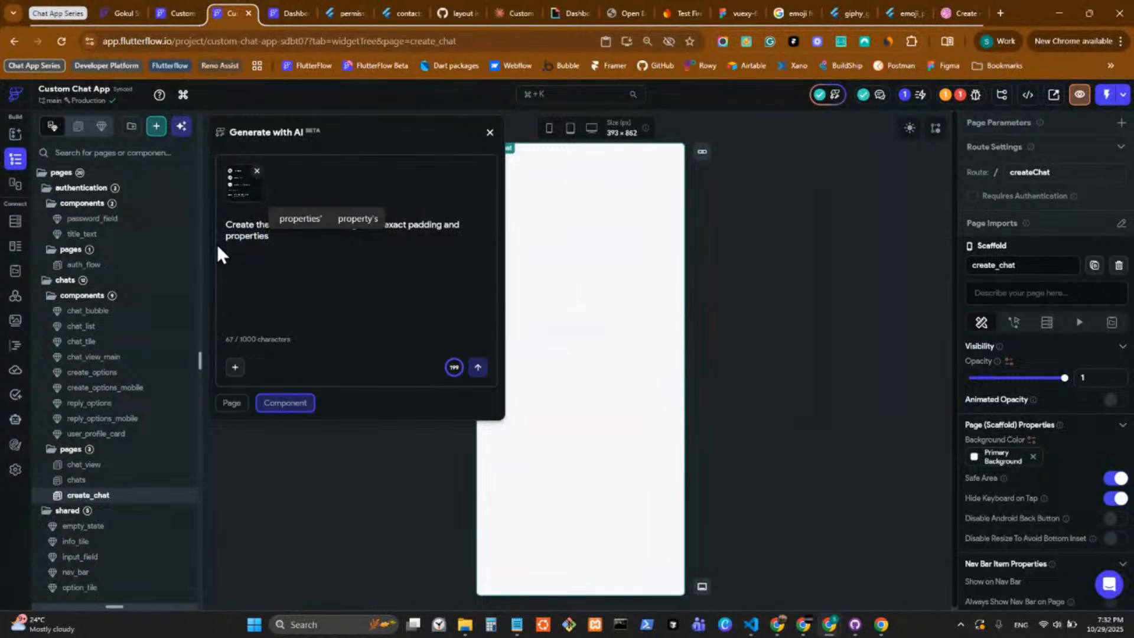
Try the Page generation type, attach the WhatsApp contact list image again, and submit the prompt.
click(233, 404)
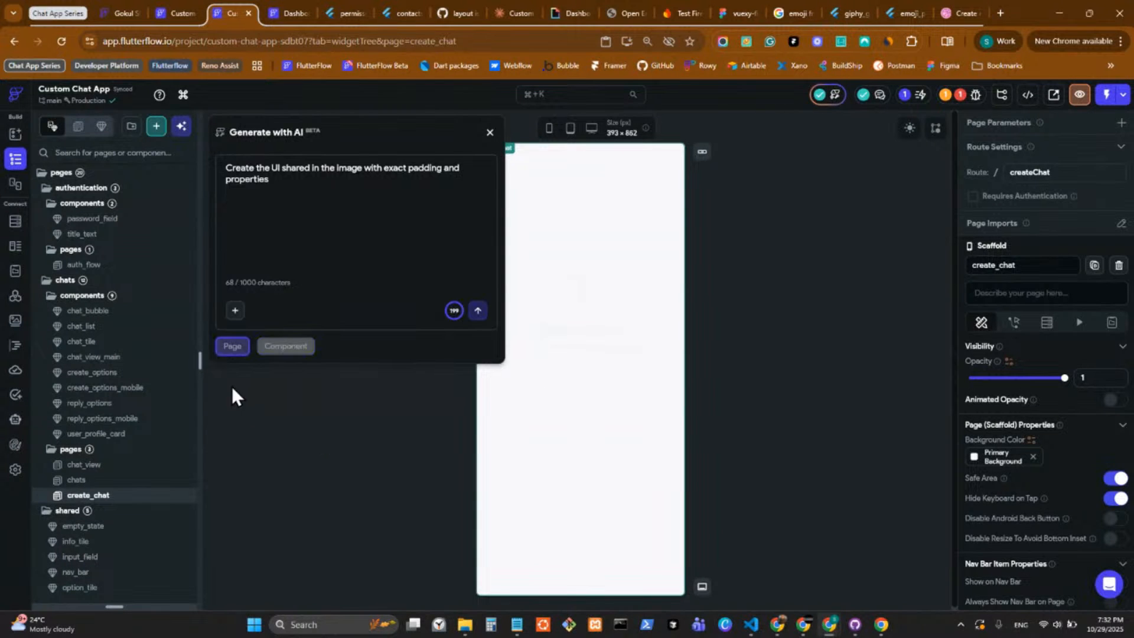
click(235, 310)
click(256, 291)
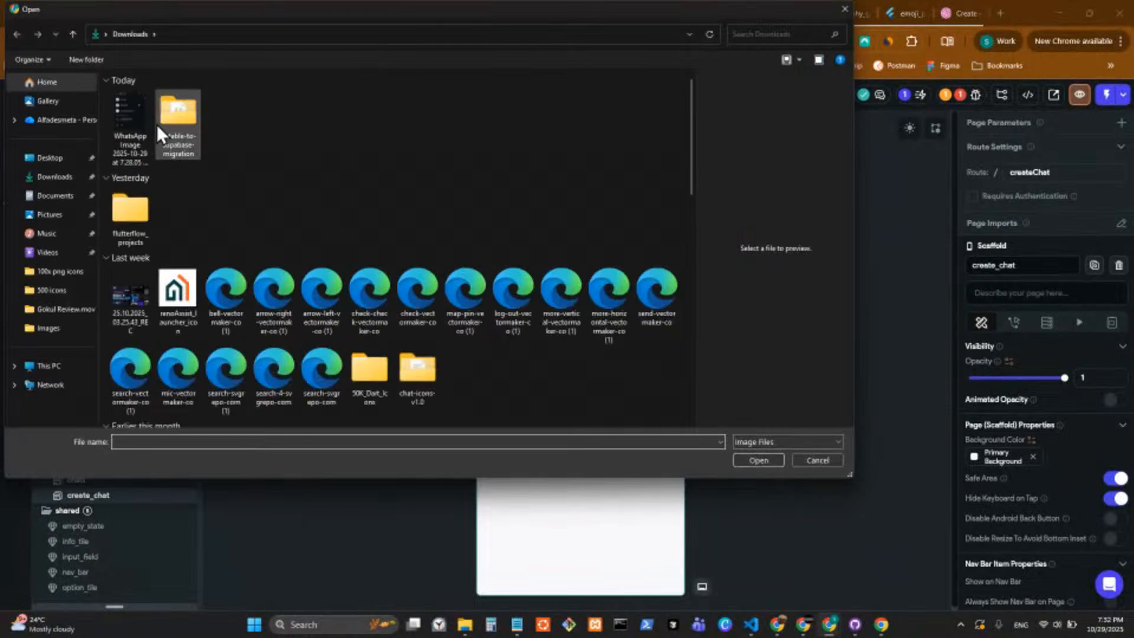
click(134, 126)
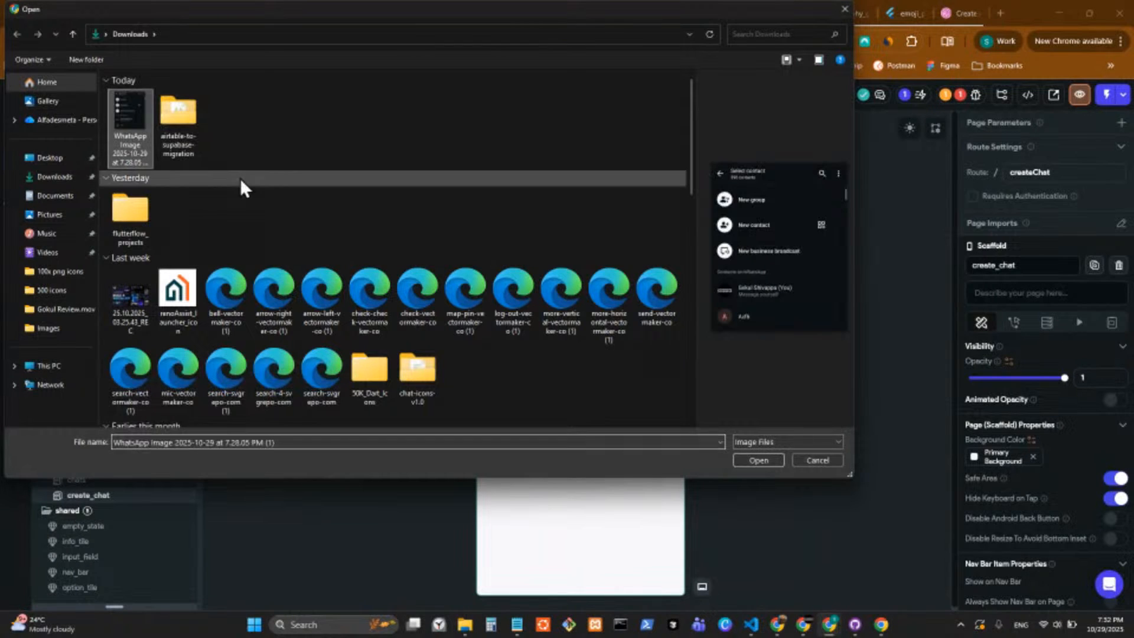
click(759, 461)
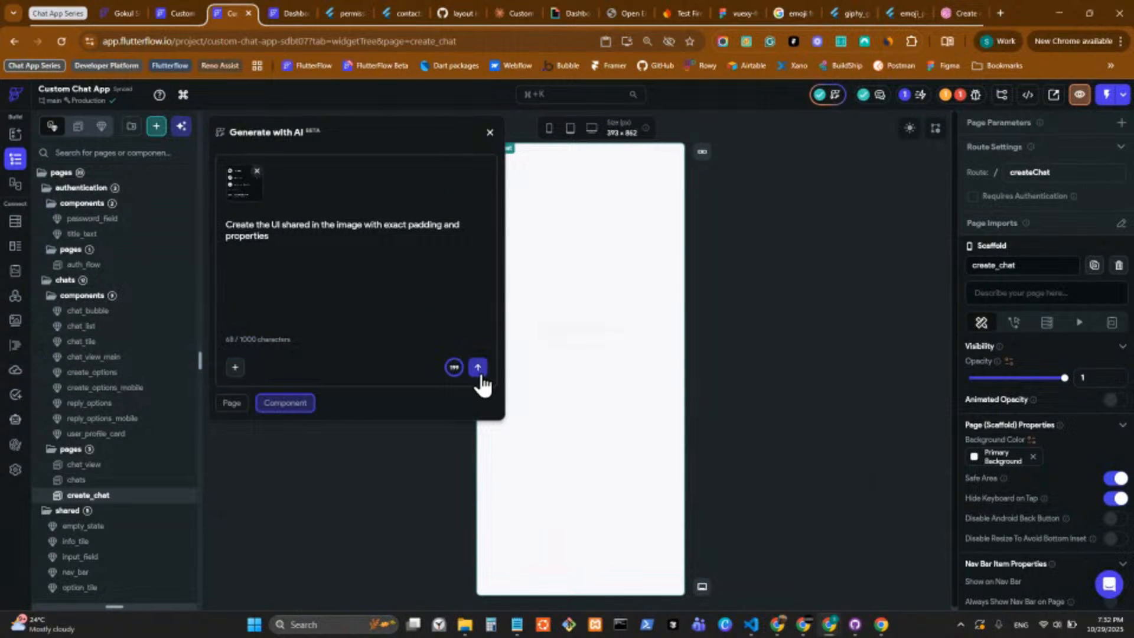
click(478, 369)
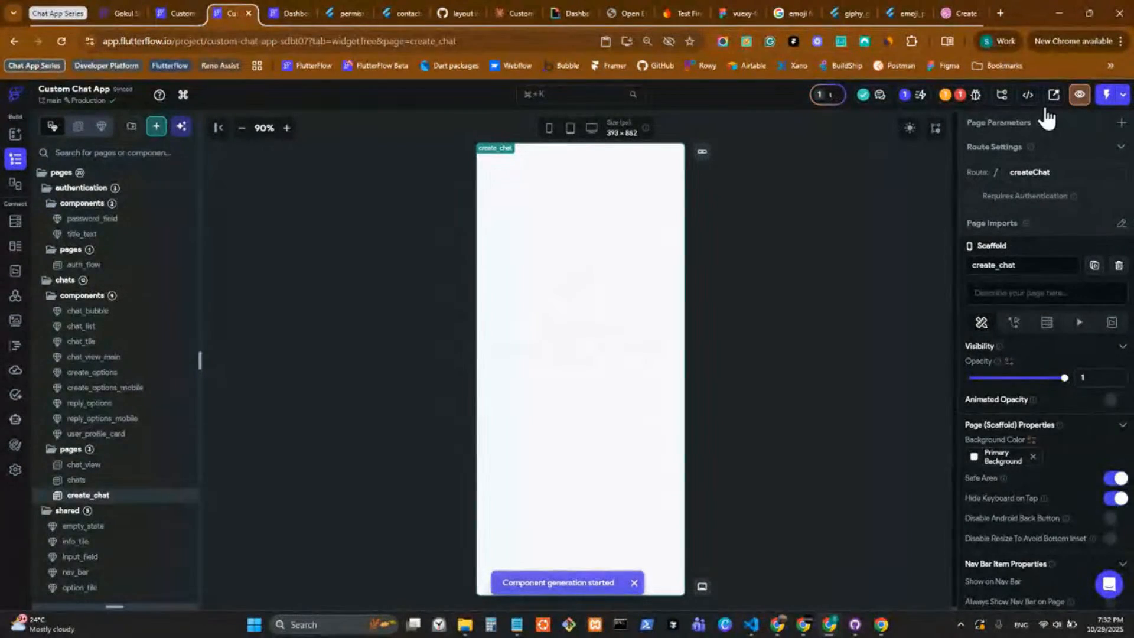
Check the AI generation history for page generations, and return to the list of all generations.
click(835, 95)
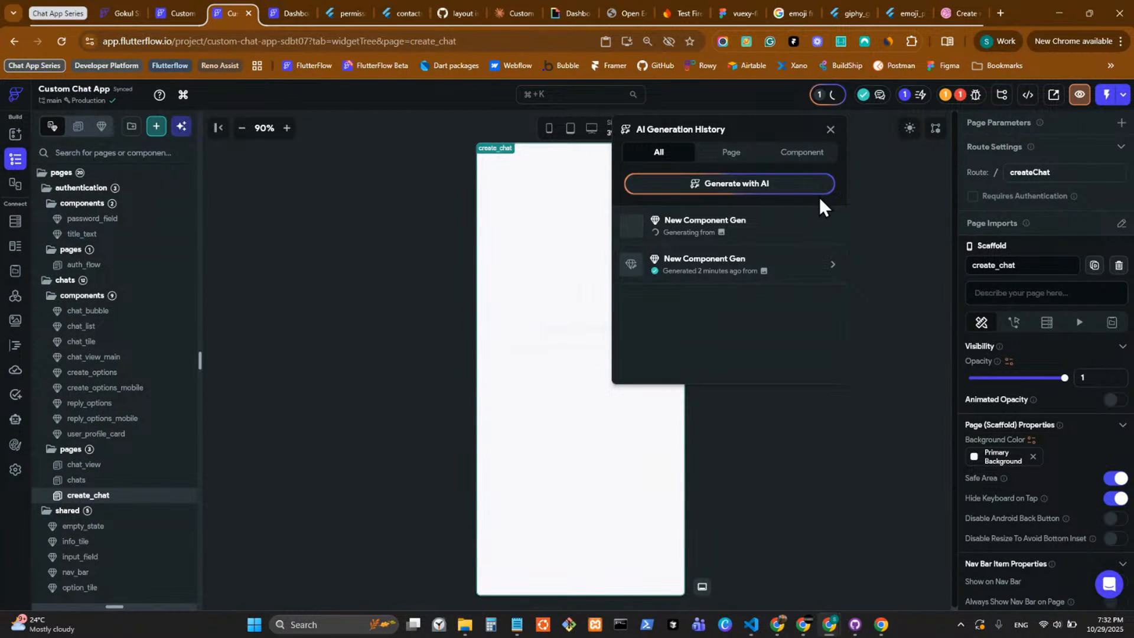
click(733, 154)
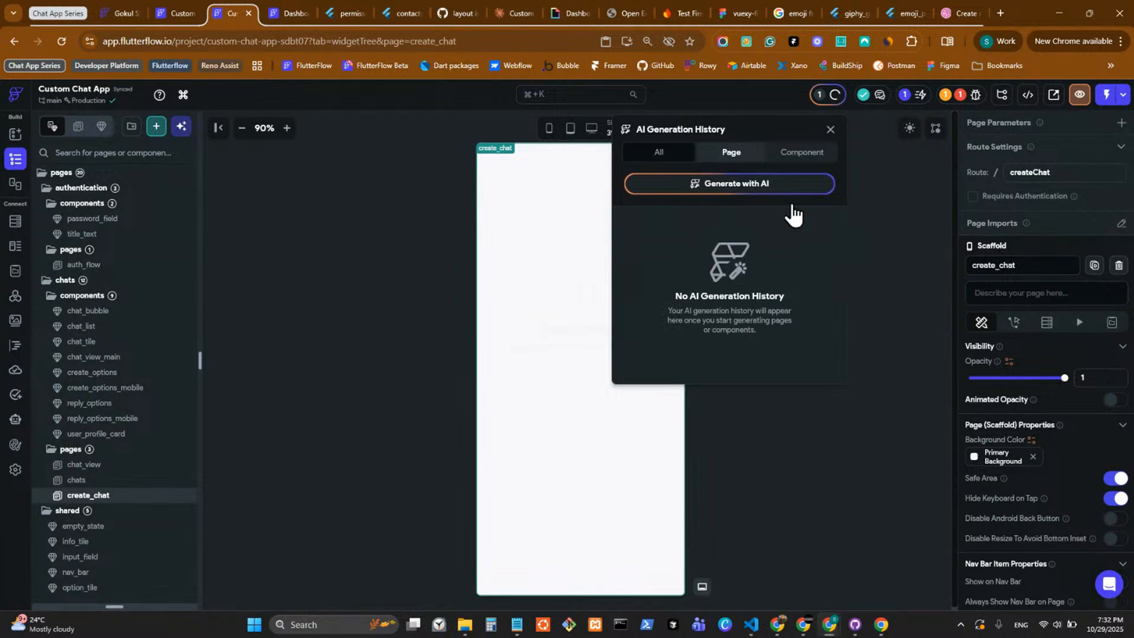
click(659, 152)
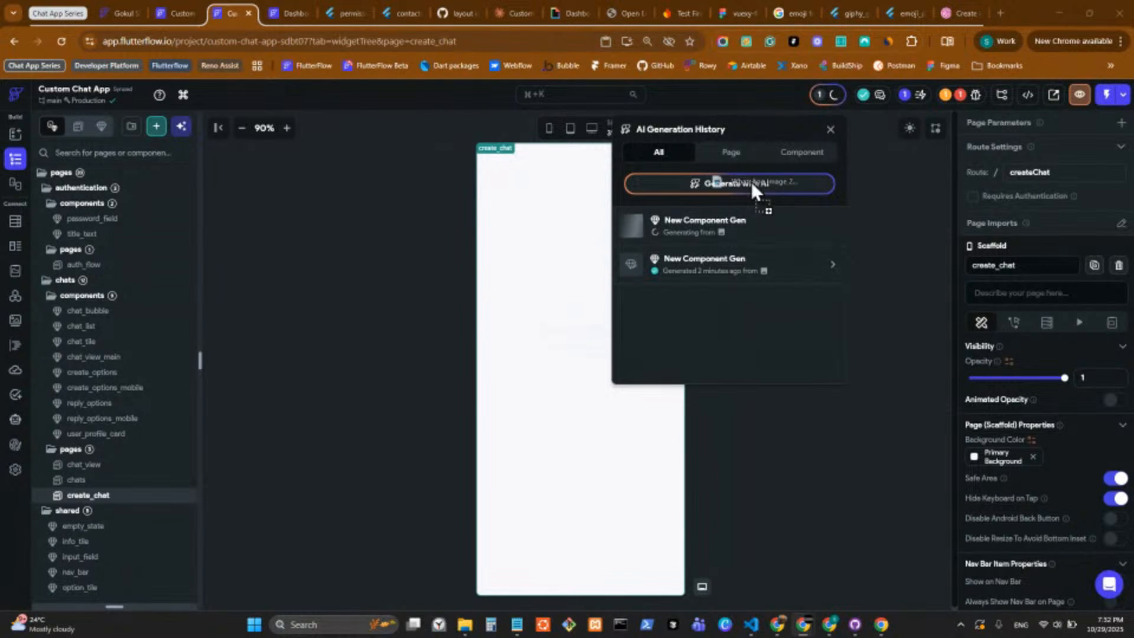
View the WhatsApp contact list image in its browser tab and move that tab beside the Dashboard tab.
click(848, 13)
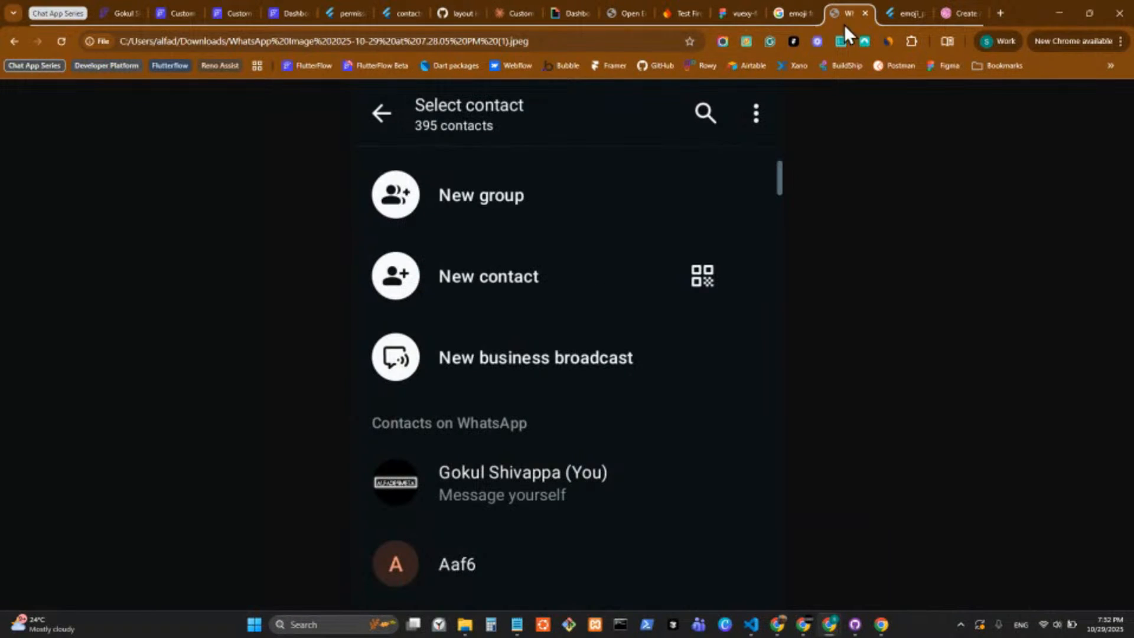
drag(845, 24, 342, 7)
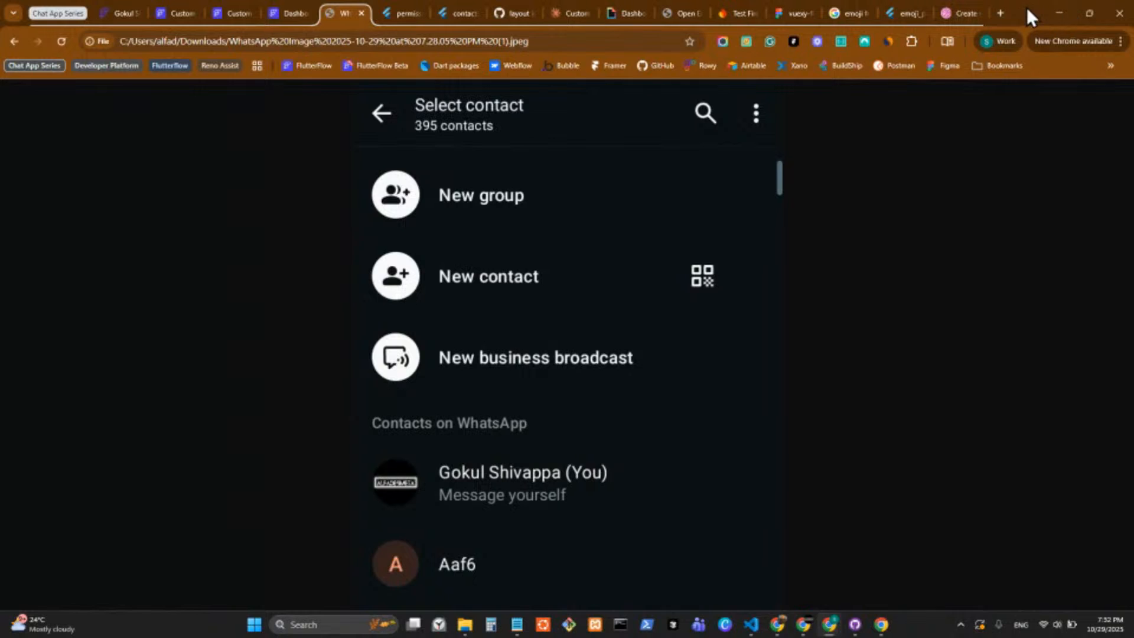
Place the WhatsApp contact list image window beside the Custom Chat App project, giving the project the wider share of the screen.
drag(1027, 7, 458, 69)
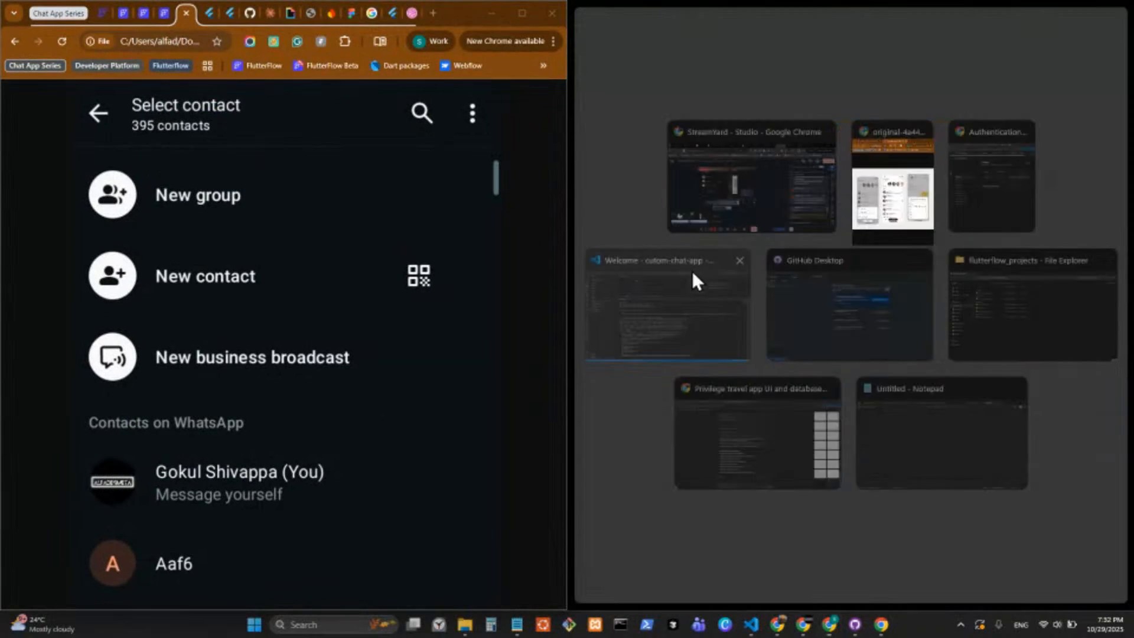
click(892, 183)
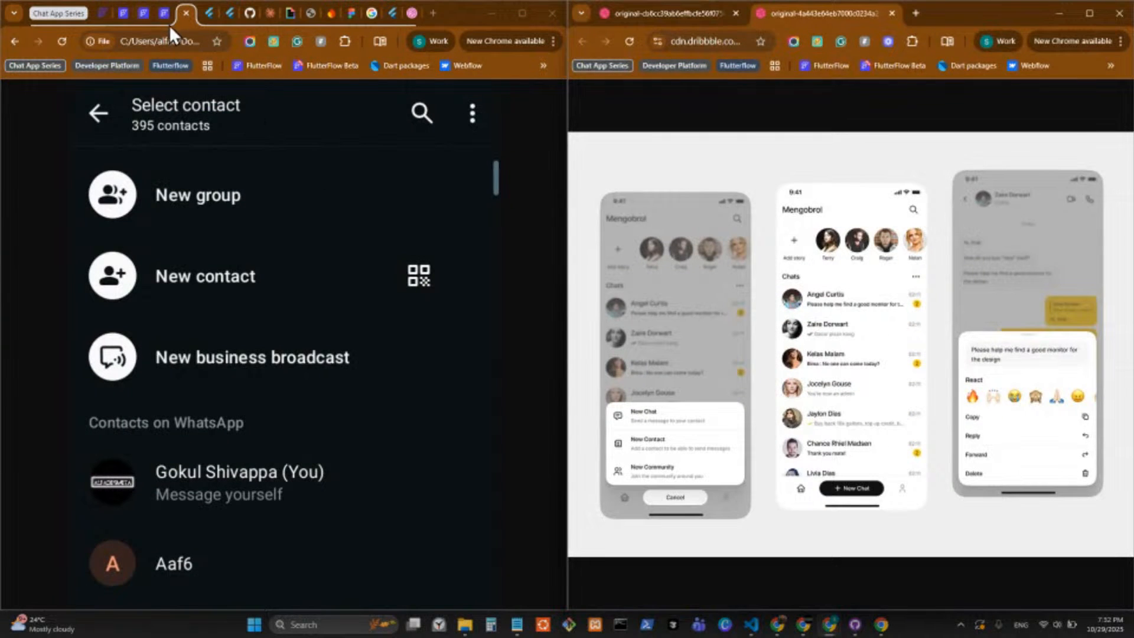
drag(178, 15, 788, 11)
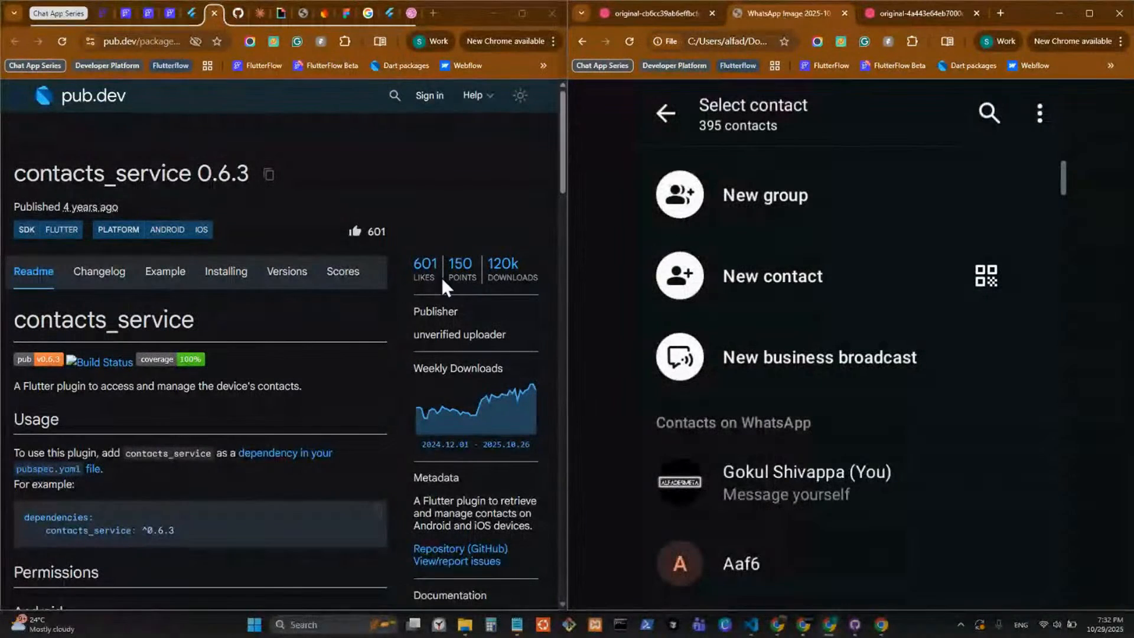
click(168, 14)
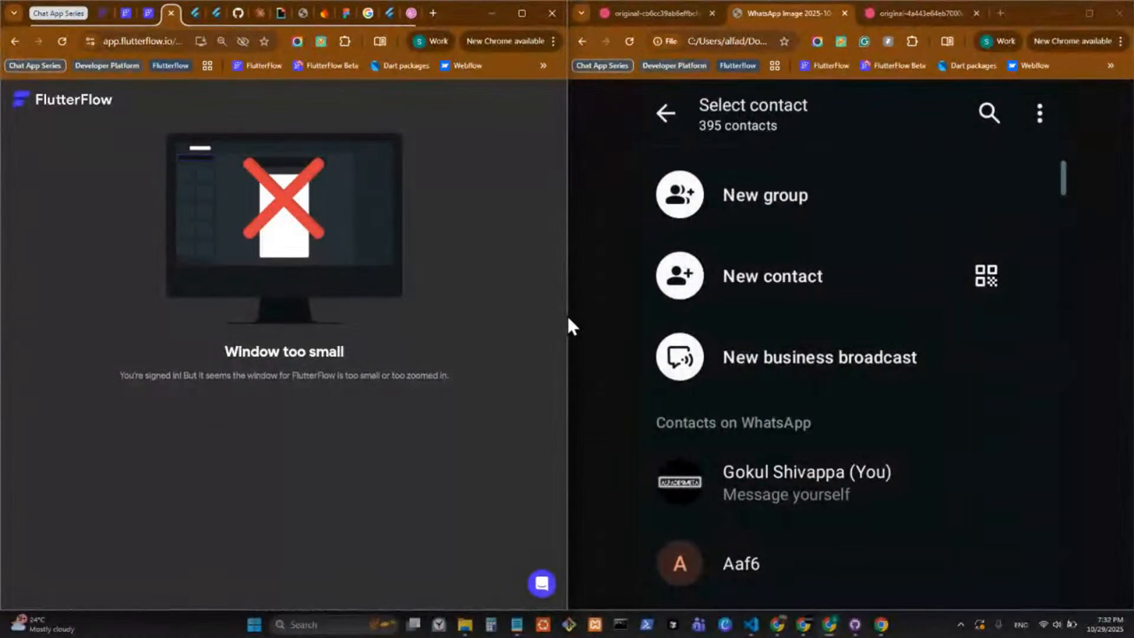
drag(567, 314, 678, 316)
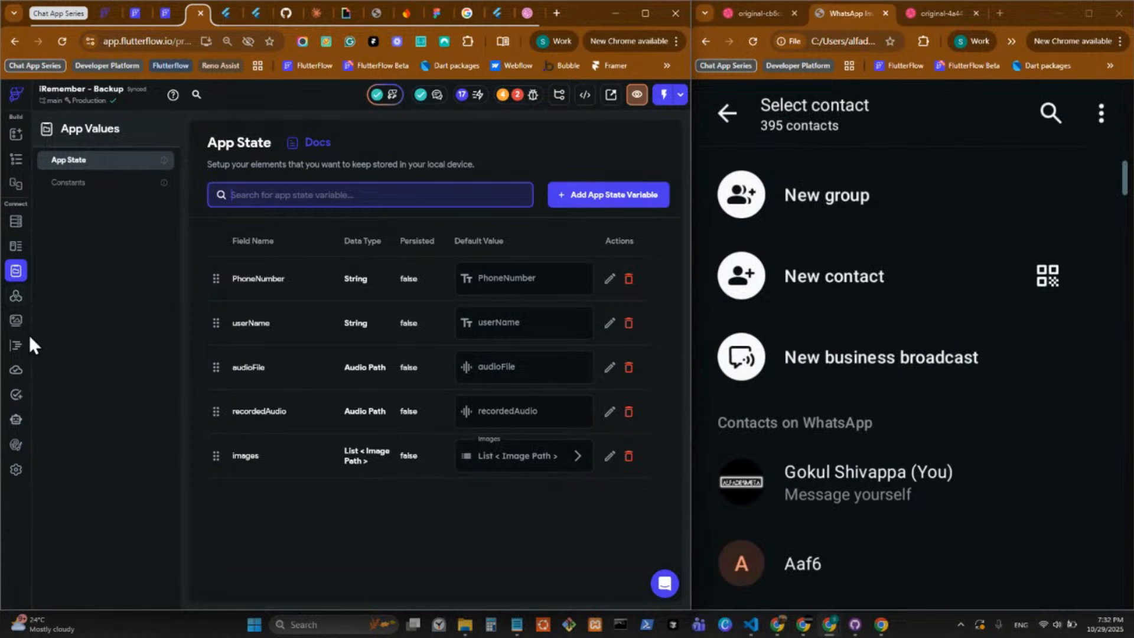
click(170, 13)
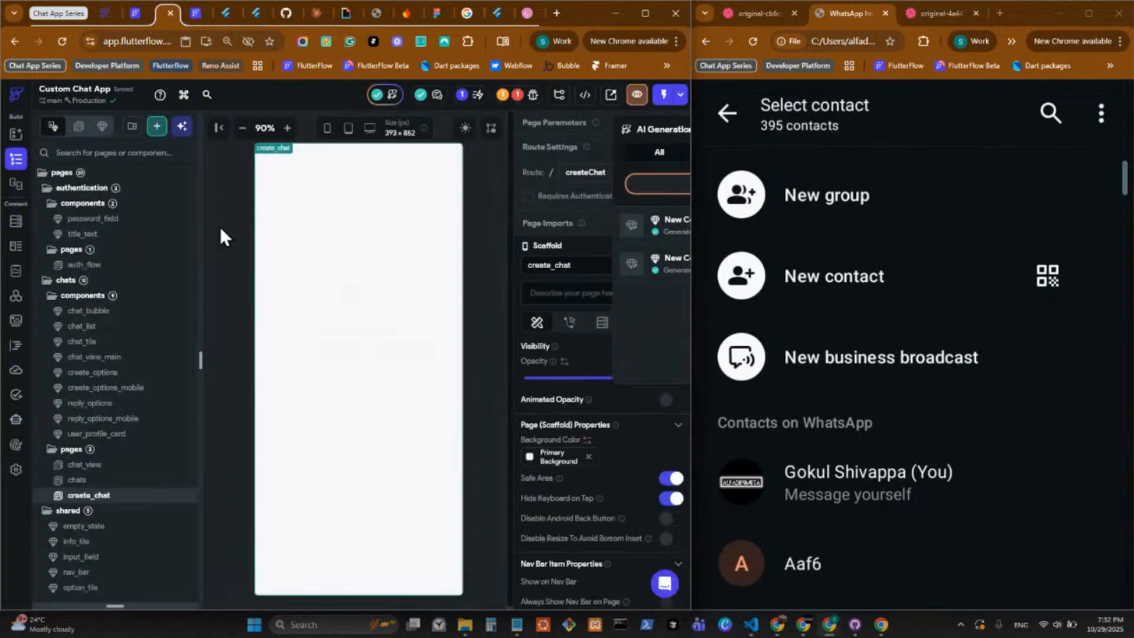
Review the older New Component Gen result from the AI generation history against the contact list image, and close it without inserting.
click(491, 229)
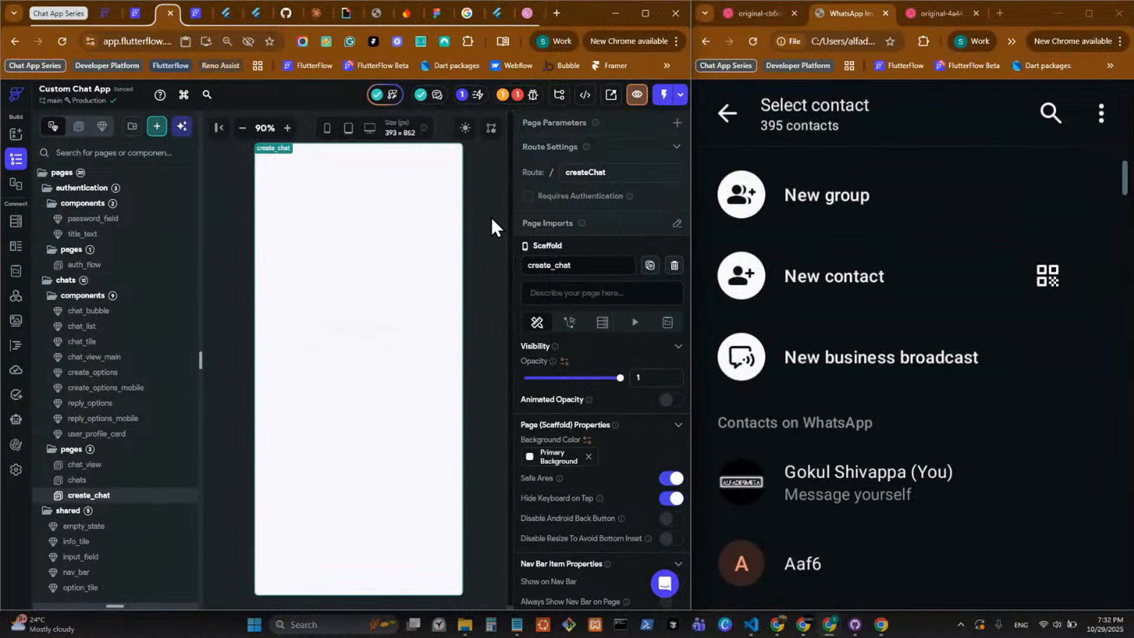
click(389, 95)
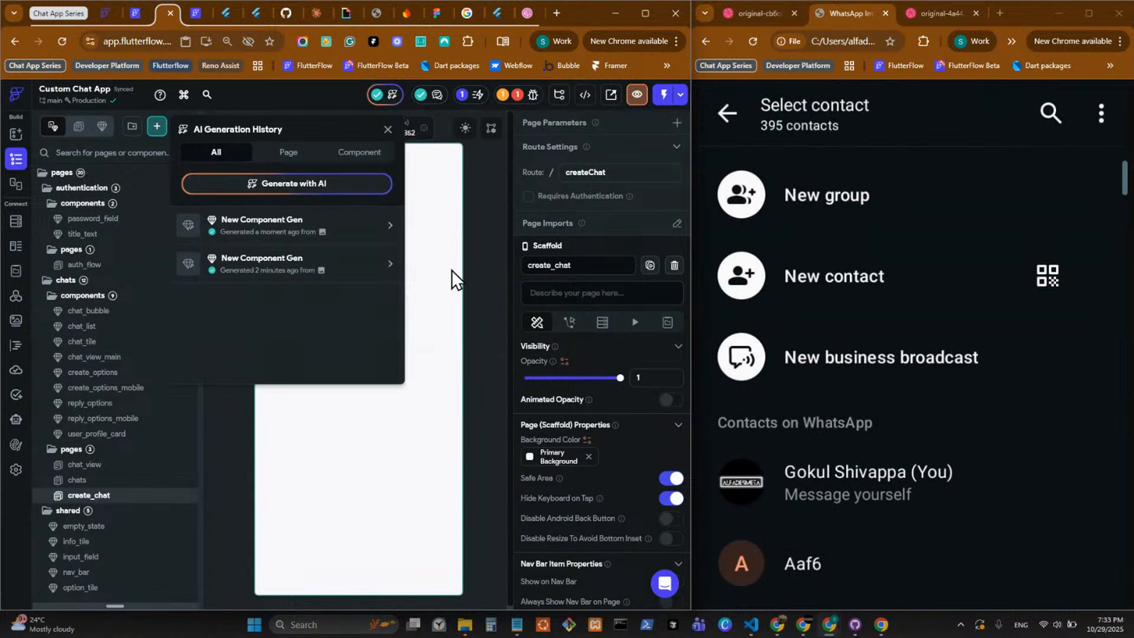
click(315, 270)
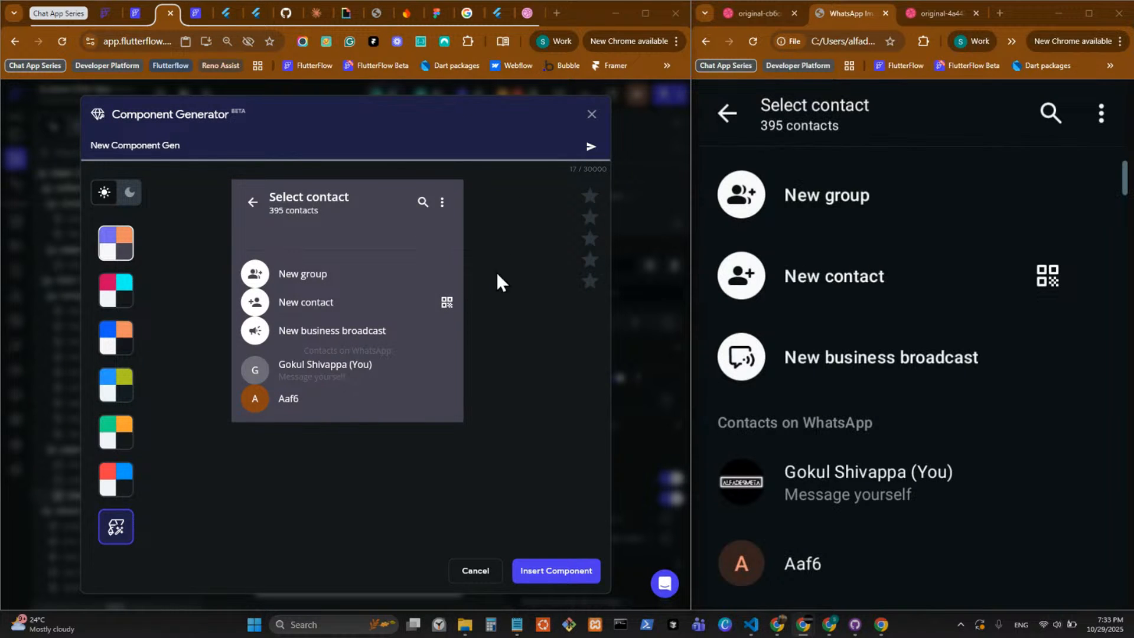
click(592, 115)
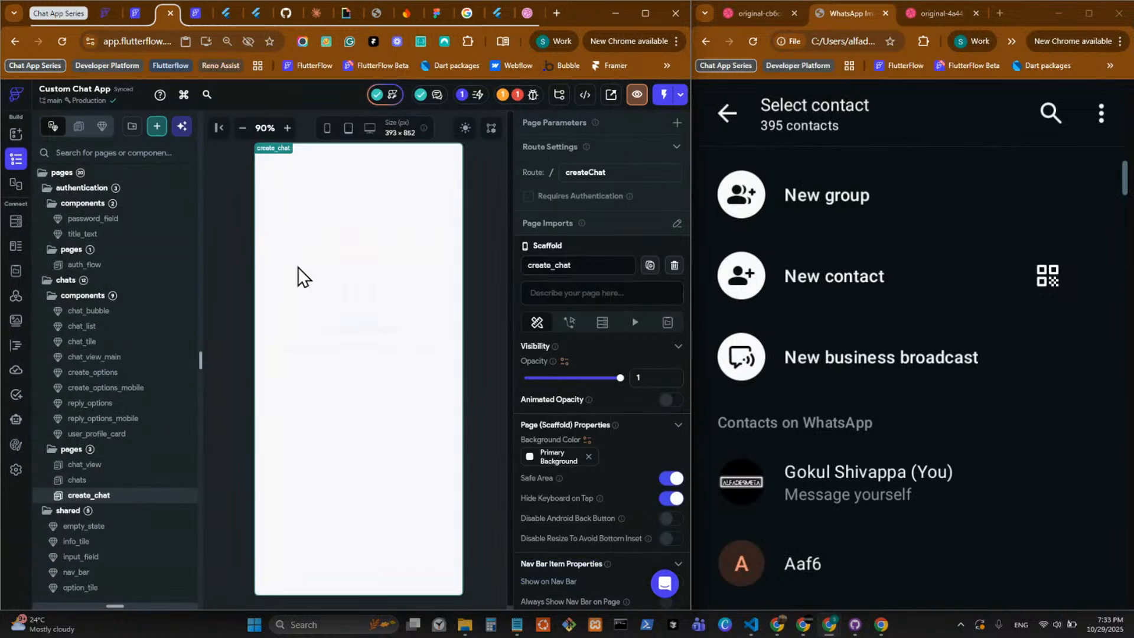
Expand the widget tree to full height and open the widget picker for adding a child to create_chat.
drag(135, 608, 122, 107)
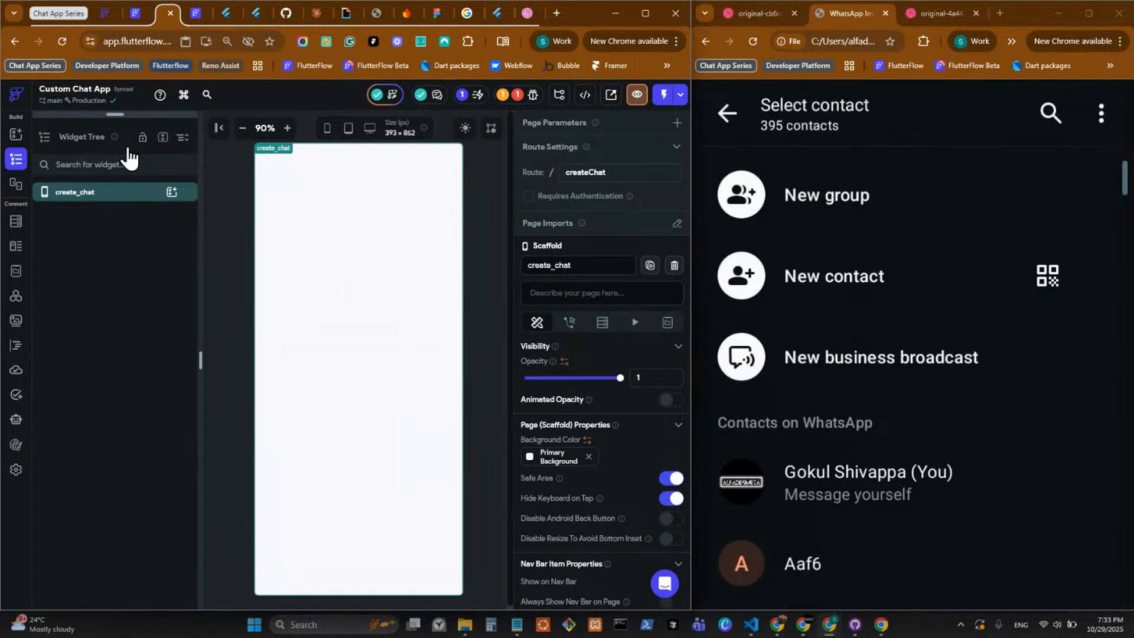
click(171, 192)
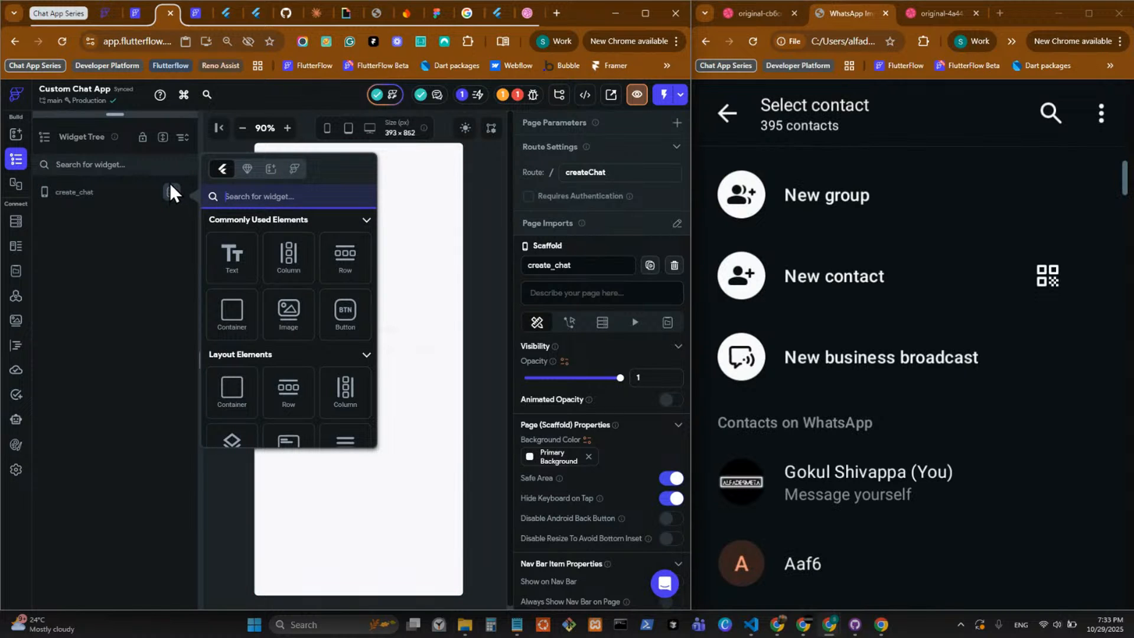
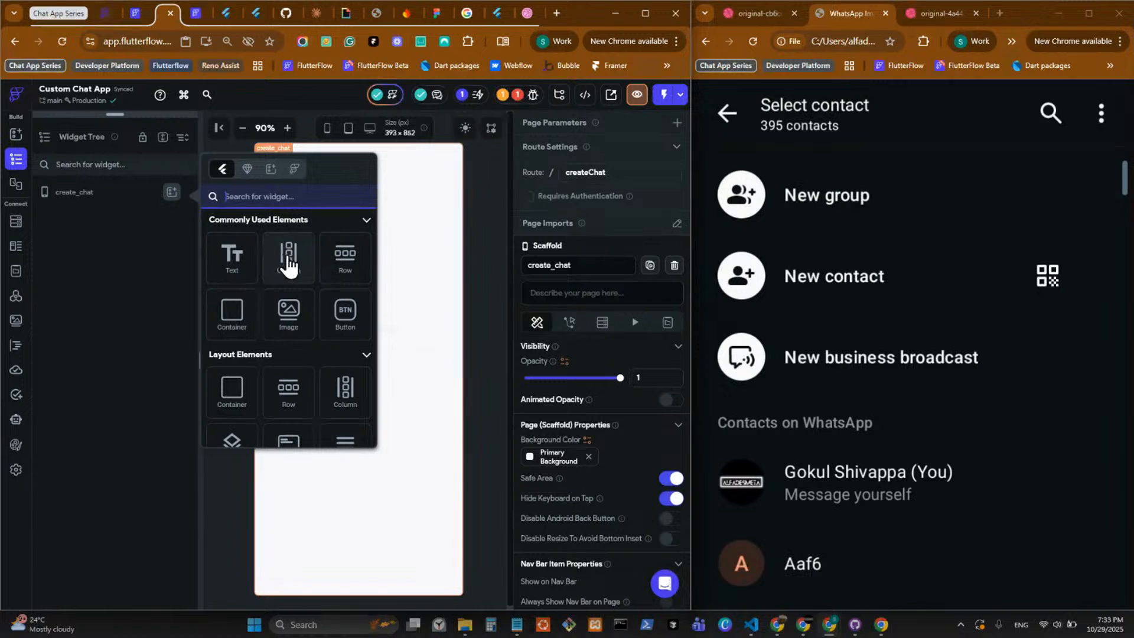
Add a Container to the create_chat page and place a Column inside it.
click(227, 310)
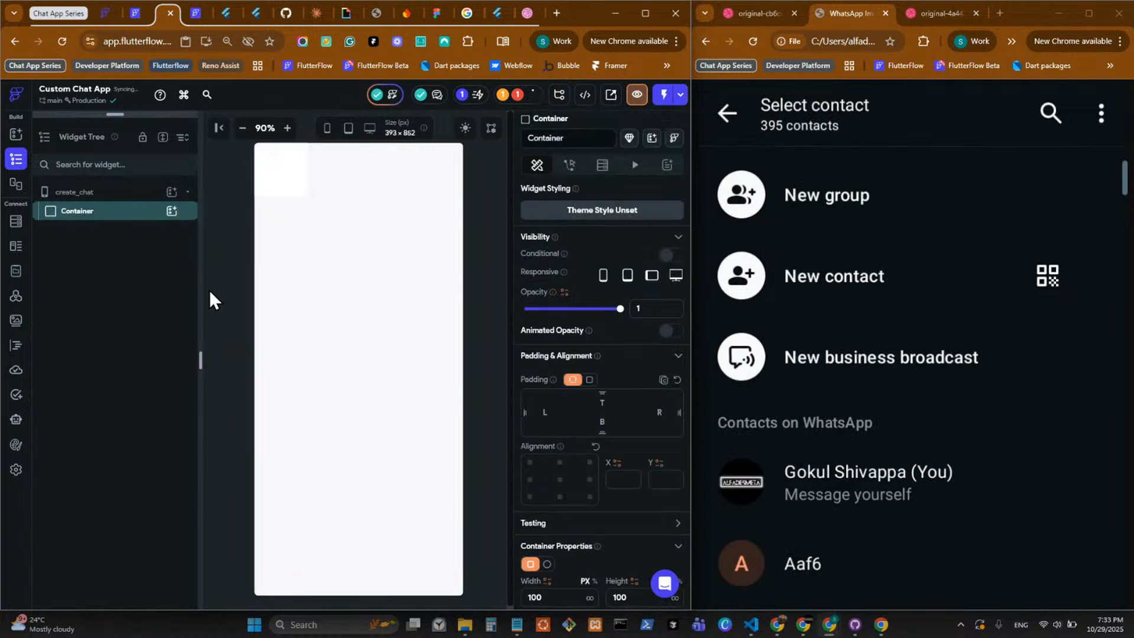
click(171, 211)
click(302, 276)
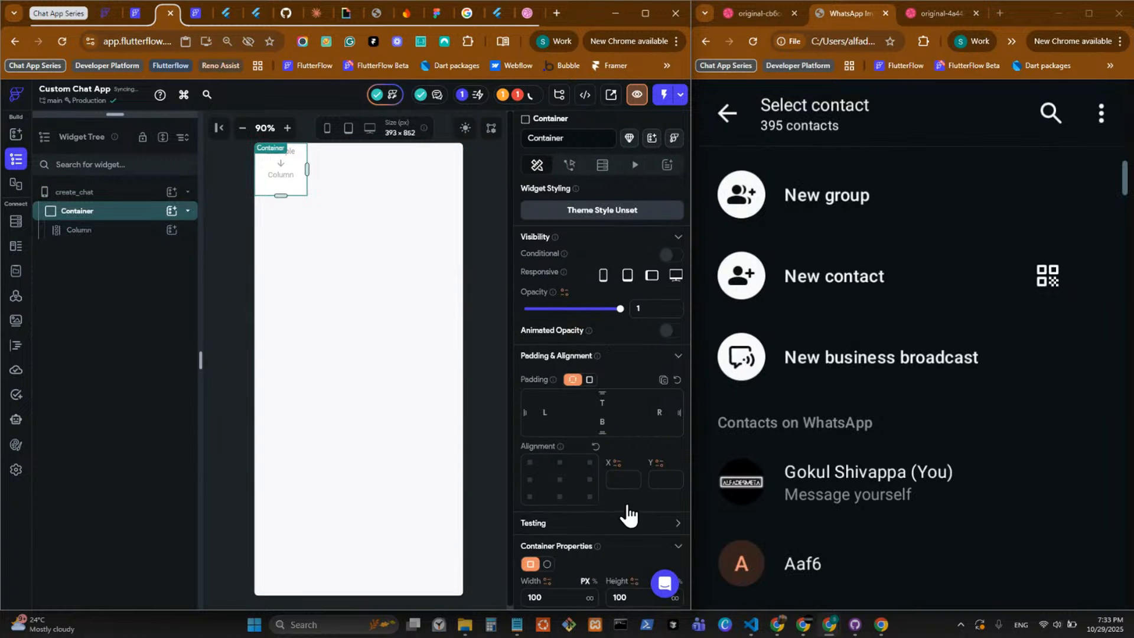
Clear the Container's width and height values so that both dimensions are unset.
scroll(579, 478, down, 3)
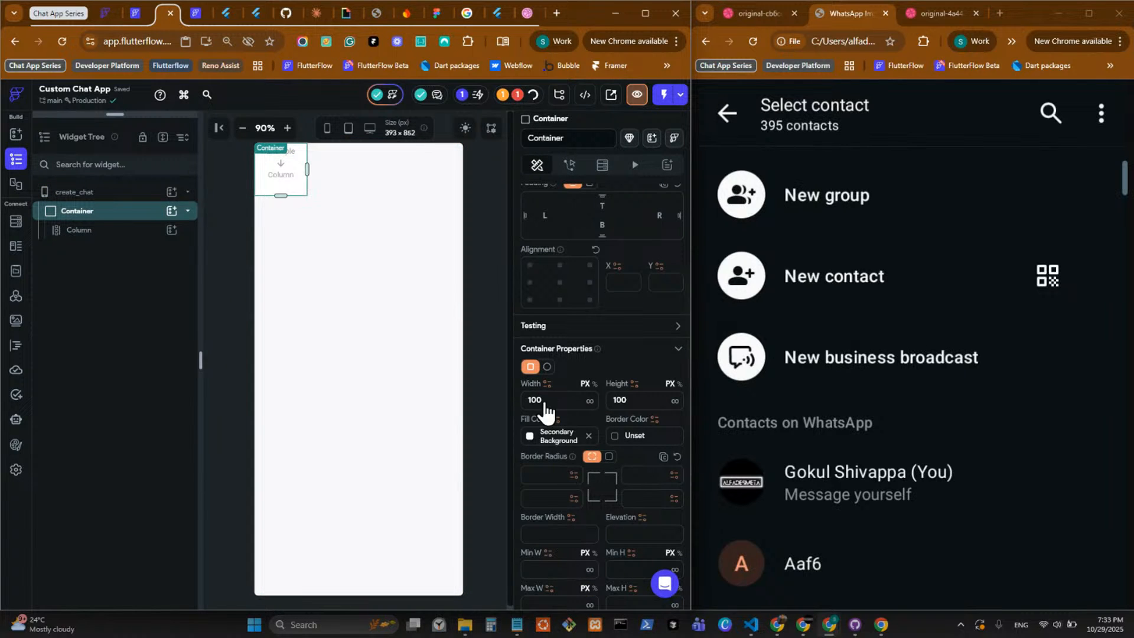
double_click(561, 400)
key(BackSpace)
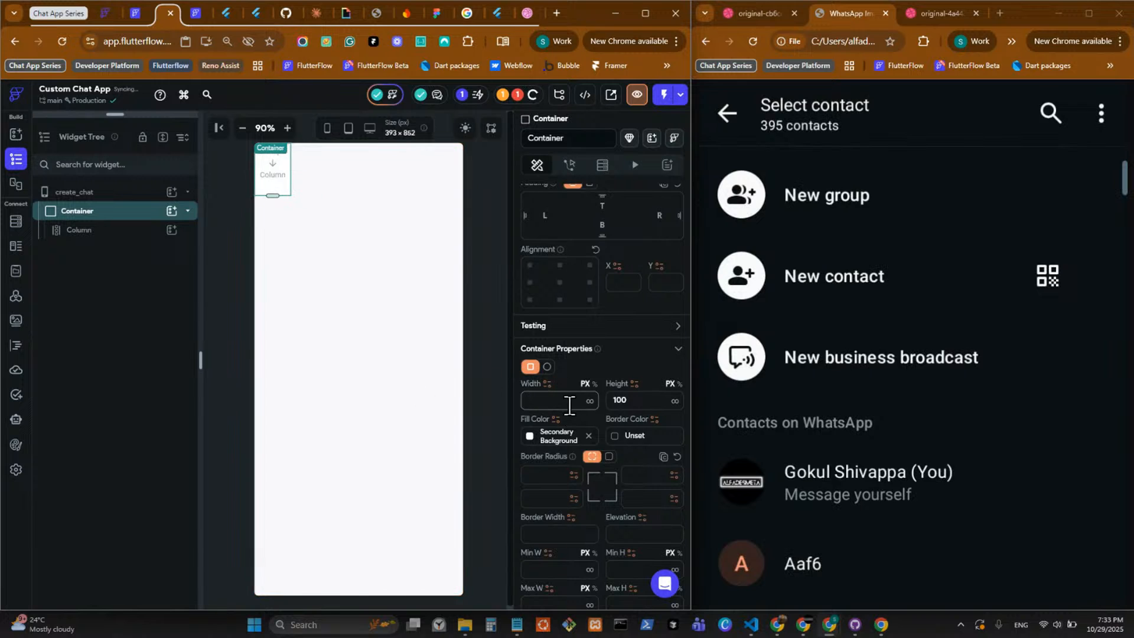
double_click(644, 398)
key(BackSpace)
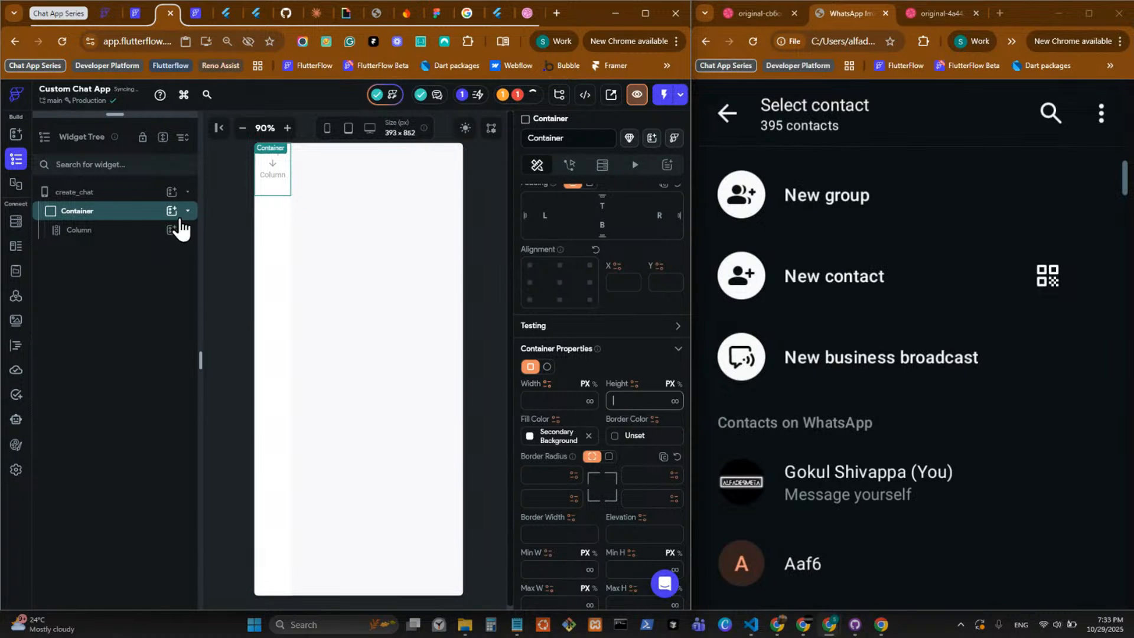
Wrap the Container in a Column and set that Column's cross axis alignment to Stretch.
right_click(124, 221)
click(168, 294)
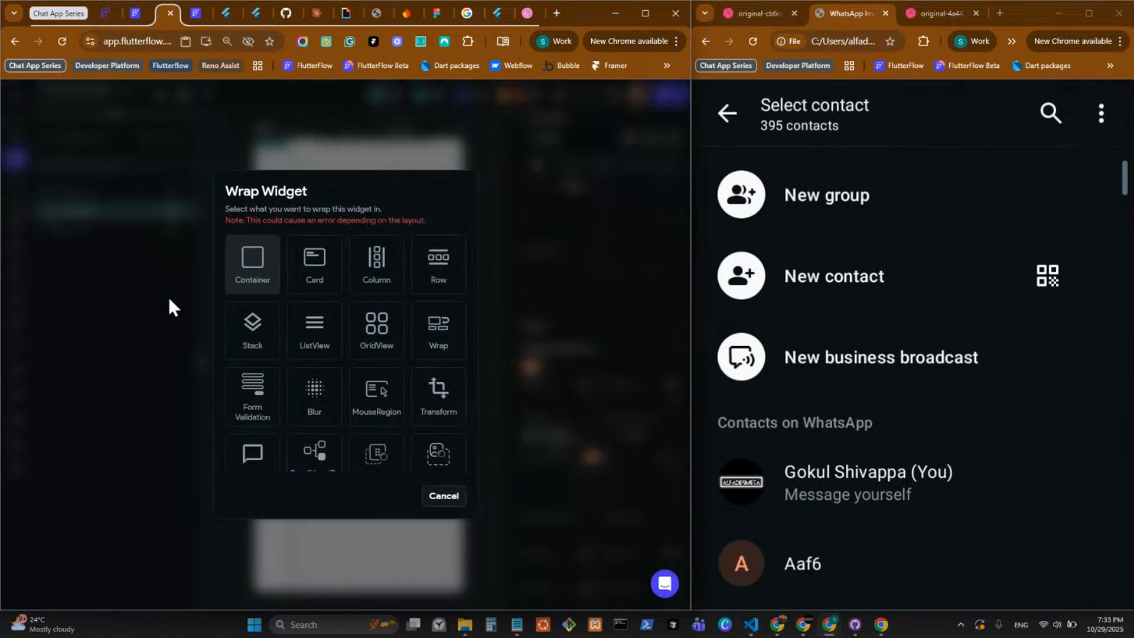
click(374, 276)
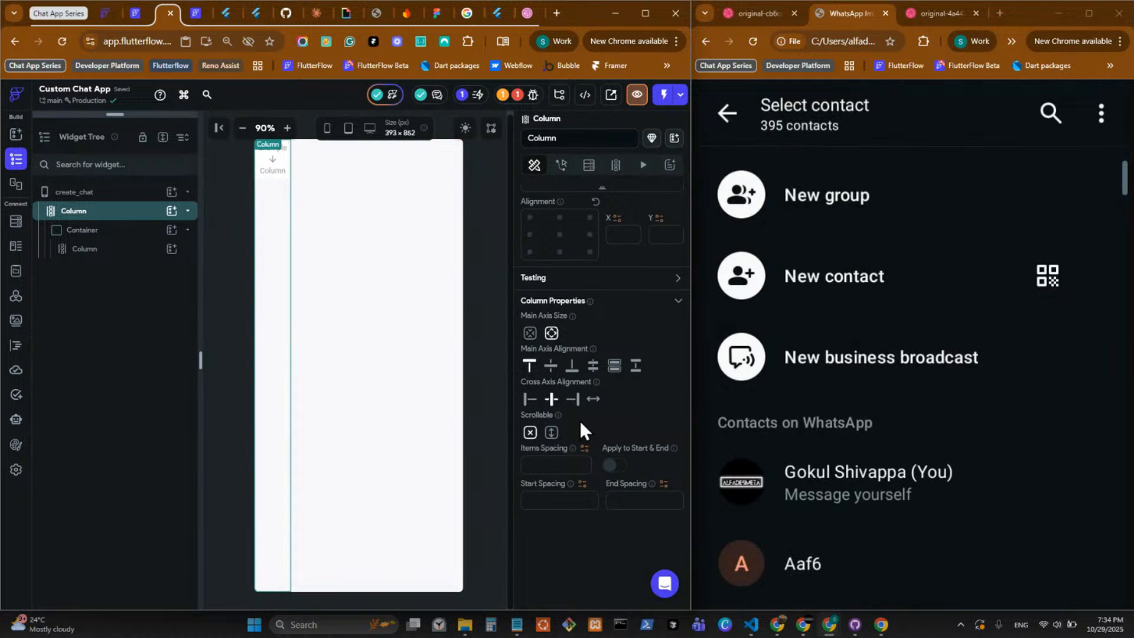
click(594, 398)
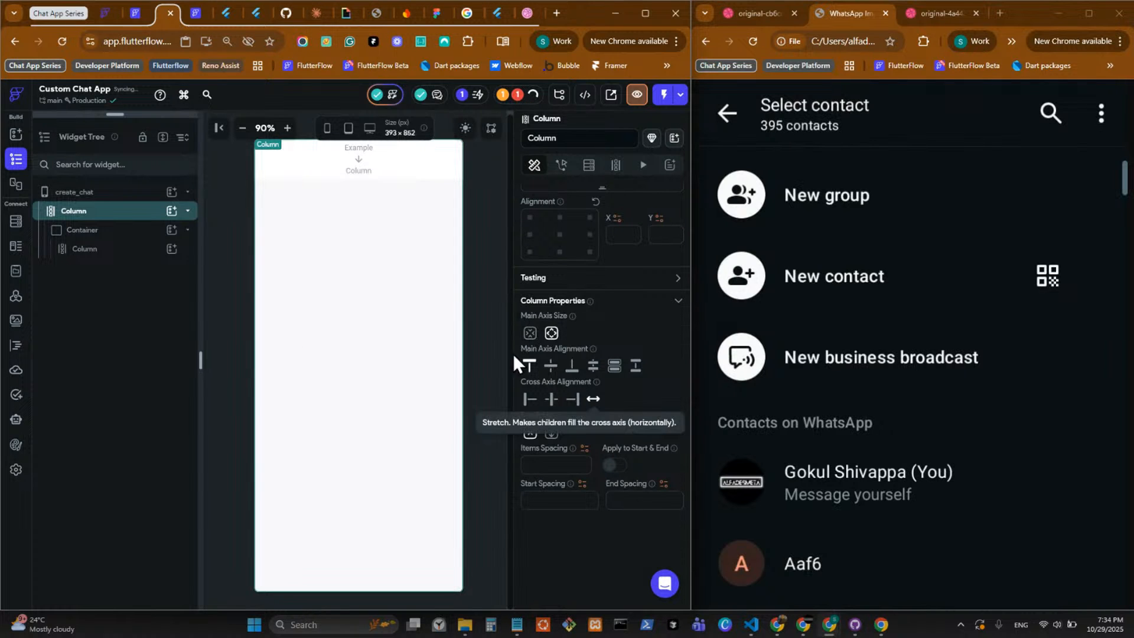
Add a Row inside the Container's inner Column and give it uniform padding of 16.
click(441, 211)
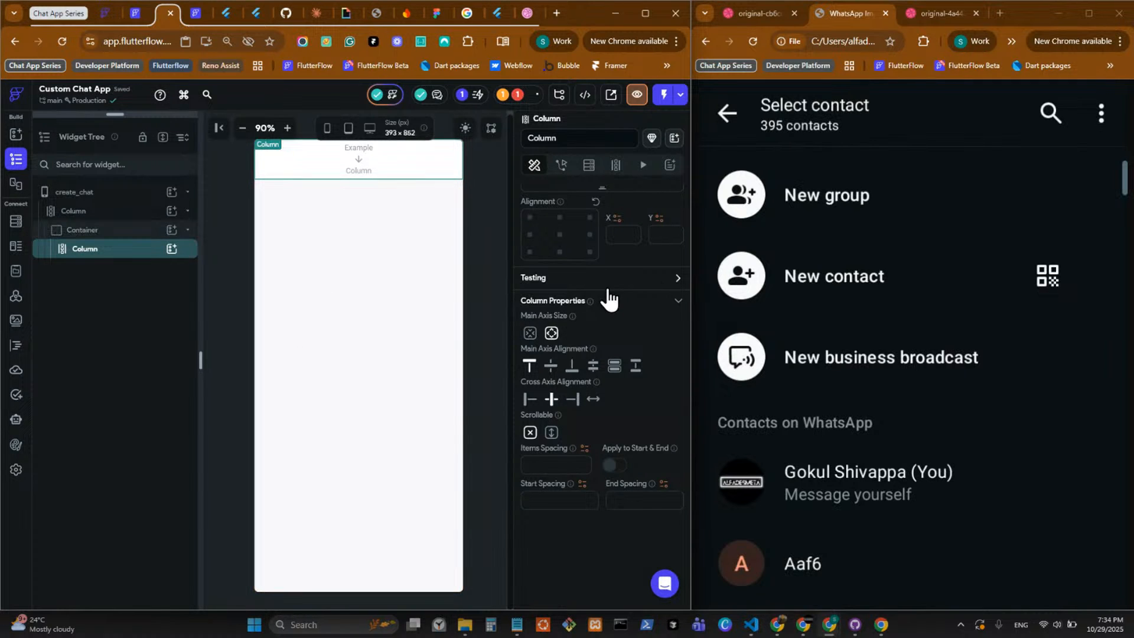
scroll(611, 267, up, 3)
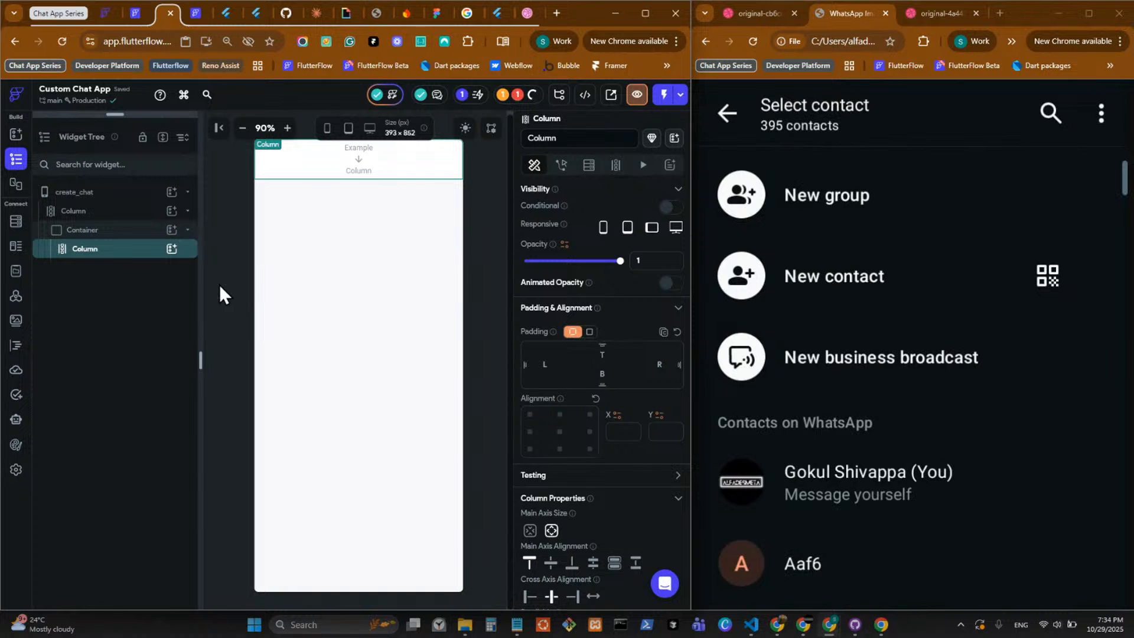
click(171, 249)
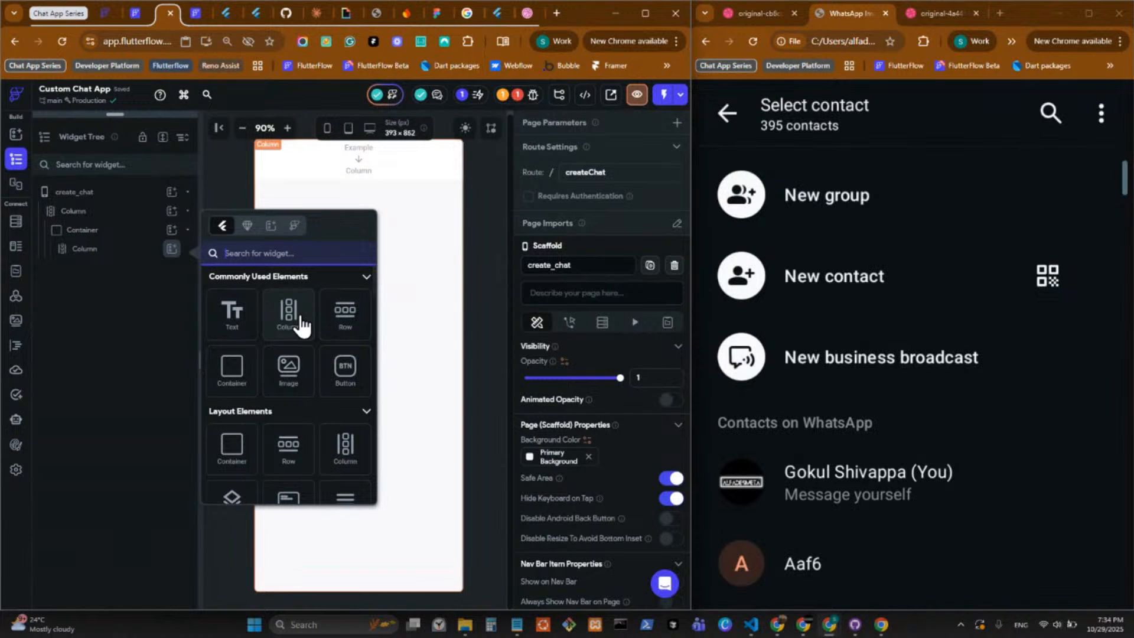
click(344, 325)
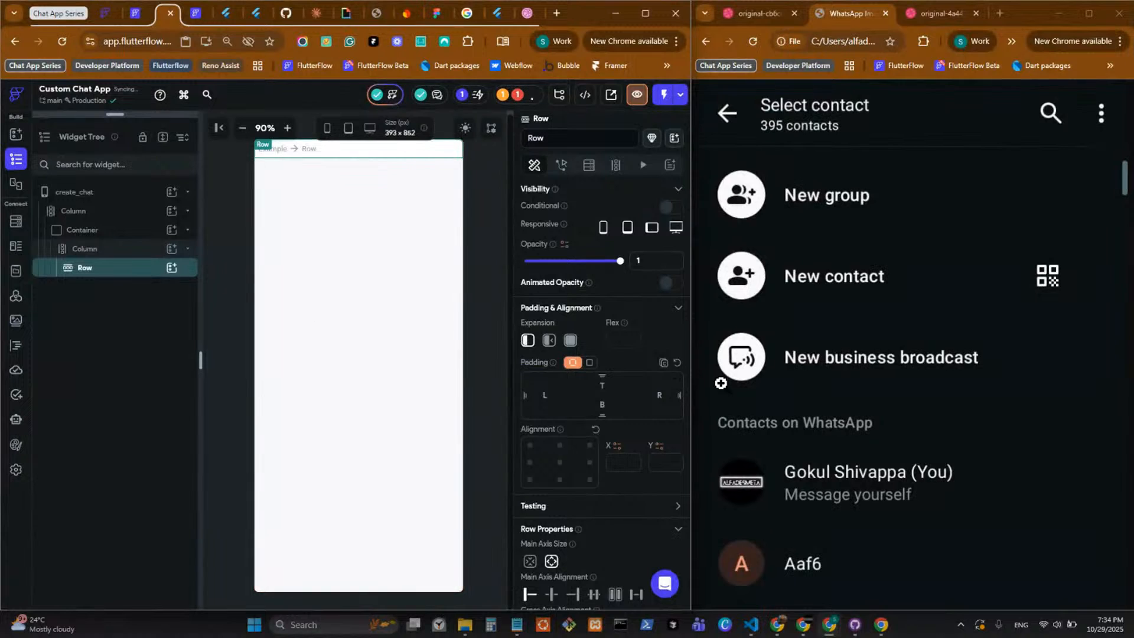
click(589, 363)
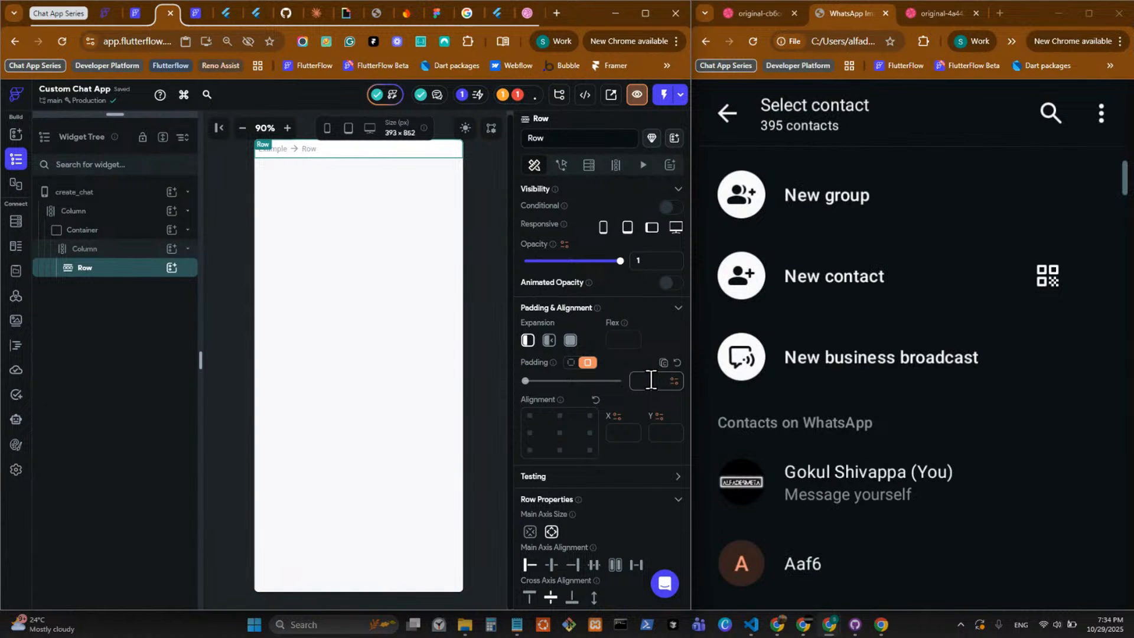
text(16)
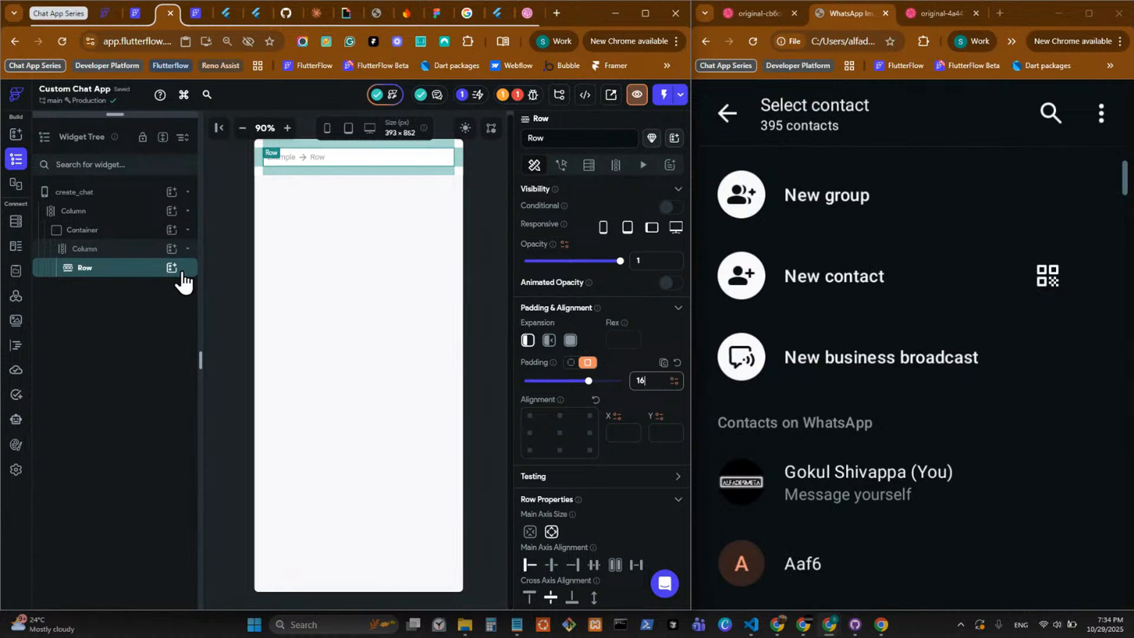
Add a Divider below the Row in the inner Column and set its height to 1.
click(171, 249)
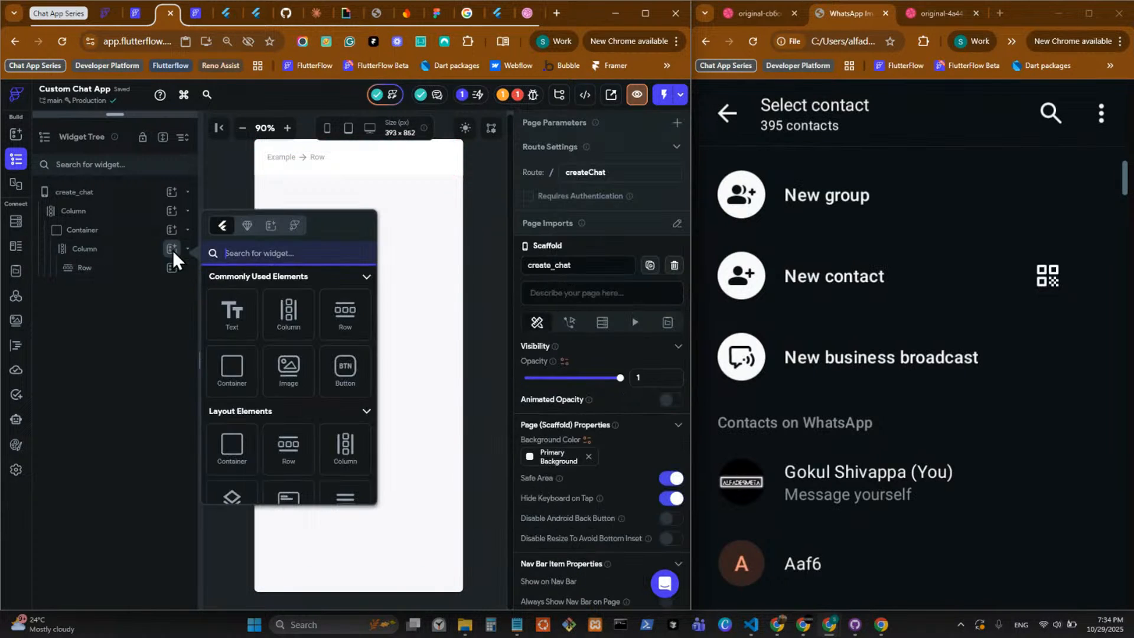
scroll(350, 423, down, 3)
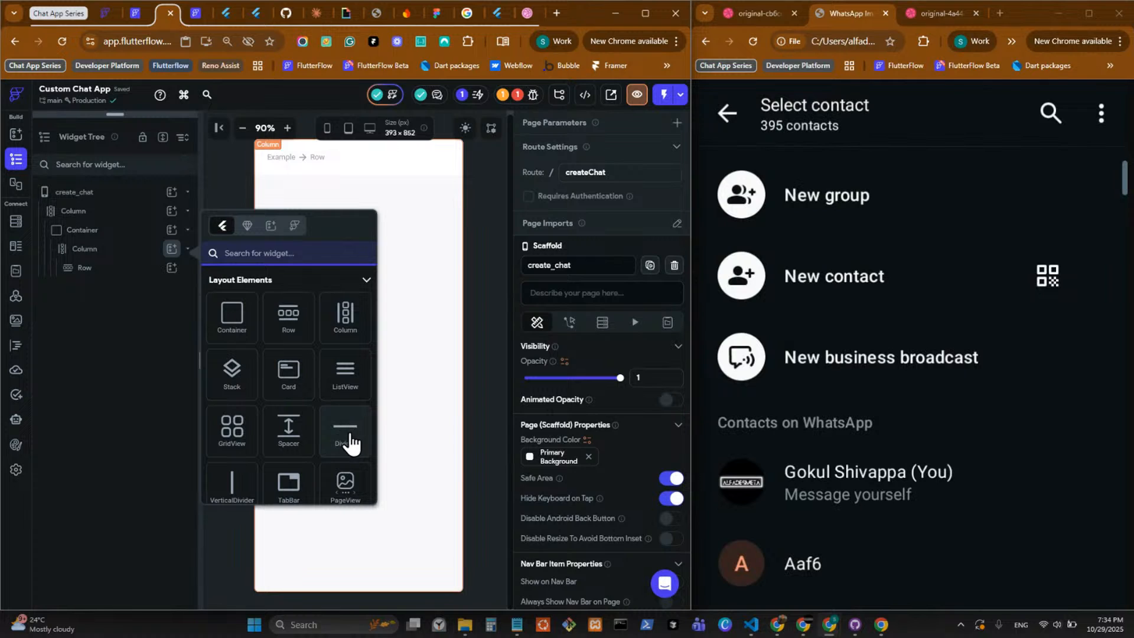
click(346, 431)
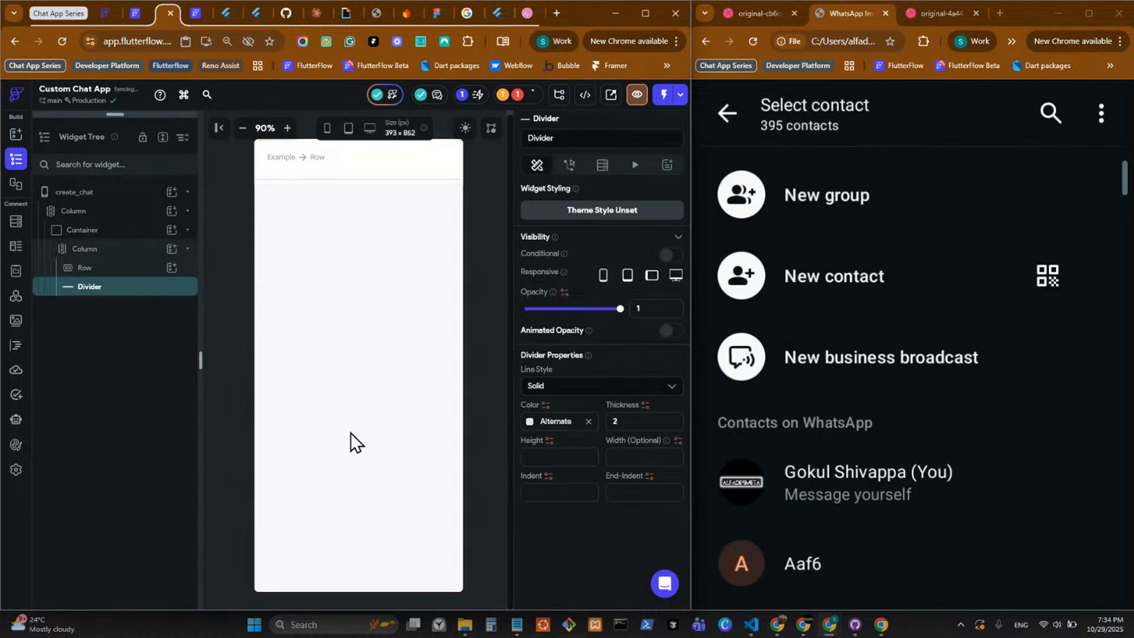
click(543, 459)
text(1)
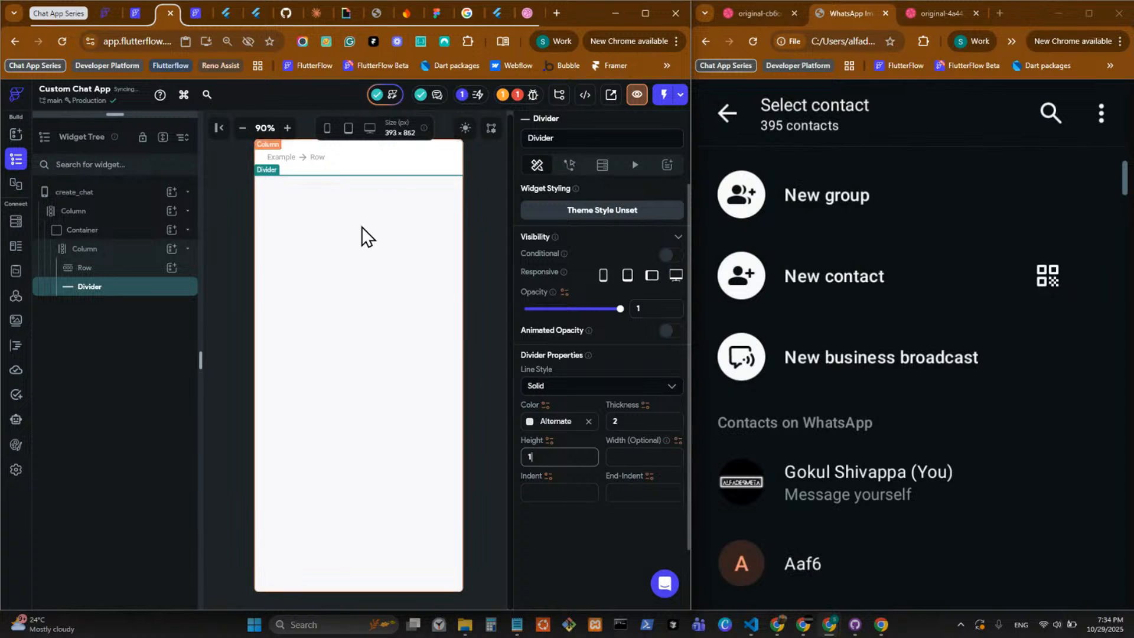
click(482, 201)
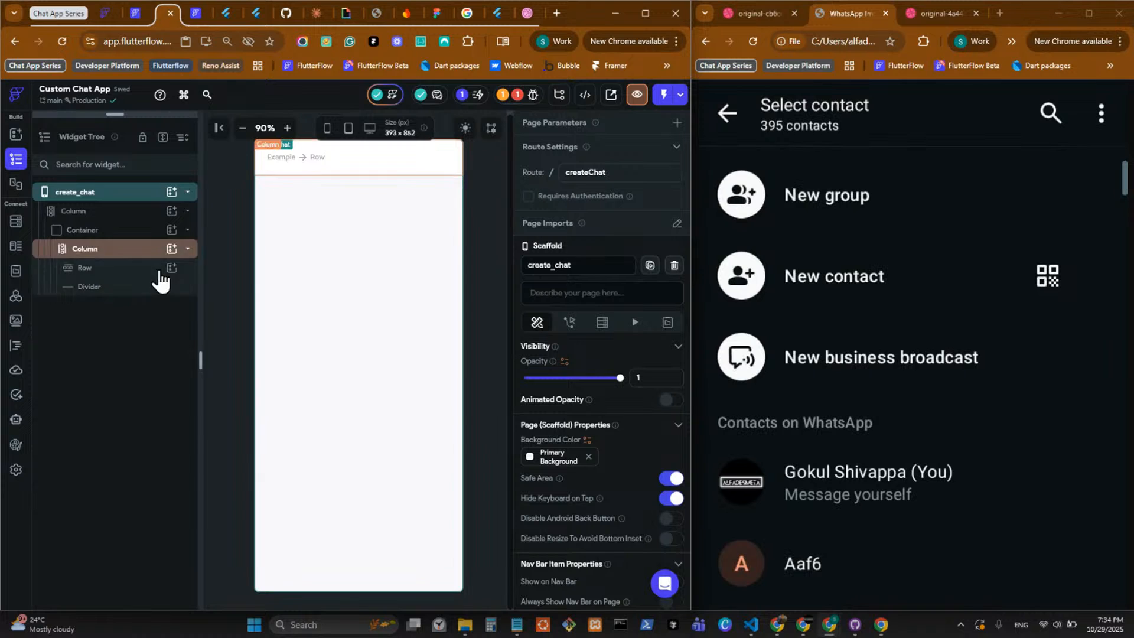
click(145, 290)
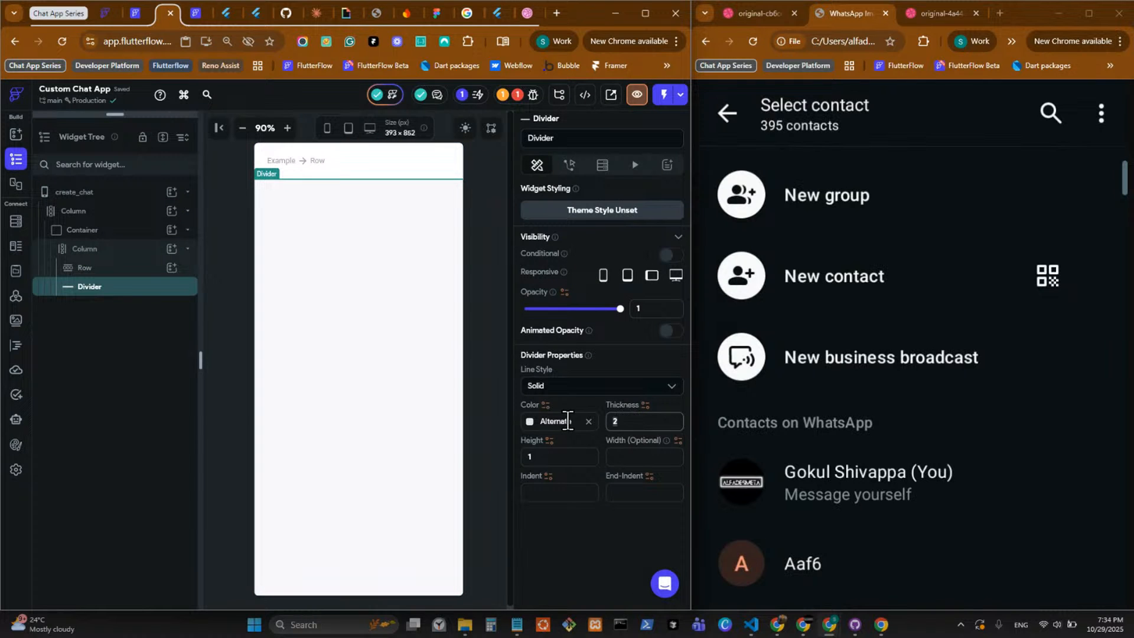
Add an IconButton inside the padded header Row.
click(328, 161)
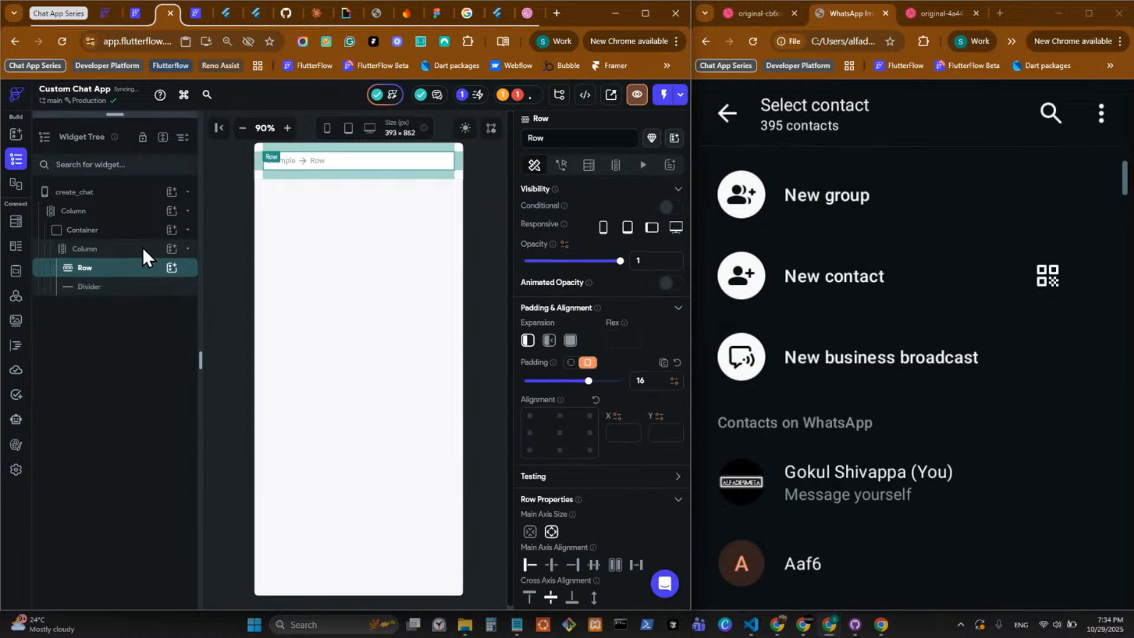
click(171, 268)
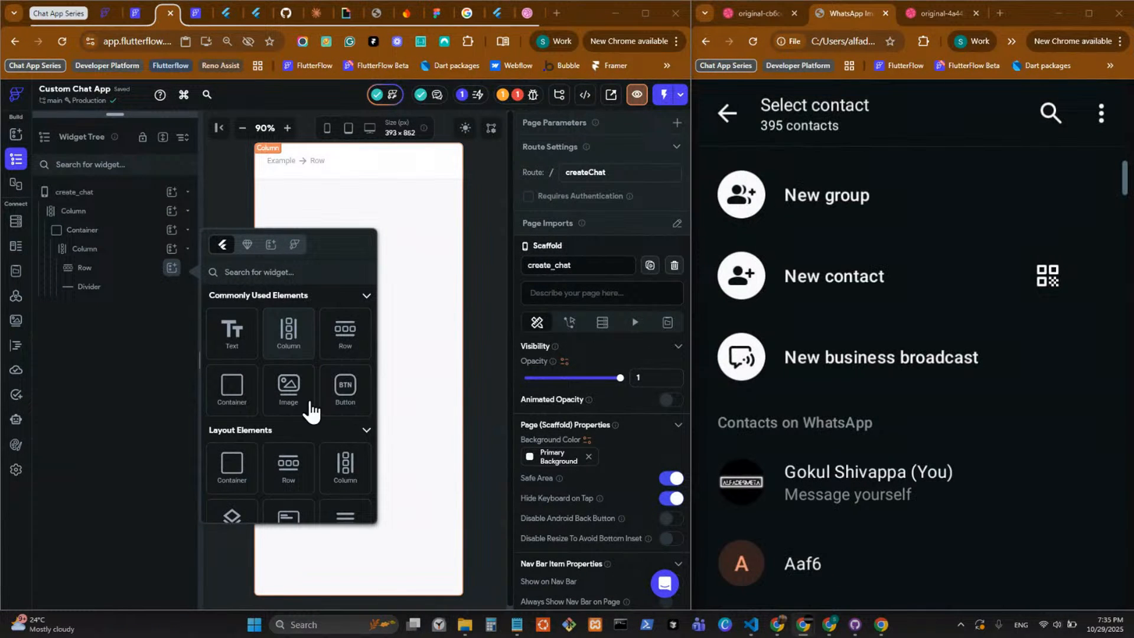
scroll(296, 425, down, 10)
scroll(300, 443, down, 3)
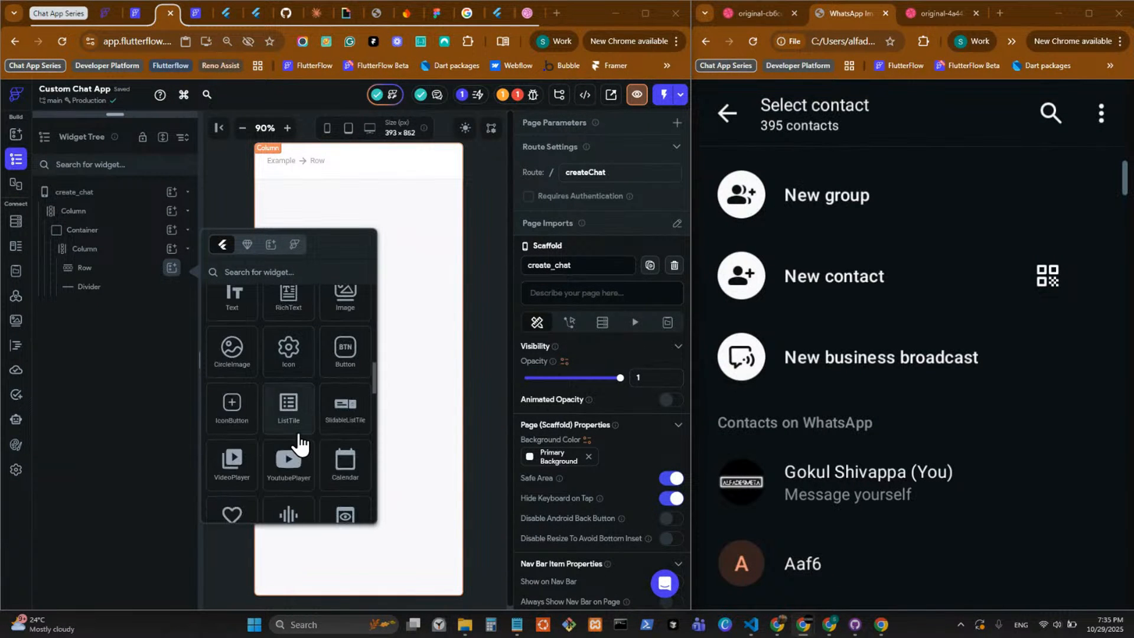
click(236, 413)
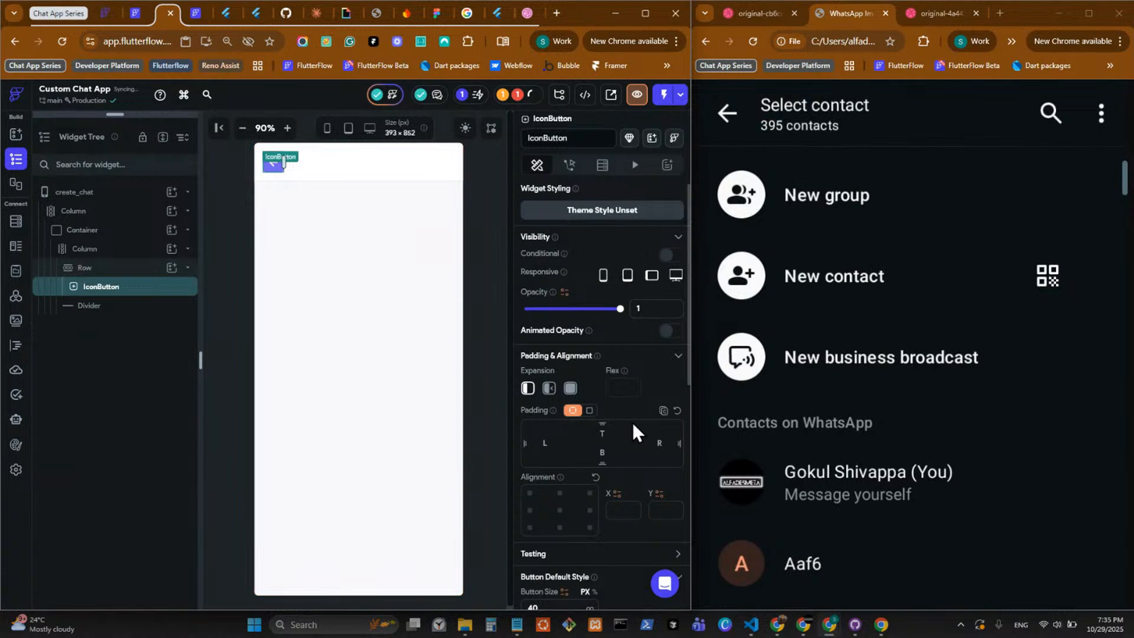
Remove the IconButton's fill color and set its icon color to Primary Text.
scroll(630, 423, down, 3)
click(588, 450)
click(526, 417)
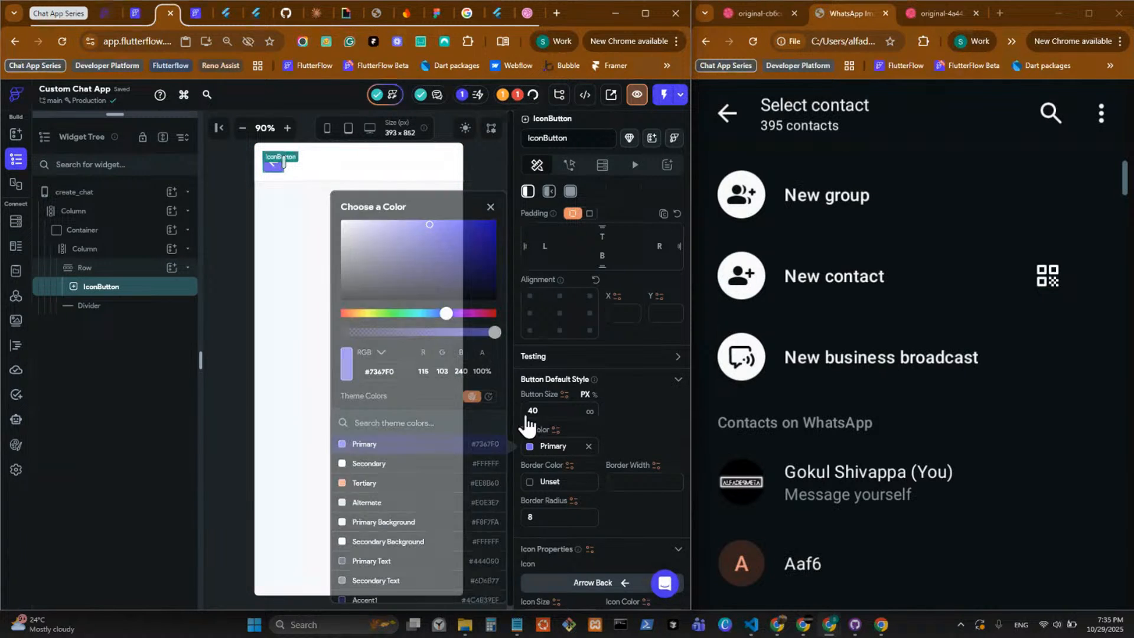
click(588, 446)
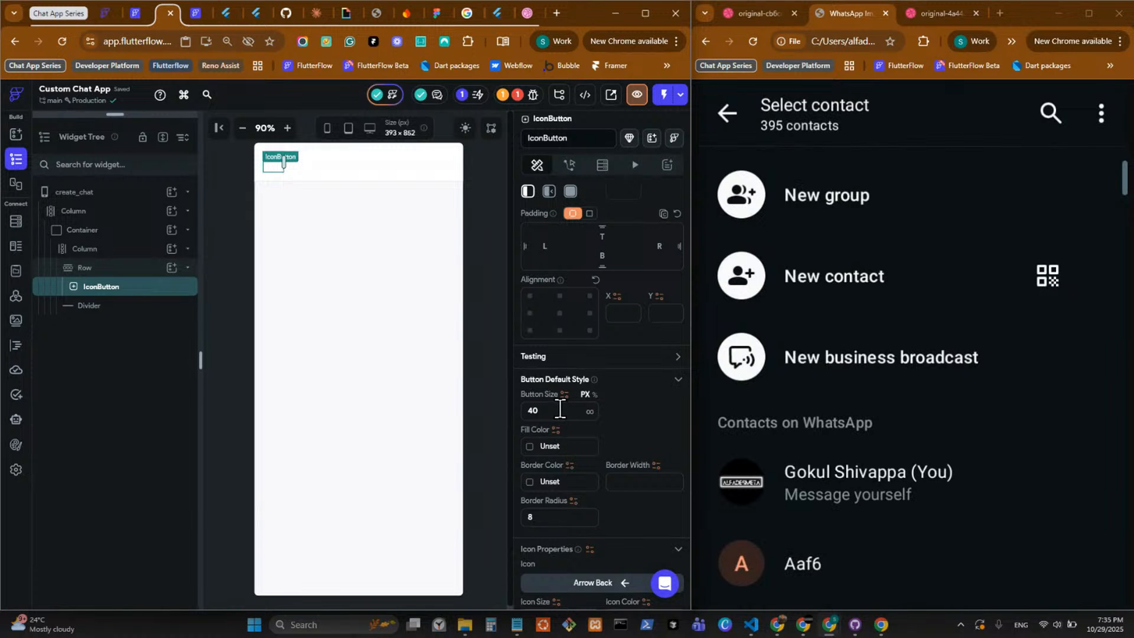
scroll(560, 409, down, 2)
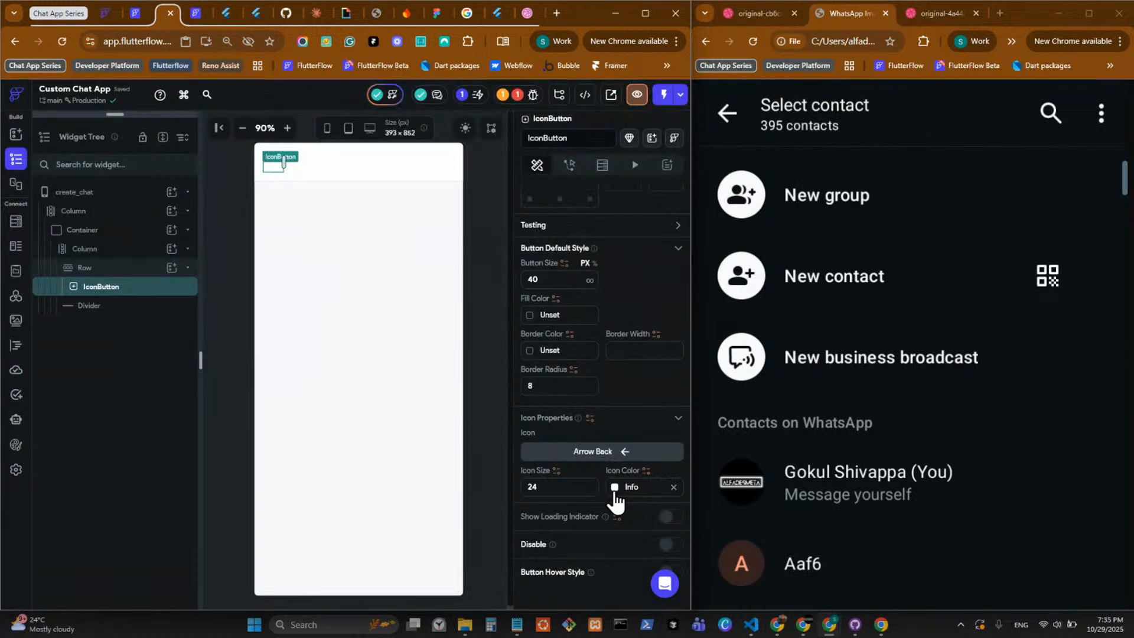
click(615, 490)
click(477, 559)
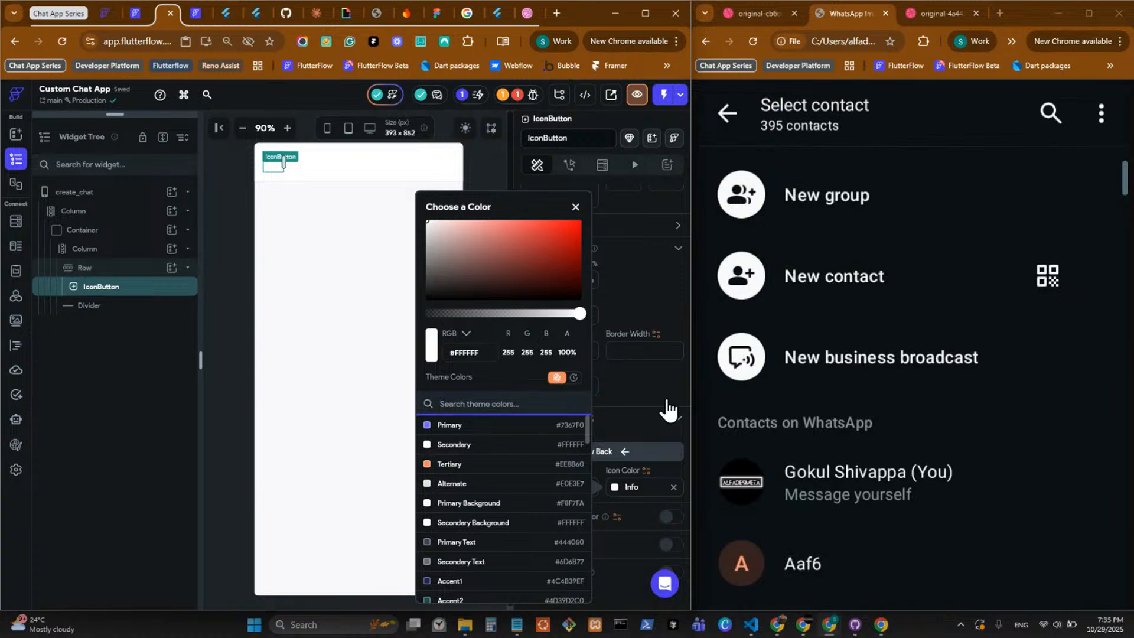
click(334, 277)
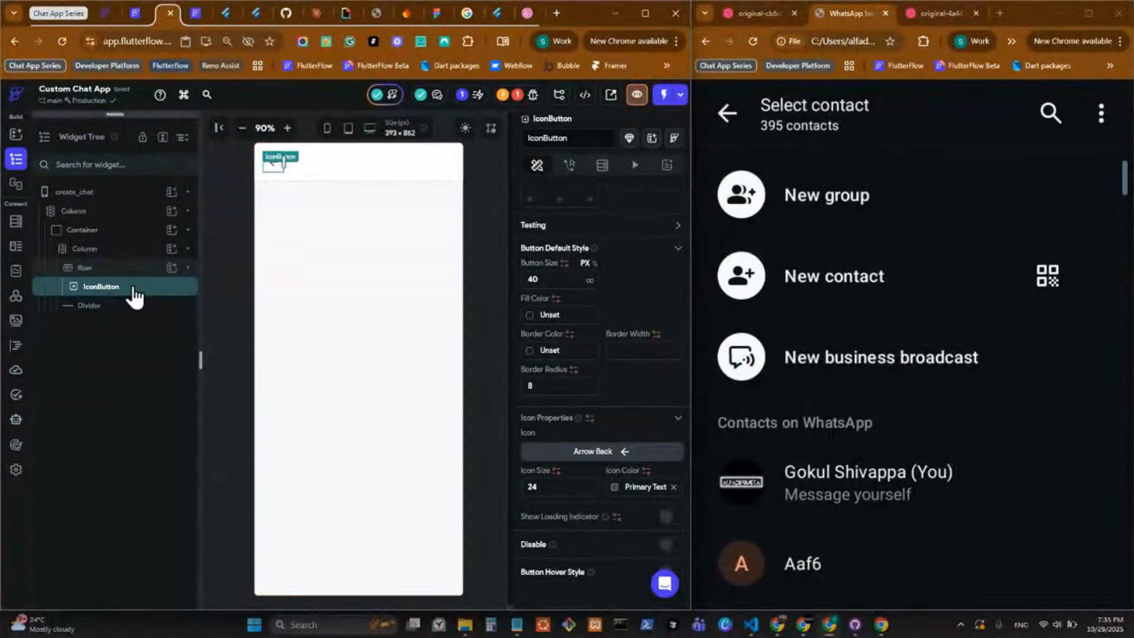
Add a Column after the IconButton in the header Row and set the Row's items spacing to 16.
click(171, 268)
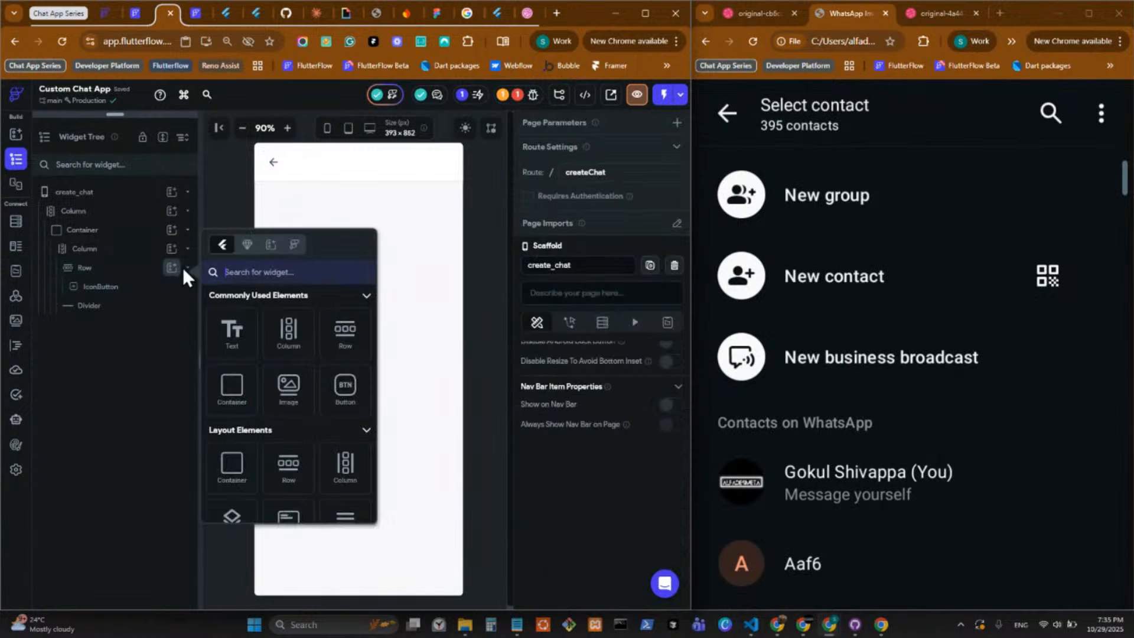
click(289, 329)
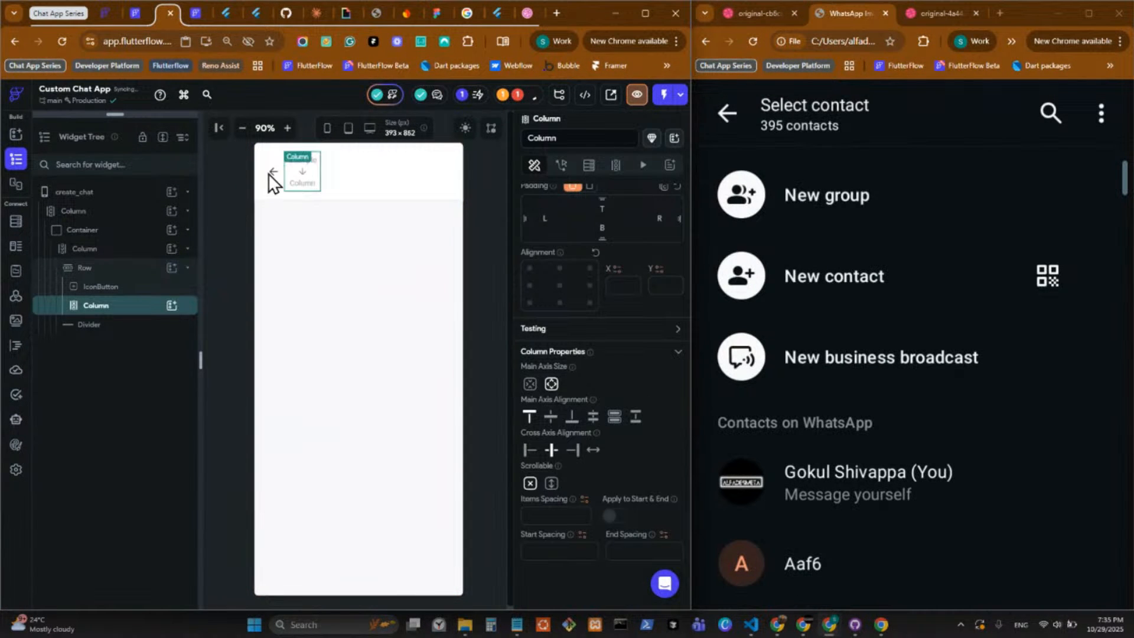
click(277, 187)
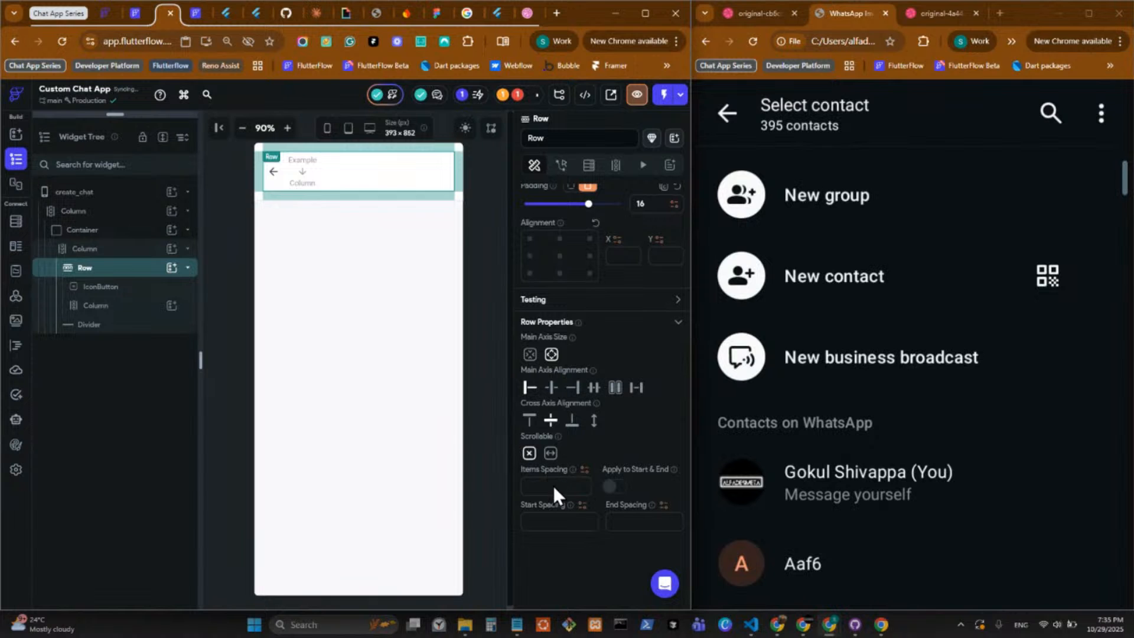
click(552, 486)
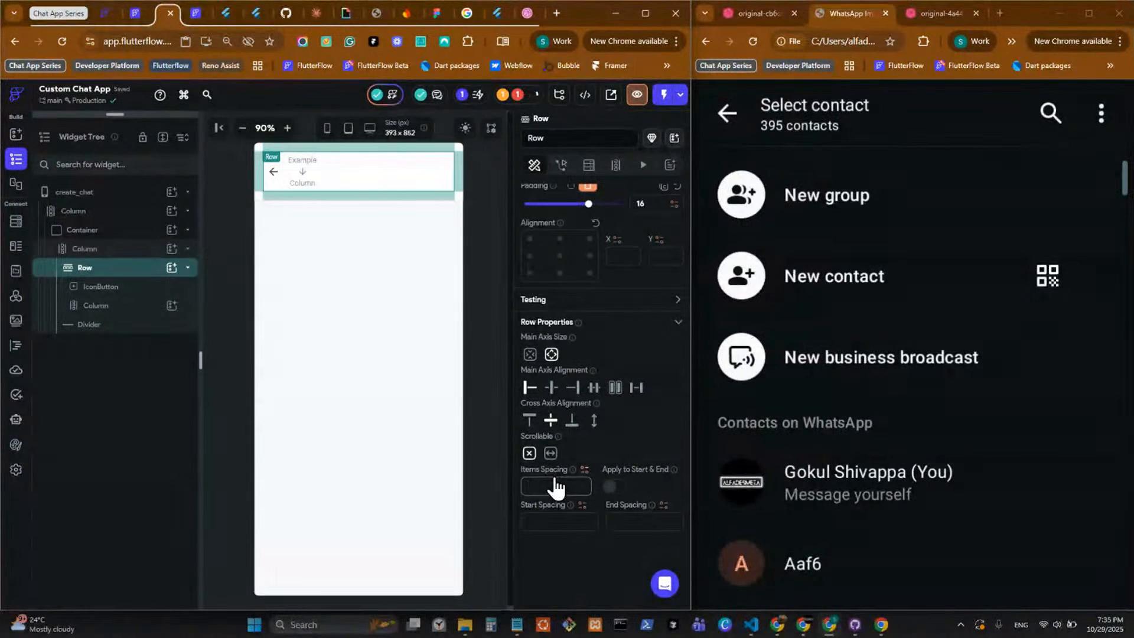
text(16)
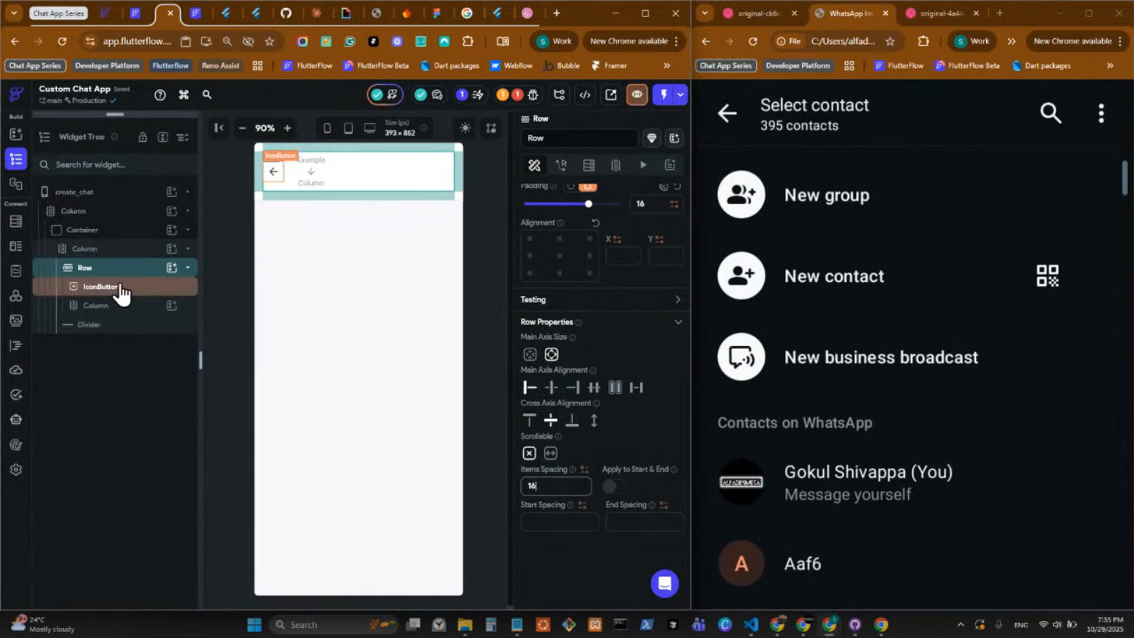
Wrap the header's back-arrow IconButton in its own Row.
click(143, 296)
right_click(144, 298)
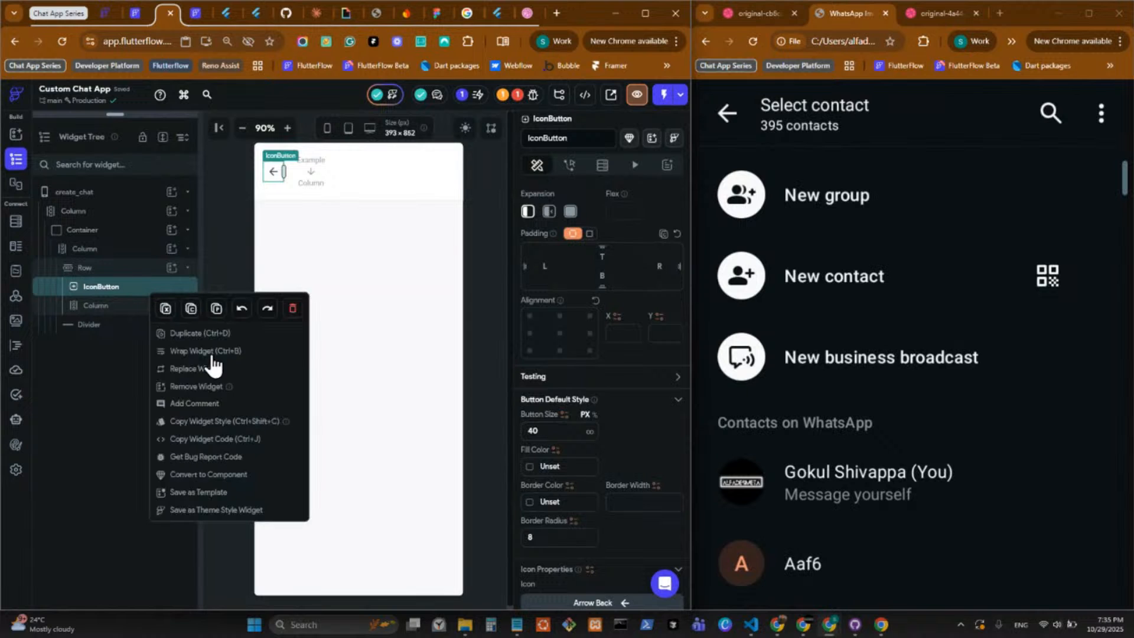
click(214, 353)
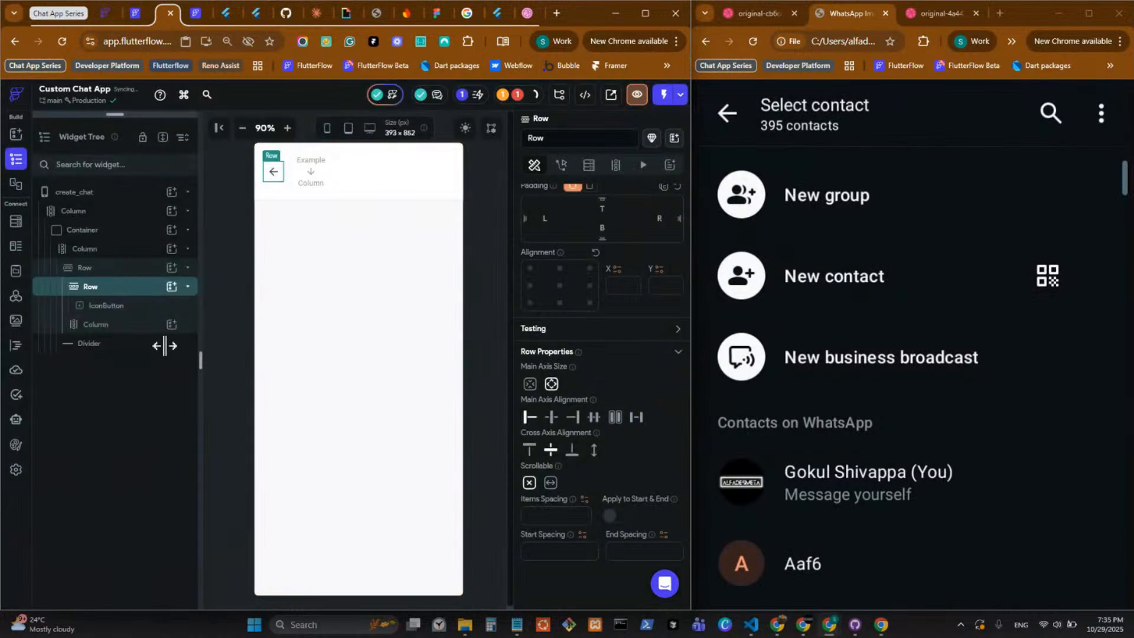
Move the header's empty Column into the inner Row beside the IconButton and set that Row's items spacing to 16.
click(142, 326)
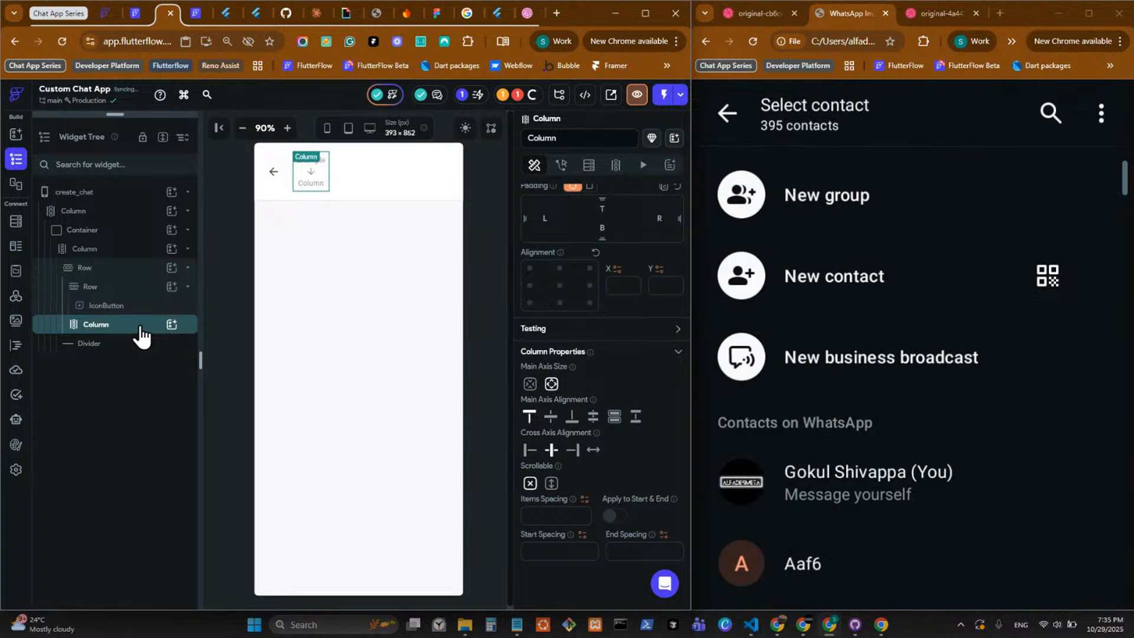
key(ctrl+x)
click(132, 291)
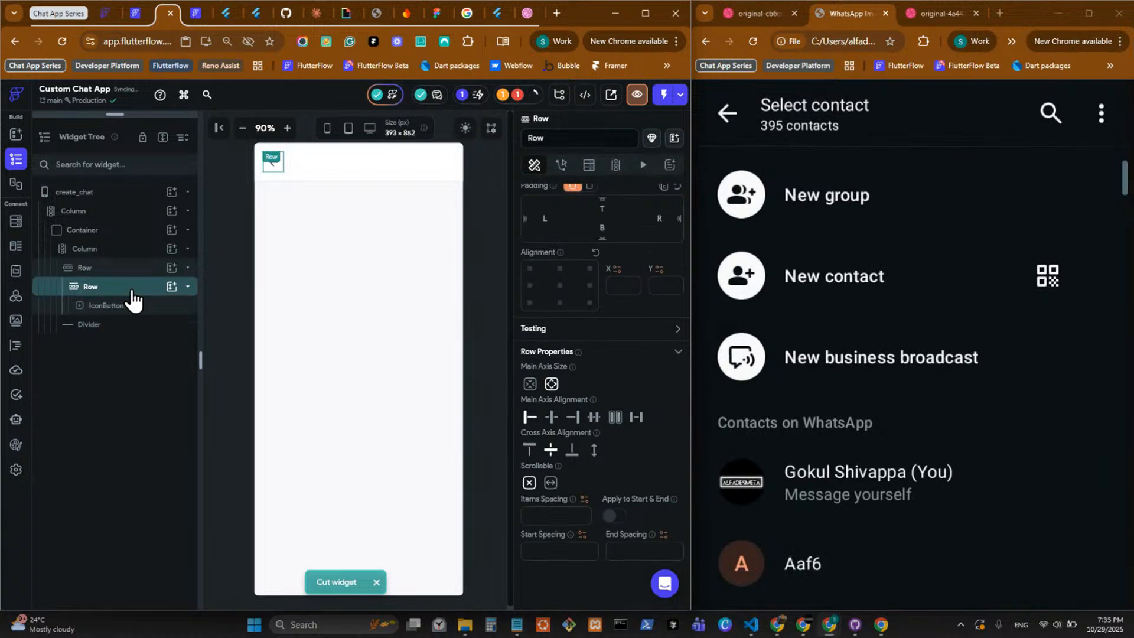
key(ctrl+v)
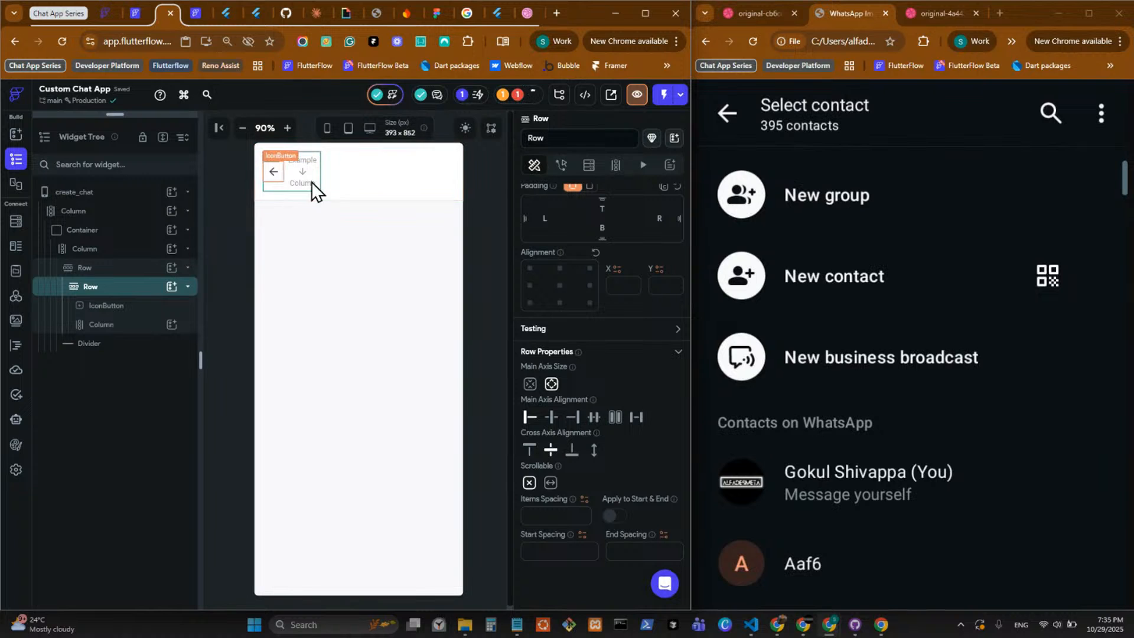
click(549, 516)
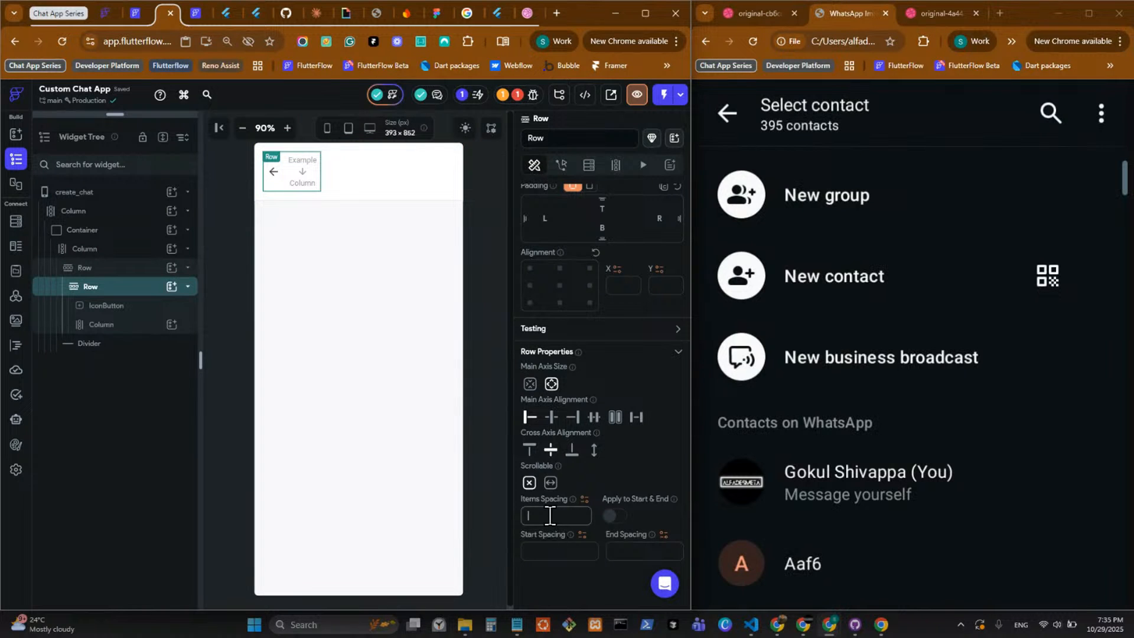
text(16)
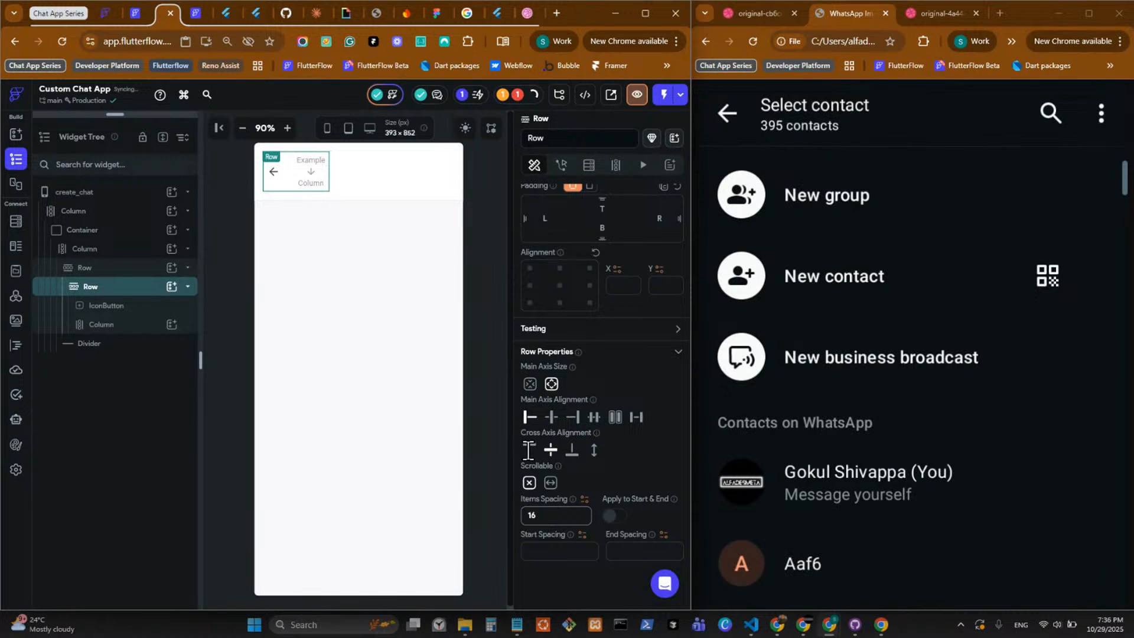
Add a Text widget inside the header's inner Column and set its text to "Select contact".
click(173, 327)
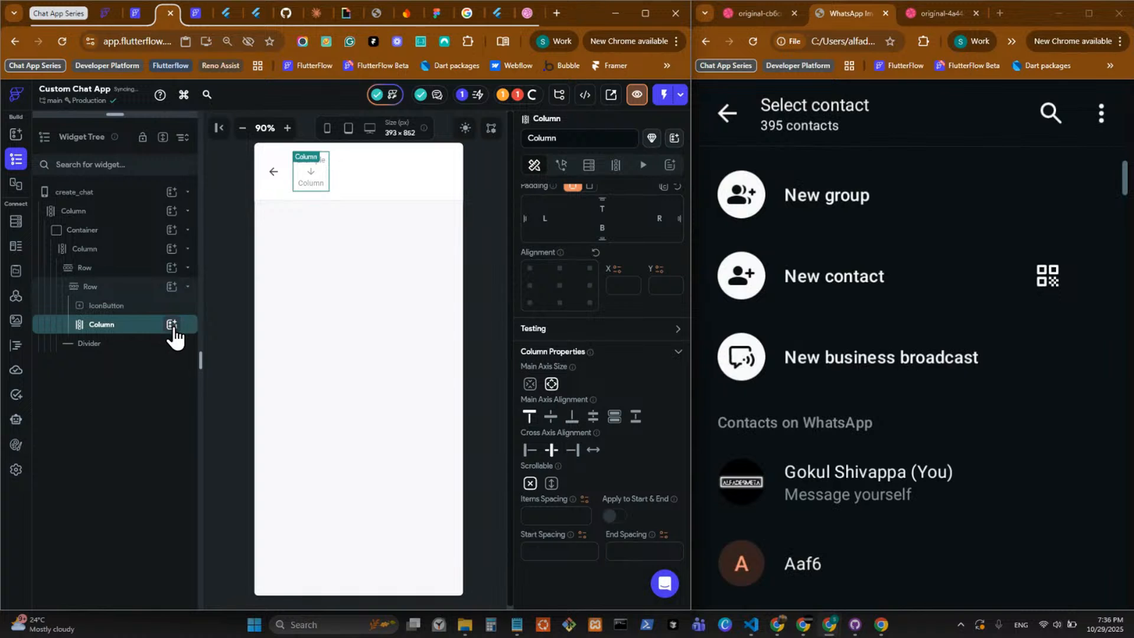
click(171, 325)
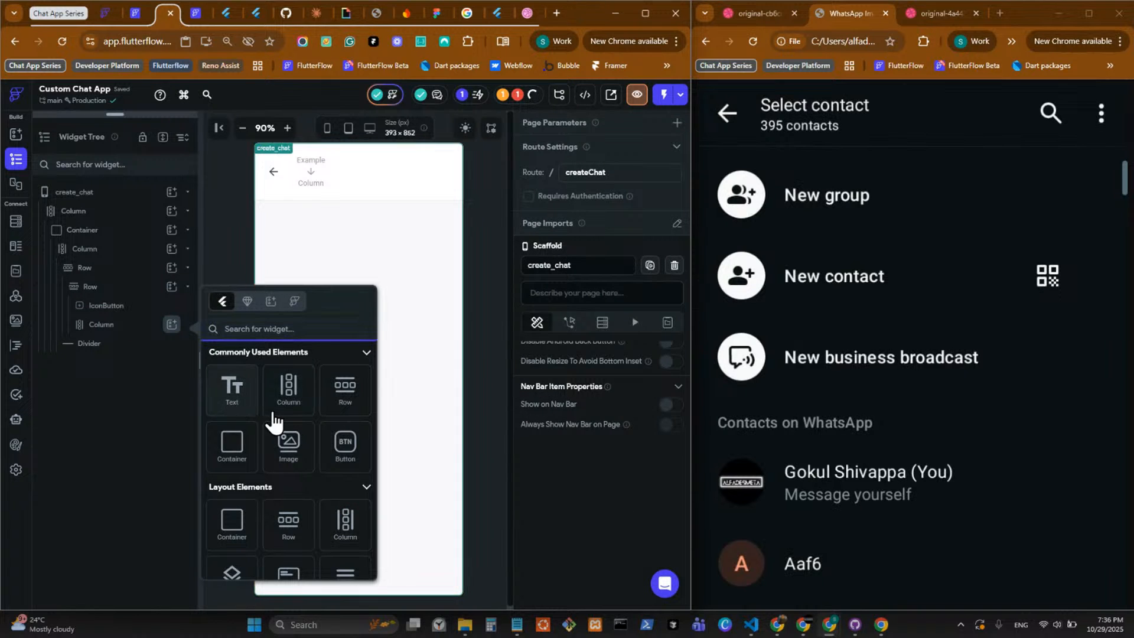
click(271, 416)
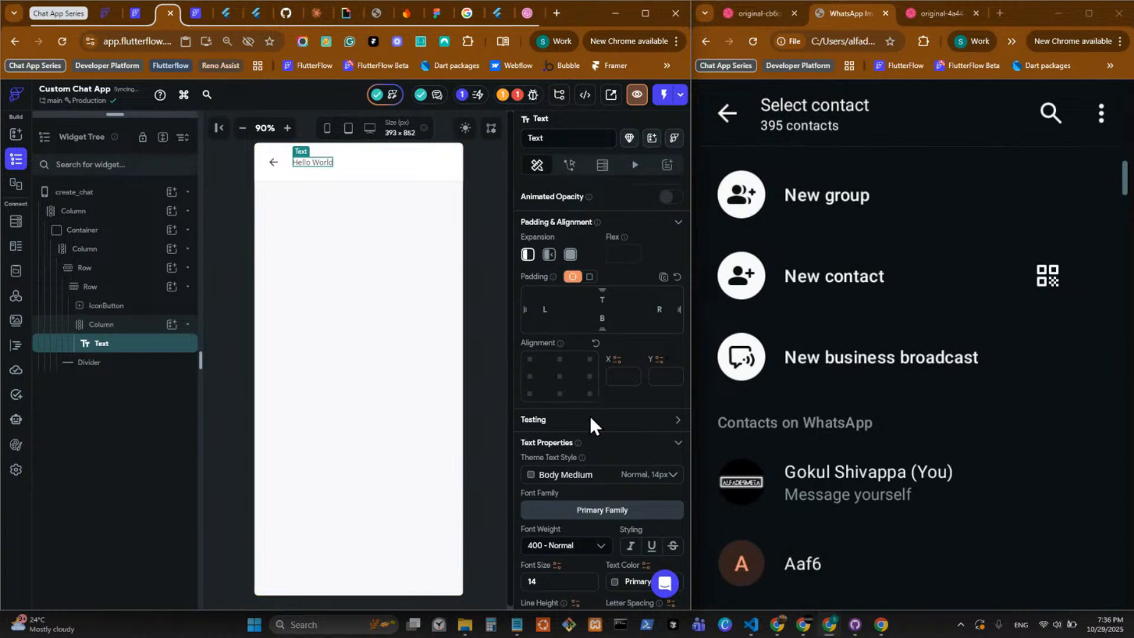
scroll(590, 416, up, 3)
click(580, 254)
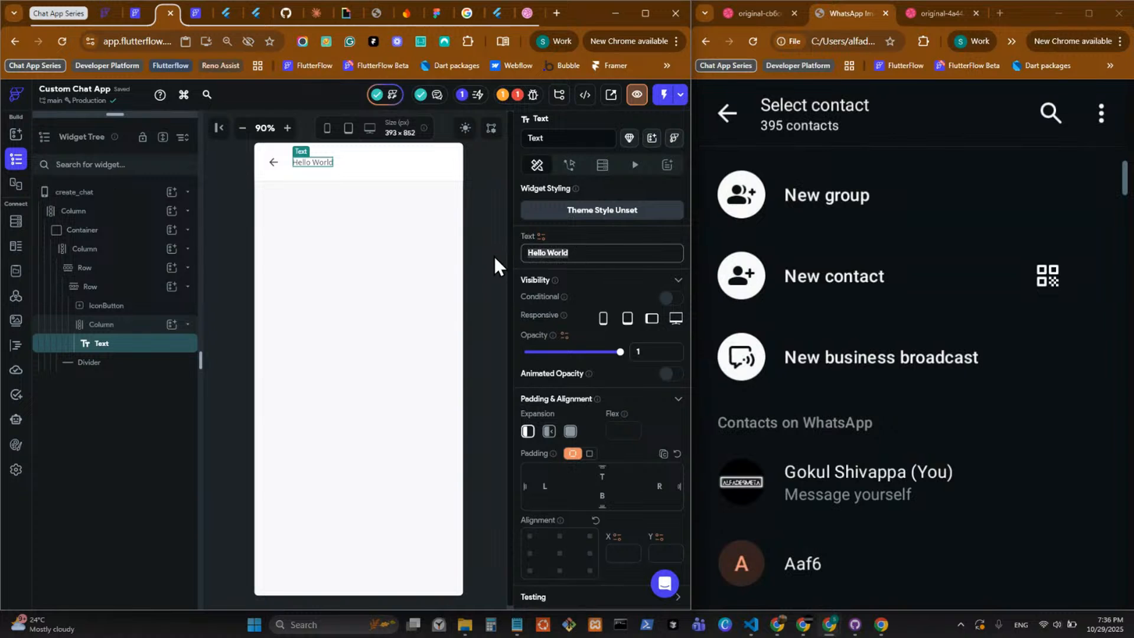
text(Selec)
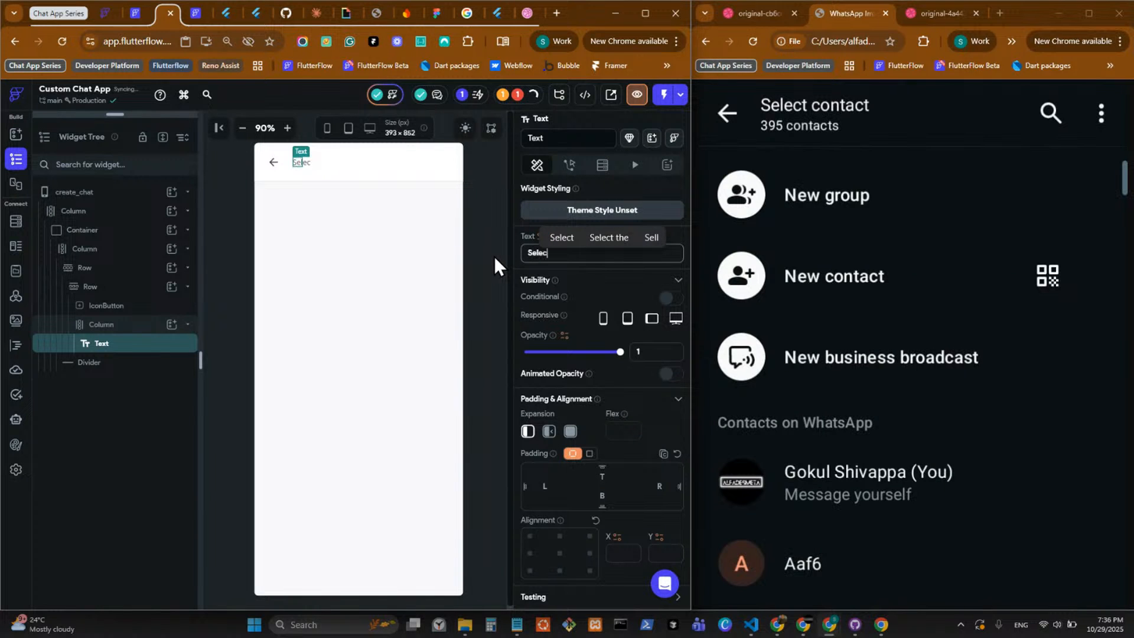
text(t cont)
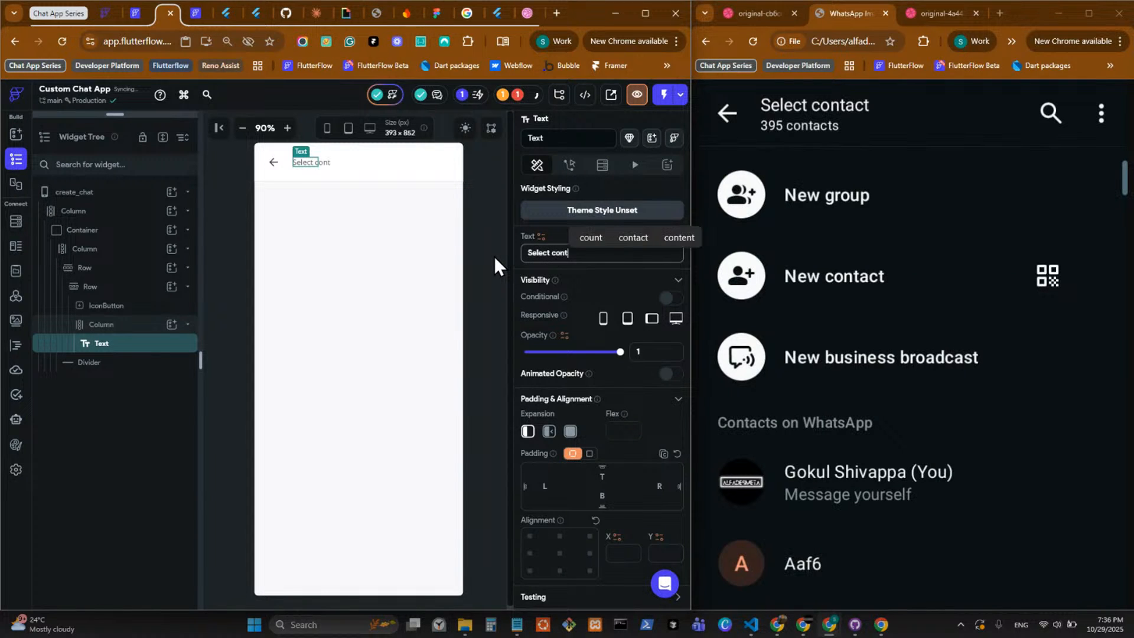
text(act)
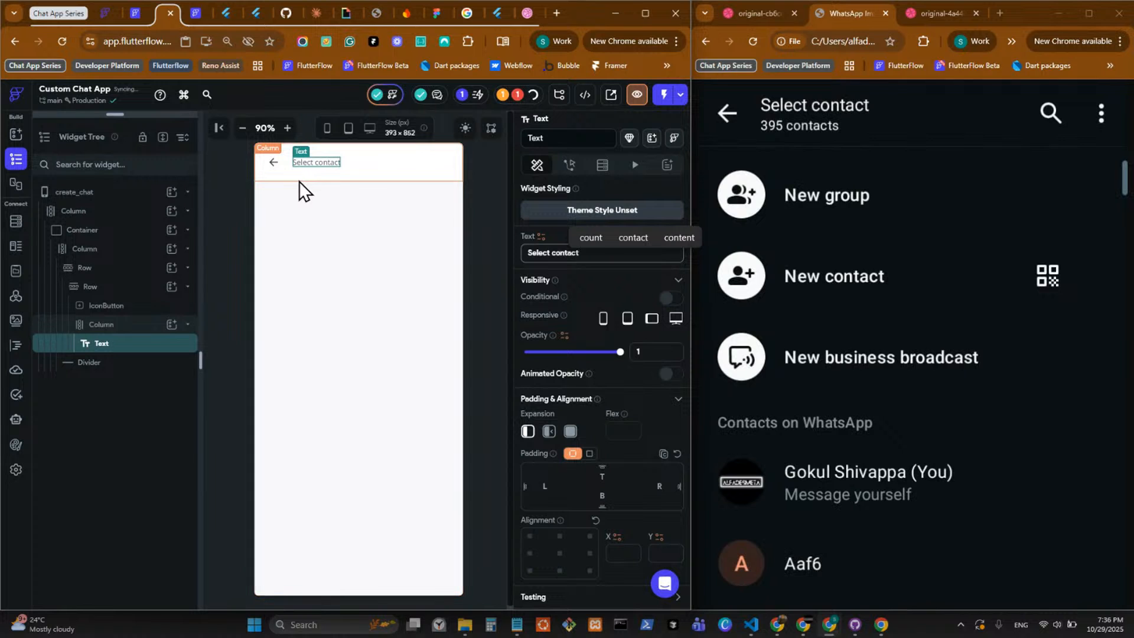
Style the "Select contact" text with font size 16, weight 600 - Semi Bold and line height 1.4, and enable Auto Size.
scroll(596, 481, down, 7)
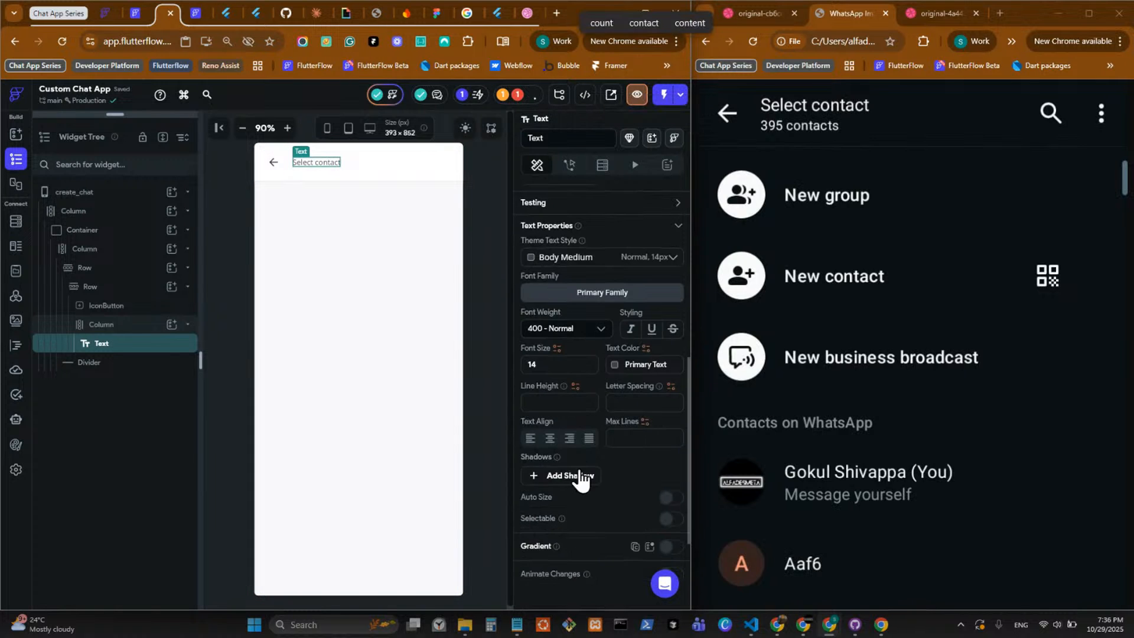
click(566, 364)
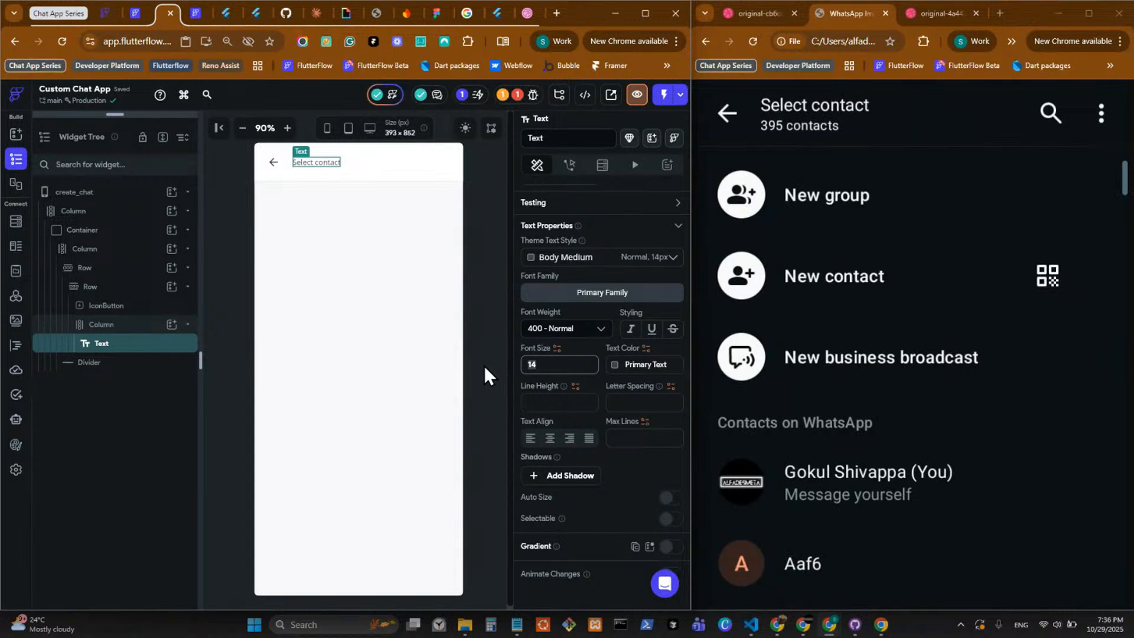
click(585, 329)
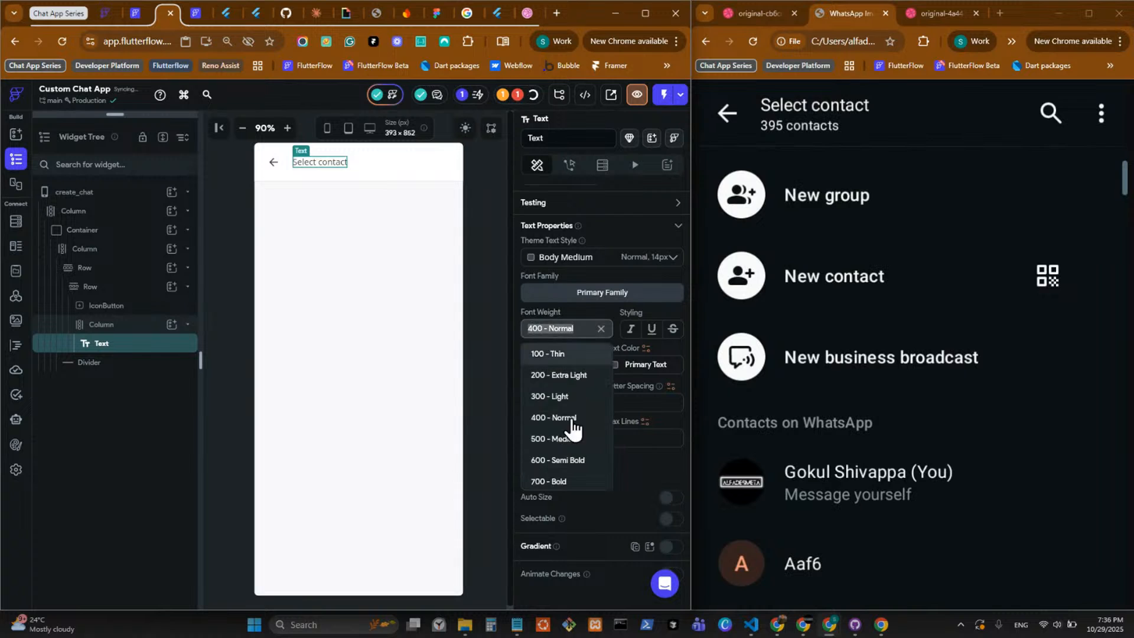
click(560, 466)
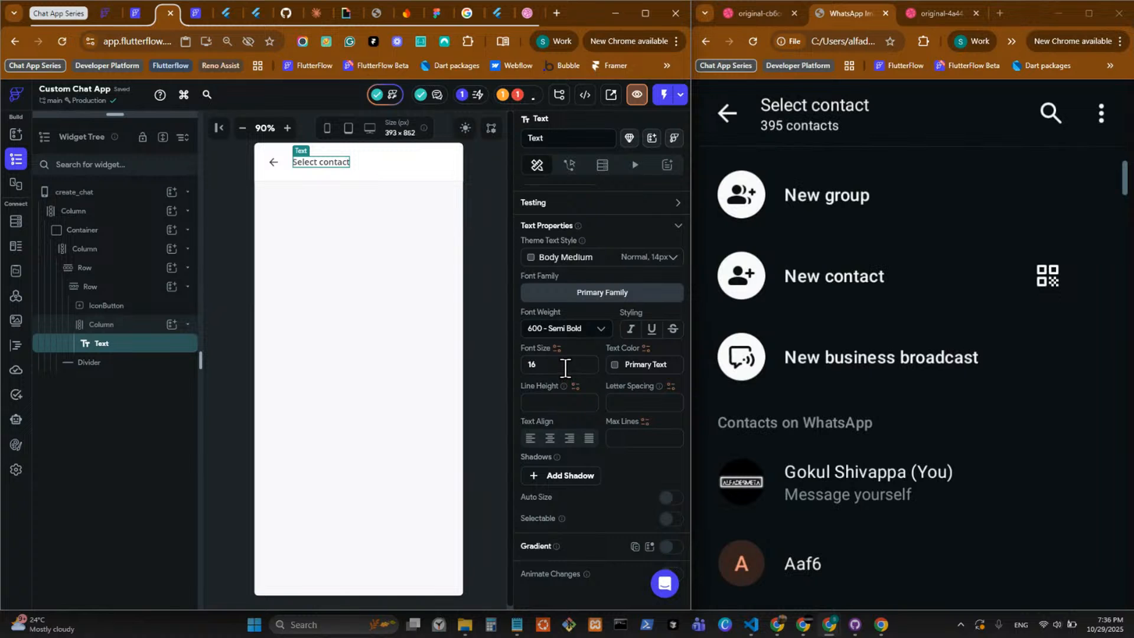
click(547, 399)
text(1.4)
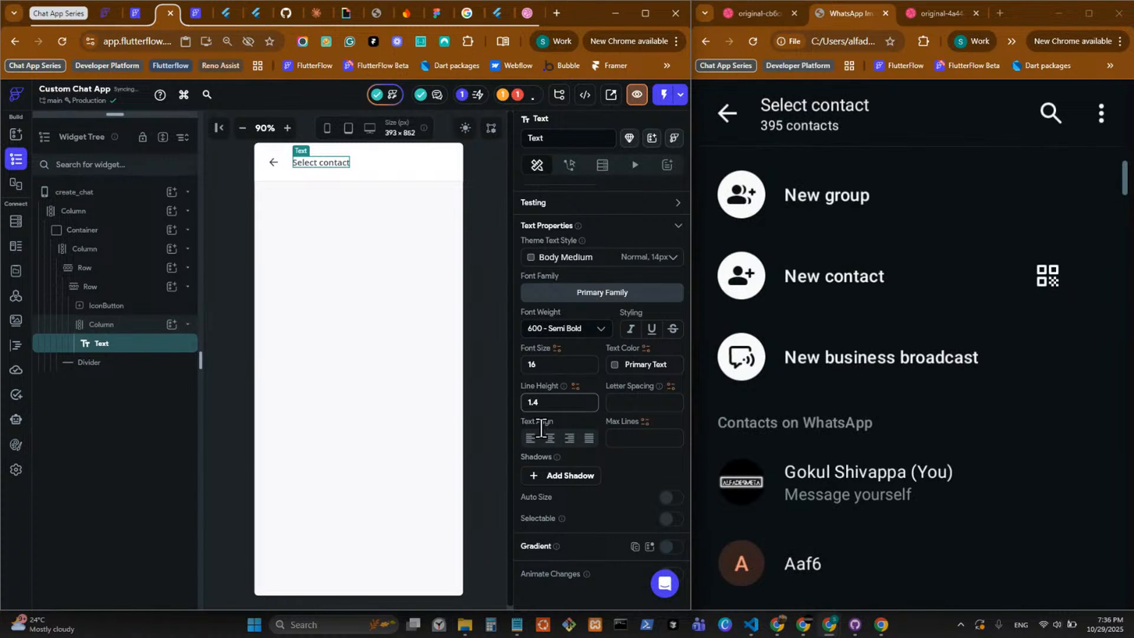
click(668, 499)
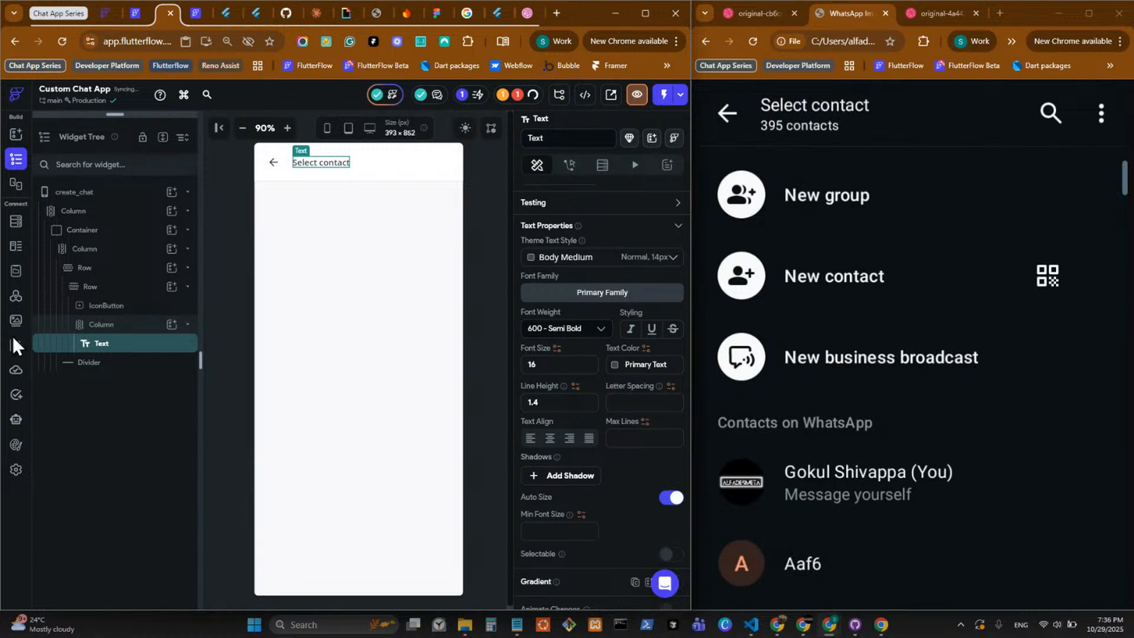
Add a second Text below "Select contact" and set the Column's cross axis alignment to start.
click(171, 325)
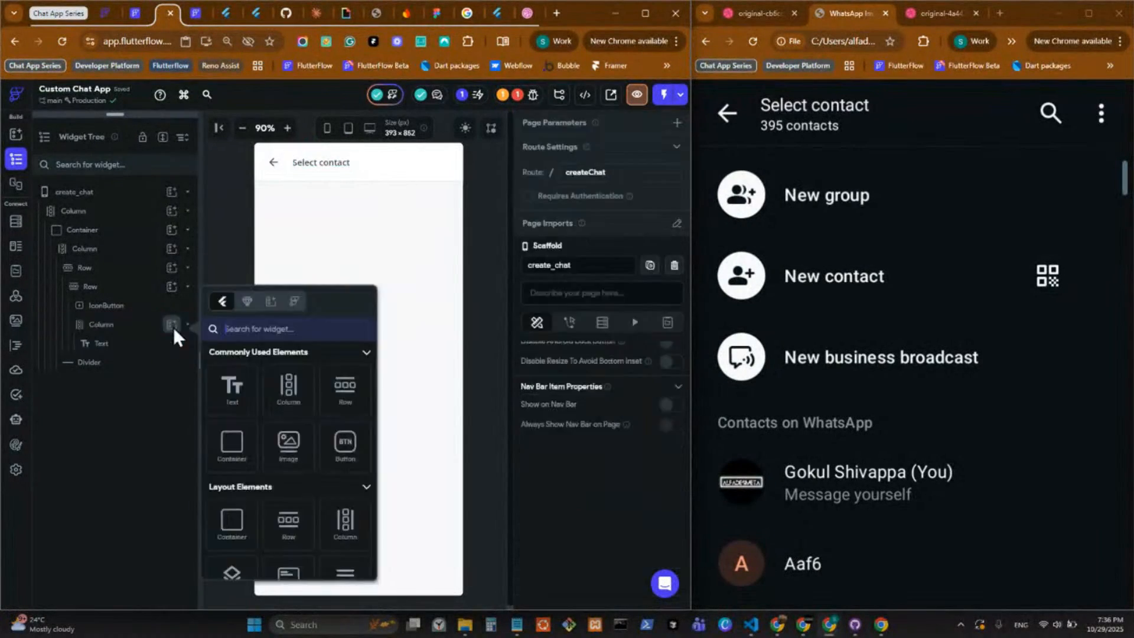
click(237, 401)
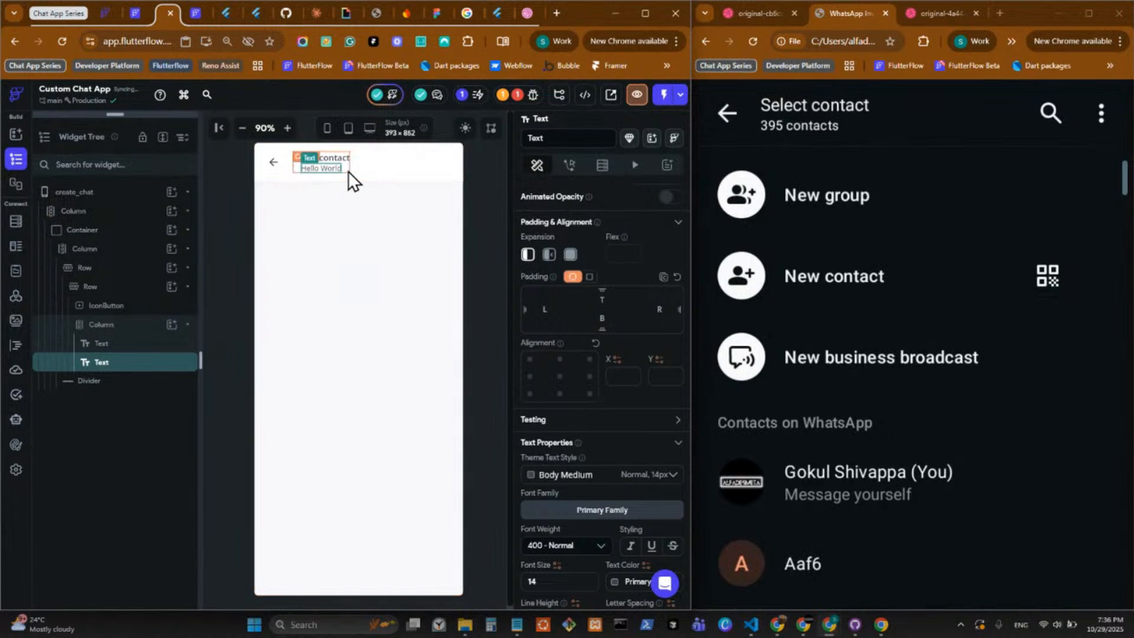
click(529, 452)
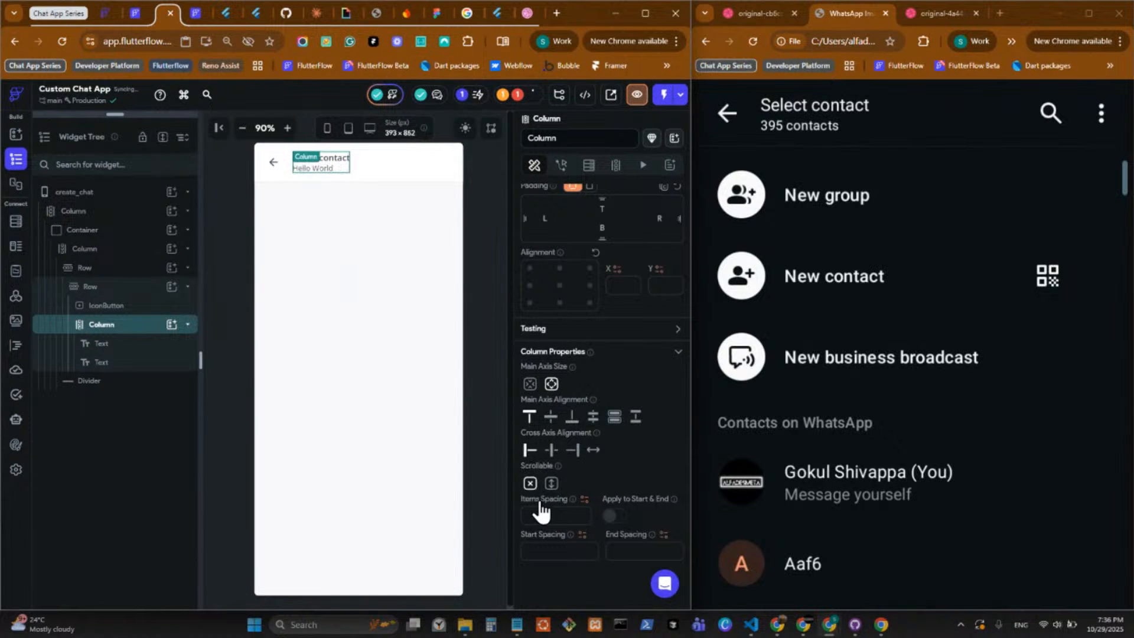
Style the second header Text with line height 1.4, font size 12 and weight 500 - Medium.
click(328, 169)
scroll(569, 467, down, 3)
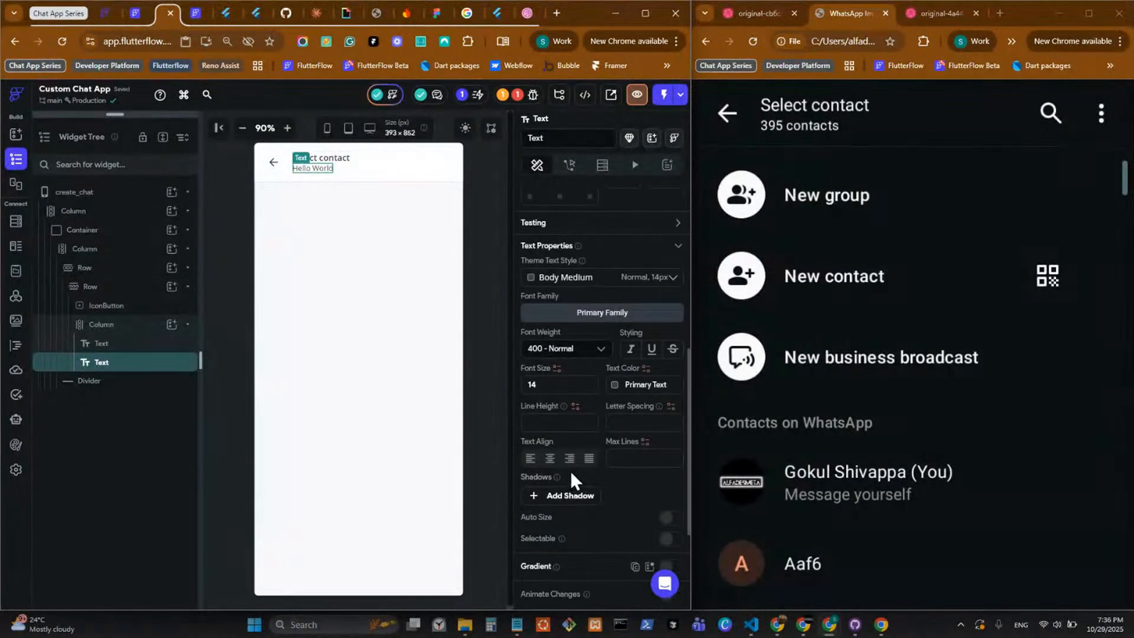
click(572, 423)
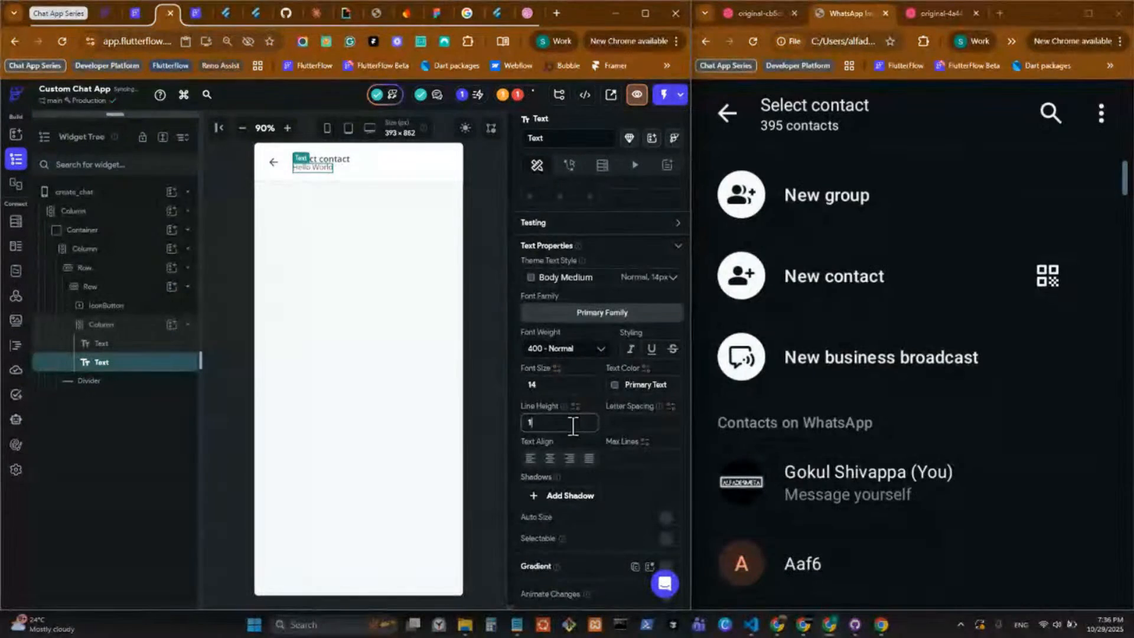
text(1.4)
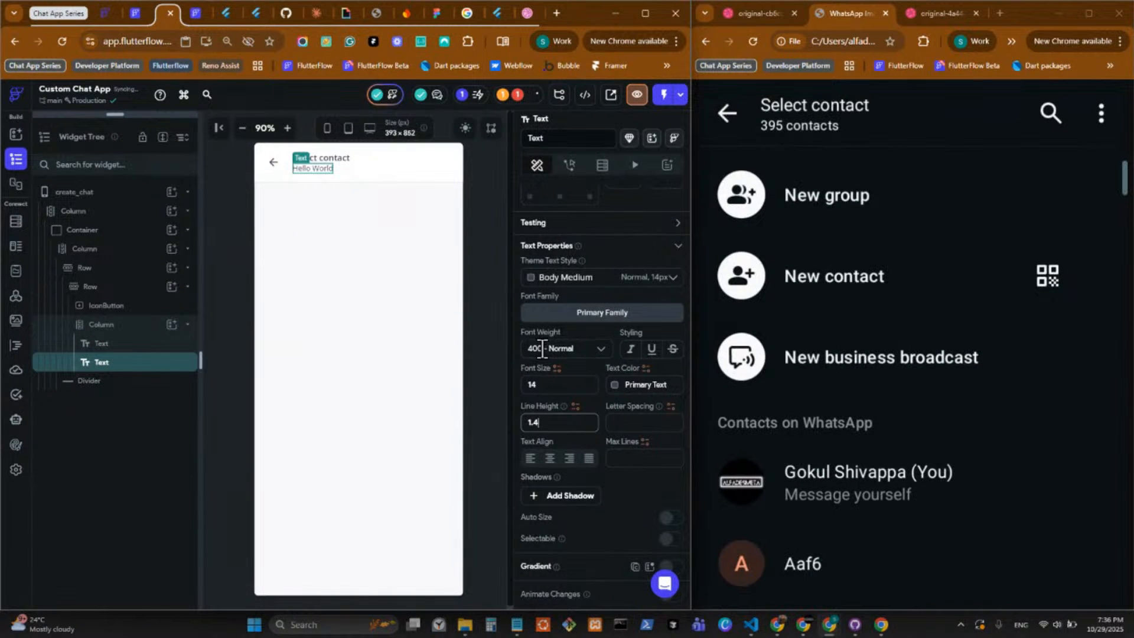
click(537, 385)
text(12)
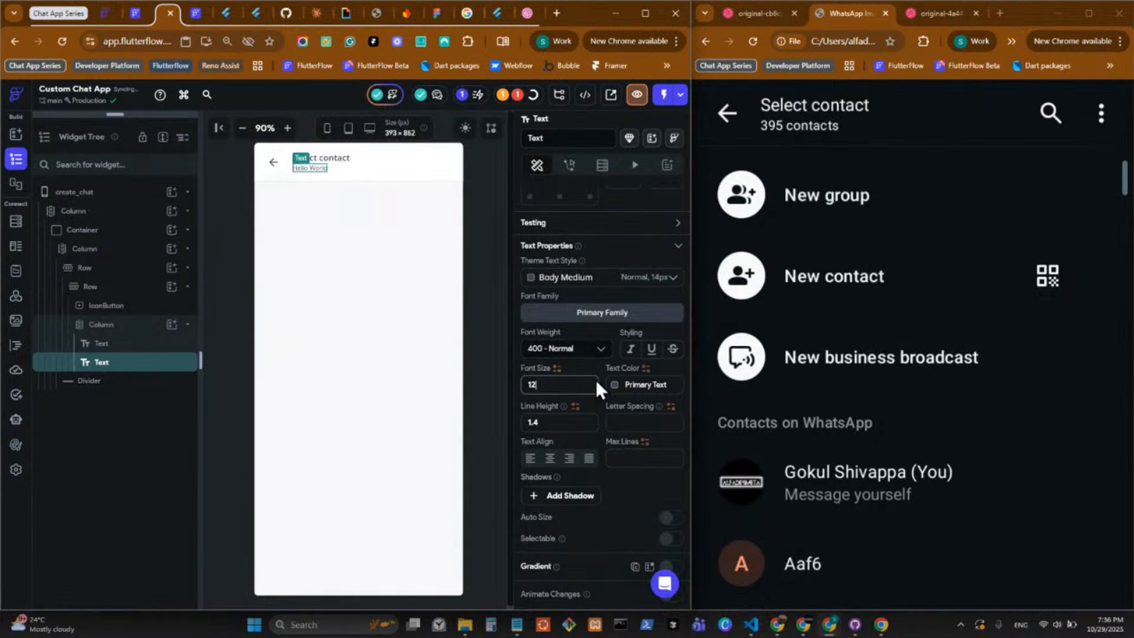
click(566, 348)
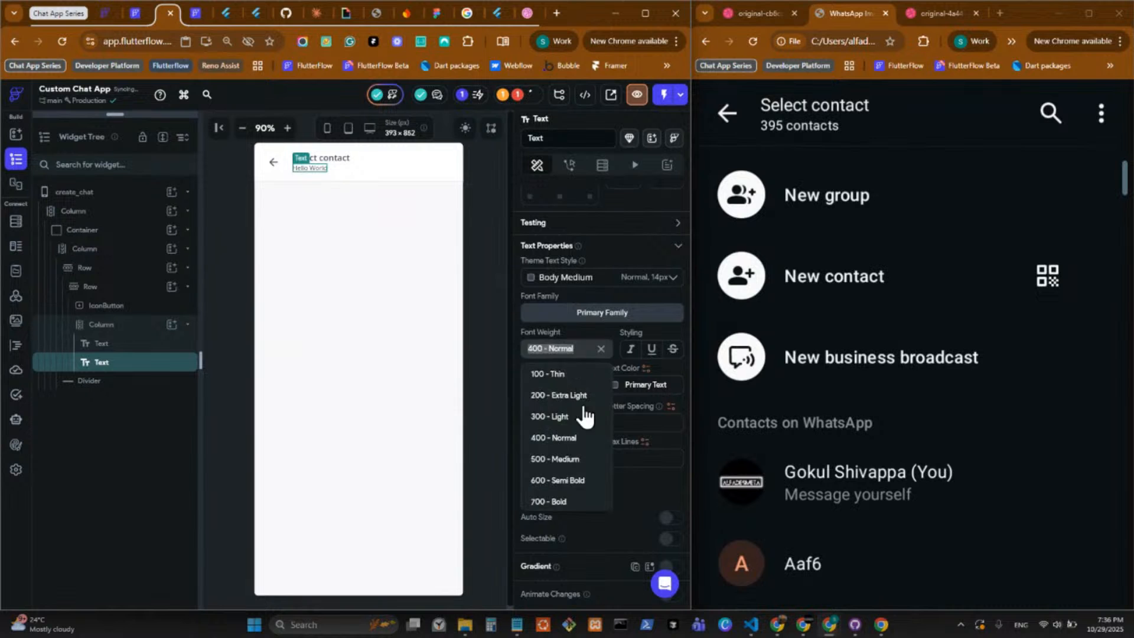
click(567, 472)
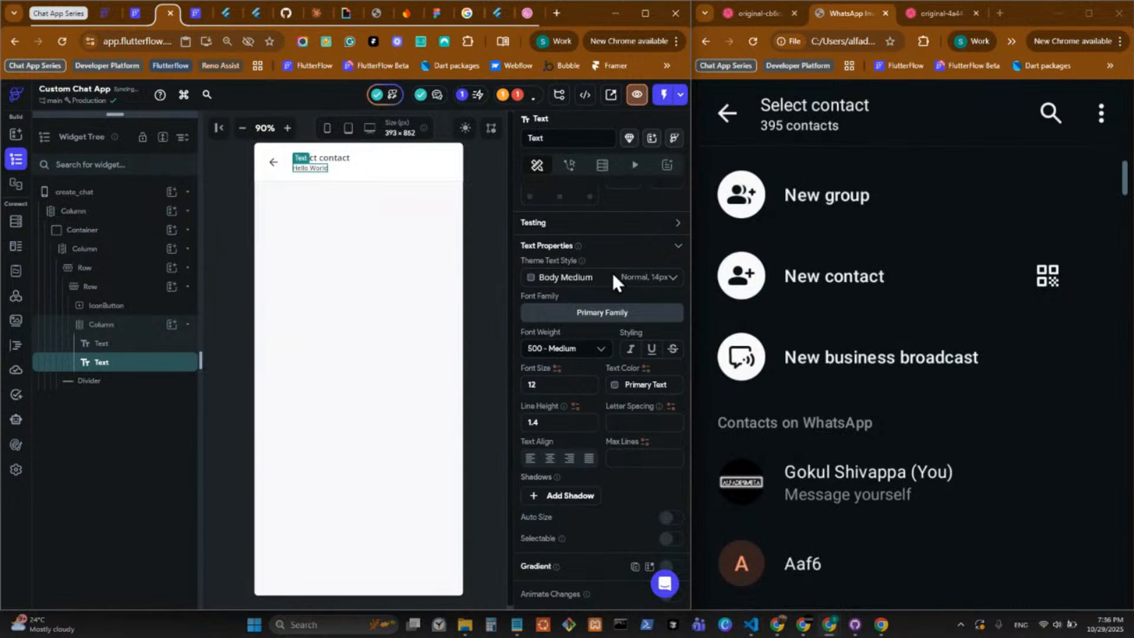
Replace the second header Text widget with a RichText widget.
scroll(567, 287, up, 5)
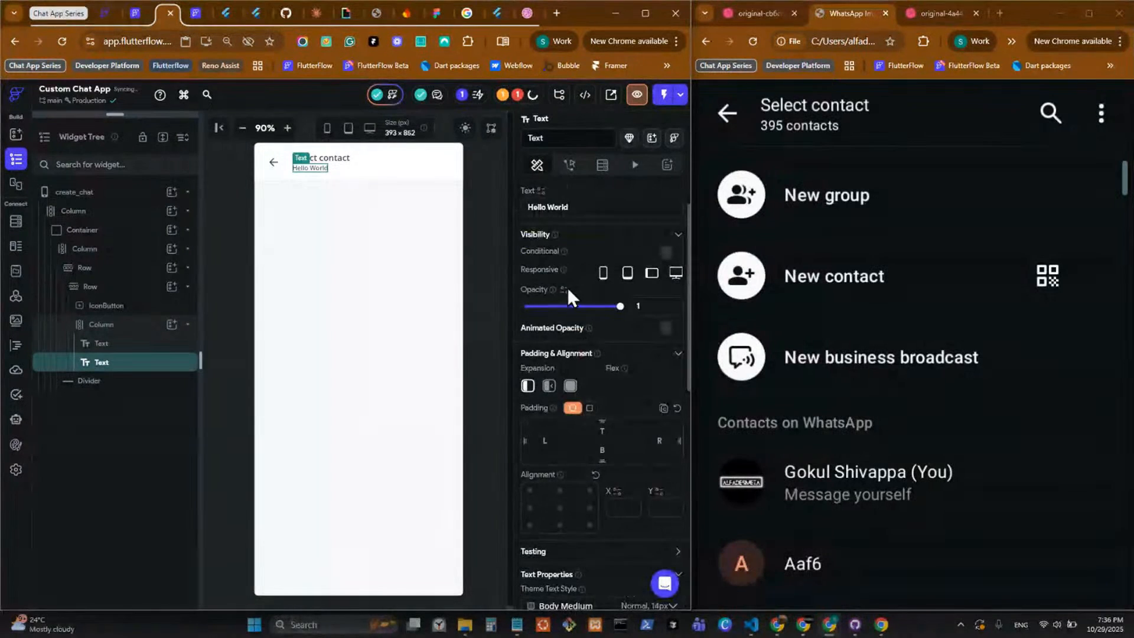
right_click(300, 168)
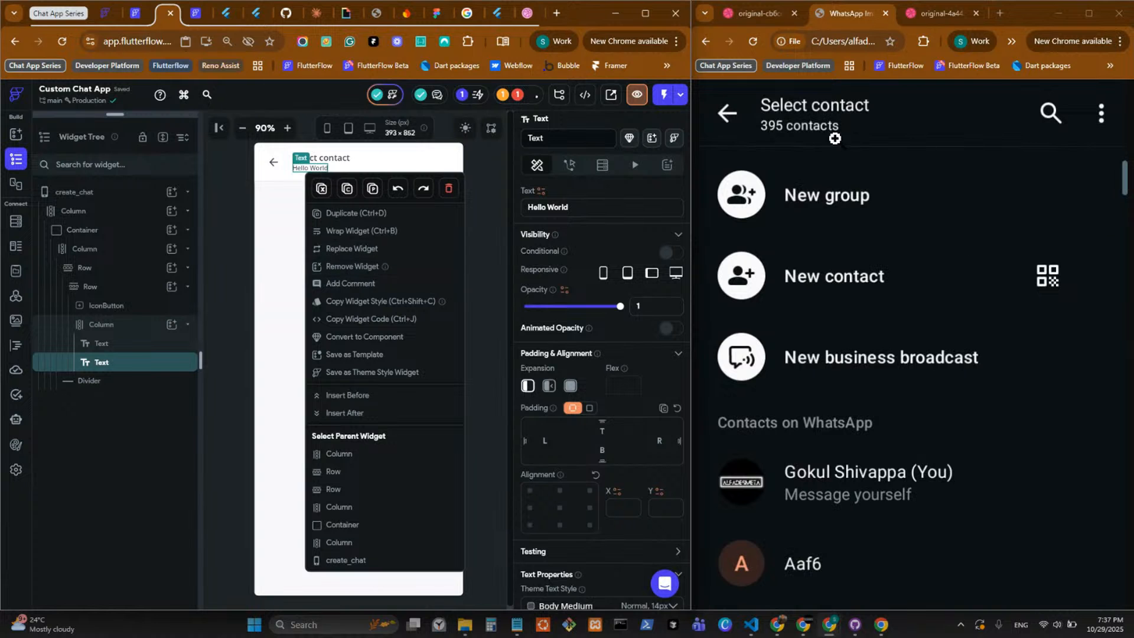
click(361, 253)
click(266, 369)
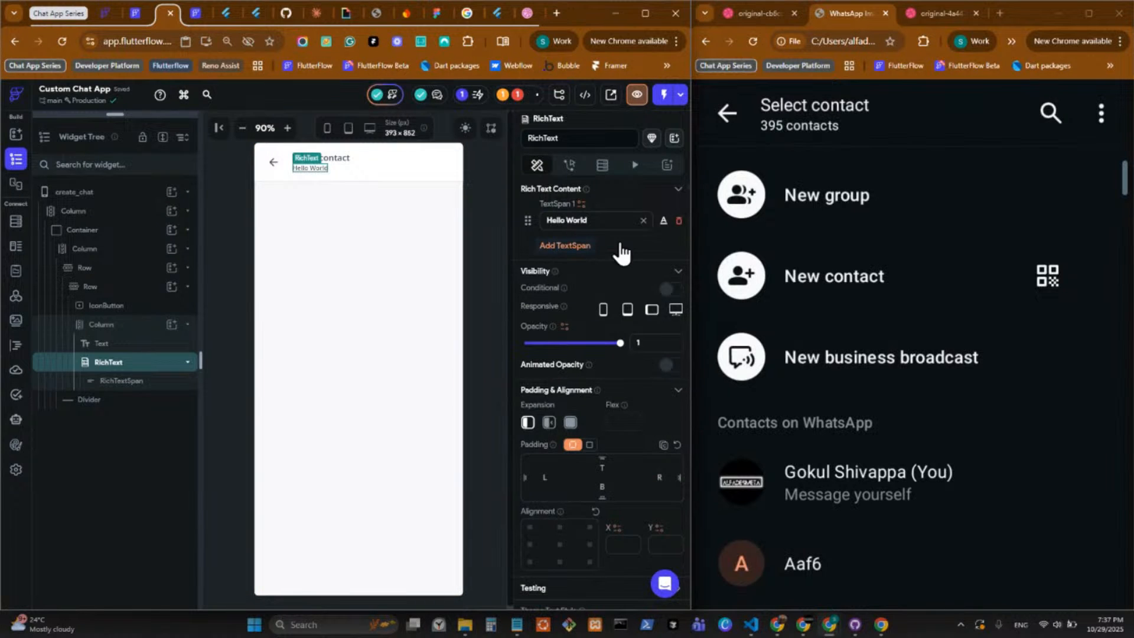
Set the RichText's first TextSpan to "395", keeping it as the only span.
click(621, 248)
click(679, 219)
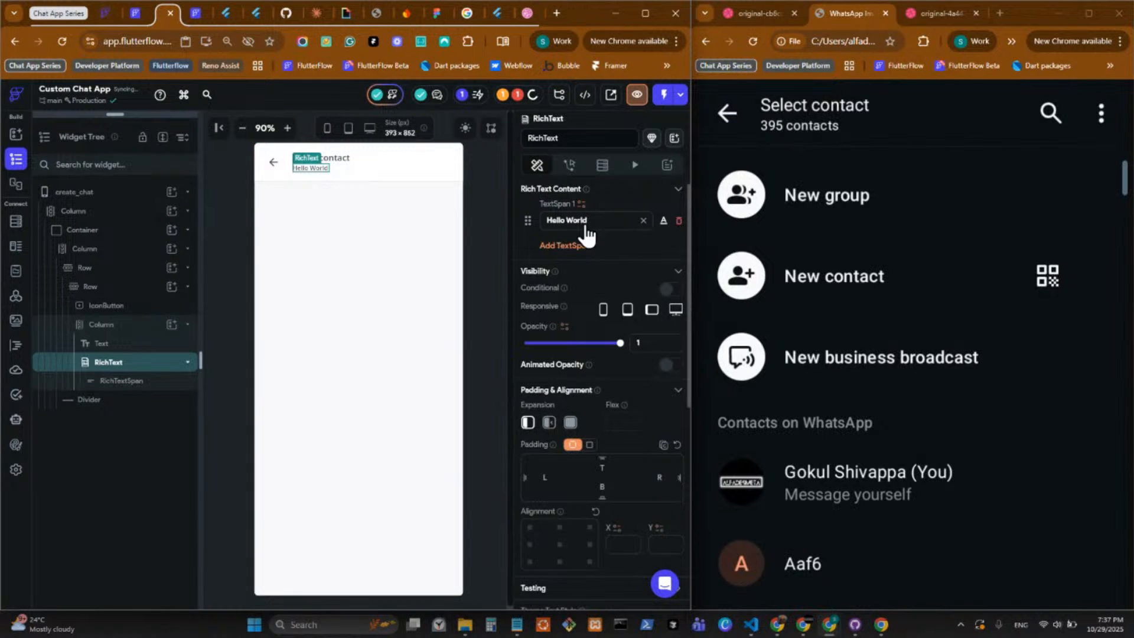
click(566, 219)
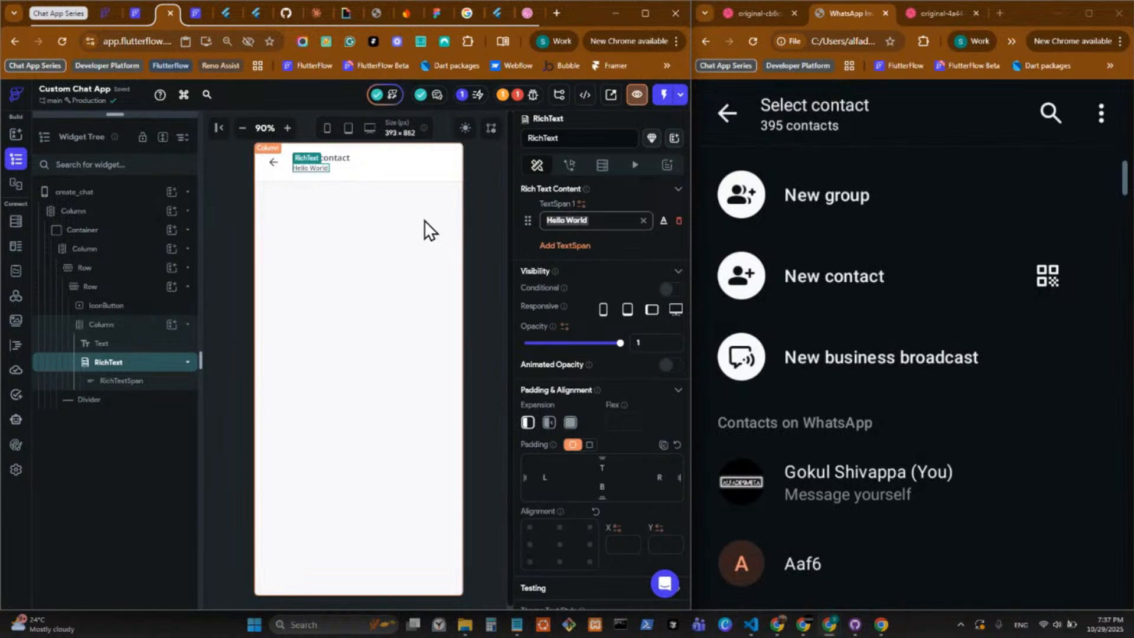
text(395)
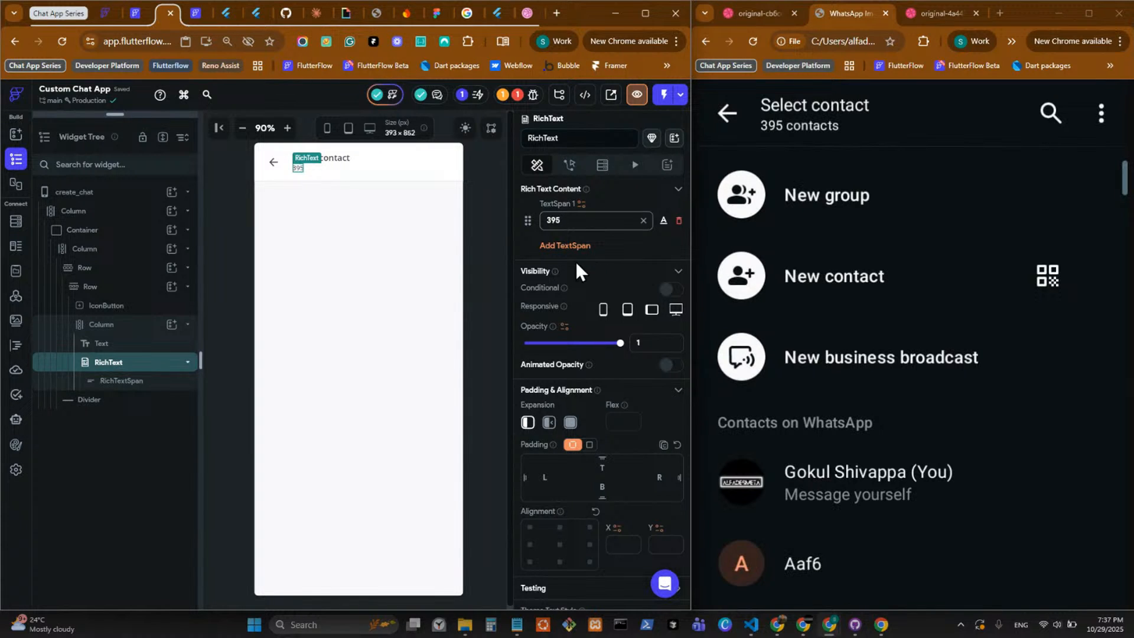
Add a second TextSpan to the header RichText containing " Contacts", with a leading space to separate it from the number.
click(561, 246)
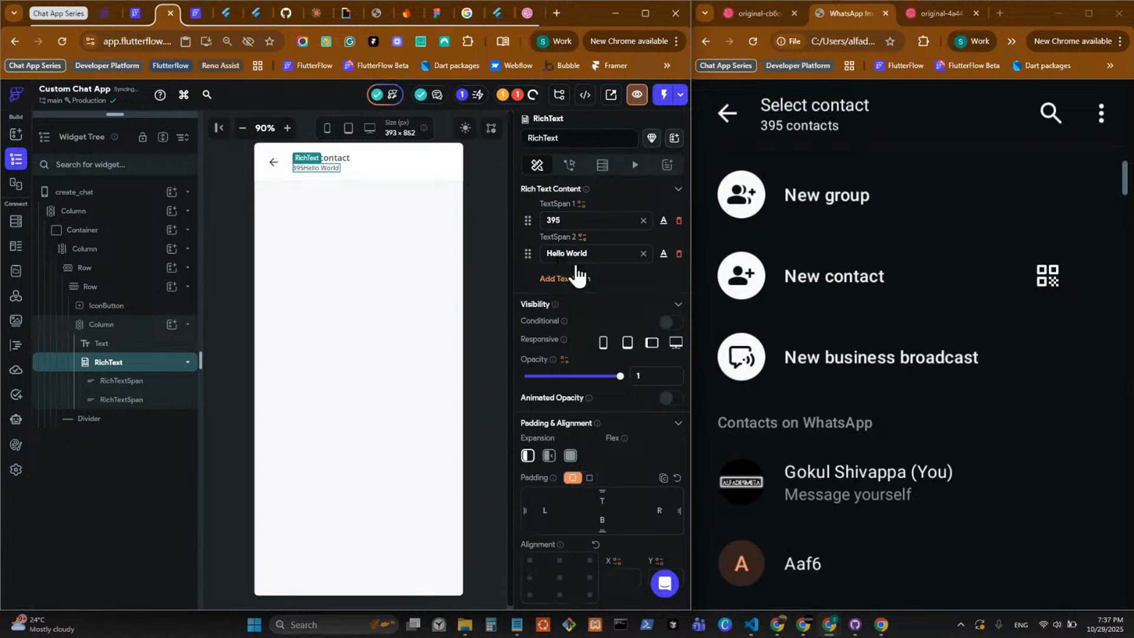
triple_click(614, 254)
key(BackSpace)
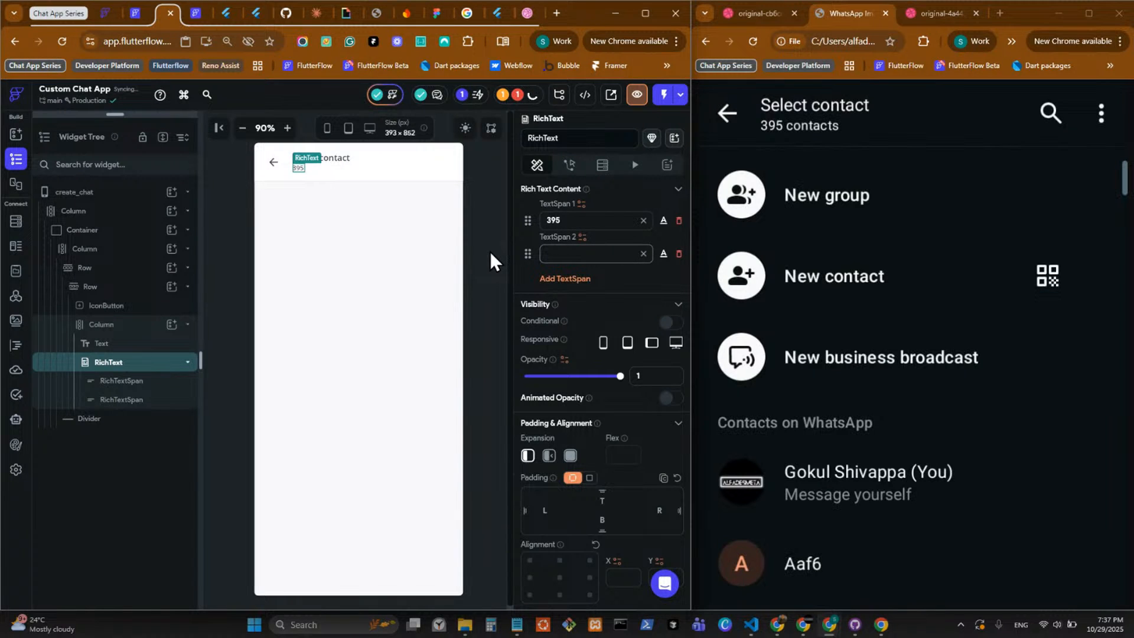
text(Con)
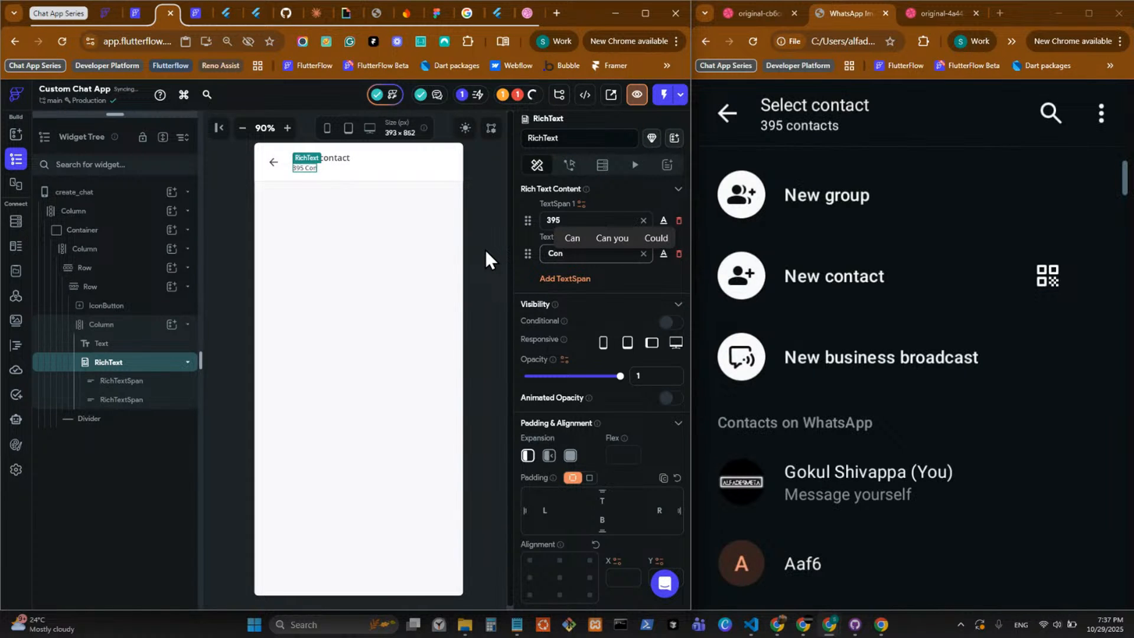
text(tacts)
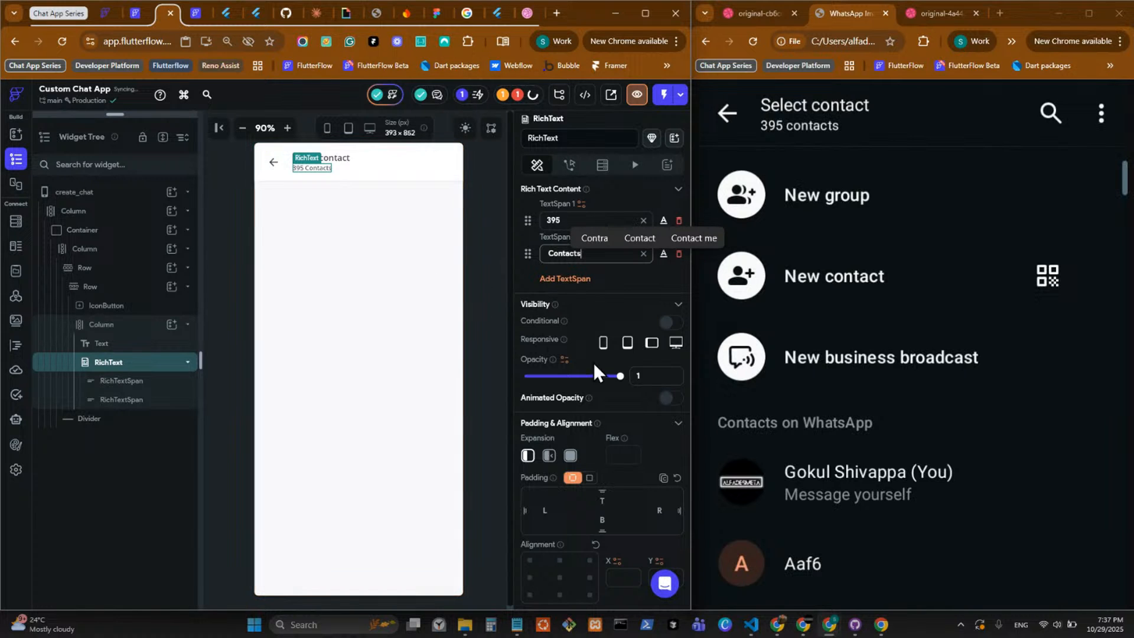
click(487, 204)
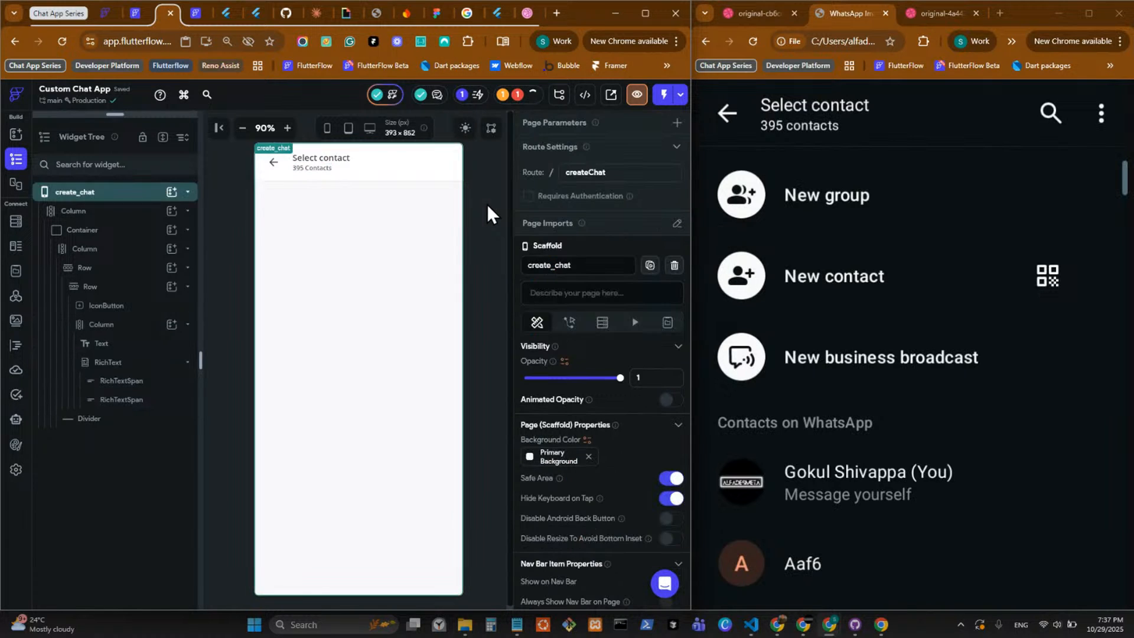
Paste a copy of the back IconButton into the outer header Row and set that Row's main axis alignment to space between.
click(274, 165)
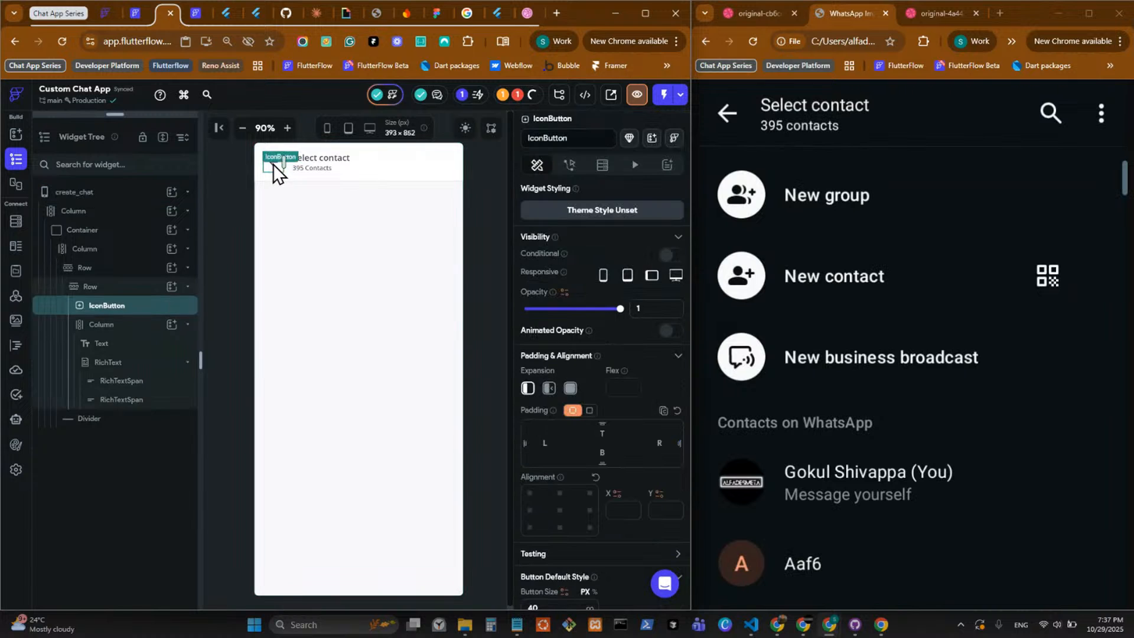
key(ctrl+c)
click(371, 162)
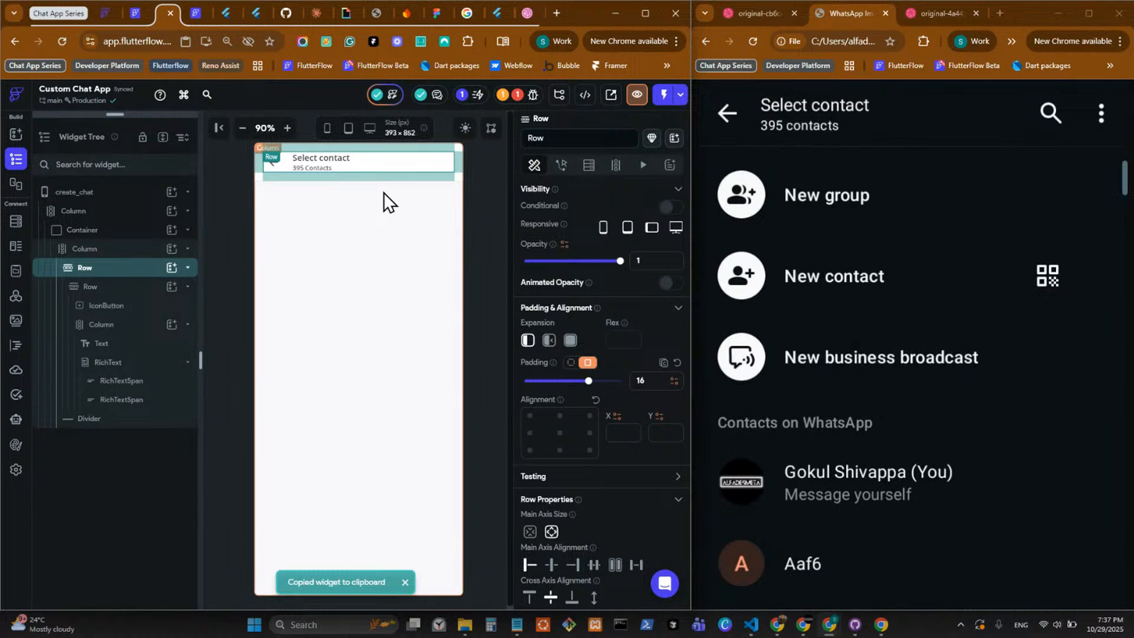
key(ctrl+v)
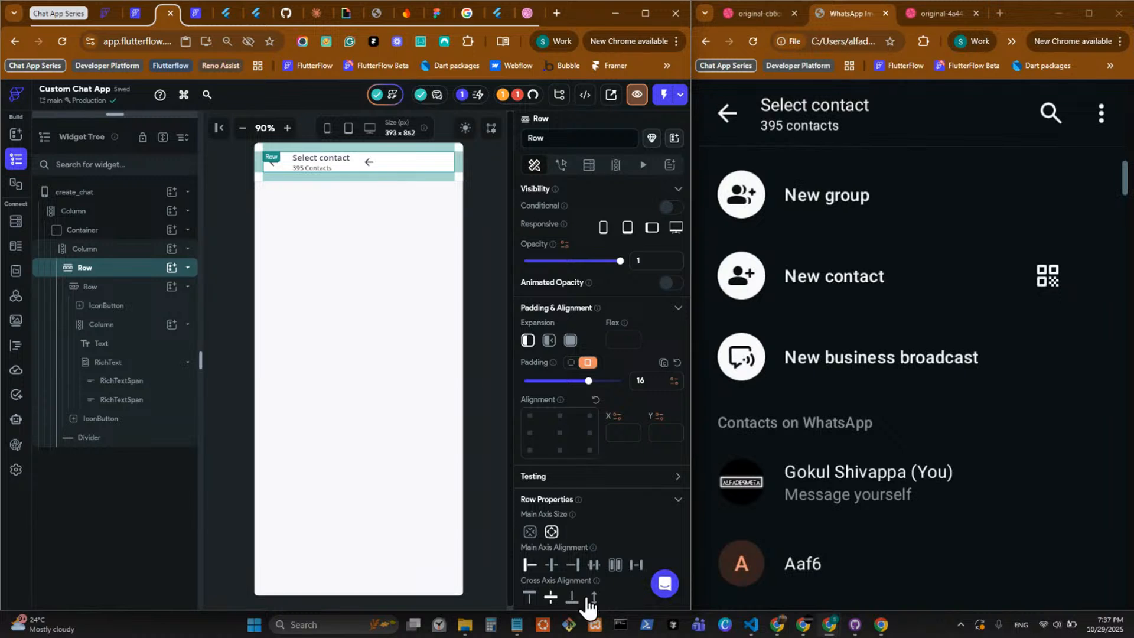
click(636, 564)
Wrap the copied IconButton at the end of the header in a Row.
click(438, 171)
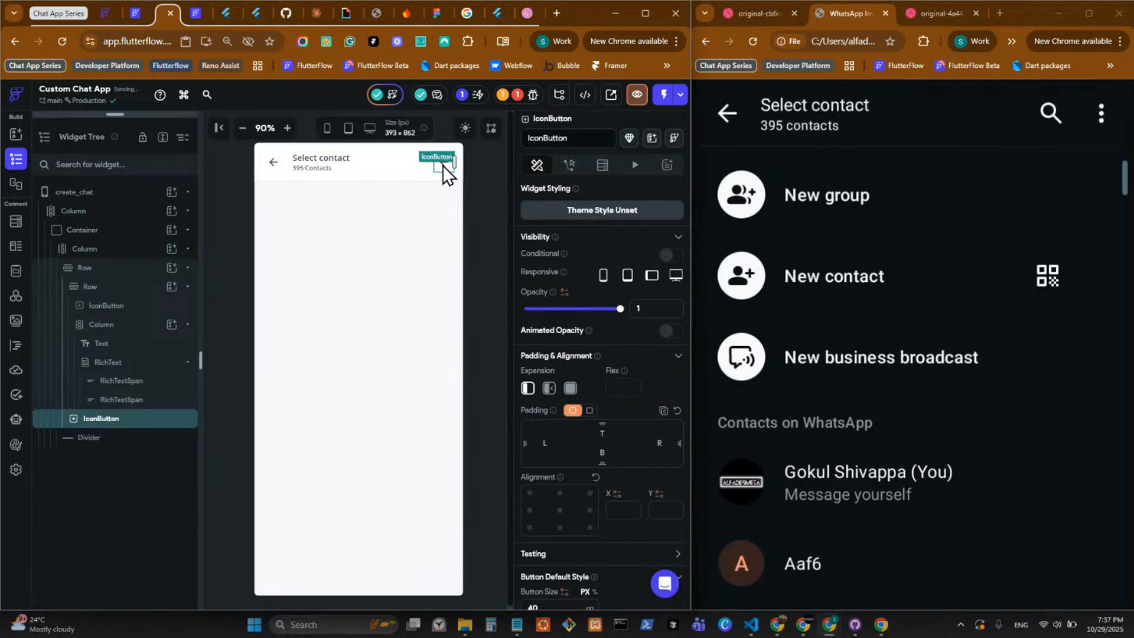
right_click(442, 165)
click(502, 228)
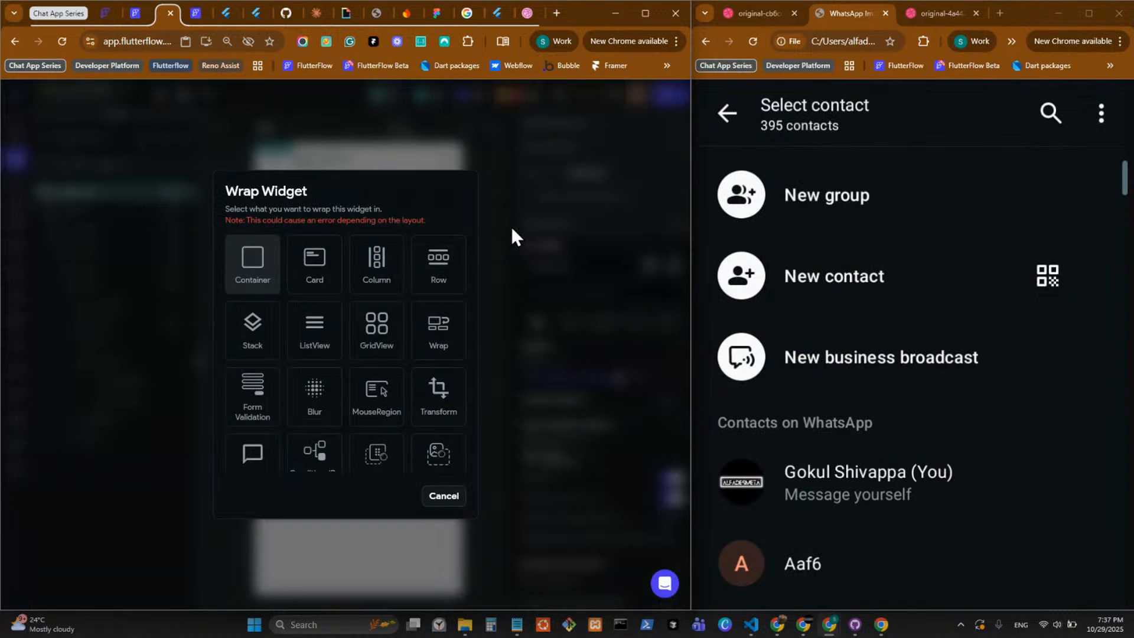
click(438, 263)
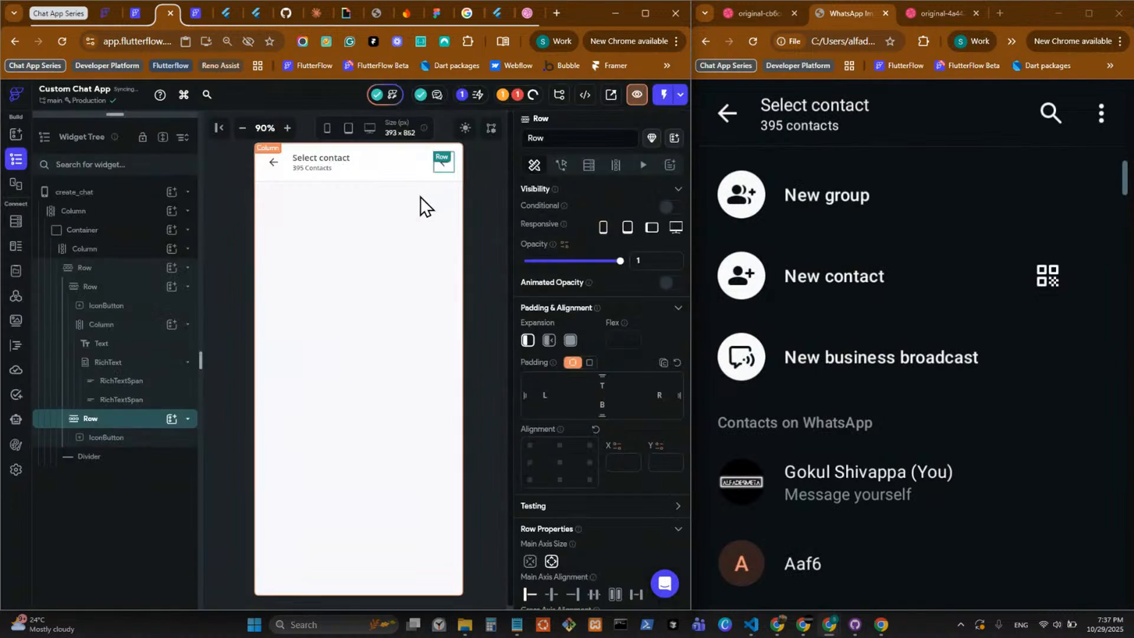
Duplicate the IconButton inside the new Row and set the Row's items spacing to 16.
click(446, 169)
key(ctrl+d)
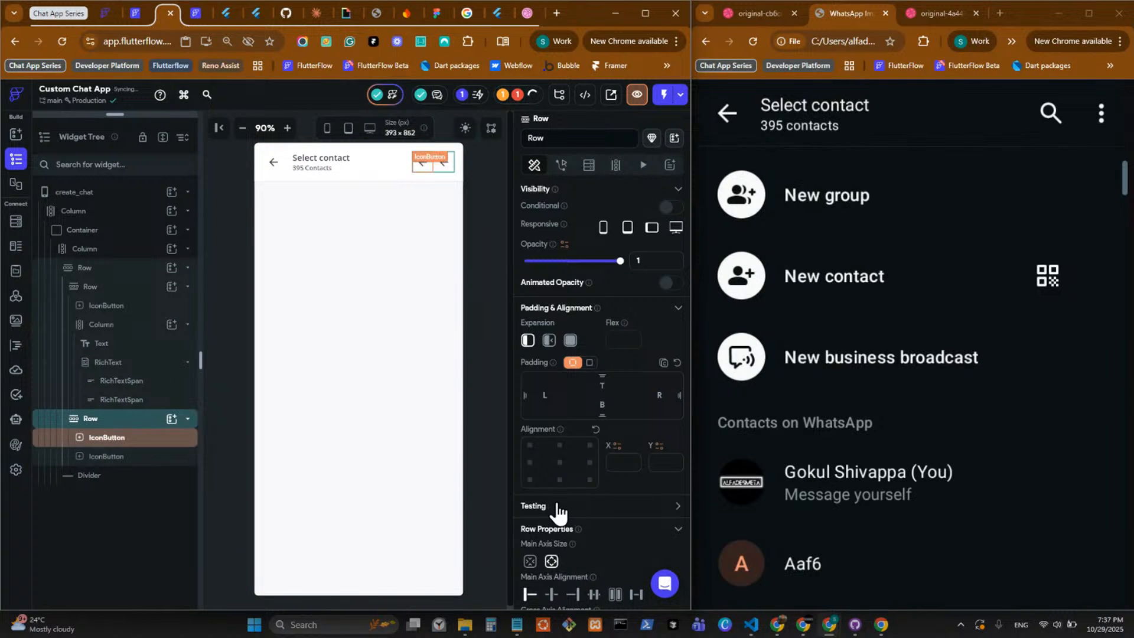
scroll(554, 508, down, 2)
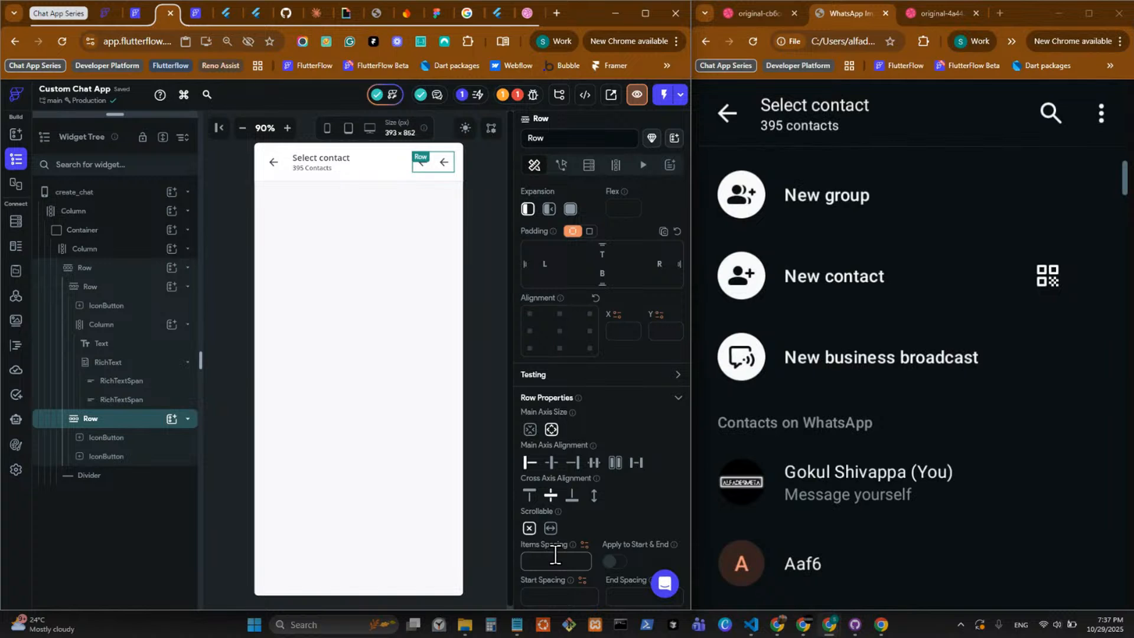
text(6)
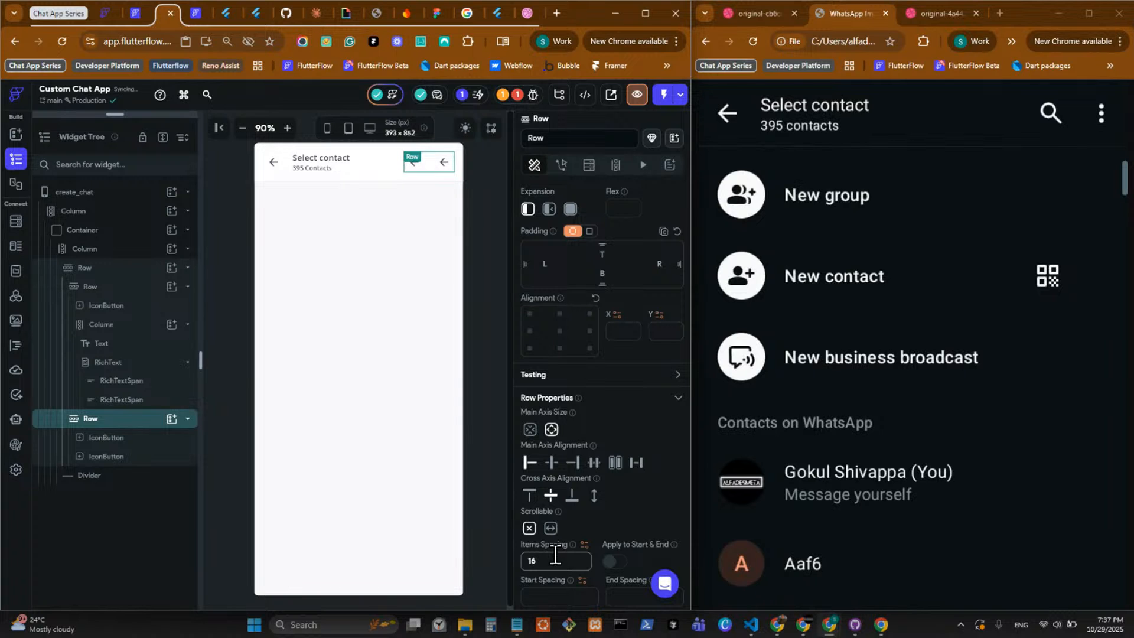
Change the last header IconButton's icon to the custom More Vertical icon.
click(438, 166)
scroll(606, 413, down, 3)
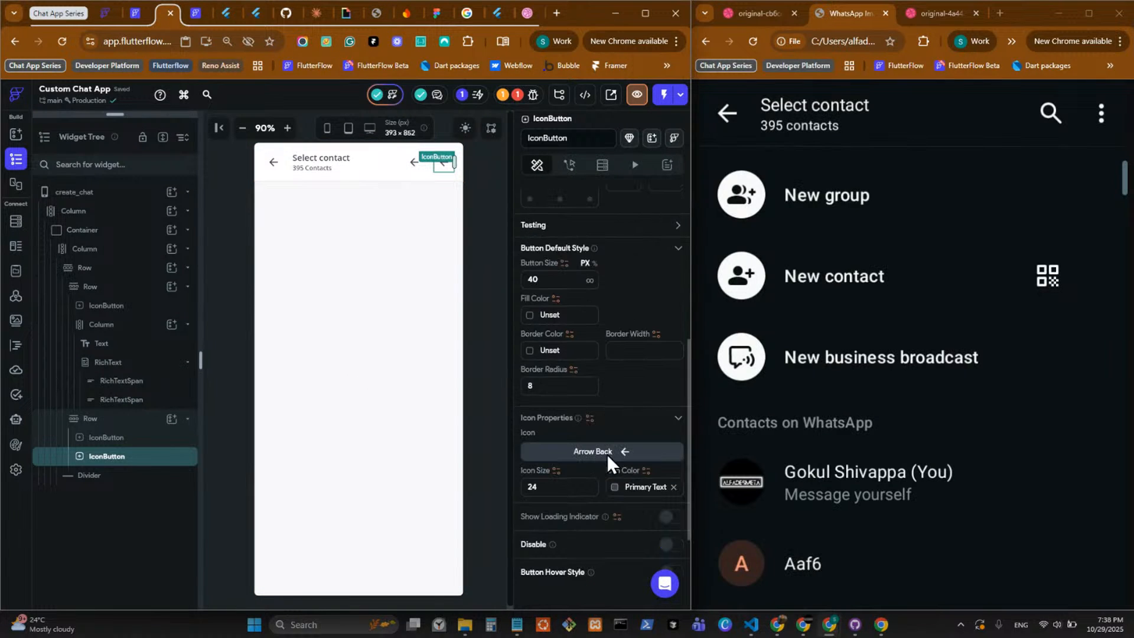
click(616, 454)
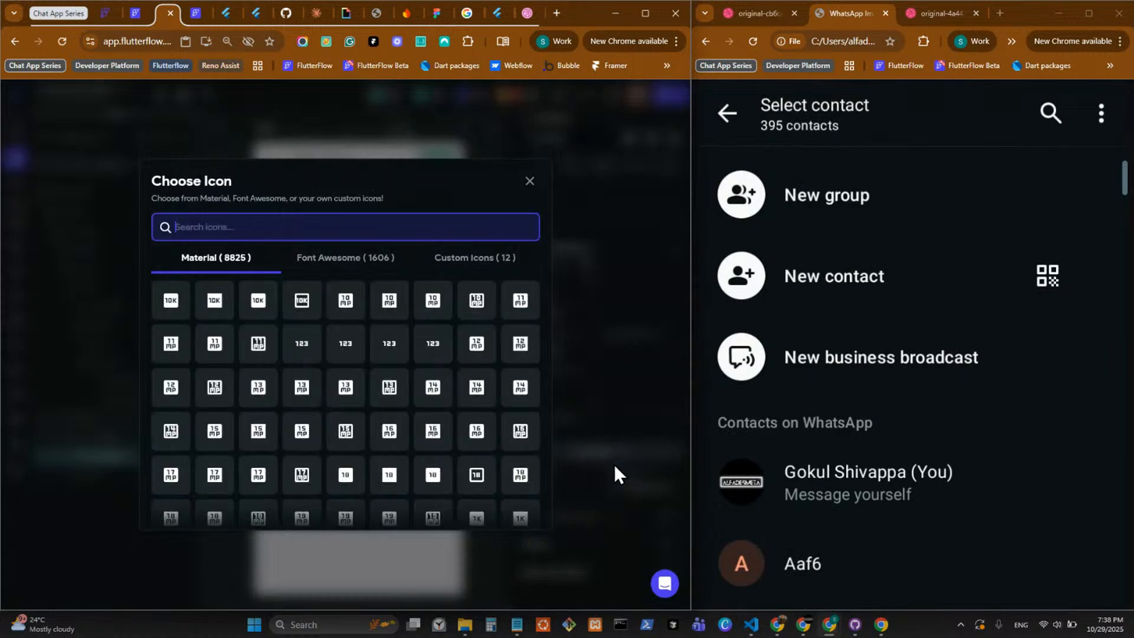
click(449, 269)
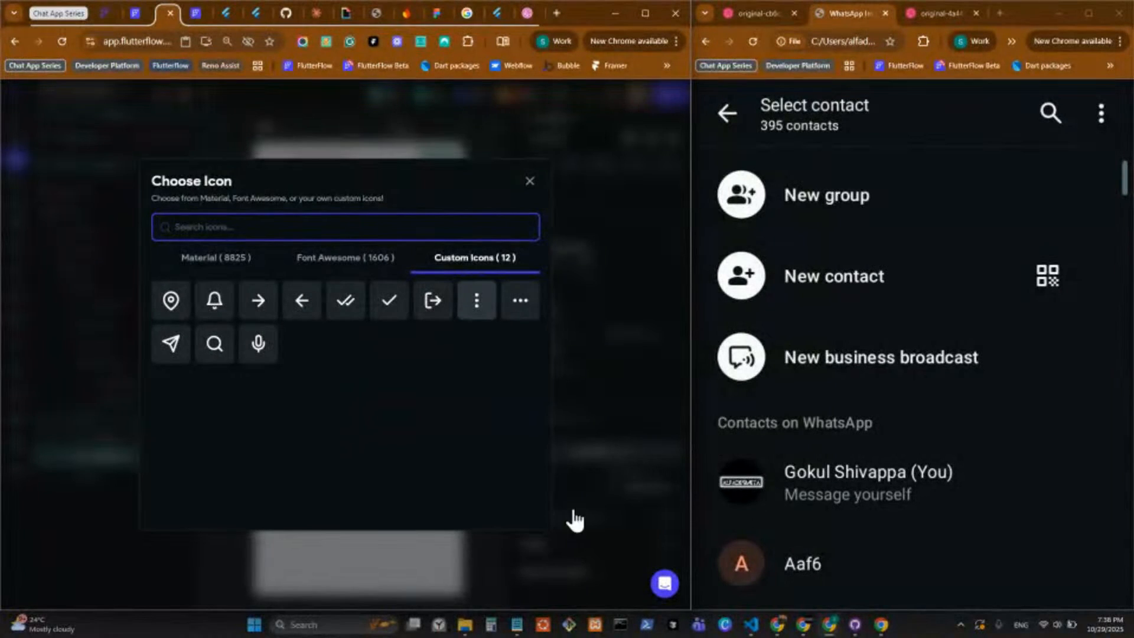
click(477, 299)
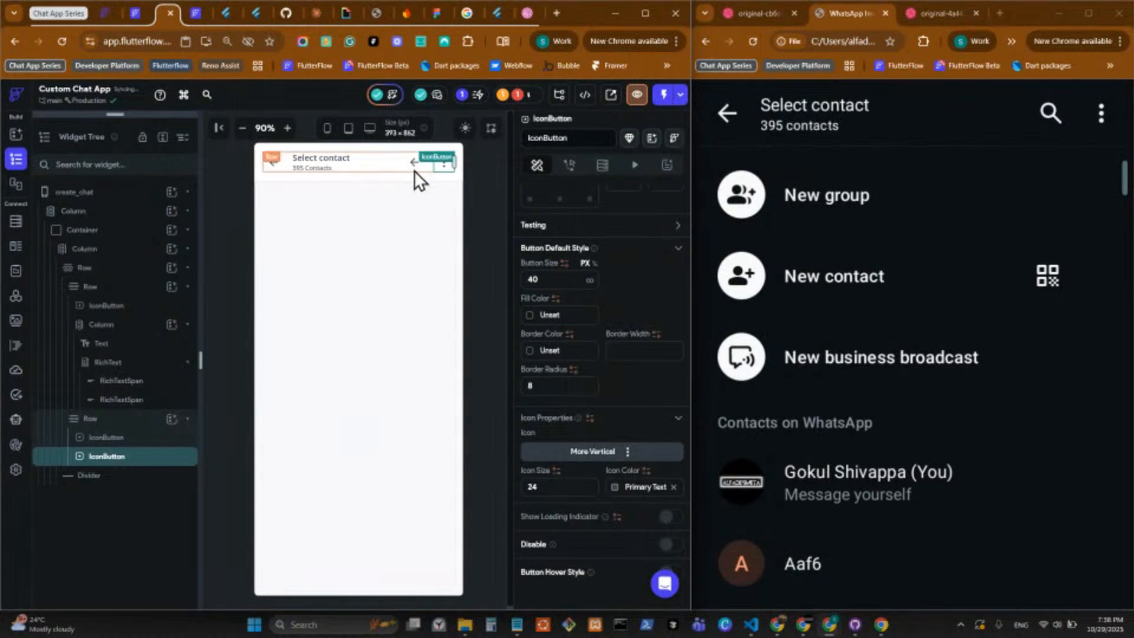
Change the first IconButton in the trailing Row to the custom Search icon and set its icon size to 20.
click(594, 454)
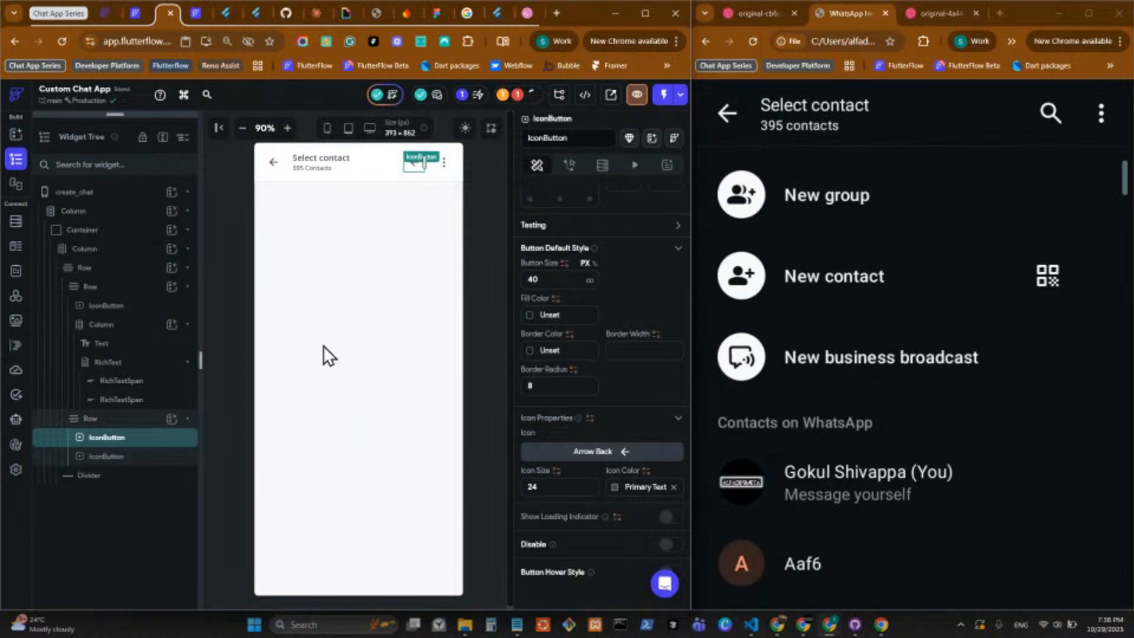
click(511, 259)
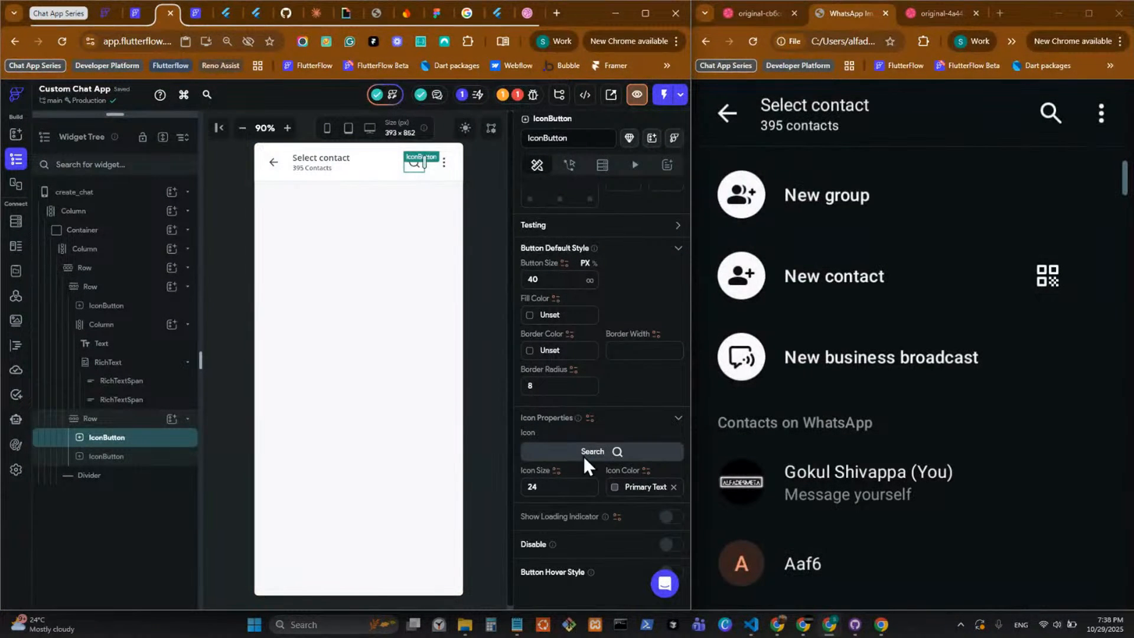
click(557, 489)
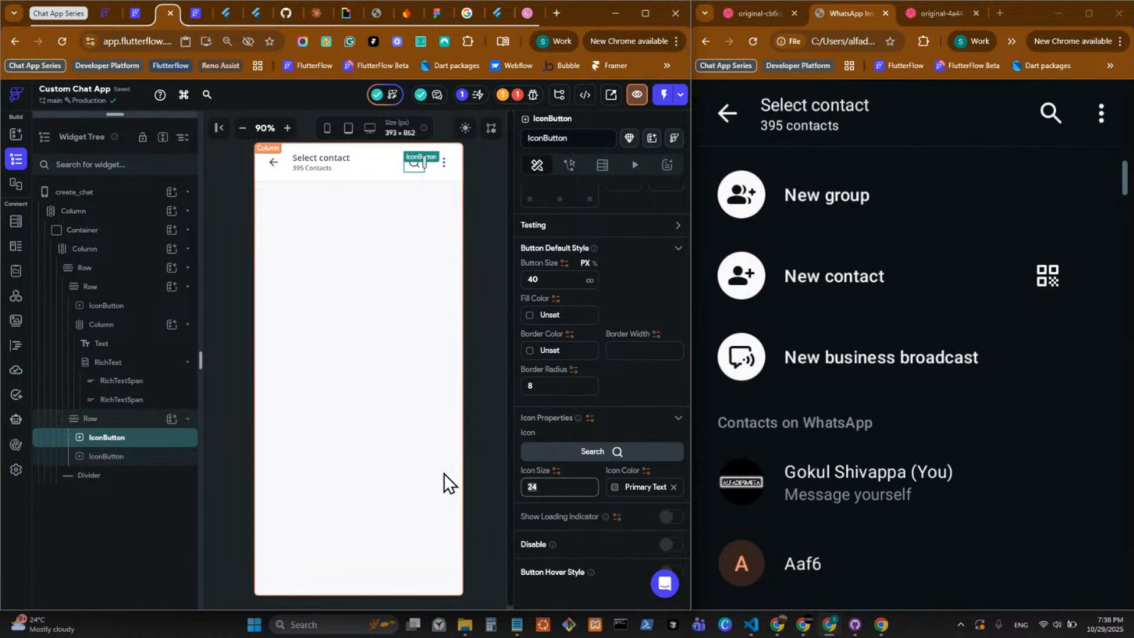
text(20)
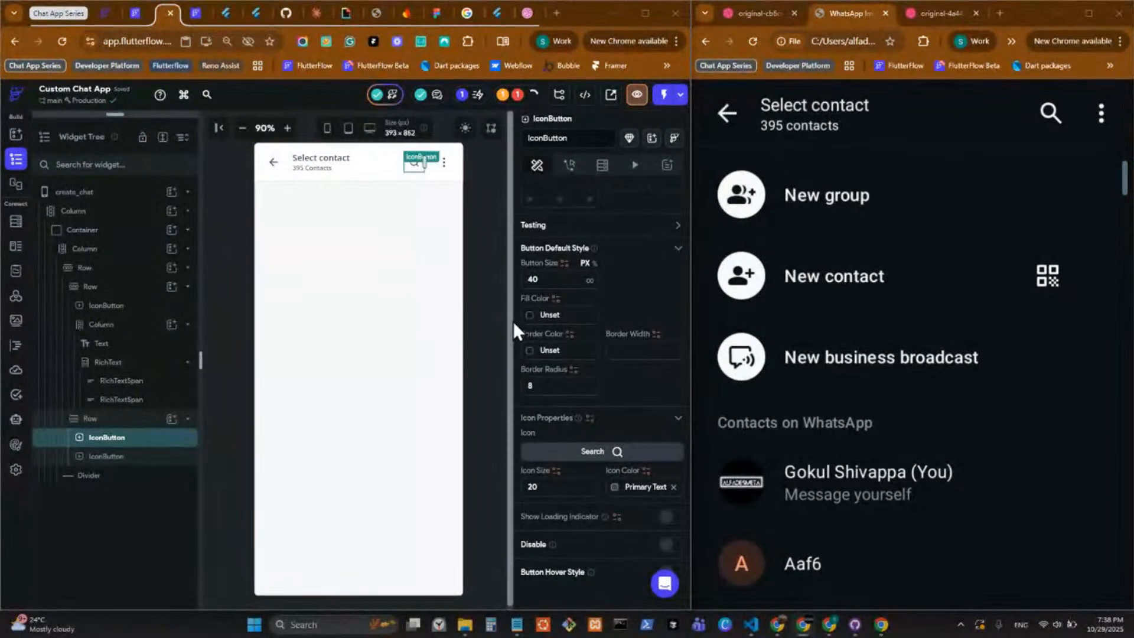
Preview the create_chat header in dark mode and return the canvas to light mode.
click(491, 201)
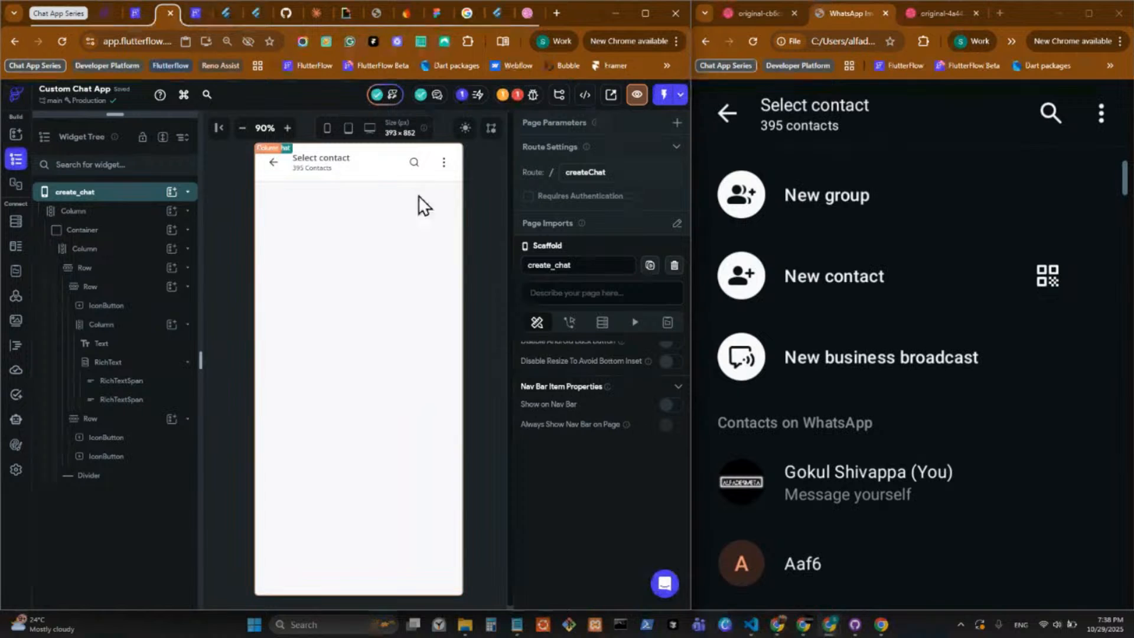
click(466, 129)
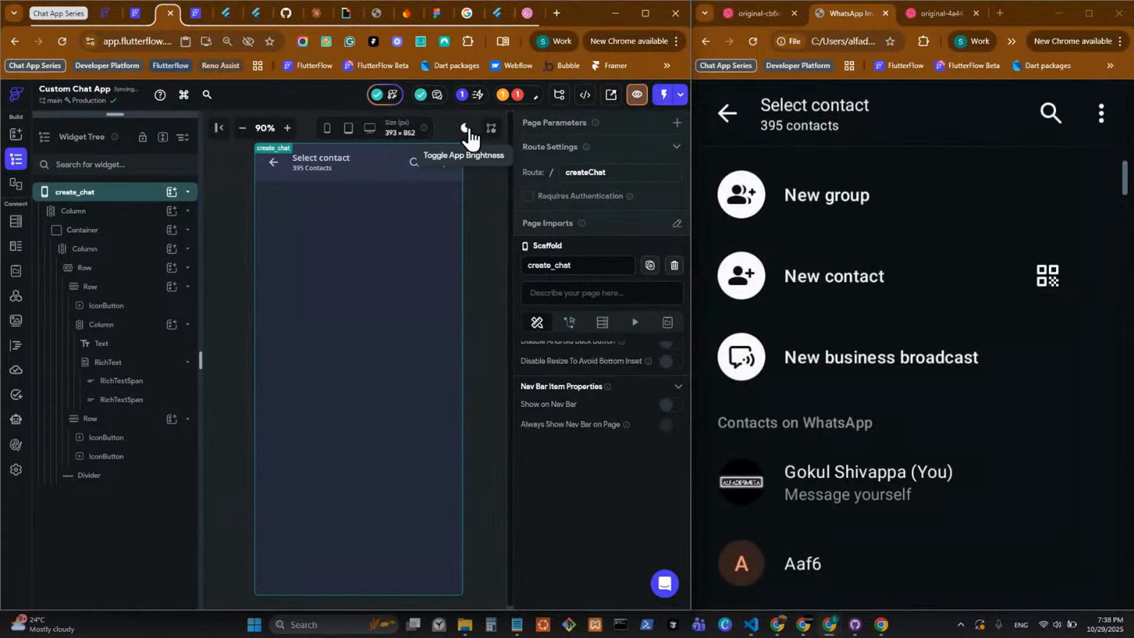
click(467, 131)
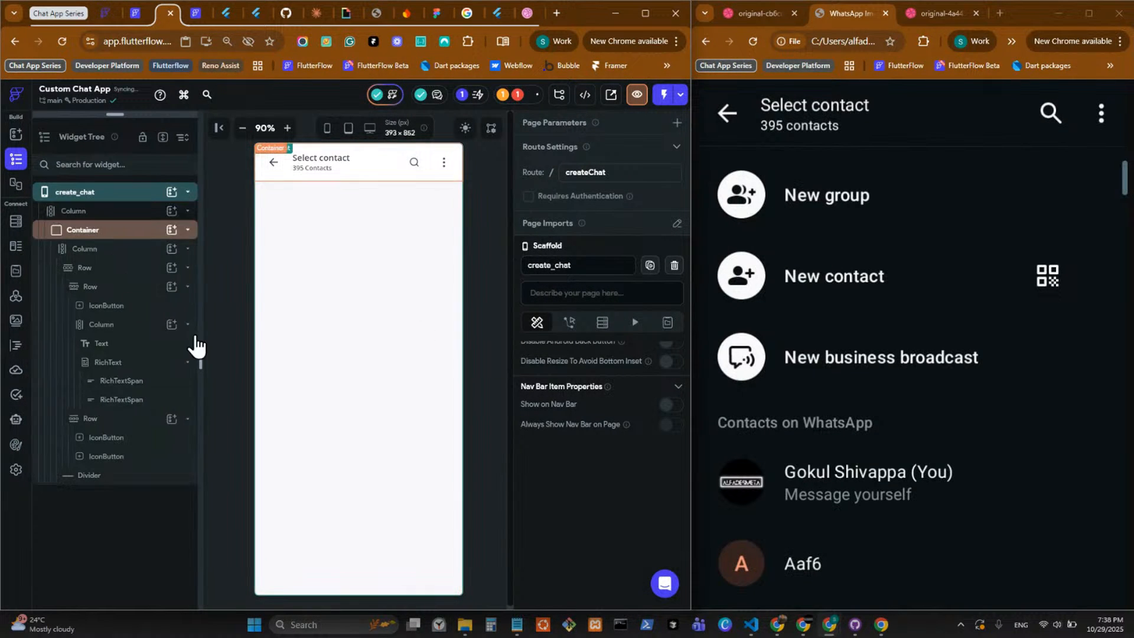
Rename the header Container to contacts_header.
click(124, 403)
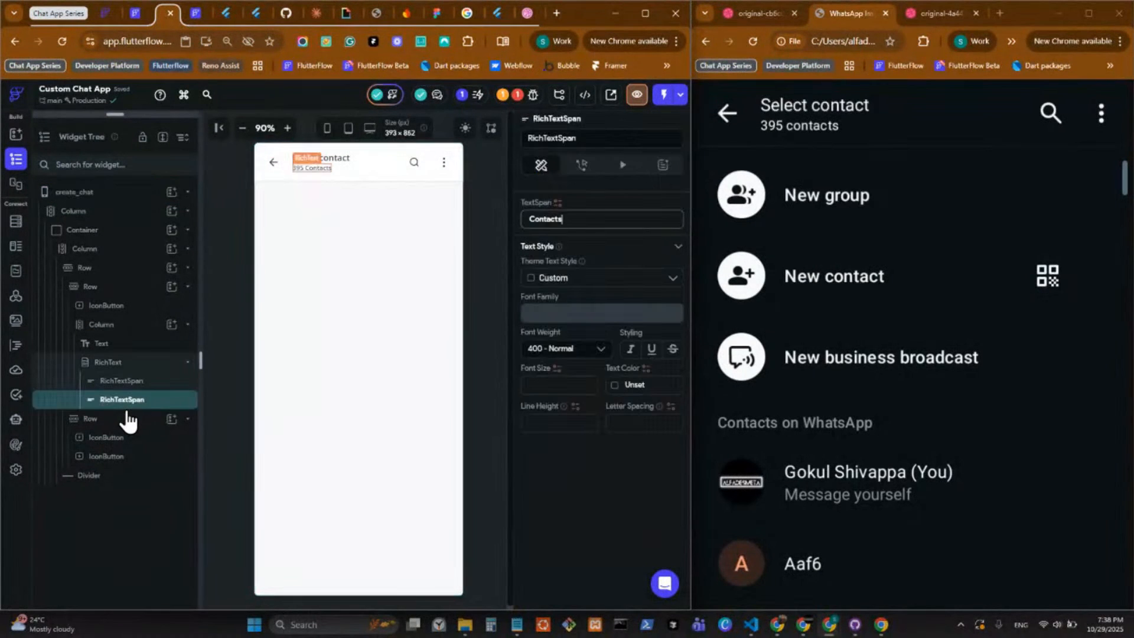
click(121, 251)
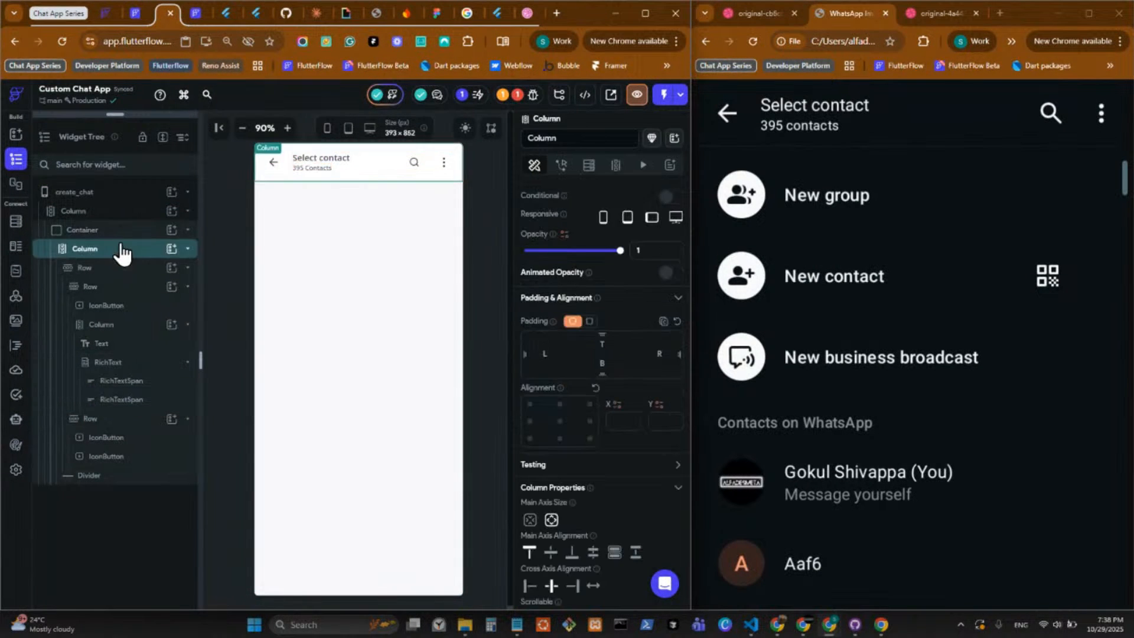
click(125, 214)
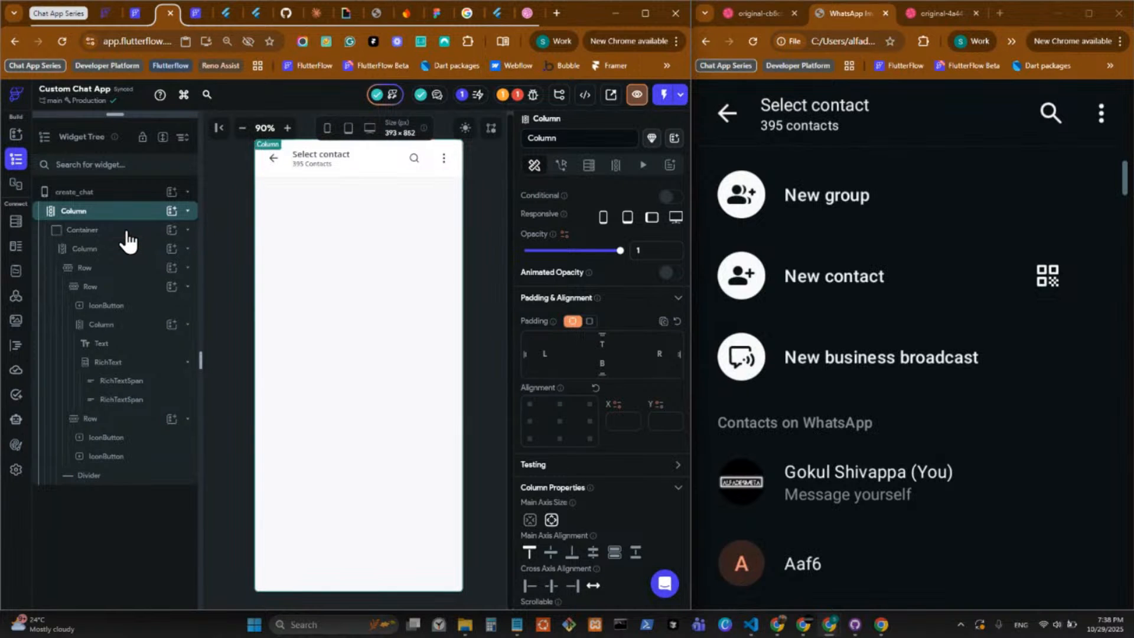
click(126, 232)
click(582, 132)
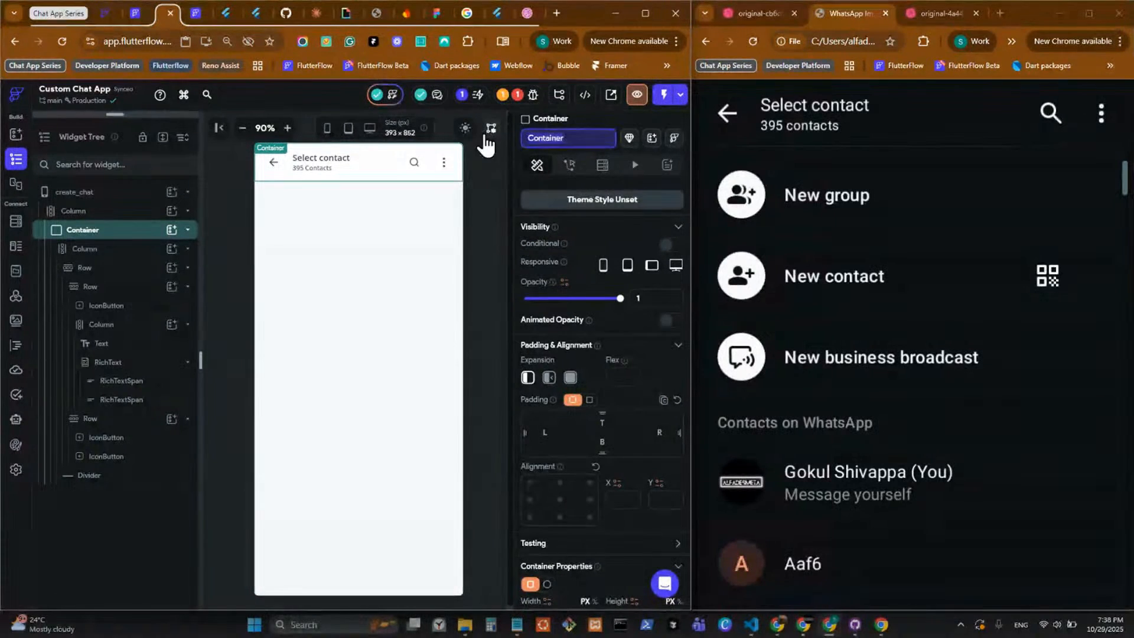
text(contacts_)
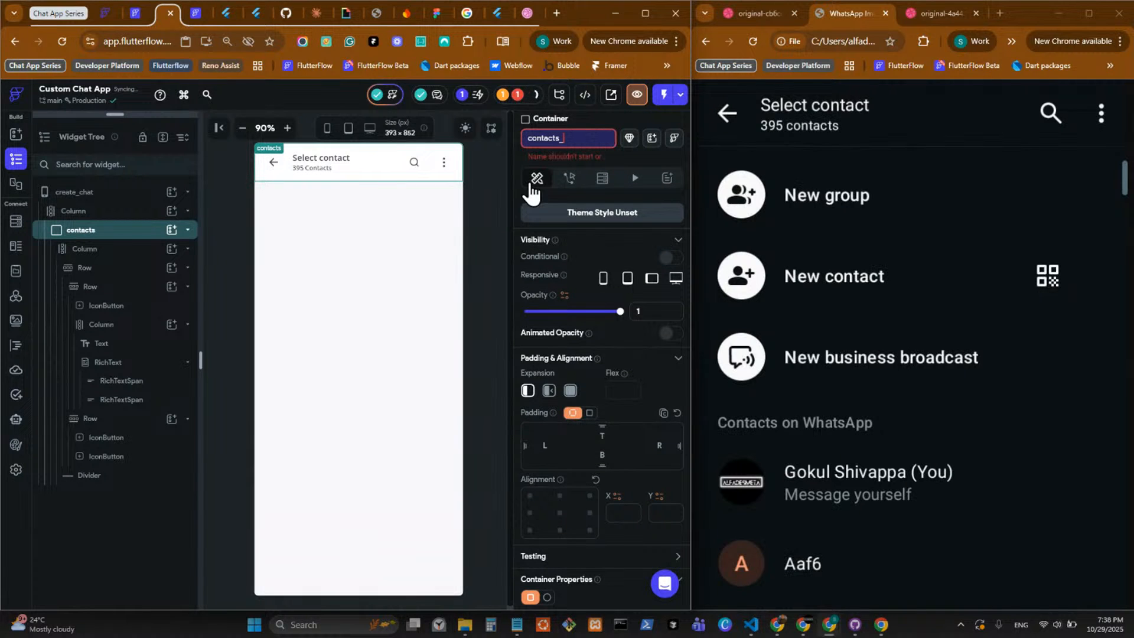
text(header)
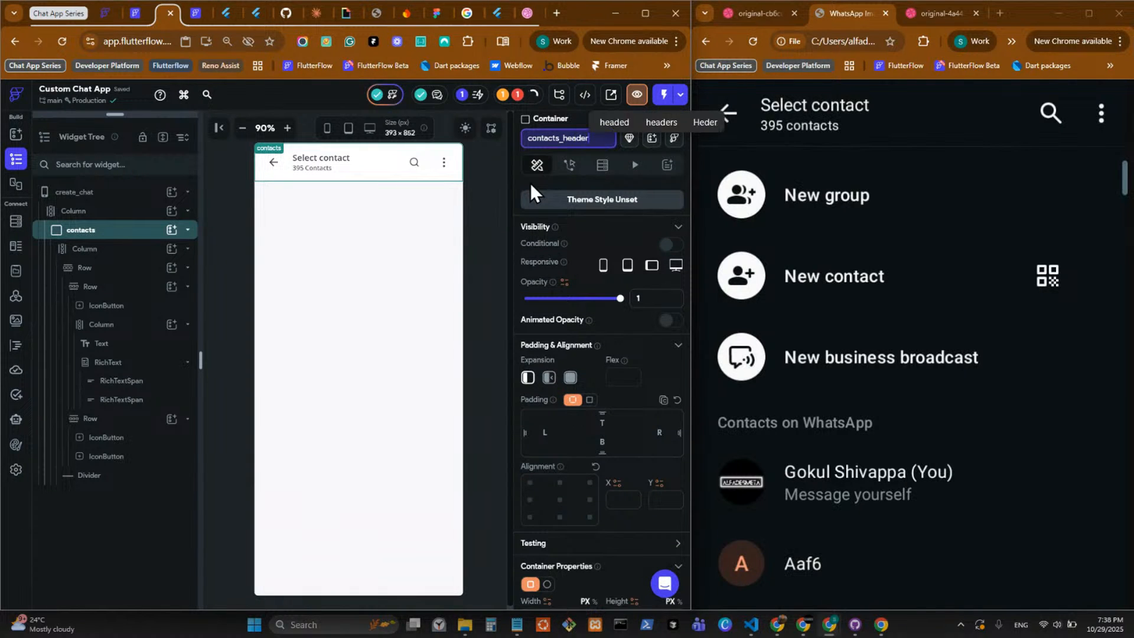
click(477, 236)
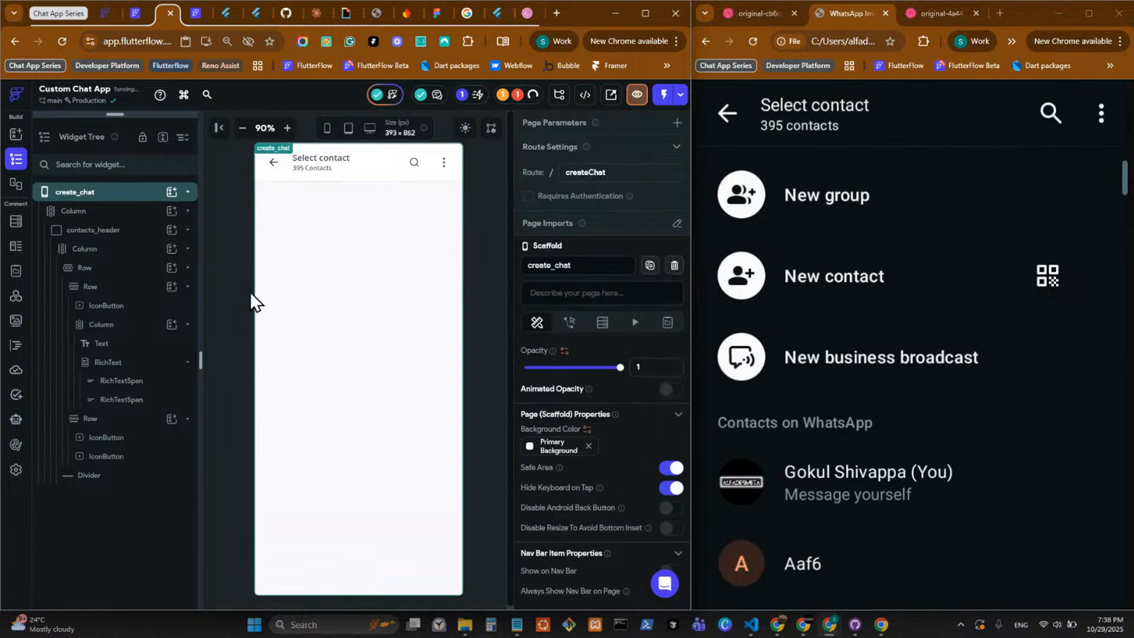
Collapse contacts_header in the widget tree and add a new Column below it inside the page's main Column.
double_click(145, 236)
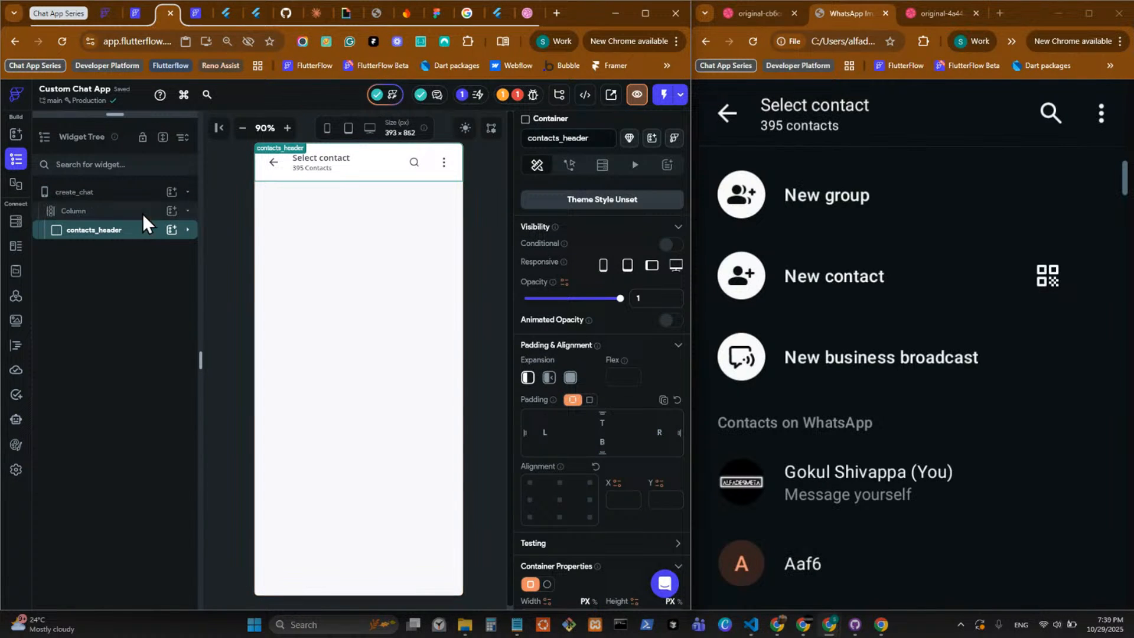
click(144, 213)
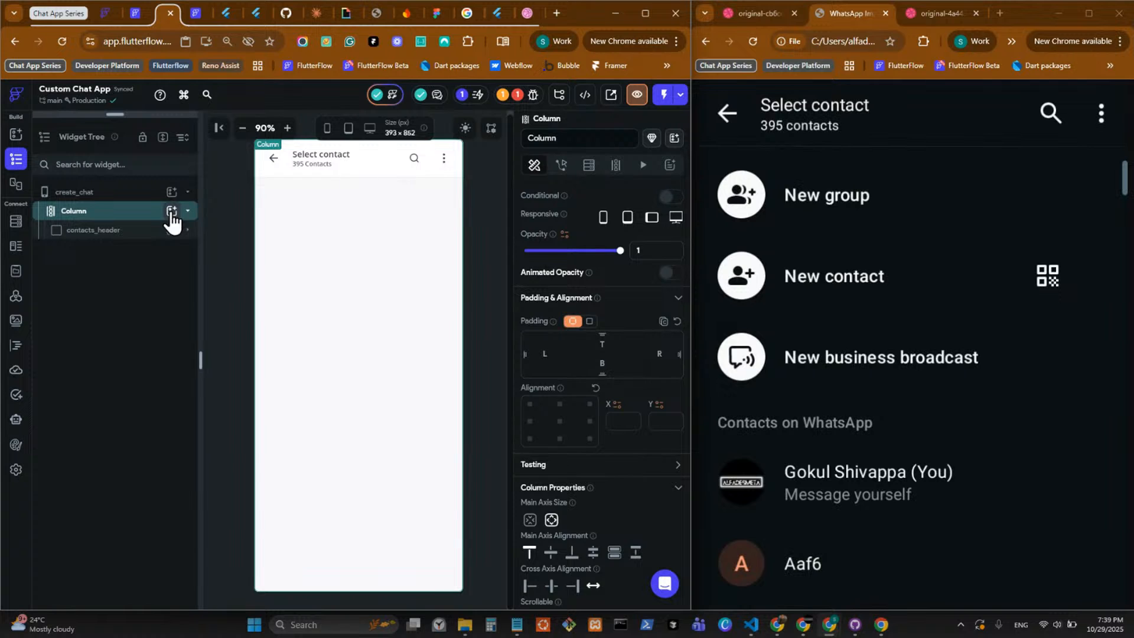
click(171, 212)
click(286, 275)
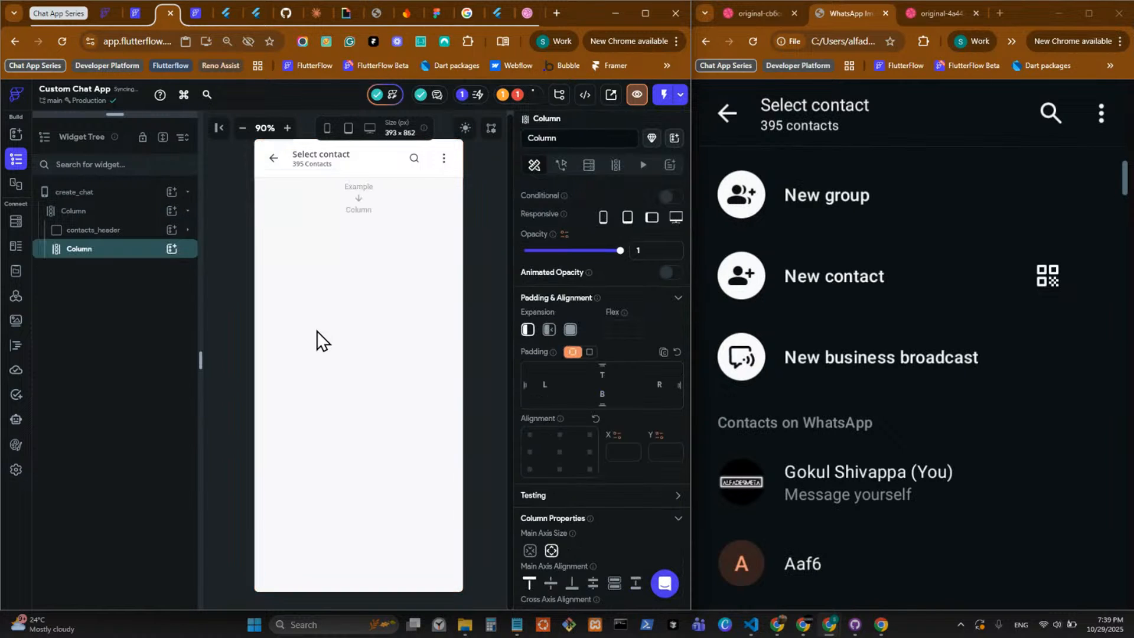
Add a nested Column inside the body Column below contacts_header.
click(172, 249)
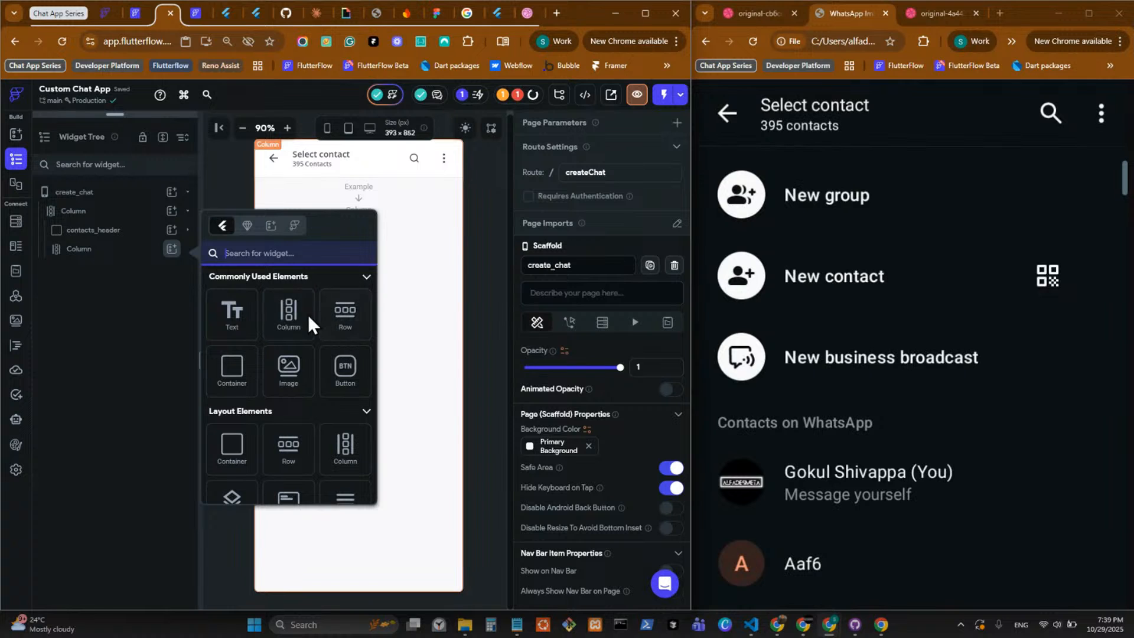
click(295, 322)
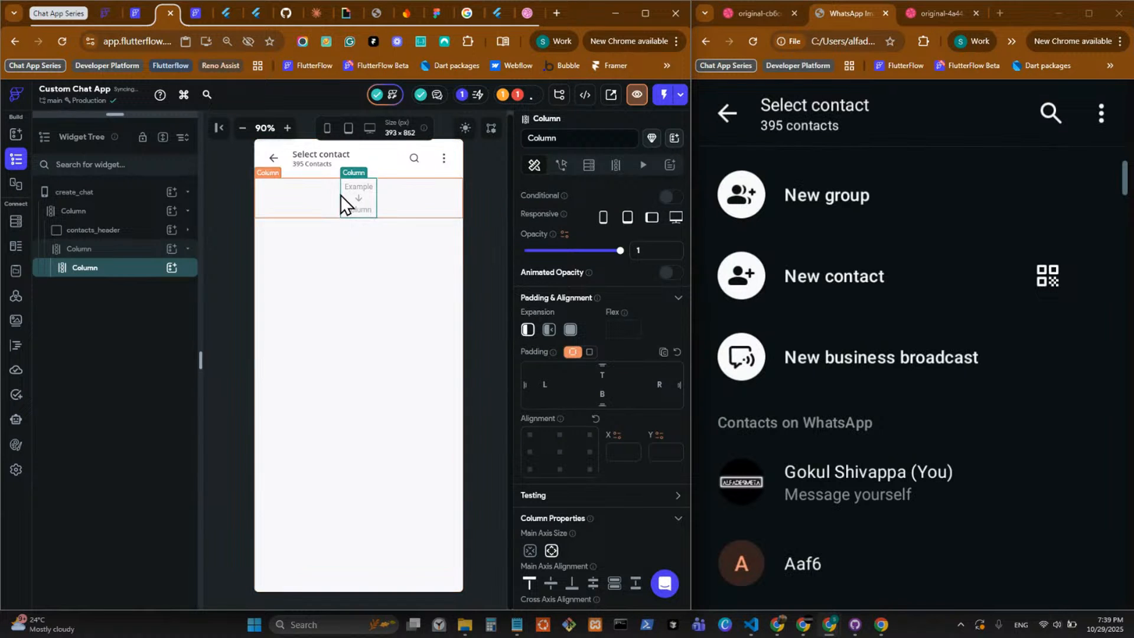
click(389, 205)
scroll(618, 517, down, 2)
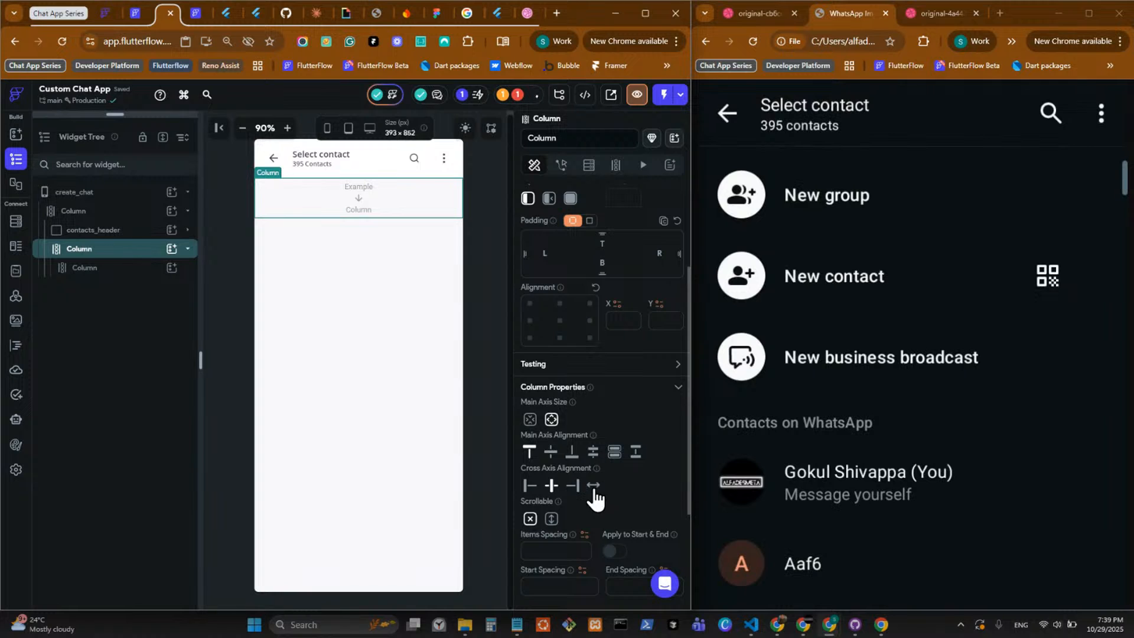
Set the nested Column's left and right padding to 16.
click(275, 206)
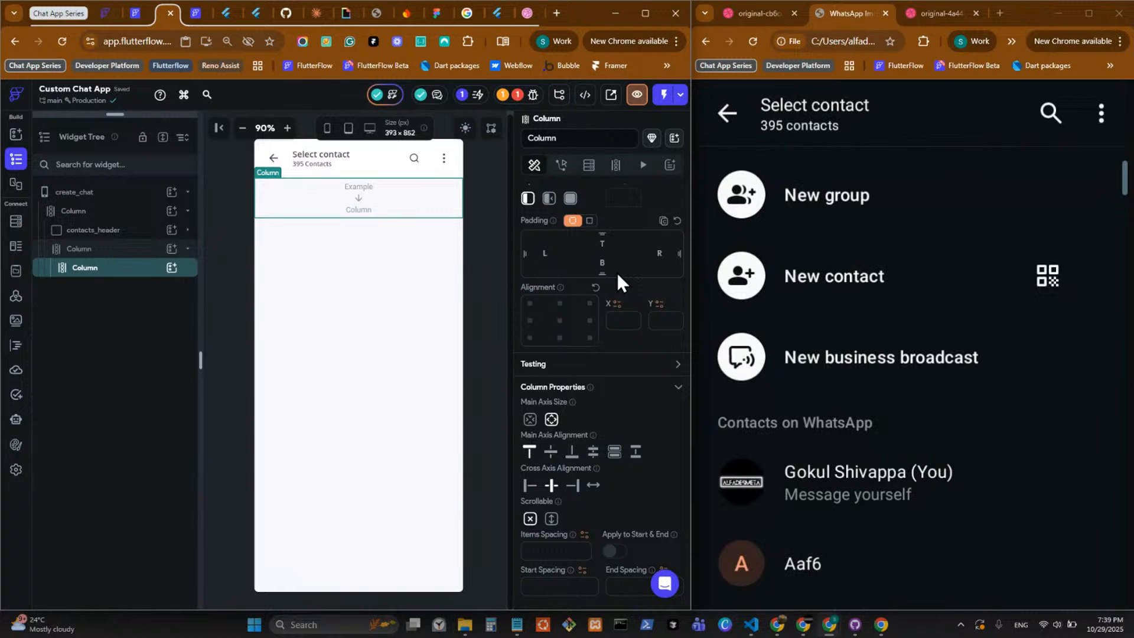
text(16)
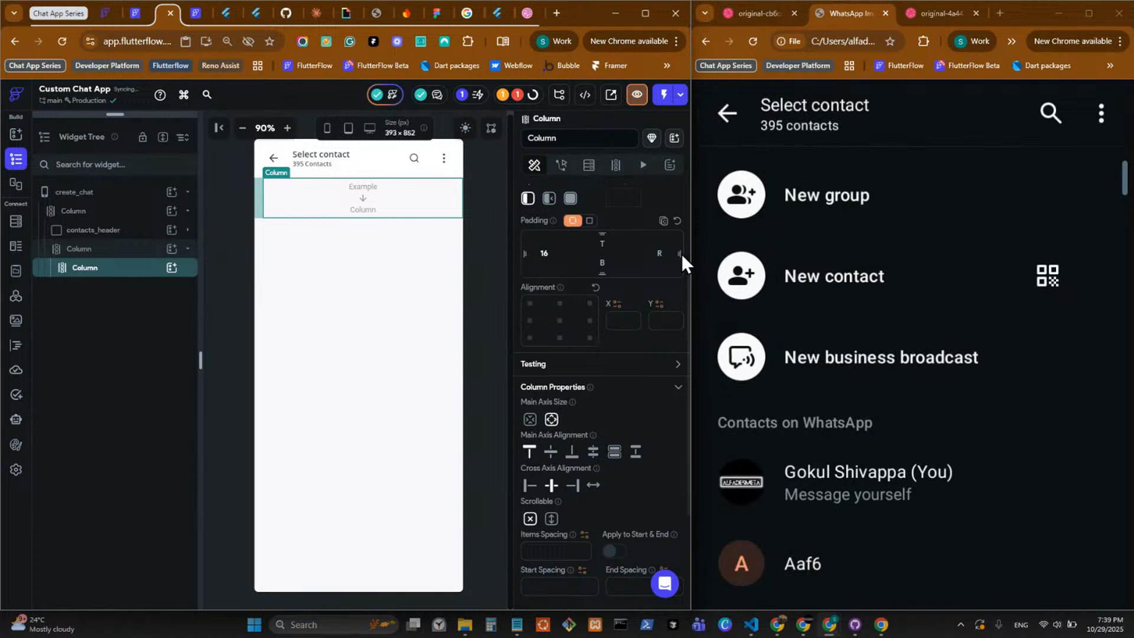
click(662, 255)
text(1)
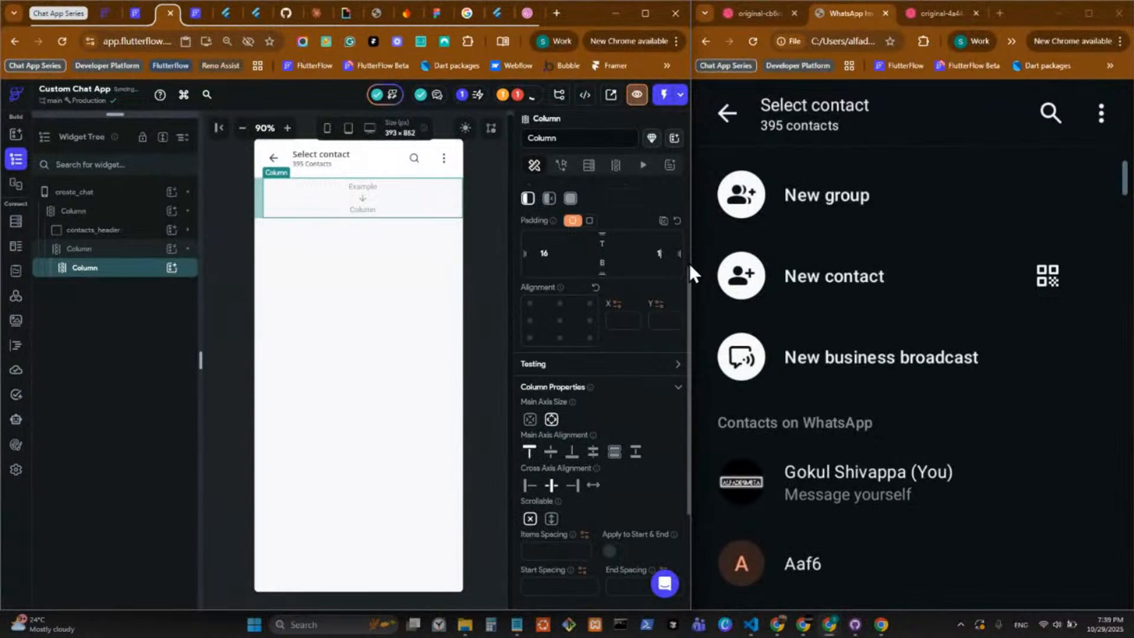
text(6)
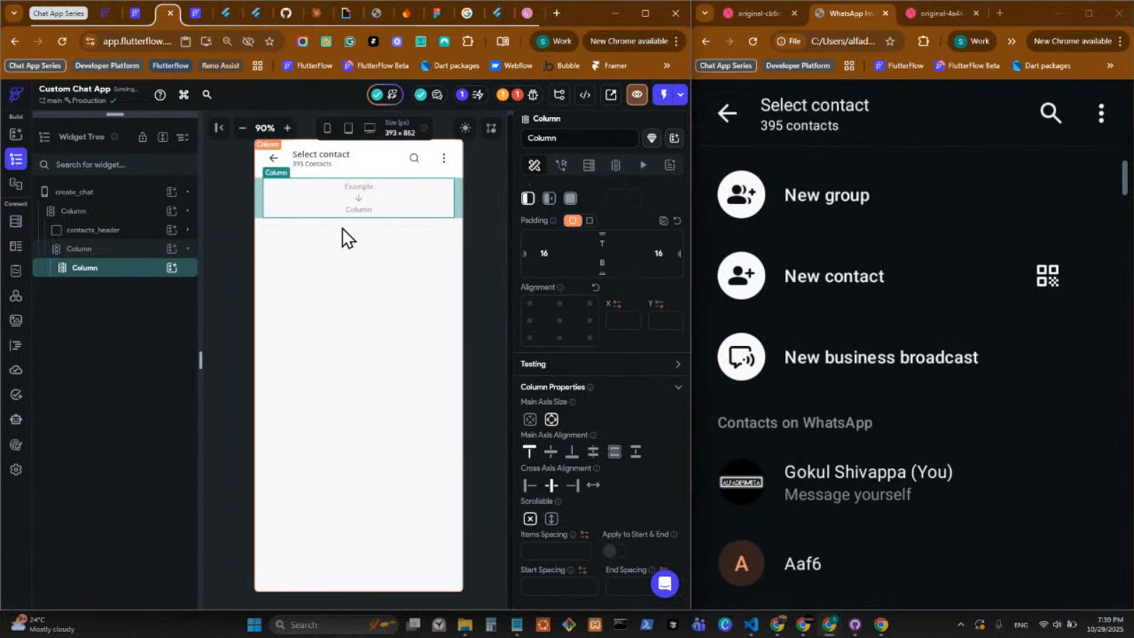
Set the nested Column's start spacing and end spacing to 24.
click(549, 587)
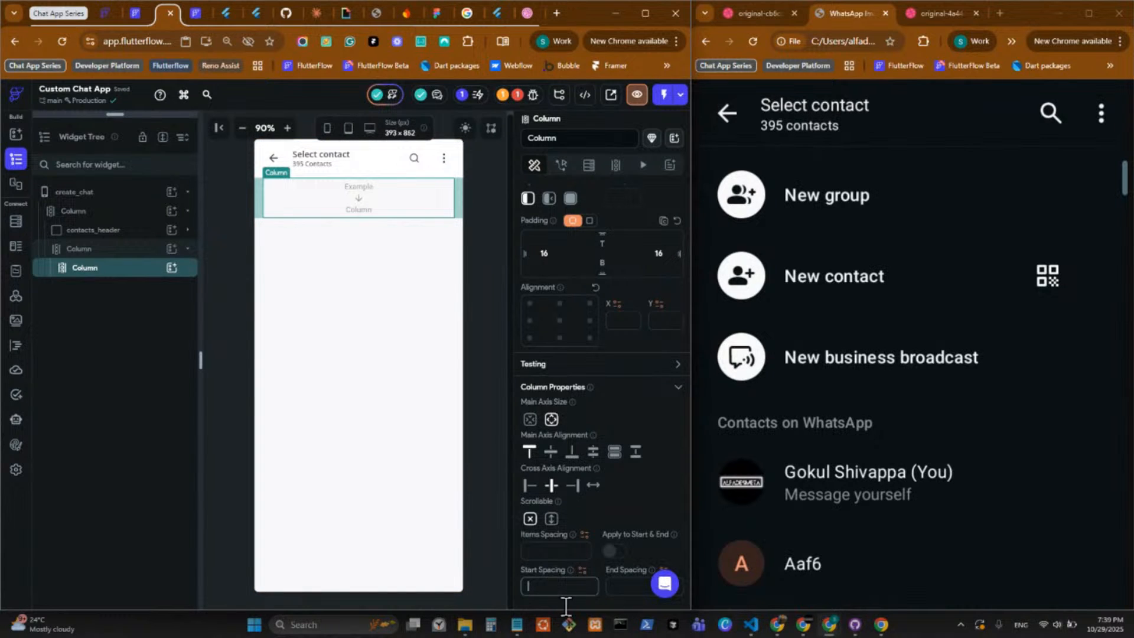
text(1)
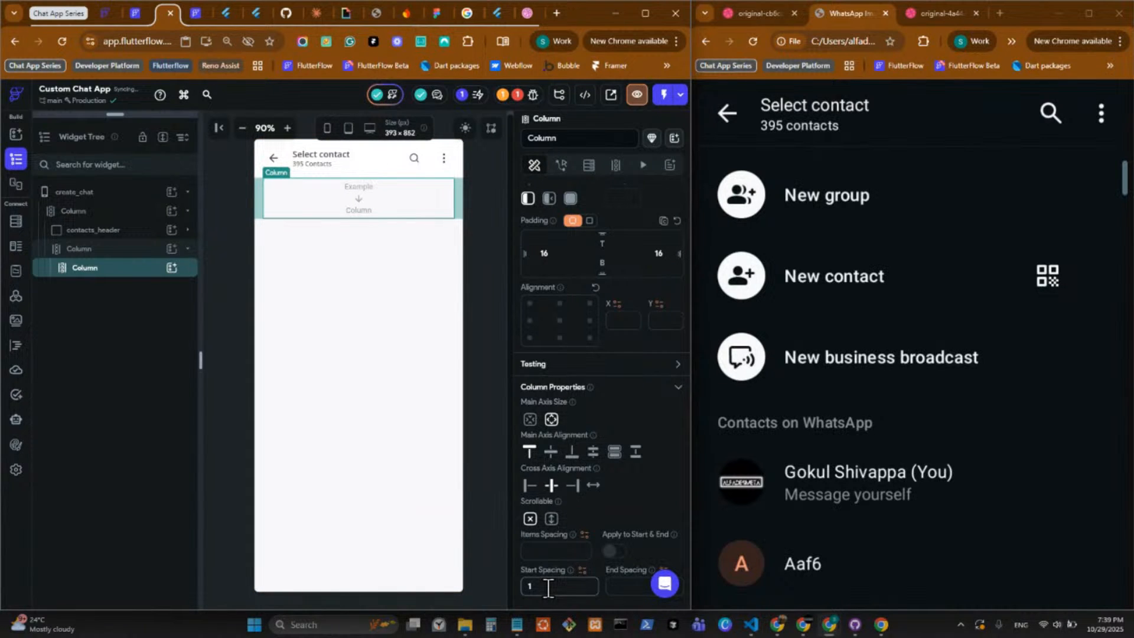
key(BackSpace)
text(24)
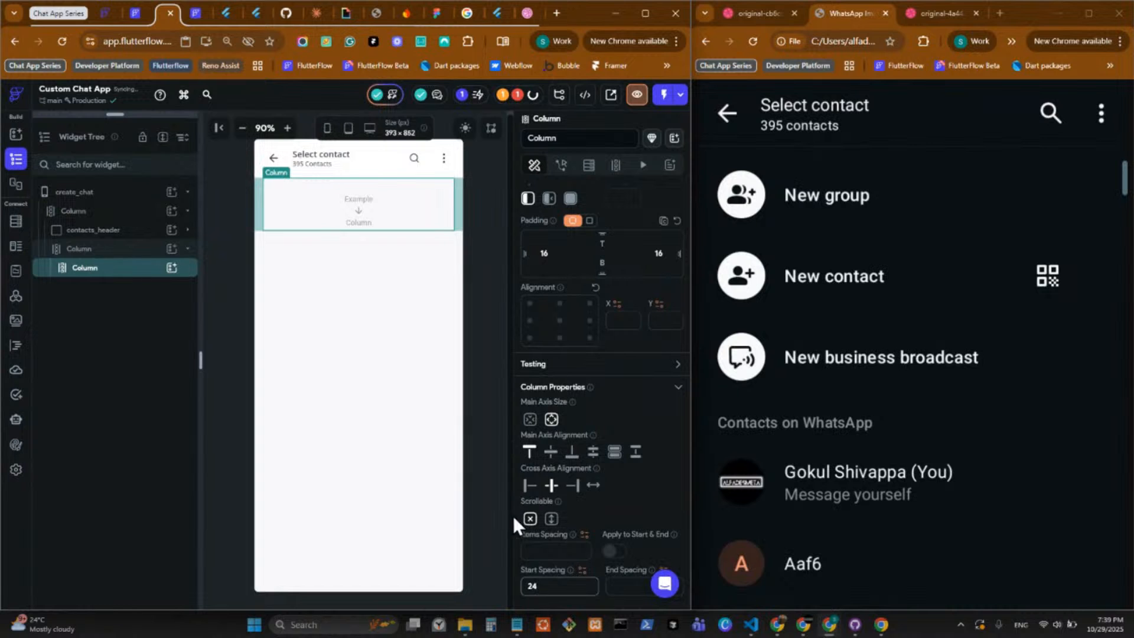
scroll(620, 512, down, 1)
click(626, 520)
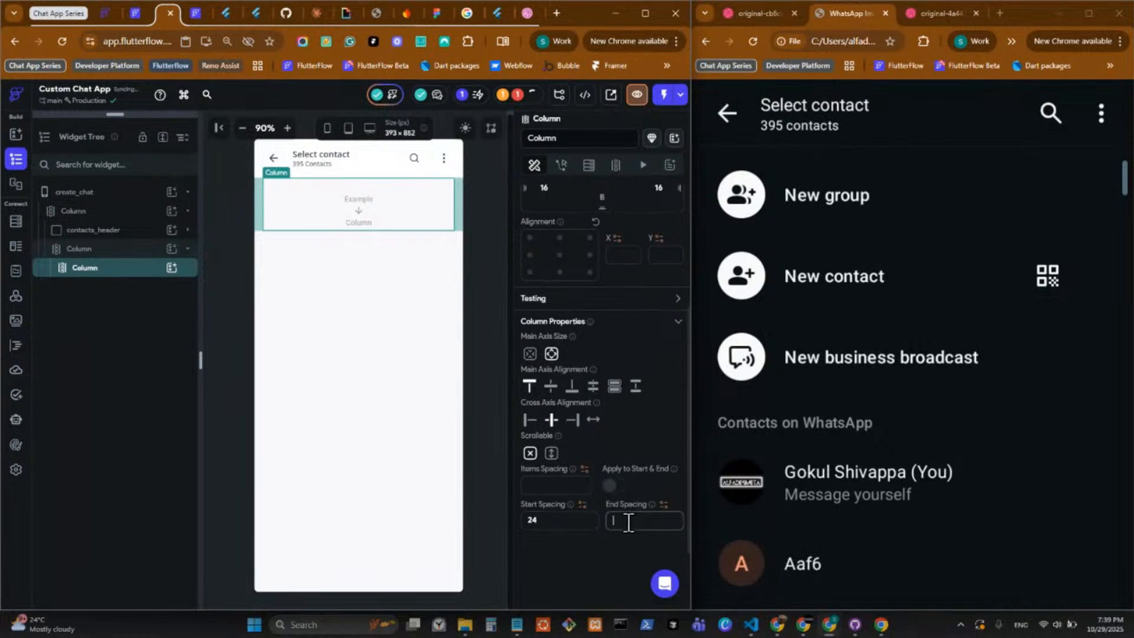
text(24)
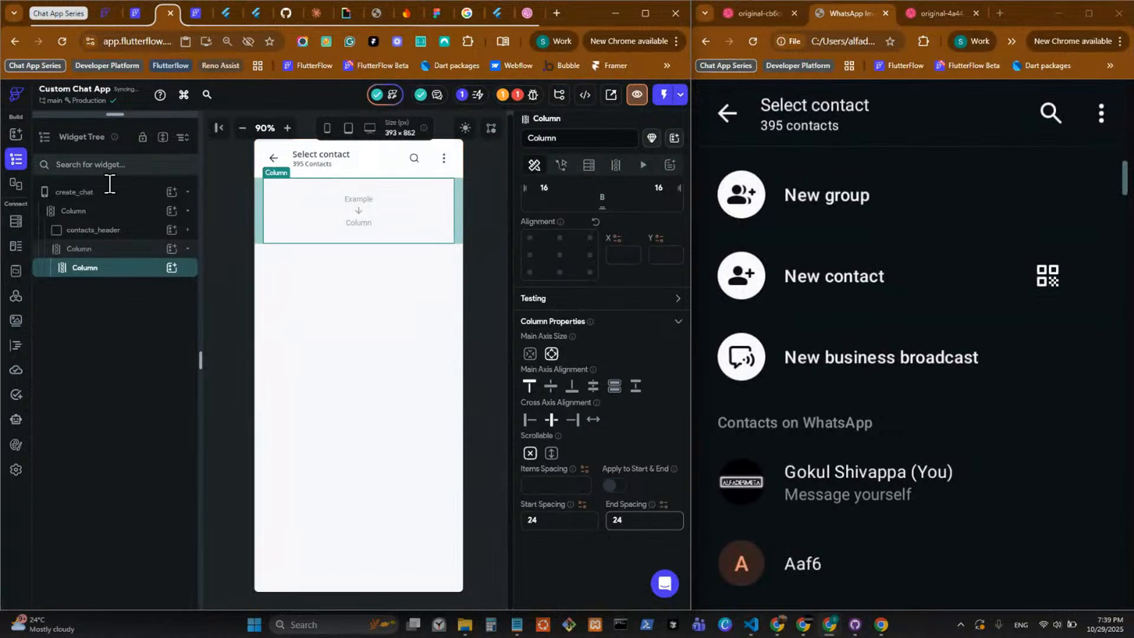
Add a Row inside the nested Column and place a Container in that Row.
click(171, 268)
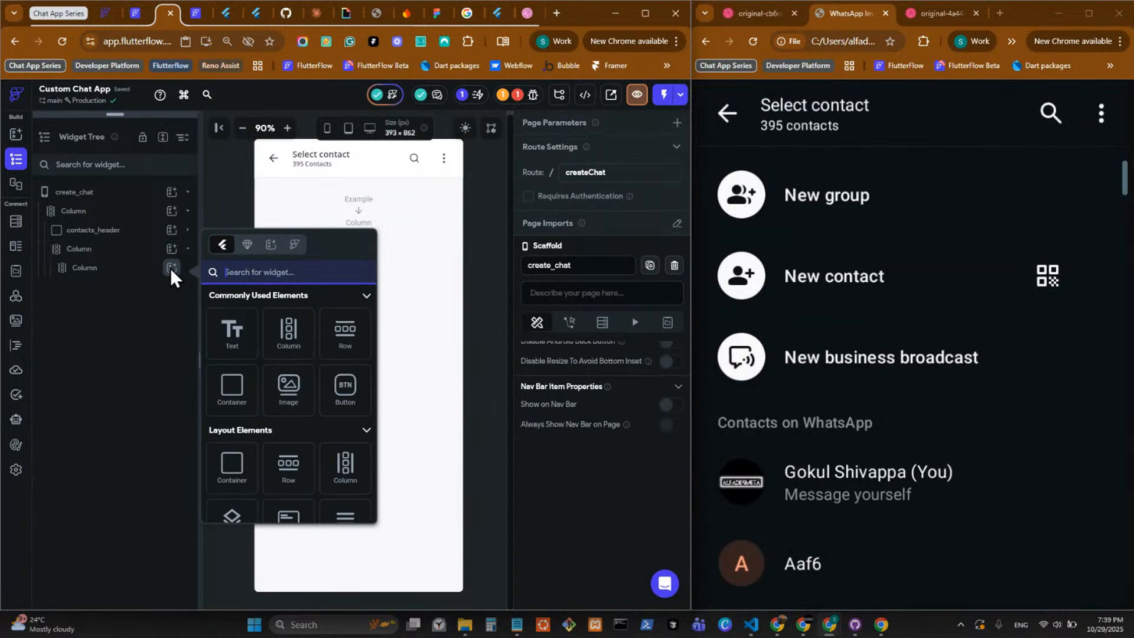
click(350, 352)
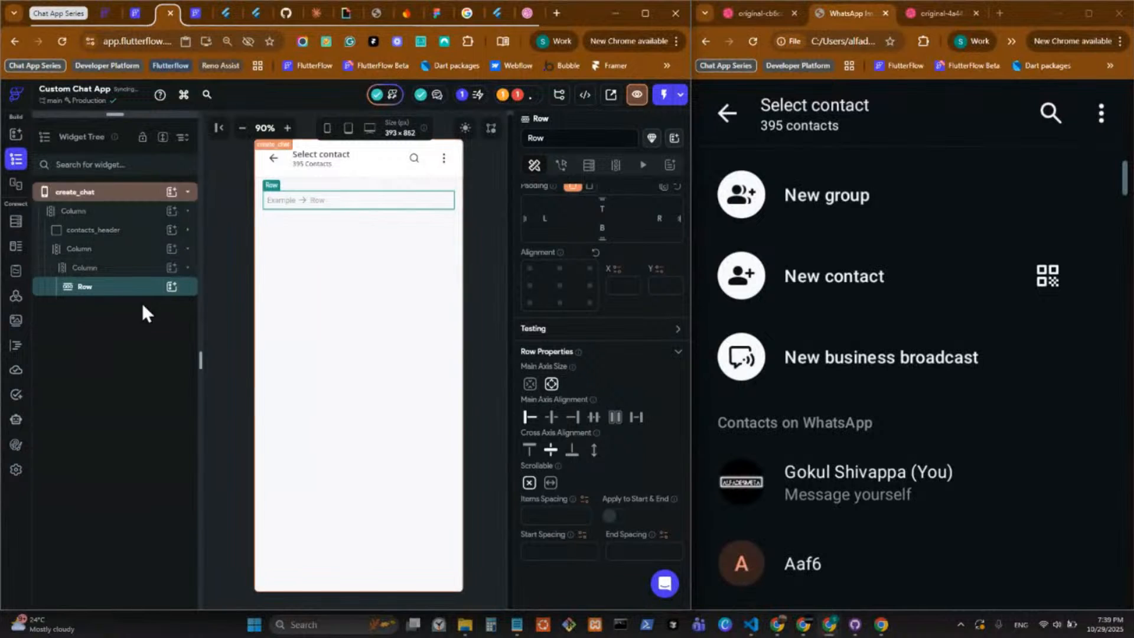
click(171, 286)
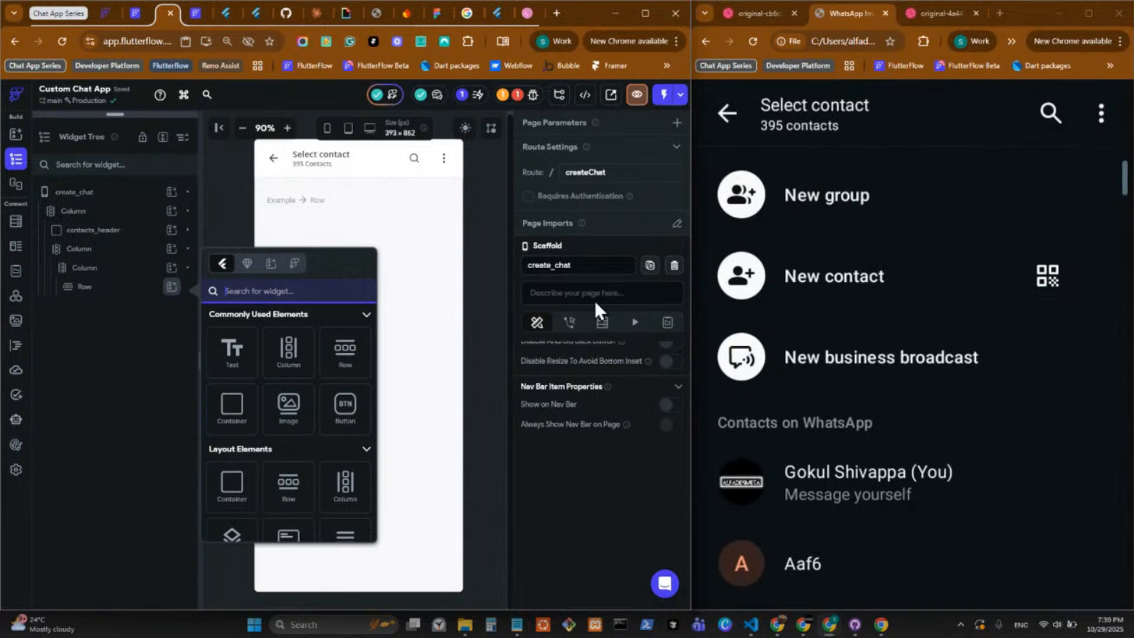
click(227, 416)
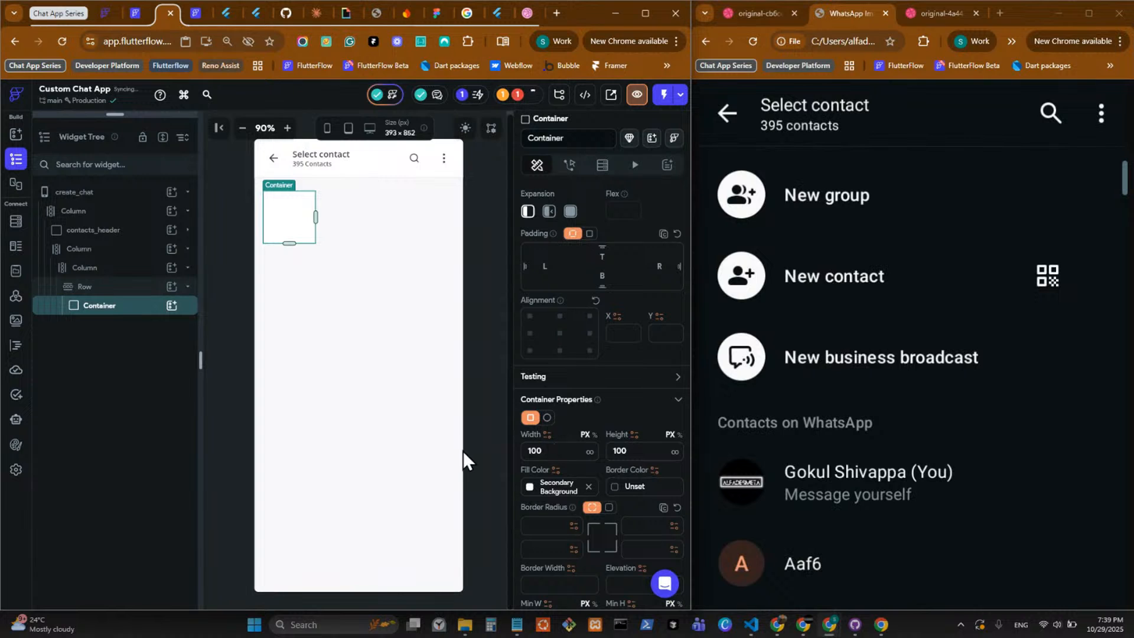
Make the Container in the Row circular with a diameter of 48 px.
click(547, 418)
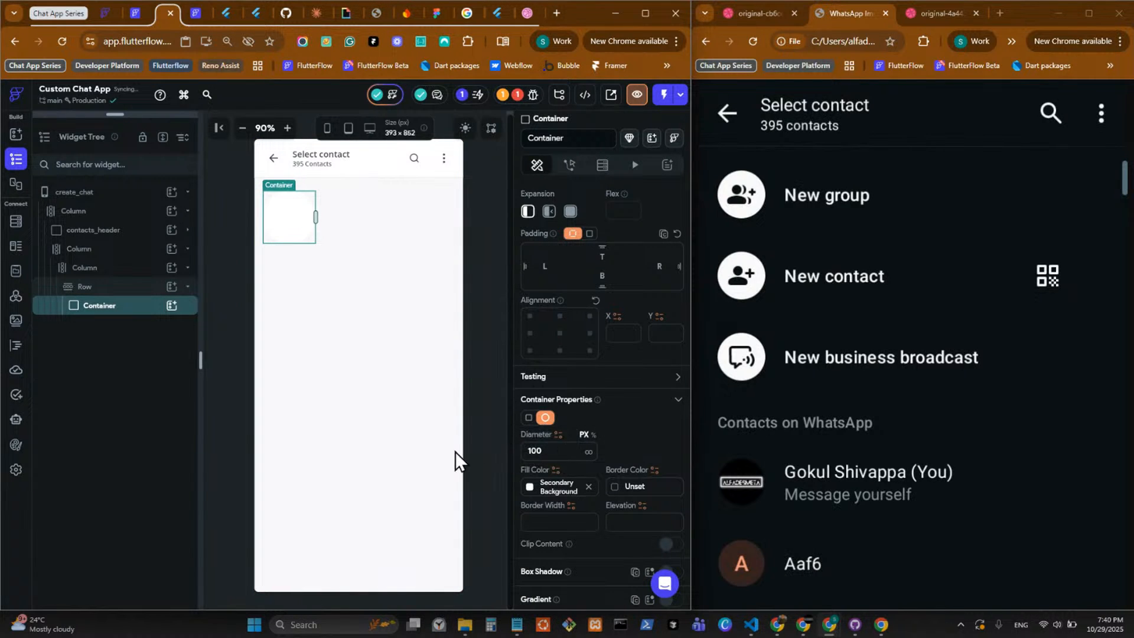
text(40)
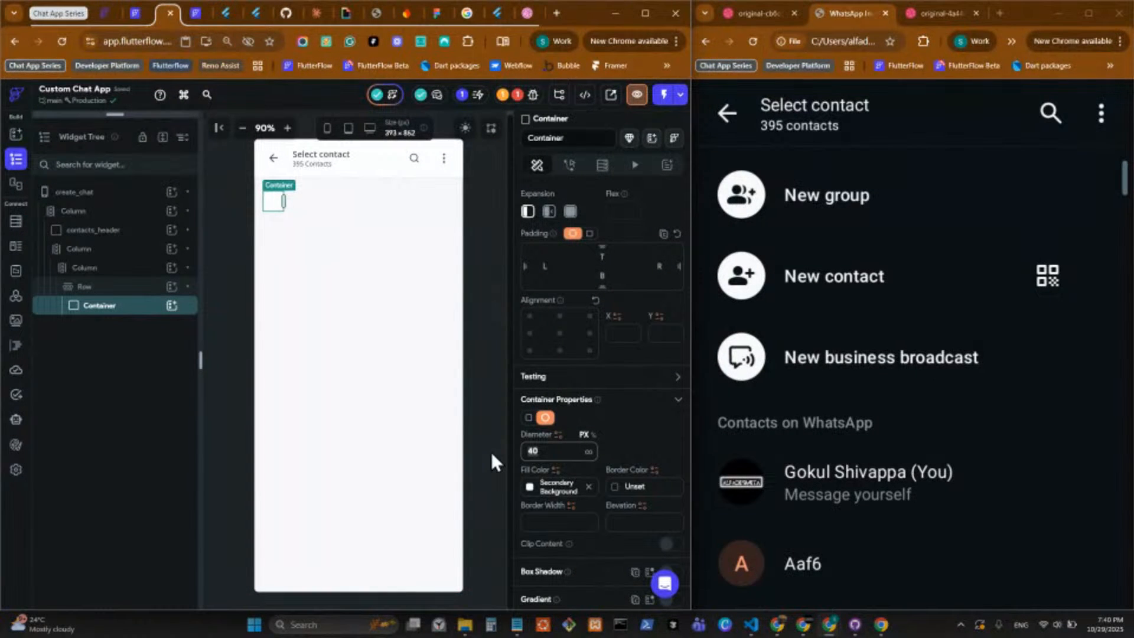
text(48)
scroll(582, 499, down, 2)
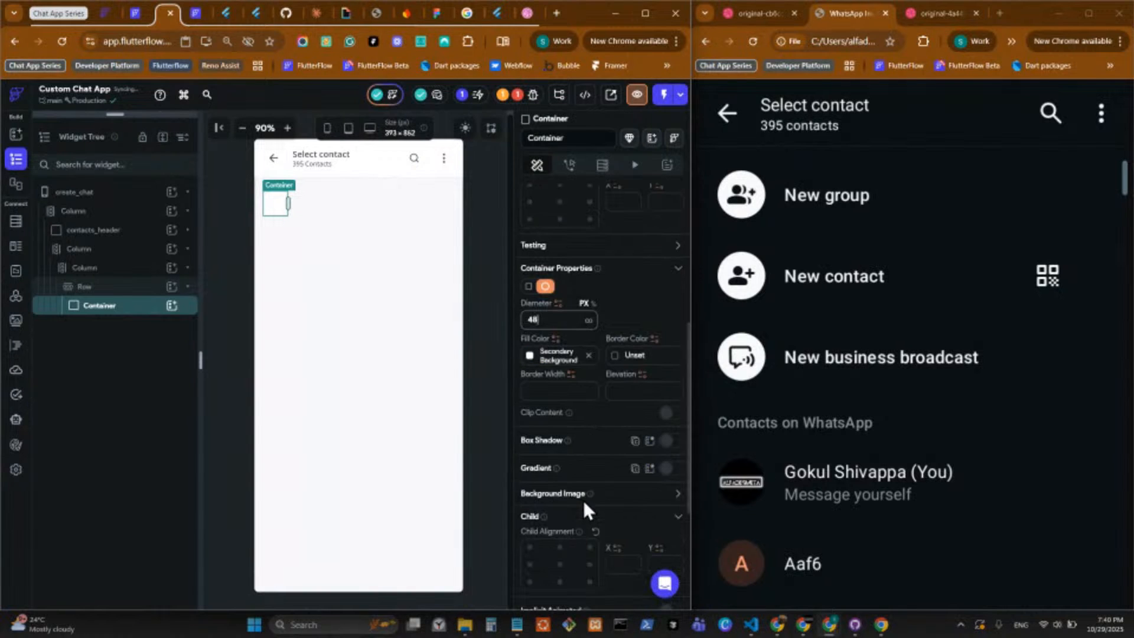
Add an Icon widget inside the circular Container and align it to the center.
click(171, 305)
text(ic)
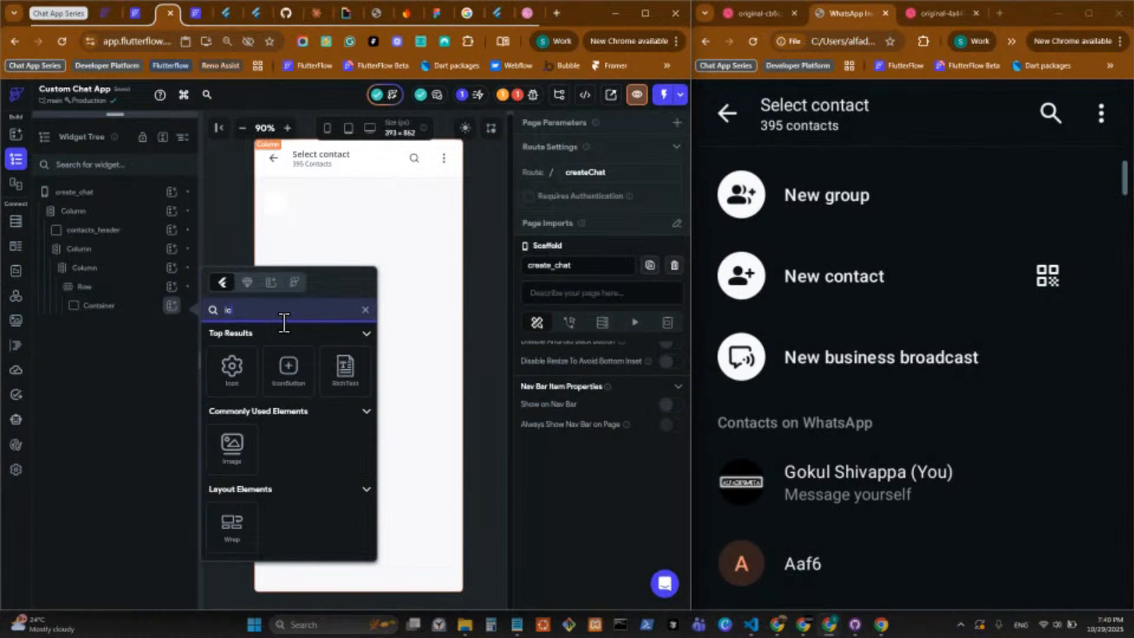
text(on)
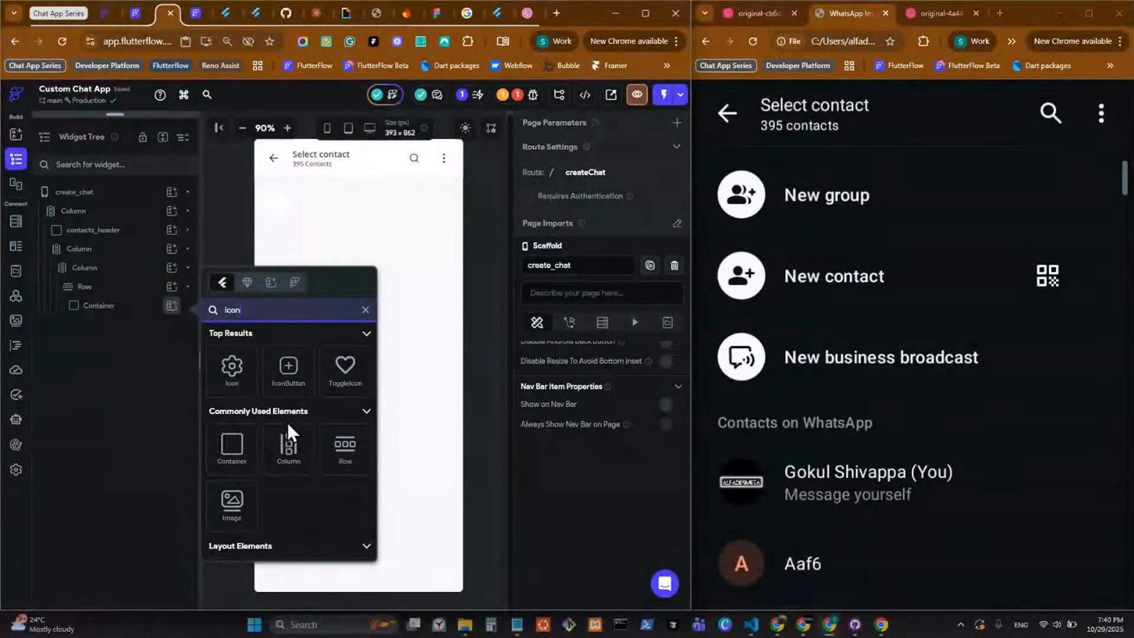
click(287, 423)
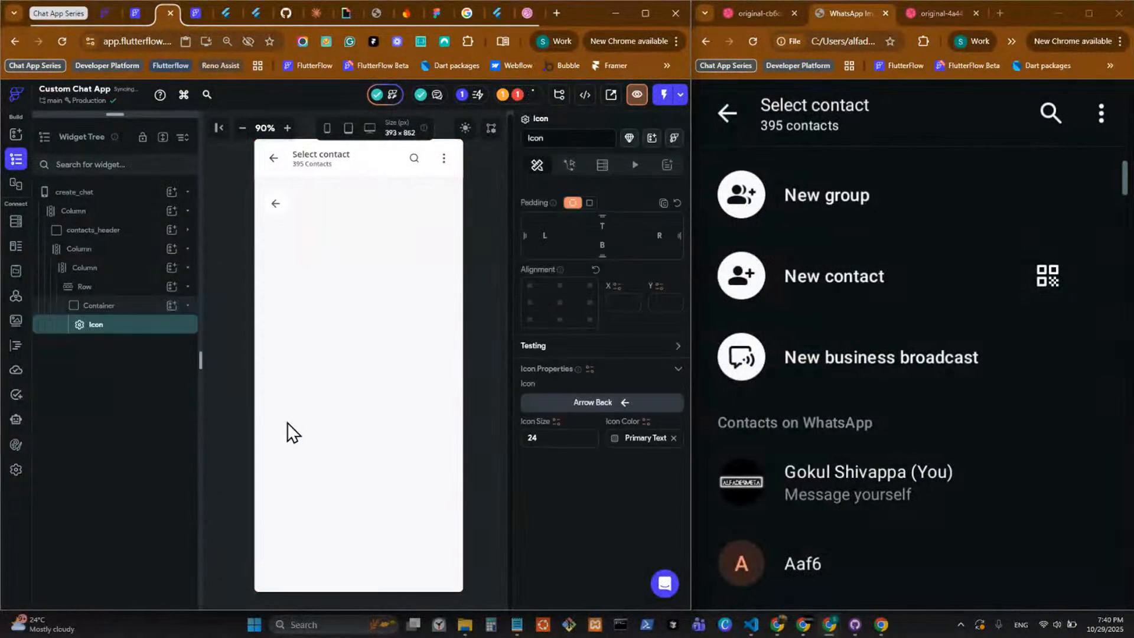
click(558, 304)
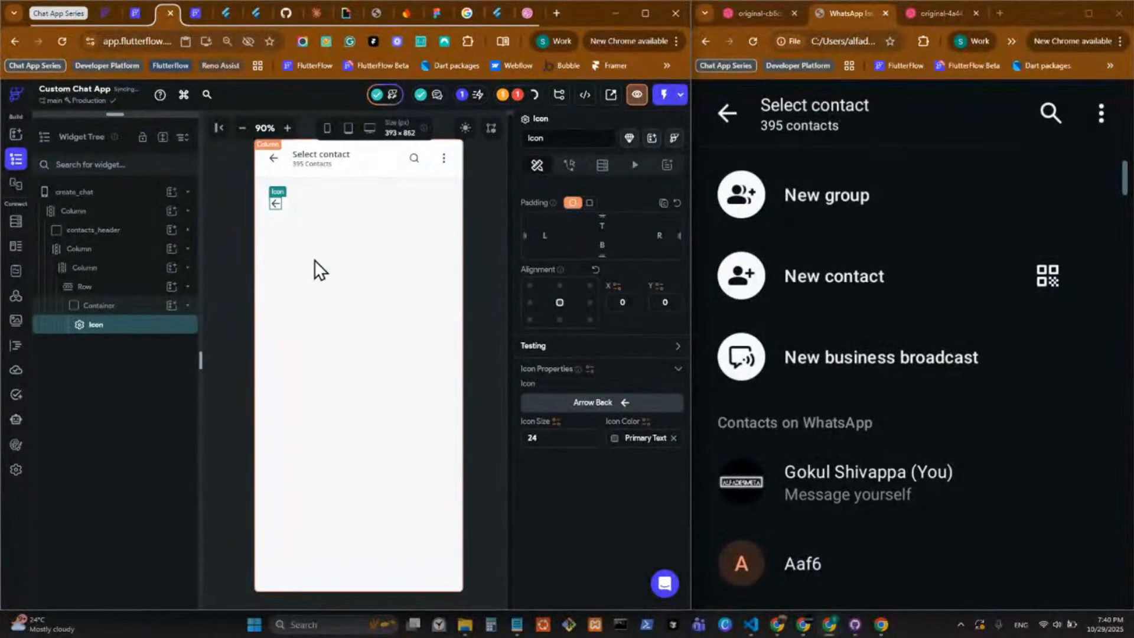
Search the icon library for "add user" and "add person", and set the Container's Icon to Add Reaction.
click(599, 407)
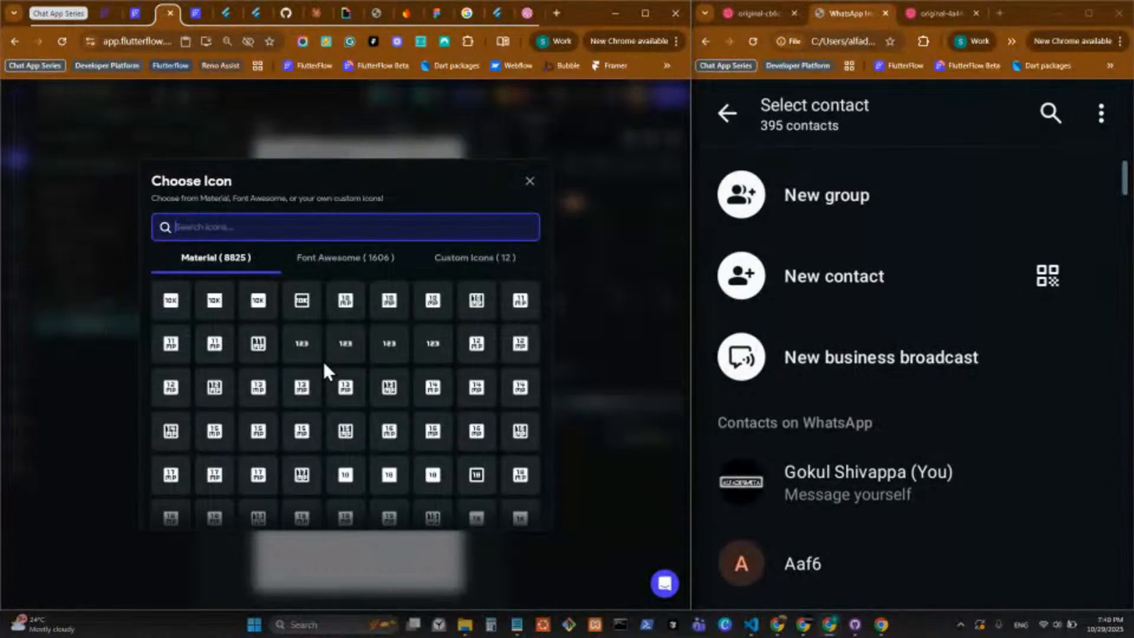
text(add)
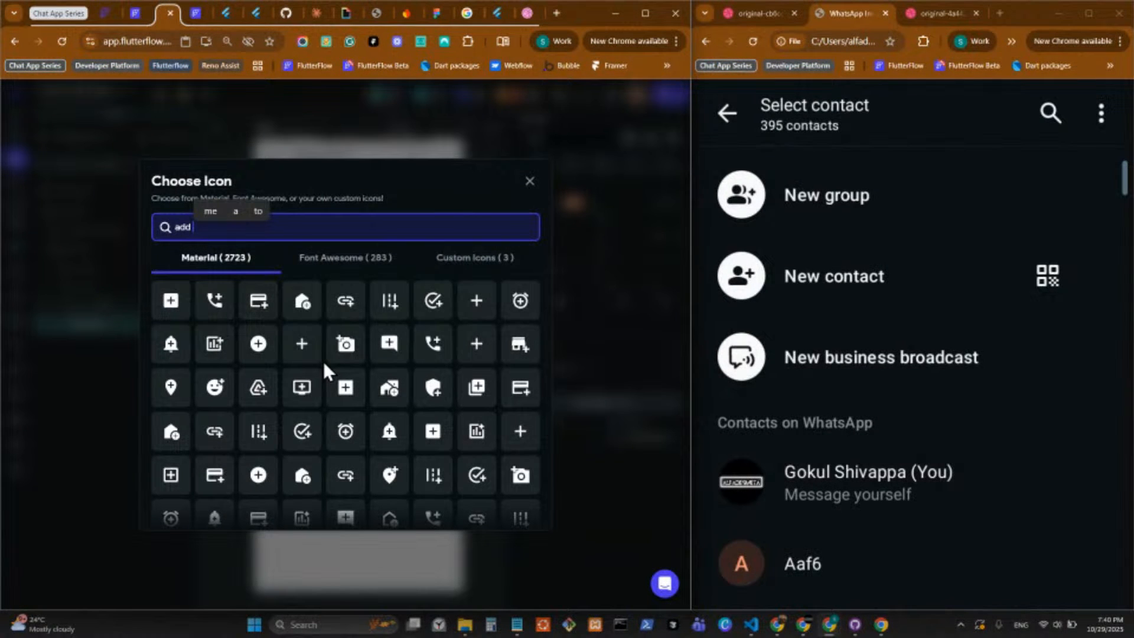
text( user)
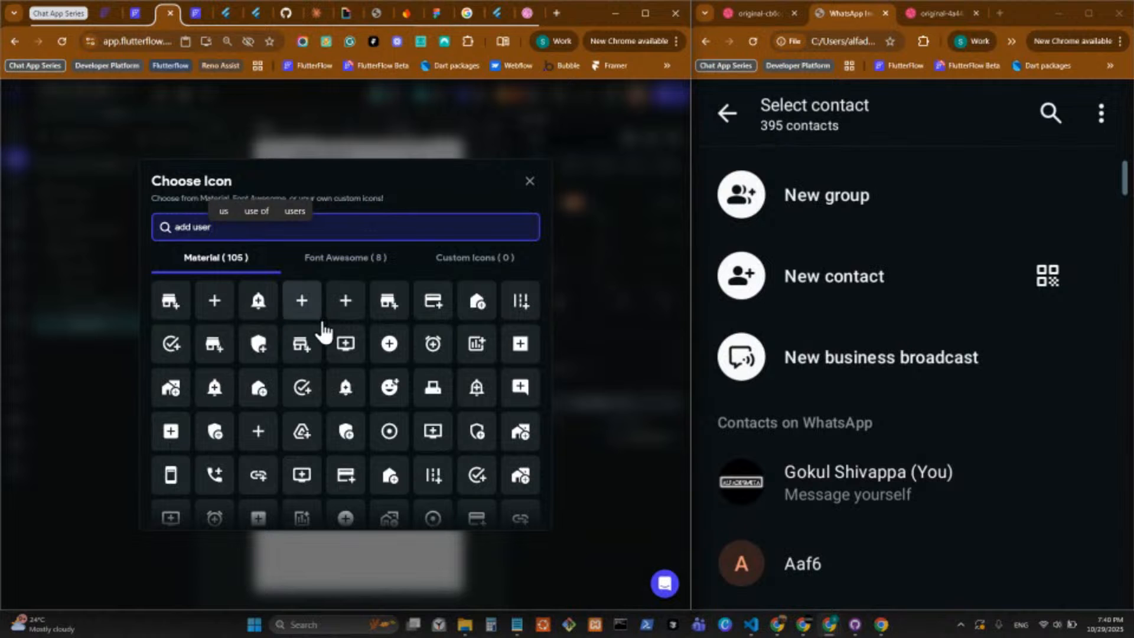
key(BackSpace)
key(BackSpace)
key(BackSpace)
key(BackSpace)
key(BackSpace)
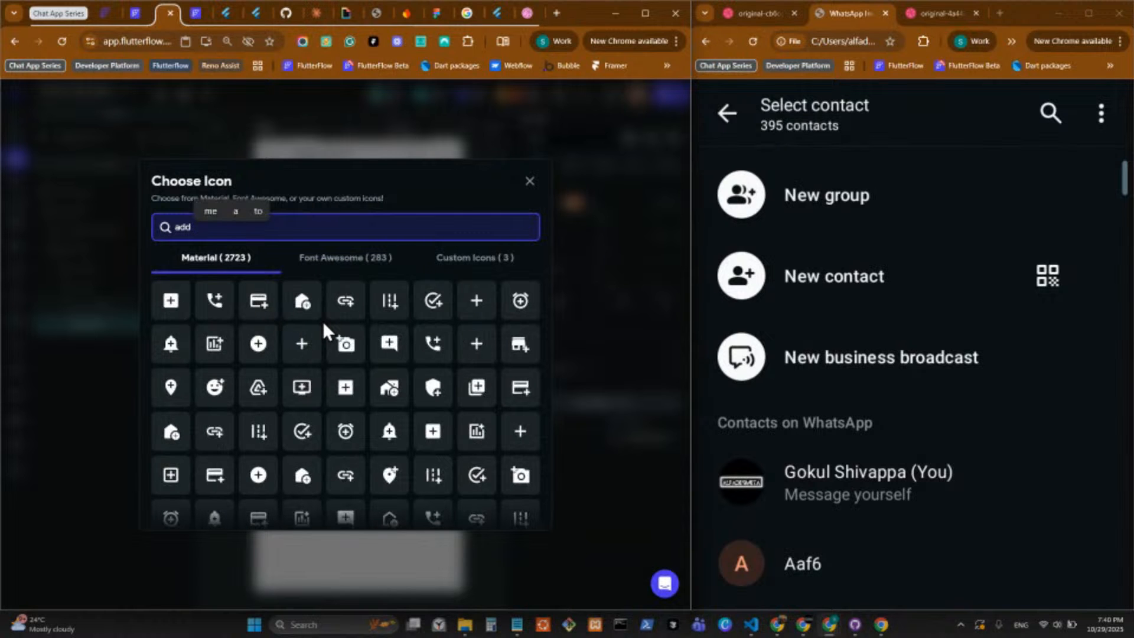
text(per)
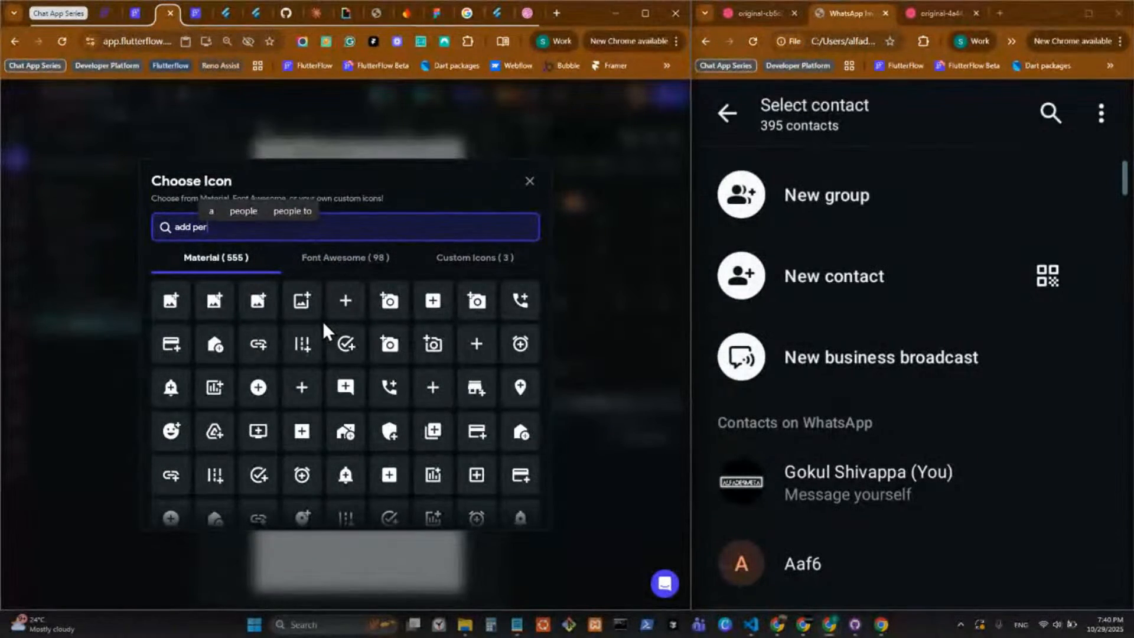
text(son)
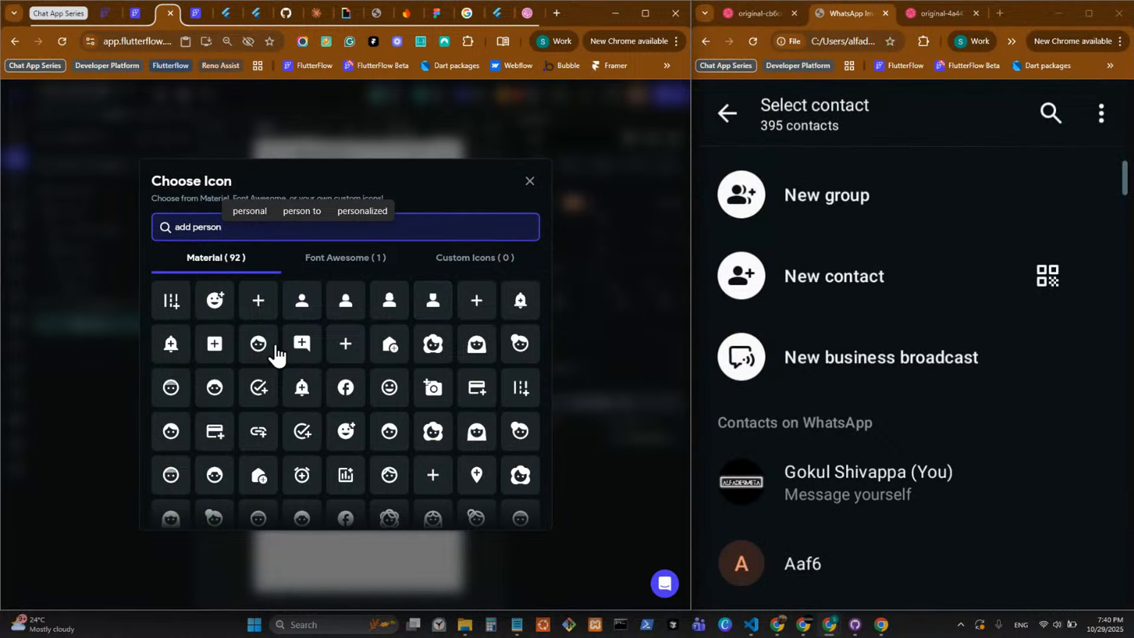
click(228, 311)
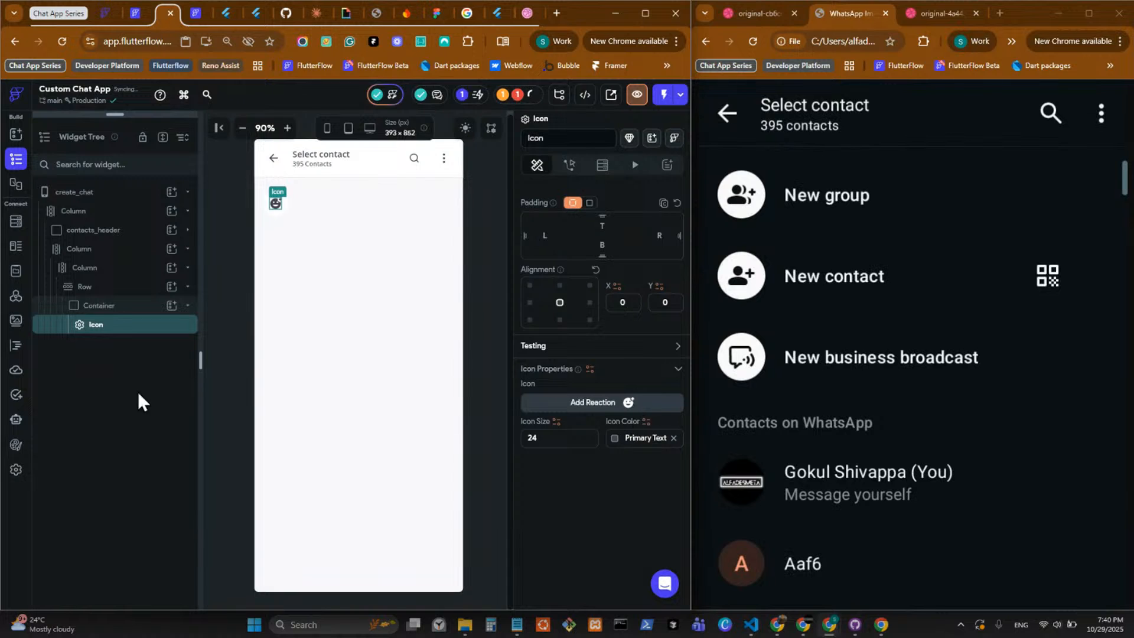
Search the icon library for "add user" and "people add", and choose the person_add icon for the Container's Icon.
text(add)
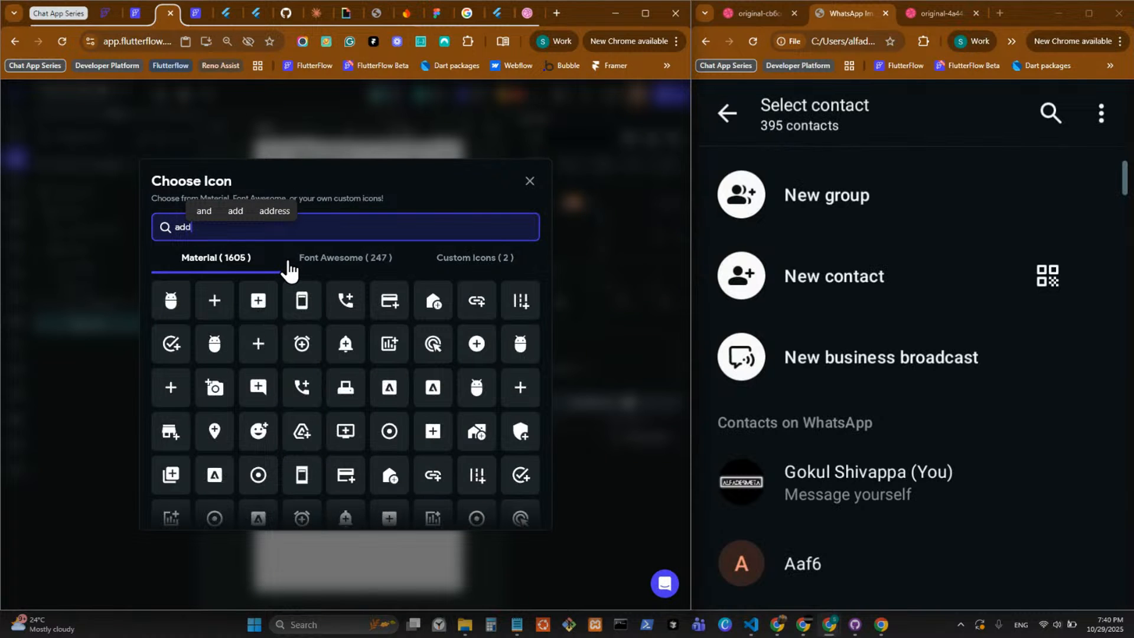
text( user)
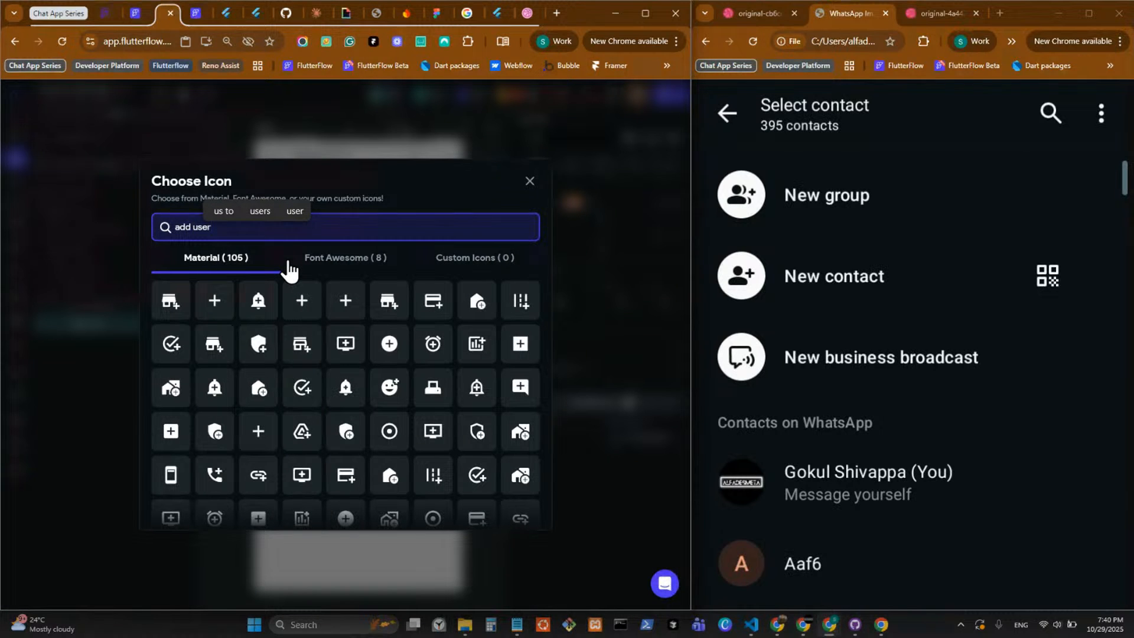
scroll(304, 326, down, 2)
scroll(406, 405, down, 1)
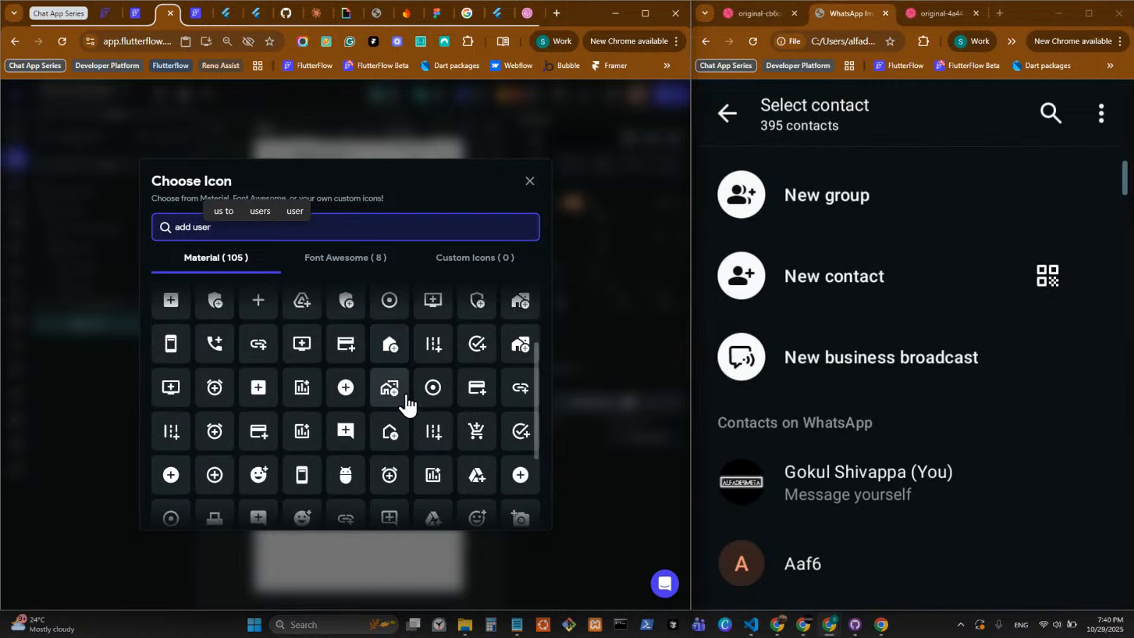
scroll(407, 397, down, 1)
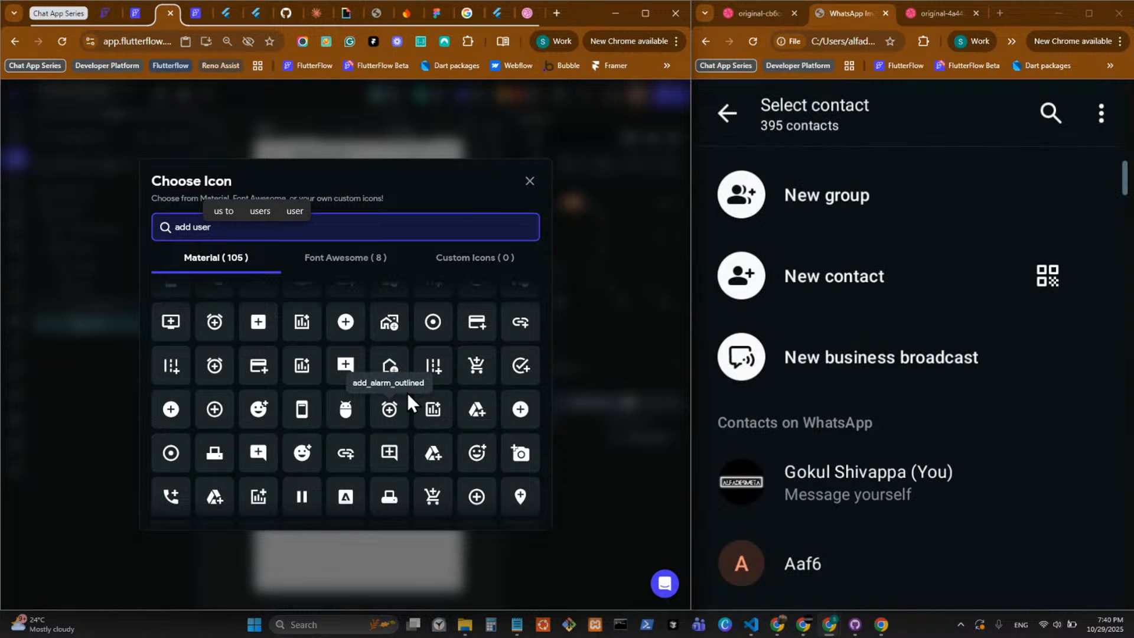
scroll(297, 357, up, 3)
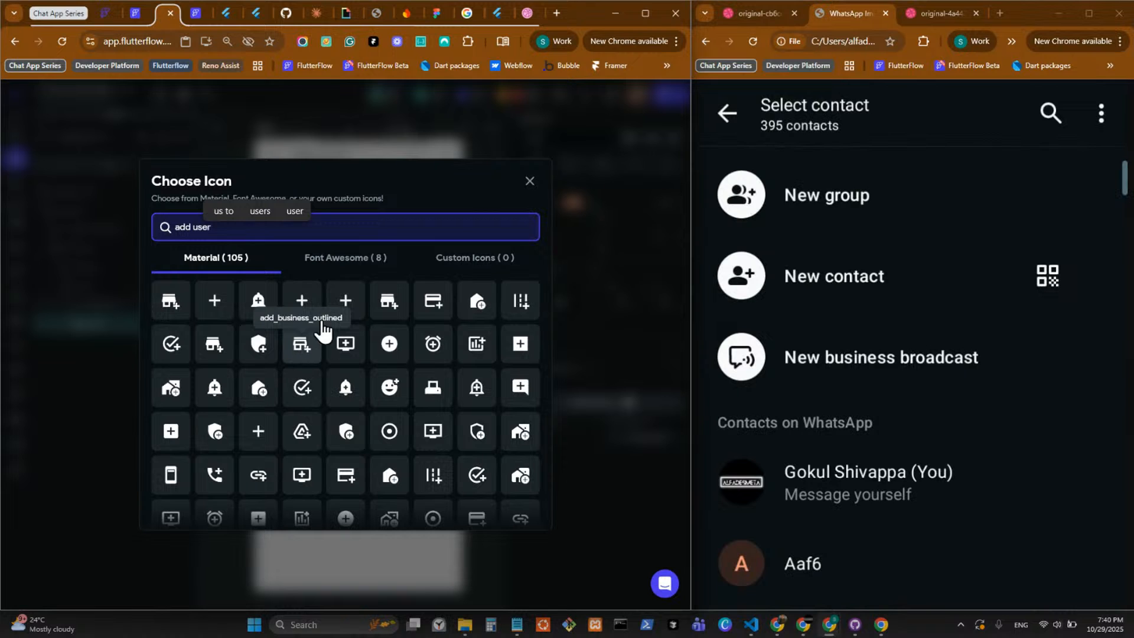
click(193, 228)
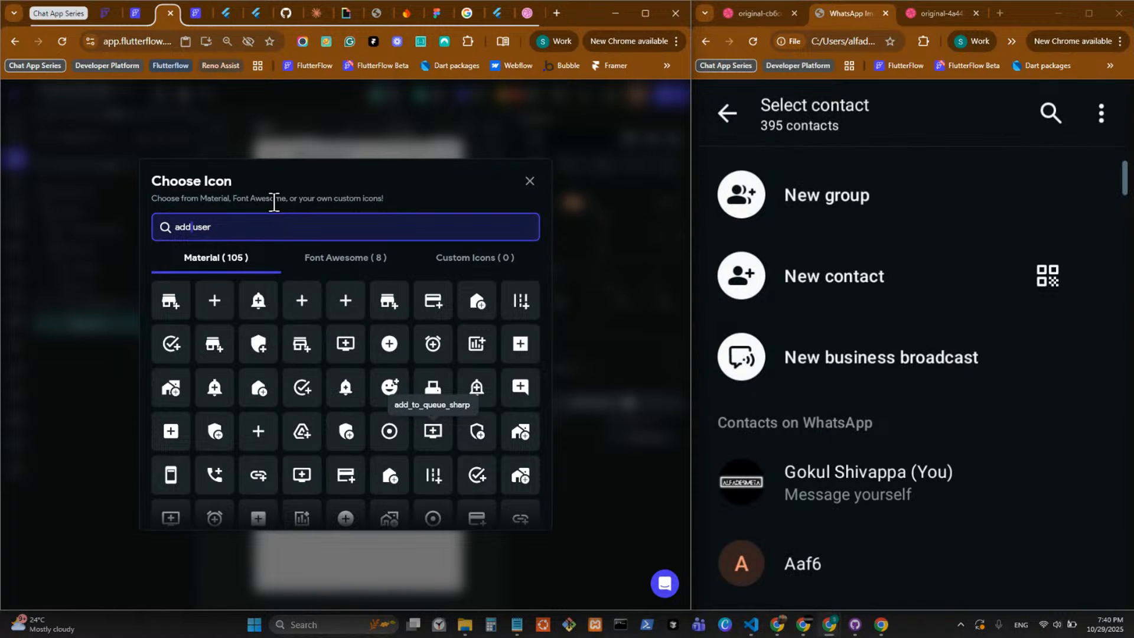
drag(238, 229, 184, 257)
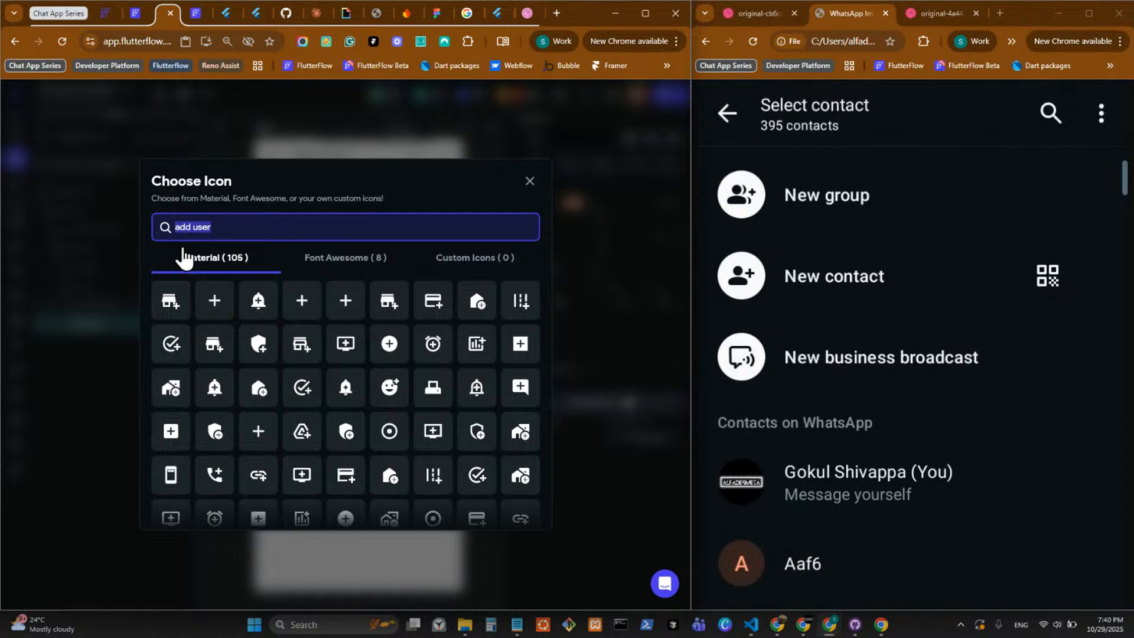
text(people)
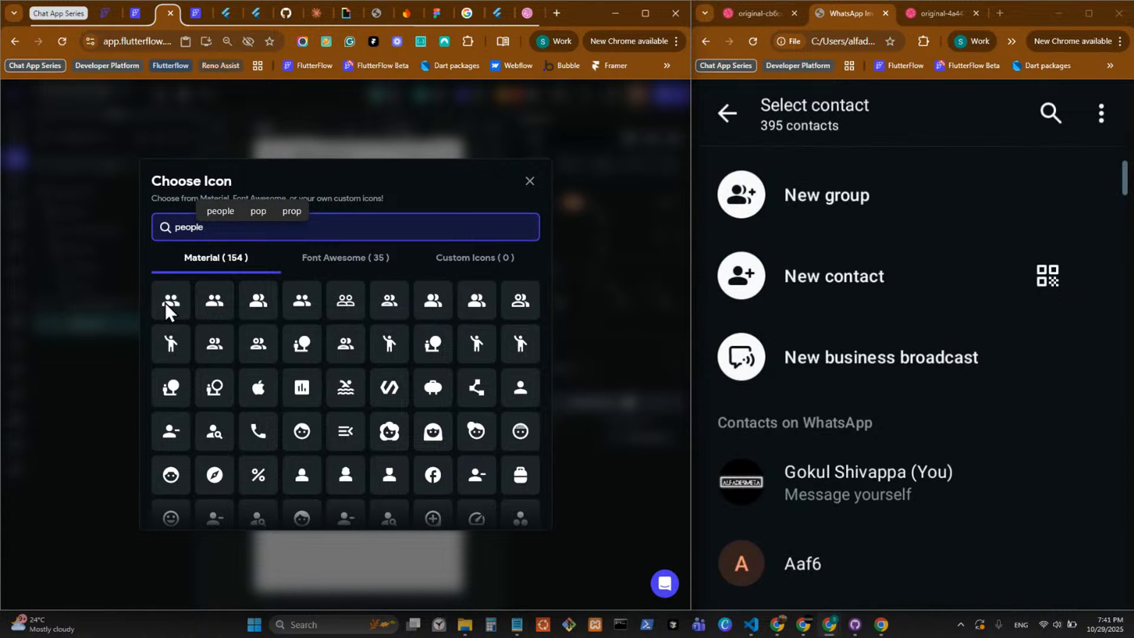
text( add)
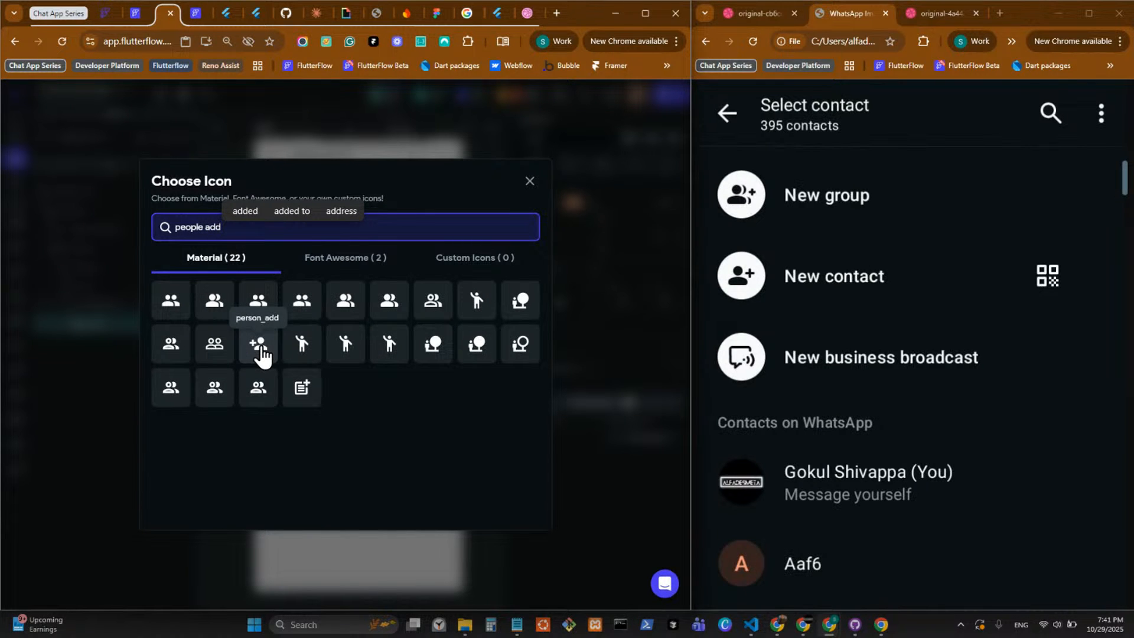
click(260, 350)
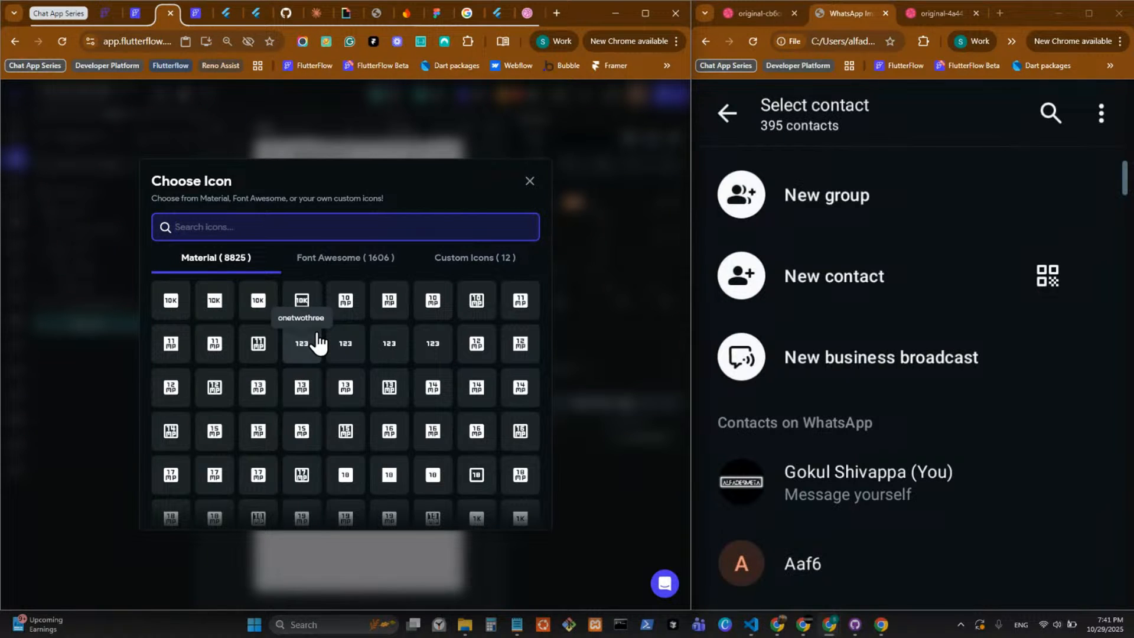
Search the icon library for "users" and "people", and set the circular Container's Icon to People Outlined.
text(users)
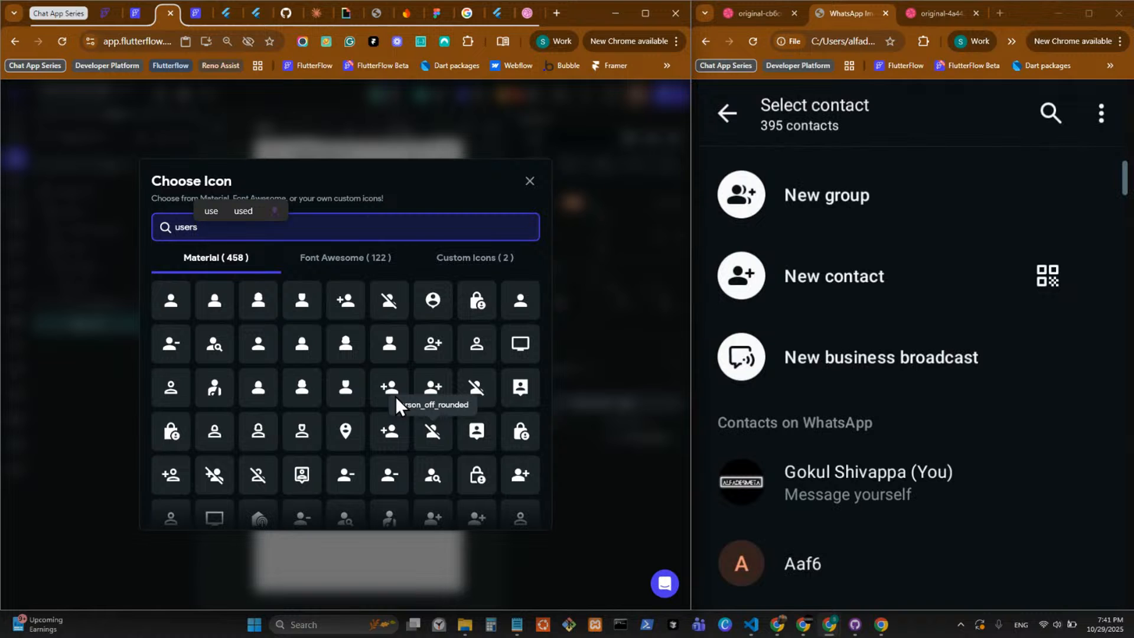
key(BackSpace)
key(BackSpace)
key(BackSpace)
key(BackSpace)
key(BackSpace)
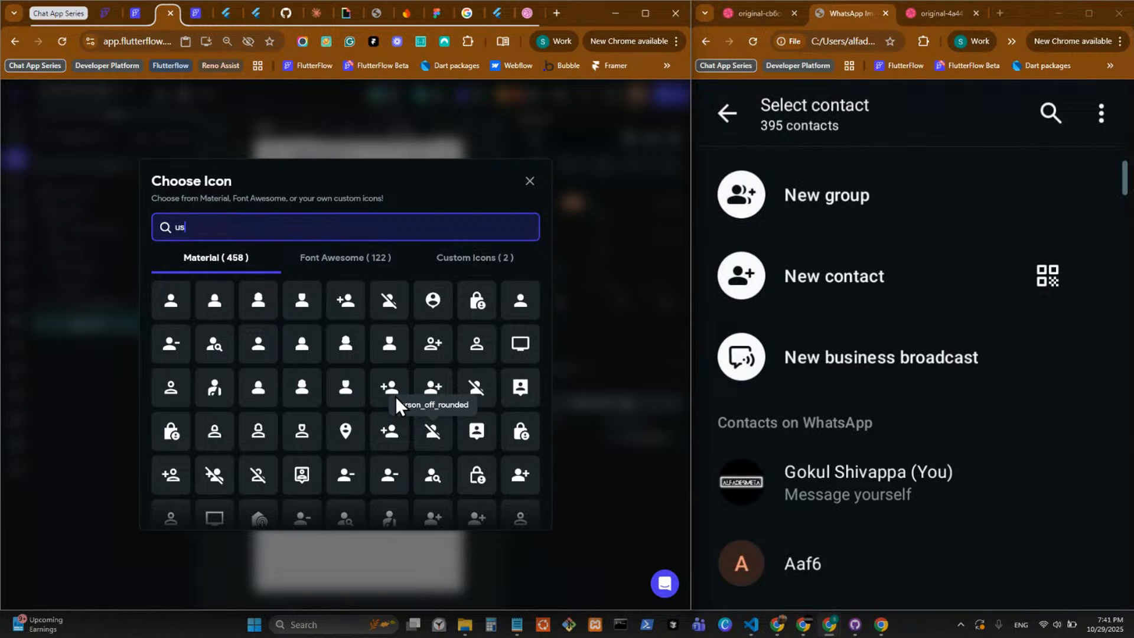
text(people)
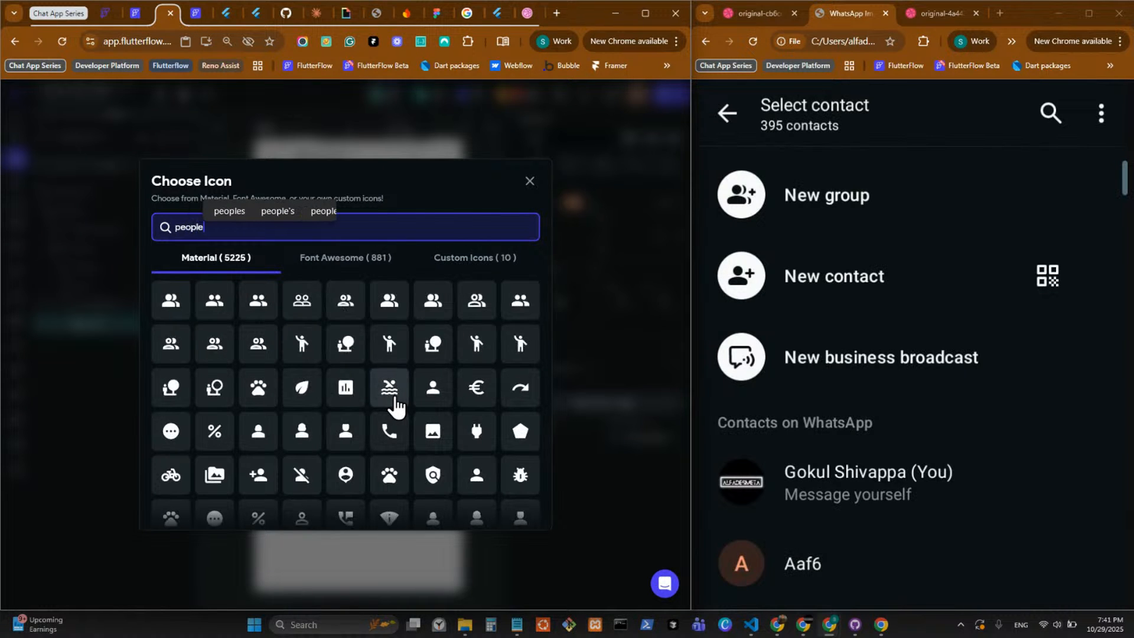
scroll(386, 396, down, 4)
scroll(387, 434, down, 5)
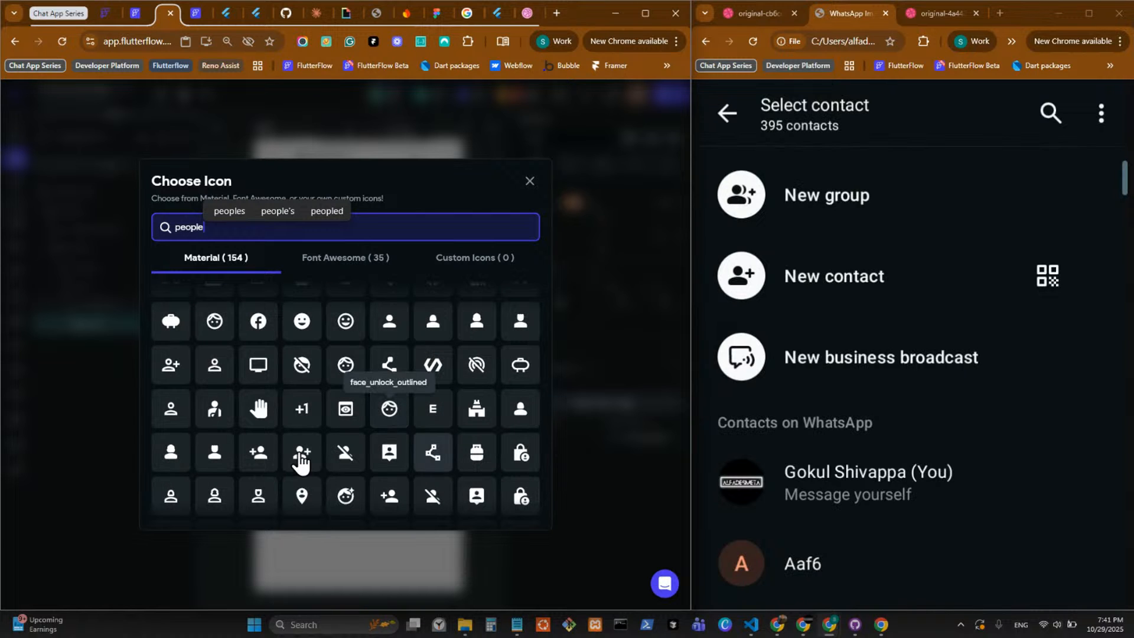
scroll(405, 418, up, 8)
scroll(405, 413, up, 2)
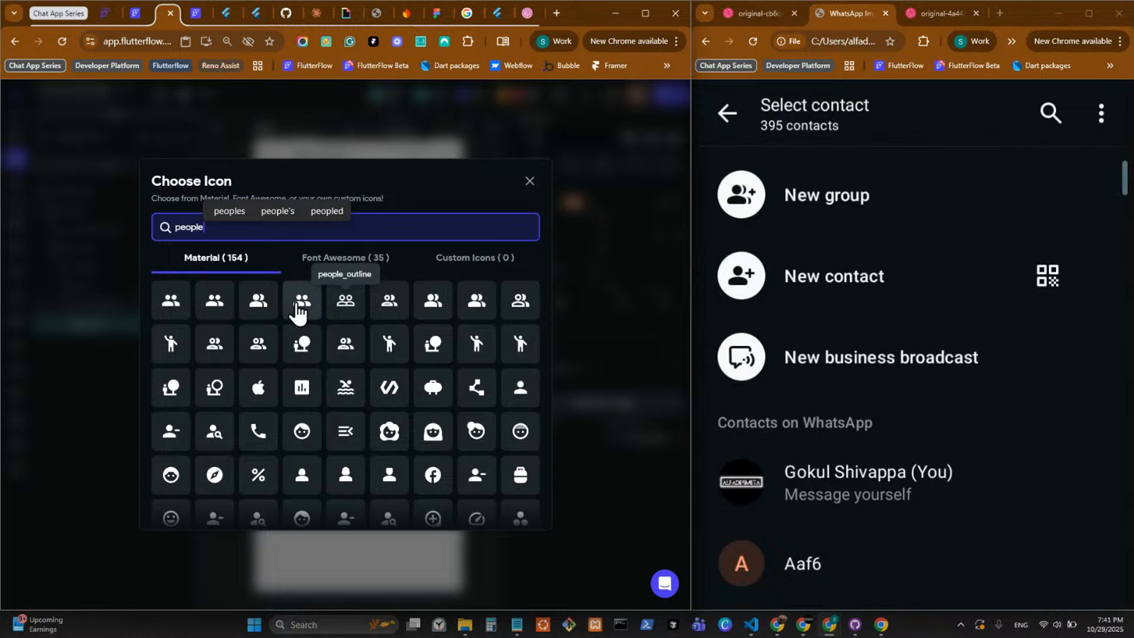
click(388, 310)
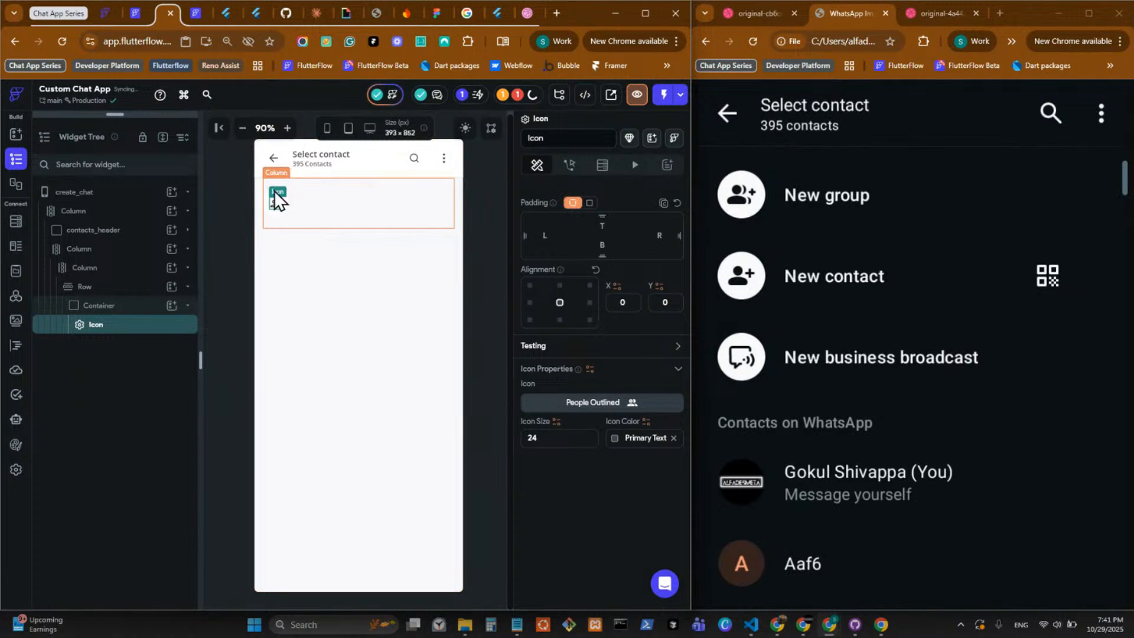
Add a Text widget to the Row after the circular Container and set the Row's items spacing to 16.
click(170, 288)
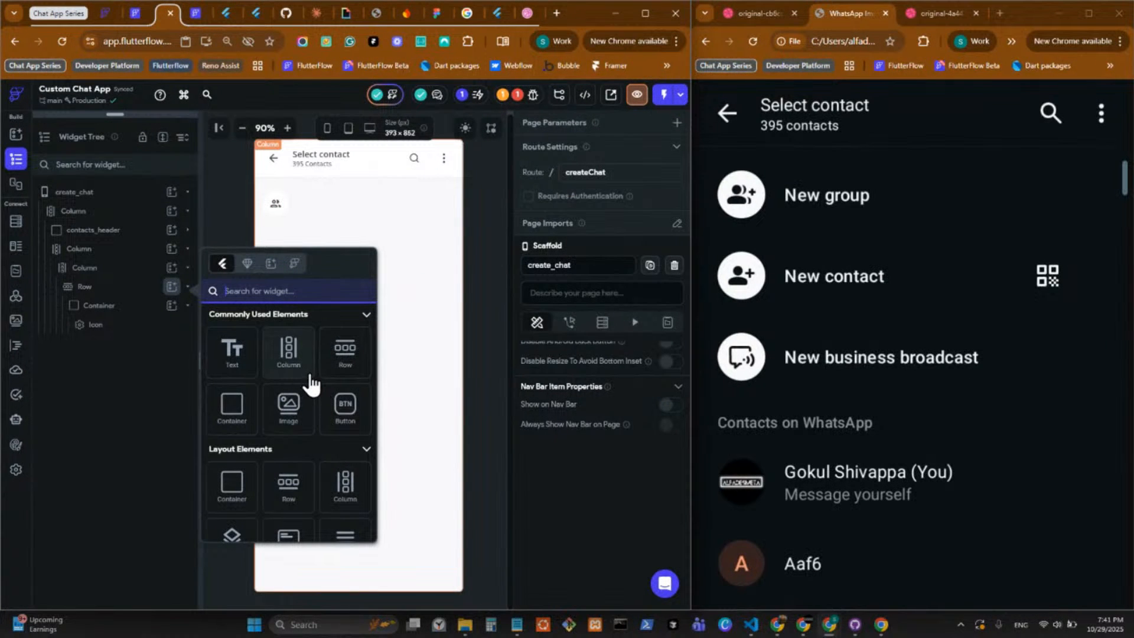
click(232, 363)
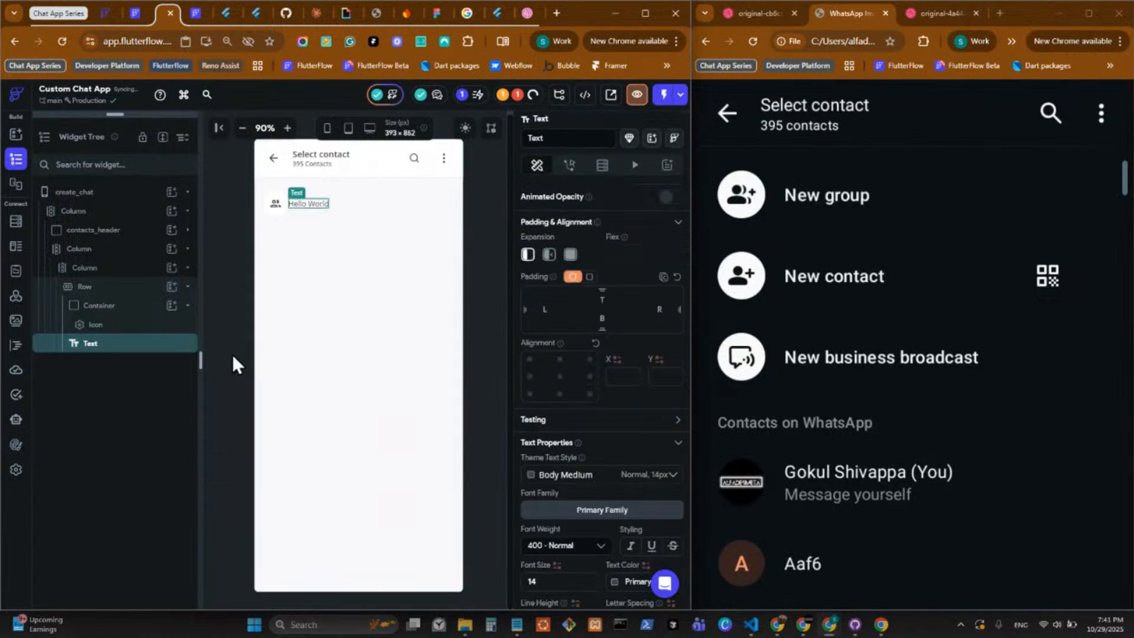
click(333, 203)
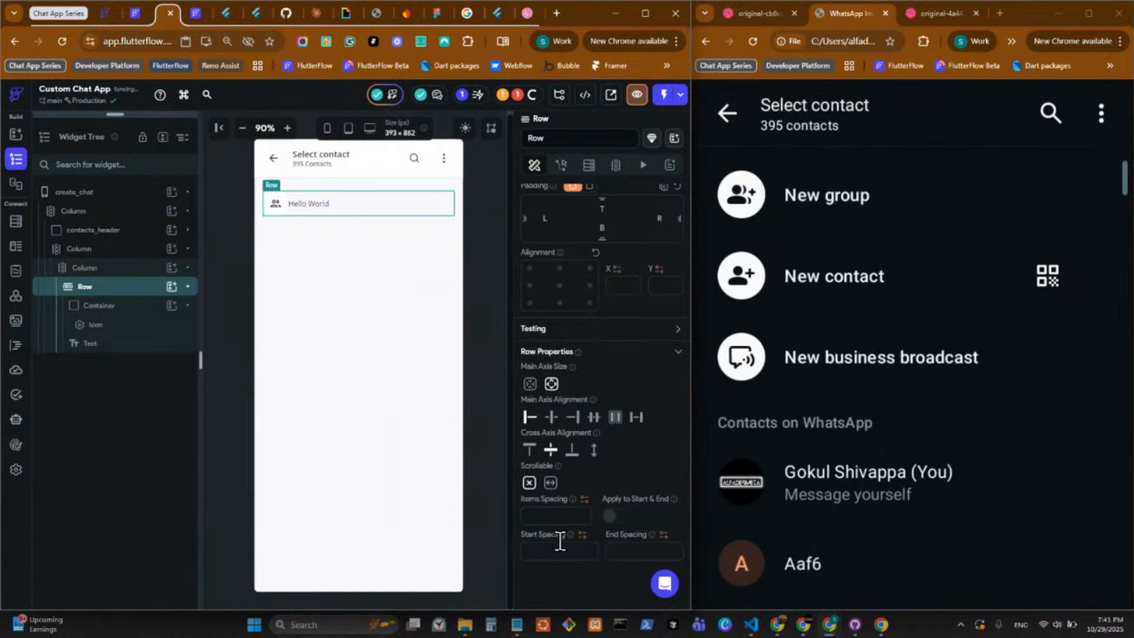
click(558, 515)
text(16)
Replace the content of the Row's Text widget with "New goup".
click(317, 203)
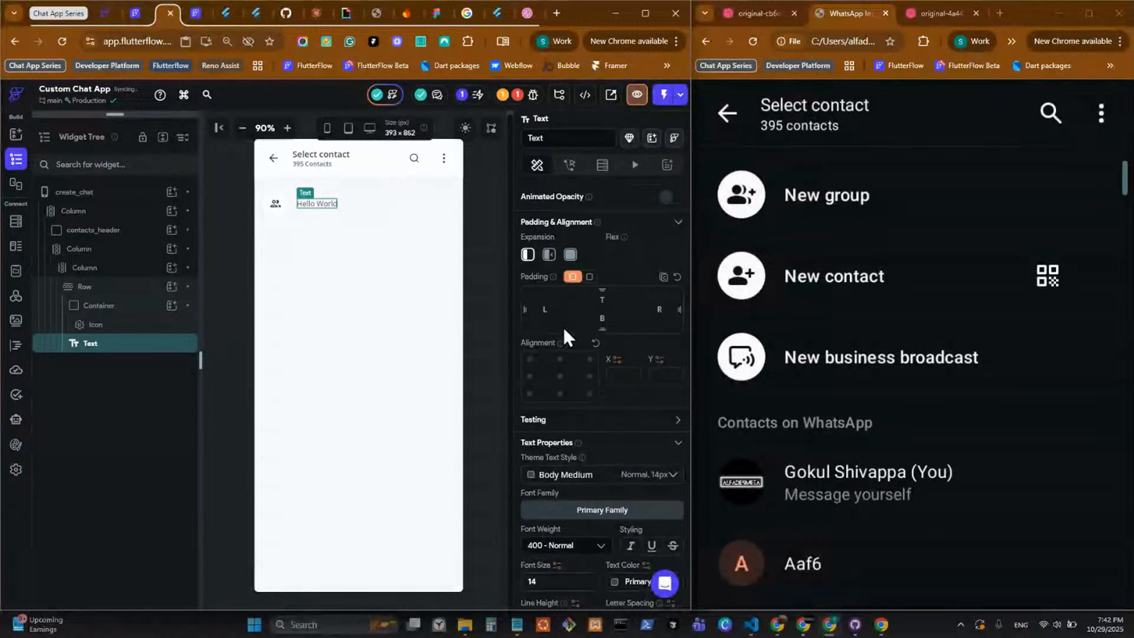
scroll(564, 326, up, 3)
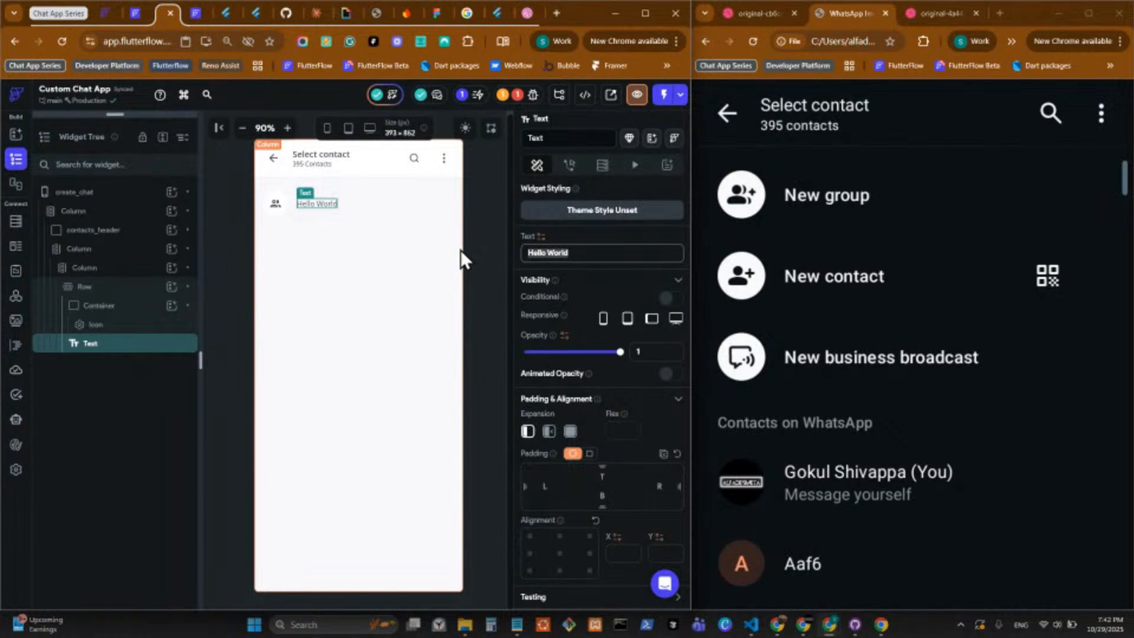
click(598, 252)
drag(596, 253, 496, 249)
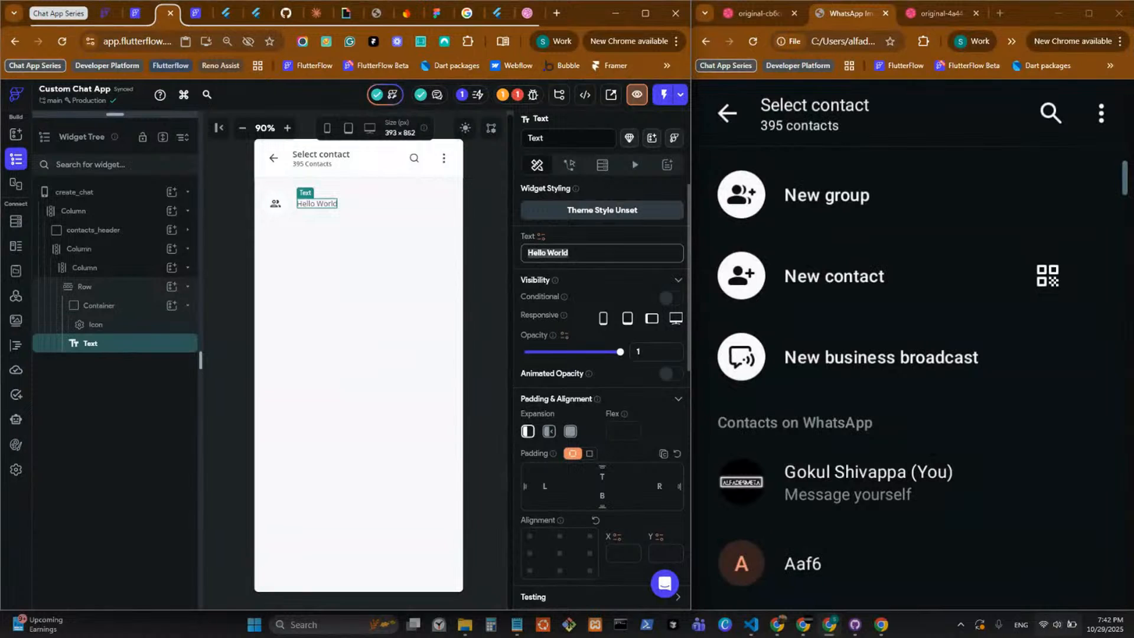
click(1071, 631)
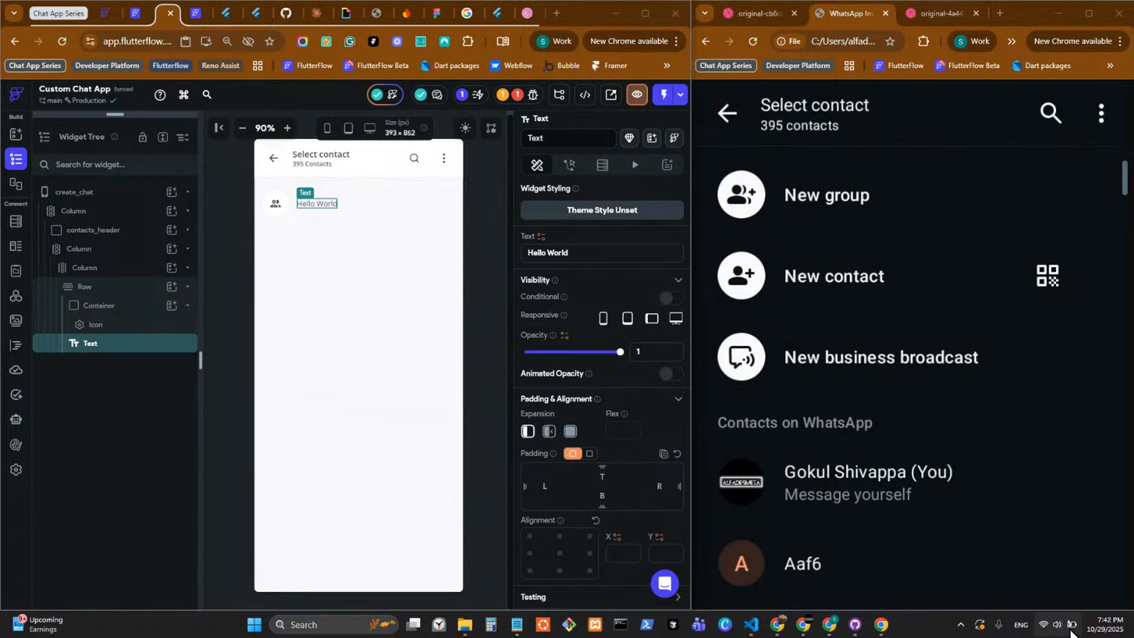
click(1071, 631)
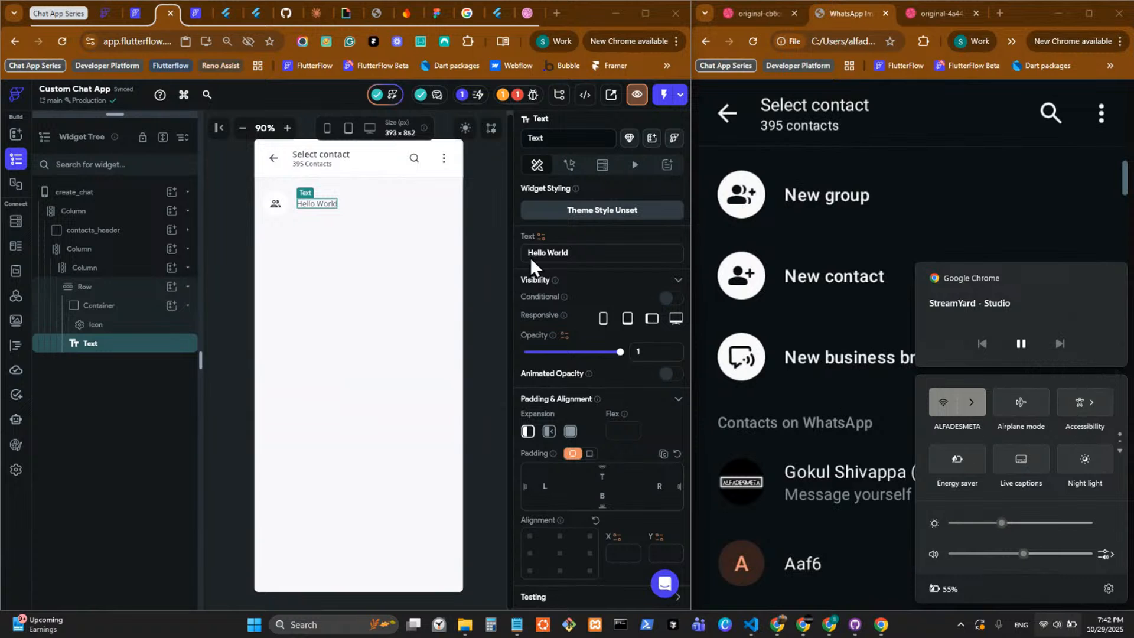
click(609, 256)
drag(609, 255, 519, 248)
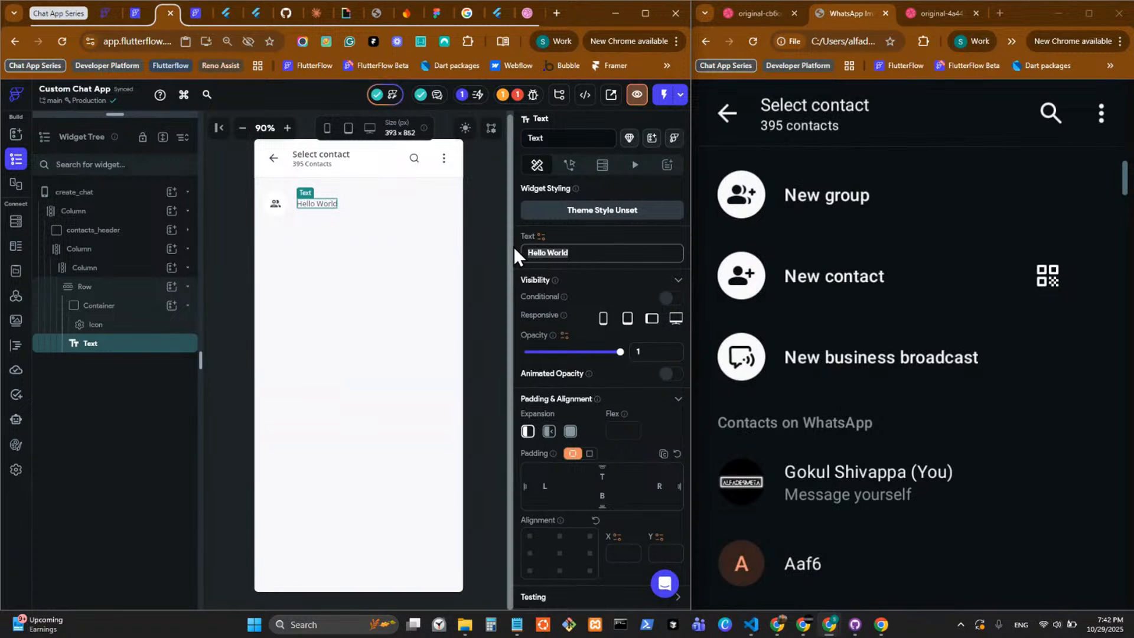
text(Nw)
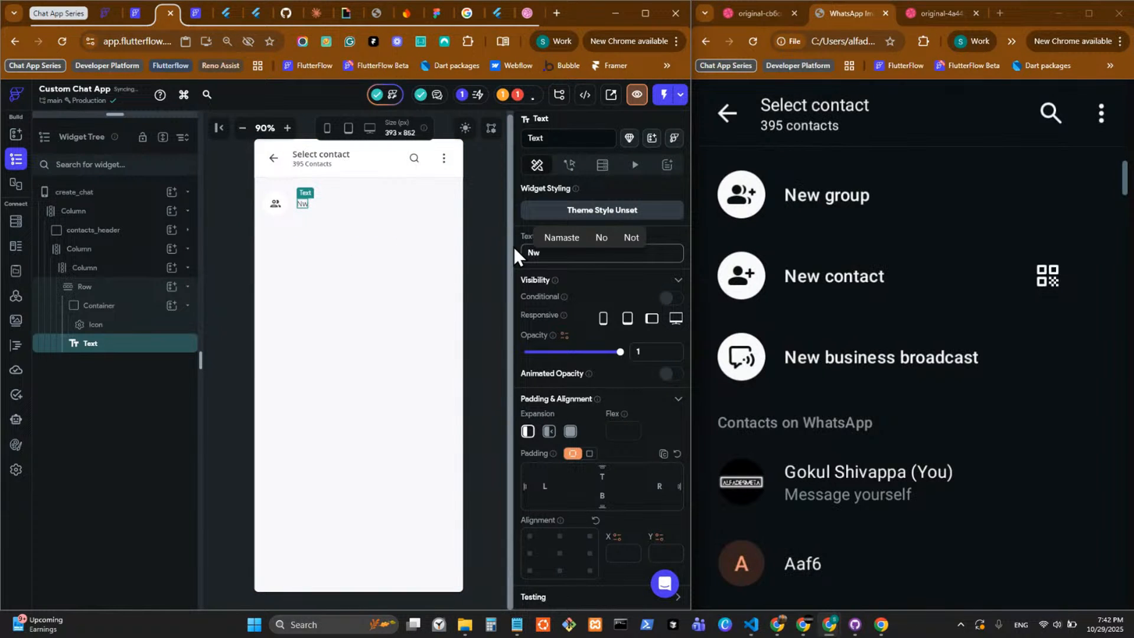
key(BackSpace)
text(ew )
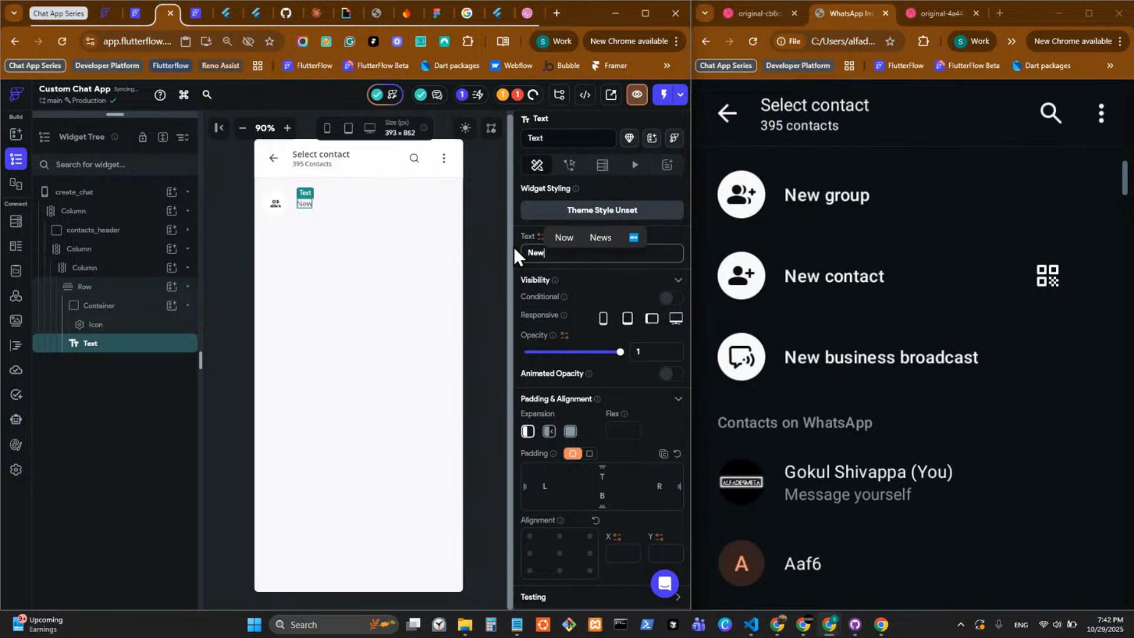
text(goup)
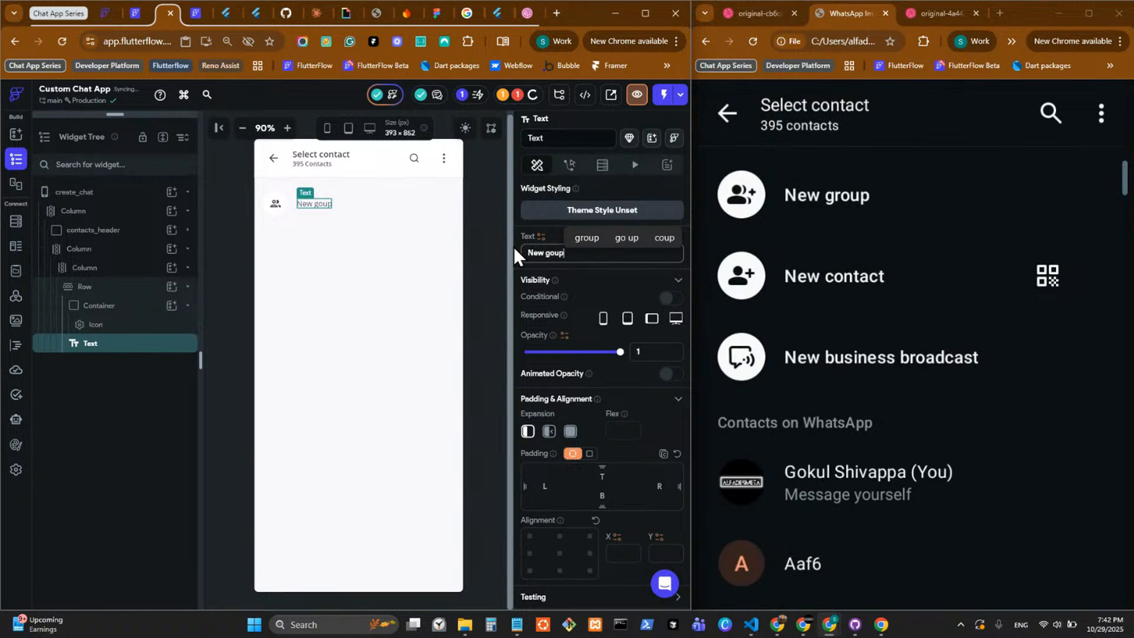
Set the Row's Text widget to font size 16 and font weight 600 - Semi Bold.
scroll(552, 242, down, 5)
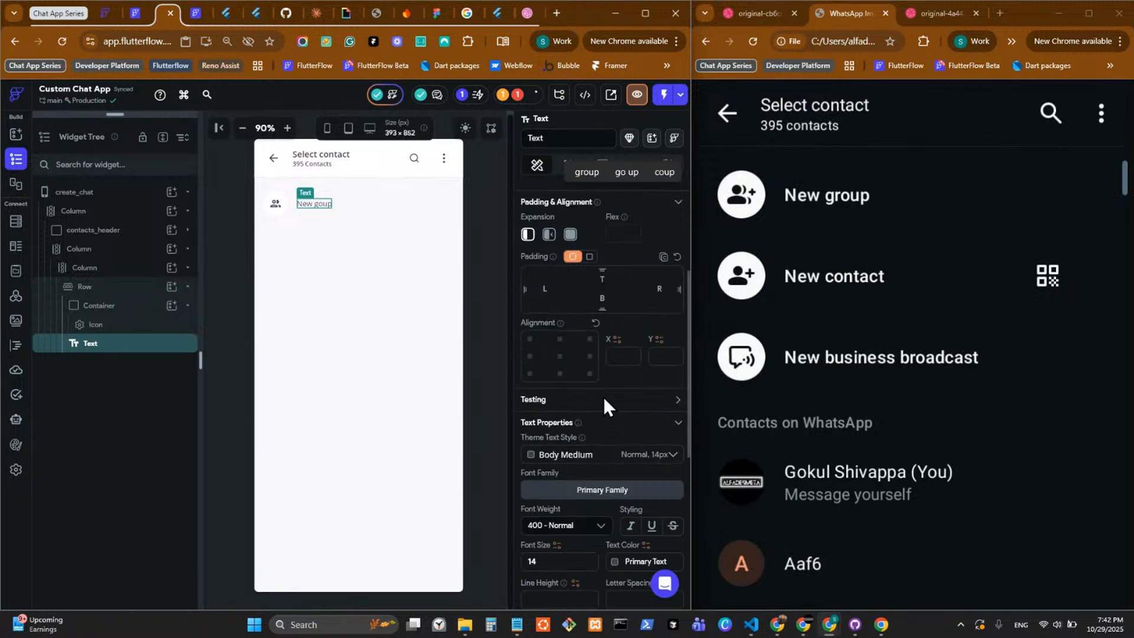
click(548, 431)
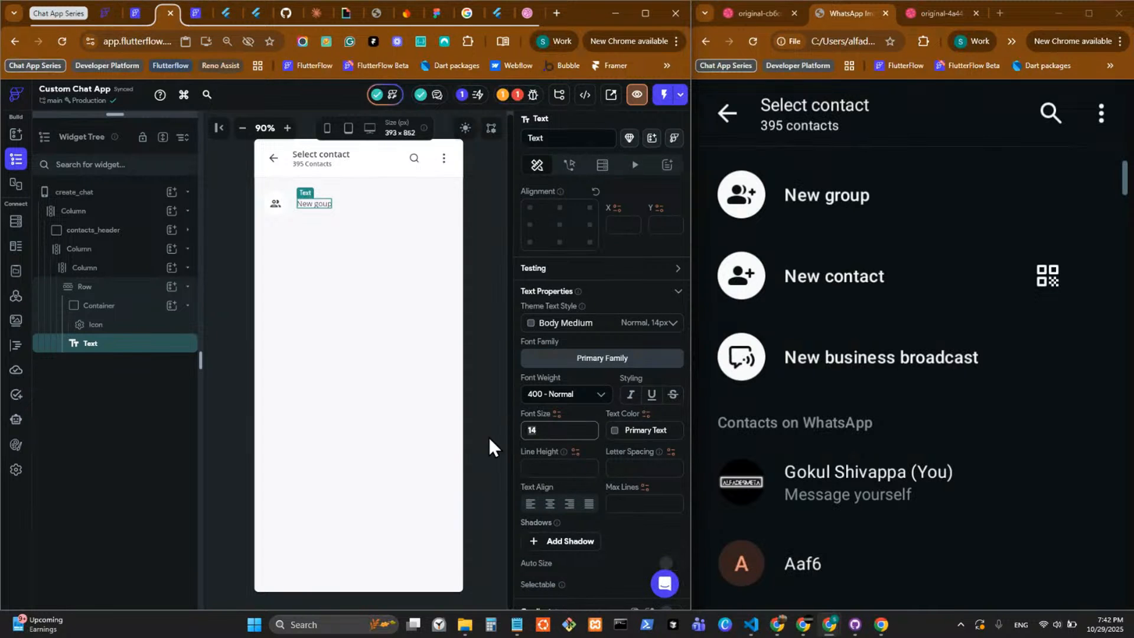
text(16)
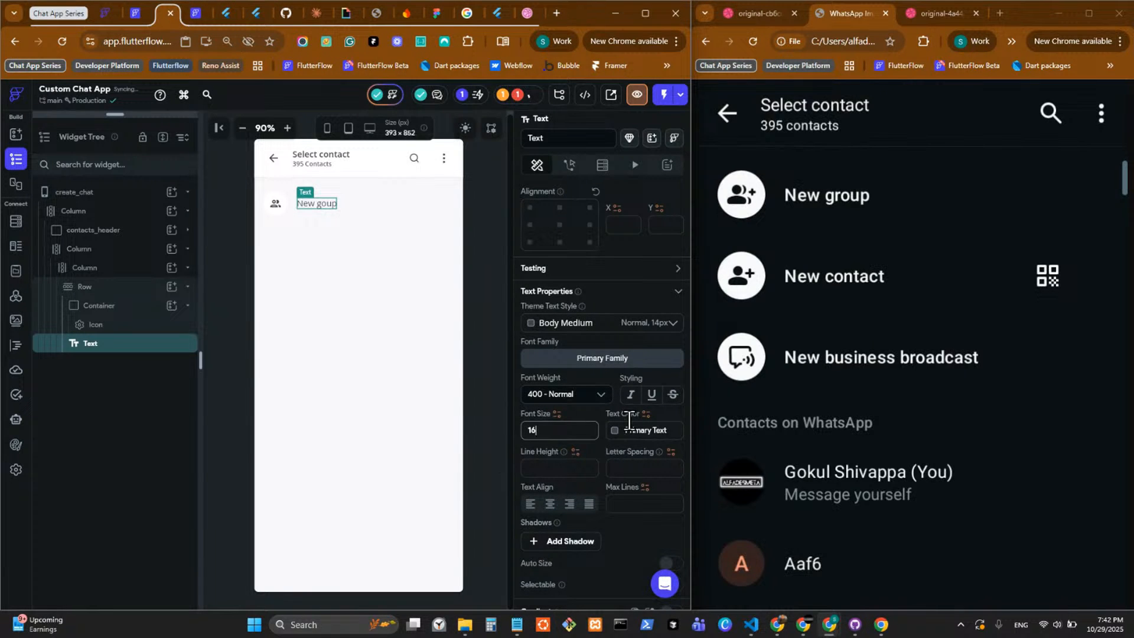
click(567, 394)
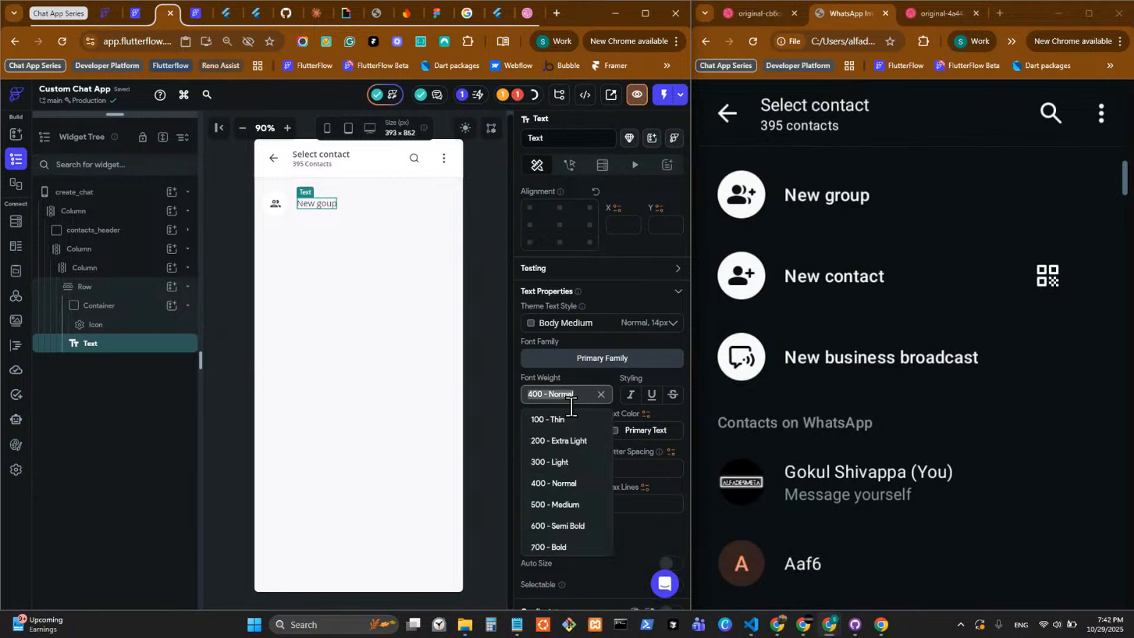
click(567, 505)
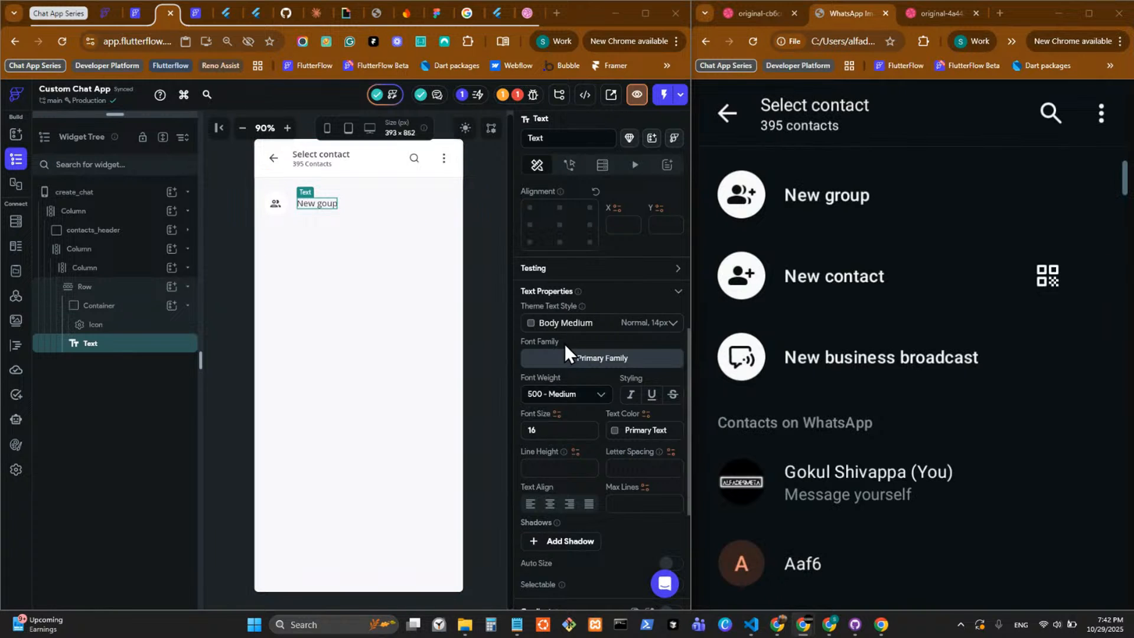
click(562, 395)
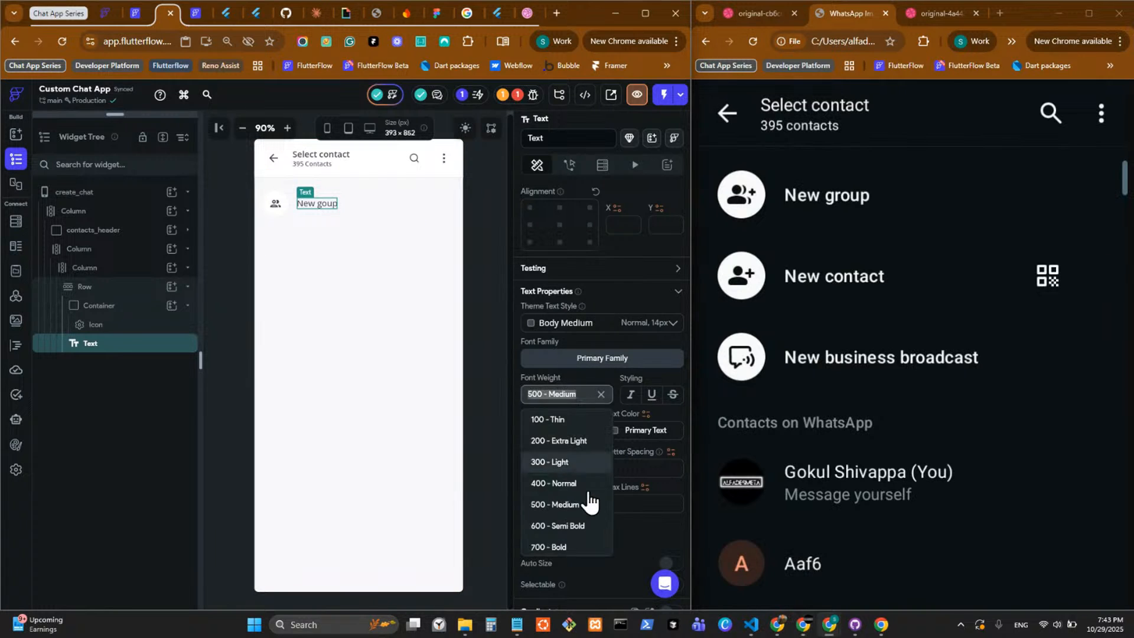
click(576, 526)
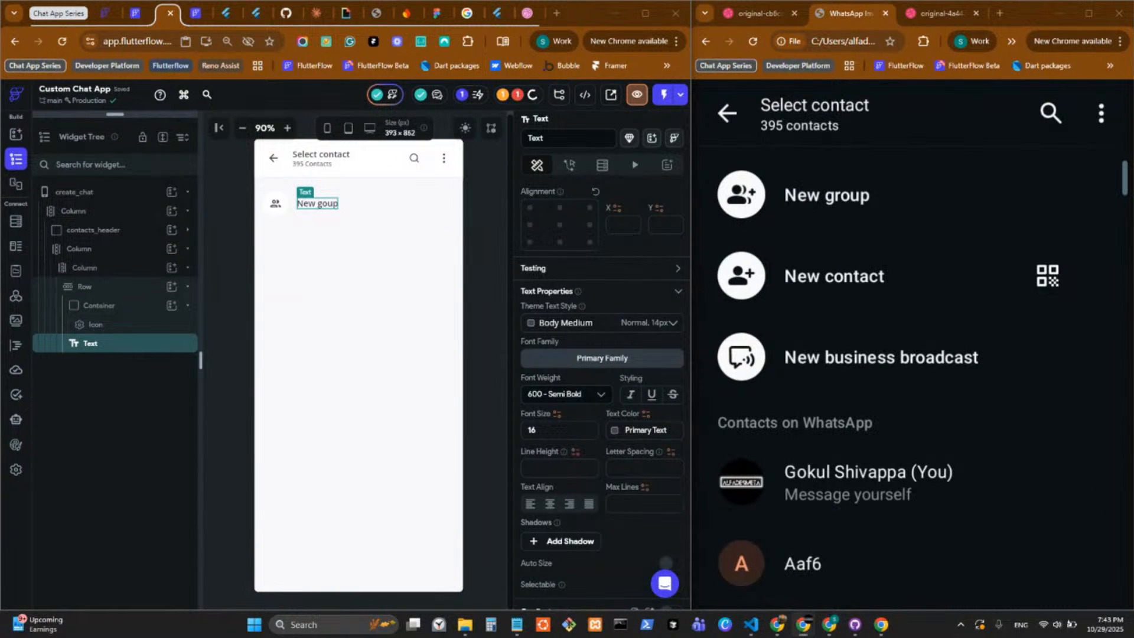
Correct the content of the Row's Text widget to "New group".
scroll(559, 460, up, 5)
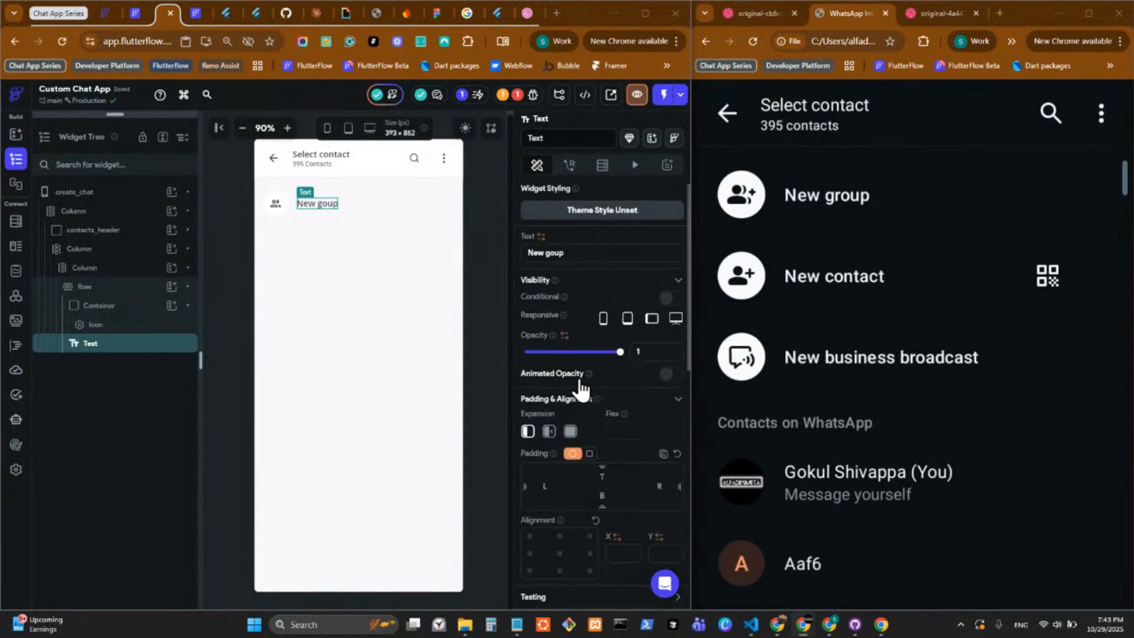
click(546, 252)
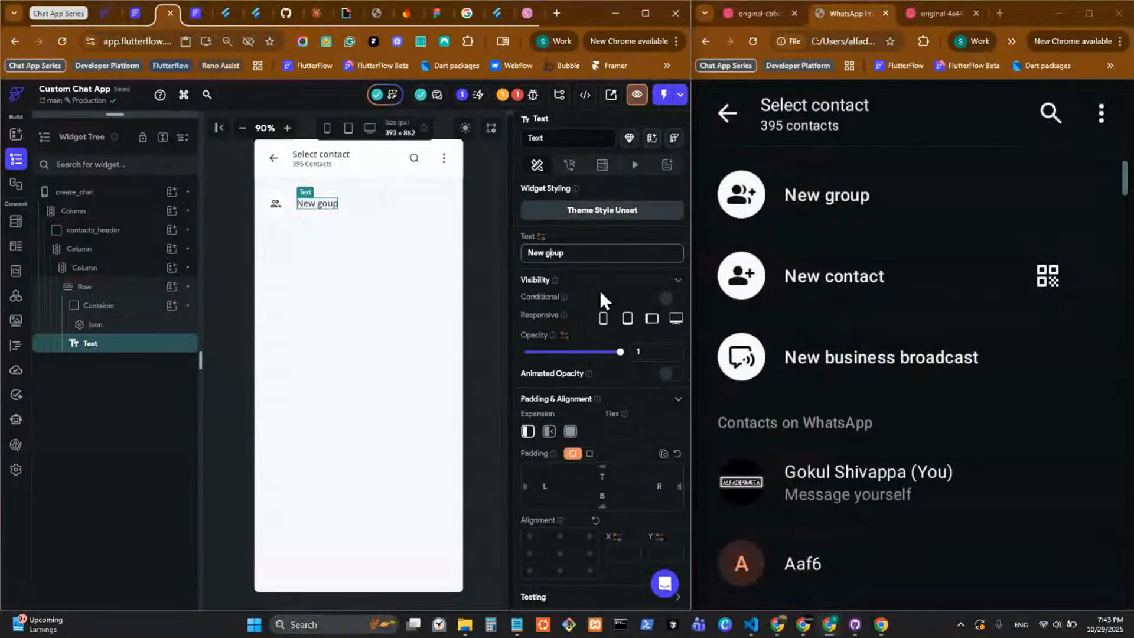
text(r)
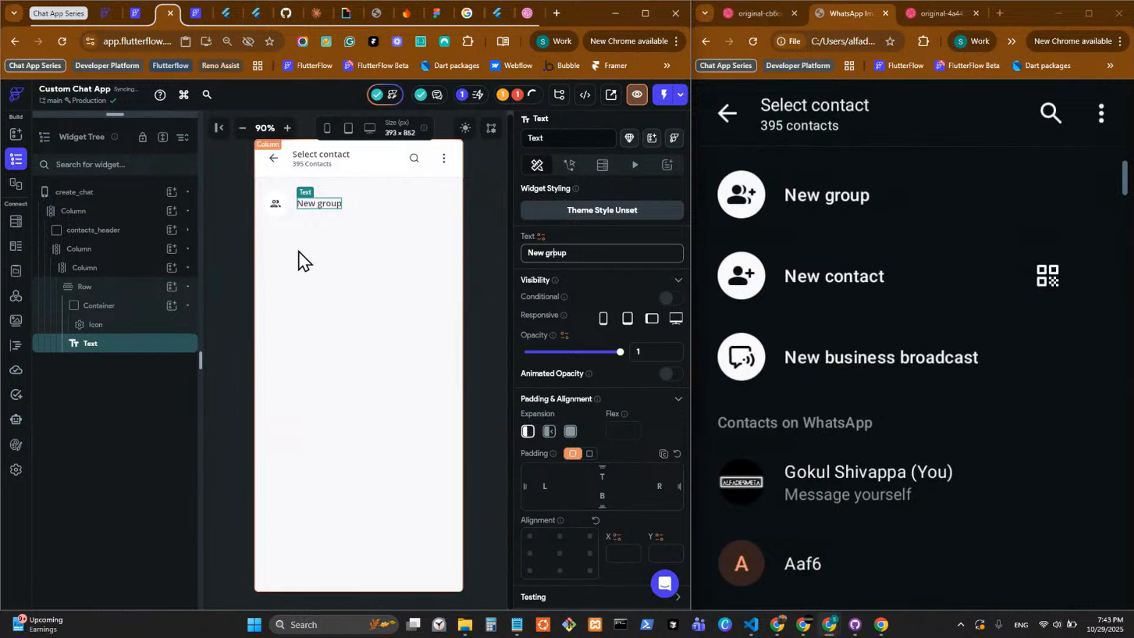
Duplicate the "New group" Row twice within its Column to make three option rows.
click(359, 211)
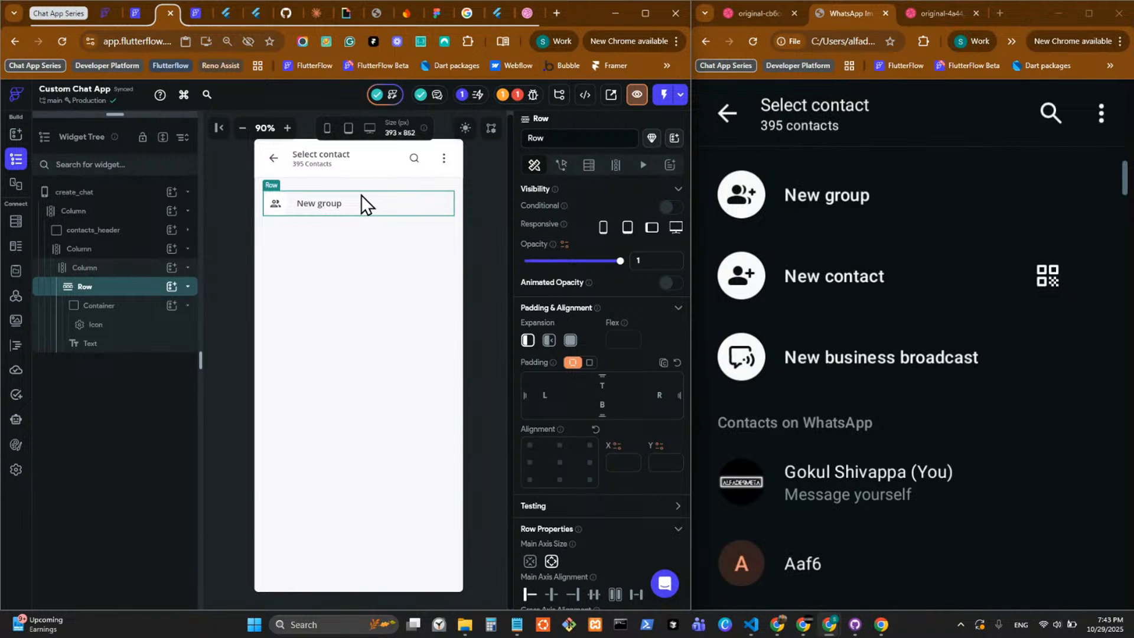
key(ctrl+d)
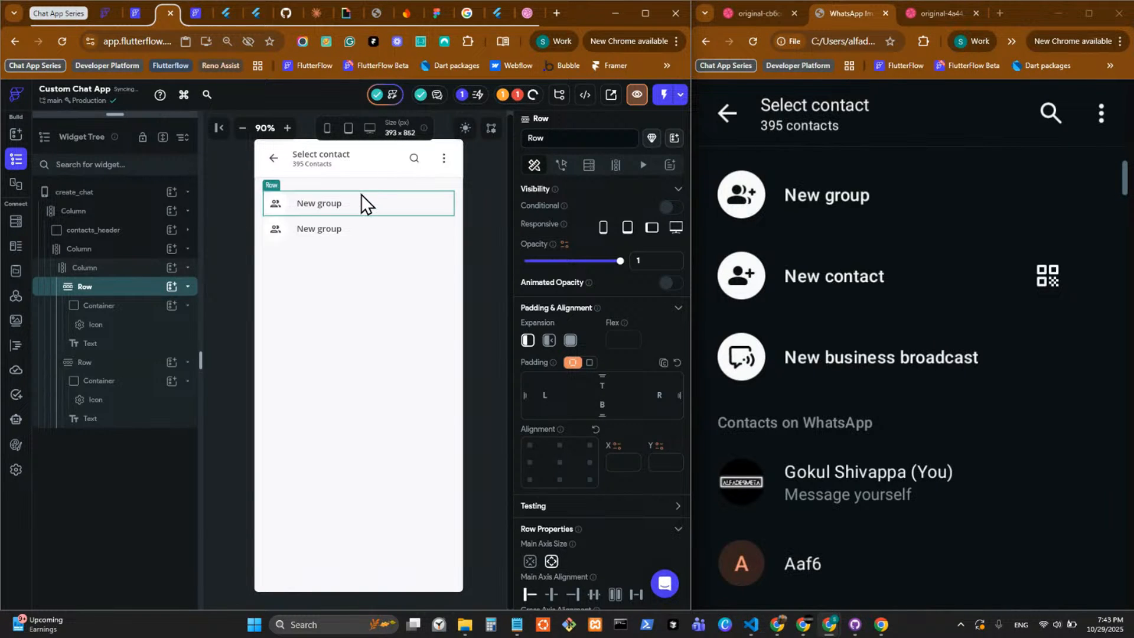
click(352, 229)
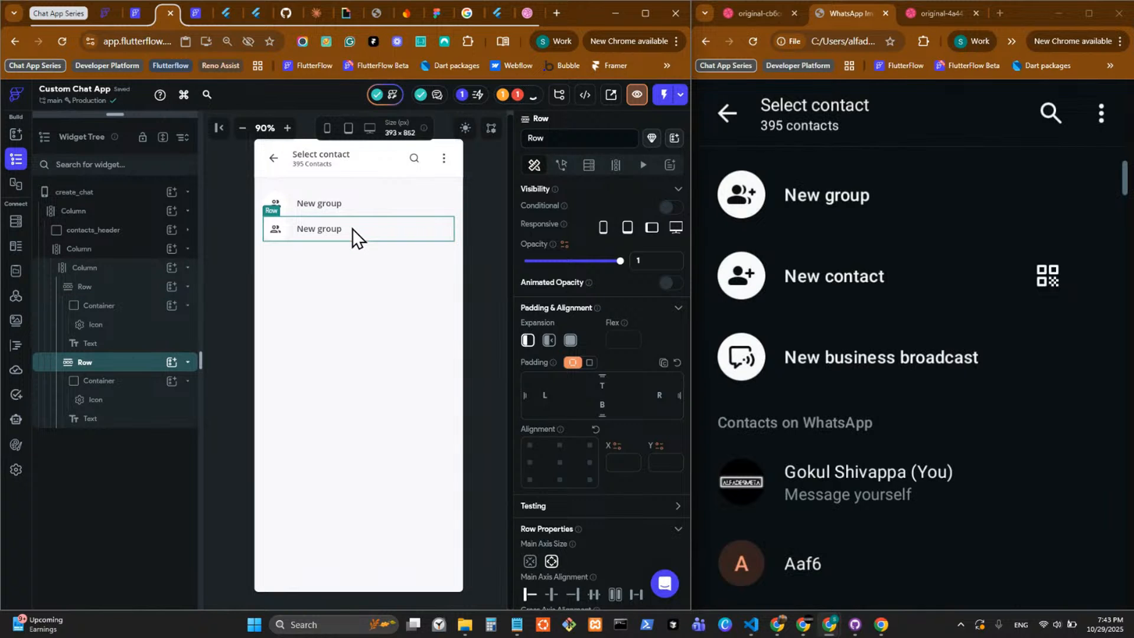
key(ctrl+d)
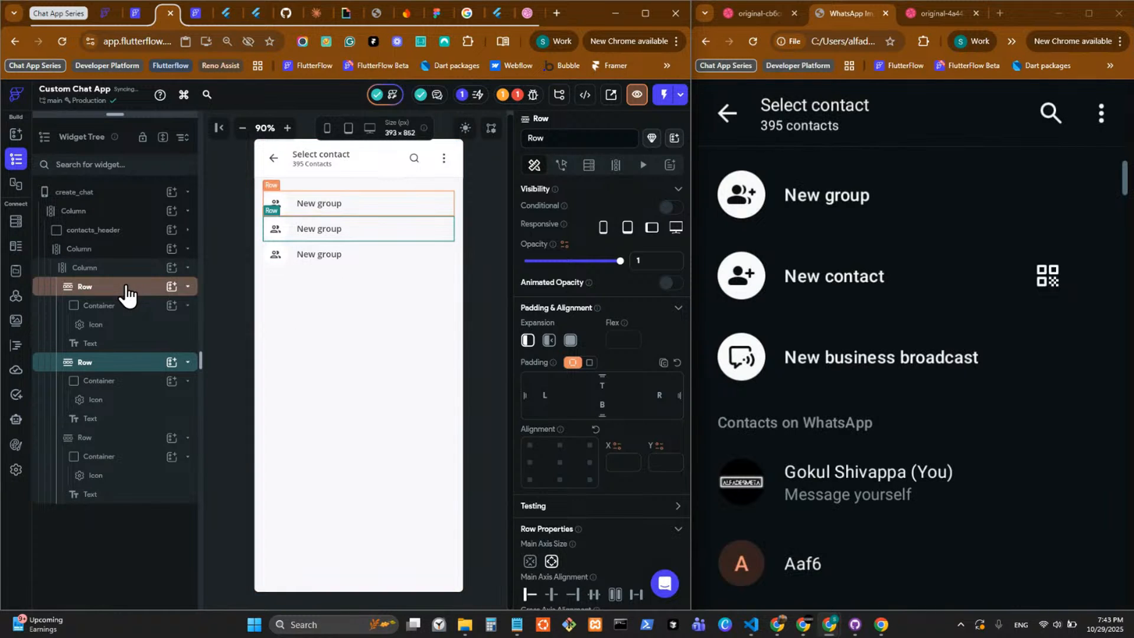
Set the items spacing of the Column holding the three option rows to 20.
click(129, 267)
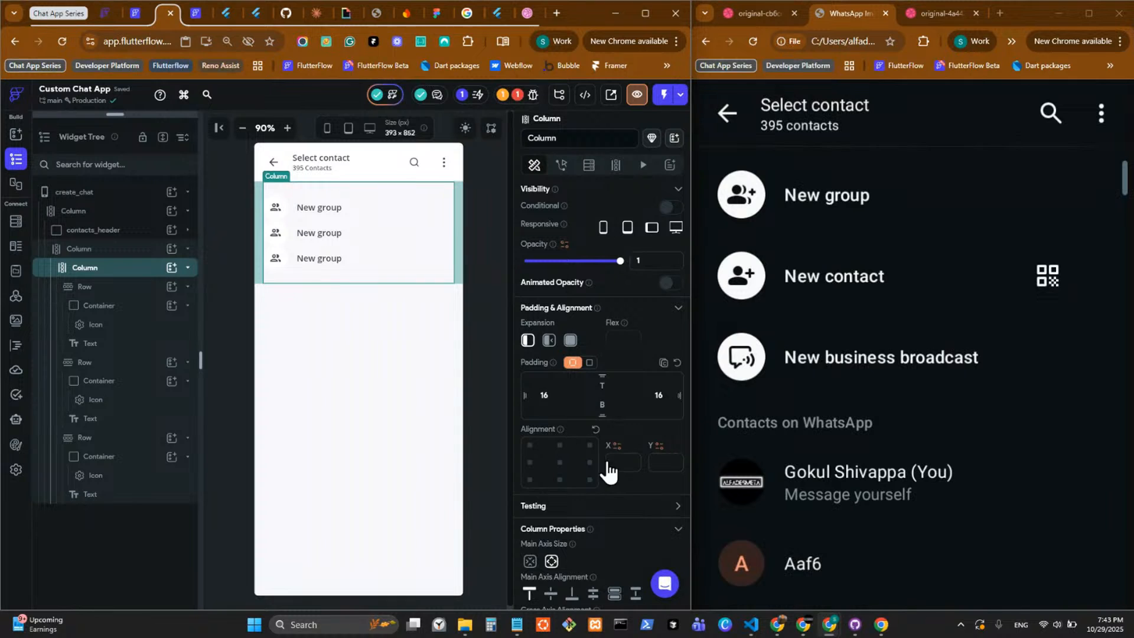
scroll(614, 502, down, 3)
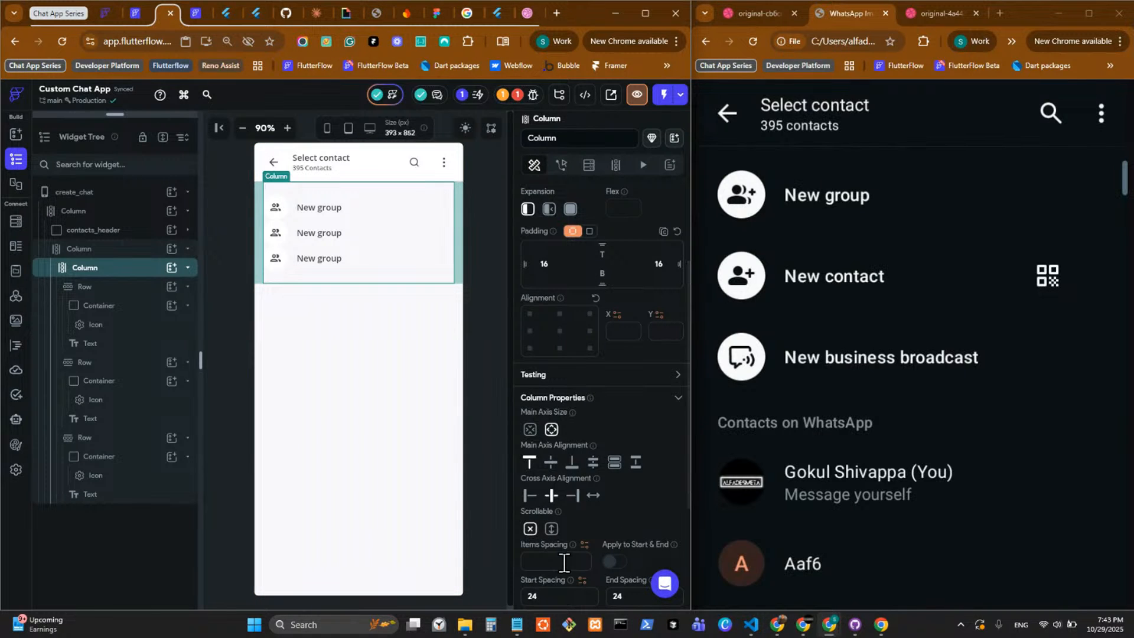
click(564, 562)
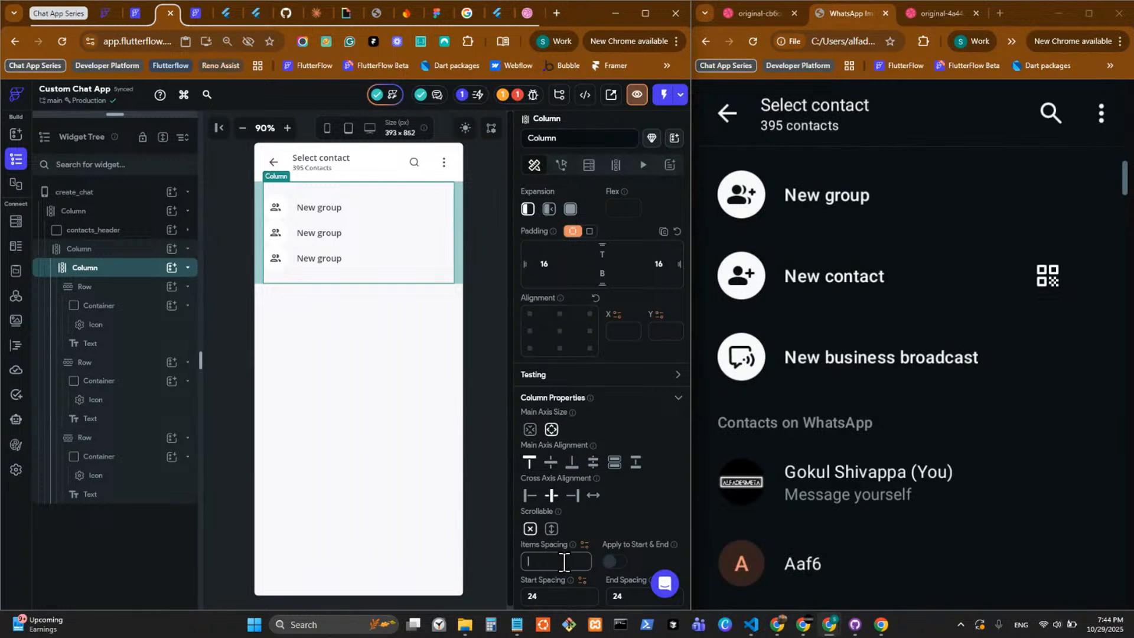
text(20)
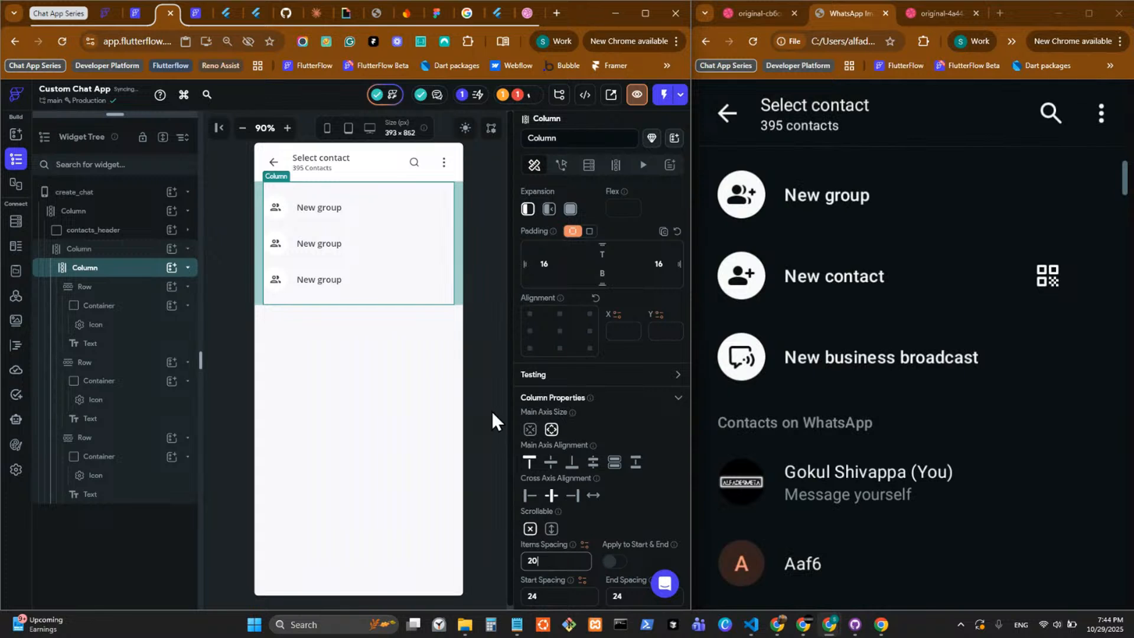
Search the icon library for "users" and "people", and set the second row's Icon to People.
click(305, 245)
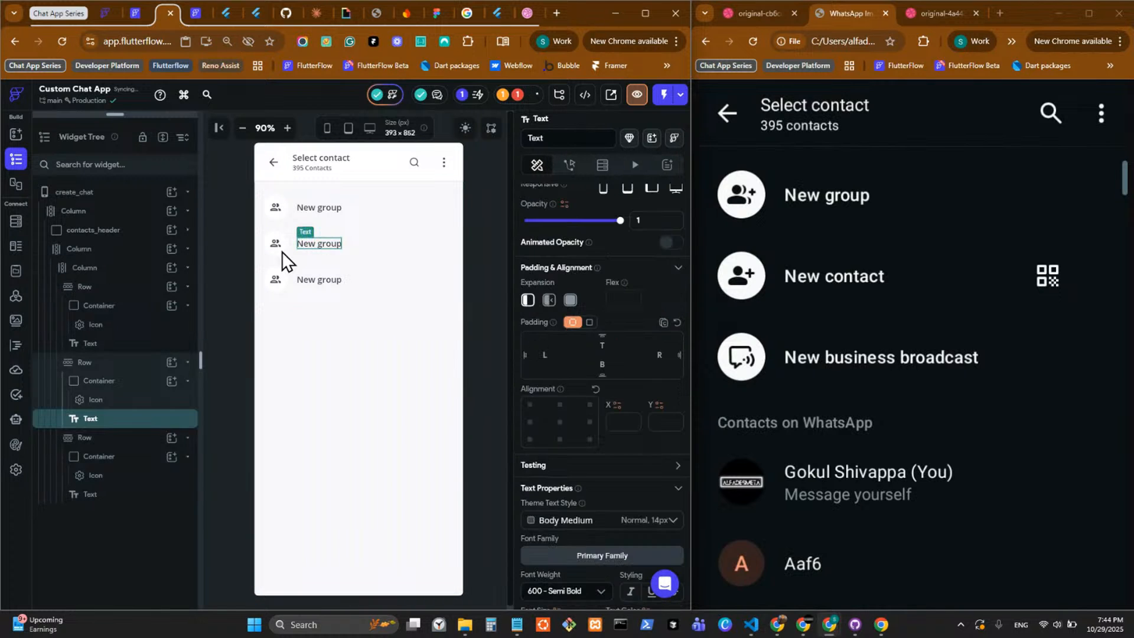
click(282, 250)
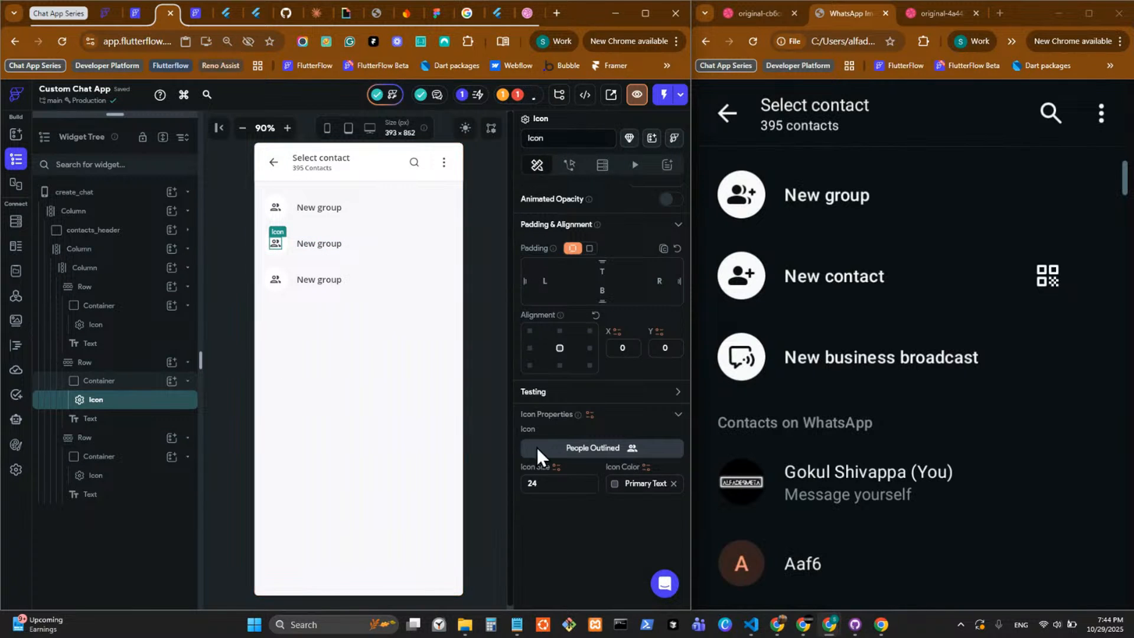
click(564, 451)
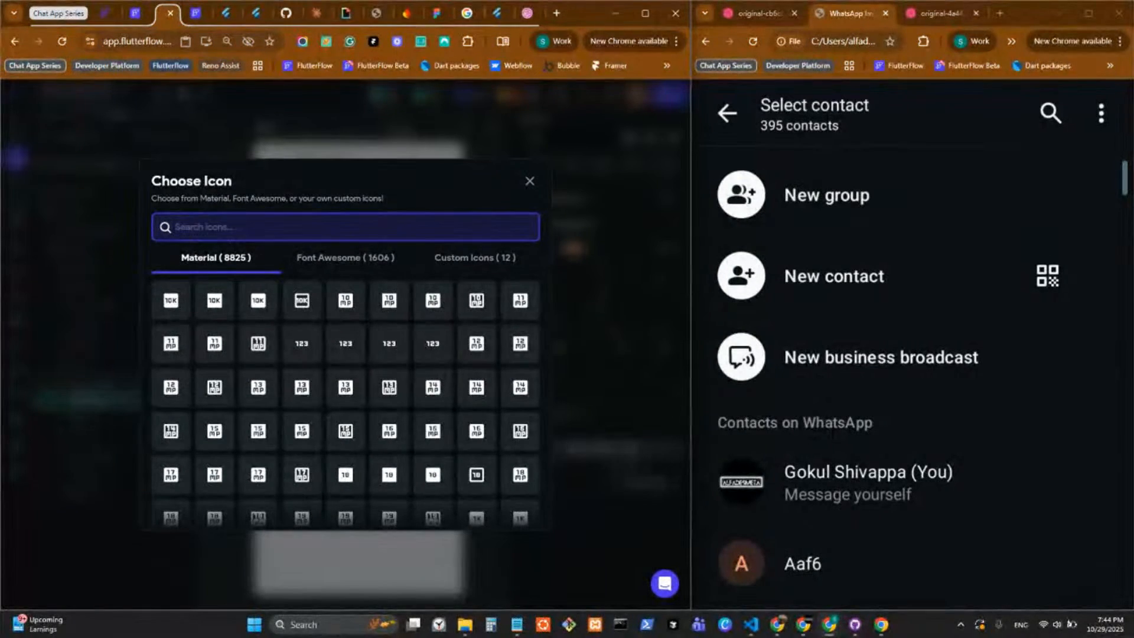
key(alt+Tab)
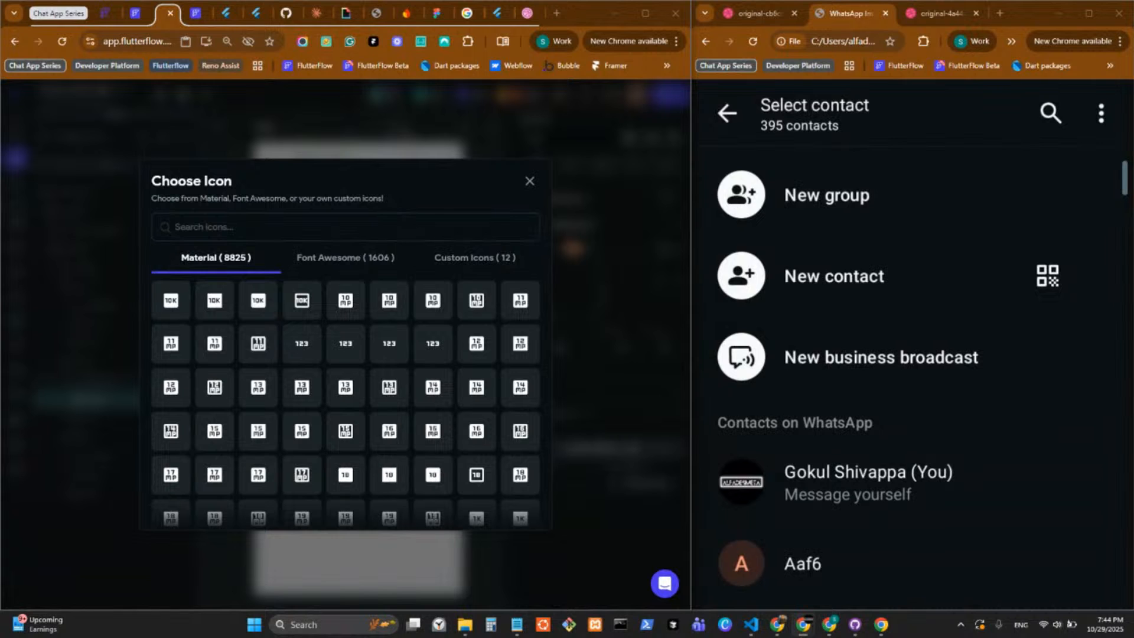
click(300, 226)
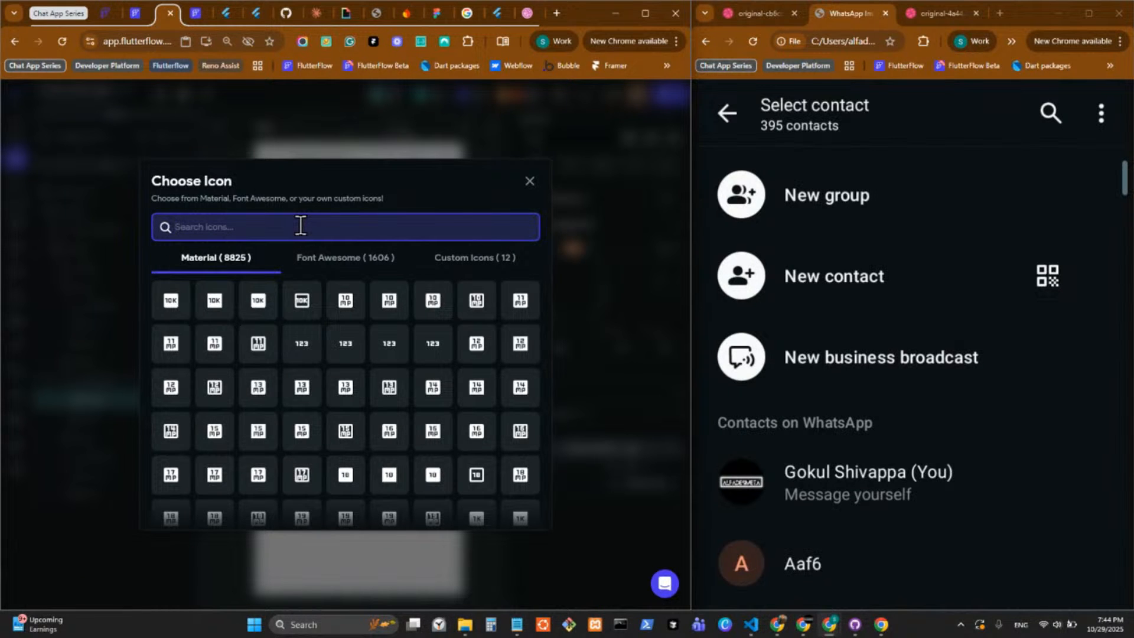
text(users)
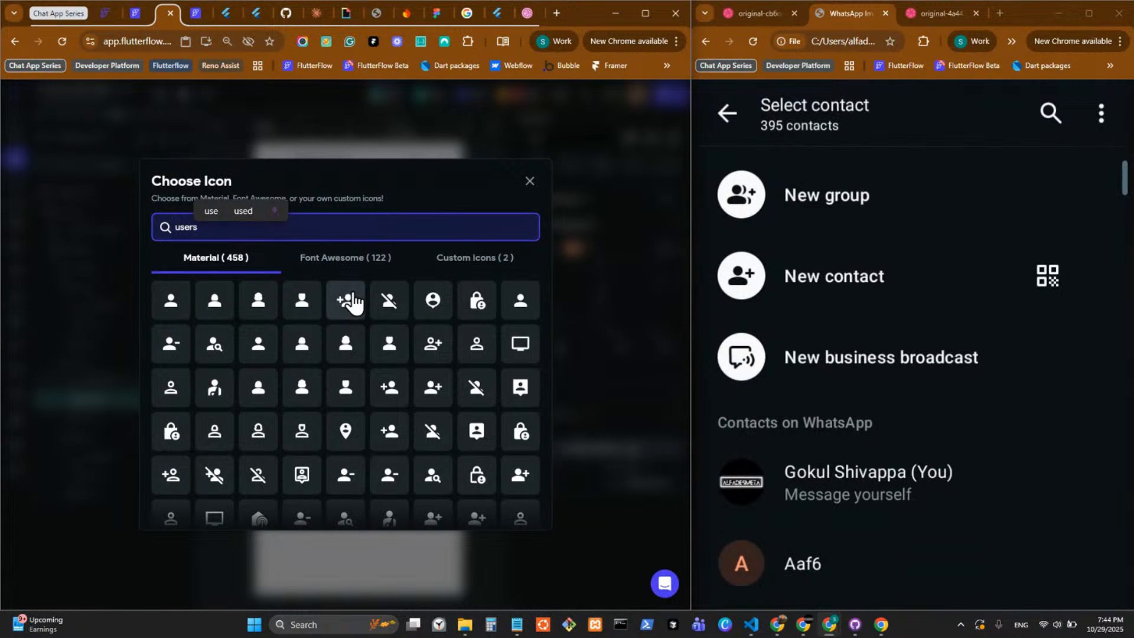
scroll(352, 300, down, 1)
scroll(352, 299, up, 1)
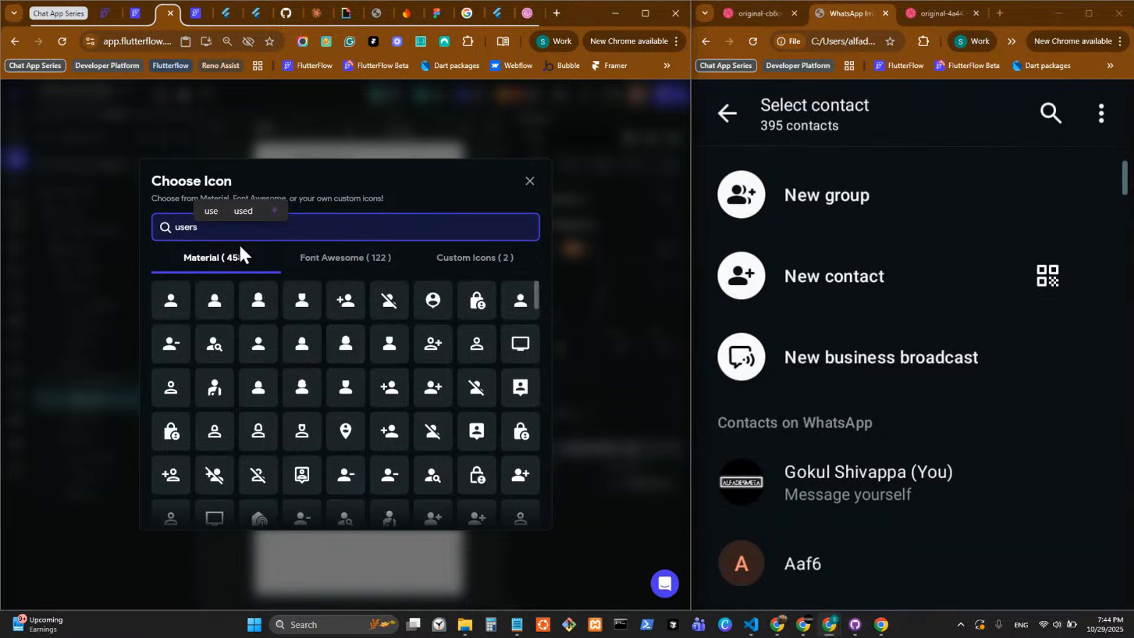
key(BackSpace)
key(BackSpace)
key(BackSpace)
key(BackSpace)
key(BackSpace)
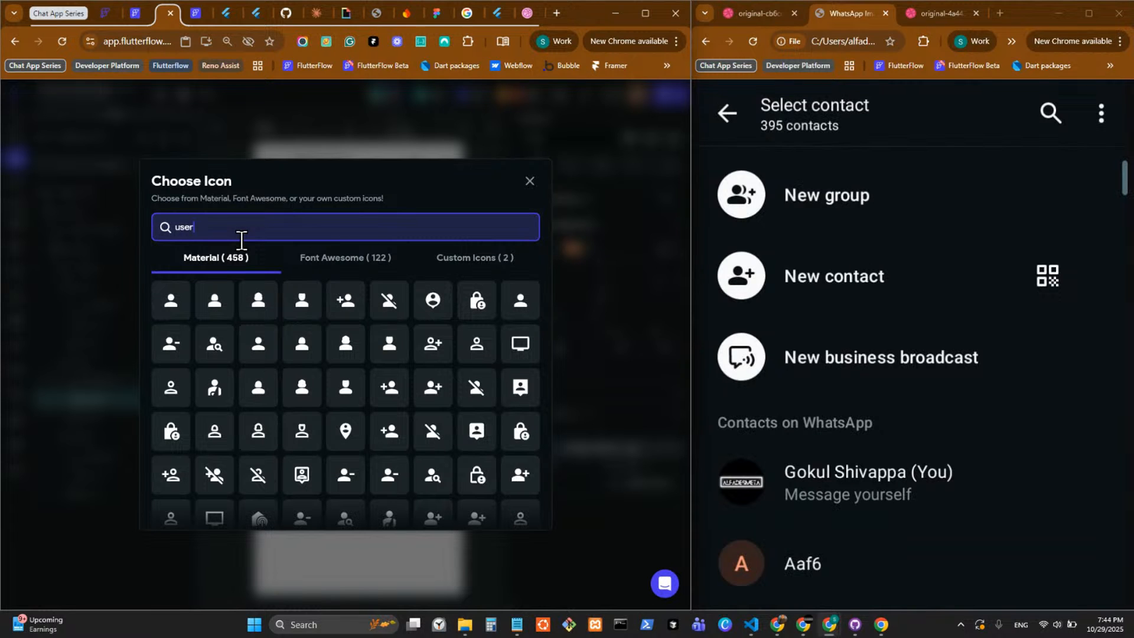
text(people)
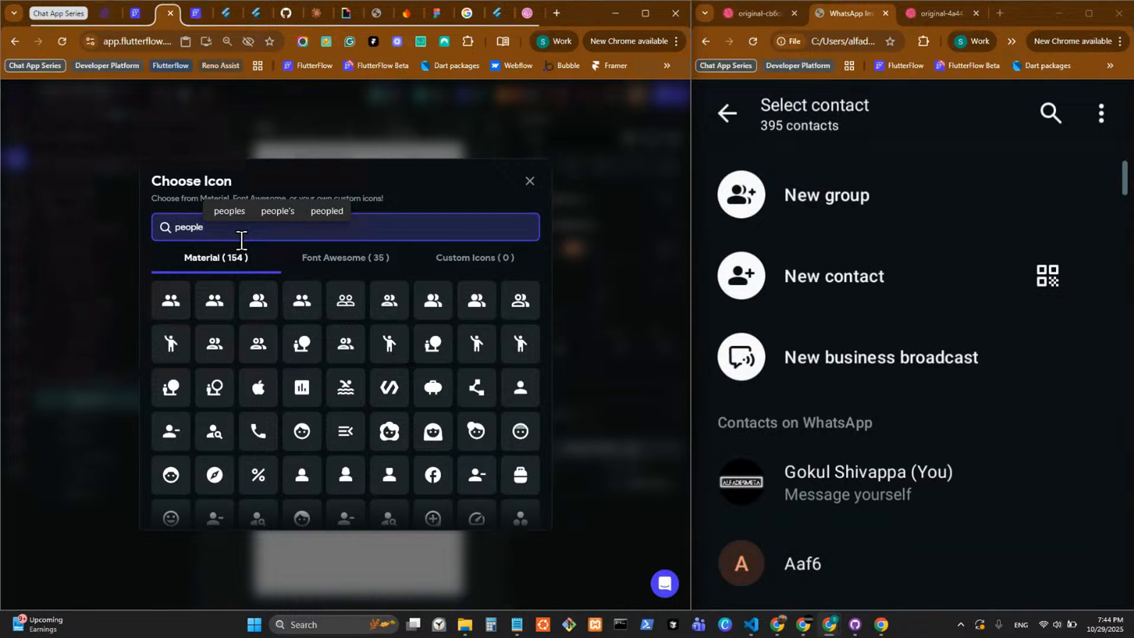
click(182, 295)
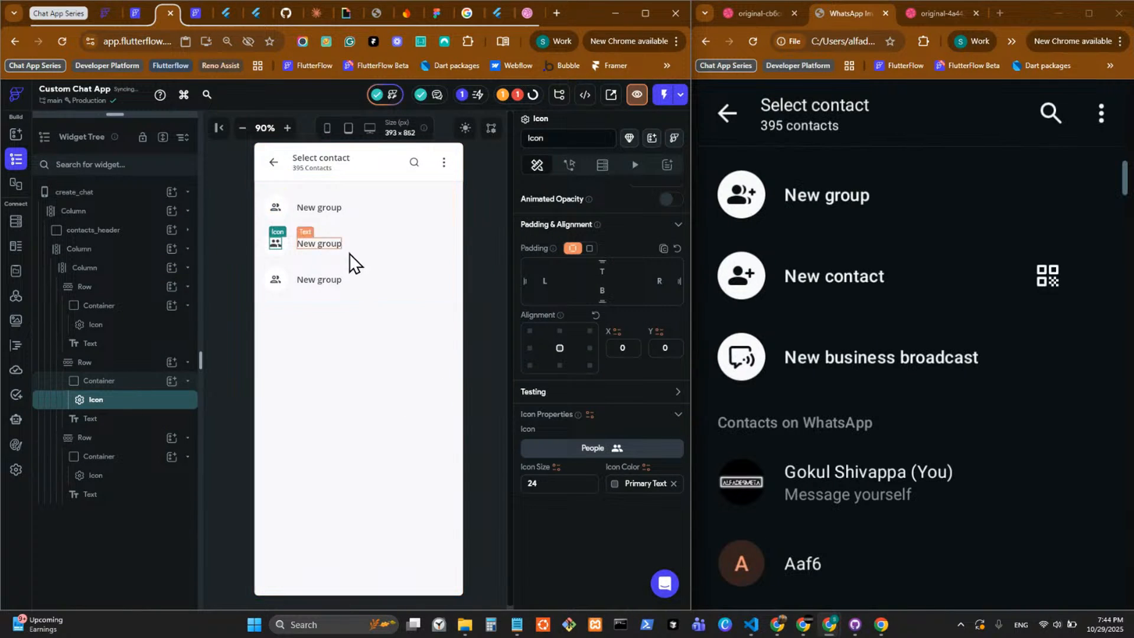
Search the icon library for "add user" and "person", and set the second row's Icon to Person Add Alt Rounded.
click(319, 244)
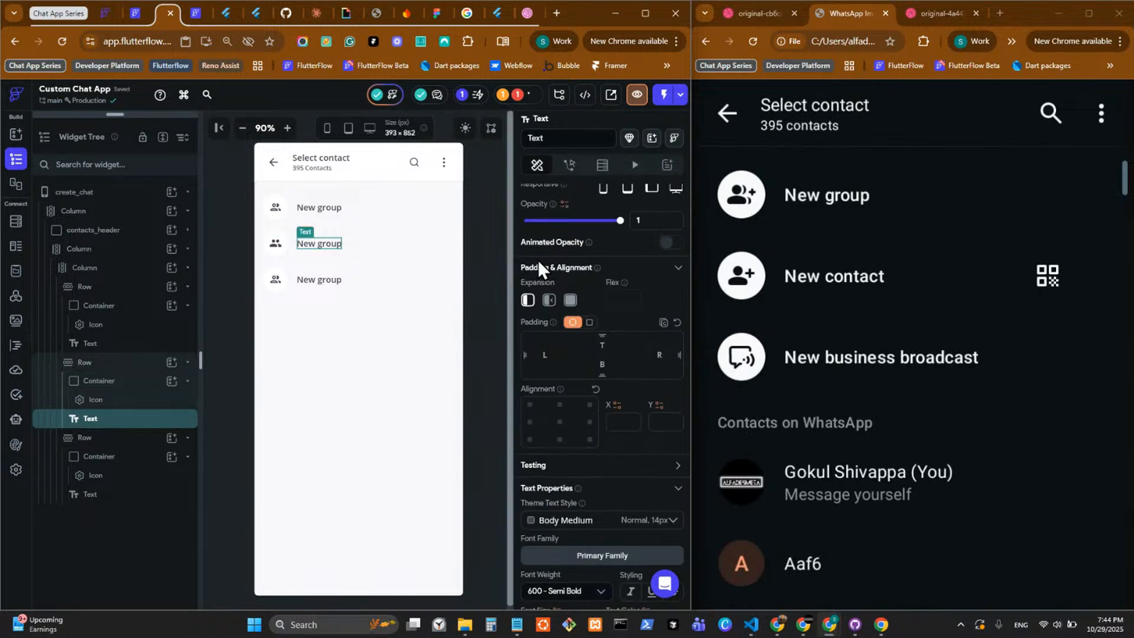
click(276, 245)
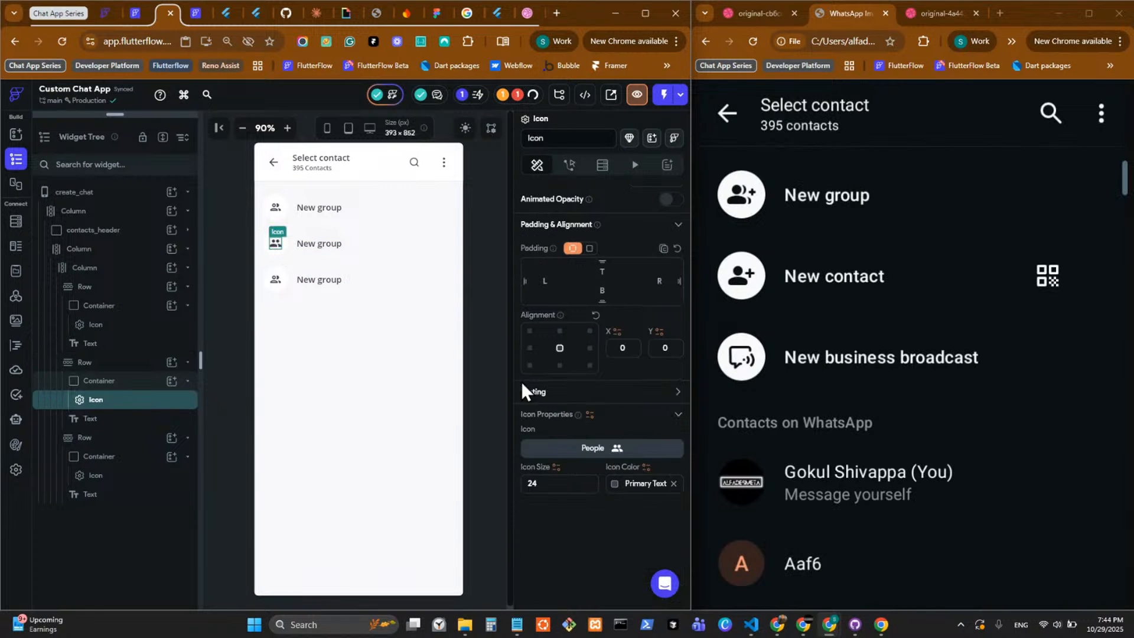
click(602, 464)
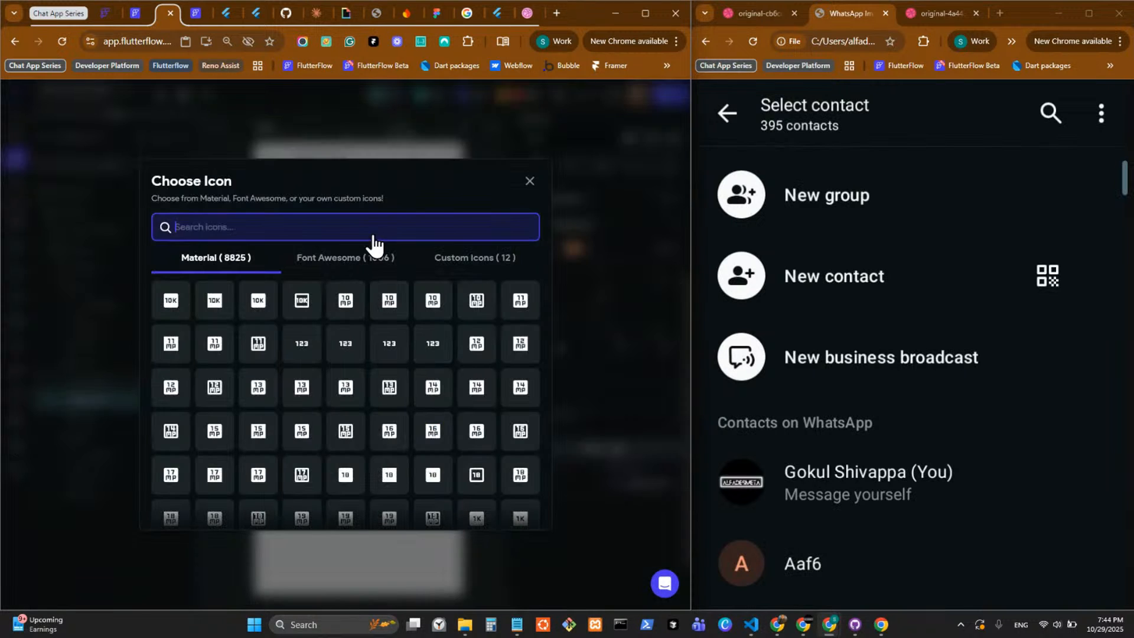
text(add user)
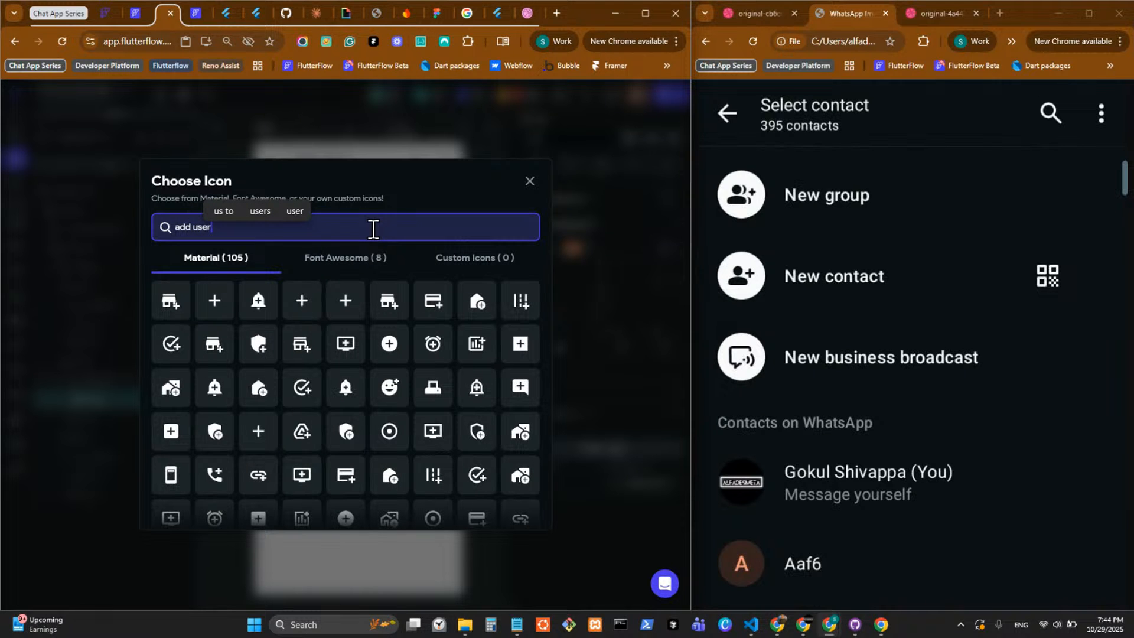
scroll(395, 358, down, 4)
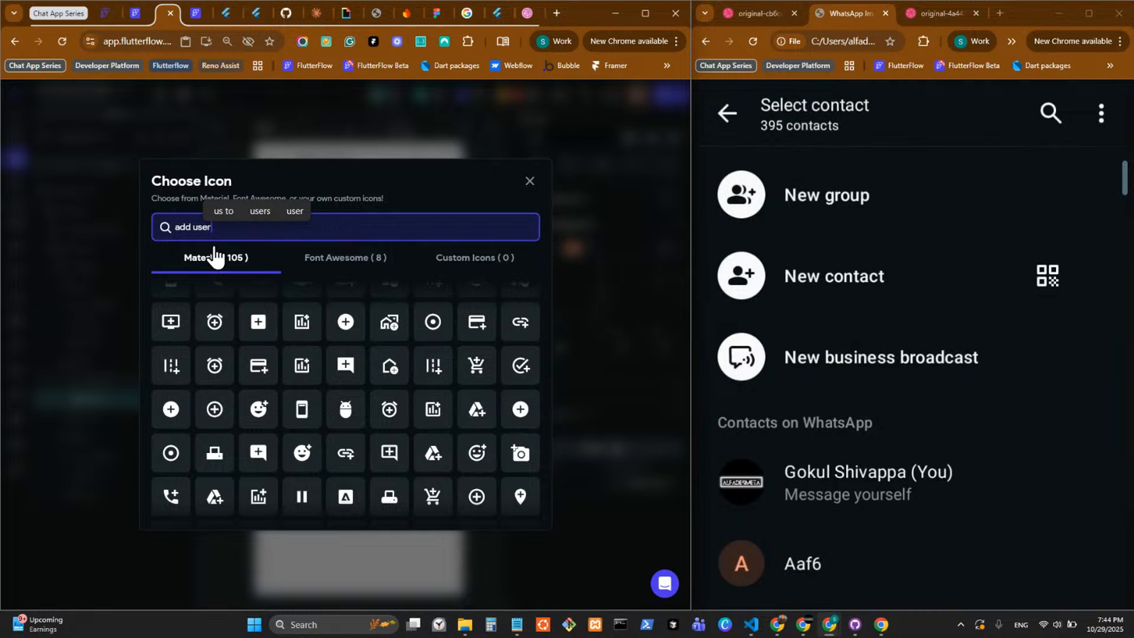
key(BackSpace)
key(BackSpace)
key(BackSpace)
key(BackSpace)
key(BackSpace)
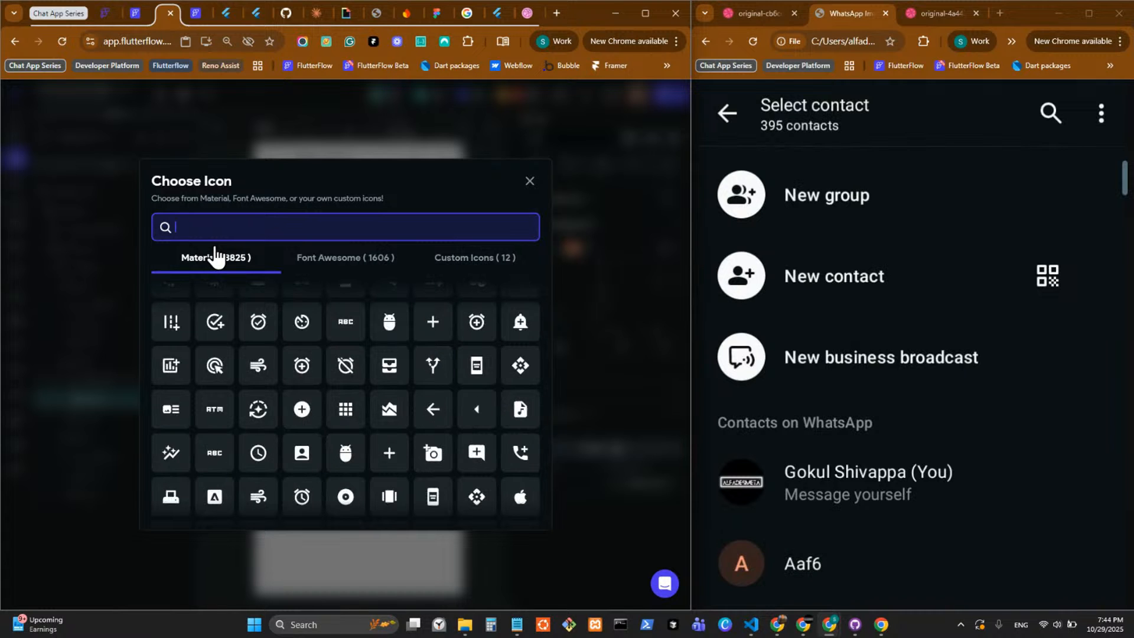
text(person)
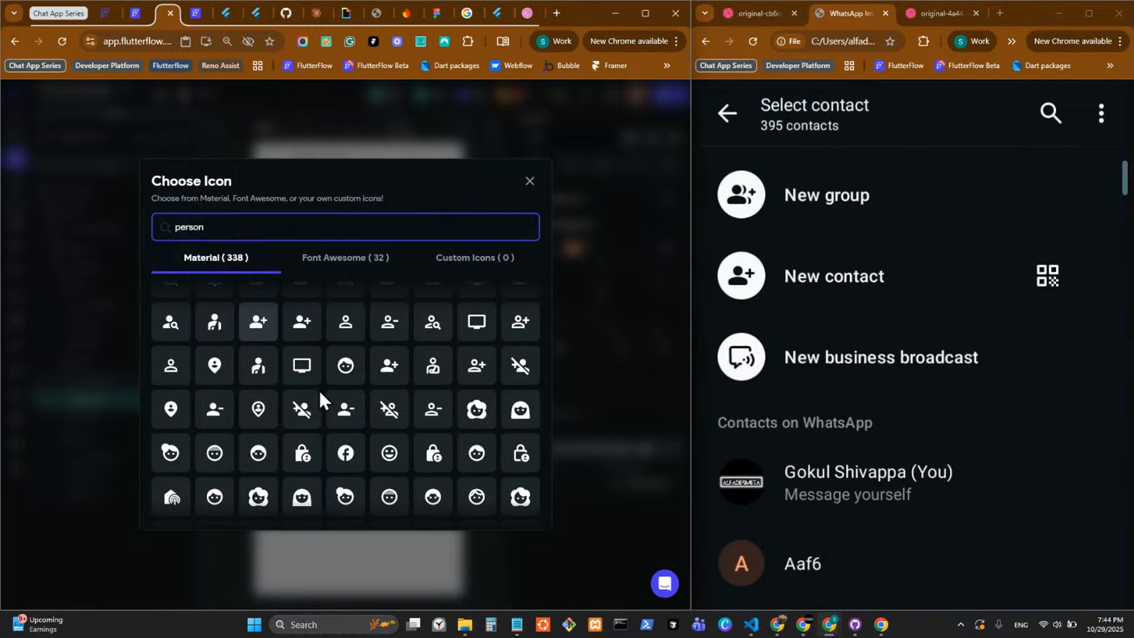
click(258, 322)
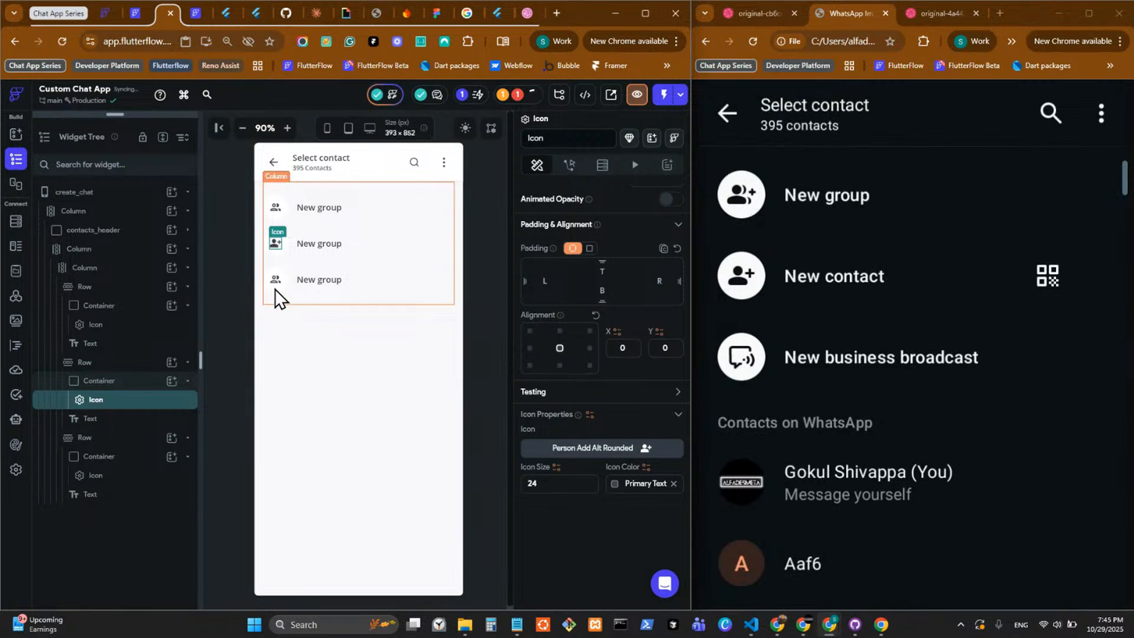
Change the second row's Text content to "New Contact".
click(327, 248)
scroll(637, 350, up, 3)
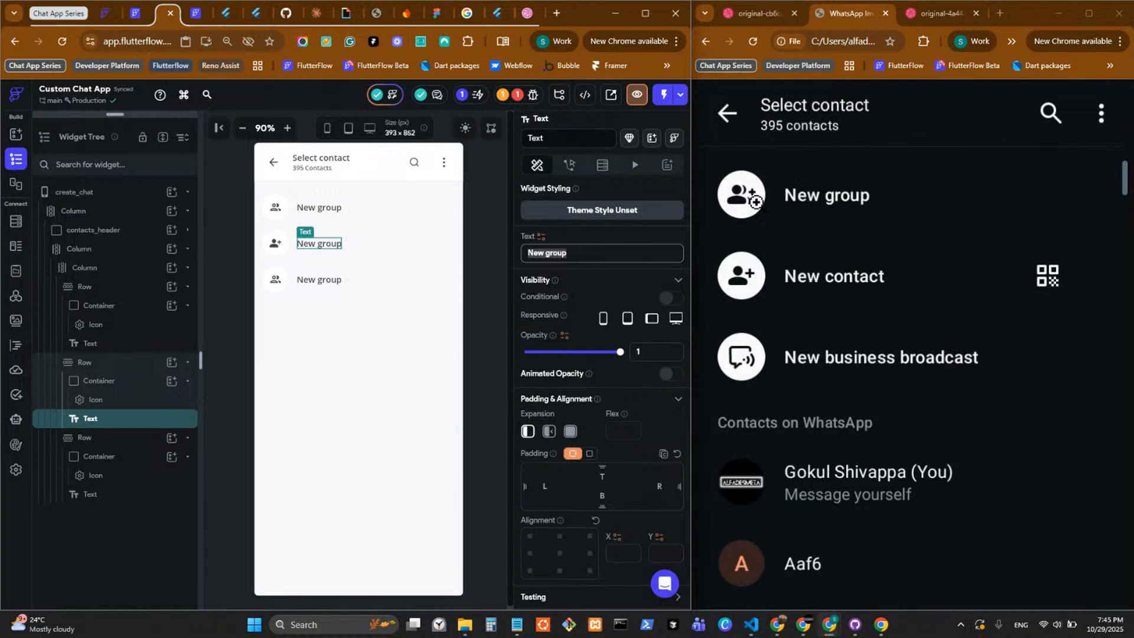
drag(615, 253, 545, 253)
key(BackSpace)
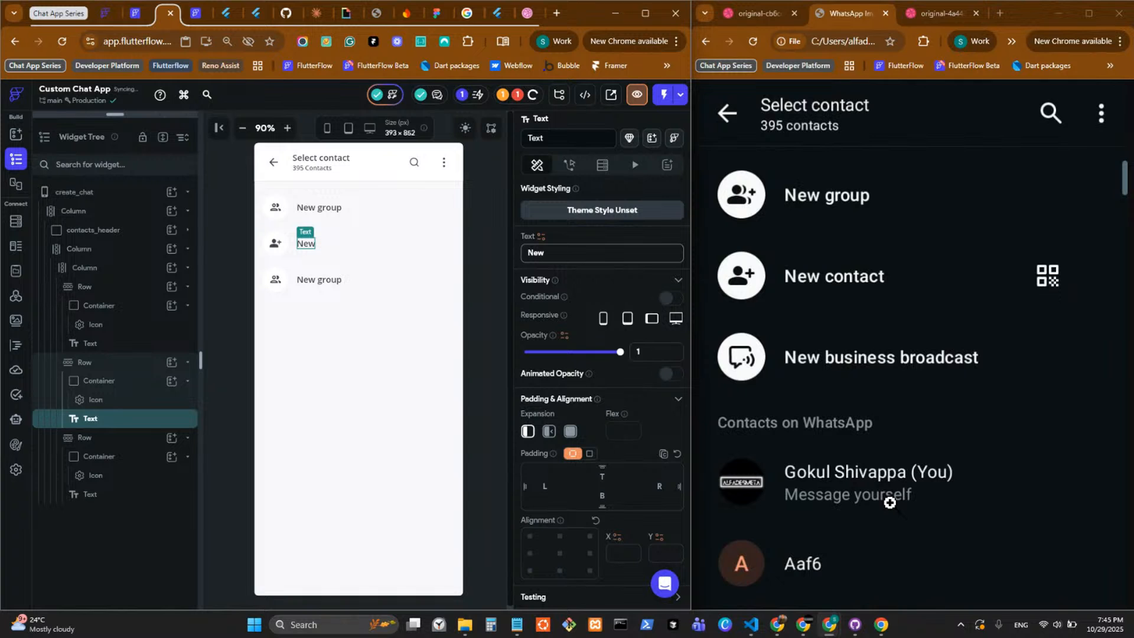
text(C)
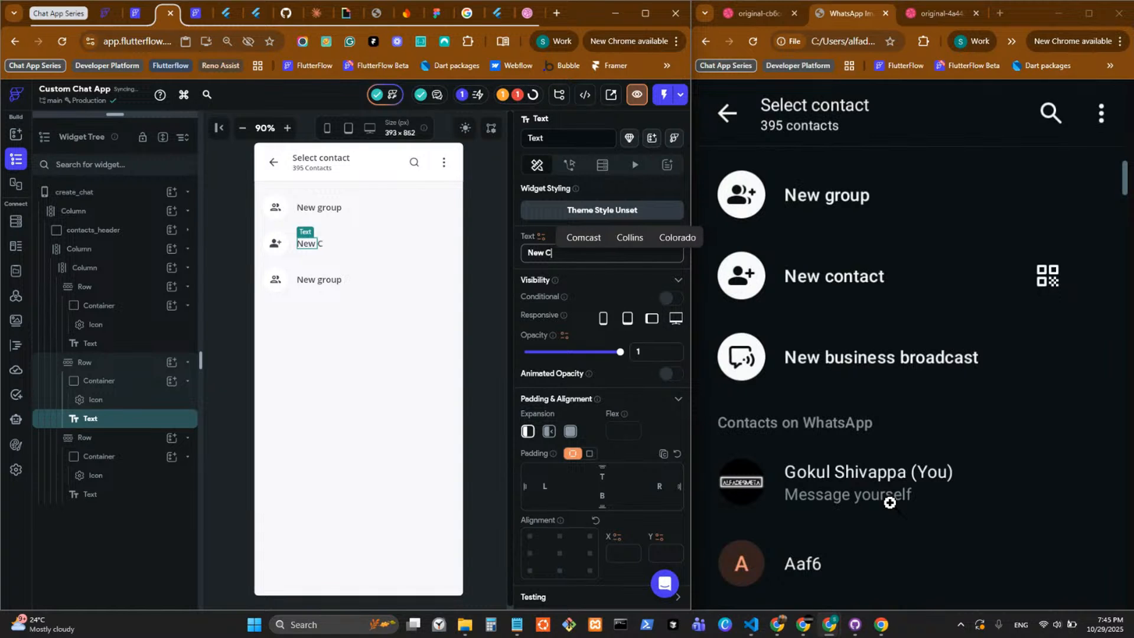
text(ontac)
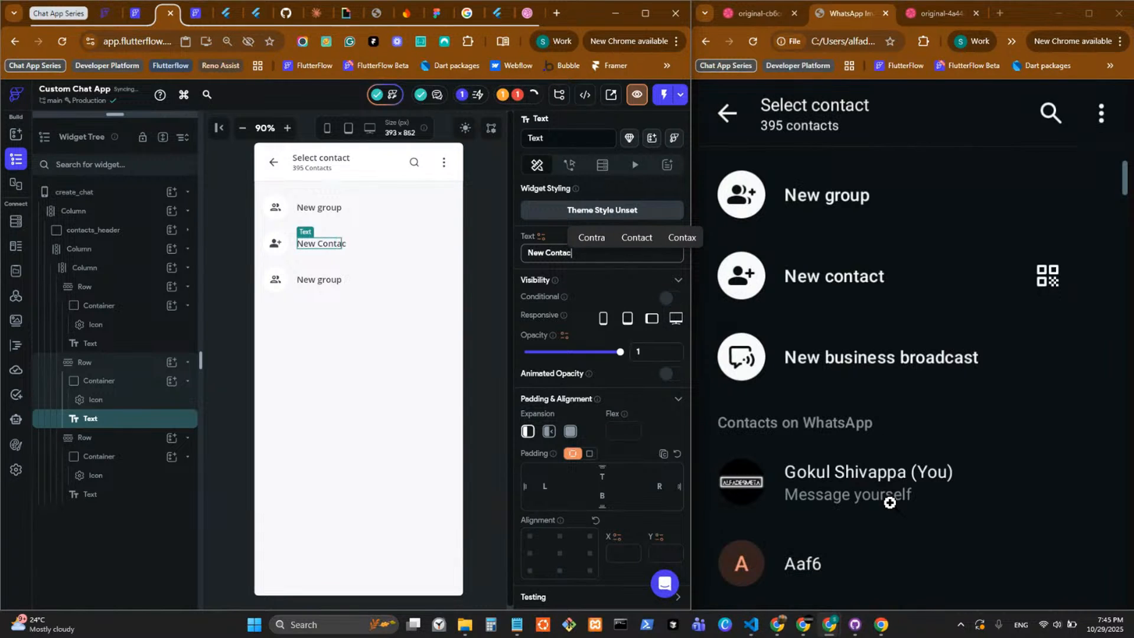
text(t)
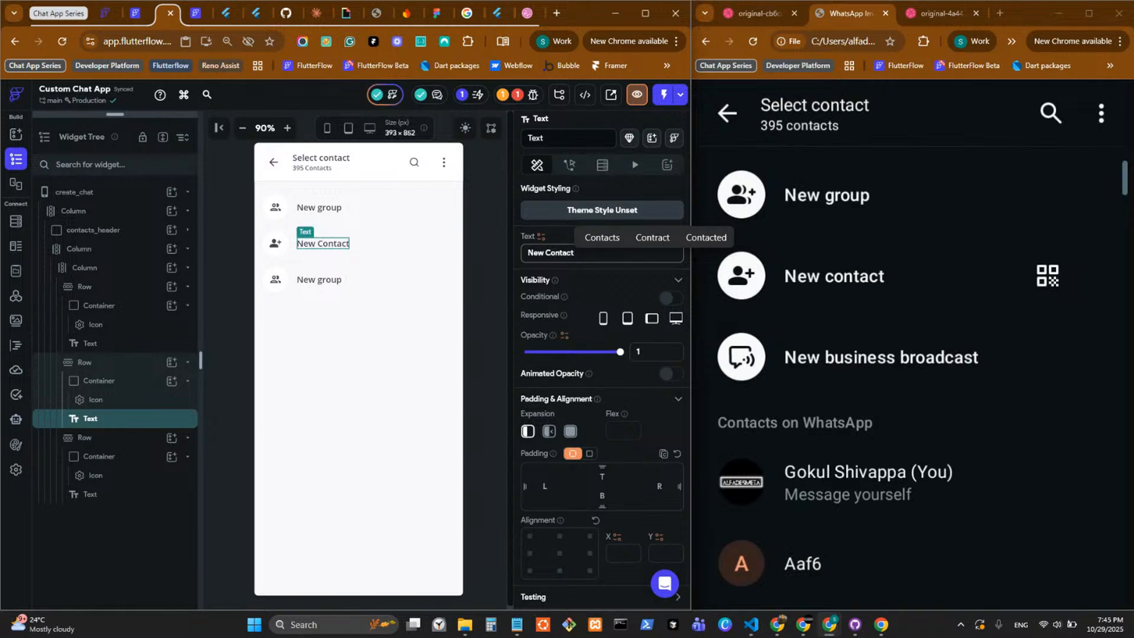
key(alt+Tab)
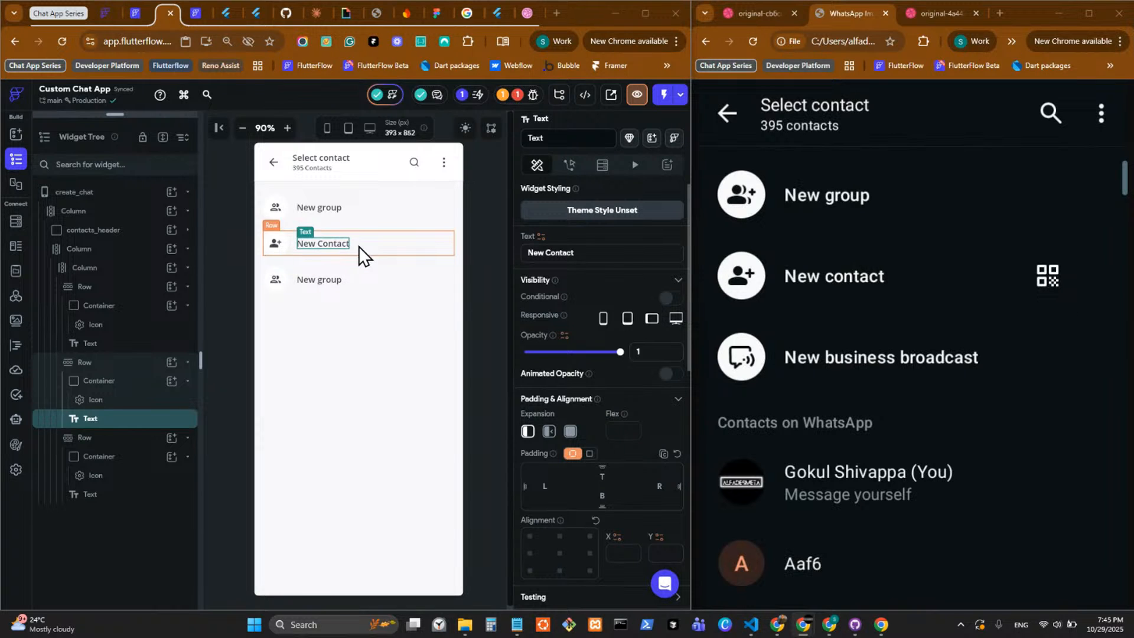
Wrap the icon Container of the New Contact row in a nested Row.
click(285, 253)
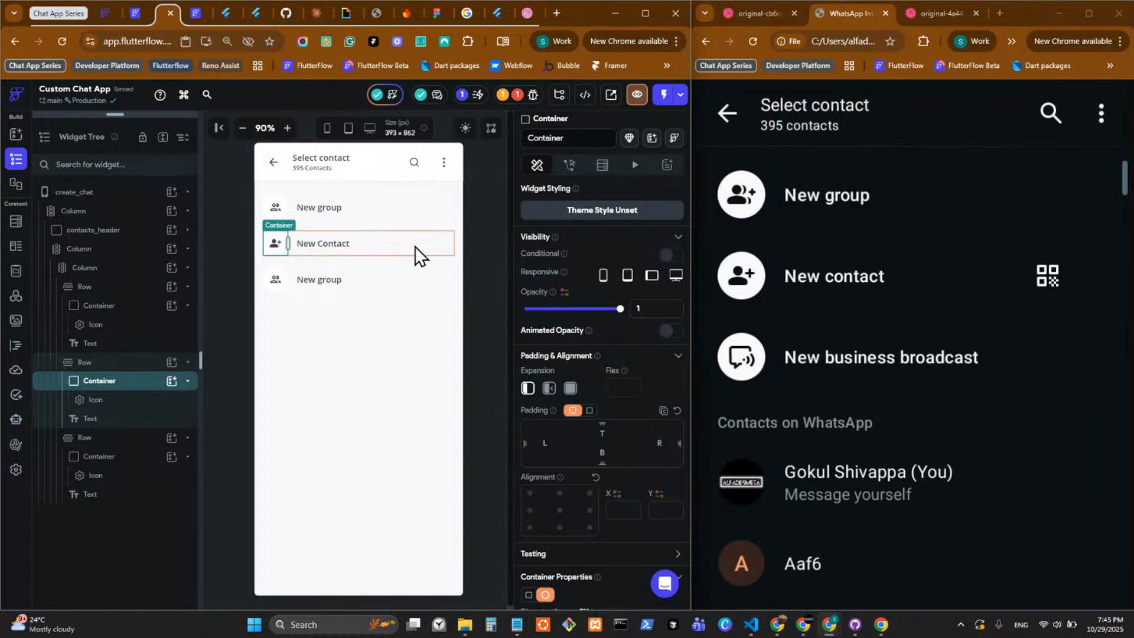
click(80, 362)
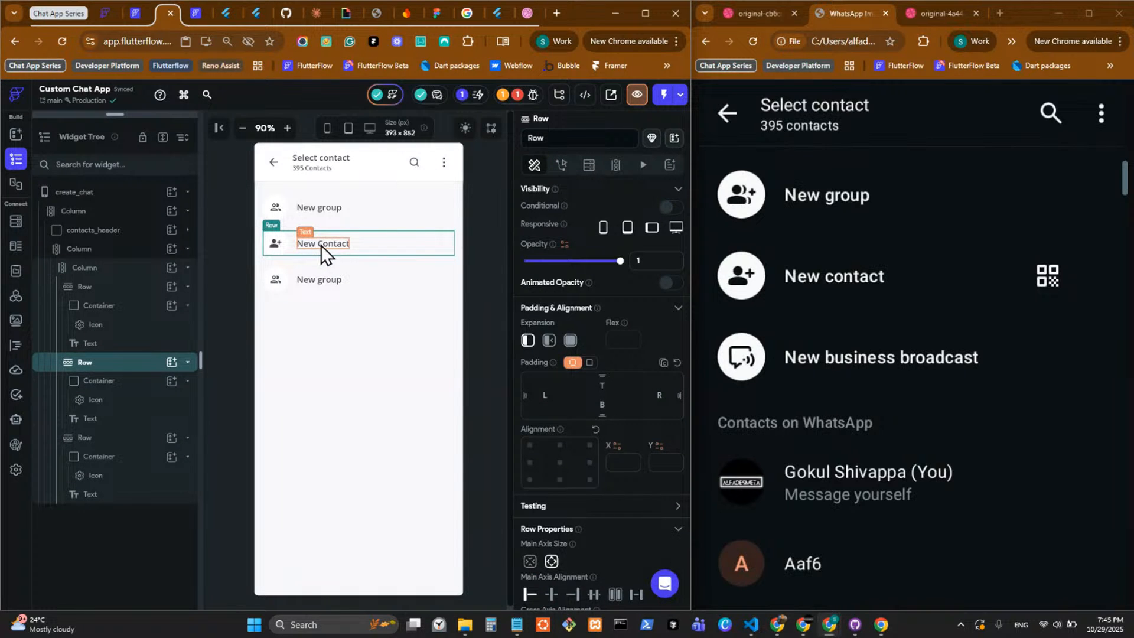
click(299, 252)
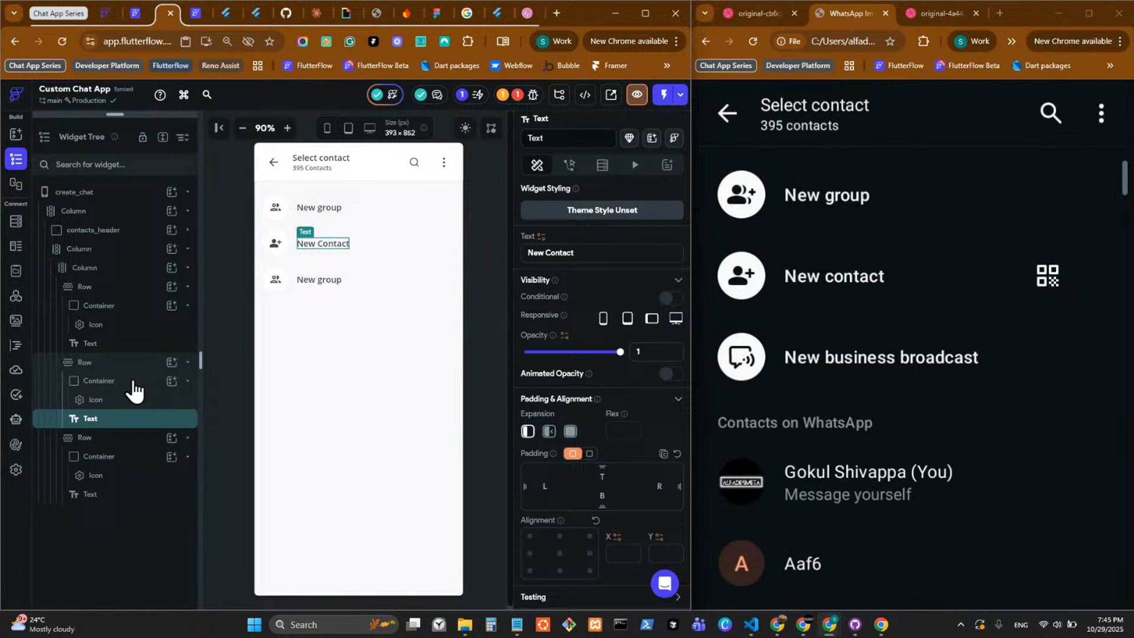
click(135, 382)
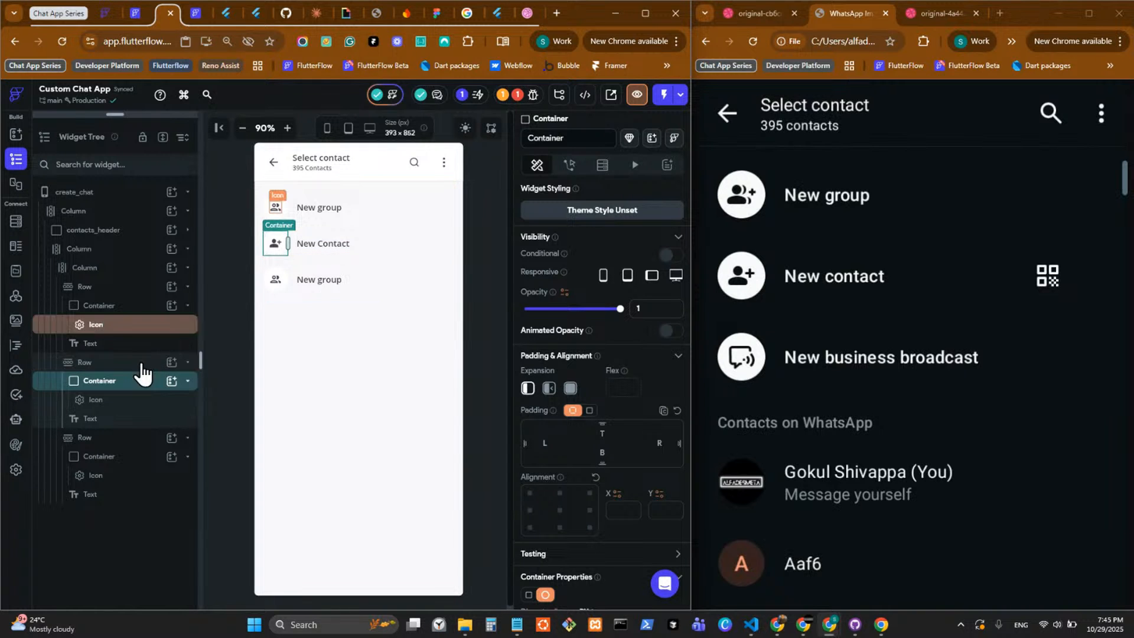
right_click(126, 381)
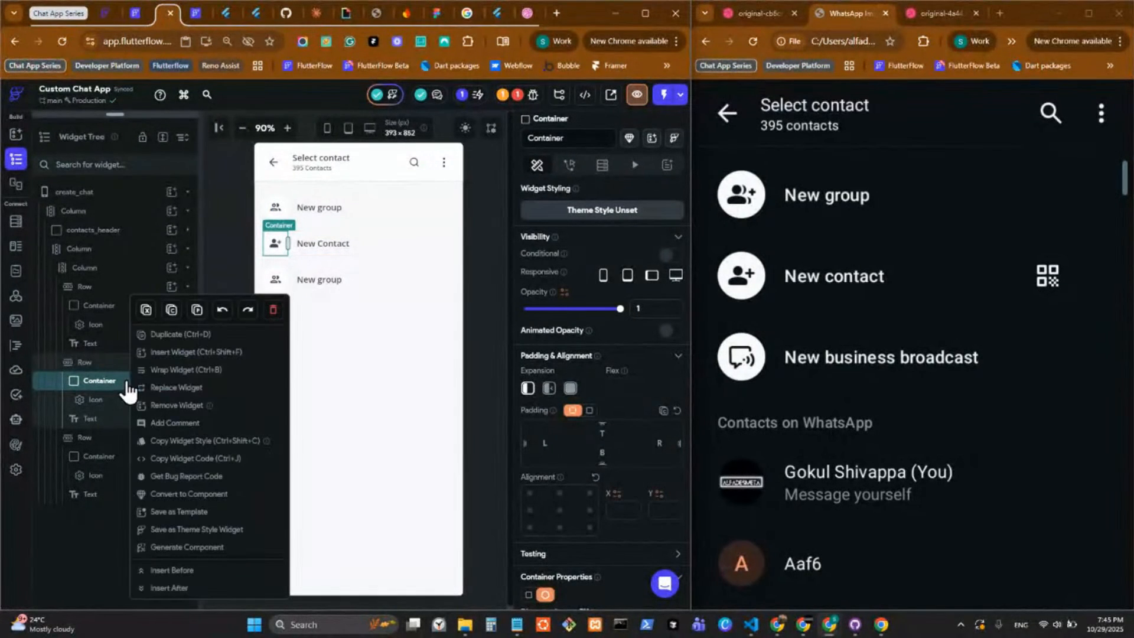
click(187, 373)
click(446, 291)
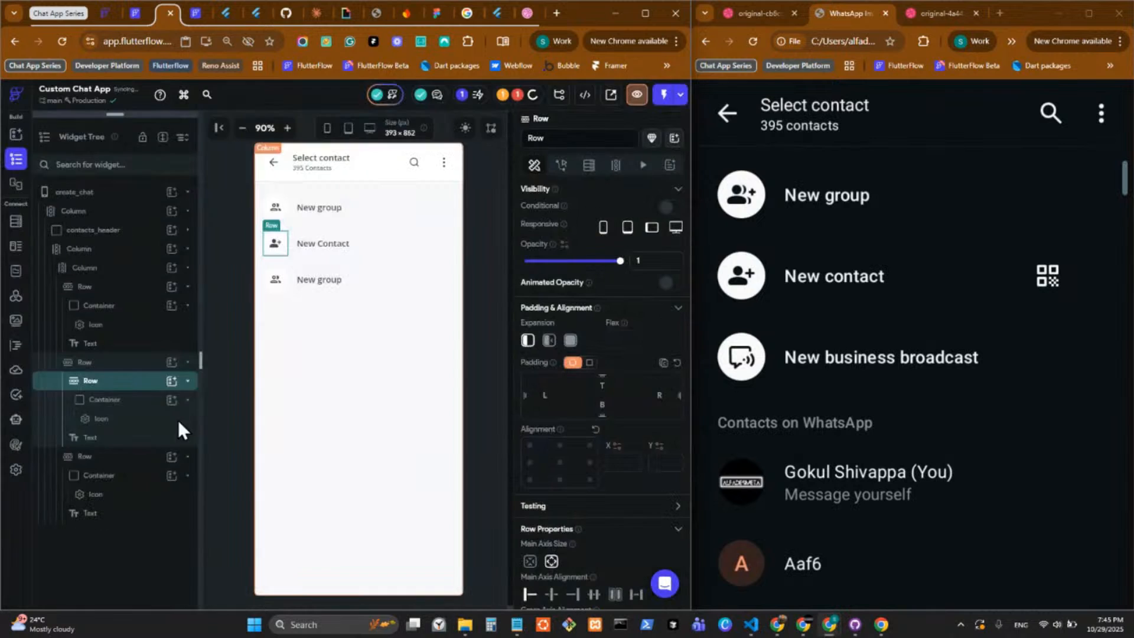
Cut the "New Contact" Text from the outer Row and paste it into the nested Row beside the icon Container.
click(147, 438)
right_click(147, 437)
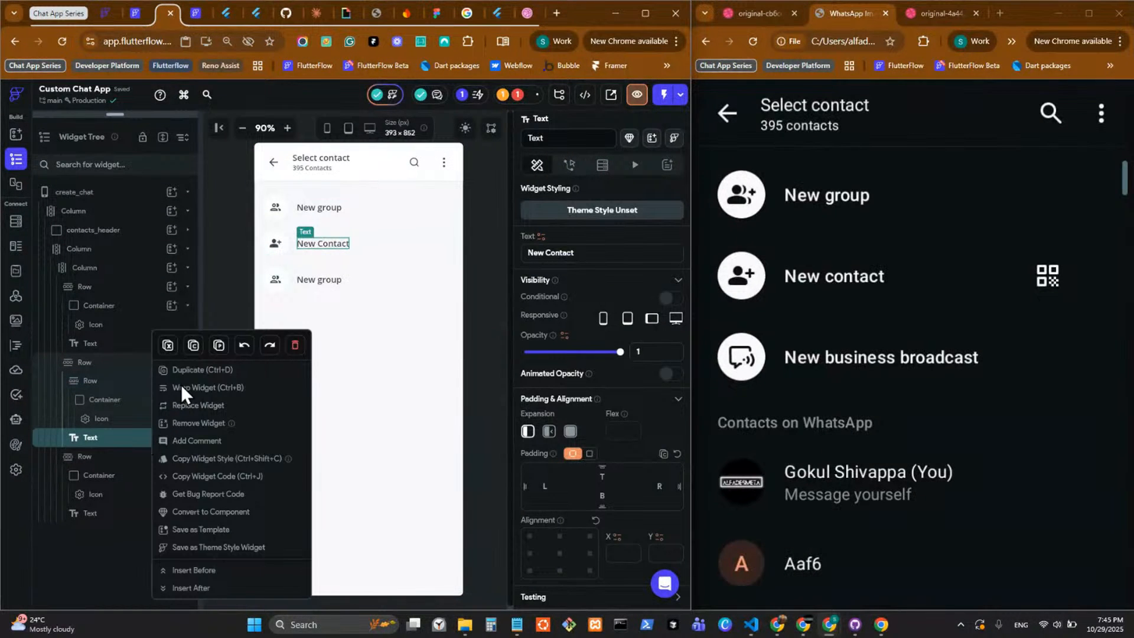
click(169, 346)
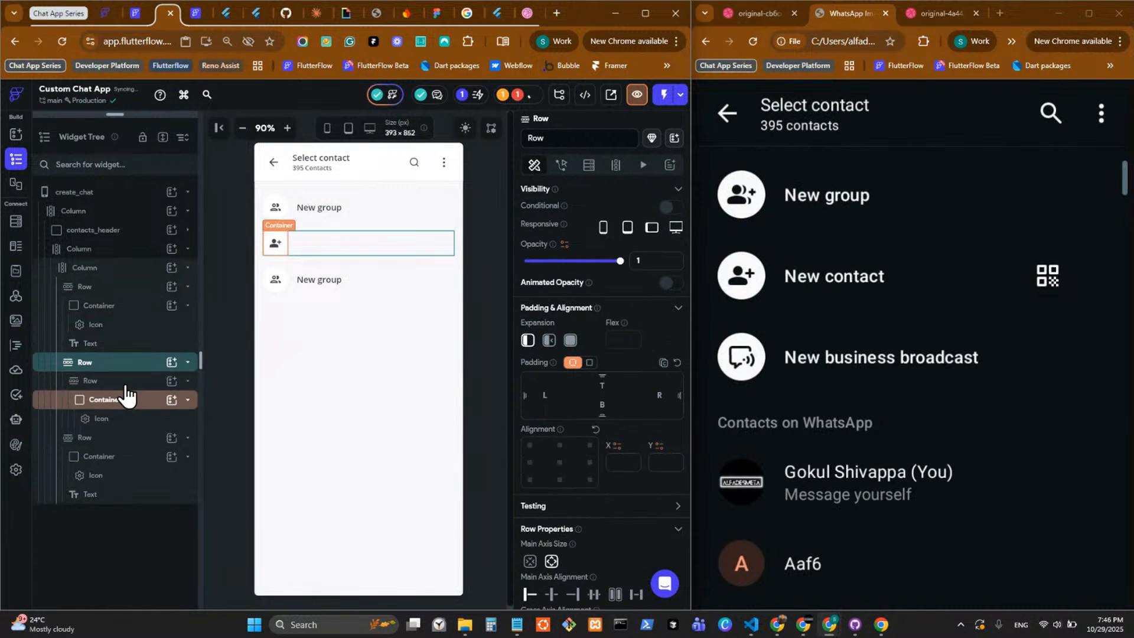
click(125, 384)
right_click(170, 373)
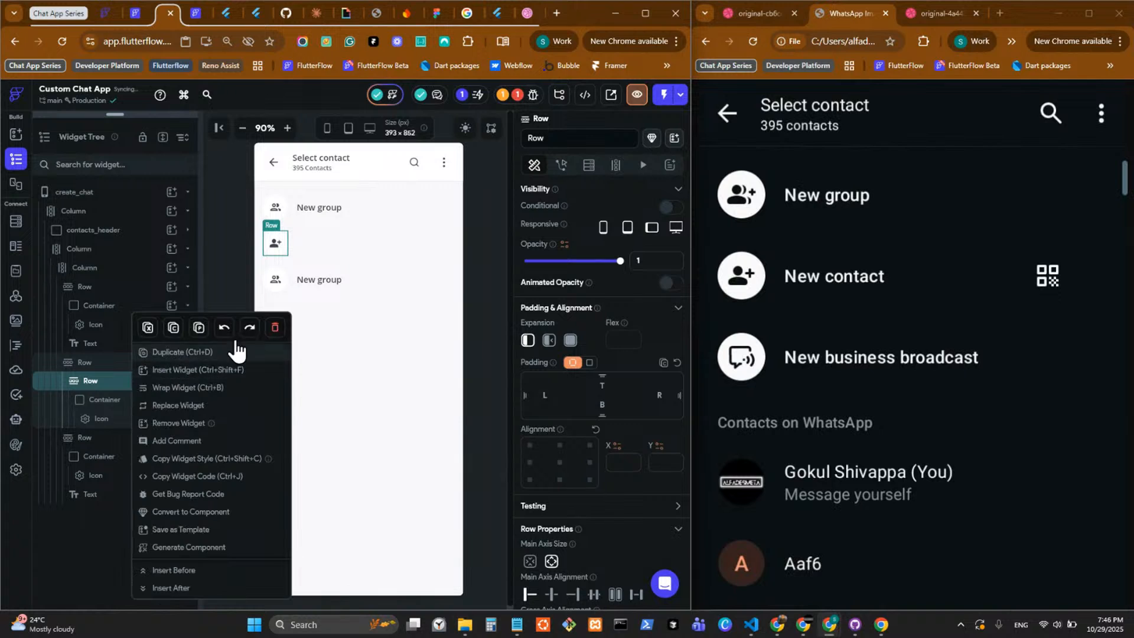
click(199, 328)
Set the items spacing of the nested Row in the New Contact row to 16.
scroll(565, 525, down, 3)
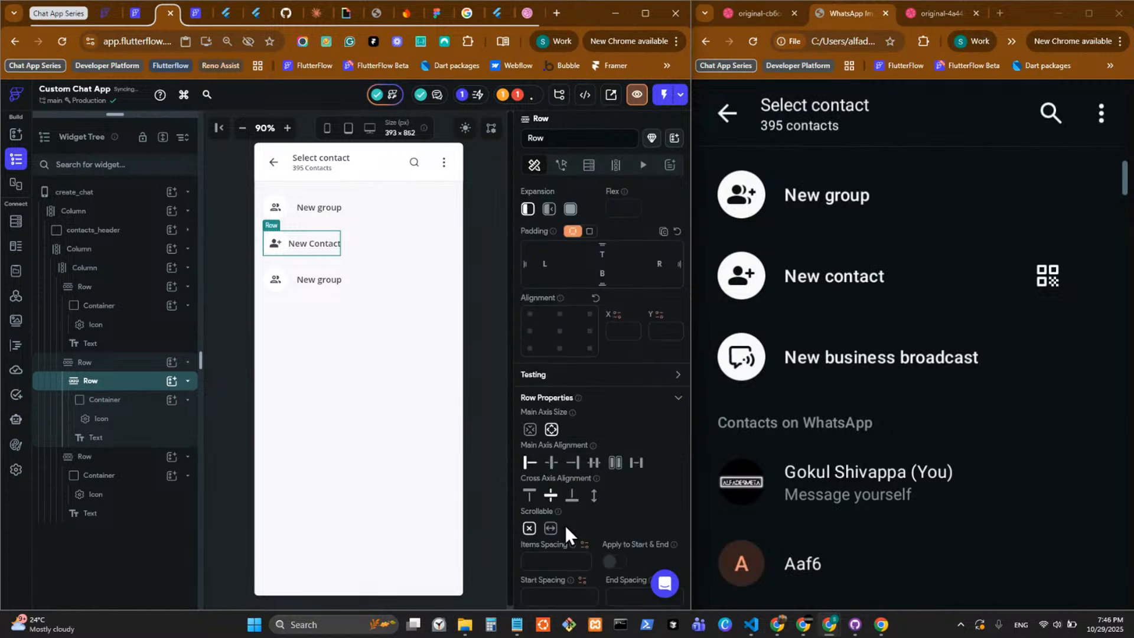
click(564, 495)
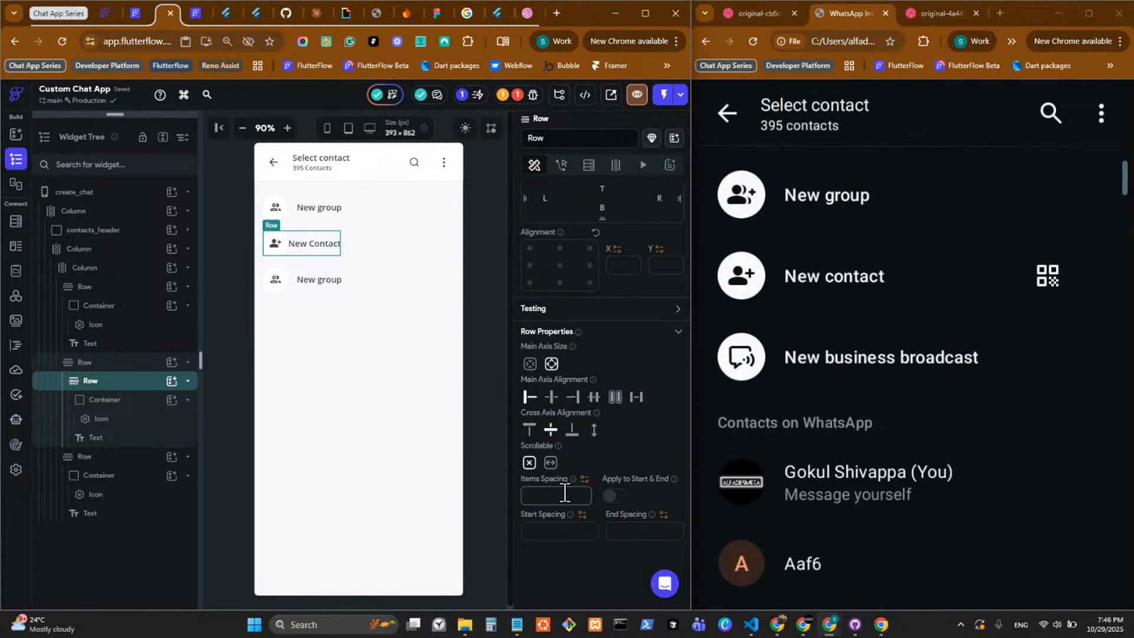
text(16)
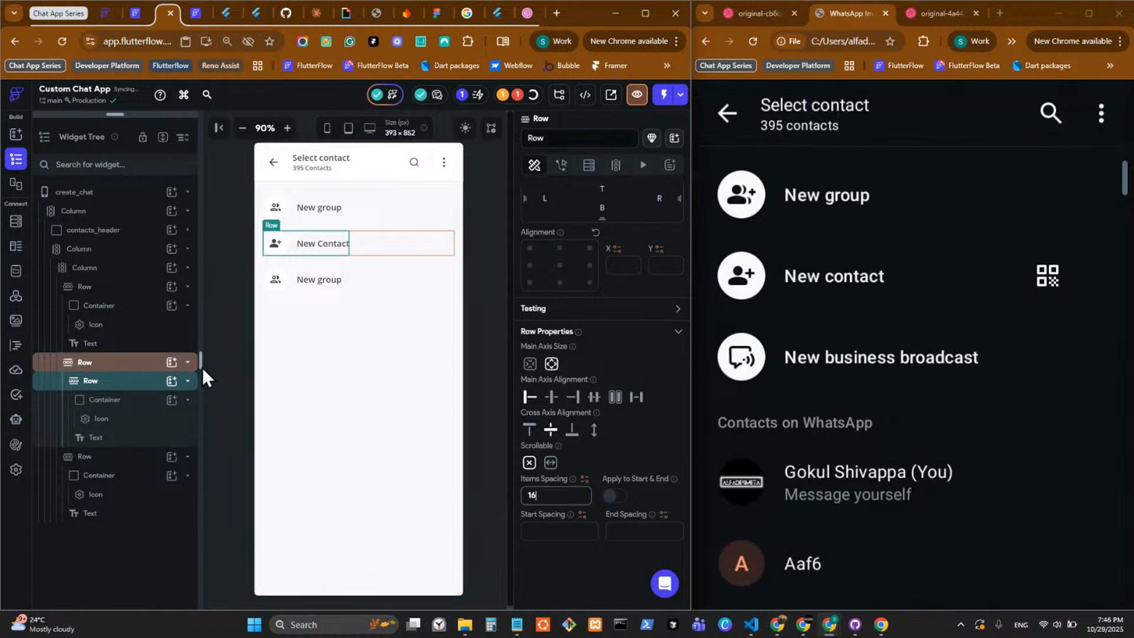
Add an IconButton to the outer New Contact Row, after the nested Row.
click(172, 362)
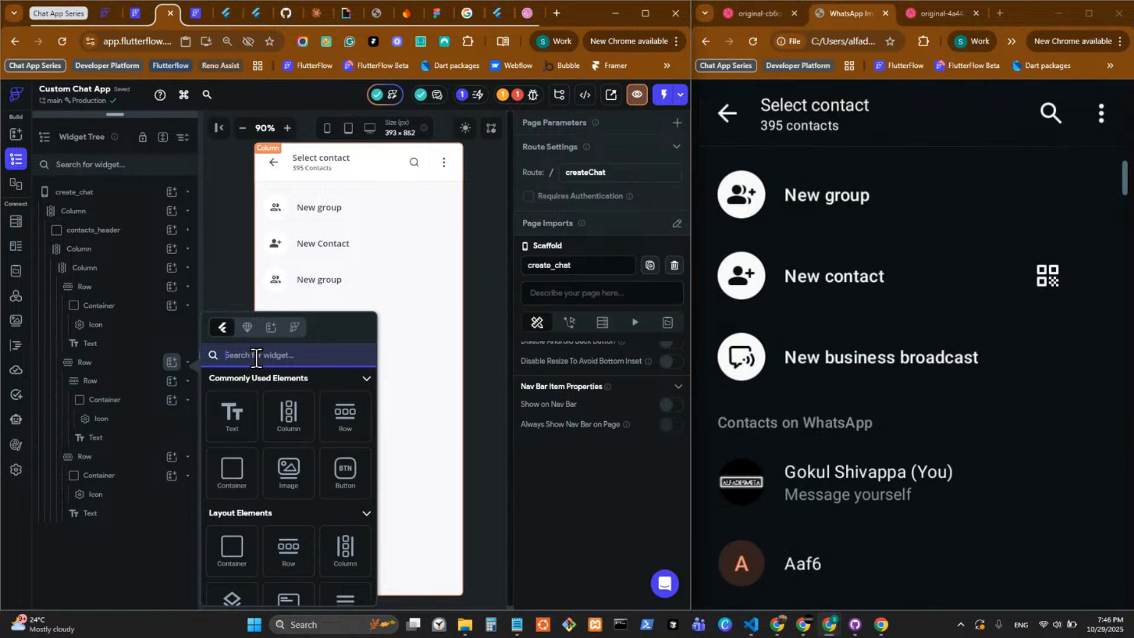
text(icon b)
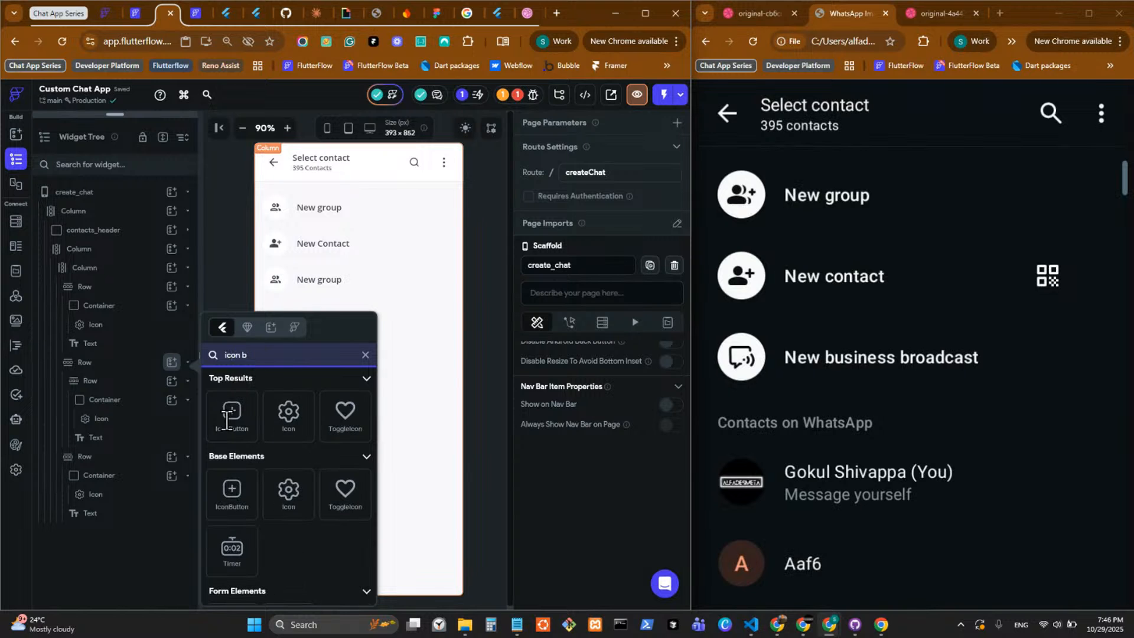
click(226, 421)
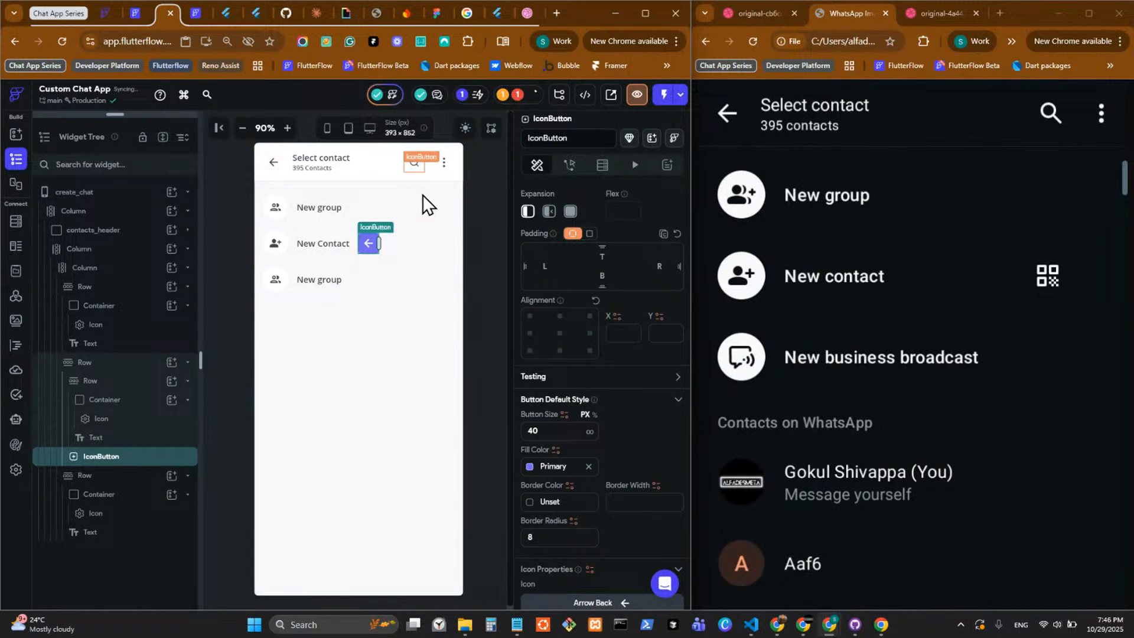
Copy the search IconButton from the header and delete the back-arrow IconButton from the New Contact row.
click(416, 171)
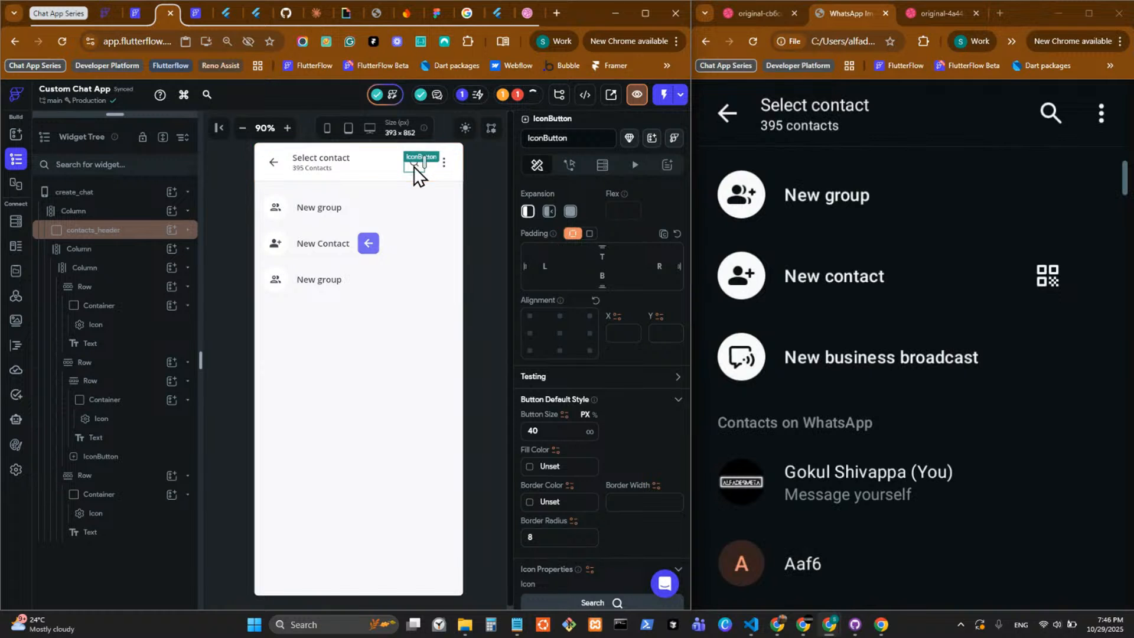
right_click(414, 166)
click(367, 245)
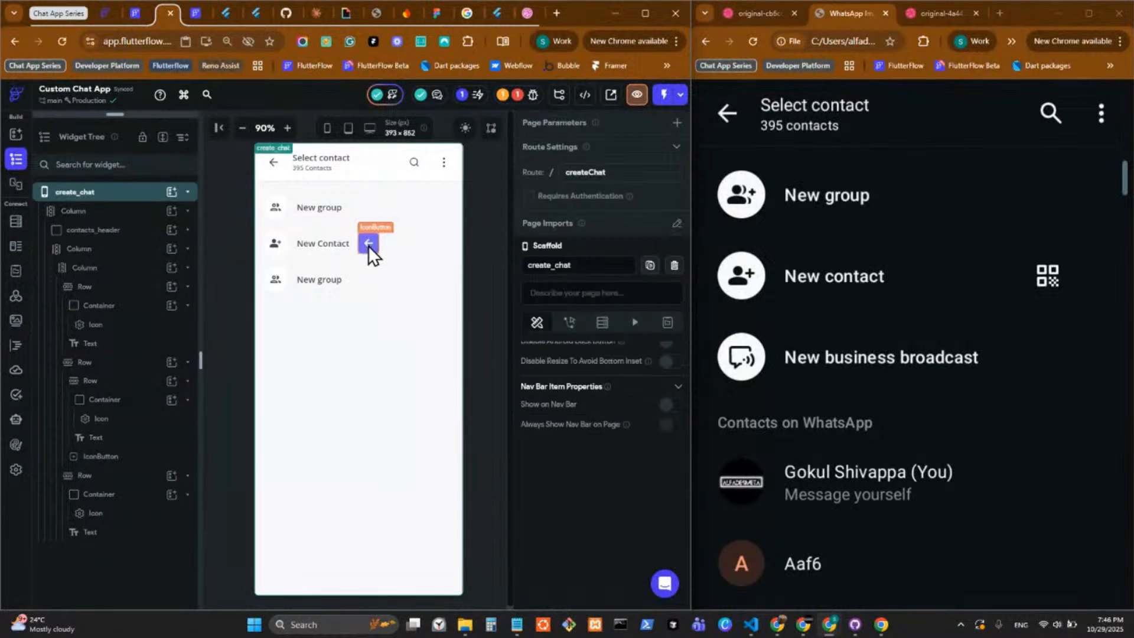
click(367, 244)
right_click(368, 245)
click(518, 241)
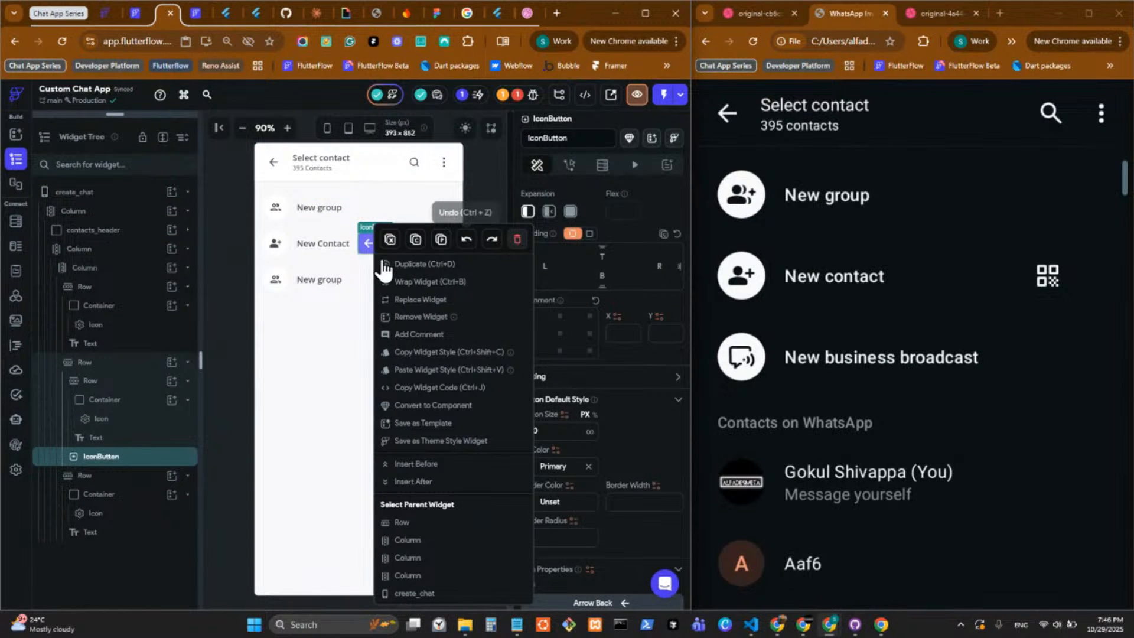
Paste the copied search IconButton into the outer New Contact Row and set that Row's main axis alignment to space between.
right_click(381, 250)
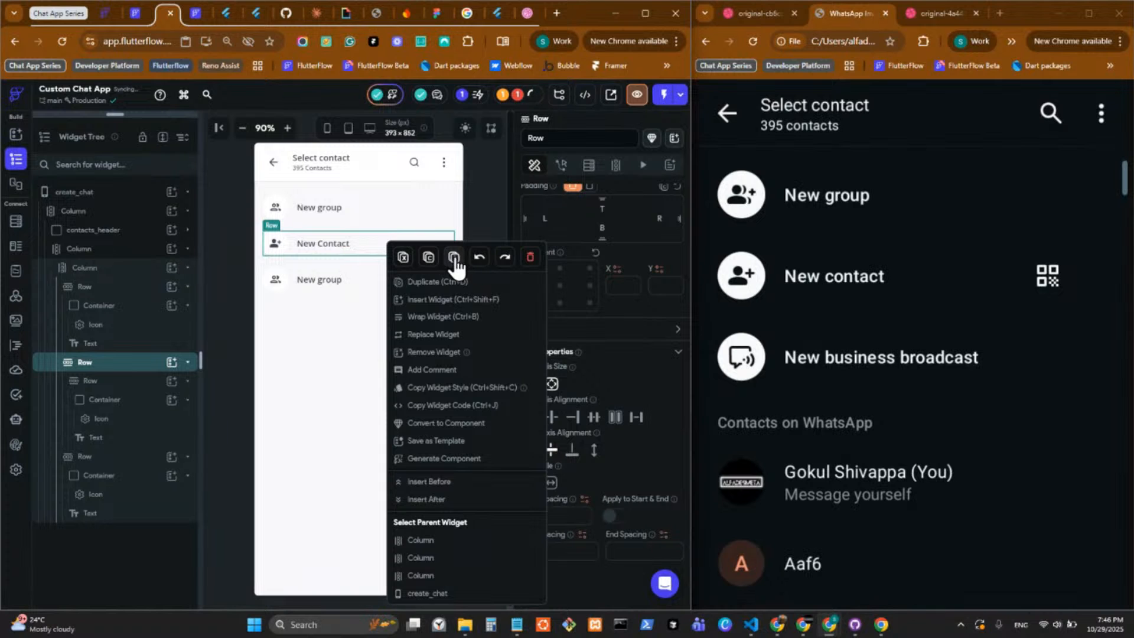
click(454, 258)
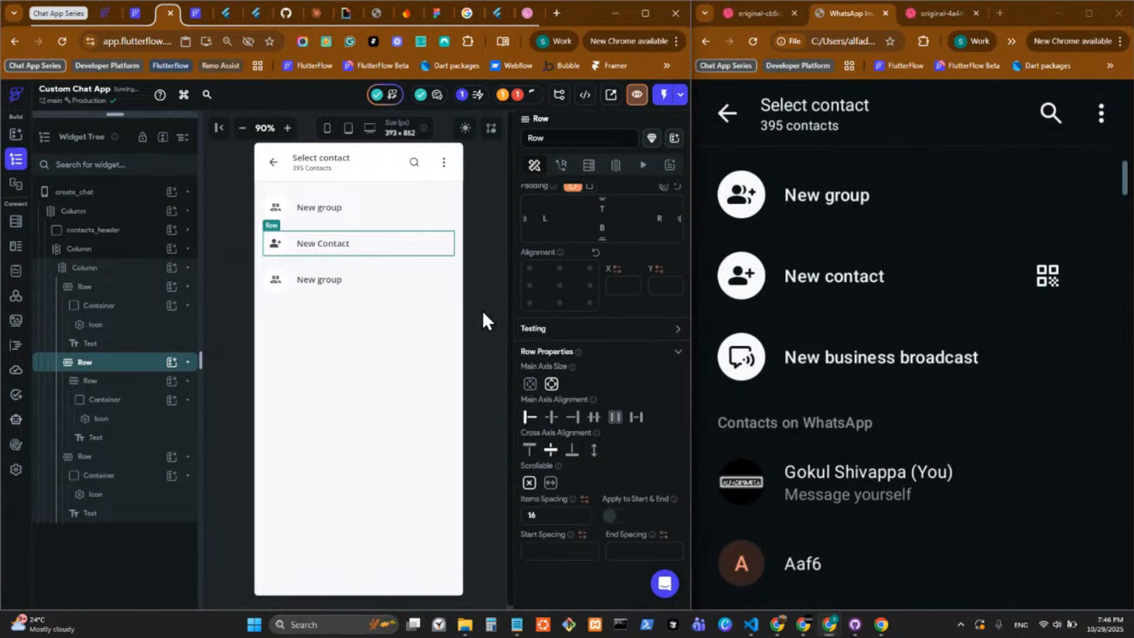
click(637, 421)
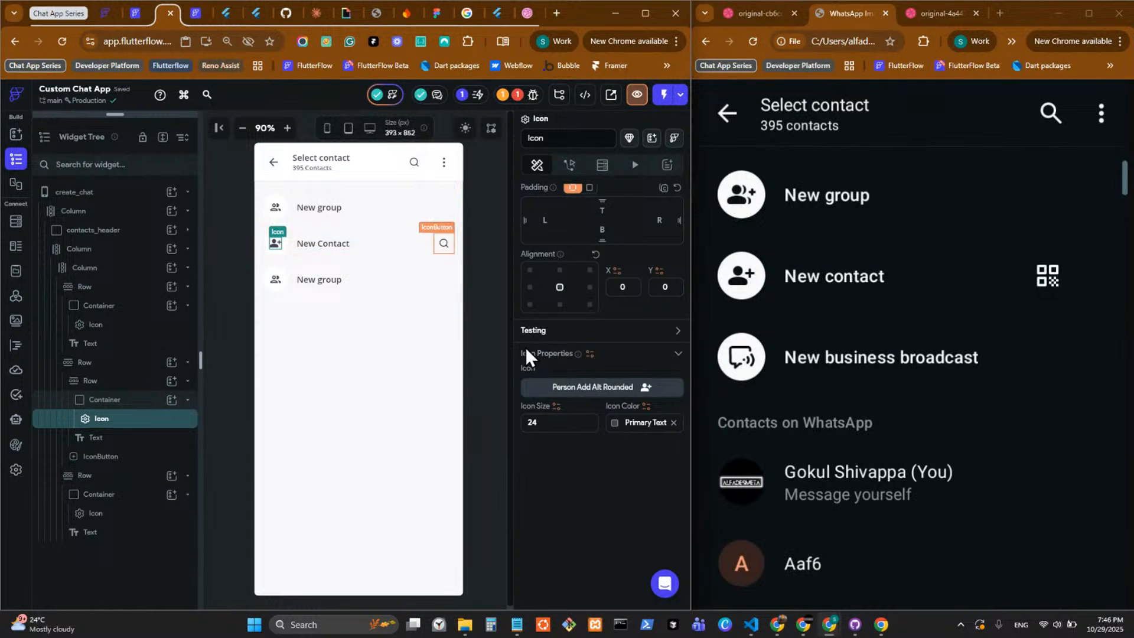
Set the New Contact row's IconButton to icon size 24 and change its icon to Qr Code.
scroll(579, 354, down, 4)
drag(562, 424, 466, 425)
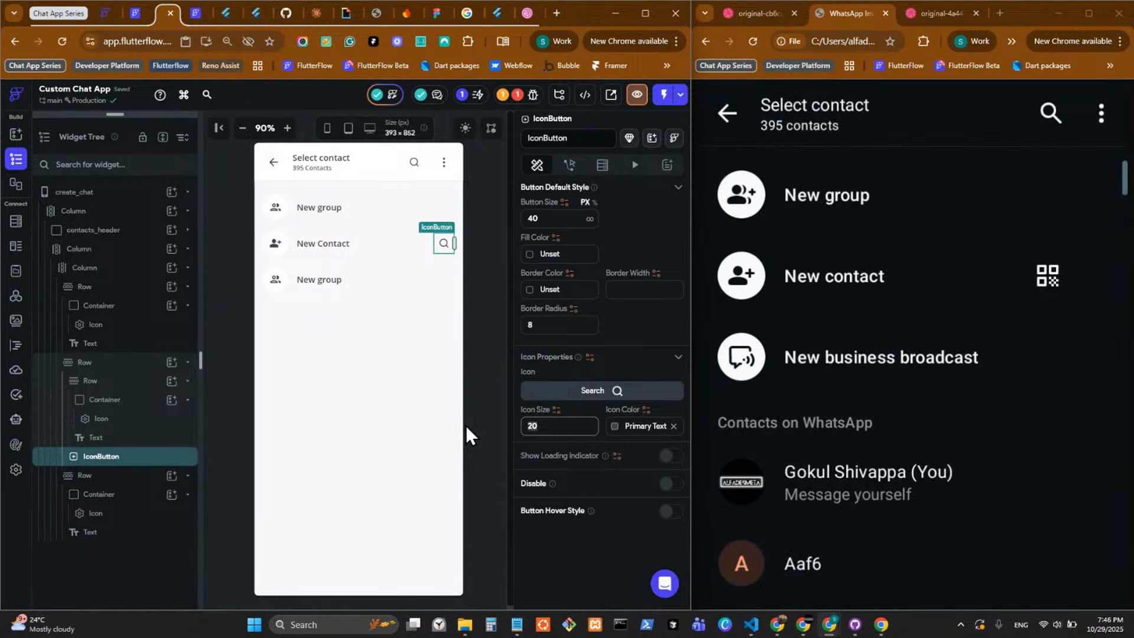
click(579, 392)
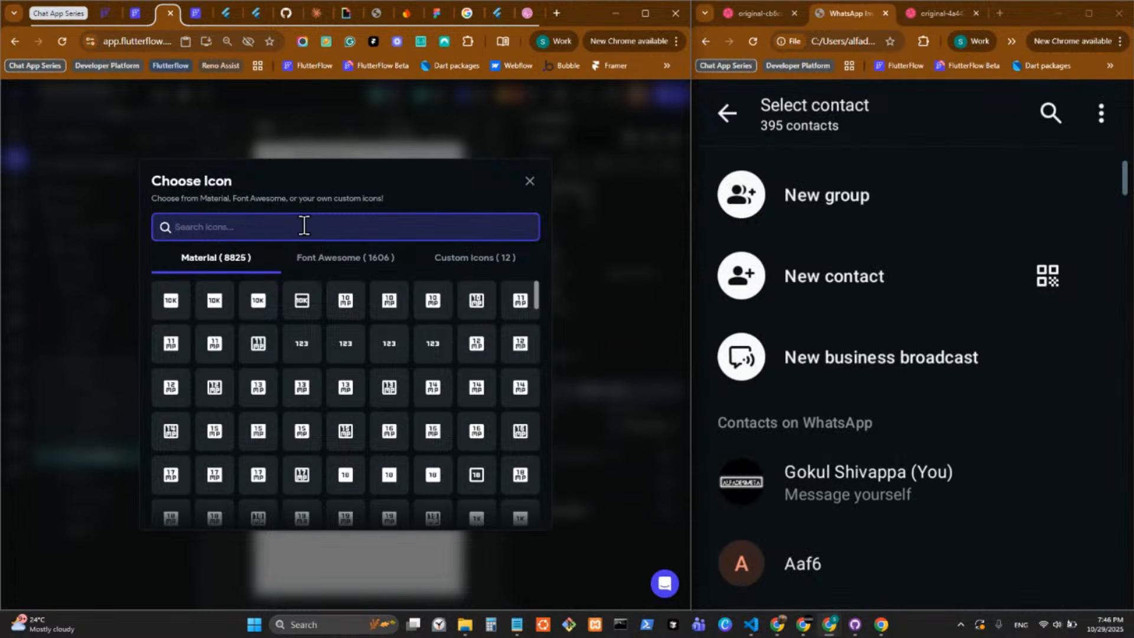
text(qr)
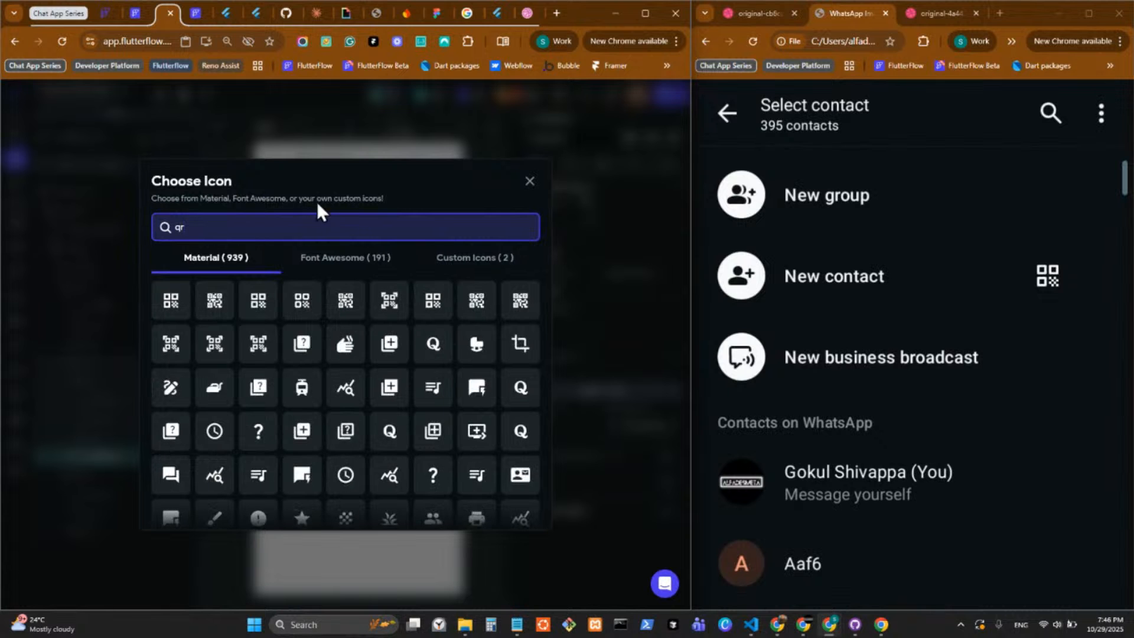
click(169, 310)
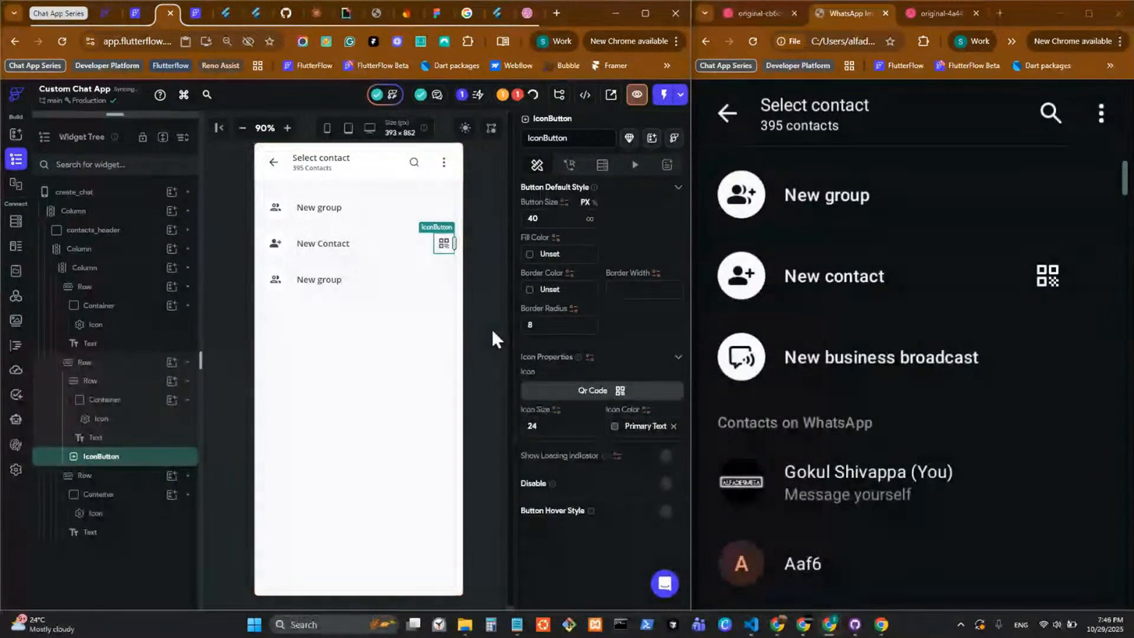
click(481, 421)
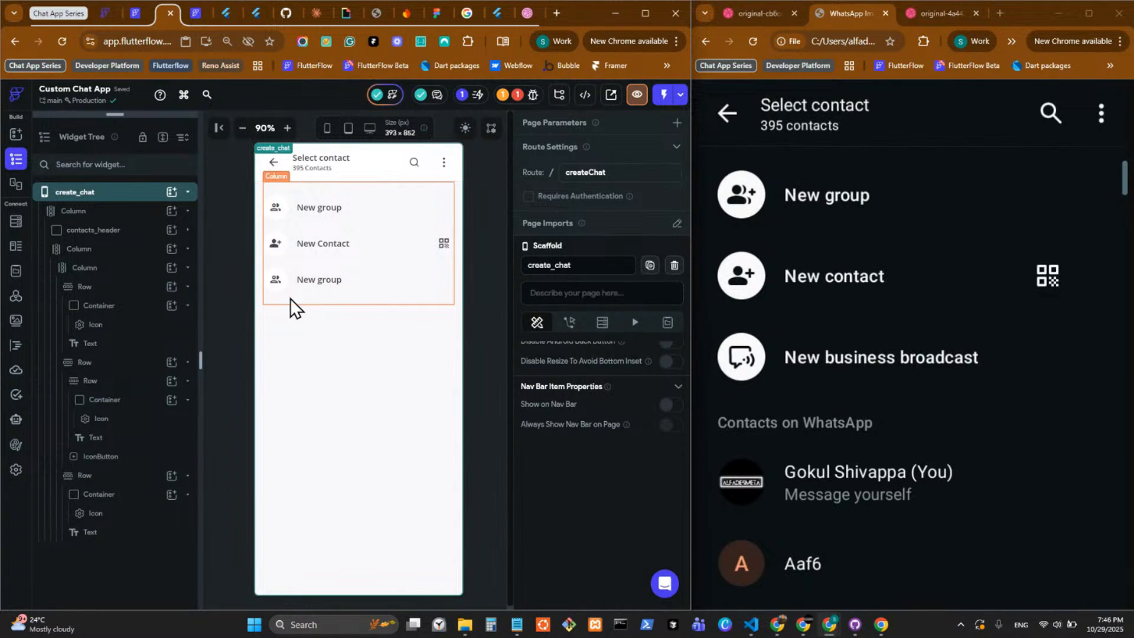
click(119, 212)
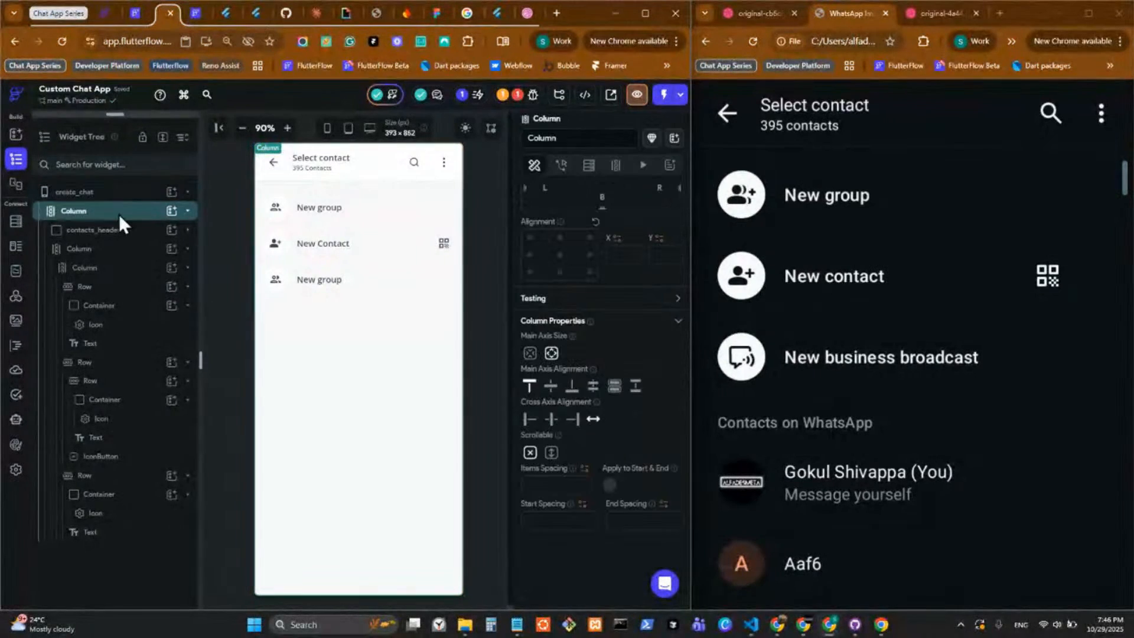
click(172, 211)
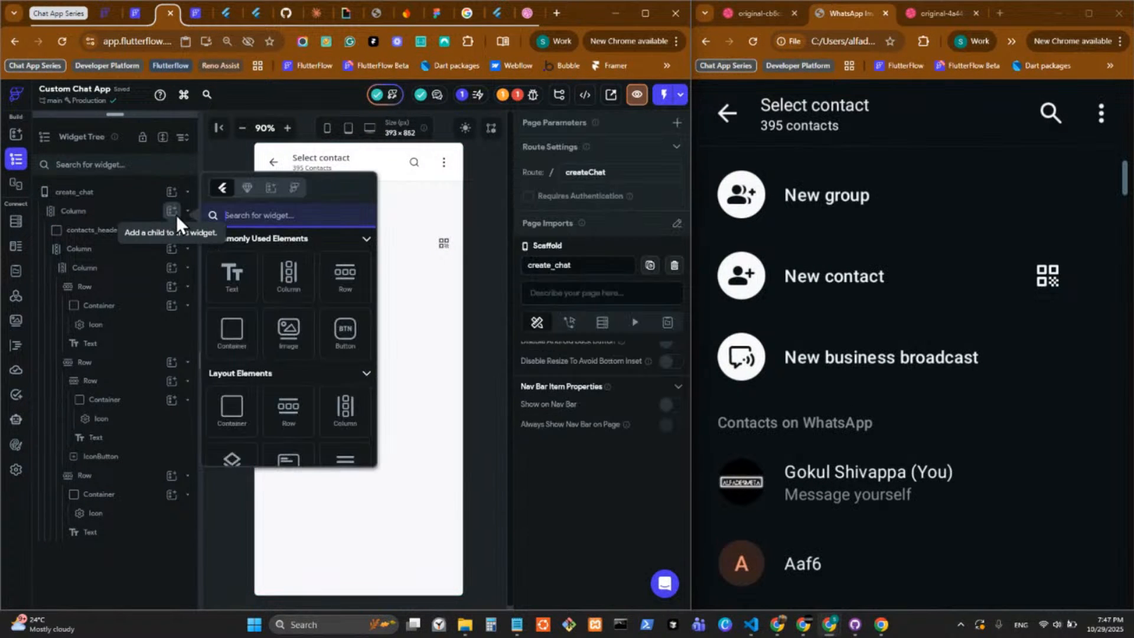
click(245, 189)
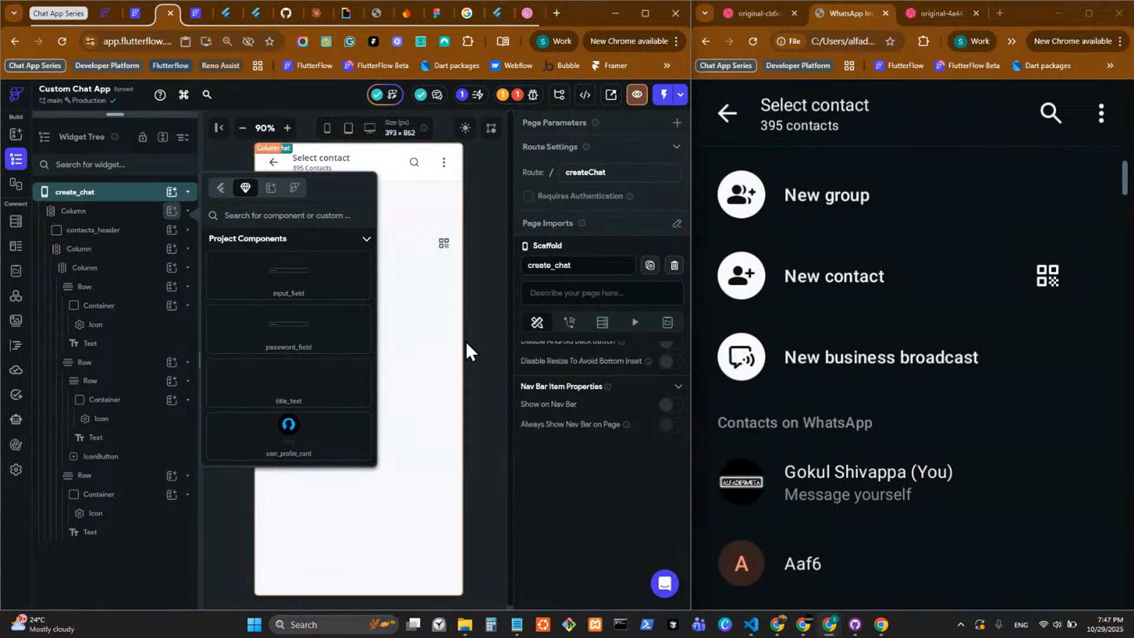
click(460, 357)
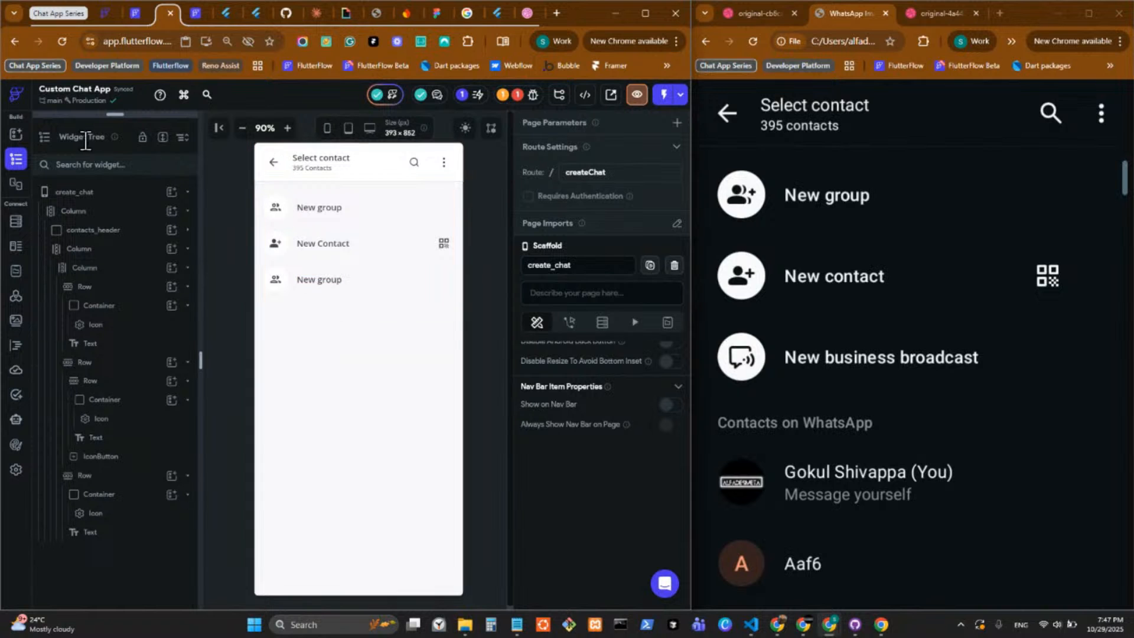
Look through the project's list of pages and components, and return to the create_chat page.
drag(115, 115, 67, 412)
click(150, 264)
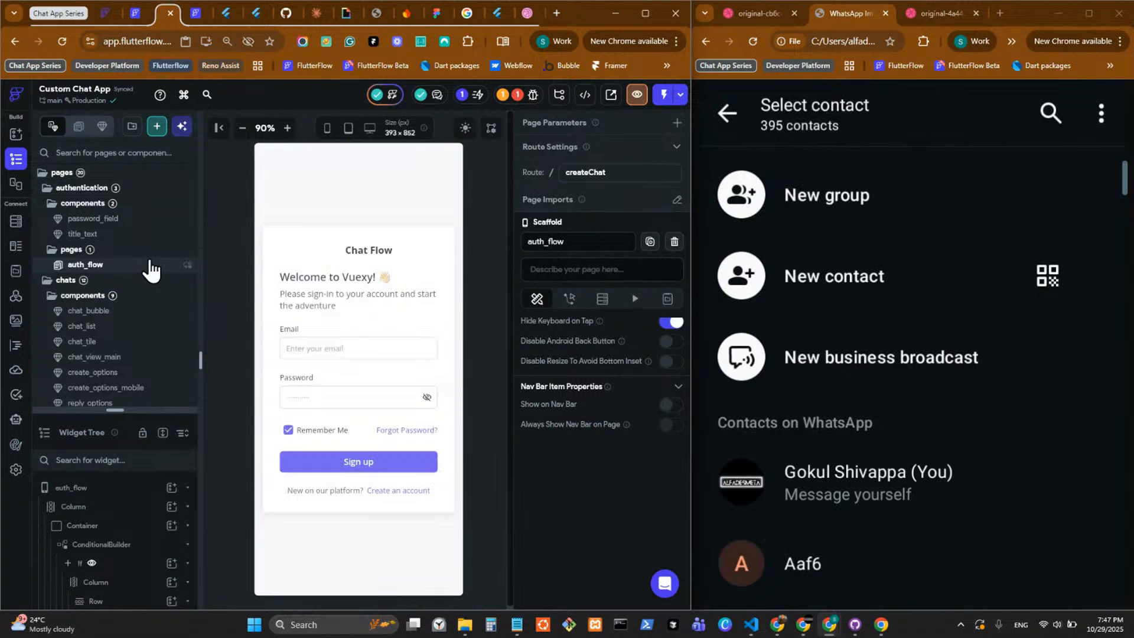
scroll(118, 277, down, 4)
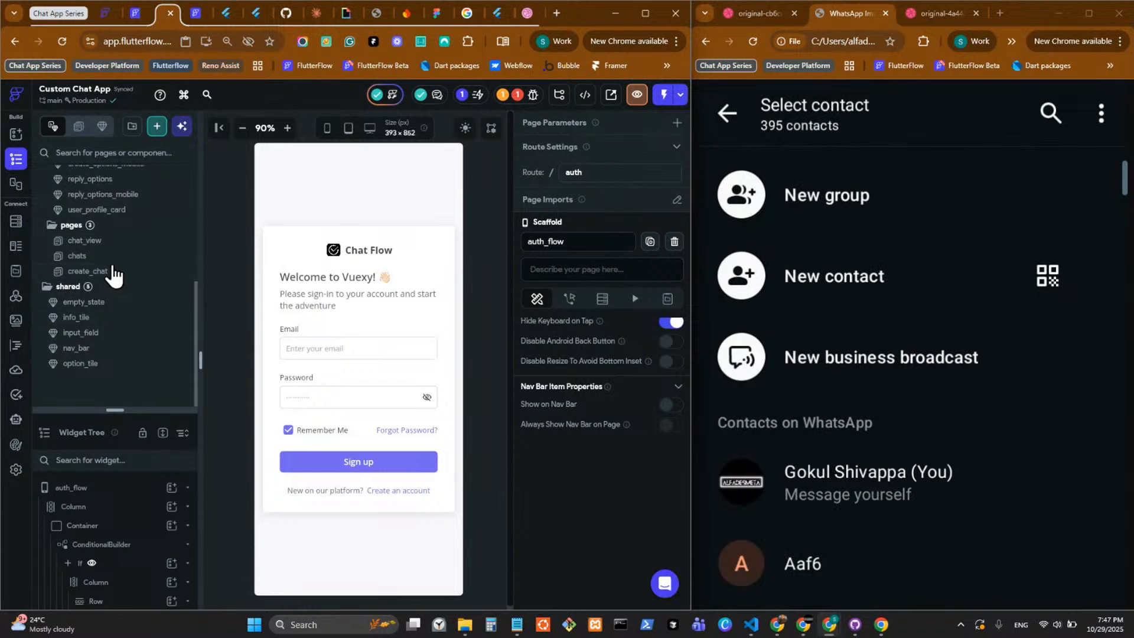
scroll(115, 272, up, 2)
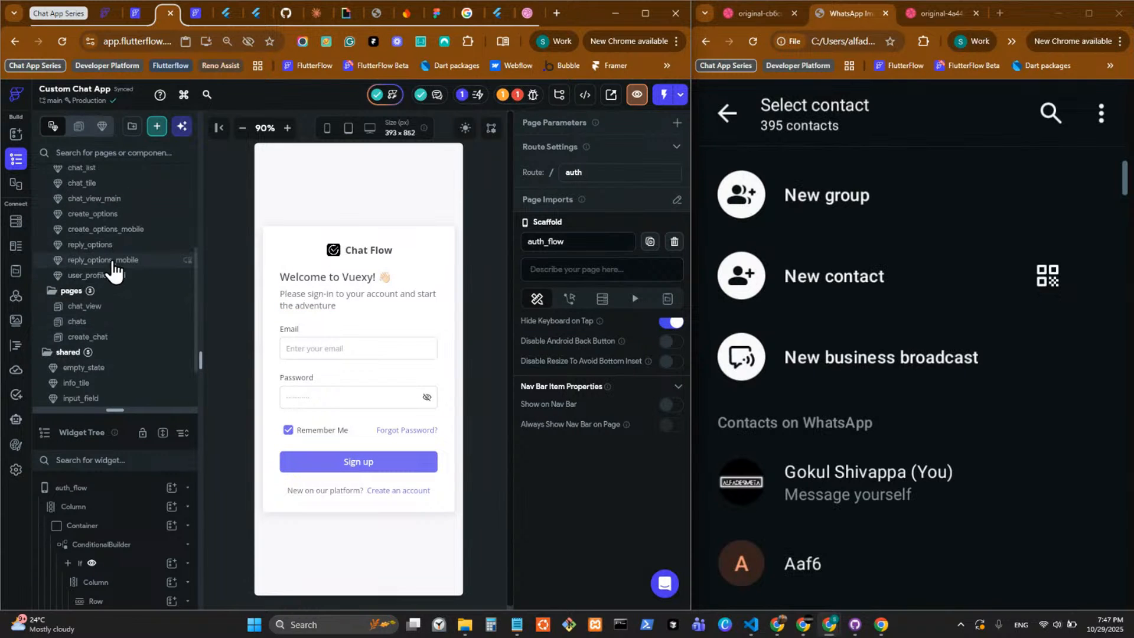
click(133, 338)
drag(117, 410, 121, 139)
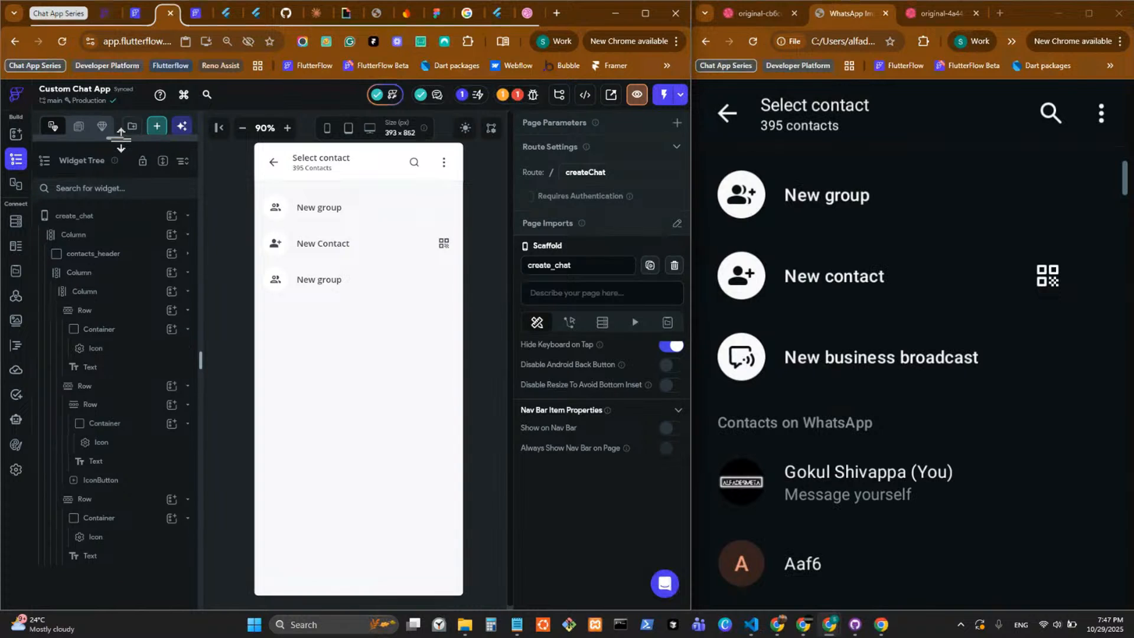
click(150, 290)
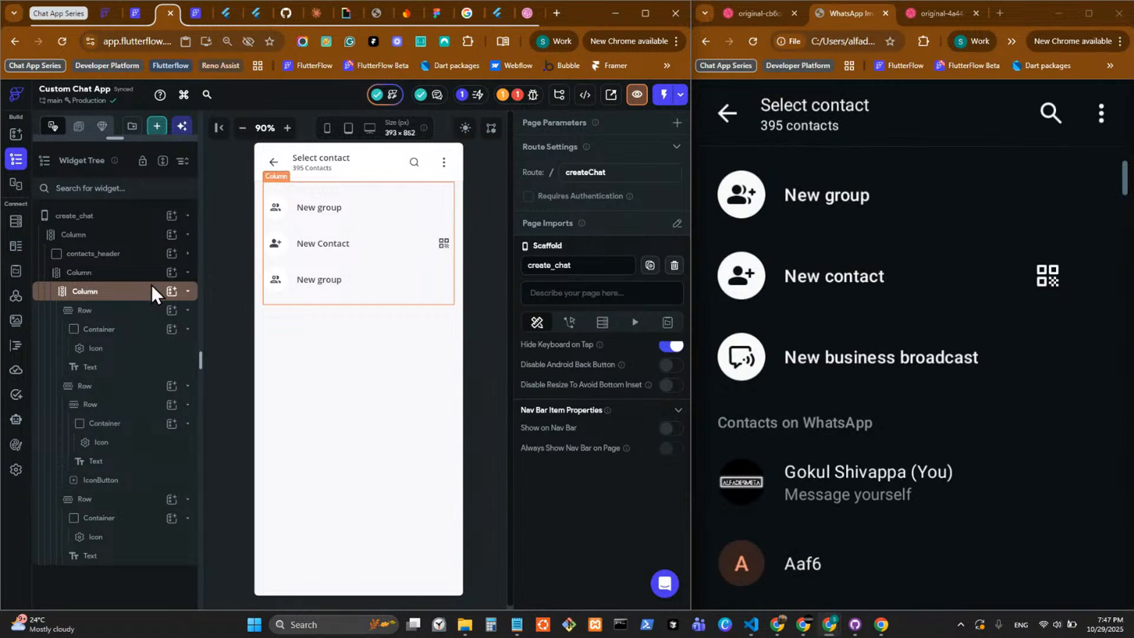
Add a new Column below the option rows inside the outer Column under contacts_header, and put a Text widget in it.
click(141, 273)
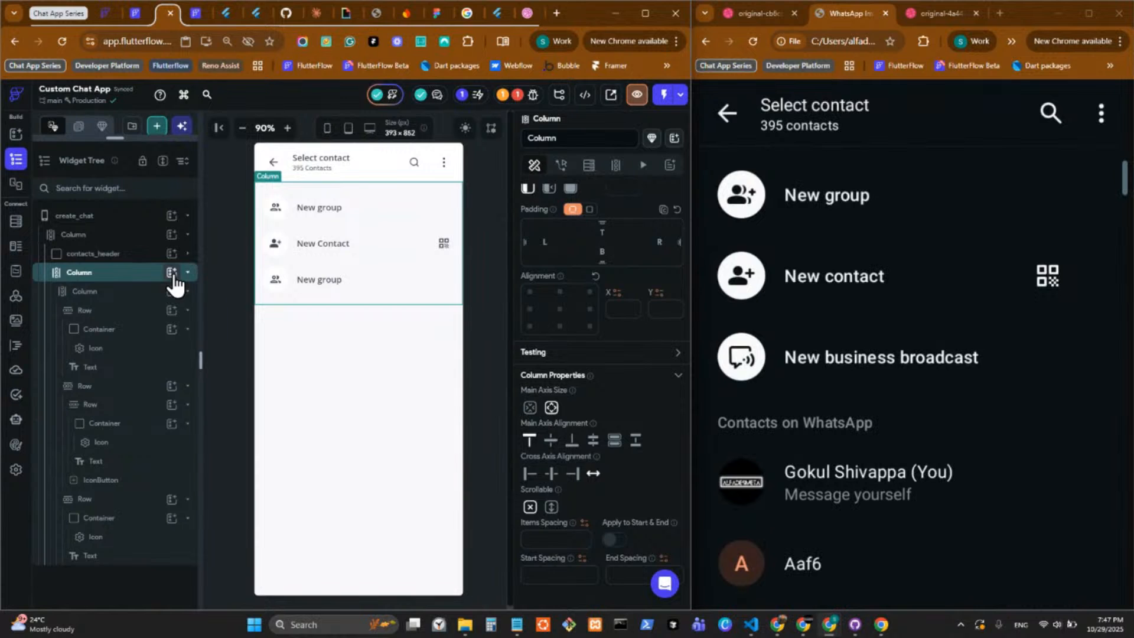
click(171, 272)
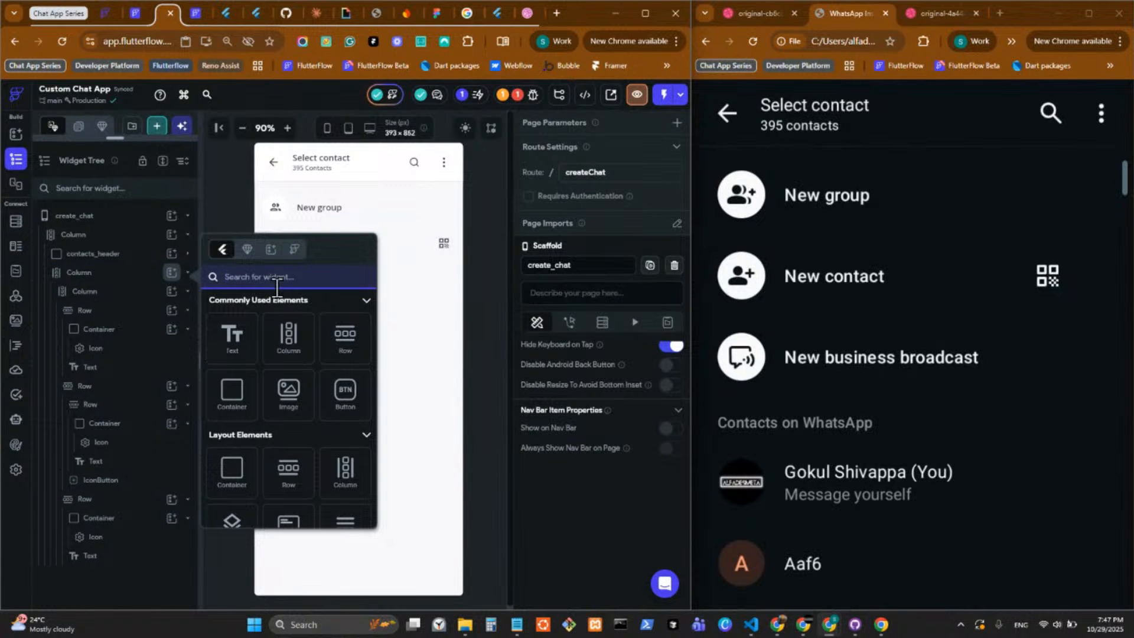
click(286, 335)
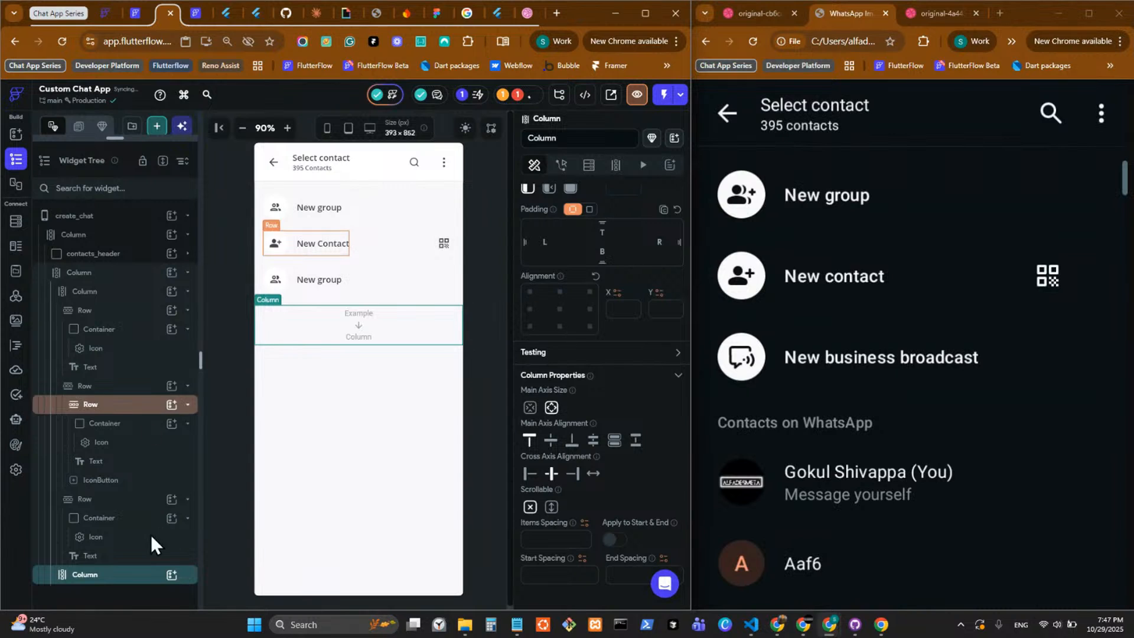
click(170, 575)
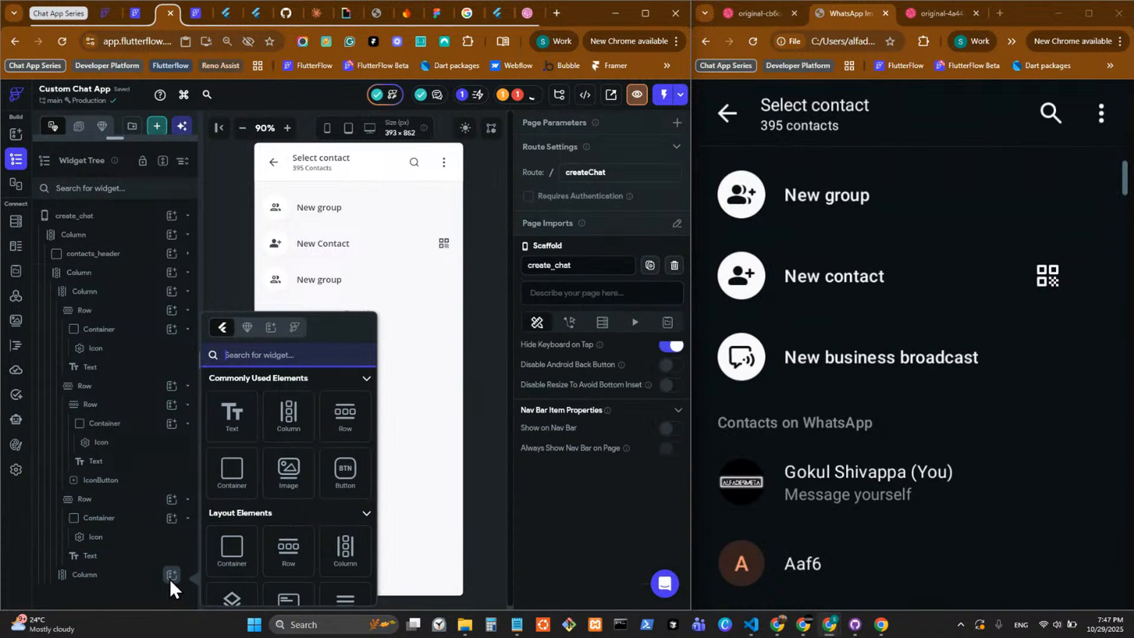
click(232, 414)
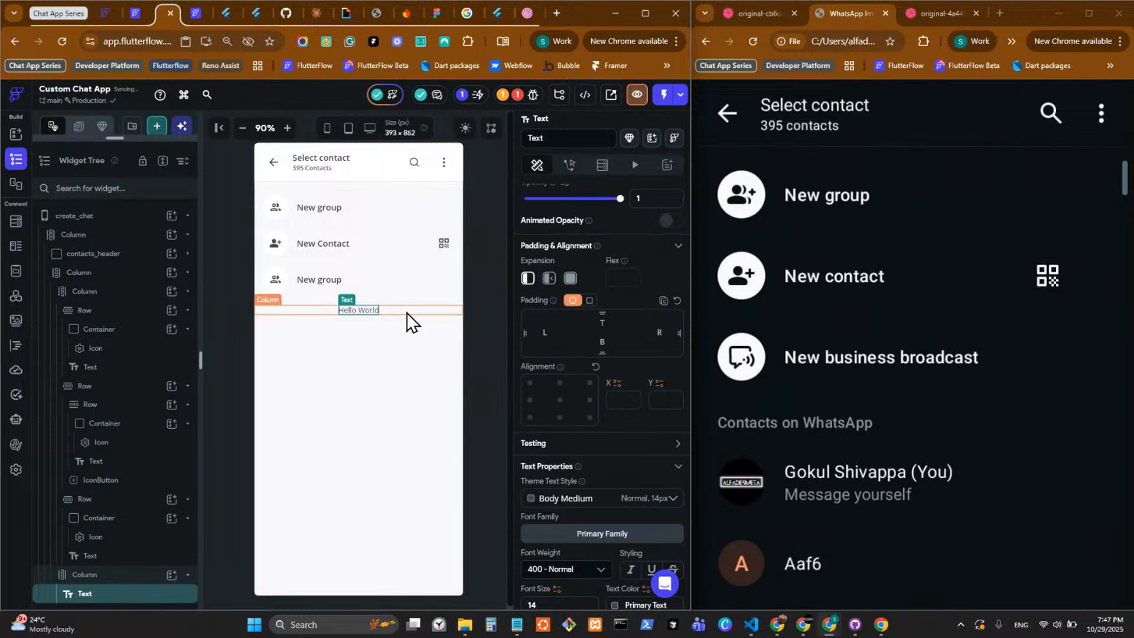
Give the new Column 16 left and 16 right padding and set its cross axis alignment to start.
click(407, 313)
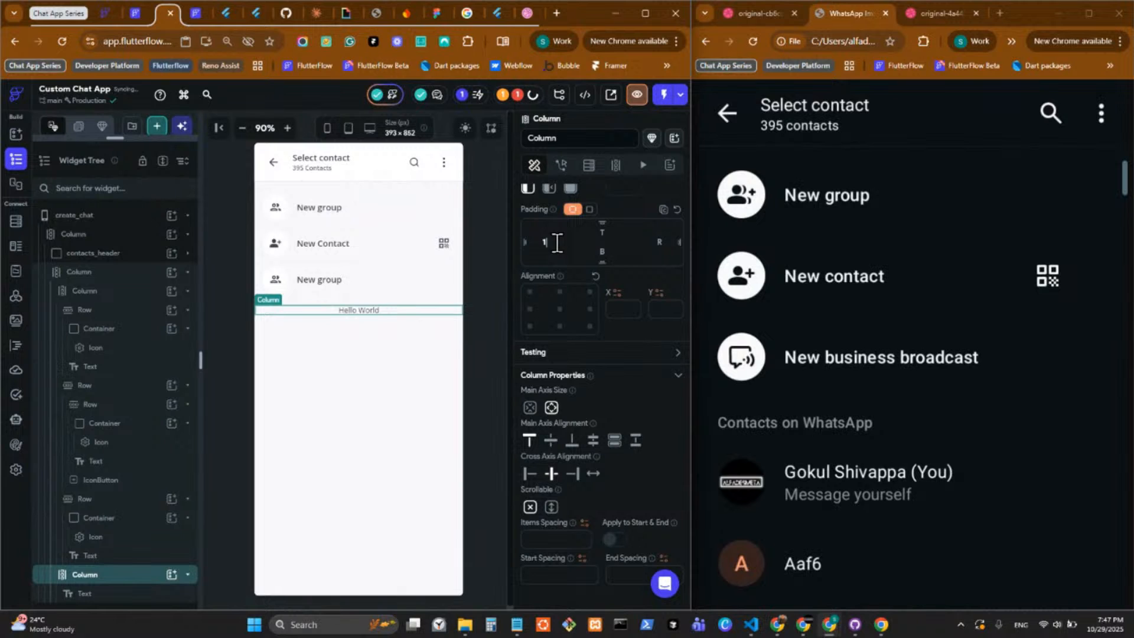
click(557, 243)
text(16)
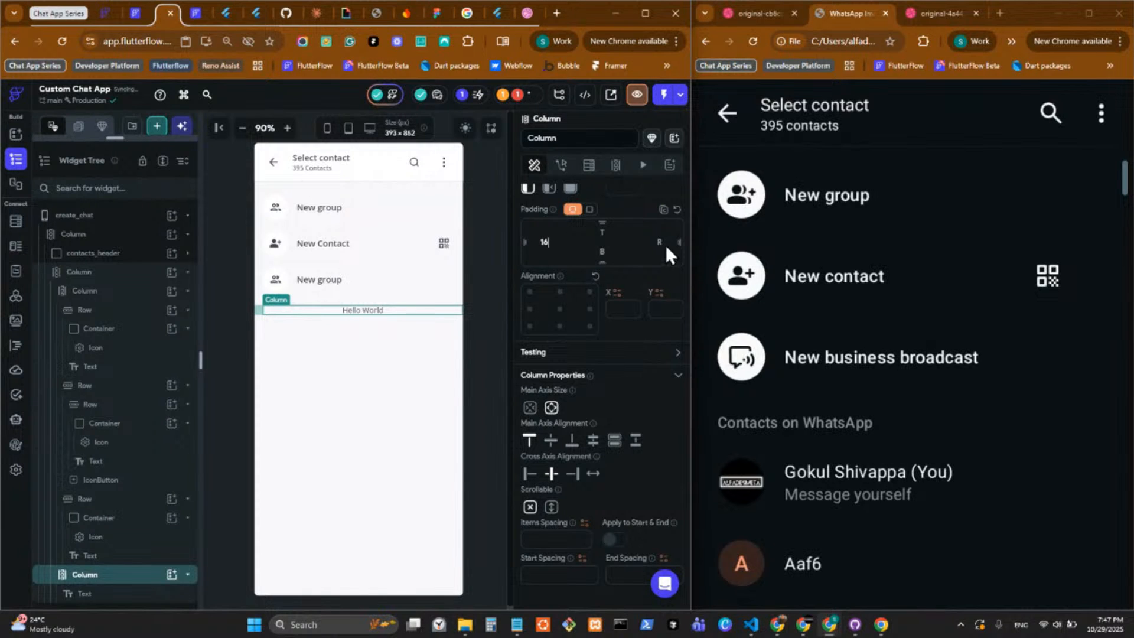
click(660, 242)
text(16)
click(530, 474)
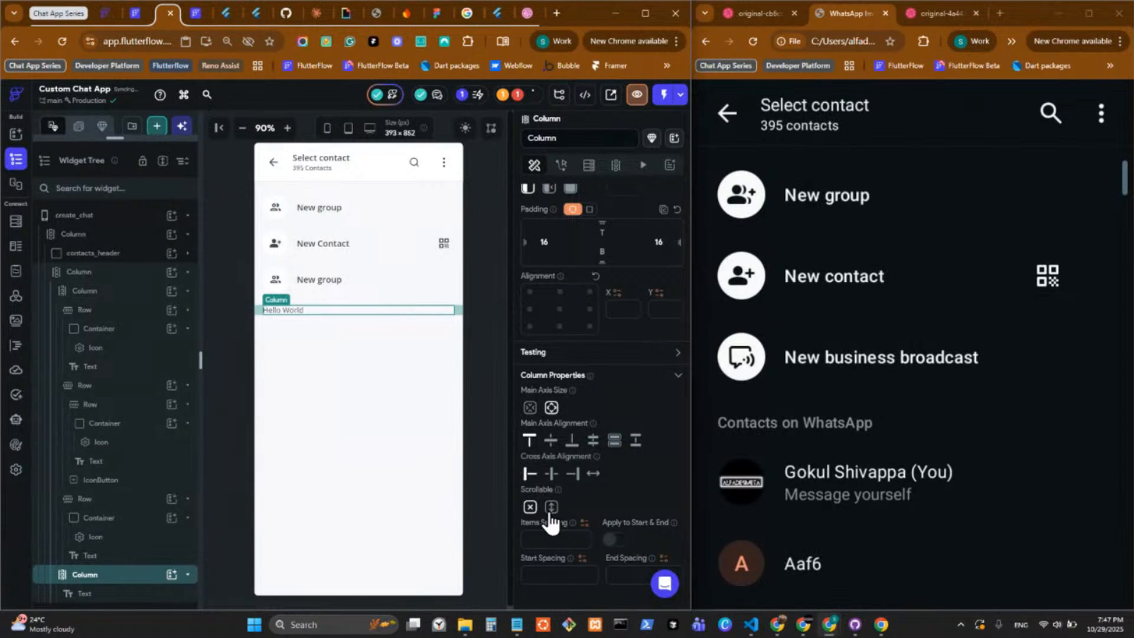
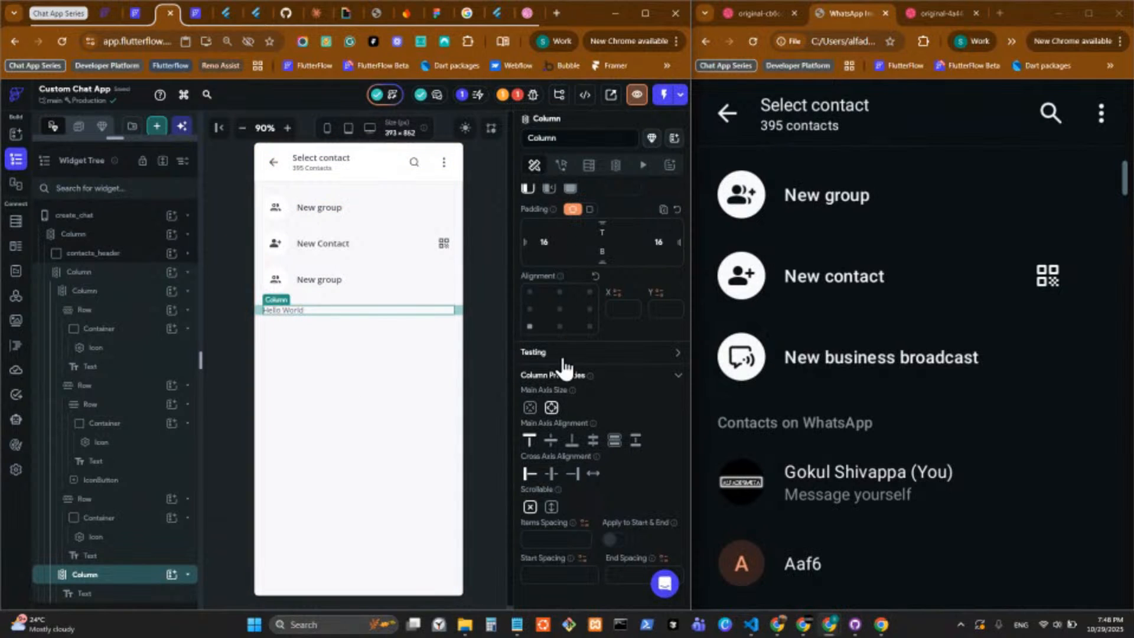
Set the Hello World text in the new Column to font size 12 and font weight 600 - Semi Bold.
scroll(562, 361, up, 3)
scroll(563, 357, down, 4)
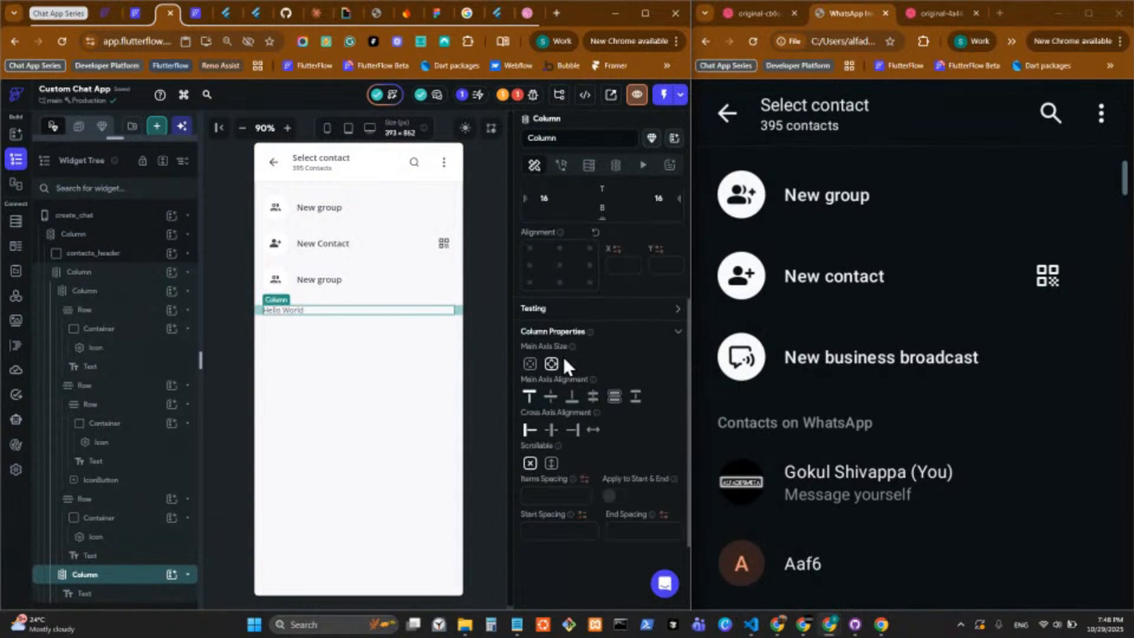
click(288, 310)
scroll(616, 398, down, 5)
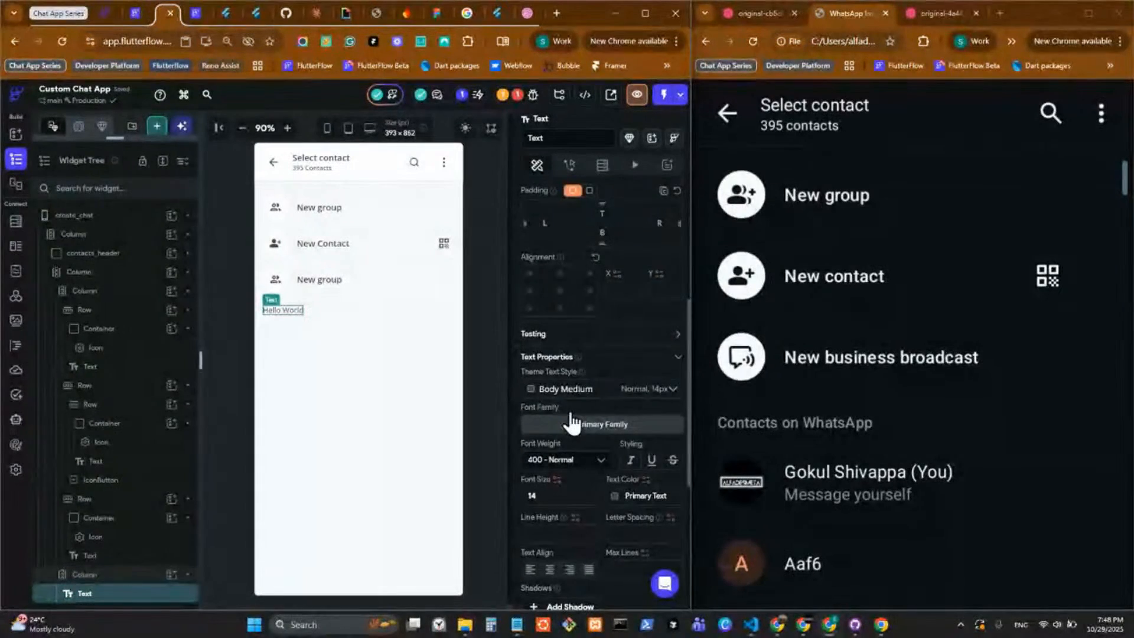
scroll(577, 416, down, 5)
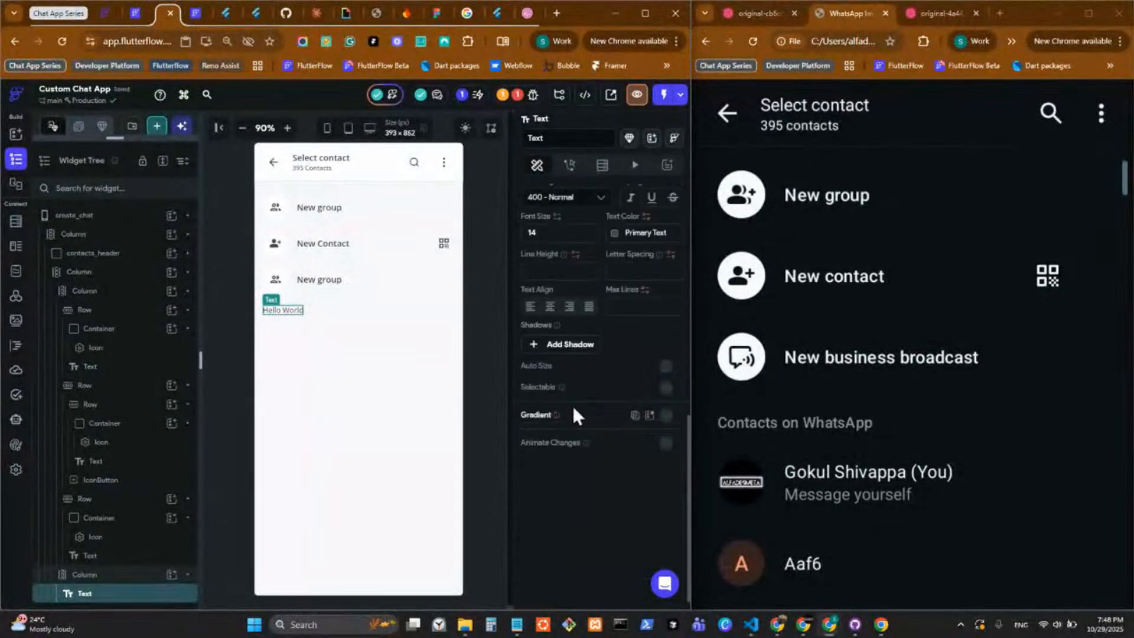
click(590, 197)
click(559, 310)
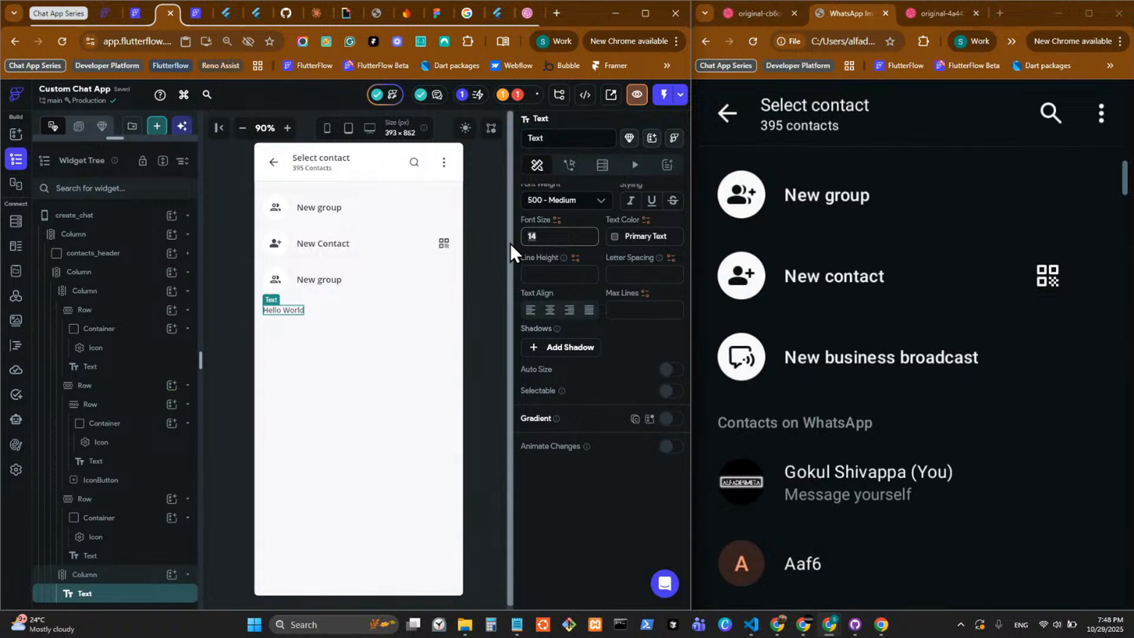
text(12)
click(576, 204)
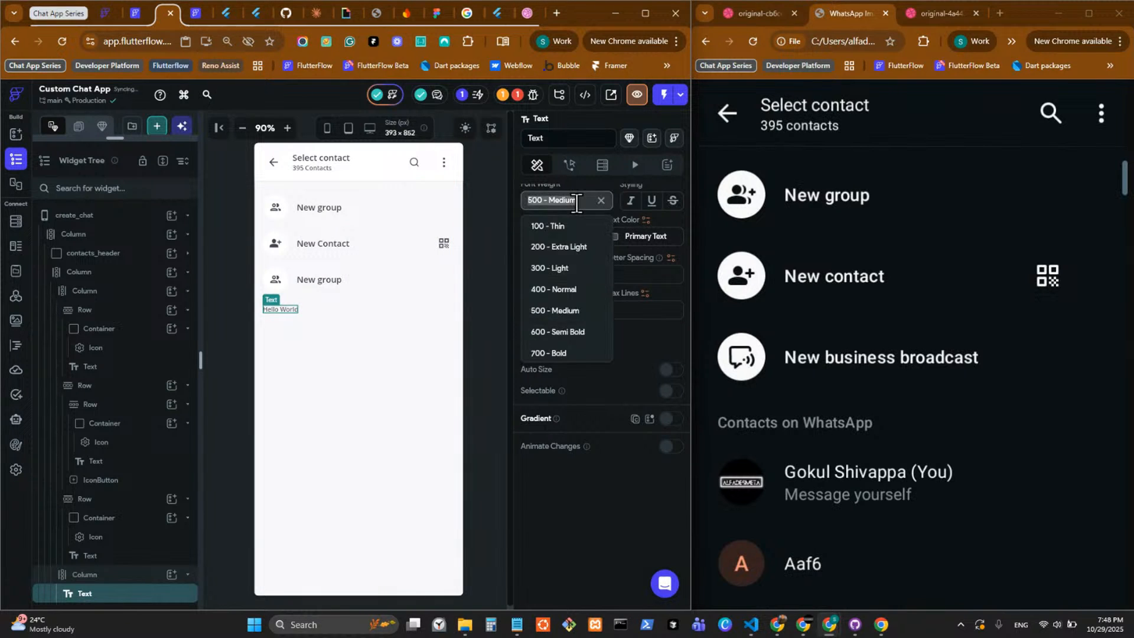
click(558, 332)
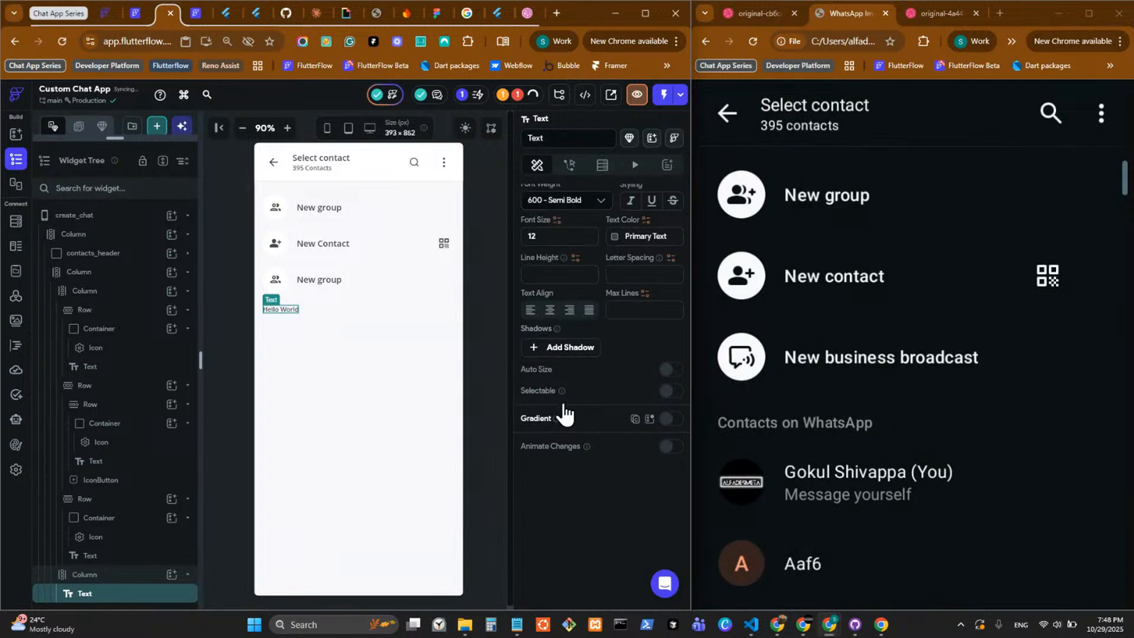
Set a custom line height for the Hello World text.
scroll(563, 403, up, 4)
scroll(583, 449, up, 3)
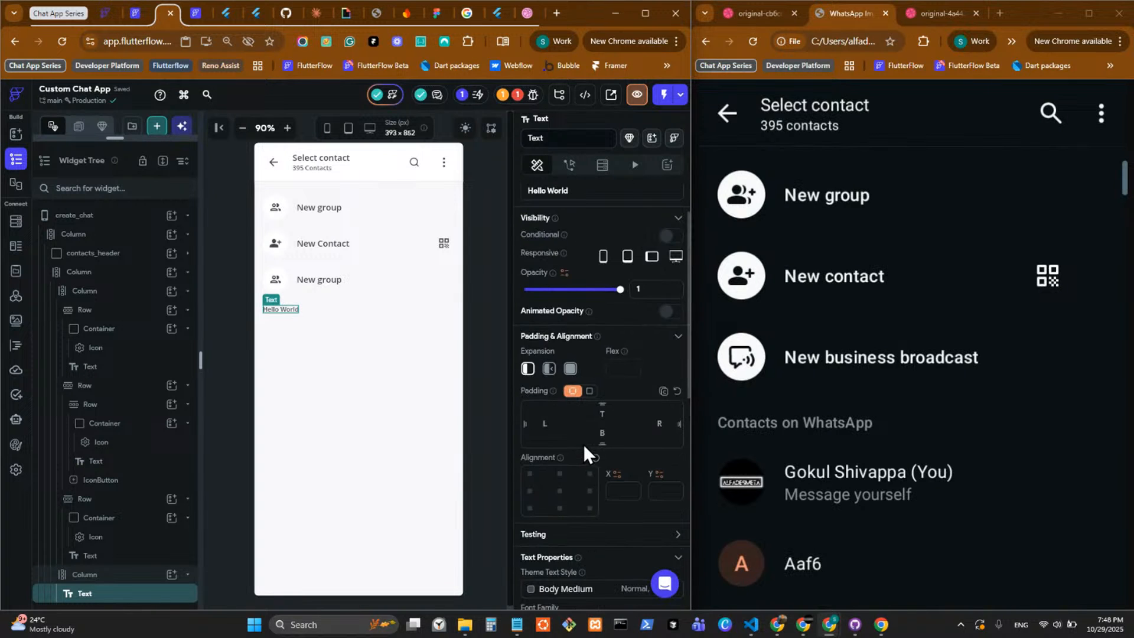
scroll(584, 445, up, 2)
scroll(584, 444, down, 2)
scroll(575, 523, down, 5)
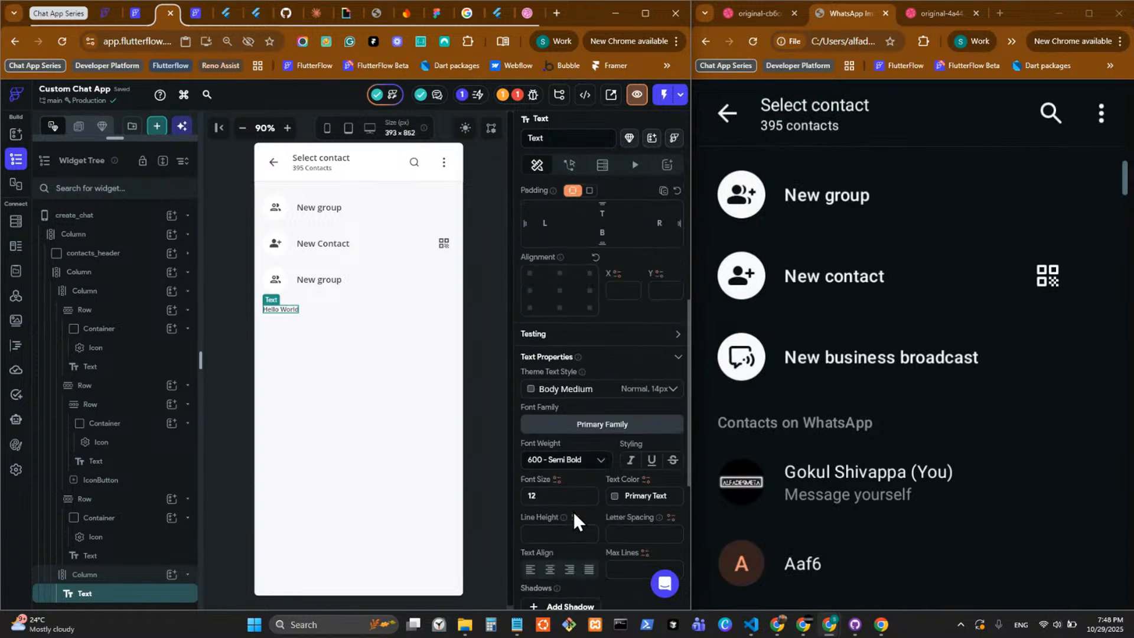
click(553, 466)
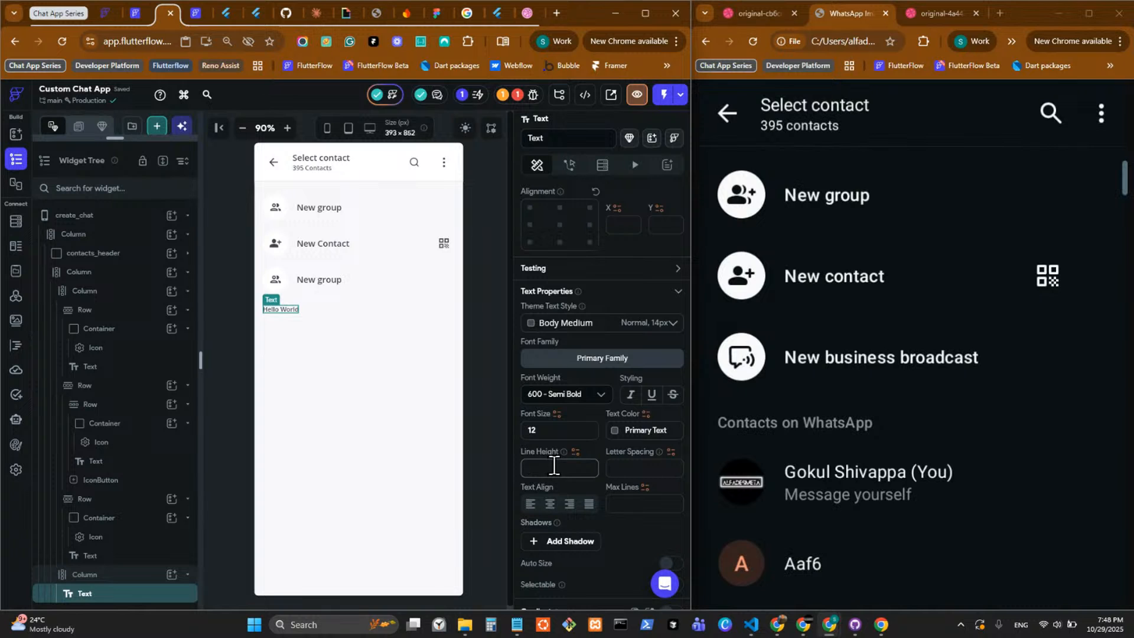
text(1.5)
Change the content of the Text widget below the option rows to "Contacts on ChatFlow".
scroll(573, 309, up, 5)
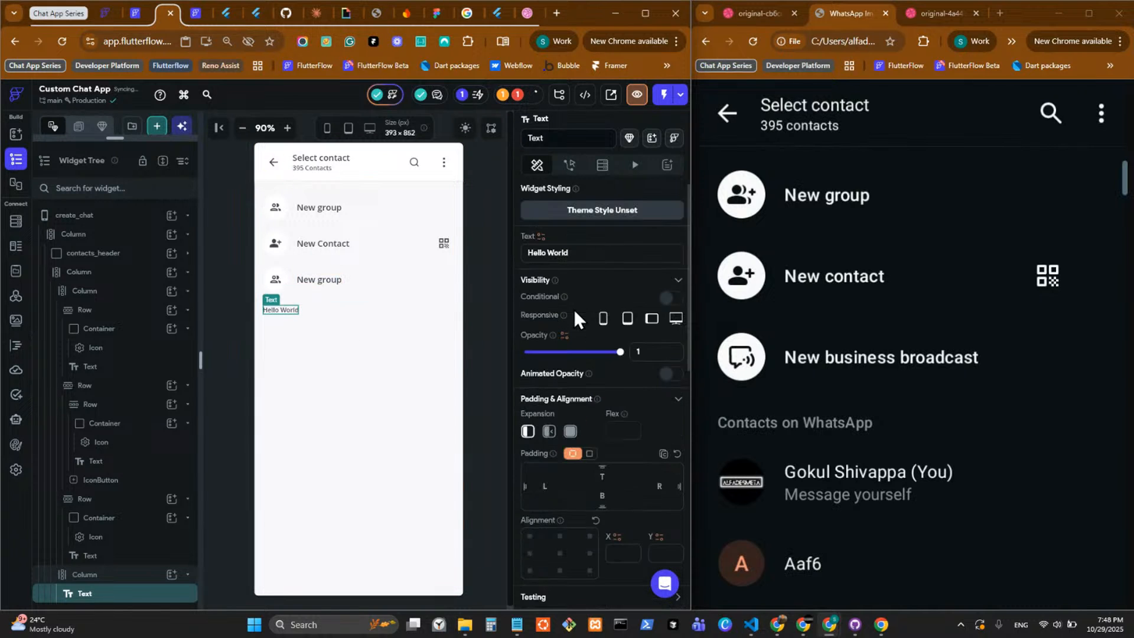
triple_click(575, 252)
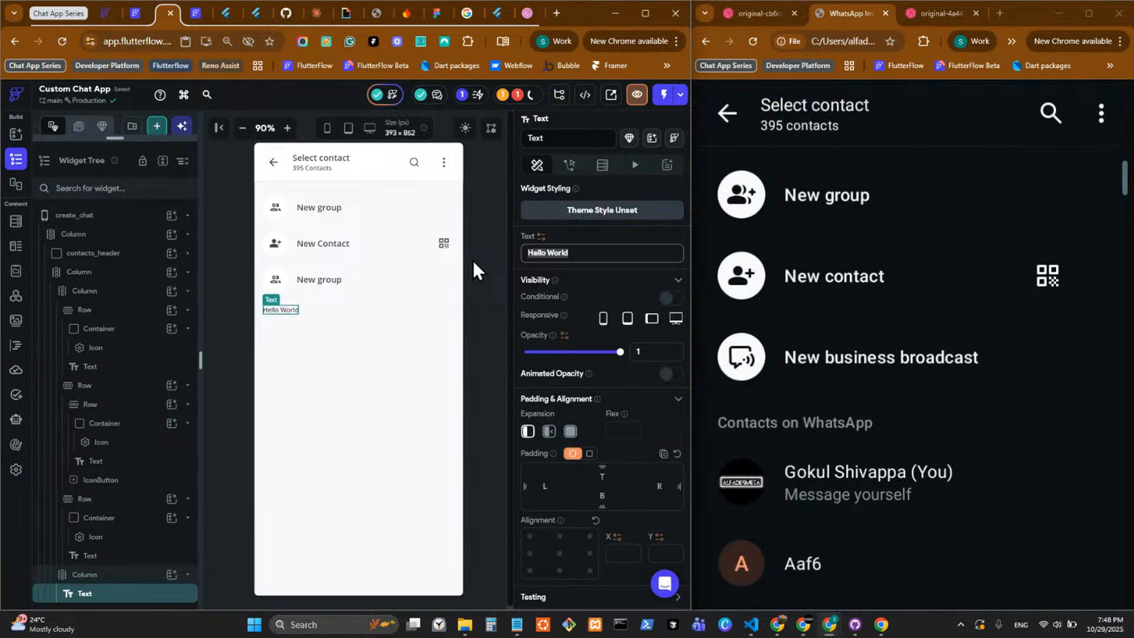
text(Conta)
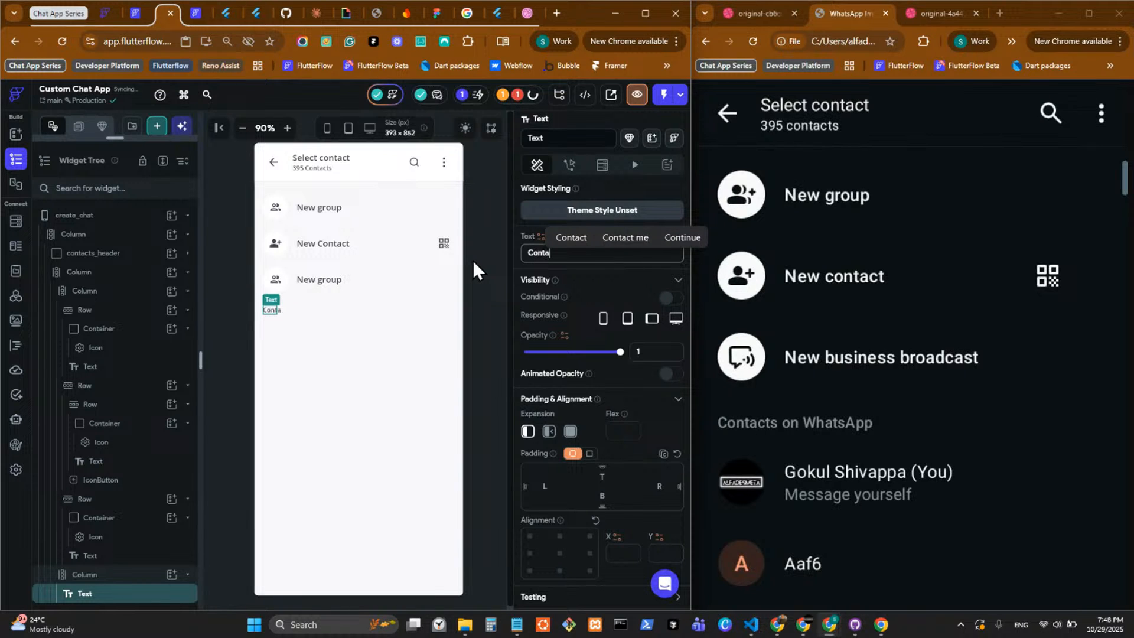
text(cts)
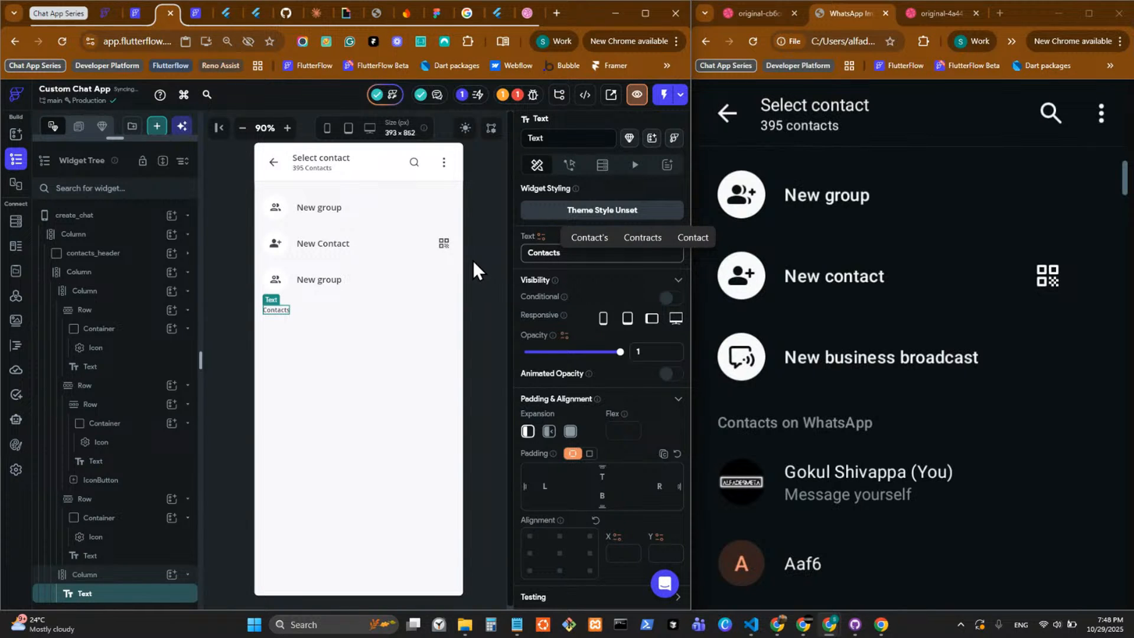
text( on Wh)
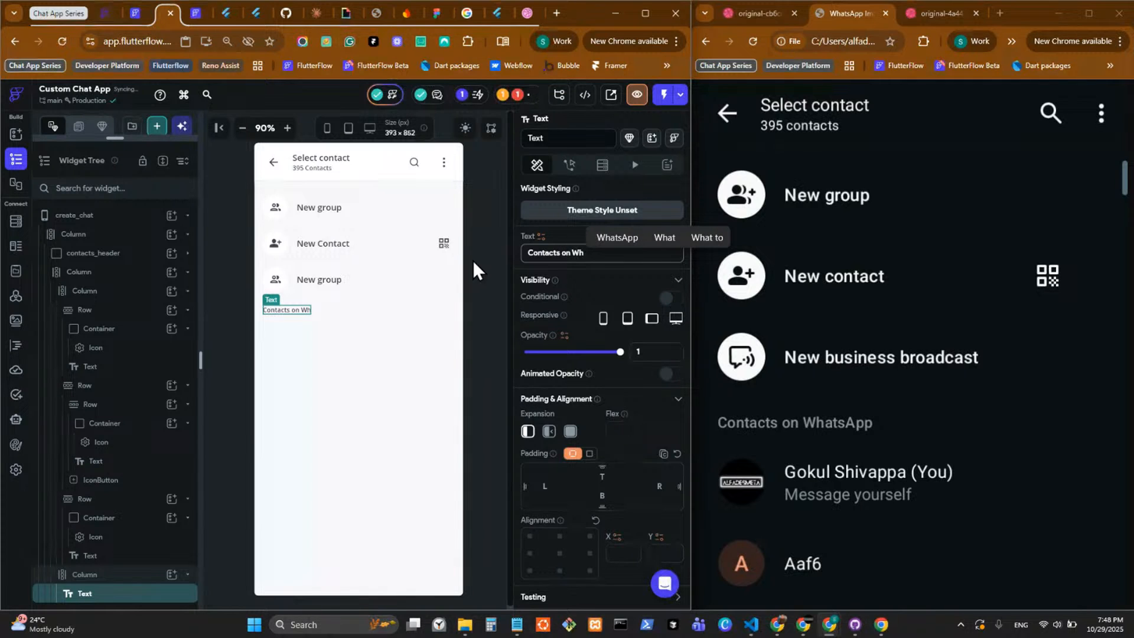
text(ats)
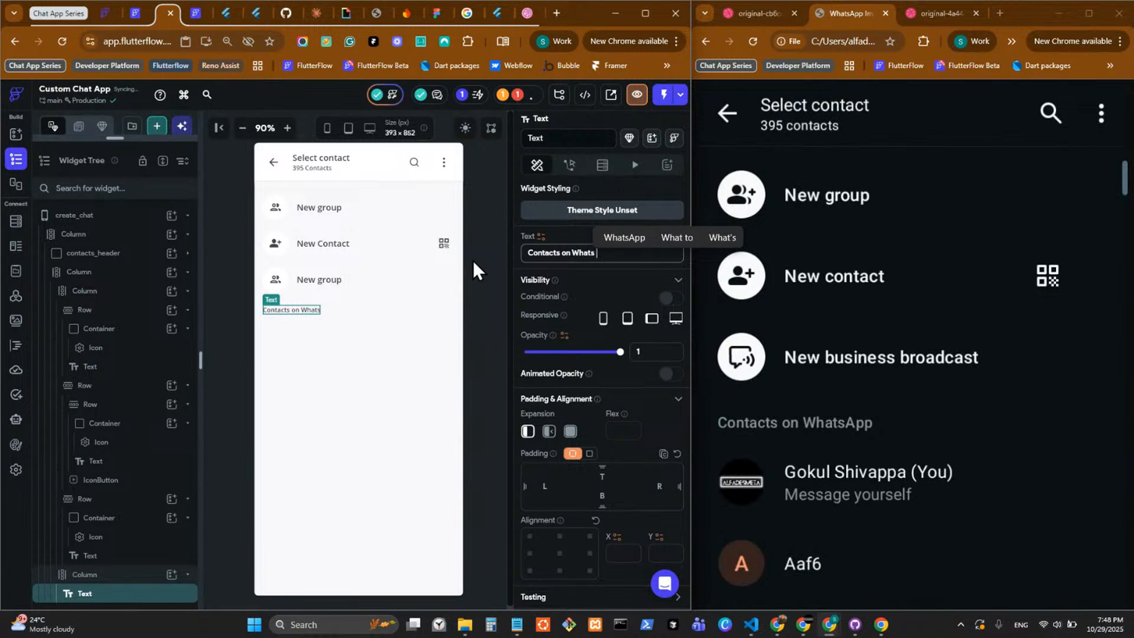
text(A)
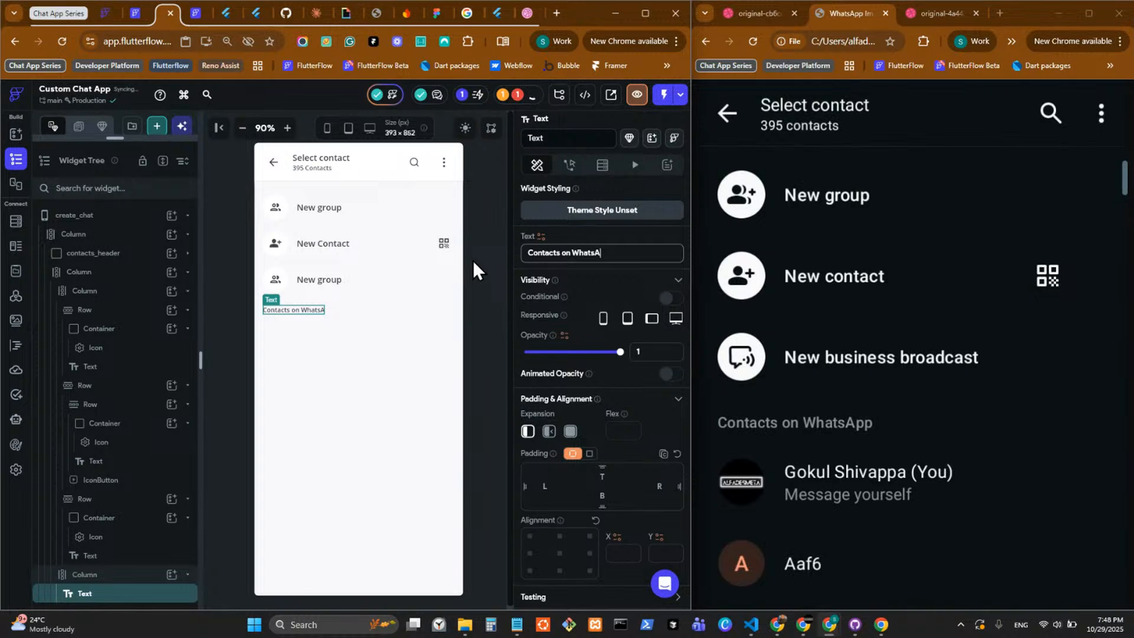
text(pp)
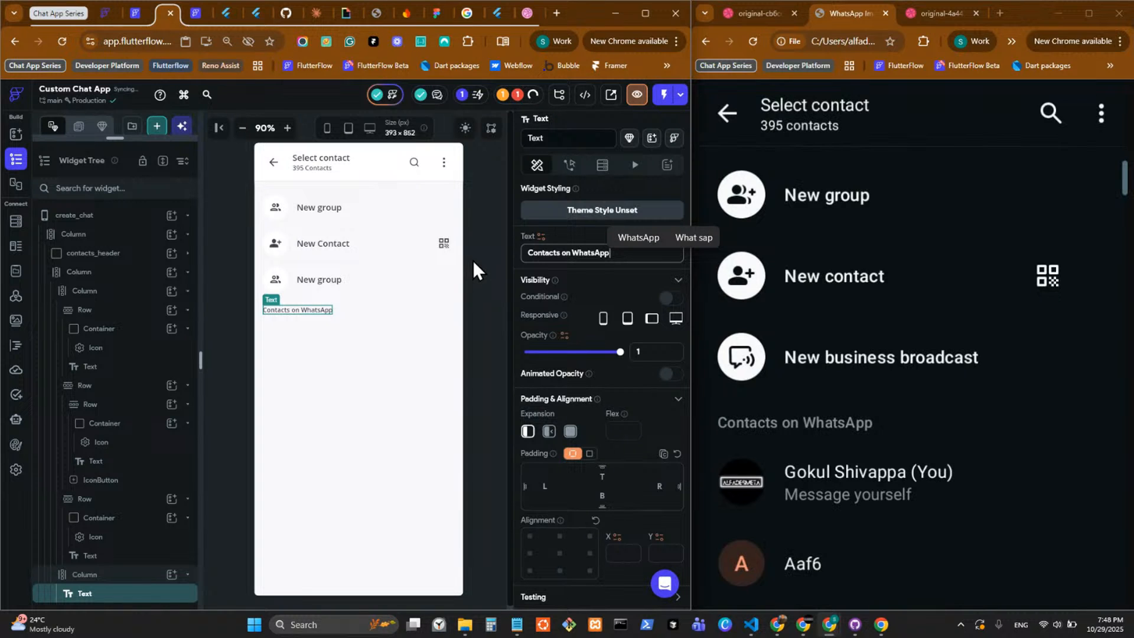
drag(572, 253, 609, 254)
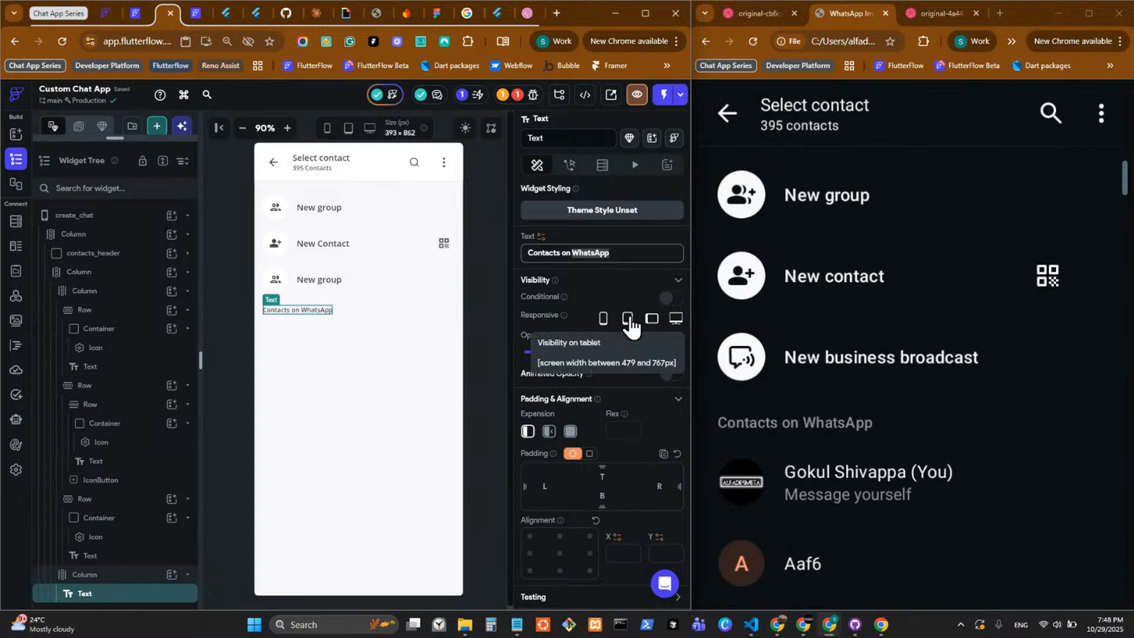
text(Cha)
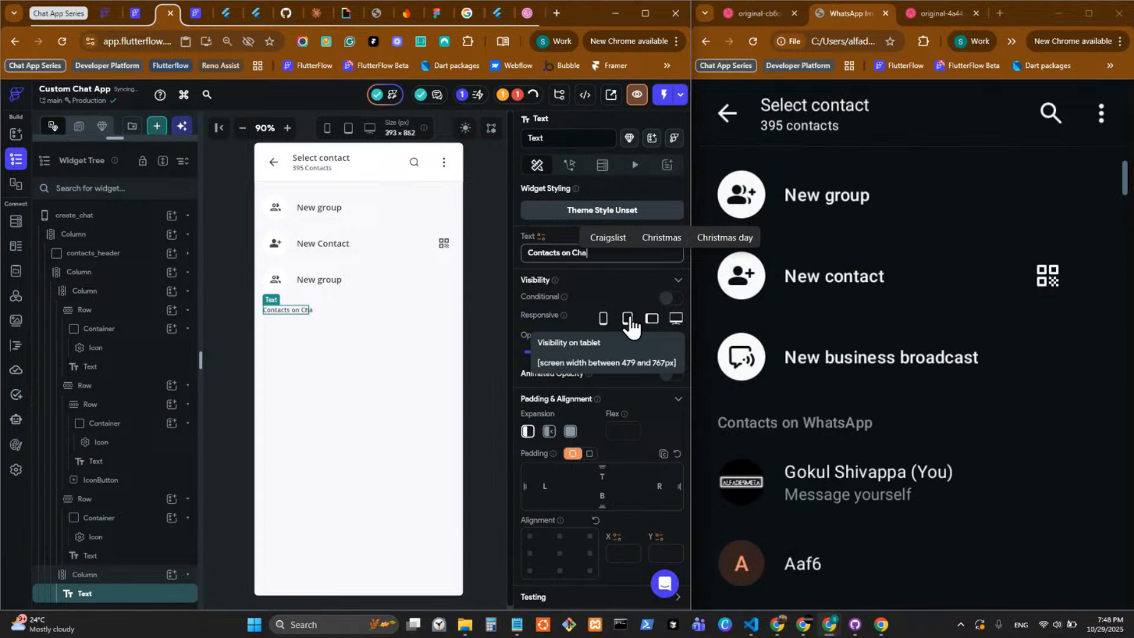
text(tFlow)
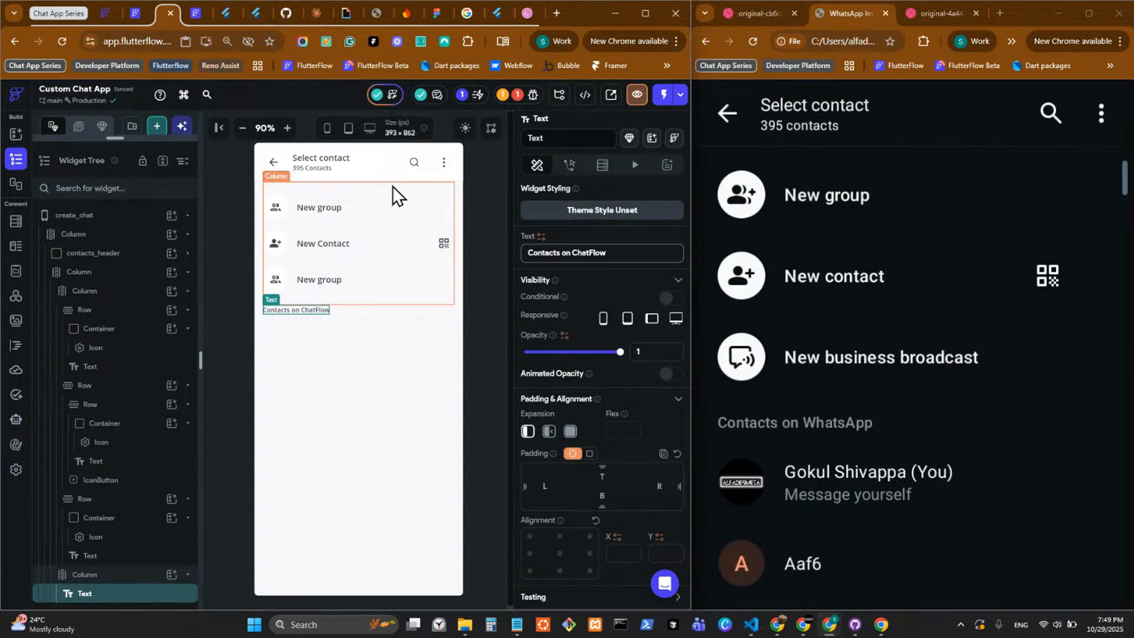
click(360, 211)
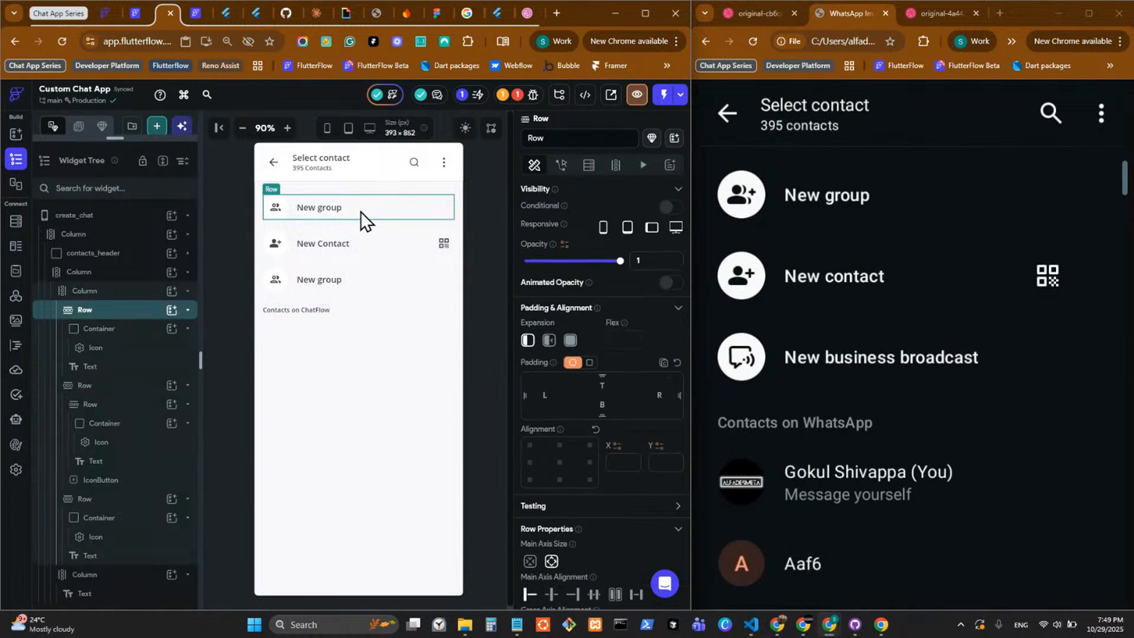
click(341, 313)
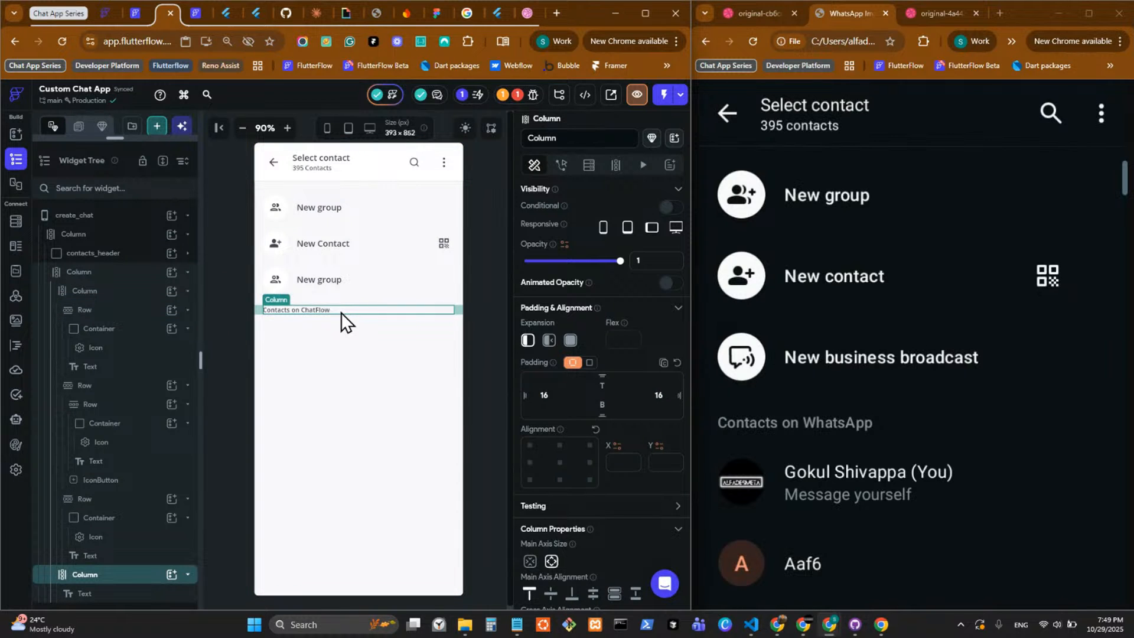
right_click(342, 313)
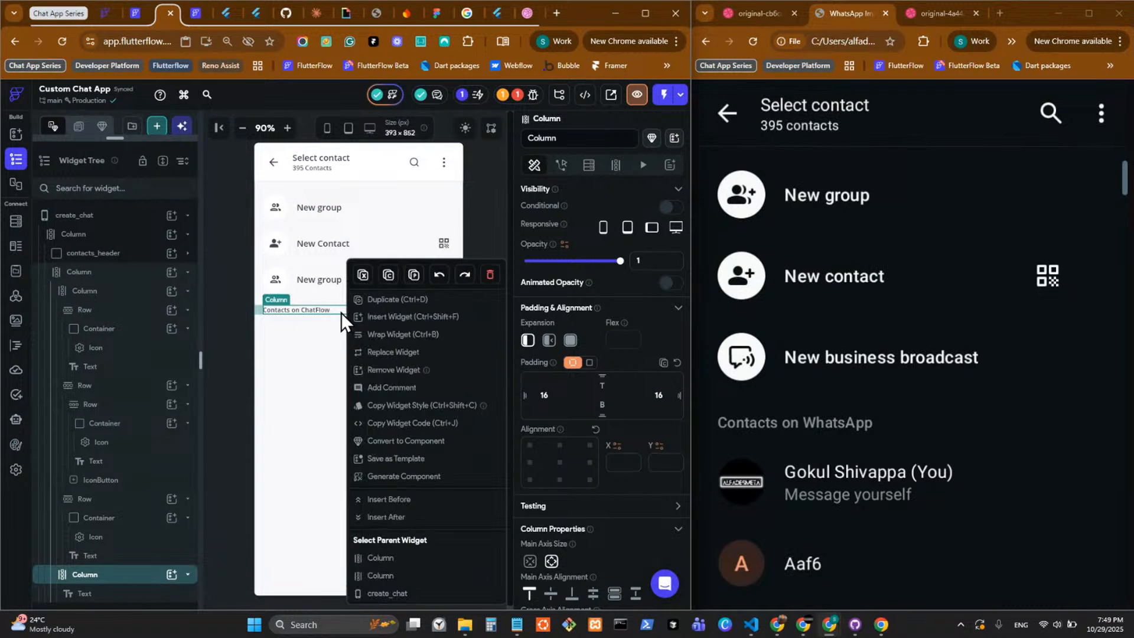
click(420, 317)
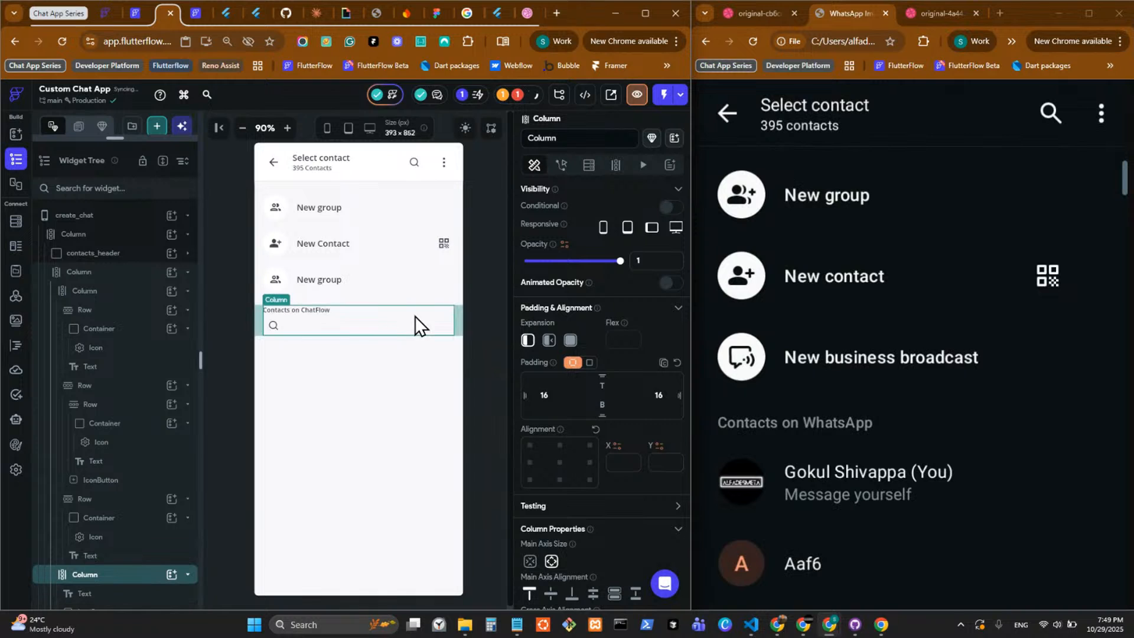
right_click(278, 331)
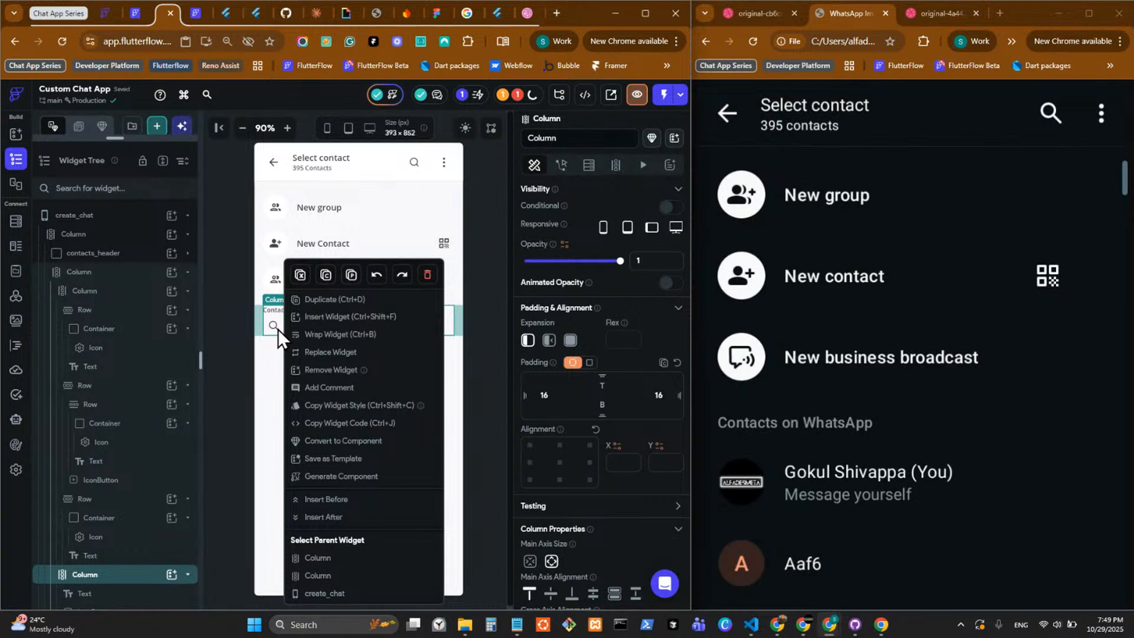
click(277, 328)
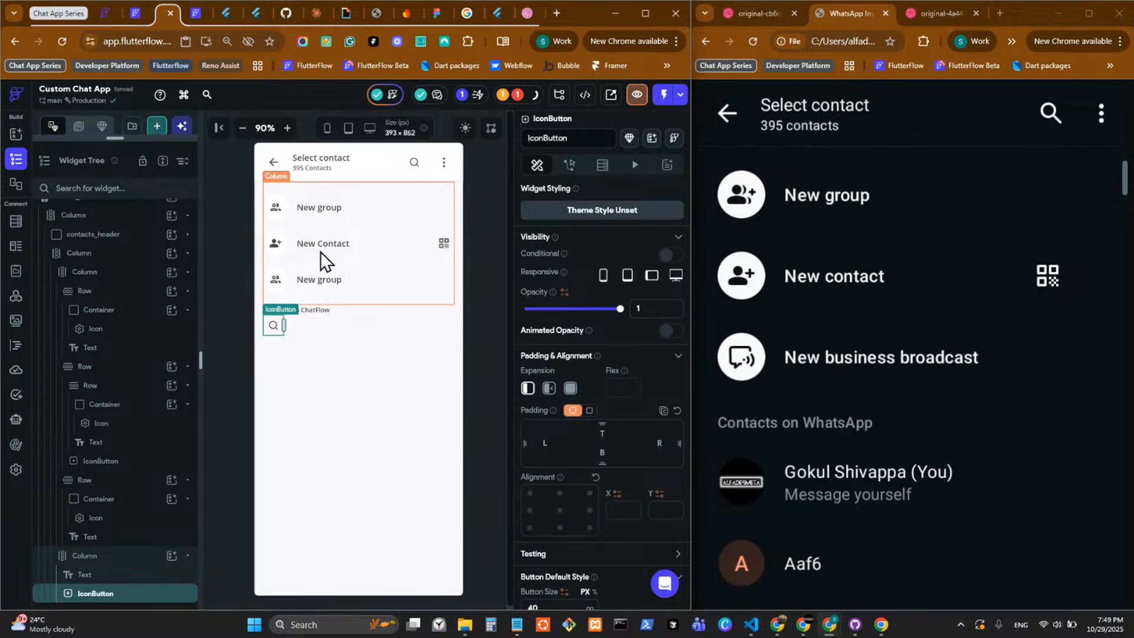
click(472, 312)
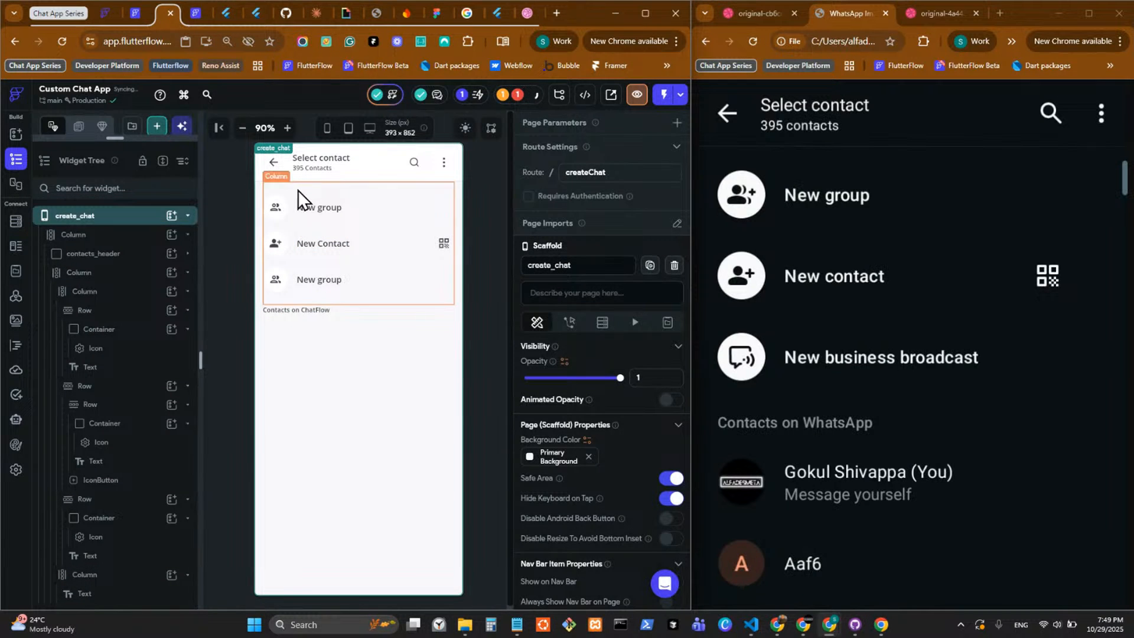
Copy the first New group Row and paste it into the Column containing the Contacts on ChatFlow text.
click(318, 209)
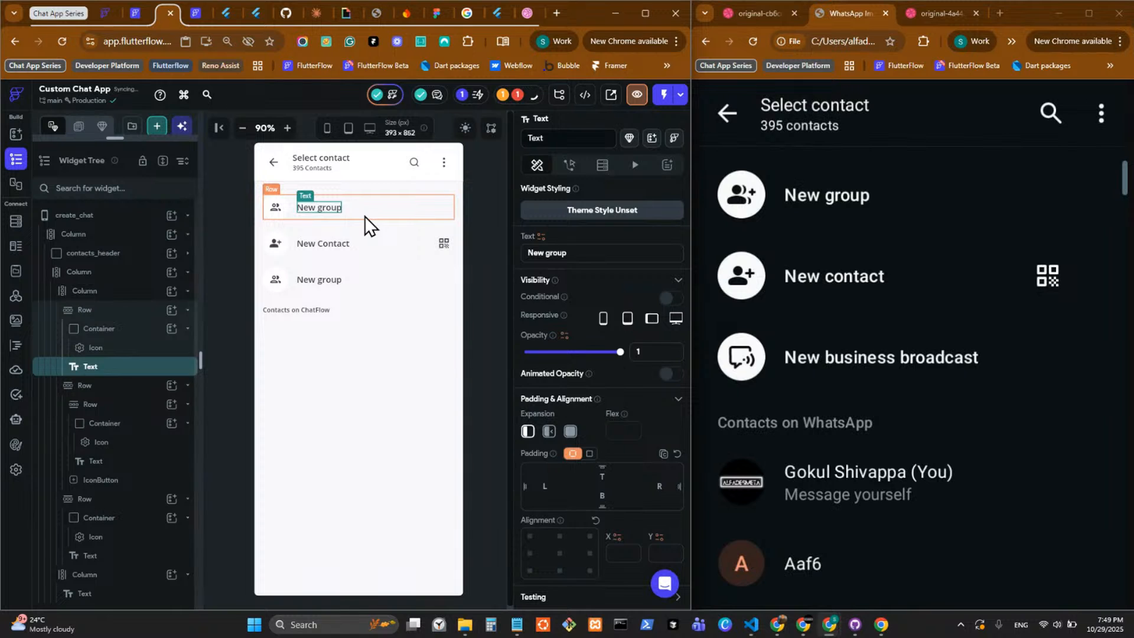
right_click(364, 215)
click(412, 237)
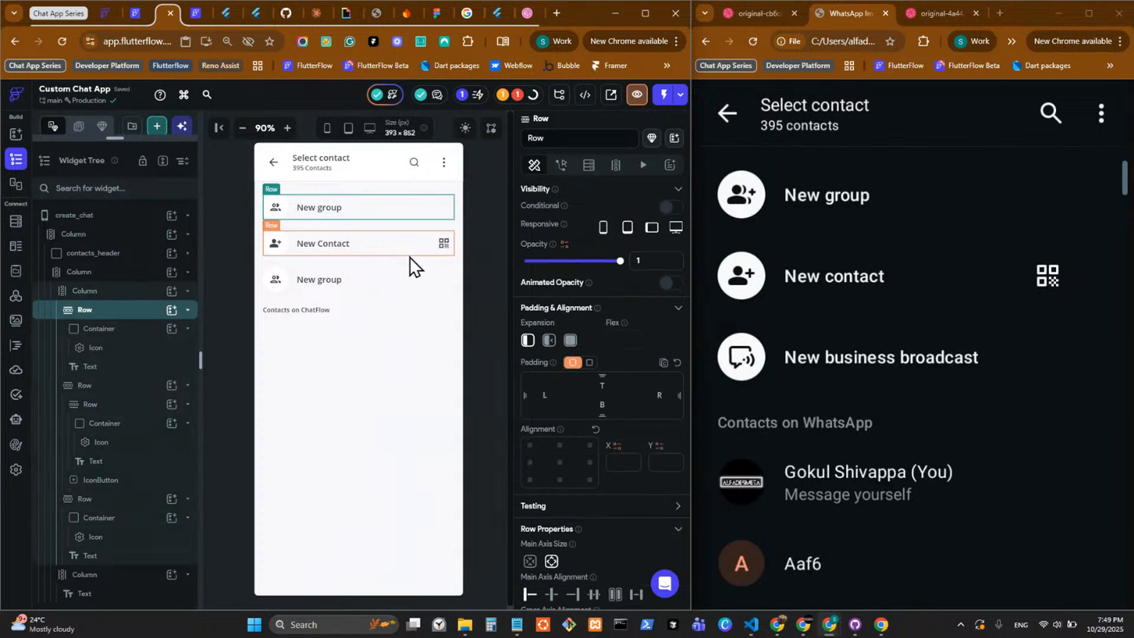
right_click(369, 314)
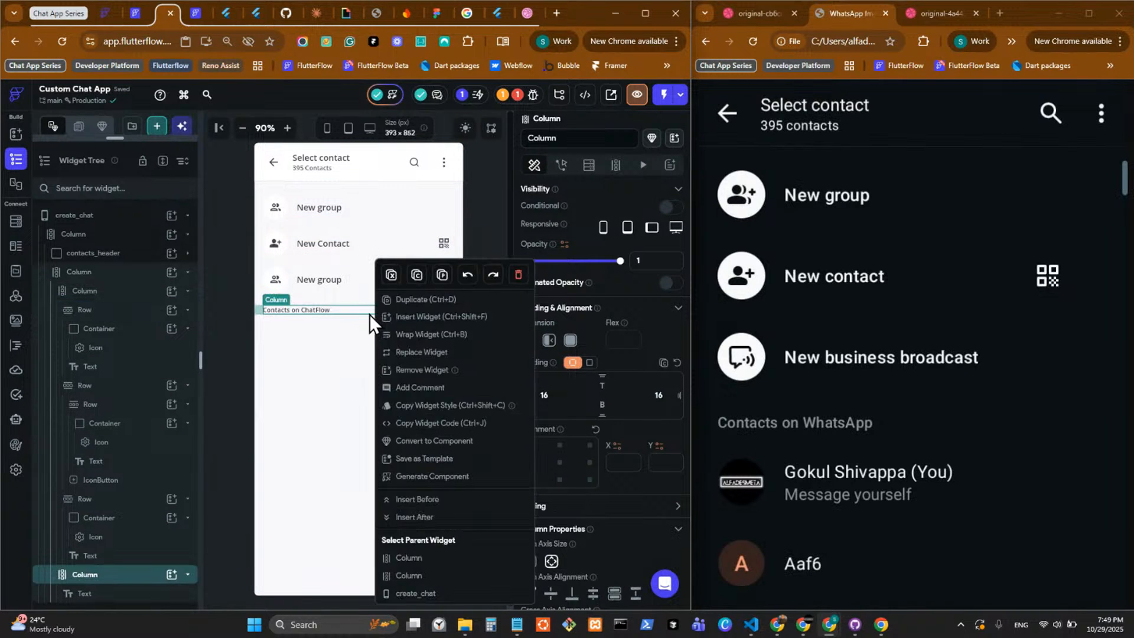
click(442, 275)
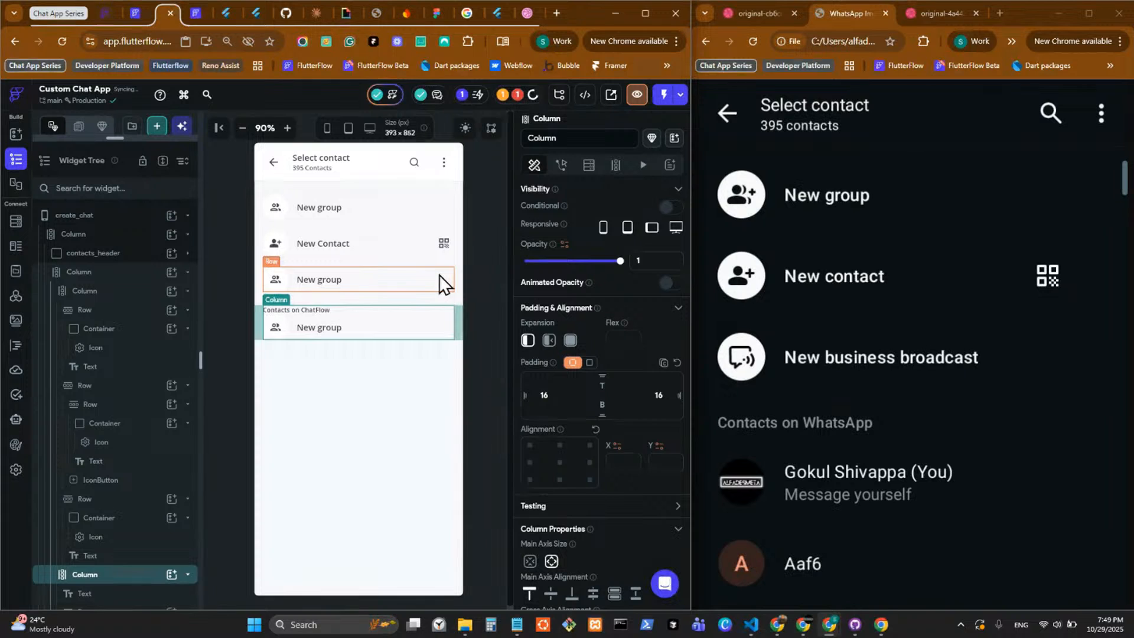
Set the items spacing of the Contacts on ChatFlow Column to 16.
scroll(590, 550, down, 2)
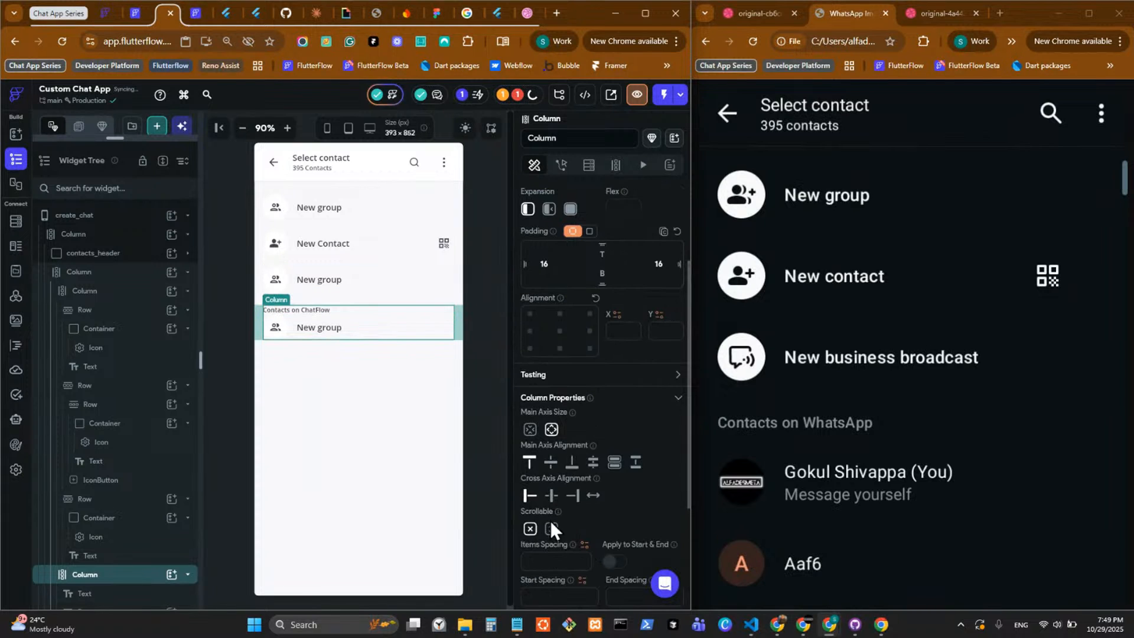
click(549, 560)
text(16)
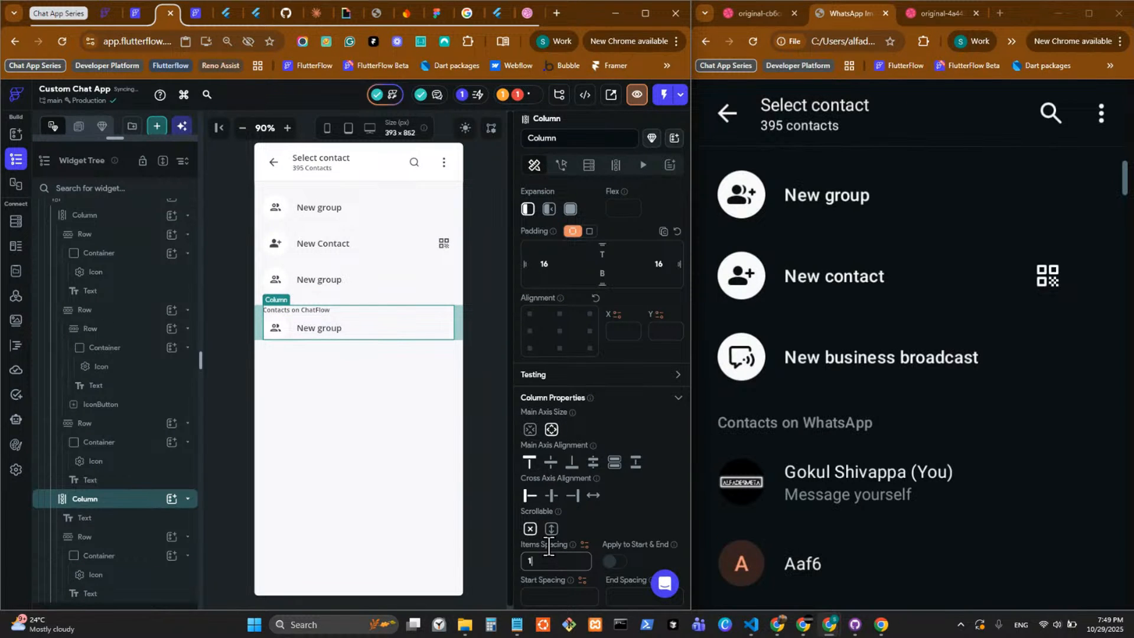
Delete the icon in the Container of the row under Contacts on ChatFlow and add a CircleImage in its place.
click(287, 335)
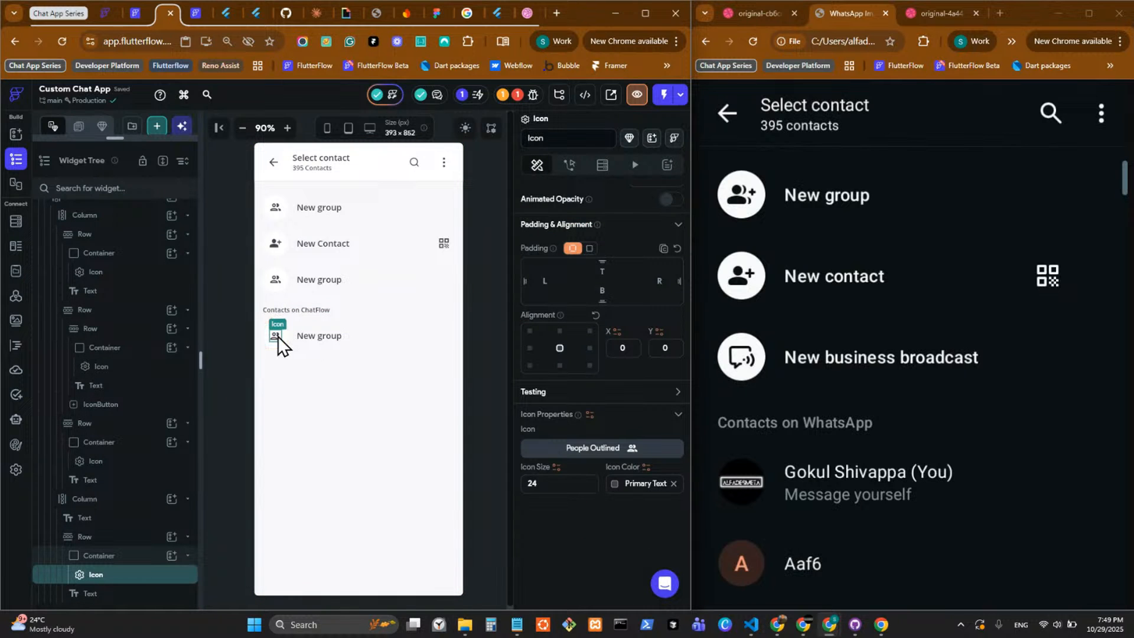
right_click(278, 335)
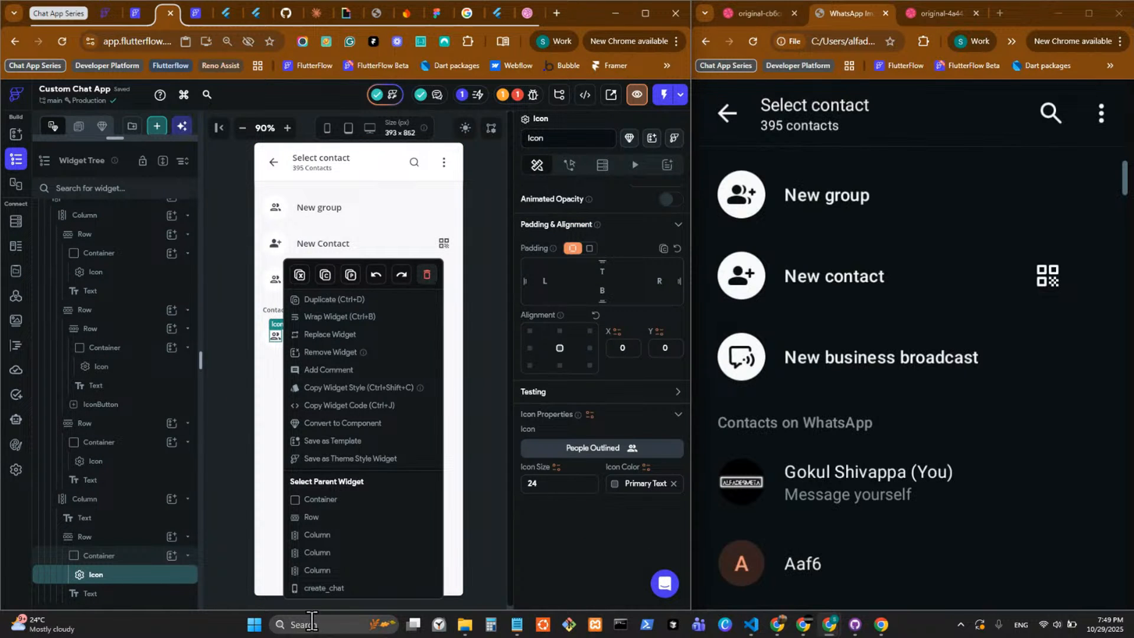
key(Delete)
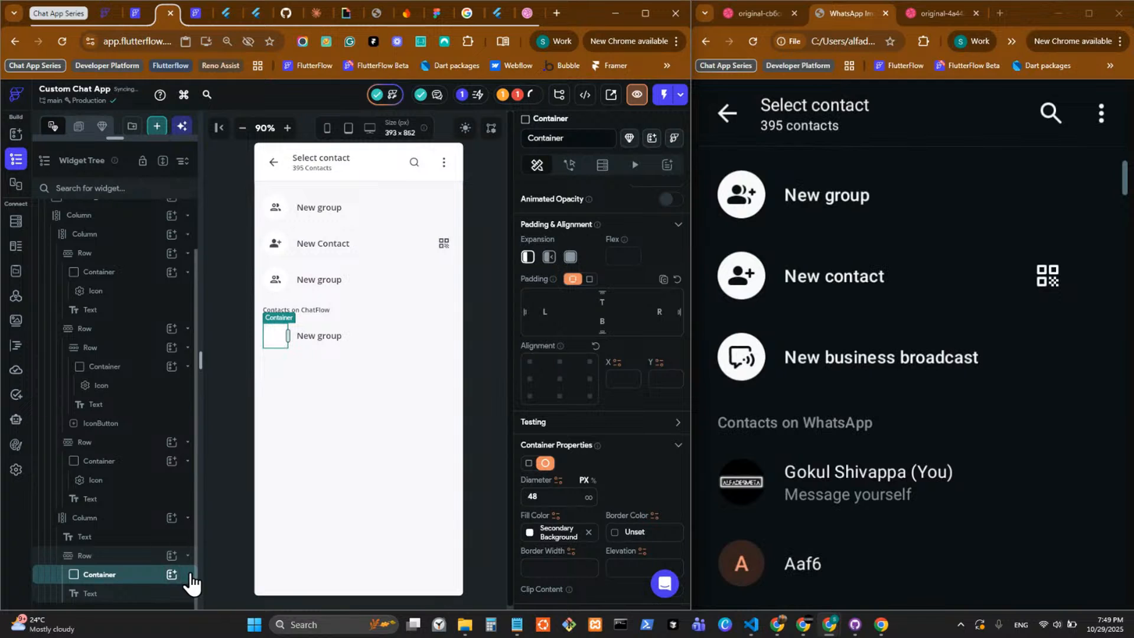
click(175, 577)
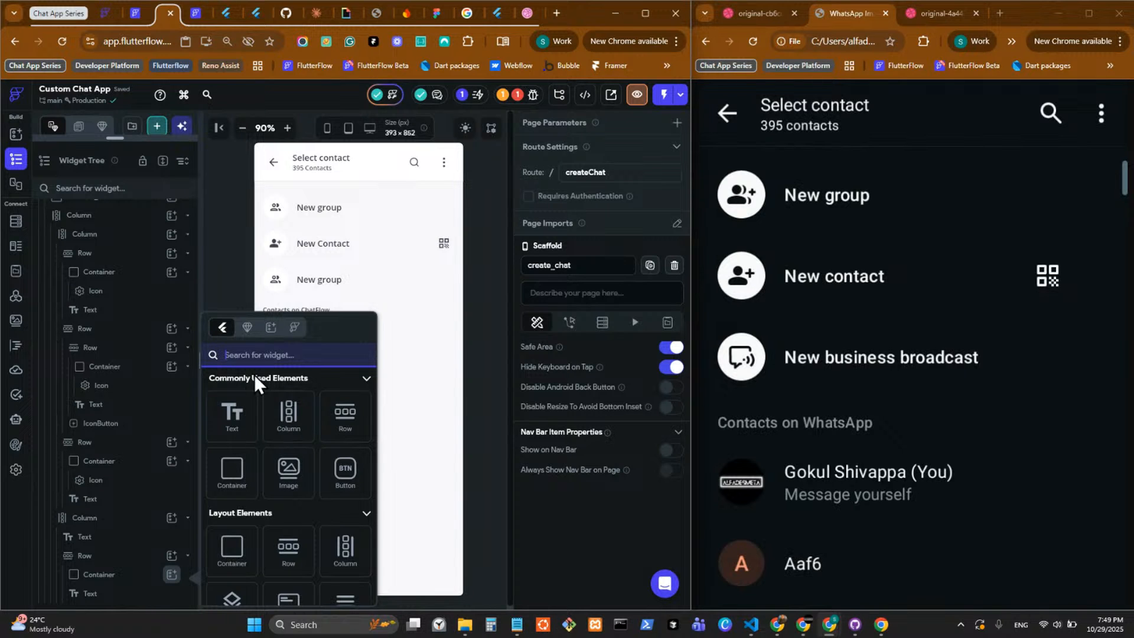
text(circle)
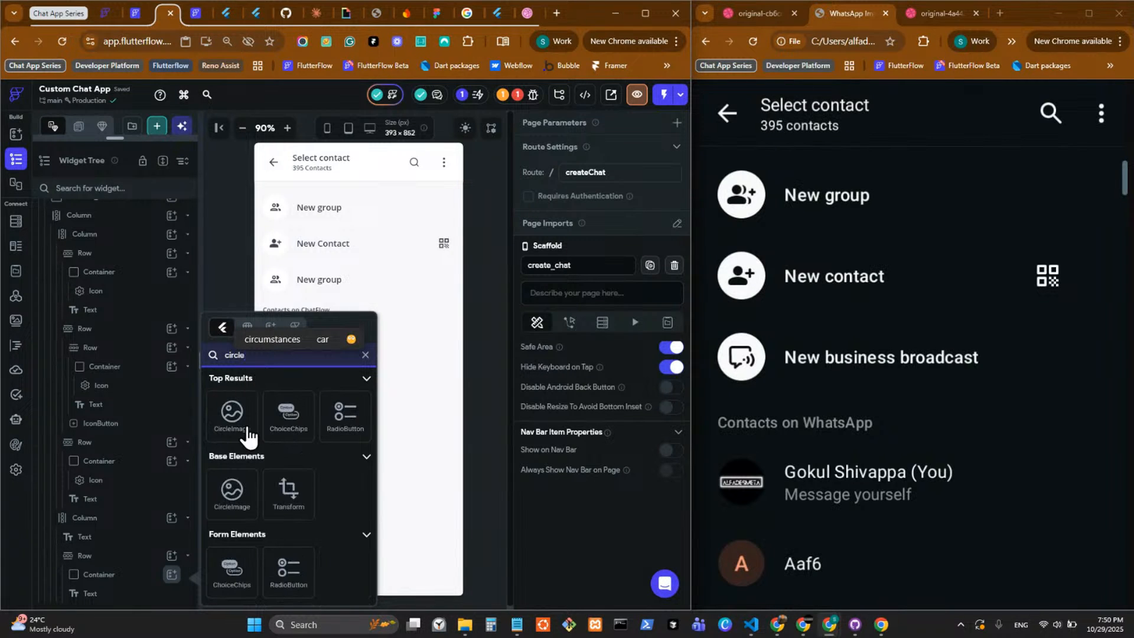
click(242, 428)
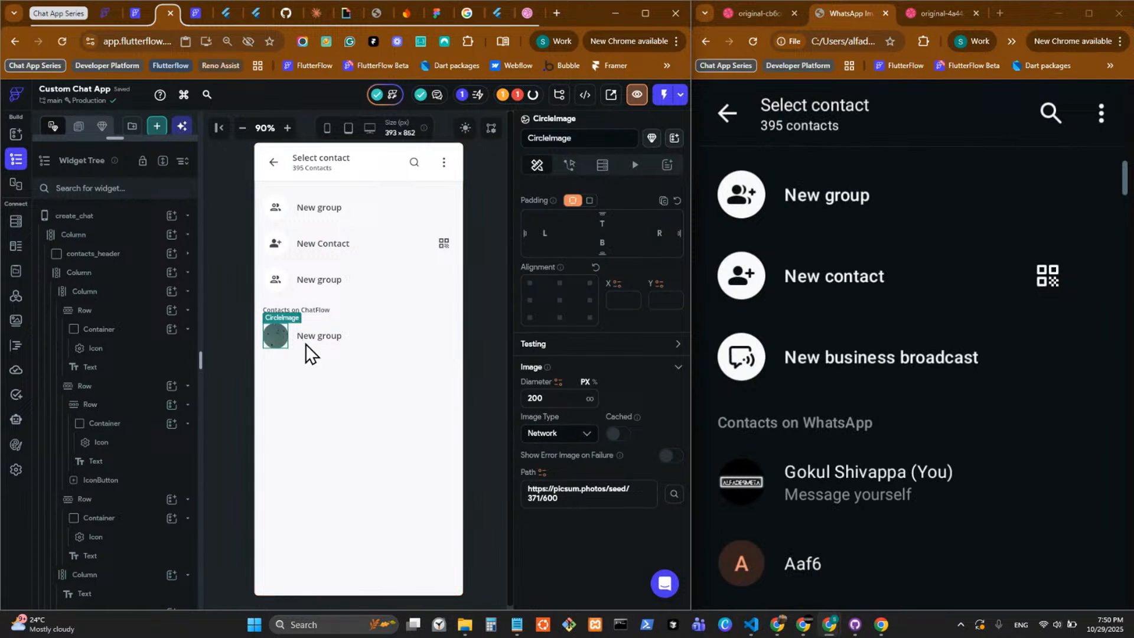
Wrap the New group Text beside the circle image in a Column and duplicate that Text inside it.
click(326, 343)
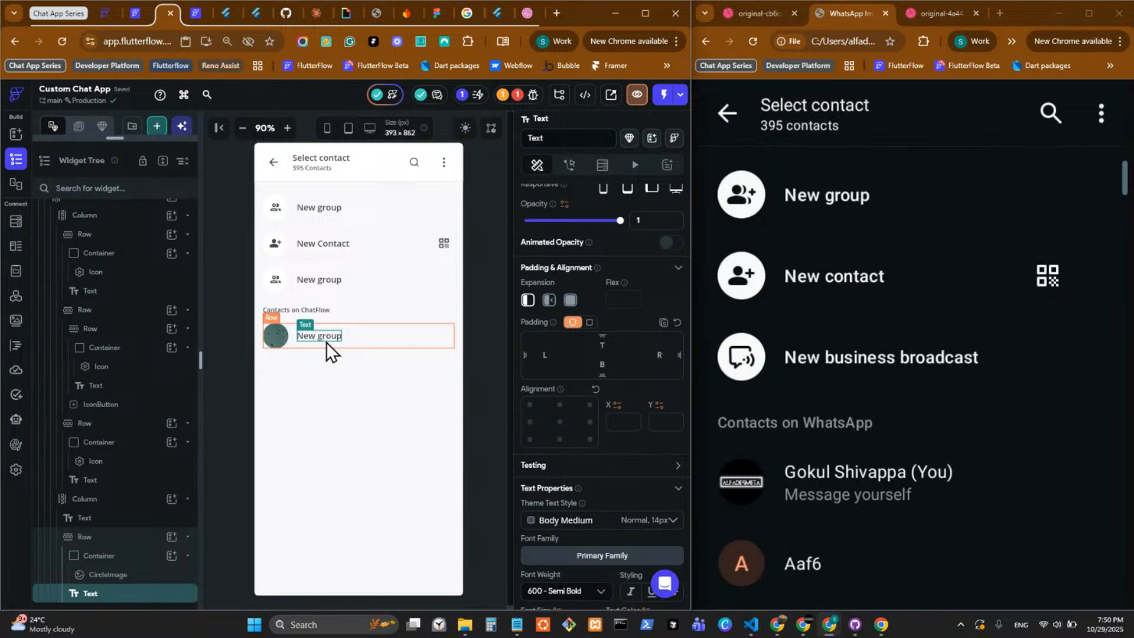
right_click(326, 342)
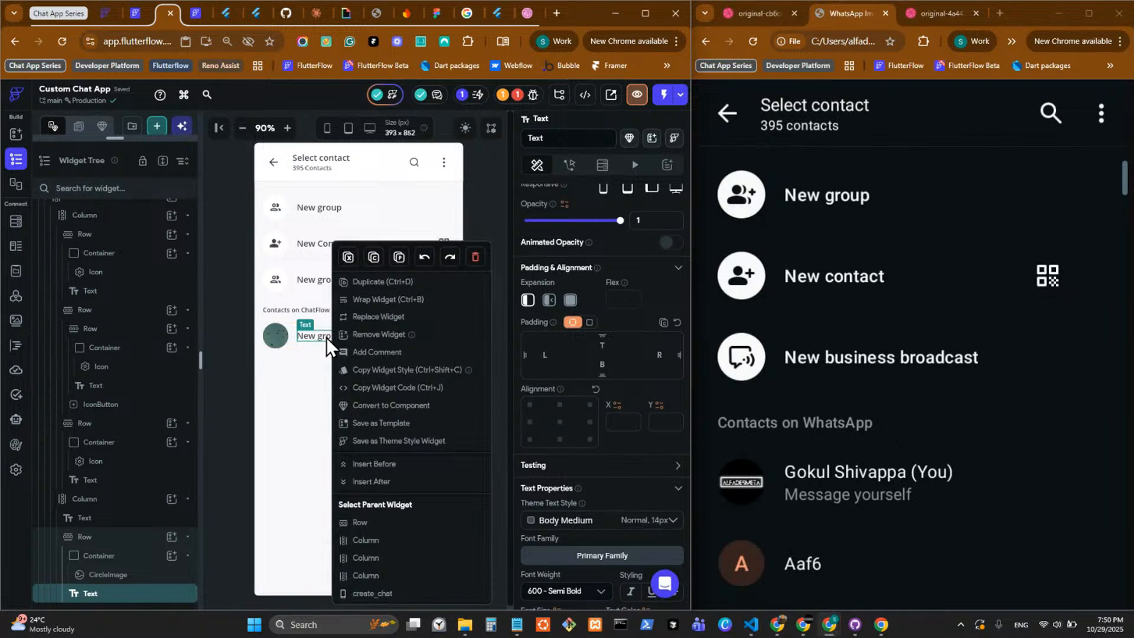
click(371, 300)
click(375, 290)
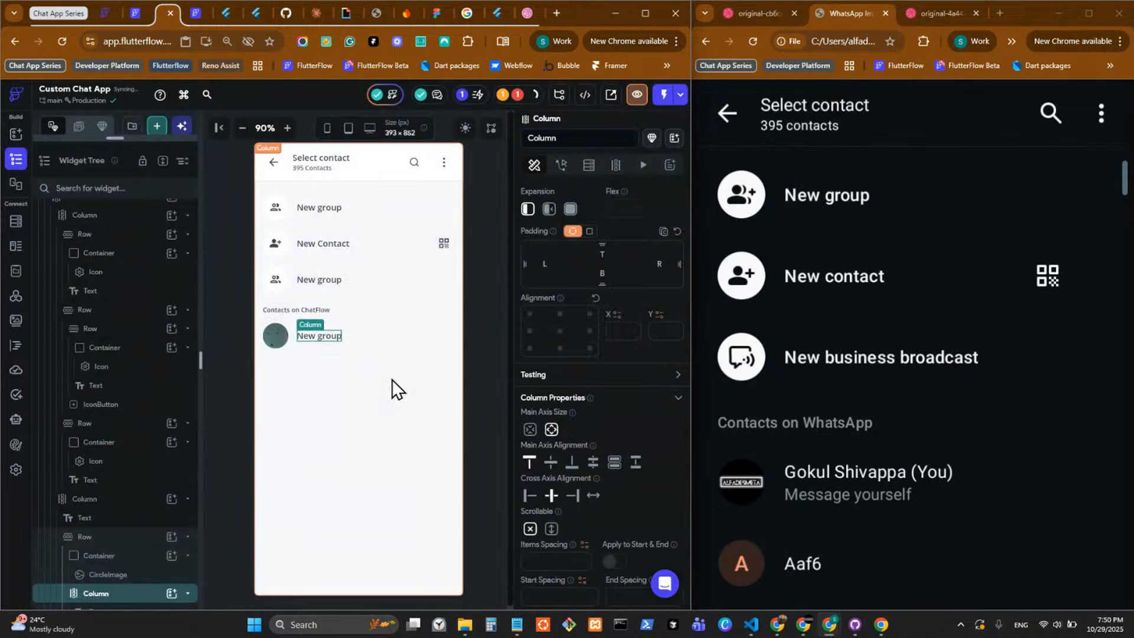
click(324, 335)
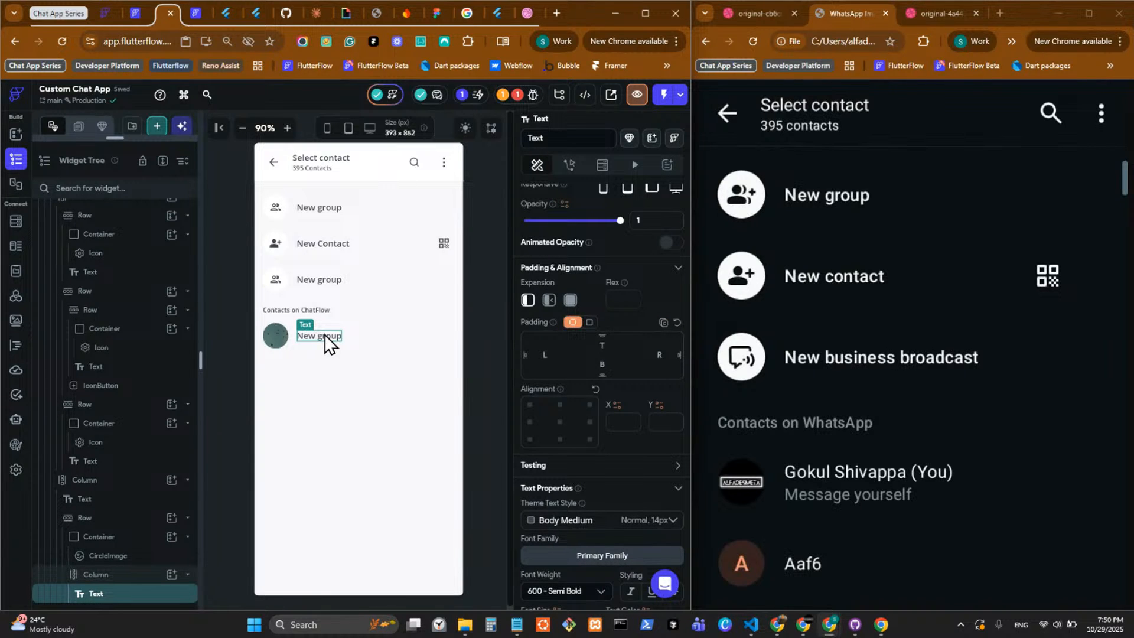
key(ctrl+d)
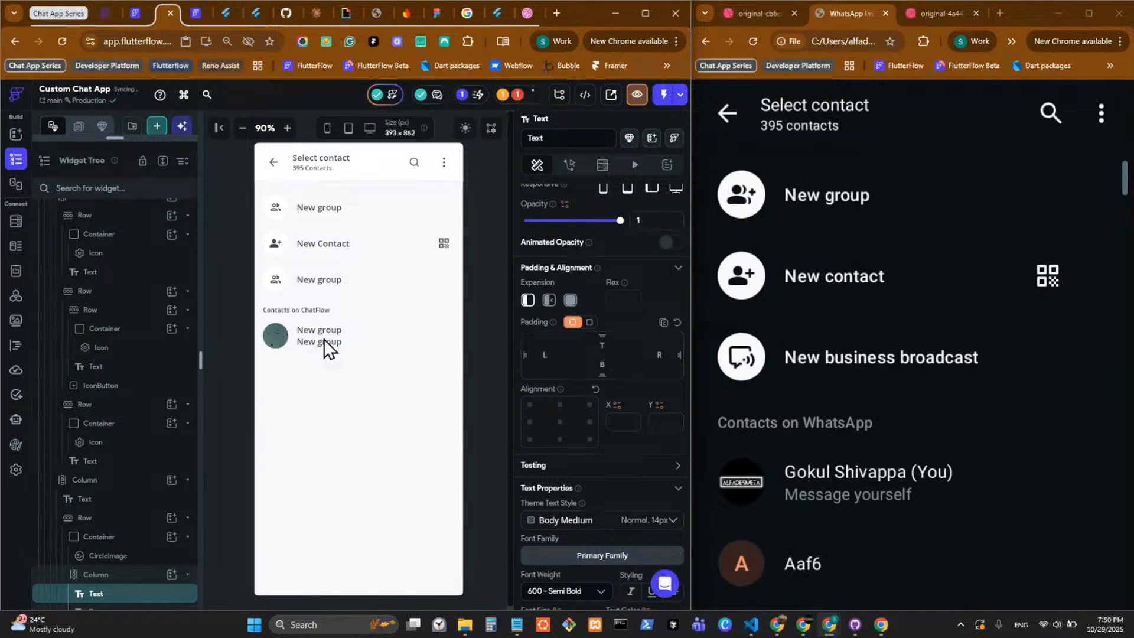
Change the content of the lower duplicated Text beside the circle image to "message yourself".
click(324, 342)
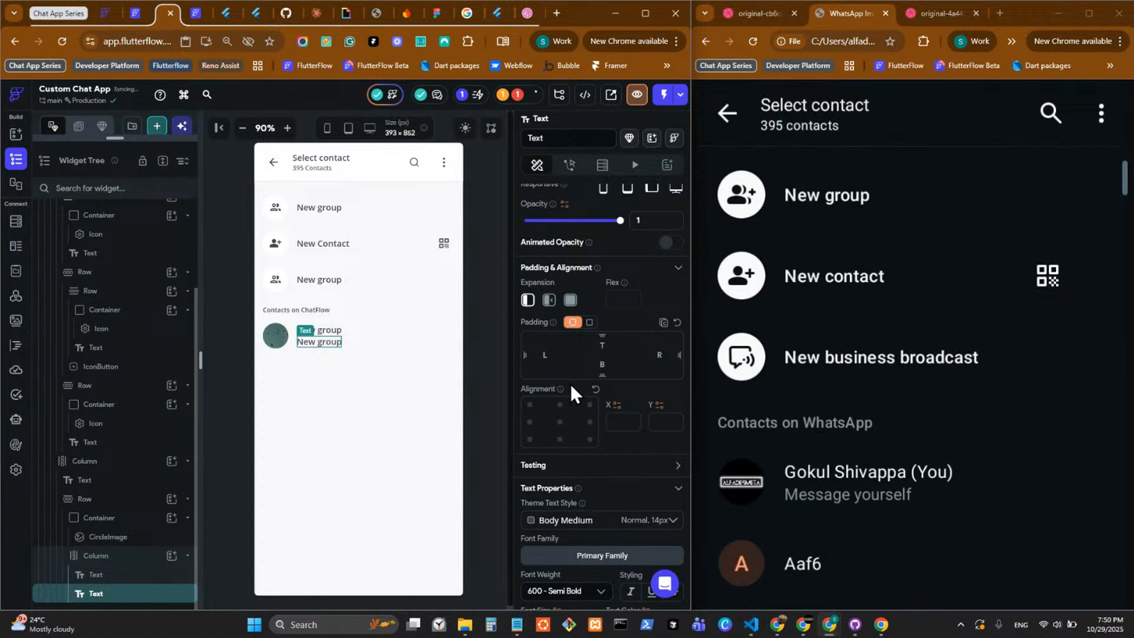
drag(577, 253, 480, 257)
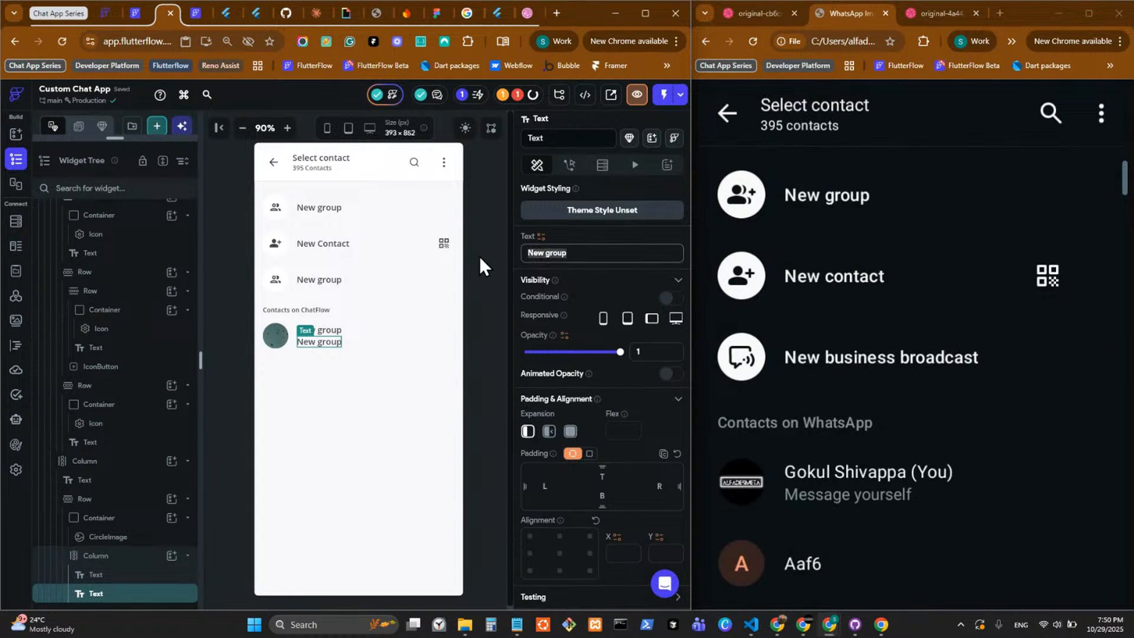
text(me)
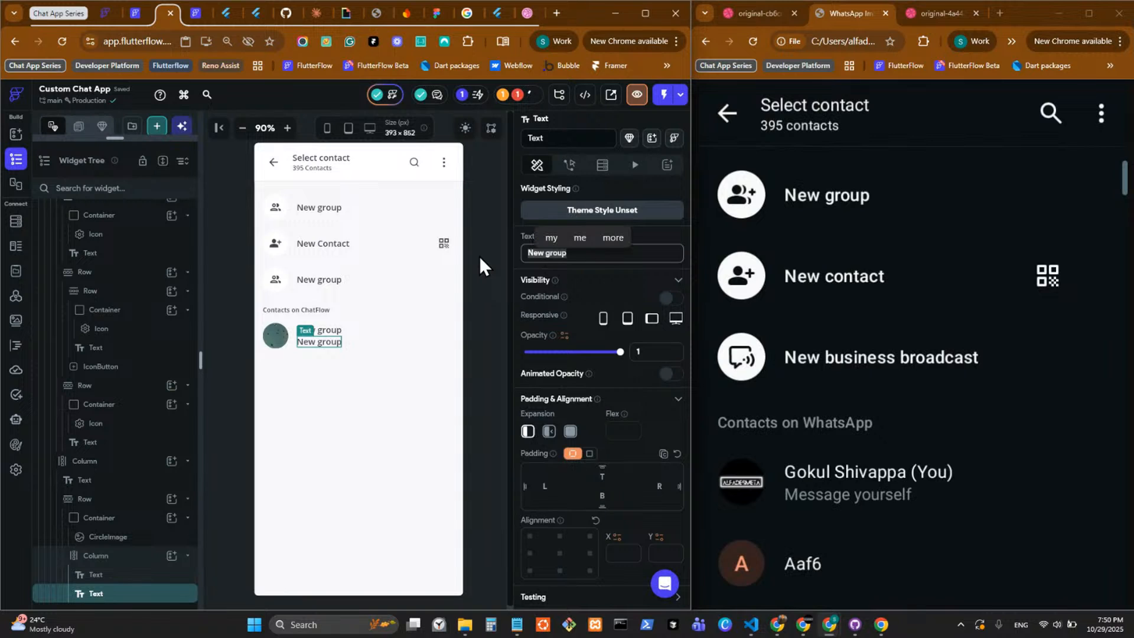
text(s)
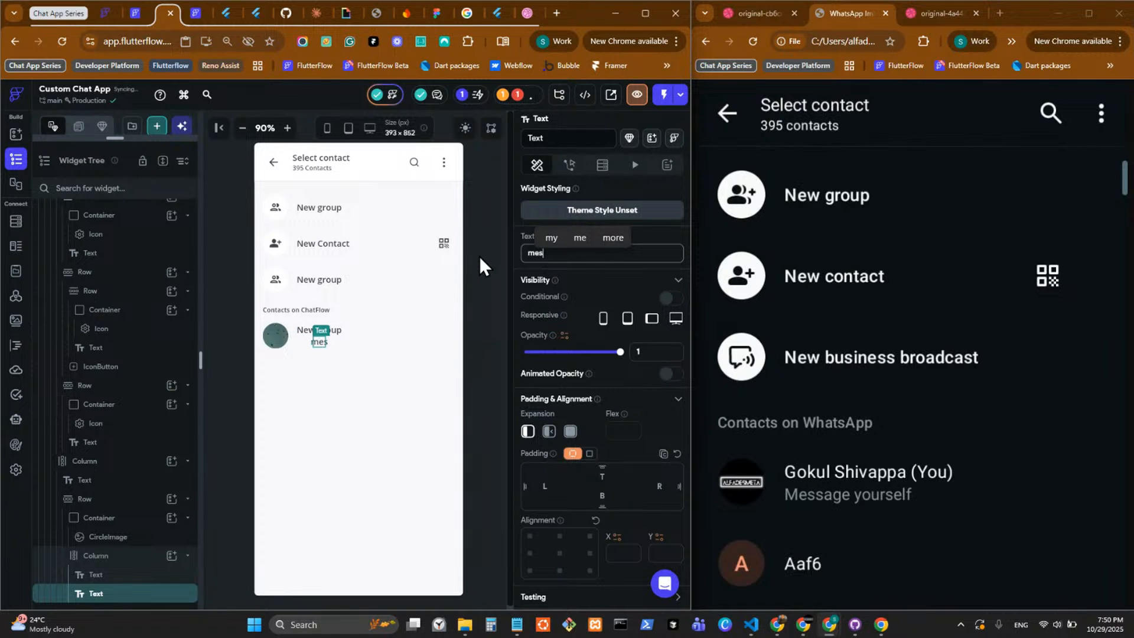
text(sa)
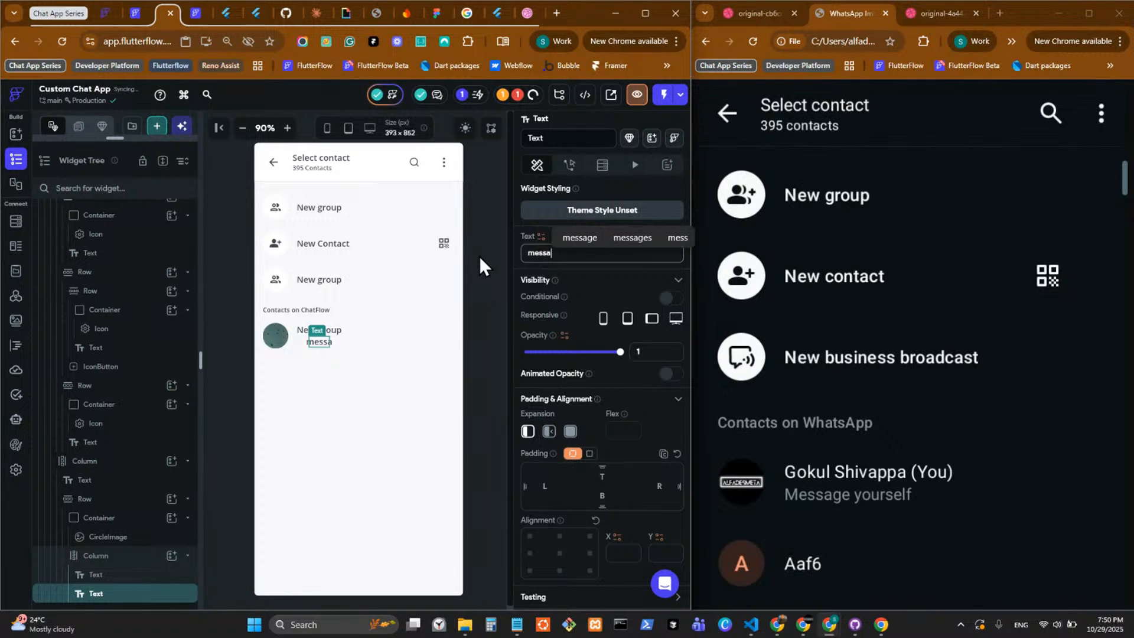
text(ge yours)
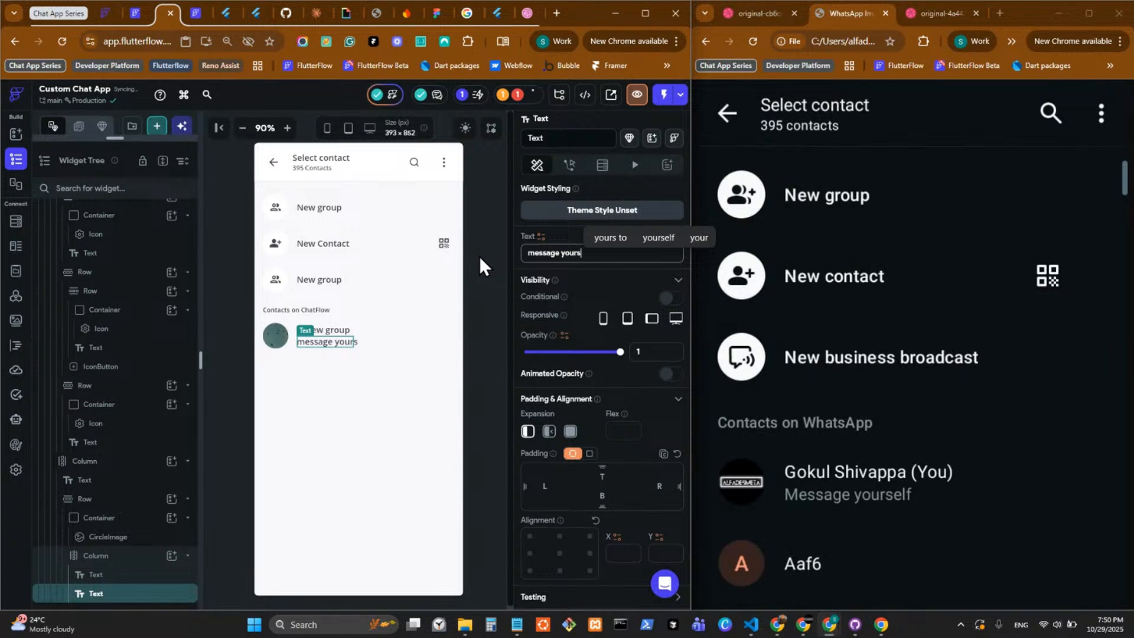
text(elf)
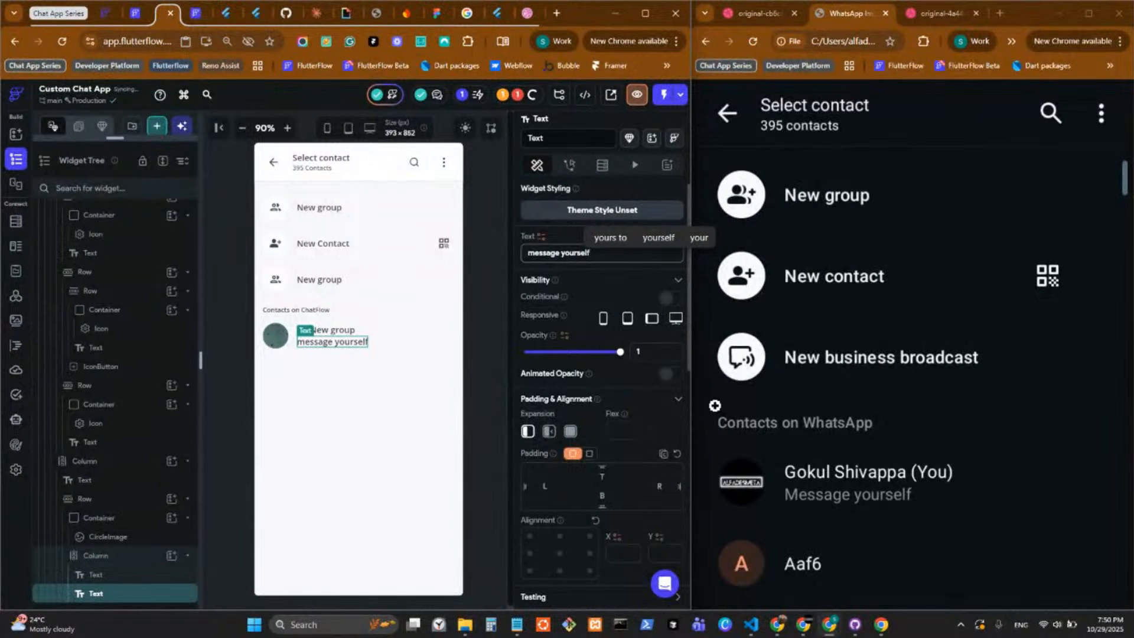
Set the font size of the "message yourself" Text to 12.
scroll(580, 423, down, 5)
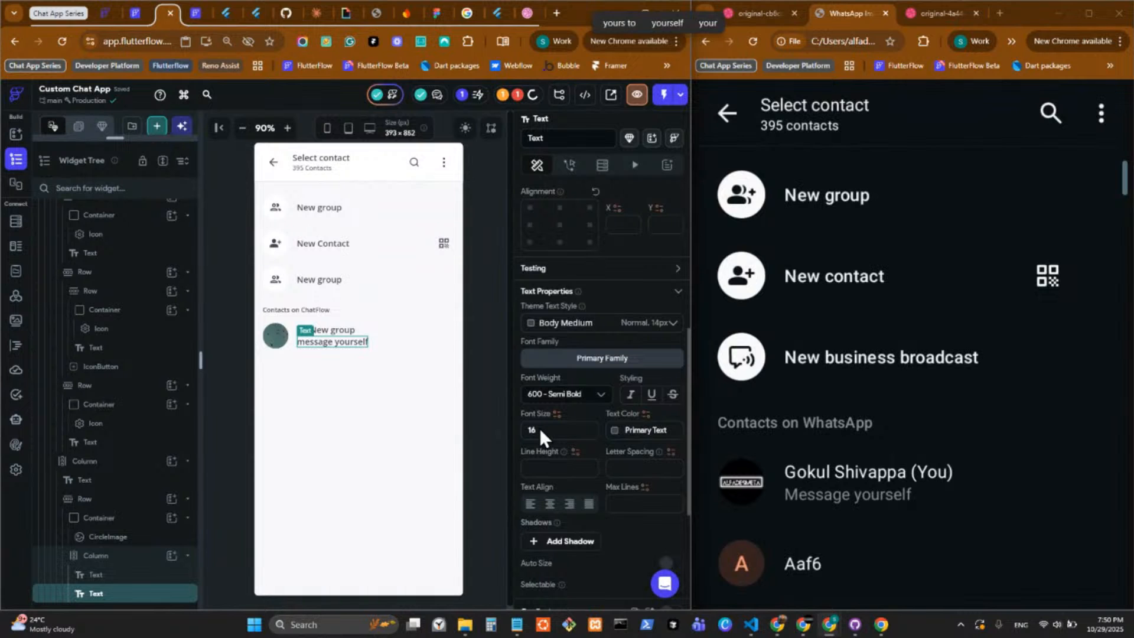
double_click(540, 429)
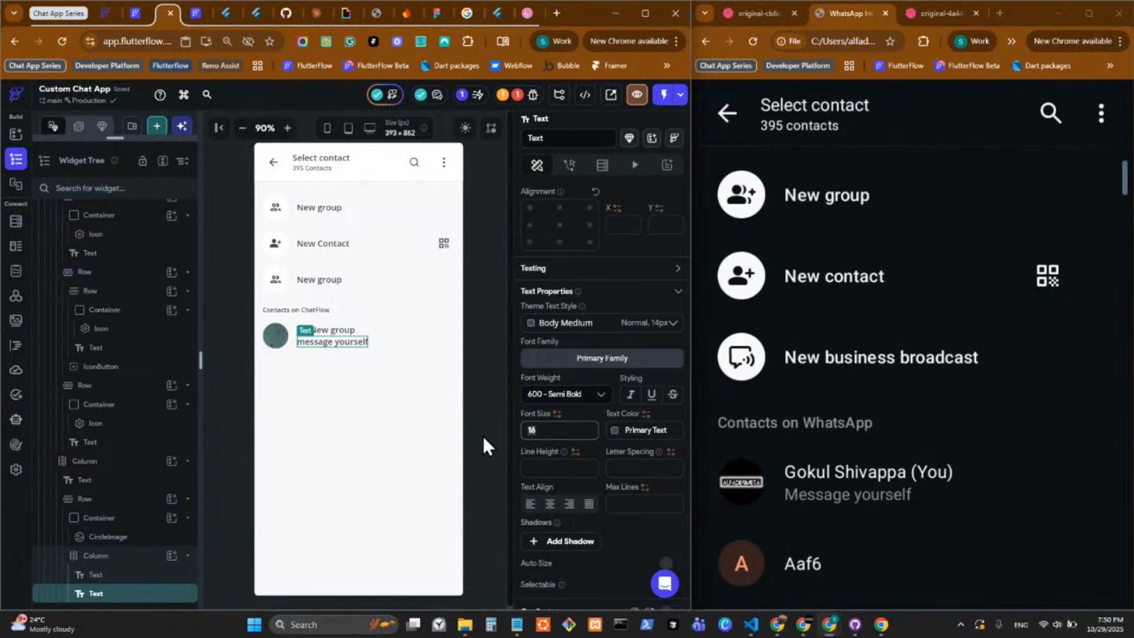
text(10)
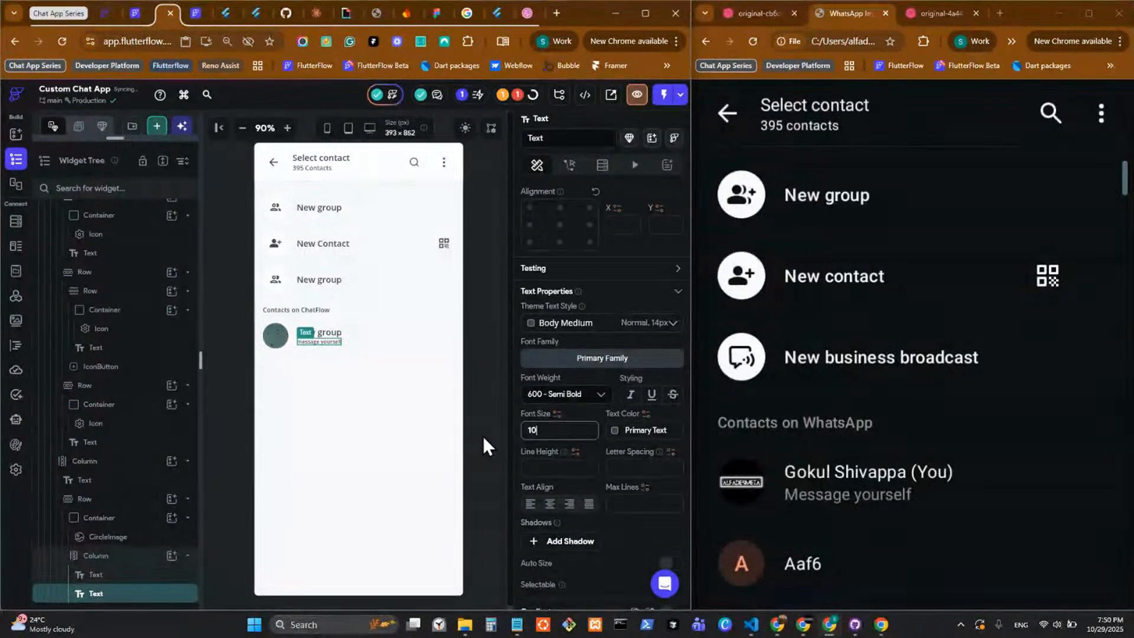
key(BackSpace)
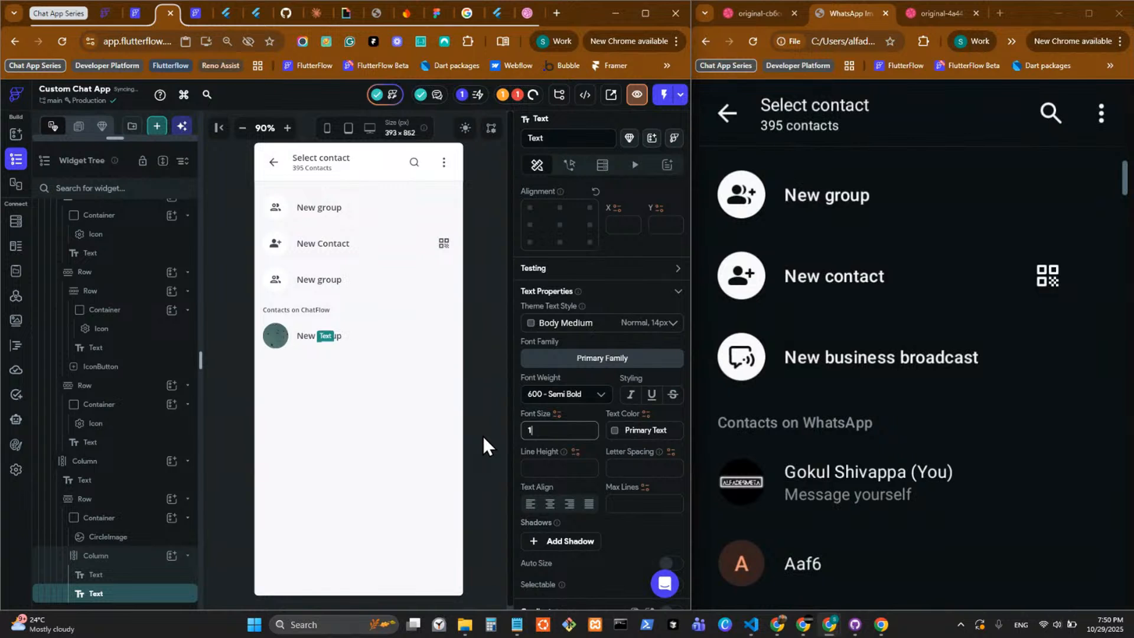
text(2)
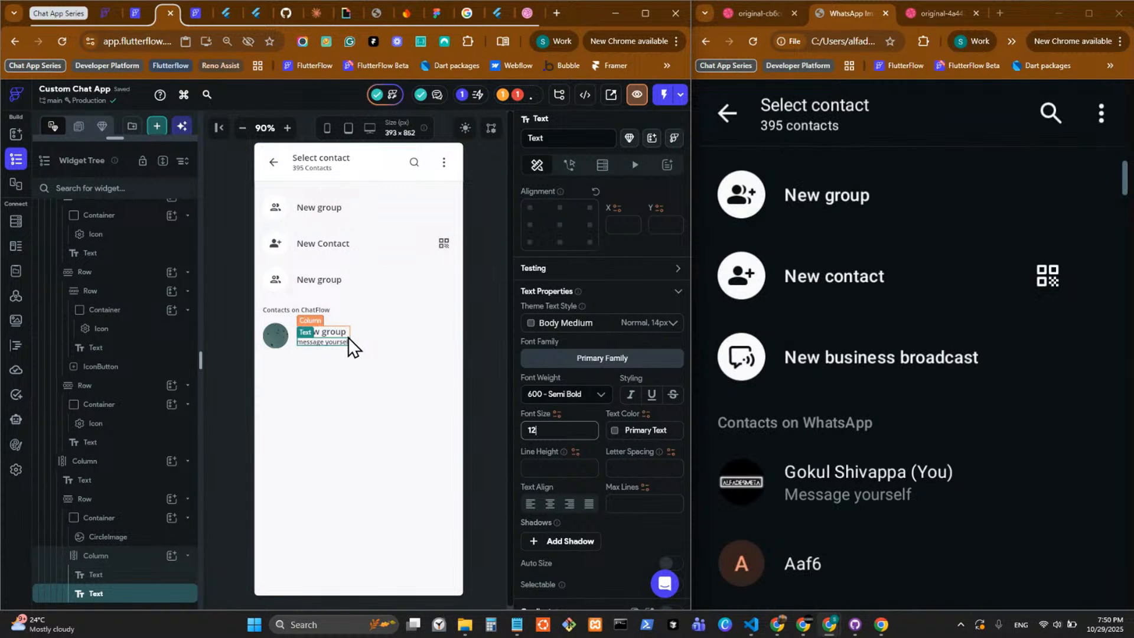
Set the items spacing of the Column beside the circle image to 4 and its cross axis alignment to start.
click(348, 338)
click(536, 388)
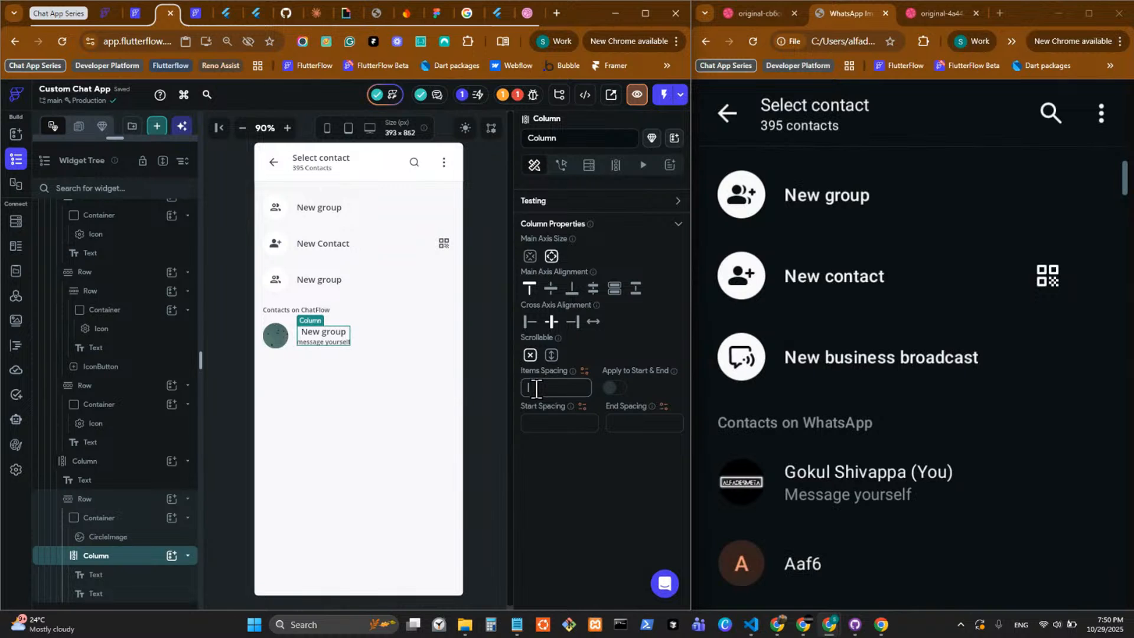
text(4)
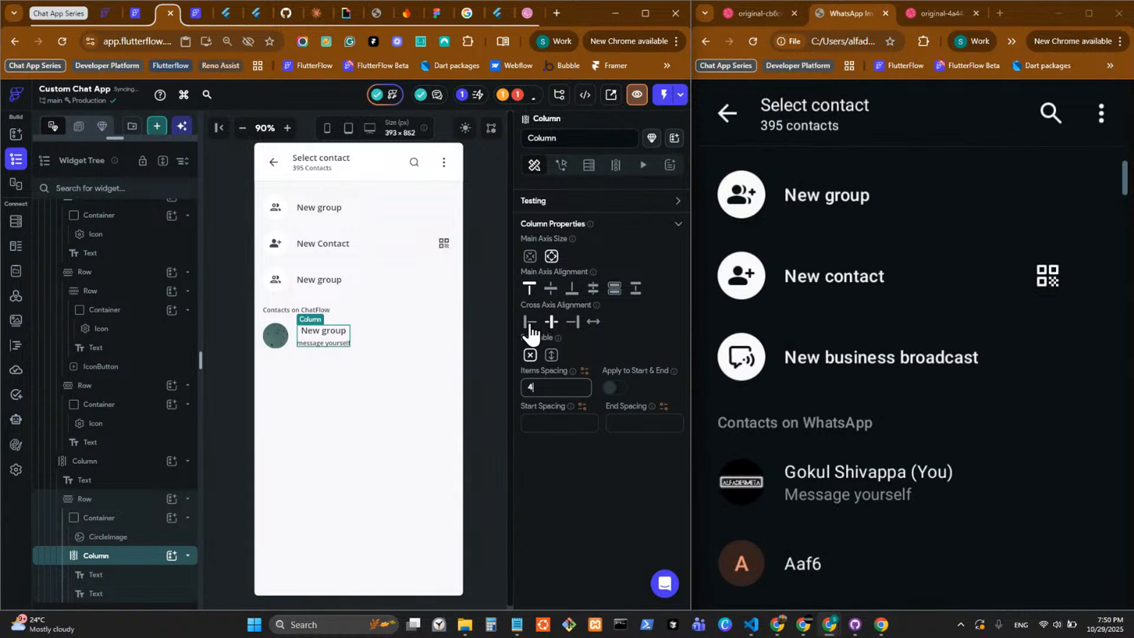
Change the content of the New group Text above "message yourself" to the contact's full name.
click(335, 334)
scroll(573, 357, up, 4)
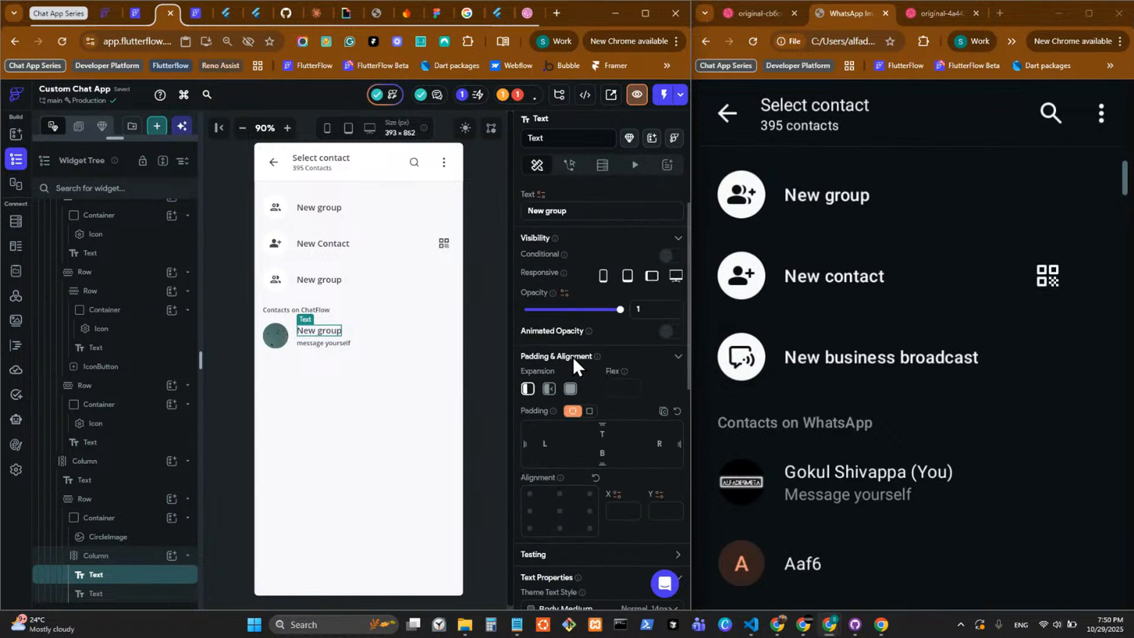
triple_click(587, 212)
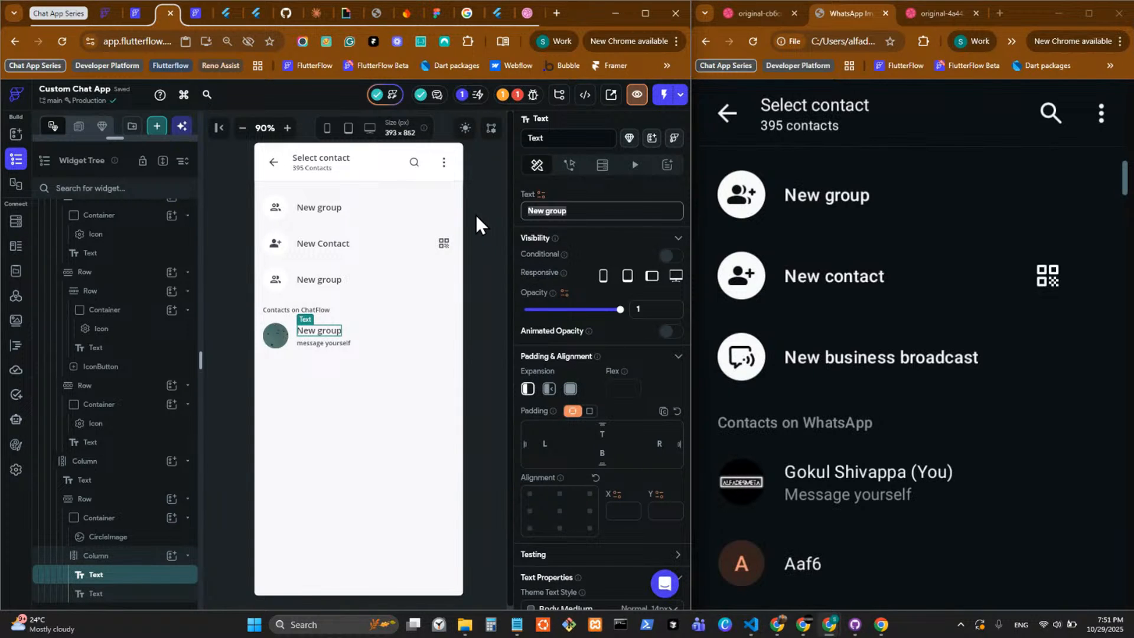
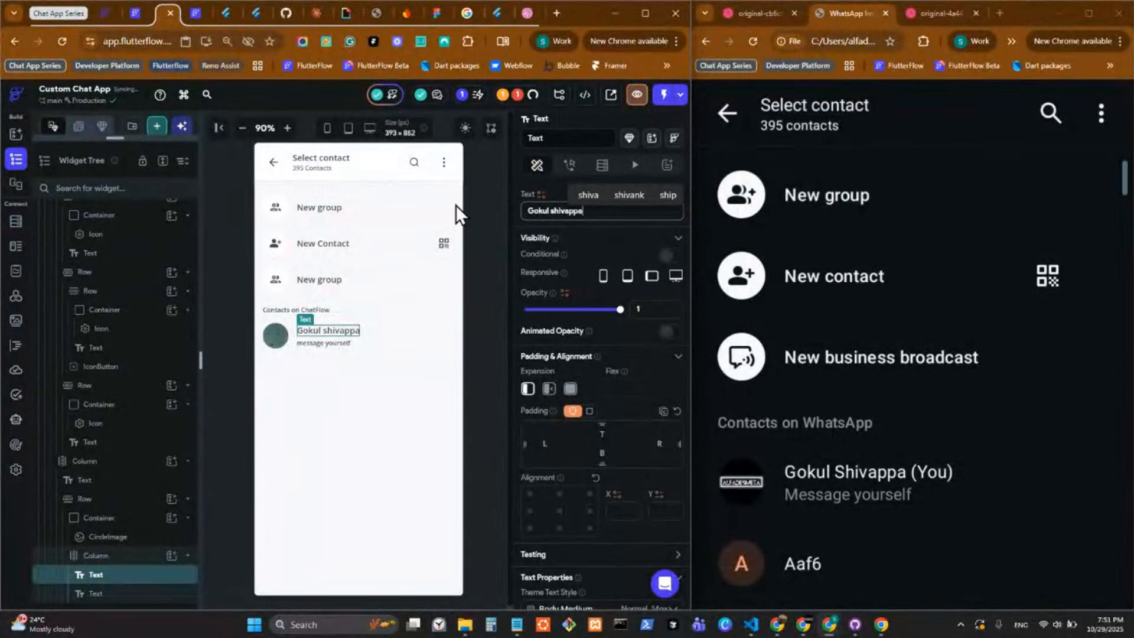
Try to replace the contact name Text with a TextField, and undo the replacement.
right_click(327, 328)
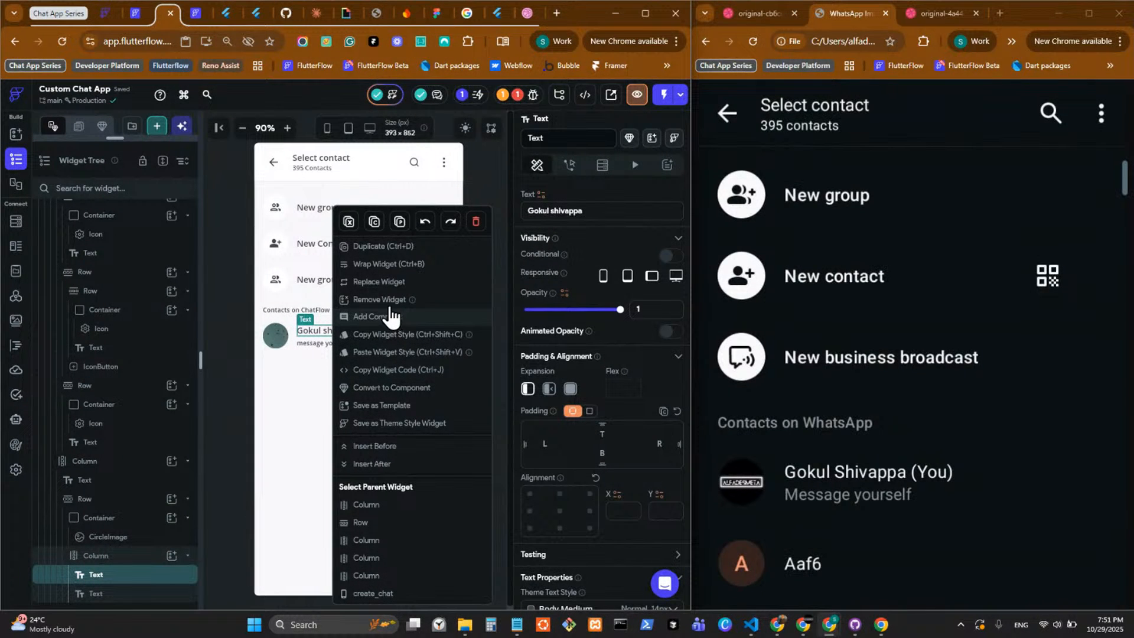
click(385, 283)
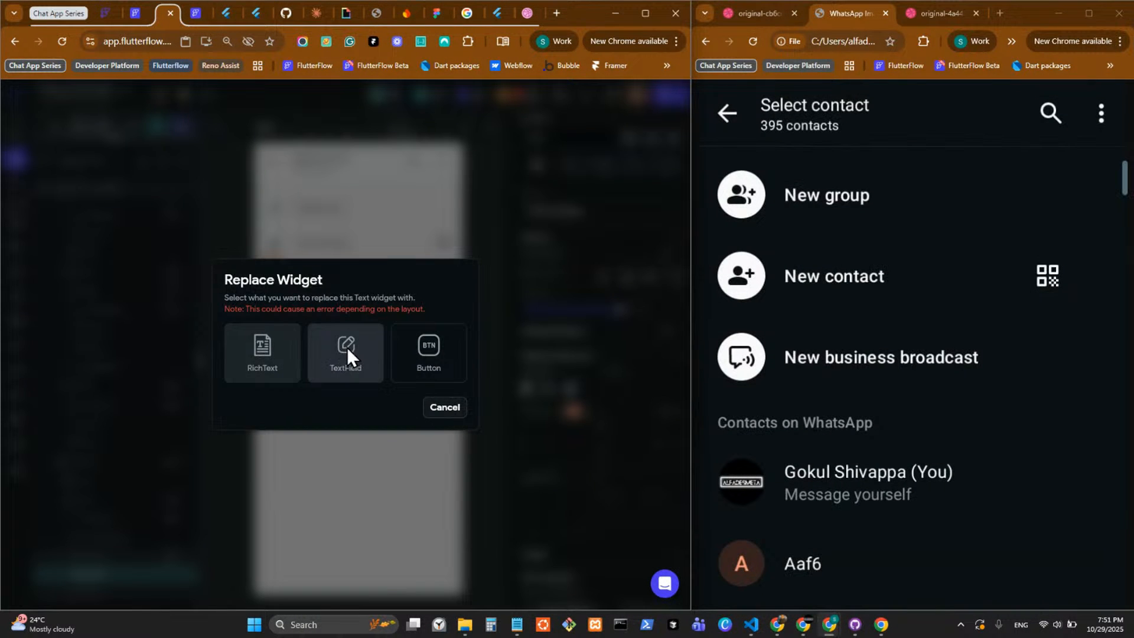
click(448, 410)
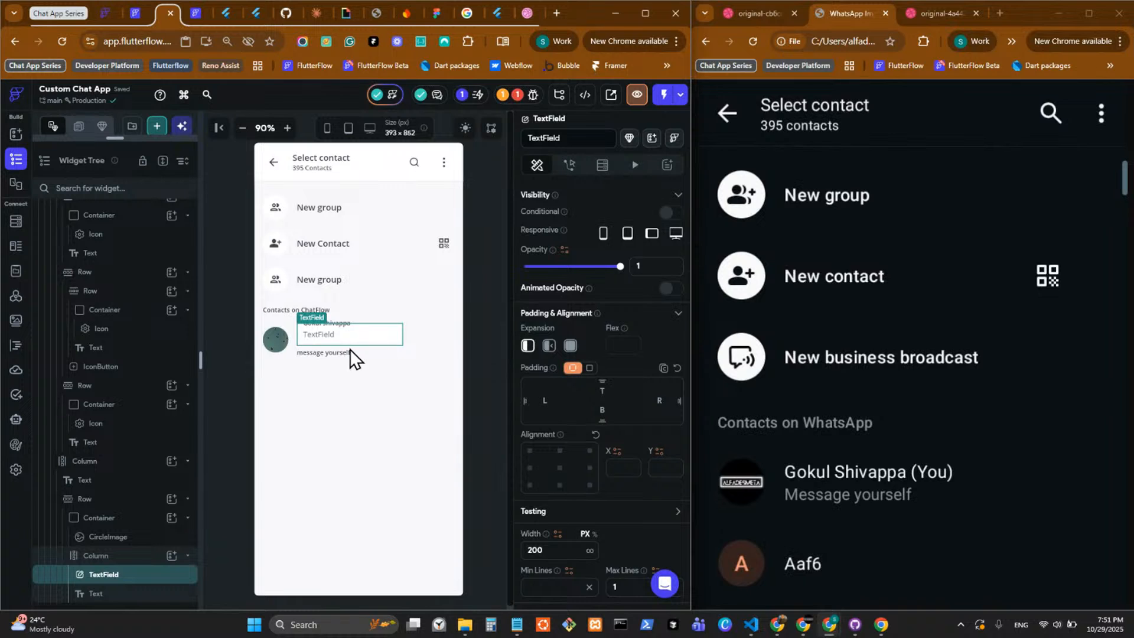
key(ctrl+z)
Replace the contact name Text above "message yourself" with a RichText and add a second TextSpan reading " (You)".
right_click(340, 335)
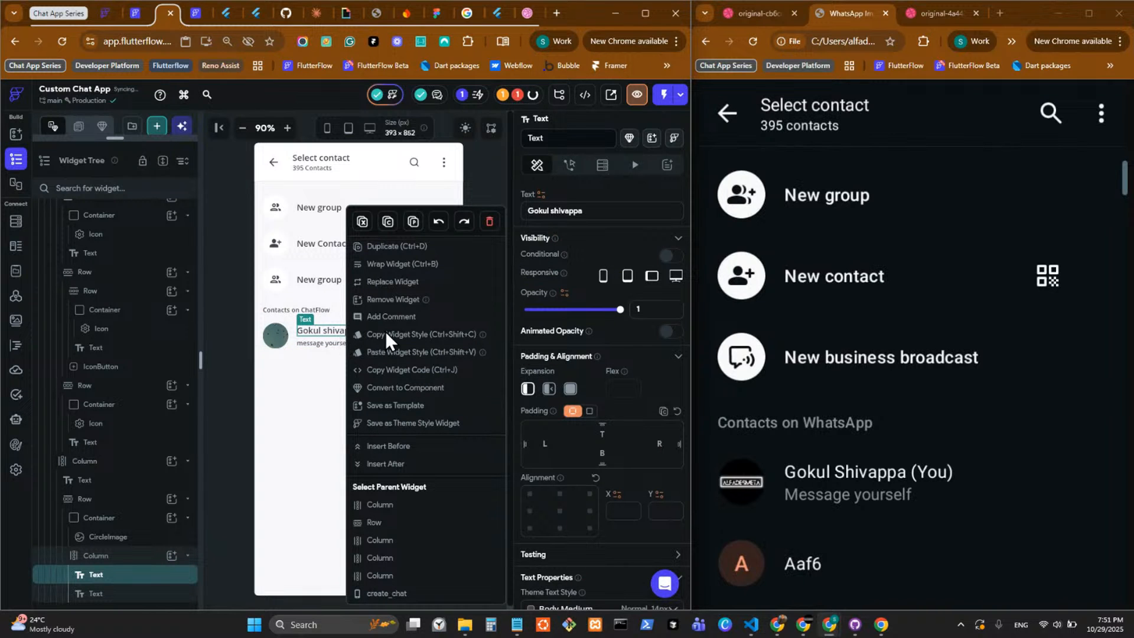
click(393, 283)
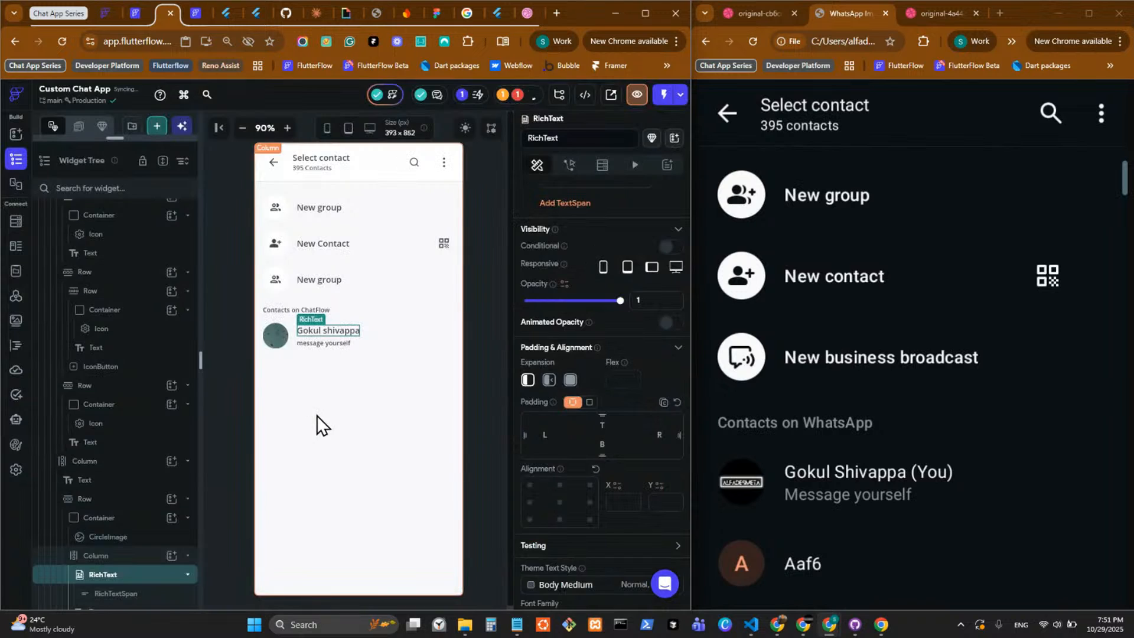
scroll(603, 227, up, 1)
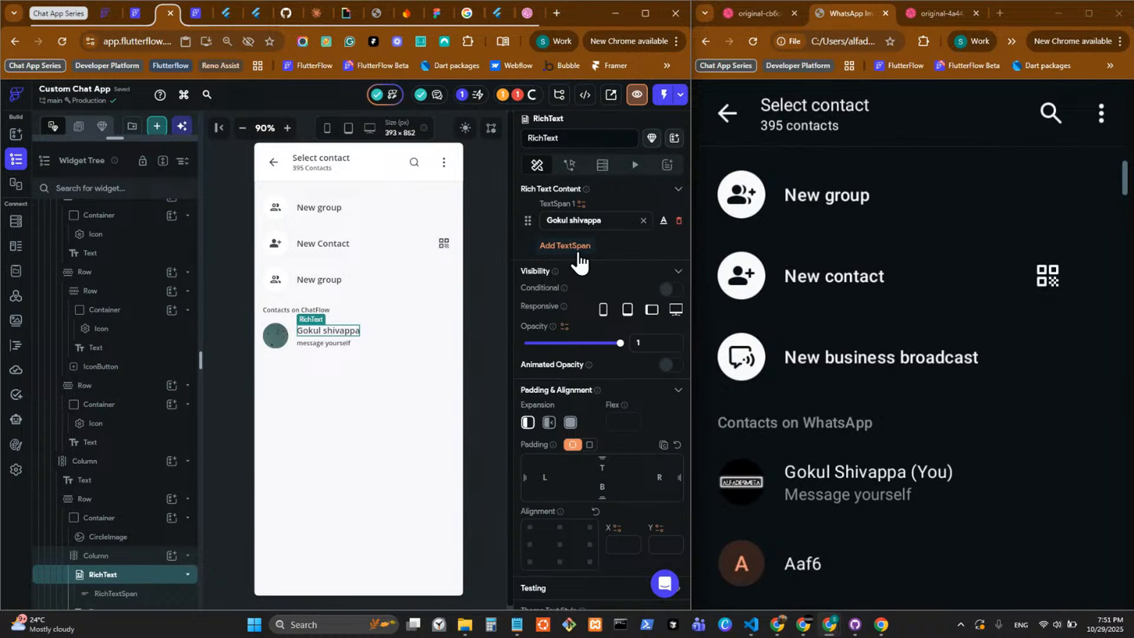
click(580, 246)
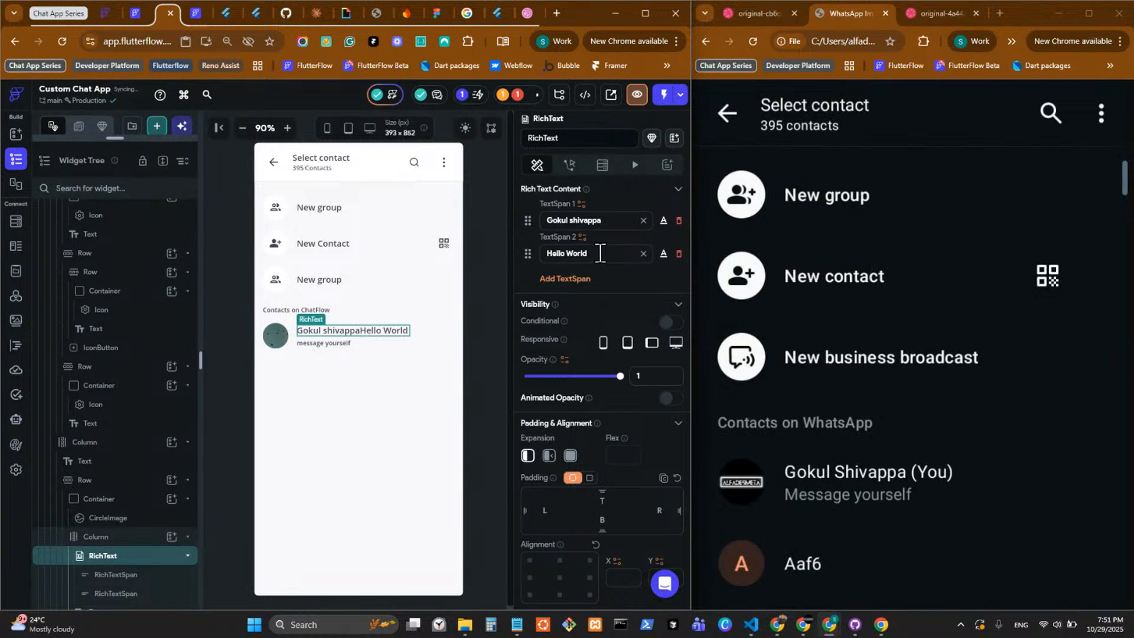
drag(598, 253, 511, 258)
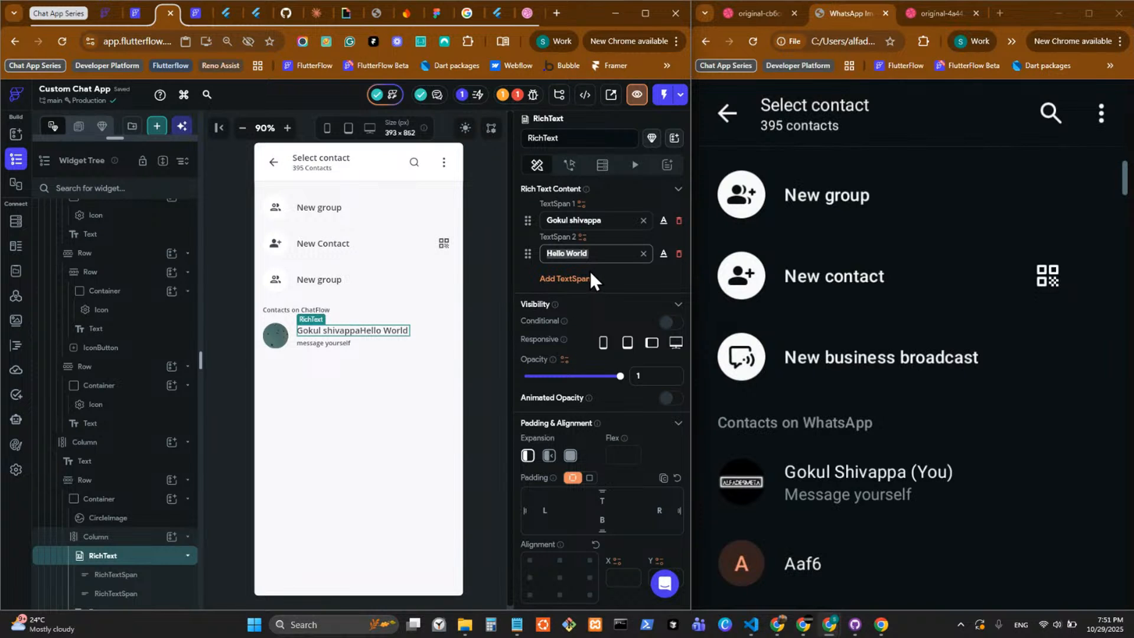
text((You)
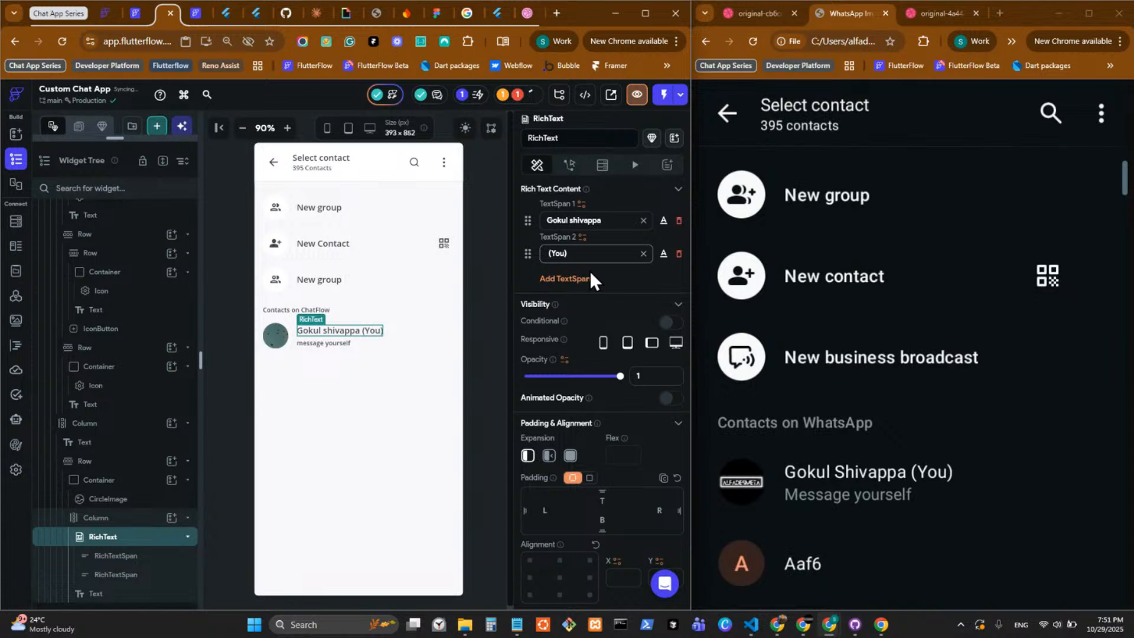
click(471, 325)
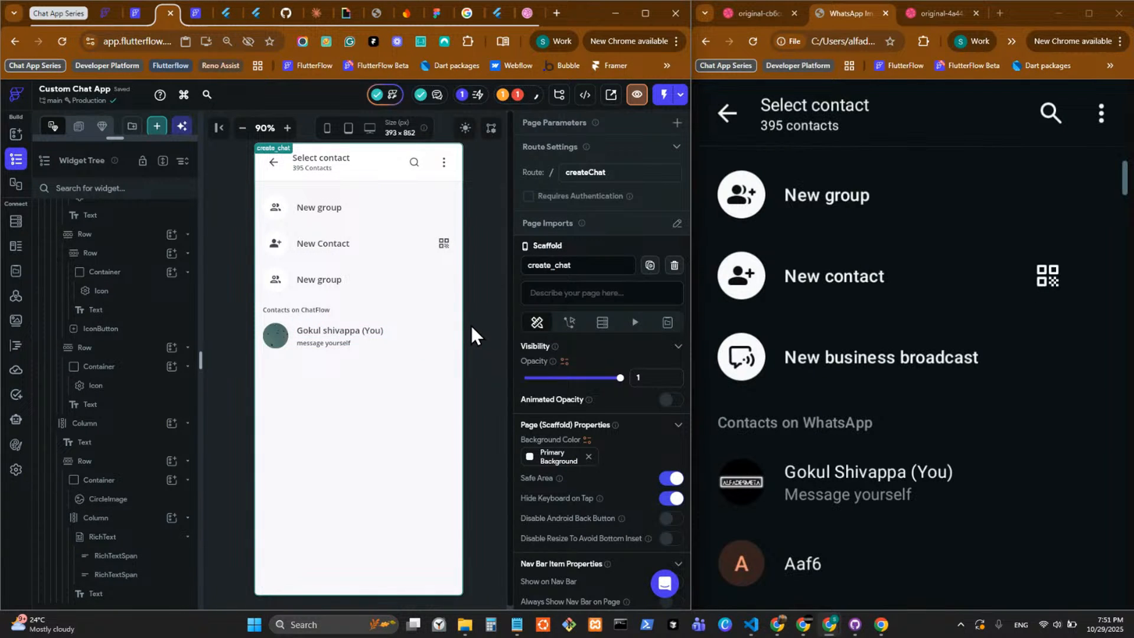
Capitalize the subtitle under the contact name so it reads "Message yourself".
click(308, 344)
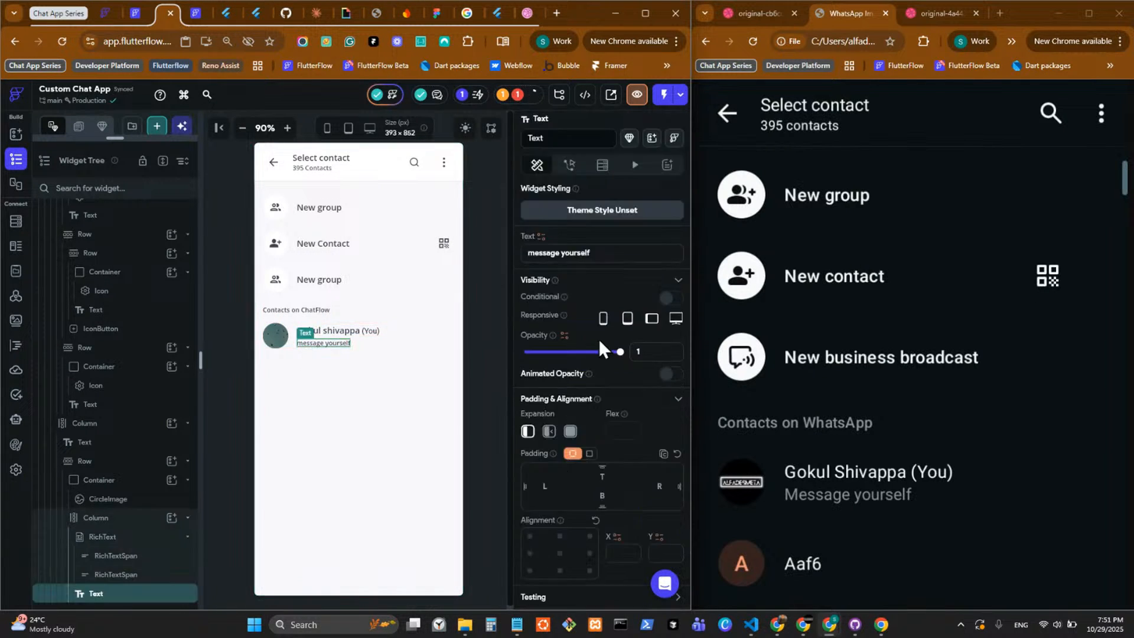
click(533, 253)
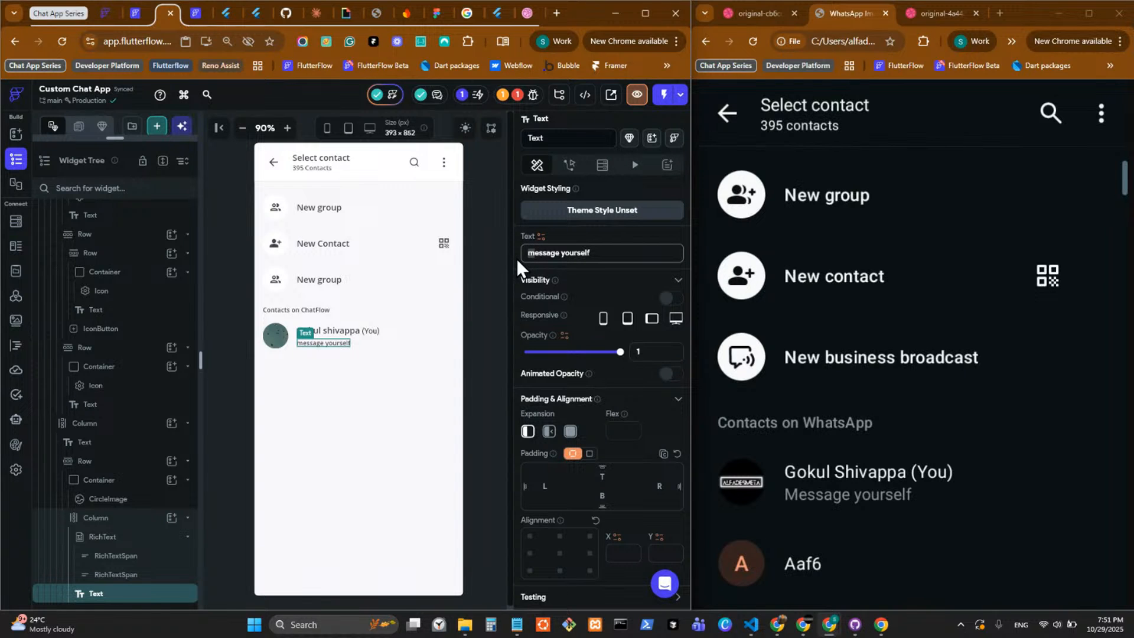
text(M)
click(493, 318)
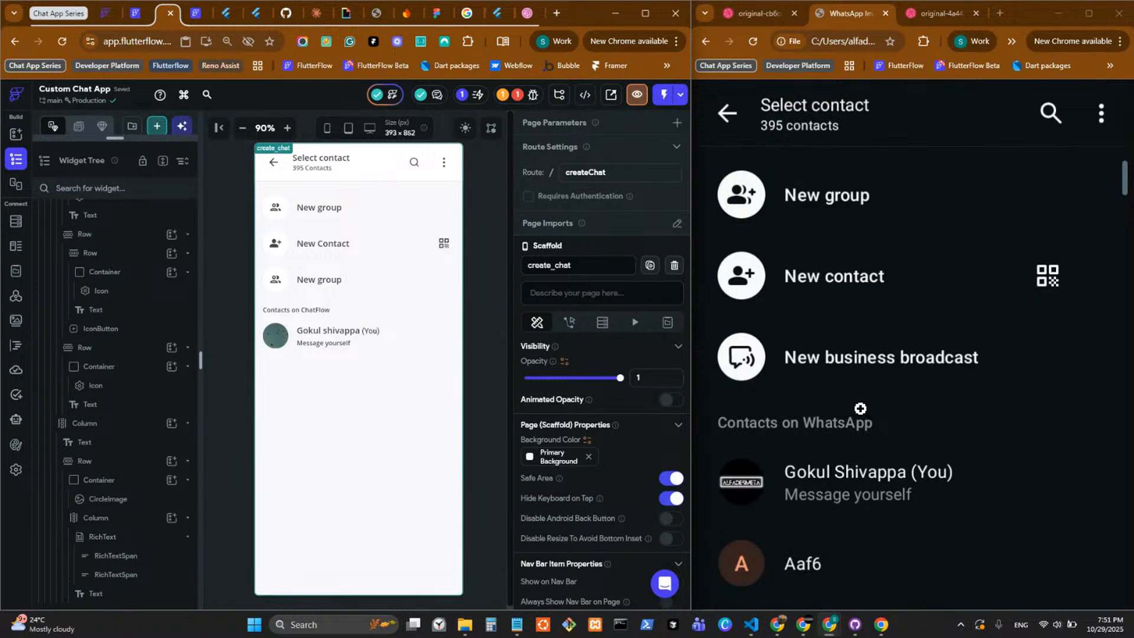
Open the create_options_mobile component and go into its nested create_options component for editing.
click(118, 138)
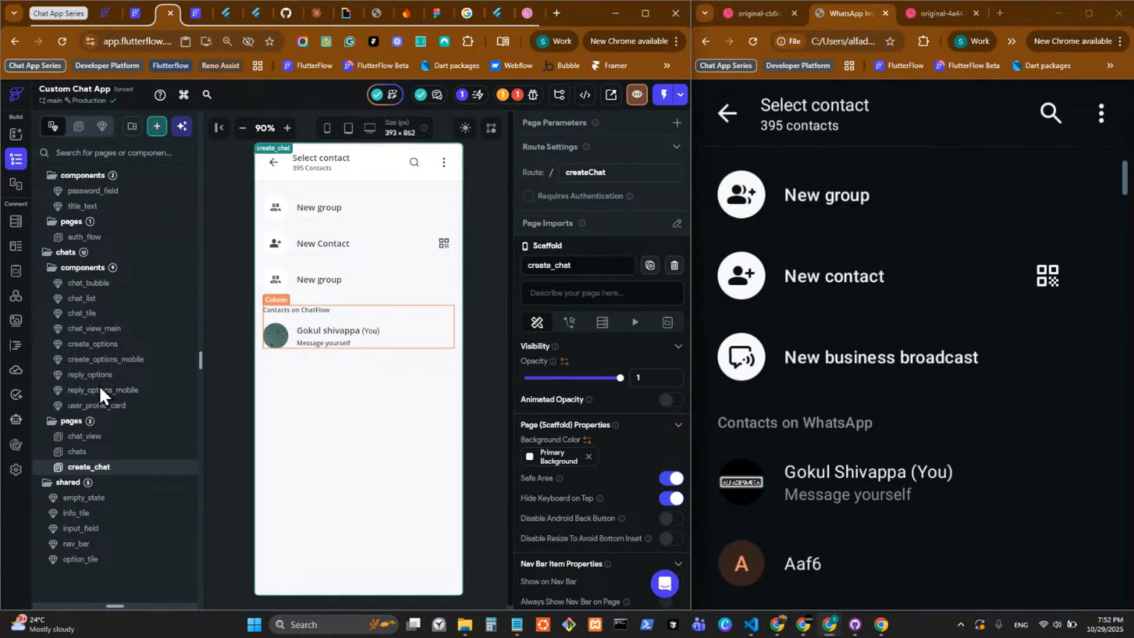
click(150, 381)
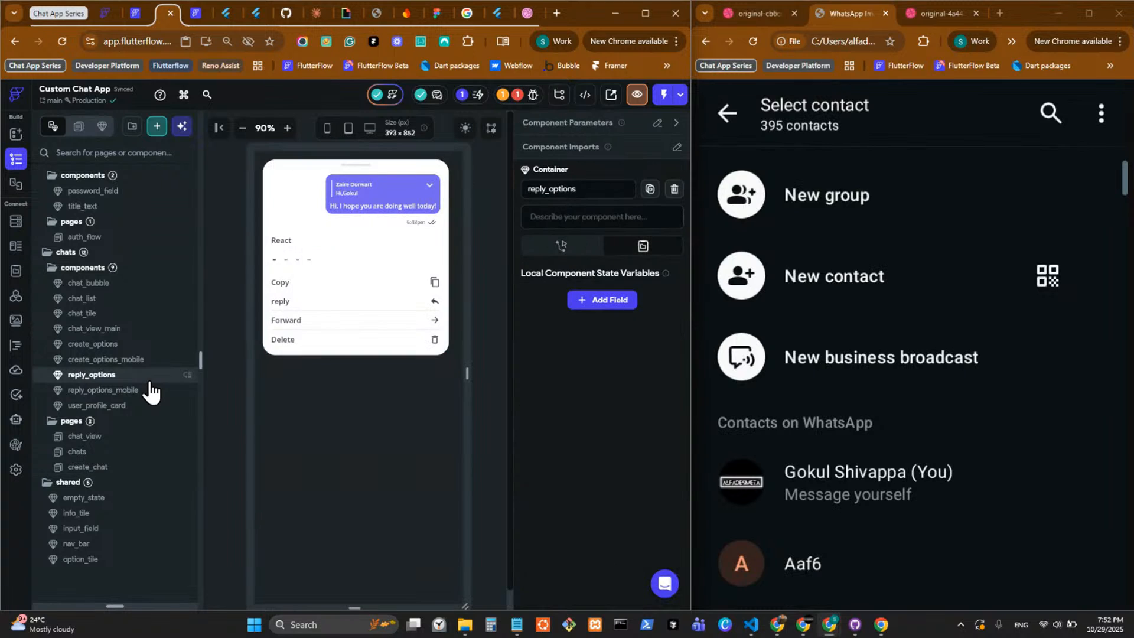
click(155, 361)
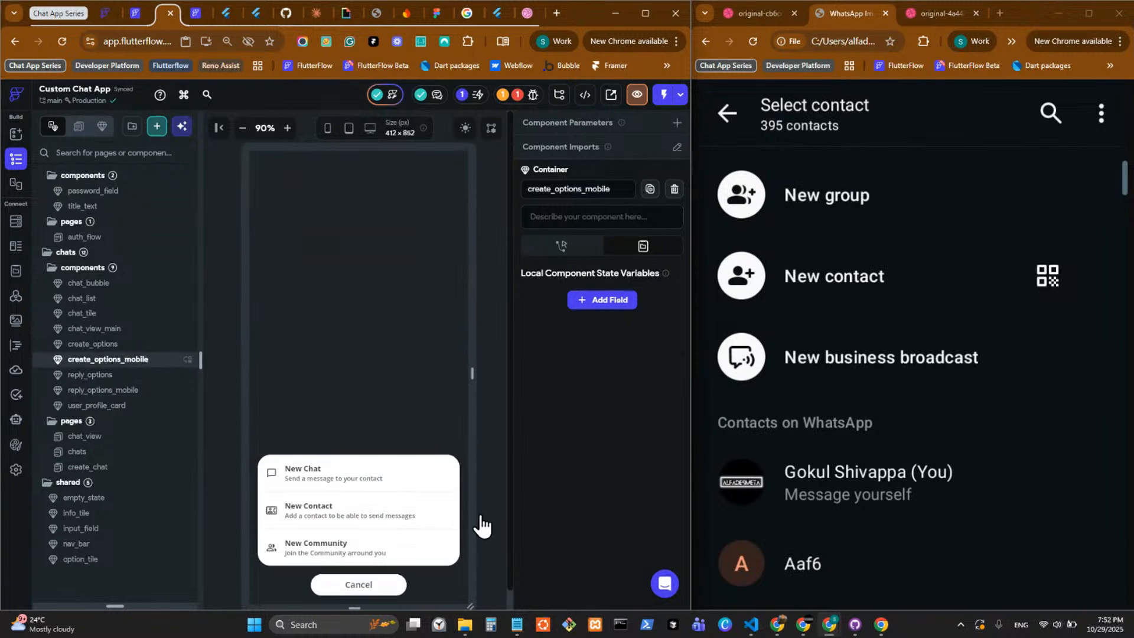
click(335, 472)
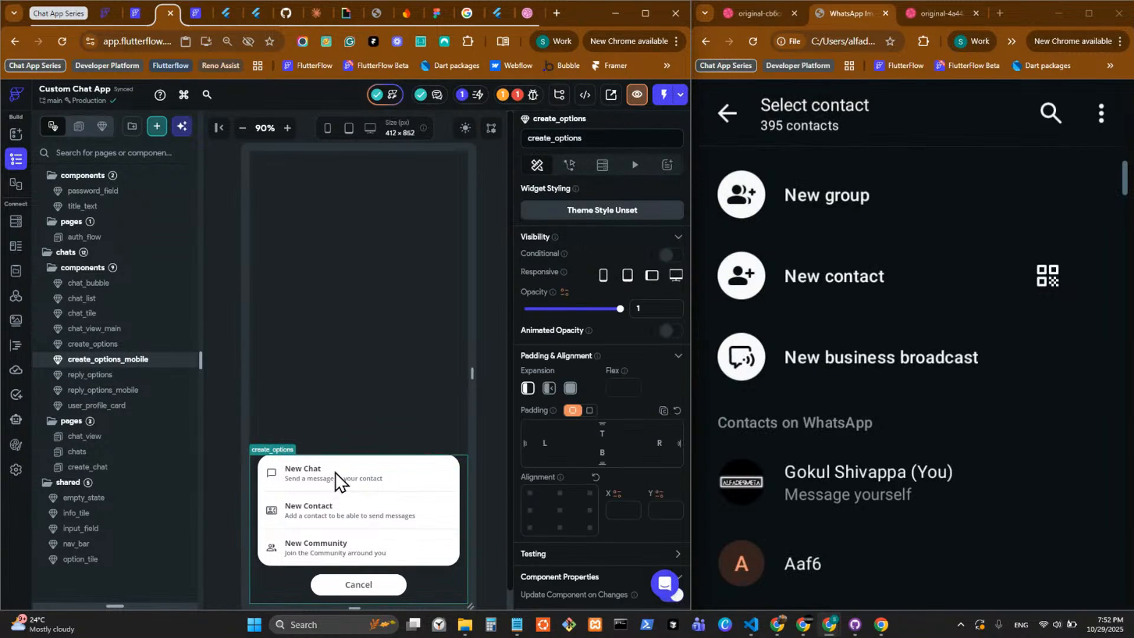
scroll(584, 464, down, 4)
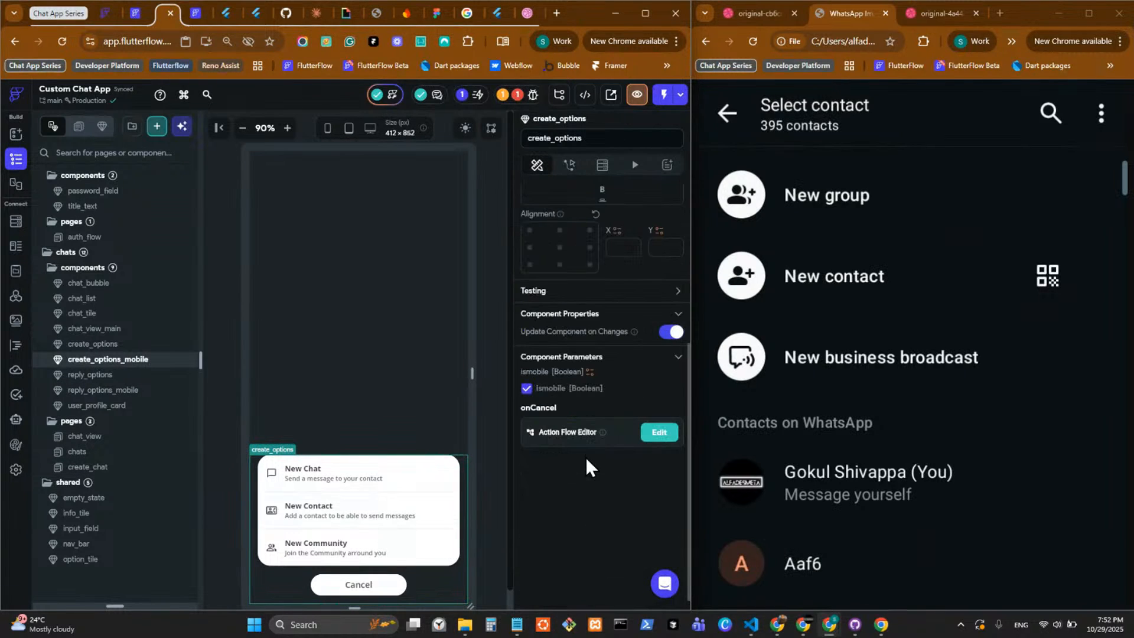
double_click(356, 470)
click(358, 166)
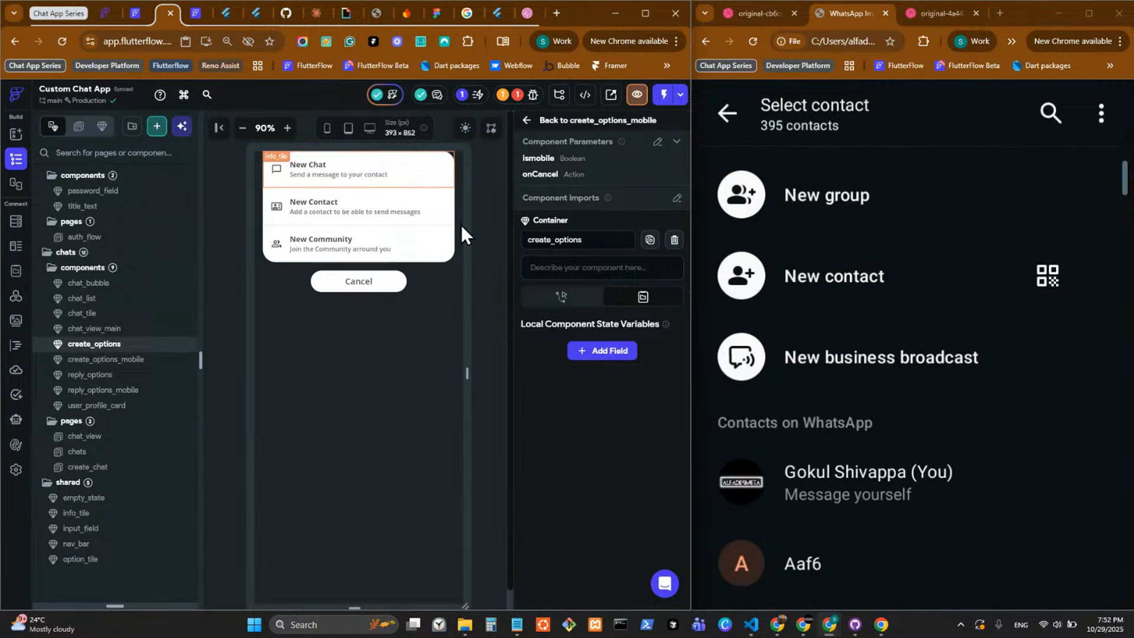
Add a non-required parameter named onNewChat of type Action to the create_options component.
click(488, 228)
click(657, 141)
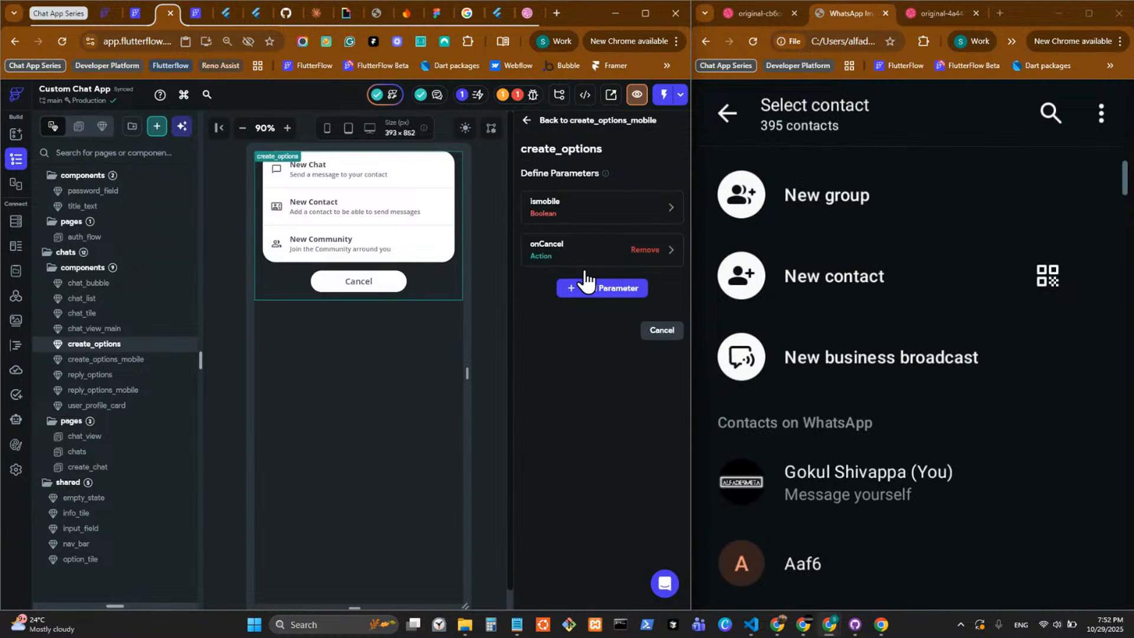
click(579, 294)
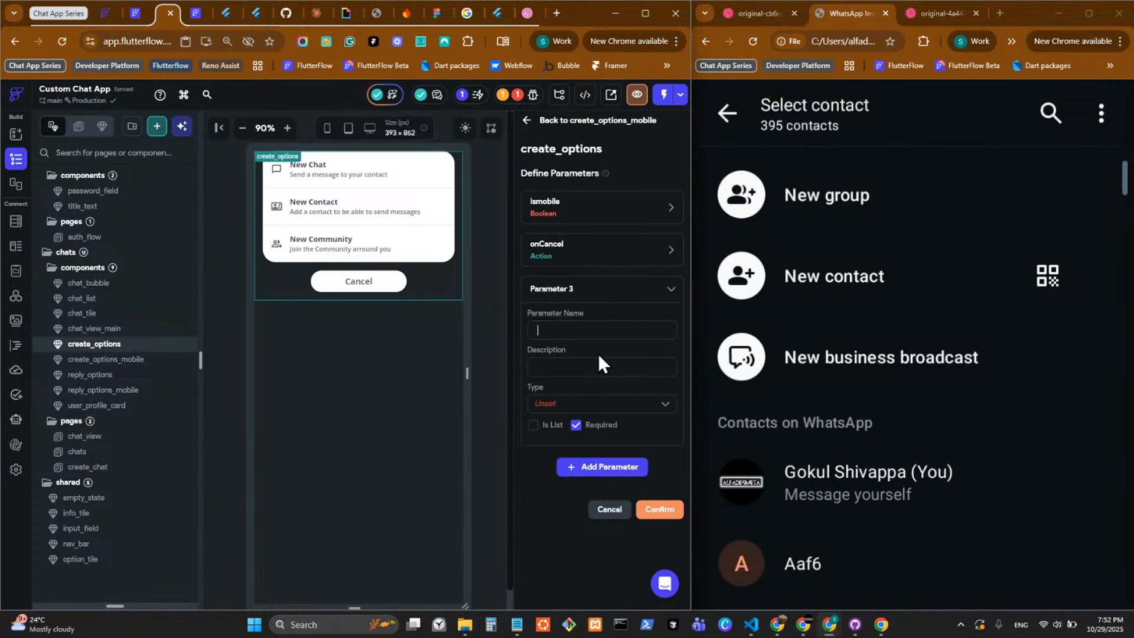
text(On)
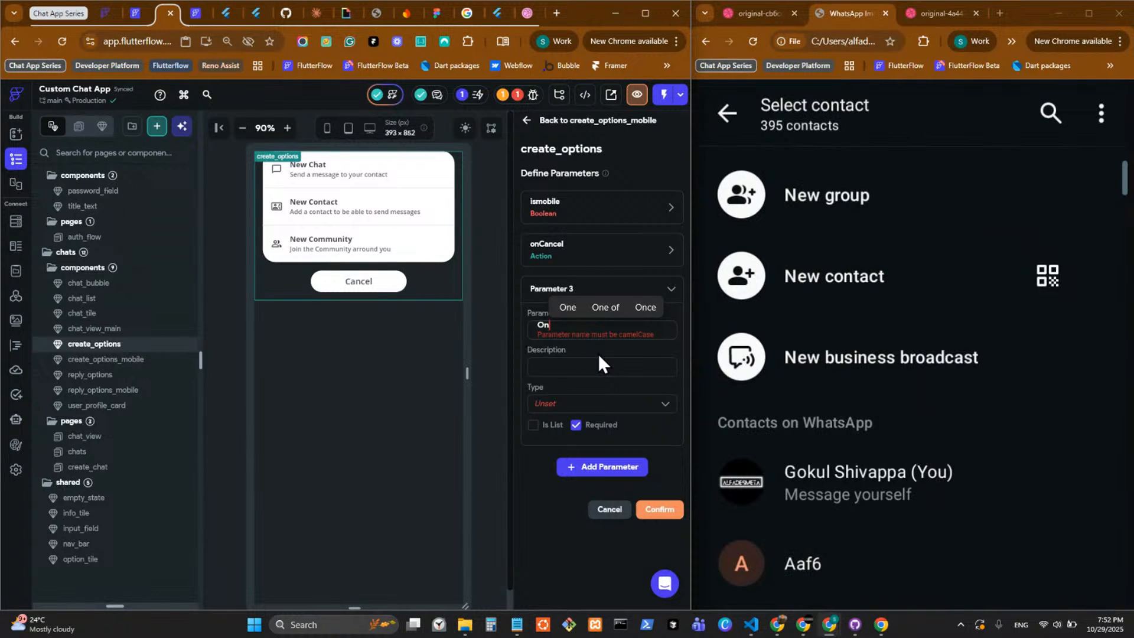
key(BackSpace)
key(BackSpace)
text(on)
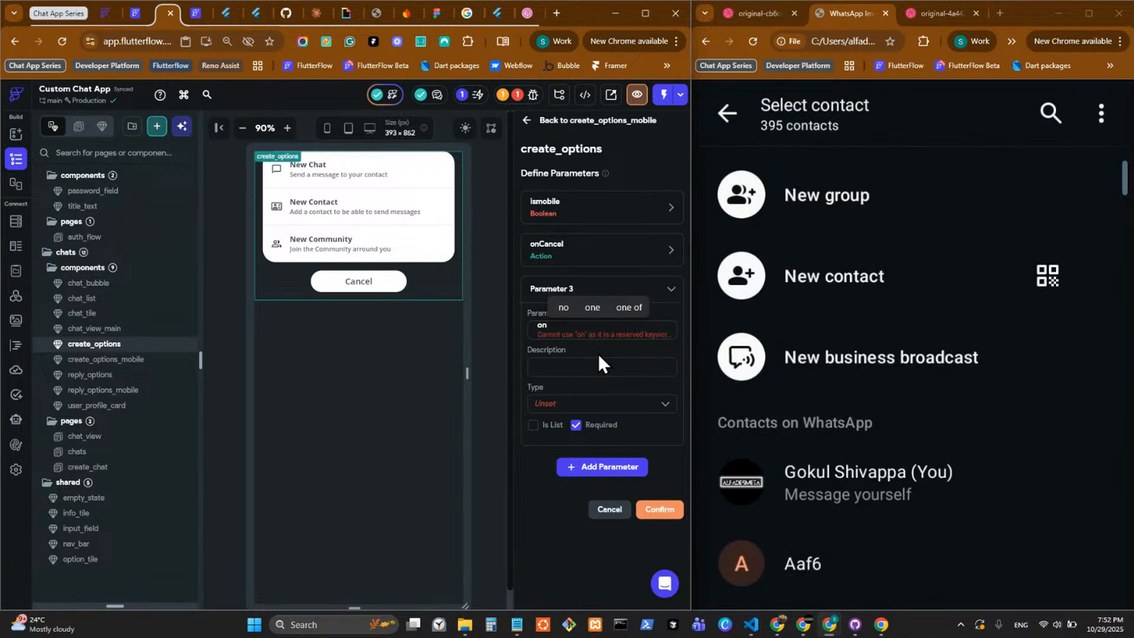
text(New)
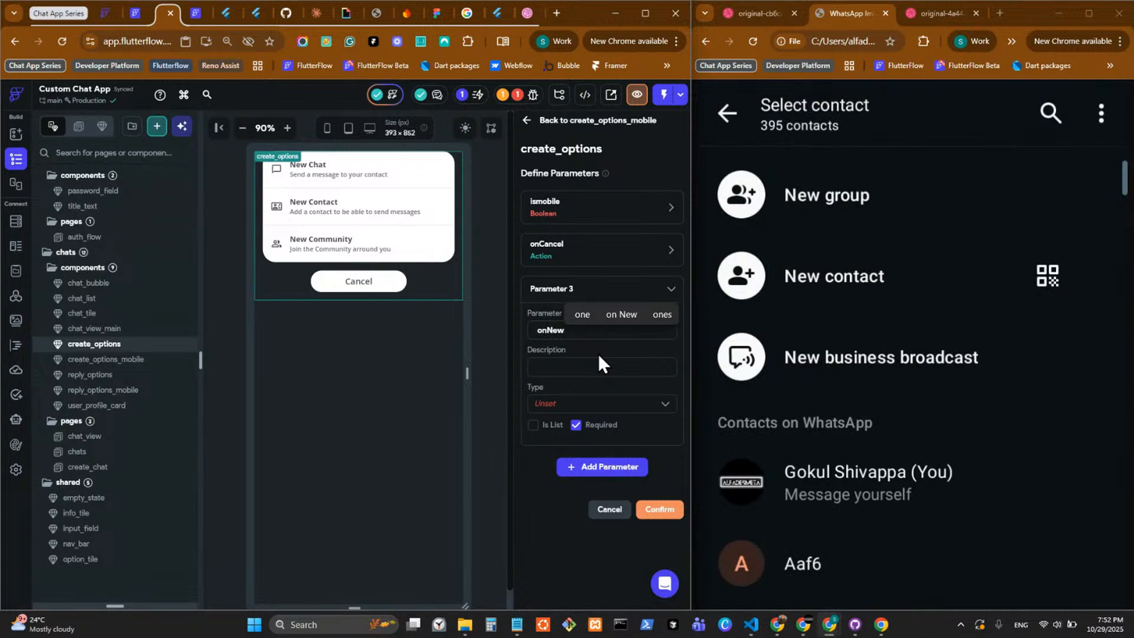
text(Chat)
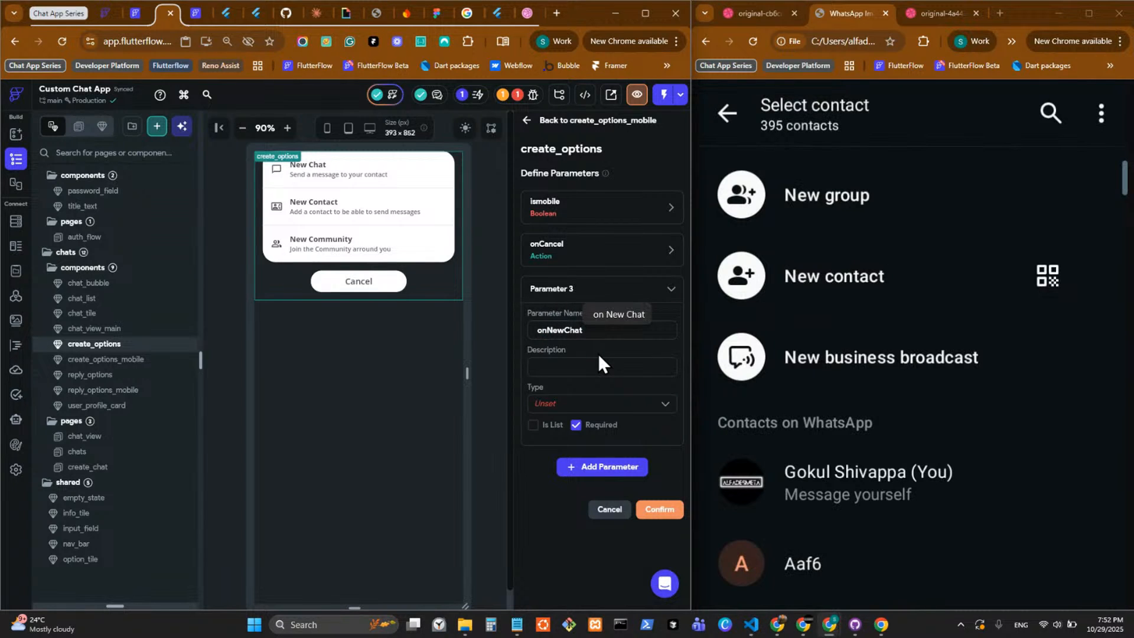
click(578, 403)
scroll(599, 505, down, 5)
click(597, 538)
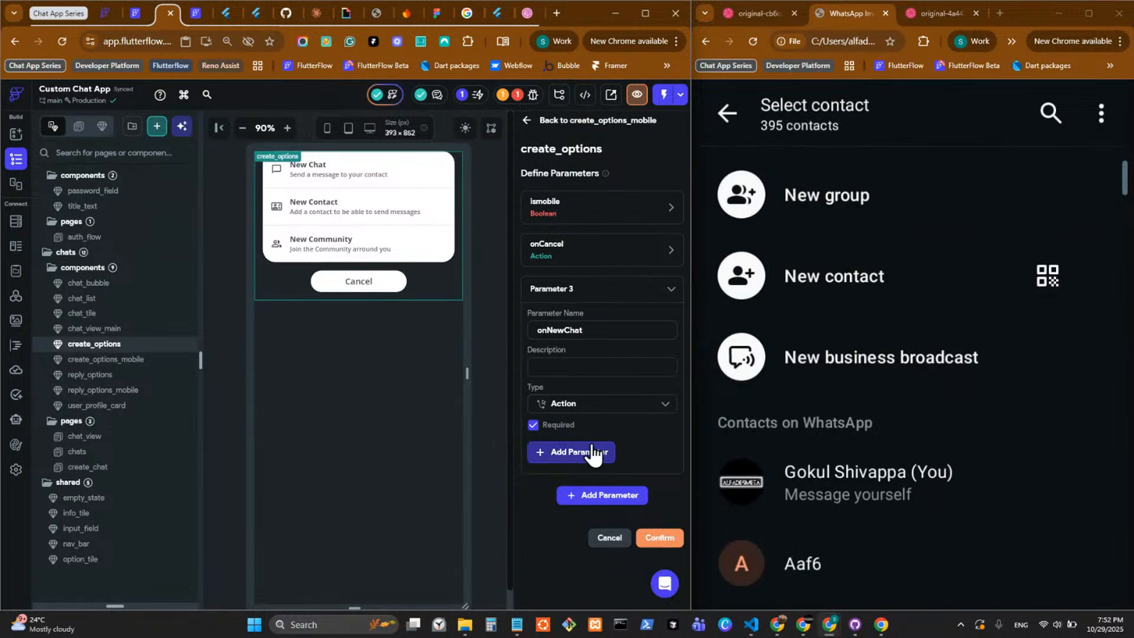
click(534, 424)
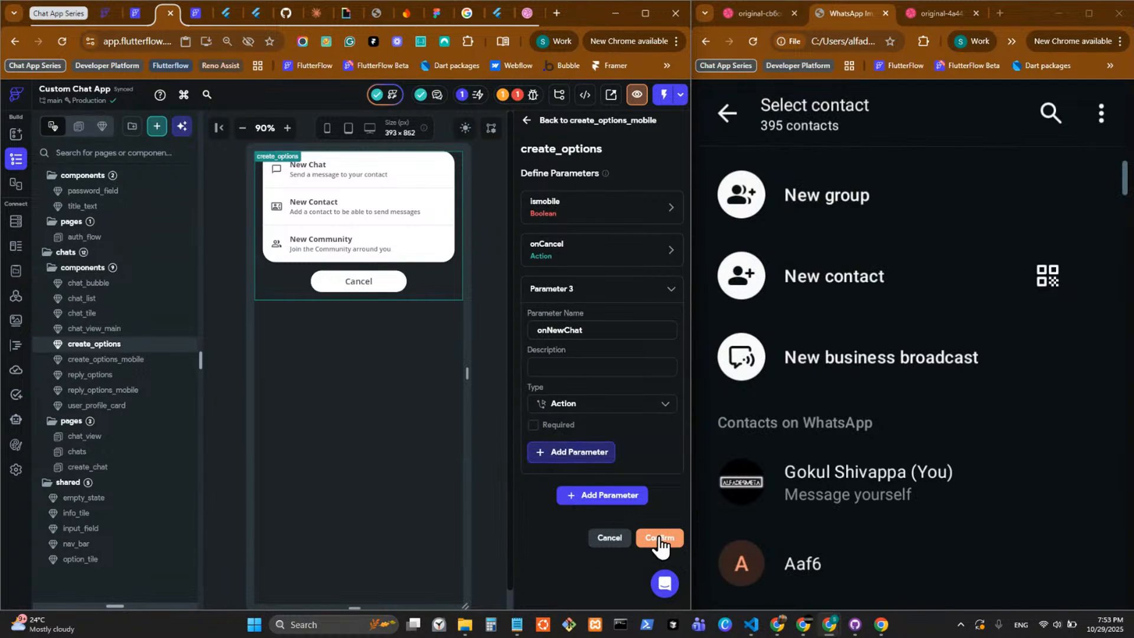
click(660, 538)
Make the onTap callback of the New Chat info_tile run an Execute Callback action with onNewChat.
click(362, 171)
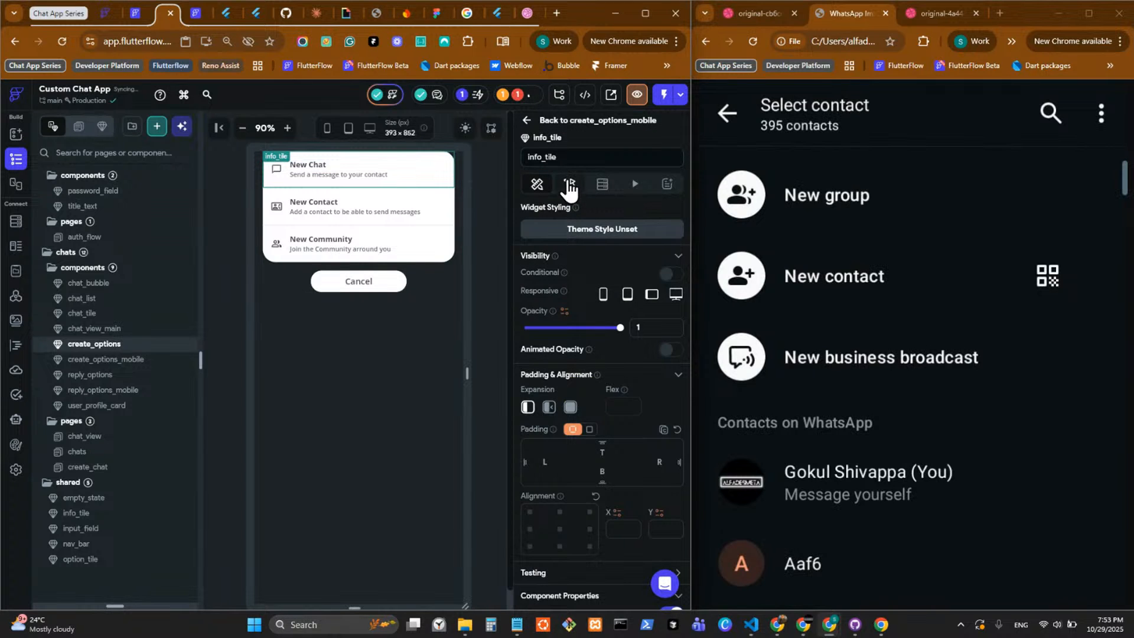
scroll(569, 297, down, 7)
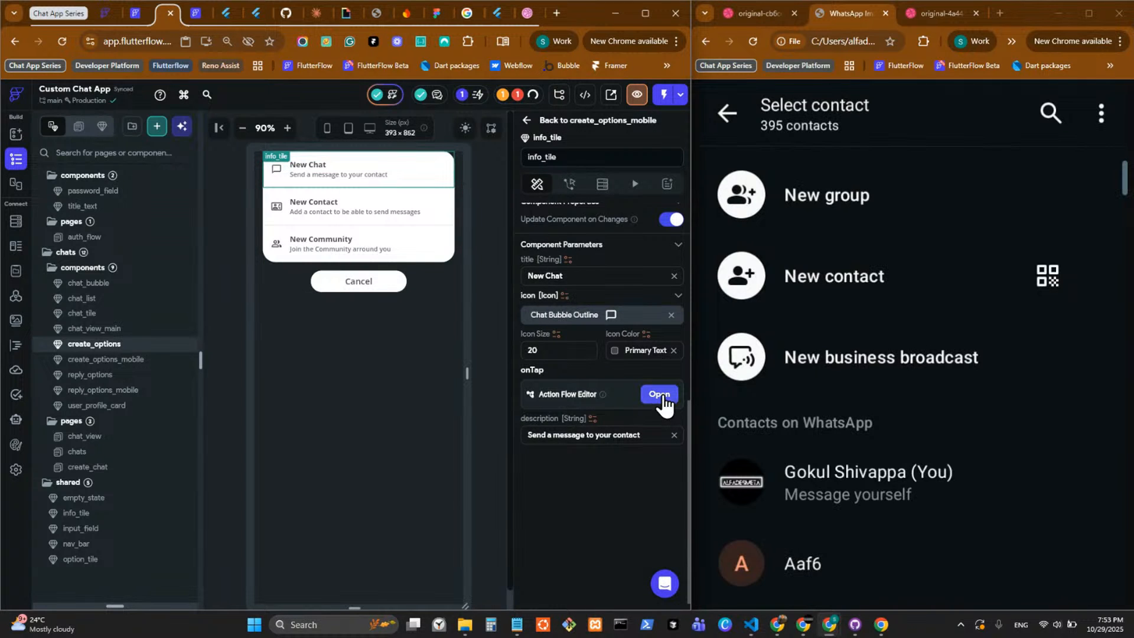
click(659, 396)
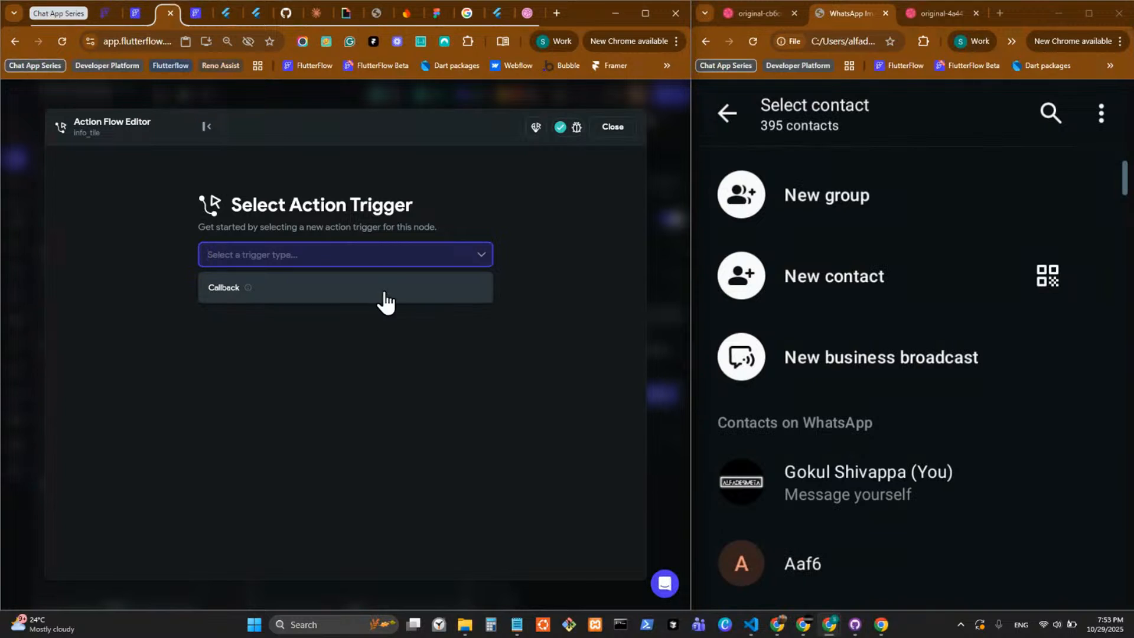
click(313, 405)
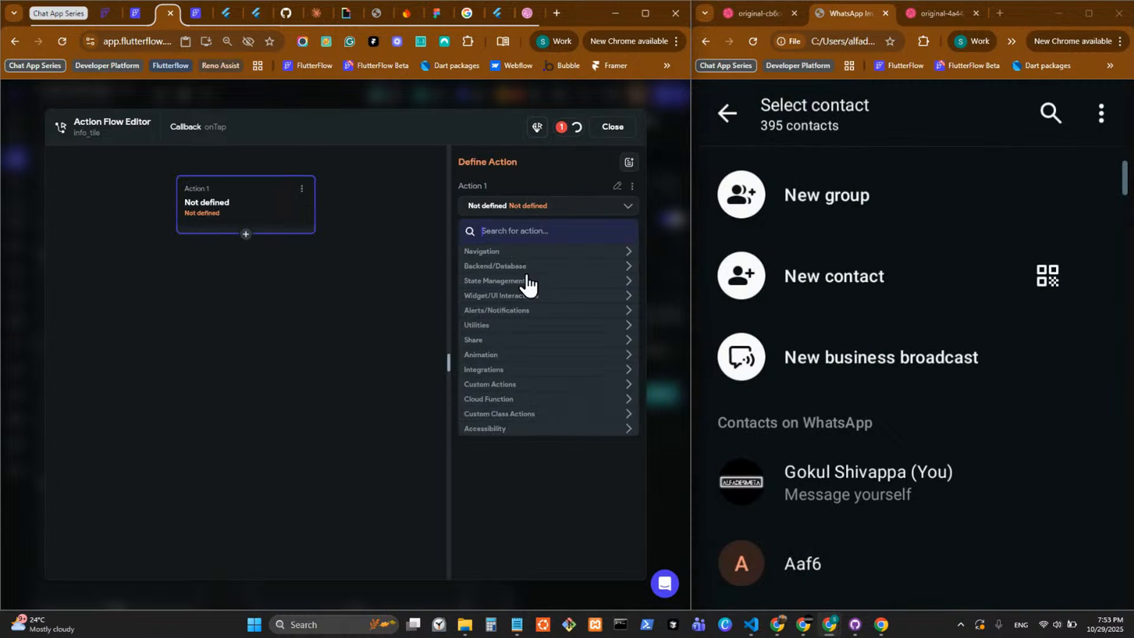
text(call)
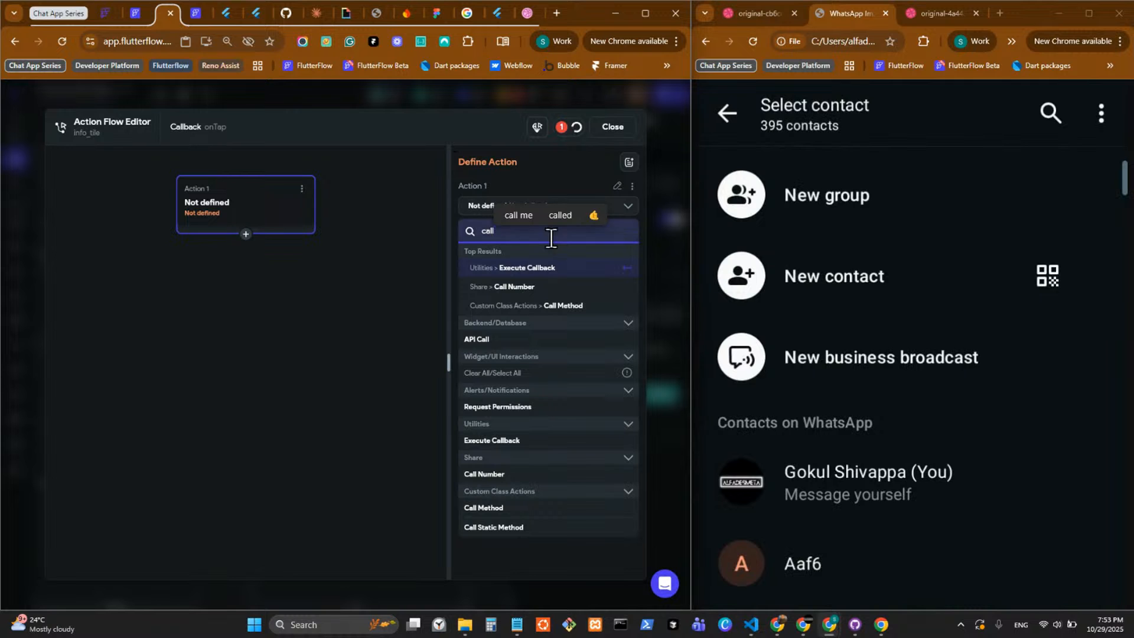
click(540, 269)
click(567, 241)
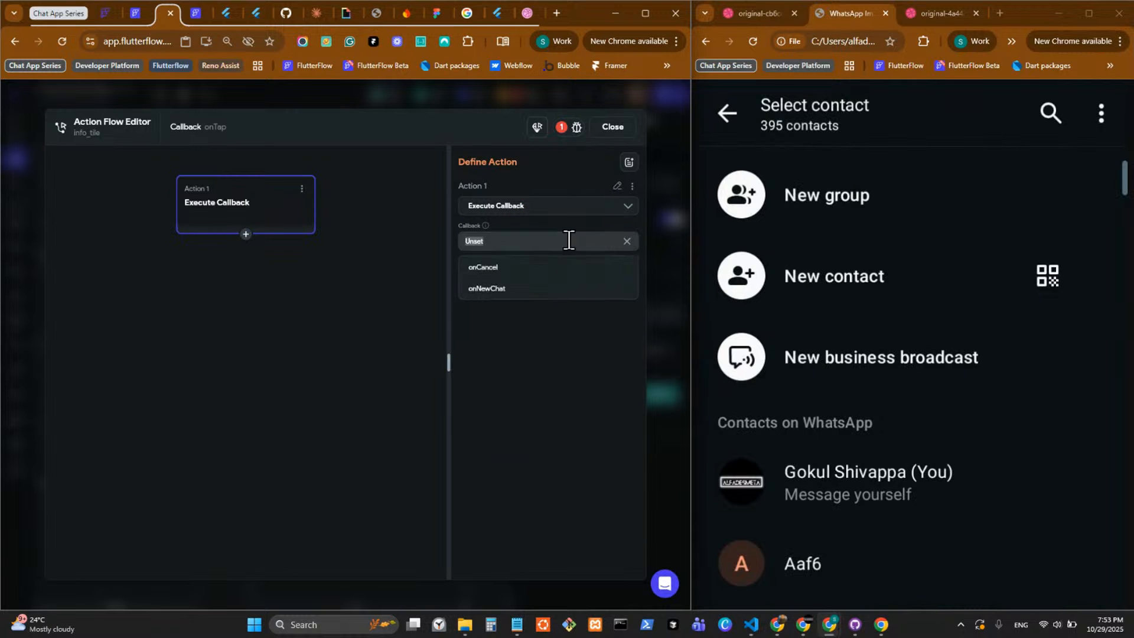
click(557, 290)
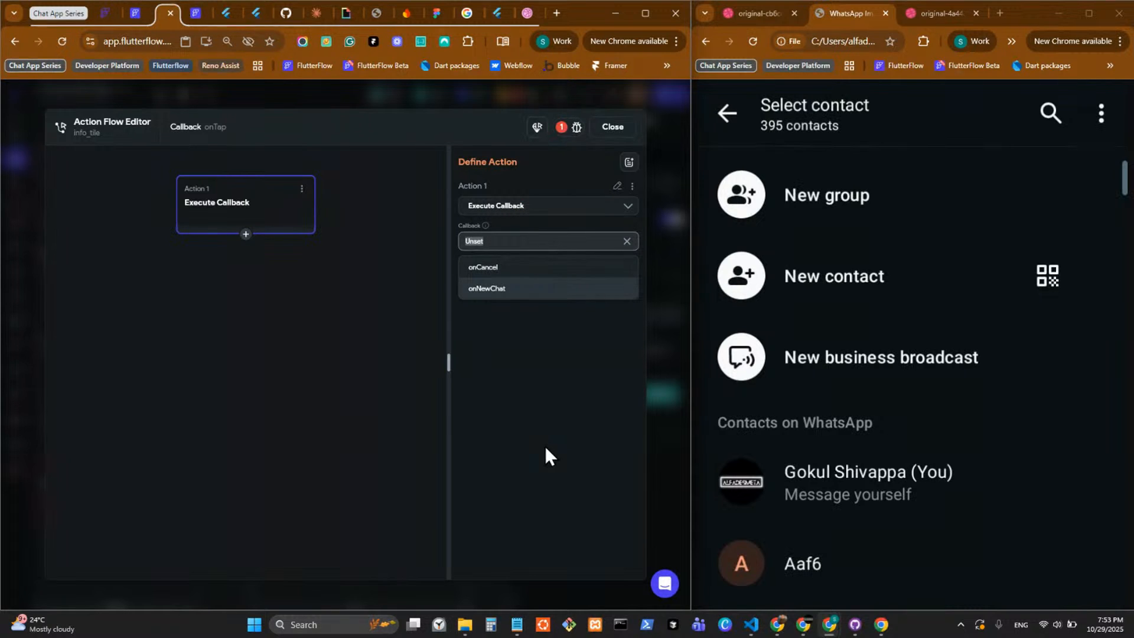
click(671, 380)
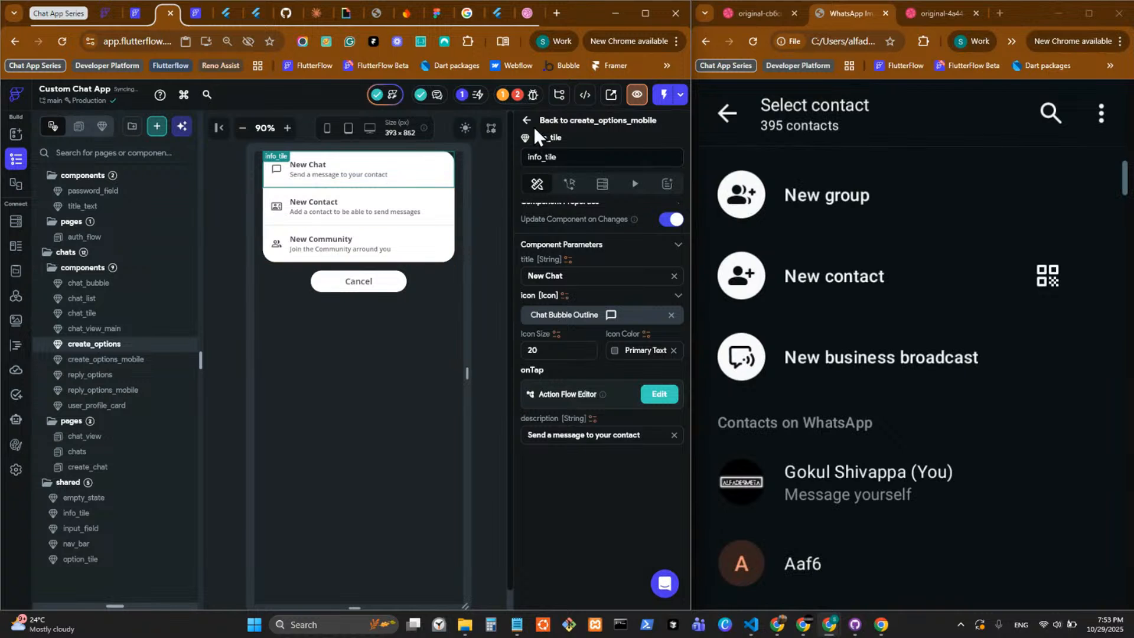
Return to create_options_mobile and add a non-required component parameter named onNewChat of type Action.
click(535, 121)
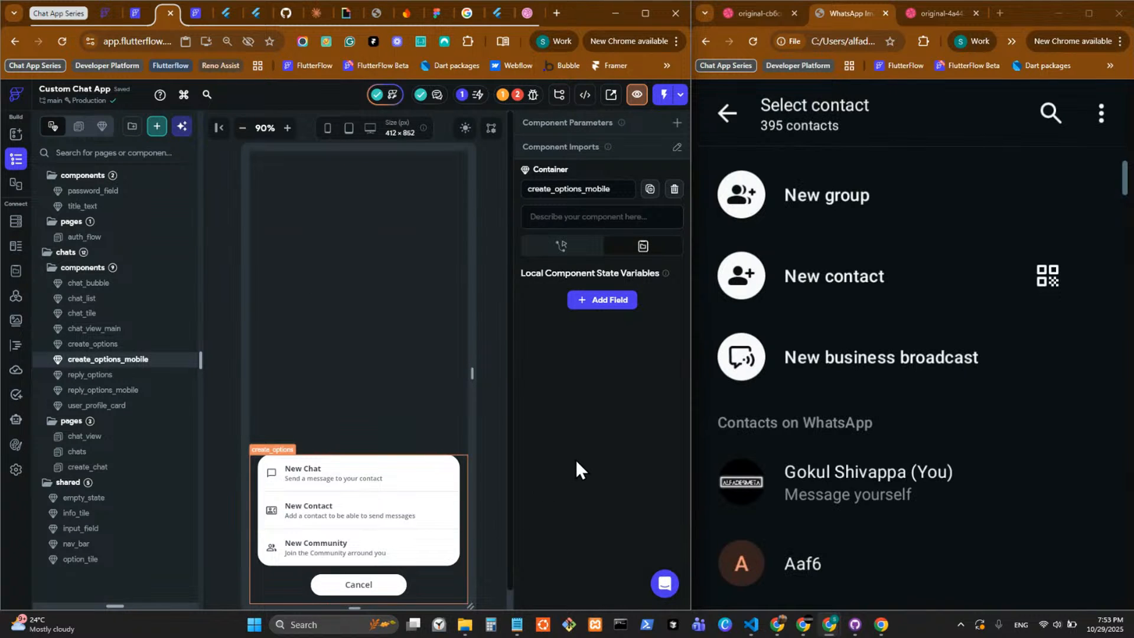
scroll(576, 457, down, 5)
click(501, 425)
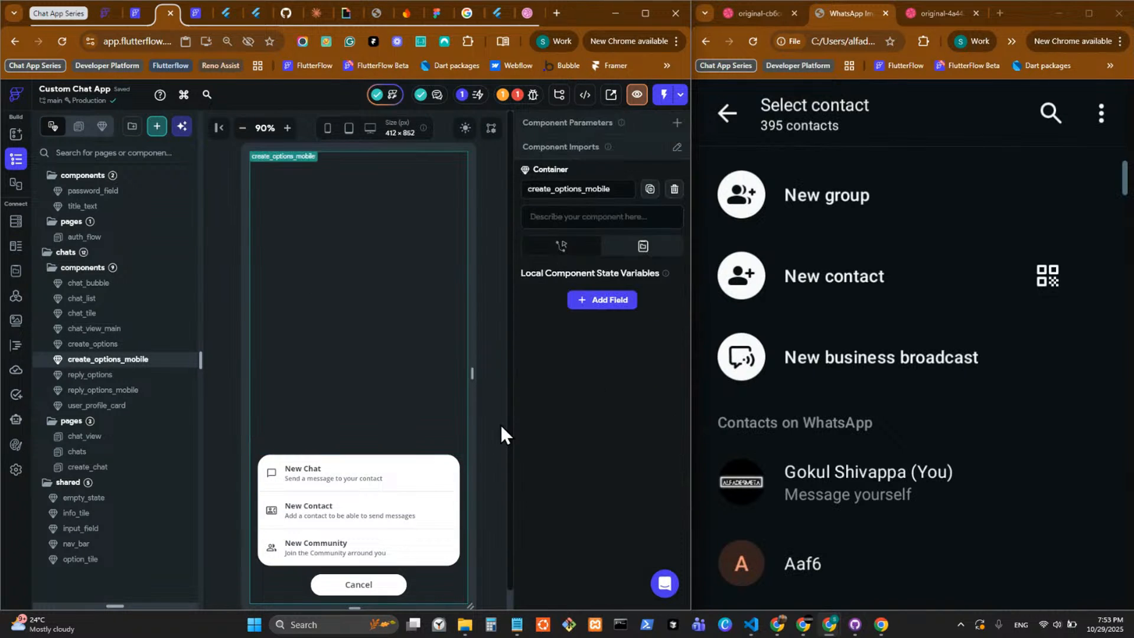
click(673, 121)
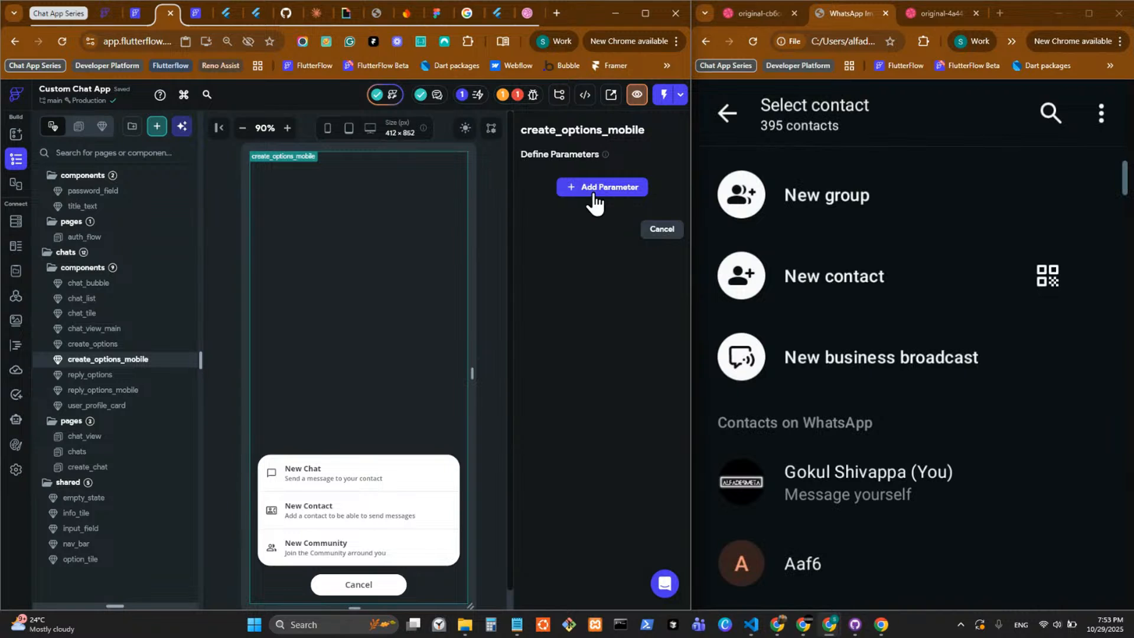
click(593, 195)
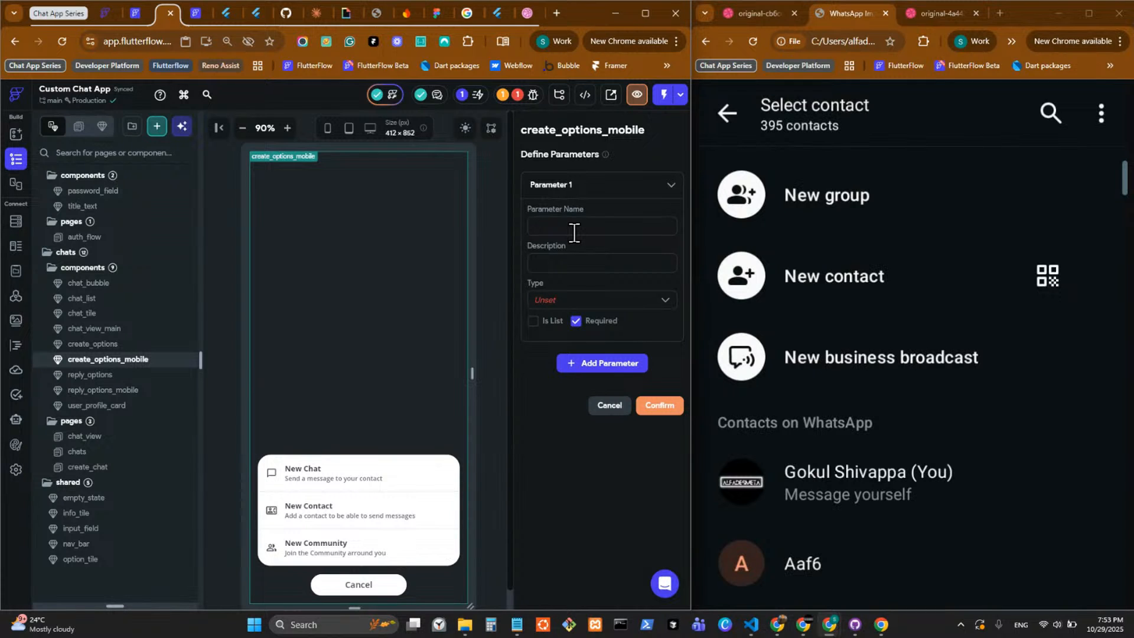
click(574, 232)
text(on)
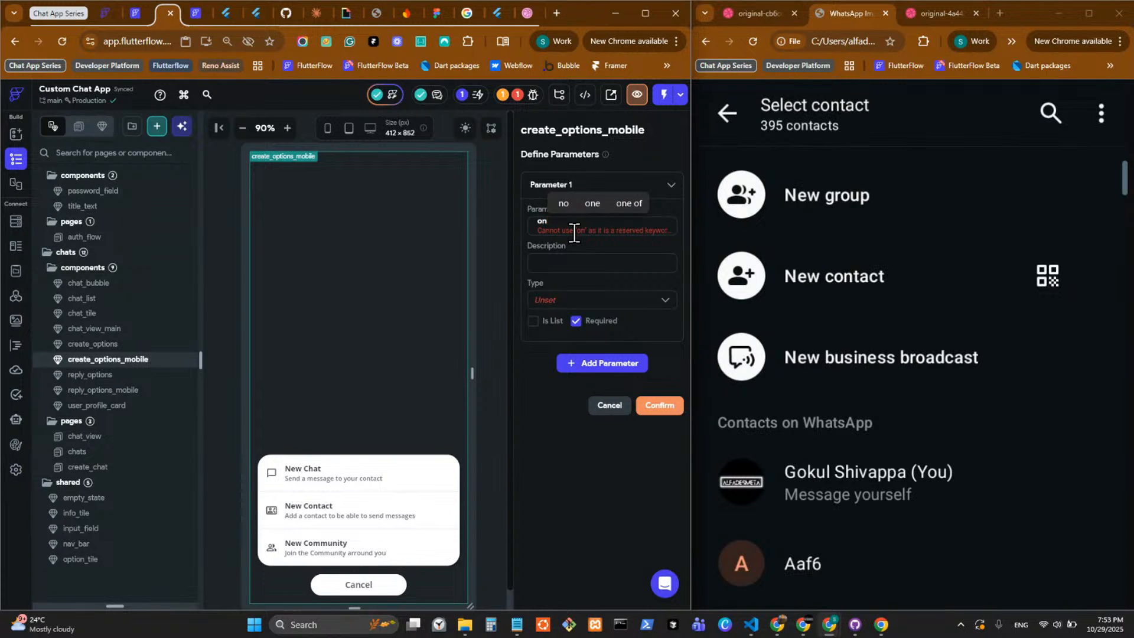
text(NewC)
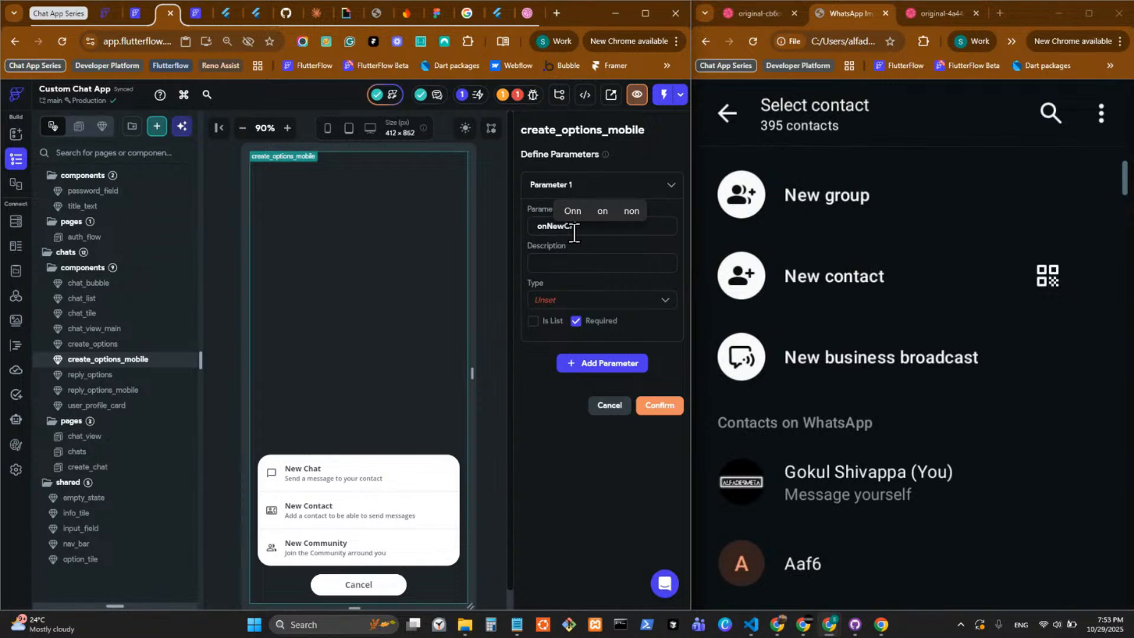
text(hat)
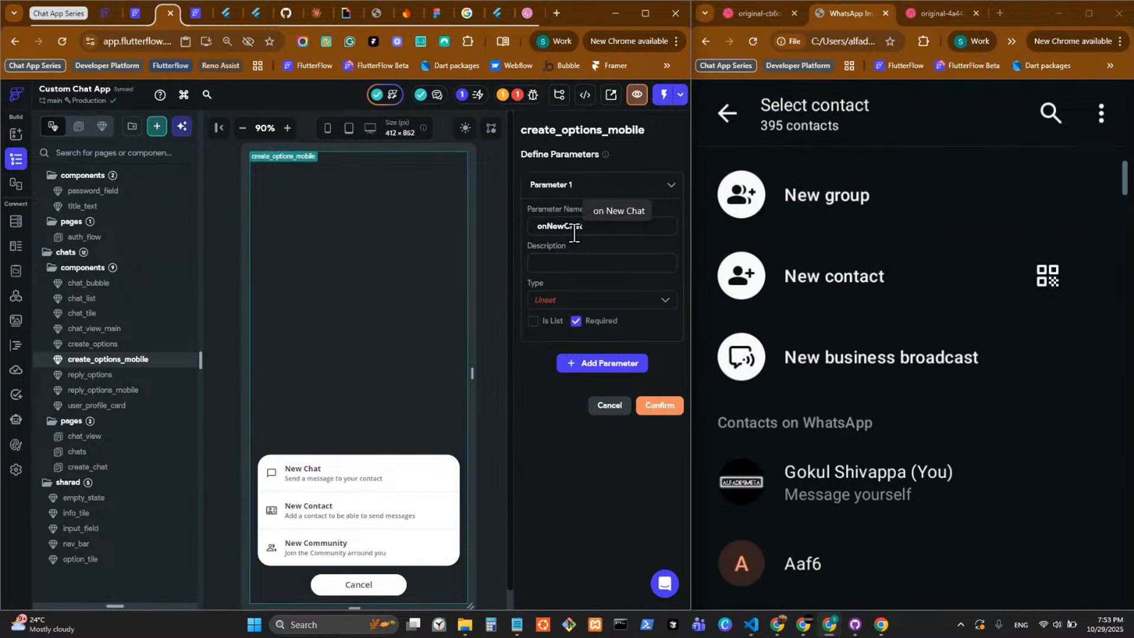
click(587, 300)
scroll(599, 448, down, 3)
click(593, 538)
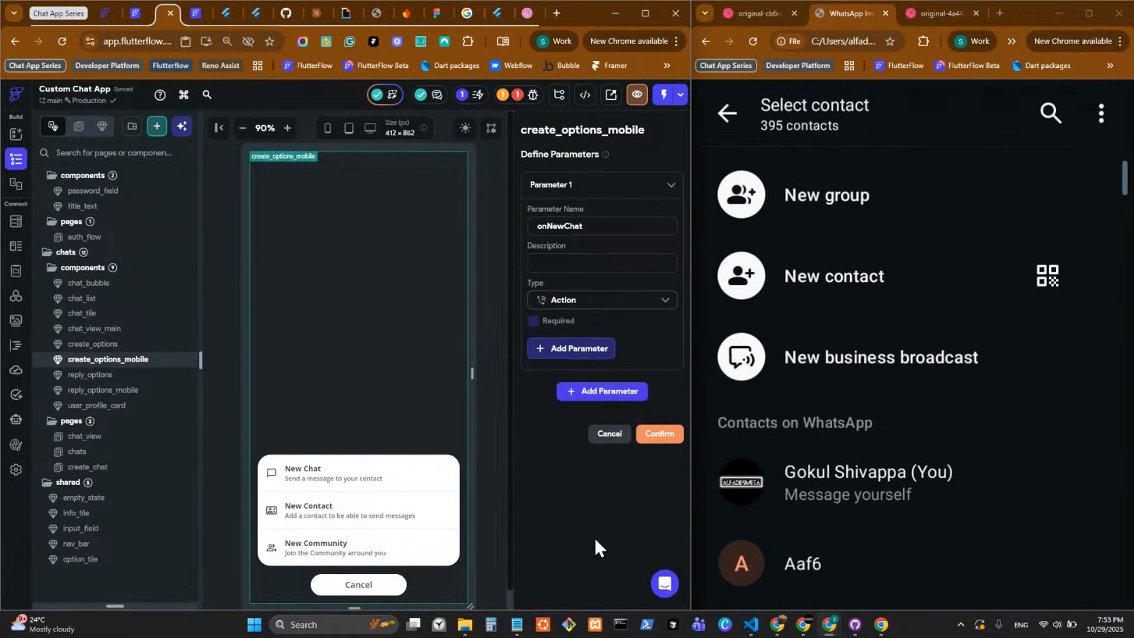
click(644, 434)
Make the onNewChat callback of the nested create_options component run an Execute Callback action with onNewChat.
click(373, 489)
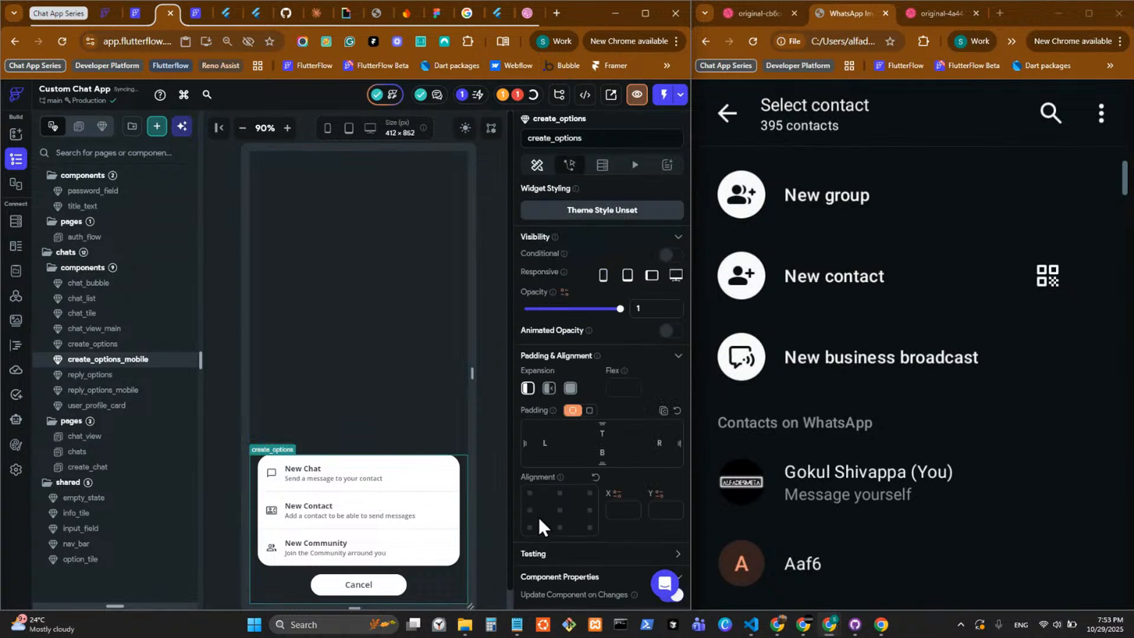
scroll(591, 502, down, 10)
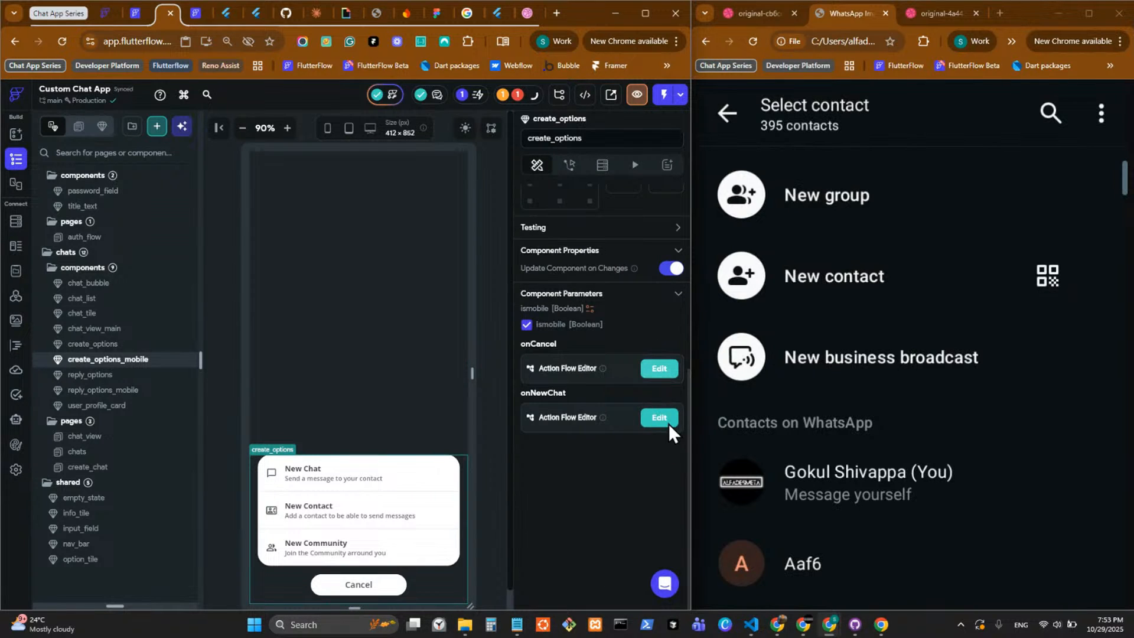
click(667, 421)
click(346, 395)
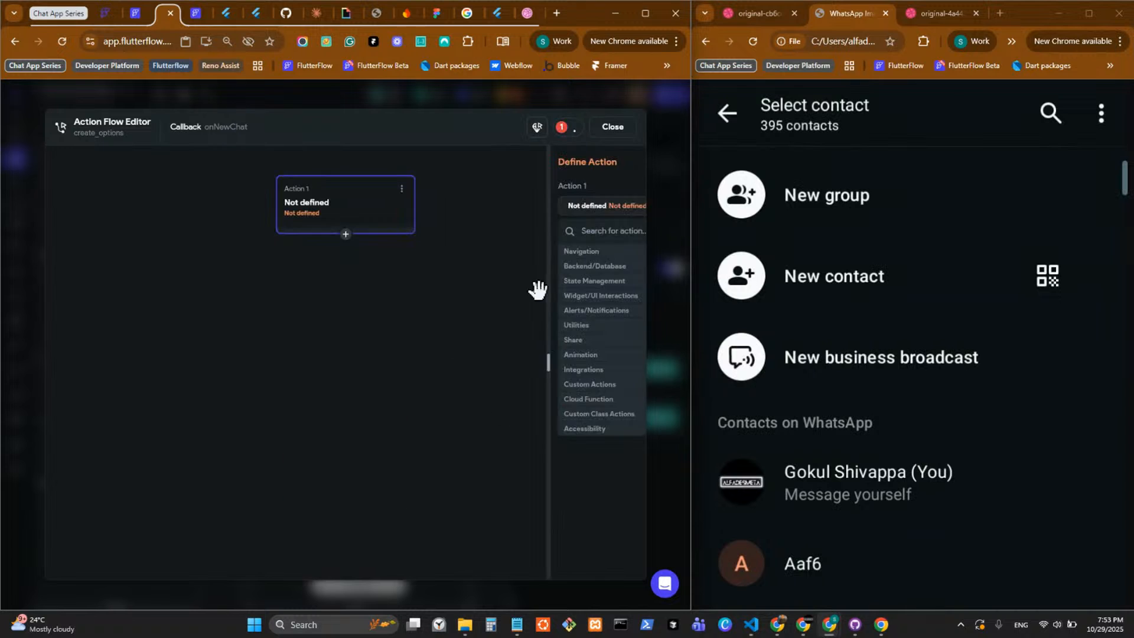
text(on n)
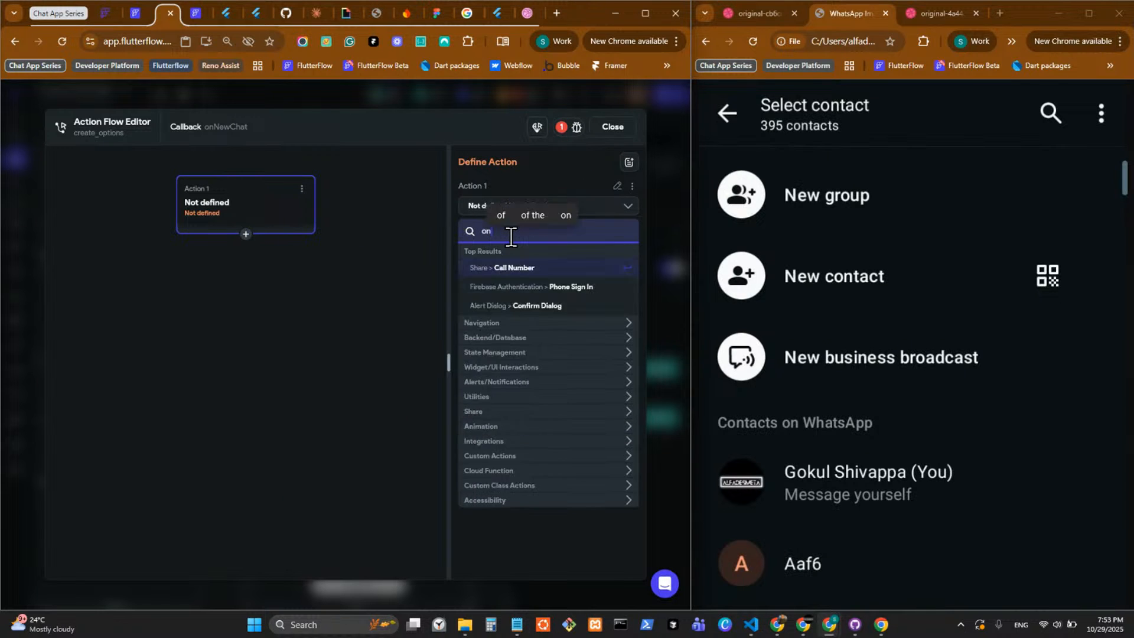
key(BackSpace)
key(BackSpace)
key(BackSpace)
key(BackSpace)
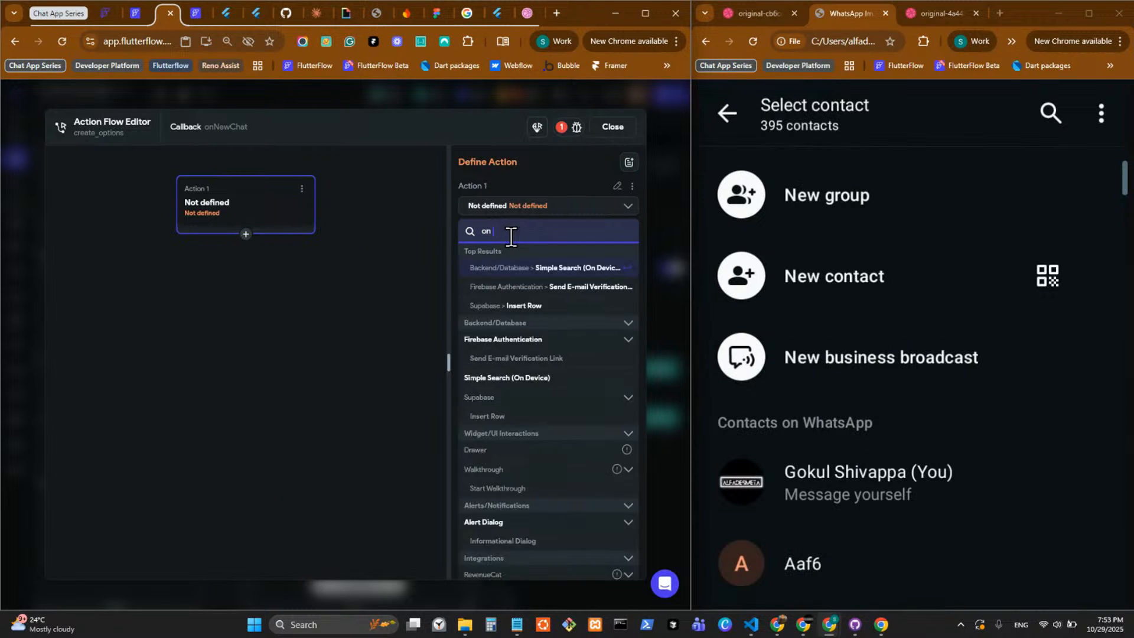
text(call)
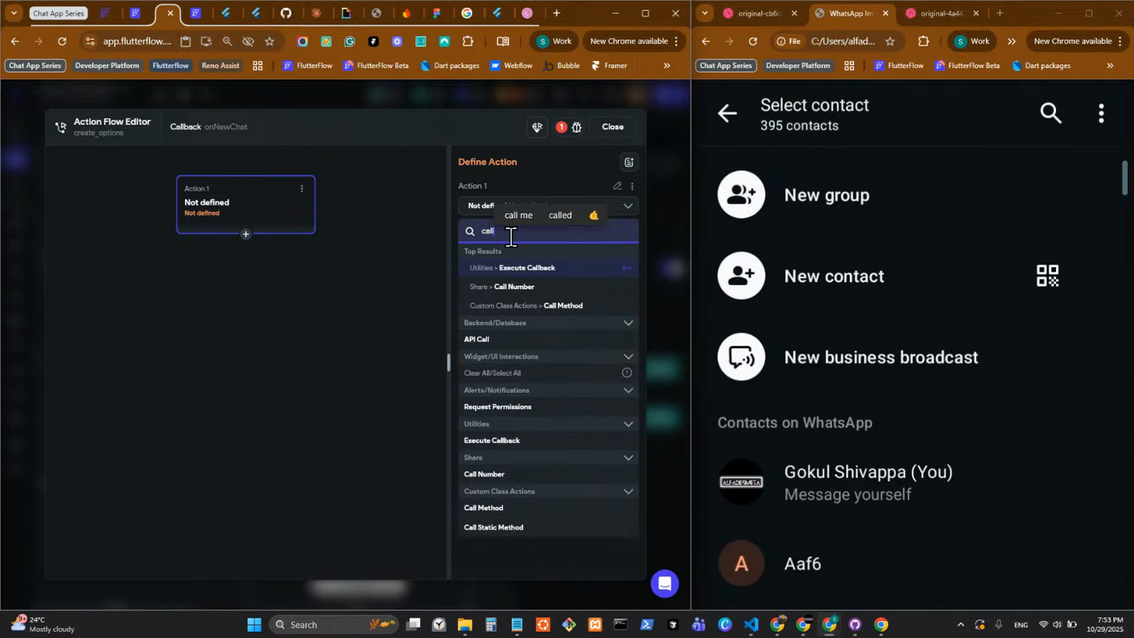
click(554, 272)
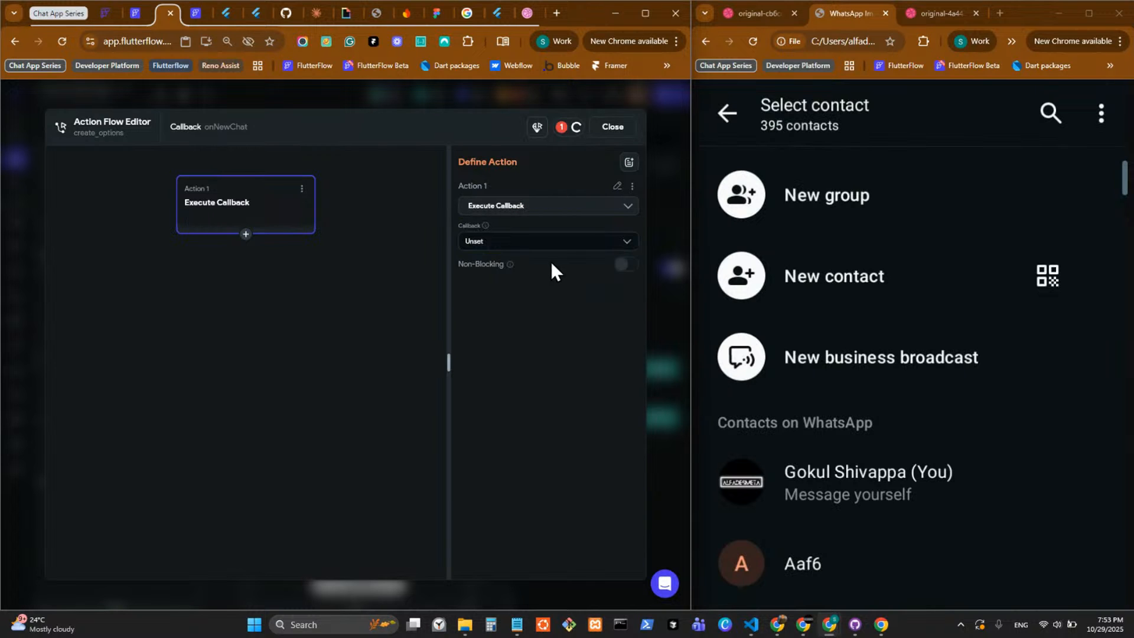
click(549, 240)
click(540, 266)
click(674, 400)
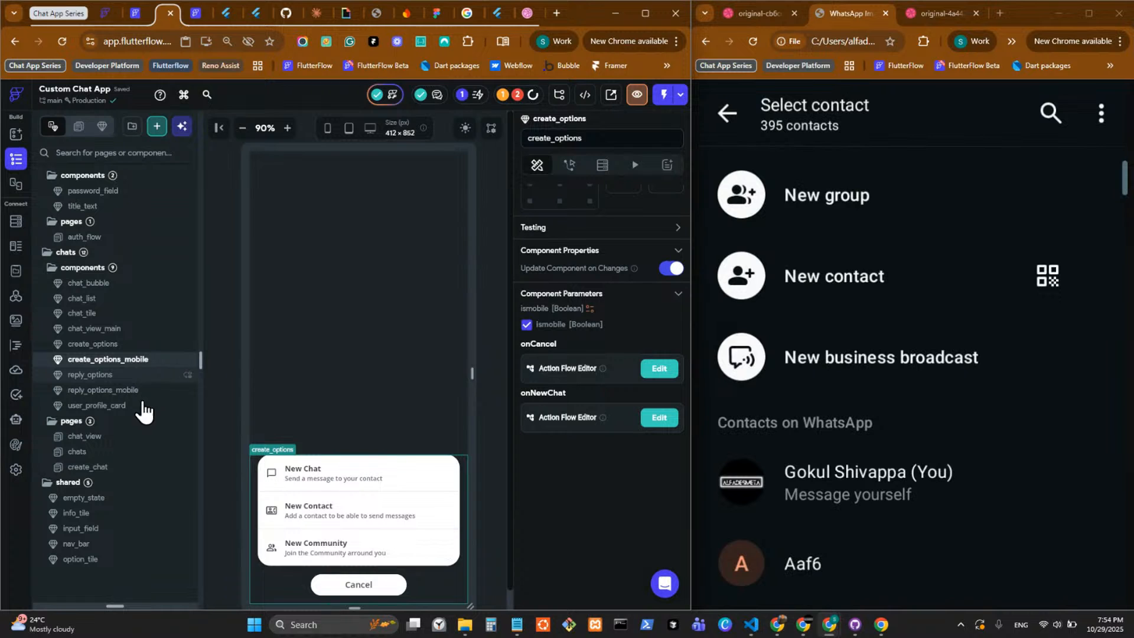
On the chats page, pass the onNewChat parameter to the create_options_mobile dialog in the nav_bar's createOptionsAction callback.
click(123, 454)
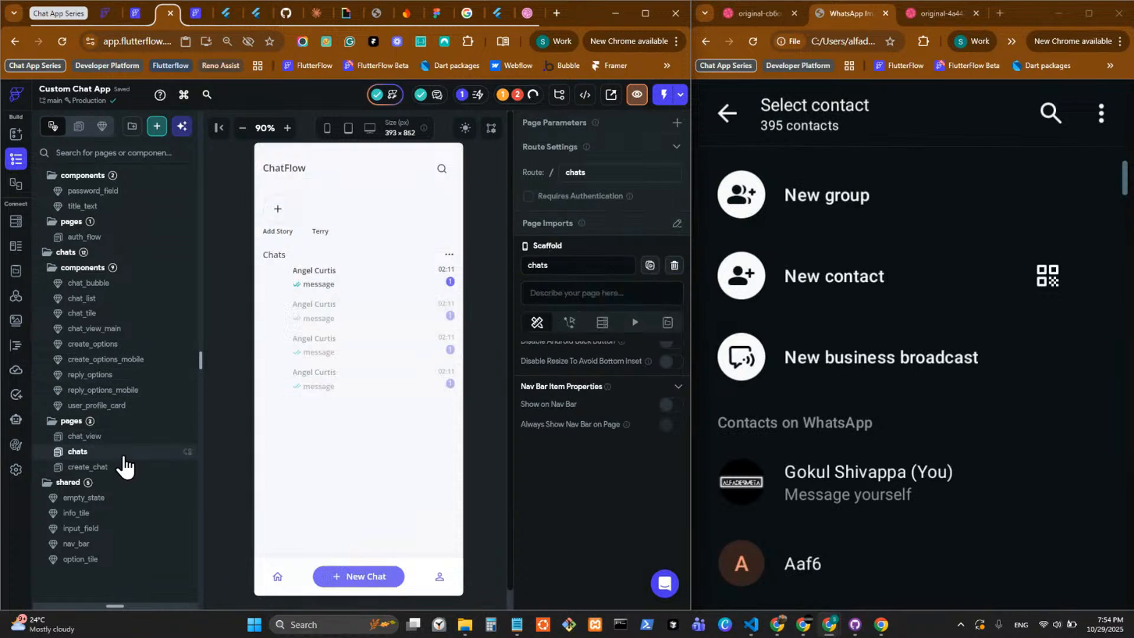
click(365, 571)
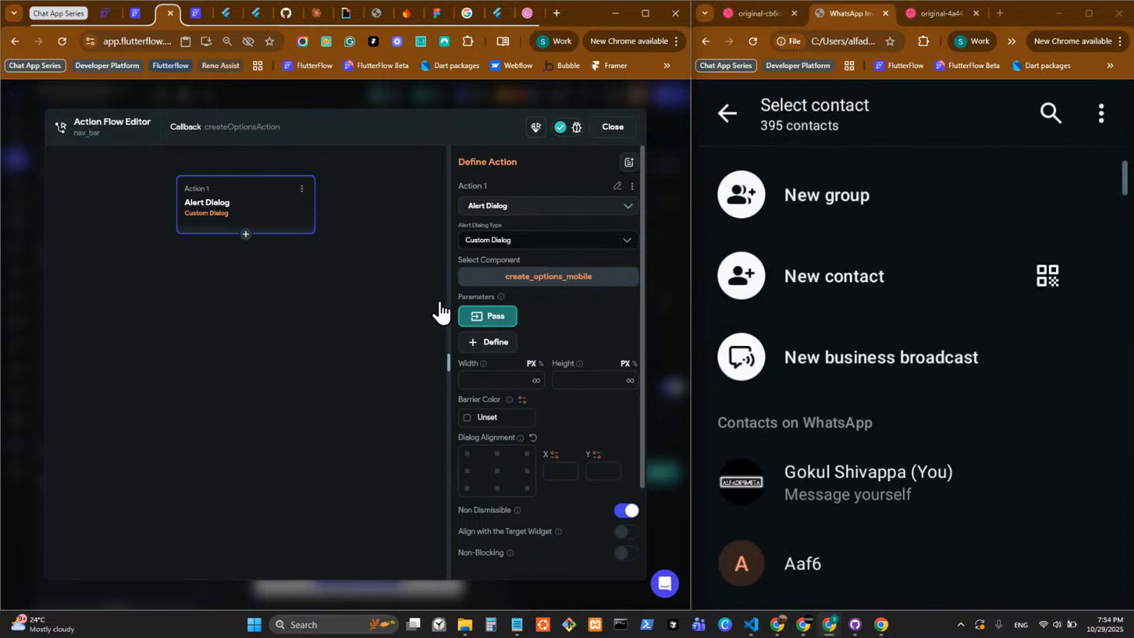
click(659, 392)
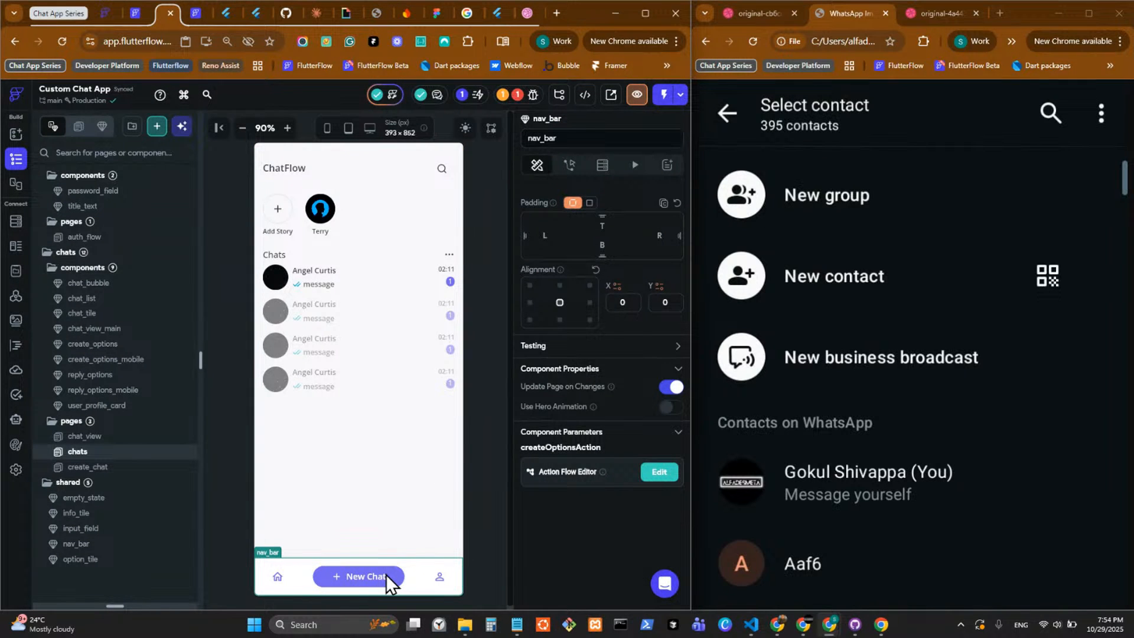
click(660, 473)
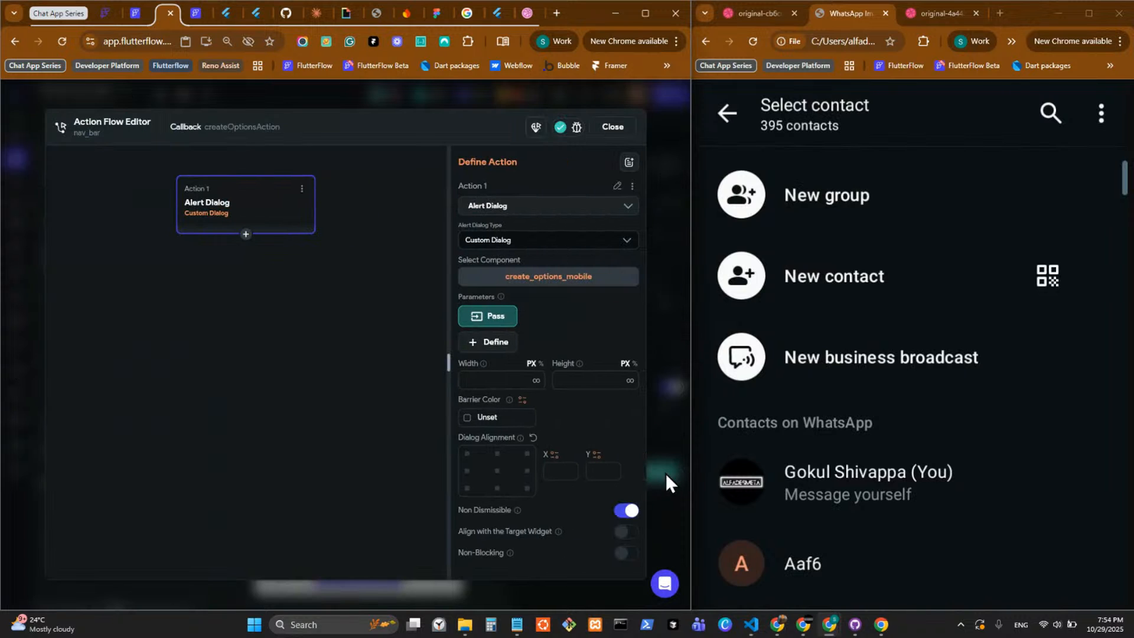
click(514, 322)
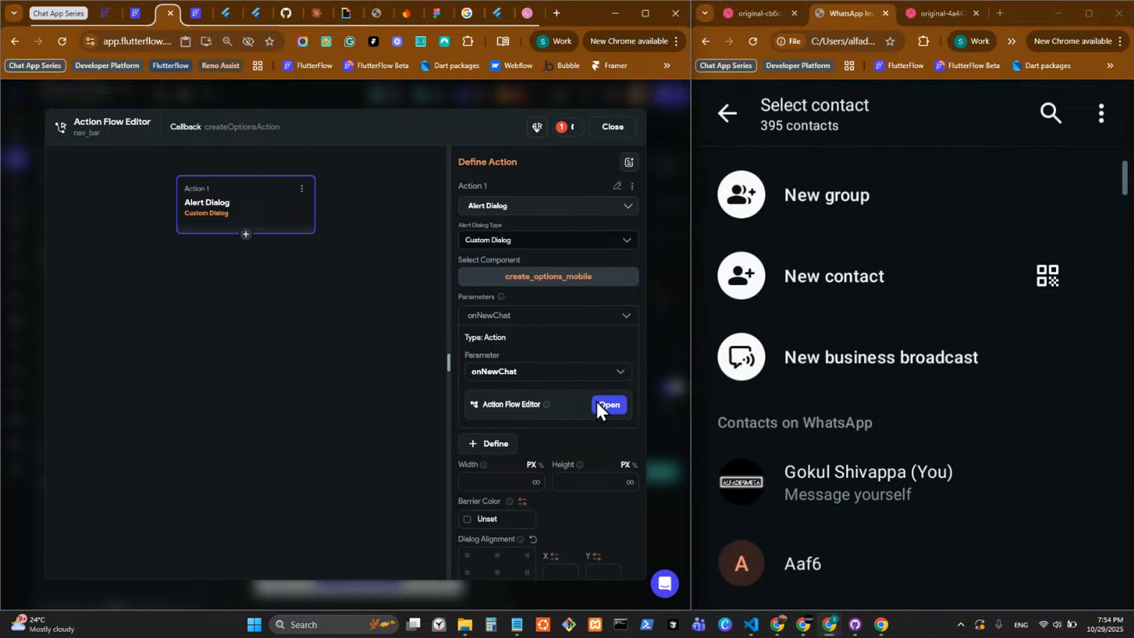
Make Close Dialog, Drawer, etc. the first action of the passed onNewChat parameter.
click(597, 406)
click(374, 401)
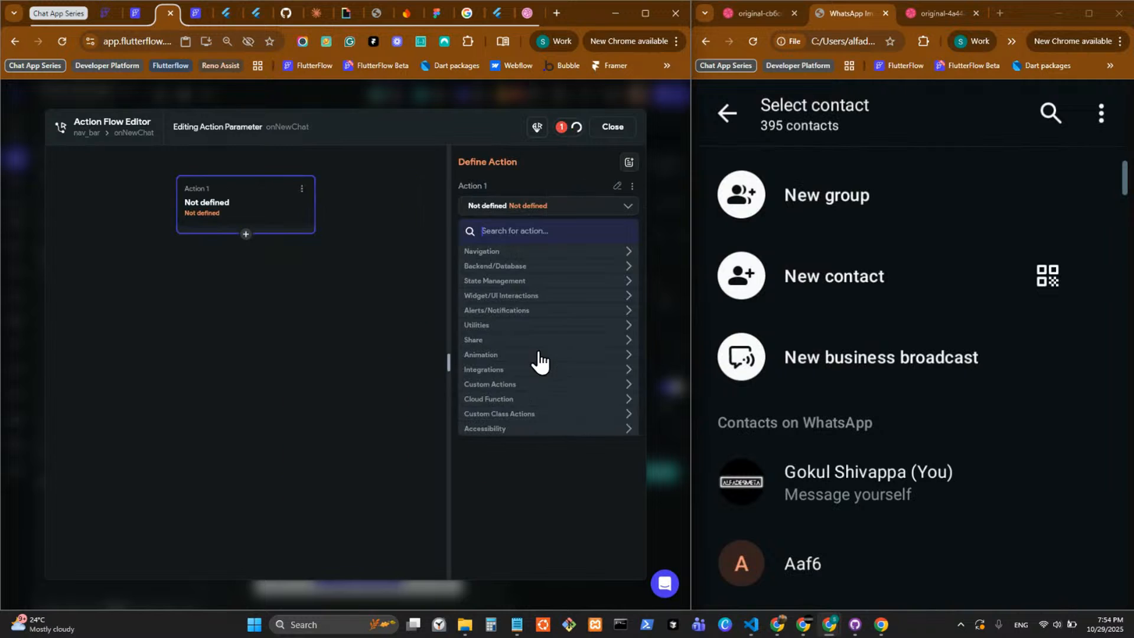
click(502, 253)
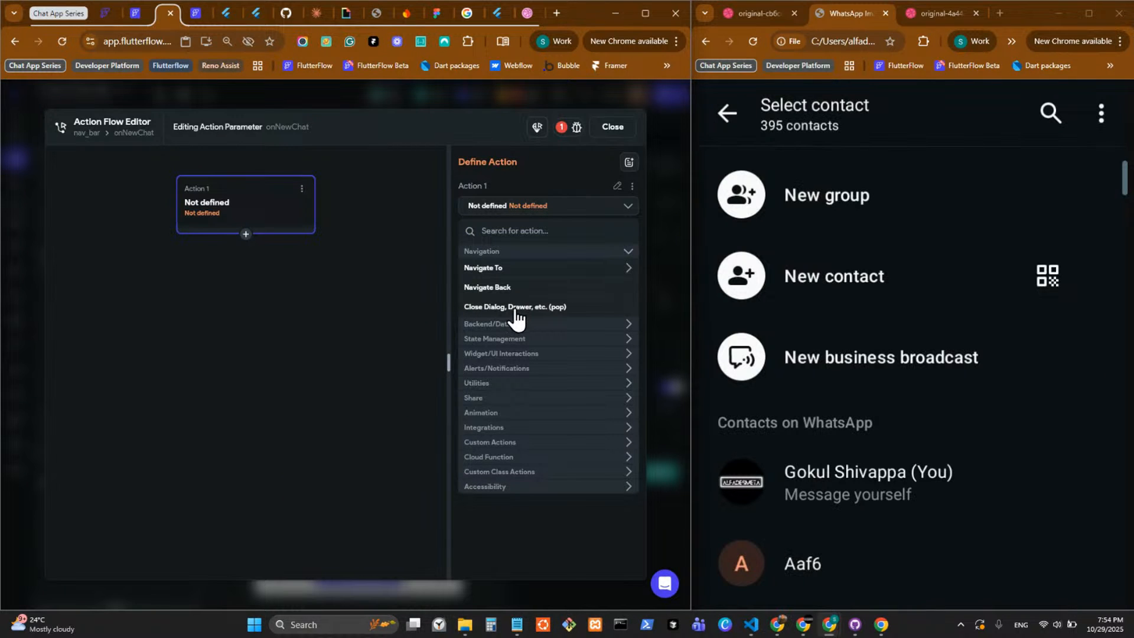
click(507, 307)
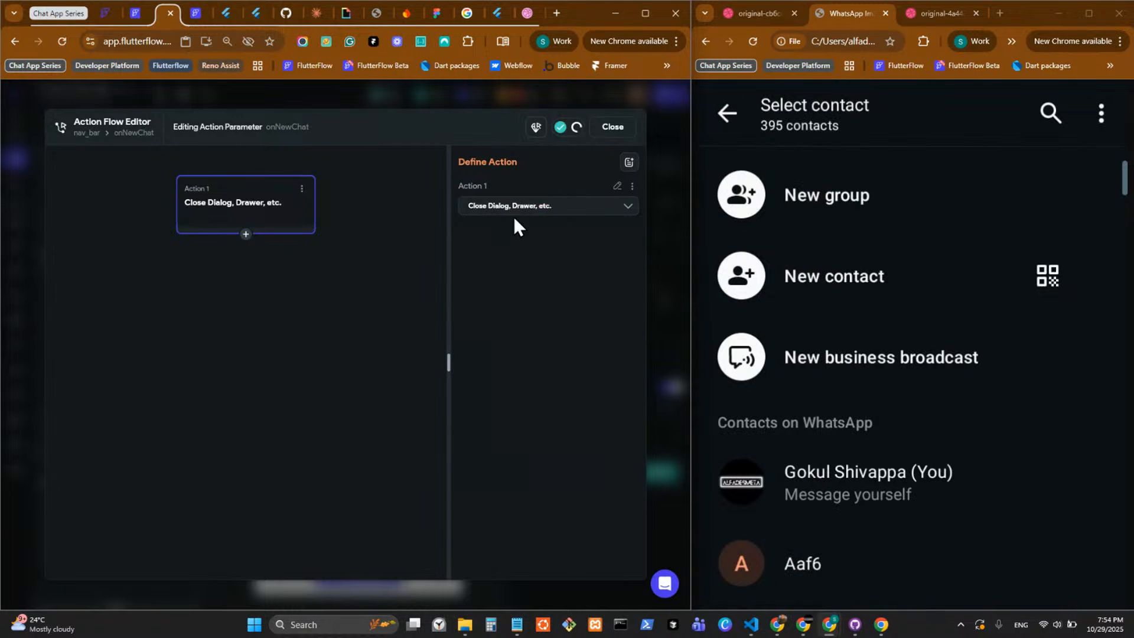
Add a Navigate To create_chat action after the close-dialog action in the onNewChat flow, and save the project.
click(246, 234)
click(237, 255)
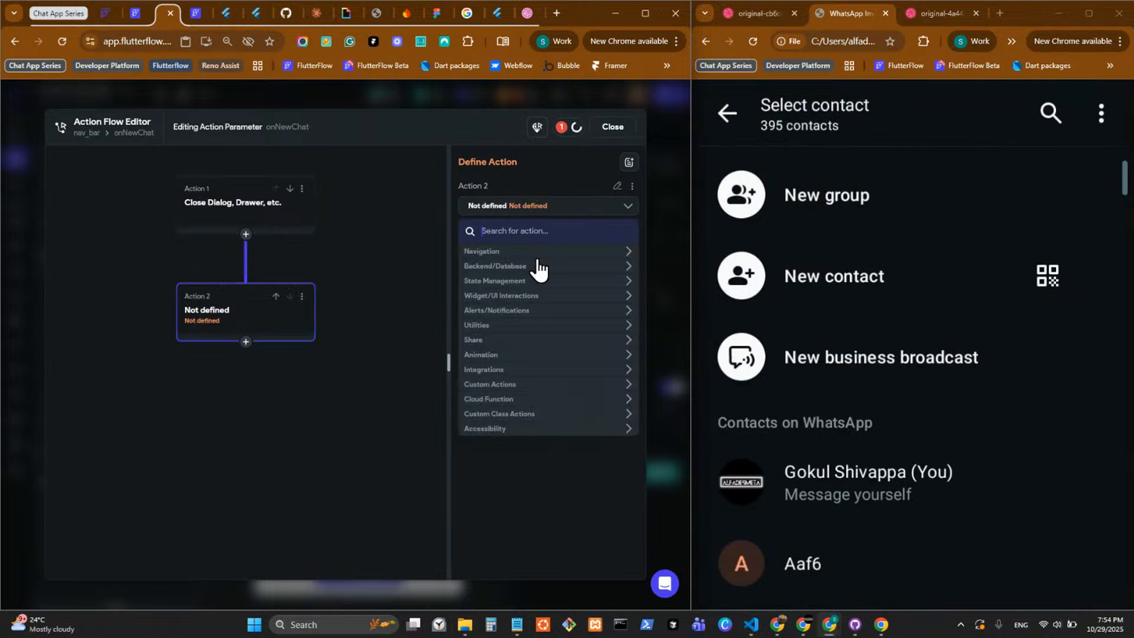
click(536, 254)
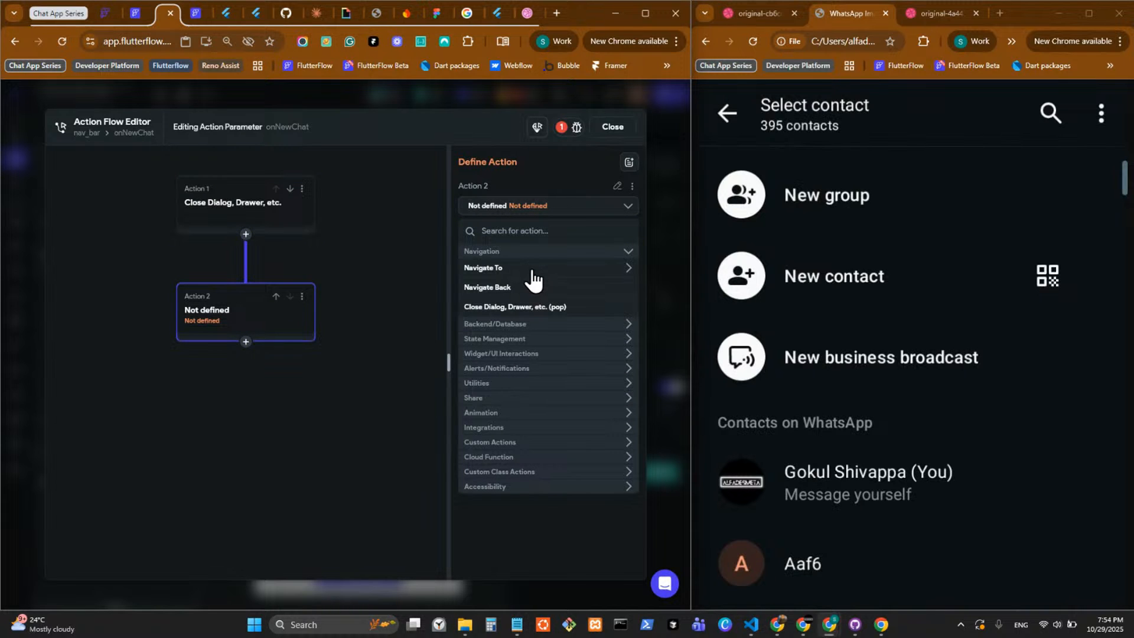
click(535, 269)
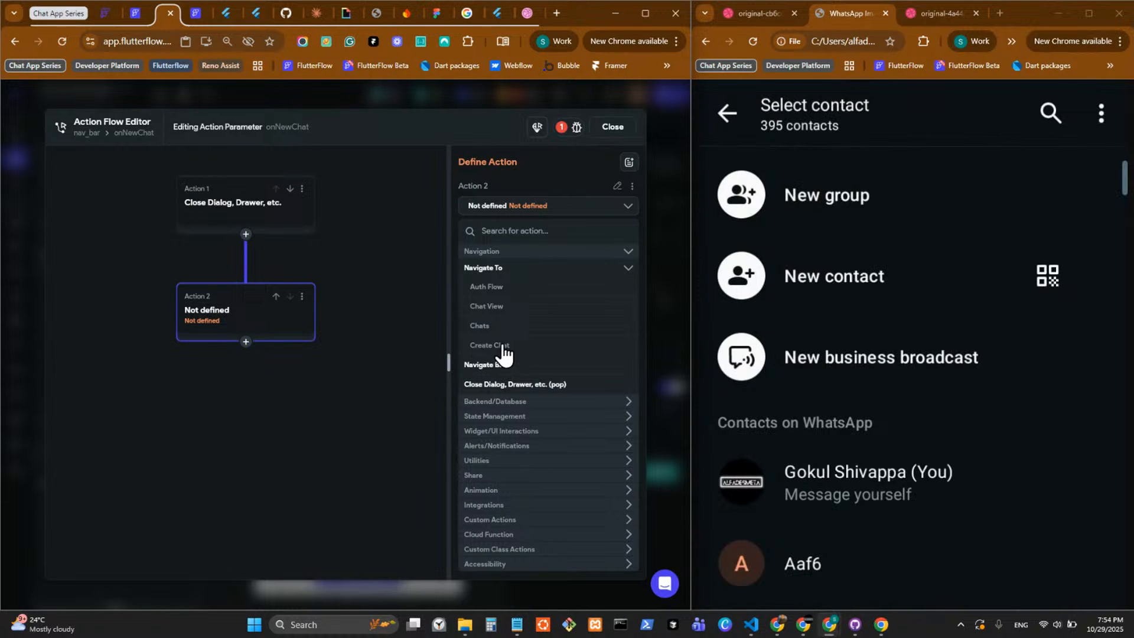
click(515, 353)
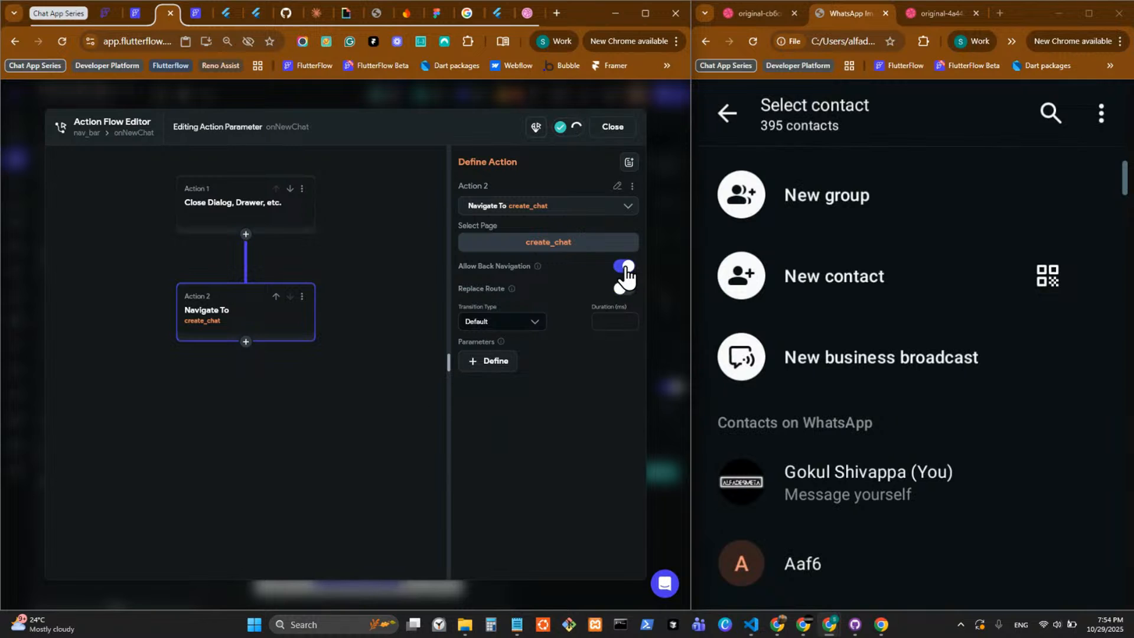
click(518, 325)
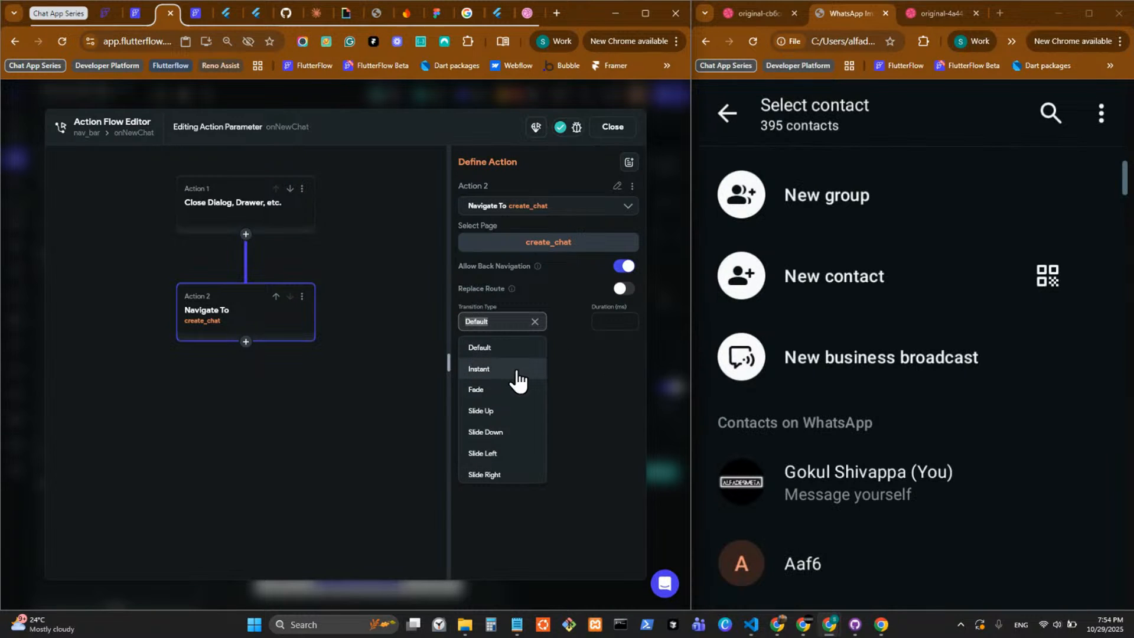
click(647, 395)
click(662, 399)
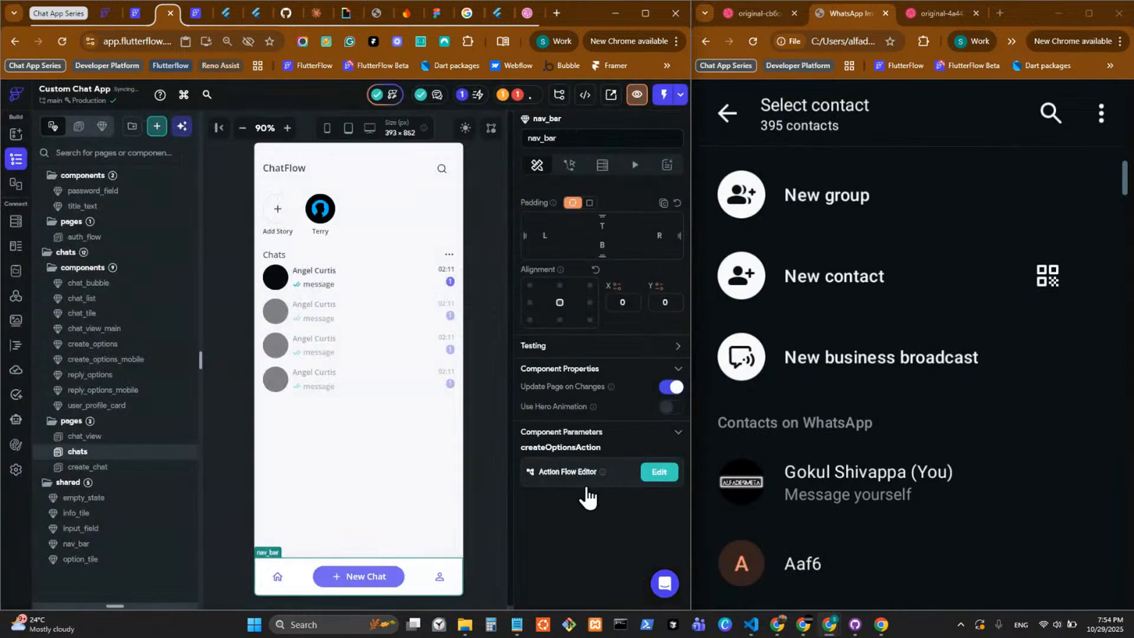
click(487, 435)
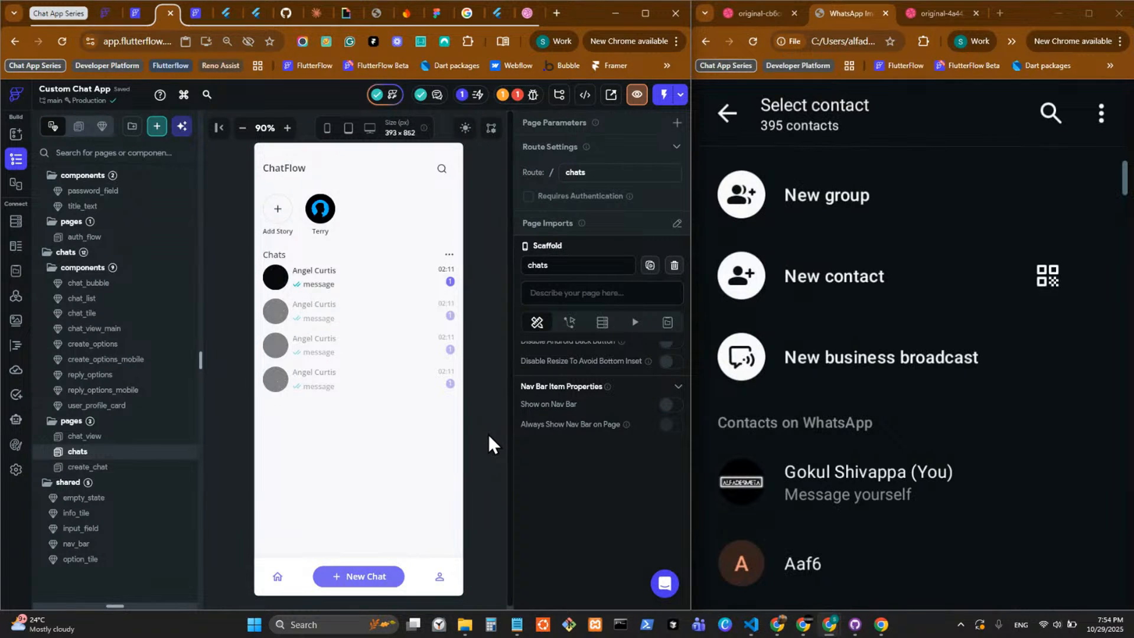
key(ctrl+s)
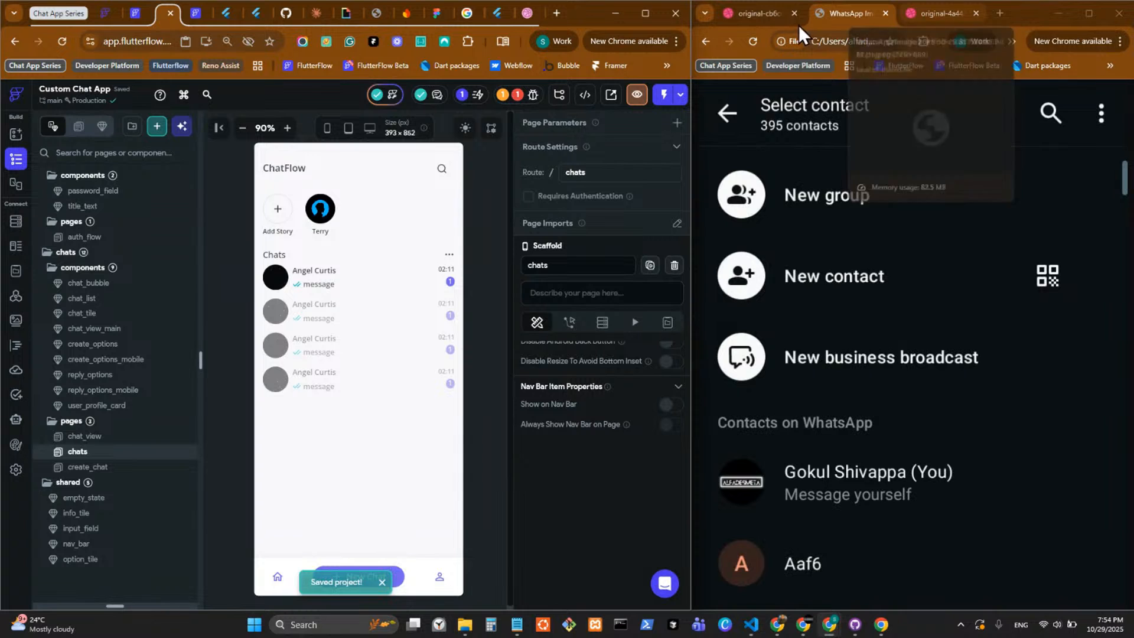
Bring up the chat app reference design and open the source of the project's Custom Code Dependencies error.
click(765, 11)
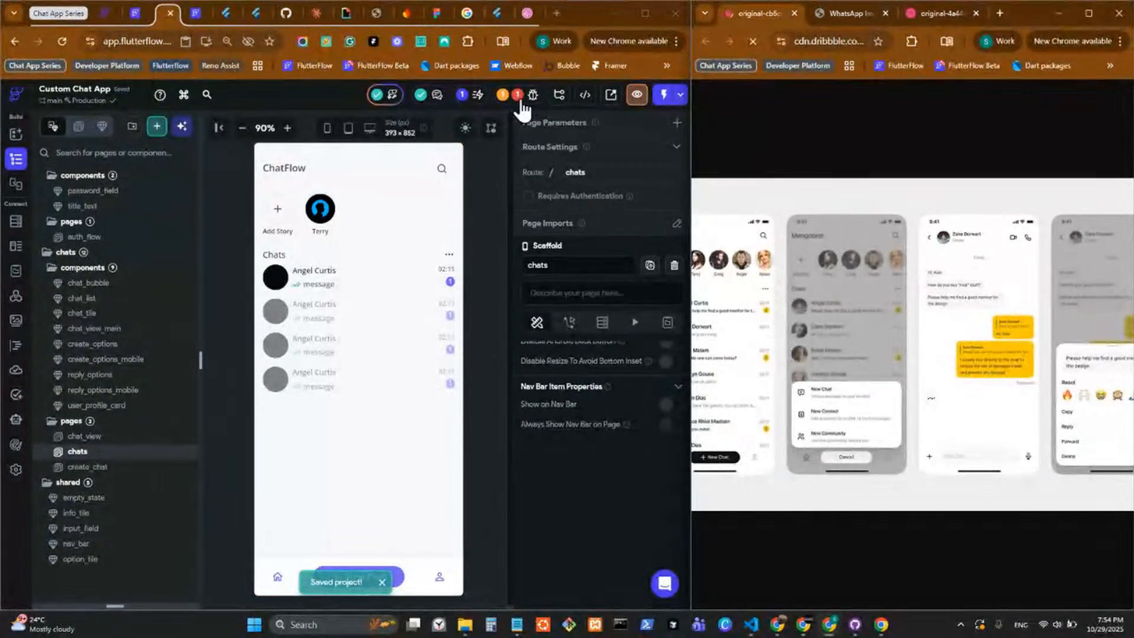
click(517, 95)
click(449, 183)
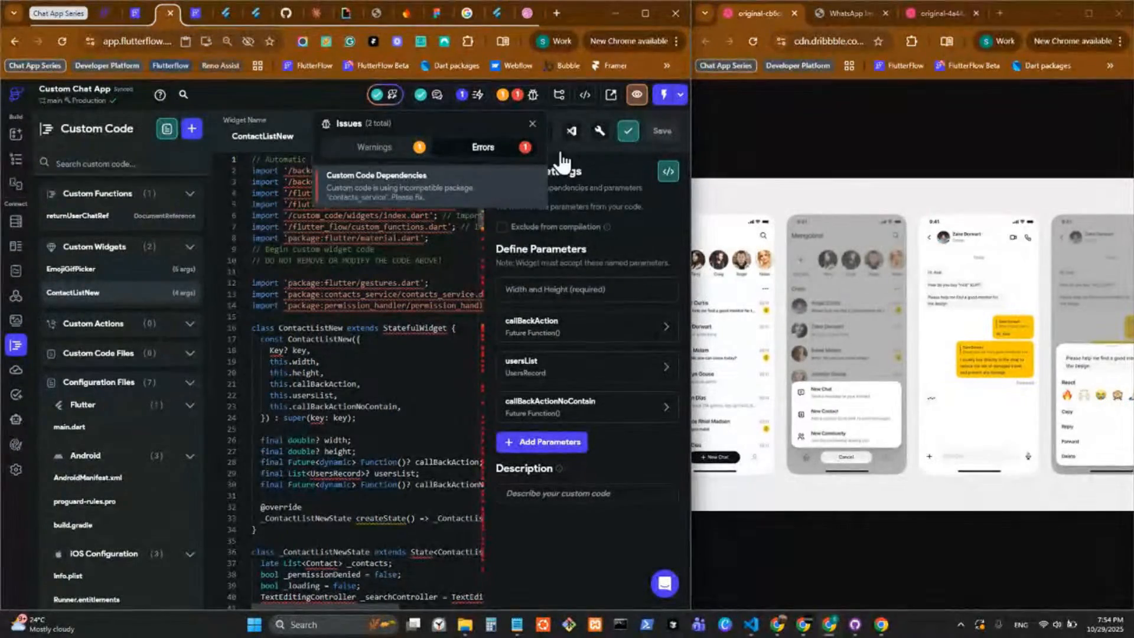
click(533, 124)
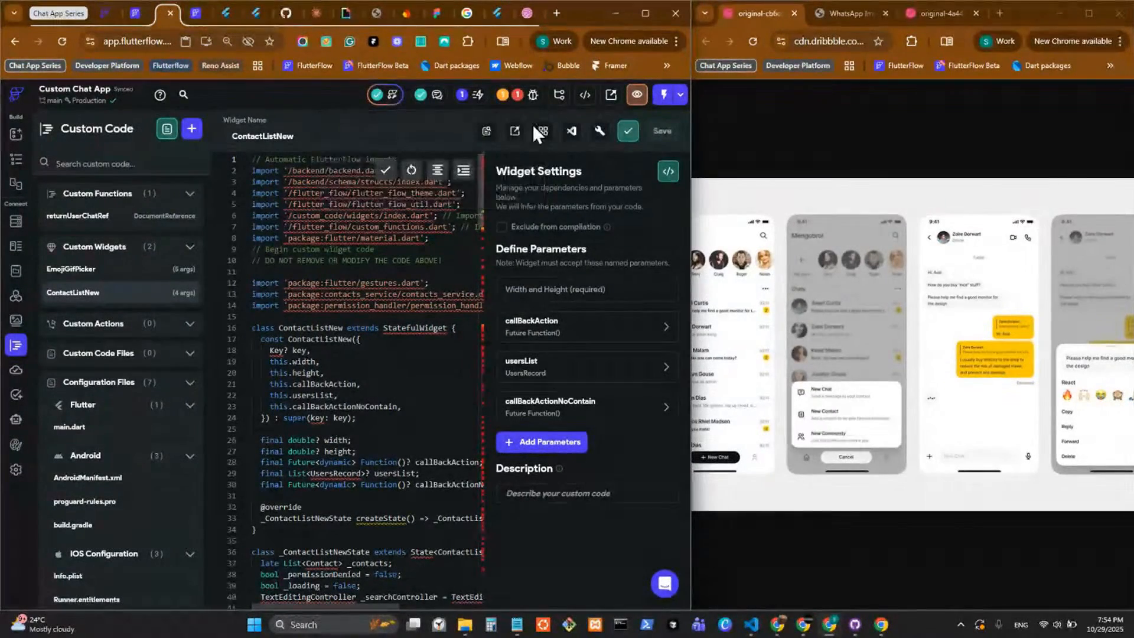
Switch to the iRemember - Backup project and select its contacts_service version in the custom pub dependencies for copying.
click(495, 20)
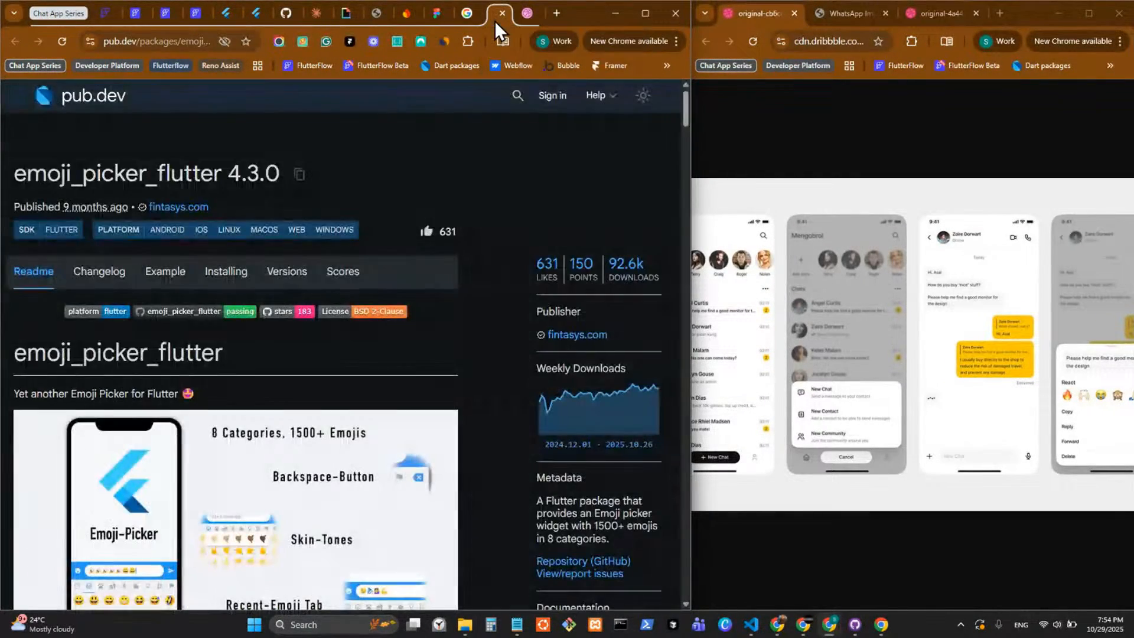
click(225, 18)
click(188, 17)
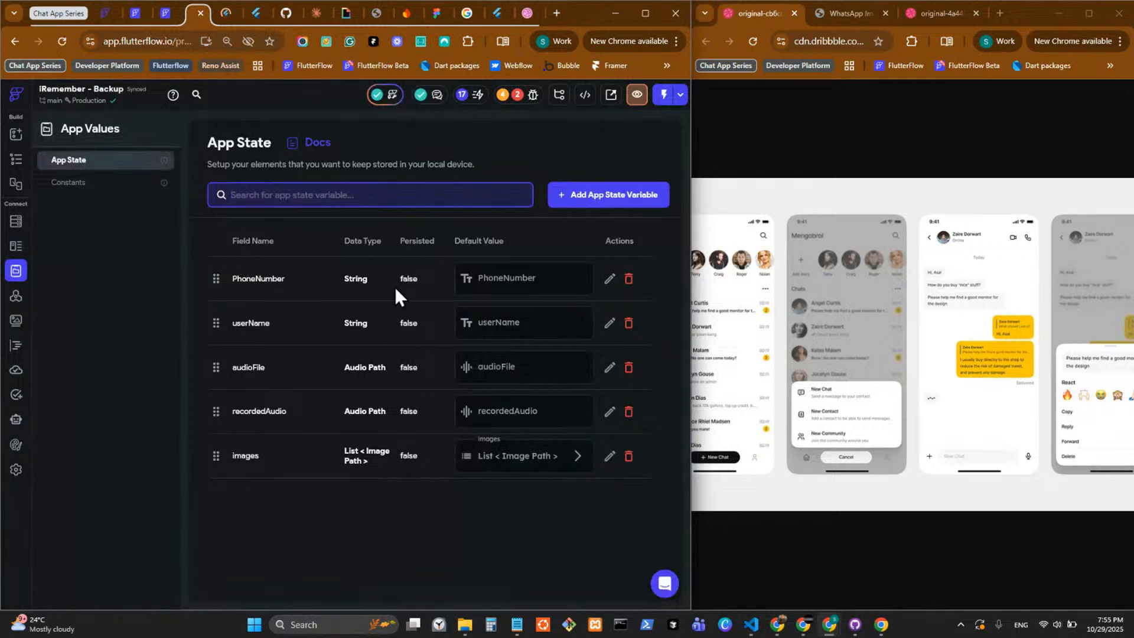
click(18, 470)
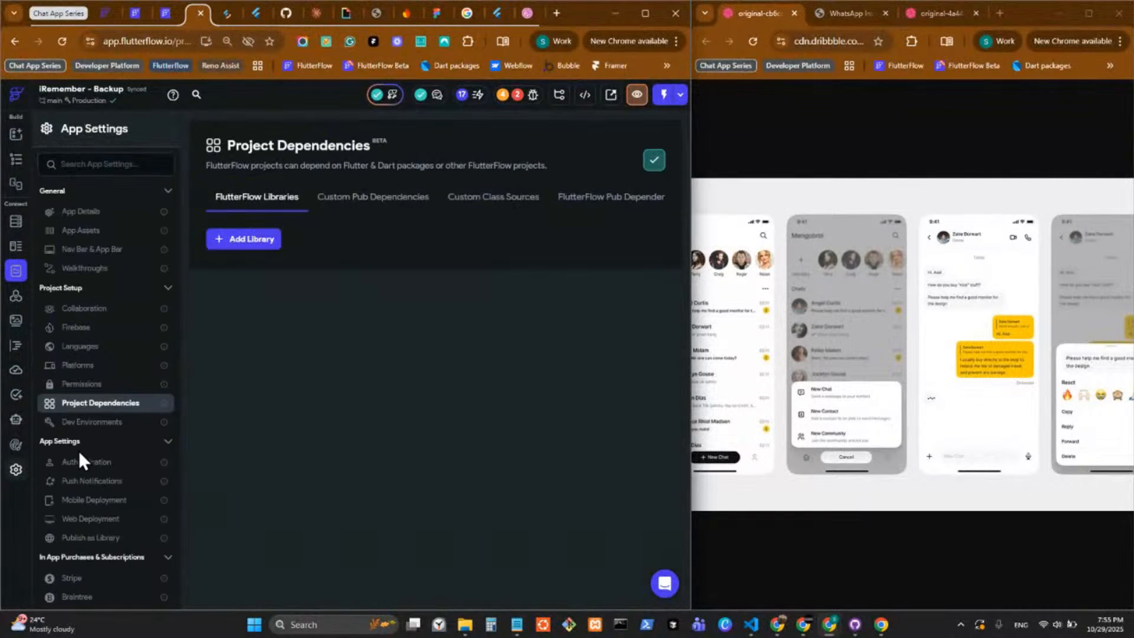
click(378, 198)
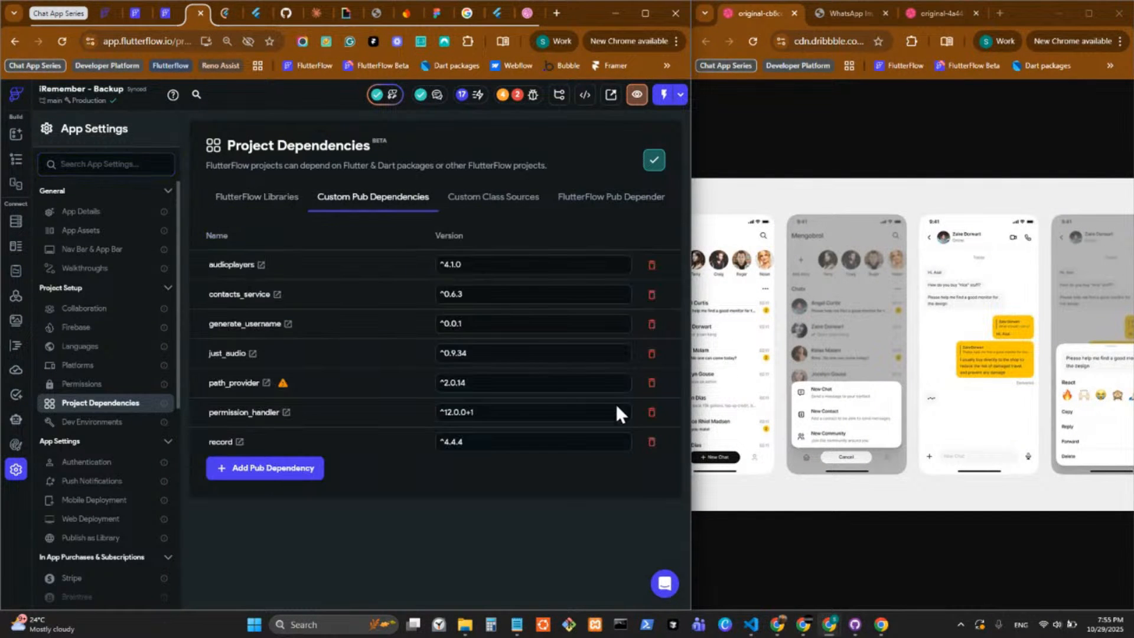
drag(485, 294, 388, 297)
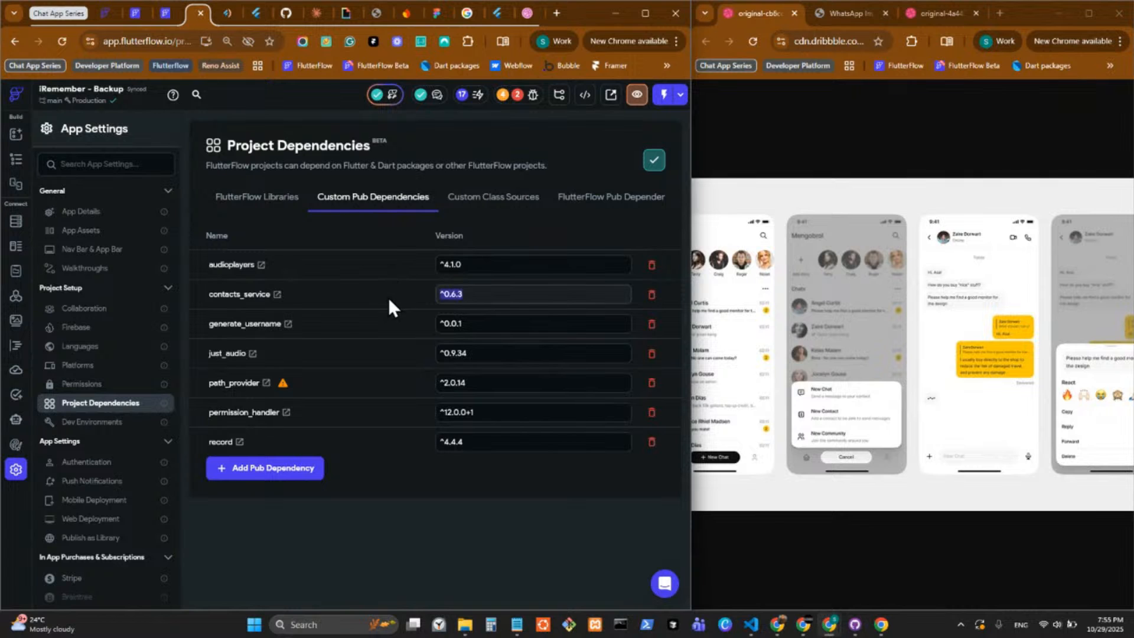
In Custom Chat App's custom pub dependencies, replace the contacts_service version with ^0.6.3 copied from iRemember - Backup.
click(168, 14)
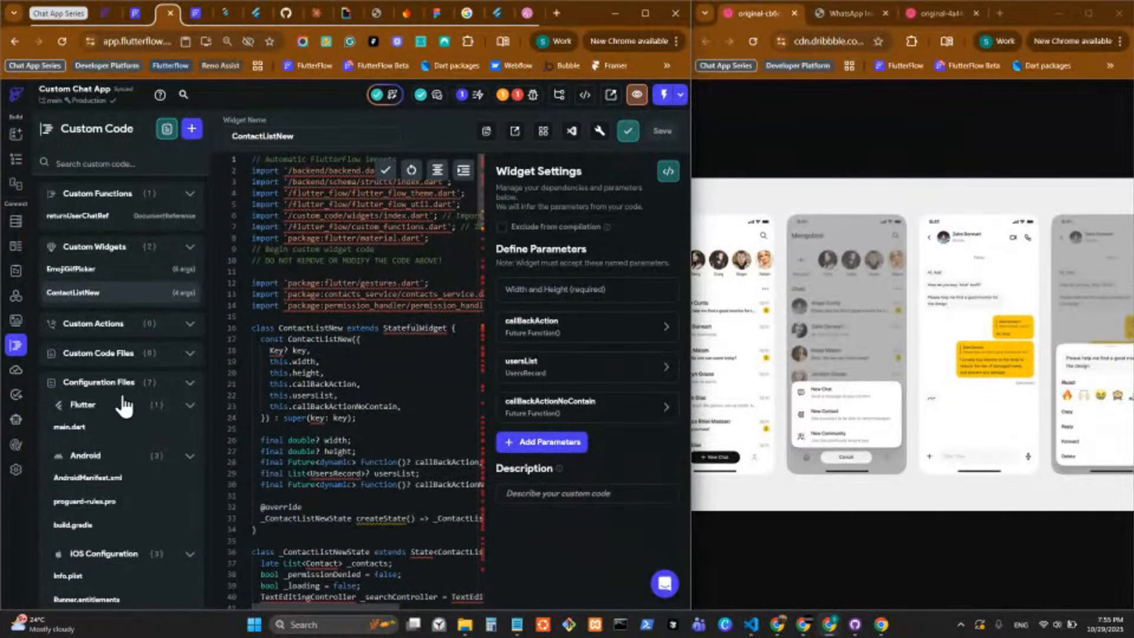
click(542, 131)
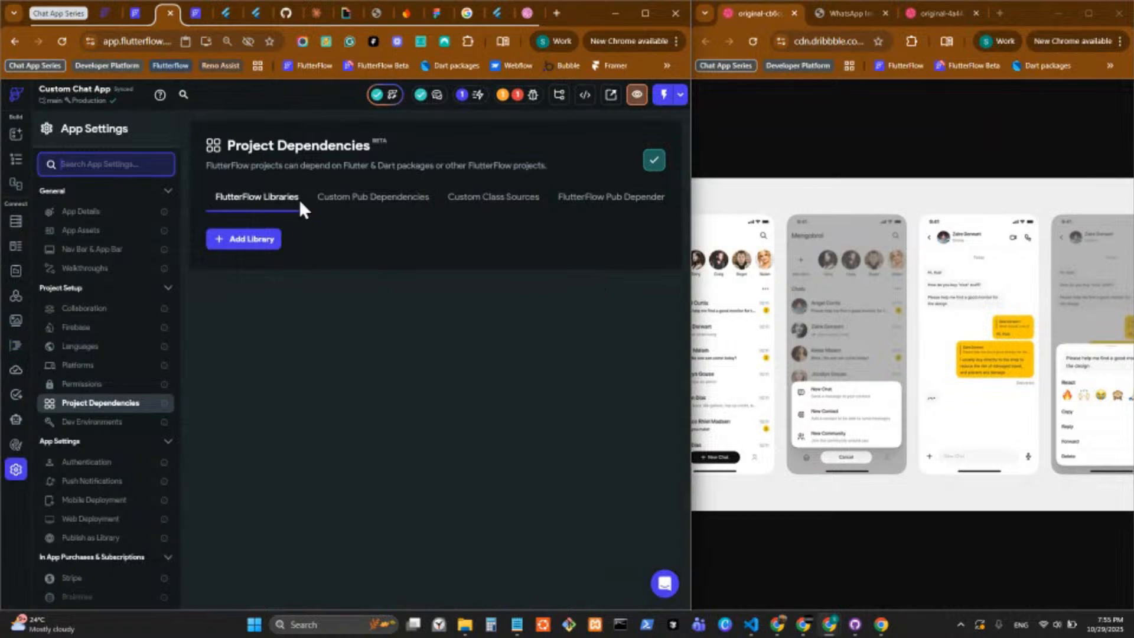
click(379, 201)
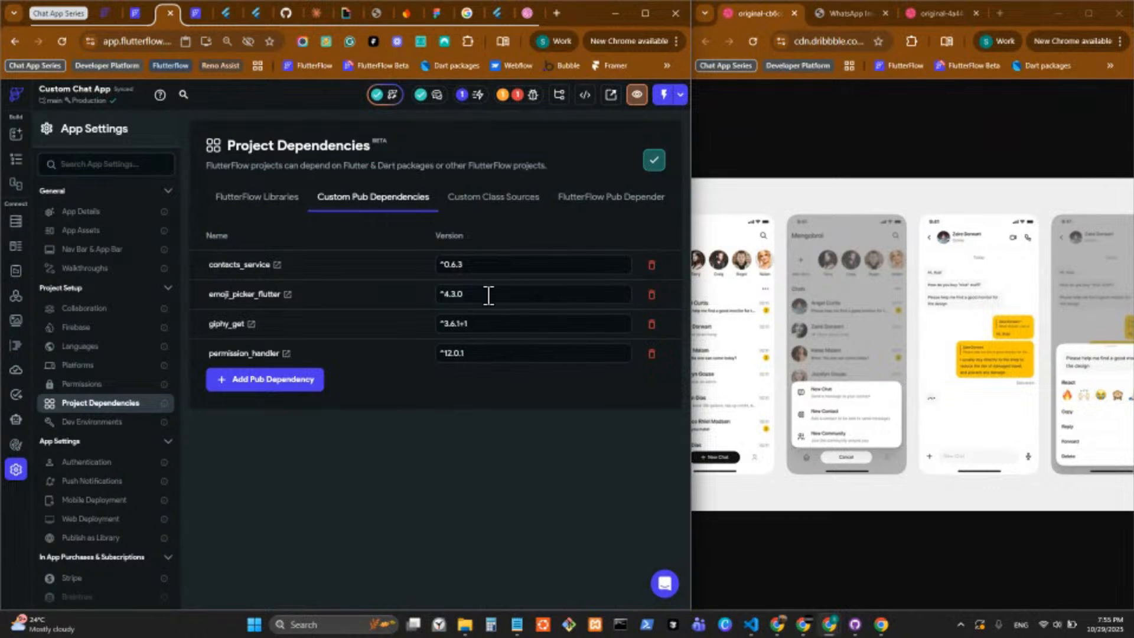
click(470, 265)
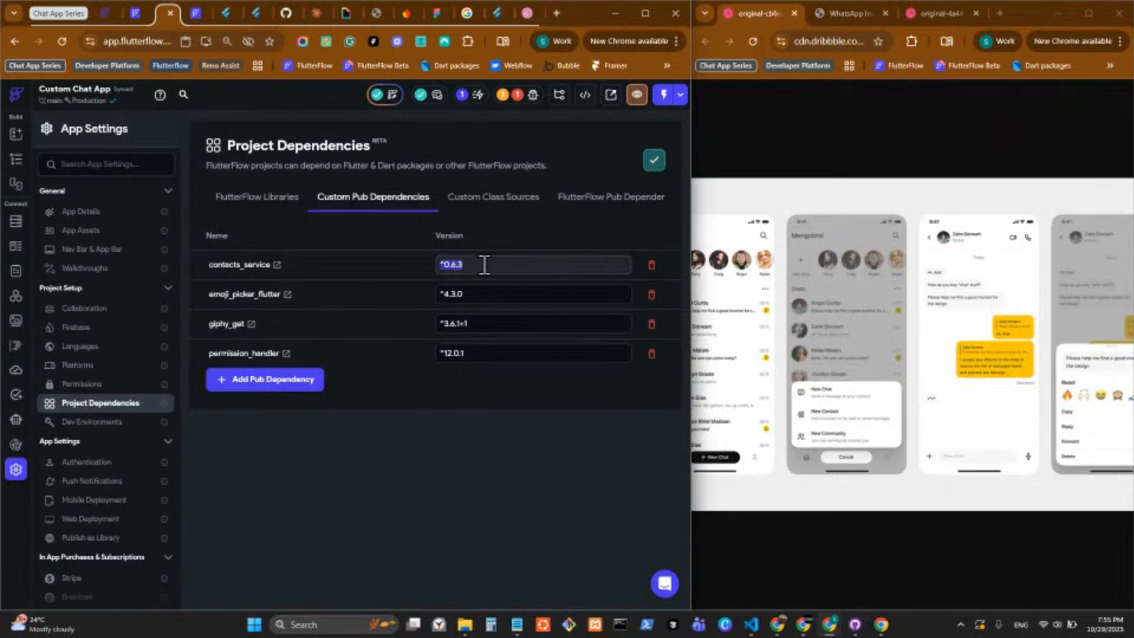
key(ctrl+v)
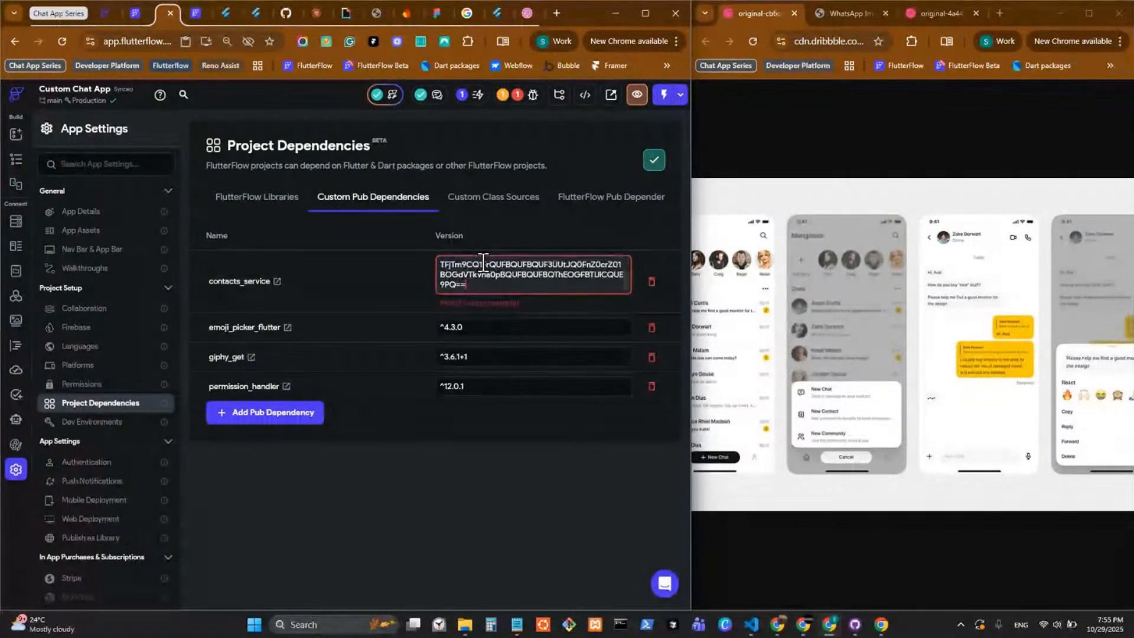
click(207, 15)
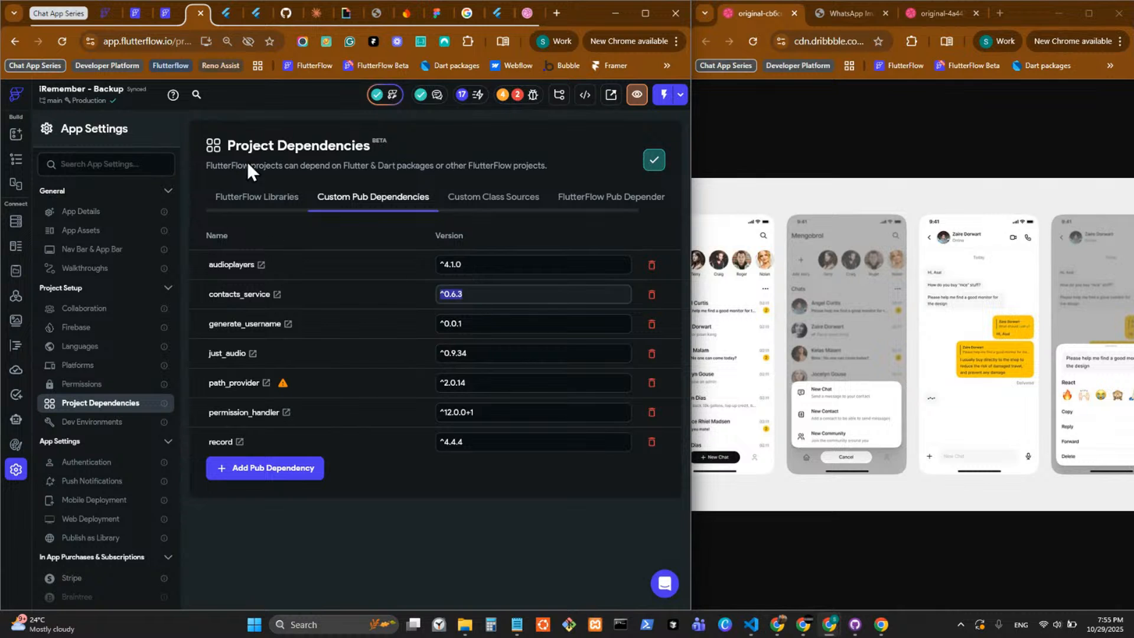
key(ctrl+shift+Tab)
drag(488, 290, 284, 111)
text(^0.6.3)
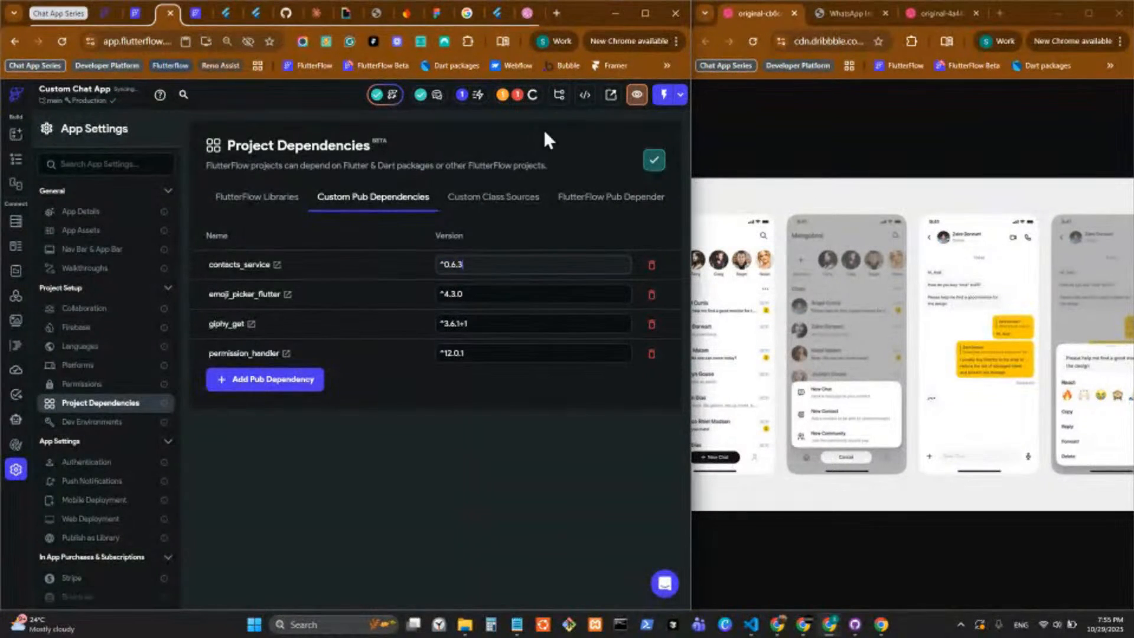
Recheck the project's error list and the ContactListNew widget code behind the contacts_service errors.
click(515, 96)
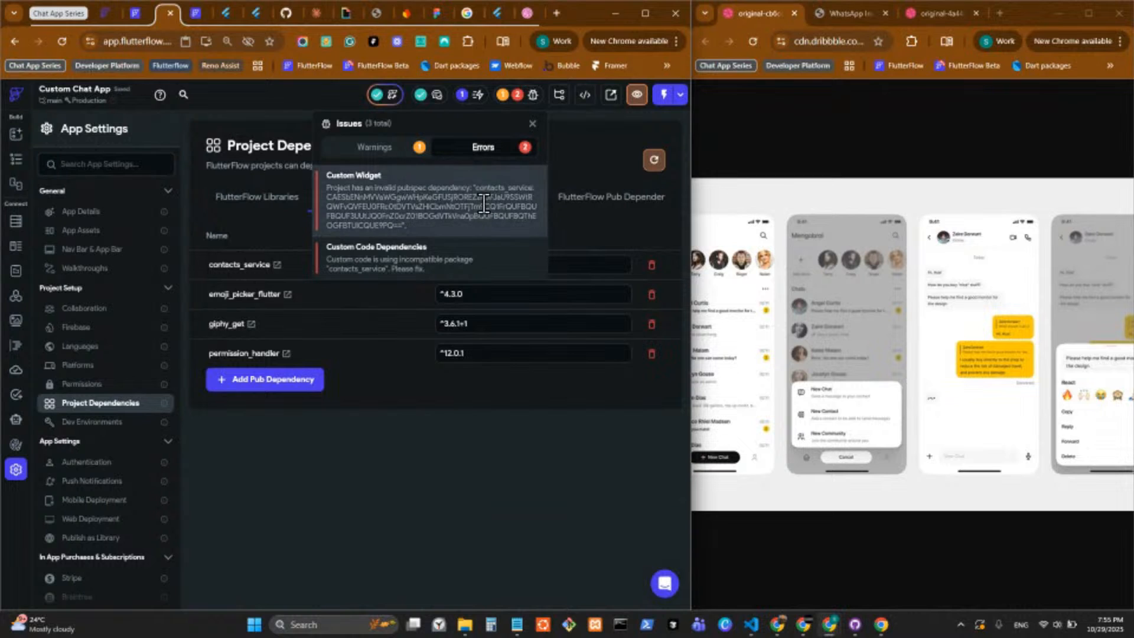
click(495, 263)
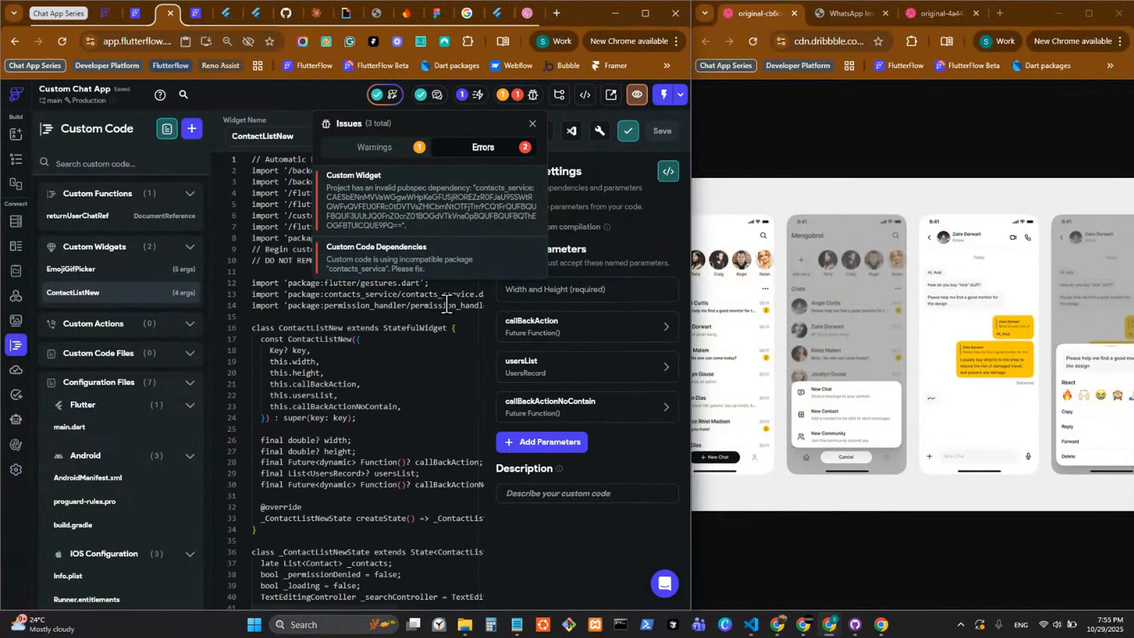
click(402, 384)
click(531, 124)
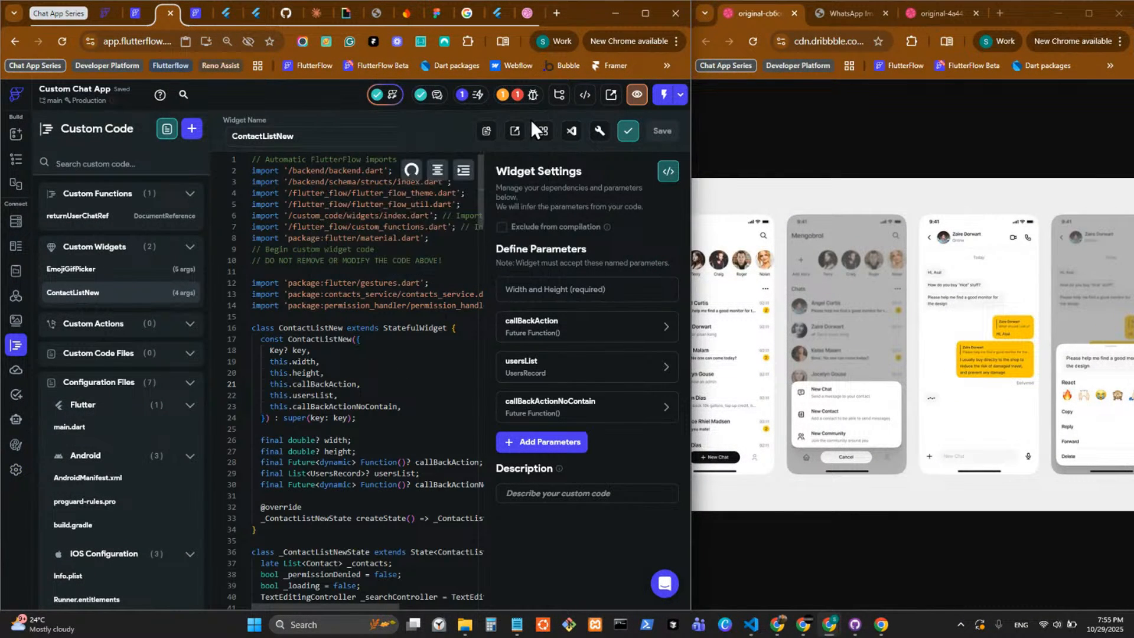
click(520, 97)
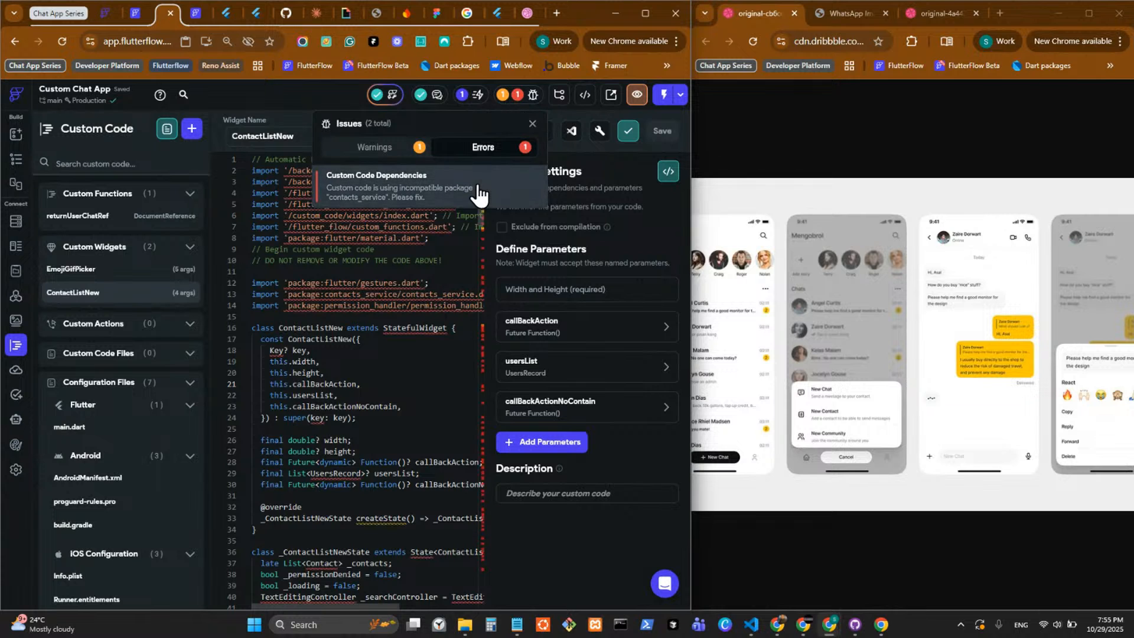
click(601, 130)
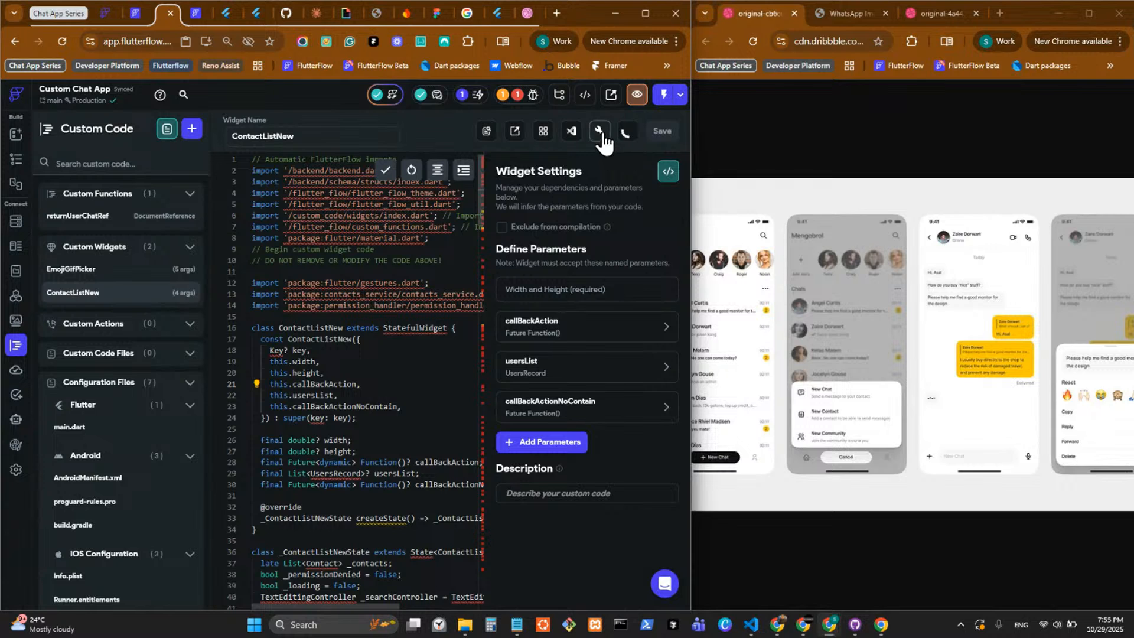
Open the create_chat page, select its main Column, and enlarge the widget tree area.
click(13, 161)
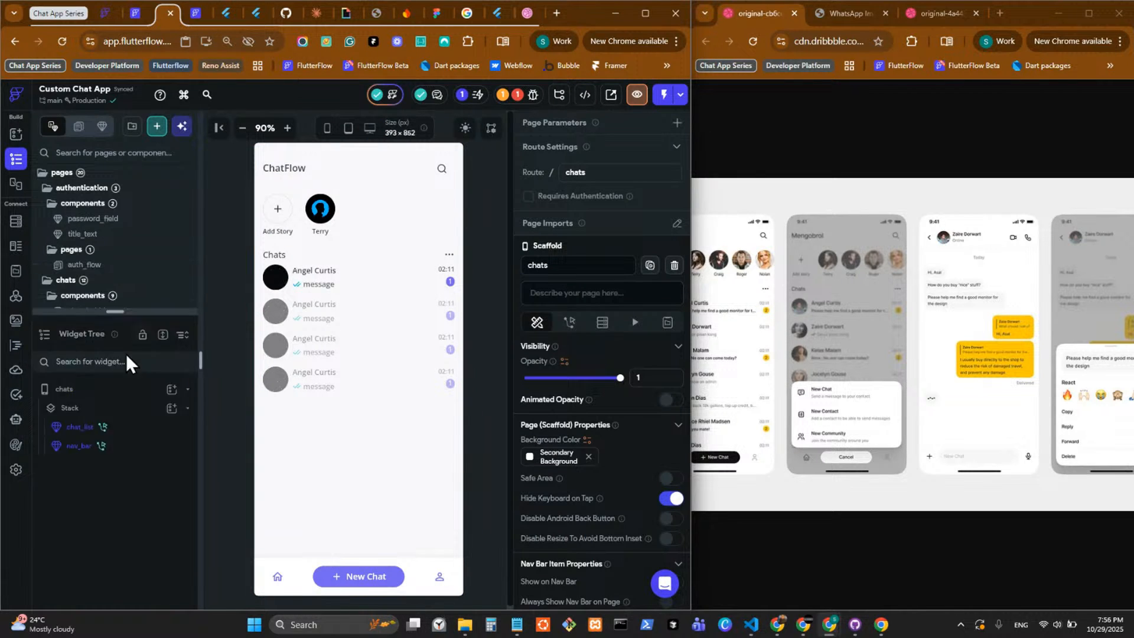
drag(124, 311, 129, 605)
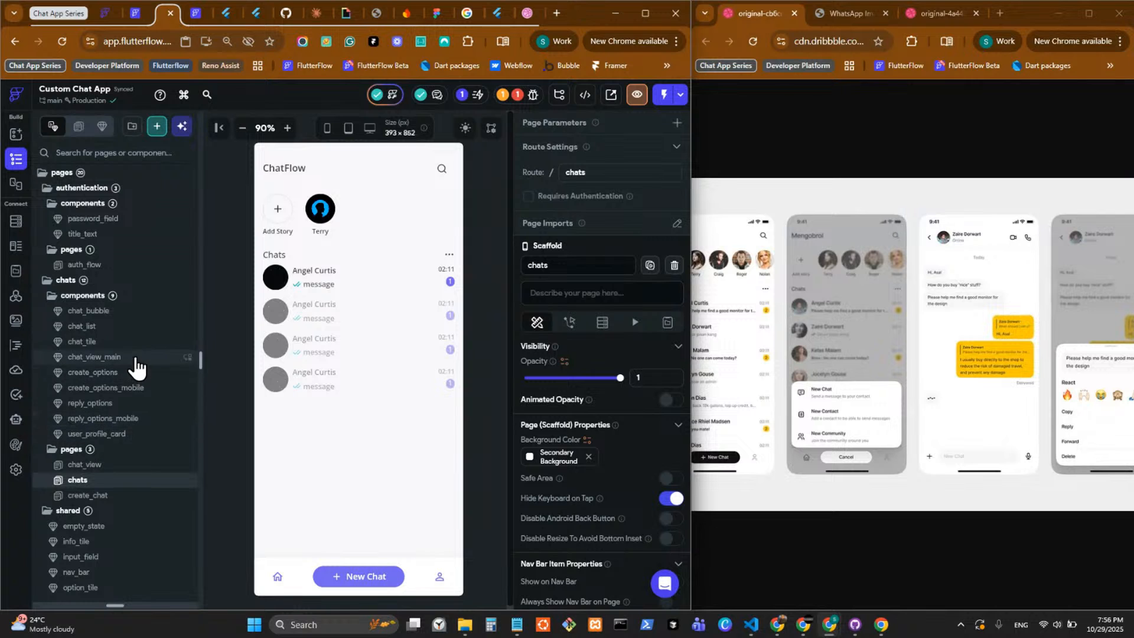
click(128, 496)
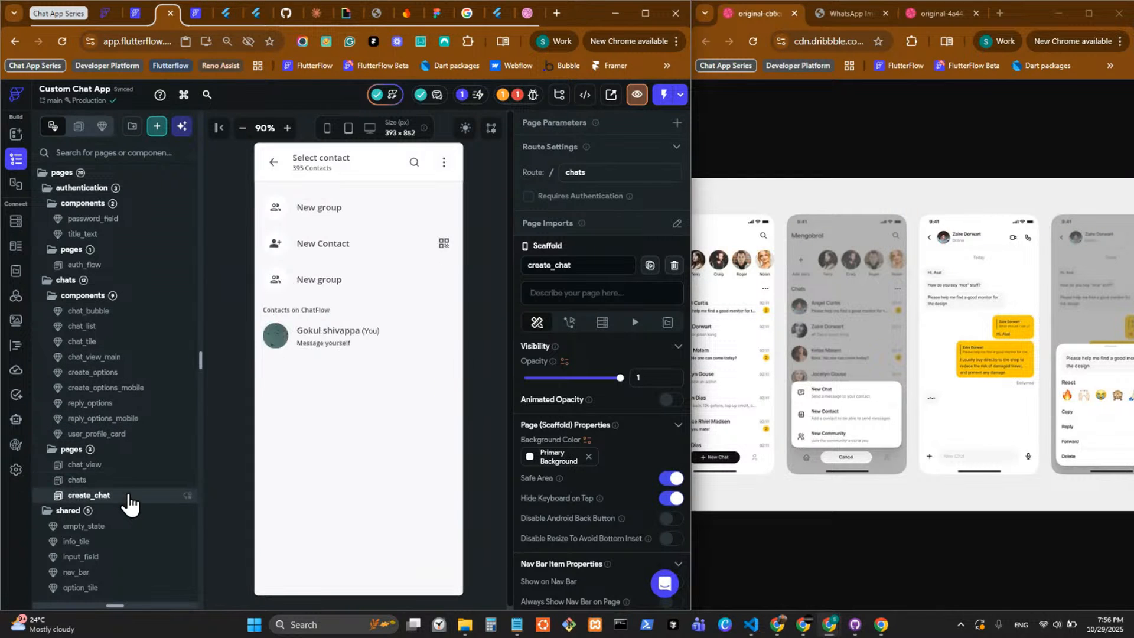
click(362, 431)
drag(137, 605, 228, 98)
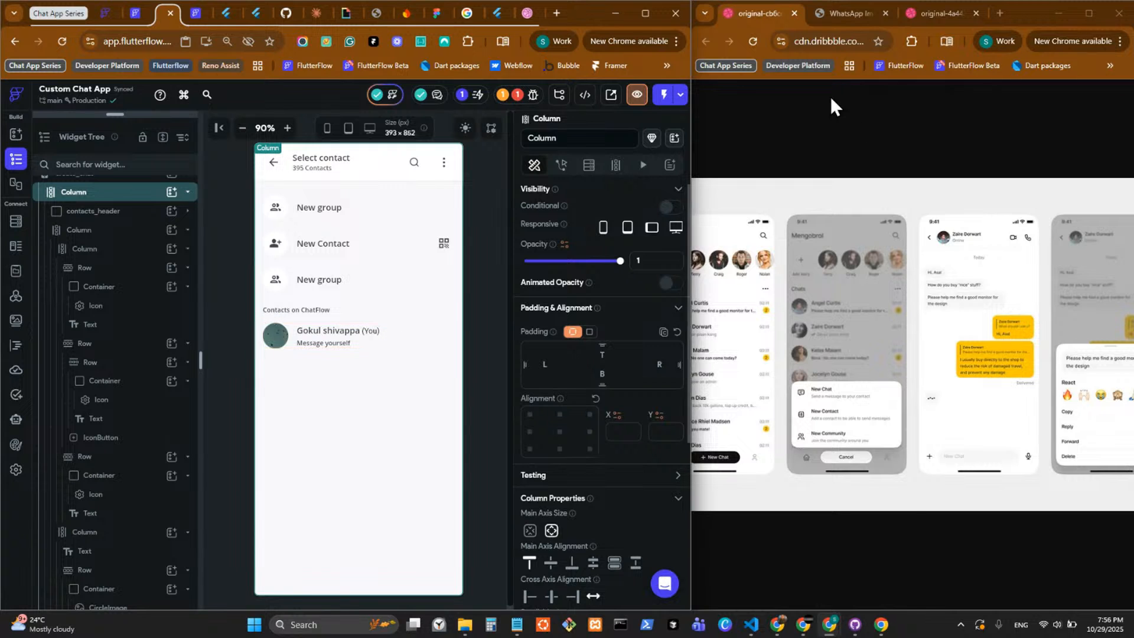
click(849, 12)
click(757, 12)
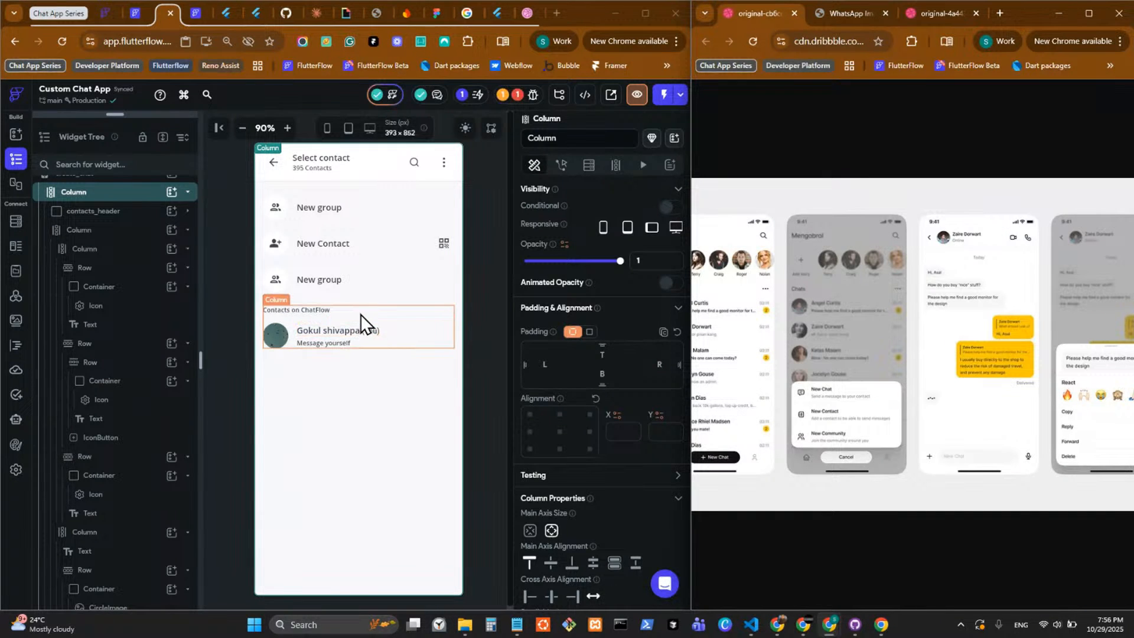
Duplicate the "Contacts on ChatFlow" column on the create_chat page and set the copy's start spacing to 24.
click(375, 328)
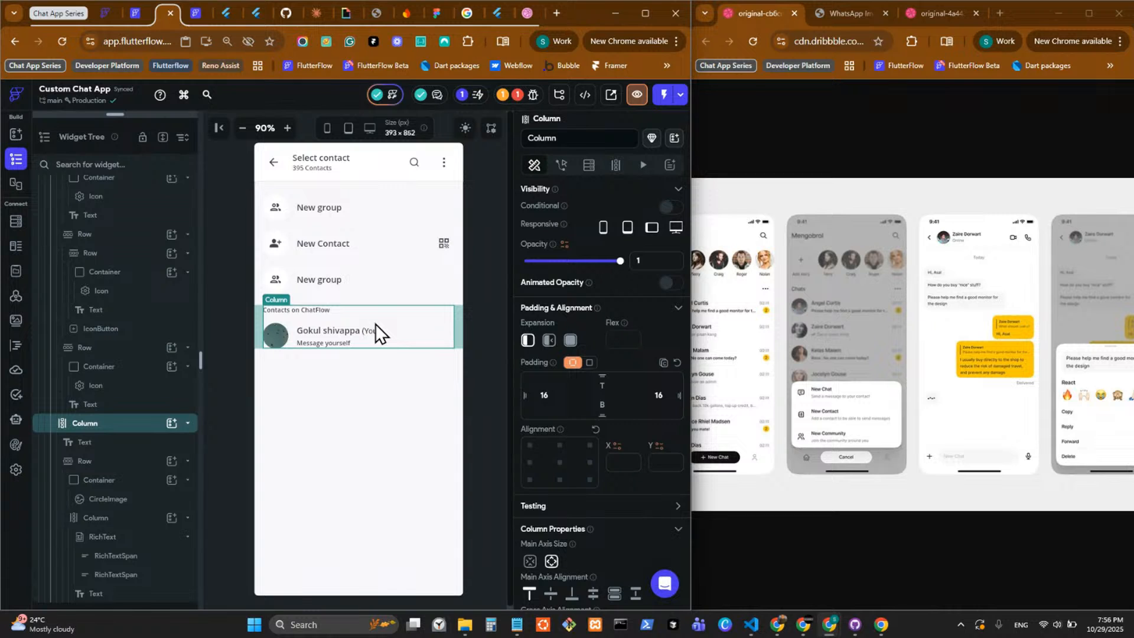
key(ctrl+d)
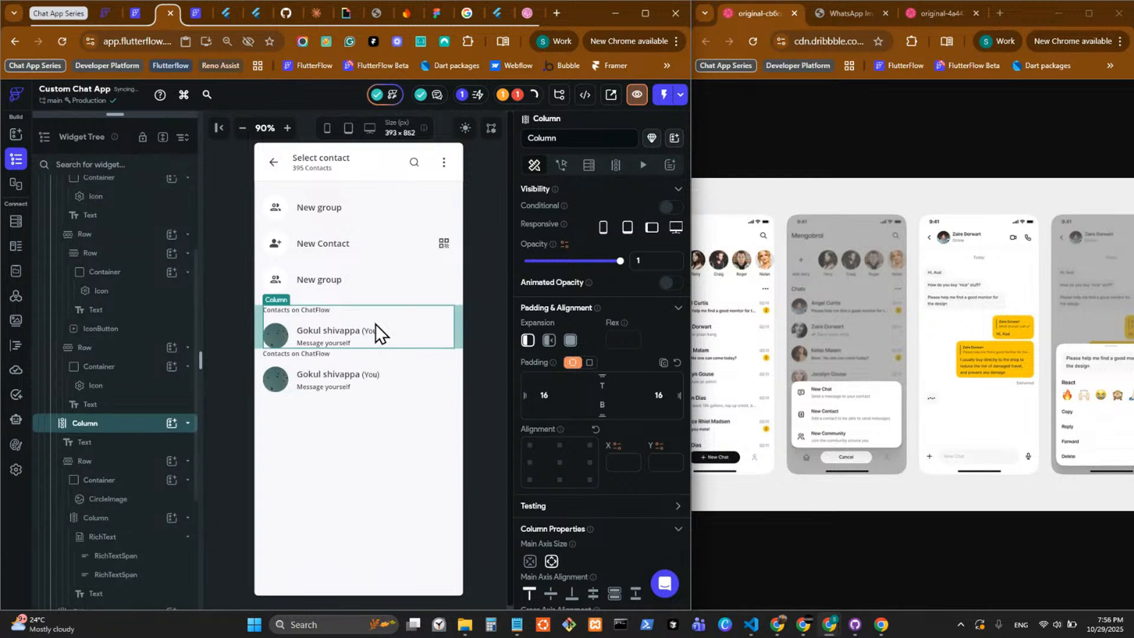
click(373, 426)
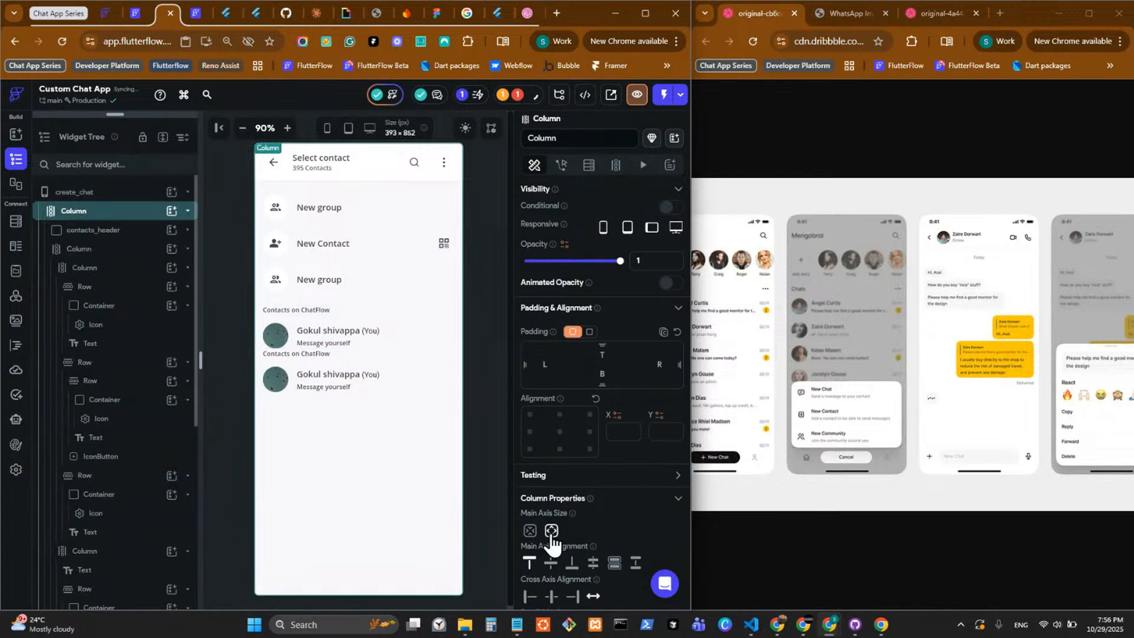
scroll(553, 520, down, 4)
click(566, 465)
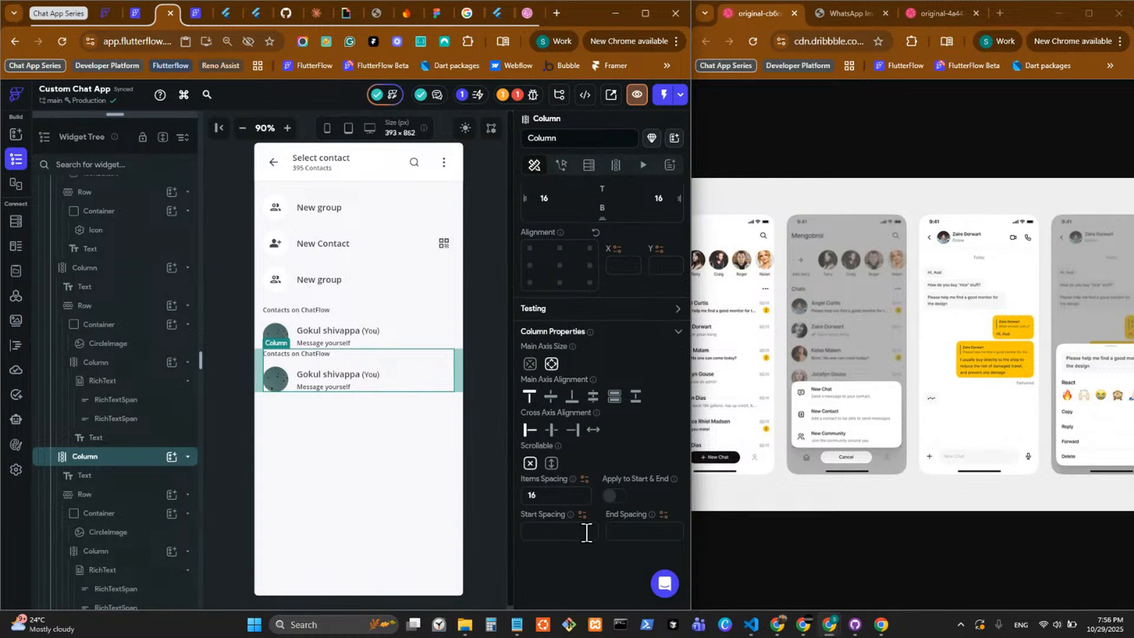
click(586, 533)
text(24)
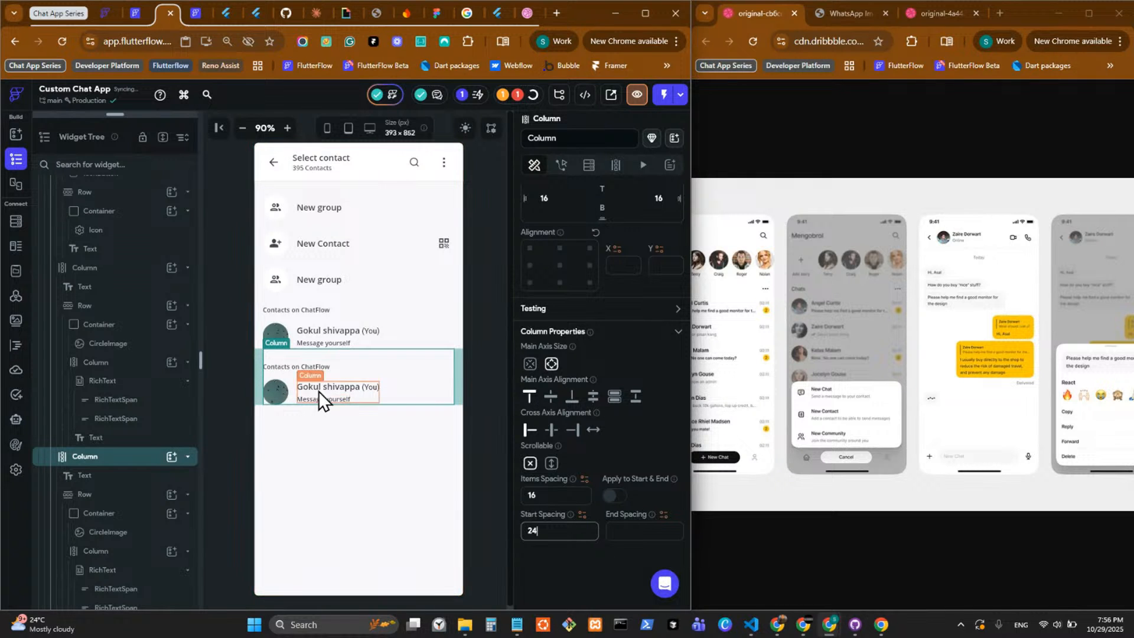
Change the heading text of the duplicated contacts column to "Contacts not on ChatFlow".
click(297, 369)
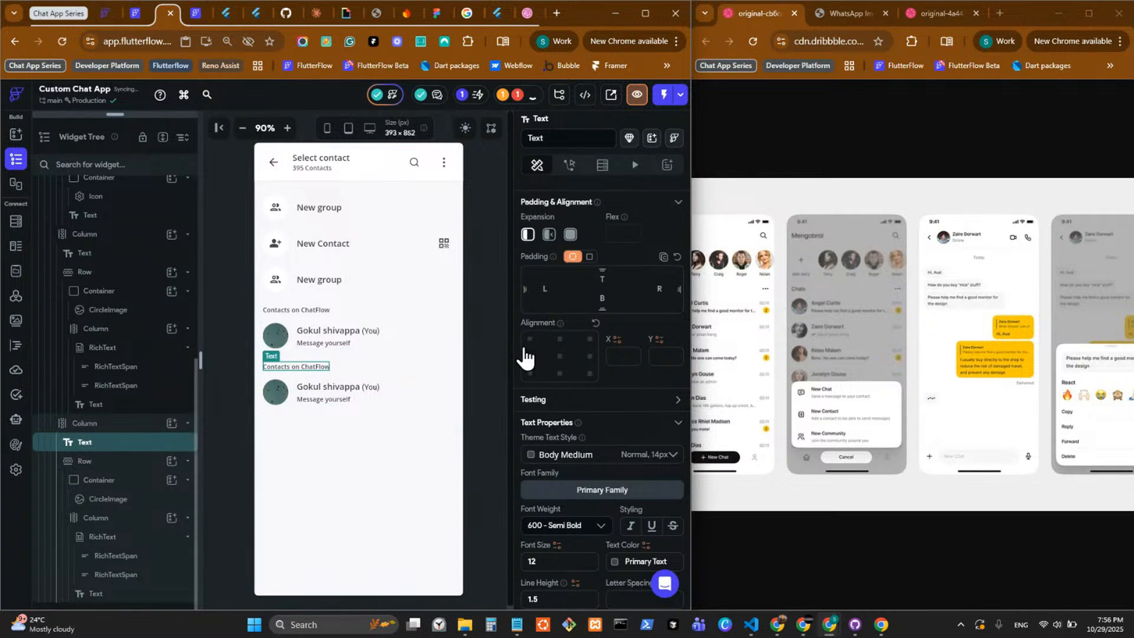
scroll(526, 357, up, 5)
drag(607, 253, 572, 252)
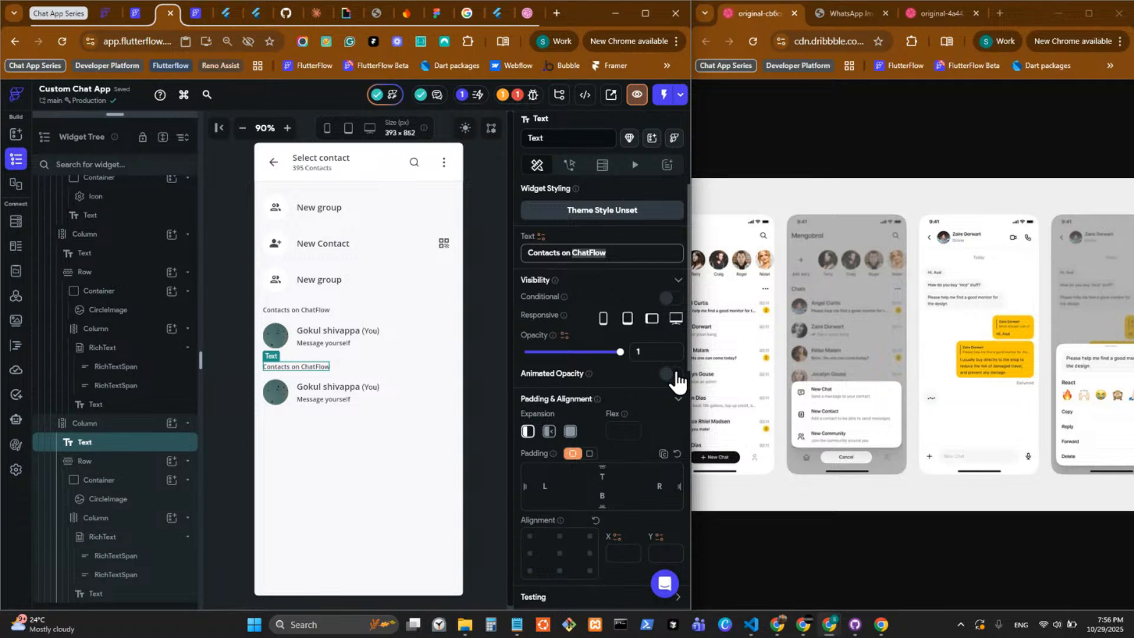
key(BackSpace)
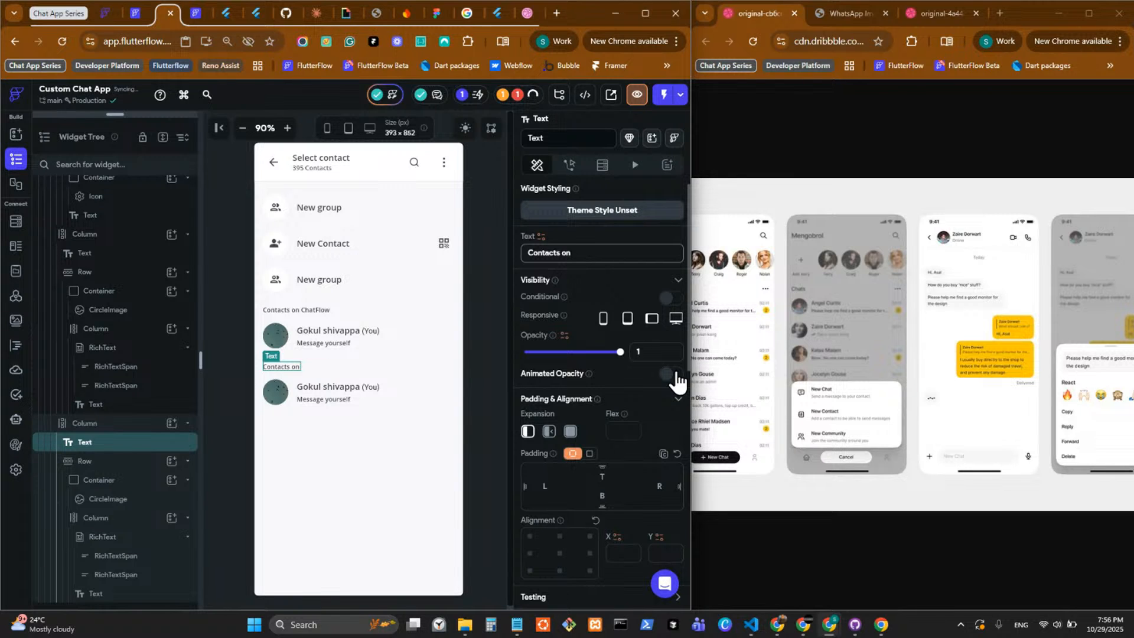
text(t)
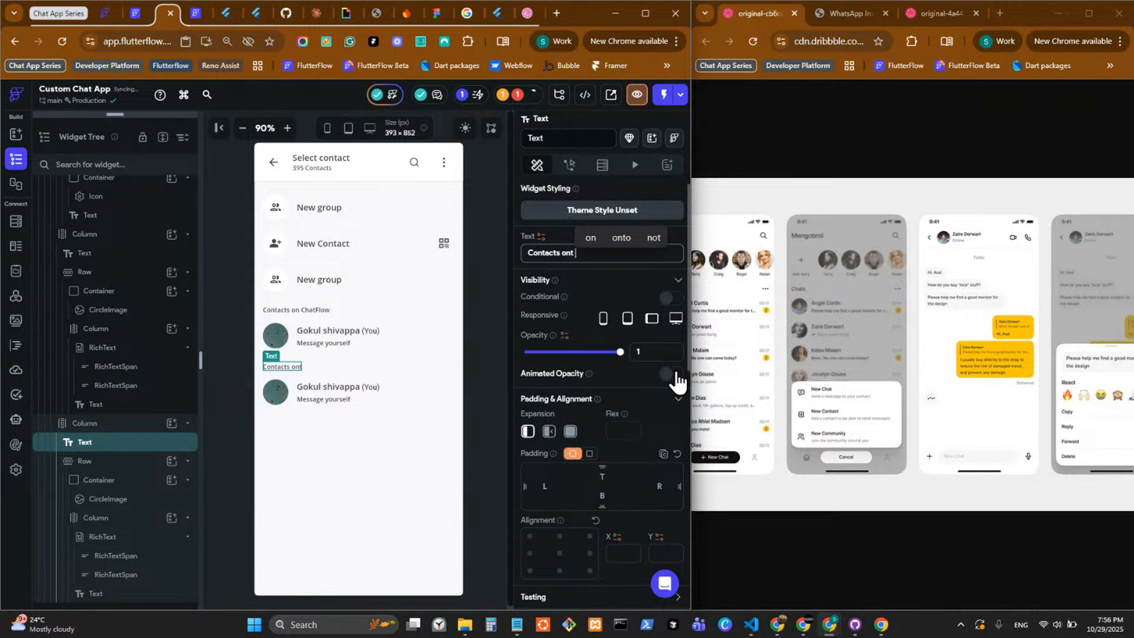
key(ctrl+BackSpace)
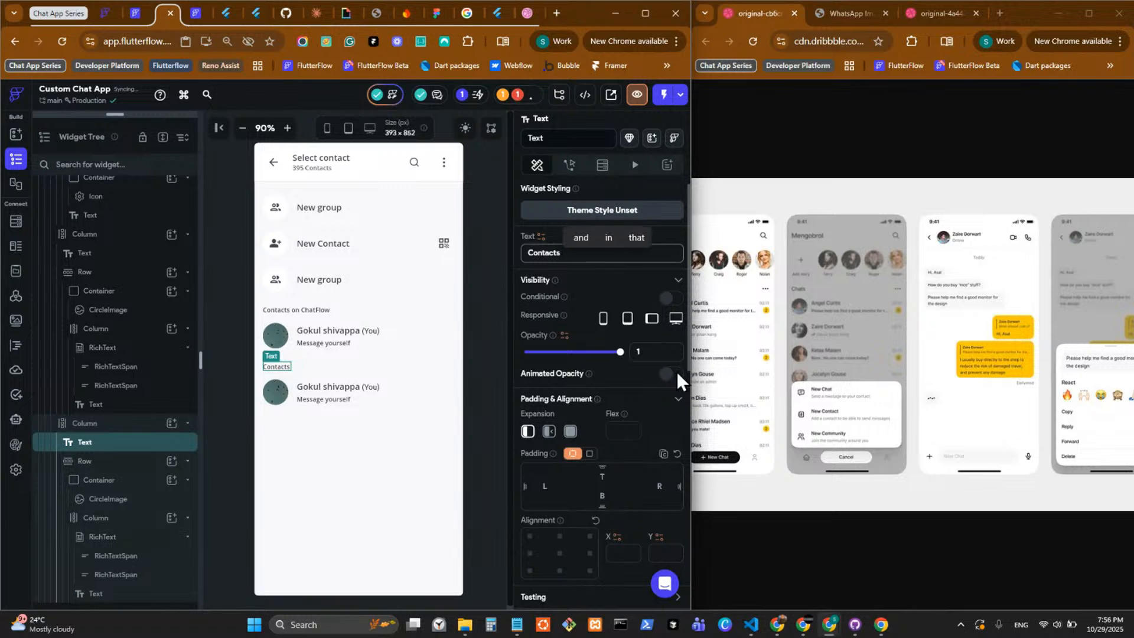
text(not o)
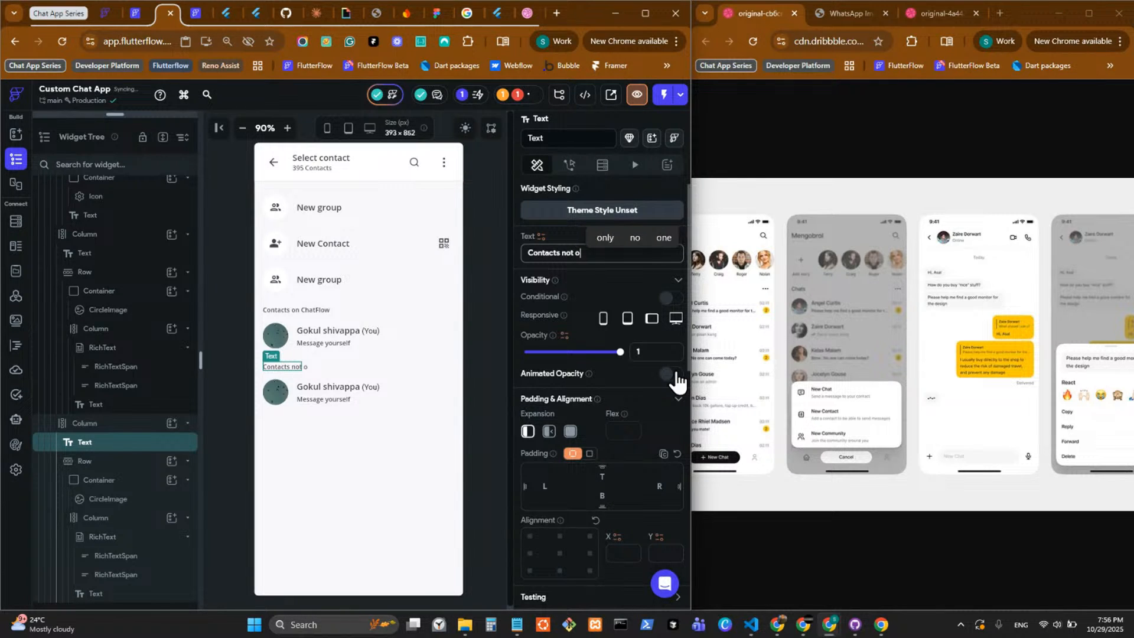
text(nCharFlo)
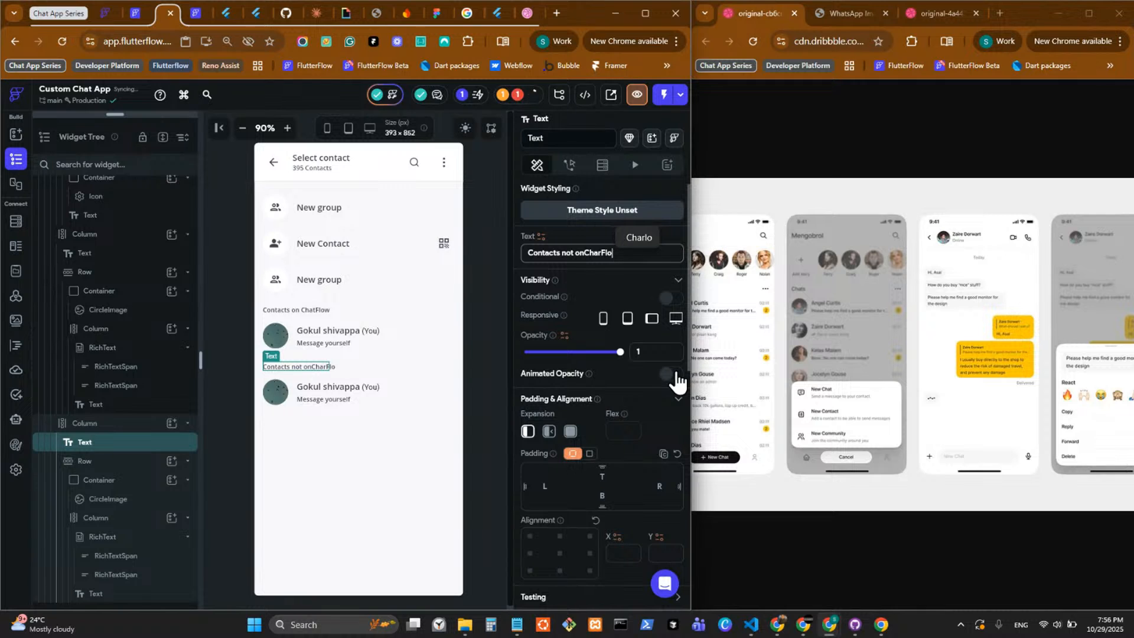
text(w)
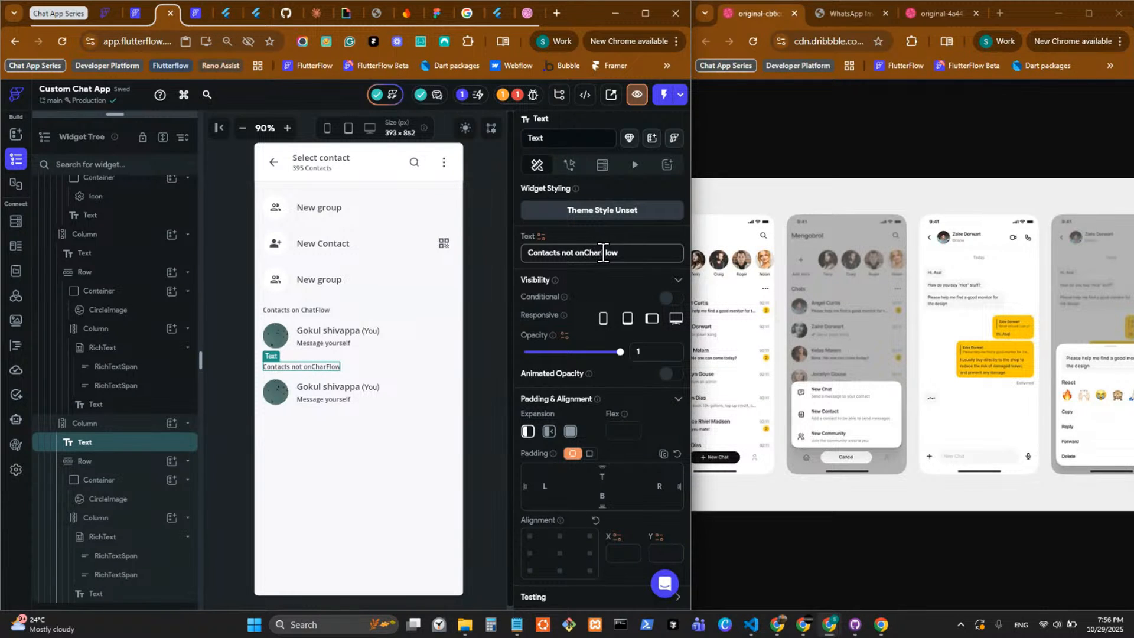
click(603, 253)
key(BackSpace)
text(t)
key(Left)
key(Left)
key(Left)
key(Left)
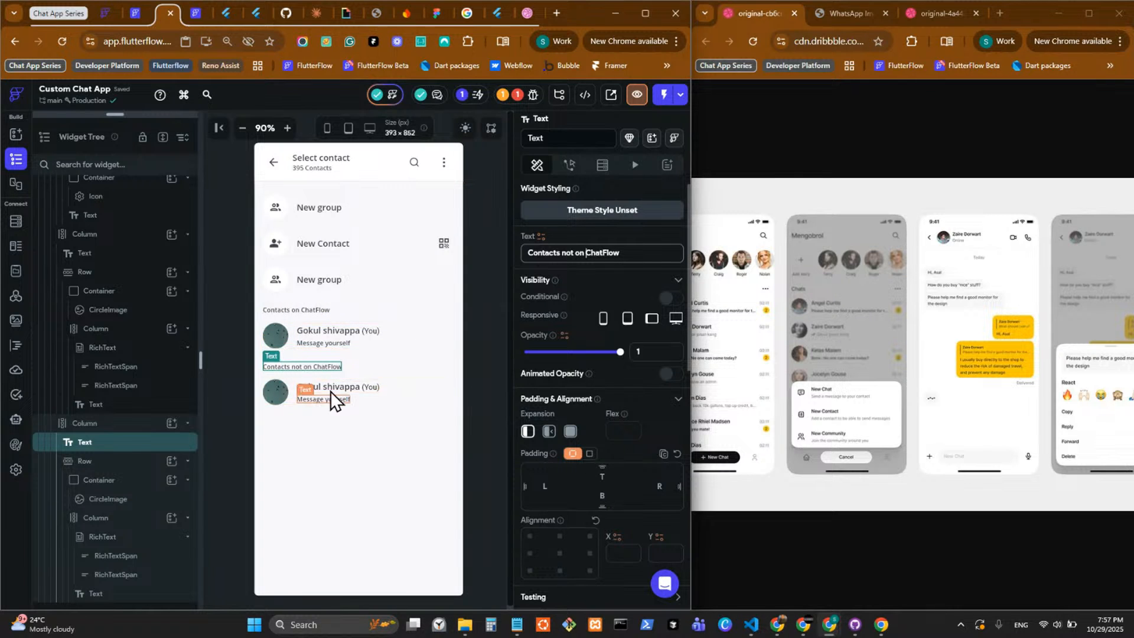
Delete the contact row beneath the "Contacts not on ChatFlow" heading.
click(381, 399)
right_click(381, 400)
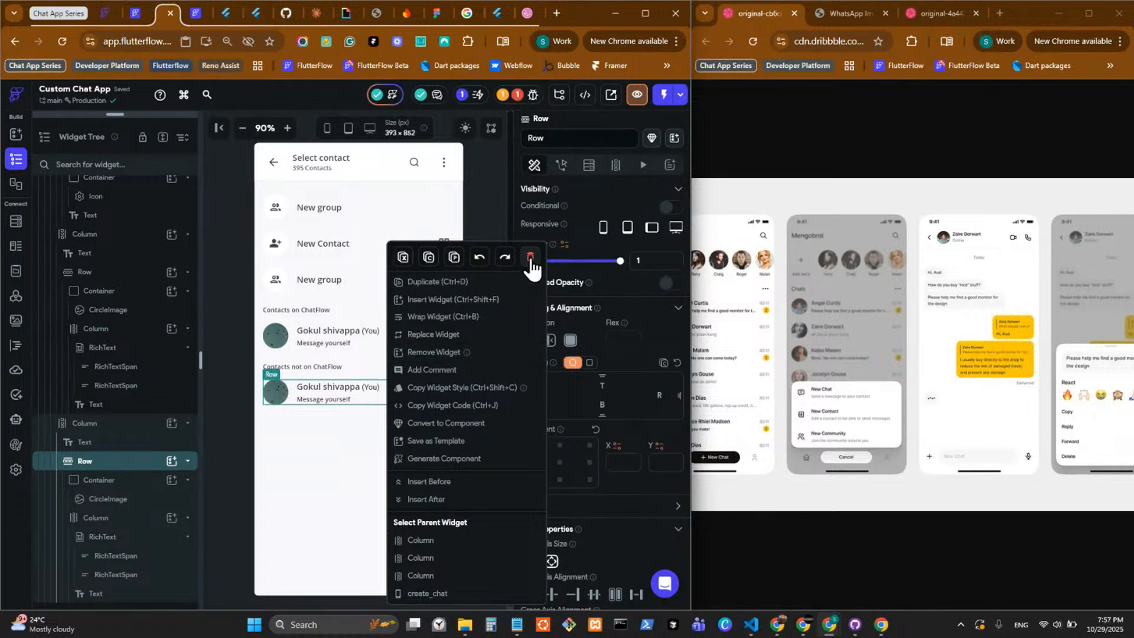
key(Delete)
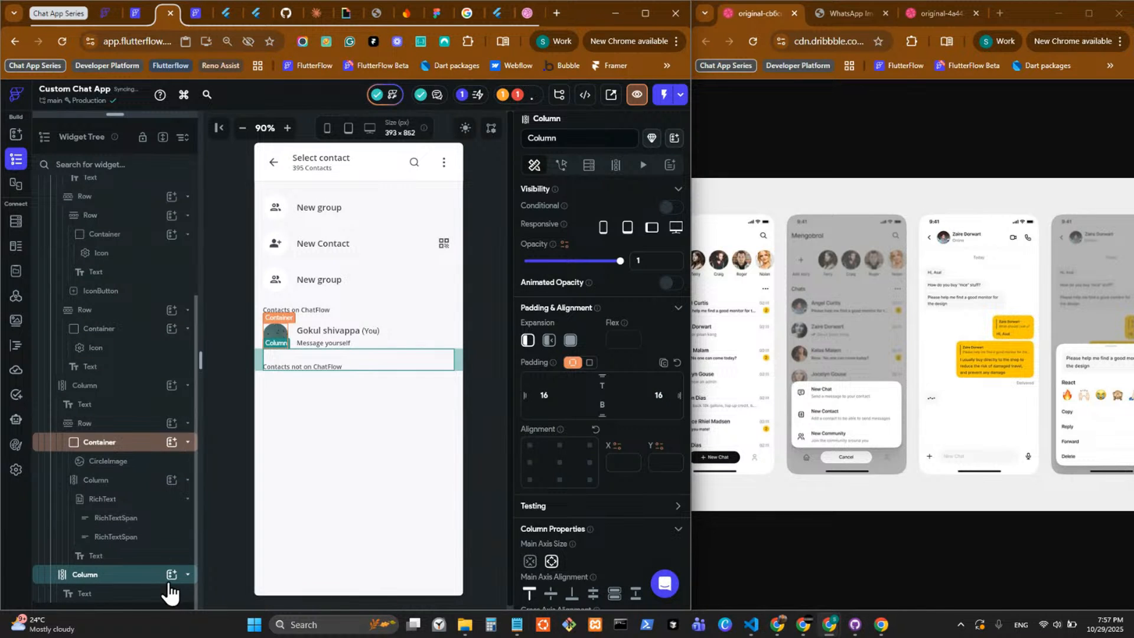
Add the ContactListNew custom widget to the column headed "Contacts not on ChatFlow".
scroll(166, 593, down, 3)
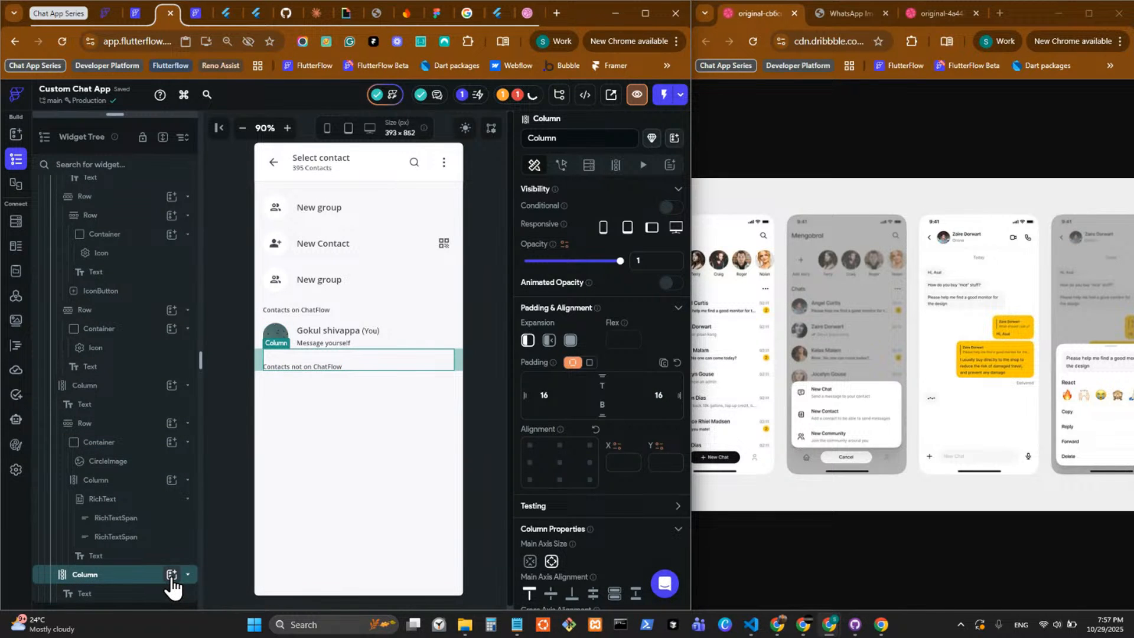
click(172, 575)
click(247, 329)
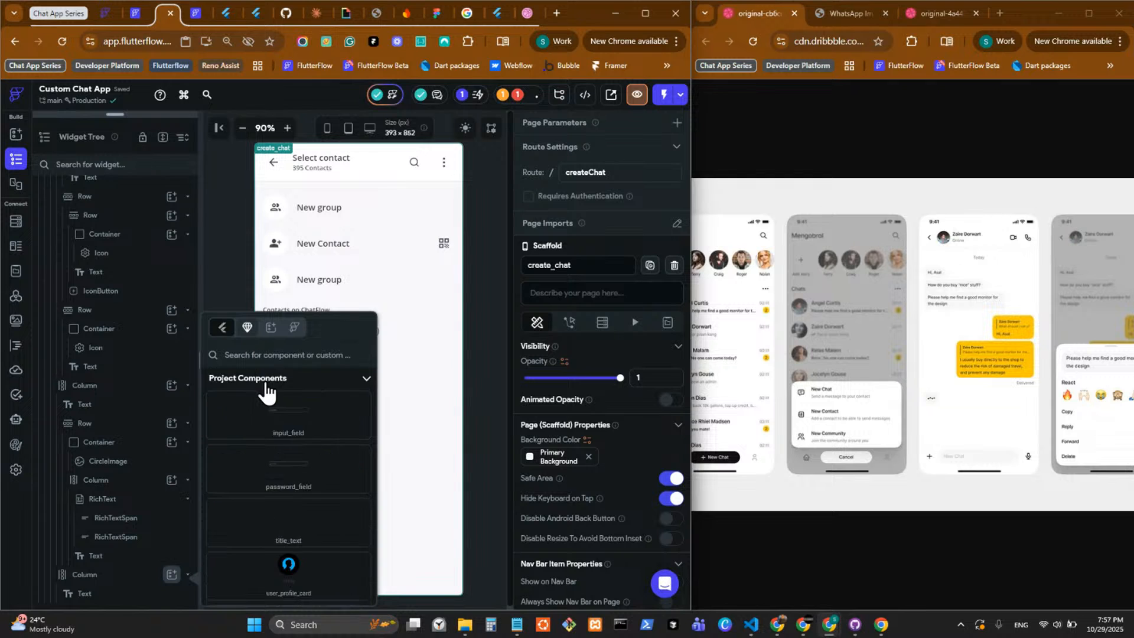
scroll(278, 431, down, 5)
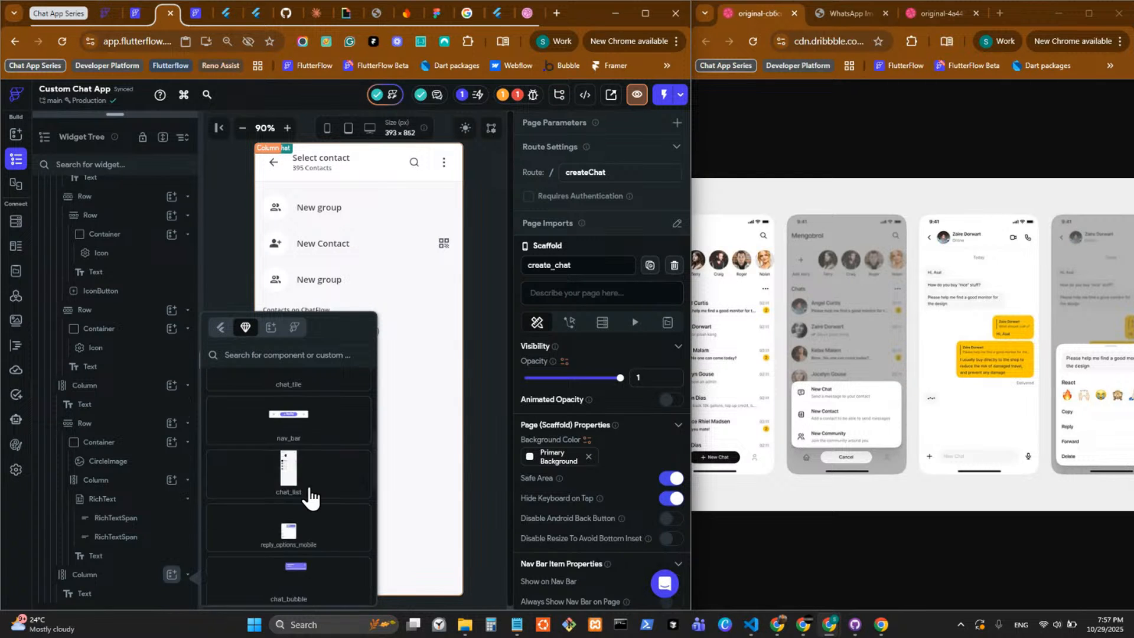
scroll(308, 495, down, 5)
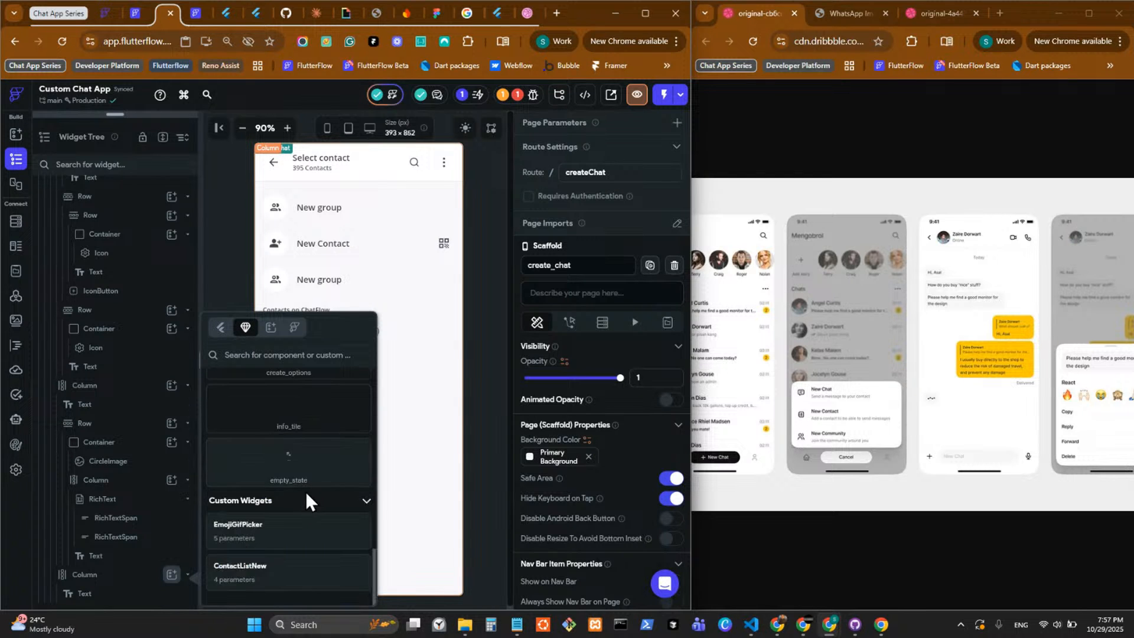
click(273, 573)
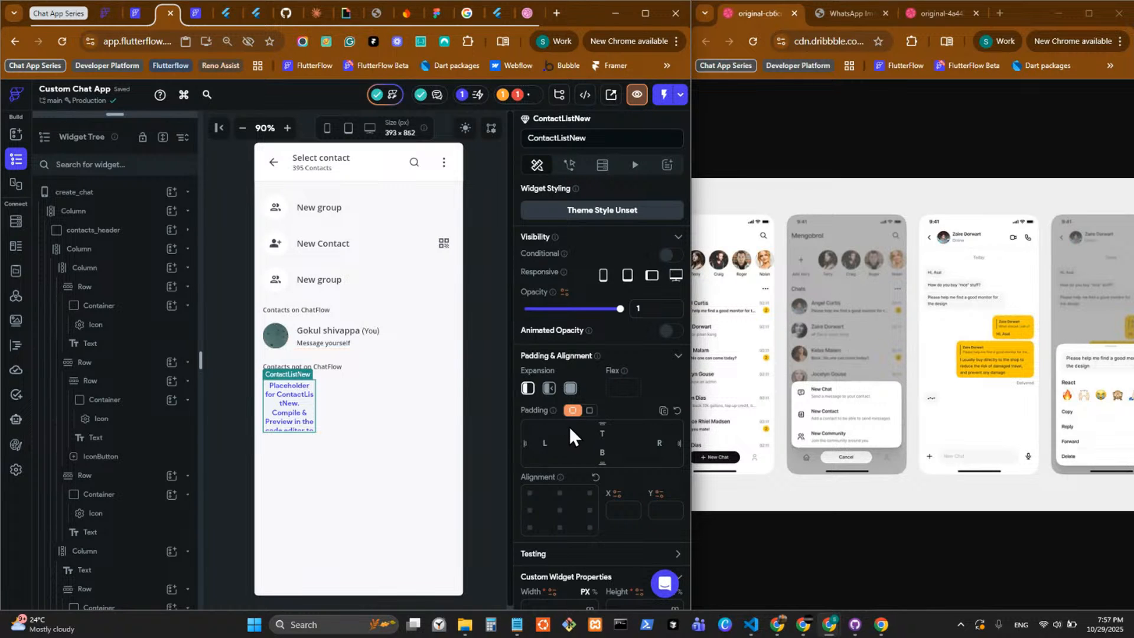
scroll(568, 428, down, 2)
scroll(555, 428, down, 2)
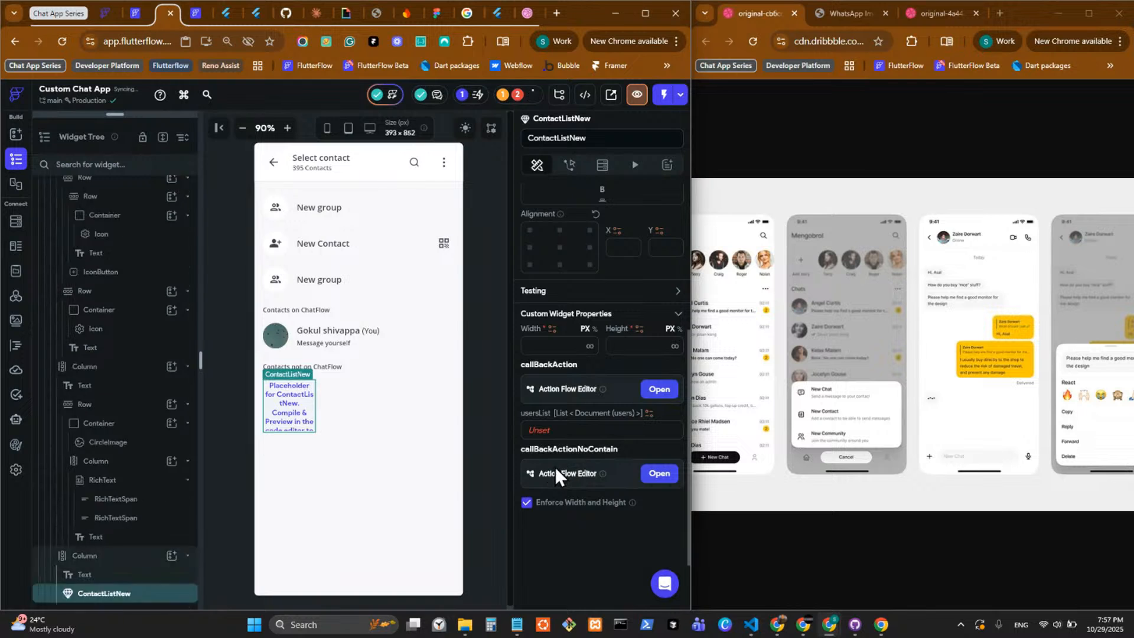
click(539, 430)
click(412, 442)
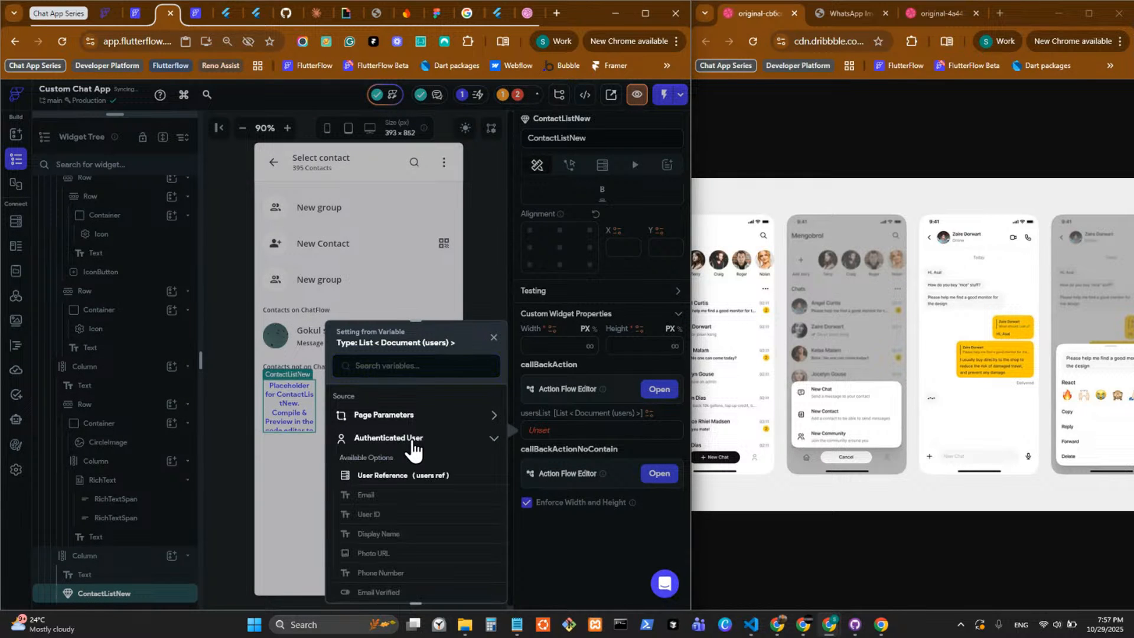
click(569, 524)
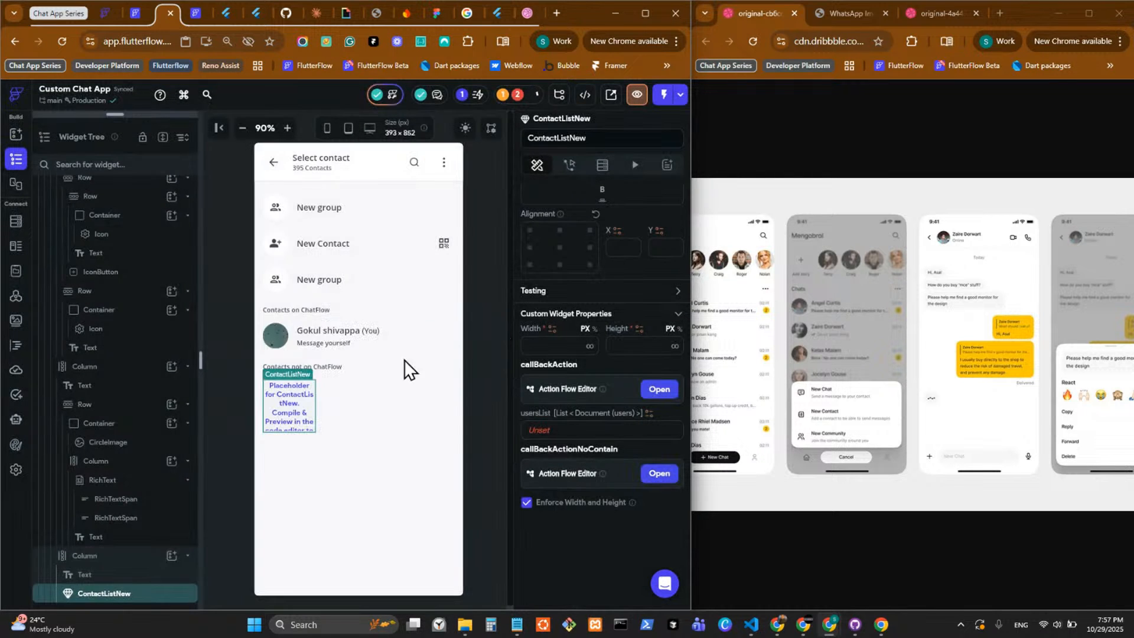
Add a collection query on users to ContactListNew, returning a List of Documents with no limit.
click(602, 165)
click(582, 196)
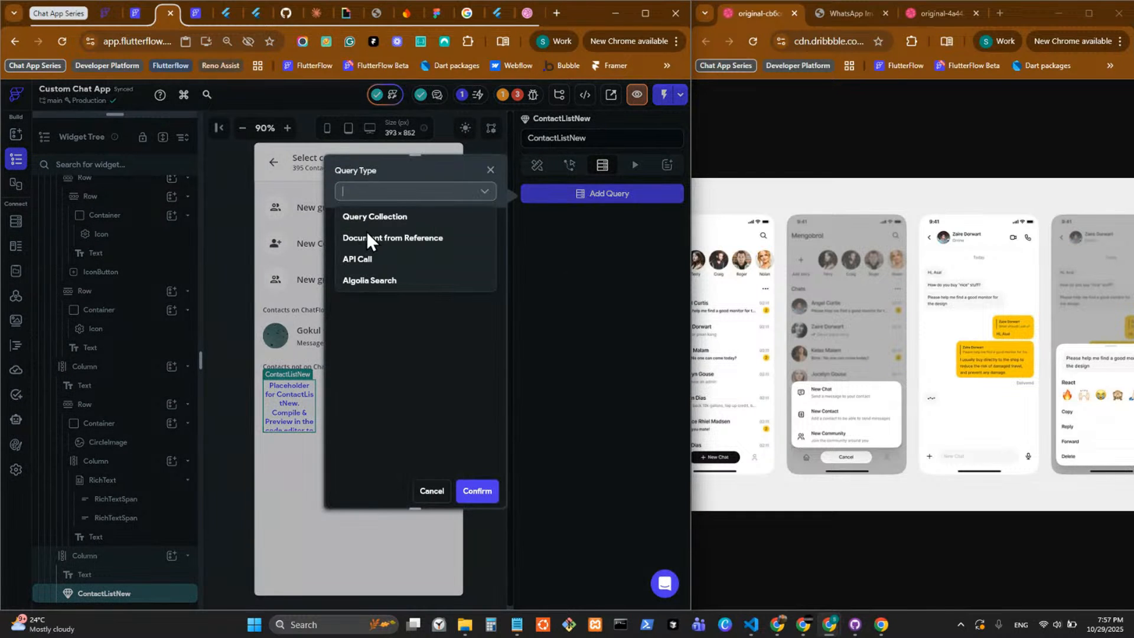
click(402, 238)
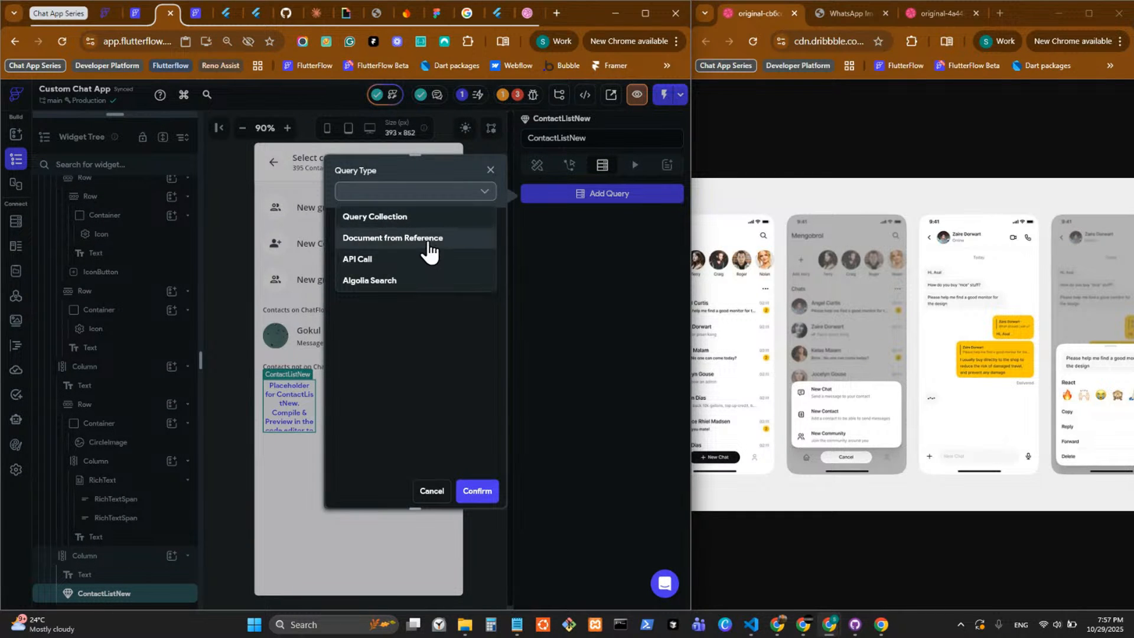
click(417, 192)
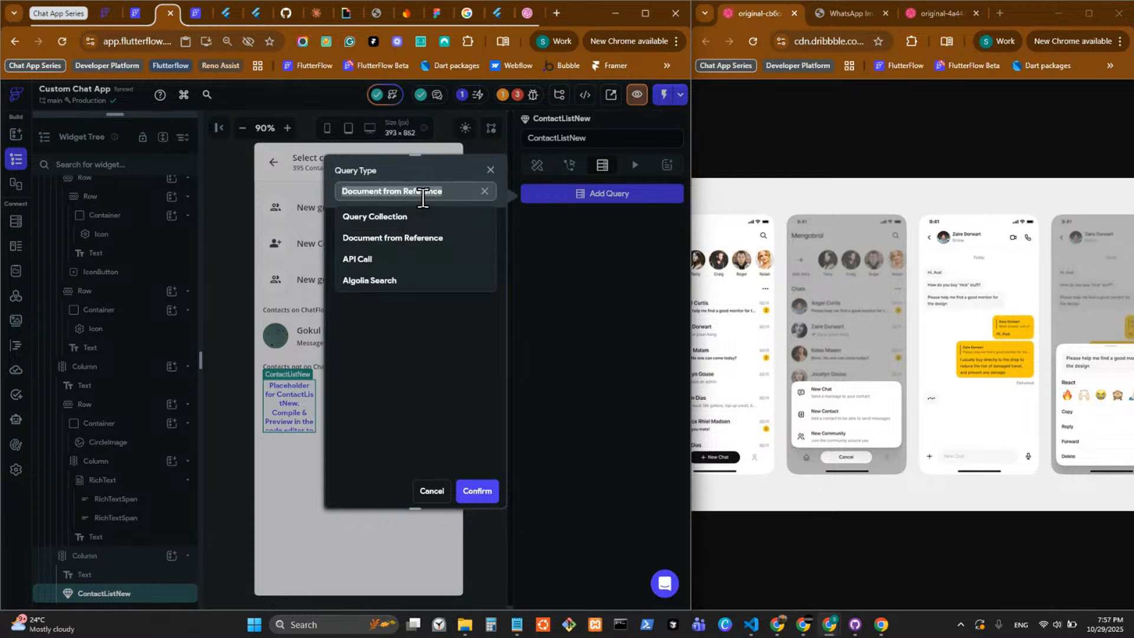
click(406, 217)
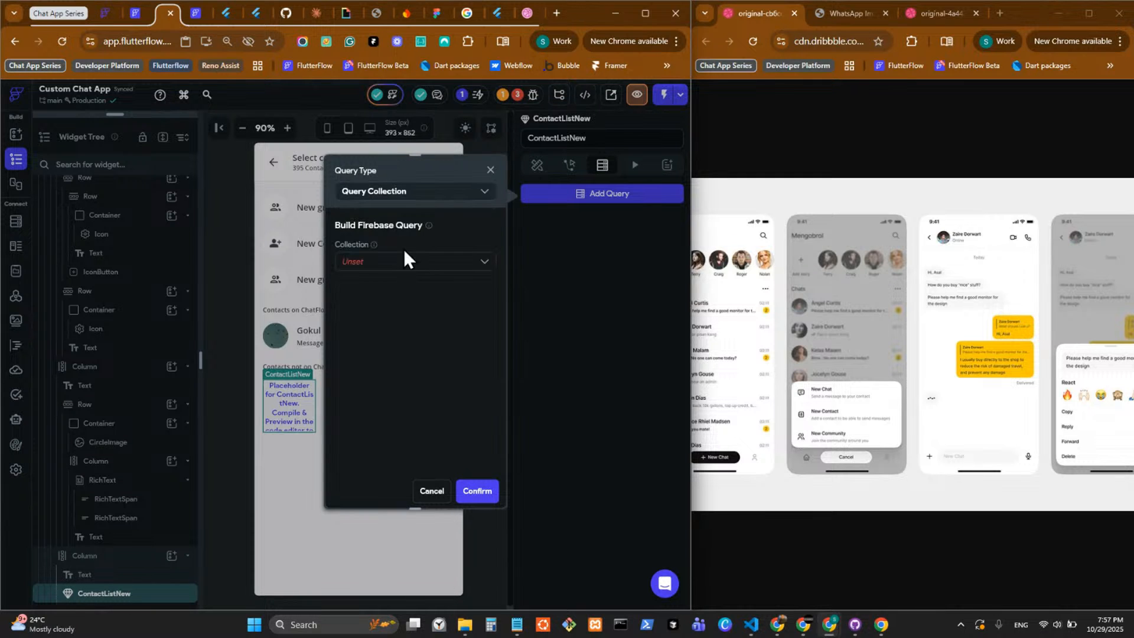
click(408, 263)
click(421, 287)
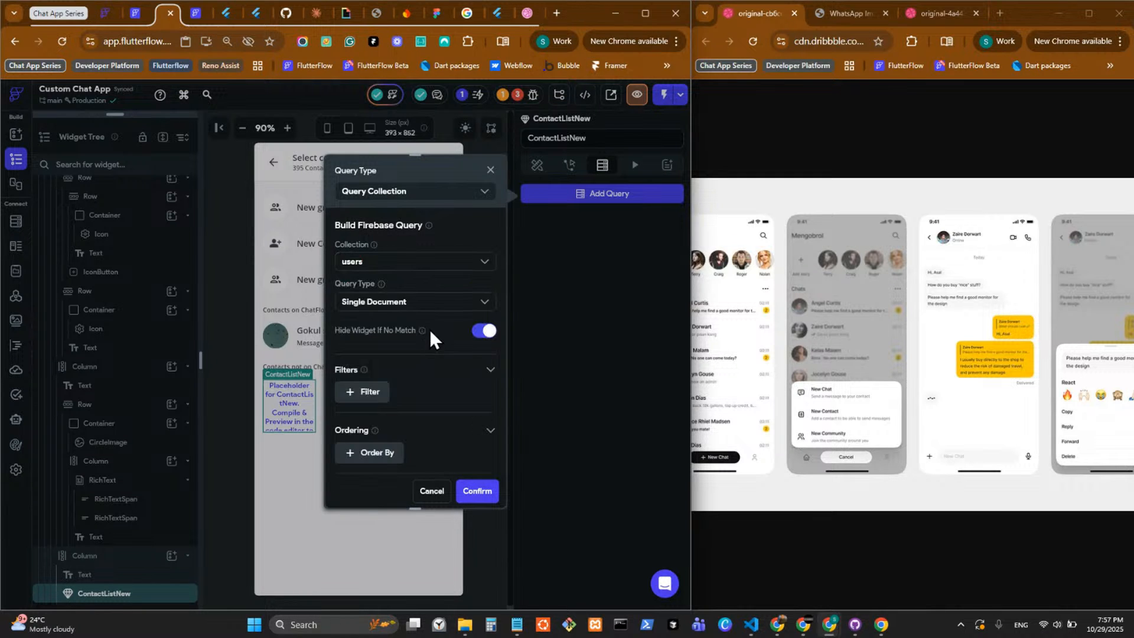
click(479, 330)
click(442, 298)
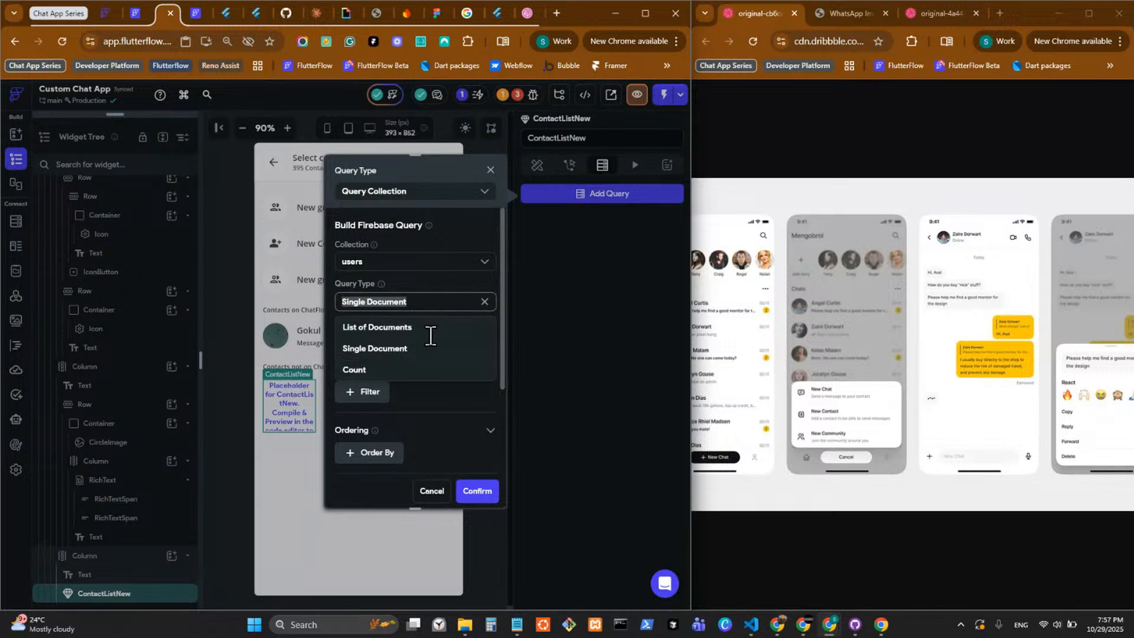
click(437, 333)
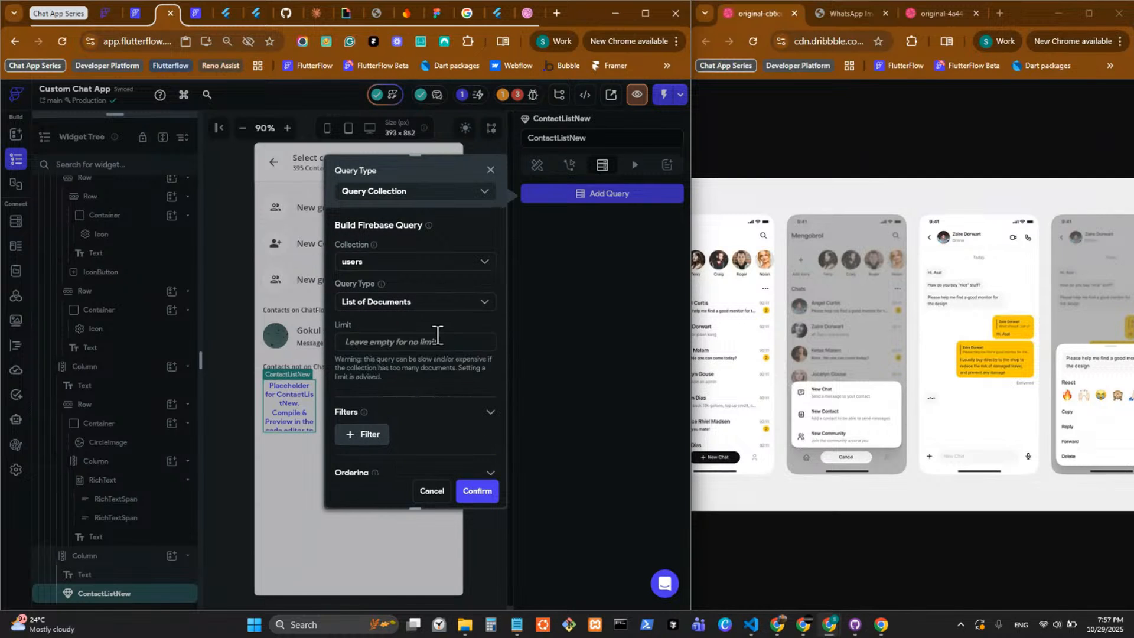
click(476, 492)
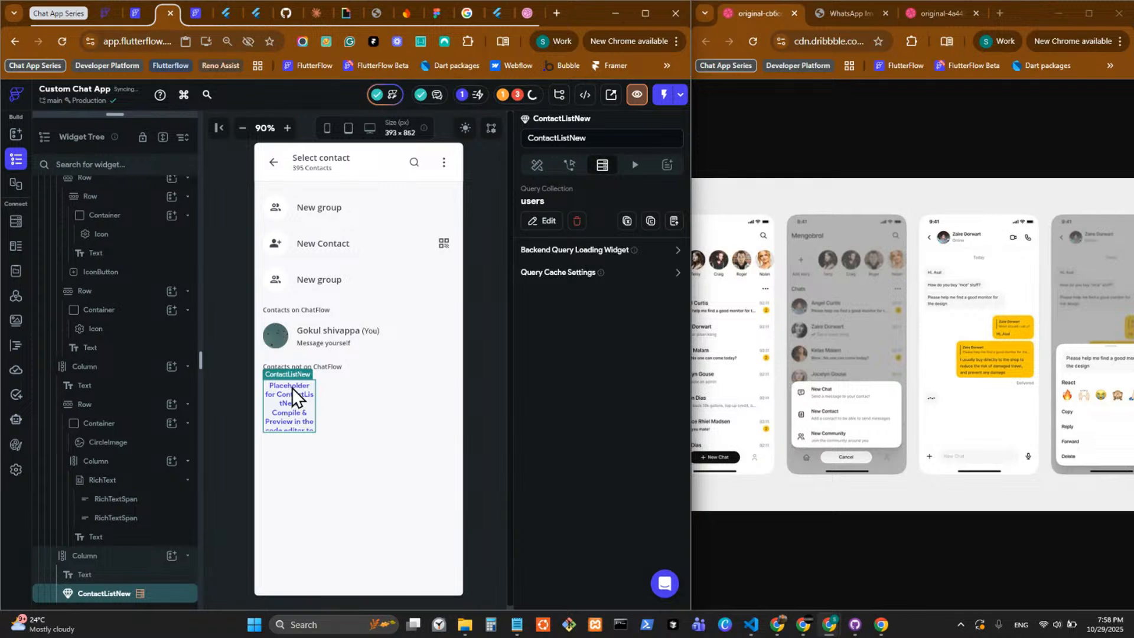
Bind ContactListNew's usersList parameter to the users Documents list from its query, with no further changes.
click(538, 170)
scroll(556, 454, down, 5)
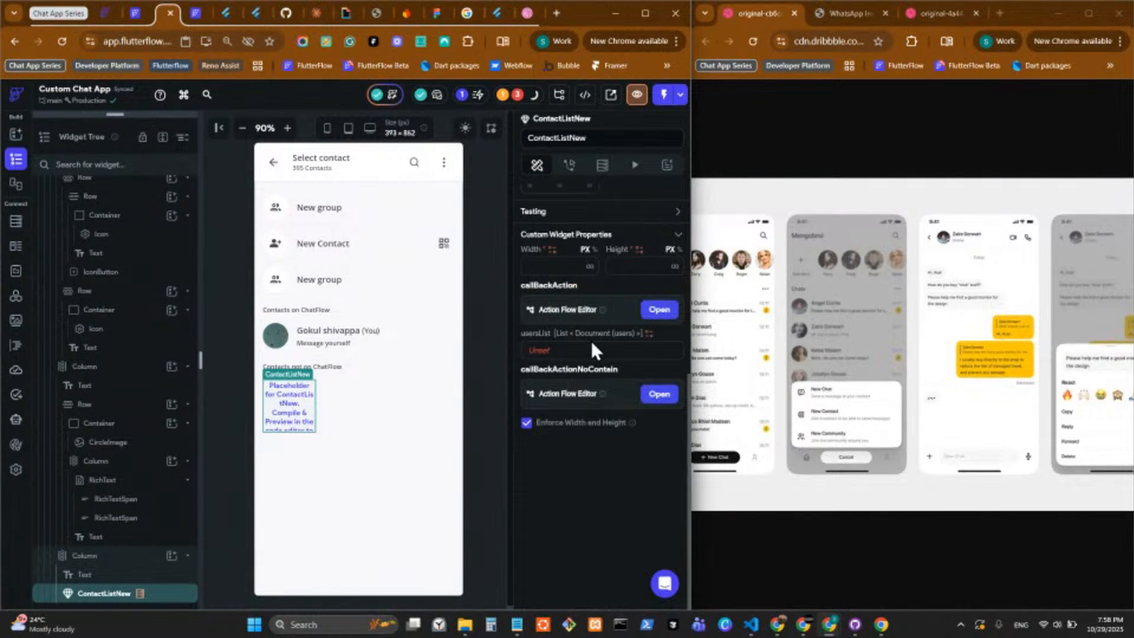
click(552, 351)
click(426, 408)
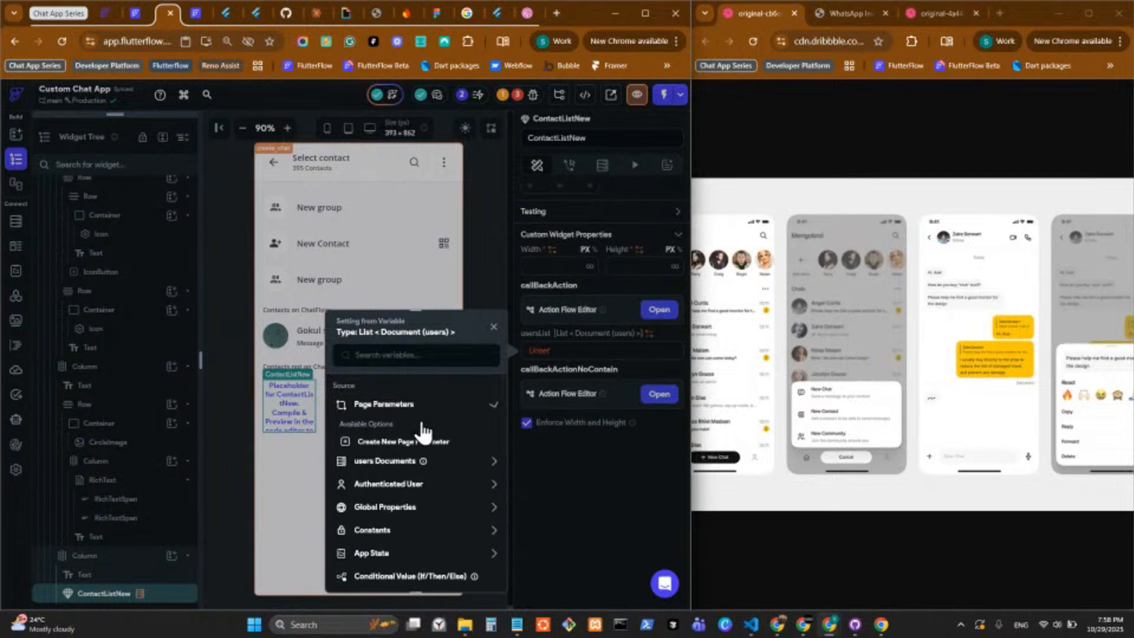
click(440, 464)
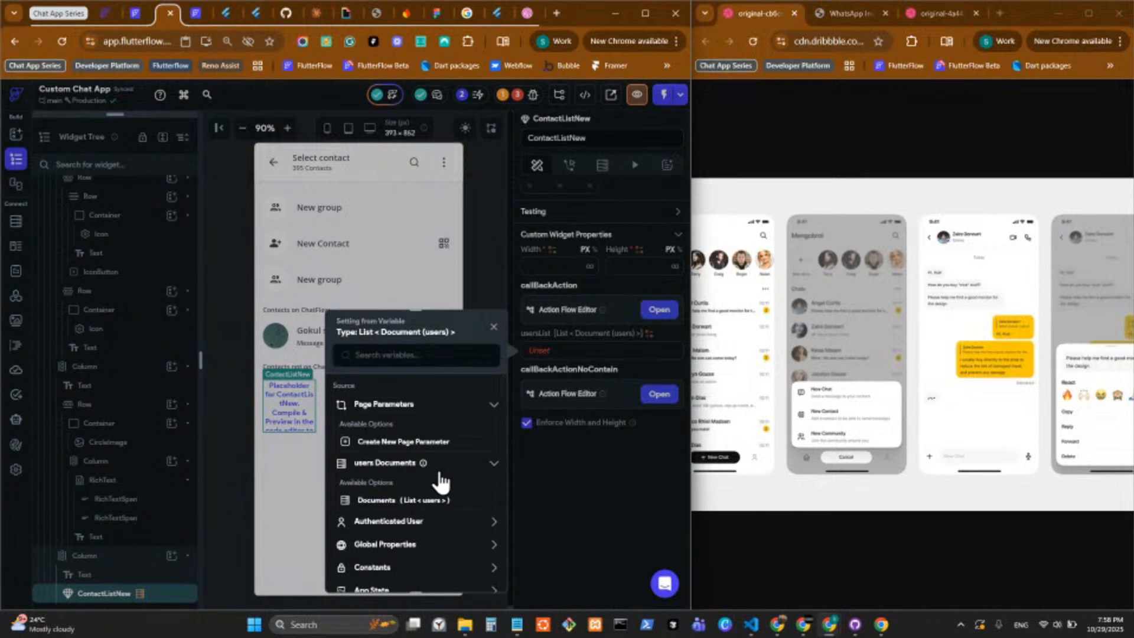
click(415, 502)
click(488, 573)
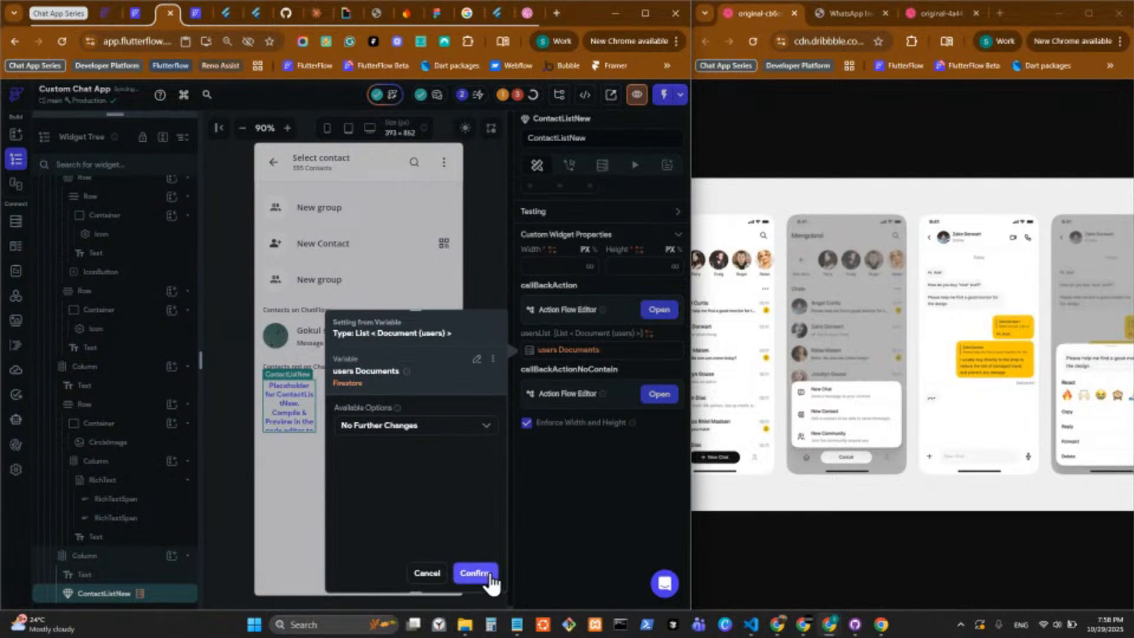
Set the "Contacts not on ChatFlow" column's cross axis alignment to Stretch and reselect the ContactListNew widget.
click(558, 265)
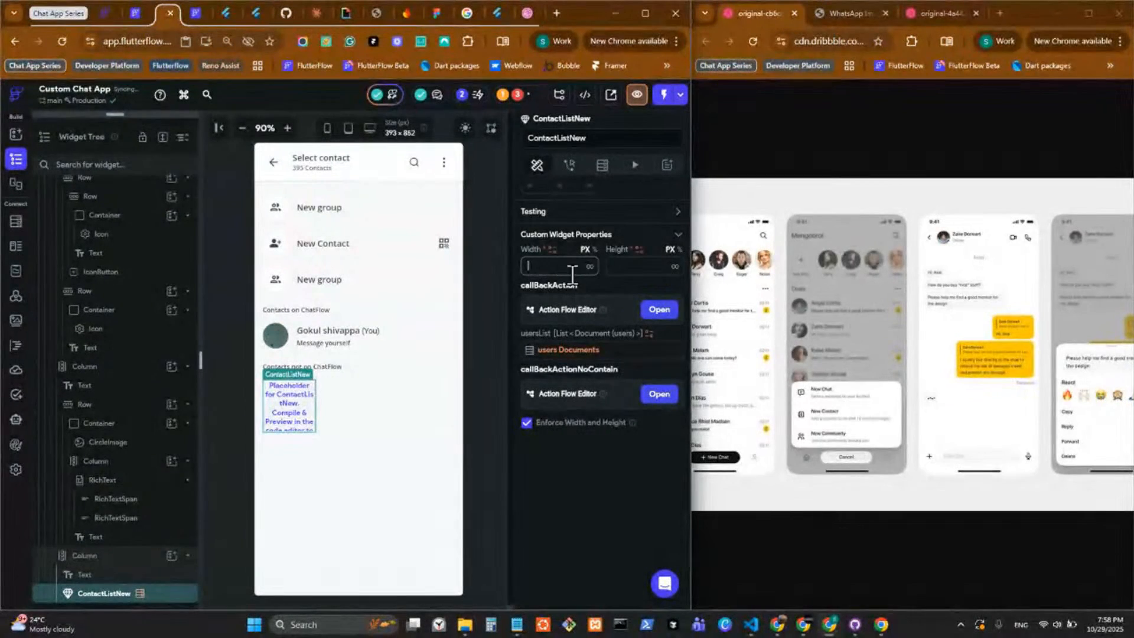
click(328, 385)
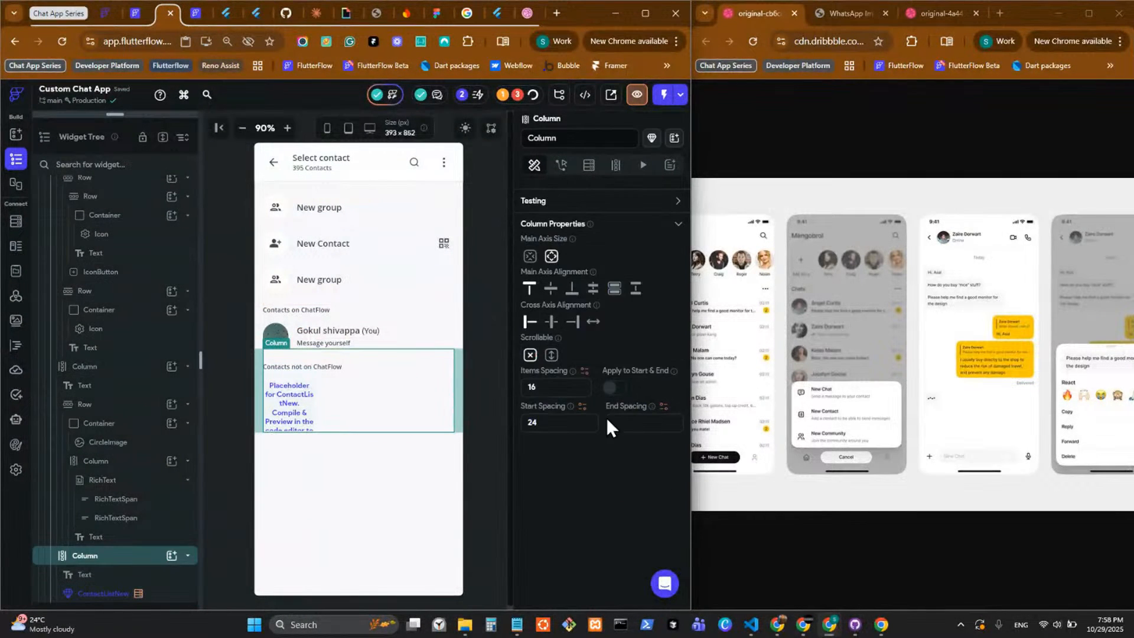
click(593, 323)
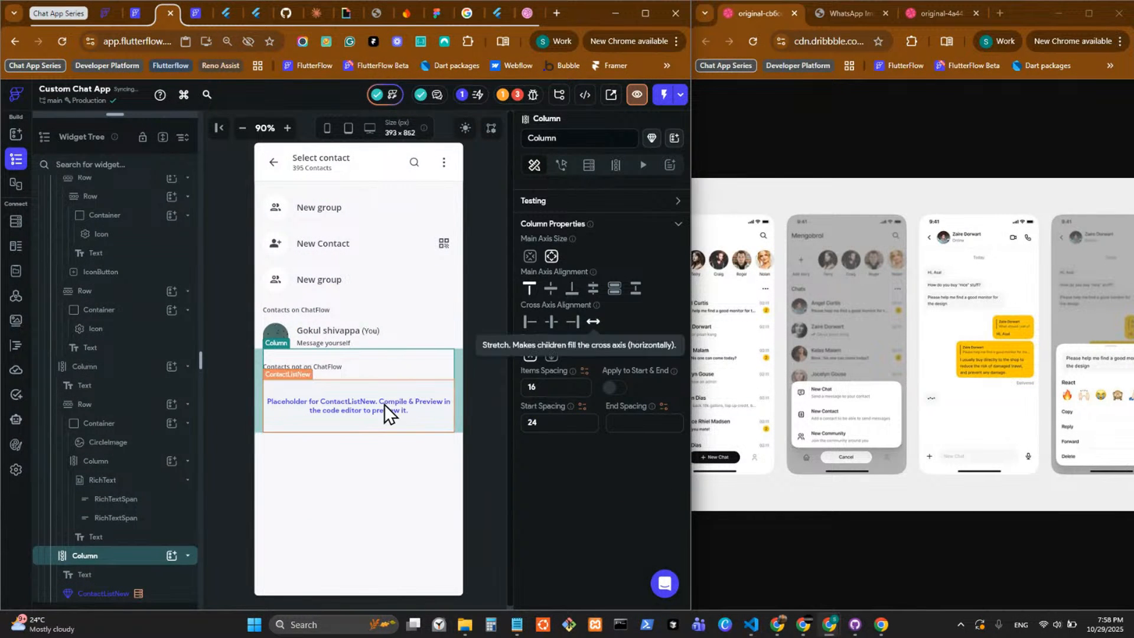
click(430, 415)
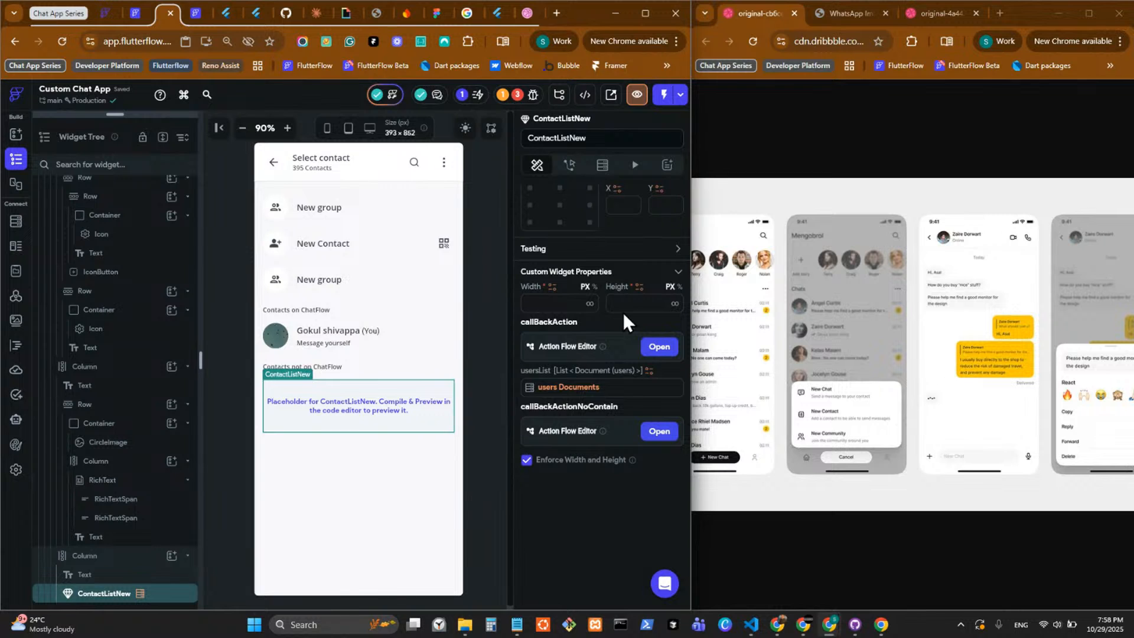
Set ContactListNew's width to inf and make the create_chat page's outermost column scrollable.
click(560, 303)
text(inf)
click(310, 457)
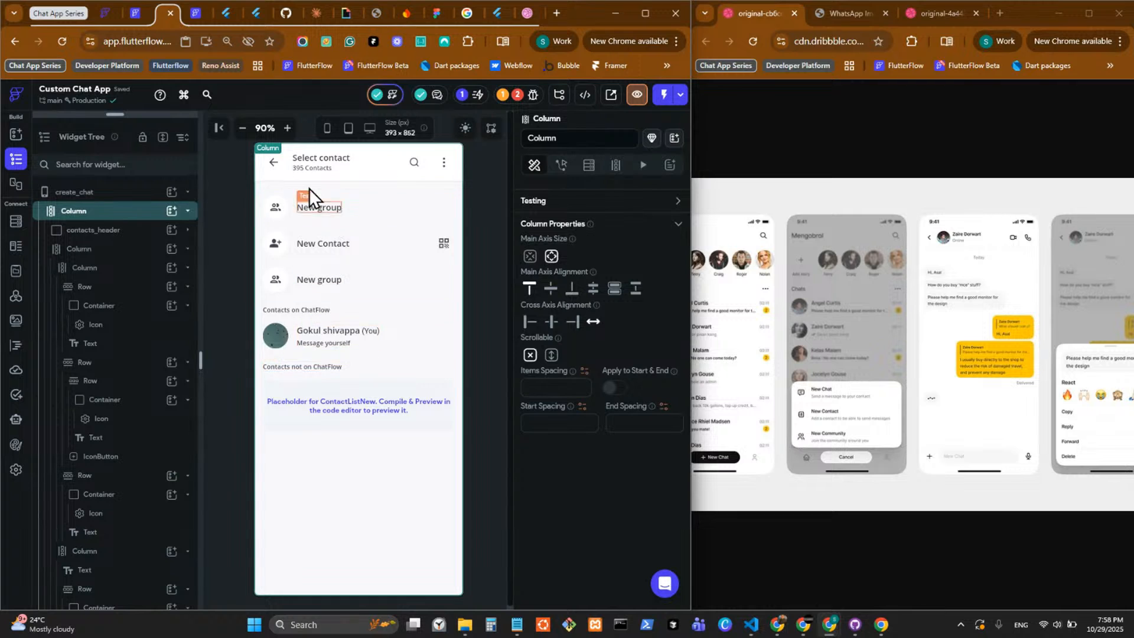
click(551, 354)
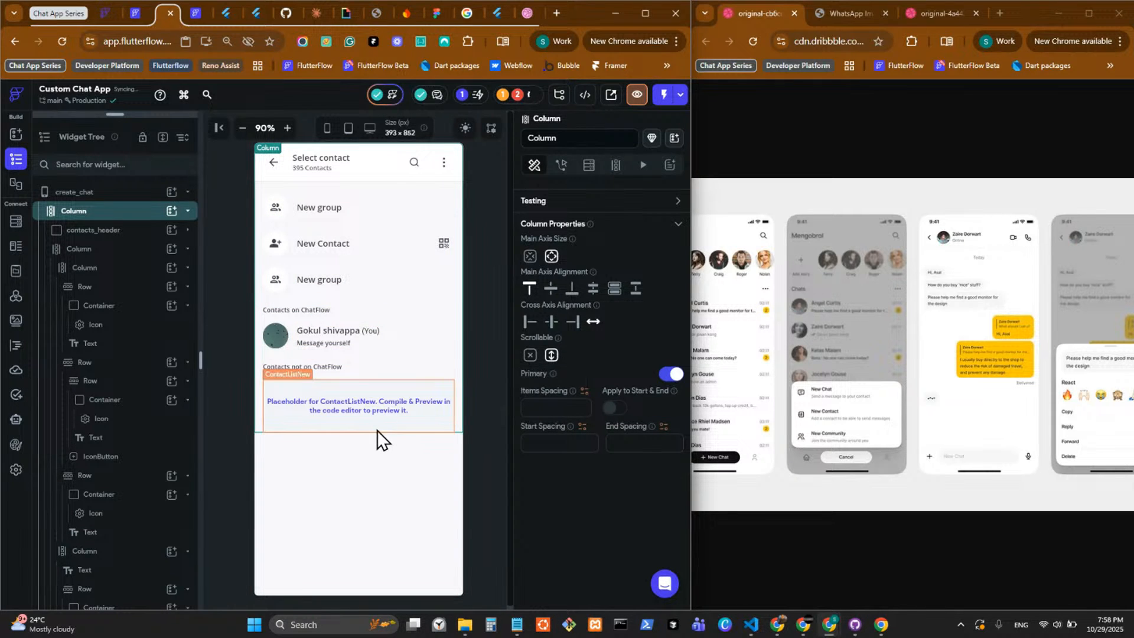
Try to set the ContactListNew widget's height to infinity.
click(446, 413)
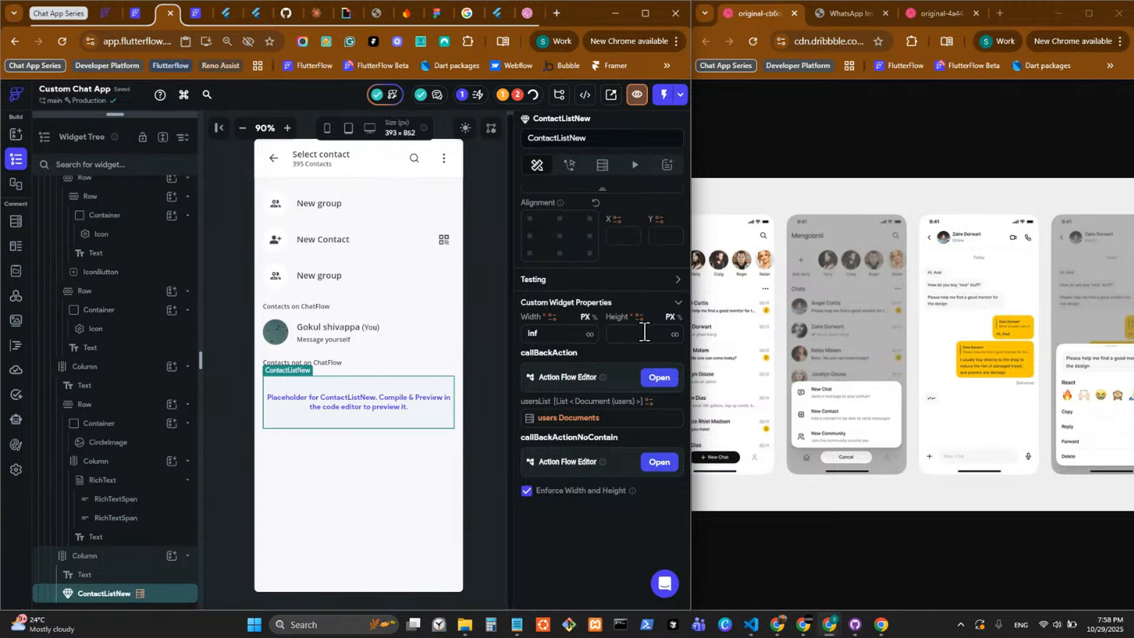
click(674, 334)
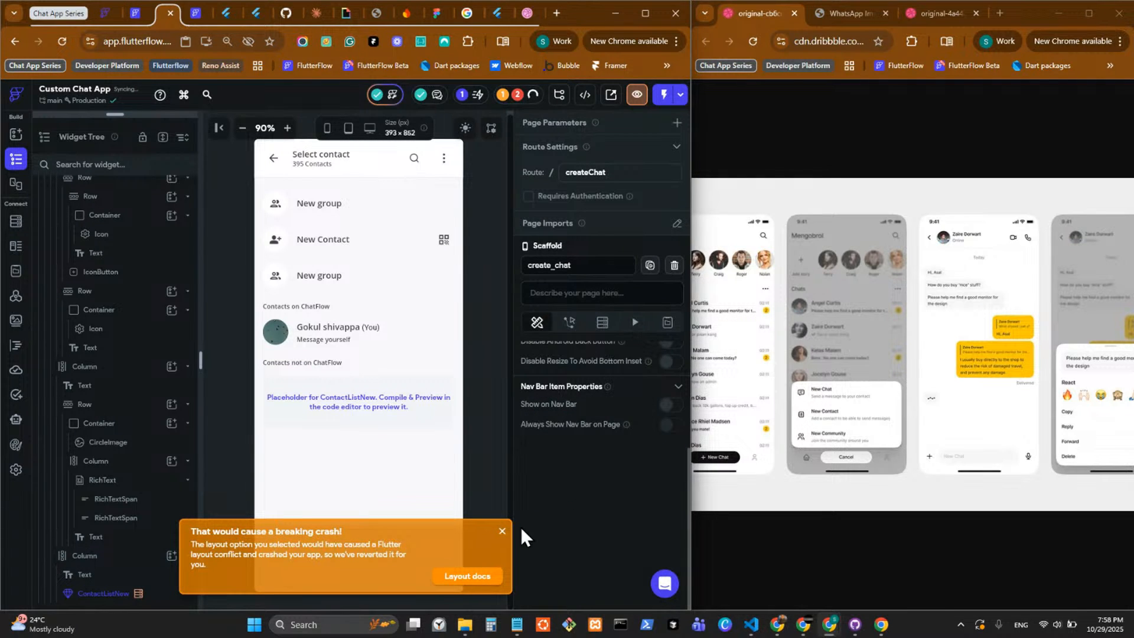
click(503, 535)
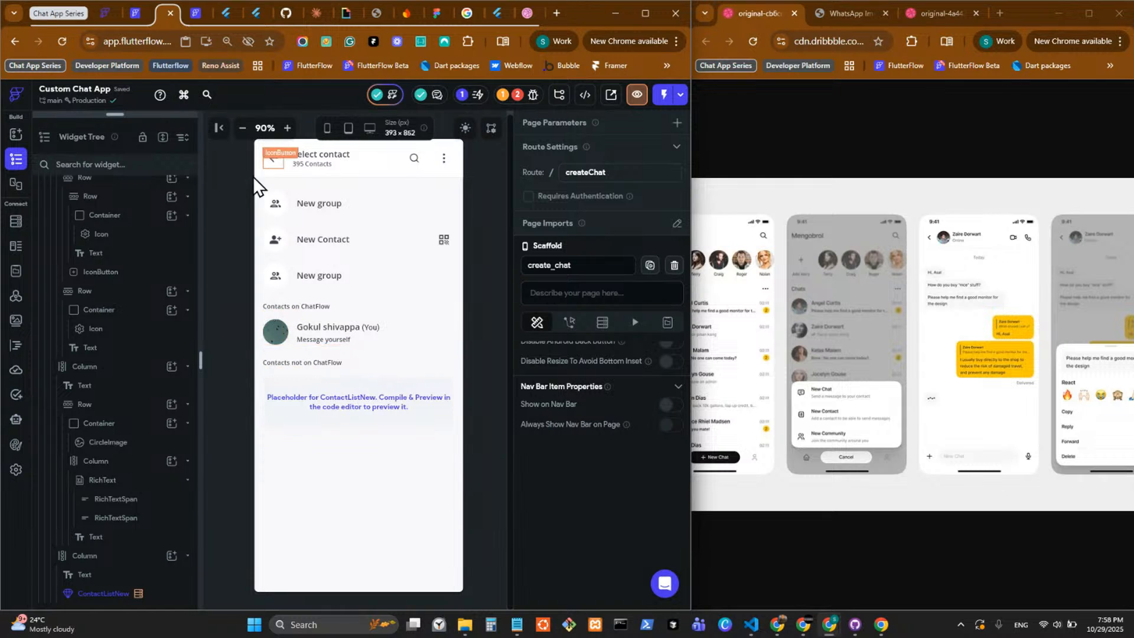
View the ContactListNew custom widget's code settings and the custom pub dependencies of the iRemember - Backup project.
click(16, 350)
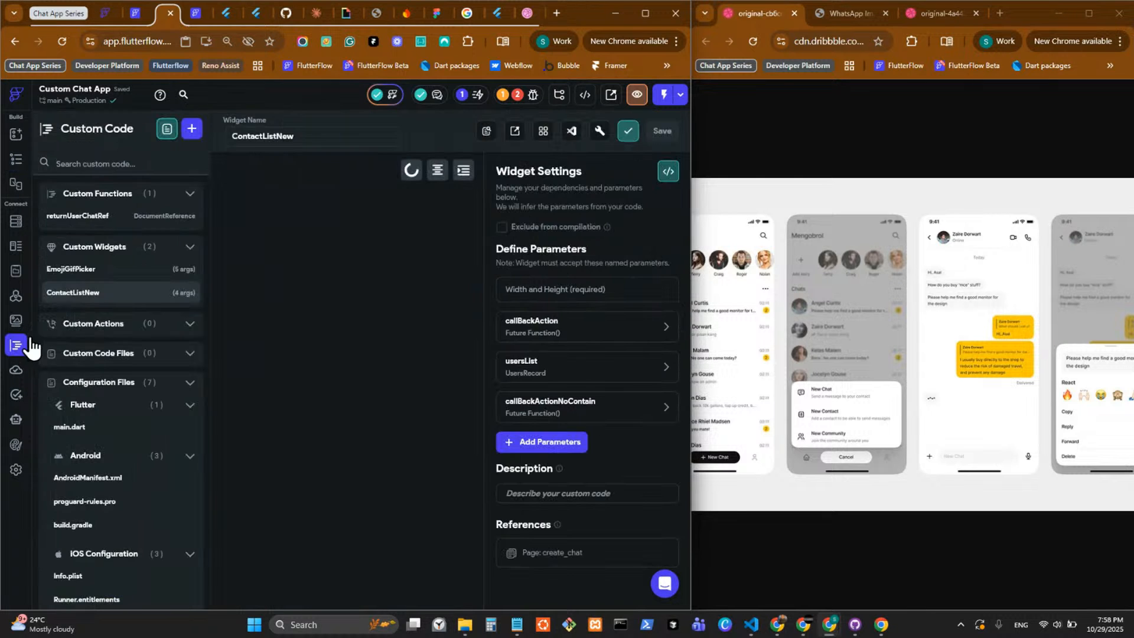
click(197, 15)
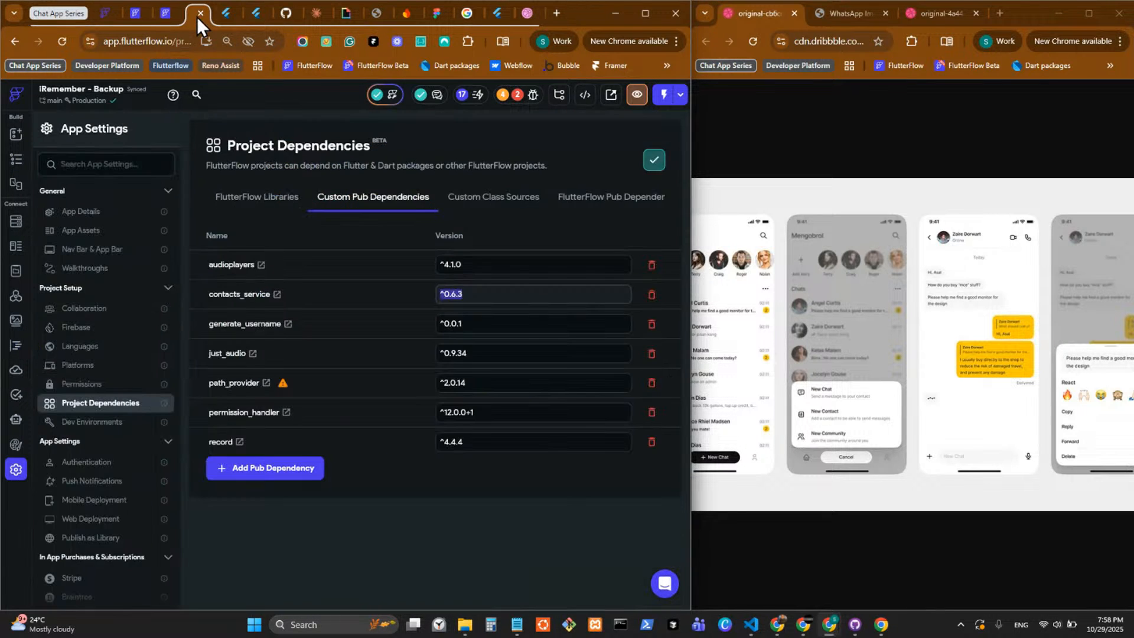
click(162, 16)
Open the FlutterFlow Marketplace in a new browser tab and the FlutterFlow app in a background tab.
key(ctrl+t)
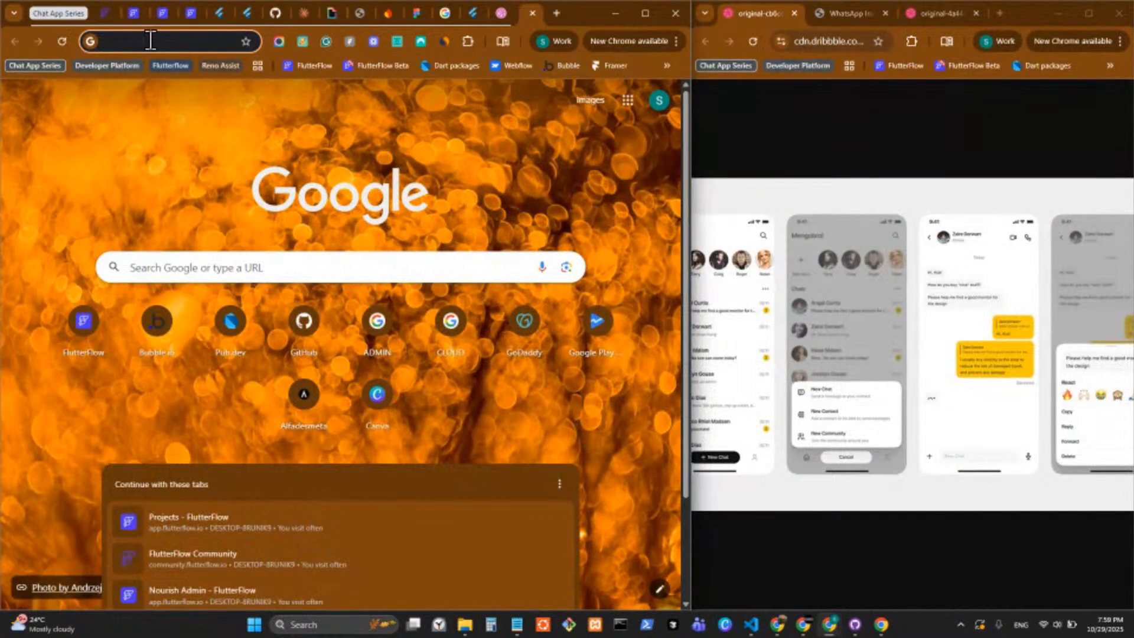
click(151, 41)
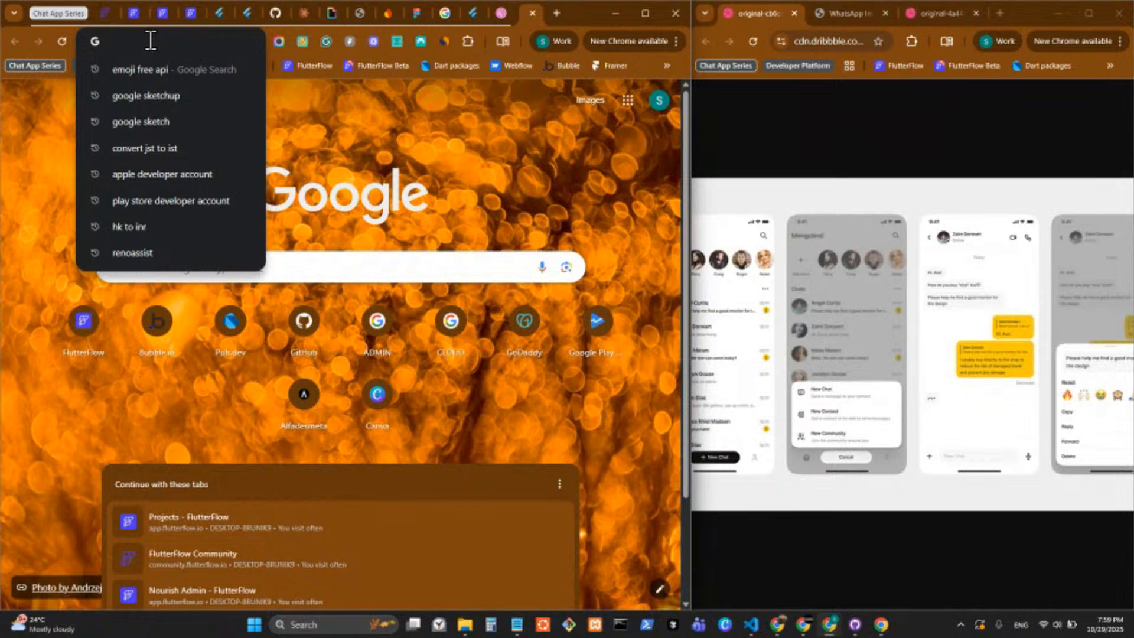
text(m)
key(Return)
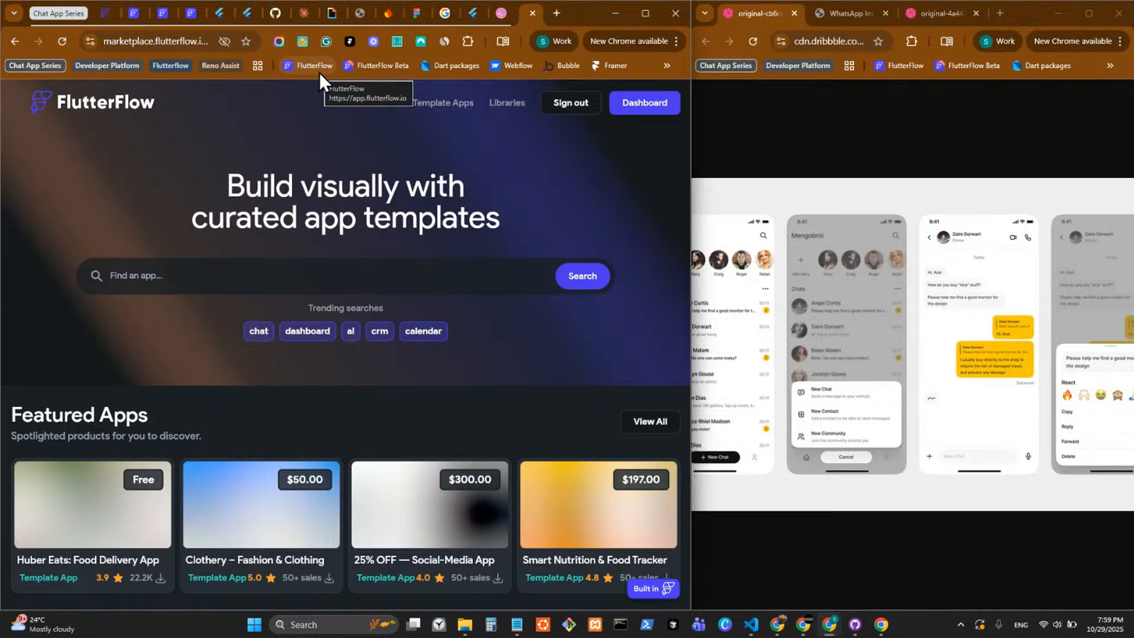
middle_click(317, 71)
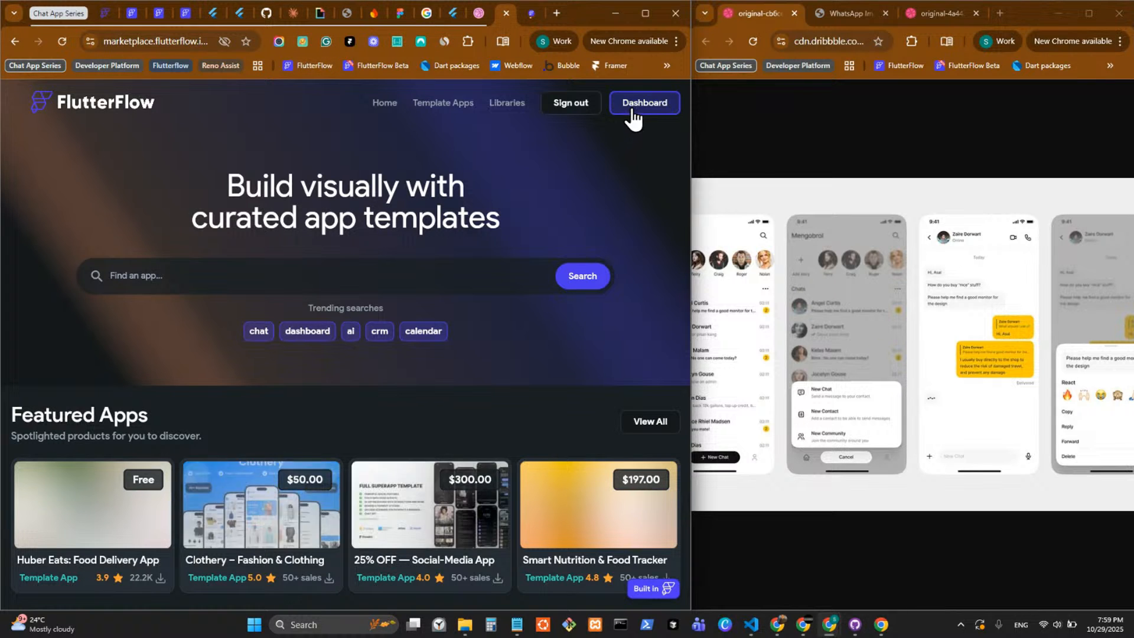
Search the FlutterFlow Marketplace for "utility".
click(417, 274)
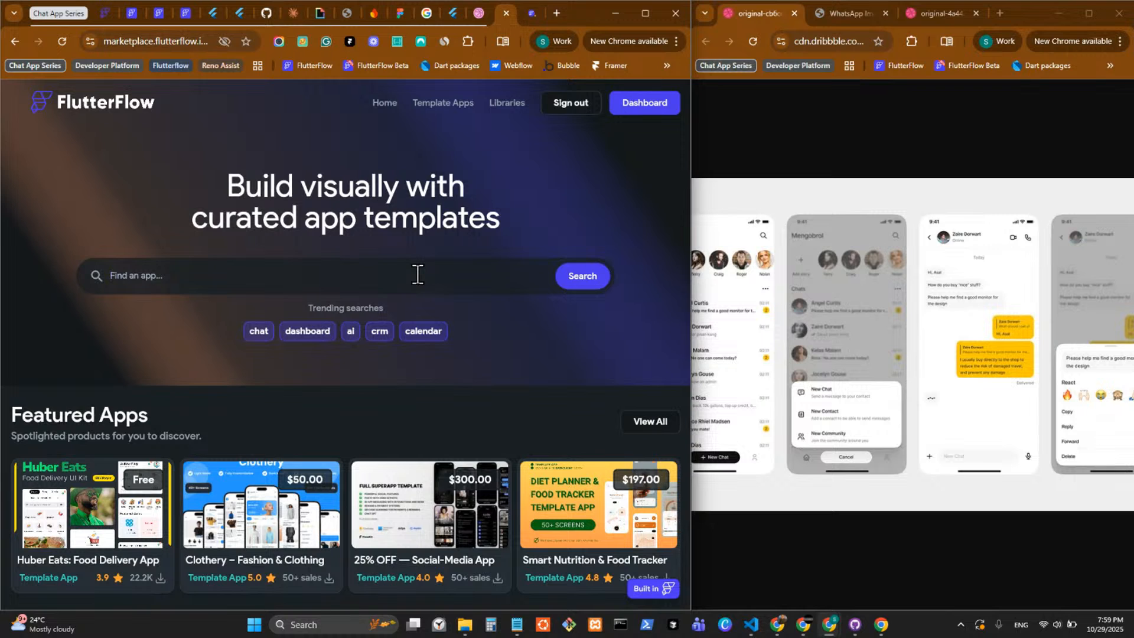
text(ut)
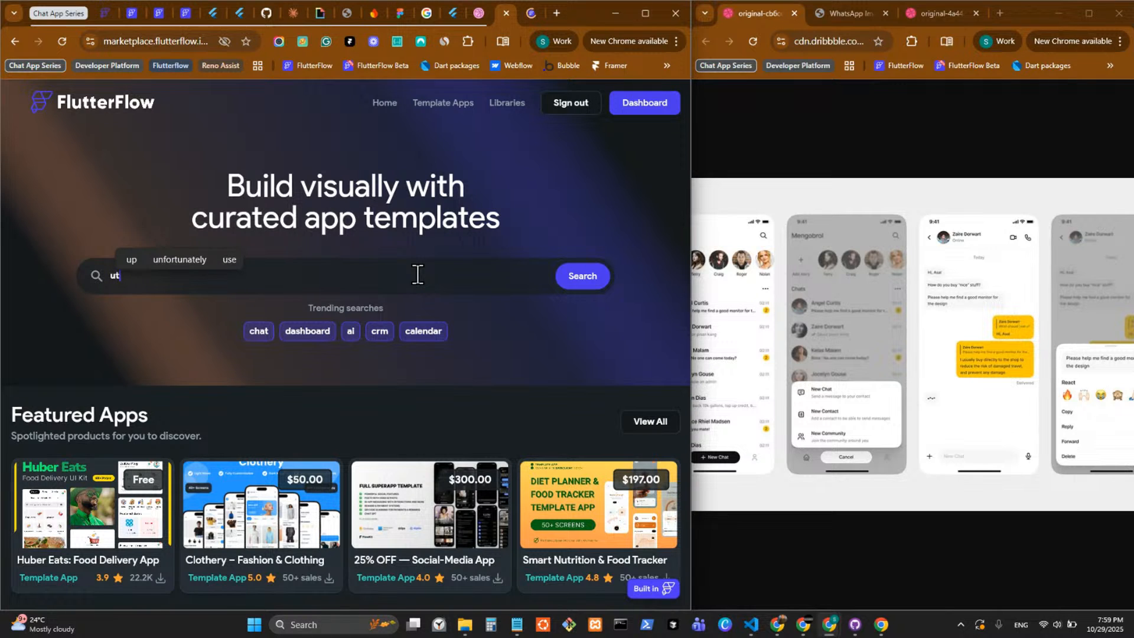
text(ility)
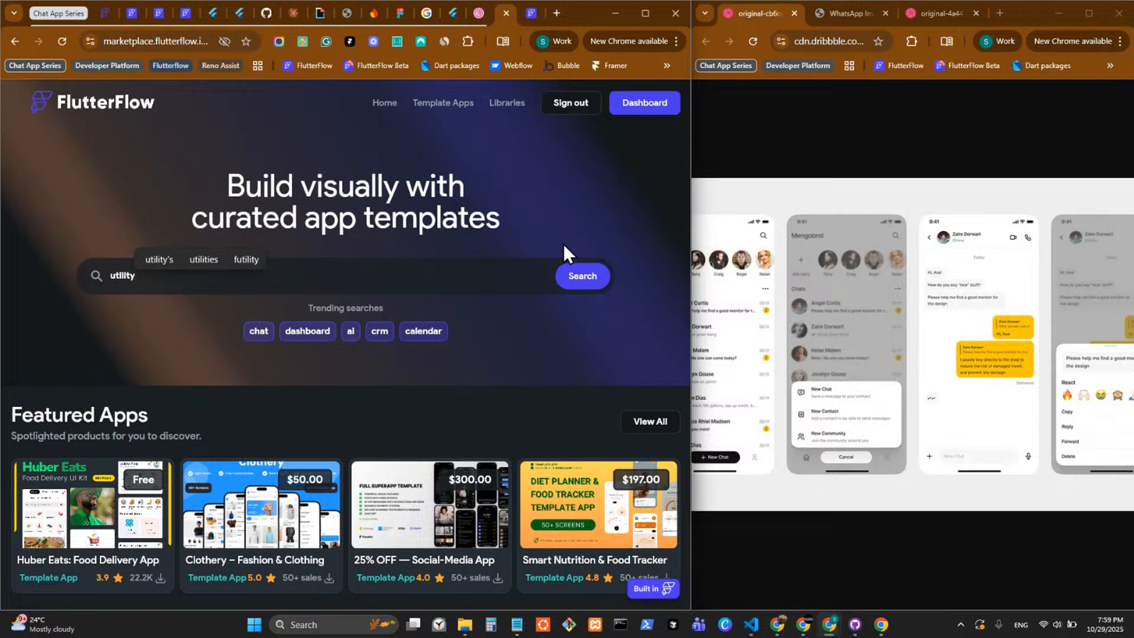
click(577, 273)
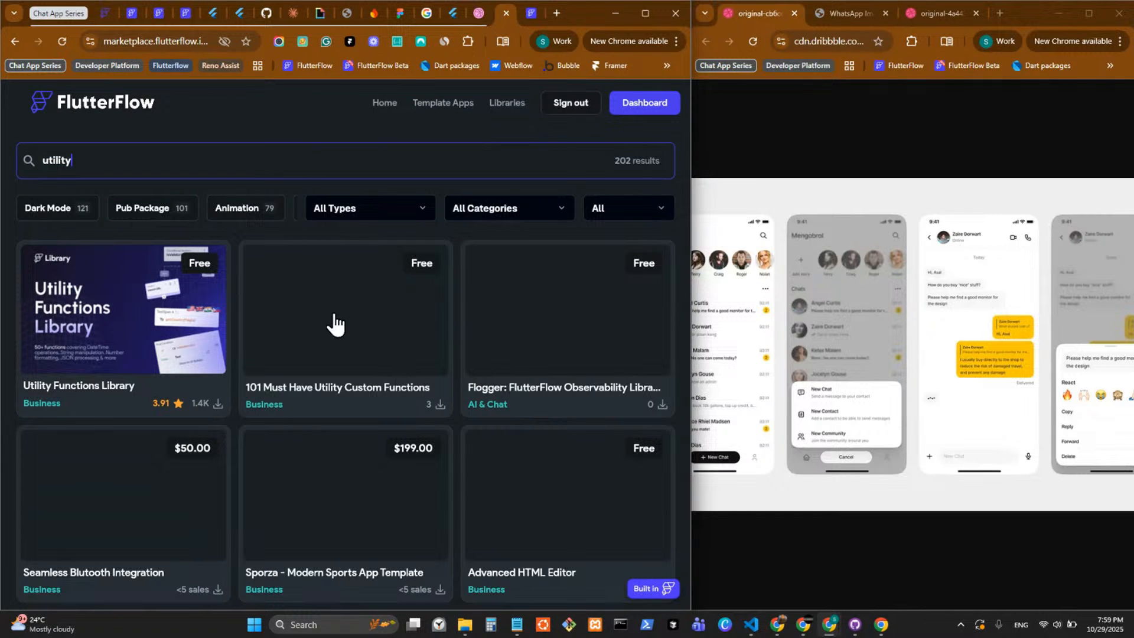
Open the "101 Must Have Utility Custom Functions" library listing and launch its live test.
click(364, 322)
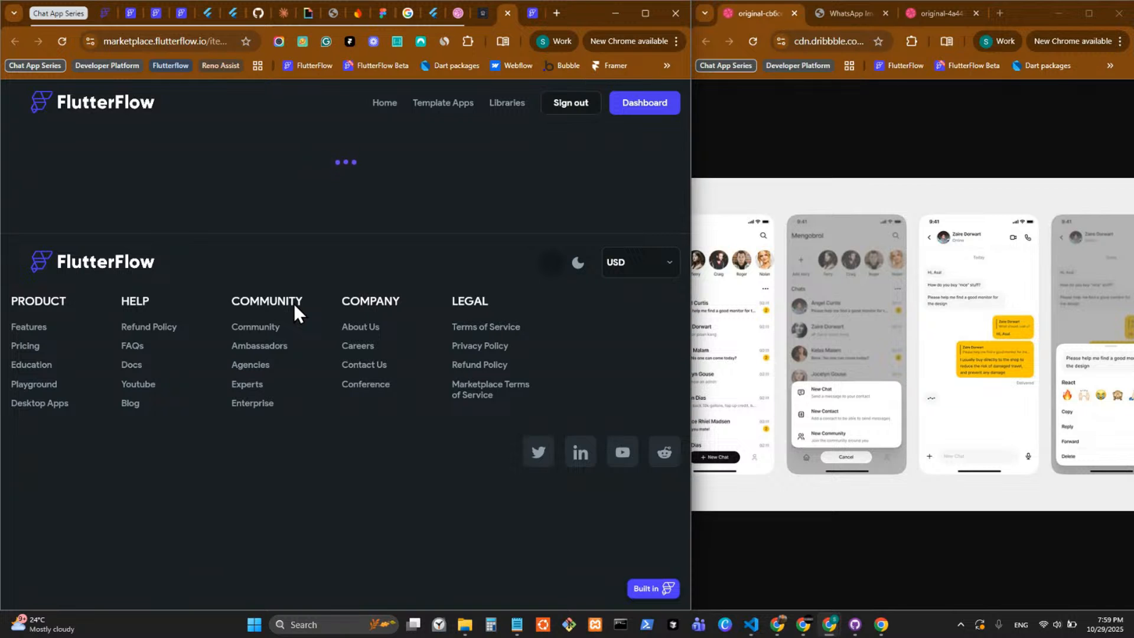
scroll(579, 361, down, 2)
scroll(579, 353, down, 5)
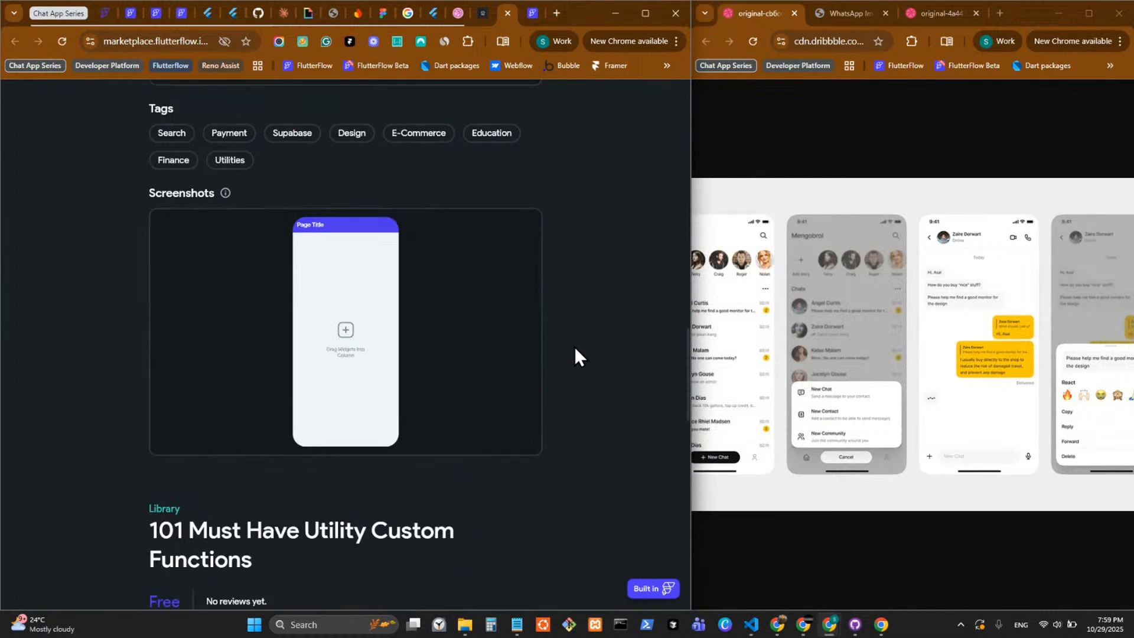
scroll(574, 346, down, 6)
click(319, 345)
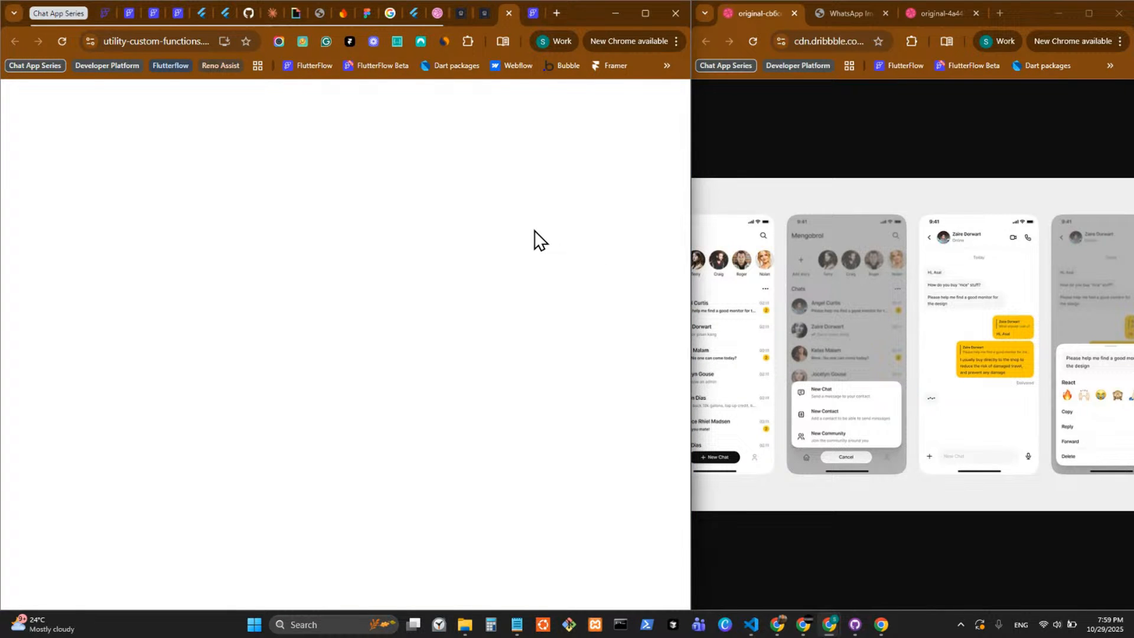
Return to the library's marketplace listing and review its description, item details and template details.
click(478, 15)
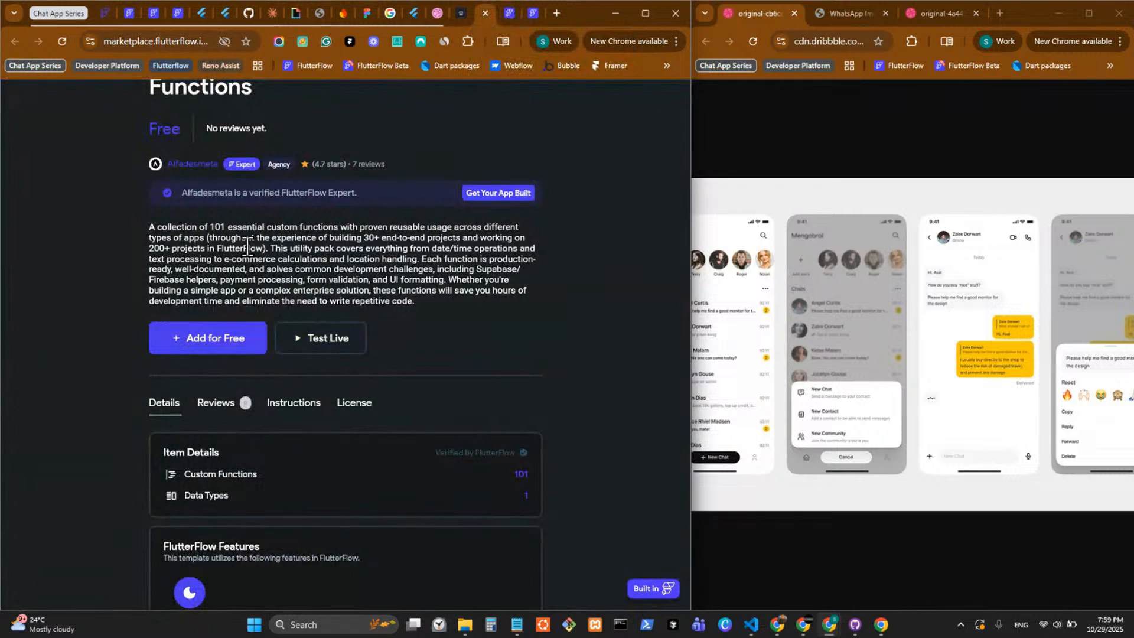
scroll(317, 317, down, 3)
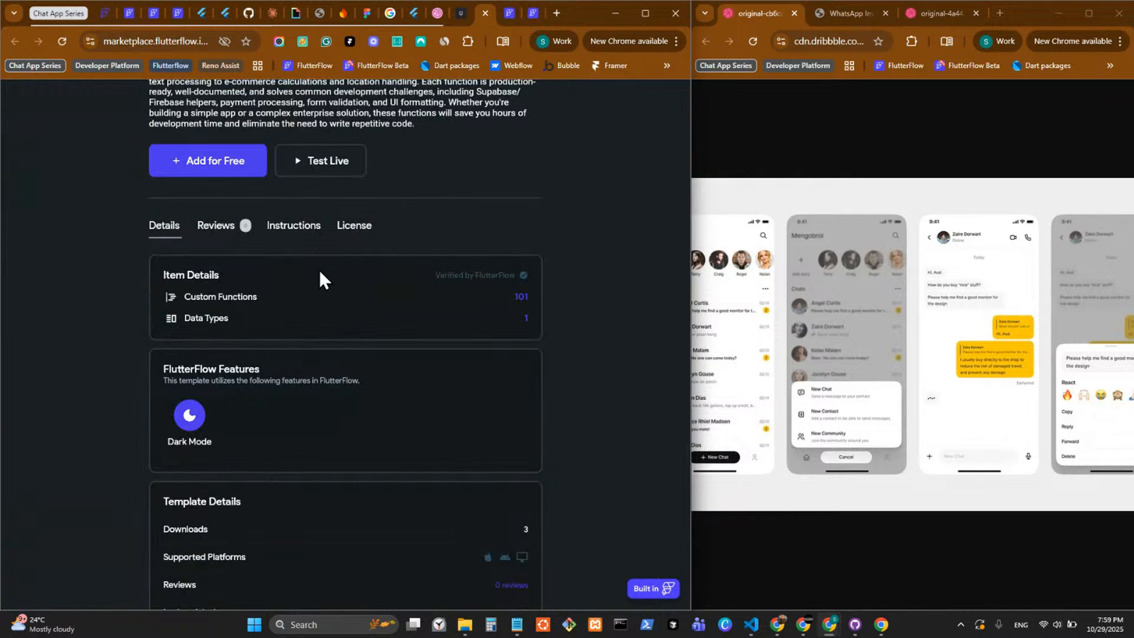
scroll(319, 269, down, 2)
scroll(332, 268, down, 1)
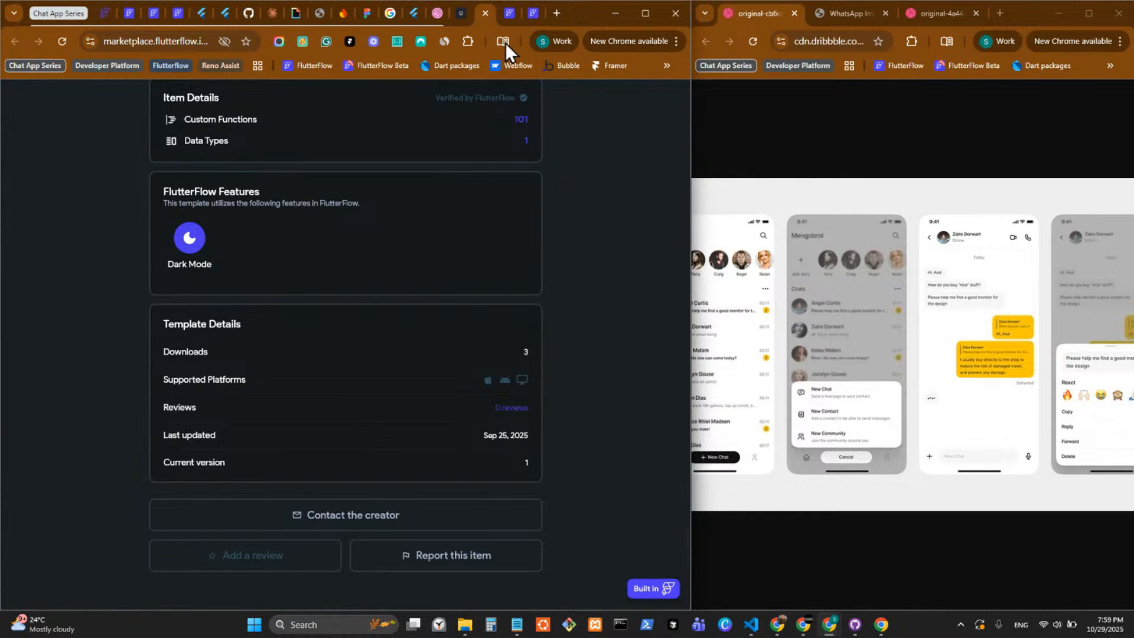
Switch to the library's live Custom Functions page and try its light and dark theme switch.
click(509, 14)
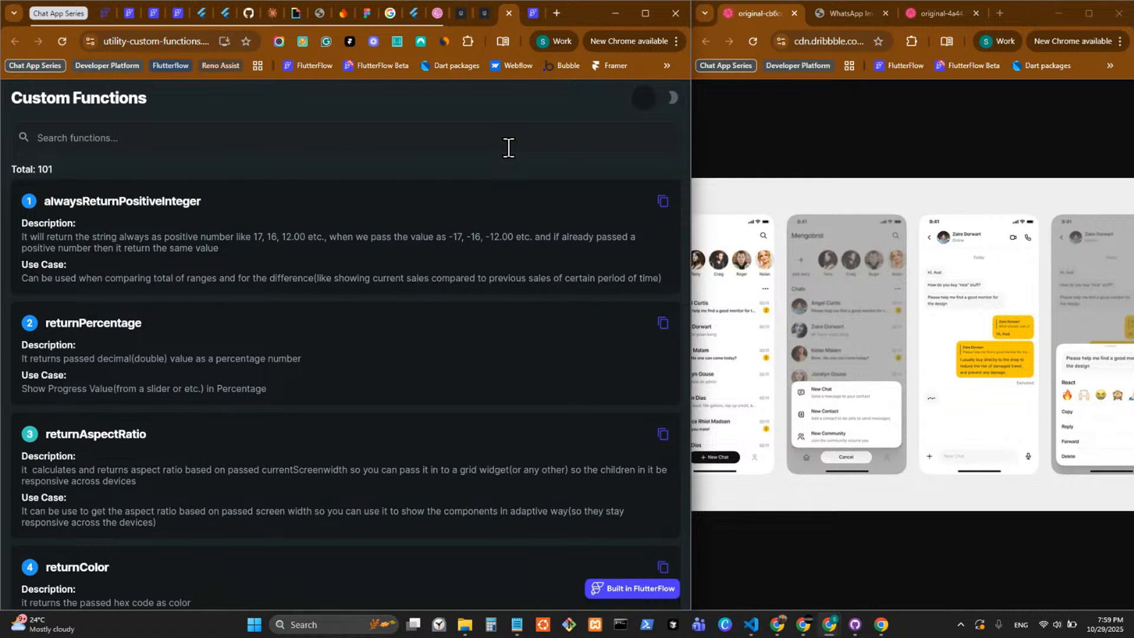
click(328, 137)
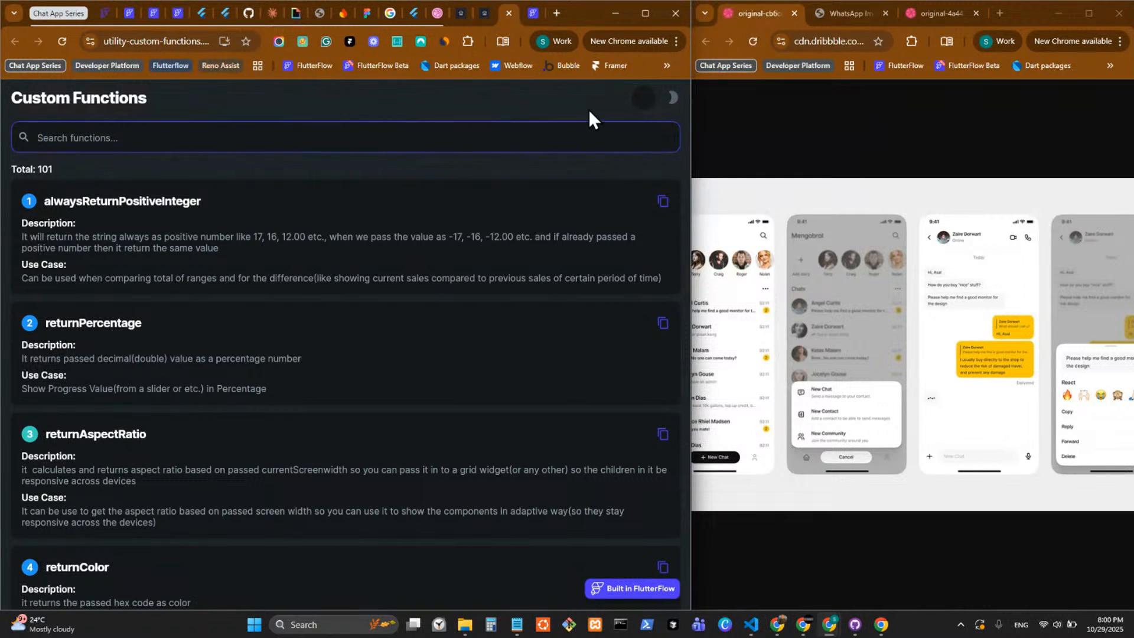
click(645, 99)
click(649, 100)
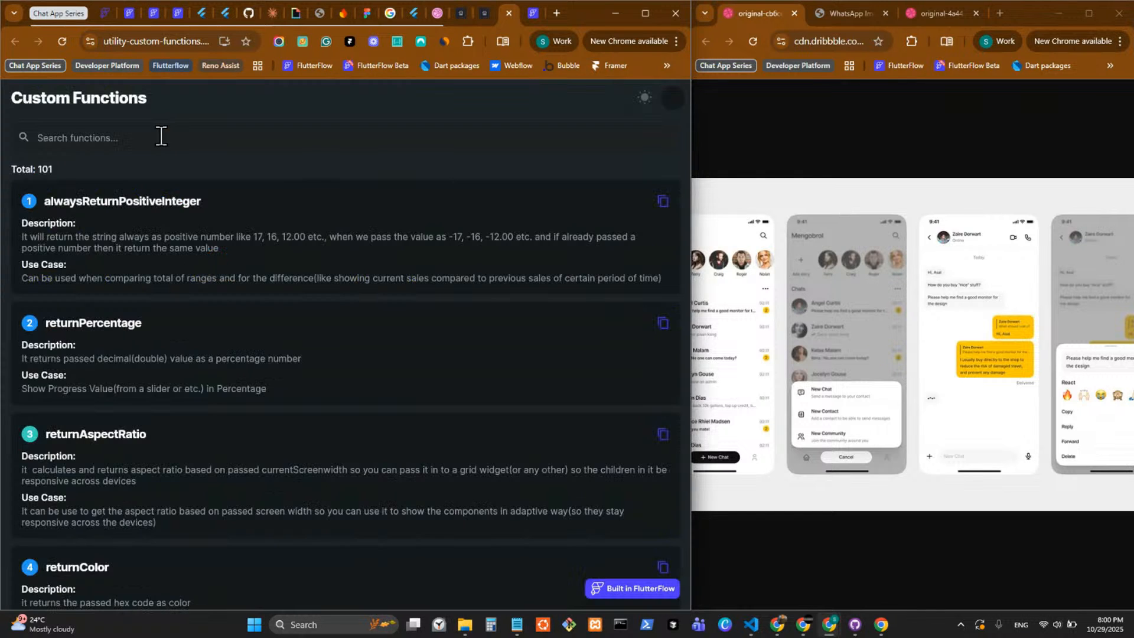
Search the custom functions for "Layout" and shorten the search term to "Lay".
click(161, 137)
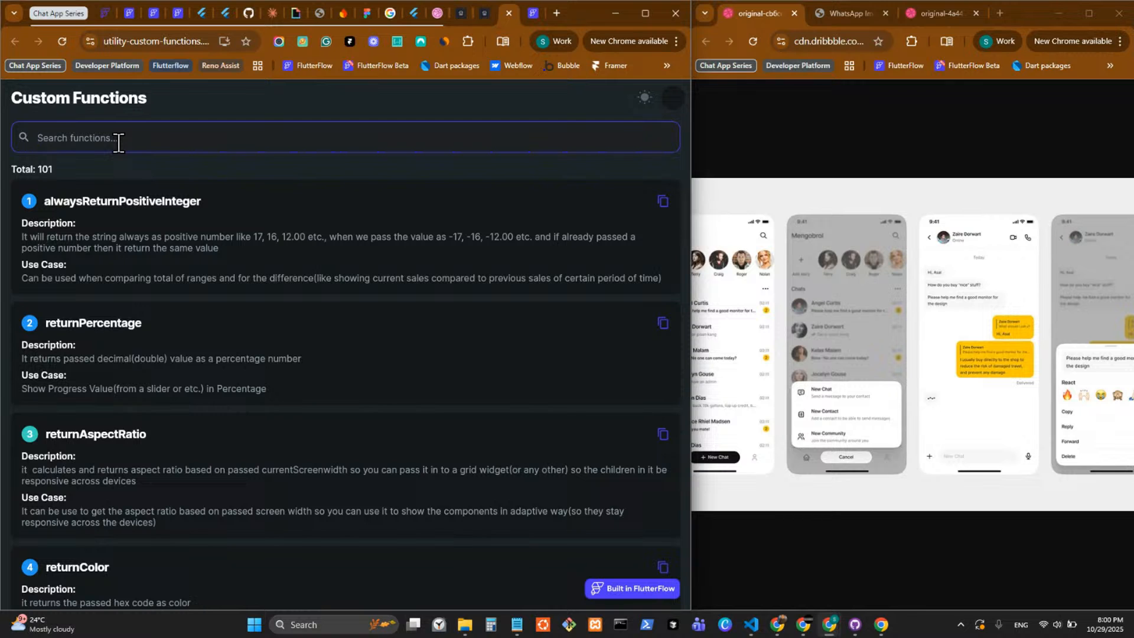
text(La)
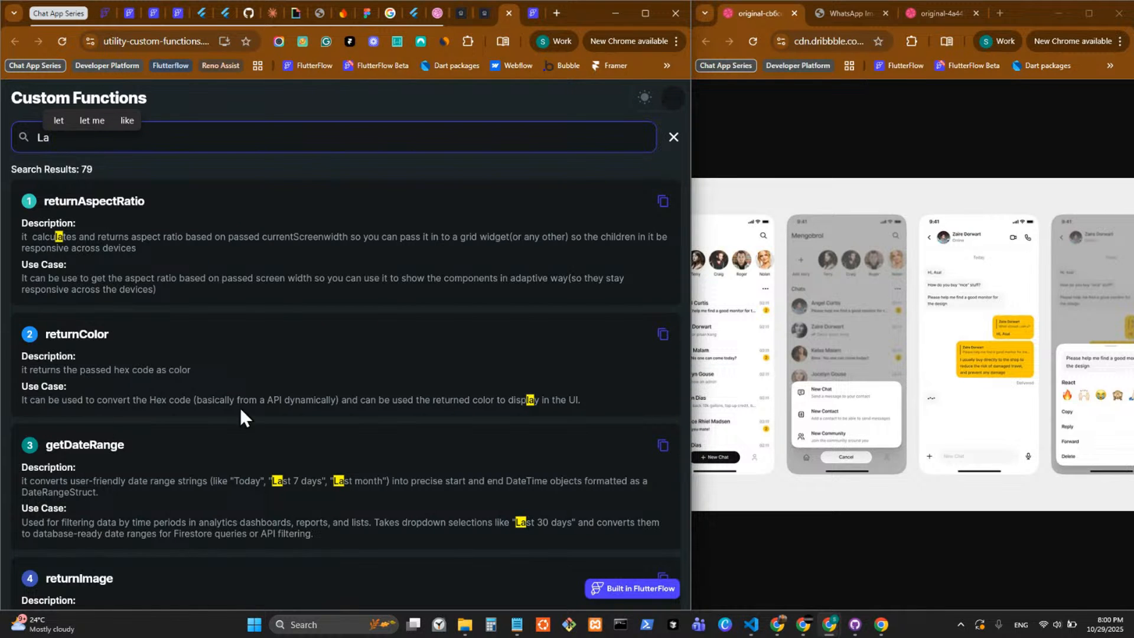
scroll(357, 464, down, 10)
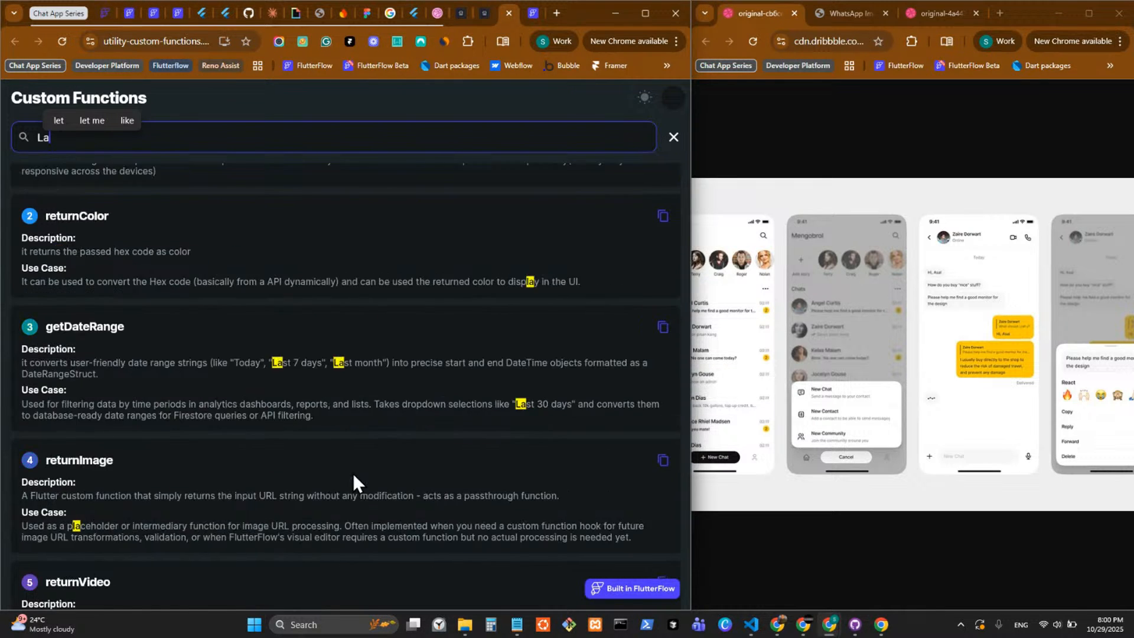
scroll(359, 455, up, 10)
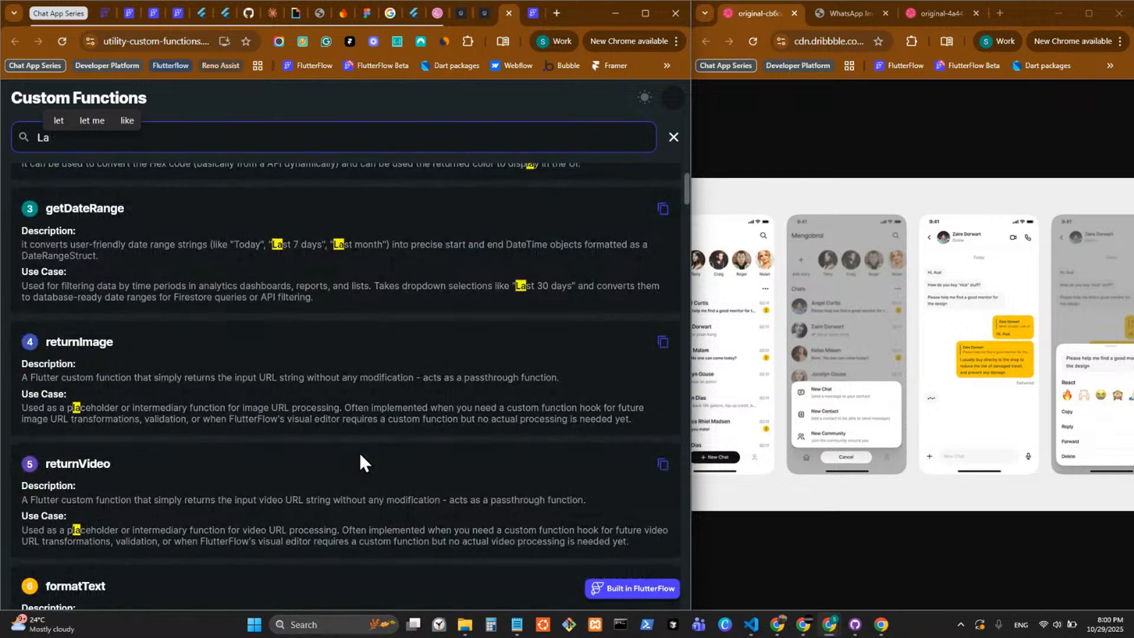
text(yout)
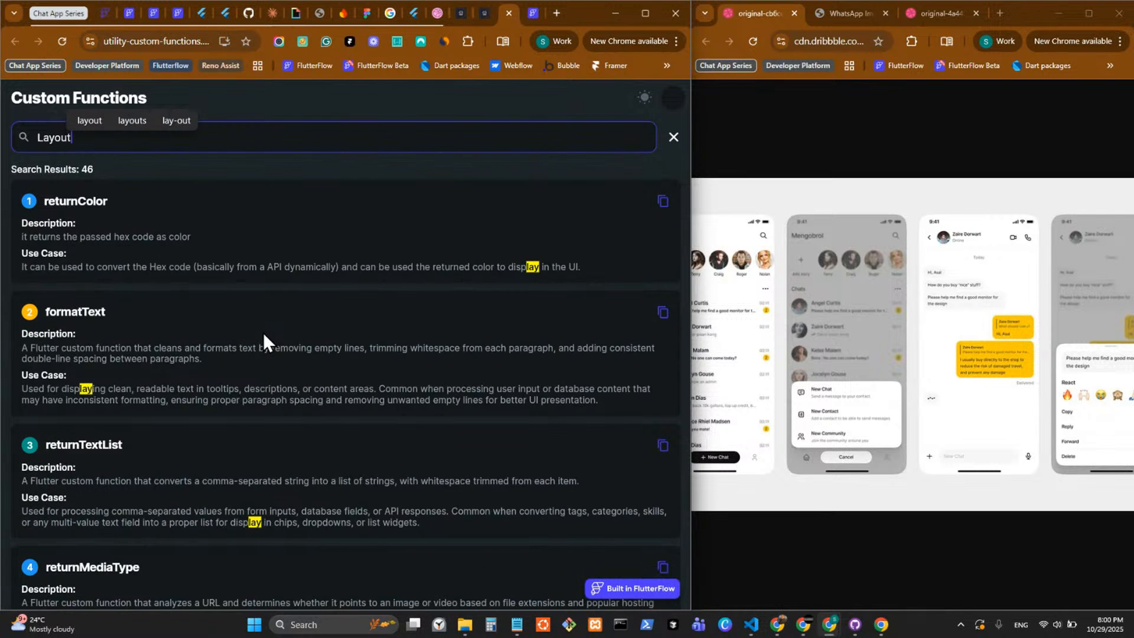
key(BackSpace)
key(BackSpace)
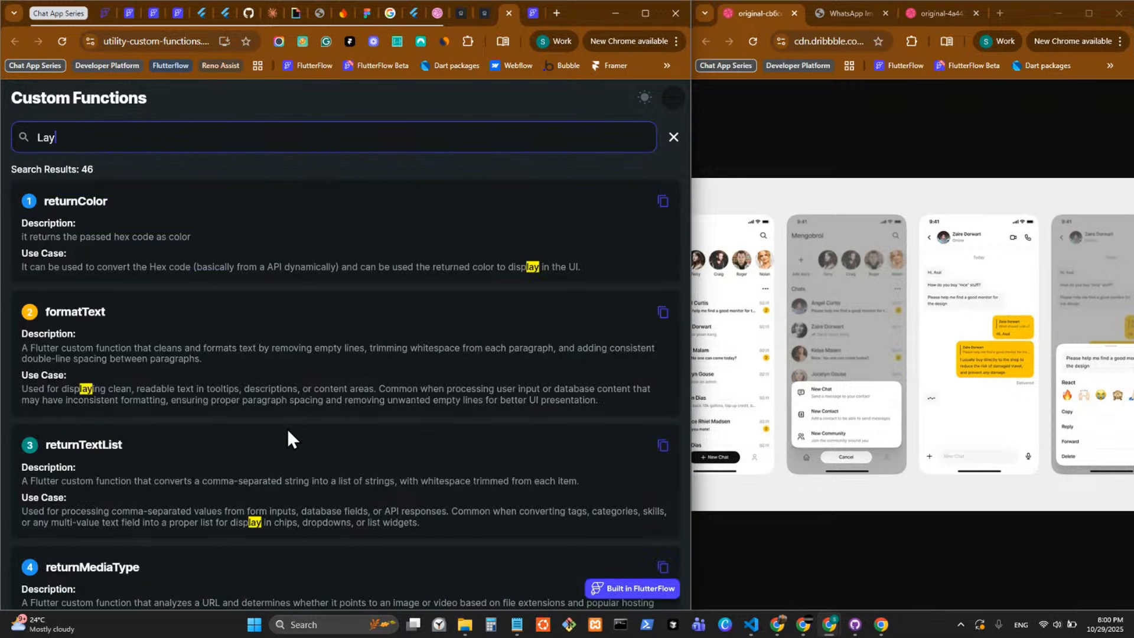
Browse the functions matching "Lay", examining their descriptions and use cases.
scroll(287, 429, down, 3)
scroll(135, 401, down, 4)
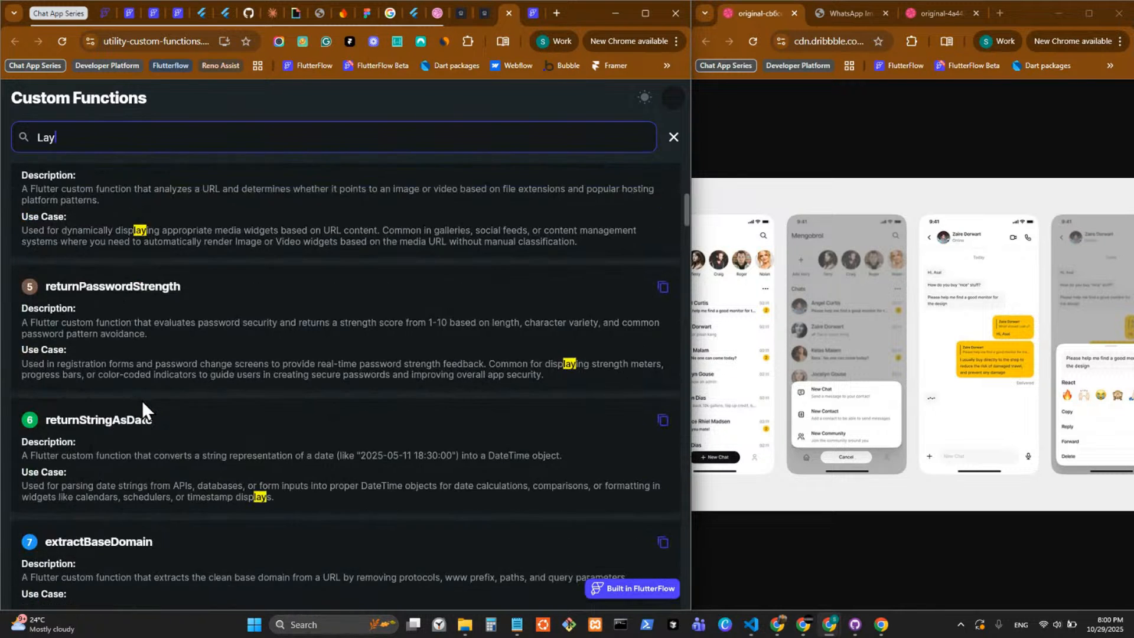
scroll(142, 401, up, 6)
scroll(142, 401, up, 1)
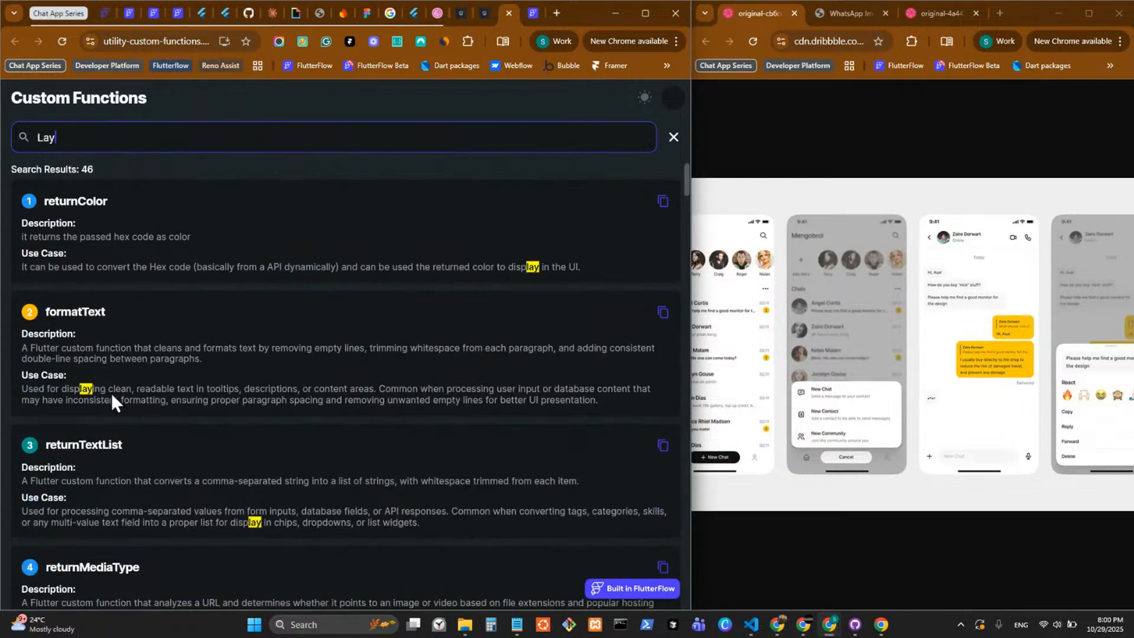
scroll(148, 390, down, 6)
scroll(150, 389, down, 7)
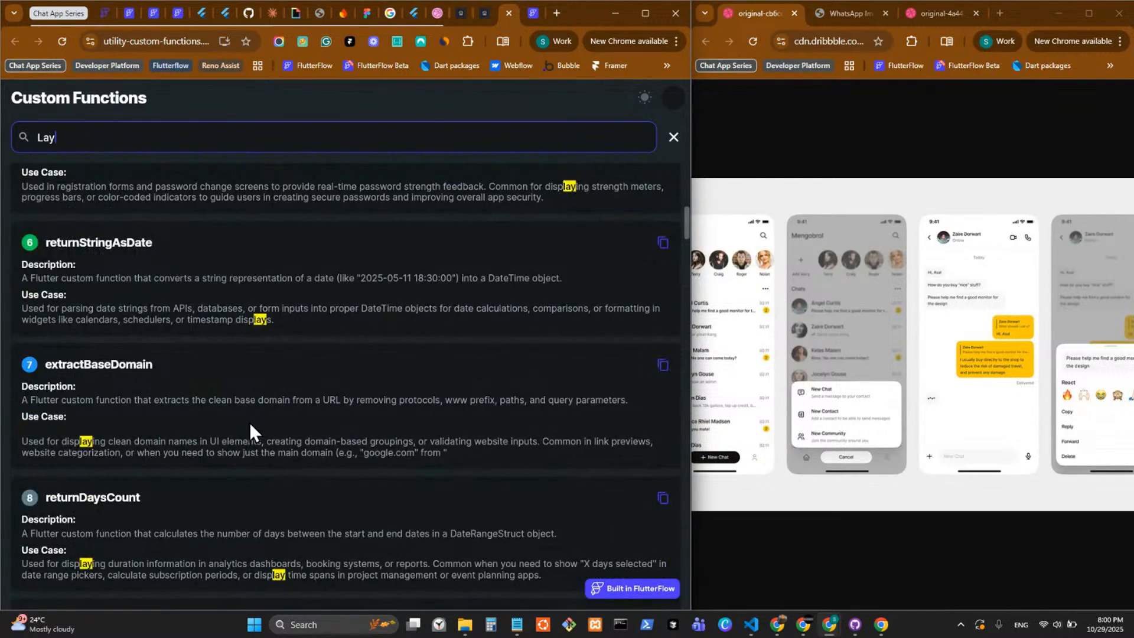
scroll(245, 424, down, 4)
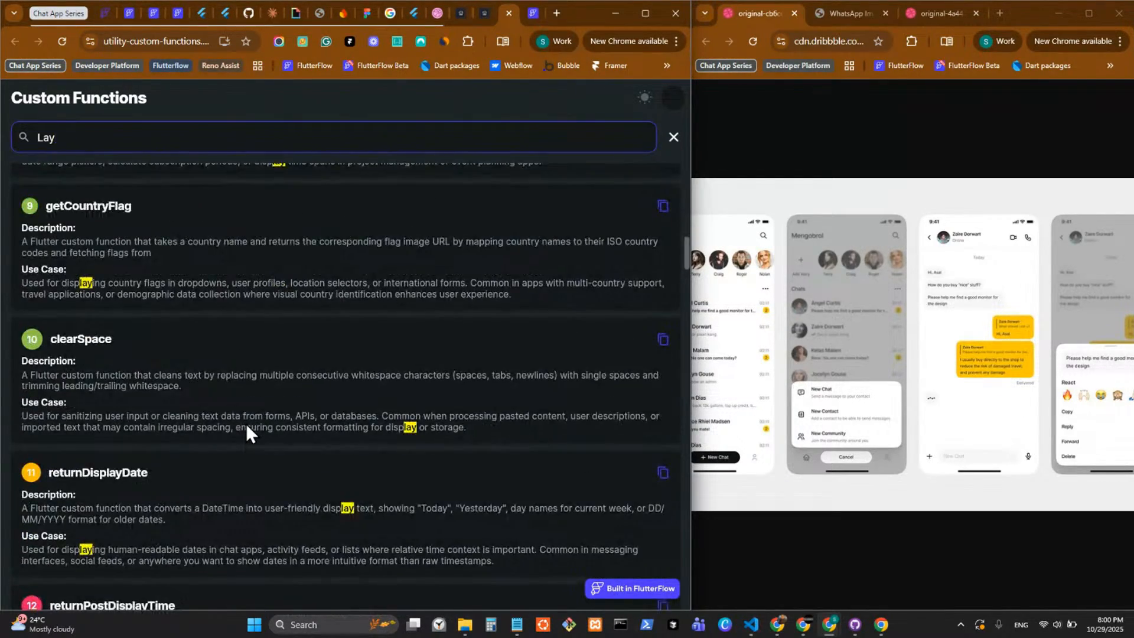
scroll(247, 415, up, 15)
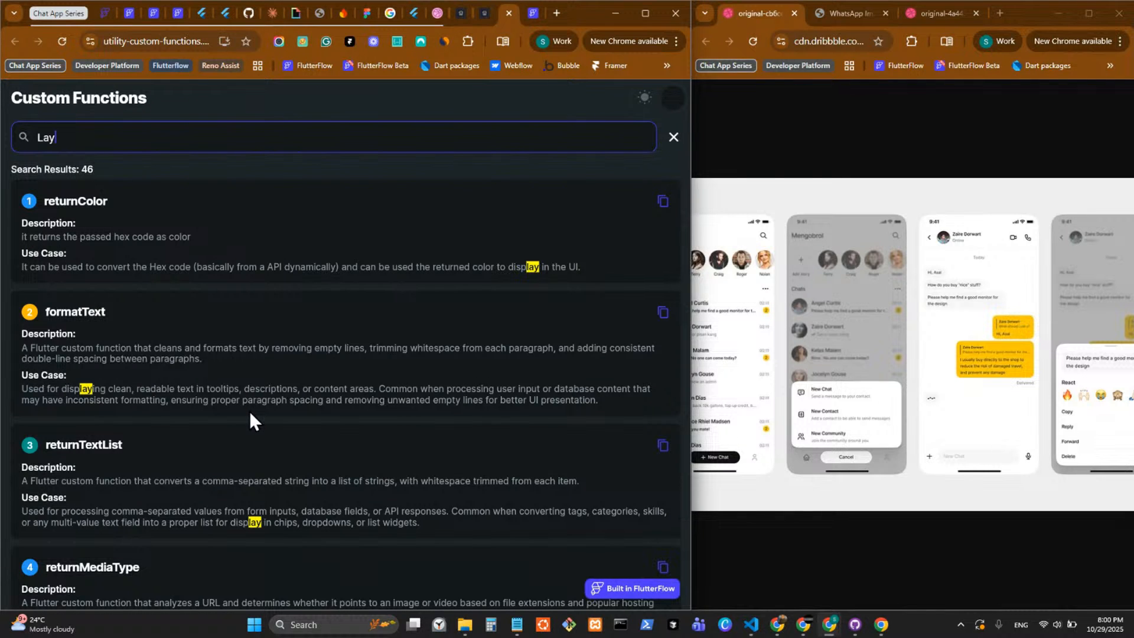
Search the custom functions for "Empty" and copy the returnEmpty function's reference to the clipboard.
key(BackSpace)
key(BackSpace)
key(BackSpace)
text(Em)
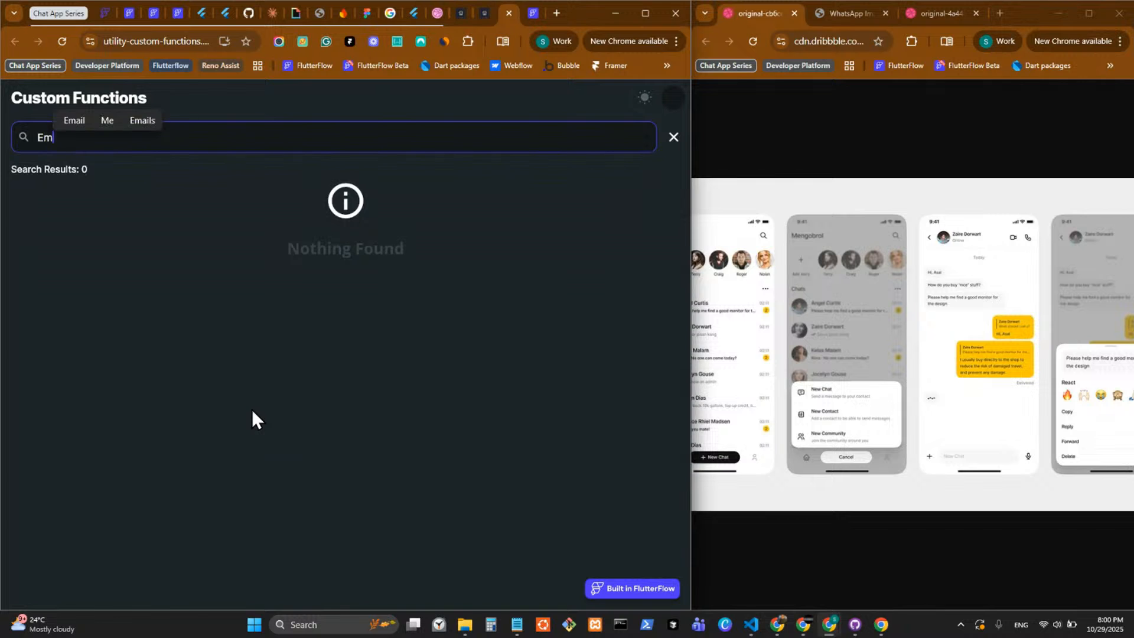
text(pty)
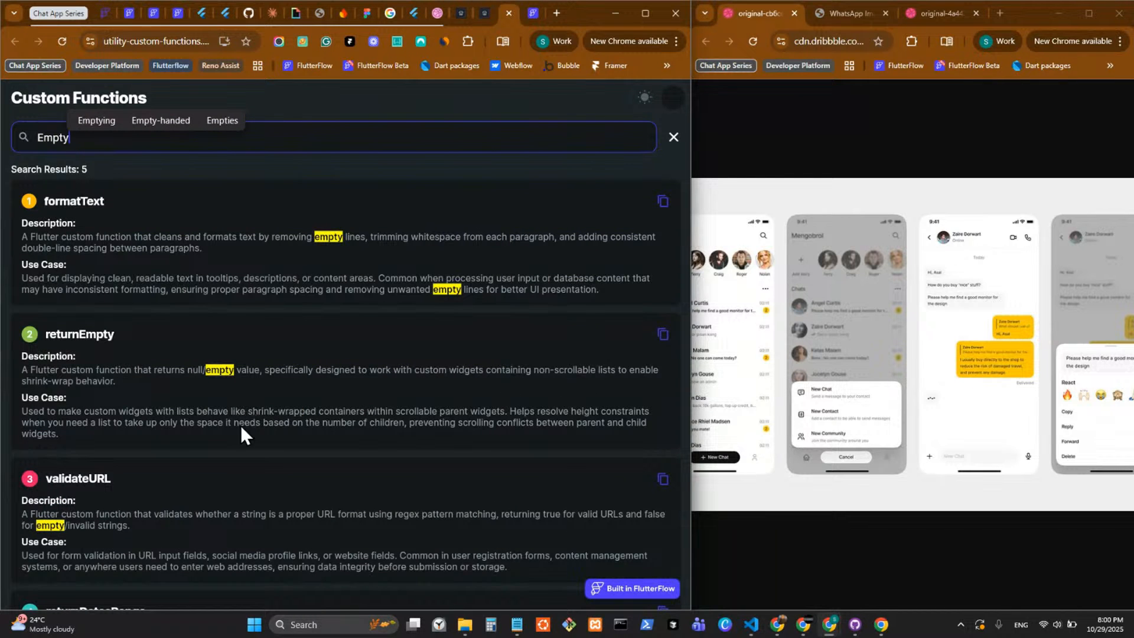
click(663, 335)
click(662, 335)
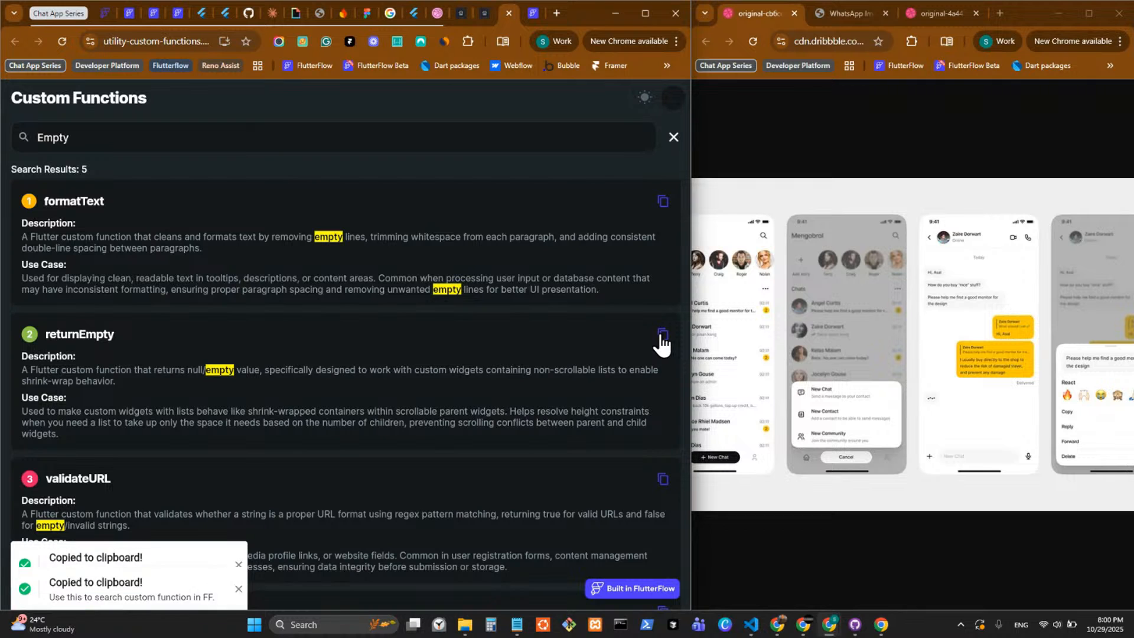
scroll(375, 371, down, 3)
scroll(390, 319, up, 3)
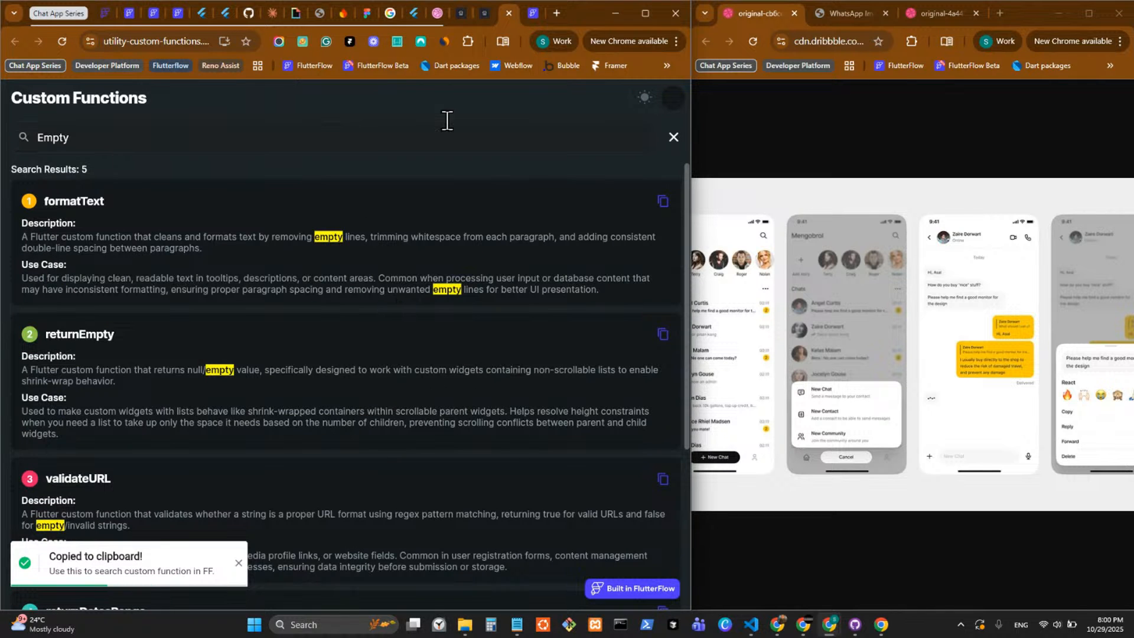
Switch the Custom Functions page to the light theme and copy the returnEmpty function's reference again.
click(645, 98)
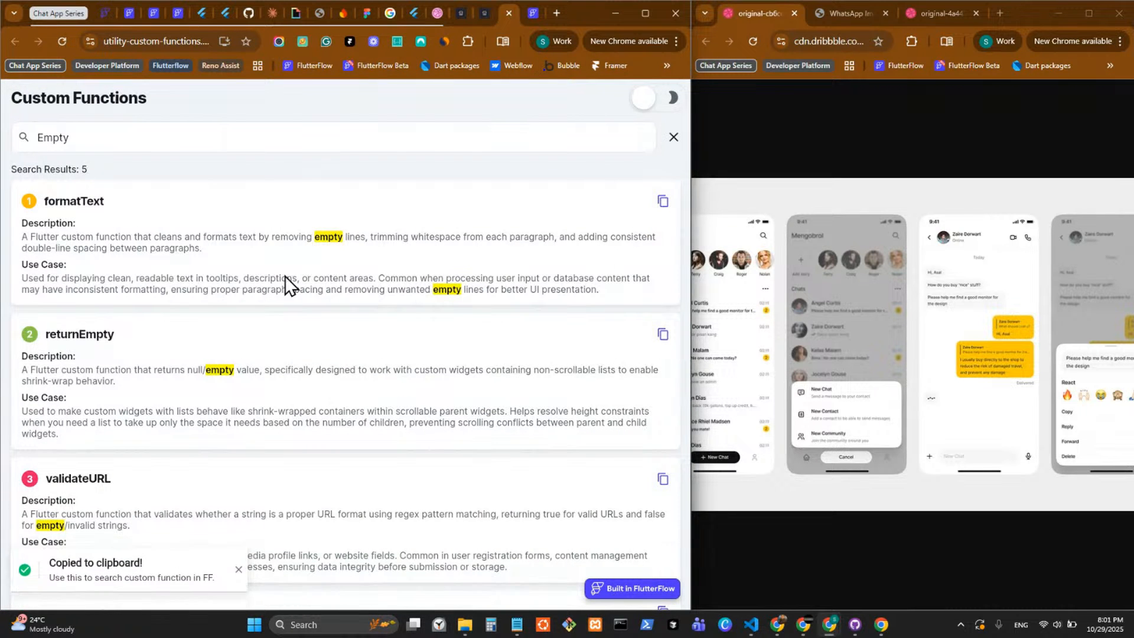
click(661, 338)
scroll(367, 335, down, 4)
scroll(367, 336, up, 5)
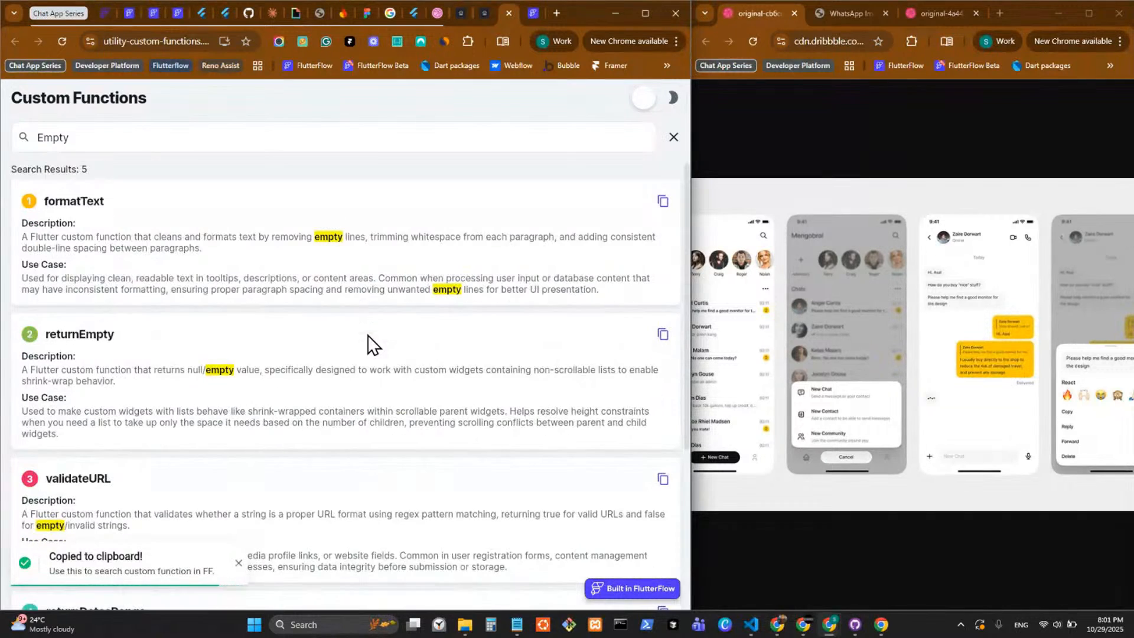
Search the custom functions for "Ecomm" in place of "Empty", then clear the search term.
drag(127, 142, 12, 137)
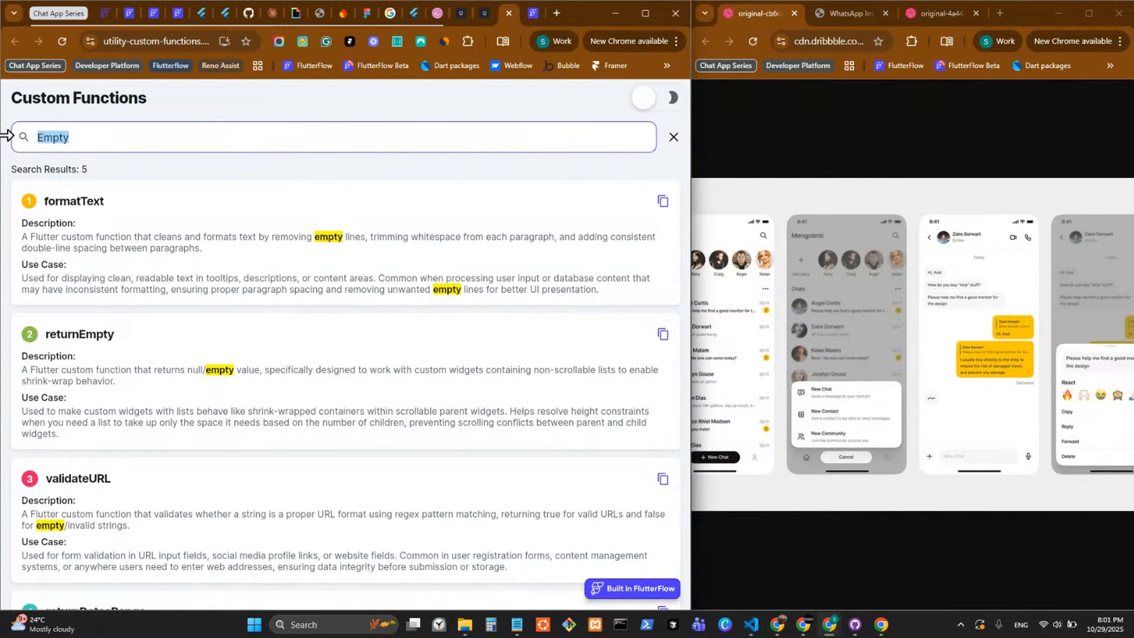
text(Ecomm)
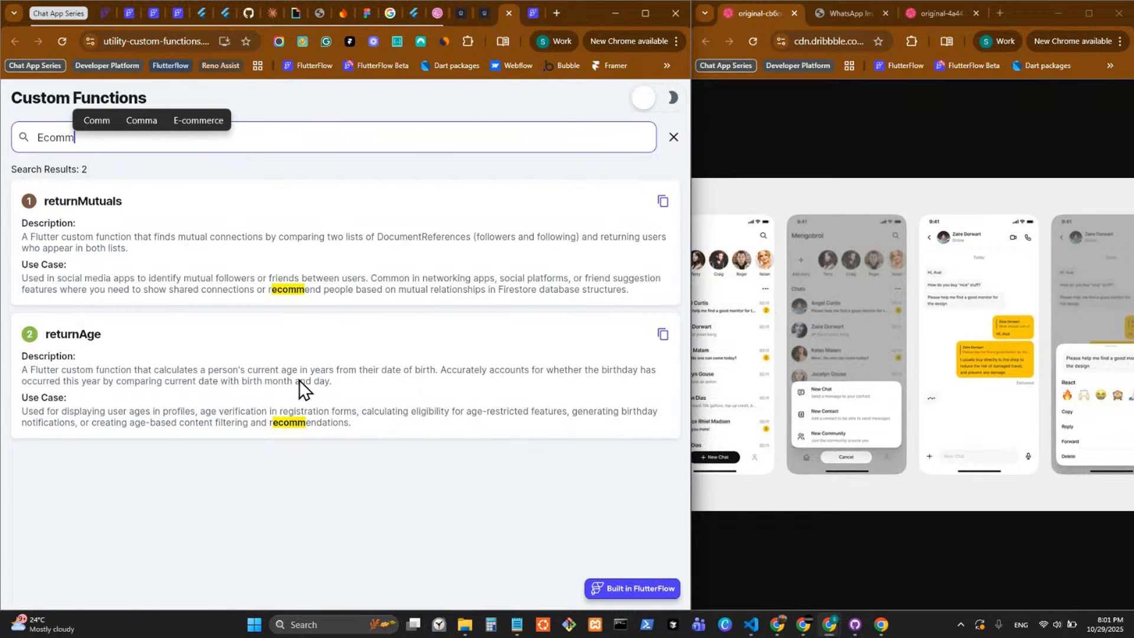
key(BackSpace)
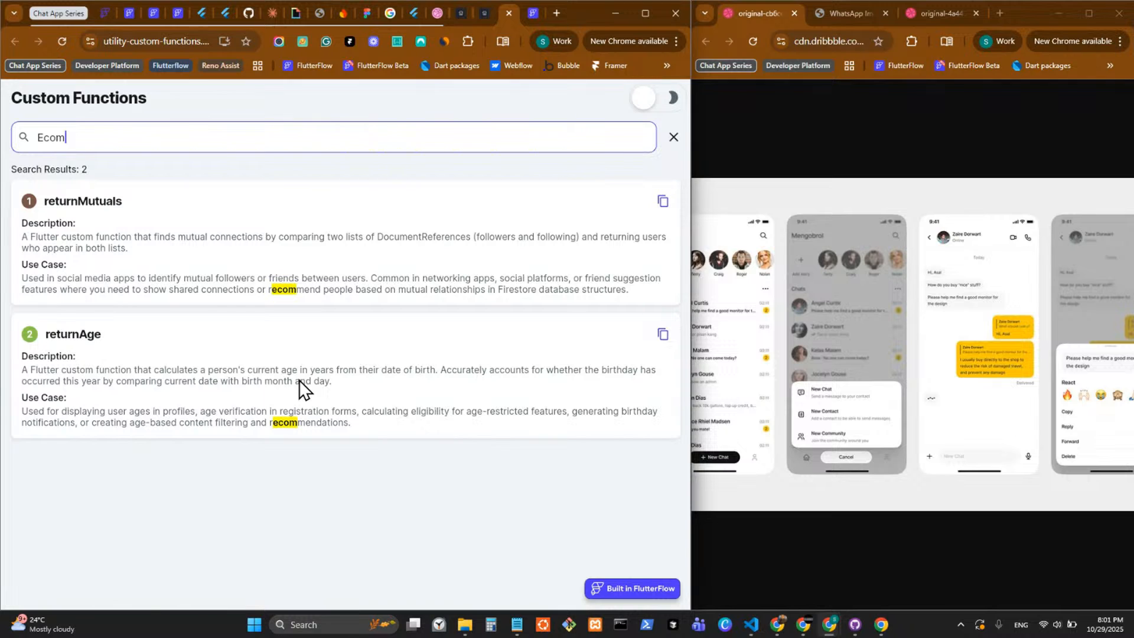
text(me)
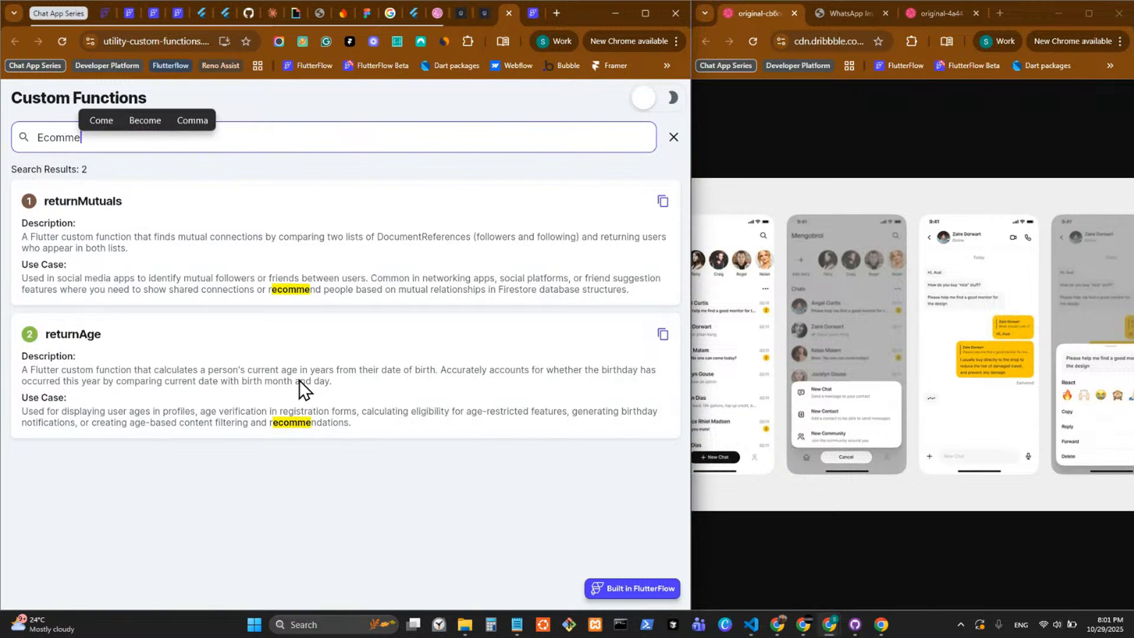
key(BackSpace)
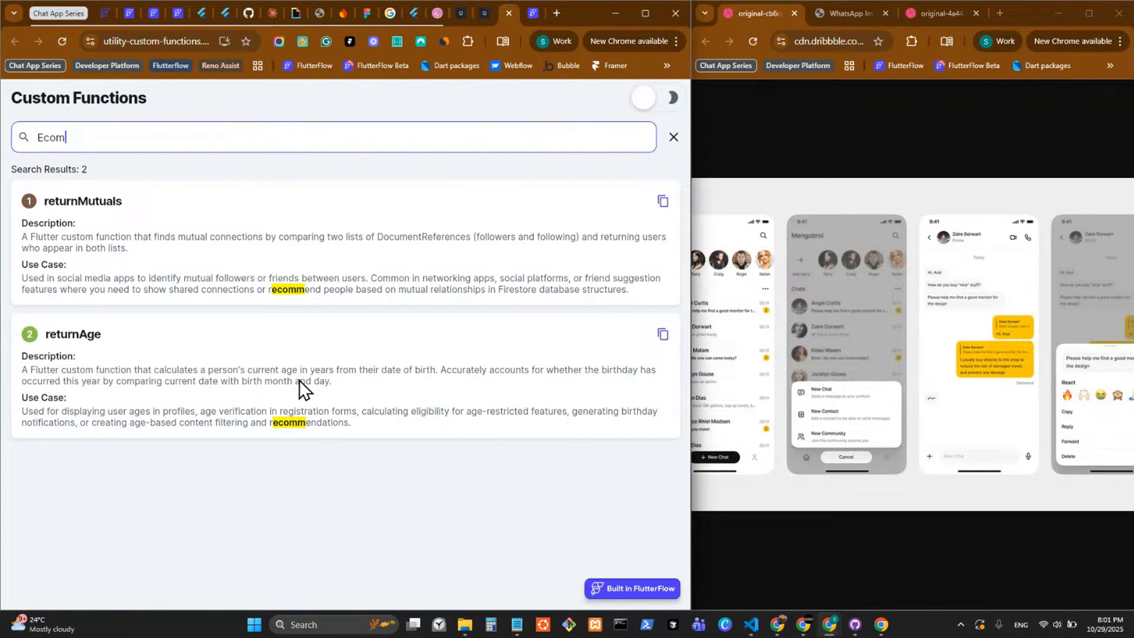
key(BackSpace)
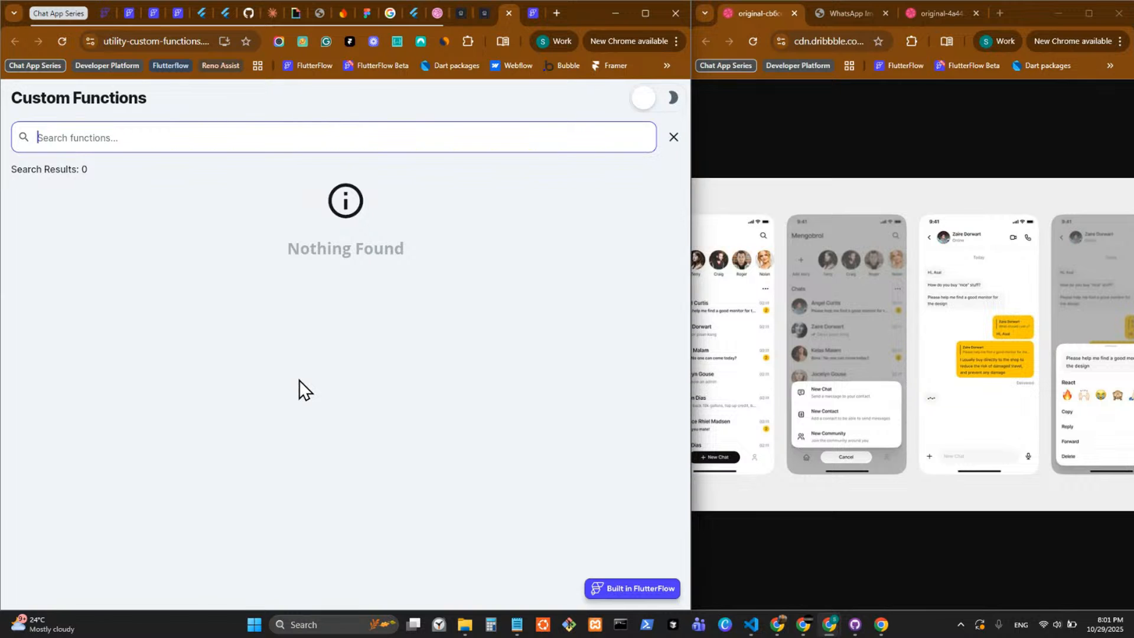
Search the custom functions for "Mat" and look through the matching functions.
text(Mat)
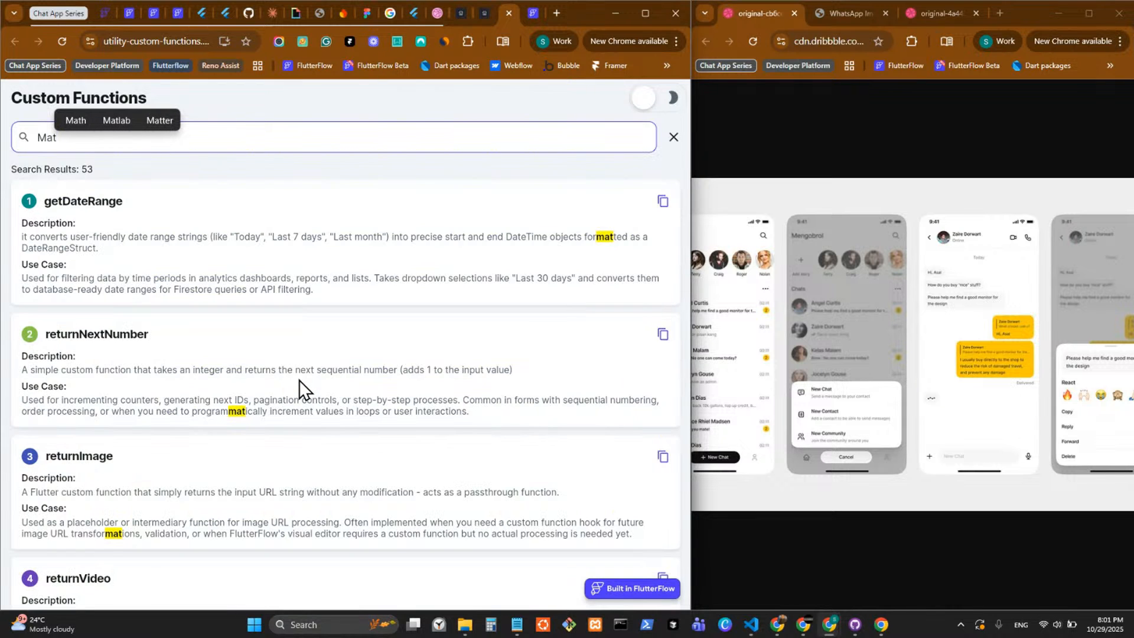
scroll(299, 381, down, 8)
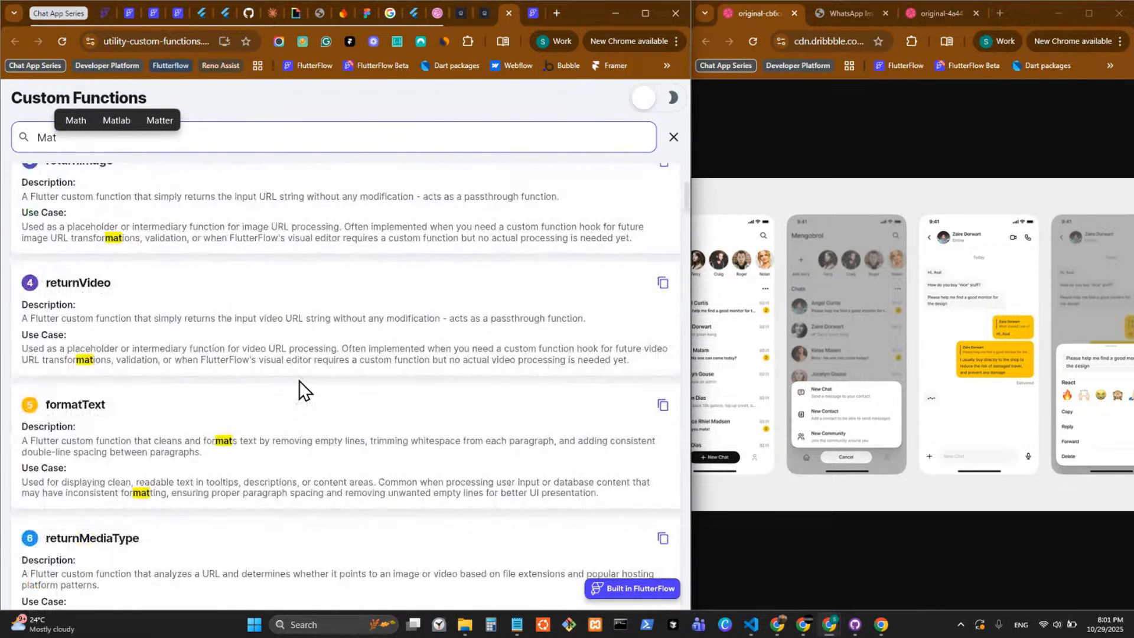
scroll(299, 380, down, 2)
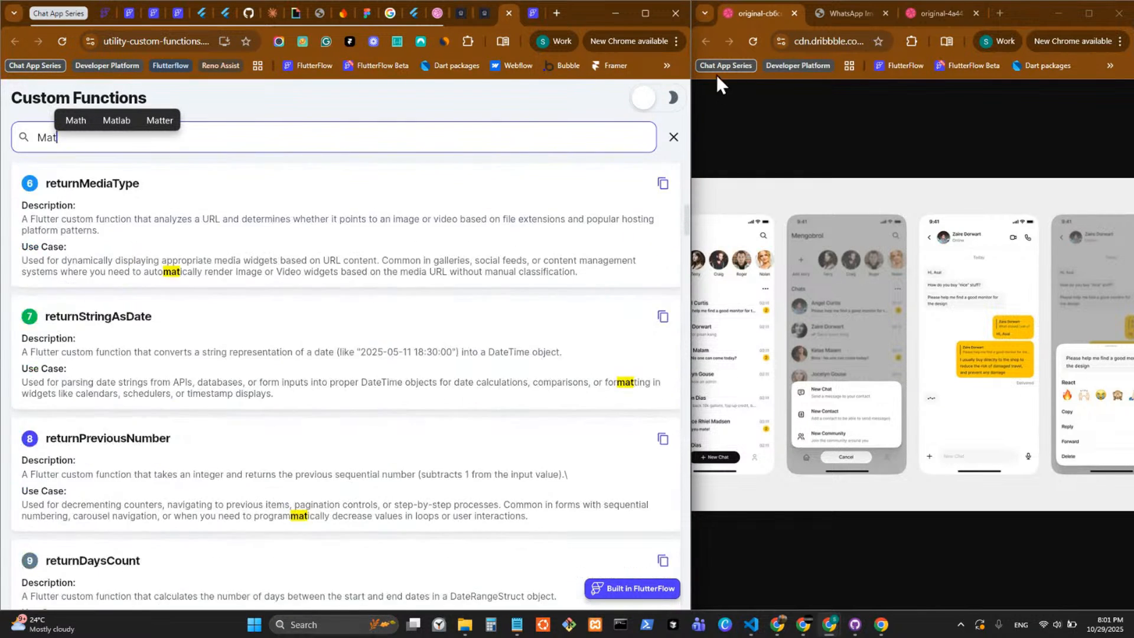
Clear the search and browse the unfiltered list of custom functions, examining their descriptions and use cases.
click(672, 138)
scroll(333, 306, down, 4)
scroll(333, 303, up, 15)
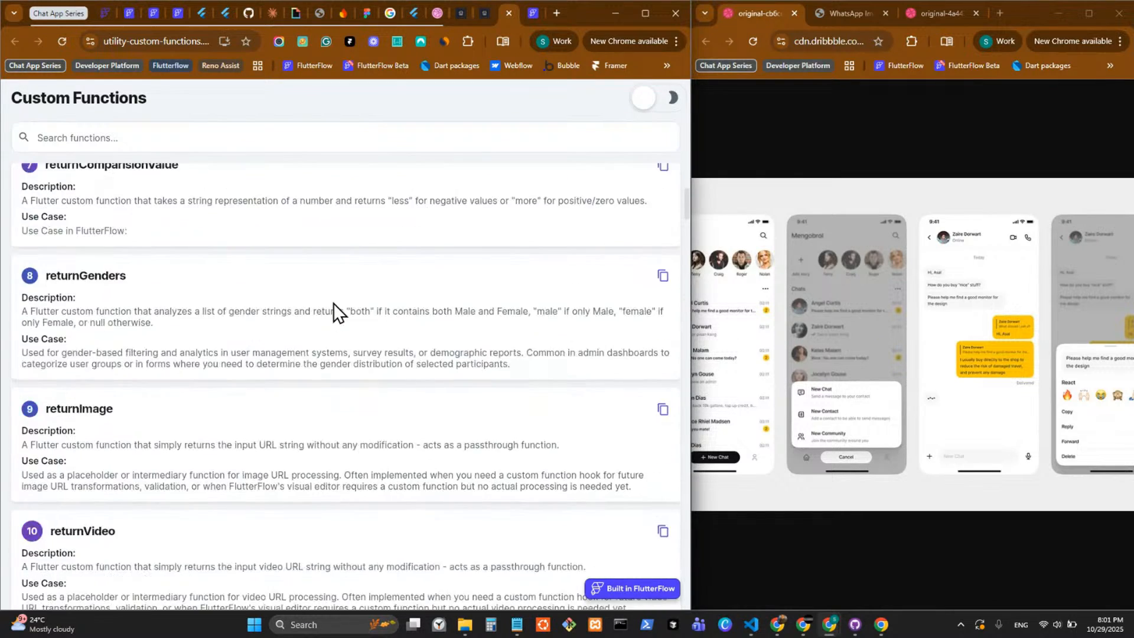
scroll(328, 288, down, 8)
scroll(327, 288, down, 20)
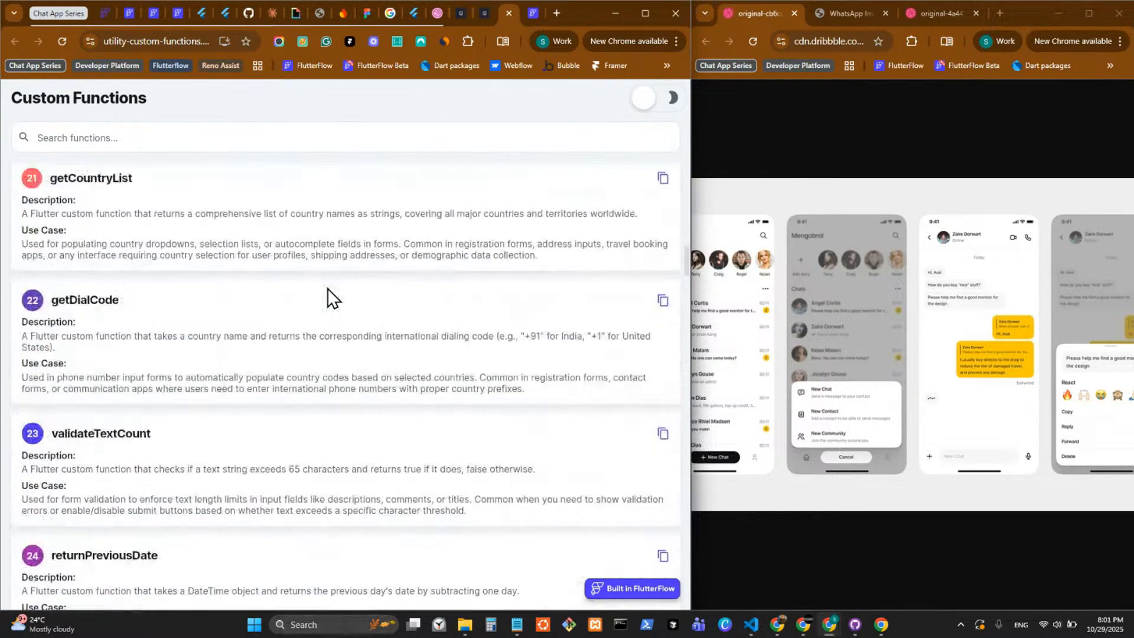
scroll(327, 288, down, 8)
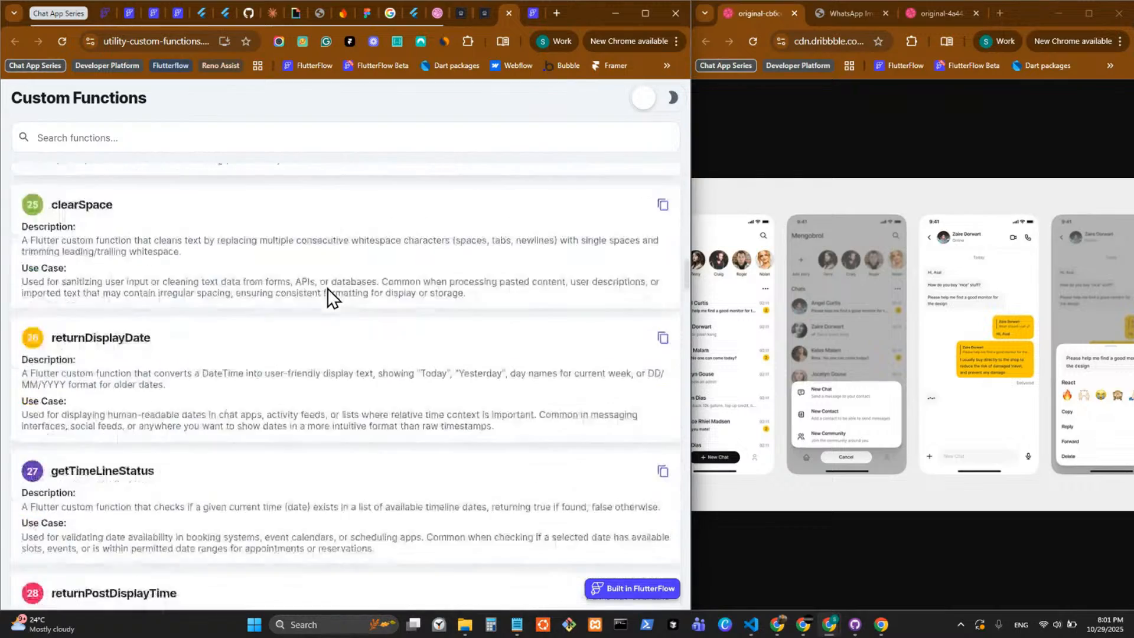
scroll(327, 289, up, 8)
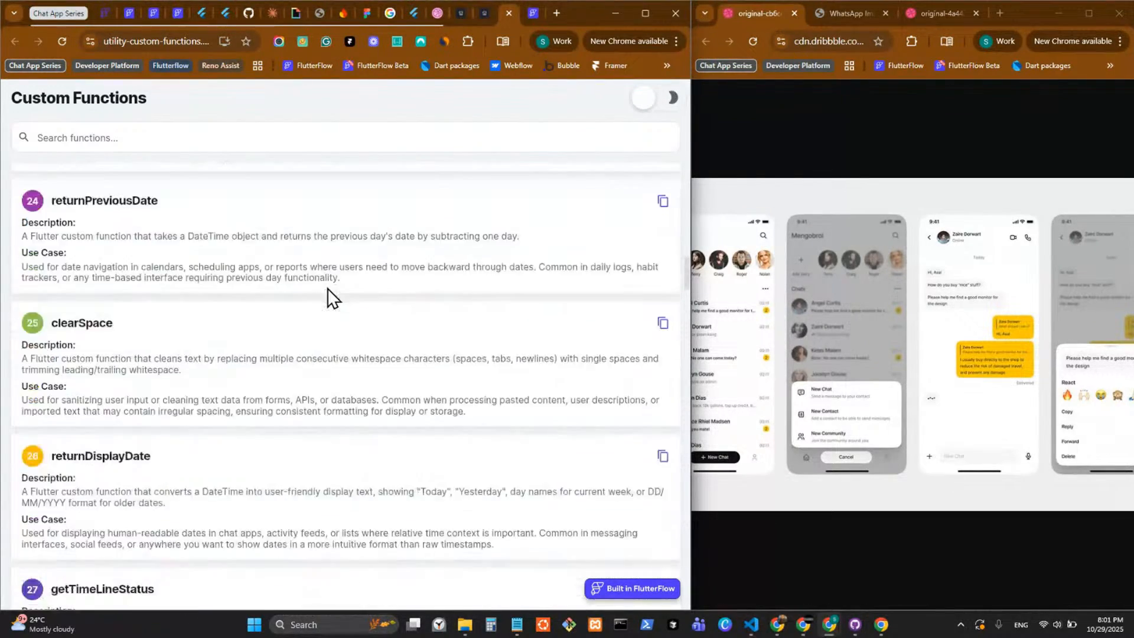
scroll(151, 341, up, 2)
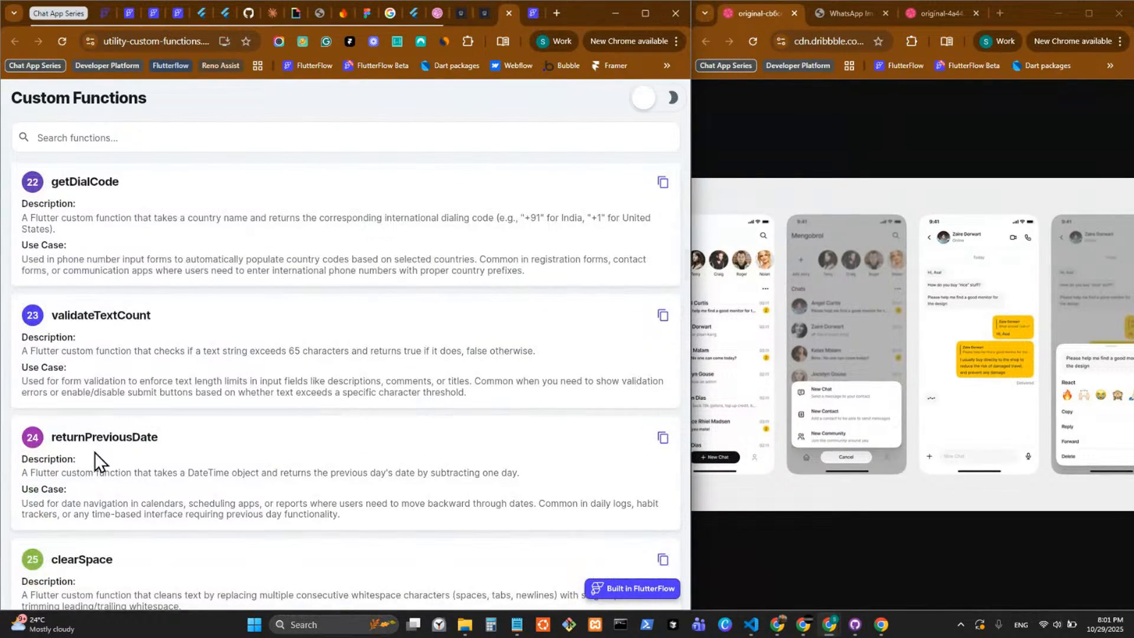
scroll(95, 313, up, 3)
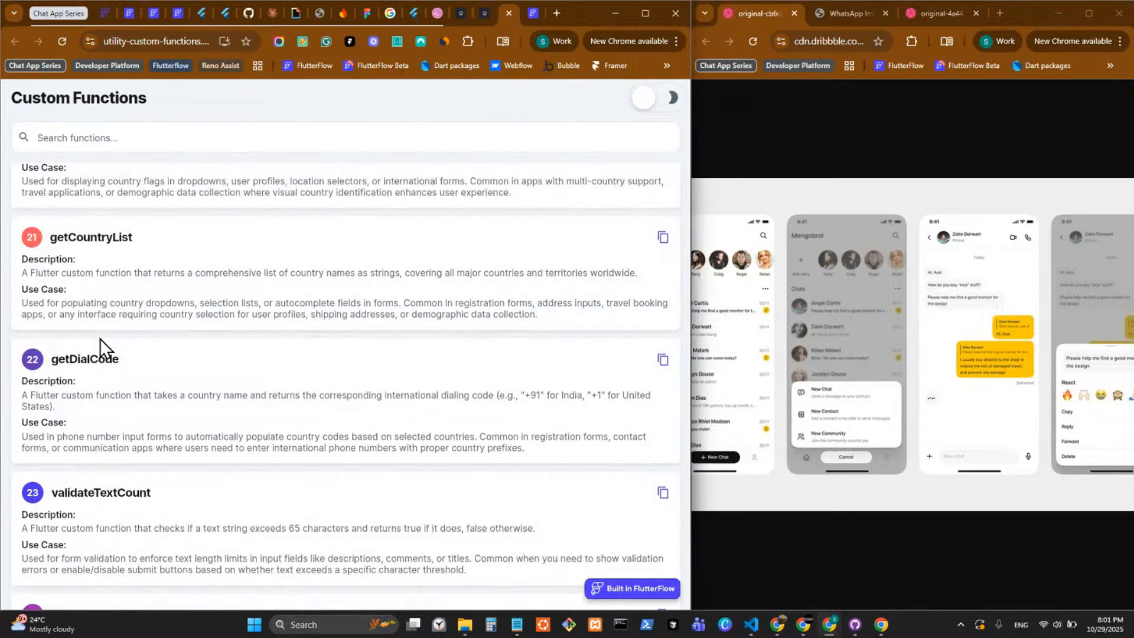
scroll(100, 338, up, 6)
scroll(100, 338, up, 20)
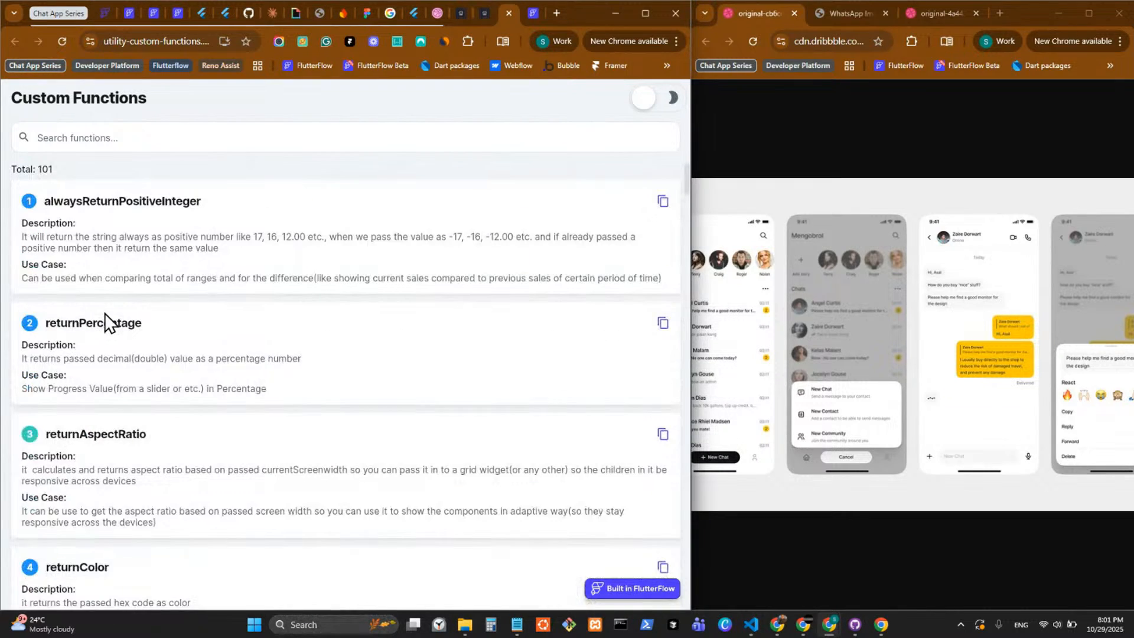
Close the library's marketplace listing and the neighbouring FlutterFlow page, keeping the Custom Functions page open.
click(492, 18)
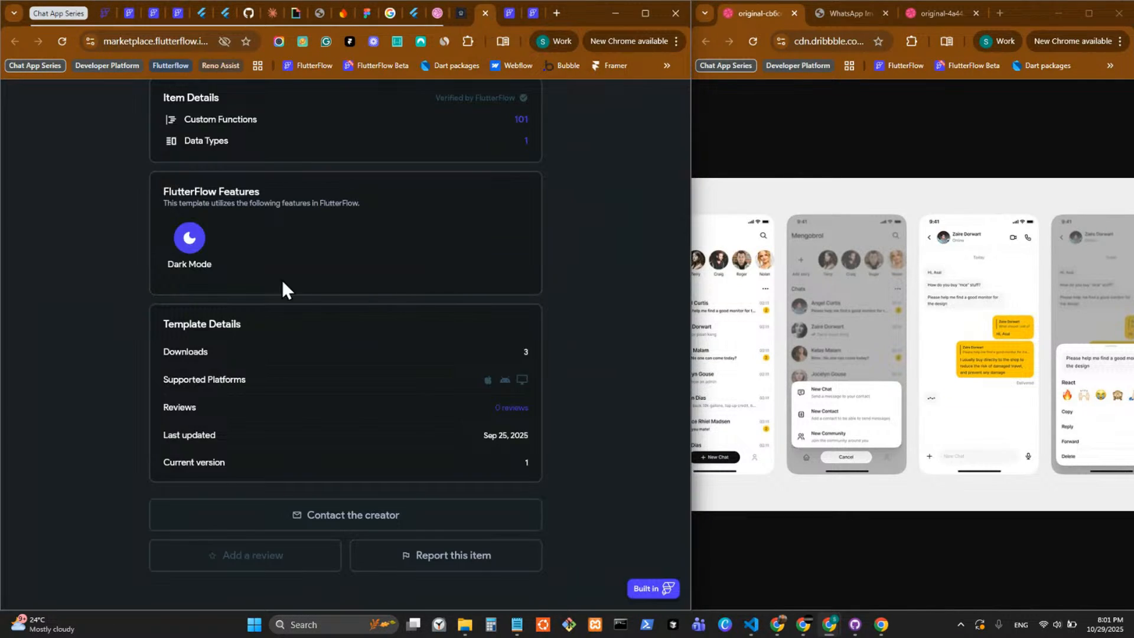
scroll(282, 279, up, 10)
scroll(331, 373, up, 10)
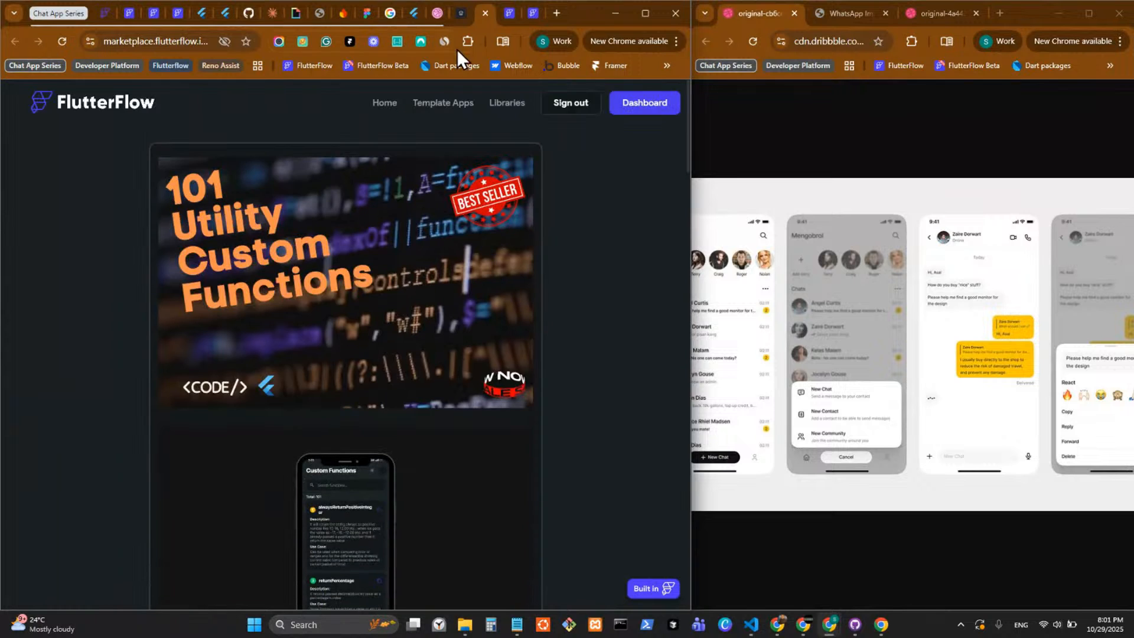
click(488, 13)
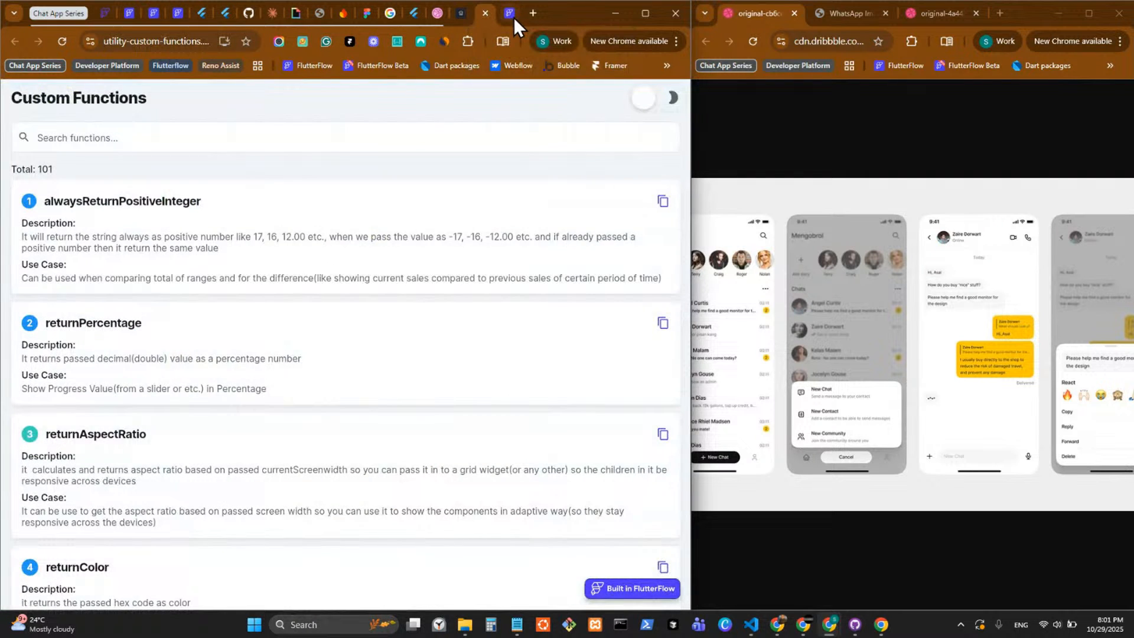
click(513, 16)
click(510, 14)
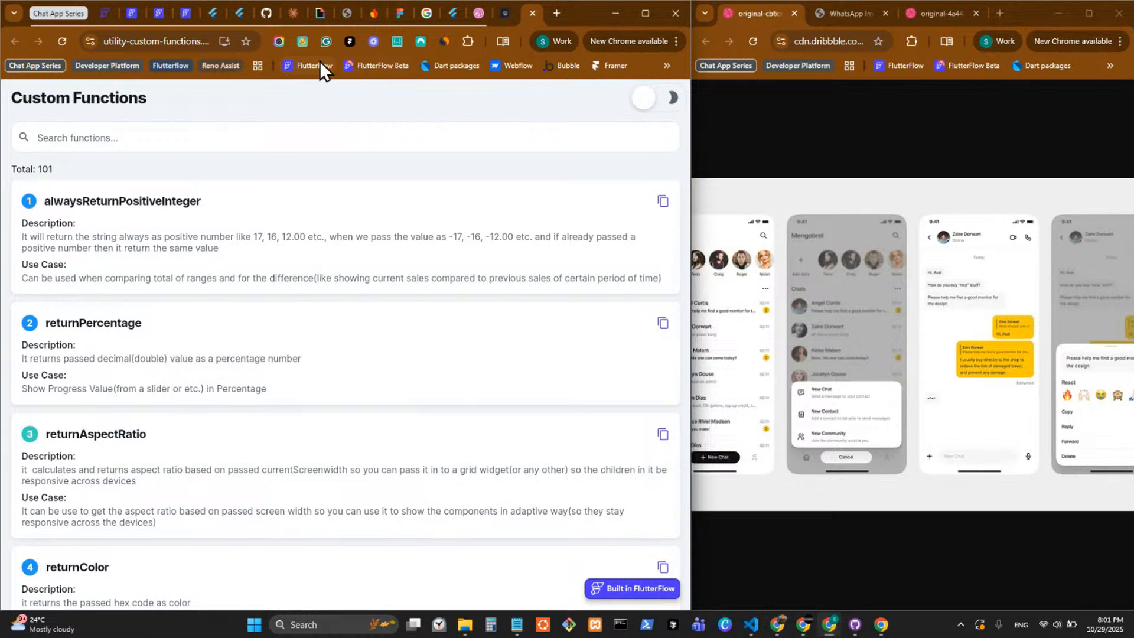
Open the bookmarked FlutterFlow app in a new browser page and close the Custom Functions page.
middle_click(320, 61)
click(534, 15)
click(507, 19)
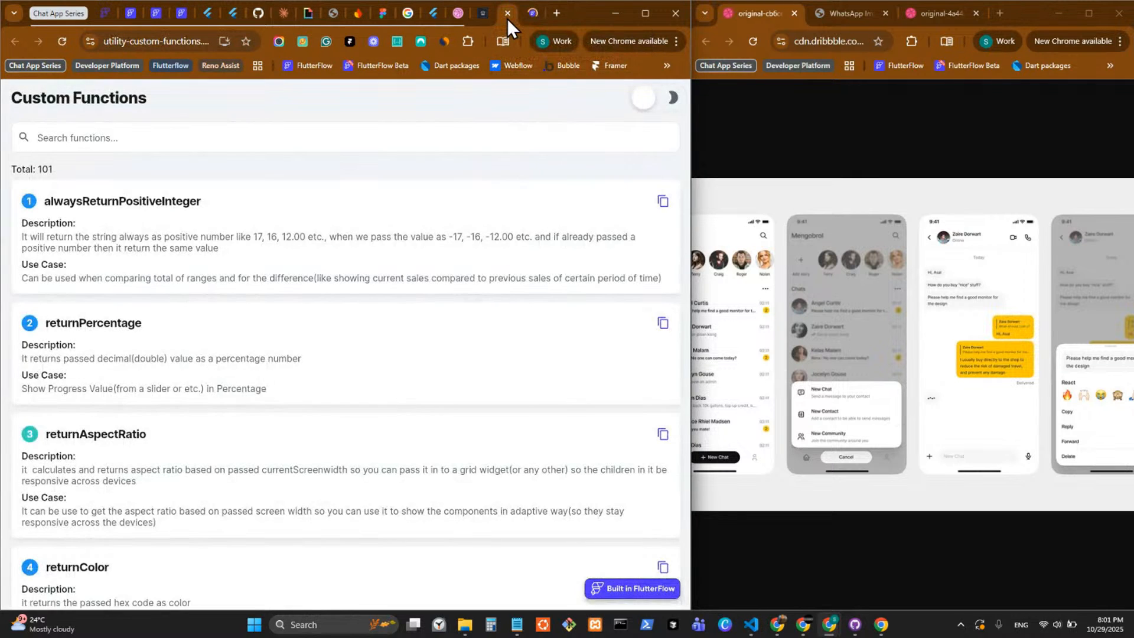
click(507, 19)
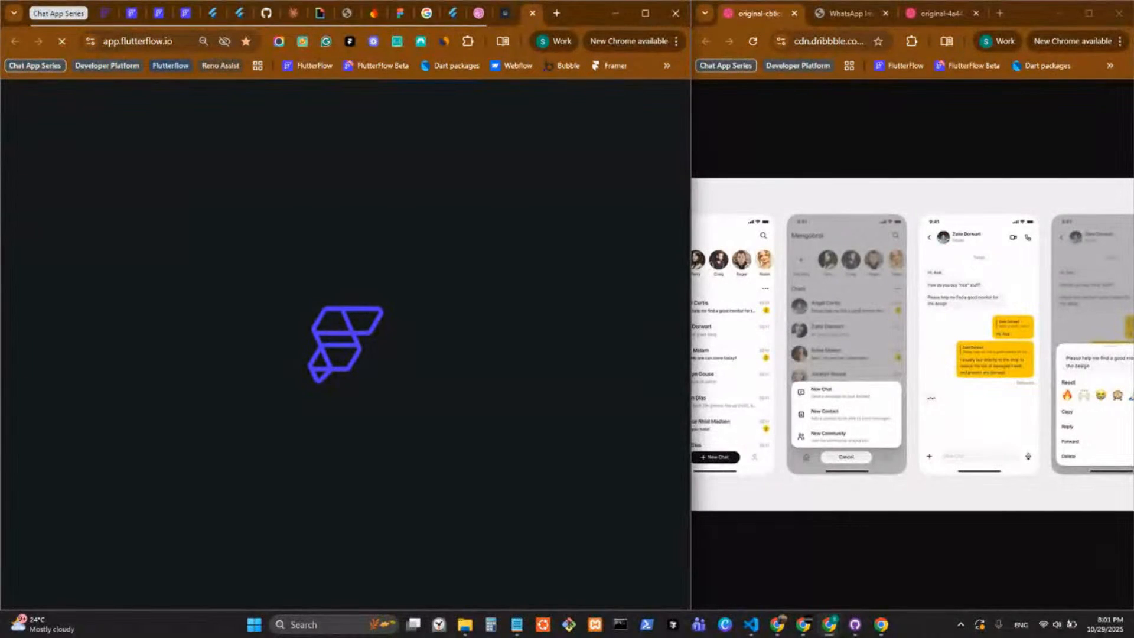
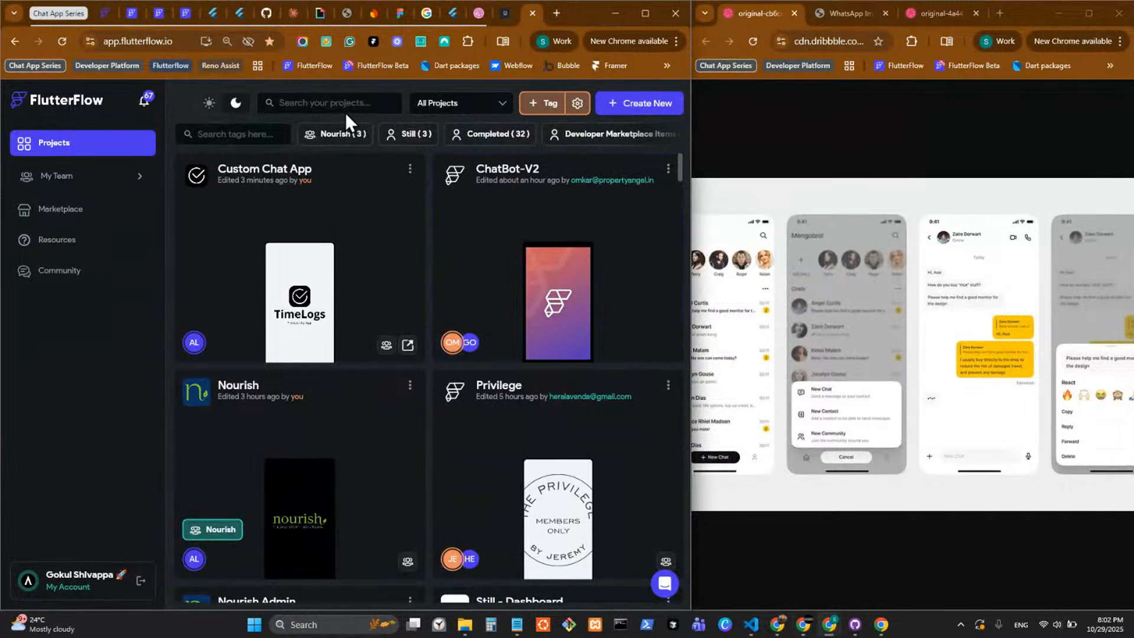
Search the projects for "util" and open the Utility Custom Functions project.
click(345, 102)
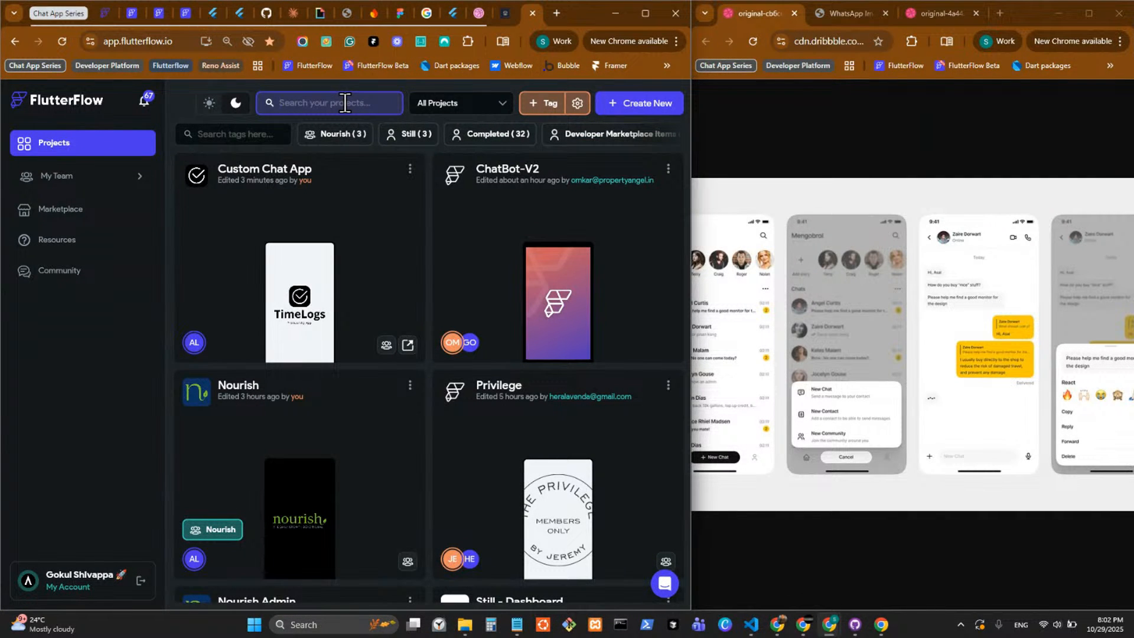
text(ut)
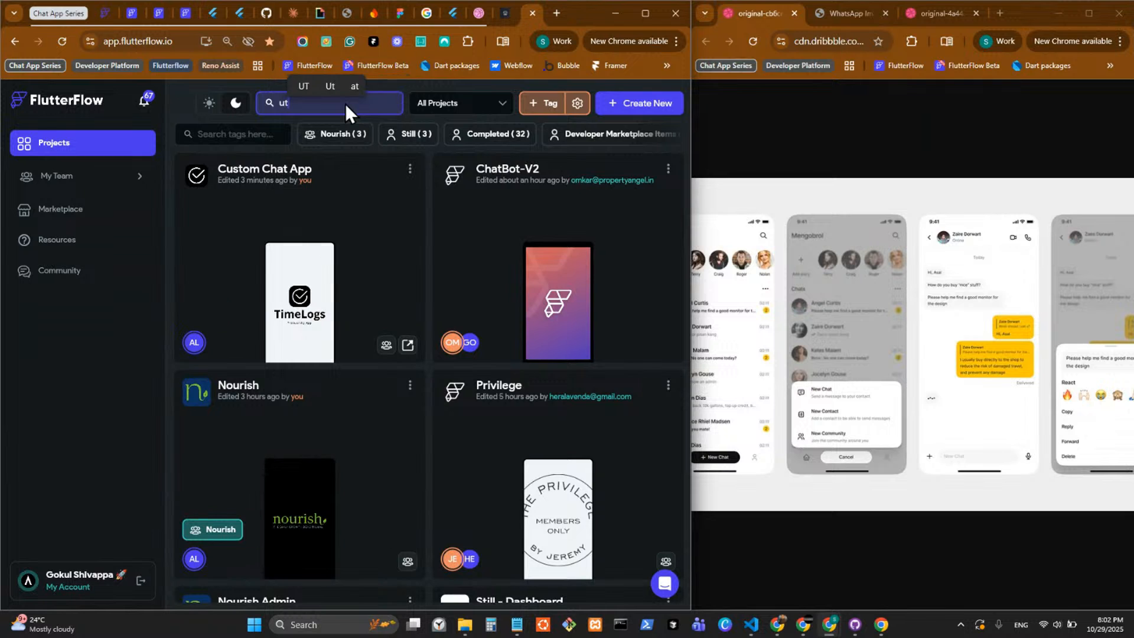
text(ili)
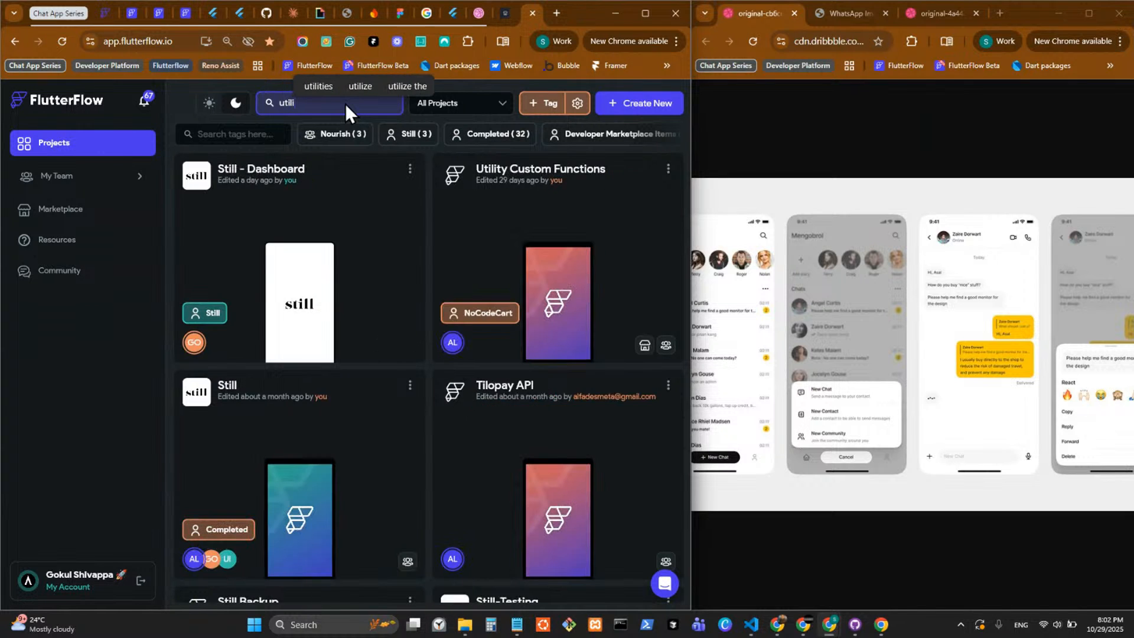
click(564, 243)
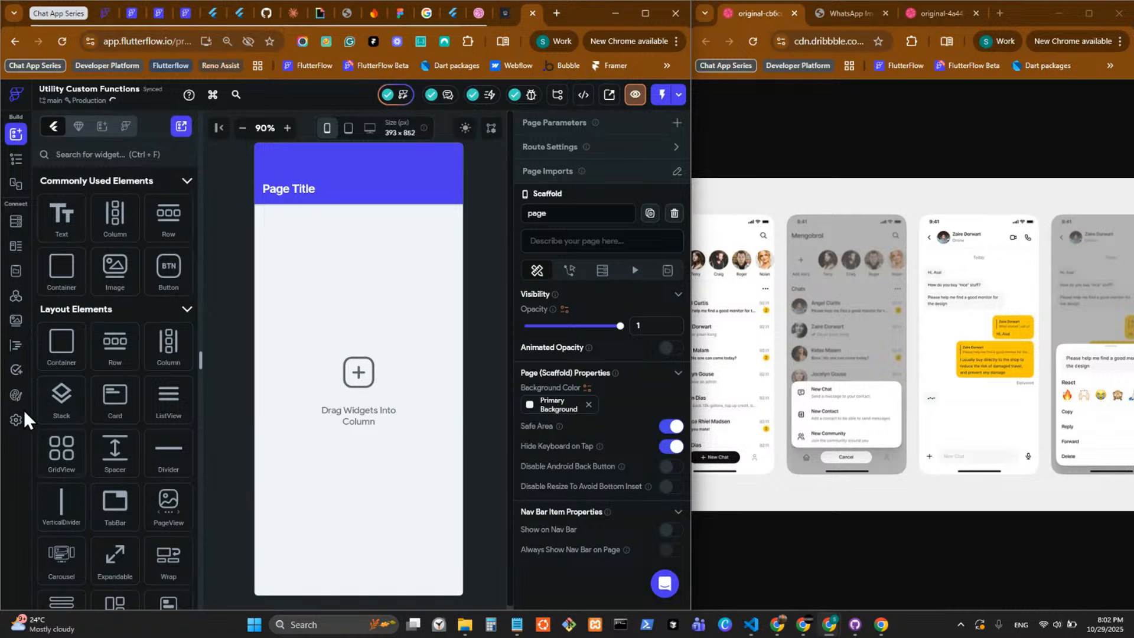
Find the returnEmpty custom function in the project's custom code and review its description and return statement.
click(16, 347)
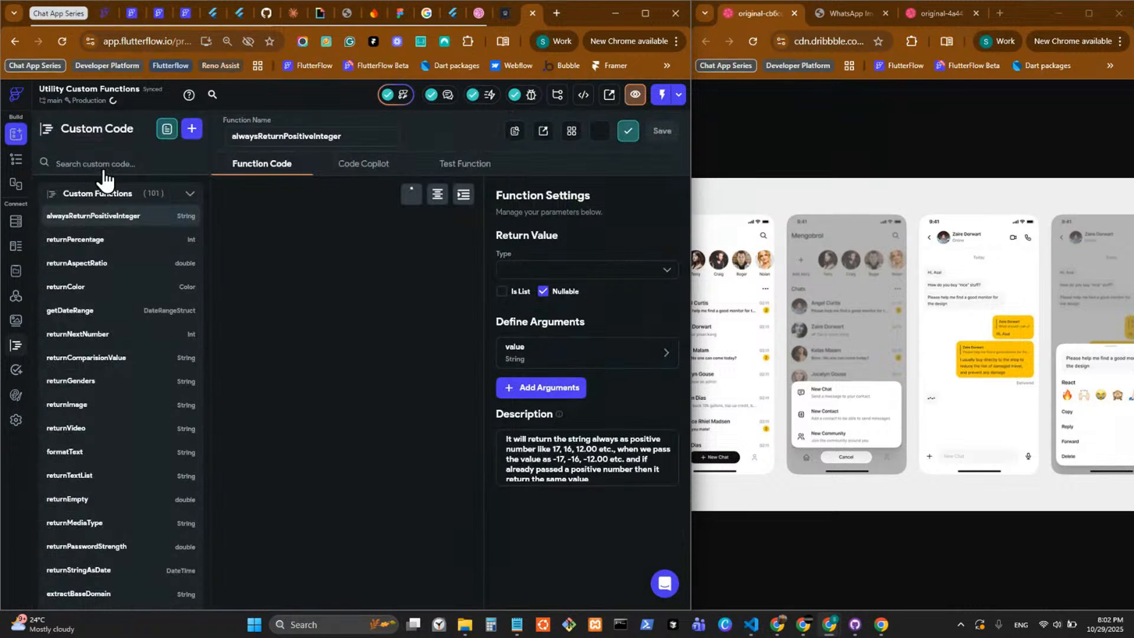
scroll(130, 296, down, 10)
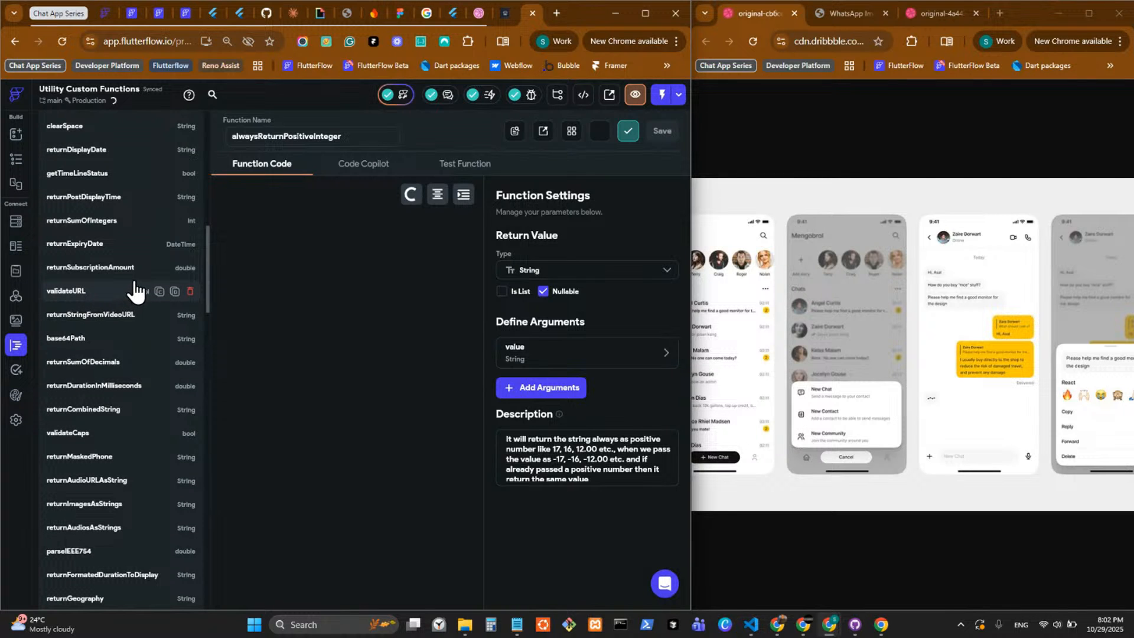
scroll(130, 284, down, 10)
scroll(124, 267, up, 20)
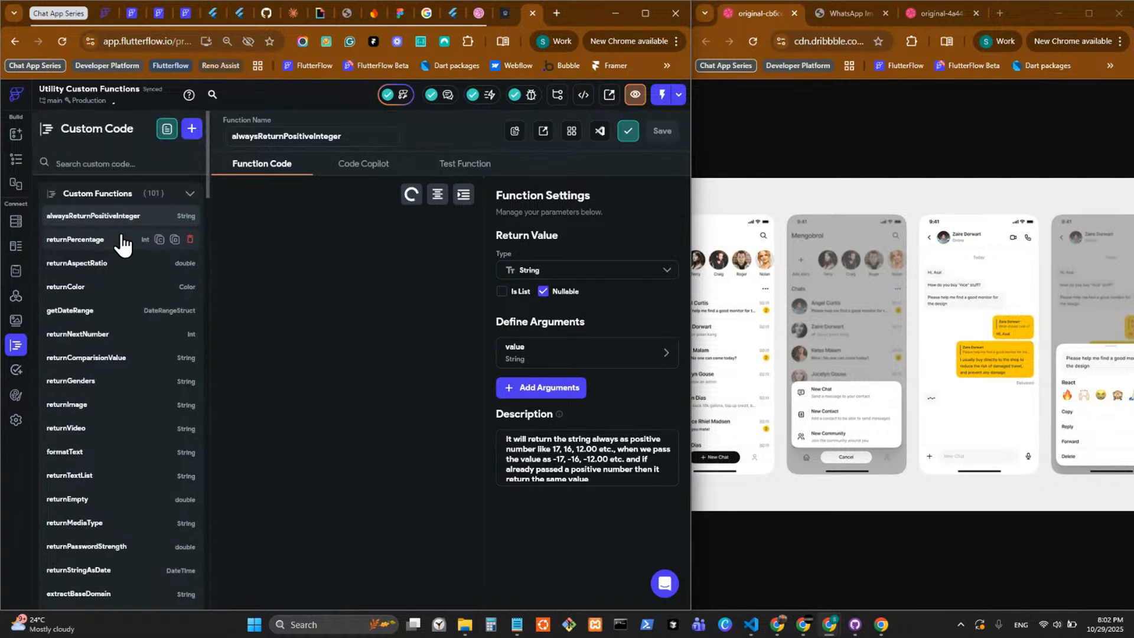
click(107, 163)
text(returnEmpty)
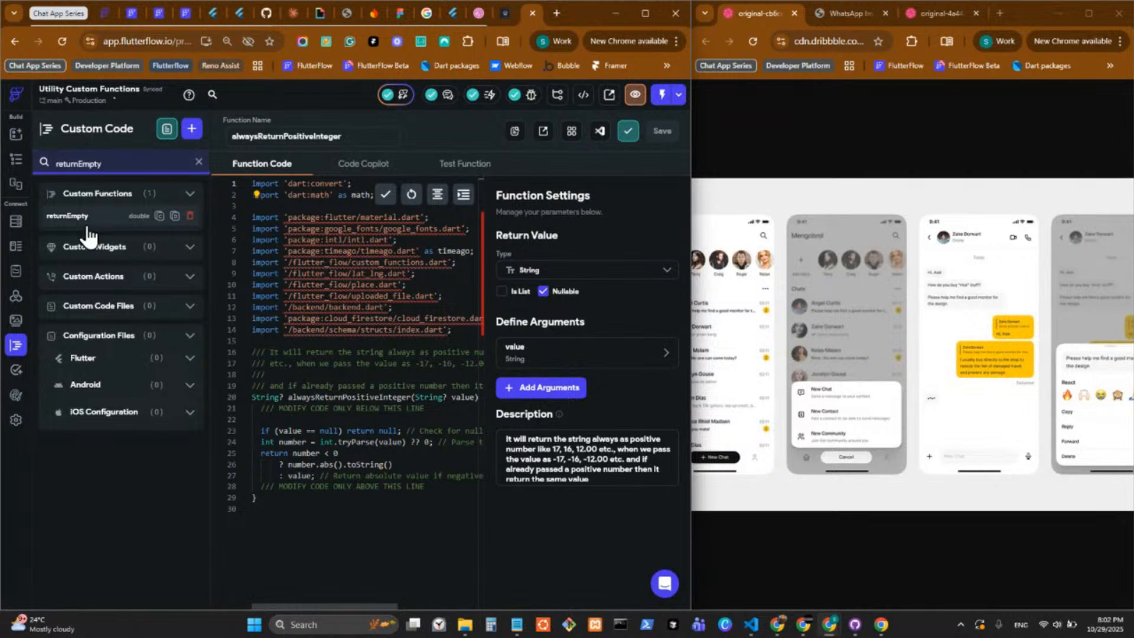
click(89, 216)
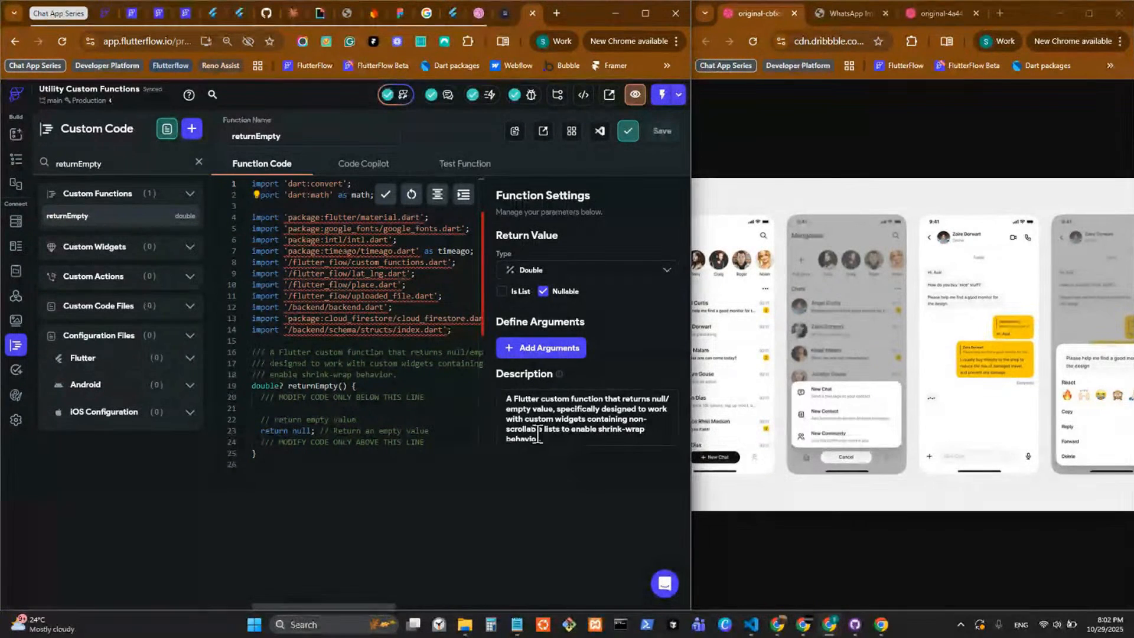
drag(542, 439, 504, 388)
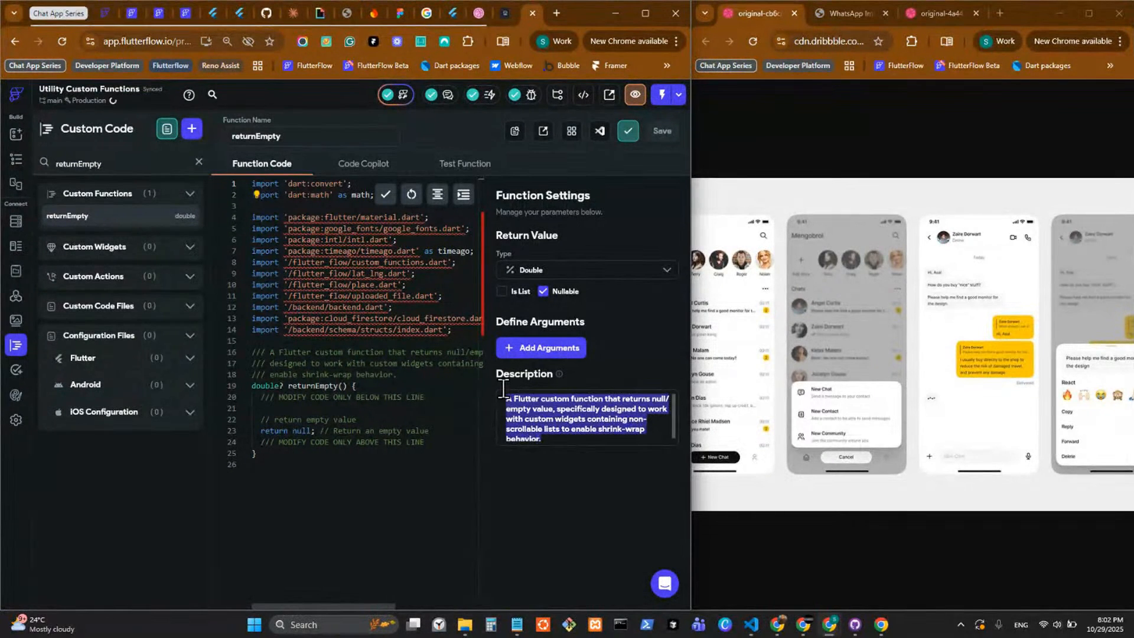
click(554, 417)
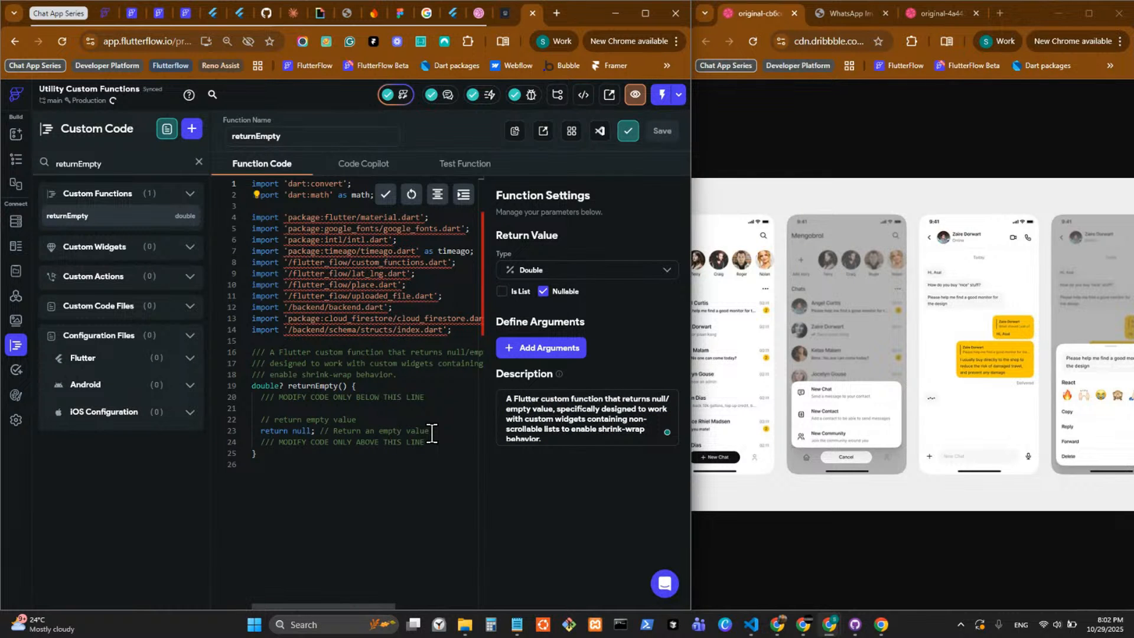
drag(429, 431, 254, 420)
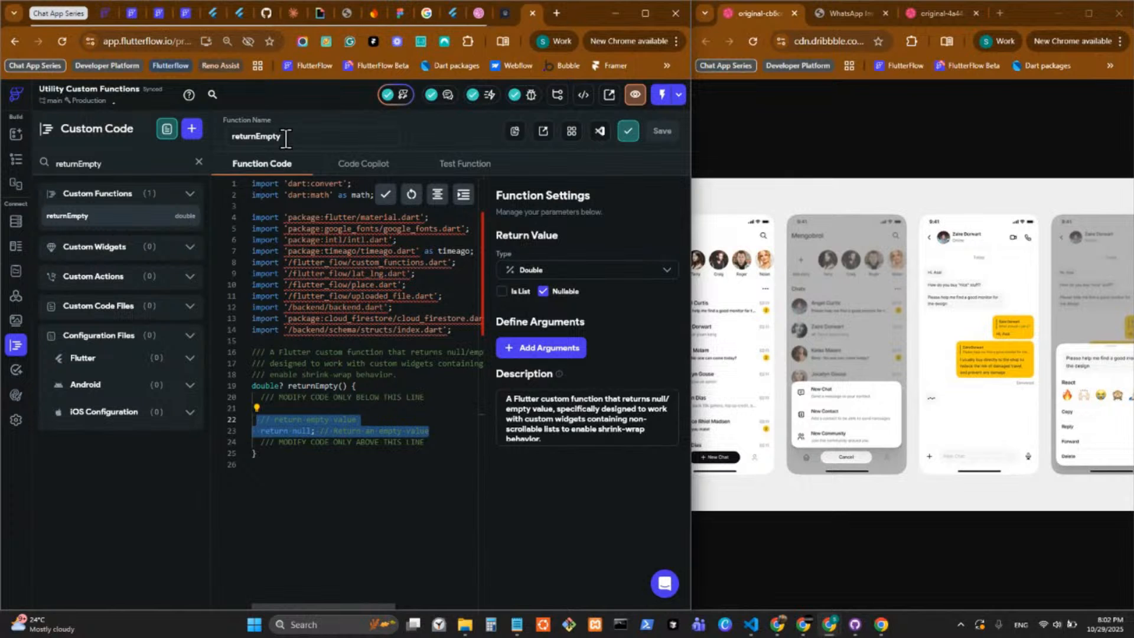
Create a new custom function in the Custom Chat App project and name it returnEmpty.
click(186, 12)
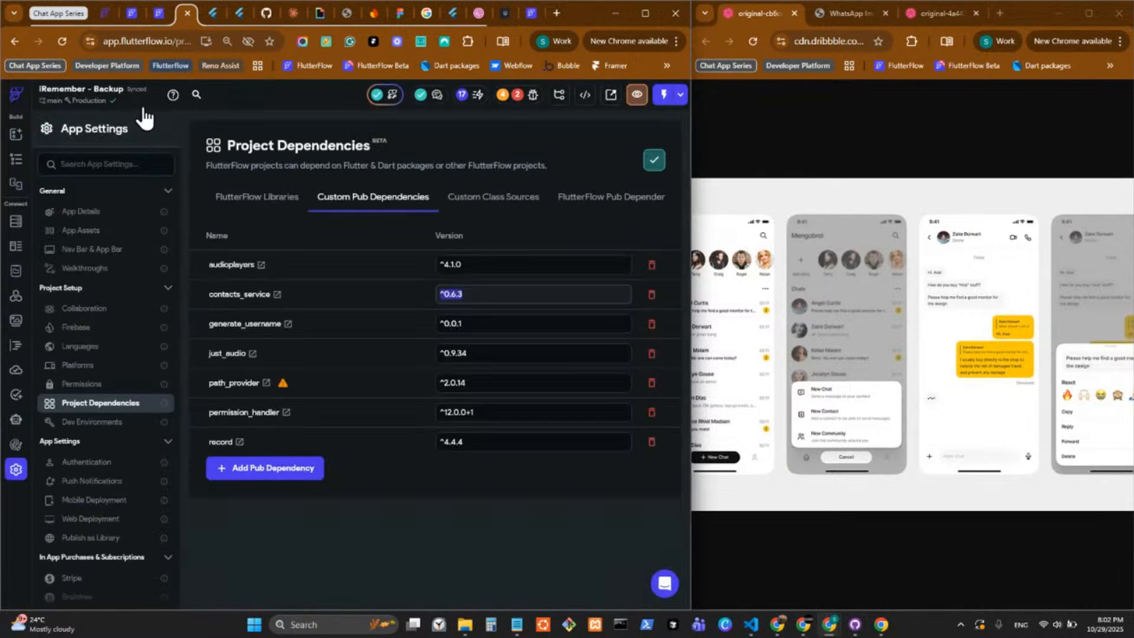
click(159, 13)
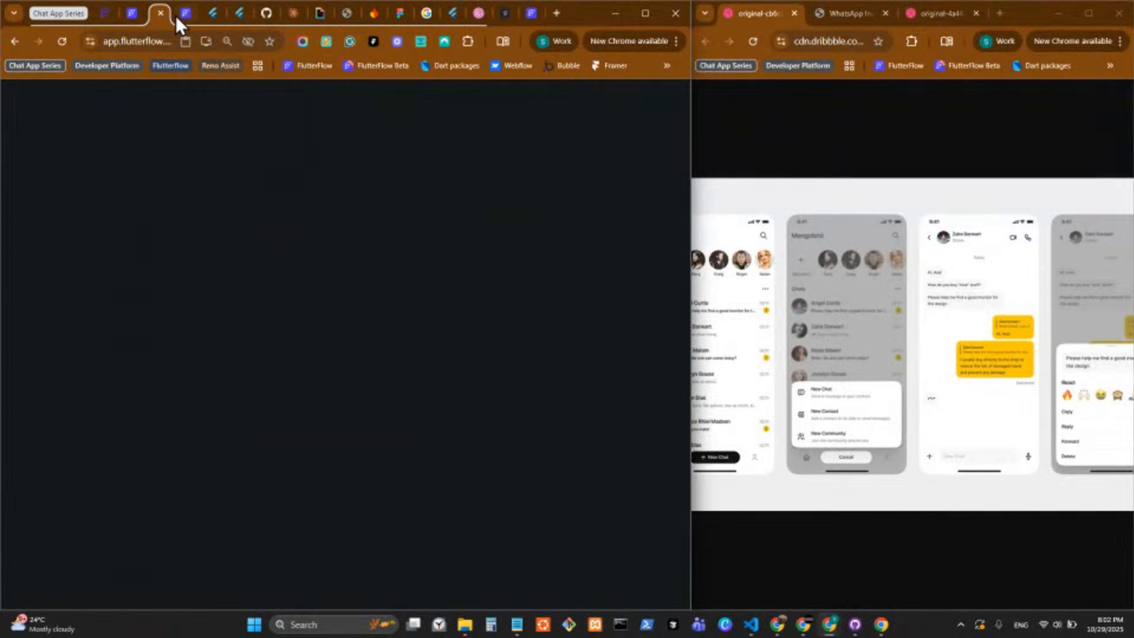
click(191, 128)
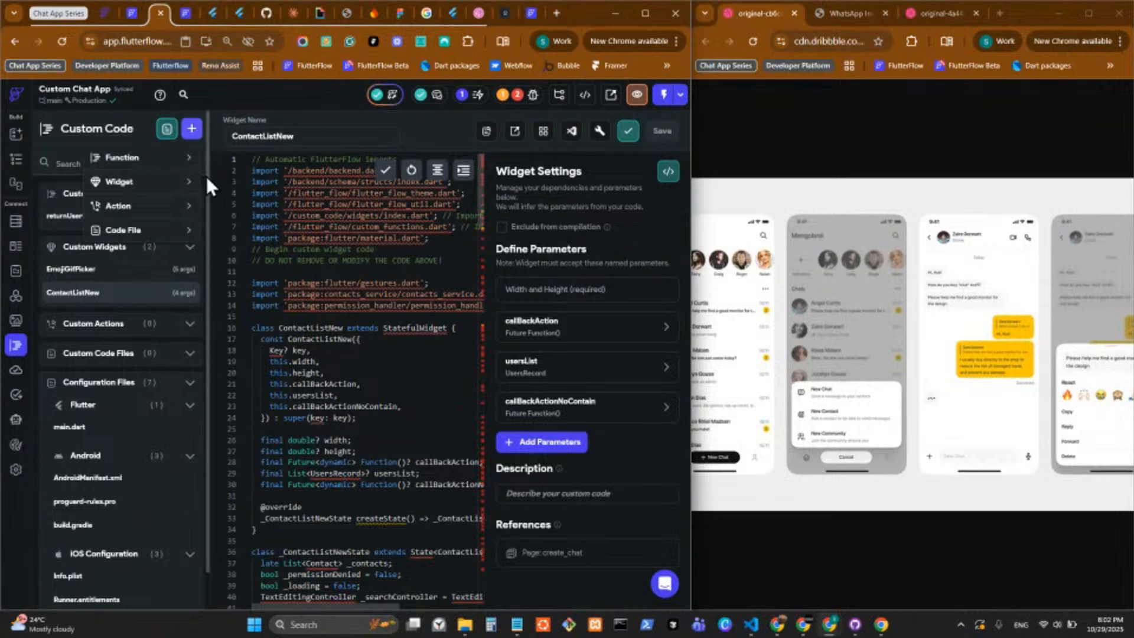
click(150, 157)
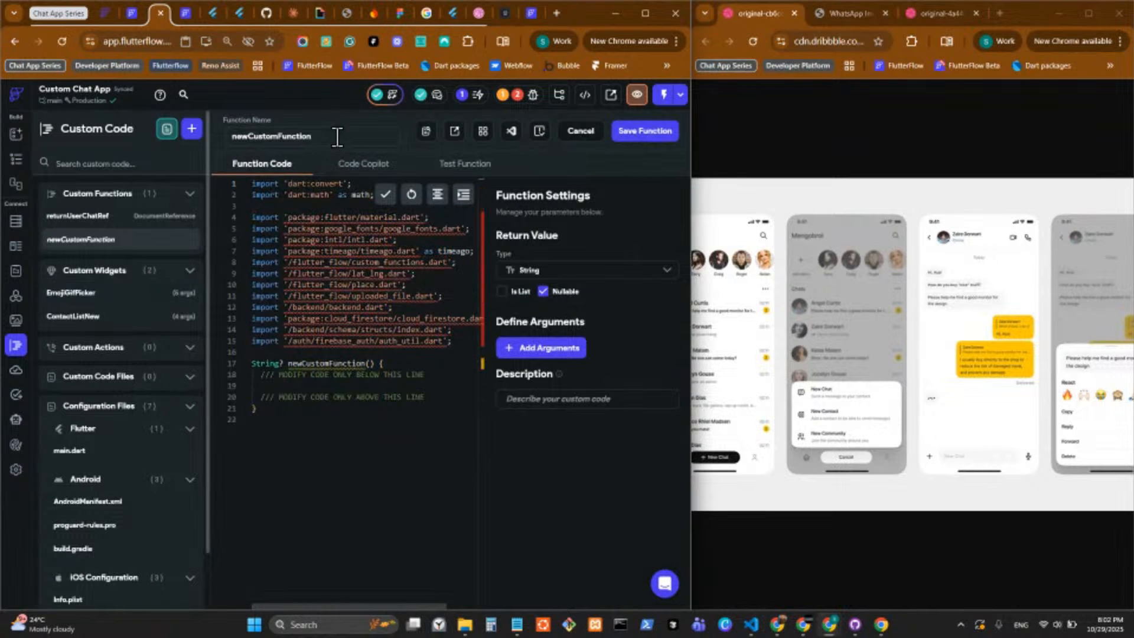
drag(337, 137, 210, 137)
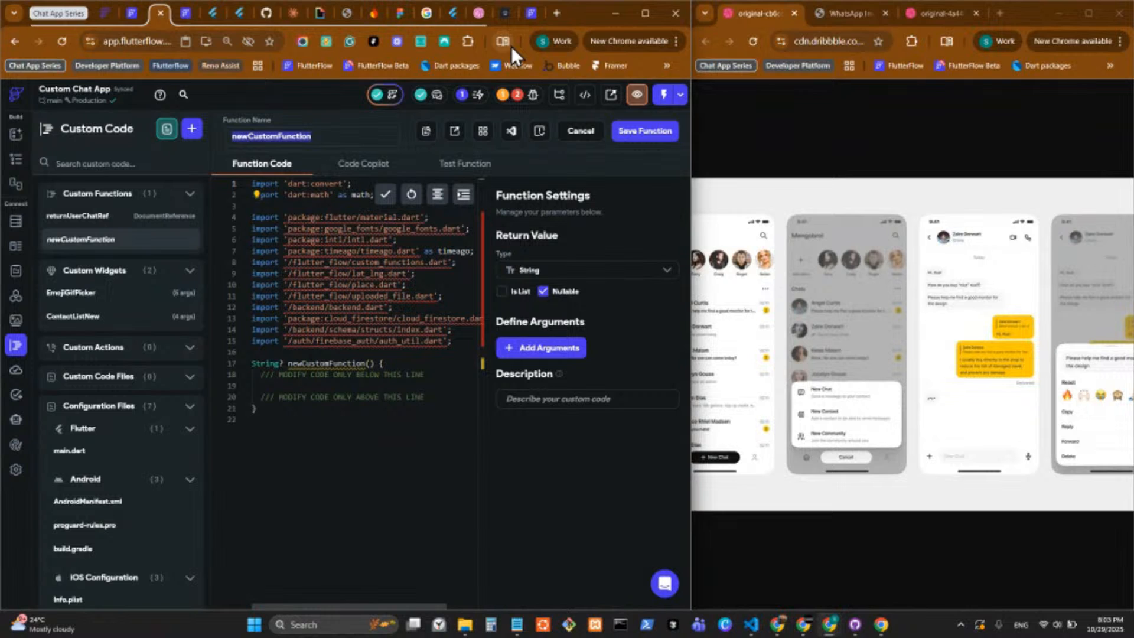
text(returnEmpty)
Check the source function's settings and set the new returnEmpty function's return type to Double.
click(531, 18)
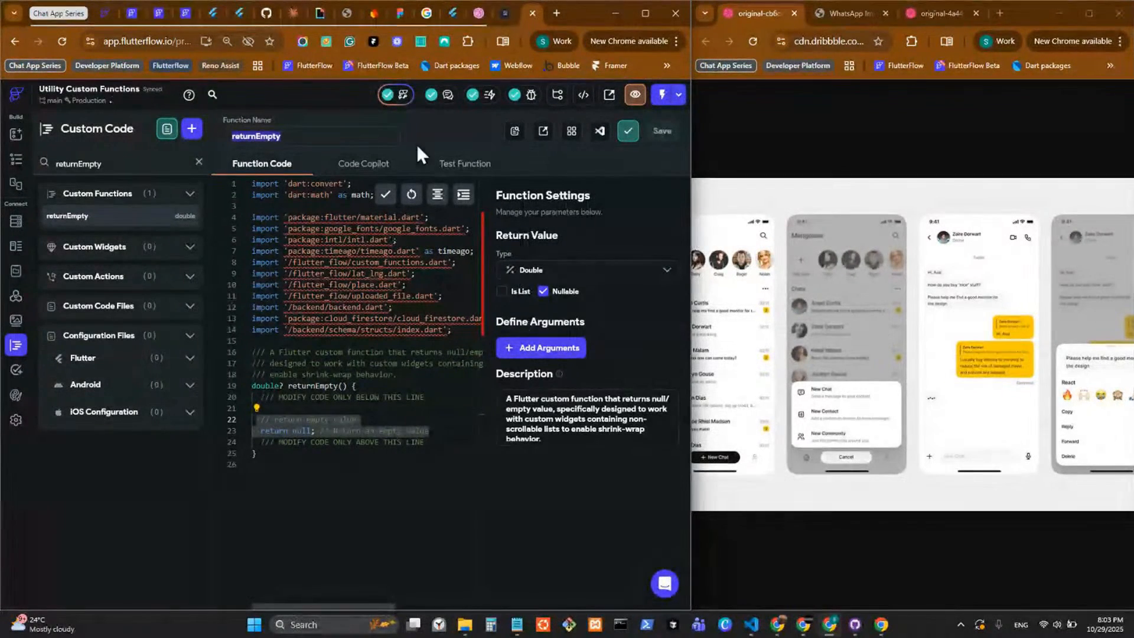
click(159, 16)
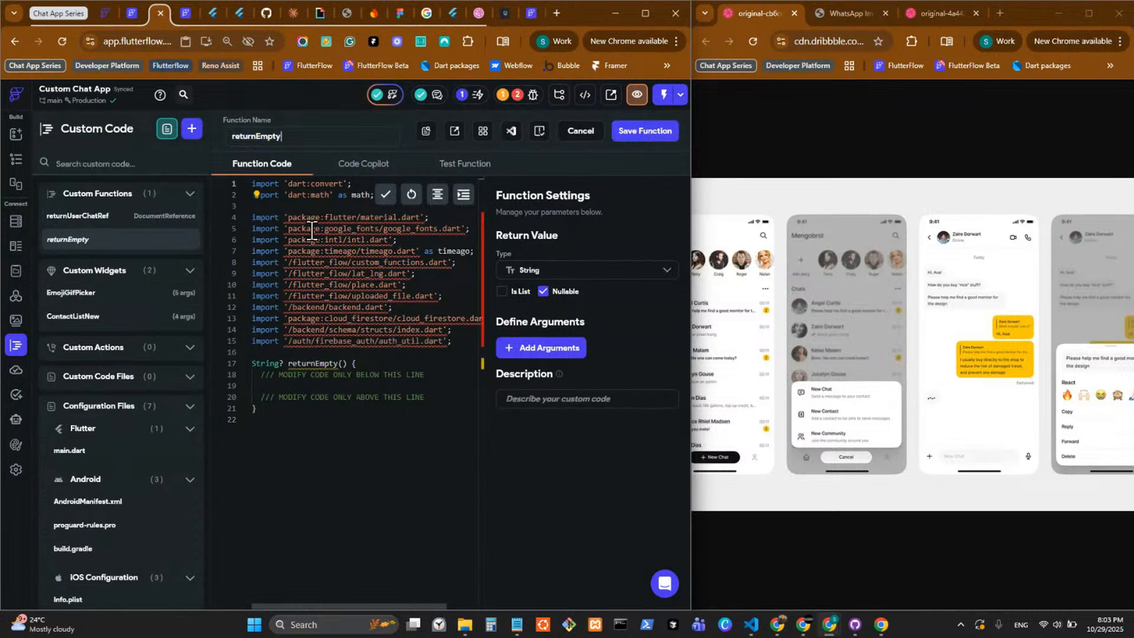
click(534, 270)
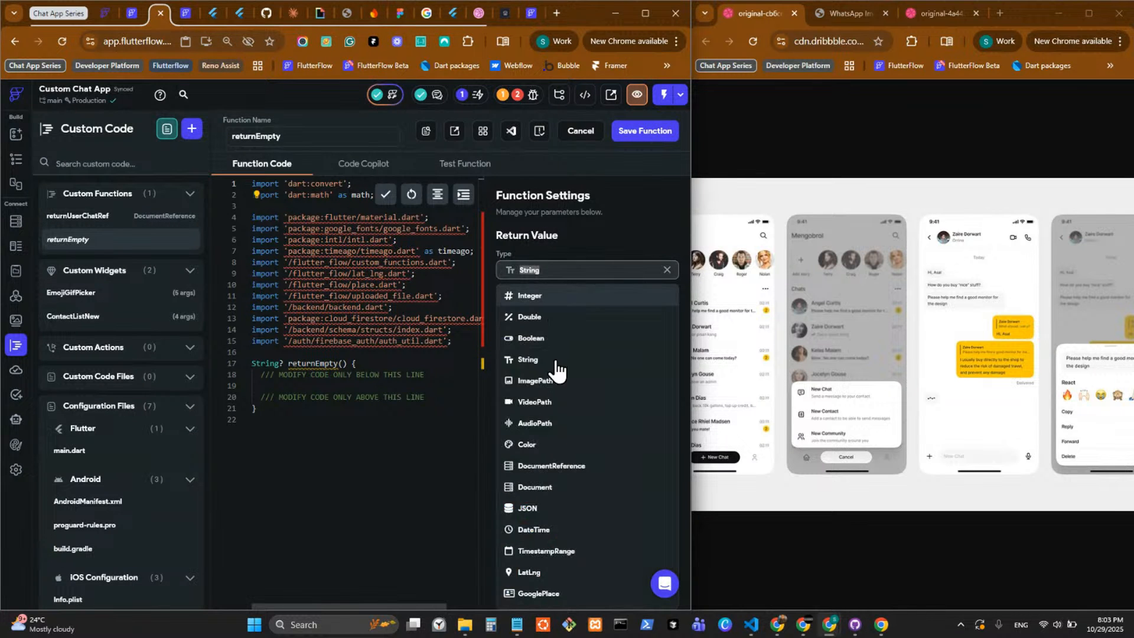
click(557, 319)
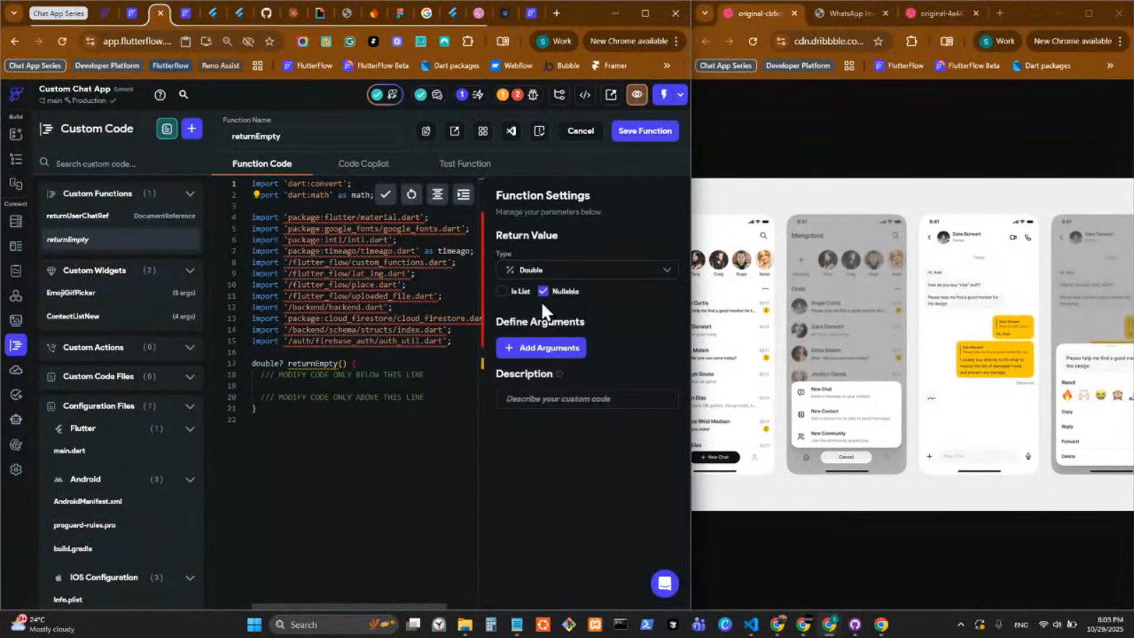
Copy the comment and "return null;" lines from the Utility Custom Functions version into the new returnEmpty function and save it.
click(530, 18)
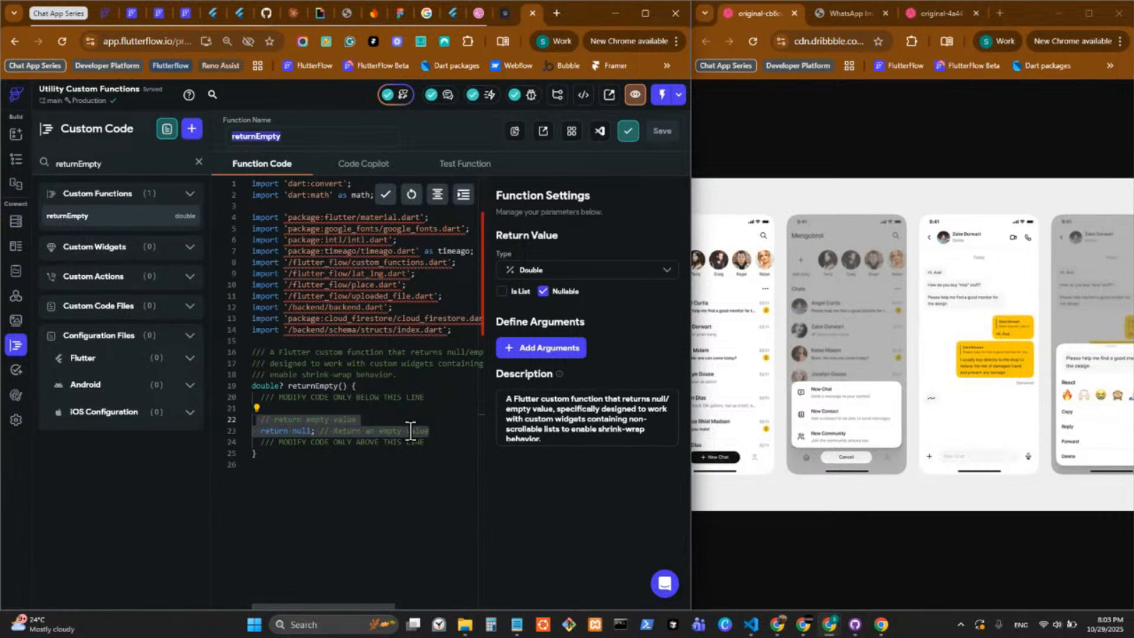
drag(433, 431, 230, 417)
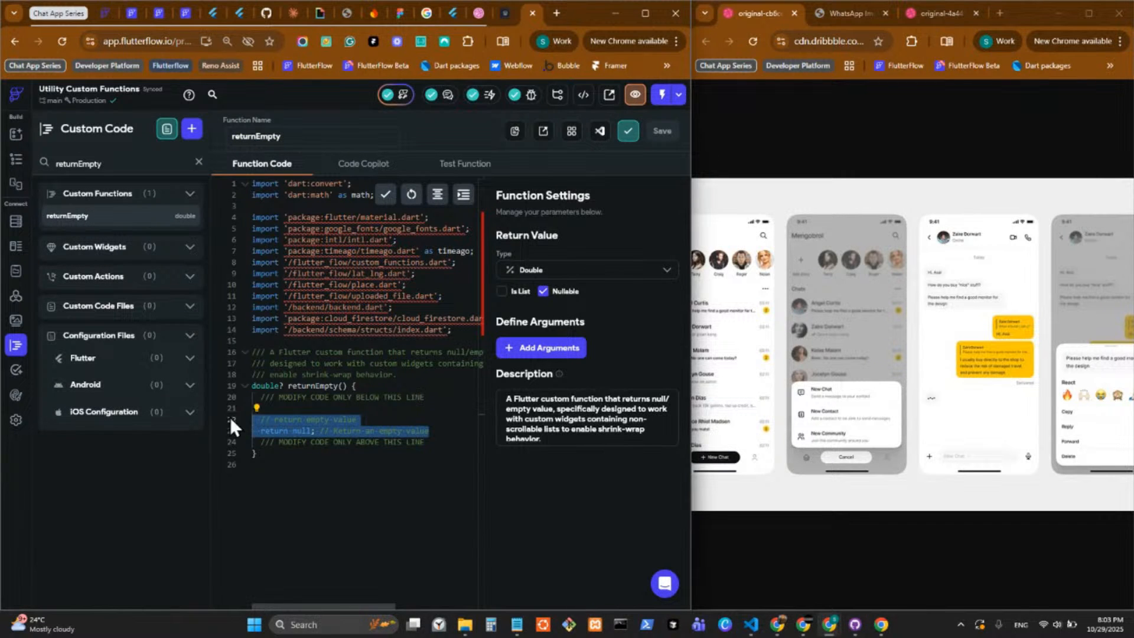
right_click(298, 425)
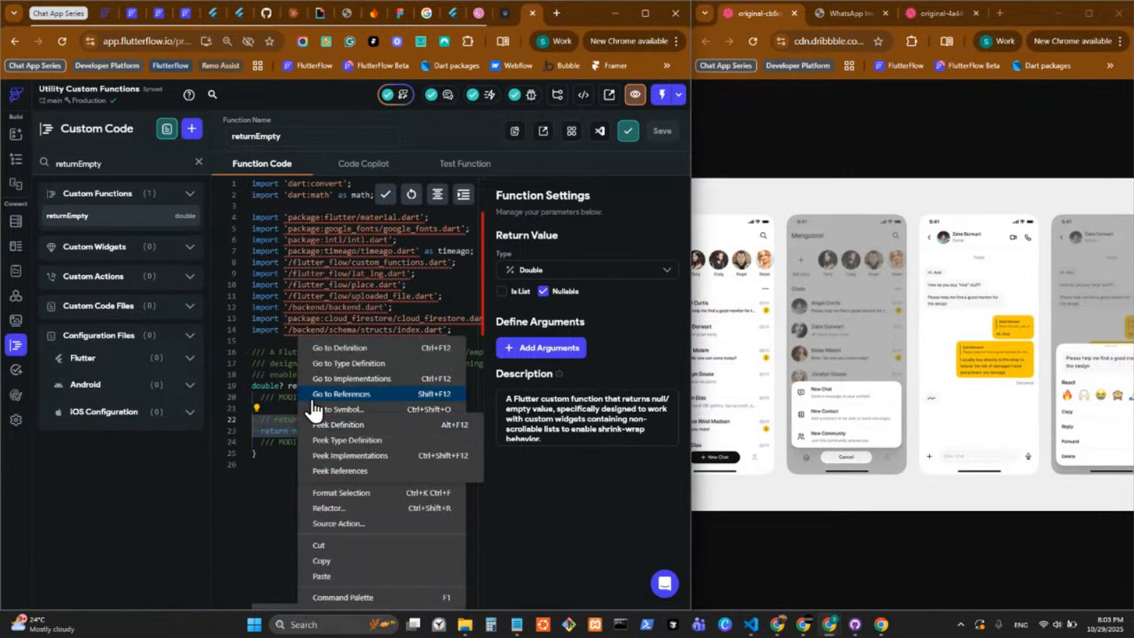
click(322, 561)
click(158, 21)
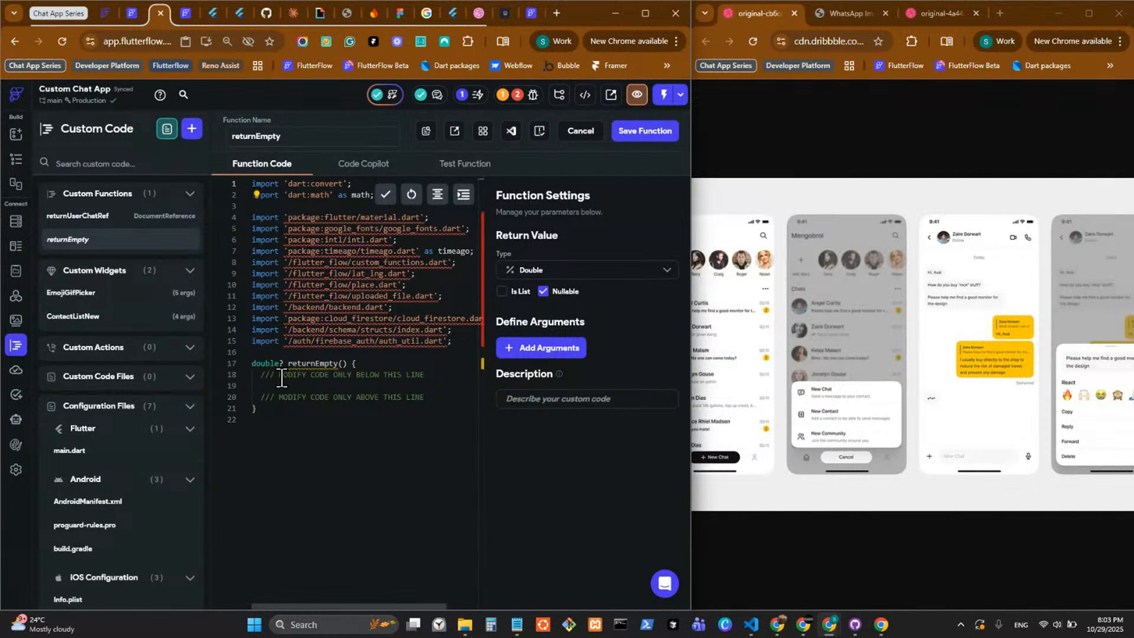
key(ctrl+v)
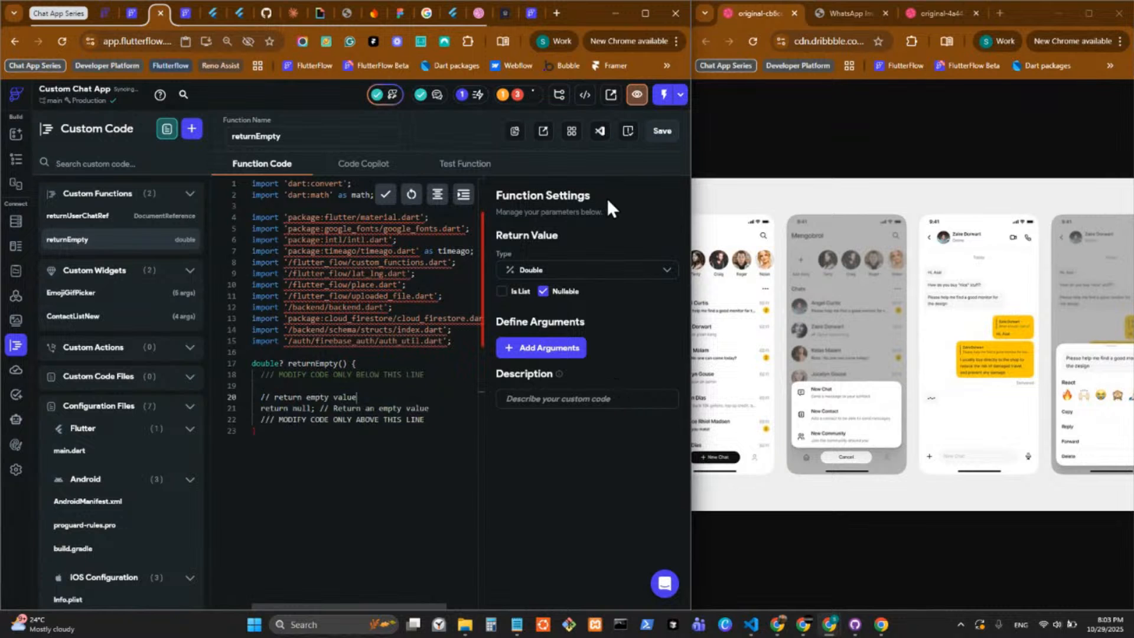
click(632, 132)
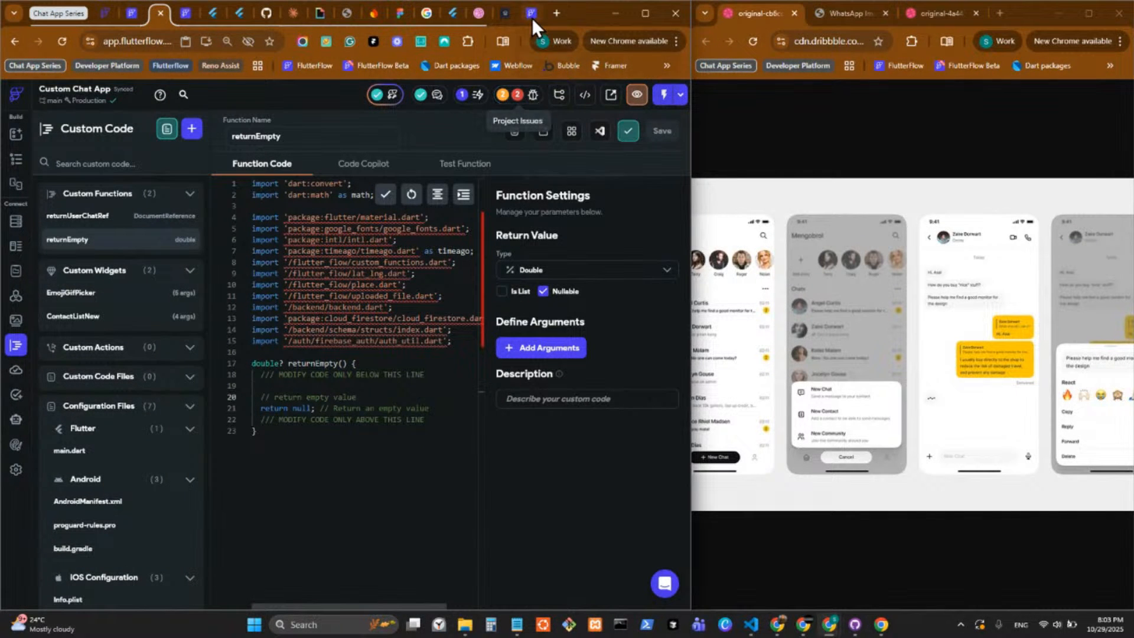
Set the height of the ContactListNew widget on the create_chat page to the returnEmpty custom function.
click(16, 161)
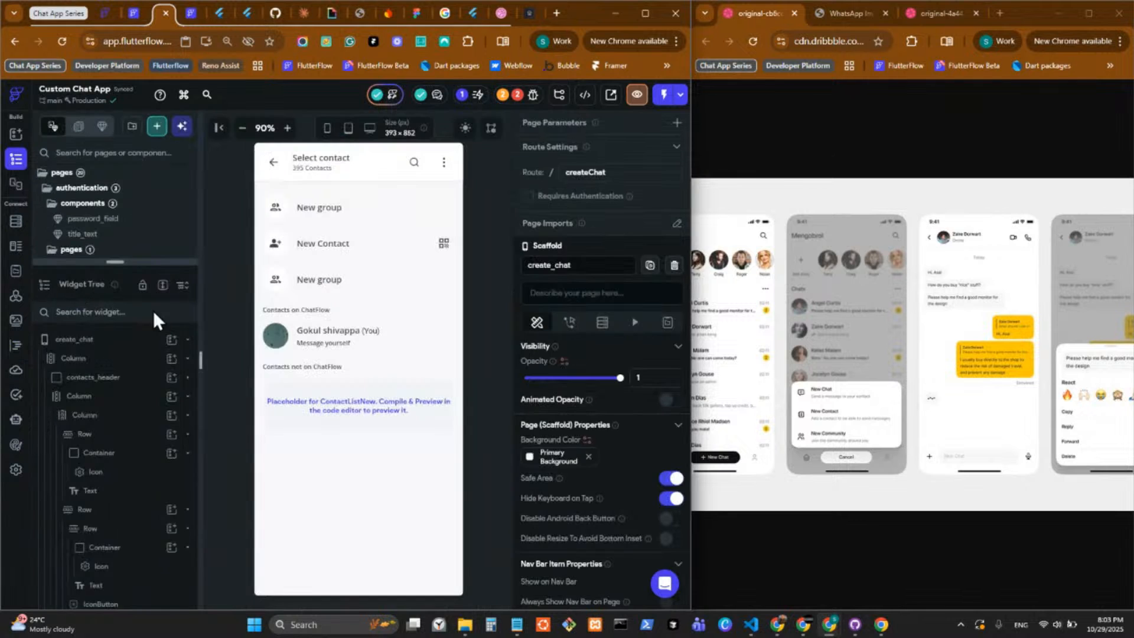
click(386, 414)
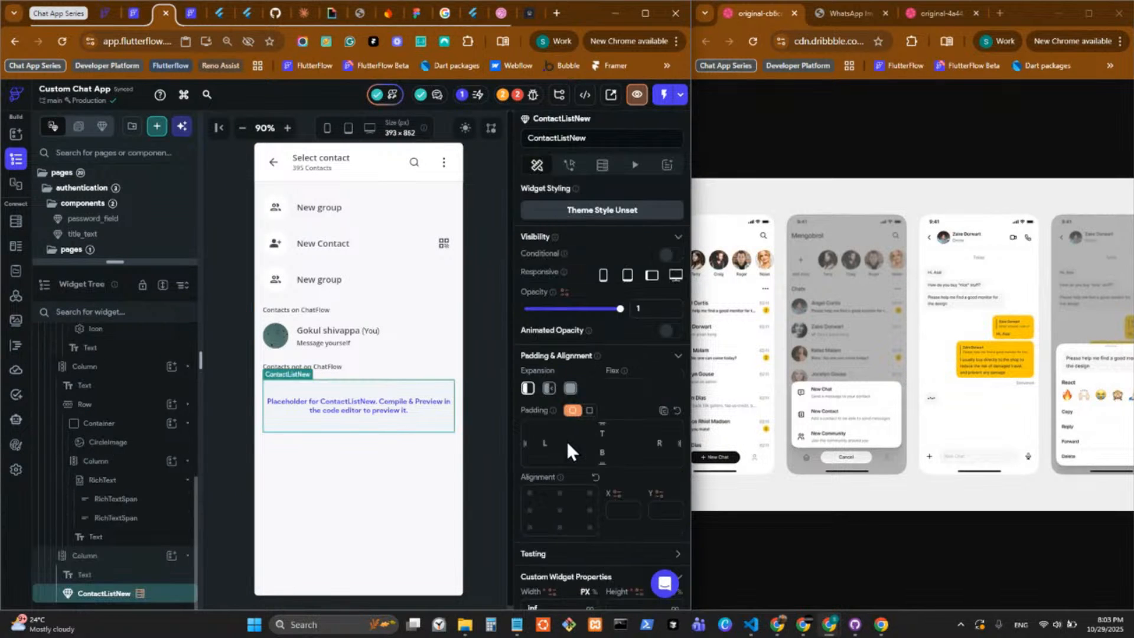
scroll(567, 442, down, 2)
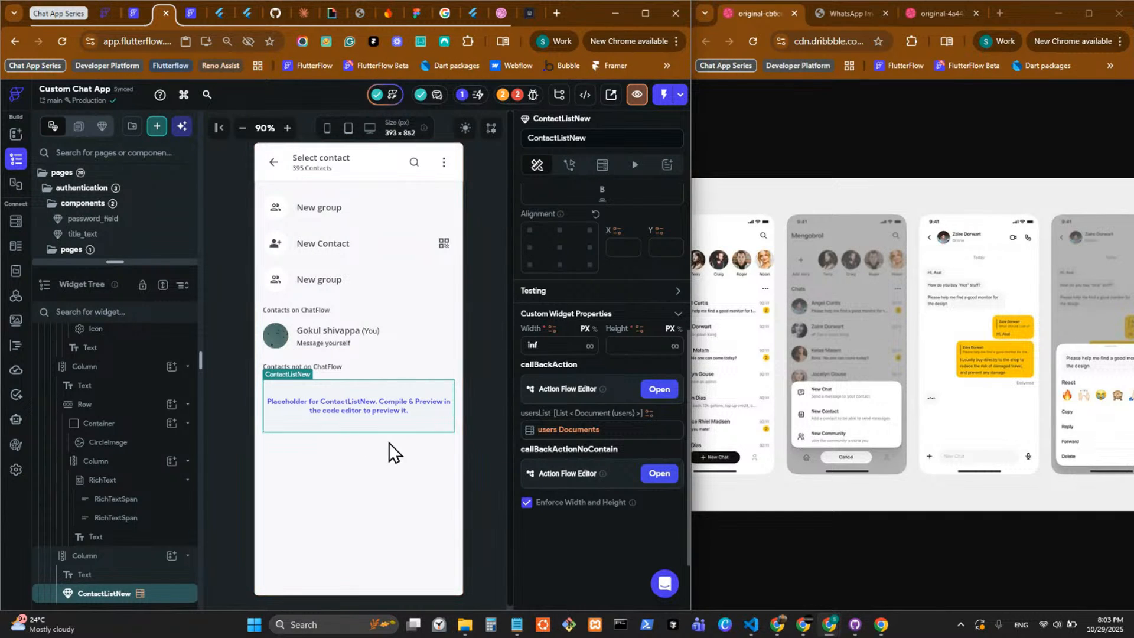
click(618, 349)
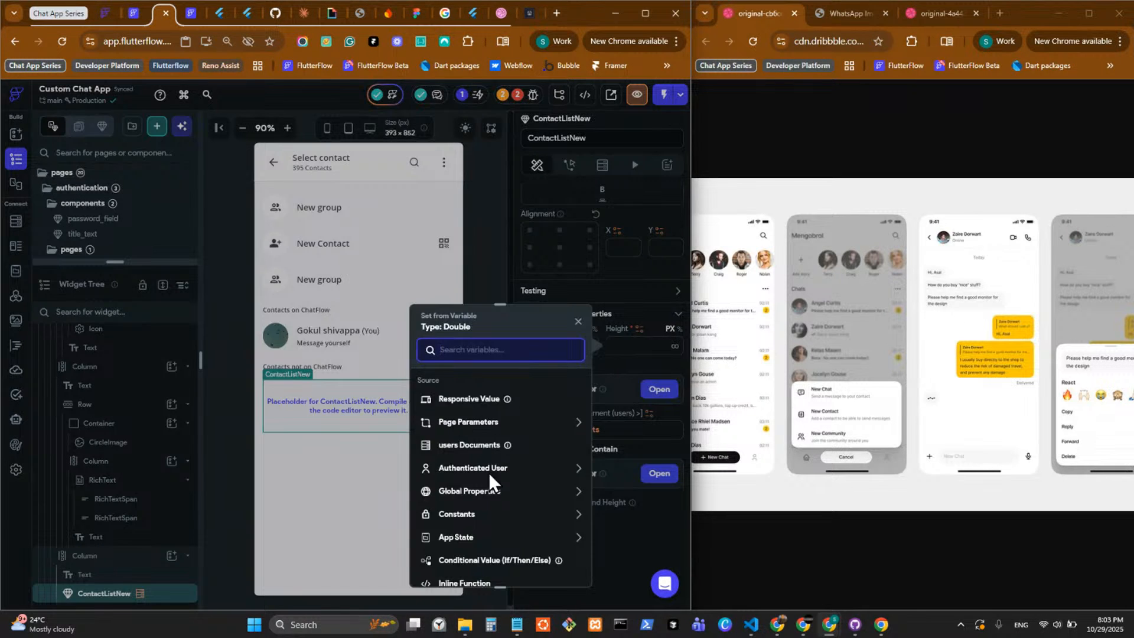
scroll(490, 476, down, 3)
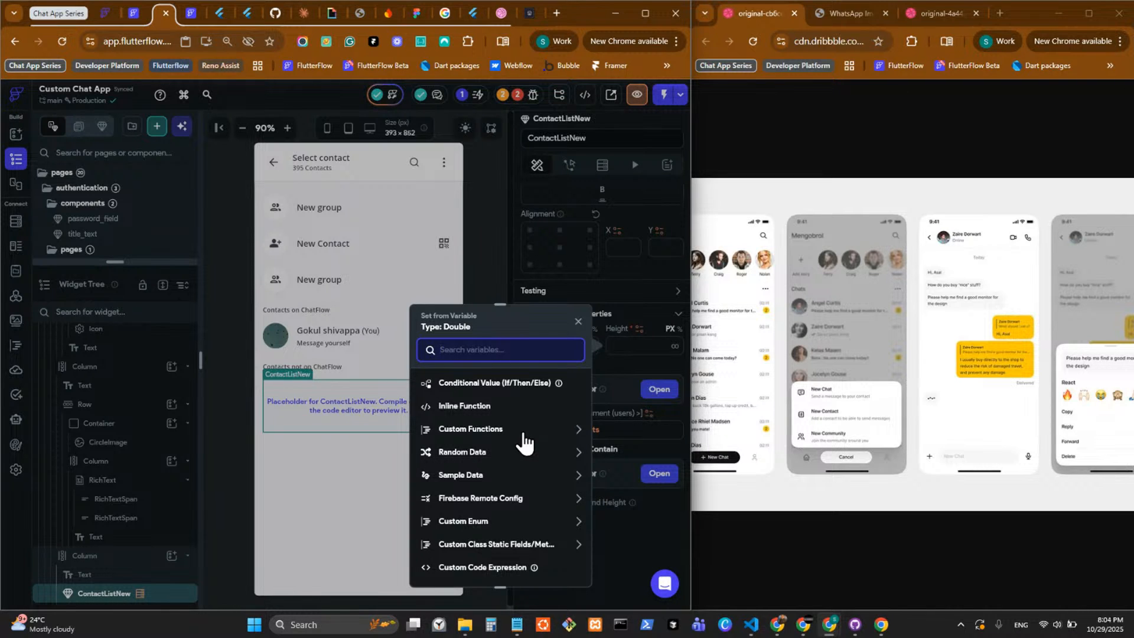
click(522, 431)
click(519, 488)
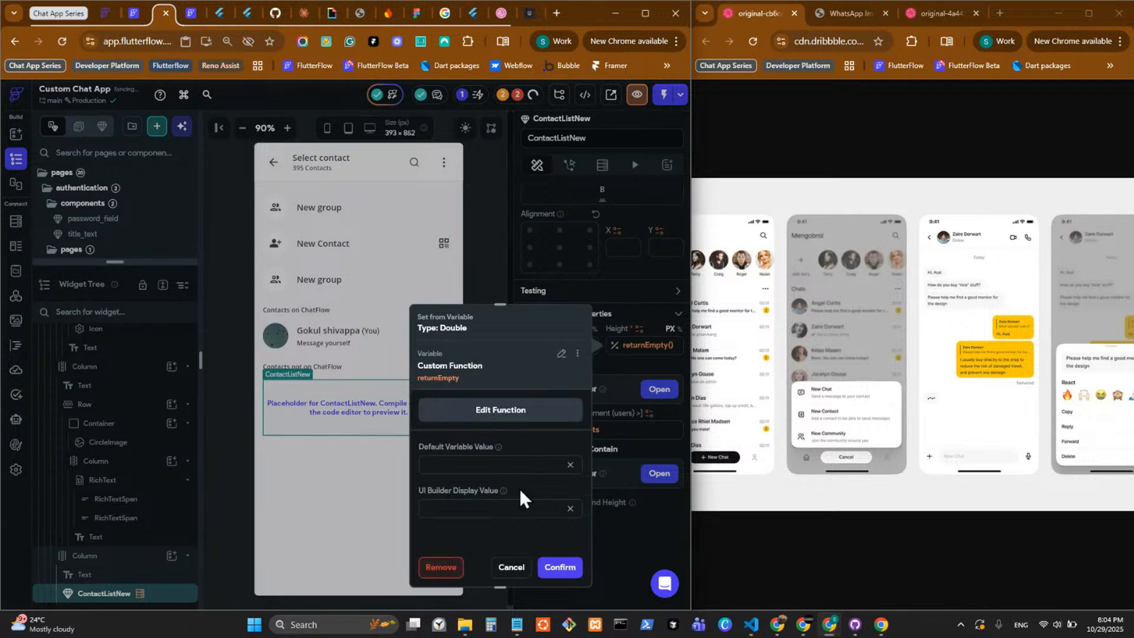
click(560, 568)
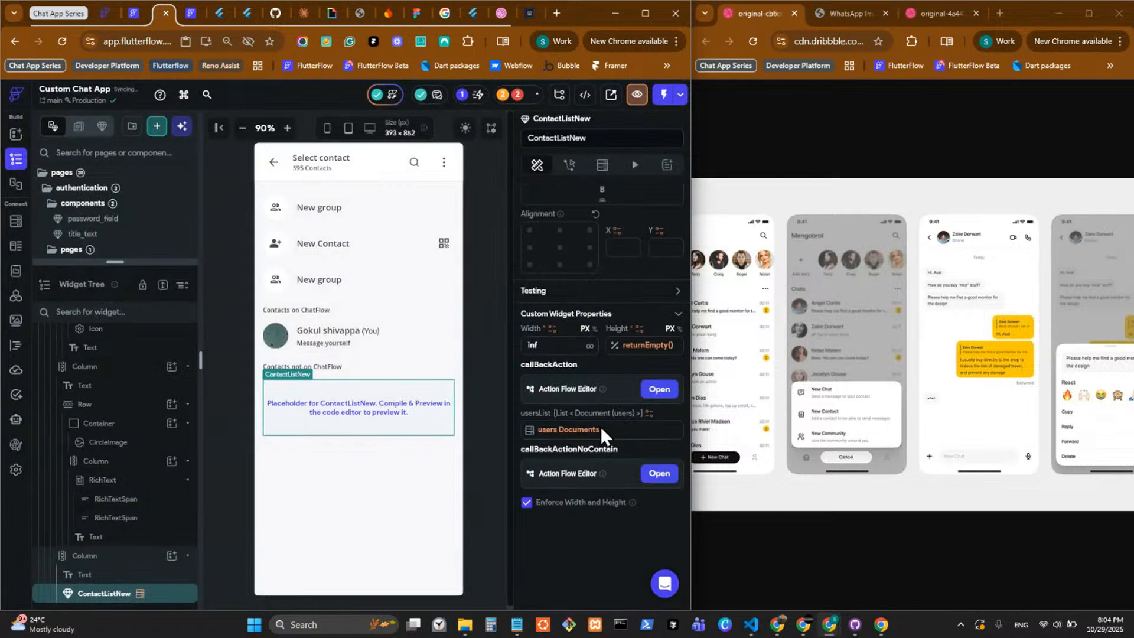
click(476, 410)
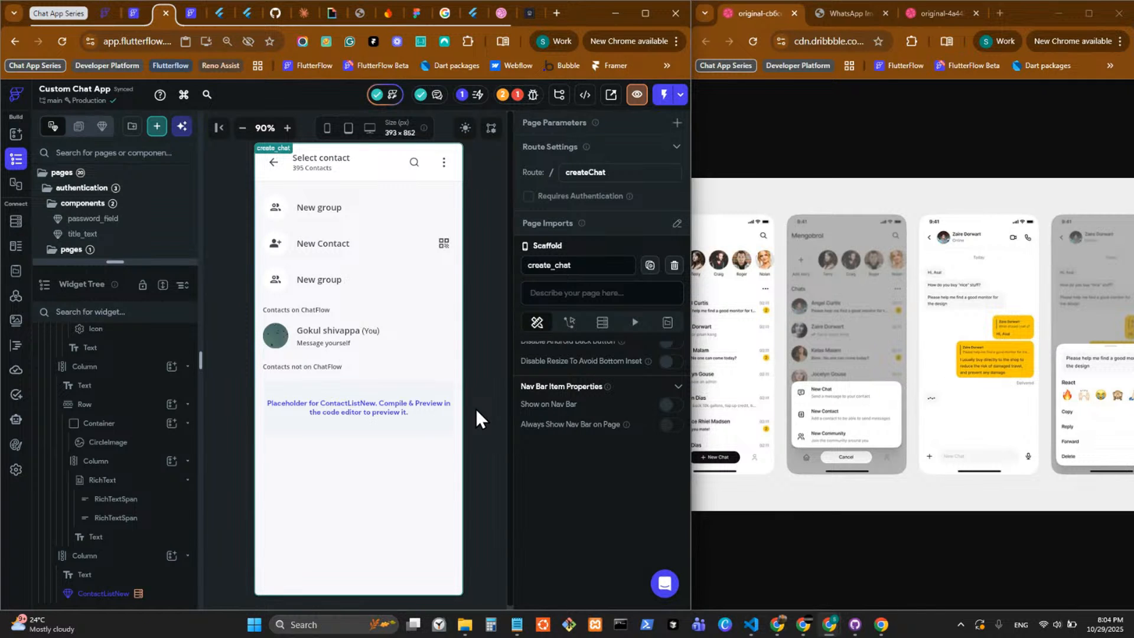
Save the project and check the errors in its issues list.
key(ctrl+s)
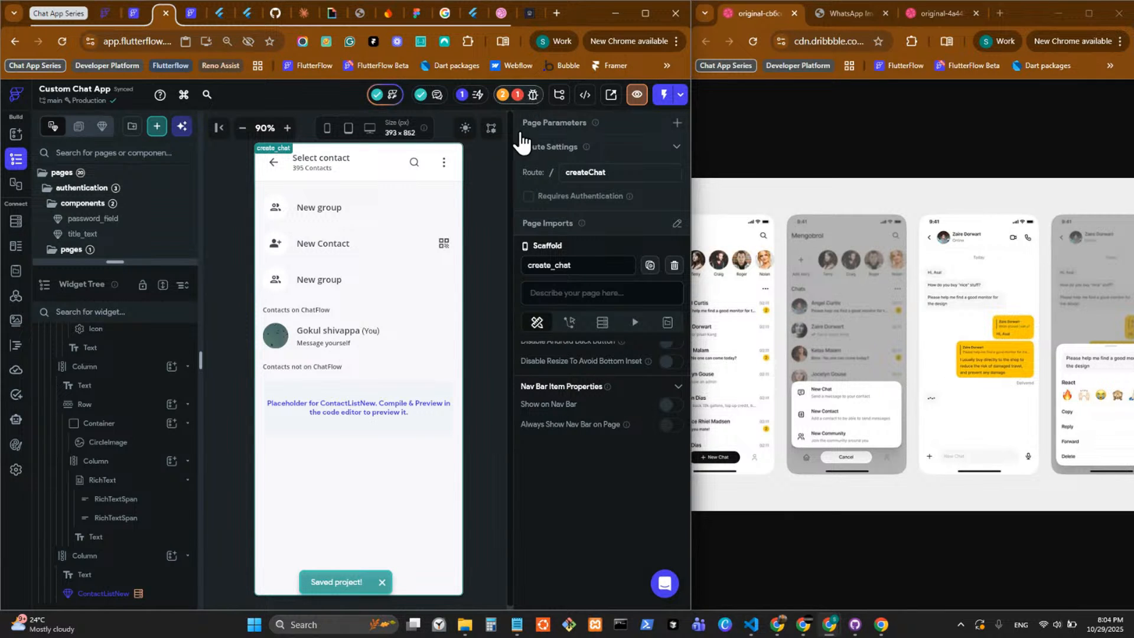
click(517, 94)
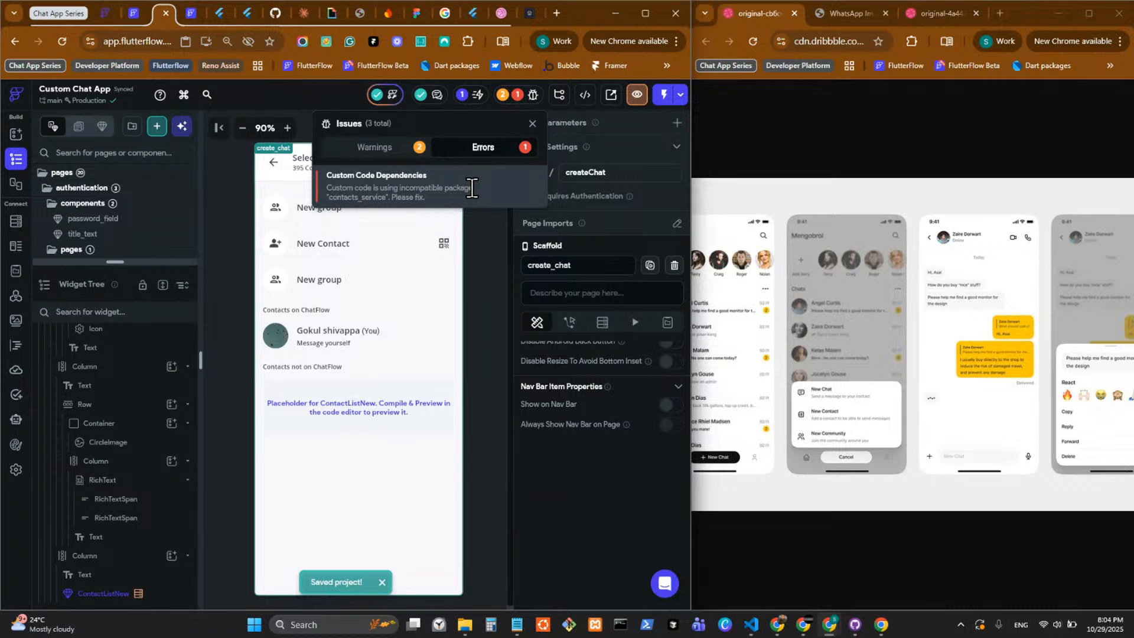
drag(444, 198, 291, 183)
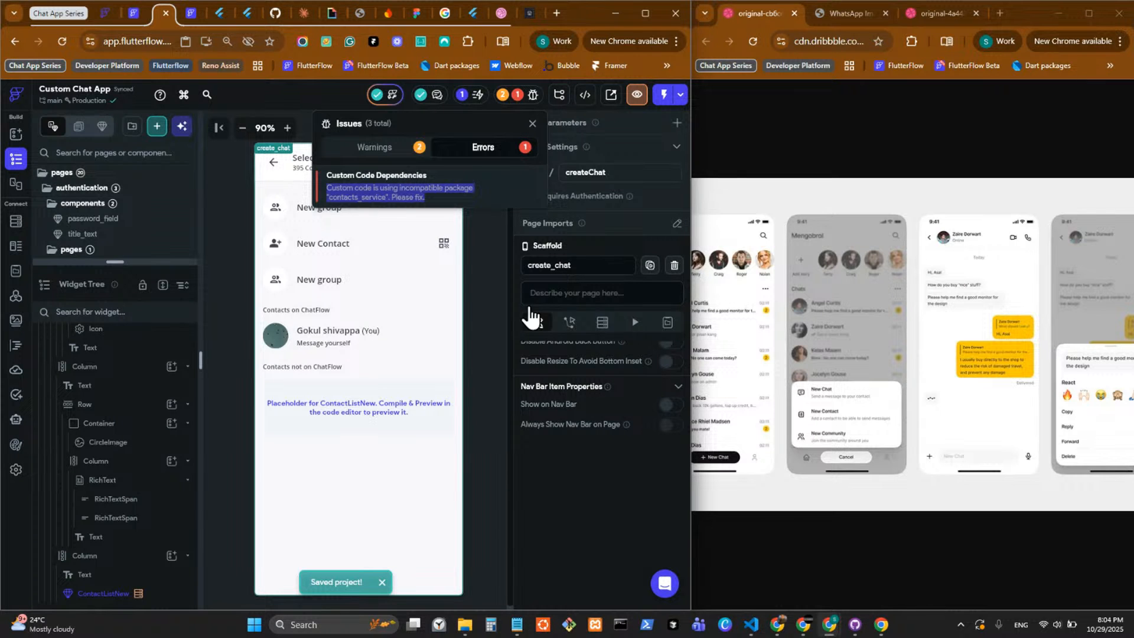
click(475, 283)
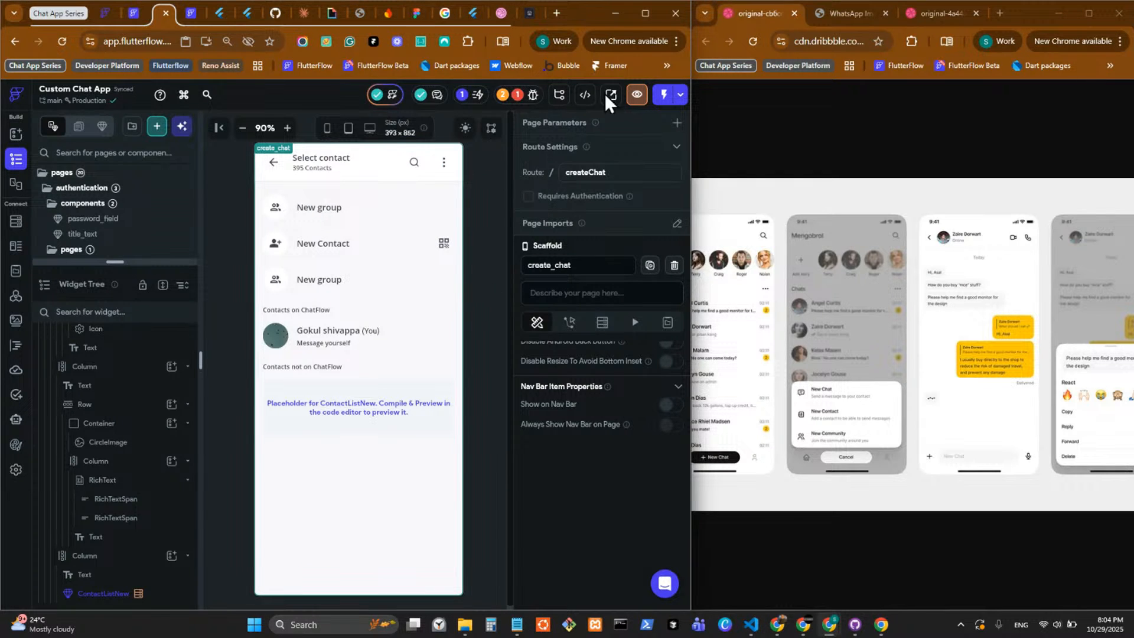
Push the project to GitHub with the commit message "Updating to latest FlutterFlow output.".
click(585, 95)
click(449, 176)
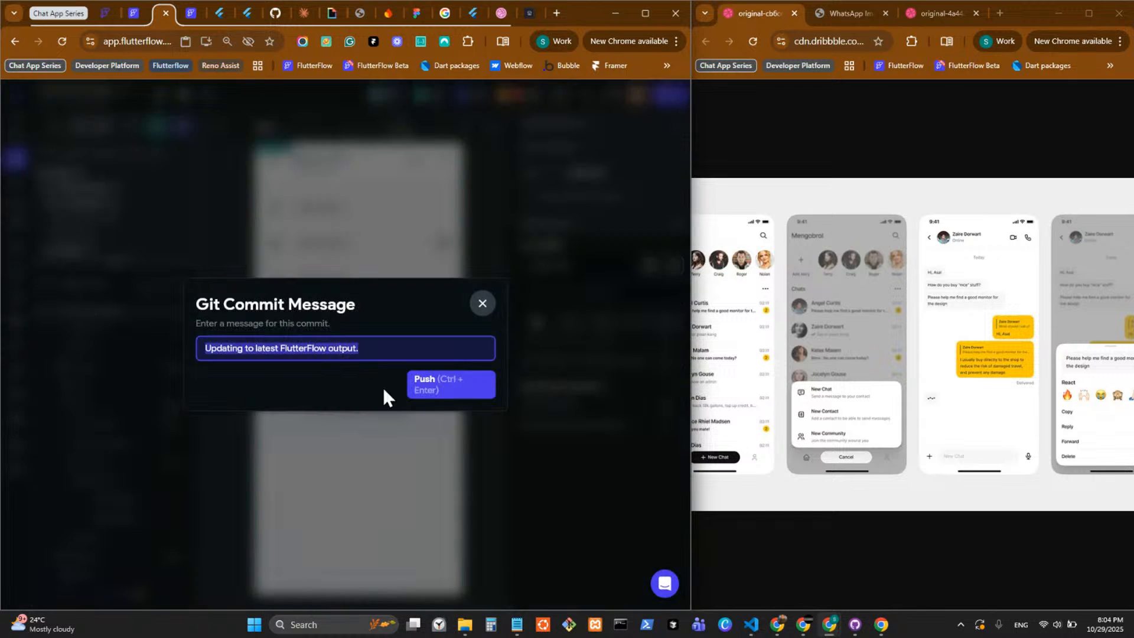
click(438, 395)
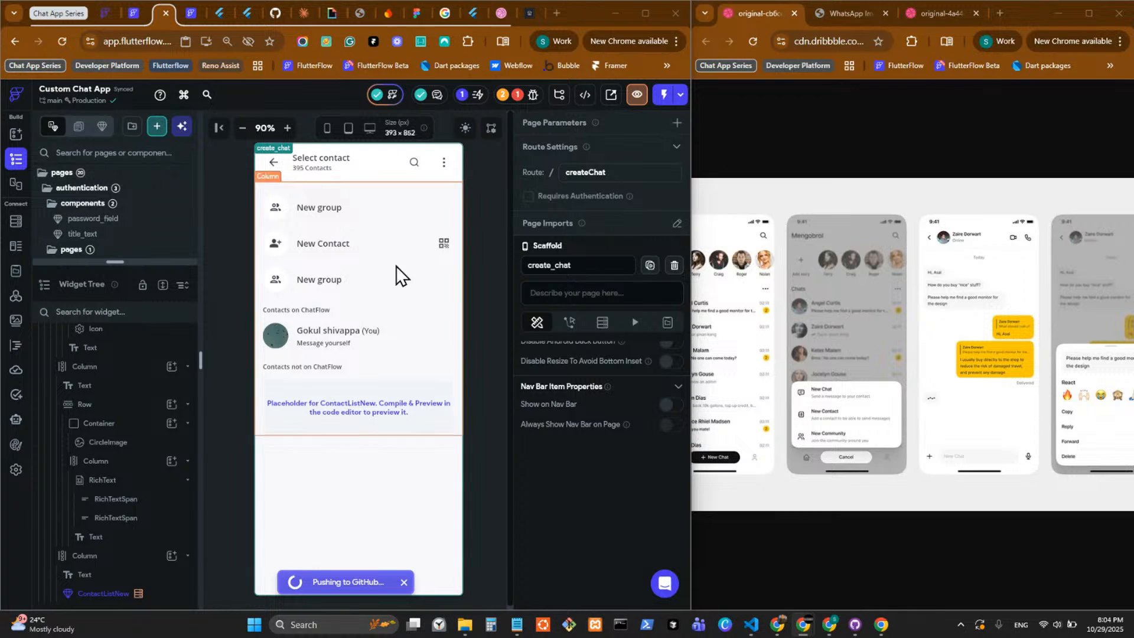
drag(178, 302, 178, 349)
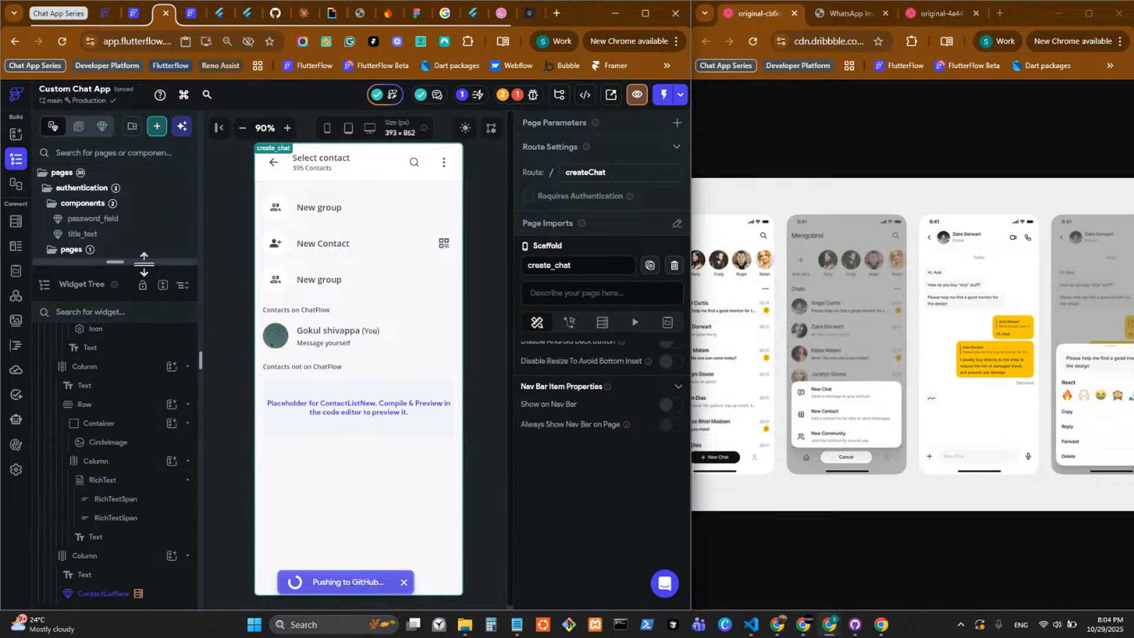
drag(144, 264, 106, 578)
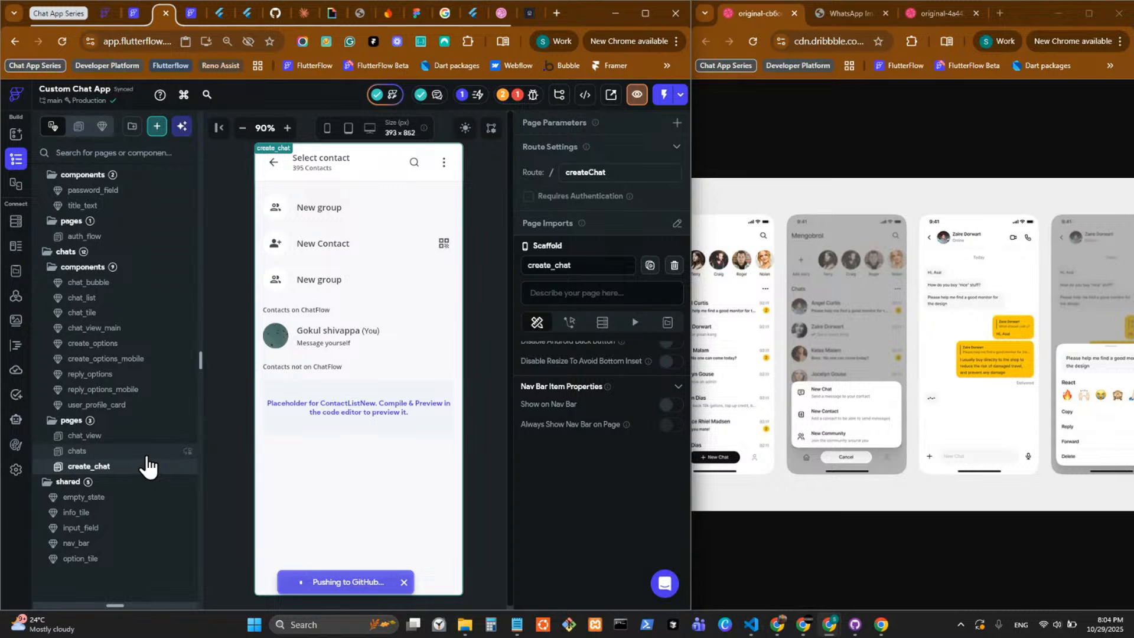
click(836, 15)
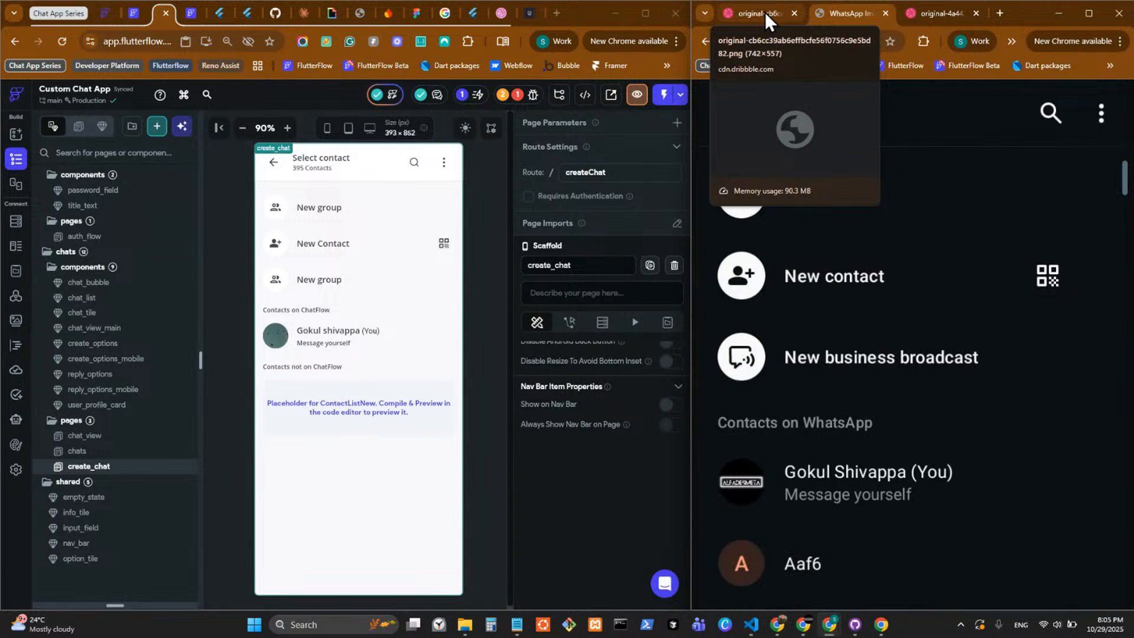
click(765, 12)
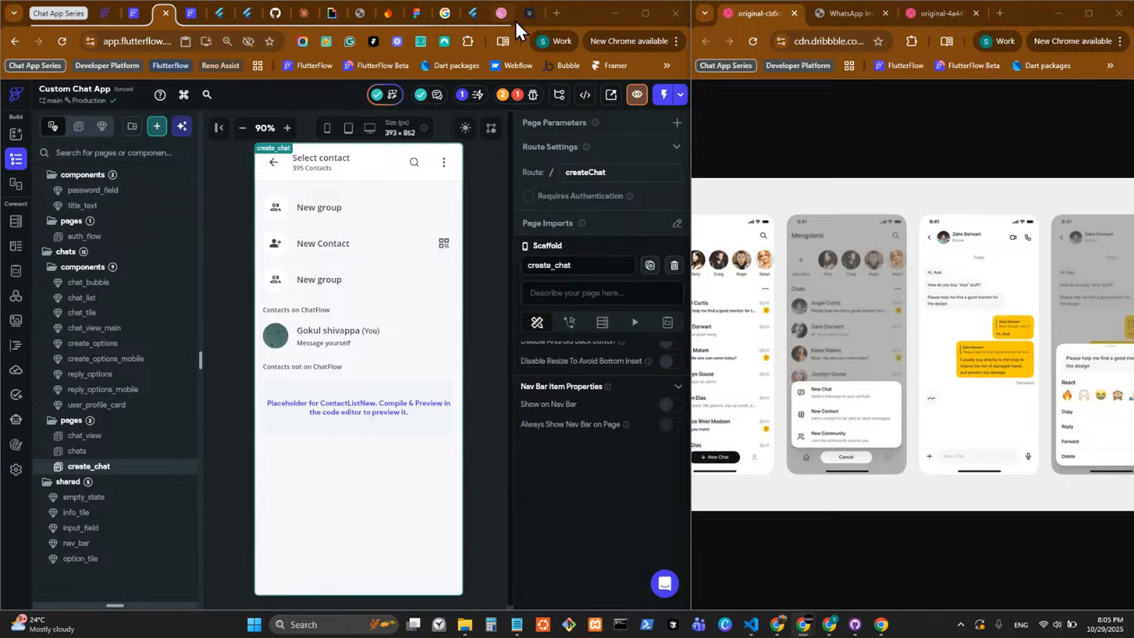
In the cutom-chat-app repository on GitHub, compare the flutterflow branch against the vscode base branch for a new pull request and review the changes.
click(275, 15)
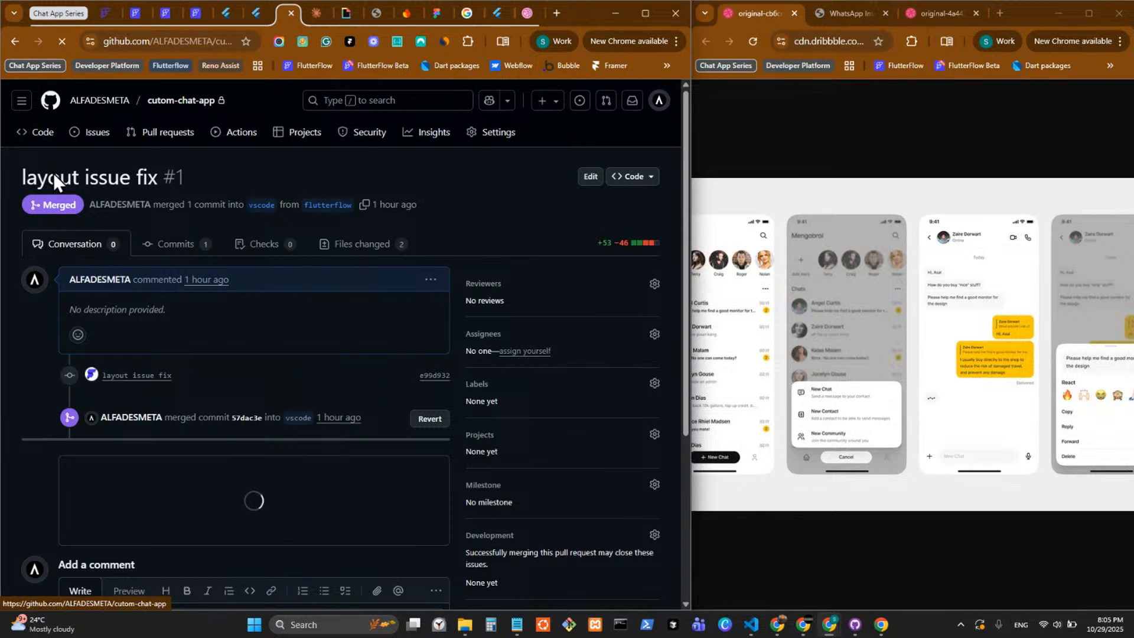
click(113, 170)
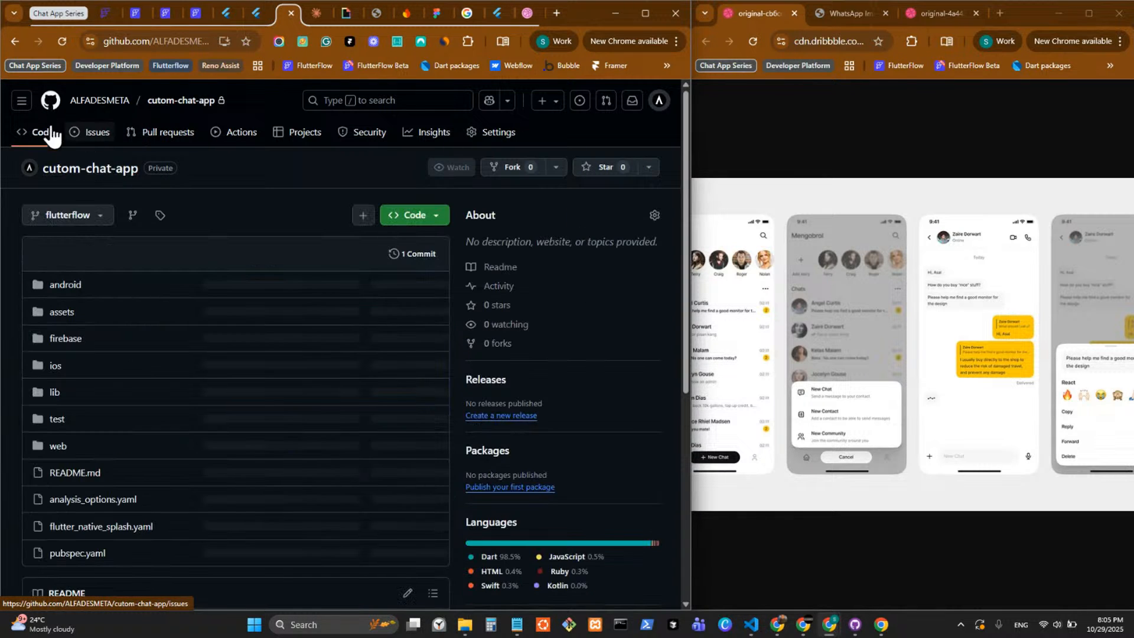
click(163, 139)
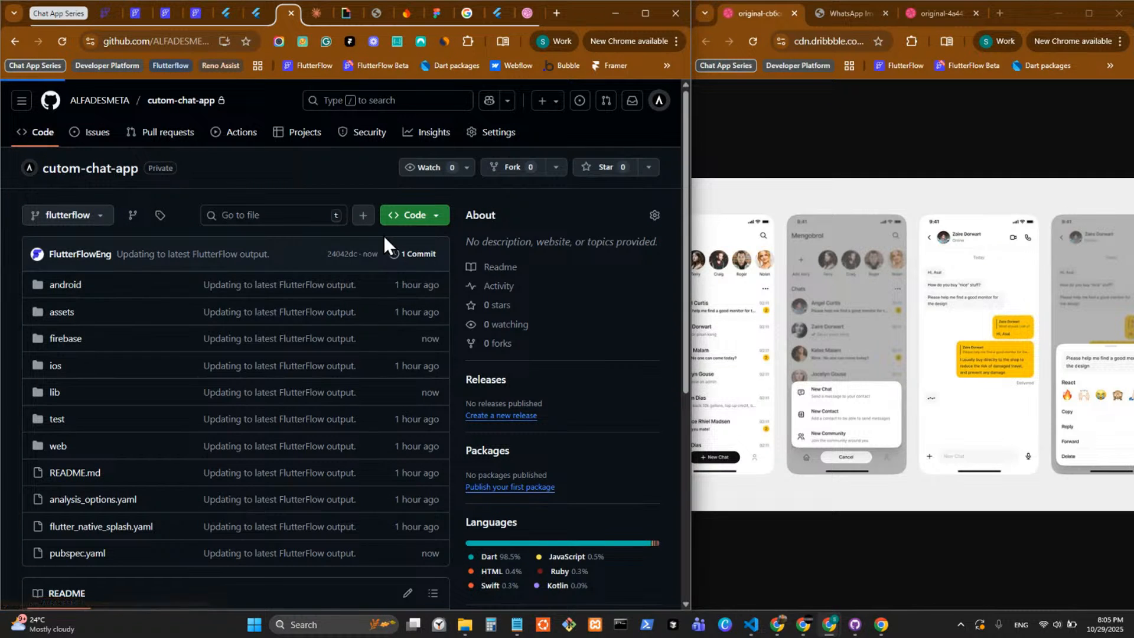
click(42, 133)
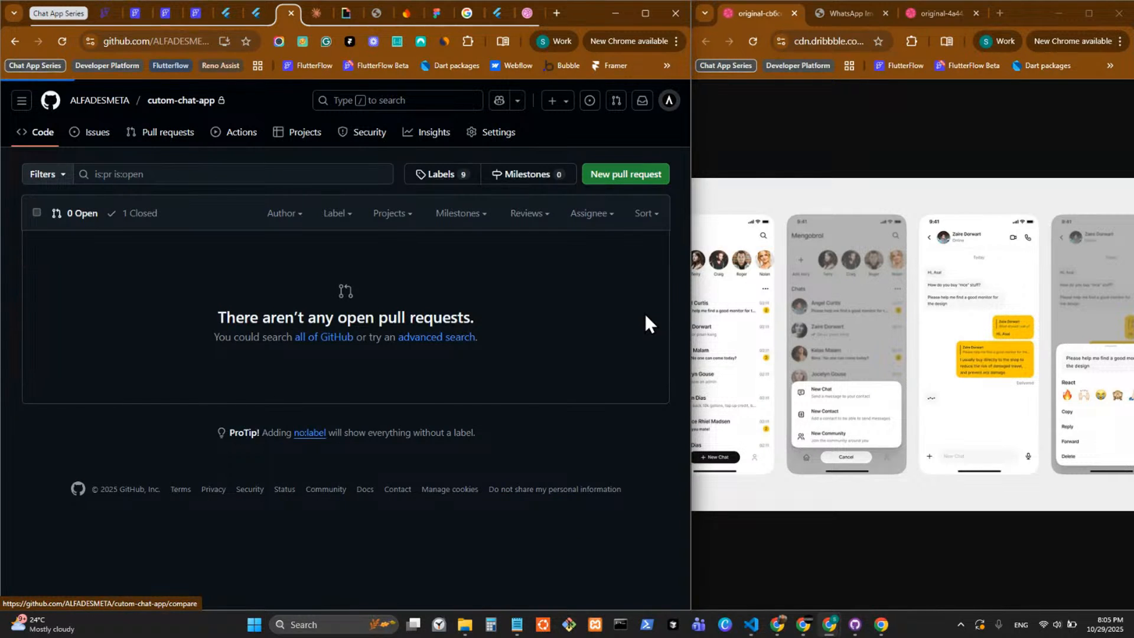
click(94, 233)
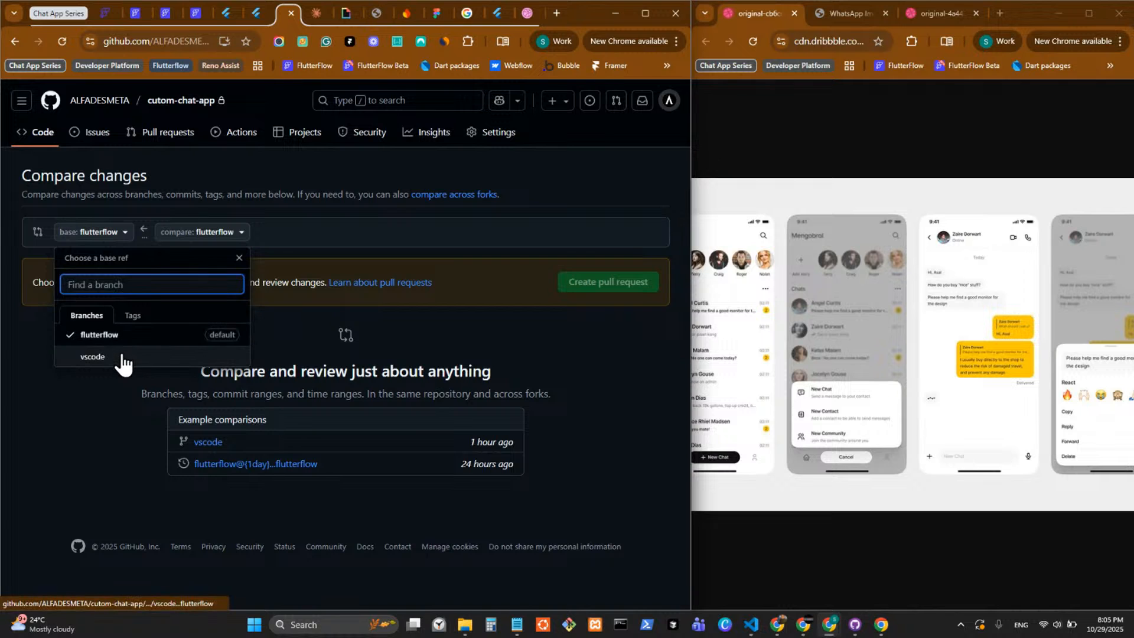
click(190, 358)
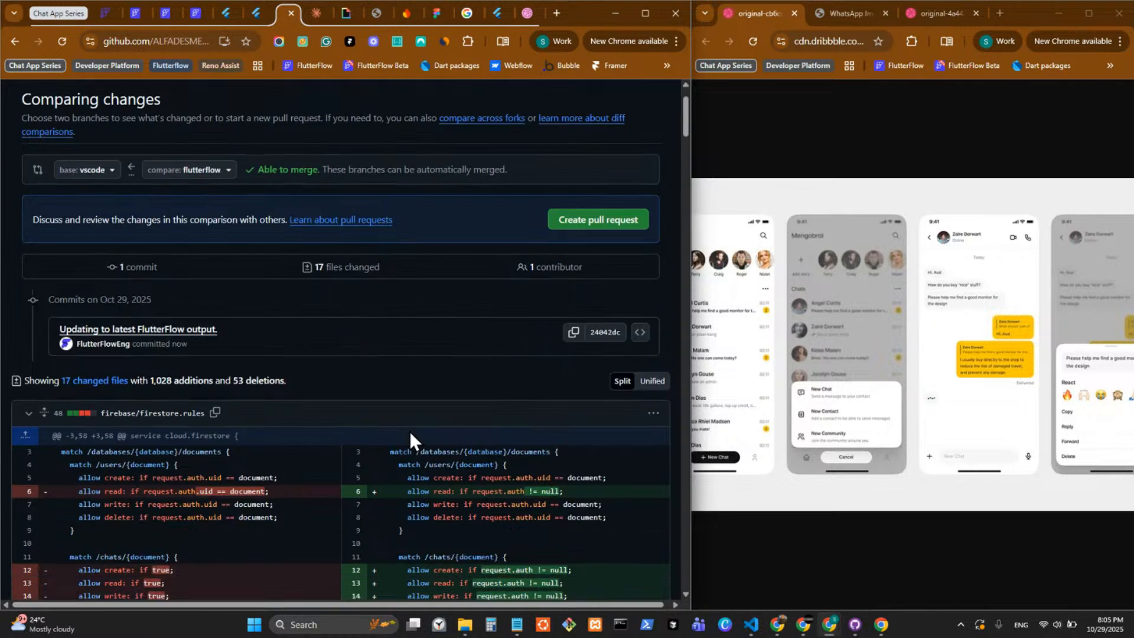
scroll(410, 431, down, 6)
scroll(410, 431, up, 6)
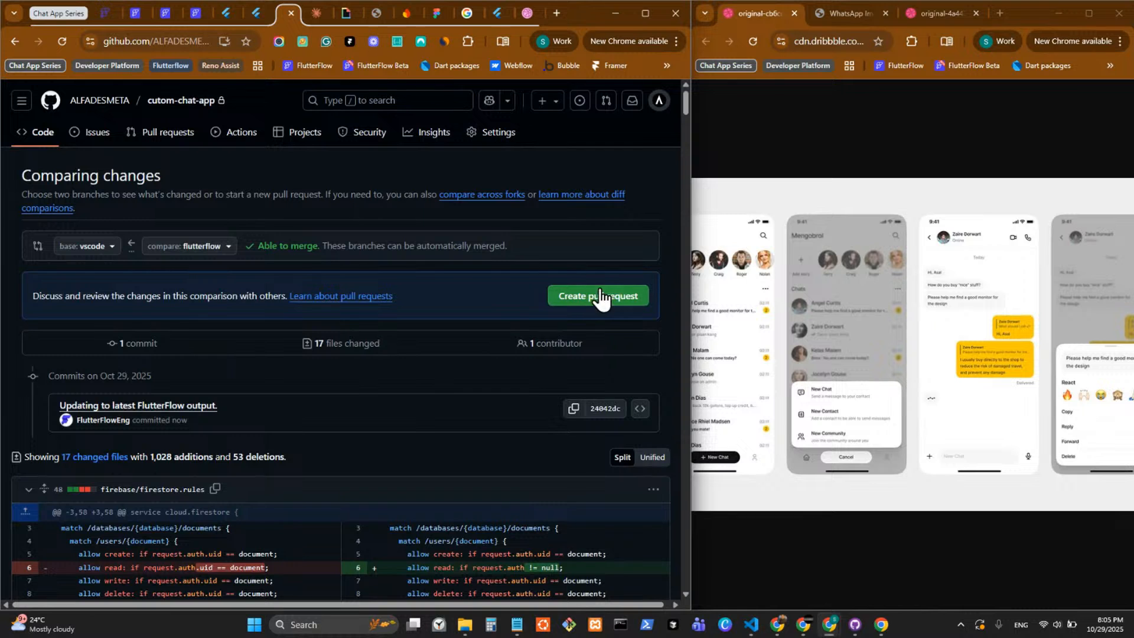
Create the pull request from flutterflow into vscode with the title "Updating to latest FlutterFlow output.".
click(595, 297)
scroll(403, 426, down, 4)
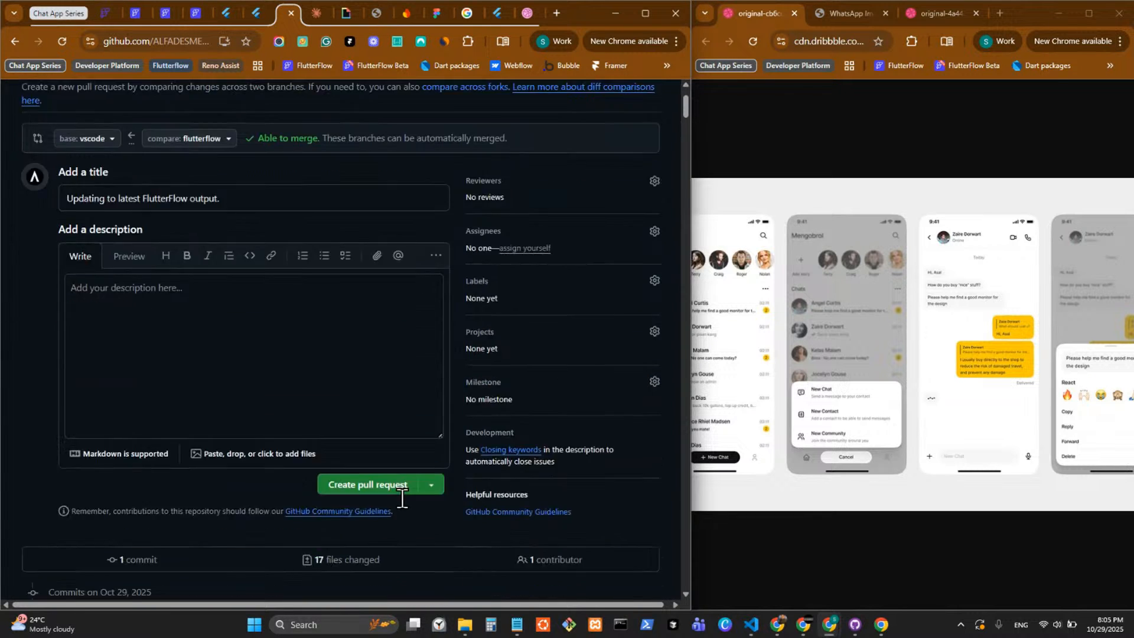
scroll(416, 488, up, 2)
click(377, 464)
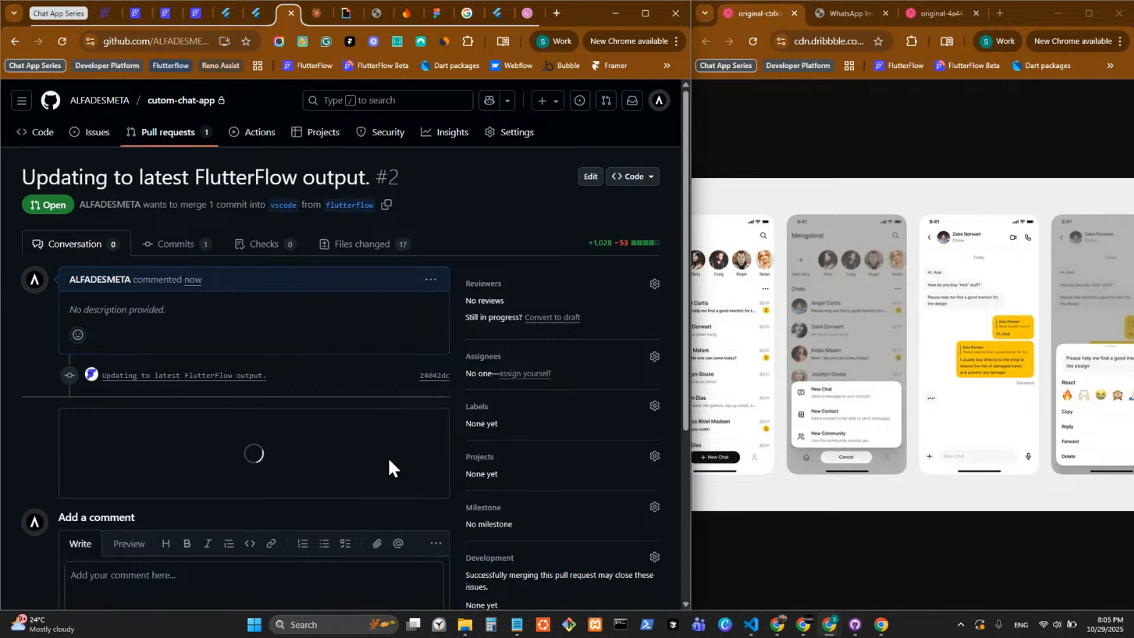
Merge the new pull request into the vscode branch using the suggested merge commit message.
scroll(388, 458, down, 1)
scroll(389, 458, down, 1)
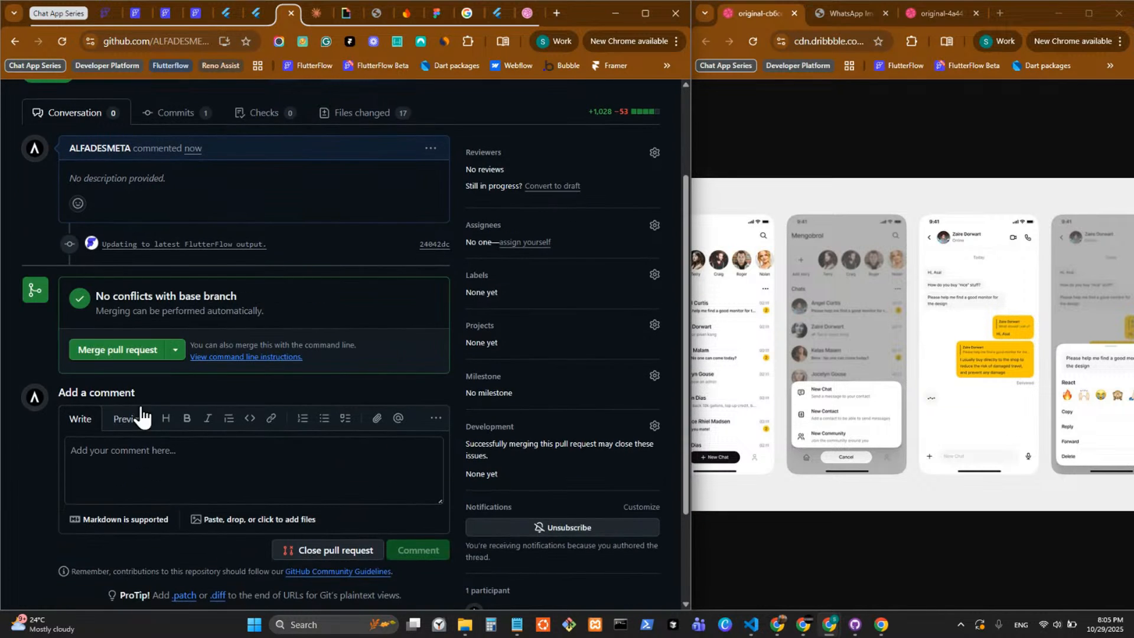
click(116, 349)
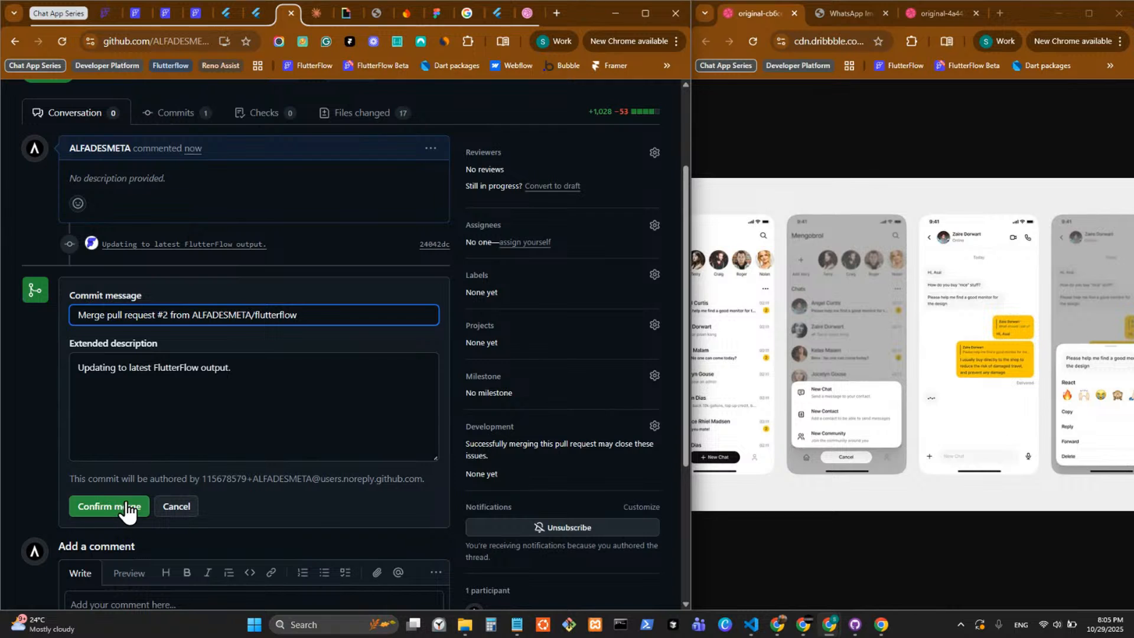
click(100, 506)
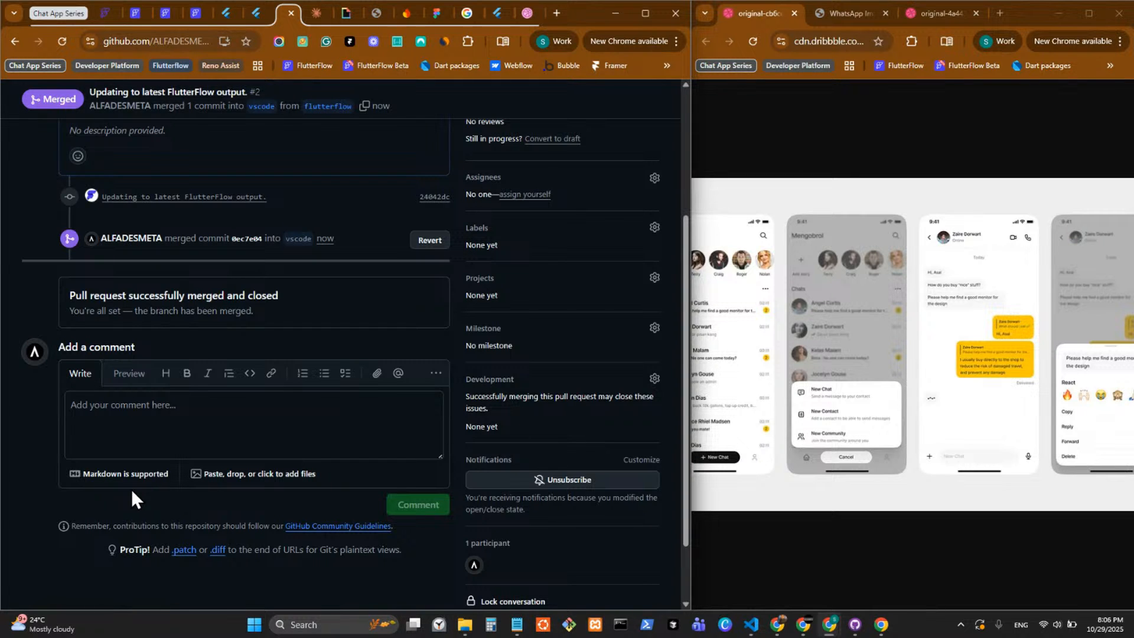
scroll(355, 467, up, 3)
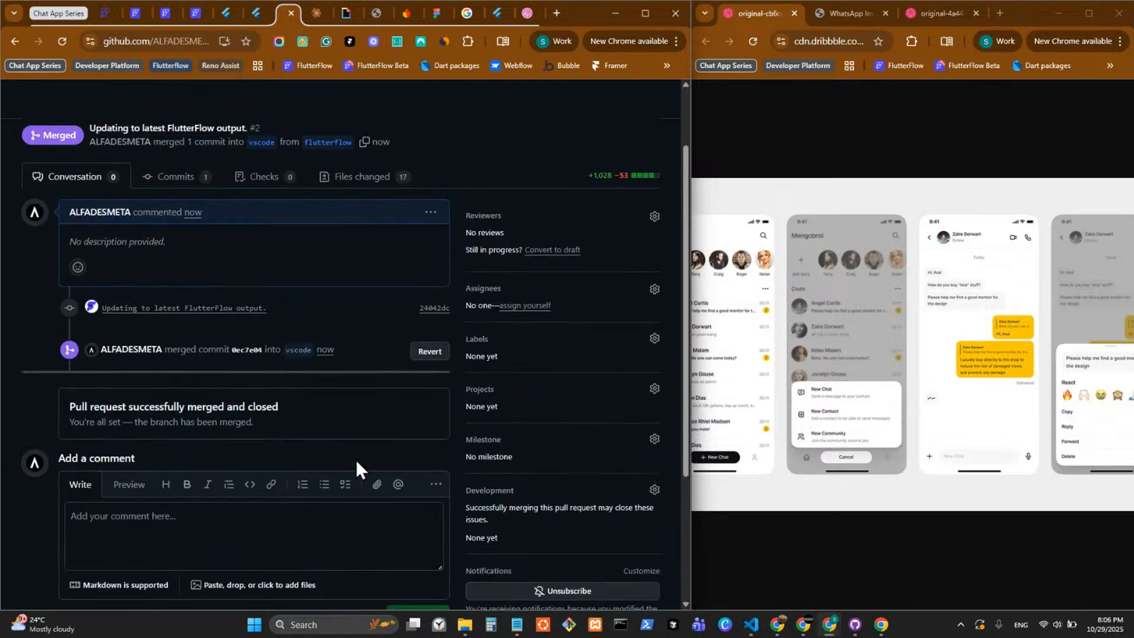
Switch to Visual Studio Code and bring up the powershell terminal that holds the earlier git pull command.
click(752, 625)
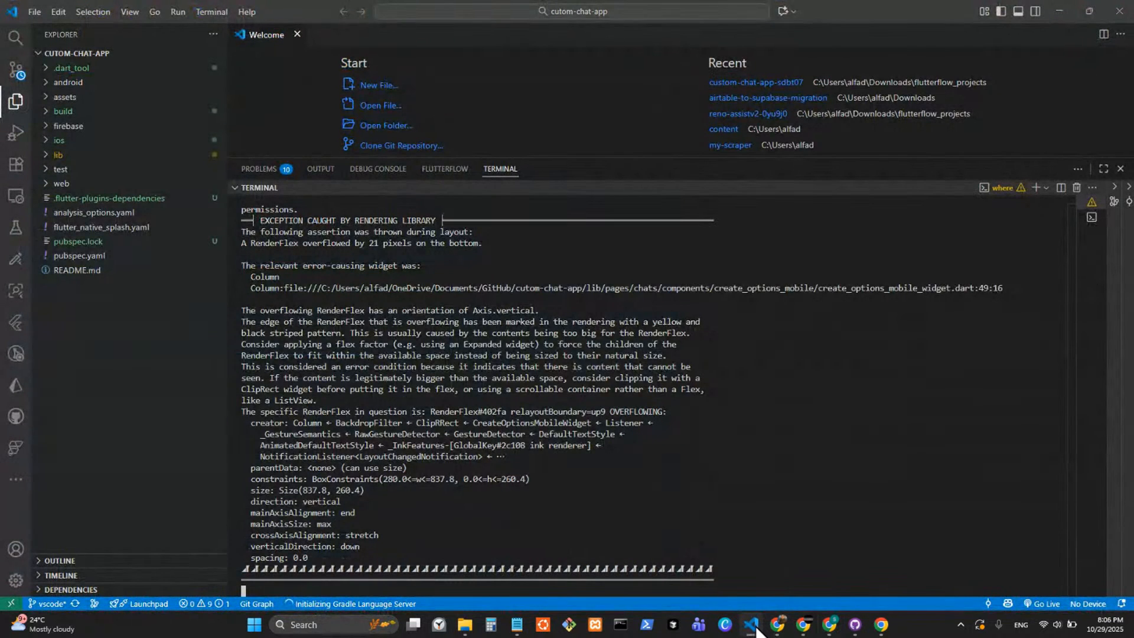
click(1094, 218)
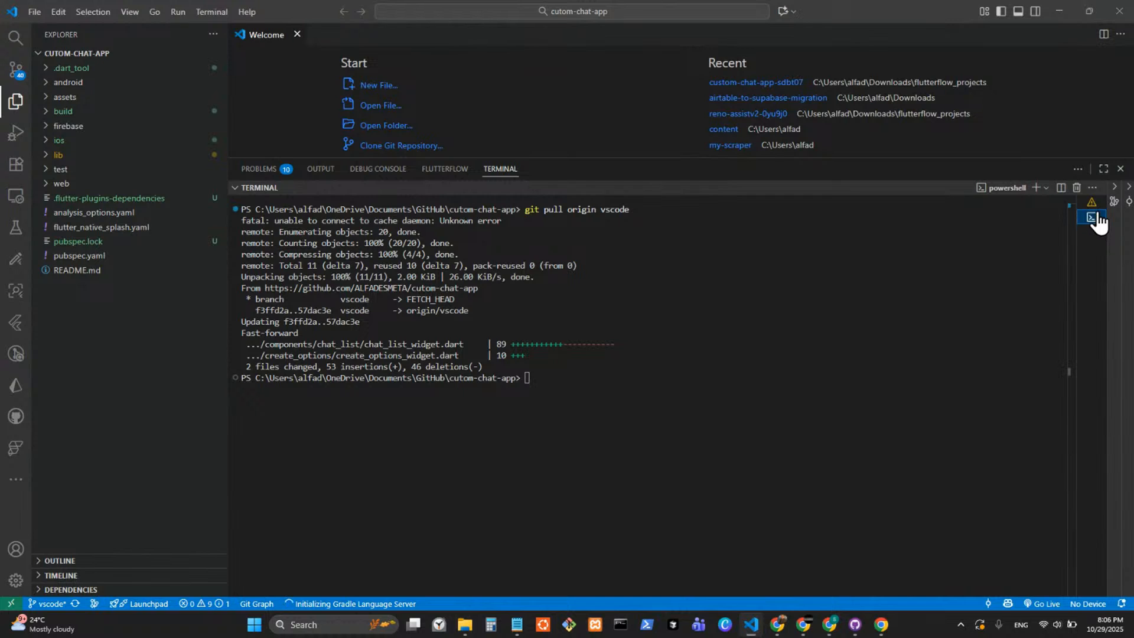
click(1094, 203)
click(1094, 219)
click(758, 383)
drag(638, 210, 524, 210)
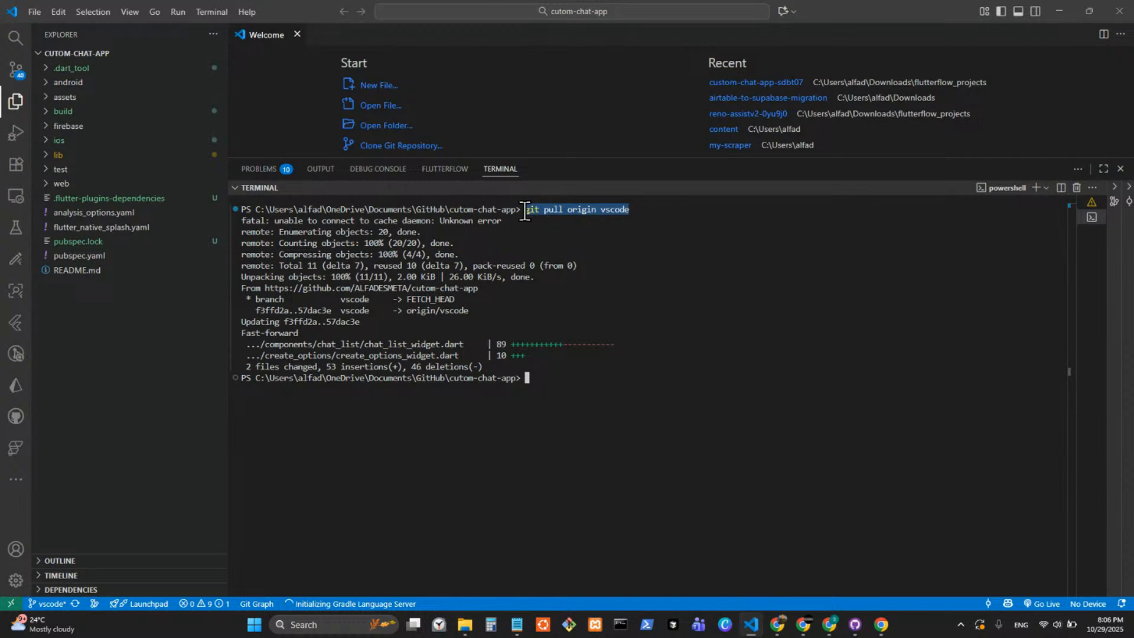
key(ctrl+v)
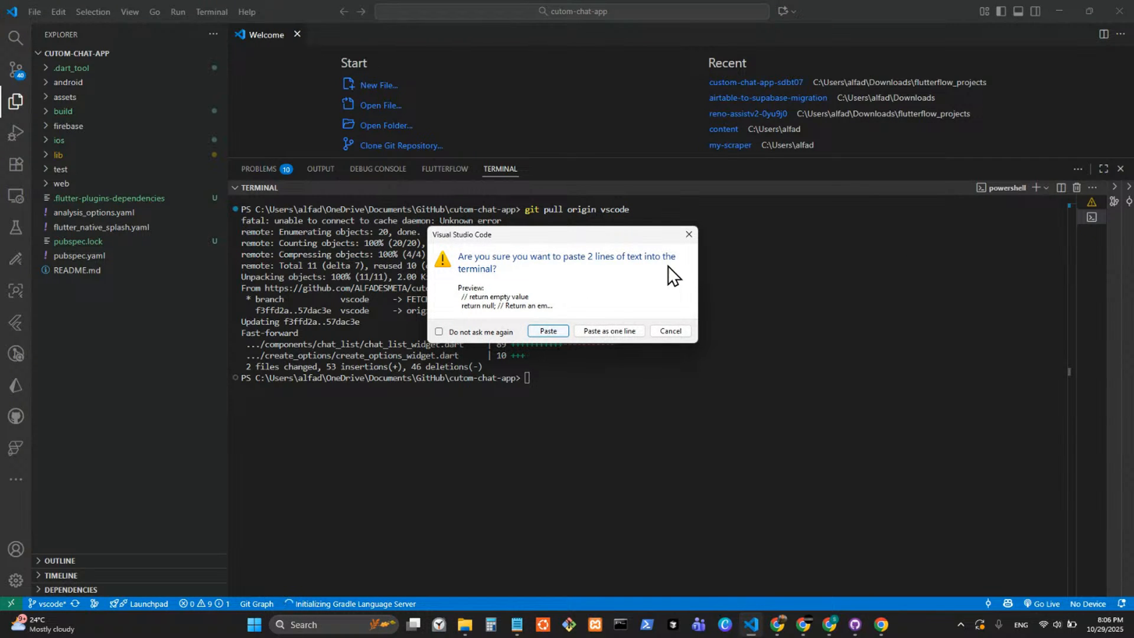
click(690, 235)
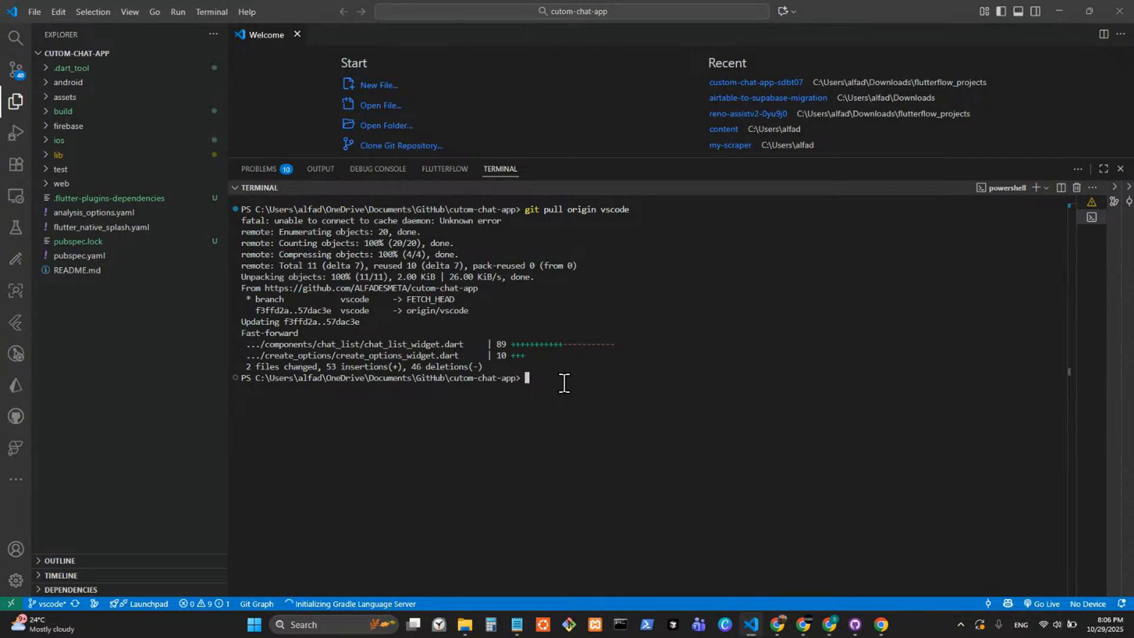
Copy the earlier command "git pull origin vscode" to the terminal prompt and run it.
drag(632, 210, 529, 214)
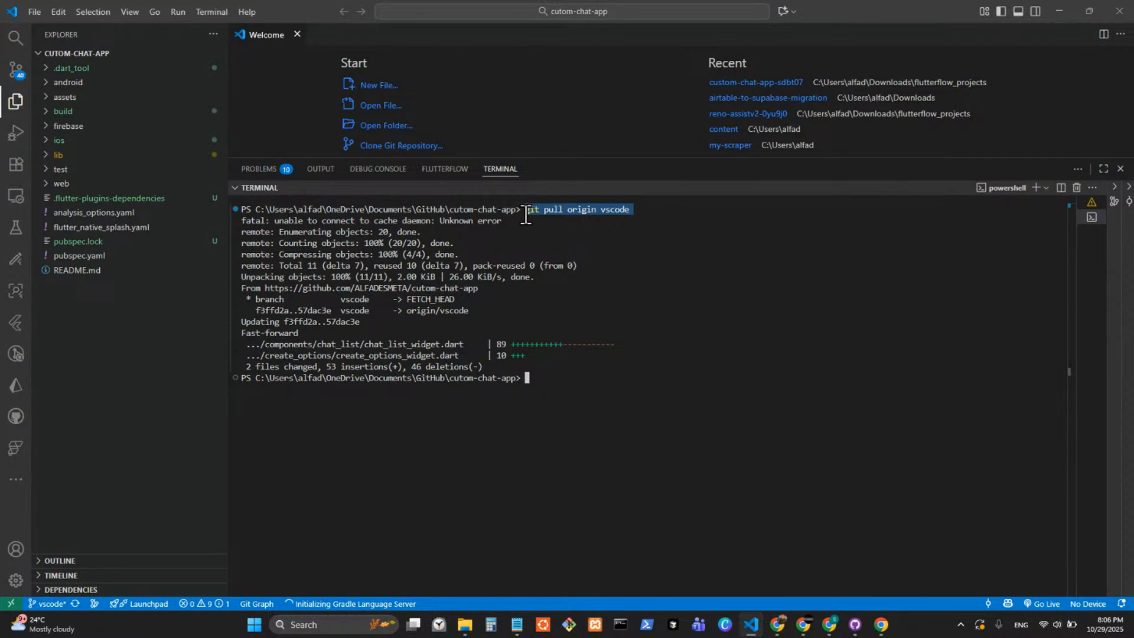
click(523, 275)
text(git pull origin vscode)
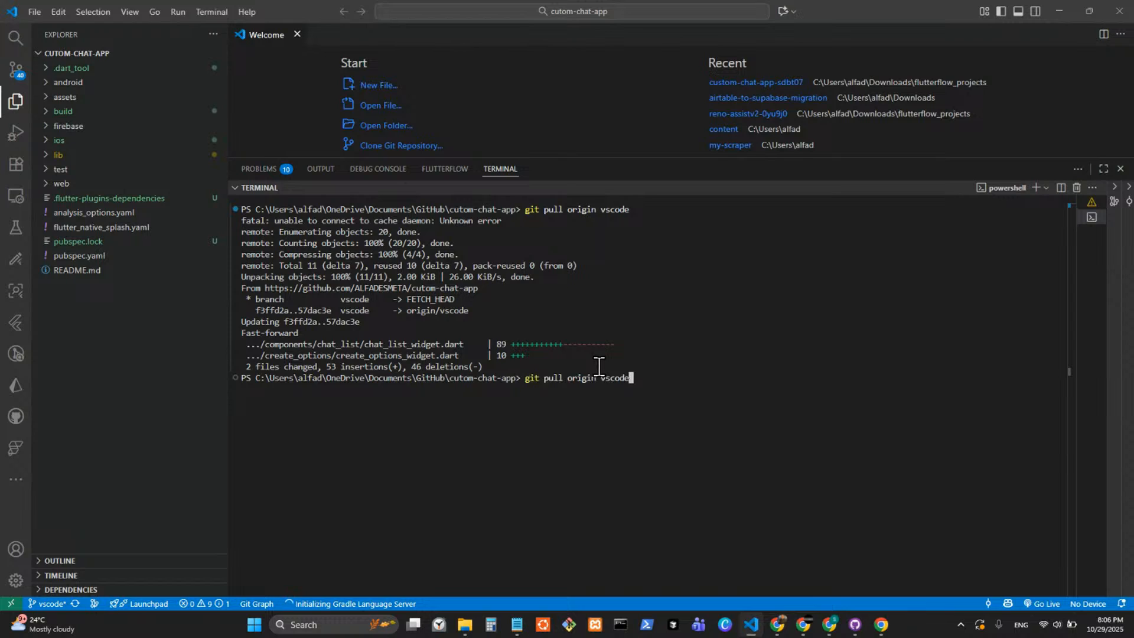
key(Return)
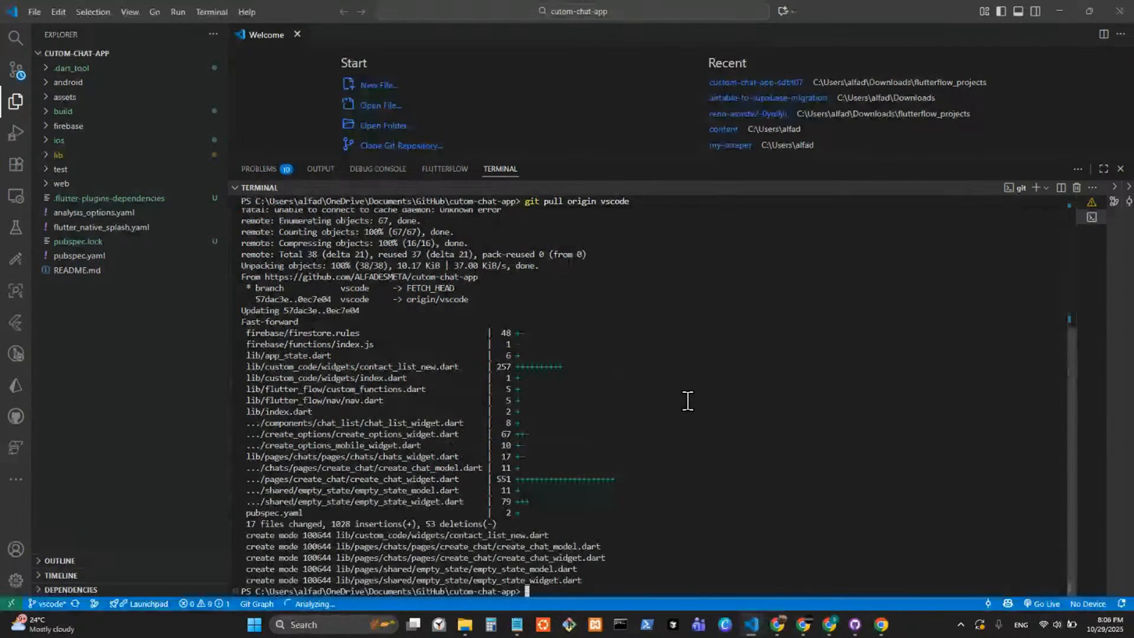
Try to hot restart the Flutter app in its running terminal, then end that run session.
click(1091, 203)
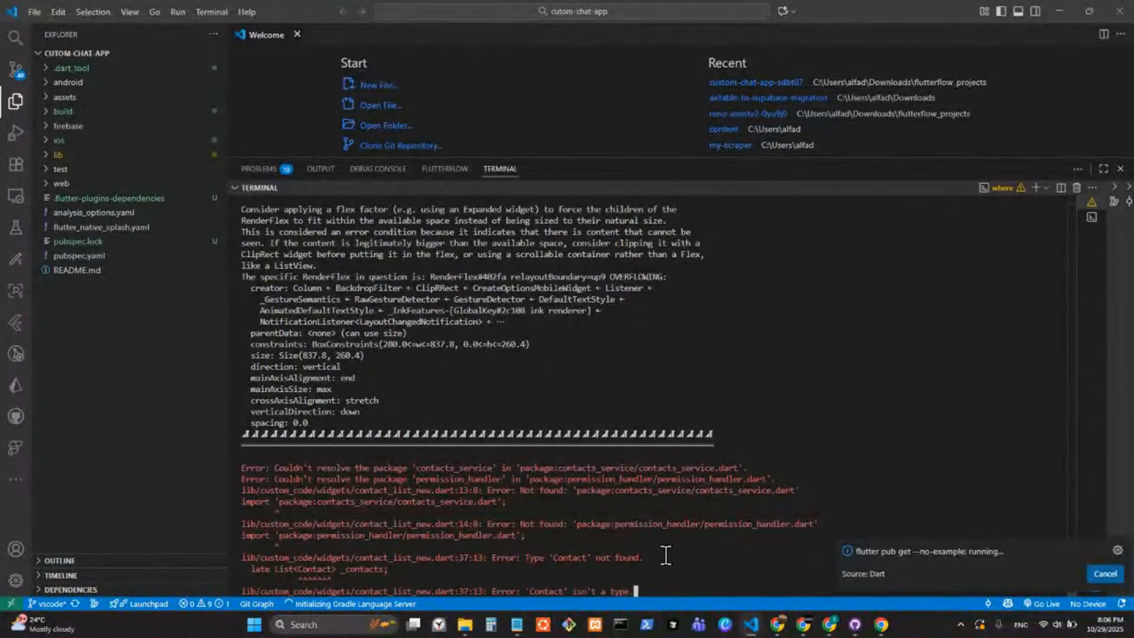
drag(811, 542, 484, 265)
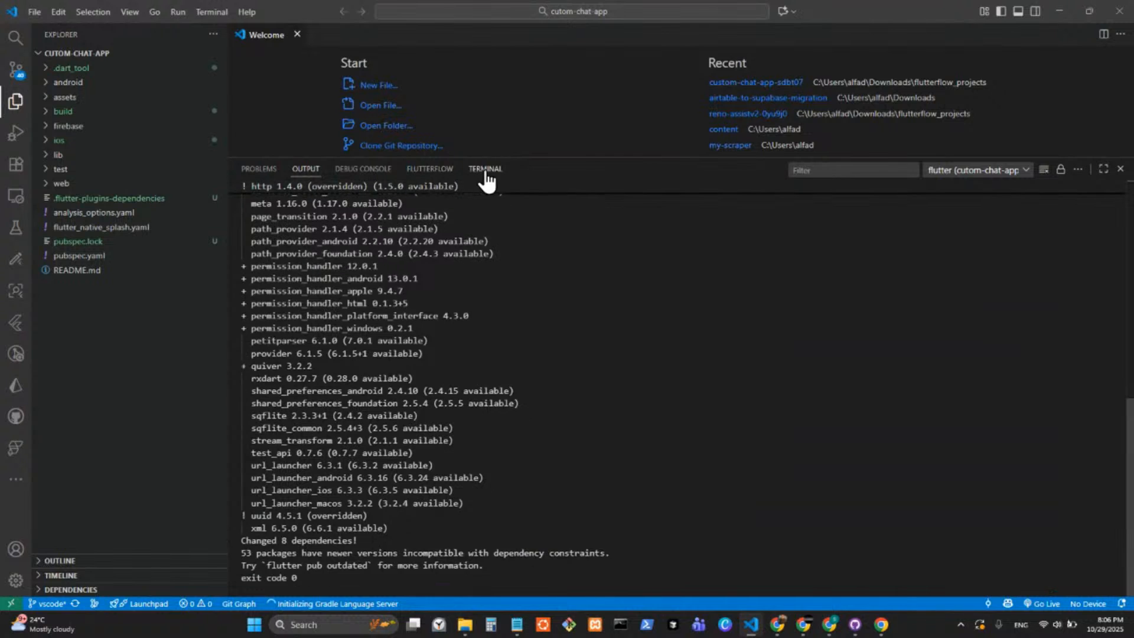
click(485, 169)
click(620, 581)
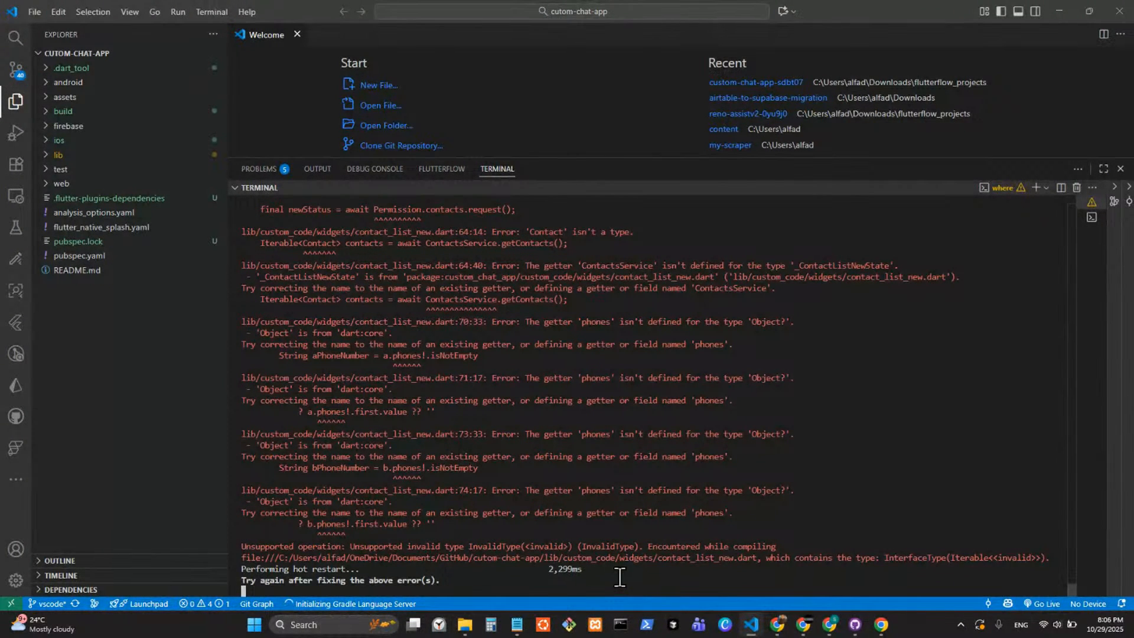
key(a)
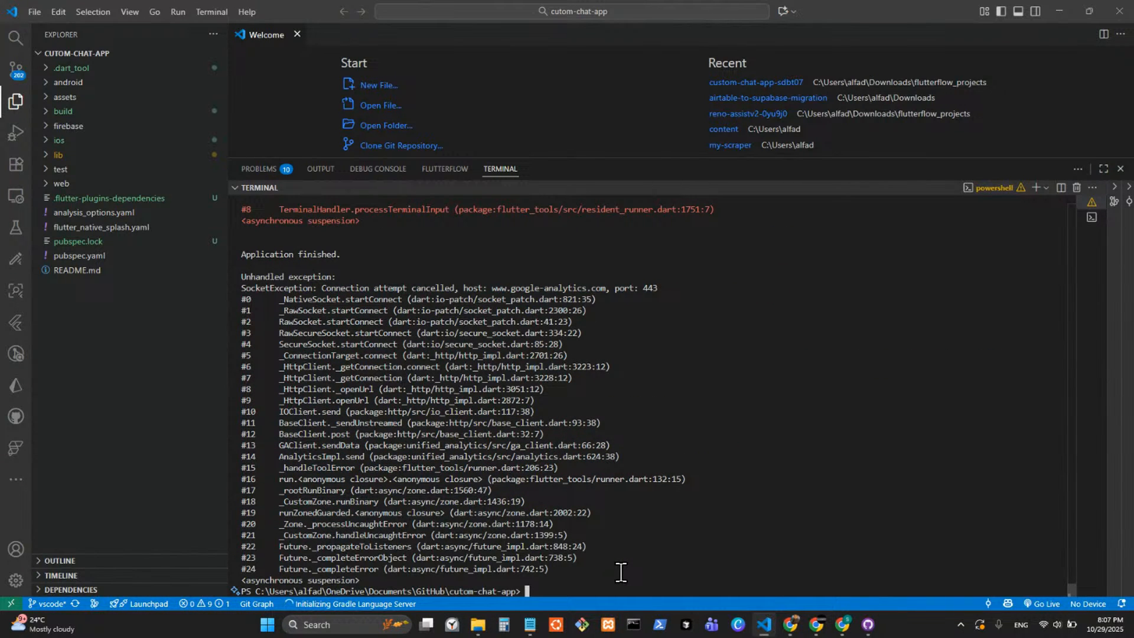
Run "flutter clean" in the terminal for the cutom-chat-app project.
text(tterclean)
key(BackSpace)
key(BackSpace)
key(BackSpace)
key(BackSpace)
key(BackSpace)
text(cla)
key(BackSpace)
text(e)
key(Return)
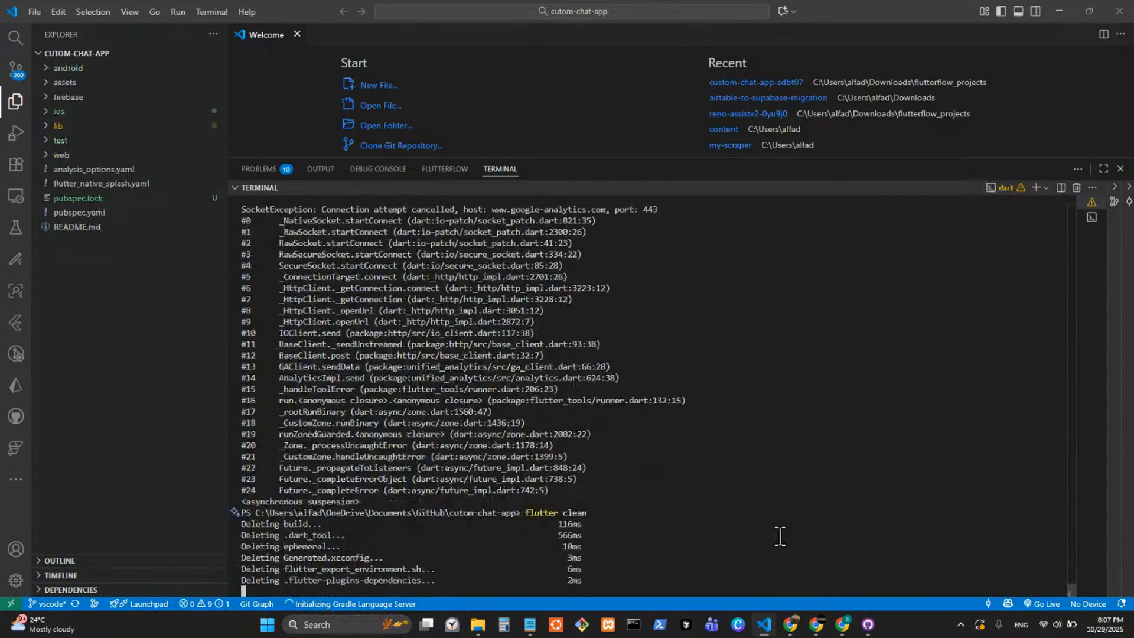
Switch to GitHub Desktop and fetch origin for the vscode branch of cutom-chat-app.
click(867, 626)
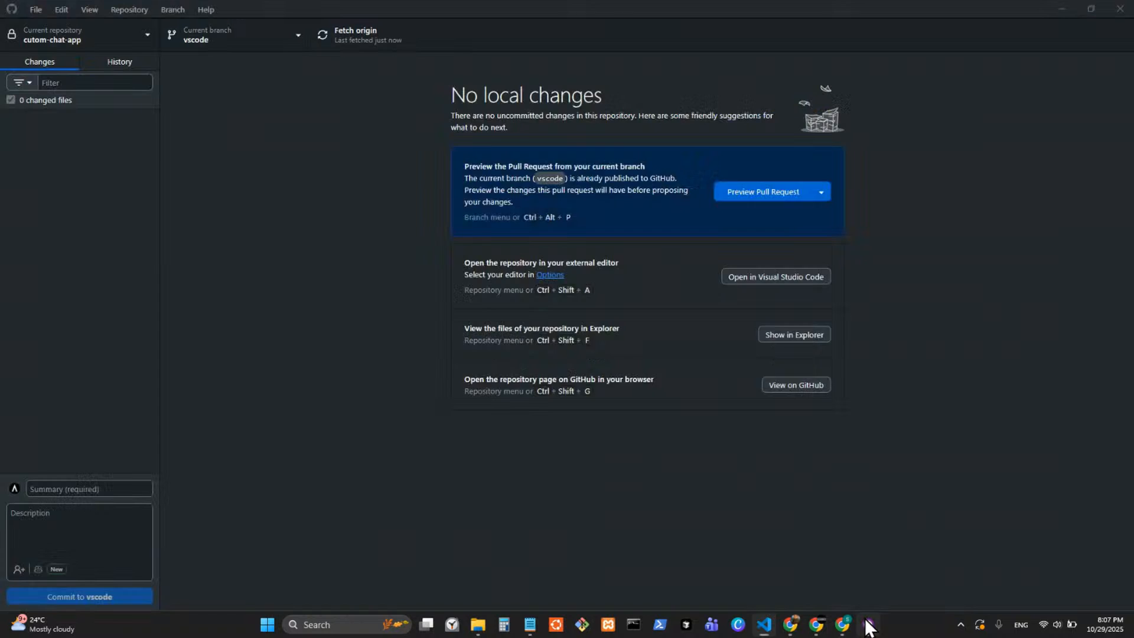
click(335, 40)
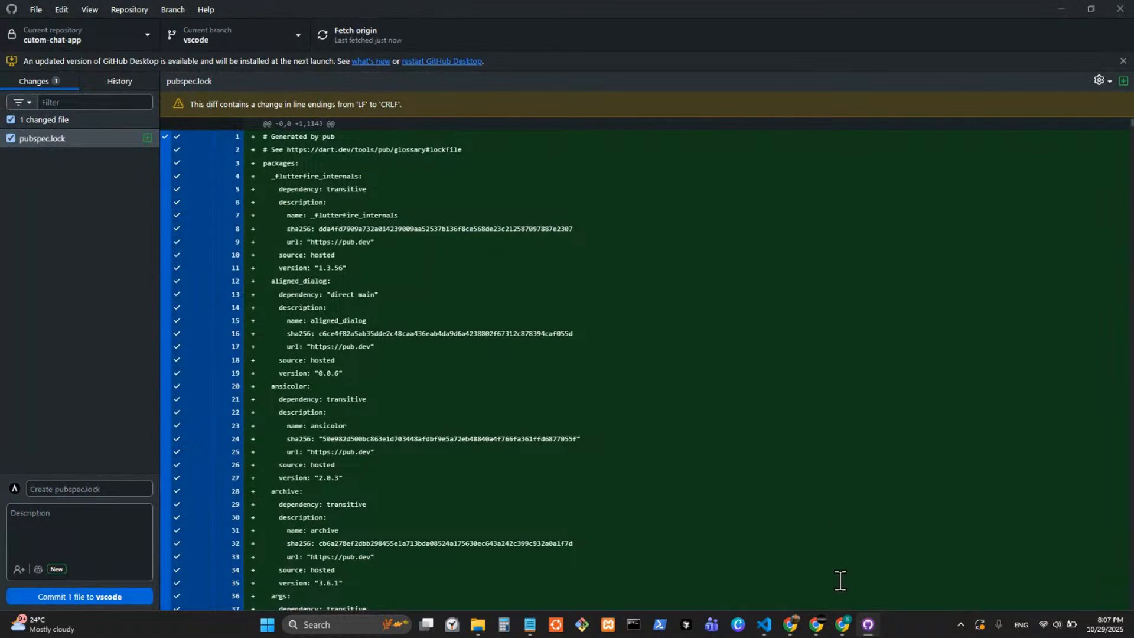
click(357, 38)
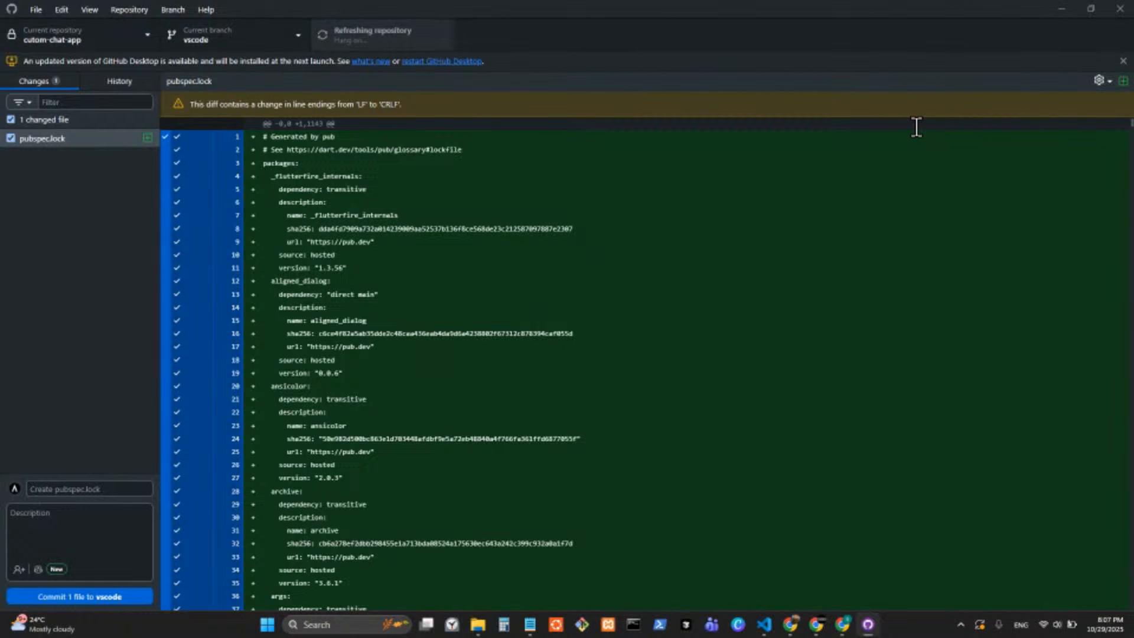
Return to Visual Studio Code and launch the app from the terminal with "flutter run".
click(1059, 8)
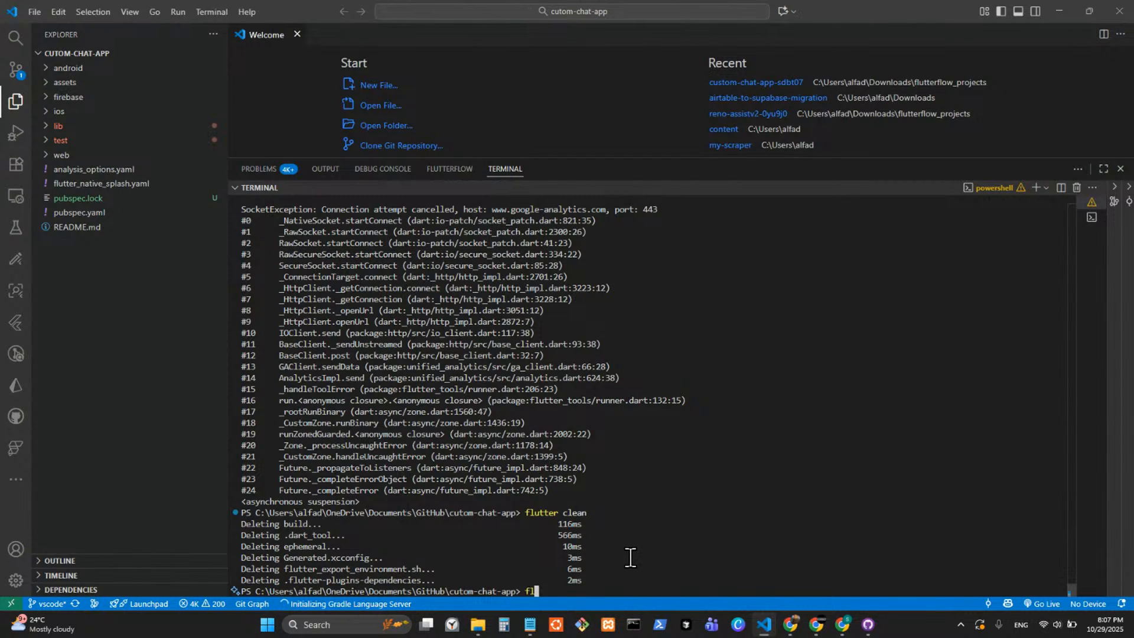
text(ter run)
key(Return)
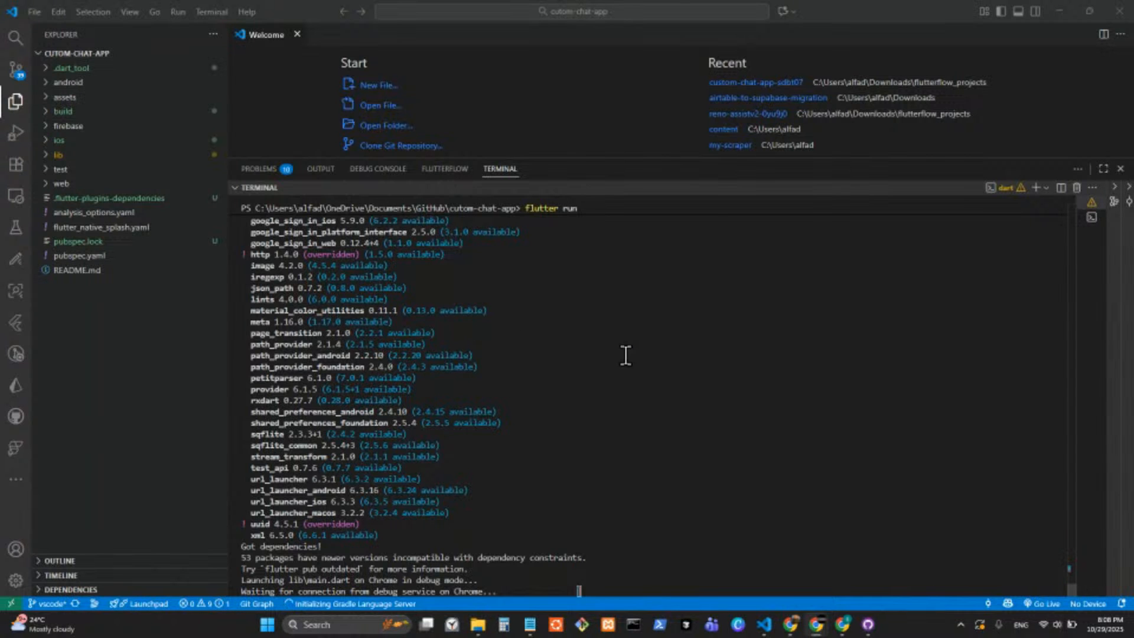
Switch to the FlutterFlow window in Chrome and examine the errors reported for the iRemember - Backup project.
mouse_move(833, 628)
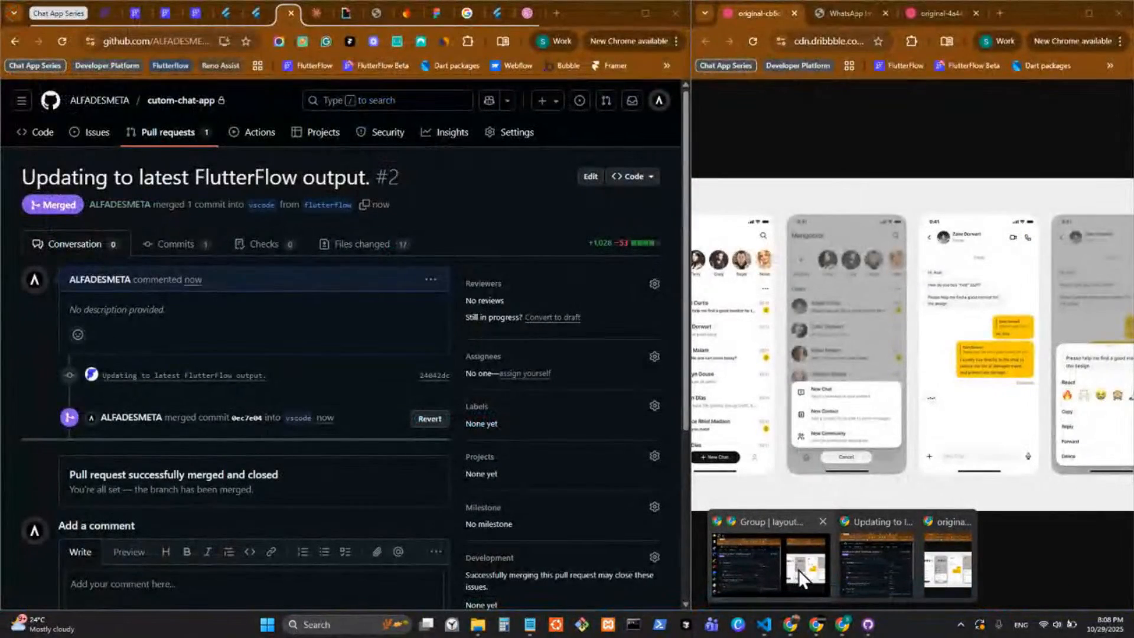
click(799, 569)
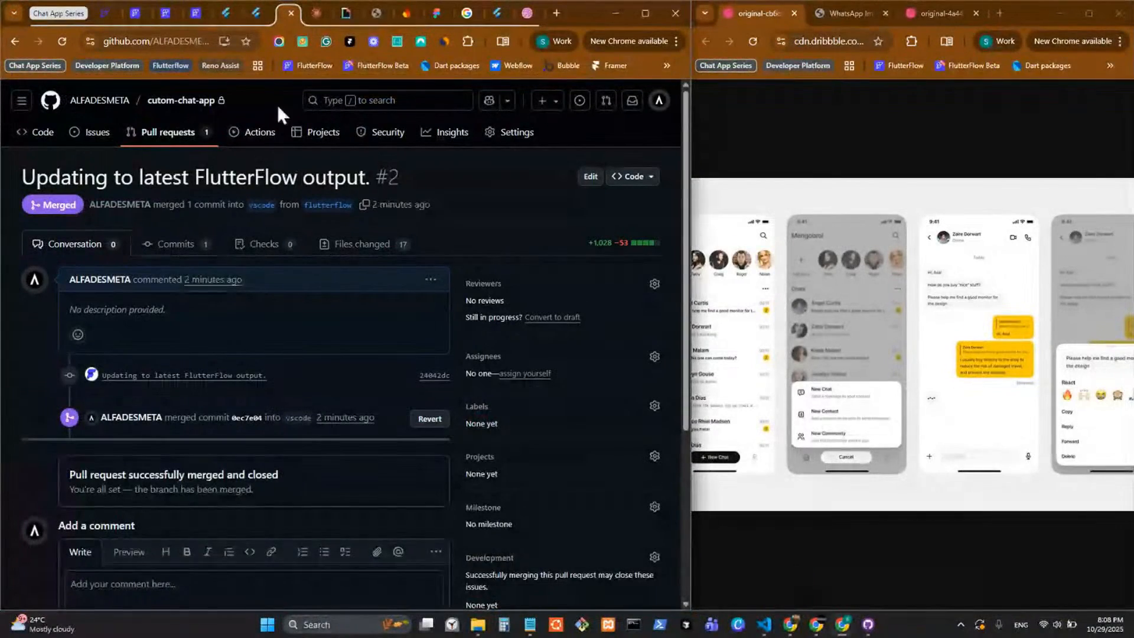
click(203, 13)
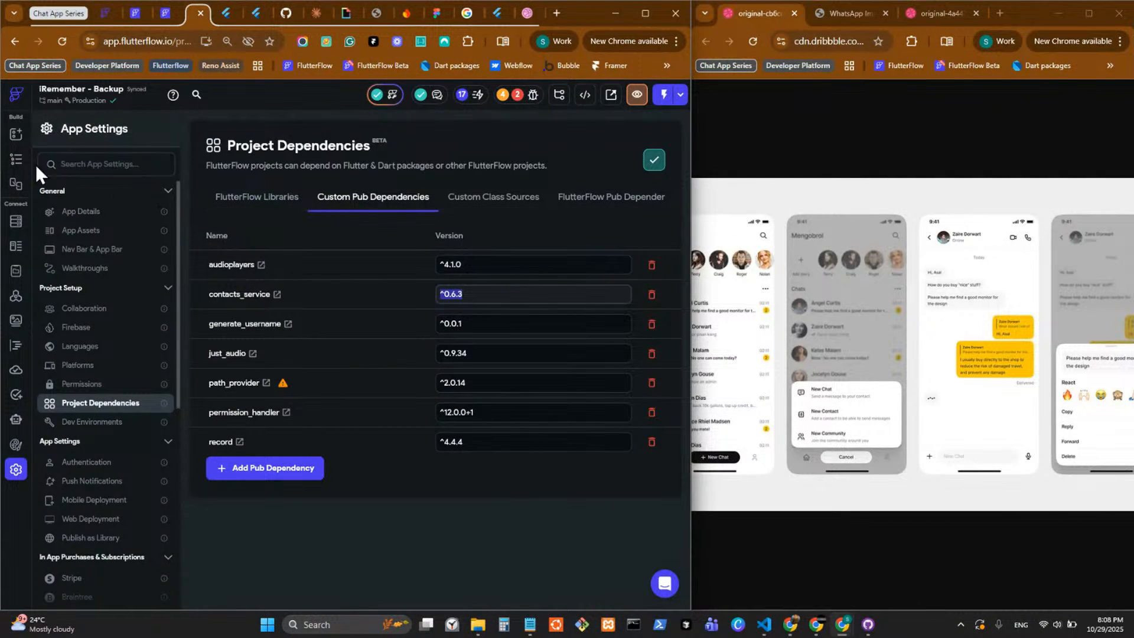
click(525, 97)
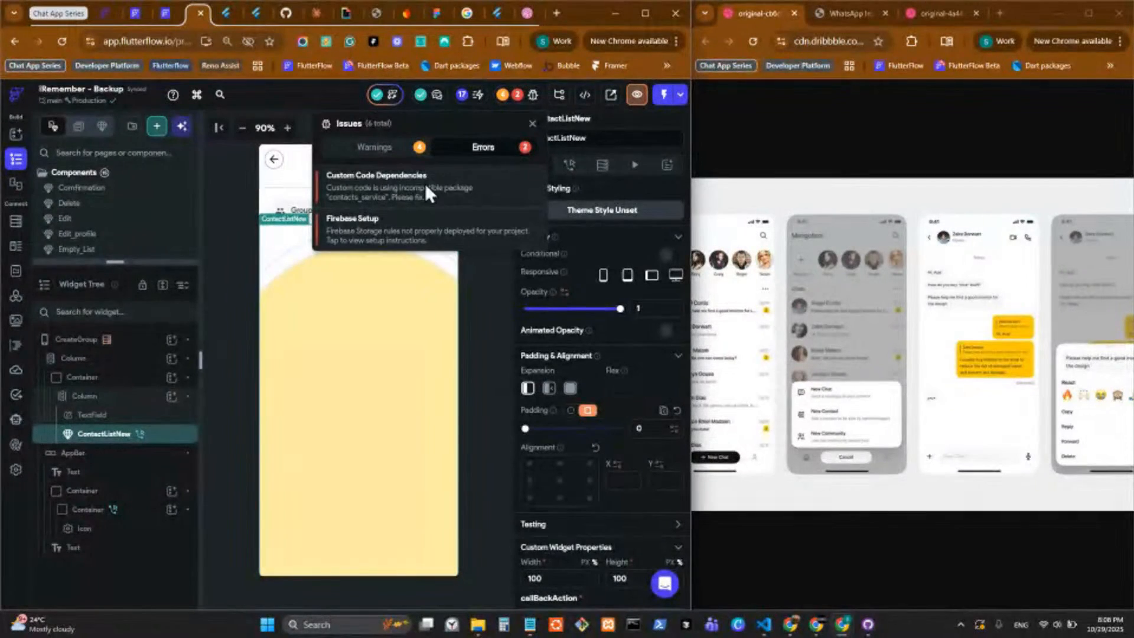
Examine the errors reported for the Custom Chat App project, then dismiss the issues list.
click(167, 15)
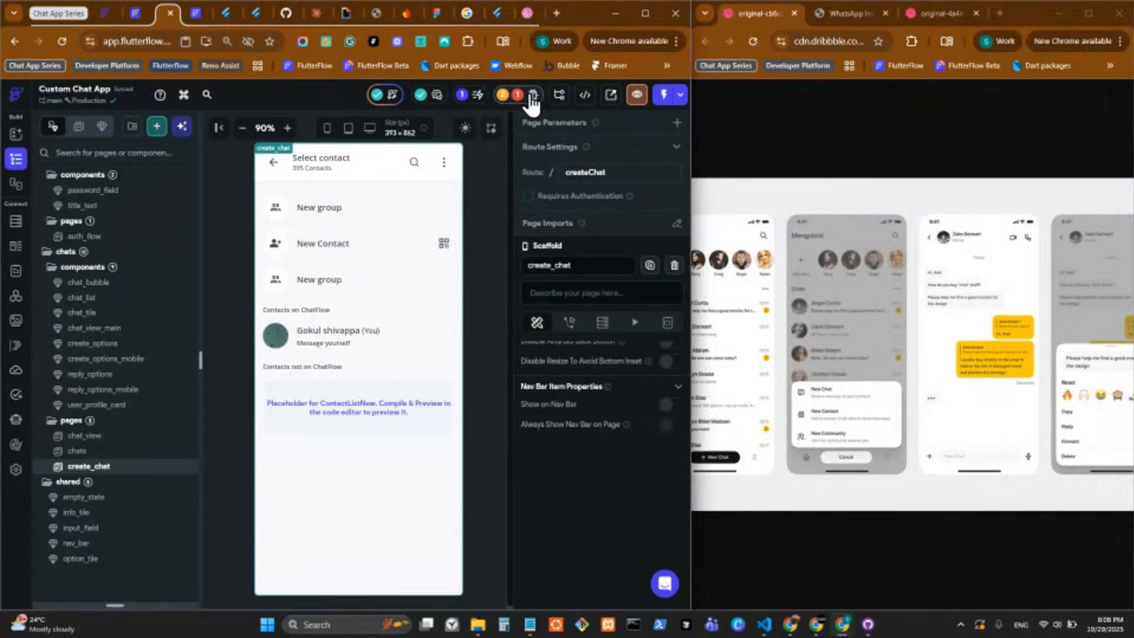
click(525, 96)
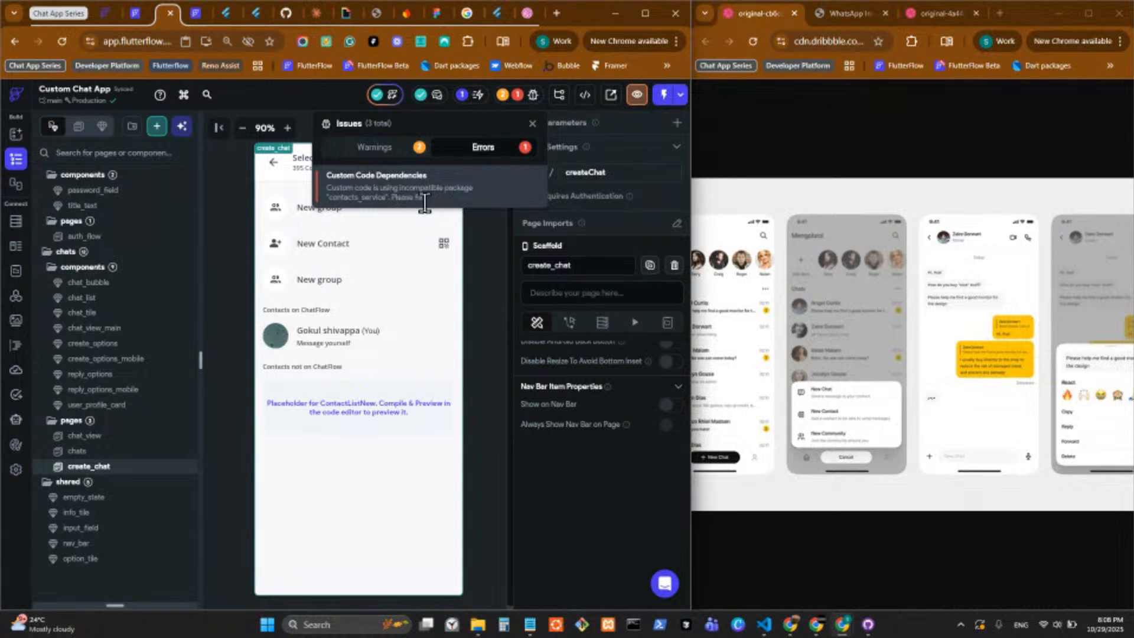
click(491, 237)
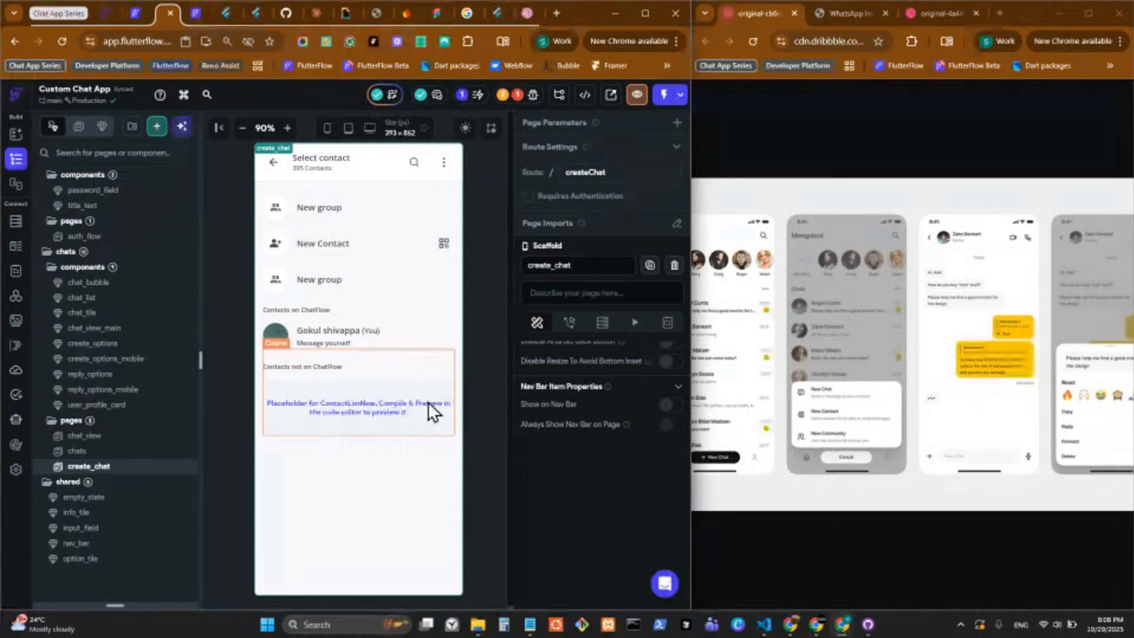
Return to Visual Studio Code, narrow the launched Custom Chat App window to phone-like width and place it beside the terminal output.
click(764, 625)
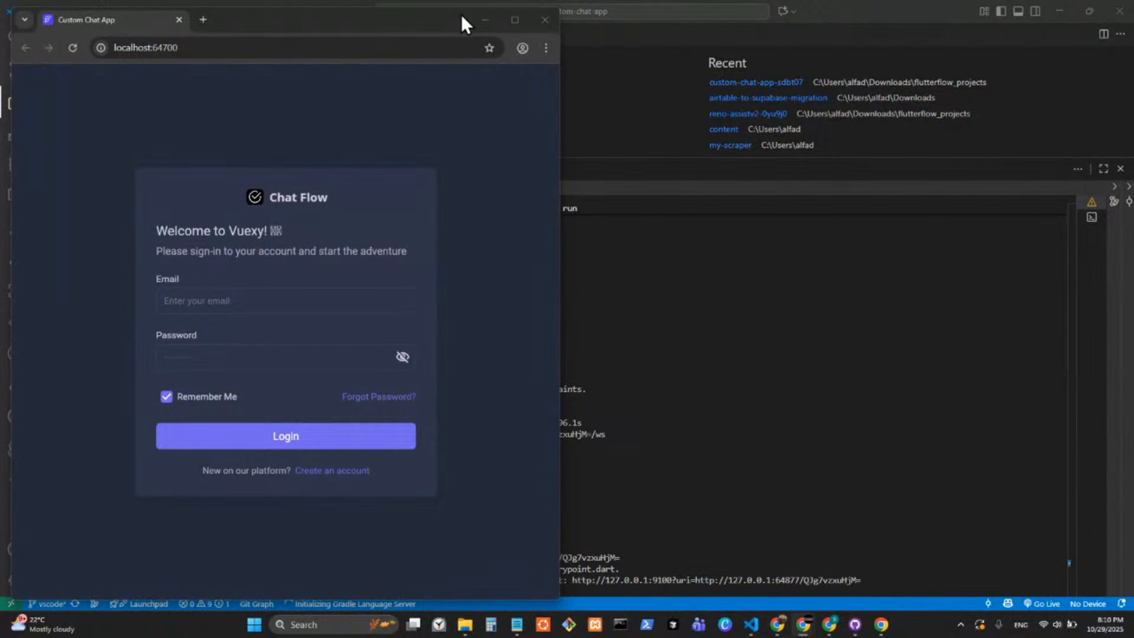
click(200, 307)
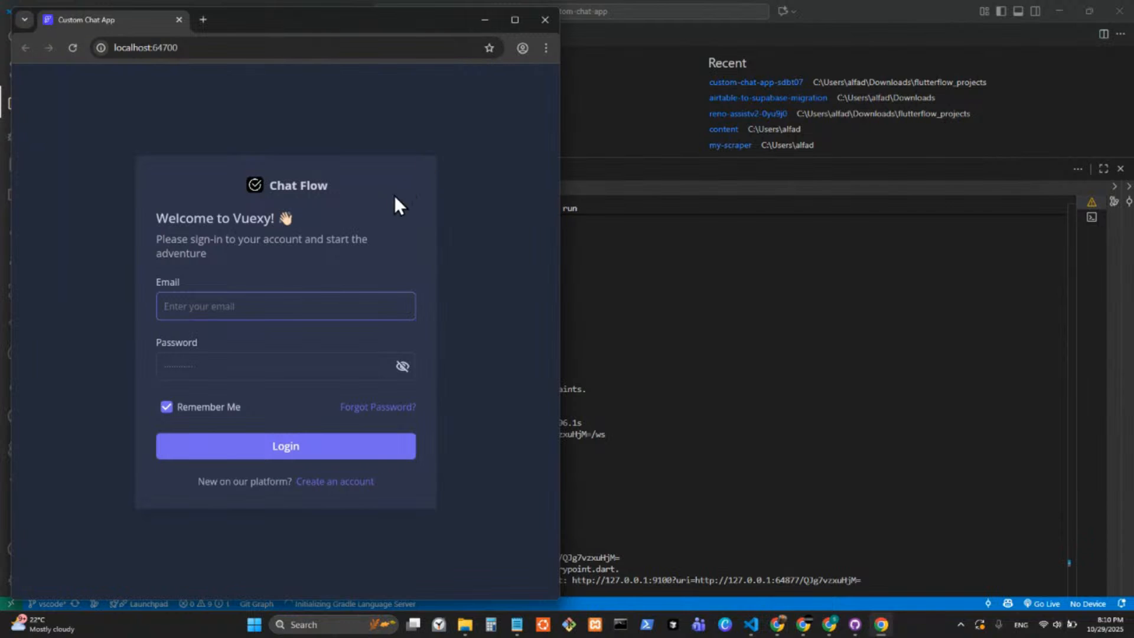
drag(559, 179, 339, 178)
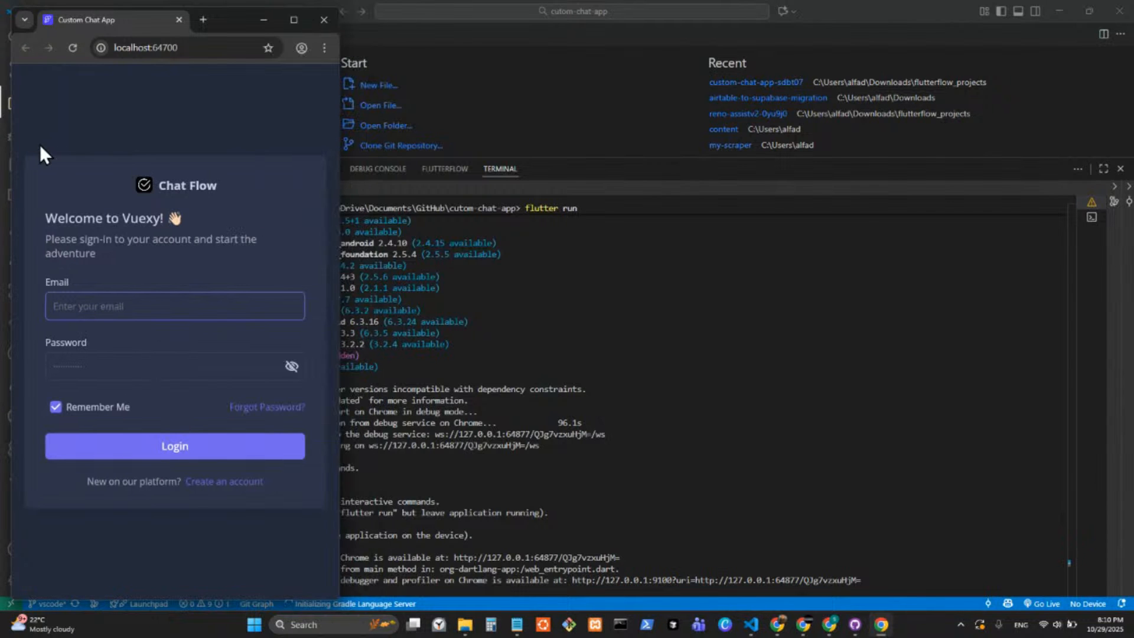
drag(231, 23, 816, 70)
click(924, 114)
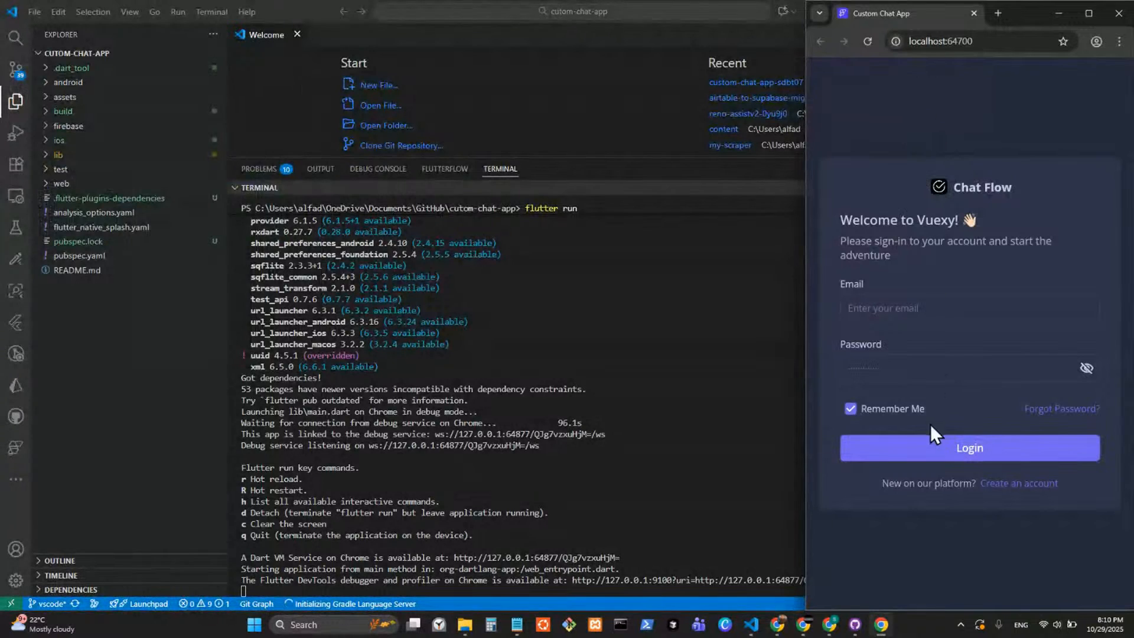
Enter the account's e-mail address in the Chat Flow login form.
click(909, 309)
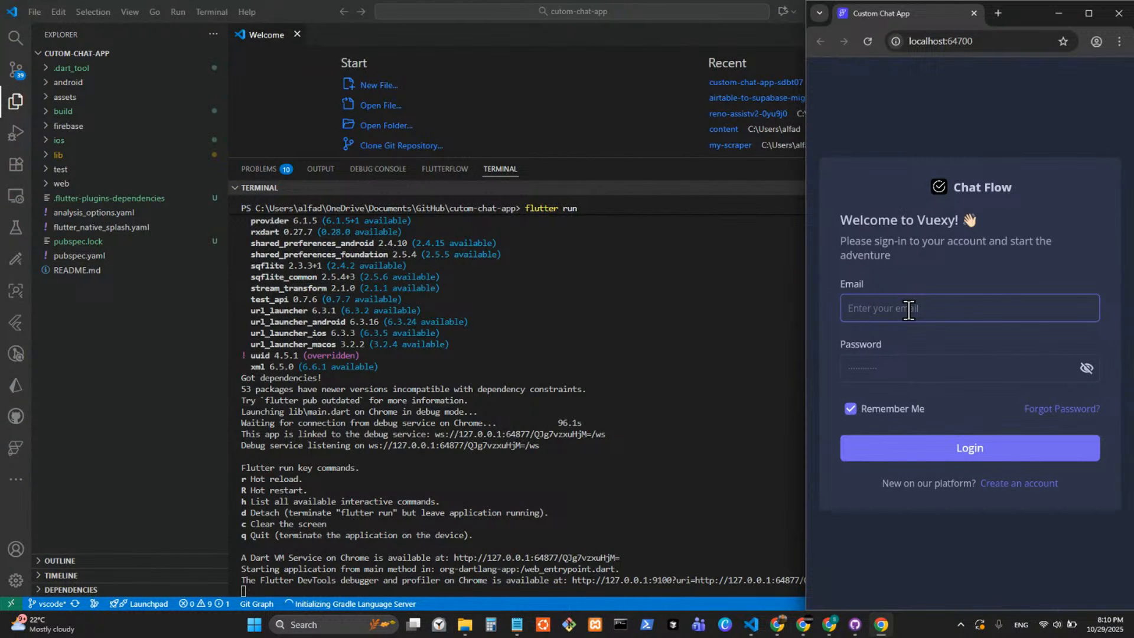
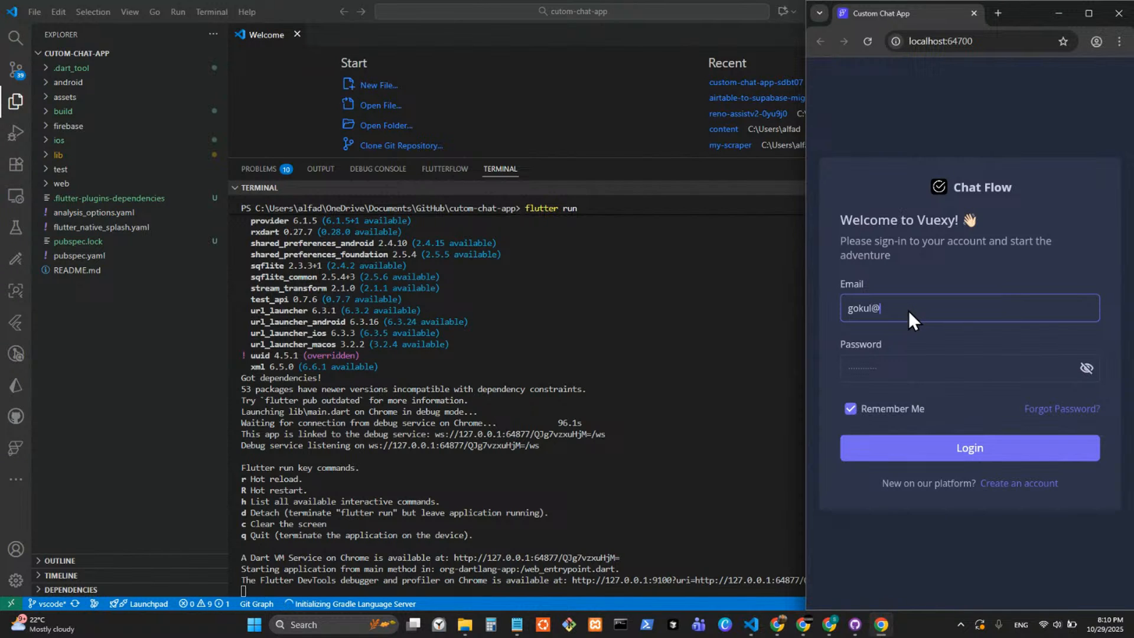
key(Tab)
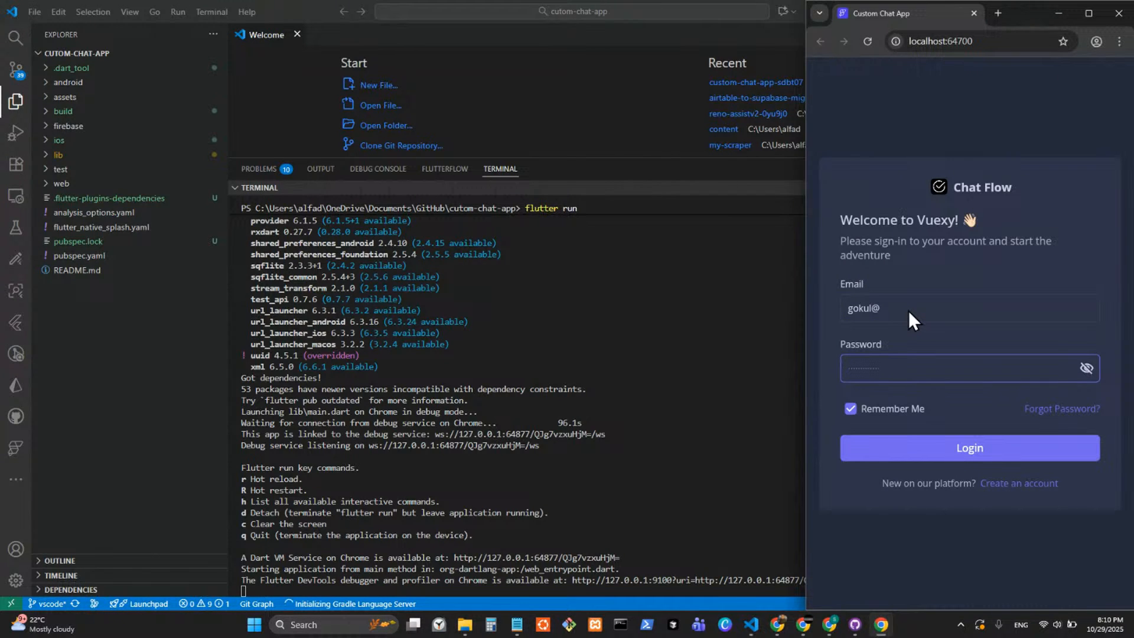
click(917, 303)
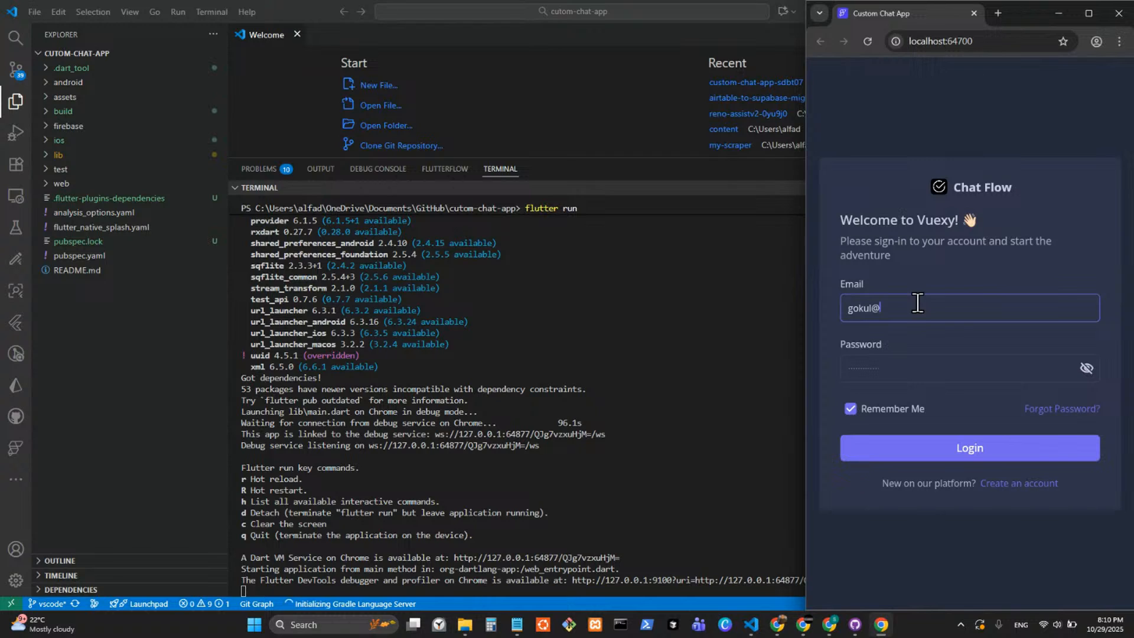
text(gmail.com)
Enter the account password, log in to the chat app, and decline permanently to save the password in the browser.
click(945, 368)
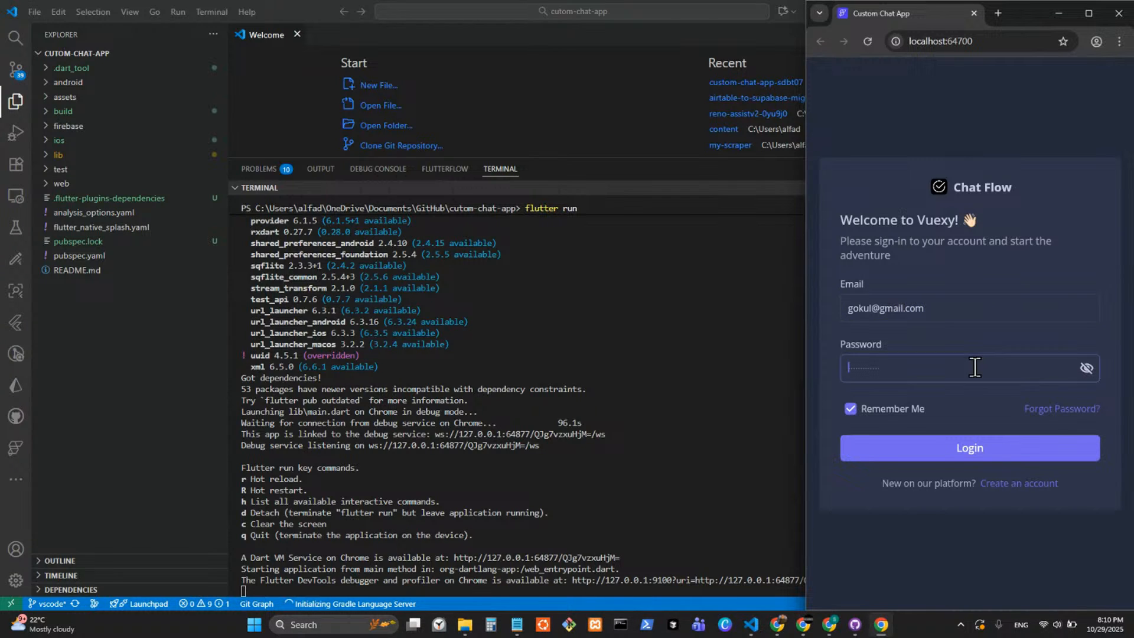
text(123456)
click(886, 455)
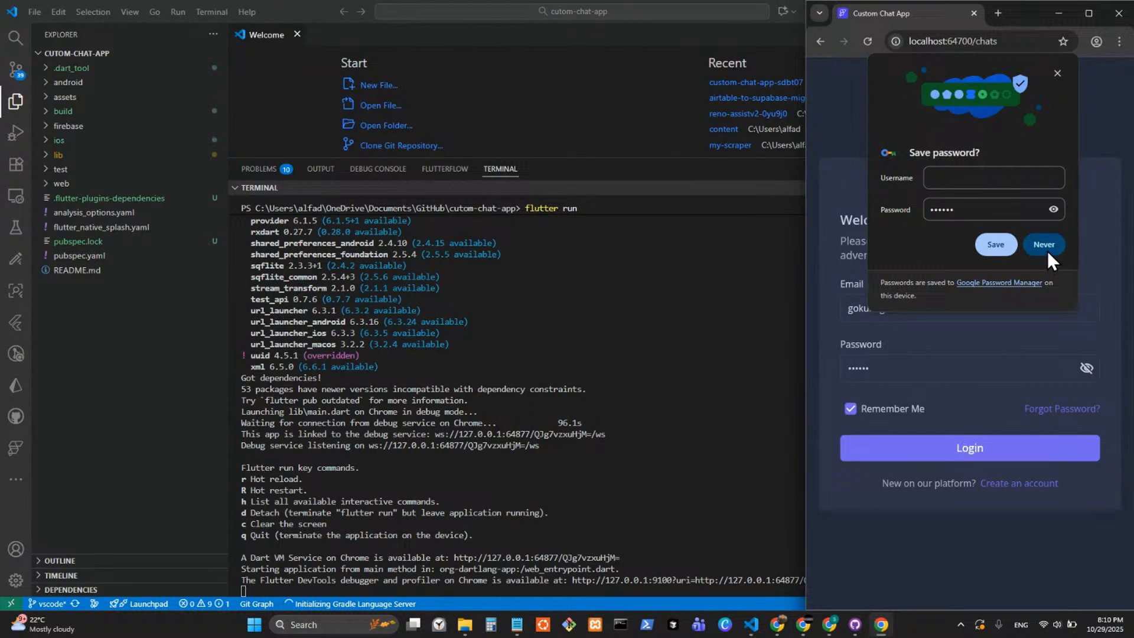
click(1048, 250)
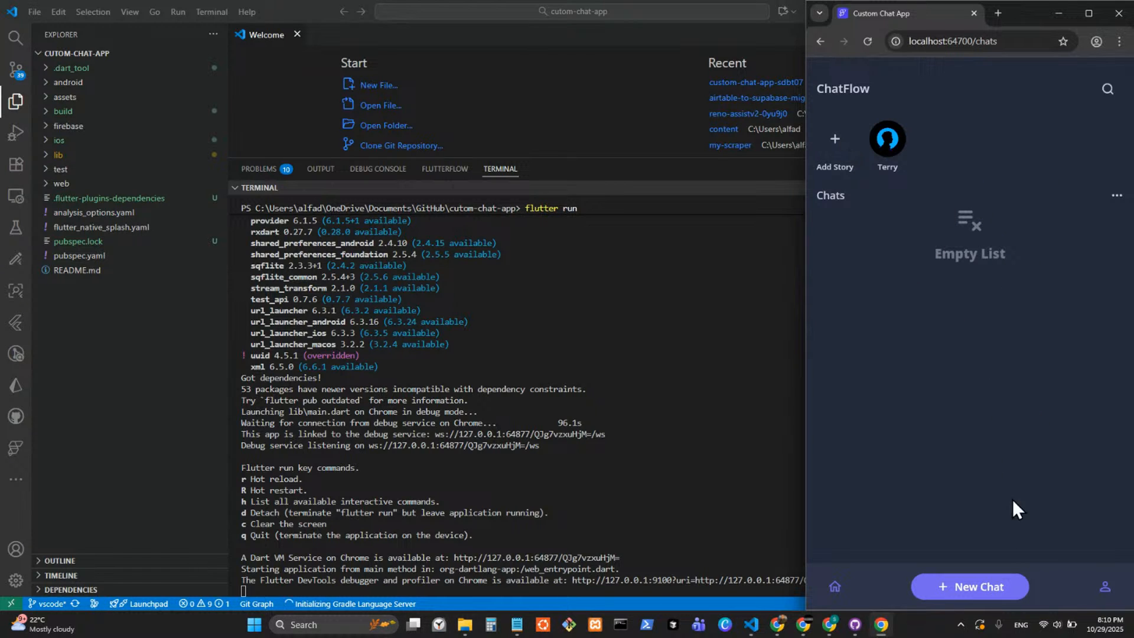
Start a new chat from the ChatFlow chats page to open the contact selection page.
click(997, 588)
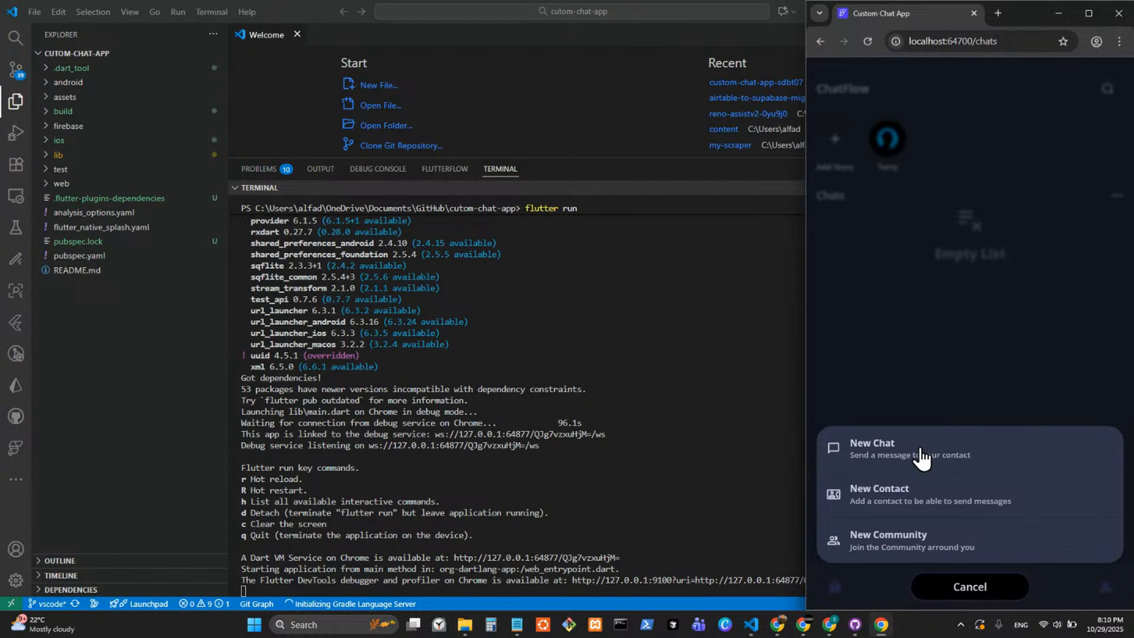
click(920, 456)
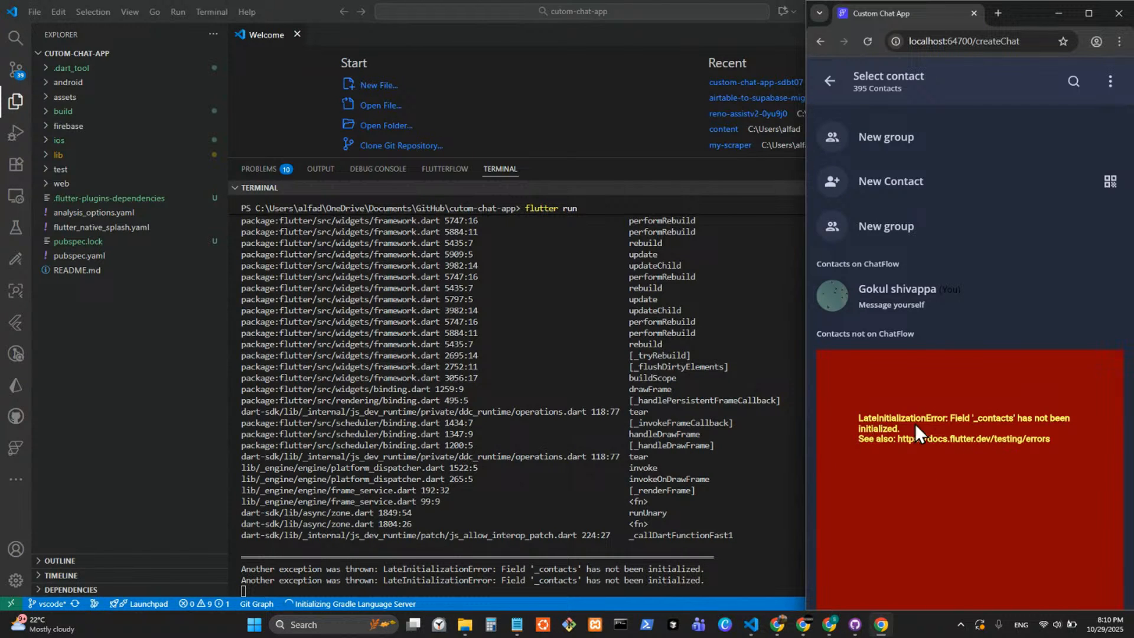
Switch to the iRemember - Backup project in FlutterFlow and view main.dart among its custom code configuration files.
mouse_move(830, 630)
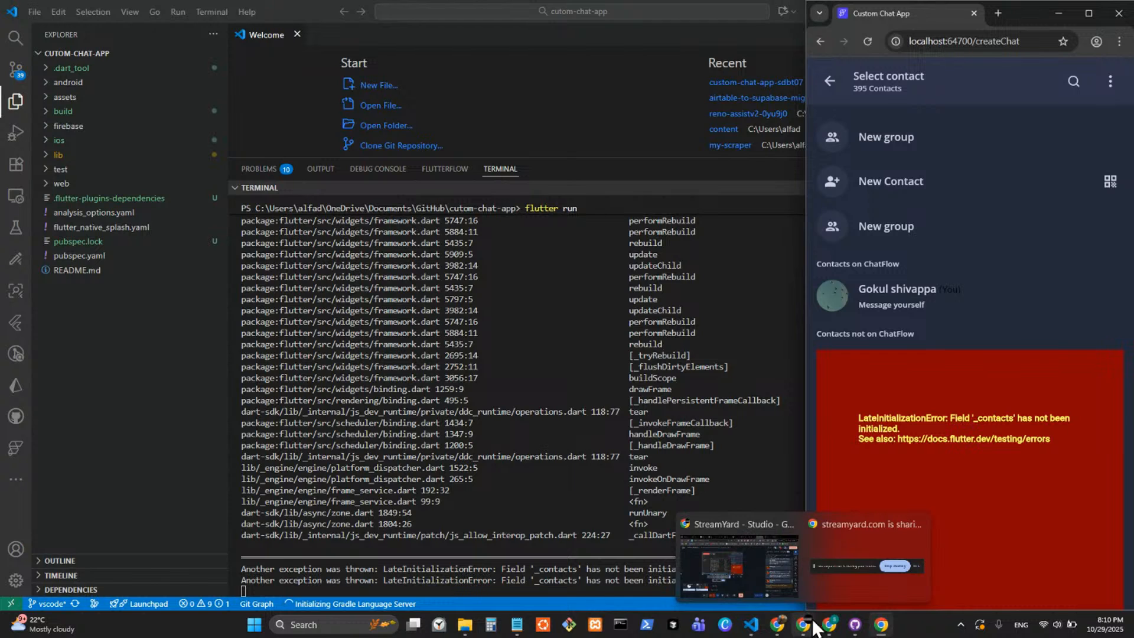
click(725, 555)
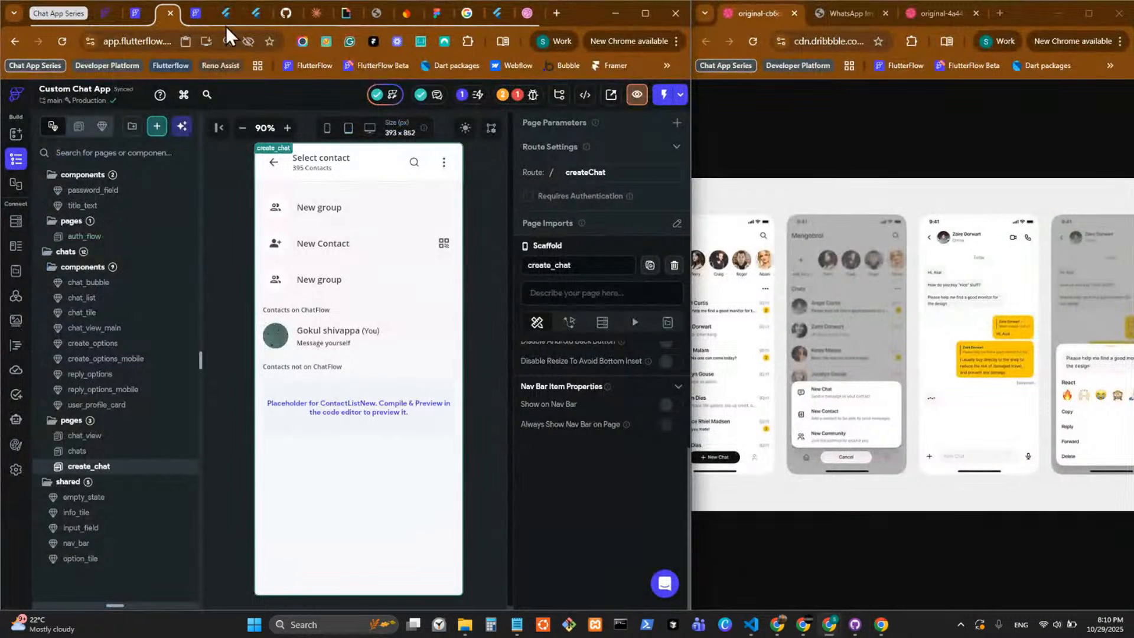
click(194, 16)
click(16, 345)
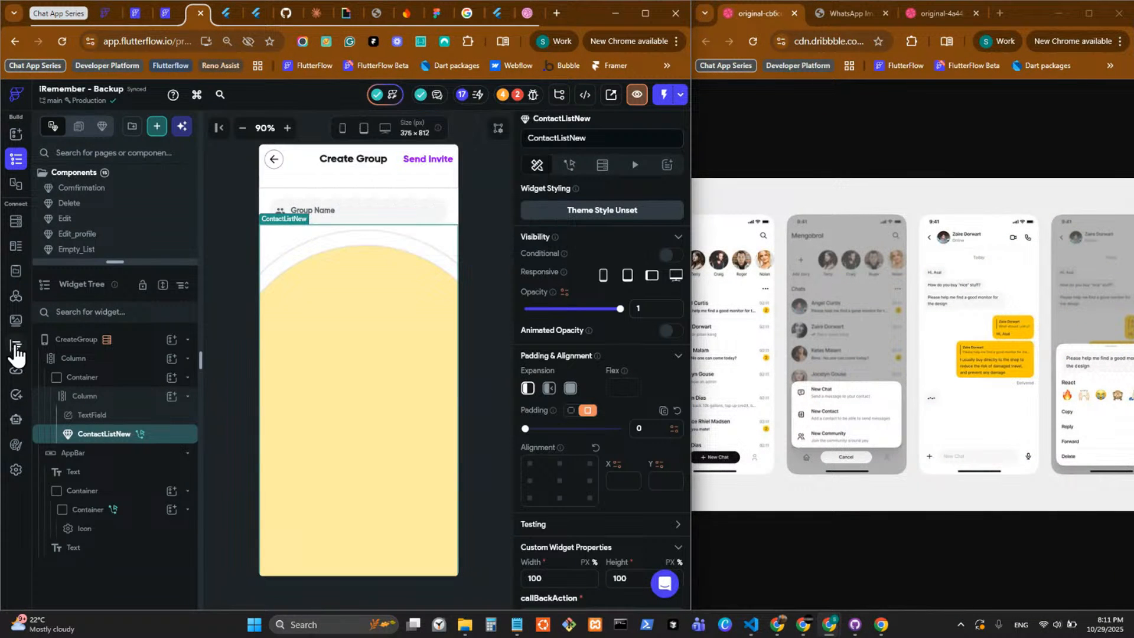
scroll(95, 449, down, 5)
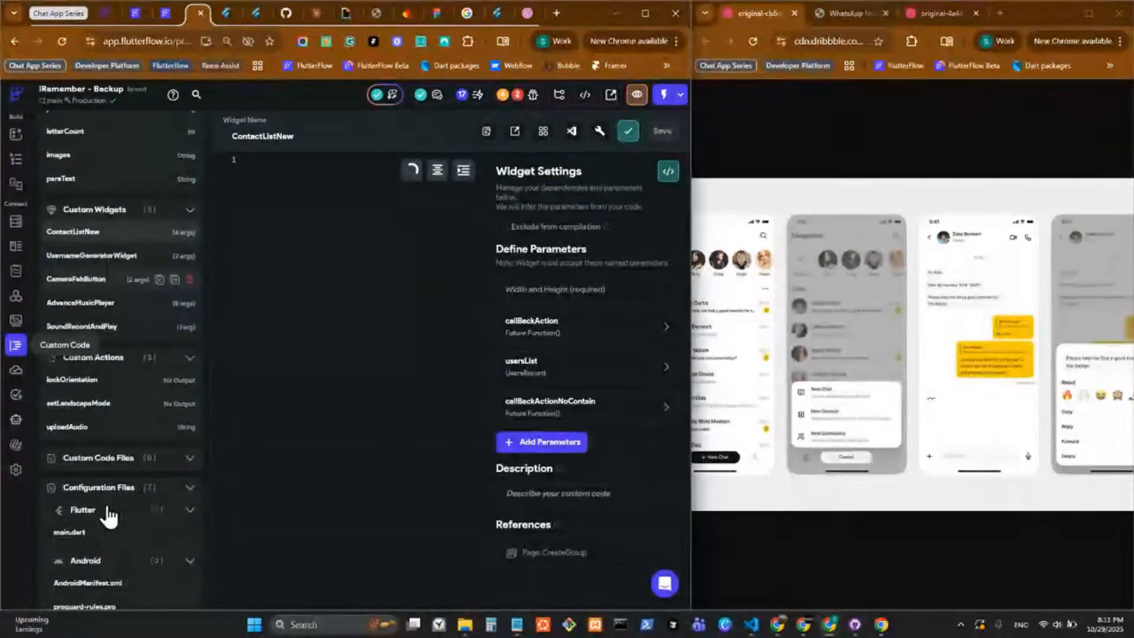
click(70, 388)
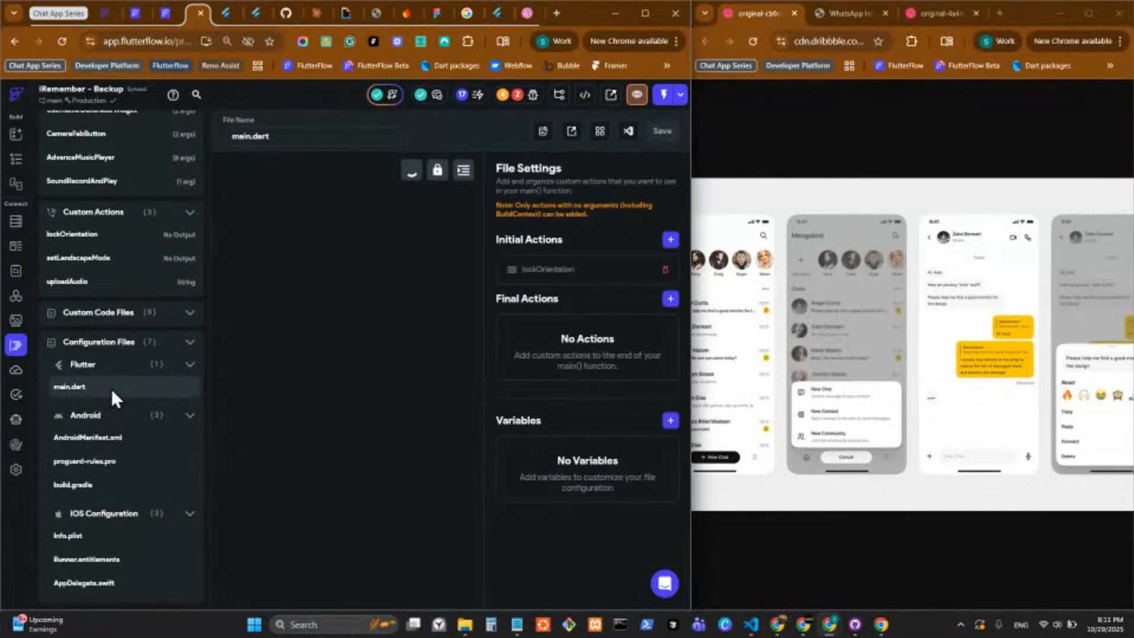
Bring the running Custom Chat App window alongside FlutterFlow and examine the Permissions settings of the iRemember - Backup project.
click(878, 626)
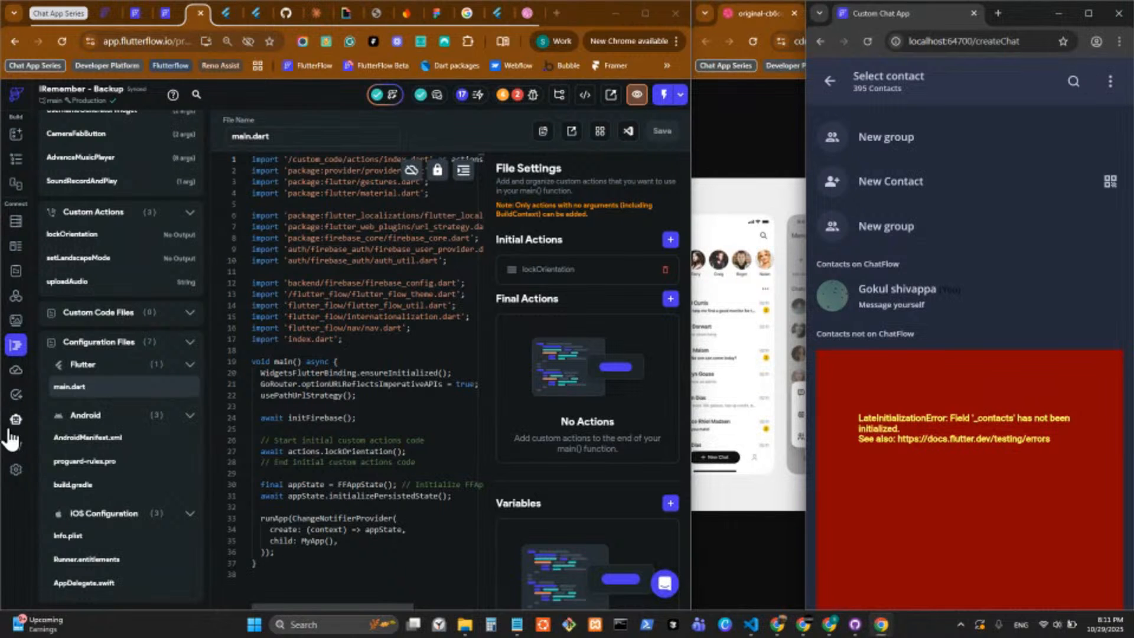
click(16, 470)
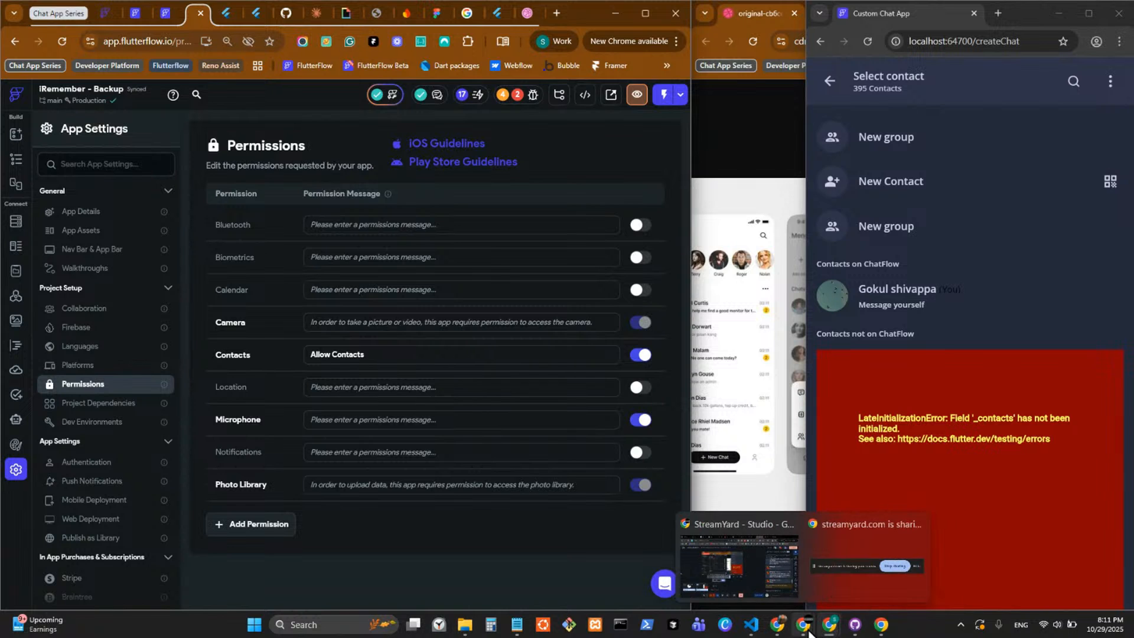
mouse_move(880, 633)
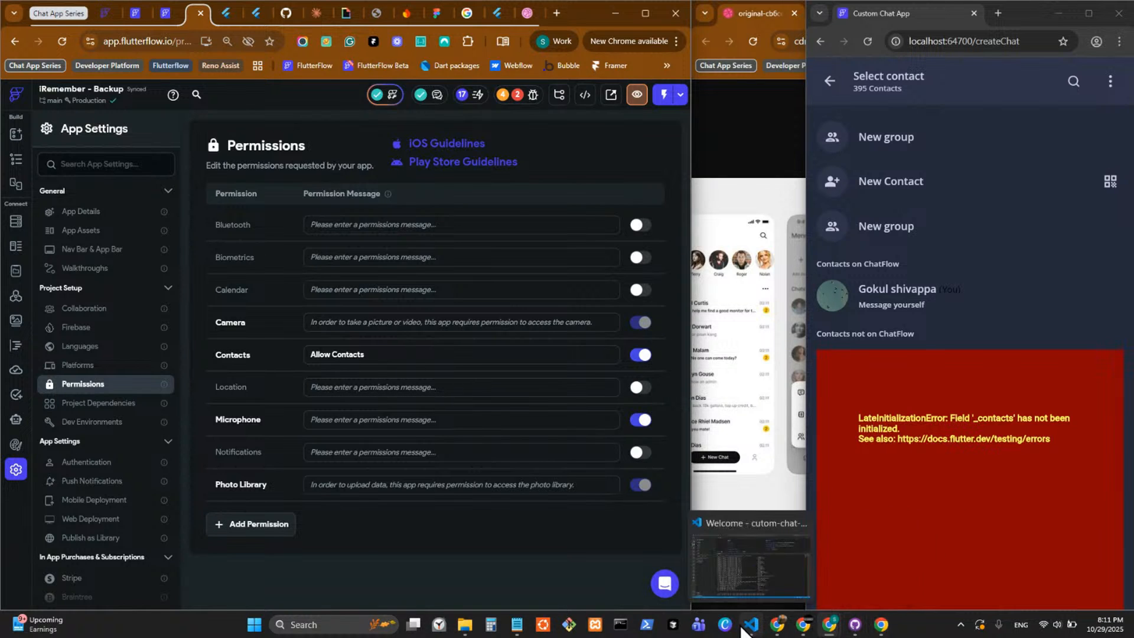
Switch to VS Code beside the running app, test the search and more-options icons, and examine the contact sections on the Select contact page.
click(739, 573)
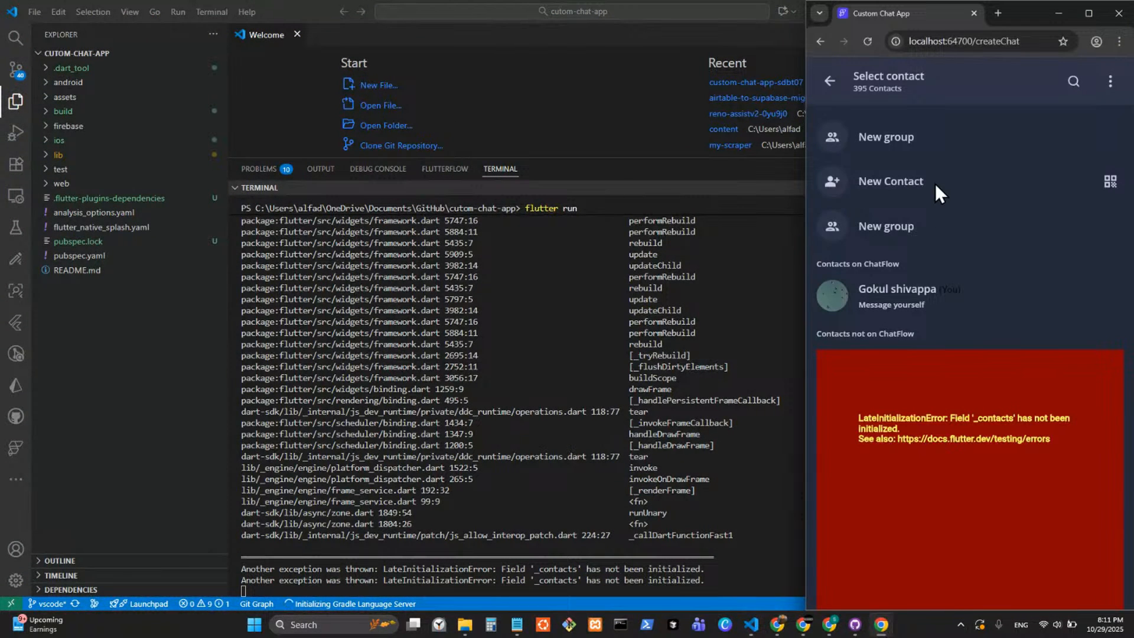
click(1072, 83)
click(1112, 85)
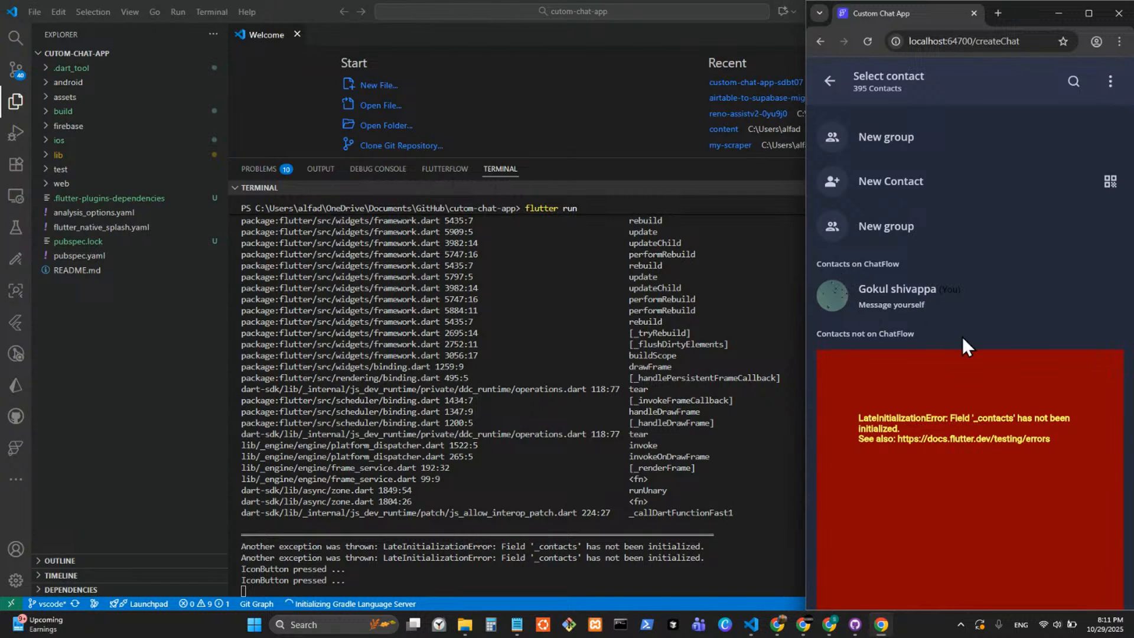
scroll(950, 317, down, 6)
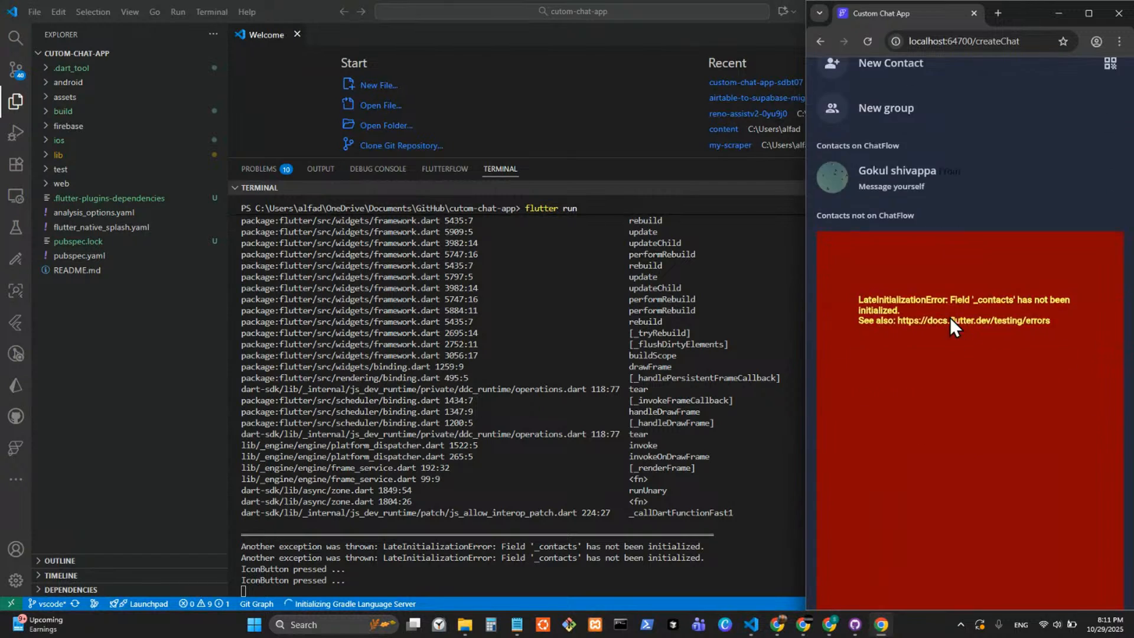
scroll(950, 332, up, 6)
scroll(950, 328, down, 2)
scroll(892, 270, up, 2)
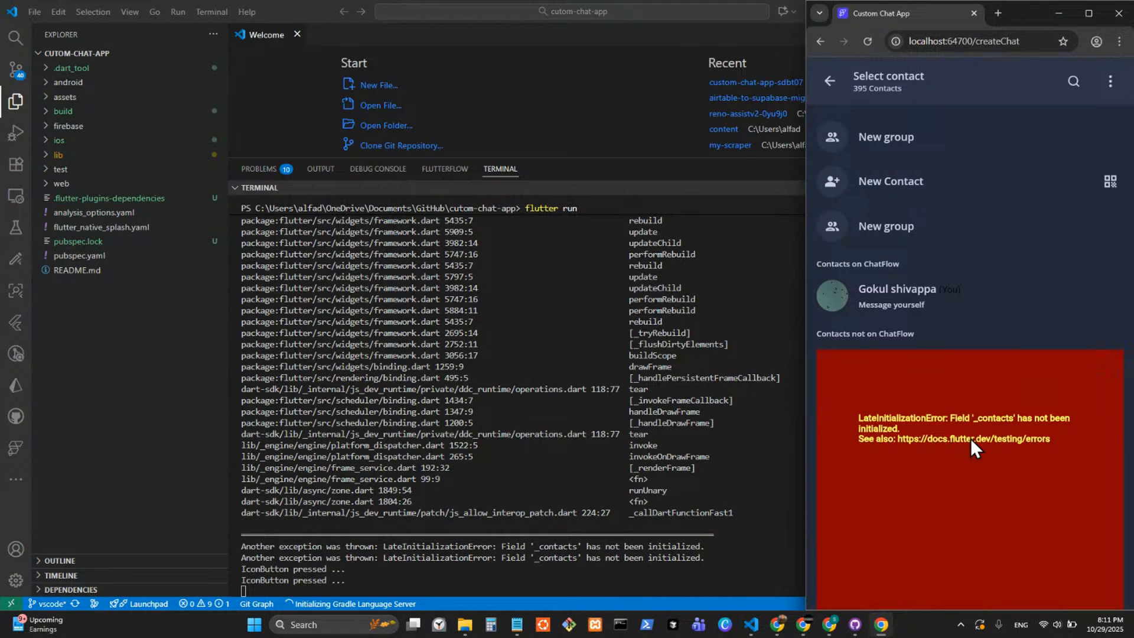
scroll(888, 387, down, 7)
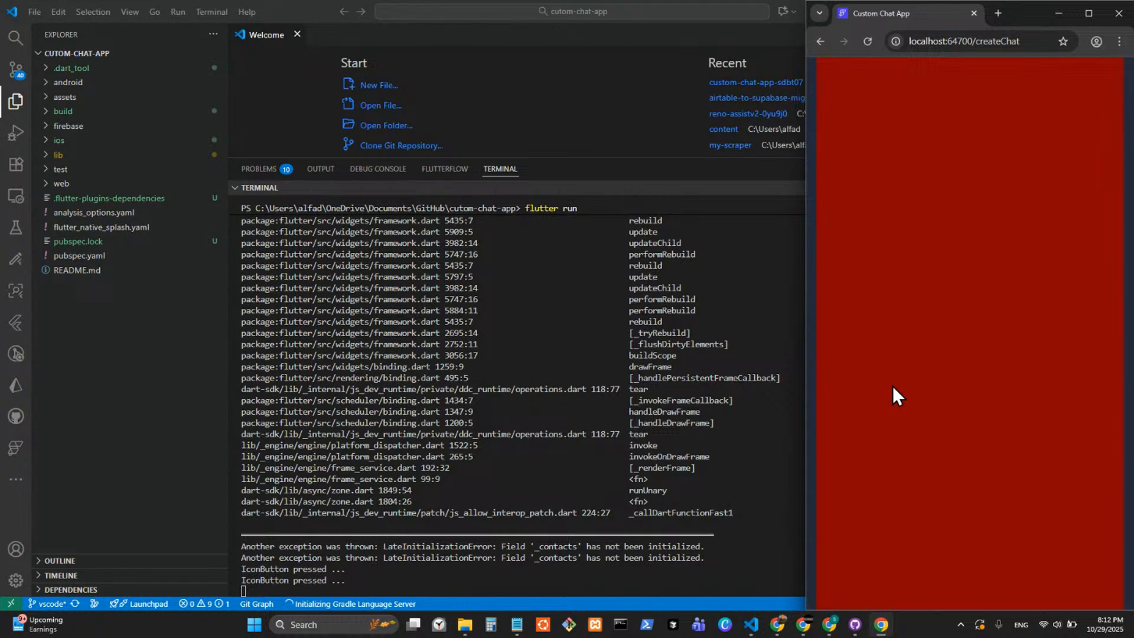
scroll(894, 380, up, 7)
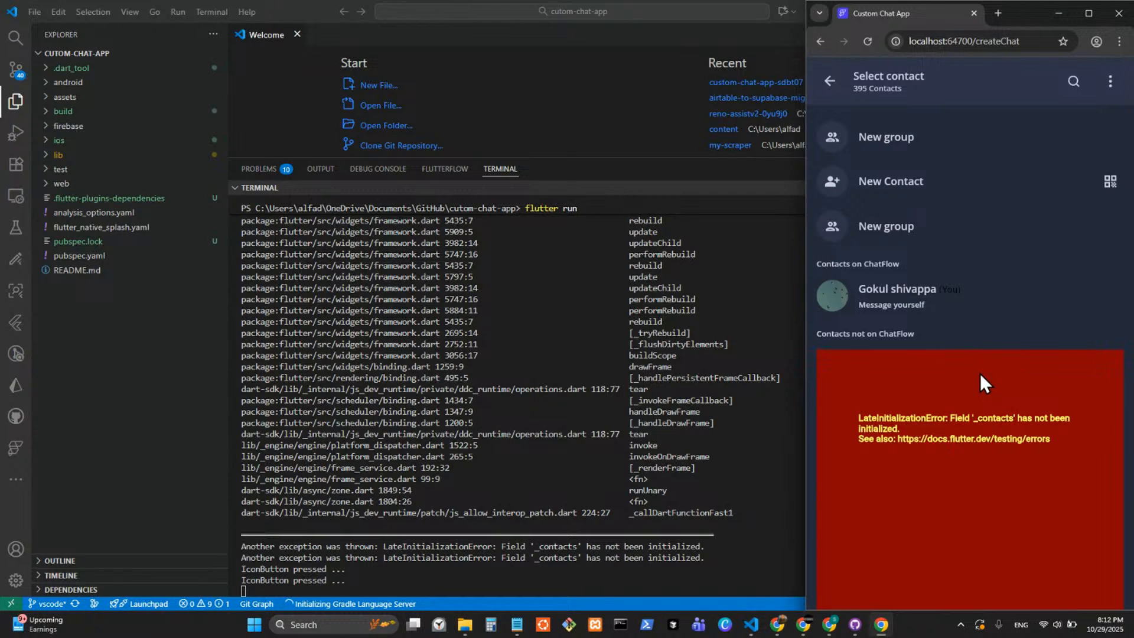
Test the Select contact page's back arrow, return to the chats page, and open and cancel the New Chat options.
click(829, 81)
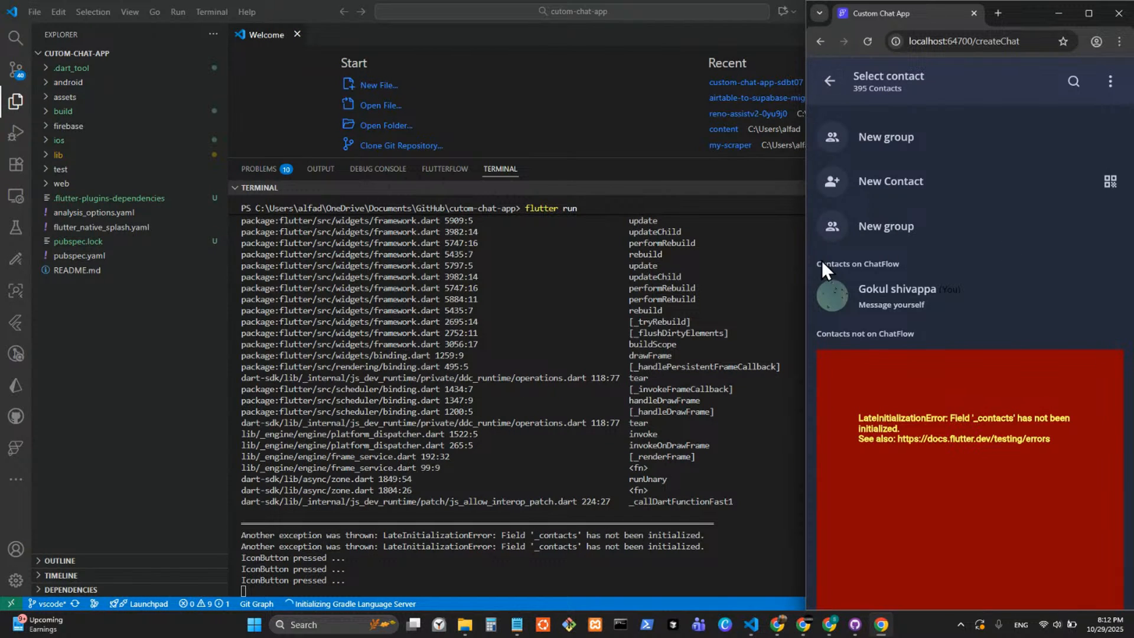
click(821, 42)
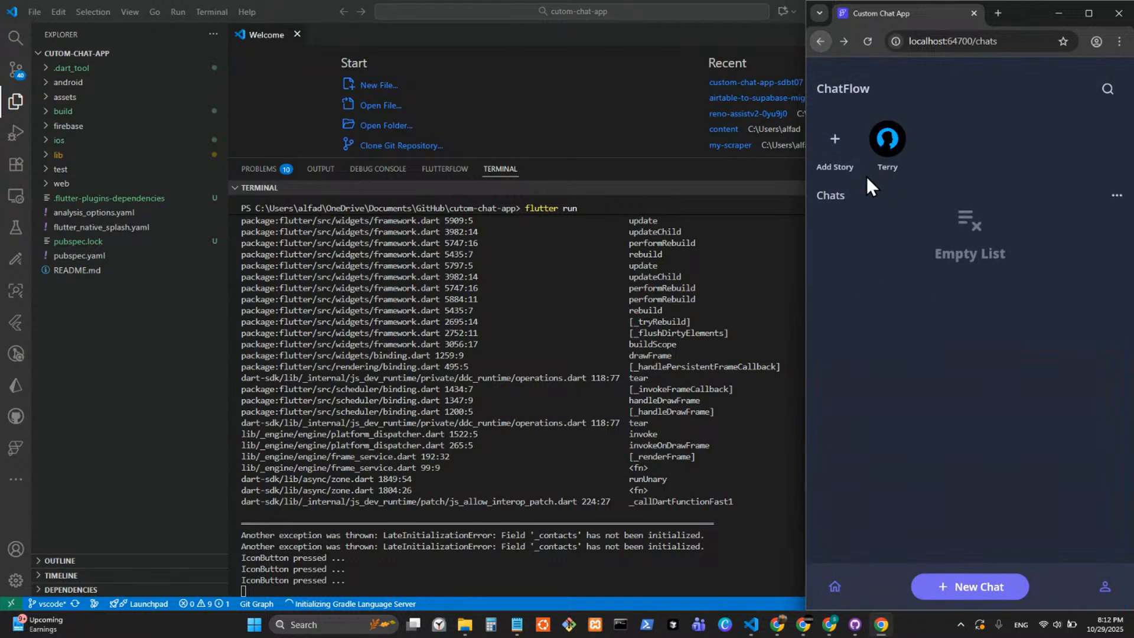
click(984, 594)
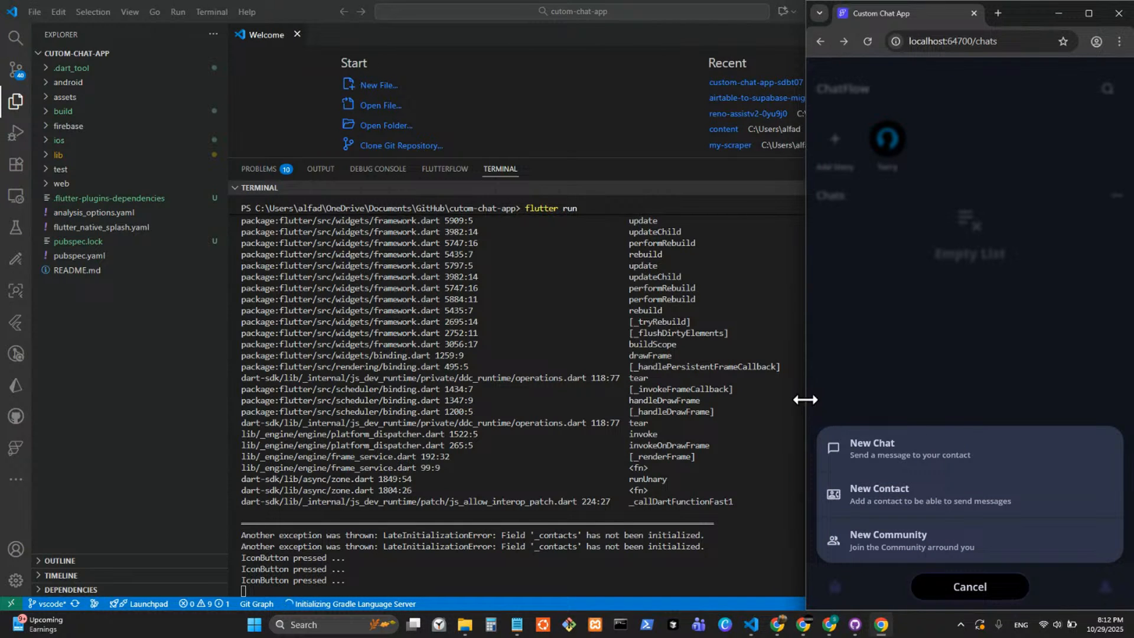
drag(800, 398, 824, 382)
click(973, 587)
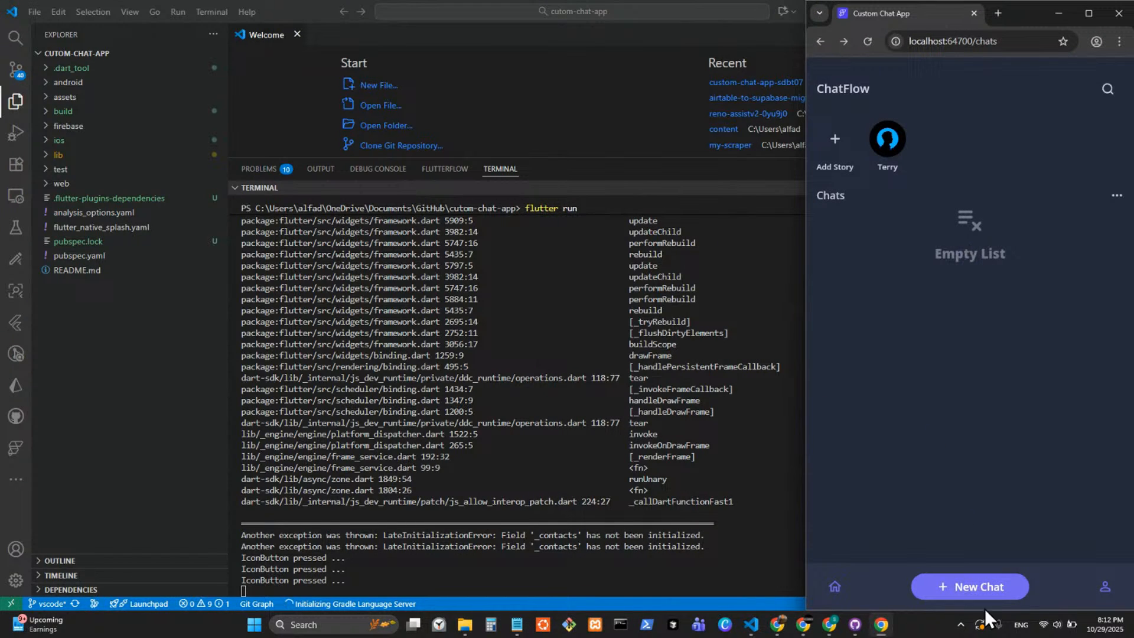
Open the Select contact page twice through New Chat to recheck the contacts list, returning to the chats page each time.
click(990, 587)
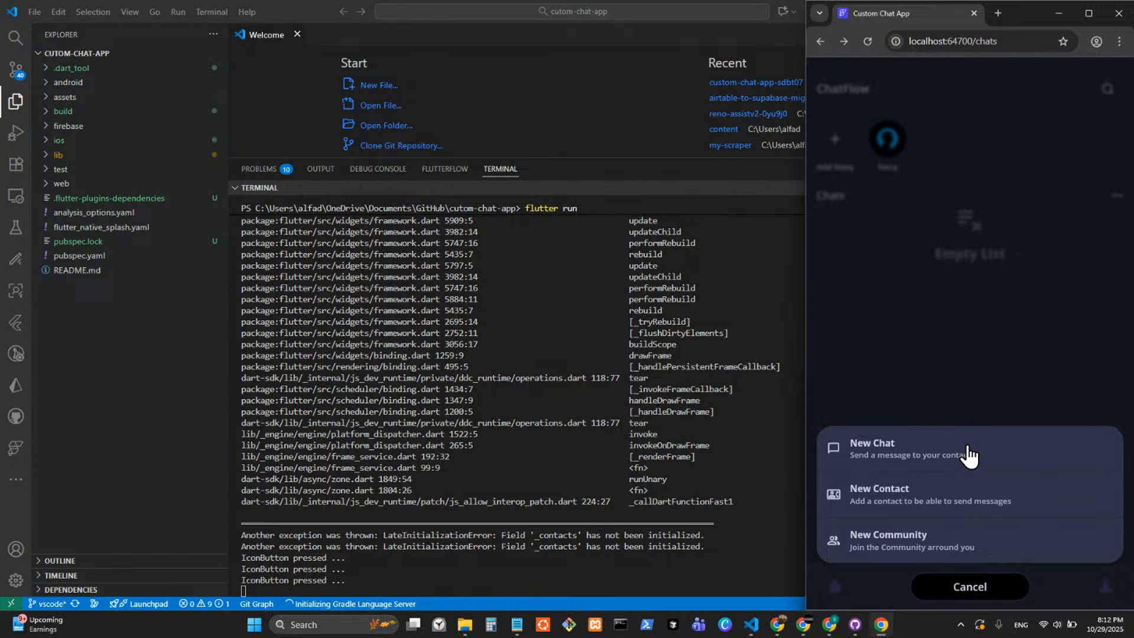
click(969, 455)
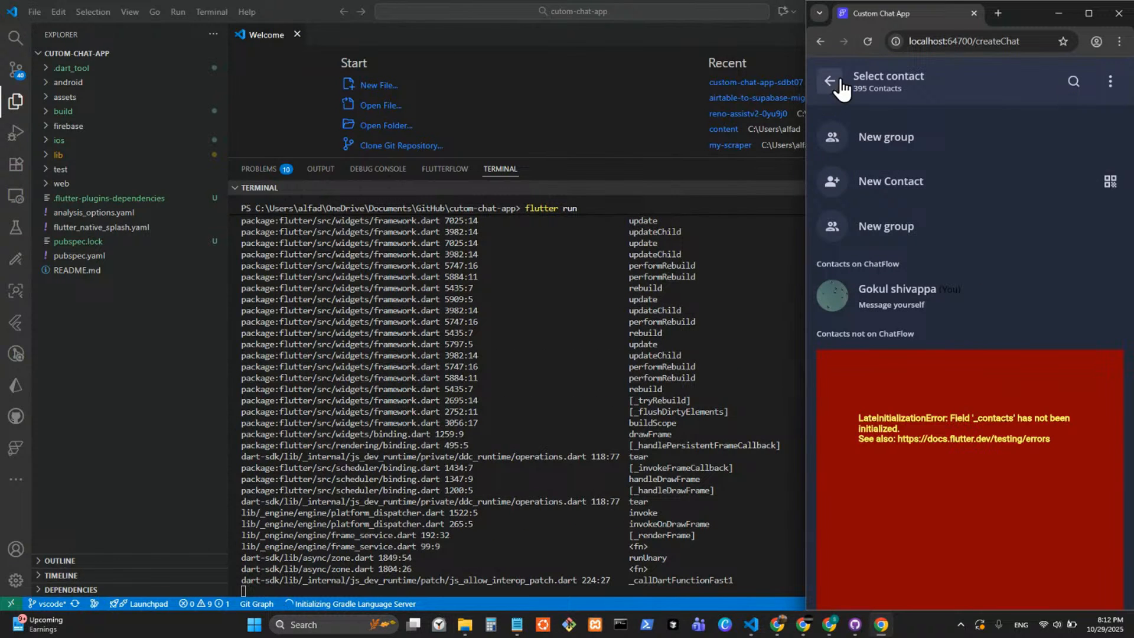
click(822, 41)
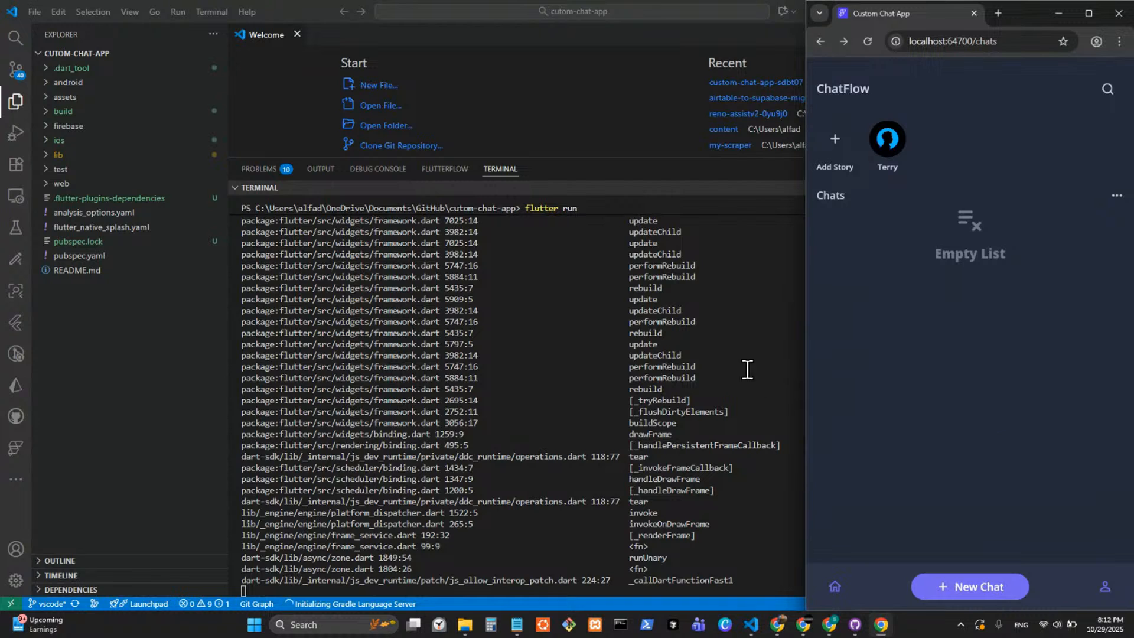
click(987, 586)
click(959, 458)
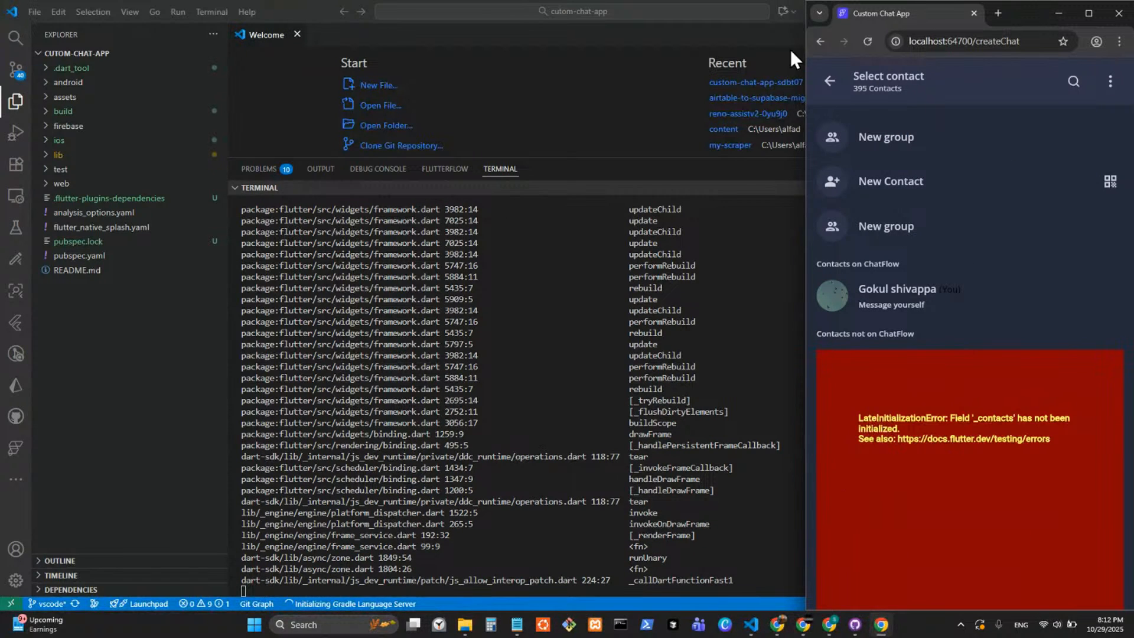
click(826, 84)
click(820, 41)
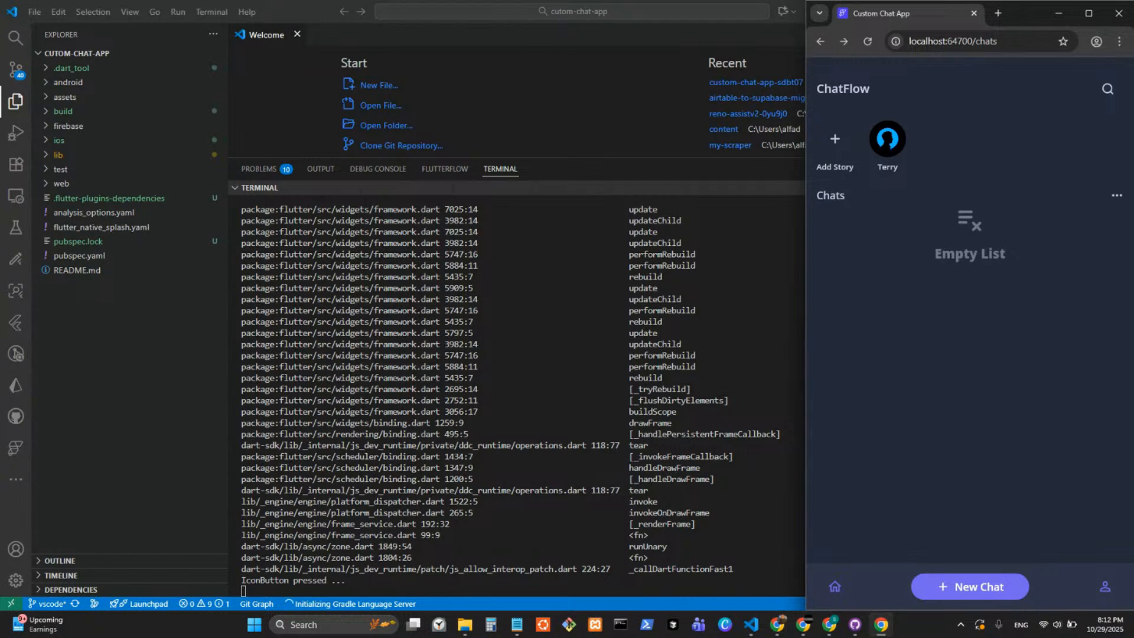
key(alt+Tab)
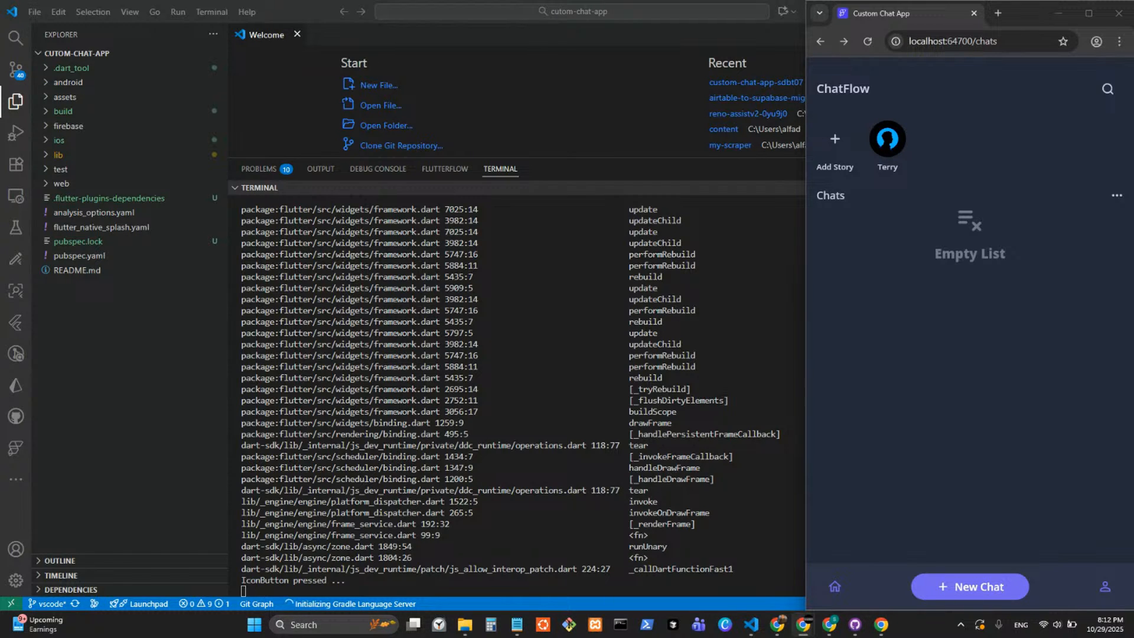